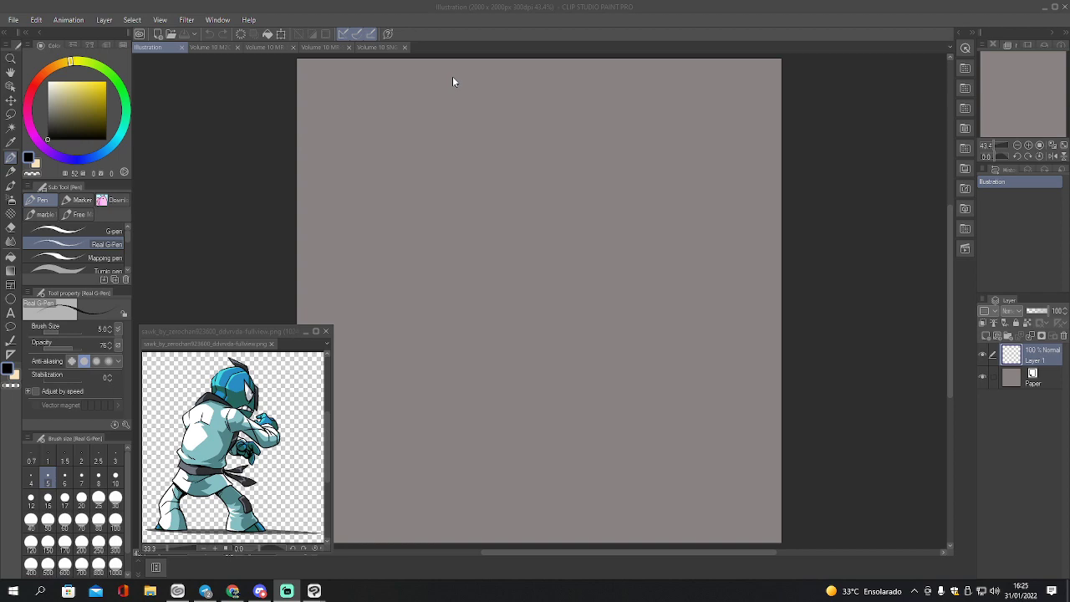
# - Detach the Volume 10 M2C-SNG-0.png sprite into a small floating window beside the sawk reference
pyautogui.click(216, 48)
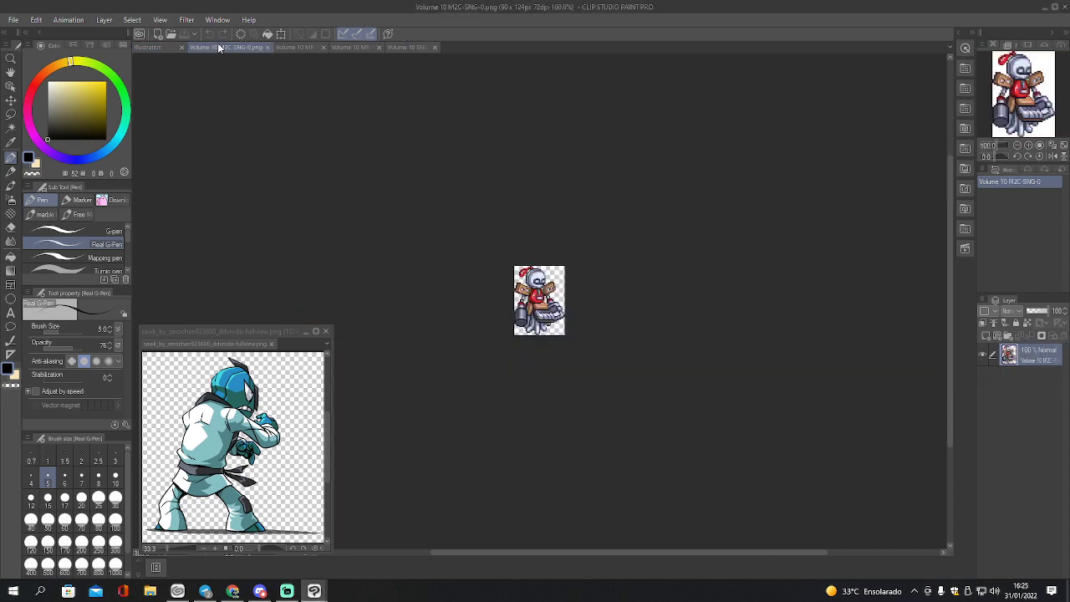
pyautogui.moveTo(219, 48); pyautogui.dragTo(190, 99)
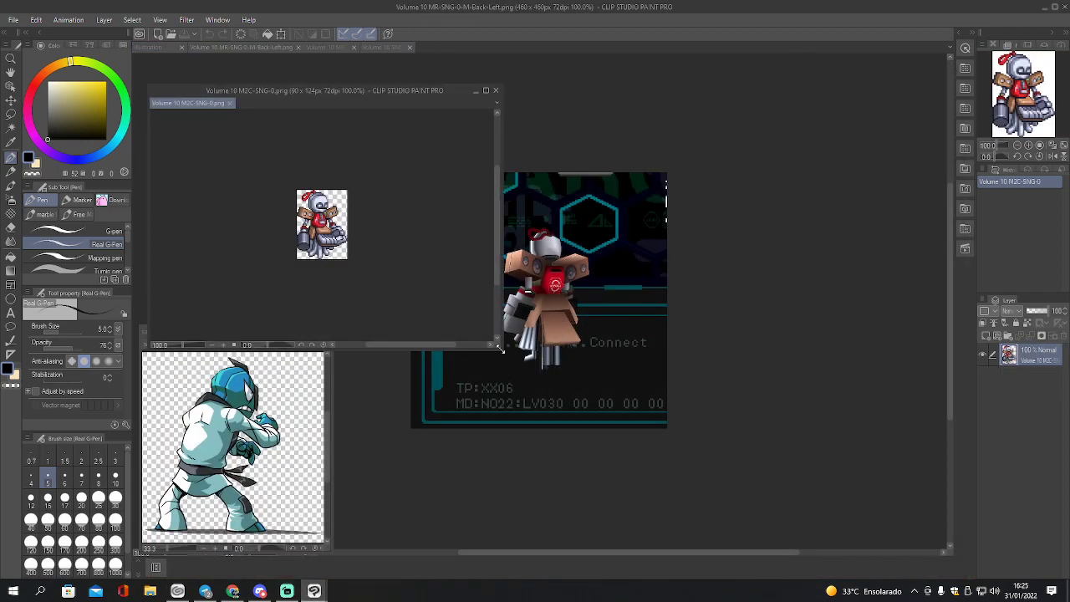
pyautogui.moveTo(497, 345); pyautogui.dragTo(221, 200)
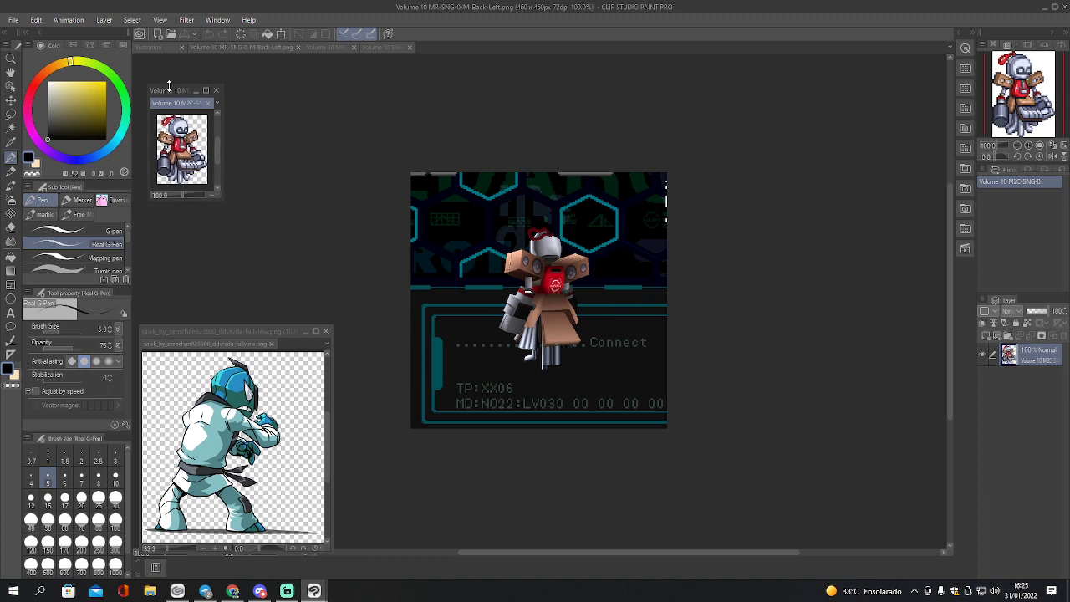
pyautogui.moveTo(174, 98); pyautogui.dragTo(291, 306)
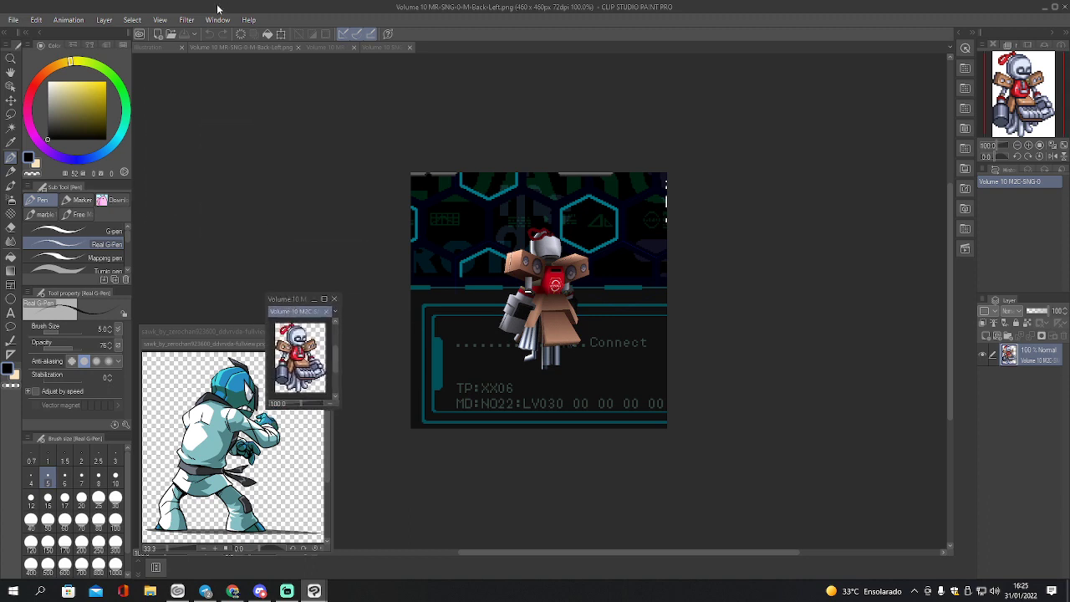
# - Look through the back-left and front-right robot images, and detach Volume 10 SNG-0_arte_oficial.jpg into a smaller floating window
pyautogui.click(227, 48)
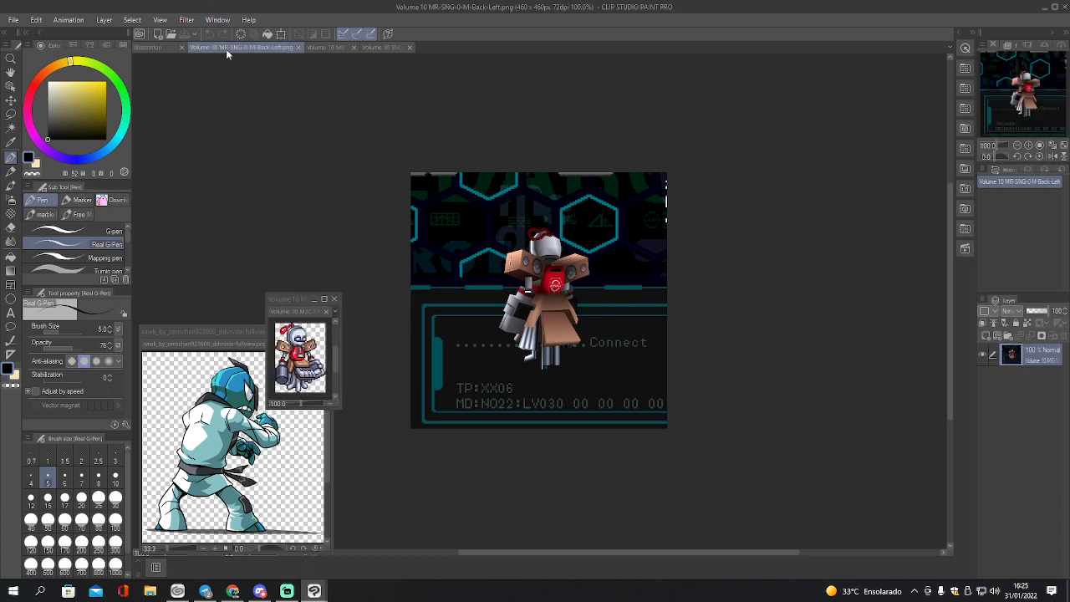
pyautogui.click(342, 47)
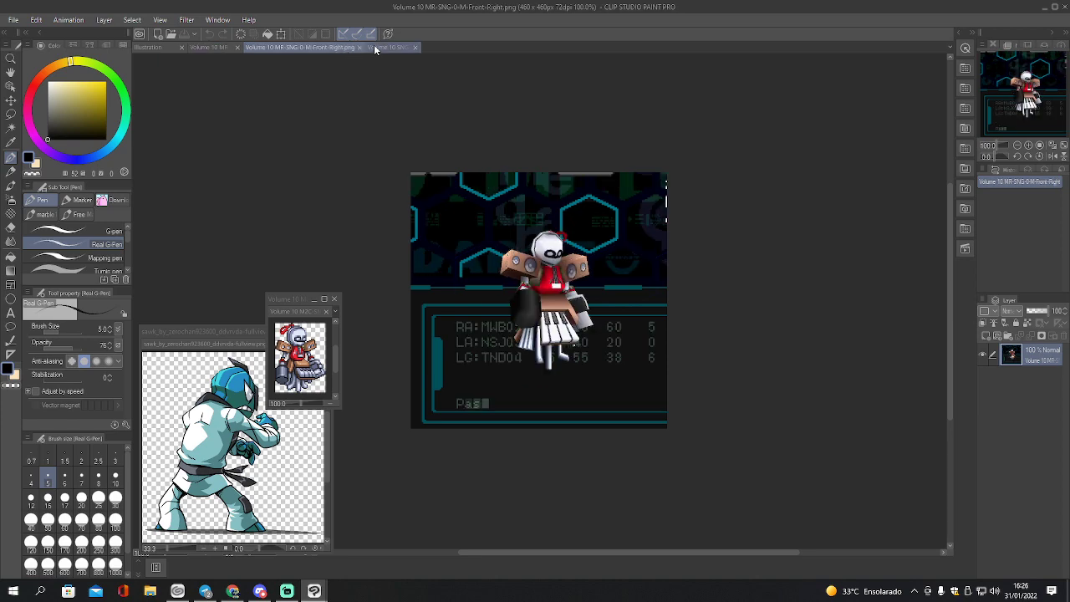
pyautogui.click(377, 46)
pyautogui.moveTo(381, 44); pyautogui.dragTo(369, 81)
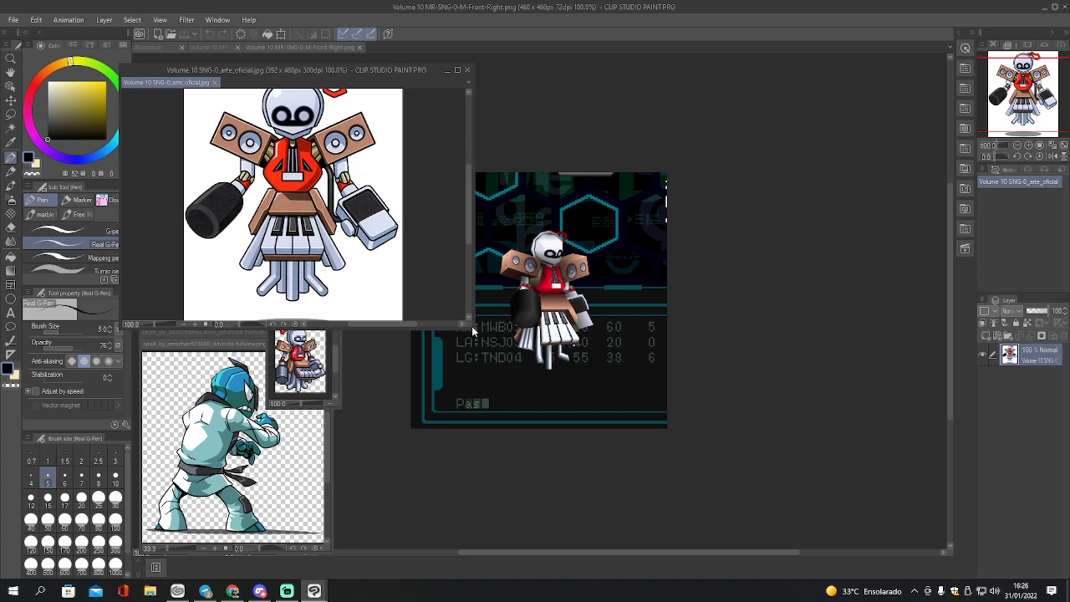
pyautogui.moveTo(472, 329); pyautogui.dragTo(298, 266)
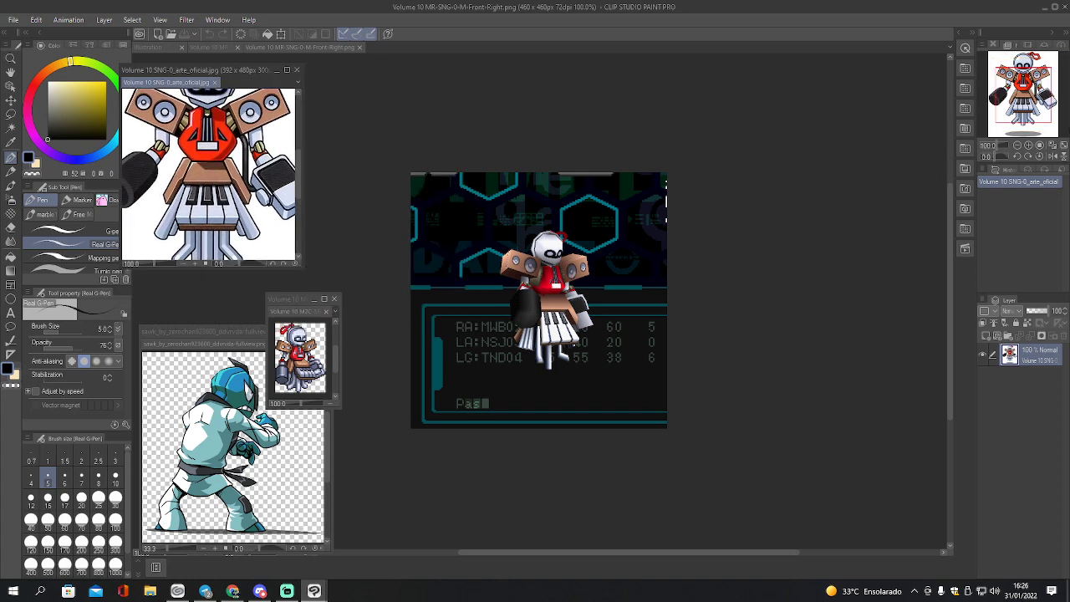
# - Zoom the official robot artwork out to 50% and shrink its floating window to fit tightly around the figure
pyautogui.moveTo(1010, 146); pyautogui.dragTo(1003, 145)
pyautogui.click(1014, 145)
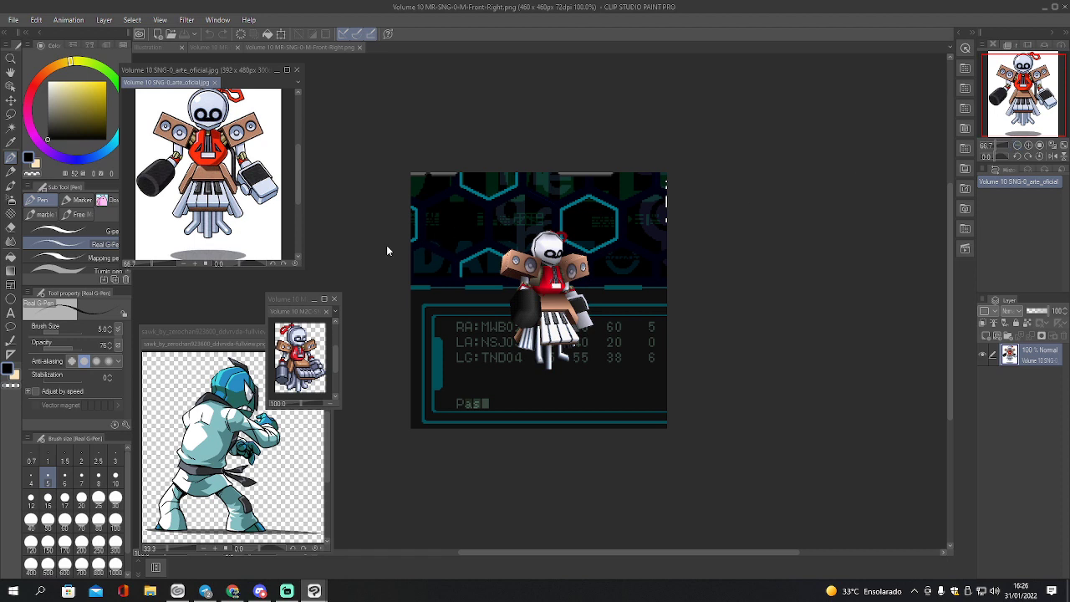
pyautogui.moveTo(1016, 147); pyautogui.dragTo(1010, 148)
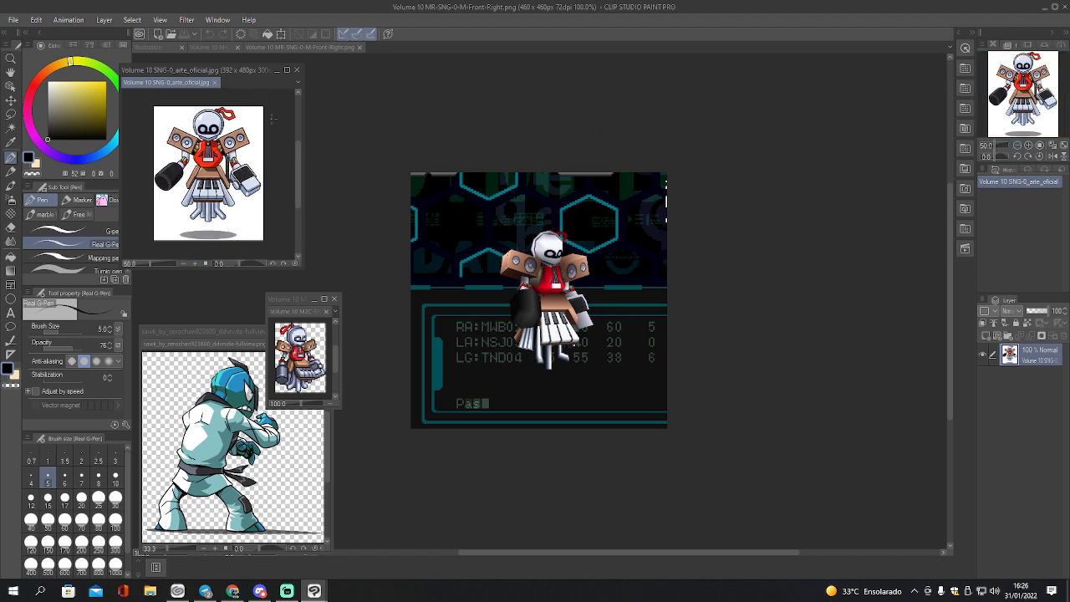
pyautogui.moveTo(232, 71); pyautogui.dragTo(250, 66)
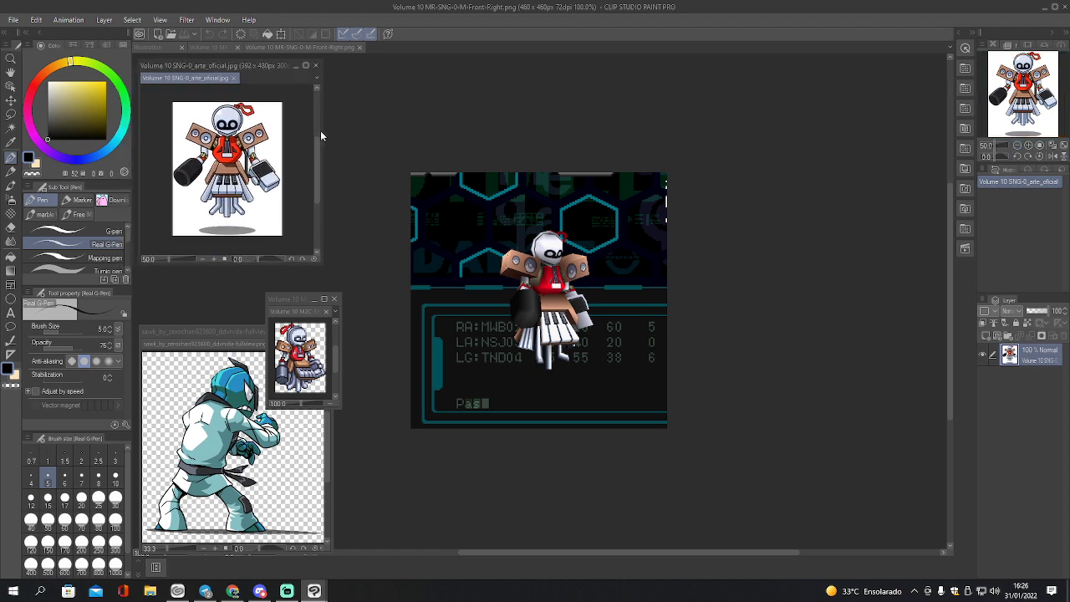
pyautogui.moveTo(321, 134); pyautogui.dragTo(259, 134)
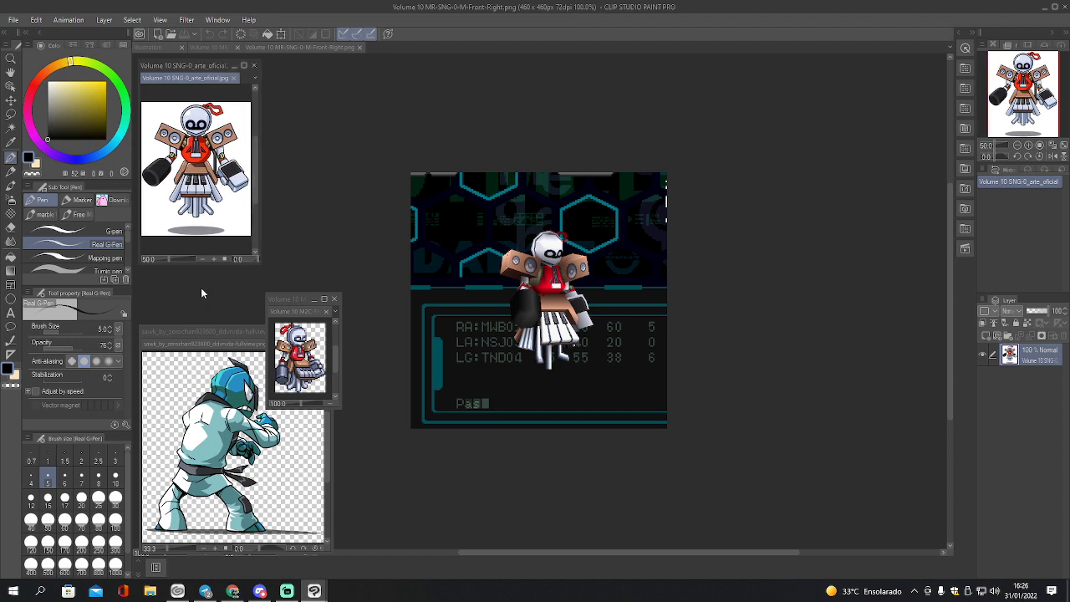
pyautogui.click(209, 259)
pyautogui.click(202, 259)
pyautogui.moveTo(194, 265); pyautogui.dragTo(201, 231)
# - Return to the blank Illustration canvas at 100% zoom and place the sprite window between the two other references
pyautogui.click(155, 47)
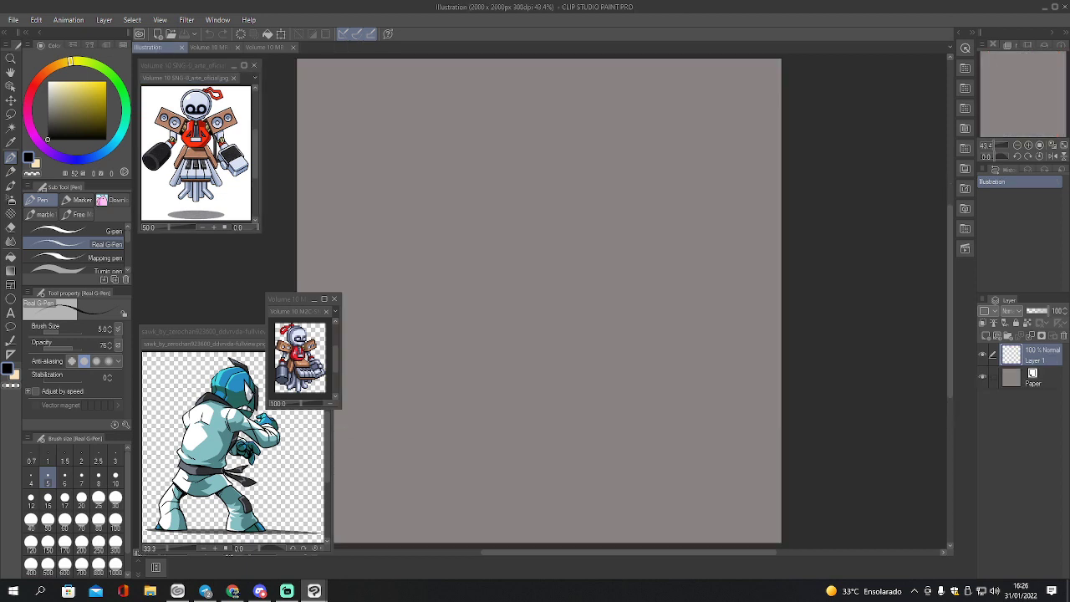
pyautogui.click(1041, 147)
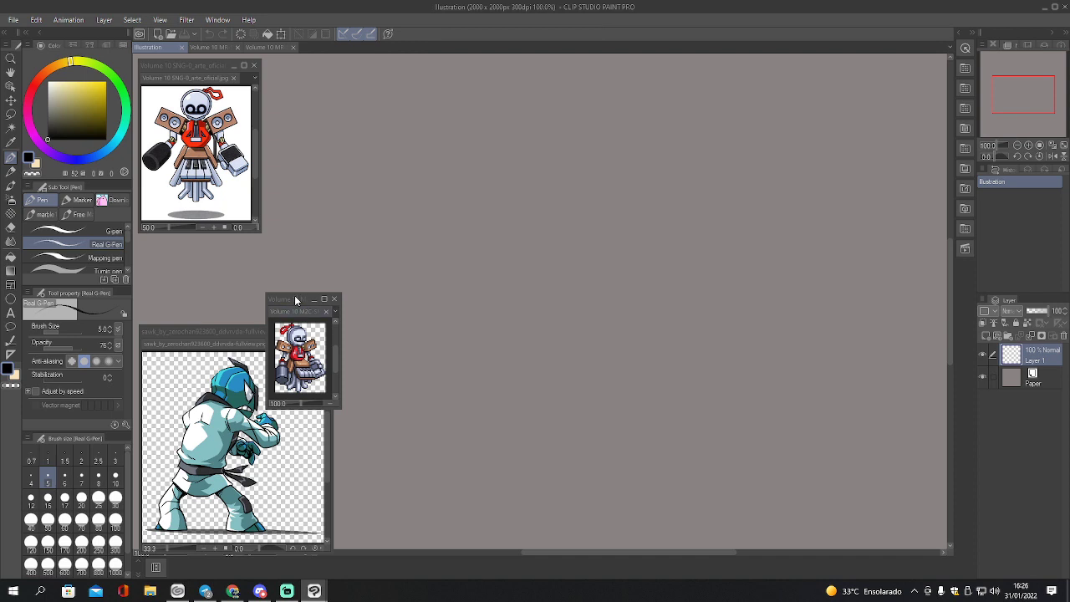
pyautogui.moveTo(294, 299); pyautogui.dragTo(168, 232)
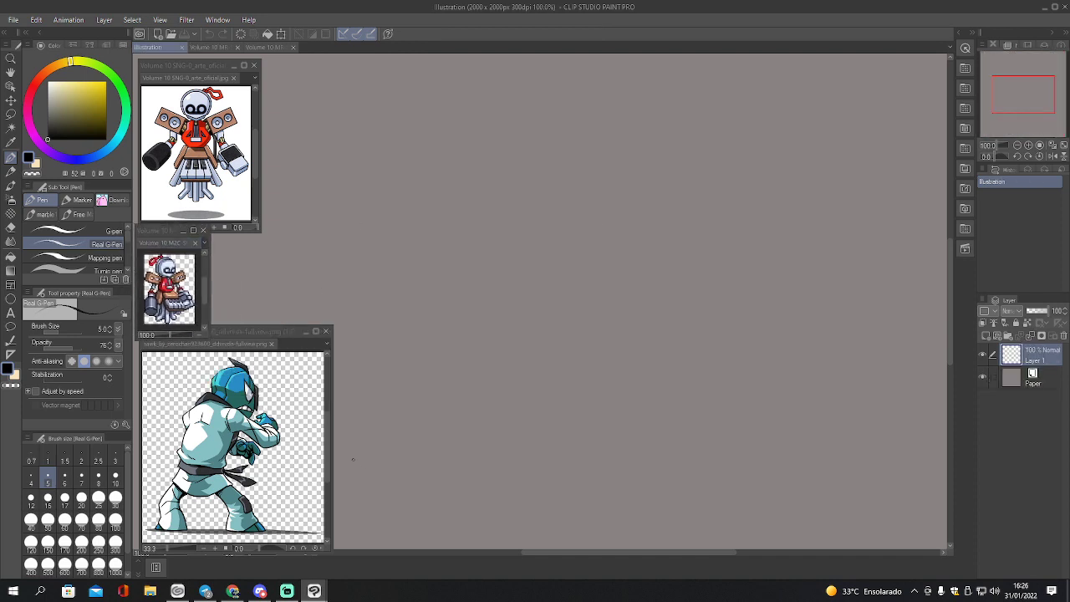
# - Narrow the sawk reference window and zoom its image to 33.3% so the whole figure fits
pyautogui.moveTo(329, 454); pyautogui.dragTo(289, 454)
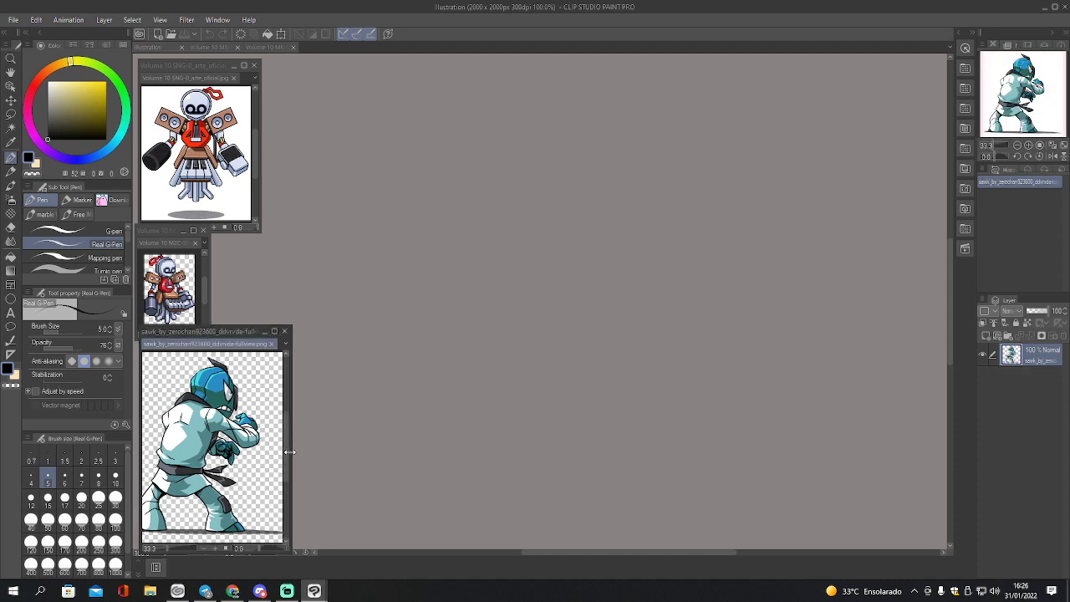
pyautogui.click(1039, 146)
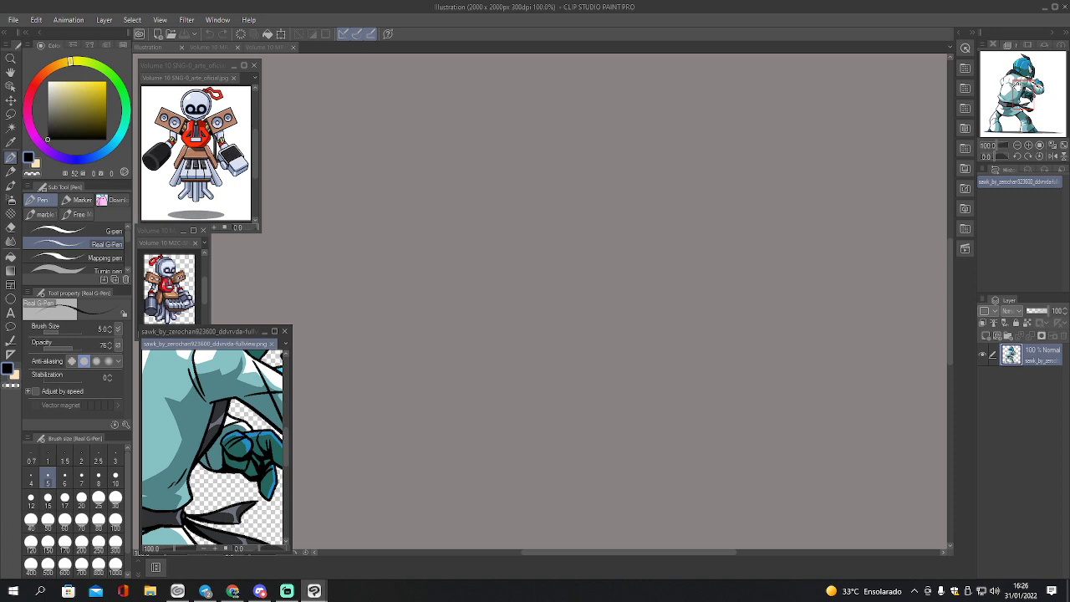
pyautogui.click(1016, 146)
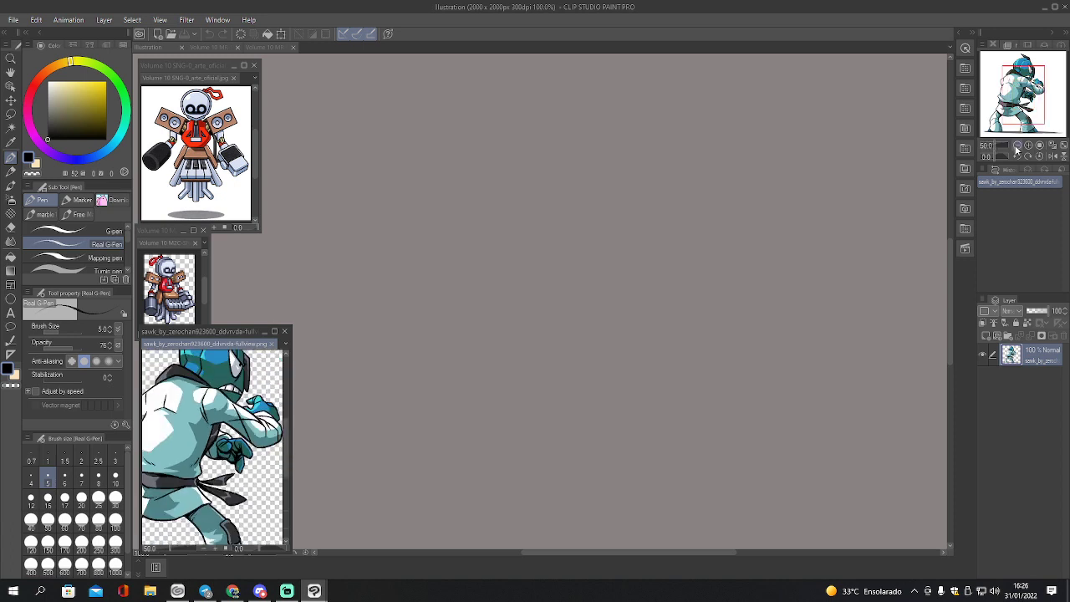
pyautogui.click(1017, 146)
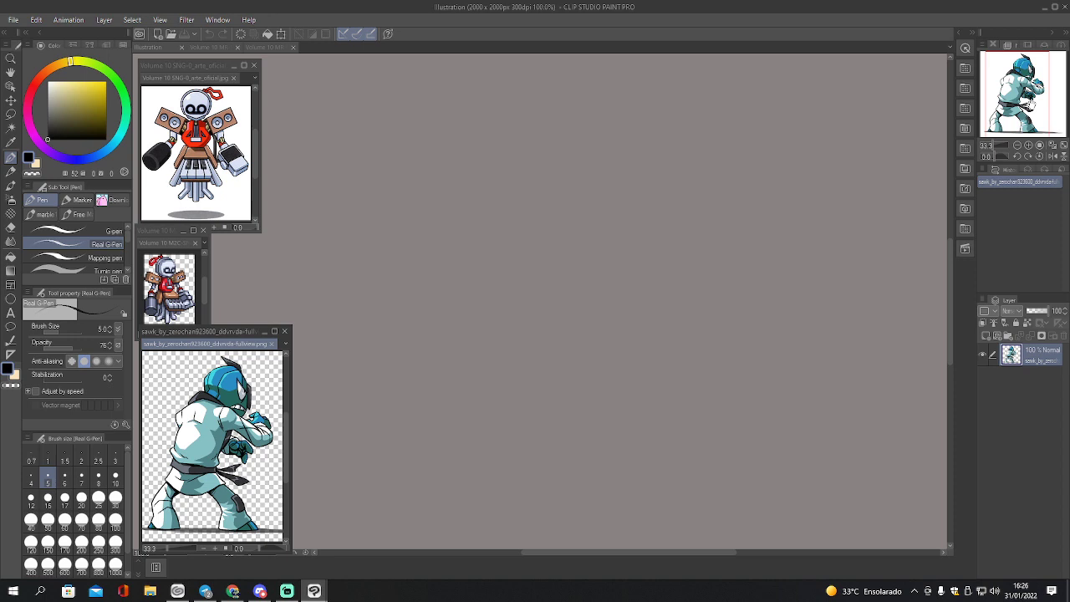
# - Switch to the light cream drawing colour and sketch a head circle with a long diagonal body axis on the Illustration canvas
pyautogui.press('x')
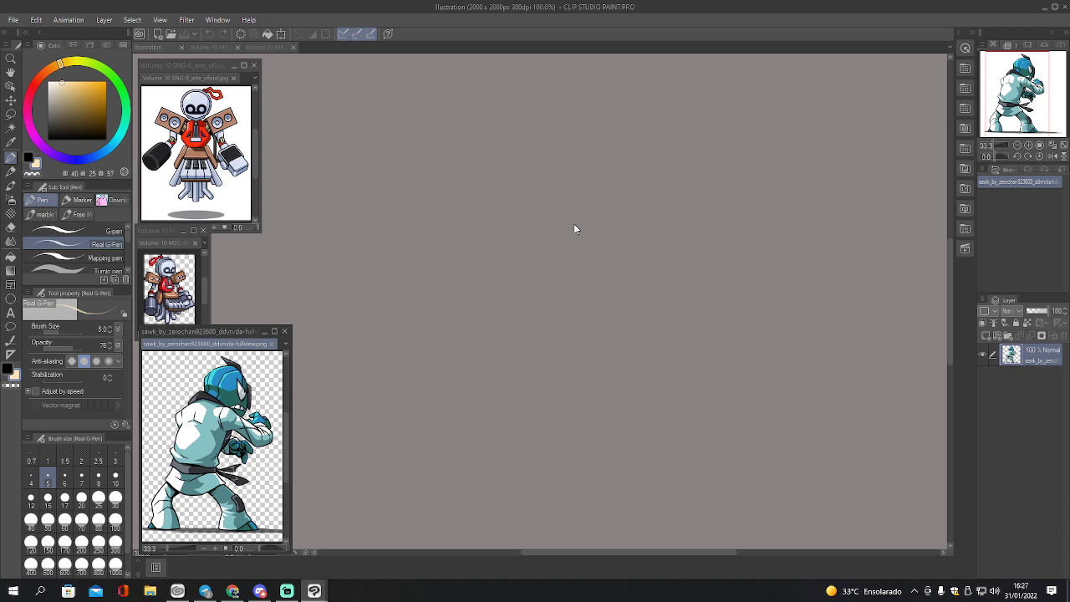
pyautogui.click(582, 176)
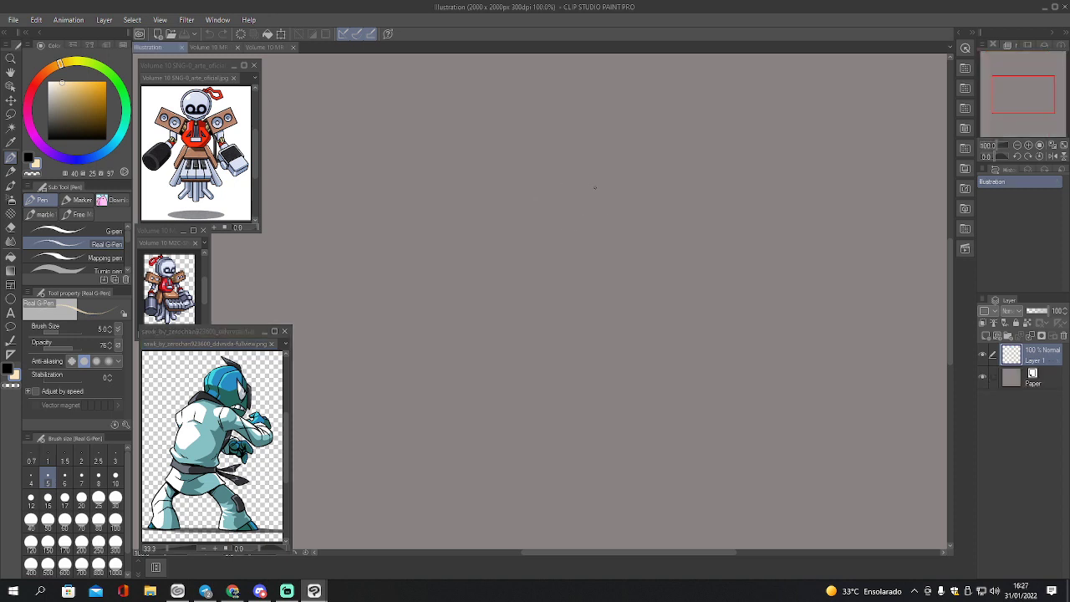
pyautogui.moveTo(588, 150)
pyautogui.mouseDown()
pyautogui.moveTo(588, 241)
pyautogui.moveTo(551, 164)
pyautogui.moveTo(735, 399)
pyautogui.mouseUp()
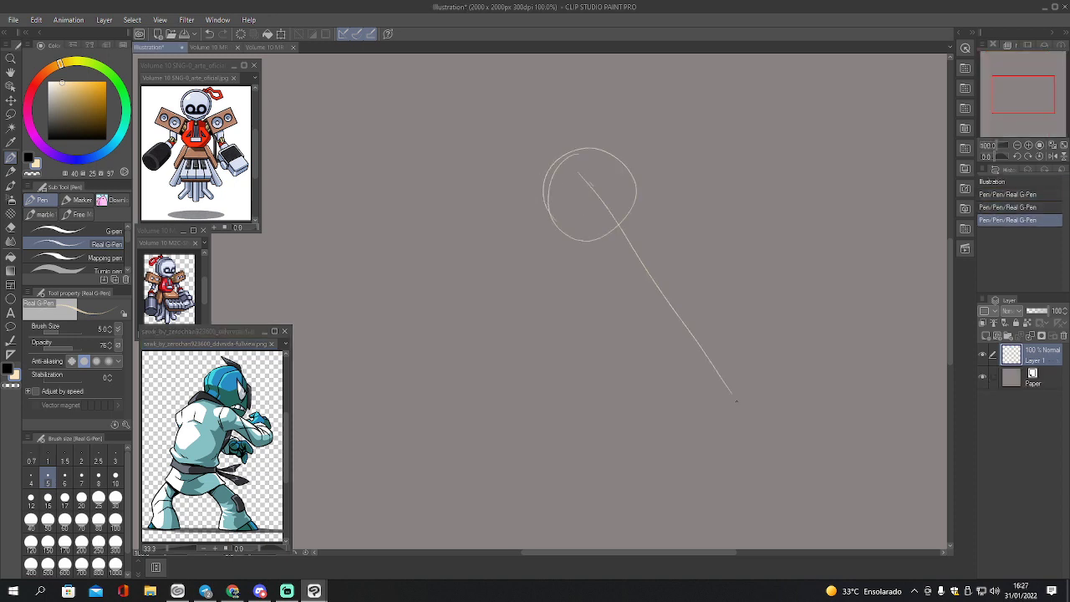
pyautogui.moveTo(572, 181); pyautogui.dragTo(692, 344)
pyautogui.moveTo(669, 305); pyautogui.dragTo(736, 391)
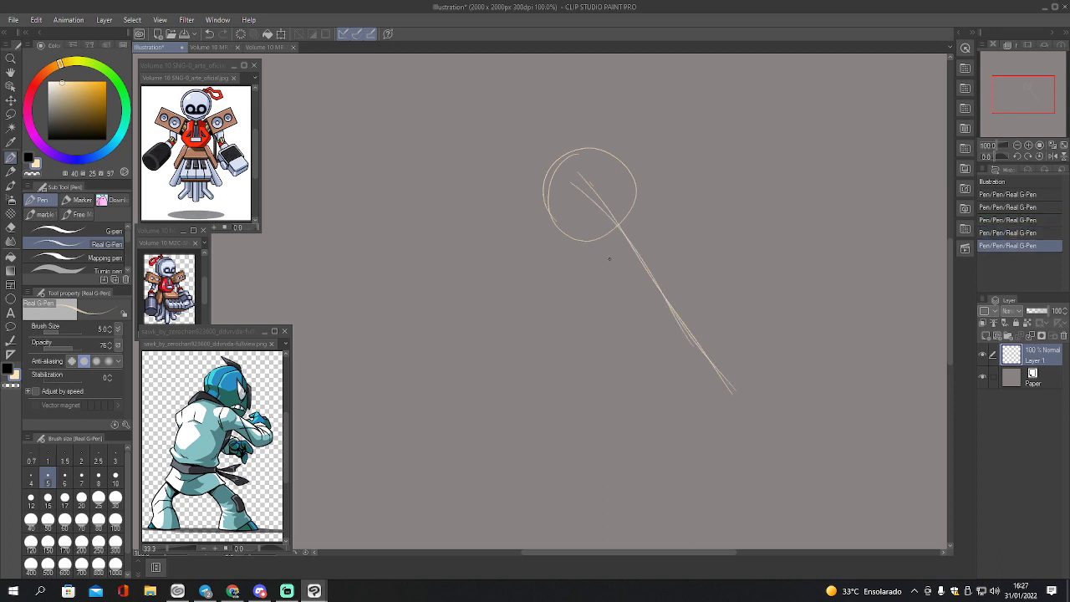
# - Sketch a slanted shoulder line below the head and a torso tapering to the waist on the body axis
pyautogui.moveTo(590, 254); pyautogui.dragTo(669, 223)
pyautogui.moveTo(639, 231); pyautogui.dragTo(677, 220)
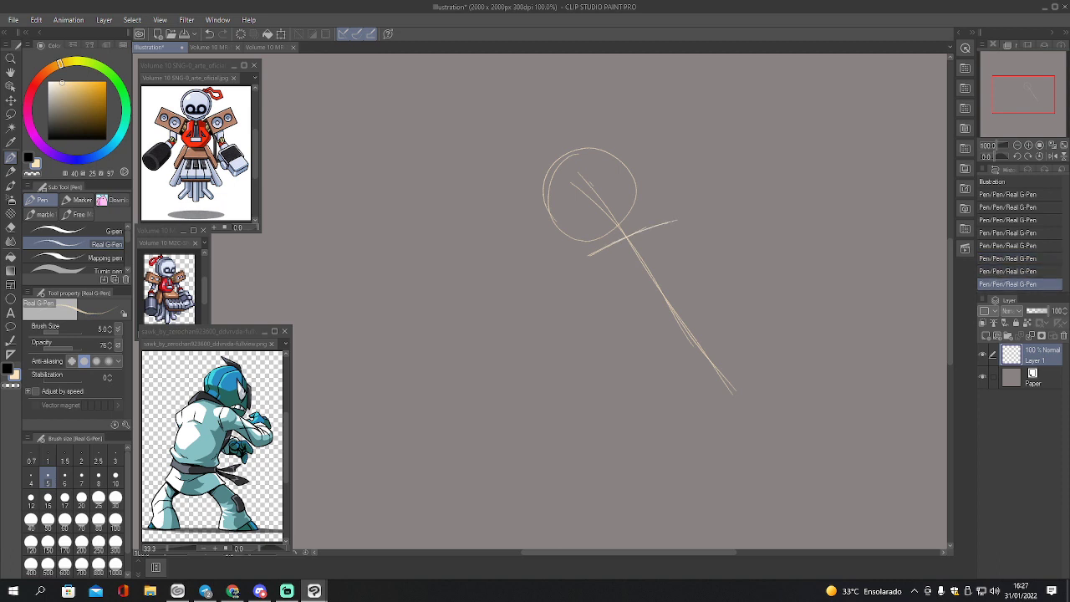
pyautogui.moveTo(590, 259); pyautogui.dragTo(669, 314)
pyautogui.moveTo(678, 229); pyautogui.dragTo(681, 332)
pyautogui.moveTo(685, 273); pyautogui.dragTo(682, 310)
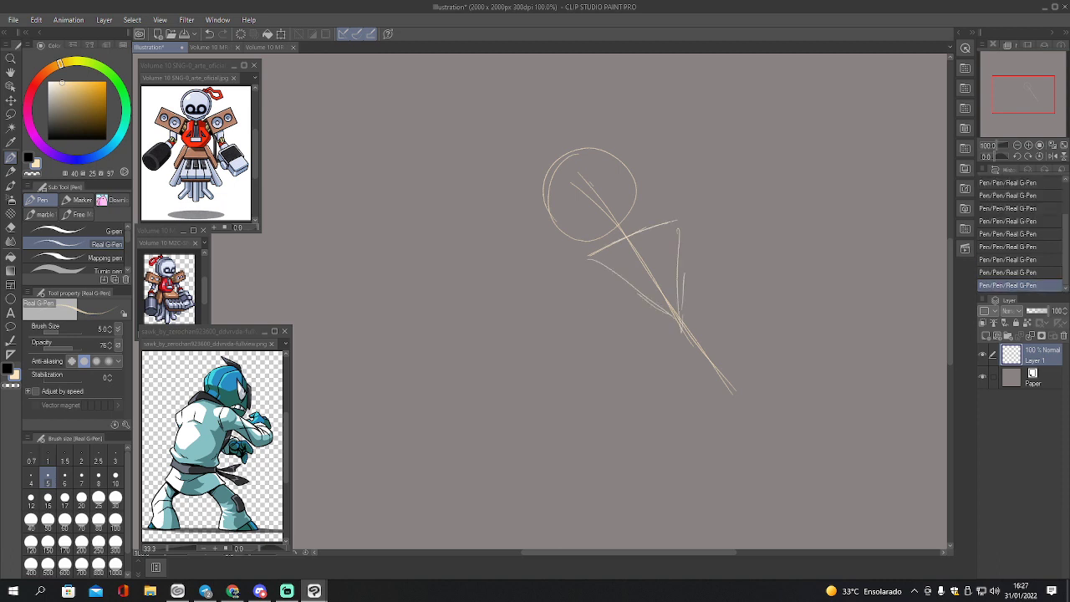
# - Sketch the bent arm raised beside the head, ending in a large rounded mitt-like hand
pyautogui.moveTo(583, 264); pyautogui.dragTo(565, 328)
pyautogui.moveTo(510, 273)
pyautogui.mouseDown()
pyautogui.moveTo(563, 328)
pyautogui.moveTo(482, 281)
pyautogui.mouseUp()
pyautogui.moveTo(490, 219)
pyautogui.mouseDown()
pyautogui.moveTo(462, 261)
pyautogui.moveTo(510, 299)
pyautogui.mouseUp()
pyautogui.moveTo(465, 251); pyautogui.dragTo(495, 287)
pyautogui.moveTo(468, 237)
pyautogui.mouseDown()
pyautogui.moveTo(498, 217)
pyautogui.moveTo(535, 256)
pyautogui.moveTo(542, 292)
pyautogui.moveTo(514, 301)
pyautogui.mouseUp()
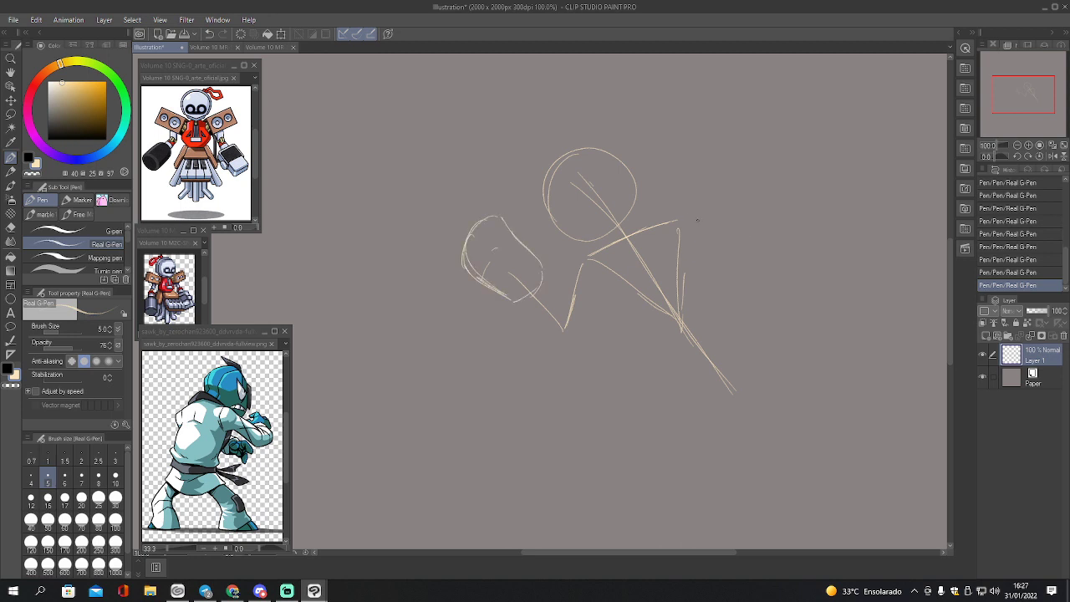
# - Rough in the other arm bending down toward the waist, and the flared skirt with its outer leg lines
pyautogui.moveTo(683, 221)
pyautogui.mouseDown()
pyautogui.moveTo(768, 263)
pyautogui.moveTo(755, 259)
pyautogui.moveTo(731, 326)
pyautogui.mouseUp()
pyautogui.moveTo(626, 321)
pyautogui.mouseDown()
pyautogui.moveTo(707, 318)
pyautogui.moveTo(604, 358)
pyautogui.moveTo(709, 365)
pyautogui.mouseUp()
pyautogui.moveTo(707, 318)
pyautogui.mouseDown()
pyautogui.moveTo(717, 359)
pyautogui.moveTo(732, 366)
pyautogui.moveTo(570, 395)
pyautogui.moveTo(577, 449)
pyautogui.moveTo(619, 398)
pyautogui.mouseUp()
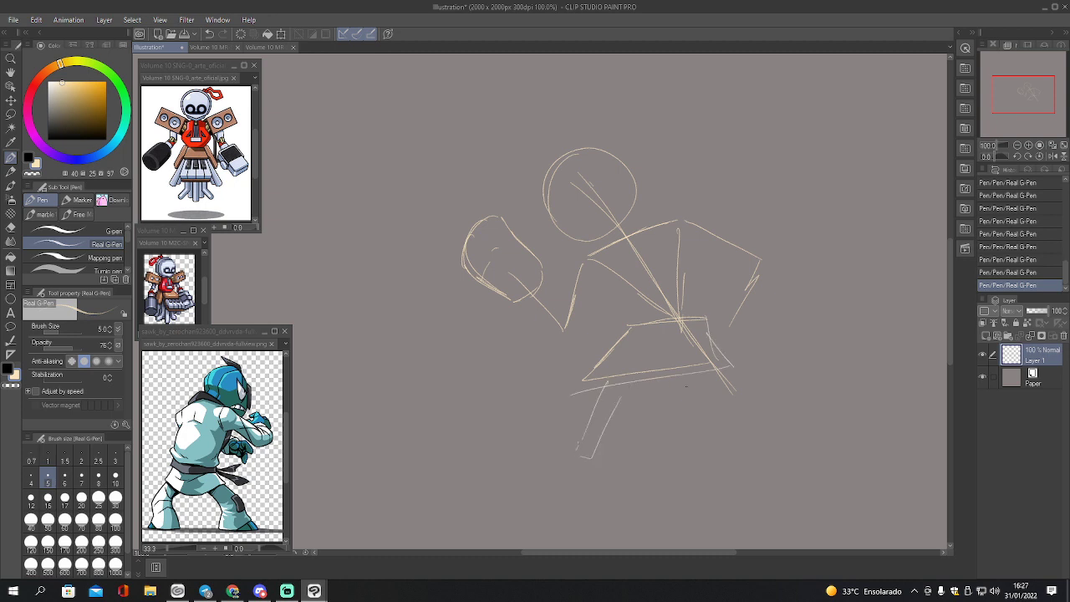
pyautogui.moveTo(680, 382)
pyautogui.mouseDown()
pyautogui.moveTo(728, 452)
pyautogui.moveTo(736, 434)
pyautogui.mouseUp()
# - Add face guidelines inside the head circle, a feather-shaped ornament on top, and short marks above the raised hand
pyautogui.moveTo(561, 155)
pyautogui.mouseDown()
pyautogui.moveTo(581, 228)
pyautogui.moveTo(561, 198)
pyautogui.moveTo(575, 216)
pyautogui.moveTo(550, 207)
pyautogui.moveTo(608, 184)
pyautogui.moveTo(585, 214)
pyautogui.moveTo(620, 178)
pyautogui.mouseUp()
pyautogui.moveTo(435, 174)
pyautogui.mouseDown()
pyautogui.moveTo(455, 181)
pyautogui.moveTo(481, 158)
pyautogui.mouseUp()
pyautogui.moveTo(595, 140)
pyautogui.mouseDown()
pyautogui.moveTo(603, 106)
pyautogui.moveTo(626, 97)
pyautogui.mouseUp()
pyautogui.moveTo(607, 142); pyautogui.dragTo(633, 90)
# - Sketch the remaining leg-like strips hanging beneath the skirt, including a longer central one
pyautogui.moveTo(624, 385); pyautogui.dragTo(631, 449)
pyautogui.moveTo(642, 390)
pyautogui.mouseDown()
pyautogui.moveTo(648, 446)
pyautogui.moveTo(674, 444)
pyautogui.mouseUp()
pyautogui.moveTo(687, 380); pyautogui.dragTo(694, 433)
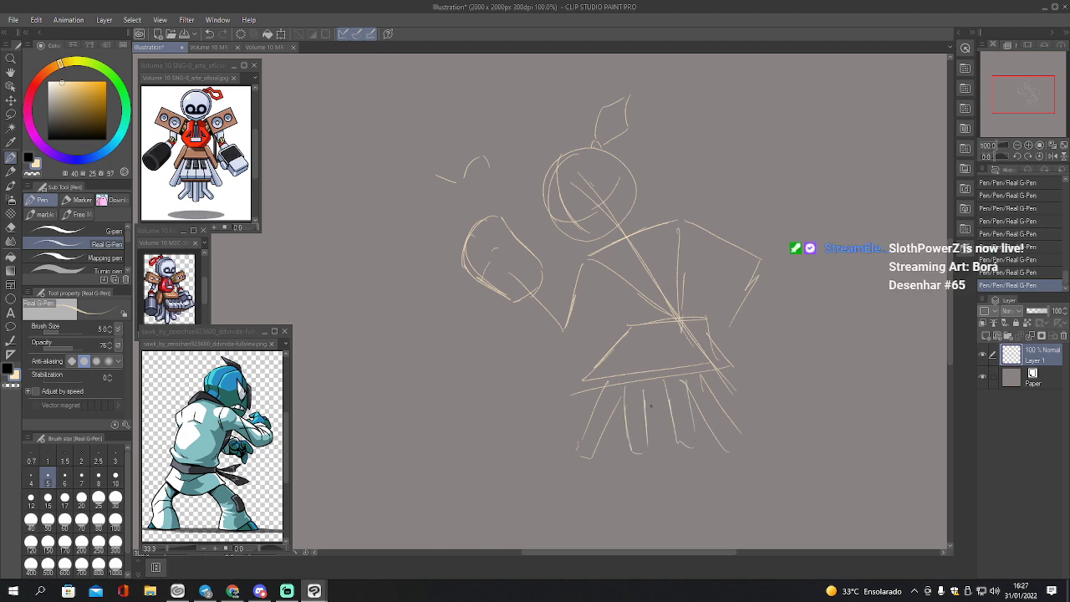
pyautogui.moveTo(647, 401)
pyautogui.mouseDown()
pyautogui.moveTo(653, 477)
pyautogui.moveTo(669, 406)
pyautogui.mouseUp()
# - Sketch the lowered arm's boxy forearm and hand beside the waist
pyautogui.moveTo(727, 295)
pyautogui.mouseDown()
pyautogui.moveTo(761, 281)
pyautogui.moveTo(711, 339)
pyautogui.mouseUp()
pyautogui.moveTo(699, 337); pyautogui.dragTo(743, 358)
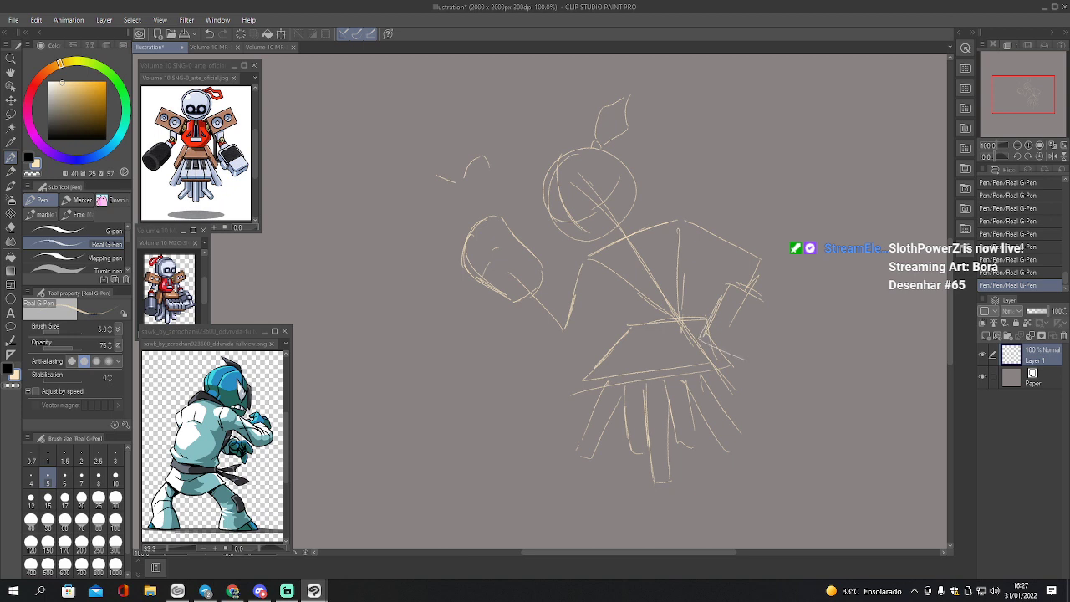
pyautogui.moveTo(762, 294); pyautogui.dragTo(755, 335)
# - Sketch the robot's mask-like face on the head, with round eyes, a jaw contour and a curved brow line
pyautogui.moveTo(1022, 96); pyautogui.dragTo(1029, 92)
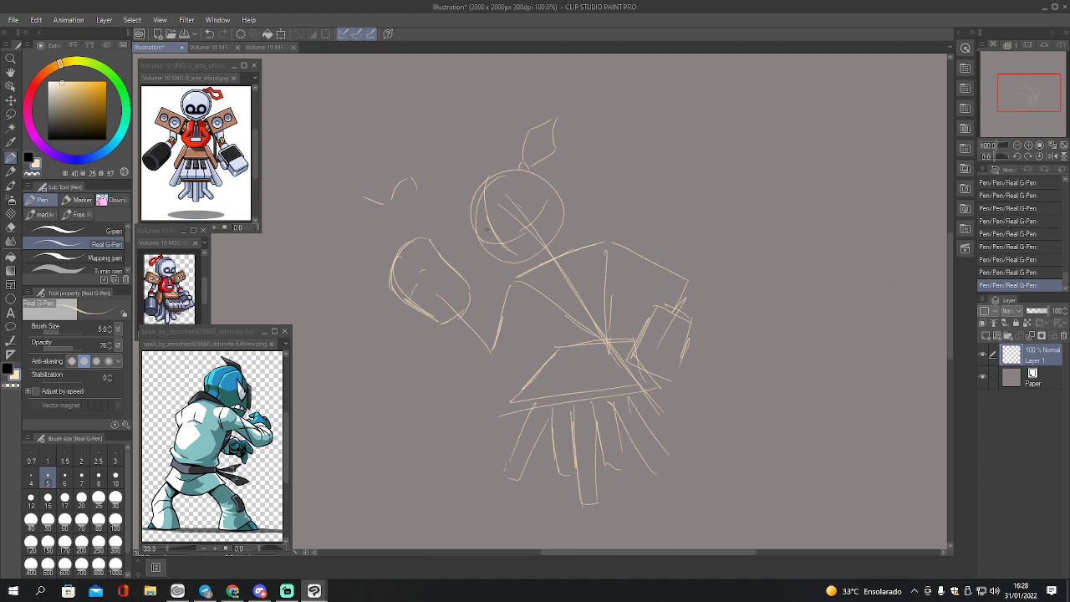
pyautogui.moveTo(488, 229)
pyautogui.mouseDown()
pyautogui.moveTo(513, 243)
pyautogui.moveTo(513, 233)
pyautogui.moveTo(491, 248)
pyautogui.moveTo(500, 253)
pyautogui.moveTo(521, 257)
pyautogui.moveTo(539, 228)
pyautogui.mouseUp()
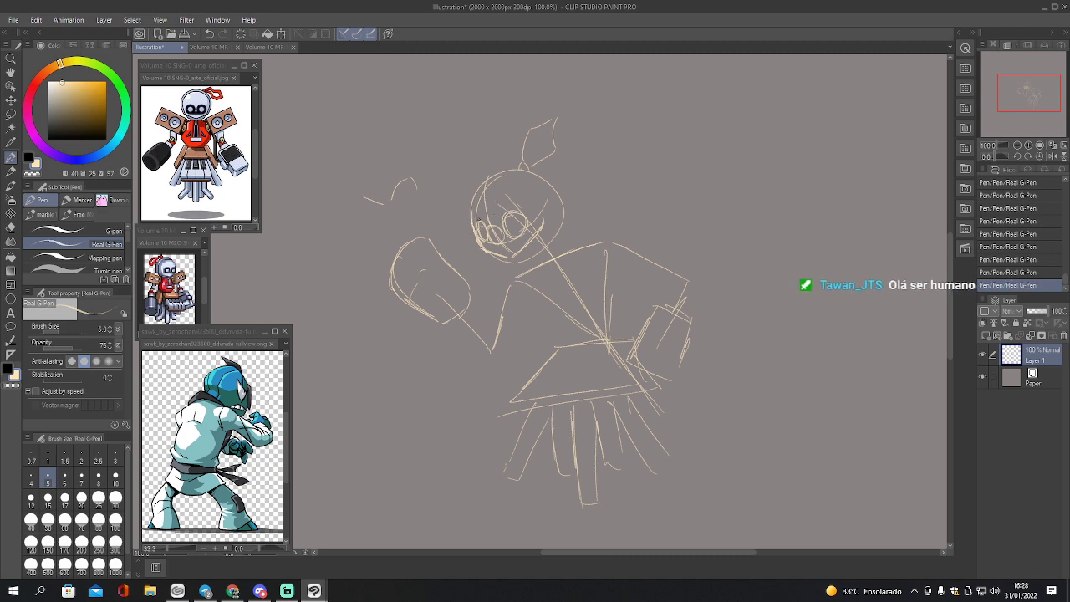
pyautogui.moveTo(475, 224); pyautogui.dragTo(486, 229)
pyautogui.moveTo(479, 194)
pyautogui.mouseDown()
pyautogui.moveTo(522, 186)
pyautogui.moveTo(490, 179)
pyautogui.moveTo(533, 190)
pyautogui.moveTo(519, 178)
pyautogui.moveTo(540, 209)
pyautogui.moveTo(518, 223)
pyautogui.mouseUp()
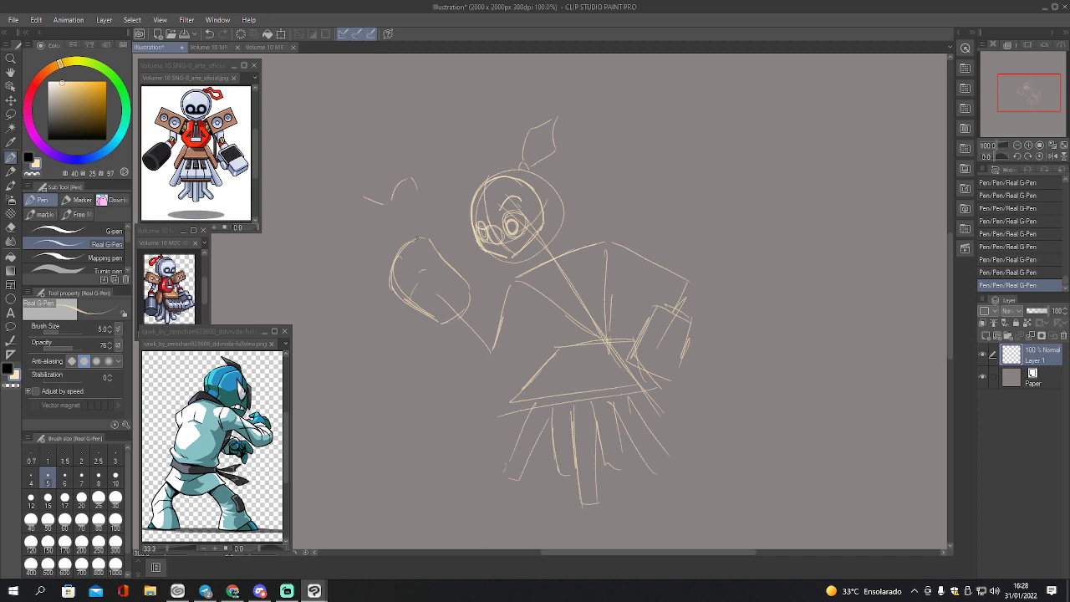
# - Redraw the raised hand's outline more firmly and refine the head ornament into a longer looped shape with a base
pyautogui.moveTo(419, 238)
pyautogui.mouseDown()
pyautogui.moveTo(390, 295)
pyautogui.moveTo(433, 241)
pyautogui.moveTo(469, 289)
pyautogui.mouseUp()
pyautogui.moveTo(387, 289)
pyautogui.mouseDown()
pyautogui.moveTo(439, 322)
pyautogui.moveTo(465, 291)
pyautogui.moveTo(466, 303)
pyautogui.mouseUp()
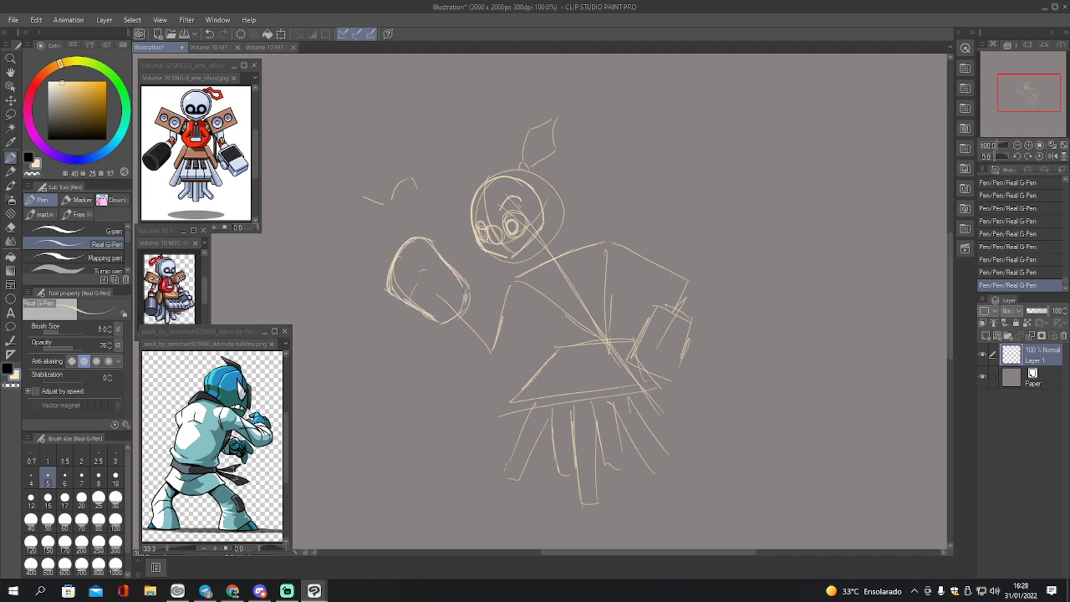
pyautogui.moveTo(523, 160)
pyautogui.mouseDown()
pyautogui.moveTo(542, 122)
pyautogui.moveTo(575, 104)
pyautogui.moveTo(540, 159)
pyautogui.moveTo(576, 126)
pyautogui.moveTo(575, 104)
pyautogui.mouseUp()
pyautogui.moveTo(522, 164)
pyautogui.mouseDown()
pyautogui.moveTo(552, 120)
pyautogui.moveTo(575, 108)
pyautogui.moveTo(536, 156)
pyautogui.mouseUp()
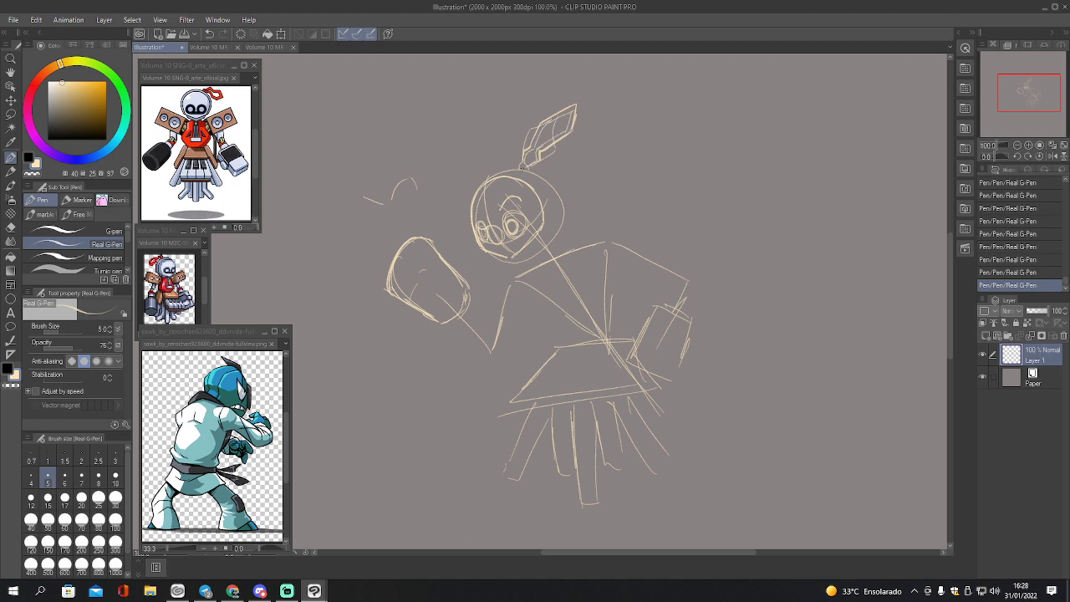
pyautogui.moveTo(524, 163); pyautogui.dragTo(515, 168)
# - Add a new raster layer above the rough sketch layer
pyautogui.click(986, 336)
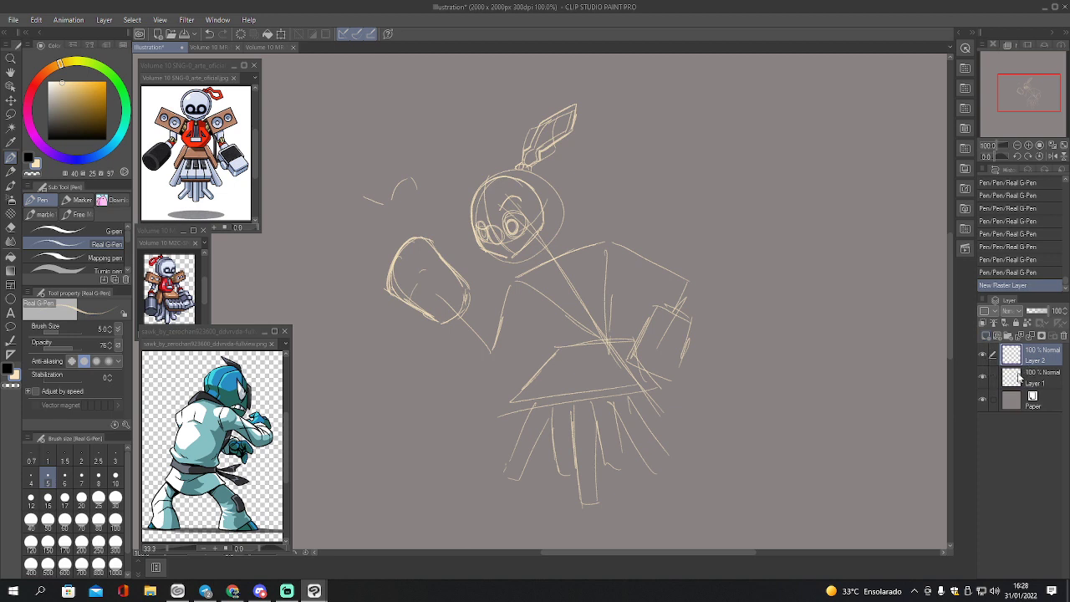
# - Undo the new raster layer and redraw the raised hand as a dark open cylinder over the rough sketch
pyautogui.hotkey('ctrl', 'z')
pyautogui.press('x')
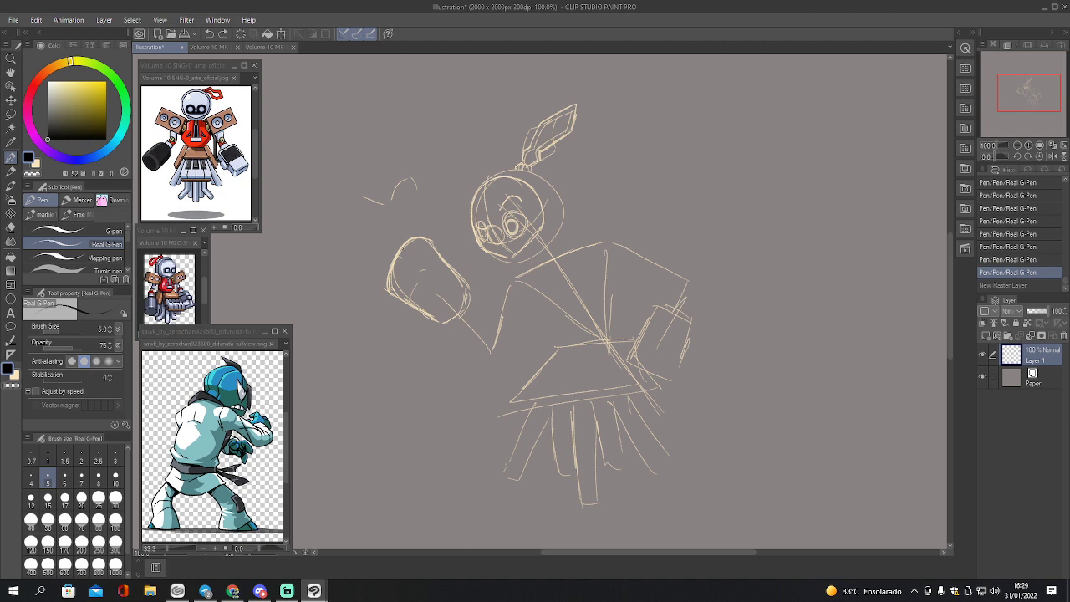
pyautogui.moveTo(415, 235)
pyautogui.mouseDown()
pyautogui.moveTo(389, 271)
pyautogui.moveTo(404, 290)
pyautogui.moveTo(427, 240)
pyautogui.moveTo(465, 289)
pyautogui.mouseUp()
pyautogui.moveTo(390, 290)
pyautogui.mouseDown()
pyautogui.moveTo(443, 323)
pyautogui.moveTo(462, 316)
pyautogui.mouseUp()
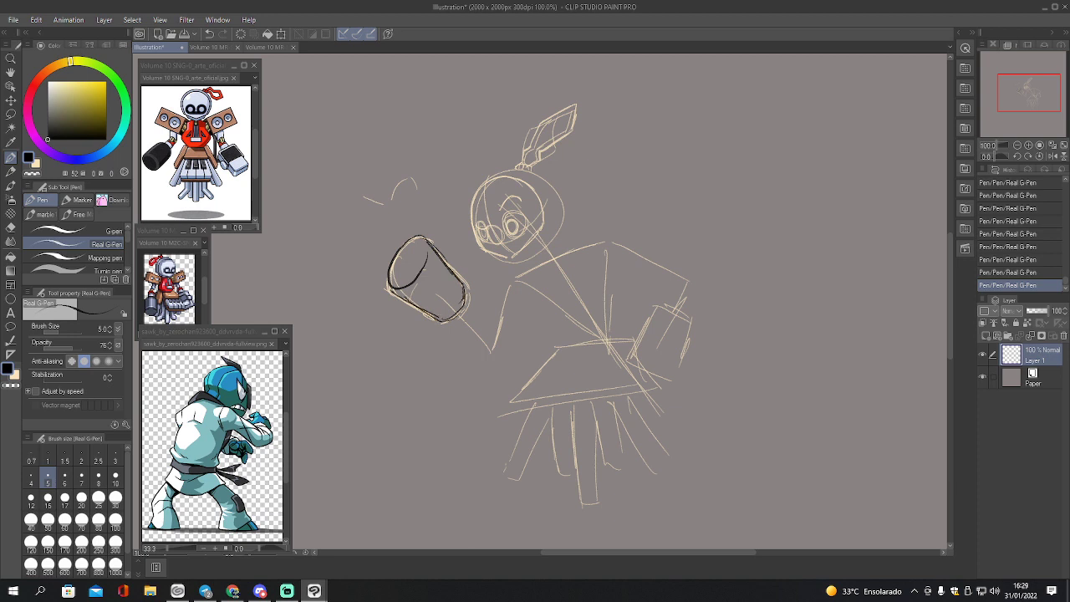
# - Draw the raised arm's forearm and elbow in dark lines, plus the shoulder speaker box with two ringed speakers
pyautogui.moveTo(454, 322); pyautogui.dragTo(491, 341)
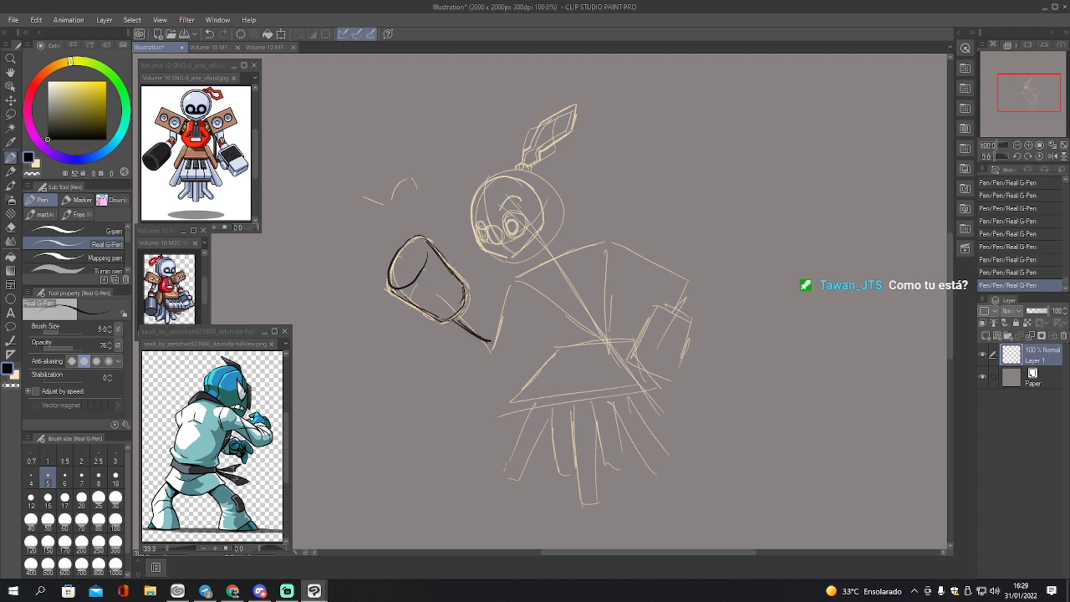
pyautogui.moveTo(468, 305)
pyautogui.mouseDown()
pyautogui.moveTo(503, 339)
pyautogui.moveTo(486, 347)
pyautogui.moveTo(506, 284)
pyautogui.moveTo(525, 289)
pyautogui.moveTo(505, 333)
pyautogui.mouseUp()
pyautogui.moveTo(442, 248)
pyautogui.mouseDown()
pyautogui.moveTo(472, 253)
pyautogui.moveTo(465, 285)
pyautogui.moveTo(488, 255)
pyautogui.moveTo(530, 257)
pyautogui.moveTo(536, 280)
pyautogui.moveTo(497, 296)
pyautogui.moveTo(531, 293)
pyautogui.mouseUp()
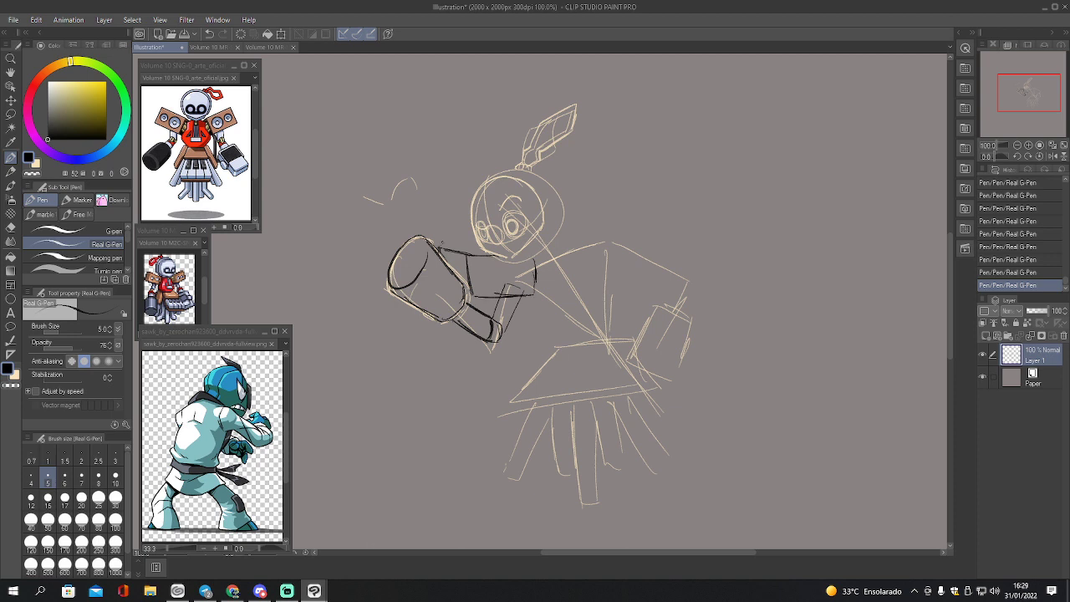
pyautogui.moveTo(442, 246)
pyautogui.mouseDown()
pyautogui.moveTo(480, 251)
pyautogui.moveTo(494, 284)
pyautogui.moveTo(477, 281)
pyautogui.moveTo(528, 285)
pyautogui.moveTo(506, 276)
pyautogui.moveTo(518, 277)
pyautogui.moveTo(492, 320)
pyautogui.moveTo(502, 333)
pyautogui.mouseUp()
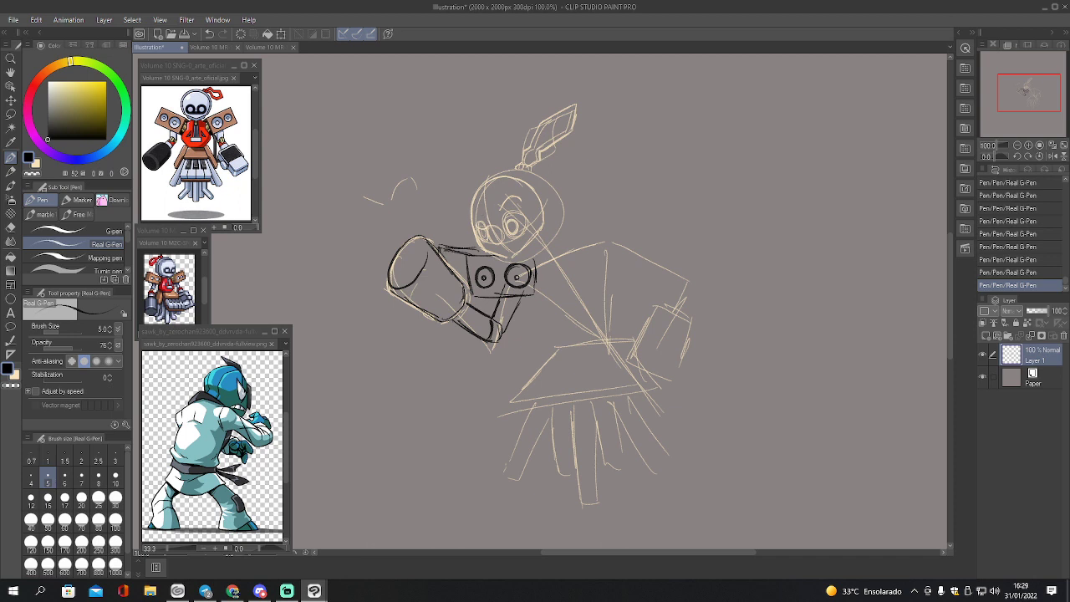
pyautogui.moveTo(444, 248)
pyautogui.mouseDown()
pyautogui.moveTo(471, 257)
pyautogui.moveTo(473, 249)
pyautogui.mouseUp()
# - Outline the robot's face mask with a thick brow arc and pointed chin, and rough in both eyes in dark lines
pyautogui.moveTo(469, 211)
pyautogui.mouseDown()
pyautogui.moveTo(487, 250)
pyautogui.moveTo(510, 256)
pyautogui.moveTo(542, 223)
pyautogui.mouseUp()
pyautogui.moveTo(470, 208)
pyautogui.mouseDown()
pyautogui.moveTo(513, 182)
pyautogui.moveTo(544, 224)
pyautogui.mouseUp()
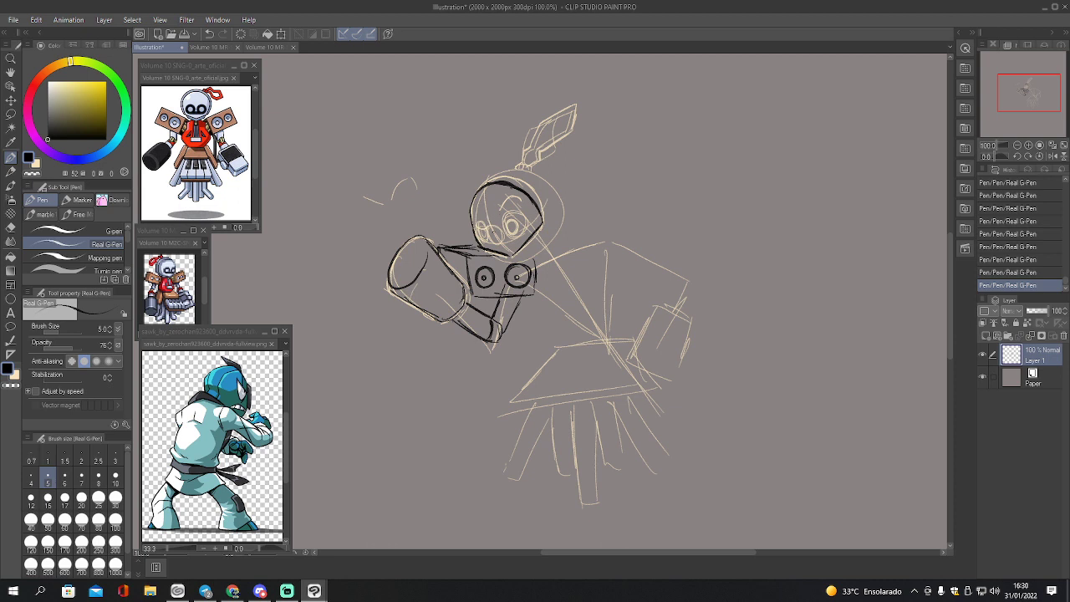
pyautogui.moveTo(482, 239)
pyautogui.mouseDown()
pyautogui.moveTo(514, 241)
pyautogui.moveTo(484, 240)
pyautogui.moveTo(482, 222)
pyautogui.moveTo(488, 236)
pyautogui.mouseUp()
pyautogui.moveTo(481, 221)
pyautogui.mouseDown()
pyautogui.moveTo(491, 235)
pyautogui.moveTo(477, 240)
pyautogui.moveTo(525, 214)
pyautogui.moveTo(516, 237)
pyautogui.mouseUp()
# - Erase the overlapping lines around the smaller eye and redraw both eyes with inner rings
pyautogui.press('e')
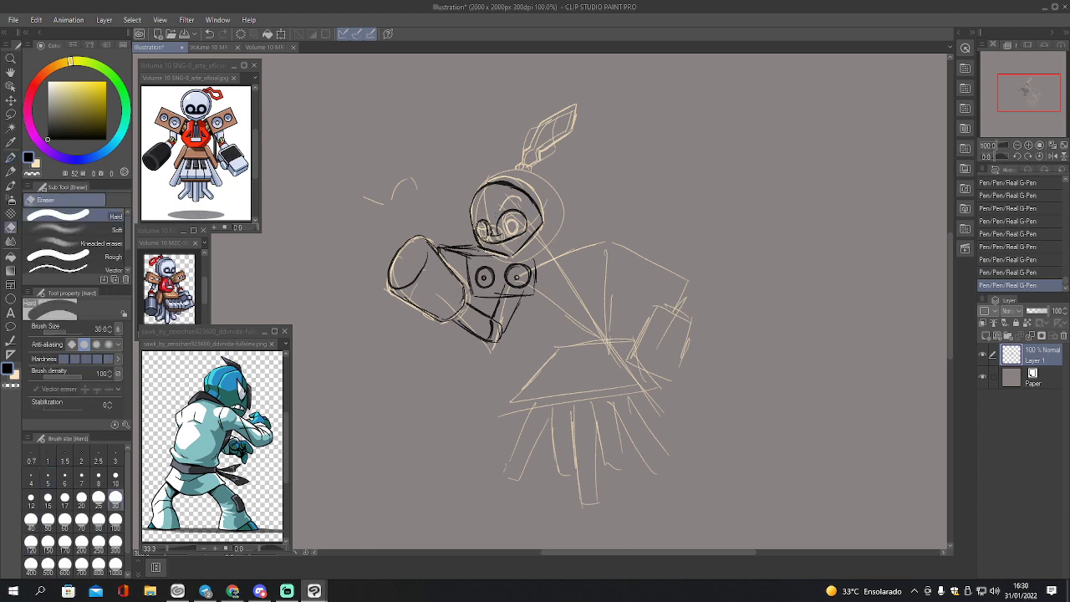
pyautogui.moveTo(482, 223); pyautogui.dragTo(486, 233)
pyautogui.moveTo(485, 228); pyautogui.dragTo(505, 238)
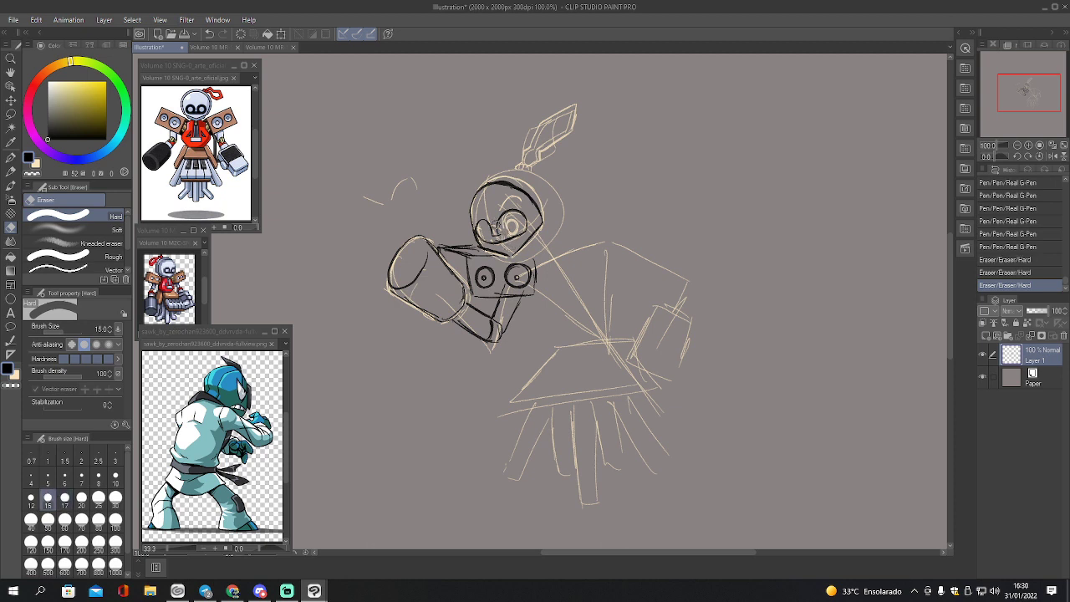
pyautogui.press('p')
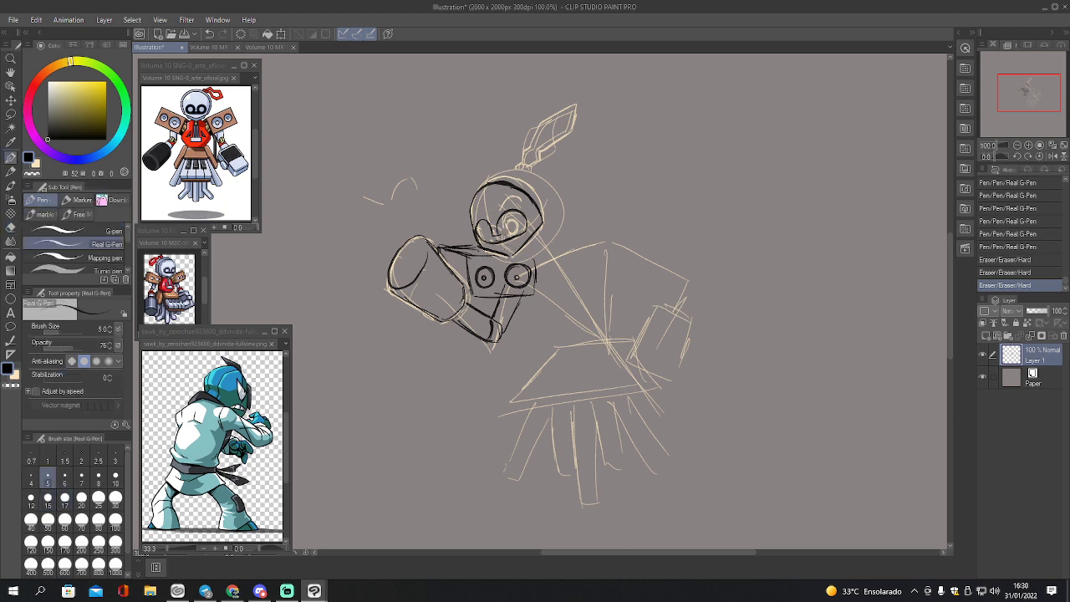
pyautogui.moveTo(505, 219)
pyautogui.mouseDown()
pyautogui.moveTo(510, 230)
pyautogui.moveTo(483, 237)
pyautogui.moveTo(482, 222)
pyautogui.mouseUp()
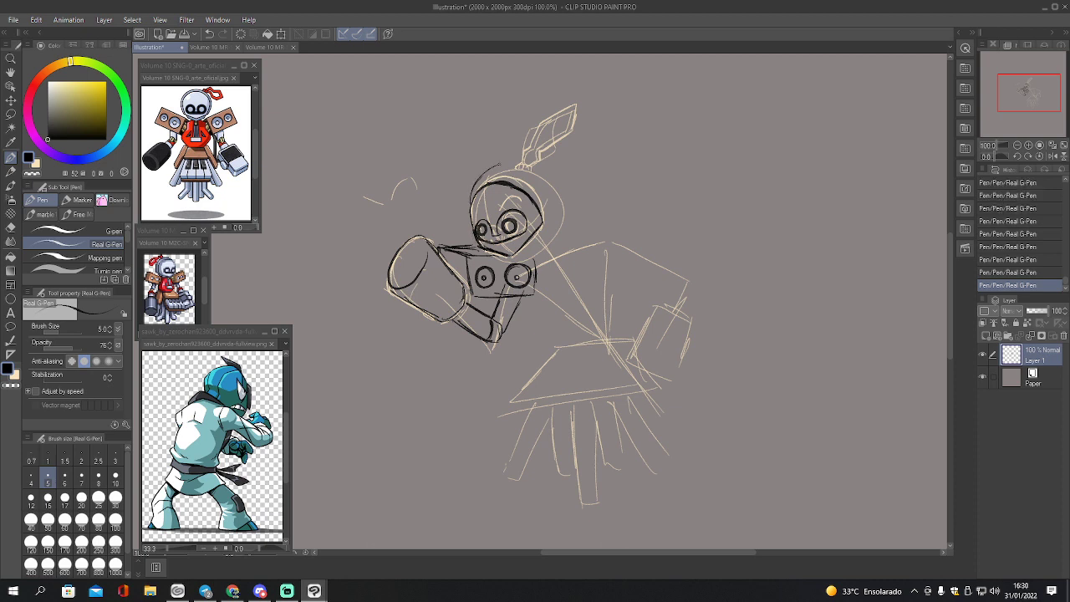
# - Draw the rounded helmet outline around the face, consulting the back-left reference image of the robot
pyautogui.moveTo(479, 175)
pyautogui.mouseDown()
pyautogui.moveTo(539, 172)
pyautogui.moveTo(554, 195)
pyautogui.mouseUp()
pyautogui.moveTo(491, 253)
pyautogui.mouseDown()
pyautogui.moveTo(510, 261)
pyautogui.moveTo(562, 225)
pyautogui.mouseUp()
pyautogui.moveTo(547, 181); pyautogui.dragTo(560, 226)
pyautogui.click(222, 48)
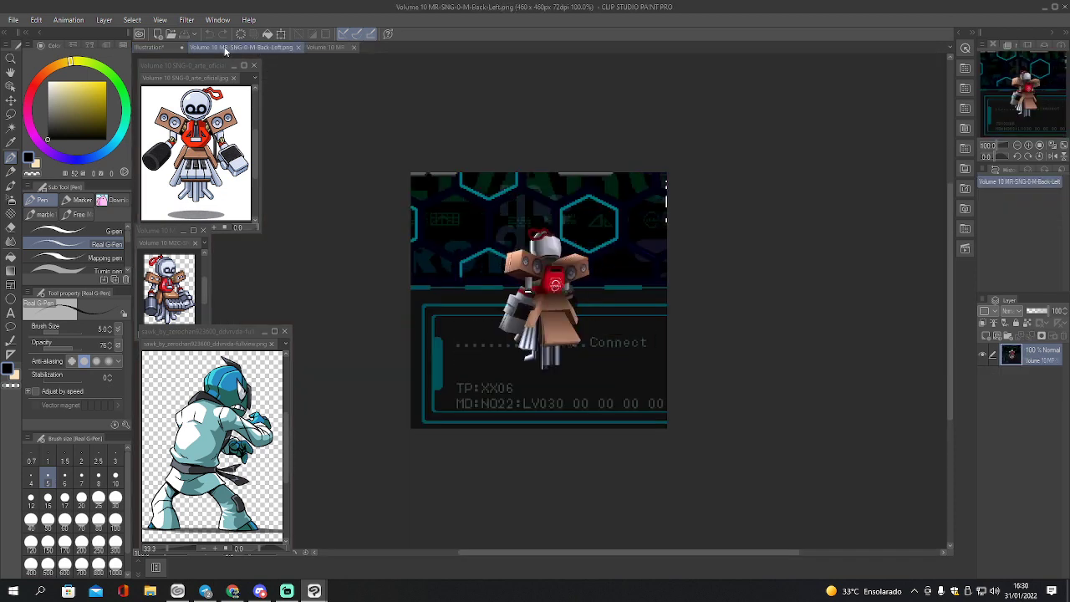
pyautogui.click(158, 48)
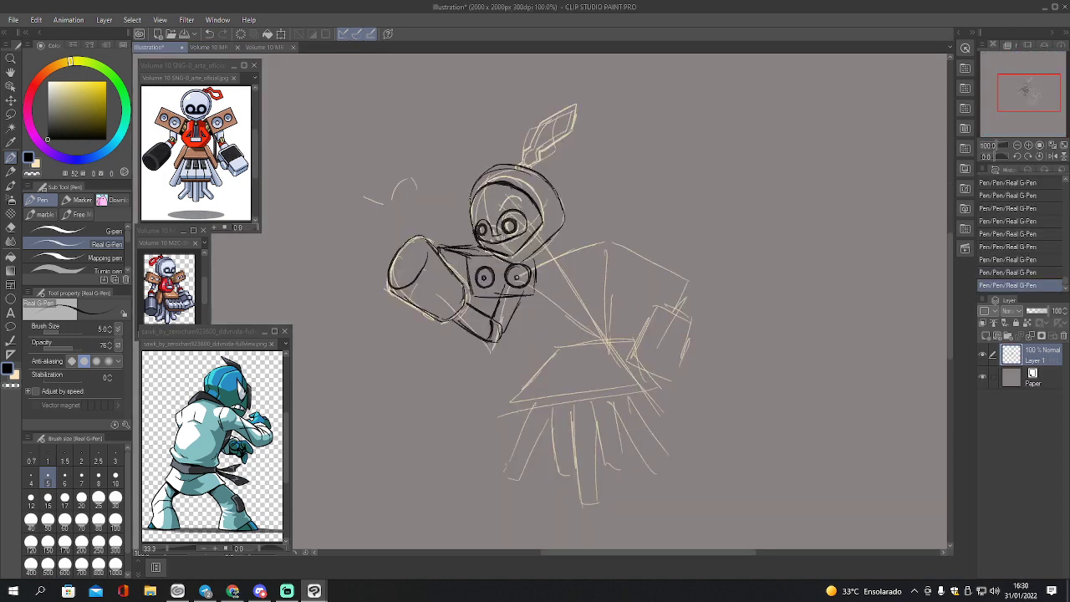
pyautogui.moveTo(476, 179)
pyautogui.mouseDown()
pyautogui.moveTo(529, 166)
pyautogui.moveTo(557, 200)
pyautogui.mouseUp()
pyautogui.moveTo(491, 251)
pyautogui.mouseDown()
pyautogui.moveTo(515, 255)
pyautogui.moveTo(540, 231)
pyautogui.mouseUp()
pyautogui.moveTo(473, 198)
pyautogui.mouseDown()
pyautogui.moveTo(507, 159)
pyautogui.moveTo(547, 176)
pyautogui.mouseUp()
# - Erase the heavy top of the helmet outline and redraw it as a thinner curve up to the ornament's base
pyautogui.press('e')
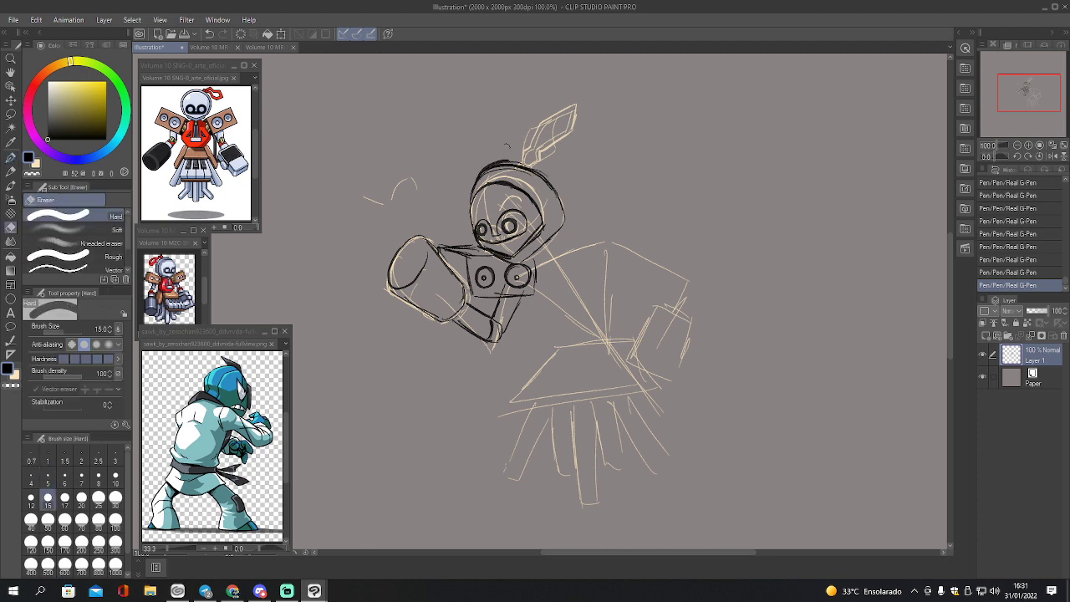
pyautogui.moveTo(485, 163)
pyautogui.mouseDown()
pyautogui.moveTo(540, 175)
pyautogui.moveTo(528, 171)
pyautogui.moveTo(540, 185)
pyautogui.mouseUp()
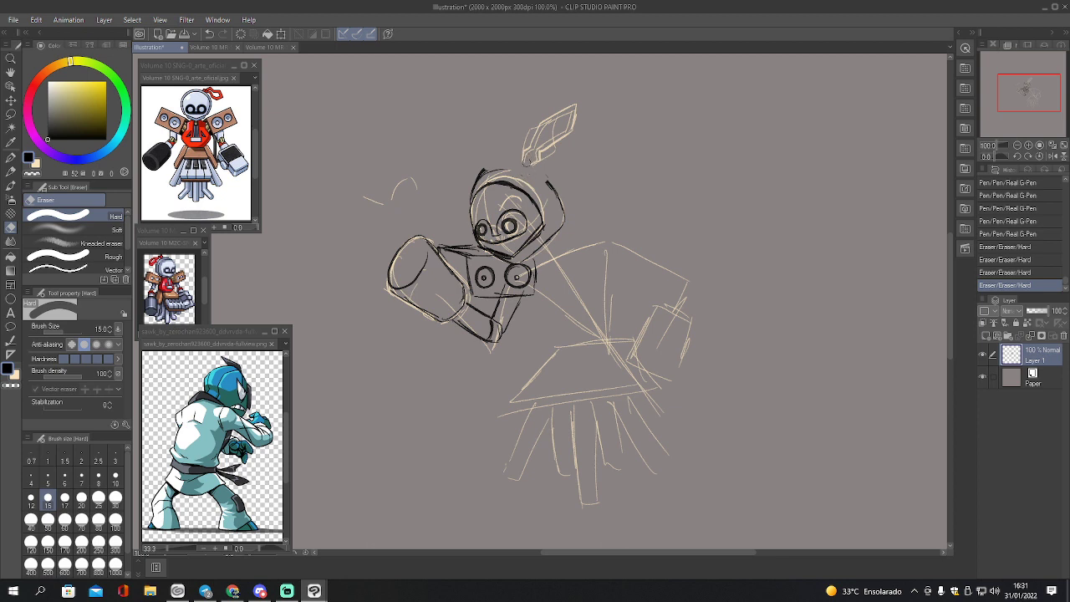
pyautogui.press('p')
pyautogui.moveTo(475, 182); pyautogui.dragTo(487, 169)
pyautogui.moveTo(487, 170); pyautogui.dragTo(518, 165)
pyautogui.moveTo(521, 168)
pyautogui.mouseDown()
pyautogui.moveTo(549, 181)
pyautogui.moveTo(530, 164)
pyautogui.mouseUp()
# - Draw the head ornament in dark lines as an elongated angular loop rising from a small base on the helmet
pyautogui.moveTo(530, 163); pyautogui.dragTo(525, 163)
pyautogui.moveTo(526, 163)
pyautogui.mouseDown()
pyautogui.moveTo(546, 123)
pyautogui.moveTo(567, 115)
pyautogui.mouseUp()
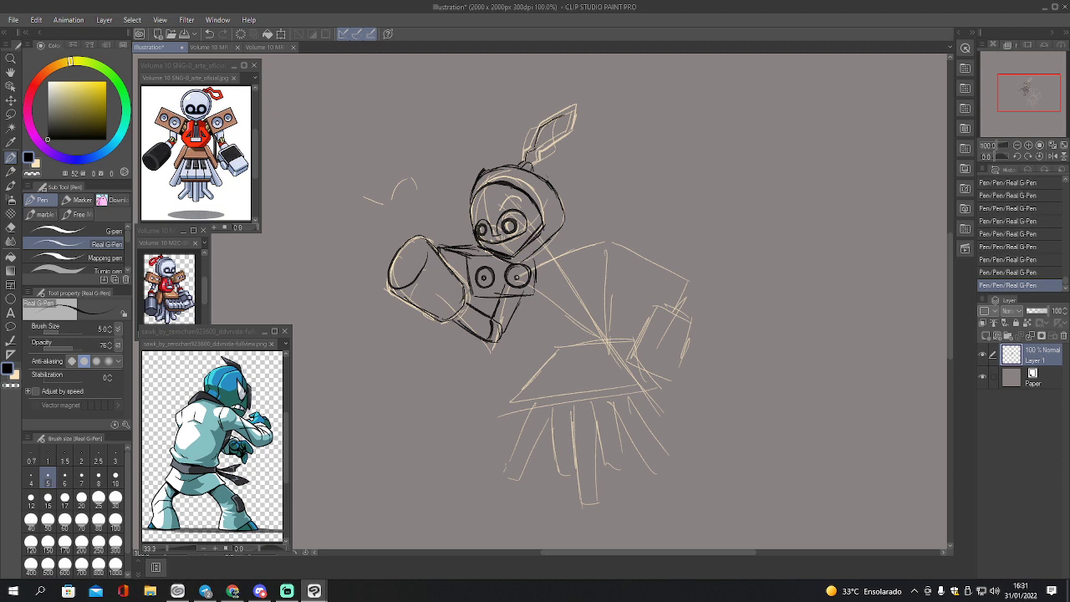
pyautogui.moveTo(523, 152); pyautogui.dragTo(536, 132)
pyautogui.moveTo(535, 134); pyautogui.dragTo(568, 108)
pyautogui.moveTo(536, 156)
pyautogui.mouseDown()
pyautogui.moveTo(572, 117)
pyautogui.moveTo(555, 155)
pyautogui.mouseUp()
# - Reinforce the raised hand's lower edge and handwrite an underlined "6 FanArts" note in the empty area beside the robot
pyautogui.moveTo(392, 289); pyautogui.dragTo(430, 315)
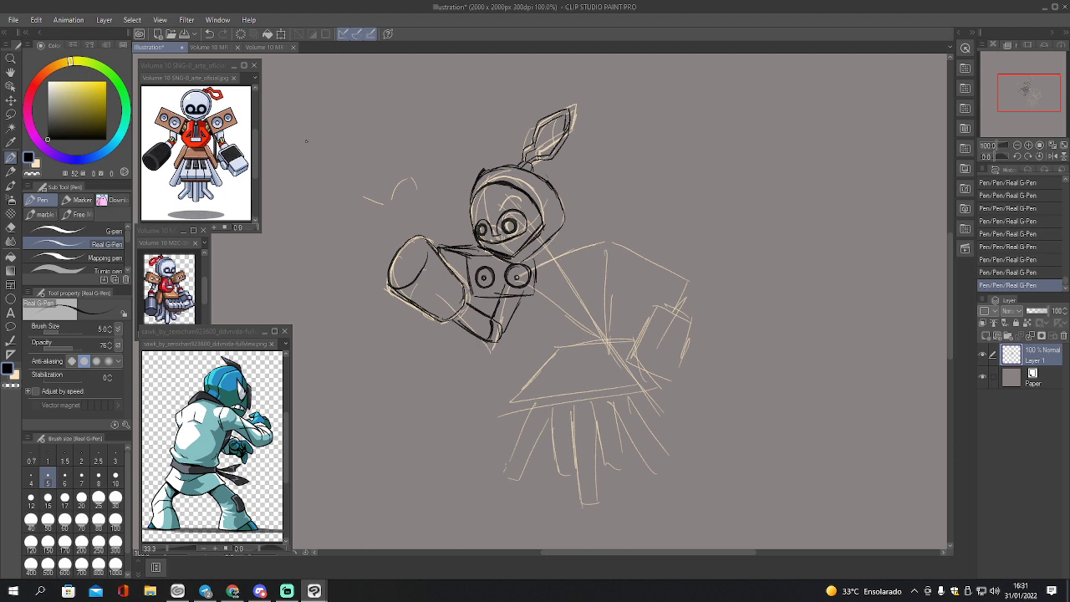
pyautogui.moveTo(310, 134)
pyautogui.mouseDown()
pyautogui.moveTo(338, 128)
pyautogui.moveTo(334, 147)
pyautogui.moveTo(372, 139)
pyautogui.moveTo(312, 164)
pyautogui.moveTo(377, 155)
pyautogui.mouseUp()
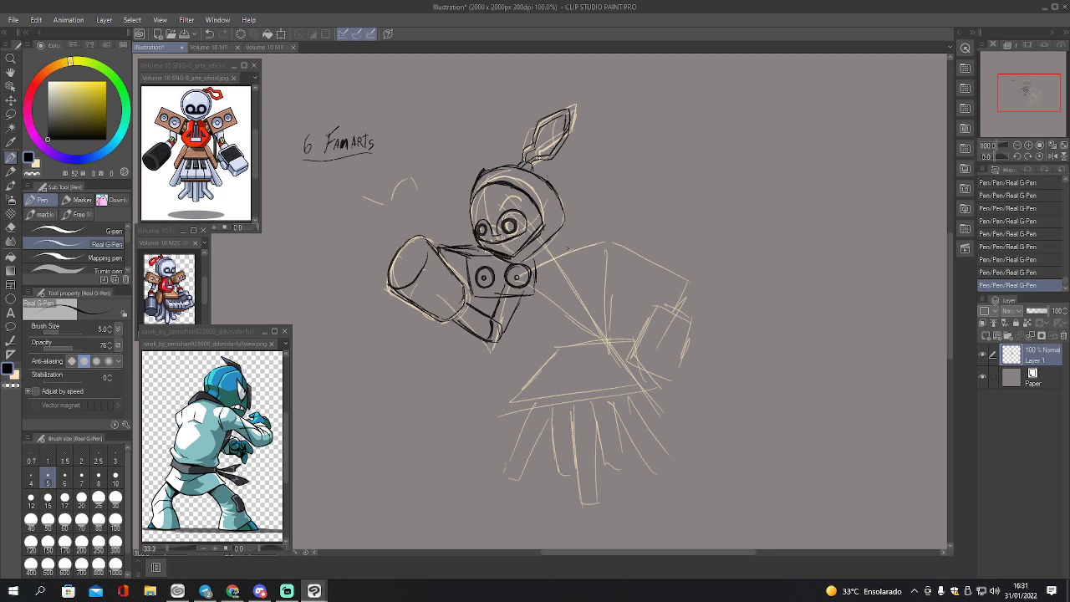
# - Draw the robot's neck, torso and flared waist in dark lines, with the first angled skirt panel below
pyautogui.moveTo(540, 248); pyautogui.dragTo(562, 256)
pyautogui.moveTo(535, 276)
pyautogui.mouseDown()
pyautogui.moveTo(541, 324)
pyautogui.moveTo(543, 315)
pyautogui.moveTo(578, 345)
pyautogui.moveTo(617, 342)
pyautogui.mouseUp()
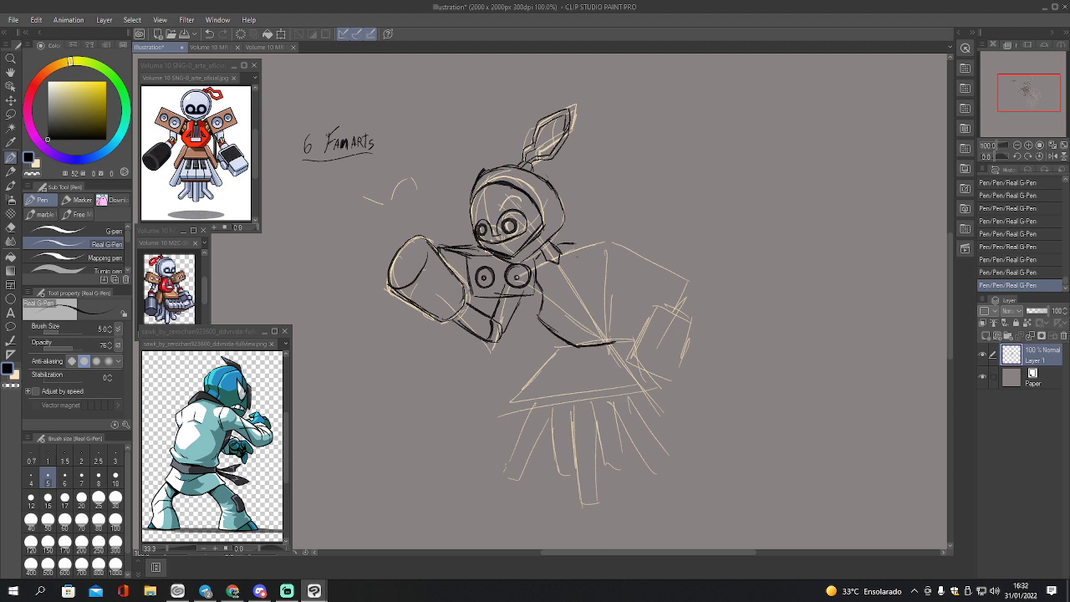
pyautogui.moveTo(575, 245)
pyautogui.mouseDown()
pyautogui.moveTo(612, 278)
pyautogui.moveTo(619, 334)
pyautogui.moveTo(568, 355)
pyautogui.moveTo(558, 371)
pyautogui.moveTo(617, 367)
pyautogui.moveTo(543, 325)
pyautogui.moveTo(614, 372)
pyautogui.mouseUp()
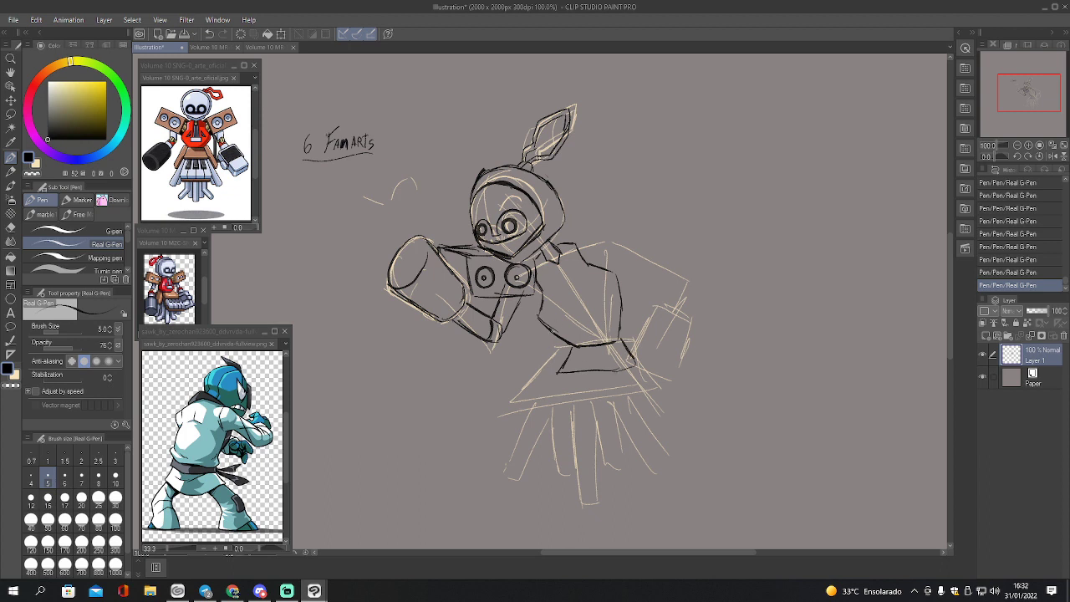
pyautogui.moveTo(574, 344)
pyautogui.mouseDown()
pyautogui.moveTo(553, 346)
pyautogui.moveTo(510, 404)
pyautogui.moveTo(529, 413)
pyautogui.moveTo(565, 382)
pyautogui.mouseUp()
pyautogui.moveTo(575, 347)
pyautogui.mouseDown()
pyautogui.moveTo(565, 381)
pyautogui.moveTo(536, 412)
pyautogui.moveTo(549, 394)
pyautogui.mouseUp()
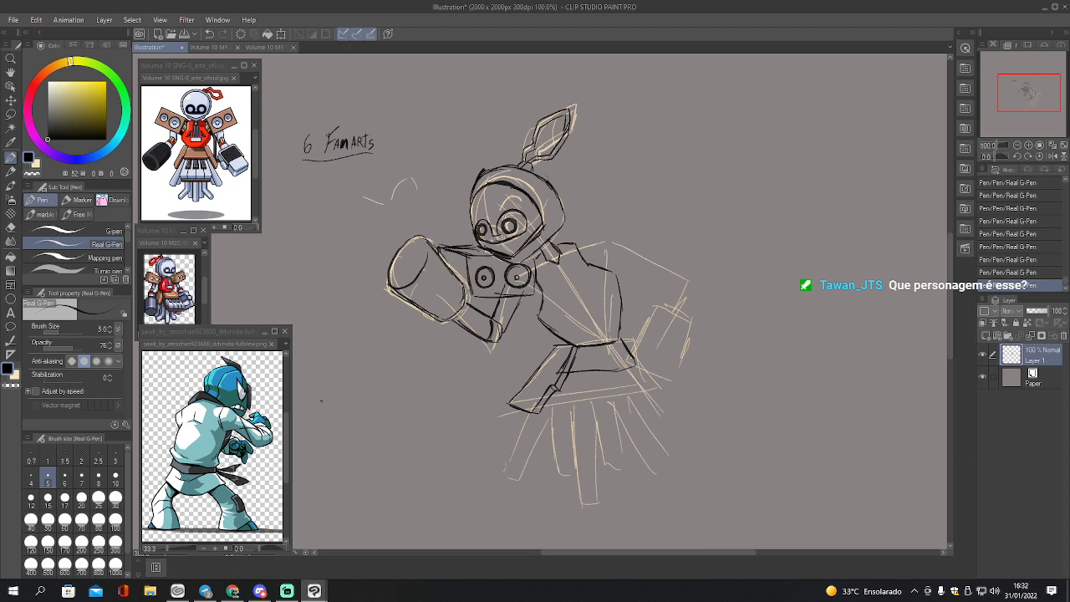
# - Draw a small arrow on the empty canvas pointing toward the martial-arts pose reference
pyautogui.moveTo(322, 400)
pyautogui.mouseDown()
pyautogui.moveTo(314, 420)
pyautogui.moveTo(356, 402)
pyautogui.mouseUp()
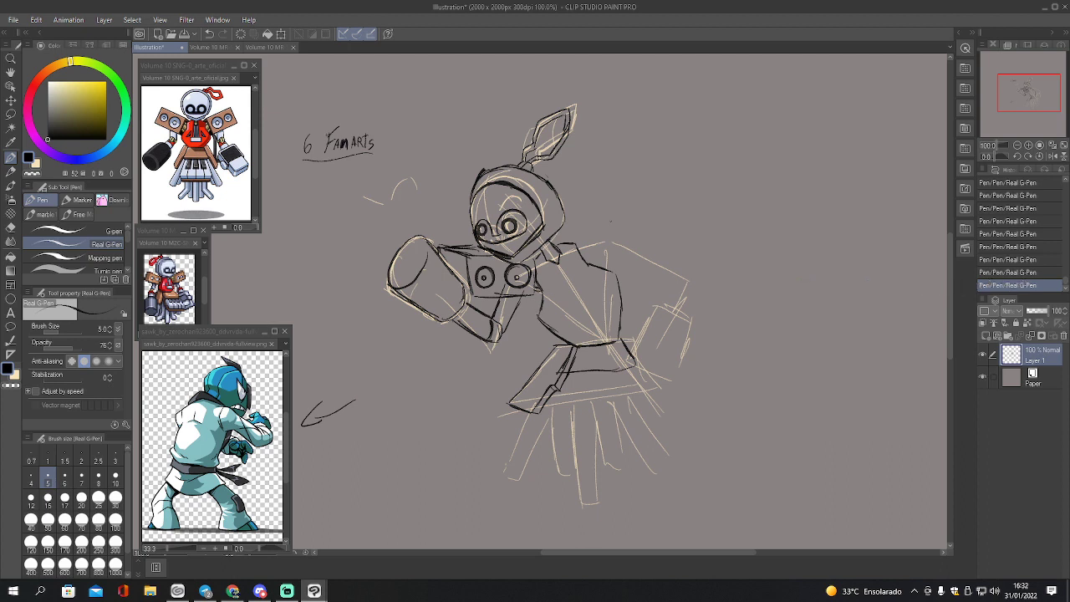
# - Draw the second shoulder speaker box behind the robot's back and the short joint linking it to the torso
pyautogui.moveTo(568, 227)
pyautogui.mouseDown()
pyautogui.moveTo(566, 244)
pyautogui.moveTo(607, 223)
pyautogui.moveTo(612, 274)
pyautogui.mouseUp()
pyautogui.moveTo(612, 226); pyautogui.dragTo(655, 243)
pyautogui.moveTo(613, 273); pyautogui.dragTo(657, 281)
pyautogui.moveTo(661, 242); pyautogui.dragTo(655, 283)
pyautogui.moveTo(578, 245)
pyautogui.mouseDown()
pyautogui.moveTo(606, 238)
pyautogui.moveTo(601, 263)
pyautogui.mouseUp()
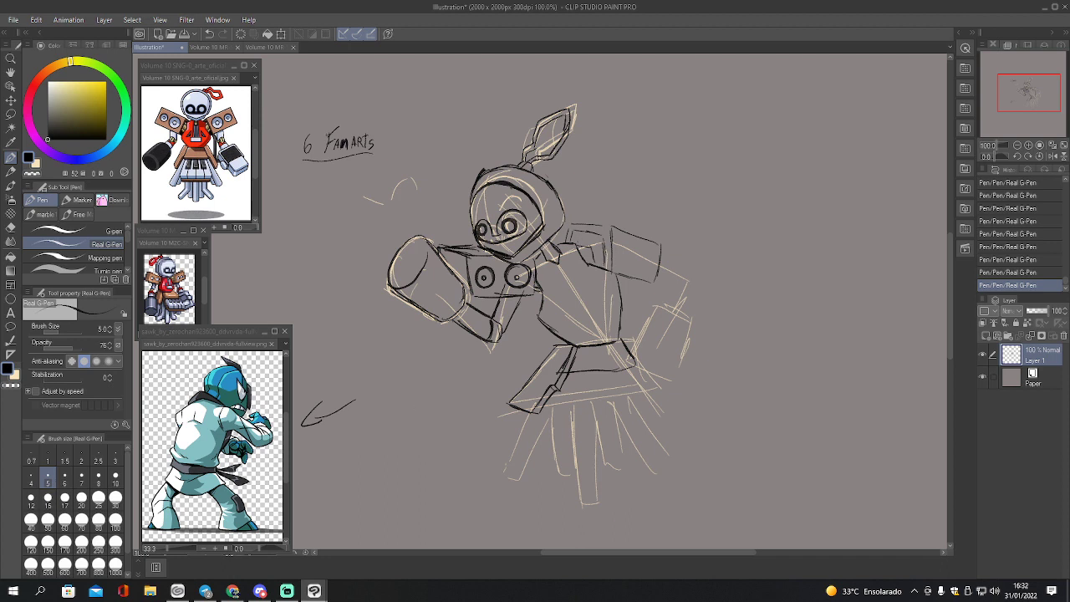
pyautogui.moveTo(581, 248)
pyautogui.mouseDown()
pyautogui.moveTo(591, 253)
pyautogui.moveTo(574, 235)
pyautogui.moveTo(591, 234)
pyautogui.moveTo(602, 248)
pyautogui.moveTo(596, 257)
pyautogui.mouseUp()
# - Erase the torso lines overlapping the rear shoulder joint and draw two ringed speakers on the rear box
pyautogui.press('e')
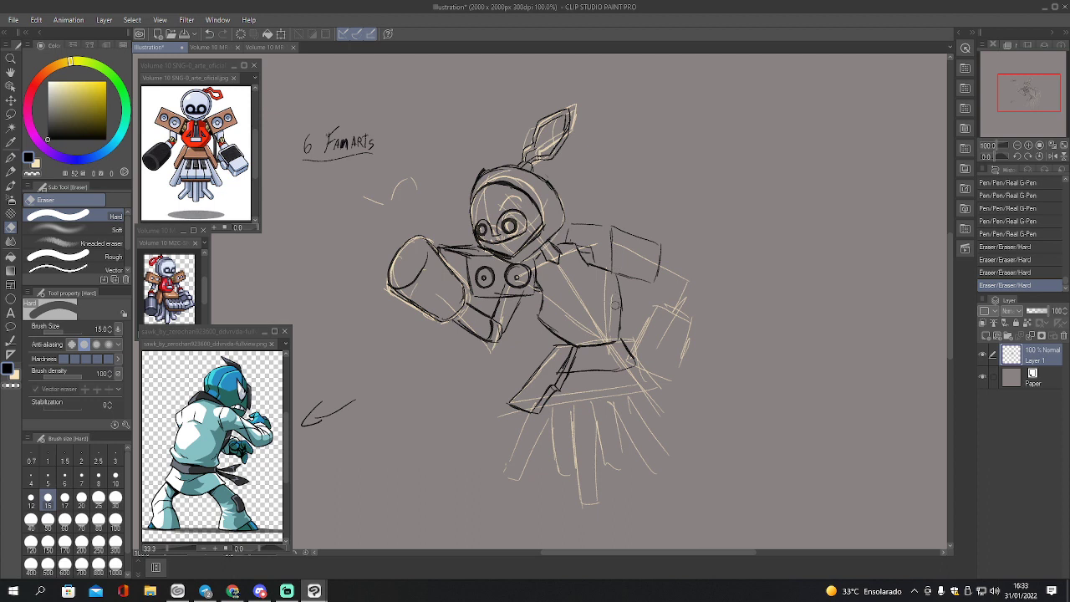
pyautogui.press('p')
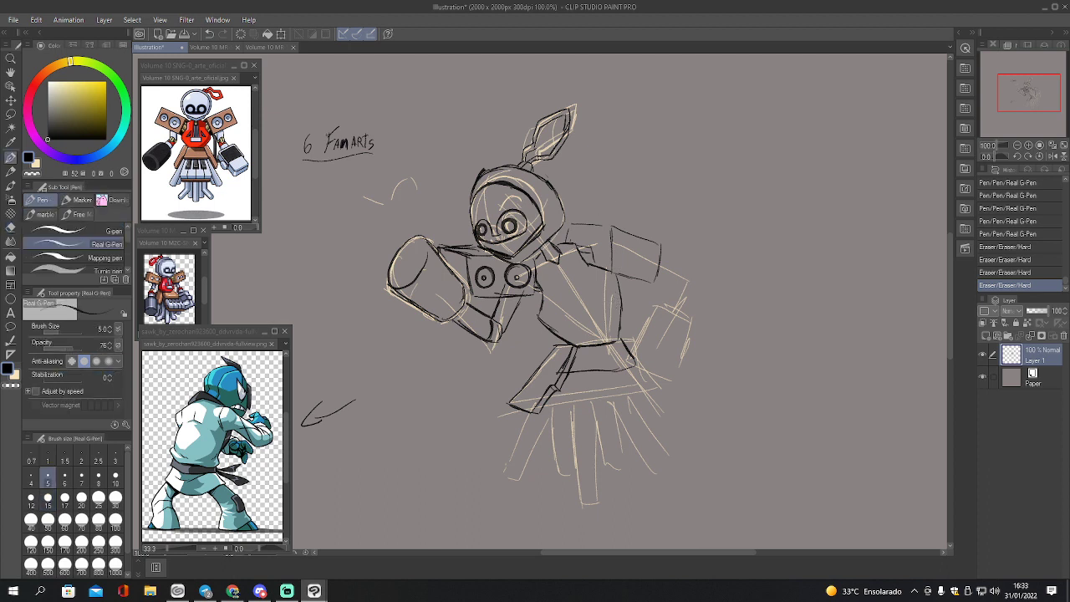
pyautogui.moveTo(629, 241)
pyautogui.mouseDown()
pyautogui.moveTo(618, 266)
pyautogui.moveTo(630, 241)
pyautogui.moveTo(652, 271)
pyautogui.moveTo(627, 261)
pyautogui.moveTo(632, 249)
pyautogui.moveTo(650, 265)
pyautogui.mouseUp()
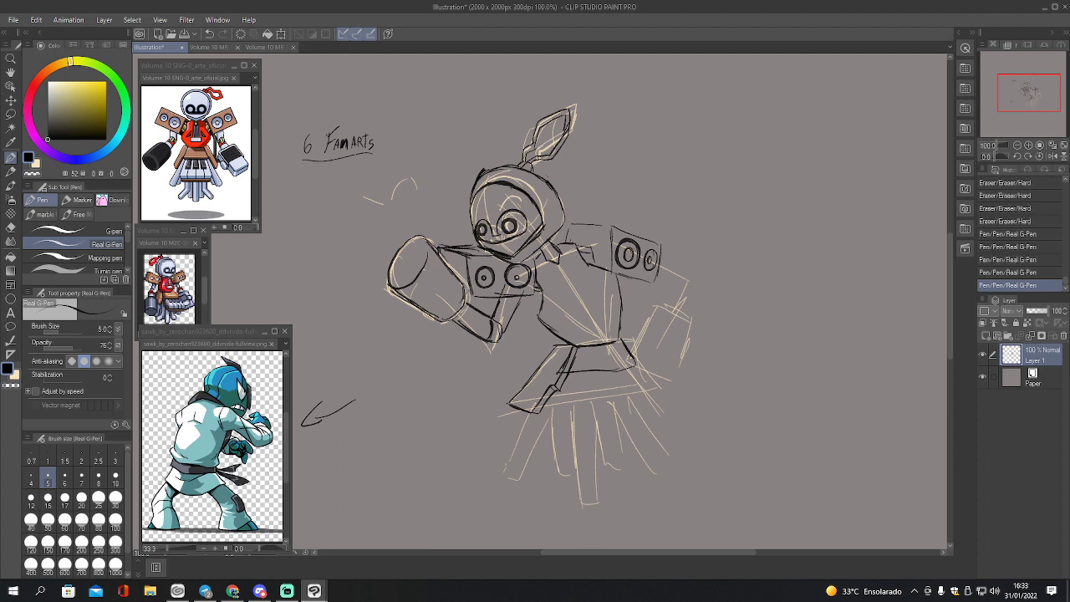
pyautogui.moveTo(577, 246)
pyautogui.mouseDown()
pyautogui.moveTo(609, 271)
pyautogui.moveTo(621, 319)
pyautogui.mouseUp()
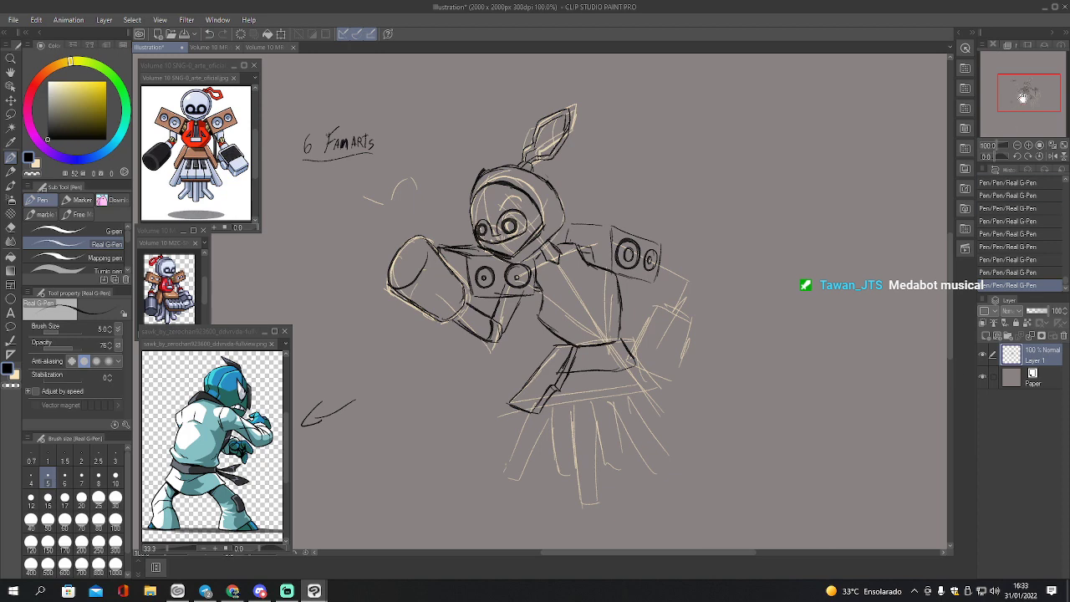
# - Move the whole sketch layer into the canvas's upper-left corner
pyautogui.moveTo(1024, 97); pyautogui.dragTo(996, 72)
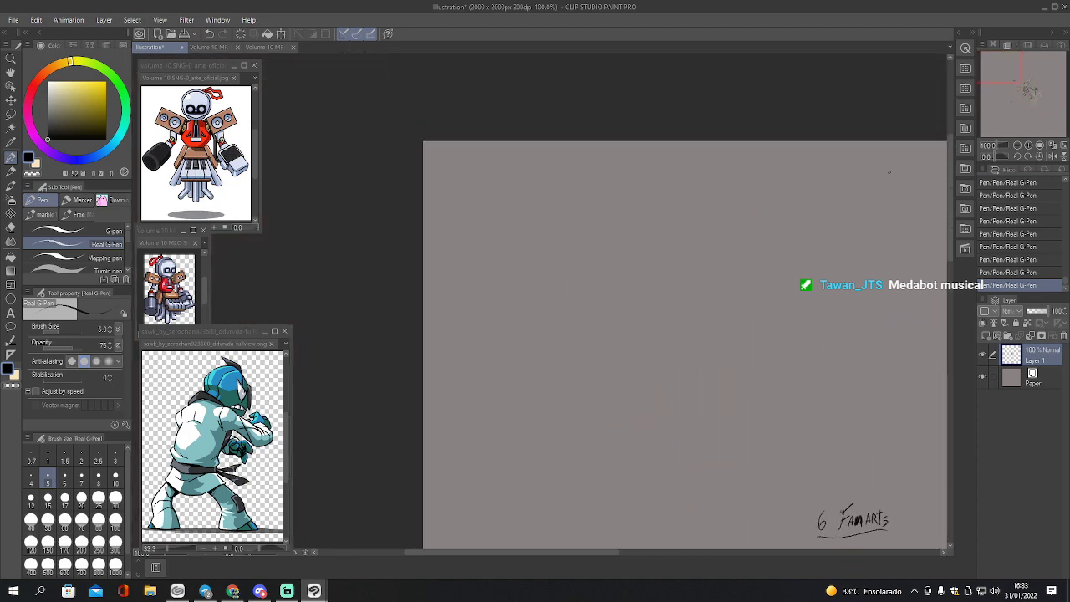
pyautogui.press('k')
pyautogui.moveTo(681, 394)
pyautogui.mouseDown()
pyautogui.moveTo(553, 258)
pyautogui.moveTo(543, 196)
pyautogui.mouseUp()
pyautogui.moveTo(848, 342); pyautogui.dragTo(698, 238)
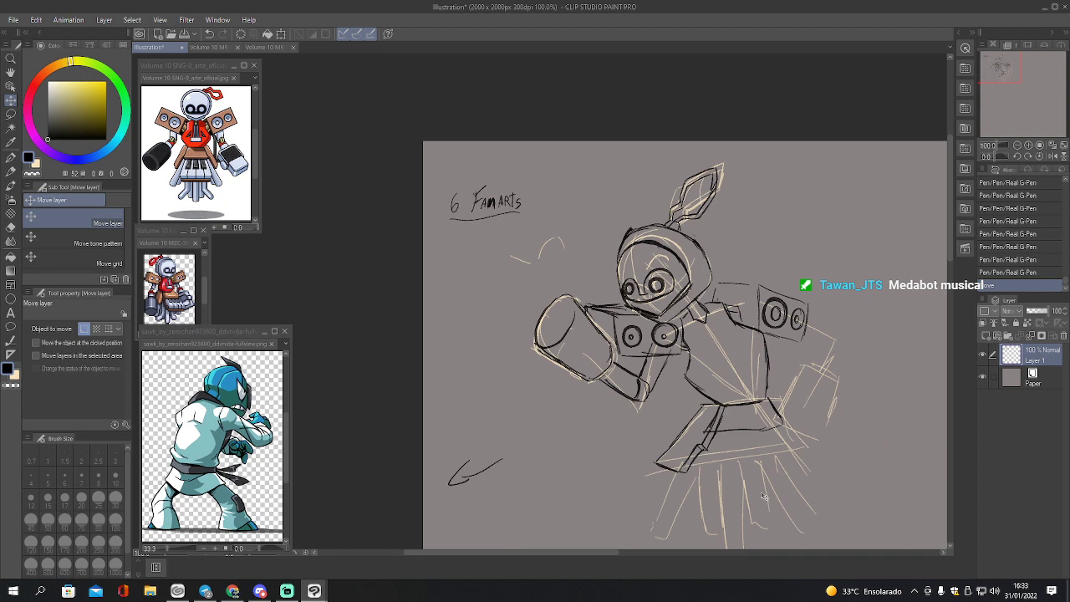
# - Erase the arrow mark beside the robot sketch
pyautogui.press('e')
pyautogui.click(500, 463)
pyautogui.moveTo(497, 464); pyautogui.dragTo(458, 484)
pyautogui.press(']')
pyautogui.press(']')
pyautogui.press(']')
pyautogui.press(']')
pyautogui.press(']')
pyautogui.press(']')
# - Sketch a second robot's round head with crossed face guidelines below the first figure, using the Design pencil
pyautogui.press('p')
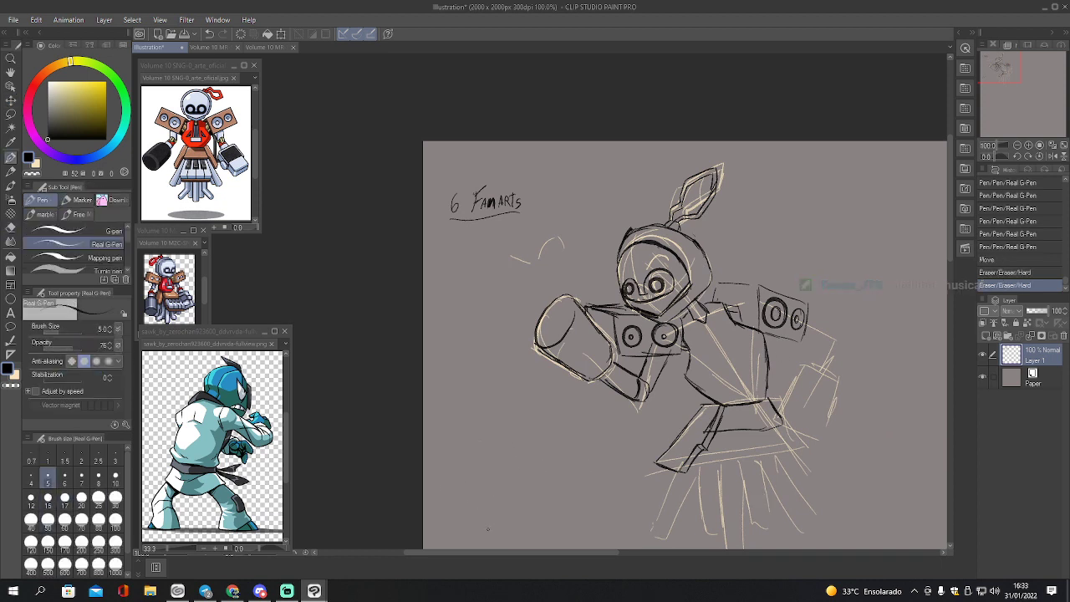
pyautogui.press('p')
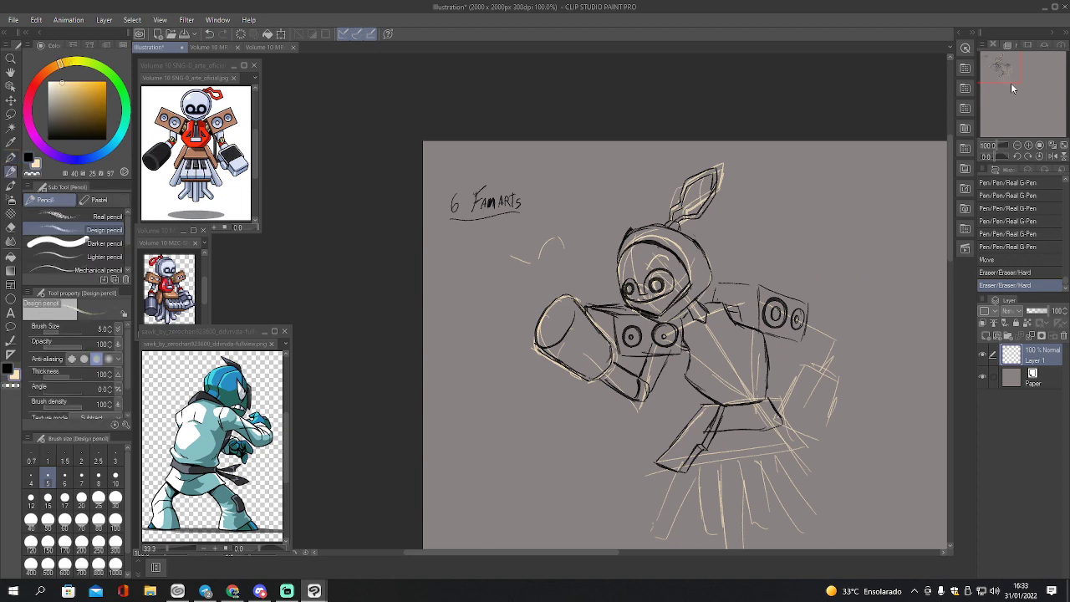
pyautogui.moveTo(1011, 83); pyautogui.dragTo(1006, 95)
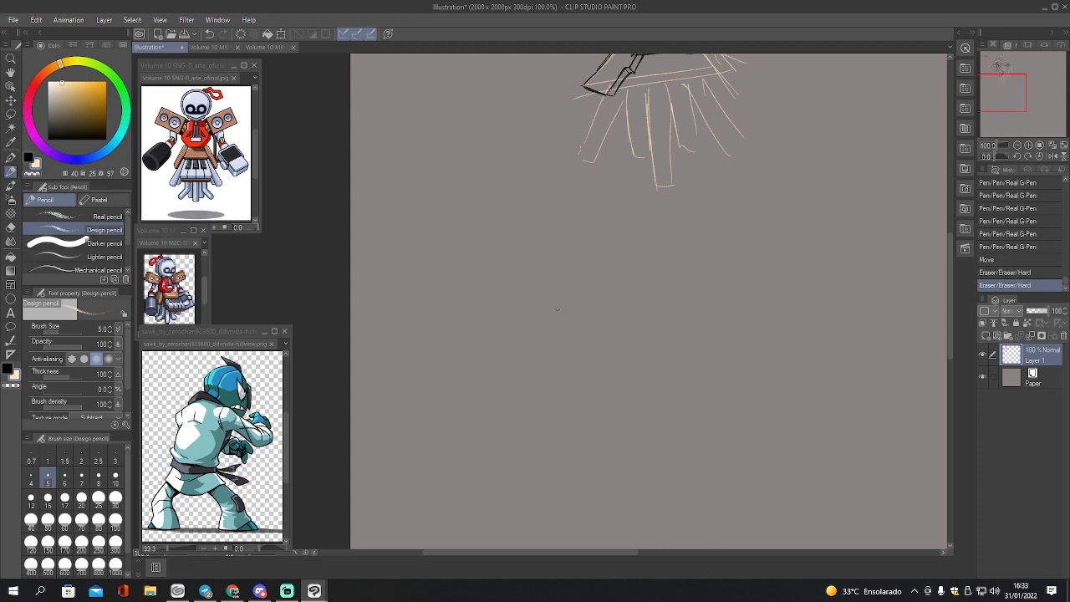
pyautogui.moveTo(595, 281)
pyautogui.mouseDown()
pyautogui.moveTo(552, 344)
pyautogui.moveTo(585, 355)
pyautogui.moveTo(624, 284)
pyautogui.moveTo(577, 361)
pyautogui.mouseUp()
pyautogui.moveTo(587, 288)
pyautogui.mouseDown()
pyautogui.moveTo(633, 289)
pyautogui.moveTo(654, 338)
pyautogui.mouseUp()
pyautogui.moveTo(644, 293); pyautogui.dragTo(586, 366)
pyautogui.moveTo(648, 347)
pyautogui.mouseDown()
pyautogui.moveTo(567, 363)
pyautogui.moveTo(635, 317)
pyautogui.mouseUp()
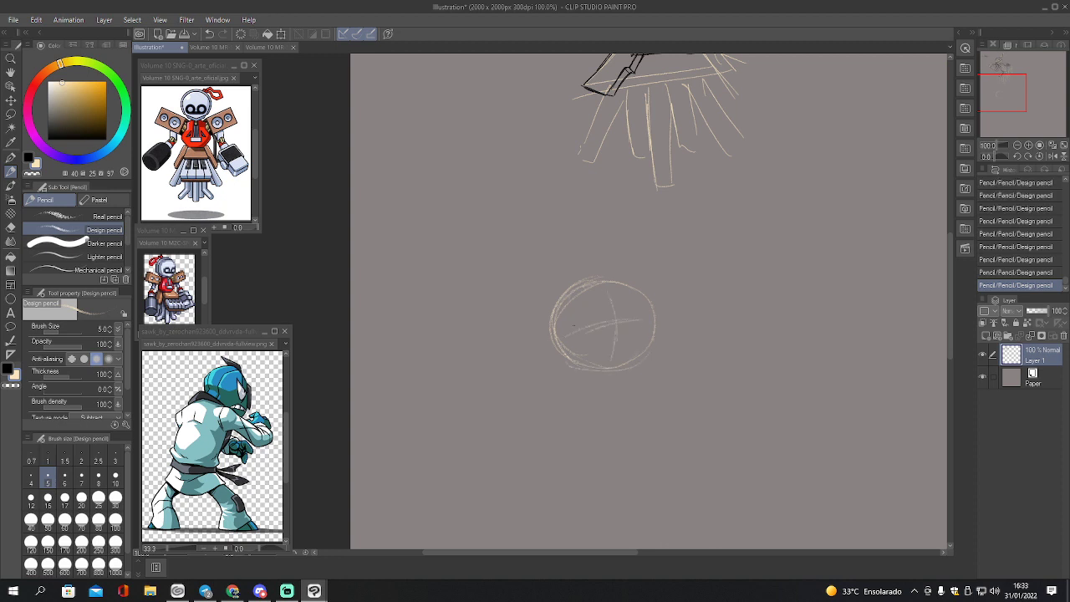
# - Sketch the second robot's neck and triangular torso, and add two round eyes with a curved line beneath them
pyautogui.moveTo(610, 368)
pyautogui.mouseDown()
pyautogui.moveTo(661, 368)
pyautogui.moveTo(626, 458)
pyautogui.moveTo(646, 475)
pyautogui.mouseUp()
pyautogui.moveTo(662, 376); pyautogui.dragTo(646, 477)
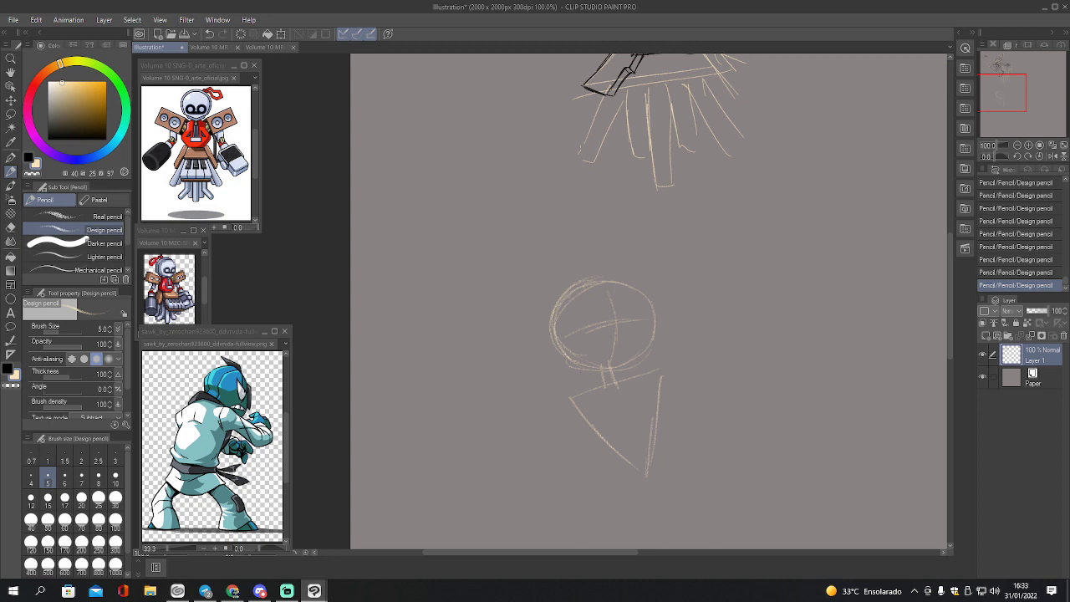
pyautogui.moveTo(560, 309)
pyautogui.mouseDown()
pyautogui.moveTo(556, 332)
pyautogui.moveTo(569, 306)
pyautogui.moveTo(566, 327)
pyautogui.mouseUp()
pyautogui.moveTo(553, 319)
pyautogui.mouseDown()
pyautogui.moveTo(568, 306)
pyautogui.moveTo(595, 342)
pyautogui.moveTo(589, 334)
pyautogui.moveTo(608, 327)
pyautogui.mouseUp()
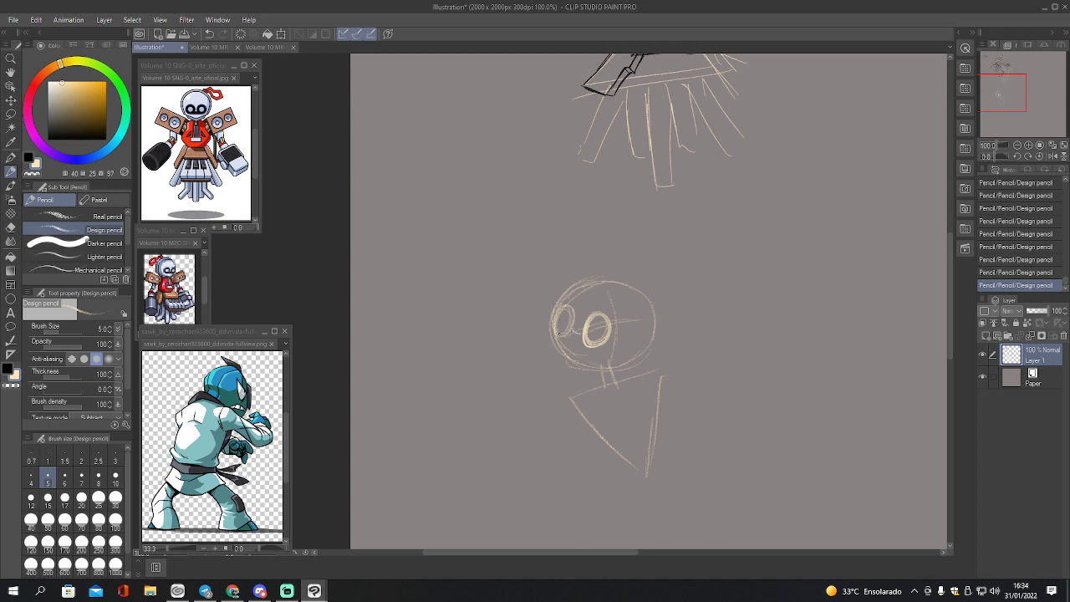
pyautogui.moveTo(558, 333); pyautogui.dragTo(587, 343)
pyautogui.moveTo(465, 295)
pyautogui.mouseDown()
pyautogui.moveTo(469, 333)
pyautogui.moveTo(507, 339)
pyautogui.moveTo(513, 303)
pyautogui.mouseUp()
pyautogui.moveTo(521, 305)
pyautogui.mouseDown()
pyautogui.moveTo(522, 333)
pyautogui.moveTo(548, 280)
pyautogui.moveTo(529, 328)
pyautogui.mouseUp()
pyautogui.moveTo(550, 279); pyautogui.dragTo(550, 294)
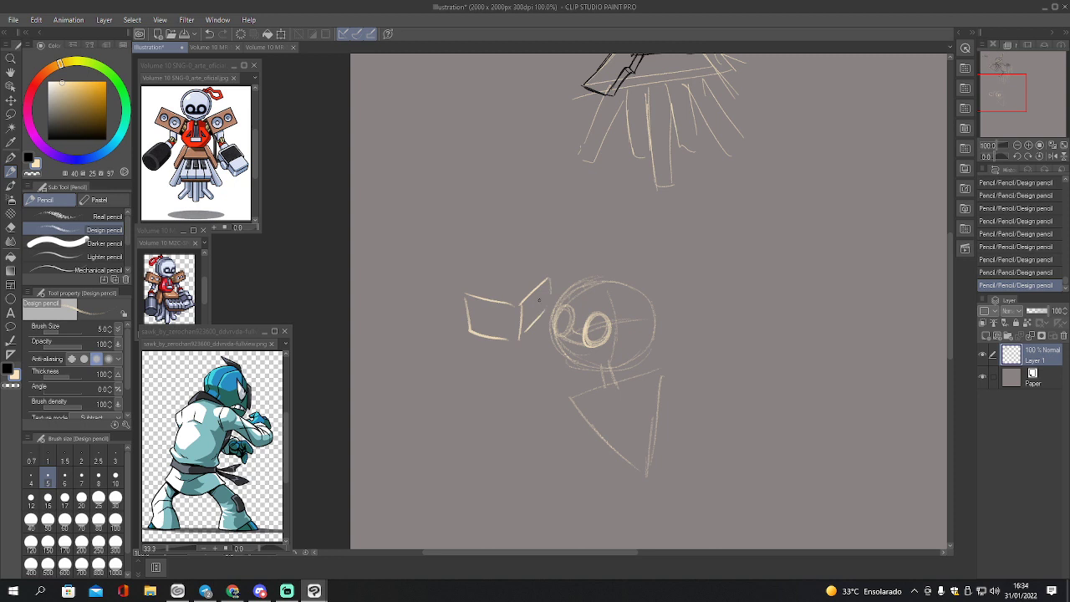
pyautogui.moveTo(465, 293)
pyautogui.mouseDown()
pyautogui.moveTo(490, 275)
pyautogui.moveTo(523, 268)
pyautogui.mouseUp()
pyautogui.press('e')
pyautogui.moveTo(532, 286)
pyautogui.mouseDown()
pyautogui.moveTo(522, 328)
pyautogui.moveTo(535, 320)
pyautogui.mouseUp()
pyautogui.moveTo(528, 320)
pyautogui.mouseDown()
pyautogui.moveTo(519, 329)
pyautogui.moveTo(442, 322)
pyautogui.mouseUp()
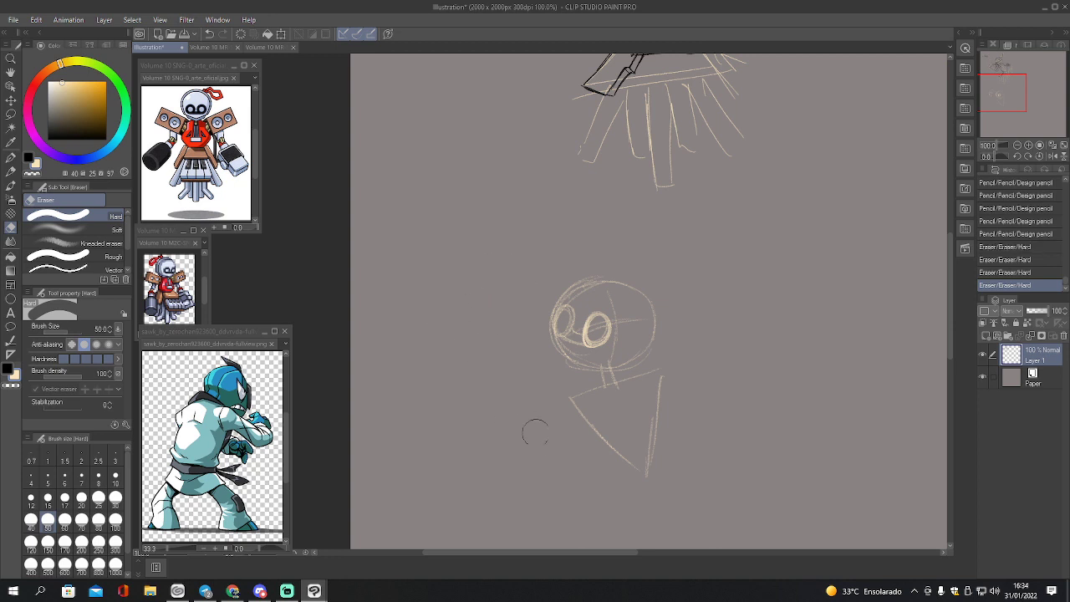
# - Sketch the second robot's raised arm beside the head with the Real G-Pen, ending in a large tilted cylinder as its hand
pyautogui.press('p')
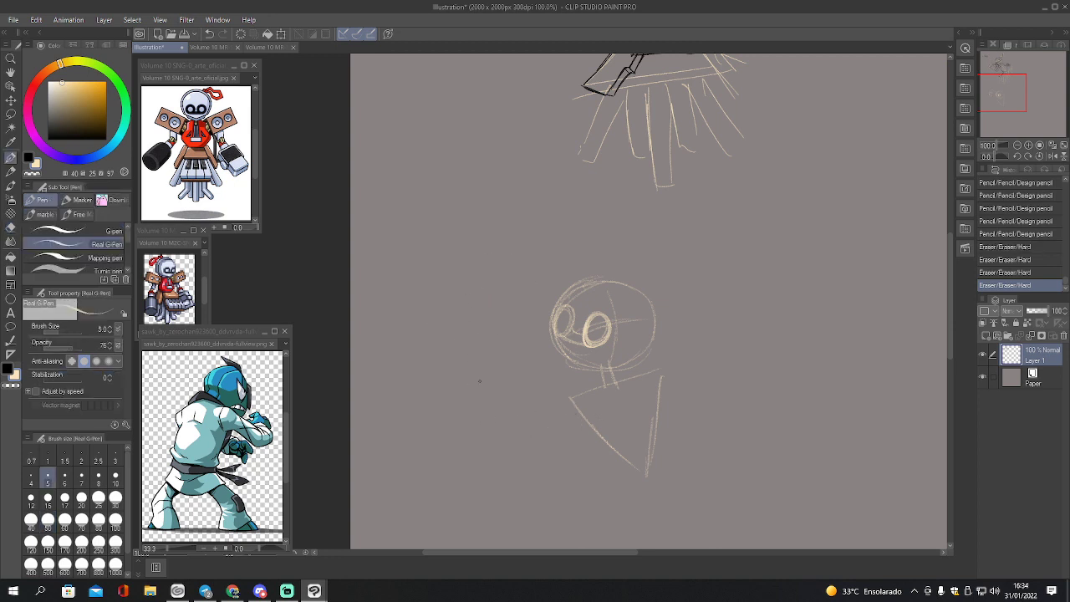
pyautogui.moveTo(447, 305)
pyautogui.mouseDown()
pyautogui.moveTo(432, 321)
pyautogui.moveTo(429, 356)
pyautogui.moveTo(476, 388)
pyautogui.mouseUp()
pyautogui.moveTo(456, 301); pyautogui.dragTo(510, 360)
pyautogui.moveTo(510, 361); pyautogui.dragTo(496, 385)
pyautogui.moveTo(1019, 99)
pyautogui.mouseDown()
pyautogui.moveTo(1019, 85)
pyautogui.moveTo(1019, 102)
pyautogui.mouseUp()
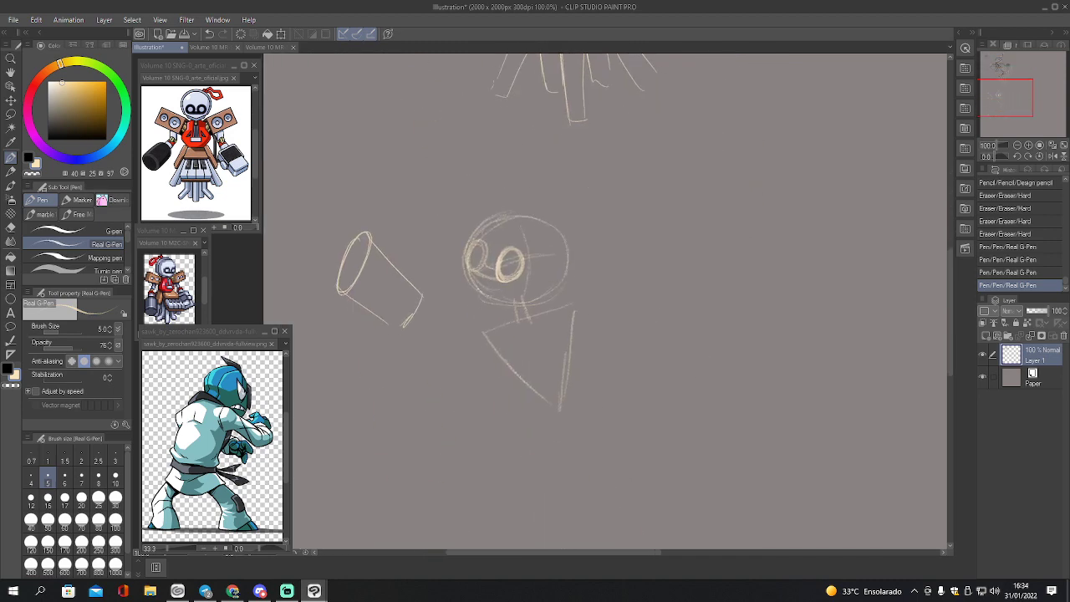
pyautogui.moveTo(405, 325)
pyautogui.mouseDown()
pyautogui.moveTo(463, 366)
pyautogui.moveTo(495, 355)
pyautogui.mouseUp()
pyautogui.moveTo(415, 312)
pyautogui.mouseDown()
pyautogui.moveTo(463, 345)
pyautogui.moveTo(449, 356)
pyautogui.moveTo(457, 340)
pyautogui.moveTo(446, 339)
pyautogui.moveTo(452, 351)
pyautogui.moveTo(449, 339)
pyautogui.moveTo(461, 342)
pyautogui.moveTo(455, 364)
pyautogui.moveTo(483, 335)
pyautogui.mouseUp()
pyautogui.moveTo(409, 329); pyautogui.dragTo(457, 364)
pyautogui.moveTo(427, 319)
pyautogui.mouseDown()
pyautogui.moveTo(465, 350)
pyautogui.moveTo(465, 364)
pyautogui.mouseUp()
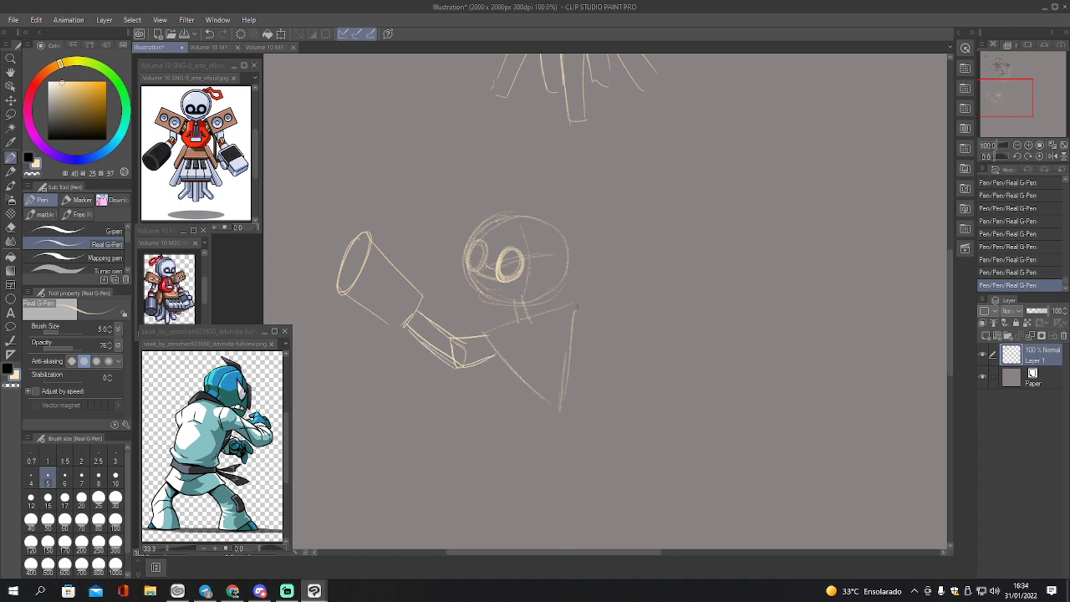
# - Sketch the second robot's other arm, bent at the elbow, from the far shoulder
pyautogui.moveTo(575, 307); pyautogui.dragTo(653, 329)
pyautogui.moveTo(572, 326)
pyautogui.mouseDown()
pyautogui.moveTo(621, 345)
pyautogui.moveTo(600, 373)
pyautogui.moveTo(626, 382)
pyautogui.mouseUp()
pyautogui.moveTo(653, 333); pyautogui.dragTo(627, 381)
pyautogui.moveTo(1037, 118)
pyautogui.mouseDown()
pyautogui.moveTo(1033, 84)
pyautogui.moveTo(1034, 105)
pyautogui.mouseUp()
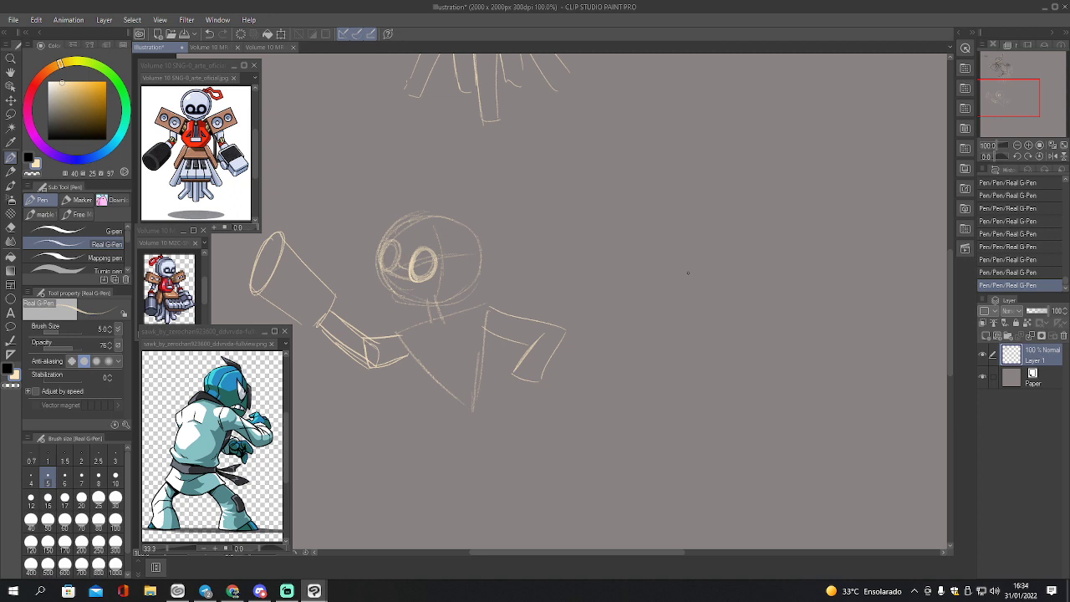
pyautogui.click(234, 592)
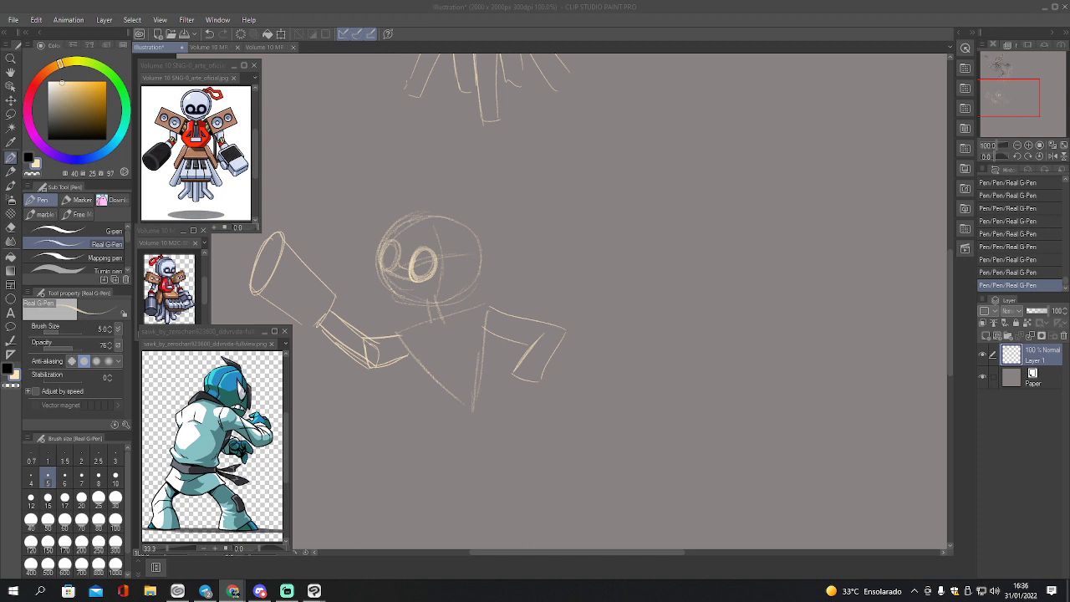
pyautogui.click(465, 311)
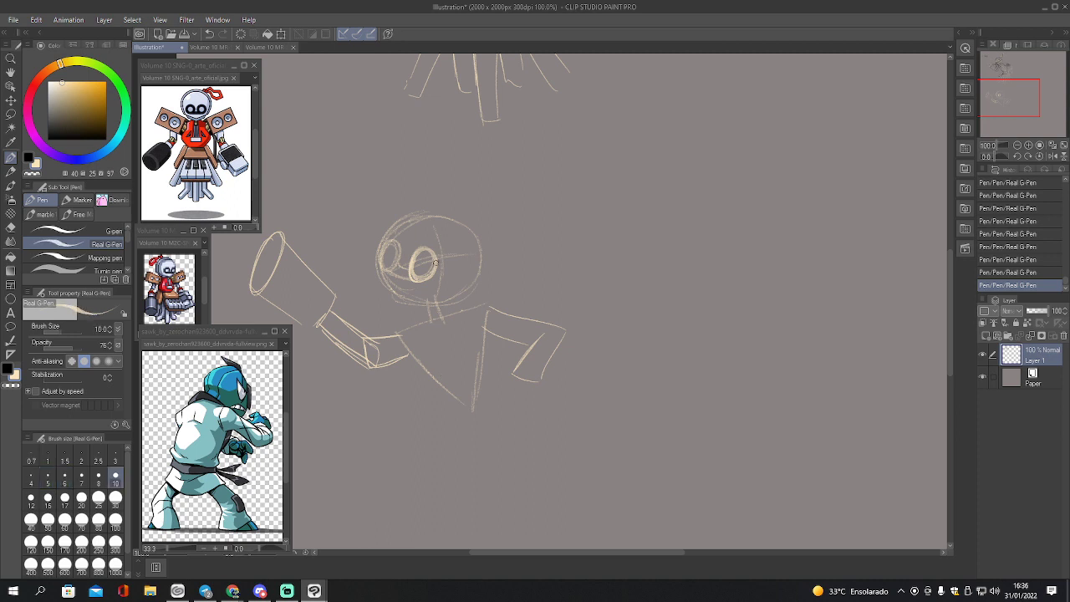
pyautogui.click(31, 542)
pyautogui.moveTo(430, 221); pyautogui.dragTo(416, 266)
pyautogui.press('[')
pyautogui.press('[')
pyautogui.press('[')
pyautogui.press('[')
pyautogui.press('[')
pyautogui.press('[')
pyautogui.press('[')
pyautogui.press('[')
pyautogui.press('[')
pyautogui.press('[')
pyautogui.press('[')
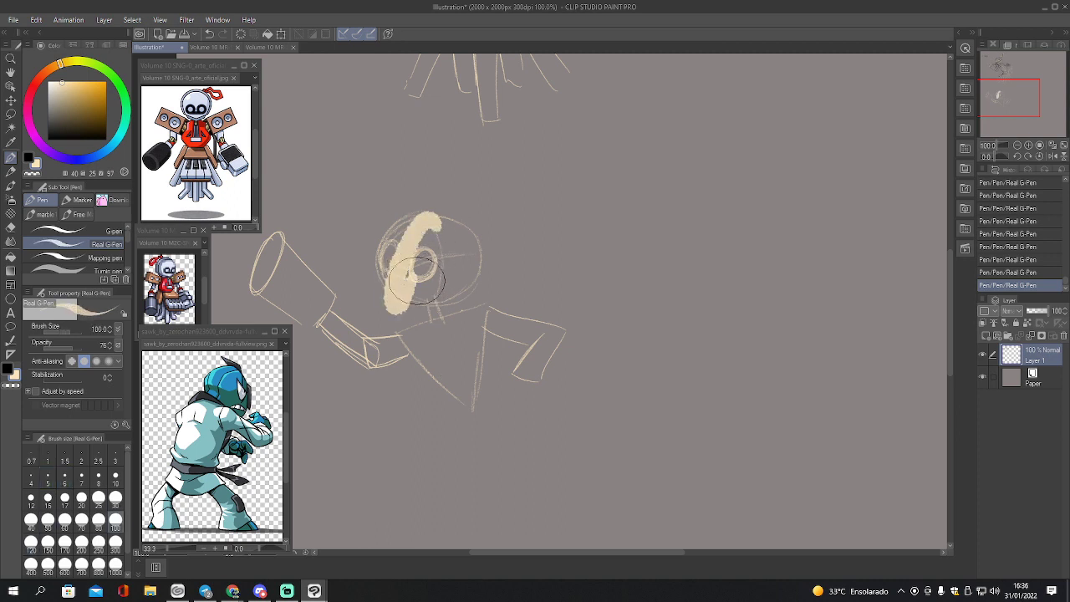
pyautogui.press('[')
pyautogui.press('[')
pyautogui.press('[')
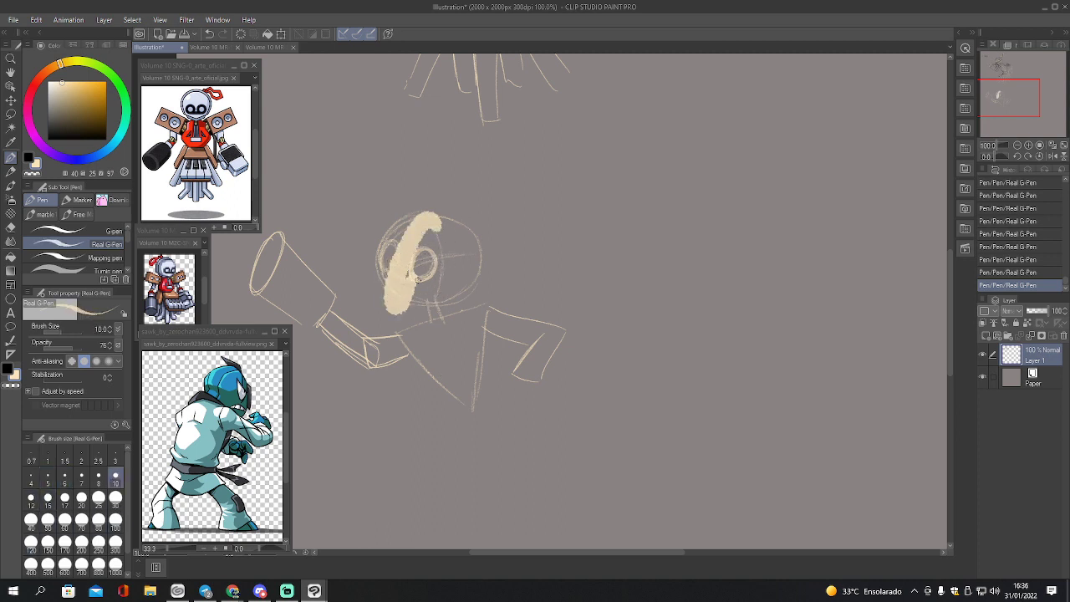
# - Erase the entire second robot sketch below the first figure with an enlarged Hard eraser
pyautogui.press('e')
pyautogui.press(']')
pyautogui.press(']')
pyautogui.press(']')
pyautogui.press(']')
pyautogui.press(']')
pyautogui.press(']')
pyautogui.press(']')
pyautogui.press(']')
pyautogui.press(']')
pyautogui.press(']')
pyautogui.press(']')
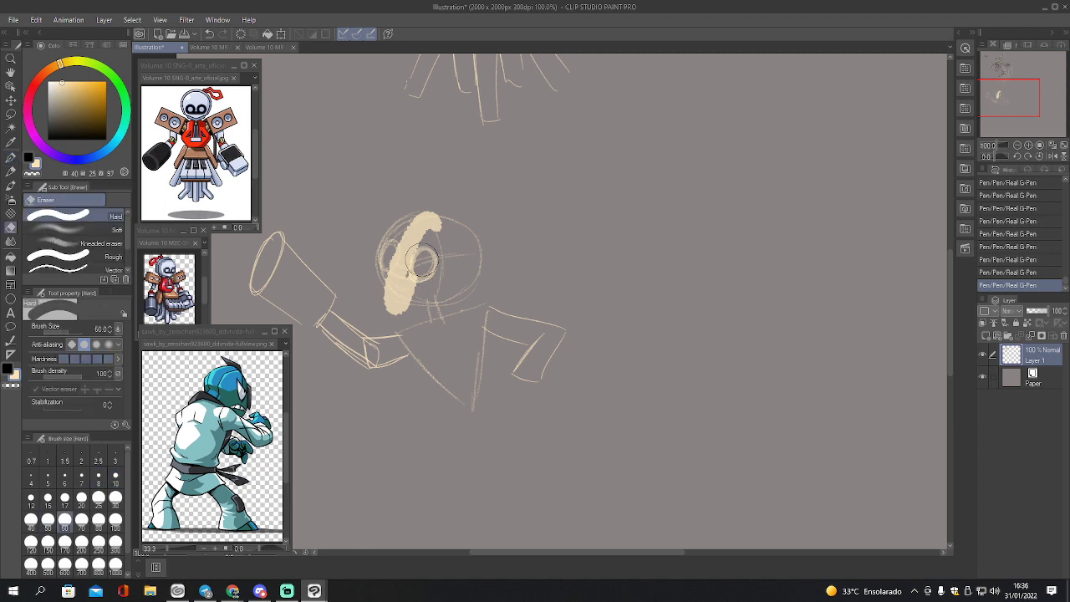
pyautogui.moveTo(375, 235)
pyautogui.mouseDown()
pyautogui.moveTo(494, 474)
pyautogui.moveTo(500, 332)
pyautogui.mouseUp()
# - Sketch a new round head with crossed face guidelines below the first figure, using the Real G-Pen at size 8
pyautogui.press('p')
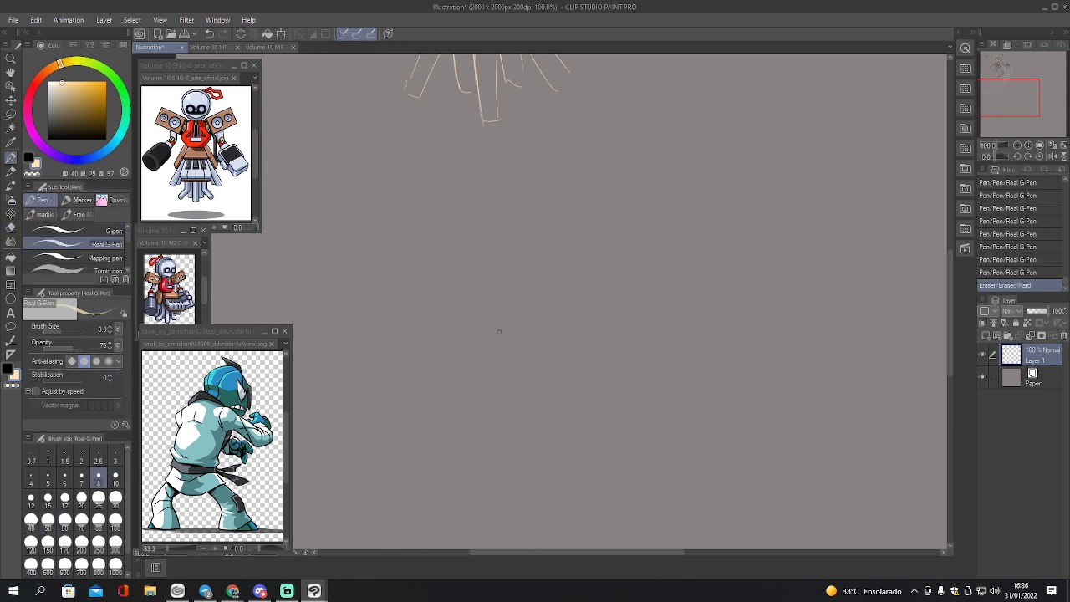
pyautogui.moveTo(514, 237)
pyautogui.mouseDown()
pyautogui.moveTo(501, 325)
pyautogui.moveTo(572, 261)
pyautogui.mouseUp()
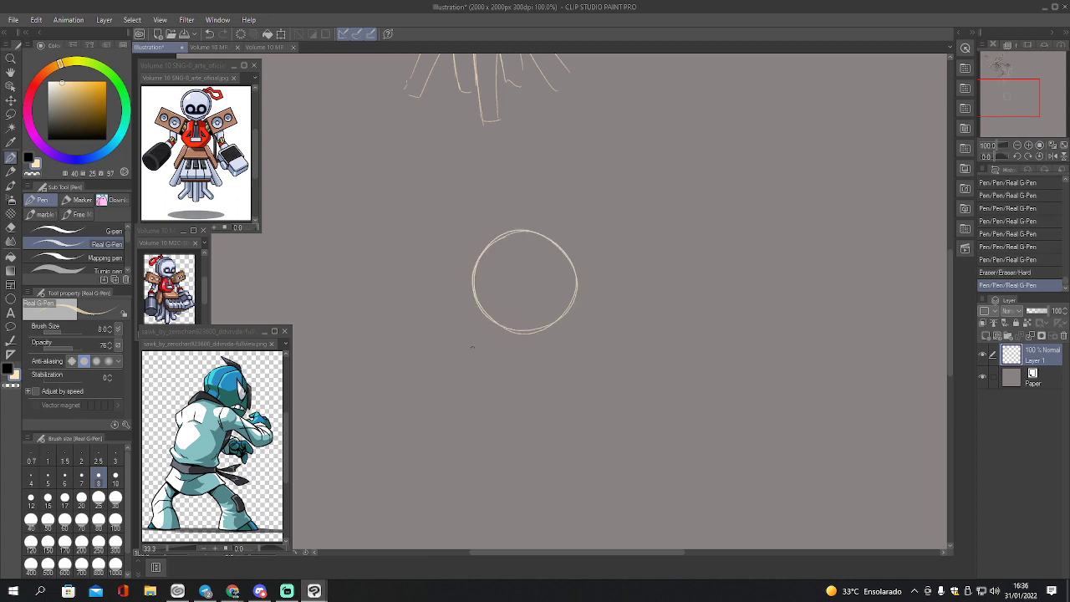
pyautogui.moveTo(526, 230); pyautogui.dragTo(528, 293)
pyautogui.hotkey('ctrl', 'z')
pyautogui.moveTo(522, 232); pyautogui.dragTo(514, 329)
pyautogui.moveTo(478, 293); pyautogui.dragTo(555, 298)
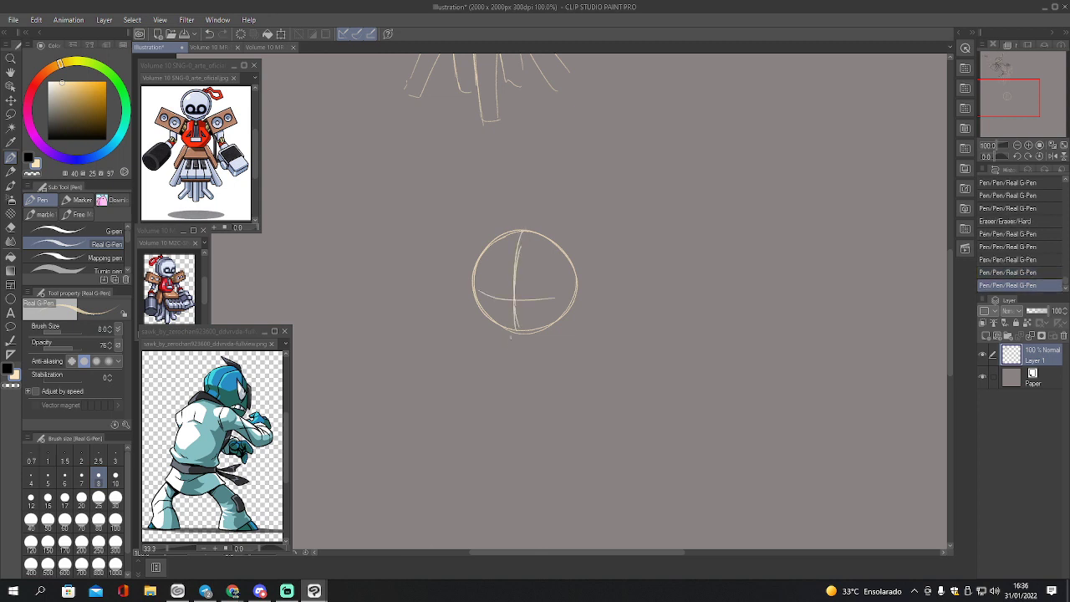
# - Sketch the new robot's neck, shoulders and tapering torso sides, with one rounded arm lowered beside the body
pyautogui.moveTo(511, 337)
pyautogui.mouseDown()
pyautogui.moveTo(511, 352)
pyautogui.moveTo(528, 356)
pyautogui.moveTo(516, 362)
pyautogui.moveTo(530, 363)
pyautogui.moveTo(512, 366)
pyautogui.moveTo(493, 418)
pyautogui.mouseUp()
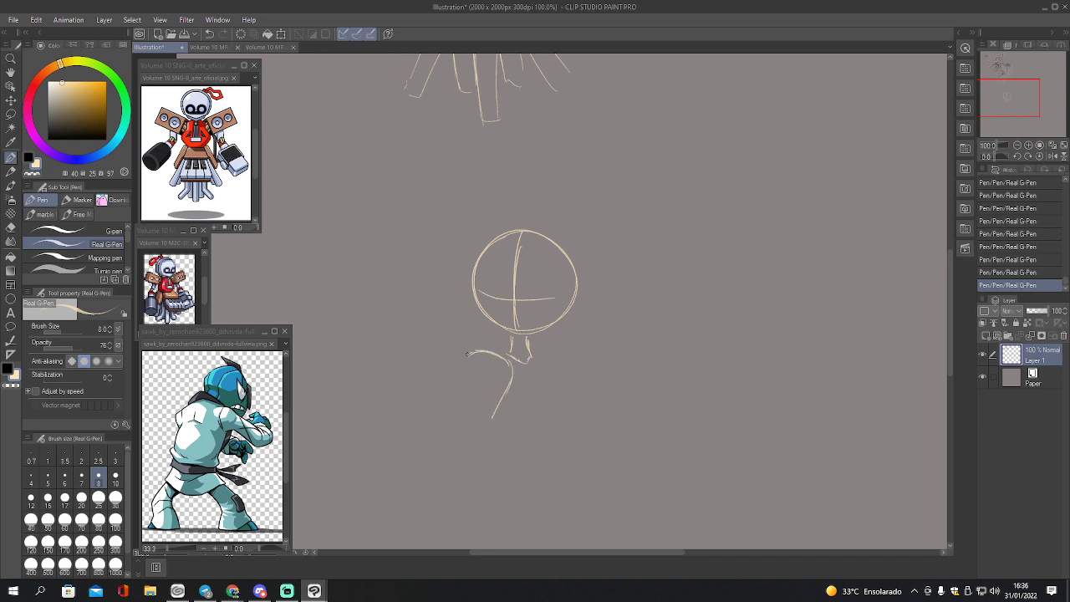
pyautogui.moveTo(467, 353)
pyautogui.mouseDown()
pyautogui.moveTo(454, 416)
pyautogui.moveTo(471, 413)
pyautogui.moveTo(448, 412)
pyautogui.moveTo(437, 438)
pyautogui.moveTo(473, 441)
pyautogui.mouseUp()
pyautogui.moveTo(529, 351); pyautogui.dragTo(569, 373)
pyautogui.moveTo(567, 375)
pyautogui.mouseDown()
pyautogui.moveTo(559, 420)
pyautogui.moveTo(531, 456)
pyautogui.mouseUp()
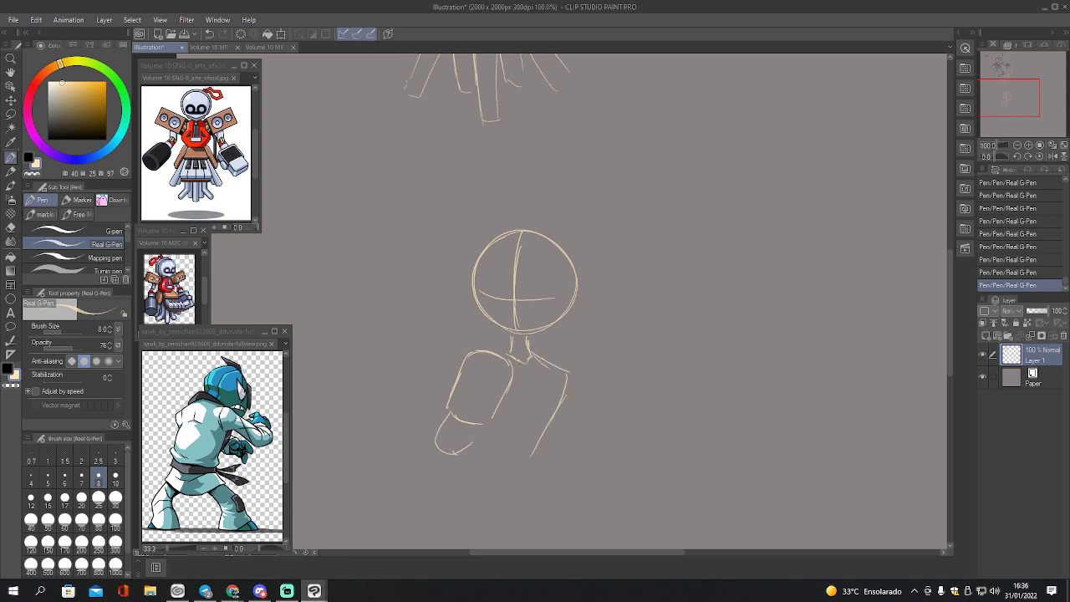
pyautogui.moveTo(482, 368); pyautogui.dragTo(511, 358)
pyautogui.moveTo(469, 407); pyautogui.dragTo(515, 470)
# - Sketch the other arm bent outward from the shoulder, ending in a three-dimensional box-shaped hand
pyautogui.moveTo(531, 354)
pyautogui.mouseDown()
pyautogui.moveTo(592, 398)
pyautogui.moveTo(581, 418)
pyautogui.moveTo(635, 383)
pyautogui.mouseUp()
pyautogui.moveTo(586, 416)
pyautogui.mouseDown()
pyautogui.moveTo(586, 395)
pyautogui.moveTo(616, 368)
pyautogui.moveTo(631, 383)
pyautogui.moveTo(653, 372)
pyautogui.moveTo(651, 393)
pyautogui.mouseUp()
pyautogui.moveTo(604, 364)
pyautogui.mouseDown()
pyautogui.moveTo(645, 397)
pyautogui.moveTo(659, 364)
pyautogui.moveTo(681, 356)
pyautogui.mouseUp()
pyautogui.moveTo(650, 393); pyautogui.dragTo(691, 373)
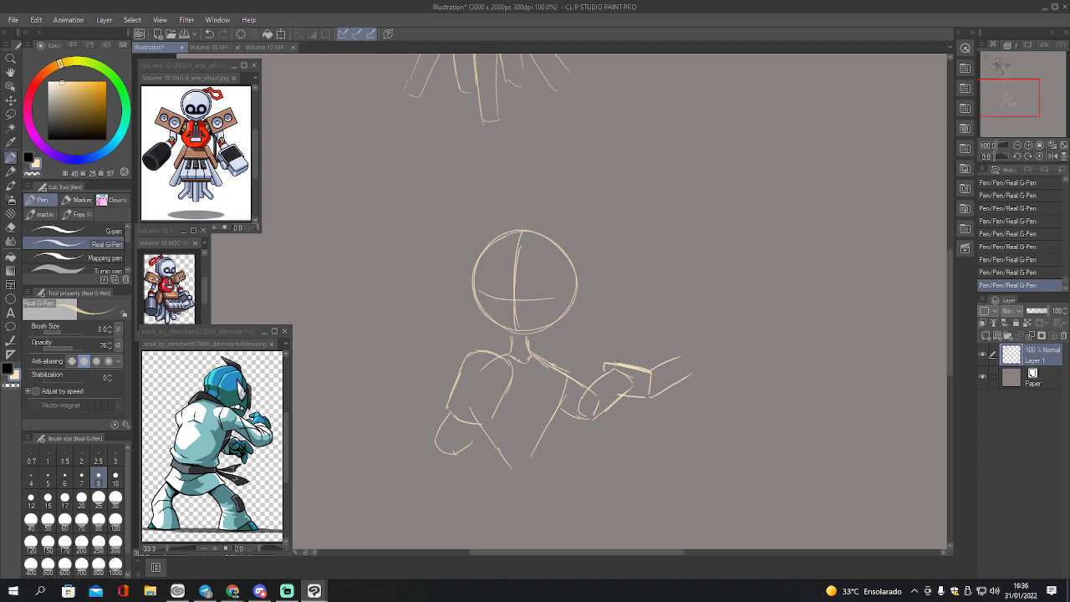
pyautogui.moveTo(605, 365)
pyautogui.mouseDown()
pyautogui.moveTo(648, 342)
pyautogui.moveTo(688, 350)
pyautogui.moveTo(693, 375)
pyautogui.mouseUp()
# - Firm up the collar and torso outline, and sketch a flared skirt with outer side panels below the waist
pyautogui.moveTo(510, 358)
pyautogui.mouseDown()
pyautogui.moveTo(529, 353)
pyautogui.moveTo(468, 383)
pyautogui.moveTo(467, 419)
pyautogui.moveTo(499, 464)
pyautogui.moveTo(531, 465)
pyautogui.moveTo(570, 407)
pyautogui.moveTo(568, 385)
pyautogui.moveTo(565, 404)
pyautogui.mouseUp()
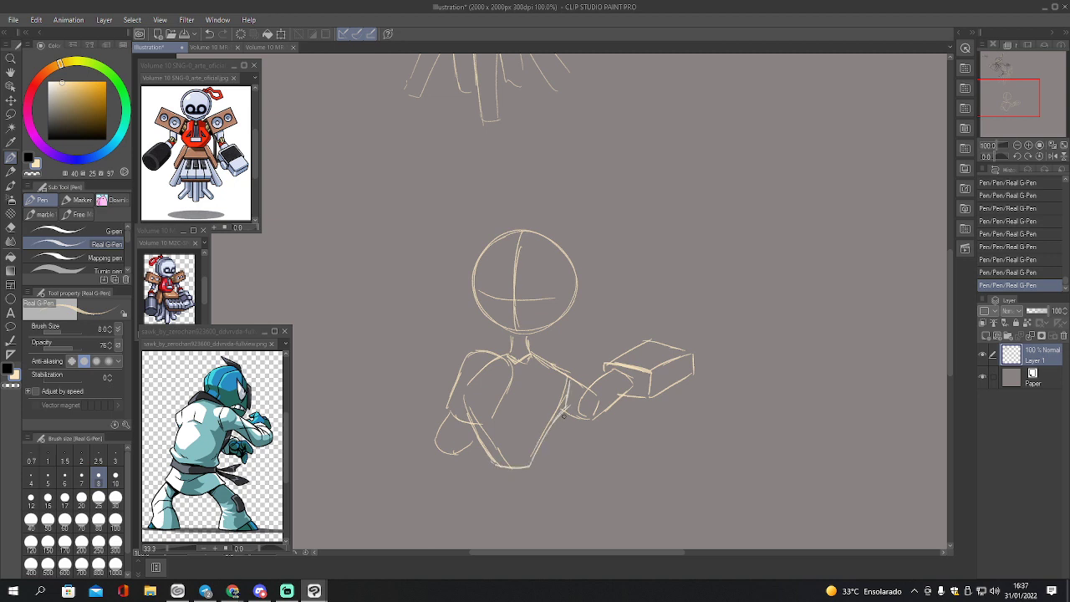
pyautogui.moveTo(1016, 108); pyautogui.dragTo(1016, 114)
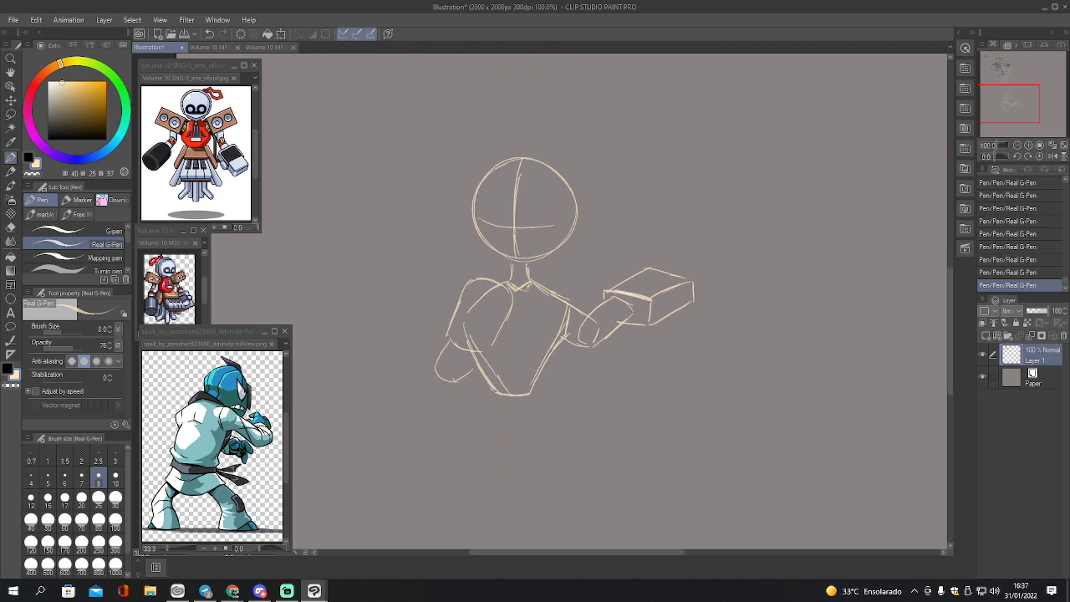
pyautogui.moveTo(492, 396)
pyautogui.mouseDown()
pyautogui.moveTo(465, 430)
pyautogui.moveTo(461, 455)
pyautogui.moveTo(566, 453)
pyautogui.mouseUp()
pyautogui.moveTo(532, 393); pyautogui.dragTo(571, 462)
pyautogui.moveTo(448, 465); pyautogui.dragTo(562, 458)
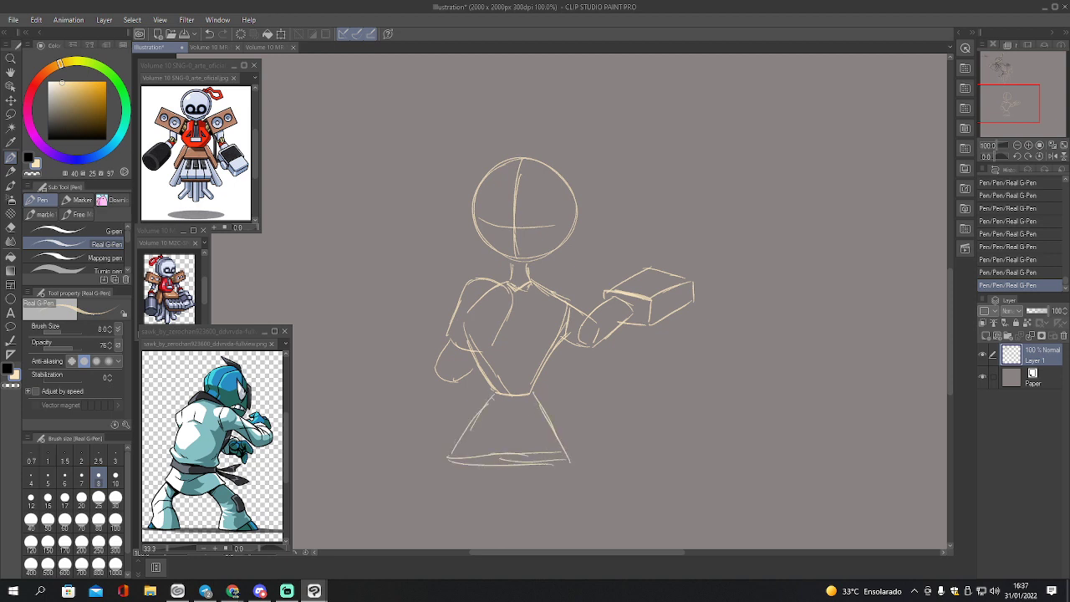
pyautogui.moveTo(536, 393)
pyautogui.mouseDown()
pyautogui.moveTo(553, 403)
pyautogui.moveTo(529, 406)
pyautogui.moveTo(554, 489)
pyautogui.moveTo(590, 496)
pyautogui.moveTo(578, 474)
pyautogui.mouseUp()
pyautogui.moveTo(493, 390)
pyautogui.mouseDown()
pyautogui.moveTo(434, 463)
pyautogui.moveTo(435, 482)
pyautogui.mouseUp()
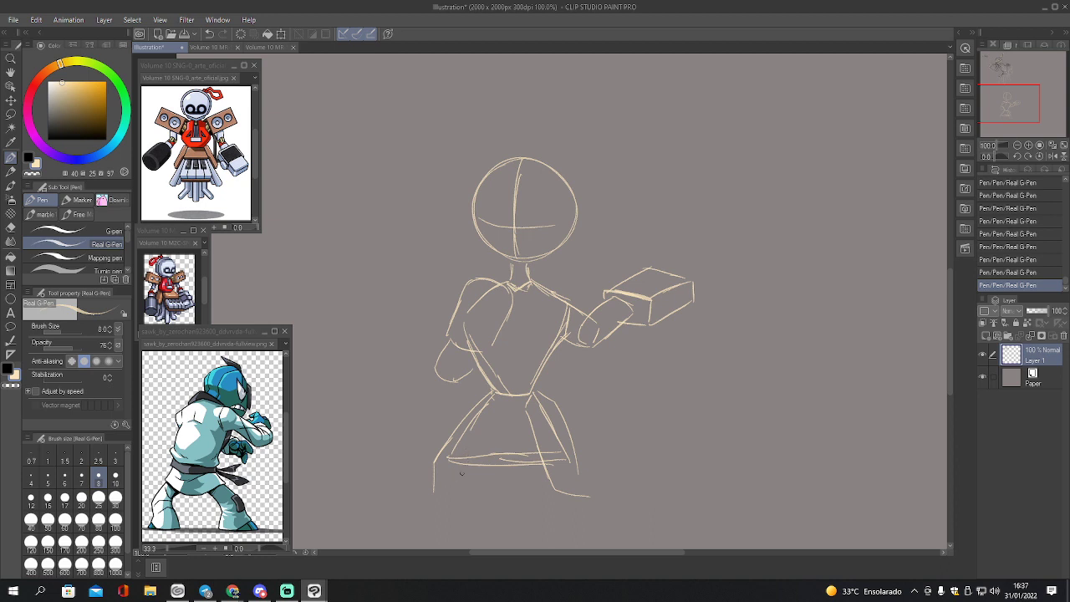
# - Sketch the leg-like tentacles hanging under the skirt, and thicken the outline of the lowered arm
pyautogui.moveTo(462, 465)
pyautogui.mouseDown()
pyautogui.moveTo(463, 507)
pyautogui.moveTo(442, 530)
pyautogui.moveTo(457, 539)
pyautogui.moveTo(479, 526)
pyautogui.moveTo(483, 474)
pyautogui.moveTo(487, 542)
pyautogui.mouseUp()
pyautogui.moveTo(500, 465); pyautogui.dragTo(510, 537)
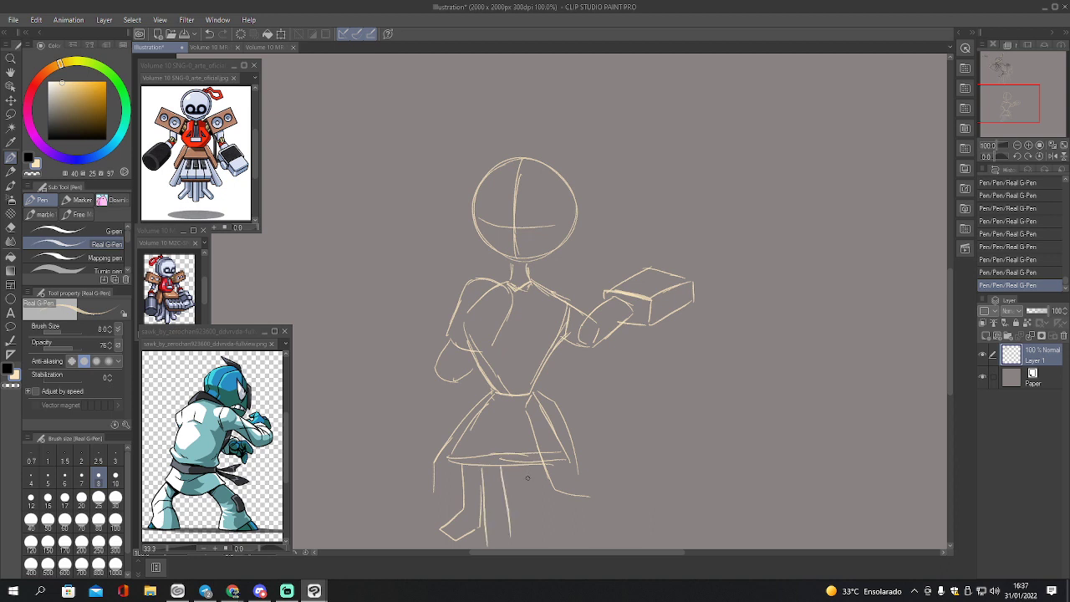
pyautogui.moveTo(523, 466)
pyautogui.mouseDown()
pyautogui.moveTo(531, 524)
pyautogui.moveTo(560, 500)
pyautogui.moveTo(581, 520)
pyautogui.moveTo(532, 498)
pyautogui.moveTo(557, 535)
pyautogui.moveTo(581, 521)
pyautogui.mouseUp()
pyautogui.moveTo(447, 341)
pyautogui.mouseDown()
pyautogui.moveTo(443, 376)
pyautogui.moveTo(469, 357)
pyautogui.moveTo(465, 371)
pyautogui.moveTo(446, 336)
pyautogui.moveTo(483, 350)
pyautogui.moveTo(456, 305)
pyautogui.moveTo(475, 276)
pyautogui.moveTo(512, 294)
pyautogui.moveTo(492, 346)
pyautogui.mouseUp()
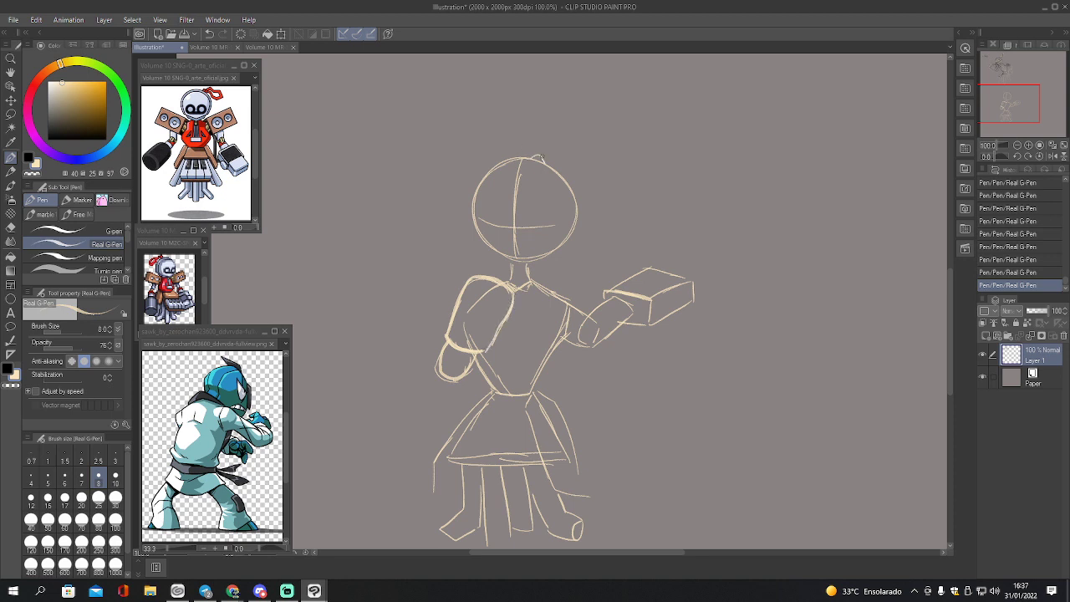
# - Add the looped ornament on the head, two round eyes with a curved line below, and the faceplate outline
pyautogui.moveTo(533, 159)
pyautogui.mouseDown()
pyautogui.moveTo(566, 155)
pyautogui.moveTo(573, 182)
pyautogui.moveTo(593, 193)
pyautogui.moveTo(578, 216)
pyautogui.mouseUp()
pyautogui.moveTo(542, 158)
pyautogui.mouseDown()
pyautogui.moveTo(566, 159)
pyautogui.moveTo(592, 203)
pyautogui.moveTo(575, 201)
pyautogui.mouseUp()
pyautogui.moveTo(492, 233)
pyautogui.mouseDown()
pyautogui.moveTo(537, 231)
pyautogui.moveTo(518, 233)
pyautogui.moveTo(480, 207)
pyautogui.moveTo(501, 212)
pyautogui.moveTo(498, 228)
pyautogui.moveTo(532, 229)
pyautogui.moveTo(503, 225)
pyautogui.moveTo(519, 226)
pyautogui.mouseUp()
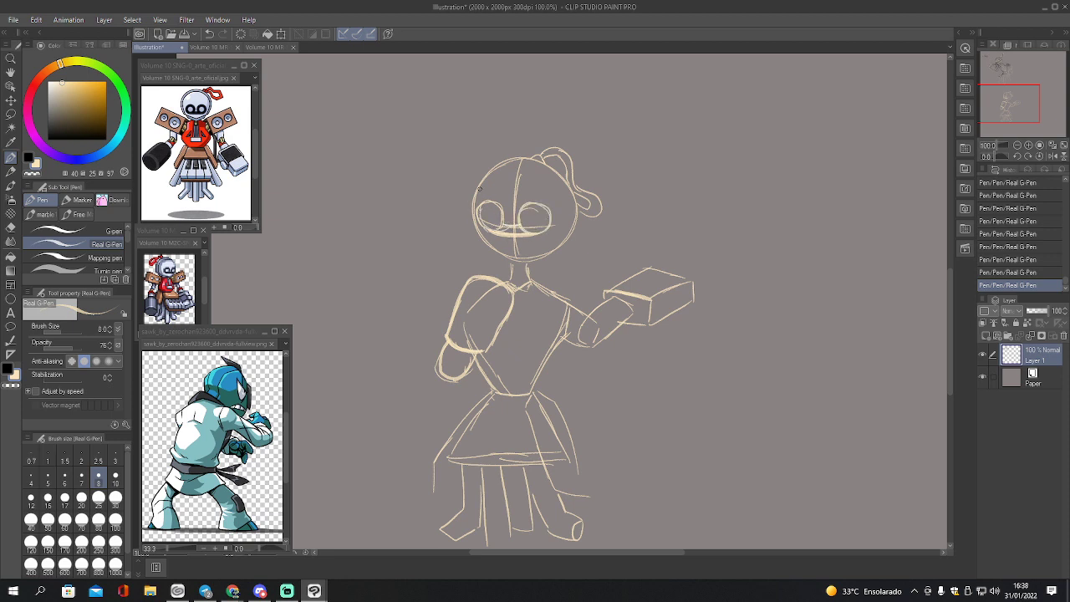
pyautogui.moveTo(474, 199)
pyautogui.mouseDown()
pyautogui.moveTo(473, 234)
pyautogui.moveTo(506, 258)
pyautogui.moveTo(562, 238)
pyautogui.mouseUp()
pyautogui.moveTo(476, 198)
pyautogui.mouseDown()
pyautogui.moveTo(490, 172)
pyautogui.moveTo(516, 164)
pyautogui.moveTo(561, 200)
pyautogui.moveTo(551, 242)
pyautogui.mouseUp()
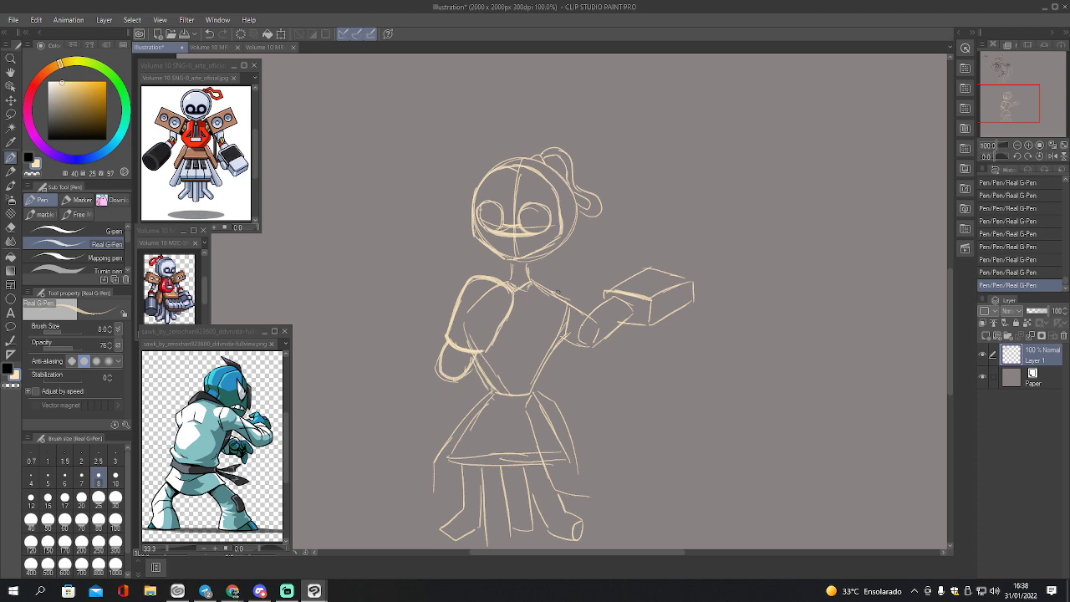
# - Clean up the stray lines below the neck using the Hard eraser at size 40
pyautogui.press('e')
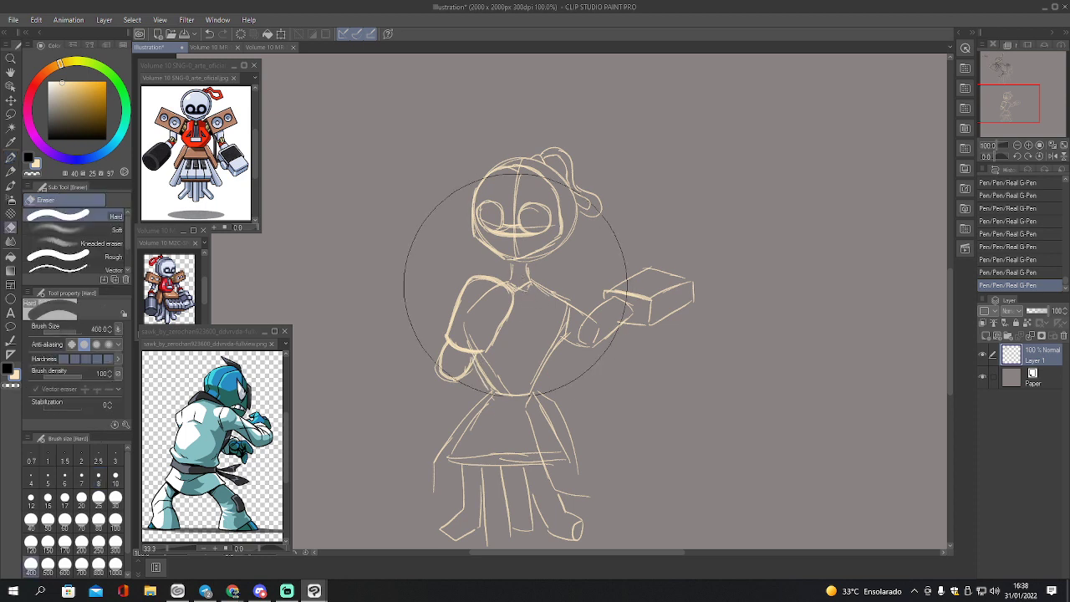
pyautogui.press('[')
pyautogui.press('[')
pyautogui.press('[')
pyautogui.press('[')
pyautogui.press('[')
pyautogui.press('[')
pyautogui.press('[')
pyautogui.press('[')
pyautogui.press('[')
pyautogui.press('[')
pyautogui.press('[')
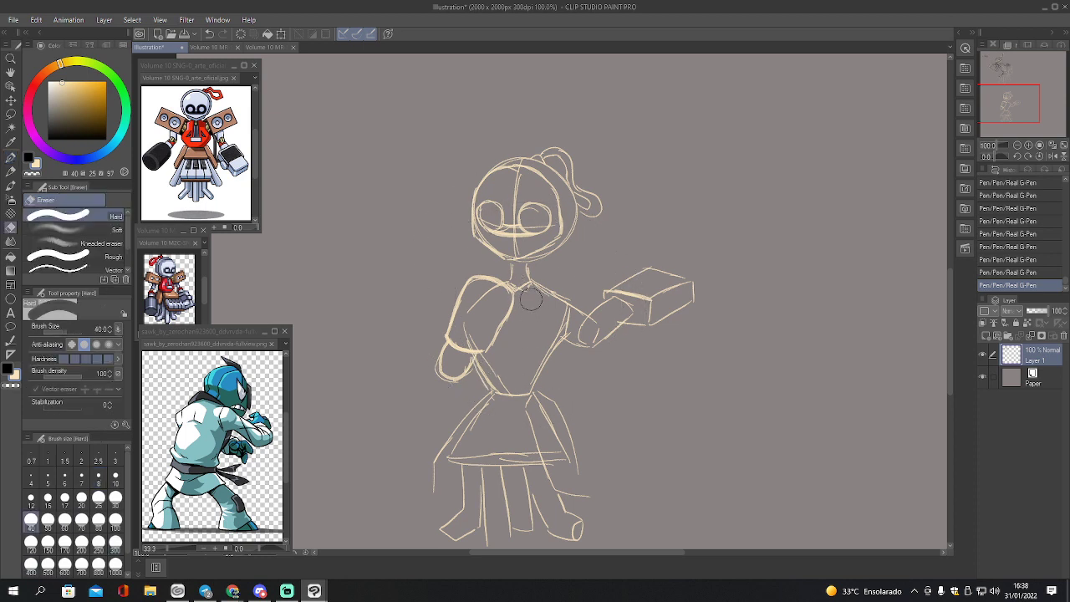
pyautogui.moveTo(530, 297); pyautogui.dragTo(532, 309)
# - Sketch a cloud shape above the box-shaped hand with the pen, adding a small stick figure and a tiny face detail
pyautogui.press('p')
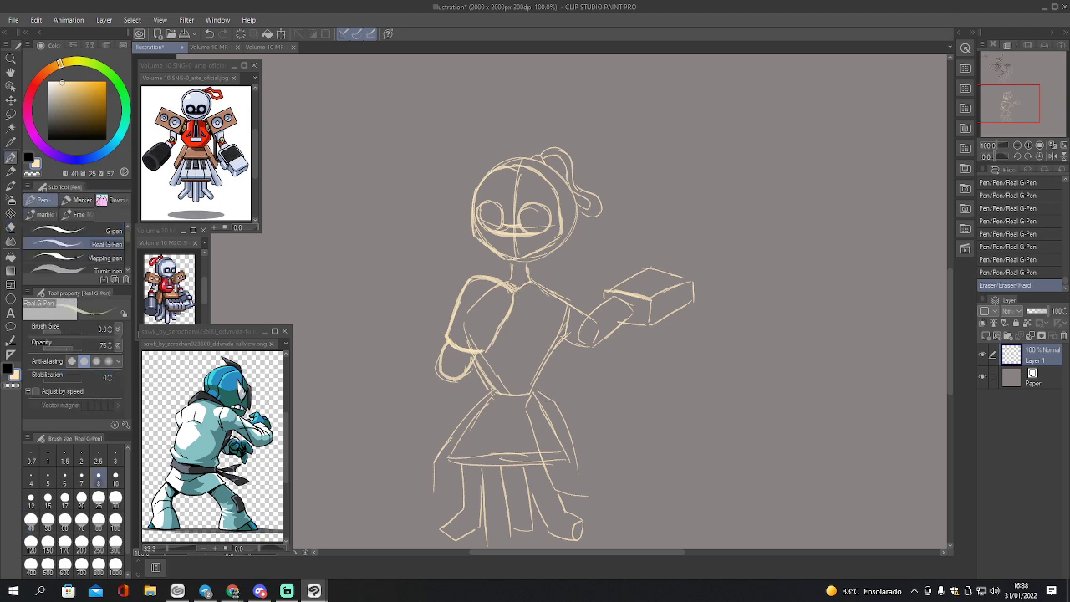
pyautogui.moveTo(739, 257)
pyautogui.mouseDown()
pyautogui.moveTo(665, 258)
pyautogui.moveTo(646, 231)
pyautogui.moveTo(710, 179)
pyautogui.moveTo(765, 240)
pyautogui.moveTo(763, 194)
pyautogui.mouseUp()
pyautogui.moveTo(658, 204)
pyautogui.mouseDown()
pyautogui.moveTo(665, 170)
pyautogui.moveTo(650, 207)
pyautogui.mouseUp()
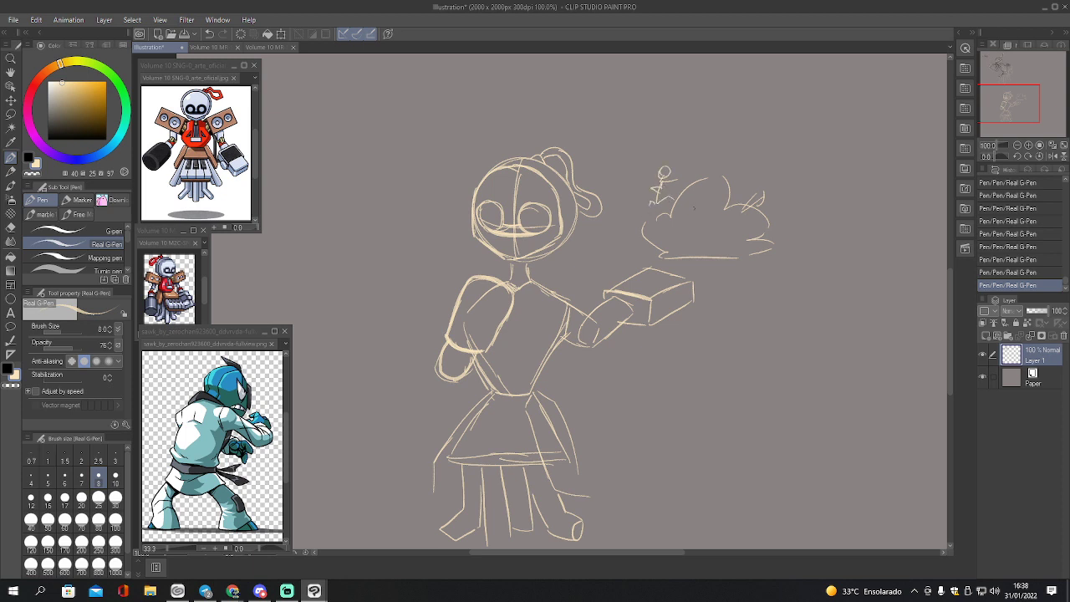
pyautogui.hotkey('ctrl', 'z')
pyautogui.moveTo(654, 206)
pyautogui.mouseDown()
pyautogui.moveTo(667, 199)
pyautogui.moveTo(662, 214)
pyautogui.moveTo(689, 242)
pyautogui.moveTo(708, 231)
pyautogui.moveTo(674, 233)
pyautogui.mouseUp()
# - Complete the tentacles' sides and ends beneath the skirt, and add a band along the skirt's hem
pyautogui.moveTo(1015, 92); pyautogui.dragTo(1017, 98)
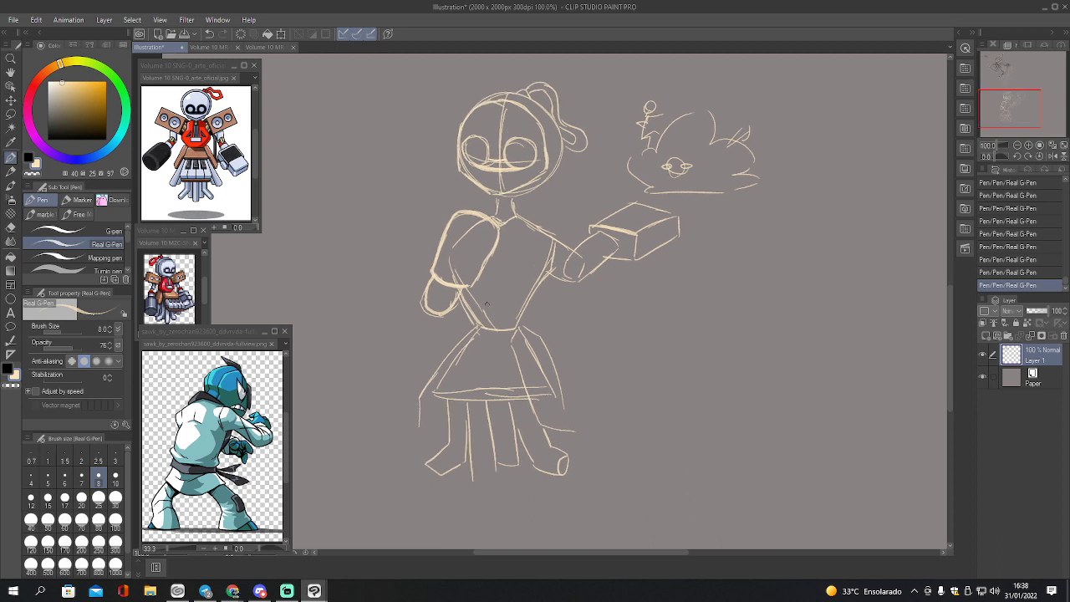
pyautogui.moveTo(420, 419)
pyautogui.mouseDown()
pyautogui.moveTo(427, 428)
pyautogui.moveTo(445, 419)
pyautogui.moveTo(475, 495)
pyautogui.moveTo(497, 490)
pyautogui.mouseUp()
pyautogui.moveTo(495, 447); pyautogui.dragTo(498, 489)
pyautogui.moveTo(477, 494); pyautogui.dragTo(500, 492)
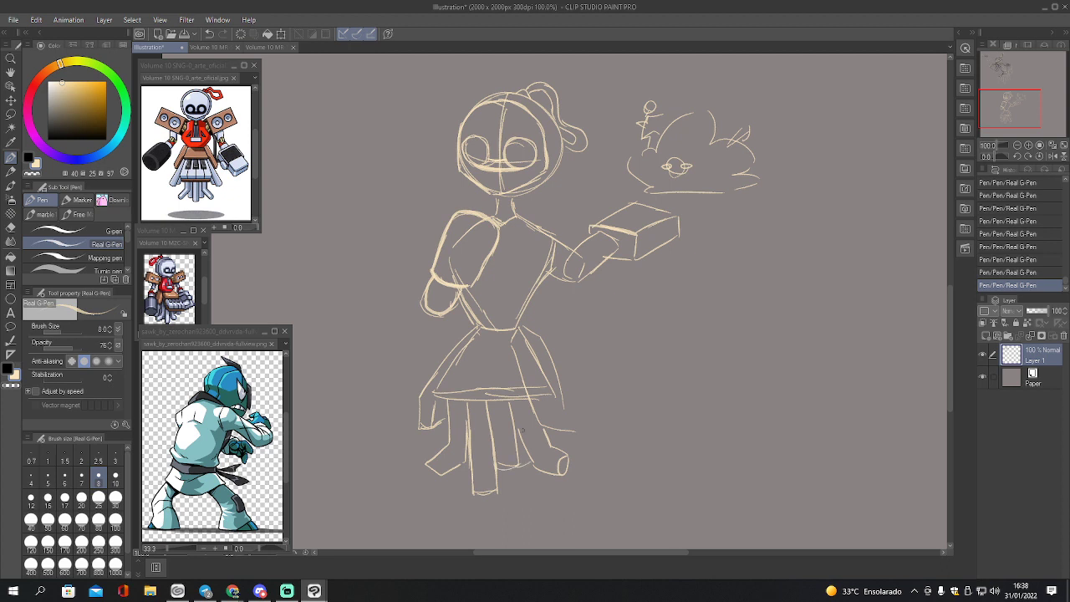
pyautogui.moveTo(507, 410)
pyautogui.mouseDown()
pyautogui.moveTo(527, 480)
pyautogui.moveTo(536, 465)
pyautogui.mouseUp()
pyautogui.moveTo(458, 467); pyautogui.dragTo(474, 478)
pyautogui.moveTo(562, 396); pyautogui.dragTo(572, 427)
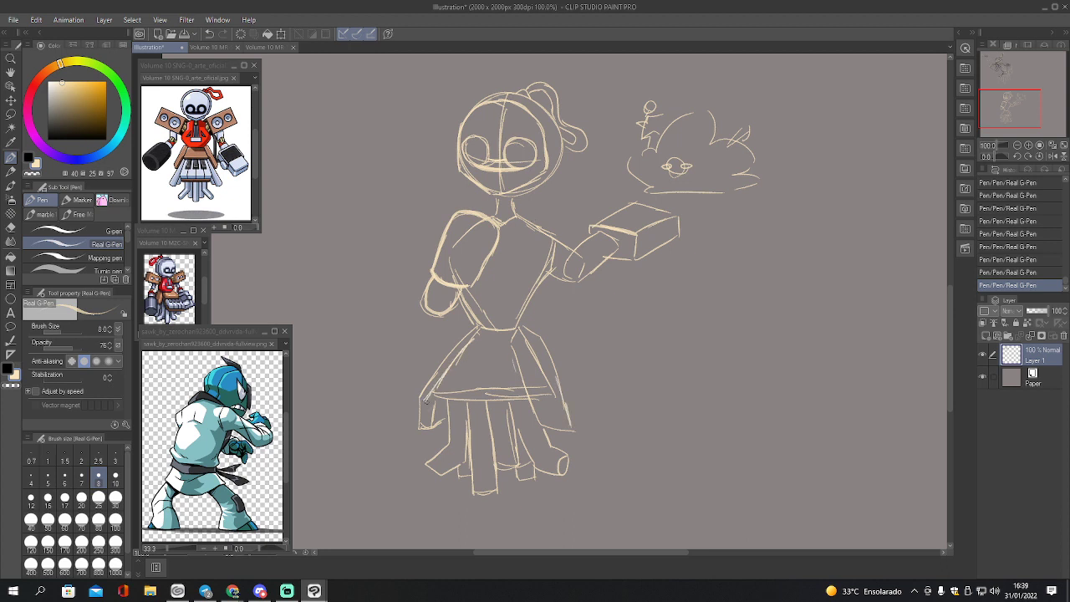
pyautogui.moveTo(426, 407); pyautogui.dragTo(518, 411)
pyautogui.moveTo(426, 398); pyautogui.dragTo(520, 400)
# - Add a new raster layer, lower the Layer 1 sketch's opacity to 44%, and switch the drawing colour to black
pyautogui.click(987, 336)
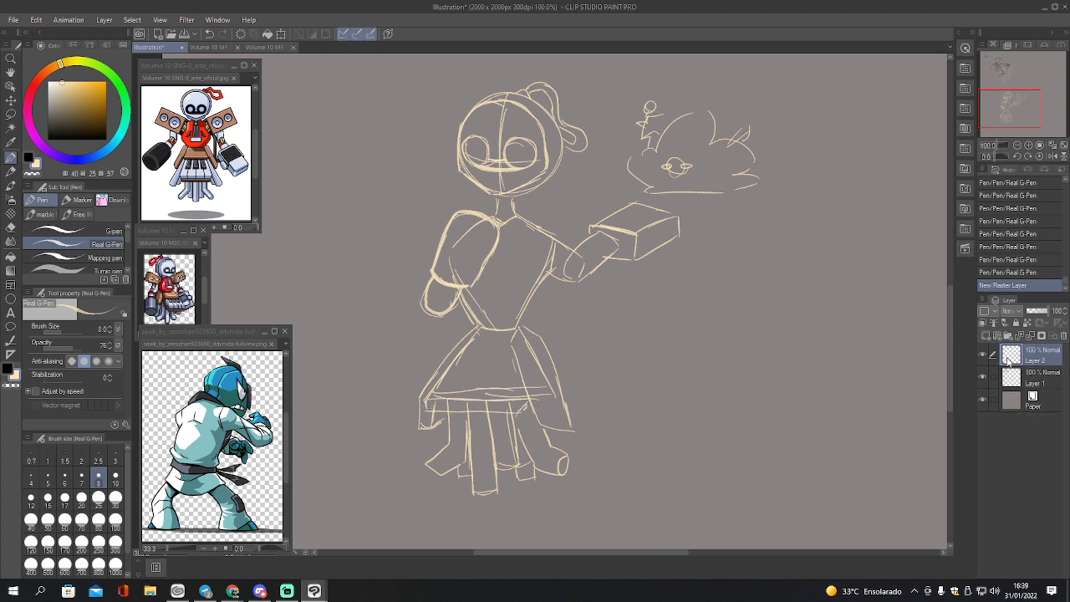
pyautogui.click(1024, 374)
pyautogui.click(1036, 311)
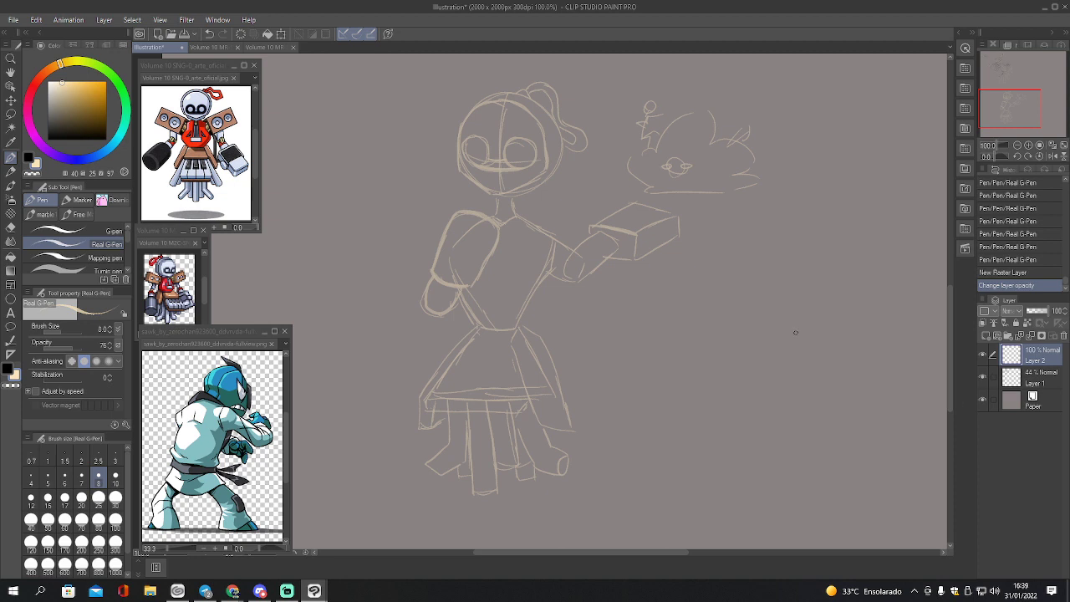
pyautogui.press('x')
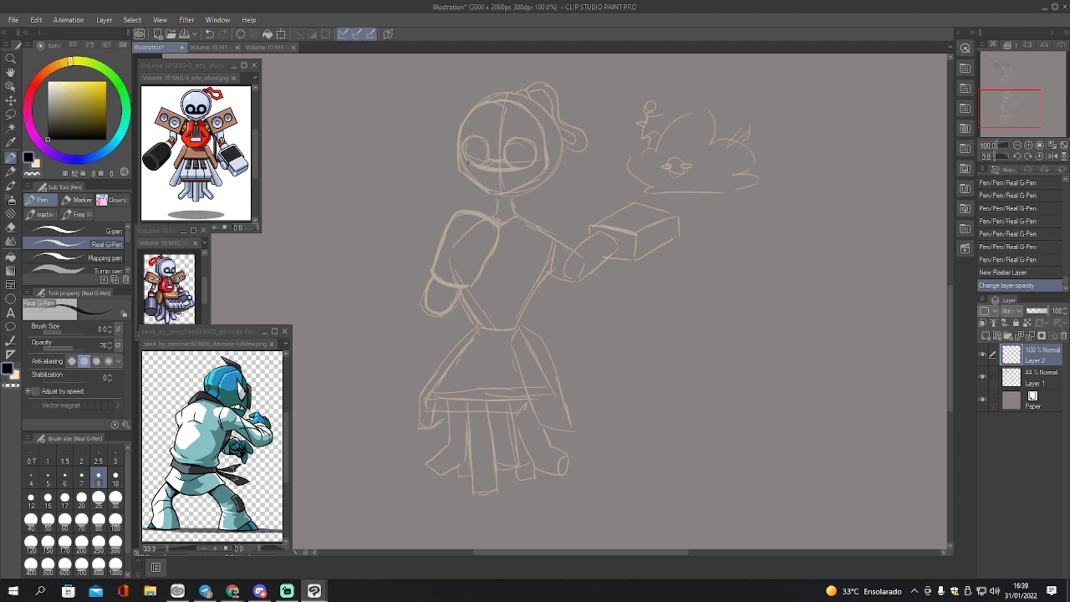
# - Draw the robot's curved smile, ring-shaped eyes and pointed faceplate outline in black over the faded sketch on Layer 2
pyautogui.moveTo(469, 163); pyautogui.dragTo(530, 164)
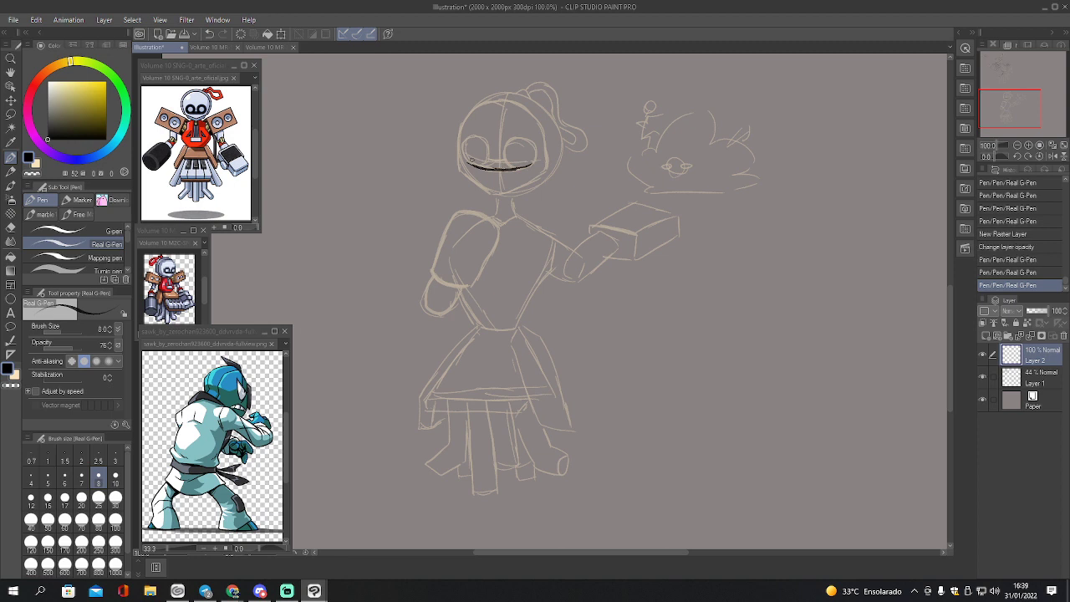
pyautogui.moveTo(463, 161)
pyautogui.mouseDown()
pyautogui.moveTo(467, 139)
pyautogui.moveTo(488, 140)
pyautogui.moveTo(490, 161)
pyautogui.moveTo(522, 137)
pyautogui.moveTo(529, 164)
pyautogui.moveTo(510, 152)
pyautogui.moveTo(522, 151)
pyautogui.moveTo(468, 155)
pyautogui.moveTo(478, 159)
pyautogui.moveTo(478, 146)
pyautogui.moveTo(458, 159)
pyautogui.moveTo(461, 173)
pyautogui.moveTo(494, 192)
pyautogui.moveTo(542, 171)
pyautogui.mouseUp()
pyautogui.moveTo(462, 123)
pyautogui.mouseDown()
pyautogui.moveTo(464, 174)
pyautogui.moveTo(479, 108)
pyautogui.moveTo(521, 106)
pyautogui.moveTo(497, 103)
pyautogui.moveTo(537, 124)
pyautogui.moveTo(540, 174)
pyautogui.mouseUp()
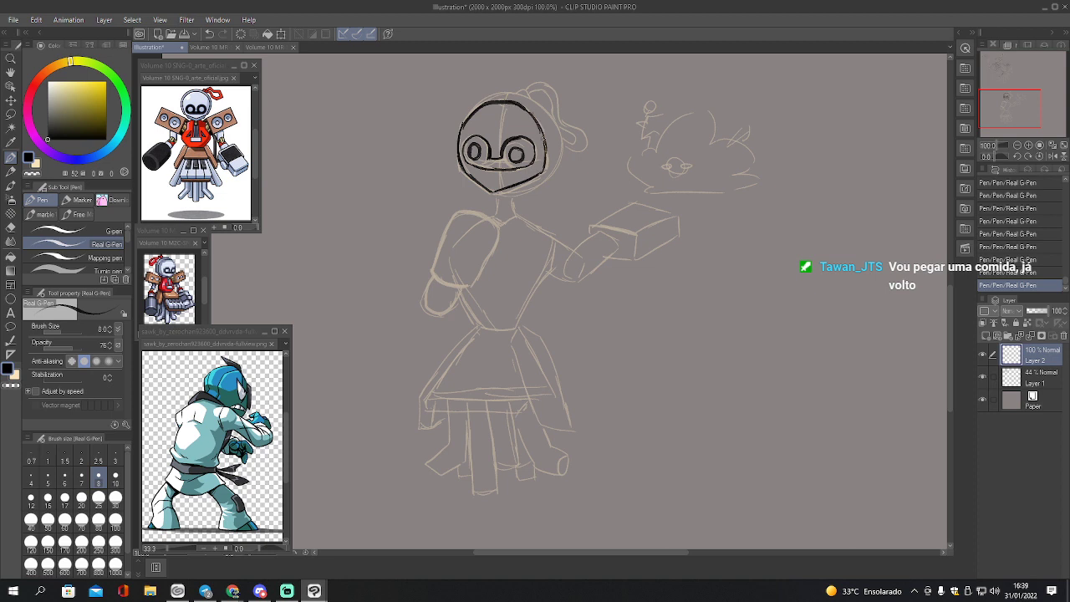
# - Outline the rounded helmet around the faceplate, reinforce the chin and eyes, and draw the folded ribbon on the back of the head
pyautogui.moveTo(544, 137); pyautogui.dragTo(546, 171)
pyautogui.moveTo(463, 119)
pyautogui.mouseDown()
pyautogui.moveTo(525, 92)
pyautogui.moveTo(557, 112)
pyautogui.moveTo(565, 142)
pyautogui.moveTo(555, 173)
pyautogui.moveTo(535, 186)
pyautogui.mouseUp()
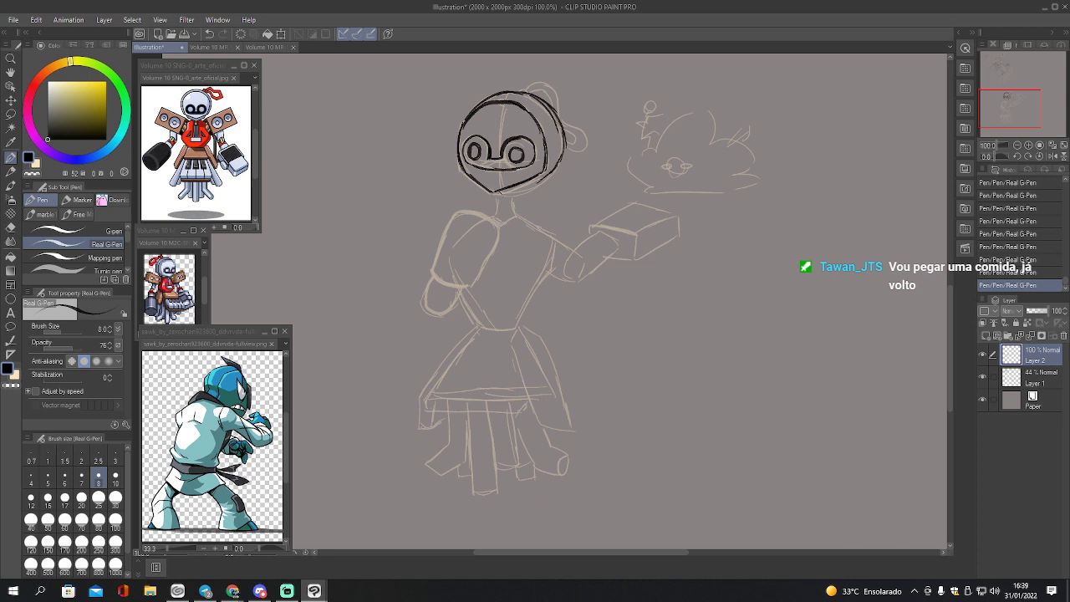
pyautogui.moveTo(467, 176)
pyautogui.mouseDown()
pyautogui.moveTo(496, 200)
pyautogui.moveTo(532, 189)
pyautogui.moveTo(547, 166)
pyautogui.moveTo(550, 177)
pyautogui.moveTo(531, 186)
pyautogui.mouseUp()
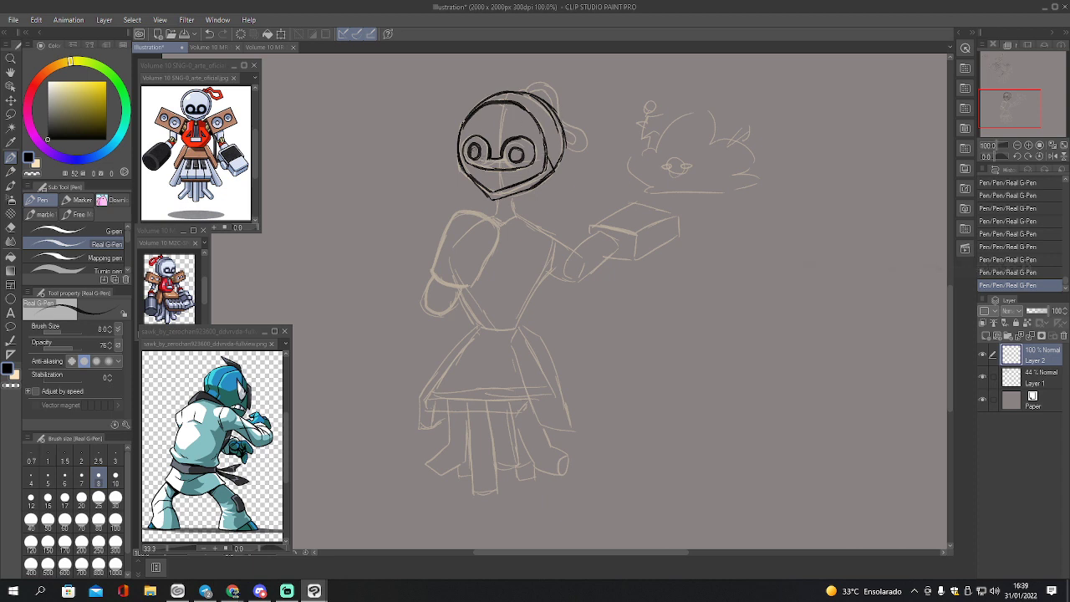
pyautogui.moveTo(474, 145)
pyautogui.mouseDown()
pyautogui.moveTo(473, 157)
pyautogui.moveTo(517, 158)
pyautogui.mouseUp()
pyautogui.moveTo(524, 96)
pyautogui.mouseDown()
pyautogui.moveTo(528, 85)
pyautogui.moveTo(533, 96)
pyautogui.moveTo(533, 85)
pyautogui.moveTo(558, 83)
pyautogui.moveTo(558, 106)
pyautogui.moveTo(580, 125)
pyautogui.moveTo(575, 146)
pyautogui.mouseUp()
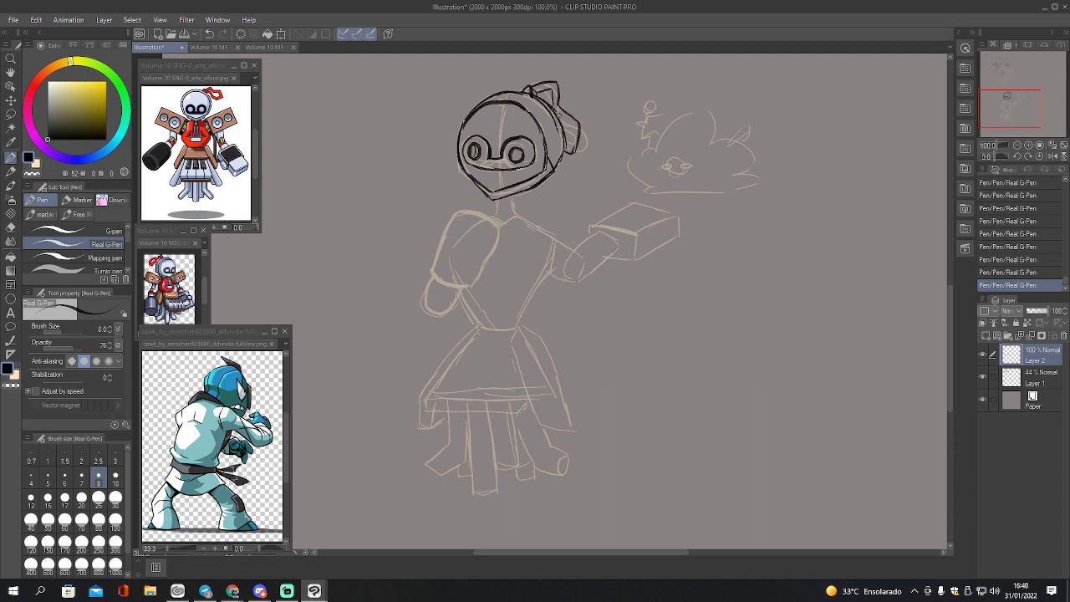
pyautogui.moveTo(571, 125); pyautogui.dragTo(570, 149)
# - Lasso the head with both the line and sketch layers selected, shift it slightly left and down, and clear the selection
pyautogui.press('m')
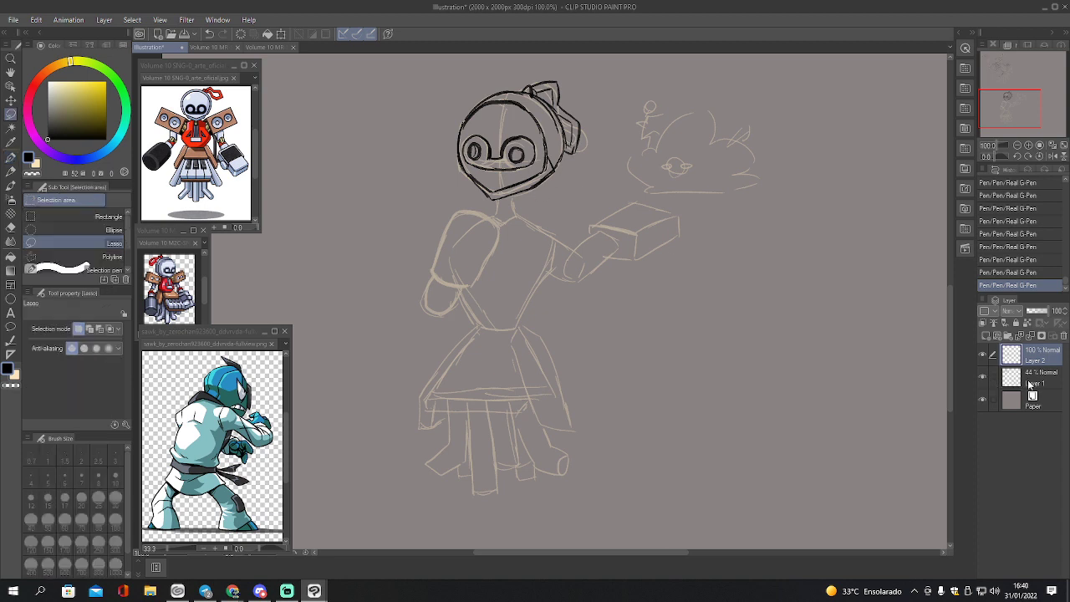
pyautogui.doubleClick(1034, 383)
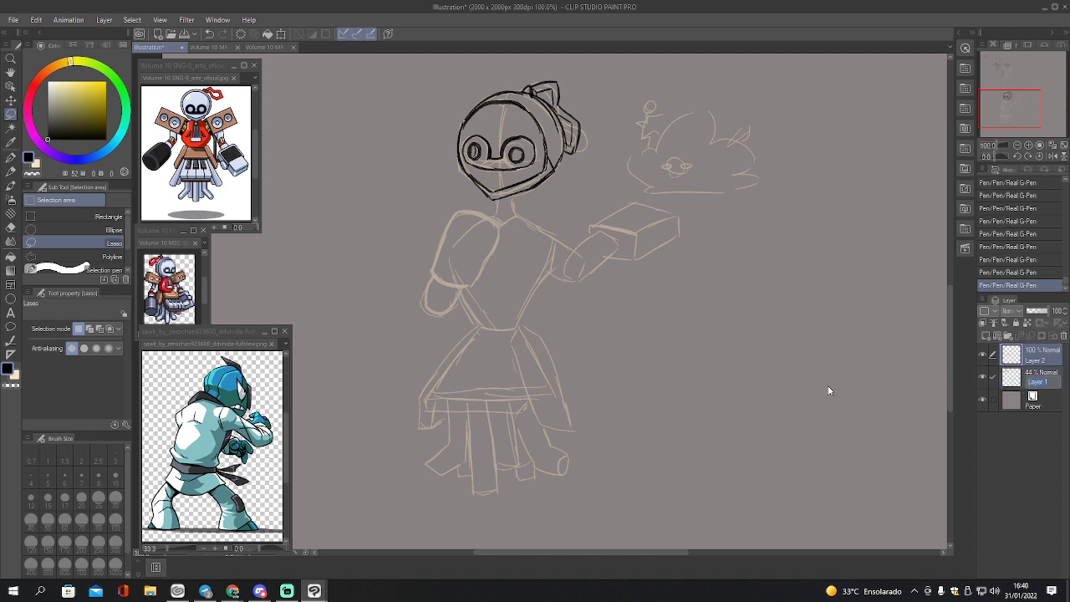
pyautogui.moveTo(448, 123)
pyautogui.mouseDown()
pyautogui.moveTo(449, 160)
pyautogui.moveTo(486, 203)
pyautogui.moveTo(540, 190)
pyautogui.moveTo(607, 131)
pyautogui.moveTo(480, 79)
pyautogui.moveTo(458, 111)
pyautogui.mouseUp()
pyautogui.press('k')
pyautogui.moveTo(540, 142)
pyautogui.mouseDown()
pyautogui.moveTo(520, 146)
pyautogui.moveTo(527, 161)
pyautogui.mouseUp()
pyautogui.hotkey('ctrl', 'd')
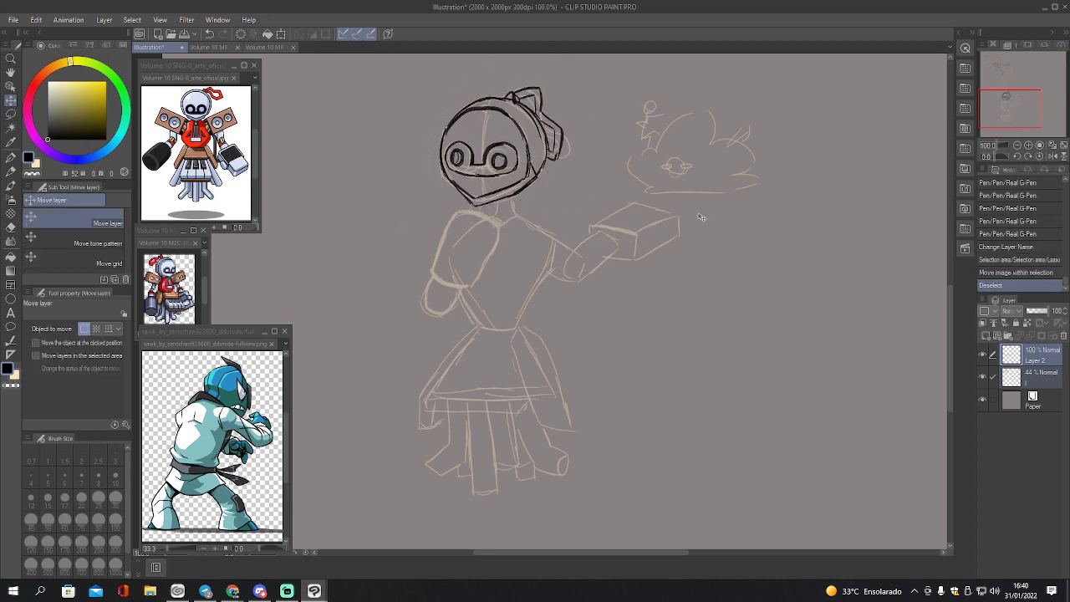
# - Outline the neck, the thick upper arm nearest the viewer and its short rounded forearm with the Real G-Pen
pyautogui.press('p')
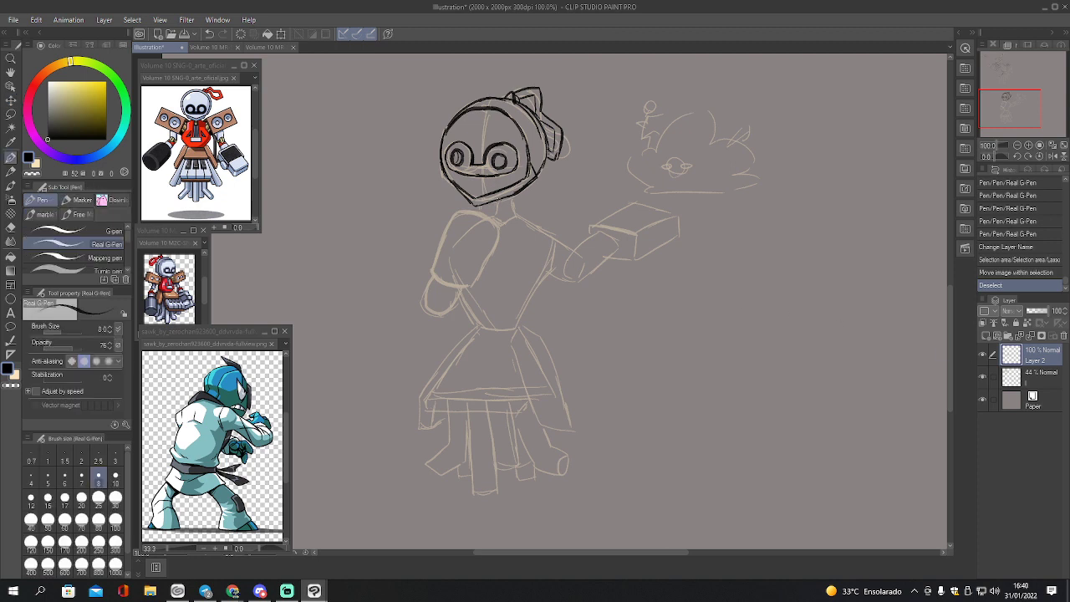
pyautogui.moveTo(490, 203)
pyautogui.mouseDown()
pyautogui.moveTo(492, 216)
pyautogui.moveTo(510, 207)
pyautogui.moveTo(519, 218)
pyautogui.moveTo(500, 230)
pyautogui.moveTo(491, 216)
pyautogui.mouseUp()
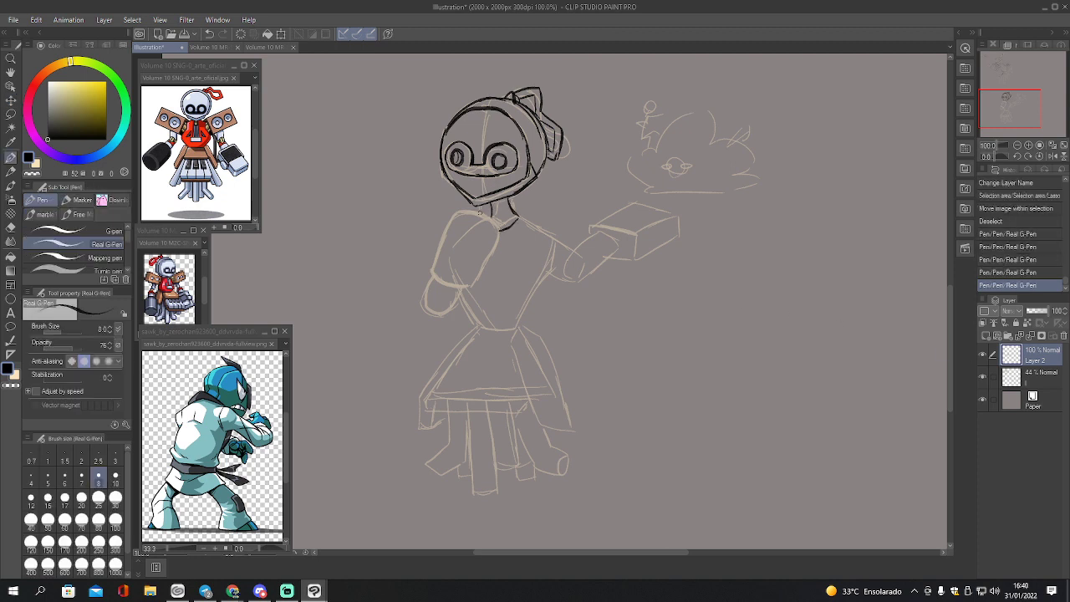
pyautogui.moveTo(433, 270)
pyautogui.mouseDown()
pyautogui.moveTo(470, 285)
pyautogui.moveTo(444, 222)
pyautogui.moveTo(495, 219)
pyautogui.moveTo(500, 243)
pyautogui.moveTo(477, 275)
pyautogui.moveTo(500, 237)
pyautogui.moveTo(490, 217)
pyautogui.moveTo(458, 207)
pyautogui.moveTo(444, 225)
pyautogui.moveTo(423, 306)
pyautogui.moveTo(458, 291)
pyautogui.moveTo(446, 310)
pyautogui.mouseUp()
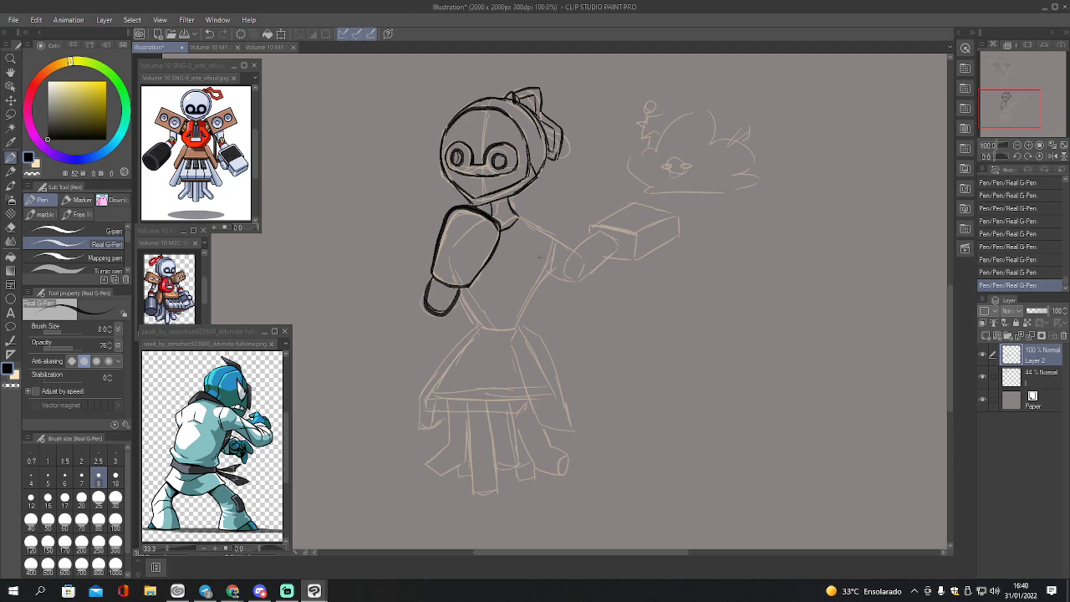
# - Draw the short shoulder line from the neck toward the outstretched arm, undoing the extra strokes around it
pyautogui.moveTo(517, 220)
pyautogui.mouseDown()
pyautogui.moveTo(548, 228)
pyautogui.moveTo(529, 253)
pyautogui.mouseUp()
pyautogui.hotkey('ctrl', 'z')
pyautogui.hotkey('ctrl', 'z')
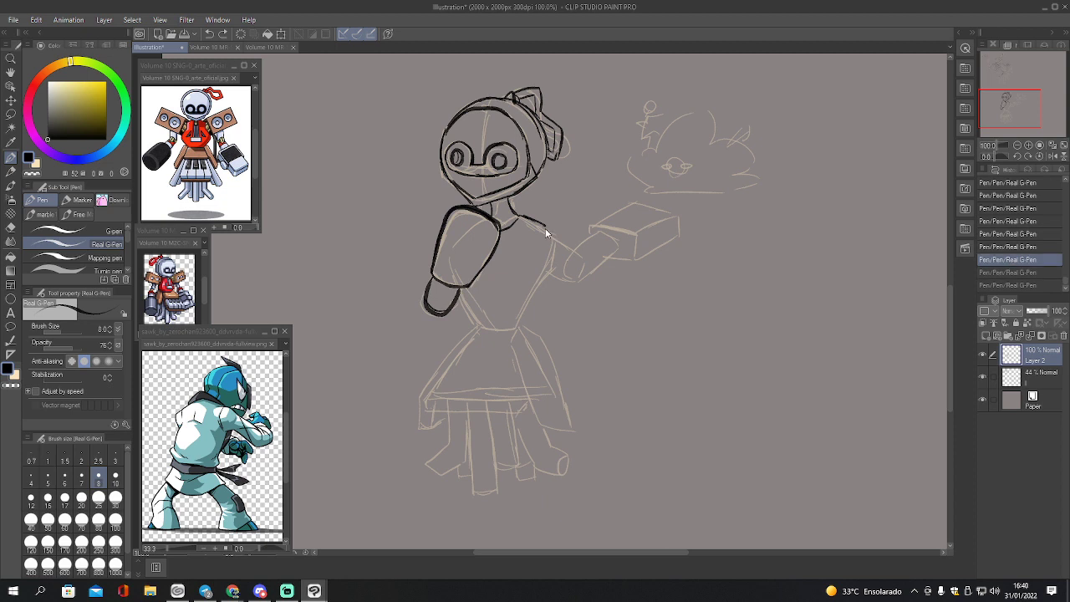
pyautogui.moveTo(535, 231); pyautogui.dragTo(556, 228)
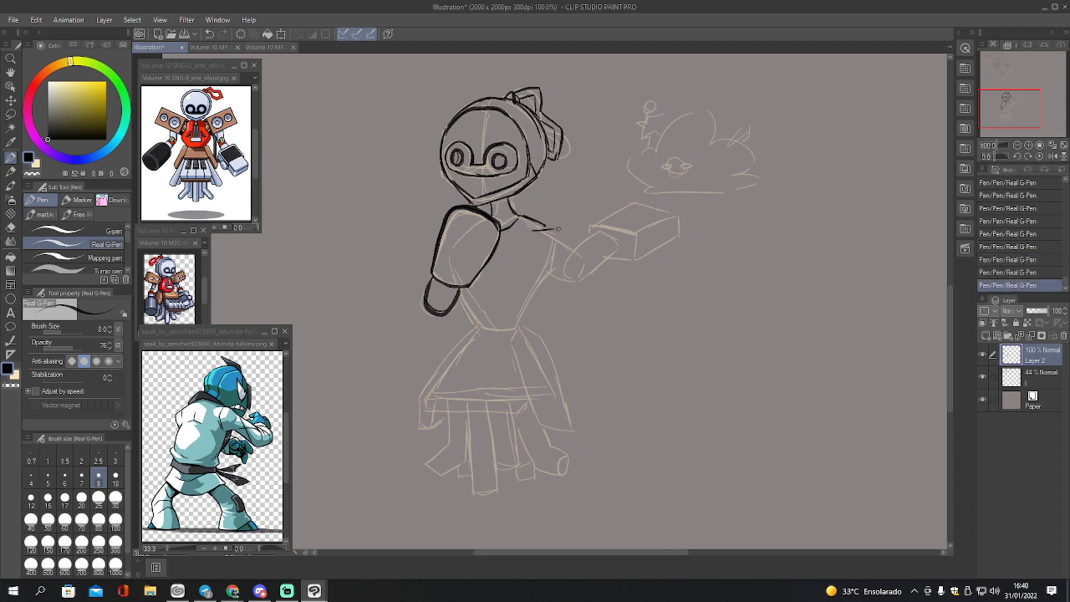
pyautogui.hotkey('ctrl', 'z')
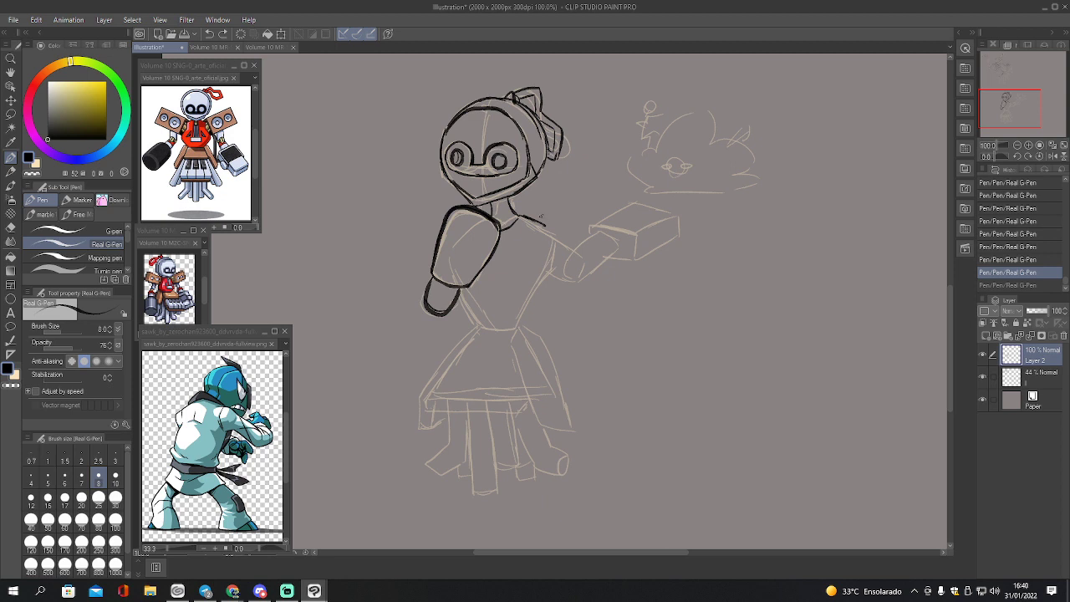
pyautogui.moveTo(540, 216); pyautogui.dragTo(549, 218)
pyautogui.moveTo(551, 216); pyautogui.dragTo(553, 275)
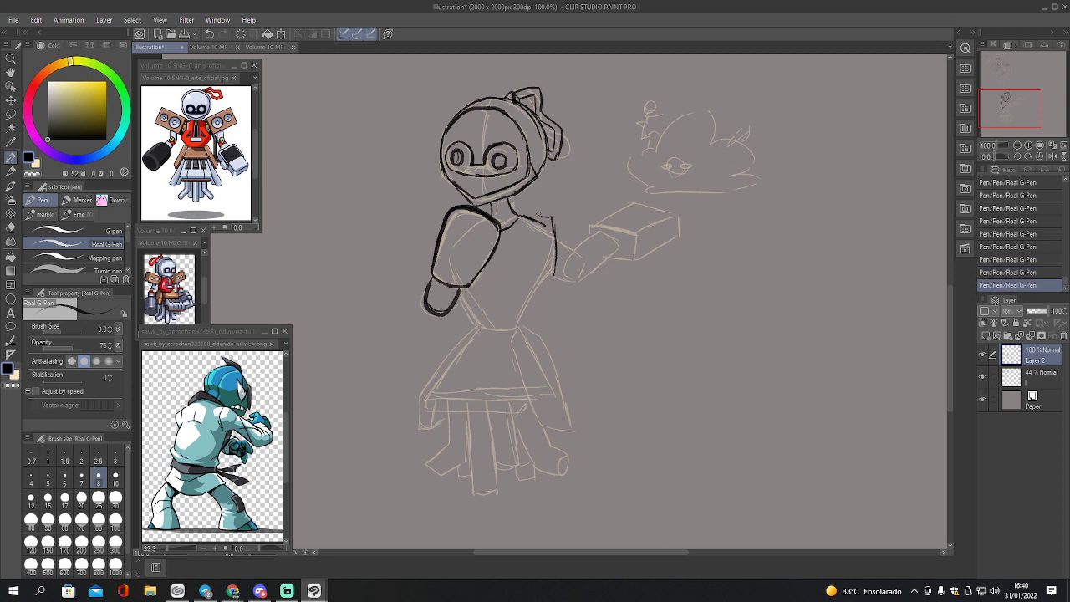
pyautogui.moveTo(538, 215); pyautogui.dragTo(579, 199)
pyautogui.hotkey('ctrl', 'z')
pyautogui.hotkey('ctrl', 'z')
pyautogui.hotkey('ctrl', 'z')
pyautogui.hotkey('ctrl', 'z')
pyautogui.hotkey('ctrl', 'z')
pyautogui.hotkey('ctrl', 'z')
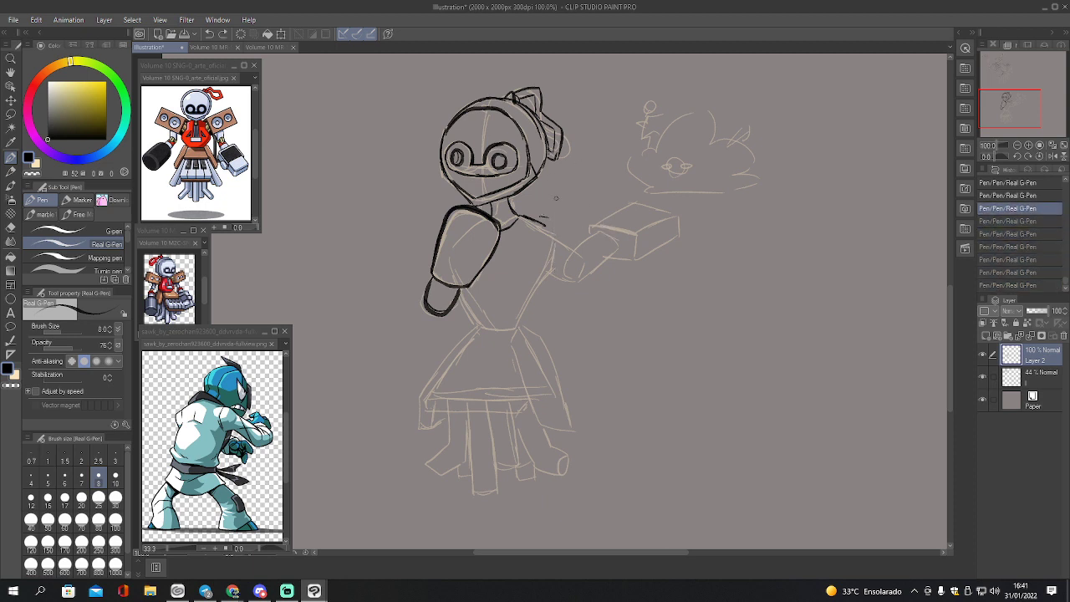
pyautogui.hotkey('ctrl', 'z')
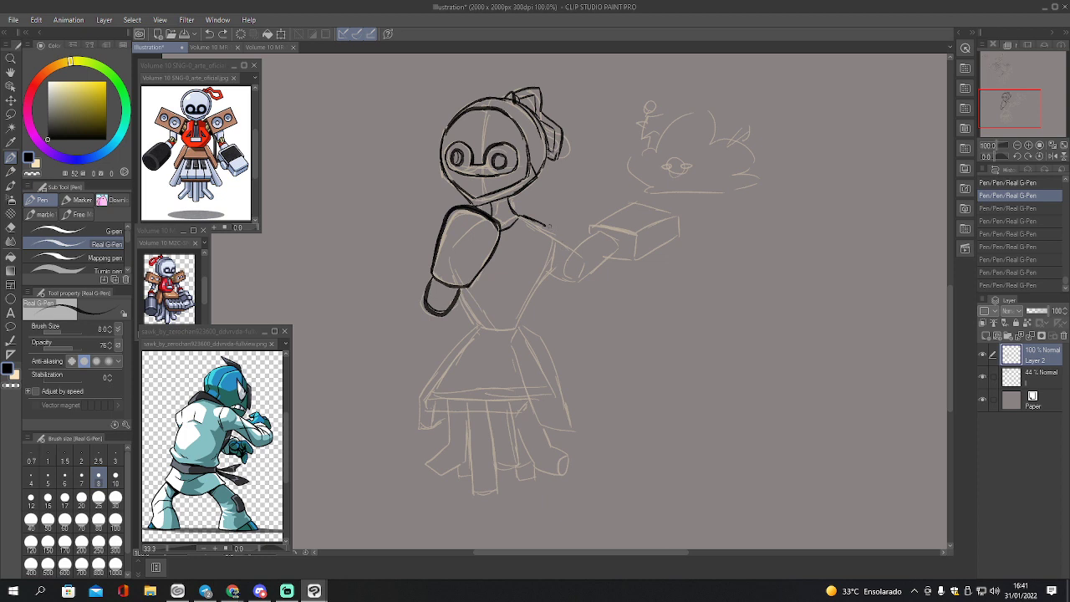
# - Draw the box-shaped speaker over the outstretched arm's shoulder and trim its overshooting lines with the Hard eraser at size 40
pyautogui.moveTo(560, 237)
pyautogui.mouseDown()
pyautogui.moveTo(549, 251)
pyautogui.moveTo(585, 260)
pyautogui.moveTo(594, 225)
pyautogui.moveTo(541, 213)
pyautogui.moveTo(538, 221)
pyautogui.moveTo(594, 226)
pyautogui.moveTo(594, 238)
pyautogui.mouseUp()
pyautogui.hotkey('ctrl', 'z')
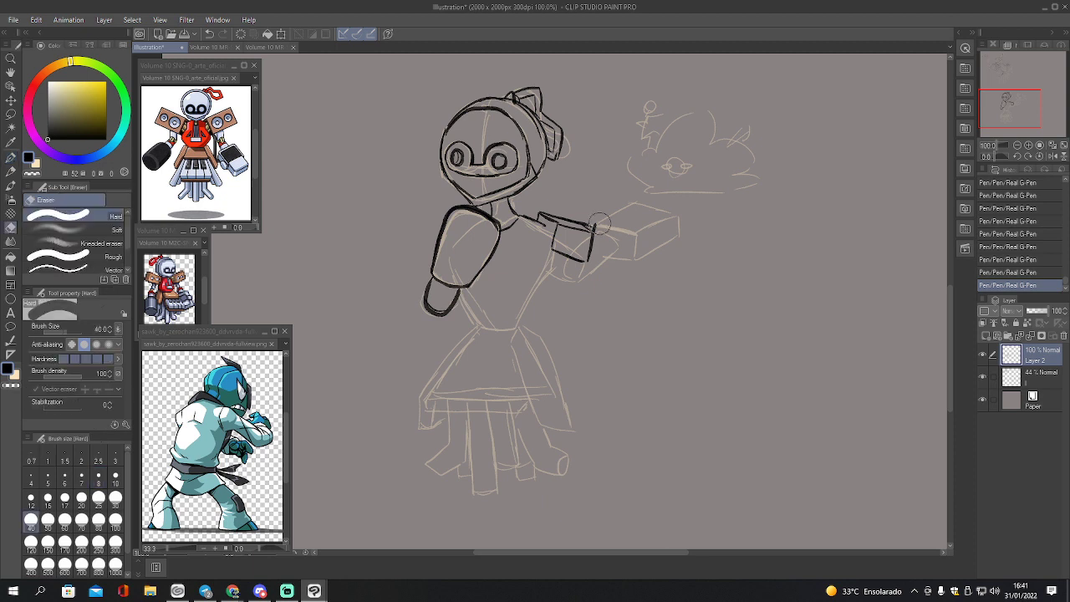
pyautogui.press('e')
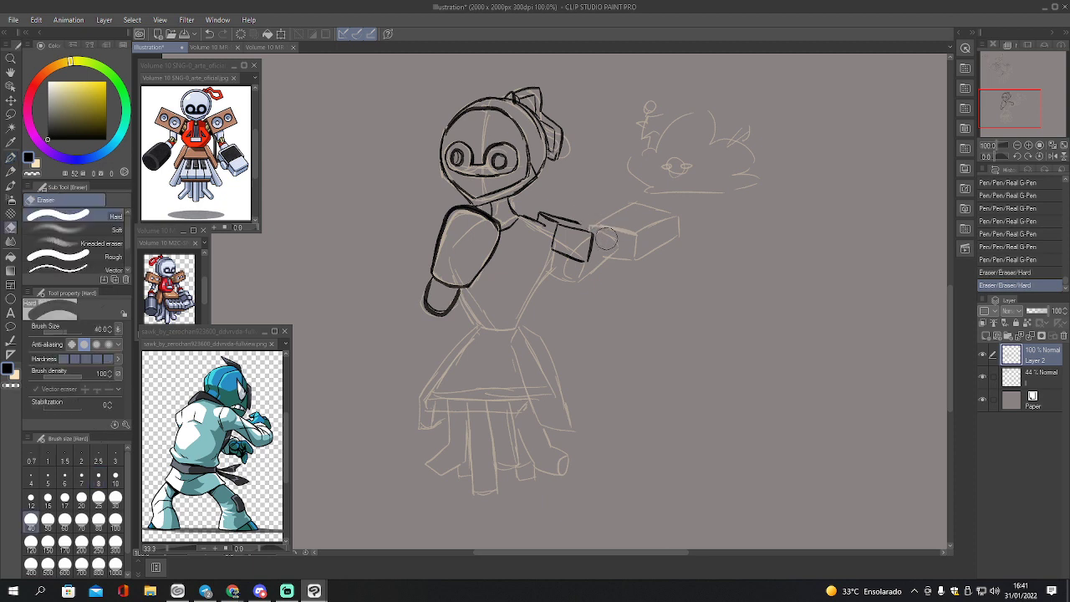
# - Draw two round speakers on the front of the shoulder box and add small edge details where it meets the torso
pyautogui.press('p')
pyautogui.moveTo(579, 224)
pyautogui.mouseDown()
pyautogui.moveTo(593, 231)
pyautogui.moveTo(558, 242)
pyautogui.moveTo(584, 236)
pyautogui.mouseUp()
pyautogui.hotkey('ctrl', 'z')
pyautogui.hotkey('ctrl', 'z')
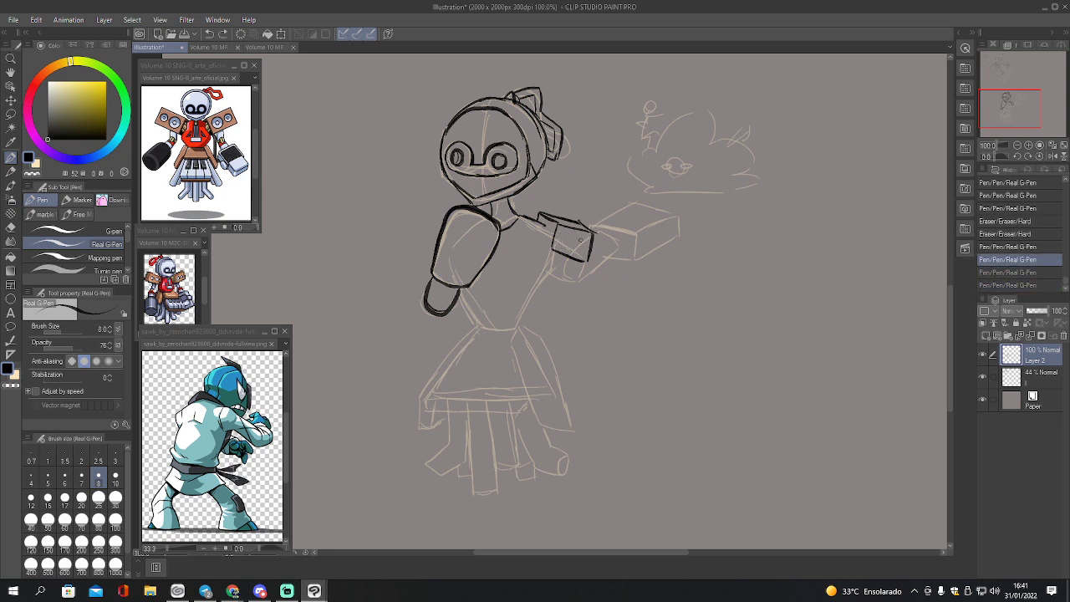
pyautogui.moveTo(583, 237)
pyautogui.mouseDown()
pyautogui.moveTo(577, 250)
pyautogui.moveTo(583, 238)
pyautogui.moveTo(556, 243)
pyautogui.moveTo(565, 234)
pyautogui.moveTo(559, 246)
pyautogui.moveTo(548, 234)
pyautogui.mouseUp()
pyautogui.moveTo(546, 227); pyautogui.dragTo(549, 241)
pyautogui.moveTo(553, 231); pyautogui.dragTo(547, 244)
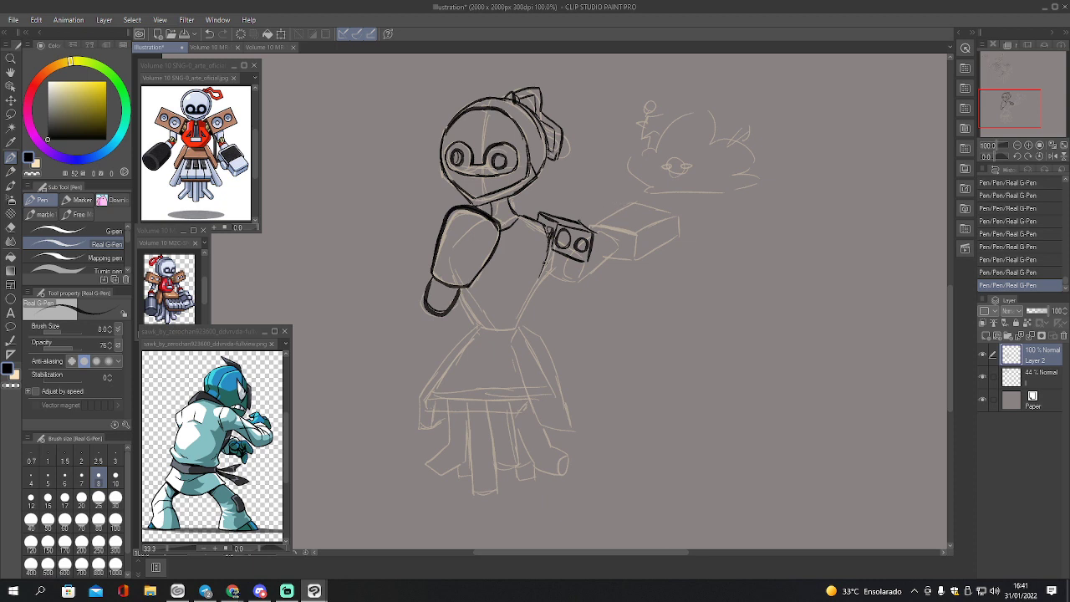
# - Outline the arm beneath the shoulder speaker and the box-shaped hand, with a circle on the hand's side
pyautogui.moveTo(544, 262); pyautogui.dragTo(580, 276)
pyautogui.moveTo(577, 278)
pyautogui.mouseDown()
pyautogui.moveTo(613, 244)
pyautogui.moveTo(608, 256)
pyautogui.moveTo(636, 262)
pyautogui.mouseUp()
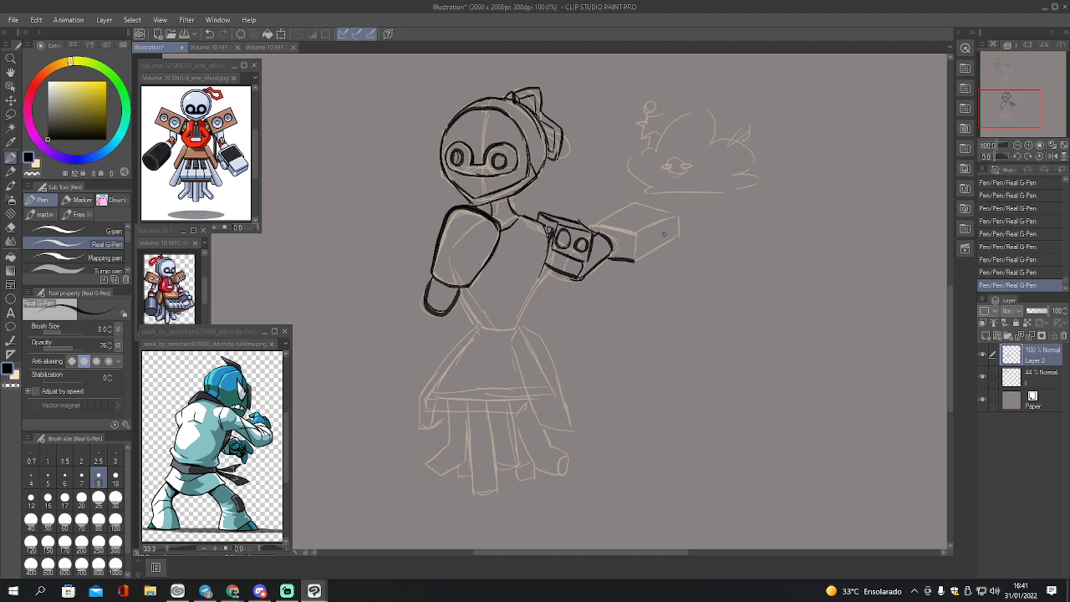
pyautogui.moveTo(653, 231)
pyautogui.mouseDown()
pyautogui.moveTo(668, 244)
pyautogui.moveTo(664, 230)
pyautogui.mouseUp()
pyautogui.moveTo(615, 212); pyautogui.dragTo(659, 225)
pyautogui.moveTo(590, 226)
pyautogui.mouseDown()
pyautogui.moveTo(605, 251)
pyautogui.moveTo(637, 236)
pyautogui.mouseUp()
pyautogui.moveTo(637, 237)
pyautogui.mouseDown()
pyautogui.moveTo(634, 261)
pyautogui.moveTo(658, 248)
pyautogui.mouseUp()
pyautogui.moveTo(588, 226); pyautogui.dragTo(622, 210)
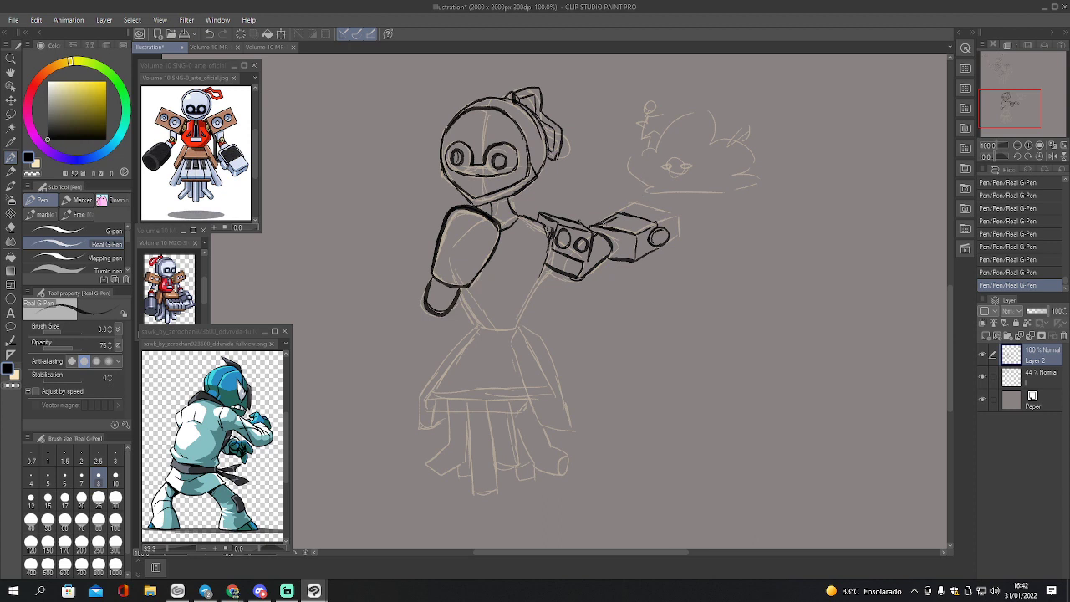
# - Fill part of the hand's upper face with a crosshatched grille and complete its outer end with thicker lines
pyautogui.moveTo(615, 214)
pyautogui.mouseDown()
pyautogui.moveTo(611, 229)
pyautogui.moveTo(642, 233)
pyautogui.mouseUp()
pyautogui.moveTo(657, 228)
pyautogui.mouseDown()
pyautogui.moveTo(679, 221)
pyautogui.moveTo(637, 202)
pyautogui.moveTo(681, 221)
pyautogui.mouseUp()
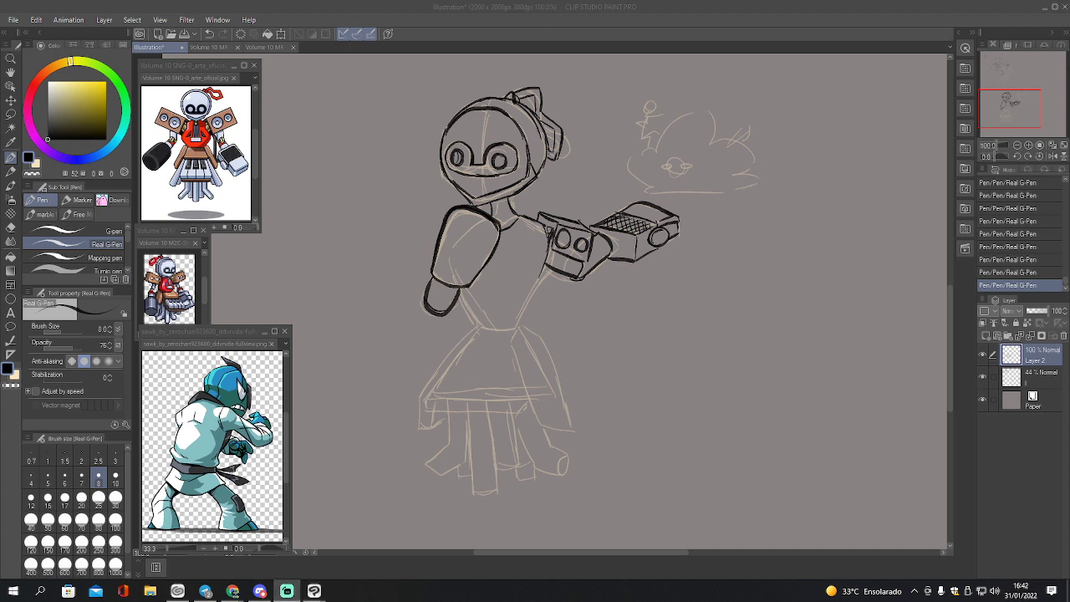
pyautogui.click(459, 288)
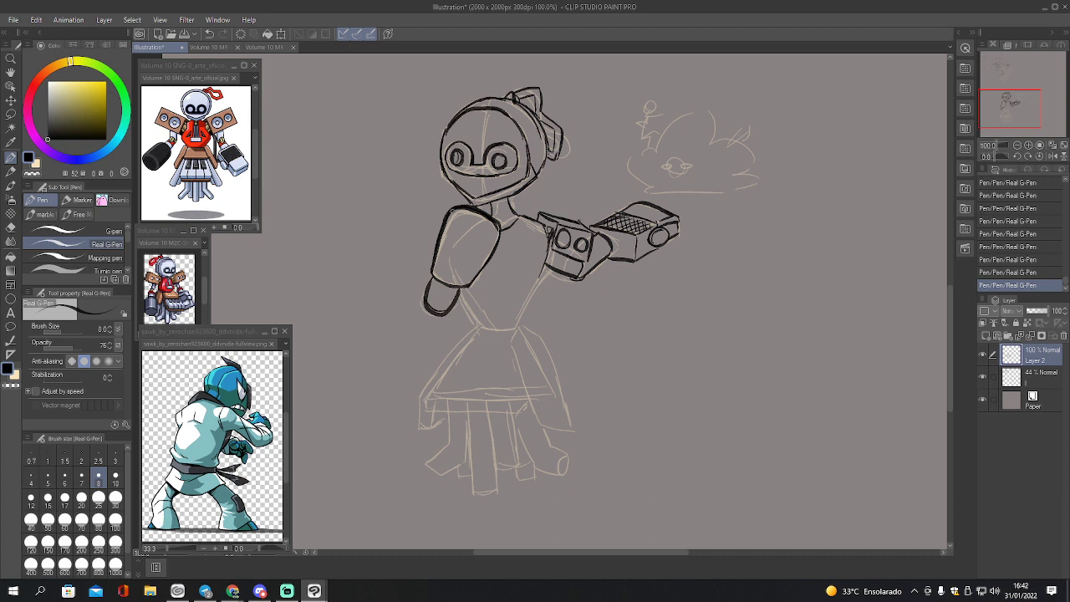
pyautogui.moveTo(454, 210)
pyautogui.mouseDown()
pyautogui.moveTo(418, 207)
pyautogui.moveTo(413, 243)
pyautogui.moveTo(433, 255)
pyautogui.moveTo(429, 230)
pyautogui.mouseUp()
pyautogui.hotkey('ctrl', 'z')
pyautogui.hotkey('ctrl', 'z')
pyautogui.hotkey('ctrl', 'z')
pyautogui.hotkey('ctrl', 'z')
pyautogui.hotkey('ctrl', 'z')
pyautogui.hotkey('ctrl', 'z')
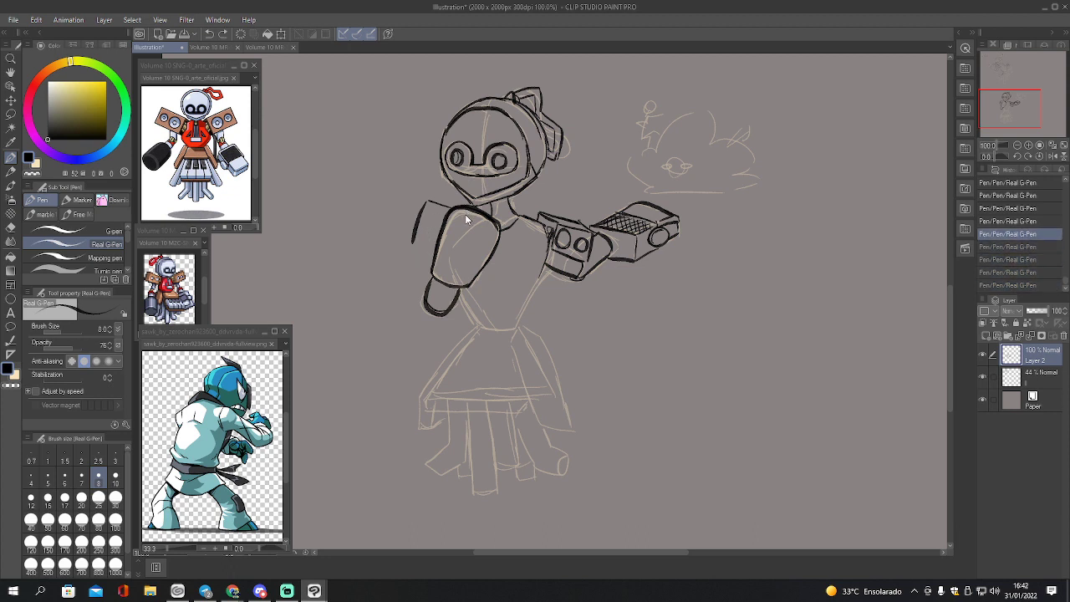
# - On the 44% sketch layer, rough in a two-circle speaker box behind the near shoulder and the guitar details on the torso
pyautogui.click(1022, 378)
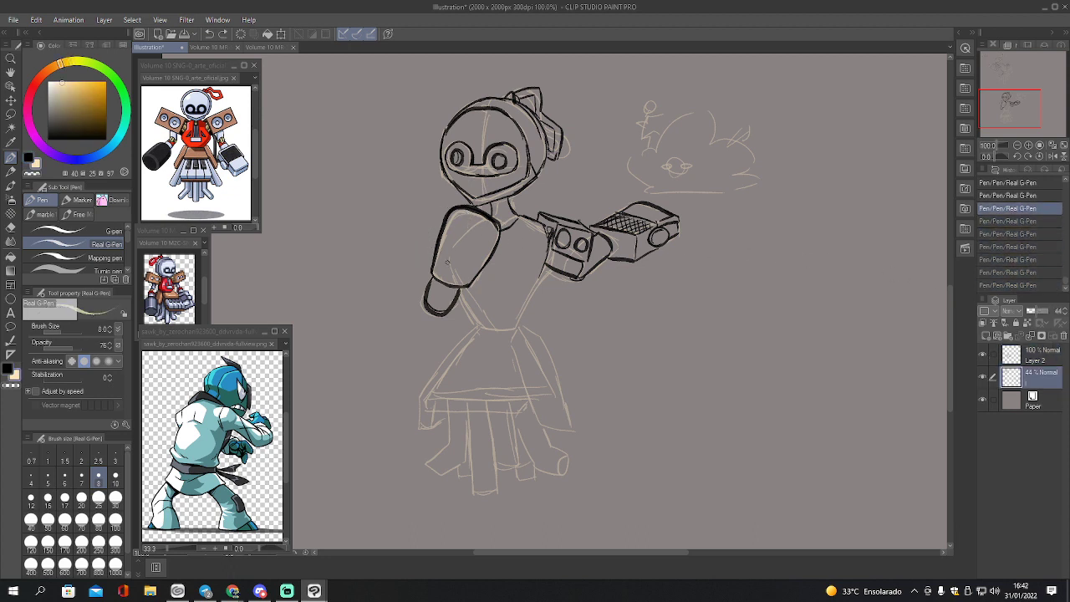
pyautogui.moveTo(452, 264)
pyautogui.mouseDown()
pyautogui.moveTo(414, 250)
pyautogui.moveTo(402, 213)
pyautogui.moveTo(438, 216)
pyautogui.moveTo(421, 199)
pyautogui.moveTo(462, 206)
pyautogui.moveTo(409, 198)
pyautogui.moveTo(422, 208)
pyautogui.moveTo(395, 239)
pyautogui.moveTo(424, 248)
pyautogui.moveTo(418, 220)
pyautogui.moveTo(416, 238)
pyautogui.moveTo(440, 226)
pyautogui.mouseUp()
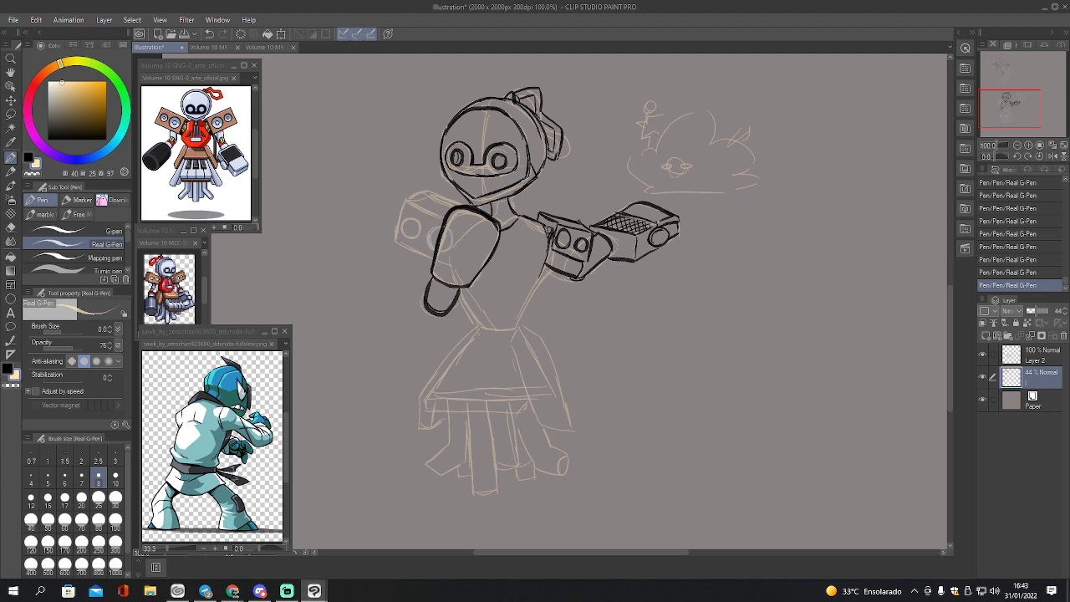
pyautogui.click(411, 228)
pyautogui.moveTo(542, 250)
pyautogui.mouseDown()
pyautogui.moveTo(544, 287)
pyautogui.moveTo(525, 326)
pyautogui.mouseUp()
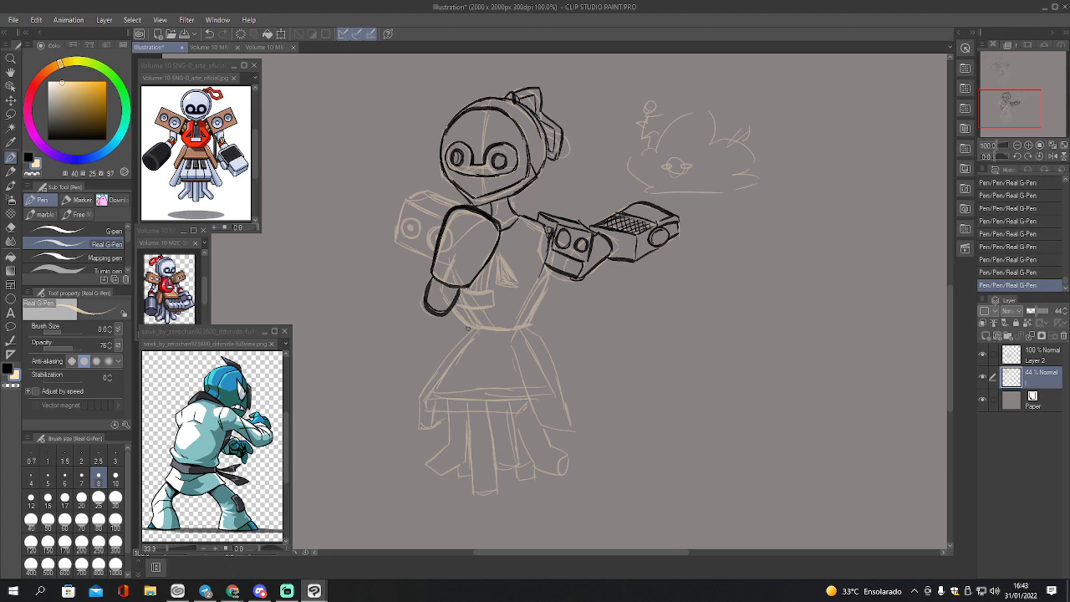
# - Refine the skirt sketch with thicker side panels, a row of piano keys across the middle and a band along the hem
pyautogui.moveTo(455, 339); pyautogui.dragTo(416, 401)
pyautogui.moveTo(448, 365)
pyautogui.mouseDown()
pyautogui.moveTo(507, 366)
pyautogui.moveTo(424, 396)
pyautogui.moveTo(428, 414)
pyautogui.moveTo(448, 413)
pyautogui.mouseUp()
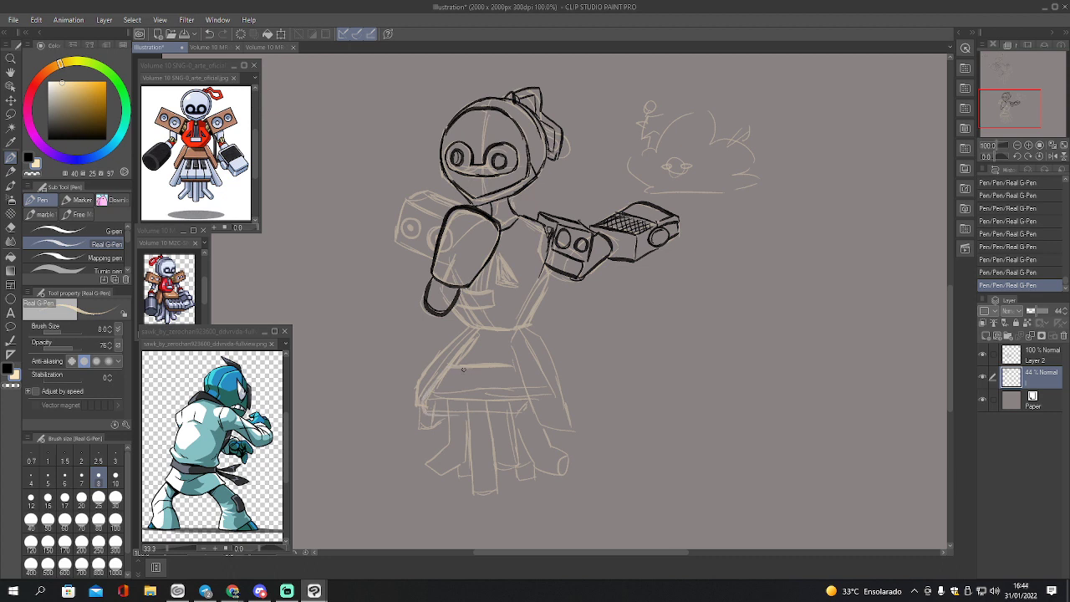
pyautogui.moveTo(464, 370)
pyautogui.mouseDown()
pyautogui.moveTo(449, 415)
pyautogui.moveTo(487, 369)
pyautogui.moveTo(472, 413)
pyautogui.mouseUp()
pyautogui.moveTo(509, 367); pyautogui.dragTo(496, 400)
pyautogui.moveTo(488, 370)
pyautogui.mouseDown()
pyautogui.moveTo(486, 387)
pyautogui.moveTo(509, 386)
pyautogui.mouseUp()
pyautogui.moveTo(428, 423)
pyautogui.mouseDown()
pyautogui.moveTo(504, 423)
pyautogui.moveTo(520, 394)
pyautogui.moveTo(533, 410)
pyautogui.mouseUp()
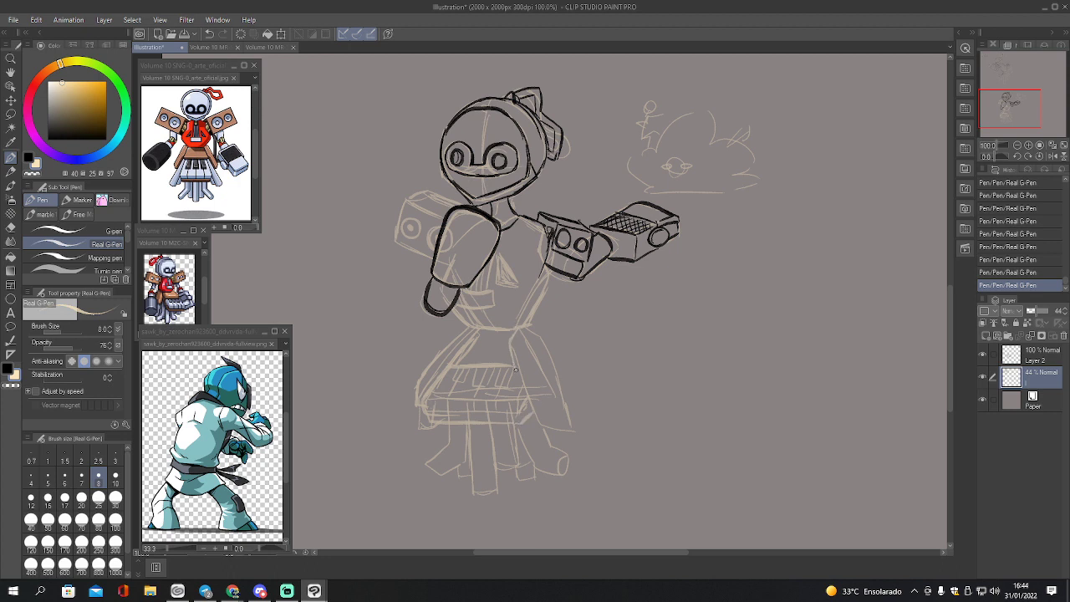
pyautogui.moveTo(516, 369); pyautogui.dragTo(562, 427)
pyautogui.moveTo(530, 328)
pyautogui.mouseDown()
pyautogui.moveTo(549, 341)
pyautogui.moveTo(571, 413)
pyautogui.mouseUp()
# - Return to Layer 2 with black and outline the speaker box and its round speakers behind the near shoulder
pyautogui.click(1031, 366)
pyautogui.press('x')
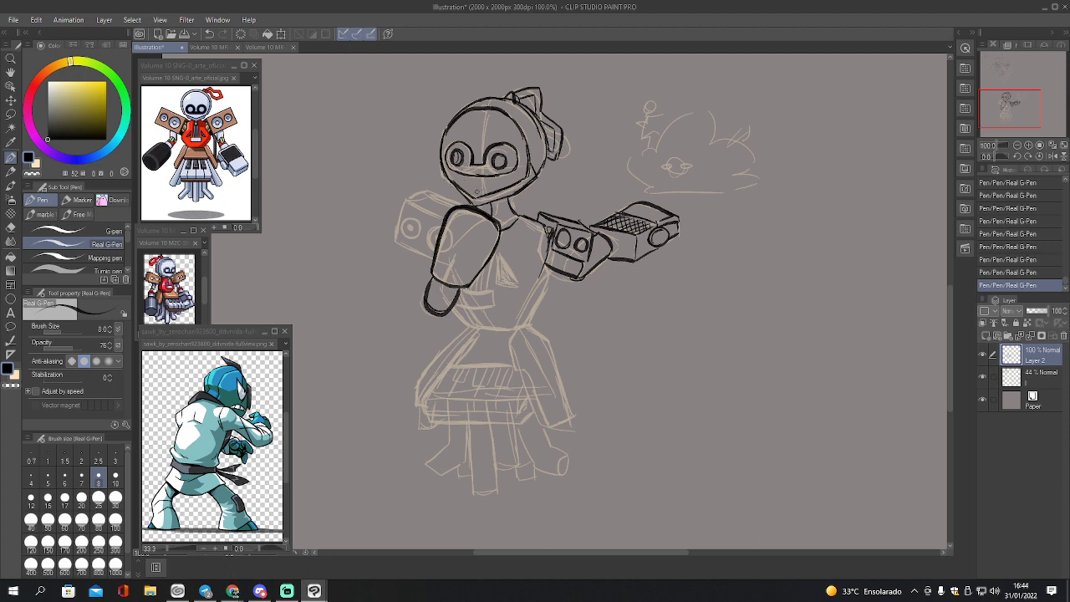
pyautogui.moveTo(397, 240)
pyautogui.mouseDown()
pyautogui.moveTo(435, 261)
pyautogui.moveTo(403, 199)
pyautogui.moveTo(438, 216)
pyautogui.moveTo(433, 191)
pyautogui.moveTo(458, 207)
pyautogui.moveTo(407, 236)
pyautogui.moveTo(417, 223)
pyautogui.moveTo(408, 234)
pyautogui.moveTo(434, 243)
pyautogui.mouseUp()
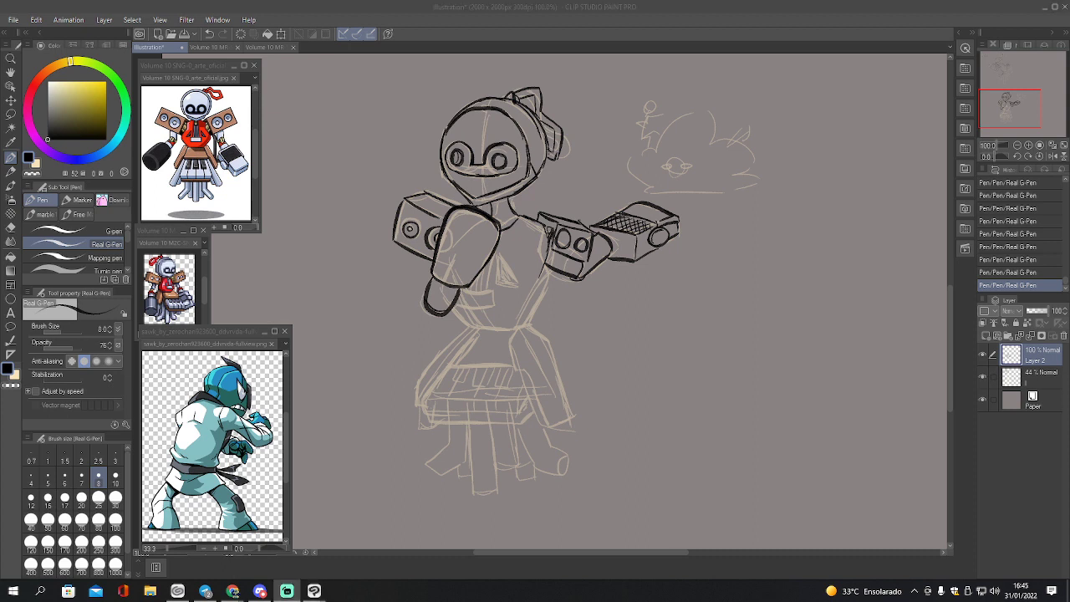
# - Draw the guitar details on the torso in black: the lower band, the strings and the small triangle
pyautogui.click(458, 313)
pyautogui.moveTo(454, 305)
pyautogui.mouseDown()
pyautogui.moveTo(498, 306)
pyautogui.moveTo(488, 290)
pyautogui.moveTo(494, 308)
pyautogui.mouseUp()
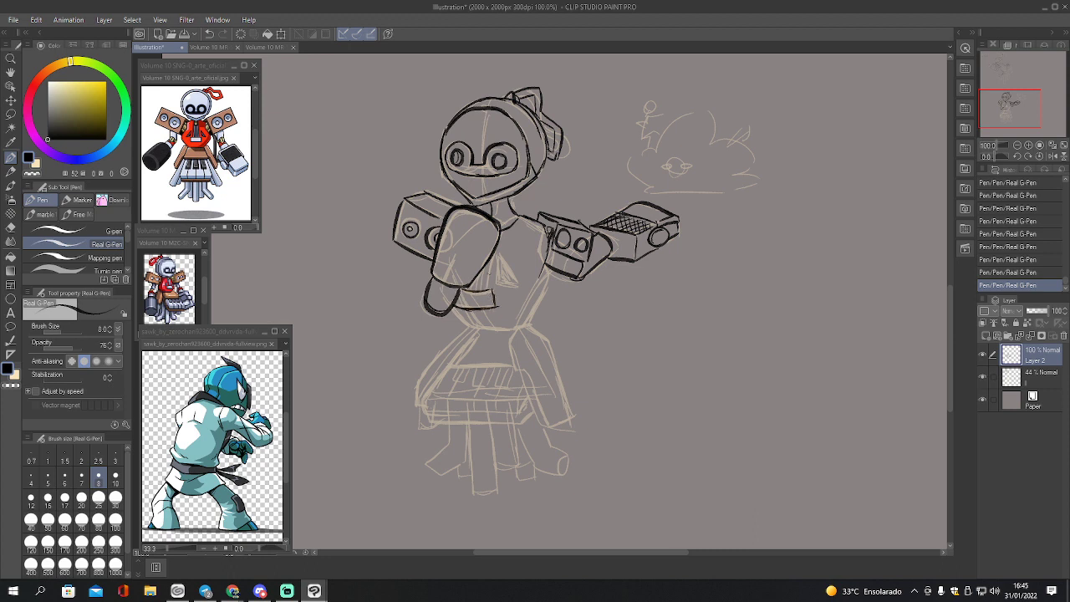
pyautogui.moveTo(505, 230)
pyautogui.mouseDown()
pyautogui.moveTo(487, 291)
pyautogui.moveTo(469, 292)
pyautogui.mouseUp()
pyautogui.moveTo(500, 252)
pyautogui.mouseDown()
pyautogui.moveTo(495, 285)
pyautogui.moveTo(515, 284)
pyautogui.mouseUp()
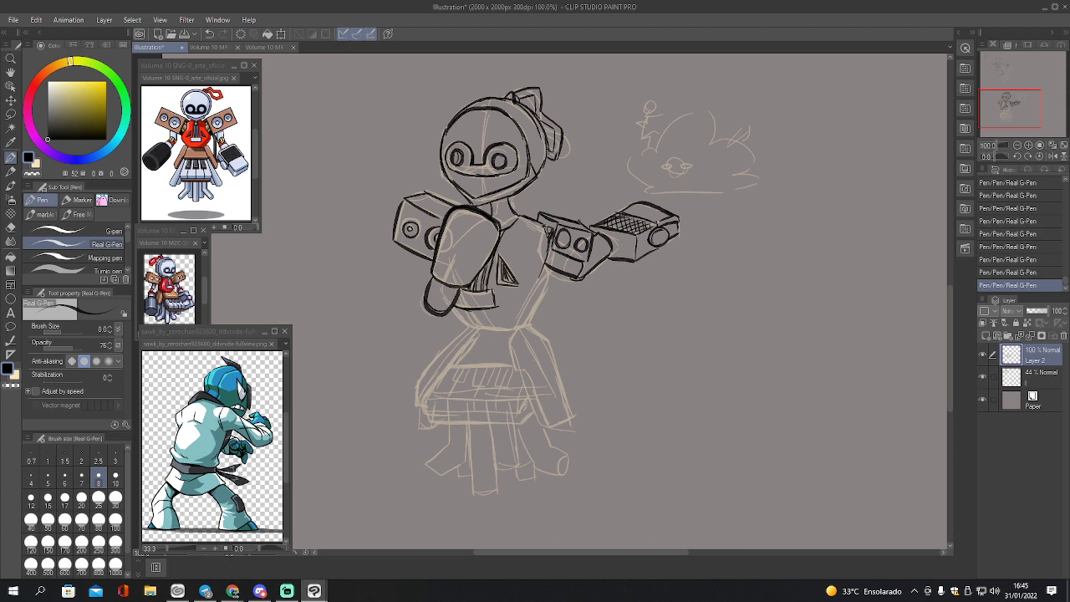
# - Outline the side of the torso below the speaker box on the outstretched arm in black
pyautogui.moveTo(546, 225); pyautogui.dragTo(520, 323)
pyautogui.moveTo(551, 271); pyautogui.dragTo(528, 318)
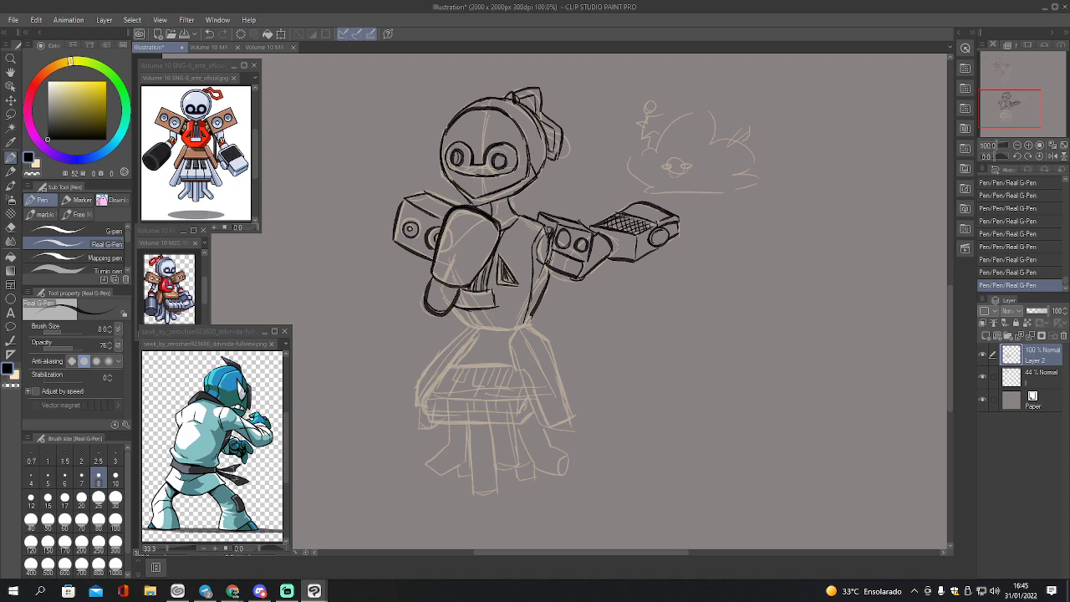
# - On the 44% sketch layer, rough in a beige oval head with a vertical centre line in the empty upper part of the canvas
pyautogui.moveTo(1008, 96); pyautogui.dragTo(1033, 74)
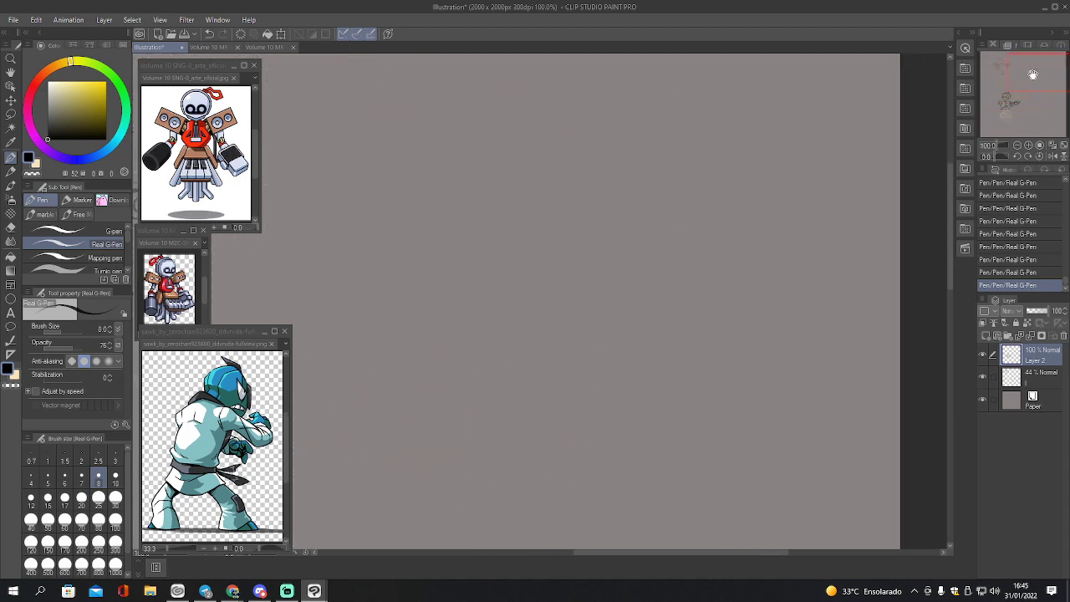
pyautogui.click(1025, 376)
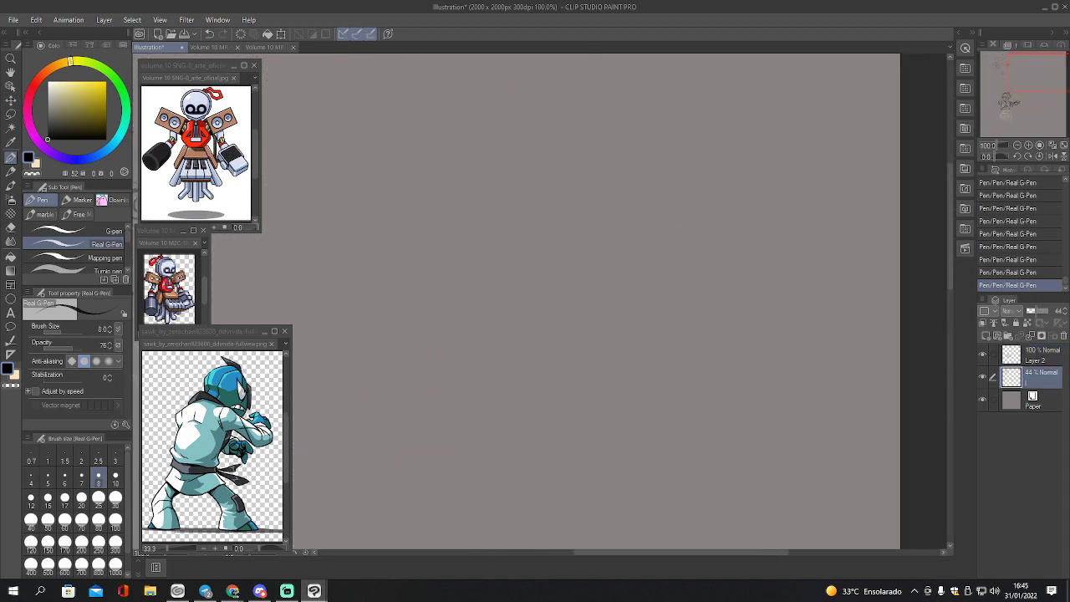
pyautogui.press('x')
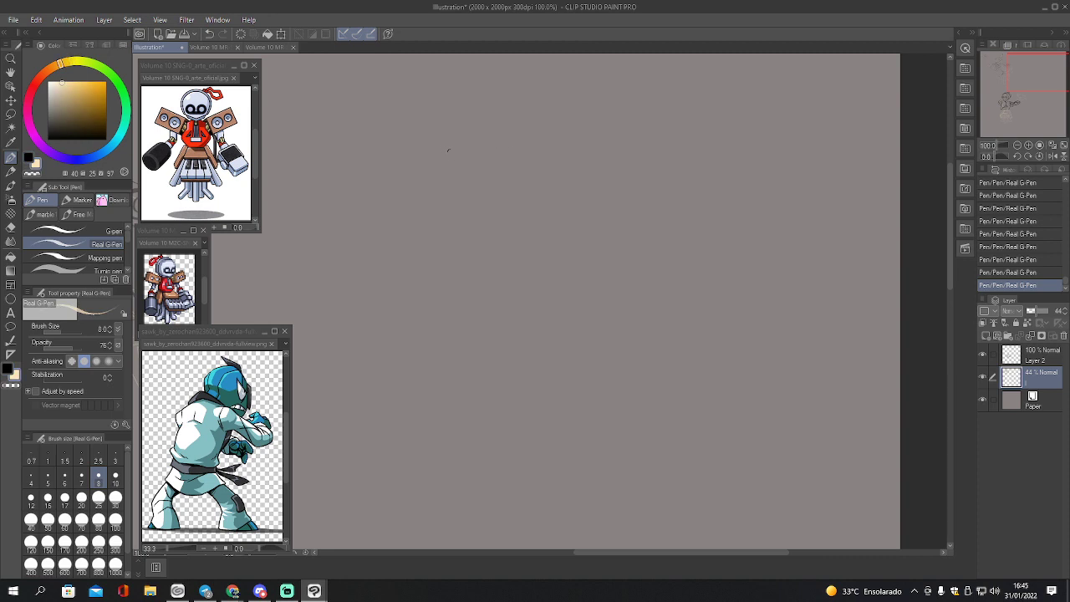
pyautogui.moveTo(458, 131)
pyautogui.mouseDown()
pyautogui.moveTo(444, 164)
pyautogui.moveTo(472, 185)
pyautogui.moveTo(481, 117)
pyautogui.moveTo(516, 127)
pyautogui.mouseUp()
pyautogui.moveTo(465, 104)
pyautogui.mouseDown()
pyautogui.moveTo(438, 171)
pyautogui.moveTo(494, 201)
pyautogui.moveTo(511, 122)
pyautogui.moveTo(500, 201)
pyautogui.moveTo(475, 206)
pyautogui.mouseUp()
pyautogui.moveTo(447, 127); pyautogui.dragTo(448, 154)
pyautogui.moveTo(484, 107); pyautogui.dragTo(482, 194)
pyautogui.moveTo(483, 135)
pyautogui.mouseDown()
pyautogui.moveTo(483, 211)
pyautogui.moveTo(481, 160)
pyautogui.moveTo(483, 172)
pyautogui.mouseUp()
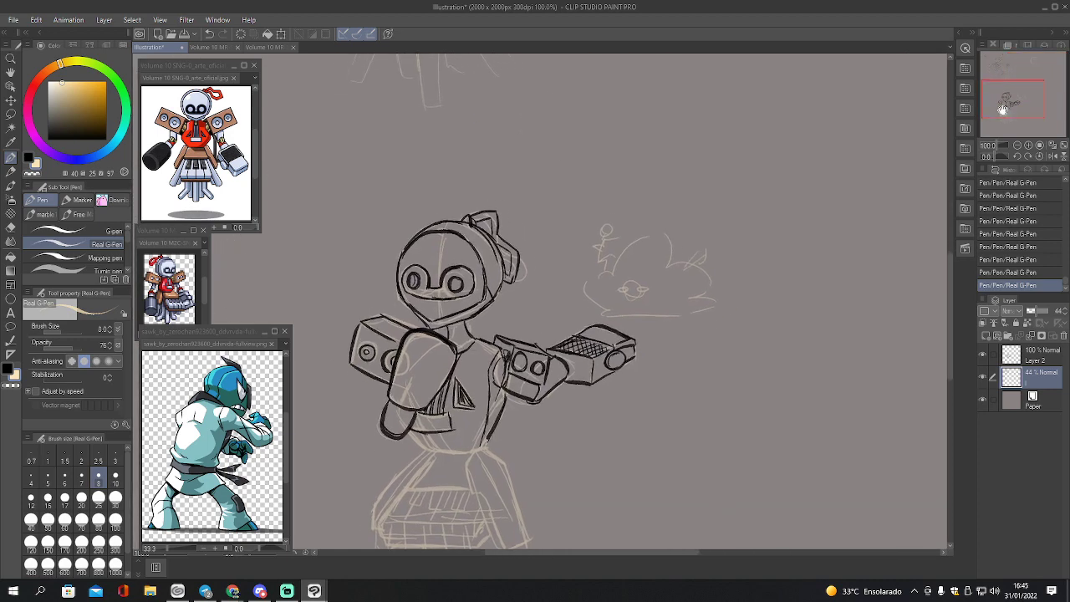
# - Sketch the neck, collar and a front-view guitar-shaped torso below the new head
pyautogui.moveTo(1003, 108); pyautogui.dragTo(1006, 106)
pyautogui.moveTo(1032, 69); pyautogui.dragTo(1024, 78)
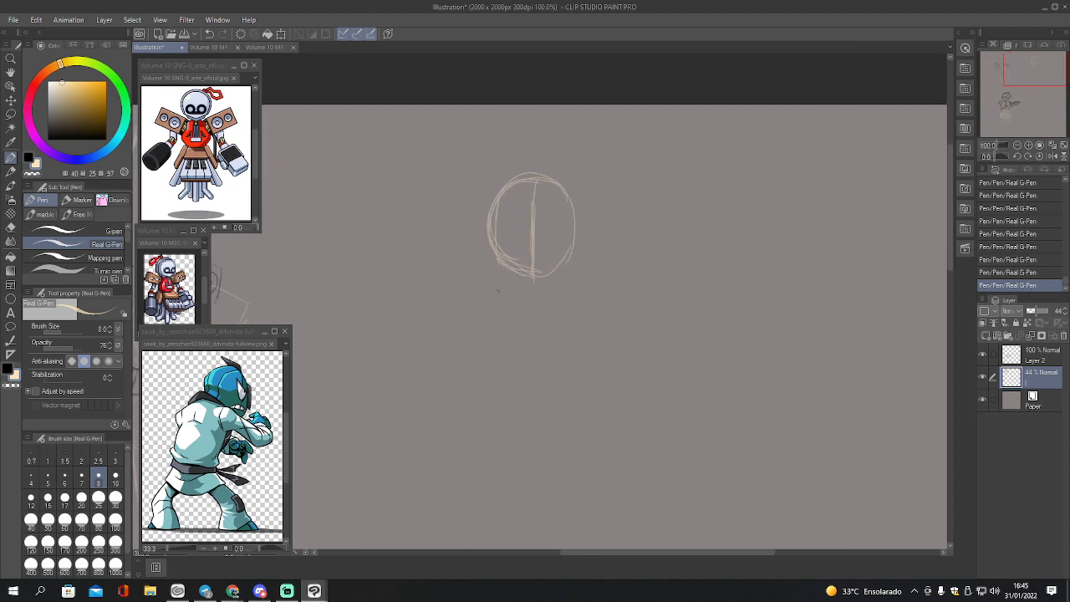
pyautogui.moveTo(521, 273)
pyautogui.mouseDown()
pyautogui.moveTo(520, 287)
pyautogui.moveTo(539, 297)
pyautogui.mouseUp()
pyautogui.moveTo(523, 295); pyautogui.dragTo(553, 294)
pyautogui.moveTo(522, 293)
pyautogui.mouseDown()
pyautogui.moveTo(522, 304)
pyautogui.moveTo(516, 285)
pyautogui.moveTo(476, 344)
pyautogui.moveTo(514, 410)
pyautogui.moveTo(548, 418)
pyautogui.mouseUp()
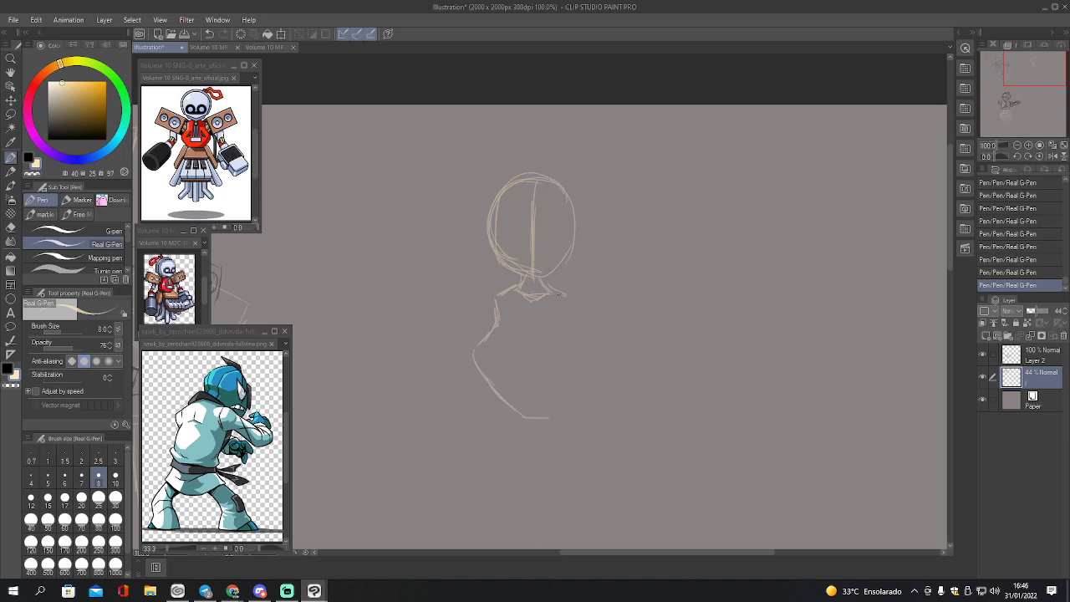
pyautogui.moveTo(557, 288)
pyautogui.mouseDown()
pyautogui.moveTo(562, 323)
pyautogui.moveTo(589, 353)
pyautogui.moveTo(553, 416)
pyautogui.mouseUp()
pyautogui.moveTo(473, 358)
pyautogui.mouseDown()
pyautogui.moveTo(514, 419)
pyautogui.moveTo(555, 417)
pyautogui.moveTo(583, 373)
pyautogui.mouseUp()
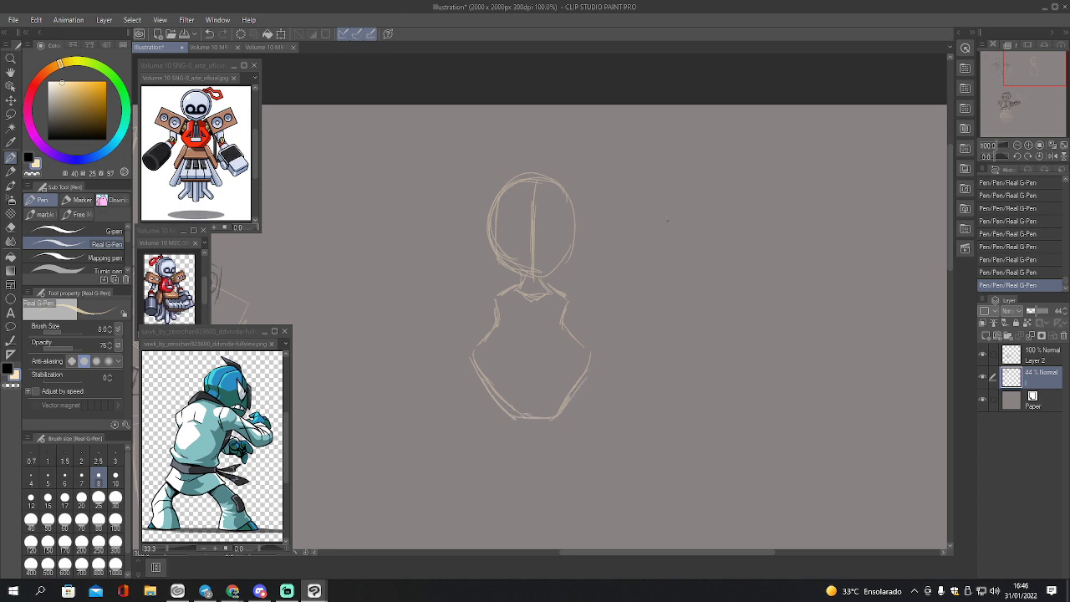
# - Rough in another figure beside it, with a turned head of overlapping ovals, a neck and a narrow rounded torso
pyautogui.moveTo(692, 195)
pyautogui.mouseDown()
pyautogui.moveTo(726, 238)
pyautogui.moveTo(679, 209)
pyautogui.moveTo(738, 236)
pyautogui.moveTo(678, 196)
pyautogui.moveTo(672, 230)
pyautogui.moveTo(741, 214)
pyautogui.moveTo(660, 232)
pyautogui.moveTo(665, 258)
pyautogui.moveTo(700, 189)
pyautogui.moveTo(673, 269)
pyautogui.mouseUp()
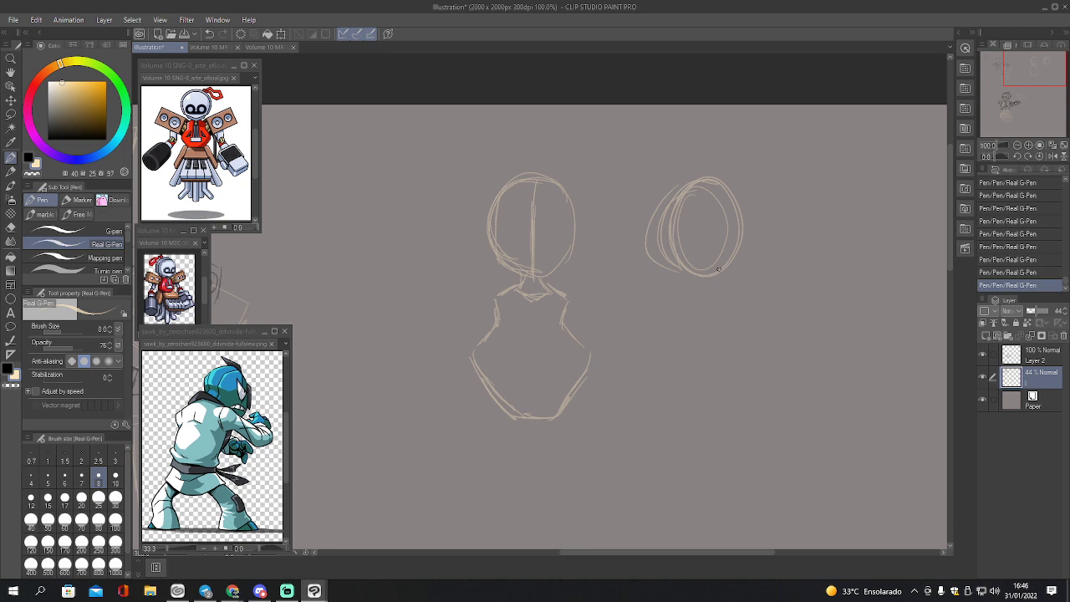
pyautogui.moveTo(690, 179)
pyautogui.mouseDown()
pyautogui.moveTo(658, 237)
pyautogui.moveTo(699, 277)
pyautogui.moveTo(733, 262)
pyautogui.mouseUp()
pyautogui.moveTo(1014, 94); pyautogui.dragTo(1036, 80)
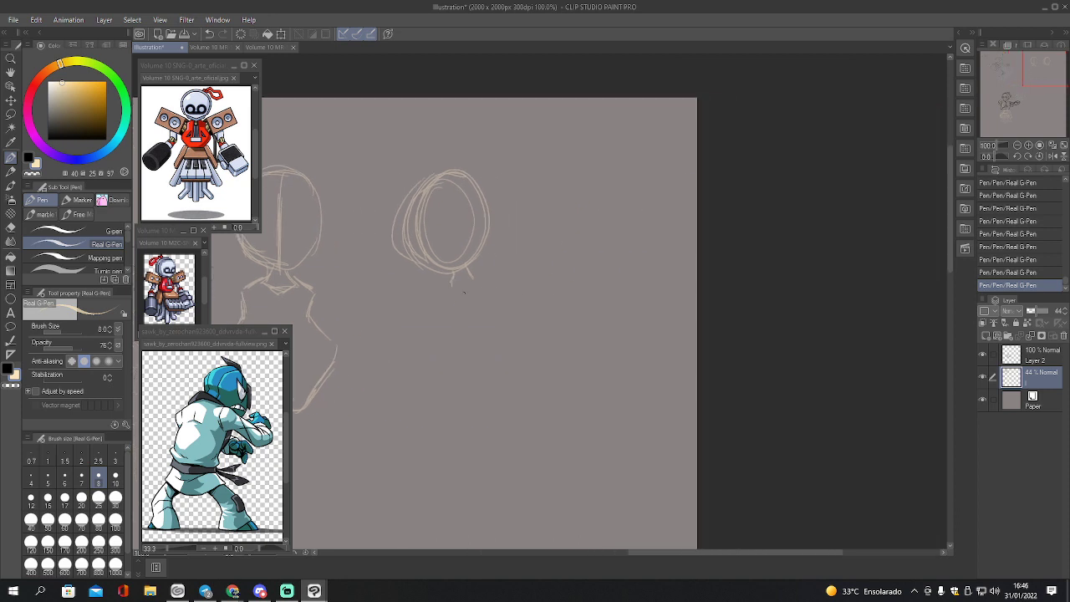
pyautogui.moveTo(459, 279)
pyautogui.mouseDown()
pyautogui.moveTo(489, 276)
pyautogui.moveTo(454, 277)
pyautogui.moveTo(484, 275)
pyautogui.moveTo(459, 275)
pyautogui.moveTo(438, 305)
pyautogui.moveTo(472, 309)
pyautogui.moveTo(479, 284)
pyautogui.moveTo(494, 309)
pyautogui.moveTo(441, 324)
pyautogui.moveTo(428, 393)
pyautogui.moveTo(435, 406)
pyautogui.moveTo(492, 409)
pyautogui.mouseUp()
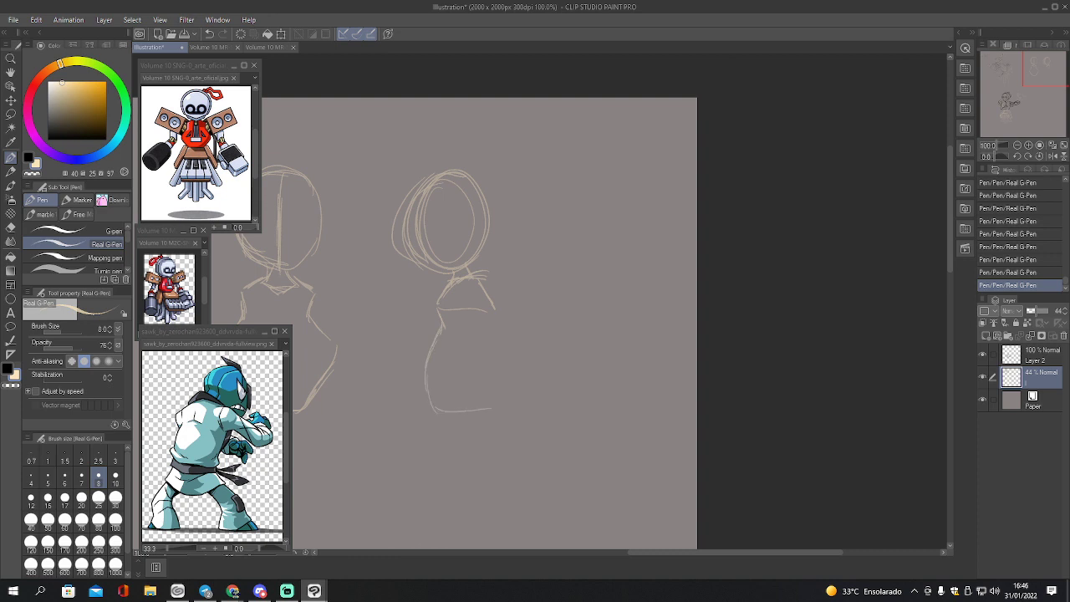
pyautogui.moveTo(491, 307)
pyautogui.mouseDown()
pyautogui.moveTo(503, 368)
pyautogui.moveTo(492, 409)
pyautogui.moveTo(435, 414)
pyautogui.mouseUp()
# - Sketch a speaker box in perspective at the turned figure's shoulder, with two oval speakers on its front face
pyautogui.moveTo(458, 282)
pyautogui.mouseDown()
pyautogui.moveTo(458, 317)
pyautogui.moveTo(483, 341)
pyautogui.mouseUp()
pyautogui.moveTo(493, 292)
pyautogui.mouseDown()
pyautogui.moveTo(488, 339)
pyautogui.moveTo(534, 293)
pyautogui.mouseUp()
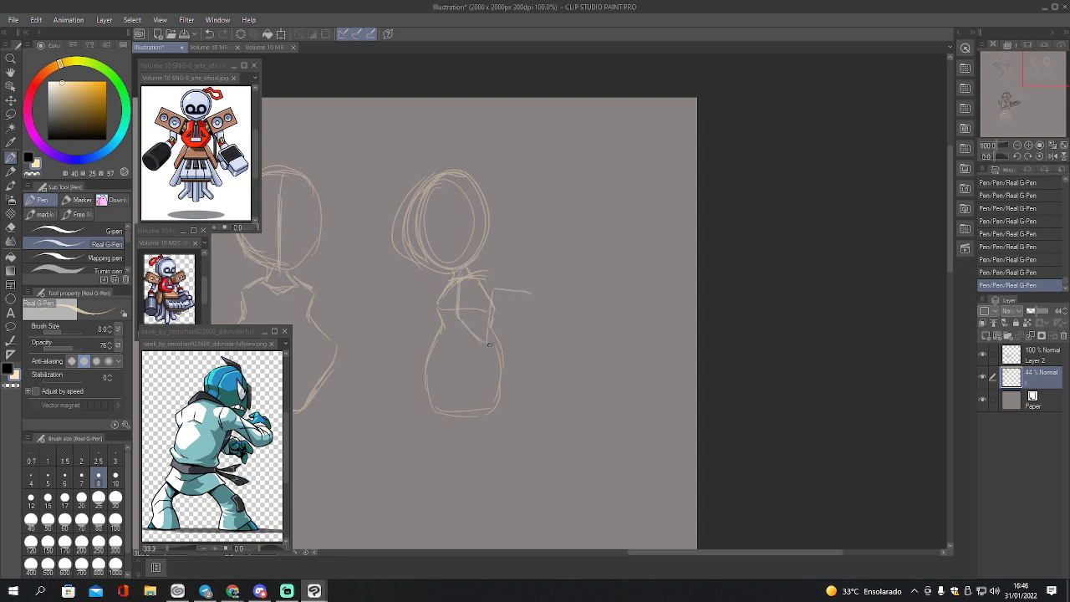
pyautogui.moveTo(486, 343); pyautogui.dragTo(536, 338)
pyautogui.moveTo(535, 293); pyautogui.dragTo(529, 340)
pyautogui.moveTo(497, 282)
pyautogui.mouseDown()
pyautogui.moveTo(482, 291)
pyautogui.moveTo(501, 271)
pyautogui.mouseUp()
pyautogui.moveTo(500, 269)
pyautogui.mouseDown()
pyautogui.moveTo(529, 293)
pyautogui.moveTo(470, 311)
pyautogui.mouseUp()
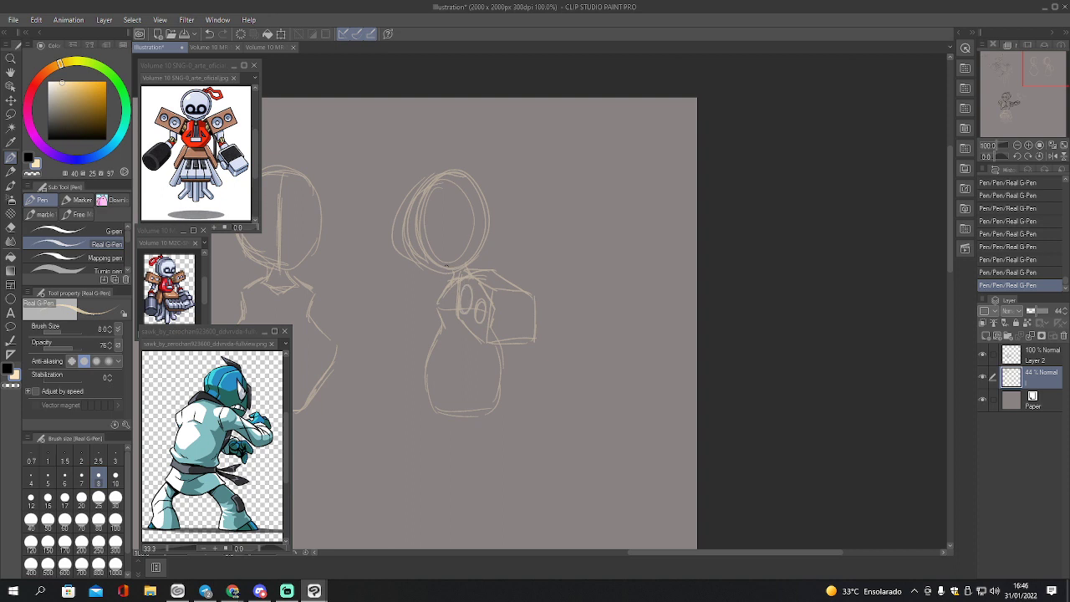
pyautogui.moveTo(450, 271)
pyautogui.mouseDown()
pyautogui.moveTo(419, 280)
pyautogui.moveTo(422, 313)
pyautogui.mouseUp()
pyautogui.press('e')
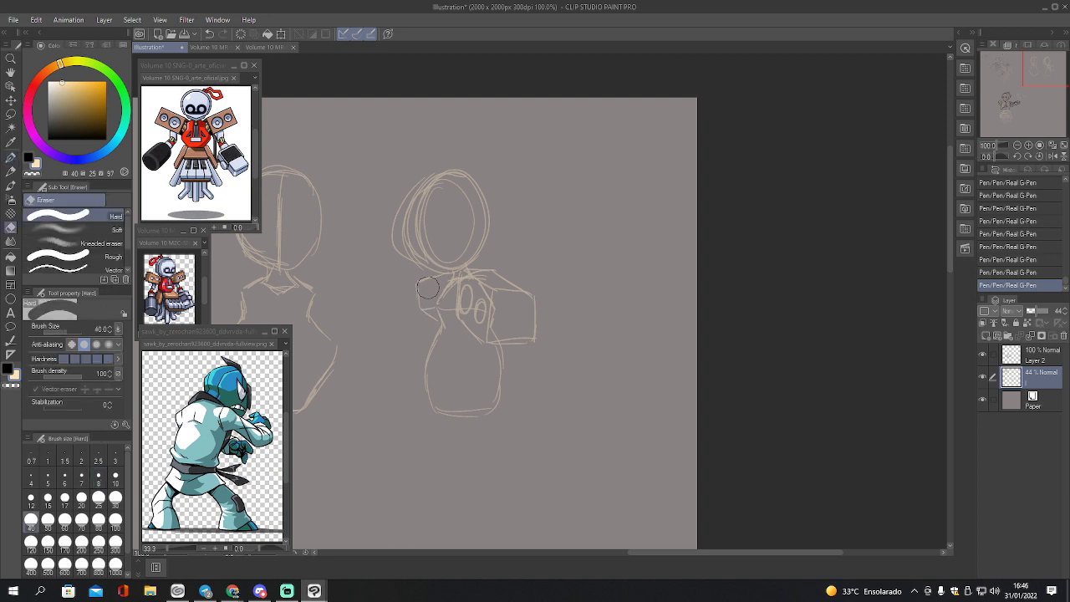
pyautogui.moveTo(431, 291); pyautogui.dragTo(427, 328)
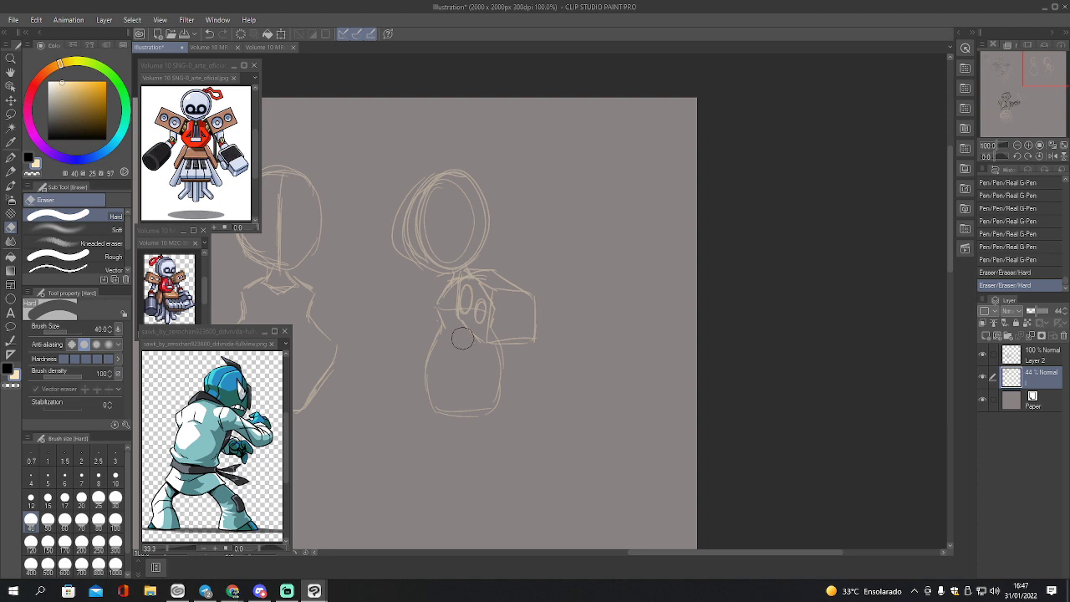
pyautogui.press('p')
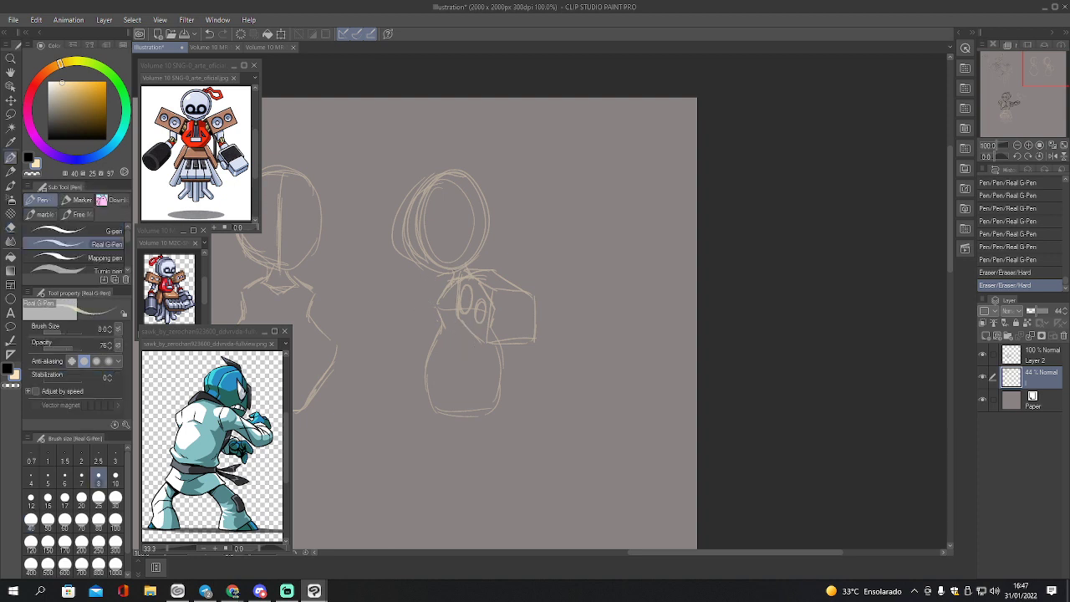
# - Sketch a round head in the empty area below the two new busts
pyautogui.moveTo(1036, 66); pyautogui.dragTo(1037, 88)
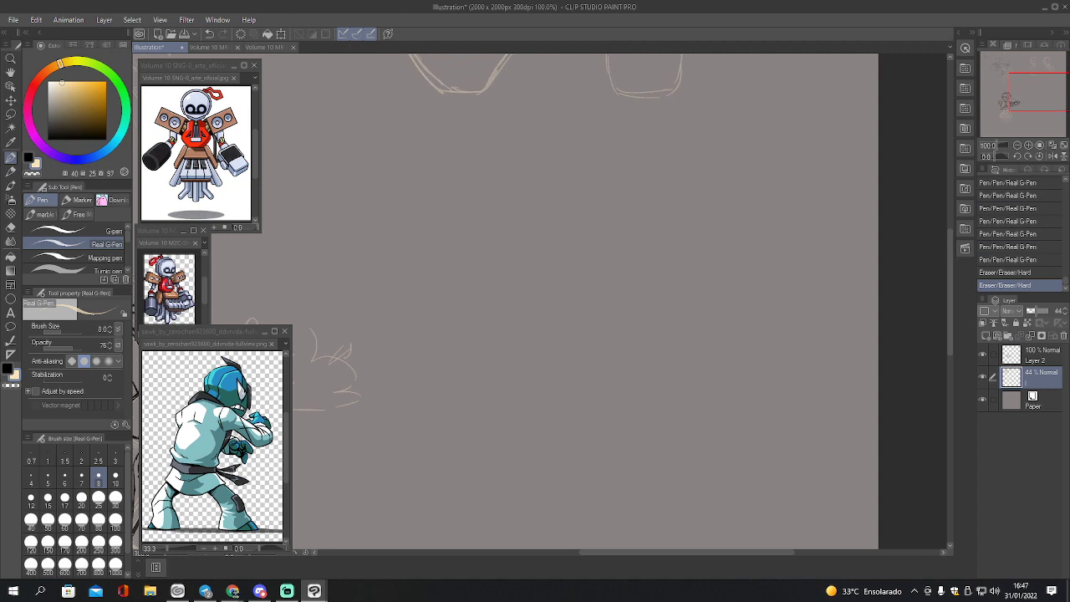
pyautogui.moveTo(536, 201)
pyautogui.mouseDown()
pyautogui.moveTo(512, 253)
pyautogui.moveTo(548, 277)
pyautogui.mouseUp()
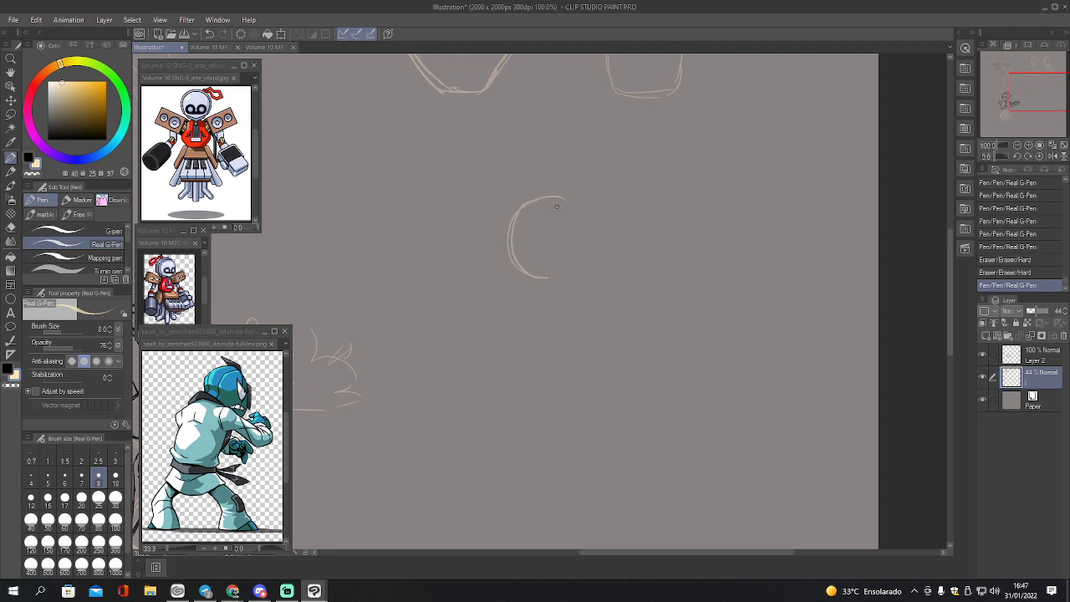
pyautogui.moveTo(525, 203)
pyautogui.mouseDown()
pyautogui.moveTo(598, 224)
pyautogui.moveTo(584, 276)
pyautogui.mouseUp()
pyautogui.moveTo(512, 232); pyautogui.dragTo(511, 255)
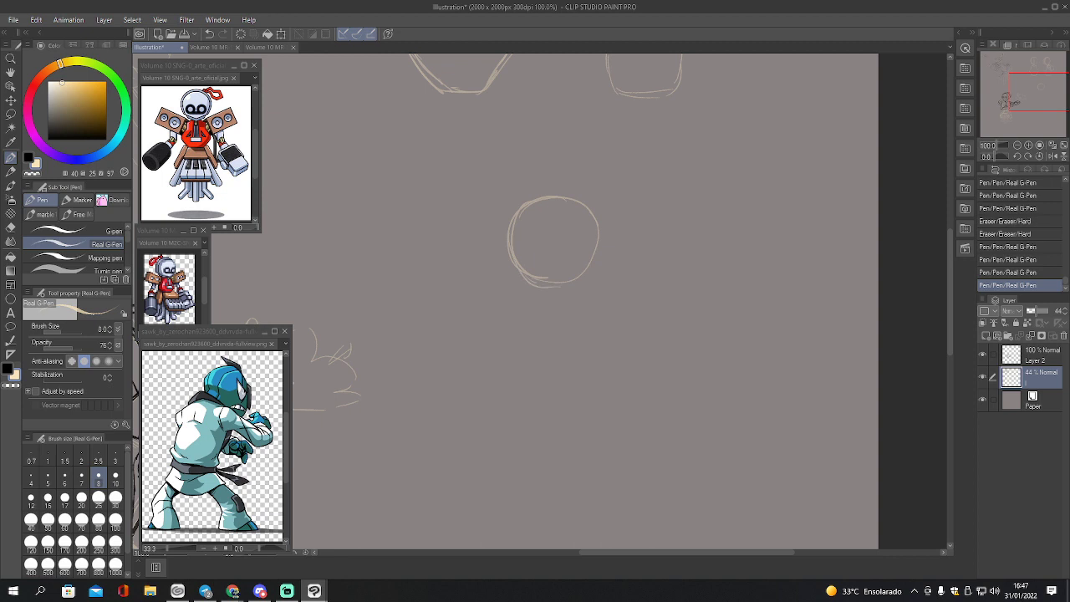
pyautogui.moveTo(583, 269); pyautogui.dragTo(521, 278)
# - Add a short neck, sloping shoulders and a closed guitar-shaped torso under the round head
pyautogui.moveTo(542, 280)
pyautogui.mouseDown()
pyautogui.moveTo(543, 298)
pyautogui.moveTo(573, 299)
pyautogui.moveTo(515, 319)
pyautogui.mouseUp()
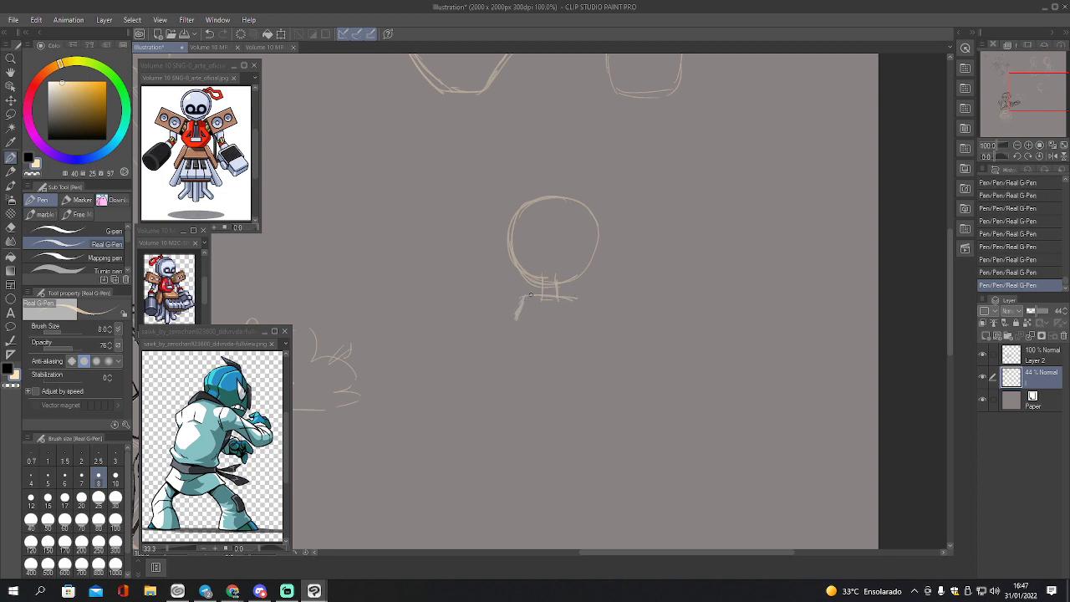
pyautogui.moveTo(530, 297)
pyautogui.mouseDown()
pyautogui.moveTo(511, 311)
pyautogui.moveTo(532, 296)
pyautogui.moveTo(590, 311)
pyautogui.mouseUp()
pyautogui.moveTo(524, 296)
pyautogui.mouseDown()
pyautogui.moveTo(492, 372)
pyautogui.moveTo(535, 403)
pyautogui.moveTo(564, 408)
pyautogui.mouseUp()
pyautogui.moveTo(591, 317)
pyautogui.mouseDown()
pyautogui.moveTo(601, 369)
pyautogui.moveTo(560, 408)
pyautogui.mouseUp()
pyautogui.moveTo(493, 373)
pyautogui.mouseDown()
pyautogui.moveTo(536, 409)
pyautogui.moveTo(508, 388)
pyautogui.moveTo(538, 409)
pyautogui.moveTo(569, 412)
pyautogui.moveTo(545, 408)
pyautogui.moveTo(567, 408)
pyautogui.moveTo(598, 378)
pyautogui.moveTo(599, 353)
pyautogui.moveTo(601, 381)
pyautogui.moveTo(594, 344)
pyautogui.mouseUp()
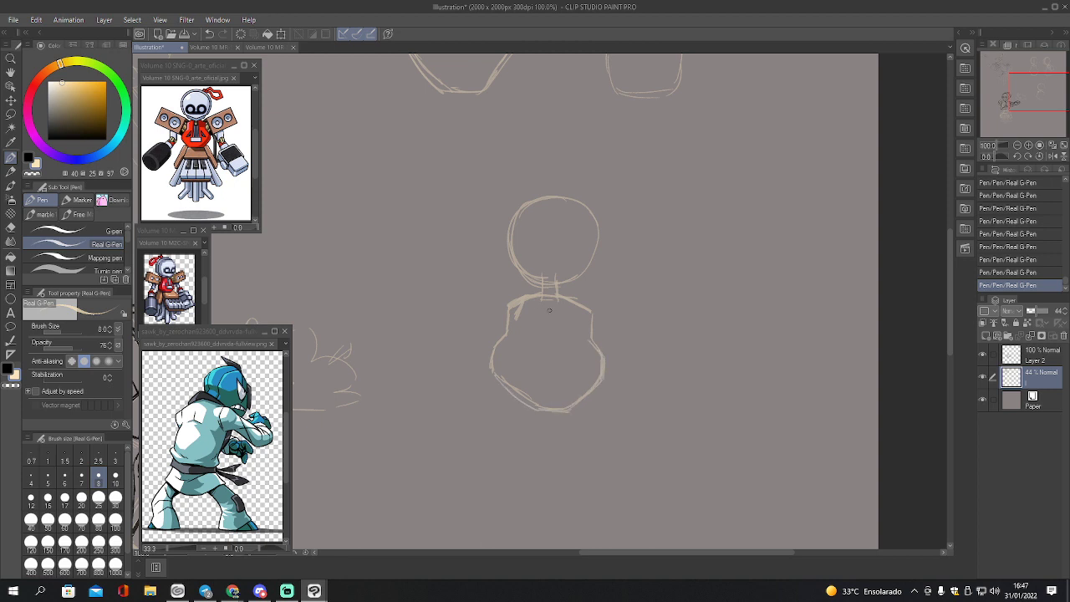
# - Draw the guitar details on this torso: a long vertical neck strip and a rectangular bridge across its lower end
pyautogui.moveTo(539, 296)
pyautogui.mouseDown()
pyautogui.moveTo(537, 370)
pyautogui.moveTo(565, 370)
pyautogui.moveTo(524, 355)
pyautogui.moveTo(574, 360)
pyautogui.mouseUp()
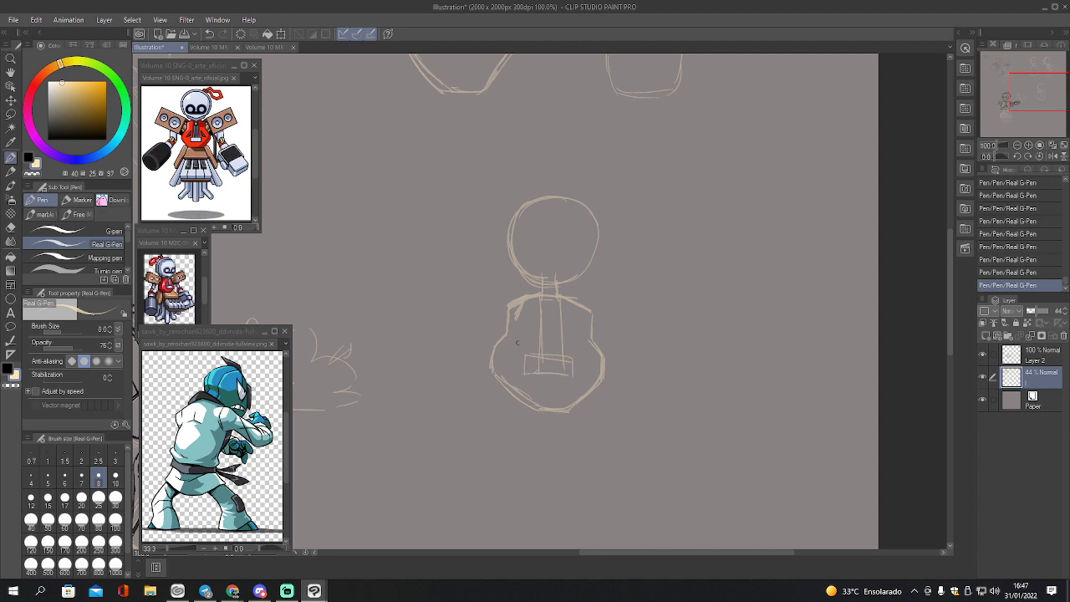
pyautogui.moveTo(517, 343)
pyautogui.mouseDown()
pyautogui.moveTo(522, 328)
pyautogui.moveTo(533, 348)
pyautogui.moveTo(513, 348)
pyautogui.mouseUp()
pyautogui.moveTo(572, 326)
pyautogui.mouseDown()
pyautogui.moveTo(580, 351)
pyautogui.moveTo(571, 328)
pyautogui.mouseUp()
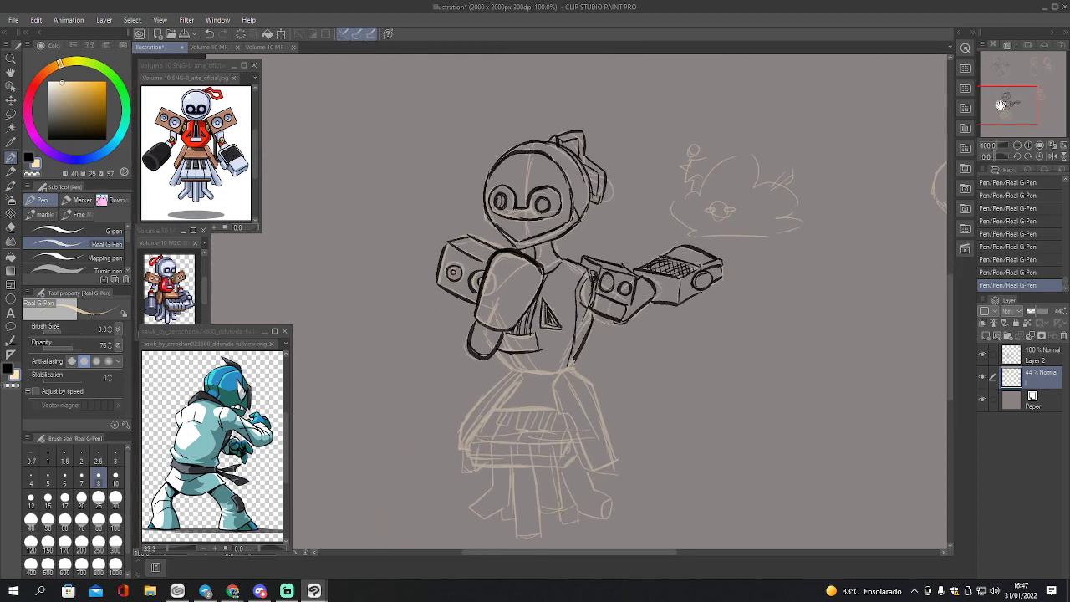
# - Group Layer 2 and the 44% sketch layer in a new layer folder and collapse it
pyautogui.click(1027, 355)
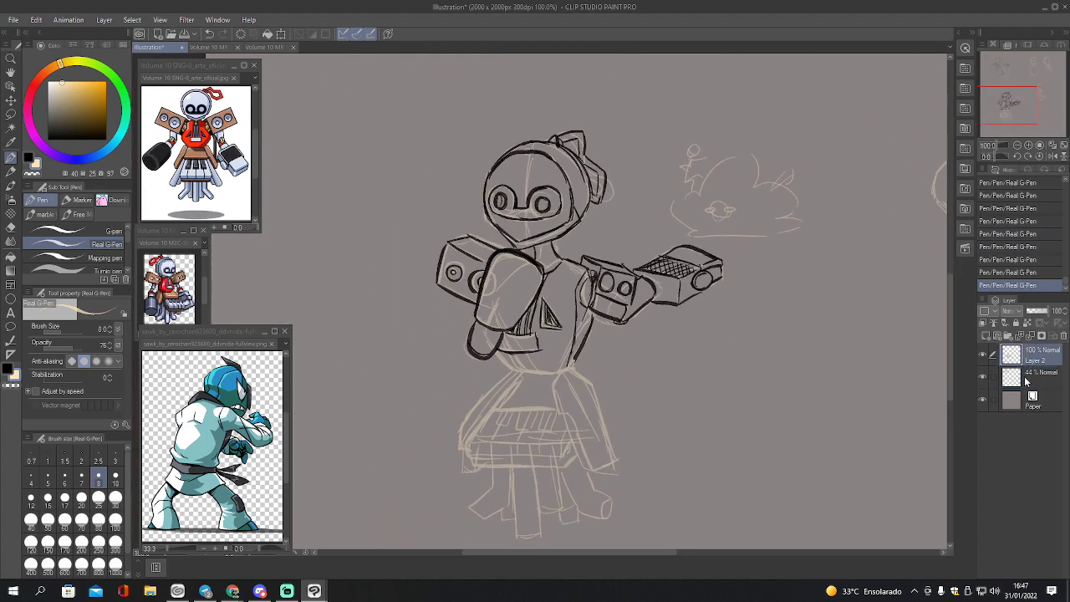
pyautogui.keyDown('shift'); pyautogui.click(1028, 378); pyautogui.keyUp('shift')
pyautogui.click(1009, 335)
pyautogui.click(1029, 376)
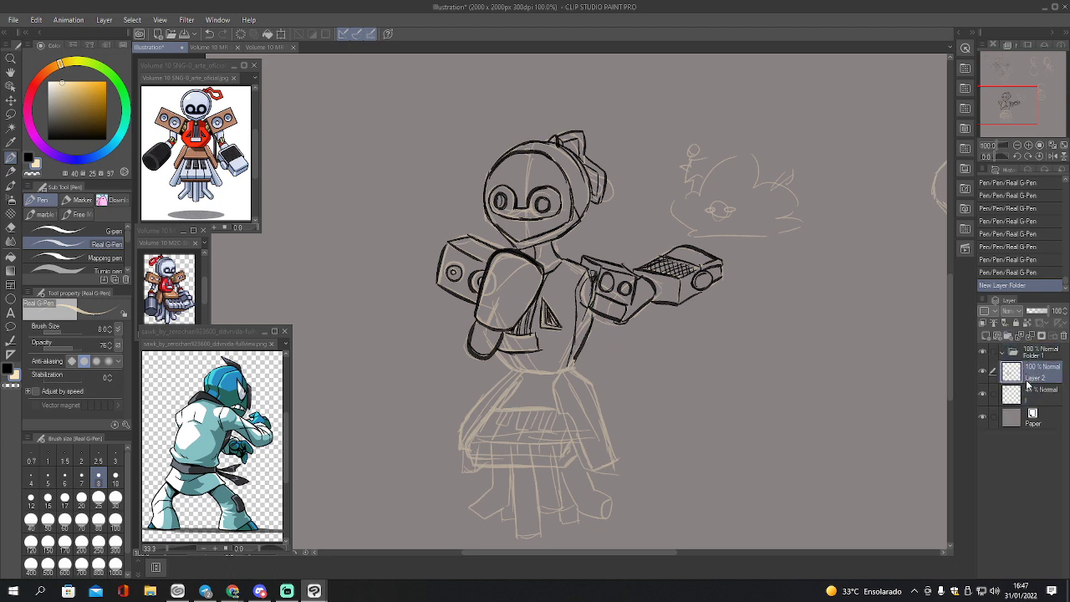
pyautogui.keyDown('shift'); pyautogui.click(1032, 397); pyautogui.keyUp('shift')
pyautogui.moveTo(1032, 397); pyautogui.dragTo(1030, 358)
pyautogui.click(1027, 354)
pyautogui.click(1003, 353)
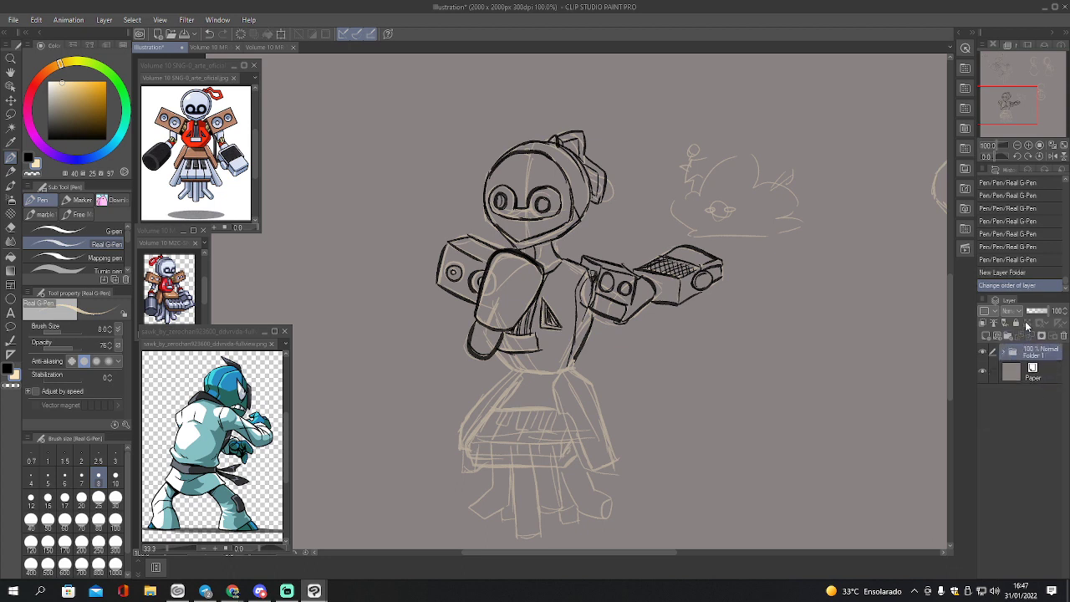
# - Set the folder's opacity to 41% and add a raster layer above it, sampling the dark sketch line colour for drawing
pyautogui.moveTo(1040, 311); pyautogui.dragTo(1032, 312)
pyautogui.click(996, 336)
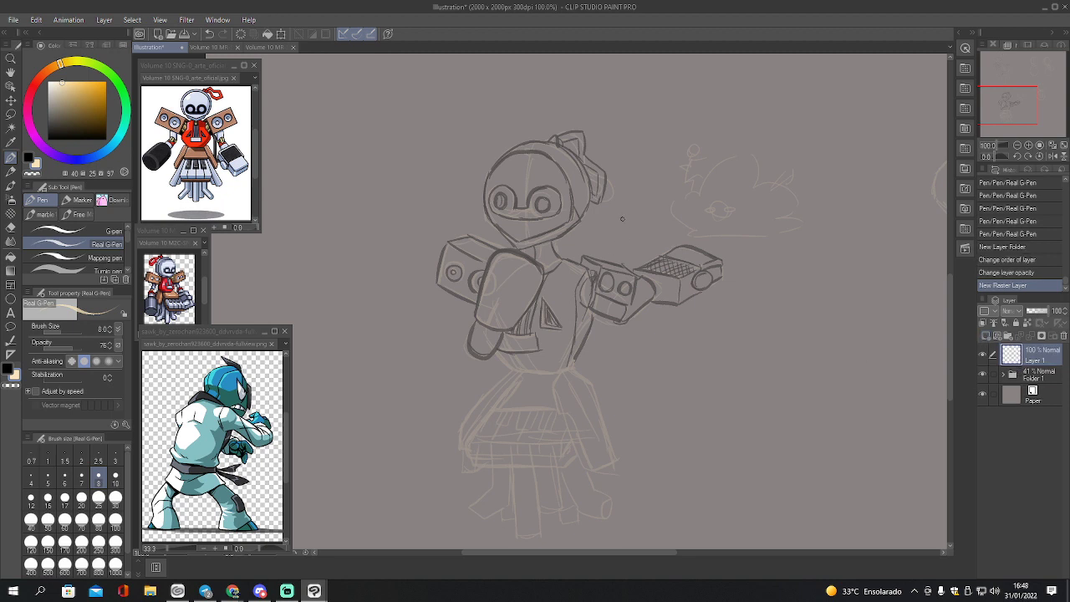
pyautogui.keyDown('alt'); pyautogui.click(626, 274); pyautogui.keyUp('alt')
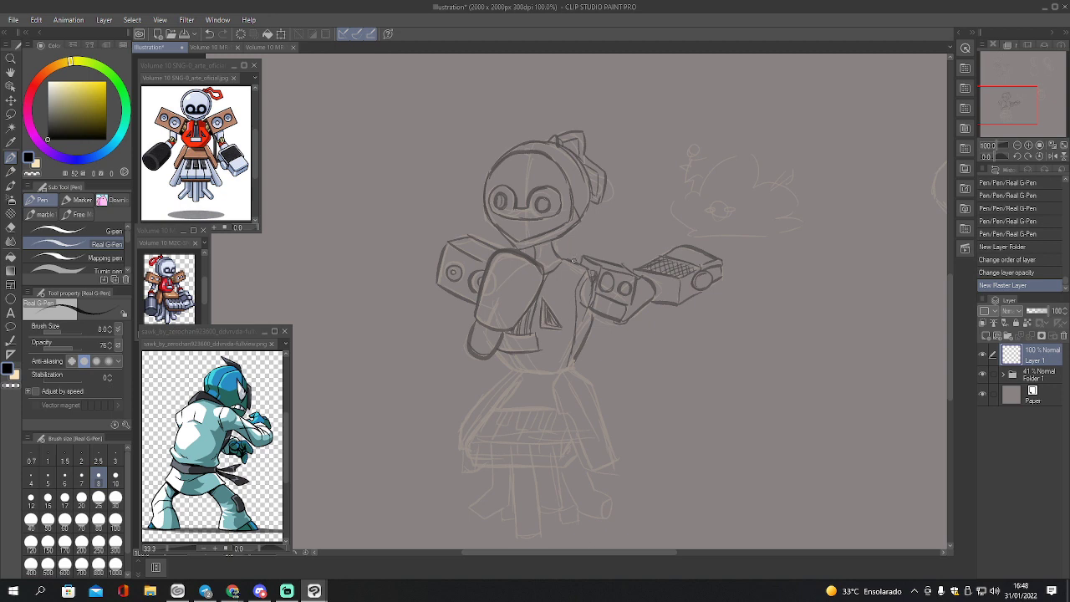
pyautogui.moveTo(572, 252); pyautogui.dragTo(569, 286)
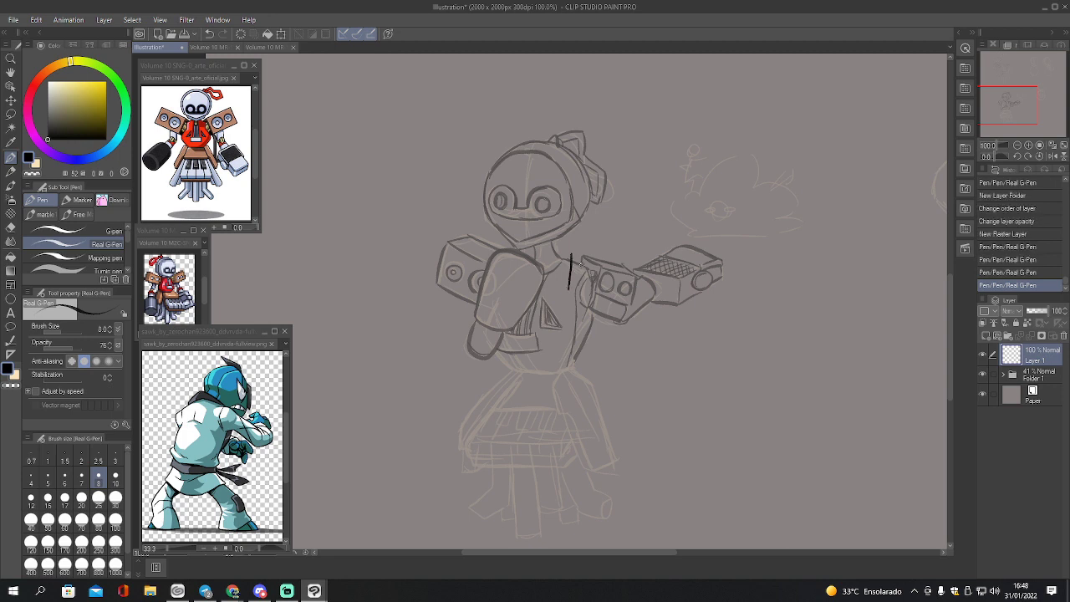
pyautogui.hotkey('ctrl', 'z')
pyautogui.hotkey('ctrl', 'z')
pyautogui.hotkey('ctrl', 'z')
pyautogui.hotkey('ctrl', 'z')
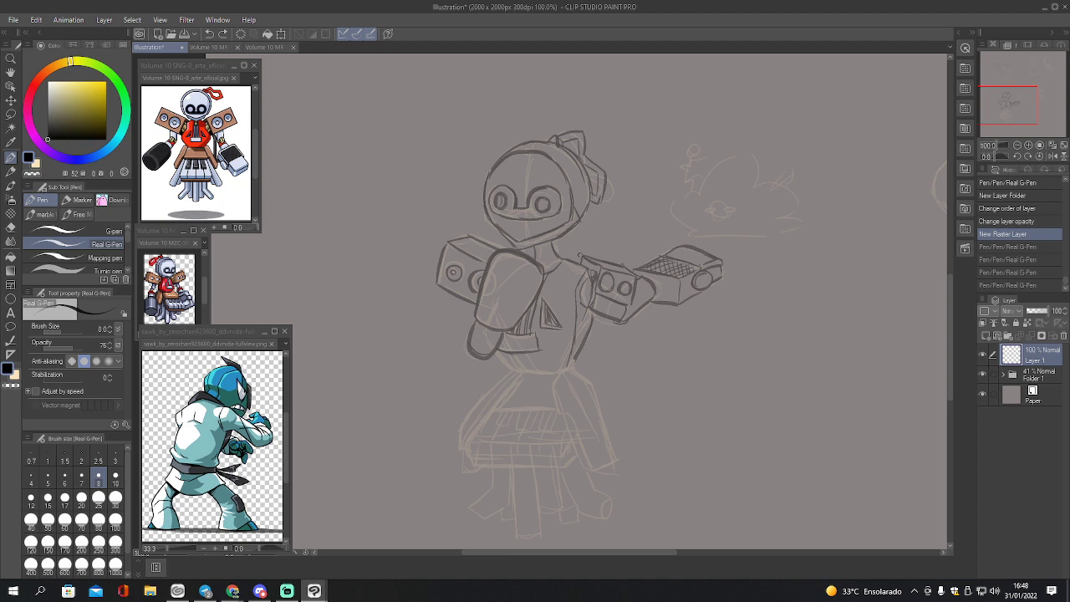
# - On the new layer, redraw the outstretched arm's speaker box in black with a top face and two round speakers with dark centres
pyautogui.moveTo(577, 253)
pyautogui.mouseDown()
pyautogui.moveTo(597, 269)
pyautogui.moveTo(583, 302)
pyautogui.moveTo(634, 326)
pyautogui.moveTo(644, 298)
pyautogui.mouseUp()
pyautogui.moveTo(595, 264)
pyautogui.mouseDown()
pyautogui.moveTo(637, 282)
pyautogui.moveTo(640, 313)
pyautogui.mouseUp()
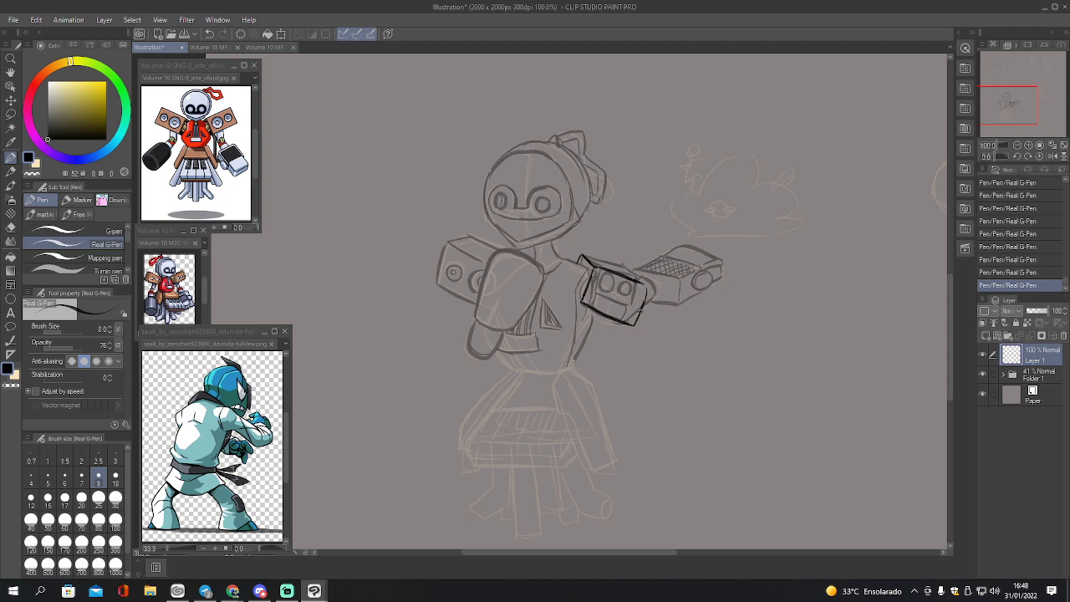
pyautogui.moveTo(582, 255)
pyautogui.mouseDown()
pyautogui.moveTo(629, 268)
pyautogui.moveTo(647, 288)
pyautogui.moveTo(594, 294)
pyautogui.moveTo(613, 293)
pyautogui.moveTo(606, 284)
pyautogui.moveTo(621, 306)
pyautogui.moveTo(637, 298)
pyautogui.moveTo(629, 294)
pyautogui.mouseUp()
pyautogui.click(629, 301)
pyautogui.click(604, 291)
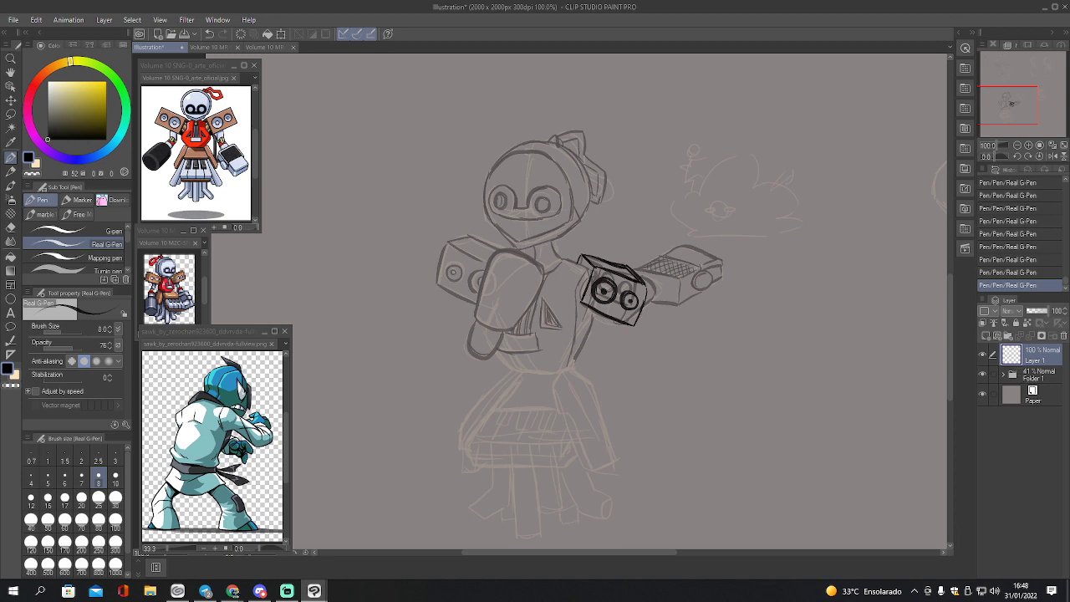
# - On Layer 2 in the folder, lasso the outstretched forearm beyond the speaker box and move it slightly outward
pyautogui.click(1004, 376)
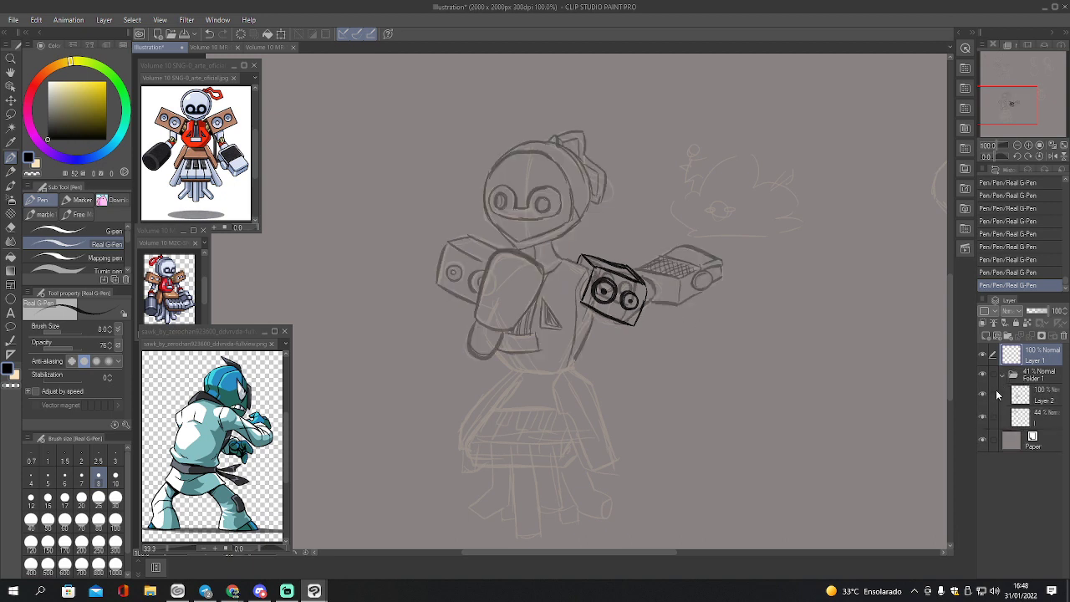
pyautogui.click(1019, 397)
pyautogui.press('m')
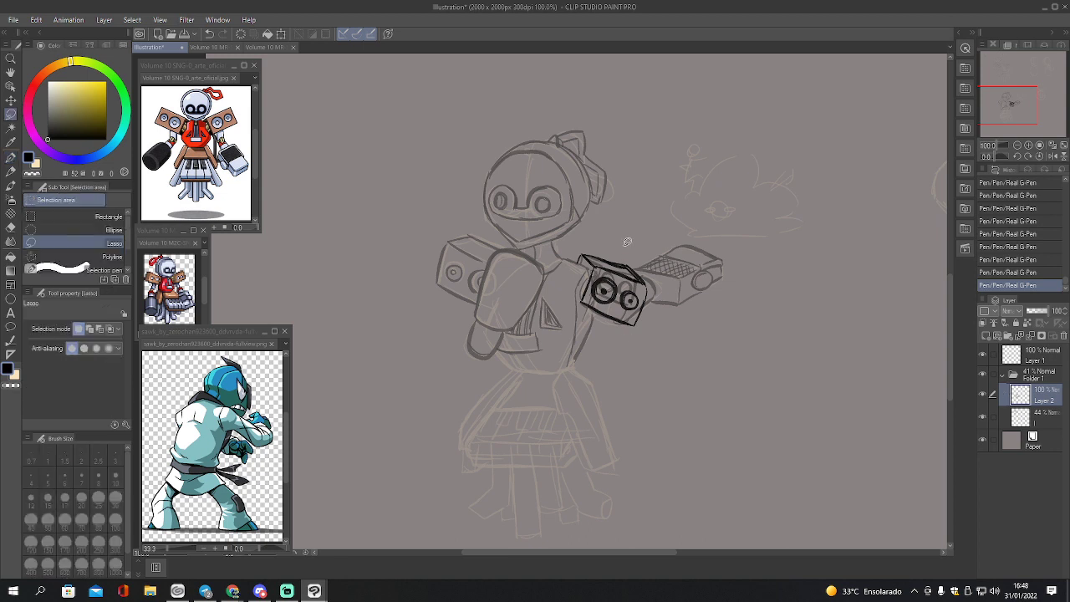
pyautogui.moveTo(628, 322)
pyautogui.mouseDown()
pyautogui.moveTo(669, 318)
pyautogui.moveTo(731, 284)
pyautogui.moveTo(699, 240)
pyautogui.moveTo(645, 250)
pyautogui.moveTo(638, 309)
pyautogui.moveTo(664, 291)
pyautogui.moveTo(729, 311)
pyautogui.mouseUp()
pyautogui.press('k')
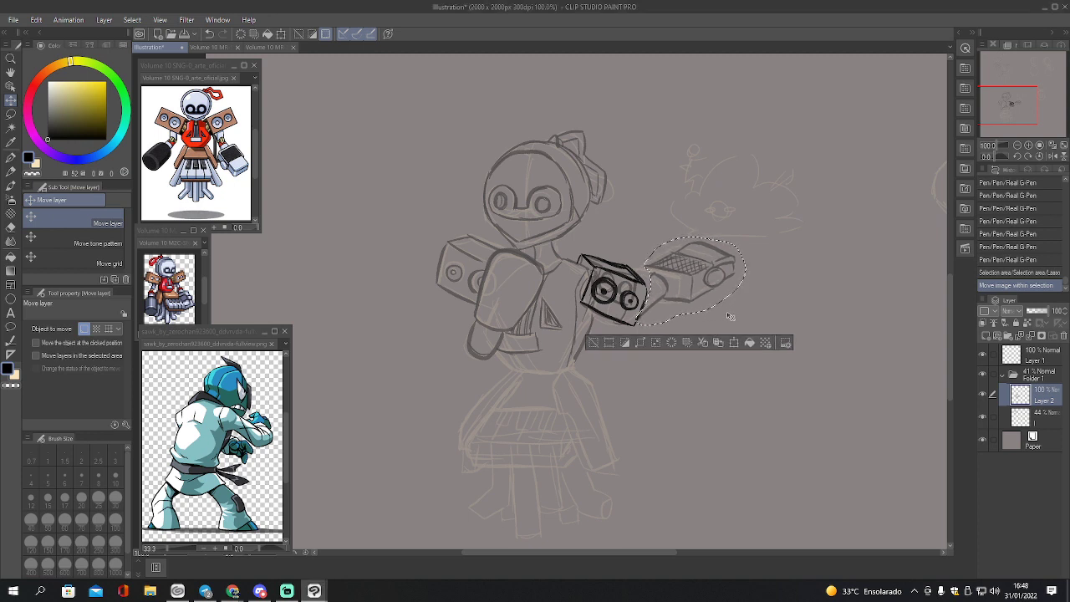
# - Clear the selection and, on Layer 1, ink the outstretched arm's elbow joint and the forearm box's side face in black
pyautogui.hotkey('ctrl', 'd')
pyautogui.press('p')
pyautogui.click(1016, 358)
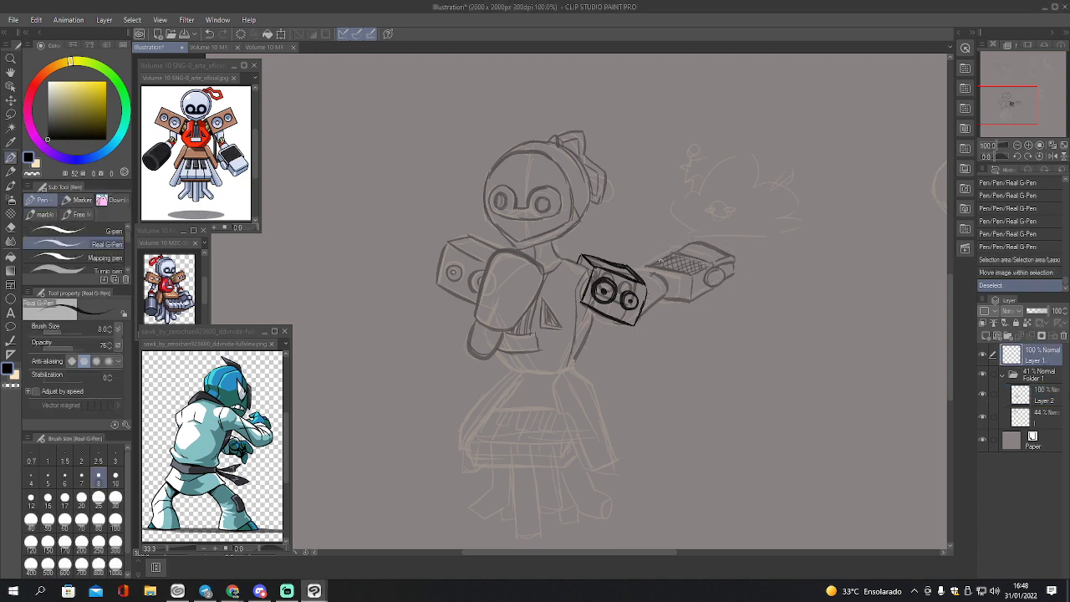
pyautogui.moveTo(642, 281)
pyautogui.mouseDown()
pyautogui.moveTo(654, 270)
pyautogui.moveTo(666, 284)
pyautogui.moveTo(648, 309)
pyautogui.mouseUp()
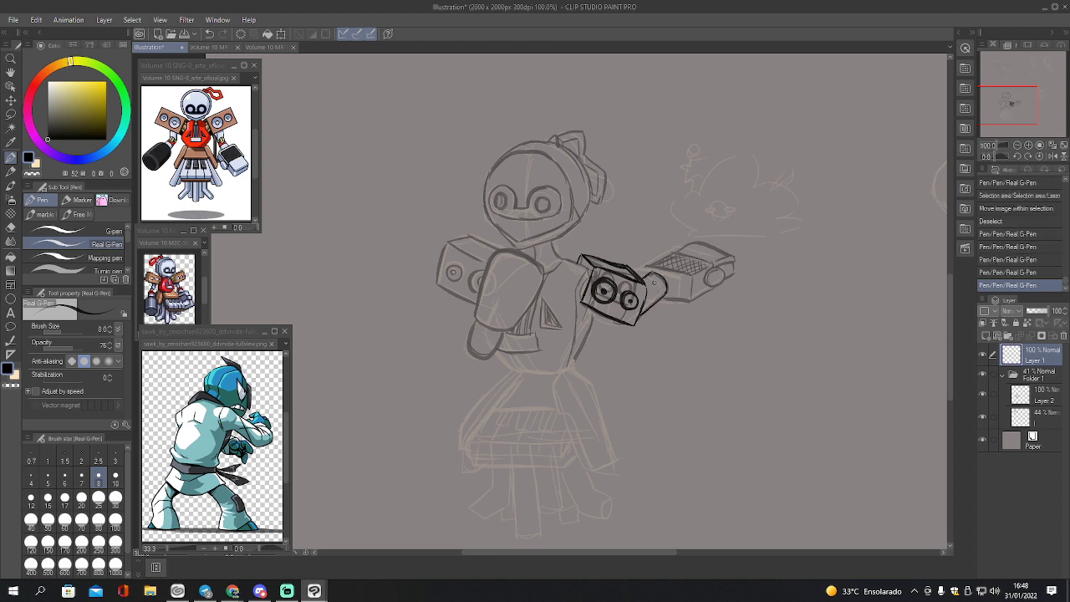
pyautogui.moveTo(641, 282)
pyautogui.mouseDown()
pyautogui.moveTo(644, 265)
pyautogui.moveTo(684, 265)
pyautogui.moveTo(689, 296)
pyautogui.mouseUp()
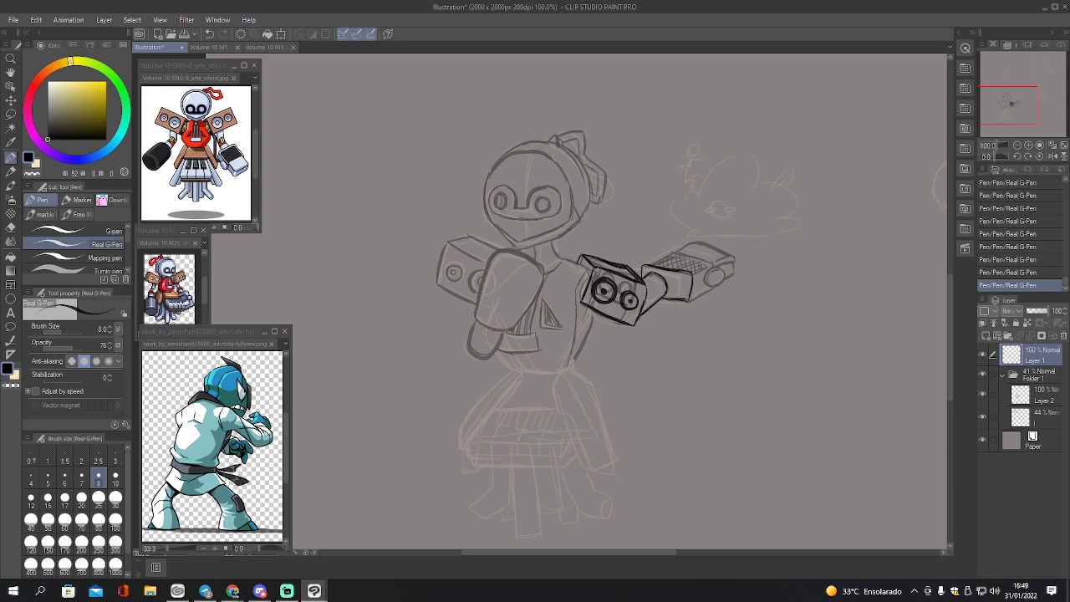
# - Ink the rest of the forearm box in black, with its end face, round knob and cross-hatched top grille
pyautogui.moveTo(1032, 113); pyautogui.dragTo(1030, 103)
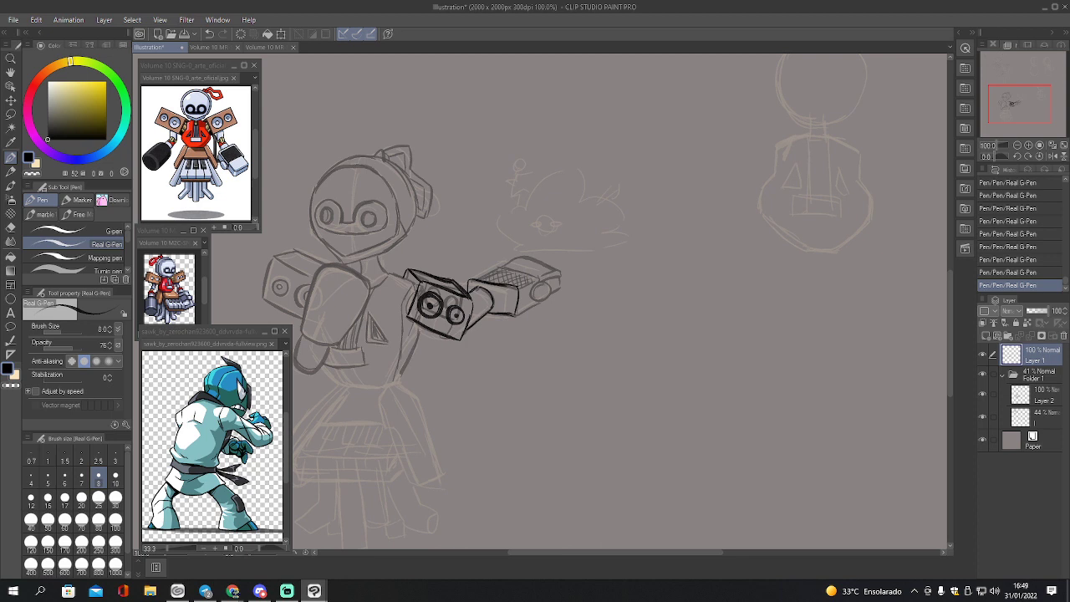
pyautogui.moveTo(516, 286); pyautogui.dragTo(542, 273)
pyautogui.moveTo(471, 279)
pyautogui.mouseDown()
pyautogui.moveTo(507, 263)
pyautogui.moveTo(534, 276)
pyautogui.mouseUp()
pyautogui.moveTo(530, 284)
pyautogui.mouseDown()
pyautogui.moveTo(517, 314)
pyautogui.moveTo(560, 271)
pyautogui.mouseUp()
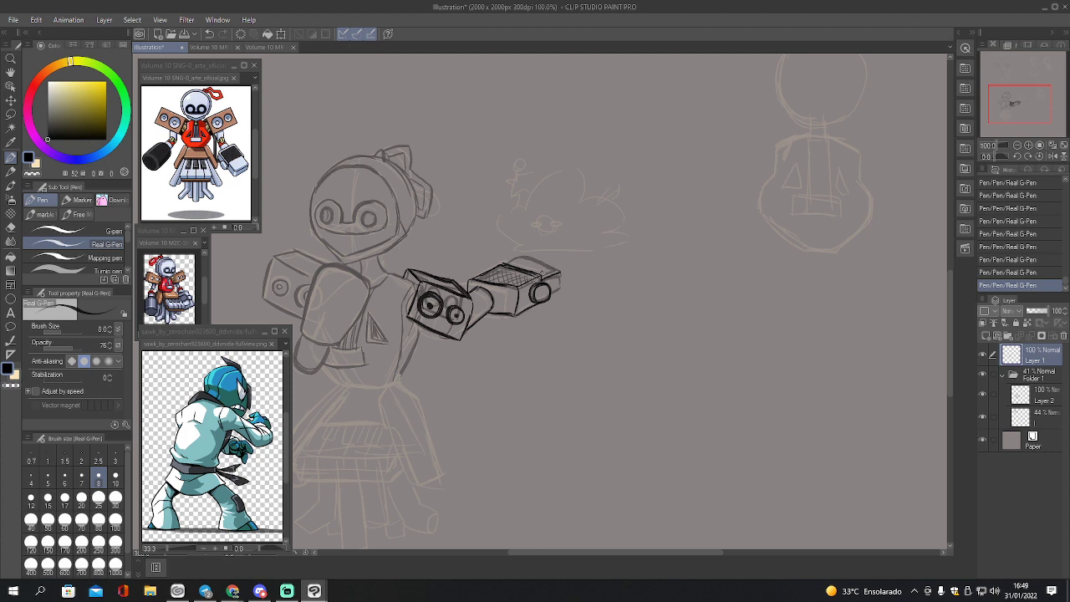
pyautogui.moveTo(540, 276)
pyautogui.mouseDown()
pyautogui.moveTo(558, 266)
pyautogui.moveTo(557, 291)
pyautogui.mouseUp()
pyautogui.moveTo(507, 265)
pyautogui.mouseDown()
pyautogui.moveTo(524, 256)
pyautogui.moveTo(557, 268)
pyautogui.mouseUp()
pyautogui.moveTo(502, 283); pyautogui.dragTo(519, 290)
pyautogui.moveTo(517, 286); pyautogui.dragTo(520, 312)
pyautogui.moveTo(489, 274)
pyautogui.mouseDown()
pyautogui.moveTo(484, 283)
pyautogui.moveTo(523, 284)
pyautogui.mouseUp()
pyautogui.moveTo(517, 270); pyautogui.dragTo(536, 281)
pyautogui.moveTo(525, 276)
pyautogui.mouseDown()
pyautogui.moveTo(536, 285)
pyautogui.moveTo(480, 281)
pyautogui.moveTo(499, 274)
pyautogui.mouseUp()
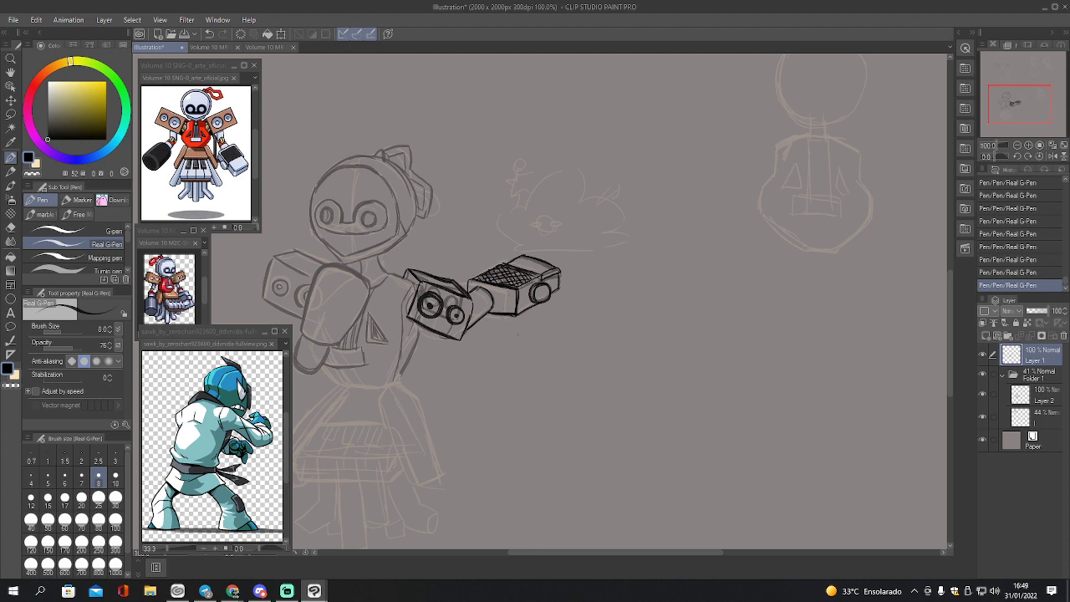
# - Erase the excess lines where the forearm box meets the elbow, then lasso the box and move it slightly
pyautogui.press('e')
pyautogui.moveTo(500, 312); pyautogui.dragTo(494, 336)
pyautogui.press('m')
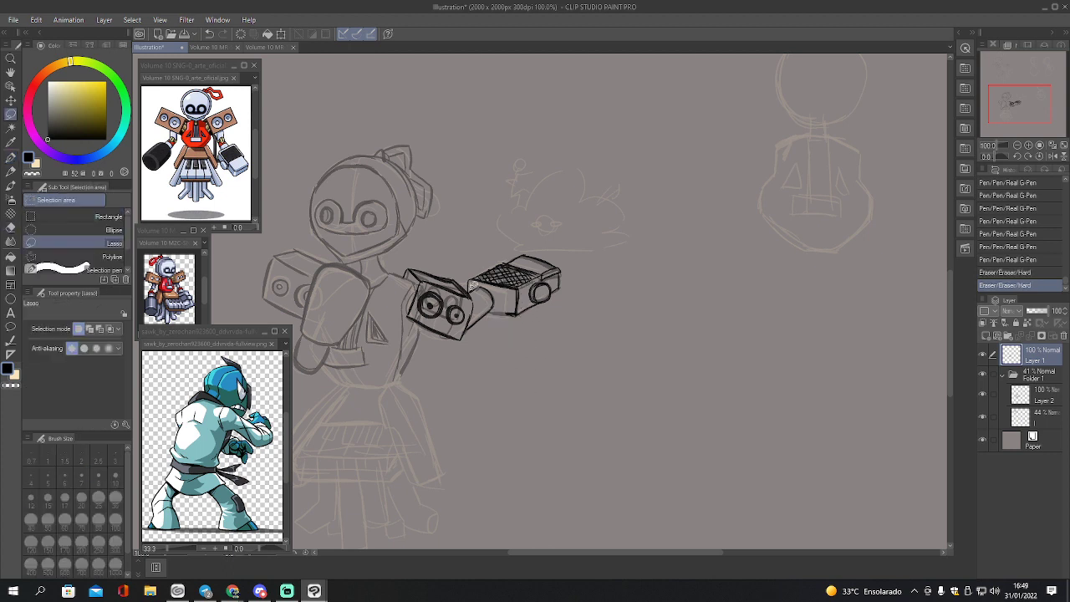
pyautogui.moveTo(470, 286)
pyautogui.mouseDown()
pyautogui.moveTo(478, 260)
pyautogui.moveTo(547, 239)
pyautogui.moveTo(575, 276)
pyautogui.moveTo(549, 317)
pyautogui.moveTo(506, 304)
pyautogui.mouseUp()
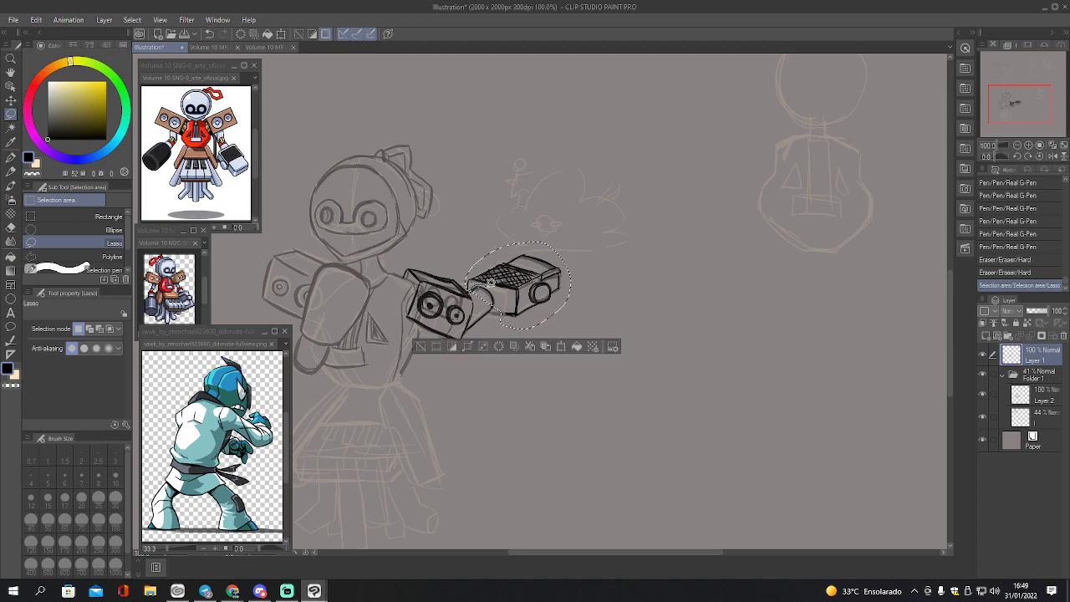
pyautogui.moveTo(493, 310)
pyautogui.mouseDown()
pyautogui.moveTo(502, 322)
pyautogui.moveTo(540, 306)
pyautogui.mouseUp()
pyautogui.press('k')
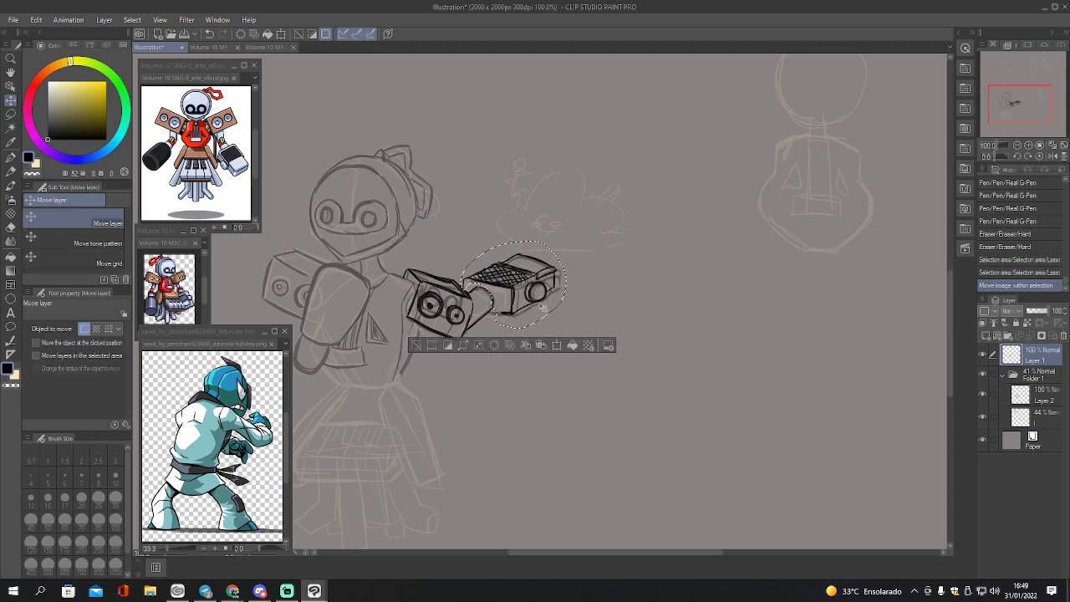
pyautogui.hotkey('ctrl', 'd')
pyautogui.hotkey('ctrl', 'z')
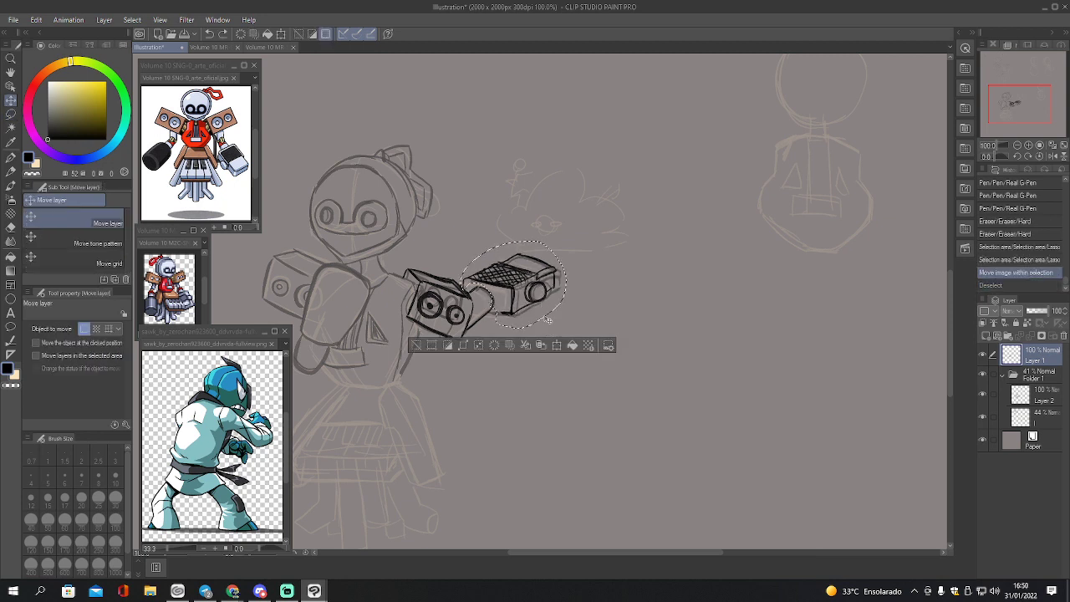
pyautogui.hotkey('ctrl', 't')
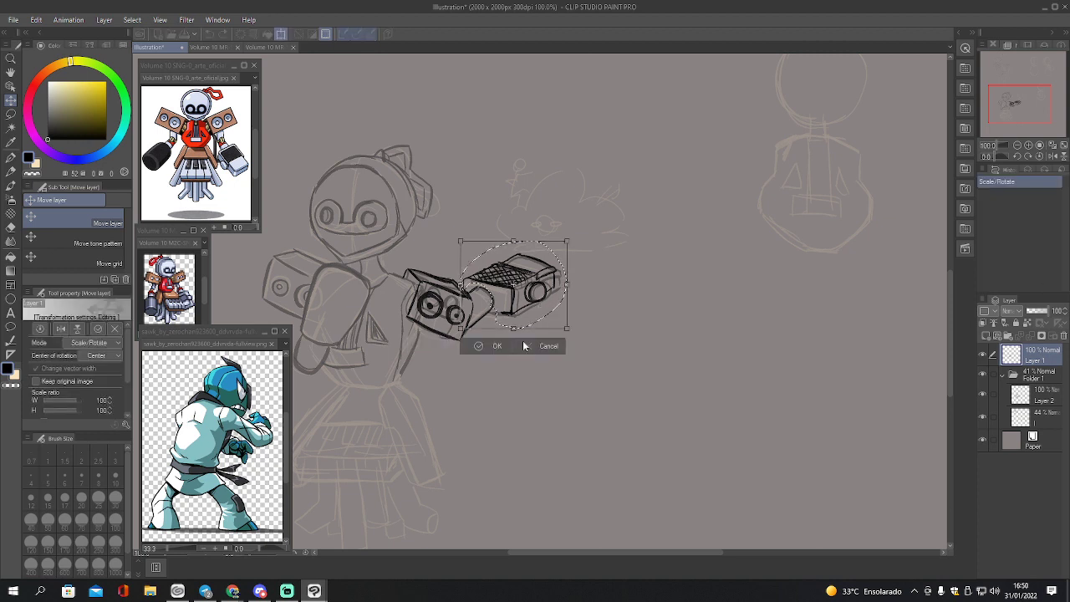
pyautogui.click(525, 345)
# - Refine the lasso selection around the forearm box, scale it to 90% and reposition it against the elbow
pyautogui.press('m')
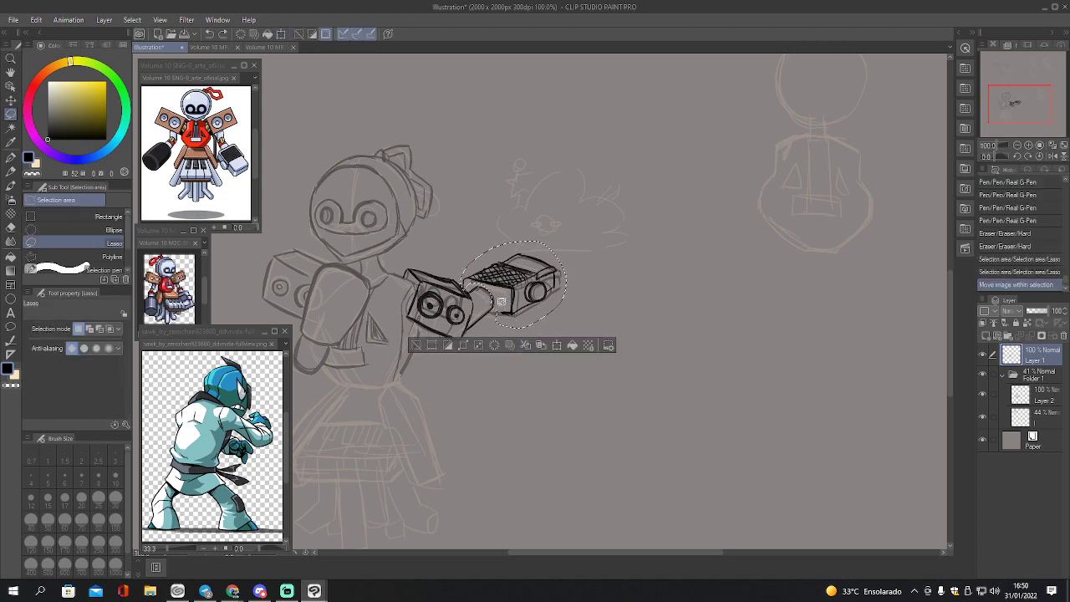
pyautogui.moveTo(495, 311); pyautogui.dragTo(498, 321)
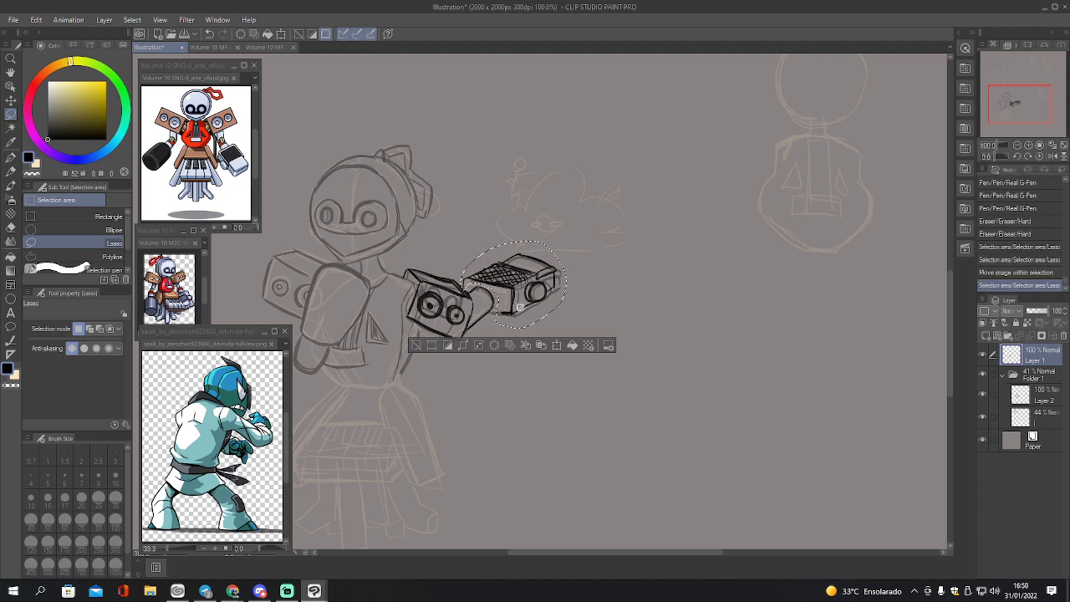
pyautogui.hotkey('ctrl', 't')
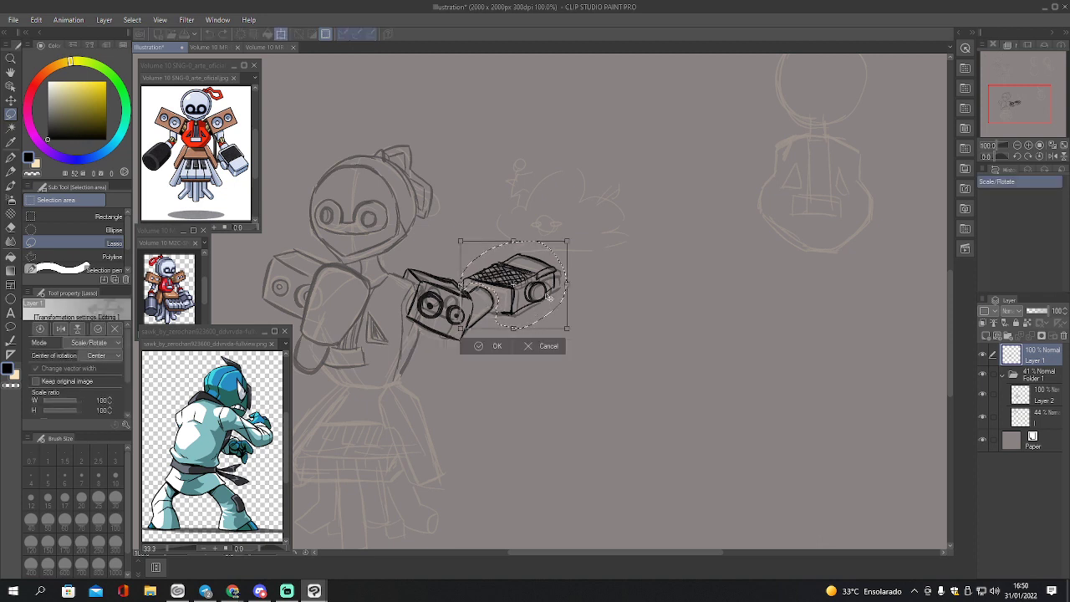
pyautogui.moveTo(556, 319); pyautogui.dragTo(556, 320)
pyautogui.moveTo(540, 300); pyautogui.dragTo(545, 305)
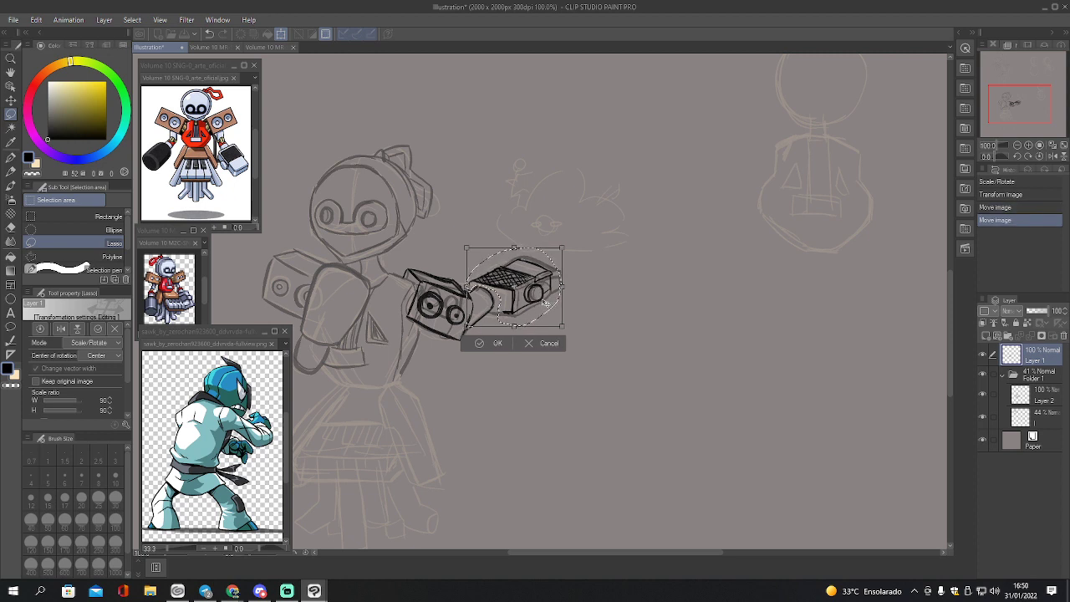
# - Distort the forearm box in Perspective mode so its far end narrows, apply the transformation and clear the selection
pyautogui.click(94, 343)
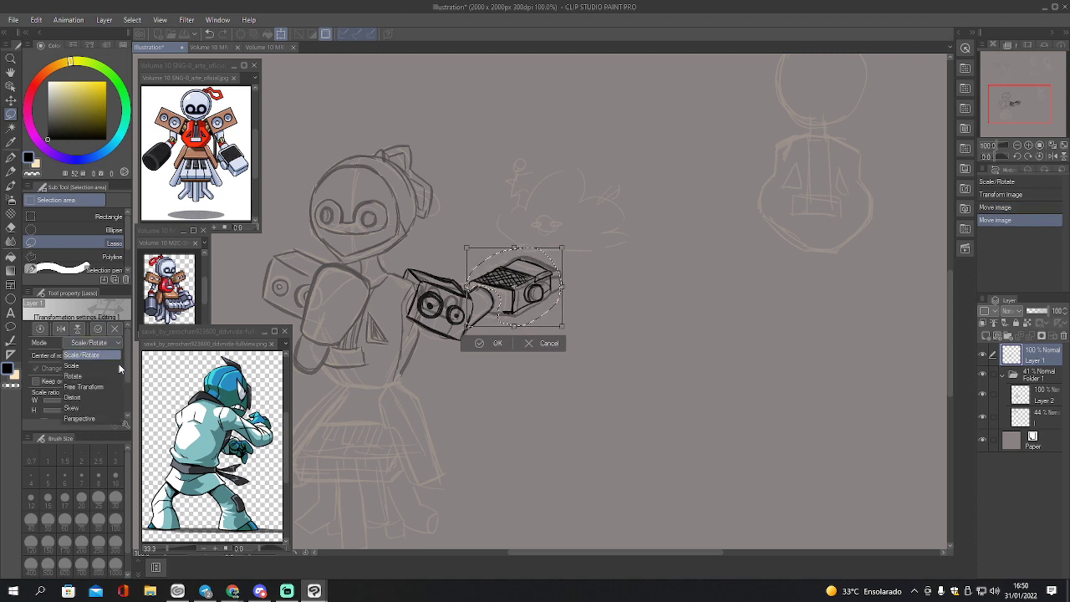
pyautogui.click(92, 420)
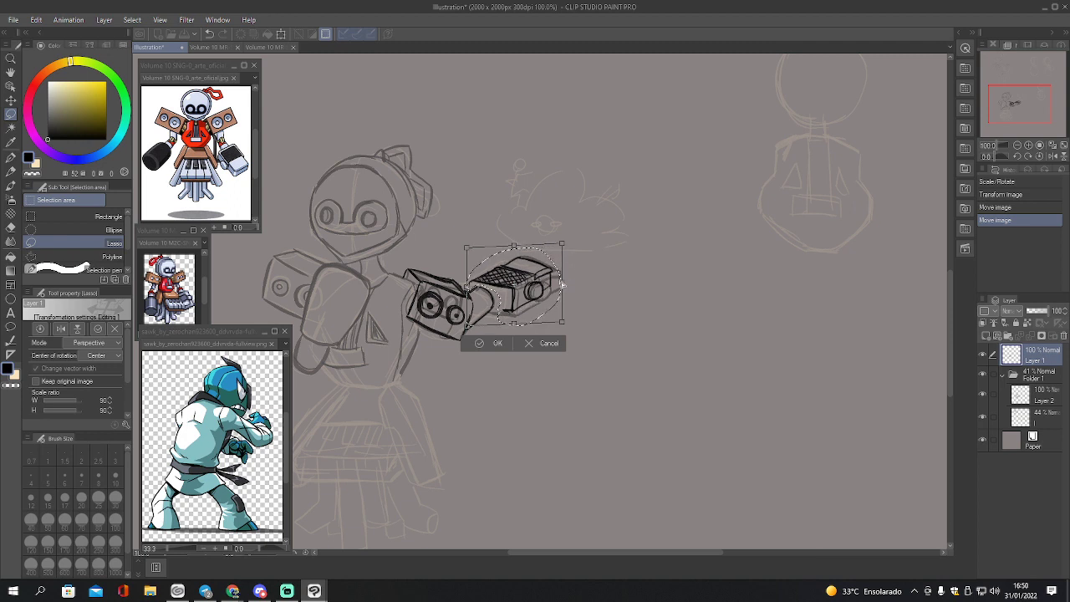
pyautogui.moveTo(562, 321); pyautogui.dragTo(555, 291)
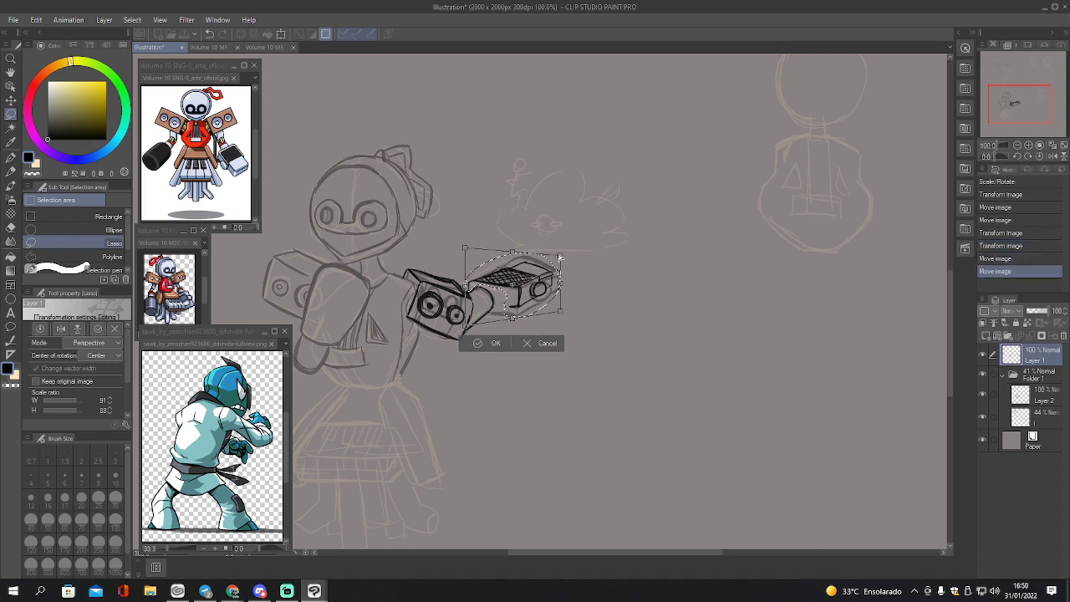
pyautogui.moveTo(559, 262); pyautogui.dragTo(560, 260)
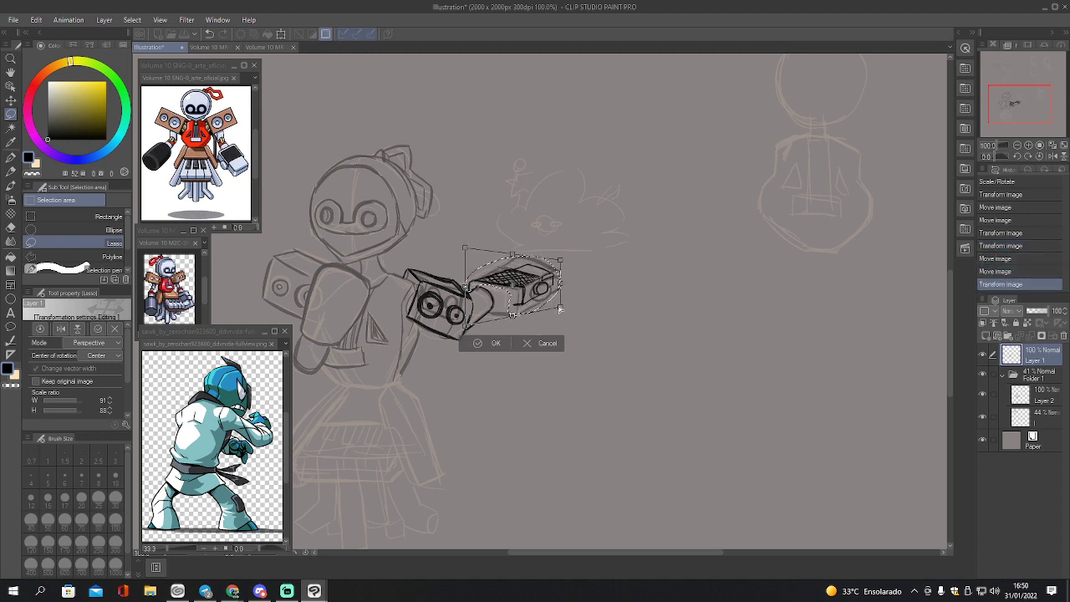
pyautogui.moveTo(560, 309); pyautogui.dragTo(544, 288)
pyautogui.click(493, 344)
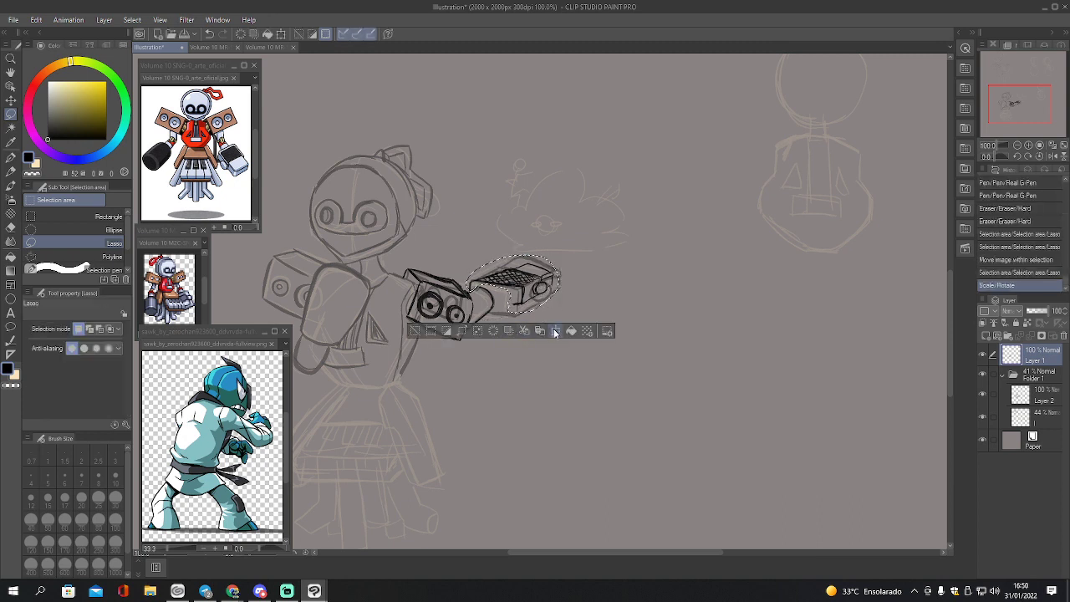
pyautogui.hotkey('ctrl', 'd')
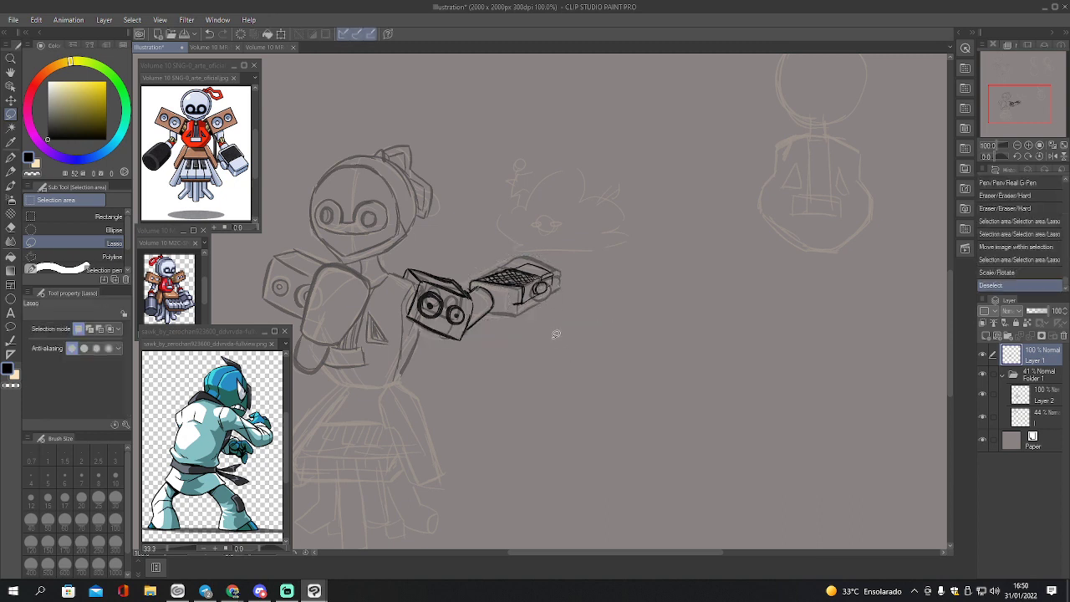
# - Redraw the elbow joint, the forearm box's lower edge and its round knob in black with the Real G-Pen
pyautogui.press('p')
pyautogui.moveTo(471, 294)
pyautogui.mouseDown()
pyautogui.moveTo(489, 287)
pyautogui.moveTo(488, 308)
pyautogui.mouseUp()
pyautogui.moveTo(489, 308)
pyautogui.mouseDown()
pyautogui.moveTo(466, 329)
pyautogui.moveTo(540, 308)
pyautogui.moveTo(556, 285)
pyautogui.mouseUp()
pyautogui.moveTo(550, 279)
pyautogui.mouseDown()
pyautogui.moveTo(552, 290)
pyautogui.moveTo(532, 297)
pyautogui.moveTo(548, 300)
pyautogui.mouseUp()
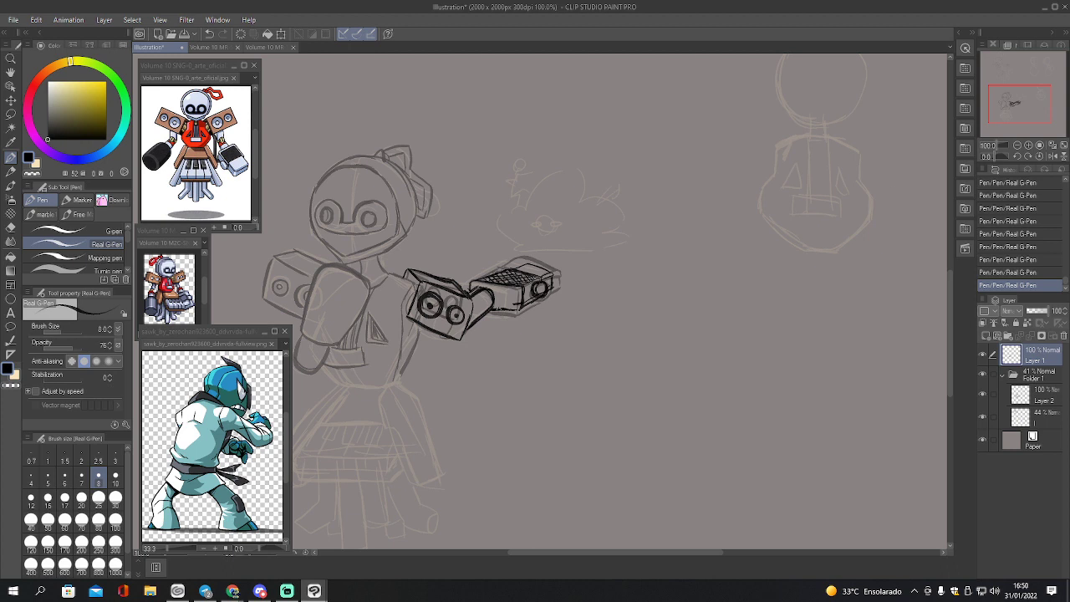
# - Clean up the elbow joint with a size 15 eraser and reinforce the speaker box's outline in black
pyautogui.press('e')
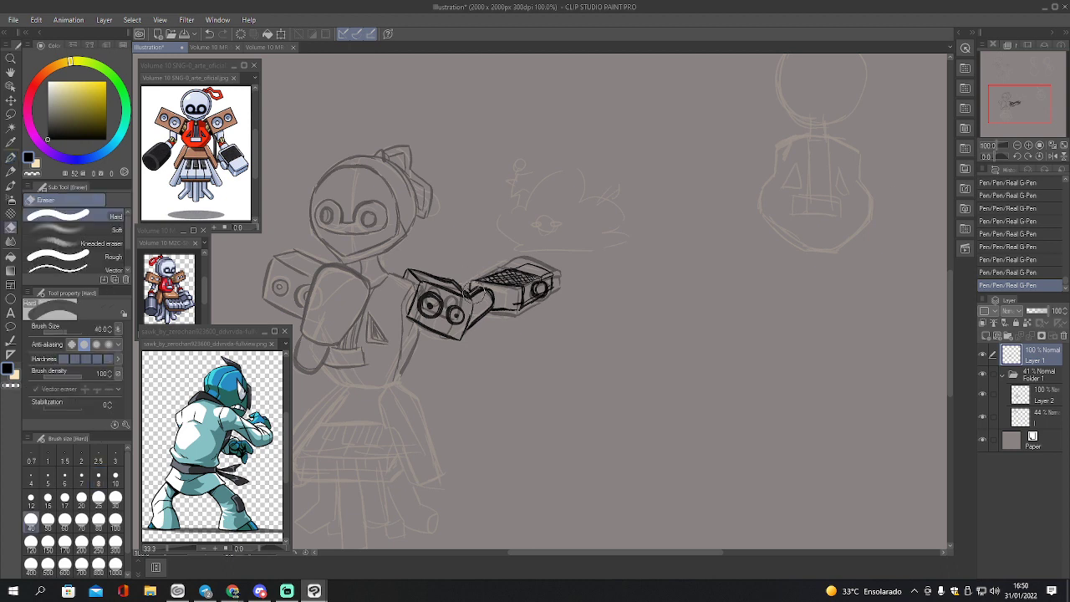
pyautogui.press('[')
pyautogui.press('[')
pyautogui.press('[')
pyautogui.press('[')
pyautogui.press('[')
pyautogui.moveTo(473, 287)
pyautogui.mouseDown()
pyautogui.moveTo(467, 294)
pyautogui.moveTo(470, 285)
pyautogui.mouseUp()
pyautogui.press('p')
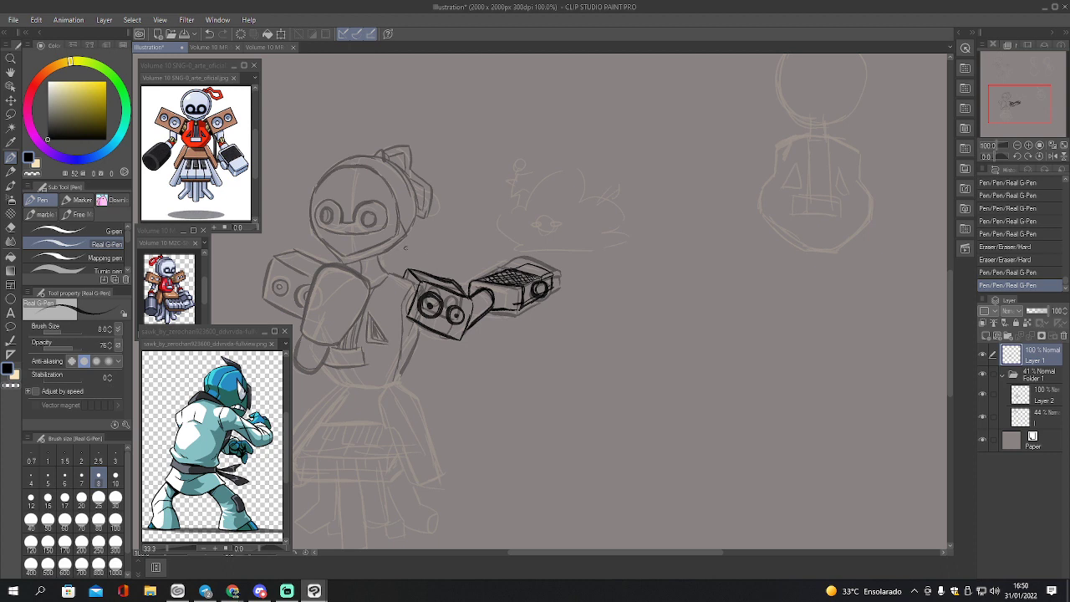
pyautogui.moveTo(465, 290); pyautogui.dragTo(466, 291)
pyautogui.moveTo(407, 270)
pyautogui.mouseDown()
pyautogui.moveTo(460, 282)
pyautogui.moveTo(409, 280)
pyautogui.mouseUp()
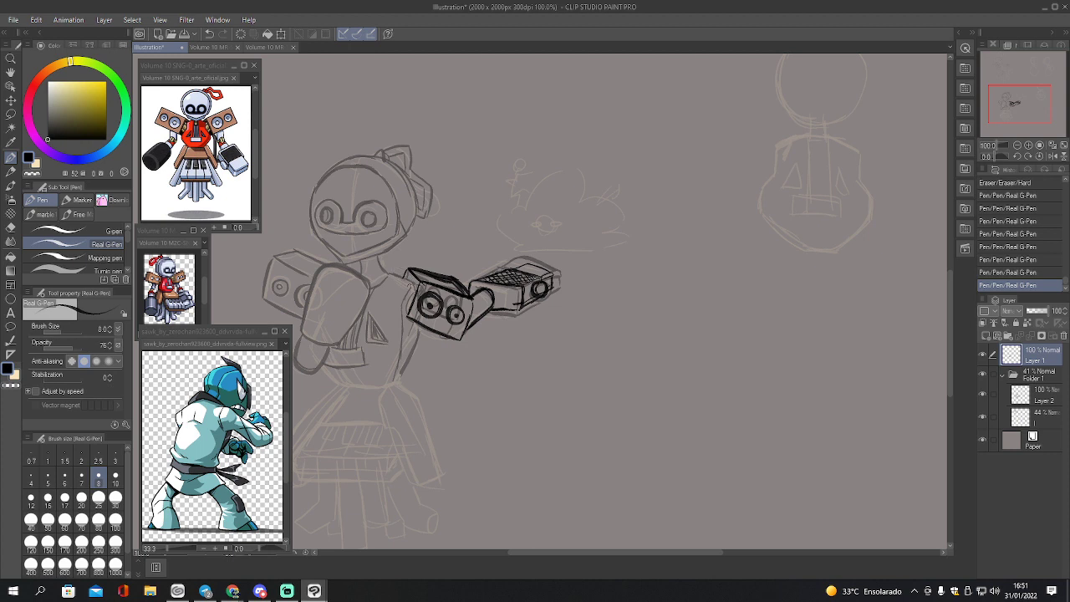
pyautogui.moveTo(410, 278); pyautogui.dragTo(406, 310)
# - On the 44% sketch layer, erase the separate round head and guitar-shaped torso study with a size 150 hard eraser
pyautogui.moveTo(1020, 102); pyautogui.dragTo(1022, 103)
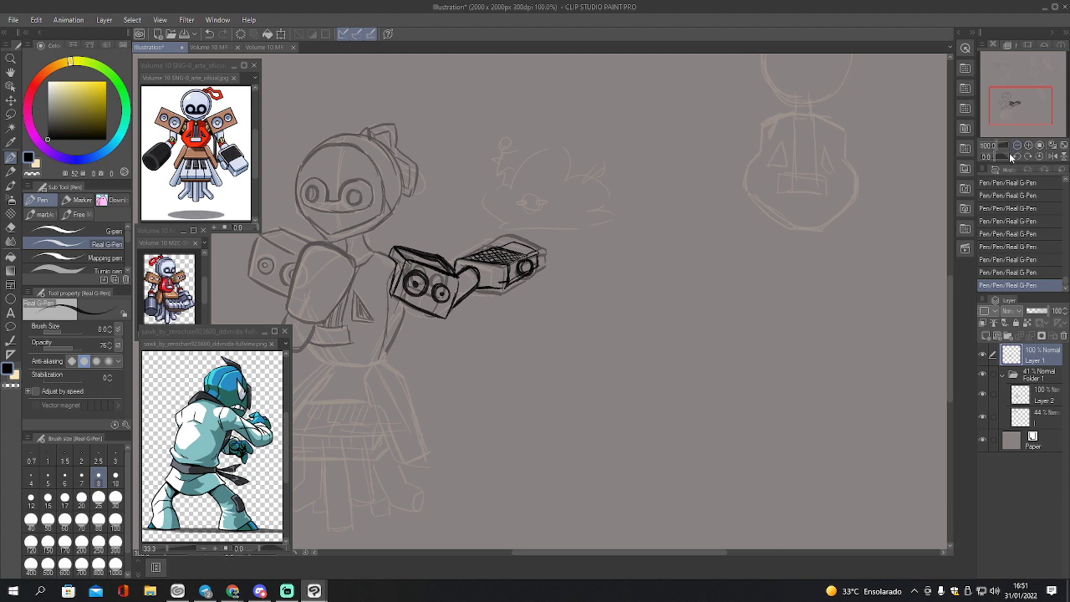
pyautogui.click(1022, 418)
pyautogui.moveTo(1017, 109)
pyautogui.mouseDown()
pyautogui.moveTo(1036, 96)
pyautogui.moveTo(1017, 109)
pyautogui.moveTo(1030, 110)
pyautogui.mouseUp()
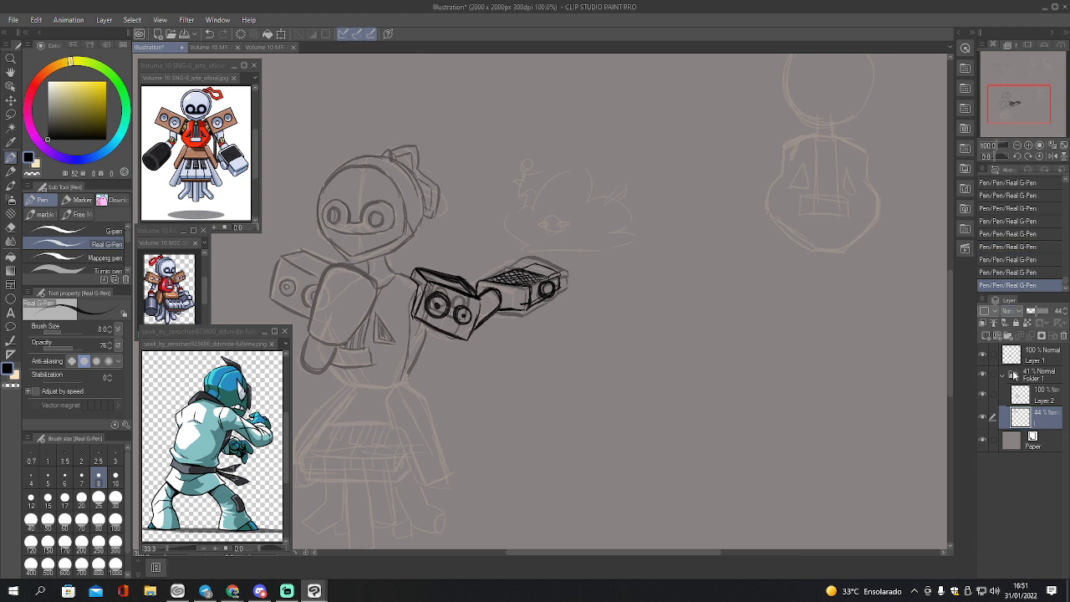
pyautogui.moveTo(1016, 105); pyautogui.dragTo(1006, 106)
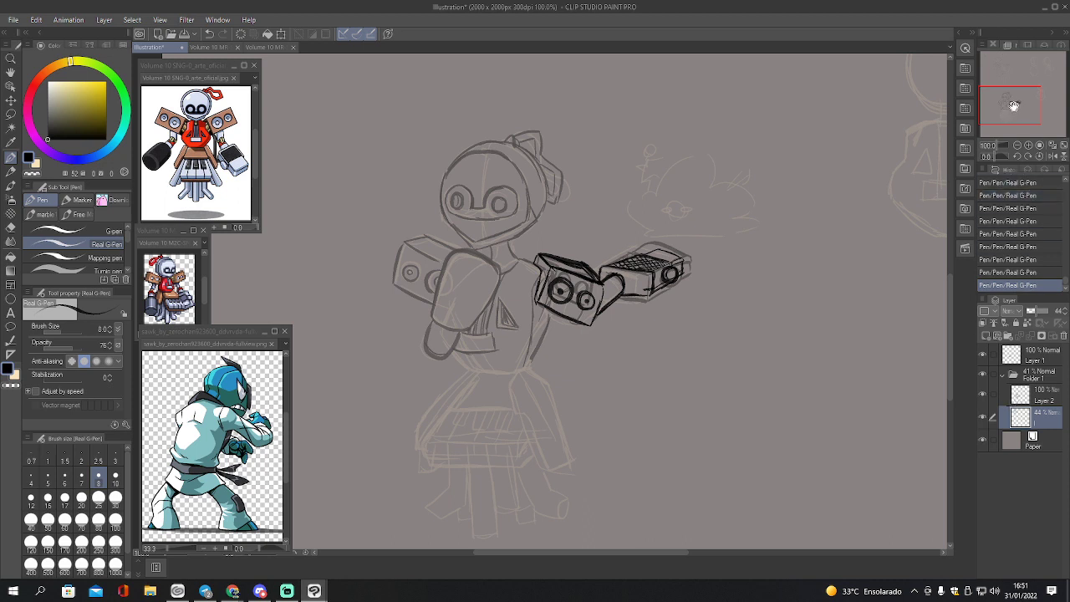
pyautogui.moveTo(1009, 106); pyautogui.dragTo(1018, 109)
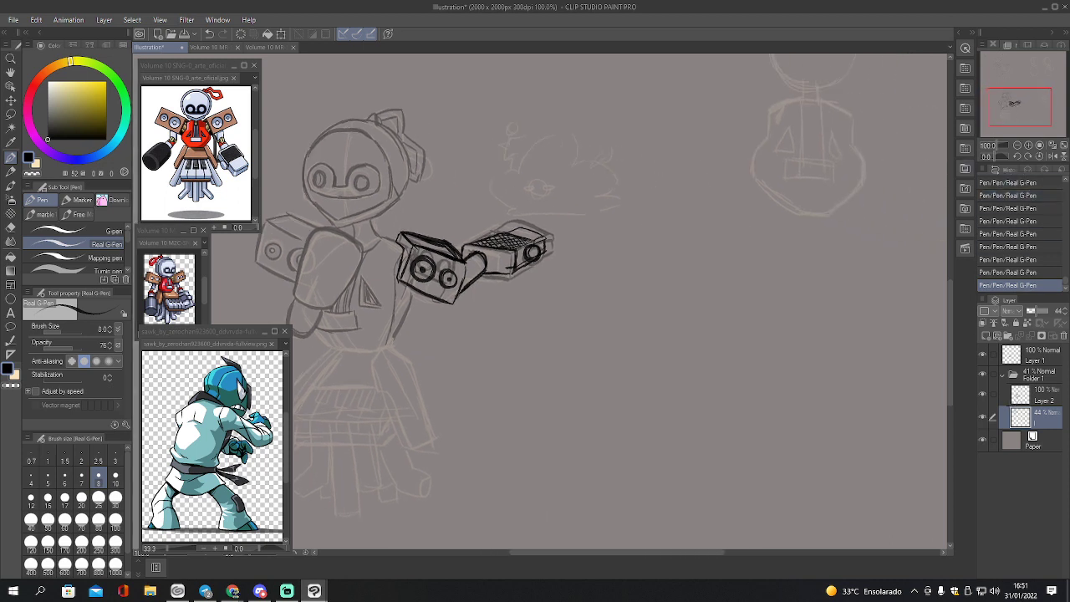
pyautogui.press('e')
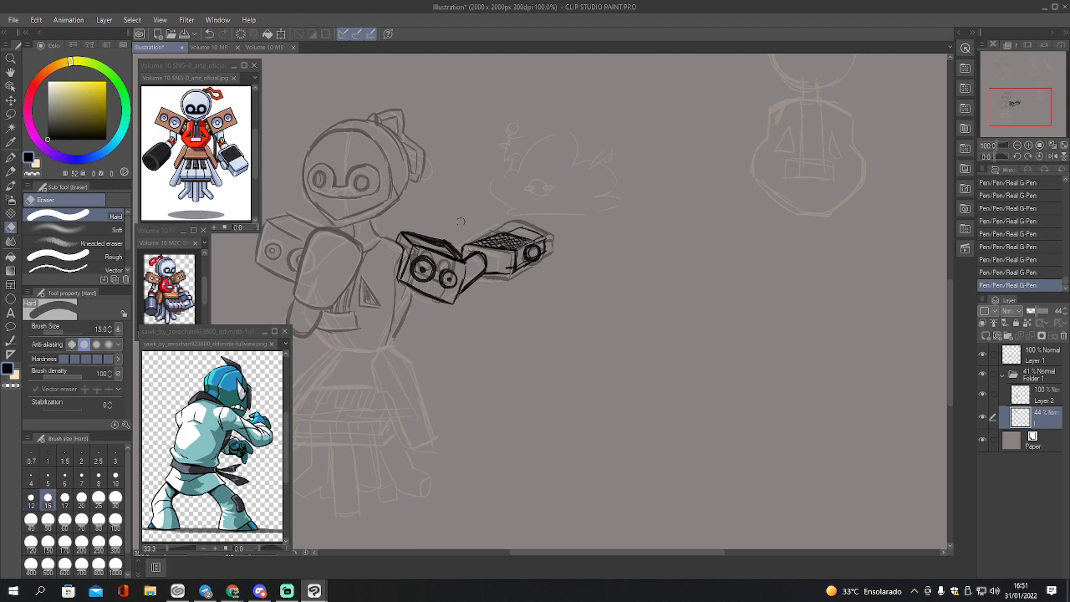
pyautogui.press(']')
pyautogui.press(']')
pyautogui.moveTo(419, 263); pyautogui.dragTo(438, 259)
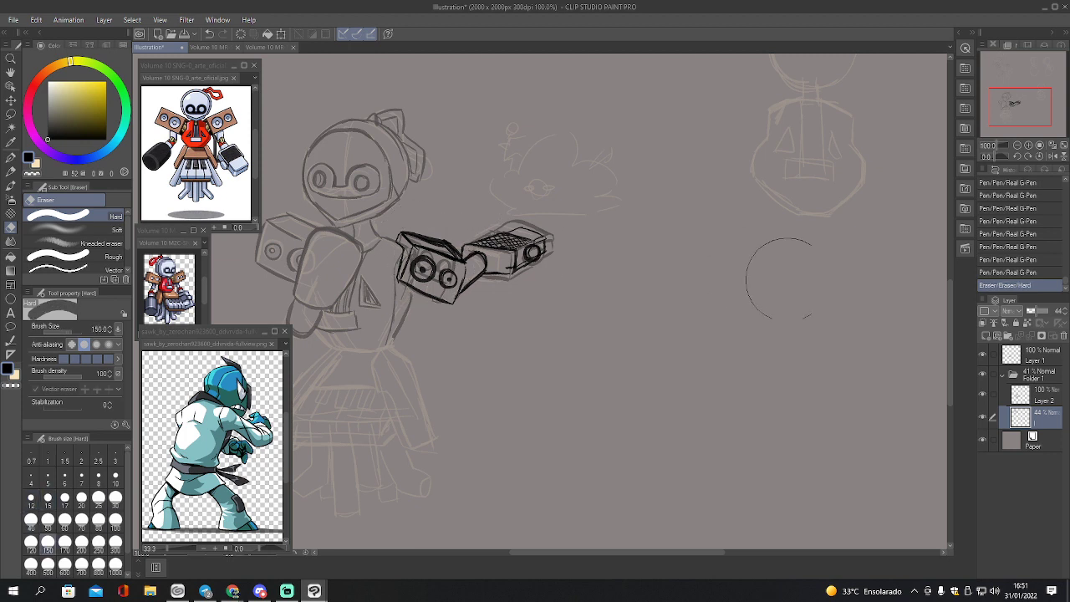
pyautogui.hotkey('ctrl', 'z')
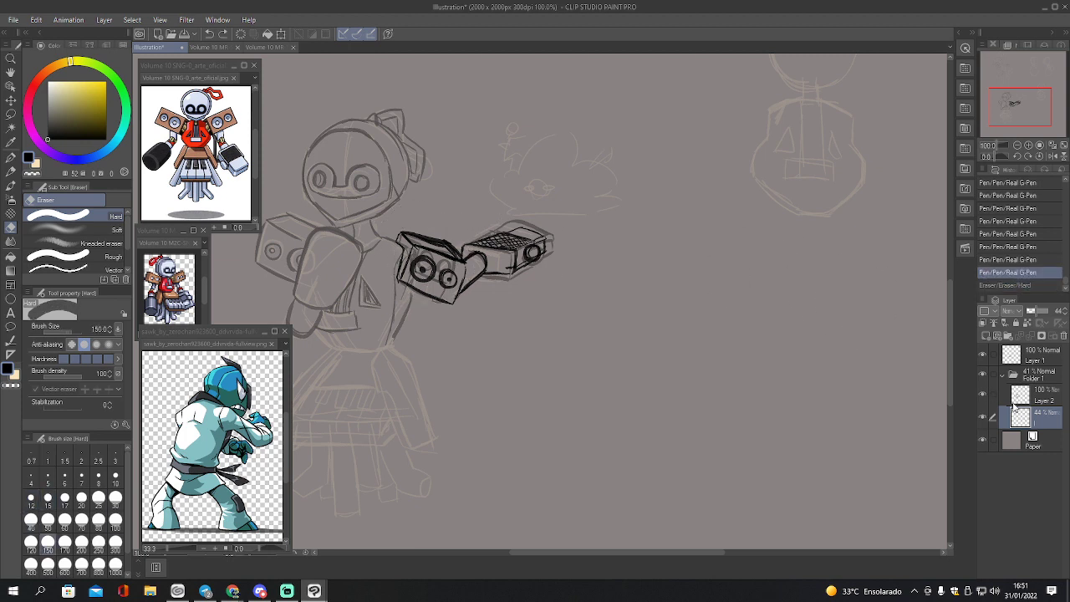
pyautogui.moveTo(1030, 107); pyautogui.dragTo(1047, 87)
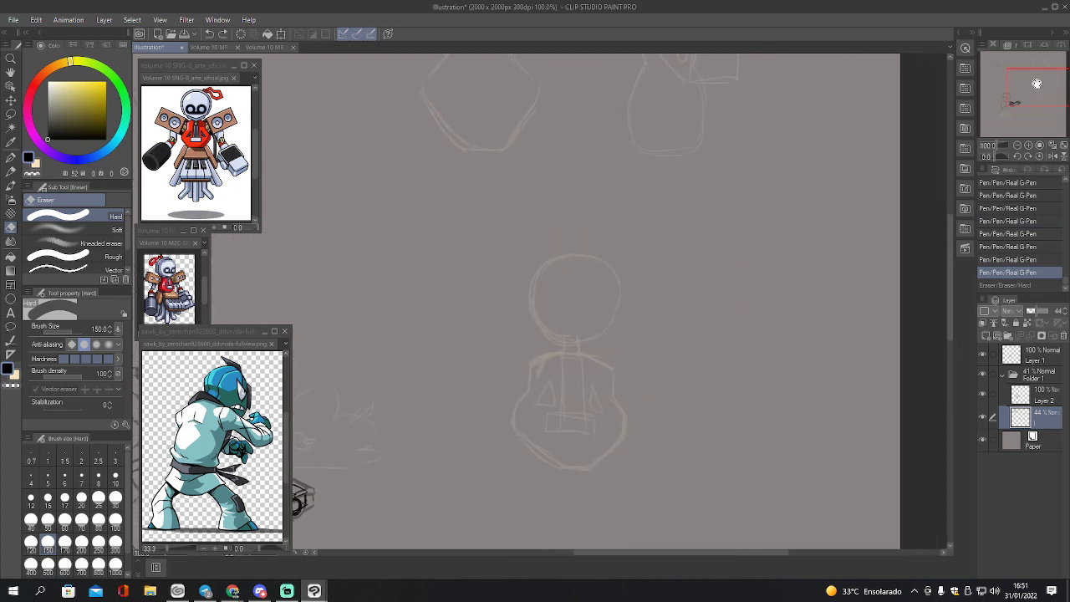
pyautogui.moveTo(576, 264)
pyautogui.mouseDown()
pyautogui.moveTo(552, 311)
pyautogui.moveTo(562, 445)
pyautogui.moveTo(602, 310)
pyautogui.mouseUp()
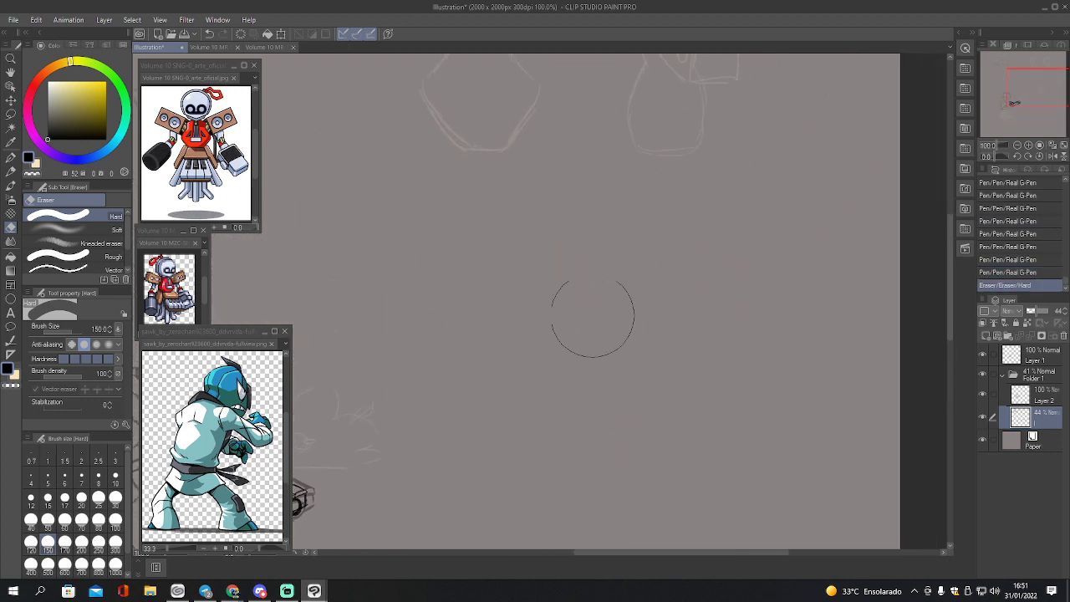
# - Rough in a new pose on the 44% sketch layer with the Real G-Pen: round head, torso, both arms and flared skirt
pyautogui.press('p')
pyautogui.press('x')
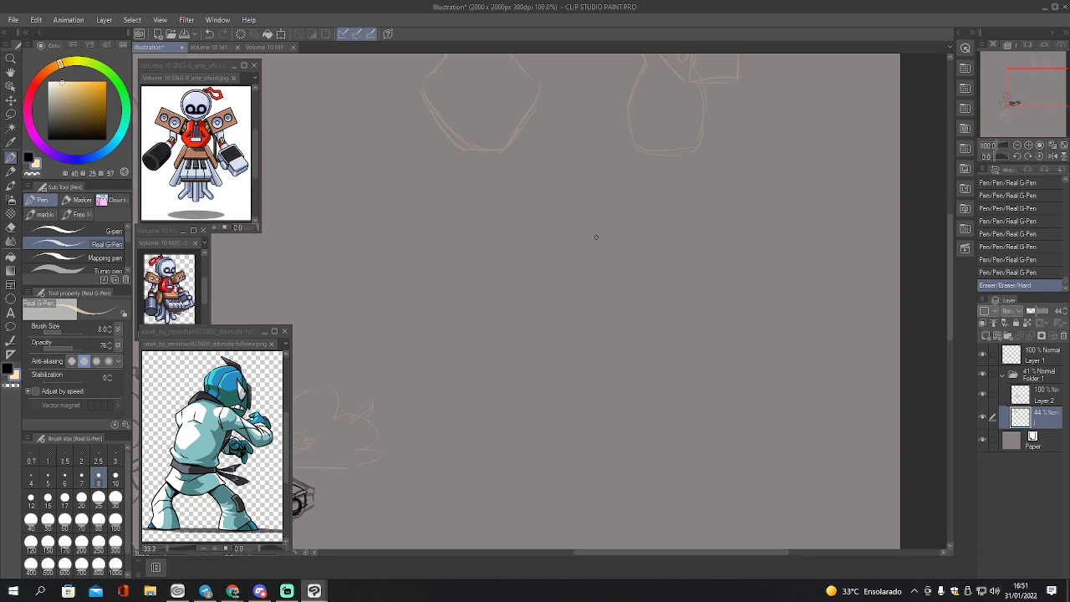
pyautogui.moveTo(598, 237)
pyautogui.mouseDown()
pyautogui.moveTo(571, 306)
pyautogui.moveTo(598, 236)
pyautogui.moveTo(631, 243)
pyautogui.mouseUp()
pyautogui.moveTo(642, 298)
pyautogui.mouseDown()
pyautogui.moveTo(619, 319)
pyautogui.moveTo(653, 293)
pyautogui.moveTo(622, 315)
pyautogui.mouseUp()
pyautogui.moveTo(608, 239); pyautogui.dragTo(595, 313)
pyautogui.moveTo(593, 313); pyautogui.dragTo(591, 315)
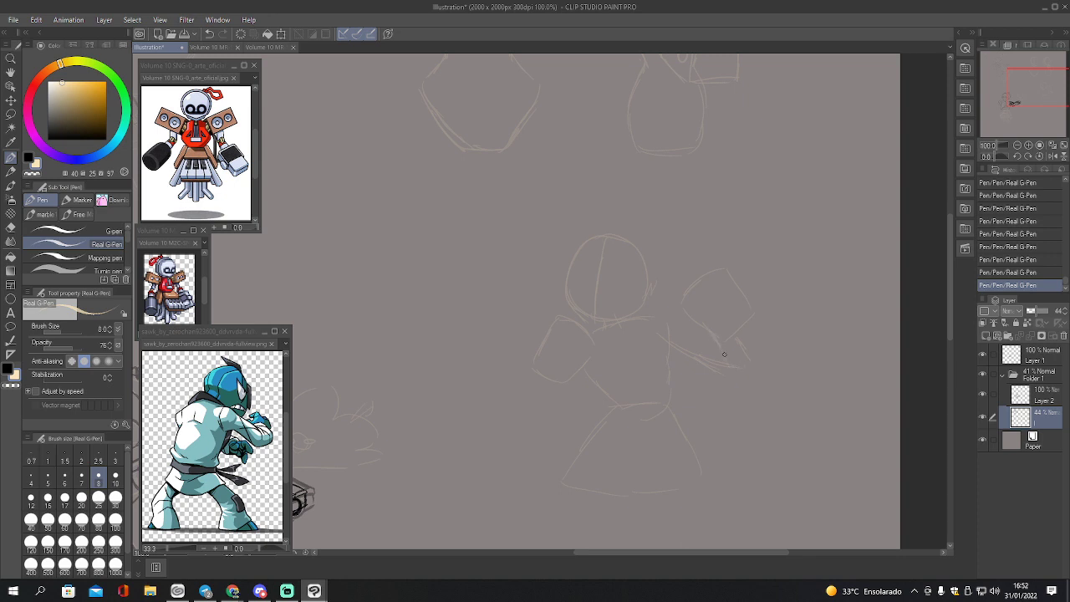
# - Lasso the raised forearm shape, move it closer to the body, clear the selection and erase the stray line at the elbow
pyautogui.press('m')
pyautogui.moveTo(699, 324)
pyautogui.mouseDown()
pyautogui.moveTo(719, 339)
pyautogui.moveTo(746, 328)
pyautogui.moveTo(763, 291)
pyautogui.moveTo(691, 261)
pyautogui.moveTo(679, 306)
pyautogui.mouseUp()
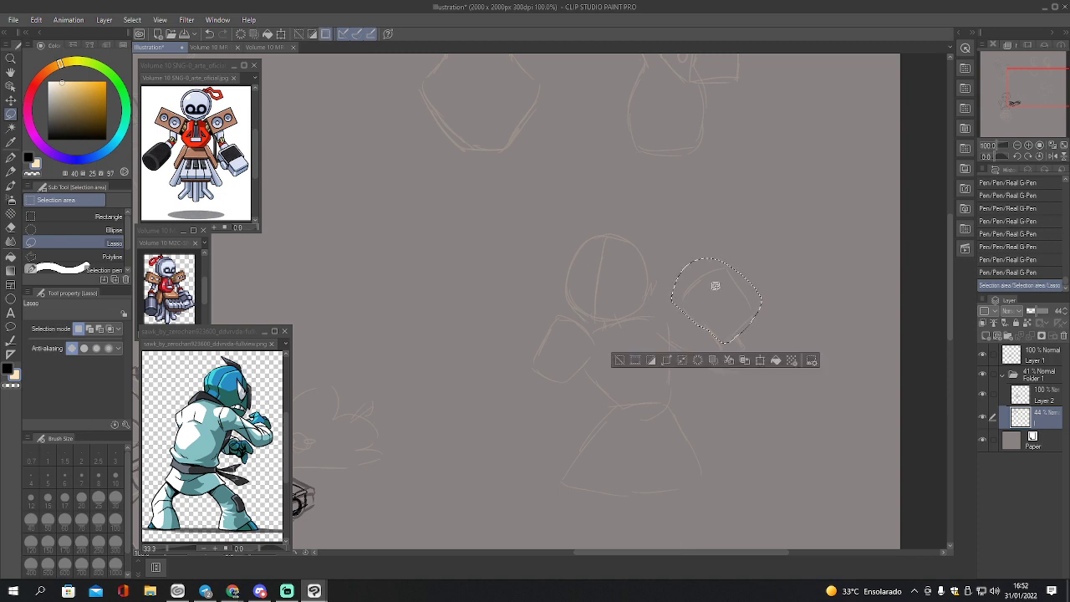
pyautogui.moveTo(1018, 101); pyautogui.dragTo(1032, 99)
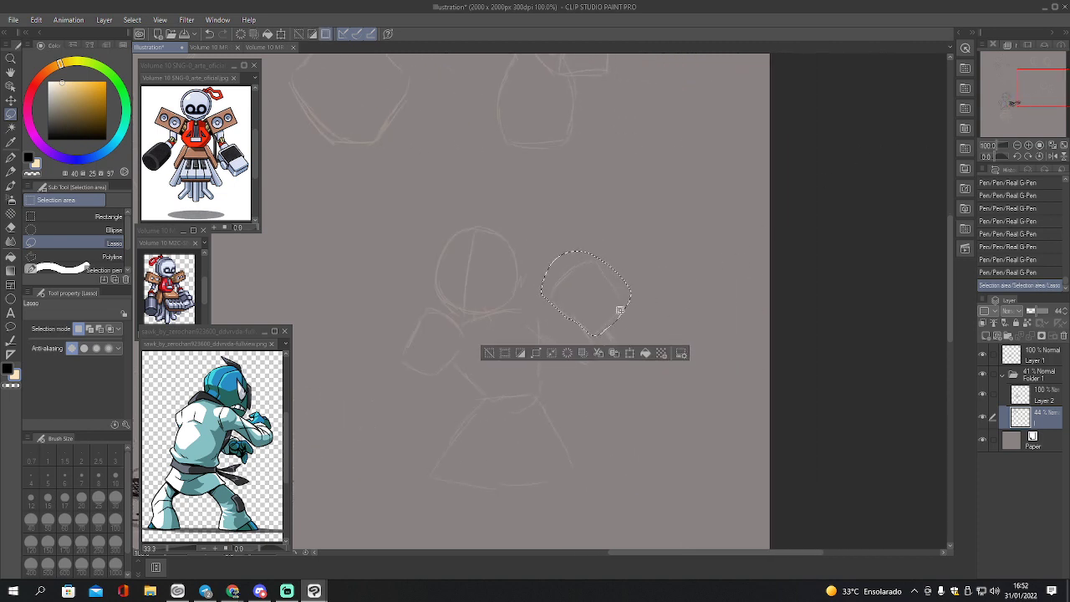
pyautogui.press('k')
pyautogui.moveTo(609, 299)
pyautogui.mouseDown()
pyautogui.moveTo(579, 303)
pyautogui.moveTo(596, 303)
pyautogui.mouseUp()
pyautogui.hotkey('ctrl', 'd')
pyautogui.press('e')
pyautogui.moveTo(616, 339)
pyautogui.mouseDown()
pyautogui.moveTo(640, 347)
pyautogui.moveTo(640, 359)
pyautogui.mouseUp()
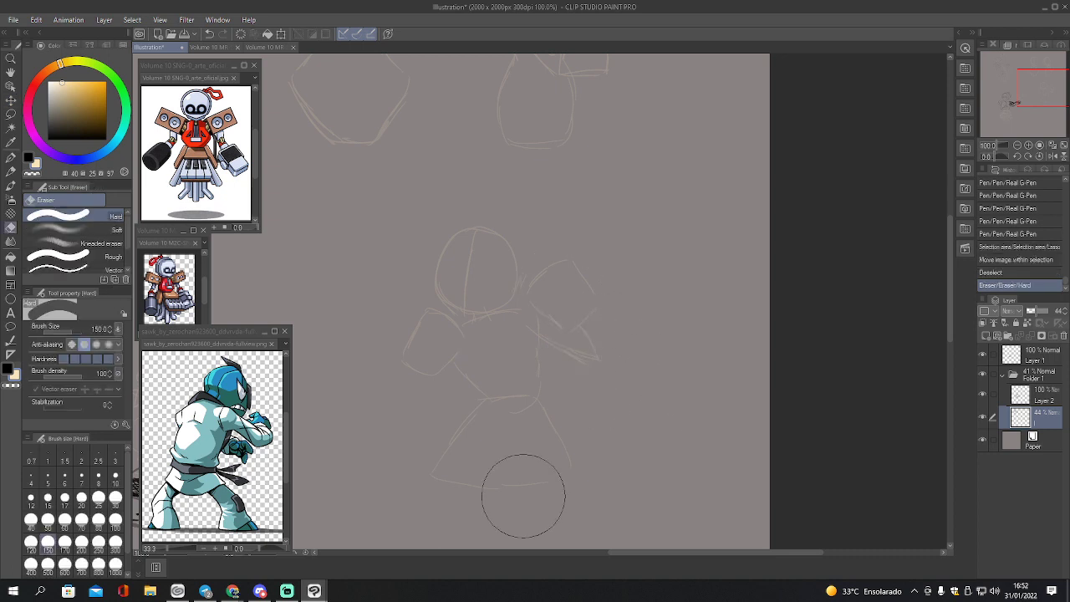
# - Rough in the hand below the front forearm, the torso's side line and the slanted side panels of the skirt
pyautogui.press('p')
pyautogui.moveTo(405, 366); pyautogui.dragTo(398, 385)
pyautogui.moveTo(398, 381); pyautogui.dragTo(418, 395)
pyautogui.moveTo(476, 411); pyautogui.dragTo(435, 473)
pyautogui.moveTo(538, 347); pyautogui.dragTo(537, 389)
pyautogui.moveTo(539, 373); pyautogui.dragTo(535, 398)
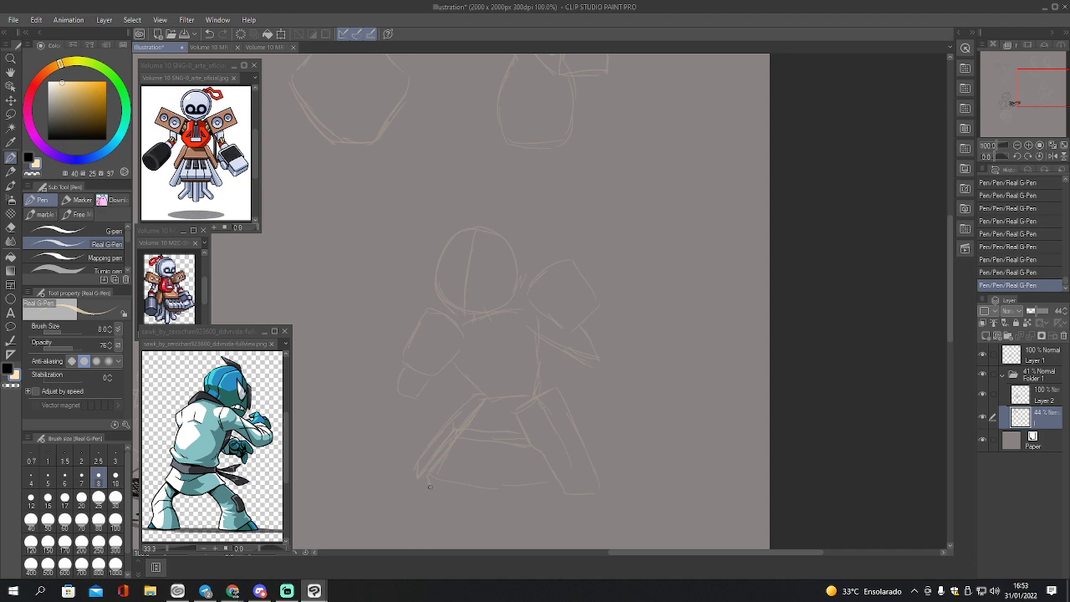
# - Sketch the piano keyboard's base and keys across the skirt front and rough in the legs beneath it
pyautogui.moveTo(490, 495); pyautogui.dragTo(520, 500)
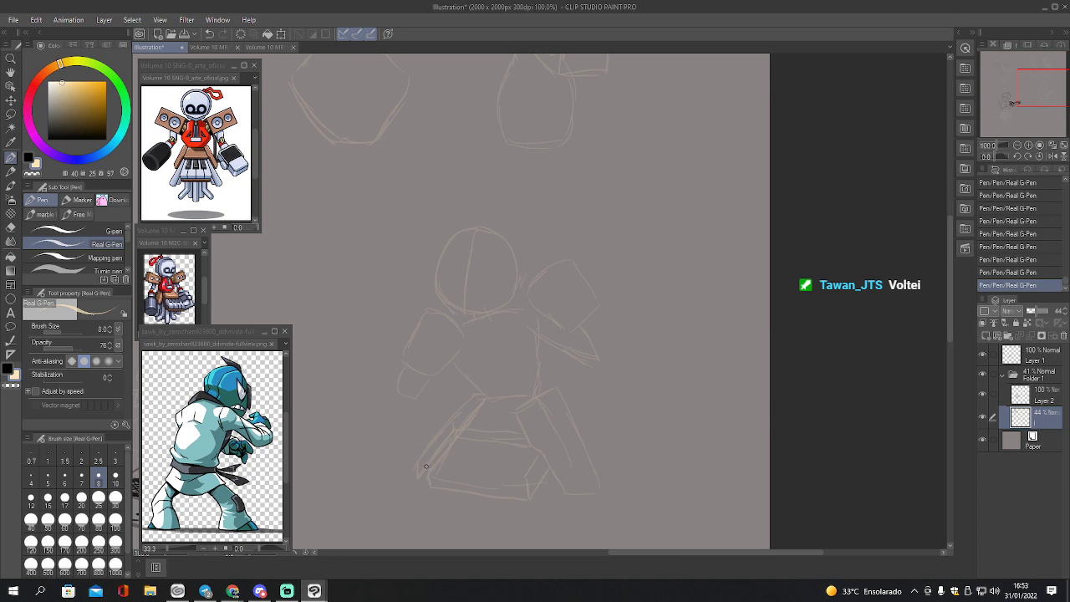
pyautogui.moveTo(428, 469); pyautogui.dragTo(461, 474)
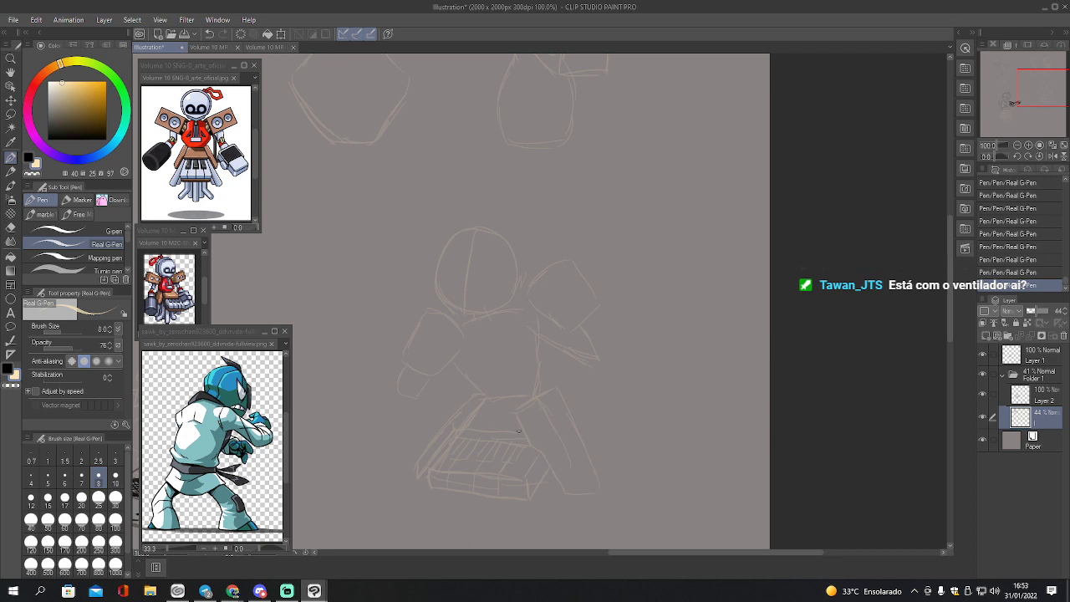
pyautogui.moveTo(1001, 99); pyautogui.dragTo(1052, 93)
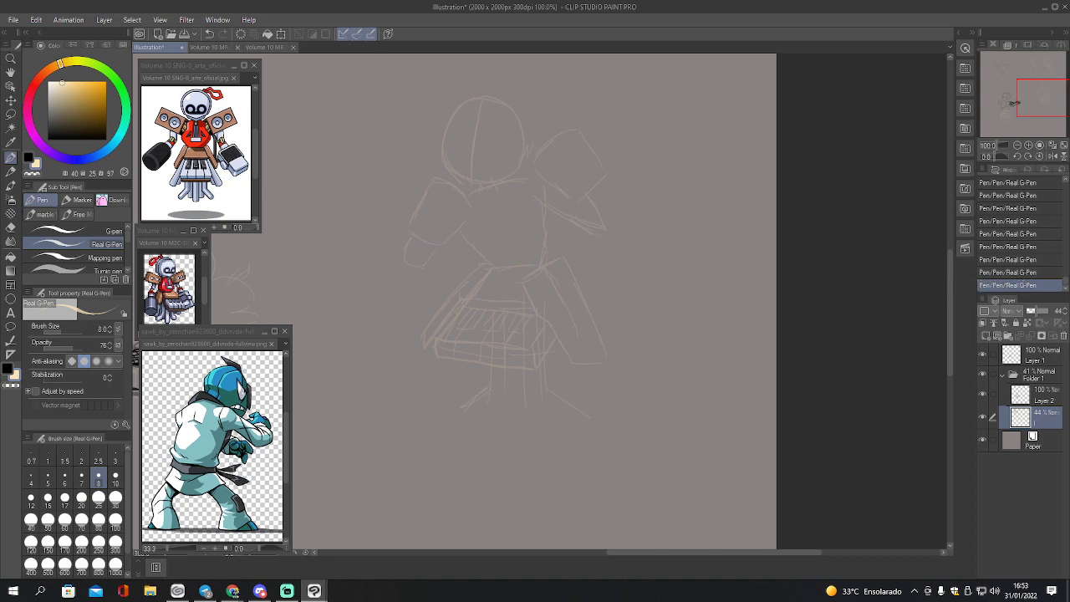
# - On Layer 2, outline the front cylindrical forearm with its rim ellipse and the rounded tip beneath it in a dark tone
pyautogui.click(1024, 393)
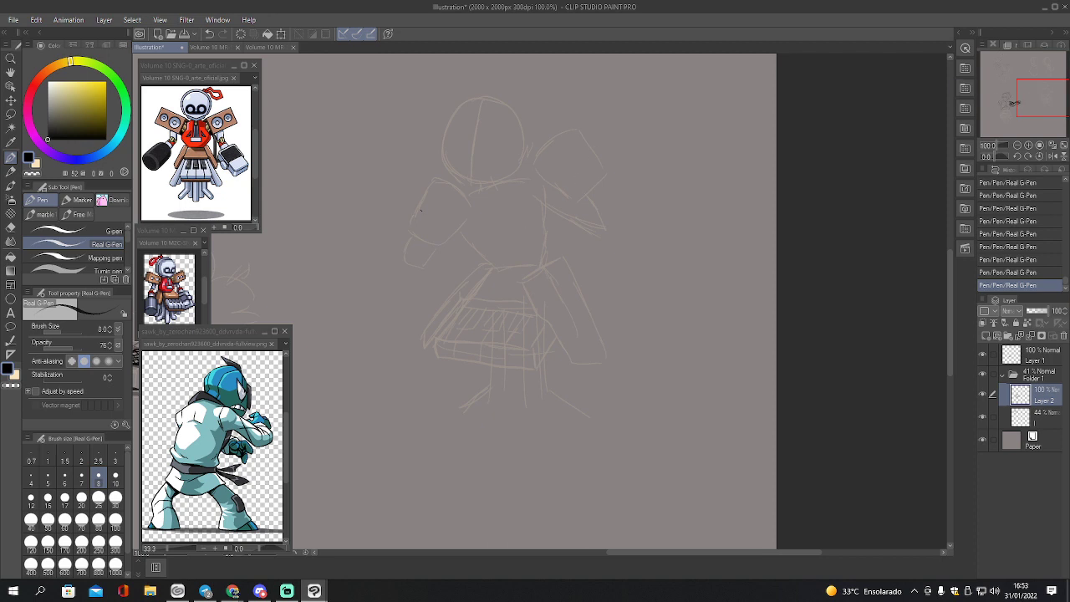
pyautogui.moveTo(408, 227)
pyautogui.mouseDown()
pyautogui.moveTo(435, 178)
pyautogui.moveTo(458, 183)
pyautogui.moveTo(471, 214)
pyautogui.moveTo(445, 243)
pyautogui.moveTo(426, 242)
pyautogui.moveTo(449, 242)
pyautogui.moveTo(464, 218)
pyautogui.mouseUp()
pyautogui.moveTo(434, 186); pyautogui.dragTo(464, 202)
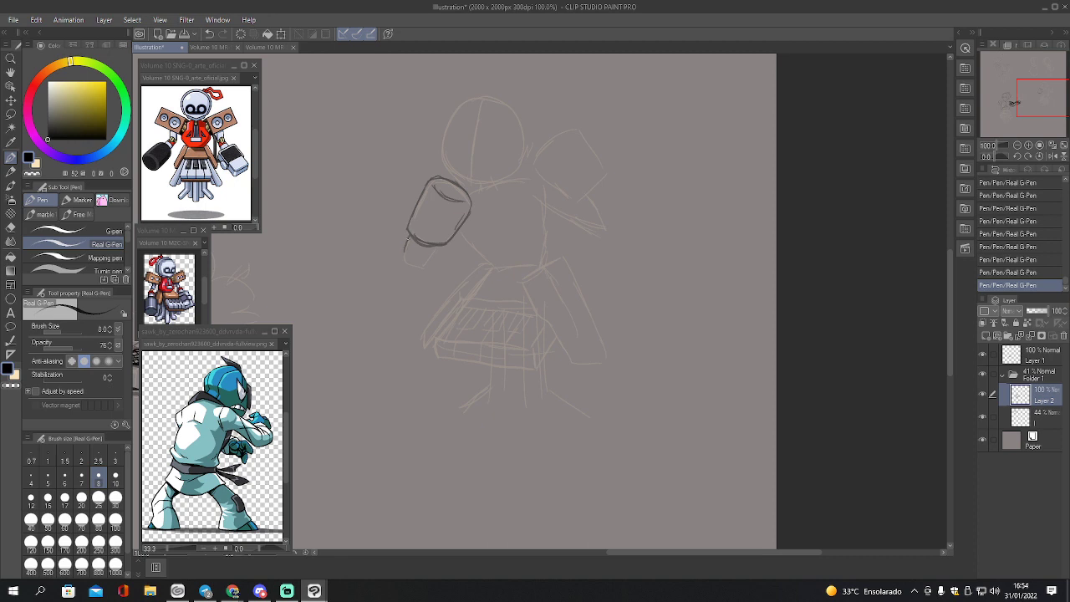
pyautogui.moveTo(408, 242)
pyautogui.mouseDown()
pyautogui.moveTo(425, 255)
pyautogui.moveTo(439, 244)
pyautogui.moveTo(415, 252)
pyautogui.moveTo(434, 245)
pyautogui.moveTo(417, 244)
pyautogui.mouseUp()
# - Outline the head with a pointed chin, add the hood band around its back and draw two round eyes
pyautogui.moveTo(451, 123)
pyautogui.mouseDown()
pyautogui.moveTo(442, 157)
pyautogui.moveTo(463, 178)
pyautogui.moveTo(452, 171)
pyautogui.moveTo(470, 179)
pyautogui.moveTo(501, 165)
pyautogui.moveTo(507, 159)
pyautogui.mouseUp()
pyautogui.moveTo(449, 112)
pyautogui.mouseDown()
pyautogui.moveTo(440, 150)
pyautogui.moveTo(454, 111)
pyautogui.moveTo(498, 106)
pyautogui.moveTo(509, 157)
pyautogui.moveTo(506, 117)
pyautogui.mouseUp()
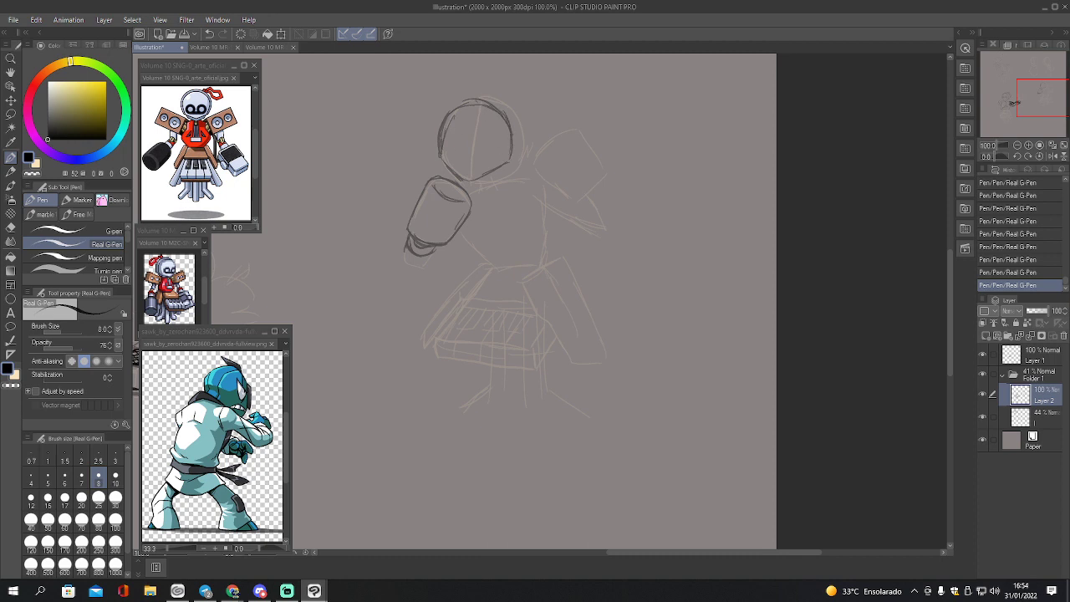
pyautogui.moveTo(435, 147)
pyautogui.mouseDown()
pyautogui.moveTo(468, 179)
pyautogui.moveTo(496, 163)
pyautogui.moveTo(463, 166)
pyautogui.moveTo(466, 179)
pyautogui.moveTo(445, 164)
pyautogui.moveTo(469, 187)
pyautogui.moveTo(510, 168)
pyautogui.mouseUp()
pyautogui.moveTo(470, 100)
pyautogui.mouseDown()
pyautogui.moveTo(505, 99)
pyautogui.moveTo(523, 119)
pyautogui.moveTo(527, 160)
pyautogui.moveTo(512, 101)
pyautogui.moveTo(465, 92)
pyautogui.moveTo(480, 99)
pyautogui.moveTo(440, 129)
pyautogui.moveTo(442, 161)
pyautogui.moveTo(465, 147)
pyautogui.moveTo(452, 132)
pyautogui.moveTo(478, 159)
pyautogui.moveTo(489, 136)
pyautogui.moveTo(475, 138)
pyautogui.mouseUp()
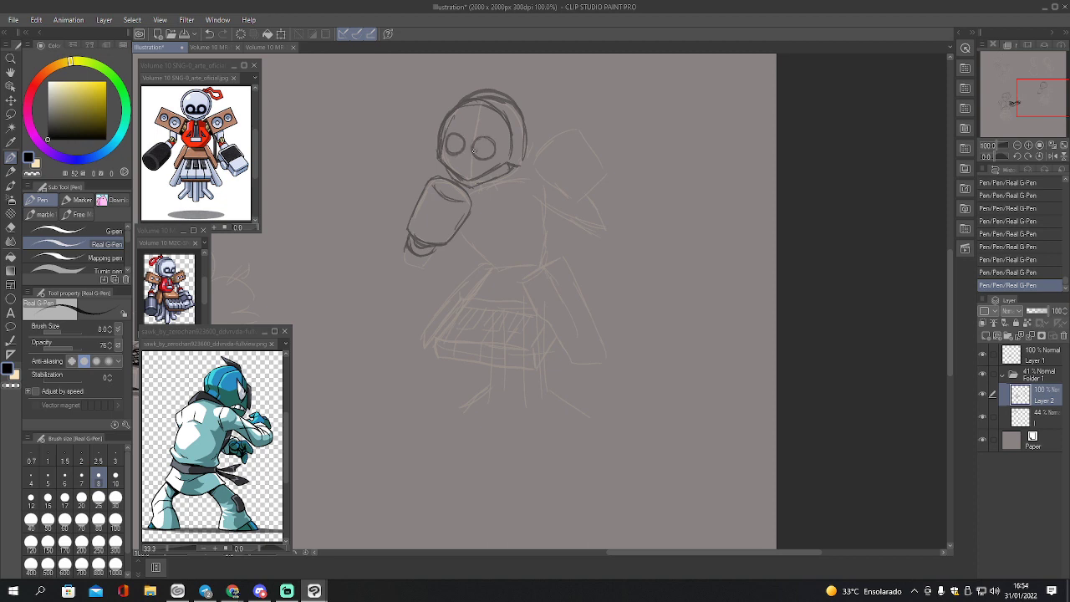
# - Erase the round eyes and redraw them slightly higher with inner rings and a line across the face beneath them
pyautogui.press('e')
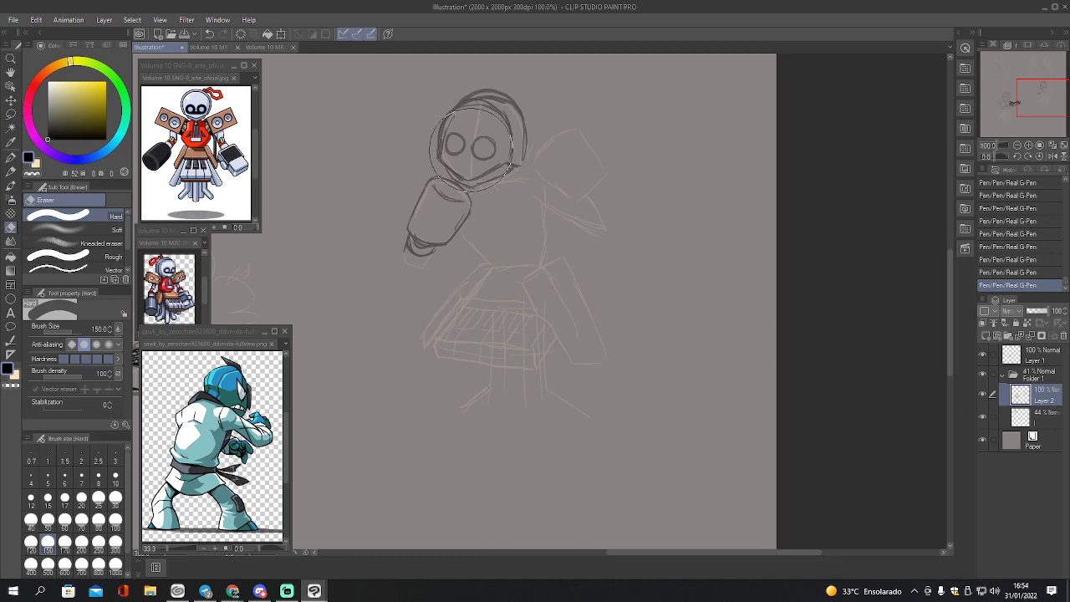
pyautogui.moveTo(459, 146)
pyautogui.mouseDown()
pyautogui.moveTo(465, 129)
pyautogui.moveTo(487, 152)
pyautogui.moveTo(453, 159)
pyautogui.moveTo(492, 163)
pyautogui.moveTo(443, 156)
pyautogui.moveTo(443, 143)
pyautogui.moveTo(450, 158)
pyautogui.moveTo(443, 151)
pyautogui.moveTo(500, 160)
pyautogui.mouseUp()
pyautogui.press('p')
pyautogui.moveTo(498, 161); pyautogui.dragTo(470, 156)
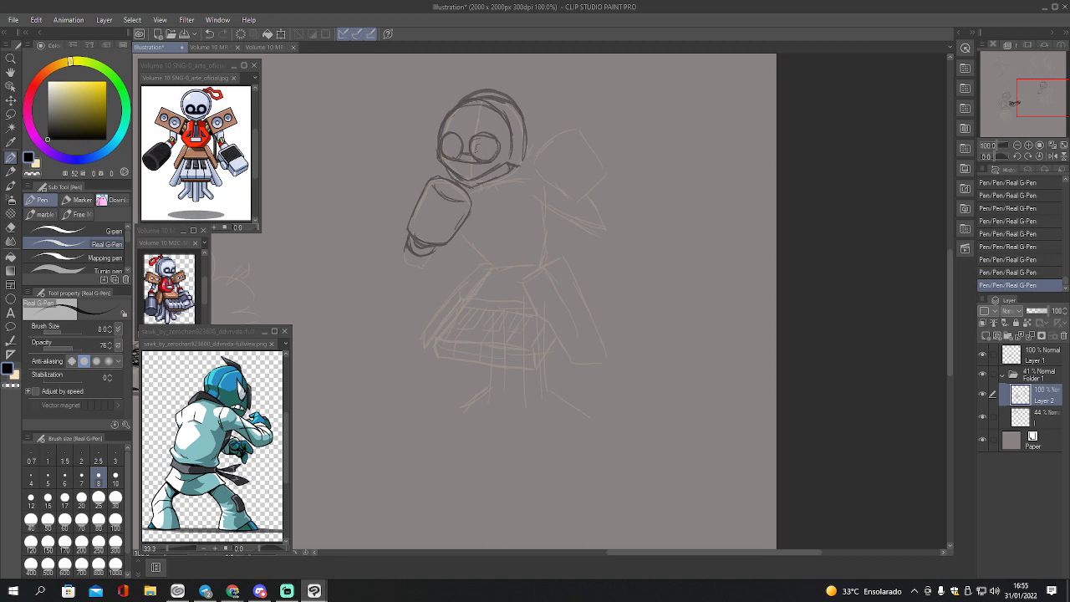
pyautogui.moveTo(476, 147)
pyautogui.mouseDown()
pyautogui.moveTo(490, 151)
pyautogui.moveTo(447, 149)
pyautogui.mouseUp()
# - Draw the short neck, the guitar neck's long edges down the chest and the torso's curved lower edge
pyautogui.moveTo(477, 190); pyautogui.dragTo(497, 189)
pyautogui.moveTo(487, 190)
pyautogui.mouseDown()
pyautogui.moveTo(498, 196)
pyautogui.moveTo(497, 241)
pyautogui.mouseUp()
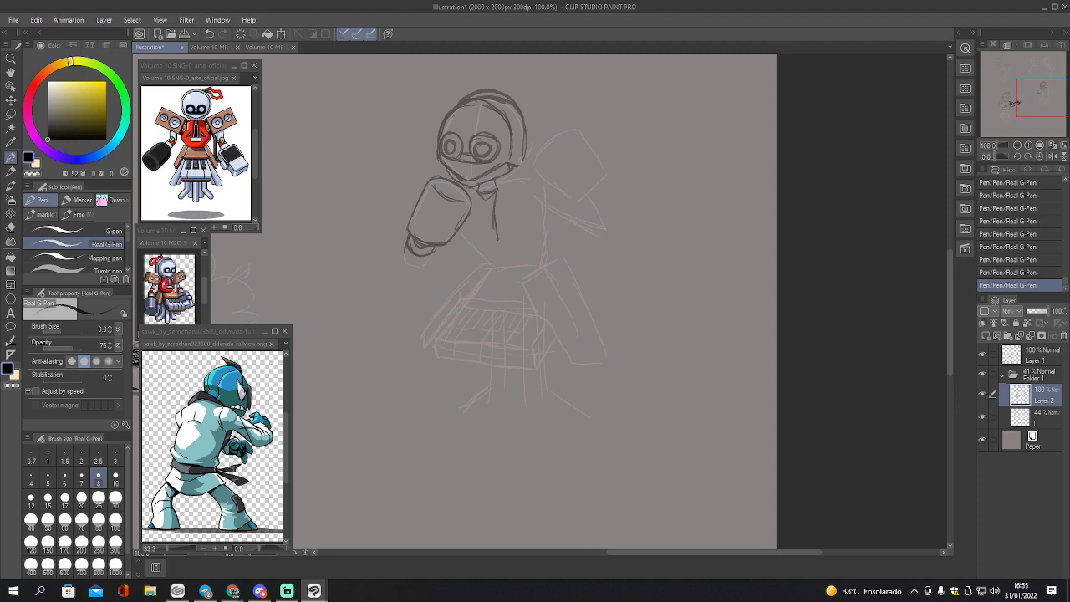
pyautogui.moveTo(477, 189)
pyautogui.mouseDown()
pyautogui.moveTo(489, 250)
pyautogui.moveTo(483, 219)
pyautogui.moveTo(460, 206)
pyautogui.moveTo(456, 247)
pyautogui.moveTo(478, 269)
pyautogui.moveTo(529, 271)
pyautogui.moveTo(516, 274)
pyautogui.moveTo(548, 250)
pyautogui.mouseUp()
# - Draw the speaker box on the shoulder behind the front forearm with a round cone, undoing and redrawing its inner curve
pyautogui.moveTo(405, 174)
pyautogui.mouseDown()
pyautogui.moveTo(439, 158)
pyautogui.moveTo(412, 146)
pyautogui.moveTo(415, 199)
pyautogui.mouseUp()
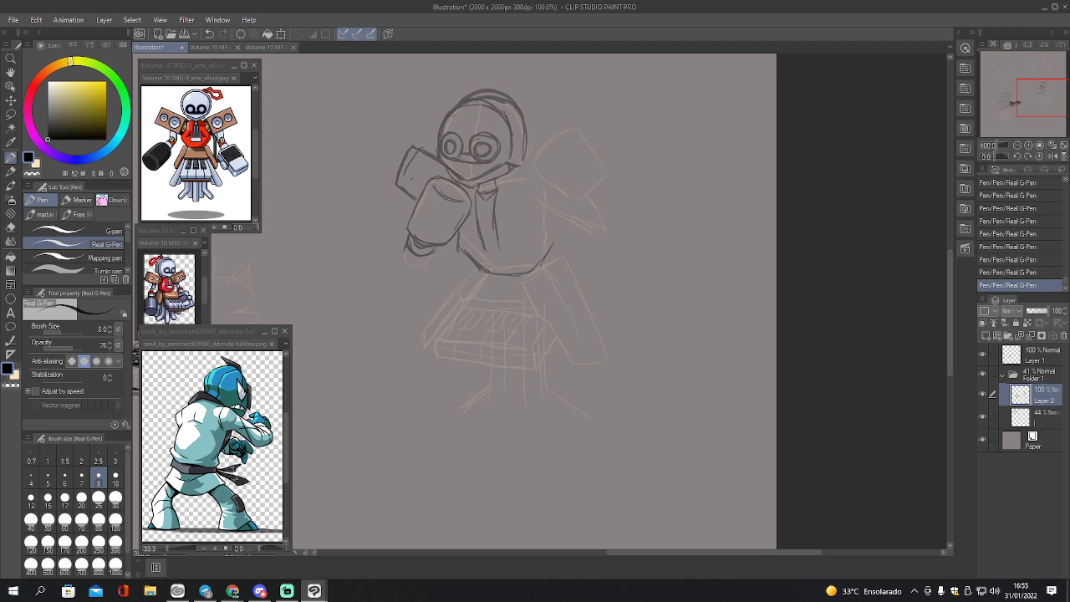
pyautogui.moveTo(425, 168)
pyautogui.mouseDown()
pyautogui.moveTo(412, 185)
pyautogui.moveTo(427, 171)
pyautogui.mouseUp()
pyautogui.hotkey('ctrl', 'z')
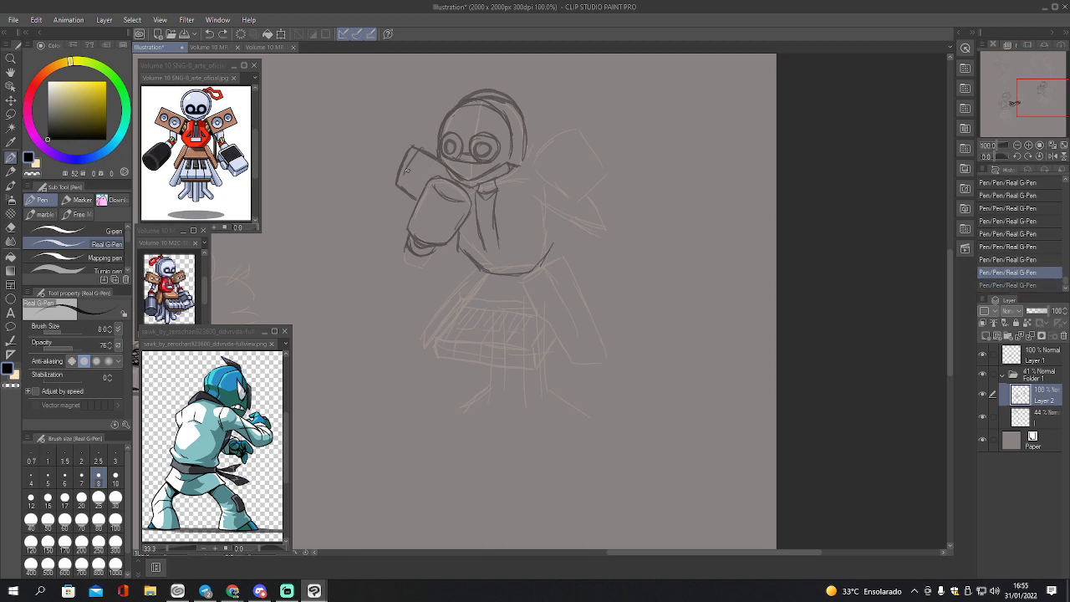
pyautogui.moveTo(410, 166)
pyautogui.mouseDown()
pyautogui.moveTo(408, 180)
pyautogui.moveTo(413, 164)
pyautogui.mouseUp()
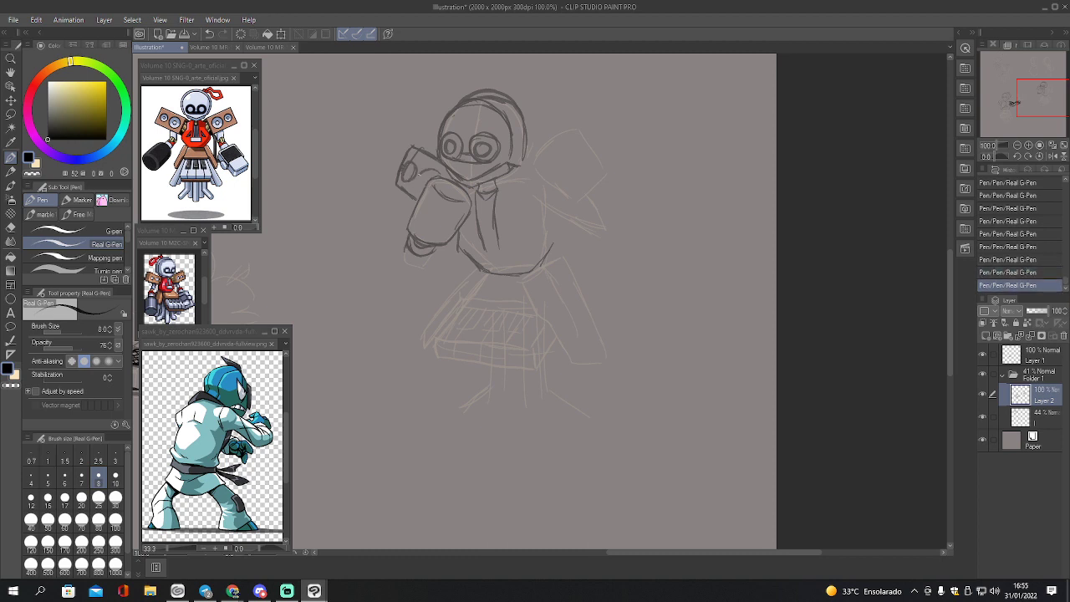
pyautogui.hotkey('ctrl', 'z')
pyautogui.hotkey('ctrl', 'z')
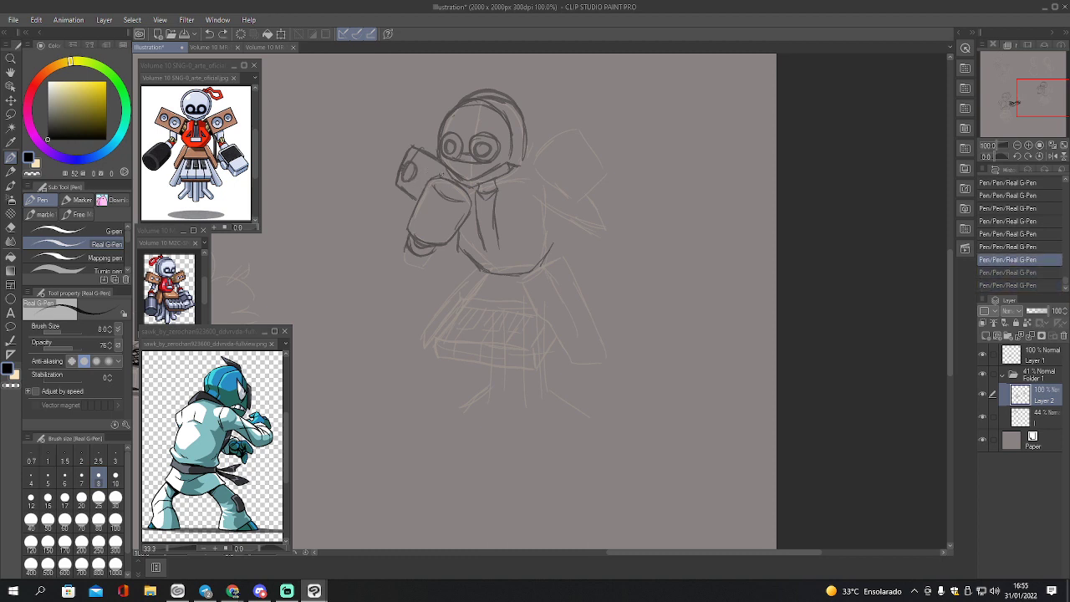
pyautogui.moveTo(443, 176); pyautogui.dragTo(418, 179)
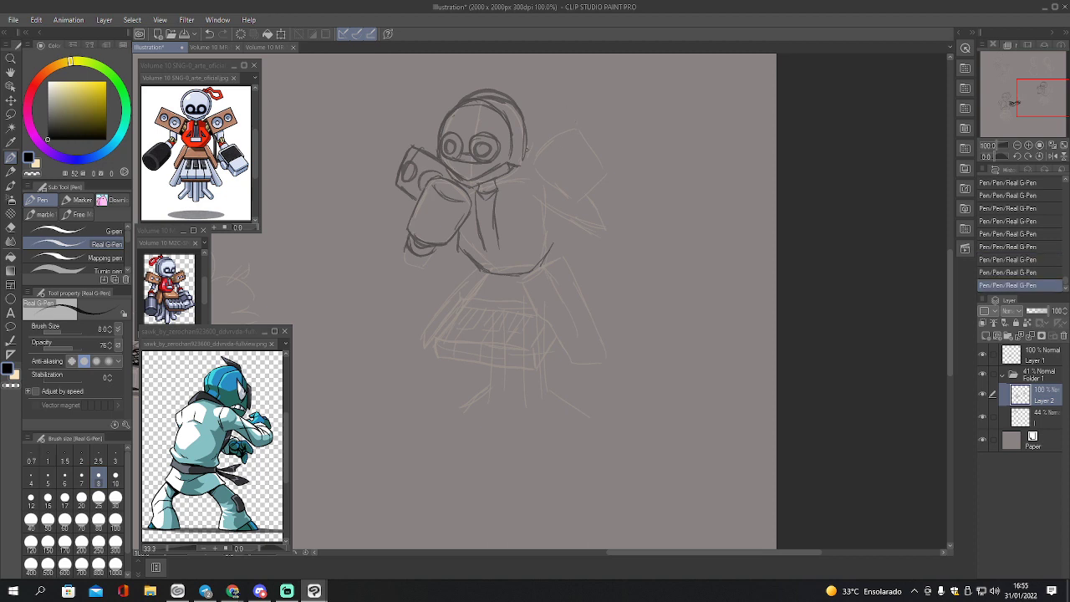
# - Outline the guitar-shaped torso's shoulder, notched horn and rounded far side
pyautogui.moveTo(498, 182)
pyautogui.mouseDown()
pyautogui.moveTo(520, 186)
pyautogui.moveTo(552, 227)
pyautogui.moveTo(545, 249)
pyautogui.mouseUp()
pyautogui.moveTo(533, 191)
pyautogui.mouseDown()
pyautogui.moveTo(552, 224)
pyautogui.moveTo(548, 249)
pyautogui.moveTo(527, 204)
pyautogui.moveTo(544, 228)
pyautogui.moveTo(529, 269)
pyautogui.mouseUp()
pyautogui.moveTo(549, 233); pyautogui.dragTo(542, 250)
pyautogui.moveTo(532, 264); pyautogui.dragTo(529, 268)
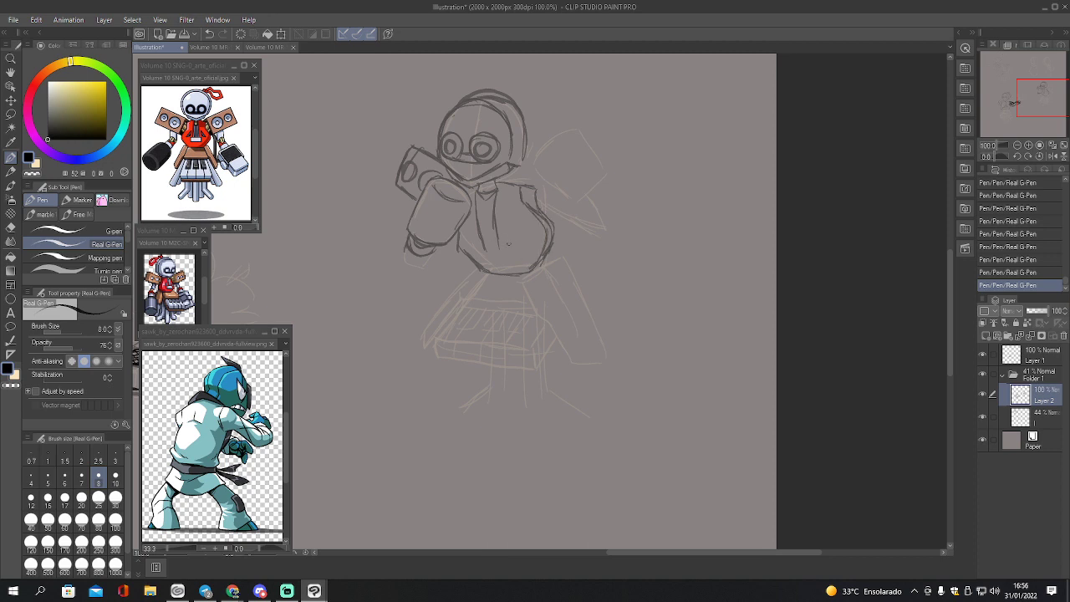
# - Add the guitar's bridge block, triangular chest mark and strings to the torso
pyautogui.moveTo(477, 239)
pyautogui.mouseDown()
pyautogui.moveTo(510, 242)
pyautogui.moveTo(468, 240)
pyautogui.moveTo(473, 255)
pyautogui.mouseUp()
pyautogui.moveTo(473, 254); pyautogui.dragTo(508, 253)
pyautogui.moveTo(505, 216)
pyautogui.mouseDown()
pyautogui.moveTo(507, 233)
pyautogui.moveTo(526, 234)
pyautogui.mouseUp()
pyautogui.moveTo(491, 192); pyautogui.dragTo(484, 240)
pyautogui.moveTo(483, 200)
pyautogui.mouseDown()
pyautogui.moveTo(486, 238)
pyautogui.moveTo(497, 240)
pyautogui.mouseUp()
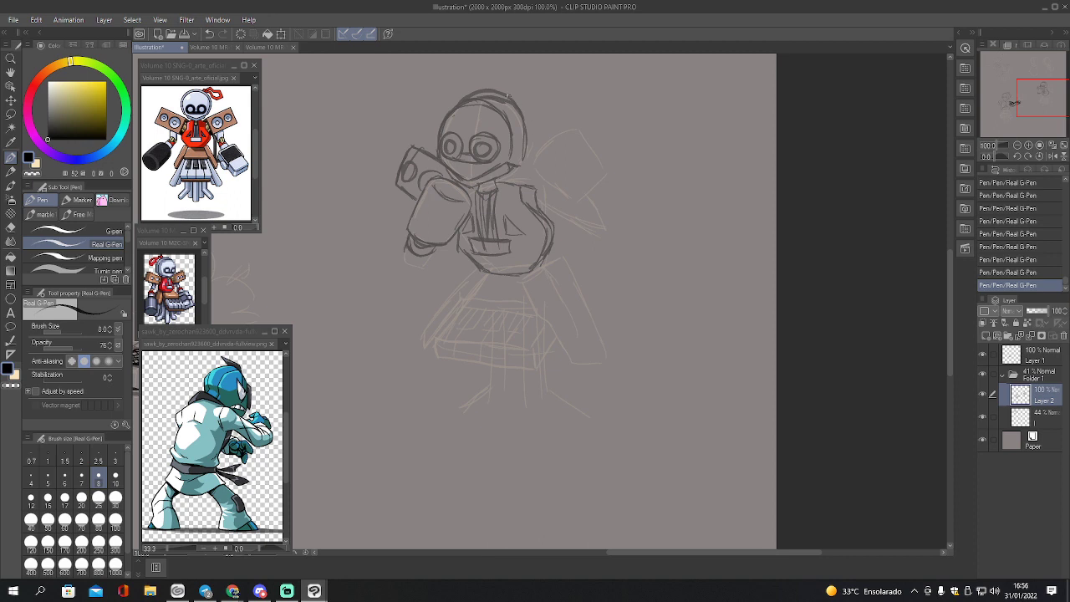
# - Draw the wavy ribbon trailing from the back of the head and add angled brows over the eyes
pyautogui.moveTo(507, 97)
pyautogui.mouseDown()
pyautogui.moveTo(520, 104)
pyautogui.moveTo(520, 94)
pyautogui.moveTo(586, 81)
pyautogui.mouseUp()
pyautogui.moveTo(521, 94)
pyautogui.mouseDown()
pyautogui.moveTo(547, 78)
pyautogui.moveTo(533, 82)
pyautogui.moveTo(585, 81)
pyautogui.mouseUp()
pyautogui.moveTo(536, 105)
pyautogui.mouseDown()
pyautogui.moveTo(587, 82)
pyautogui.moveTo(558, 93)
pyautogui.moveTo(577, 87)
pyautogui.mouseUp()
pyautogui.moveTo(537, 160); pyautogui.dragTo(567, 127)
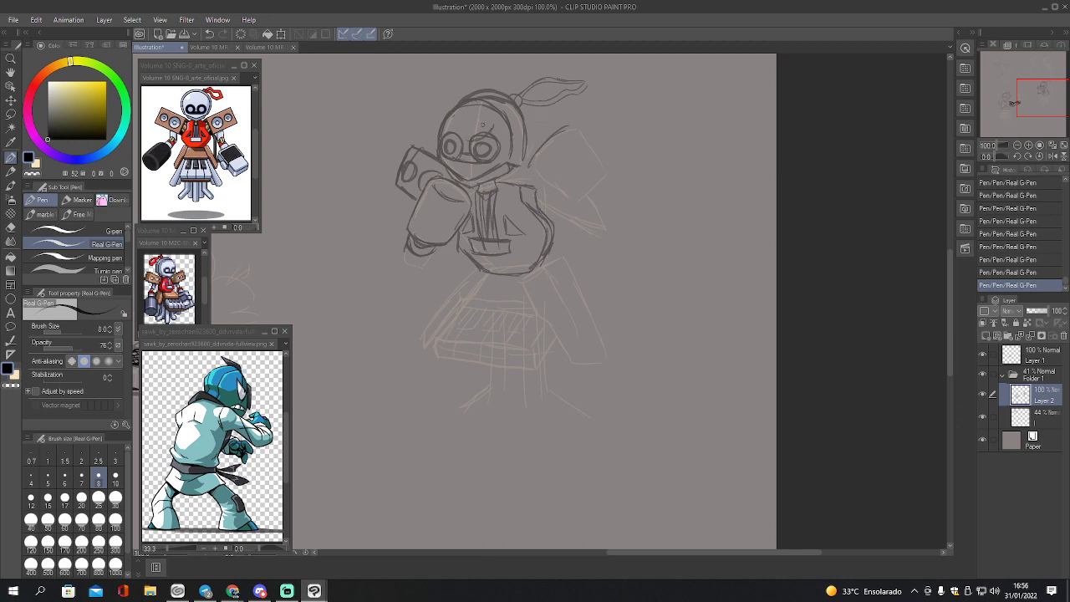
pyautogui.moveTo(459, 140); pyautogui.dragTo(445, 122)
# - Outline the raised forearm box beside the head, with its small dark joint underneath and a curved near end
pyautogui.moveTo(528, 165)
pyautogui.mouseDown()
pyautogui.moveTo(577, 200)
pyautogui.moveTo(557, 157)
pyautogui.moveTo(573, 130)
pyautogui.moveTo(565, 127)
pyautogui.moveTo(580, 132)
pyautogui.moveTo(607, 179)
pyautogui.mouseUp()
pyautogui.moveTo(527, 171)
pyautogui.mouseDown()
pyautogui.moveTo(578, 204)
pyautogui.moveTo(607, 179)
pyautogui.mouseUp()
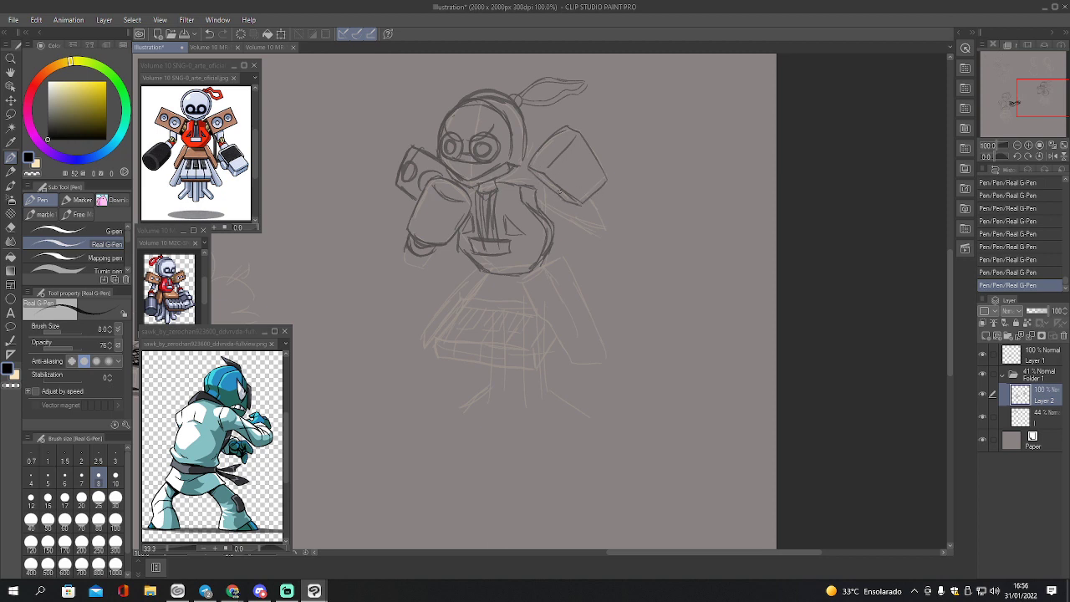
pyautogui.moveTo(552, 191); pyautogui.dragTo(553, 196)
pyautogui.moveTo(563, 176); pyautogui.dragTo(589, 143)
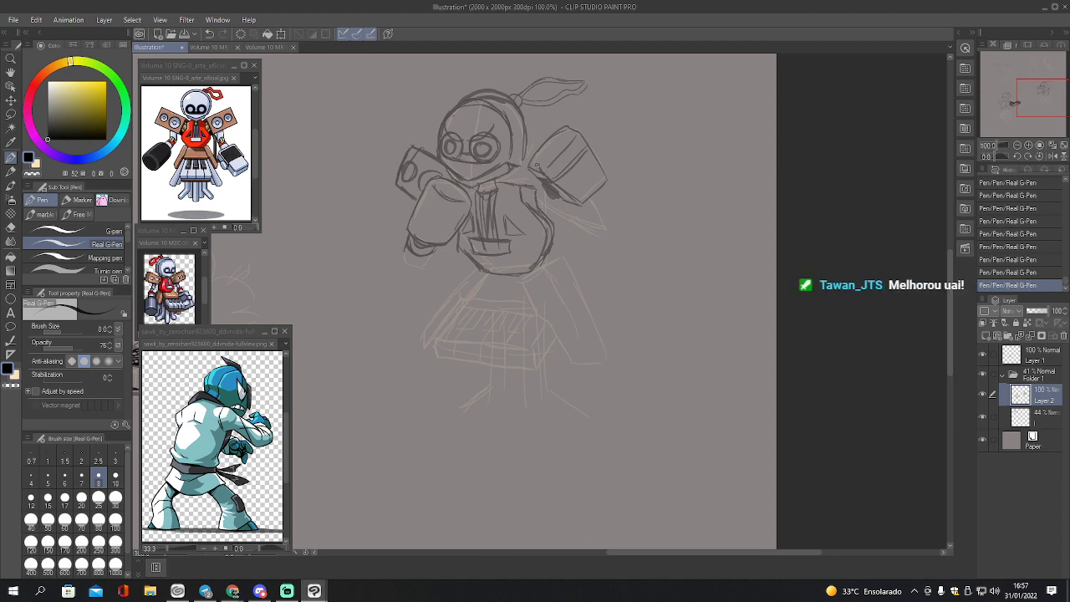
pyautogui.moveTo(539, 166); pyautogui.dragTo(568, 130)
pyautogui.moveTo(552, 129); pyautogui.dragTo(570, 127)
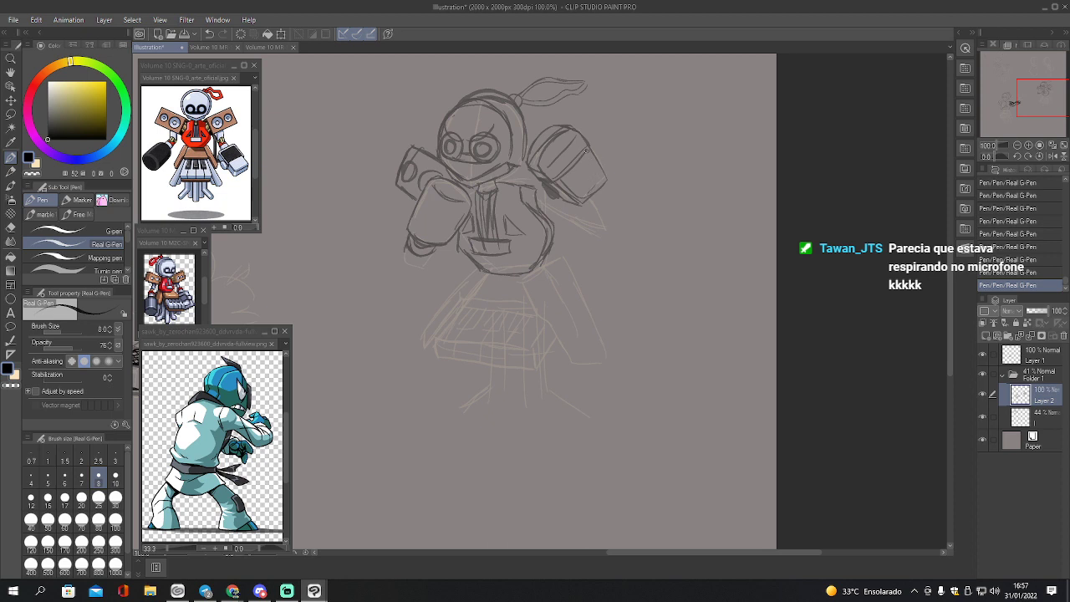
# - Crosshatch the grille on the raised forearm box and outline the rounded elbow beneath it
pyautogui.moveTo(585, 150)
pyautogui.mouseDown()
pyautogui.moveTo(602, 181)
pyautogui.moveTo(563, 190)
pyautogui.mouseUp()
pyautogui.moveTo(575, 171); pyautogui.dragTo(574, 194)
pyautogui.moveTo(593, 159)
pyautogui.mouseDown()
pyautogui.moveTo(584, 184)
pyautogui.moveTo(593, 180)
pyautogui.moveTo(575, 193)
pyautogui.moveTo(560, 183)
pyautogui.moveTo(592, 229)
pyautogui.moveTo(612, 219)
pyautogui.moveTo(604, 197)
pyautogui.mouseUp()
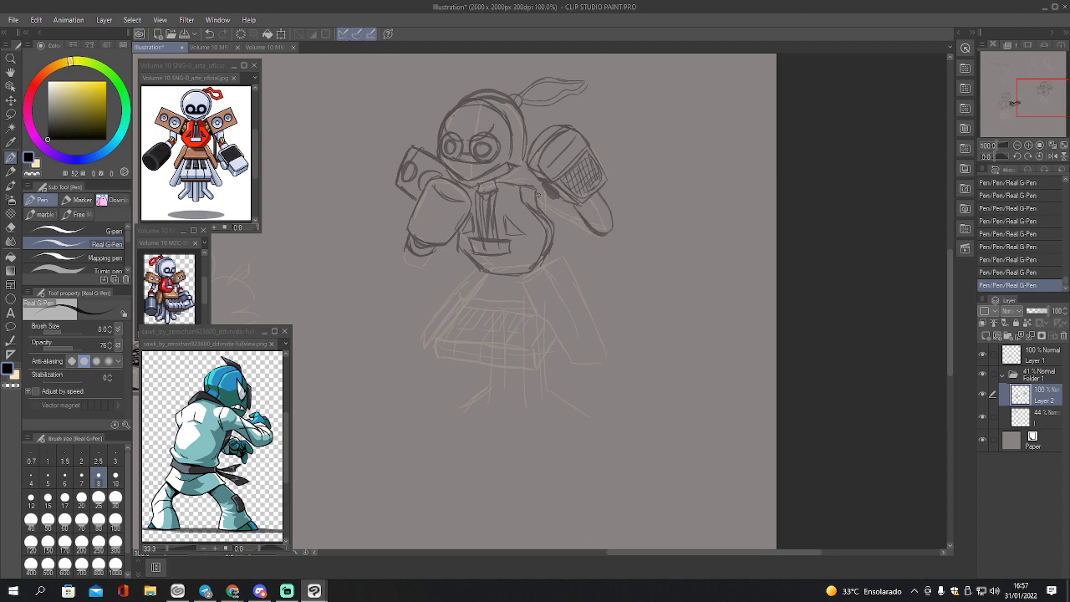
# - Connect the raised arm to the shoulder, add the shoulder joint and draw outer edges around the raised forearm box
pyautogui.moveTo(540, 184)
pyautogui.mouseDown()
pyautogui.moveTo(586, 233)
pyautogui.moveTo(579, 212)
pyautogui.moveTo(595, 232)
pyautogui.moveTo(582, 232)
pyautogui.moveTo(603, 234)
pyautogui.moveTo(581, 216)
pyautogui.mouseUp()
pyautogui.moveTo(505, 174)
pyautogui.mouseDown()
pyautogui.moveTo(522, 199)
pyautogui.moveTo(534, 191)
pyautogui.mouseUp()
pyautogui.moveTo(536, 146)
pyautogui.mouseDown()
pyautogui.moveTo(558, 126)
pyautogui.moveTo(597, 143)
pyautogui.moveTo(613, 173)
pyautogui.mouseUp()
pyautogui.moveTo(585, 126); pyautogui.dragTo(613, 179)
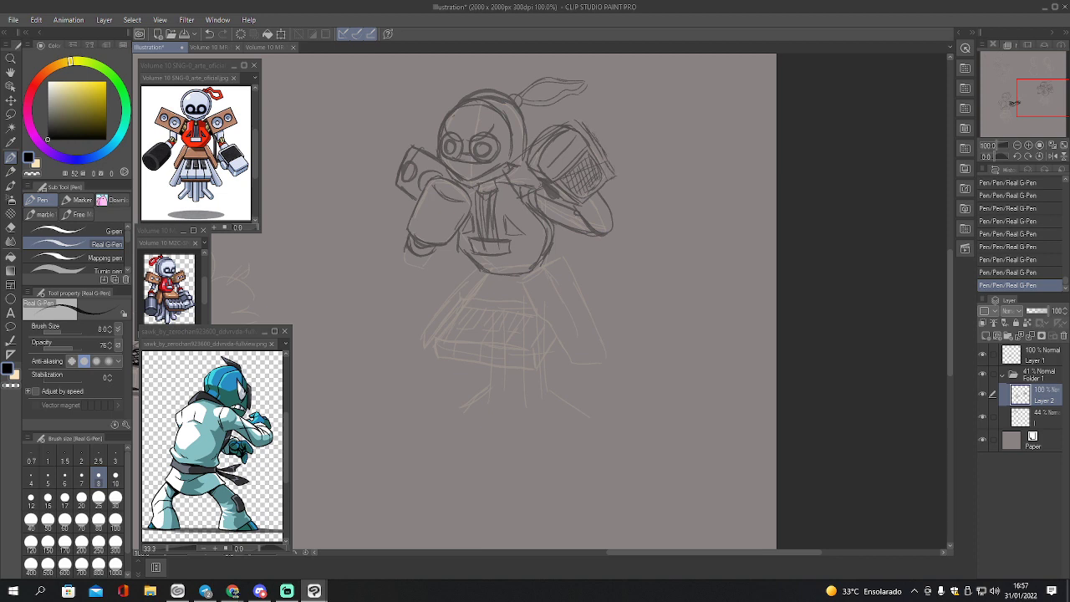
pyautogui.moveTo(510, 161); pyautogui.dragTo(528, 150)
pyautogui.moveTo(521, 183); pyautogui.dragTo(527, 160)
# - Draw the skirt's upper front panel and the slanted side panel with its thickness edge
pyautogui.moveTo(485, 271)
pyautogui.mouseDown()
pyautogui.moveTo(463, 302)
pyautogui.moveTo(525, 308)
pyautogui.mouseUp()
pyautogui.moveTo(521, 278)
pyautogui.mouseDown()
pyautogui.moveTo(564, 350)
pyautogui.moveTo(598, 339)
pyautogui.mouseUp()
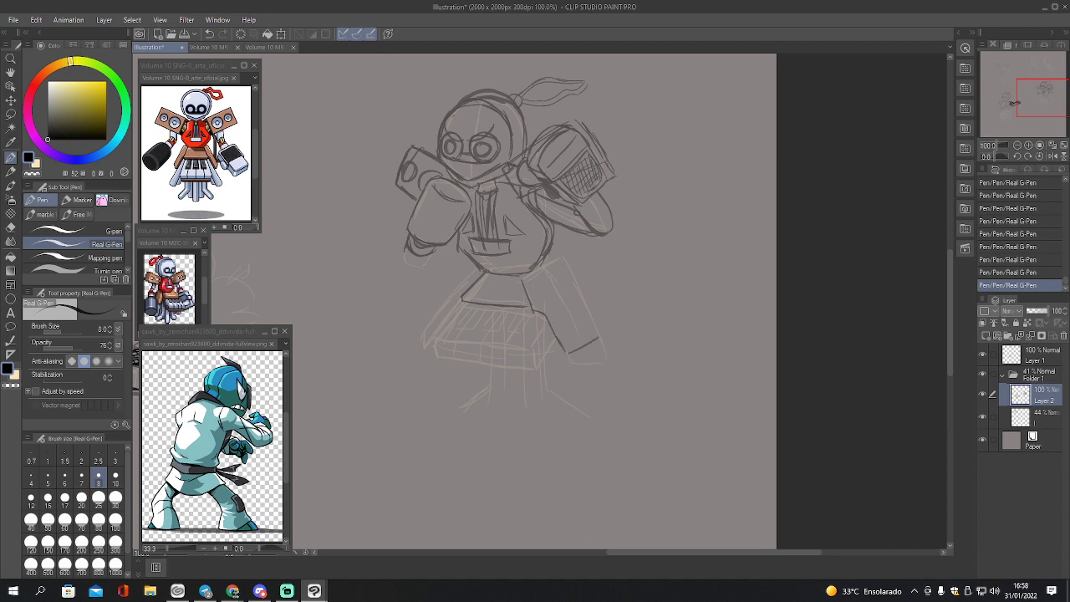
pyautogui.moveTo(524, 277)
pyautogui.mouseDown()
pyautogui.moveTo(561, 258)
pyautogui.moveTo(590, 328)
pyautogui.mouseUp()
pyautogui.moveTo(527, 279)
pyautogui.mouseDown()
pyautogui.moveTo(566, 348)
pyautogui.moveTo(595, 338)
pyautogui.mouseUp()
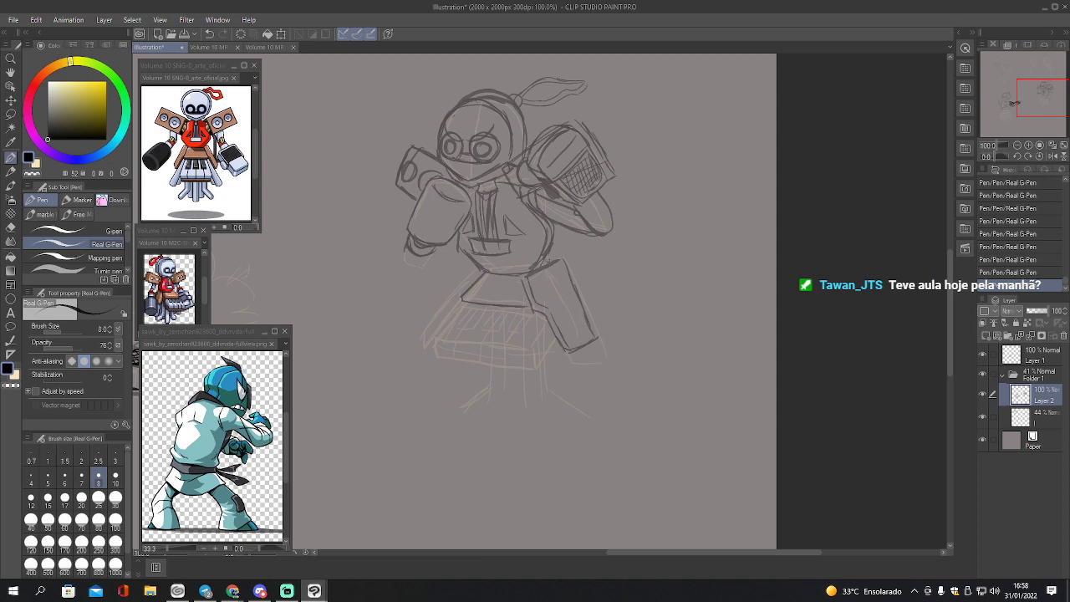
pyautogui.moveTo(525, 273)
pyautogui.mouseDown()
pyautogui.moveTo(560, 260)
pyautogui.moveTo(548, 267)
pyautogui.mouseUp()
pyautogui.moveTo(534, 306); pyautogui.dragTo(561, 343)
# - Draw the piano keyboard block across the skirt front, with its front face, key divisions and short black keys
pyautogui.moveTo(466, 302)
pyautogui.mouseDown()
pyautogui.moveTo(437, 336)
pyautogui.moveTo(439, 352)
pyautogui.moveTo(531, 364)
pyautogui.moveTo(549, 316)
pyautogui.mouseUp()
pyautogui.moveTo(532, 362); pyautogui.dragTo(553, 332)
pyautogui.moveTo(439, 352)
pyautogui.mouseDown()
pyautogui.moveTo(529, 374)
pyautogui.moveTo(557, 338)
pyautogui.mouseUp()
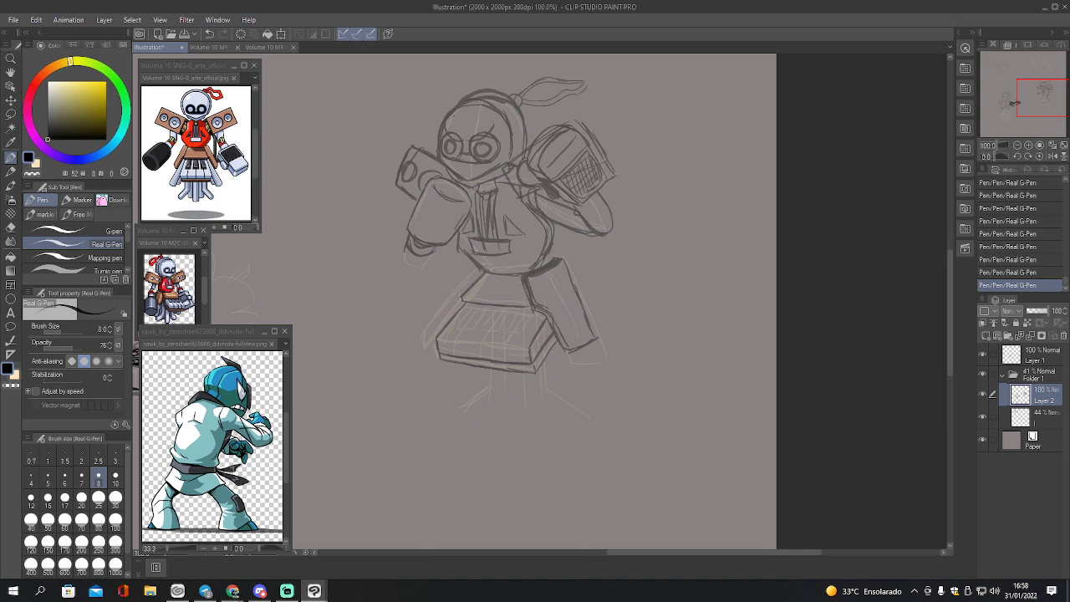
pyautogui.moveTo(435, 338); pyautogui.dragTo(518, 348)
pyautogui.moveTo(472, 301)
pyautogui.mouseDown()
pyautogui.moveTo(458, 322)
pyautogui.moveTo(473, 326)
pyautogui.moveTo(482, 303)
pyautogui.moveTo(461, 325)
pyautogui.moveTo(475, 328)
pyautogui.moveTo(481, 306)
pyautogui.moveTo(483, 329)
pyautogui.moveTo(504, 328)
pyautogui.moveTo(509, 306)
pyautogui.moveTo(500, 331)
pyautogui.moveTo(505, 313)
pyautogui.mouseUp()
pyautogui.moveTo(519, 306)
pyautogui.mouseDown()
pyautogui.moveTo(520, 331)
pyautogui.moveTo(503, 362)
pyautogui.moveTo(490, 331)
pyautogui.moveTo(479, 357)
pyautogui.moveTo(464, 328)
pyautogui.moveTo(451, 357)
pyautogui.mouseUp()
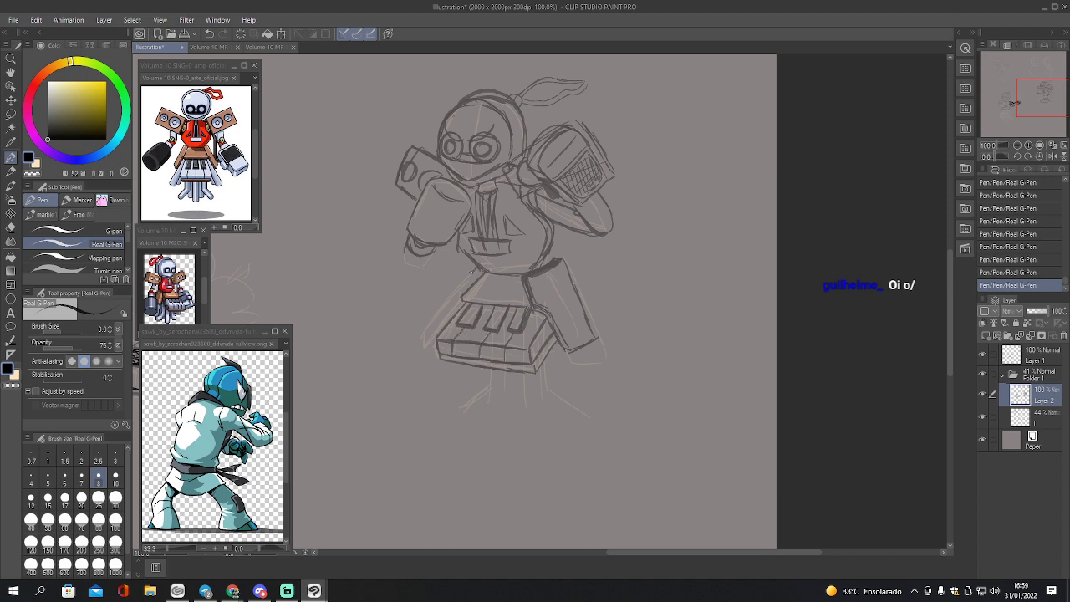
# - Outline the skirt's remaining side panel and draw the cluster of legs beneath the keyboard, including a round foot end
pyautogui.moveTo(468, 272)
pyautogui.mouseDown()
pyautogui.moveTo(428, 332)
pyautogui.moveTo(433, 343)
pyautogui.mouseUp()
pyautogui.moveTo(465, 291); pyautogui.dragTo(459, 299)
pyautogui.moveTo(483, 374)
pyautogui.mouseDown()
pyautogui.moveTo(452, 393)
pyautogui.moveTo(461, 412)
pyautogui.moveTo(483, 405)
pyautogui.mouseUp()
pyautogui.moveTo(491, 366)
pyautogui.mouseDown()
pyautogui.moveTo(487, 408)
pyautogui.moveTo(523, 422)
pyautogui.mouseUp()
pyautogui.moveTo(528, 376); pyautogui.dragTo(529, 420)
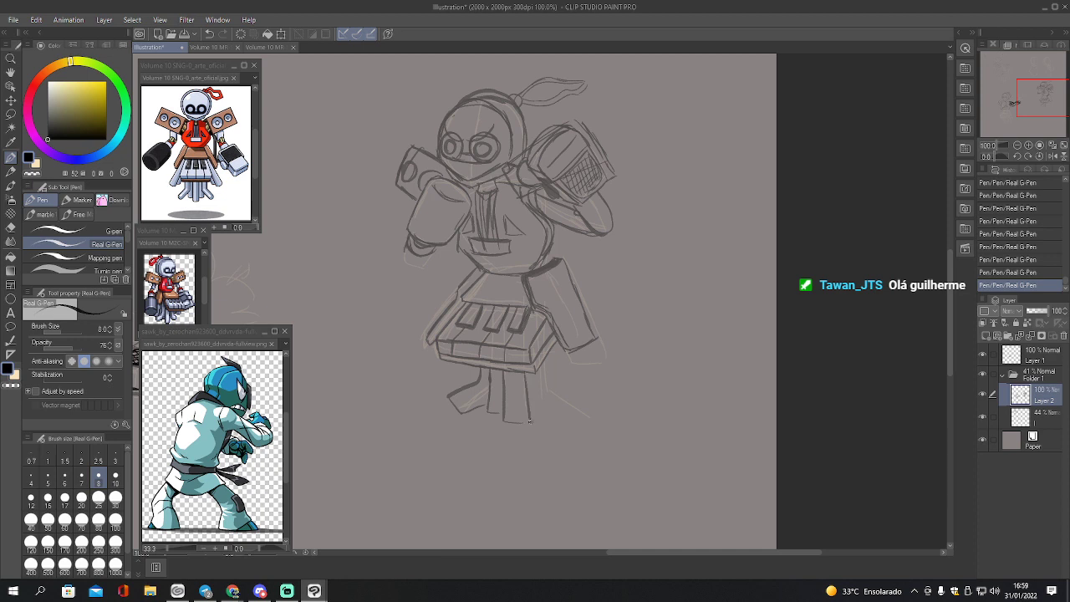
pyautogui.moveTo(524, 371); pyautogui.dragTo(526, 414)
pyautogui.moveTo(544, 363); pyautogui.dragTo(548, 406)
pyautogui.moveTo(544, 368)
pyautogui.mouseDown()
pyautogui.moveTo(542, 398)
pyautogui.moveTo(564, 417)
pyautogui.moveTo(576, 400)
pyautogui.moveTo(561, 395)
pyautogui.moveTo(553, 347)
pyautogui.mouseUp()
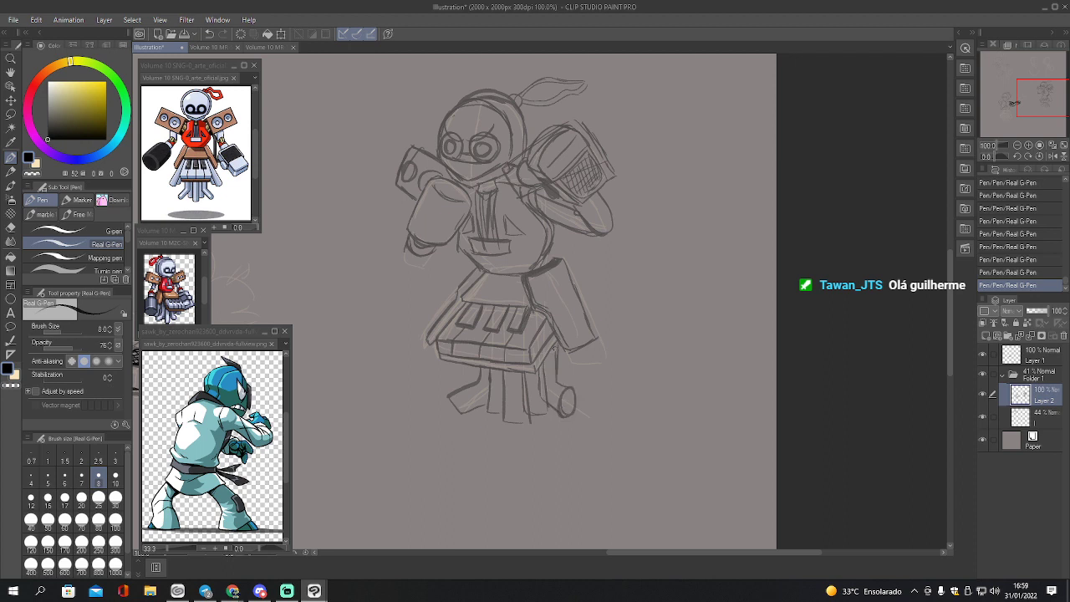
# - Close off the central leg's foot, add the rounded elbow section beneath the raised forearm box and touch up the rear leg
pyautogui.moveTo(505, 403)
pyautogui.mouseDown()
pyautogui.moveTo(505, 432)
pyautogui.moveTo(531, 433)
pyautogui.moveTo(520, 432)
pyautogui.mouseUp()
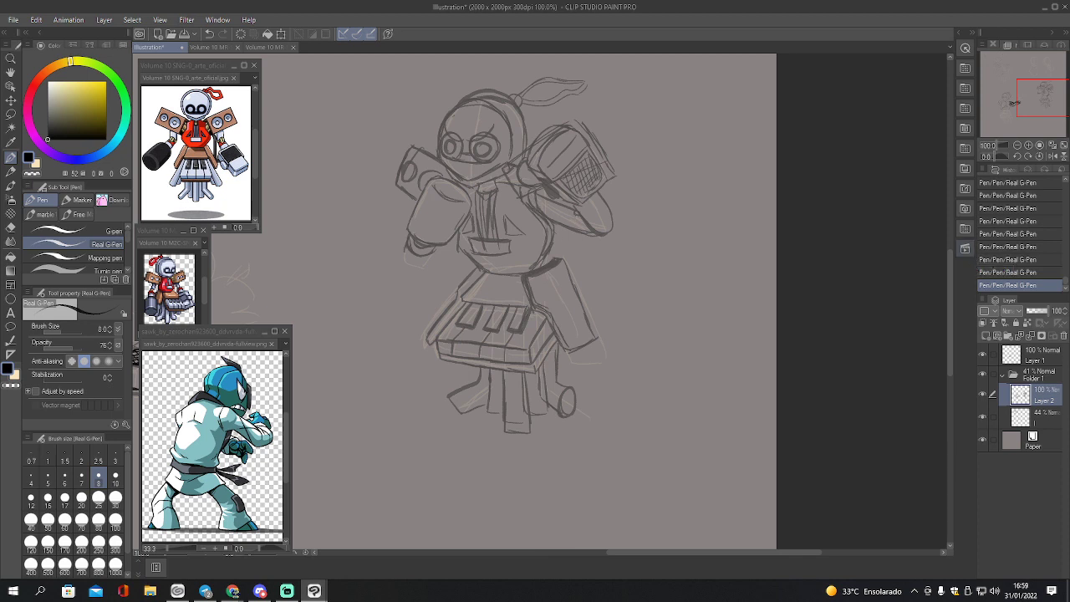
pyautogui.moveTo(556, 242); pyautogui.dragTo(588, 232)
pyautogui.moveTo(593, 190)
pyautogui.mouseDown()
pyautogui.moveTo(597, 229)
pyautogui.moveTo(560, 242)
pyautogui.moveTo(540, 199)
pyautogui.moveTo(577, 235)
pyautogui.mouseUp()
pyautogui.moveTo(590, 198); pyautogui.dragTo(592, 229)
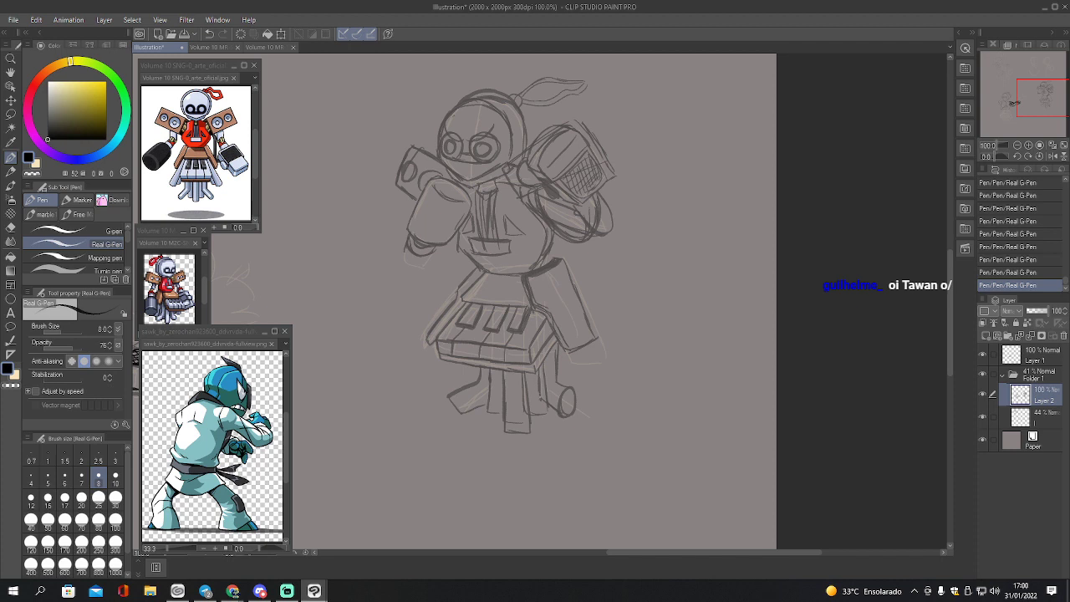
pyautogui.moveTo(540, 400)
pyautogui.mouseDown()
pyautogui.moveTo(566, 415)
pyautogui.moveTo(573, 376)
pyautogui.mouseUp()
# - On Layer 1, ink the lowered cylindrical forearm over the rough sketch, including its rim and small rounded end
pyautogui.moveTo(1049, 111); pyautogui.dragTo(1042, 93)
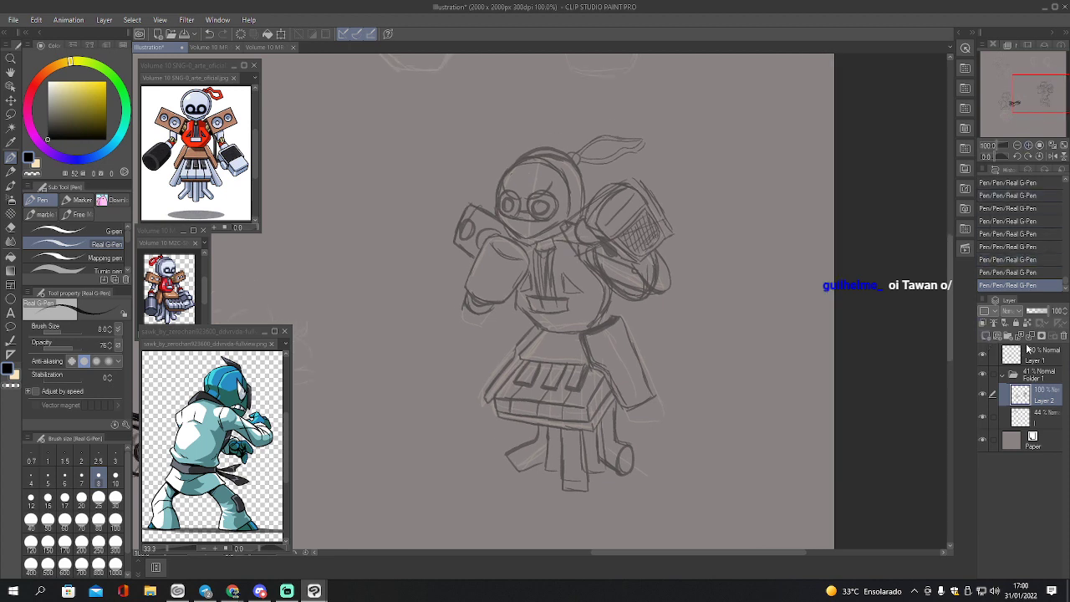
pyautogui.click(1013, 361)
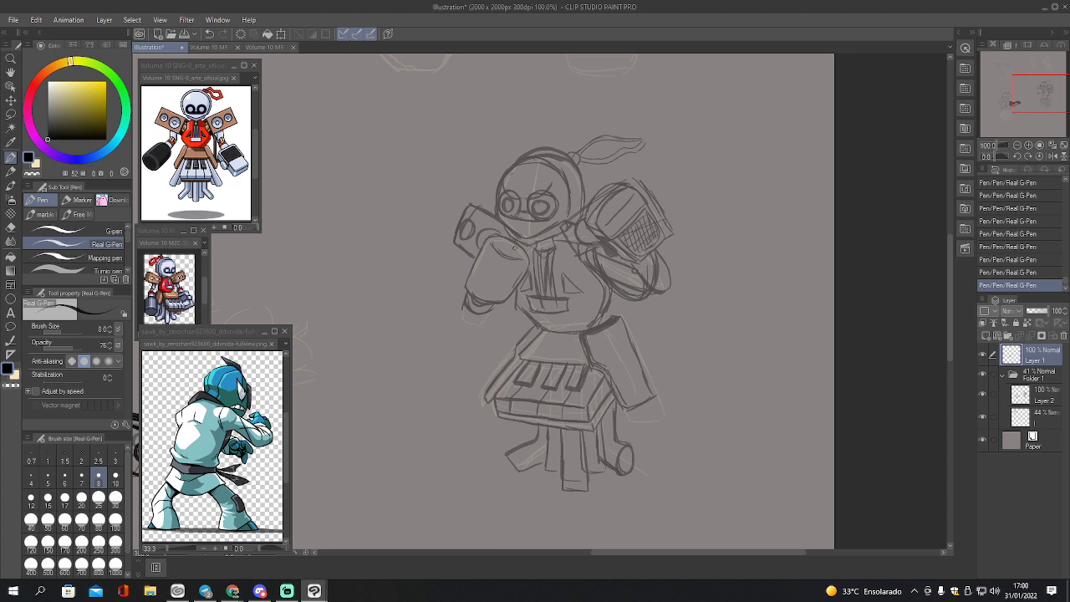
pyautogui.moveTo(465, 288)
pyautogui.mouseDown()
pyautogui.moveTo(488, 236)
pyautogui.moveTo(524, 245)
pyautogui.moveTo(527, 281)
pyautogui.moveTo(502, 298)
pyautogui.moveTo(473, 295)
pyautogui.moveTo(503, 300)
pyautogui.moveTo(488, 298)
pyautogui.moveTo(481, 315)
pyautogui.moveTo(494, 311)
pyautogui.mouseUp()
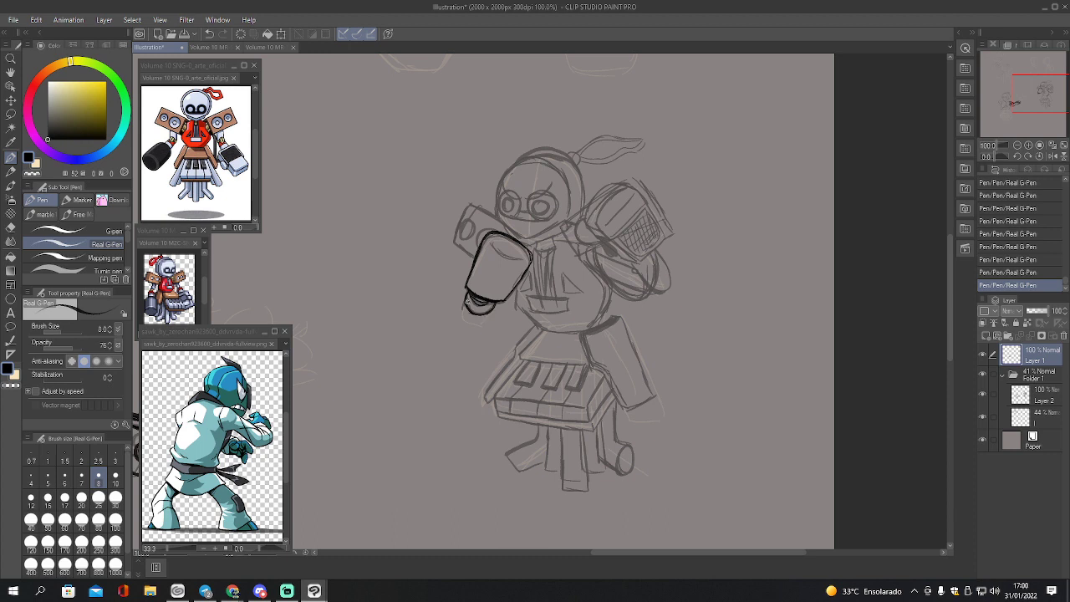
pyautogui.moveTo(490, 240); pyautogui.dragTo(530, 255)
# - Ink the head outline with its round eyes, angry brow and pointed chin
pyautogui.moveTo(525, 199)
pyautogui.mouseDown()
pyautogui.moveTo(552, 185)
pyautogui.moveTo(513, 196)
pyautogui.moveTo(502, 181)
pyautogui.moveTo(527, 210)
pyautogui.moveTo(497, 199)
pyautogui.moveTo(510, 220)
pyautogui.moveTo(554, 213)
pyautogui.moveTo(533, 209)
pyautogui.moveTo(544, 203)
pyautogui.moveTo(542, 214)
pyautogui.moveTo(533, 209)
pyautogui.moveTo(546, 214)
pyautogui.moveTo(507, 210)
pyautogui.moveTo(508, 199)
pyautogui.moveTo(493, 219)
pyautogui.moveTo(525, 241)
pyautogui.moveTo(574, 212)
pyautogui.moveTo(497, 177)
pyautogui.moveTo(511, 161)
pyautogui.mouseUp()
pyautogui.moveTo(513, 160)
pyautogui.mouseDown()
pyautogui.moveTo(553, 164)
pyautogui.moveTo(567, 214)
pyautogui.moveTo(545, 164)
pyautogui.mouseUp()
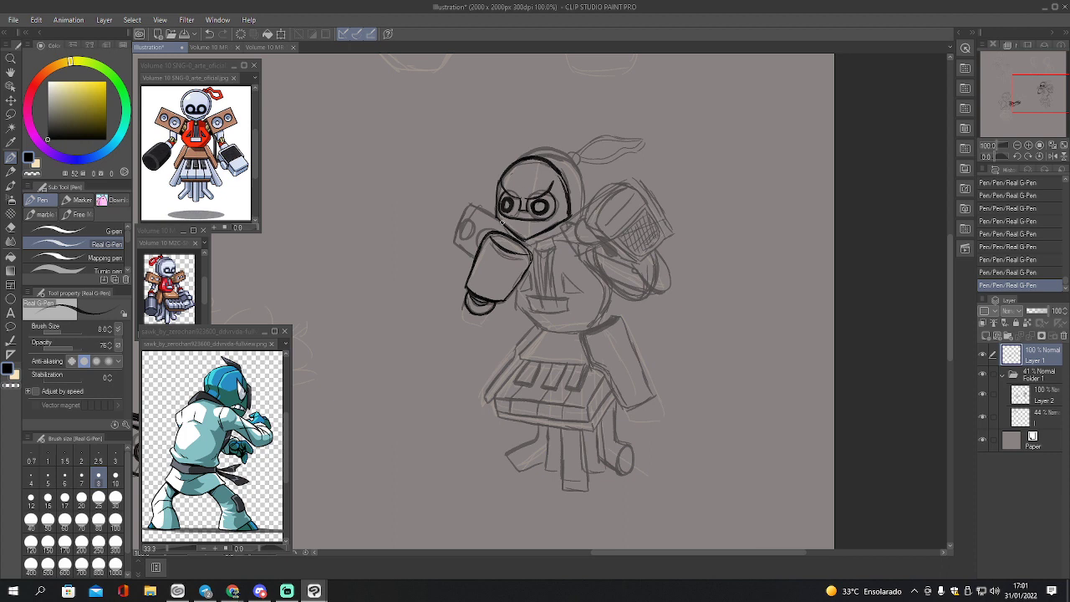
pyautogui.moveTo(522, 248); pyautogui.dragTo(572, 223)
# - Ink the shoulder block beside the head and the raised forearm box with its mesh panel frame and small joint
pyautogui.moveTo(566, 225)
pyautogui.mouseDown()
pyautogui.moveTo(572, 248)
pyautogui.moveTo(607, 244)
pyautogui.moveTo(591, 209)
pyautogui.mouseUp()
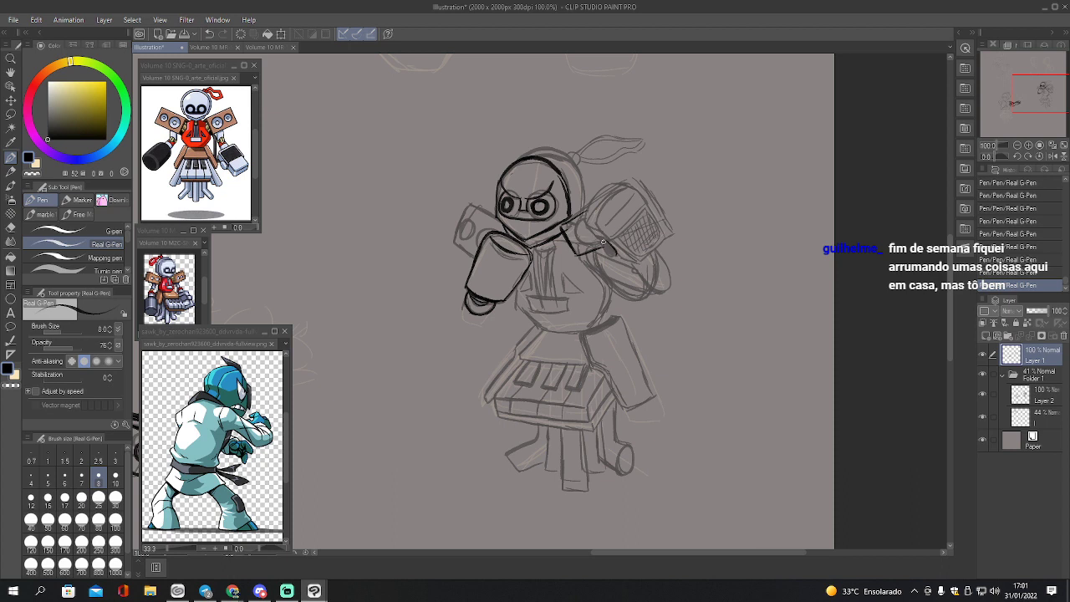
pyautogui.moveTo(603, 242); pyautogui.dragTo(616, 250)
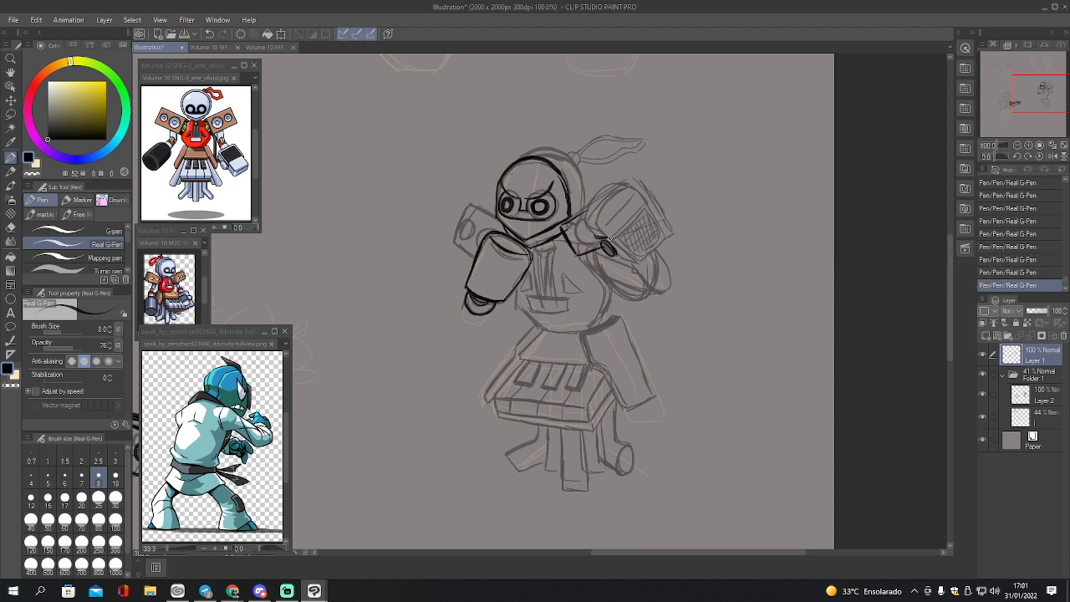
pyautogui.moveTo(610, 239)
pyautogui.mouseDown()
pyautogui.moveTo(639, 261)
pyautogui.moveTo(669, 234)
pyautogui.mouseUp()
pyautogui.moveTo(612, 240)
pyautogui.mouseDown()
pyautogui.moveTo(656, 205)
pyautogui.moveTo(666, 234)
pyautogui.mouseUp()
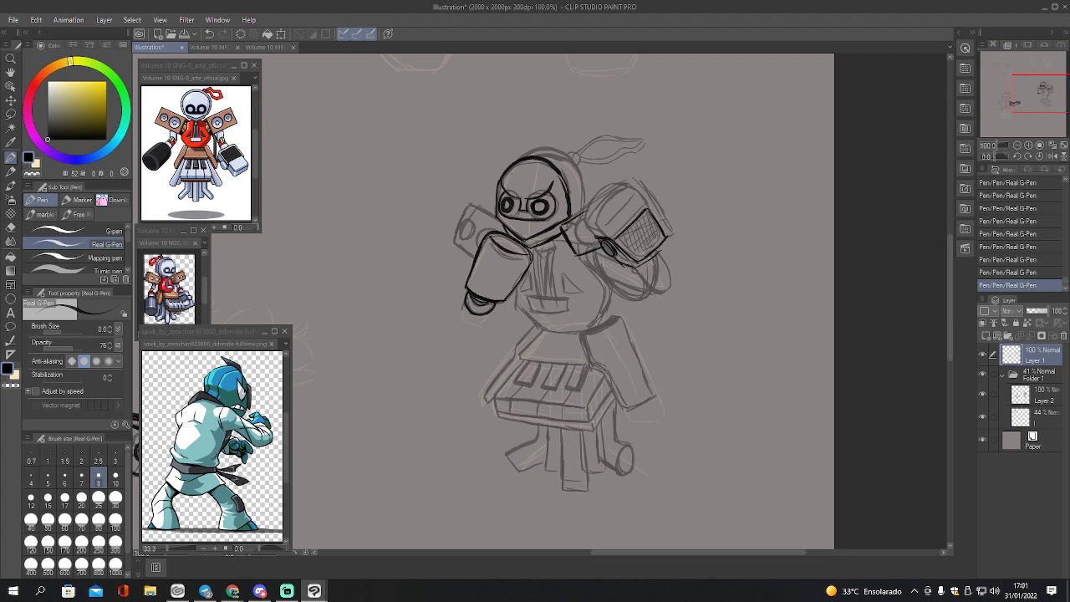
pyautogui.moveTo(669, 238); pyautogui.dragTo(662, 250)
pyautogui.moveTo(593, 219)
pyautogui.mouseDown()
pyautogui.moveTo(612, 191)
pyautogui.moveTo(643, 202)
pyautogui.mouseUp()
pyautogui.moveTo(586, 220)
pyautogui.mouseDown()
pyautogui.moveTo(611, 185)
pyautogui.moveTo(624, 189)
pyautogui.moveTo(592, 224)
pyautogui.mouseUp()
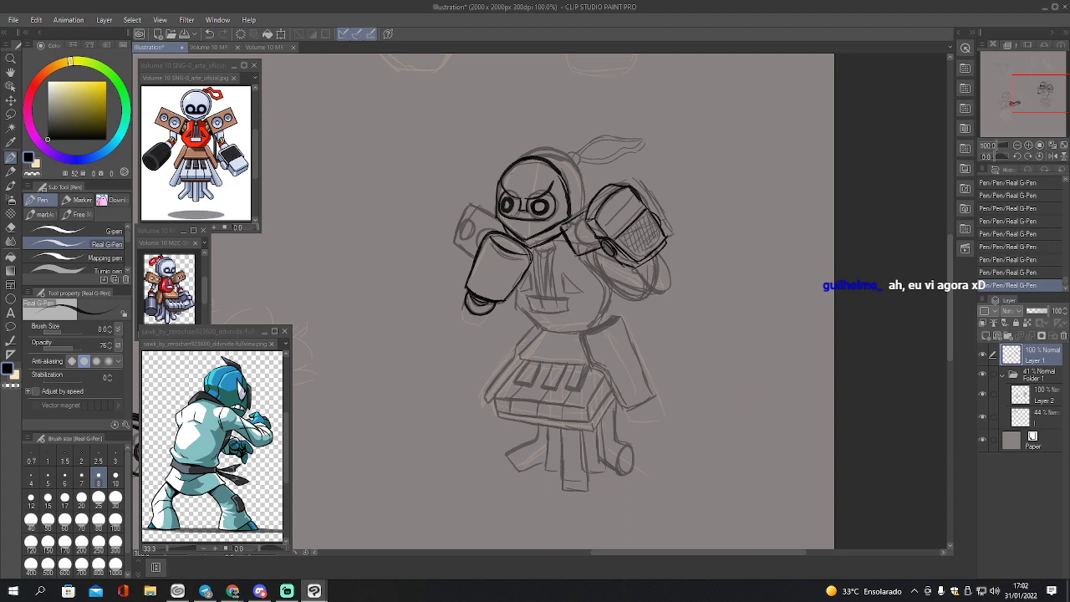
# - Ink the curved elbow section beneath the raised forearm box and darken its tip
pyautogui.moveTo(635, 268)
pyautogui.mouseDown()
pyautogui.moveTo(646, 287)
pyautogui.moveTo(669, 255)
pyautogui.mouseUp()
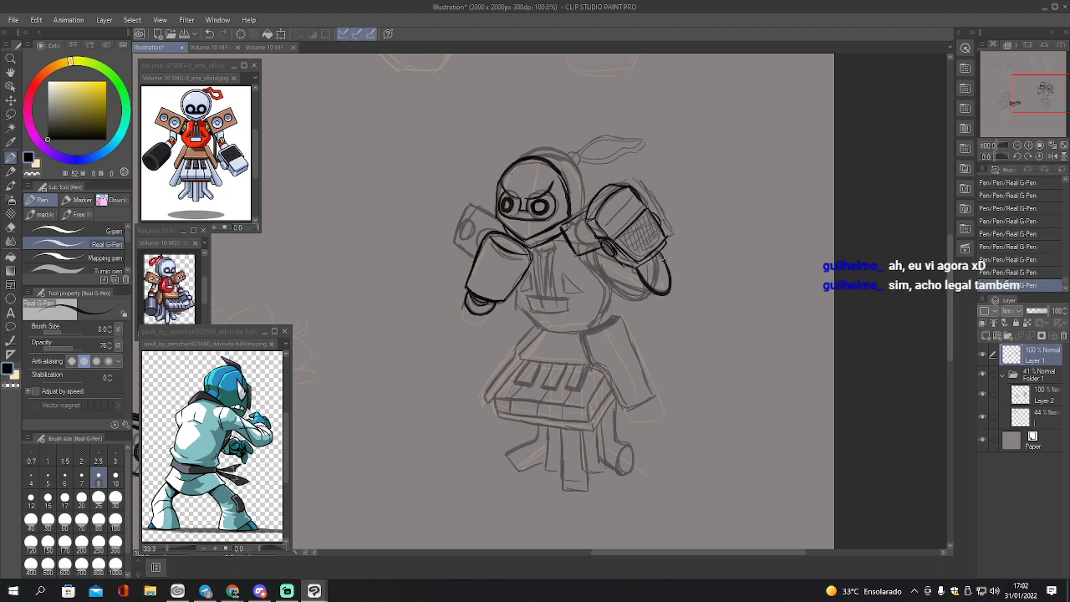
pyautogui.moveTo(1022, 96); pyautogui.dragTo(1030, 94)
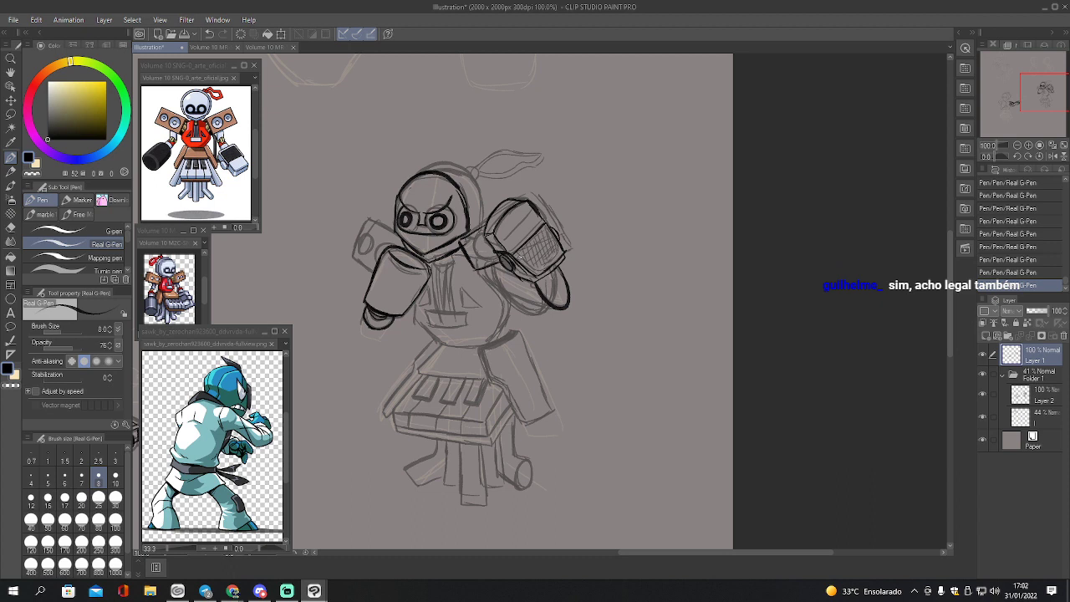
pyautogui.moveTo(519, 263); pyautogui.dragTo(533, 278)
pyautogui.moveTo(519, 267); pyautogui.dragTo(530, 278)
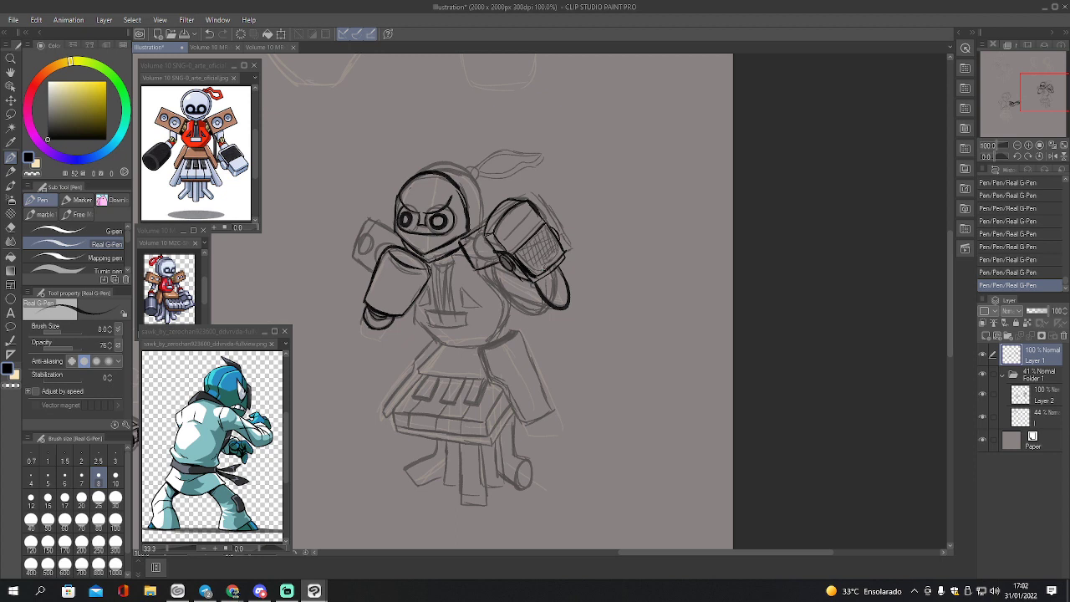
pyautogui.moveTo(545, 300); pyautogui.dragTo(568, 289)
pyautogui.moveTo(562, 306); pyautogui.dragTo(566, 306)
# - Draw the round speaker on the shoulder block next to the raised forearm, undoing the stray strokes
pyautogui.moveTo(489, 239)
pyautogui.mouseDown()
pyautogui.moveTo(483, 251)
pyautogui.moveTo(493, 253)
pyautogui.moveTo(484, 222)
pyautogui.mouseUp()
pyautogui.hotkey('ctrl', 'z')
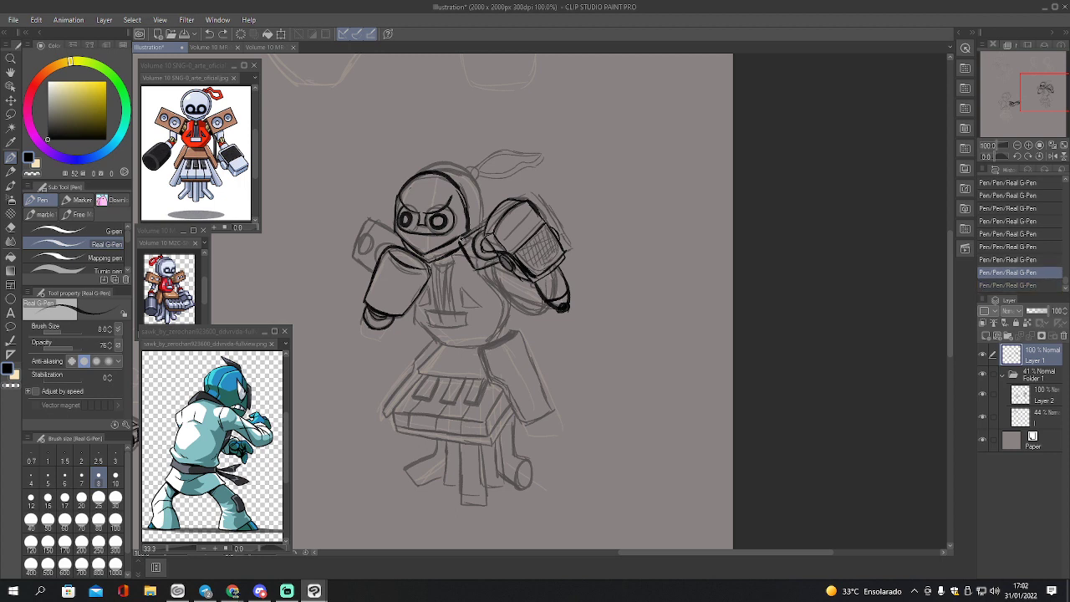
pyautogui.moveTo(461, 237)
pyautogui.mouseDown()
pyautogui.moveTo(492, 217)
pyautogui.moveTo(475, 228)
pyautogui.mouseUp()
pyautogui.hotkey('ctrl', 'z')
pyautogui.hotkey('ctrl', 'z')
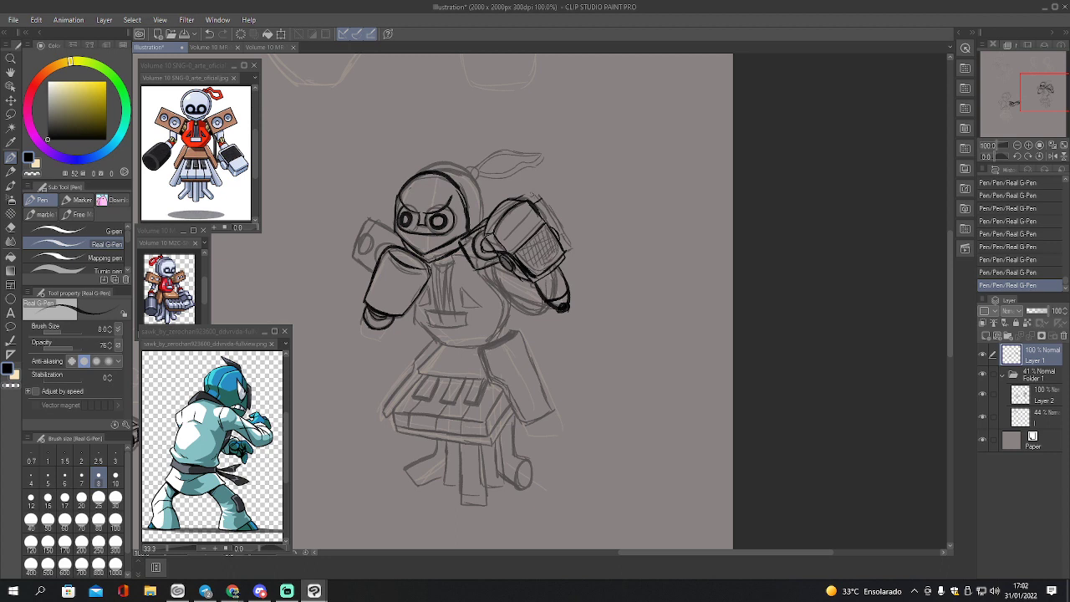
# - Add the outer edges along the raised forearm box, undoing and restoring the strokes to compare them
pyautogui.moveTo(514, 199); pyautogui.dragTo(535, 191)
pyautogui.moveTo(534, 205); pyautogui.dragTo(535, 189)
pyautogui.hotkey('ctrl', 'z')
pyautogui.hotkey('ctrl', 'z')
pyautogui.hotkey('ctrl', 'z')
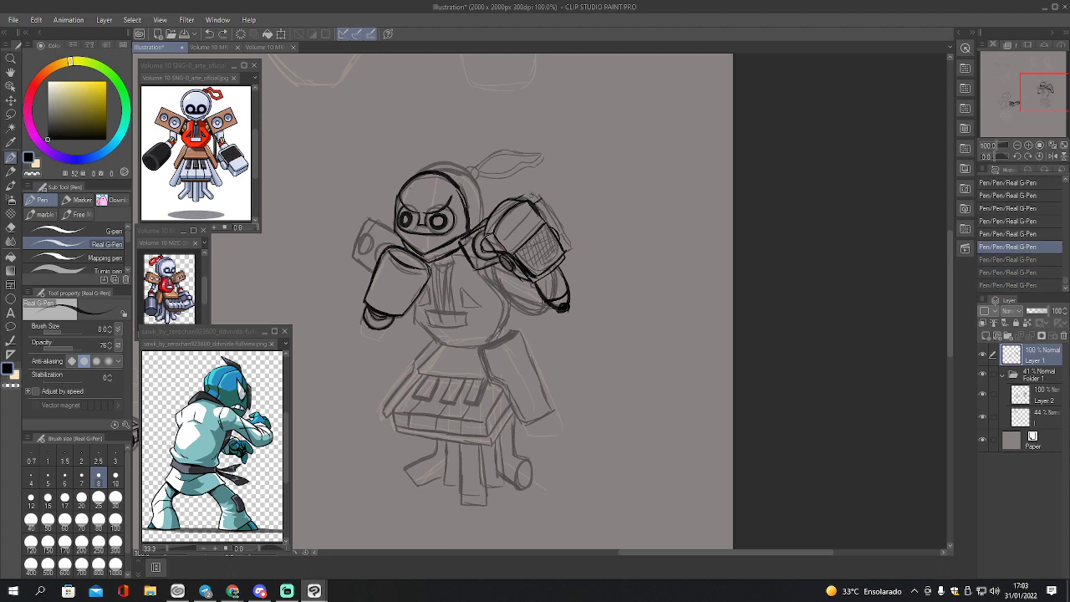
pyautogui.hotkey('ctrl', 'y')
pyautogui.hotkey('ctrl', 'y')
pyautogui.hotkey('ctrl', 'y')
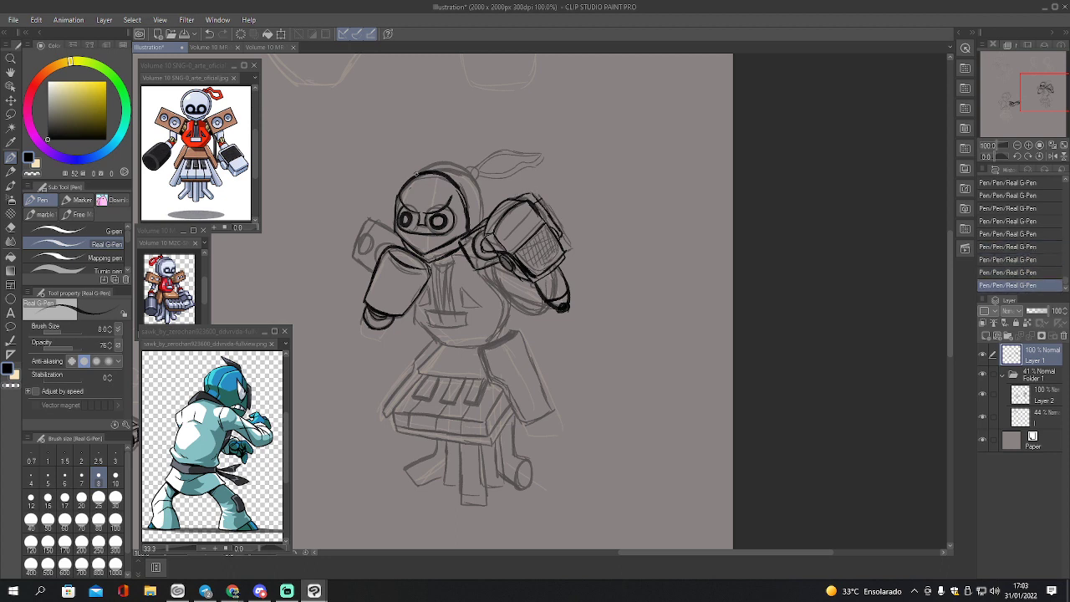
# - Ink the headband around the back of the head and the ribbon streaming behind it
pyautogui.moveTo(414, 176)
pyautogui.mouseDown()
pyautogui.moveTo(436, 162)
pyautogui.moveTo(467, 171)
pyautogui.moveTo(482, 222)
pyautogui.mouseUp()
pyautogui.moveTo(472, 170)
pyautogui.mouseDown()
pyautogui.moveTo(477, 181)
pyautogui.moveTo(467, 172)
pyautogui.moveTo(497, 152)
pyautogui.moveTo(545, 149)
pyautogui.moveTo(543, 161)
pyautogui.mouseUp()
pyautogui.moveTo(478, 173)
pyautogui.mouseDown()
pyautogui.moveTo(509, 179)
pyautogui.moveTo(535, 165)
pyautogui.moveTo(501, 174)
pyautogui.moveTo(542, 153)
pyautogui.mouseUp()
pyautogui.moveTo(480, 169)
pyautogui.mouseDown()
pyautogui.moveTo(499, 154)
pyautogui.moveTo(537, 158)
pyautogui.mouseUp()
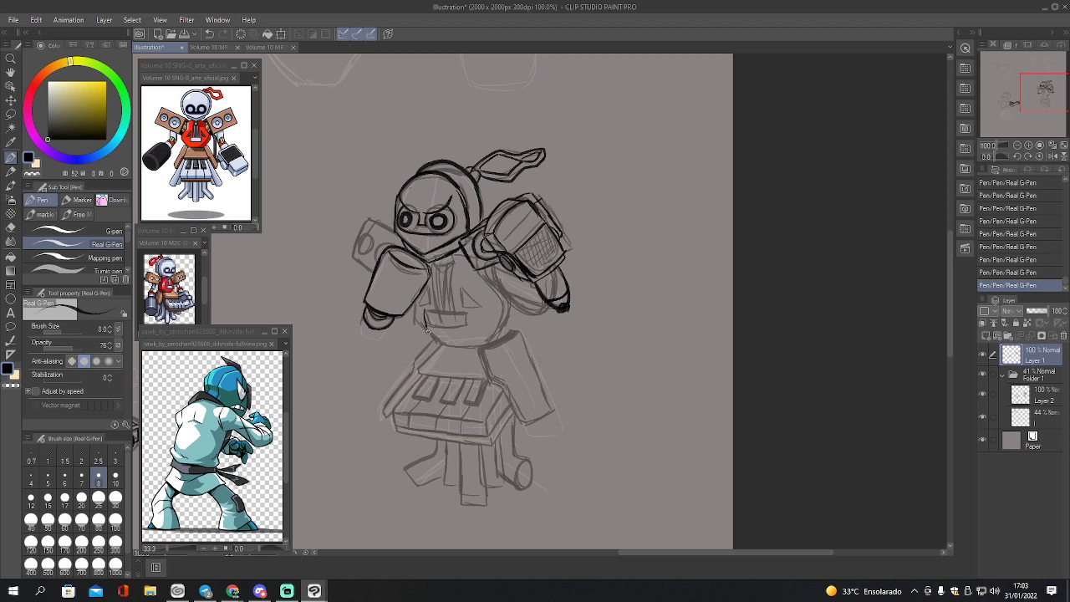
# - Ink the guitar-shaped torso with its rounded outline, neck, bridge and triangular cutouts
pyautogui.moveTo(427, 325)
pyautogui.mouseDown()
pyautogui.moveTo(463, 330)
pyautogui.moveTo(456, 313)
pyautogui.moveTo(466, 327)
pyautogui.mouseUp()
pyautogui.moveTo(435, 270)
pyautogui.mouseDown()
pyautogui.moveTo(453, 260)
pyautogui.moveTo(438, 309)
pyautogui.moveTo(456, 314)
pyautogui.moveTo(475, 297)
pyautogui.moveTo(461, 306)
pyautogui.moveTo(482, 306)
pyautogui.moveTo(425, 306)
pyautogui.mouseUp()
pyautogui.moveTo(431, 295)
pyautogui.mouseDown()
pyautogui.moveTo(412, 326)
pyautogui.moveTo(446, 346)
pyautogui.moveTo(508, 329)
pyautogui.moveTo(497, 339)
pyautogui.moveTo(515, 316)
pyautogui.mouseUp()
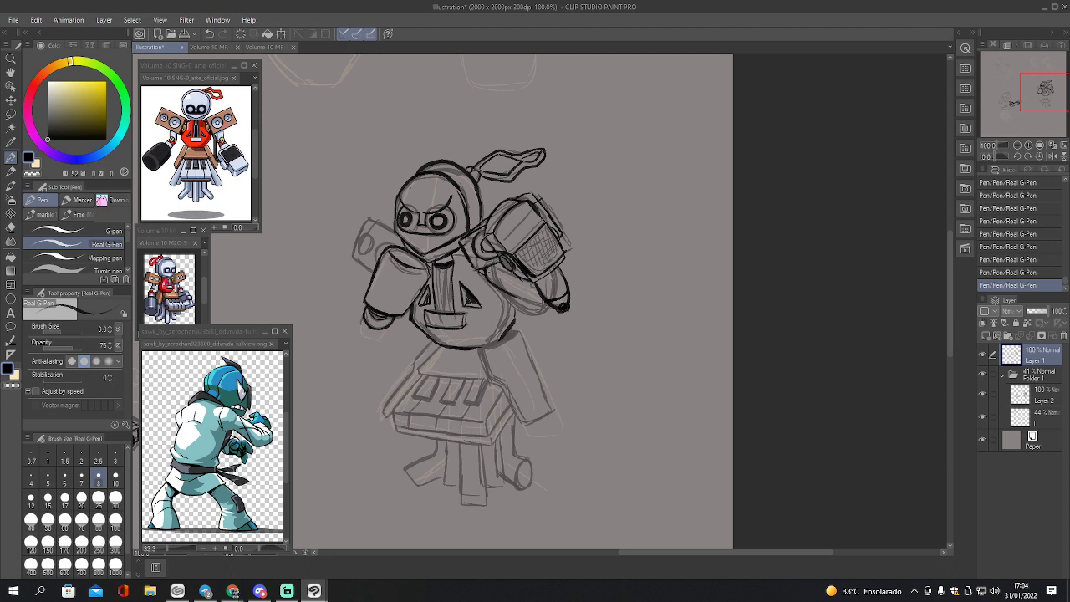
# - Ink the upper arm behind the raised forearm, the torso's side edge and the opposite shoulder's speaker block
pyautogui.moveTo(514, 294); pyautogui.dragTo(550, 308)
pyautogui.moveTo(492, 271)
pyautogui.mouseDown()
pyautogui.moveTo(505, 299)
pyautogui.moveTo(542, 315)
pyautogui.moveTo(552, 273)
pyautogui.moveTo(553, 301)
pyautogui.moveTo(520, 316)
pyautogui.moveTo(493, 267)
pyautogui.moveTo(533, 315)
pyautogui.moveTo(552, 294)
pyautogui.moveTo(550, 273)
pyautogui.moveTo(546, 290)
pyautogui.mouseUp()
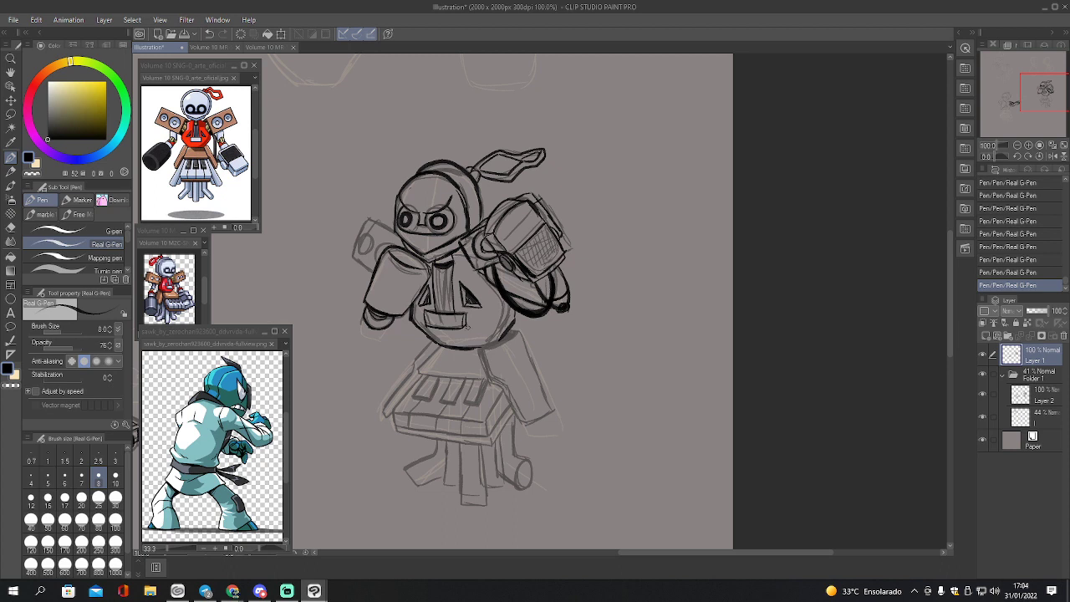
pyautogui.moveTo(476, 272)
pyautogui.mouseDown()
pyautogui.moveTo(502, 307)
pyautogui.moveTo(486, 340)
pyautogui.mouseUp()
pyautogui.moveTo(373, 272)
pyautogui.mouseDown()
pyautogui.moveTo(362, 243)
pyautogui.moveTo(348, 253)
pyautogui.moveTo(361, 219)
pyautogui.moveTo(387, 214)
pyautogui.moveTo(360, 244)
pyautogui.moveTo(373, 274)
pyautogui.moveTo(391, 252)
pyautogui.mouseUp()
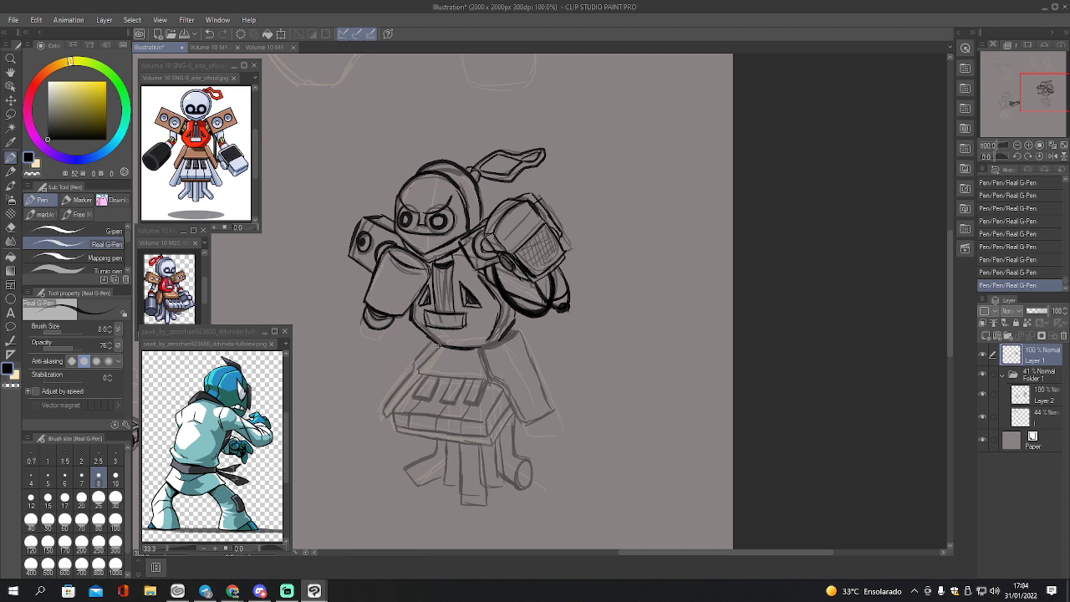
# - Ink the skirt's upper front panel, the short black keys and the slanted side panel beside them
pyautogui.moveTo(439, 345); pyautogui.dragTo(417, 367)
pyautogui.moveTo(416, 373)
pyautogui.mouseDown()
pyautogui.moveTo(481, 378)
pyautogui.moveTo(425, 368)
pyautogui.moveTo(473, 371)
pyautogui.moveTo(427, 375)
pyautogui.moveTo(412, 394)
pyautogui.moveTo(430, 395)
pyautogui.moveTo(437, 377)
pyautogui.moveTo(430, 396)
pyautogui.moveTo(439, 379)
pyautogui.moveTo(413, 395)
pyautogui.moveTo(450, 378)
pyautogui.moveTo(477, 402)
pyautogui.moveTo(485, 385)
pyautogui.moveTo(464, 401)
pyautogui.moveTo(481, 402)
pyautogui.moveTo(488, 382)
pyautogui.moveTo(479, 380)
pyautogui.moveTo(488, 379)
pyautogui.moveTo(523, 422)
pyautogui.moveTo(552, 413)
pyautogui.mouseUp()
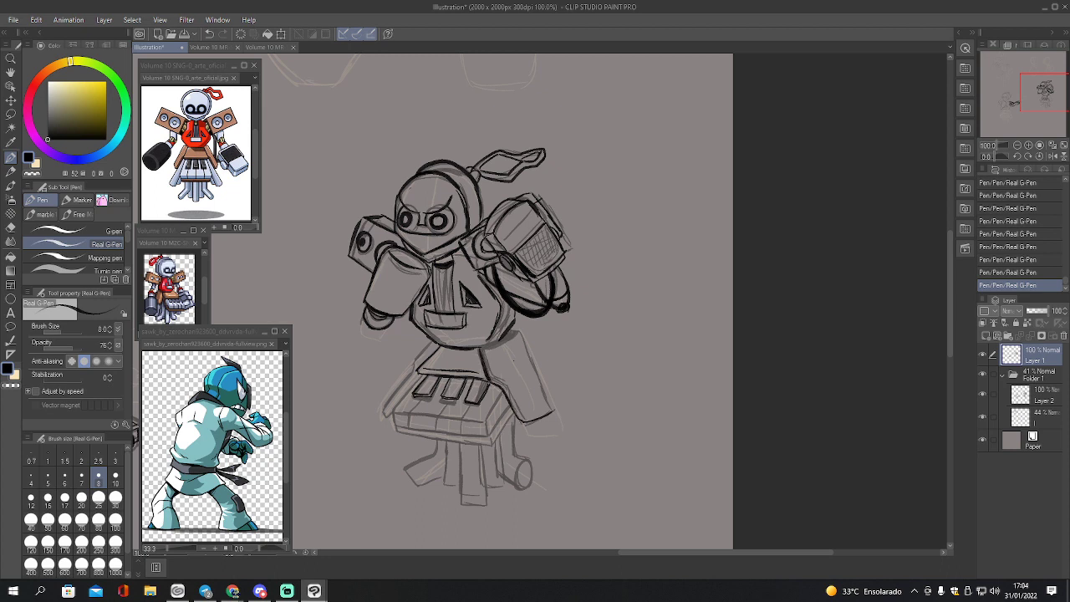
pyautogui.moveTo(480, 347)
pyautogui.mouseDown()
pyautogui.moveTo(516, 331)
pyautogui.moveTo(485, 354)
pyautogui.moveTo(525, 418)
pyautogui.mouseUp()
pyautogui.moveTo(520, 334); pyautogui.dragTo(552, 411)
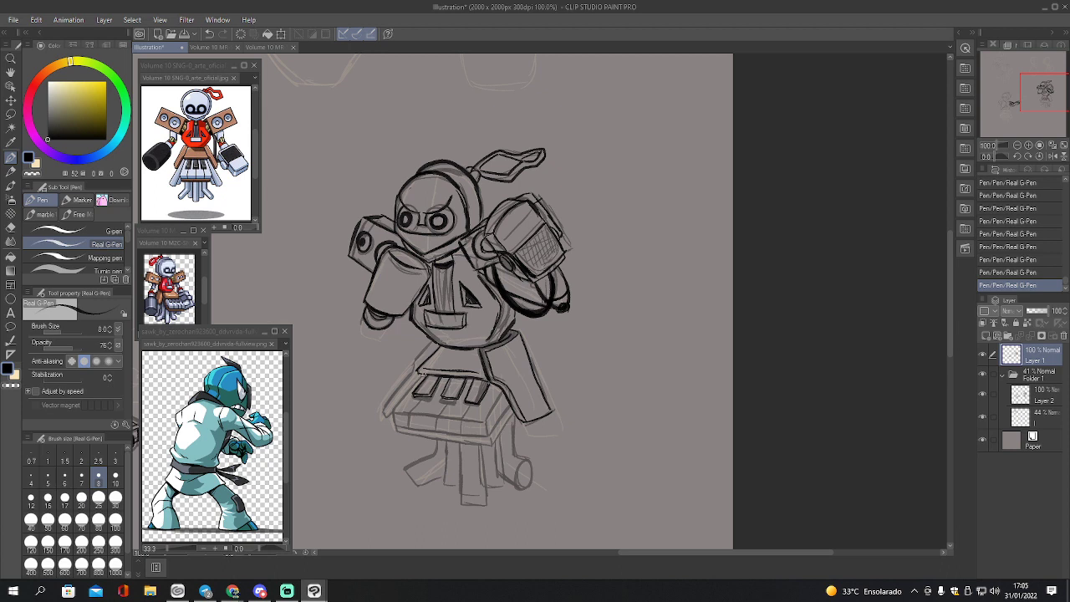
# - Ink the keyboard block with its front face and key divisions, and outline the skirt's remaining side panel
pyautogui.moveTo(423, 373)
pyautogui.mouseDown()
pyautogui.moveTo(392, 425)
pyautogui.moveTo(484, 437)
pyautogui.moveTo(510, 411)
pyautogui.mouseUp()
pyautogui.hotkey('ctrl', 'z')
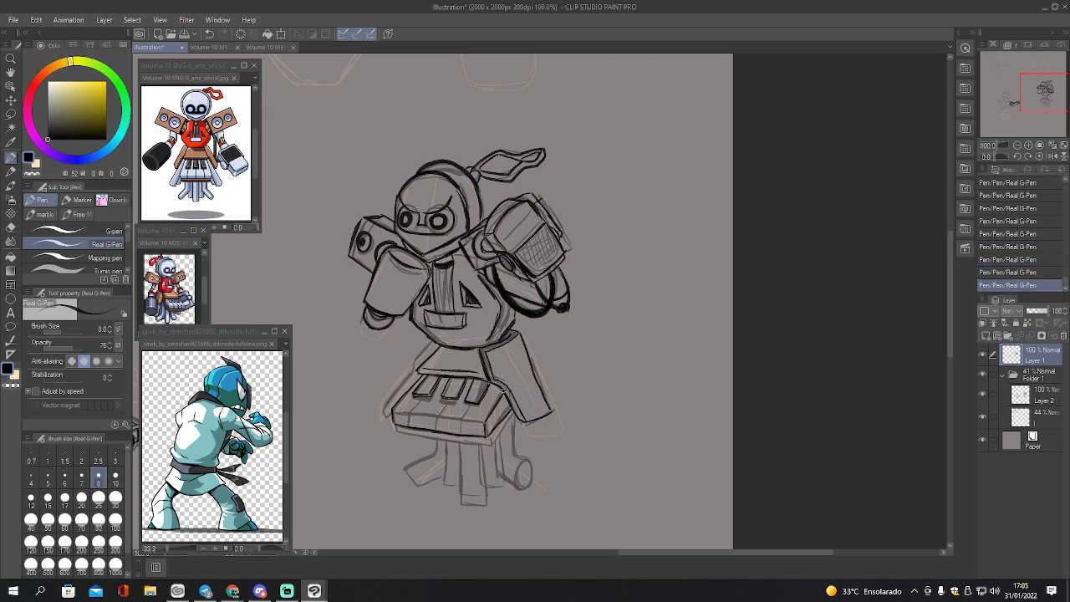
pyautogui.moveTo(393, 408)
pyautogui.mouseDown()
pyautogui.moveTo(483, 423)
pyautogui.moveTo(463, 433)
pyautogui.moveTo(488, 383)
pyautogui.moveTo(480, 396)
pyautogui.moveTo(454, 396)
pyautogui.moveTo(465, 378)
pyautogui.moveTo(449, 399)
pyautogui.moveTo(465, 399)
pyautogui.moveTo(447, 402)
pyautogui.moveTo(434, 427)
pyautogui.moveTo(422, 399)
pyautogui.mouseUp()
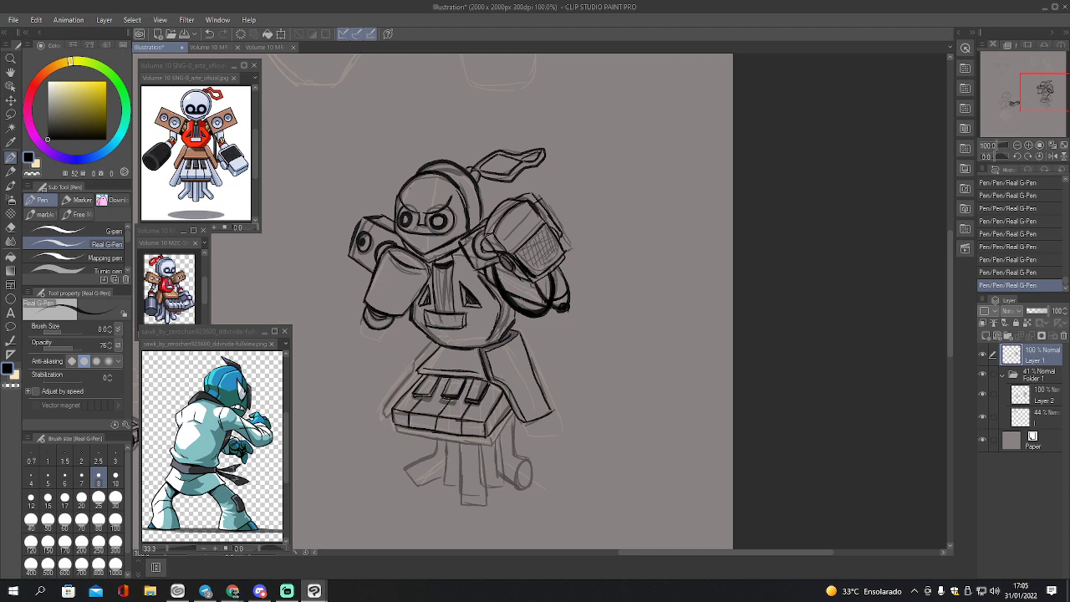
pyautogui.moveTo(433, 340)
pyautogui.mouseDown()
pyautogui.moveTo(387, 399)
pyautogui.moveTo(395, 431)
pyautogui.moveTo(490, 444)
pyautogui.moveTo(517, 411)
pyautogui.mouseUp()
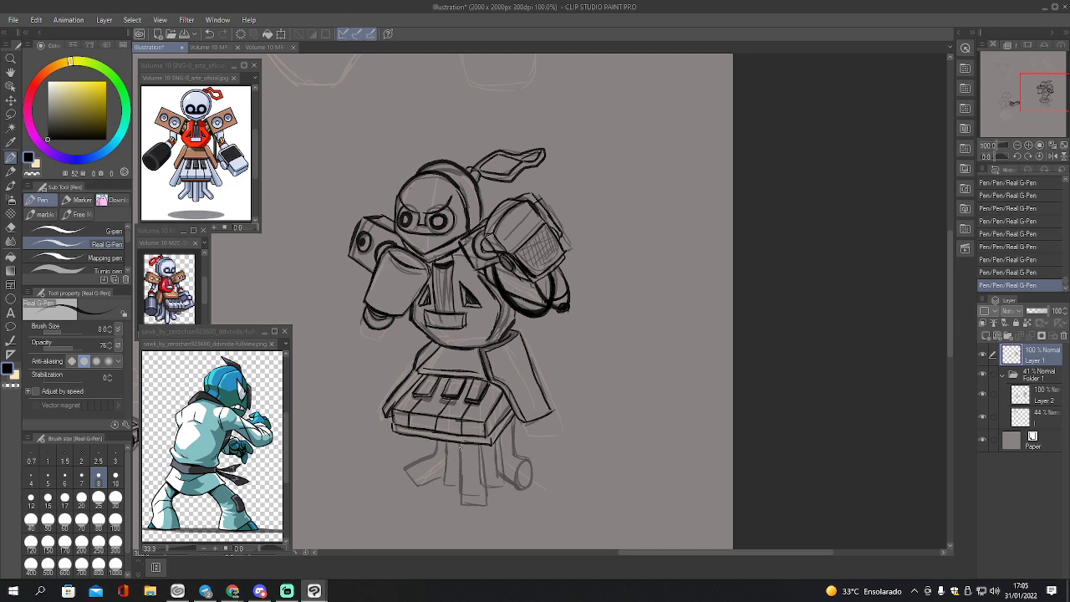
# - Ink the cluster of legs beneath the keyboard, with rounded foot ends on the central and outer legs
pyautogui.moveTo(454, 442)
pyautogui.mouseDown()
pyautogui.moveTo(454, 496)
pyautogui.moveTo(482, 502)
pyautogui.mouseUp()
pyautogui.moveTo(478, 443)
pyautogui.mouseDown()
pyautogui.moveTo(476, 493)
pyautogui.moveTo(498, 493)
pyautogui.mouseUp()
pyautogui.moveTo(495, 438)
pyautogui.mouseDown()
pyautogui.moveTo(493, 469)
pyautogui.moveTo(516, 495)
pyautogui.moveTo(526, 465)
pyautogui.moveTo(534, 492)
pyautogui.moveTo(515, 500)
pyautogui.mouseUp()
pyautogui.moveTo(515, 500)
pyautogui.mouseDown()
pyautogui.moveTo(528, 465)
pyautogui.moveTo(510, 433)
pyautogui.mouseUp()
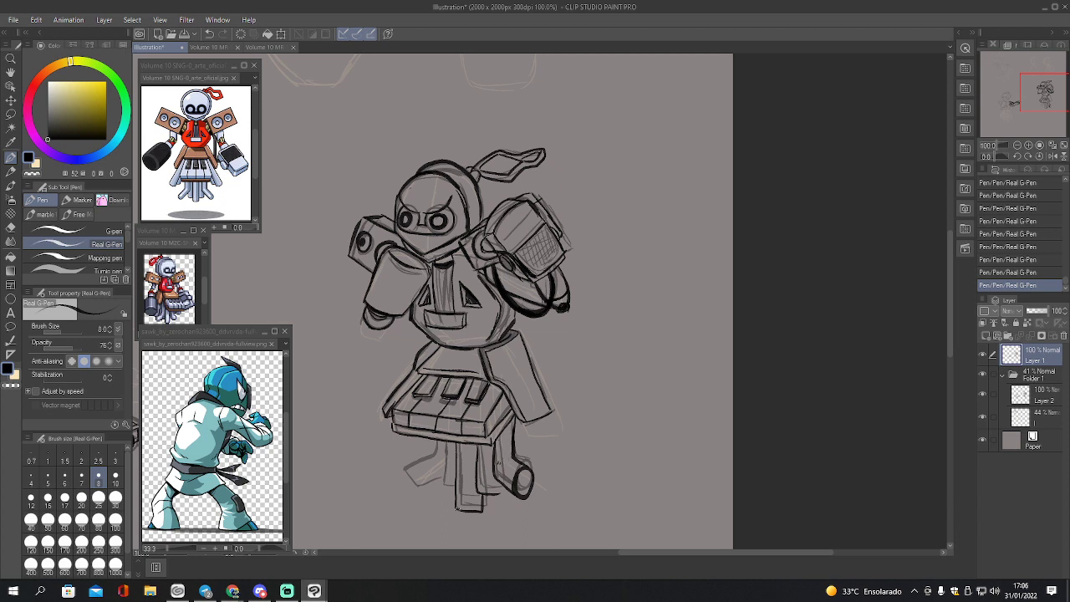
pyautogui.moveTo(454, 508); pyautogui.dragTo(478, 512)
pyautogui.moveTo(445, 442); pyautogui.dragTo(442, 490)
pyautogui.moveTo(433, 453)
pyautogui.mouseDown()
pyautogui.moveTo(405, 466)
pyautogui.moveTo(410, 485)
pyautogui.mouseUp()
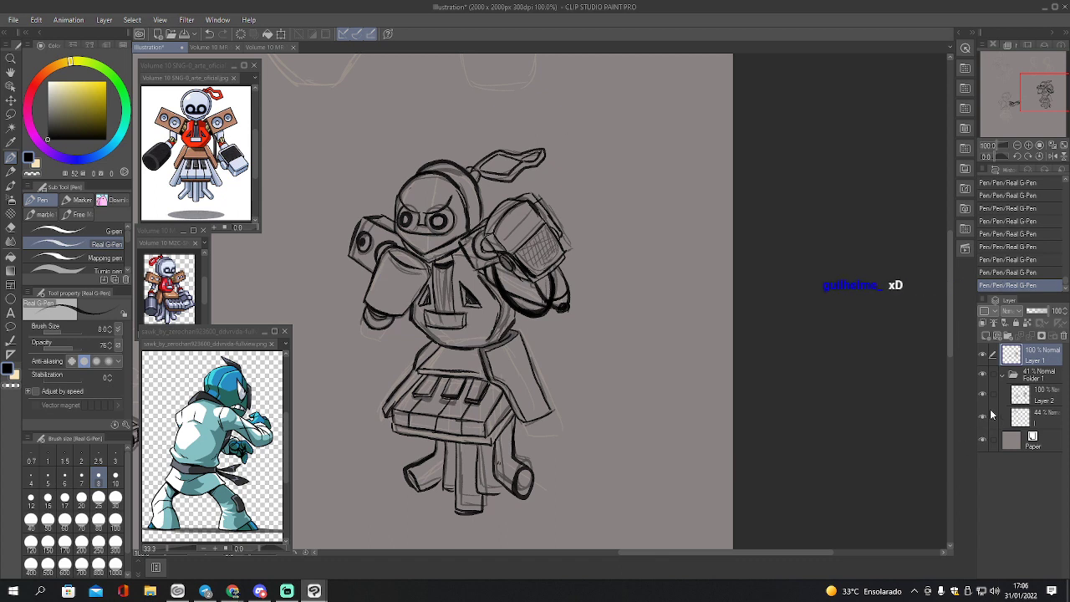
# - Hide and collapse Folder 1 with the rough sketches, and draw the strings along the guitar neck on the torso
pyautogui.click(983, 375)
pyautogui.click(1004, 376)
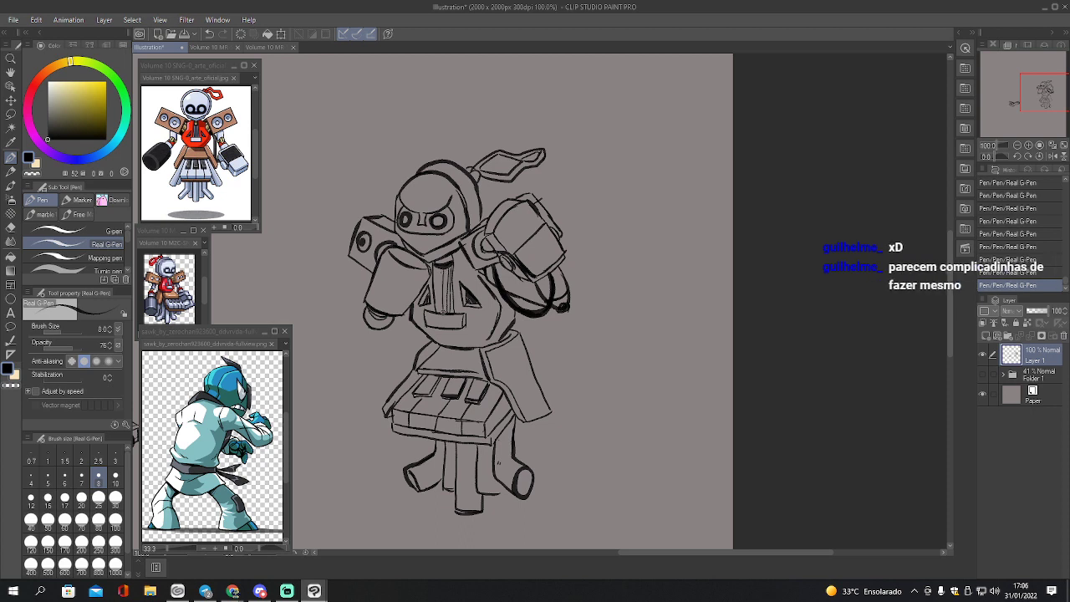
pyautogui.moveTo(440, 268); pyautogui.dragTo(436, 309)
pyautogui.moveTo(444, 265); pyautogui.dragTo(439, 284)
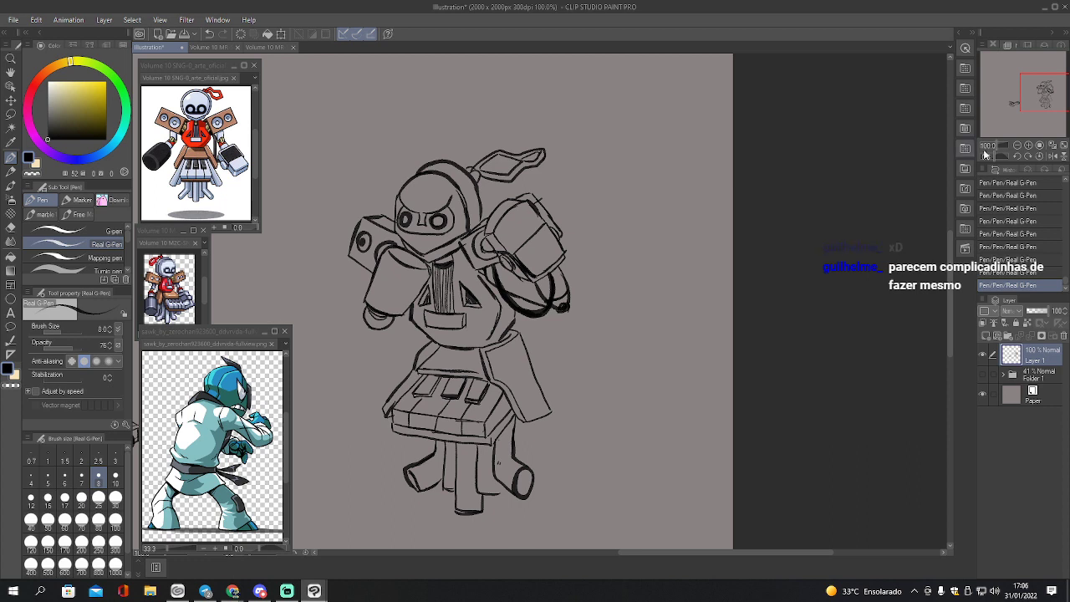
# - Lasso the whole inked fighting-stance robot, then cut and paste it onto its own layer
pyautogui.click(1018, 145)
pyautogui.click(1018, 145)
pyautogui.click(1018, 146)
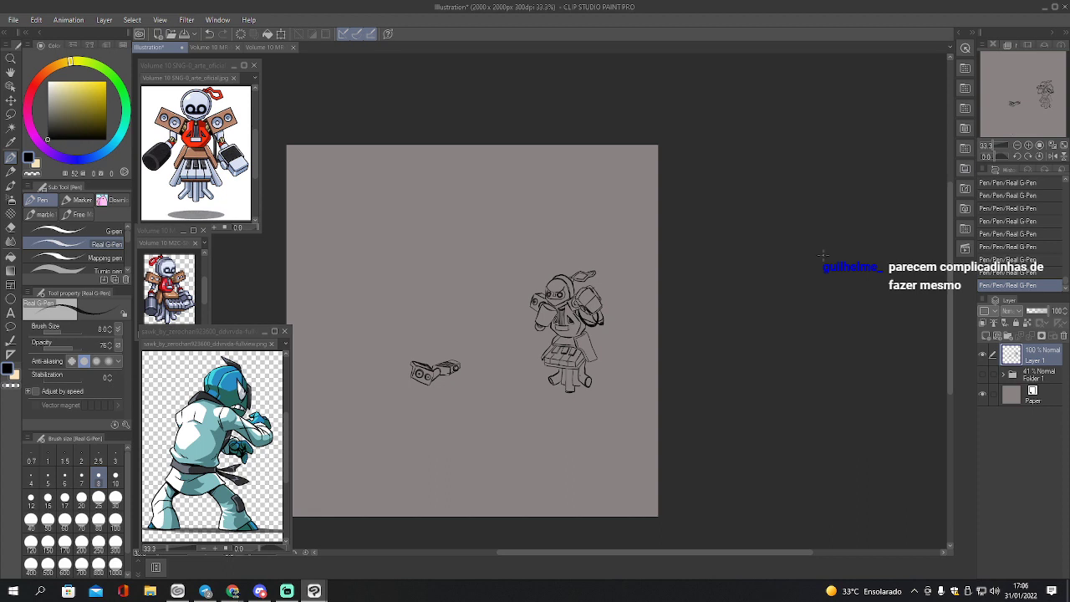
pyautogui.press('m')
pyautogui.moveTo(566, 236)
pyautogui.mouseDown()
pyautogui.moveTo(517, 352)
pyautogui.moveTo(589, 404)
pyautogui.moveTo(627, 294)
pyautogui.mouseUp()
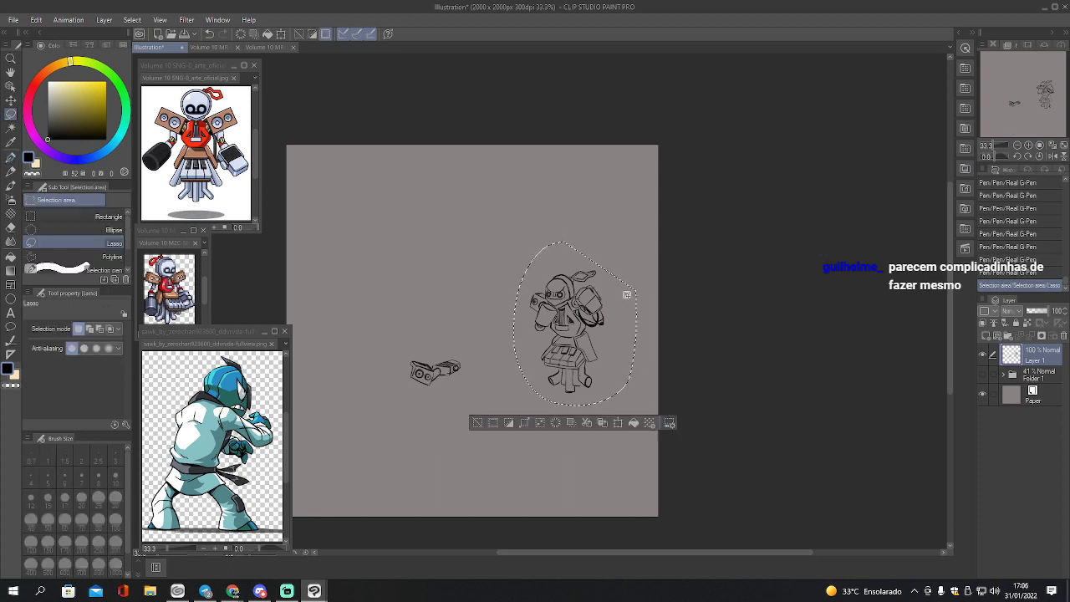
pyautogui.hotkey('ctrl', 'z')
pyautogui.click(1014, 286)
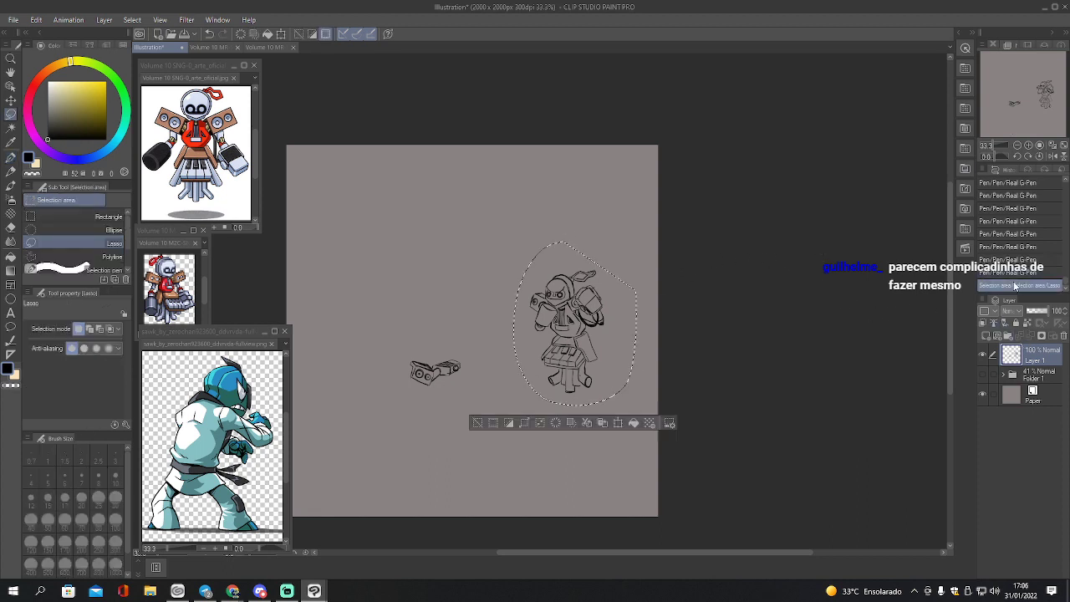
pyautogui.hotkey('ctrl', 'x')
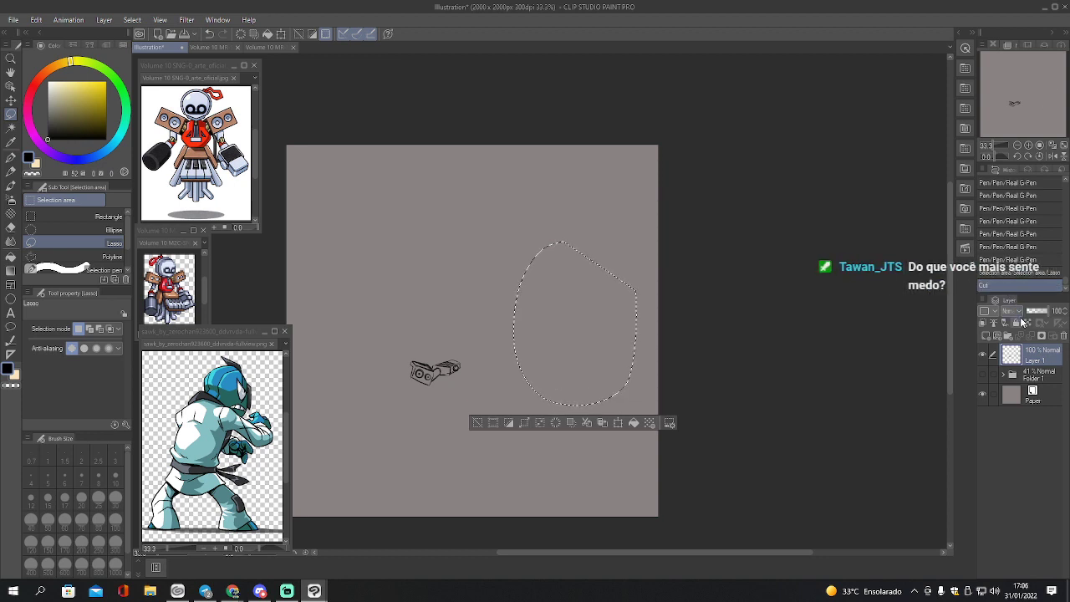
pyautogui.hotkey('ctrl', 'v')
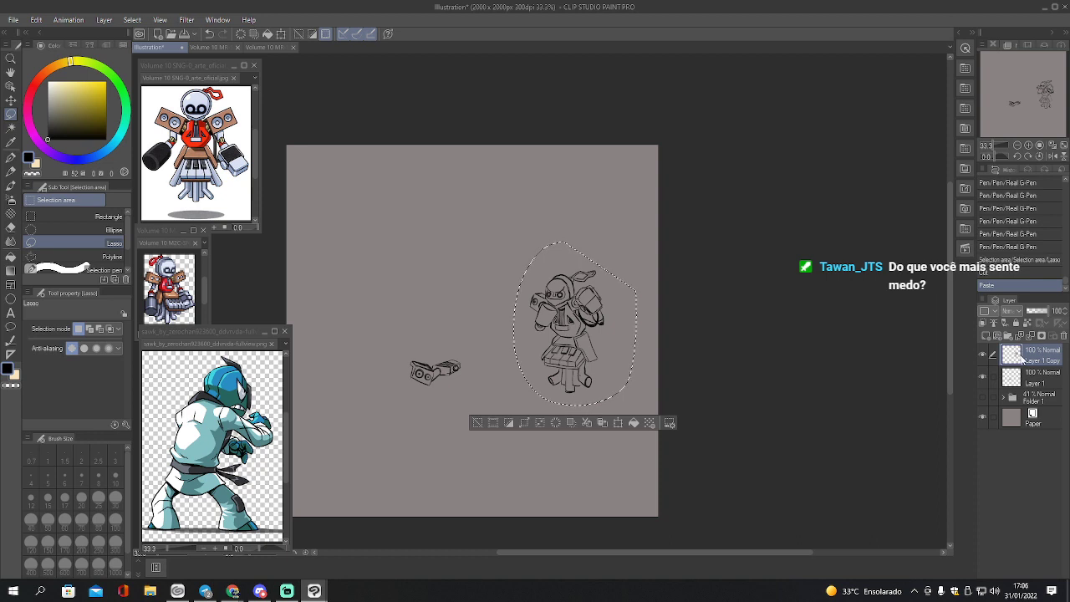
# - Clear the selection, then move Layer 1 with the leftover sketch into the hidden Folder 1 and collapse the folder
pyautogui.click(1022, 378)
pyautogui.click(984, 377)
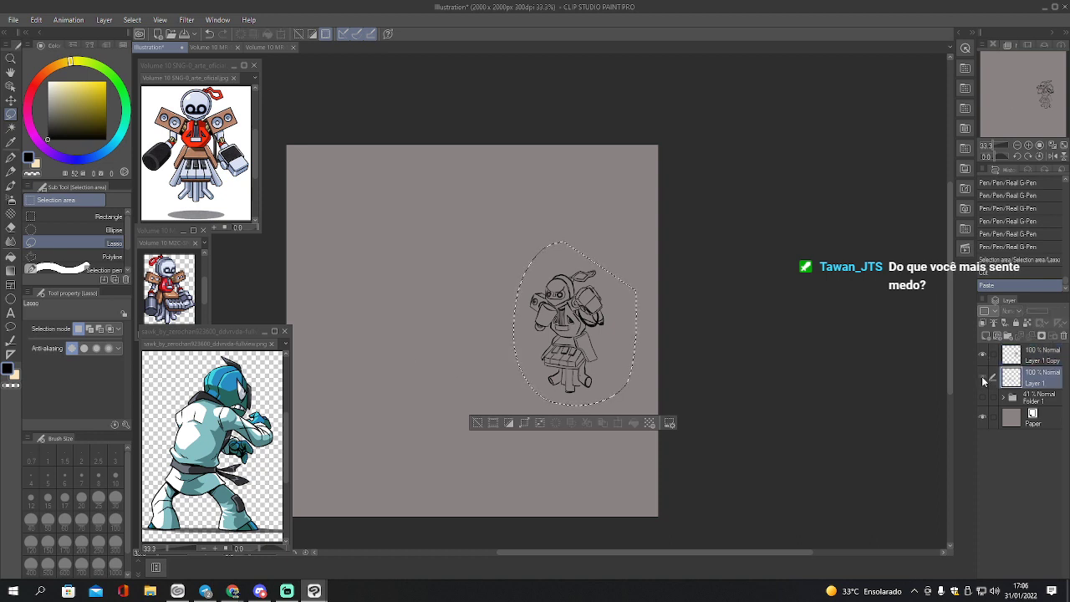
pyautogui.click(984, 377)
pyautogui.hotkey('ctrl', 'd')
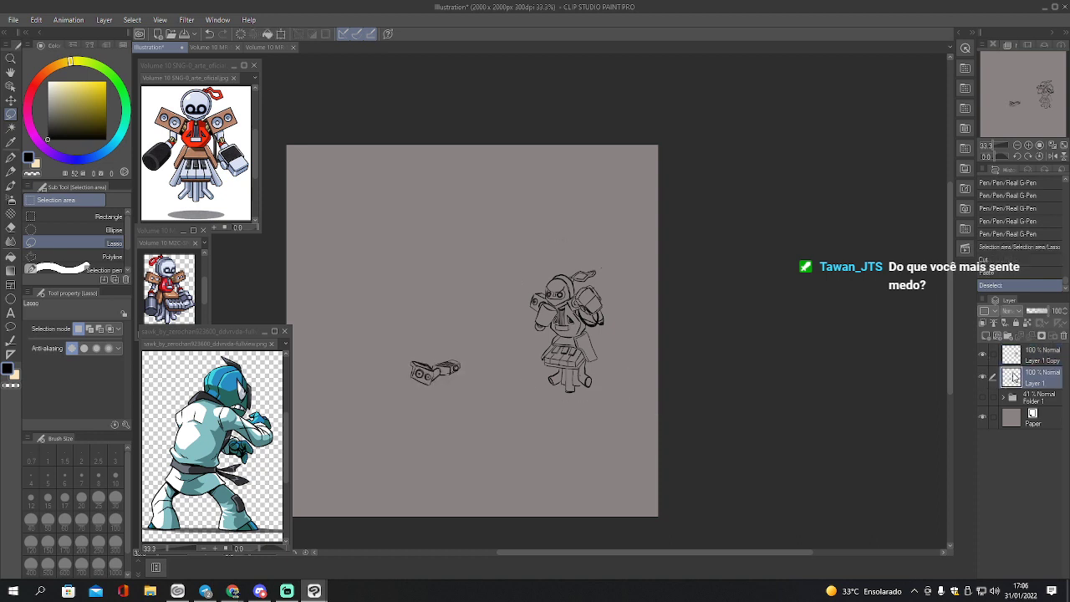
pyautogui.moveTo(1015, 378)
pyautogui.mouseDown()
pyautogui.moveTo(1007, 398)
pyautogui.moveTo(1004, 384)
pyautogui.mouseUp()
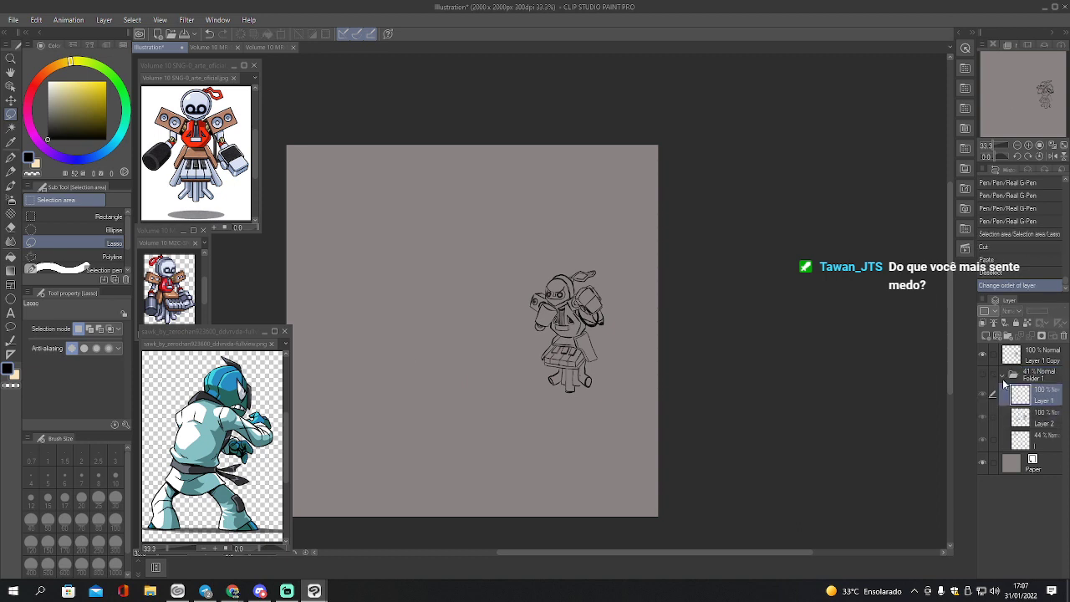
pyautogui.click(1003, 376)
# - Lower the opacity of Layer 1 Copy to 44% and move the robot to the lower-left area of the canvas
pyautogui.click(1028, 359)
pyautogui.click(1038, 312)
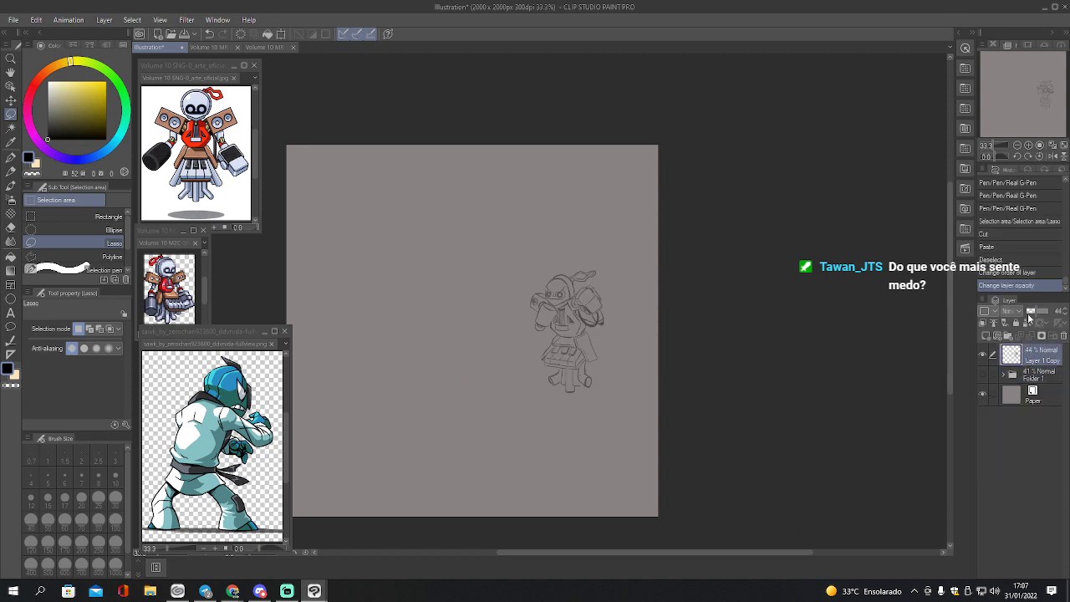
pyautogui.moveTo(1033, 104); pyautogui.dragTo(1021, 103)
pyautogui.press('k')
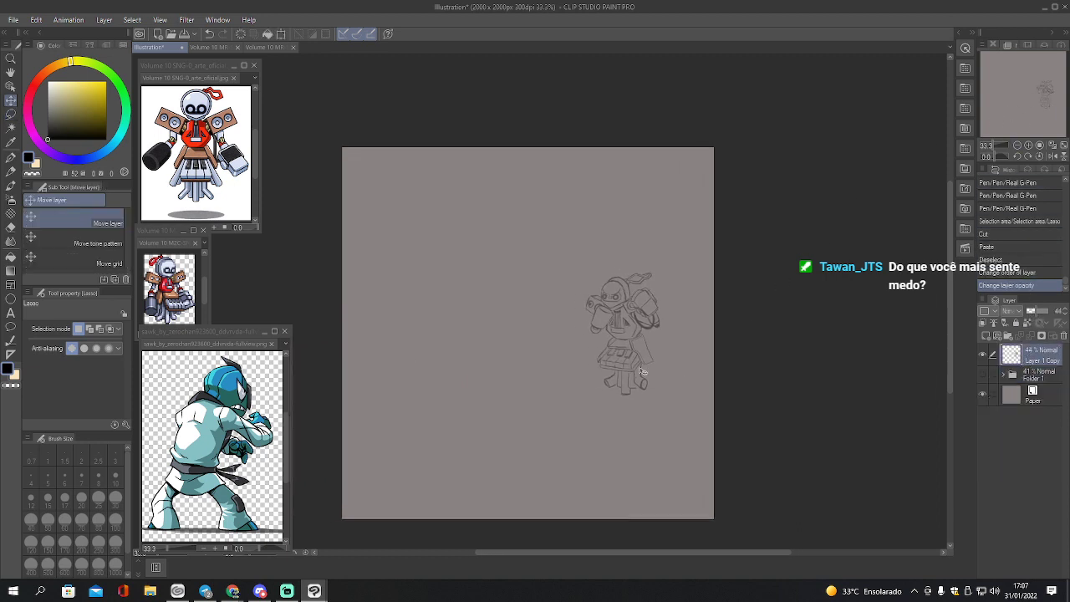
pyautogui.moveTo(642, 371)
pyautogui.mouseDown()
pyautogui.moveTo(468, 465)
pyautogui.moveTo(473, 457)
pyautogui.mouseUp()
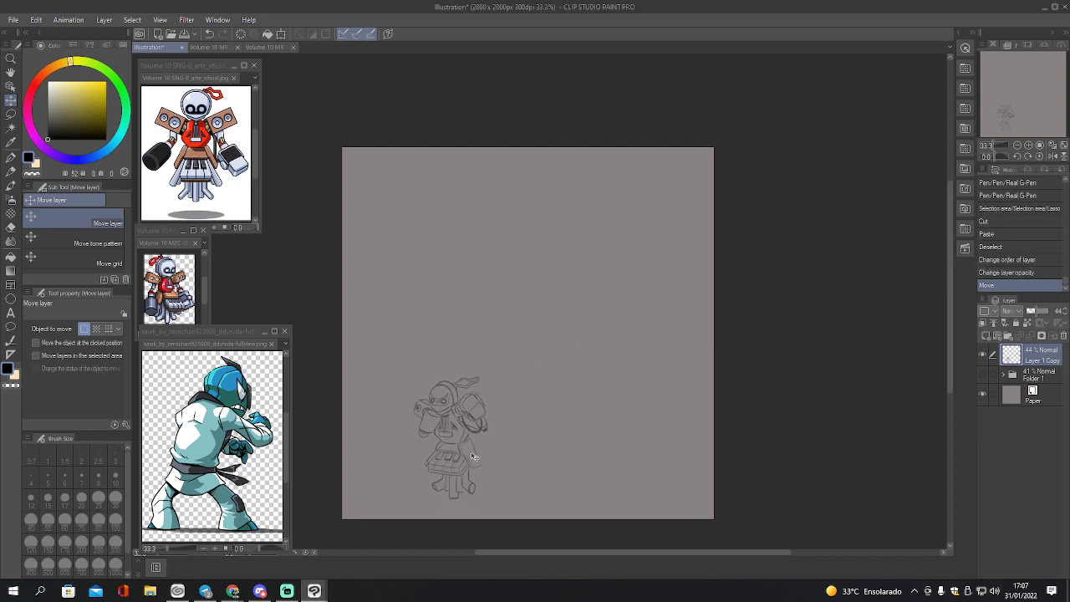
# - Scale the robot sketch up proportionally to about 276% so it fills most of the canvas height, and nudge it into place
pyautogui.hotkey('ctrl', 't')
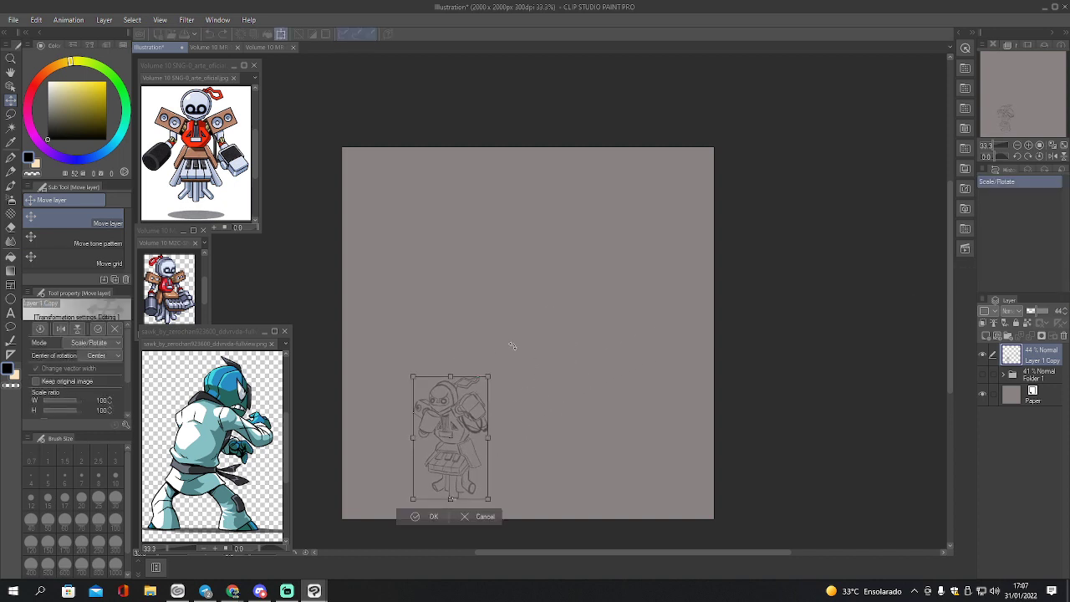
pyautogui.moveTo(489, 377)
pyautogui.mouseDown()
pyautogui.moveTo(573, 277)
pyautogui.moveTo(613, 171)
pyautogui.mouseUp()
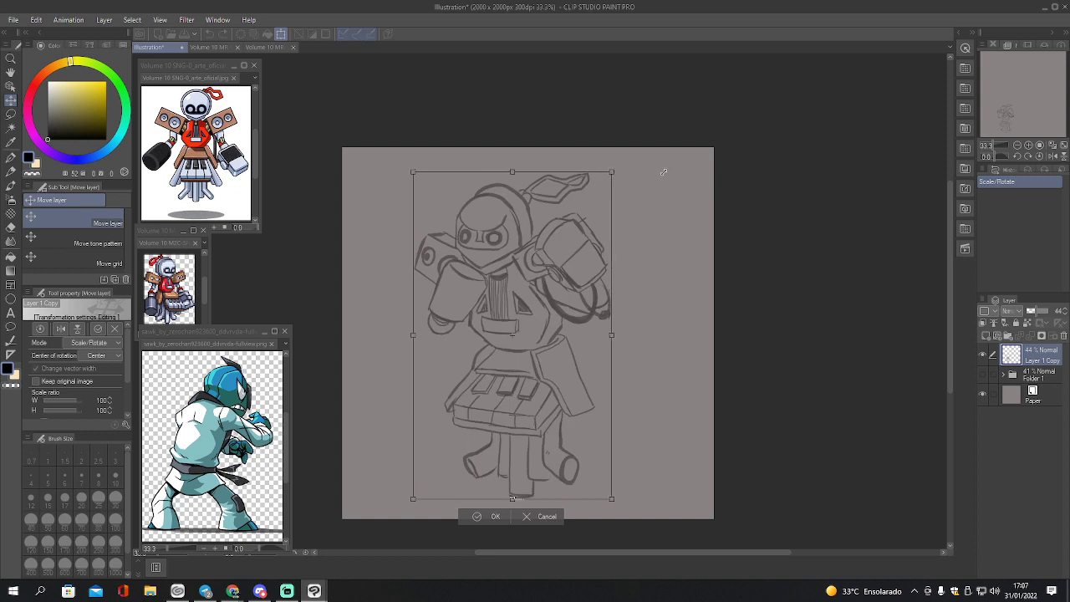
pyautogui.moveTo(414, 498); pyautogui.dragTo(407, 509)
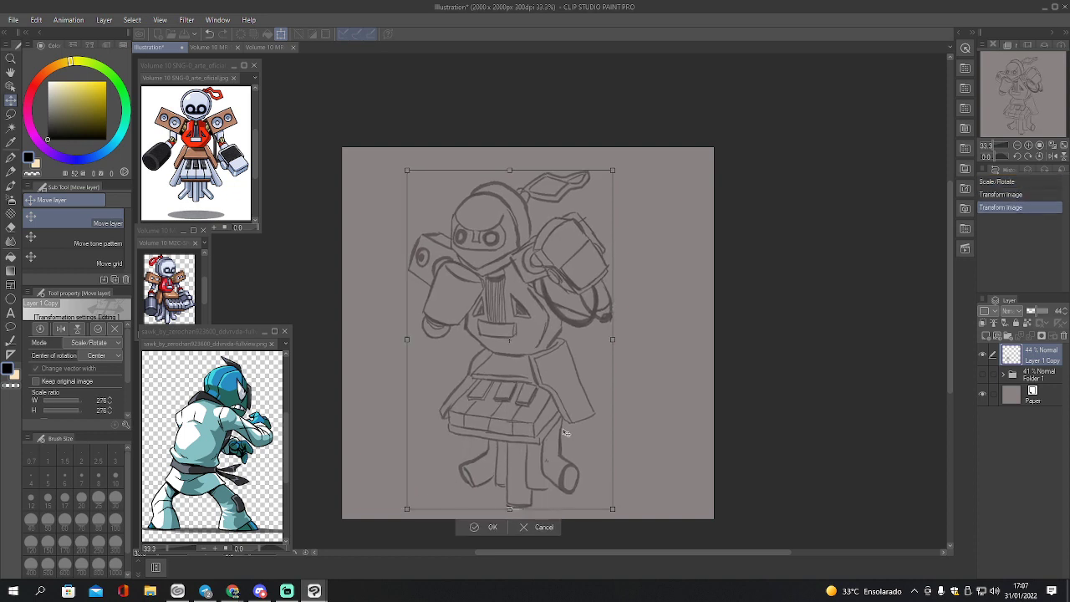
pyautogui.moveTo(563, 430); pyautogui.dragTo(572, 431)
pyautogui.click(504, 530)
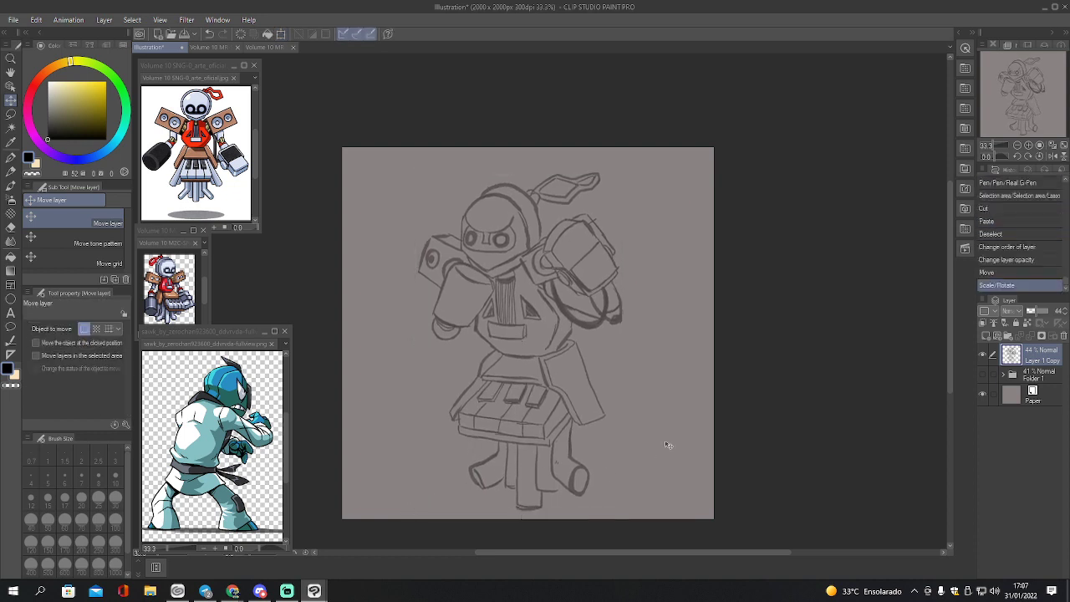
# - Save the illustration as Metabots 11 in CLIP STUDIO FORMAT in the 2022 folder
pyautogui.hotkey('ctrl', 's')
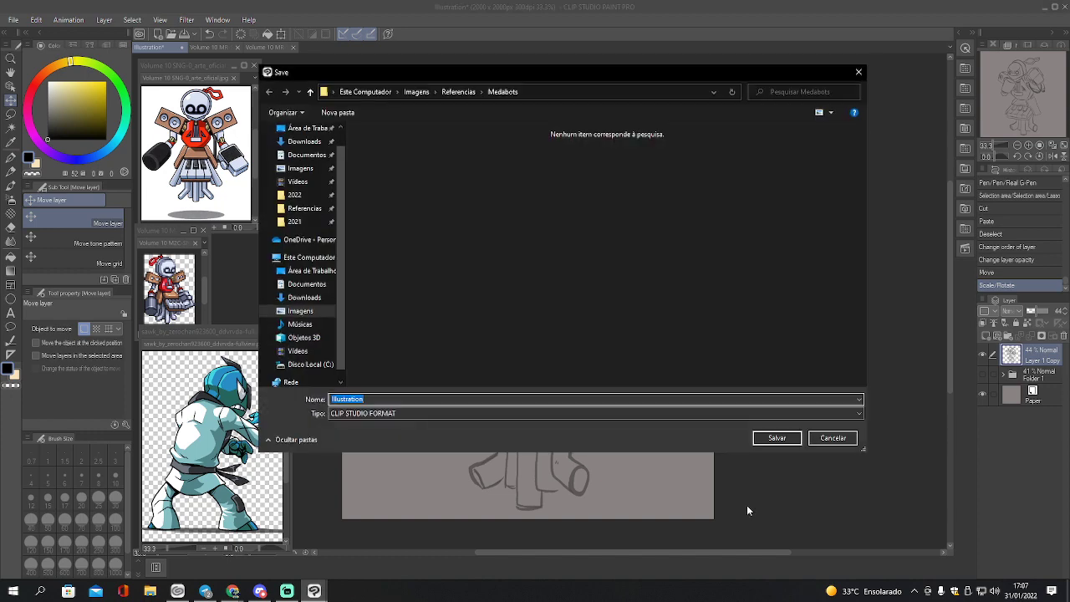
pyautogui.click(294, 195)
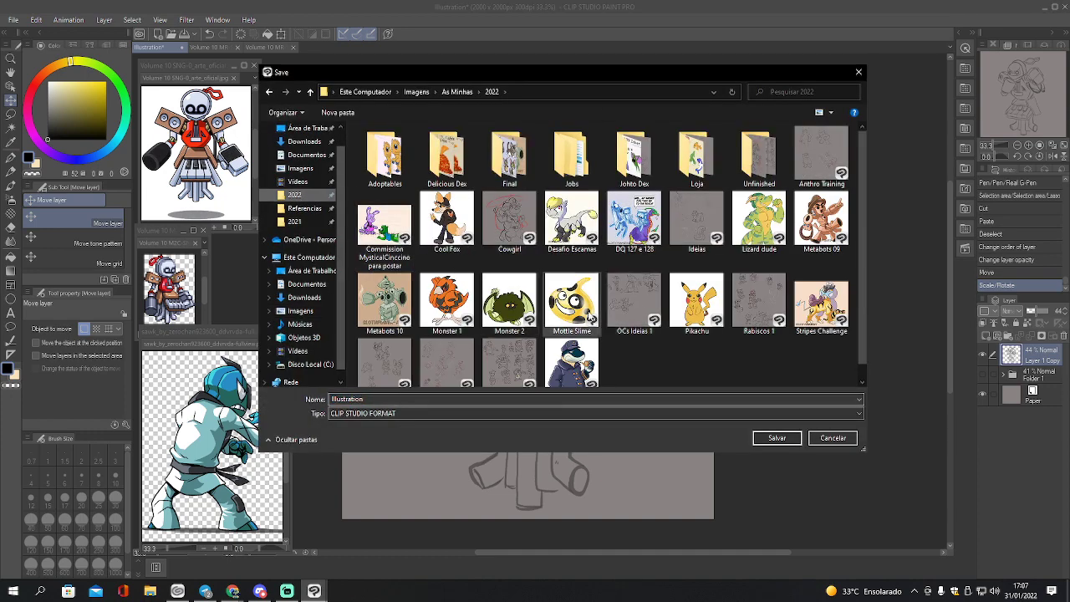
pyautogui.click(385, 301)
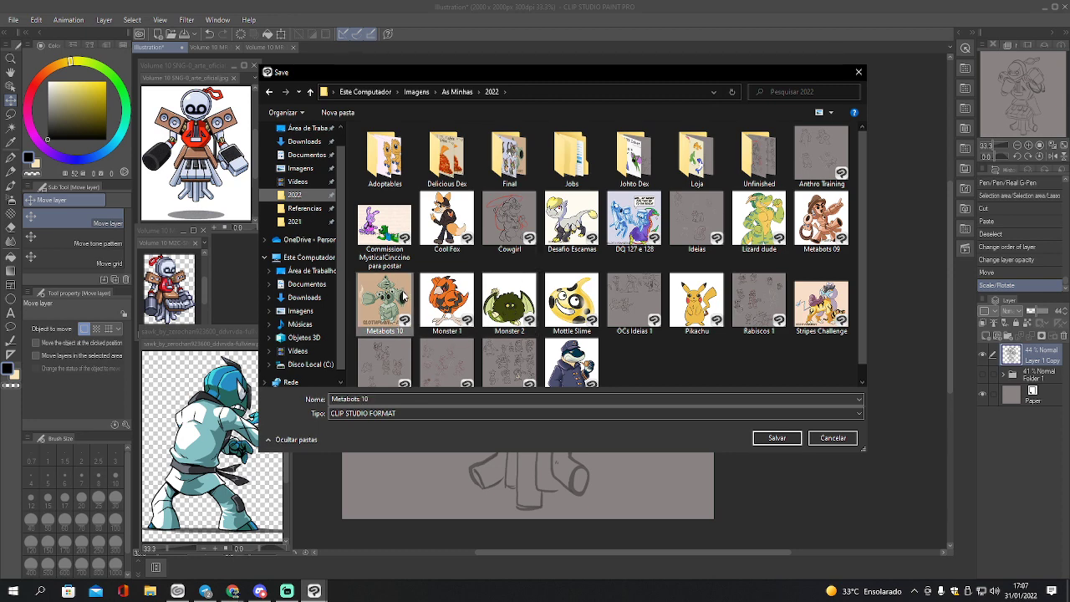
pyautogui.click(369, 399)
pyautogui.press('BackSpace')
pyautogui.write('1')
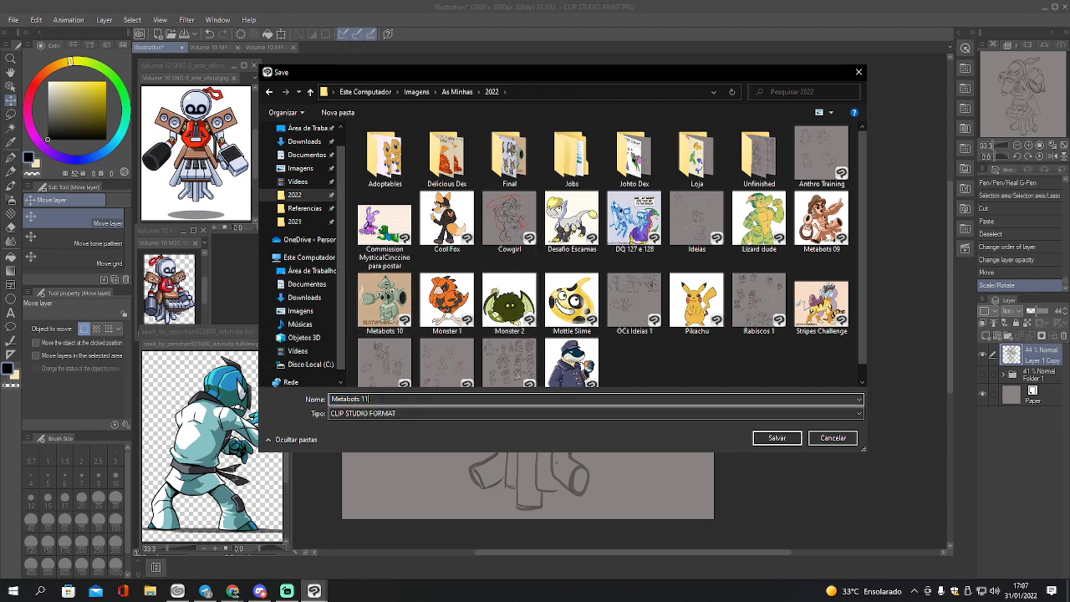
pyautogui.press('Return')
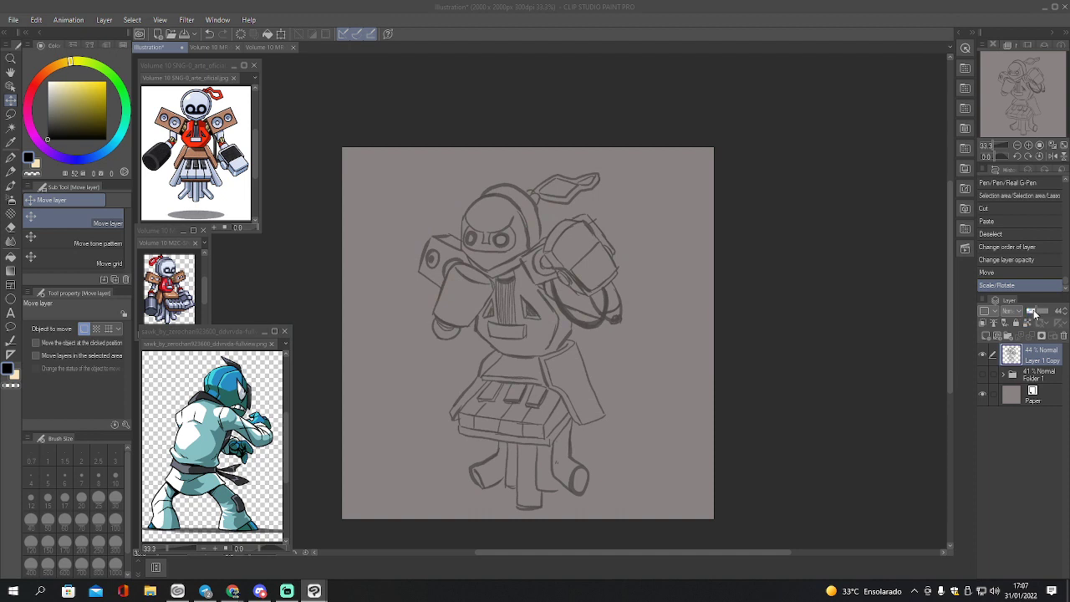
# - Reduce the opacity of Layer 1 Copy to about 31% and add a new raster layer above it
pyautogui.moveTo(1035, 312); pyautogui.dragTo(1031, 312)
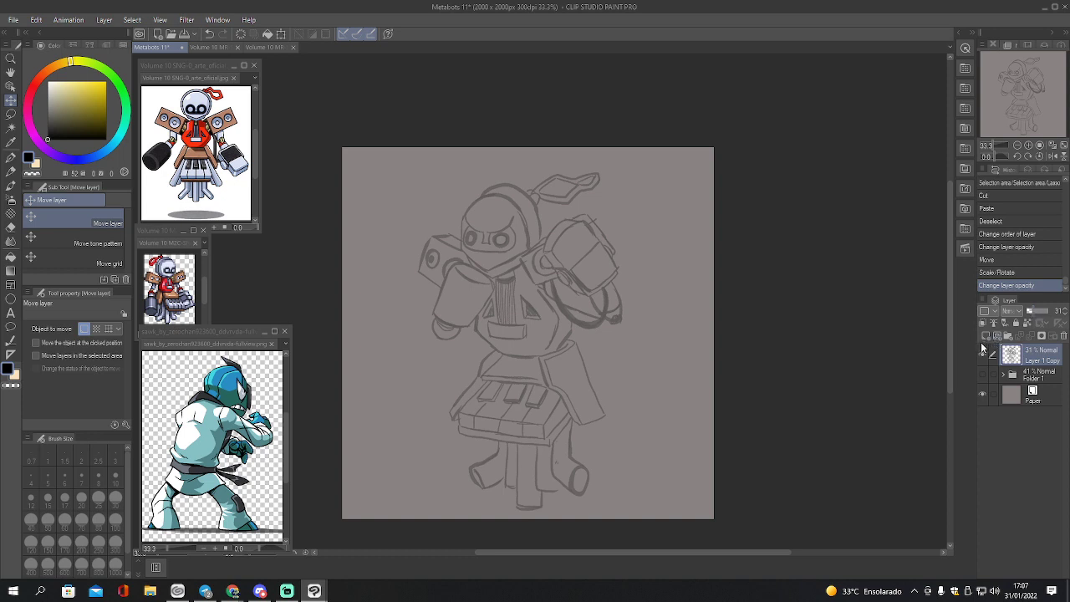
pyautogui.click(984, 338)
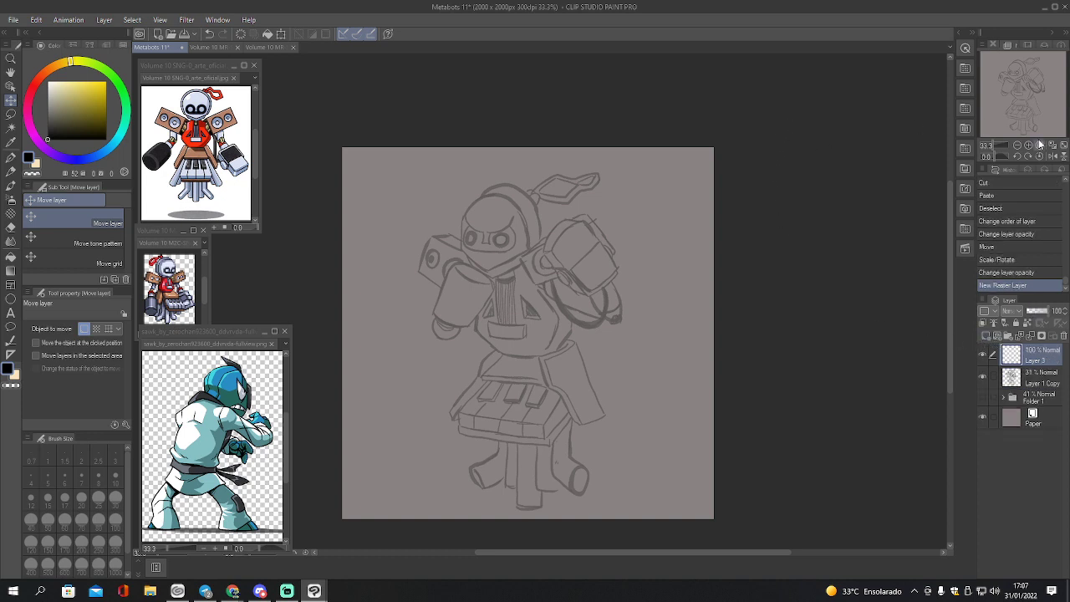
# - Try the Mapping pen with an angular test stroke beside the robot, and undo it
pyautogui.press('p')
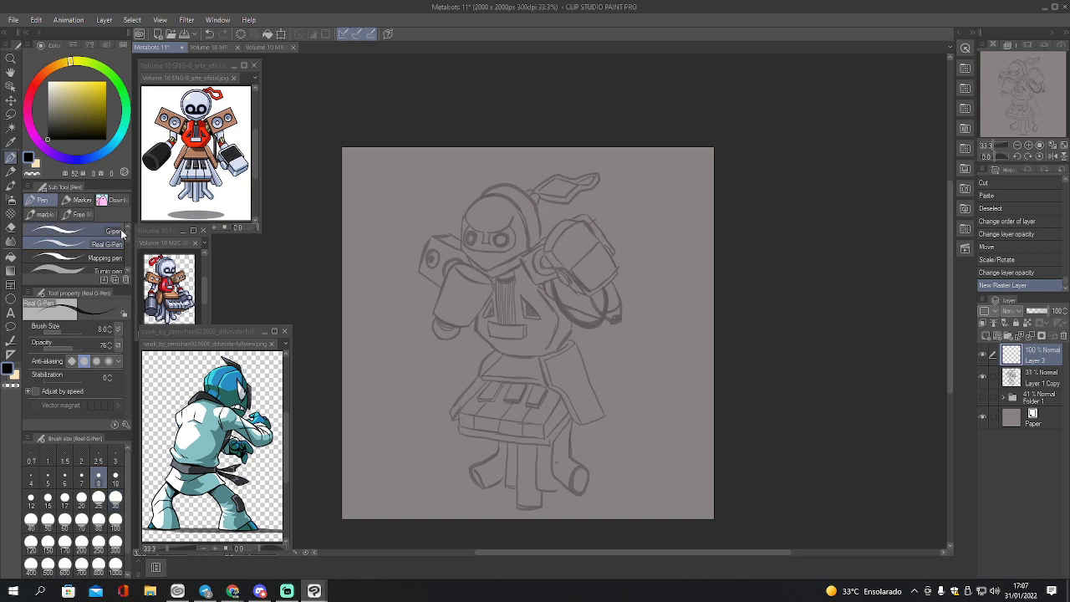
pyautogui.click(119, 259)
pyautogui.moveTo(390, 287)
pyautogui.mouseDown()
pyautogui.moveTo(391, 362)
pyautogui.moveTo(420, 332)
pyautogui.mouseUp()
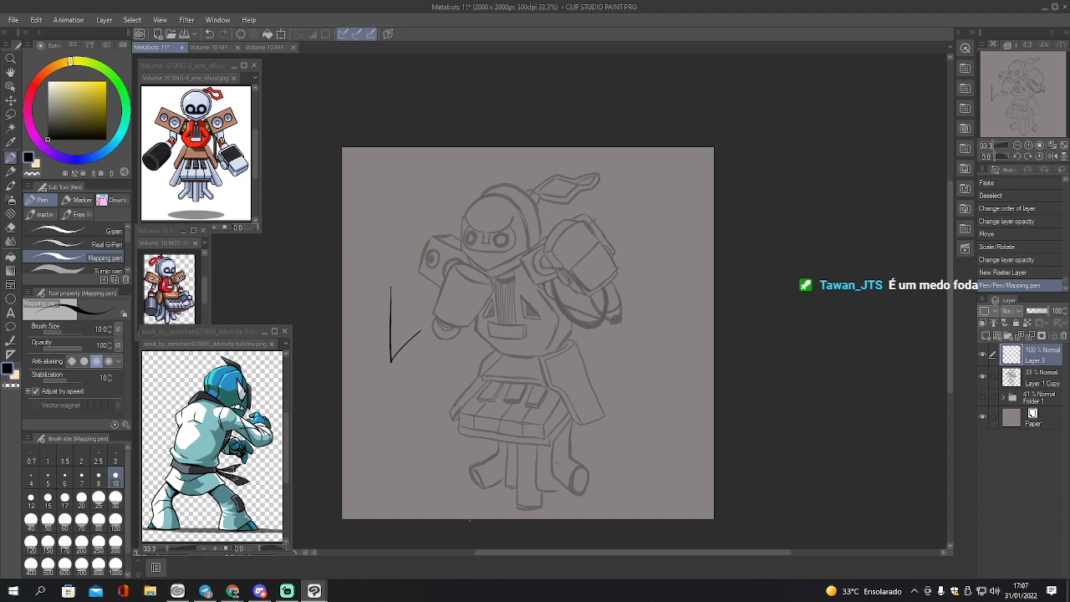
pyautogui.hotkey('ctrl', 'z')
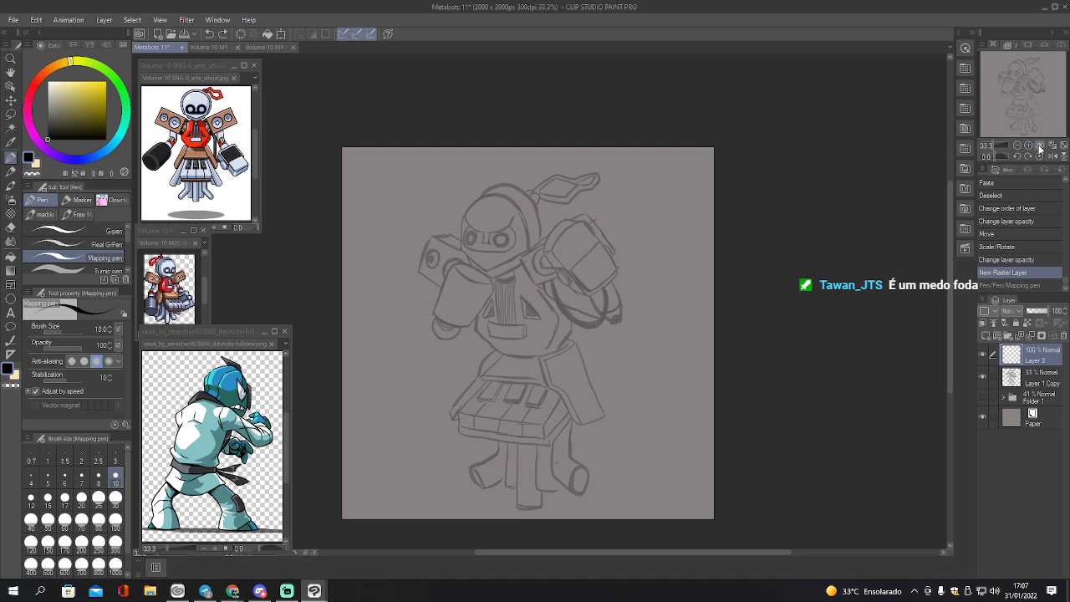
# - Try to ink the curved brow lines and the rounded eye panel at 100% zoom with the Mapping pen, and undo the strokes
pyautogui.click(1040, 145)
pyautogui.moveTo(1028, 98); pyautogui.dragTo(1014, 83)
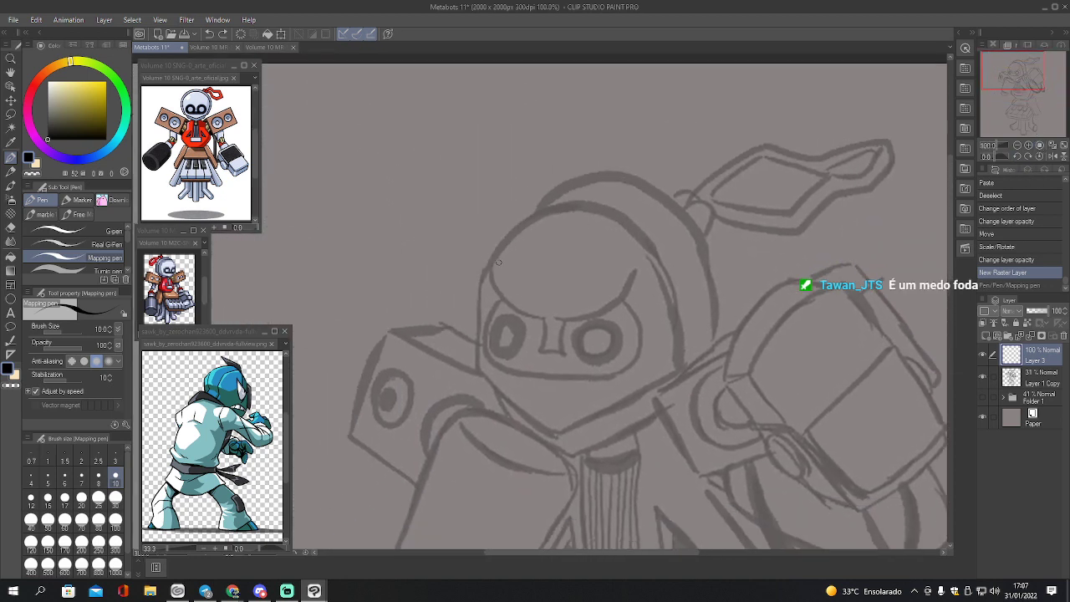
pyautogui.moveTo(502, 257)
pyautogui.mouseDown()
pyautogui.moveTo(492, 278)
pyautogui.moveTo(512, 315)
pyautogui.moveTo(562, 322)
pyautogui.moveTo(601, 316)
pyautogui.moveTo(627, 291)
pyautogui.moveTo(630, 267)
pyautogui.mouseUp()
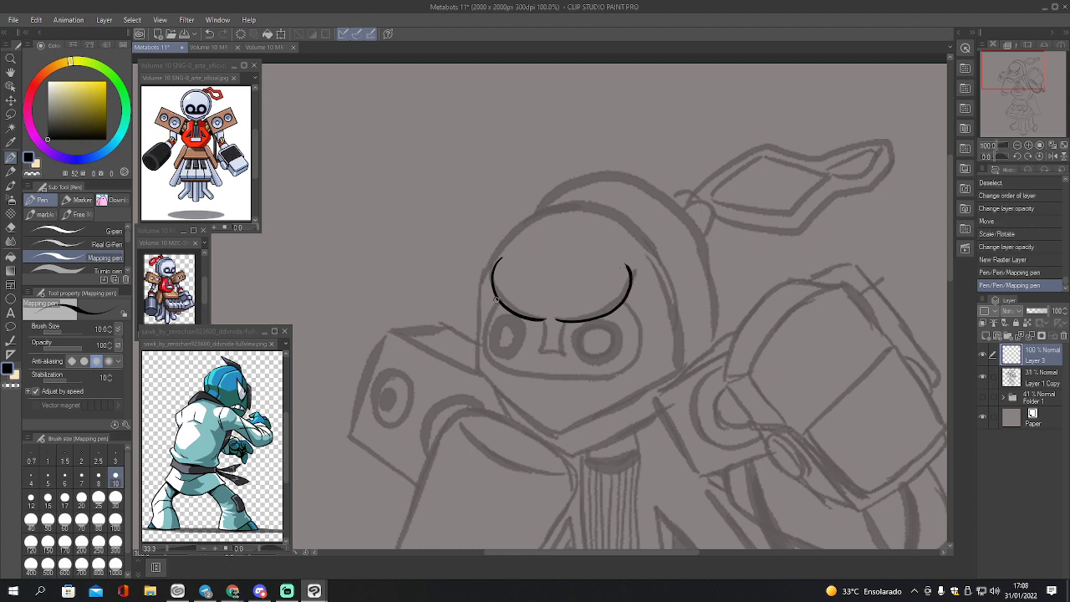
pyautogui.moveTo(496, 298)
pyautogui.mouseDown()
pyautogui.moveTo(481, 335)
pyautogui.moveTo(497, 368)
pyautogui.moveTo(542, 382)
pyautogui.moveTo(622, 374)
pyautogui.moveTo(644, 351)
pyautogui.moveTo(645, 323)
pyautogui.moveTo(625, 304)
pyautogui.mouseUp()
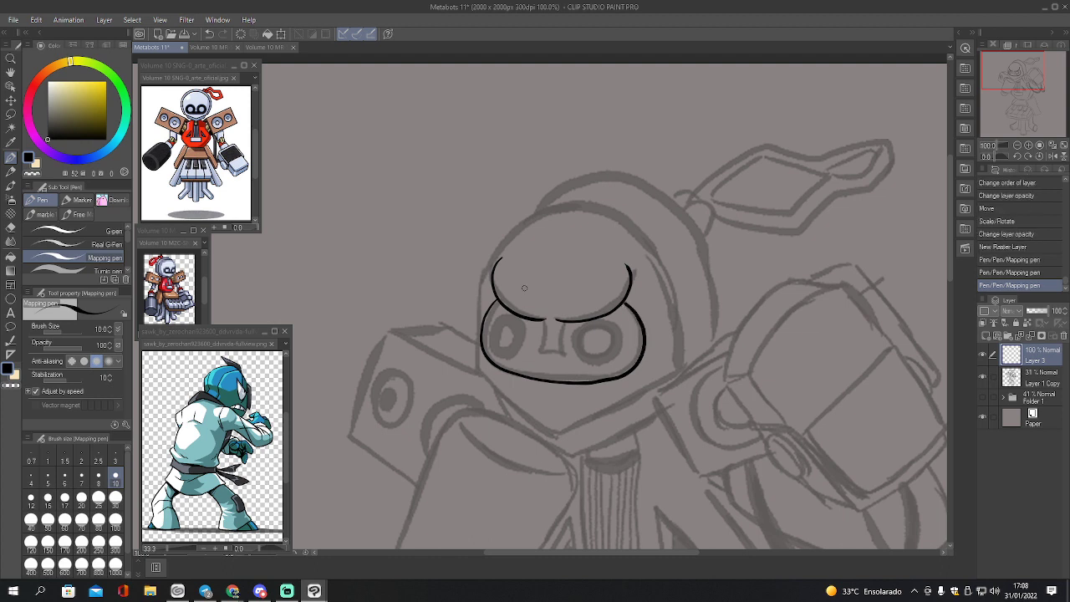
pyautogui.hotkey('ctrl', 'z')
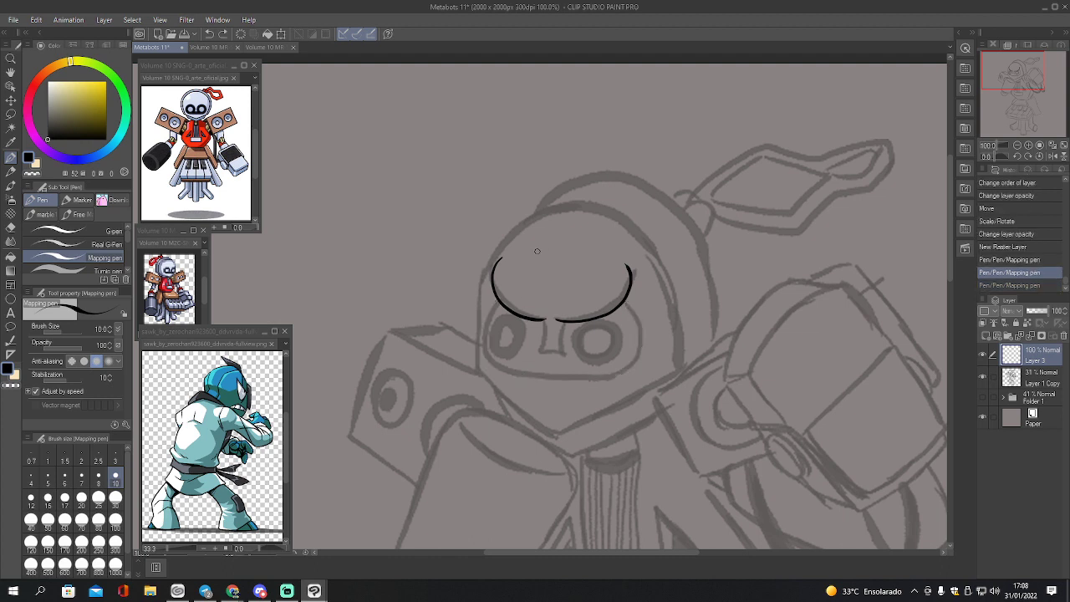
pyautogui.hotkey('ctrl', 'z')
pyautogui.hotkey('ctrl', 'z')
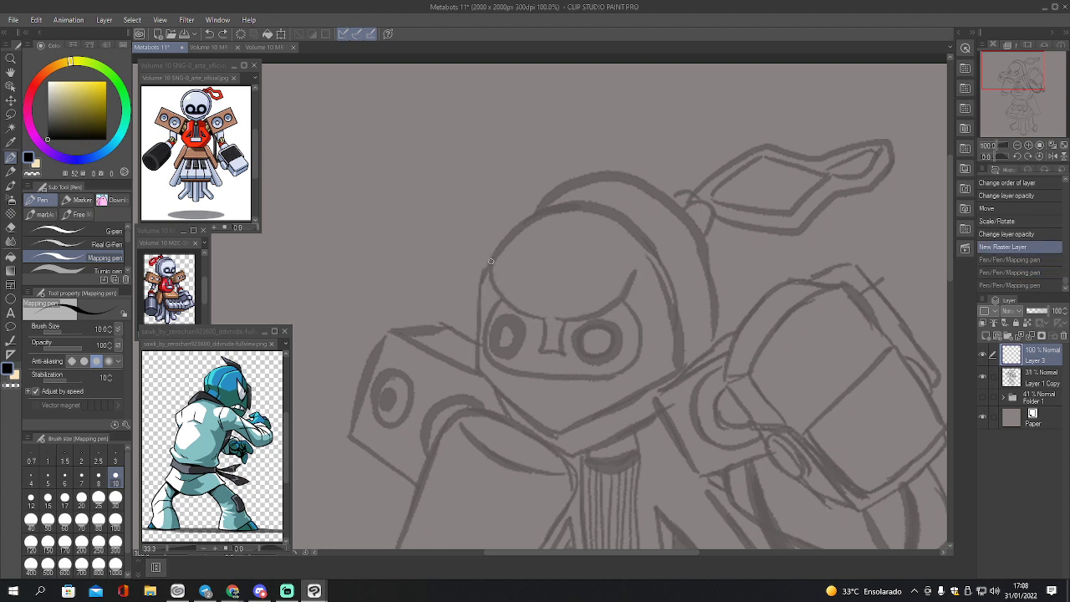
# - Try to ink the brow above the smaller eye as an angular line, and undo each attempt
pyautogui.moveTo(491, 251)
pyautogui.mouseDown()
pyautogui.moveTo(493, 287)
pyautogui.moveTo(539, 318)
pyautogui.mouseUp()
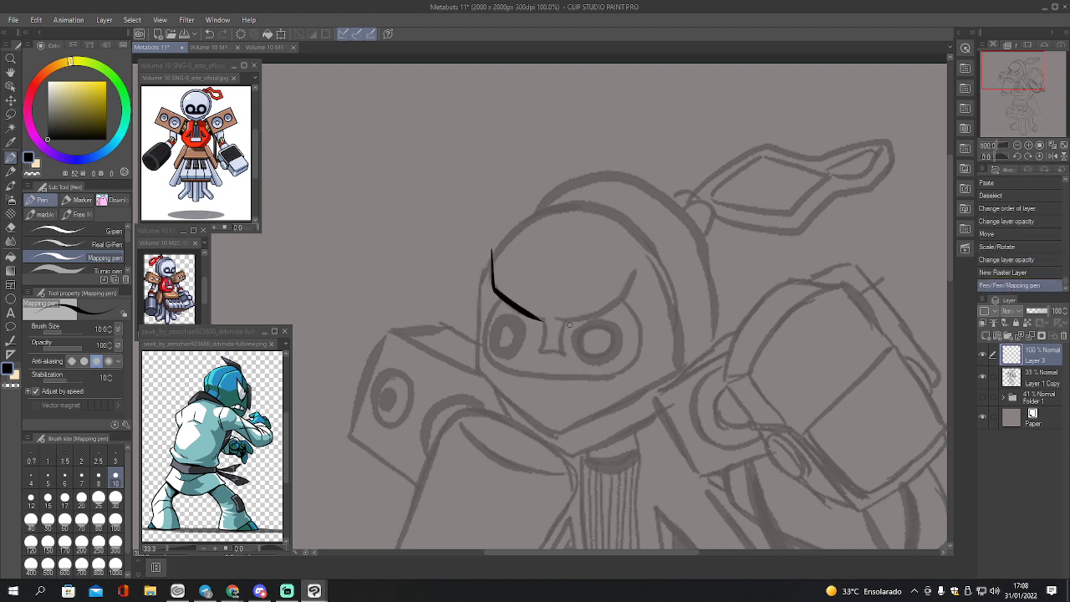
pyautogui.hotkey('ctrl', 'z')
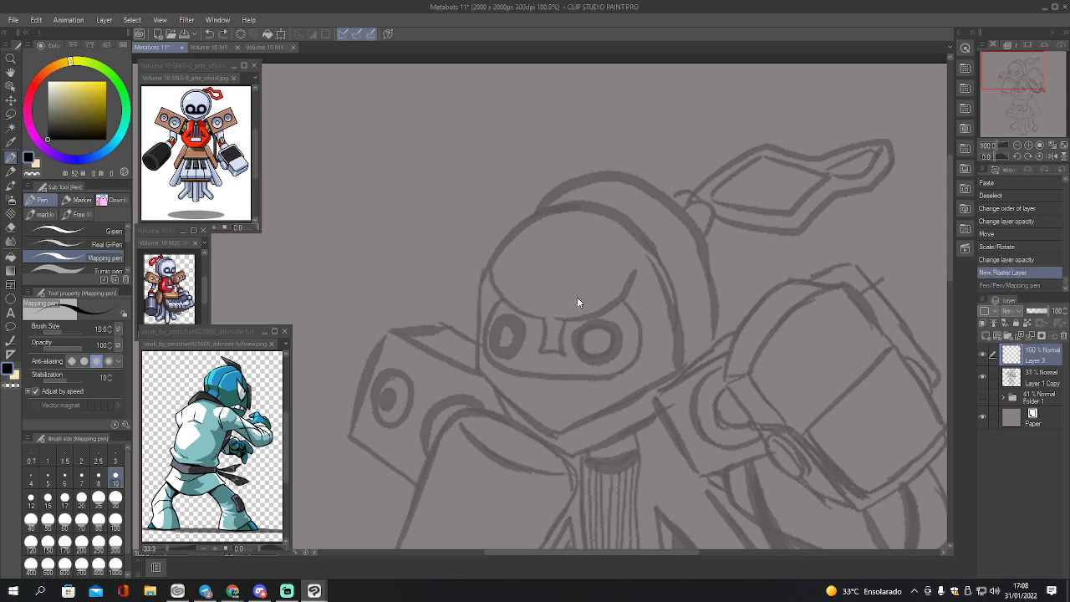
pyautogui.moveTo(493, 249)
pyautogui.mouseDown()
pyautogui.moveTo(491, 278)
pyautogui.moveTo(542, 324)
pyautogui.mouseUp()
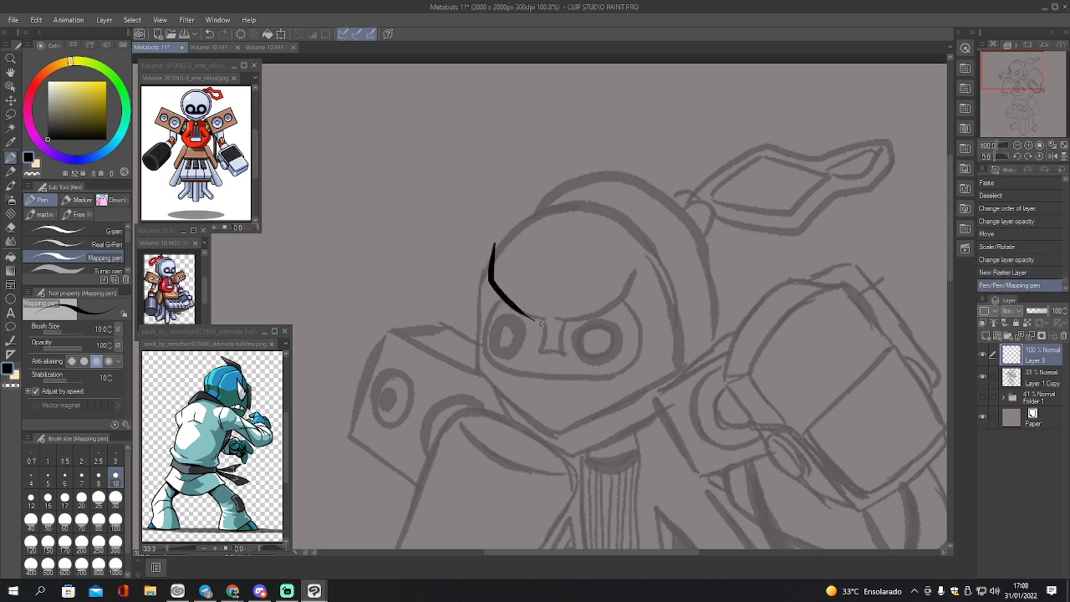
pyautogui.hotkey('ctrl', 'z')
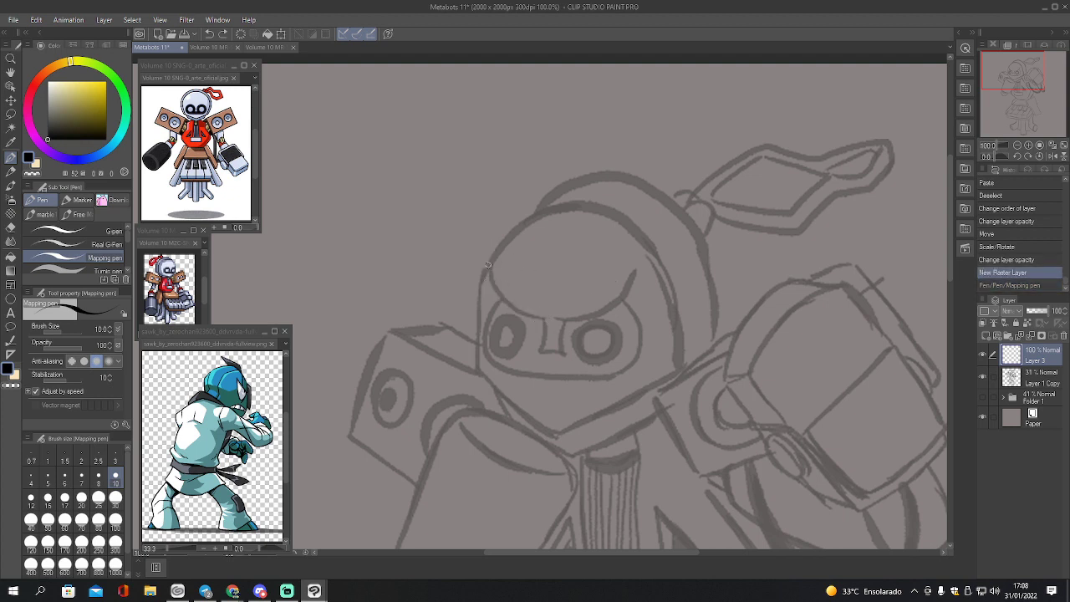
# - Try to ink the outer side edge of the head and a V-shaped test stroke beside it, and undo them
pyautogui.moveTo(482, 278); pyautogui.dragTo(477, 358)
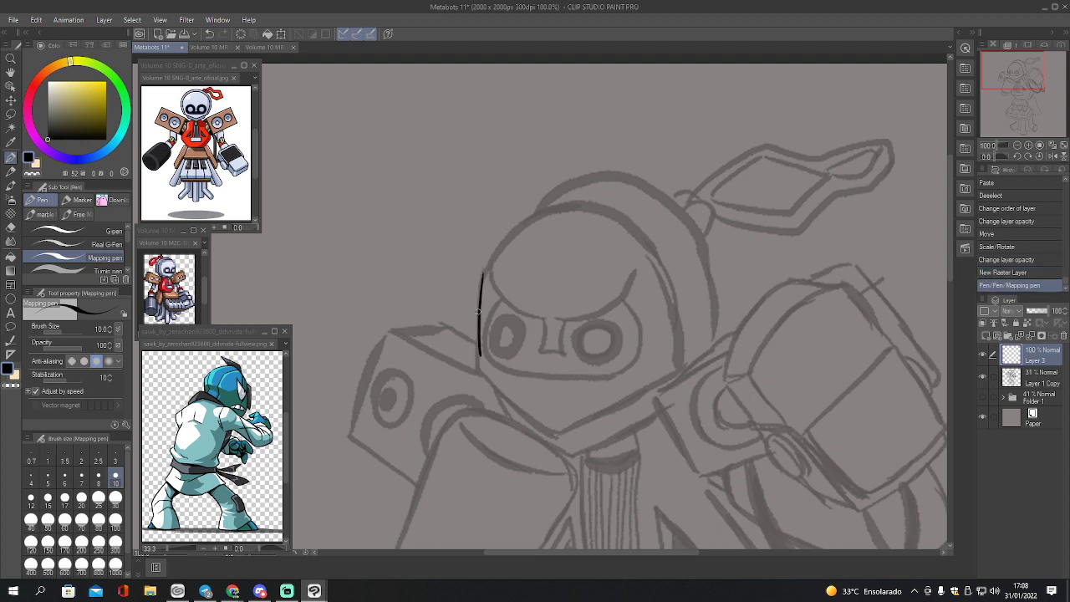
pyautogui.moveTo(481, 308); pyautogui.dragTo(478, 368)
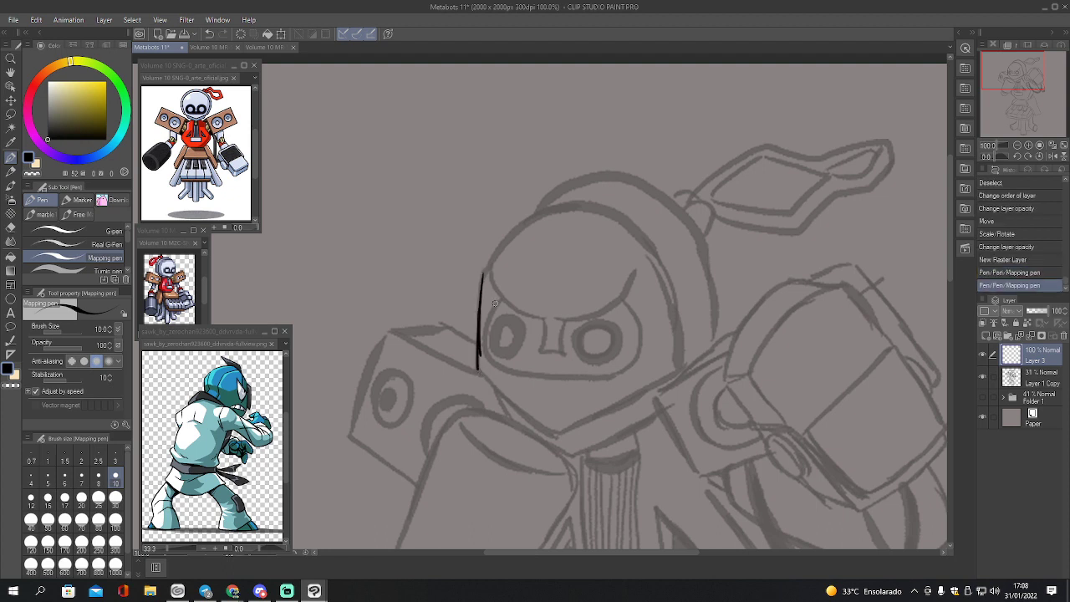
pyautogui.hotkey('ctrl', 'z')
pyautogui.hotkey('ctrl', 'z')
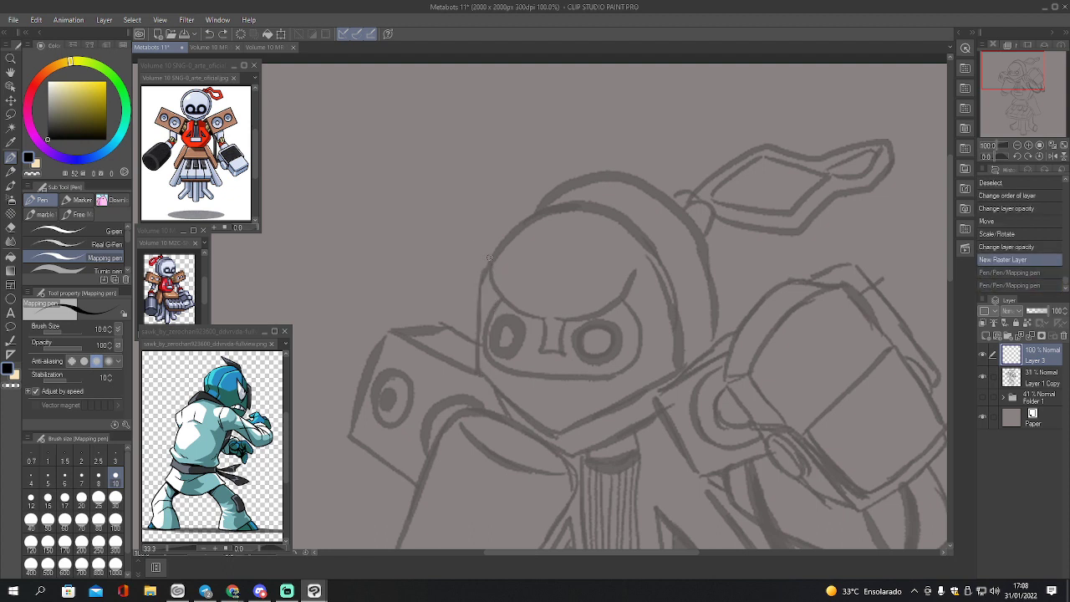
pyautogui.moveTo(398, 179)
pyautogui.mouseDown()
pyautogui.moveTo(399, 221)
pyautogui.moveTo(450, 224)
pyautogui.moveTo(474, 202)
pyautogui.mouseUp()
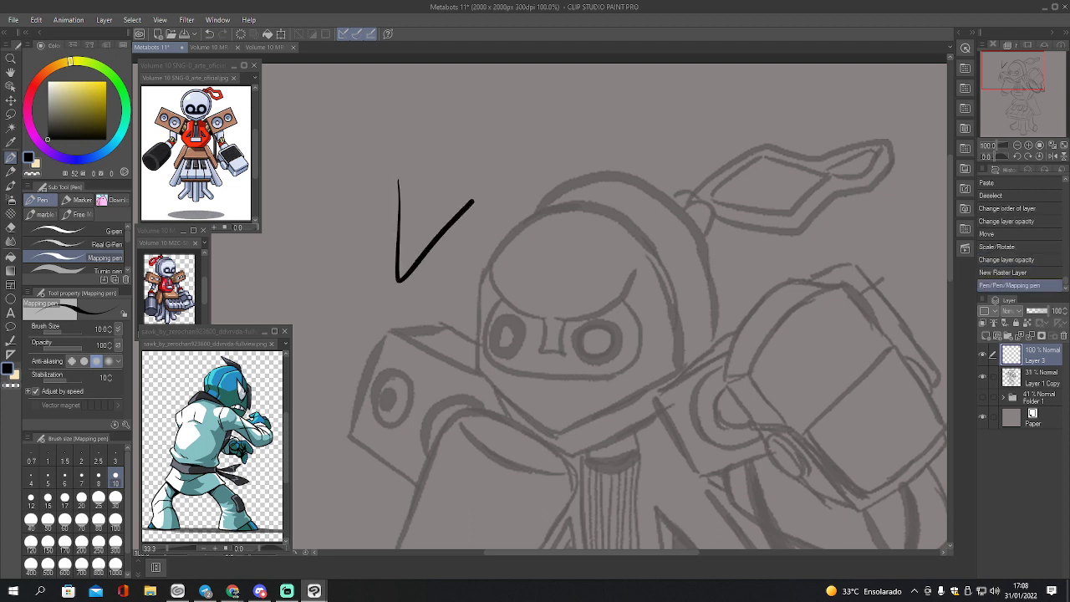
pyautogui.hotkey('ctrl', 'z')
# - Switch to the Turnip pen, test it with a stroke that is undone, and reduce its brush size to 8
pyautogui.click(83, 271)
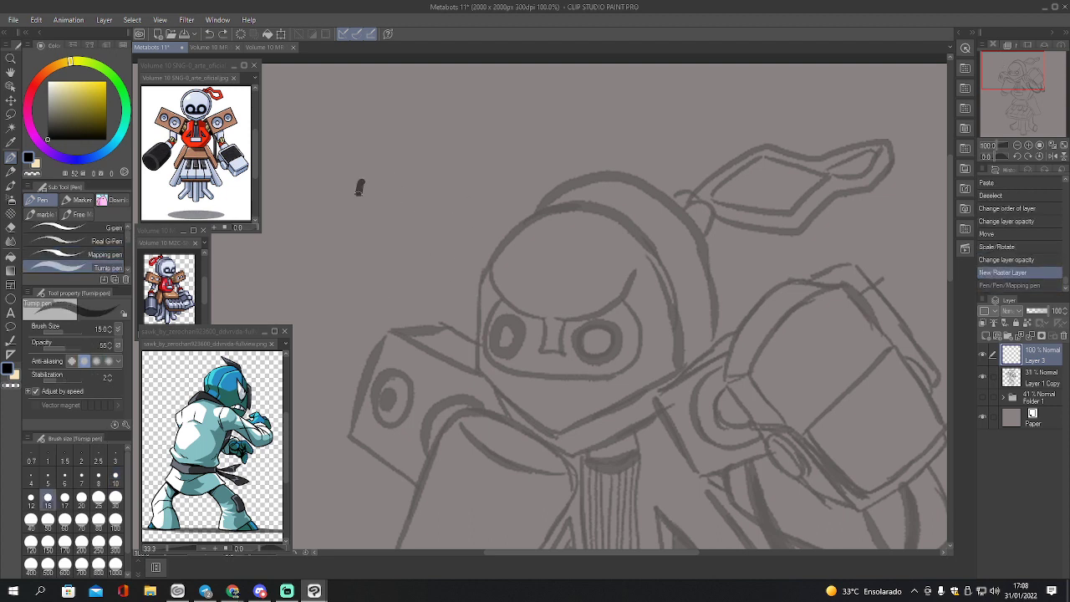
pyautogui.moveTo(359, 187); pyautogui.dragTo(450, 192)
pyautogui.hotkey('ctrl', 'z')
pyautogui.press('[')
pyautogui.press('[')
pyautogui.press('[')
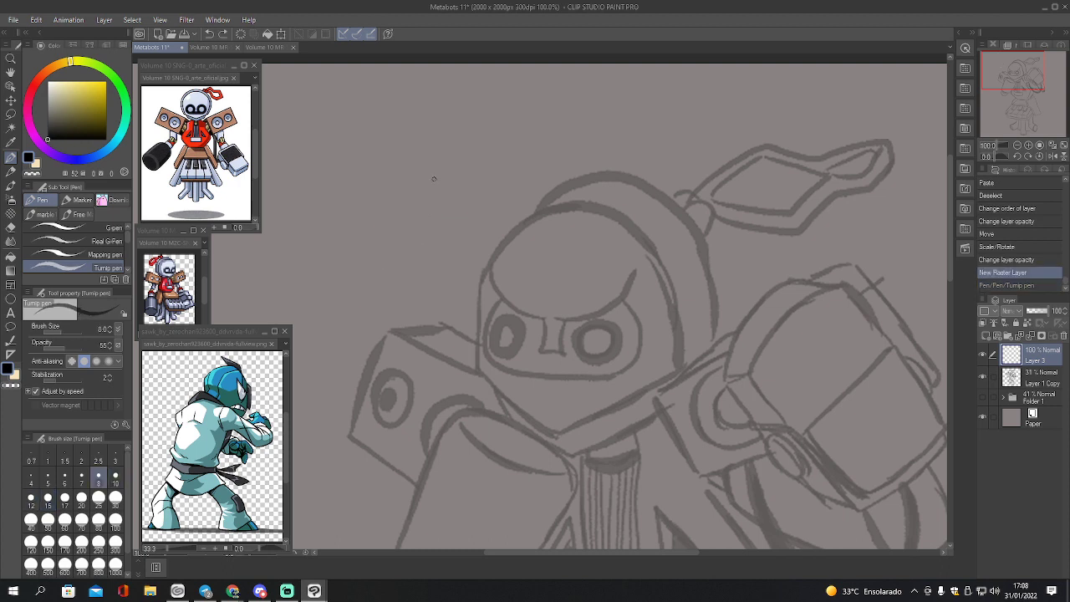
# - Try test strokes on the empty canvas beside the head with the Turnip pen and the Calligraphy pen, and undo them
pyautogui.moveTo(434, 179)
pyautogui.mouseDown()
pyautogui.moveTo(381, 232)
pyautogui.moveTo(449, 209)
pyautogui.moveTo(381, 304)
pyautogui.mouseUp()
pyautogui.hotkey('ctrl', 'z')
pyautogui.scroll(-3, 127, 236)
pyautogui.click(105, 241)
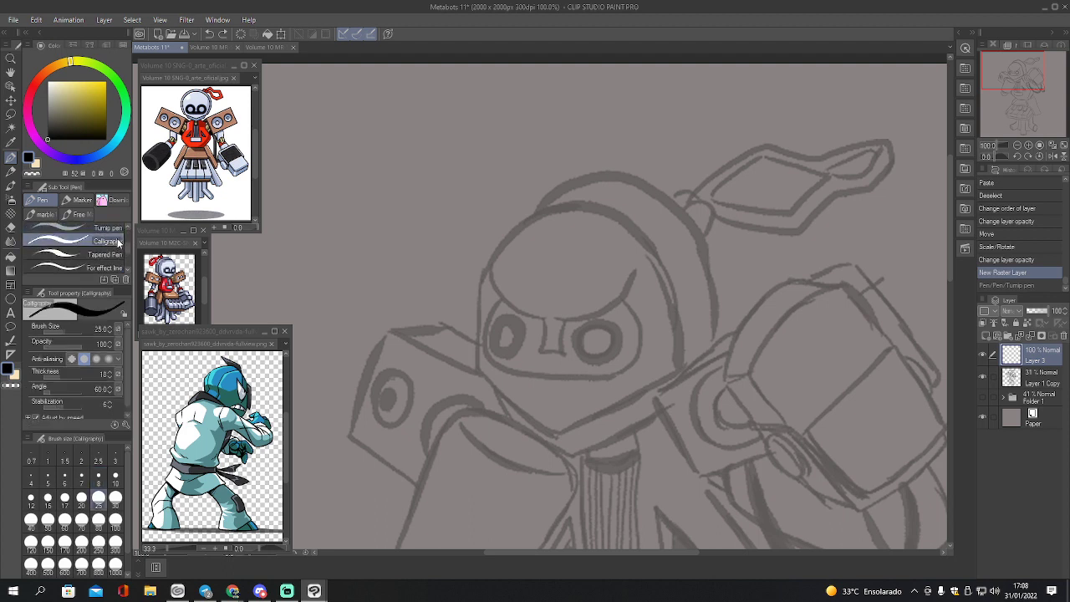
pyautogui.moveTo(418, 198)
pyautogui.mouseDown()
pyautogui.moveTo(364, 249)
pyautogui.moveTo(425, 249)
pyautogui.moveTo(352, 320)
pyautogui.mouseUp()
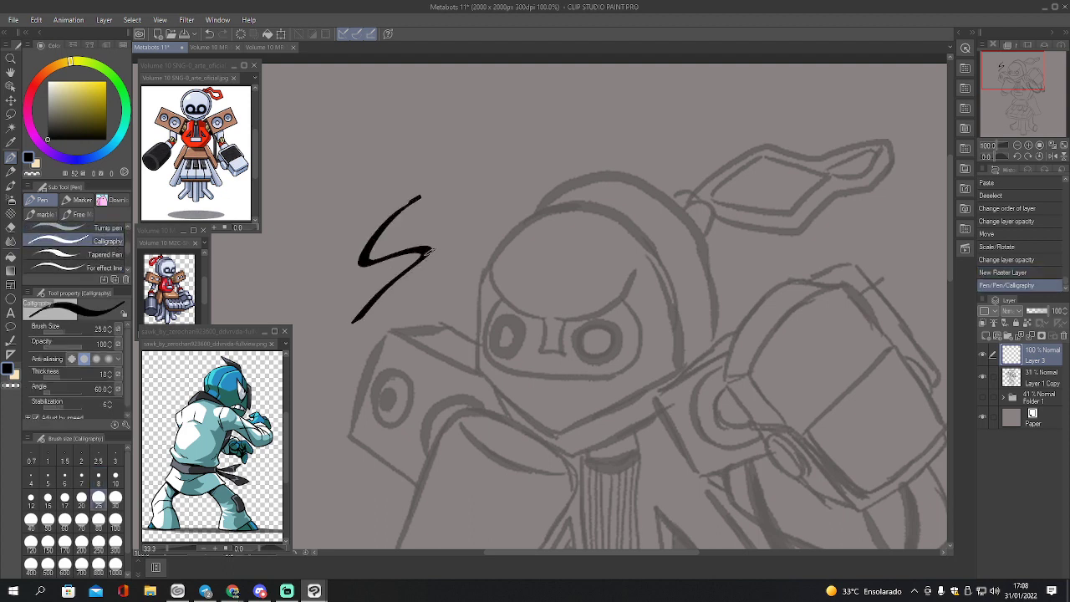
pyautogui.hotkey('ctrl', 'z')
# - Test the Tapered Pen with a V-shaped stroke and a curved stroke beside the head, and undo both
pyautogui.click(126, 254)
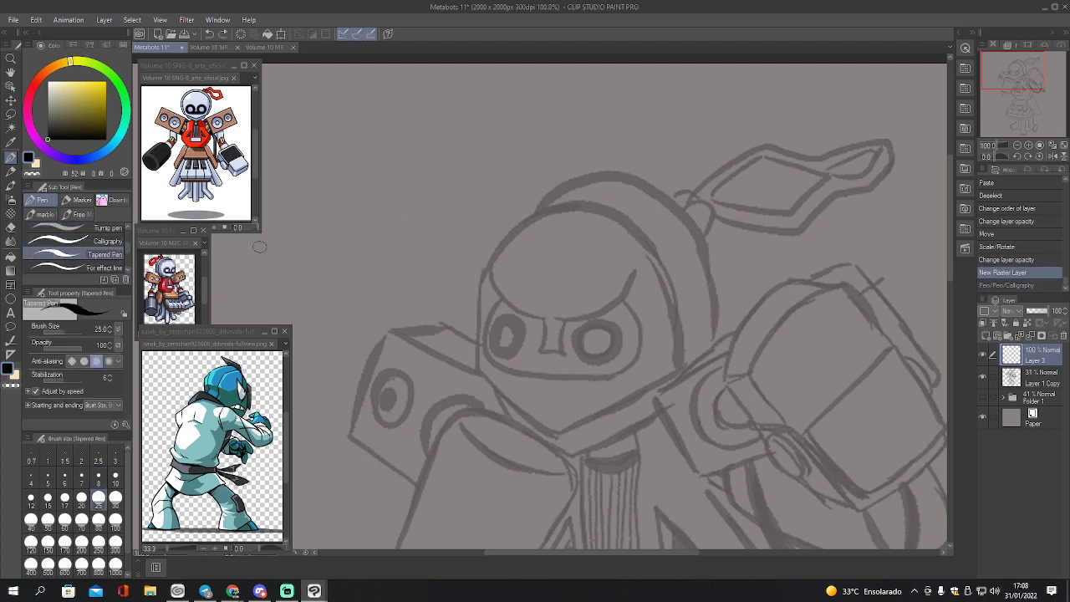
pyautogui.moveTo(402, 221)
pyautogui.mouseDown()
pyautogui.moveTo(341, 316)
pyautogui.moveTo(435, 244)
pyautogui.mouseUp()
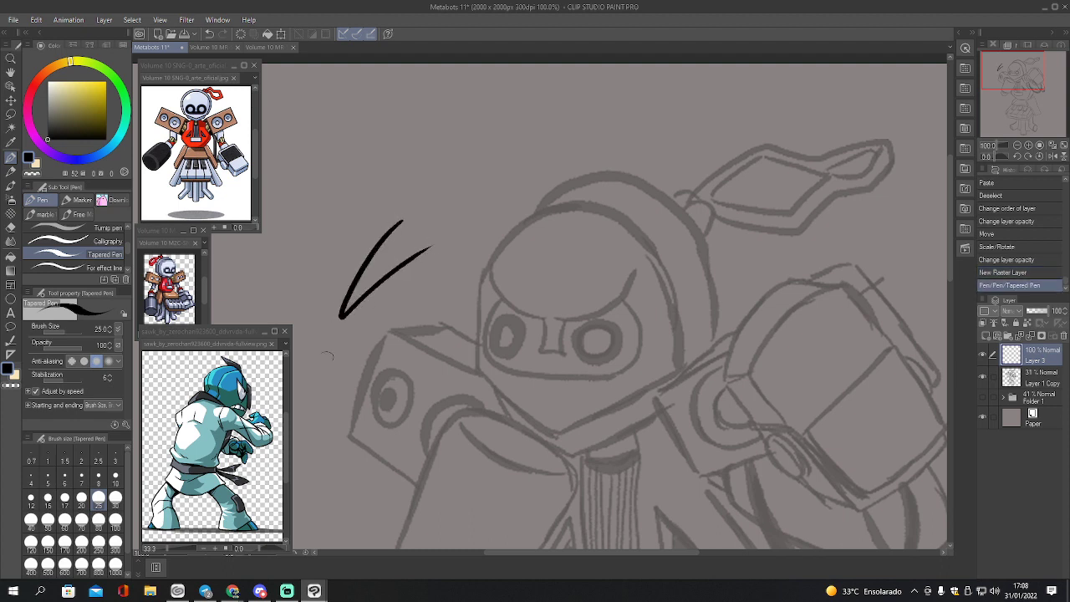
pyautogui.moveTo(334, 328); pyautogui.dragTo(306, 431)
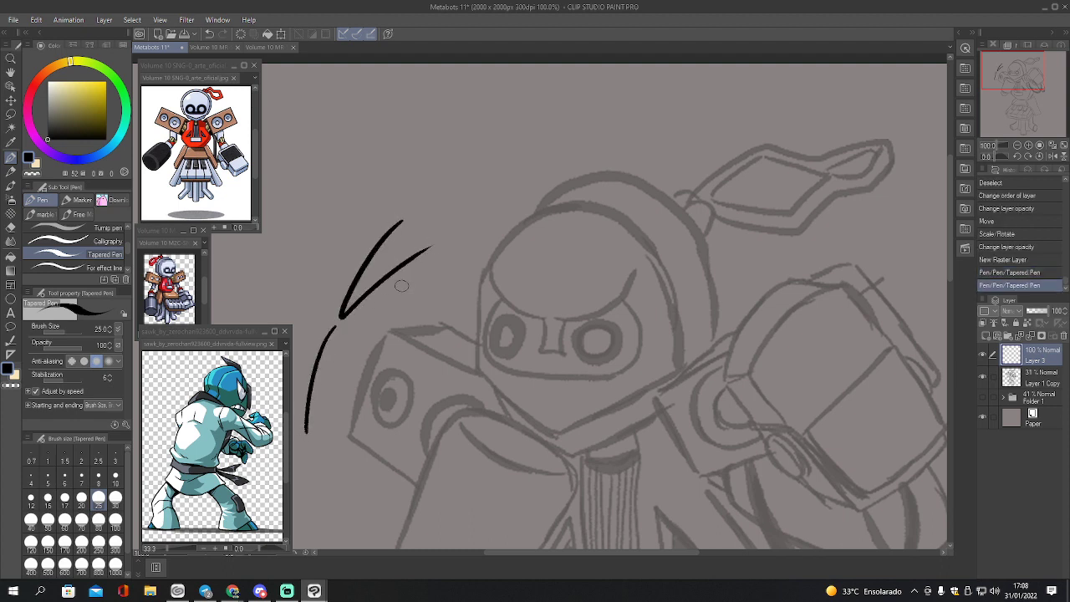
pyautogui.hotkey('ctrl', 'z')
pyautogui.hotkey('ctrl', 'z')
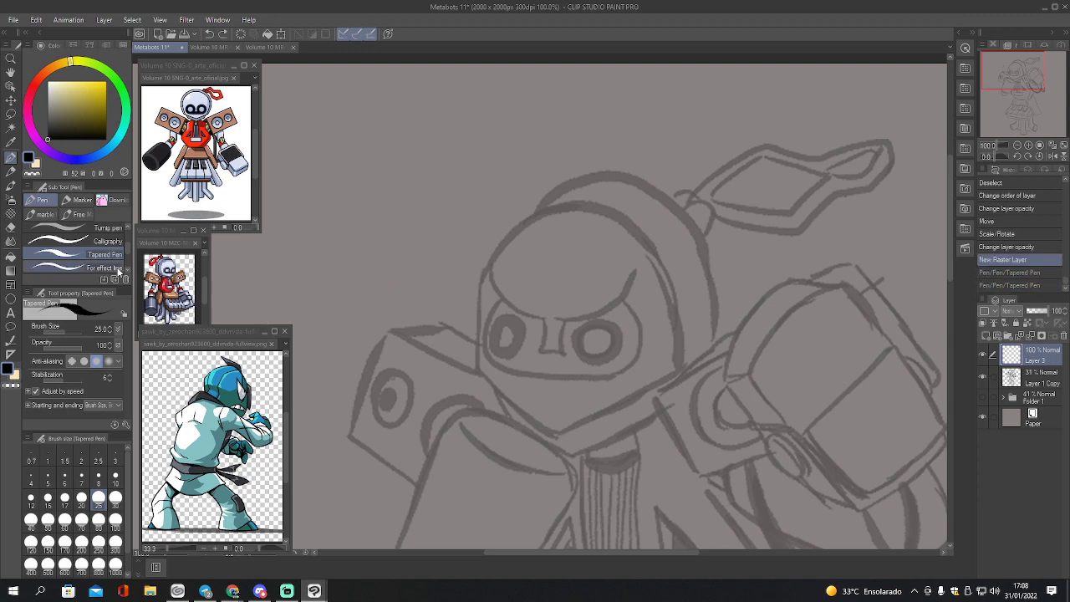
# - Test the For effect line pen with a thin V-shaped stroke and a short line, and undo both
pyautogui.click(117, 268)
pyautogui.moveTo(410, 228)
pyautogui.mouseDown()
pyautogui.moveTo(327, 327)
pyautogui.moveTo(426, 272)
pyautogui.mouseUp()
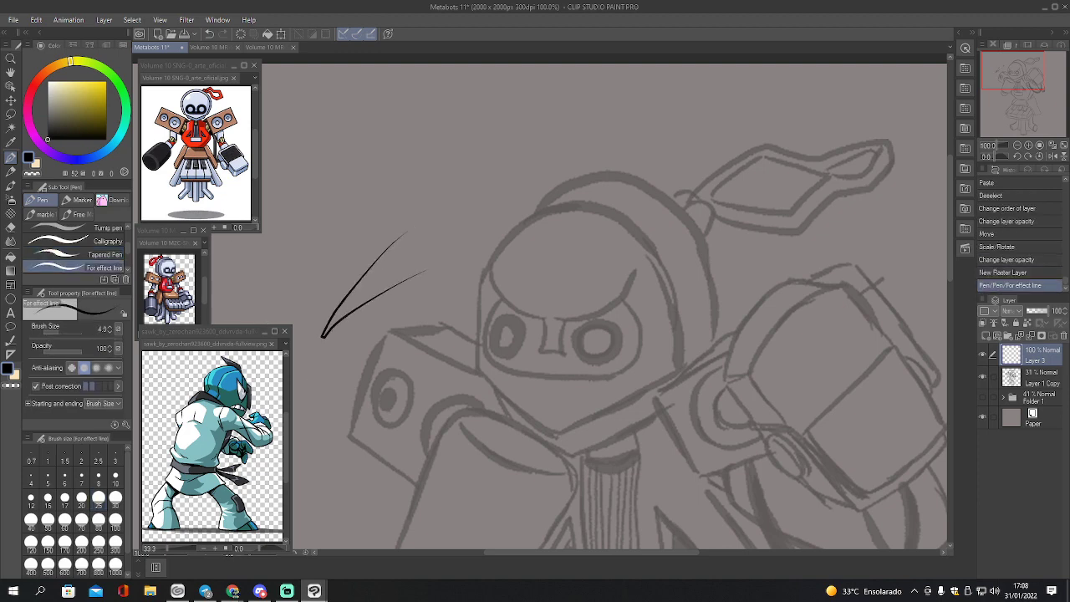
pyautogui.moveTo(345, 344); pyautogui.dragTo(311, 404)
pyautogui.hotkey('ctrl', 'z')
pyautogui.hotkey('ctrl', 'z')
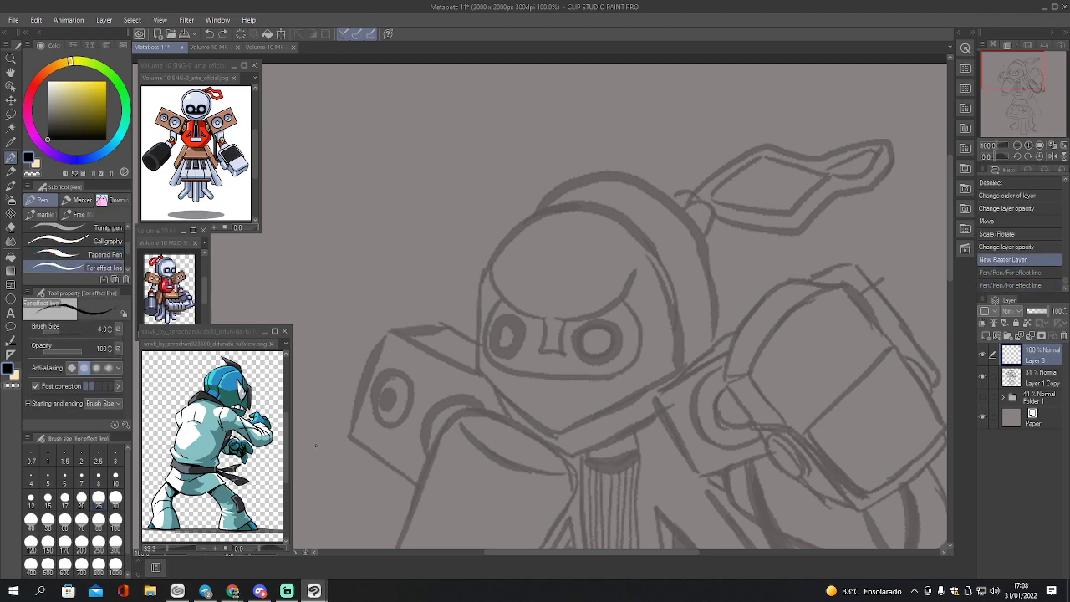
# - Test the Textured pen and the pen listed directly below it with V-shaped strokes, and undo the strokes
pyautogui.scroll(-3, 126, 261)
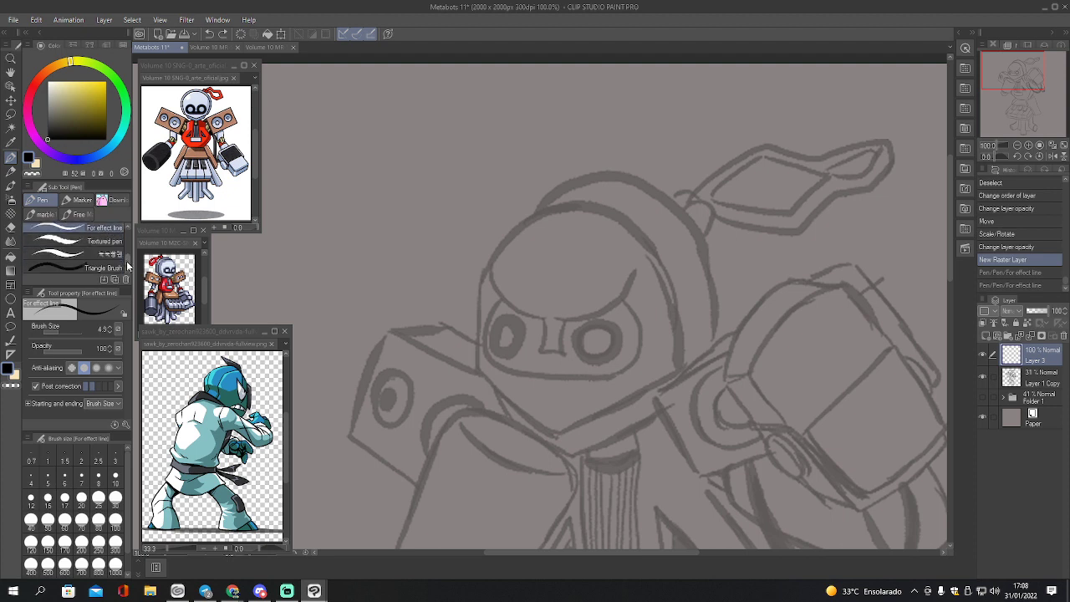
pyautogui.click(117, 242)
pyautogui.moveTo(410, 227)
pyautogui.mouseDown()
pyautogui.moveTo(341, 327)
pyautogui.moveTo(423, 267)
pyautogui.mouseUp()
pyautogui.click(92, 254)
pyautogui.hotkey('ctrl', 'z')
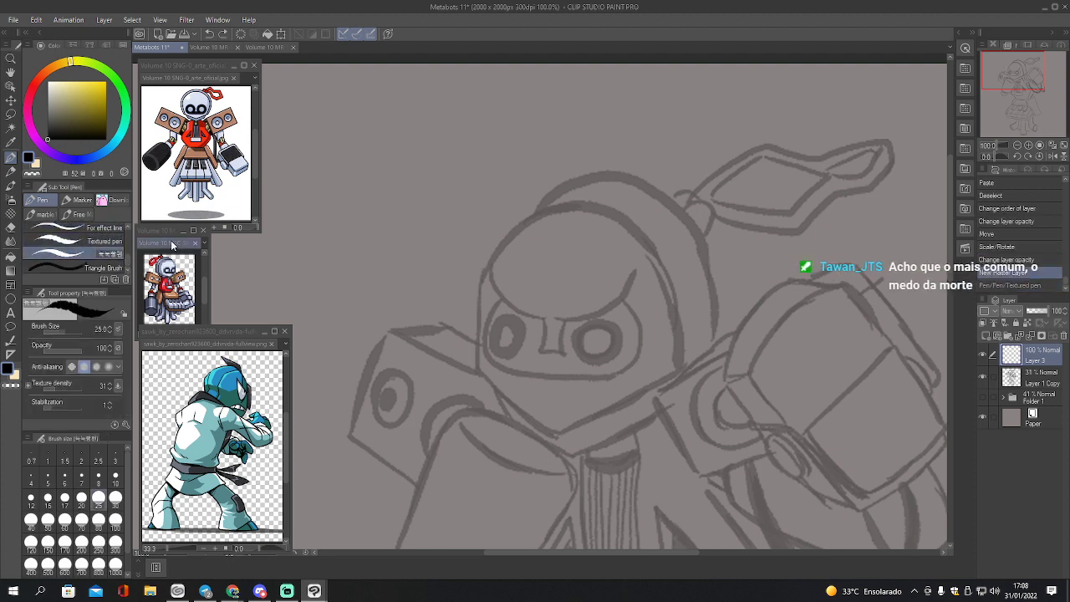
pyautogui.moveTo(399, 209)
pyautogui.mouseDown()
pyautogui.moveTo(317, 345)
pyautogui.moveTo(415, 259)
pyautogui.mouseUp()
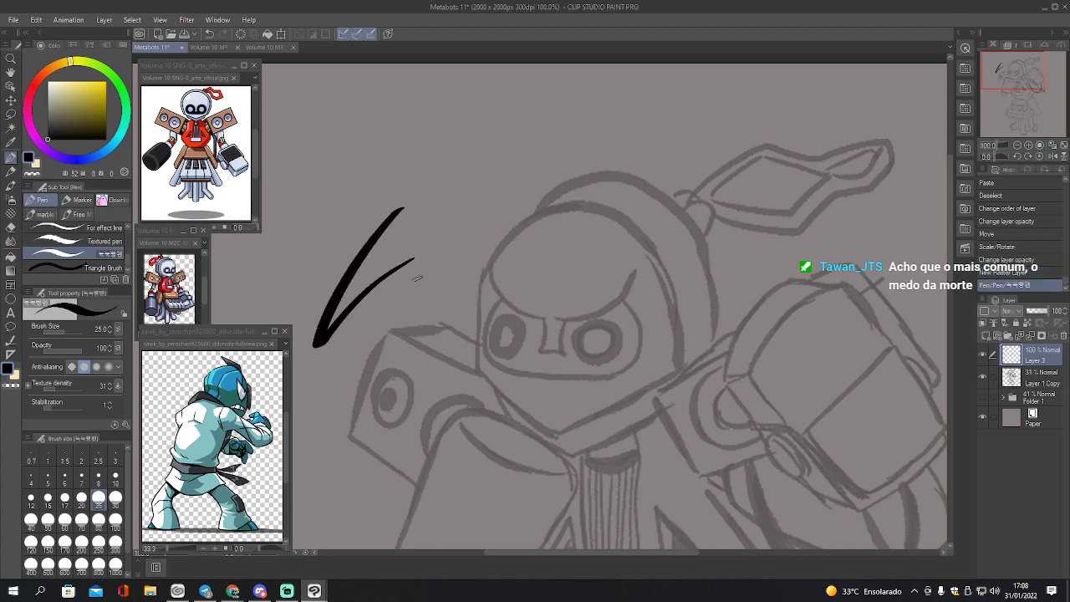
pyautogui.hotkey('ctrl', 'z')
# - Test the Triangle Brush with a zigzag stroke on the empty canvas beside the head, and undo it
pyautogui.click(92, 268)
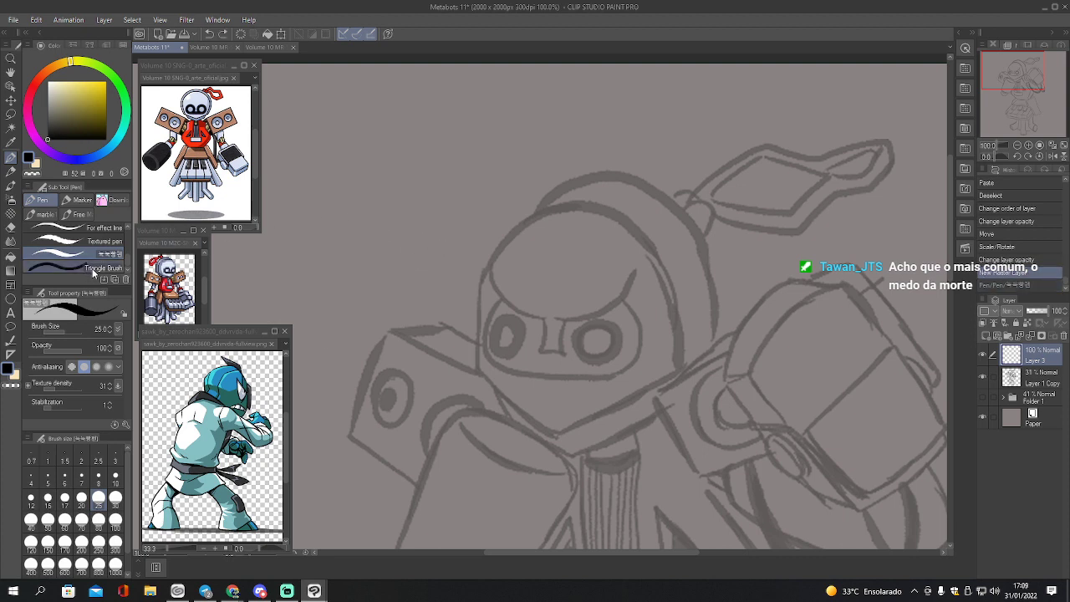
pyautogui.moveTo(390, 235)
pyautogui.mouseDown()
pyautogui.moveTo(337, 339)
pyautogui.moveTo(425, 271)
pyautogui.moveTo(333, 388)
pyautogui.mouseUp()
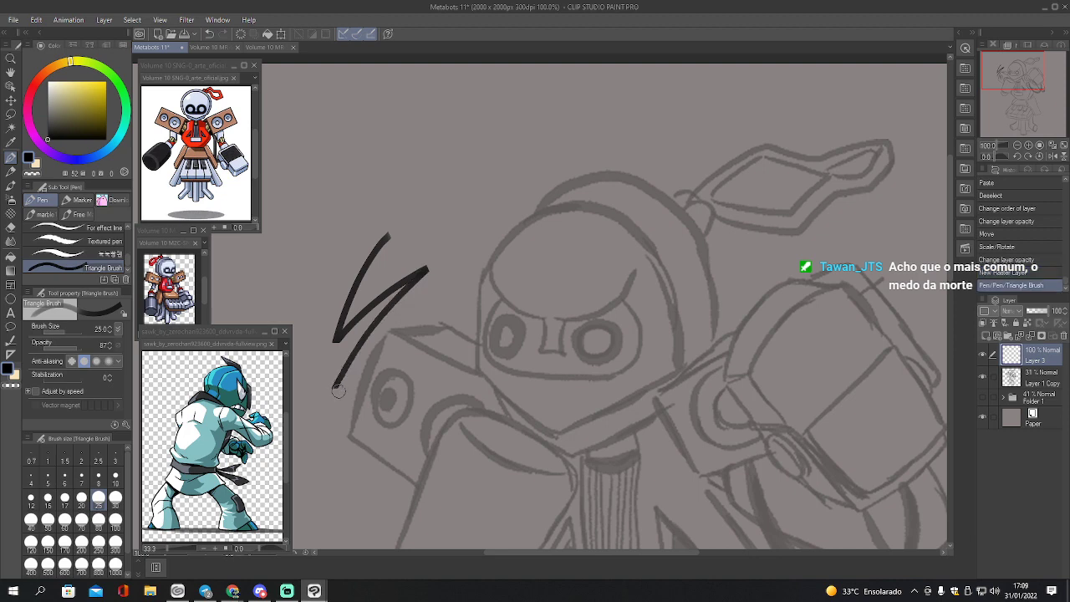
pyautogui.hotkey('ctrl', 'z')
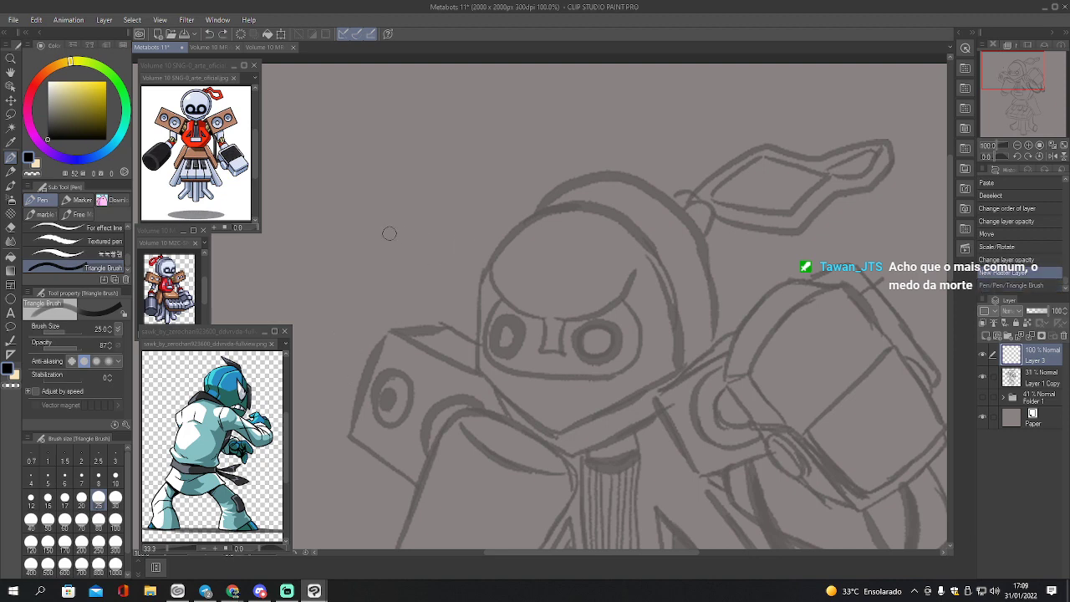
# - Test the Dot pen from the Marker group with a zigzag and a line along the speaker box, and undo both
pyautogui.click(81, 200)
pyautogui.scroll(-2, 114, 243)
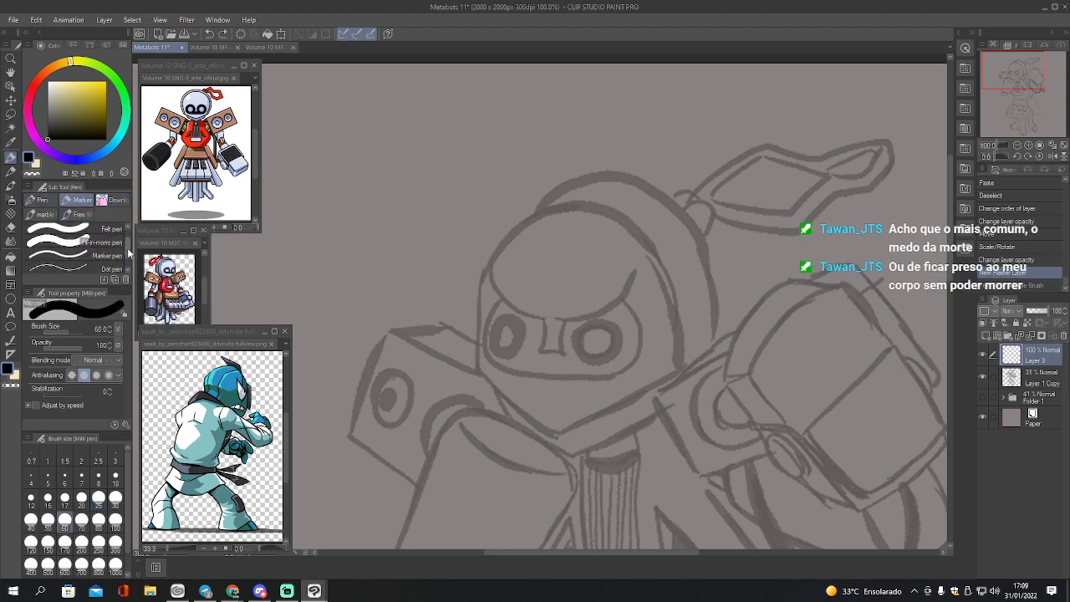
pyautogui.click(108, 255)
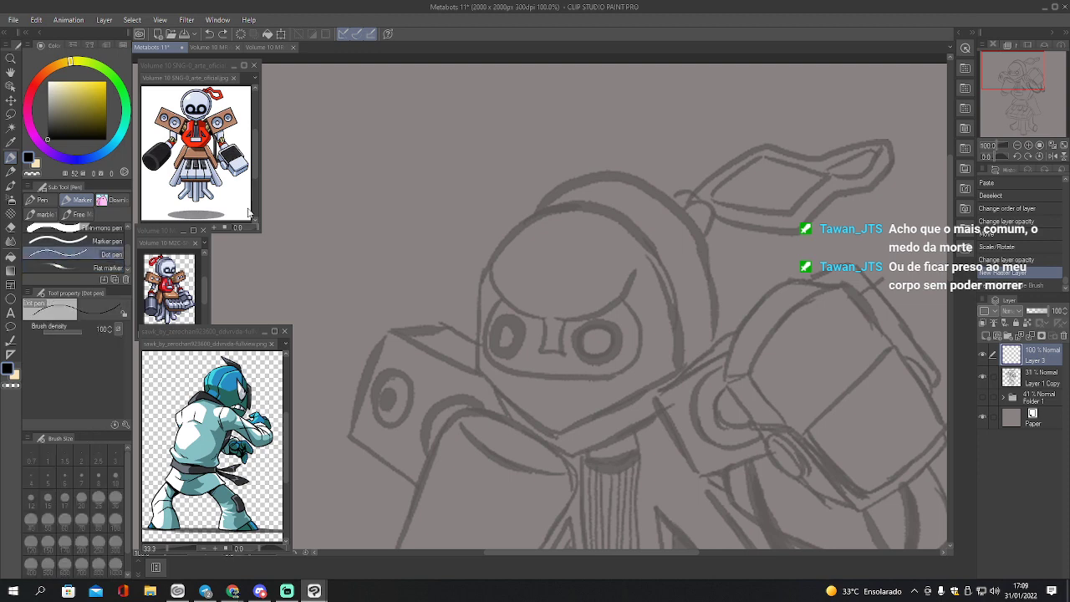
pyautogui.moveTo(395, 252); pyautogui.dragTo(371, 301)
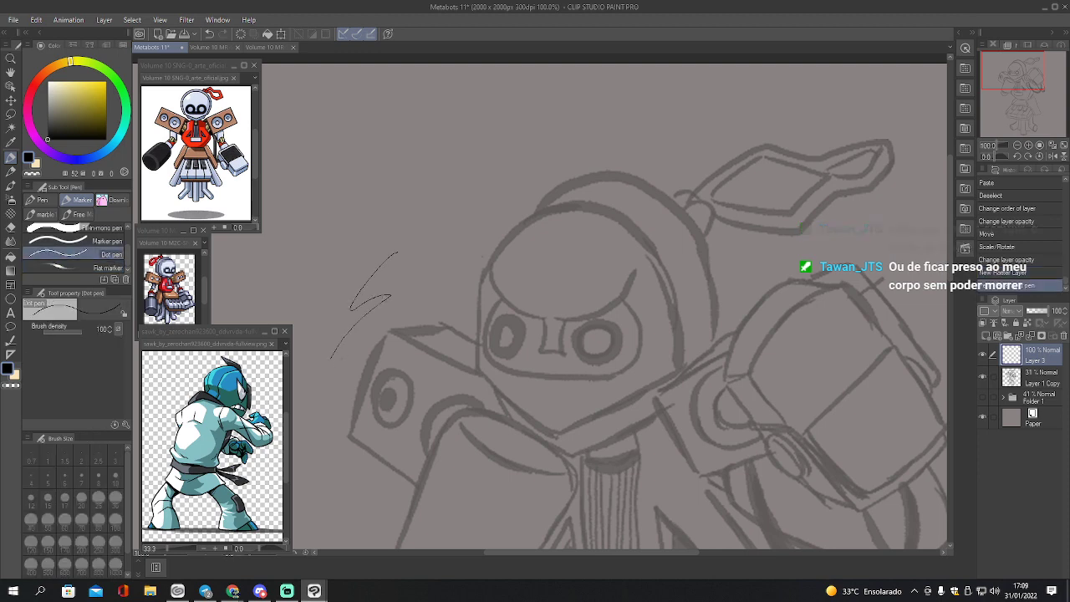
pyautogui.hotkey('ctrl', 'z')
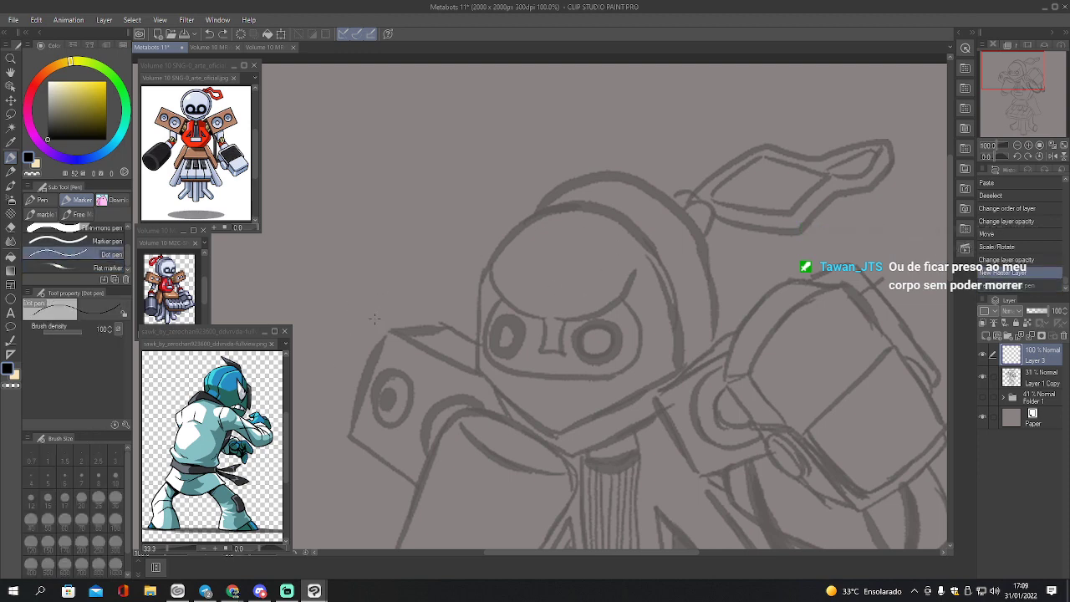
pyautogui.moveTo(380, 339); pyautogui.dragTo(352, 436)
pyautogui.hotkey('ctrl', 'z')
# - Test the Marker pen and the Fill-in mono pen with single strokes, and undo each stroke
pyautogui.click(92, 241)
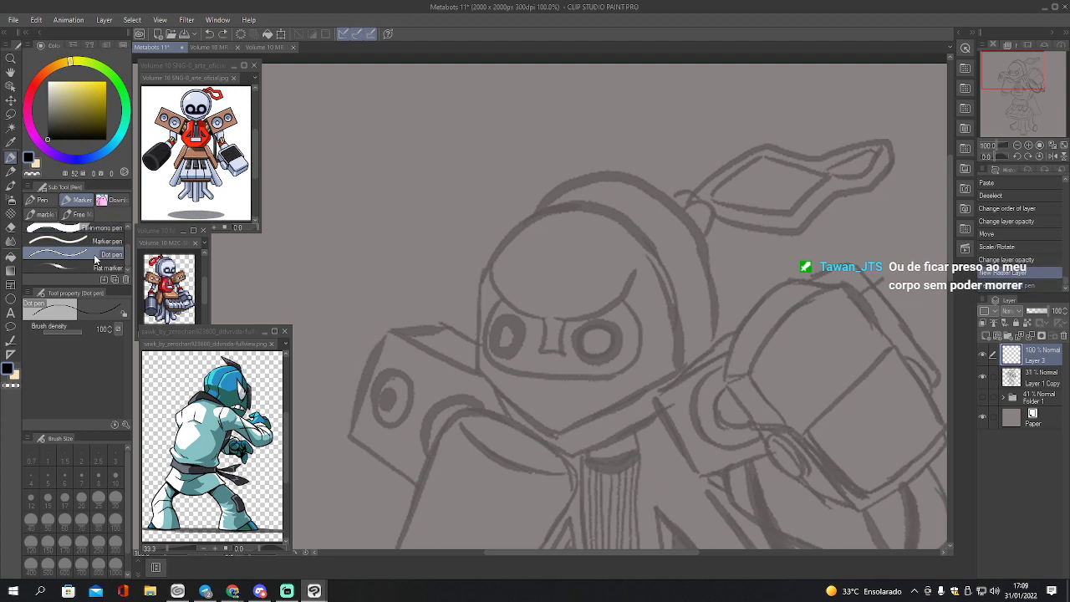
pyautogui.moveTo(365, 317); pyautogui.dragTo(329, 410)
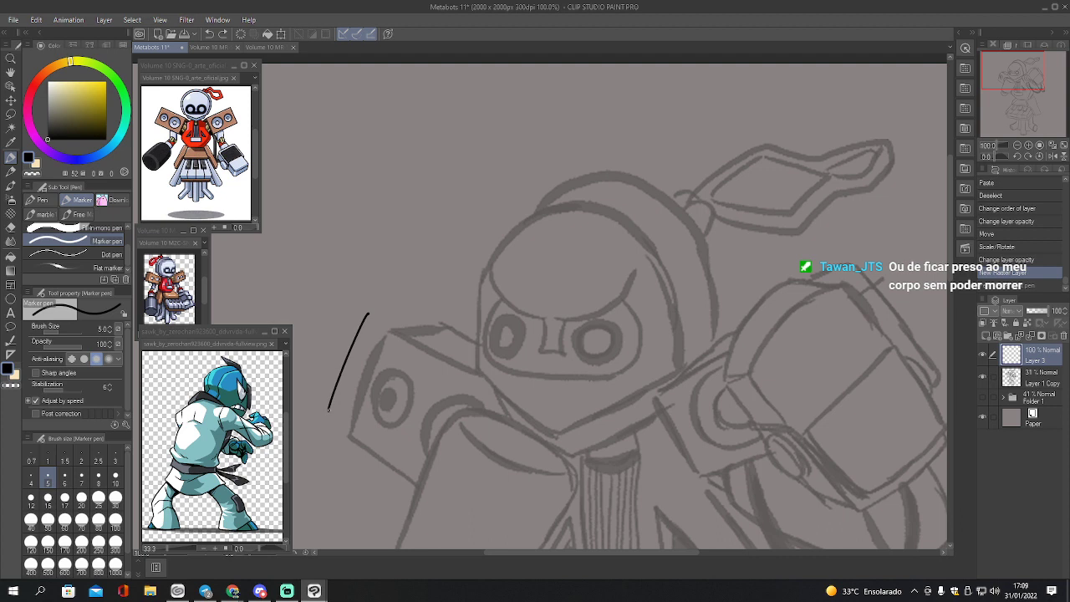
pyautogui.scroll(2, 127, 230)
pyautogui.hotkey('ctrl', 'z')
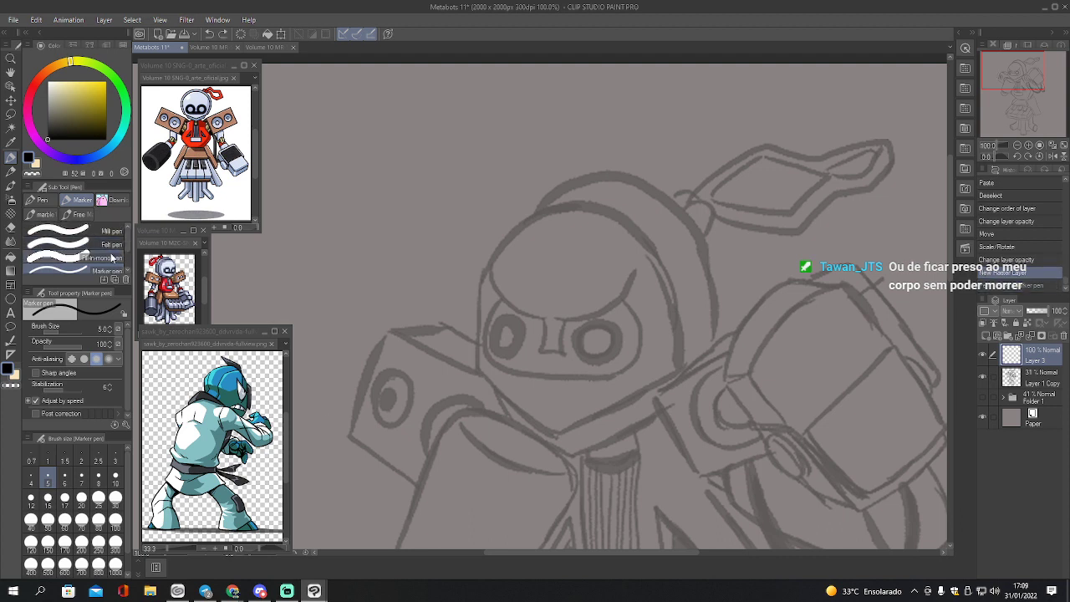
pyautogui.click(92, 258)
pyautogui.moveTo(395, 222); pyautogui.dragTo(345, 344)
pyautogui.hotkey('ctrl', 'z')
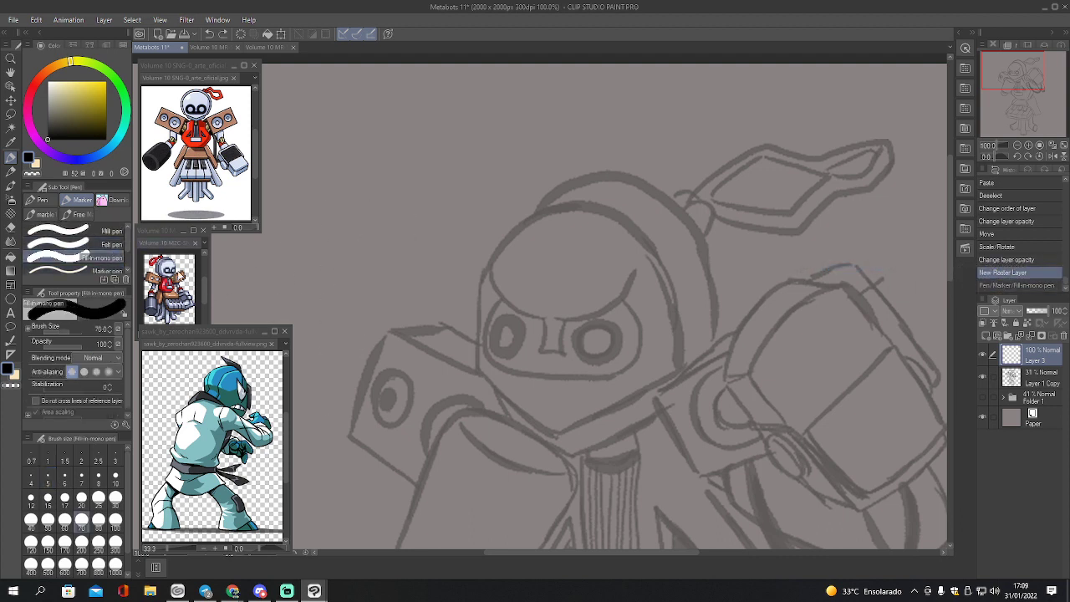
# - Test the Felt pen and the Milli pen with broad strokes beside the head, and undo each stroke
pyautogui.click(92, 244)
pyautogui.moveTo(380, 211)
pyautogui.mouseDown()
pyautogui.moveTo(311, 289)
pyautogui.moveTo(292, 358)
pyautogui.mouseUp()
pyautogui.hotkey('ctrl', 'z')
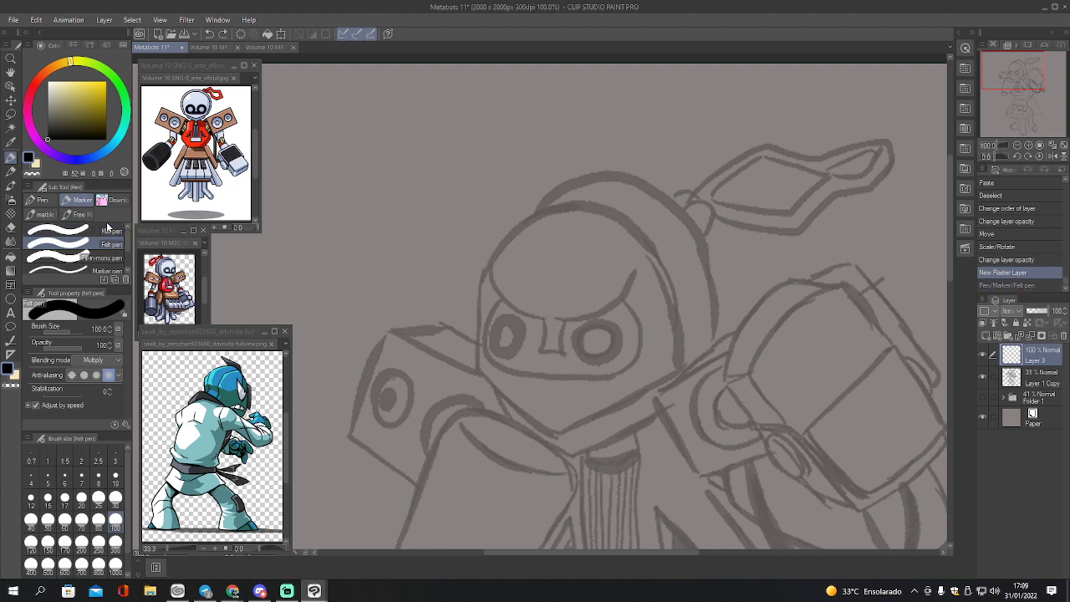
pyautogui.click(108, 230)
pyautogui.moveTo(372, 214); pyautogui.dragTo(317, 311)
pyautogui.hotkey('ctrl', 'z')
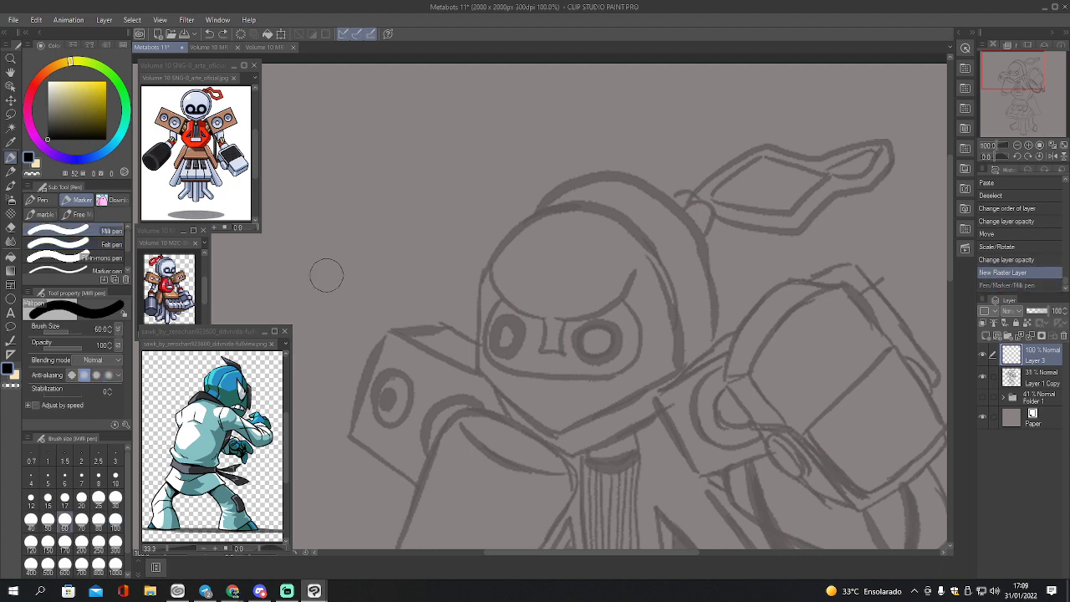
# - Look through the downloaded pens and test the PPMess 1 brush with a stroke, and undo it
pyautogui.click(55, 216)
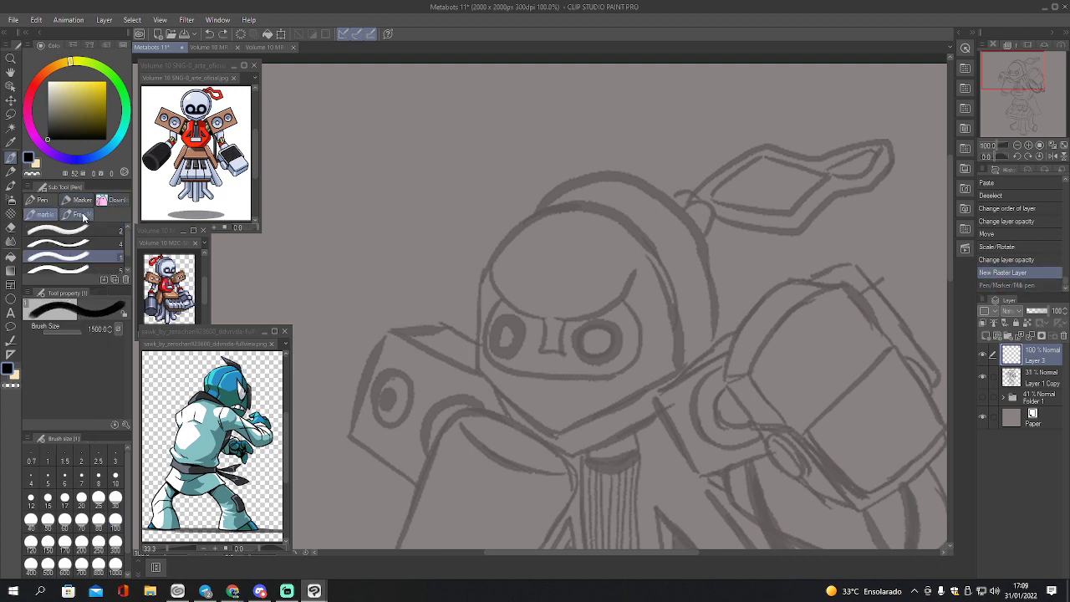
pyautogui.click(114, 199)
pyautogui.click(100, 267)
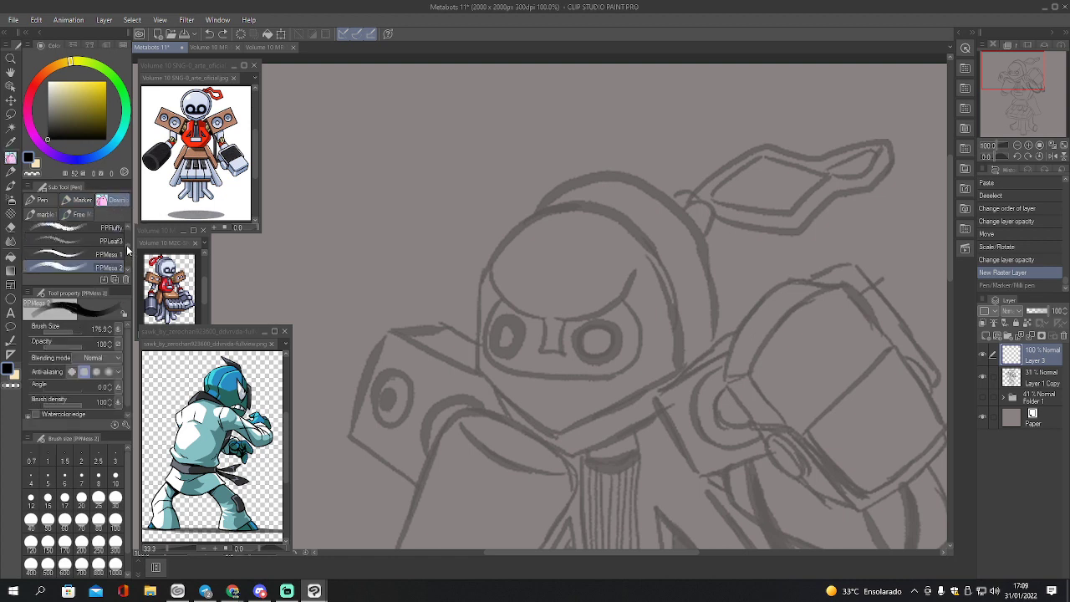
pyautogui.scroll(-5, 129, 242)
pyautogui.scroll(5, 125, 254)
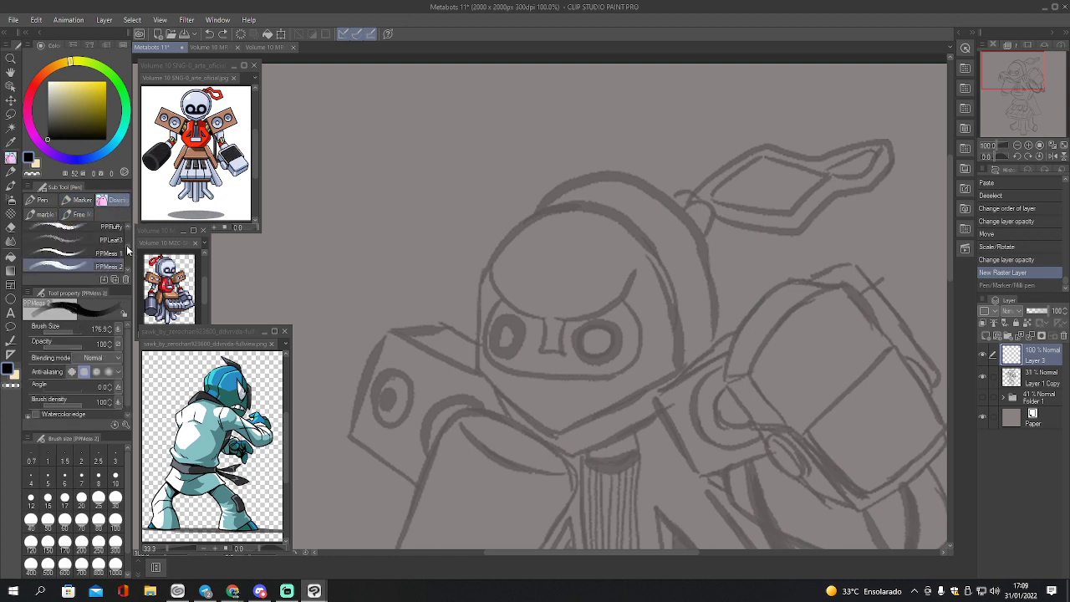
pyautogui.click(84, 247)
pyautogui.moveTo(341, 251)
pyautogui.mouseDown()
pyautogui.moveTo(363, 234)
pyautogui.moveTo(393, 296)
pyautogui.moveTo(441, 248)
pyautogui.mouseUp()
pyautogui.hotkey('ctrl', 'z')
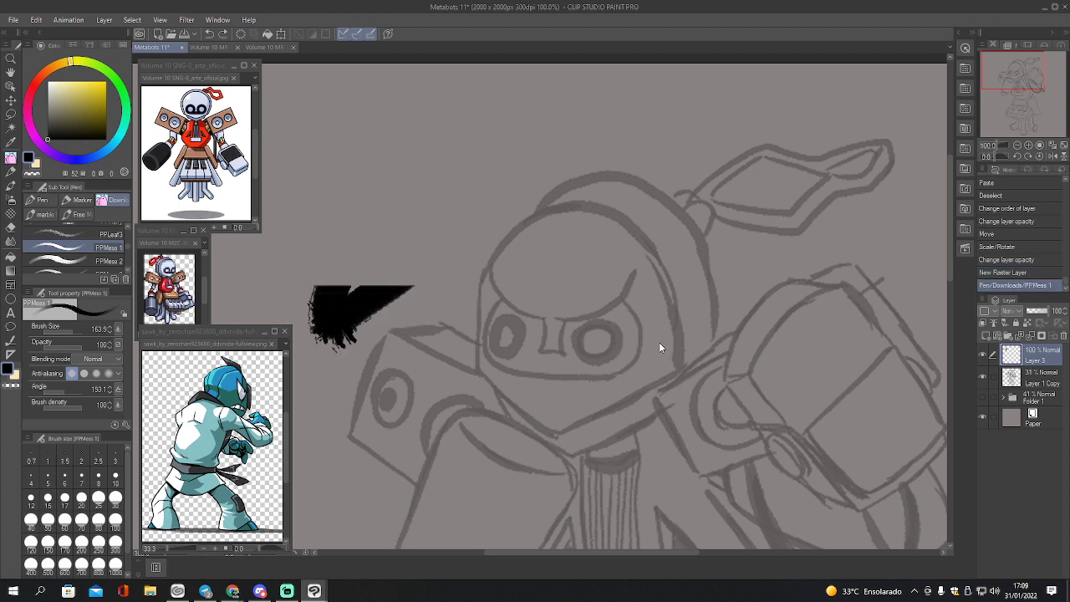
# - Try to ink the outline of the speaker box beside the face using PPMess 1 at brush size 20, and undo the strokes
pyautogui.press('[')
pyautogui.press('[')
pyautogui.press('[')
pyautogui.press('[')
pyautogui.press('[')
pyautogui.press('[')
pyautogui.press('[')
pyautogui.press('[')
pyautogui.press('[')
pyautogui.press('[')
pyautogui.press('[')
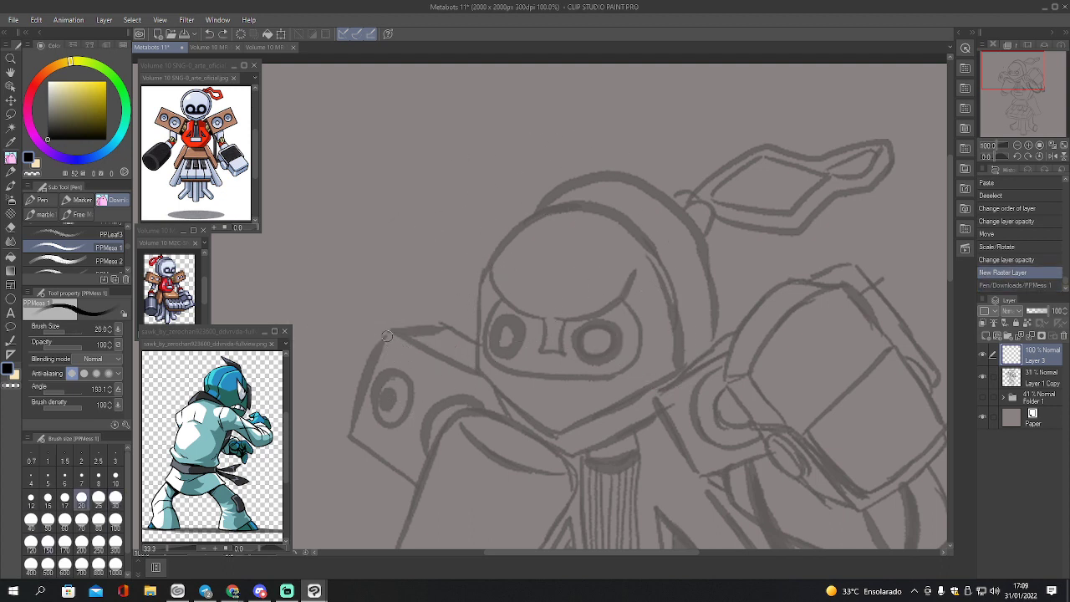
pyautogui.moveTo(390, 328); pyautogui.dragTo(346, 445)
pyautogui.hotkey('ctrl', 'z')
pyautogui.moveTo(391, 331)
pyautogui.mouseDown()
pyautogui.moveTo(340, 439)
pyautogui.moveTo(345, 420)
pyautogui.moveTo(348, 439)
pyautogui.moveTo(401, 475)
pyautogui.mouseUp()
pyautogui.moveTo(345, 439); pyautogui.dragTo(409, 480)
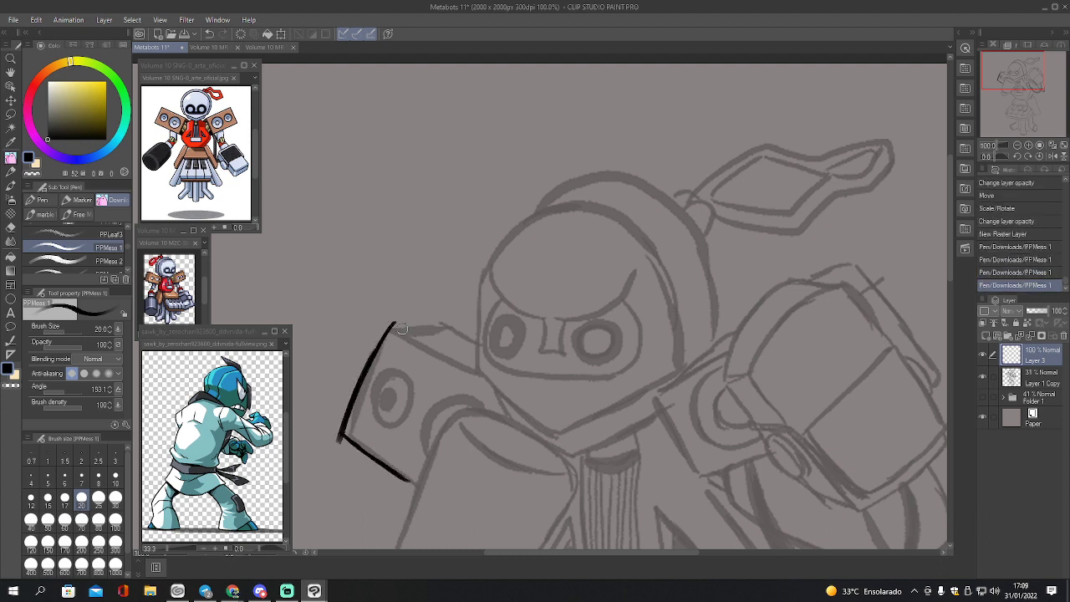
pyautogui.moveTo(391, 326); pyautogui.dragTo(480, 376)
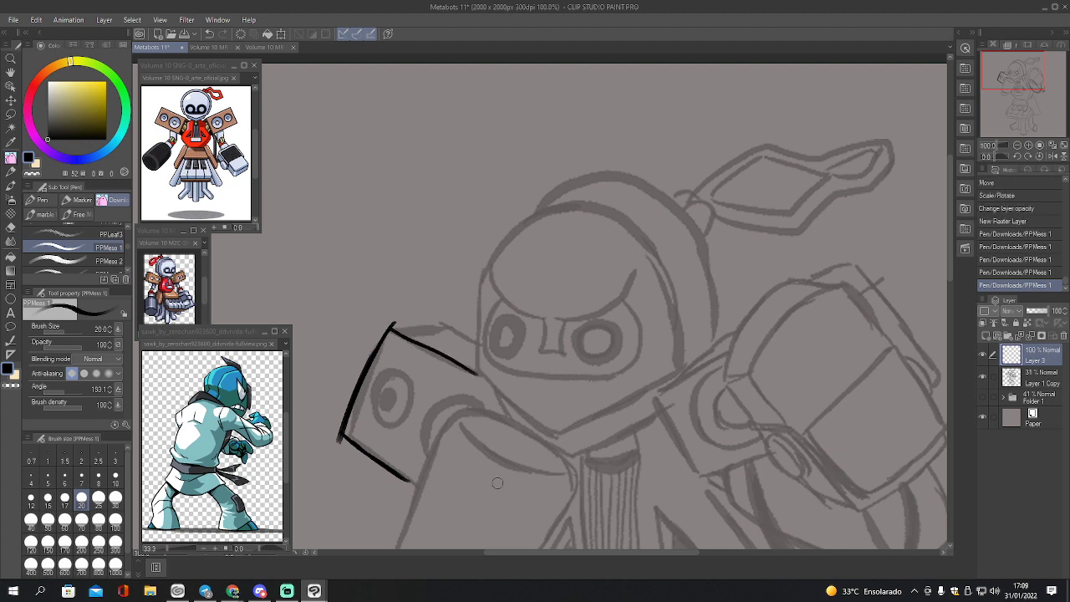
pyautogui.hotkey('ctrl', 'z')
pyautogui.hotkey('ctrl', 'z')
pyautogui.hotkey('ctrl', 'z')
pyautogui.hotkey('ctrl', 'z')
pyautogui.hotkey('ctrl', 'z')
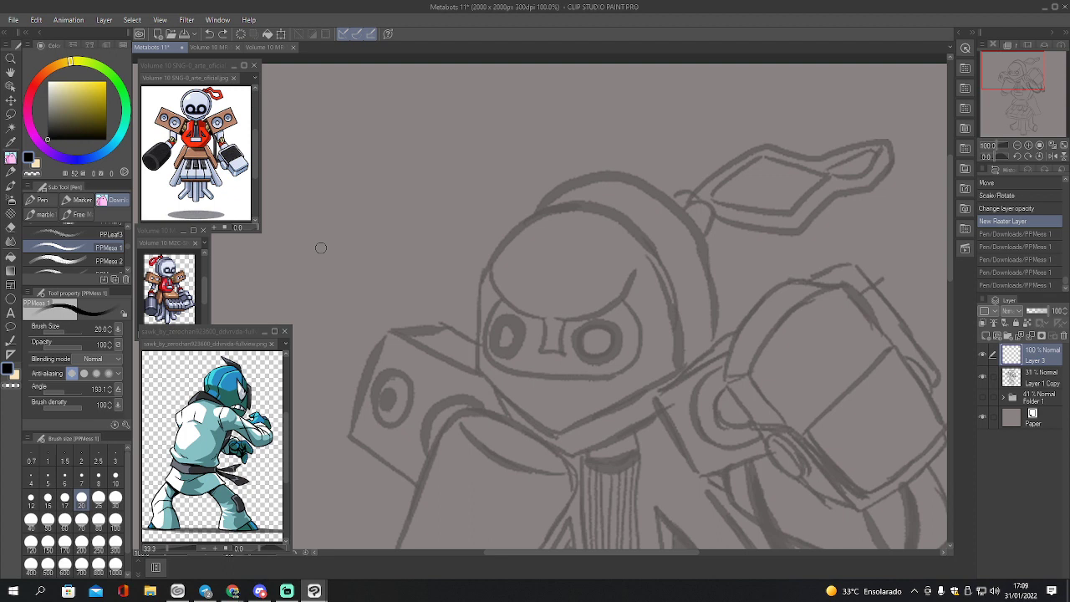
# - Test the PPMess 2 brush with a stroke on the empty canvas, and undo it
pyautogui.press('.')
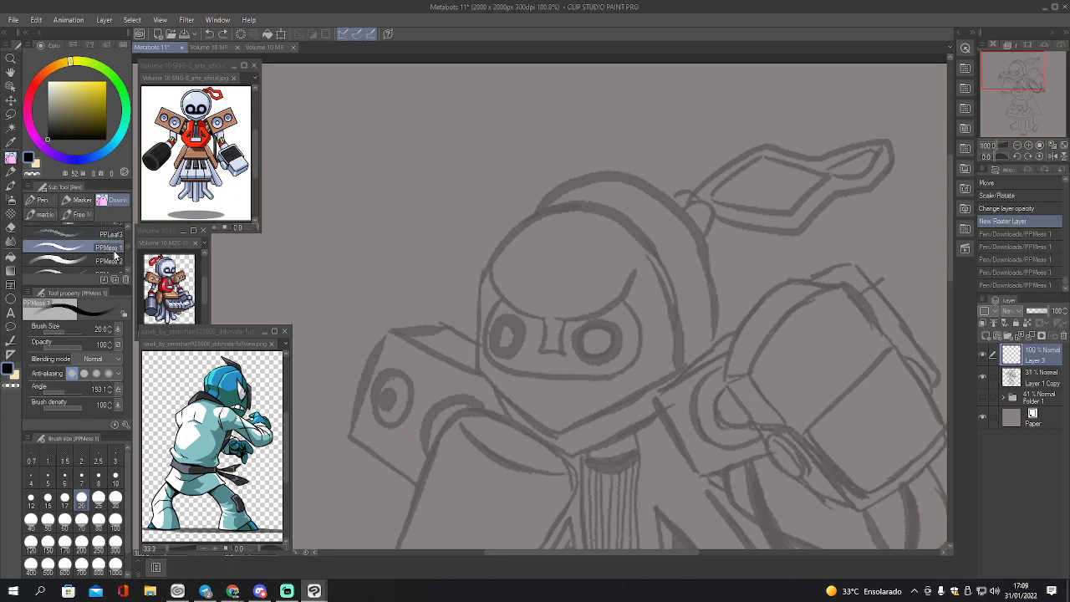
pyautogui.moveTo(325, 212)
pyautogui.mouseDown()
pyautogui.moveTo(356, 265)
pyautogui.moveTo(377, 205)
pyautogui.moveTo(383, 216)
pyautogui.moveTo(363, 197)
pyautogui.mouseUp()
pyautogui.hotkey('ctrl', 'z')
# - Switch to the pencils, test the Design pencil with strokes on the empty canvas beside the head, and undo them
pyautogui.click(10, 171)
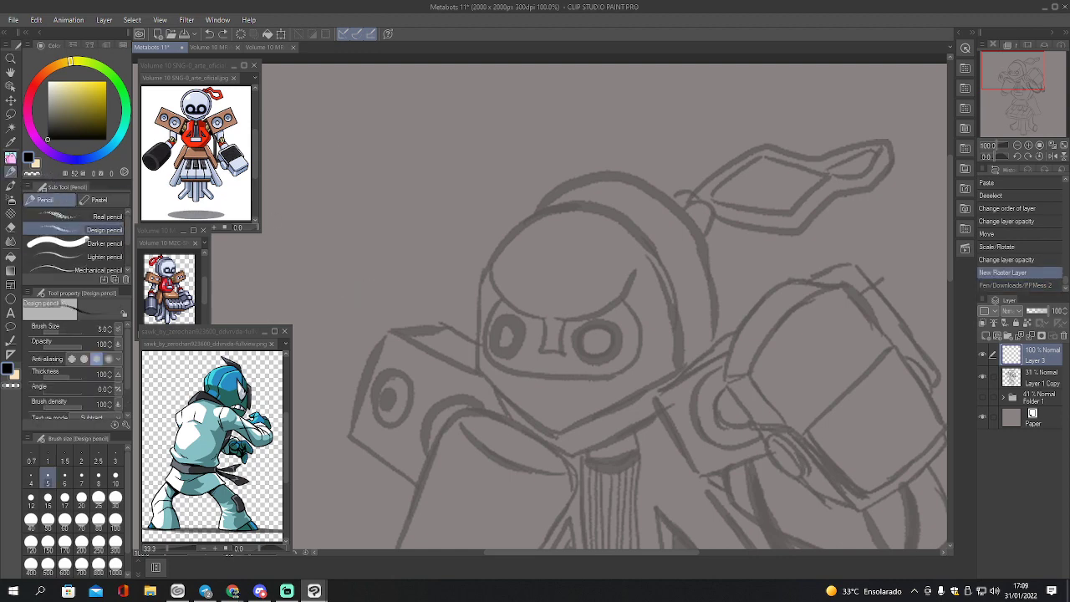
pyautogui.moveTo(390, 224); pyautogui.dragTo(345, 323)
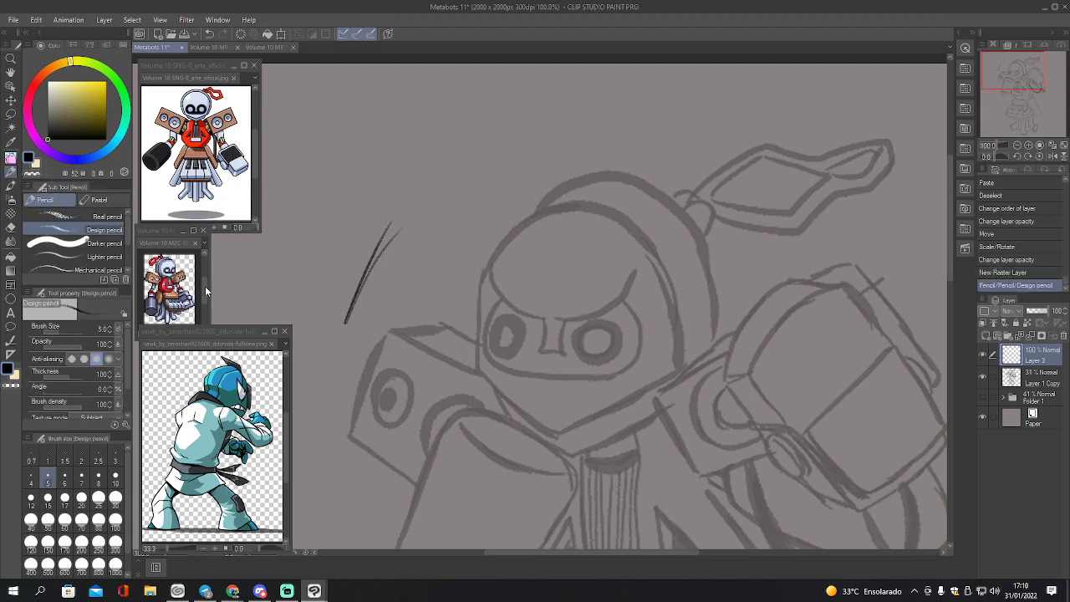
pyautogui.hotkey('ctrl', 'z')
# - Test the Darker, Lighter and Mechanical pencils one after another beside the head, and undo each stroke
pyautogui.click(117, 244)
pyautogui.moveTo(382, 203)
pyautogui.mouseDown()
pyautogui.moveTo(332, 297)
pyautogui.moveTo(416, 229)
pyautogui.moveTo(343, 292)
pyautogui.moveTo(389, 233)
pyautogui.moveTo(342, 323)
pyautogui.moveTo(430, 231)
pyautogui.moveTo(352, 288)
pyautogui.moveTo(397, 237)
pyautogui.moveTo(352, 320)
pyautogui.mouseUp()
pyautogui.hotkey('ctrl', 'z')
pyautogui.click(111, 257)
pyautogui.hotkey('ctrl', 'z')
pyautogui.click(98, 270)
pyautogui.hotkey('ctrl', 'z')
# - Test the Colored, Rough and Tapered pencils with strokes beside the head, and undo each stroke
pyautogui.scroll(-3, 75, 241)
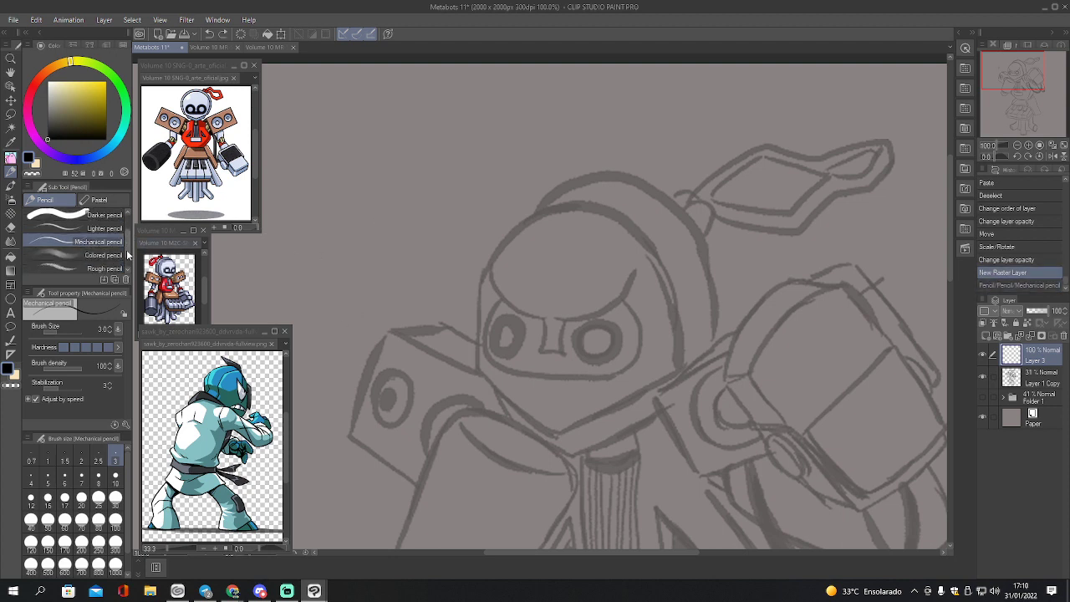
pyautogui.click(104, 241)
pyautogui.moveTo(378, 203)
pyautogui.mouseDown()
pyautogui.moveTo(340, 283)
pyautogui.moveTo(402, 233)
pyautogui.moveTo(347, 324)
pyautogui.mouseUp()
pyautogui.hotkey('ctrl', 'z')
pyautogui.click(104, 254)
pyautogui.moveTo(399, 174)
pyautogui.mouseDown()
pyautogui.moveTo(322, 251)
pyautogui.moveTo(340, 287)
pyautogui.mouseUp()
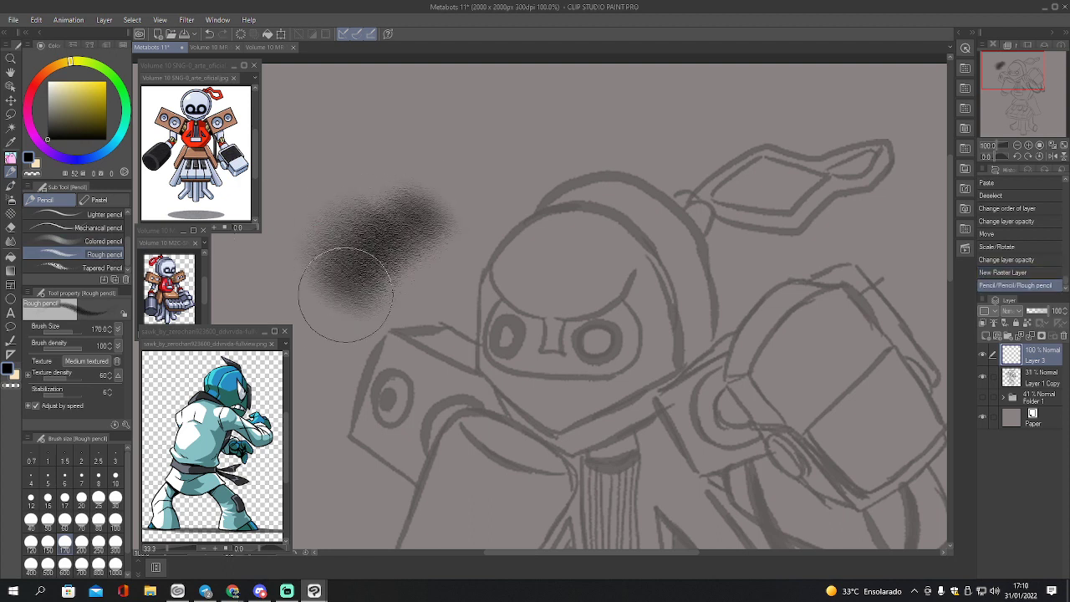
pyautogui.hotkey('ctrl', 'z')
pyautogui.click(109, 268)
pyautogui.moveTo(384, 226); pyautogui.dragTo(322, 383)
pyautogui.hotkey('ctrl', 'z')
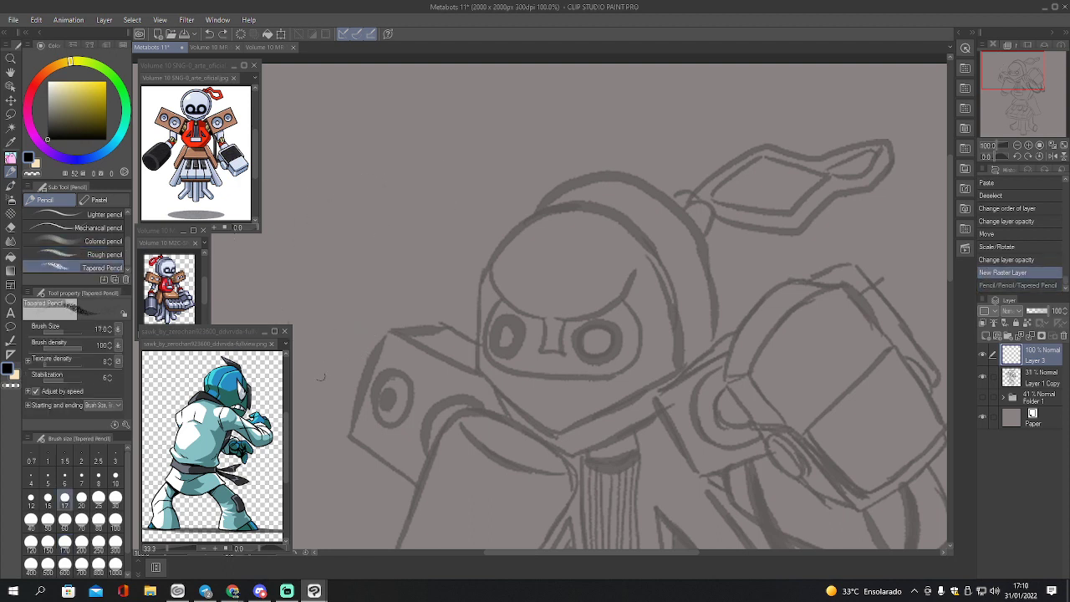
# - Choose the Mechanical pencil again, test it along the outer edge of the speaker box beside the face, and undo the strokes
pyautogui.click(121, 240)
pyautogui.click(123, 227)
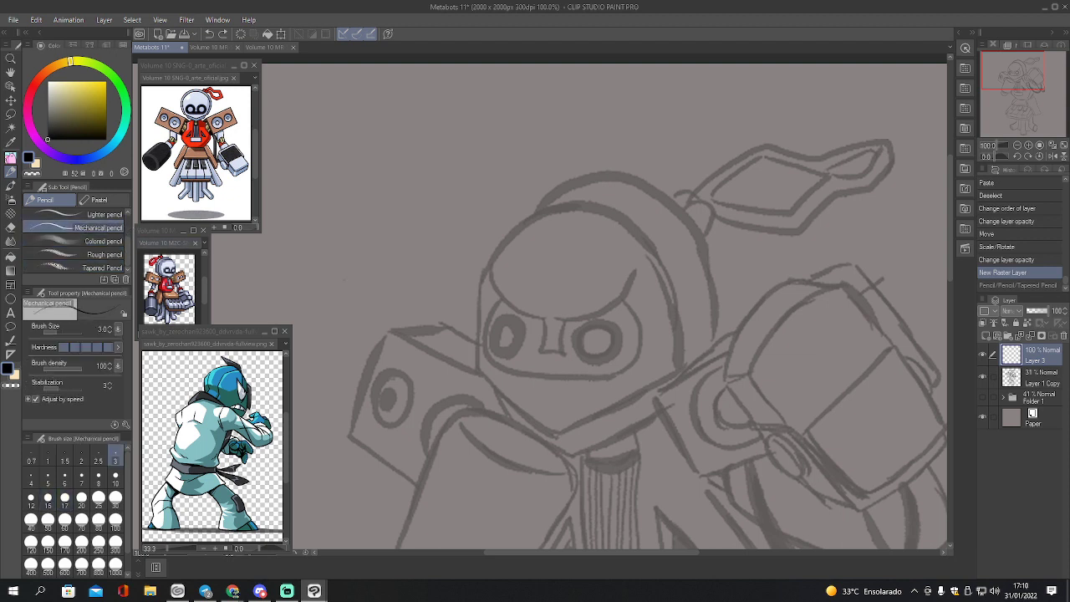
pyautogui.moveTo(381, 323); pyautogui.dragTo(341, 425)
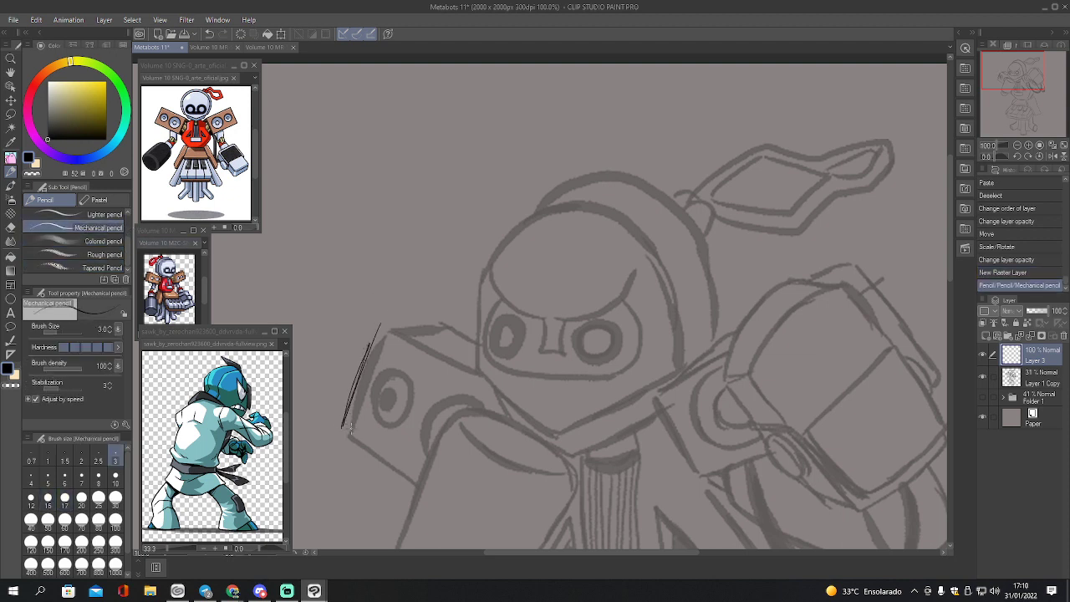
pyautogui.hotkey('ctrl', 'z')
# - Raise the Mechanical pencil's brush size to 12, try inking the outer edge of the speaker box, and undo the strokes
pyautogui.press(']')
pyautogui.press(']')
pyautogui.press(']')
pyautogui.press(']')
pyautogui.press(']')
pyautogui.press(']')
pyautogui.press(']')
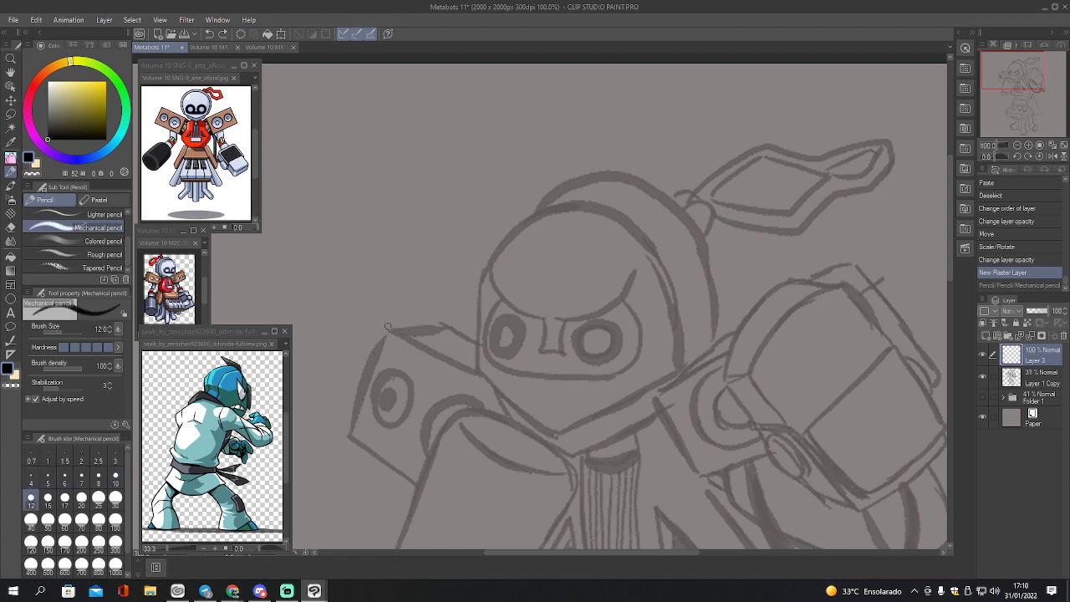
pyautogui.moveTo(387, 326); pyautogui.dragTo(344, 449)
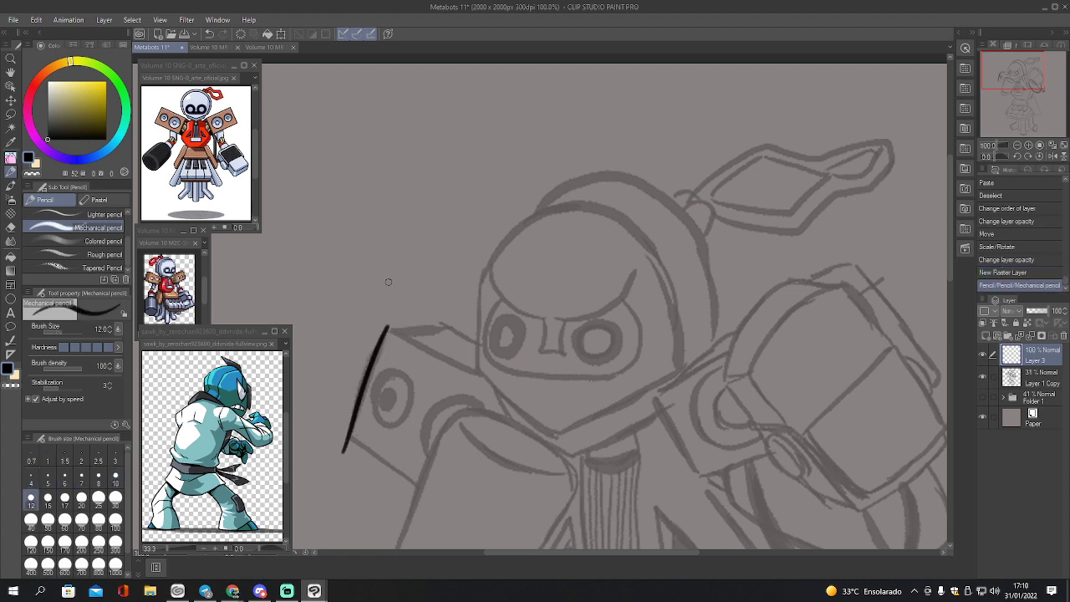
pyautogui.moveTo(407, 249)
pyautogui.mouseDown()
pyautogui.moveTo(401, 276)
pyautogui.moveTo(438, 240)
pyautogui.mouseUp()
pyautogui.hotkey('ctrl', 'z')
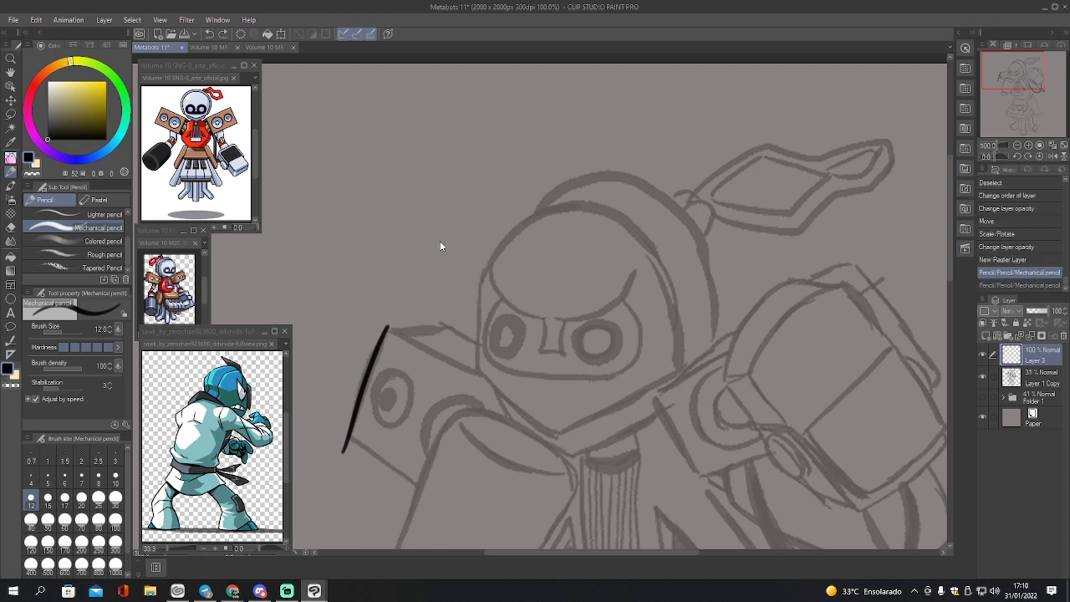
pyautogui.hotkey('ctrl', 'z')
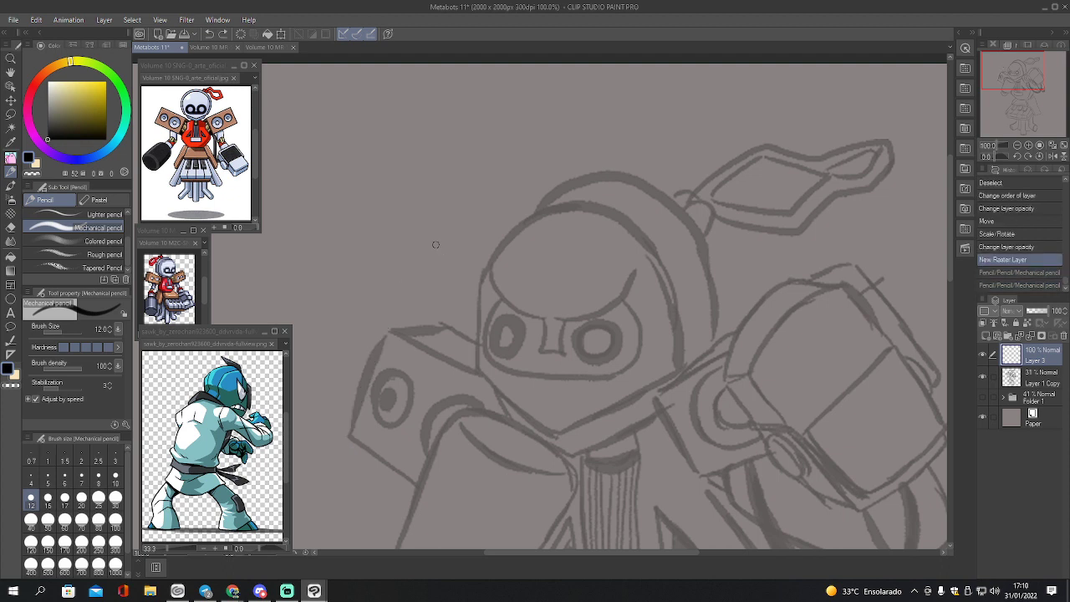
# - Choose the G-pen for inking and set its stabilization to 0
pyautogui.click(98, 201)
pyautogui.click(10, 159)
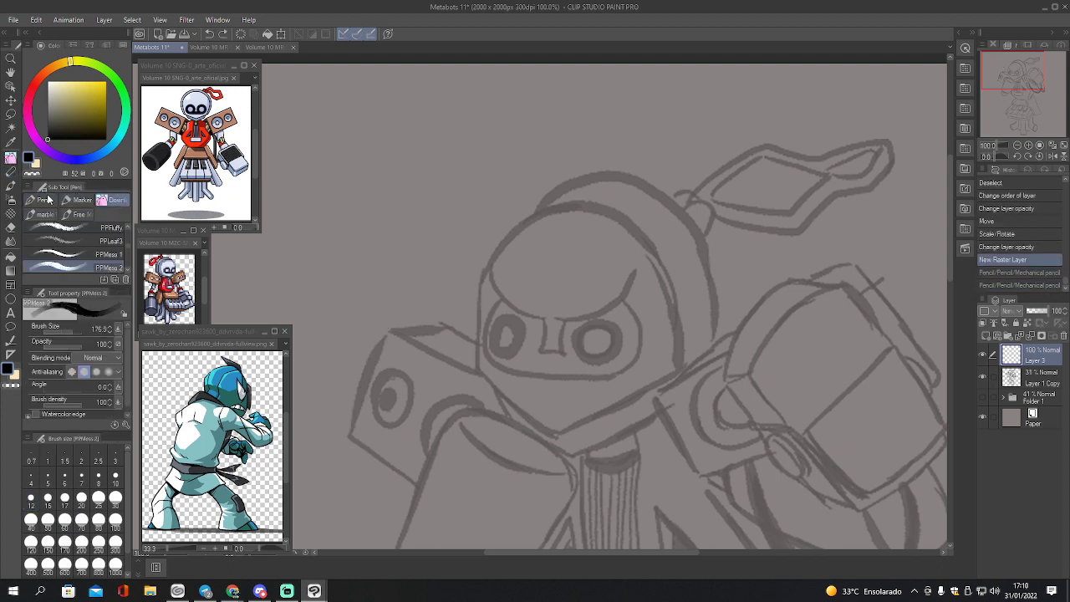
pyautogui.scroll(3, 125, 253)
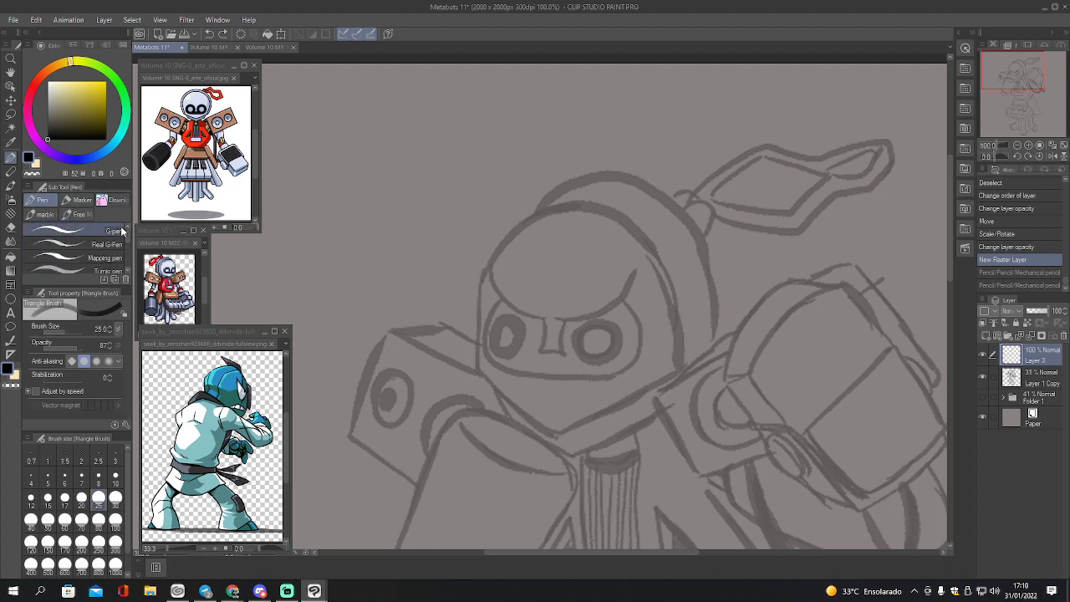
pyautogui.click(117, 229)
pyautogui.moveTo(67, 381); pyautogui.dragTo(34, 382)
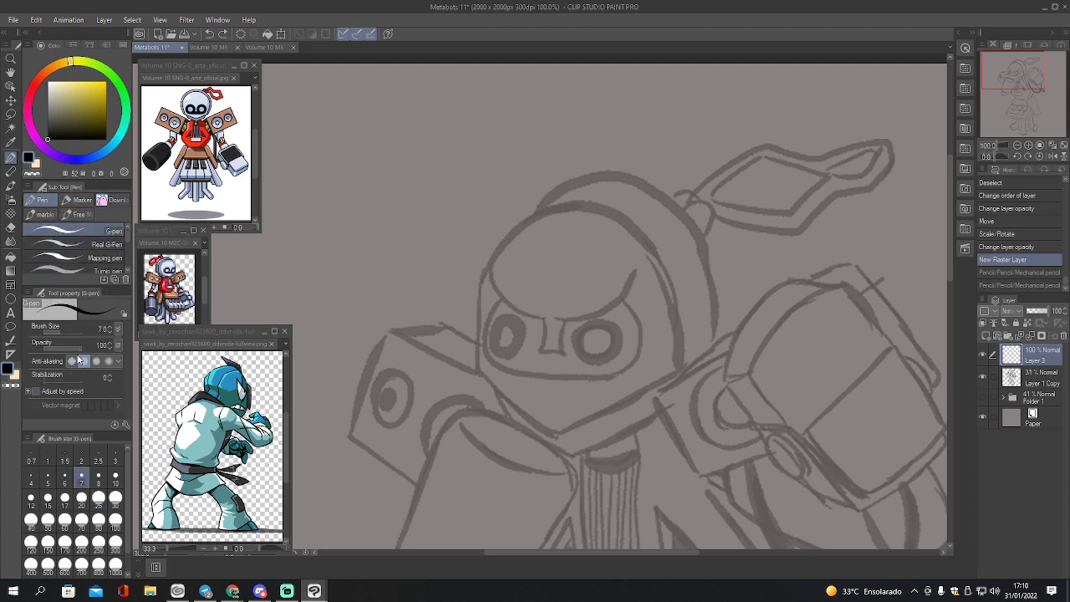
pyautogui.moveTo(360, 299)
pyautogui.mouseDown()
pyautogui.moveTo(321, 417)
pyautogui.moveTo(348, 451)
pyautogui.mouseUp()
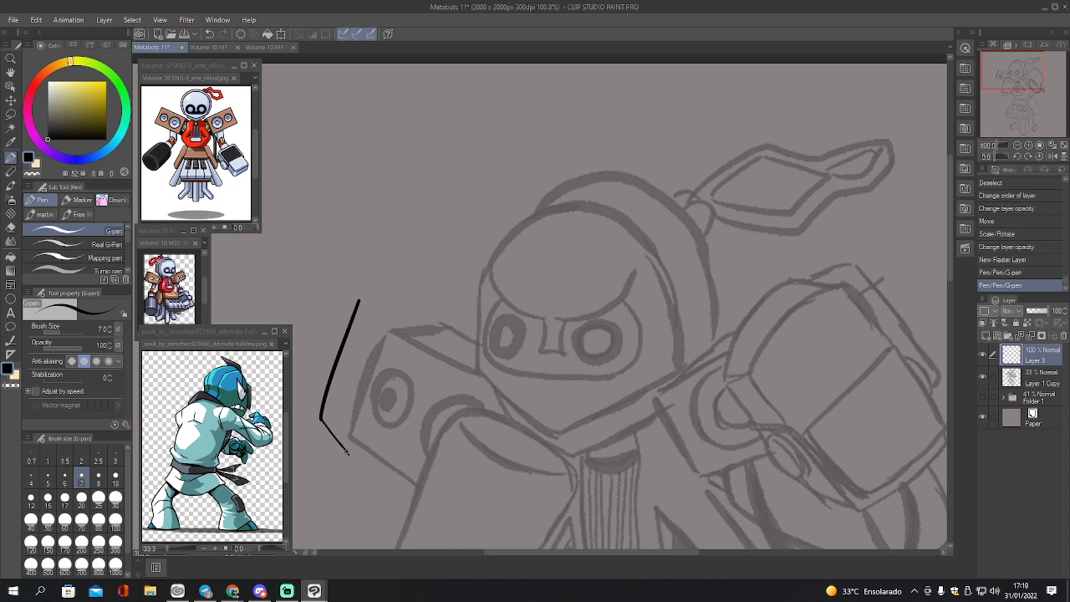
pyautogui.hotkey('ctrl', 'z')
pyautogui.hotkey('ctrl', 'z')
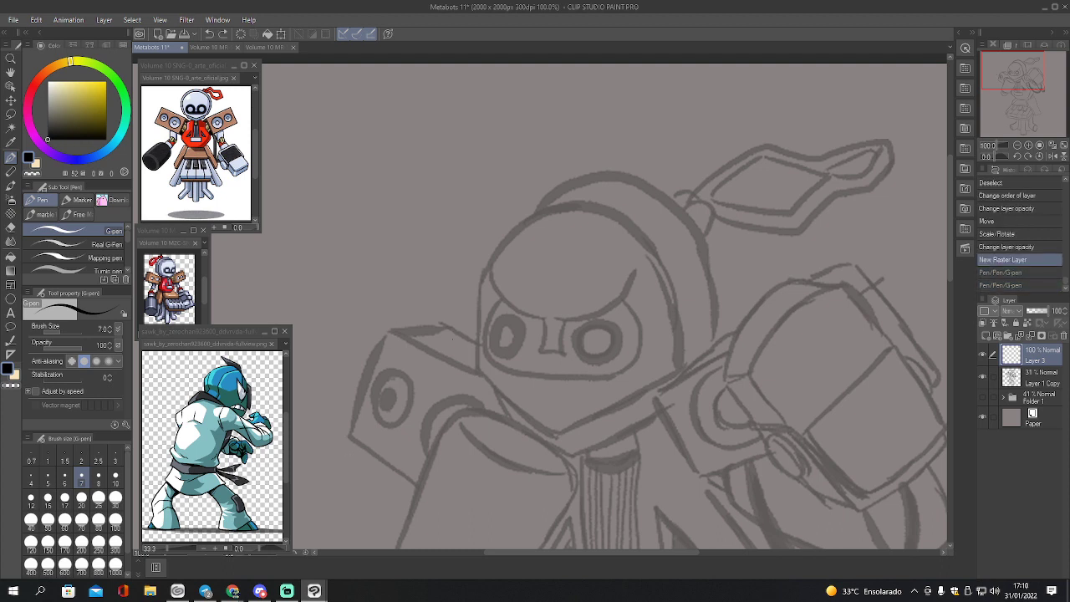
pyautogui.moveTo(388, 327)
pyautogui.mouseDown()
pyautogui.moveTo(349, 437)
pyautogui.moveTo(425, 487)
pyautogui.mouseUp()
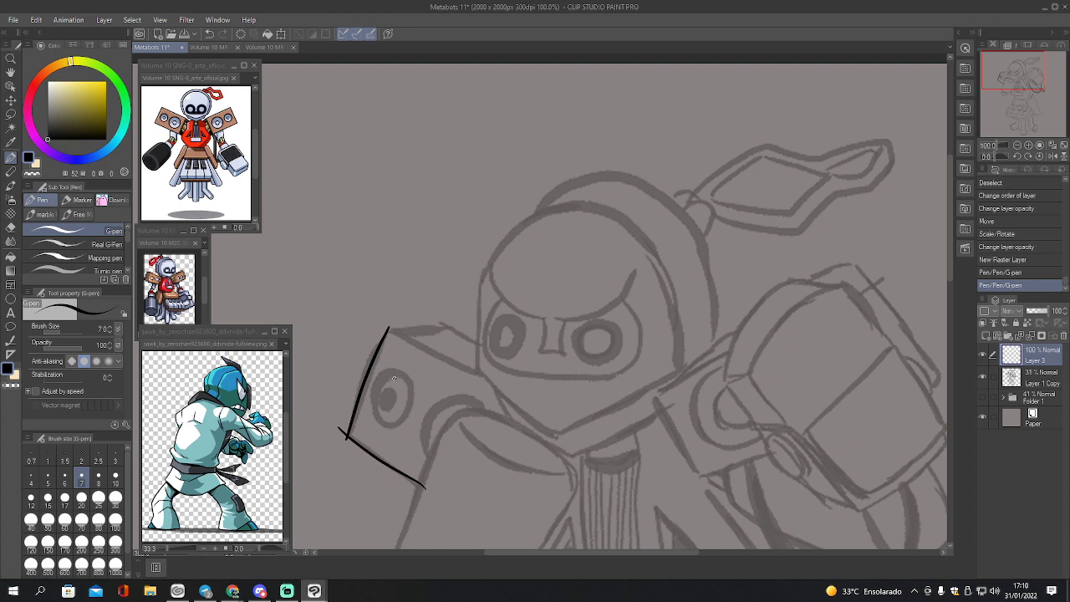
pyautogui.hotkey('ctrl', 'z')
pyautogui.moveTo(339, 429); pyautogui.dragTo(426, 490)
pyautogui.hotkey('ctrl', 'z')
pyautogui.moveTo(341, 430); pyautogui.dragTo(425, 493)
pyautogui.hotkey('ctrl', 'z')
pyautogui.hotkey('ctrl', 'z')
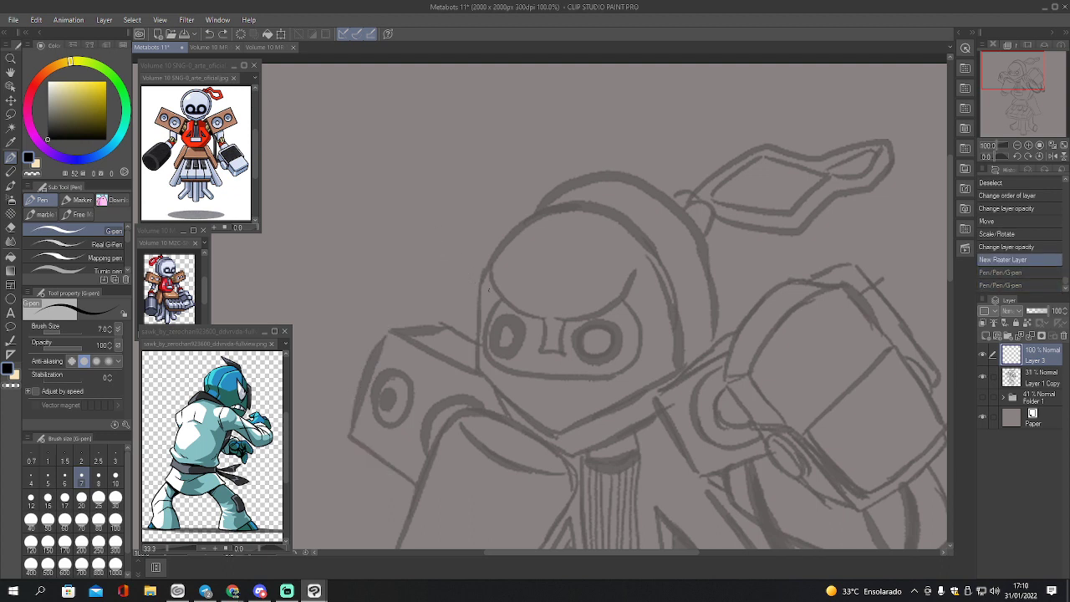
# - Delete the empty raster layer above the sketch and add a new vector layer in its place
pyautogui.moveTo(1010, 94); pyautogui.dragTo(1013, 96)
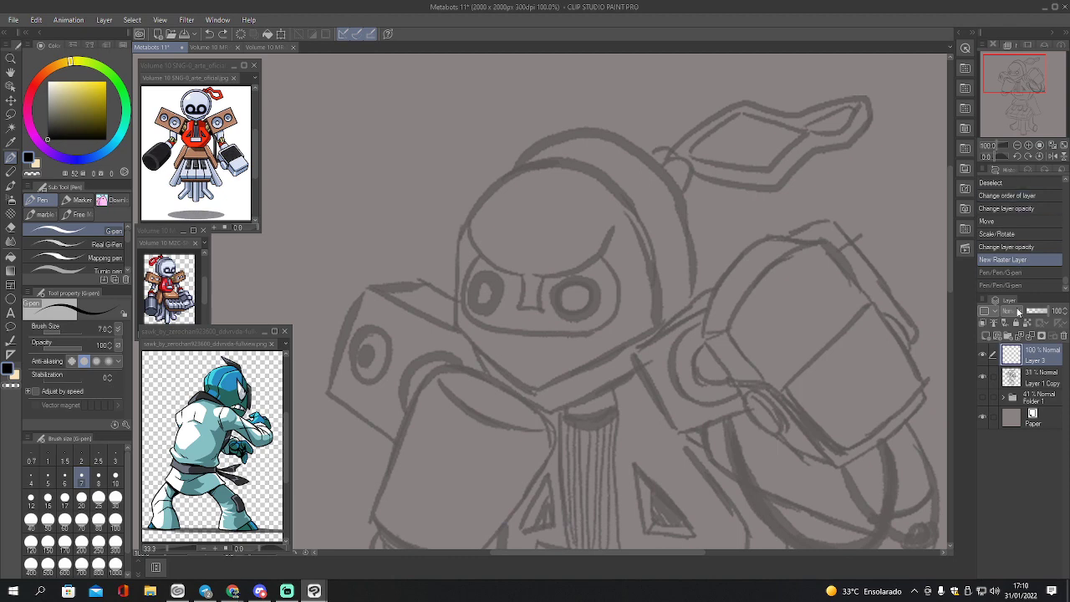
pyautogui.click(1064, 336)
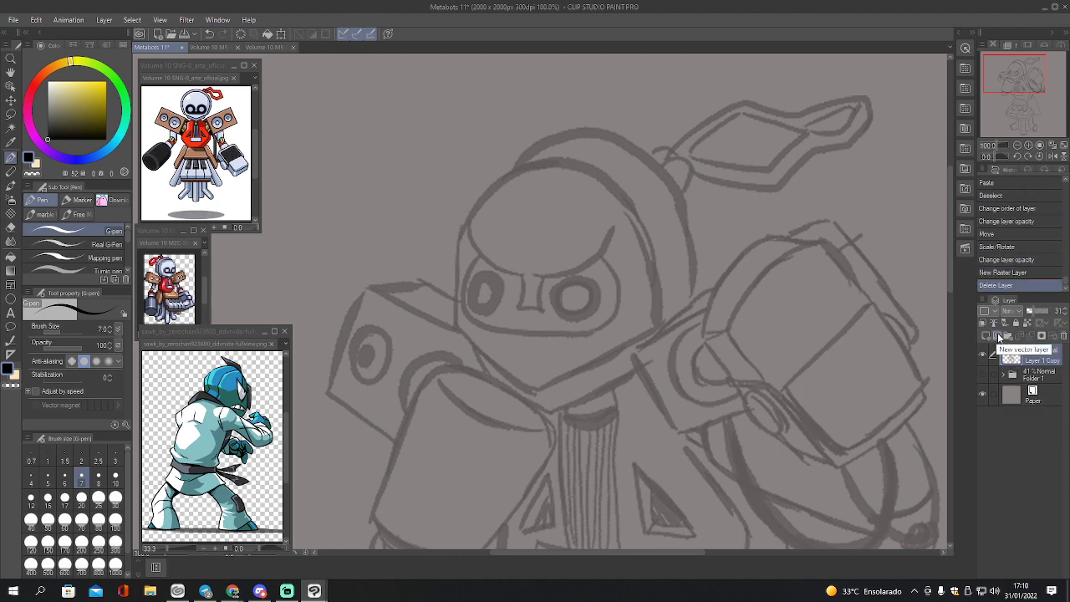
pyautogui.click(1015, 321)
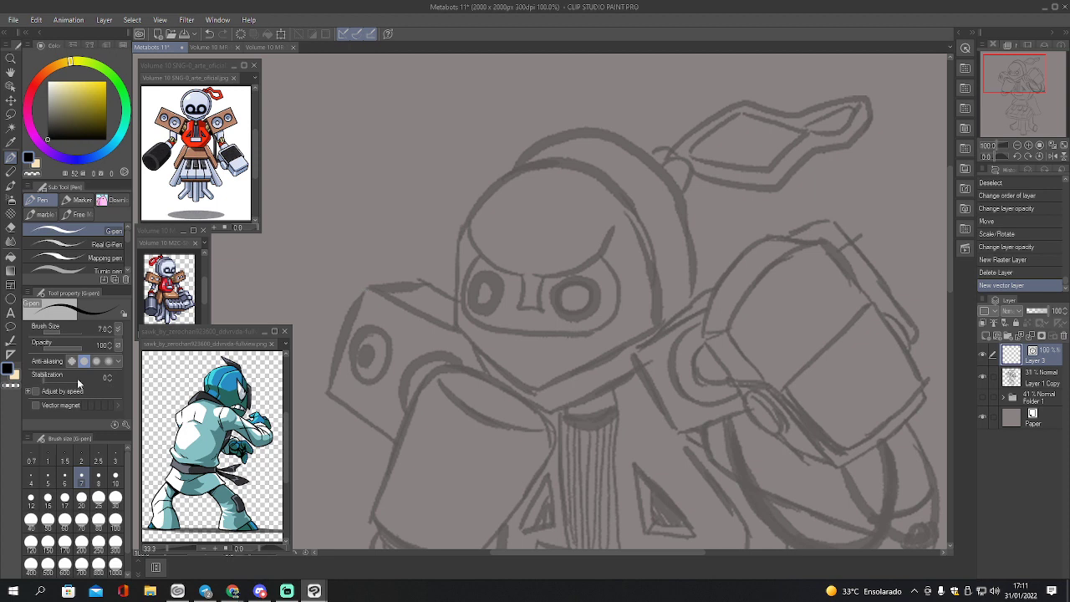
# - Set the pen stabilization to 100, ink the outer edges and top face of the speaker box beside the head, and save the drawing
pyautogui.moveTo(81, 381); pyautogui.dragTo(128, 387)
pyautogui.moveTo(368, 285)
pyautogui.mouseDown()
pyautogui.moveTo(329, 381)
pyautogui.moveTo(345, 407)
pyautogui.moveTo(400, 439)
pyautogui.mouseUp()
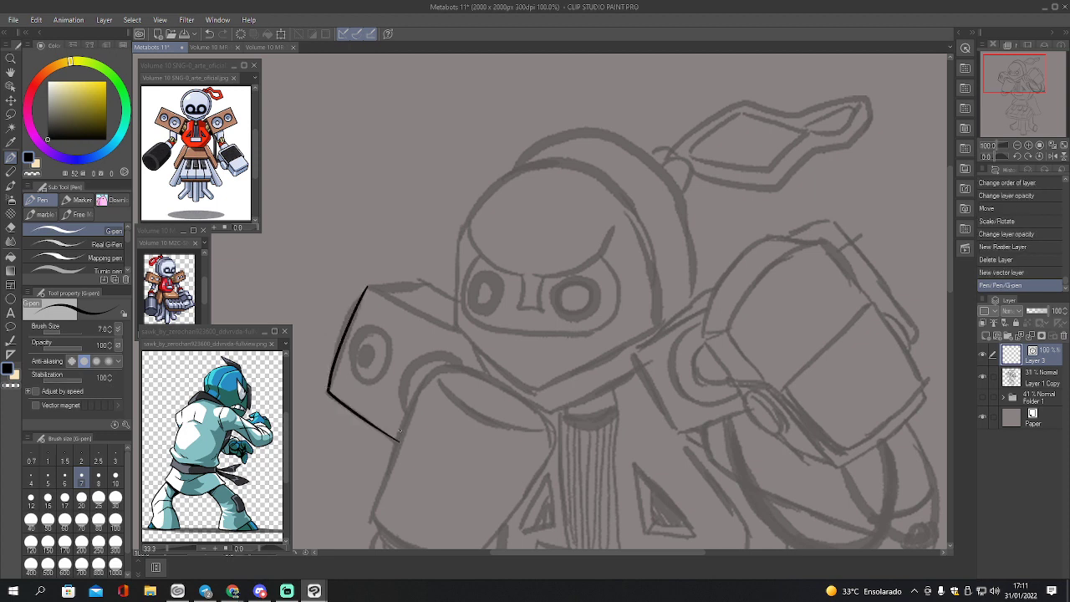
pyautogui.moveTo(366, 286); pyautogui.dragTo(457, 334)
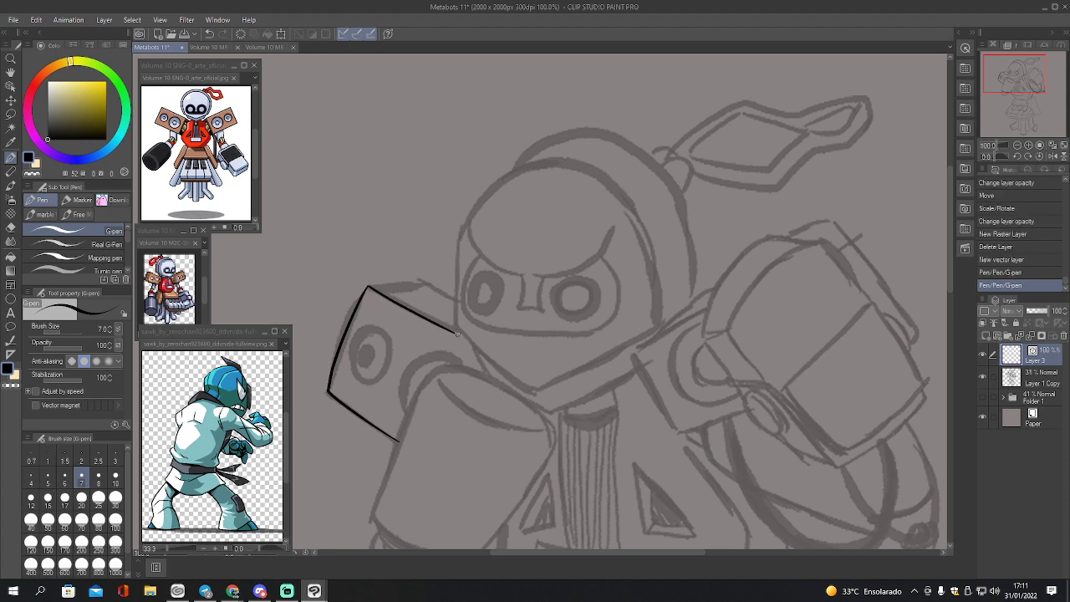
pyautogui.moveTo(368, 286); pyautogui.dragTo(426, 274)
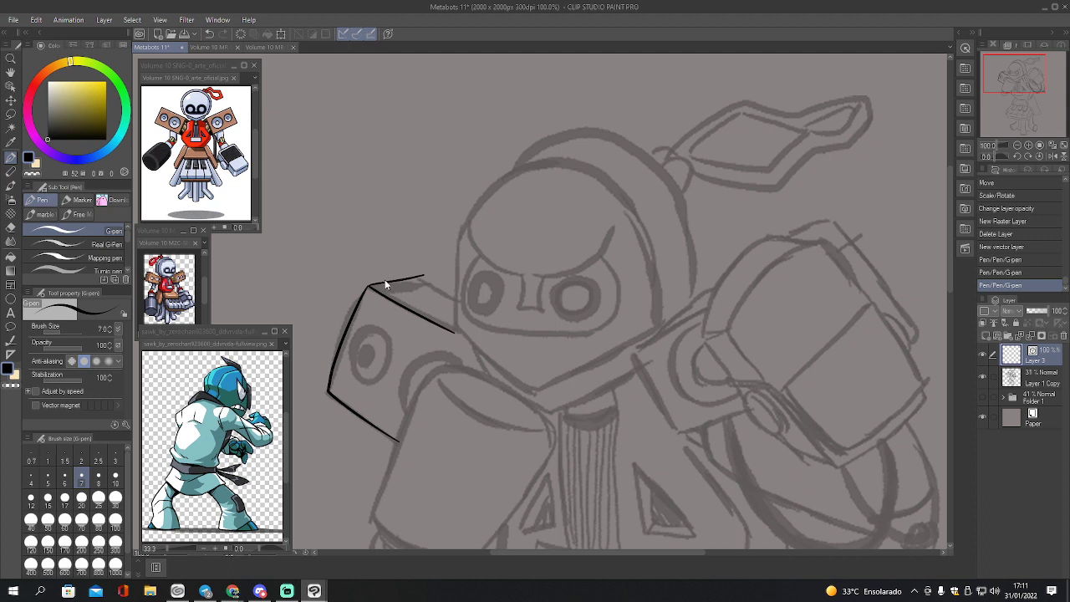
pyautogui.hotkey('ctrl', 'z')
pyautogui.moveTo(368, 286)
pyautogui.mouseDown()
pyautogui.moveTo(424, 282)
pyautogui.moveTo(458, 300)
pyautogui.mouseUp()
pyautogui.hotkey('ctrl', 'z')
pyautogui.hotkey('ctrl', 'z')
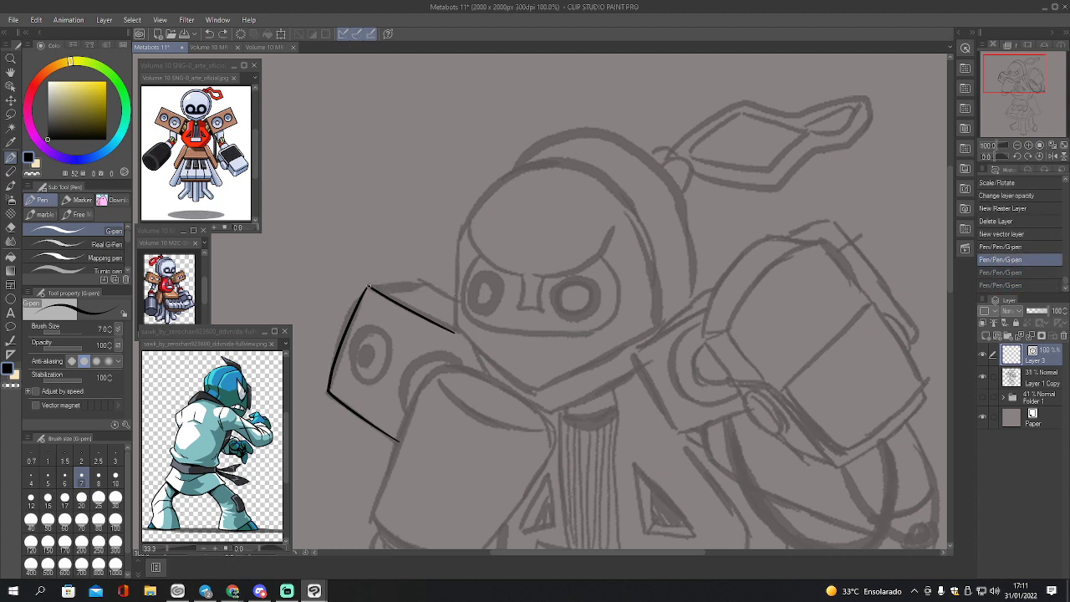
pyautogui.moveTo(368, 286); pyautogui.dragTo(459, 286)
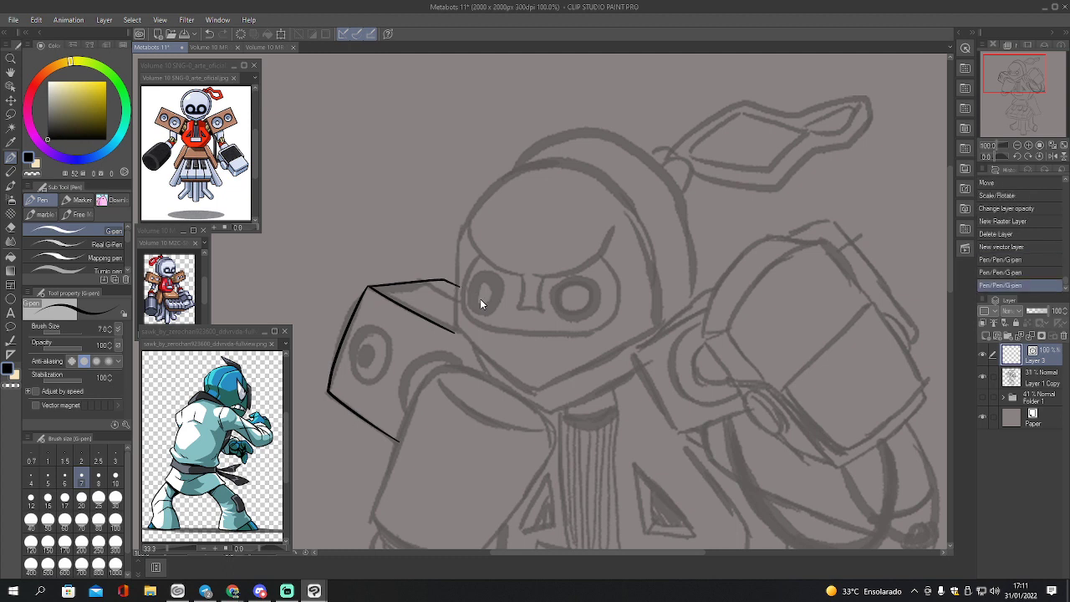
pyautogui.hotkey('ctrl', 's')
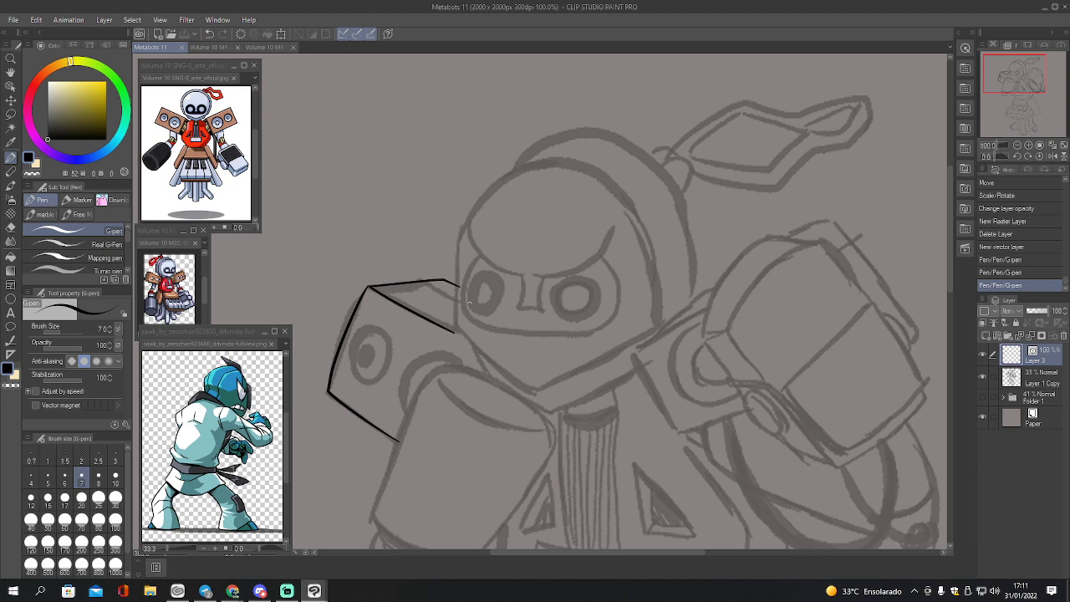
# - Ink the face plate outline over the sketch, with a rounded dome on top and a pointed chin below
pyautogui.moveTo(455, 326)
pyautogui.mouseDown()
pyautogui.moveTo(468, 222)
pyautogui.moveTo(492, 187)
pyautogui.moveTo(529, 164)
pyautogui.moveTo(557, 163)
pyautogui.moveTo(635, 216)
pyautogui.moveTo(654, 265)
pyautogui.moveTo(653, 327)
pyautogui.mouseUp()
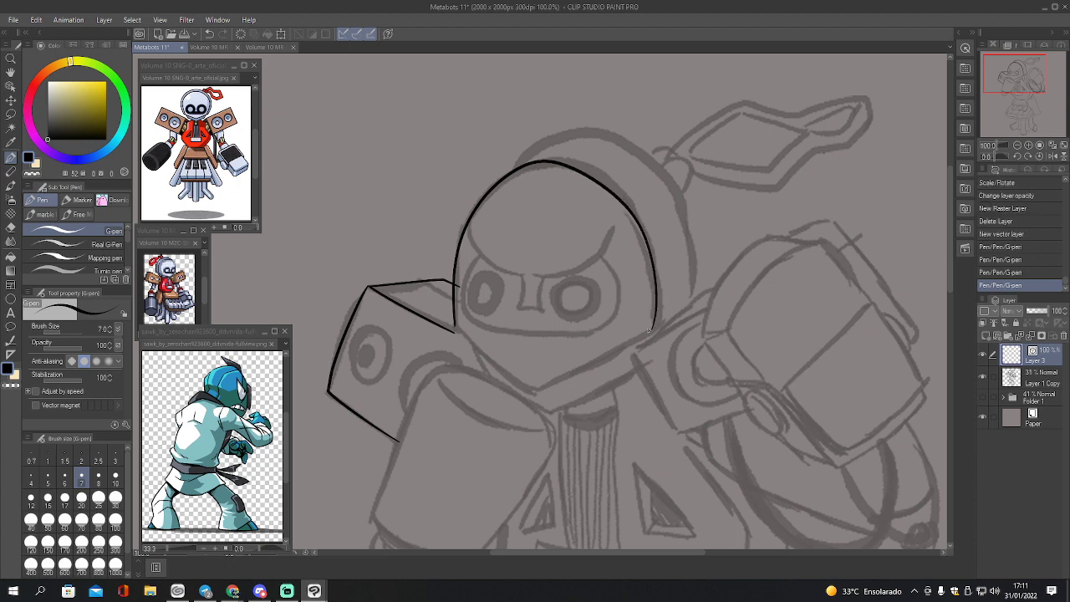
pyautogui.moveTo(453, 328)
pyautogui.mouseDown()
pyautogui.moveTo(523, 389)
pyautogui.moveTo(567, 380)
pyautogui.moveTo(642, 331)
pyautogui.mouseUp()
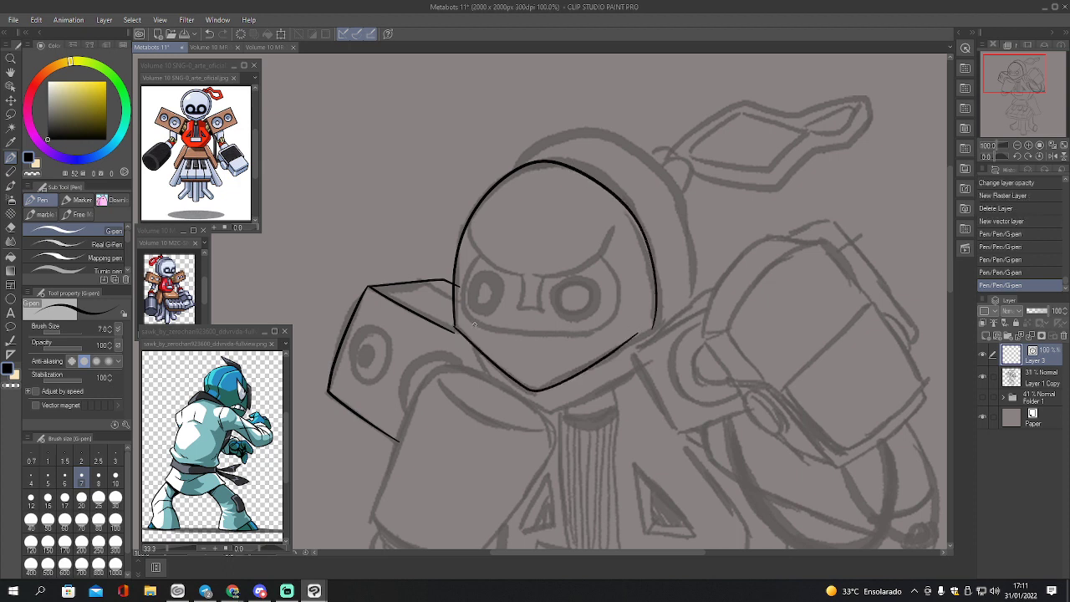
pyautogui.hotkey('ctrl', 'z')
pyautogui.moveTo(454, 327)
pyautogui.mouseDown()
pyautogui.moveTo(524, 386)
pyautogui.moveTo(550, 386)
pyautogui.moveTo(658, 324)
pyautogui.moveTo(666, 352)
pyautogui.mouseUp()
# - Erase the speaker box line overlapping the head outline with the hard vector eraser, reducing its size to 12
pyautogui.press('e')
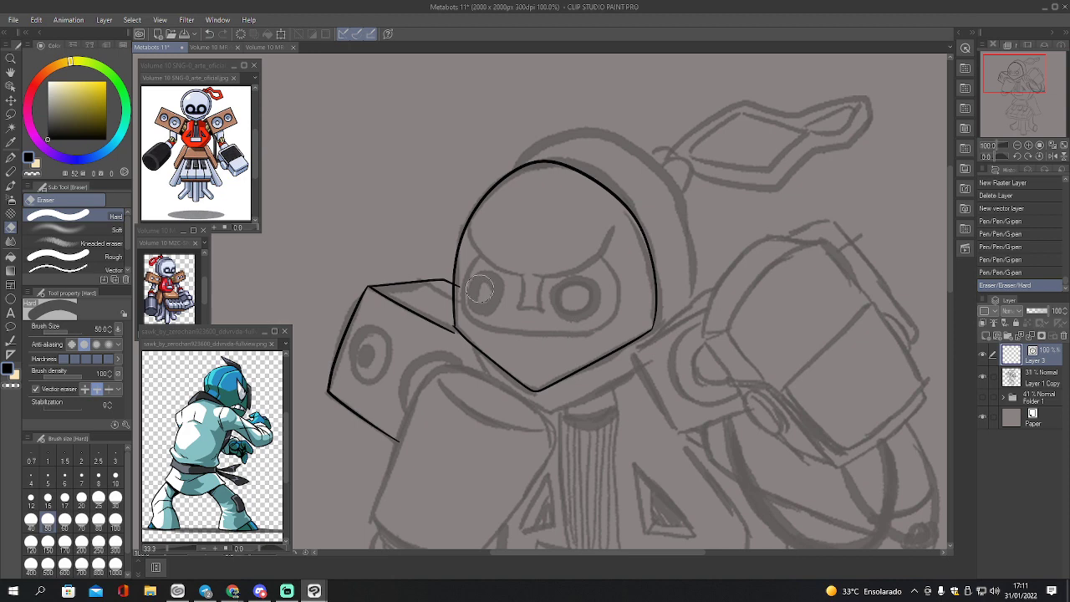
pyautogui.press('[')
pyautogui.press('[')
pyautogui.press('[')
pyautogui.press('[')
pyautogui.moveTo(462, 288); pyautogui.dragTo(454, 323)
pyautogui.press('[')
pyautogui.press('[')
pyautogui.press('[')
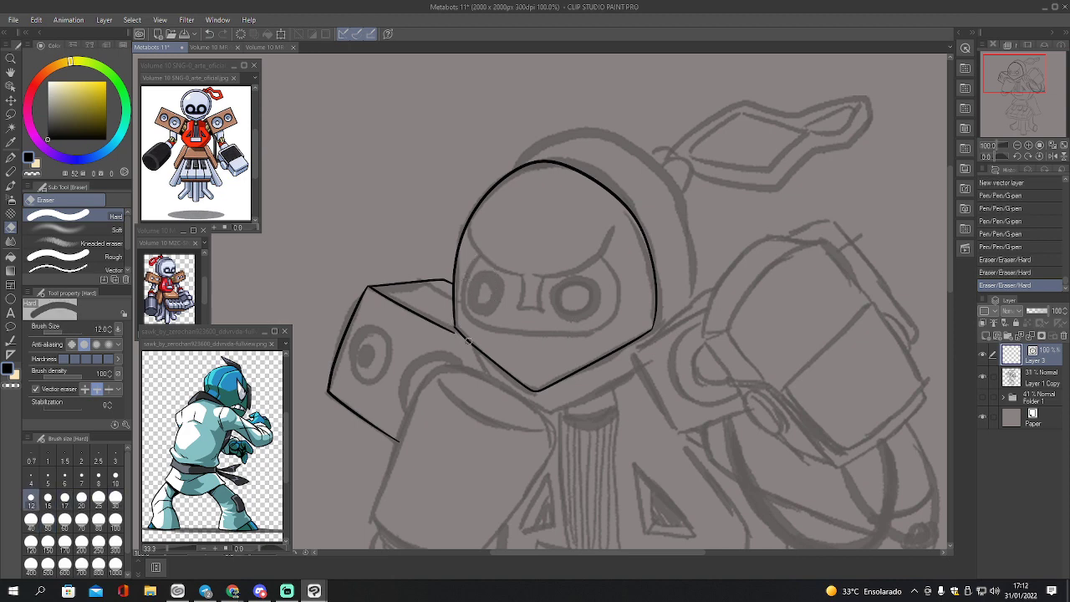
# - Pinch the vector lines where the head outline and speaker box meet so that their ends join cleanly
pyautogui.press('u')
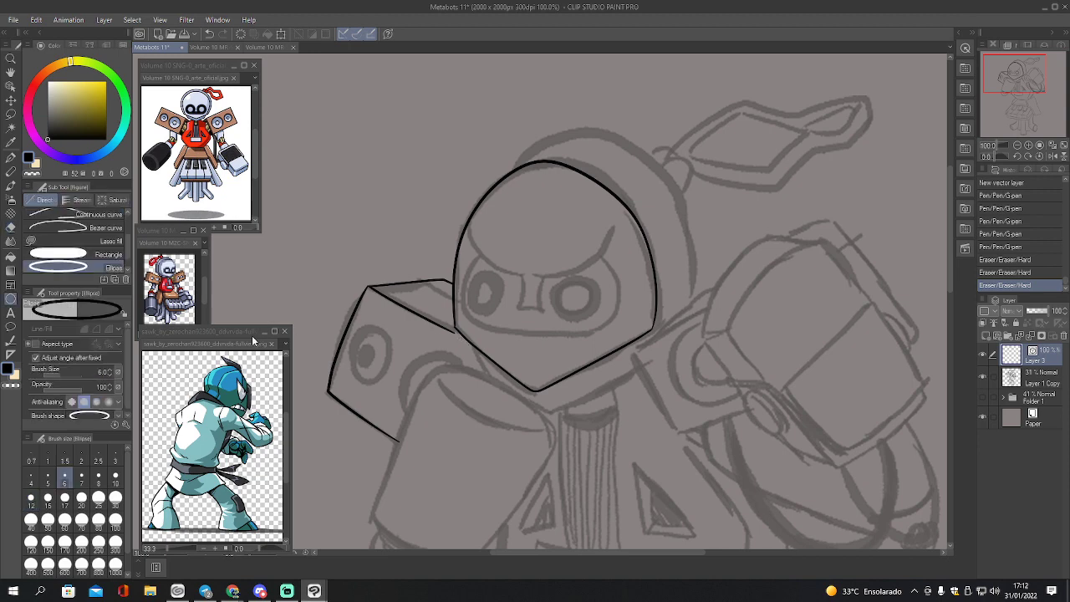
pyautogui.press('y')
pyautogui.click(92, 227)
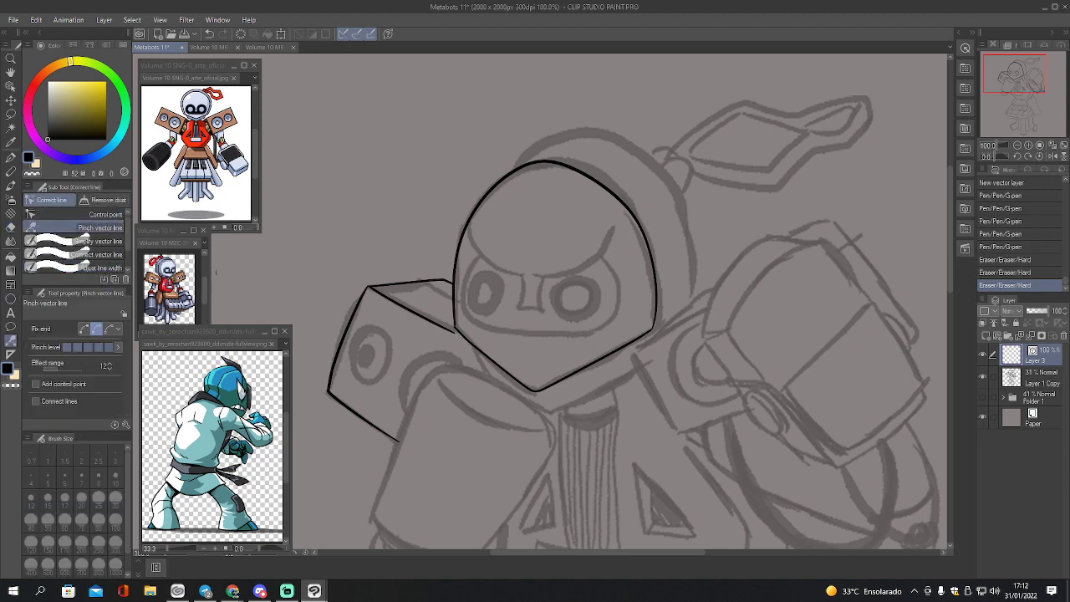
pyautogui.moveTo(454, 318); pyautogui.dragTo(454, 320)
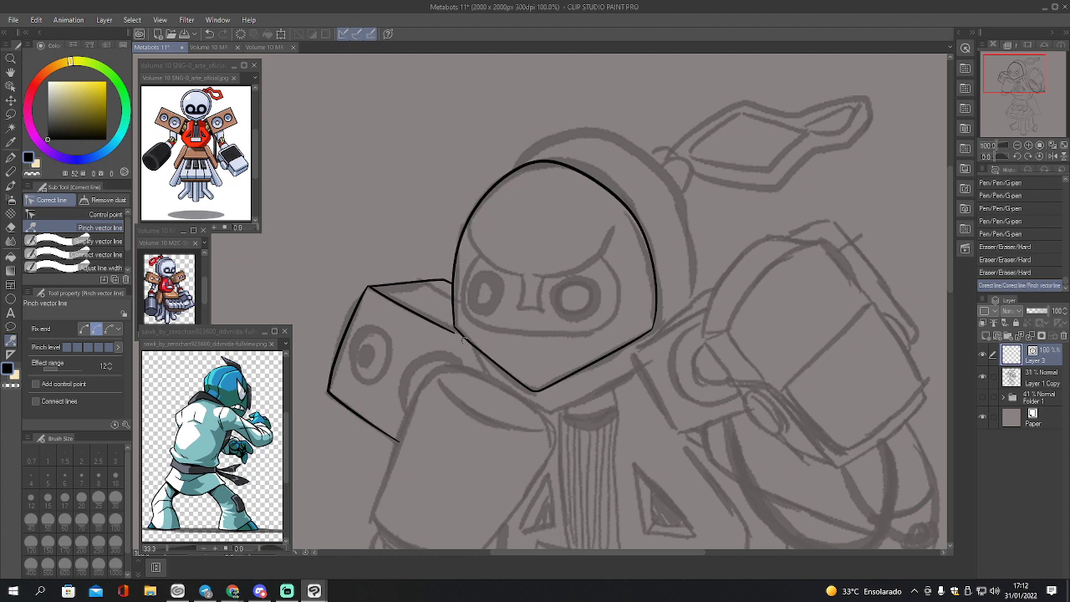
pyautogui.moveTo(452, 332); pyautogui.dragTo(469, 341)
pyautogui.hotkey('ctrl', 'z')
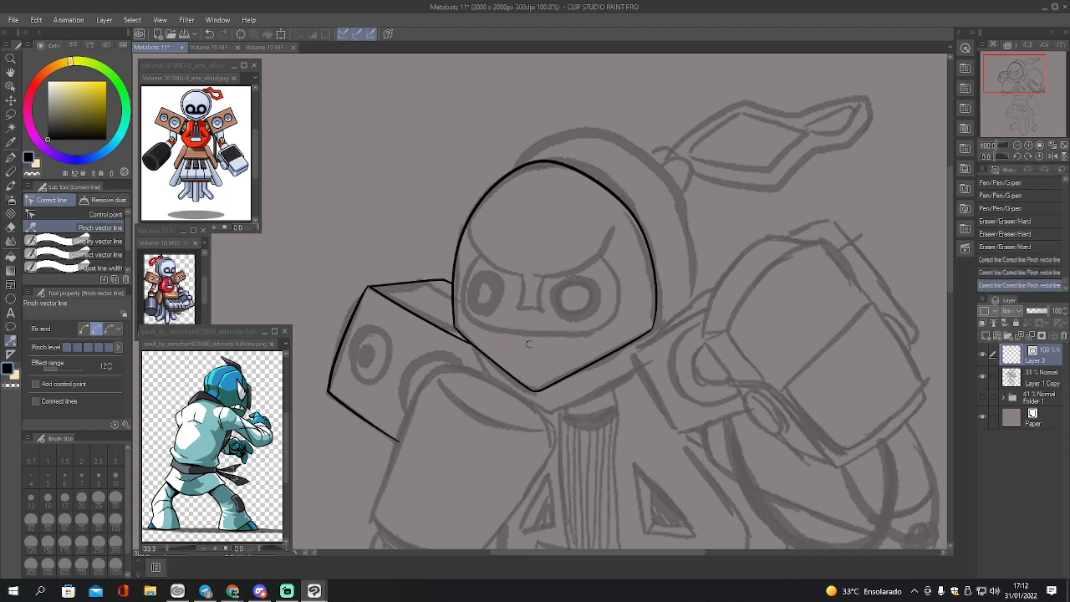
# - Ink the outer arc of the hood behind the face with the G-pen and add the small ribbon knot on it
pyautogui.press('p')
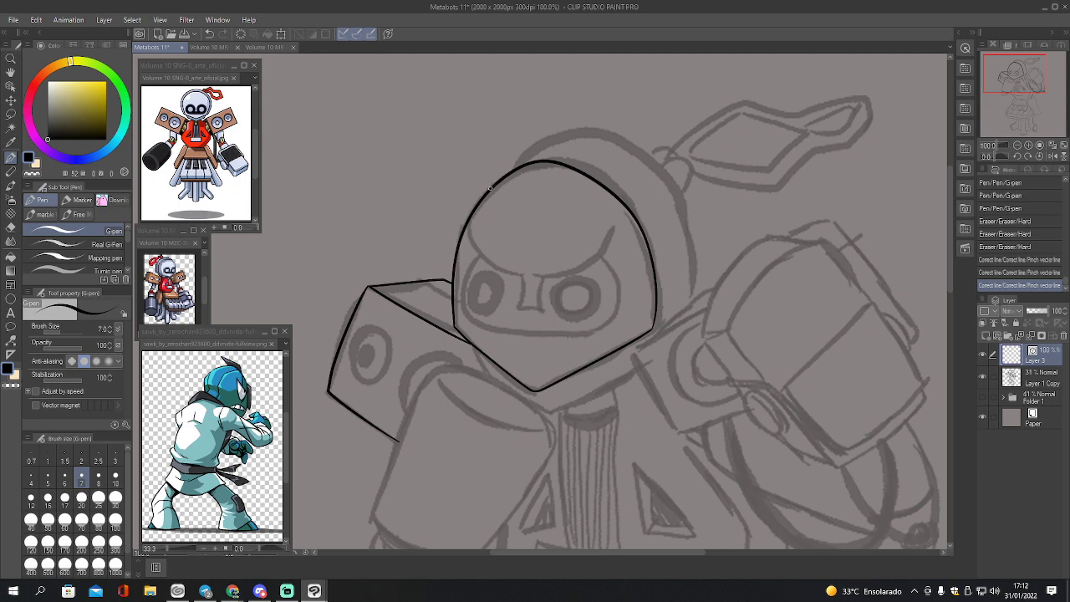
pyautogui.moveTo(493, 181)
pyautogui.mouseDown()
pyautogui.moveTo(539, 146)
pyautogui.moveTo(604, 141)
pyautogui.moveTo(665, 180)
pyautogui.moveTo(694, 258)
pyautogui.moveTo(696, 299)
pyautogui.mouseUp()
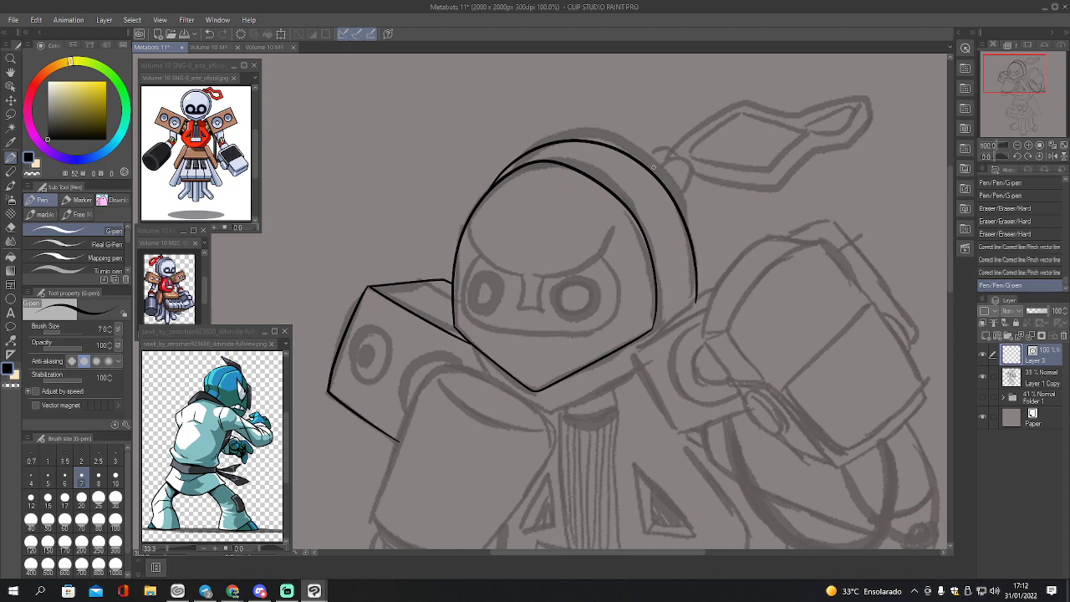
pyautogui.moveTo(662, 171); pyautogui.dragTo(669, 186)
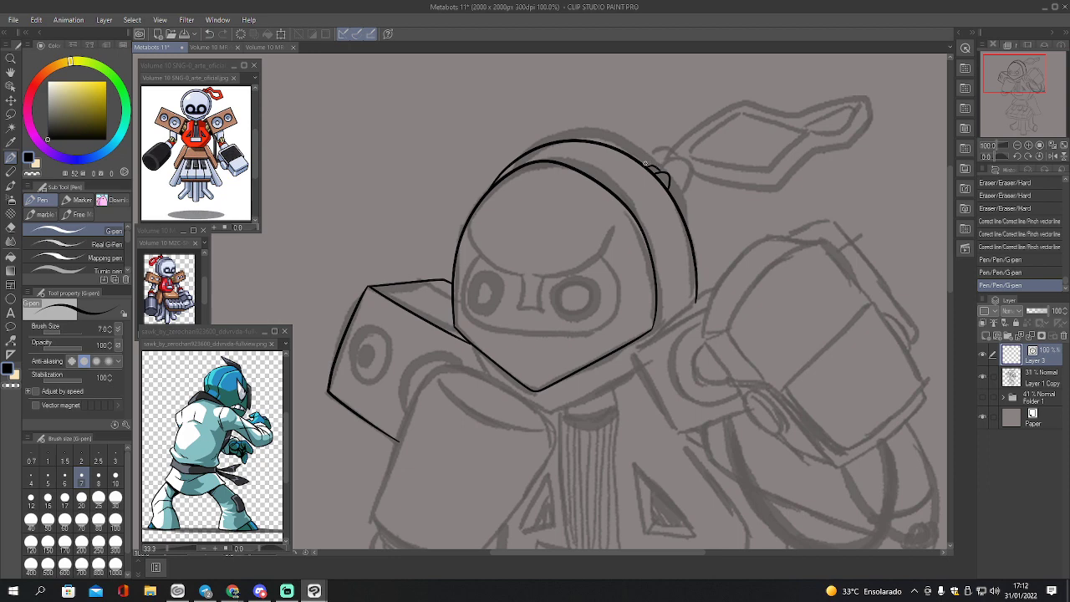
pyautogui.moveTo(647, 165); pyautogui.dragTo(664, 166)
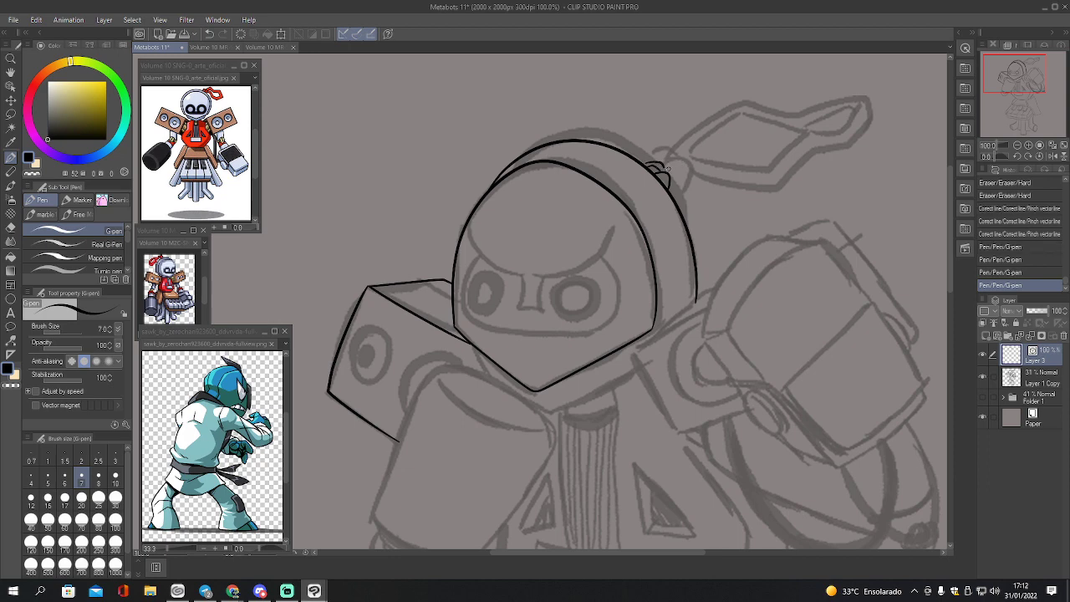
# - Ink the outer and inner outlines of the ribbon flowing from the knot, and adjust its tip with Pinch vector line
pyautogui.moveTo(662, 170)
pyautogui.mouseDown()
pyautogui.moveTo(695, 155)
pyautogui.moveTo(715, 170)
pyautogui.moveTo(782, 157)
pyautogui.moveTo(807, 134)
pyautogui.moveTo(841, 128)
pyautogui.moveTo(849, 107)
pyautogui.mouseUp()
pyautogui.moveTo(671, 176)
pyautogui.mouseDown()
pyautogui.moveTo(712, 189)
pyautogui.moveTo(782, 177)
pyautogui.moveTo(808, 154)
pyautogui.moveTo(849, 147)
pyautogui.moveTo(863, 100)
pyautogui.mouseUp()
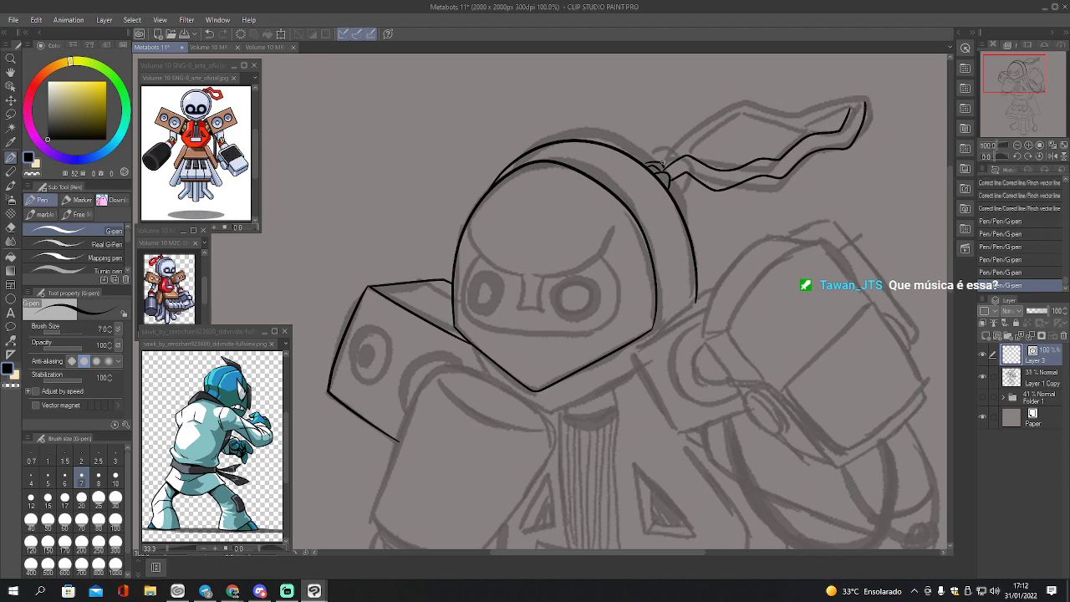
pyautogui.moveTo(662, 163)
pyautogui.mouseDown()
pyautogui.moveTo(738, 103)
pyautogui.moveTo(801, 113)
pyautogui.moveTo(845, 95)
pyautogui.moveTo(858, 108)
pyautogui.mouseUp()
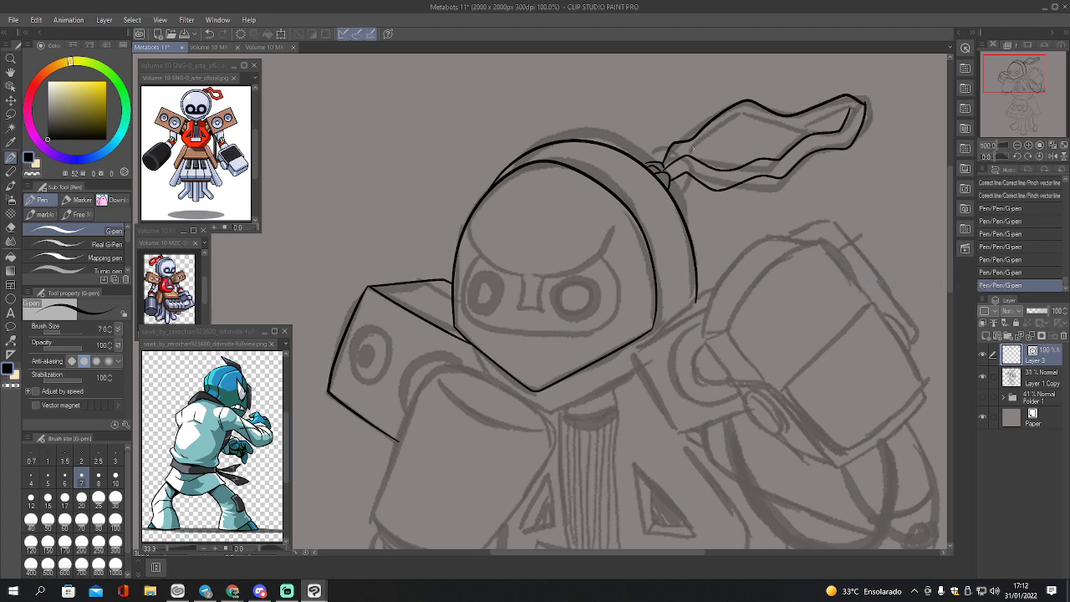
pyautogui.moveTo(692, 156); pyautogui.dragTo(737, 130)
pyautogui.hotkey('ctrl', 'z')
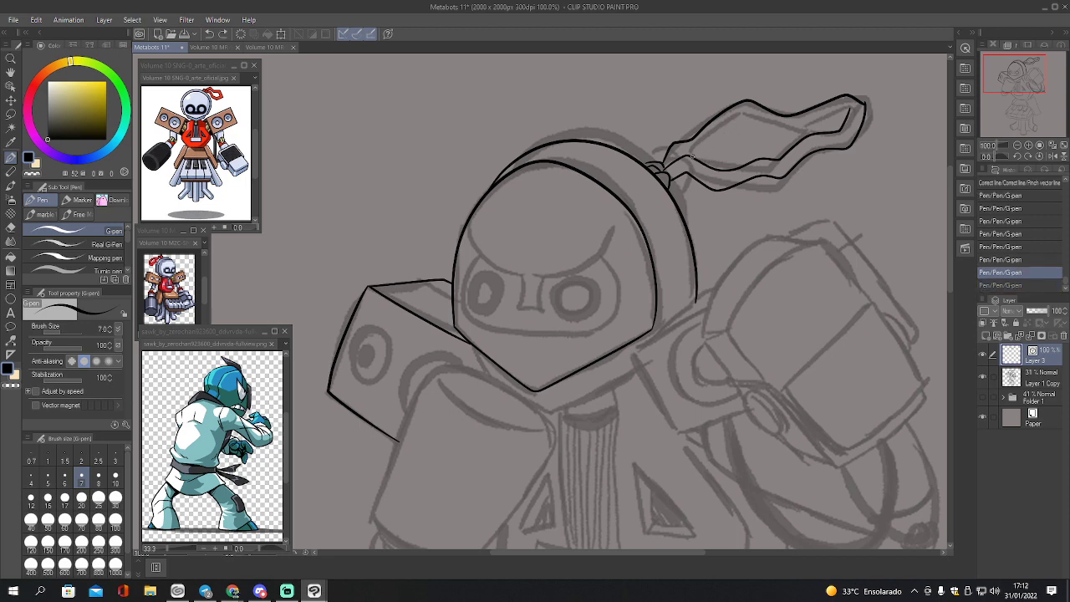
pyautogui.moveTo(690, 156)
pyautogui.mouseDown()
pyautogui.moveTo(744, 122)
pyautogui.moveTo(777, 130)
pyautogui.moveTo(850, 113)
pyautogui.mouseUp()
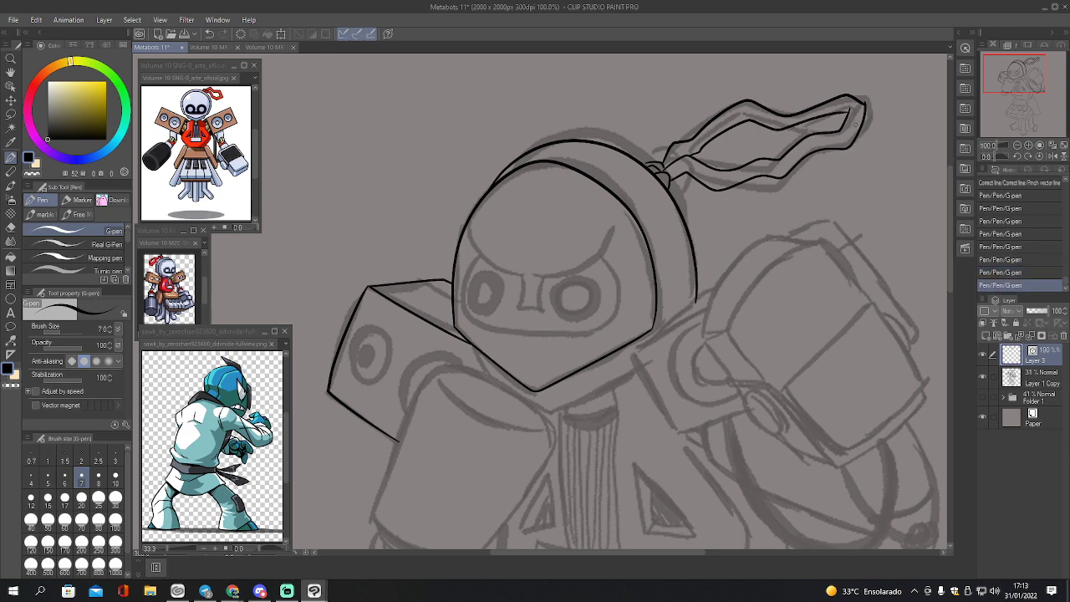
pyautogui.press('y')
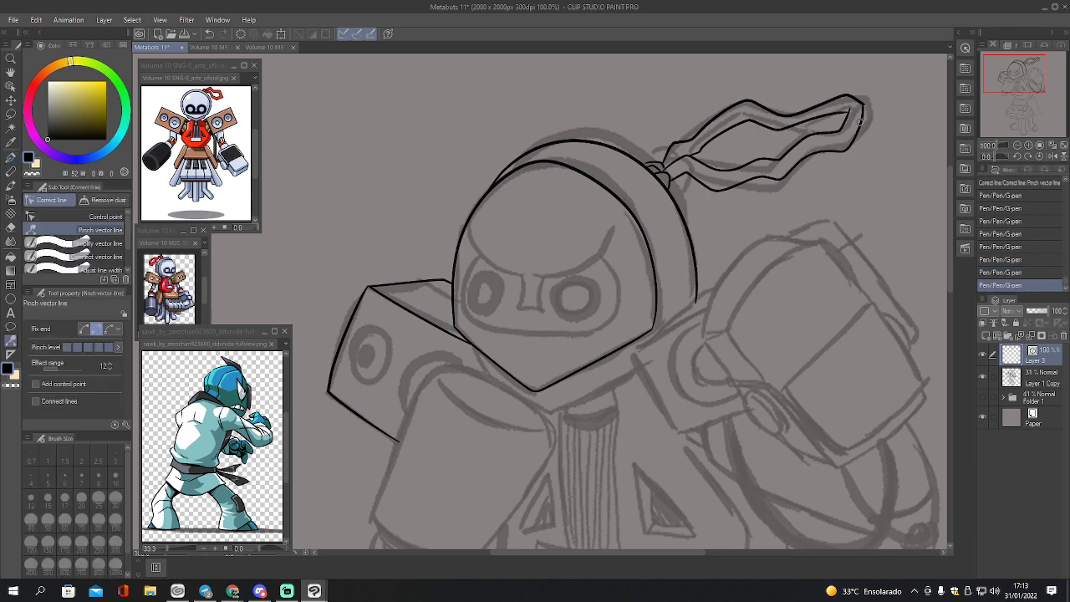
pyautogui.moveTo(862, 121); pyautogui.dragTo(858, 127)
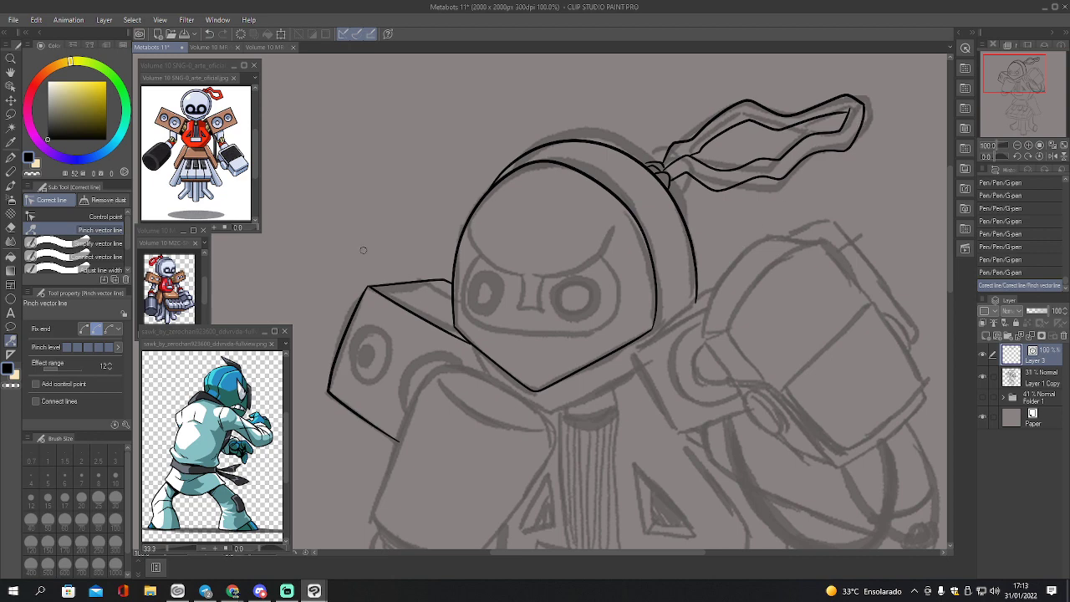
pyautogui.hotkey('alt', 'Tab')
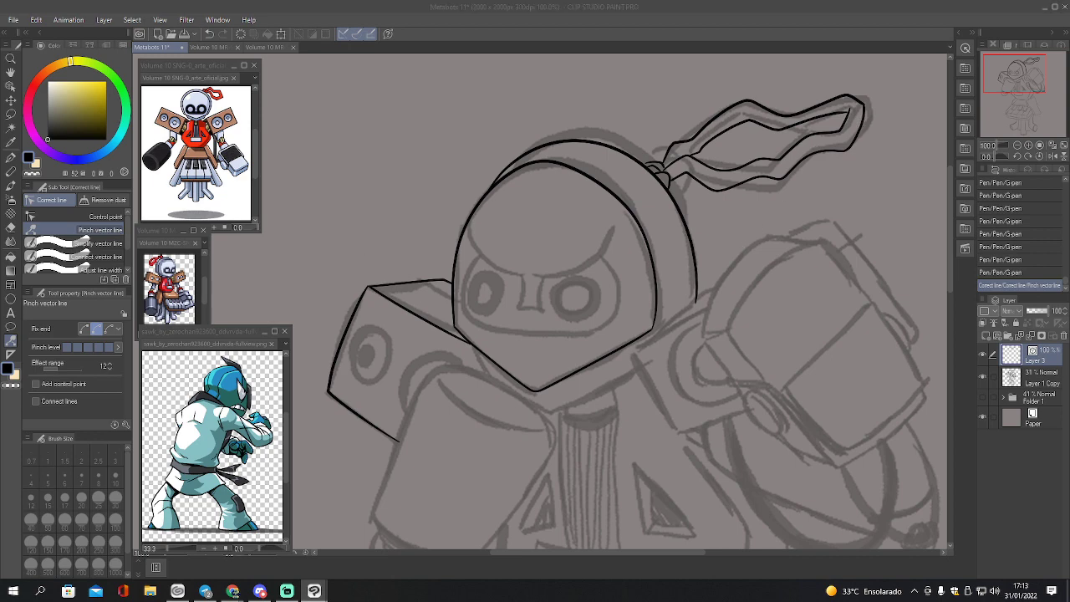
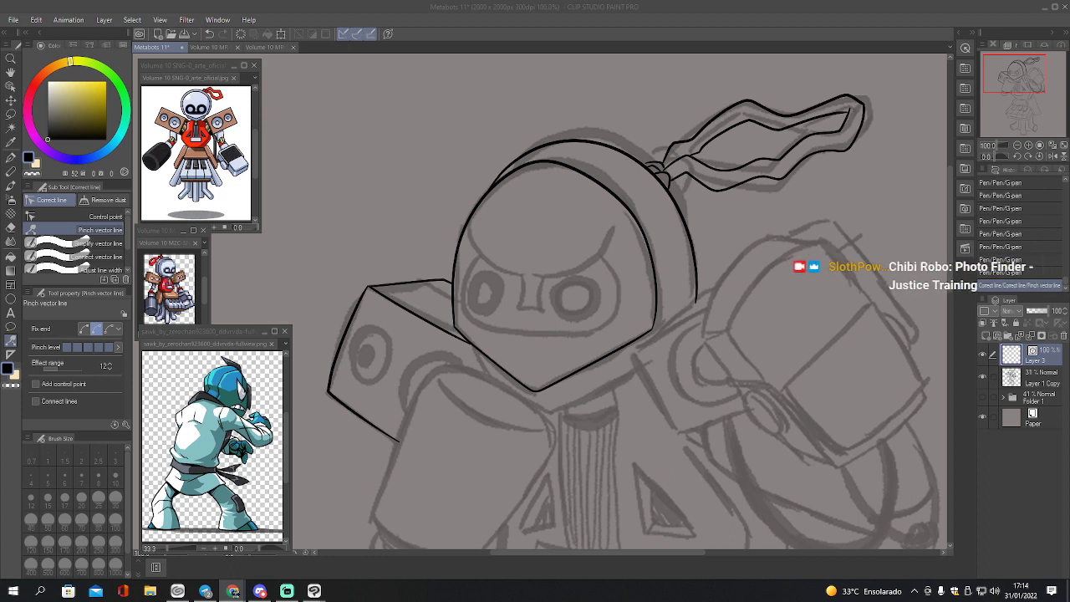
# - Ink the raised cylindrical forearm's outline with the G-pen, and erase the line ends overlapping it with the hard vector eraser
pyautogui.moveTo(1022, 76); pyautogui.dragTo(1017, 87)
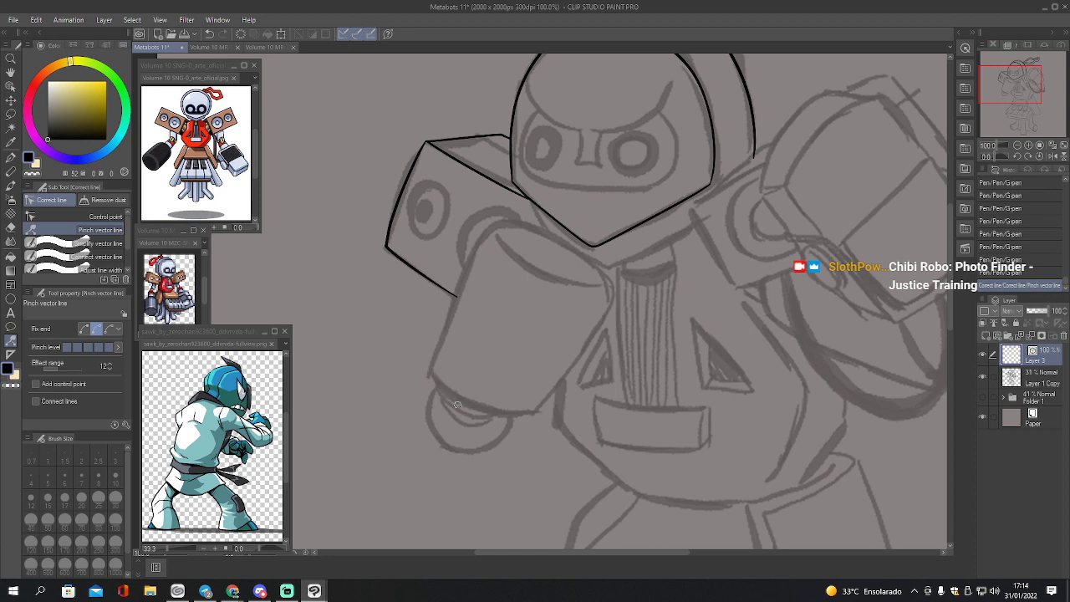
pyautogui.press('p')
pyautogui.moveTo(428, 373)
pyautogui.mouseDown()
pyautogui.moveTo(473, 409)
pyautogui.moveTo(525, 413)
pyautogui.mouseUp()
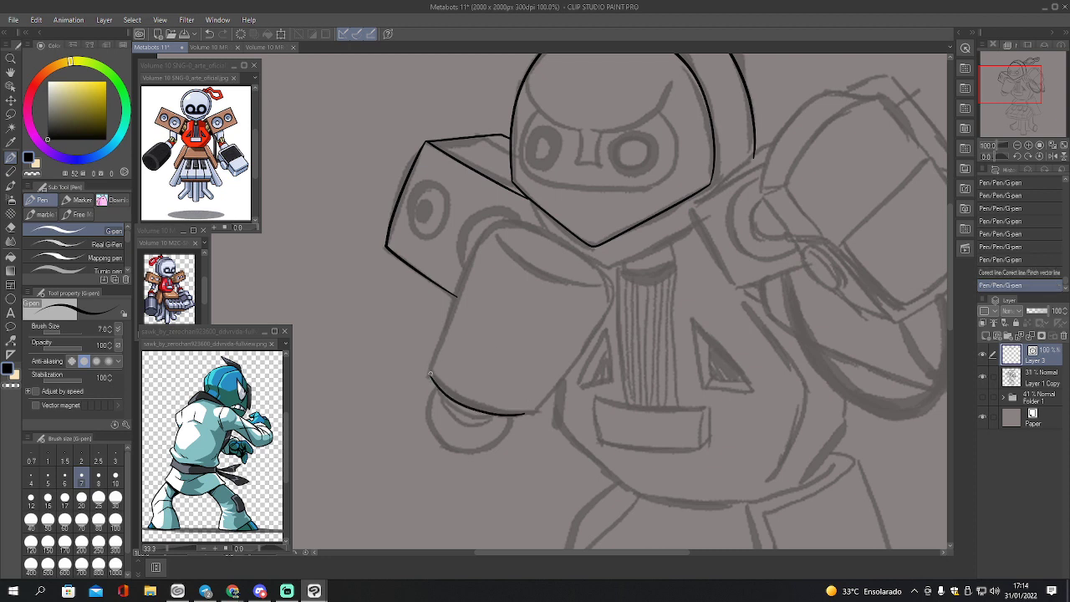
pyautogui.moveTo(432, 366)
pyautogui.mouseDown()
pyautogui.moveTo(492, 231)
pyautogui.moveTo(546, 228)
pyautogui.moveTo(580, 246)
pyautogui.moveTo(612, 295)
pyautogui.mouseUp()
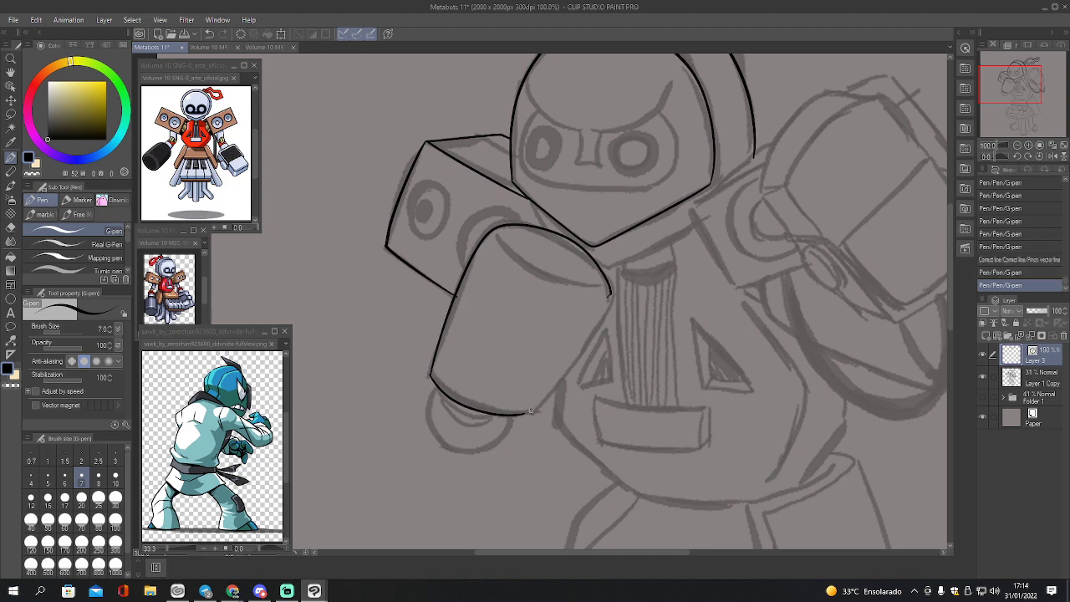
pyautogui.moveTo(526, 413); pyautogui.dragTo(610, 294)
pyautogui.press('e')
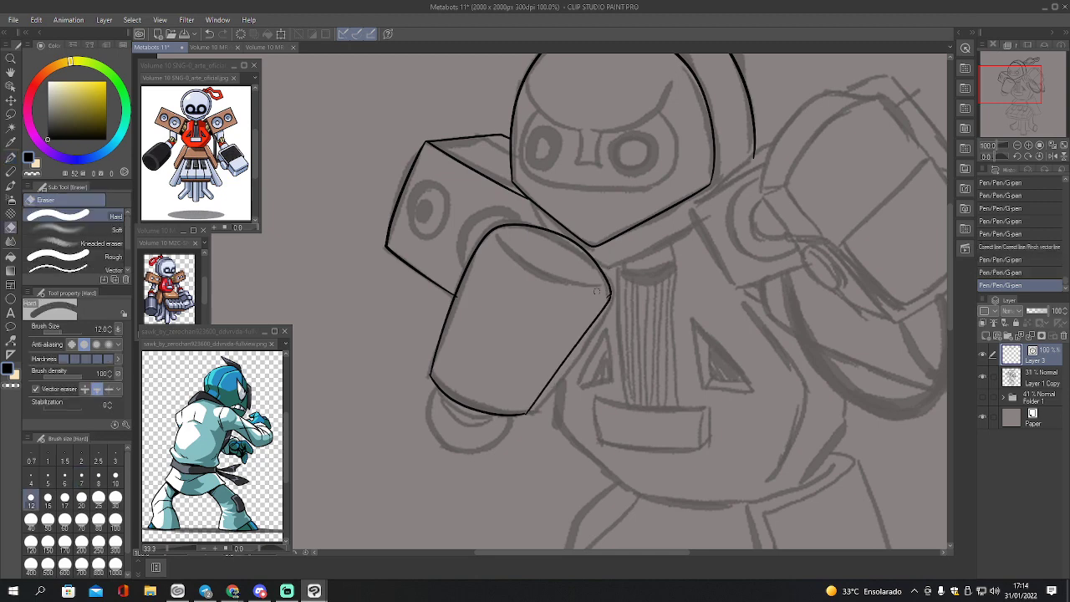
pyautogui.moveTo(459, 302); pyautogui.dragTo(460, 297)
# - Ink the rounded end beneath the cylindrical forearm with the G-pen, and pinch the cylinder's lower corner and side lines into place
pyautogui.press('p')
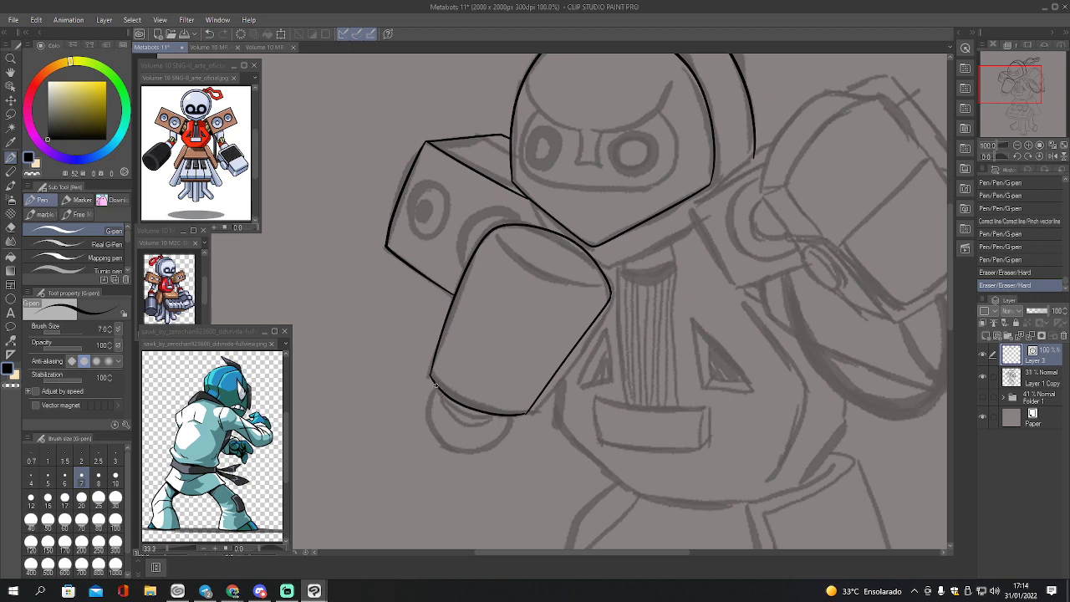
pyautogui.moveTo(434, 382)
pyautogui.mouseDown()
pyautogui.moveTo(432, 428)
pyautogui.moveTo(462, 449)
pyautogui.moveTo(499, 438)
pyautogui.moveTo(514, 414)
pyautogui.mouseUp()
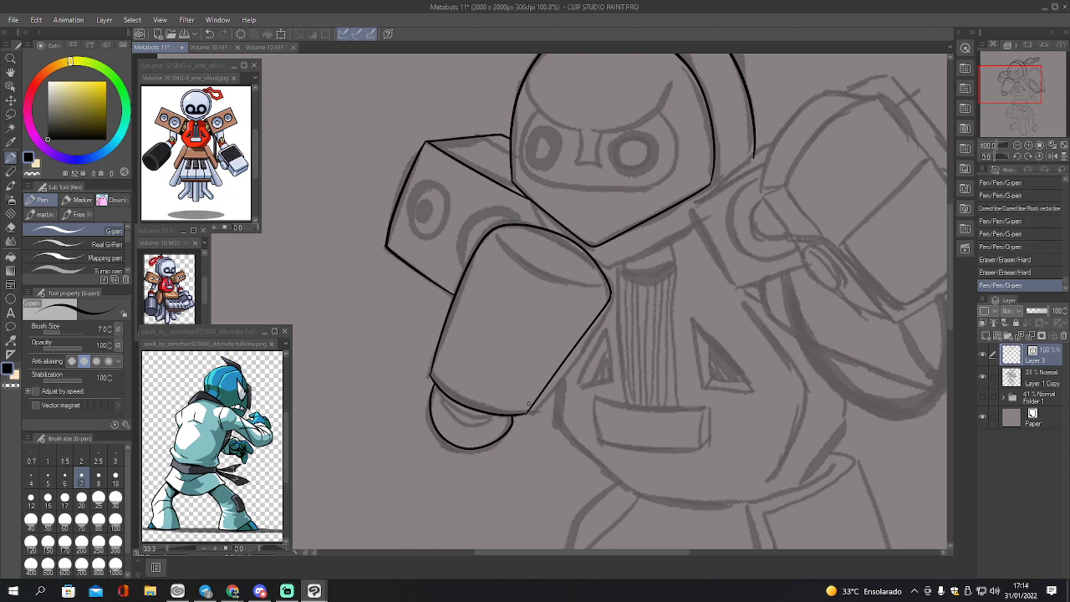
pyautogui.hotkey('ctrl', 'z')
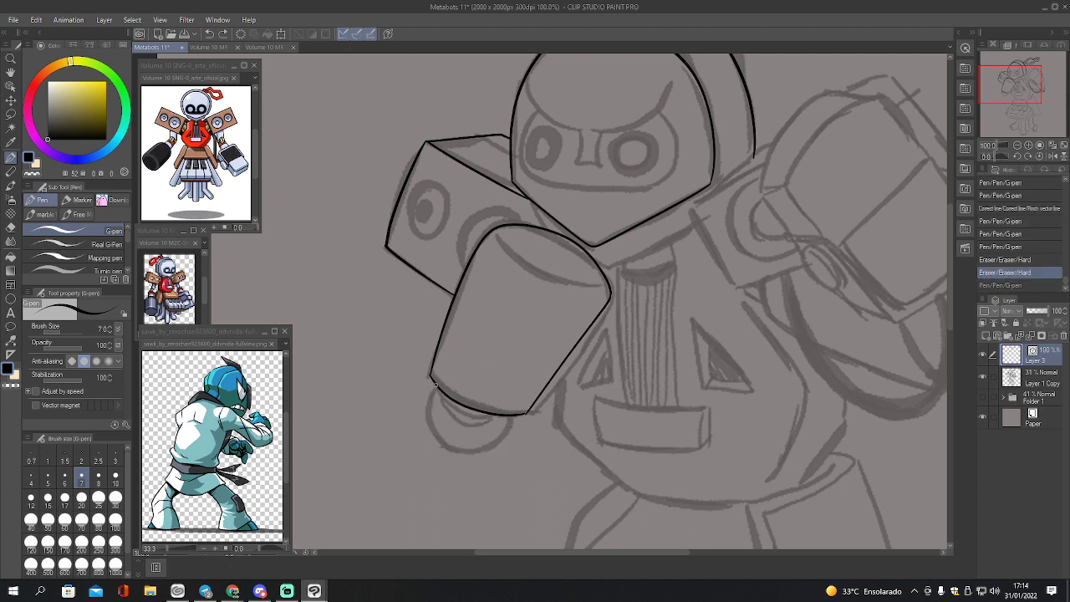
pyautogui.moveTo(434, 383)
pyautogui.mouseDown()
pyautogui.moveTo(429, 429)
pyautogui.moveTo(456, 454)
pyautogui.moveTo(499, 447)
pyautogui.moveTo(520, 416)
pyautogui.mouseUp()
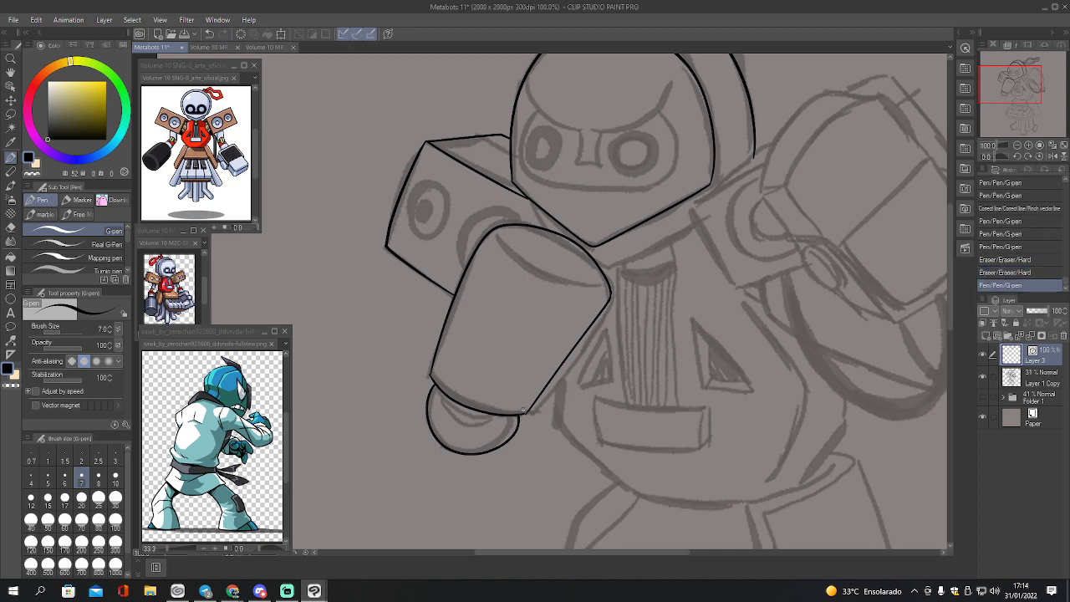
pyautogui.press('y')
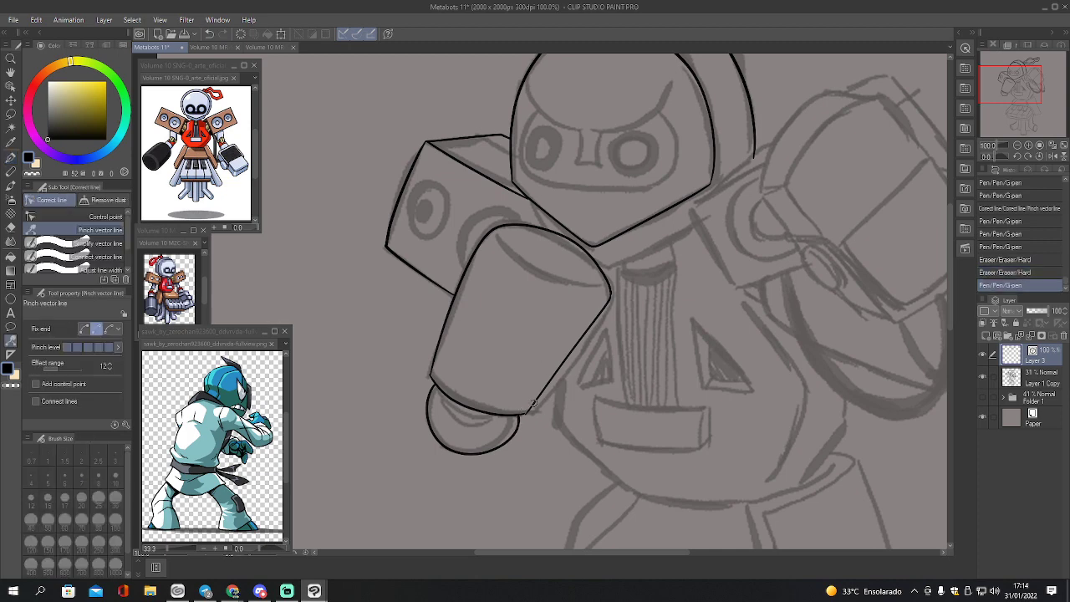
pyautogui.click(532, 401)
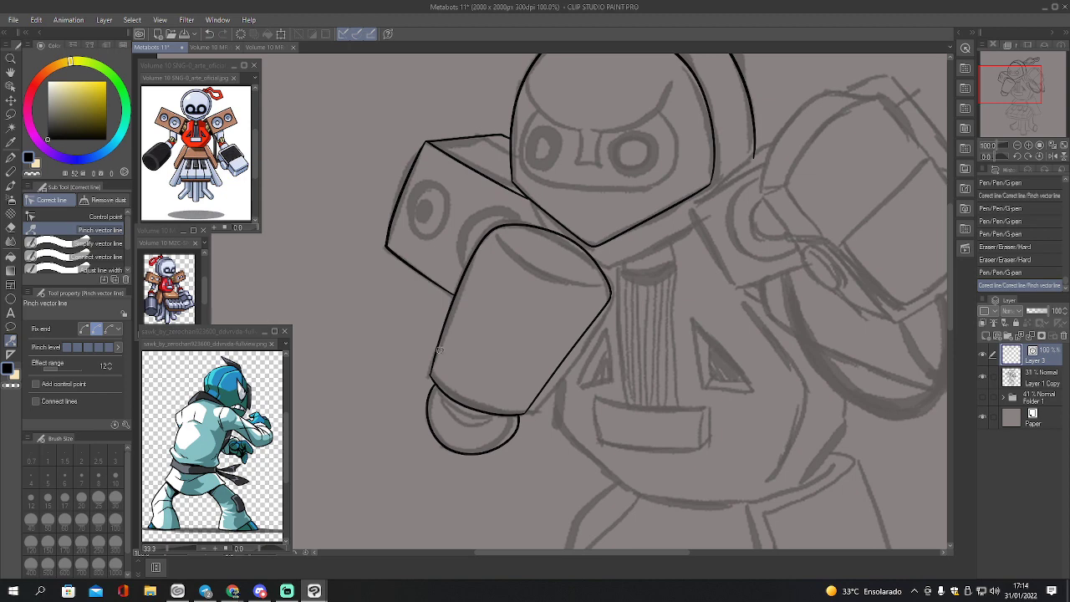
pyautogui.moveTo(440, 350); pyautogui.dragTo(438, 350)
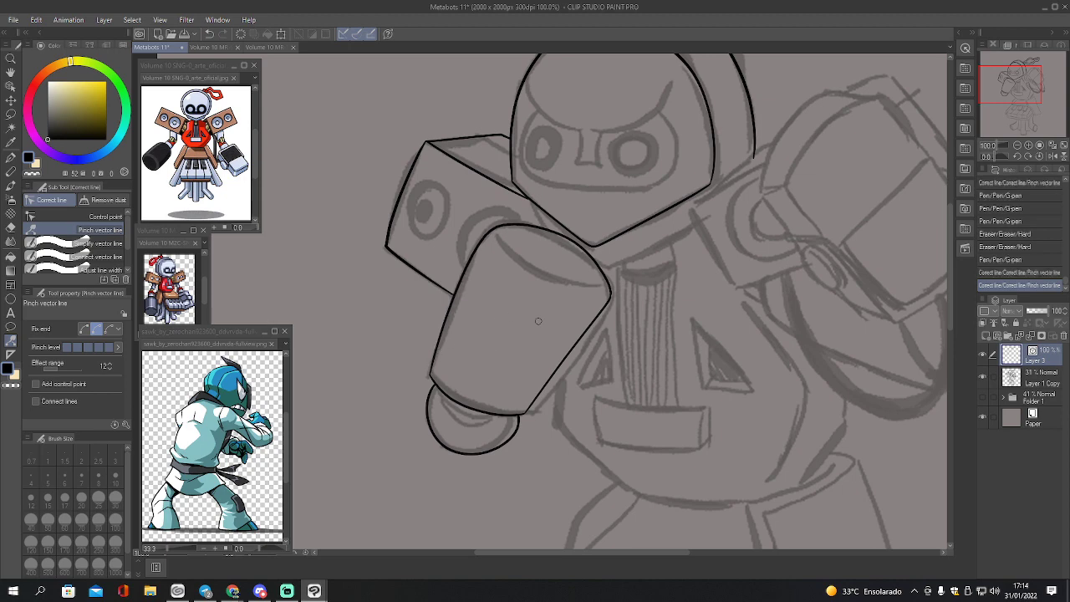
# - Ink the short line between the chin and the cylindrical forearm and the collar edge running beneath the jaw
pyautogui.press('p')
pyautogui.moveTo(1022, 81); pyautogui.dragTo(1028, 73)
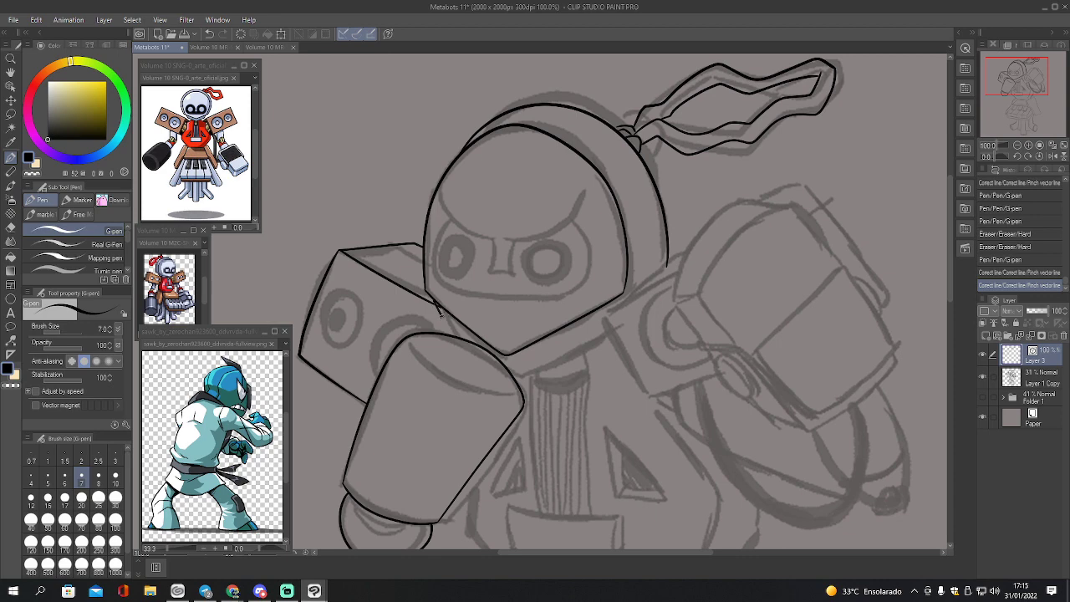
pyautogui.moveTo(441, 314); pyautogui.dragTo(458, 340)
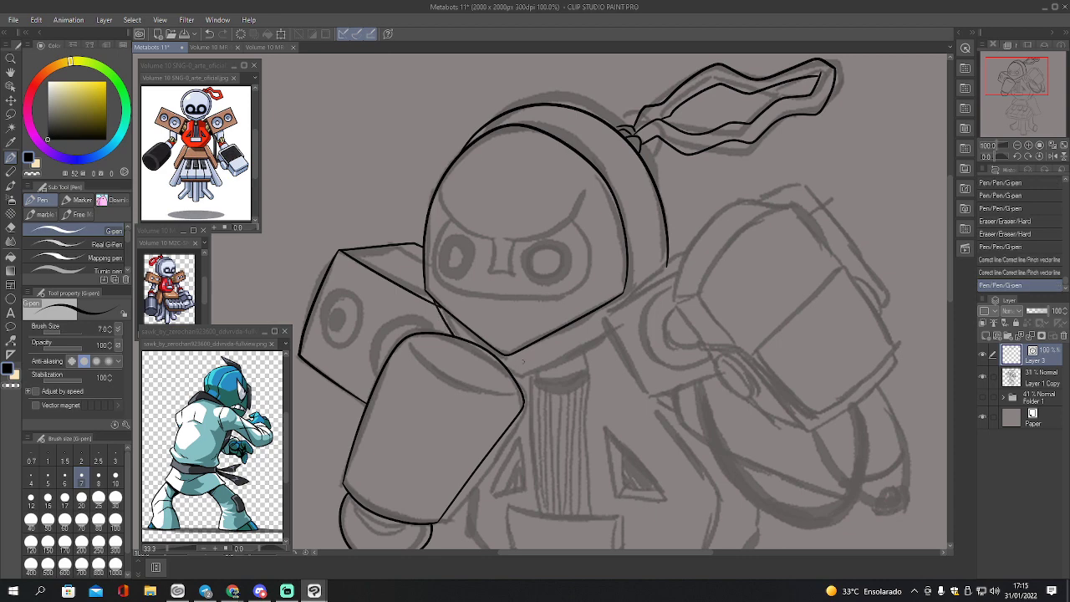
pyautogui.moveTo(508, 372)
pyautogui.mouseDown()
pyautogui.moveTo(529, 373)
pyautogui.moveTo(610, 332)
pyautogui.mouseUp()
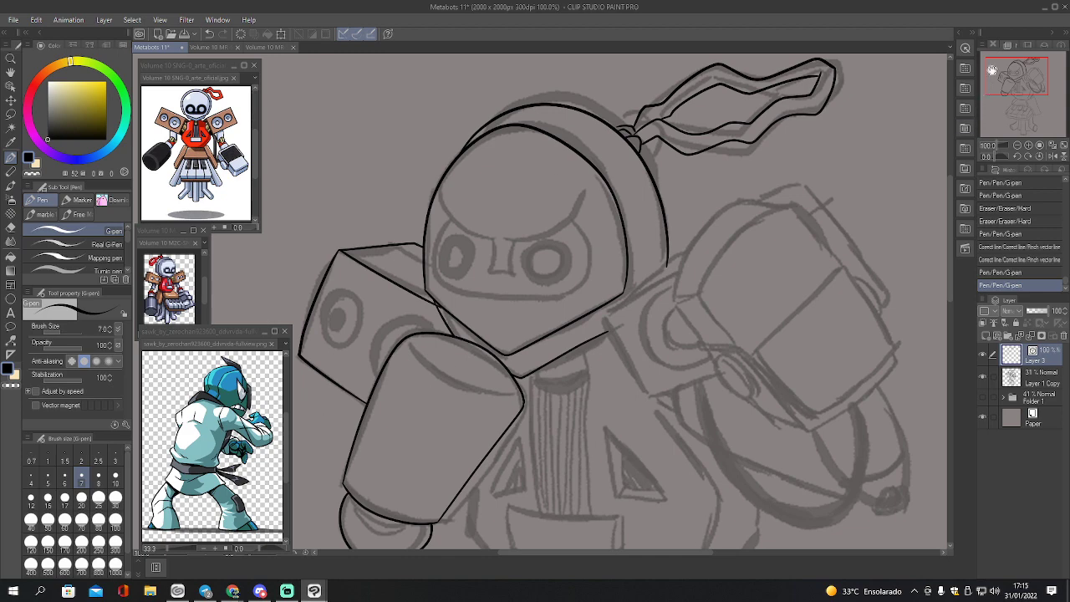
# - Ink the guitar-shaped torso's outline with the G-pen, covering its lower curve and the curved side opposite the cylindrical forearm
pyautogui.moveTo(1009, 85); pyautogui.dragTo(1020, 97)
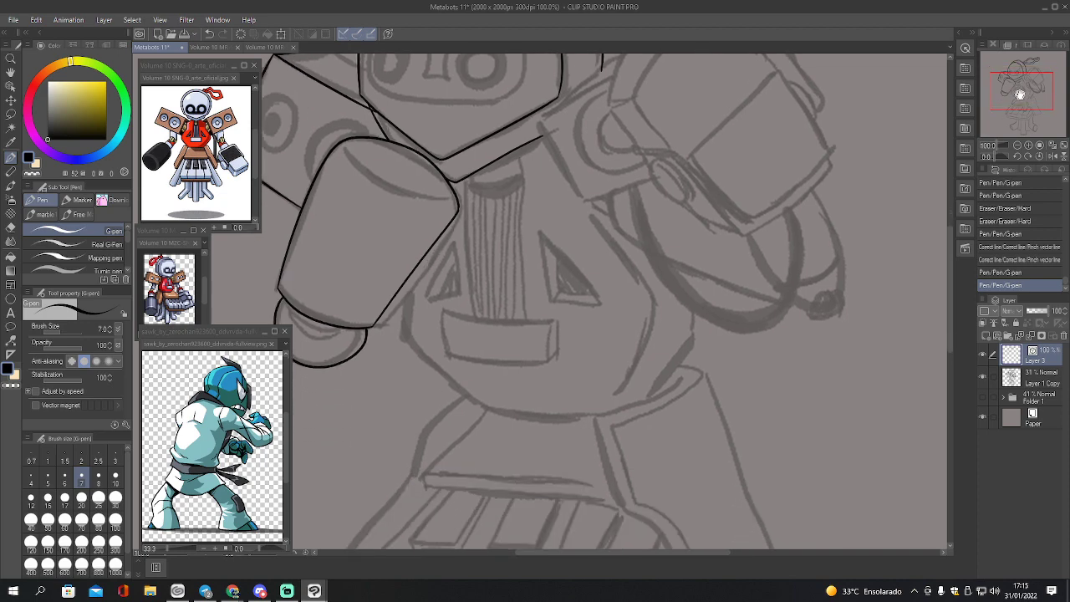
pyautogui.moveTo(407, 279)
pyautogui.mouseDown()
pyautogui.moveTo(405, 344)
pyautogui.moveTo(477, 402)
pyautogui.moveTo(586, 415)
pyautogui.mouseUp()
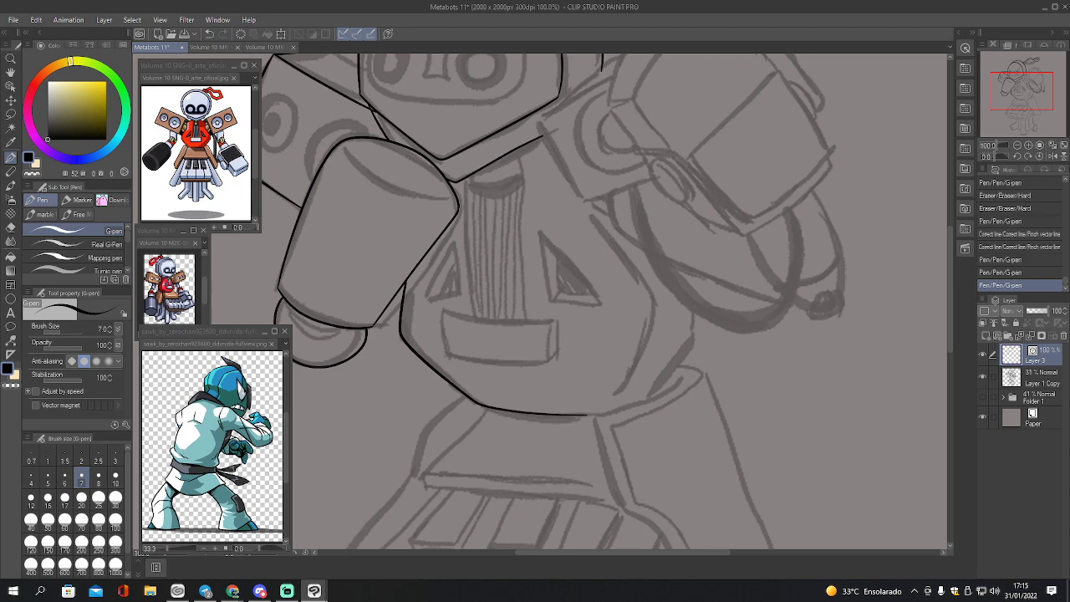
pyautogui.moveTo(588, 213)
pyautogui.mouseDown()
pyautogui.moveTo(657, 301)
pyautogui.moveTo(635, 373)
pyautogui.mouseUp()
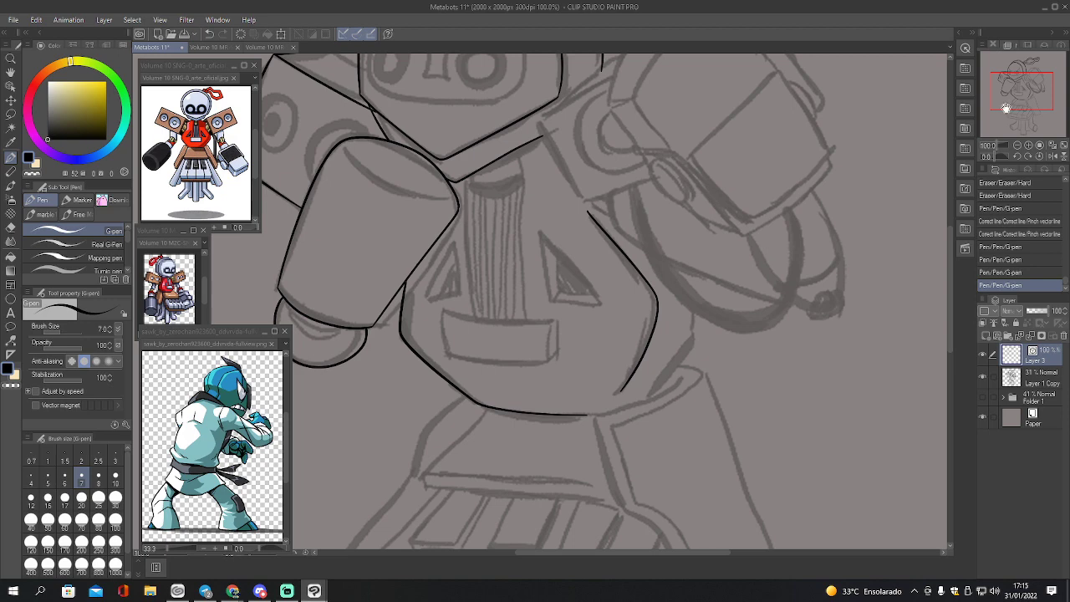
# - Ink the oval joint disc on the boxy arm piece, refine it with Pinch vector line, and give it an inner edge
pyautogui.moveTo(1024, 108); pyautogui.dragTo(1028, 91)
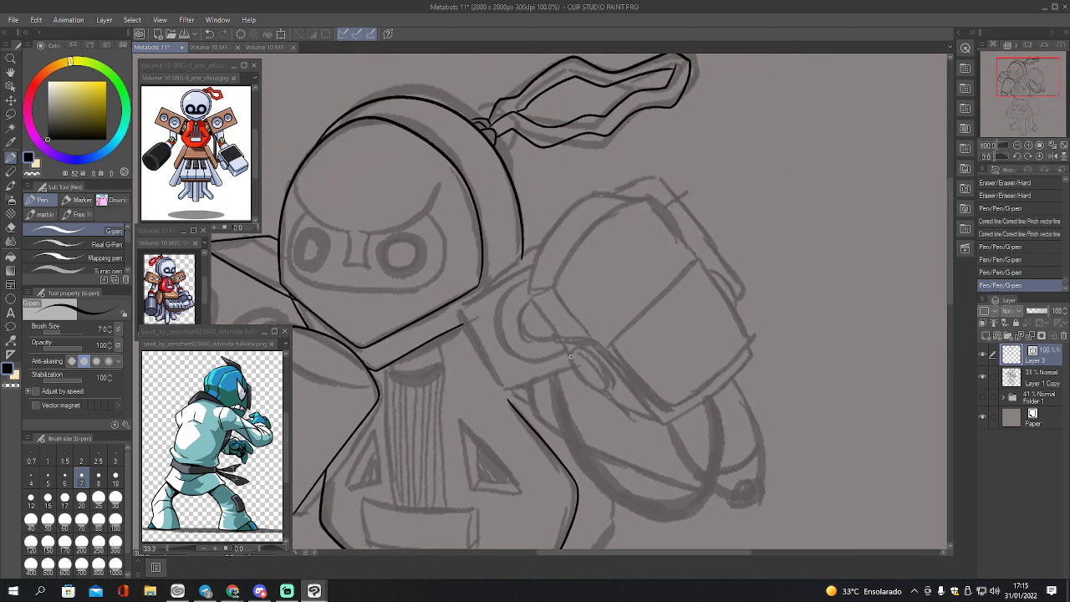
pyautogui.moveTo(571, 356)
pyautogui.mouseDown()
pyautogui.moveTo(581, 389)
pyautogui.moveTo(602, 400)
pyautogui.moveTo(611, 383)
pyautogui.moveTo(600, 360)
pyautogui.moveTo(586, 346)
pyautogui.moveTo(572, 349)
pyautogui.moveTo(577, 360)
pyautogui.mouseUp()
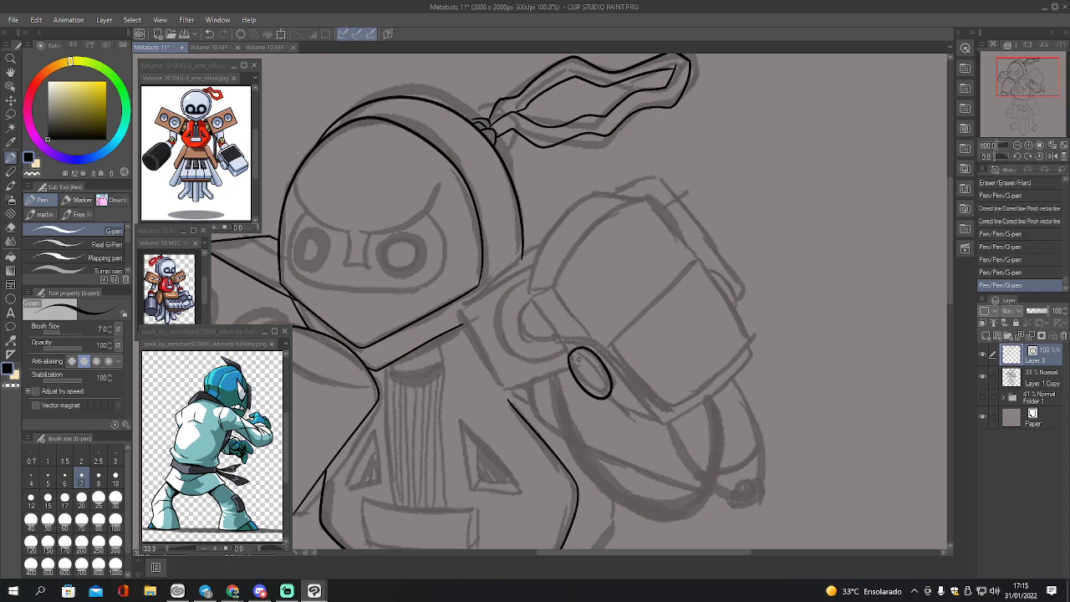
pyautogui.press('y')
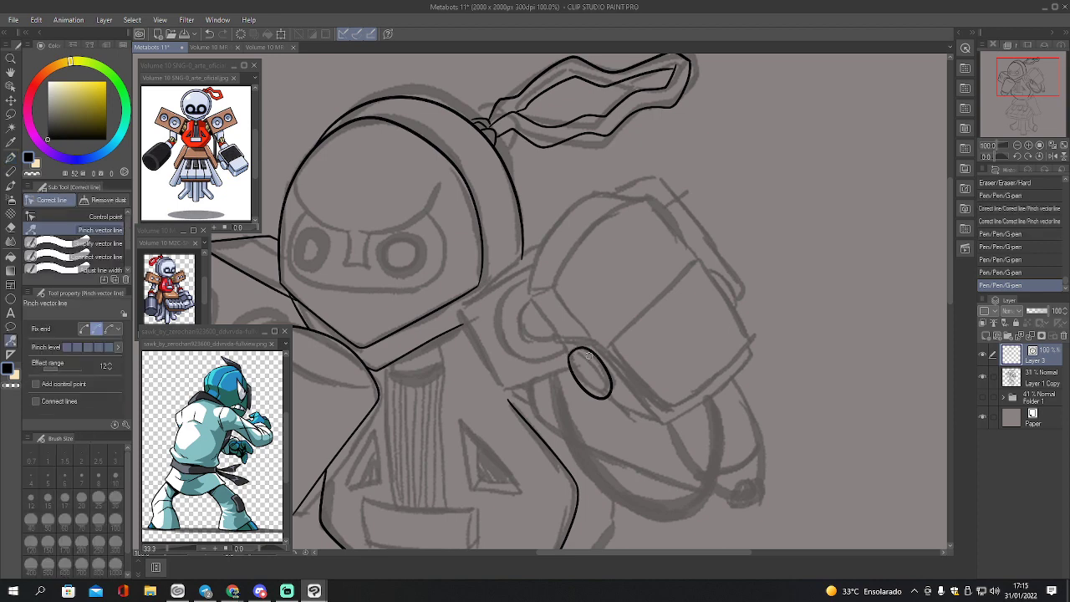
pyautogui.moveTo(583, 348)
pyautogui.mouseDown()
pyautogui.moveTo(604, 384)
pyautogui.moveTo(596, 395)
pyautogui.mouseUp()
pyautogui.press('p')
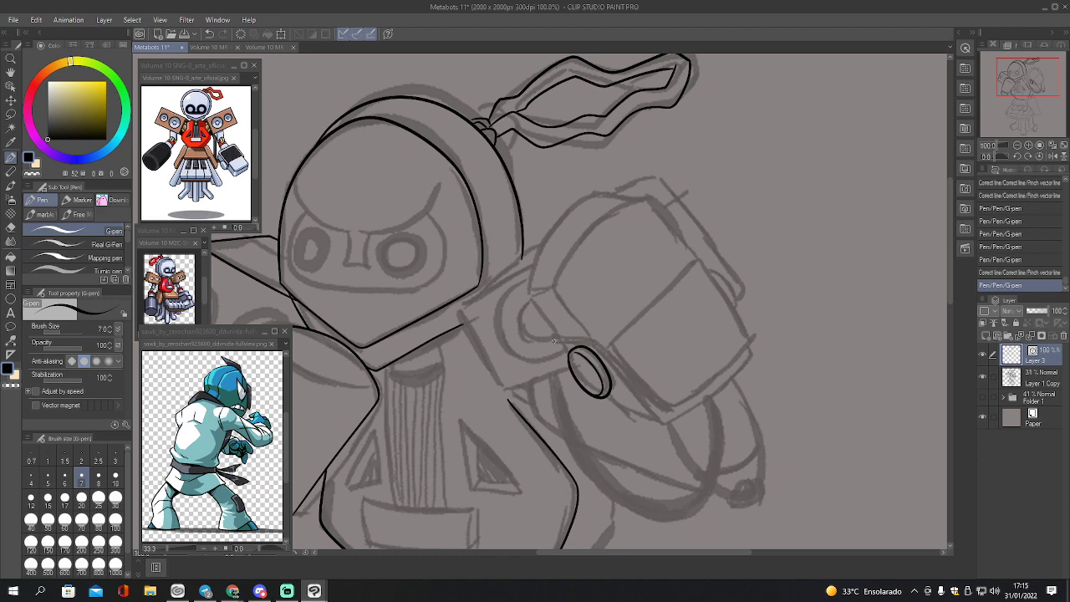
# - Ink the upper edges of the side plate around the oval disc, and the inner rim along the box's front edge
pyautogui.moveTo(567, 360); pyautogui.dragTo(558, 336)
pyautogui.moveTo(557, 337)
pyautogui.mouseDown()
pyautogui.moveTo(597, 336)
pyautogui.moveTo(556, 339)
pyautogui.moveTo(600, 342)
pyautogui.moveTo(654, 421)
pyautogui.mouseUp()
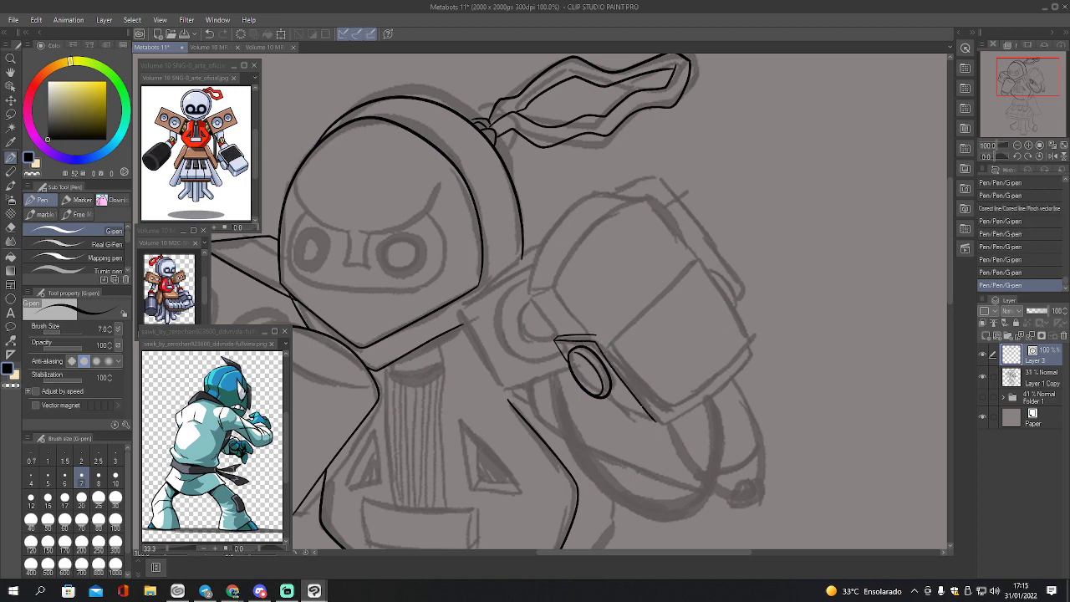
pyautogui.moveTo(598, 336); pyautogui.dragTo(662, 419)
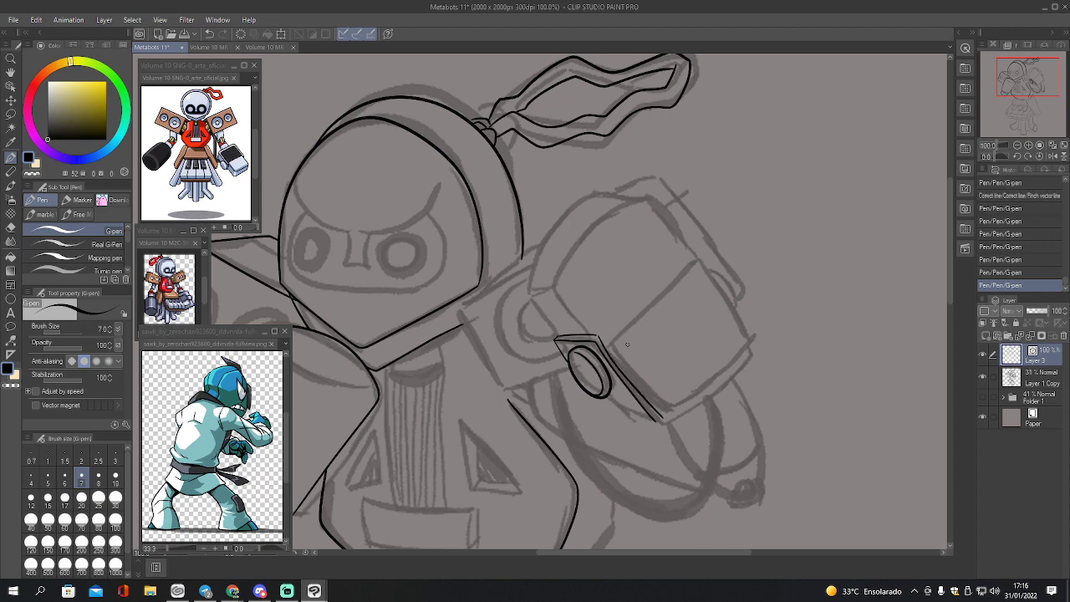
pyautogui.hotkey('ctrl', 'z')
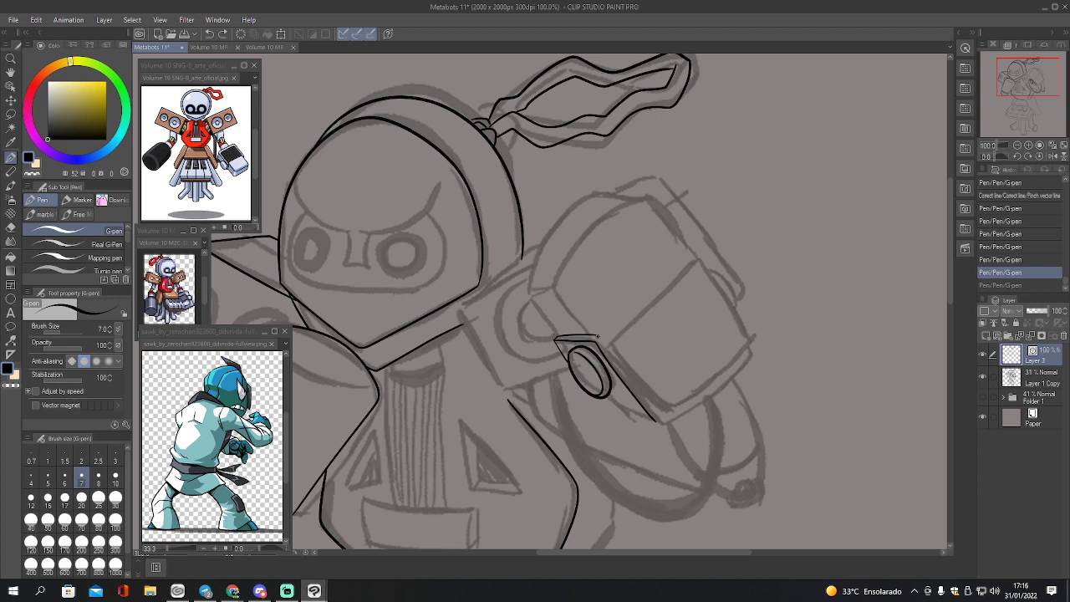
pyautogui.moveTo(598, 337)
pyautogui.mouseDown()
pyautogui.moveTo(658, 412)
pyautogui.moveTo(746, 347)
pyautogui.mouseUp()
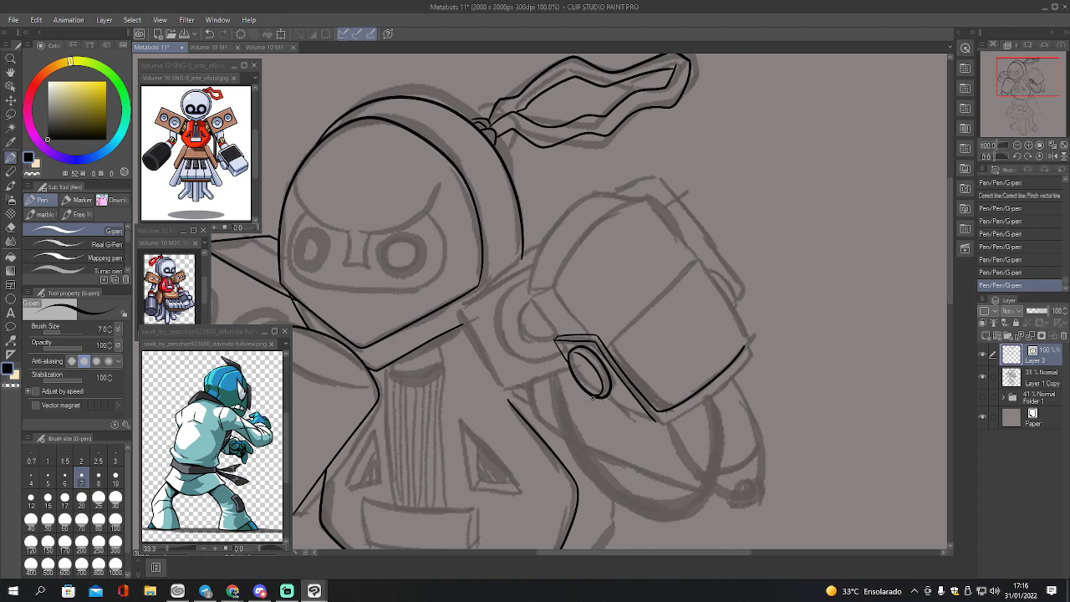
# - Ink the side plate's lower edge from the oval disc to the box corner, and adjust it with Pinch vector line
pyautogui.moveTo(592, 398)
pyautogui.mouseDown()
pyautogui.moveTo(621, 422)
pyautogui.moveTo(658, 424)
pyautogui.mouseUp()
pyautogui.press('y')
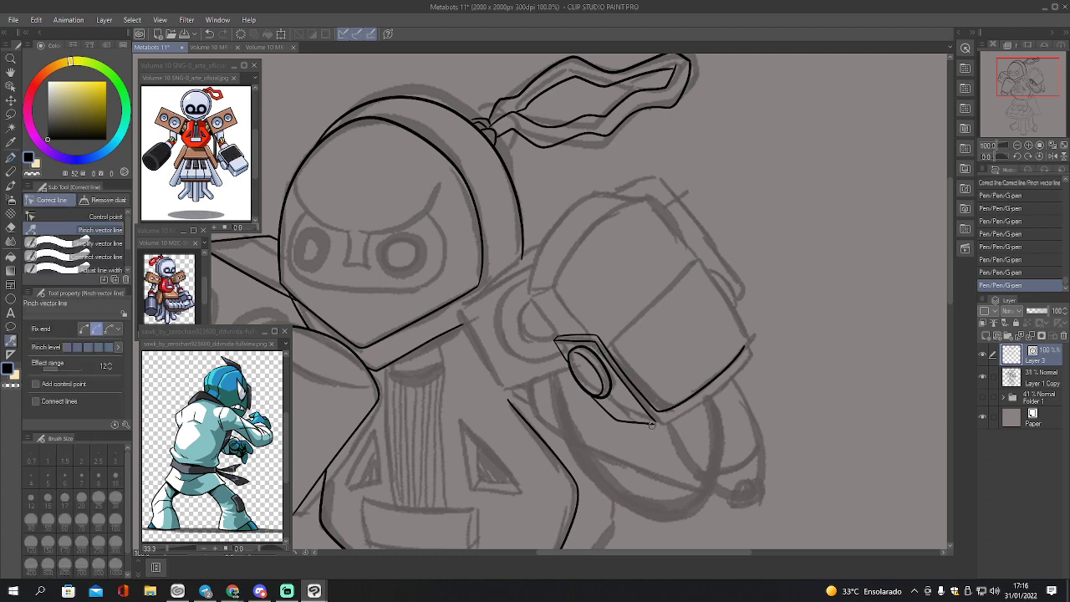
pyautogui.moveTo(634, 423)
pyautogui.mouseDown()
pyautogui.moveTo(623, 417)
pyautogui.moveTo(637, 420)
pyautogui.mouseUp()
# - Ink the outer rim along the box's front and far side with the G-pen, and add the small disc beyond its far edge
pyautogui.press('p')
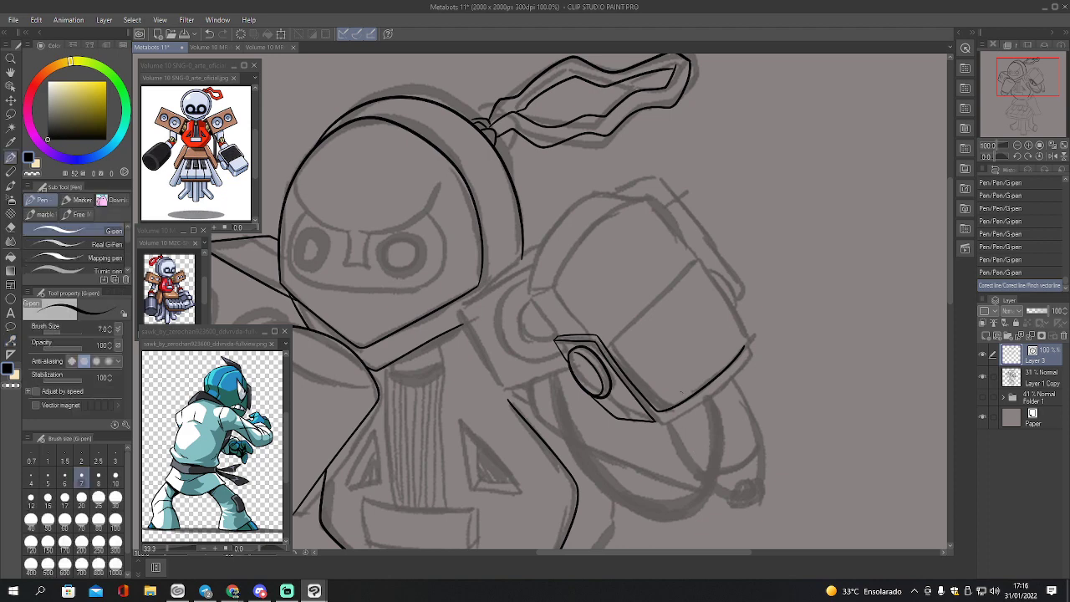
pyautogui.moveTo(658, 422)
pyautogui.mouseDown()
pyautogui.moveTo(717, 390)
pyautogui.moveTo(750, 353)
pyautogui.mouseUp()
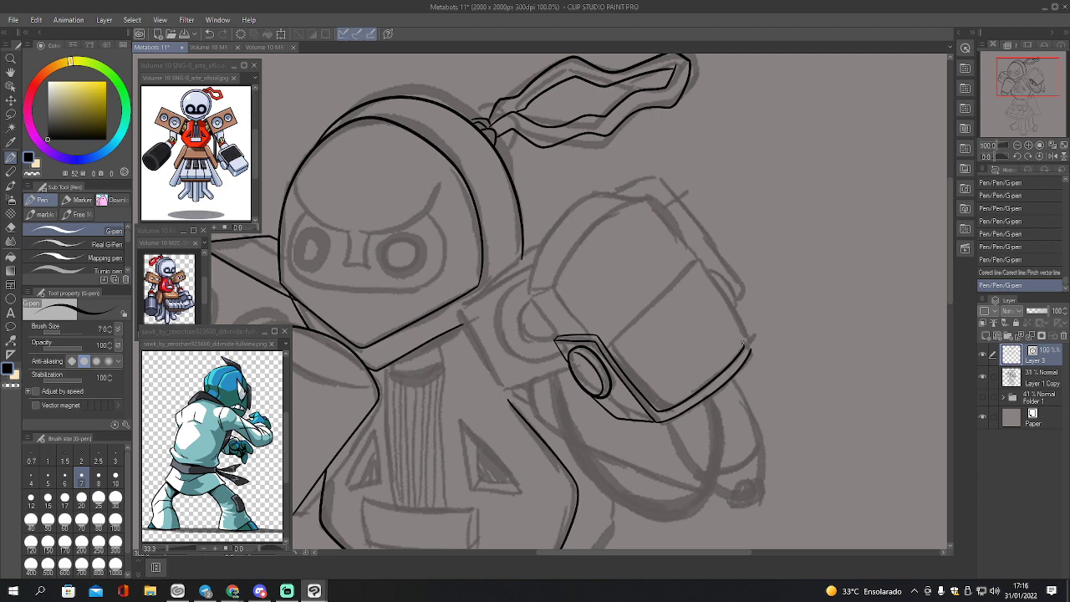
pyautogui.moveTo(743, 341)
pyautogui.mouseDown()
pyautogui.moveTo(695, 261)
pyautogui.moveTo(751, 346)
pyautogui.mouseUp()
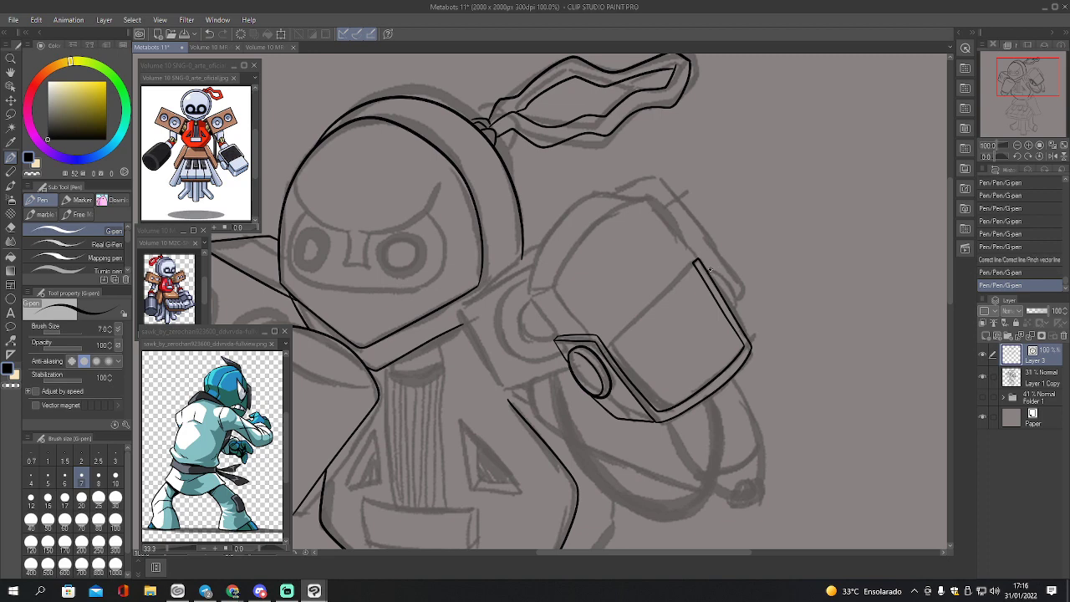
pyautogui.moveTo(710, 268); pyautogui.dragTo(730, 307)
# - Ink the box's back edge between the two side rims, and pinch the far side's rim lines so the corners meet neatly
pyautogui.moveTo(1016, 90); pyautogui.dragTo(1026, 86)
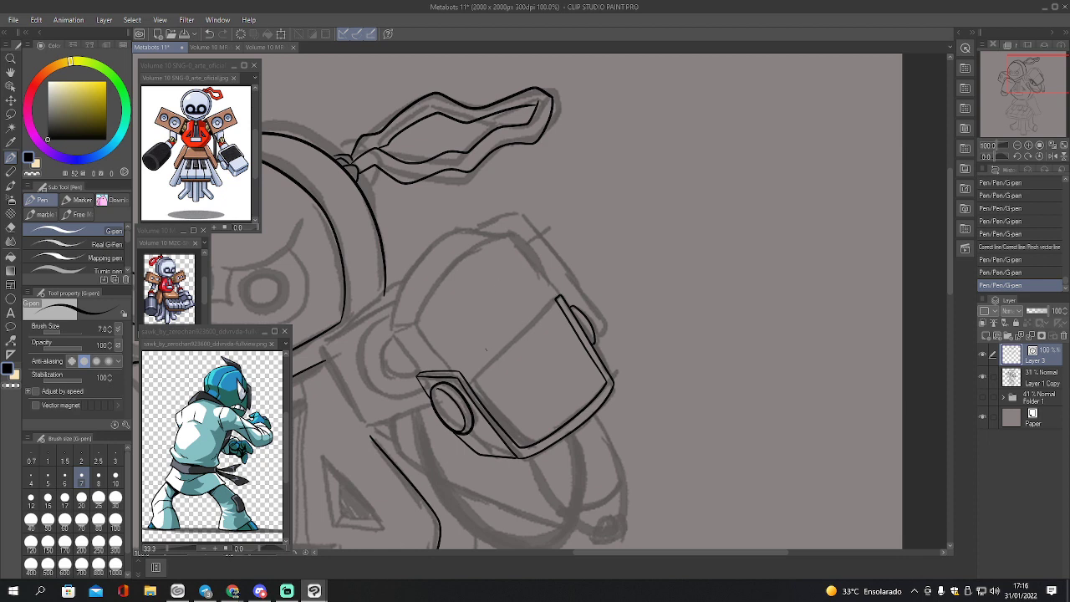
pyautogui.moveTo(461, 373)
pyautogui.mouseDown()
pyautogui.moveTo(550, 286)
pyautogui.moveTo(556, 300)
pyautogui.mouseUp()
pyautogui.press('y')
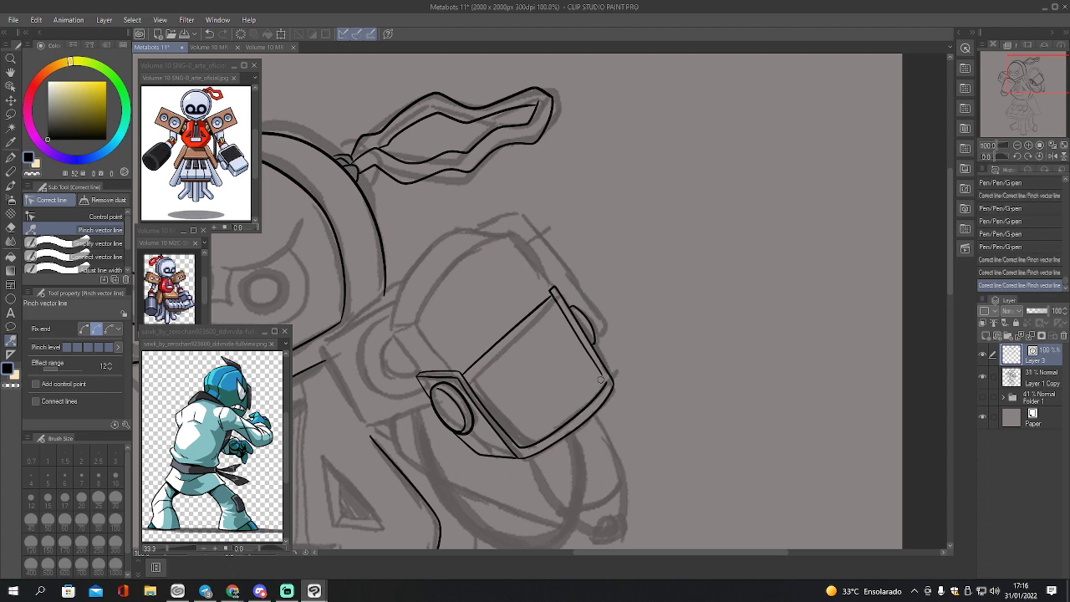
pyautogui.moveTo(601, 376); pyautogui.dragTo(603, 377)
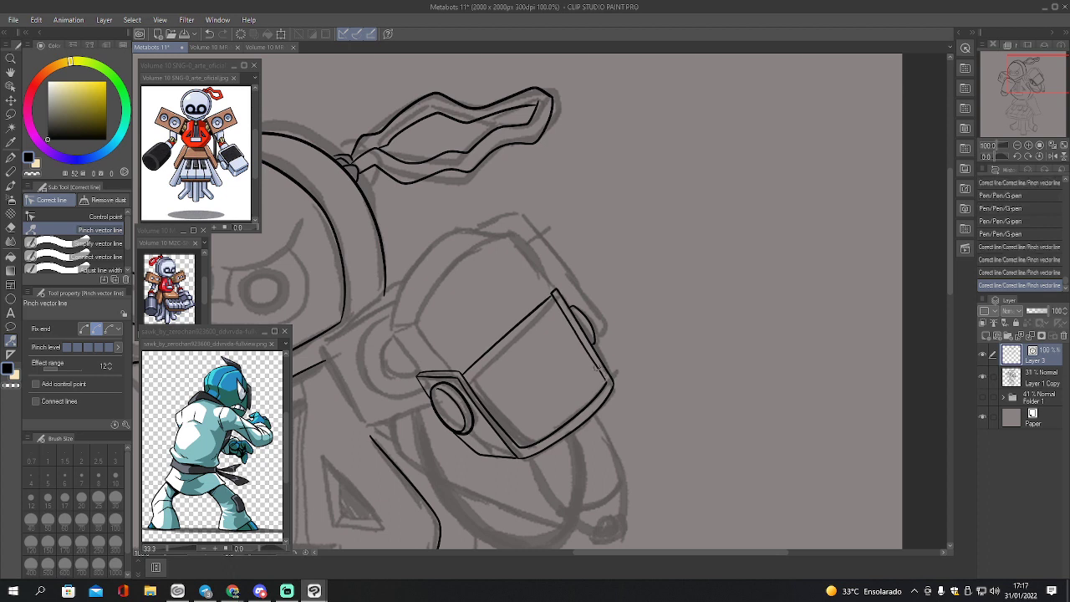
pyautogui.hotkey('ctrl', 'z')
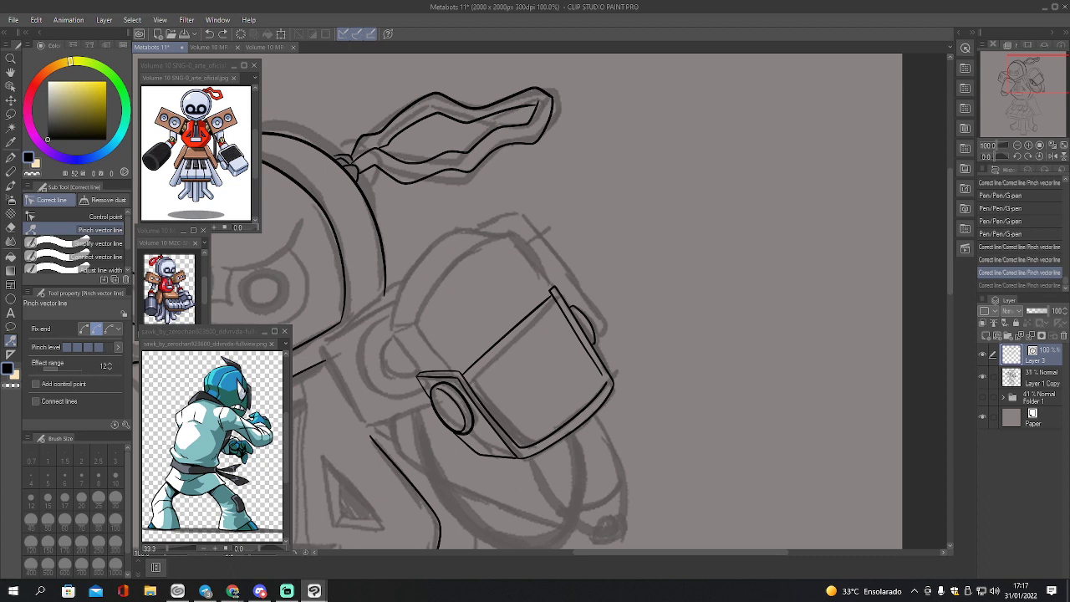
pyautogui.moveTo(598, 372); pyautogui.dragTo(603, 373)
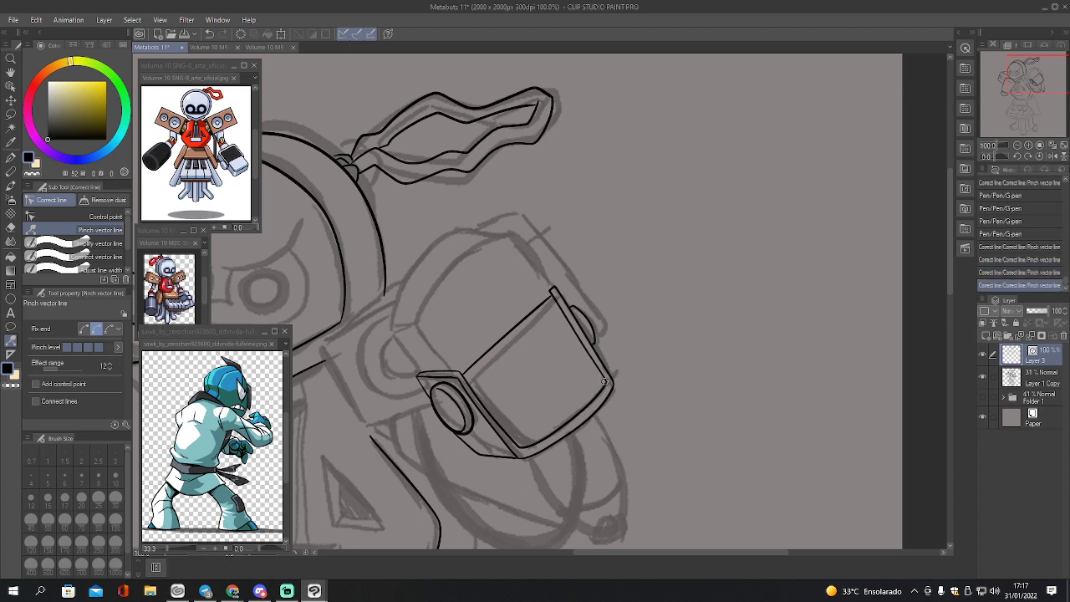
pyautogui.press('p')
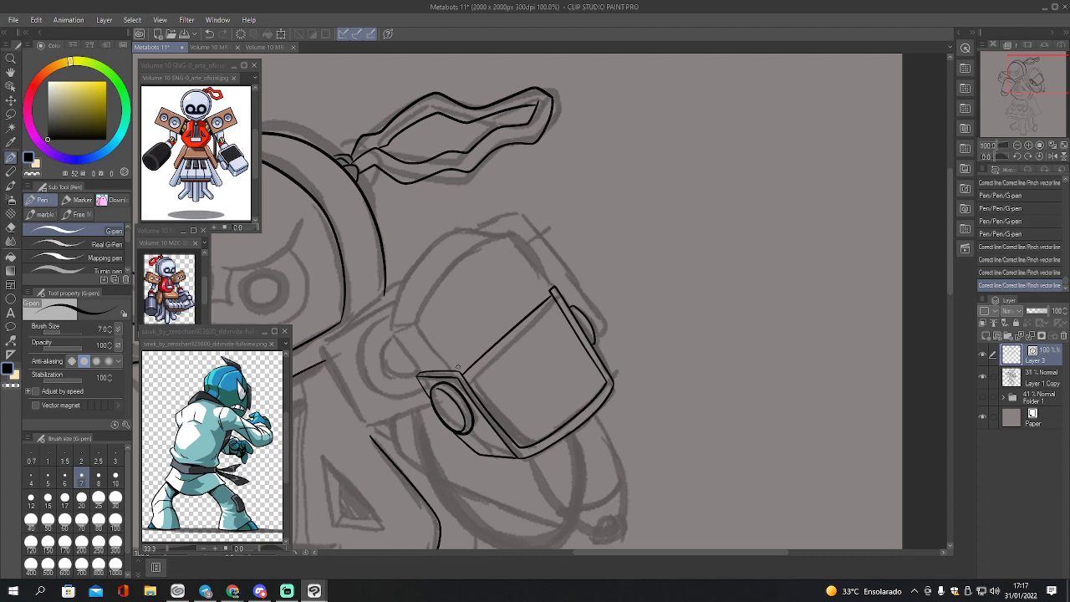
pyautogui.moveTo(459, 371)
pyautogui.mouseDown()
pyautogui.moveTo(429, 305)
pyautogui.moveTo(464, 253)
pyautogui.moveTo(502, 233)
pyautogui.moveTo(549, 290)
pyautogui.mouseUp()
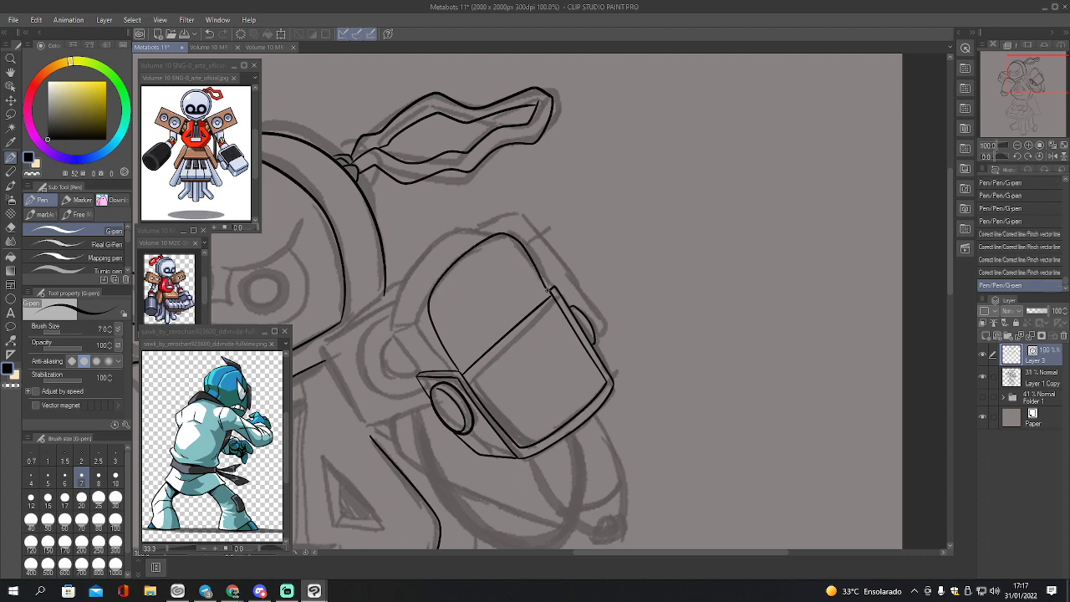
pyautogui.hotkey('ctrl', 'z')
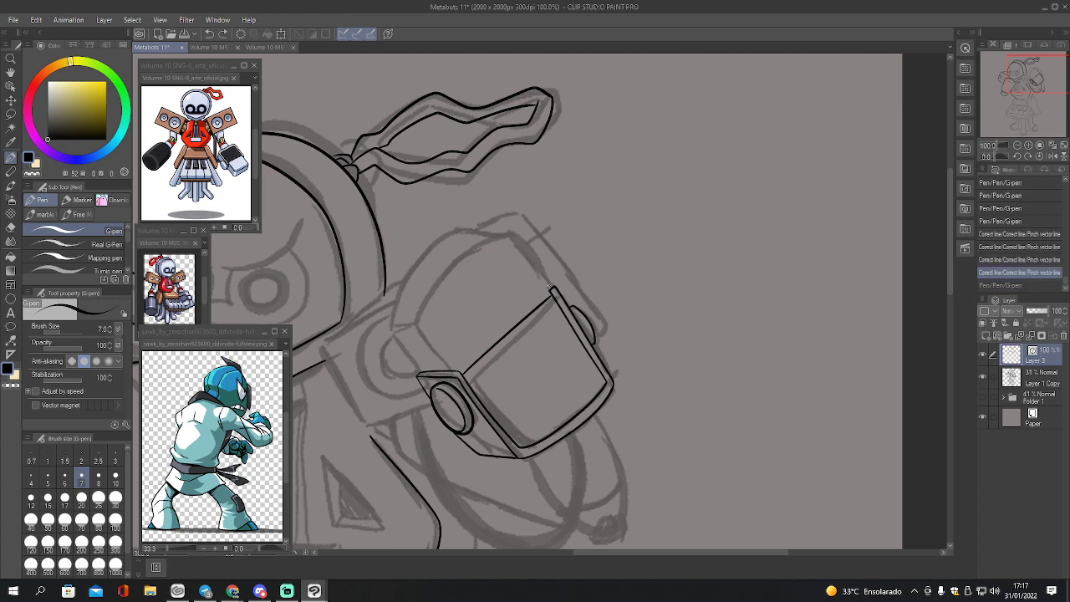
pyautogui.moveTo(551, 290)
pyautogui.mouseDown()
pyautogui.moveTo(512, 231)
pyautogui.moveTo(491, 227)
pyautogui.moveTo(455, 249)
pyautogui.moveTo(427, 283)
pyautogui.moveTo(420, 322)
pyautogui.moveTo(454, 371)
pyautogui.mouseUp()
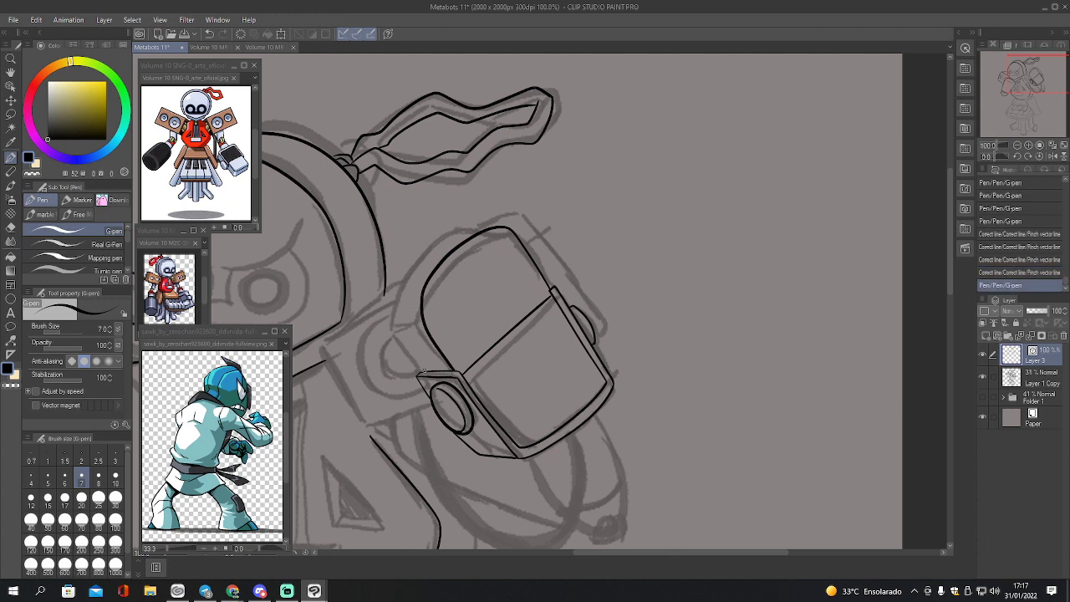
pyautogui.moveTo(420, 370)
pyautogui.mouseDown()
pyautogui.moveTo(397, 323)
pyautogui.moveTo(399, 295)
pyautogui.moveTo(431, 247)
pyautogui.moveTo(461, 228)
pyautogui.moveTo(510, 228)
pyautogui.mouseUp()
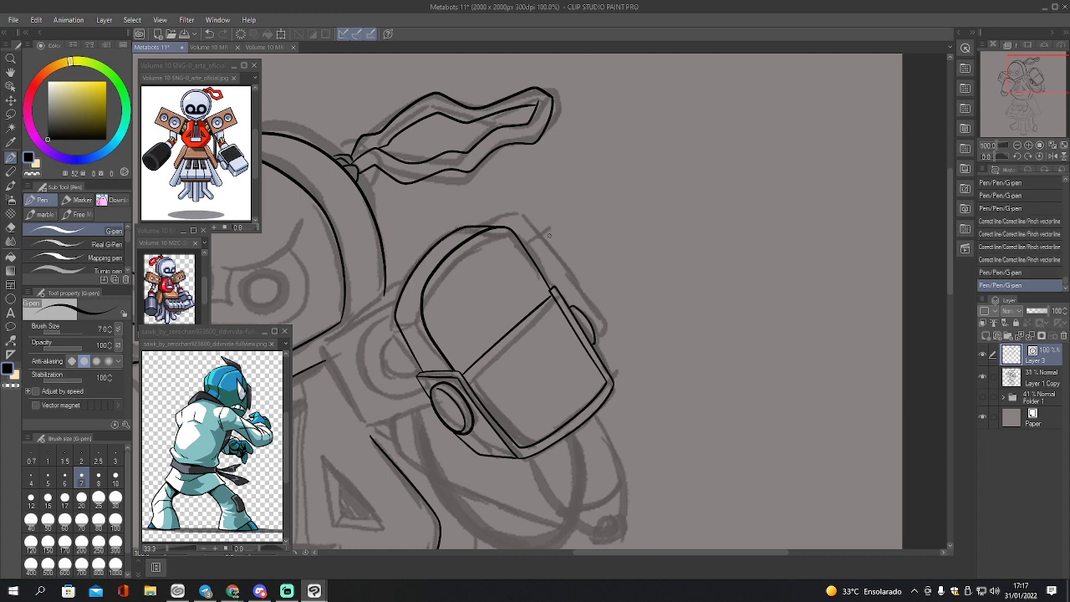
pyautogui.hotkey('ctrl', 'z')
pyautogui.hotkey('ctrl', 'z')
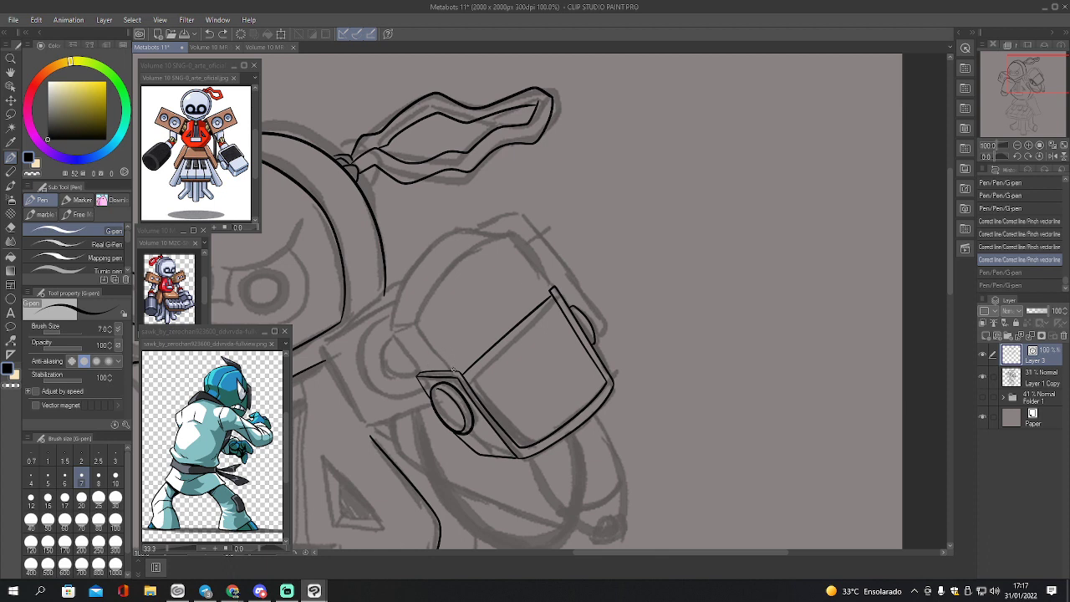
# - Ink the domed cover's front arch and outer curve with the G-pen, and pinch the outer curve to meet the arch and side plate
pyautogui.moveTo(457, 370)
pyautogui.mouseDown()
pyautogui.moveTo(421, 319)
pyautogui.moveTo(428, 293)
pyautogui.moveTo(469, 250)
pyautogui.moveTo(520, 235)
pyautogui.moveTo(550, 290)
pyautogui.mouseUp()
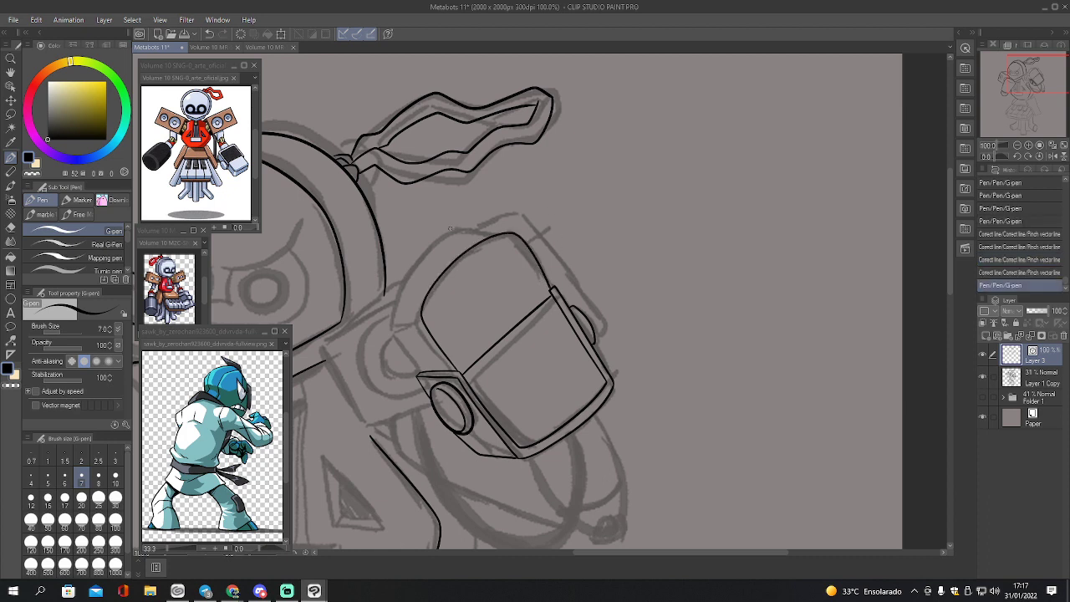
pyautogui.moveTo(419, 373)
pyautogui.mouseDown()
pyautogui.moveTo(391, 312)
pyautogui.moveTo(412, 263)
pyautogui.moveTo(454, 230)
pyautogui.moveTo(515, 230)
pyautogui.mouseUp()
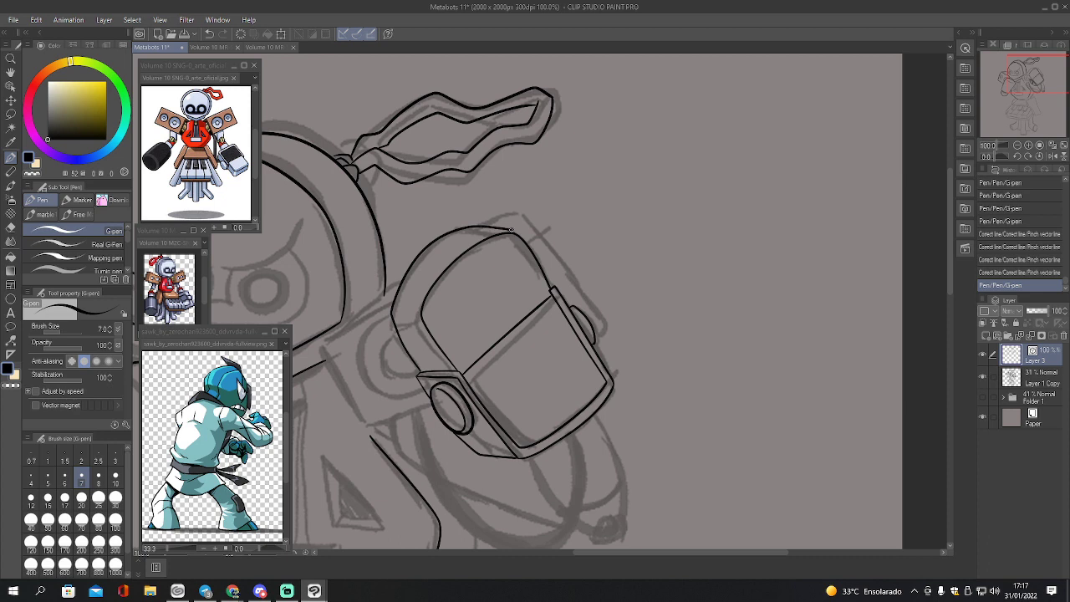
pyautogui.press('y')
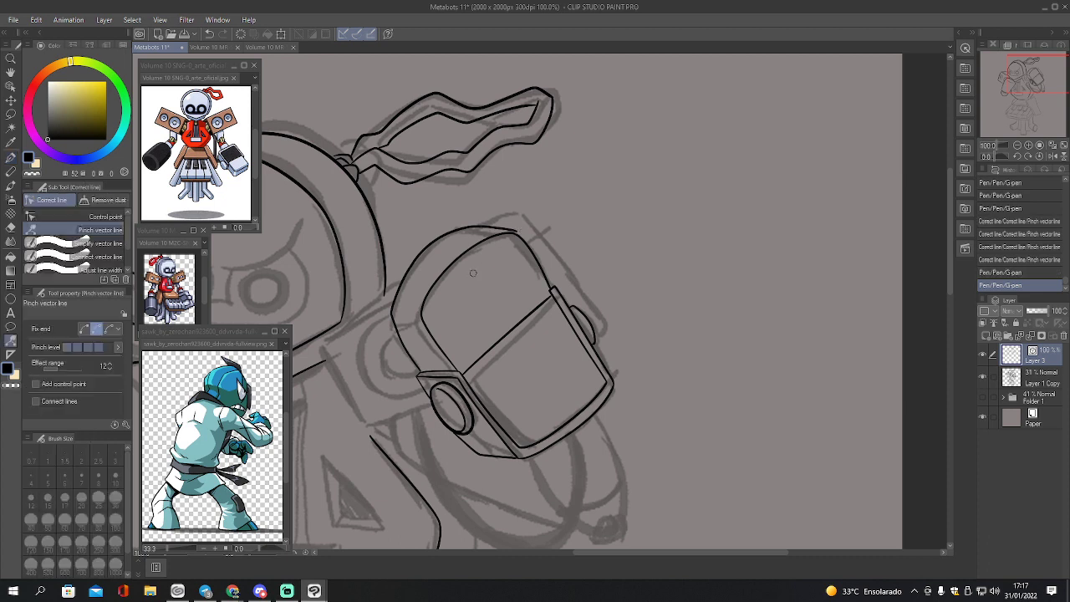
pyautogui.moveTo(459, 231)
pyautogui.mouseDown()
pyautogui.moveTo(372, 300)
pyautogui.moveTo(515, 226)
pyautogui.mouseUp()
pyautogui.hotkey('ctrl', 'z')
pyautogui.click(110, 347)
pyautogui.moveTo(410, 290)
pyautogui.mouseDown()
pyautogui.moveTo(396, 321)
pyautogui.moveTo(420, 365)
pyautogui.mouseUp()
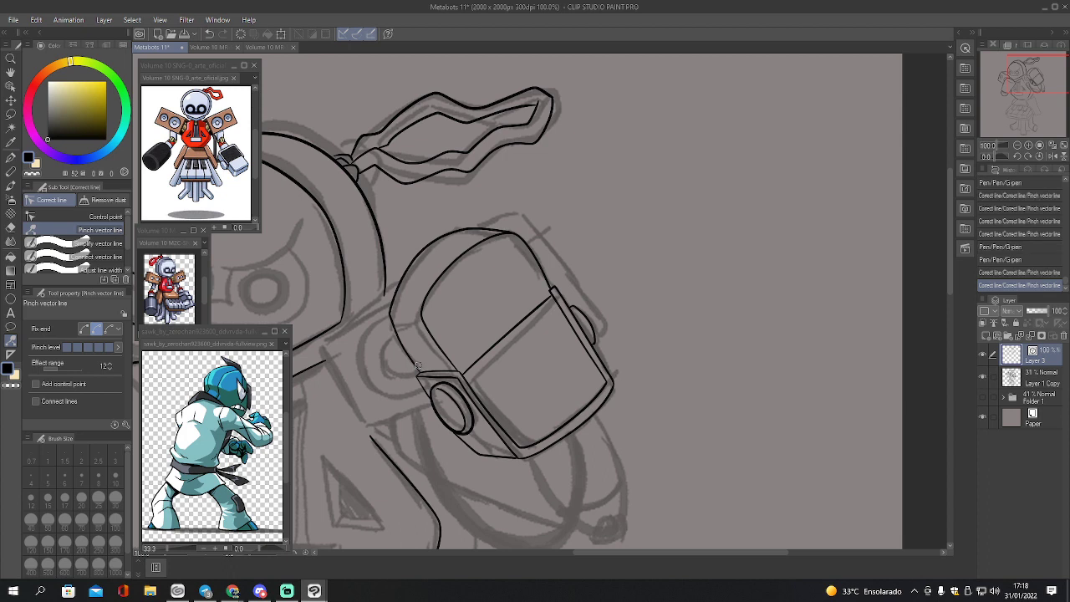
# - Change the Pinch vector line's fix-end option and pinch level, and adjust the domed cover's outer curve near the side plate corner
pyautogui.click(84, 329)
pyautogui.click(89, 348)
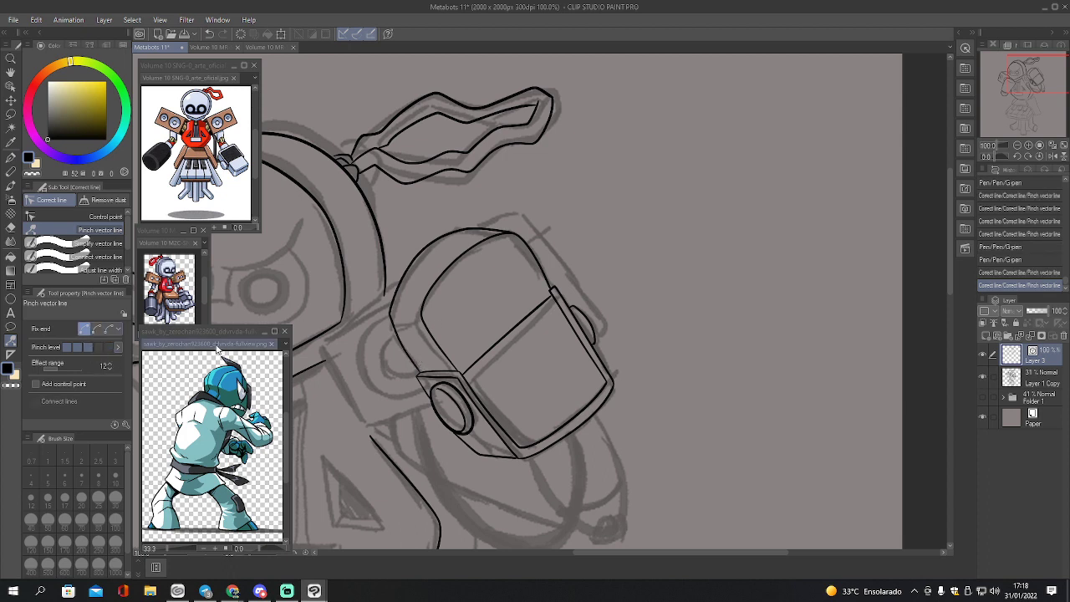
pyautogui.moveTo(405, 358); pyautogui.dragTo(409, 347)
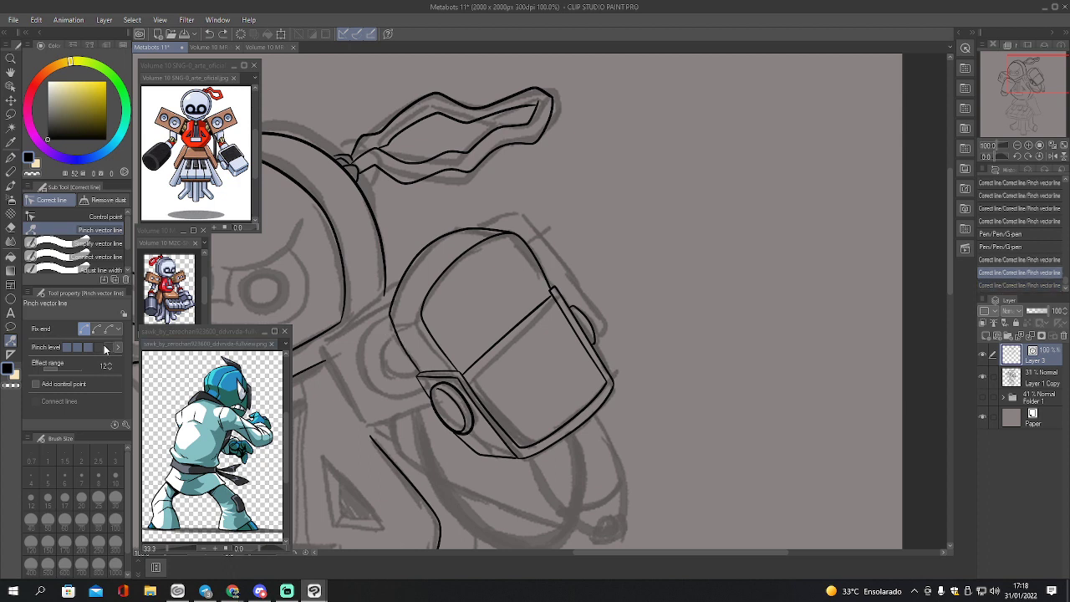
pyautogui.hotkey('ctrl', 'z')
pyautogui.moveTo(407, 352); pyautogui.dragTo(408, 354)
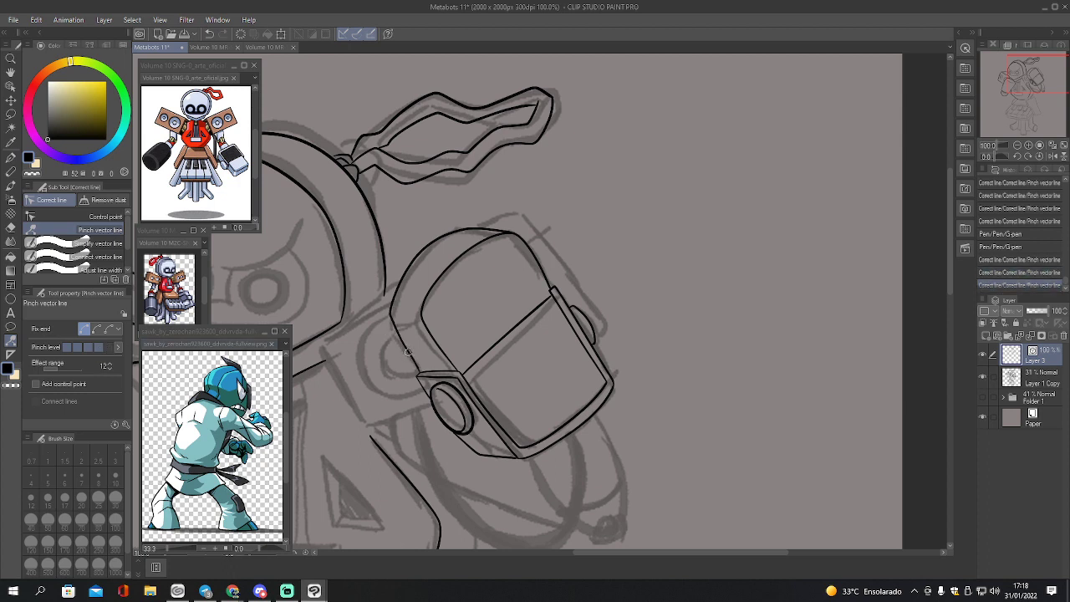
pyautogui.moveTo(412, 261); pyautogui.dragTo(426, 255)
pyautogui.hotkey('ctrl', 'z')
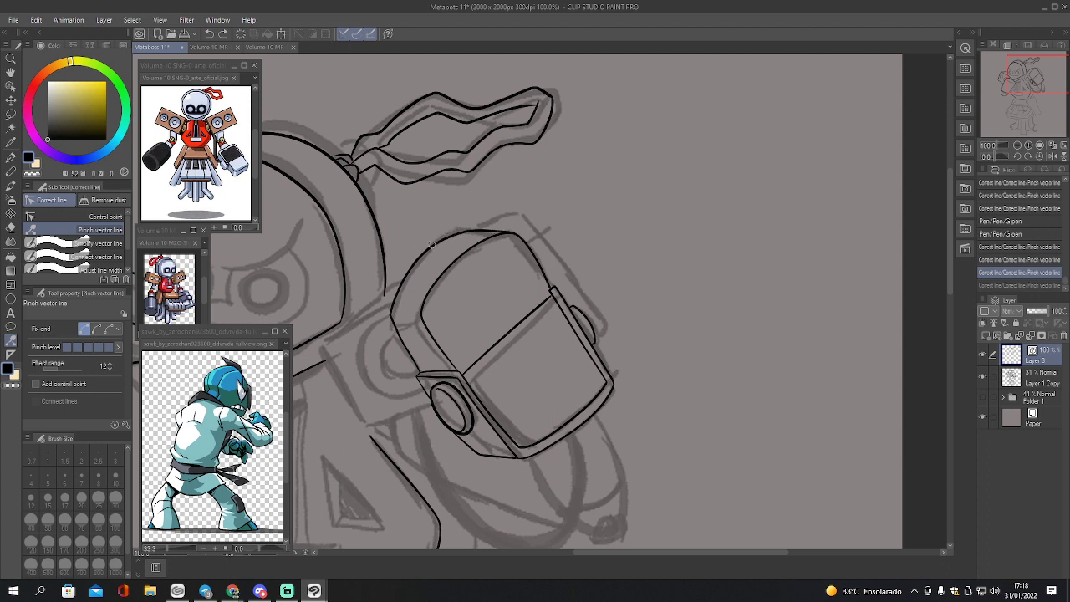
# - Remove the lower part of the cover's outer curve with the Hard vector eraser, and re-ink it from the side plate corner with the G-pen
pyautogui.press('p')
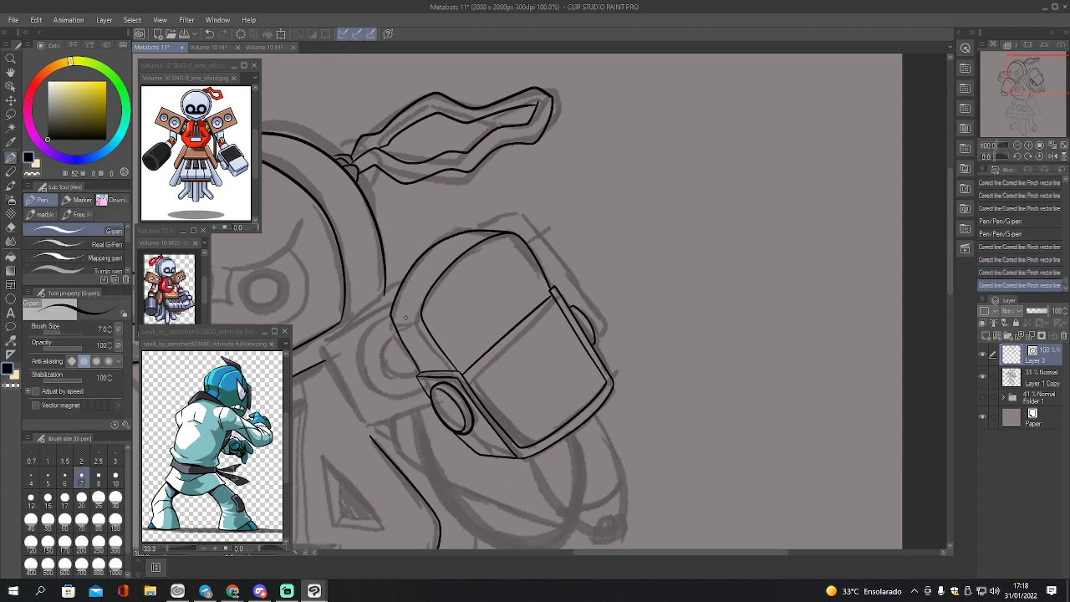
pyautogui.press('e')
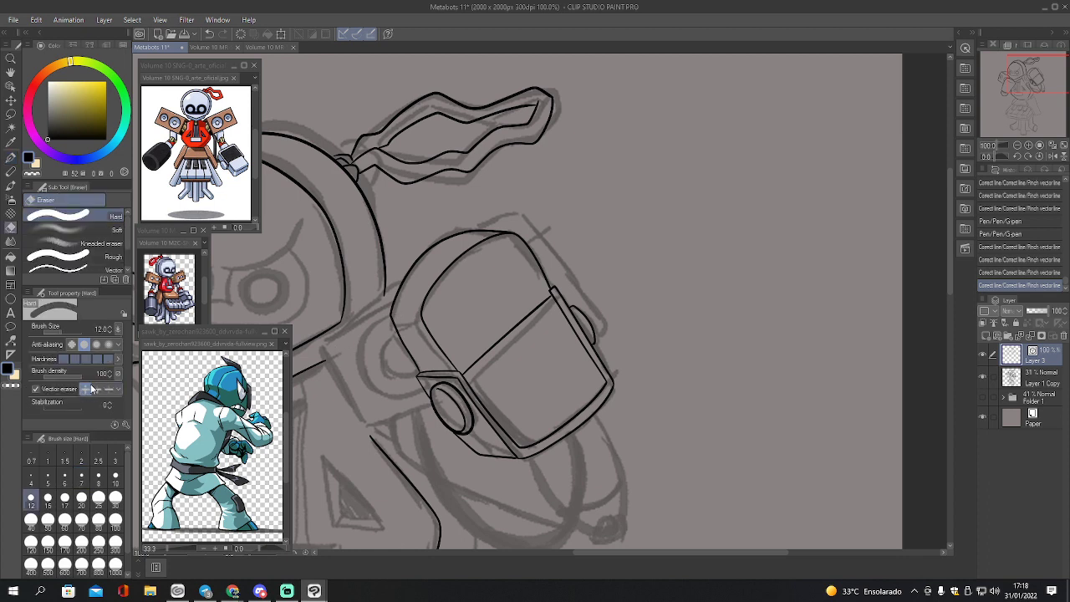
pyautogui.moveTo(393, 322)
pyautogui.mouseDown()
pyautogui.moveTo(389, 347)
pyautogui.moveTo(415, 348)
pyautogui.moveTo(391, 362)
pyautogui.mouseUp()
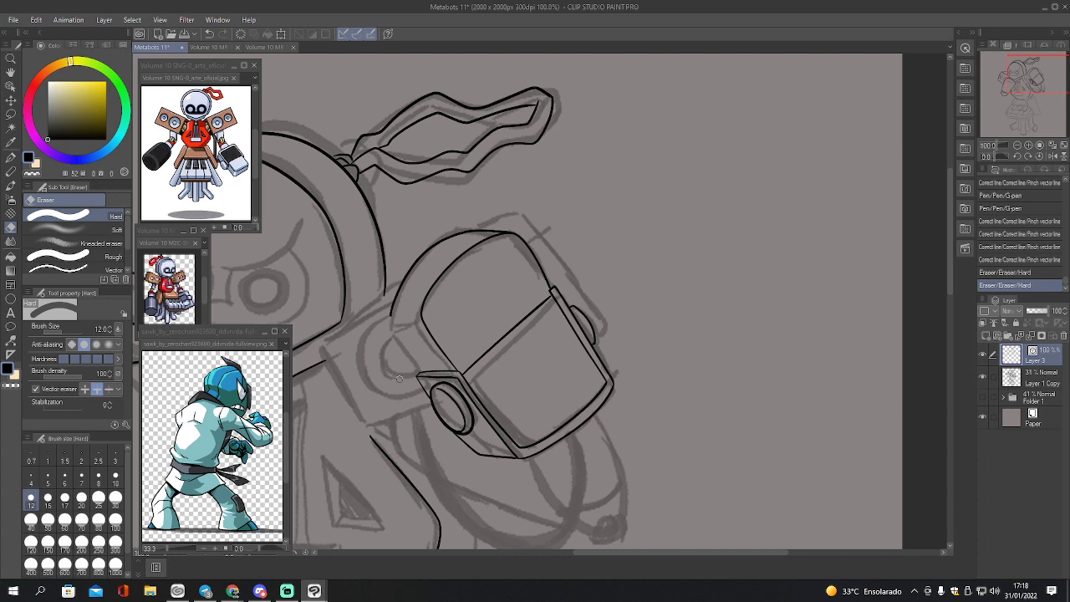
pyautogui.press('p')
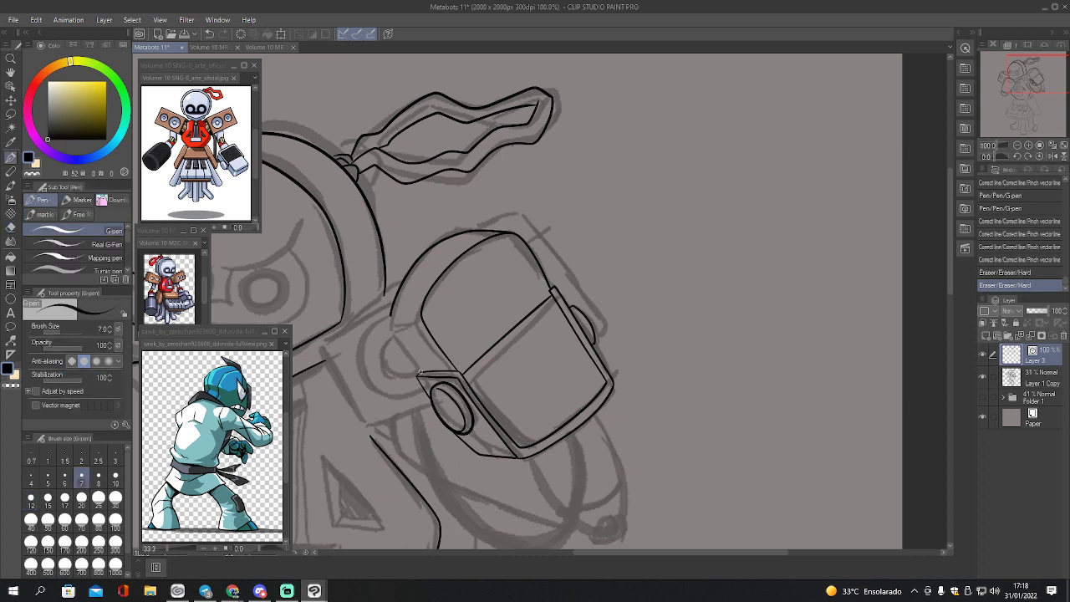
pyautogui.moveTo(418, 371); pyautogui.dragTo(390, 316)
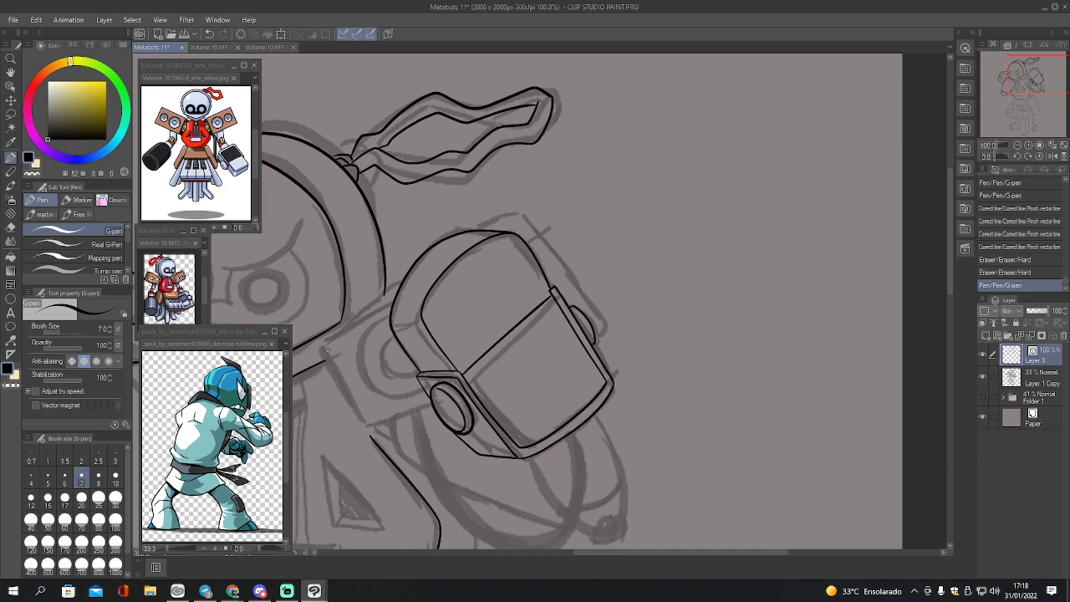
# - Ink the side, lower edge and double upper edge of the angular shoulder block between the head and the domed cover
pyautogui.moveTo(318, 349)
pyautogui.mouseDown()
pyautogui.moveTo(366, 438)
pyautogui.moveTo(434, 413)
pyautogui.mouseUp()
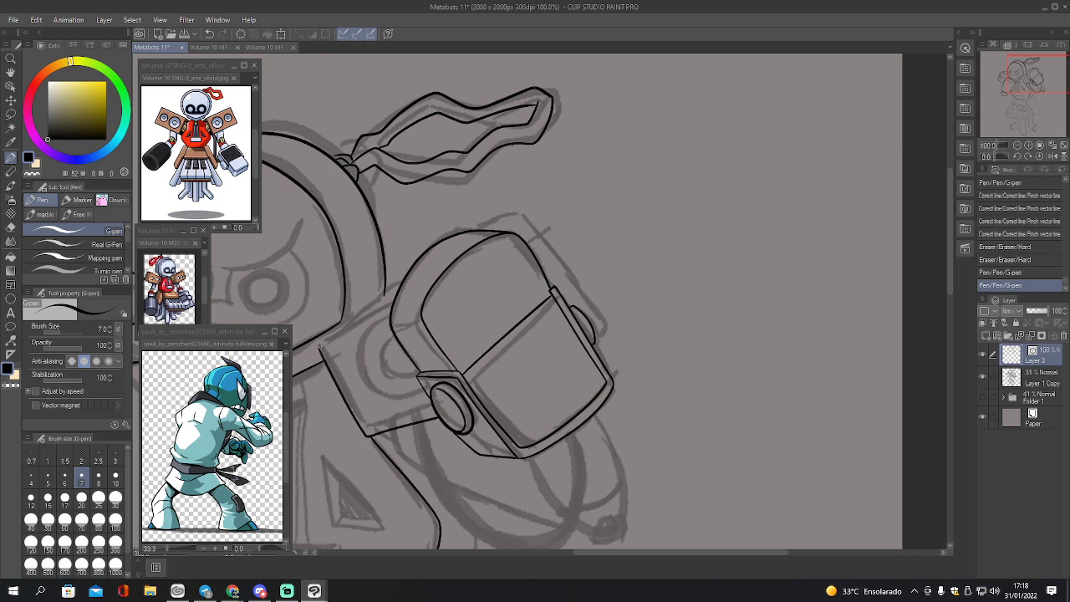
pyautogui.moveTo(319, 347); pyautogui.dragTo(393, 305)
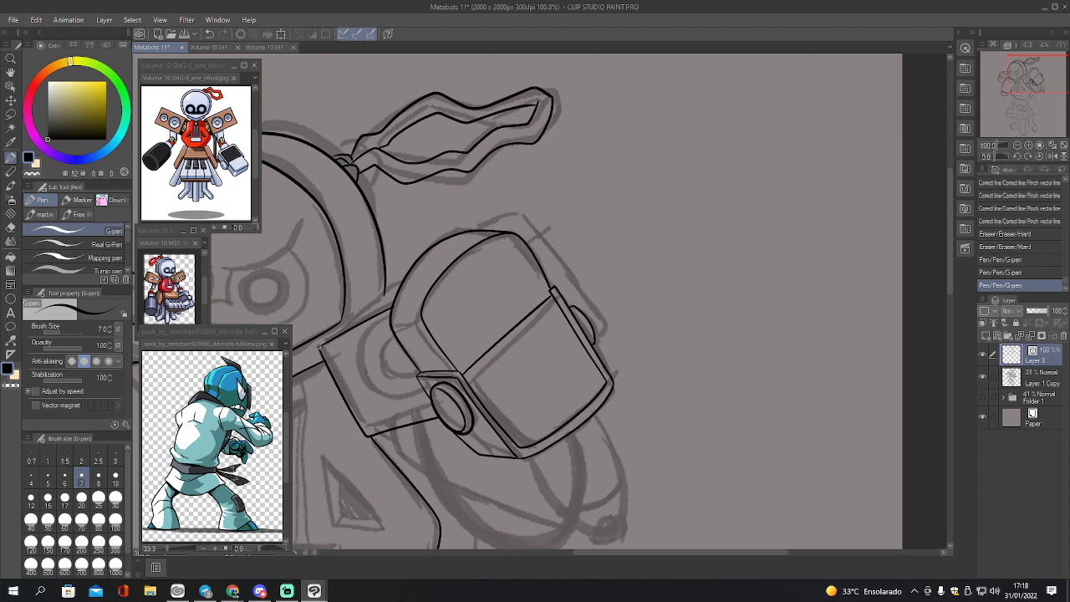
pyautogui.moveTo(319, 346); pyautogui.dragTo(397, 286)
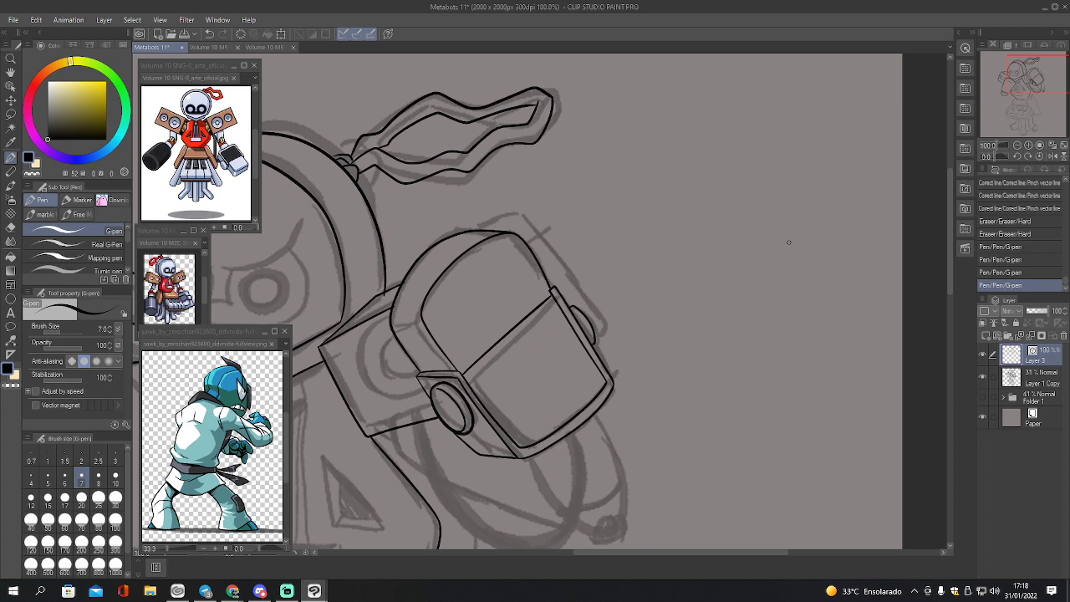
# - Auto-select the empty background around the line art using Refer to all layers with the Layer 1 Copy sketch hidden, and show the sketch again
pyautogui.click(984, 377)
pyautogui.press('w')
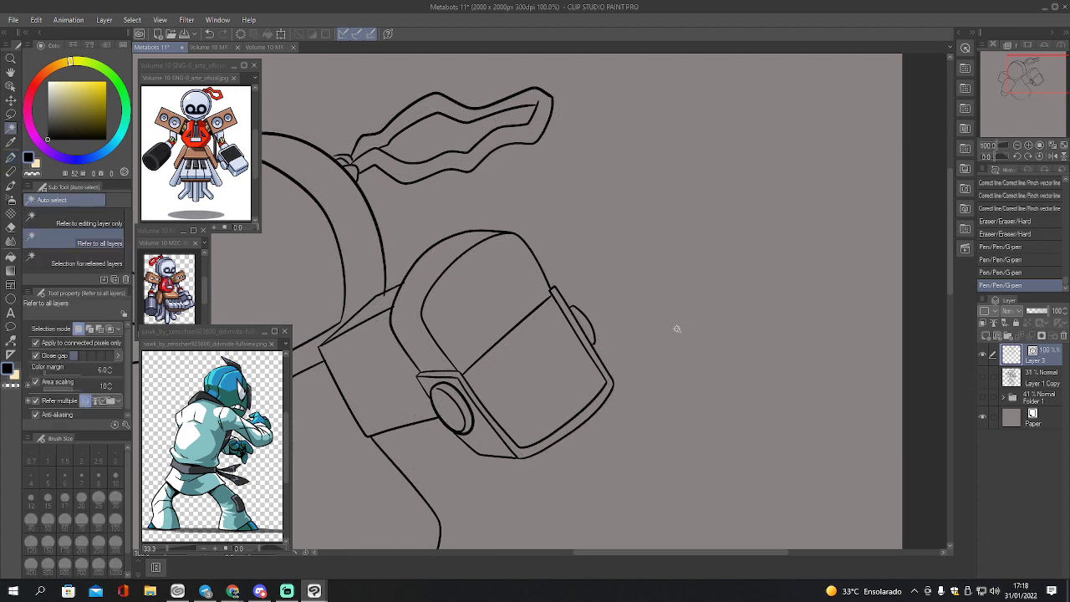
pyautogui.click(795, 351)
pyautogui.click(984, 378)
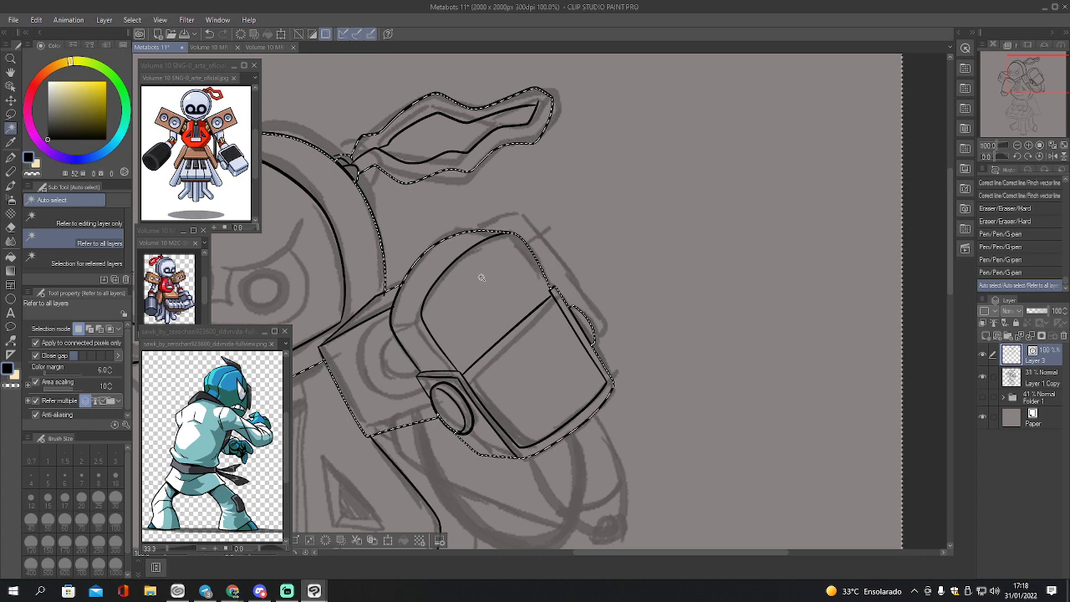
pyautogui.press('p')
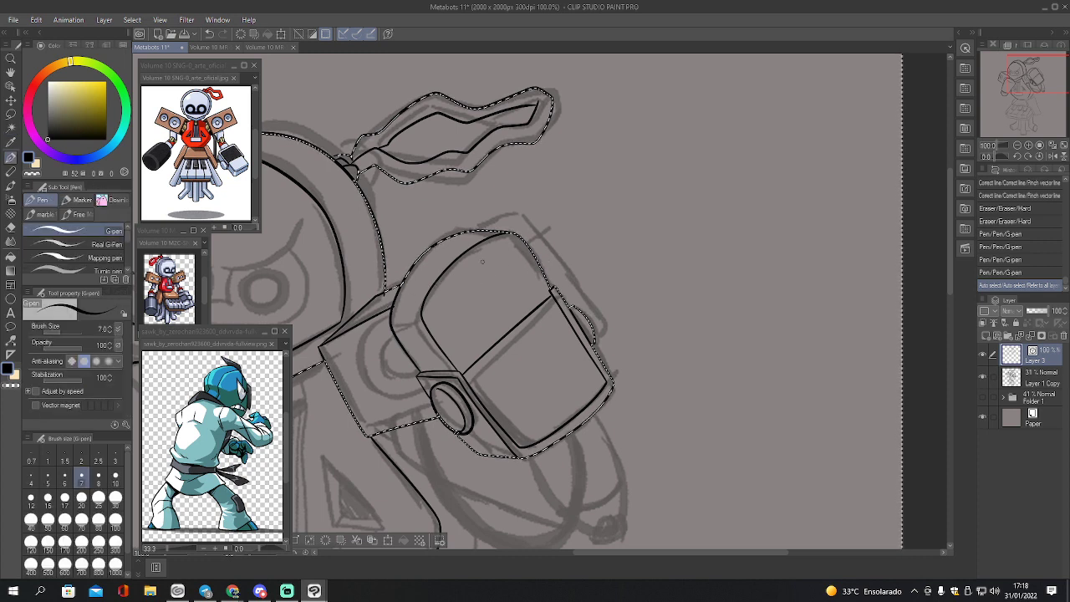
pyautogui.moveTo(539, 236); pyautogui.dragTo(558, 226)
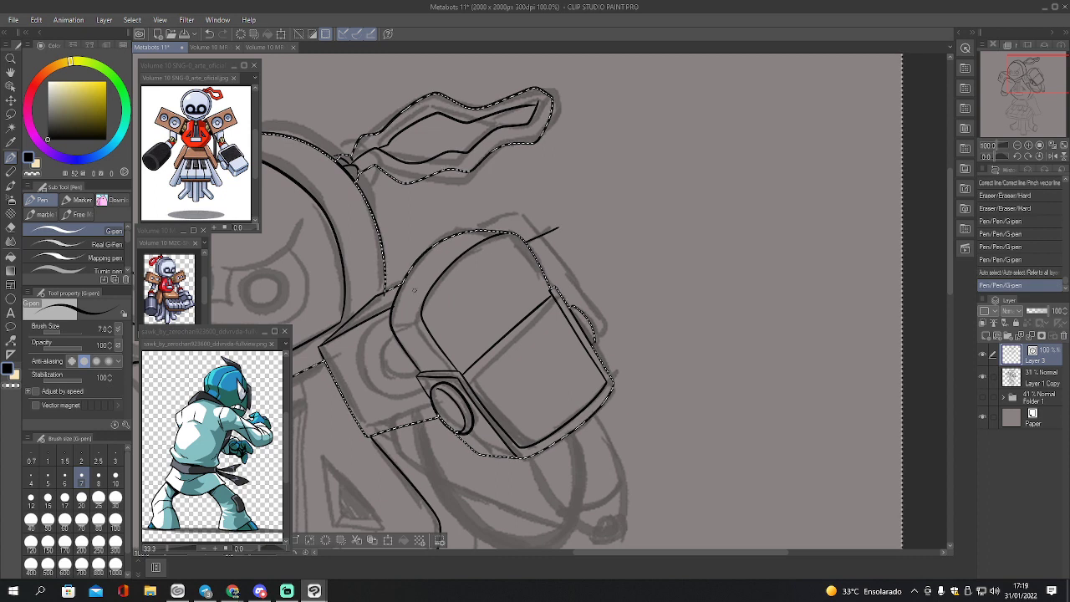
pyautogui.hotkey('ctrl', 'z')
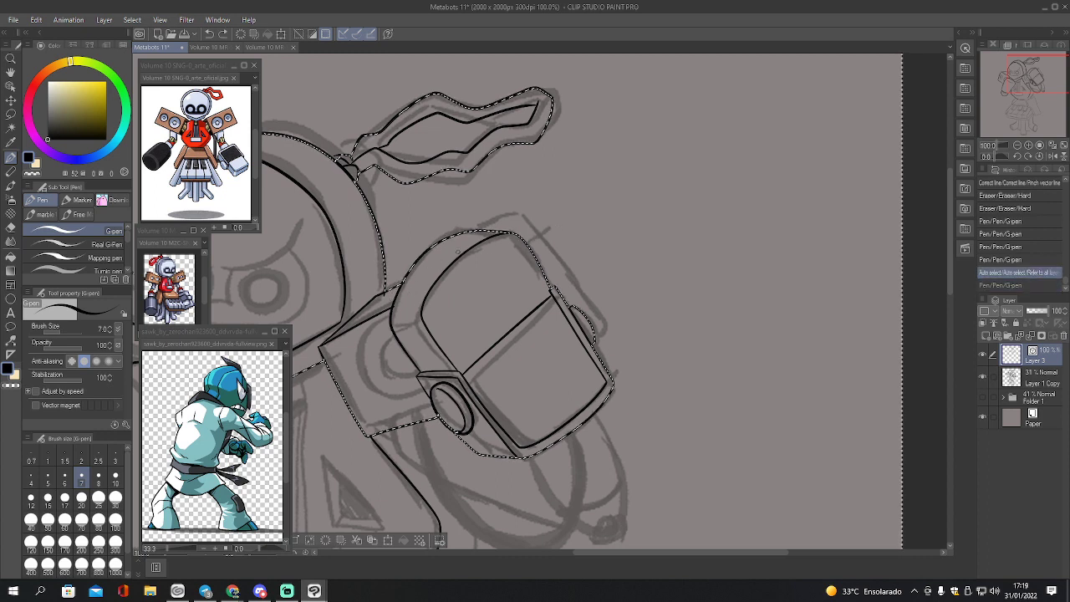
pyautogui.moveTo(500, 227); pyautogui.dragTo(522, 217)
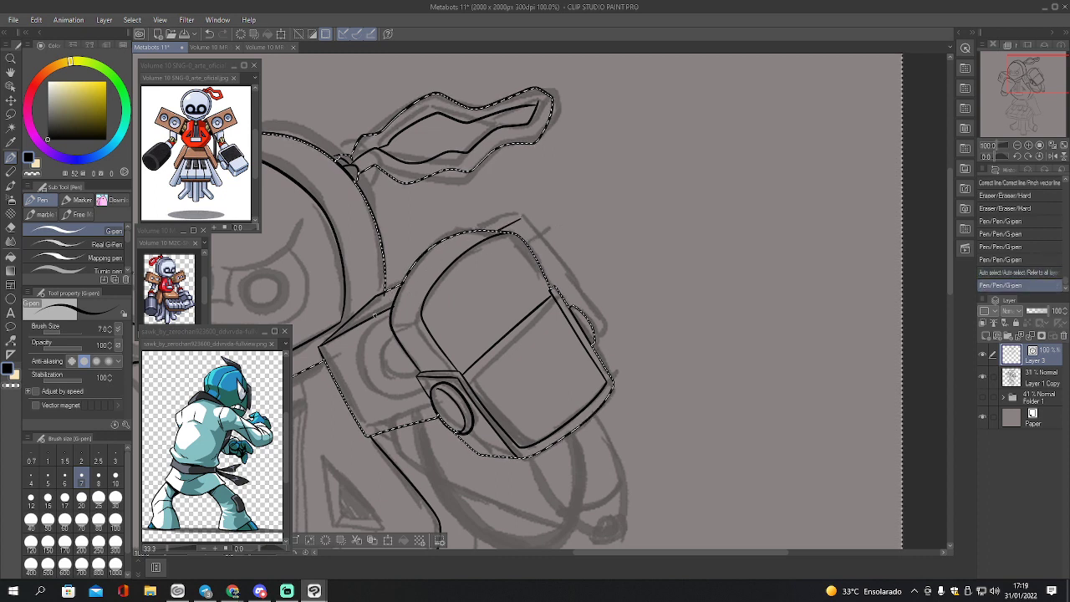
pyautogui.moveTo(441, 285)
pyautogui.mouseDown()
pyautogui.moveTo(478, 266)
pyautogui.moveTo(456, 280)
pyautogui.mouseUp()
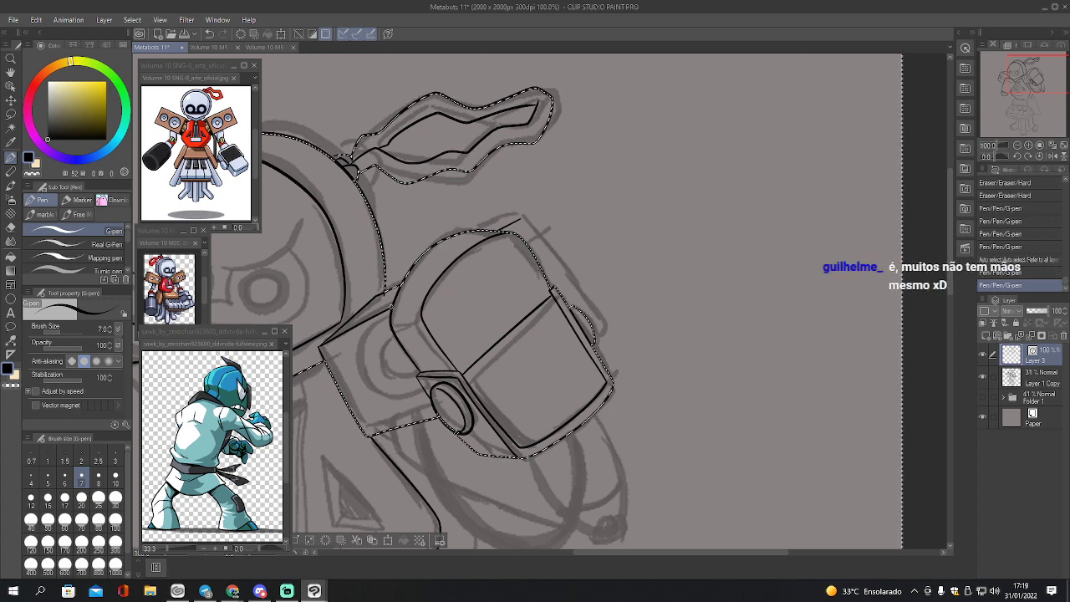
pyautogui.moveTo(502, 229); pyautogui.dragTo(543, 216)
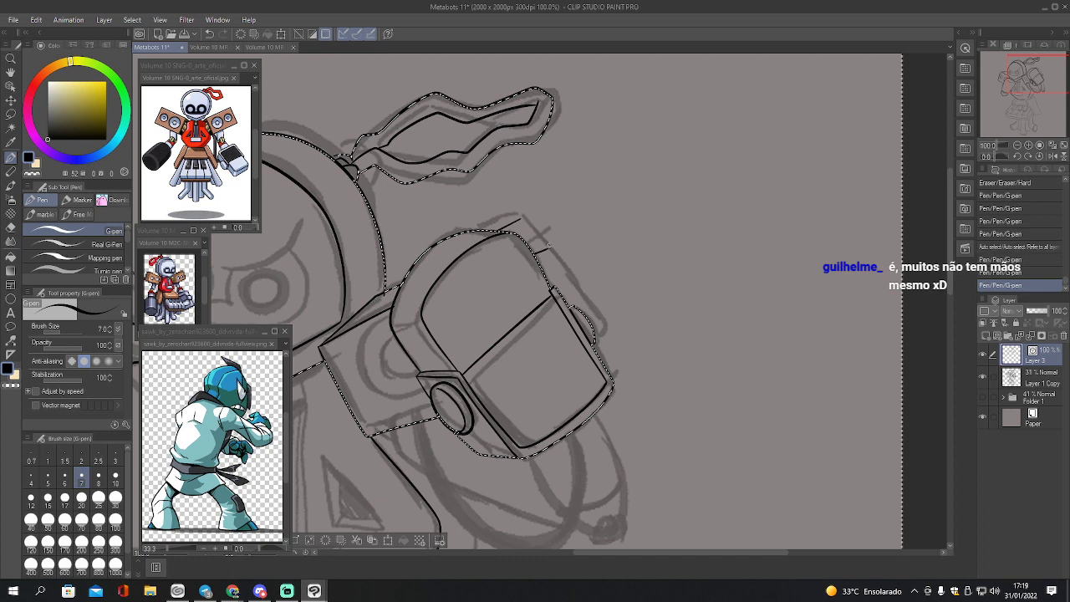
pyautogui.hotkey('ctrl', 'z')
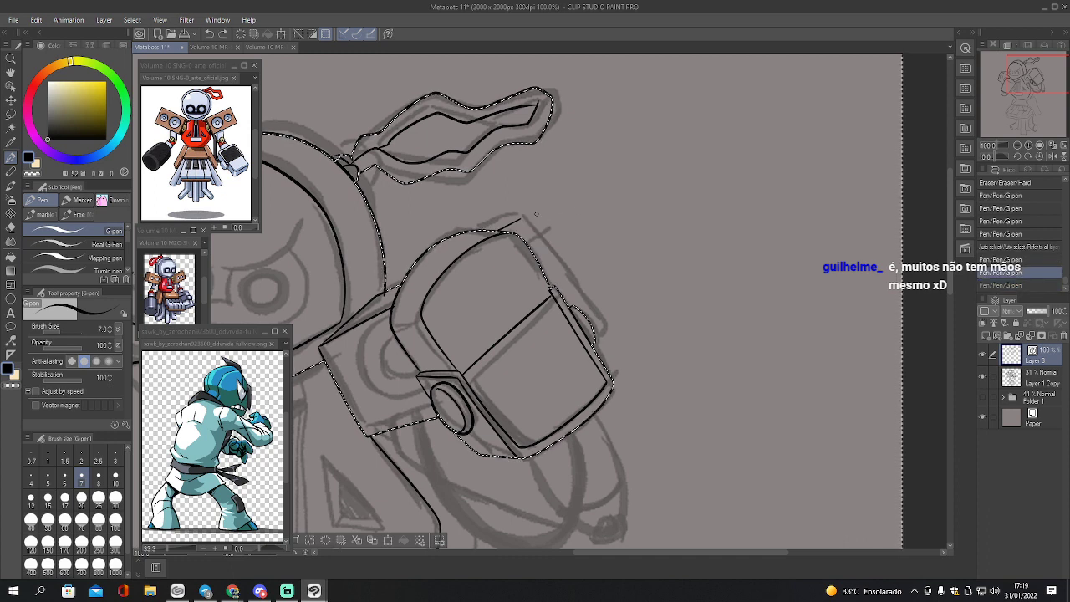
pyautogui.hotkey('ctrl', 'z')
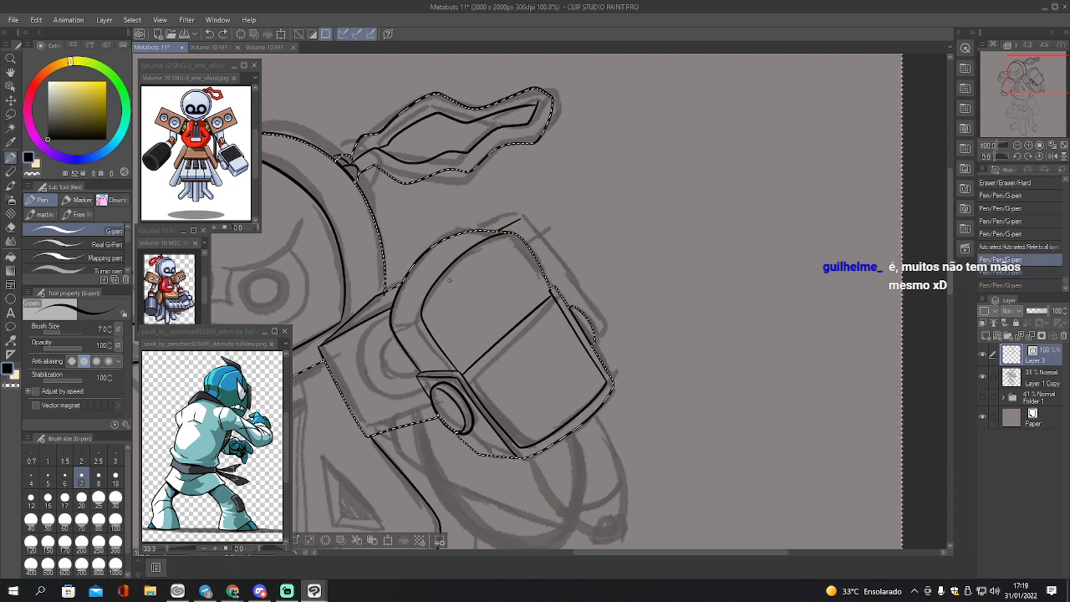
pyautogui.moveTo(525, 245); pyautogui.dragTo(548, 235)
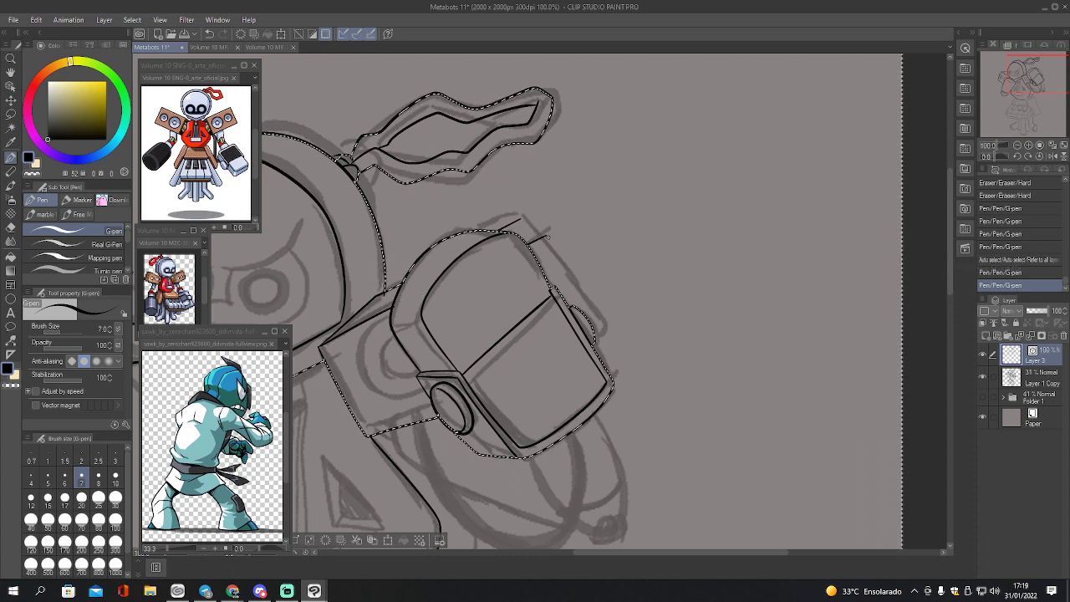
pyautogui.hotkey('ctrl', 'z')
pyautogui.hotkey('ctrl', 'z')
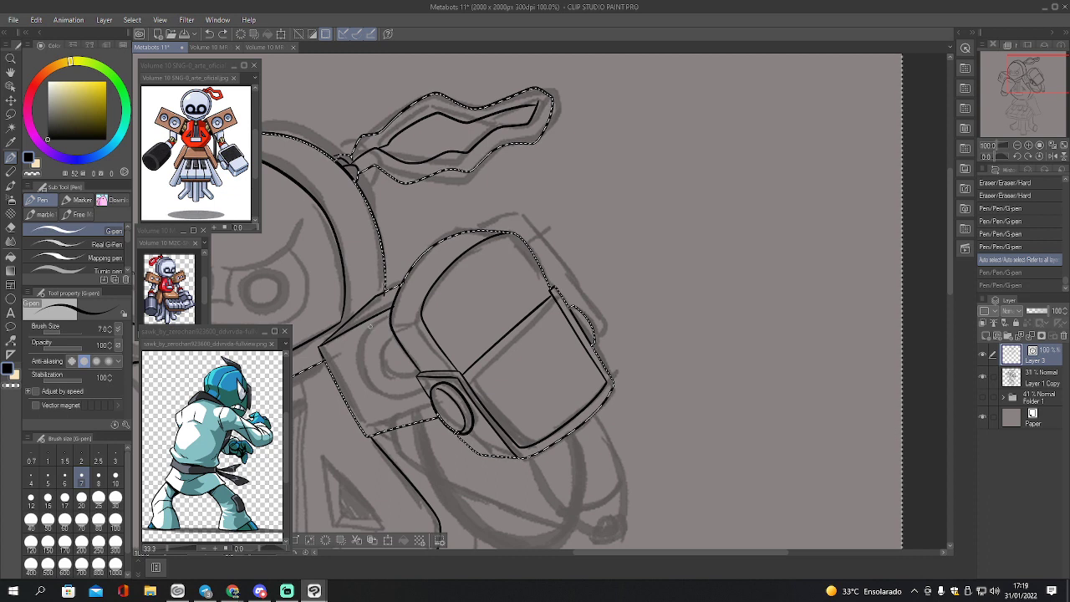
pyautogui.moveTo(355, 368); pyautogui.dragTo(382, 408)
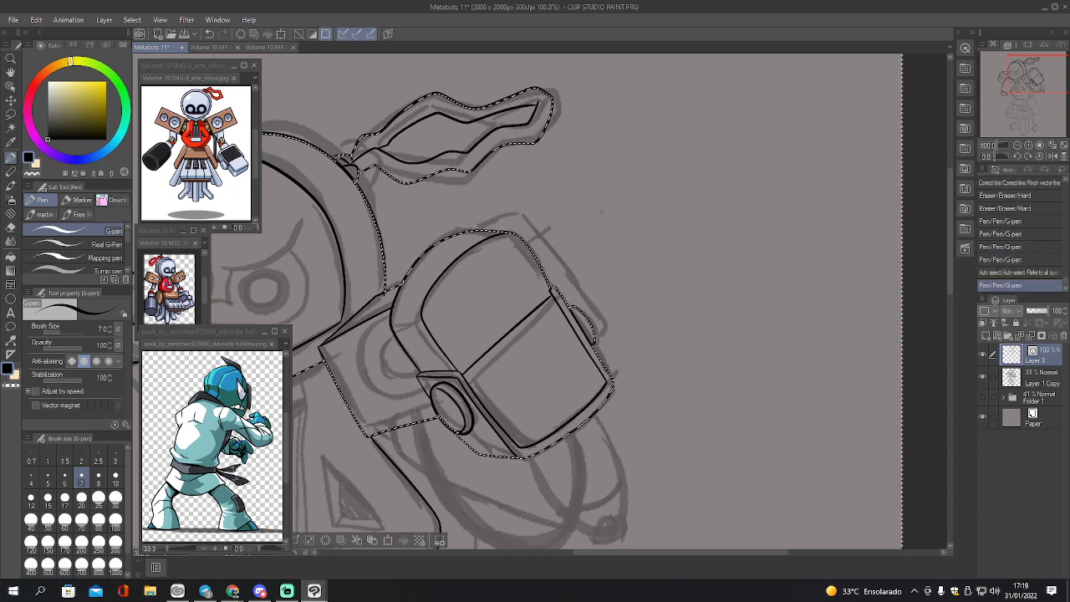
pyautogui.press('p')
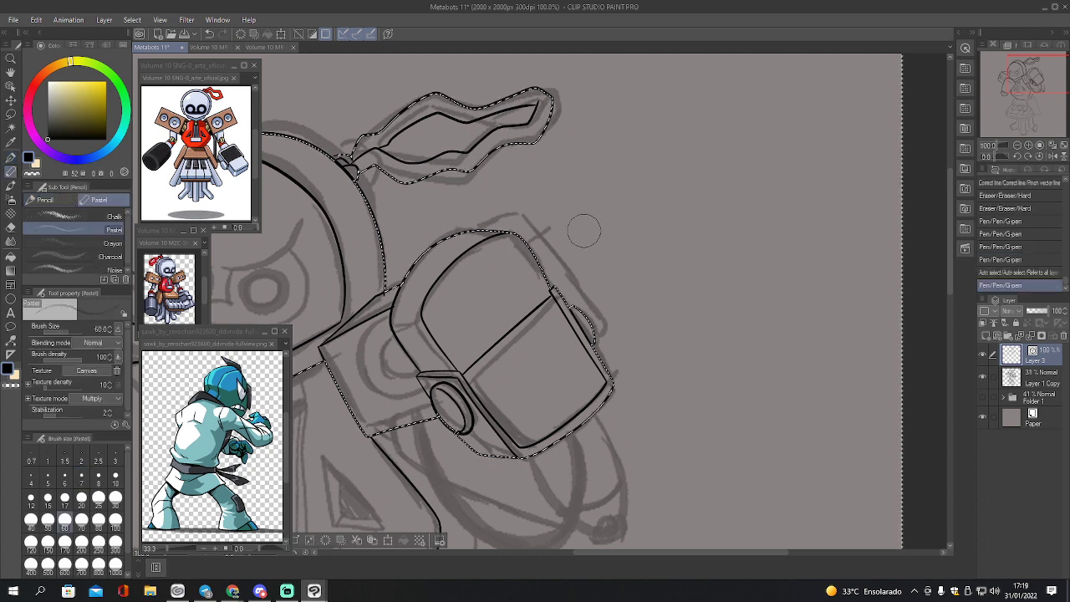
pyautogui.press('p')
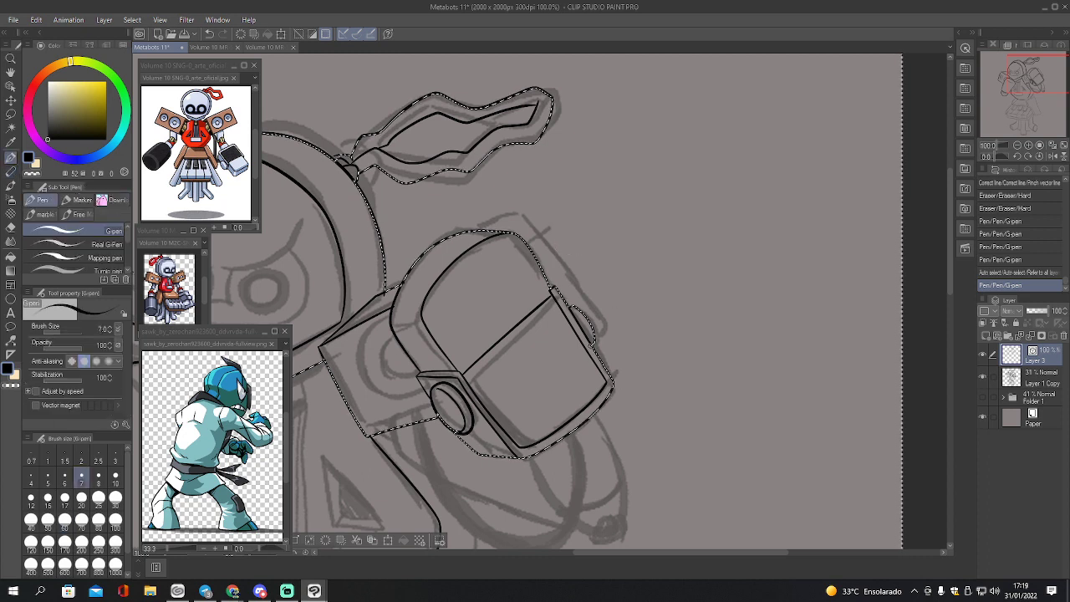
pyautogui.hotkey('ctrl', 'x')
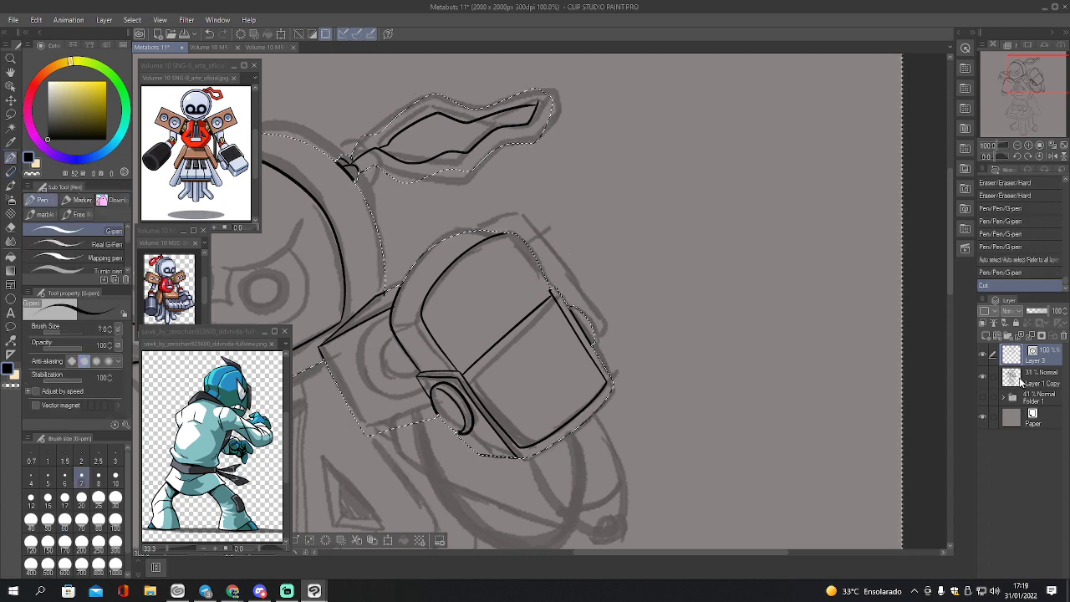
pyautogui.hotkey('ctrl', 'z')
# - Deselect the background and sketch thin construction guide lines across the domed cover and shoulder block on Layer 1 Copy with the Real G-Pen
pyautogui.click(1019, 385)
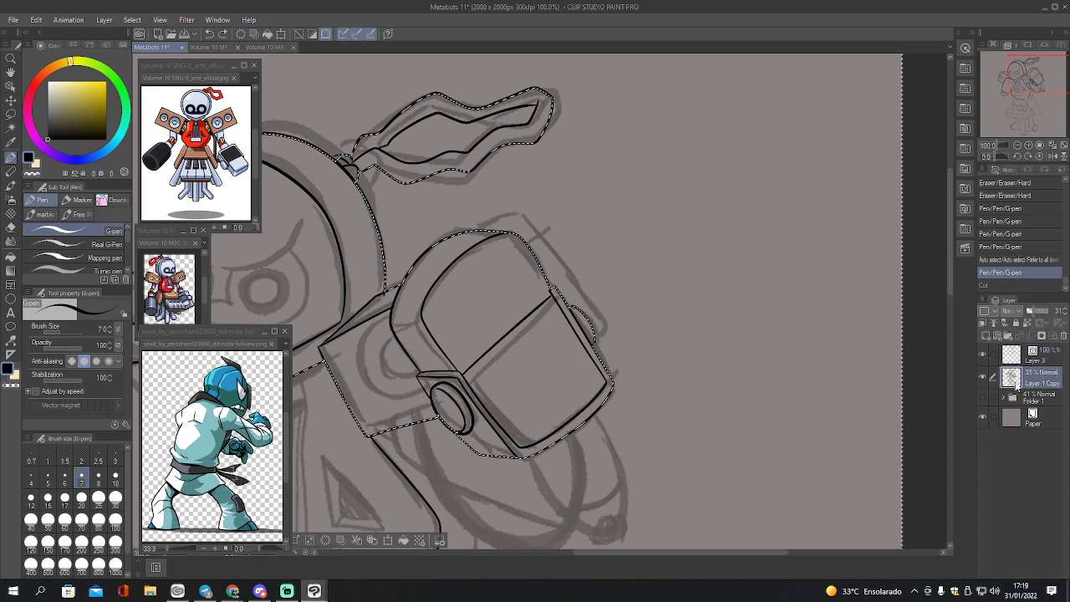
pyautogui.hotkey('ctrl', 'd')
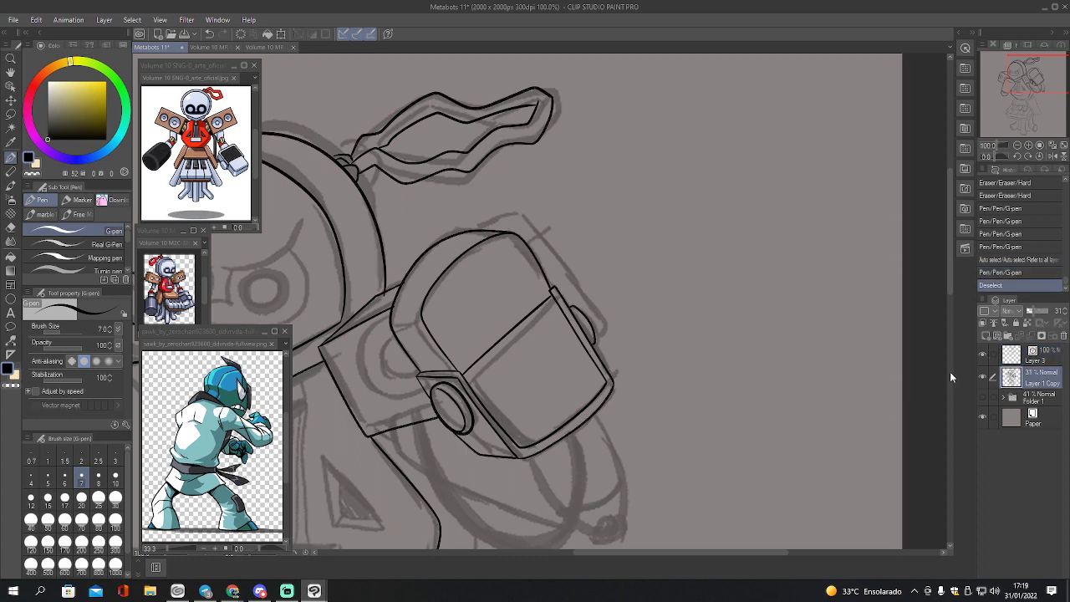
pyautogui.click(99, 245)
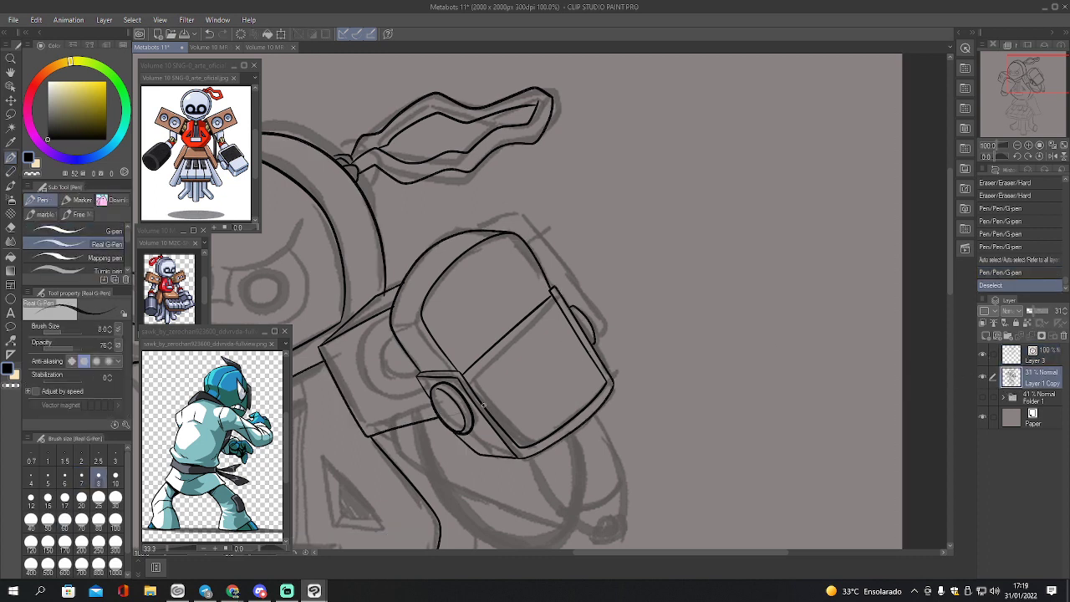
pyautogui.moveTo(492, 401); pyautogui.dragTo(574, 378)
pyautogui.moveTo(493, 400); pyautogui.dragTo(568, 378)
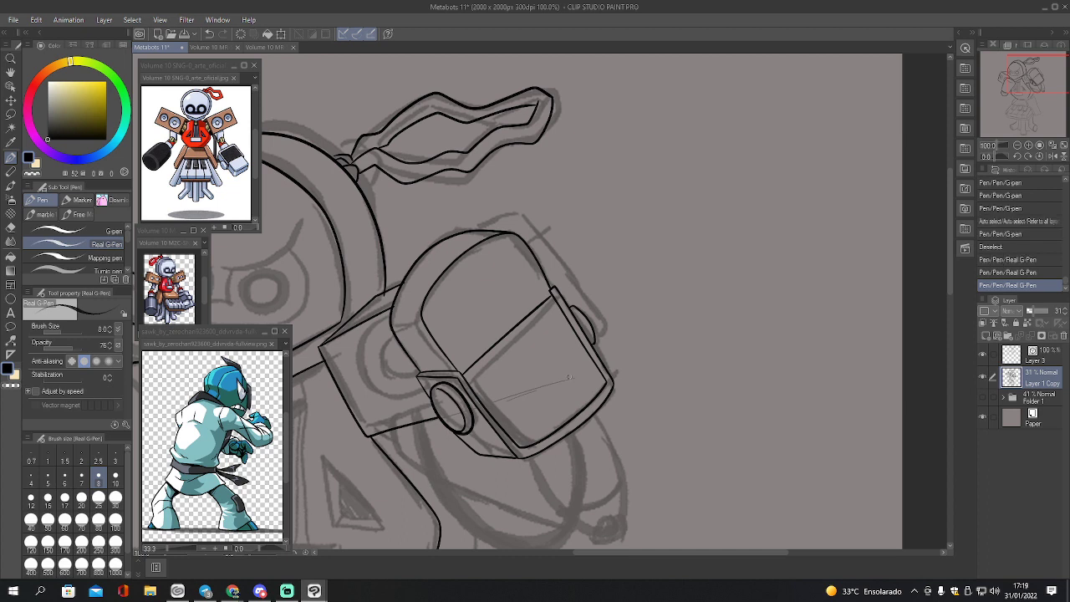
pyautogui.moveTo(493, 400)
pyautogui.mouseDown()
pyautogui.moveTo(573, 377)
pyautogui.moveTo(619, 330)
pyautogui.moveTo(573, 378)
pyautogui.moveTo(521, 349)
pyautogui.mouseUp()
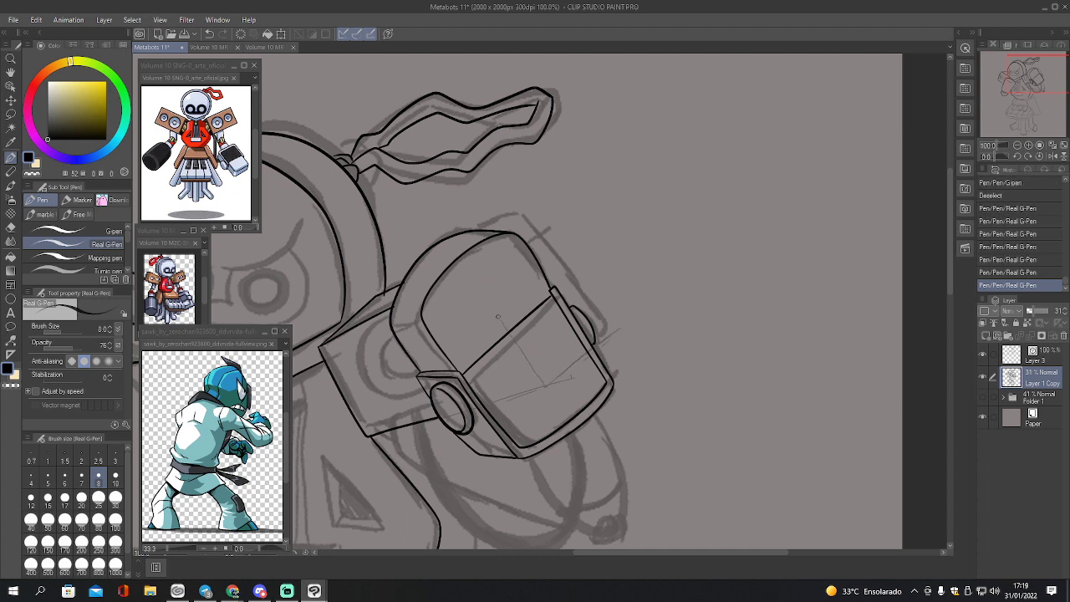
pyautogui.moveTo(365, 320)
pyautogui.mouseDown()
pyautogui.moveTo(462, 279)
pyautogui.moveTo(510, 339)
pyautogui.mouseUp()
pyautogui.moveTo(561, 256); pyautogui.dragTo(596, 303)
pyautogui.moveTo(473, 273); pyautogui.dragTo(518, 254)
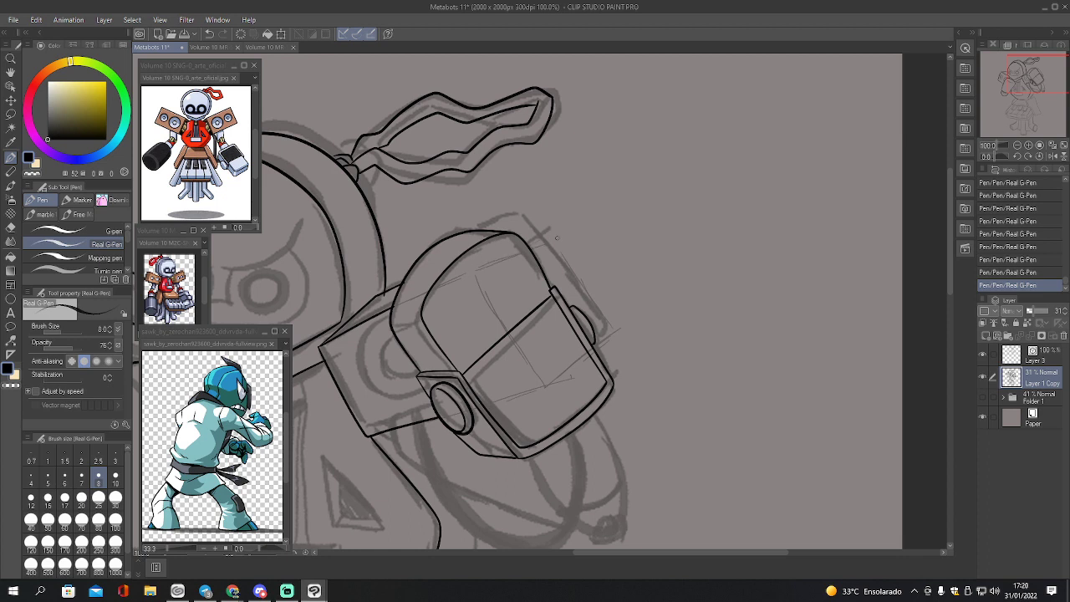
pyautogui.moveTo(406, 285)
pyautogui.mouseDown()
pyautogui.moveTo(514, 244)
pyautogui.moveTo(560, 257)
pyautogui.mouseUp()
# - Ink the far part of the shoulder block that shows behind the domed cover, on Layer 3 with the G-pen
pyautogui.click(1022, 360)
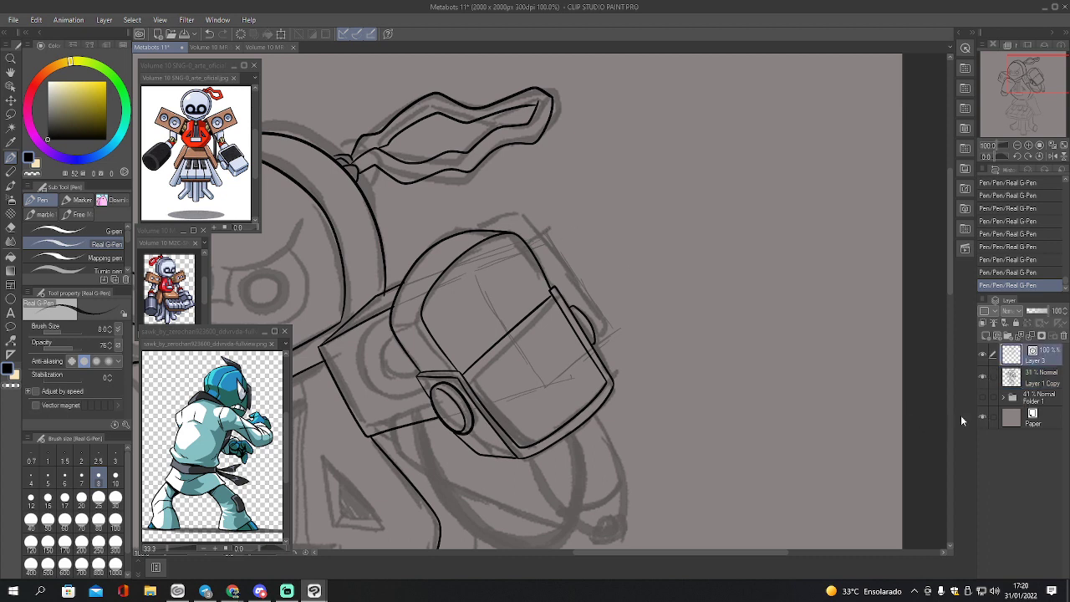
pyautogui.click(84, 230)
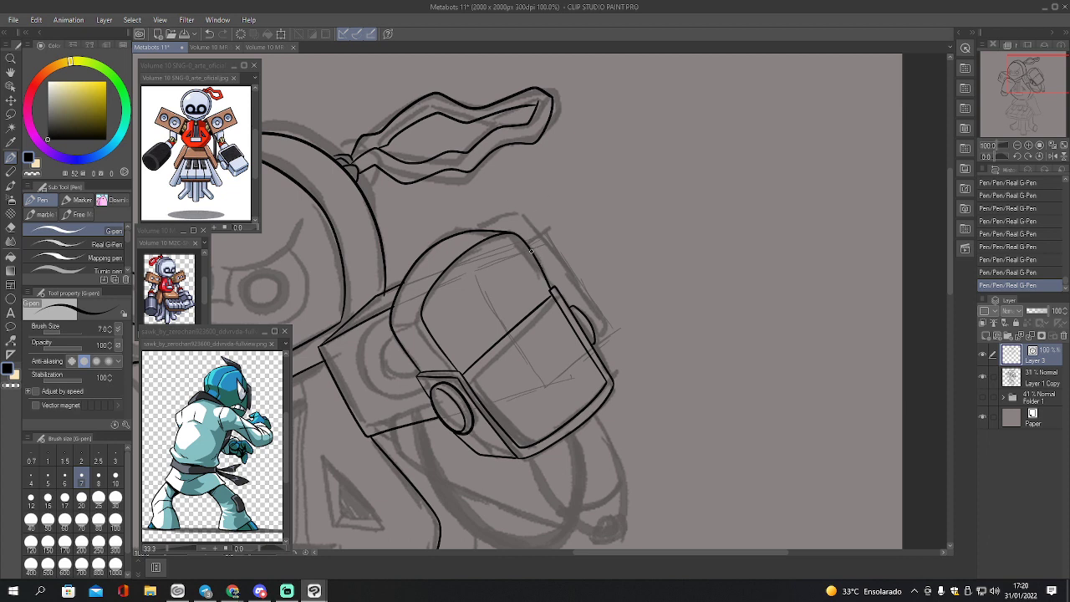
pyautogui.moveTo(529, 245)
pyautogui.mouseDown()
pyautogui.moveTo(548, 229)
pyautogui.moveTo(609, 331)
pyautogui.moveTo(596, 349)
pyautogui.mouseUp()
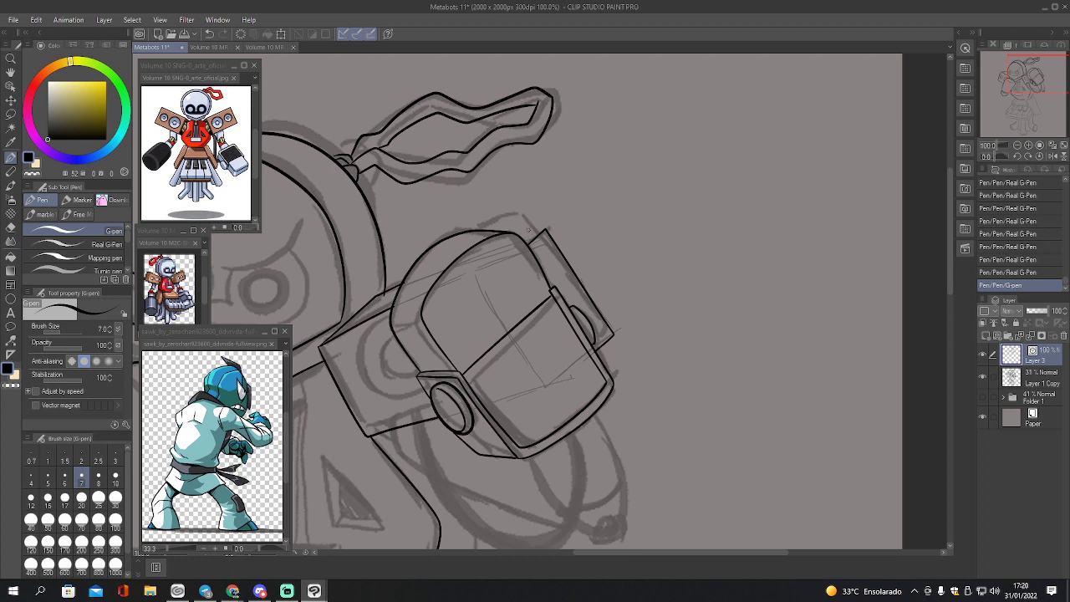
pyautogui.moveTo(519, 236); pyautogui.dragTo(547, 226)
pyautogui.hotkey('ctrl', 'z')
# - Clean up the line ends where the shoulder block's upper edge meets the domed cover with the Hard vector eraser
pyautogui.press('e')
pyautogui.click(407, 284)
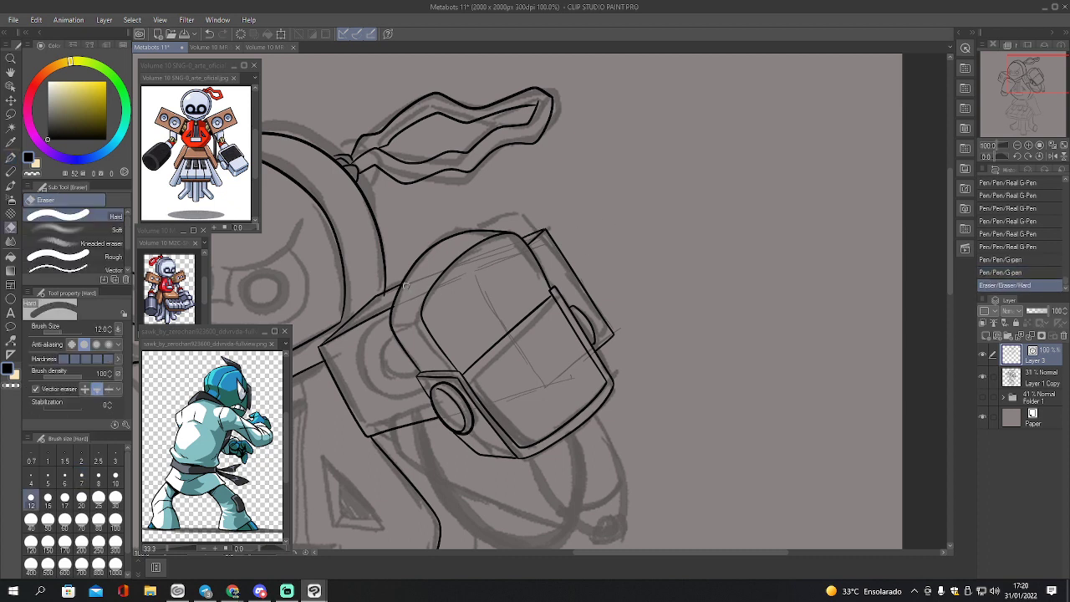
pyautogui.click(396, 307)
pyautogui.click(394, 306)
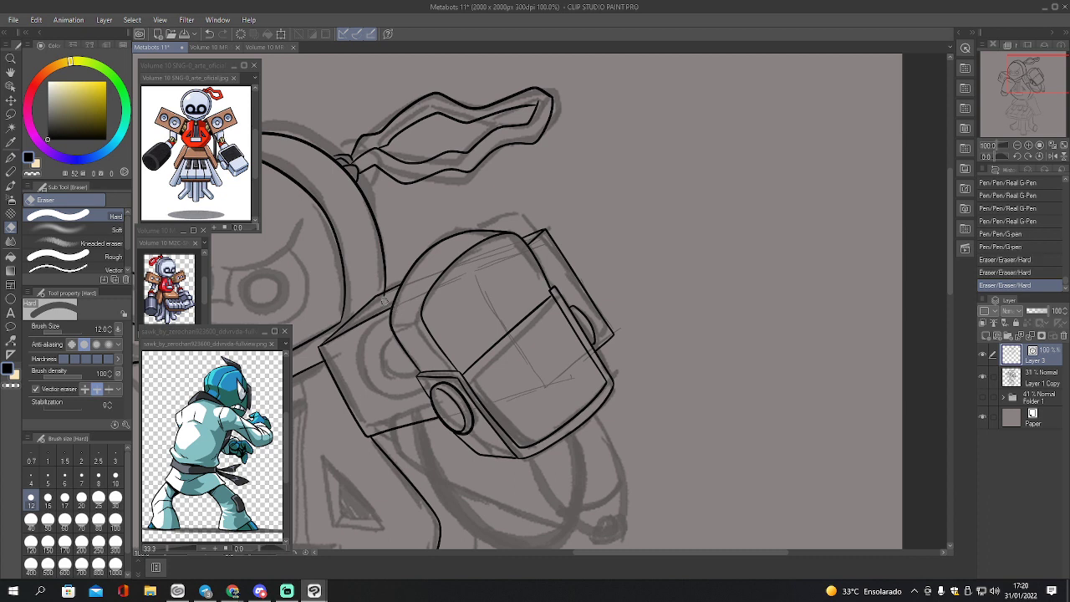
pyautogui.click(383, 302)
# - Ink the large partial speaker ring and its small centre circle on the front of the shoulder block with the G-pen
pyautogui.press('p')
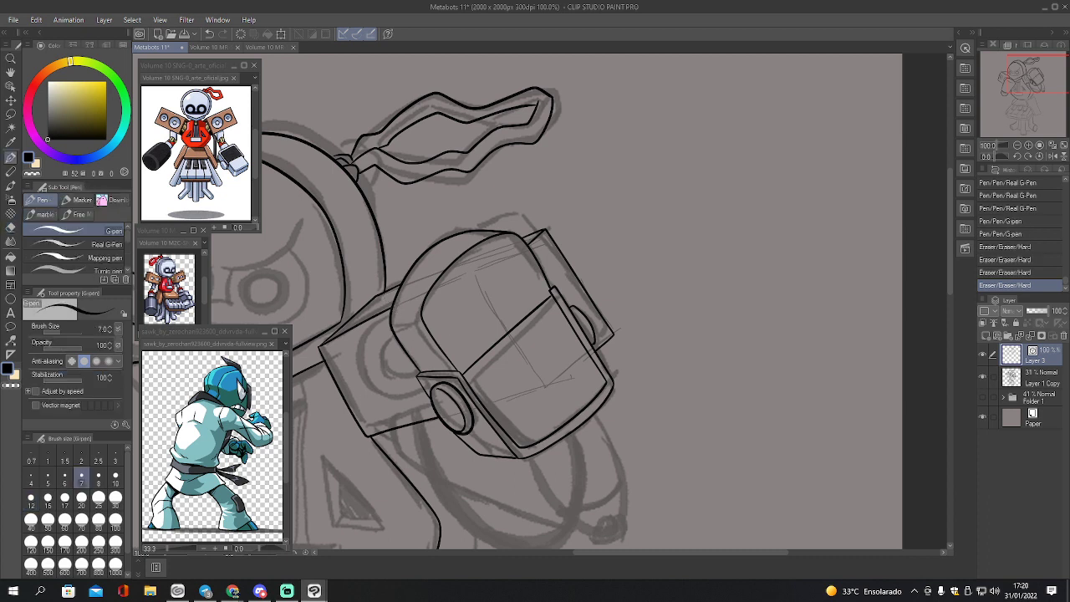
pyautogui.moveTo(1006, 99); pyautogui.dragTo(999, 100)
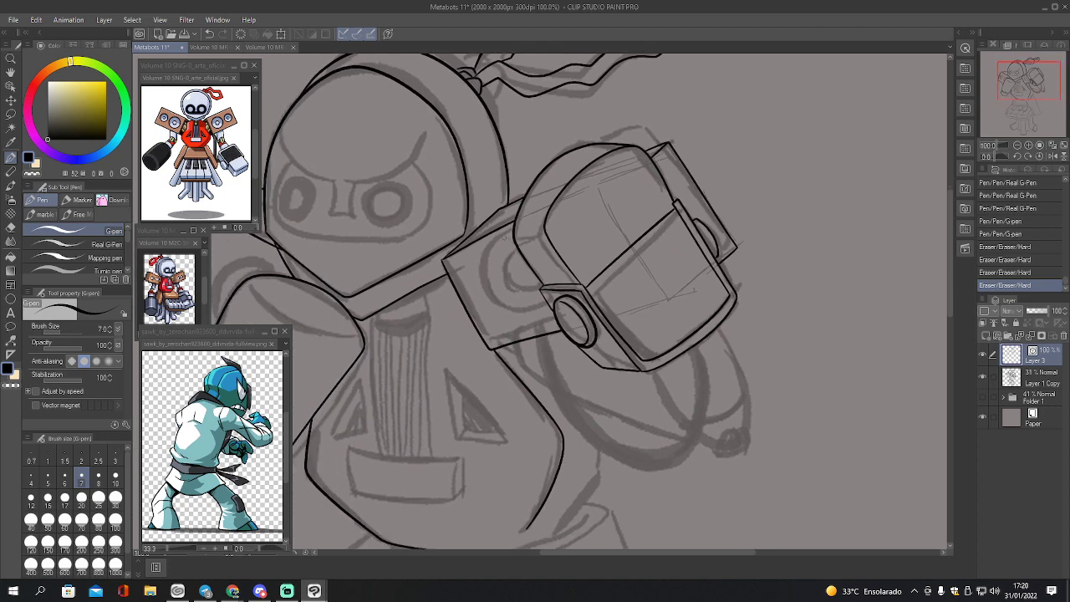
pyautogui.moveTo(487, 248)
pyautogui.mouseDown()
pyautogui.moveTo(477, 270)
pyautogui.moveTo(486, 309)
pyautogui.moveTo(518, 326)
pyautogui.moveTo(552, 312)
pyautogui.mouseUp()
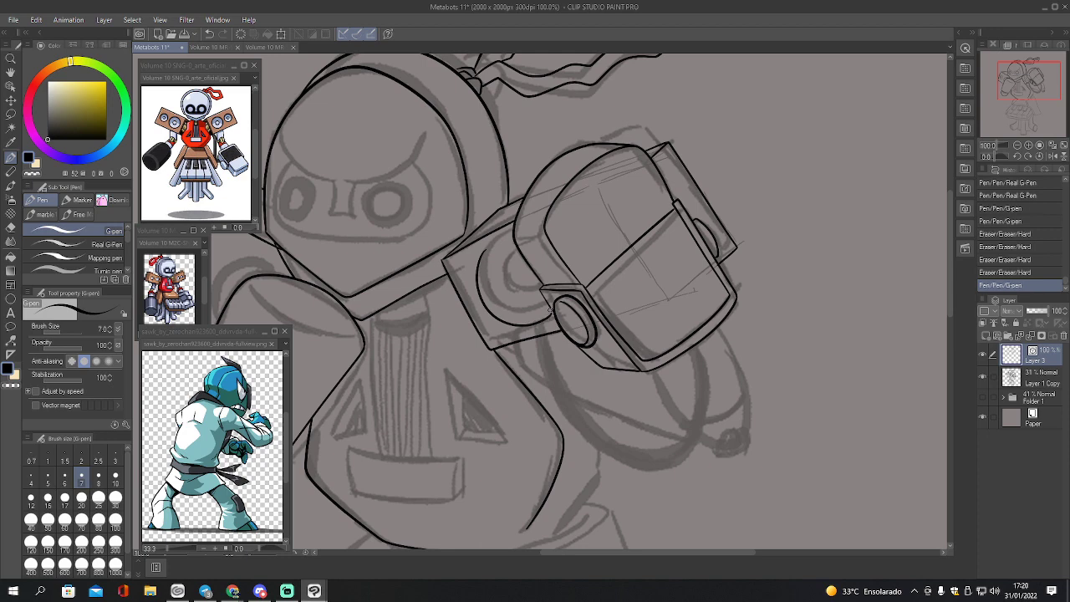
pyautogui.moveTo(482, 254); pyautogui.dragTo(513, 238)
pyautogui.hotkey('ctrl', 'z')
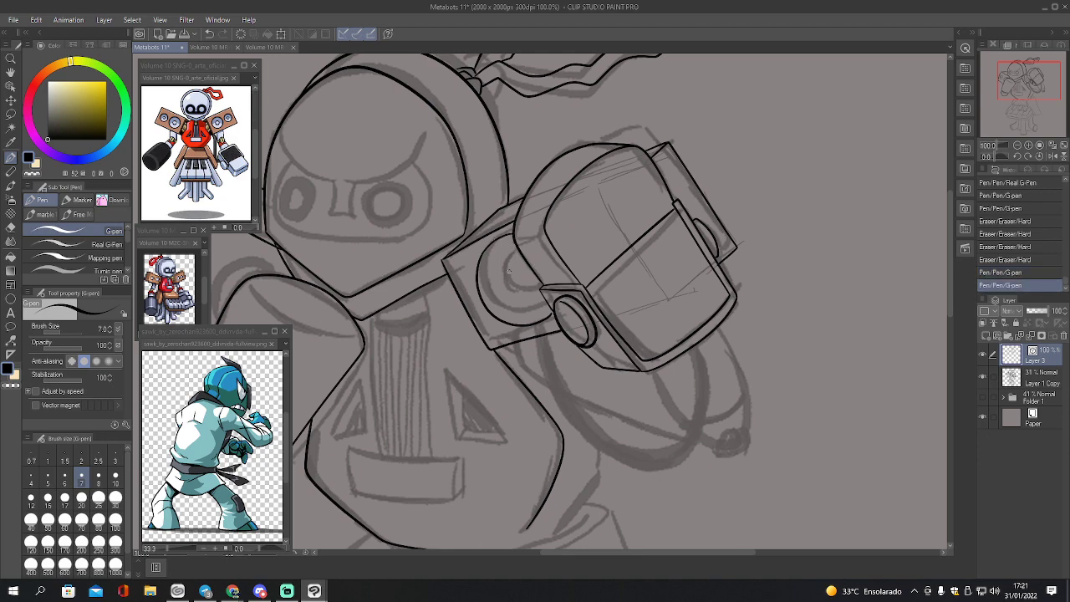
pyautogui.moveTo(510, 266)
pyautogui.mouseDown()
pyautogui.moveTo(506, 293)
pyautogui.moveTo(525, 292)
pyautogui.moveTo(529, 274)
pyautogui.moveTo(507, 266)
pyautogui.mouseUp()
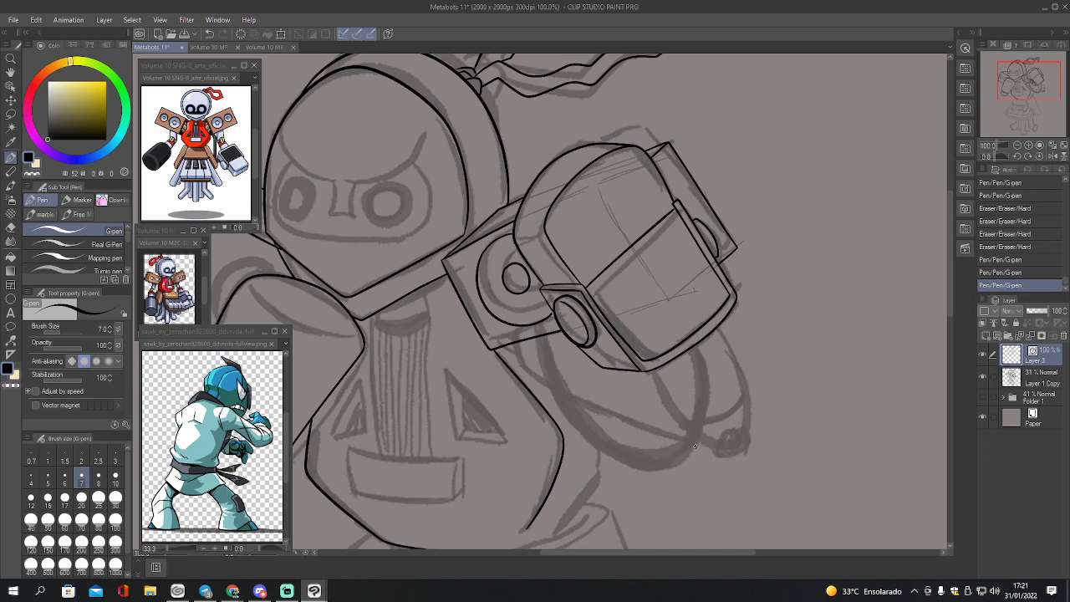
# - Ink the arm below the domed cover with its rounded tip and cross band, plus the long underside line from the shoulder block
pyautogui.moveTo(694, 445)
pyautogui.mouseDown()
pyautogui.moveTo(720, 459)
pyautogui.moveTo(736, 442)
pyautogui.moveTo(720, 436)
pyautogui.moveTo(717, 444)
pyautogui.moveTo(743, 445)
pyautogui.moveTo(731, 456)
pyautogui.moveTo(748, 439)
pyautogui.moveTo(735, 432)
pyautogui.moveTo(715, 446)
pyautogui.moveTo(692, 437)
pyautogui.moveTo(654, 374)
pyautogui.mouseUp()
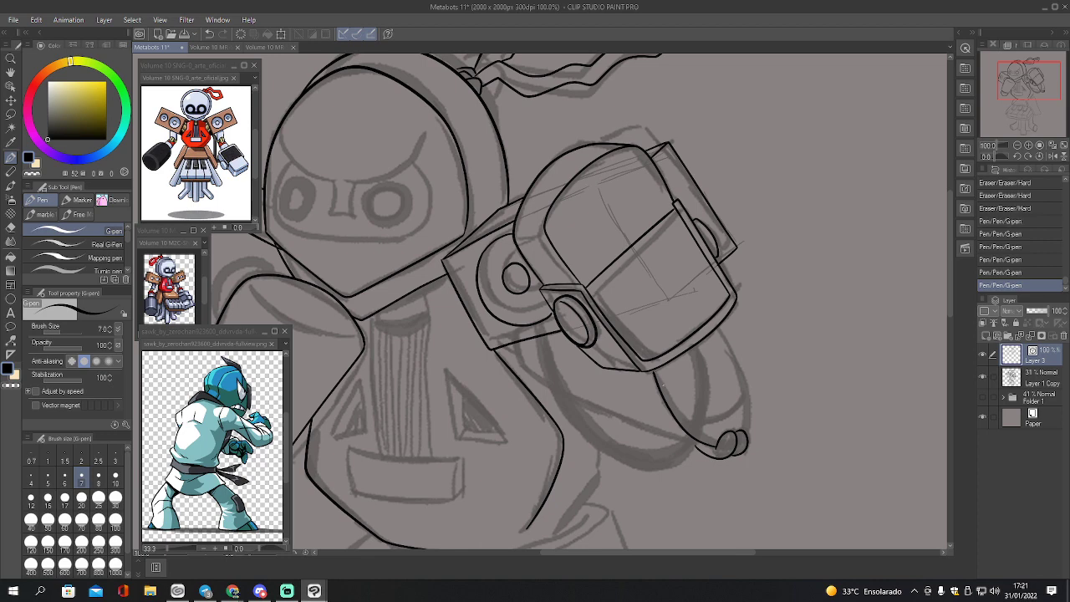
pyautogui.moveTo(747, 431)
pyautogui.mouseDown()
pyautogui.moveTo(750, 391)
pyautogui.moveTo(722, 332)
pyautogui.mouseUp()
pyautogui.moveTo(677, 421)
pyautogui.mouseDown()
pyautogui.moveTo(727, 413)
pyautogui.moveTo(745, 389)
pyautogui.mouseUp()
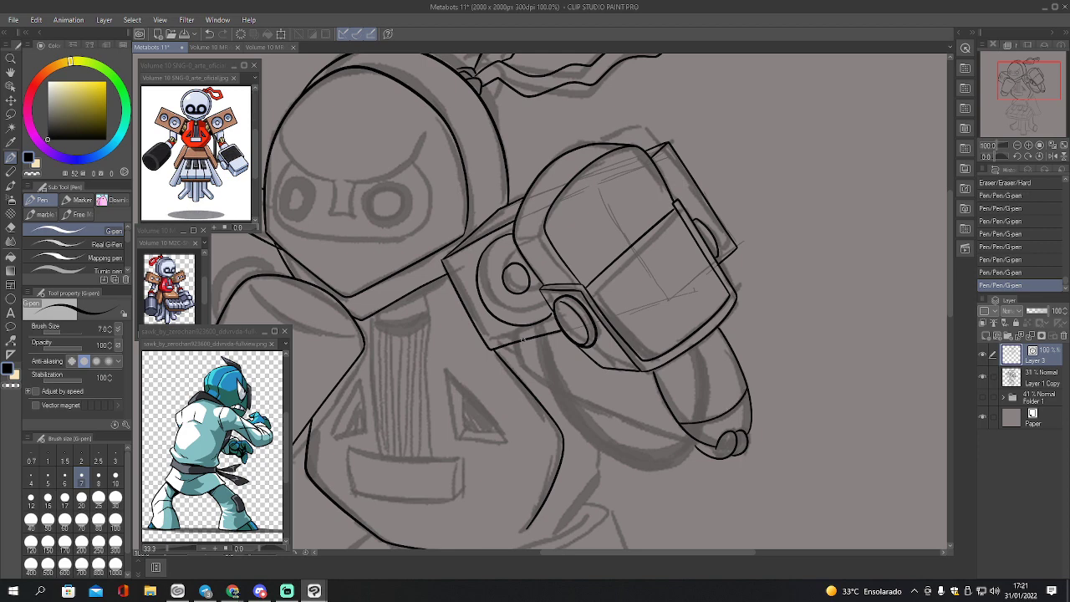
pyautogui.moveTo(521, 339)
pyautogui.mouseDown()
pyautogui.moveTo(532, 370)
pyautogui.moveTo(707, 446)
pyautogui.mouseUp()
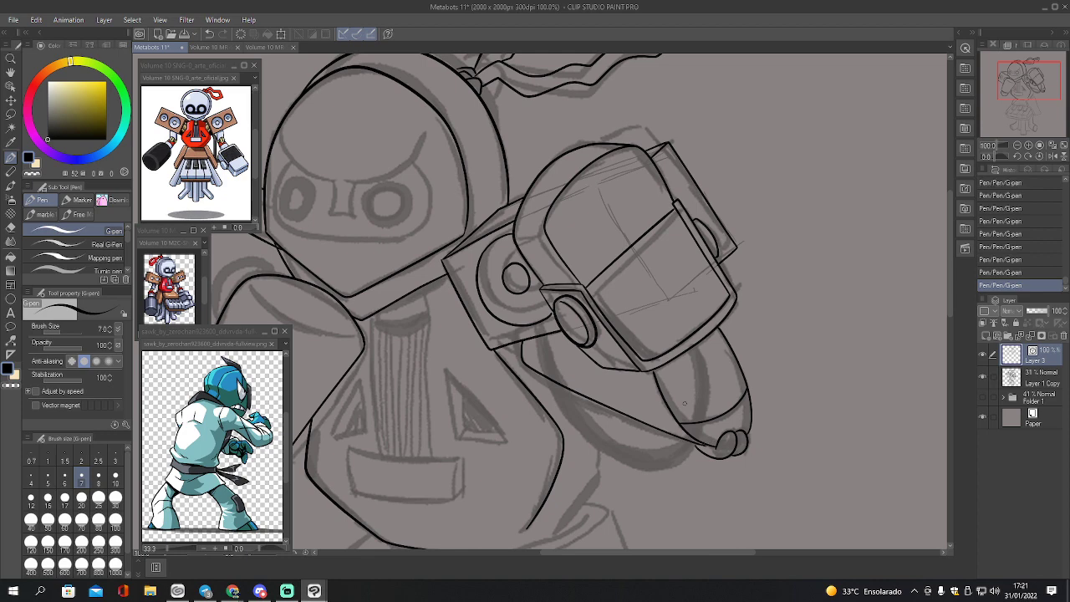
# - Adjust the end of the arm's long underside line at the rounded tip with Pinch vector line, switching its fix-end option
pyautogui.press('y')
pyautogui.moveTo(665, 430); pyautogui.dragTo(660, 419)
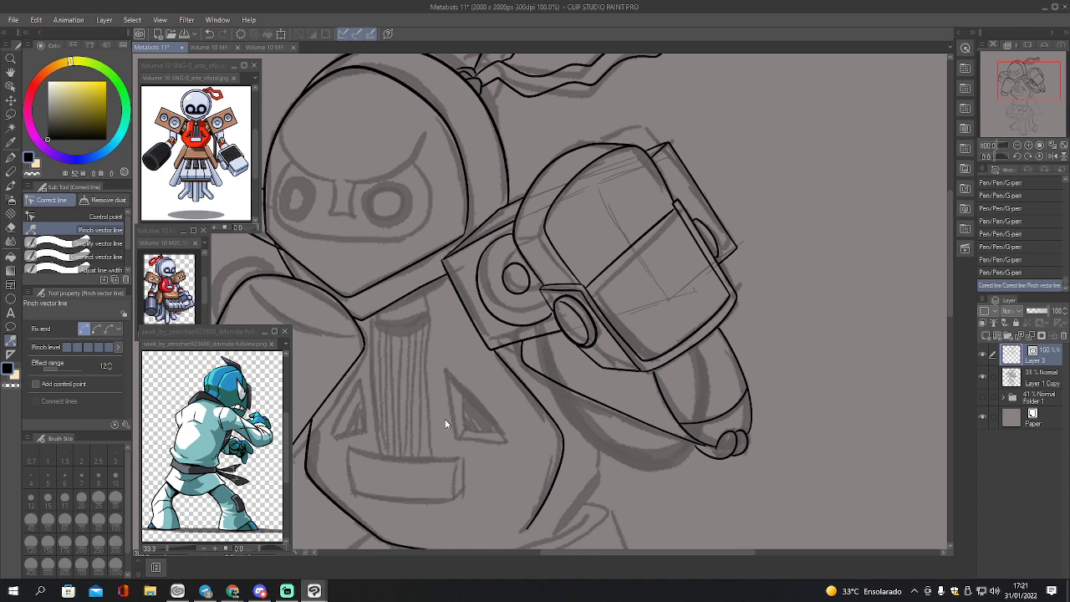
pyautogui.click(96, 329)
pyautogui.hotkey('ctrl', 'z')
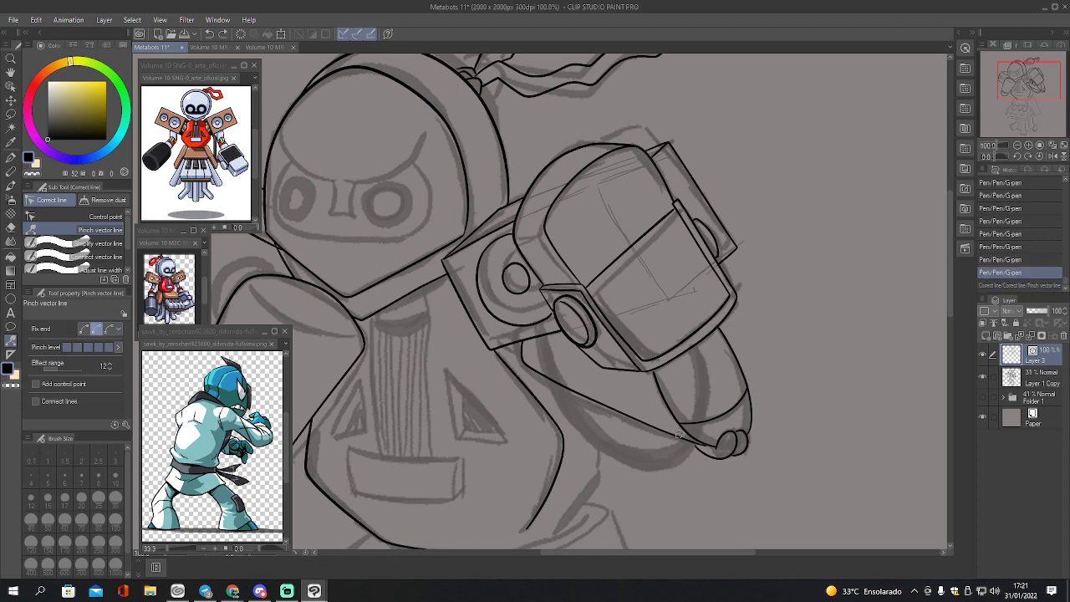
pyautogui.moveTo(678, 436)
pyautogui.mouseDown()
pyautogui.moveTo(732, 453)
pyautogui.moveTo(705, 438)
pyautogui.moveTo(725, 459)
pyautogui.mouseUp()
pyautogui.click(85, 329)
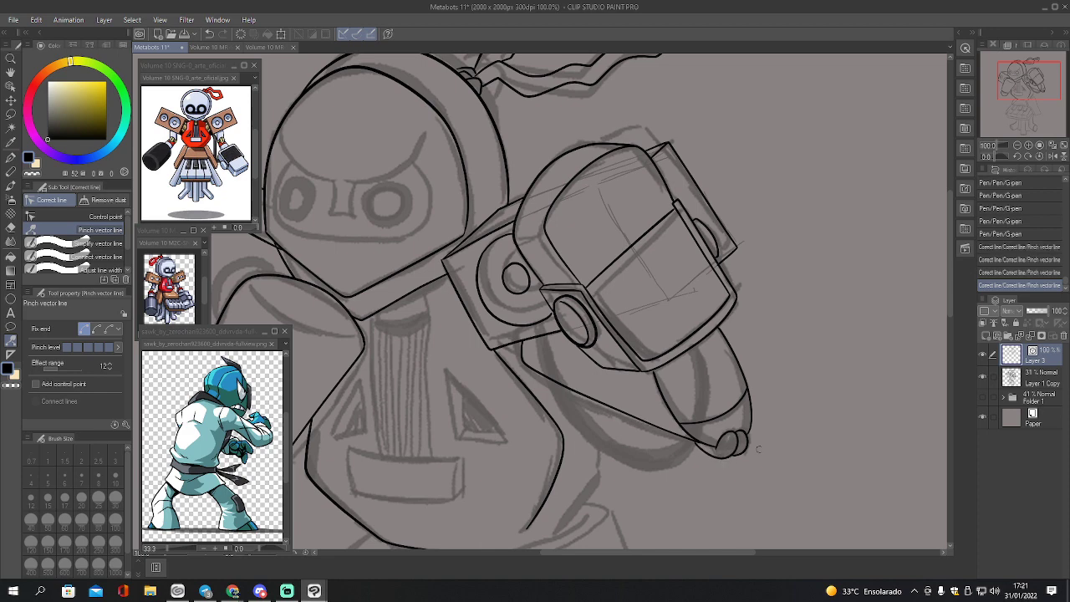
# - Ink the torso's outer side curve and the thick-edged skirt panel hanging below it with the G-pen
pyautogui.press('p')
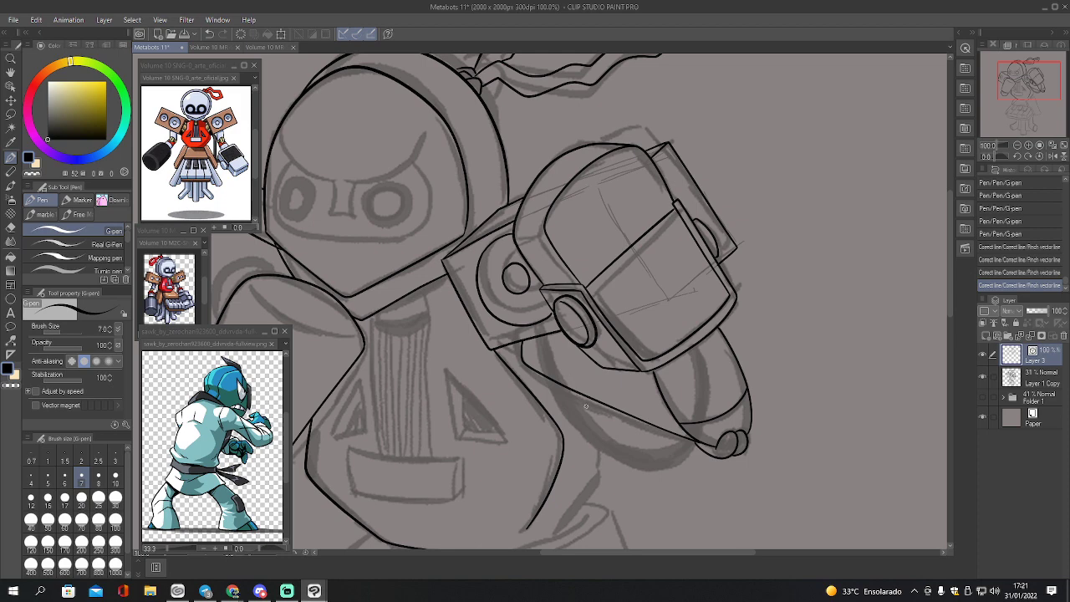
pyautogui.moveTo(1019, 96); pyautogui.dragTo(1021, 106)
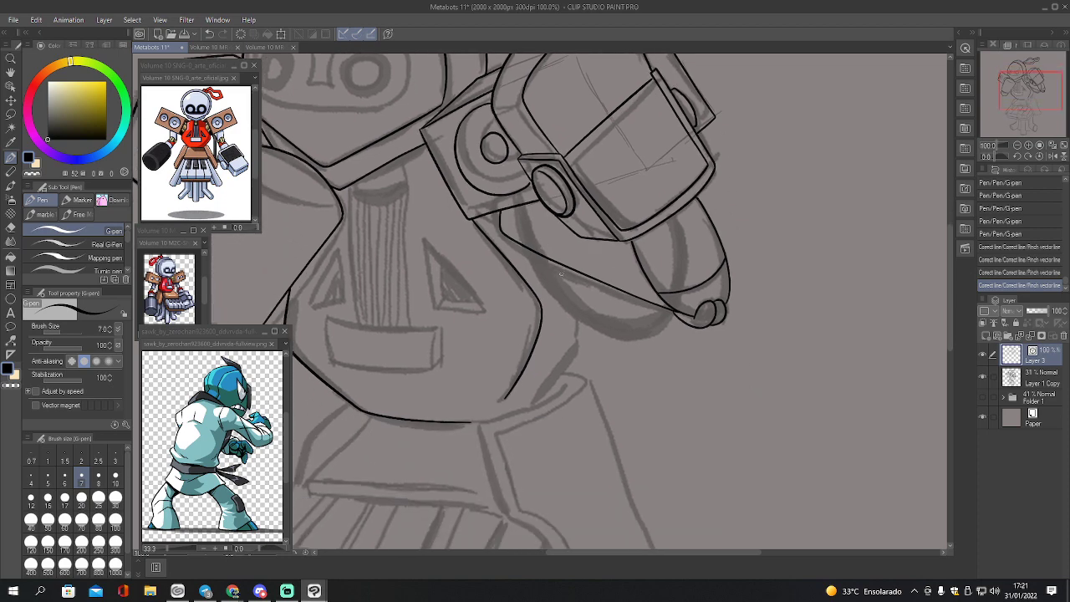
pyautogui.moveTo(558, 262)
pyautogui.mouseDown()
pyautogui.moveTo(584, 328)
pyautogui.moveTo(548, 391)
pyautogui.moveTo(559, 388)
pyautogui.moveTo(480, 428)
pyautogui.moveTo(506, 513)
pyautogui.mouseUp()
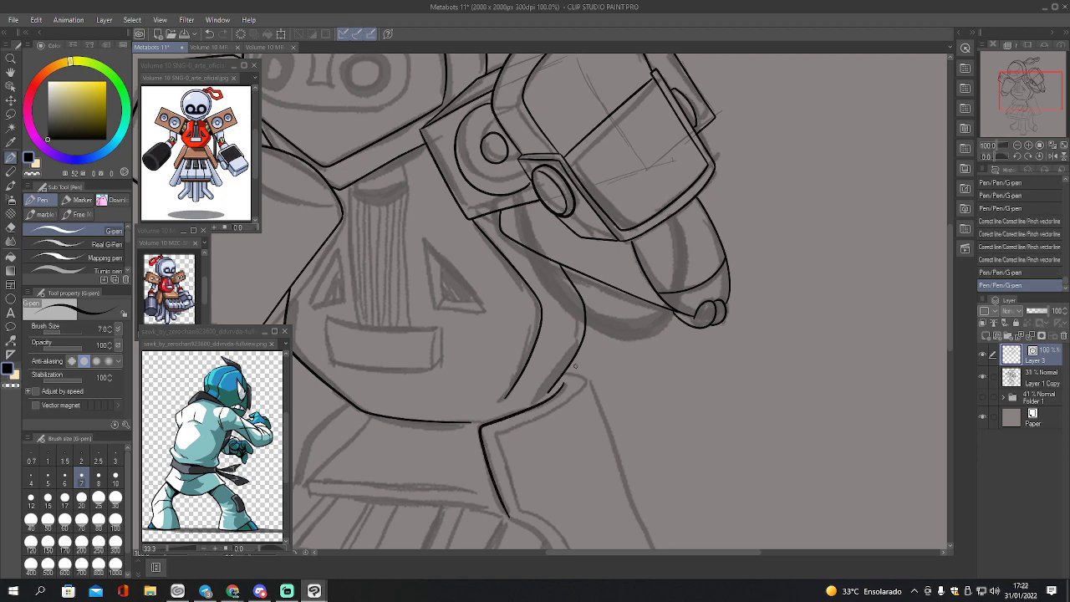
pyautogui.moveTo(563, 374)
pyautogui.mouseDown()
pyautogui.moveTo(587, 387)
pyautogui.moveTo(498, 434)
pyautogui.moveTo(517, 504)
pyautogui.mouseUp()
pyautogui.moveTo(1027, 96); pyautogui.dragTo(1025, 114)
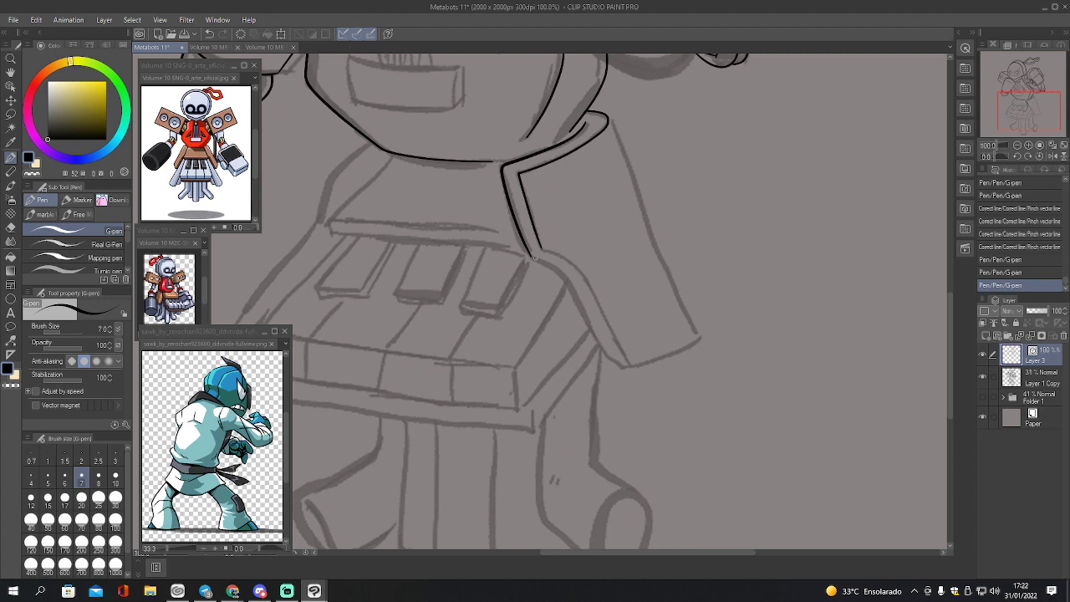
pyautogui.moveTo(533, 259)
pyautogui.mouseDown()
pyautogui.moveTo(562, 277)
pyautogui.moveTo(625, 366)
pyautogui.mouseUp()
pyautogui.moveTo(541, 249)
pyautogui.mouseDown()
pyautogui.moveTo(588, 283)
pyautogui.moveTo(626, 366)
pyautogui.moveTo(694, 334)
pyautogui.mouseUp()
pyautogui.moveTo(609, 117); pyautogui.dragTo(694, 337)
# - Trim the overshooting lines at the skirt panel's lower corner with the Hard vector eraser and fine-tune the corner with Pinch vector line
pyautogui.press('e')
pyautogui.moveTo(628, 377); pyautogui.dragTo(626, 366)
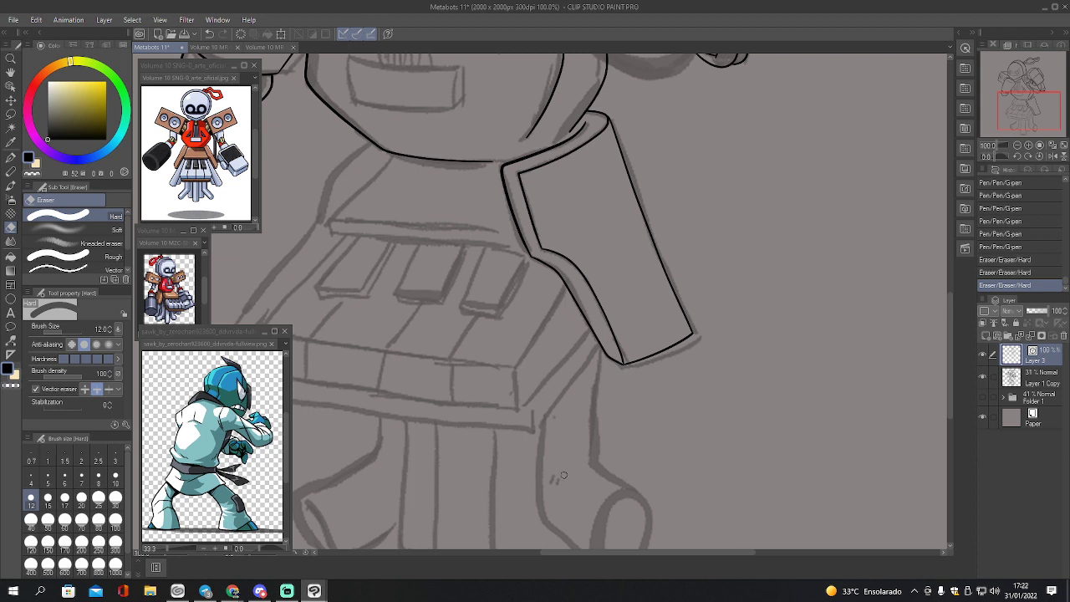
pyautogui.press('y')
pyautogui.moveTo(623, 363); pyautogui.dragTo(623, 363)
pyautogui.hotkey('ctrl', 'z')
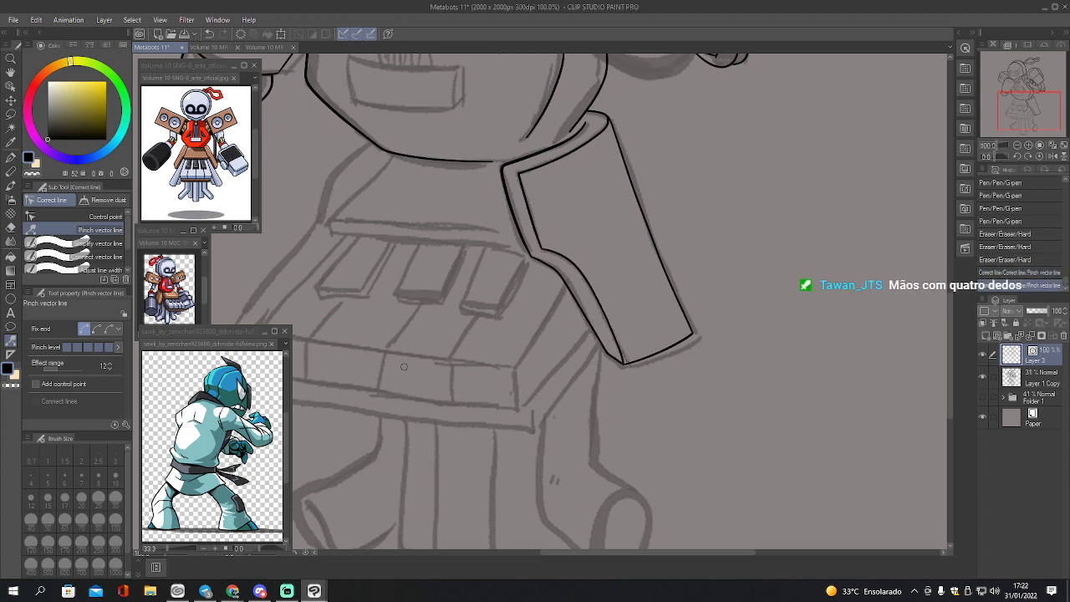
# - Ink the narrow skirt panel on the opposite side and the waist section above the piano keys with the G-pen
pyautogui.press('p')
pyautogui.moveTo(1033, 93); pyautogui.dragTo(1013, 96)
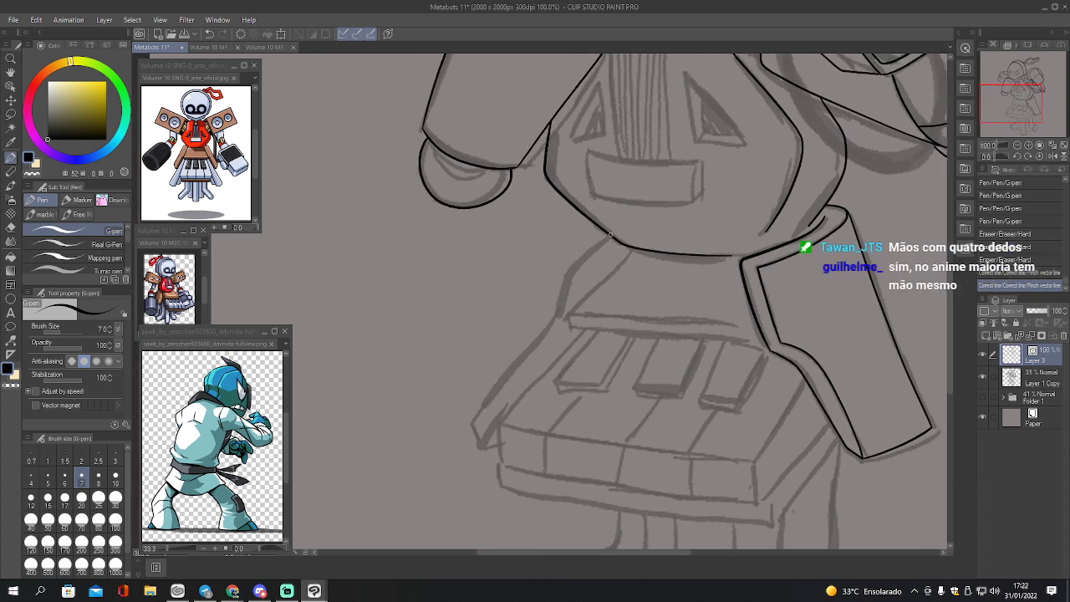
pyautogui.moveTo(613, 237)
pyautogui.mouseDown()
pyautogui.moveTo(583, 261)
pyautogui.moveTo(560, 313)
pyautogui.moveTo(474, 416)
pyautogui.moveTo(465, 430)
pyautogui.moveTo(476, 446)
pyautogui.moveTo(570, 332)
pyautogui.mouseUp()
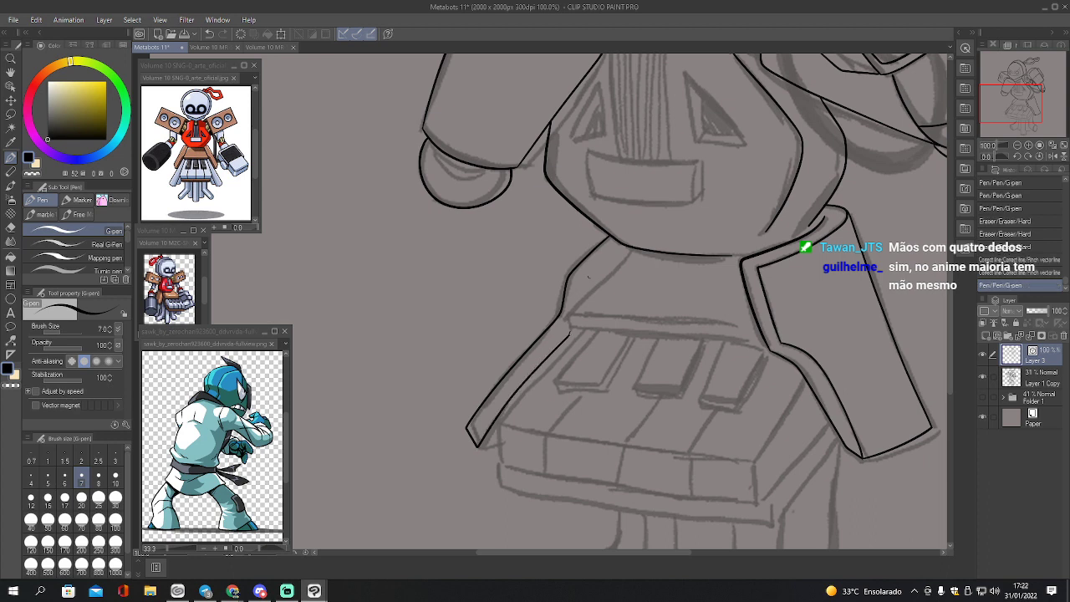
pyautogui.moveTo(621, 244); pyautogui.dragTo(578, 298)
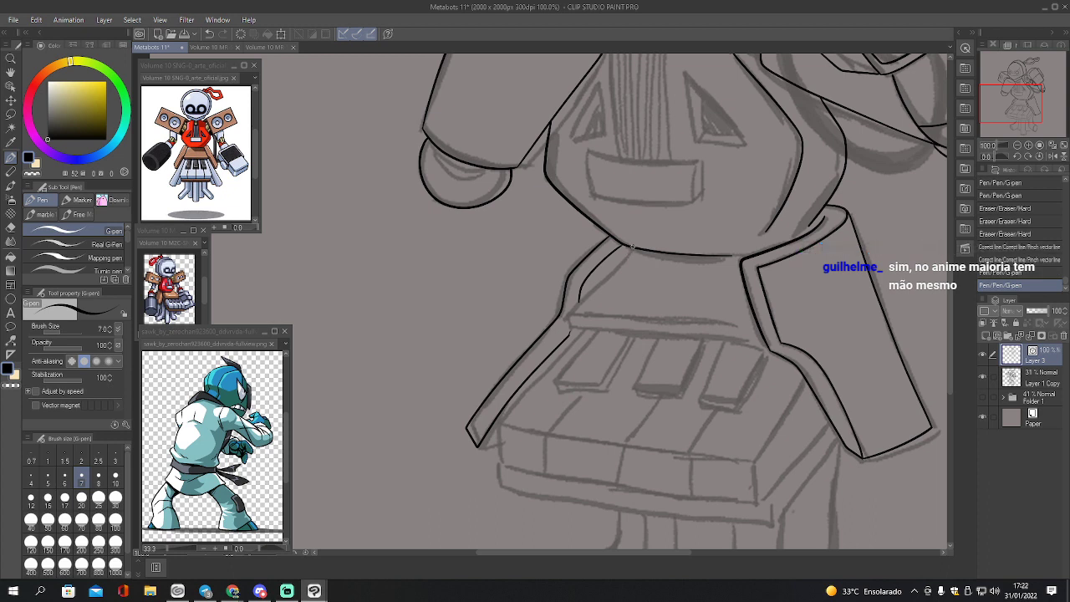
pyautogui.moveTo(626, 245)
pyautogui.mouseDown()
pyautogui.moveTo(567, 318)
pyautogui.moveTo(576, 329)
pyautogui.moveTo(764, 346)
pyautogui.mouseUp()
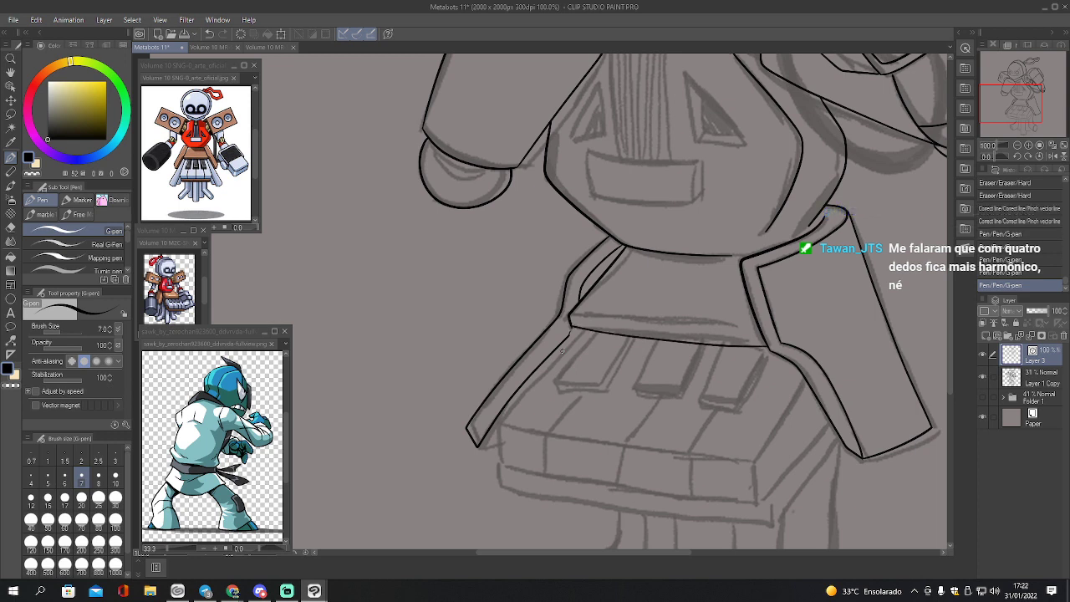
# - Redraw the lower edge of the waist section and ink a parallel line above it to form the band over the piano keys
pyautogui.hotkey('ctrl', 'z')
pyautogui.moveTo(570, 326); pyautogui.dragTo(760, 342)
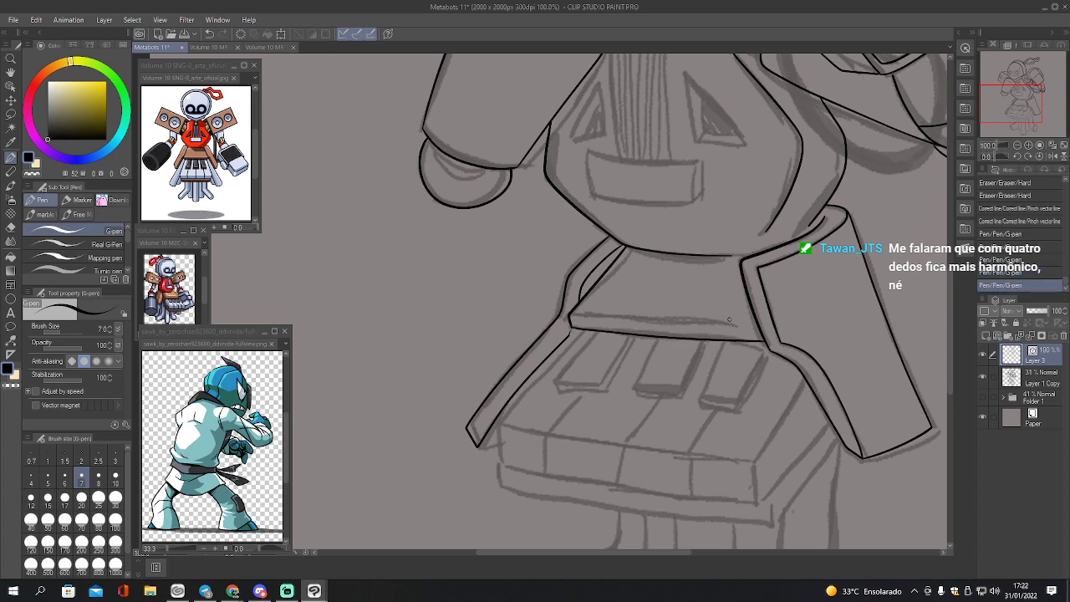
pyautogui.moveTo(569, 316); pyautogui.dragTo(757, 324)
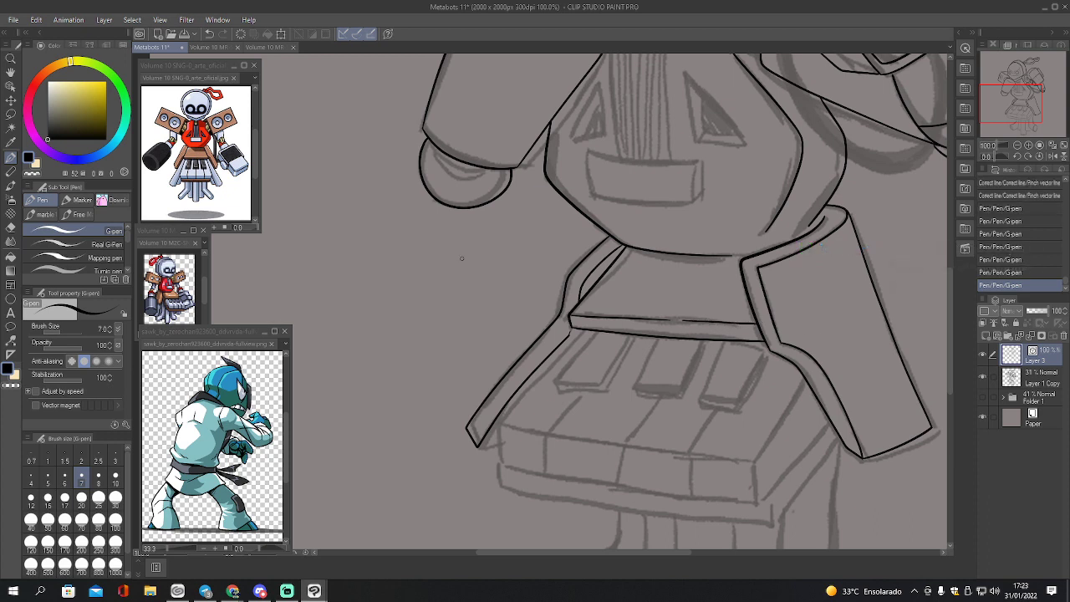
# - Ink the rectangular block on the lower torso beneath the strings, including its narrow side face, with the G-pen
pyautogui.moveTo(588, 152)
pyautogui.mouseDown()
pyautogui.moveTo(589, 179)
pyautogui.moveTo(617, 202)
pyautogui.moveTo(691, 202)
pyautogui.mouseUp()
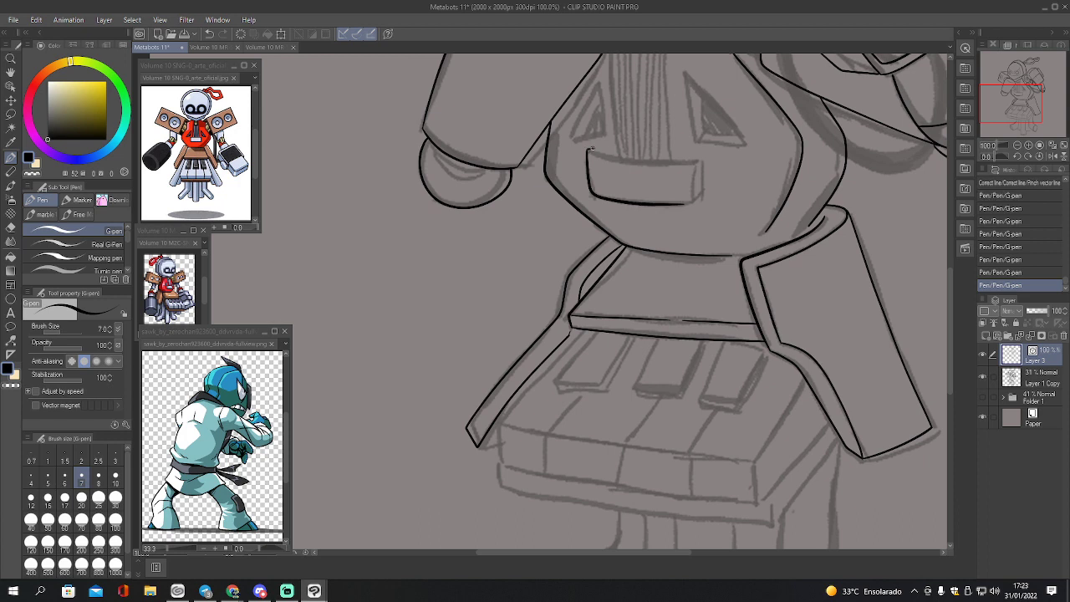
pyautogui.moveTo(591, 149)
pyautogui.mouseDown()
pyautogui.moveTo(702, 156)
pyautogui.moveTo(700, 199)
pyautogui.mouseUp()
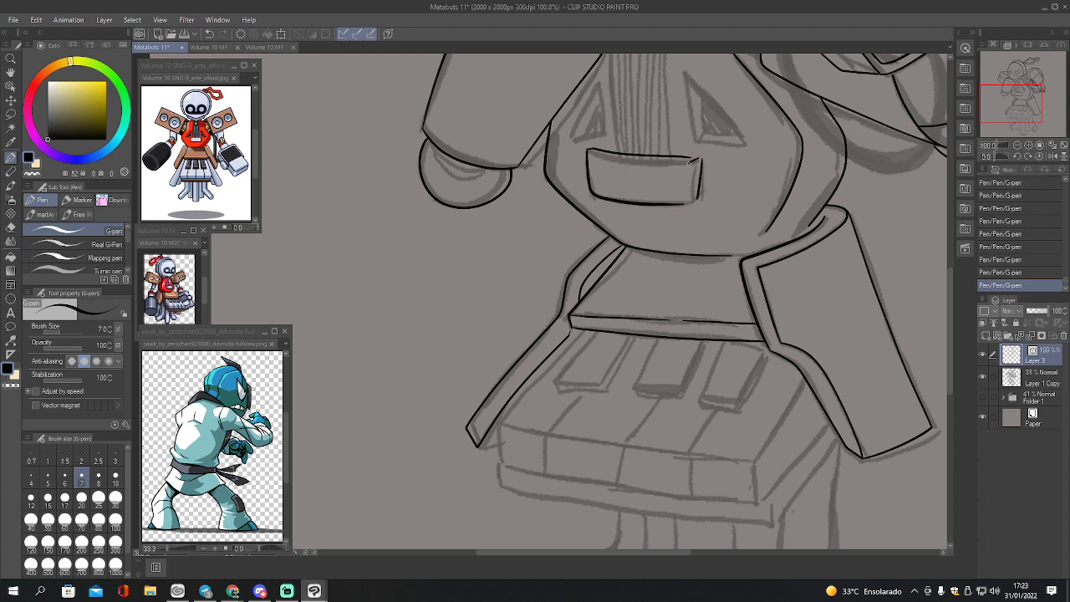
pyautogui.moveTo(689, 162); pyautogui.dragTo(692, 202)
pyautogui.moveTo(590, 151); pyautogui.dragTo(690, 163)
# - Delete the end control points of the narrow skirt panel's inner line where it meets the waist band
pyautogui.press('e')
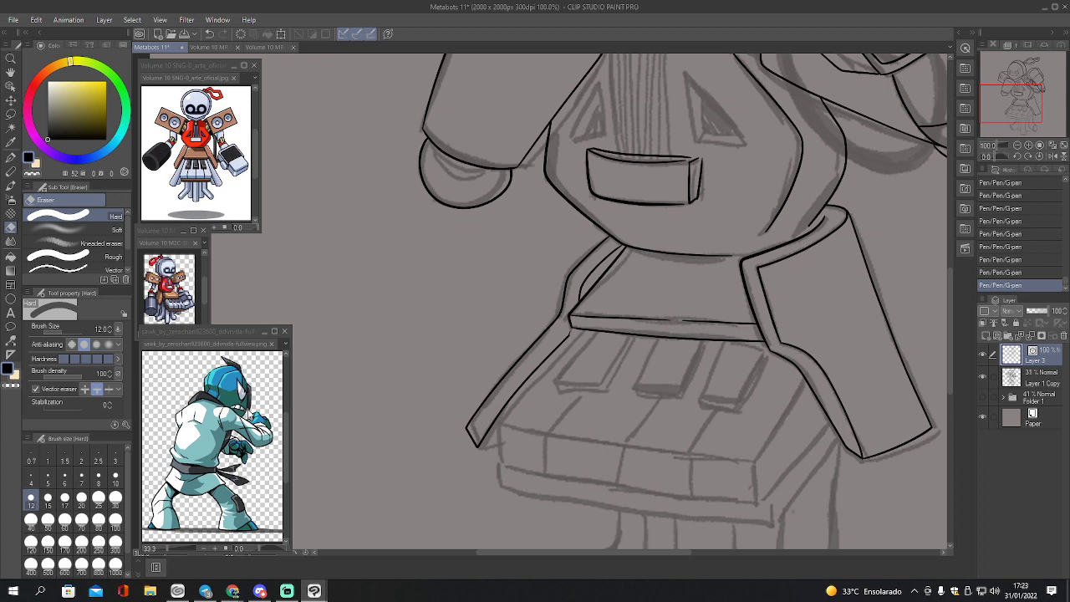
pyautogui.press('y')
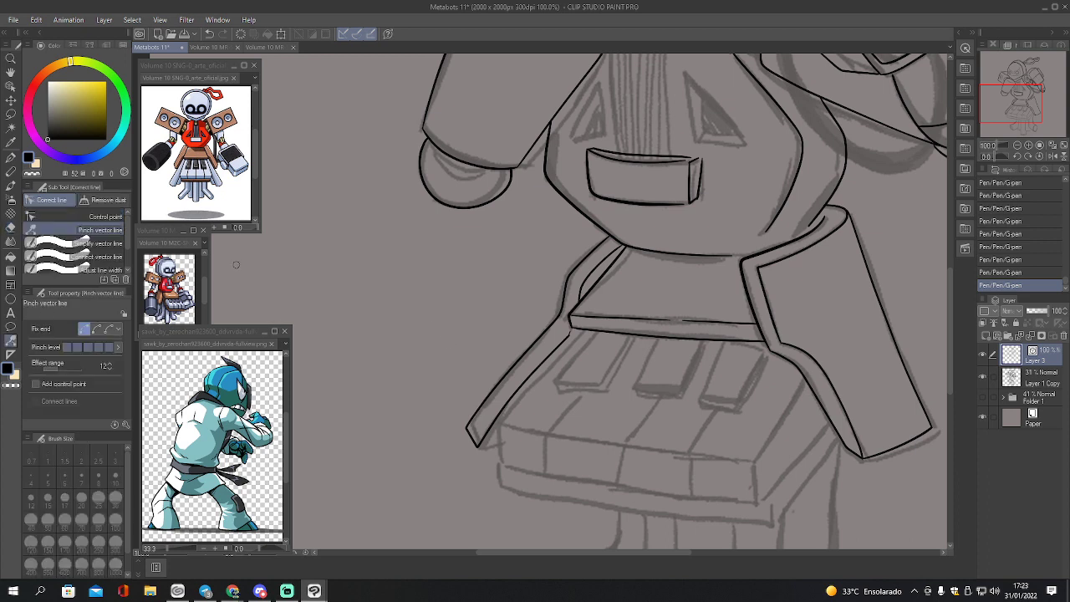
pyautogui.click(93, 243)
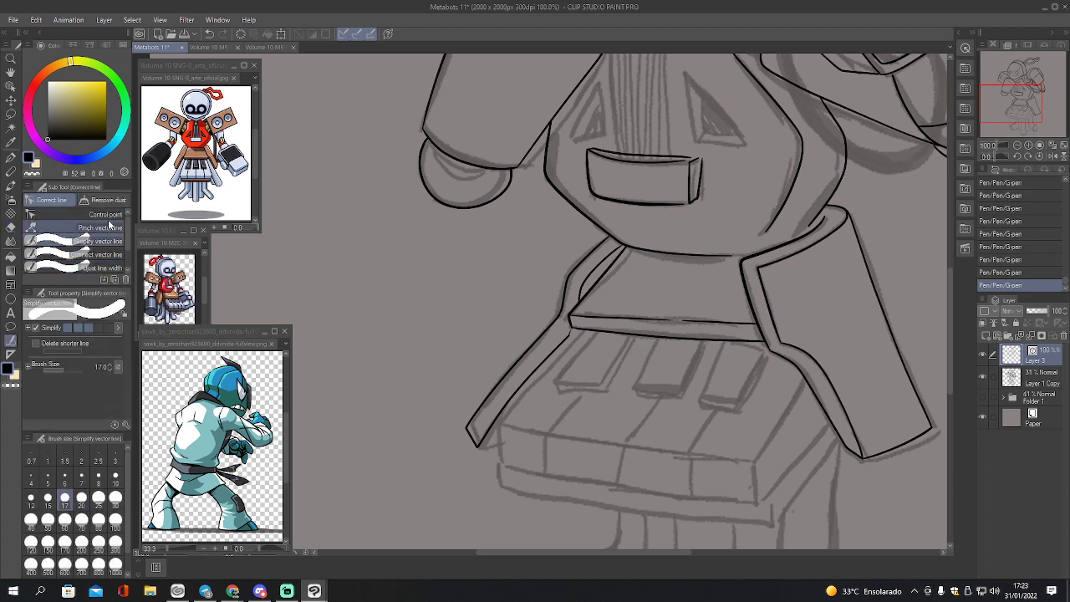
pyautogui.click(106, 215)
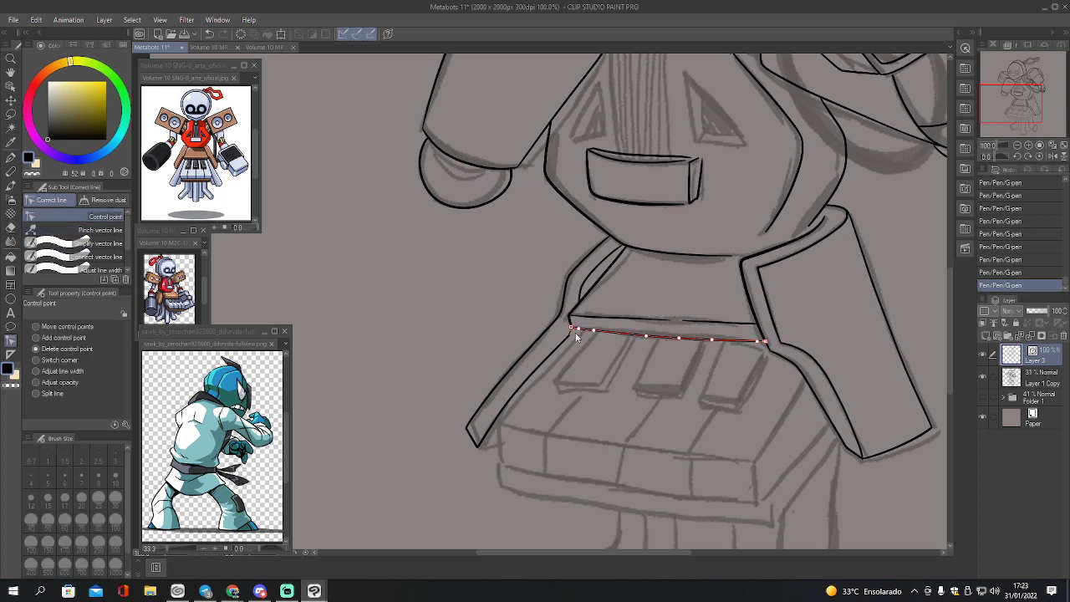
pyautogui.click(573, 334)
pyautogui.click(573, 335)
pyautogui.click(572, 335)
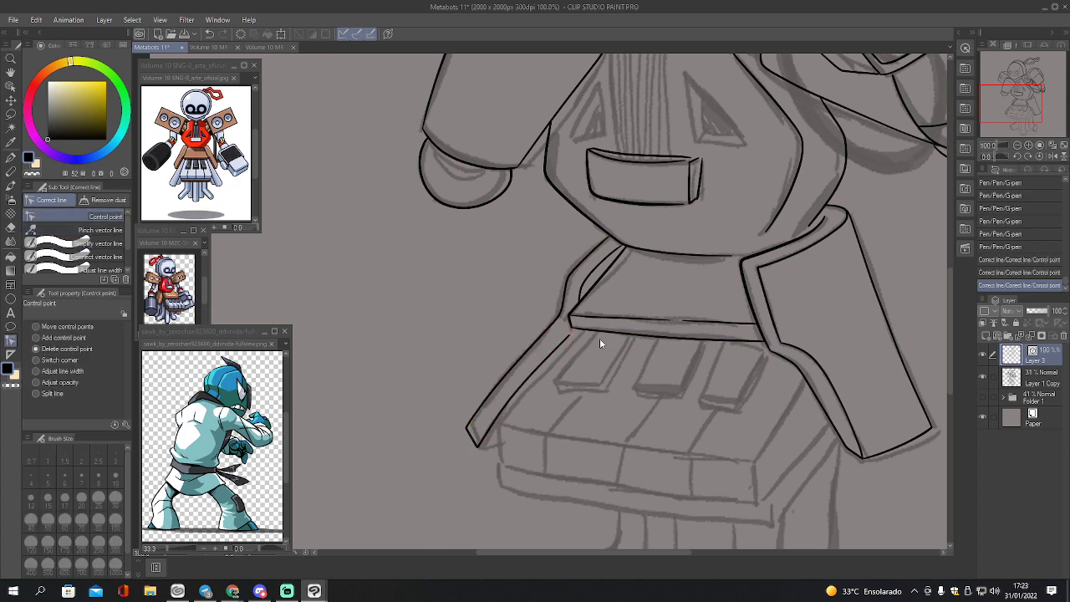
# - Doodle two small open hands on Layer 1 Copy beside the robot with the Real G-Pen and erase them
pyautogui.press('p')
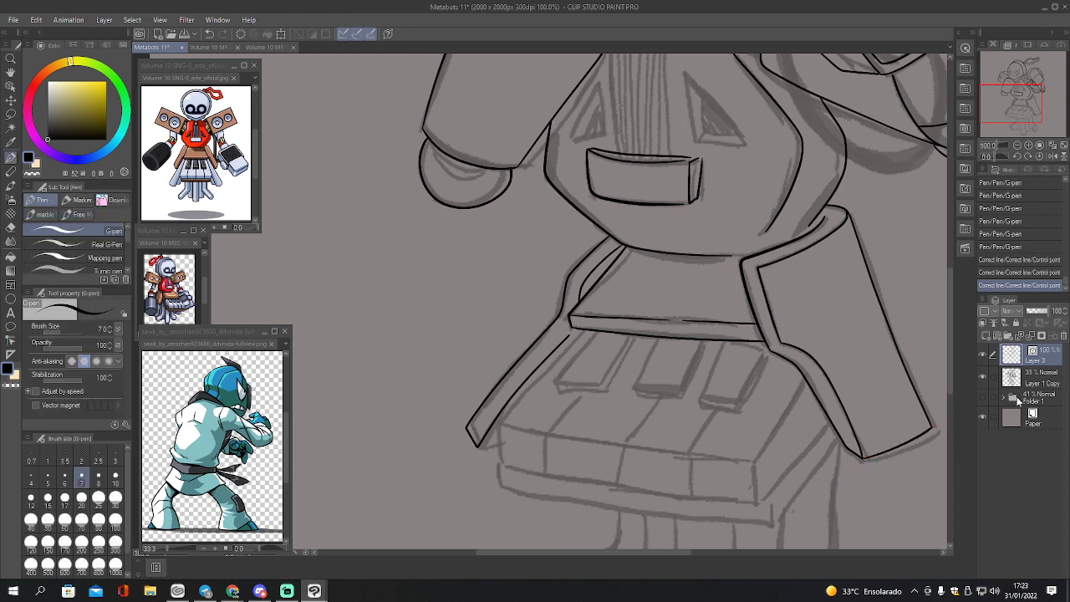
pyautogui.click(1026, 381)
pyautogui.click(101, 243)
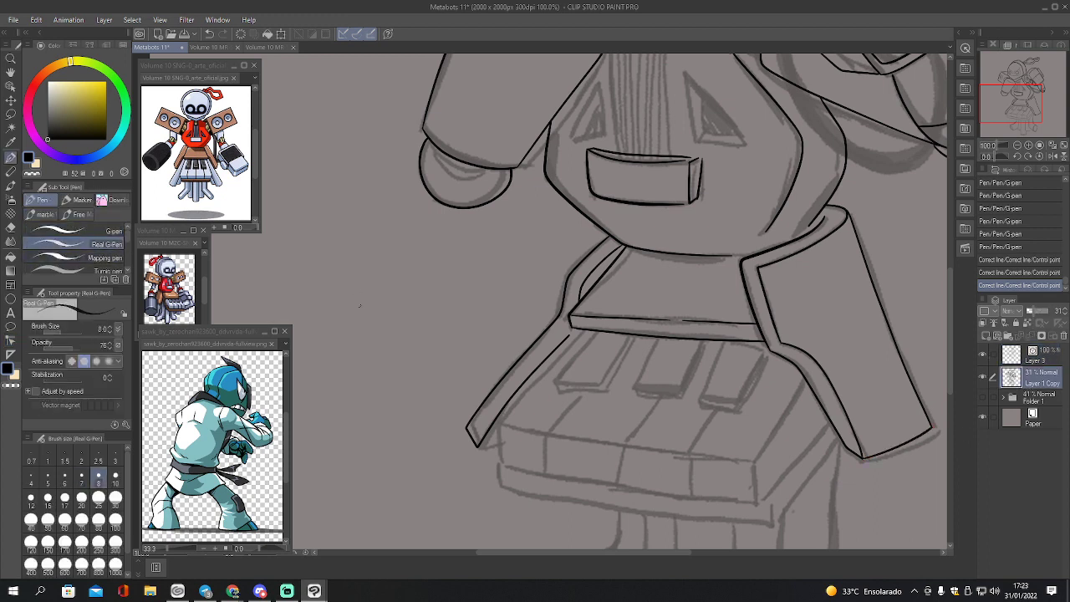
pyautogui.moveTo(354, 334)
pyautogui.mouseDown()
pyautogui.moveTo(329, 298)
pyautogui.moveTo(353, 282)
pyautogui.moveTo(345, 328)
pyautogui.mouseUp()
pyautogui.moveTo(373, 288)
pyautogui.mouseDown()
pyautogui.moveTo(358, 328)
pyautogui.moveTo(399, 323)
pyautogui.mouseUp()
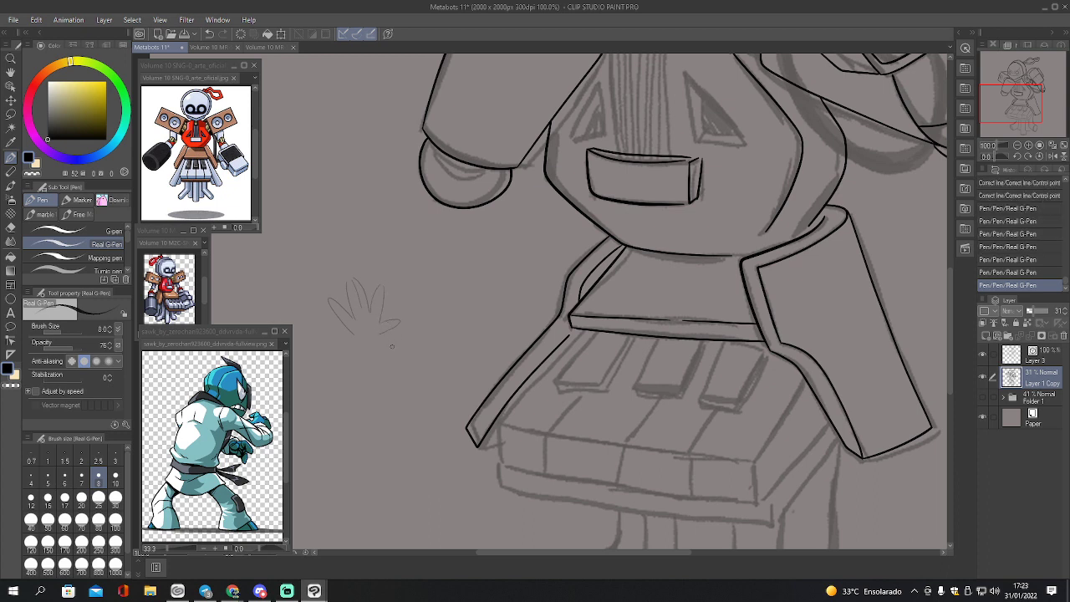
pyautogui.moveTo(350, 405); pyautogui.dragTo(333, 381)
pyautogui.moveTo(346, 408)
pyautogui.mouseDown()
pyautogui.moveTo(332, 379)
pyautogui.moveTo(355, 391)
pyautogui.moveTo(351, 367)
pyautogui.moveTo(362, 387)
pyautogui.moveTo(368, 368)
pyautogui.moveTo(386, 410)
pyautogui.mouseUp()
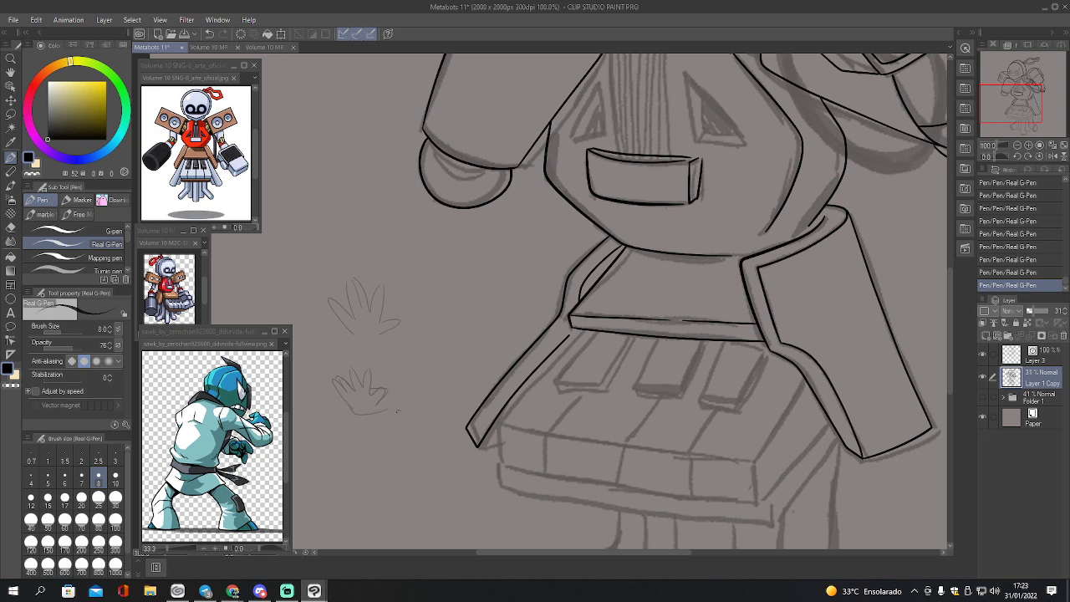
pyautogui.press('e')
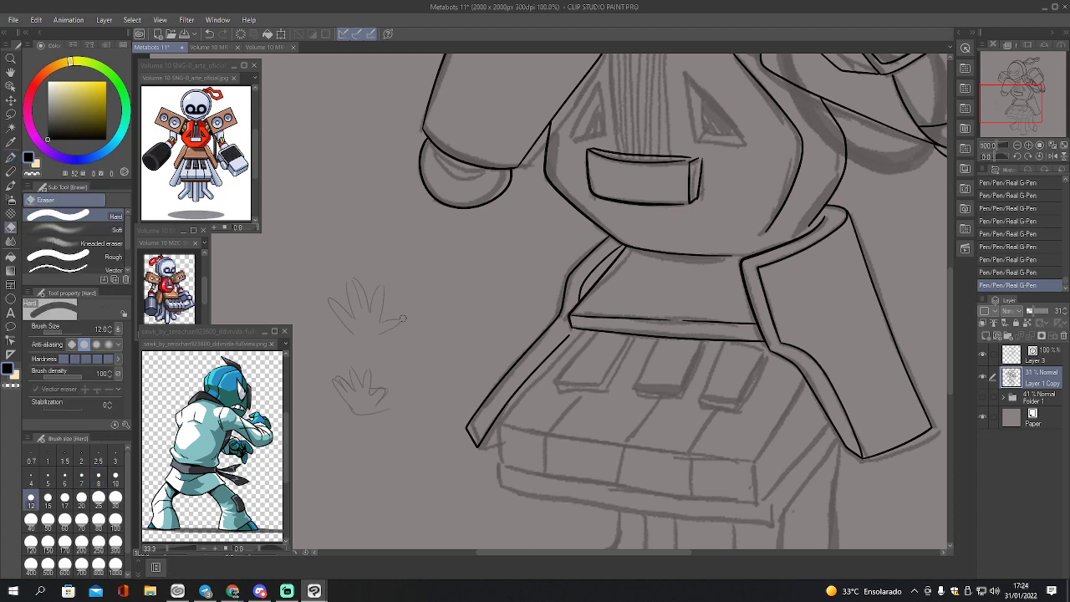
pyautogui.moveTo(396, 307)
pyautogui.mouseDown()
pyautogui.moveTo(362, 342)
pyautogui.moveTo(339, 351)
pyautogui.moveTo(390, 399)
pyautogui.mouseUp()
# - Ink the keyboard's outer side edge on Layer 3 with the G-pen, from the waist band to the front corner, redoing the first stroke
pyautogui.press('p')
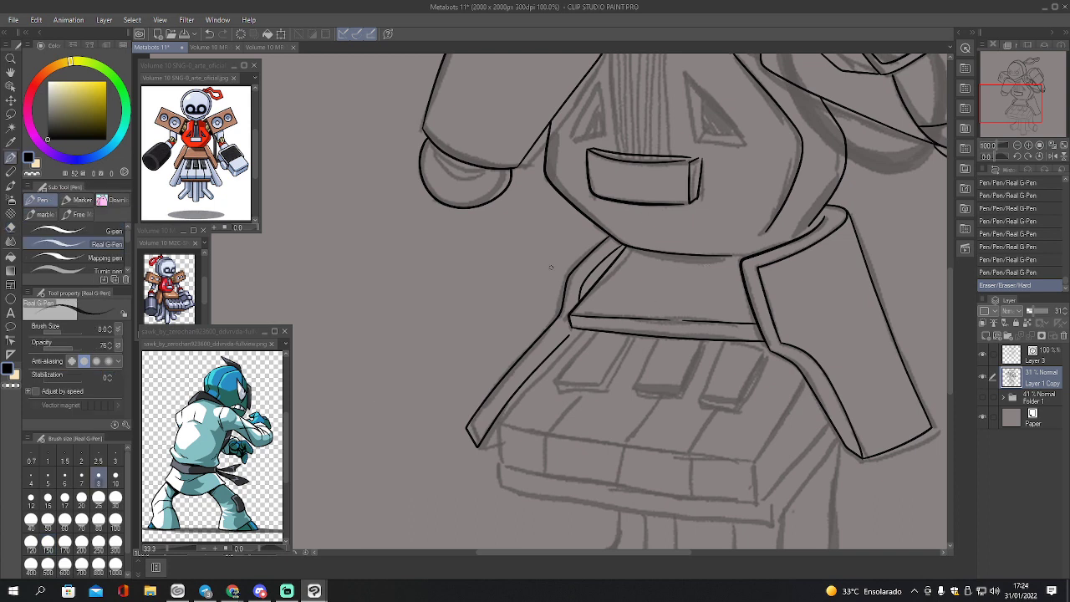
pyautogui.click(83, 231)
pyautogui.click(1041, 358)
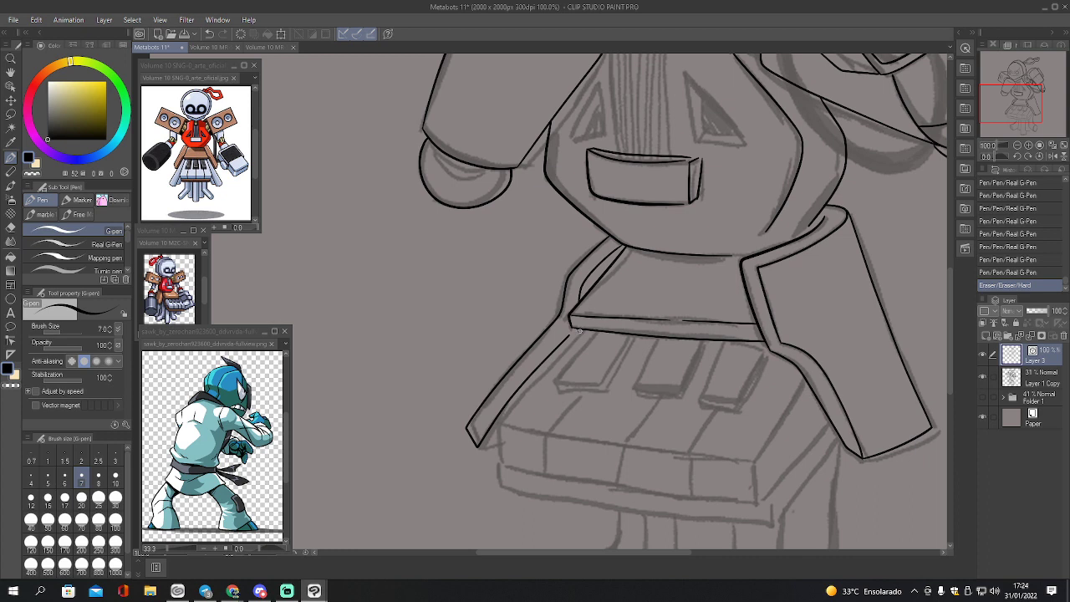
pyautogui.moveTo(577, 330)
pyautogui.mouseDown()
pyautogui.moveTo(504, 411)
pyautogui.moveTo(502, 462)
pyautogui.mouseUp()
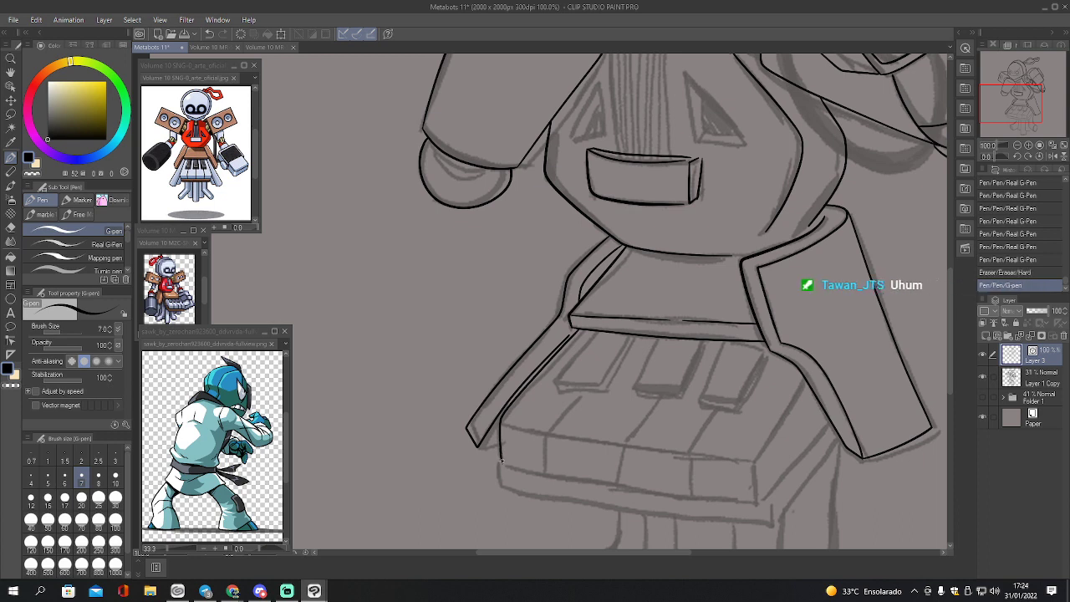
pyautogui.hotkey('ctrl', 'z')
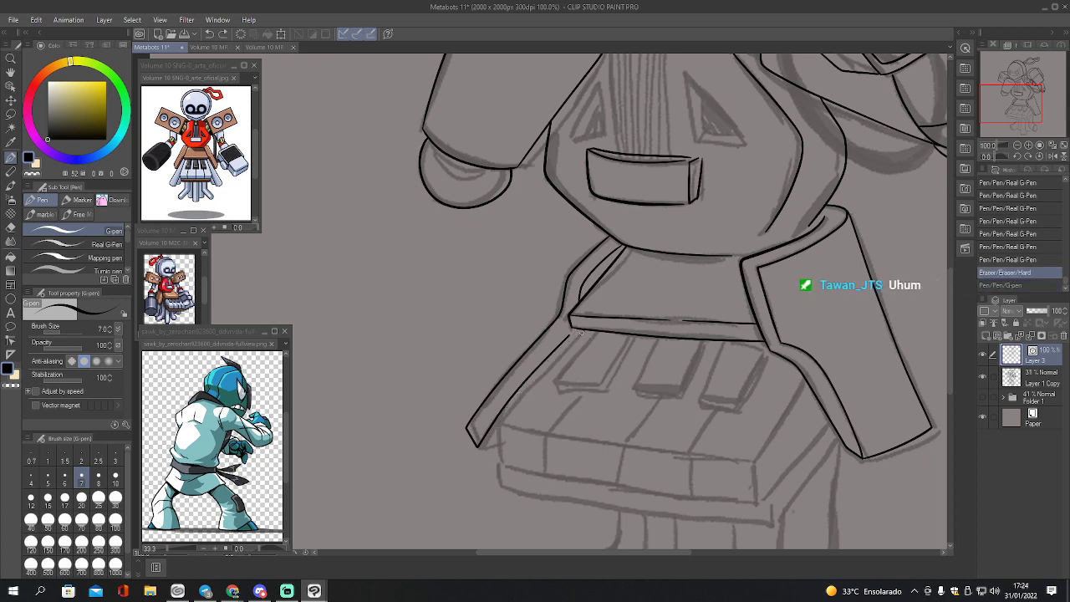
pyautogui.moveTo(580, 331)
pyautogui.mouseDown()
pyautogui.moveTo(496, 428)
pyautogui.moveTo(499, 461)
pyautogui.mouseUp()
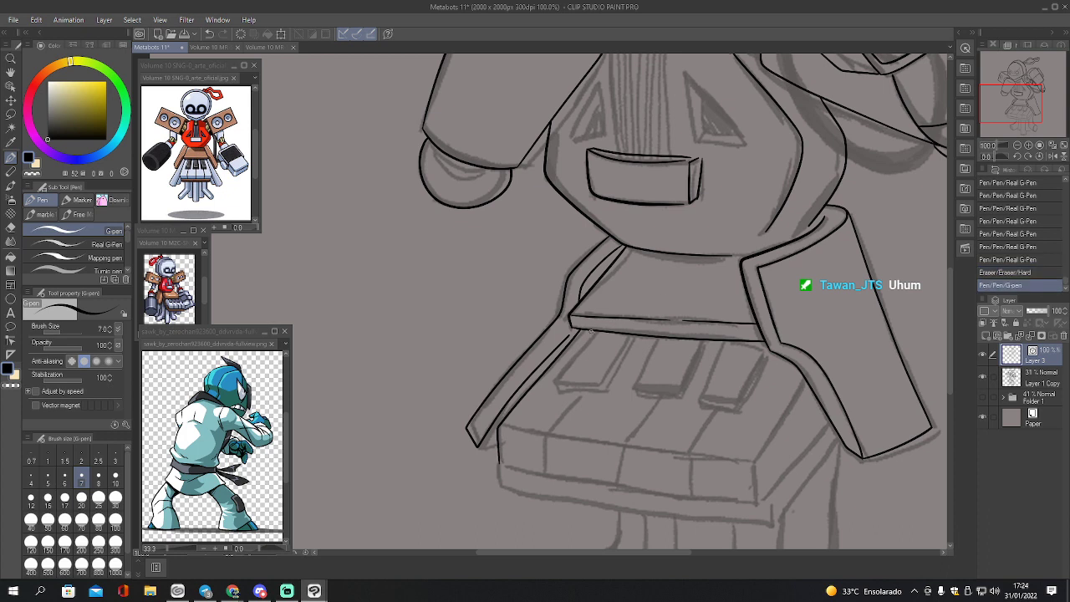
# - Ink the top face of the first black piano key and shift its outline slightly outward with Pinch vector line, changing the fix-end option
pyautogui.moveTo(591, 332)
pyautogui.mouseDown()
pyautogui.moveTo(554, 378)
pyautogui.moveTo(601, 381)
pyautogui.moveTo(631, 337)
pyautogui.mouseUp()
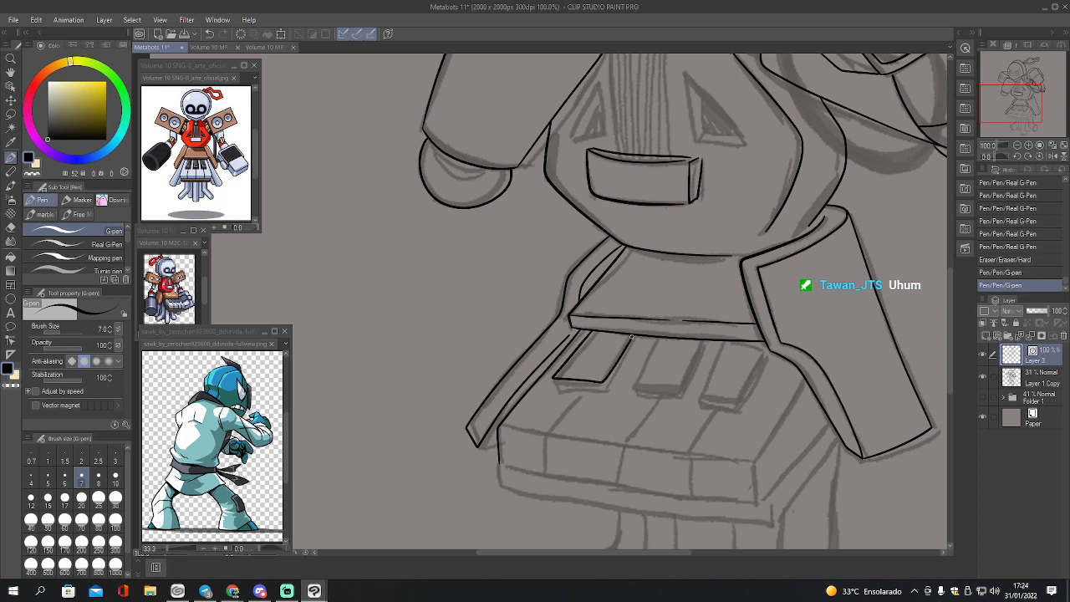
pyautogui.moveTo(554, 382); pyautogui.dragTo(592, 390)
pyautogui.hotkey('ctrl', 'z')
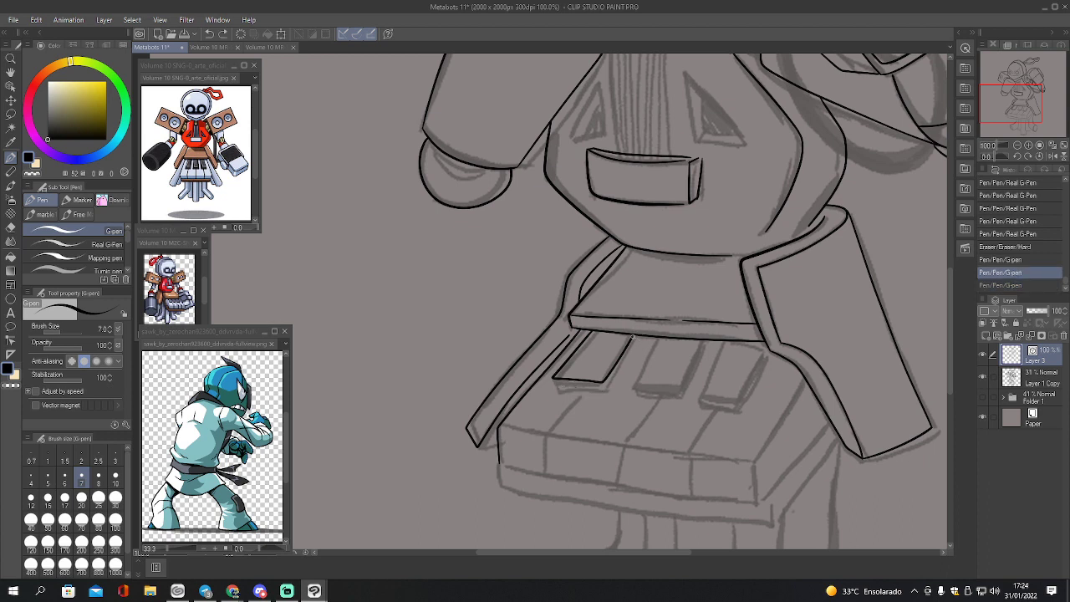
pyautogui.press('y')
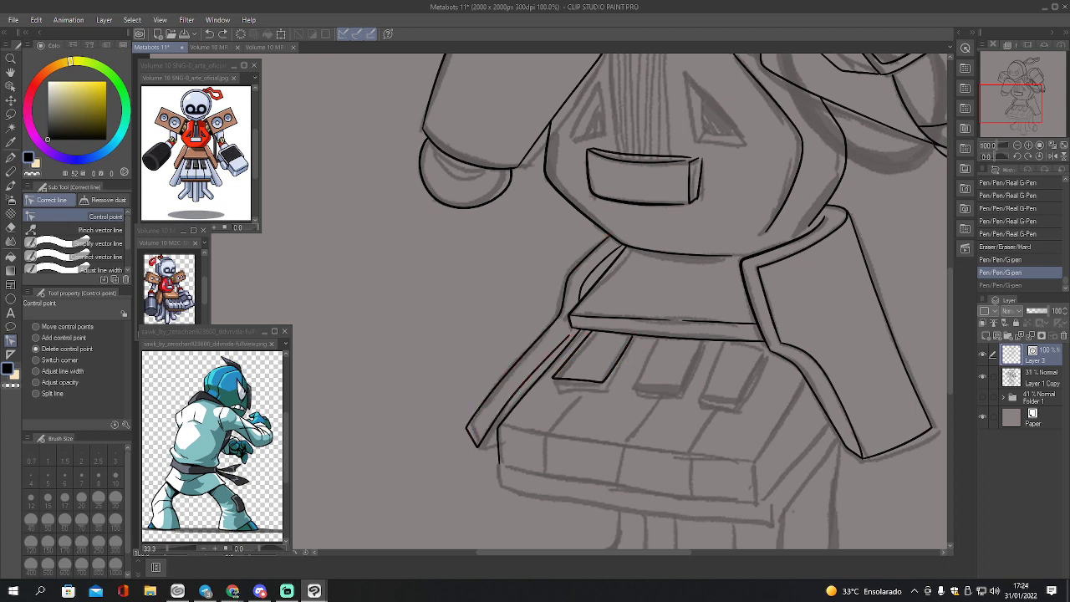
pyautogui.click(99, 230)
pyautogui.click(96, 328)
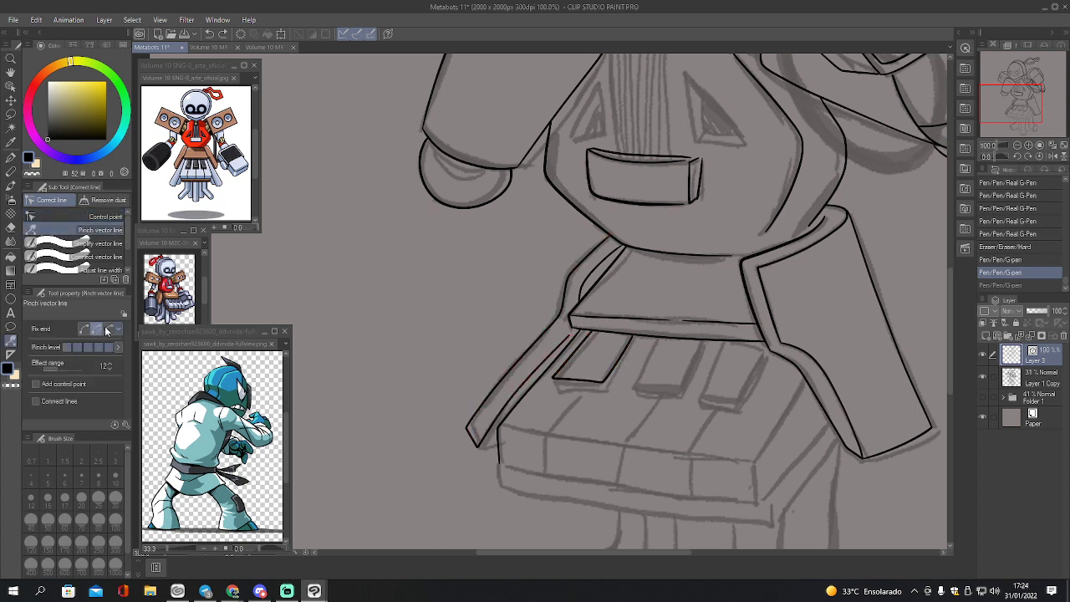
pyautogui.moveTo(617, 362); pyautogui.dragTo(610, 360)
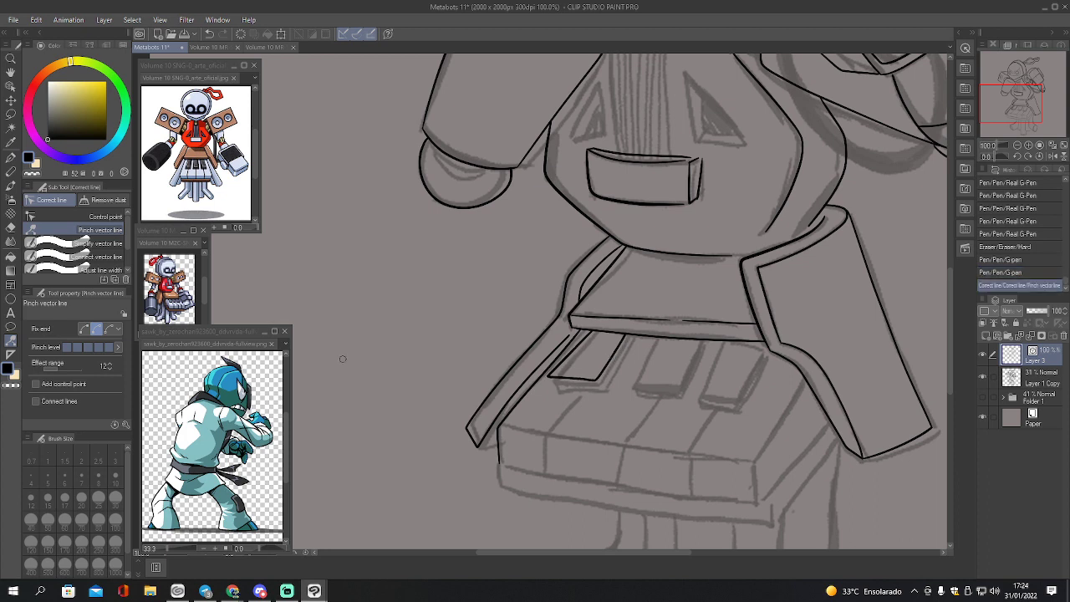
# - Ink the first black key's thickness and the other two black keys with their front and side faces using the G-pen
pyautogui.press('p')
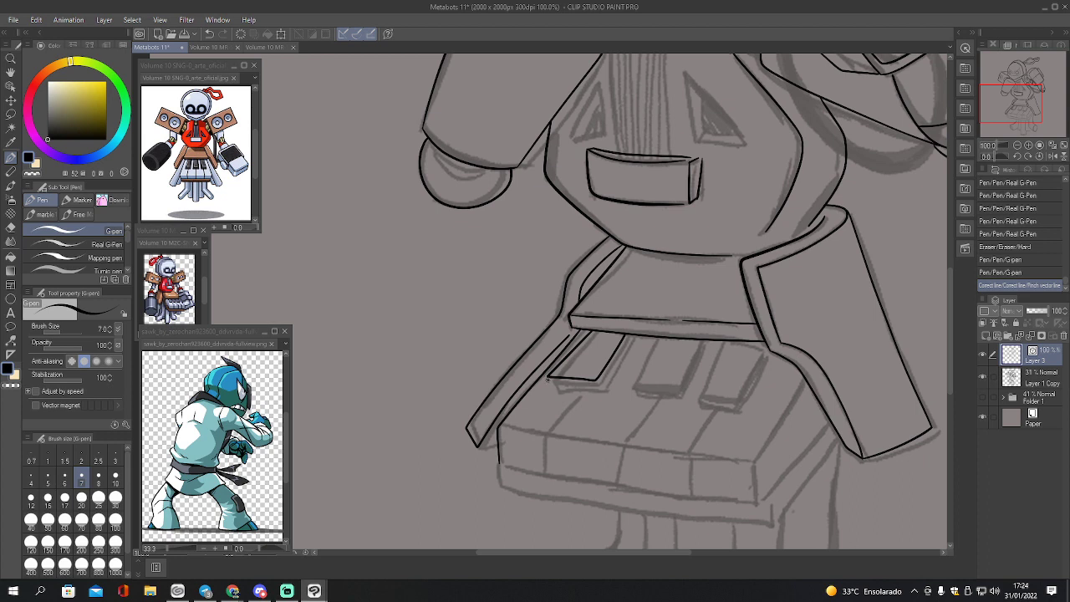
pyautogui.moveTo(548, 378)
pyautogui.mouseDown()
pyautogui.moveTo(602, 389)
pyautogui.moveTo(626, 347)
pyautogui.moveTo(647, 352)
pyautogui.moveTo(635, 387)
pyautogui.moveTo(684, 392)
pyautogui.moveTo(708, 344)
pyautogui.mouseUp()
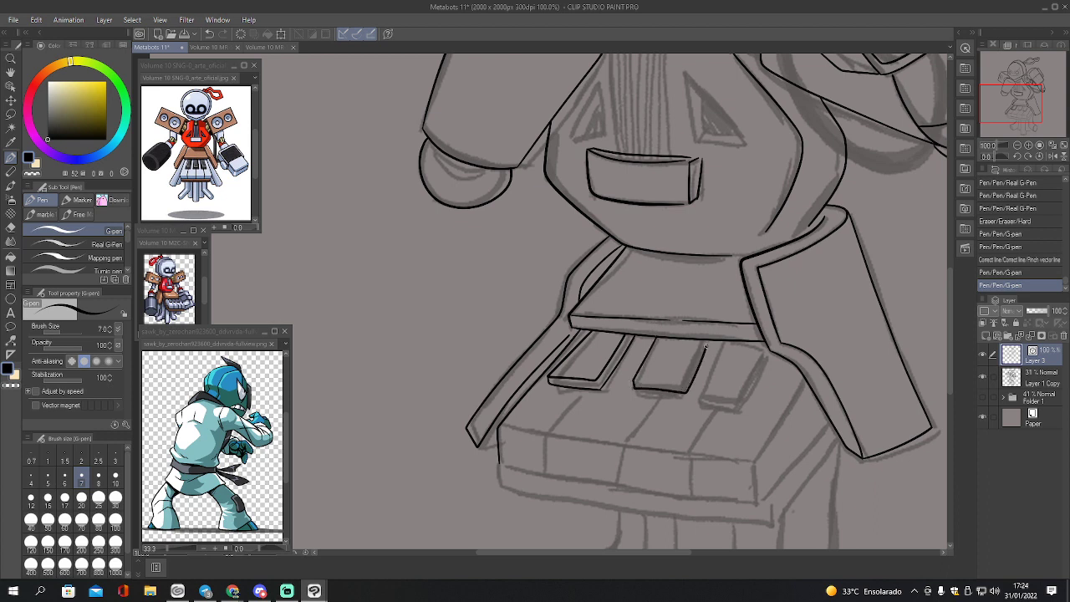
pyautogui.moveTo(633, 380)
pyautogui.mouseDown()
pyautogui.moveTo(683, 382)
pyautogui.moveTo(703, 342)
pyautogui.mouseUp()
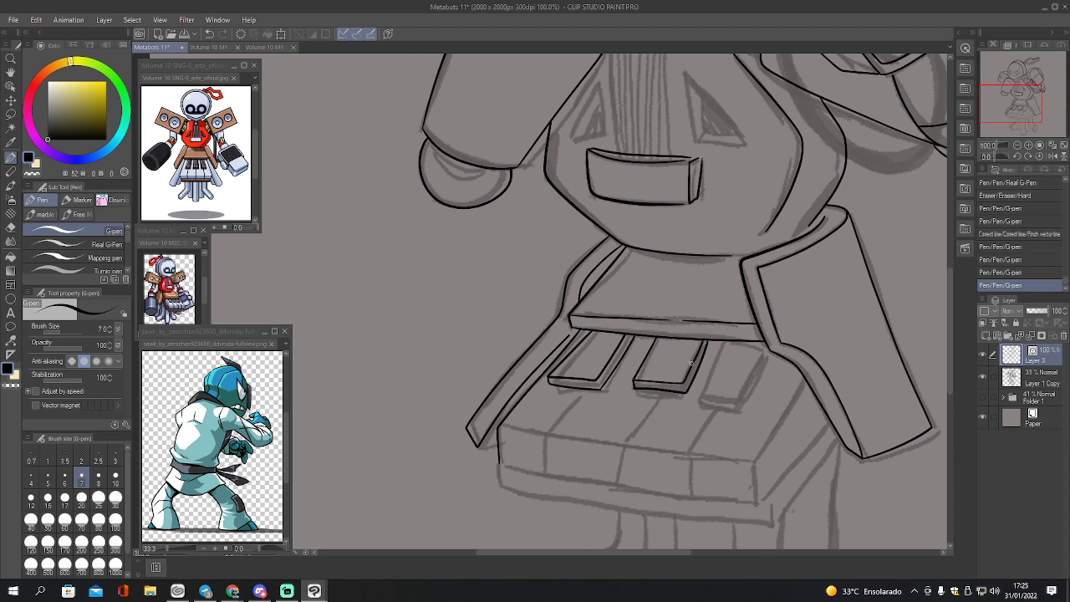
pyautogui.moveTo(685, 390); pyautogui.dragTo(687, 392)
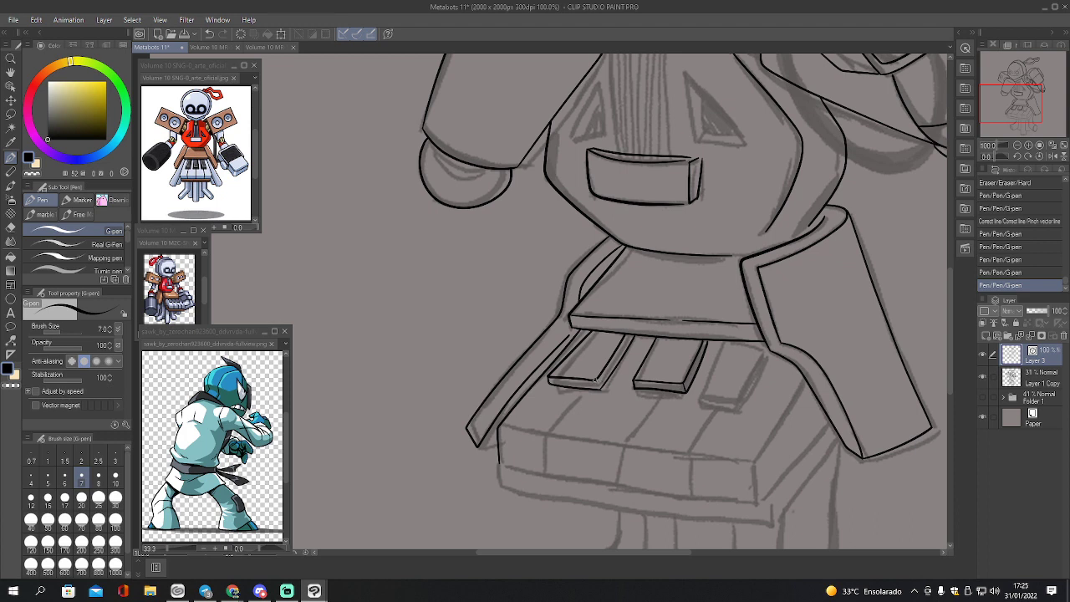
pyautogui.moveTo(595, 380); pyautogui.dragTo(601, 387)
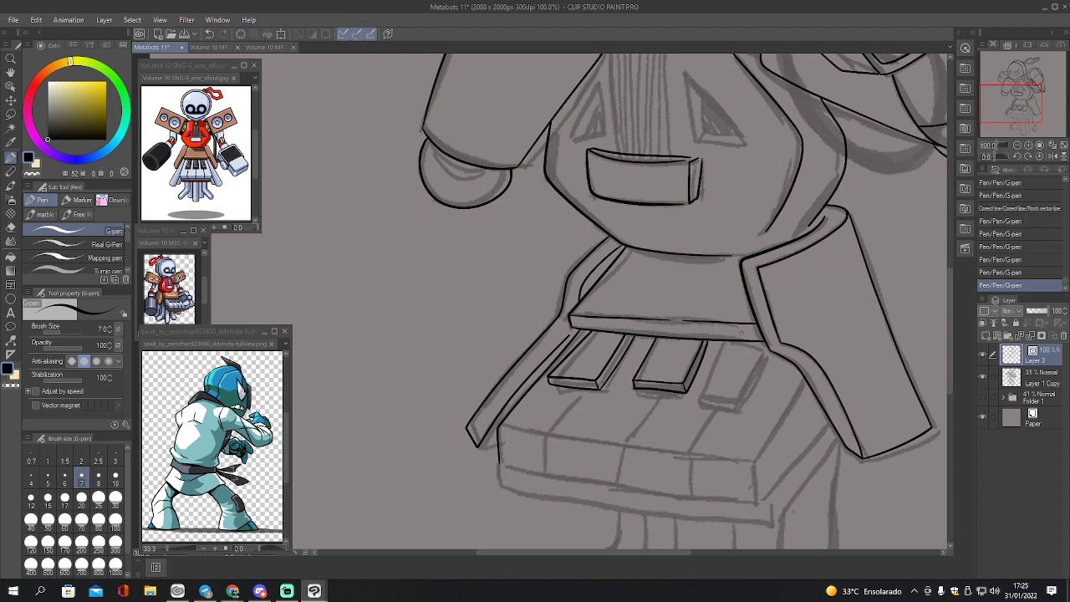
pyautogui.moveTo(731, 342)
pyautogui.mouseDown()
pyautogui.moveTo(711, 391)
pyautogui.moveTo(757, 394)
pyautogui.moveTo(769, 354)
pyautogui.mouseUp()
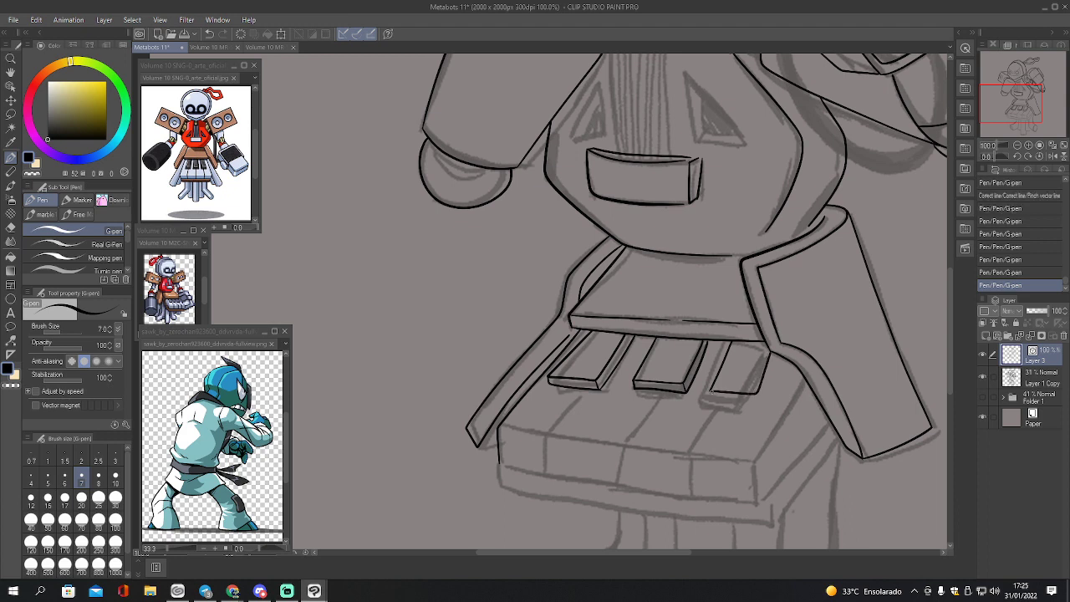
pyautogui.moveTo(708, 392)
pyautogui.mouseDown()
pyautogui.moveTo(759, 398)
pyautogui.moveTo(778, 353)
pyautogui.mouseUp()
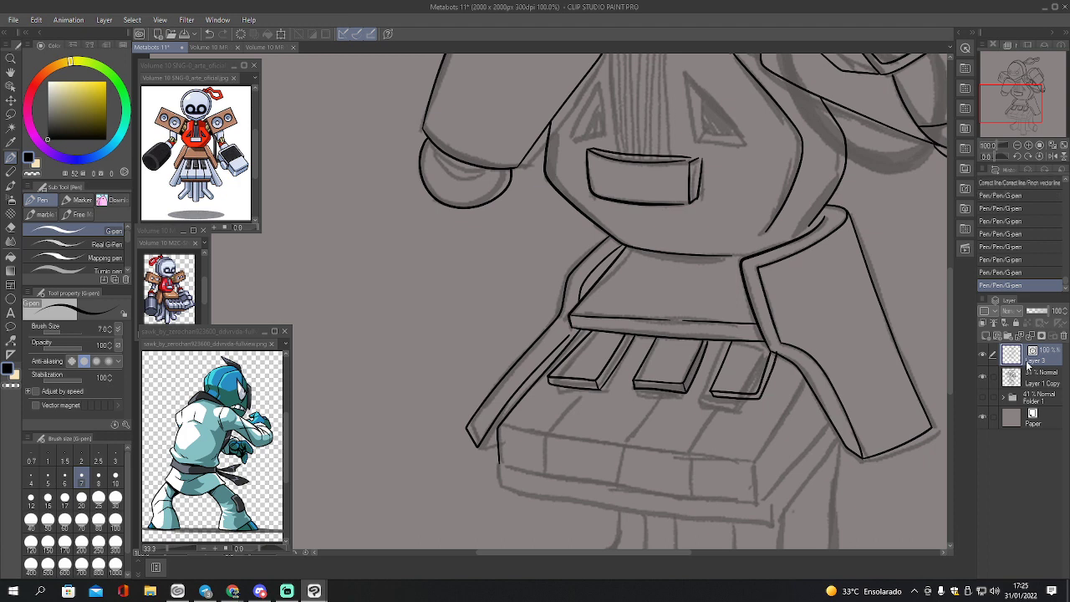
# - Sketch a blocky open hand and a curled hand on Layer 1 Copy with the Real G-Pen and erase both using a size 150 Hard eraser
pyautogui.click(1030, 379)
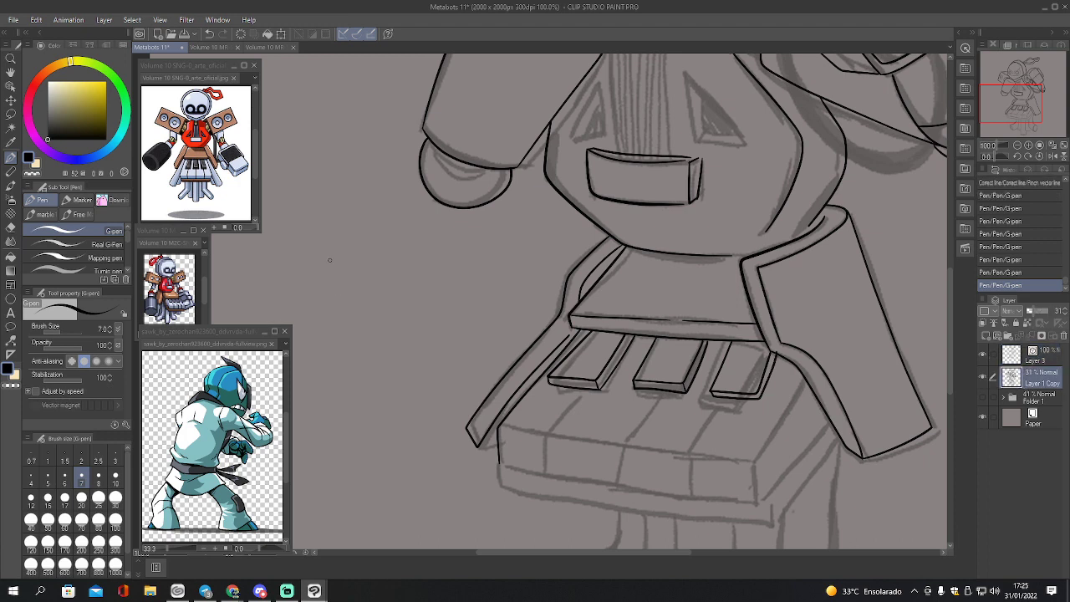
pyautogui.click(92, 244)
pyautogui.moveTo(352, 283)
pyautogui.mouseDown()
pyautogui.moveTo(352, 323)
pyautogui.moveTo(395, 274)
pyautogui.moveTo(395, 321)
pyautogui.moveTo(344, 326)
pyautogui.mouseUp()
pyautogui.moveTo(344, 326); pyautogui.dragTo(331, 301)
pyautogui.moveTo(331, 300)
pyautogui.mouseDown()
pyautogui.moveTo(355, 306)
pyautogui.moveTo(338, 238)
pyautogui.moveTo(347, 232)
pyautogui.moveTo(363, 276)
pyautogui.moveTo(361, 227)
pyautogui.moveTo(375, 274)
pyautogui.mouseUp()
pyautogui.moveTo(378, 232); pyautogui.dragTo(386, 276)
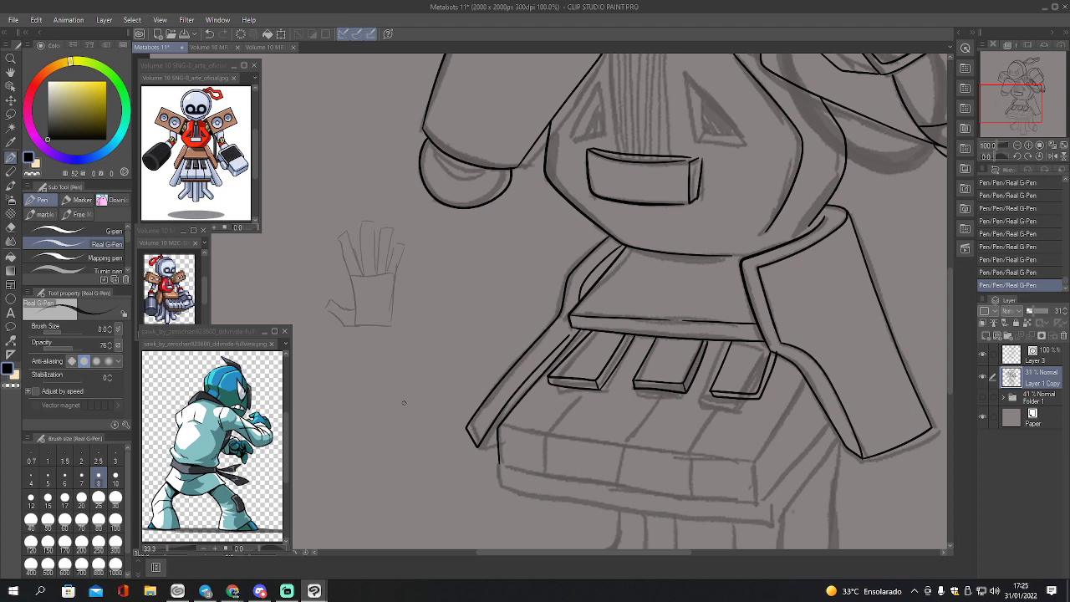
pyautogui.moveTo(341, 379); pyautogui.dragTo(350, 430)
pyautogui.moveTo(342, 378)
pyautogui.mouseDown()
pyautogui.moveTo(378, 379)
pyautogui.moveTo(394, 430)
pyautogui.mouseUp()
pyautogui.moveTo(307, 364)
pyautogui.mouseDown()
pyautogui.moveTo(356, 377)
pyautogui.moveTo(339, 350)
pyautogui.moveTo(367, 375)
pyautogui.moveTo(365, 350)
pyautogui.moveTo(378, 373)
pyautogui.mouseUp()
pyautogui.moveTo(368, 435)
pyautogui.mouseDown()
pyautogui.moveTo(317, 418)
pyautogui.moveTo(339, 420)
pyautogui.mouseUp()
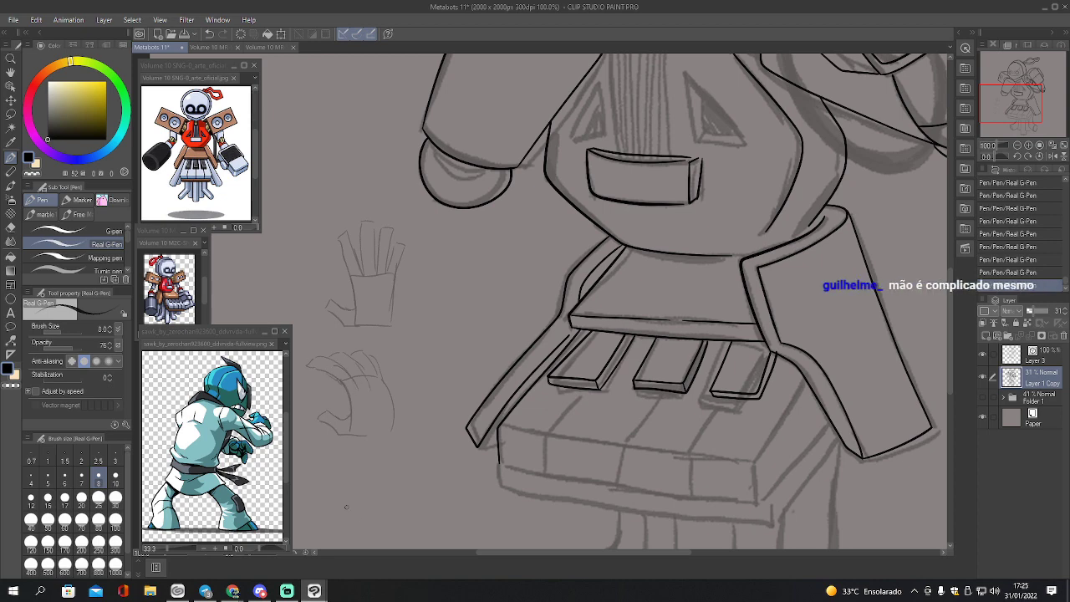
pyautogui.press('e')
pyautogui.moveTo(390, 459)
pyautogui.mouseDown()
pyautogui.moveTo(359, 360)
pyautogui.moveTo(382, 251)
pyautogui.moveTo(350, 353)
pyautogui.moveTo(382, 430)
pyautogui.moveTo(387, 371)
pyautogui.mouseUp()
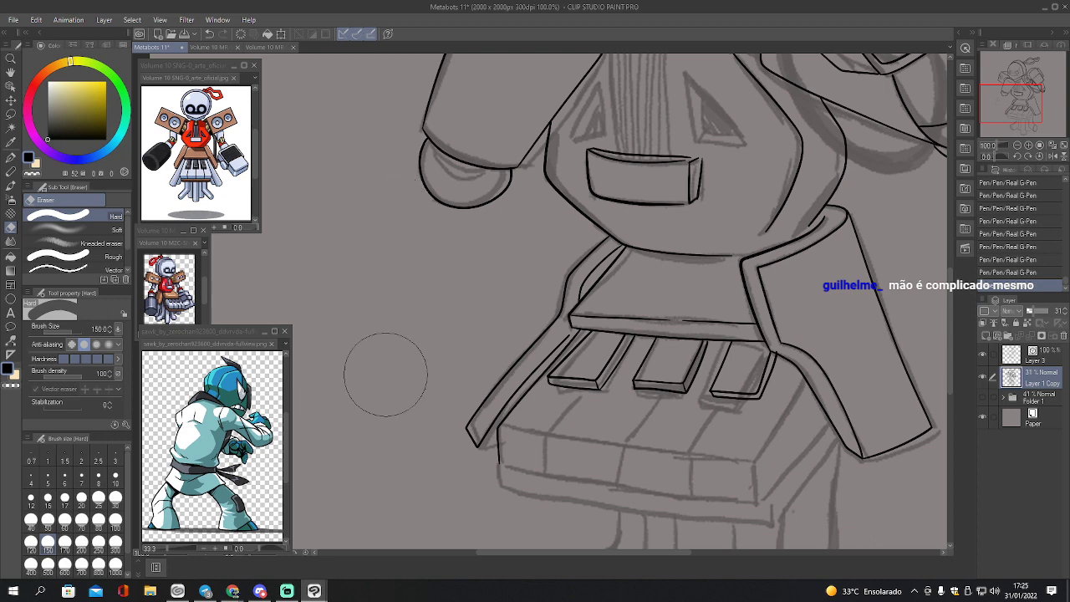
# - Sketch a small curled hand with blocky fingers on Layer 1 Copy using the Real G-Pen, in the empty area beside the keyboard
pyautogui.press('p')
pyautogui.moveTo(392, 332)
pyautogui.mouseDown()
pyautogui.moveTo(353, 345)
pyautogui.moveTo(388, 350)
pyautogui.mouseUp()
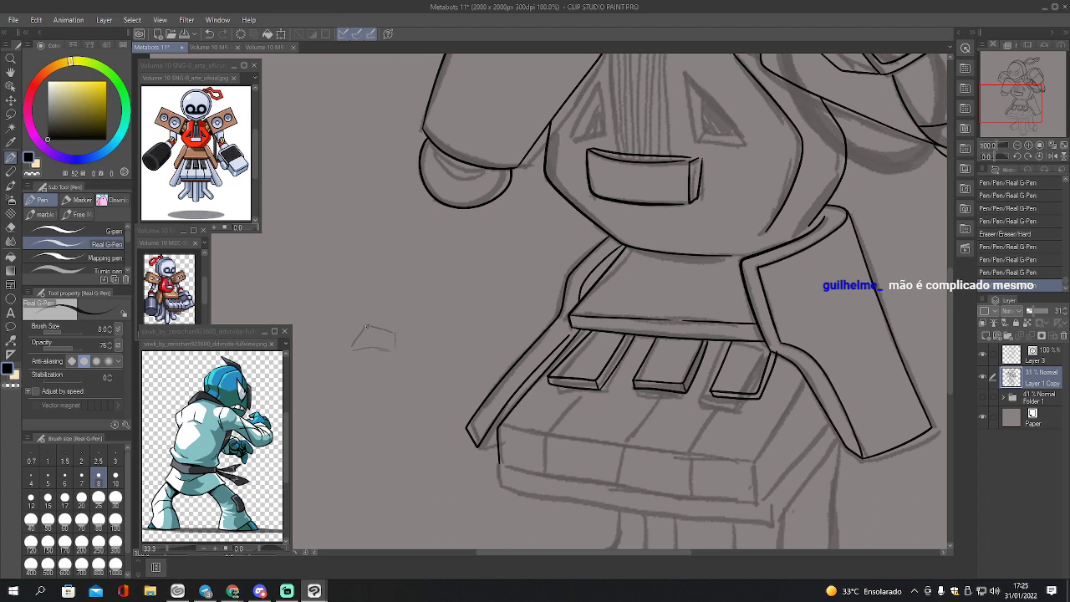
pyautogui.moveTo(365, 327); pyautogui.dragTo(370, 334)
pyautogui.moveTo(369, 334)
pyautogui.mouseDown()
pyautogui.moveTo(358, 349)
pyautogui.moveTo(355, 334)
pyautogui.moveTo(349, 359)
pyautogui.moveTo(368, 356)
pyautogui.moveTo(331, 343)
pyautogui.mouseUp()
pyautogui.moveTo(332, 343)
pyautogui.mouseDown()
pyautogui.moveTo(331, 364)
pyautogui.moveTo(343, 357)
pyautogui.moveTo(360, 370)
pyautogui.mouseUp()
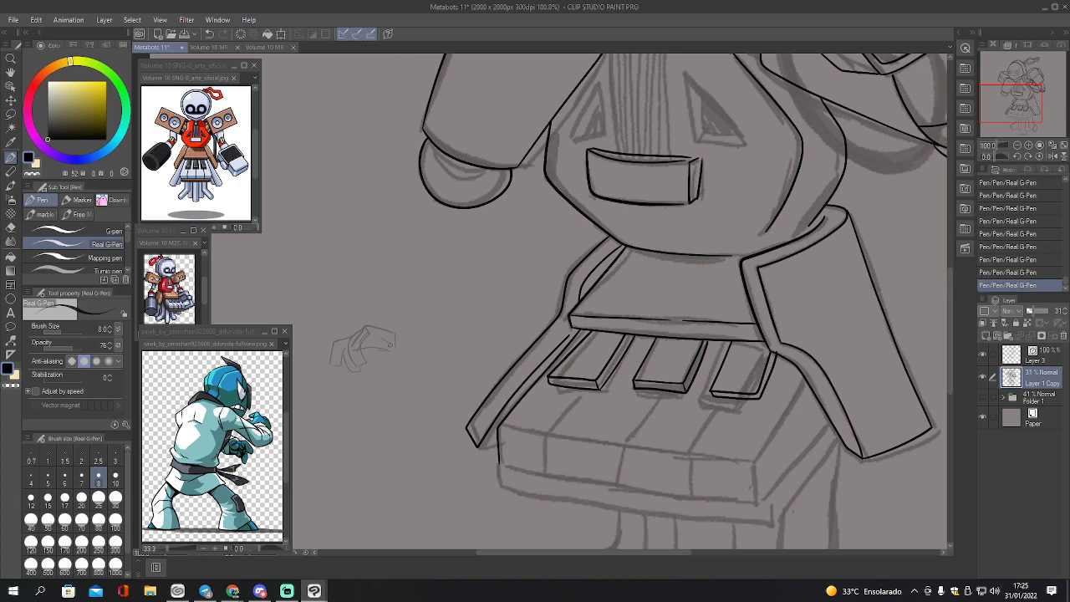
pyautogui.moveTo(401, 353)
pyautogui.mouseDown()
pyautogui.moveTo(377, 337)
pyautogui.moveTo(406, 338)
pyautogui.mouseUp()
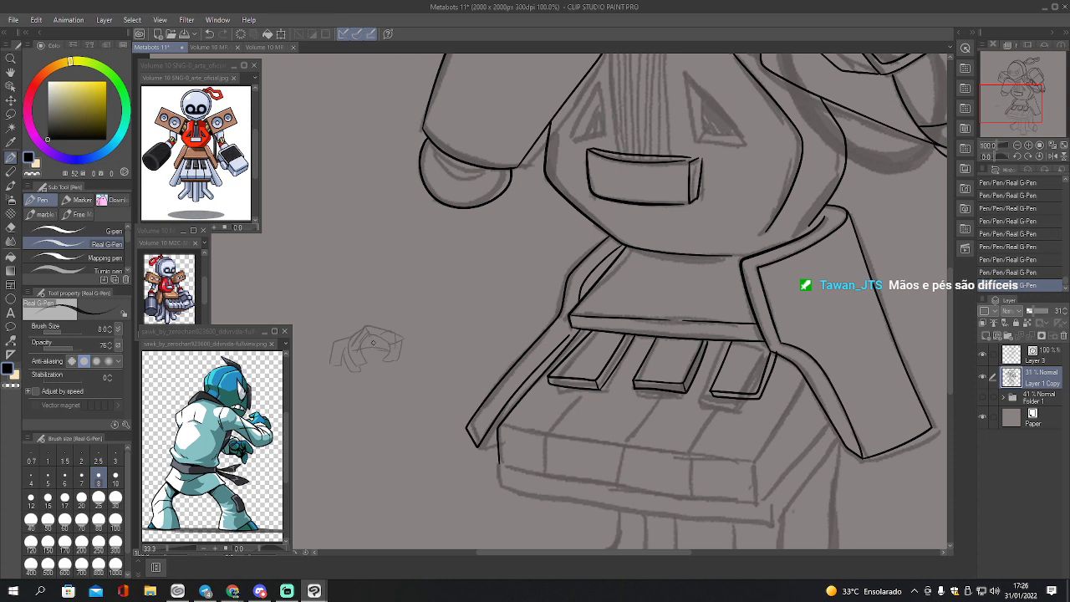
# - Ink the curled hand on Layer 3 with the Real G-Pen and erase that ink using the Hard eraser
pyautogui.click(1037, 355)
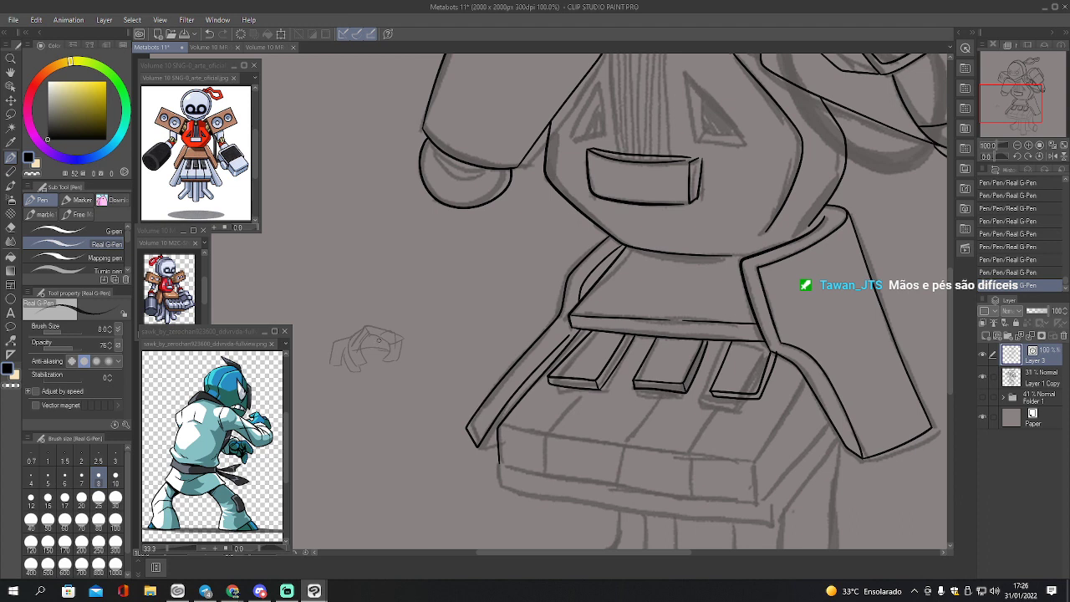
pyautogui.moveTo(381, 336)
pyautogui.mouseDown()
pyautogui.moveTo(387, 360)
pyautogui.moveTo(400, 353)
pyautogui.moveTo(387, 330)
pyautogui.moveTo(360, 354)
pyautogui.moveTo(389, 353)
pyautogui.moveTo(383, 341)
pyautogui.moveTo(357, 366)
pyautogui.moveTo(347, 343)
pyautogui.moveTo(362, 326)
pyautogui.moveTo(390, 331)
pyautogui.moveTo(335, 340)
pyautogui.moveTo(331, 368)
pyautogui.moveTo(350, 345)
pyautogui.moveTo(358, 360)
pyautogui.moveTo(390, 327)
pyautogui.moveTo(398, 361)
pyautogui.moveTo(399, 340)
pyautogui.mouseUp()
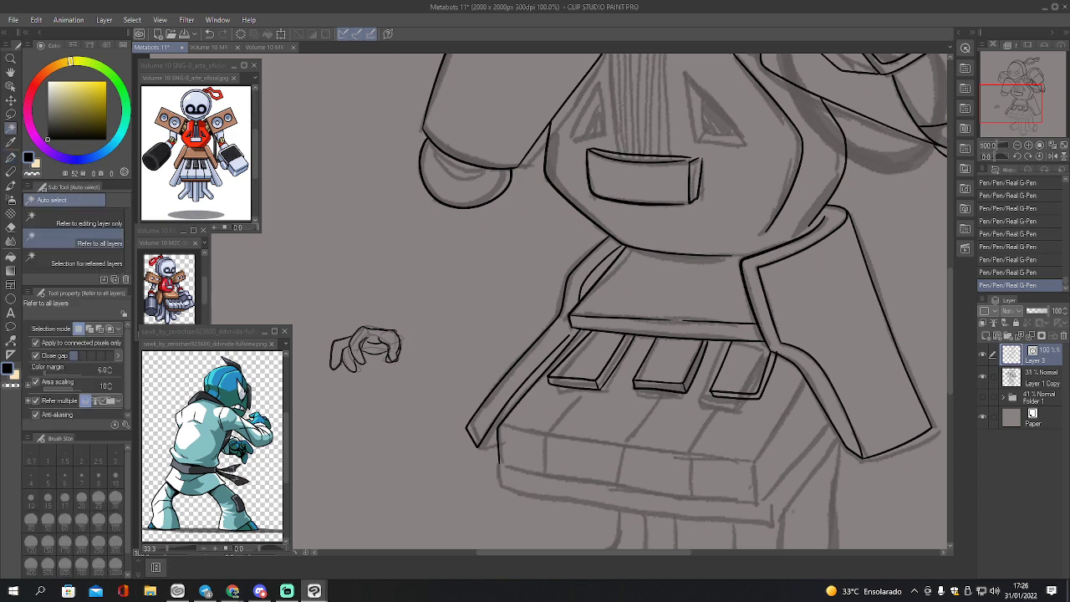
pyautogui.press('e')
pyautogui.press('[')
pyautogui.press('[')
pyautogui.press('[')
pyautogui.press('[')
pyautogui.press('[')
pyautogui.press('[')
pyautogui.press('[')
pyautogui.press('[')
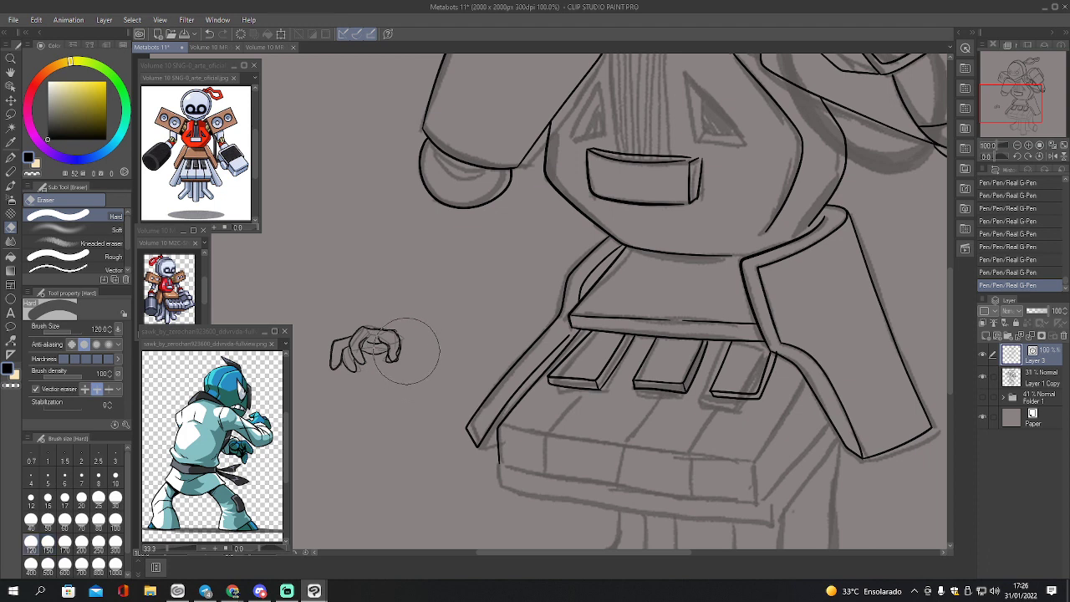
pyautogui.moveTo(401, 353)
pyautogui.mouseDown()
pyautogui.moveTo(375, 367)
pyautogui.moveTo(391, 331)
pyautogui.moveTo(379, 327)
pyautogui.moveTo(334, 368)
pyautogui.mouseUp()
pyautogui.moveTo(351, 333); pyautogui.dragTo(361, 350)
pyautogui.moveTo(338, 368); pyautogui.dragTo(348, 380)
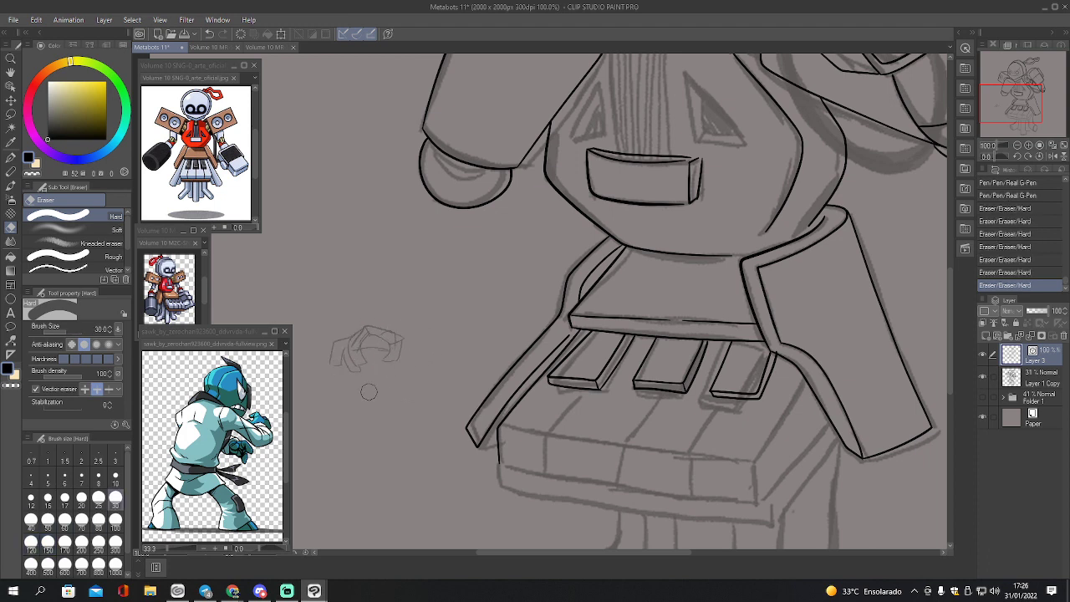
# - Sketch wedge-shaped feet above the hand and two lower legs with feet below it on Layer 1 Copy with the Real G-Pen
pyautogui.click(1004, 378)
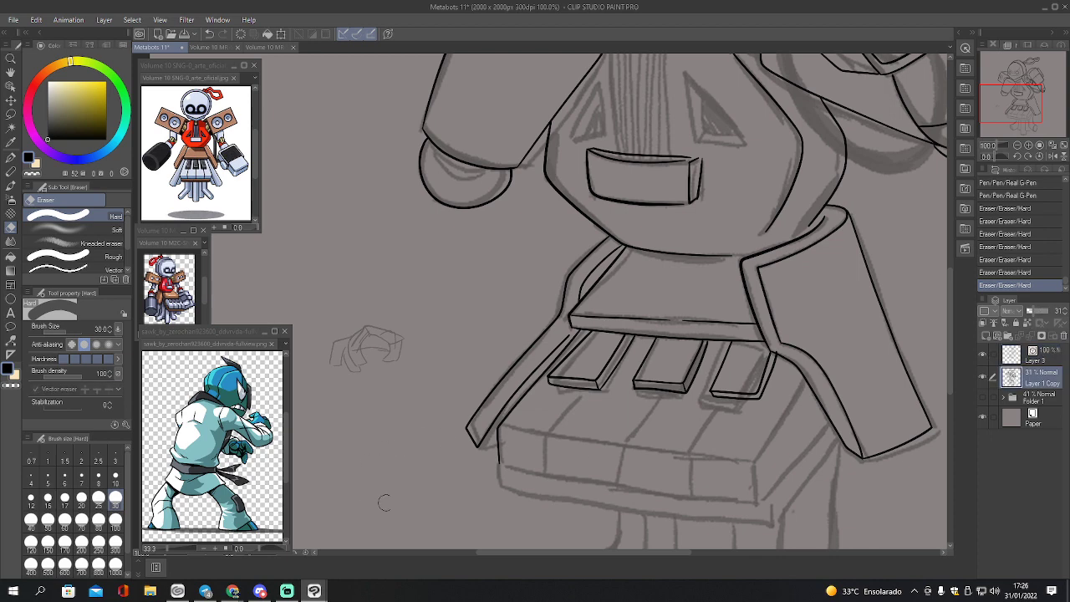
pyautogui.press('p')
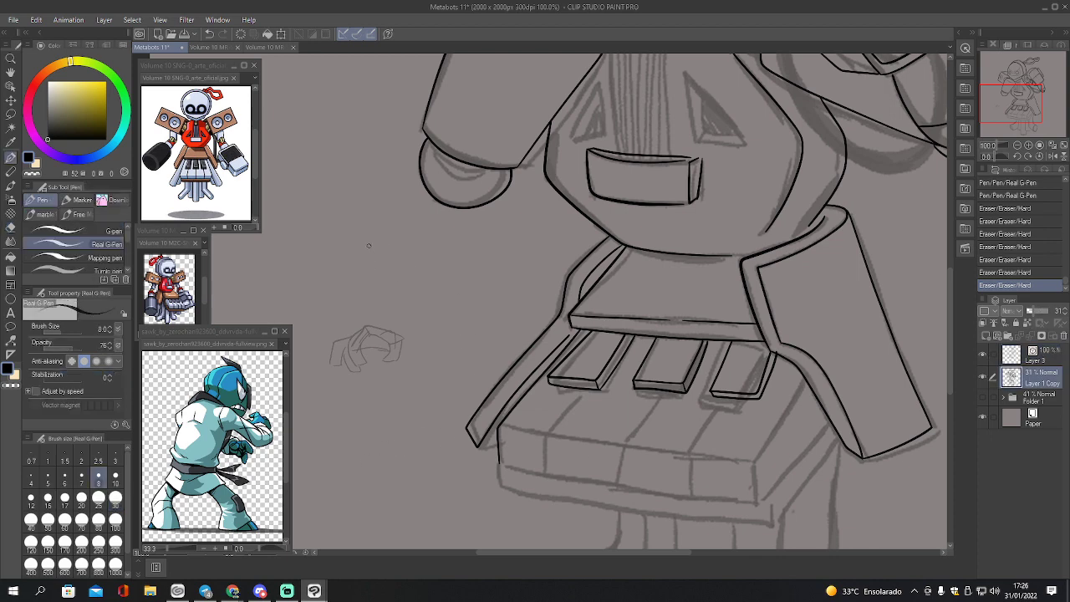
pyautogui.moveTo(373, 236)
pyautogui.mouseDown()
pyautogui.moveTo(351, 274)
pyautogui.moveTo(373, 272)
pyautogui.moveTo(338, 270)
pyautogui.moveTo(328, 287)
pyautogui.moveTo(374, 285)
pyautogui.moveTo(379, 255)
pyautogui.moveTo(387, 281)
pyautogui.mouseUp()
pyautogui.moveTo(382, 272)
pyautogui.mouseDown()
pyautogui.moveTo(388, 282)
pyautogui.moveTo(381, 259)
pyautogui.moveTo(389, 285)
pyautogui.moveTo(377, 279)
pyautogui.mouseUp()
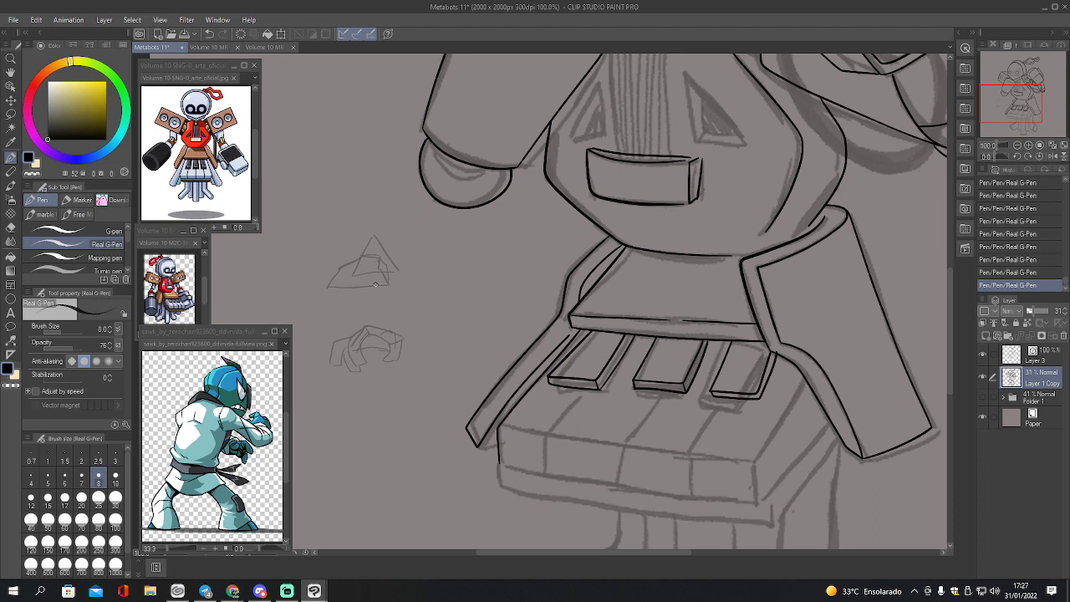
pyautogui.moveTo(379, 271)
pyautogui.mouseDown()
pyautogui.moveTo(376, 285)
pyautogui.moveTo(397, 269)
pyautogui.moveTo(402, 280)
pyautogui.moveTo(385, 250)
pyautogui.mouseUp()
pyautogui.moveTo(344, 408)
pyautogui.mouseDown()
pyautogui.moveTo(344, 438)
pyautogui.moveTo(297, 466)
pyautogui.moveTo(361, 462)
pyautogui.moveTo(363, 411)
pyautogui.mouseUp()
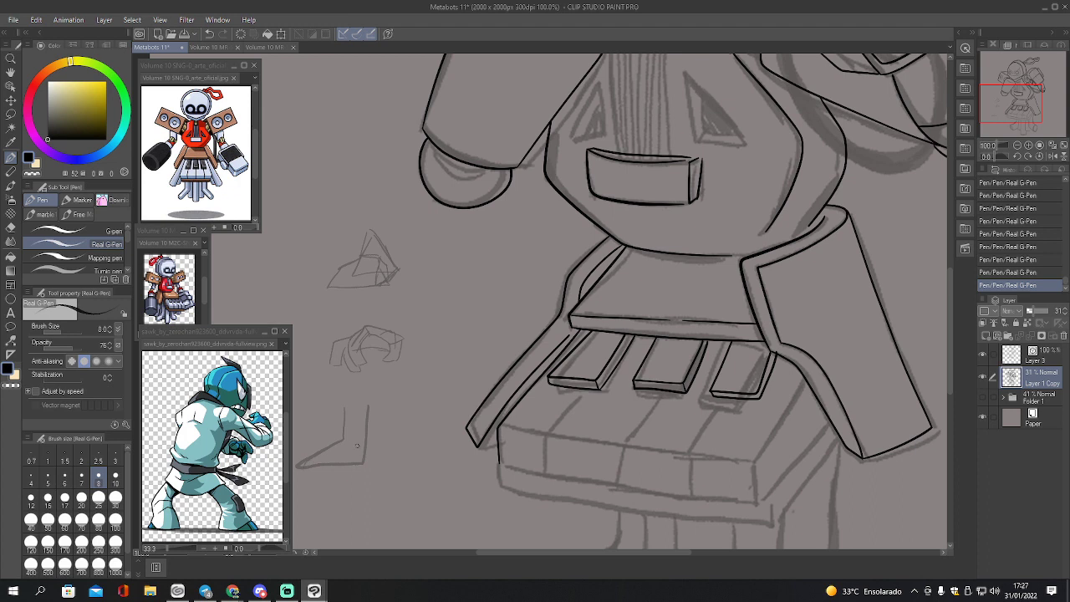
pyautogui.moveTo(392, 398)
pyautogui.mouseDown()
pyautogui.moveTo(391, 463)
pyautogui.moveTo(438, 469)
pyautogui.moveTo(408, 436)
pyautogui.moveTo(406, 454)
pyautogui.moveTo(449, 460)
pyautogui.moveTo(436, 466)
pyautogui.moveTo(463, 466)
pyautogui.mouseUp()
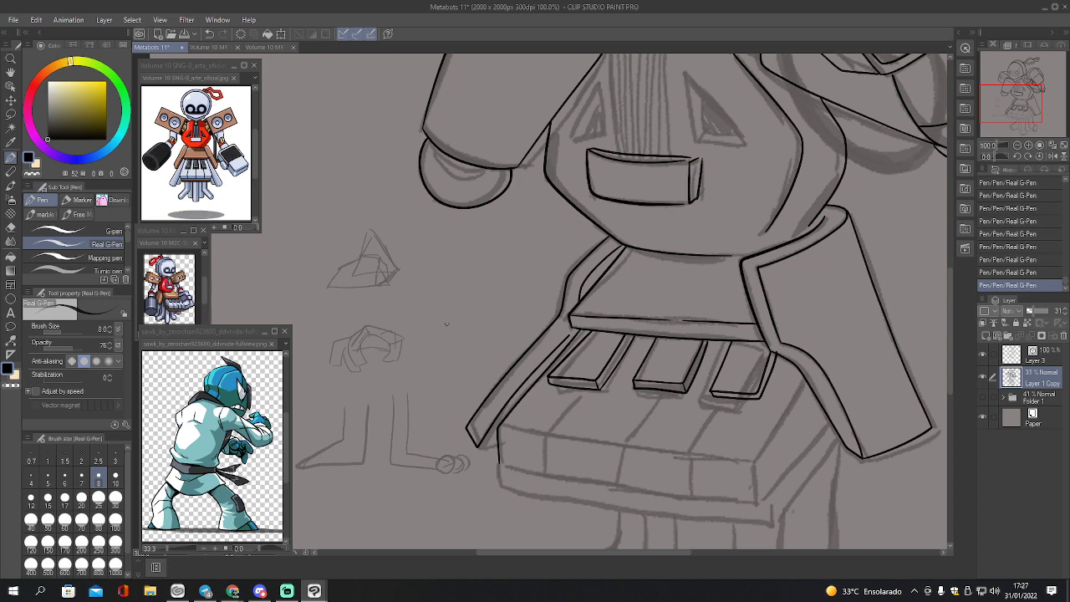
pyautogui.moveTo(435, 227)
pyautogui.mouseDown()
pyautogui.moveTo(443, 268)
pyautogui.moveTo(460, 256)
pyautogui.moveTo(470, 264)
pyautogui.moveTo(446, 286)
pyautogui.moveTo(479, 287)
pyautogui.moveTo(482, 271)
pyautogui.moveTo(486, 282)
pyautogui.mouseUp()
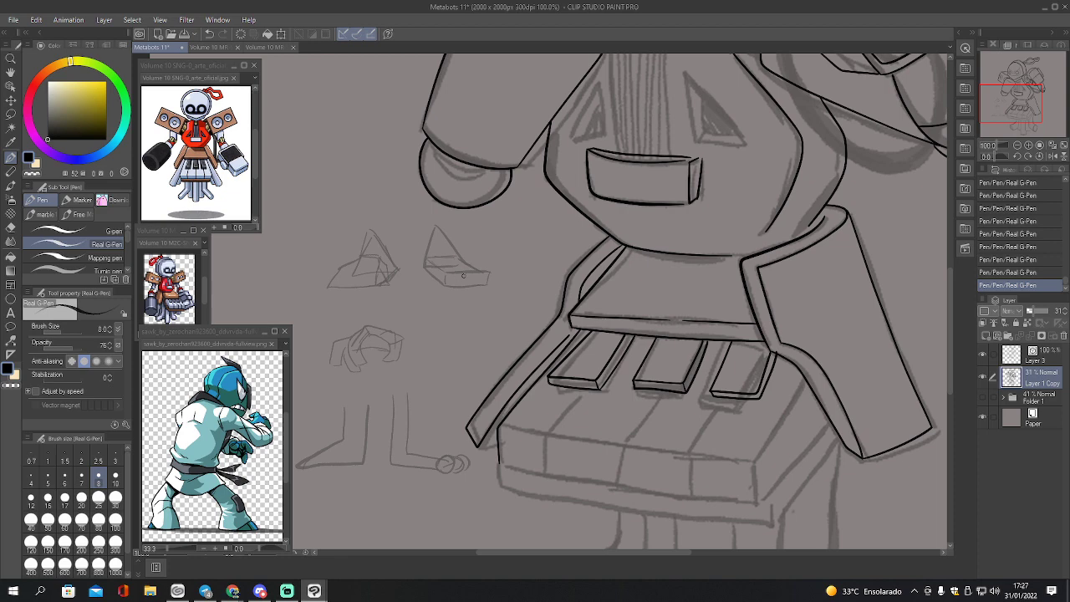
pyautogui.moveTo(430, 242)
pyautogui.mouseDown()
pyautogui.moveTo(460, 260)
pyautogui.moveTo(427, 255)
pyautogui.moveTo(432, 213)
pyautogui.mouseUp()
# - Erase the practice feet, legs and hand sketches from Layer 1 Copy with the size 30 Hard eraser
pyautogui.press('e')
pyautogui.moveTo(438, 242)
pyautogui.mouseDown()
pyautogui.moveTo(430, 260)
pyautogui.moveTo(439, 251)
pyautogui.moveTo(452, 294)
pyautogui.moveTo(482, 276)
pyautogui.moveTo(393, 253)
pyautogui.moveTo(376, 275)
pyautogui.moveTo(348, 240)
pyautogui.moveTo(334, 284)
pyautogui.mouseUp()
pyautogui.moveTo(400, 266); pyautogui.dragTo(395, 270)
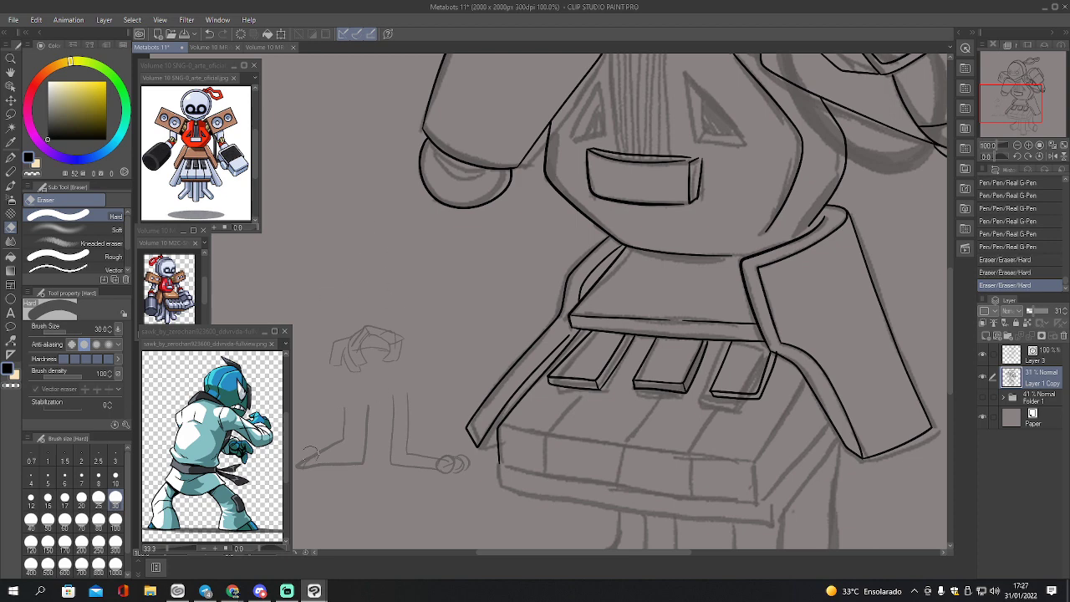
pyautogui.moveTo(311, 453)
pyautogui.mouseDown()
pyautogui.moveTo(340, 409)
pyautogui.moveTo(373, 441)
pyautogui.moveTo(397, 429)
pyautogui.moveTo(398, 452)
pyautogui.moveTo(459, 461)
pyautogui.moveTo(389, 461)
pyautogui.mouseUp()
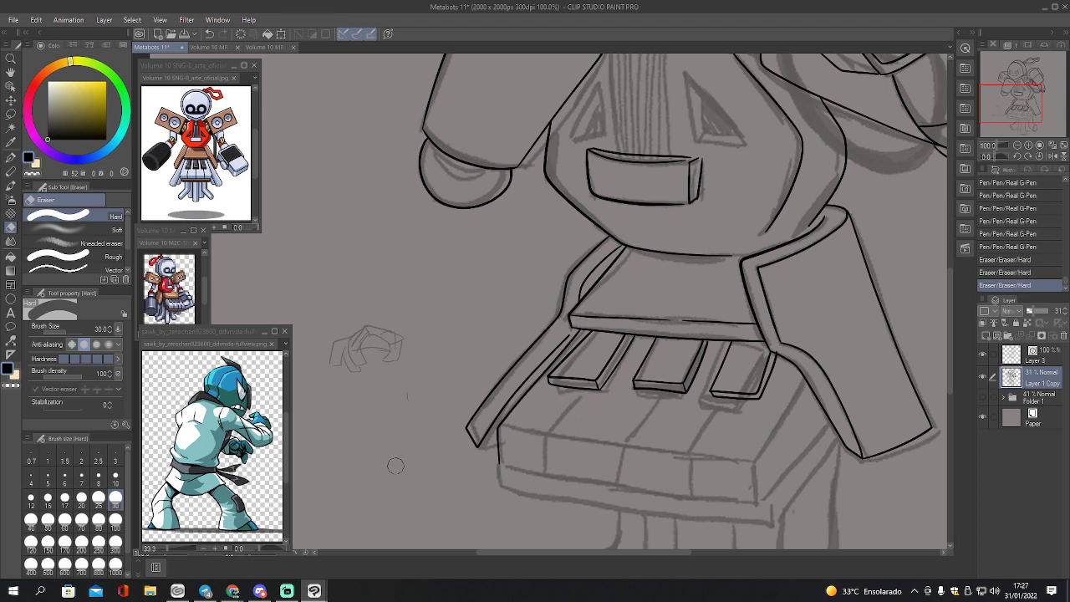
pyautogui.moveTo(398, 328)
pyautogui.mouseDown()
pyautogui.moveTo(378, 348)
pyautogui.moveTo(342, 354)
pyautogui.moveTo(344, 368)
pyautogui.mouseUp()
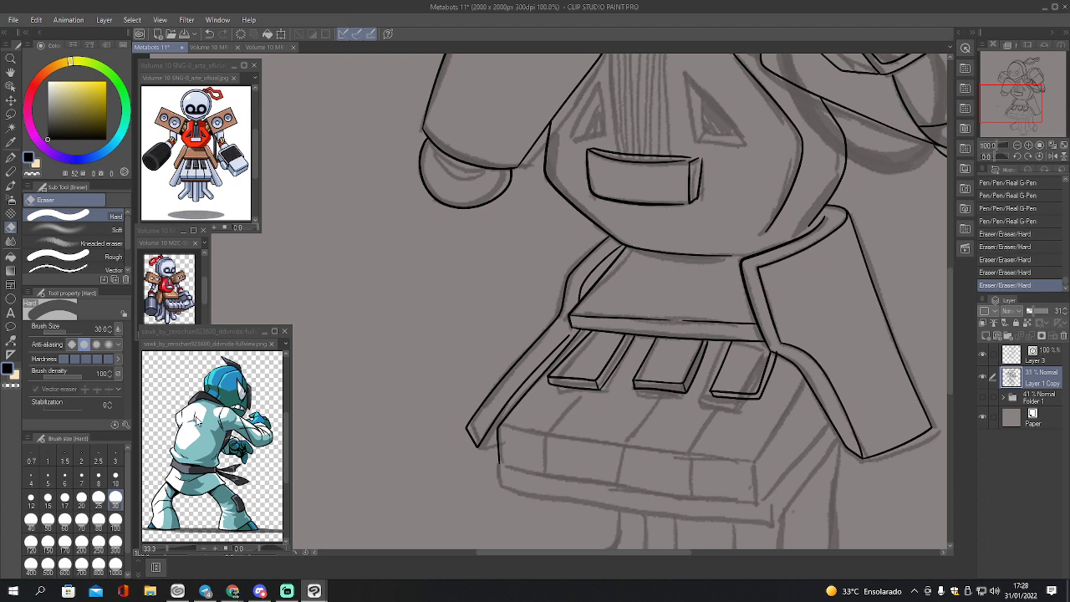
# - Adjust the third black key's lower corner lines on Layer 3 with Pinch vector line, changing the fix-end option between adjustments
pyautogui.press('p')
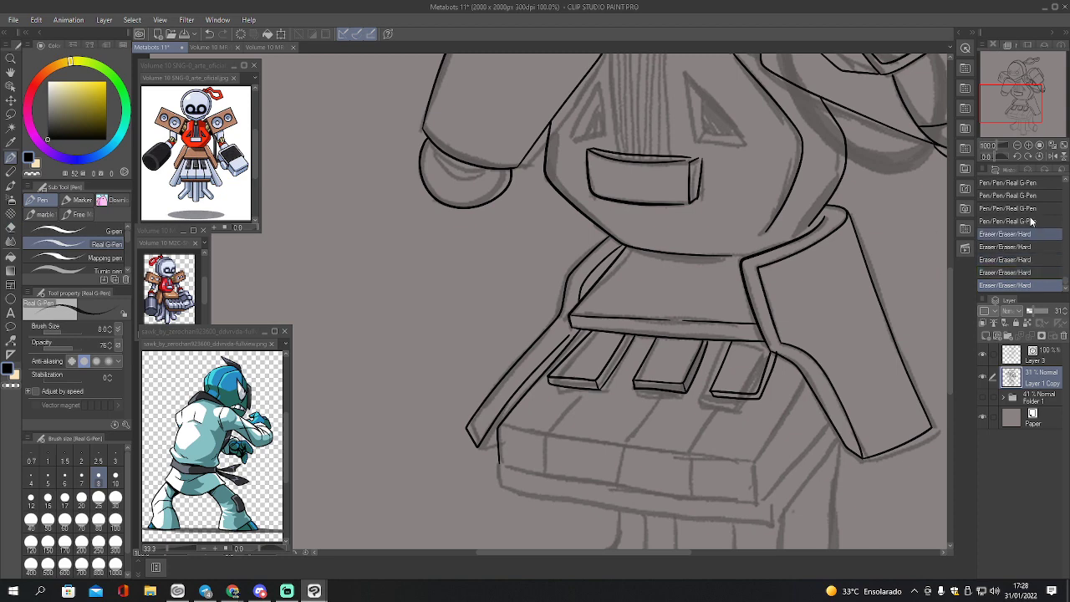
pyautogui.click(1021, 360)
pyautogui.moveTo(1003, 90); pyautogui.dragTo(1010, 98)
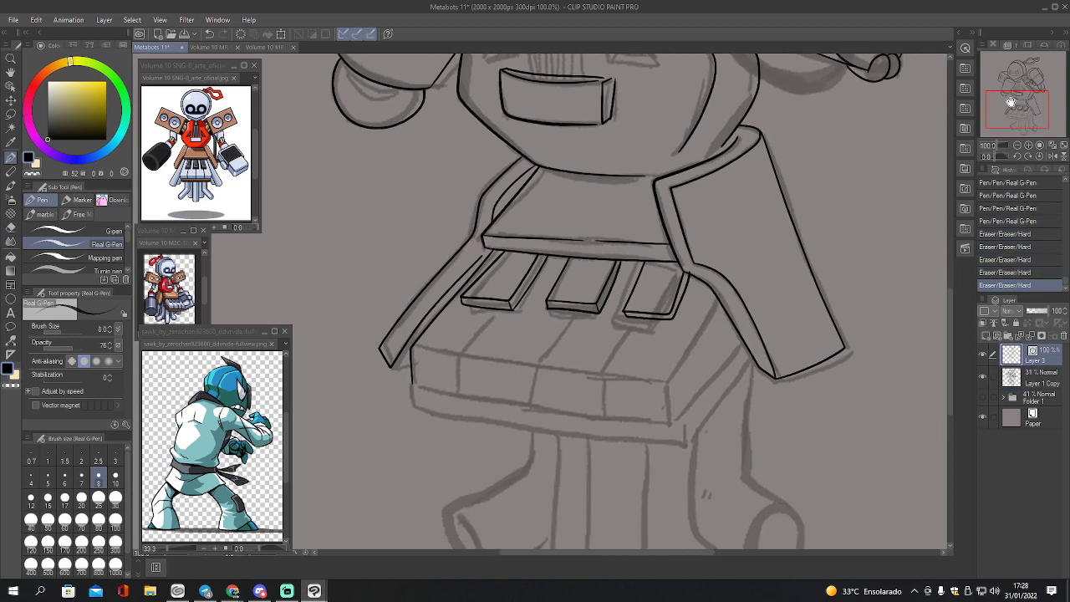
pyautogui.press('y')
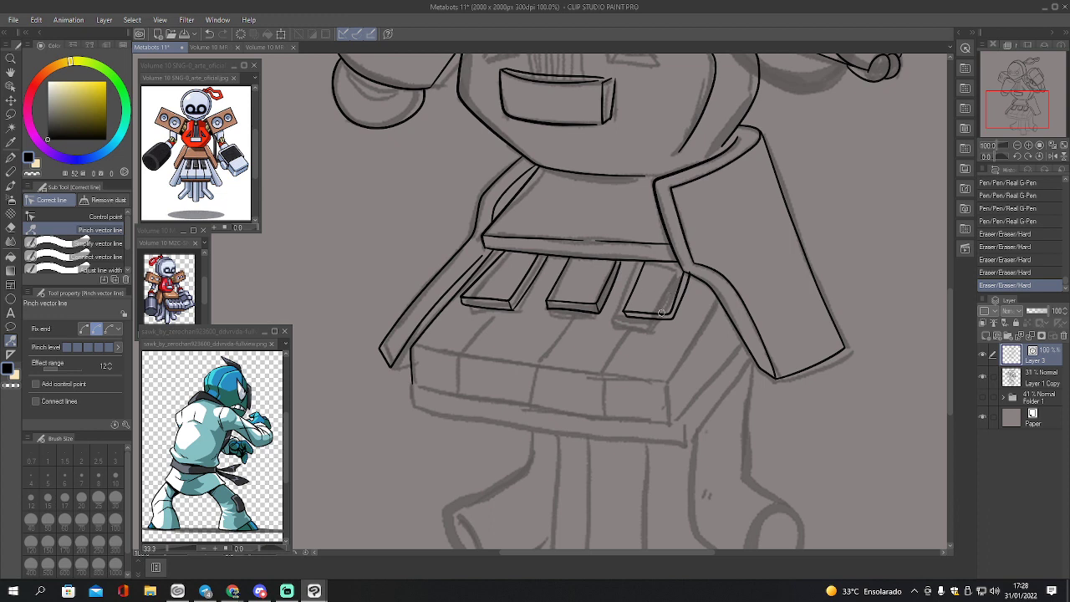
pyautogui.click(85, 331)
pyautogui.moveTo(667, 312); pyautogui.dragTo(669, 309)
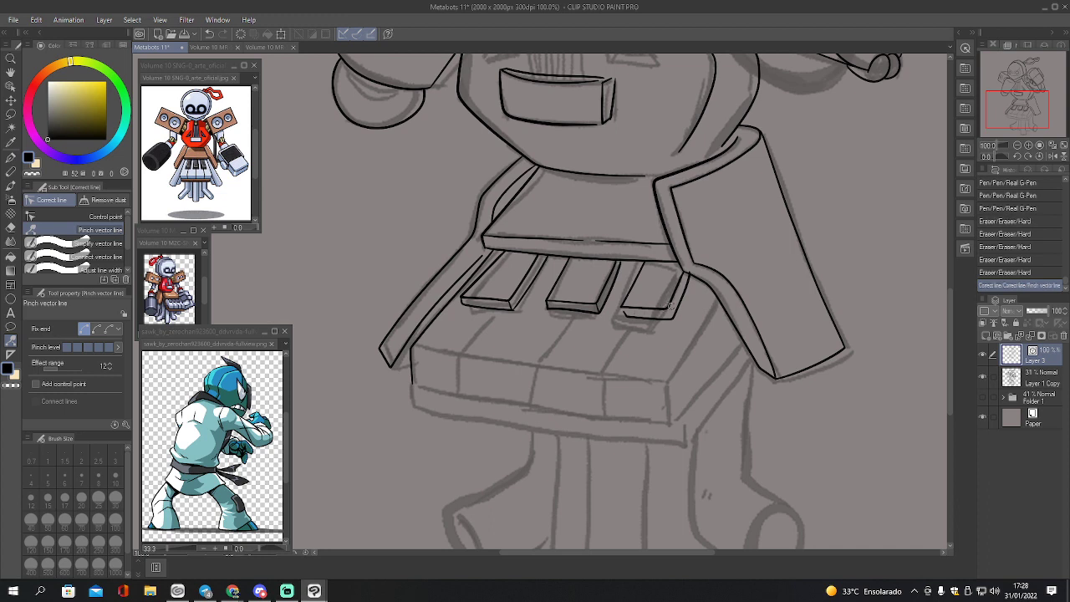
pyautogui.click(110, 330)
pyautogui.moveTo(672, 320); pyautogui.dragTo(668, 315)
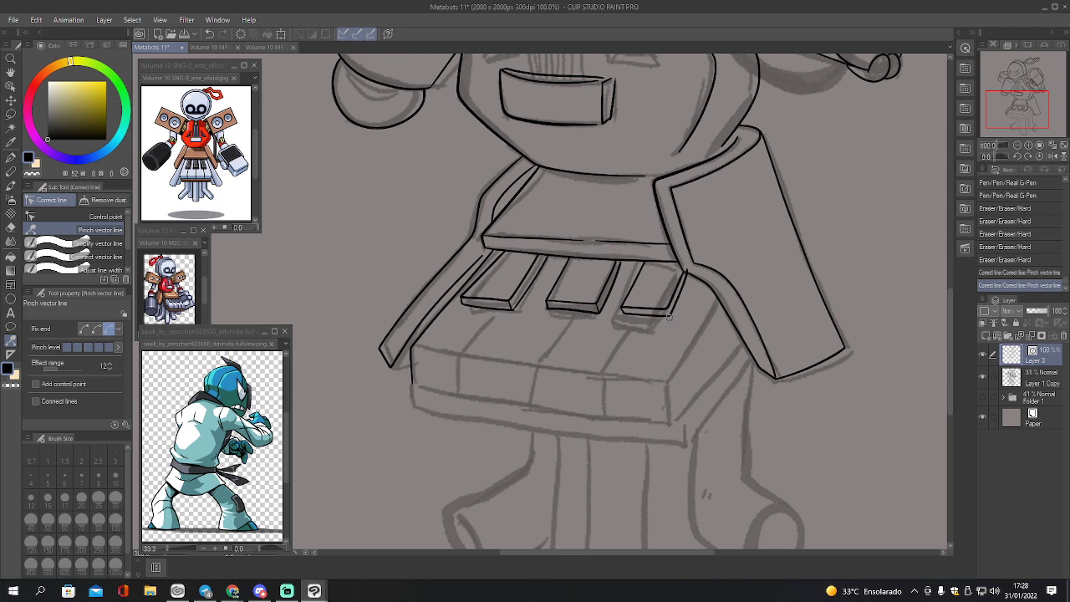
# - Trim the third black key's line end where it meets the side panel, using the Hard eraser at size 12
pyautogui.press('e')
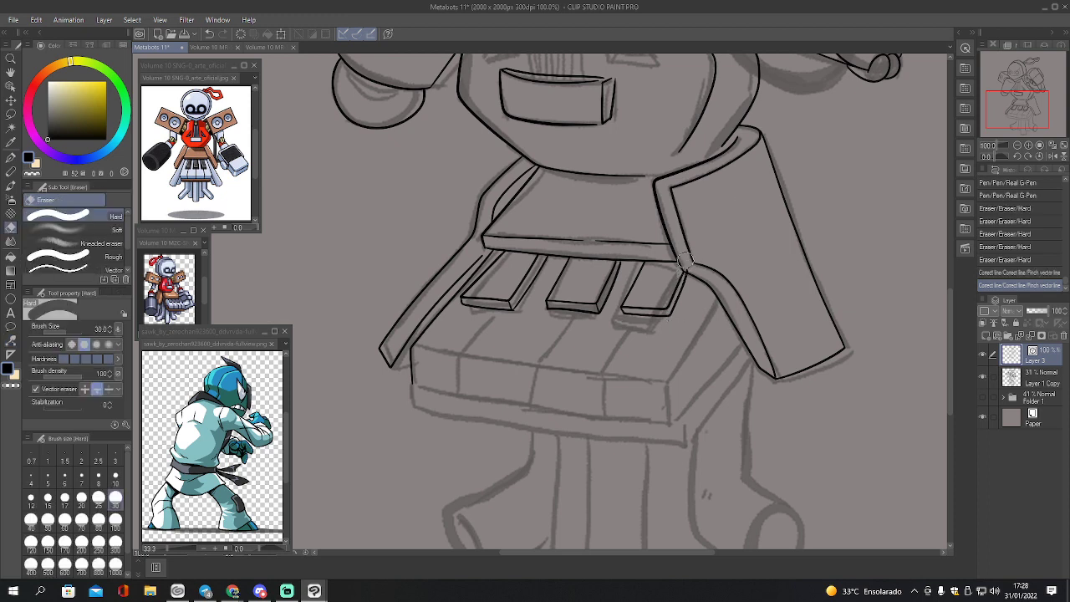
pyautogui.press('[')
pyautogui.press('[')
pyautogui.press('[')
pyautogui.press('[')
pyautogui.press('[')
pyautogui.click(686, 266)
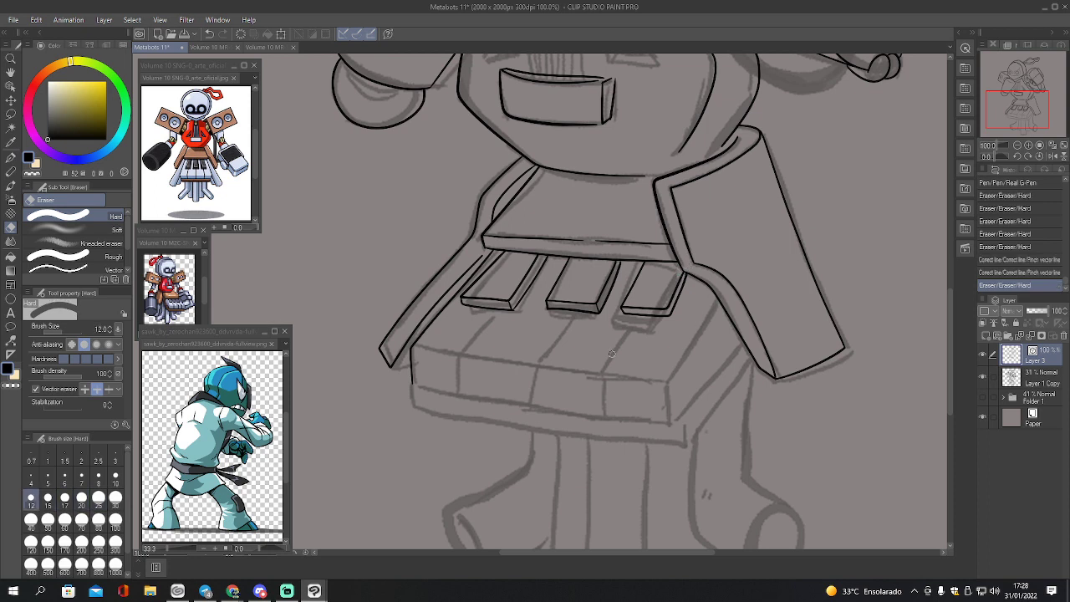
# - Ink the white keys' lower front edge and receding side edge with the G-pen, redoing failed strokes, and erase the overshoot at their corner
pyautogui.press('p')
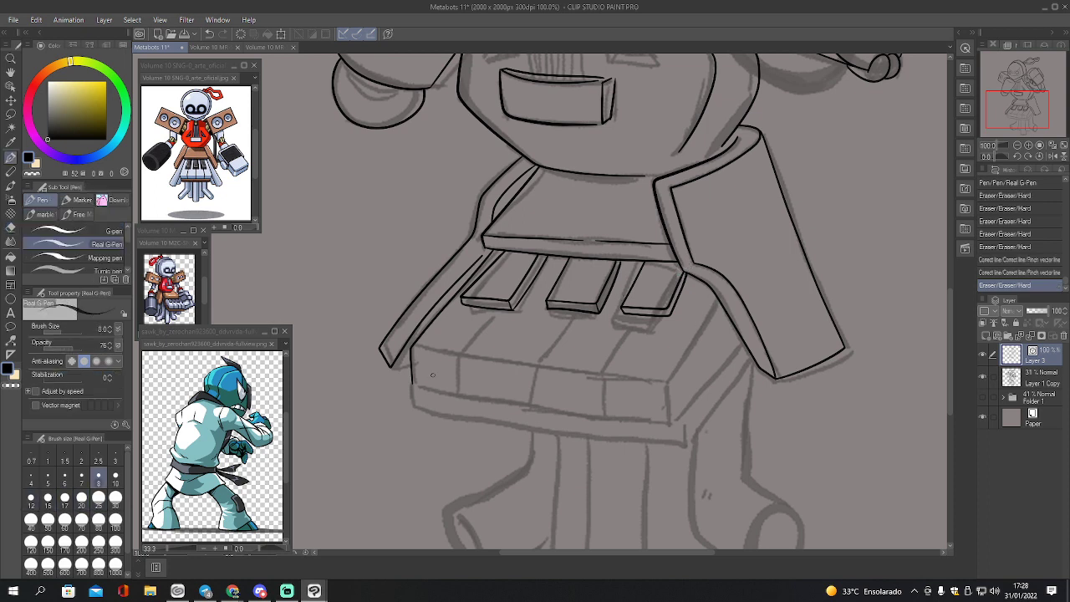
pyautogui.moveTo(412, 383); pyautogui.dragTo(562, 407)
pyautogui.hotkey('ctrl', 'z')
pyautogui.click(102, 231)
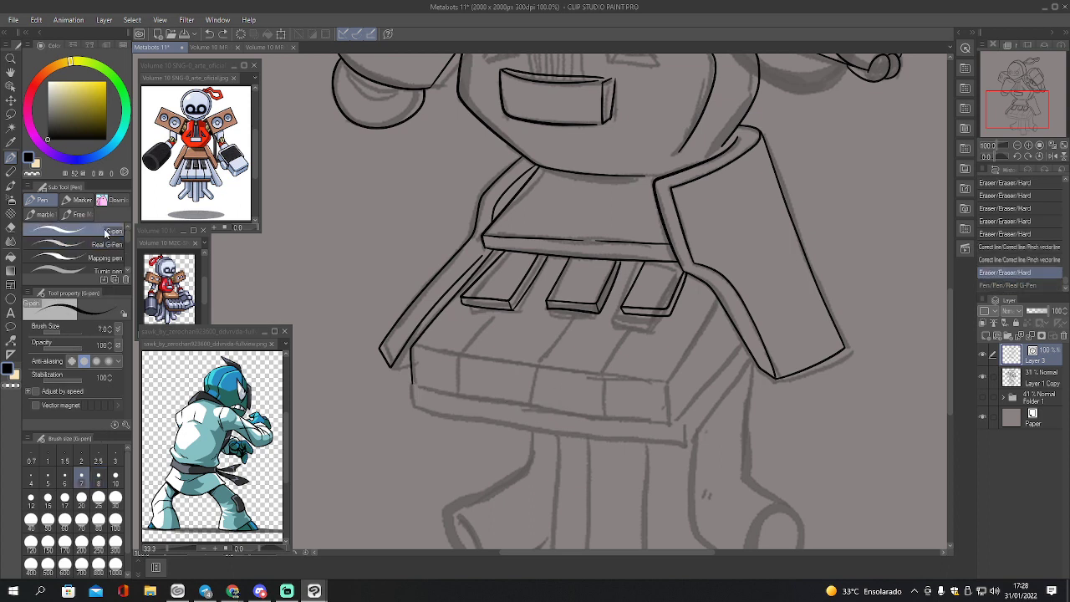
pyautogui.moveTo(413, 384); pyautogui.dragTo(672, 425)
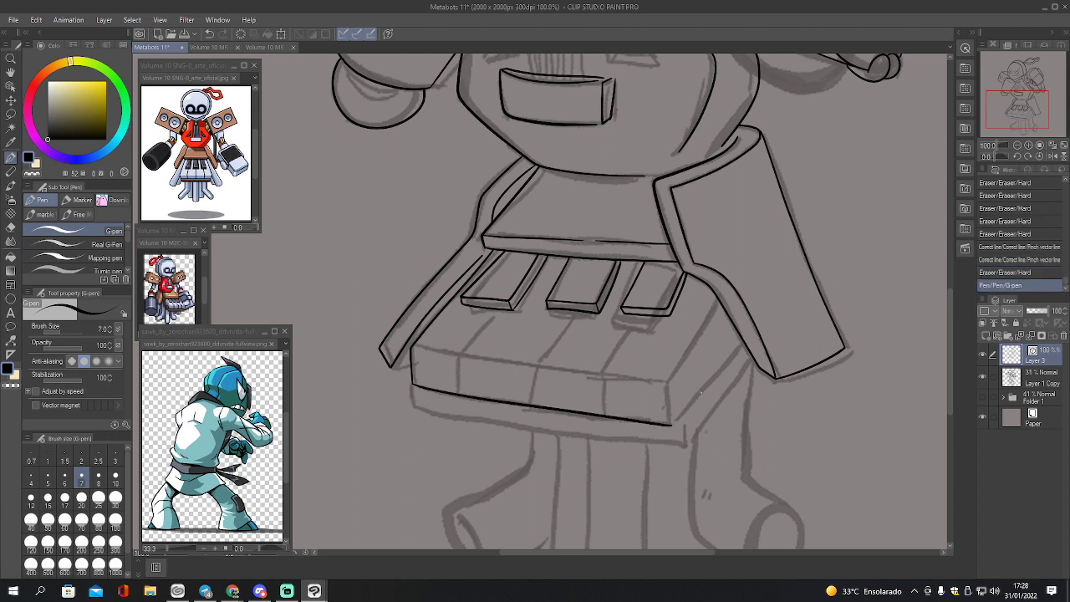
pyautogui.hotkey('ctrl', 'z')
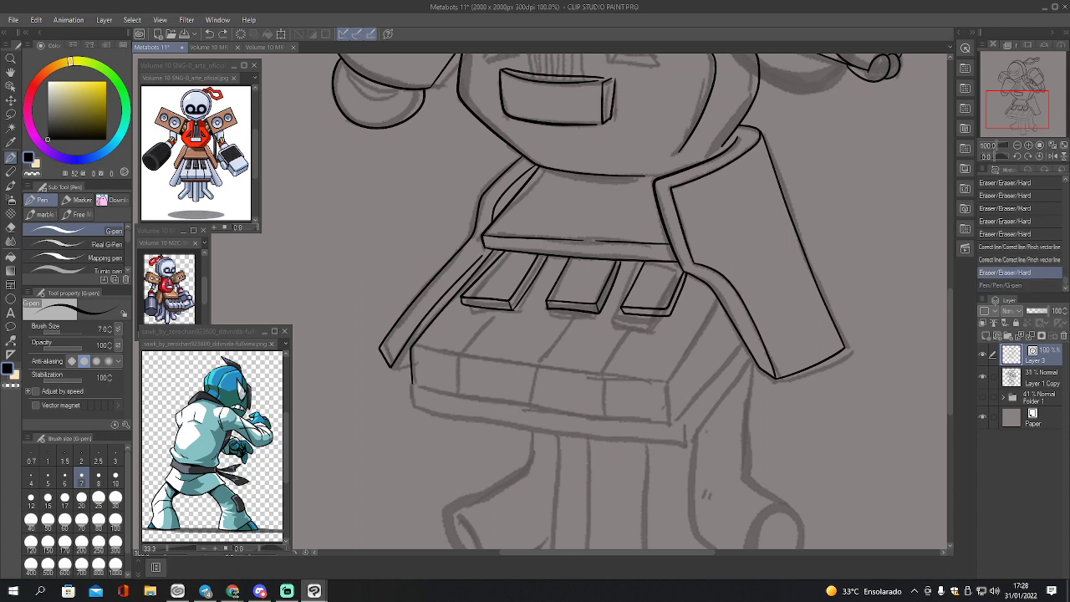
pyautogui.moveTo(411, 384)
pyautogui.mouseDown()
pyautogui.moveTo(676, 429)
pyautogui.moveTo(741, 348)
pyautogui.mouseUp()
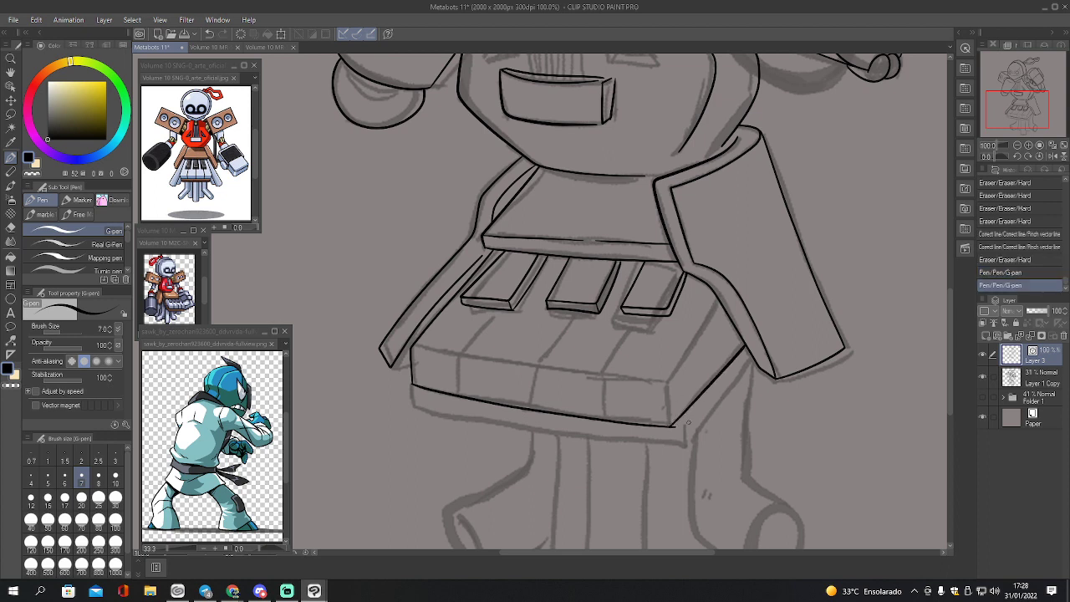
pyautogui.press('e')
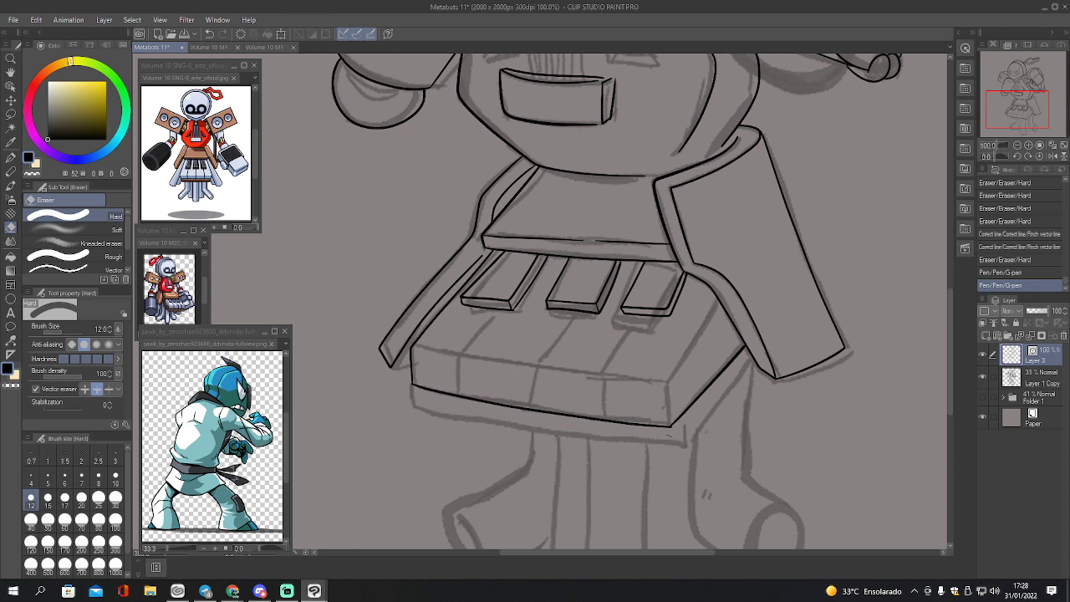
pyautogui.moveTo(679, 425); pyautogui.dragTo(673, 450)
# - Ink the outline of the base slab beneath the white keys with the G-pen, redoing stray strokes and trimming the corner overshoot
pyautogui.press('p')
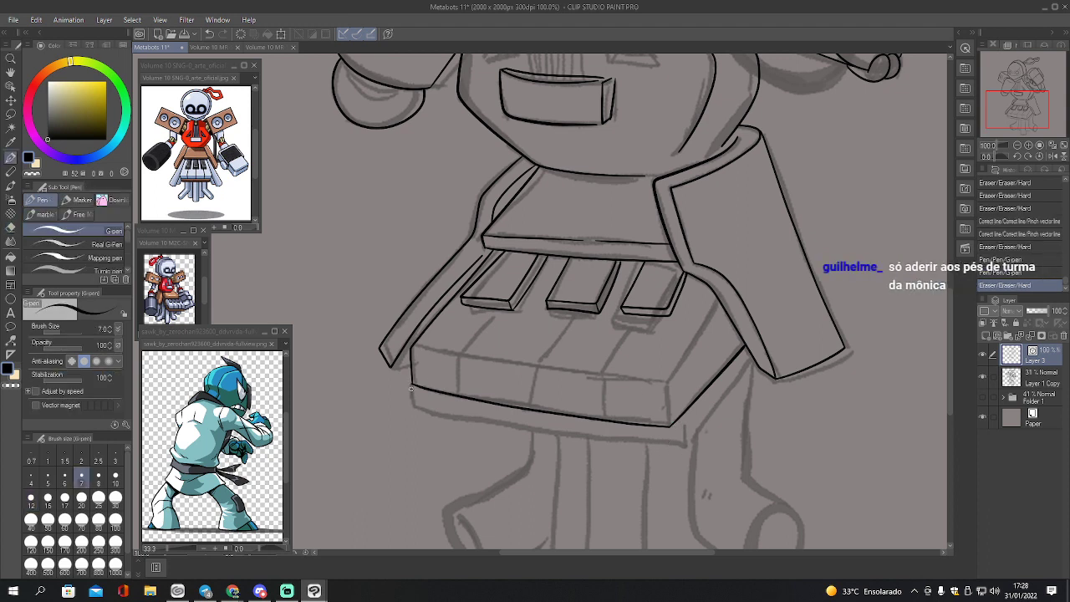
pyautogui.moveTo(409, 385)
pyautogui.mouseDown()
pyautogui.moveTo(413, 407)
pyautogui.moveTo(490, 428)
pyautogui.mouseUp()
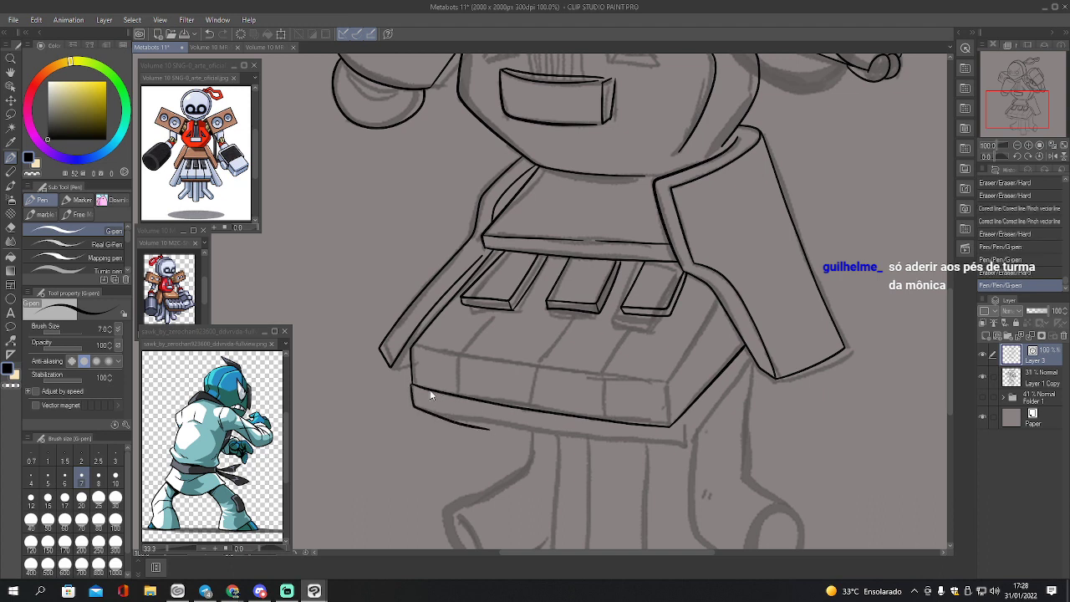
pyautogui.hotkey('ctrl', 'z')
pyautogui.moveTo(410, 385)
pyautogui.mouseDown()
pyautogui.moveTo(418, 409)
pyautogui.moveTo(681, 446)
pyautogui.mouseUp()
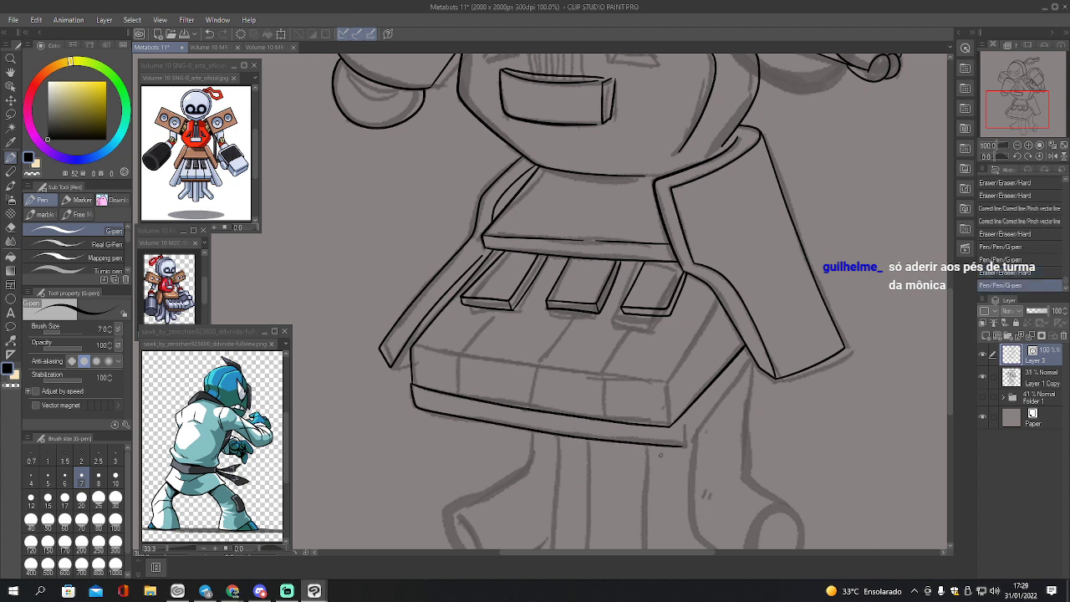
pyautogui.moveTo(661, 455); pyautogui.dragTo(756, 366)
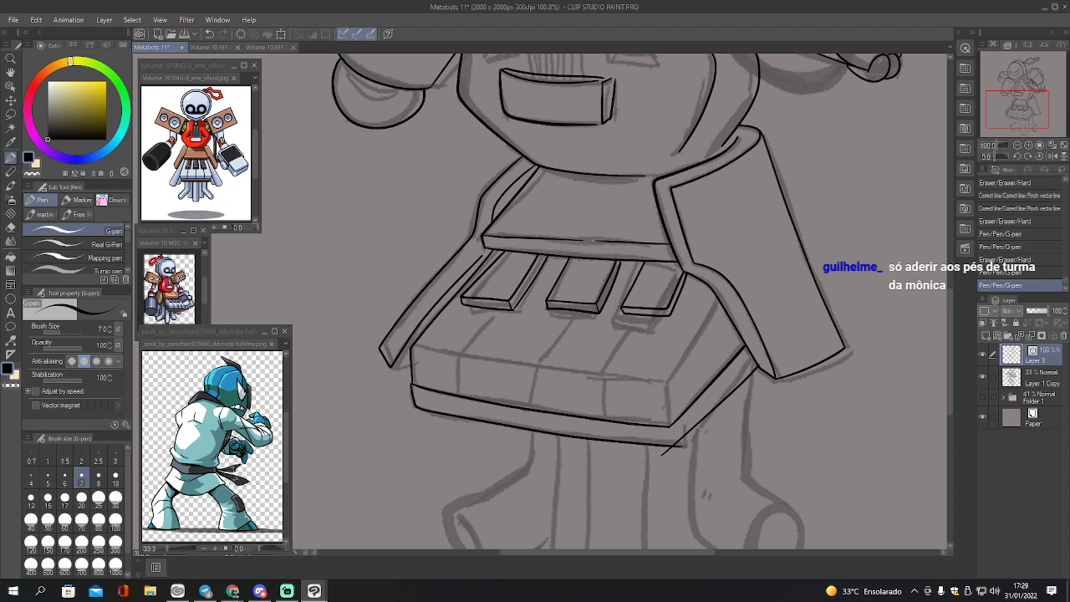
pyautogui.hotkey('ctrl', 'z')
pyautogui.moveTo(671, 448); pyautogui.dragTo(757, 363)
pyautogui.press('e')
pyautogui.moveTo(683, 450); pyautogui.dragTo(674, 444)
pyautogui.press('p')
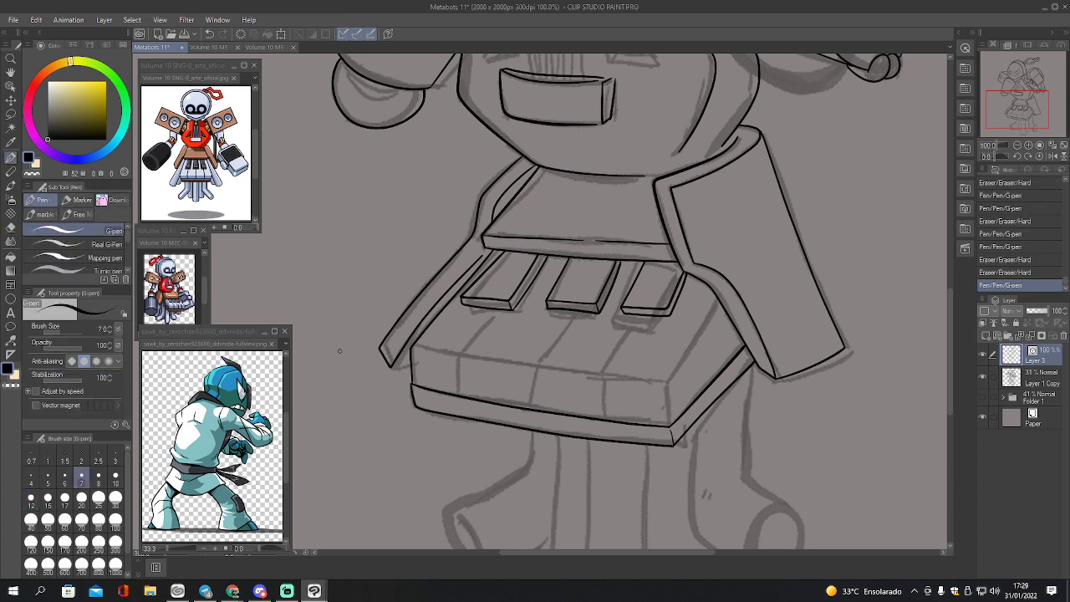
# - Doodle a few small test strokes in the empty area beside the skirt on Layer 1 Copy with the Real G-Pen
pyautogui.click(1020, 384)
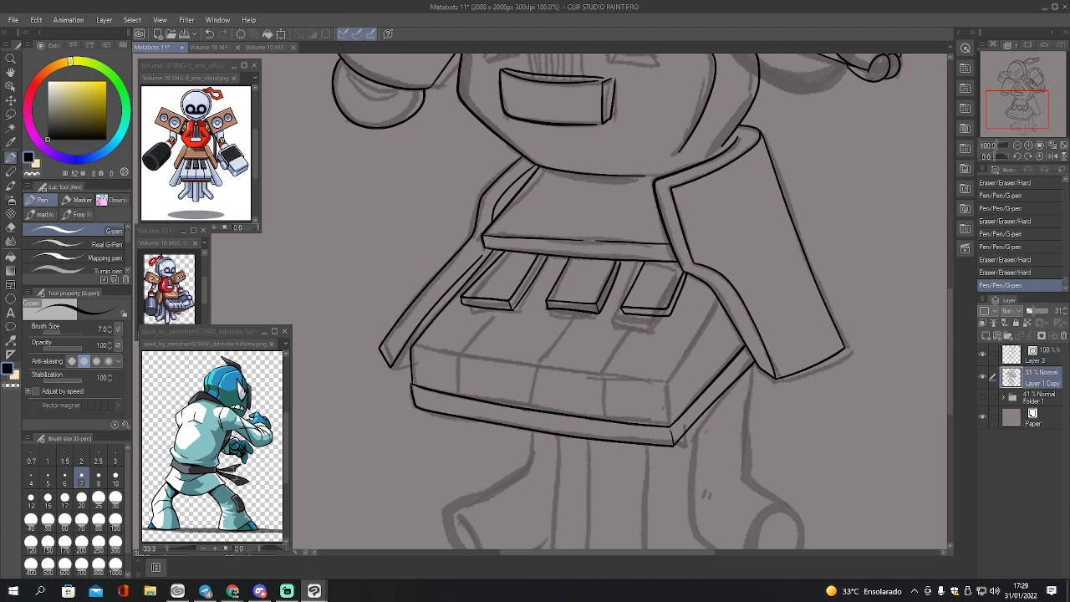
pyautogui.click(92, 243)
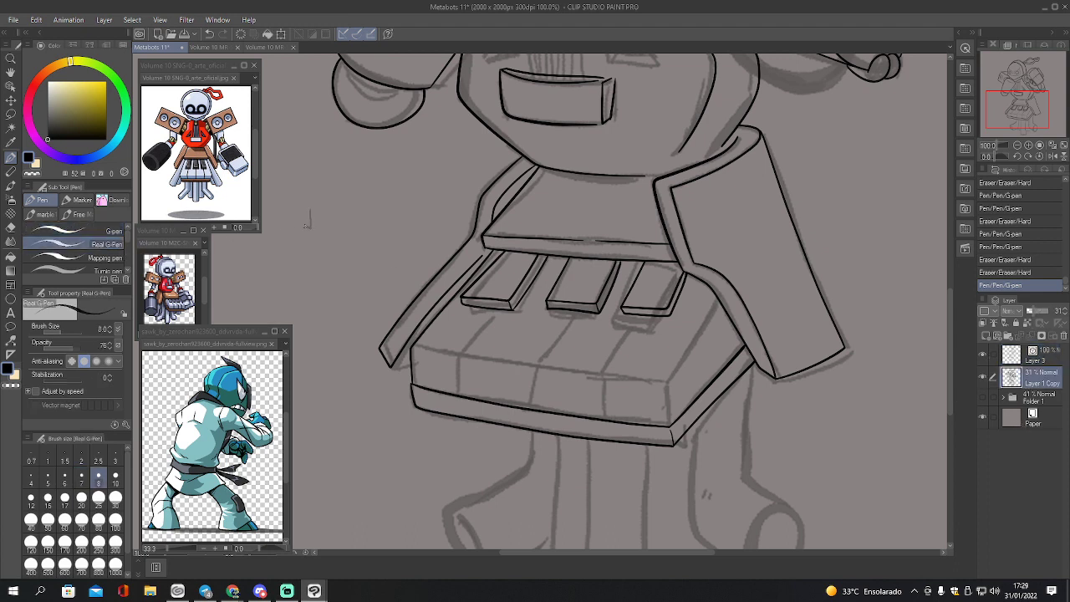
pyautogui.moveTo(308, 224)
pyautogui.mouseDown()
pyautogui.moveTo(267, 251)
pyautogui.moveTo(318, 261)
pyautogui.mouseUp()
pyautogui.moveTo(334, 209)
pyautogui.mouseDown()
pyautogui.moveTo(334, 255)
pyautogui.moveTo(310, 295)
pyautogui.moveTo(283, 311)
pyautogui.moveTo(294, 322)
pyautogui.moveTo(285, 316)
pyautogui.moveTo(339, 313)
pyautogui.mouseUp()
# - Erase the test doodles beside the skirt with the Hard eraser enlarged to size 70
pyautogui.press('e')
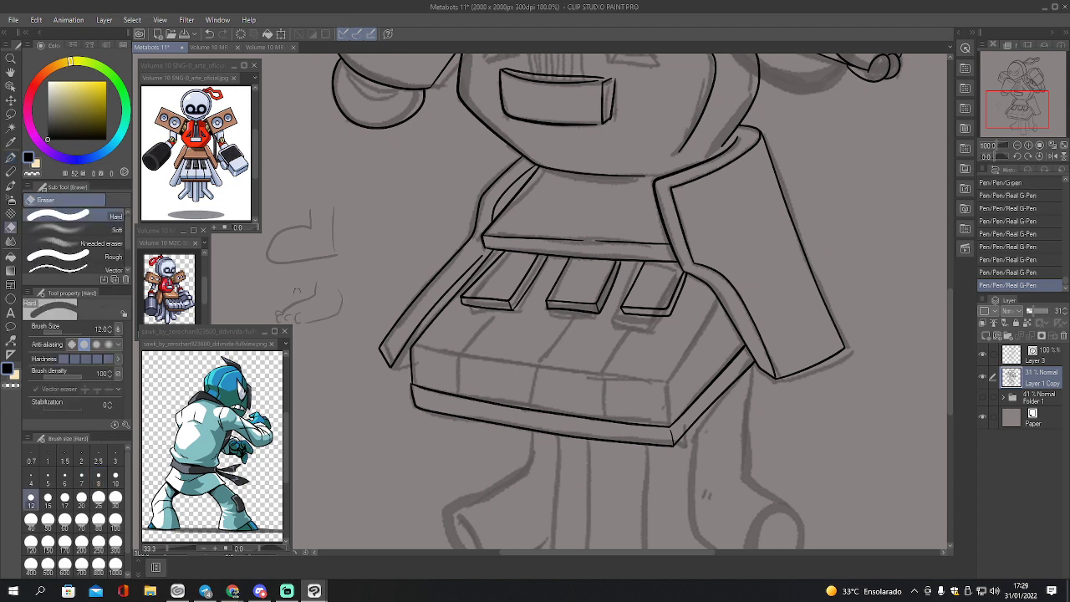
pyautogui.press(']')
pyautogui.press(']')
pyautogui.press(']')
pyautogui.press(']')
pyautogui.press(']')
pyautogui.press(']')
pyautogui.press(']')
pyautogui.press(']')
pyautogui.press(']')
pyautogui.moveTo(281, 308)
pyautogui.mouseDown()
pyautogui.moveTo(324, 280)
pyautogui.moveTo(341, 235)
pyautogui.moveTo(287, 248)
pyautogui.mouseUp()
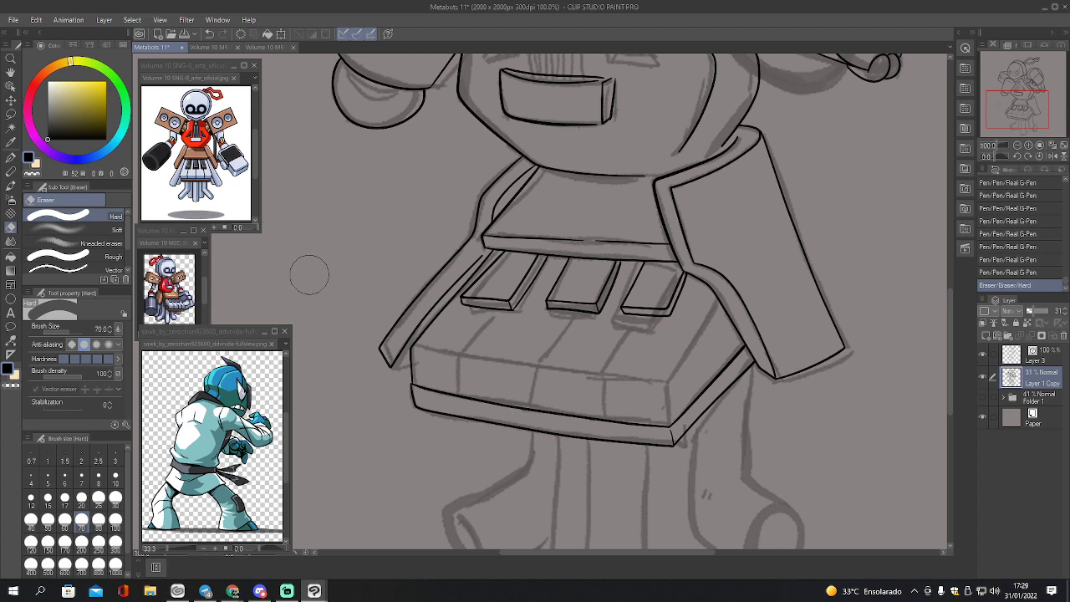
# - Adjust the large side panel's inner edge, lower corner and upper corner lines on Layer 3 with Pinch vector line
pyautogui.press('p')
pyautogui.click(102, 234)
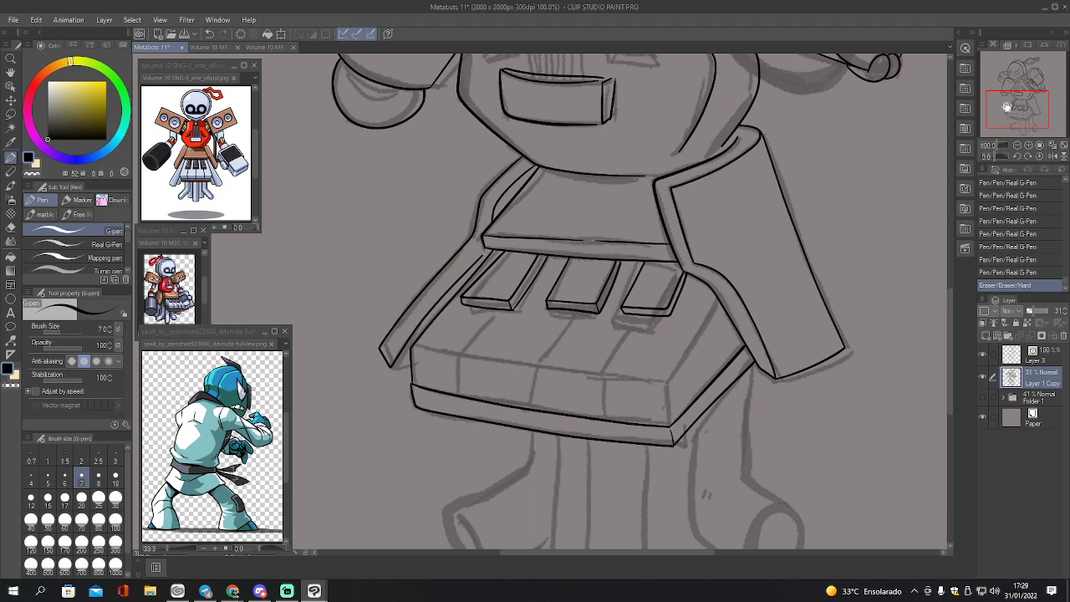
pyautogui.moveTo(1007, 108); pyautogui.dragTo(1017, 110)
pyautogui.press('y')
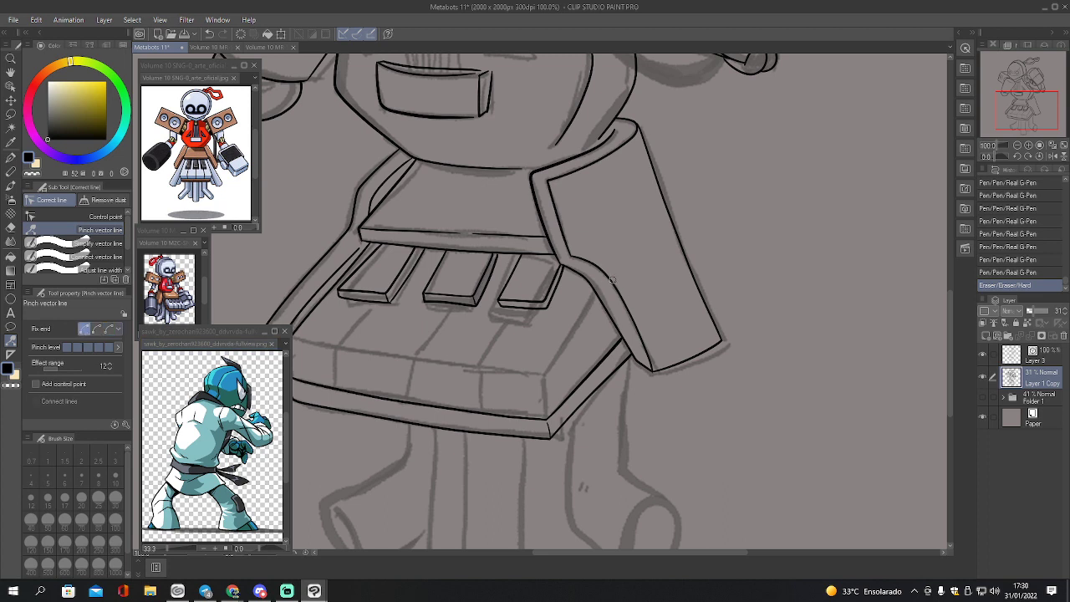
pyautogui.hotkey('alt', ']')
pyautogui.moveTo(606, 282); pyautogui.dragTo(622, 307)
pyautogui.moveTo(645, 354); pyautogui.dragTo(643, 353)
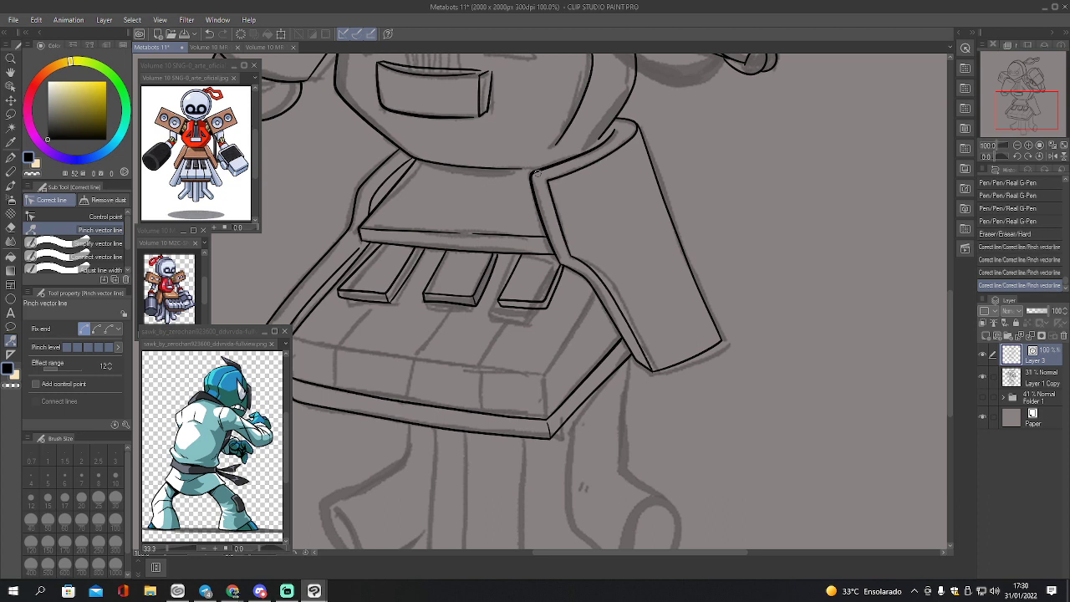
pyautogui.moveTo(537, 173); pyautogui.dragTo(538, 175)
# - Ink the short bottom edge connecting the narrow side panel to the white keys' corner with the G-pen
pyautogui.moveTo(1025, 112); pyautogui.dragTo(1015, 116)
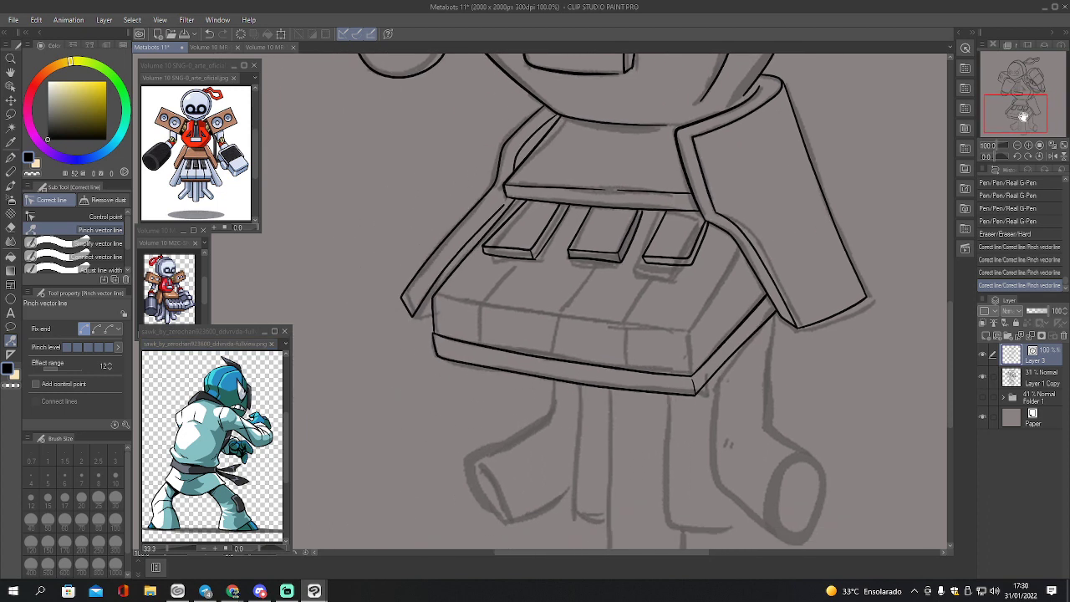
pyautogui.press('p')
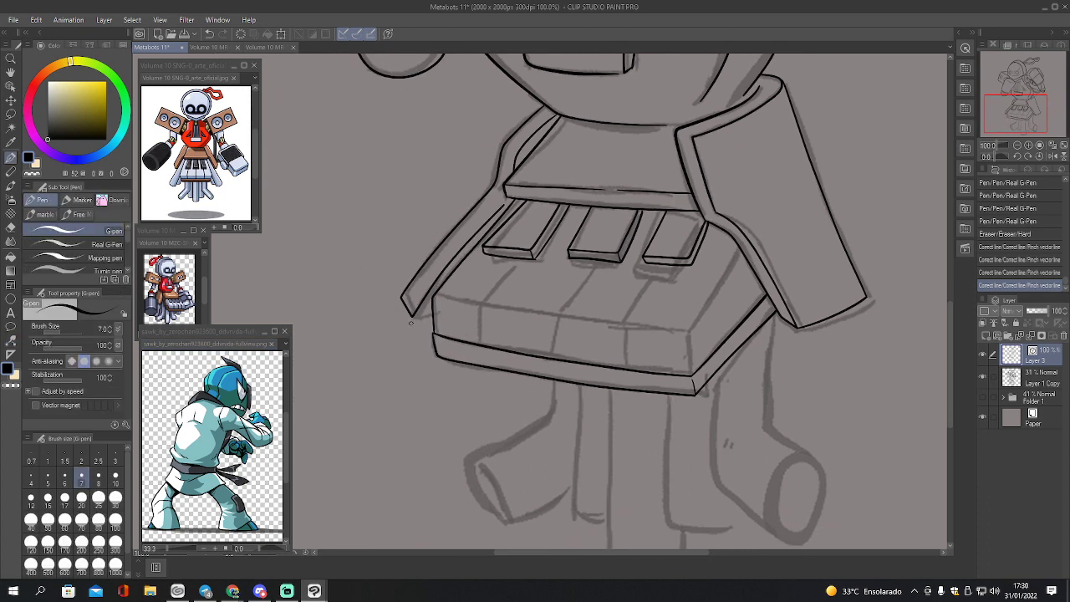
pyautogui.moveTo(413, 314); pyautogui.dragTo(435, 305)
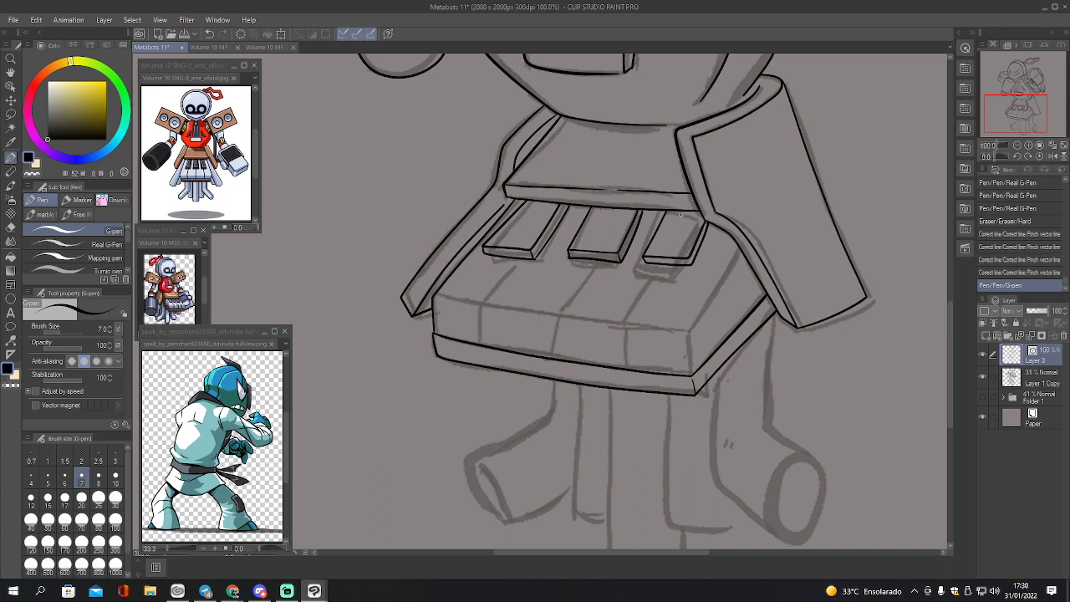
# - Raise the first black key's lower edges and corners with Pinch vector line, undoing the first attempts and changing the fix-end option between adjustments
pyautogui.press('y')
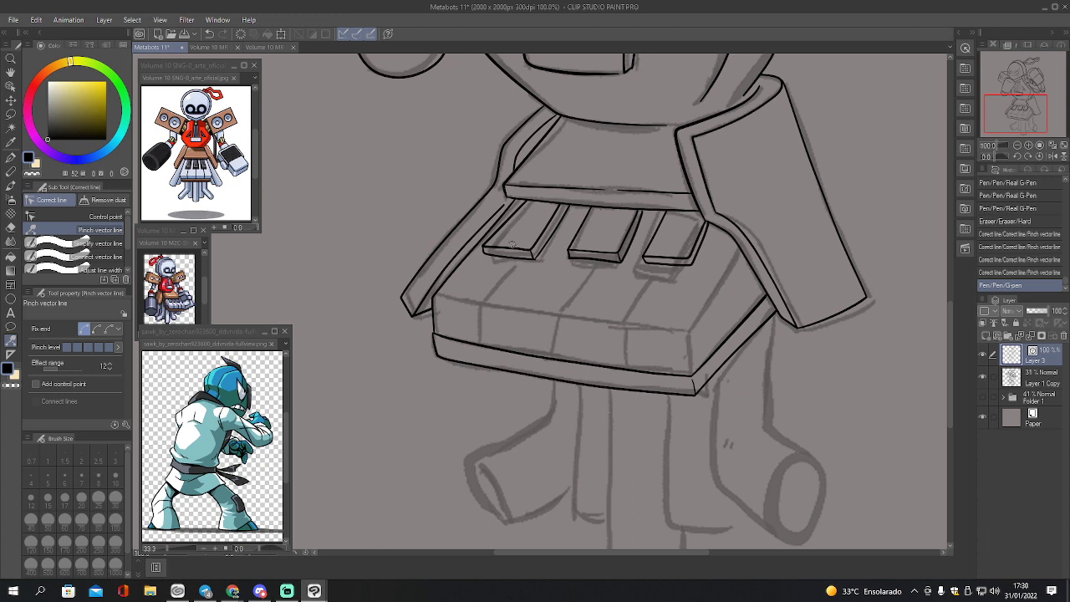
pyautogui.moveTo(512, 244)
pyautogui.mouseDown()
pyautogui.moveTo(544, 209)
pyautogui.moveTo(512, 235)
pyautogui.moveTo(565, 212)
pyautogui.mouseUp()
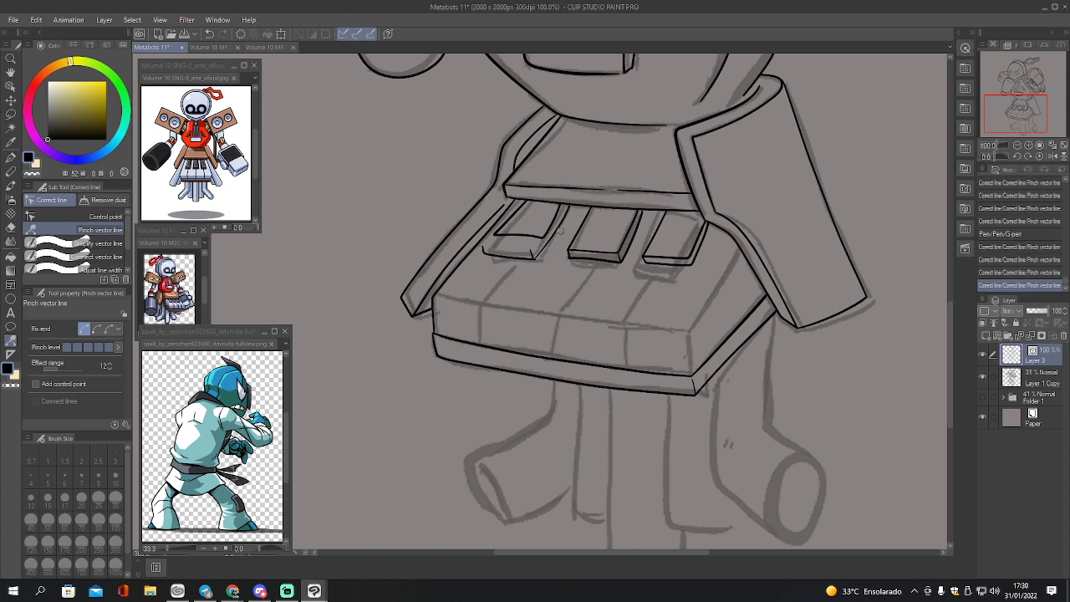
pyautogui.hotkey('ctrl', 'z')
pyautogui.hotkey('ctrl', 'z')
pyautogui.hotkey('ctrl', 'z')
pyautogui.hotkey('ctrl', 'z')
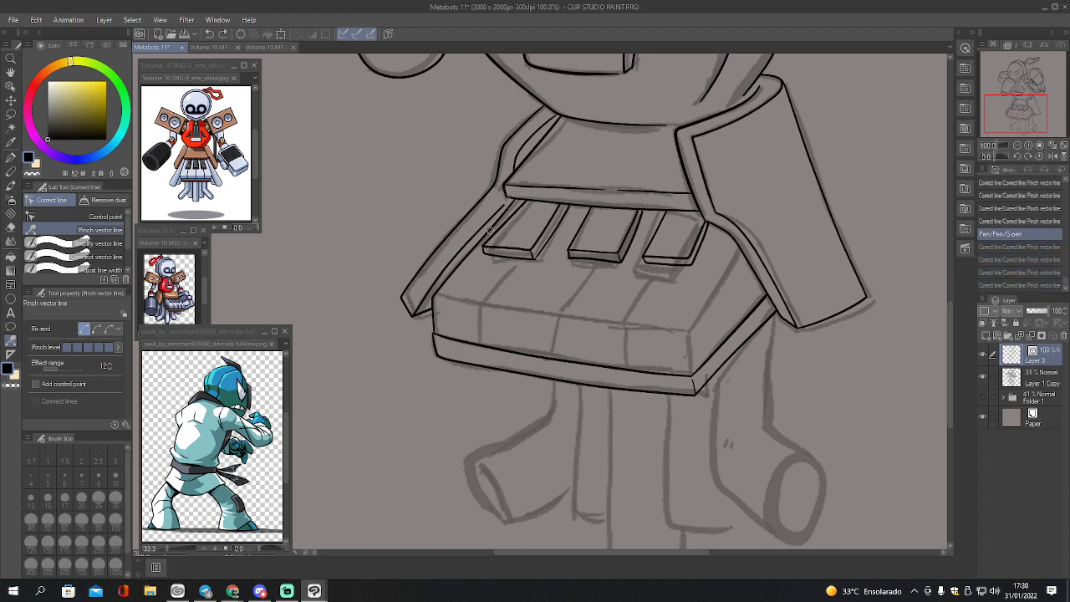
pyautogui.moveTo(494, 245); pyautogui.dragTo(500, 237)
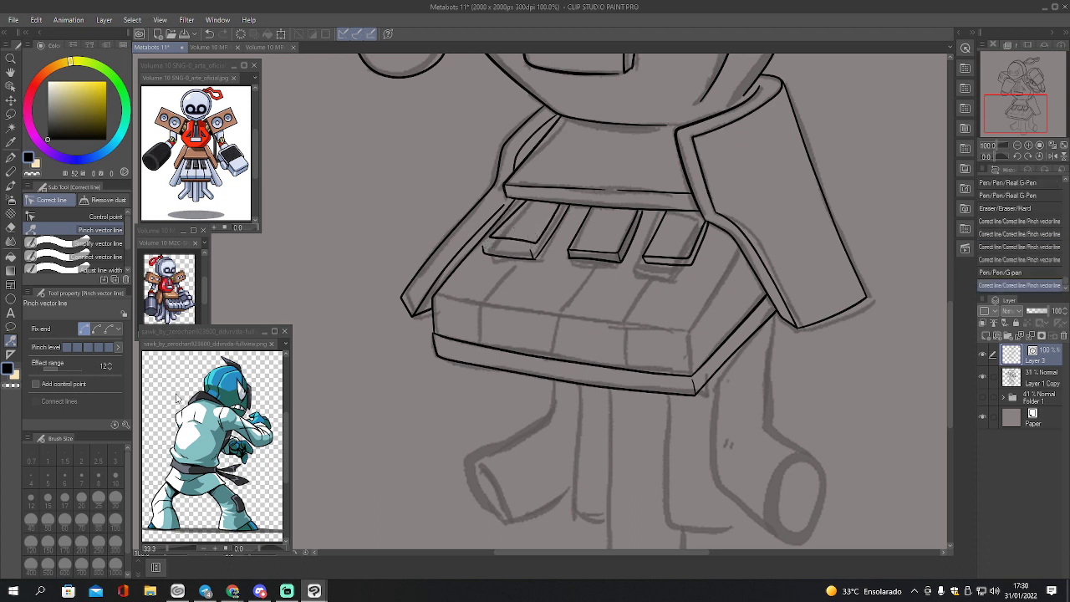
pyautogui.click(110, 330)
pyautogui.moveTo(516, 259)
pyautogui.mouseDown()
pyautogui.moveTo(536, 252)
pyautogui.moveTo(570, 204)
pyautogui.mouseUp()
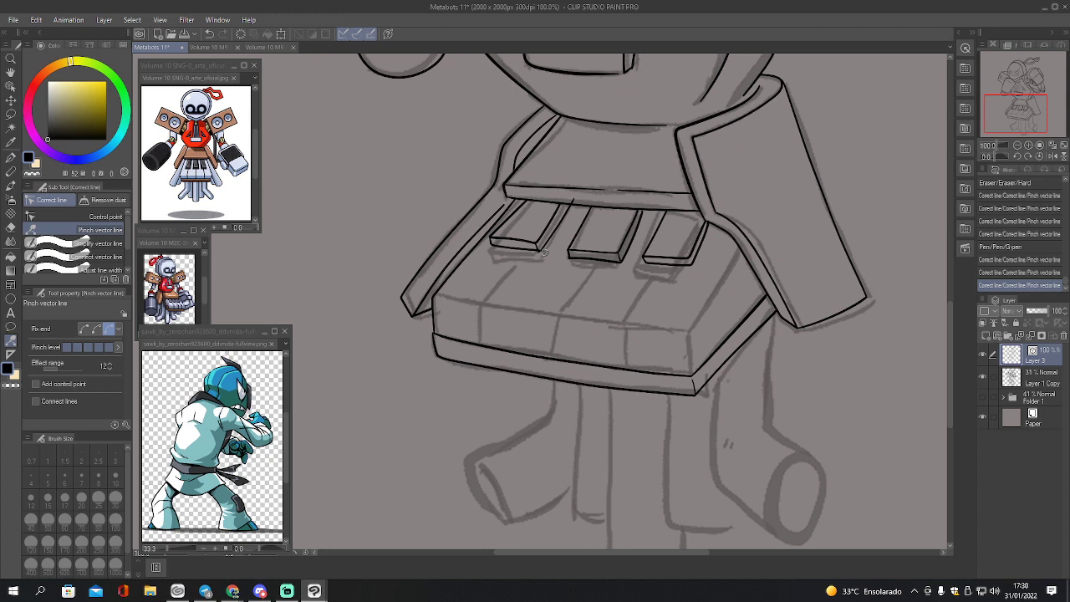
pyautogui.click(97, 330)
pyautogui.moveTo(525, 249)
pyautogui.mouseDown()
pyautogui.moveTo(495, 243)
pyautogui.moveTo(527, 251)
pyautogui.mouseUp()
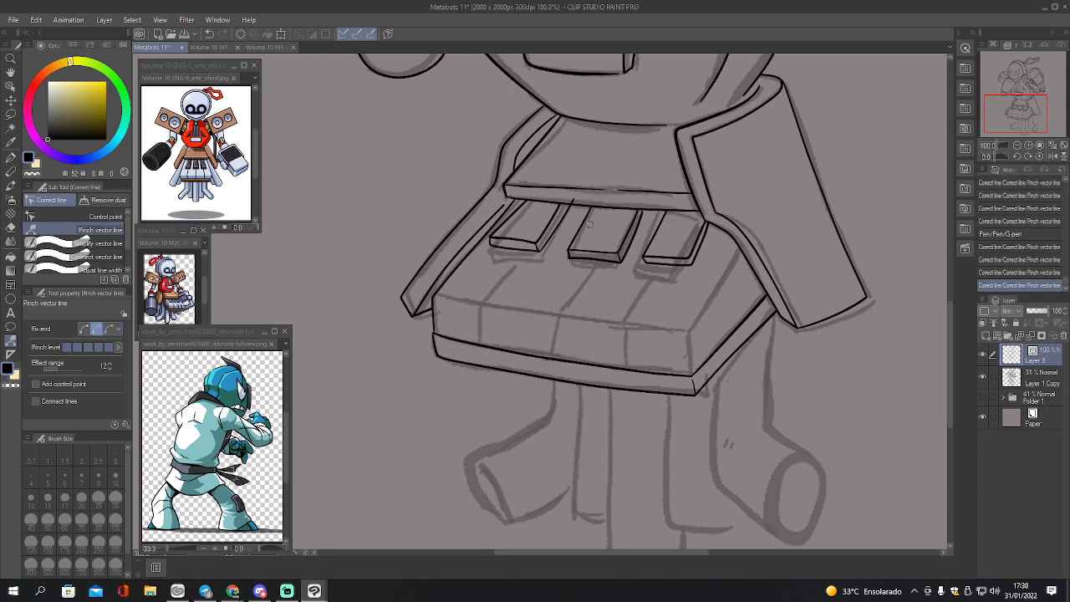
# - Trim the first black key's line overshoot above the ledge with the Hard eraser at size 12
pyautogui.press('e')
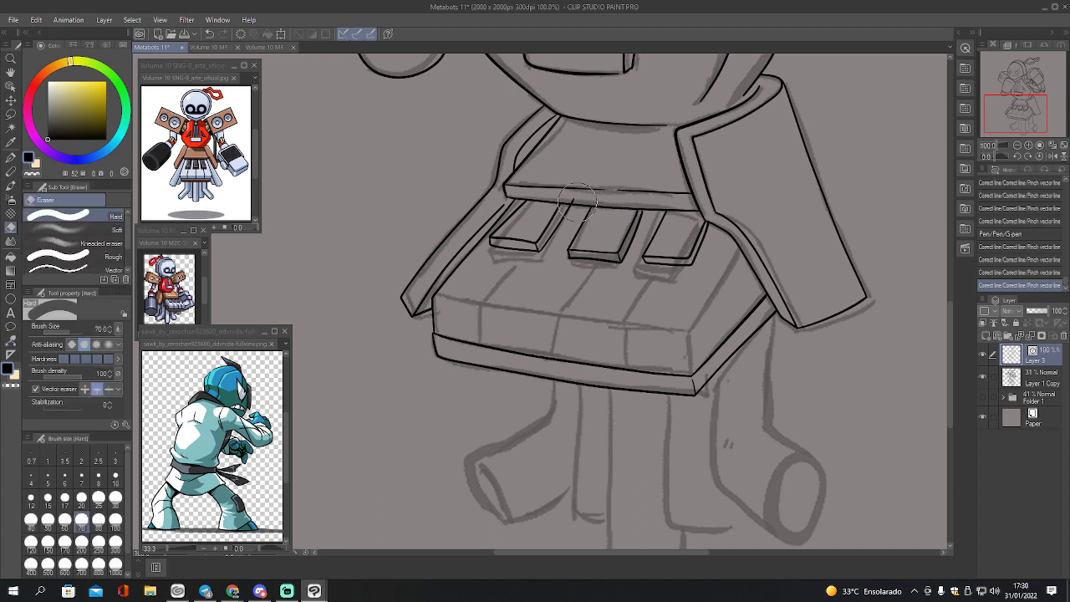
pyautogui.press('[')
pyautogui.press('[')
pyautogui.press('[')
pyautogui.press('[')
pyautogui.press('[')
pyautogui.press('[')
pyautogui.press('[')
pyautogui.press('[')
pyautogui.press('[')
pyautogui.click(572, 198)
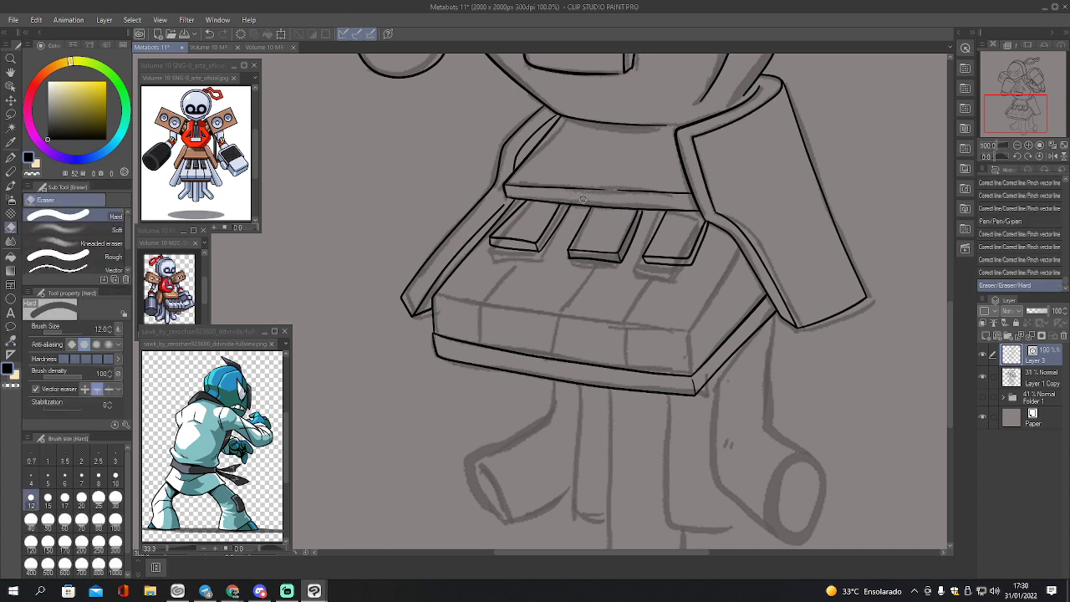
# - Refine the first black key's side line with Pinch vector line at a lower pinch level, undoing the extra corner adjustment
pyautogui.press('y')
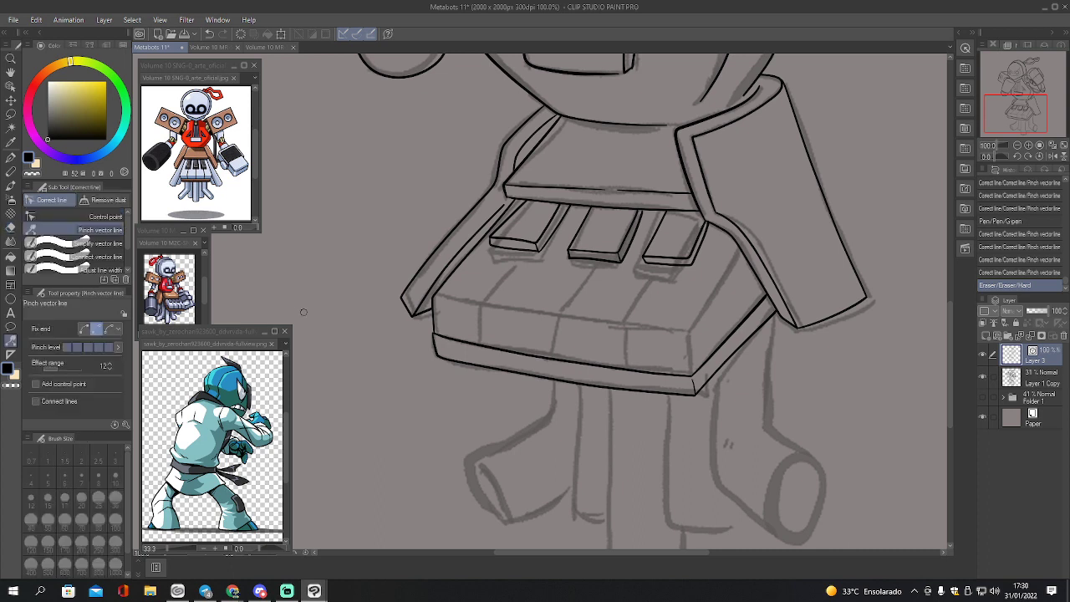
pyautogui.click(91, 348)
pyautogui.moveTo(559, 208); pyautogui.dragTo(562, 207)
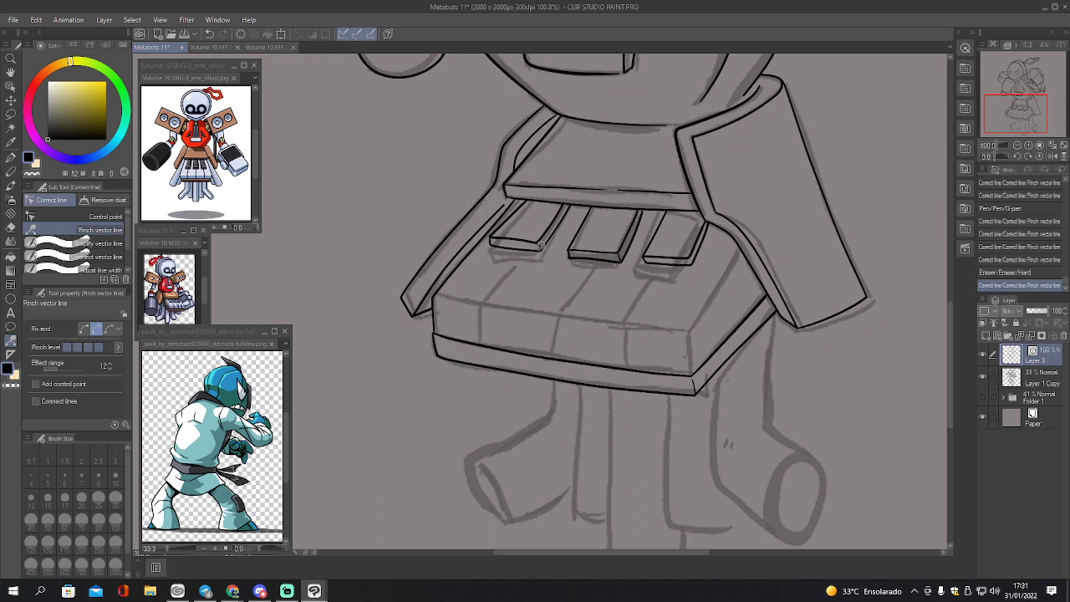
pyautogui.click(542, 245)
pyautogui.hotkey('ctrl', 'z')
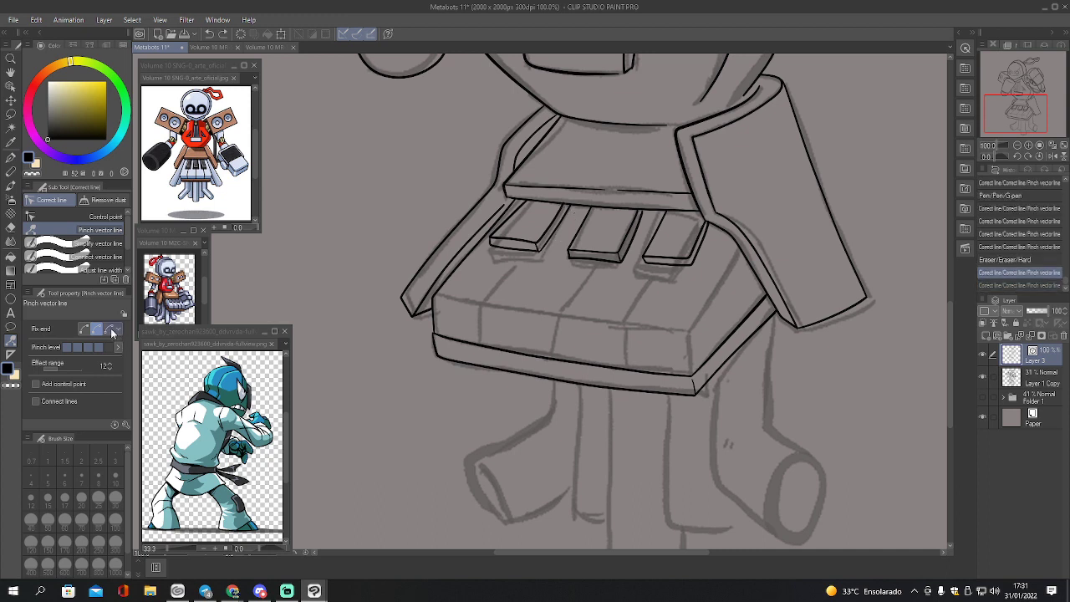
# - Transform the first black key's short lower corner line slightly with the Object tool
pyautogui.press('o')
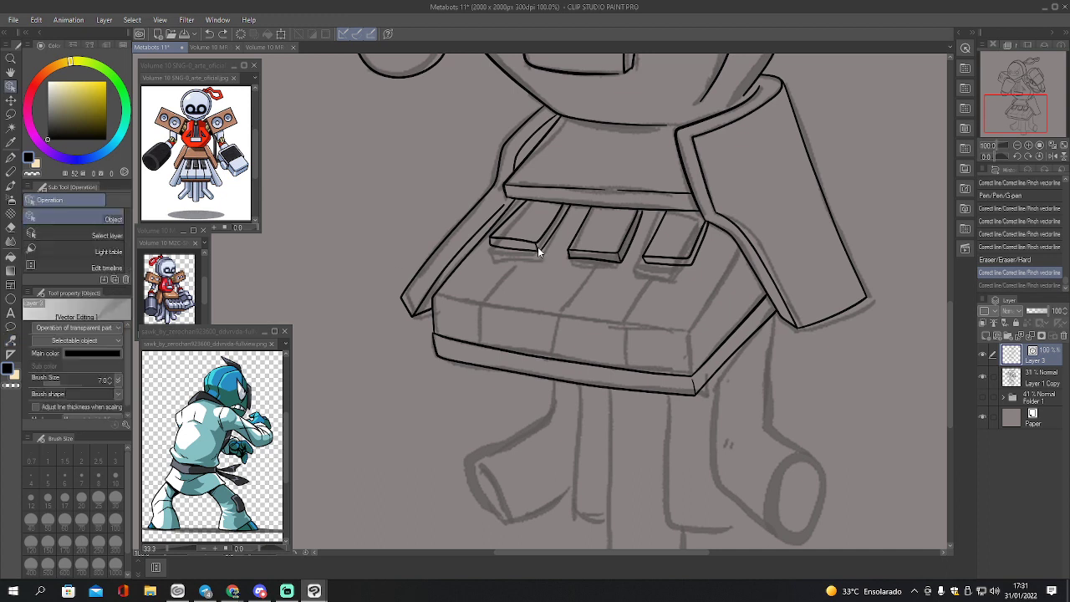
pyautogui.click(538, 248)
pyautogui.moveTo(559, 271); pyautogui.dragTo(557, 273)
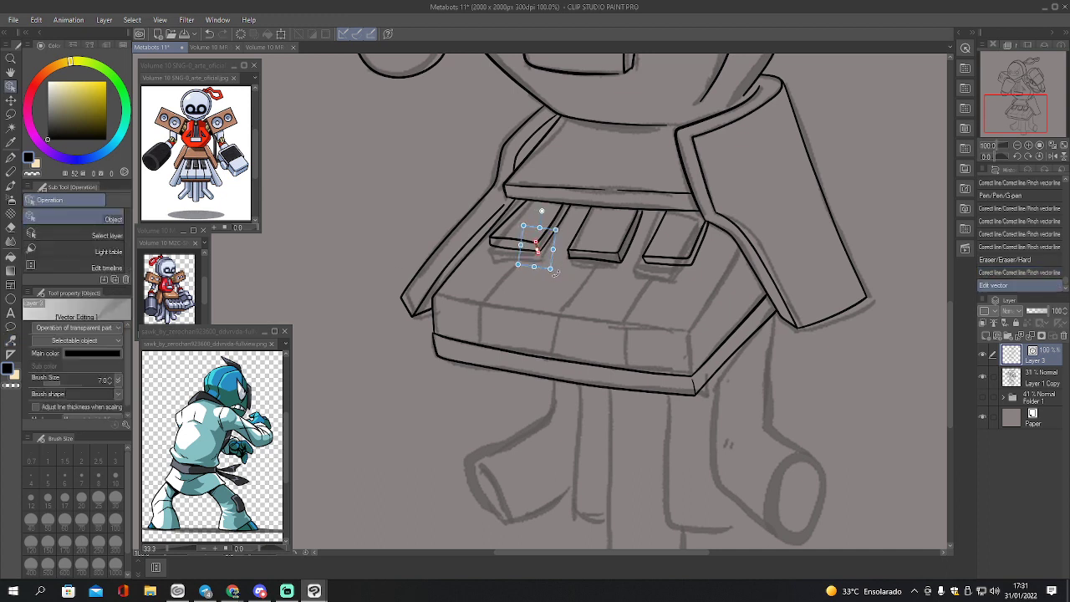
# - Ink the white keys' upper front edge, front corner, receding edge and two of the dividing lines with the G-pen
pyautogui.press('p')
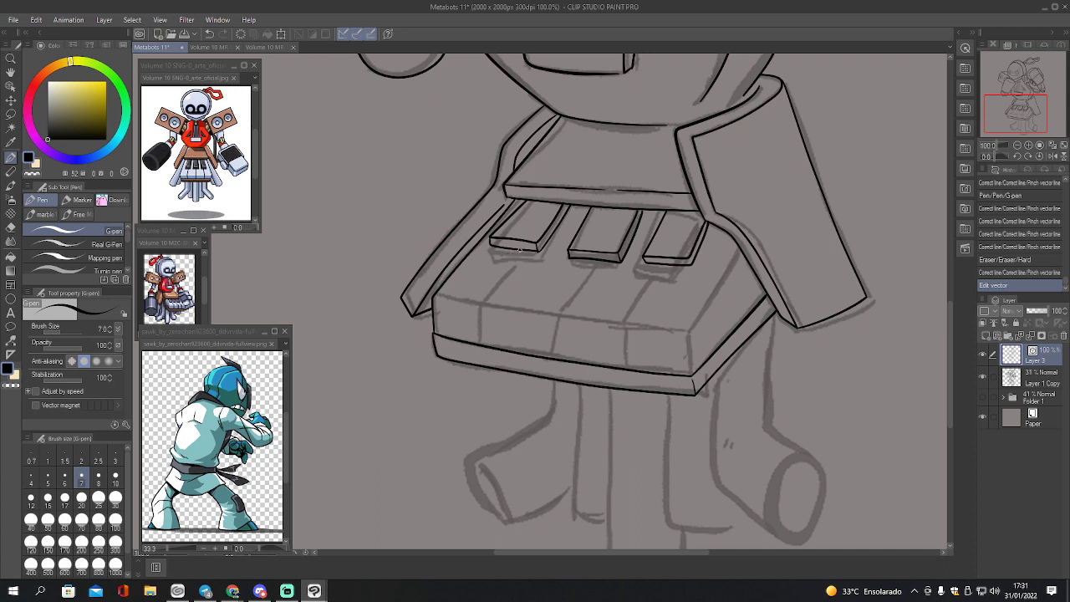
pyautogui.moveTo(522, 249)
pyautogui.mouseDown()
pyautogui.moveTo(478, 305)
pyautogui.moveTo(449, 302)
pyautogui.moveTo(686, 333)
pyautogui.mouseUp()
pyautogui.hotkey('ctrl', 'z')
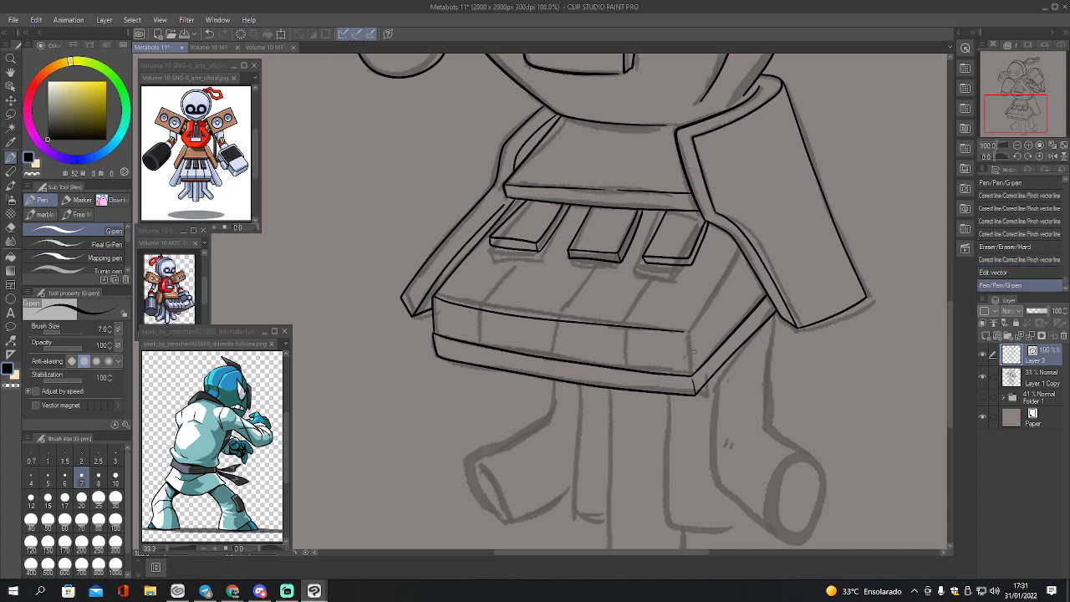
pyautogui.moveTo(687, 374)
pyautogui.mouseDown()
pyautogui.moveTo(687, 332)
pyautogui.moveTo(741, 253)
pyautogui.mouseUp()
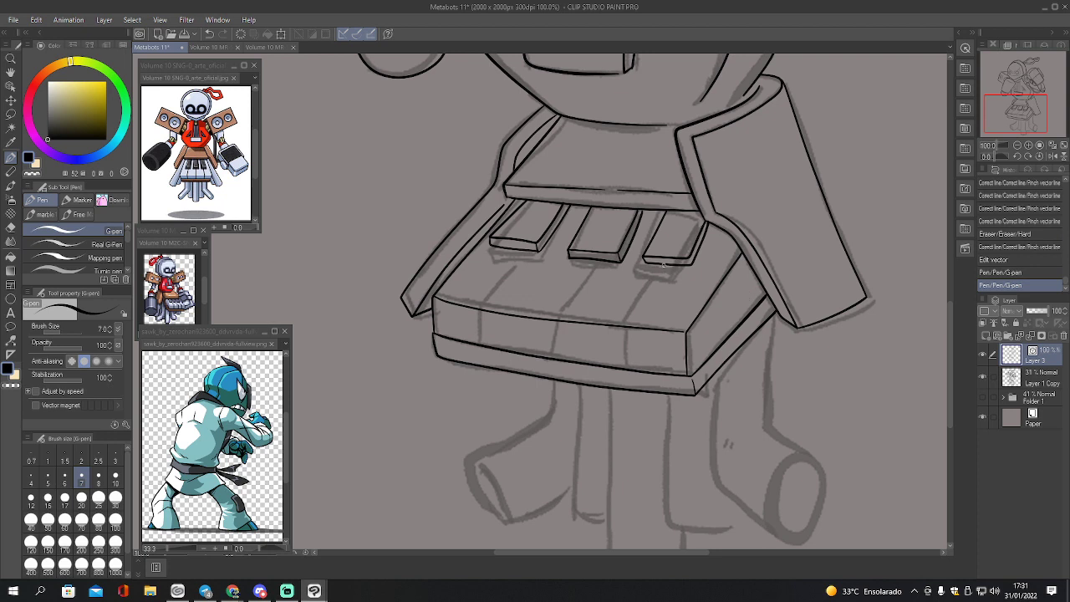
pyautogui.moveTo(663, 266)
pyautogui.mouseDown()
pyautogui.moveTo(622, 326)
pyautogui.moveTo(622, 369)
pyautogui.mouseUp()
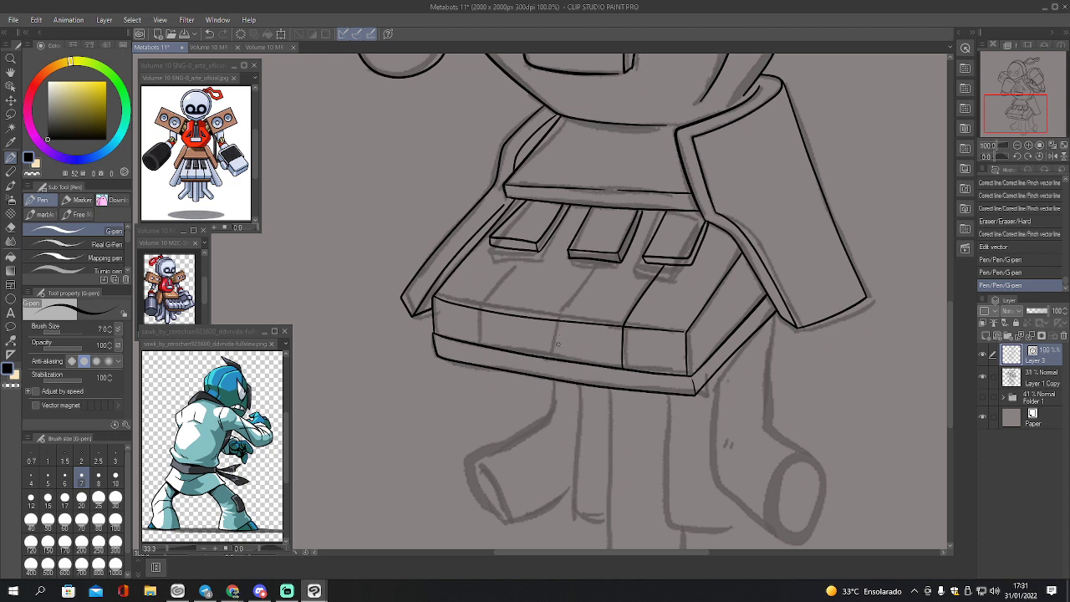
pyautogui.moveTo(552, 359)
pyautogui.mouseDown()
pyautogui.moveTo(554, 320)
pyautogui.moveTo(592, 259)
pyautogui.mouseUp()
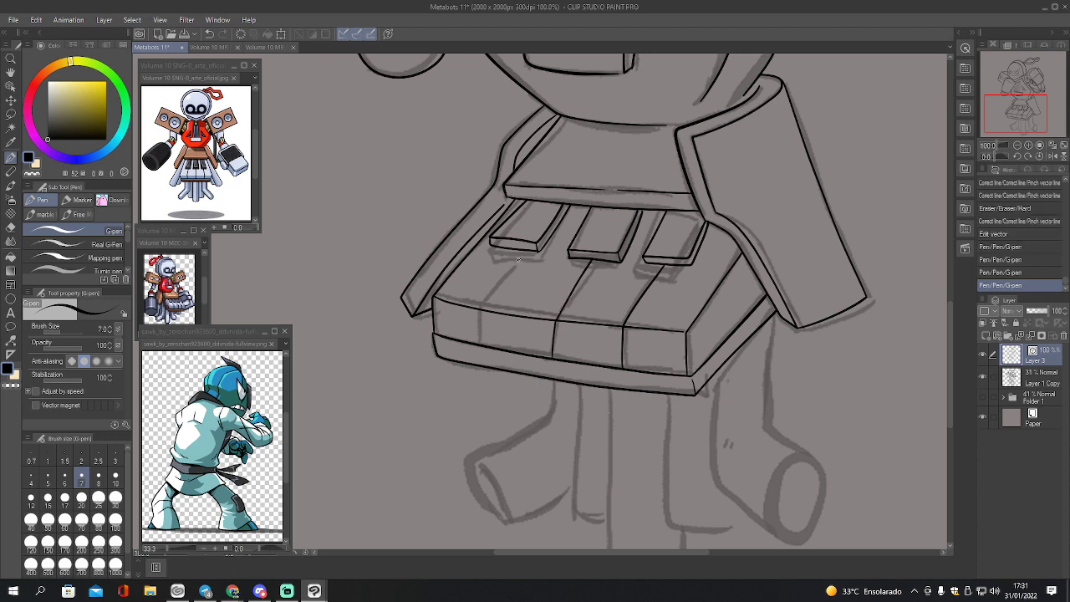
# - Try to ink the remaining white-key divider below the first black key, and undo each stroke
pyautogui.moveTo(512, 248); pyautogui.dragTo(470, 298)
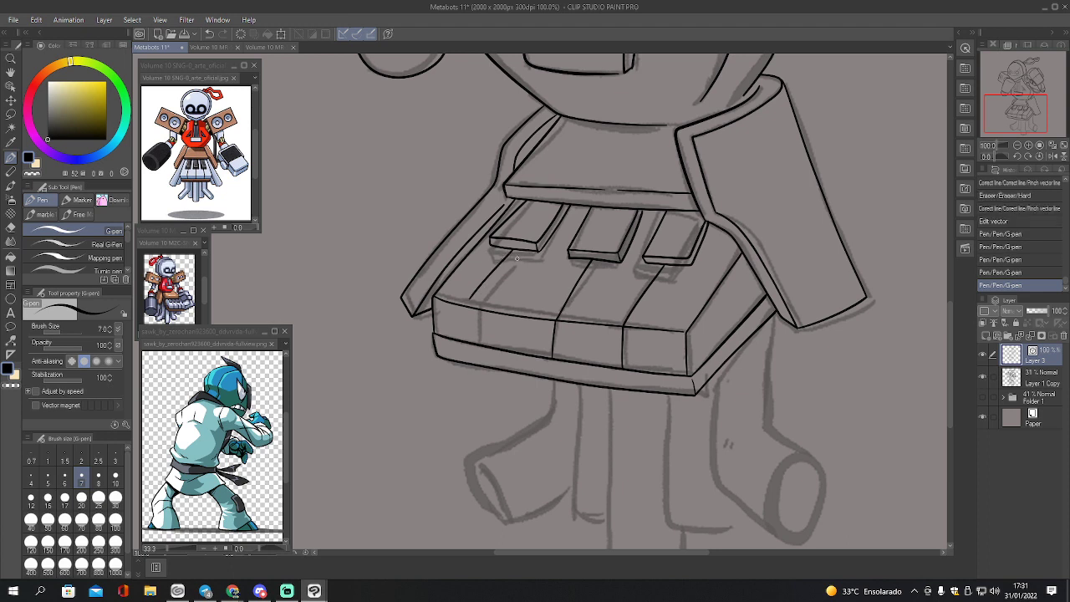
pyautogui.hotkey('ctrl', 'z')
pyautogui.moveTo(520, 251); pyautogui.dragTo(470, 299)
pyautogui.hotkey('ctrl', 'z')
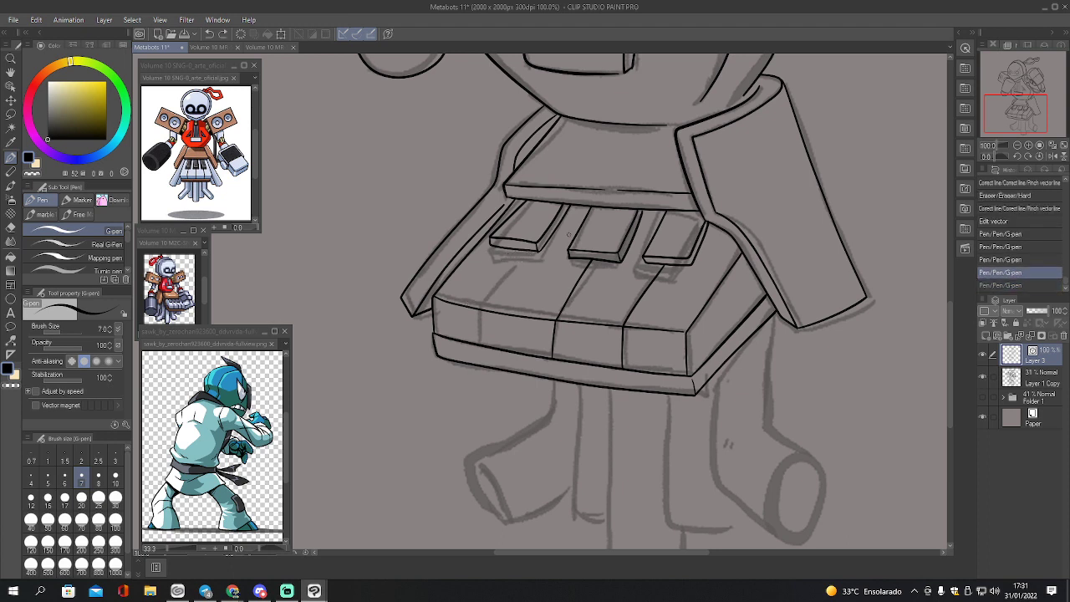
# - Try to select all of the first black key's lines together with the Object tool
pyautogui.press('o')
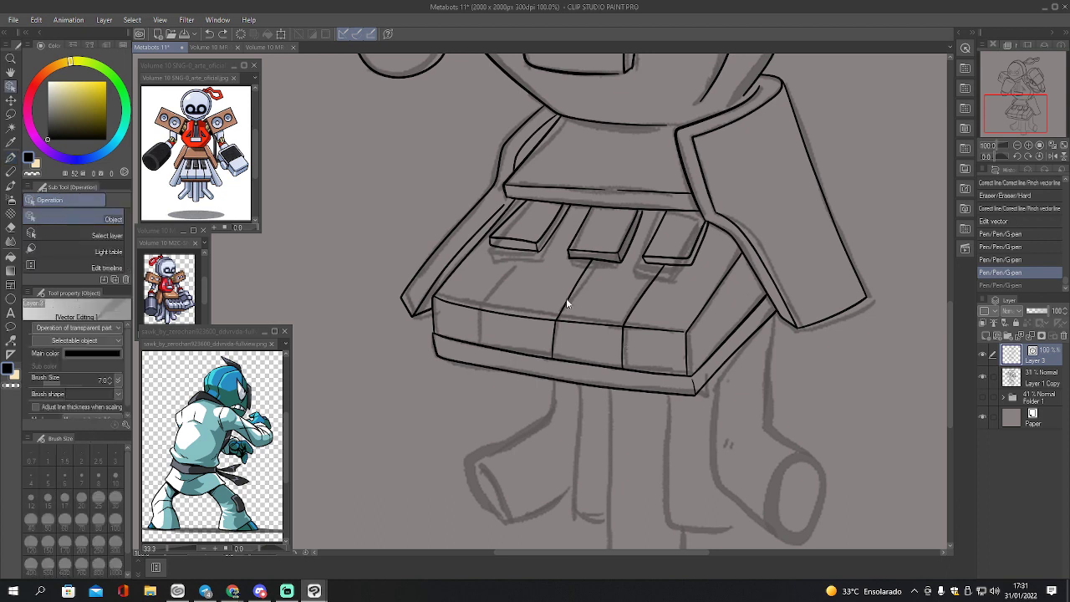
pyautogui.click(542, 245)
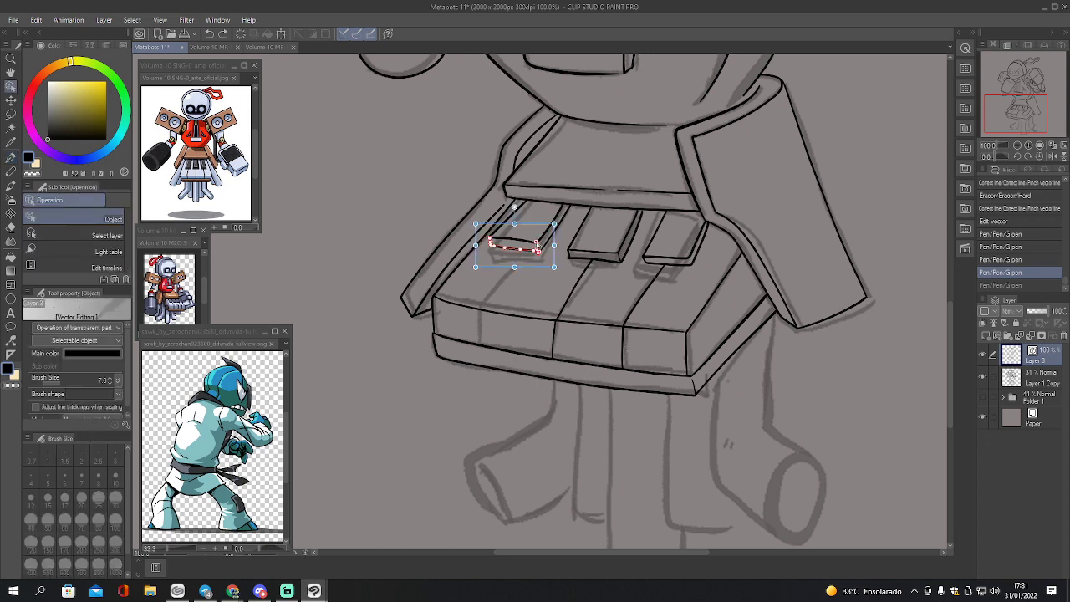
pyautogui.keyDown('shift'); pyautogui.click(542, 245); pyautogui.keyUp('shift')
pyautogui.keyDown('shift'); pyautogui.click(542, 245); pyautogui.keyUp('shift')
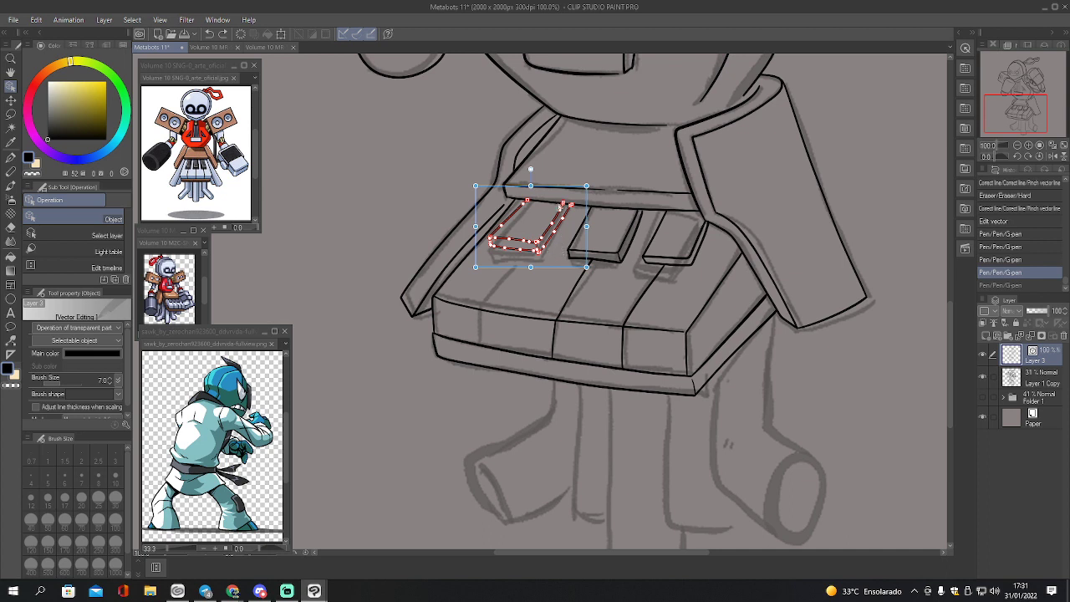
pyautogui.click(562, 190)
pyautogui.hotkey('ctrl', 'z')
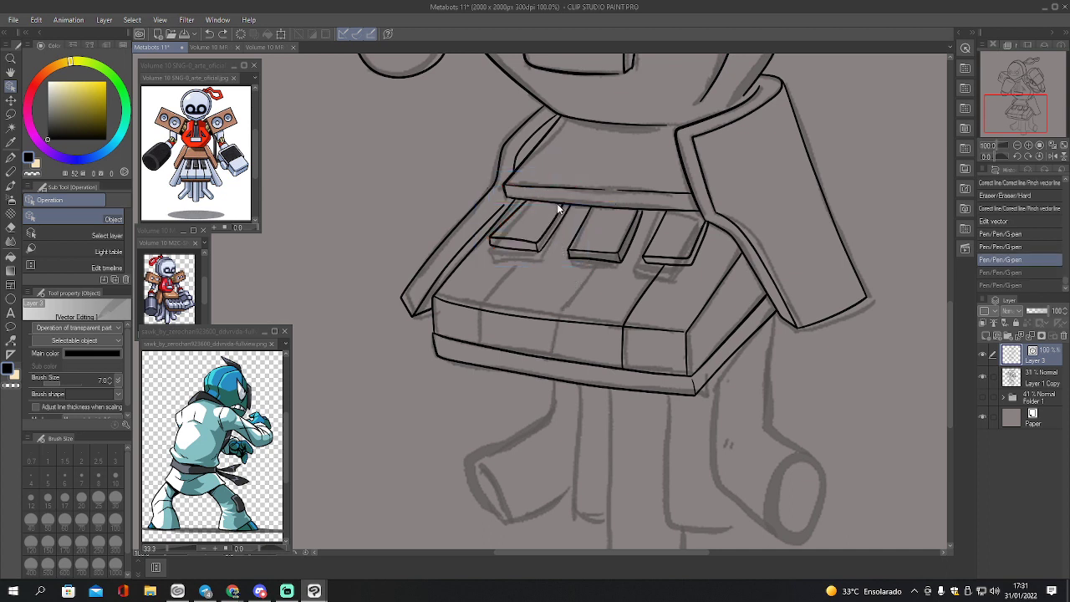
pyautogui.click(556, 213)
pyautogui.keyDown('shift'); pyautogui.click(560, 222); pyautogui.keyUp('shift')
pyautogui.click(1006, 273)
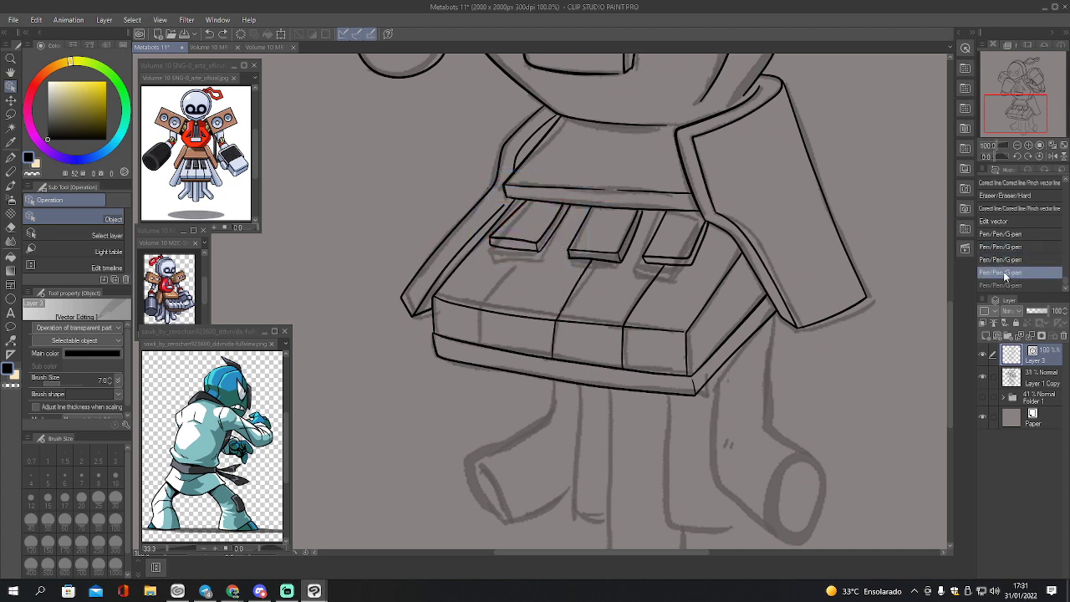
pyautogui.click(545, 231)
pyautogui.keyDown('shift'); pyautogui.click(547, 237); pyautogui.keyUp('shift')
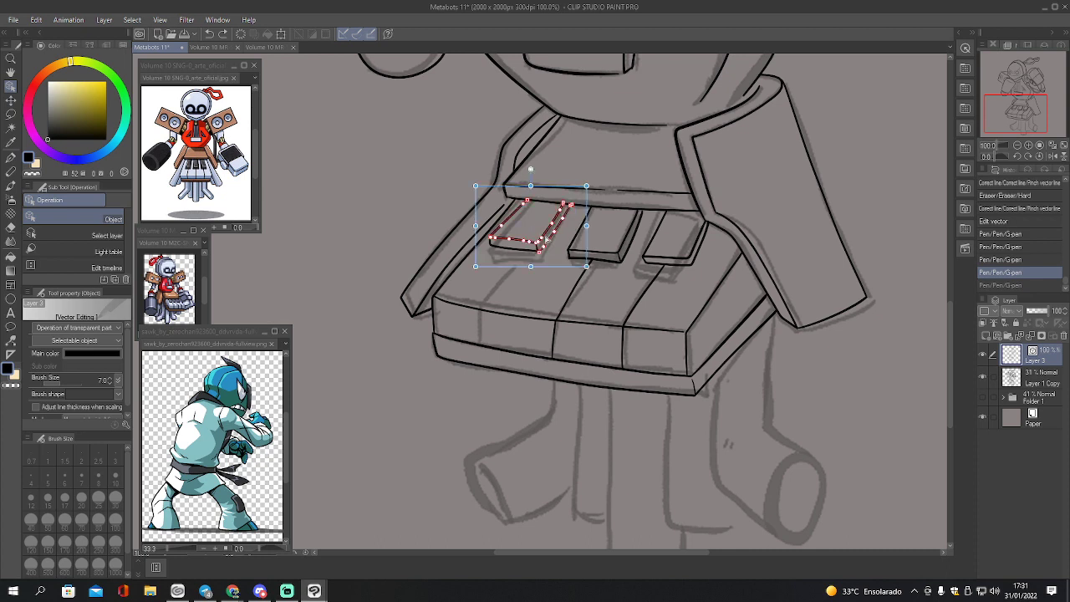
pyautogui.keyDown('shift'); pyautogui.click(533, 249); pyautogui.keyUp('shift')
pyautogui.click(558, 288)
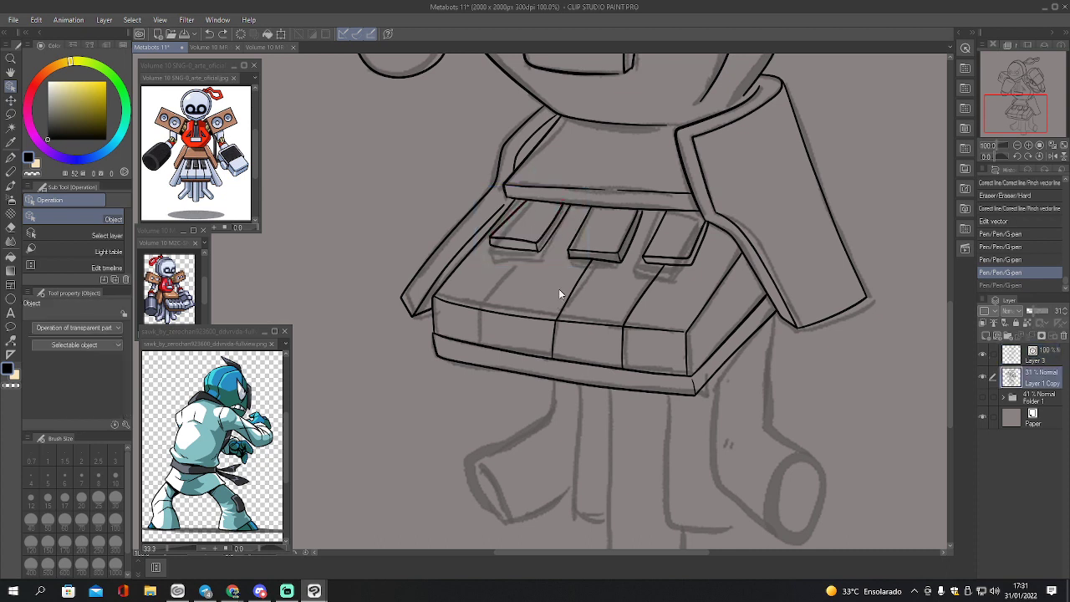
pyautogui.click(537, 250)
pyautogui.keyDown('shift'); pyautogui.click(528, 250); pyautogui.keyUp('shift')
pyautogui.keyDown('shift'); pyautogui.click(550, 249); pyautogui.keyUp('shift')
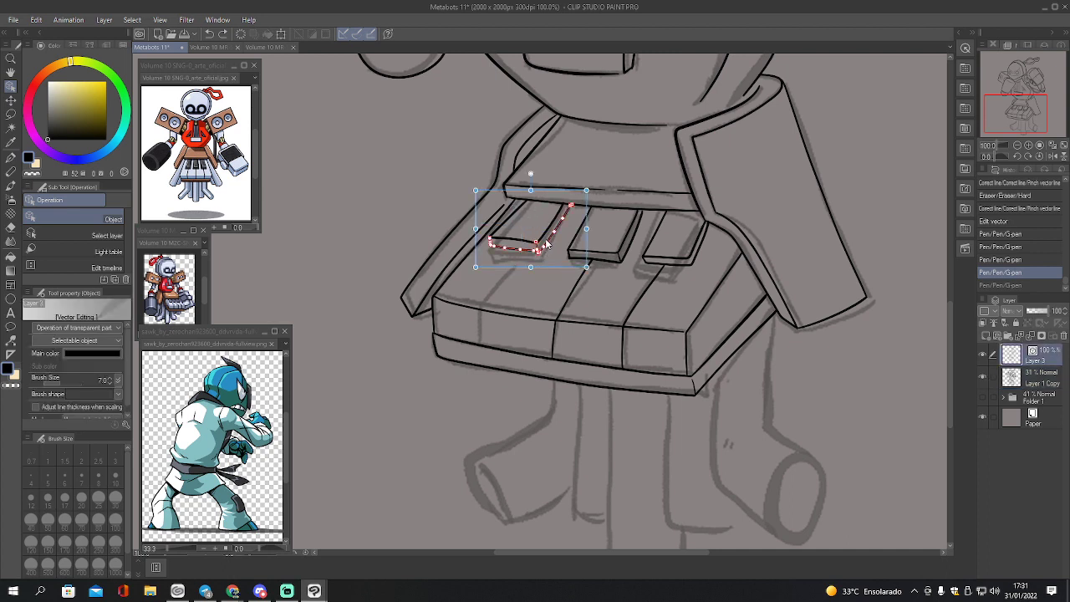
pyautogui.keyDown('shift'); pyautogui.click(547, 240); pyautogui.keyUp('shift')
pyautogui.click(548, 192)
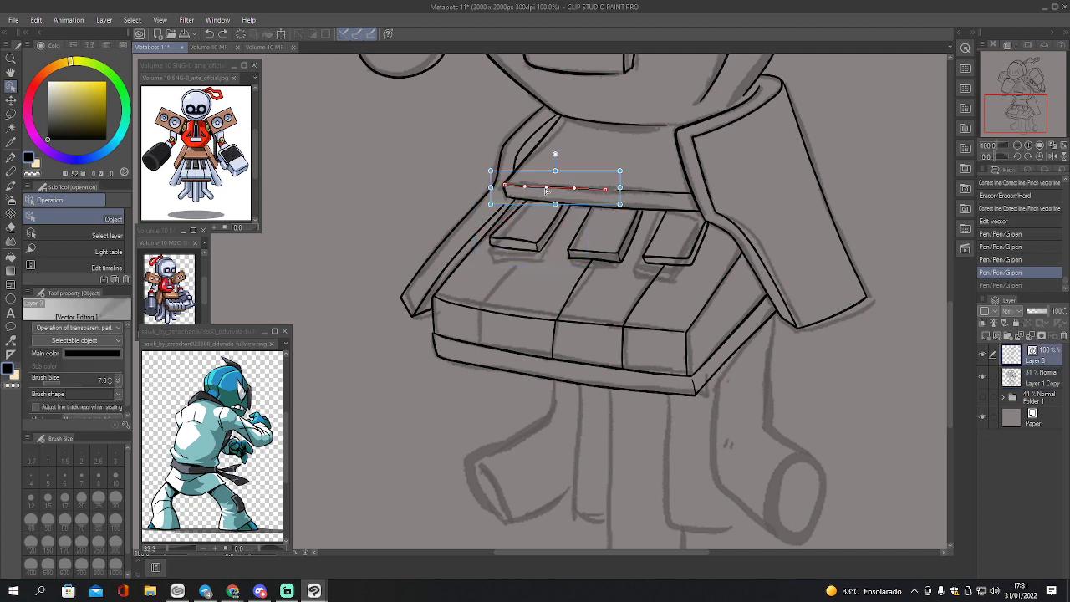
pyautogui.click(554, 224)
pyautogui.keyDown('shift'); pyautogui.click(557, 227); pyautogui.keyUp('shift')
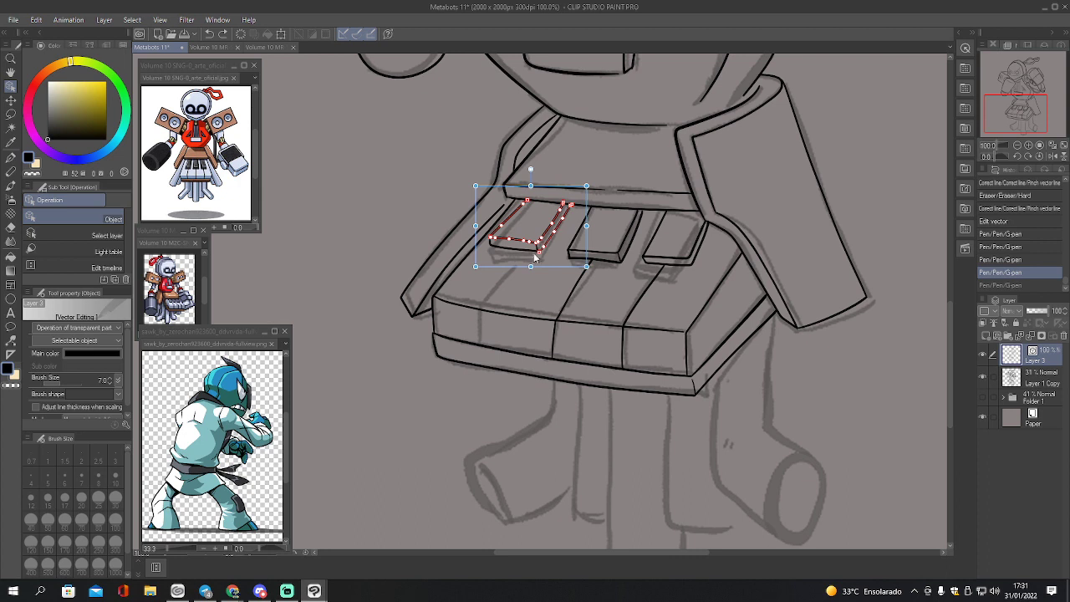
pyautogui.click(539, 258)
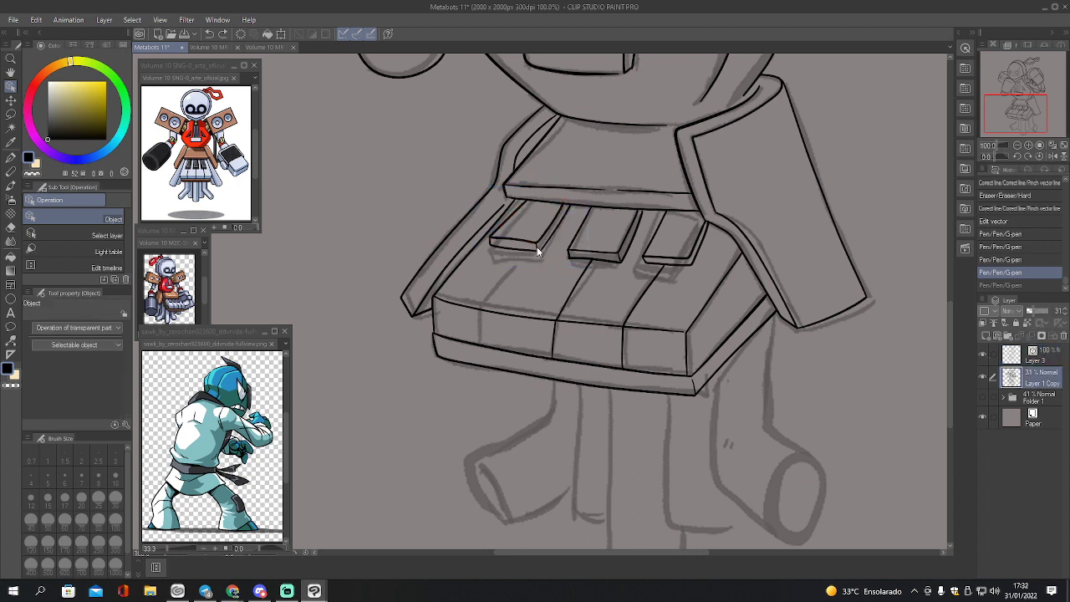
# - Select all of the first black key's lines together and move them slightly toward the second black key
pyautogui.click(538, 247)
pyautogui.keyDown('shift'); pyautogui.click(530, 249); pyautogui.keyUp('shift')
pyautogui.keyDown('shift'); pyautogui.click(545, 245); pyautogui.keyUp('shift')
pyautogui.keyDown('shift'); pyautogui.click(542, 244); pyautogui.keyUp('shift')
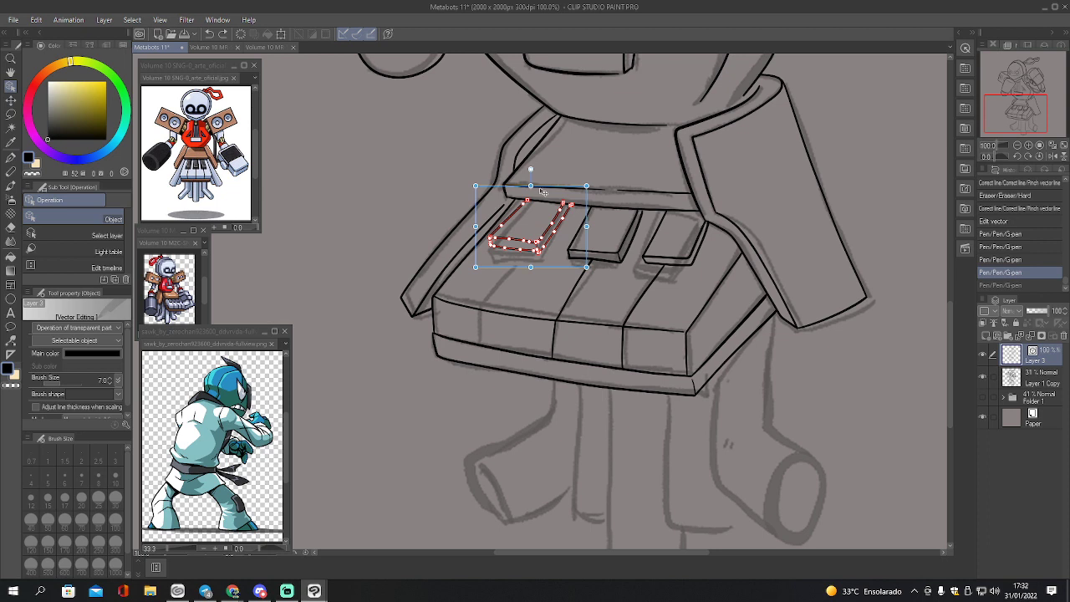
pyautogui.moveTo(543, 193); pyautogui.dragTo(552, 195)
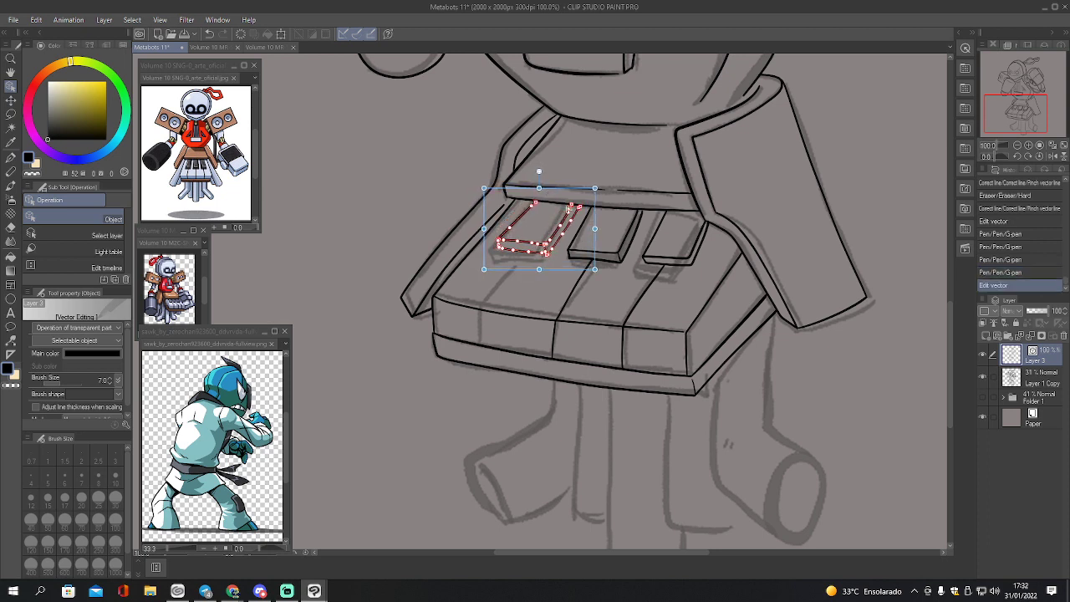
pyautogui.click(604, 279)
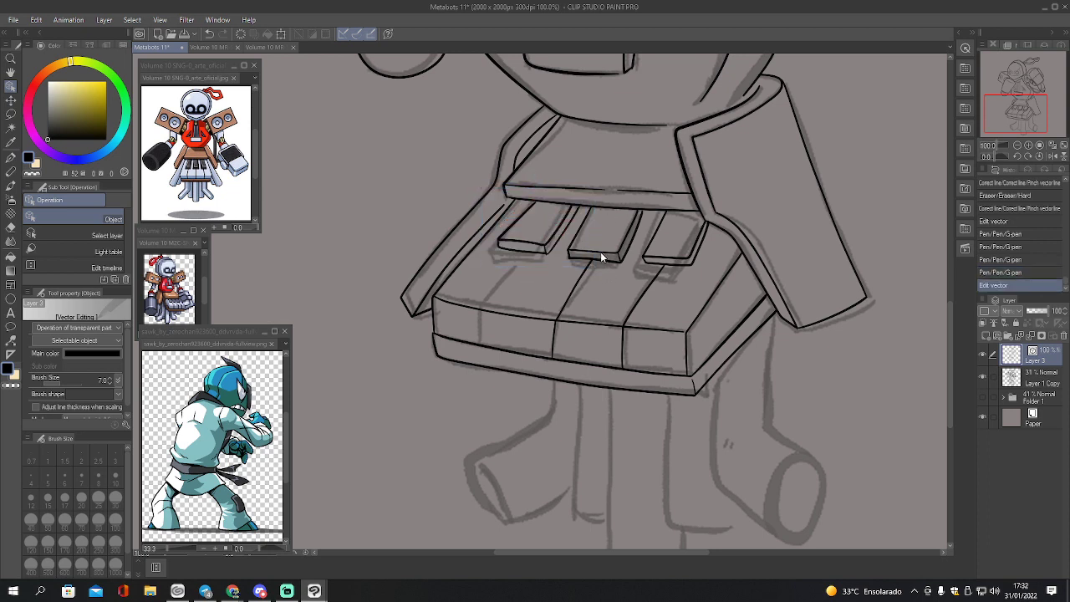
# - Ink the remaining white-key divider from below the first black key down the front face with the G-pen, redoing the first stroke
pyautogui.press('p')
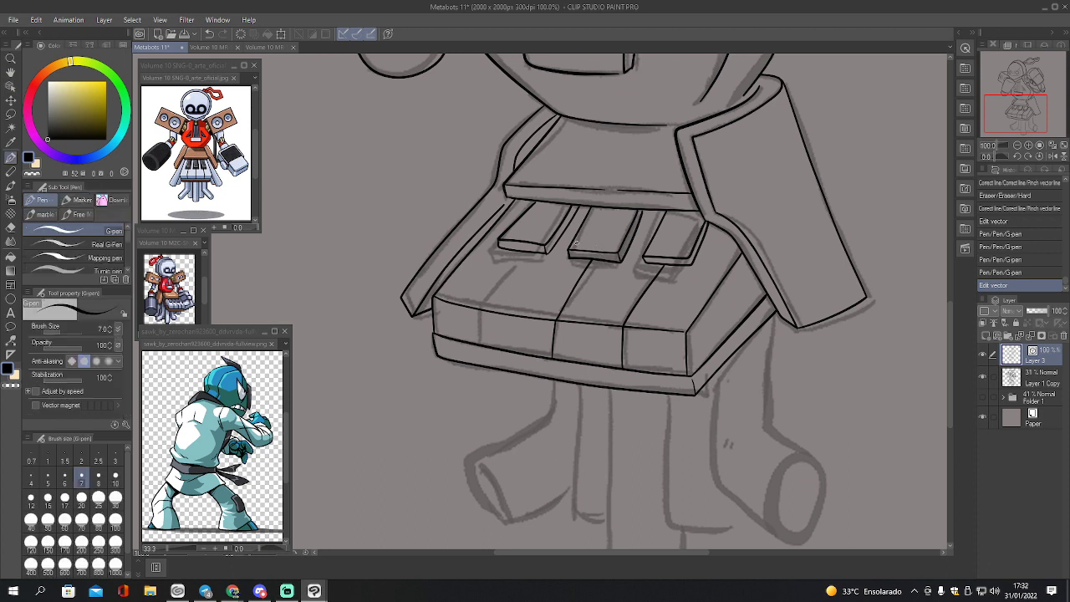
pyautogui.moveTo(521, 251)
pyautogui.mouseDown()
pyautogui.moveTo(482, 306)
pyautogui.moveTo(481, 341)
pyautogui.mouseUp()
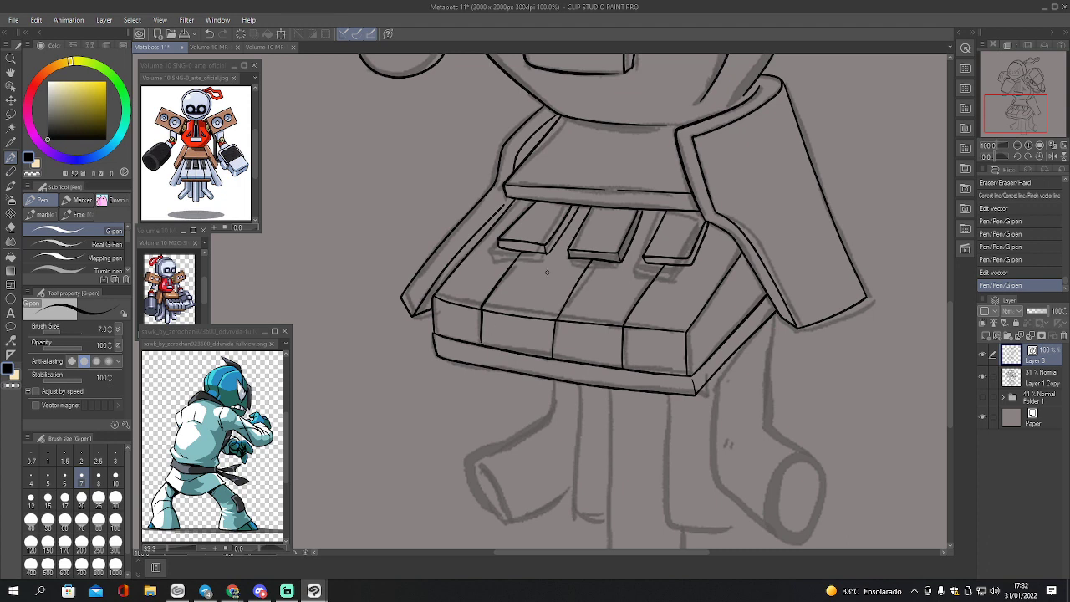
pyautogui.hotkey('ctrl', 'z')
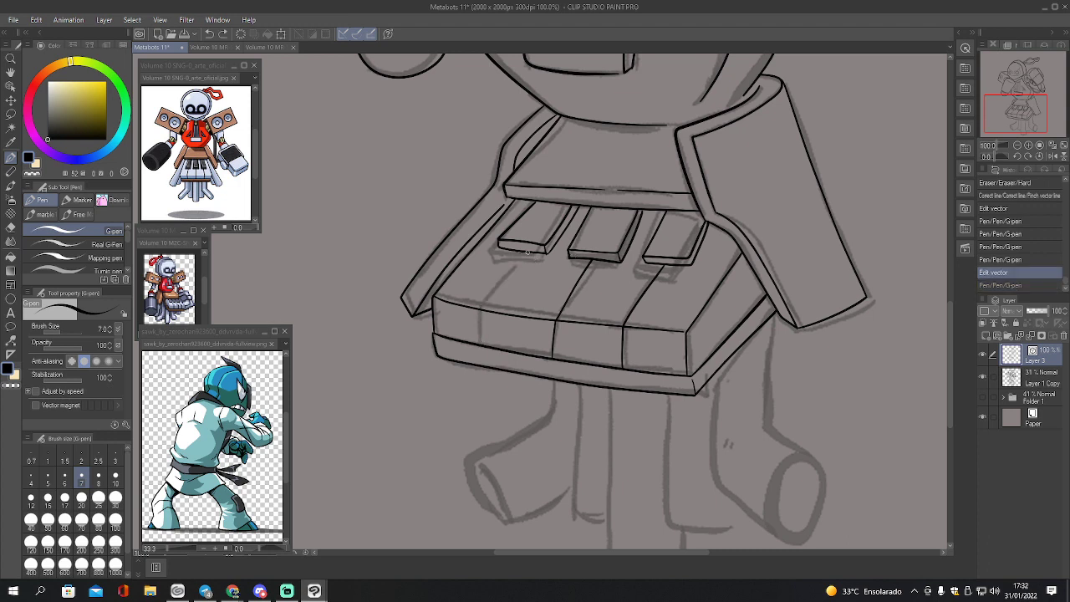
pyautogui.moveTo(525, 251)
pyautogui.mouseDown()
pyautogui.moveTo(485, 303)
pyautogui.moveTo(481, 347)
pyautogui.mouseUp()
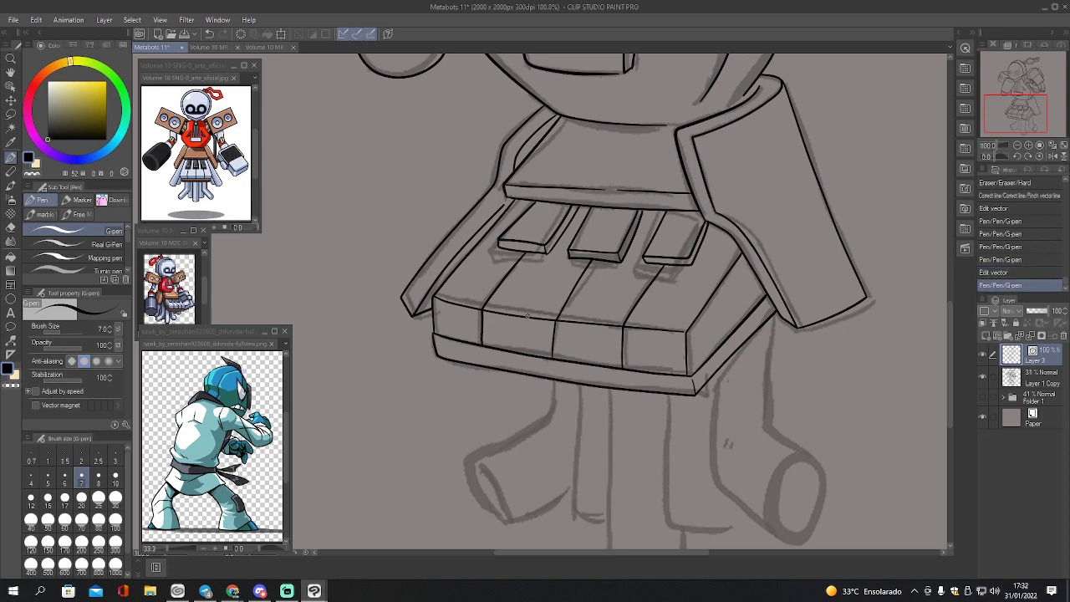
# - Ink the outer ring of the small speaker on the left shoulder block and refine its curve with Pinch vector line
pyautogui.moveTo(1025, 99)
pyautogui.mouseDown()
pyautogui.moveTo(1027, 80)
pyautogui.moveTo(1013, 83)
pyautogui.mouseUp()
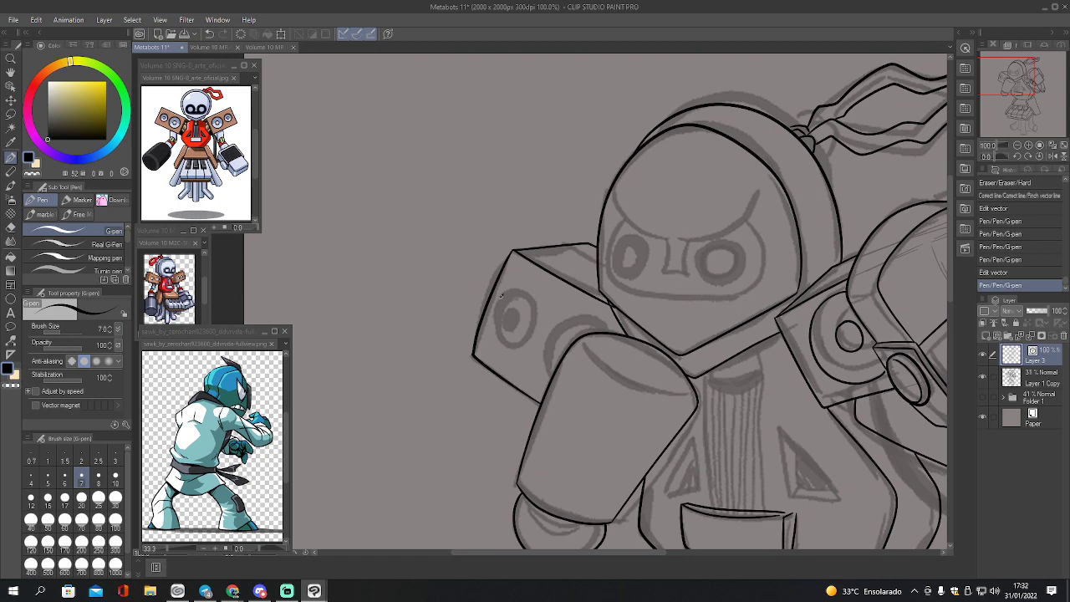
pyautogui.moveTo(500, 296)
pyautogui.mouseDown()
pyautogui.moveTo(494, 331)
pyautogui.moveTo(510, 352)
pyautogui.moveTo(532, 337)
pyautogui.moveTo(533, 308)
pyautogui.moveTo(517, 291)
pyautogui.moveTo(503, 295)
pyautogui.mouseUp()
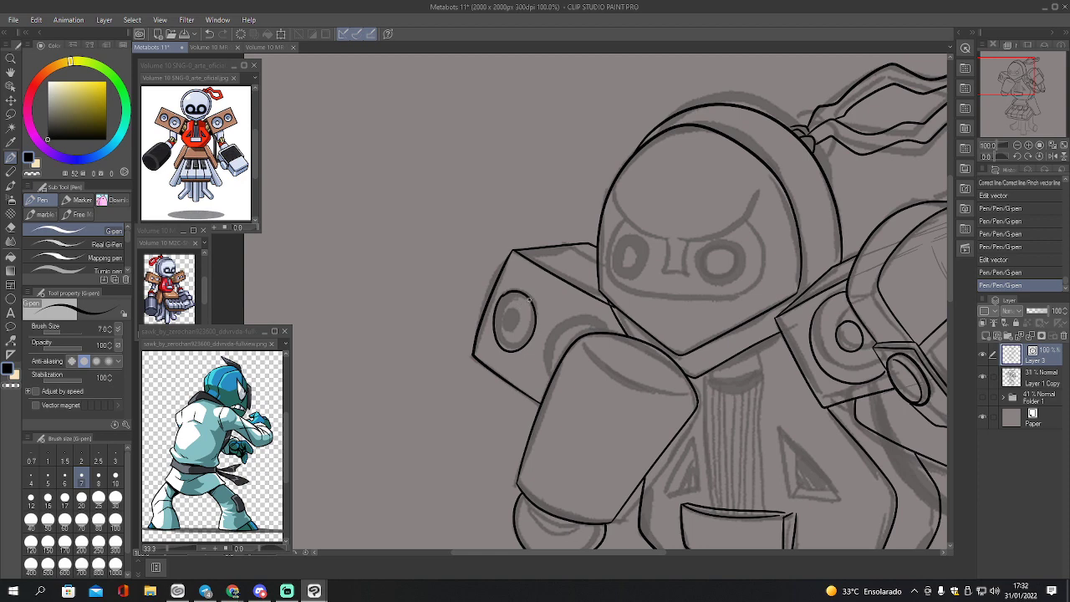
pyautogui.press('y')
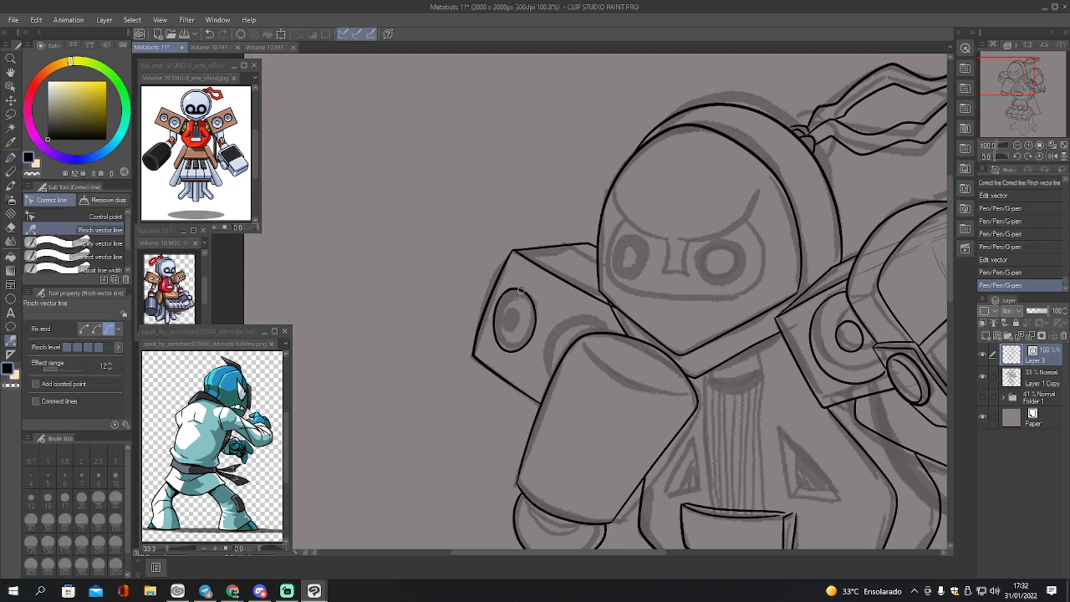
pyautogui.click(521, 290)
pyautogui.moveTo(521, 292)
pyautogui.mouseDown()
pyautogui.moveTo(500, 312)
pyautogui.moveTo(503, 331)
pyautogui.moveTo(513, 308)
pyautogui.moveTo(505, 332)
pyautogui.moveTo(516, 313)
pyautogui.moveTo(502, 311)
pyautogui.mouseUp()
# - Ink the small speaker's inner circle, the larger speaker's visible arc and the adjacent arm cylinder's upper rim with the G-pen
pyautogui.press('p')
pyautogui.hotkey('ctrl', 'z')
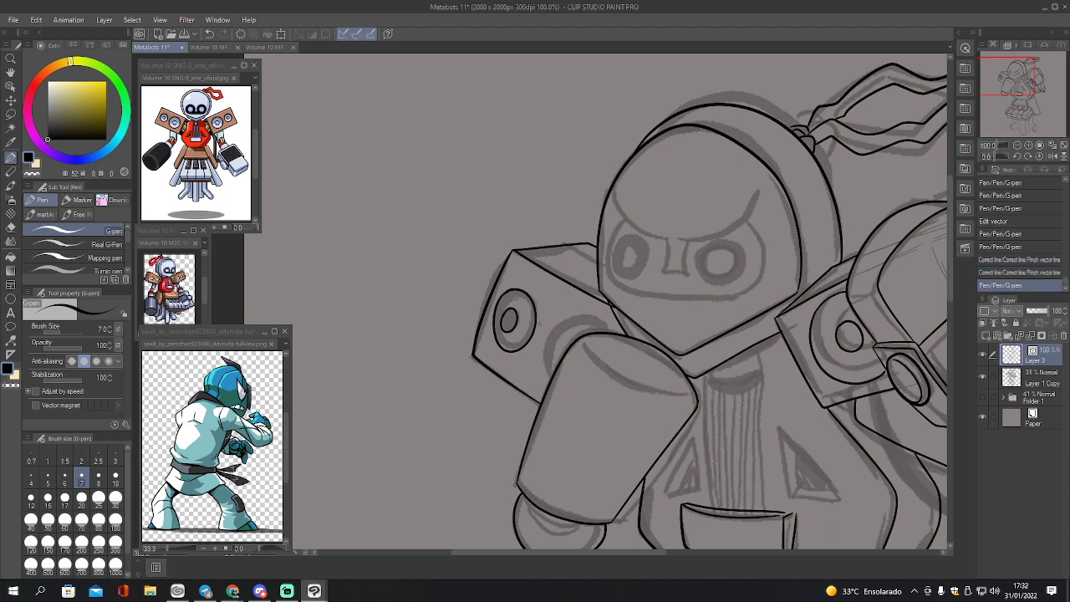
pyautogui.moveTo(547, 385)
pyautogui.mouseDown()
pyautogui.moveTo(553, 334)
pyautogui.moveTo(588, 315)
pyautogui.moveTo(611, 335)
pyautogui.moveTo(595, 319)
pyautogui.moveTo(589, 354)
pyautogui.moveTo(694, 403)
pyautogui.mouseUp()
# - Ink the bent left leg with a shortened rounded end and the straight leg beside it, redoing the first stroke
pyautogui.scroll(-10, 762, 293)
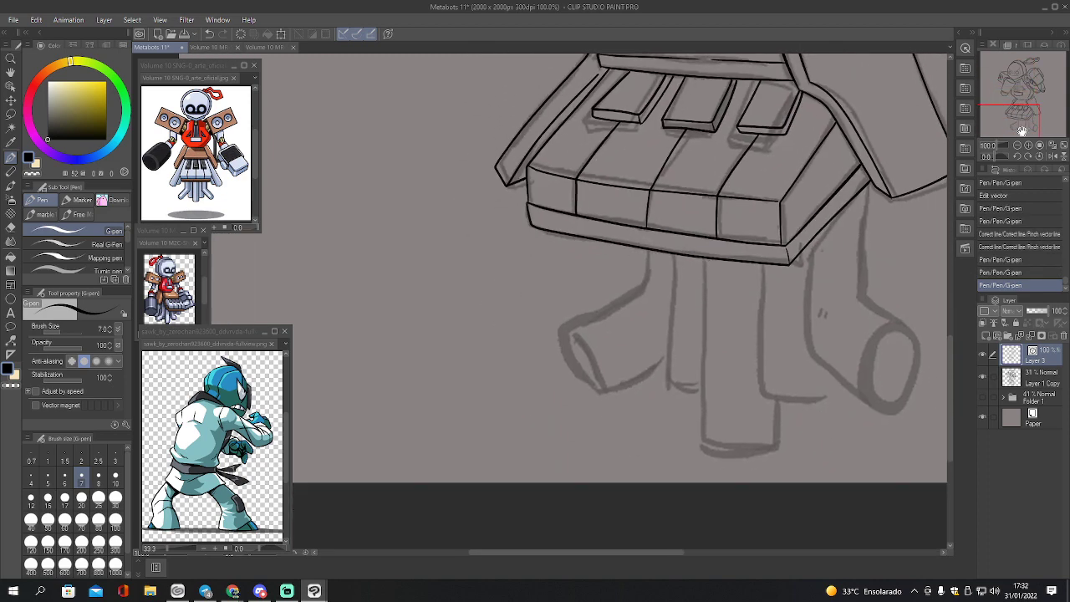
pyautogui.moveTo(597, 266)
pyautogui.mouseDown()
pyautogui.moveTo(590, 312)
pyautogui.moveTo(551, 334)
pyautogui.mouseUp()
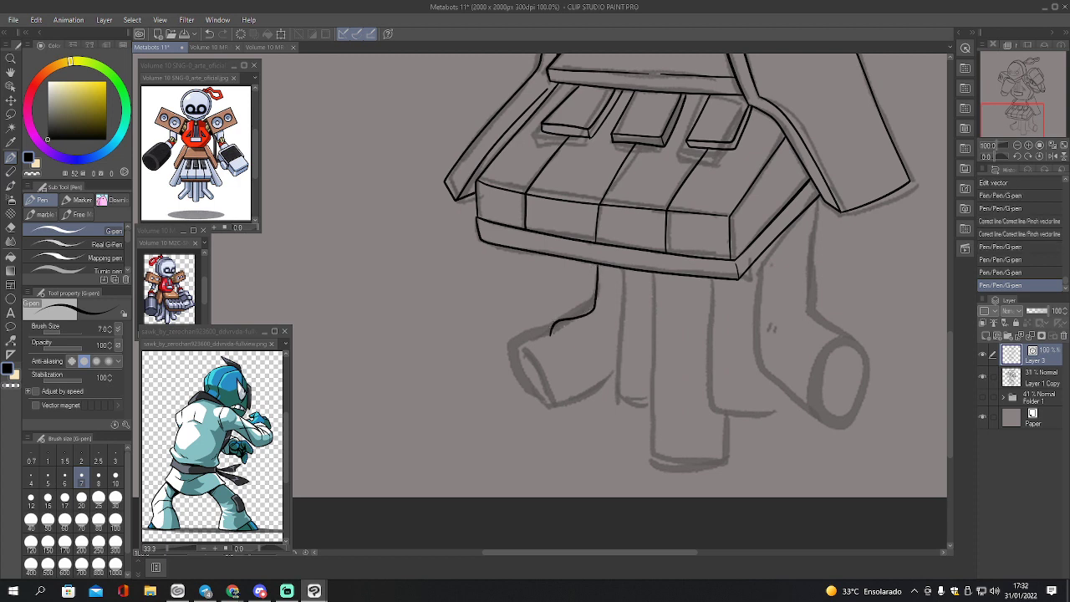
pyautogui.hotkey('ctrl', 'z')
pyautogui.moveTo(597, 262)
pyautogui.mouseDown()
pyautogui.moveTo(584, 311)
pyautogui.moveTo(562, 330)
pyautogui.moveTo(574, 368)
pyautogui.moveTo(593, 383)
pyautogui.moveTo(617, 372)
pyautogui.mouseUp()
pyautogui.moveTo(618, 265)
pyautogui.mouseDown()
pyautogui.moveTo(618, 388)
pyautogui.moveTo(629, 407)
pyautogui.moveTo(646, 406)
pyautogui.mouseUp()
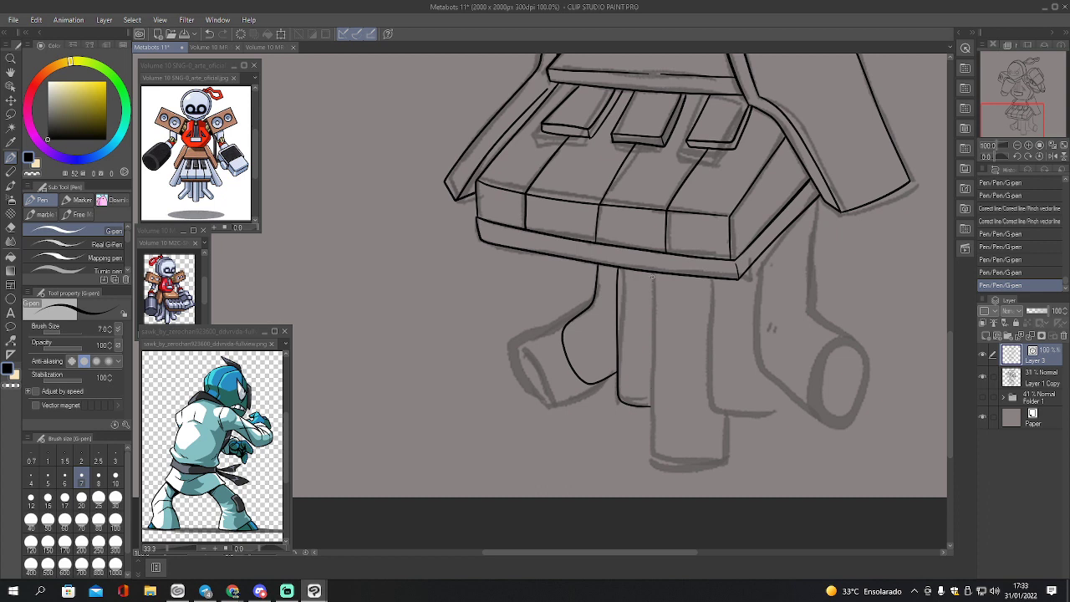
# - Ink the long central leg, the shorter leg beside it and the bent right leg with its oval foot end
pyautogui.moveTo(652, 277)
pyautogui.mouseDown()
pyautogui.moveTo(655, 447)
pyautogui.moveTo(669, 465)
pyautogui.moveTo(719, 466)
pyautogui.moveTo(734, 452)
pyautogui.moveTo(733, 400)
pyautogui.mouseUp()
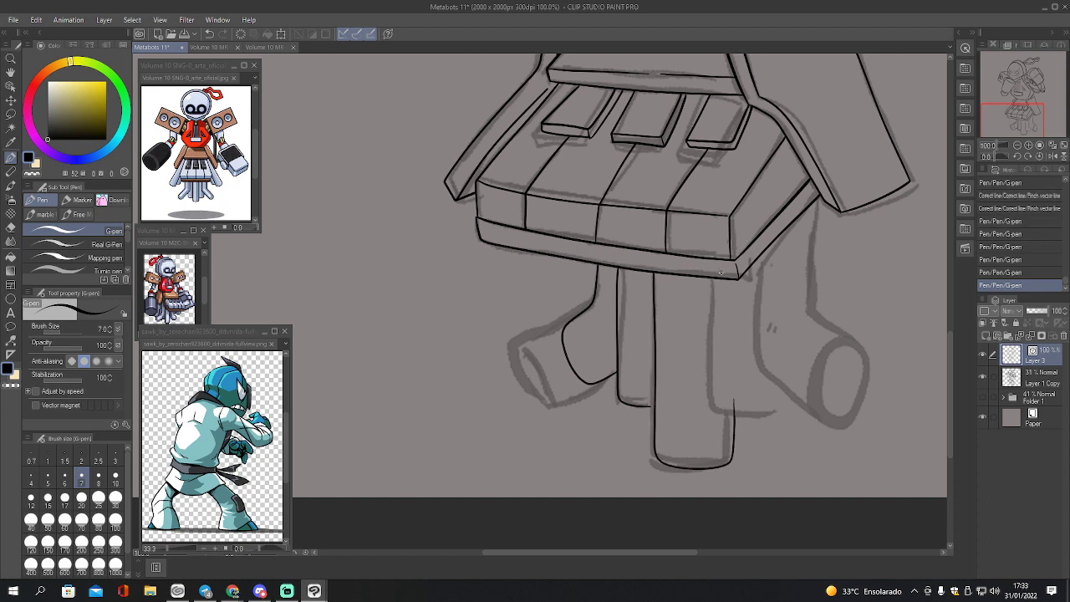
pyautogui.moveTo(711, 278)
pyautogui.mouseDown()
pyautogui.moveTo(712, 402)
pyautogui.moveTo(741, 418)
pyautogui.moveTo(775, 416)
pyautogui.moveTo(779, 381)
pyautogui.mouseUp()
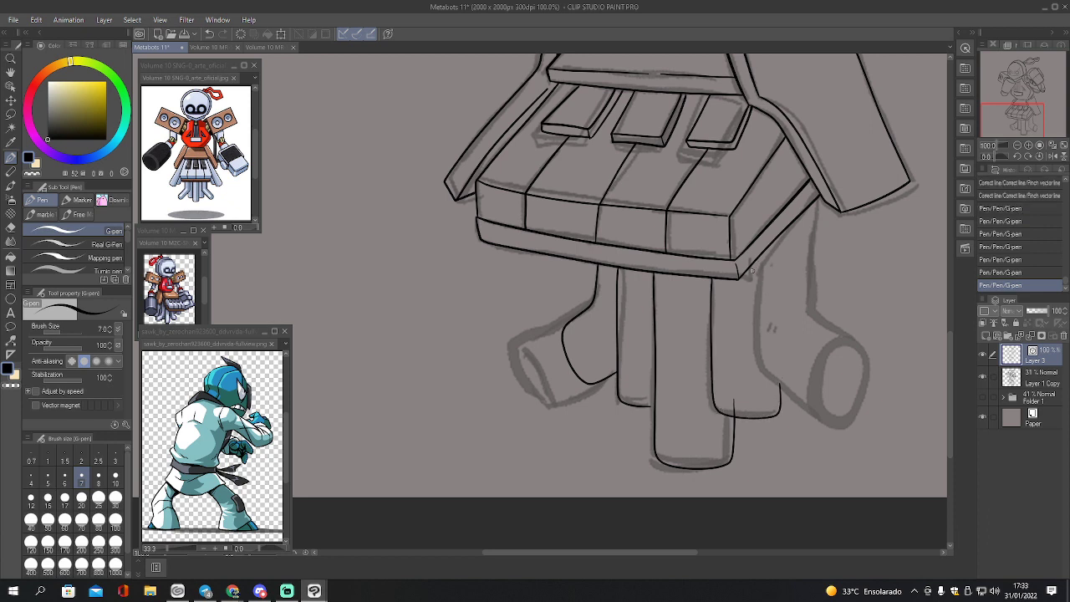
pyautogui.moveTo(751, 267)
pyautogui.mouseDown()
pyautogui.moveTo(755, 355)
pyautogui.moveTo(821, 421)
pyautogui.moveTo(857, 405)
pyautogui.moveTo(855, 343)
pyautogui.moveTo(842, 338)
pyautogui.moveTo(821, 355)
pyautogui.moveTo(818, 418)
pyautogui.mouseUp()
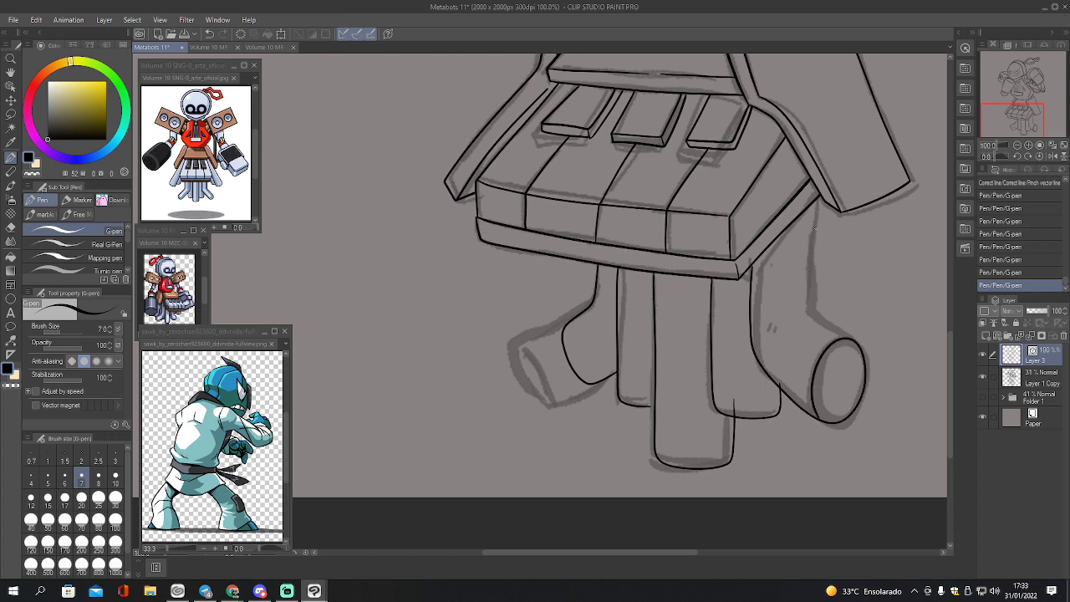
pyautogui.moveTo(817, 202)
pyautogui.mouseDown()
pyautogui.moveTo(807, 308)
pyautogui.moveTo(855, 343)
pyautogui.mouseUp()
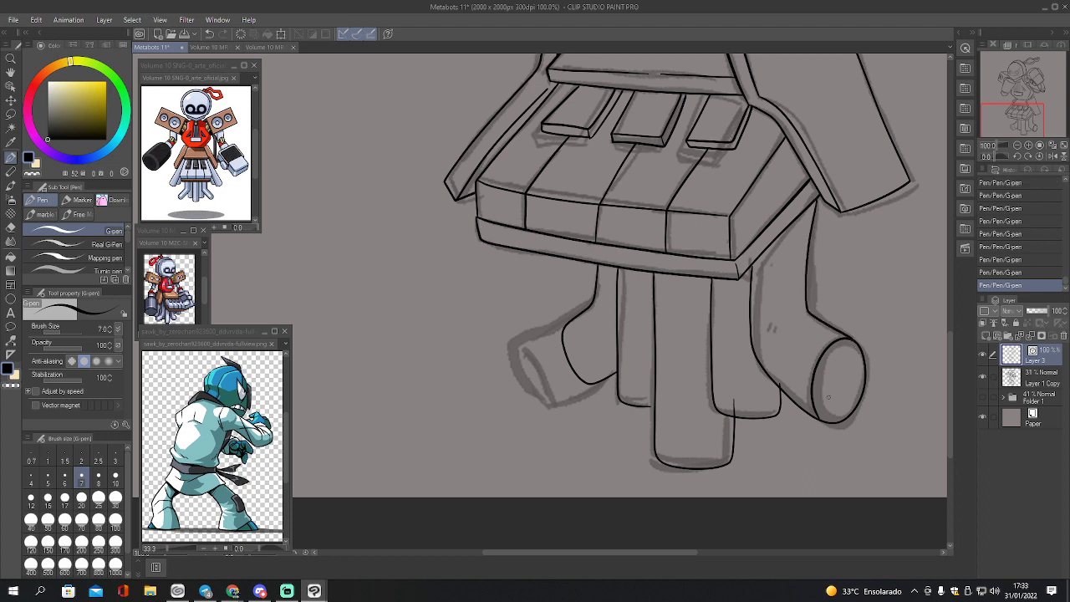
# - Erase the overshooting ends of the central and right leg lines, and pull the second leg's lower end to the central leg with Pinch vector line
pyautogui.press('e')
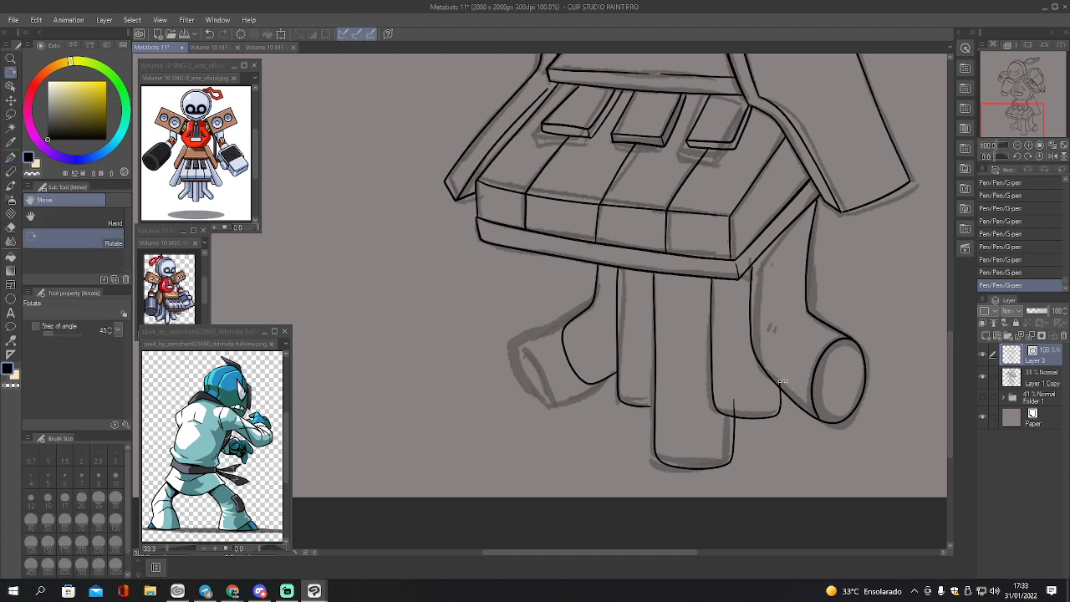
pyautogui.moveTo(786, 382); pyautogui.dragTo(735, 415)
pyautogui.click(783, 385)
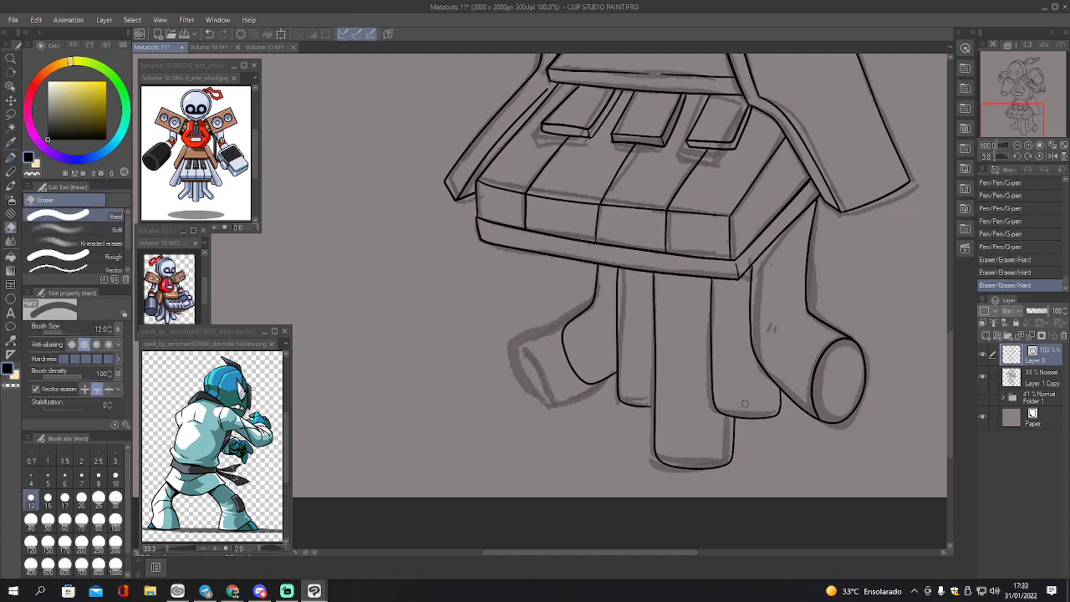
pyautogui.press('y')
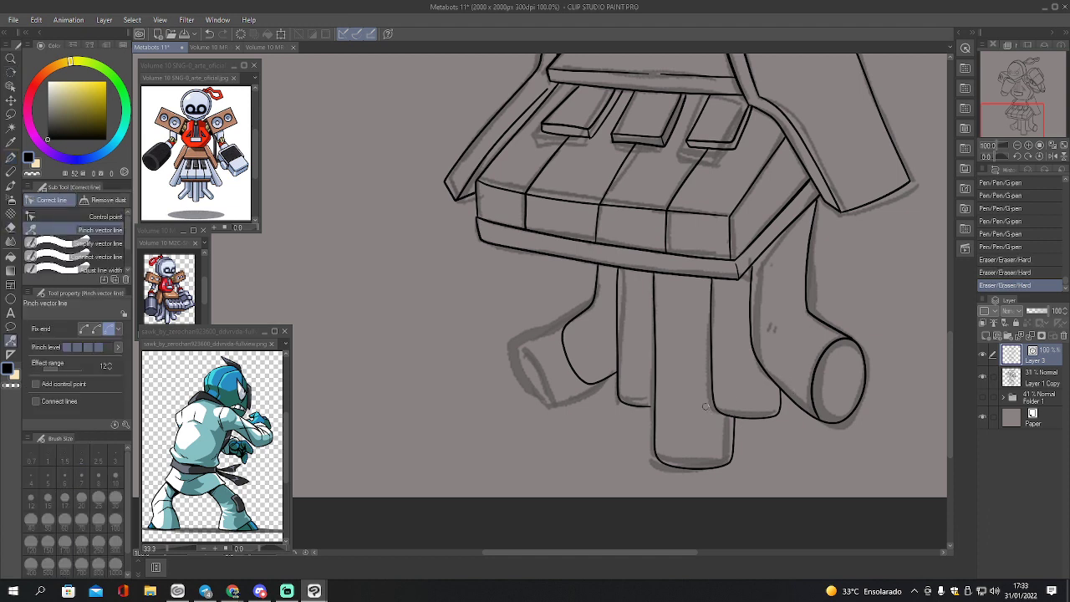
pyautogui.click(97, 328)
pyautogui.moveTo(643, 403); pyautogui.dragTo(651, 406)
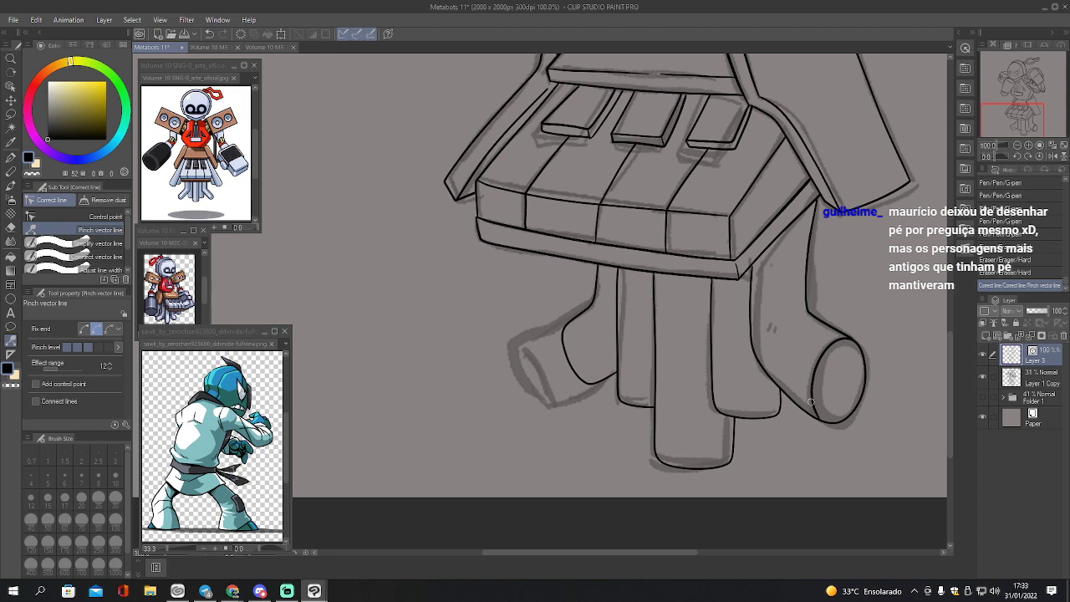
# - Ink the outer circle of the left eye on the robot's face with the G-pen
pyautogui.moveTo(1018, 74); pyautogui.dragTo(1019, 72)
pyautogui.press('p')
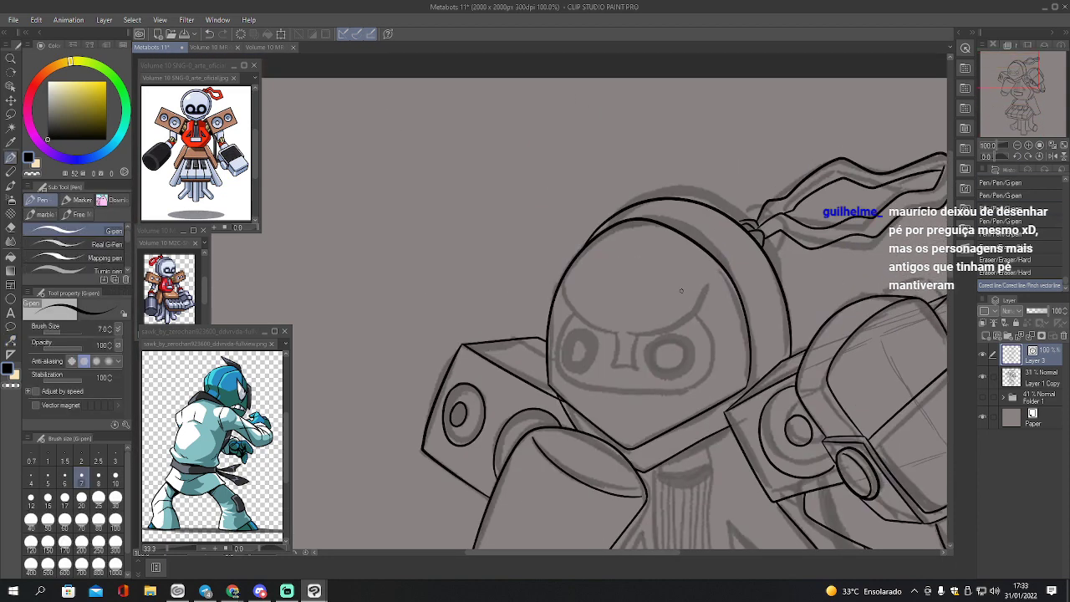
pyautogui.moveTo(572, 333)
pyautogui.mouseDown()
pyautogui.moveTo(569, 372)
pyautogui.moveTo(590, 368)
pyautogui.moveTo(594, 344)
pyautogui.moveTo(572, 333)
pyautogui.mouseUp()
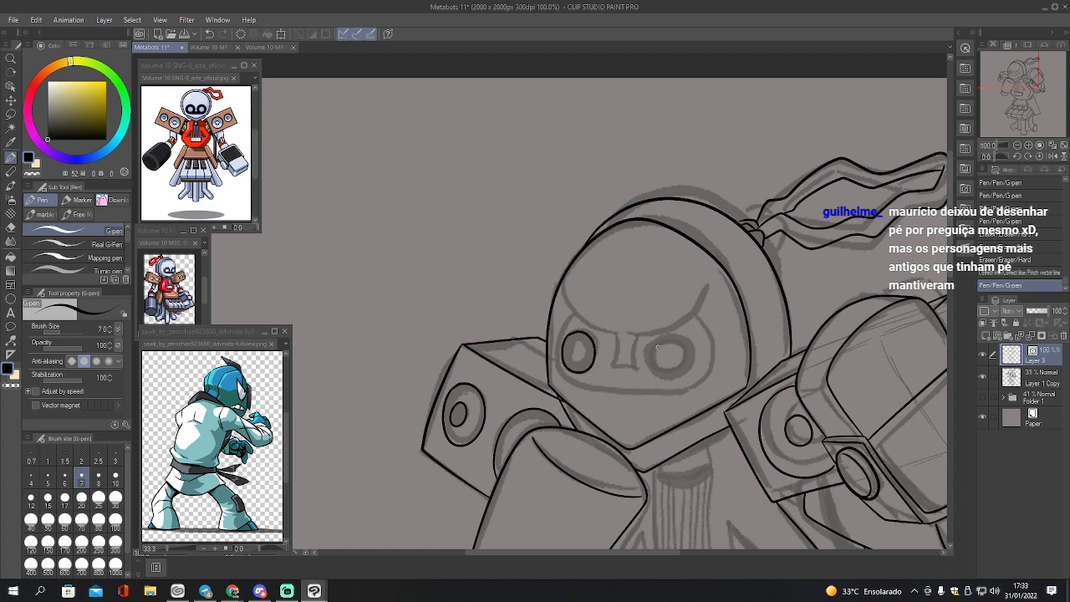
# - Ink the outer circle of the right eye on the robot's face and smooth its outline with Pinch vector line
pyautogui.moveTo(658, 347)
pyautogui.mouseDown()
pyautogui.moveTo(649, 370)
pyautogui.moveTo(667, 380)
pyautogui.moveTo(686, 368)
pyautogui.moveTo(679, 338)
pyautogui.moveTo(655, 343)
pyautogui.mouseUp()
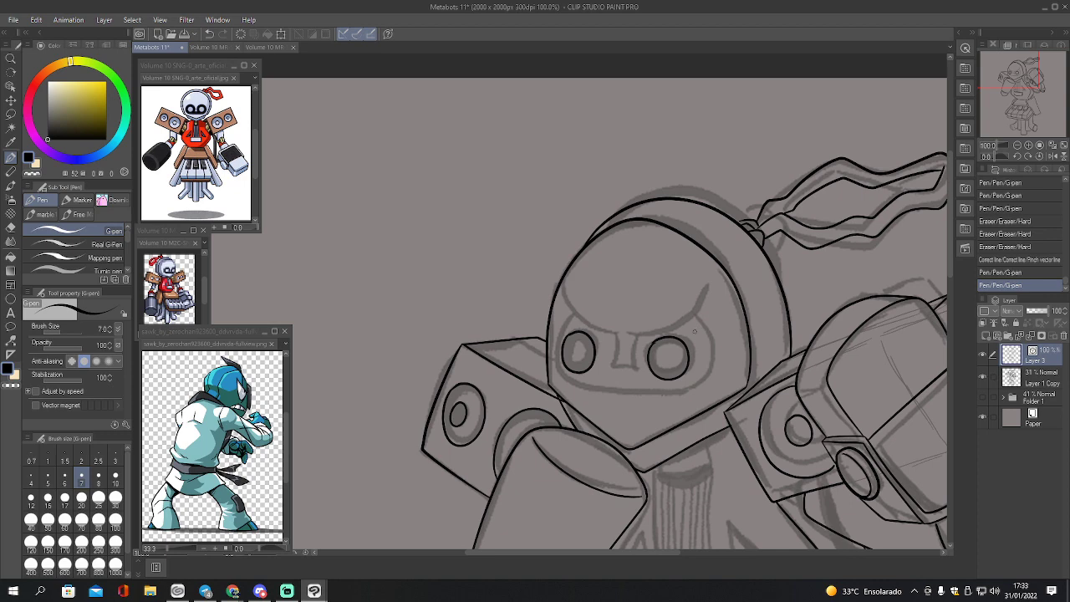
pyautogui.press('y')
pyautogui.moveTo(654, 357); pyautogui.dragTo(651, 353)
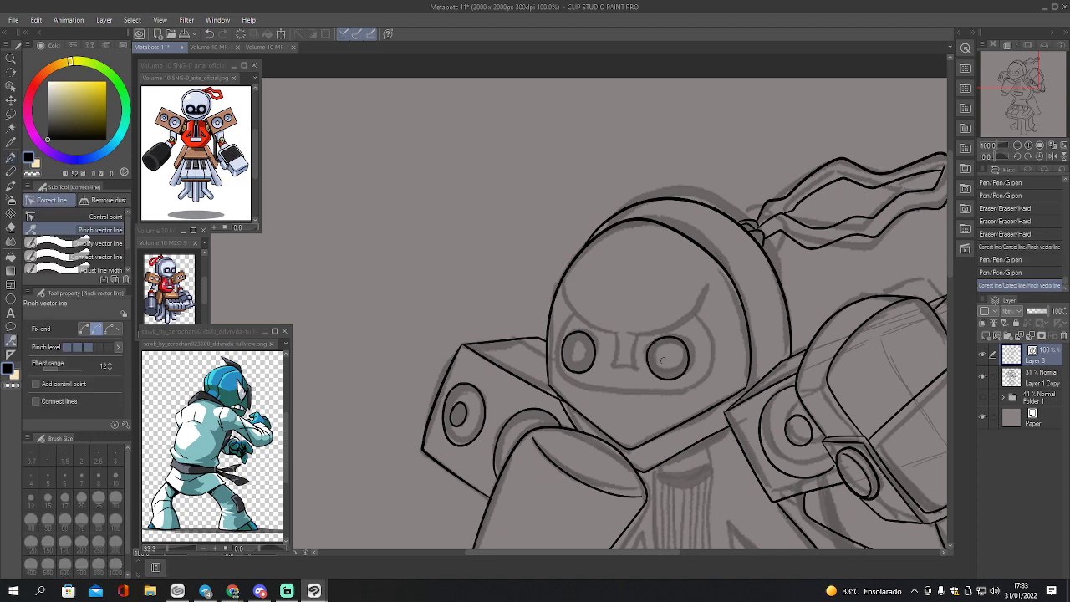
# - Ink the rounded eye sockets, the nose notch between them and the long curved lower edge of the face with the G-pen
pyautogui.press('p')
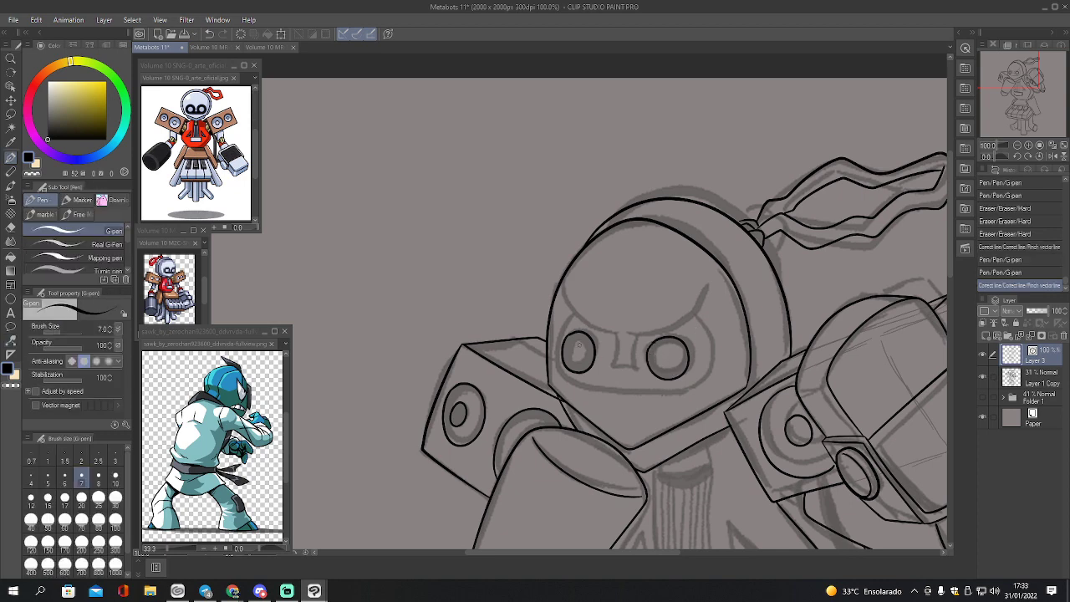
pyautogui.moveTo(610, 366)
pyautogui.mouseDown()
pyautogui.moveTo(640, 369)
pyautogui.moveTo(637, 334)
pyautogui.moveTo(665, 314)
pyautogui.moveTo(697, 321)
pyautogui.moveTo(710, 370)
pyautogui.moveTo(686, 392)
pyautogui.mouseUp()
pyautogui.moveTo(612, 367)
pyautogui.mouseDown()
pyautogui.moveTo(614, 333)
pyautogui.moveTo(599, 313)
pyautogui.moveTo(571, 314)
pyautogui.moveTo(556, 339)
pyautogui.moveTo(562, 382)
pyautogui.moveTo(653, 399)
pyautogui.moveTo(689, 393)
pyautogui.mouseUp()
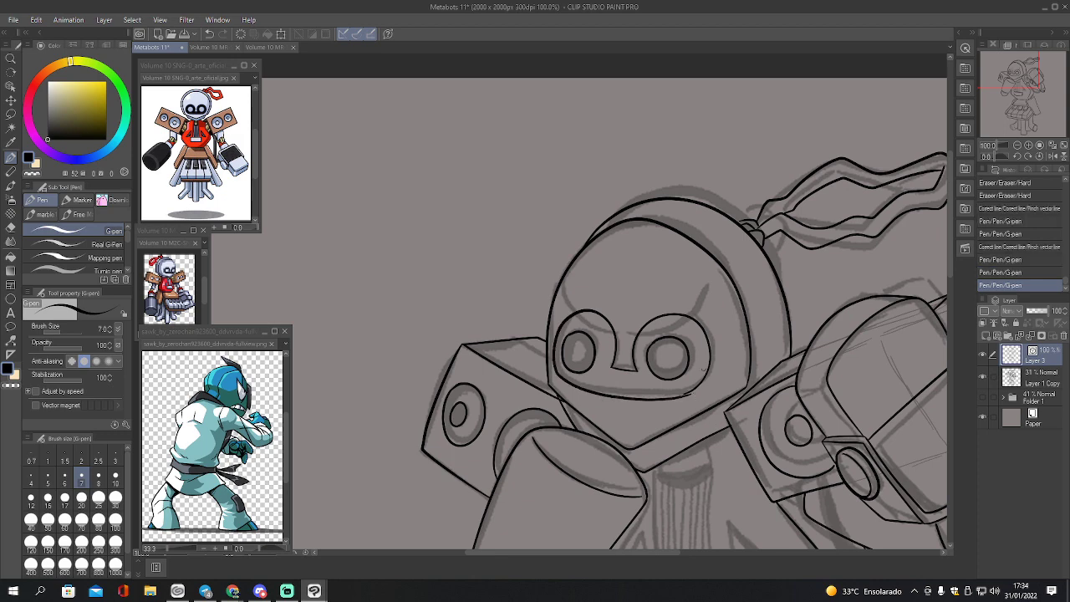
# - Pull the right end of the face's lower edge line up to the right eye socket with Pinch vector line, undoing the first pull
pyautogui.press('y')
pyautogui.moveTo(673, 393); pyautogui.dragTo(673, 398)
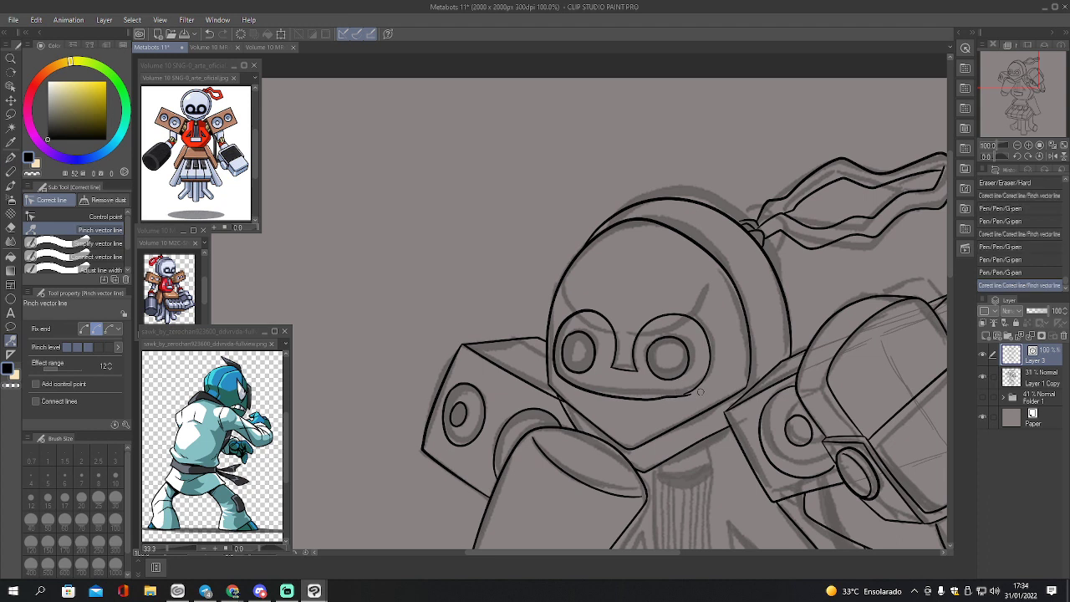
pyautogui.hotkey('ctrl', 'z')
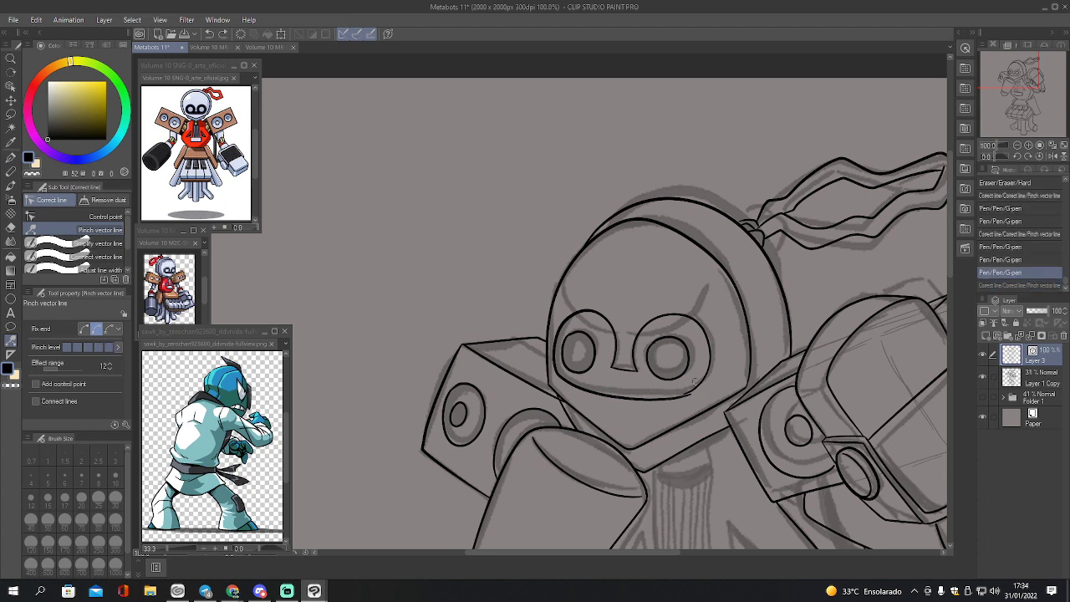
pyautogui.moveTo(671, 398); pyautogui.dragTo(699, 383)
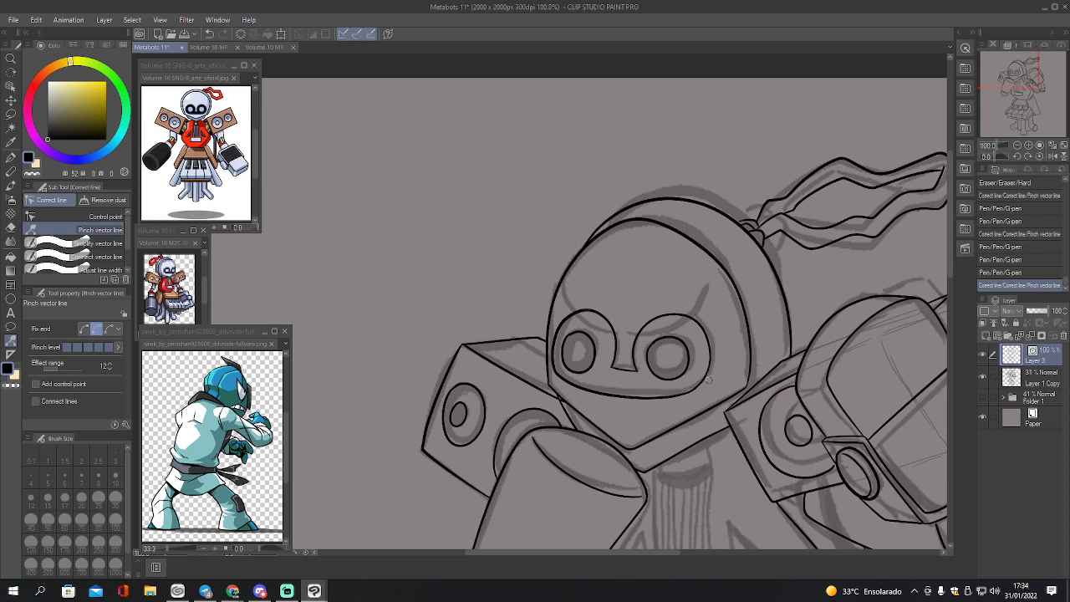
# - Select the right eye's circle with the Object tool and shift it slightly down inside its socket
pyautogui.press('o')
pyautogui.click(688, 371)
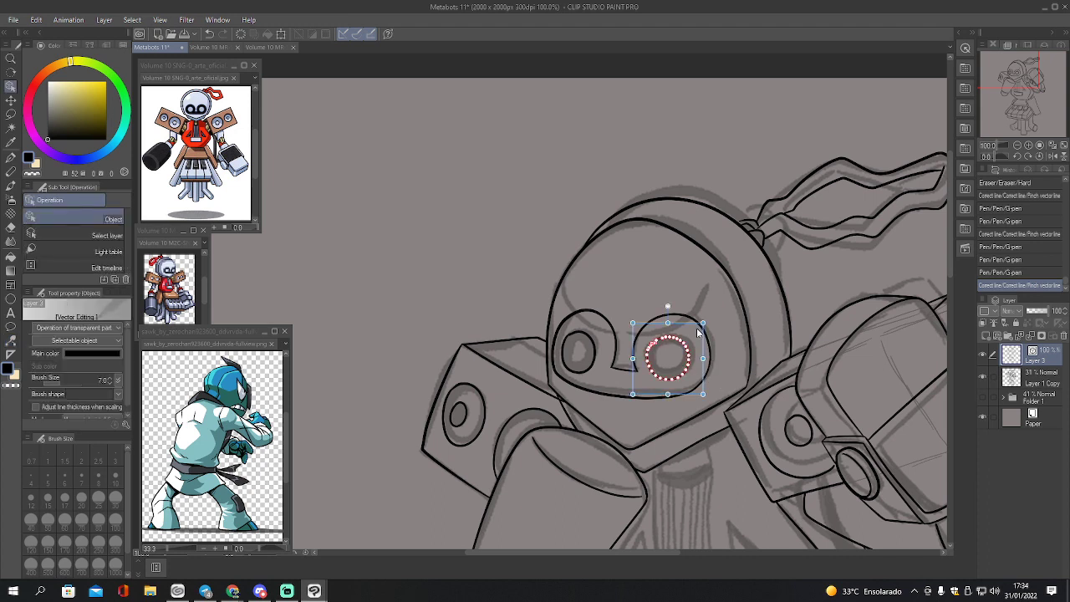
pyautogui.moveTo(698, 329); pyautogui.dragTo(699, 335)
pyautogui.click(689, 345)
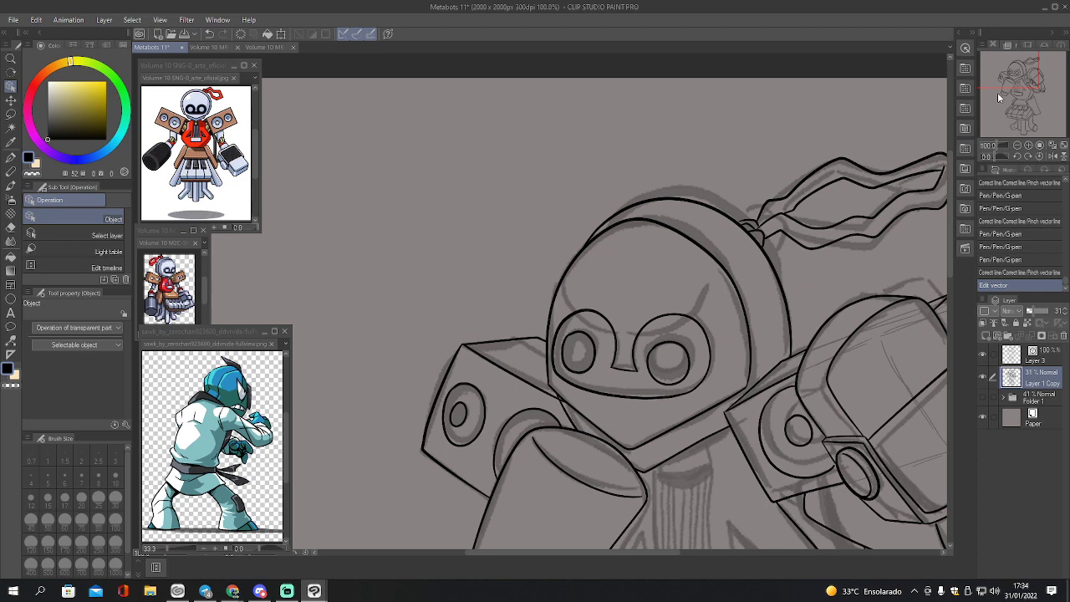
# - Ink the curved top and both long sides of the guitar neck on the torso on Layer 3, undoing misplaced strokes
pyautogui.moveTo(1008, 78); pyautogui.dragTo(1016, 100)
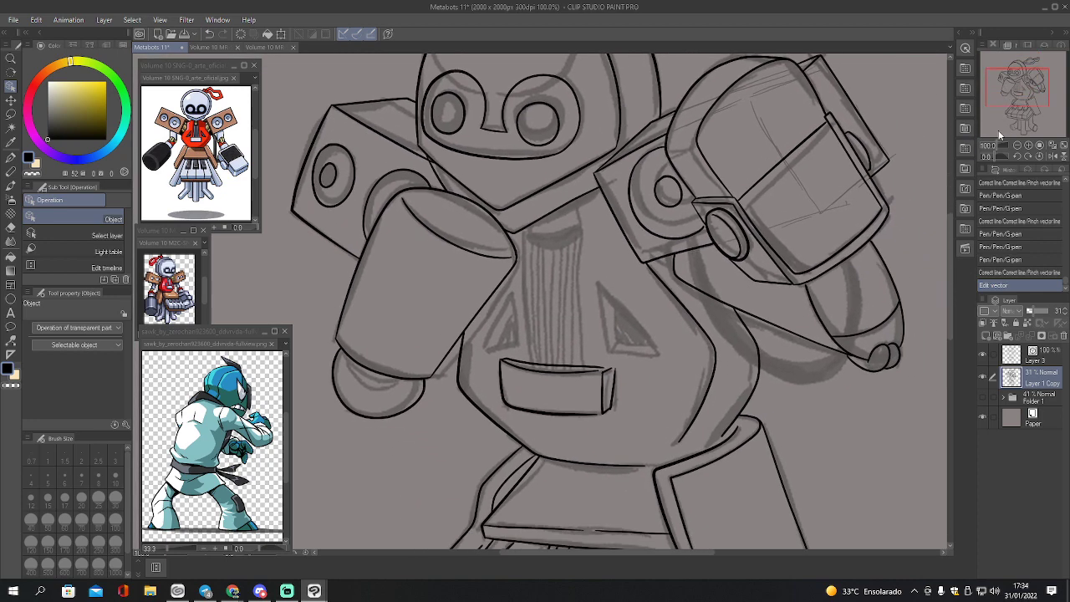
pyautogui.press('p')
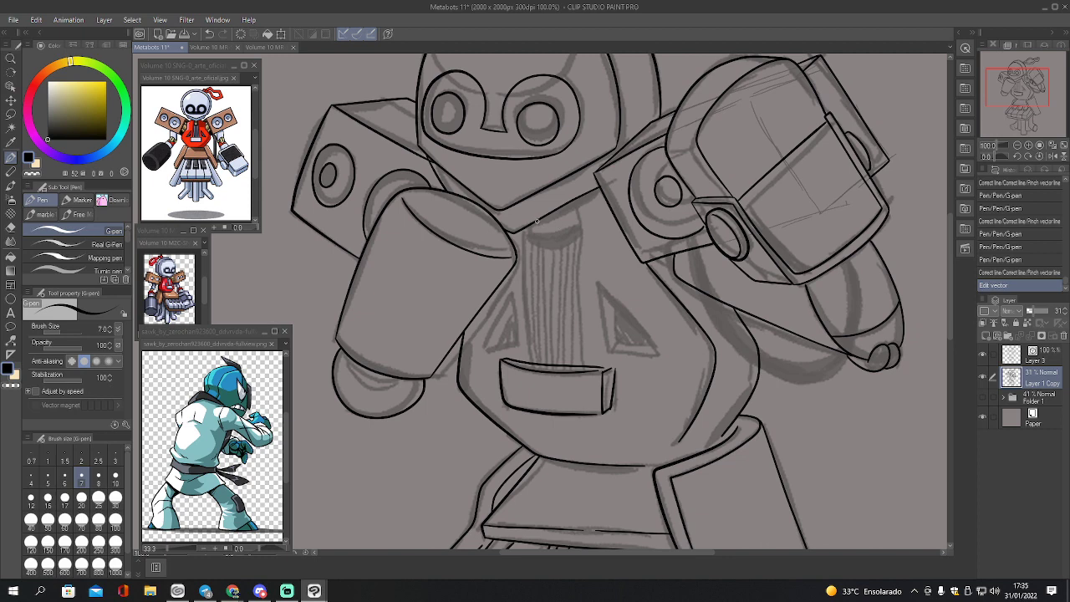
pyautogui.moveTo(537, 221); pyautogui.dragTo(552, 230)
pyautogui.hotkey('ctrl', 'z')
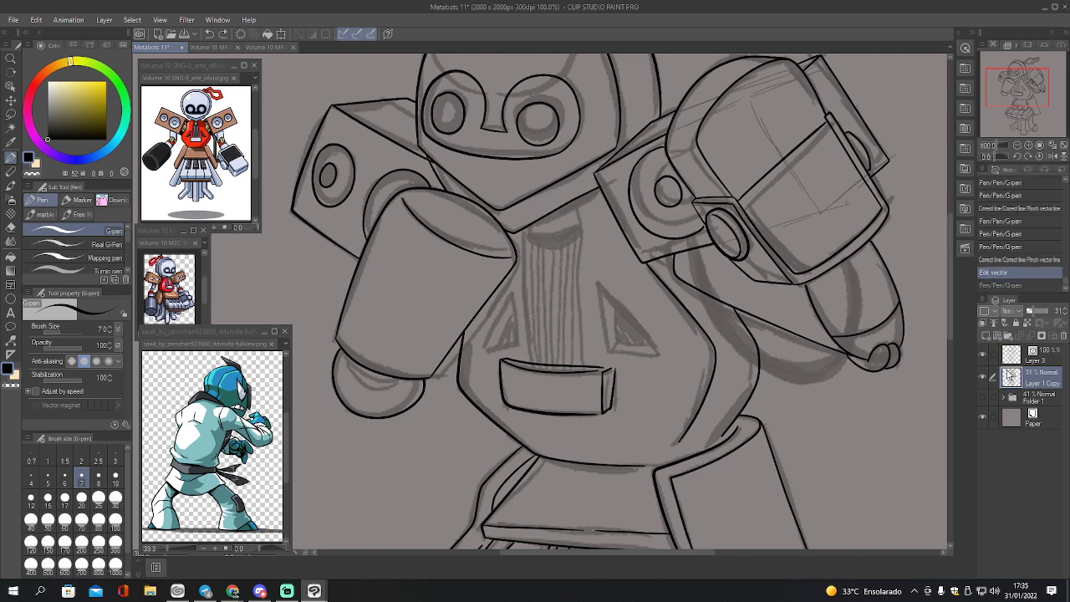
pyautogui.moveTo(534, 222)
pyautogui.mouseDown()
pyautogui.moveTo(555, 229)
pyautogui.moveTo(574, 201)
pyautogui.moveTo(579, 209)
pyautogui.moveTo(586, 365)
pyautogui.mouseUp()
pyautogui.hotkey('ctrl', 'z')
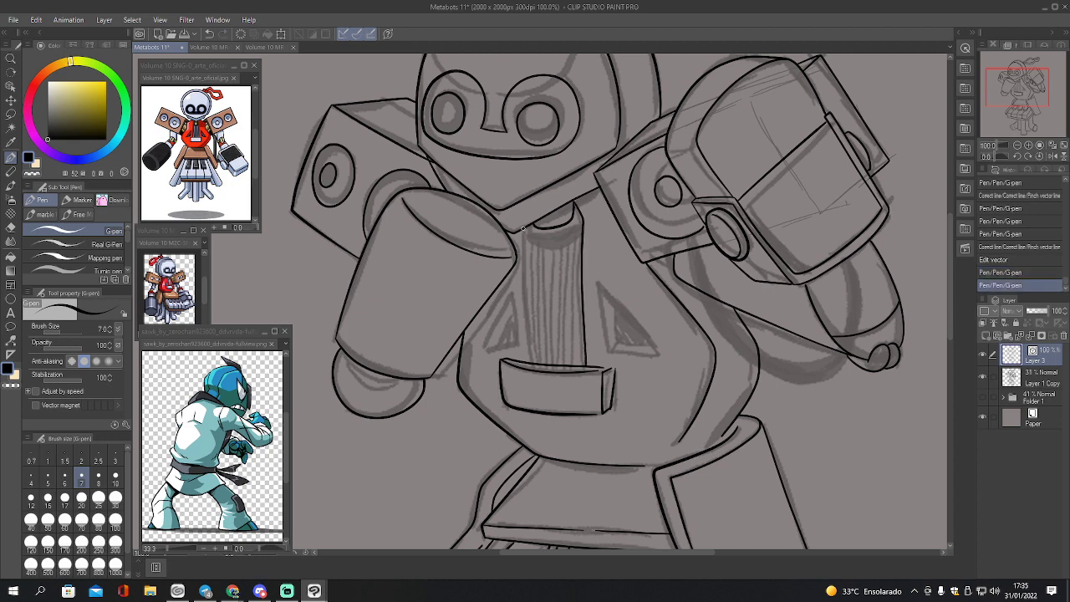
pyautogui.moveTo(522, 229); pyautogui.dragTo(529, 366)
# - Delete a control point near the lower end of the guitar neck's left side line
pyautogui.press('y')
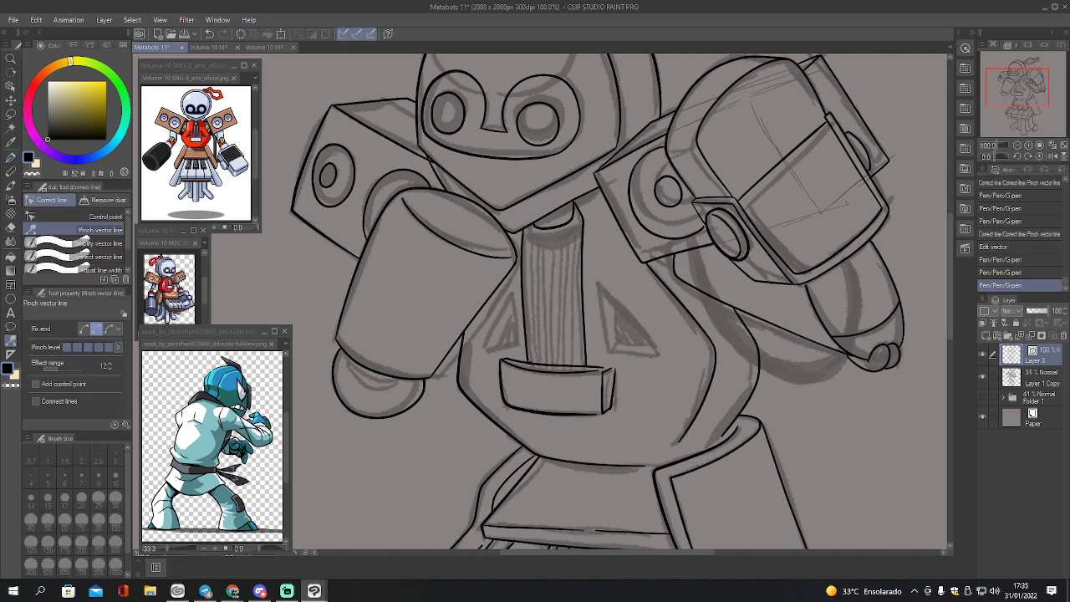
pyautogui.click(106, 217)
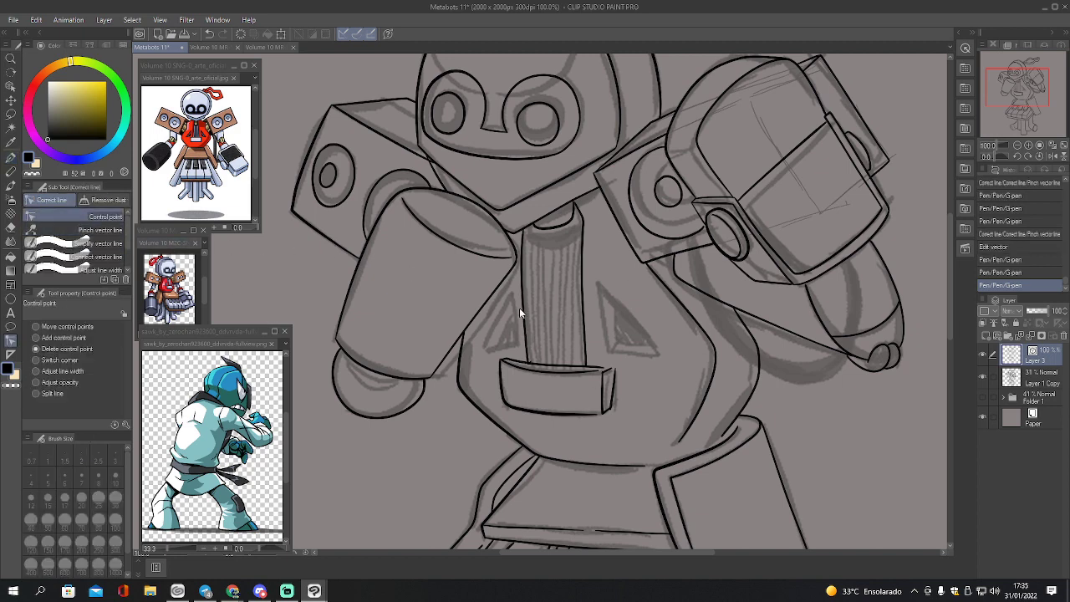
pyautogui.click(532, 364)
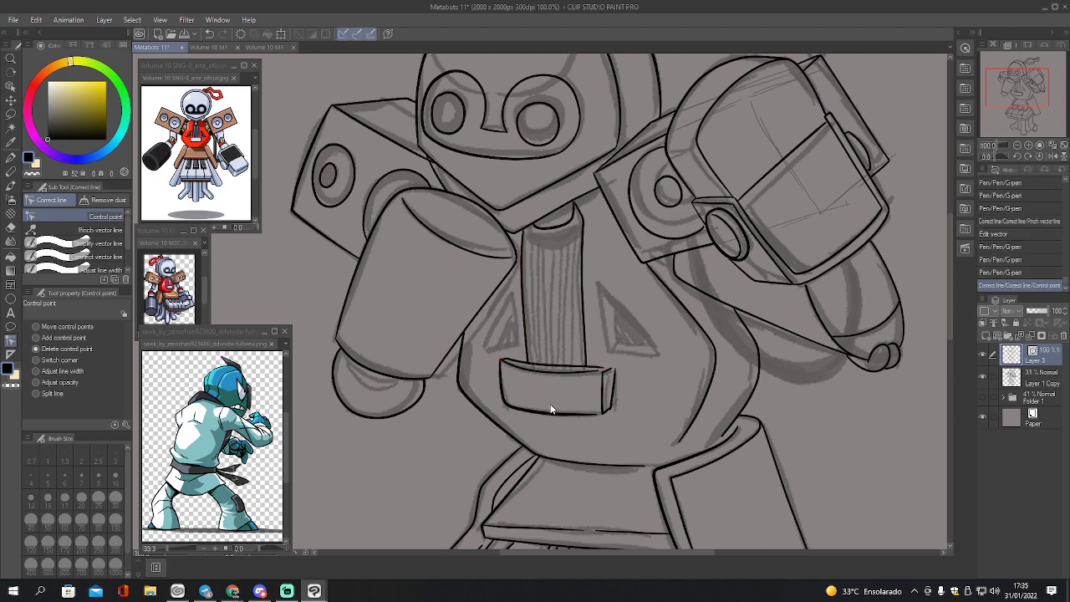
# - Ink the right triangular opening on the torso with its inner thickness lines, redoing the slanted side
pyautogui.press('p')
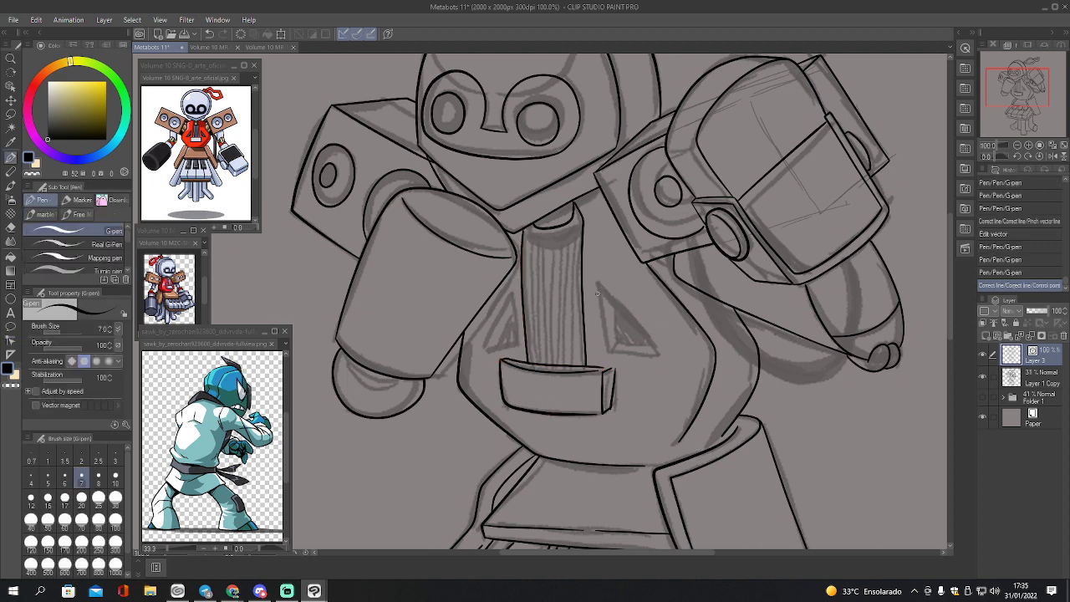
pyautogui.moveTo(595, 283)
pyautogui.mouseDown()
pyautogui.moveTo(601, 347)
pyautogui.moveTo(659, 357)
pyautogui.mouseUp()
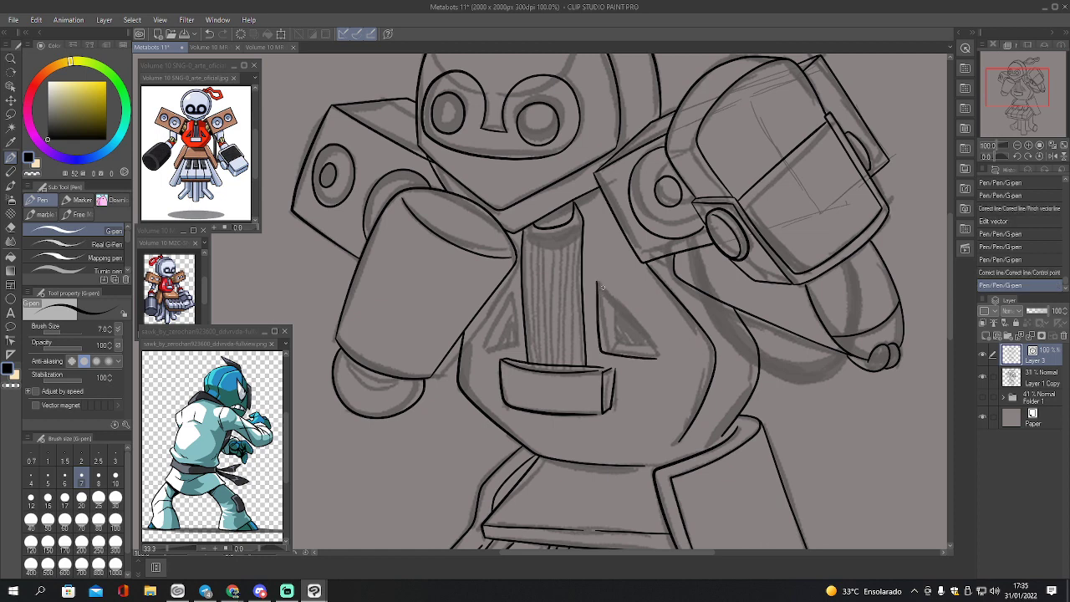
pyautogui.moveTo(595, 283); pyautogui.dragTo(655, 357)
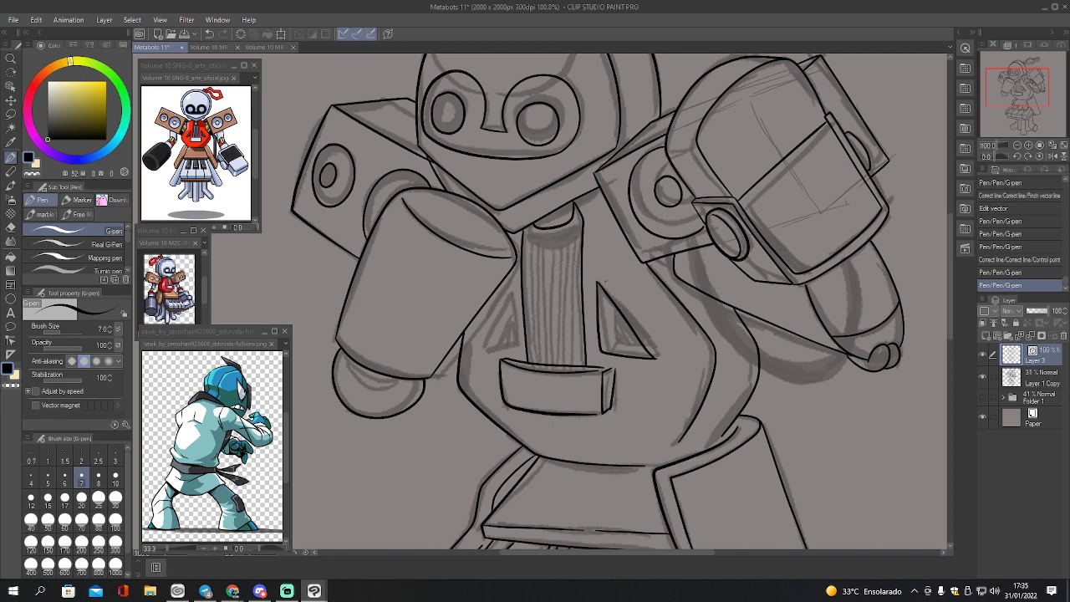
pyautogui.hotkey('ctrl', 'z')
pyautogui.moveTo(599, 284); pyautogui.dragTo(658, 357)
pyautogui.moveTo(600, 350)
pyautogui.mouseDown()
pyautogui.moveTo(613, 341)
pyautogui.moveTo(610, 298)
pyautogui.mouseUp()
pyautogui.moveTo(611, 343); pyautogui.dragTo(648, 348)
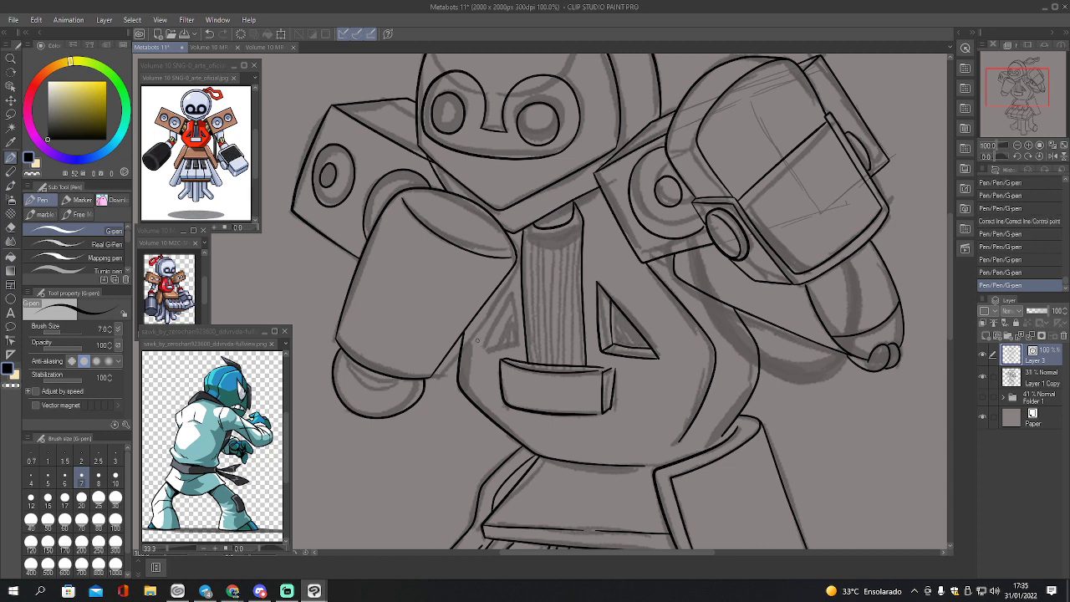
# - Ink the left triangular opening on the torso with its inner edge, and erase the overshooting line at its lower corner
pyautogui.moveTo(479, 339); pyautogui.dragTo(508, 296)
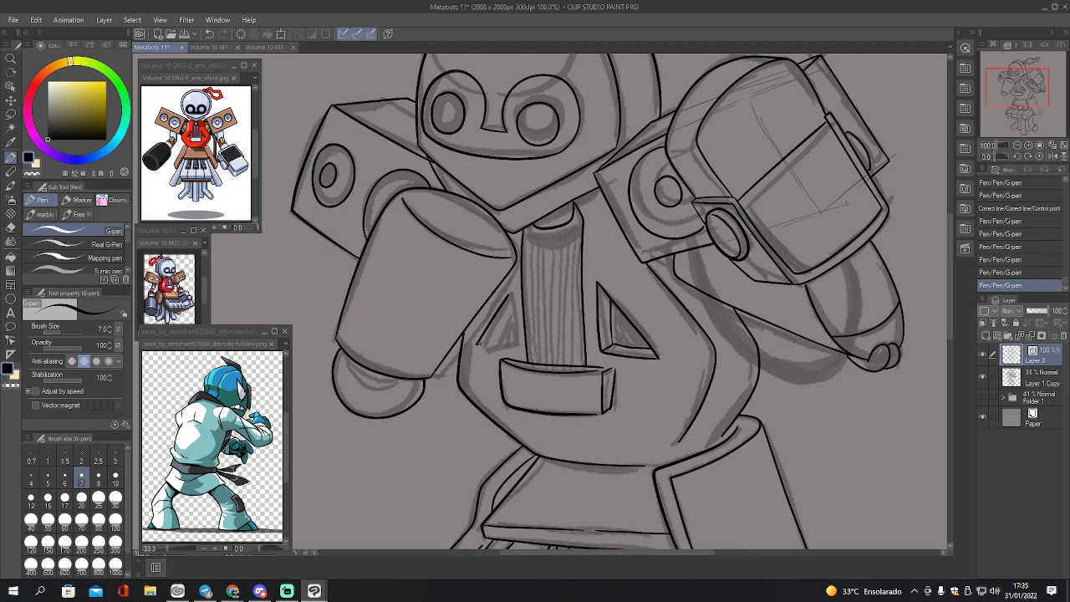
pyautogui.moveTo(478, 343); pyautogui.dragTo(506, 344)
pyautogui.moveTo(509, 296)
pyautogui.mouseDown()
pyautogui.moveTo(508, 342)
pyautogui.moveTo(494, 329)
pyautogui.mouseUp()
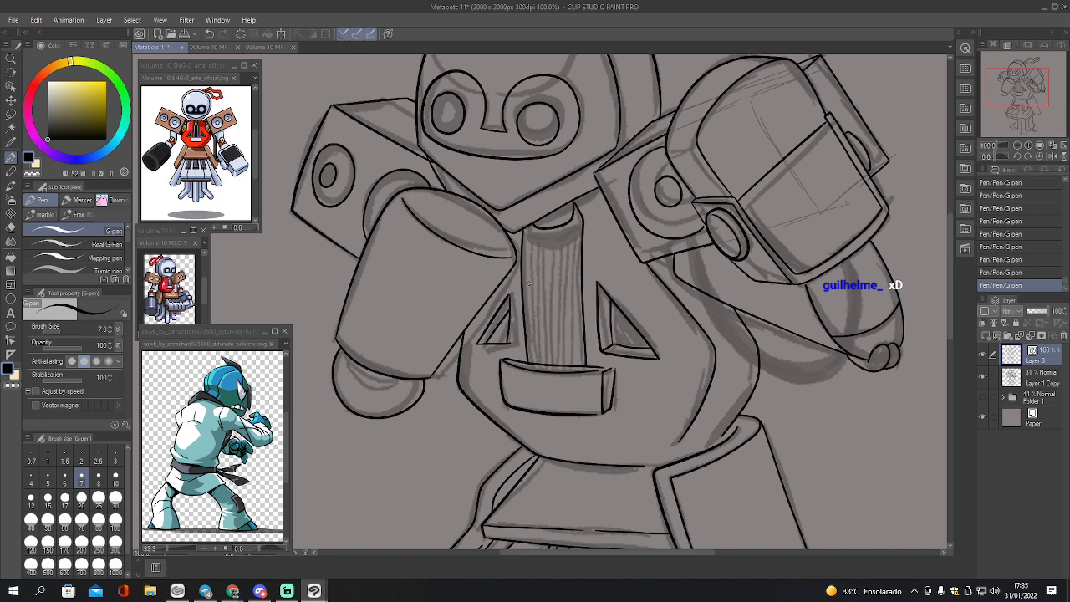
pyautogui.press('e')
pyautogui.moveTo(512, 340); pyautogui.dragTo(516, 346)
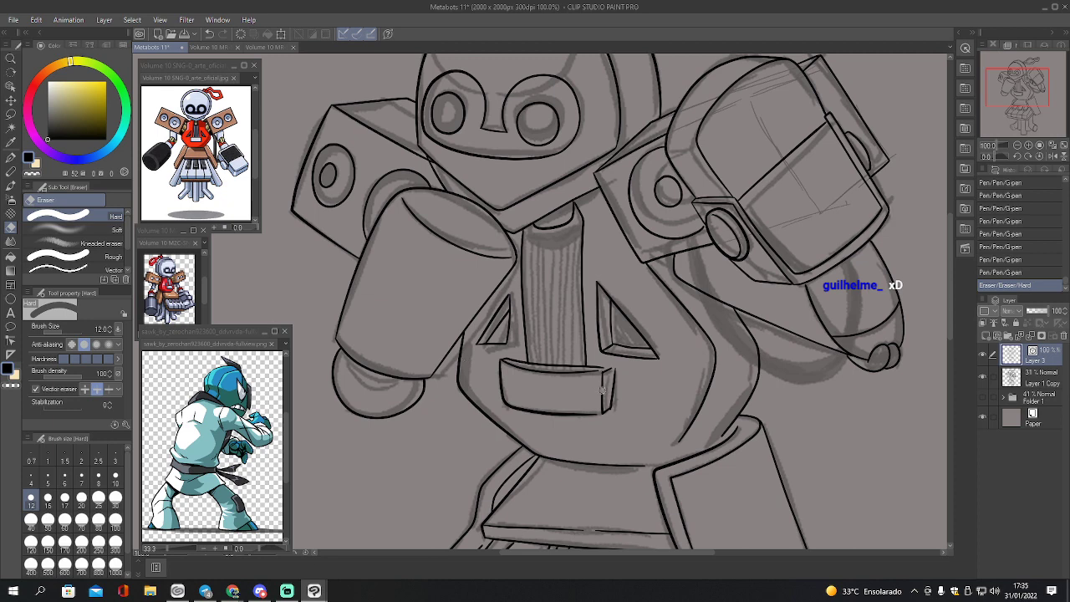
# - Erase the inked right side of the box below the guitar neck and re-sketch it on Layer 1 Copy with the Real G-Pen
pyautogui.moveTo(608, 370)
pyautogui.mouseDown()
pyautogui.moveTo(611, 407)
pyautogui.moveTo(604, 369)
pyautogui.mouseUp()
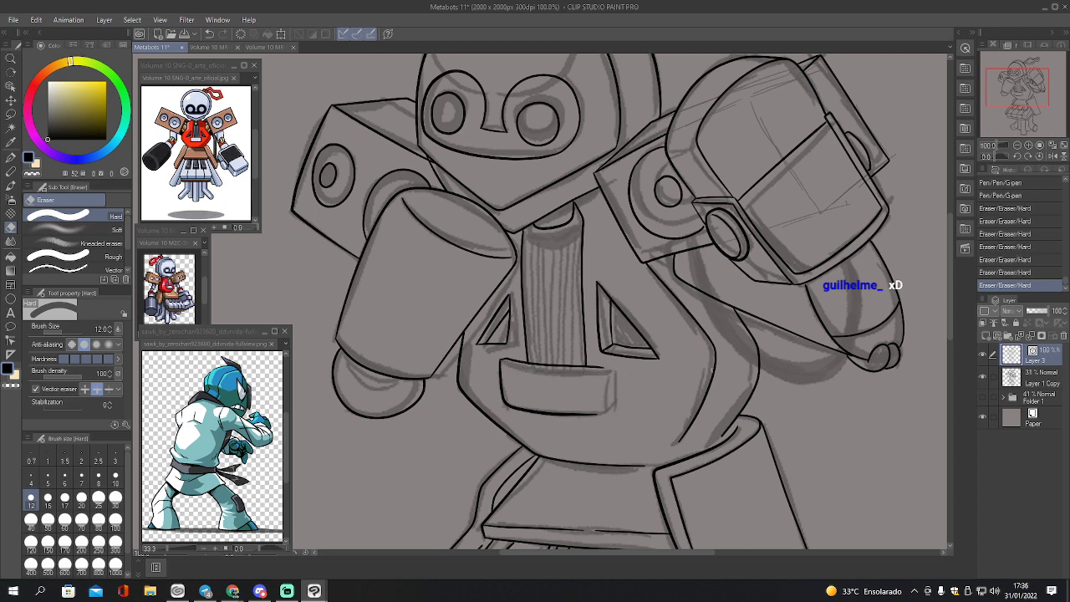
pyautogui.click(1021, 383)
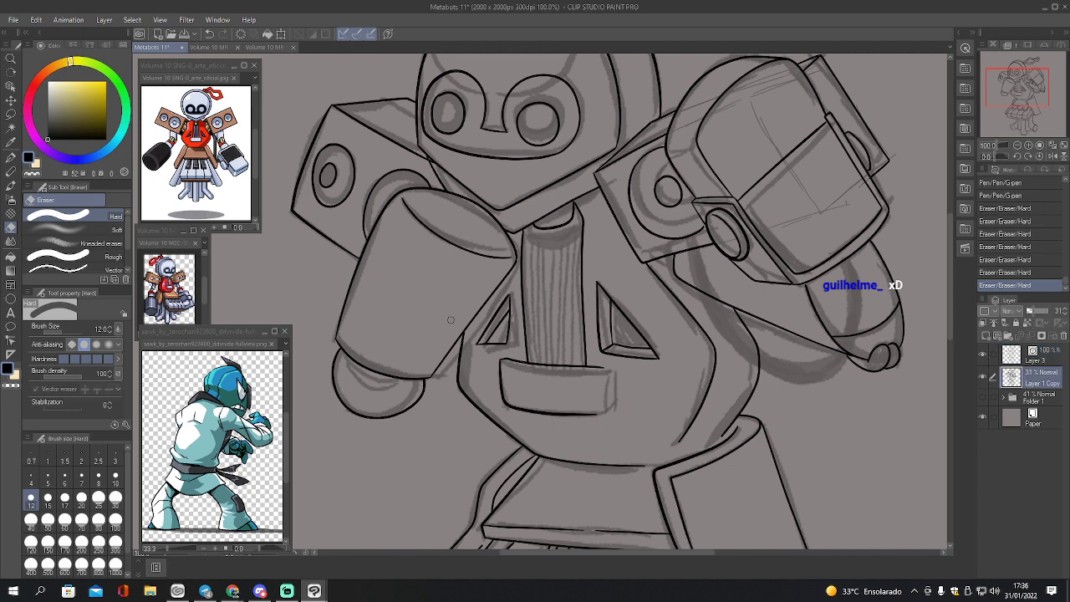
pyautogui.press('p')
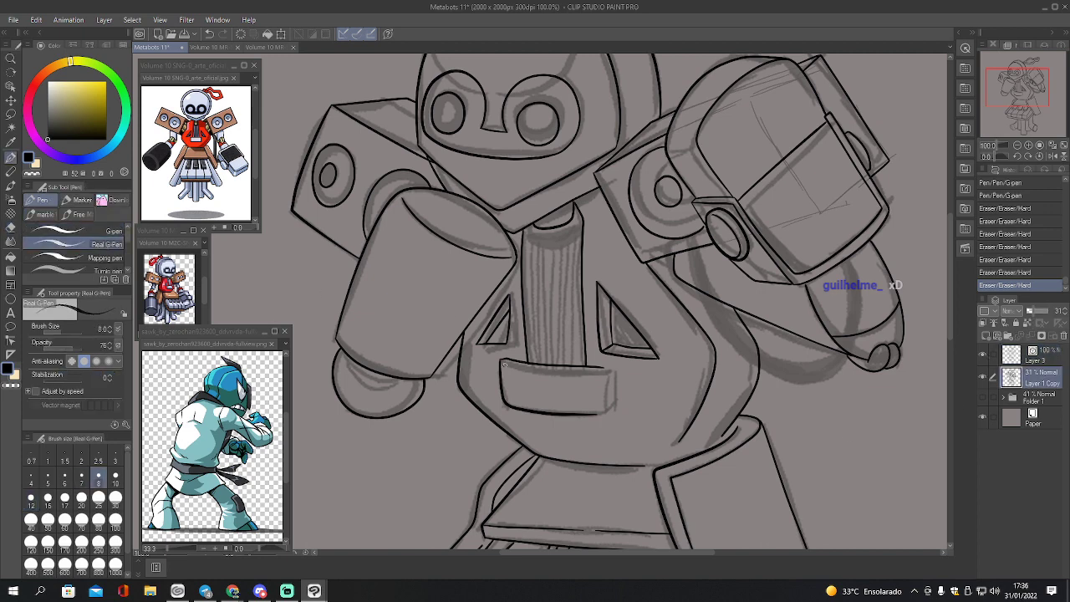
pyautogui.moveTo(504, 364); pyautogui.dragTo(582, 369)
pyautogui.moveTo(583, 369)
pyautogui.mouseDown()
pyautogui.moveTo(619, 371)
pyautogui.moveTo(600, 409)
pyautogui.mouseUp()
pyautogui.moveTo(612, 373); pyautogui.dragTo(610, 403)
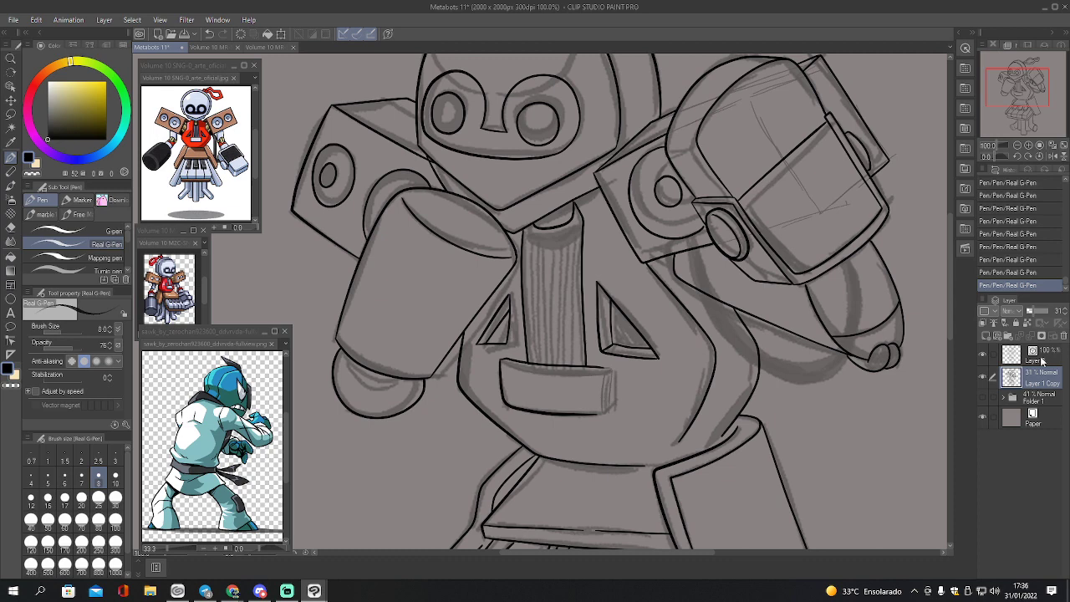
# - Ink the box's upper edge and narrow right side on Layer 3 with the G-pen, redoing strokes that miss
pyautogui.click(1036, 358)
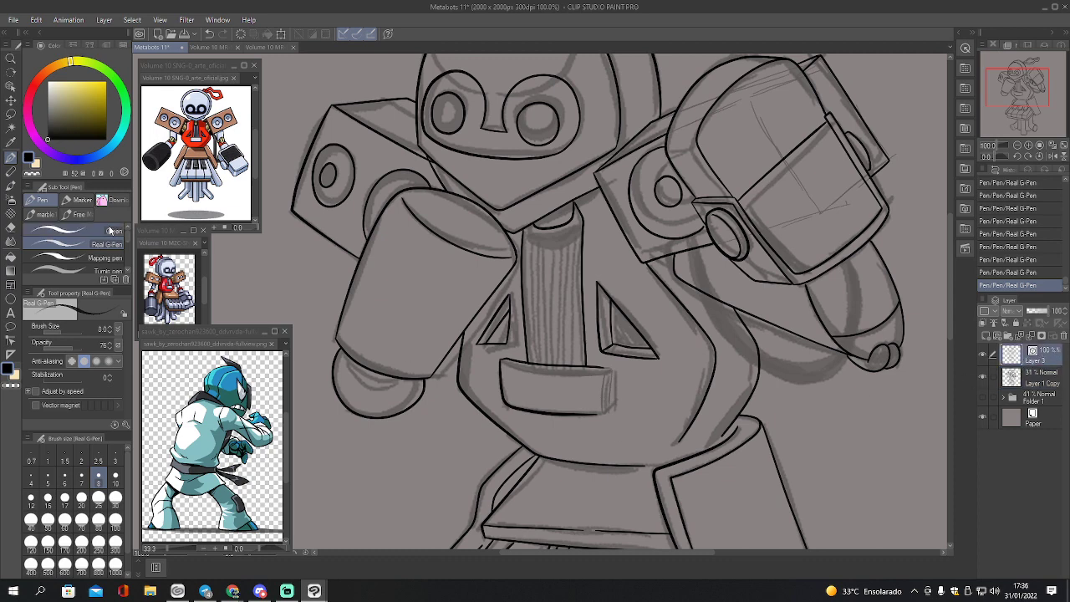
pyautogui.click(74, 231)
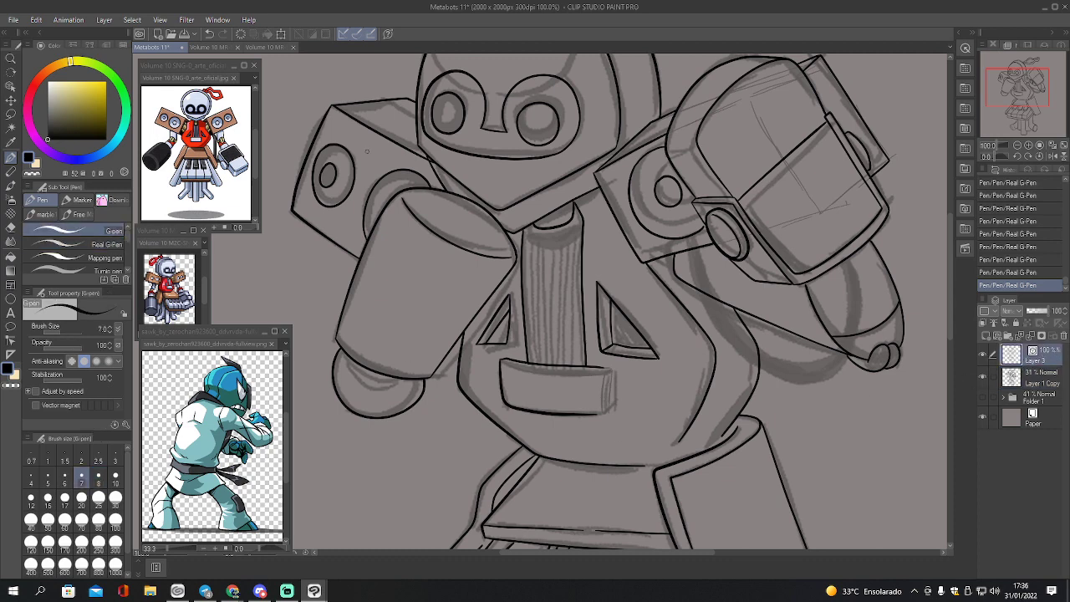
pyautogui.moveTo(1018, 91); pyautogui.dragTo(1023, 97)
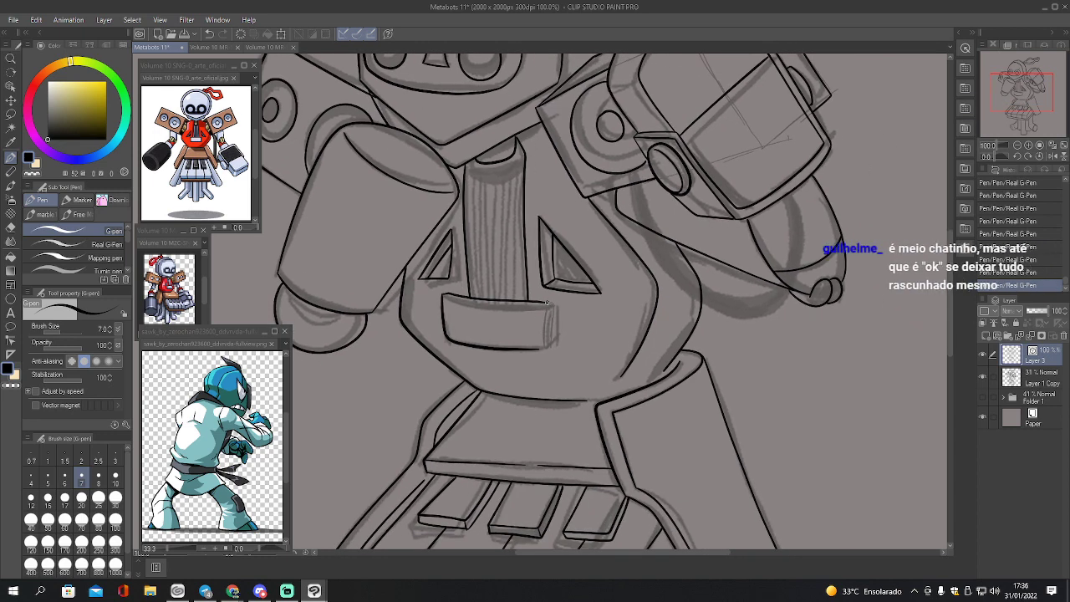
pyautogui.moveTo(546, 302); pyautogui.dragTo(553, 306)
pyautogui.moveTo(444, 292)
pyautogui.mouseDown()
pyautogui.moveTo(553, 303)
pyautogui.moveTo(547, 344)
pyautogui.mouseUp()
pyautogui.hotkey('ctrl', 'z')
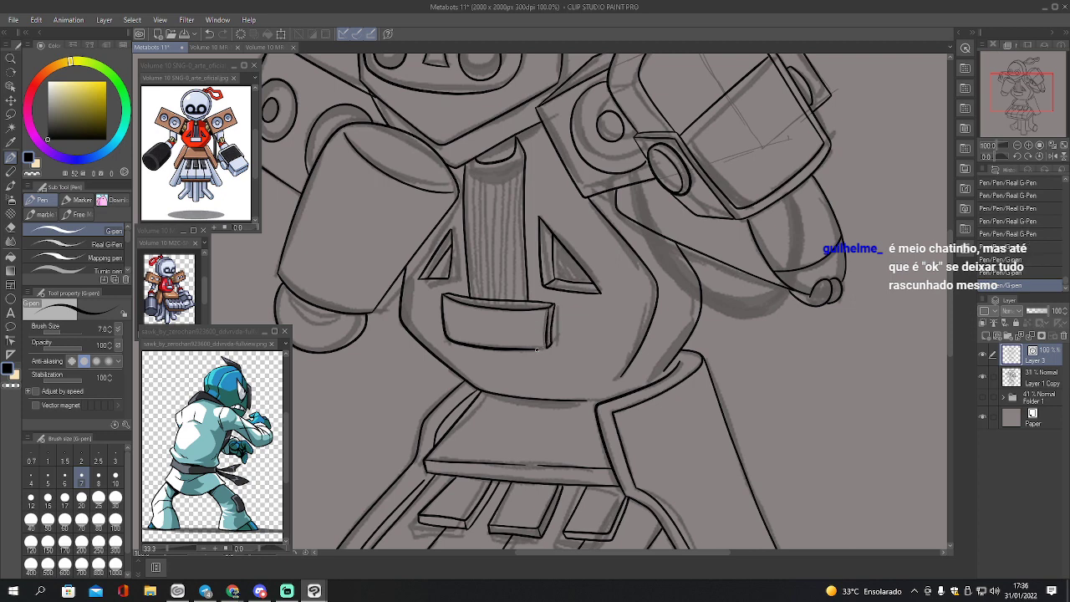
pyautogui.moveTo(537, 350); pyautogui.dragTo(548, 344)
pyautogui.hotkey('ctrl', 'z')
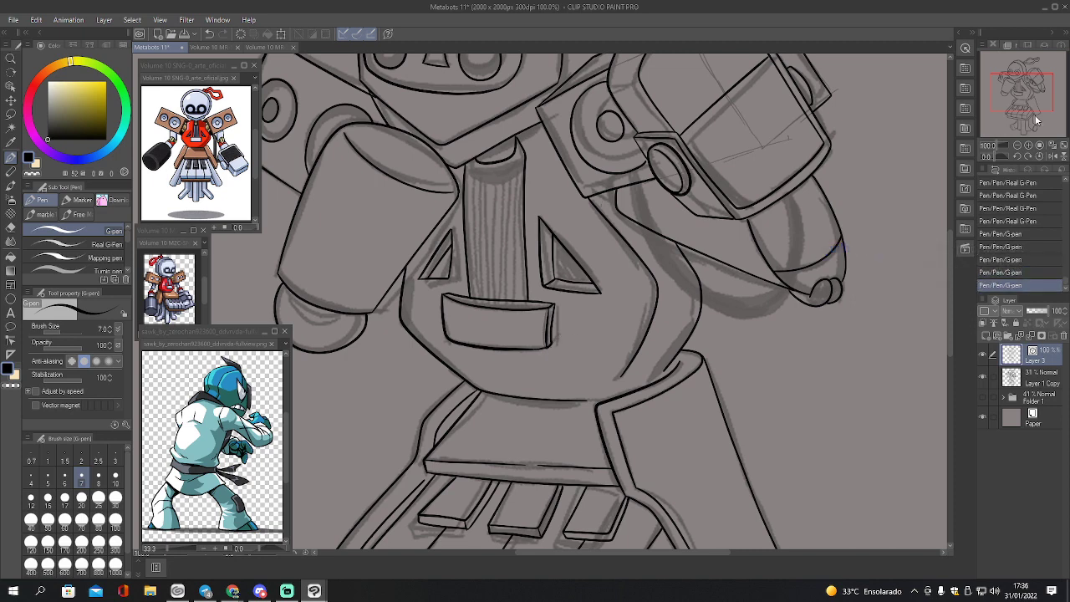
# - Hide the sketch layer briefly to check the head's line art, and ink the angry eyebrow above the right eye
pyautogui.click(1017, 147)
pyautogui.click(1018, 146)
pyautogui.moveTo(1023, 118); pyautogui.dragTo(1035, 74)
pyautogui.click(1039, 145)
pyautogui.click(985, 378)
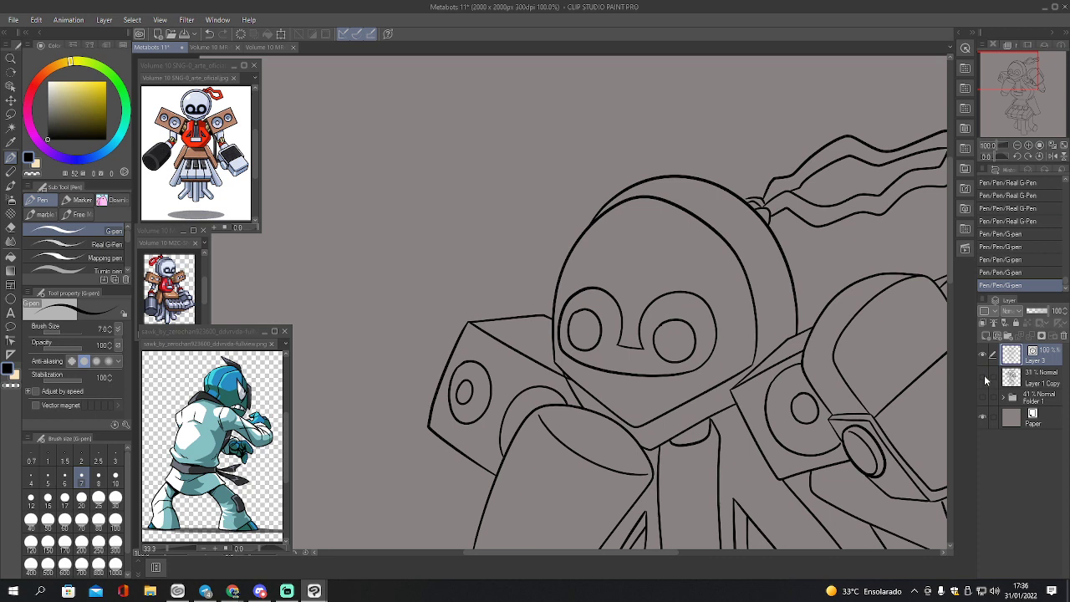
pyautogui.click(984, 378)
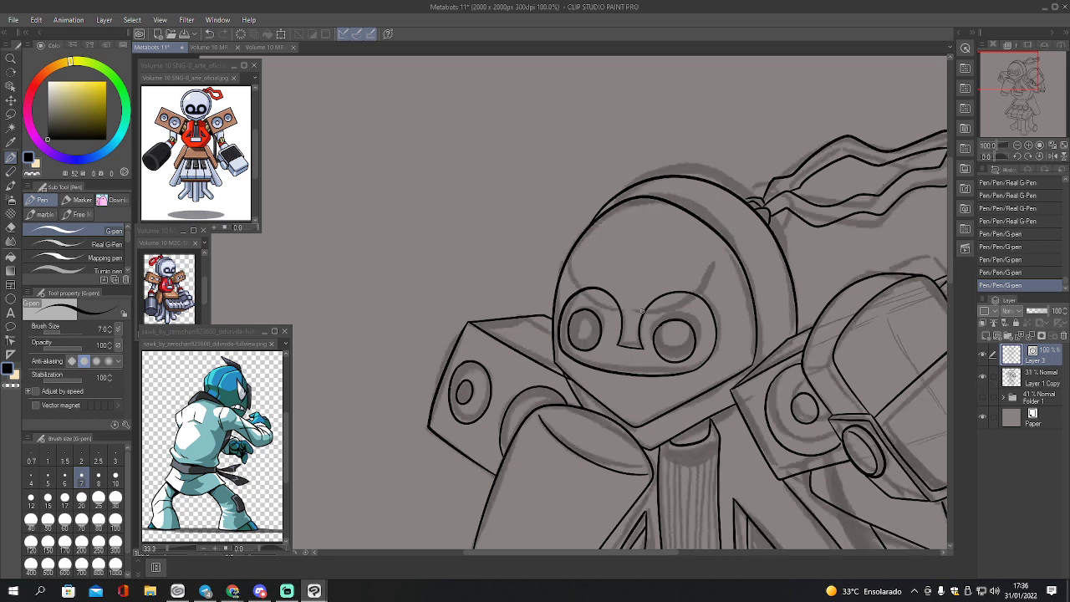
pyautogui.moveTo(632, 311)
pyautogui.mouseDown()
pyautogui.moveTo(696, 304)
pyautogui.moveTo(714, 269)
pyautogui.mouseUp()
pyautogui.moveTo(635, 311)
pyautogui.mouseDown()
pyautogui.moveTo(683, 301)
pyautogui.moveTo(712, 267)
pyautogui.mouseUp()
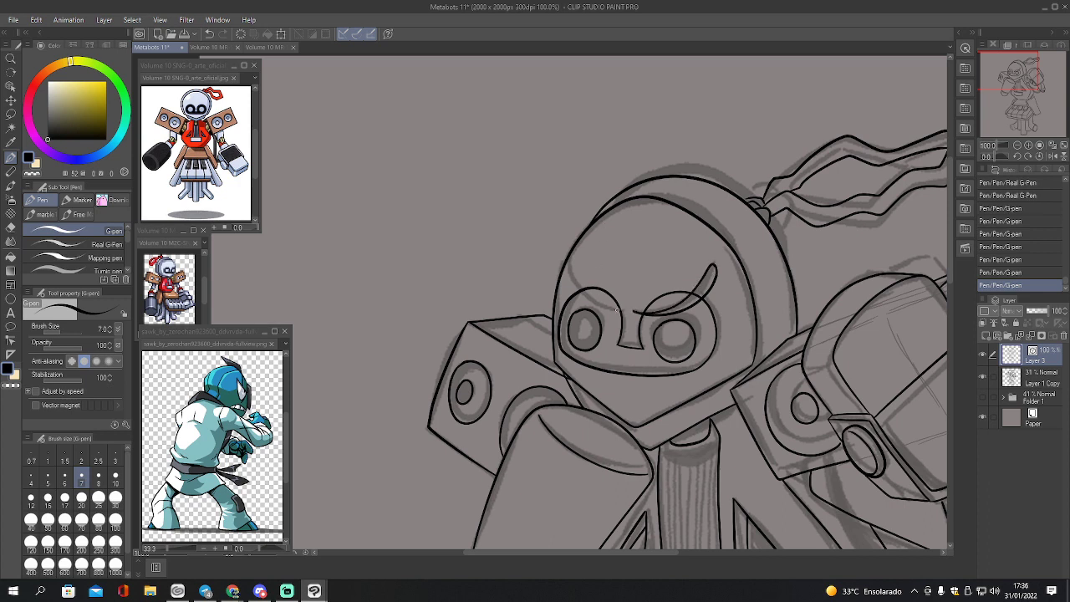
# - Ink the angry eyebrow above the left eye, and rotate and shift its vector line slightly outward to fit the head
pyautogui.moveTo(609, 309)
pyautogui.mouseDown()
pyautogui.moveTo(579, 293)
pyautogui.moveTo(565, 260)
pyautogui.mouseUp()
pyautogui.moveTo(603, 305); pyautogui.dragTo(620, 312)
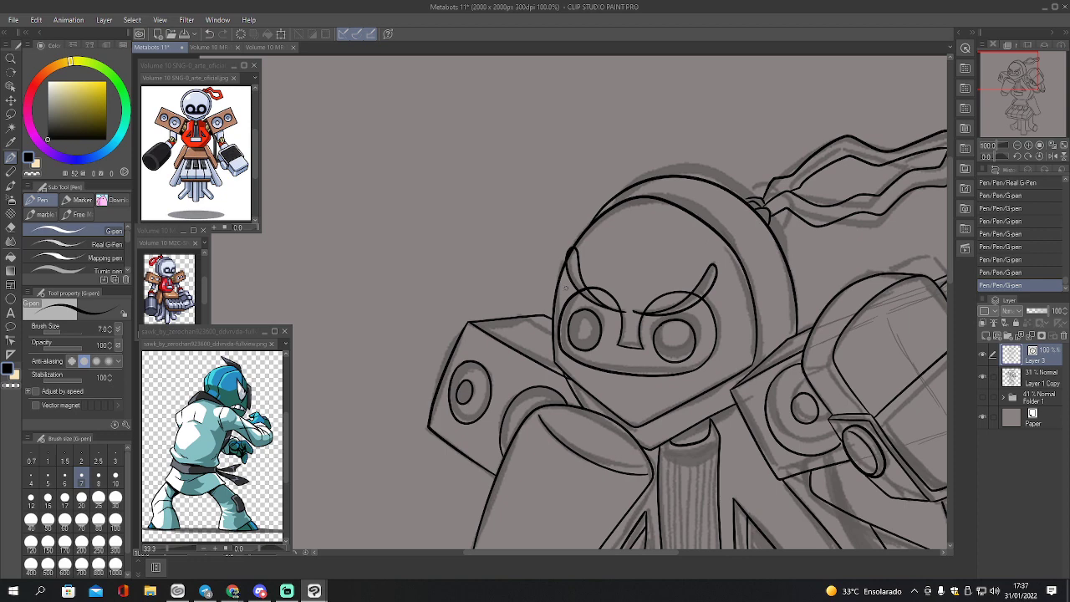
pyautogui.press('o')
pyautogui.click(593, 304)
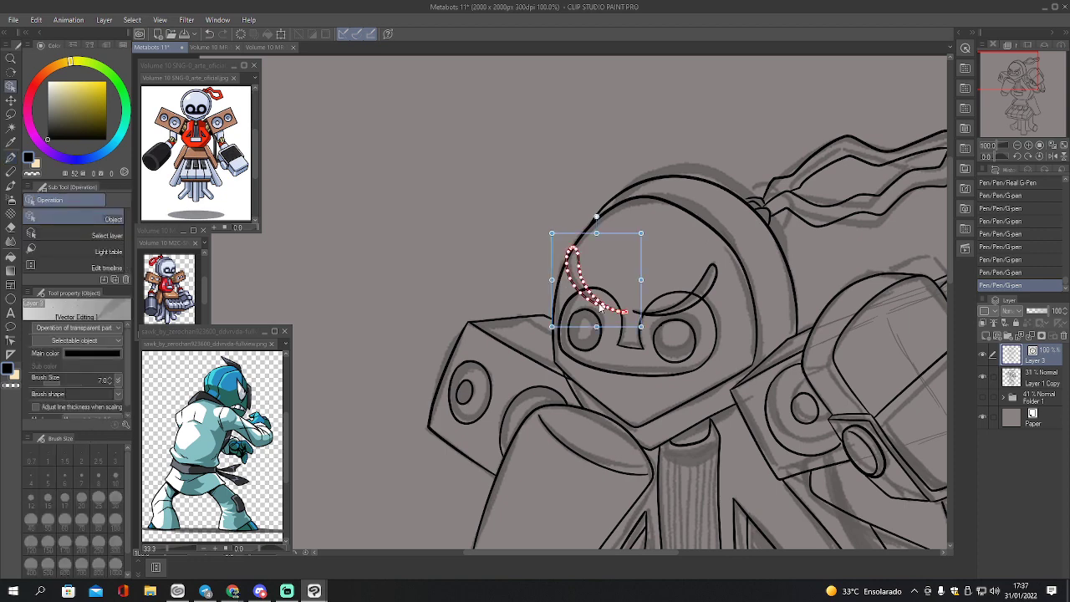
pyautogui.moveTo(650, 230); pyautogui.dragTo(645, 225)
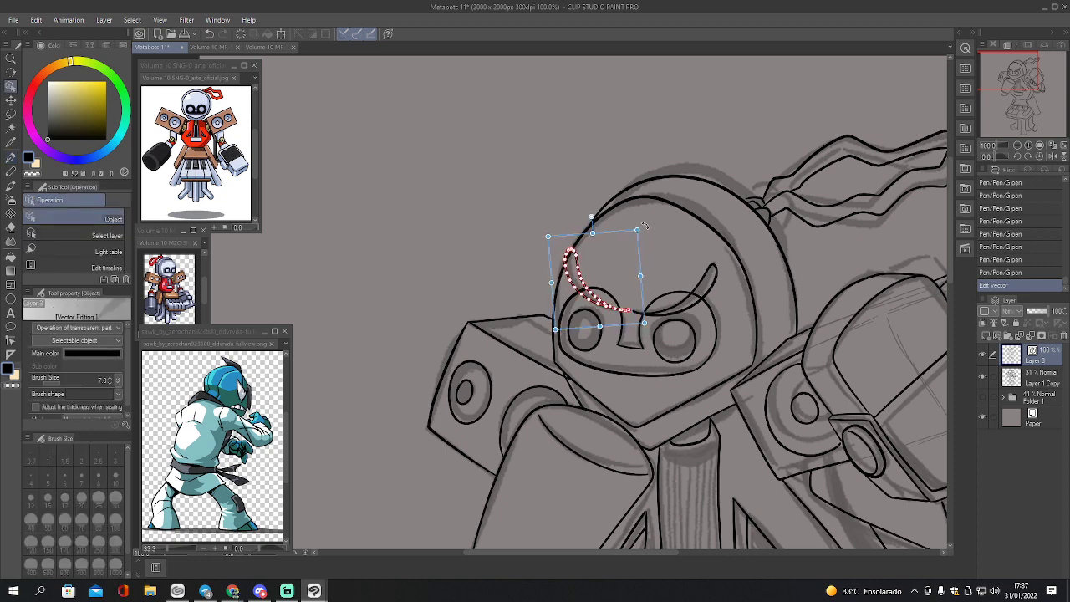
pyautogui.click(613, 235)
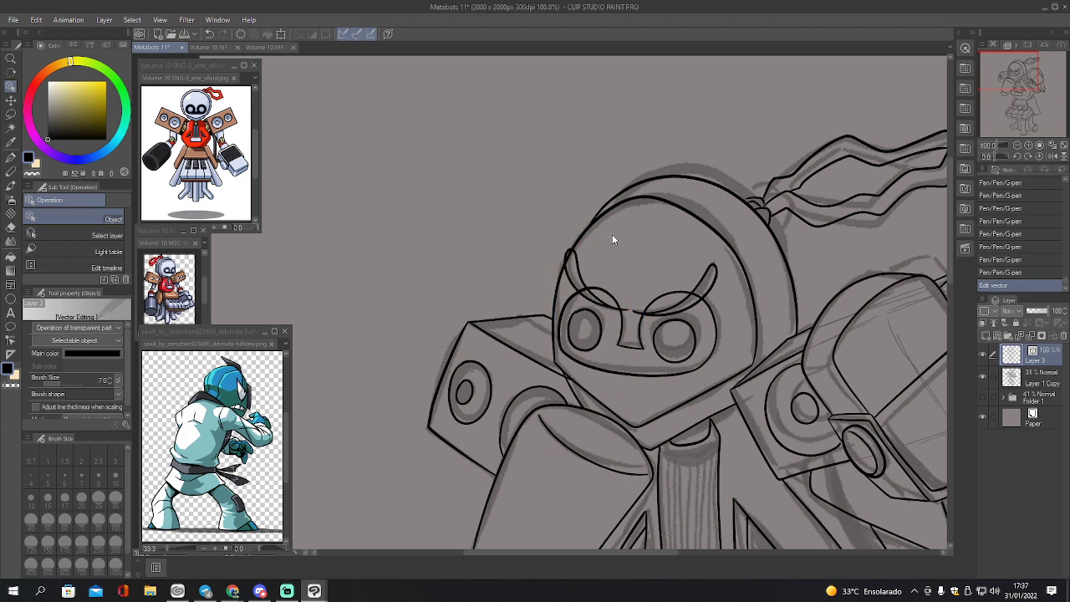
pyautogui.click(584, 272)
pyautogui.moveTo(608, 242); pyautogui.dragTo(606, 243)
pyautogui.click(658, 243)
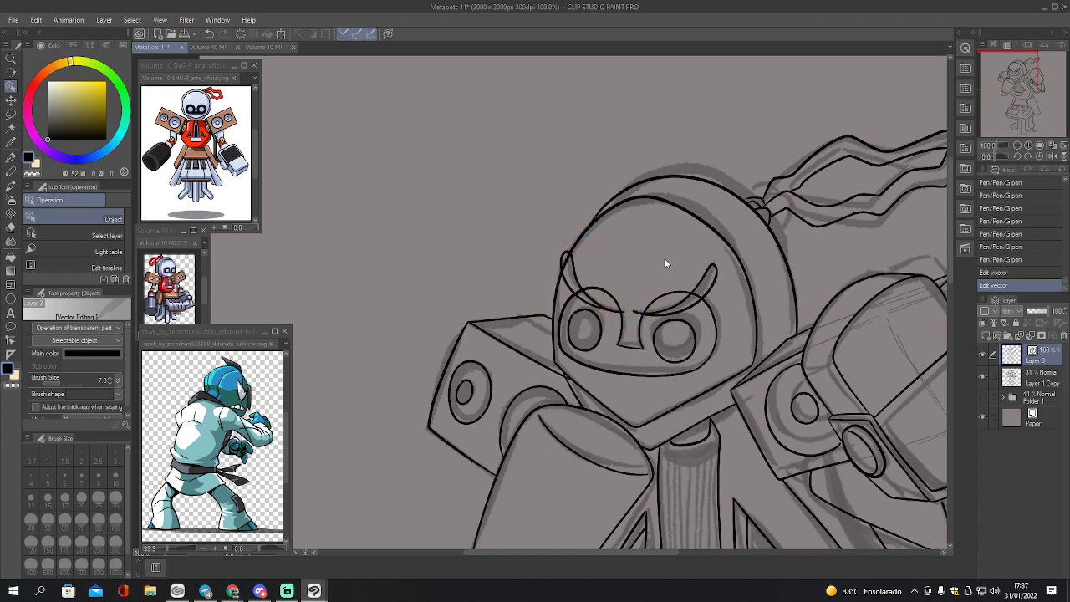
# - Select both strokes of the eyebrow above the right eye and nudge them slightly downward together
pyautogui.click(642, 314)
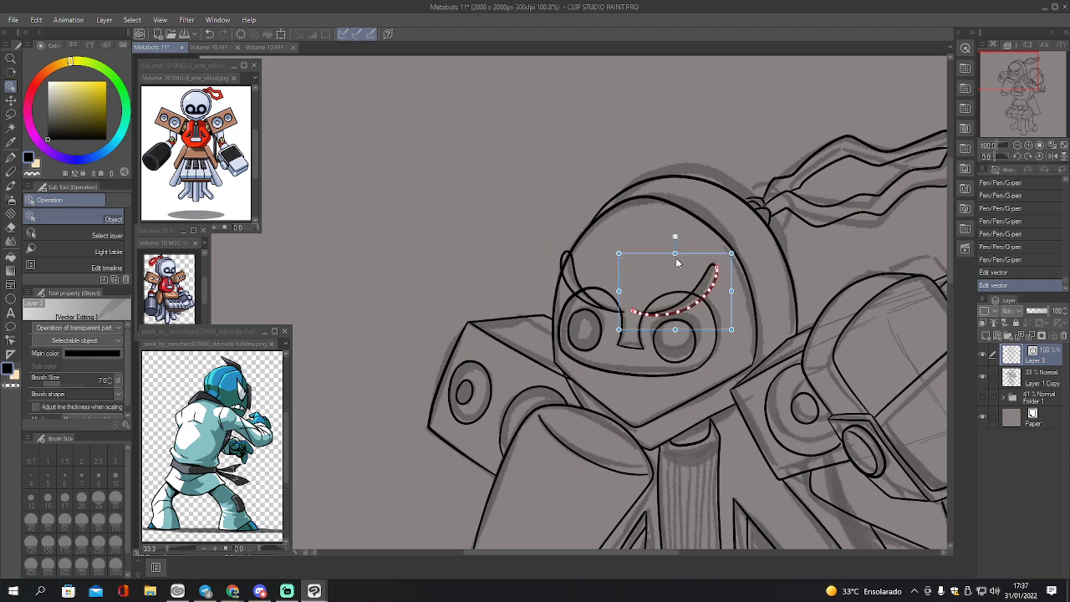
pyautogui.moveTo(685, 259); pyautogui.dragTo(685, 261)
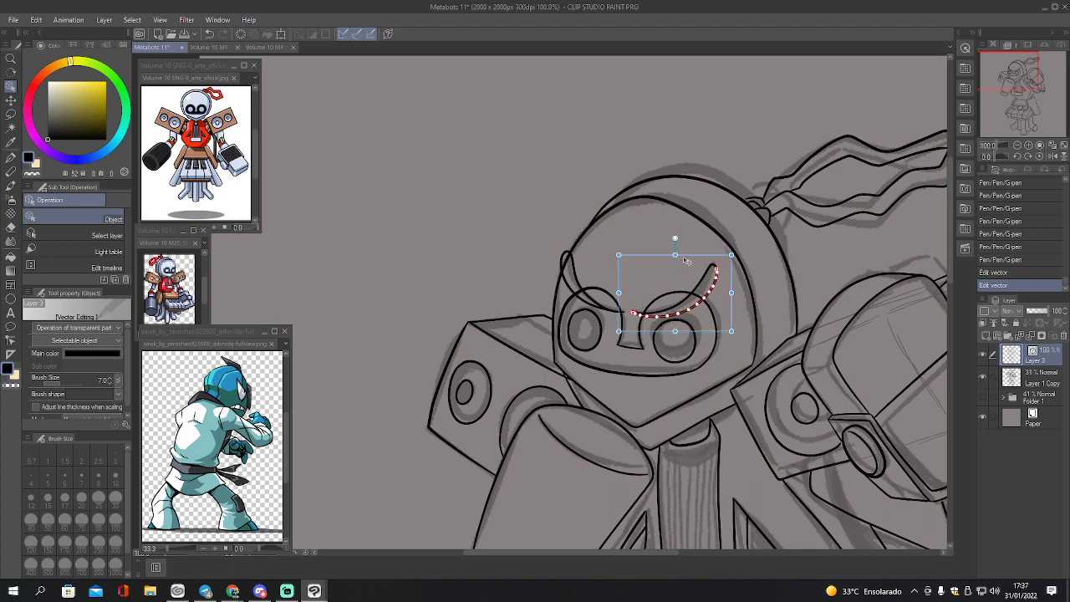
pyautogui.hotkey('ctrl', 'z')
pyautogui.click(702, 279)
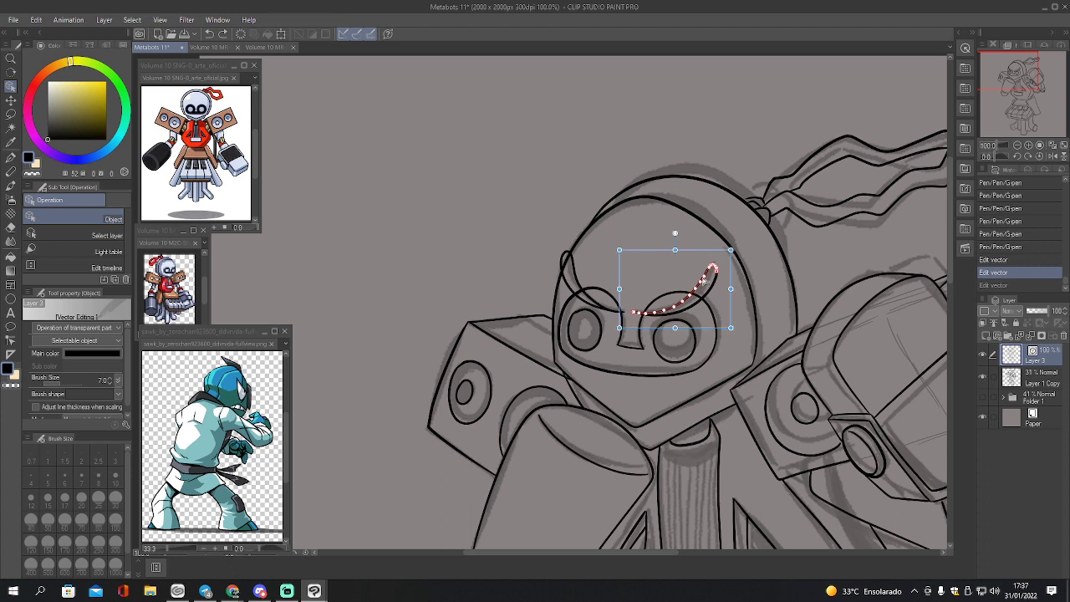
pyautogui.keyDown('shift'); pyautogui.click(704, 276); pyautogui.keyUp('shift')
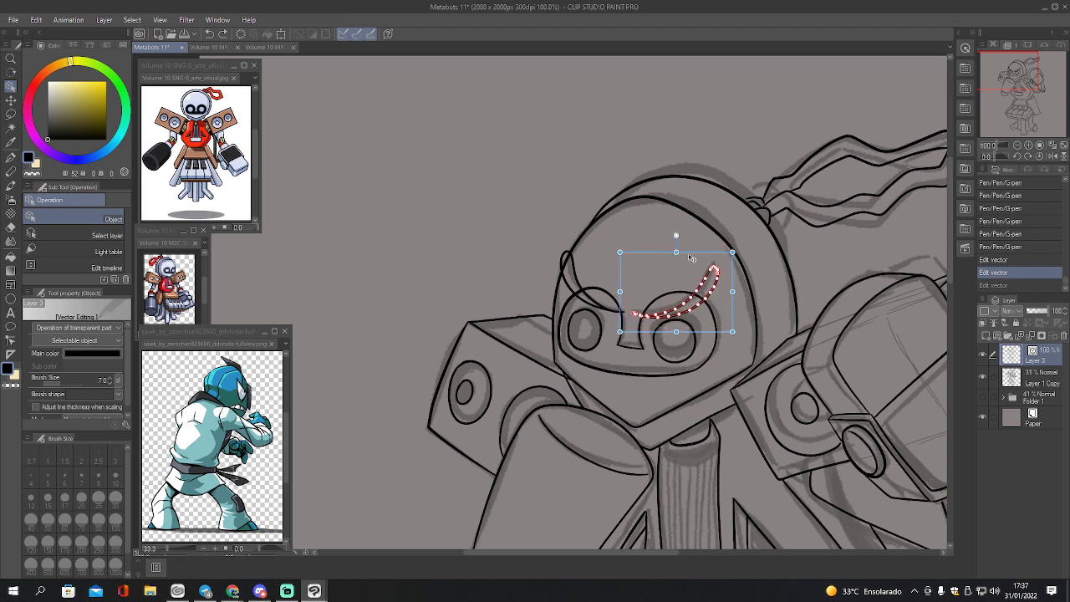
pyautogui.moveTo(689, 255); pyautogui.dragTo(692, 258)
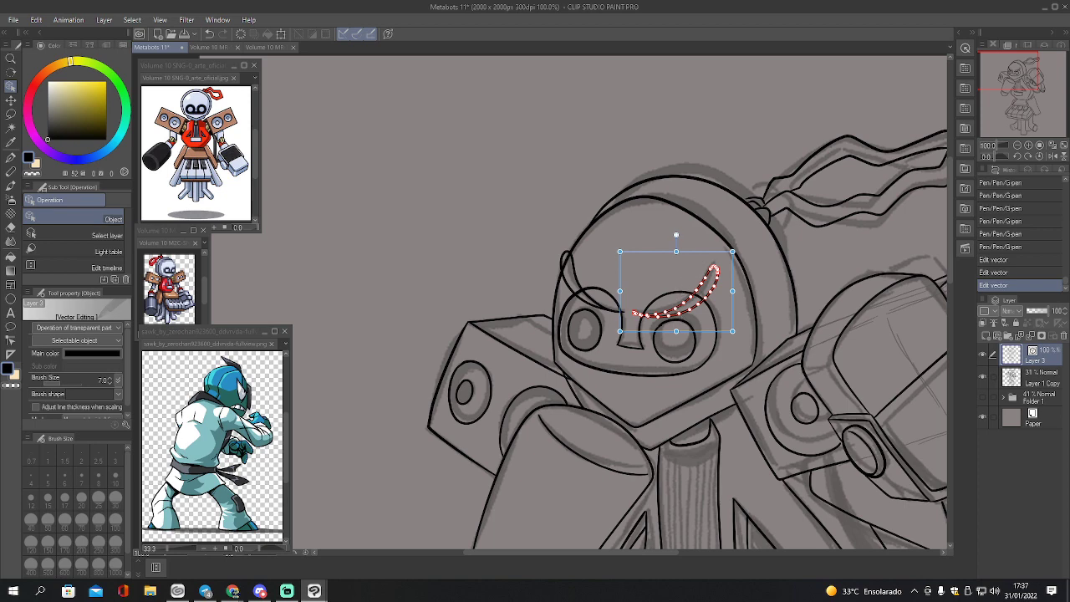
# - Erase the eye and head outline segments that cross the two eyebrows with the Hard vector eraser, and save the file
pyautogui.press('e')
pyautogui.click(670, 292)
pyautogui.moveTo(618, 289); pyautogui.dragTo(600, 286)
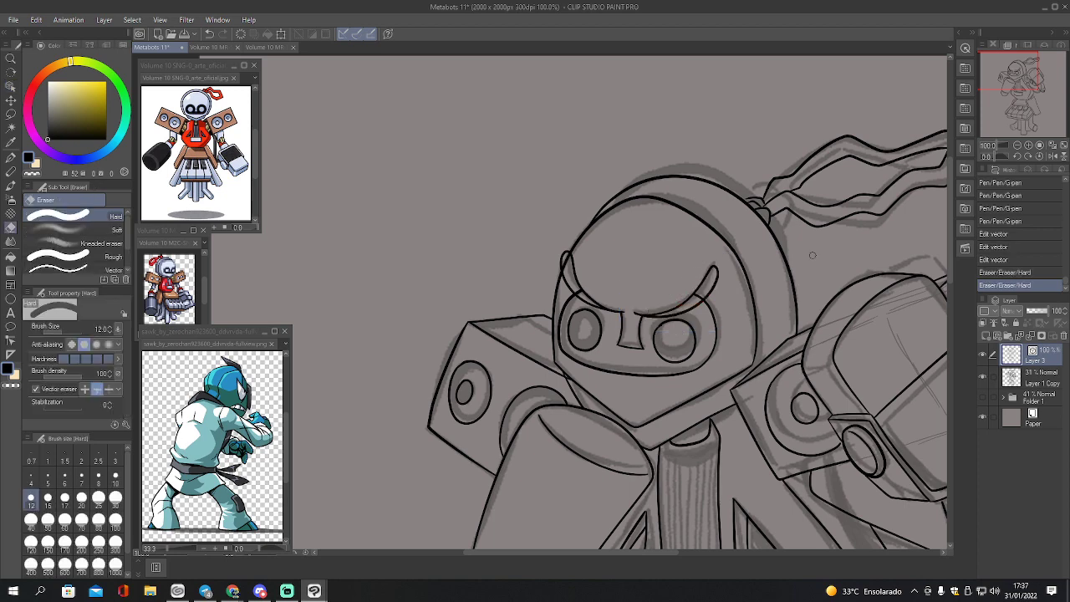
pyautogui.click(703, 299)
pyautogui.click(577, 289)
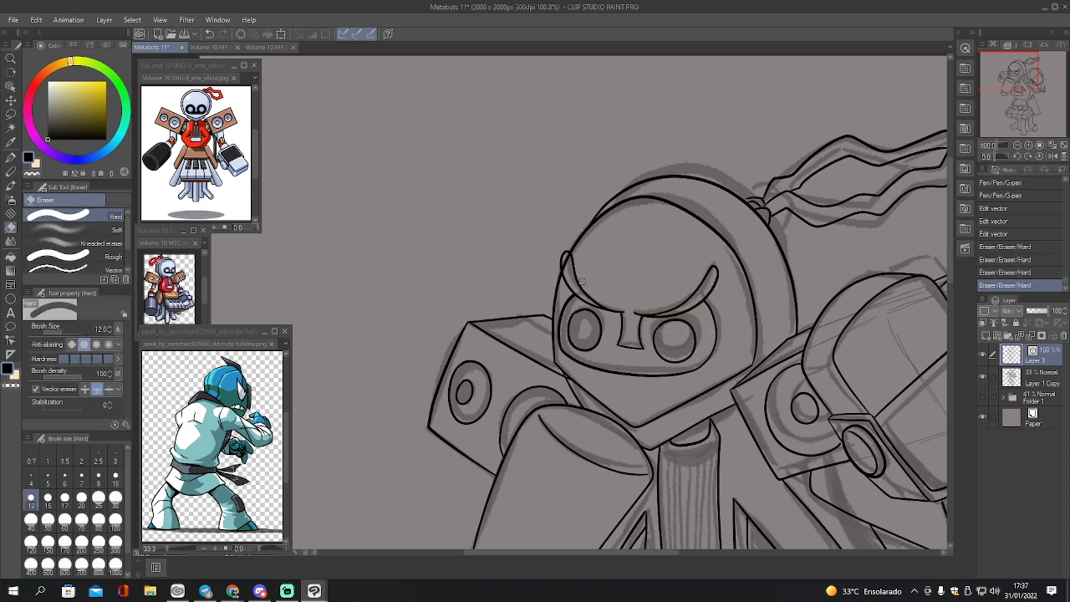
pyautogui.click(574, 273)
pyautogui.hotkey('ctrl', 's')
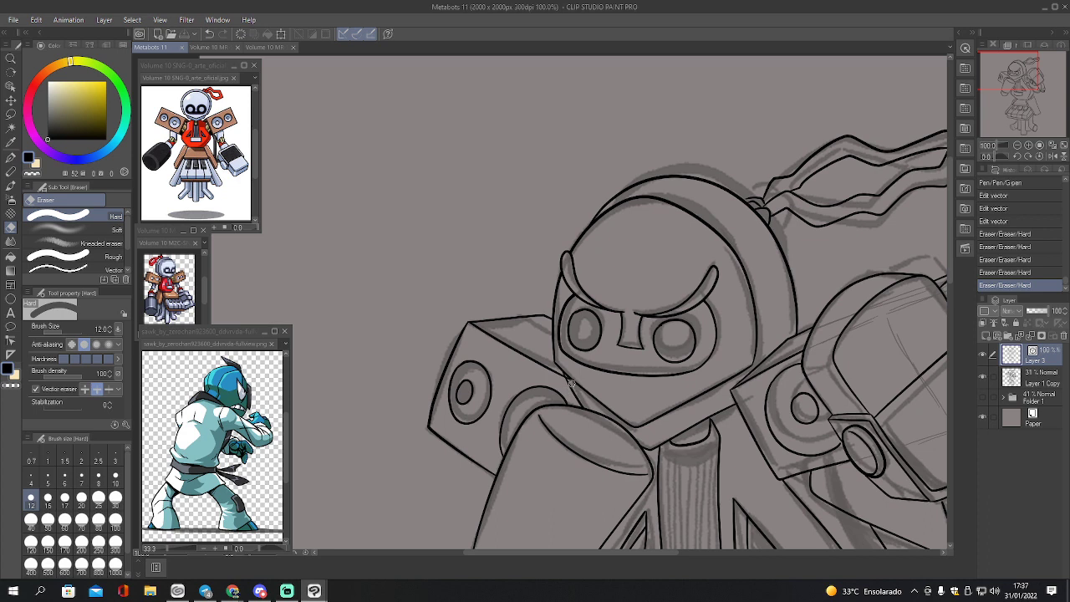
# - Reduce the eraser size to 6 and erase the stray line end where the left side of the jaw meets the shoulder box
pyautogui.press('[')
pyautogui.press('[')
pyautogui.press('[')
pyautogui.press('[')
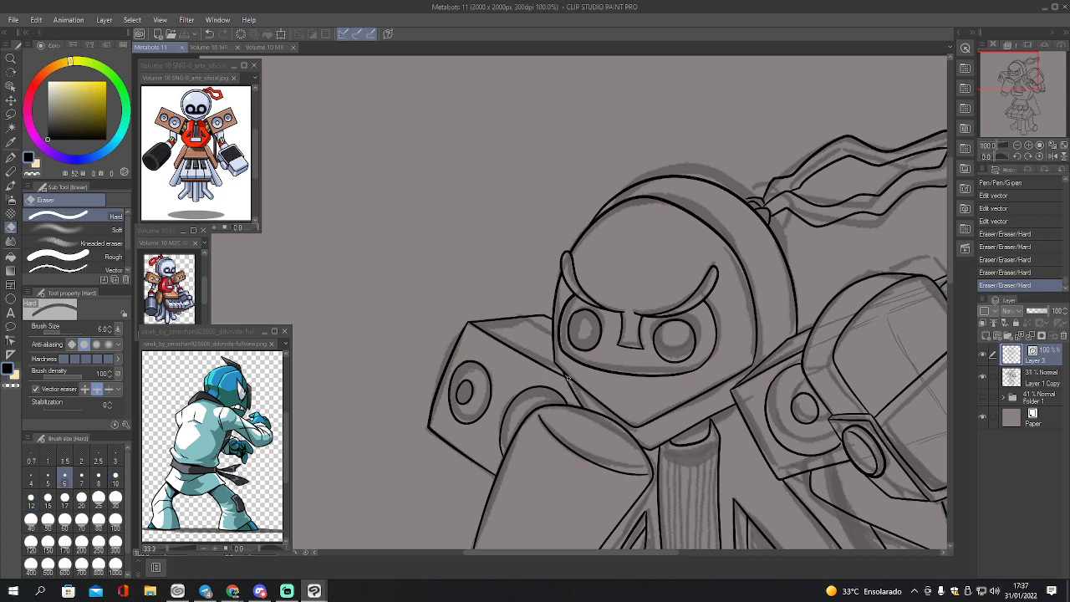
pyautogui.click(575, 390)
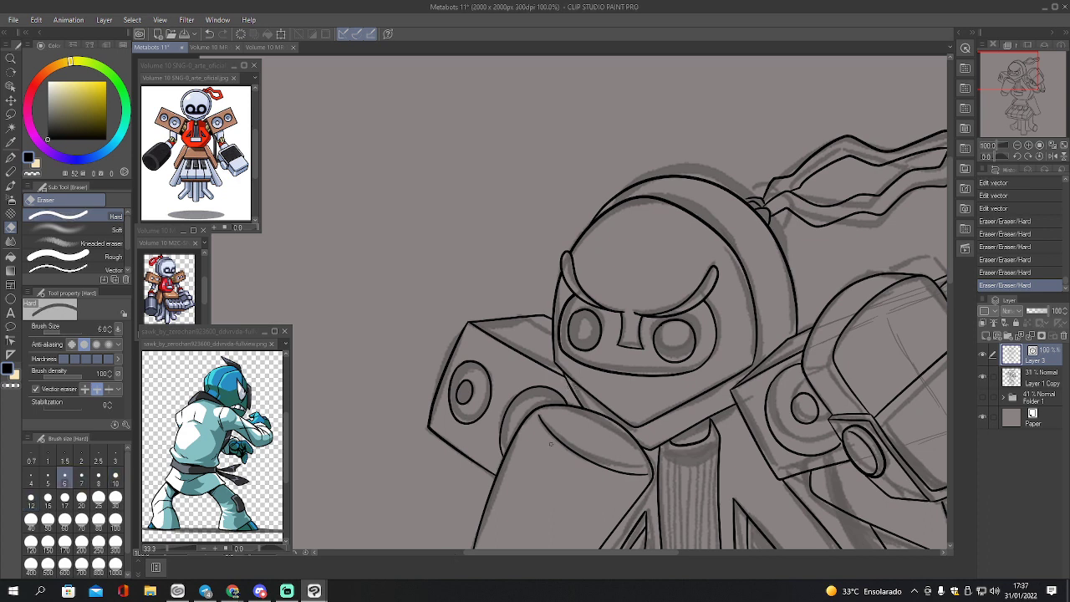
# - Hide the Layer 1 Copy sketch and create a layer folder named "cores" directly above it
pyautogui.click(1015, 144)
pyautogui.click(1015, 144)
pyautogui.moveTo(1019, 108)
pyautogui.mouseDown()
pyautogui.moveTo(1024, 118)
pyautogui.moveTo(1014, 100)
pyautogui.mouseUp()
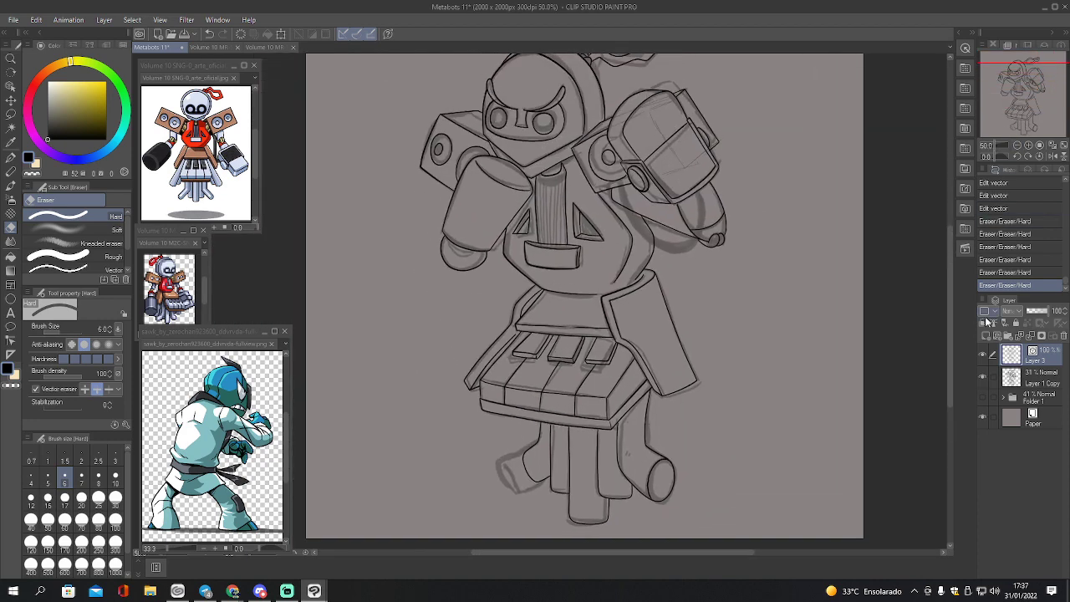
pyautogui.click(984, 398)
pyautogui.click(1014, 384)
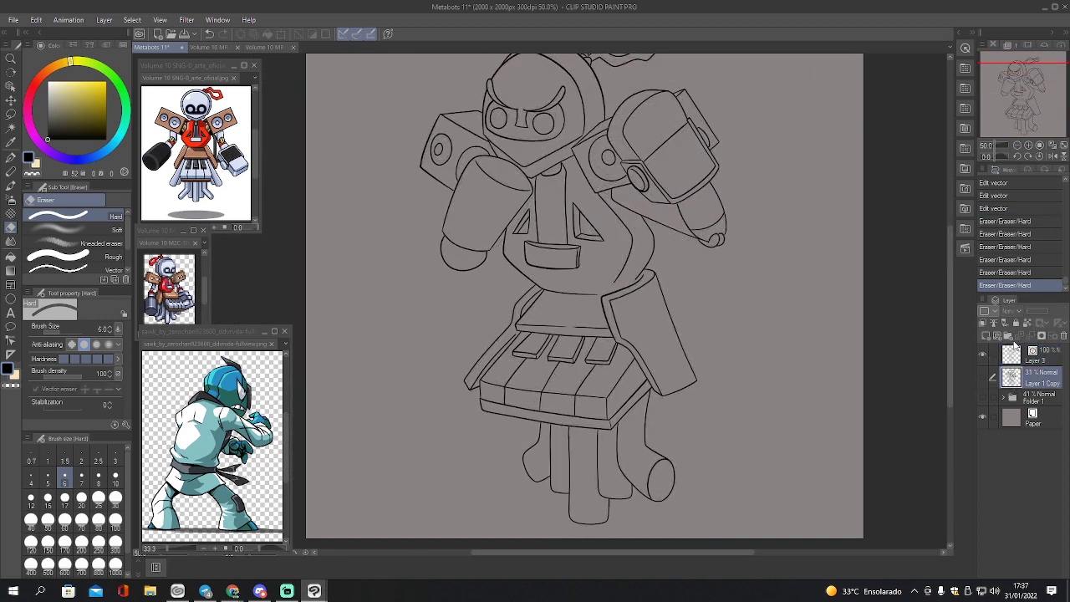
pyautogui.click(1007, 335)
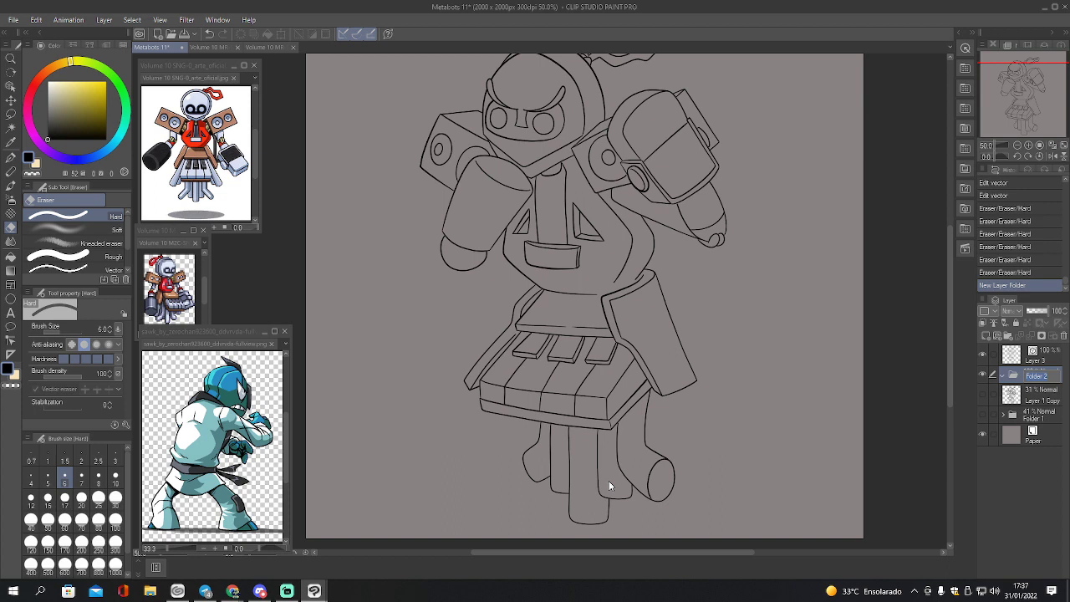
pyautogui.write('cores')
pyautogui.press('Return')
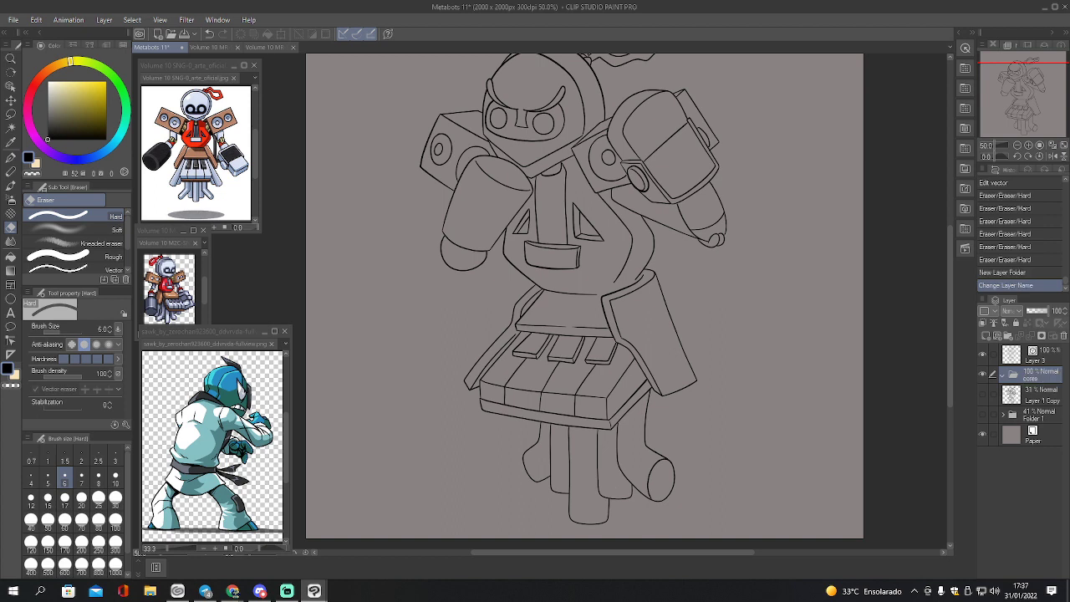
# - Add four raster layers inside the "cores" folder and make the lowest one active
pyautogui.click(988, 336)
pyautogui.click(987, 336)
pyautogui.click(987, 336)
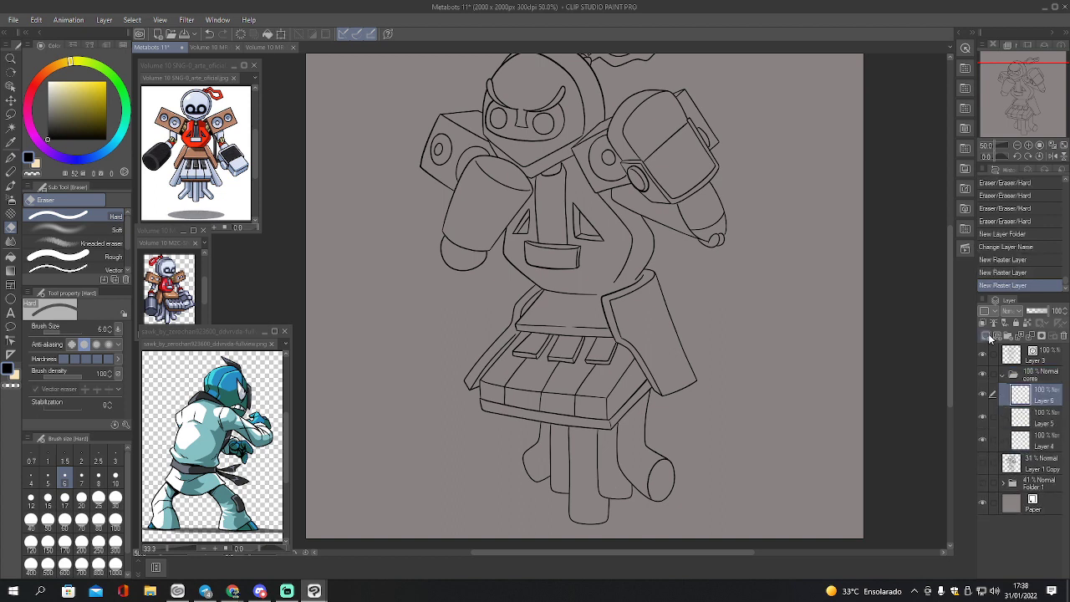
pyautogui.click(988, 336)
pyautogui.click(1021, 464)
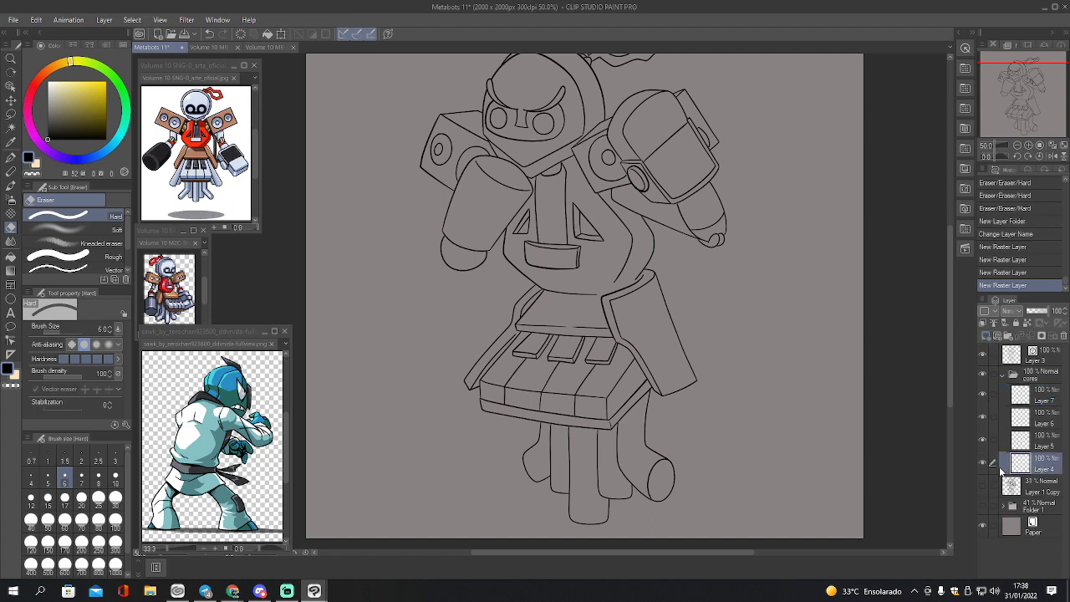
# - Reshape the rounded hand outline below the left arm cylinder on Layer 3 with Pinch vector line
pyautogui.click(1022, 372)
pyautogui.click(1016, 358)
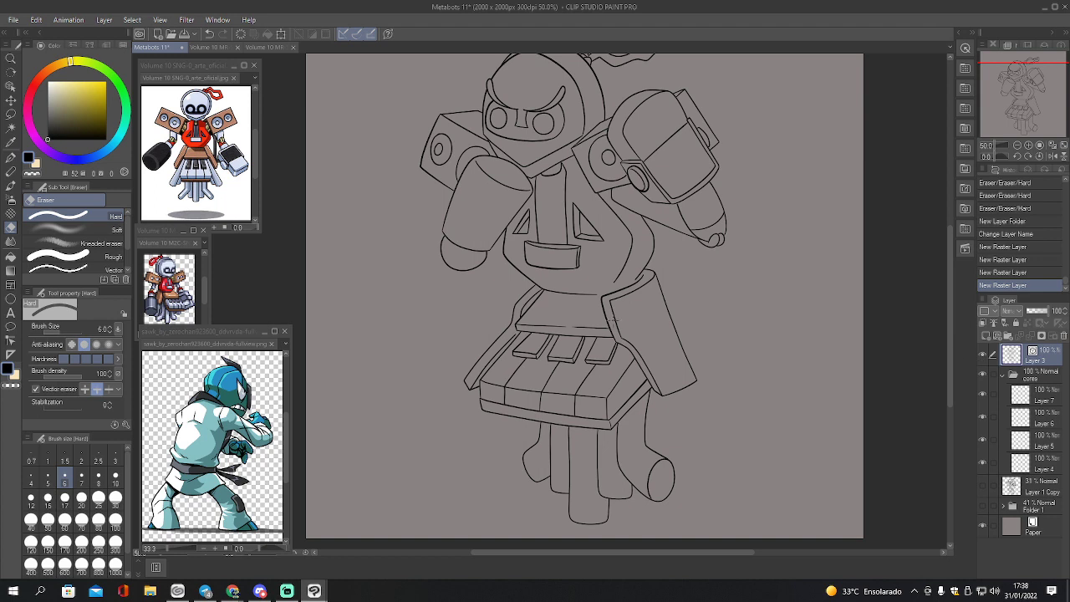
pyautogui.press('y')
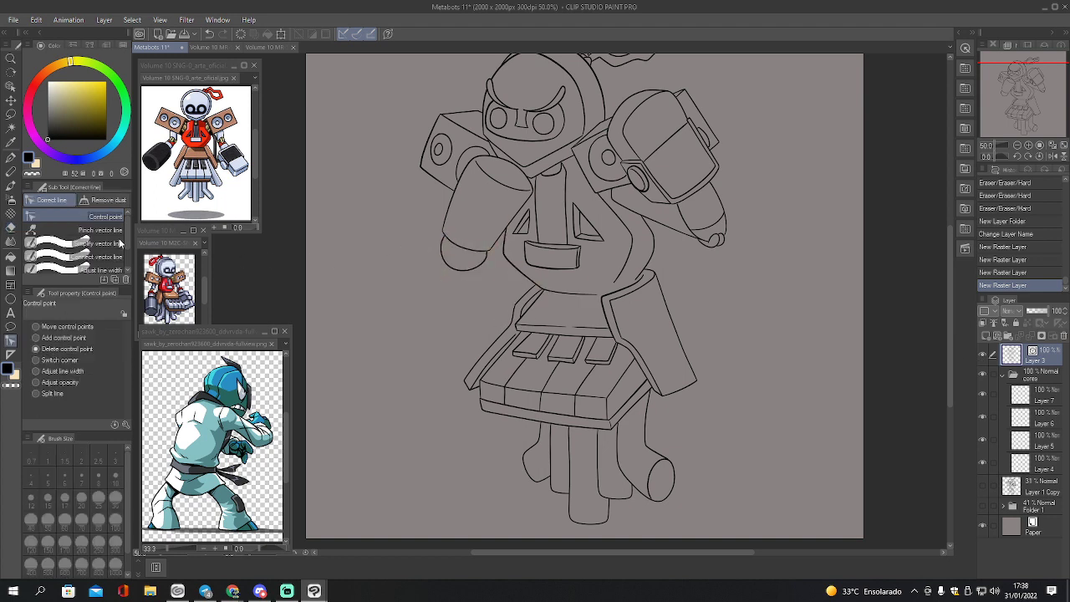
pyautogui.click(100, 230)
pyautogui.moveTo(442, 243)
pyautogui.mouseDown()
pyautogui.moveTo(444, 264)
pyautogui.moveTo(444, 245)
pyautogui.moveTo(464, 269)
pyautogui.moveTo(479, 262)
pyautogui.mouseUp()
pyautogui.click(85, 329)
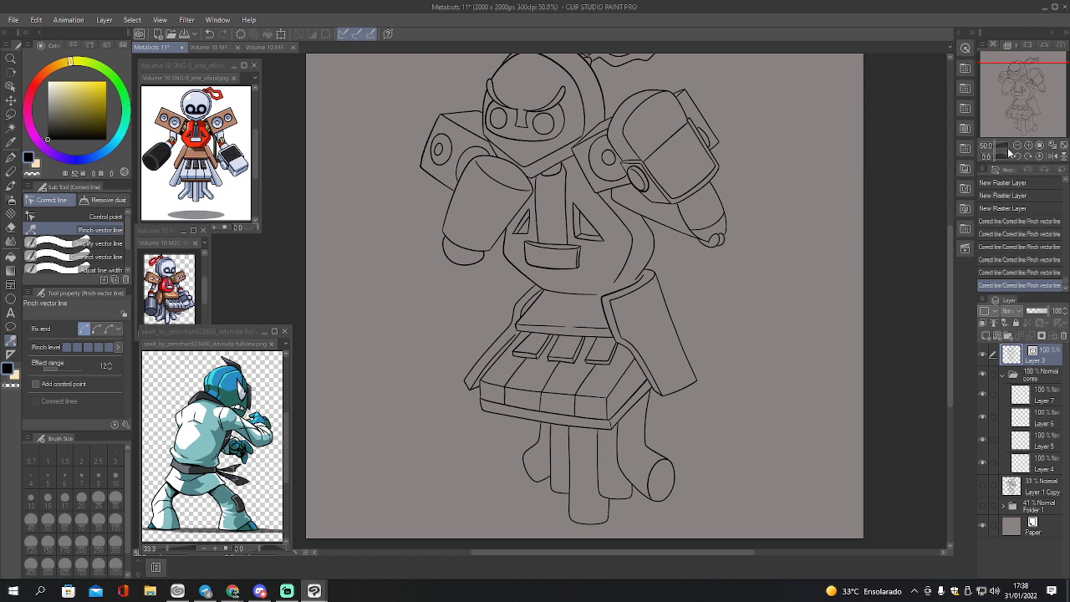
# - With Layer 4 active, sample the pale bluish white of the reference robot's head as main color and its brown as sub color
pyautogui.moveTo(1017, 133); pyautogui.dragTo(1023, 100)
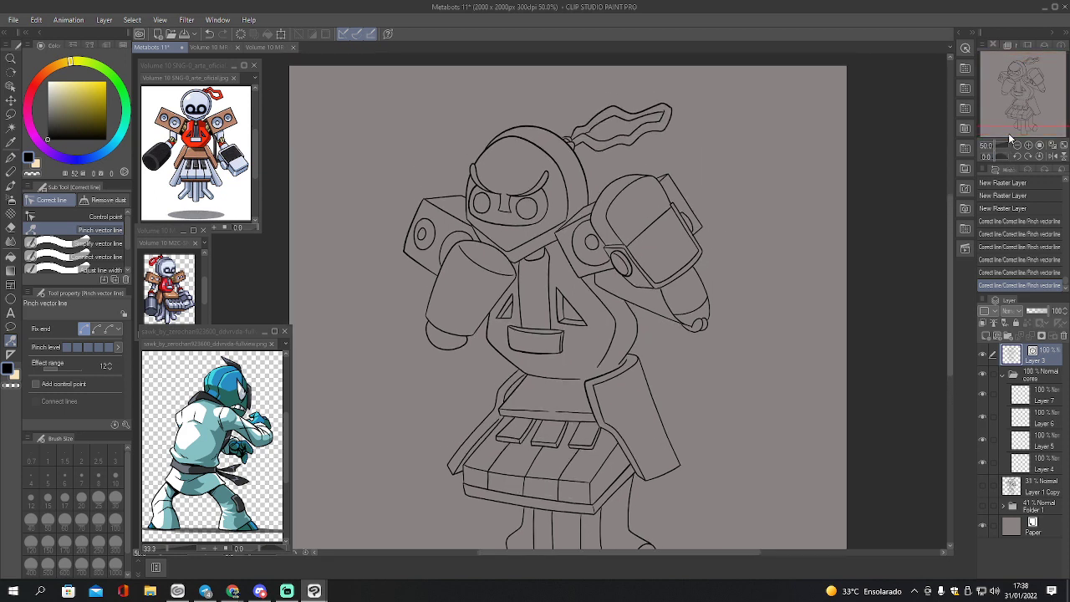
pyautogui.click(1025, 459)
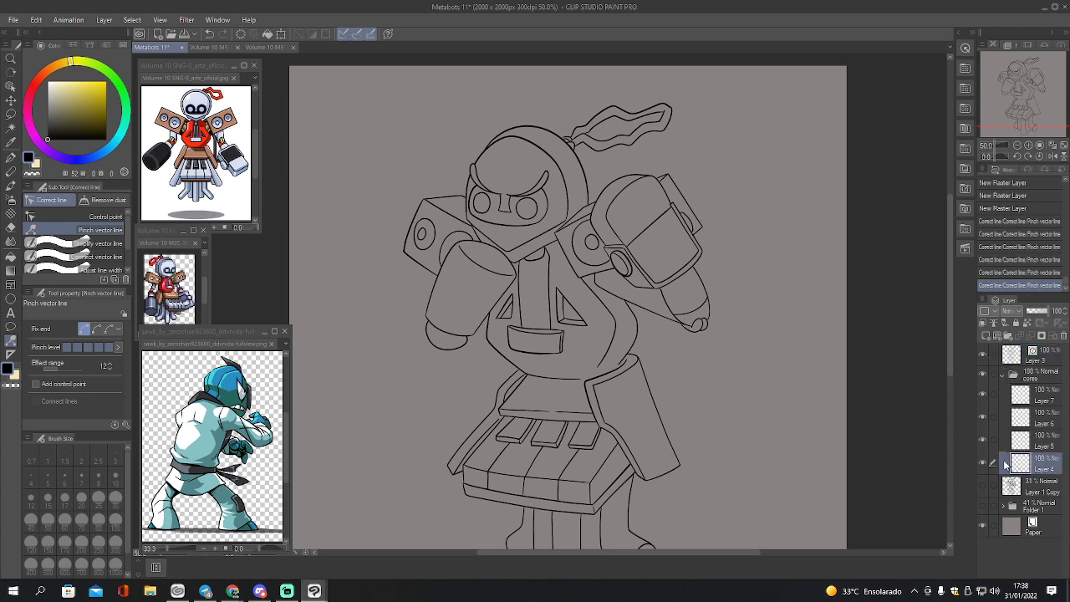
pyautogui.press('i')
pyautogui.click(208, 144)
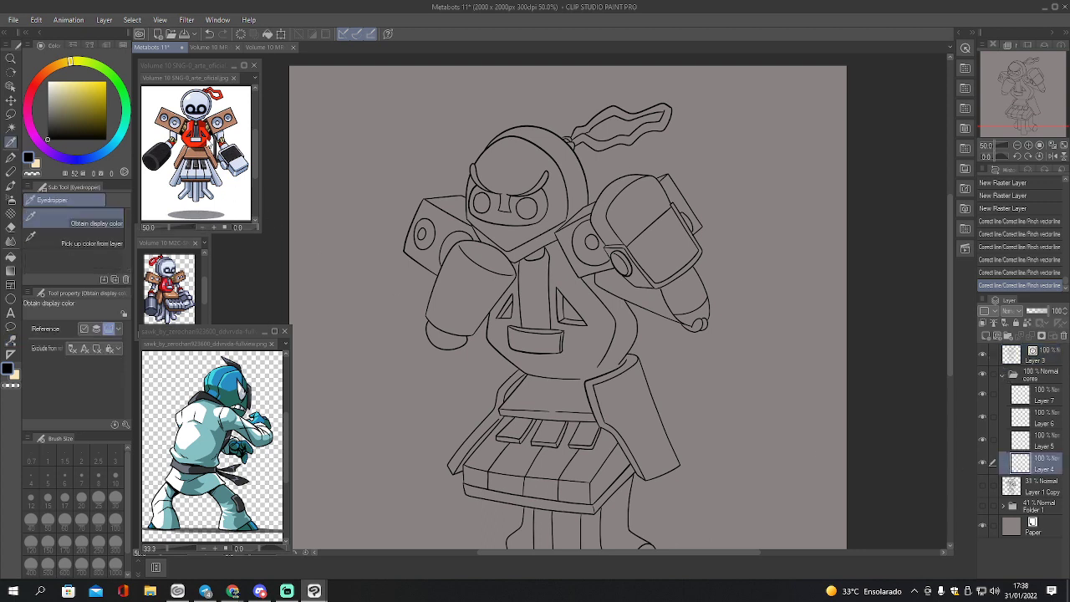
pyautogui.press('x')
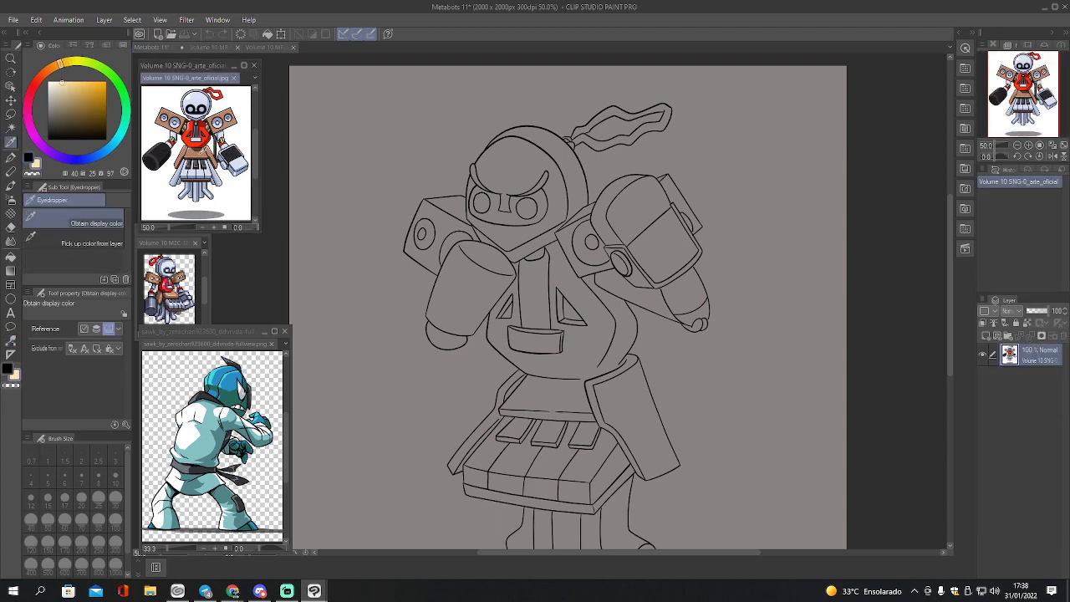
pyautogui.click(206, 148)
pyautogui.click(205, 152)
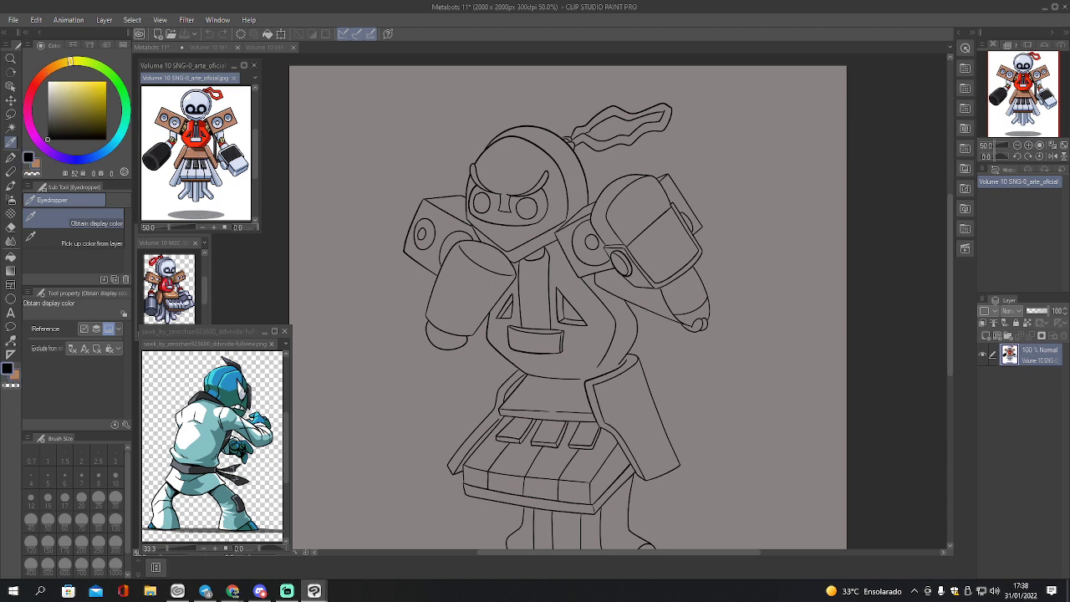
pyautogui.click(206, 99)
pyautogui.press('x')
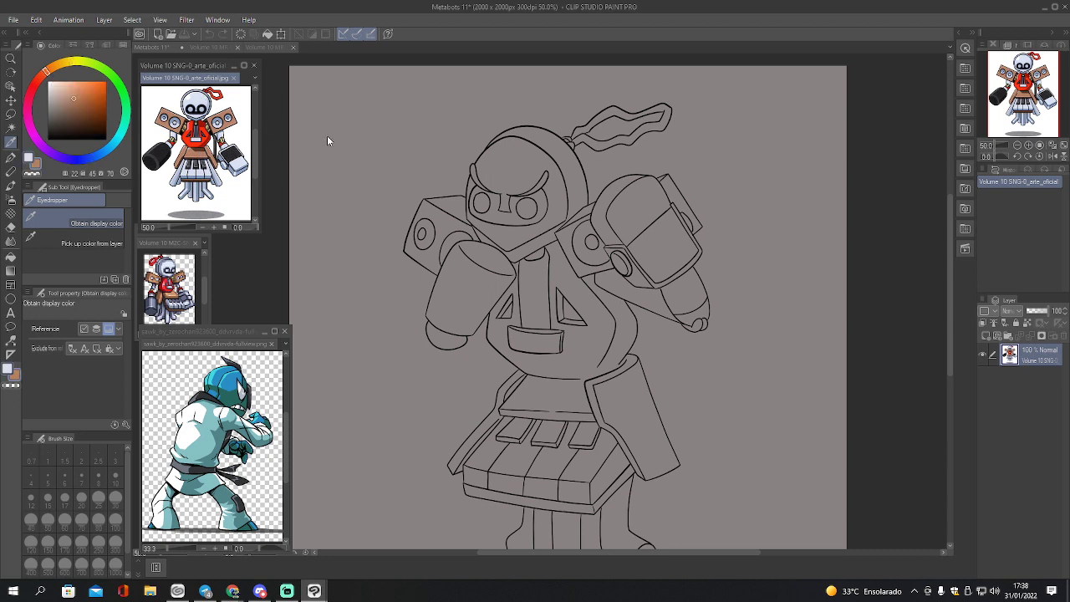
# - Try selecting the face, the side of the head and the left hand with Auto select, save the file, and clear the selection
pyautogui.click(521, 220)
pyautogui.press('w')
pyautogui.click(522, 230)
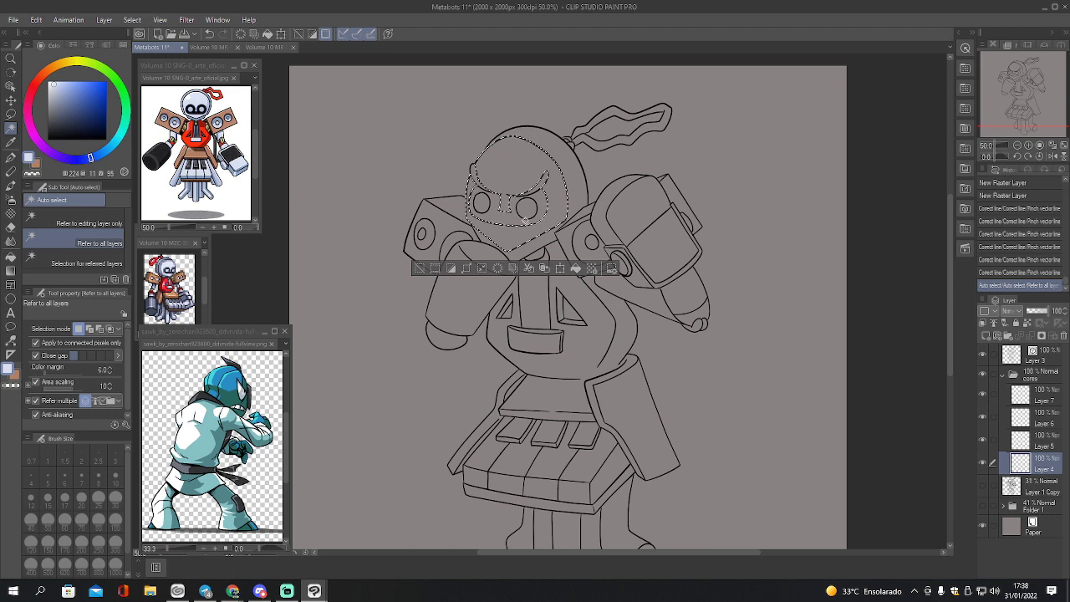
pyautogui.keyDown('shift'); pyautogui.click(526, 245); pyautogui.keyUp('shift')
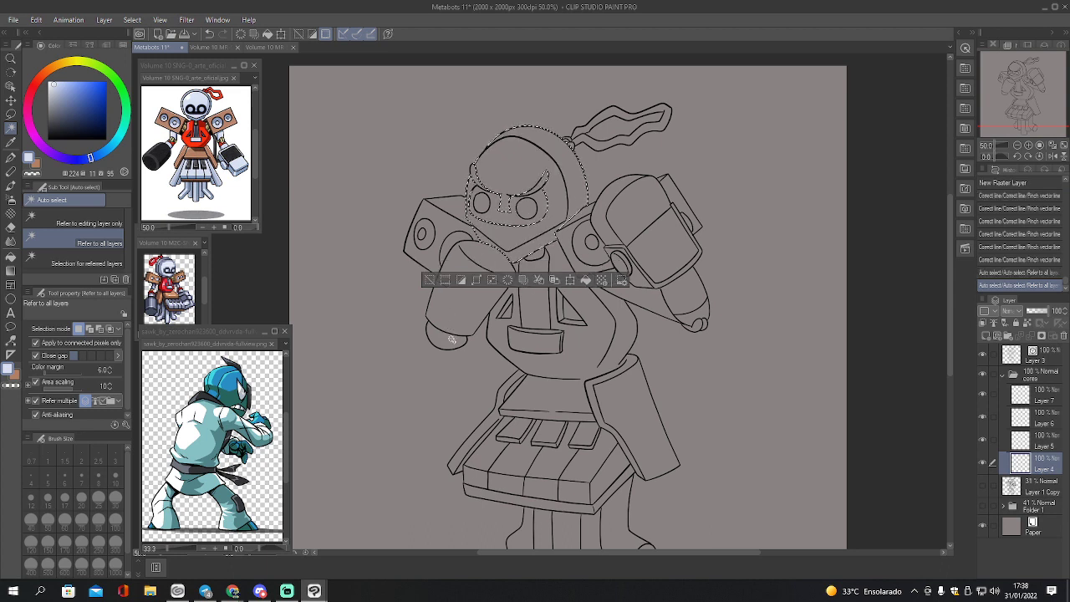
pyautogui.keyDown('shift'); pyautogui.click(449, 332); pyautogui.keyUp('shift')
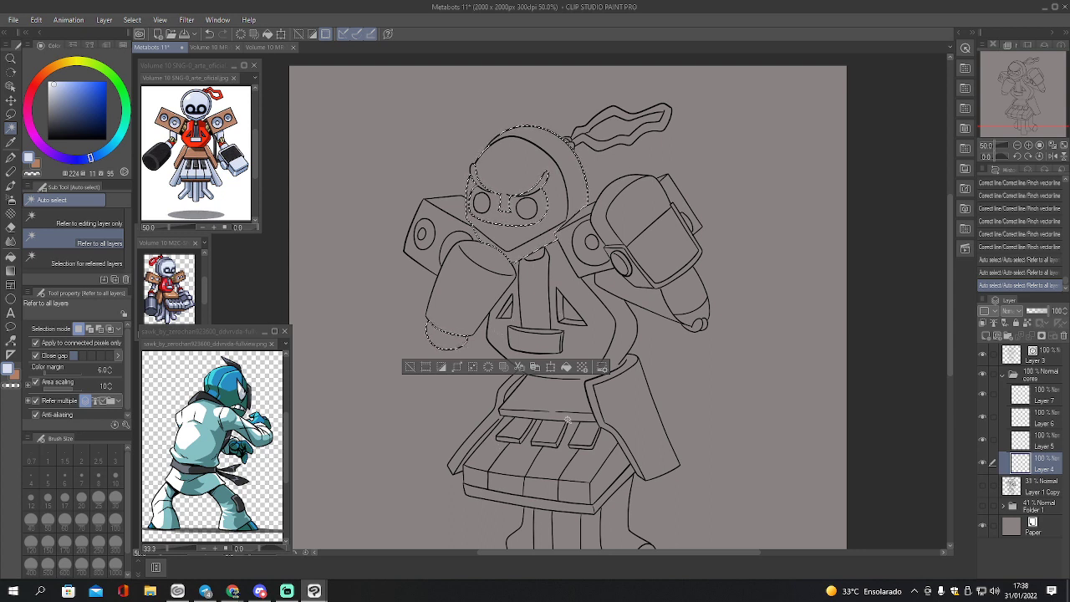
pyautogui.hotkey('ctrl', 's')
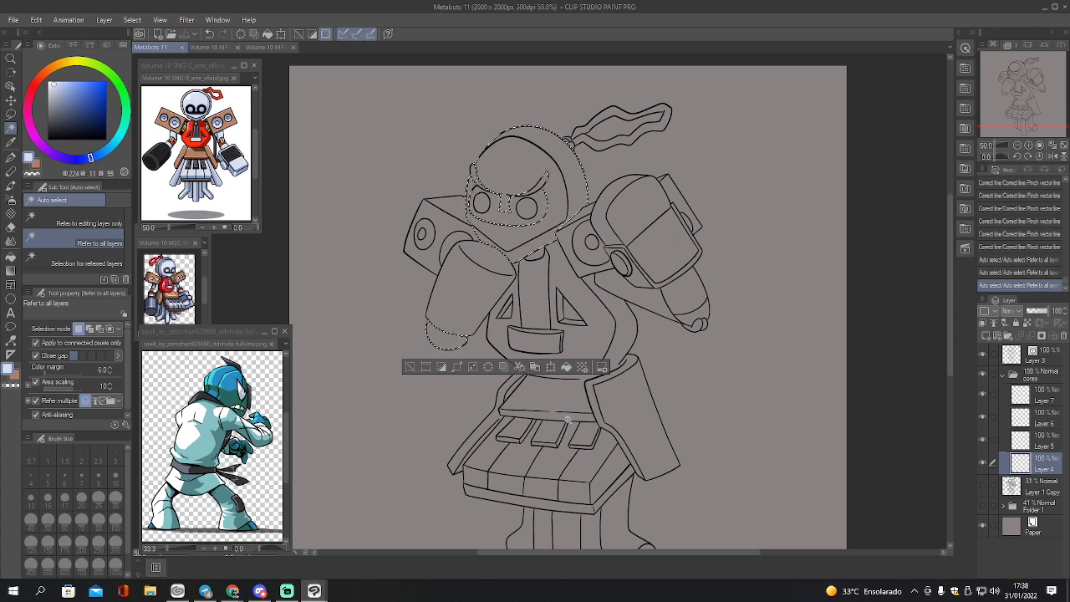
pyautogui.hotkey('ctrl', 'd')
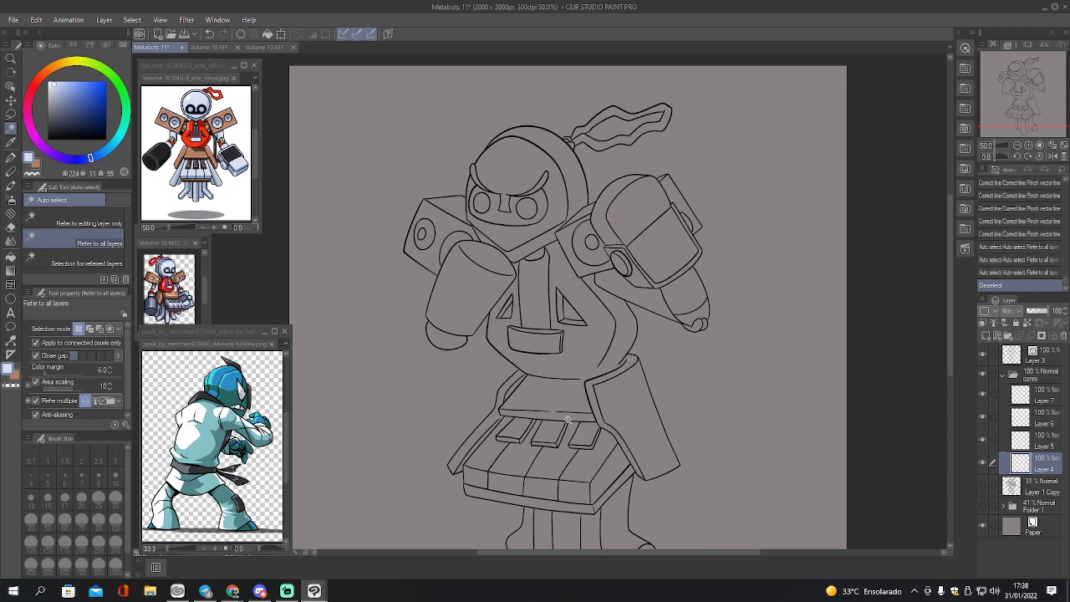
# - Collapse the "cores" folder, show the Layer 1 Copy sketch and move it above the folder, directly below Layer 3
pyautogui.scroll(-5, 567, 420)
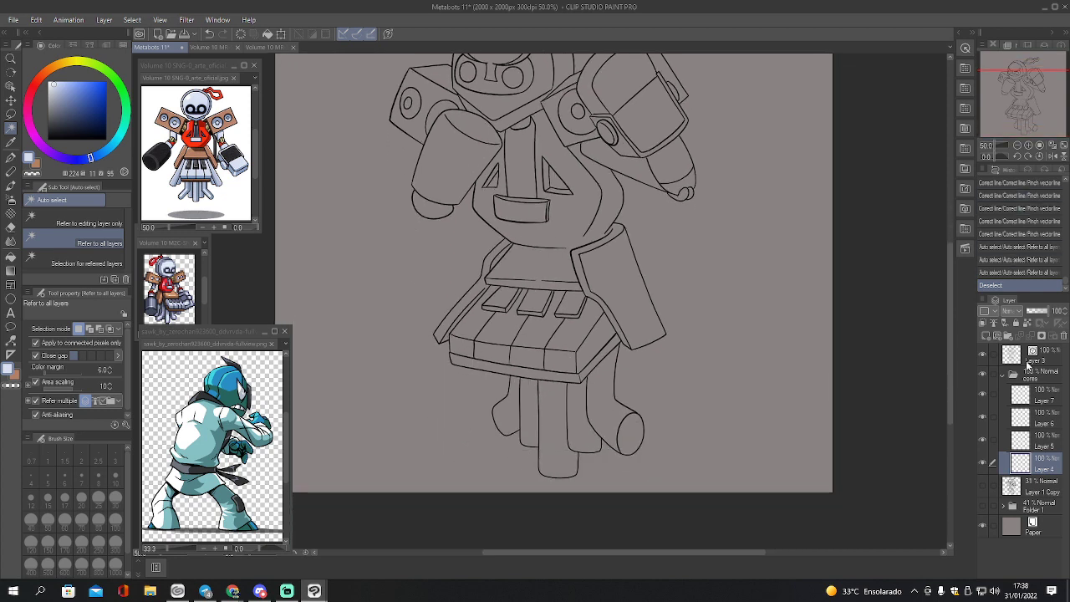
pyautogui.click(1003, 375)
pyautogui.click(985, 397)
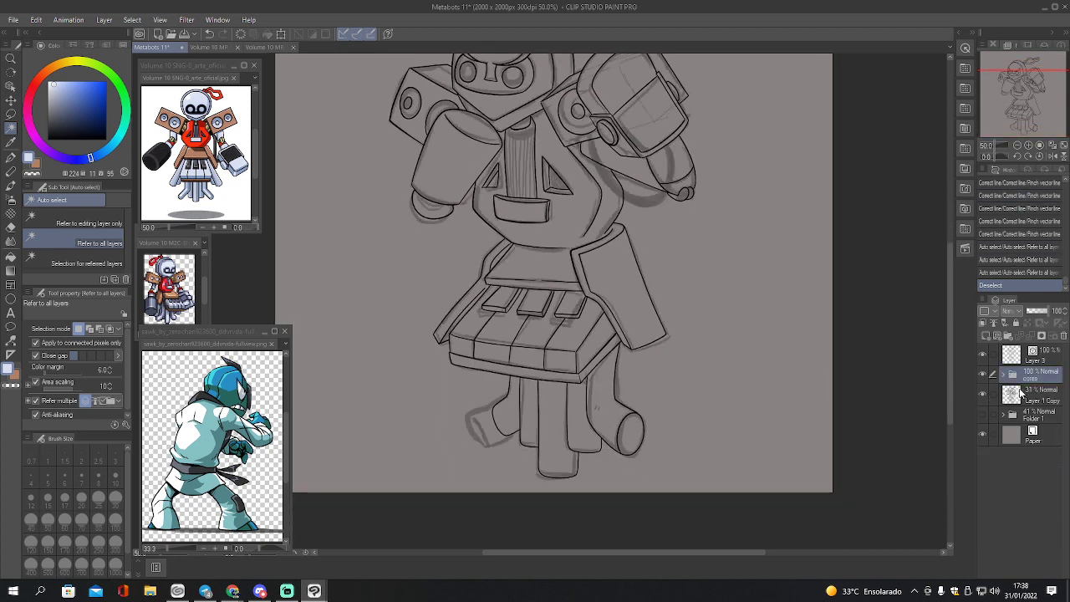
pyautogui.moveTo(1020, 393); pyautogui.dragTo(1027, 373)
pyautogui.hotkey('ctrl', 'z')
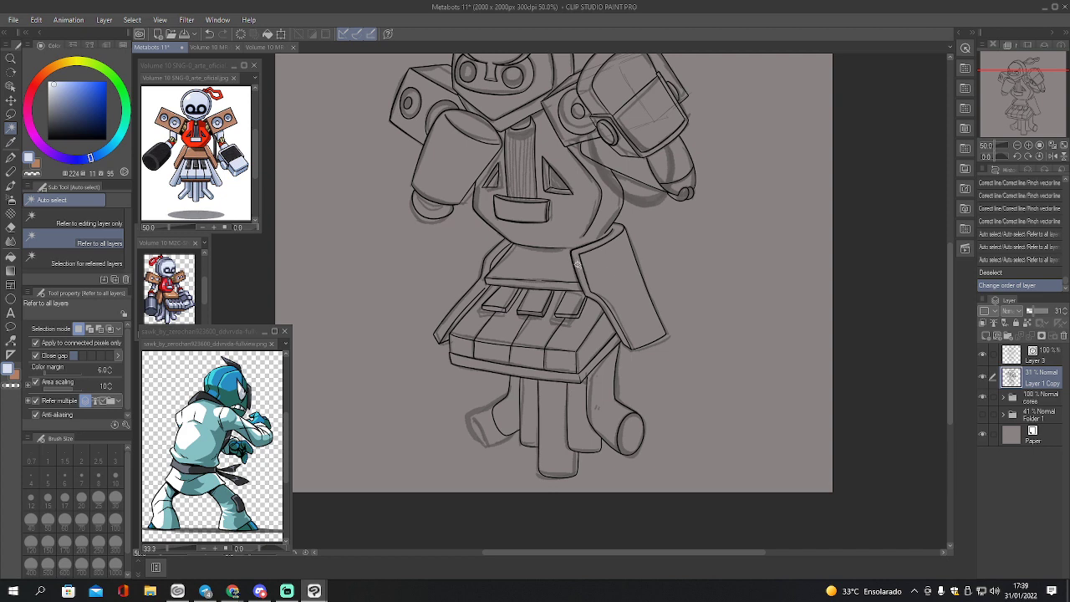
pyautogui.click(1030, 98)
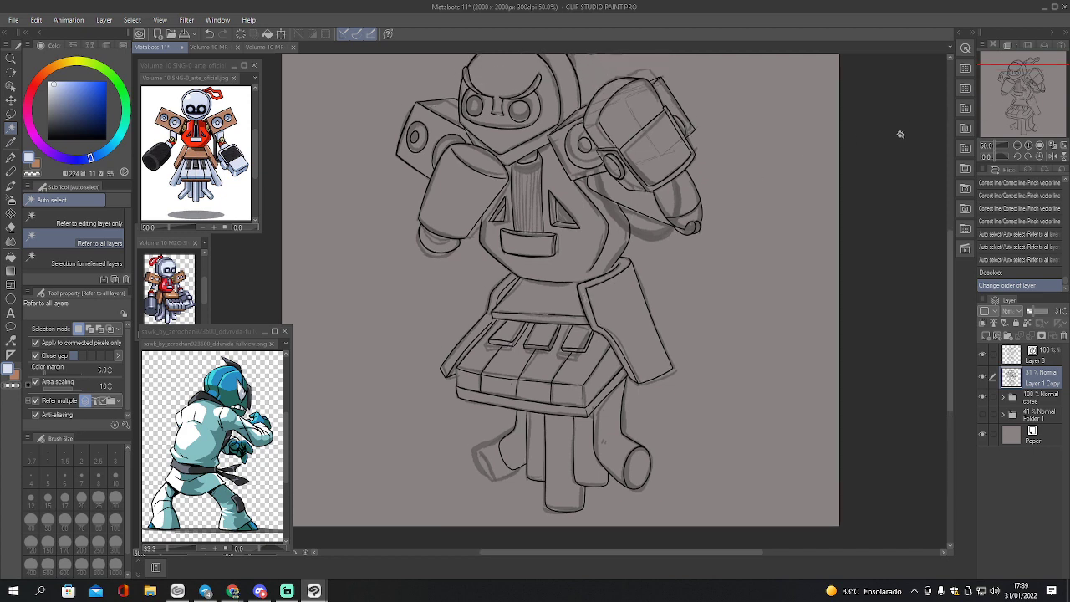
pyautogui.press('e')
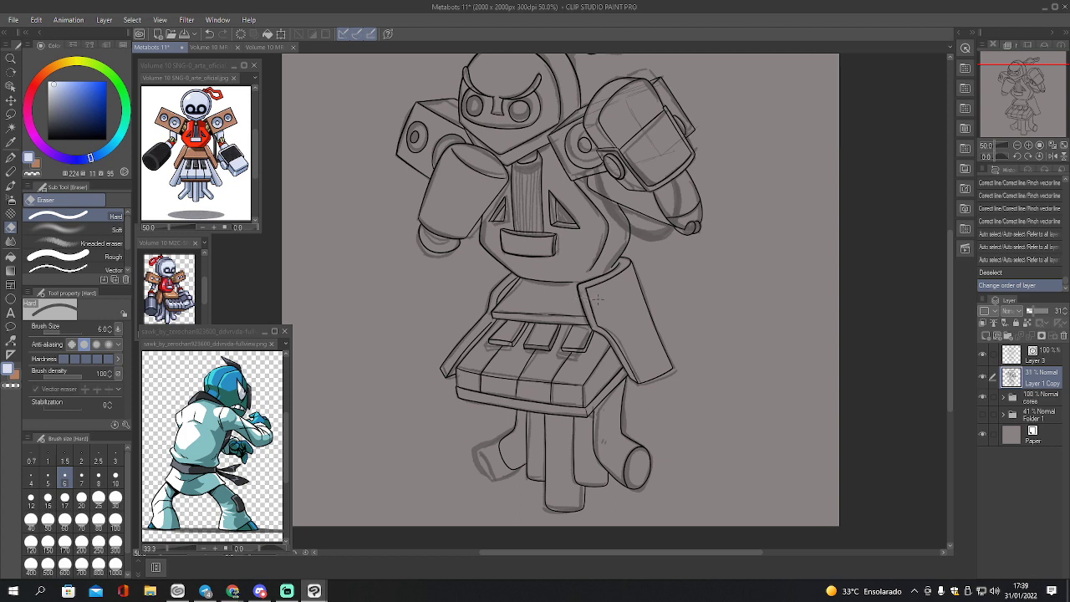
pyautogui.moveTo(597, 298); pyautogui.dragTo(608, 299)
pyautogui.hotkey('ctrl', 'z')
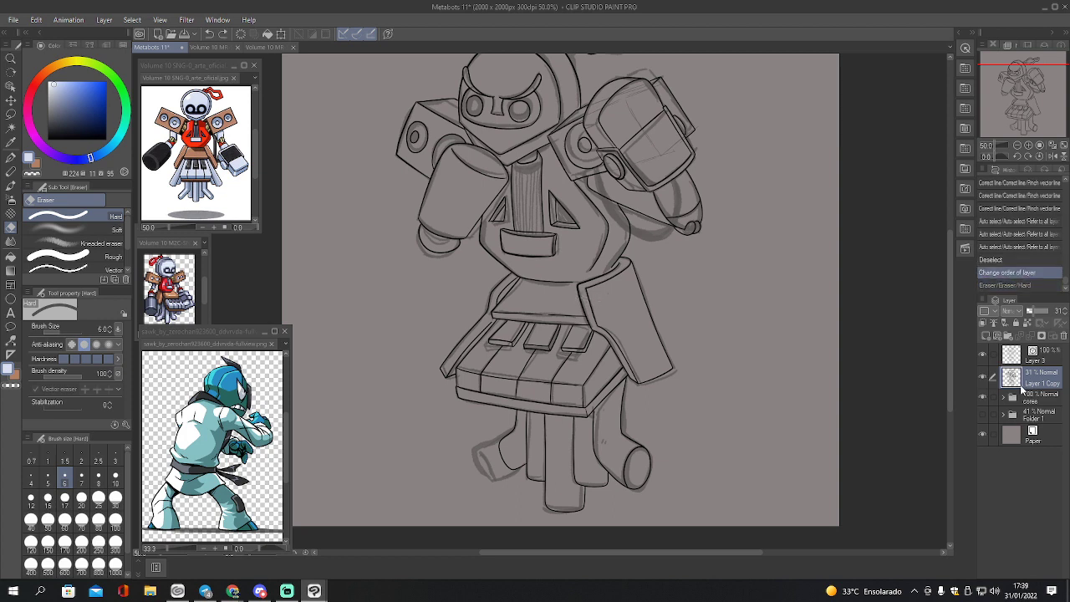
# - Hide the Layer 3 line art and make the Layer 1 Copy sketch layer active
pyautogui.click(1016, 358)
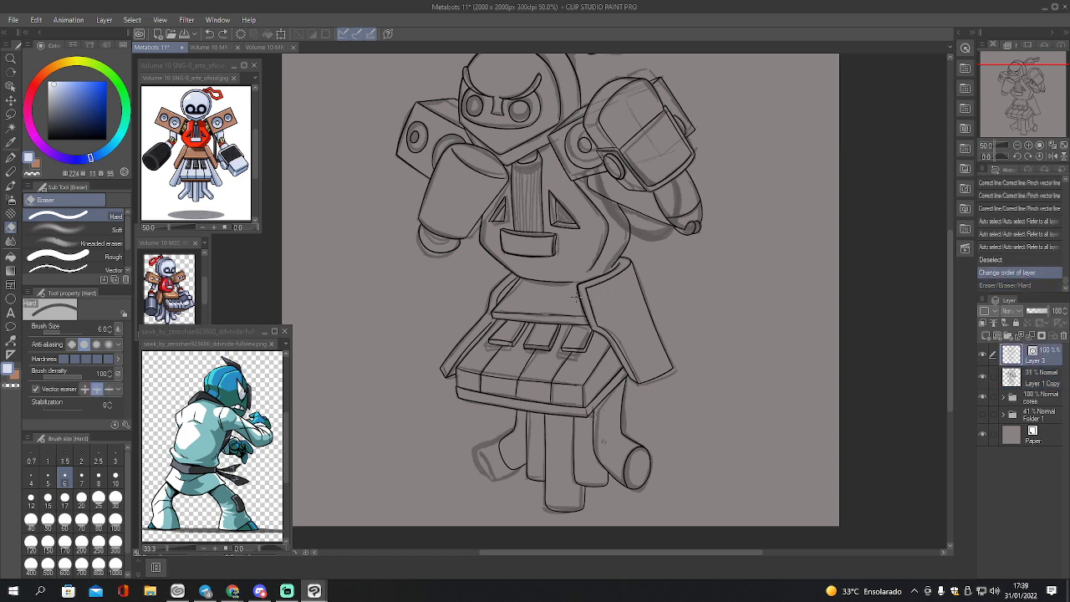
pyautogui.click(983, 352)
pyautogui.click(1019, 384)
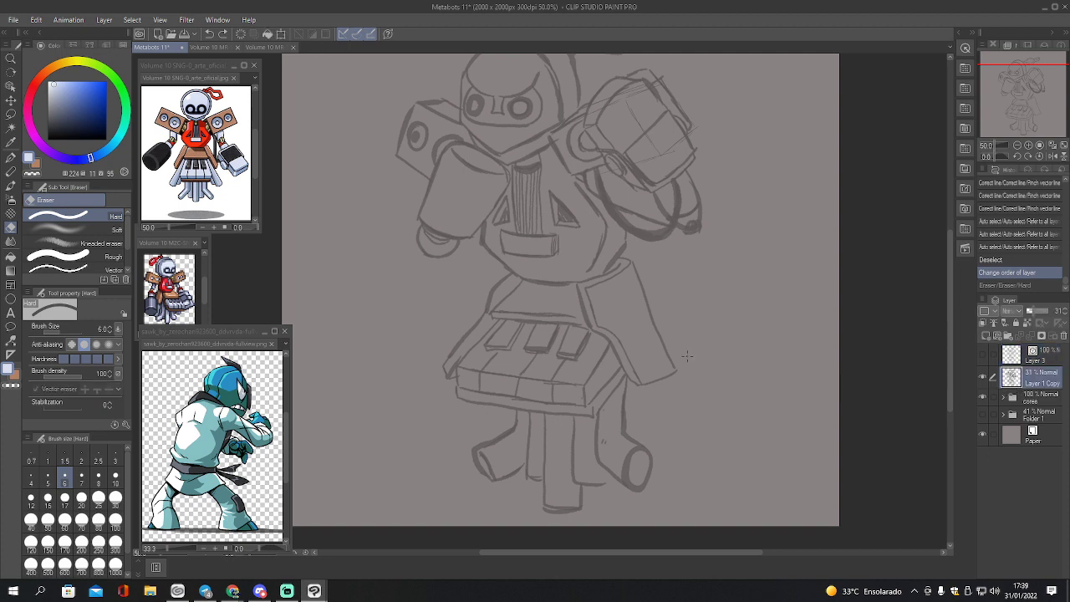
# - Lasso the sketched side panel beside the keyboard skirt, move it out into the empty area beside the robot, and clear the selection
pyautogui.press('m')
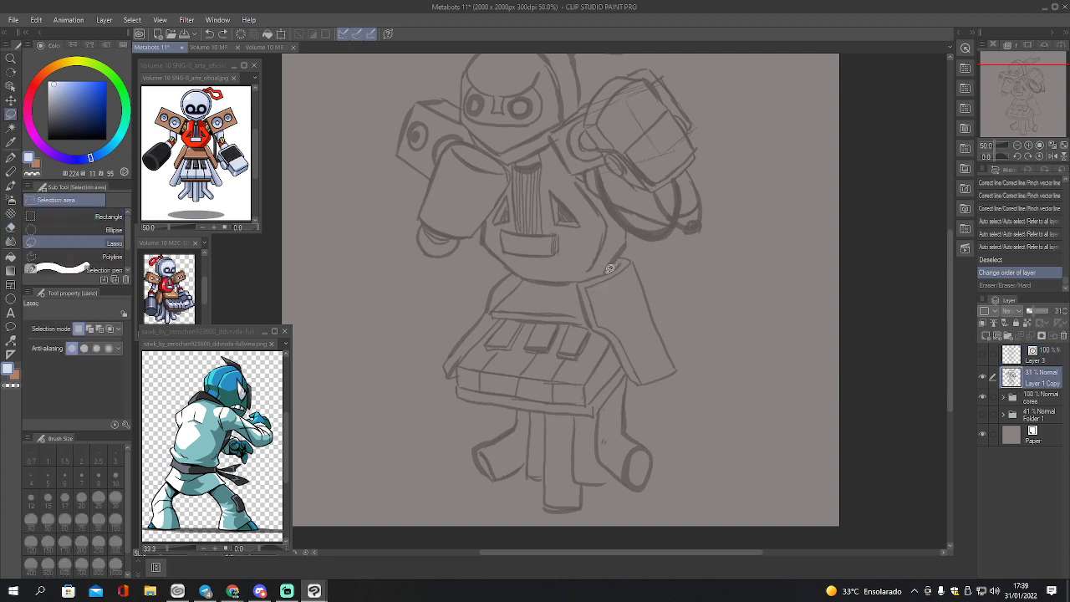
pyautogui.moveTo(613, 266)
pyautogui.mouseDown()
pyautogui.moveTo(578, 279)
pyautogui.moveTo(591, 326)
pyautogui.moveTo(637, 386)
pyautogui.moveTo(684, 378)
pyautogui.moveTo(665, 302)
pyautogui.moveTo(637, 253)
pyautogui.moveTo(623, 256)
pyautogui.mouseUp()
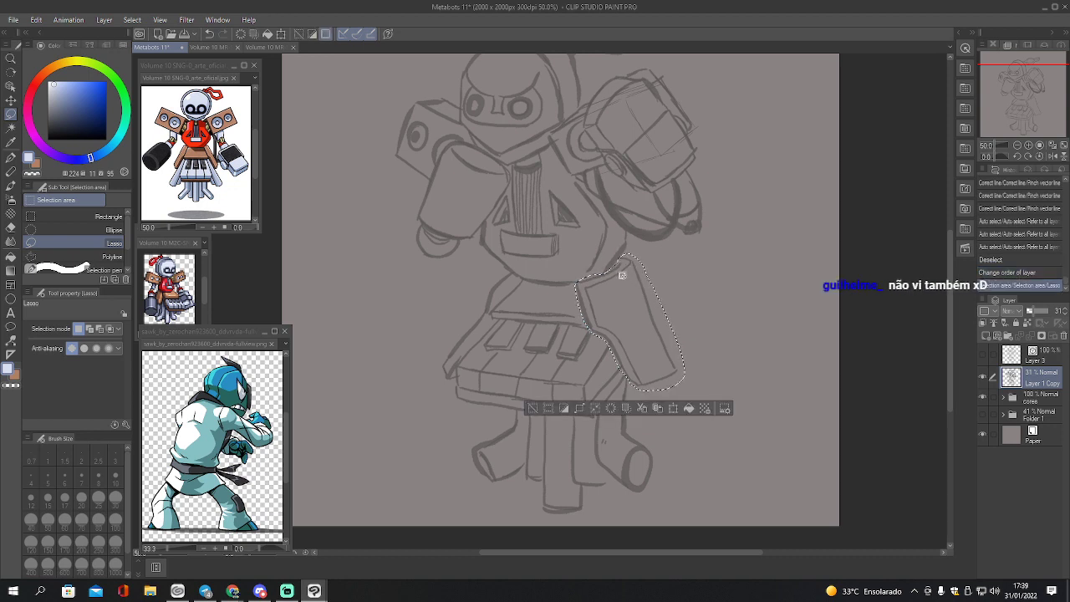
pyautogui.press('k')
pyautogui.moveTo(638, 335); pyautogui.dragTo(736, 343)
pyautogui.hotkey('ctrl', 'd')
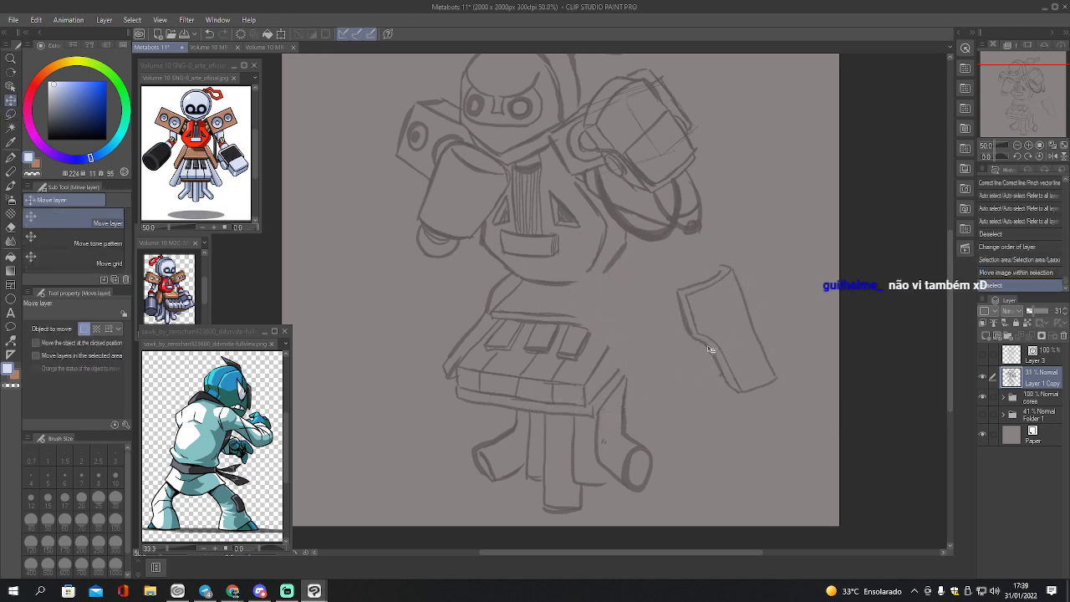
# - Sketch the missing waist and keyboard edge lines where the side panel was, in black with the Real G-Pen
pyautogui.press('p')
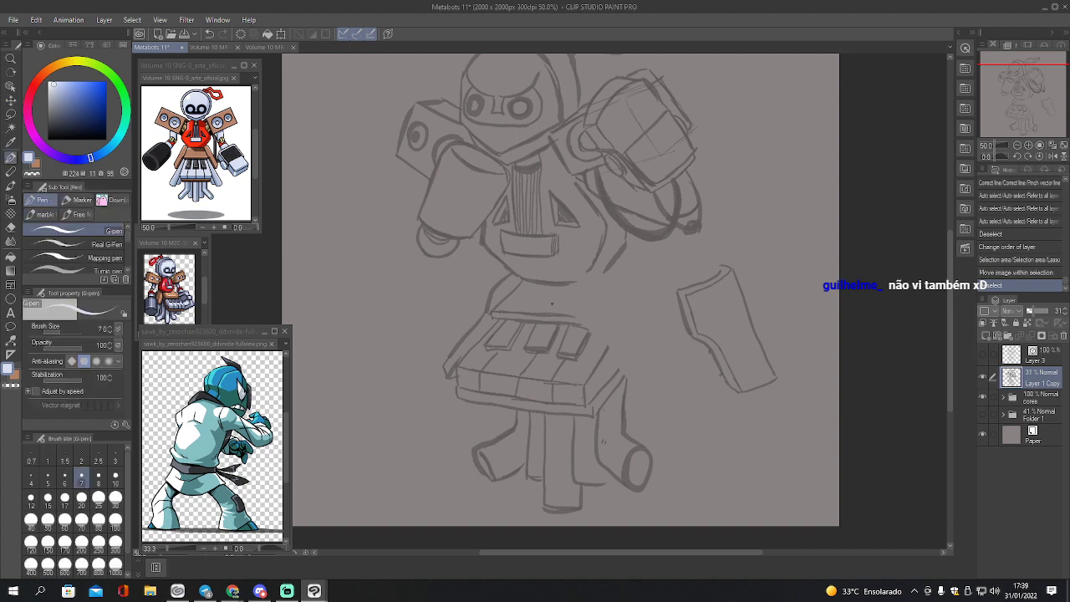
pyautogui.click(48, 139)
pyautogui.moveTo(577, 320); pyautogui.dragTo(606, 325)
pyautogui.click(117, 244)
pyautogui.moveTo(594, 326); pyautogui.dragTo(612, 328)
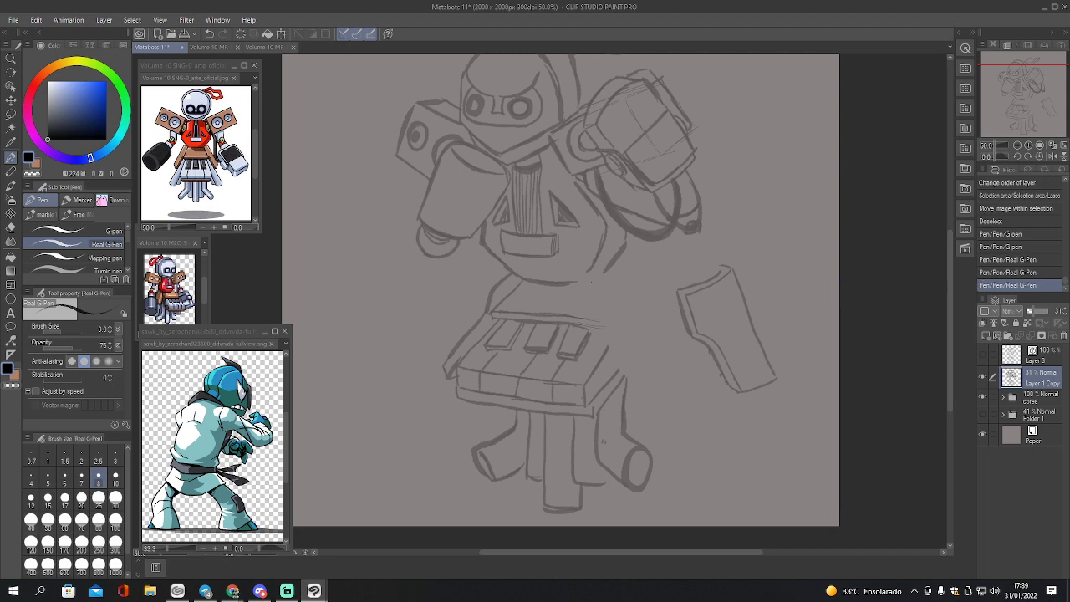
# - Sketch the right edge of the keyboard's upper block and a flared skirt panel beside it on the Layer 1 Copy sketch
pyautogui.click(983, 415)
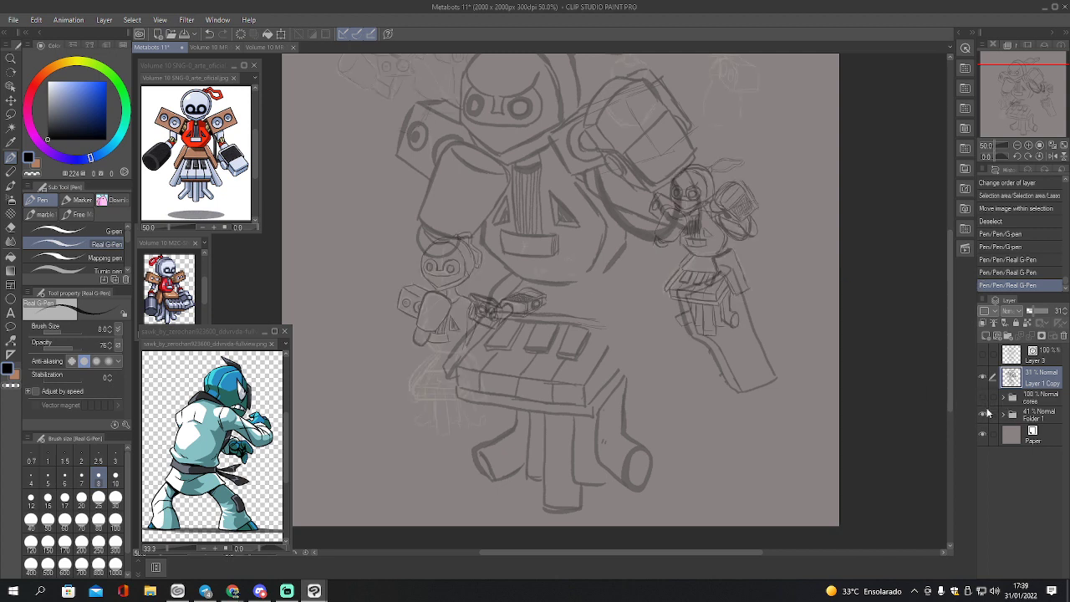
pyautogui.click(984, 414)
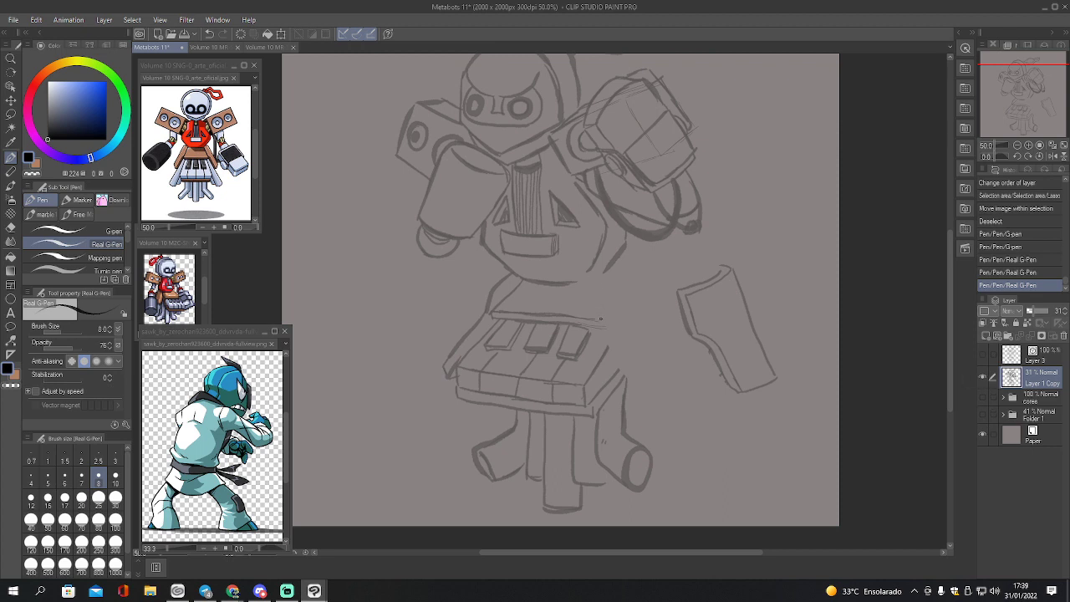
pyautogui.moveTo(577, 319); pyautogui.dragTo(607, 324)
pyautogui.moveTo(618, 284)
pyautogui.mouseDown()
pyautogui.moveTo(600, 321)
pyautogui.moveTo(609, 308)
pyautogui.mouseUp()
pyautogui.moveTo(619, 299); pyautogui.dragTo(605, 324)
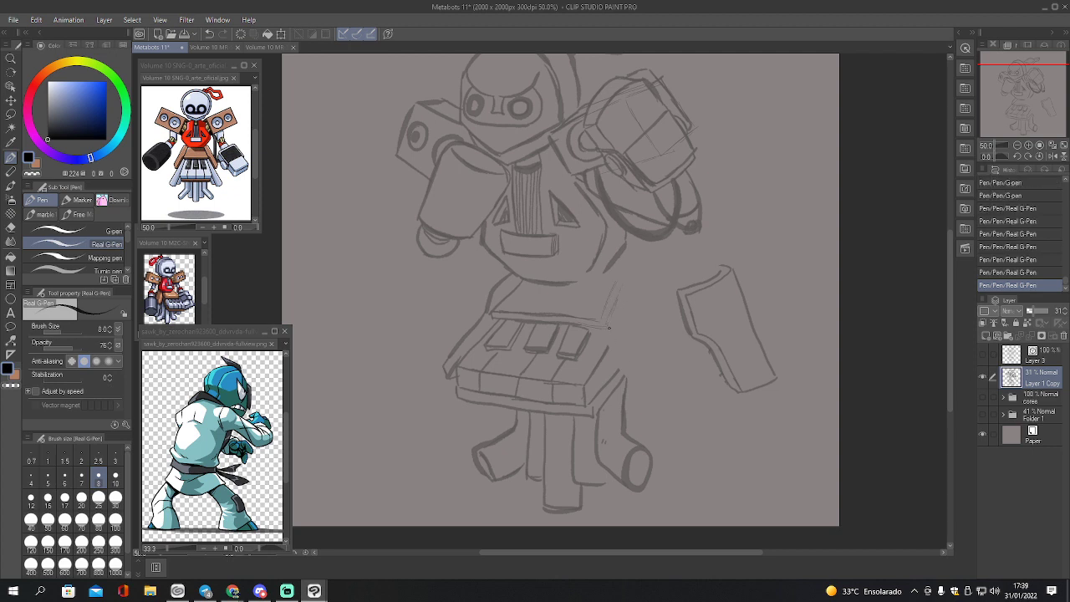
pyautogui.moveTo(609, 328); pyautogui.dragTo(664, 418)
# - Lasso the sketched left skirt edge, move and rotate it outward from the keyboard, and deselect
pyautogui.press('m')
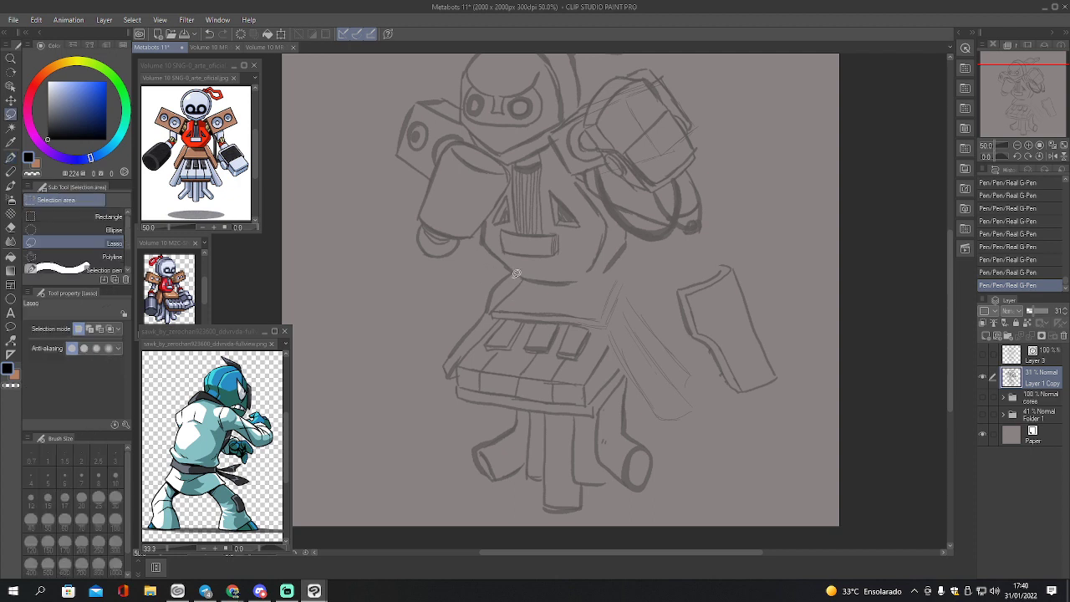
pyautogui.moveTo(512, 271)
pyautogui.mouseDown()
pyautogui.moveTo(478, 284)
pyautogui.moveTo(432, 358)
pyautogui.moveTo(450, 382)
pyautogui.moveTo(479, 335)
pyautogui.moveTo(473, 308)
pyautogui.moveTo(511, 348)
pyautogui.moveTo(491, 319)
pyautogui.mouseUp()
pyautogui.press('k')
pyautogui.hotkey('ctrl', 't')
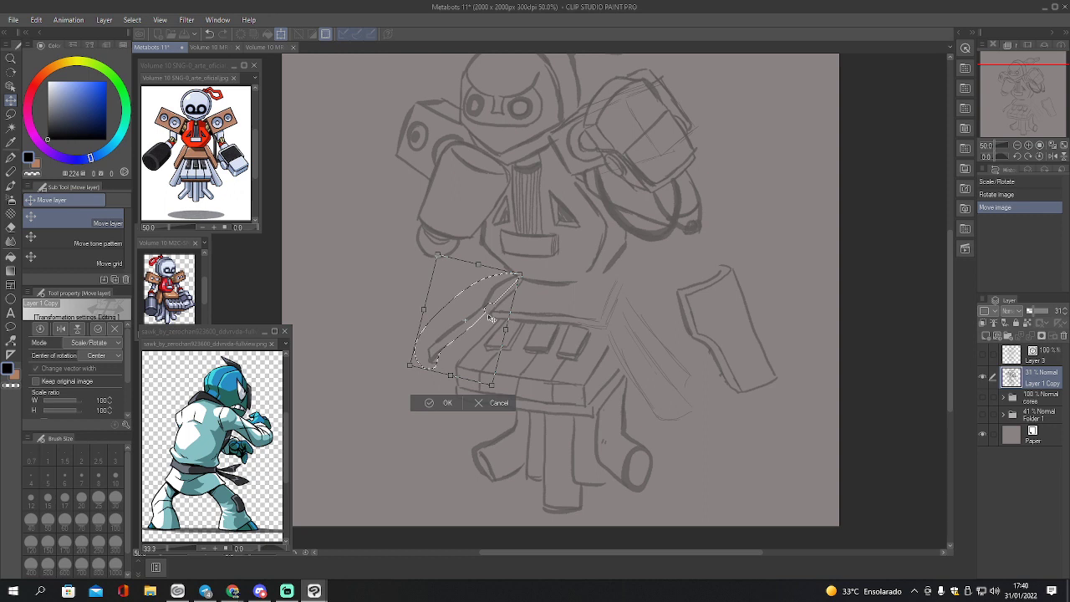
pyautogui.click(456, 407)
pyautogui.hotkey('ctrl', 'd')
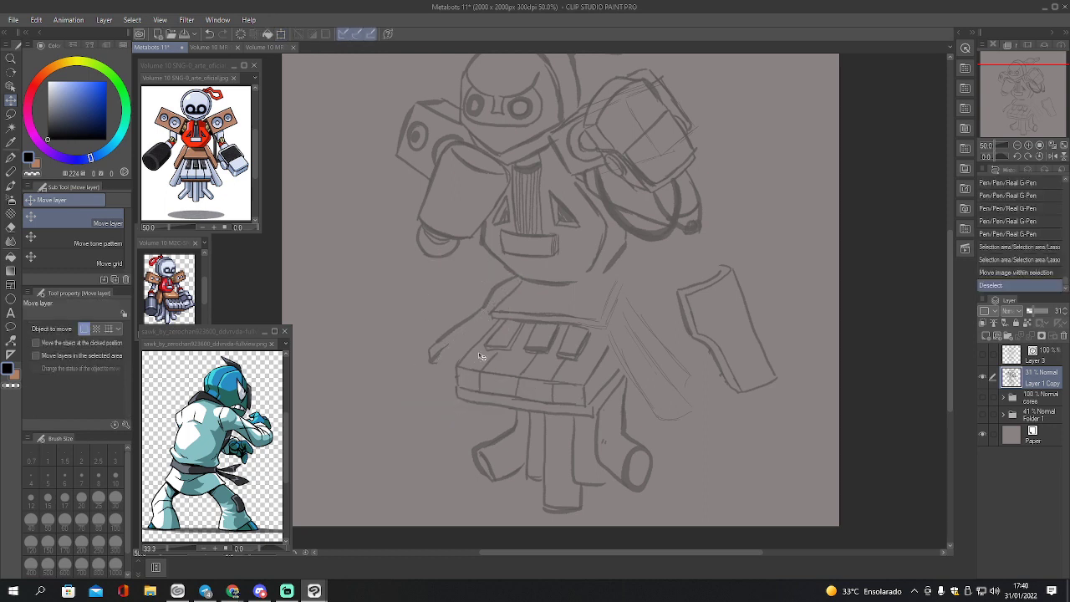
# - Sketch the left skirt panel between the waist and the keyboard's left corner with the Real G-Pen
pyautogui.press('p')
pyautogui.moveTo(498, 301); pyautogui.dragTo(444, 356)
pyautogui.moveTo(462, 340); pyautogui.dragTo(444, 378)
pyautogui.moveTo(442, 374)
pyautogui.mouseDown()
pyautogui.moveTo(460, 389)
pyautogui.moveTo(458, 345)
pyautogui.mouseUp()
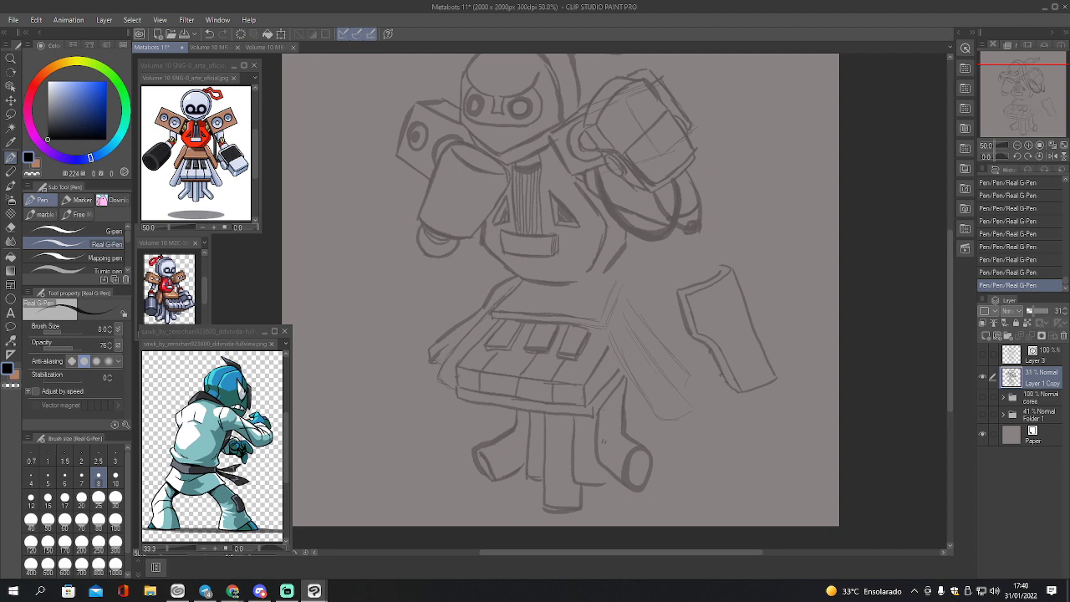
# - Lasso the loose panel, rotate and move it against the waist's right side, and sketch the line joining it to the body
pyautogui.press('m')
pyautogui.moveTo(681, 268)
pyautogui.mouseDown()
pyautogui.moveTo(711, 371)
pyautogui.moveTo(791, 304)
pyautogui.moveTo(710, 255)
pyautogui.mouseUp()
pyautogui.hotkey('ctrl', 't')
pyautogui.moveTo(741, 304)
pyautogui.mouseDown()
pyautogui.moveTo(726, 348)
pyautogui.moveTo(683, 346)
pyautogui.moveTo(703, 344)
pyautogui.mouseUp()
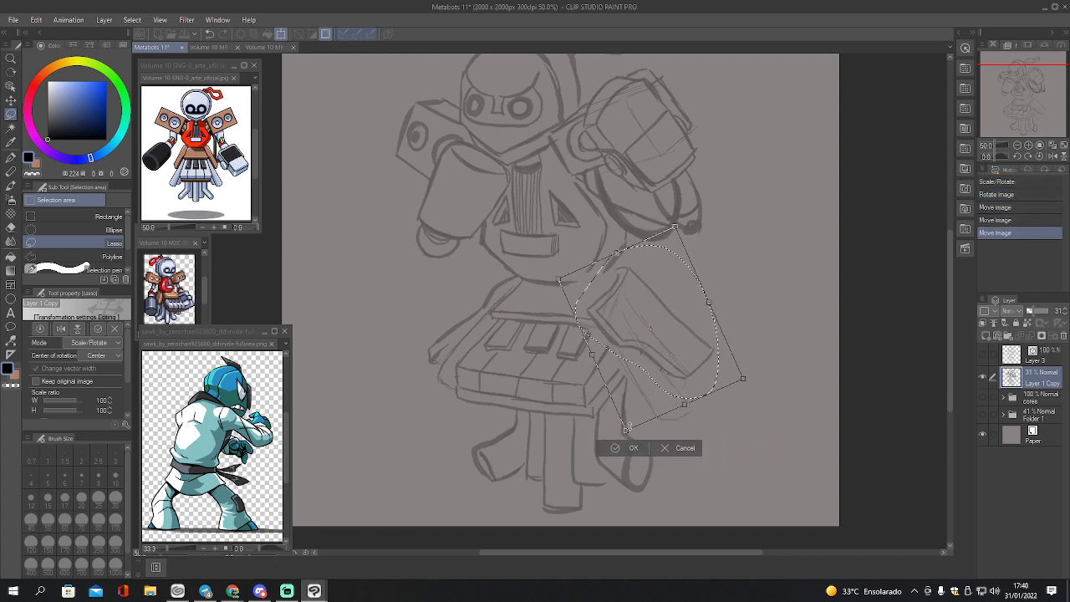
pyautogui.click(633, 447)
pyautogui.hotkey('ctrl', 'd')
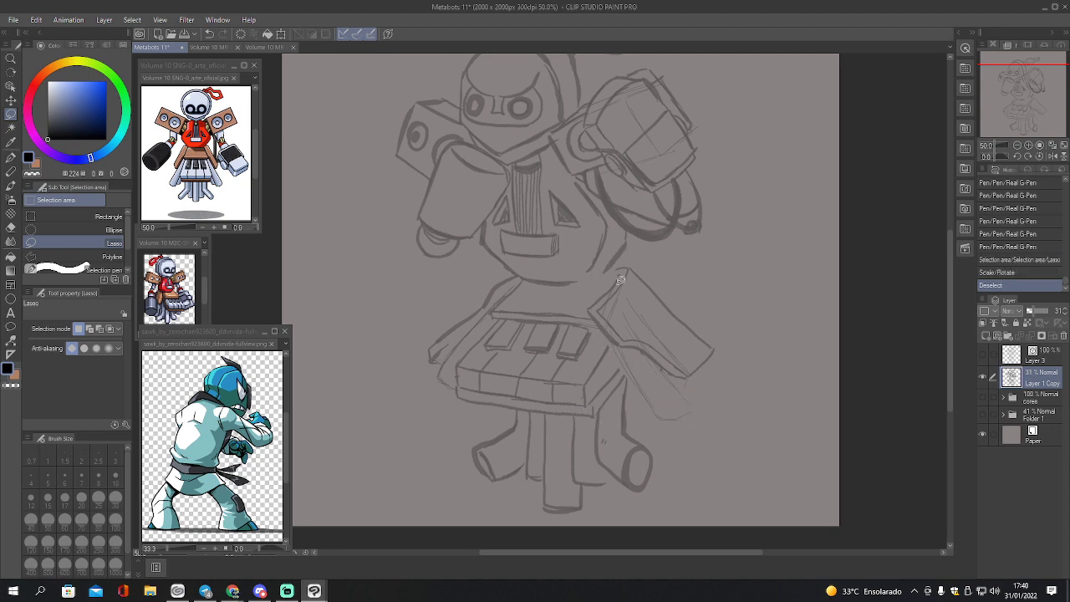
pyautogui.press('p')
pyautogui.moveTo(574, 282); pyautogui.dragTo(617, 270)
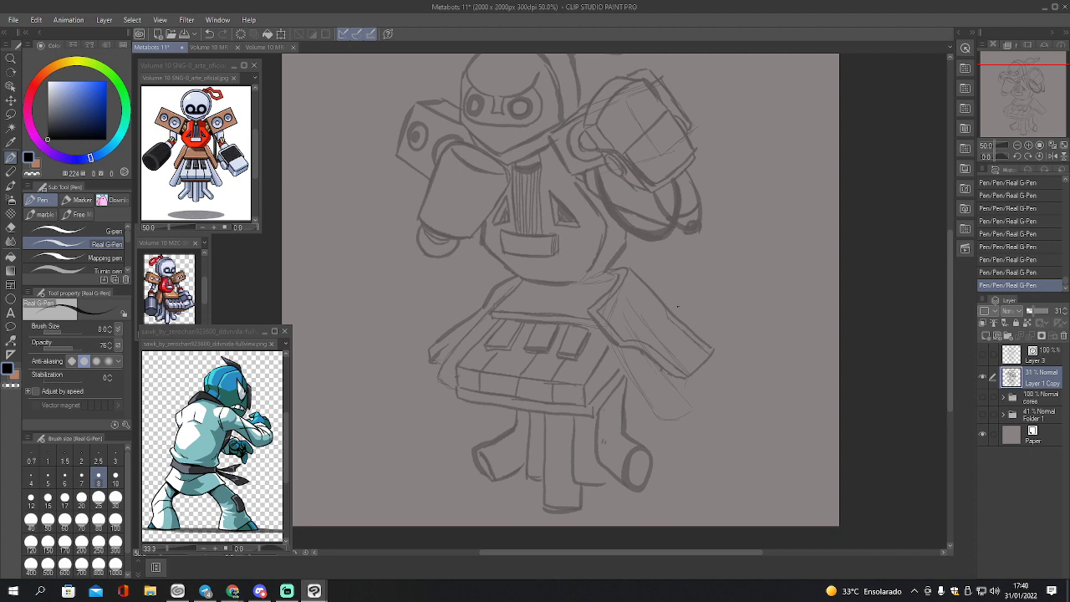
# - Trim the outer lower edge of the right skirt panel sketch with the Hard eraser at size 25
pyautogui.press('e')
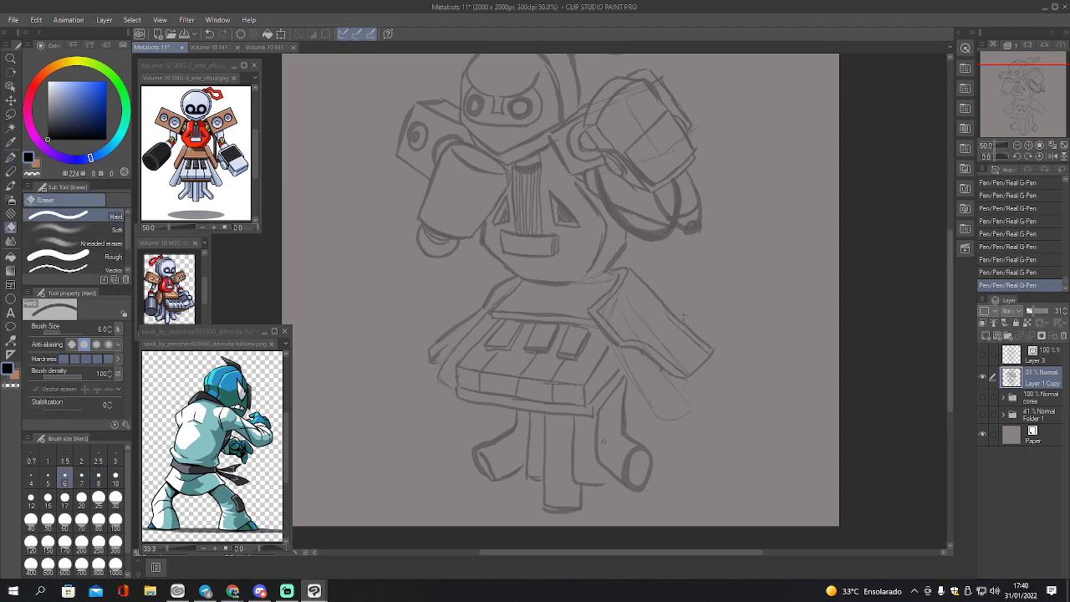
pyautogui.press(']')
pyautogui.press(']')
pyautogui.press(']')
pyautogui.press(']')
pyautogui.press(']')
pyautogui.press(']')
pyautogui.press(']')
pyautogui.press(']')
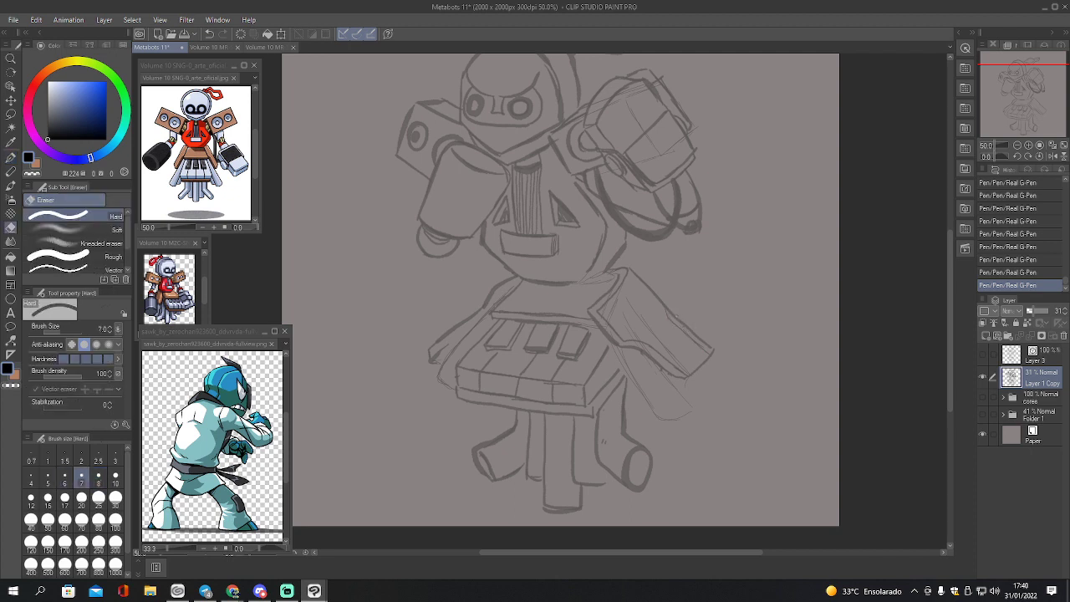
pyautogui.moveTo(670, 309); pyautogui.dragTo(721, 361)
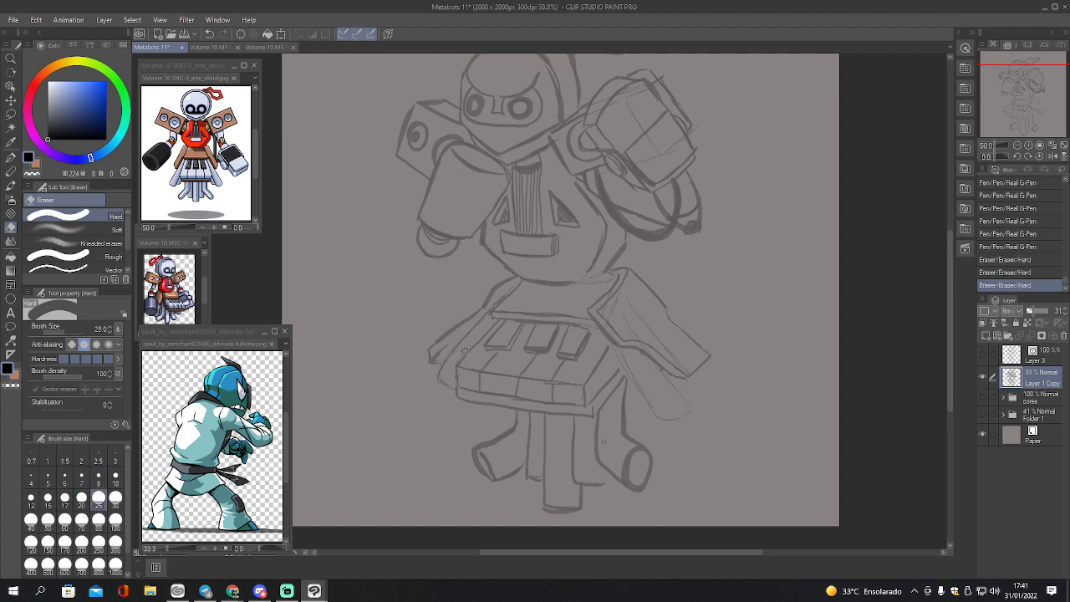
# - Sketch a lower skirt panel behind the keyboard's left corner and rework the line along its right edge
pyautogui.press('p')
pyautogui.moveTo(481, 318)
pyautogui.mouseDown()
pyautogui.moveTo(422, 393)
pyautogui.moveTo(477, 404)
pyautogui.mouseUp()
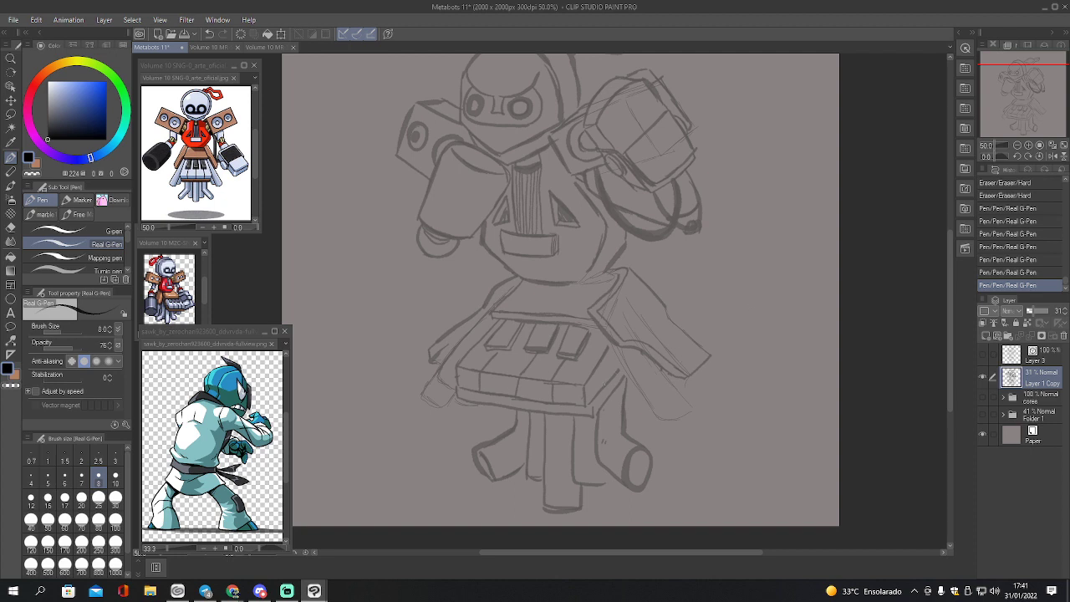
pyautogui.moveTo(594, 399); pyautogui.dragTo(621, 362)
# - Compare the new sketch with the inked line art by toggling Layer 3, leaving the layer visible
pyautogui.click(983, 355)
pyautogui.click(983, 357)
pyautogui.click(983, 356)
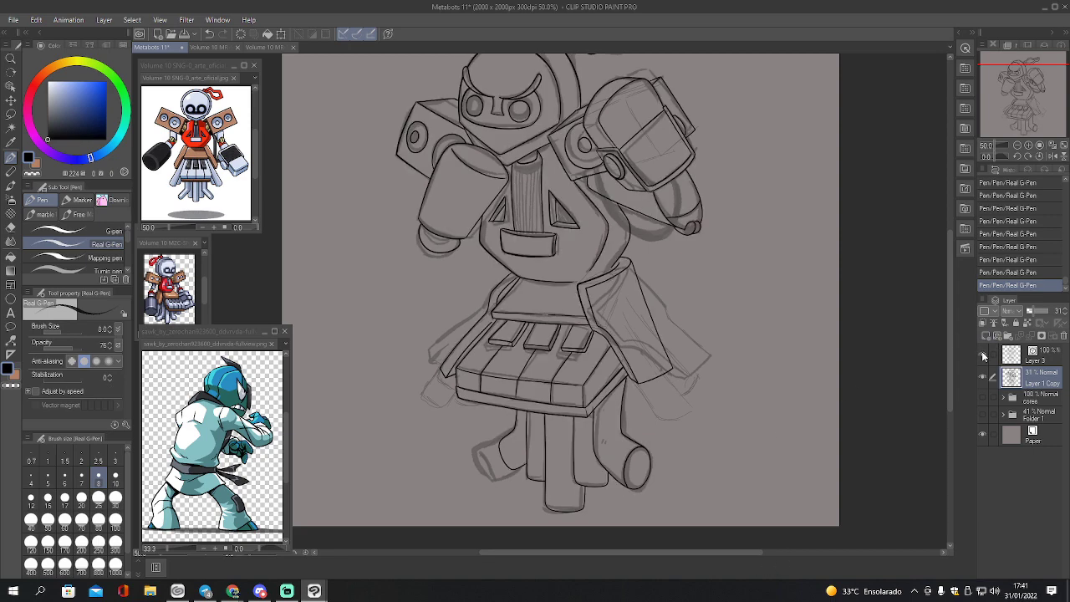
pyautogui.click(983, 357)
pyautogui.click(983, 357)
# - Erase the old right skirt panel from the line art on Layer 3 with the Hard eraser
pyautogui.press('e')
pyautogui.click(603, 294)
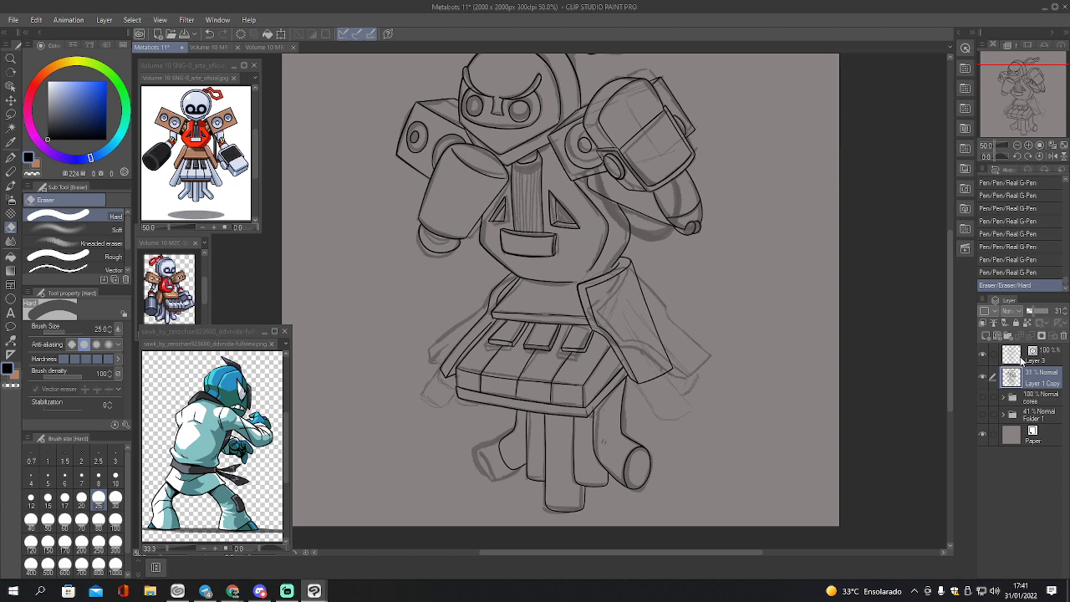
pyautogui.hotkey('ctrl', 'z')
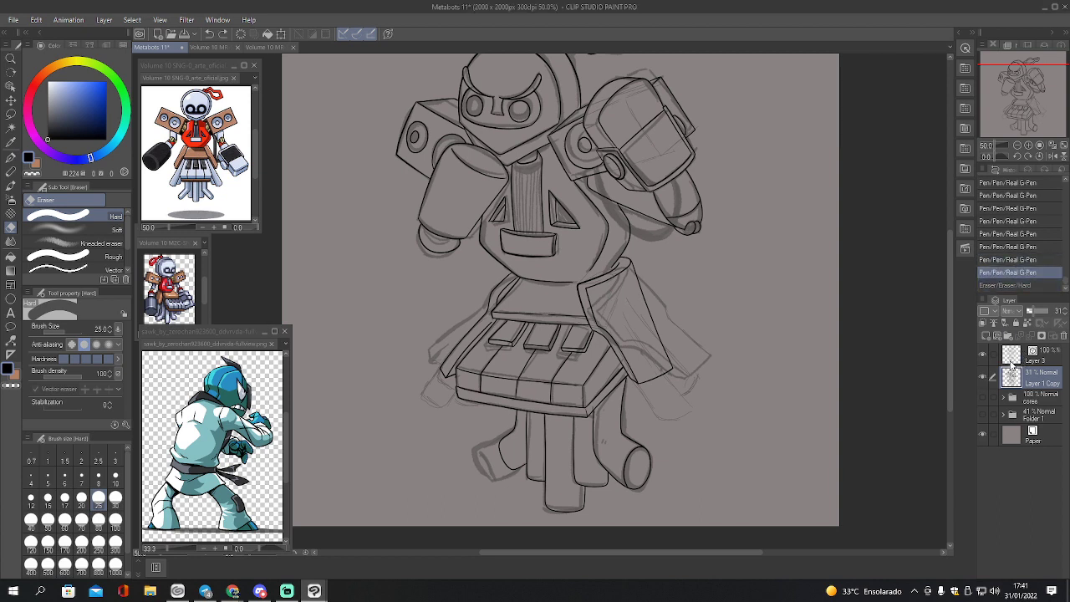
pyautogui.click(1011, 358)
pyautogui.moveTo(597, 301); pyautogui.dragTo(598, 276)
pyautogui.click(636, 264)
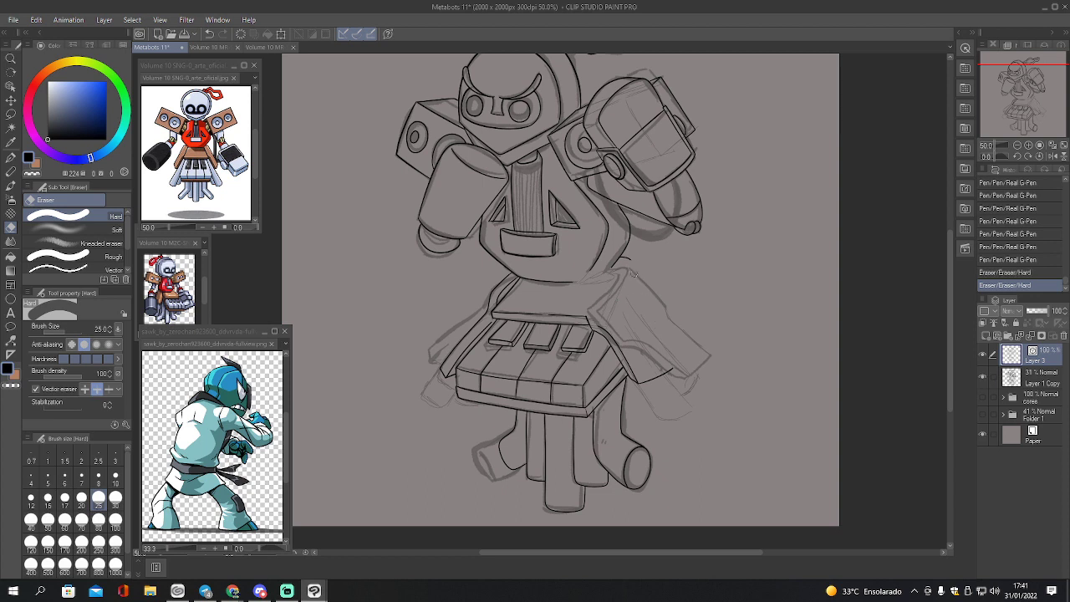
pyautogui.click(629, 259)
pyautogui.moveTo(594, 326); pyautogui.dragTo(632, 377)
pyautogui.moveTo(589, 317); pyautogui.dragTo(552, 316)
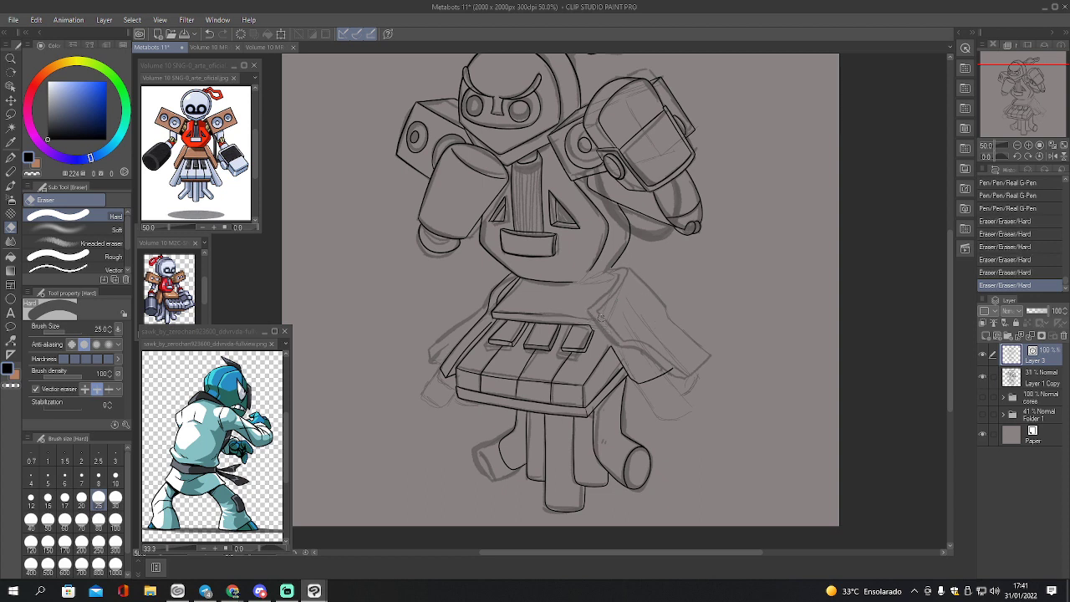
# - Undo the erasure of the keyboard block's edge and erase the leftover old skirt lines beside the keyboard on Layer 3
pyautogui.hotkey('ctrl', 'z')
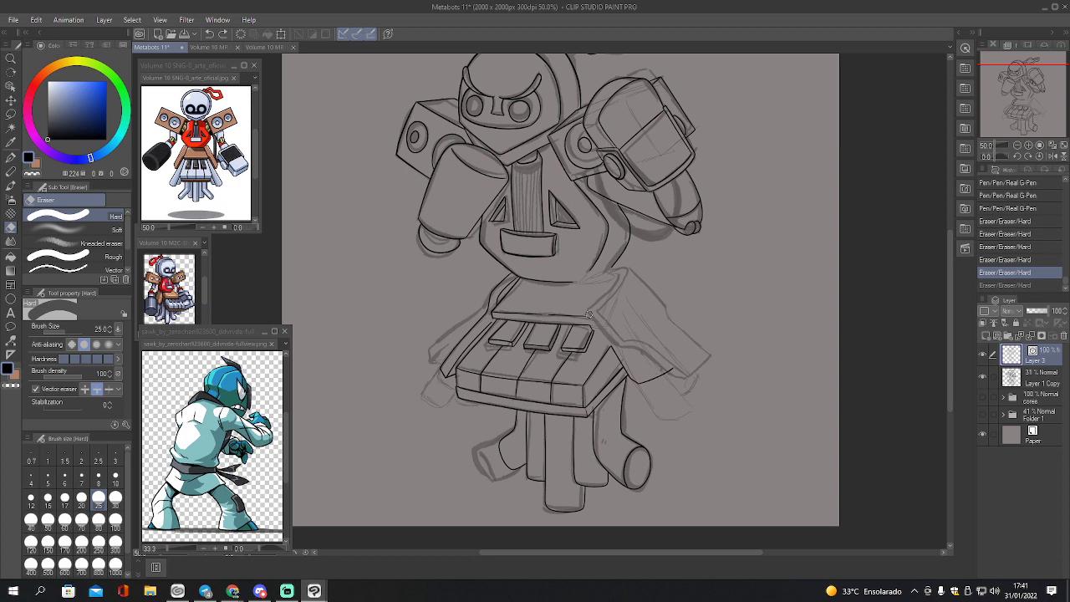
pyautogui.click(597, 315)
pyautogui.click(598, 314)
pyautogui.hotkey('ctrl', 'z')
pyautogui.click(629, 358)
pyautogui.click(637, 379)
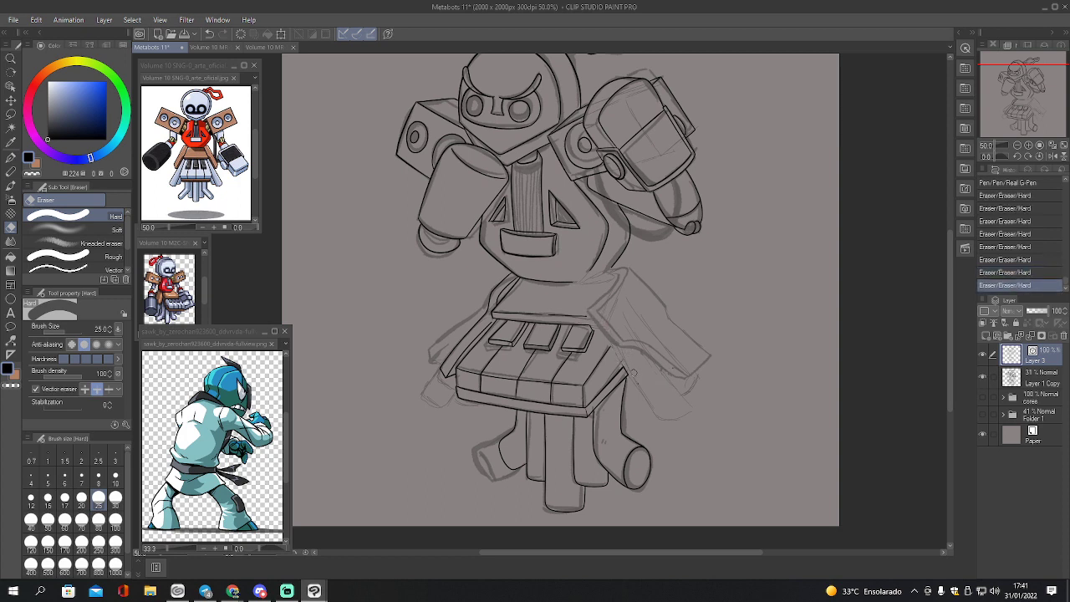
pyautogui.click(635, 376)
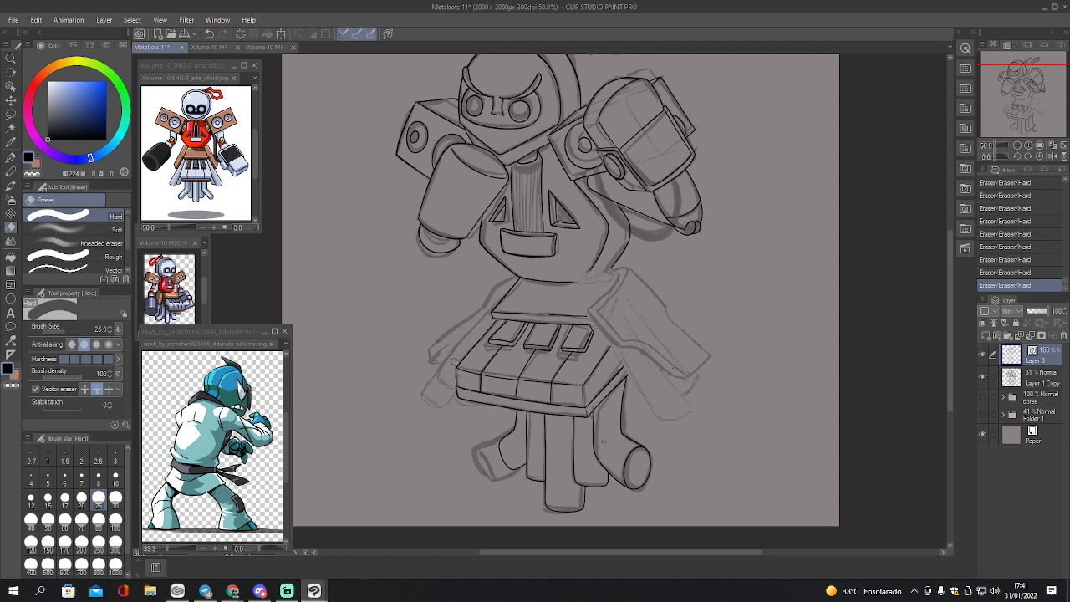
# - Ink the missing lower-right curve of the guitar body with the G-pen on Layer 3
pyautogui.press('p')
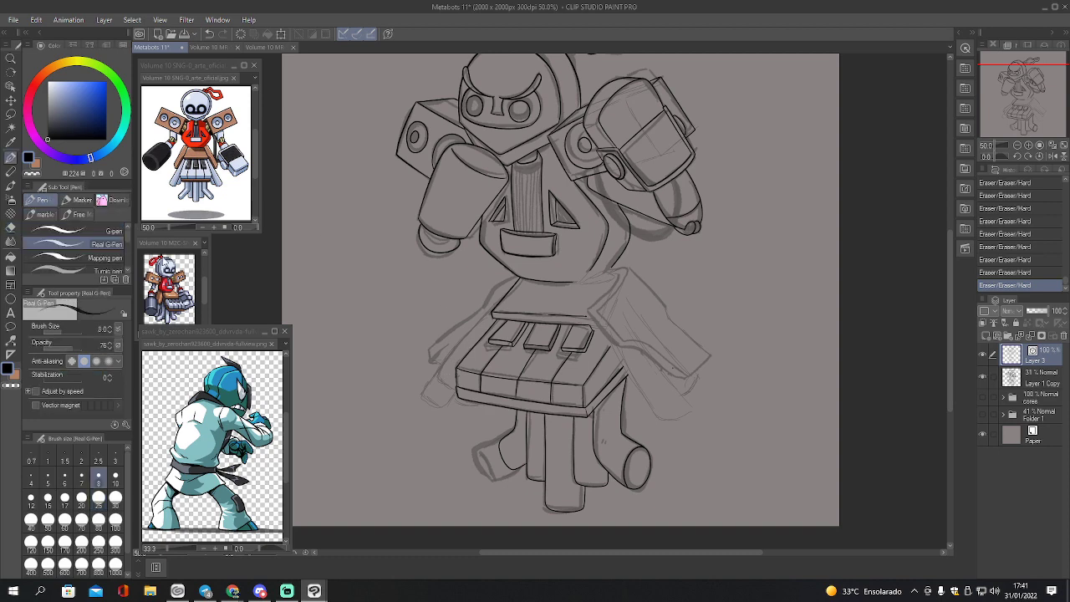
pyautogui.click(92, 231)
pyautogui.click(1041, 147)
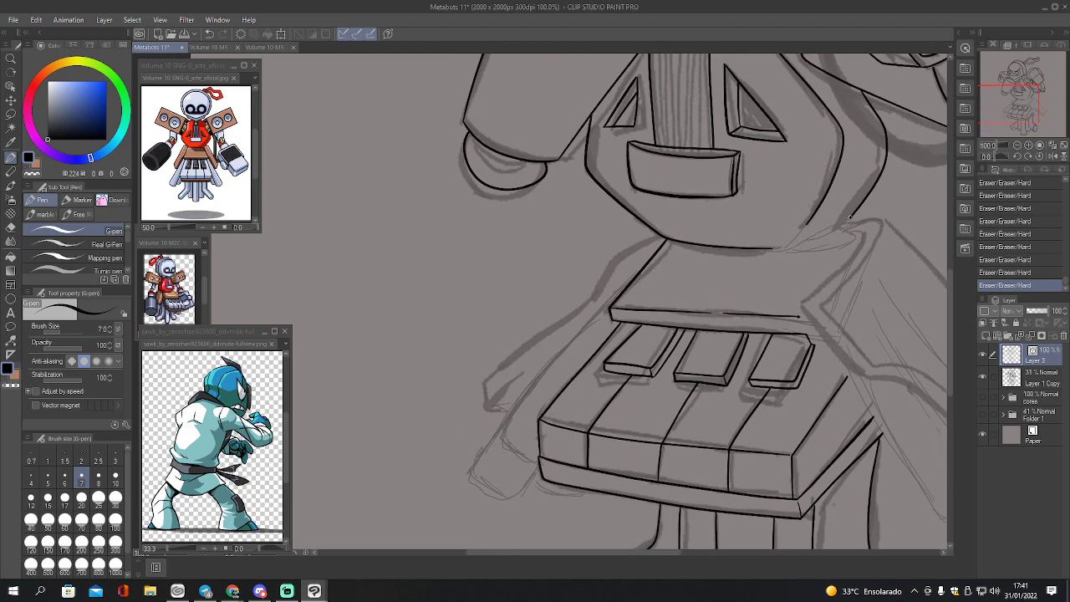
pyautogui.moveTo(846, 222)
pyautogui.mouseDown()
pyautogui.moveTo(816, 244)
pyautogui.moveTo(772, 246)
pyautogui.mouseUp()
pyautogui.hotkey('ctrl', 'z')
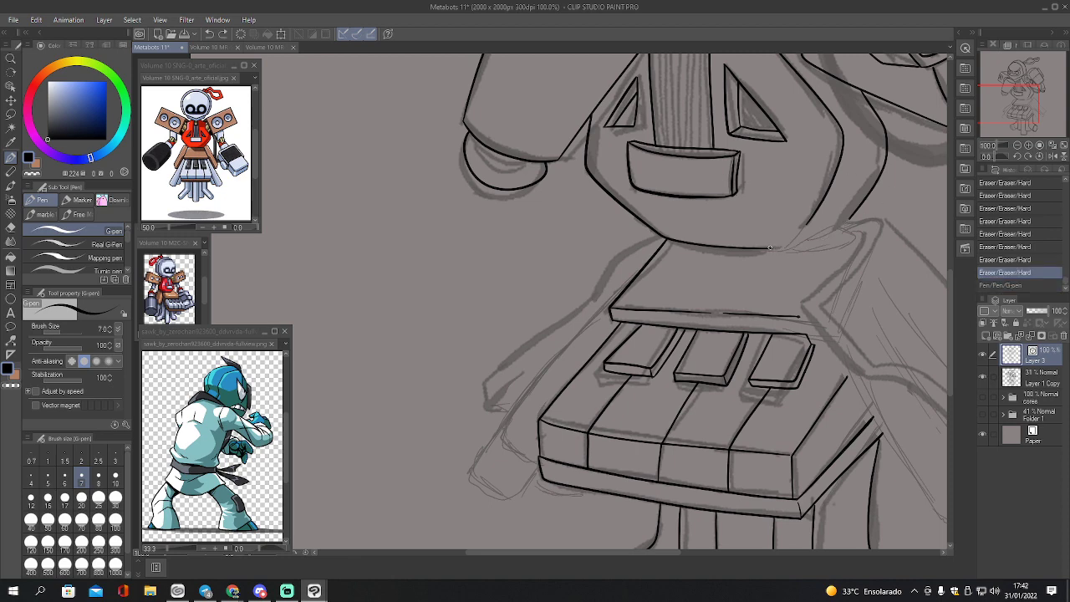
pyautogui.moveTo(770, 248)
pyautogui.mouseDown()
pyautogui.moveTo(829, 233)
pyautogui.moveTo(850, 215)
pyautogui.mouseUp()
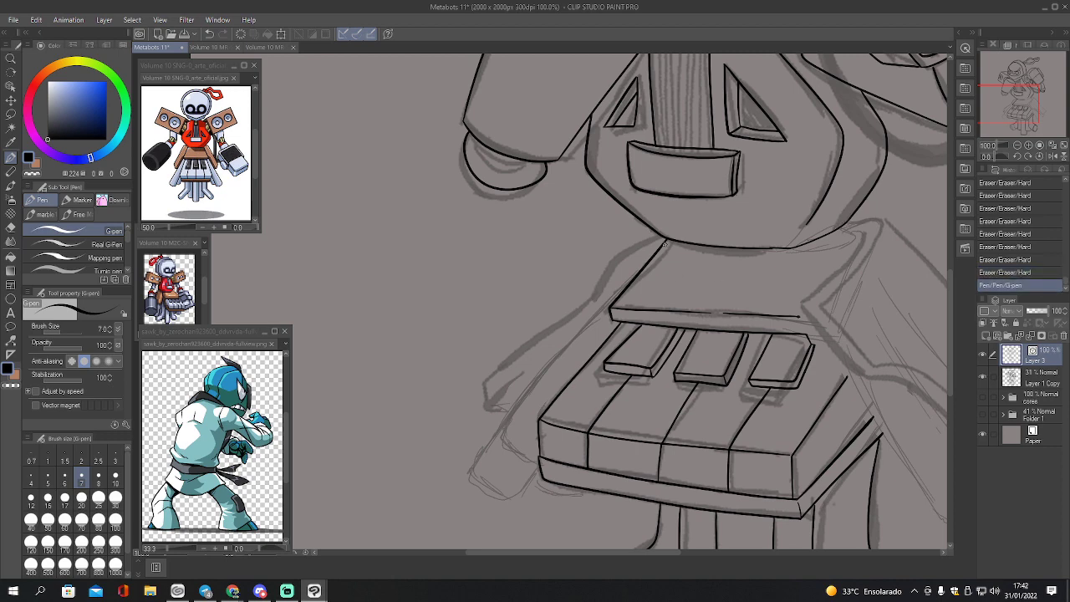
# - Ink the two left skirt panels and the small piece under the keyboard, and save the illustration
pyautogui.moveTo(644, 267)
pyautogui.mouseDown()
pyautogui.moveTo(551, 360)
pyautogui.moveTo(467, 472)
pyautogui.moveTo(521, 495)
pyautogui.moveTo(539, 466)
pyautogui.mouseUp()
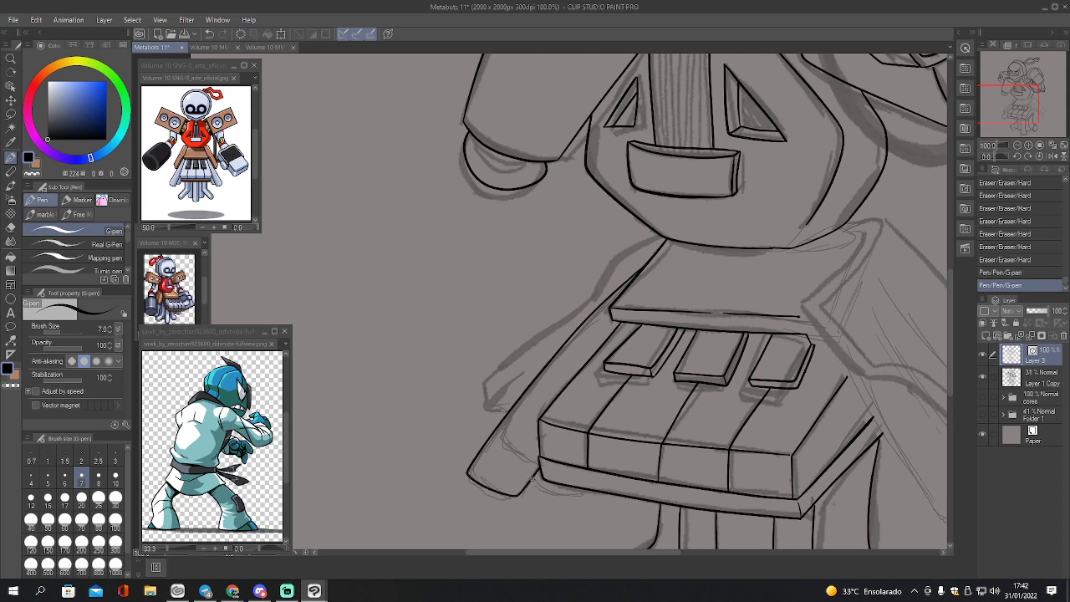
pyautogui.moveTo(532, 483); pyautogui.dragTo(583, 491)
pyautogui.moveTo(659, 236)
pyautogui.mouseDown()
pyautogui.moveTo(593, 295)
pyautogui.moveTo(484, 378)
pyautogui.moveTo(488, 406)
pyautogui.moveTo(556, 346)
pyautogui.mouseUp()
pyautogui.moveTo(490, 408); pyautogui.dragTo(508, 414)
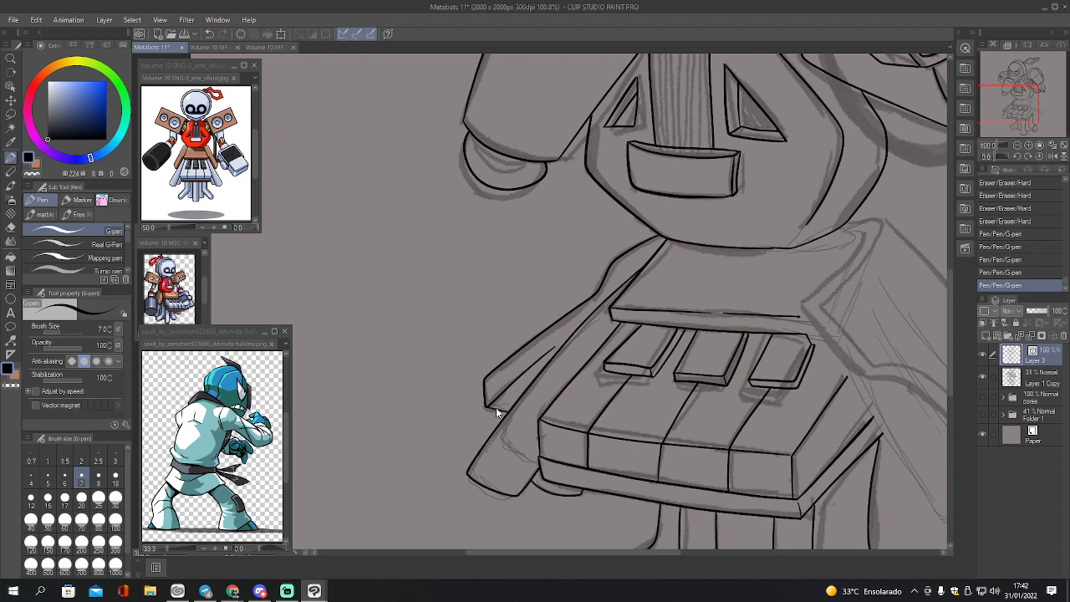
pyautogui.hotkey('ctrl', 'z')
pyautogui.hotkey('ctrl', 's')
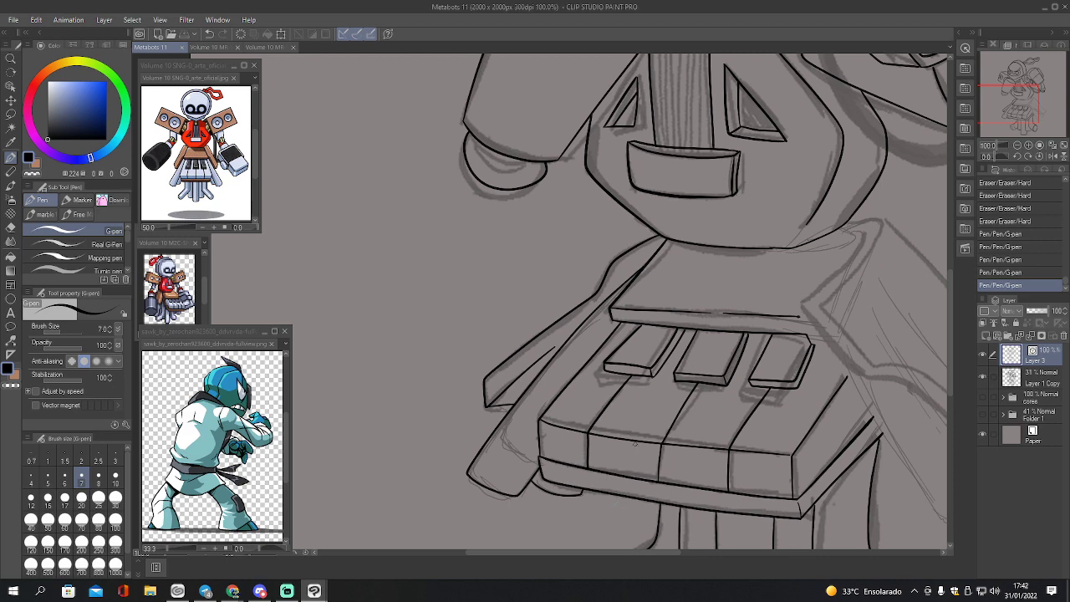
# - Ink the waist loop under the body's right side and the edge running down to the keyboard block
pyautogui.moveTo(988, 105); pyautogui.dragTo(1019, 104)
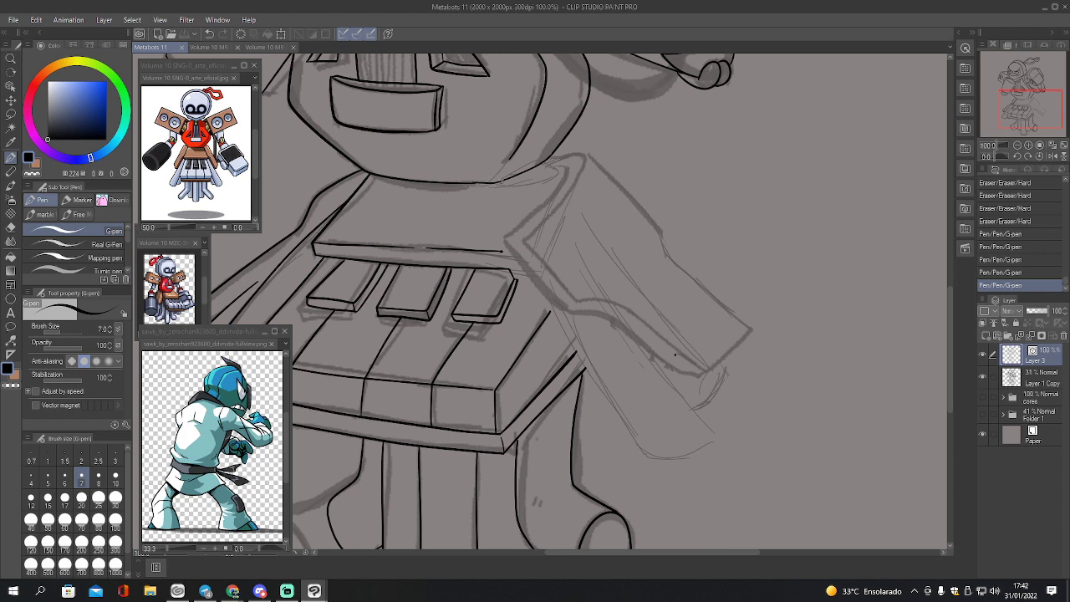
pyautogui.moveTo(504, 179); pyautogui.dragTo(552, 166)
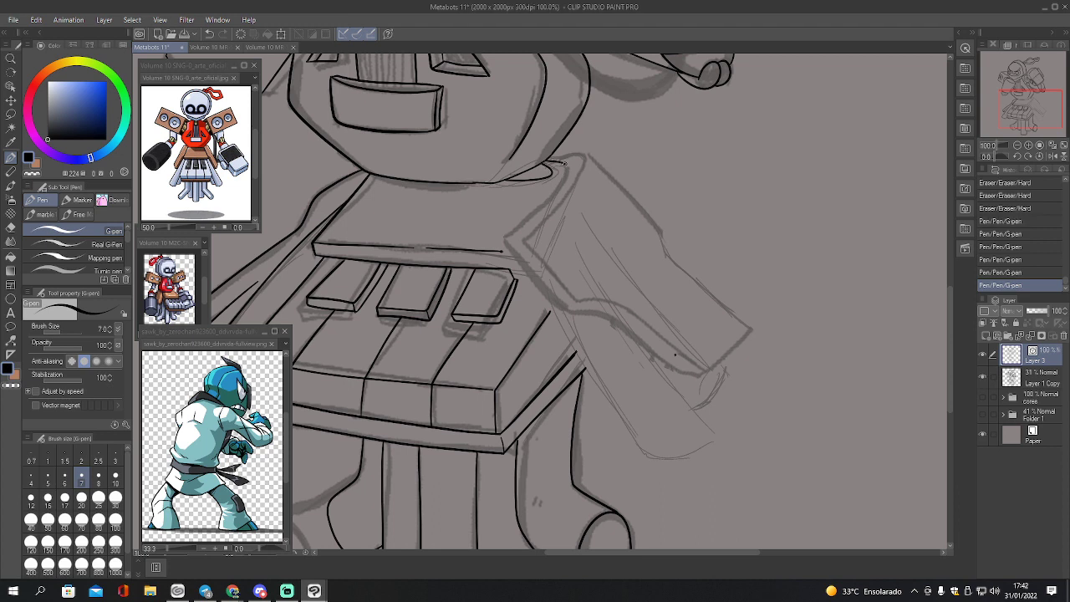
pyautogui.moveTo(566, 172); pyautogui.dragTo(503, 236)
# - Delete surplus control points at the right end of the keyboard block's upper lines with the Control point tool
pyautogui.press('y')
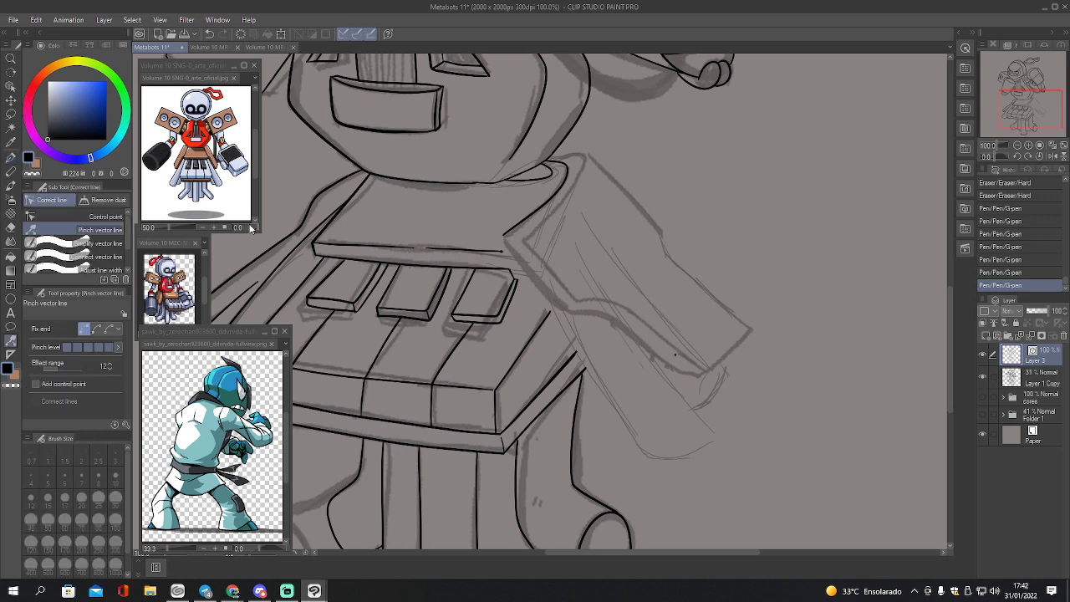
pyautogui.click(75, 217)
pyautogui.click(498, 270)
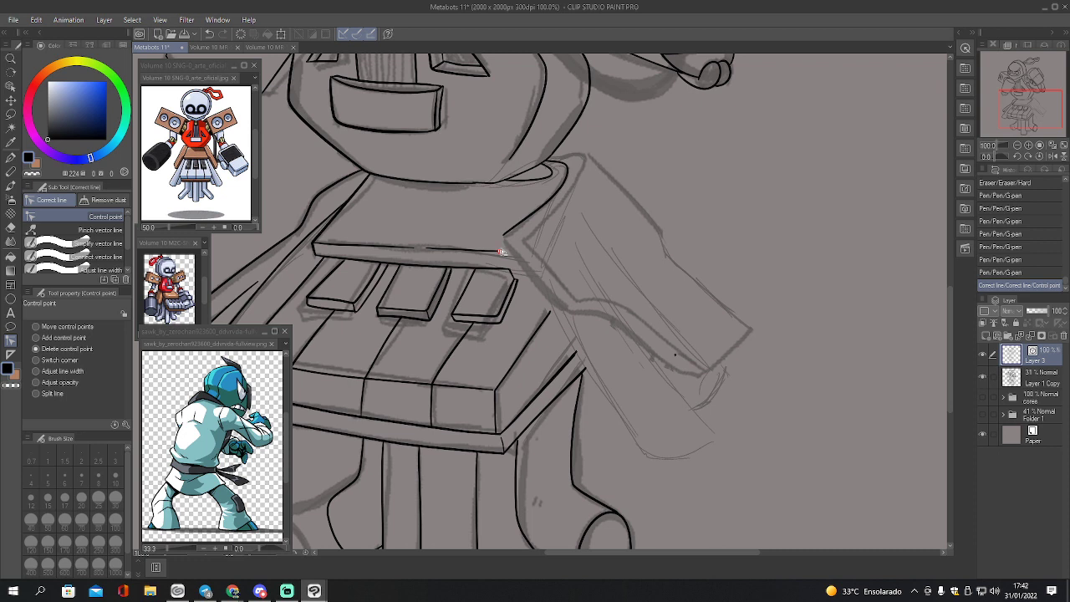
pyautogui.click(501, 251)
pyautogui.click(502, 251)
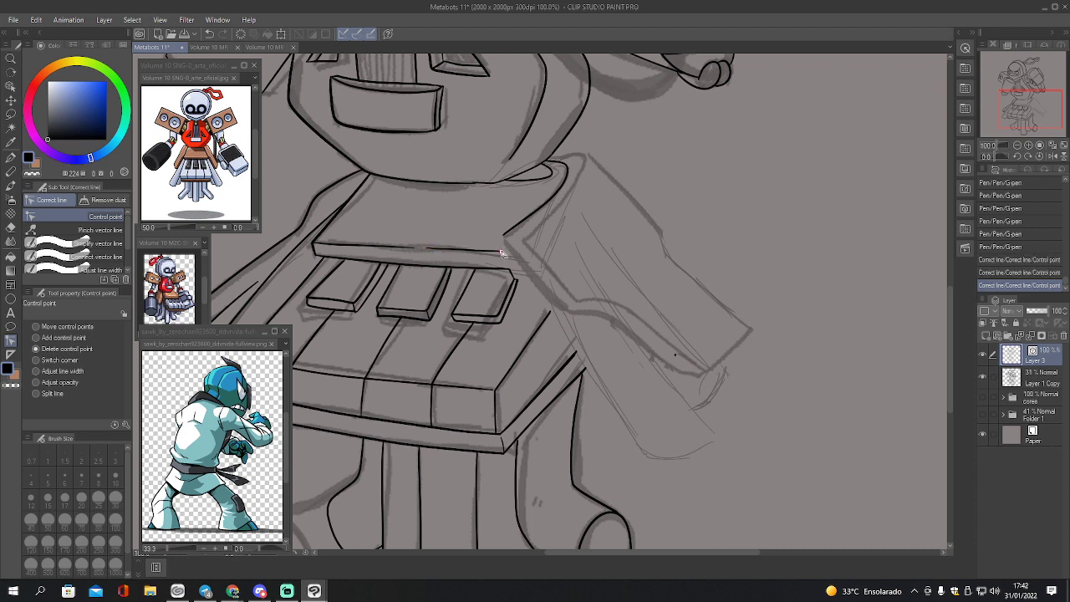
pyautogui.click(502, 251)
pyautogui.click(502, 251)
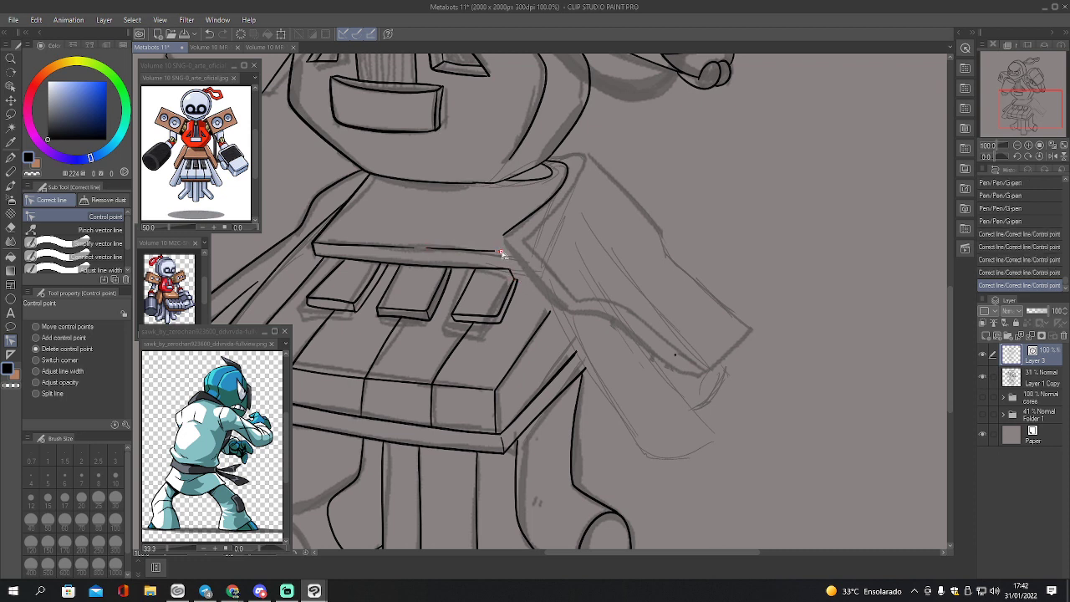
# - Delete the remaining surplus control points at the end of the keyboard block's top line, beside the right skirt panel
pyautogui.click(505, 253)
pyautogui.click(505, 254)
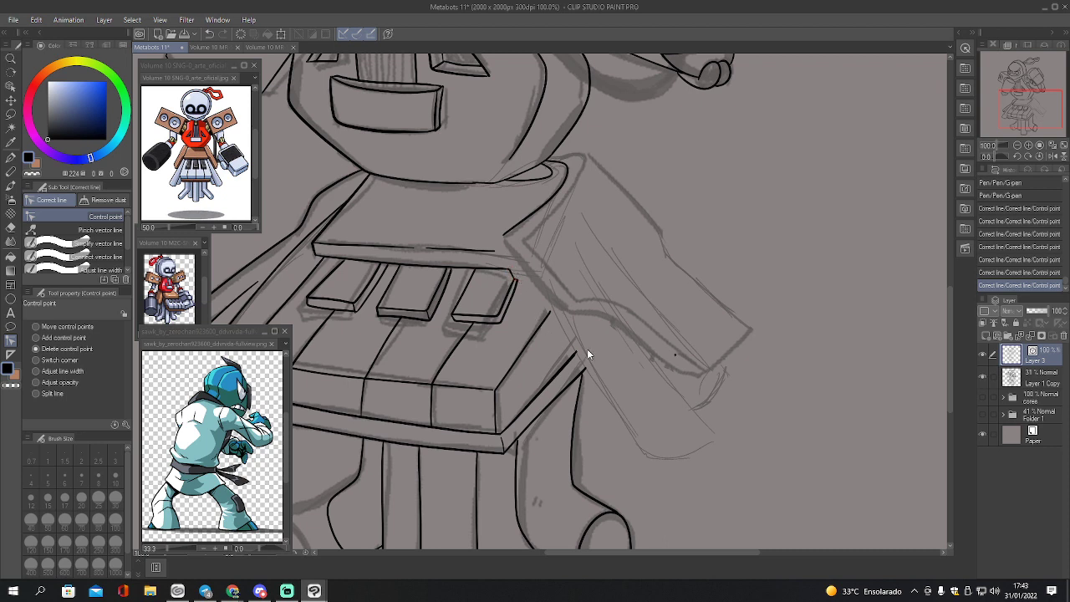
# - Ink the upper right skirt panel's inner edge, thickness line, outer edge and tip with the G-pen, and erase the overshoots at its corners
pyautogui.press('p')
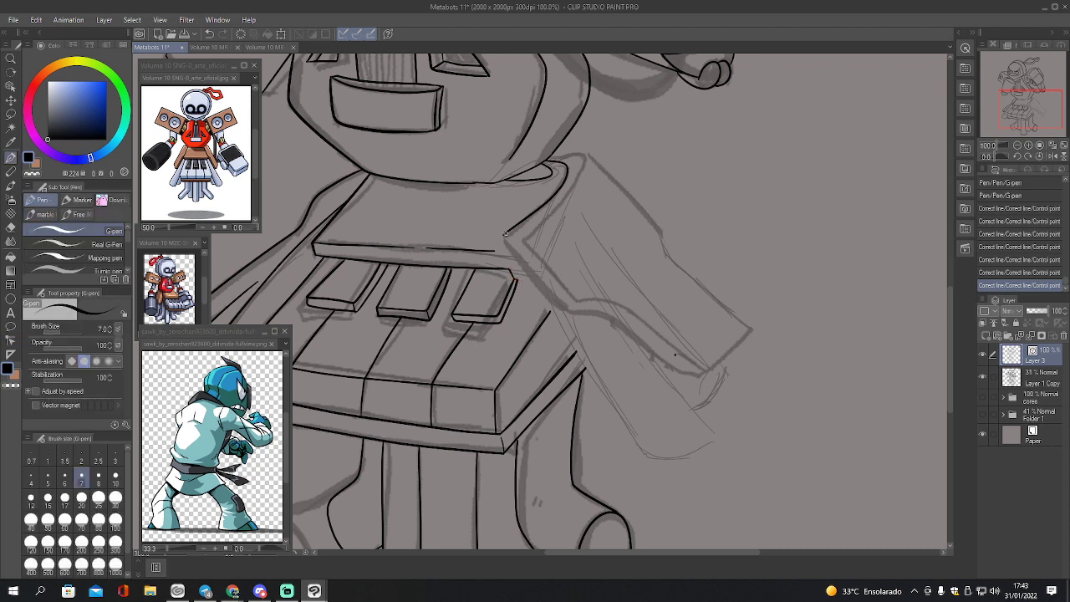
pyautogui.moveTo(503, 235)
pyautogui.mouseDown()
pyautogui.moveTo(557, 309)
pyautogui.moveTo(609, 319)
pyautogui.moveTo(668, 368)
pyautogui.moveTo(697, 375)
pyautogui.moveTo(679, 356)
pyautogui.mouseUp()
pyautogui.press('e')
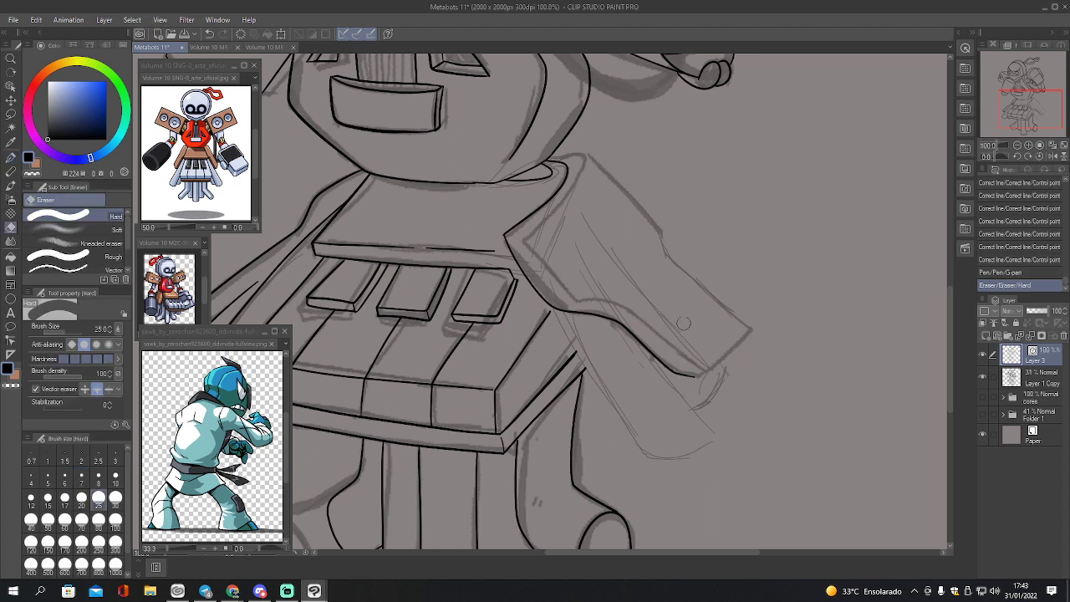
pyautogui.press('p')
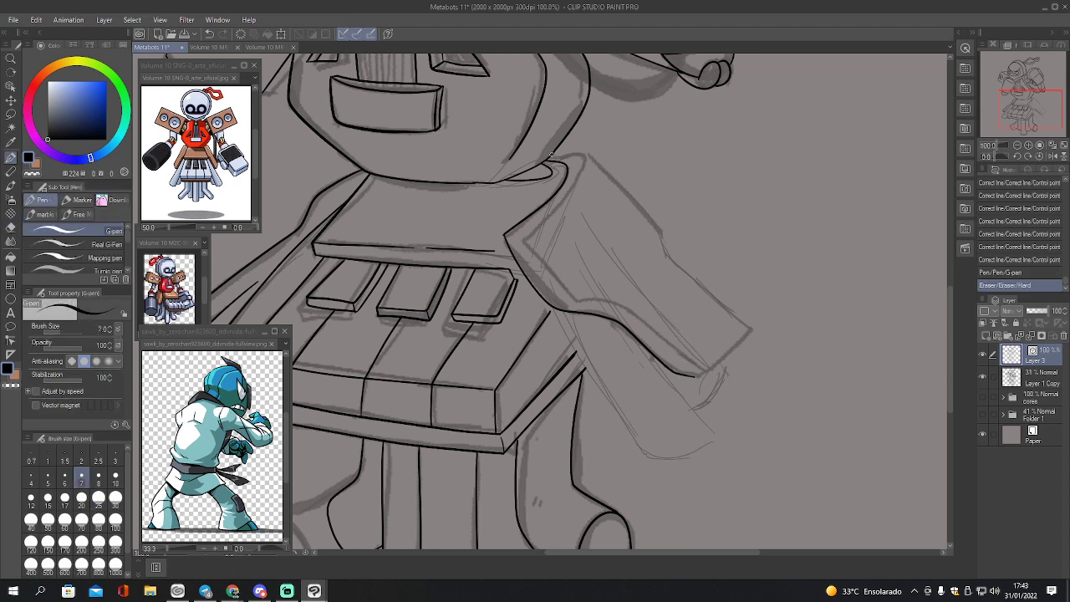
pyautogui.moveTo(585, 155)
pyautogui.mouseDown()
pyautogui.moveTo(577, 186)
pyautogui.moveTo(528, 236)
pyautogui.moveTo(552, 284)
pyautogui.moveTo(632, 318)
pyautogui.moveTo(690, 374)
pyautogui.moveTo(746, 328)
pyautogui.mouseUp()
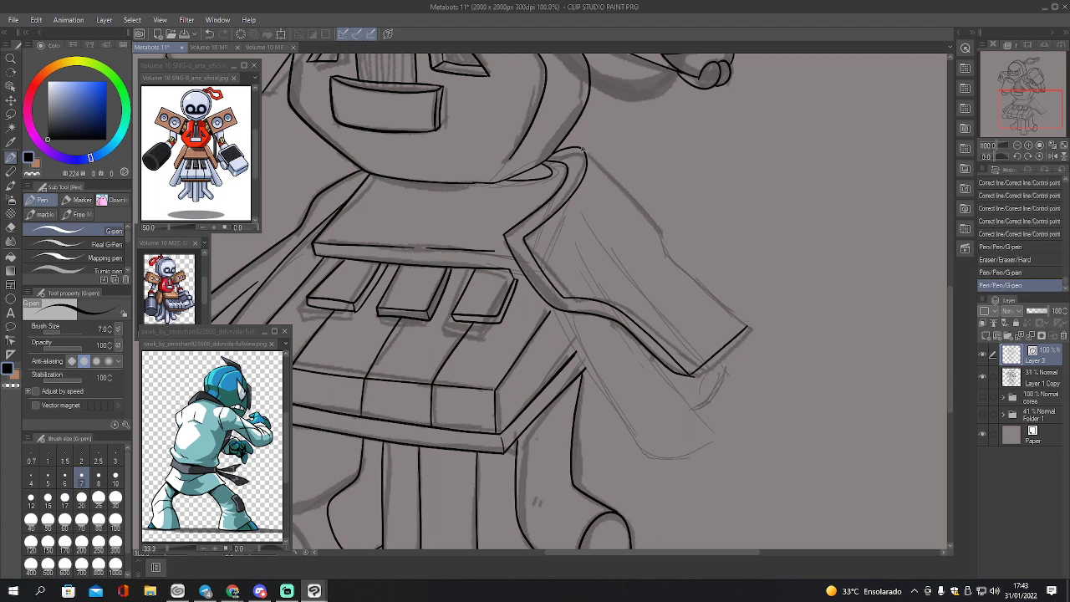
pyautogui.moveTo(583, 148)
pyautogui.mouseDown()
pyautogui.moveTo(643, 202)
pyautogui.moveTo(674, 265)
pyautogui.moveTo(753, 331)
pyautogui.mouseUp()
pyautogui.press('e')
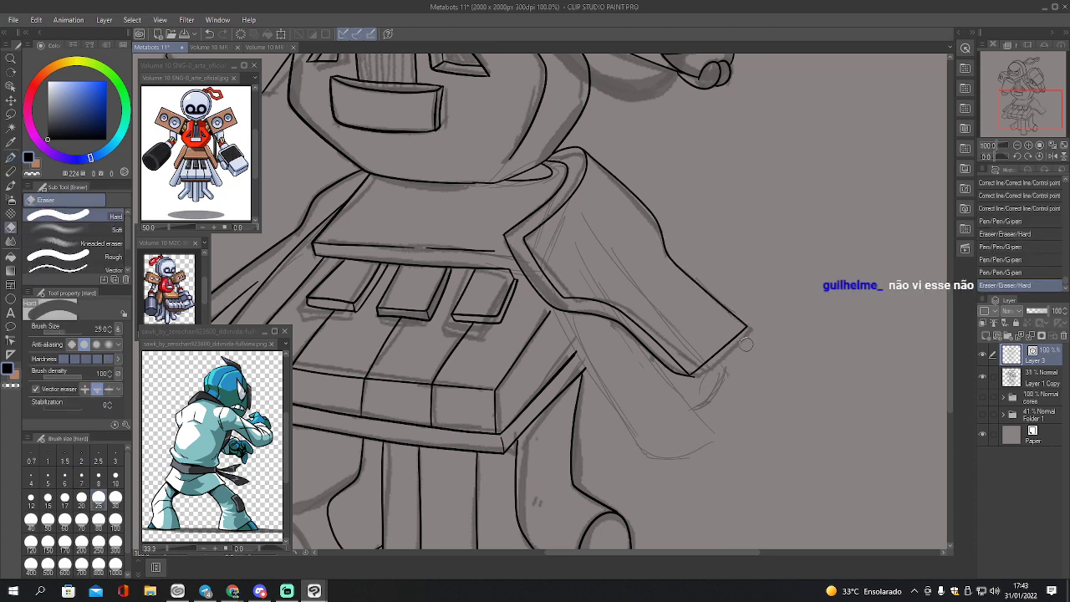
pyautogui.click(702, 379)
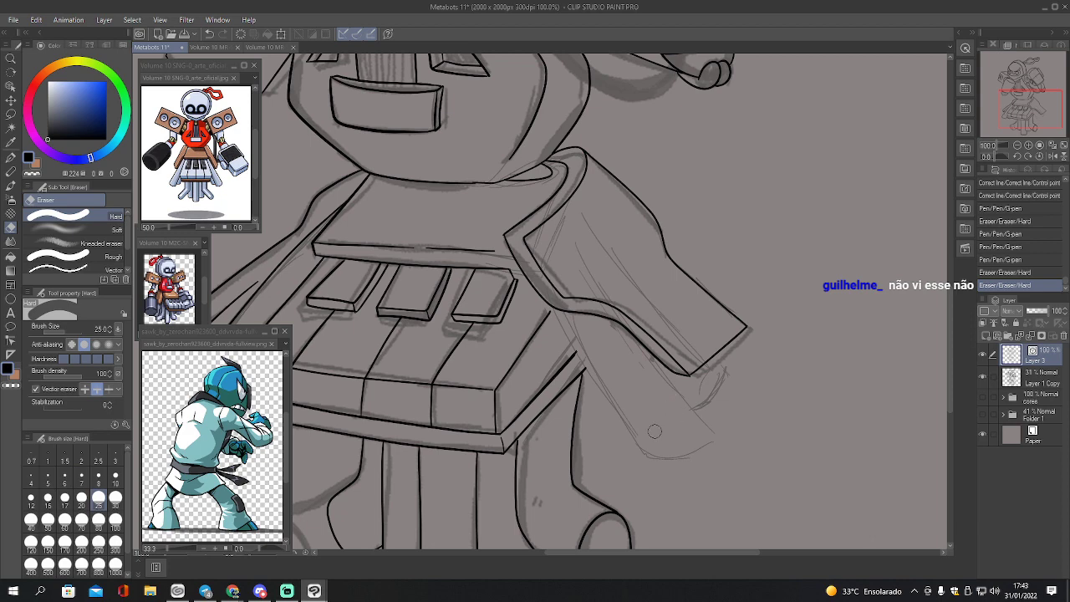
# - Adjust the line ends at the upper right skirt panel's lower corner with Pinch vector line and erase the excess
pyautogui.press('y')
pyautogui.click(99, 230)
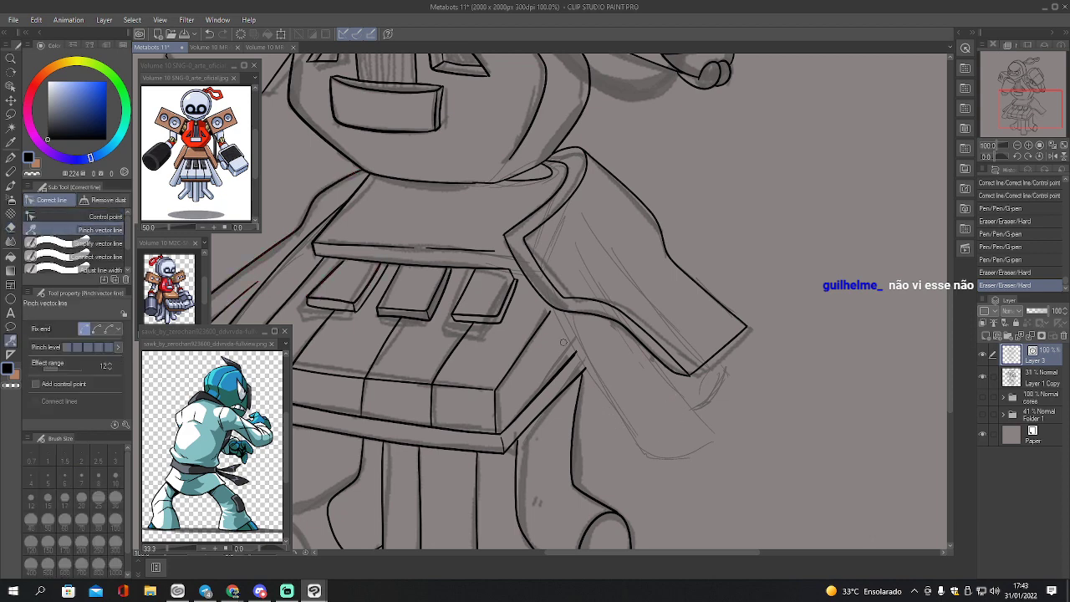
pyautogui.click(97, 329)
pyautogui.moveTo(674, 371); pyautogui.dragTo(691, 383)
pyautogui.press('e')
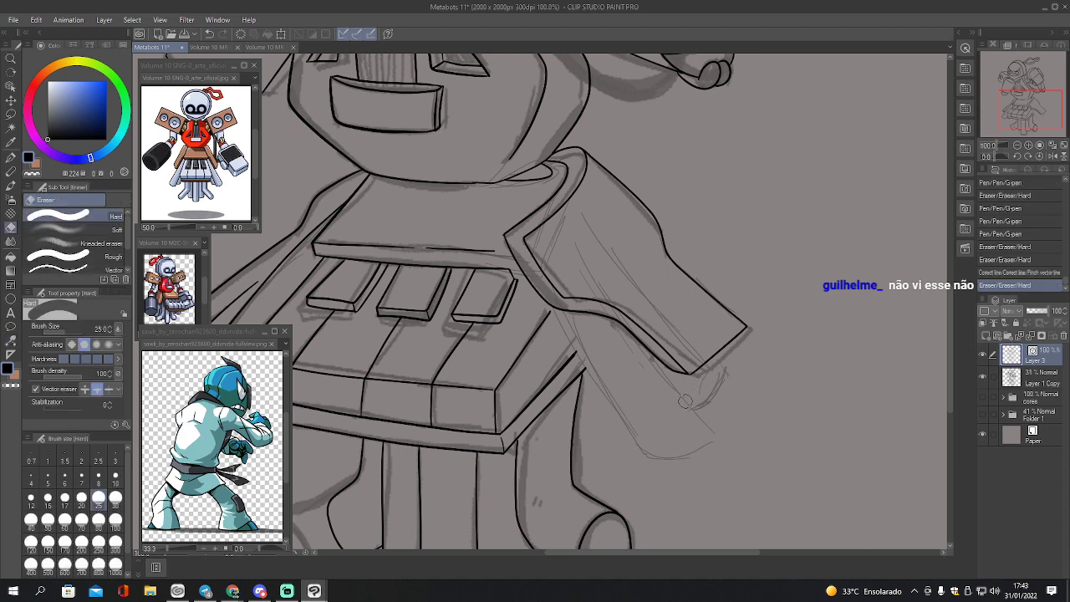
# - Extend the keyboard's right-side lines up to the upper right skirt panel with Pinch vector line, erasing the overshoots
pyautogui.press('p')
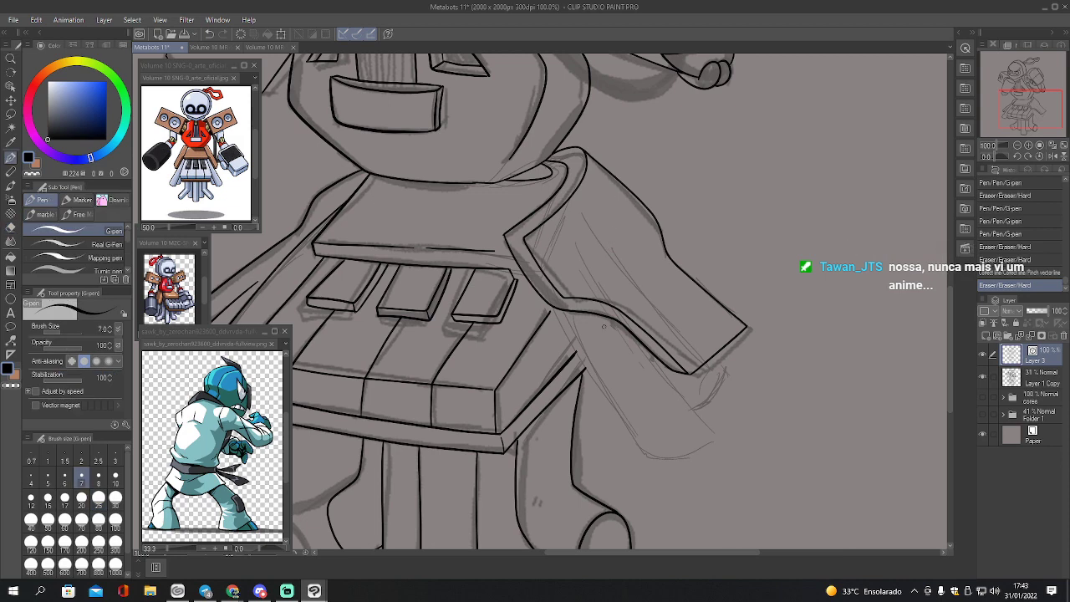
pyautogui.press('y')
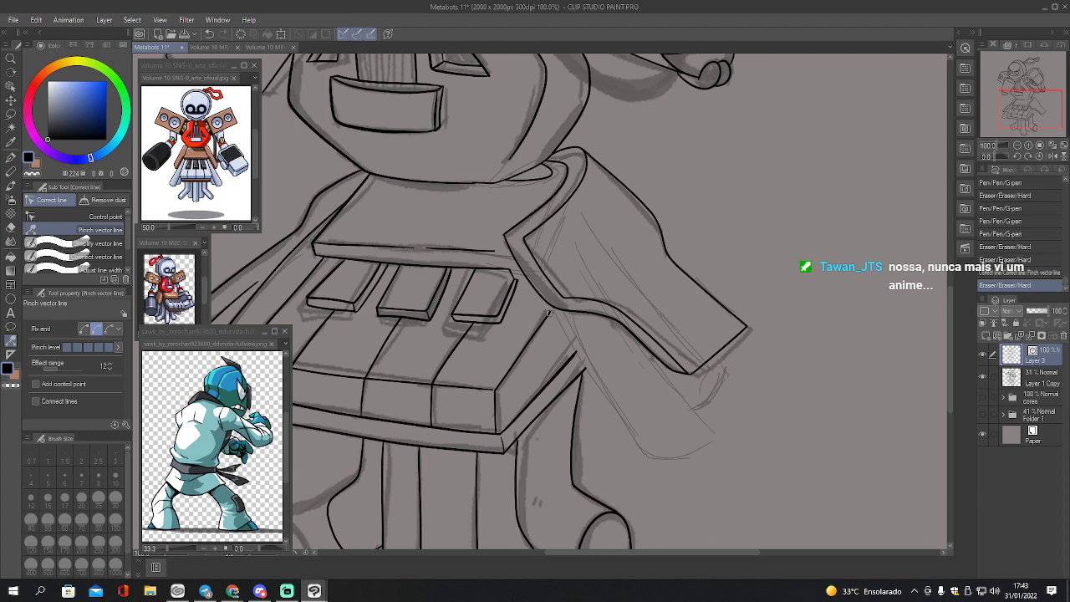
pyautogui.moveTo(549, 310); pyautogui.dragTo(553, 308)
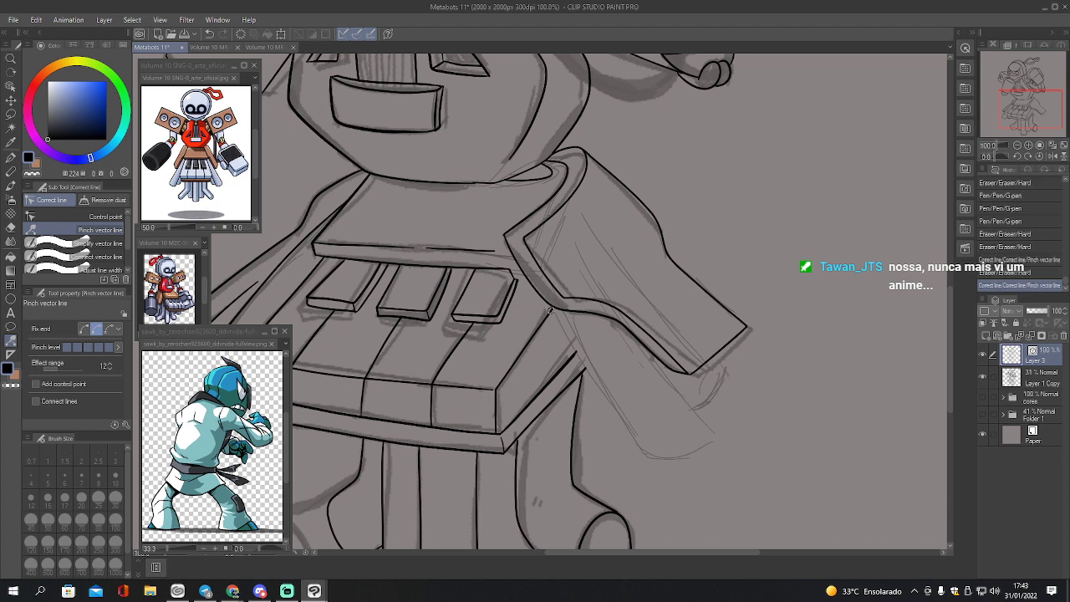
pyautogui.moveTo(575, 352); pyautogui.dragTo(579, 320)
pyautogui.press('e')
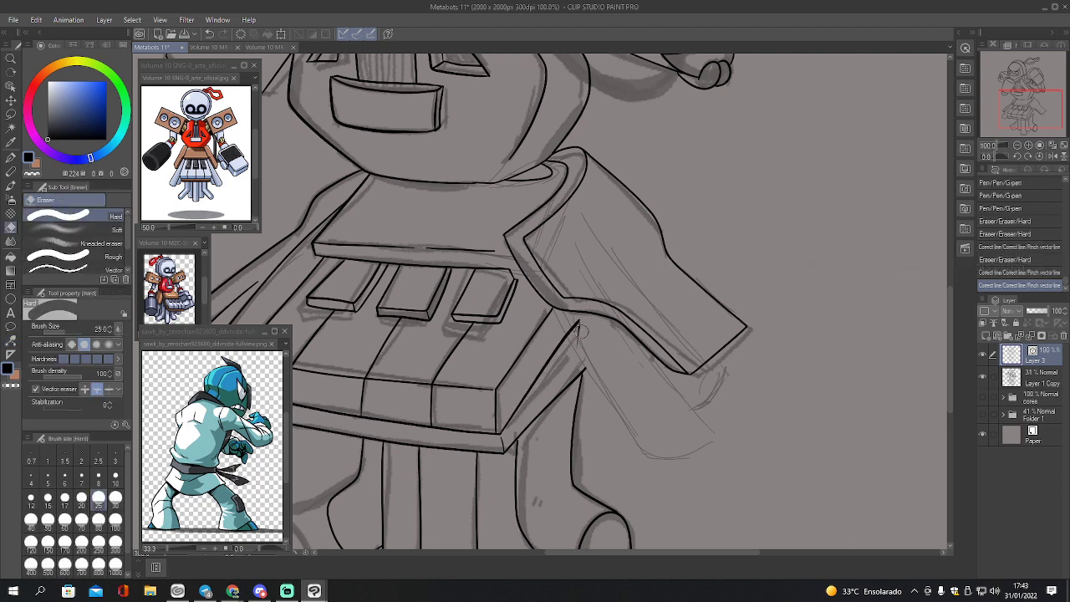
pyautogui.click(583, 338)
pyautogui.press('y')
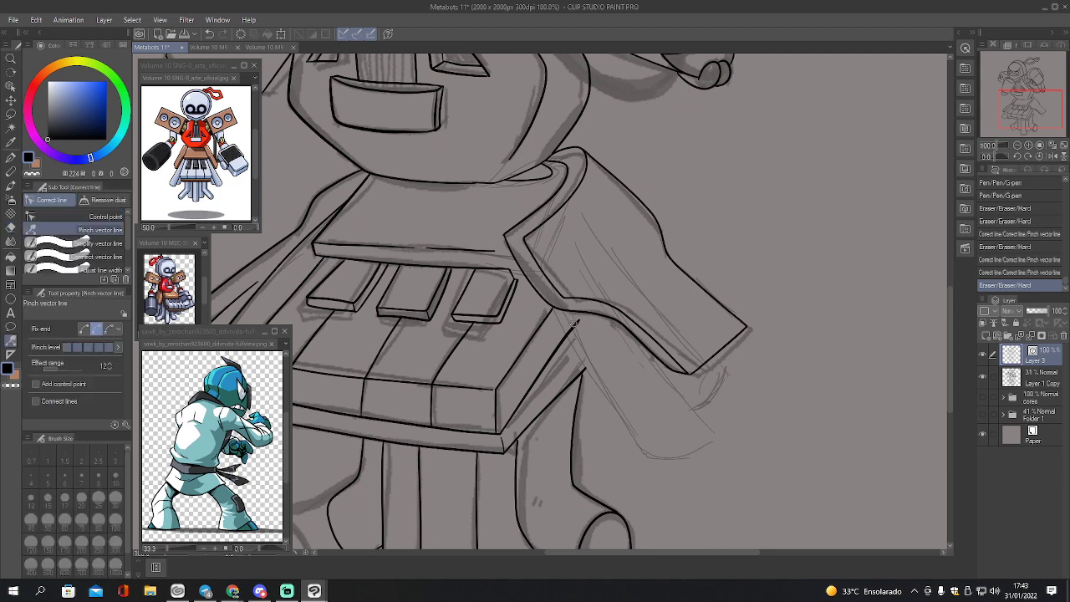
pyautogui.moveTo(574, 323); pyautogui.dragTo(585, 315)
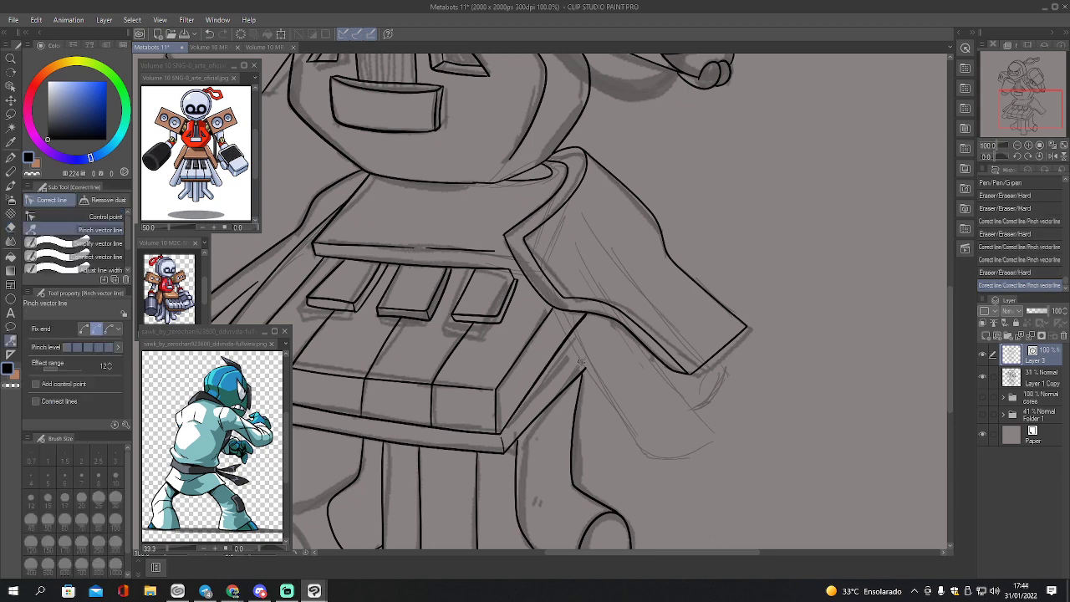
pyautogui.moveTo(586, 367); pyautogui.dragTo(611, 320)
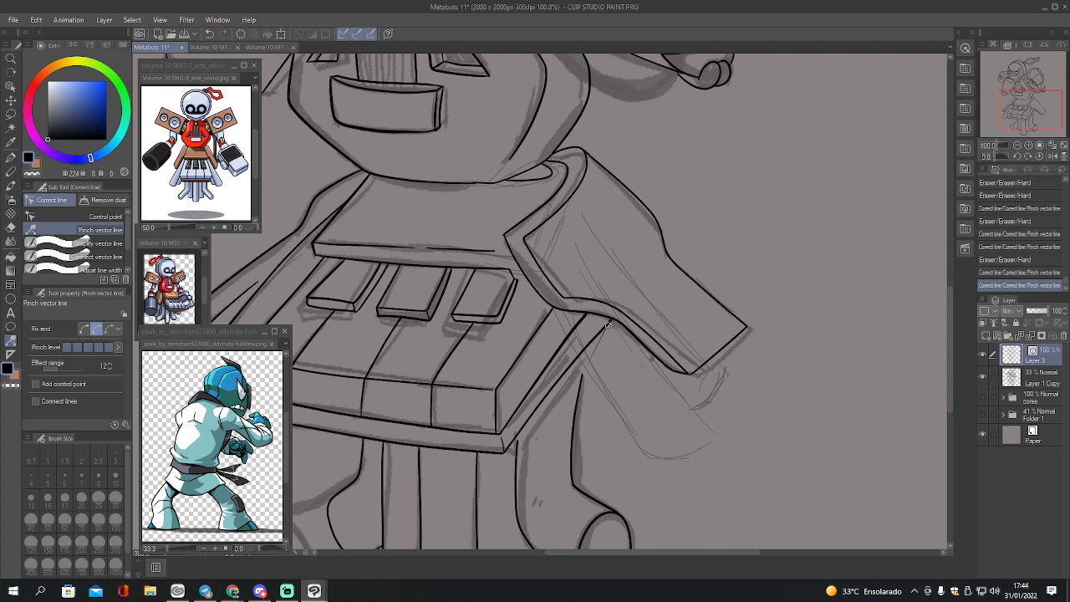
pyautogui.moveTo(607, 326); pyautogui.dragTo(605, 355)
pyautogui.press('e')
pyautogui.press('y')
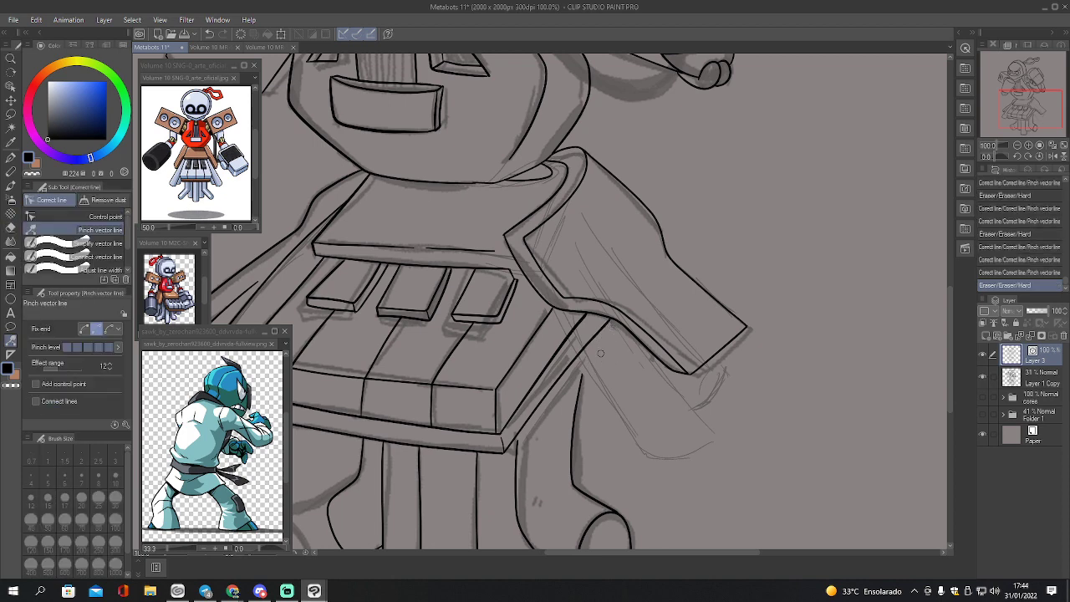
# - Straighten the two slanted edges on the keyboard's right side by deleting their intermediate control points
pyautogui.click(101, 217)
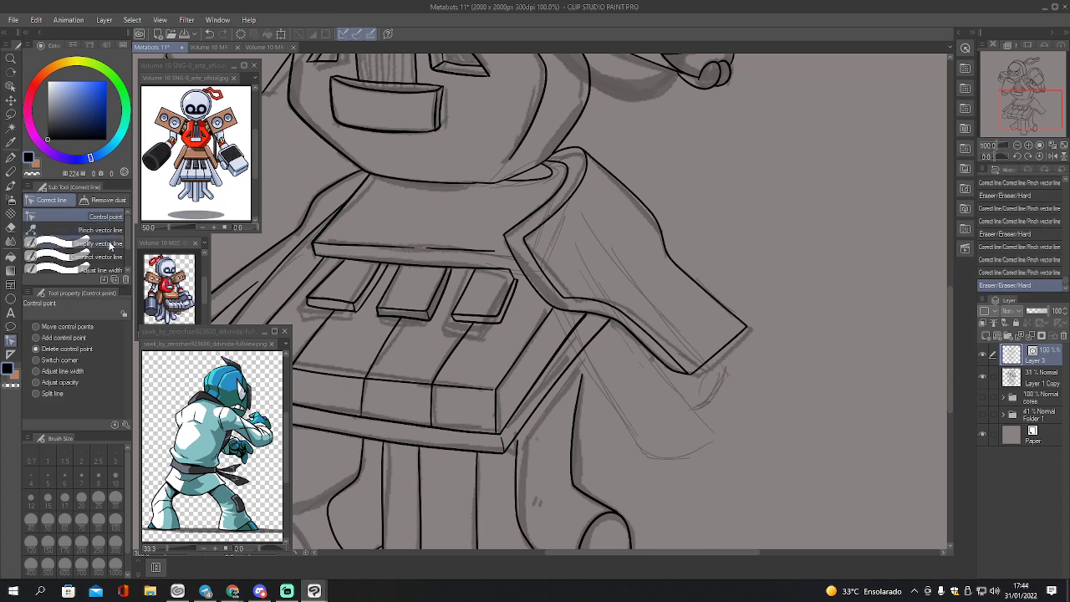
pyautogui.click(566, 347)
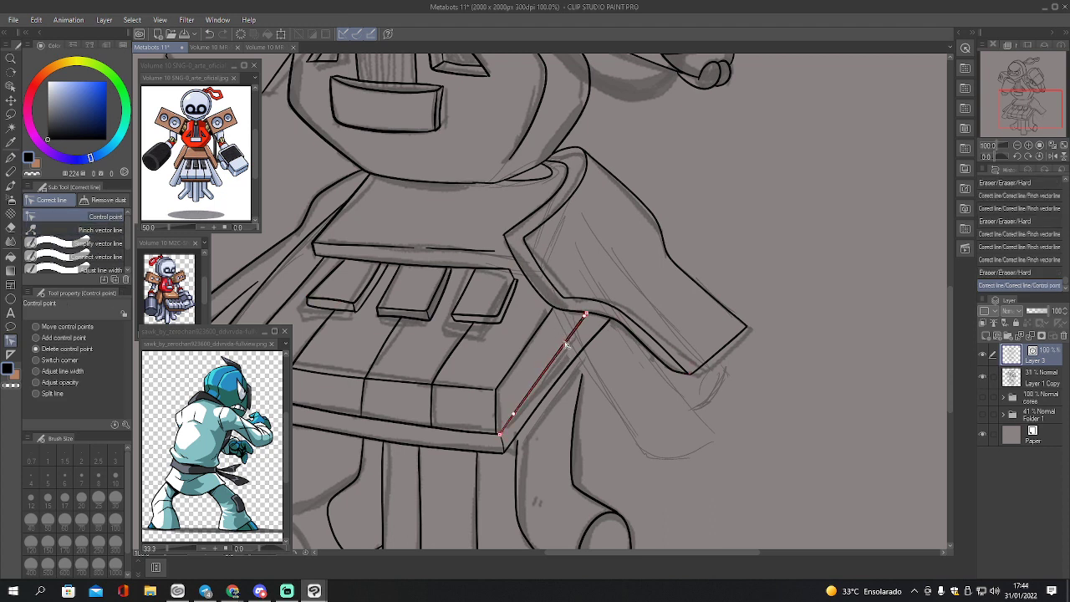
pyautogui.click(585, 319)
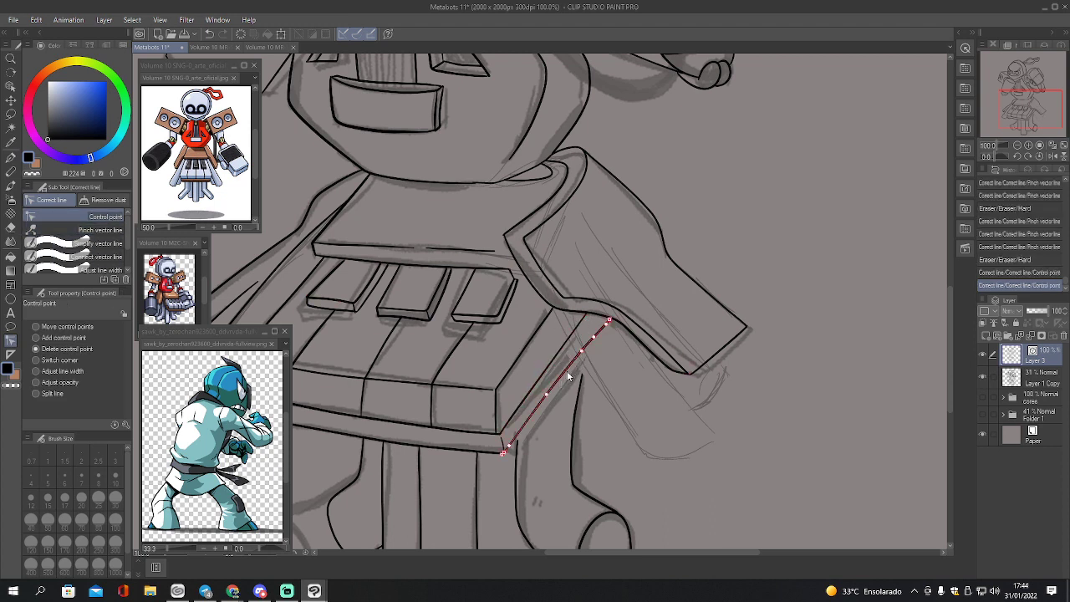
pyautogui.click(605, 329)
pyautogui.click(593, 338)
pyautogui.click(583, 351)
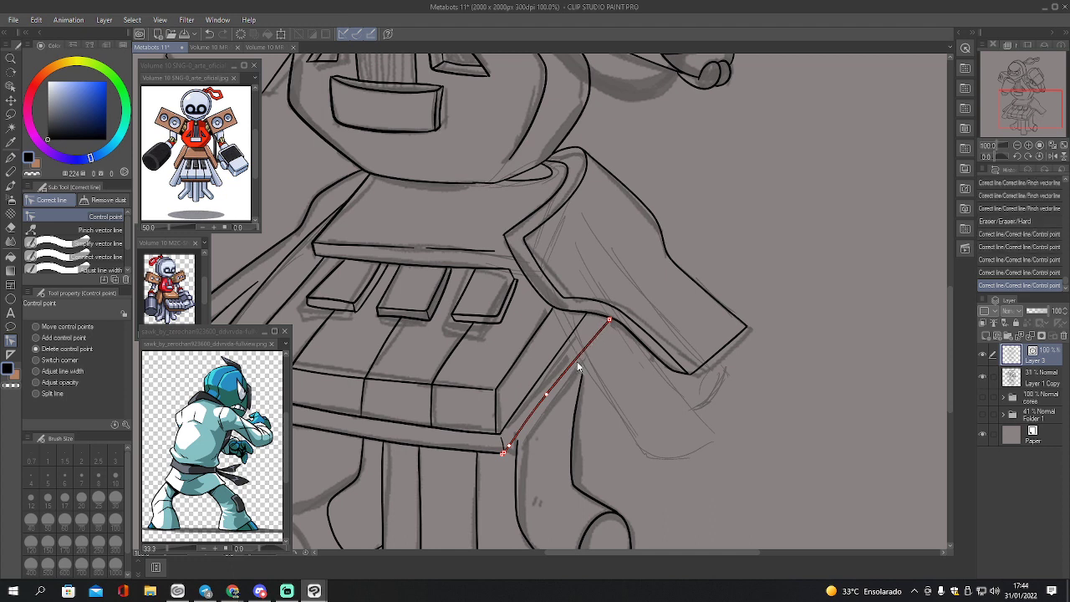
pyautogui.click(548, 395)
pyautogui.click(512, 446)
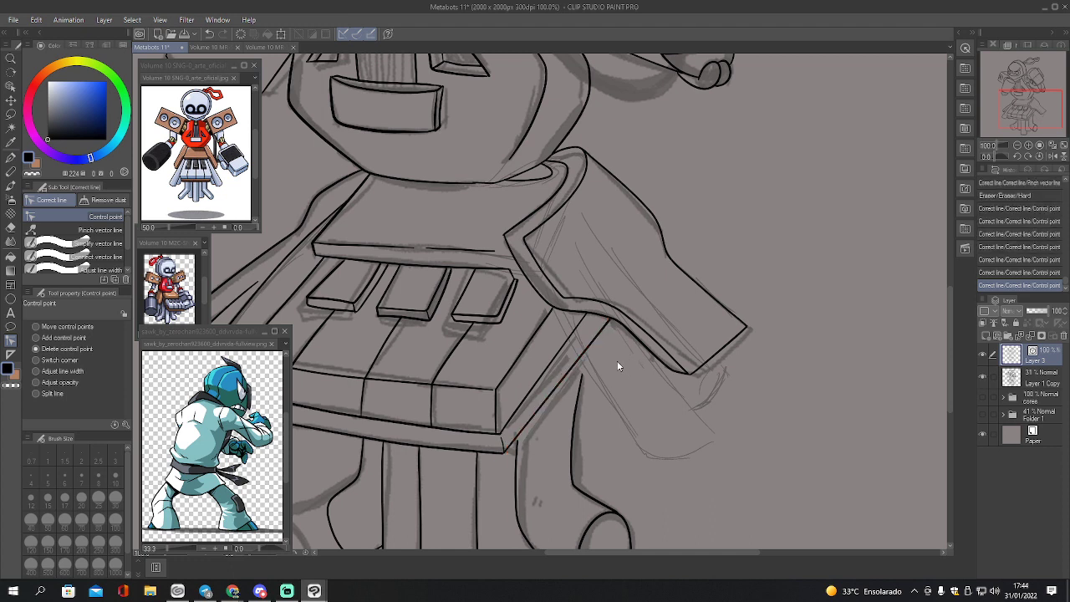
# - Ink the lower right skirt panel and the small curved piece beneath the upper panel's tip, erasing overlapping line parts
pyautogui.press('p')
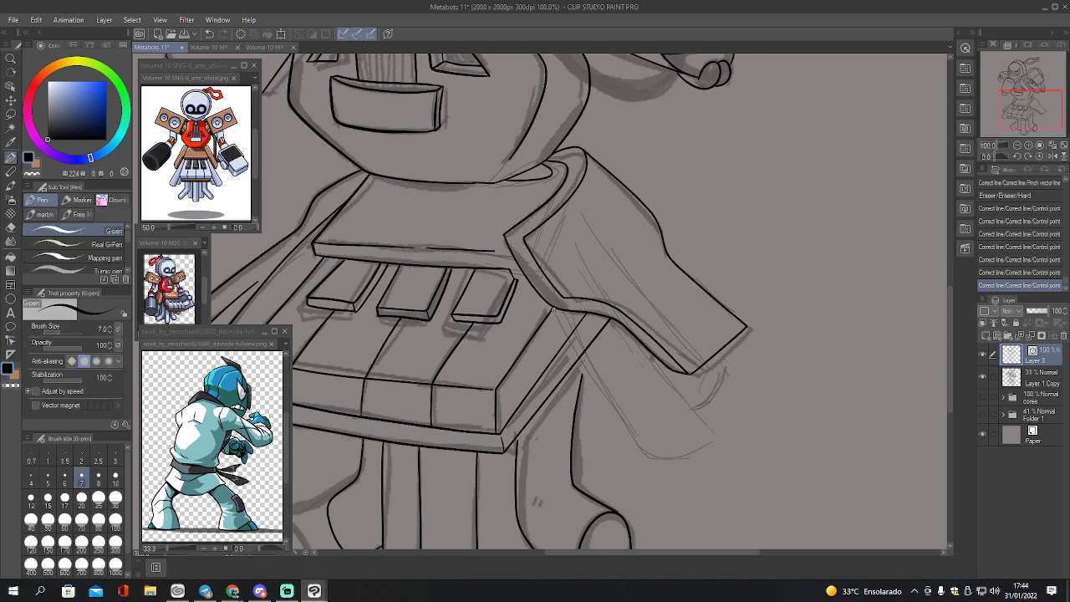
pyautogui.moveTo(550, 306)
pyautogui.mouseDown()
pyautogui.moveTo(642, 454)
pyautogui.moveTo(662, 458)
pyautogui.moveTo(696, 439)
pyautogui.moveTo(702, 424)
pyautogui.moveTo(635, 339)
pyautogui.moveTo(614, 348)
pyautogui.moveTo(611, 363)
pyautogui.moveTo(589, 334)
pyautogui.moveTo(610, 372)
pyautogui.moveTo(615, 333)
pyautogui.mouseUp()
pyautogui.press('e')
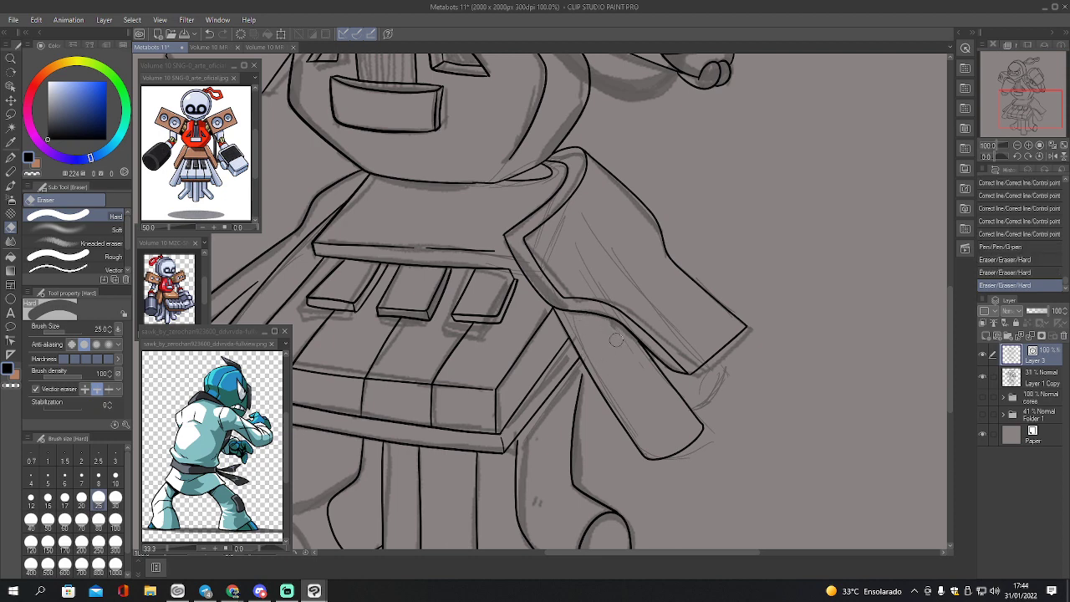
pyautogui.press('p')
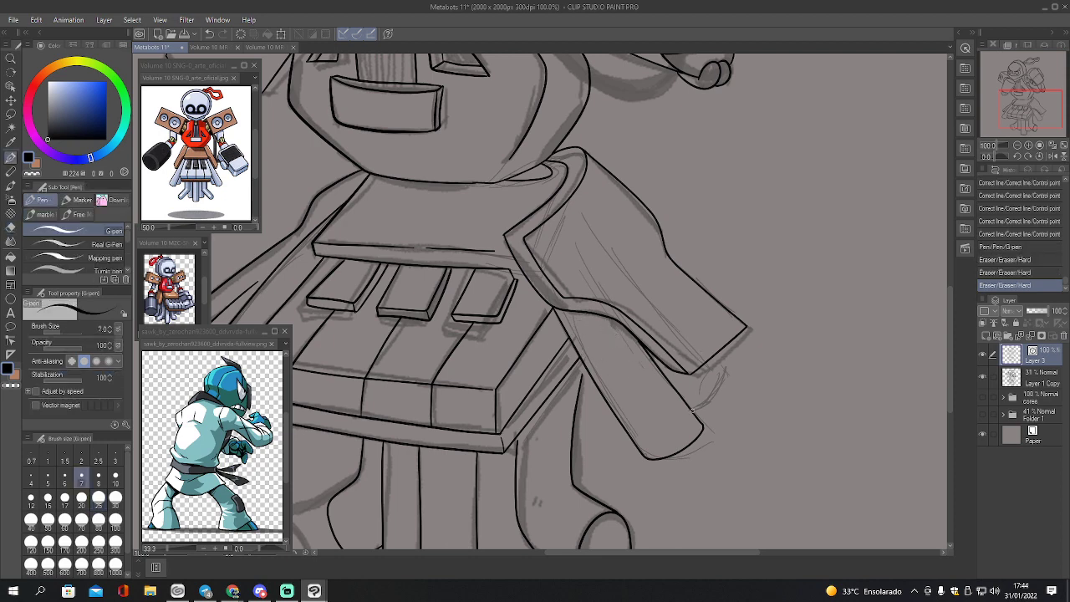
pyautogui.moveTo(694, 409)
pyautogui.mouseDown()
pyautogui.moveTo(723, 374)
pyautogui.moveTo(708, 365)
pyautogui.moveTo(720, 389)
pyautogui.mouseUp()
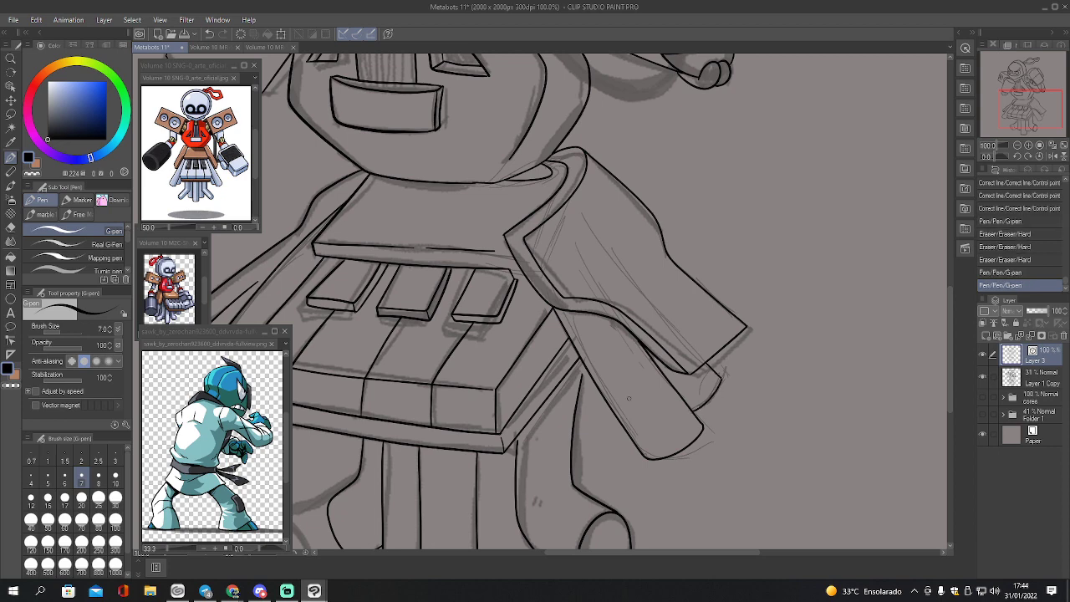
# - Reshape the right leg's outer and inner lines below the keyboard with Pinch vector line, and save the illustration
pyautogui.press('y')
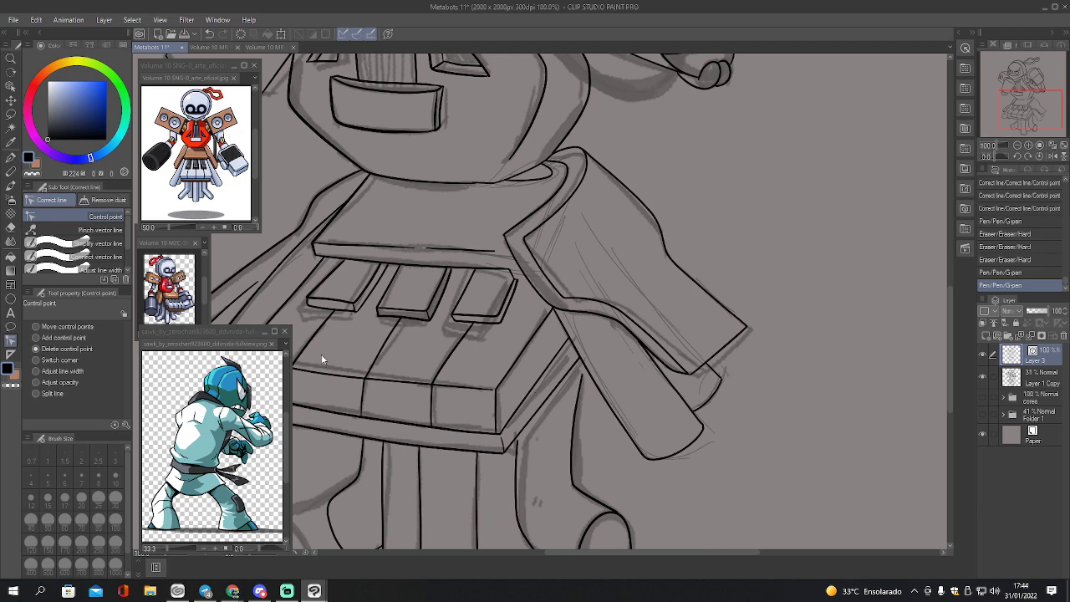
pyautogui.click(106, 233)
pyautogui.moveTo(580, 399); pyautogui.dragTo(579, 387)
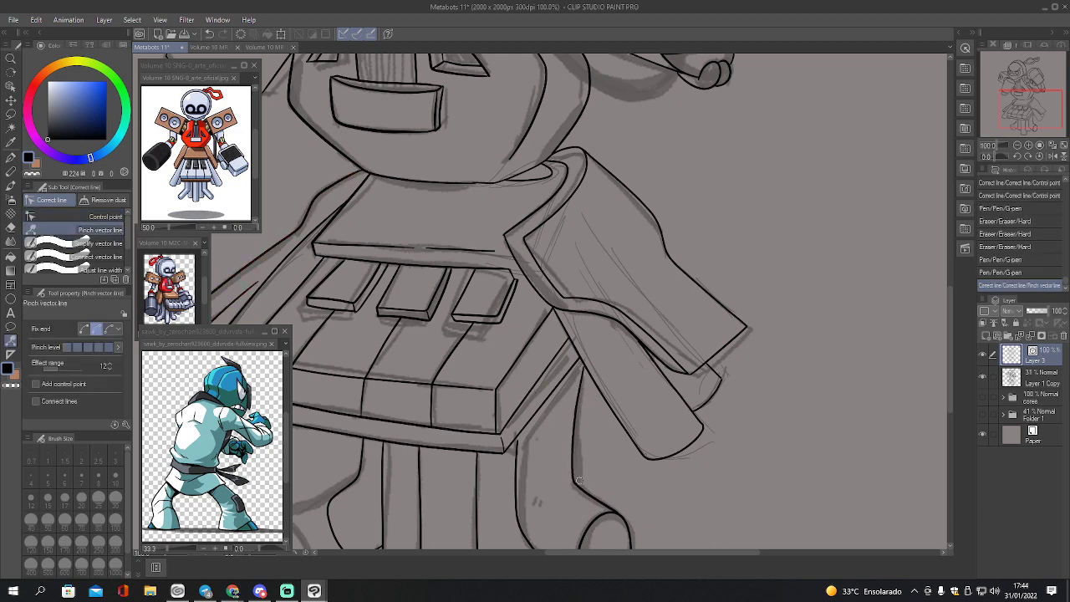
pyautogui.click(84, 328)
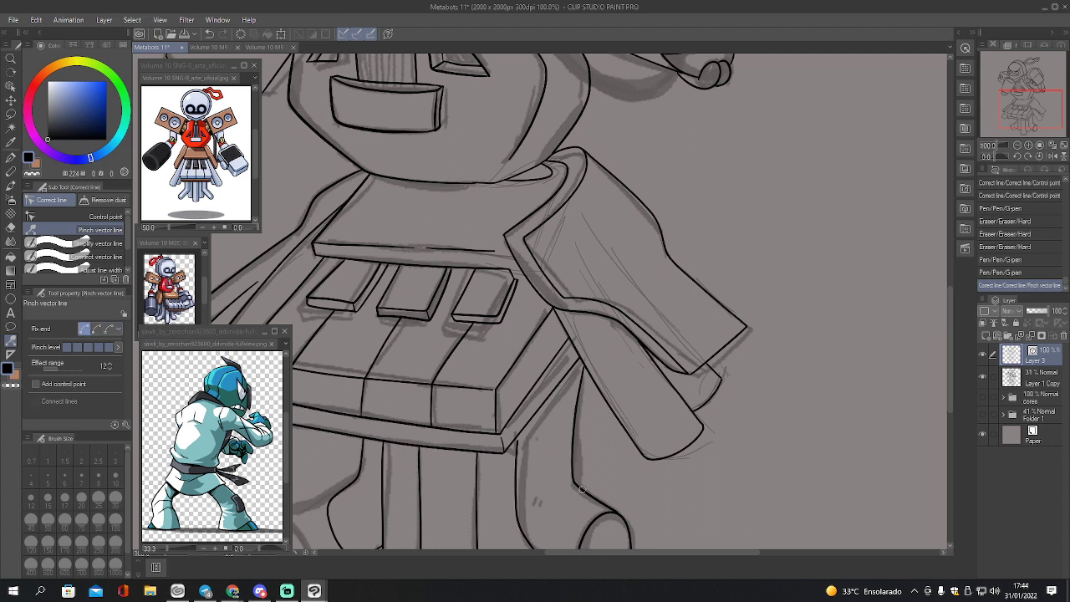
pyautogui.moveTo(582, 489); pyautogui.dragTo(583, 494)
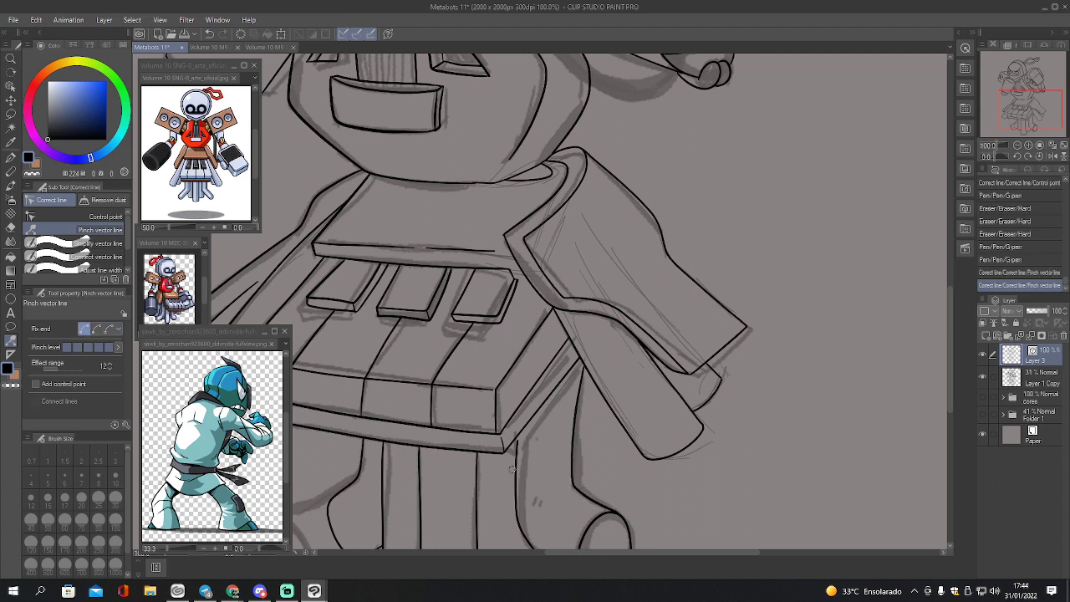
pyautogui.click(97, 329)
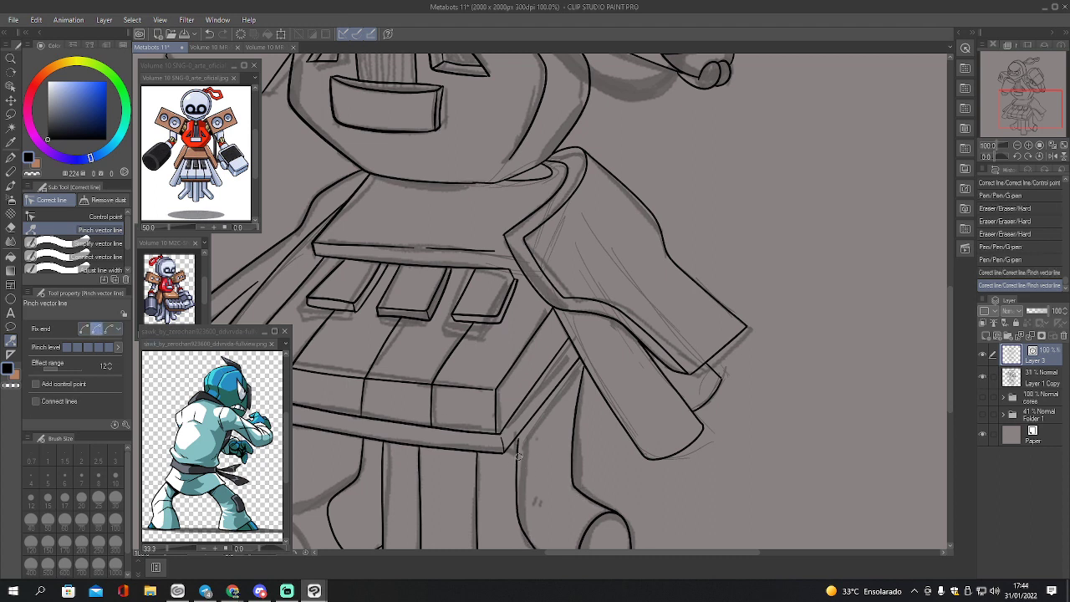
pyautogui.moveTo(519, 456); pyautogui.dragTo(524, 456)
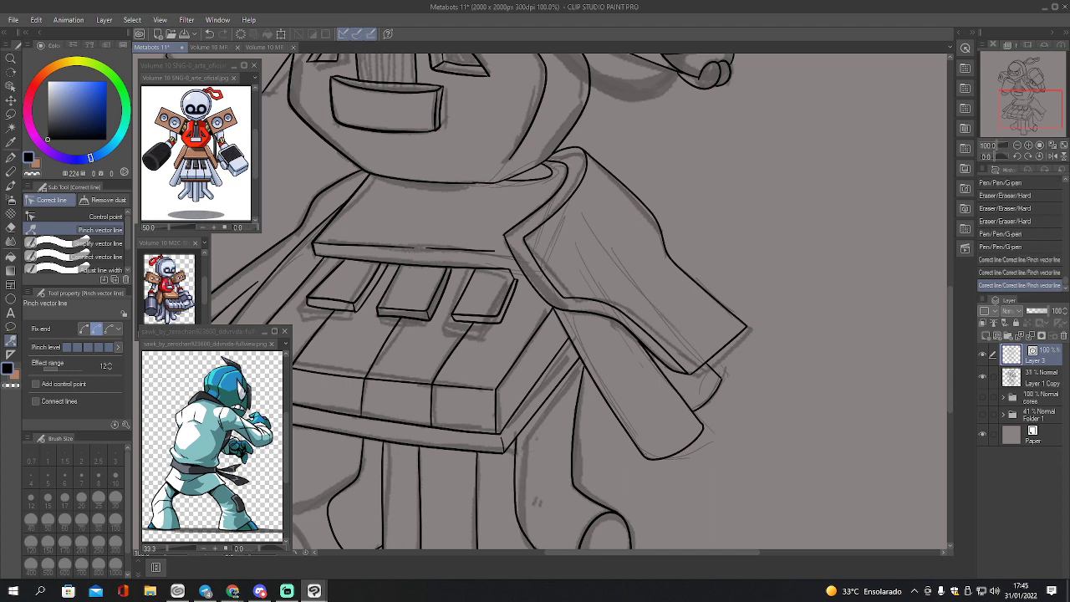
pyautogui.hotkey('ctrl', 's')
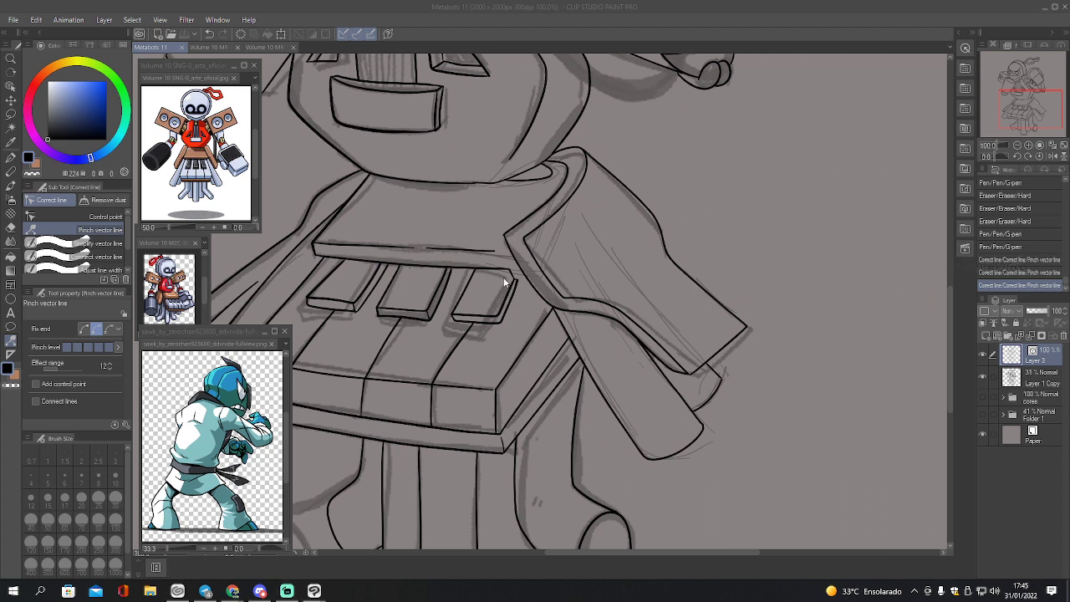
# - Pull the rightmost black key's right edge toward its upper corner with Pinch vector line and erase the overshoot with the Hard eraser at size 15
pyautogui.moveTo(505, 279); pyautogui.dragTo(516, 276)
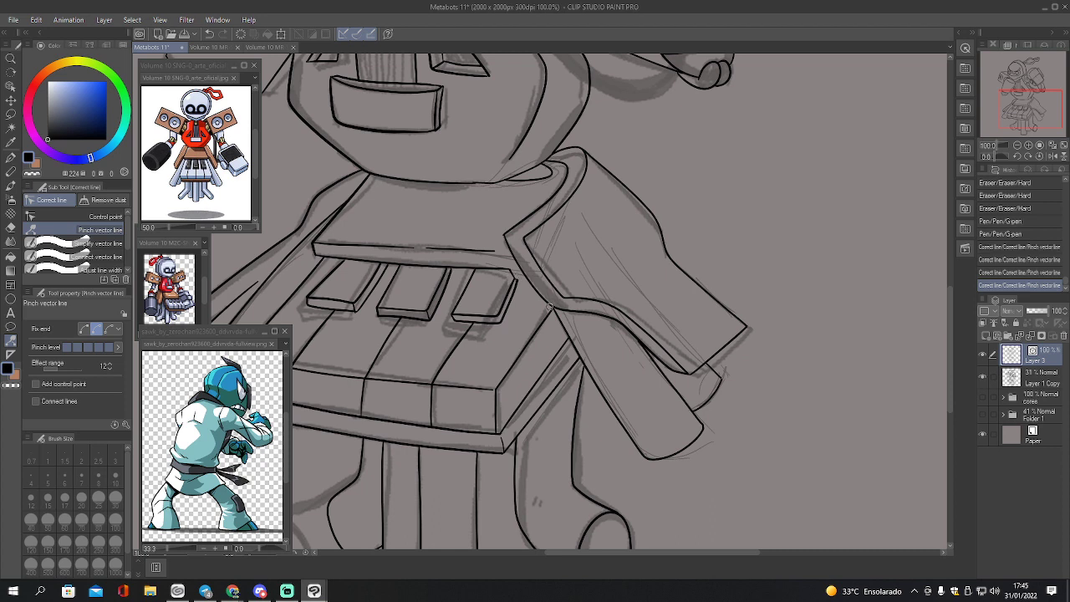
pyautogui.press('e')
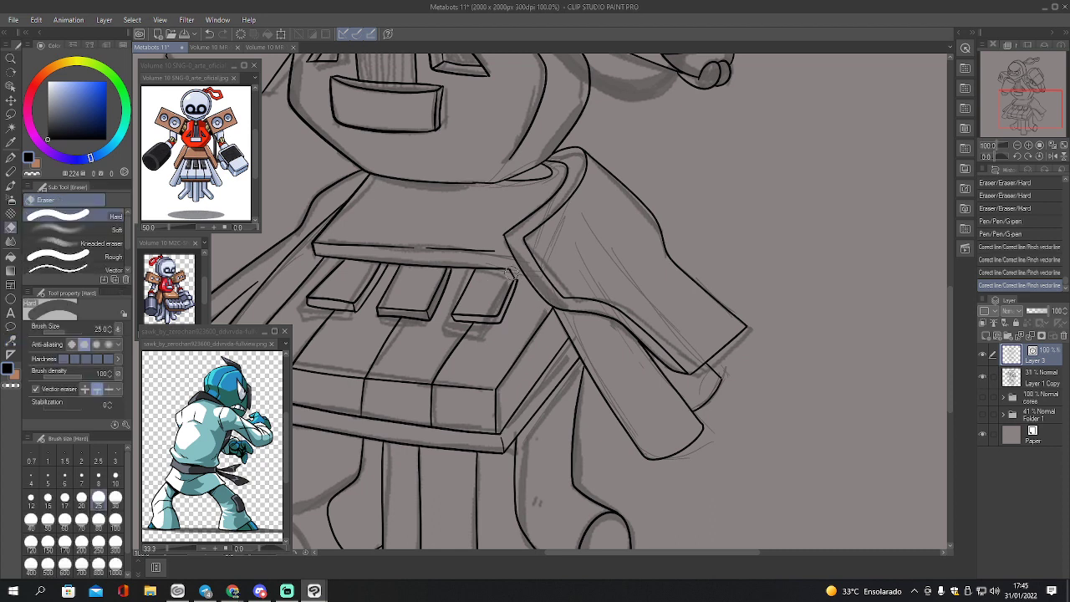
pyautogui.press('[')
pyautogui.moveTo(512, 273); pyautogui.dragTo(516, 277)
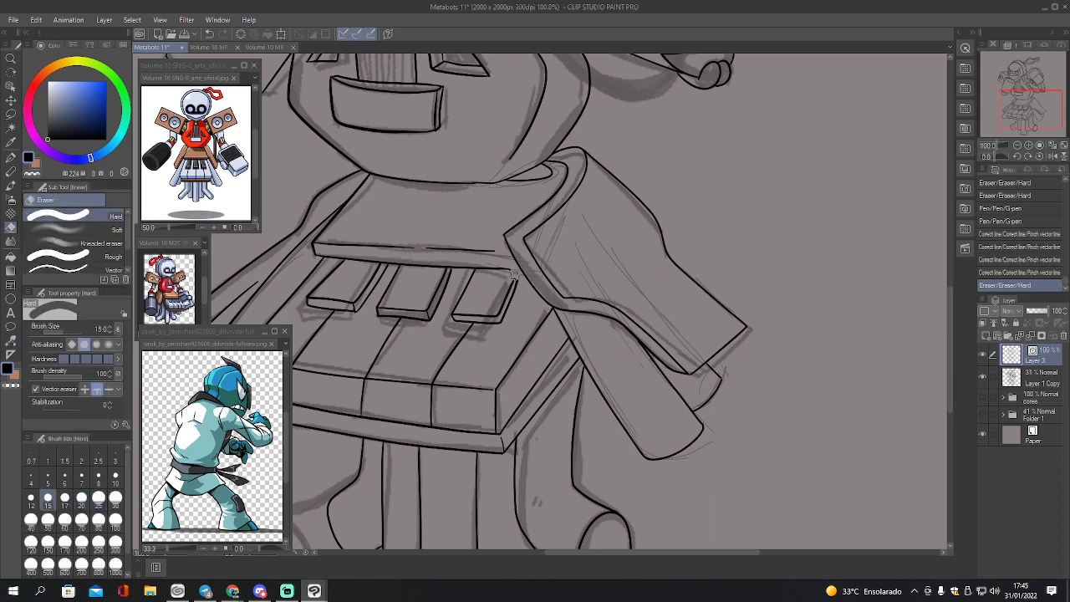
pyautogui.hotkey('ctrl', 'z')
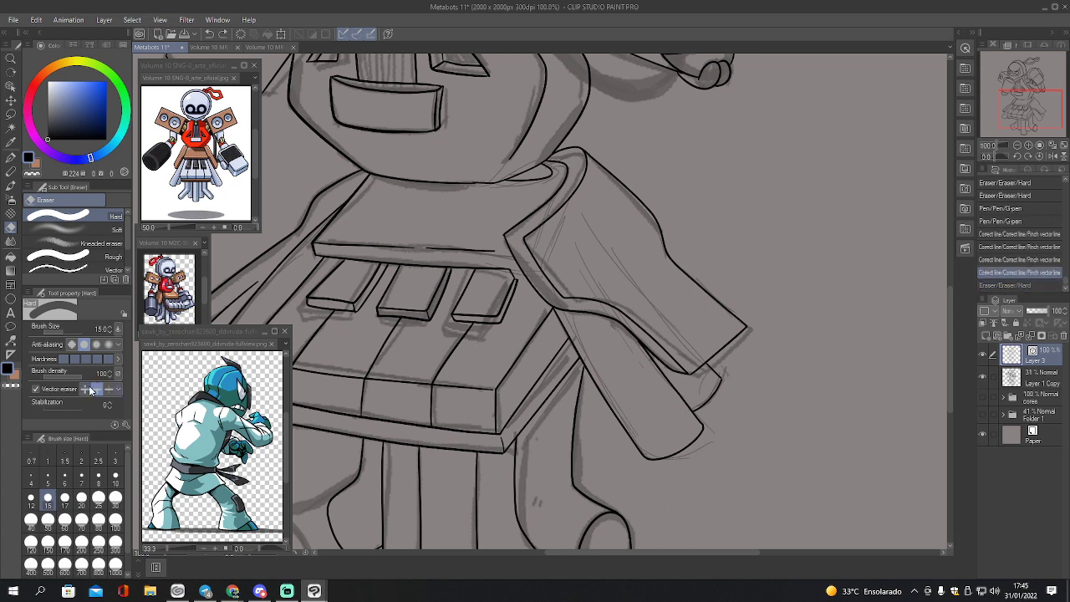
pyautogui.moveTo(511, 274); pyautogui.dragTo(517, 276)
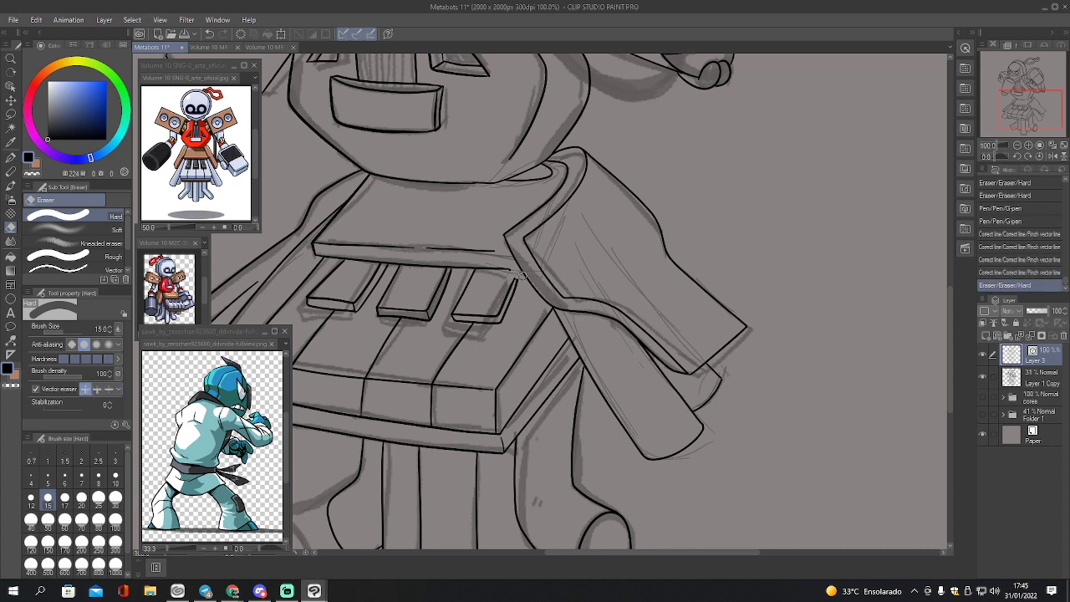
pyautogui.hotkey('ctrl', 'z')
pyautogui.click(97, 389)
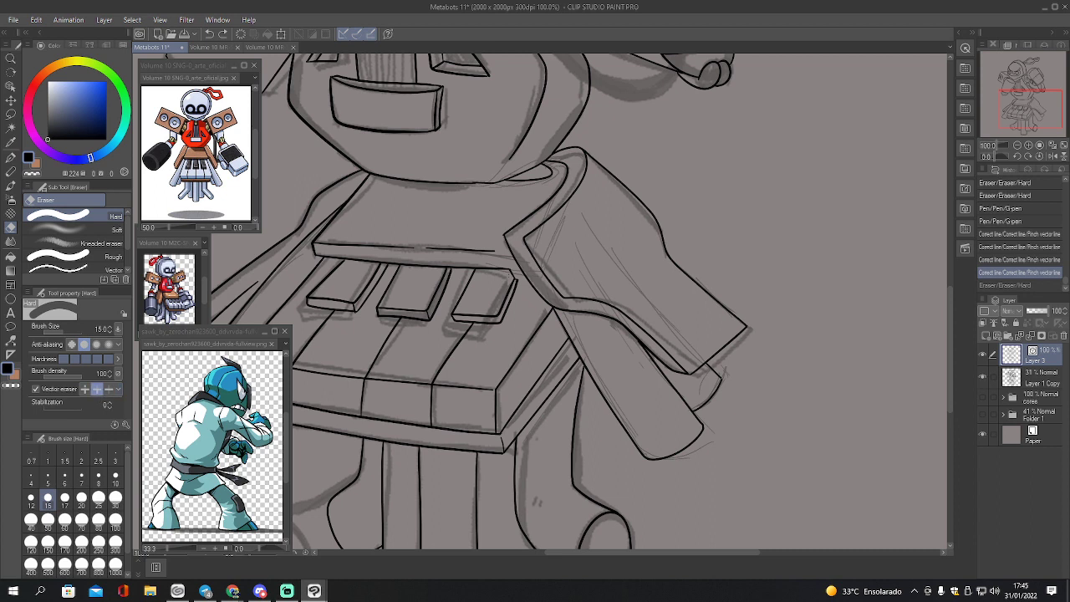
pyautogui.moveTo(510, 275)
pyautogui.mouseDown()
pyautogui.moveTo(490, 292)
pyautogui.moveTo(513, 274)
pyautogui.mouseUp()
pyautogui.hotkey('ctrl', 'z')
pyautogui.hotkey('ctrl', 'z')
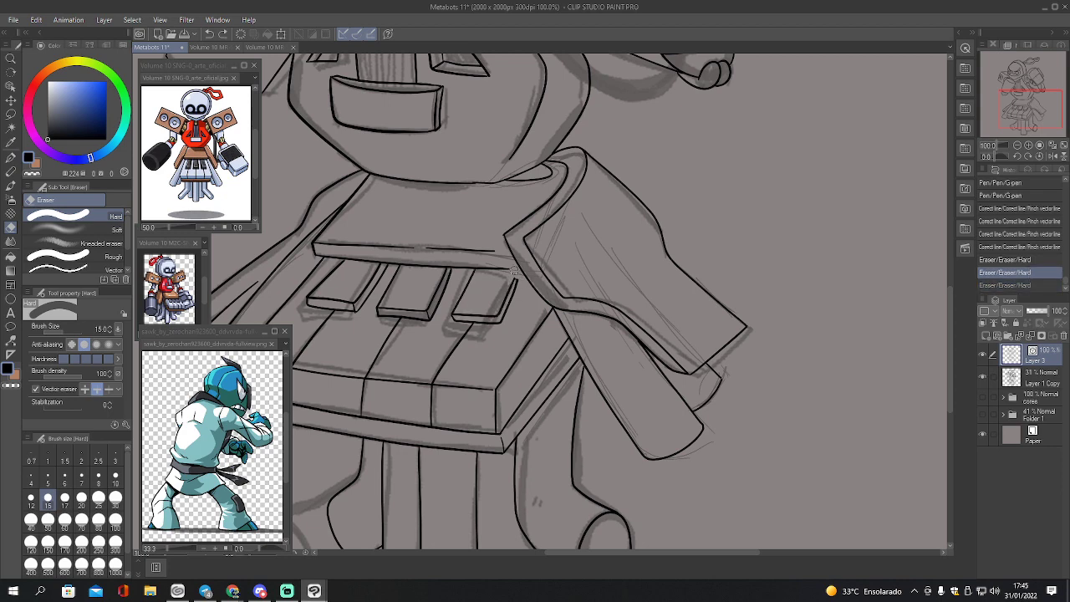
pyautogui.hotkey('ctrl', 'y')
# - Adjust the line ending at the rightmost black key's upper right corner with Pinch vector line
pyautogui.press('p')
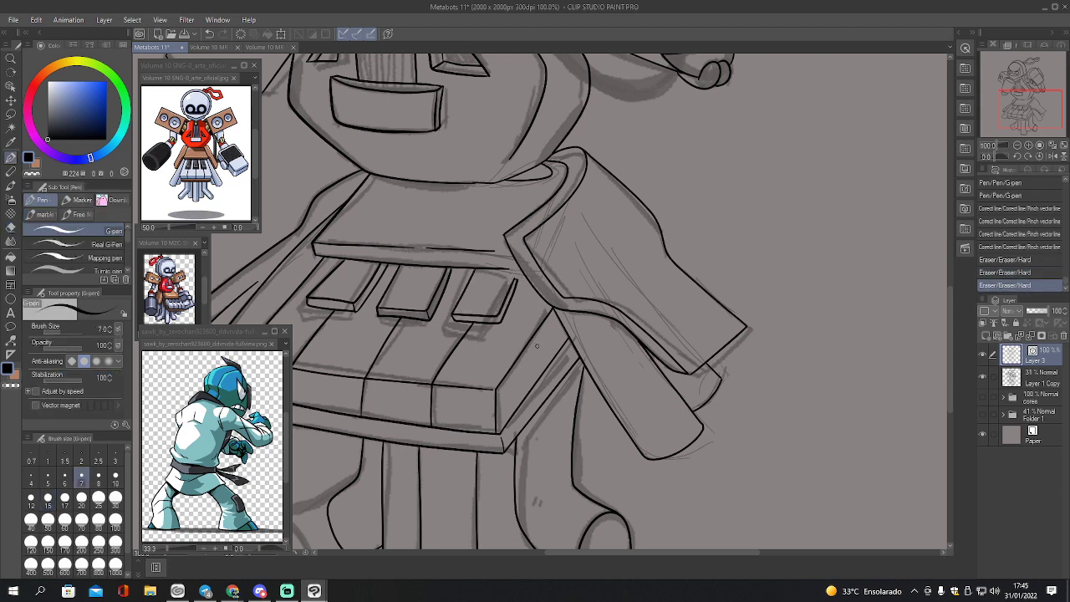
pyautogui.press('y')
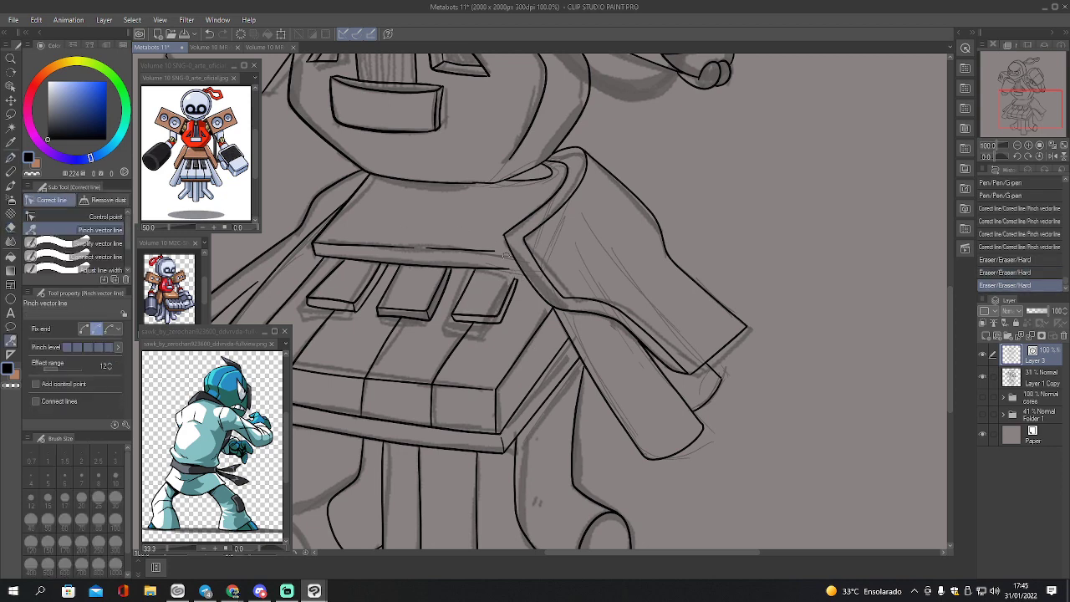
pyautogui.moveTo(506, 266); pyautogui.dragTo(520, 281)
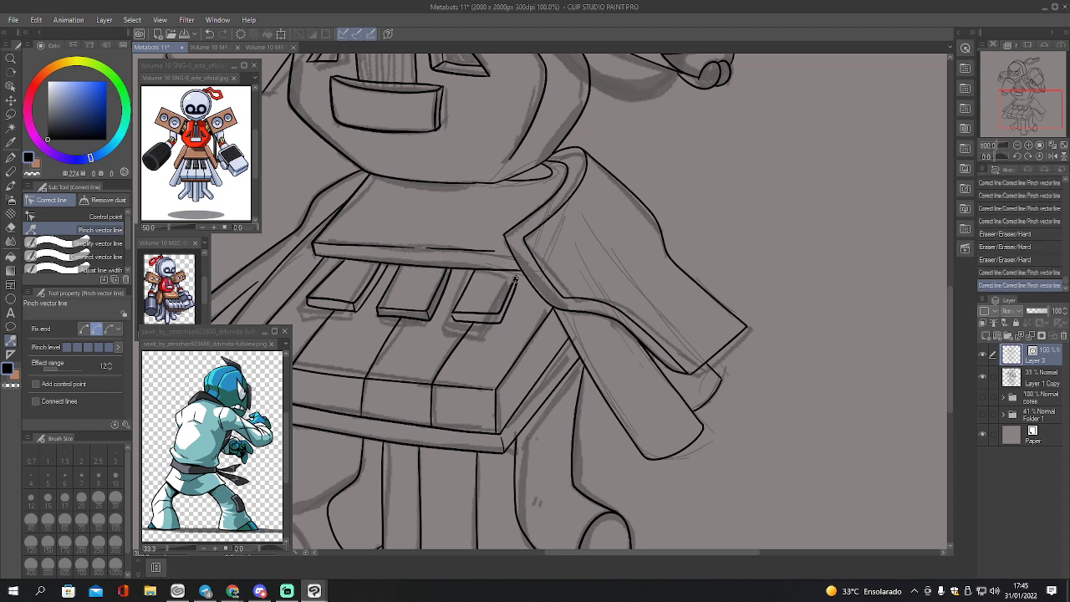
pyautogui.hotkey('ctrl', 'z')
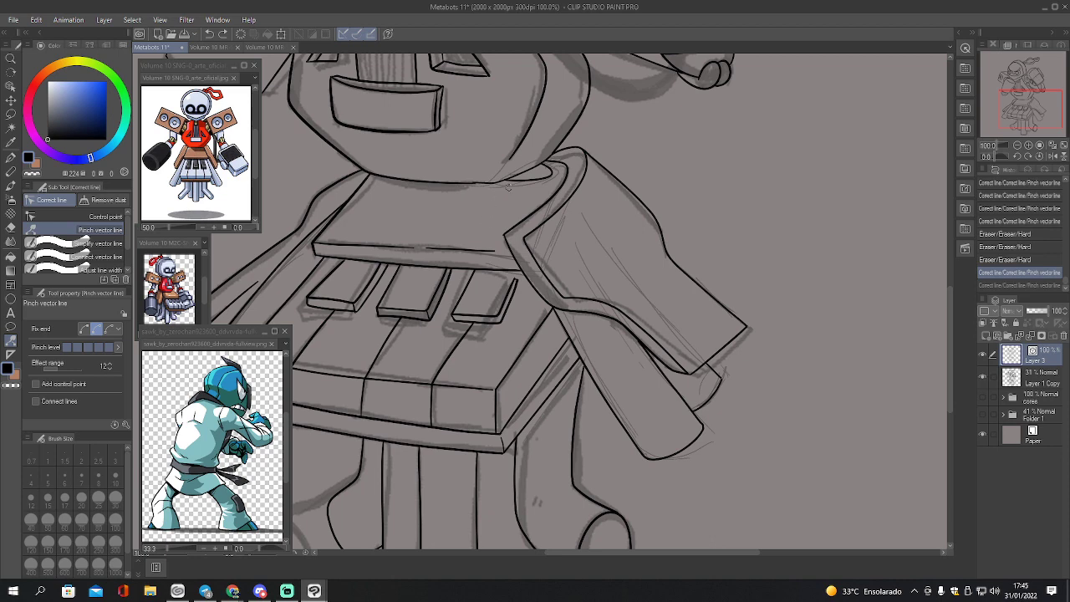
# - Trim the tiny leftover line ends at the rightmost black key's upper right corner with the Hard eraser at size 4
pyautogui.press('e')
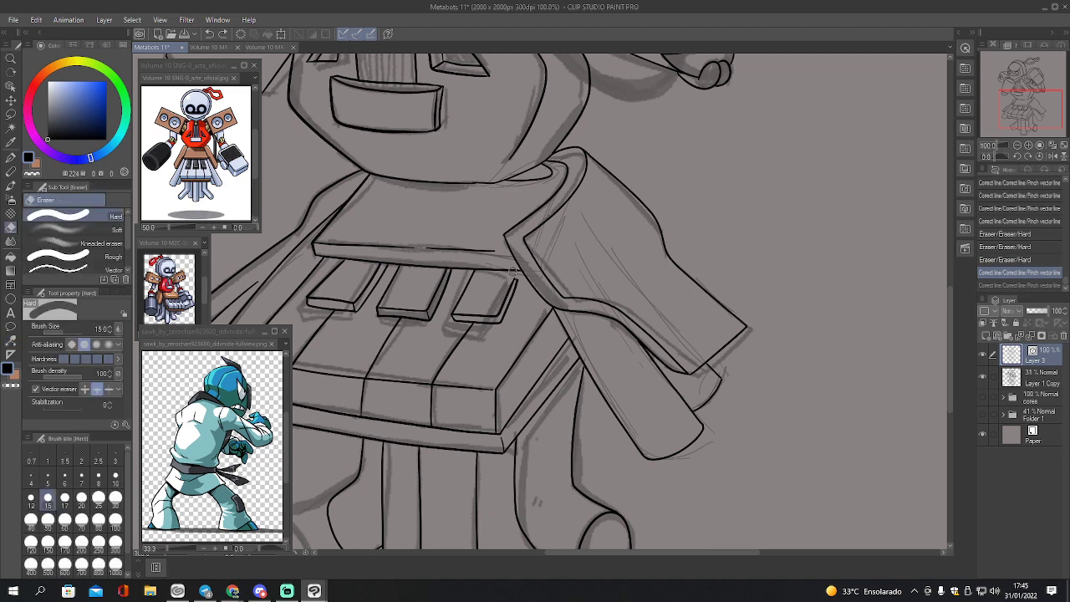
pyautogui.press('[')
pyautogui.press('[')
pyautogui.press('[')
pyautogui.press('[')
pyautogui.press('[')
pyautogui.press('[')
pyautogui.press('[')
pyautogui.click(516, 273)
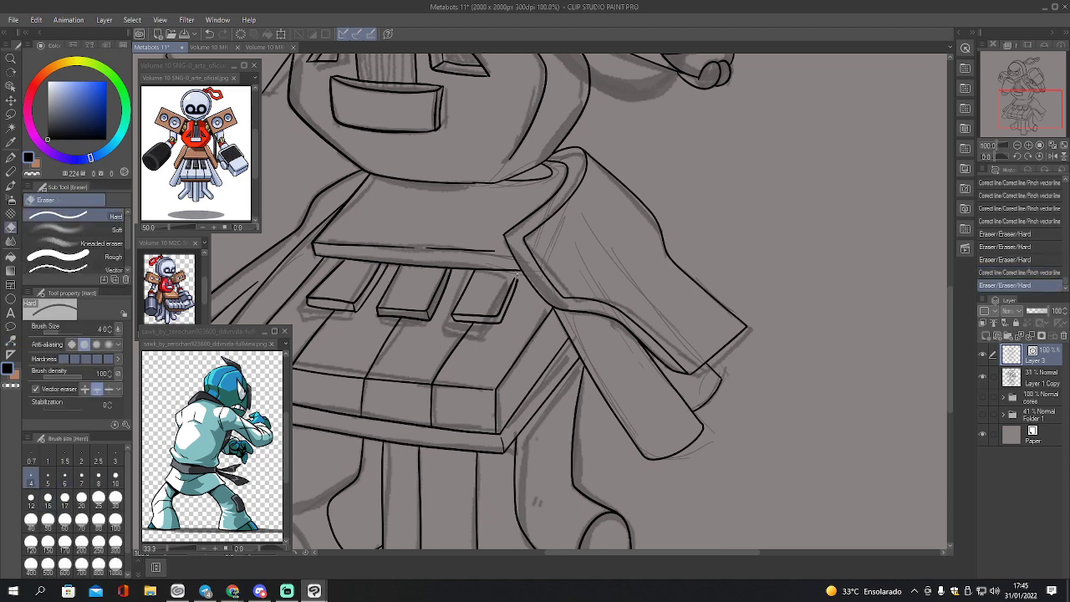
pyautogui.click(518, 273)
pyautogui.moveTo(515, 281); pyautogui.dragTo(507, 318)
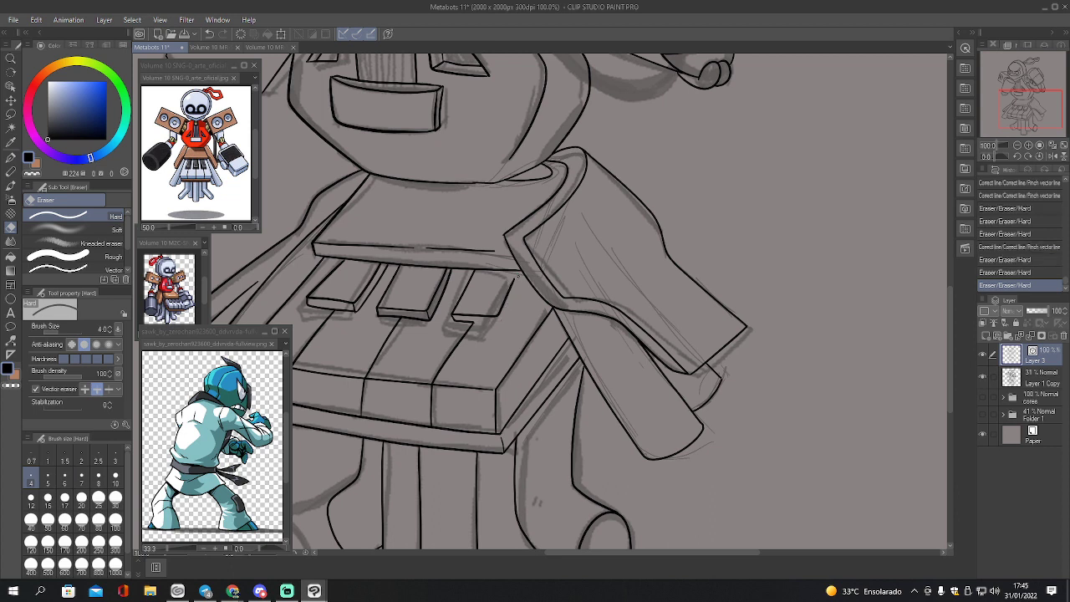
pyautogui.hotkey('ctrl', 'z')
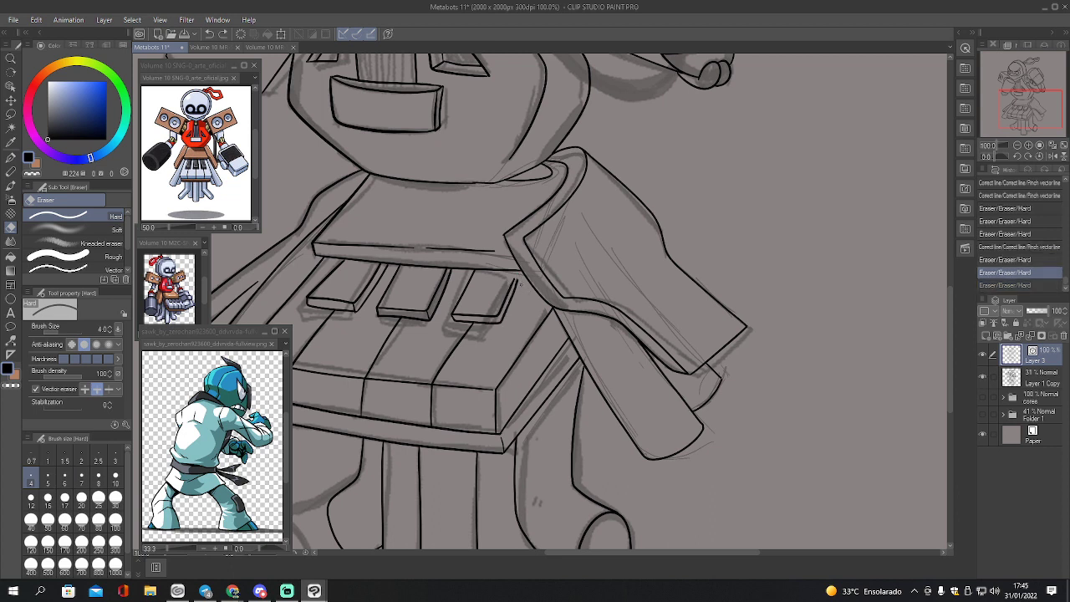
# - Close the rightmost black key's upper right corner with short G-pen strokes at size 7
pyautogui.press('p')
pyautogui.moveTo(515, 274); pyautogui.dragTo(519, 275)
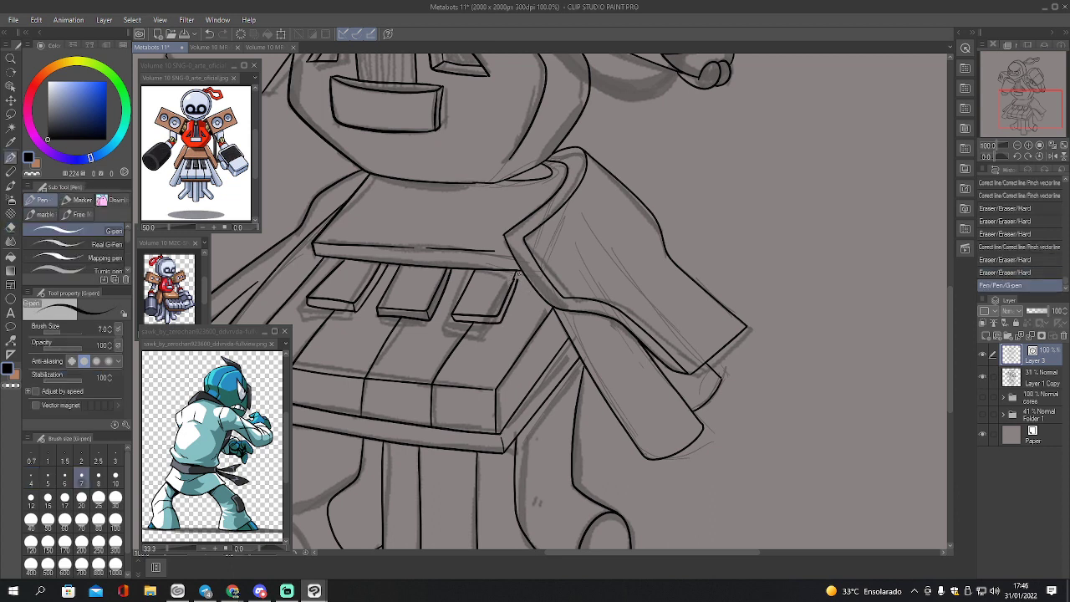
pyautogui.hotkey('ctrl', 'z')
pyautogui.hotkey('ctrl', 'y')
pyautogui.hotkey('ctrl', 'z')
pyautogui.hotkey('ctrl', 'y')
pyautogui.moveTo(520, 272); pyautogui.dragTo(530, 270)
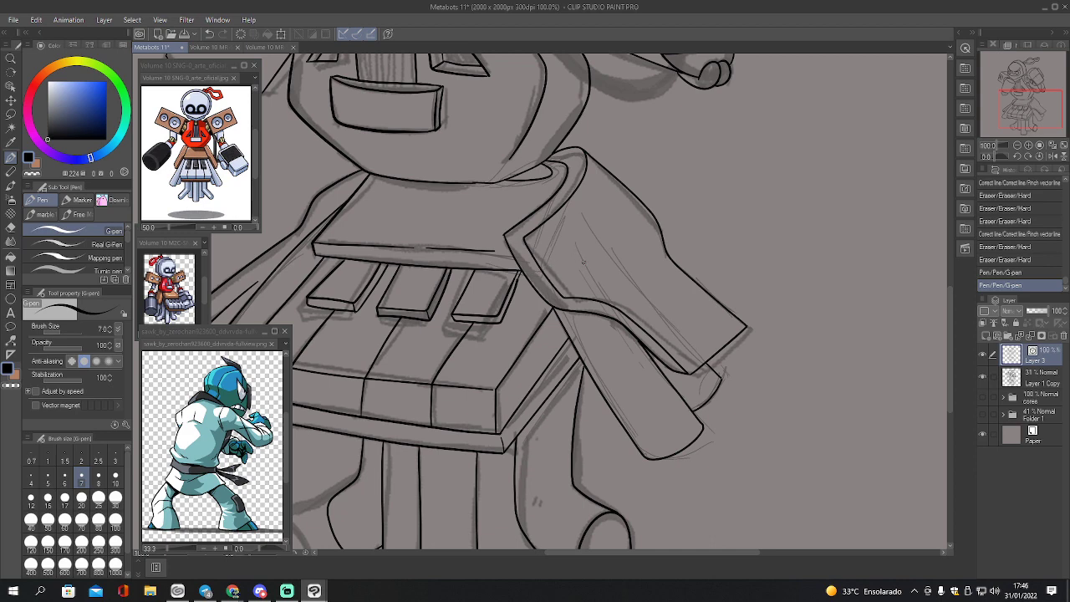
# - Join the corner strokes to the rightmost black key's right edge with Connect vector line at brush size 8
pyautogui.press('y')
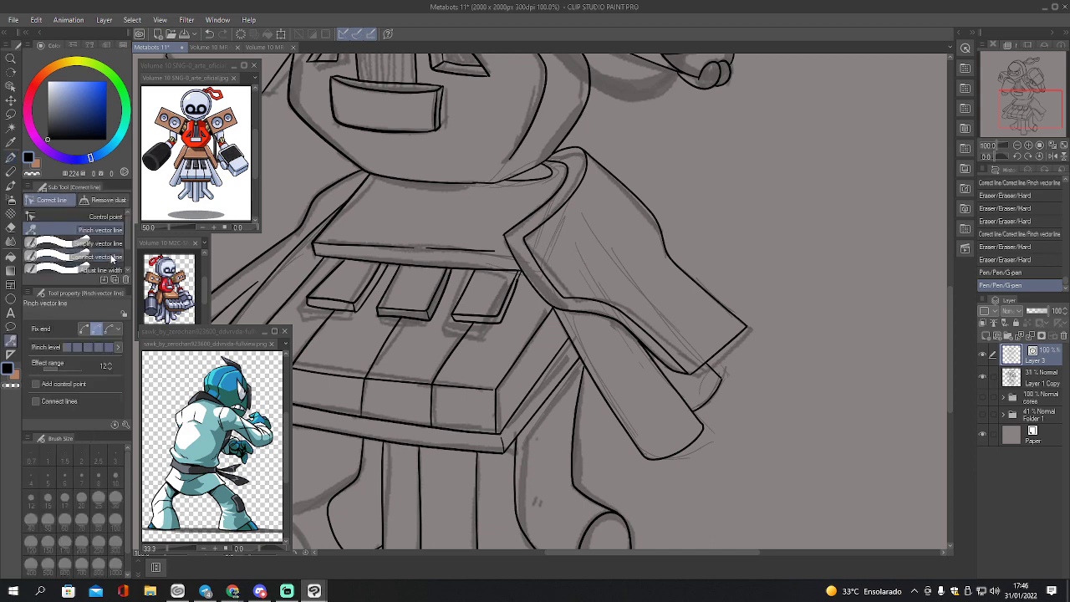
pyautogui.click(101, 256)
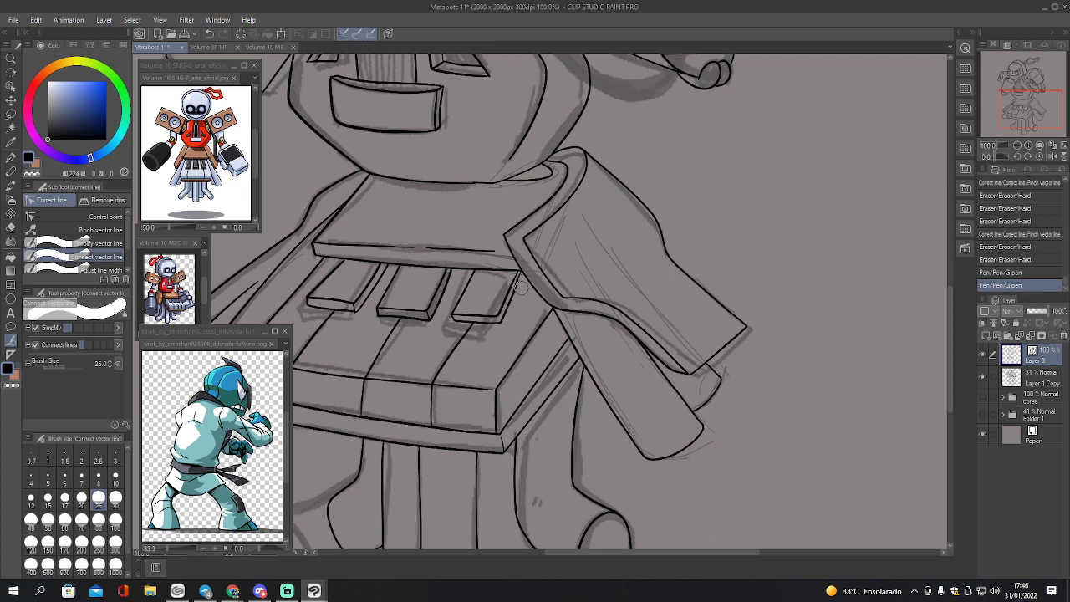
pyautogui.press('[')
pyautogui.press('[')
pyautogui.press('[')
pyautogui.press('[')
pyautogui.press('[')
pyautogui.press('[')
pyautogui.moveTo(518, 283); pyautogui.dragTo(536, 283)
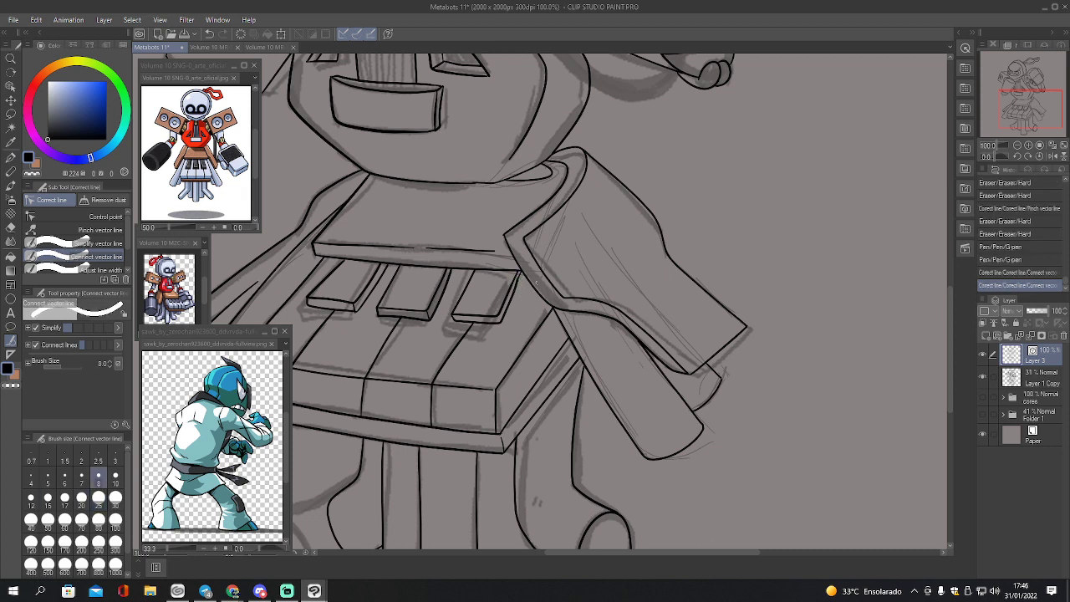
# - Smooth the rightmost black key's right edge by deleting its surplus control points
pyautogui.click(104, 217)
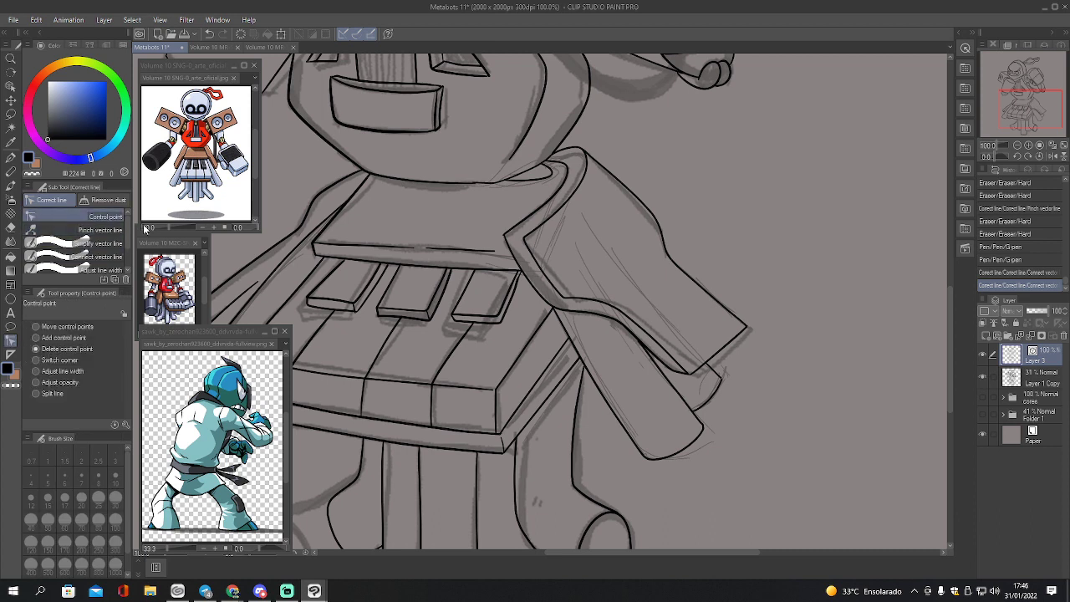
pyautogui.click(520, 281)
pyautogui.click(516, 306)
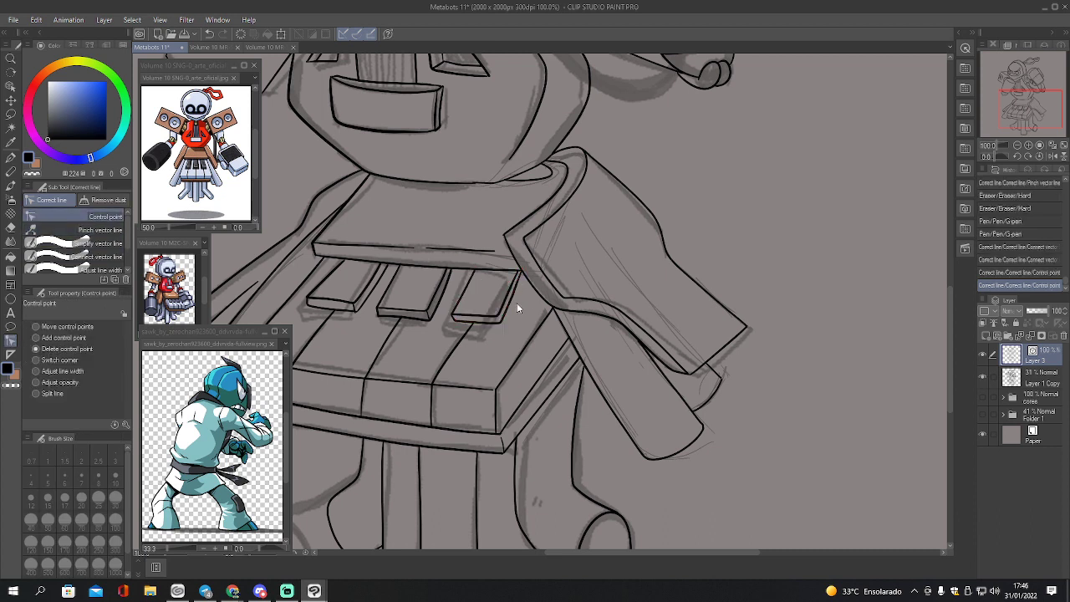
pyautogui.click(514, 285)
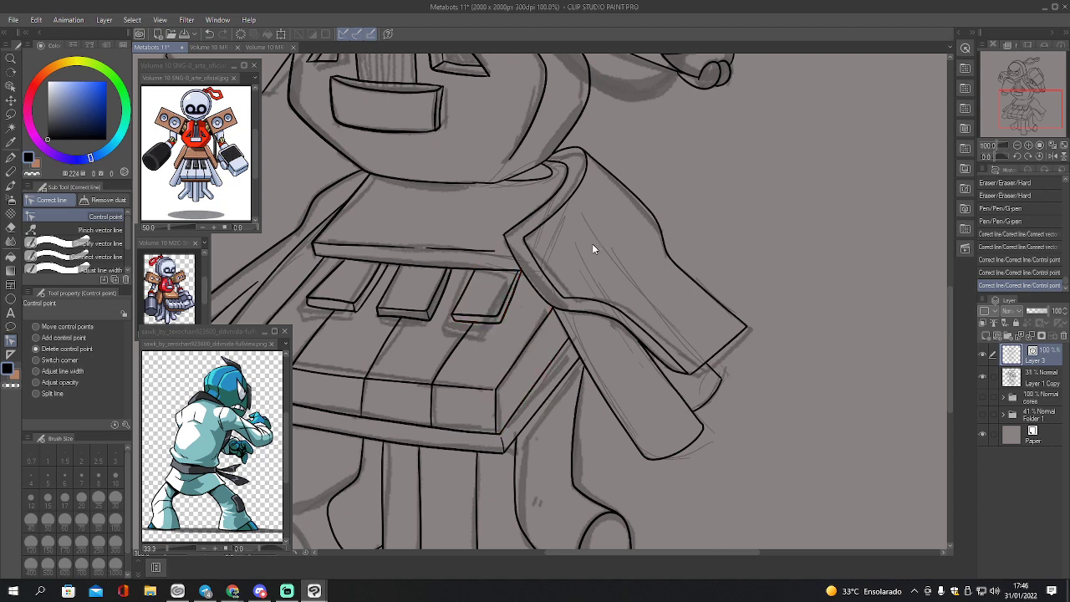
# - Hide the Layer 1 Copy sketch to check the whole robot's line art alone, and save the illustration
pyautogui.moveTo(1028, 118)
pyautogui.mouseDown()
pyautogui.moveTo(1009, 89)
pyautogui.moveTo(1023, 133)
pyautogui.mouseUp()
pyautogui.click(1017, 145)
pyautogui.click(1017, 145)
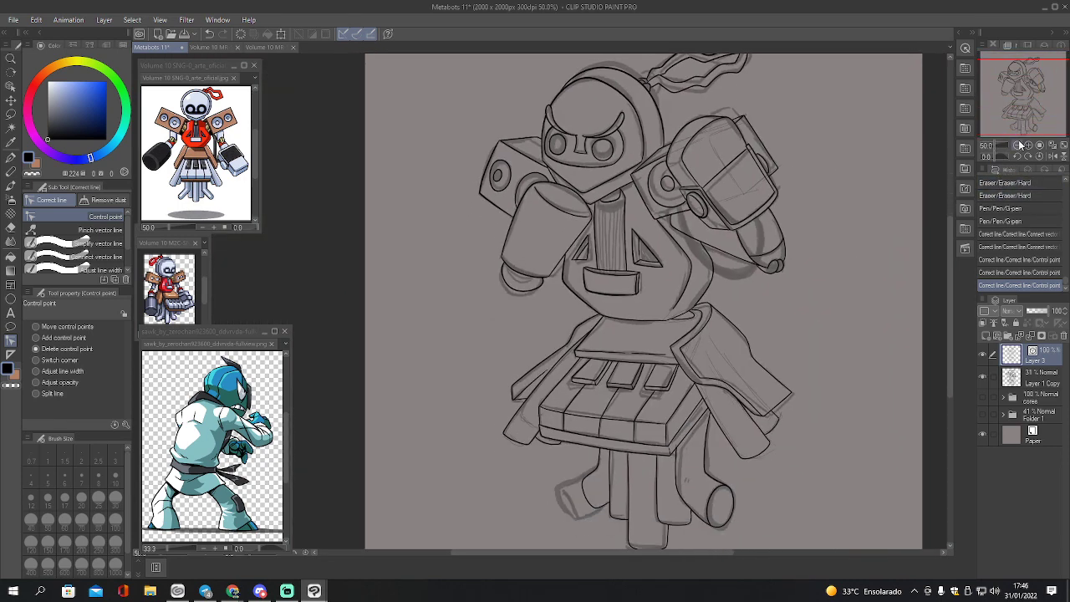
pyautogui.click(983, 384)
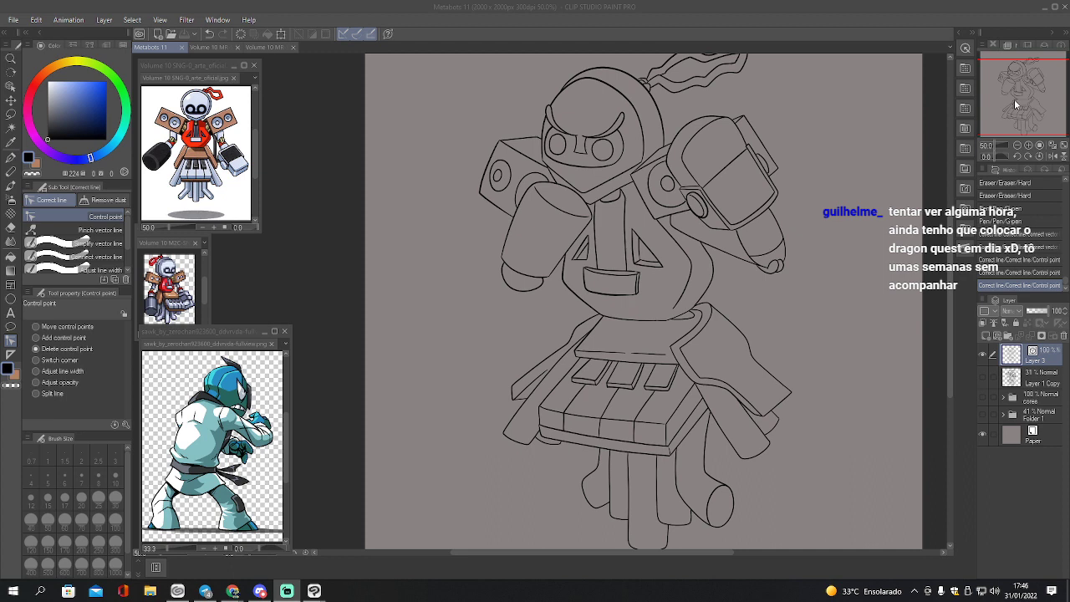
pyautogui.moveTo(1015, 99); pyautogui.dragTo(1022, 87)
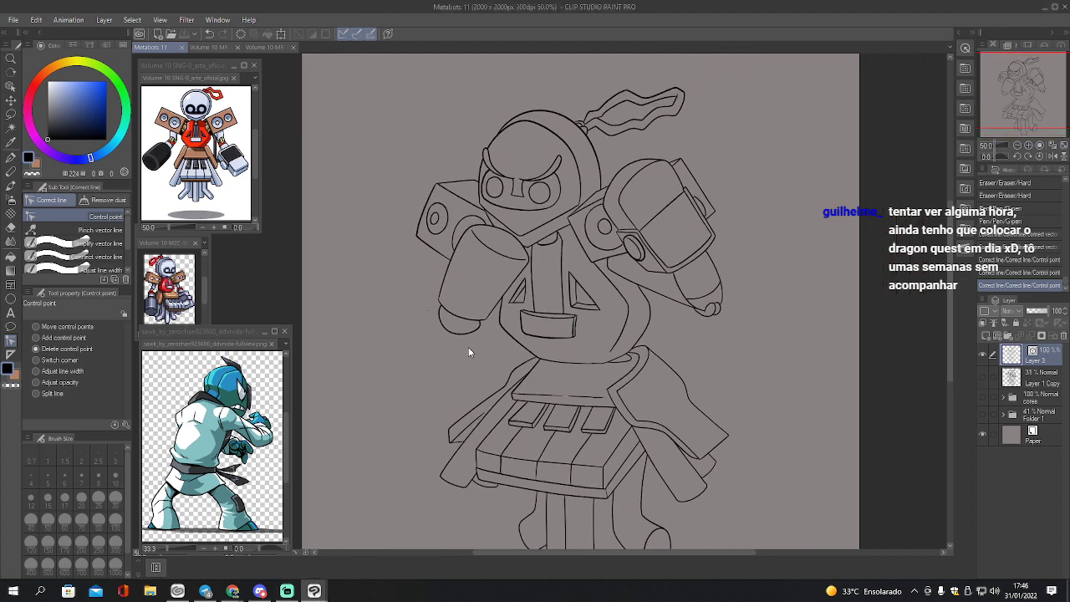
pyautogui.moveTo(1006, 84); pyautogui.dragTo(1011, 89)
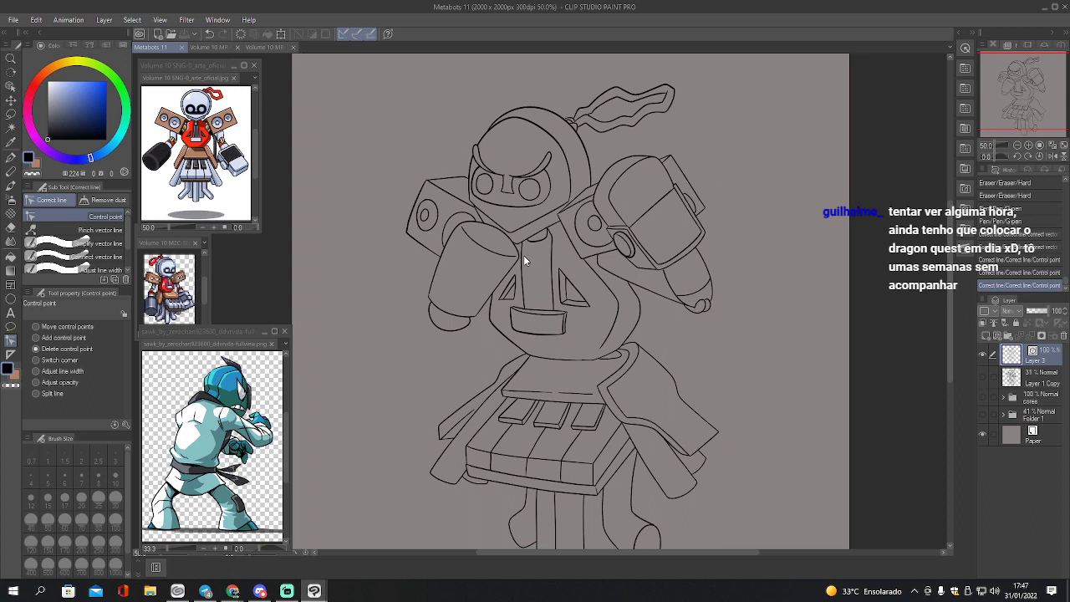
# - Bulge the guitar body's lower left outline outward with Pinch vector line, changing the fixed-end option for the pull
pyautogui.click(92, 267)
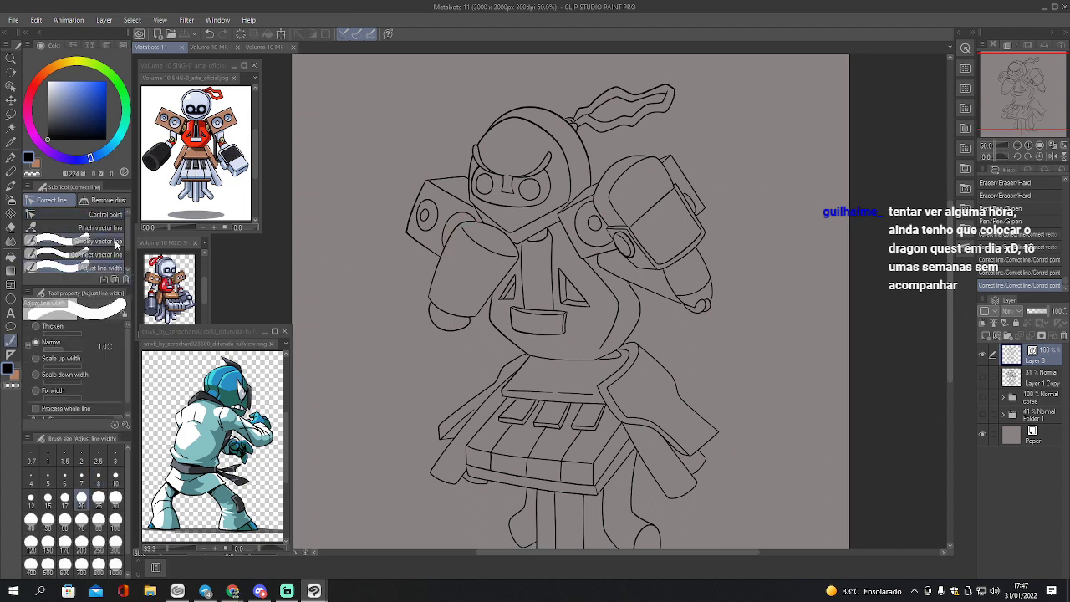
pyautogui.click(108, 228)
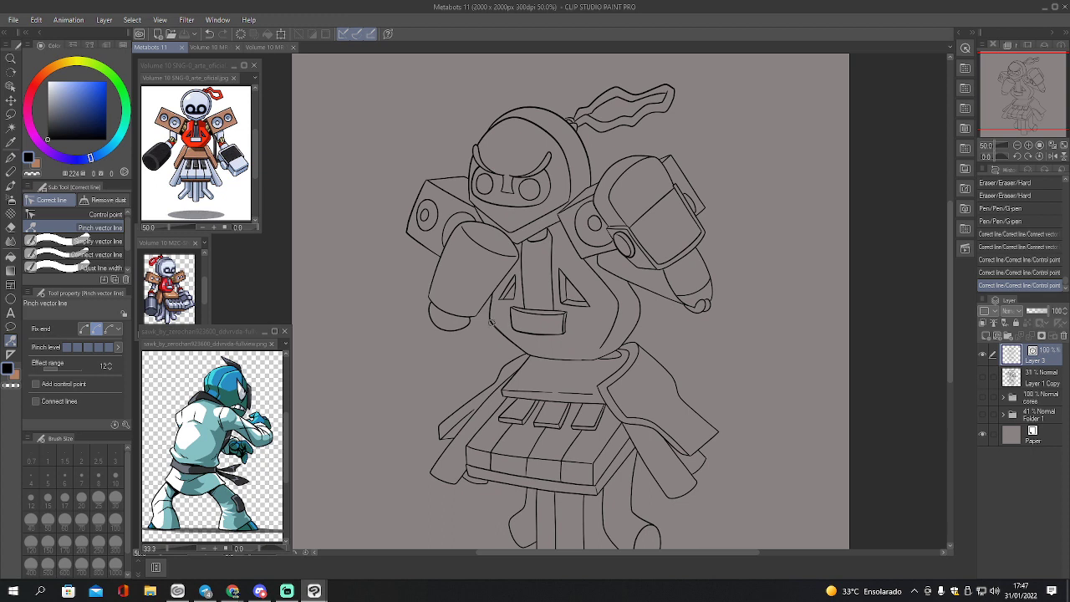
pyautogui.moveTo(491, 322); pyautogui.dragTo(485, 319)
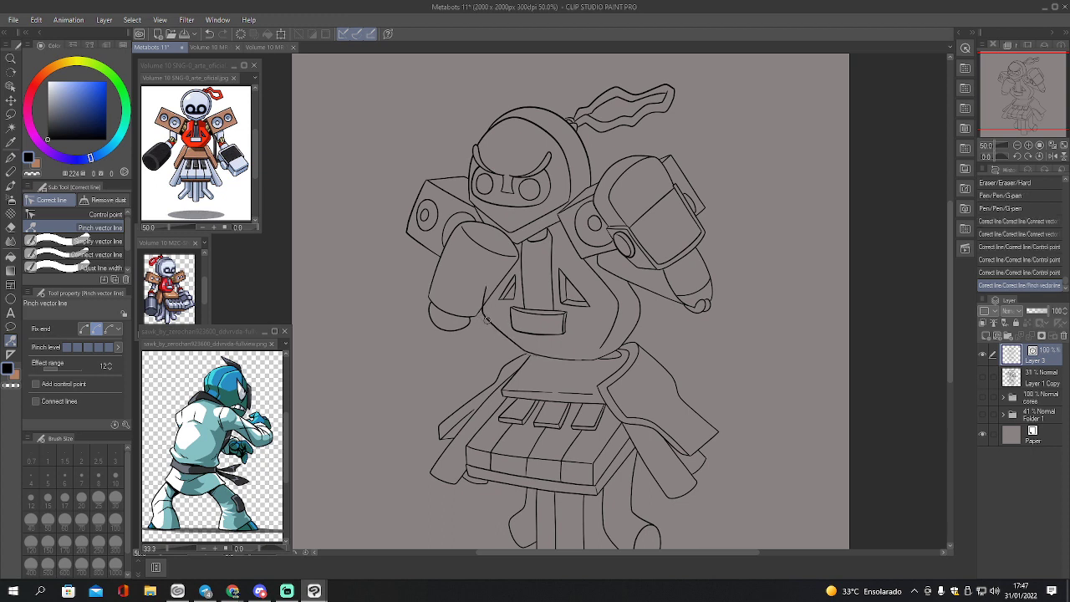
pyautogui.hotkey('ctrl', 'z')
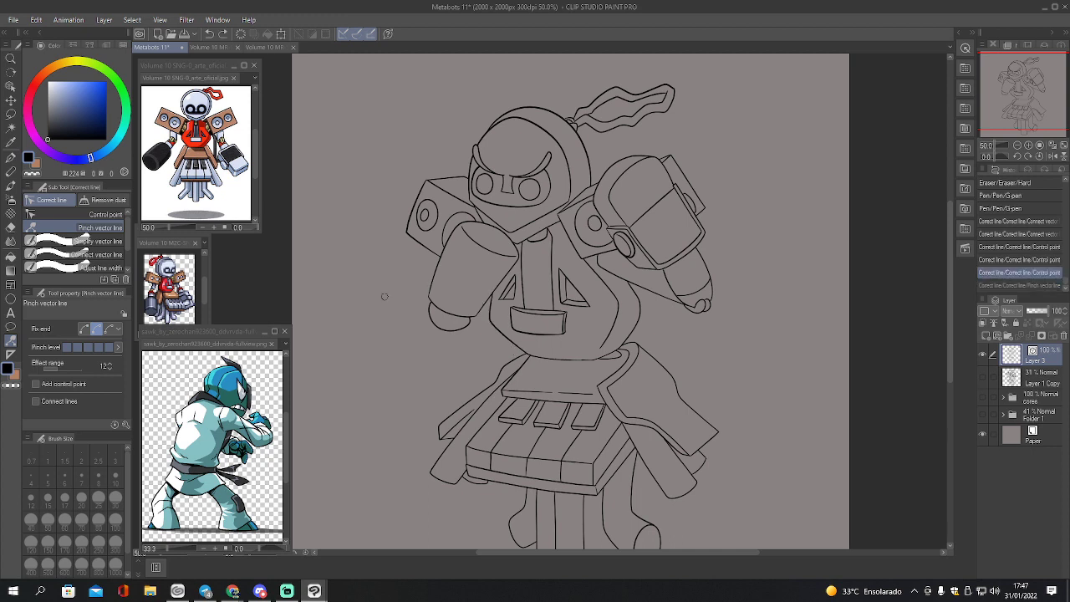
pyautogui.click(83, 329)
pyautogui.moveTo(492, 320); pyautogui.dragTo(543, 358)
pyautogui.click(96, 328)
# - Erase the excess body outline at its base and beside the raised left arm, and patch the arm's edge with a short G-pen stroke
pyautogui.press('e')
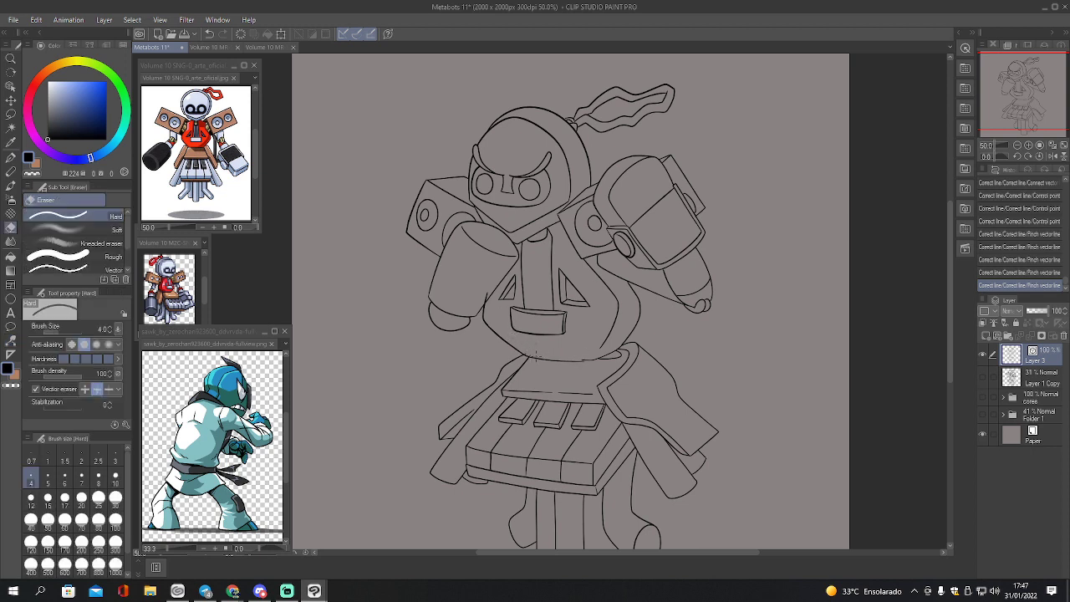
pyautogui.click(535, 355)
pyautogui.moveTo(488, 293); pyautogui.dragTo(502, 289)
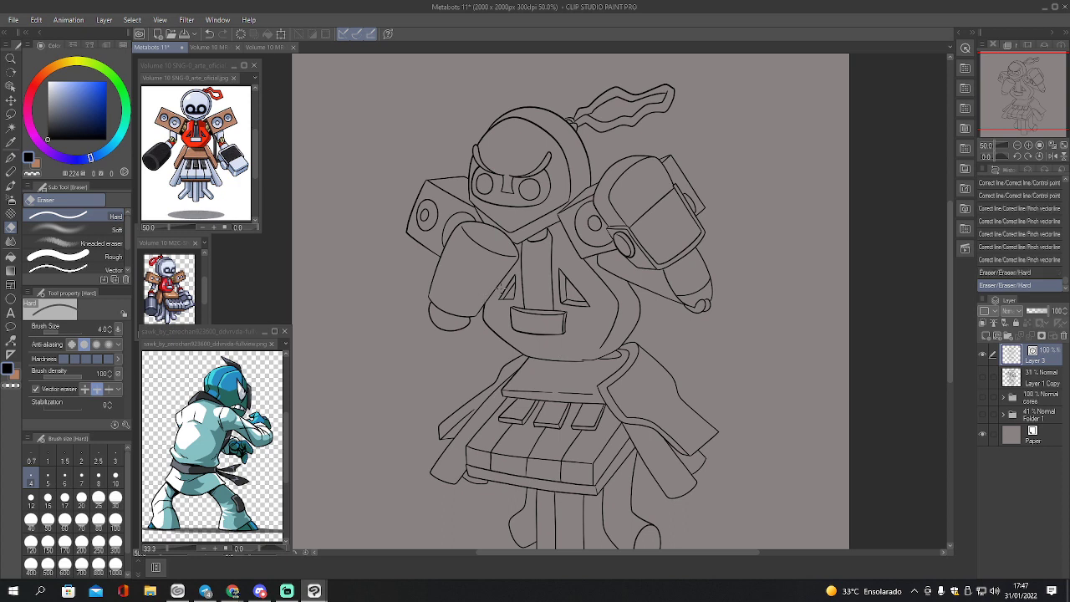
pyautogui.press('y')
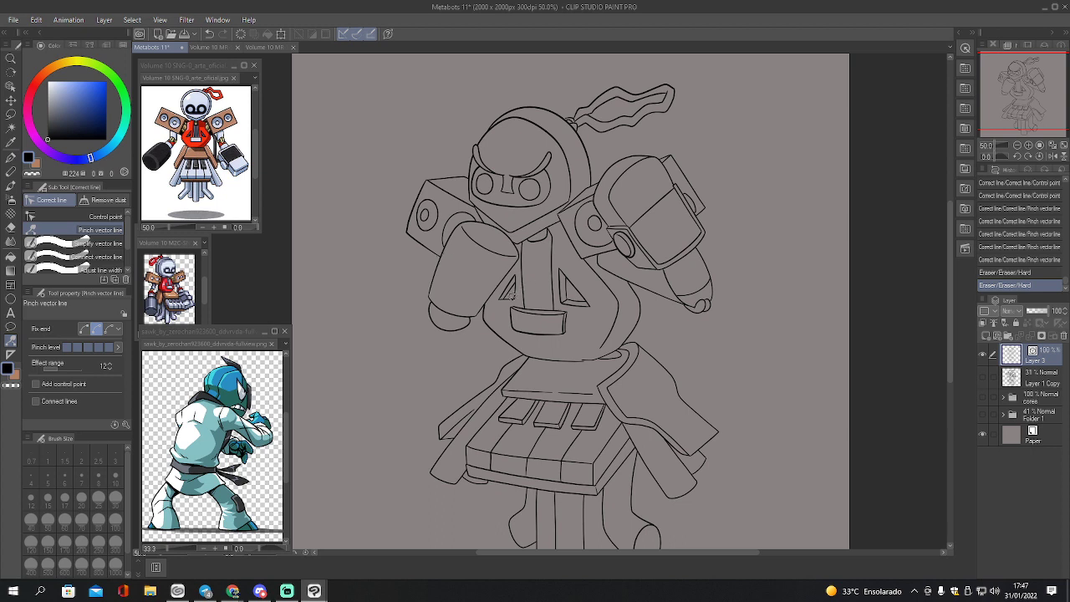
pyautogui.press('p')
pyautogui.moveTo(499, 282); pyautogui.dragTo(501, 284)
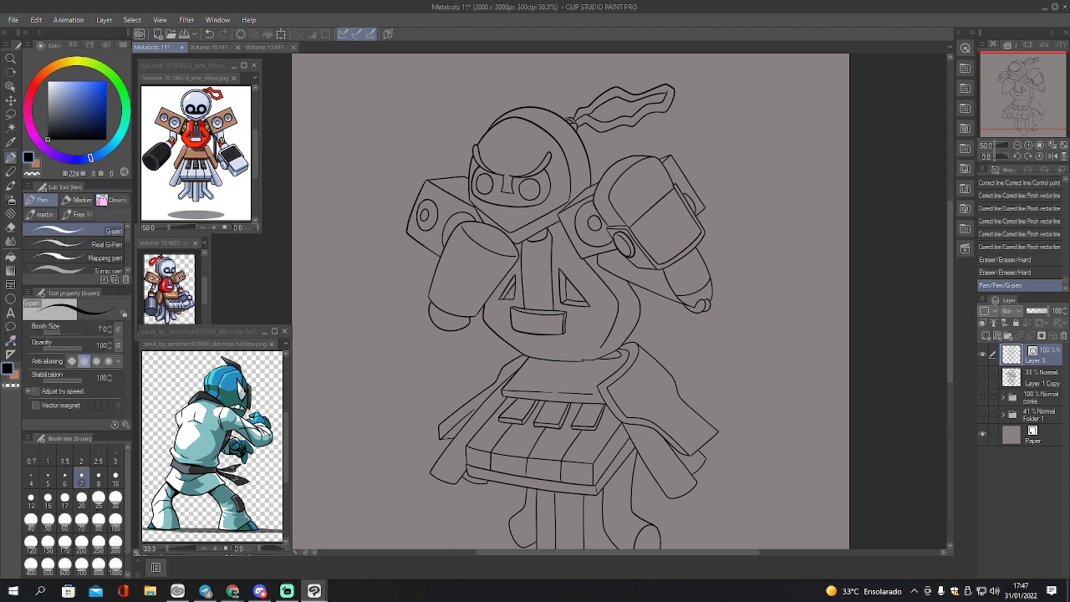
# - Undo the last G-pen stroke, then narrow and slightly tilt the raised left forearm's outline by transforming its vector line
pyautogui.hotkey('ctrl', 'z')
pyautogui.press('o')
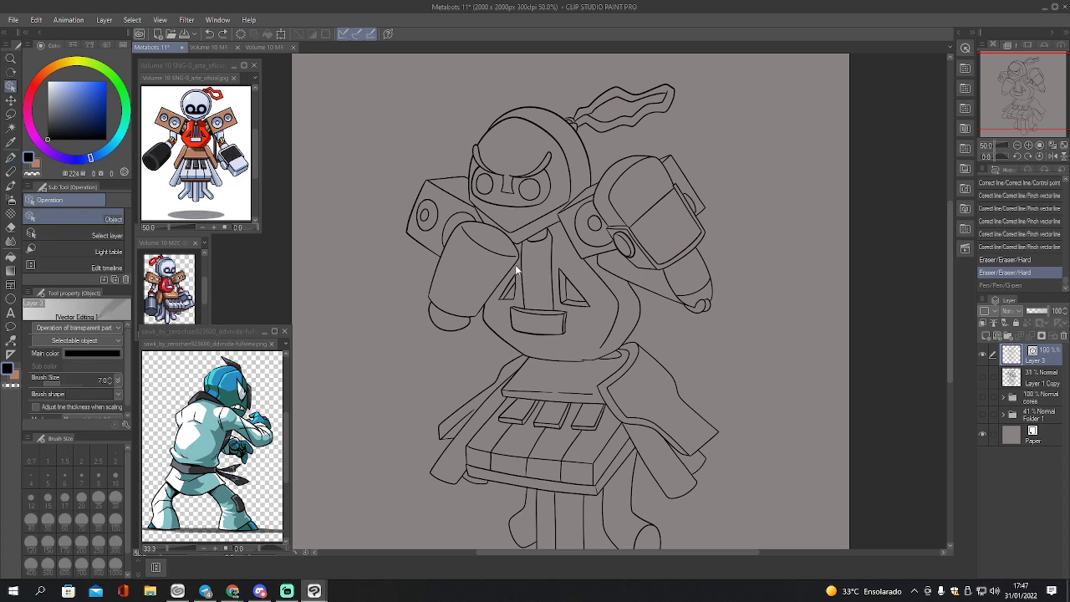
pyautogui.click(515, 264)
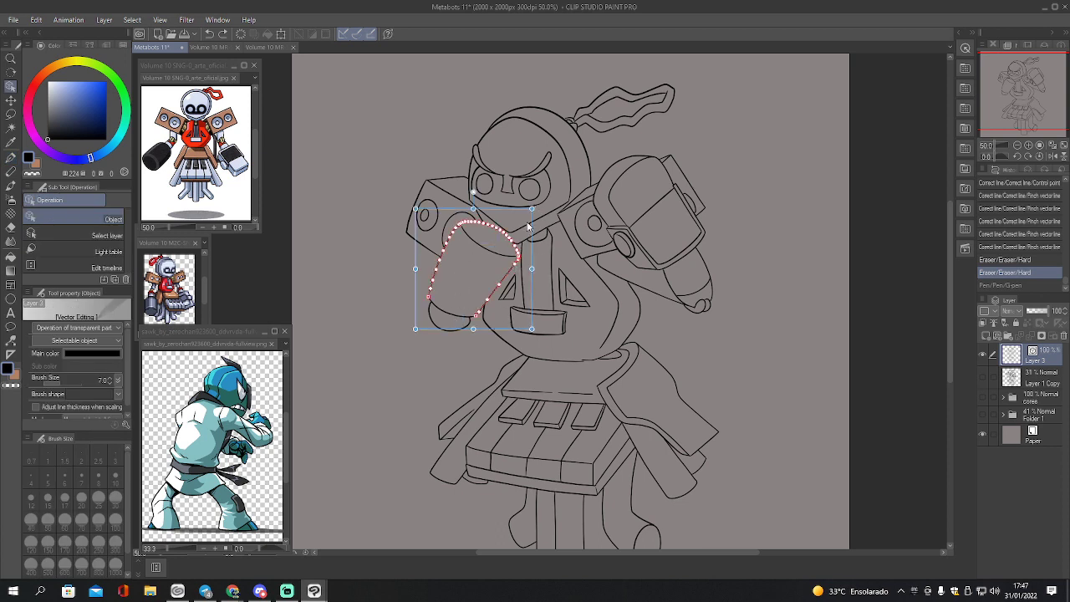
pyautogui.moveTo(537, 208); pyautogui.dragTo(502, 210)
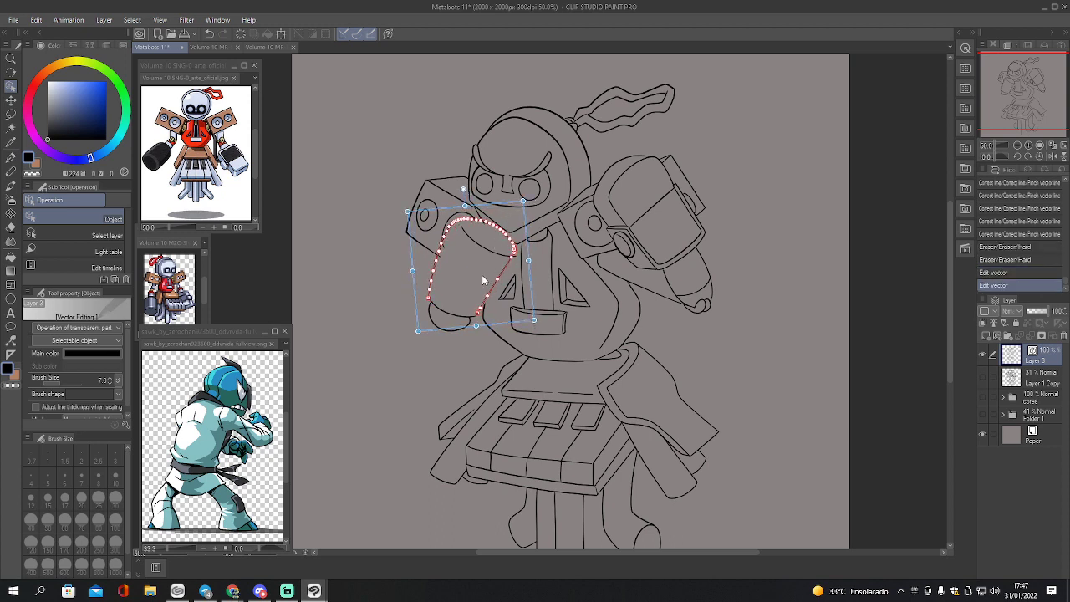
pyautogui.click(473, 363)
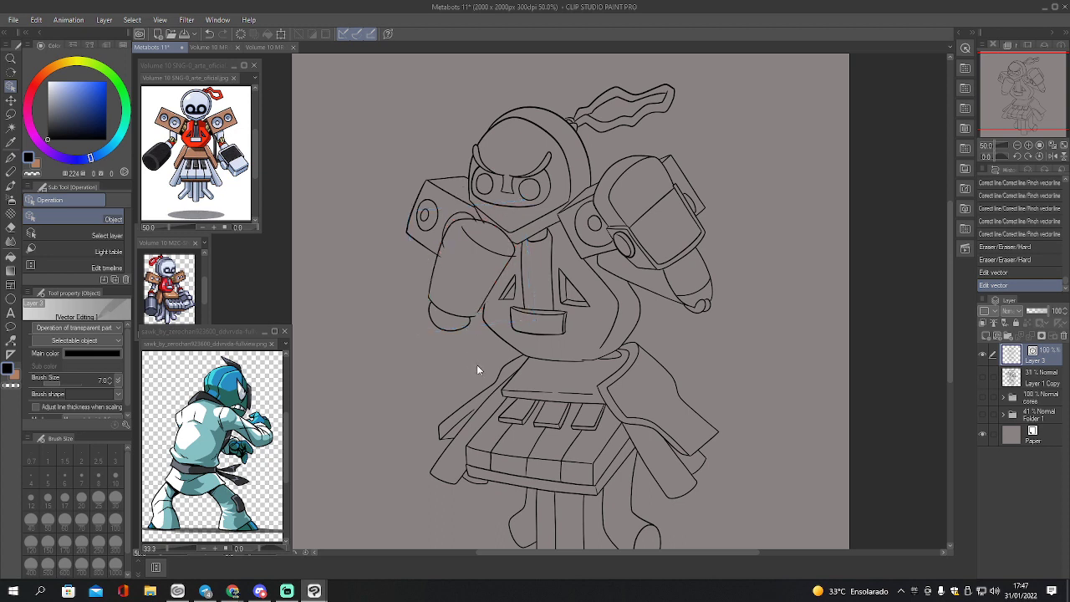
# - Pull the left forearm's inner rim curve toward its outline with Pinch vector line, changing the fixed-end option, and fine-tune the curve's bounds
pyautogui.press('y')
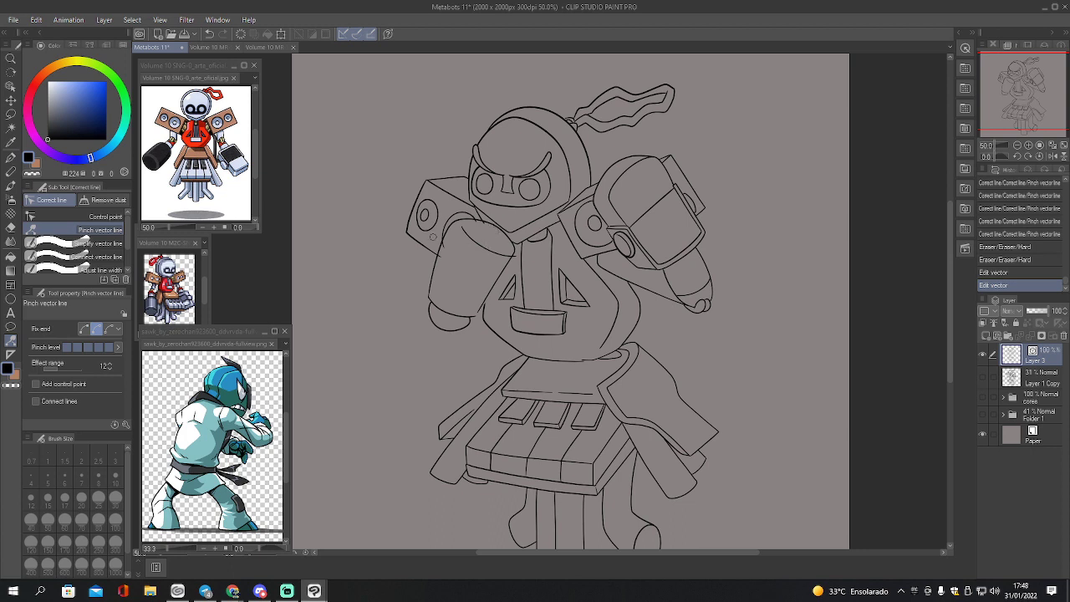
pyautogui.click(110, 329)
pyautogui.moveTo(487, 250)
pyautogui.mouseDown()
pyautogui.moveTo(479, 241)
pyautogui.moveTo(510, 247)
pyautogui.mouseUp()
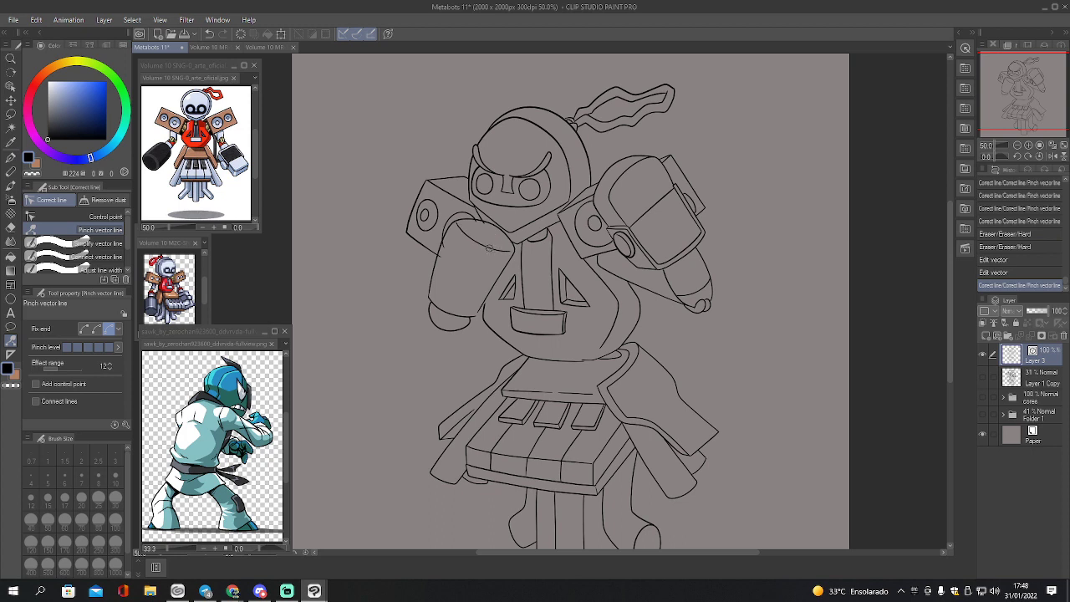
pyautogui.press('o')
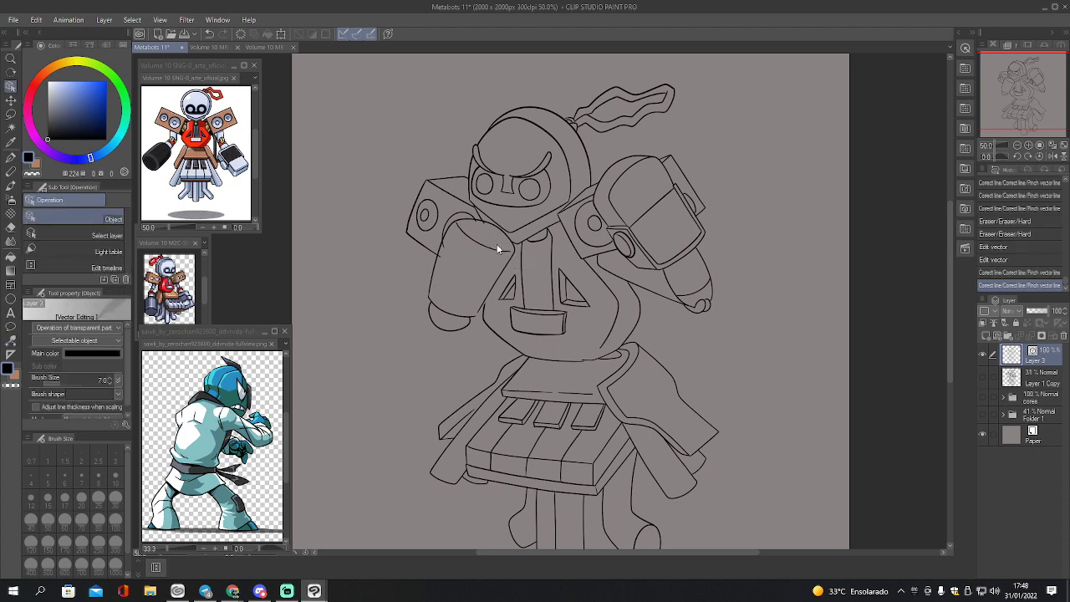
pyautogui.click(501, 248)
pyautogui.moveTo(521, 263); pyautogui.dragTo(517, 261)
pyautogui.moveTo(505, 219); pyautogui.dragTo(507, 219)
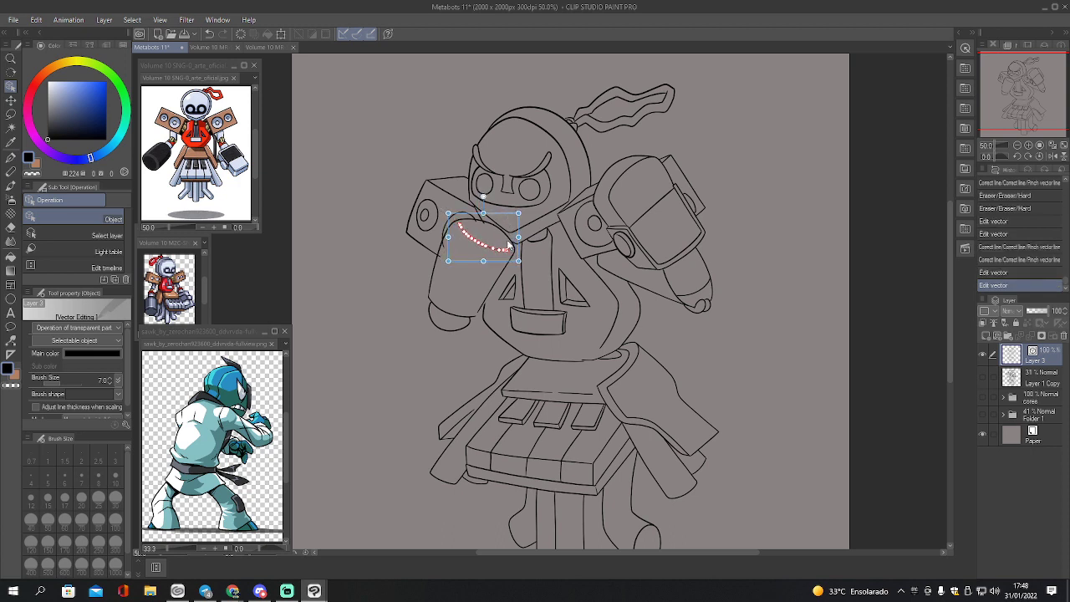
# - Erase the overhanging line ends around the left forearm's upper rim with the Hard vector eraser, undoing the first erasure
pyautogui.press('e')
pyautogui.click(481, 222)
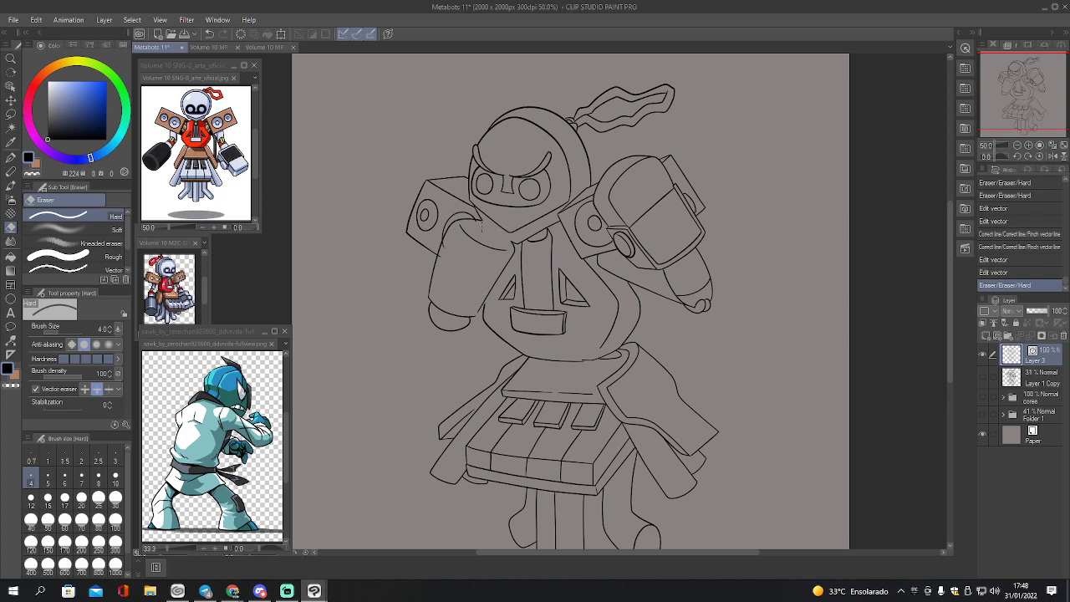
pyautogui.hotkey('ctrl', 'z')
pyautogui.click(482, 223)
pyautogui.moveTo(481, 224); pyautogui.dragTo(458, 235)
pyautogui.click(446, 243)
pyautogui.click(473, 249)
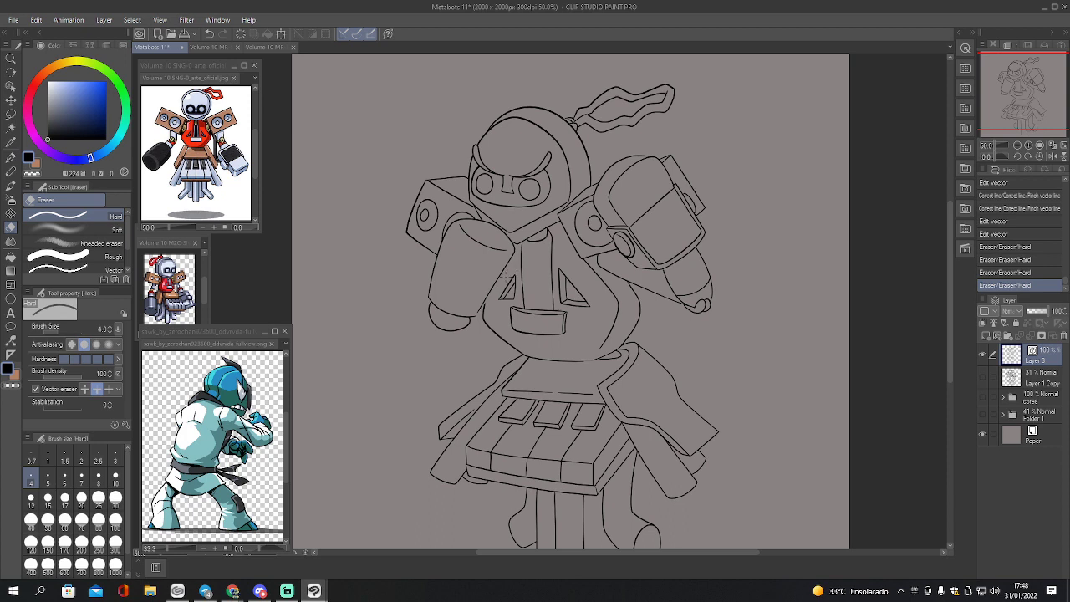
# - Pinch the lower end of the left forearm's inner edge to meet the fist line, using a different fixed-end option
pyautogui.press('y')
pyautogui.click(96, 328)
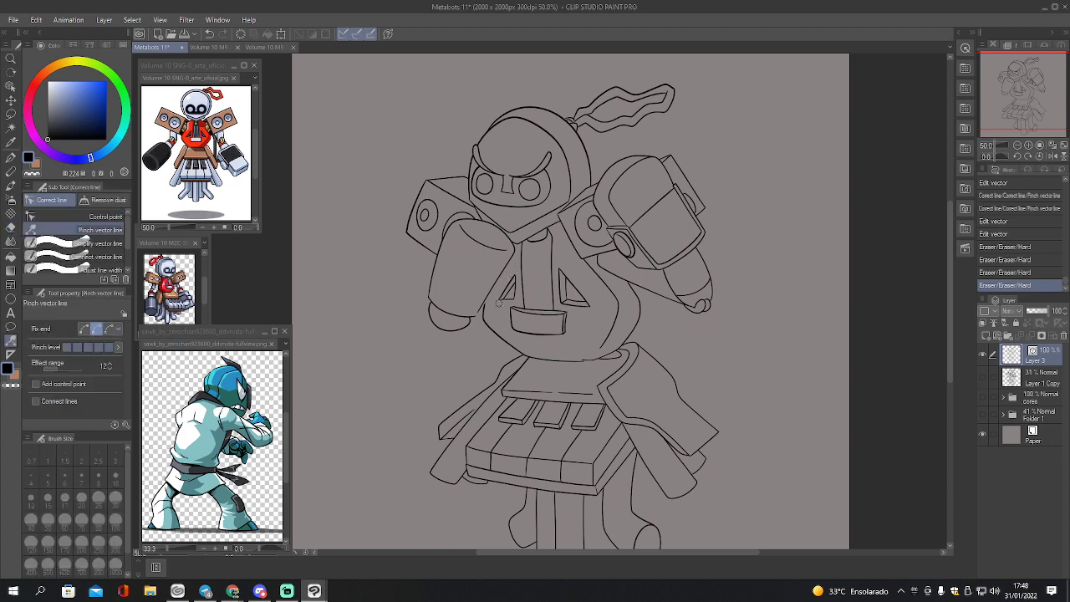
pyautogui.moveTo(487, 296); pyautogui.dragTo(485, 304)
pyautogui.click(487, 295)
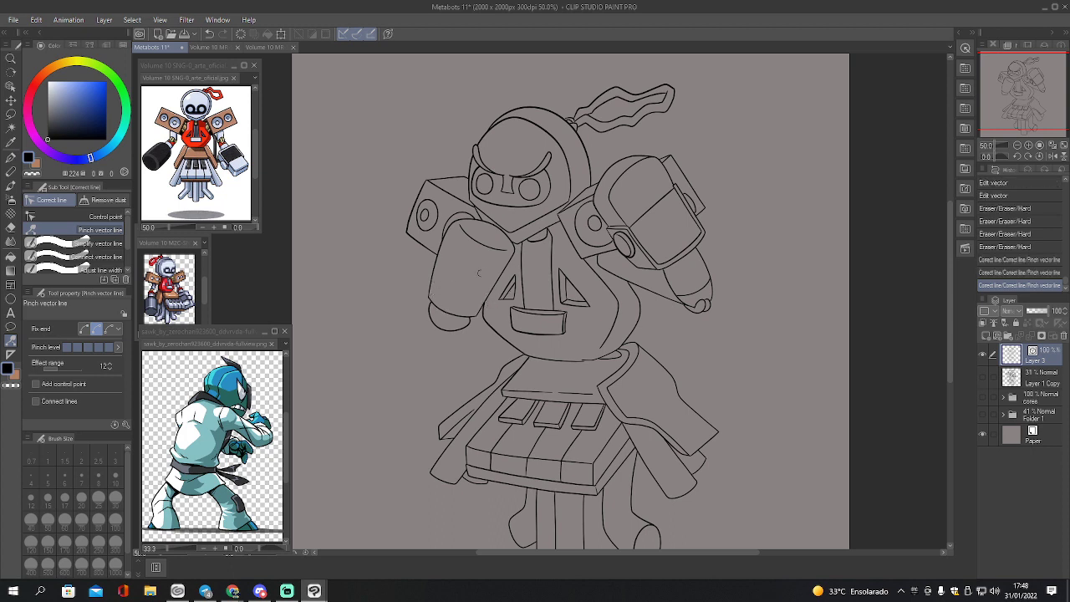
# - Move the cores folder directly below Layer 3, make it visible, and select Layer 4 inside it
pyautogui.click(1024, 109)
pyautogui.moveTo(1024, 109); pyautogui.dragTo(1020, 98)
pyautogui.moveTo(1022, 400); pyautogui.dragTo(1028, 376)
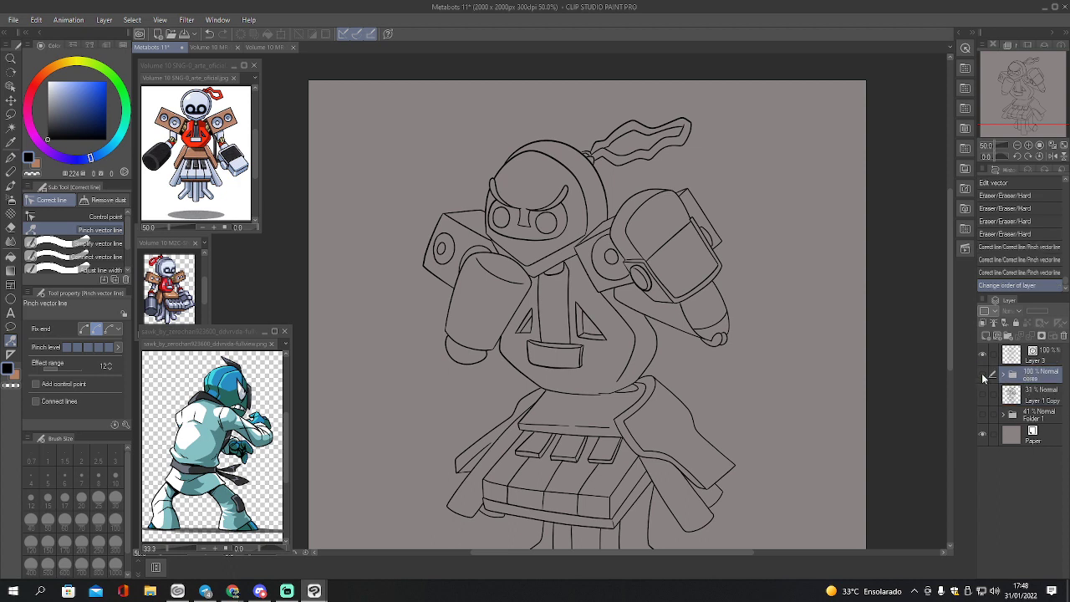
pyautogui.click(1003, 374)
pyautogui.click(1004, 465)
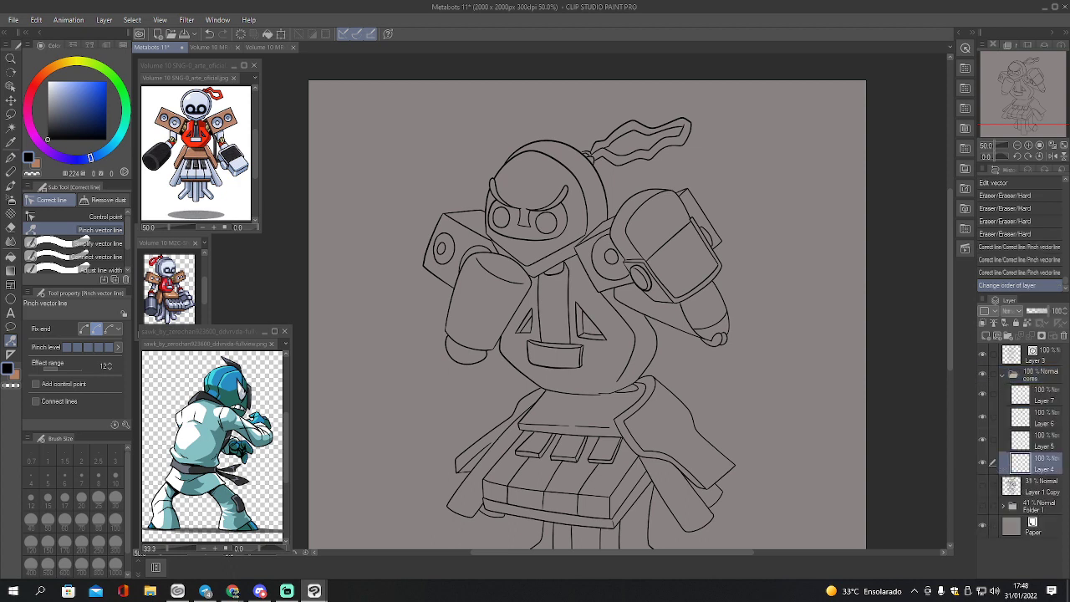
# - Sample the light bluish white of the white arm in the official reference art as the drawing color
pyautogui.press('i')
pyautogui.click(232, 164)
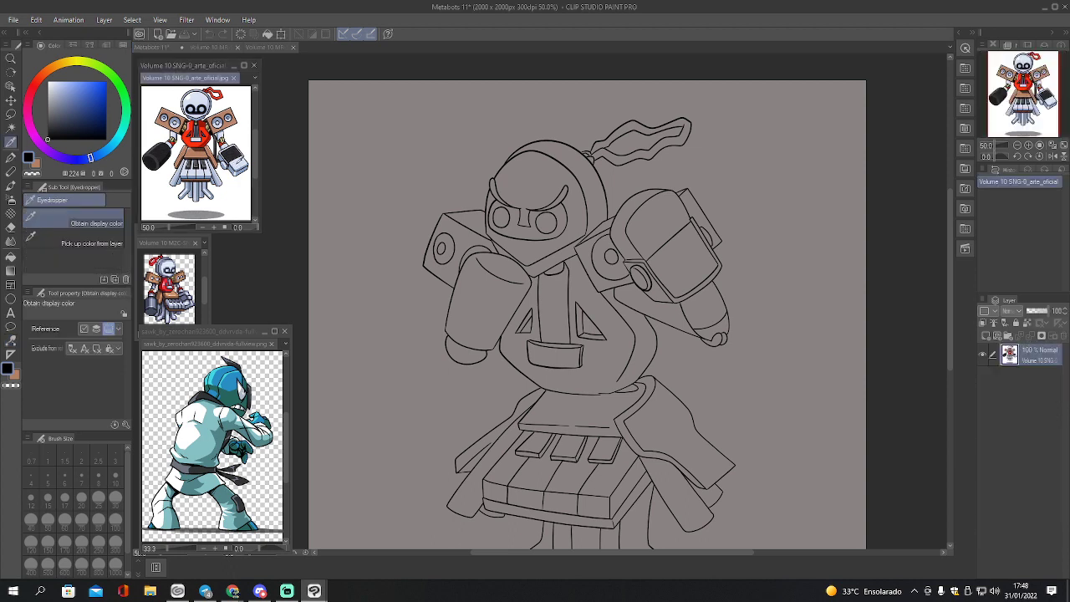
pyautogui.click(241, 163)
# - Auto-select the helmet and face areas, the left upper arm and the left shoulder's speaker ring, referring to all layers
pyautogui.press('w')
pyautogui.click(596, 188)
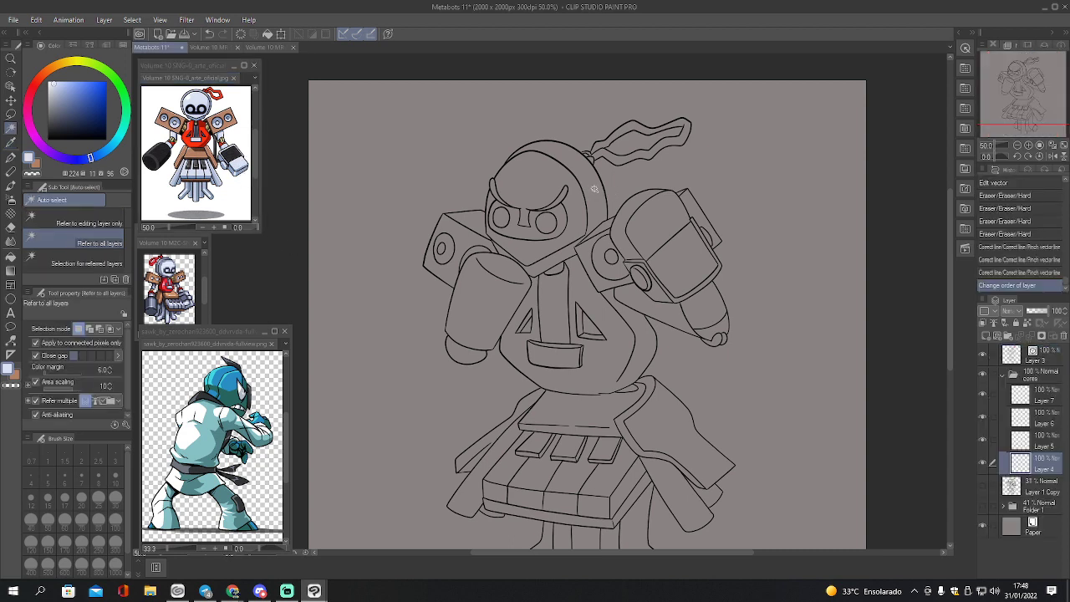
pyautogui.click(593, 194)
pyautogui.keyDown('shift'); pyautogui.click(581, 212); pyautogui.keyUp('shift')
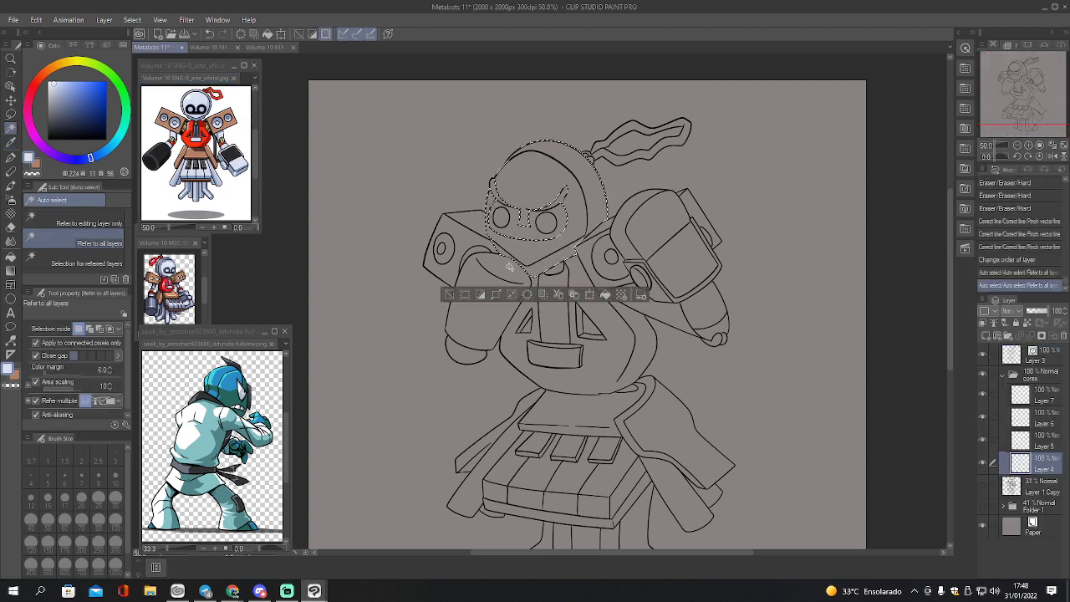
pyautogui.keyDown('shift'); pyautogui.click(475, 251); pyautogui.keyUp('shift')
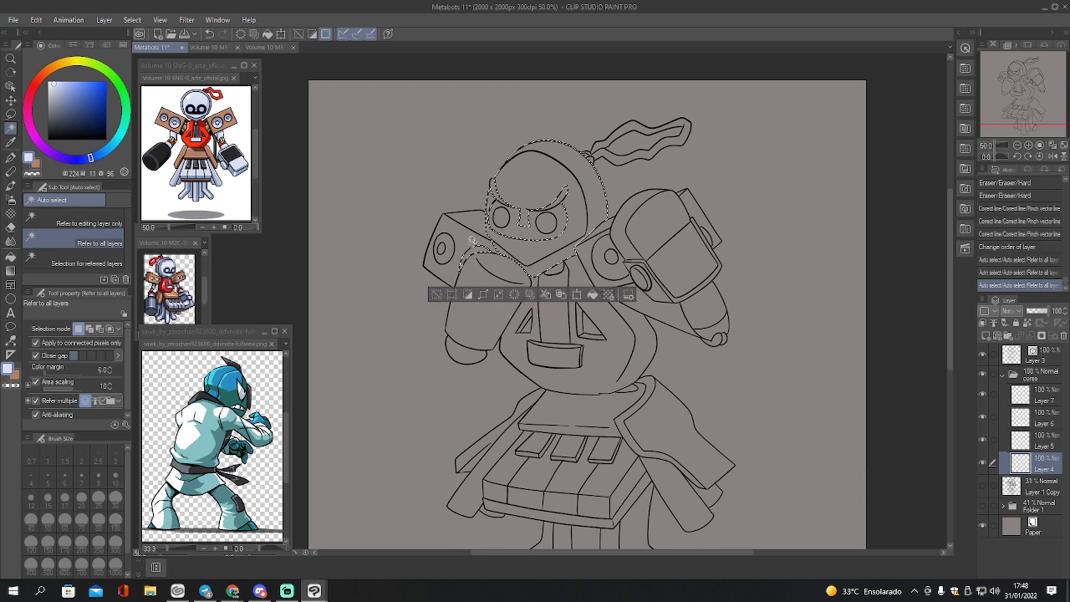
pyautogui.keyDown('shift'); pyautogui.click(441, 251); pyautogui.keyUp('shift')
pyautogui.keyDown('shift'); pyautogui.click(456, 252); pyautogui.keyUp('shift')
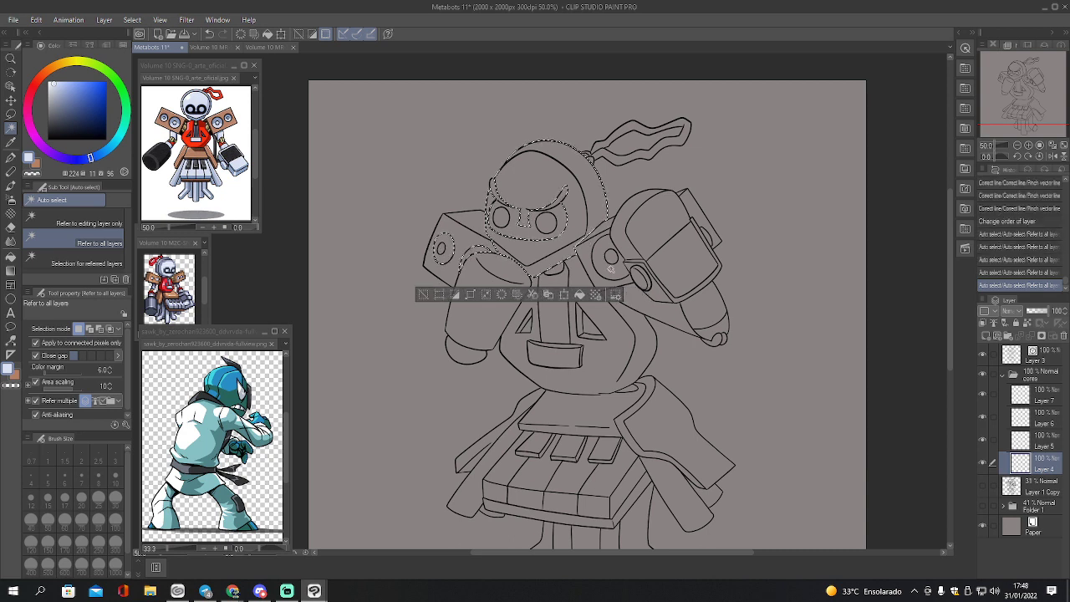
# - Add the right shoulder's speaker ring, the large raised arm block with its round joint, and the forearm below it to the selection
pyautogui.keyDown('shift'); pyautogui.click(614, 258); pyautogui.keyUp('shift')
pyautogui.keyDown('shift'); pyautogui.click(647, 280); pyautogui.keyUp('shift')
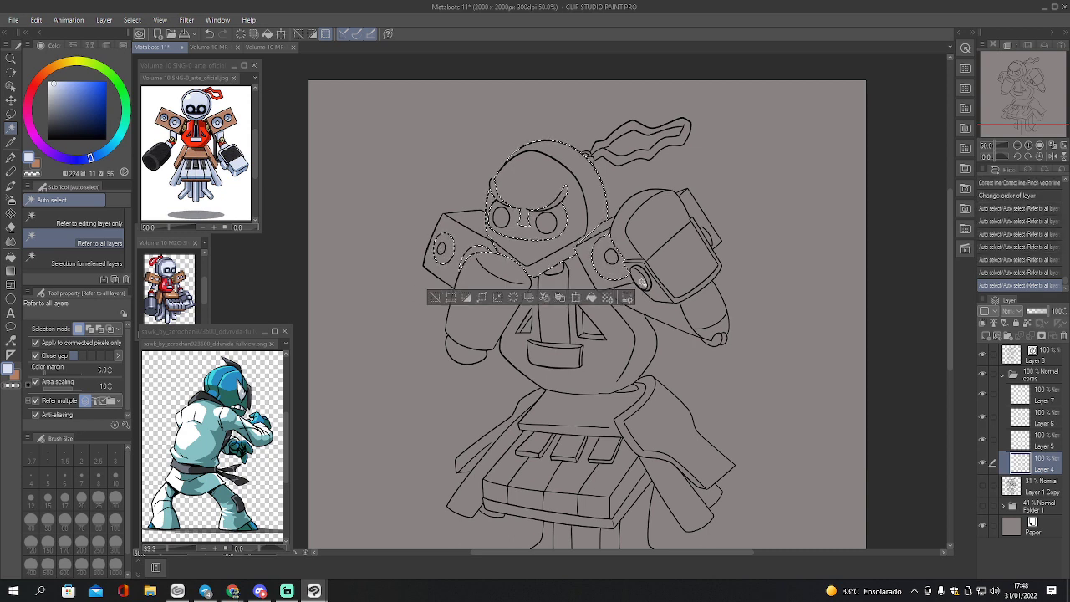
pyautogui.keyDown('shift'); pyautogui.click(648, 280); pyautogui.keyUp('shift')
pyautogui.keyDown('shift'); pyautogui.click(657, 286); pyautogui.keyUp('shift')
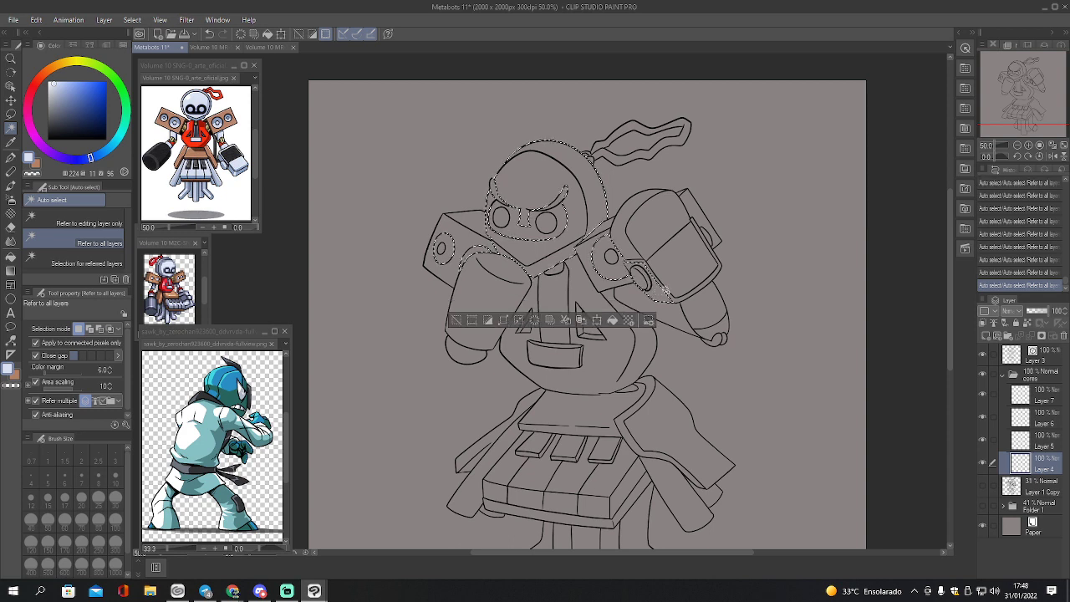
pyautogui.keyDown('shift'); pyautogui.click(684, 262); pyautogui.keyUp('shift')
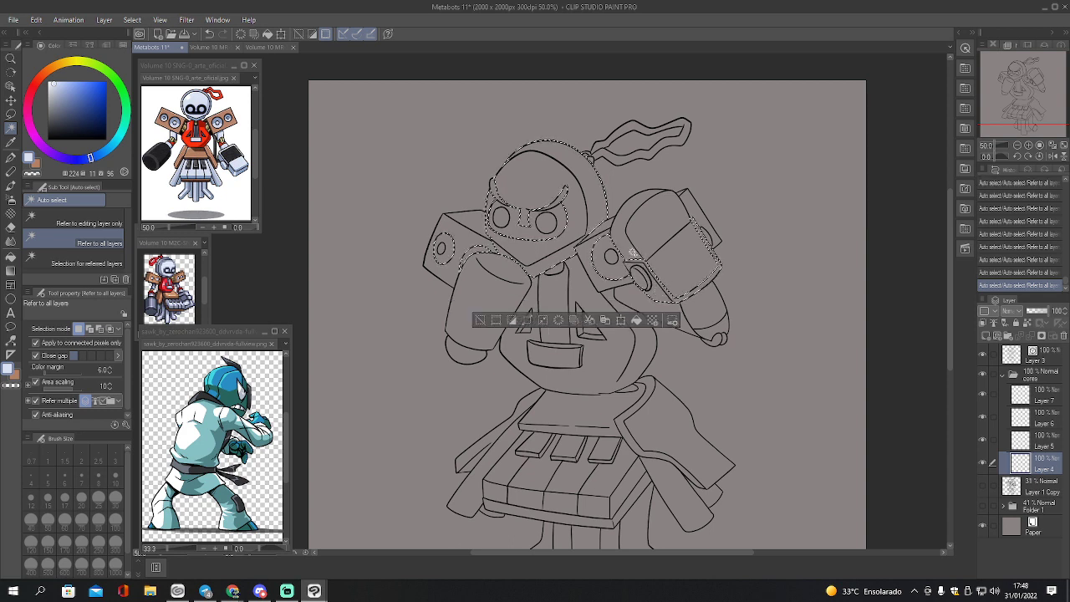
pyautogui.keyDown('shift'); pyautogui.click(678, 229); pyautogui.keyUp('shift')
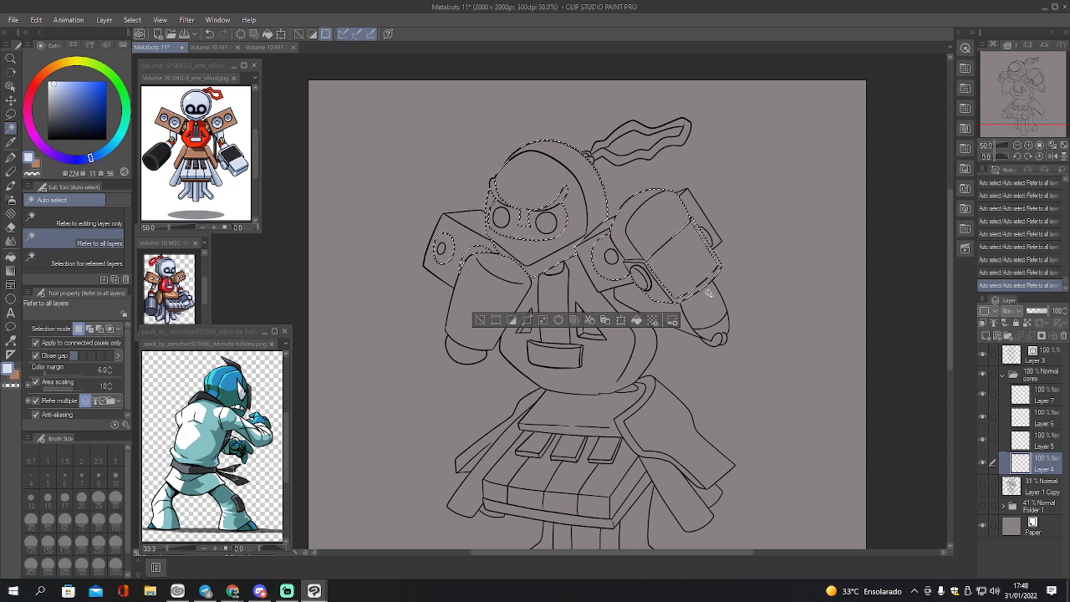
pyautogui.keyDown('shift'); pyautogui.click(706, 309); pyautogui.keyUp('shift')
pyautogui.keyDown('shift'); pyautogui.click(639, 330); pyautogui.keyUp('shift')
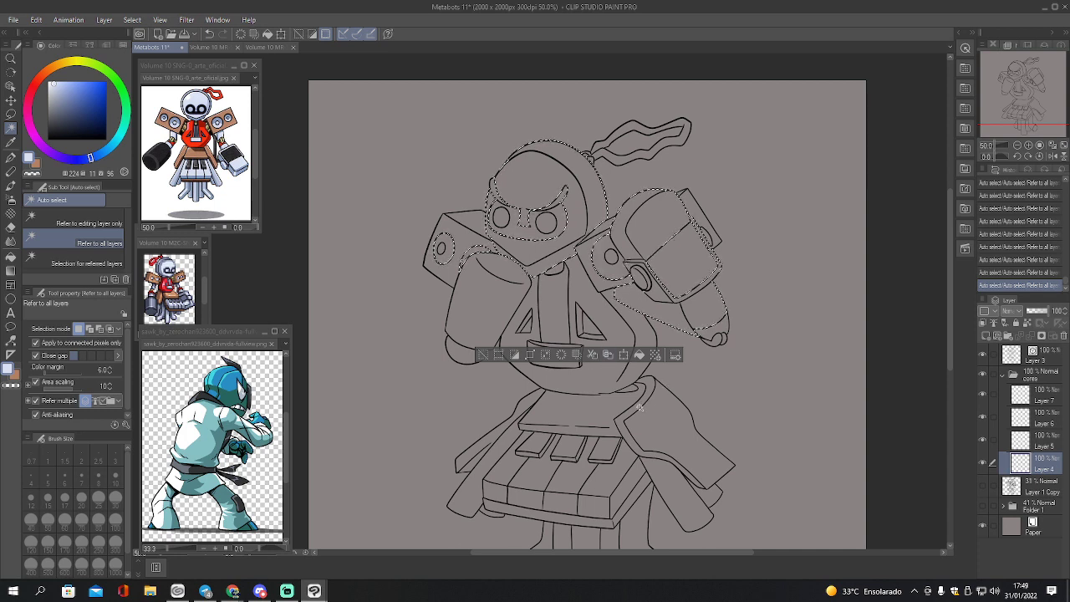
# - Add the lower skirt panels on both sides and the keyboard's white keys to the selection
pyautogui.keyDown('shift'); pyautogui.click(698, 498); pyautogui.keyUp('shift')
pyautogui.keyDown('shift'); pyautogui.click(710, 498); pyautogui.keyUp('shift')
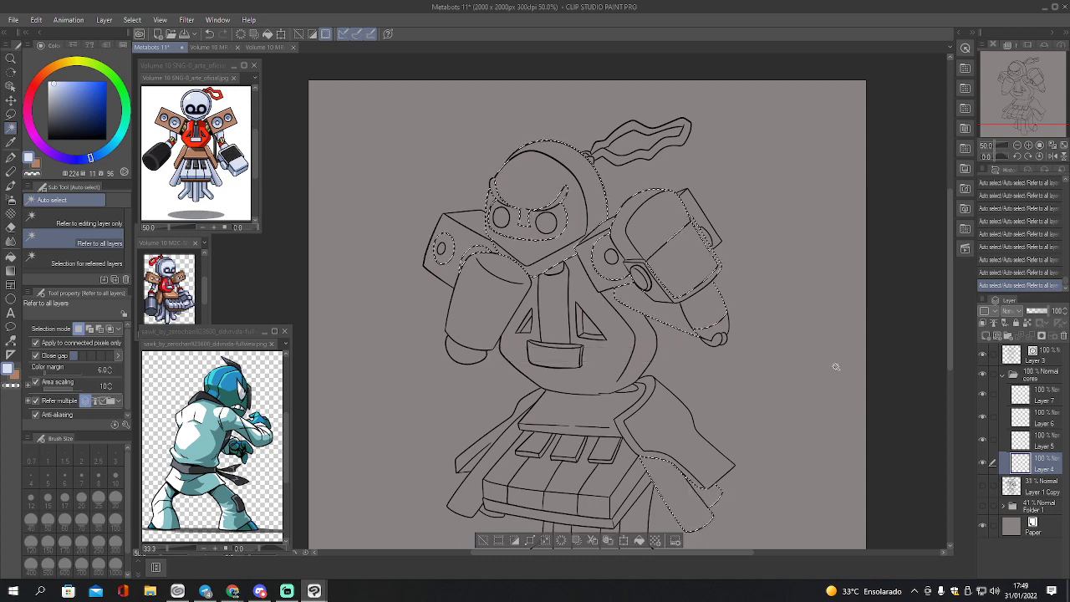
pyautogui.moveTo(1015, 108); pyautogui.dragTo(1014, 105)
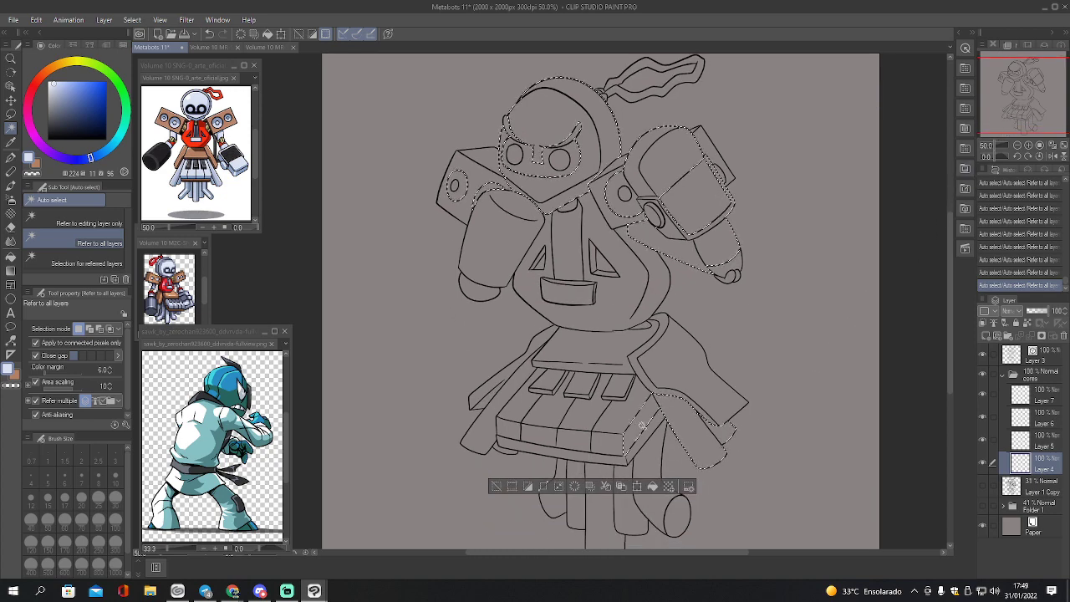
pyautogui.keyDown('shift'); pyautogui.click(577, 433); pyautogui.keyUp('shift')
pyautogui.keyDown('shift'); pyautogui.click(571, 423); pyautogui.keyUp('shift')
pyautogui.keyDown('shift'); pyautogui.click(543, 432); pyautogui.keyUp('shift')
pyautogui.keyDown('shift'); pyautogui.click(540, 419); pyautogui.keyUp('shift')
pyautogui.keyDown('shift'); pyautogui.click(514, 411); pyautogui.keyUp('shift')
pyautogui.keyDown('shift'); pyautogui.click(509, 430); pyautogui.keyUp('shift')
pyautogui.keyDown('shift'); pyautogui.click(487, 439); pyautogui.keyUp('shift')
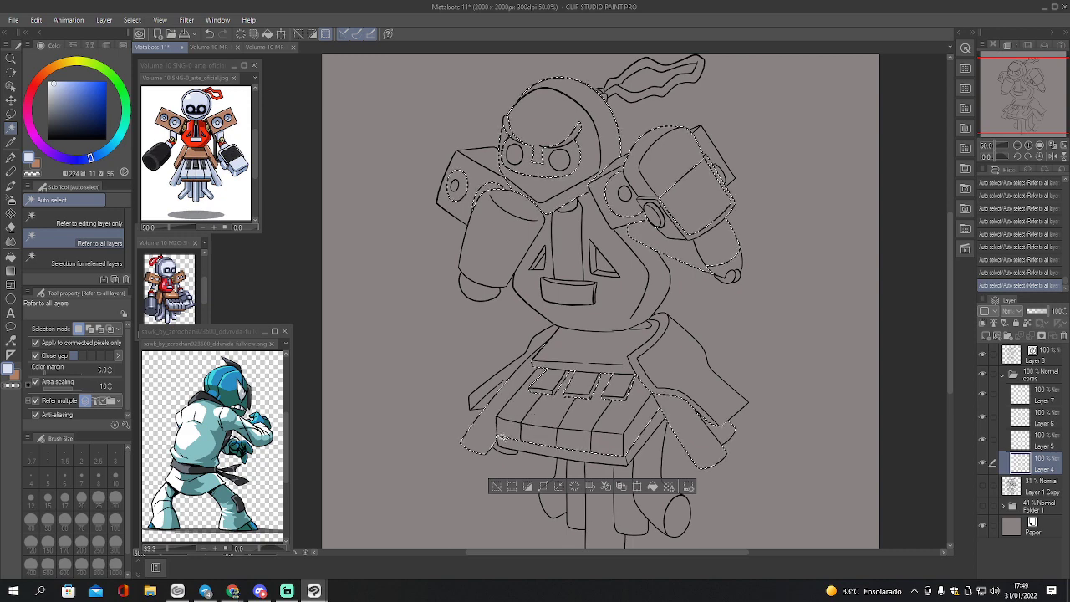
# - Add the small piece beneath the keyboard's left corner and the legs to the selection
pyautogui.keyDown('shift'); pyautogui.click(506, 449); pyautogui.keyUp('shift')
pyautogui.click(565, 477)
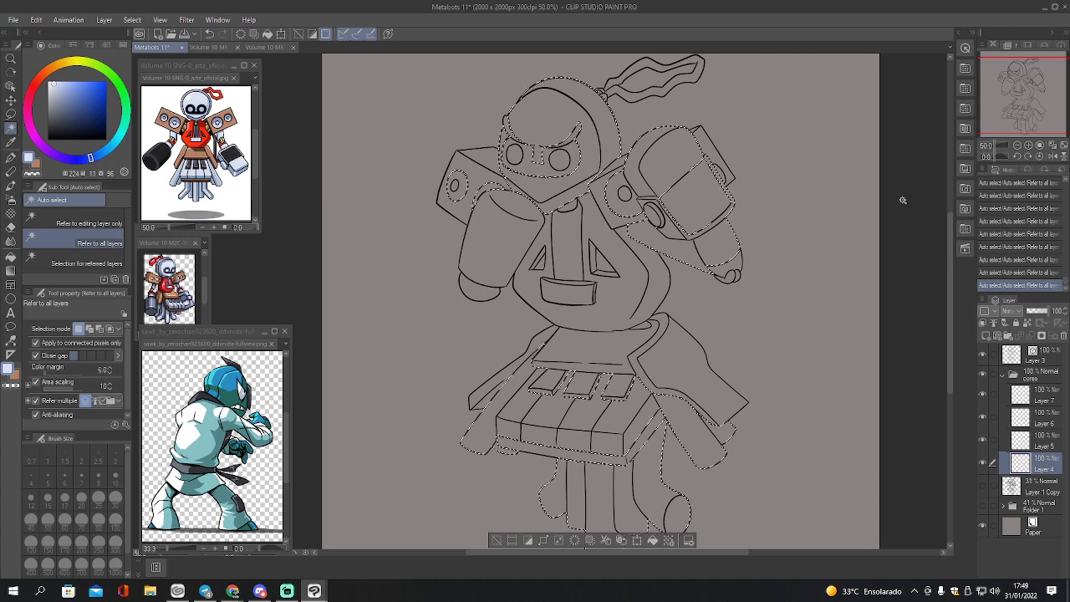
pyautogui.moveTo(1011, 112); pyautogui.dragTo(1009, 119)
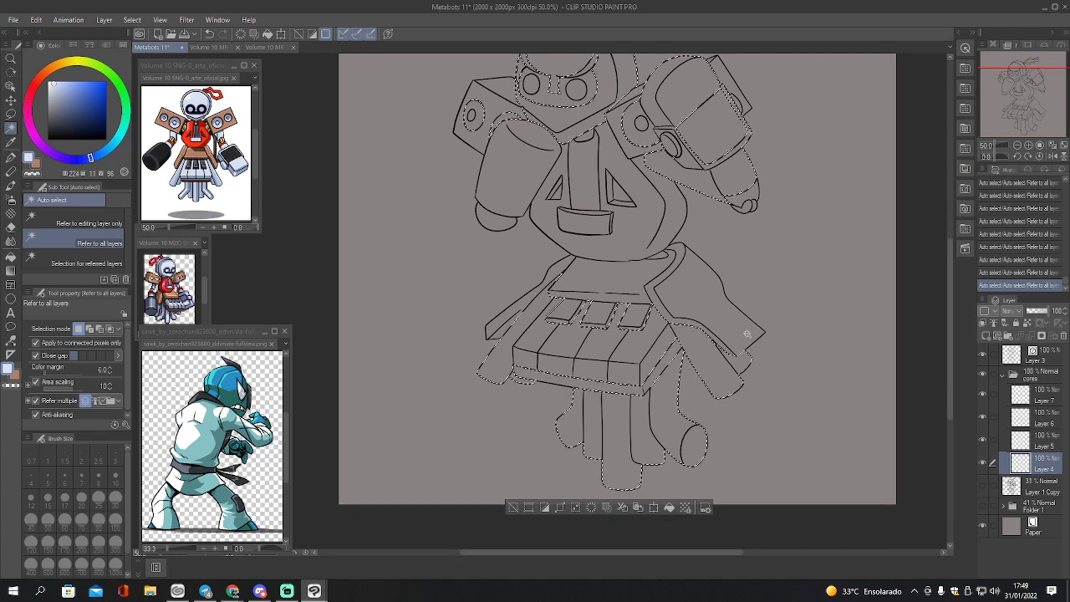
# - Add the missed slivers along the edges of the right and left skirt panels to the selection with the Lasso
pyautogui.press('m')
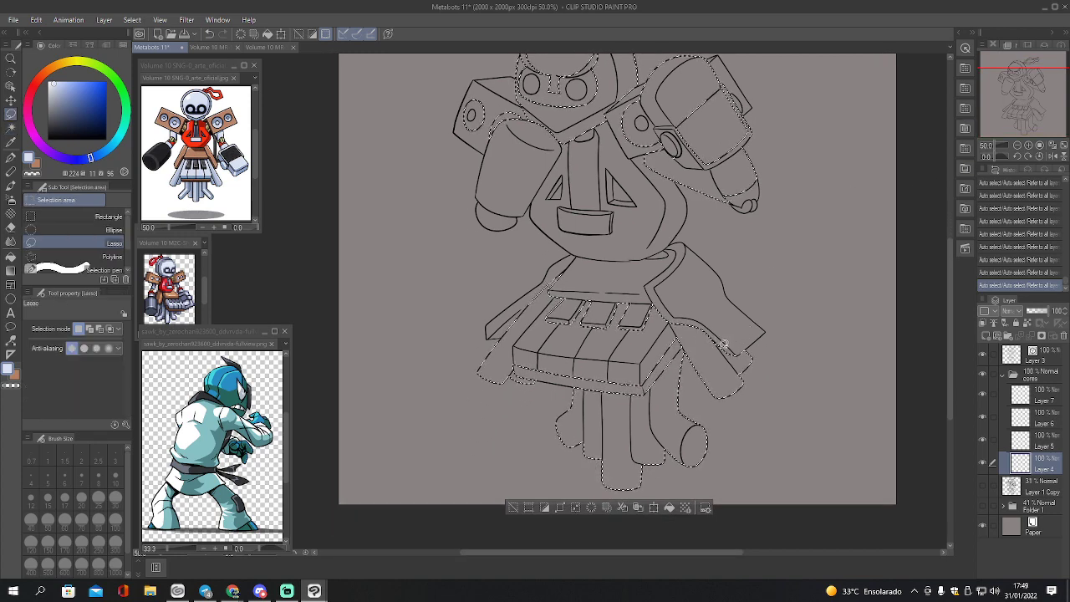
pyautogui.moveTo(724, 343); pyautogui.dragTo(715, 351)
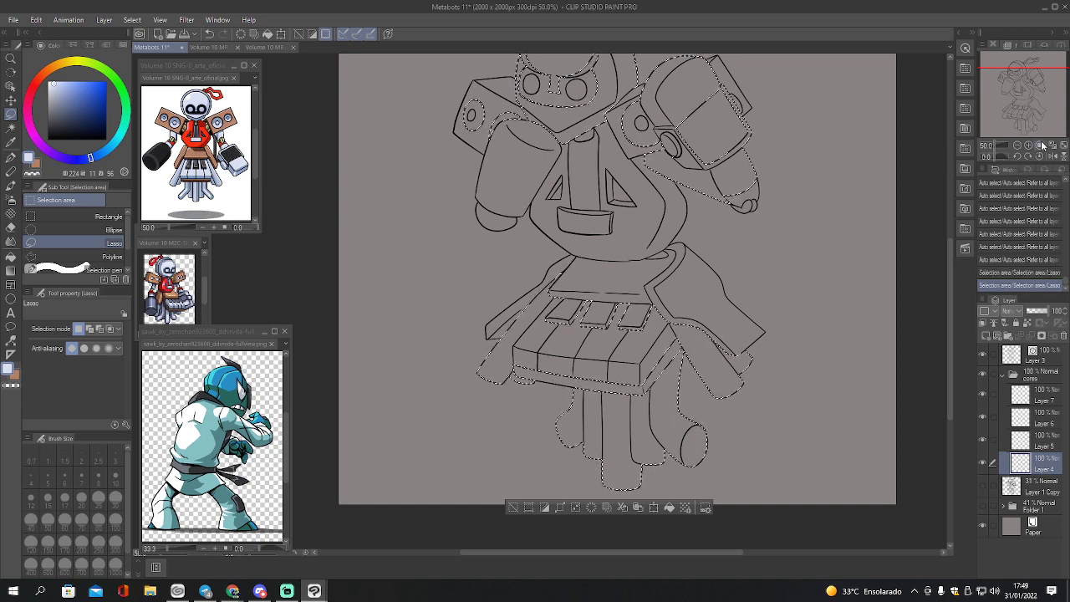
pyautogui.scroll(3, 565, 270)
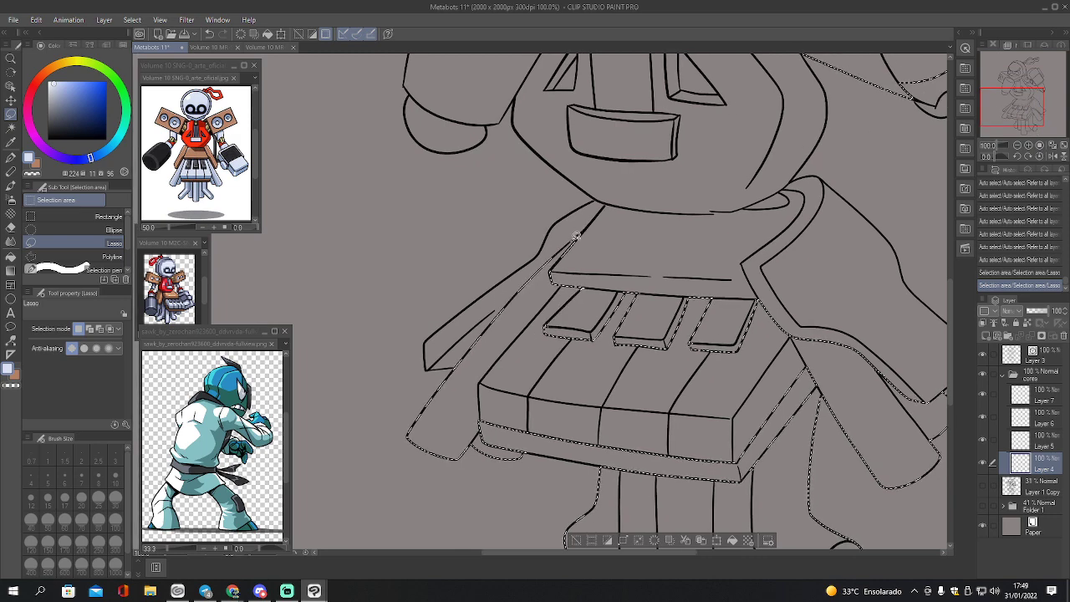
pyautogui.moveTo(576, 238)
pyautogui.mouseDown()
pyautogui.moveTo(588, 225)
pyautogui.moveTo(579, 239)
pyautogui.mouseUp()
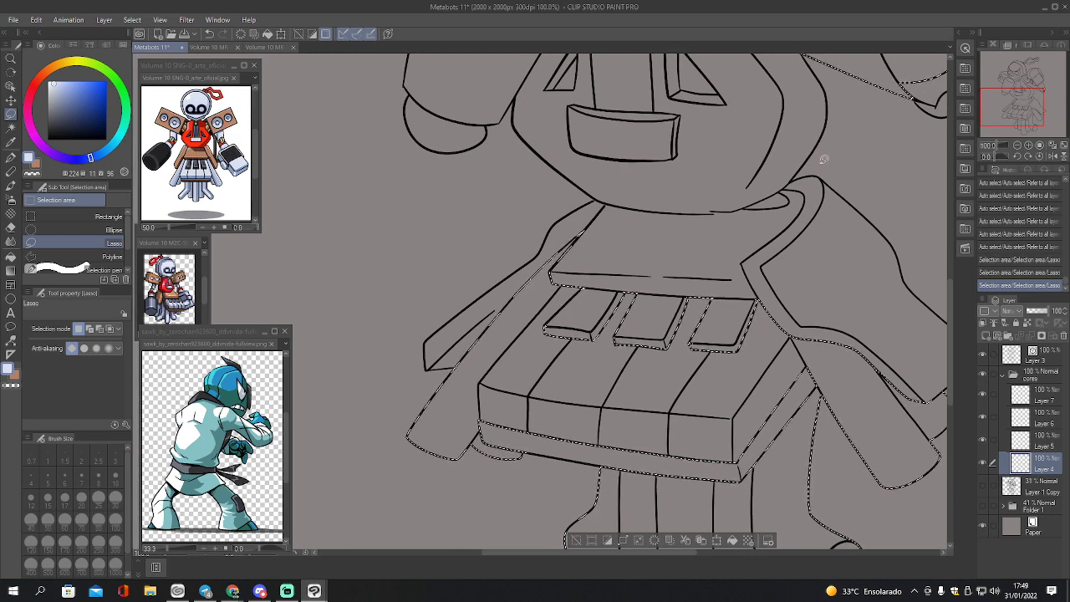
# - Lasso the missed slivers around the right arm block and its round joint into the selection
pyautogui.moveTo(993, 132); pyautogui.dragTo(1019, 89)
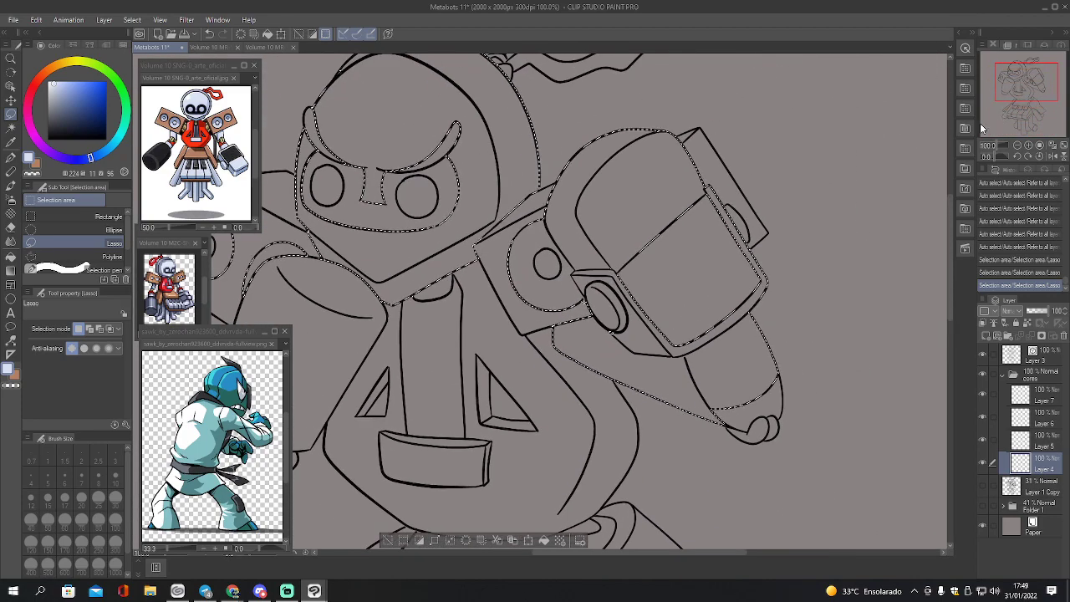
pyautogui.moveTo(626, 329); pyautogui.dragTo(619, 327)
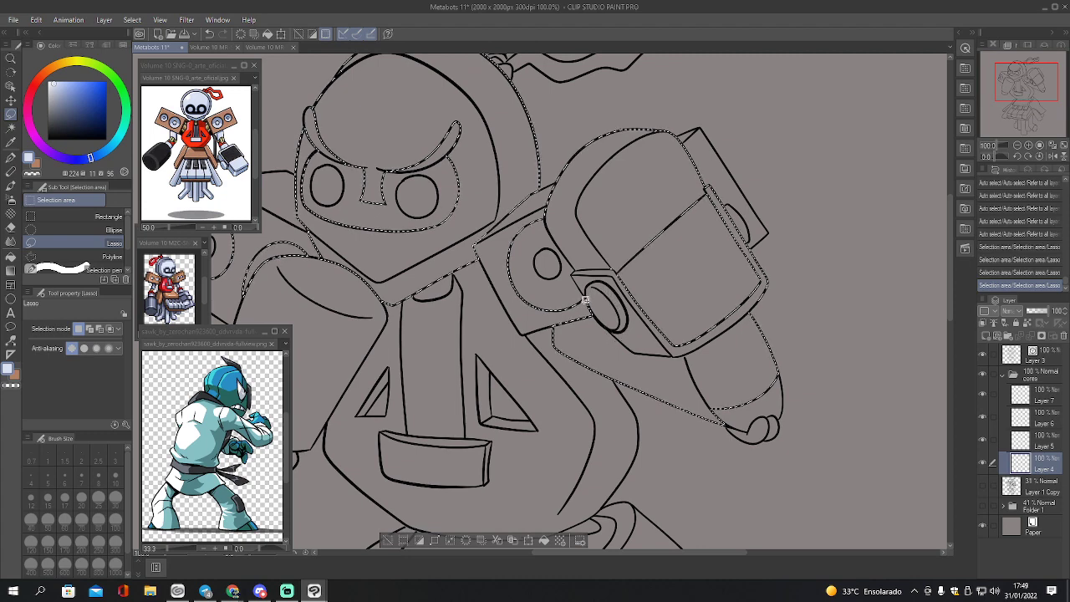
pyautogui.moveTo(589, 294); pyautogui.dragTo(654, 241)
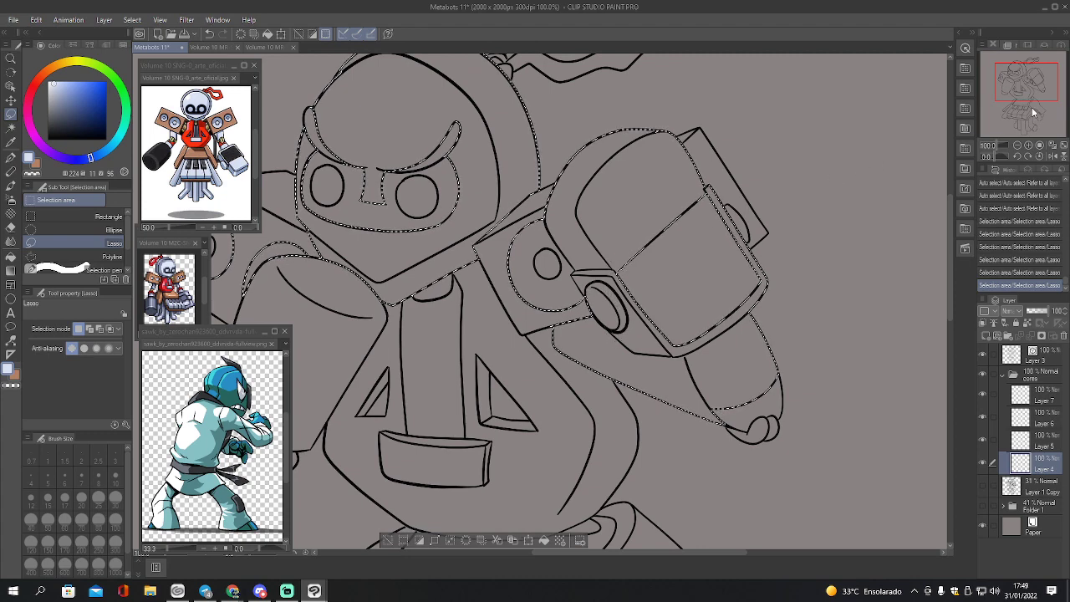
# - Fill the selected helmet and face areas, left upper arm and left shoulder's speaker ring with the light blue-white color on Layer 4
pyautogui.moveTo(1031, 102); pyautogui.dragTo(1007, 95)
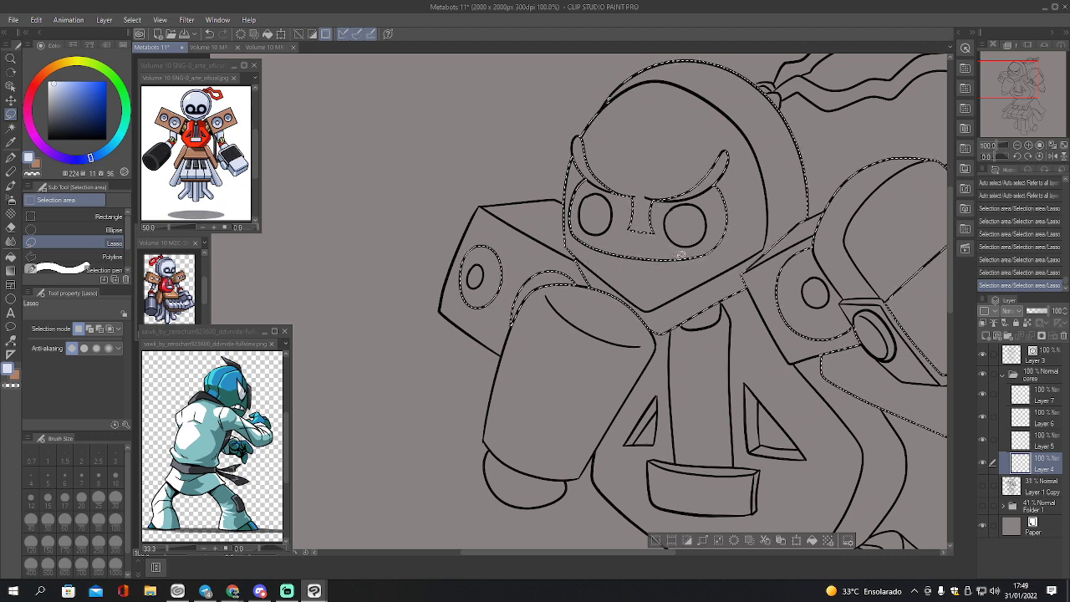
pyautogui.press('g')
pyautogui.click(690, 283)
pyautogui.click(536, 281)
pyautogui.click(488, 276)
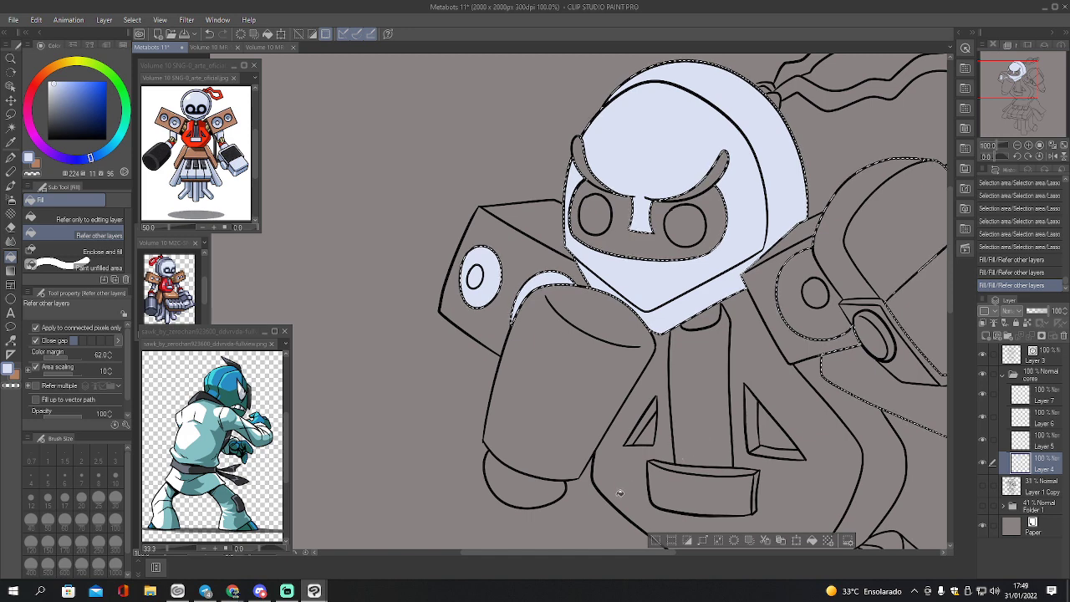
# - Add the rounded end below the left arm's cylinder to the selection and fill it with the same light color
pyautogui.press('w')
pyautogui.keyDown('shift'); pyautogui.click(543, 489); pyautogui.keyUp('shift')
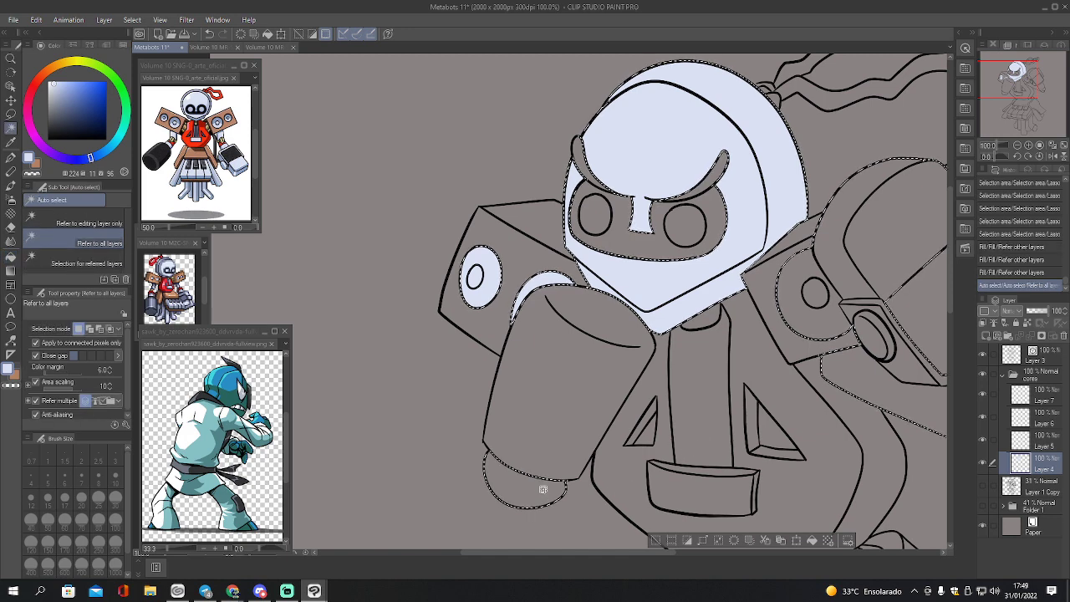
pyautogui.press('g')
pyautogui.click(542, 490)
# - Fill the selected right arm, speaker ring, lower skirt panels, white keys and legs with the light color, and clear the selection
pyautogui.moveTo(822, 306); pyautogui.dragTo(604, 279)
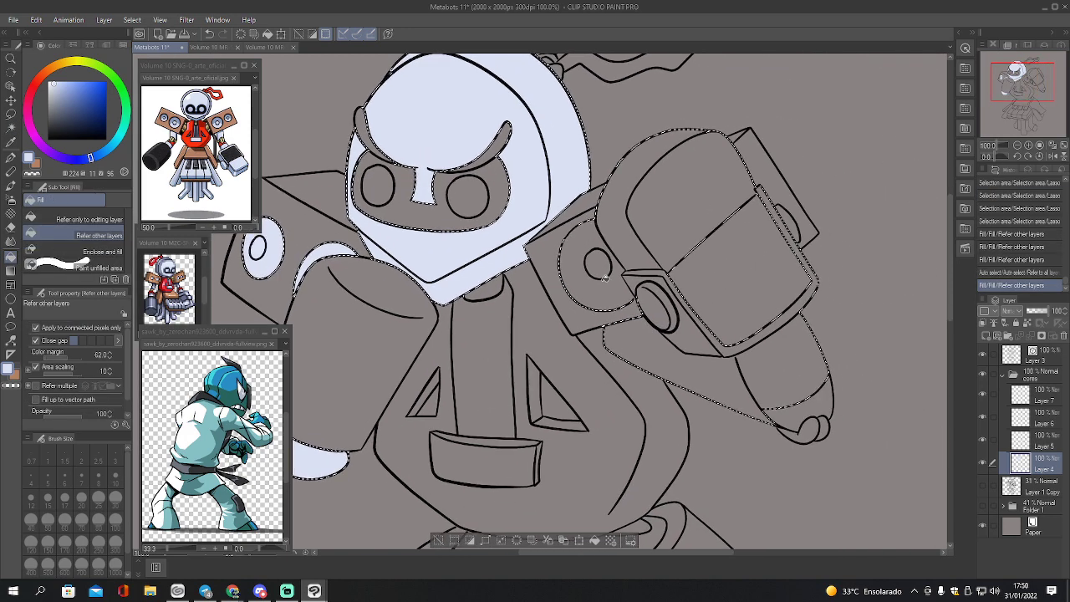
pyautogui.click(605, 279)
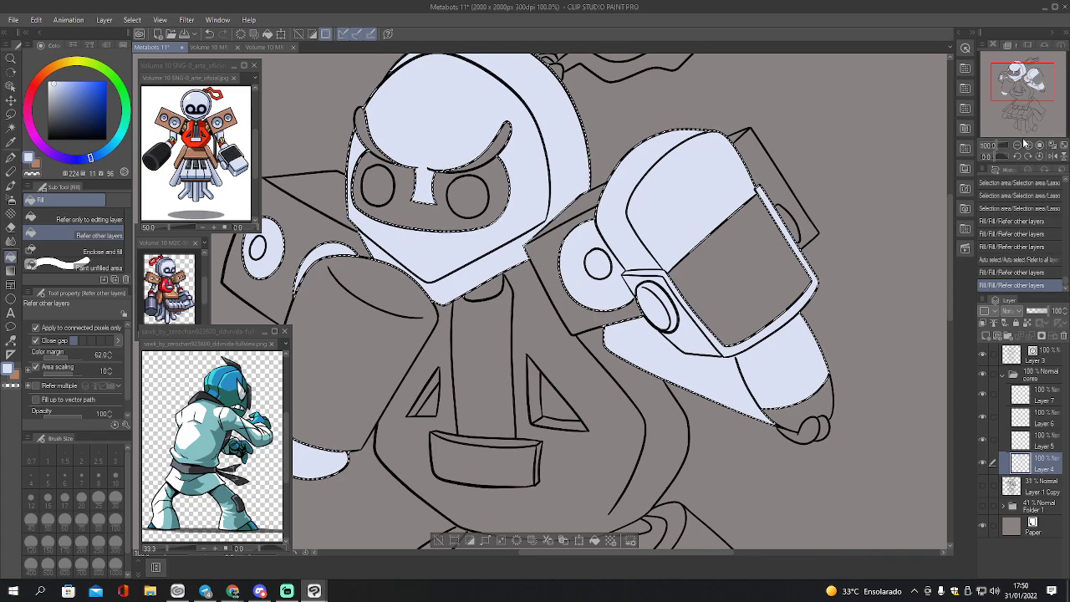
pyautogui.click(1018, 145)
pyautogui.click(1018, 144)
pyautogui.moveTo(1023, 97); pyautogui.dragTo(1016, 118)
pyautogui.click(589, 386)
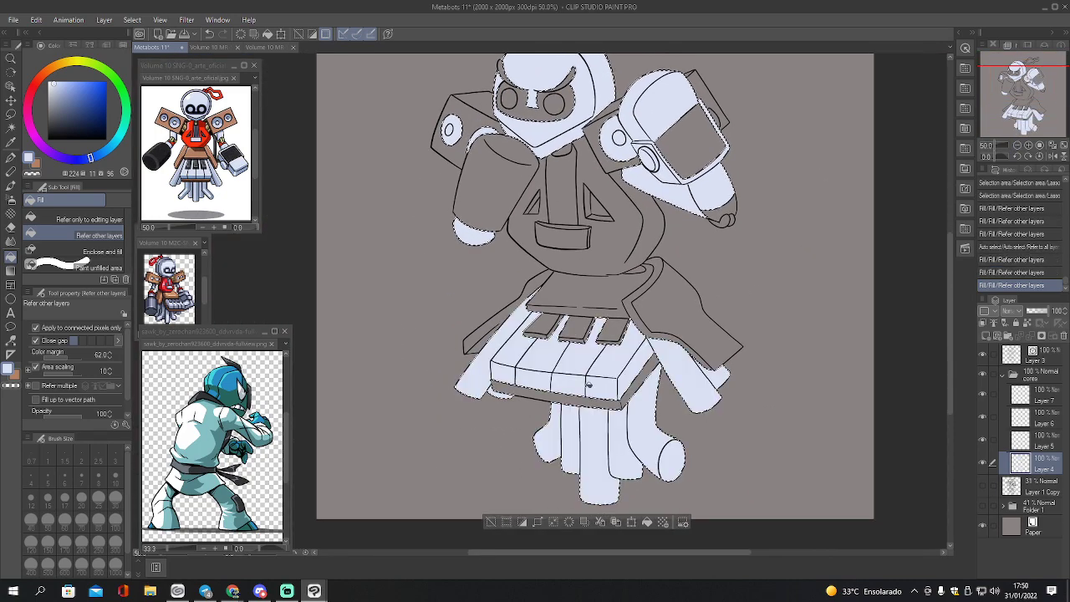
pyautogui.hotkey('ctrl', 'd')
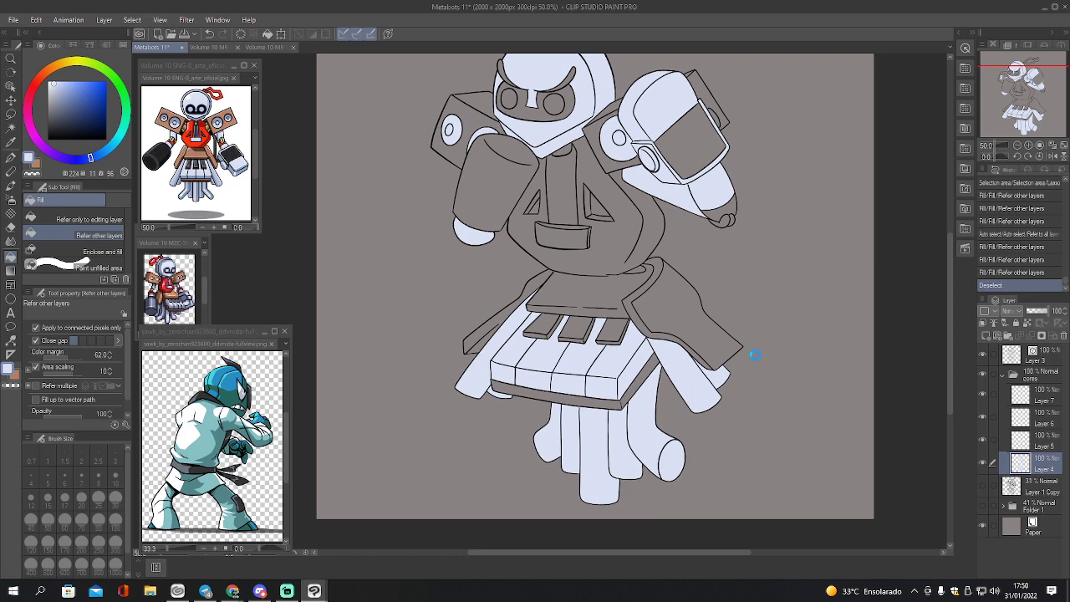
# - Save the drawing and make Layer 5 active with brown as the drawing color
pyautogui.hotkey('ctrl', 's')
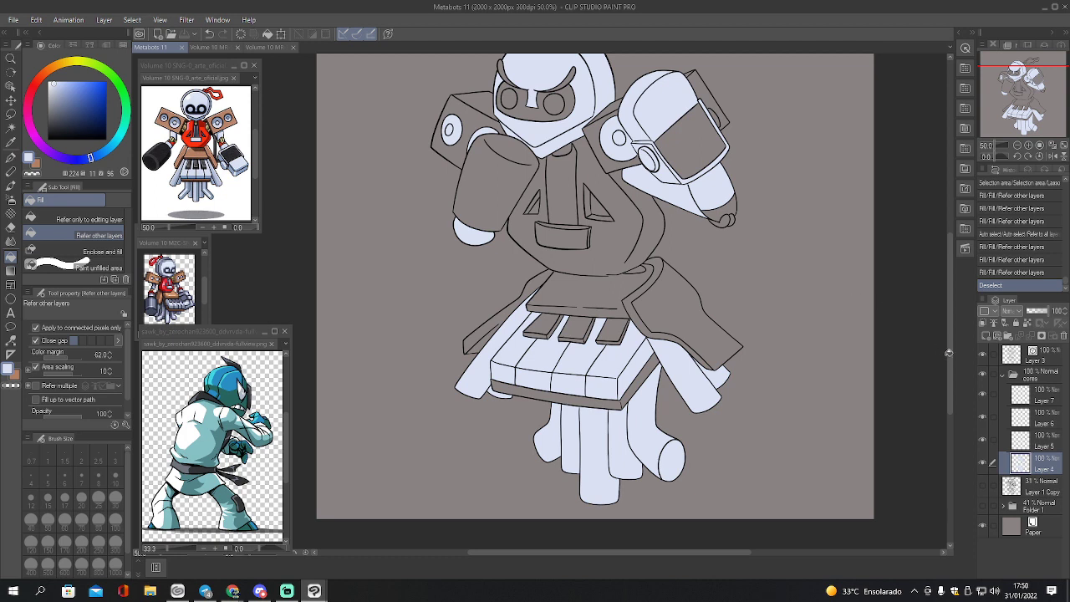
pyautogui.click(1019, 444)
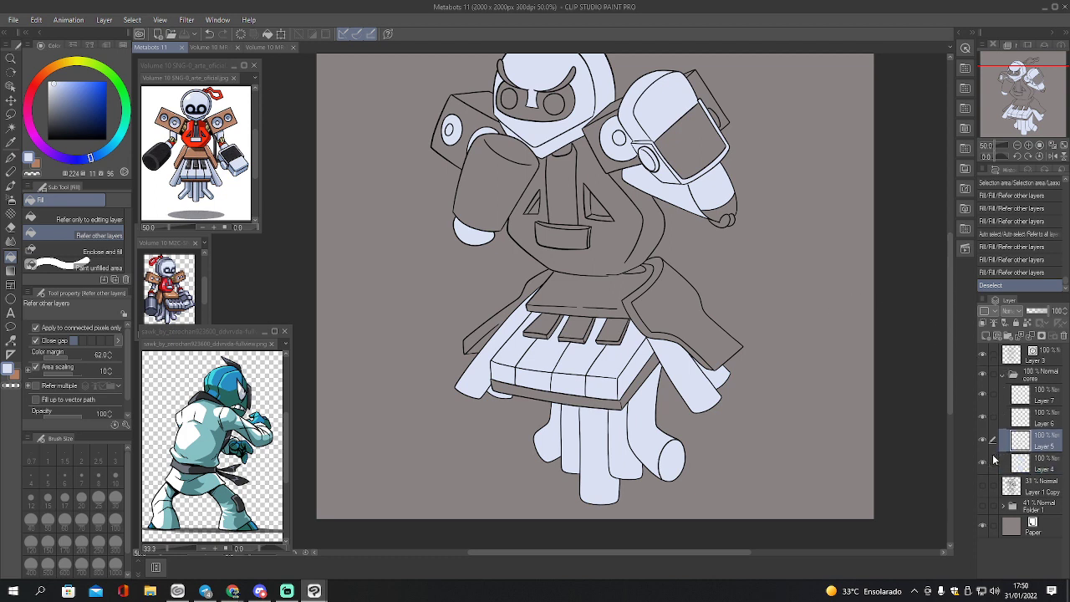
pyautogui.press('x')
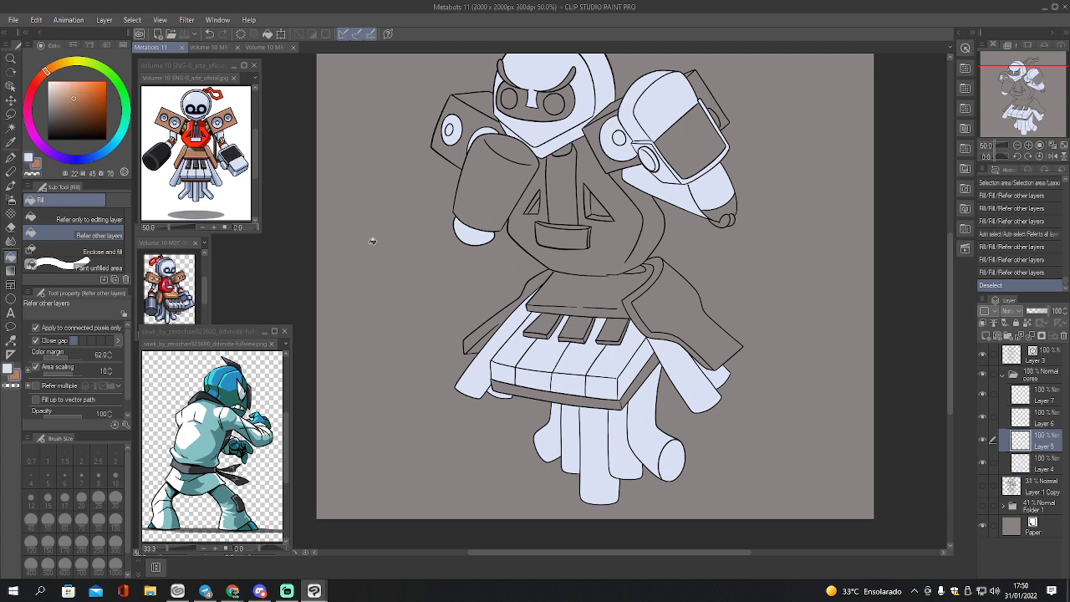
# - Try to auto-select the upper left skirt panel, the skirt's center section and the right panel with its rim, referring to all layers
pyautogui.press('w')
pyautogui.click(500, 322)
pyautogui.keyDown('shift'); pyautogui.click(564, 288); pyautogui.keyUp('shift')
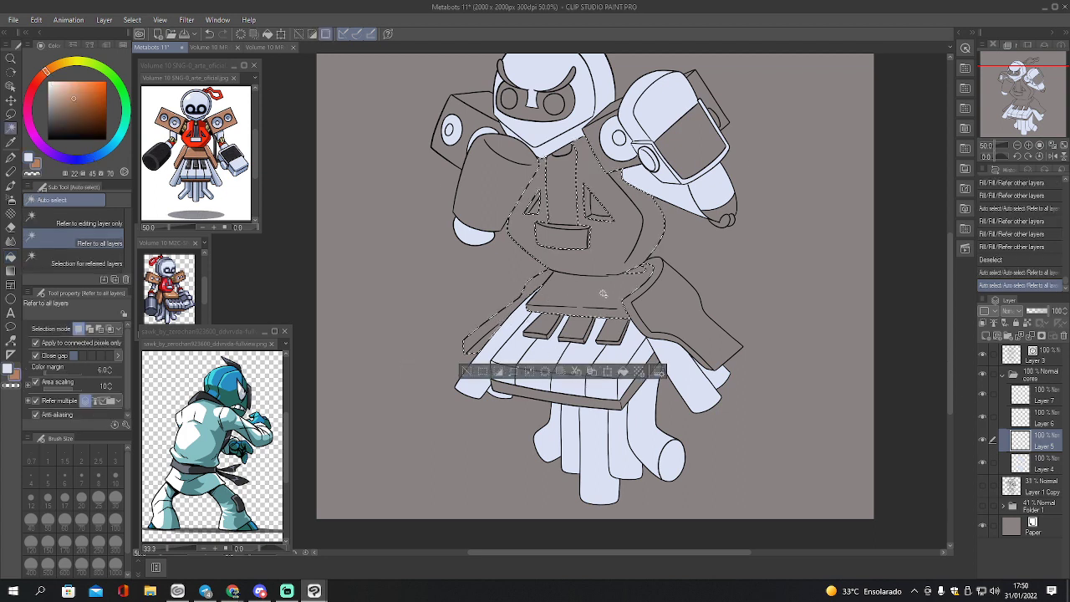
pyautogui.keyDown('shift'); pyautogui.click(672, 306); pyautogui.keyUp('shift')
pyautogui.keyDown('shift'); pyautogui.click(650, 281); pyautogui.keyUp('shift')
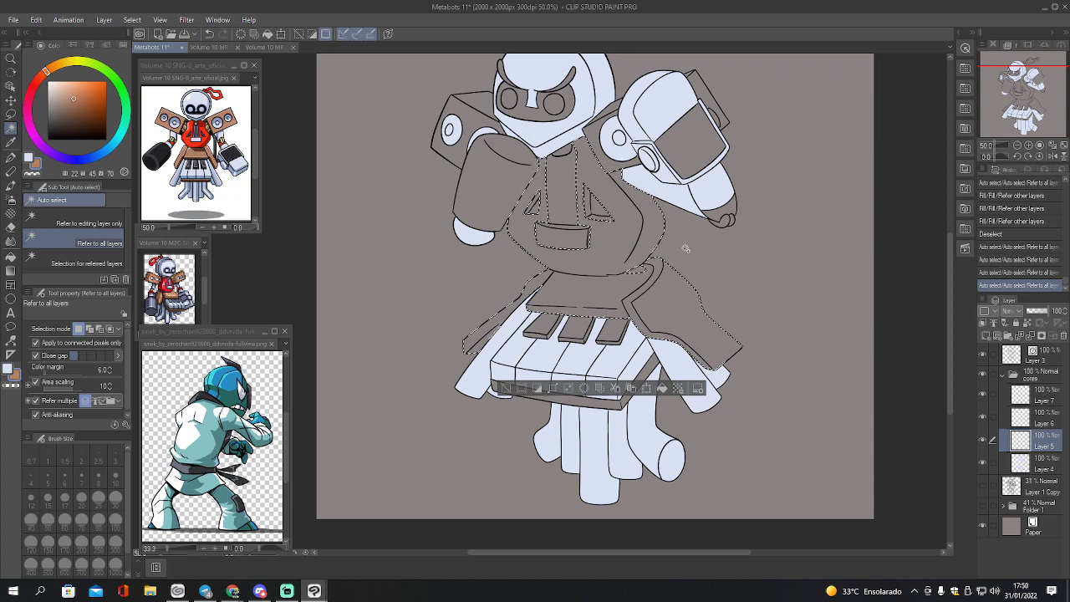
# - Try to add both shoulders' speaker boxes and the box part behind the right arm to the selection, and clear the whole selection
pyautogui.keyDown('shift'); pyautogui.click(474, 120); pyautogui.keyUp('shift')
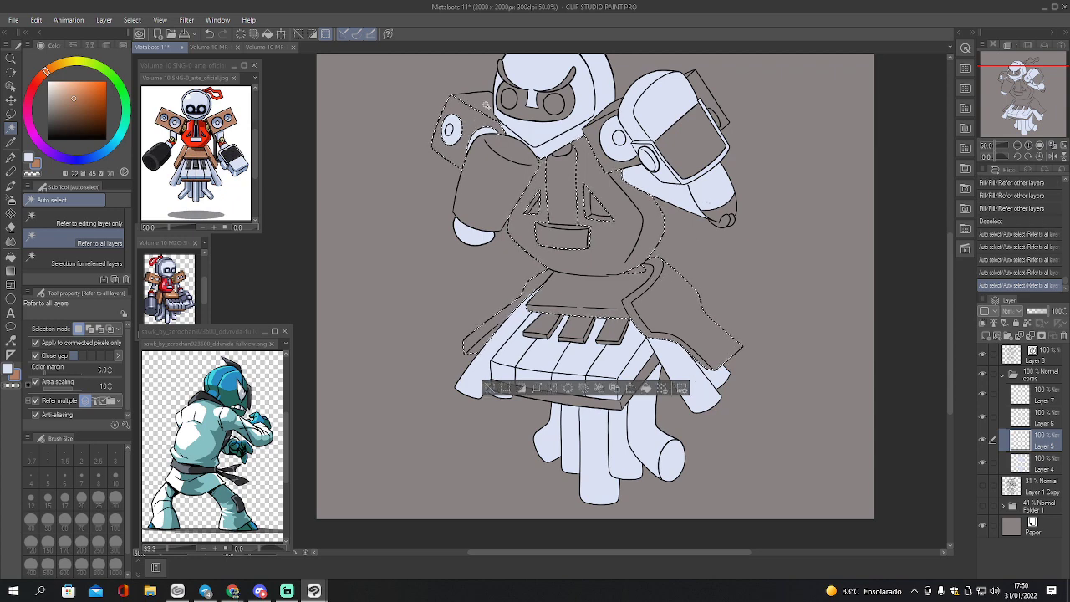
pyautogui.keyDown('shift'); pyautogui.click(480, 102); pyautogui.keyUp('shift')
pyautogui.keyDown('shift'); pyautogui.click(599, 126); pyautogui.keyUp('shift')
pyautogui.keyDown('shift'); pyautogui.click(614, 108); pyautogui.keyUp('shift')
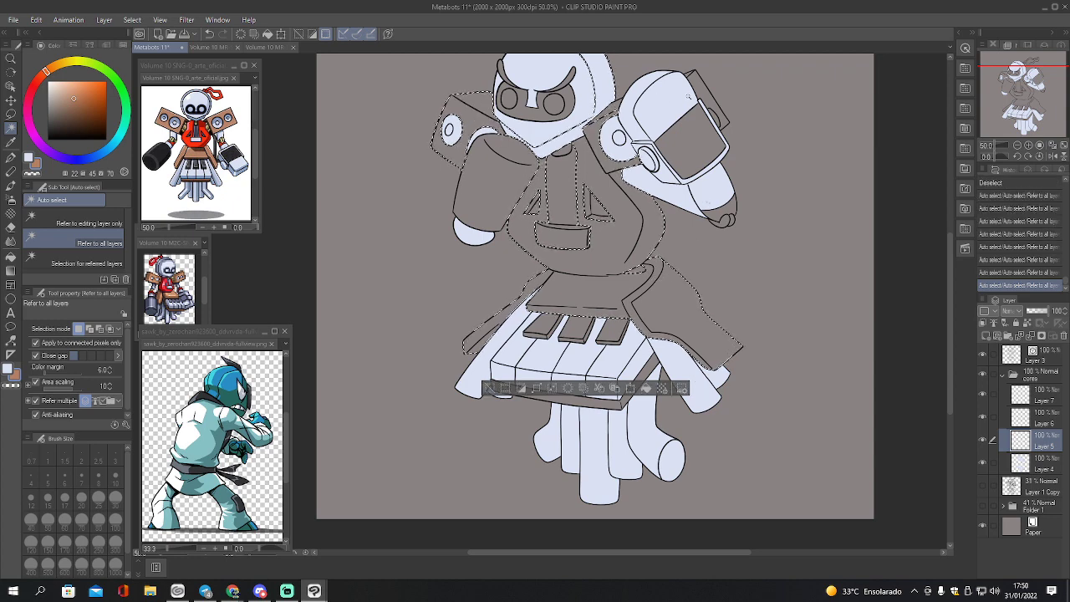
pyautogui.hotkey('ctrl', 'z')
pyautogui.keyDown('shift'); pyautogui.click(694, 77); pyautogui.keyUp('shift')
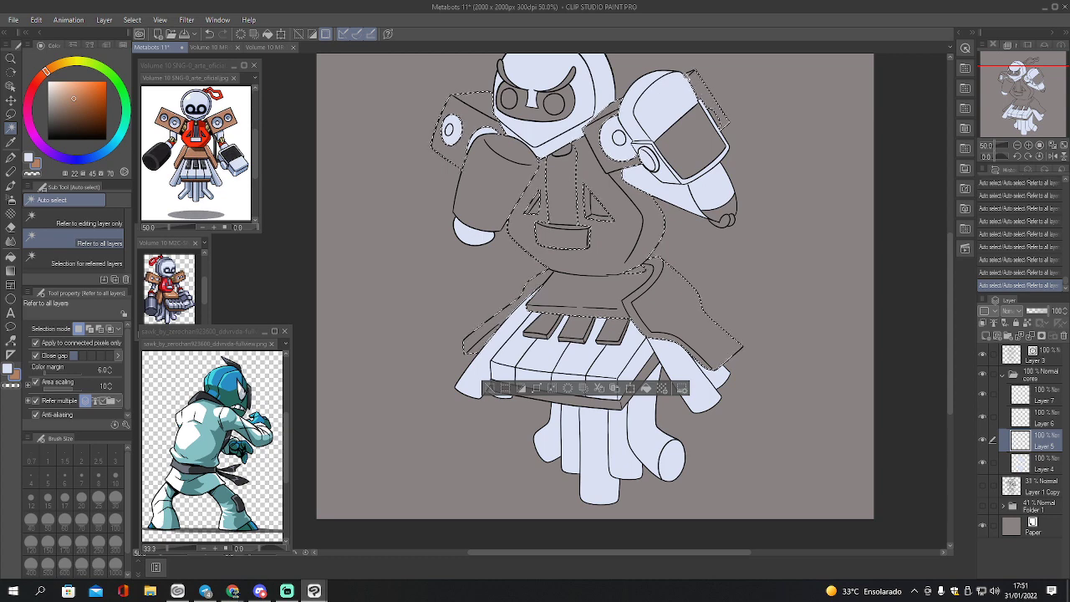
pyautogui.moveTo(1021, 104); pyautogui.dragTo(1022, 94)
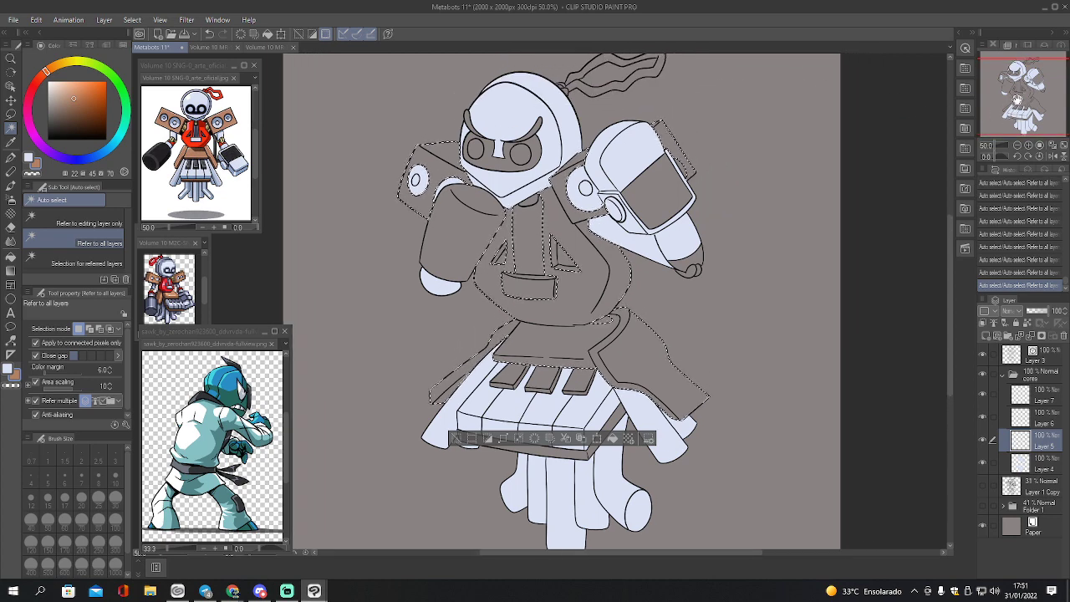
pyautogui.hotkey('ctrl', 'd')
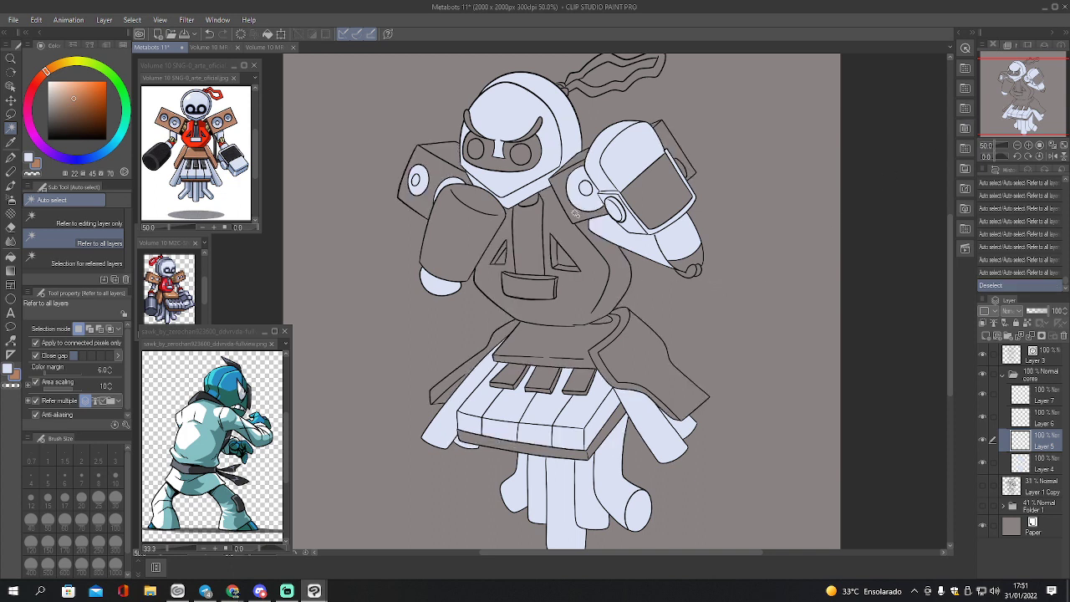
# - Try to auto-select the right shoulder's speaker box and the upper right skirt panel with its rim, and clear the selection
pyautogui.click(577, 215)
pyautogui.keyDown('shift'); pyautogui.click(580, 157); pyautogui.keyUp('shift')
pyautogui.keyDown('shift'); pyautogui.click(670, 136); pyautogui.keyUp('shift')
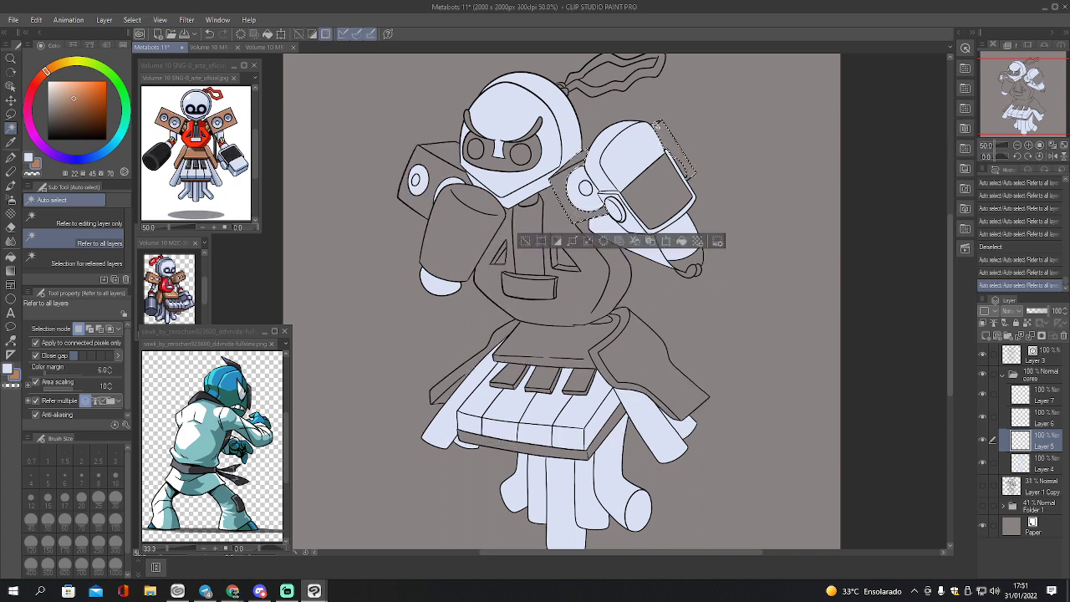
pyautogui.keyDown('shift'); pyautogui.click(684, 159); pyautogui.keyUp('shift')
pyautogui.keyDown('shift'); pyautogui.click(615, 343); pyautogui.keyUp('shift')
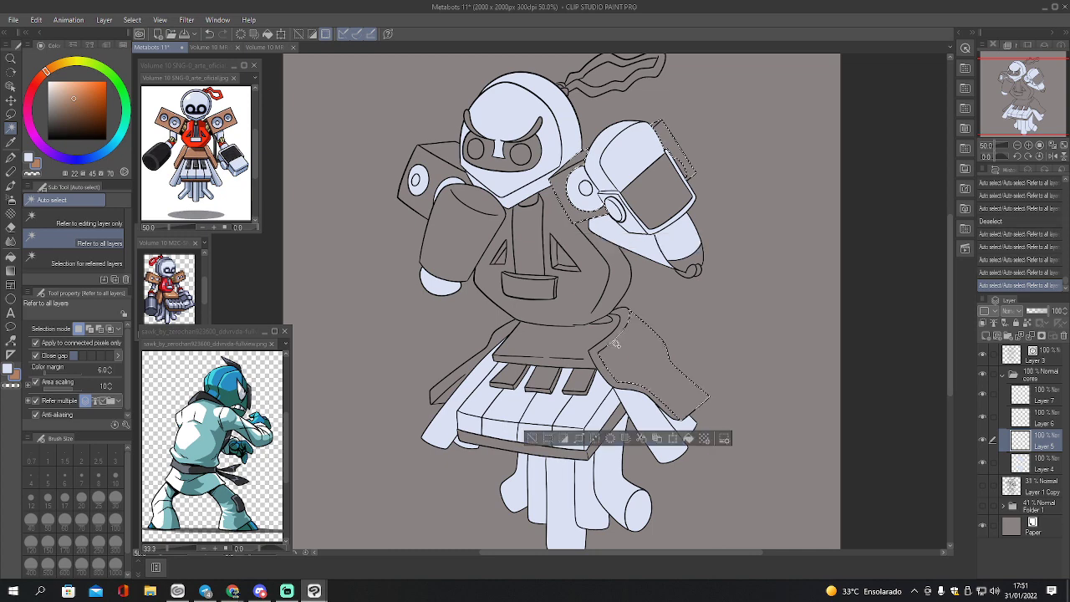
pyautogui.keyDown('shift'); pyautogui.click(603, 344); pyautogui.keyUp('shift')
pyautogui.hotkey('ctrl', 'd')
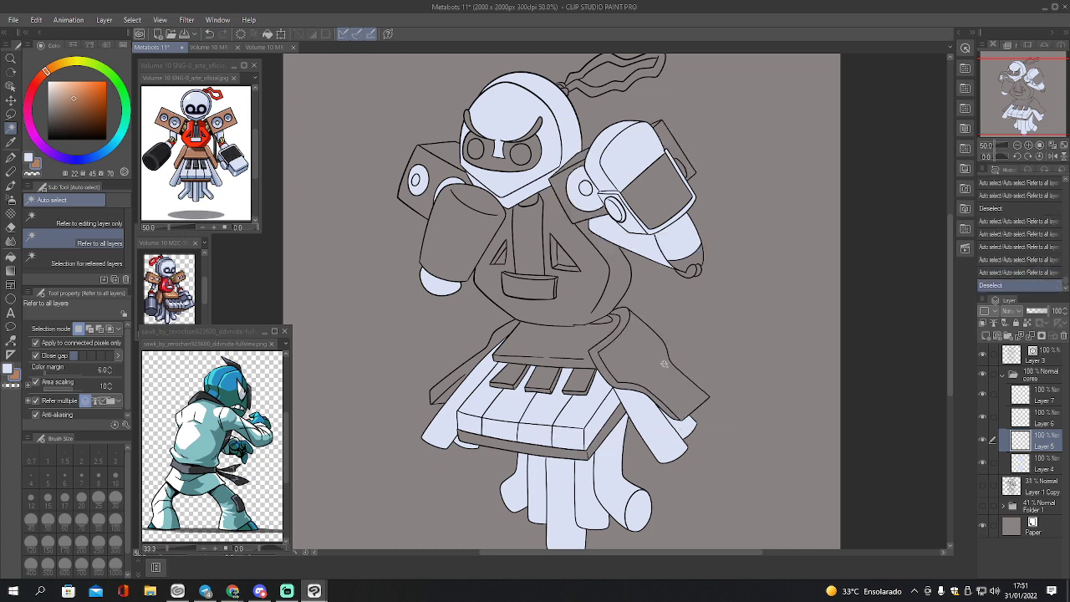
# - On vector Layer 3, pinch the guitar body's lower outline to close its gap above the skirt and erase the overshooting line ends
pyautogui.click(1028, 144)
pyautogui.click(1027, 143)
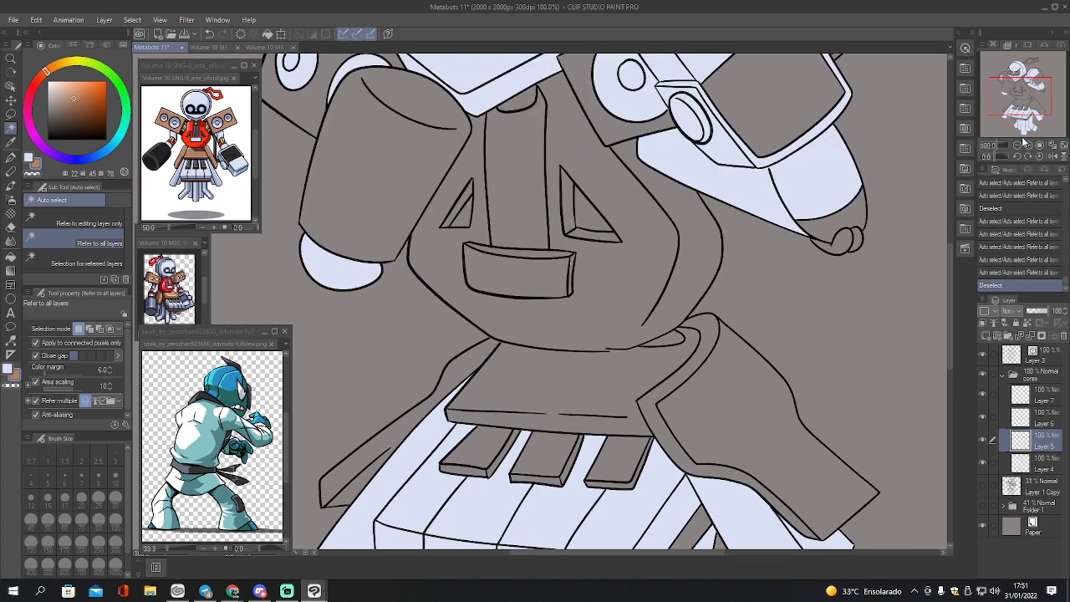
pyautogui.click(1012, 353)
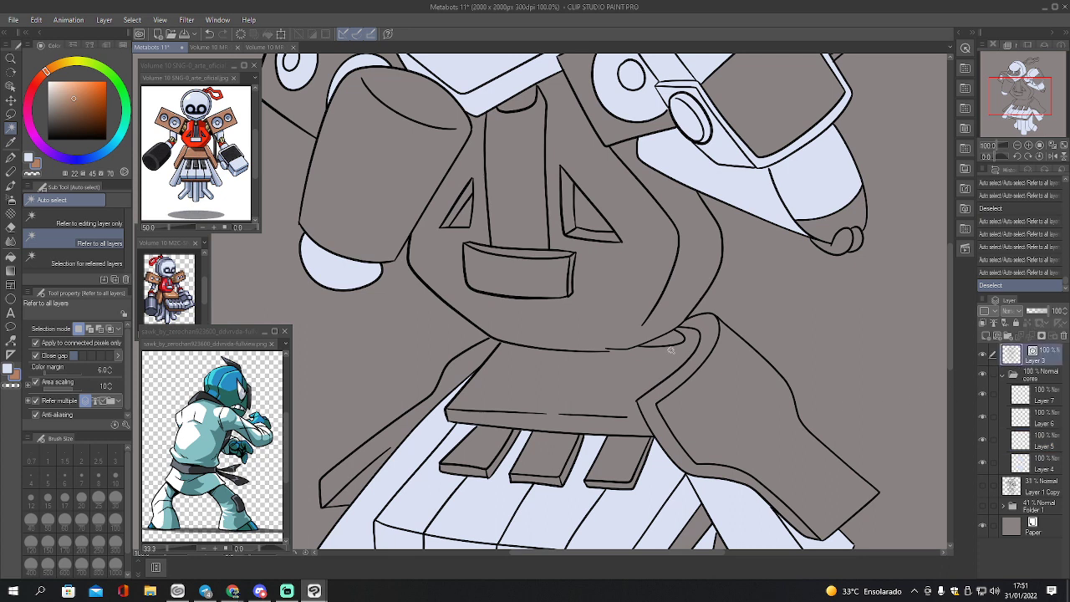
pyautogui.press('y')
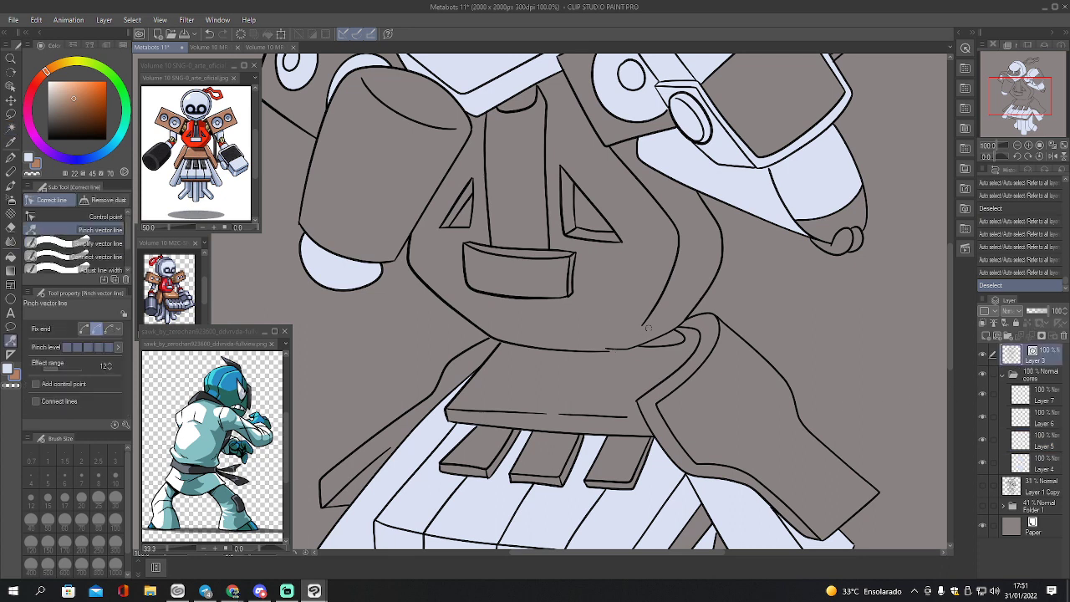
pyautogui.moveTo(619, 349)
pyautogui.mouseDown()
pyautogui.moveTo(681, 333)
pyautogui.moveTo(623, 351)
pyautogui.mouseUp()
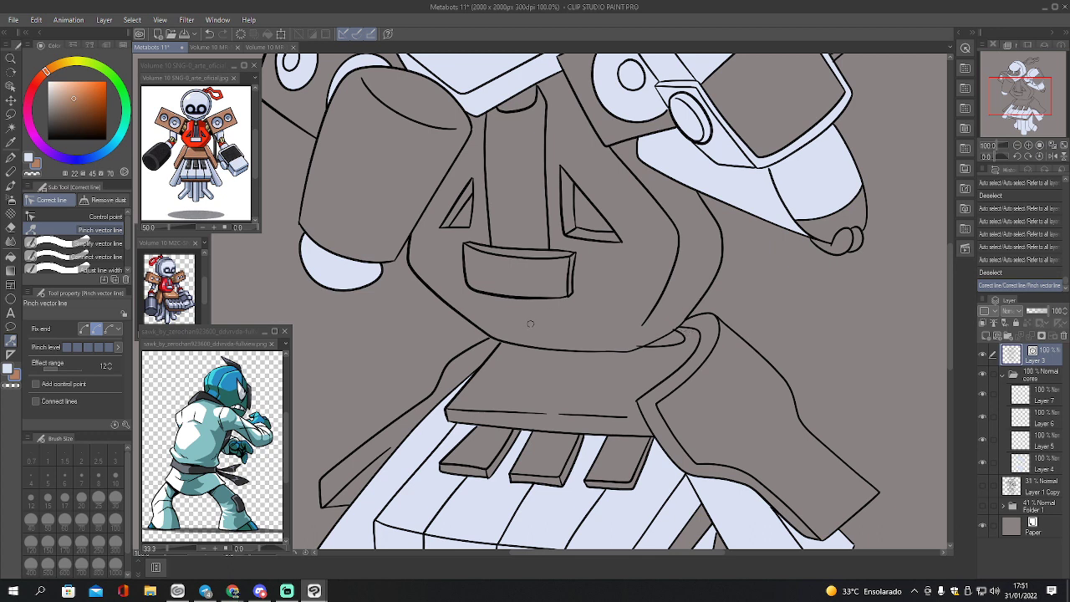
pyautogui.moveTo(522, 344); pyautogui.dragTo(535, 349)
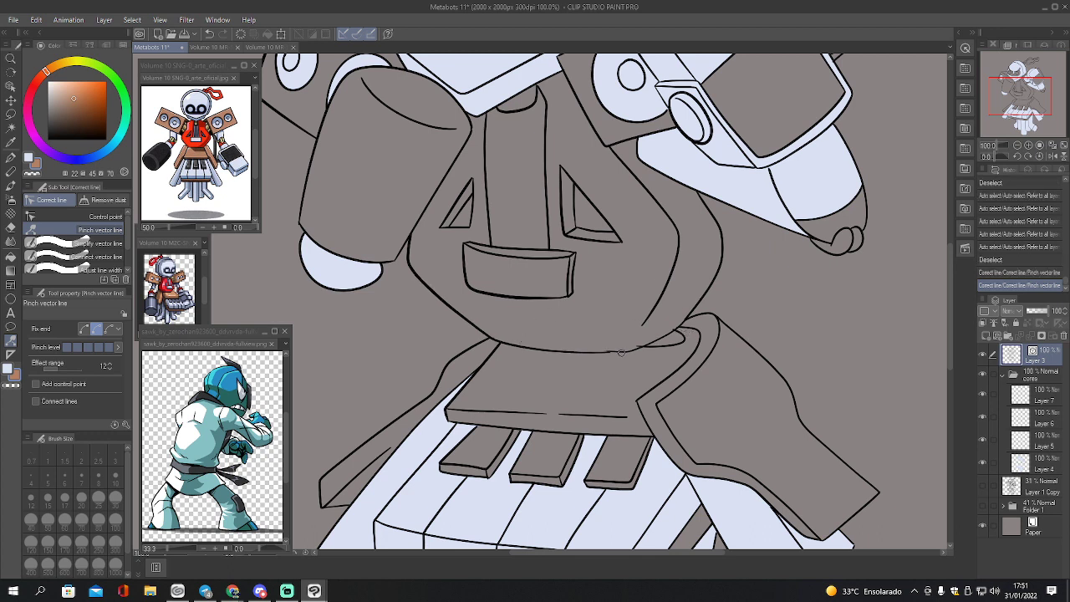
pyautogui.moveTo(621, 353)
pyautogui.mouseDown()
pyautogui.moveTo(695, 352)
pyautogui.moveTo(681, 334)
pyautogui.moveTo(638, 345)
pyautogui.moveTo(674, 335)
pyautogui.mouseUp()
pyautogui.press('e')
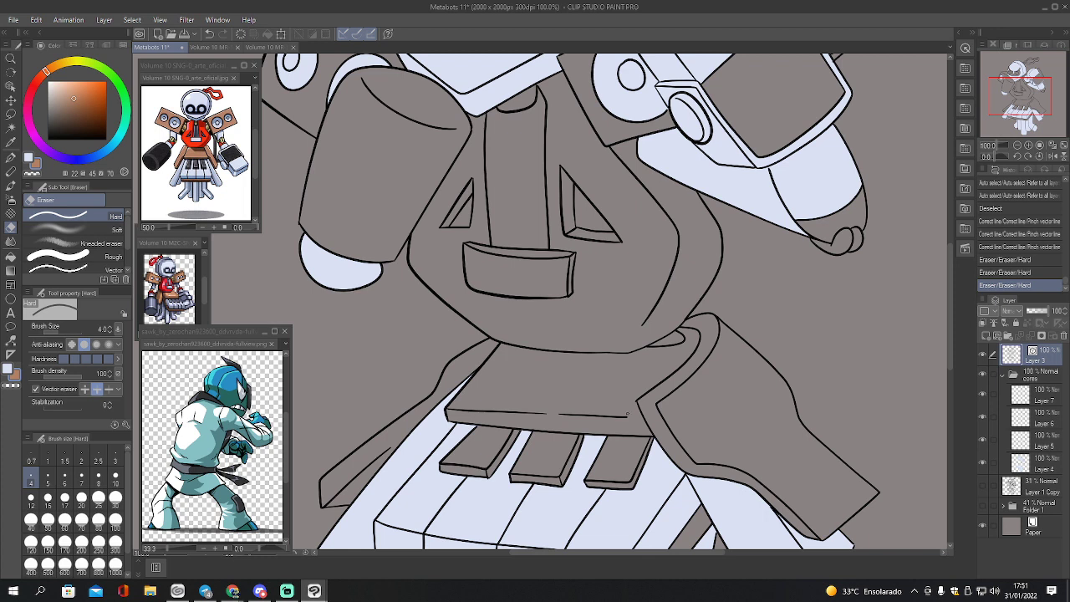
# - Undo the last erasure on Layer 3 and pinch the skirt center section's inner line to close its gap to the right panel
pyautogui.moveTo(638, 416); pyautogui.dragTo(640, 411)
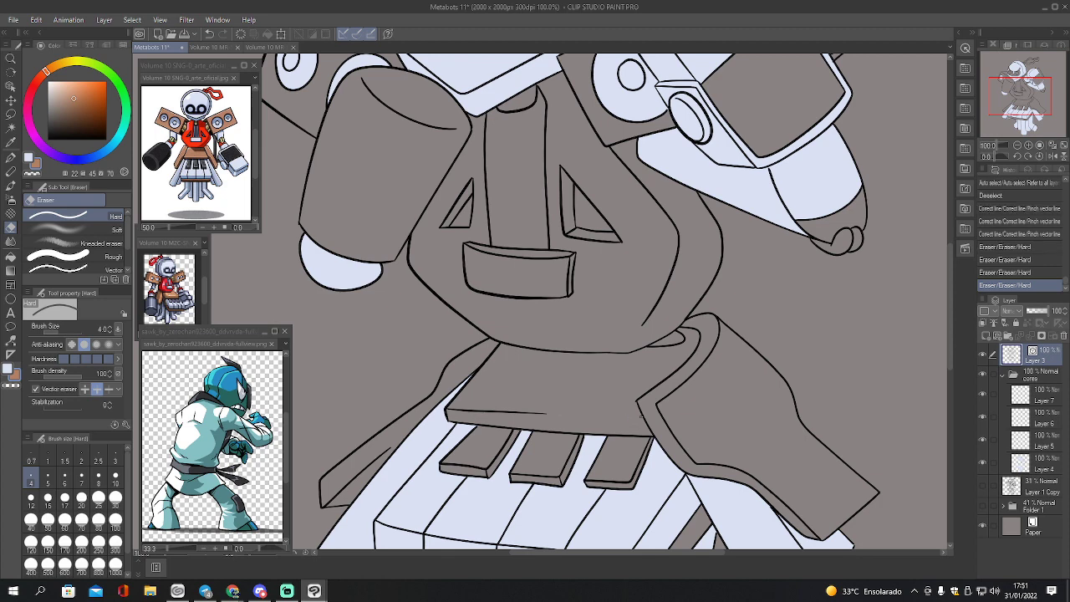
pyautogui.hotkey('ctrl', 'z')
pyautogui.press('y')
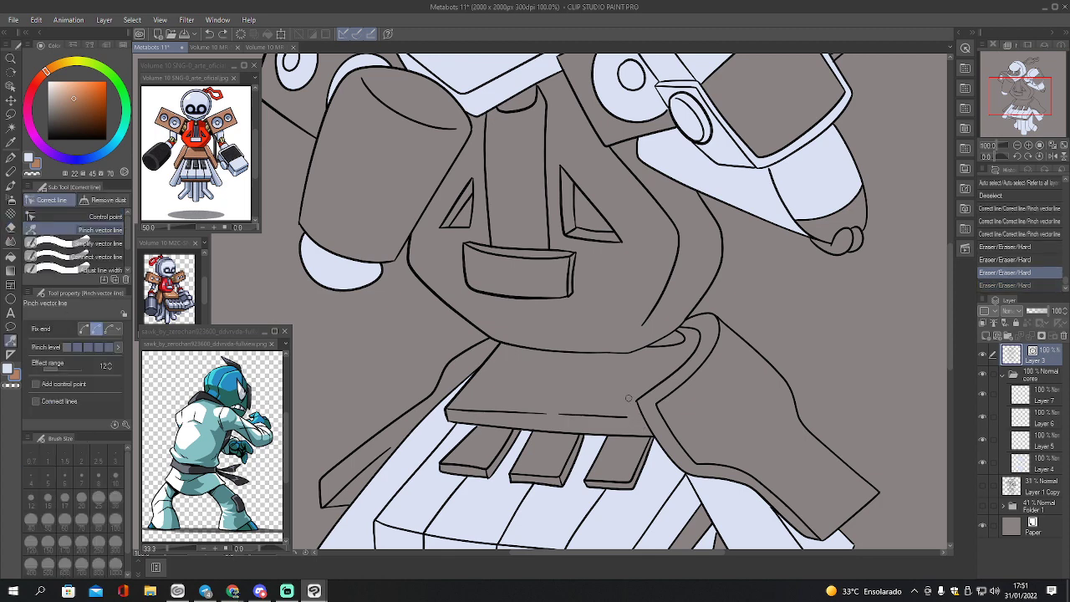
pyautogui.moveTo(627, 419); pyautogui.dragTo(644, 416)
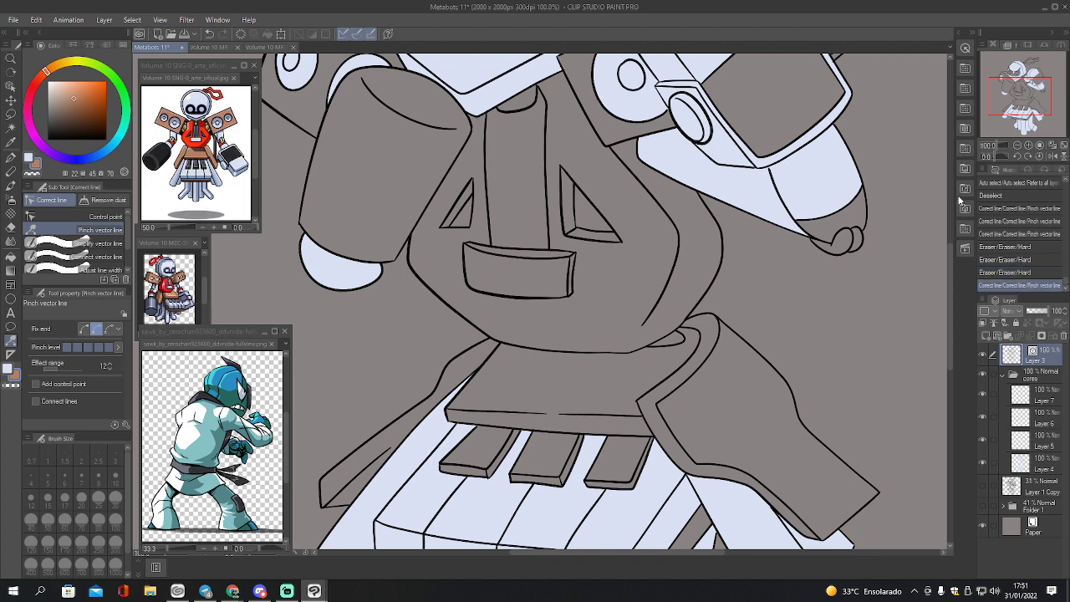
# - On Layer 5, auto-select both shoulders' speaker boxes and the box part behind the right arm, referring to all layers
pyautogui.click(1018, 147)
pyautogui.click(1019, 452)
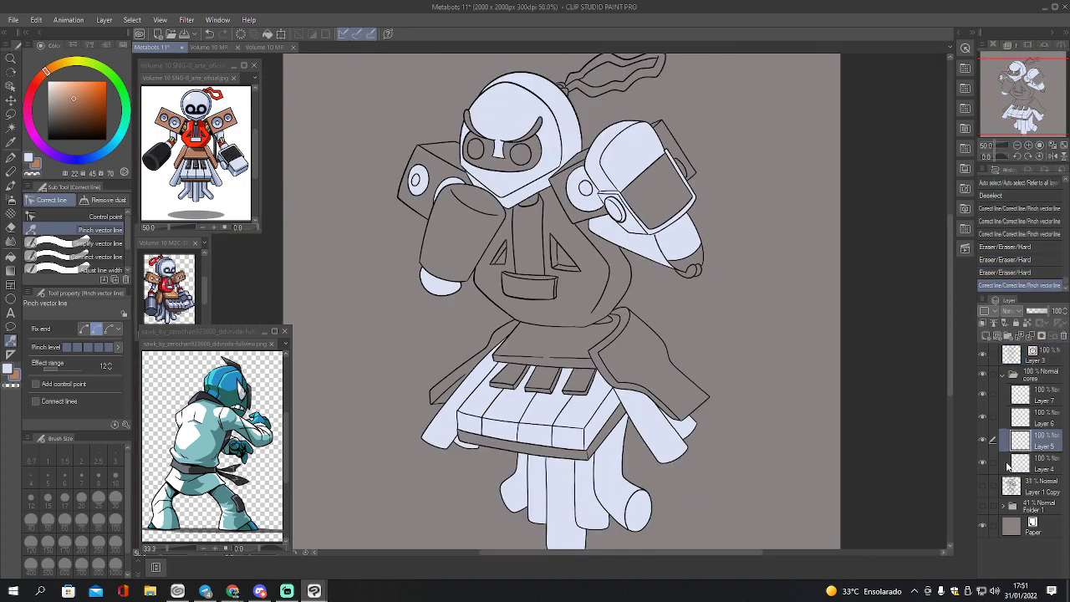
pyautogui.press('w')
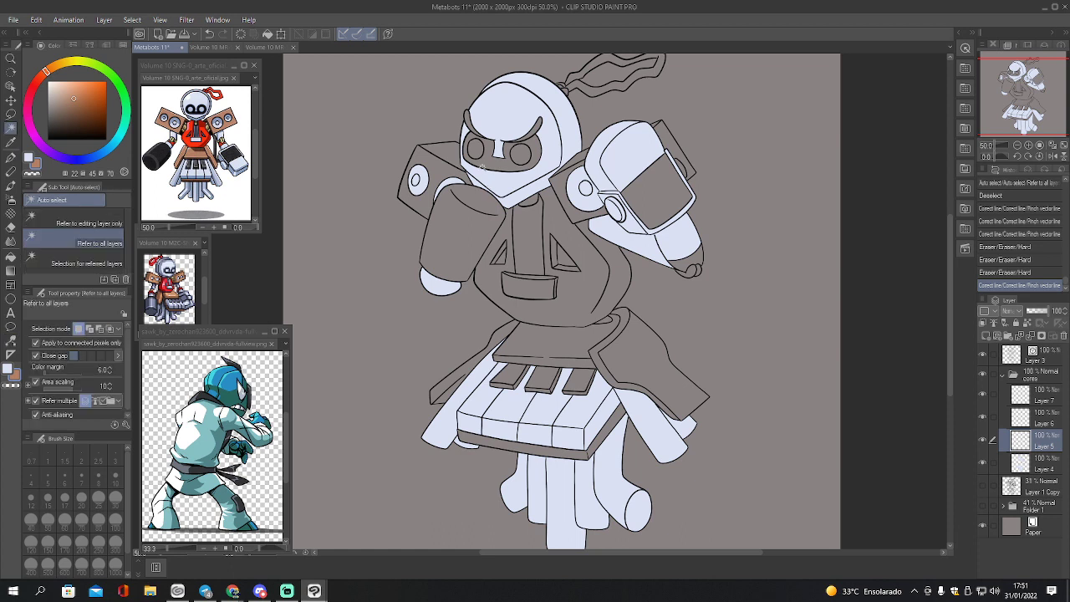
pyautogui.click(439, 165)
pyautogui.keyDown('shift'); pyautogui.click(443, 152); pyautogui.keyUp('shift')
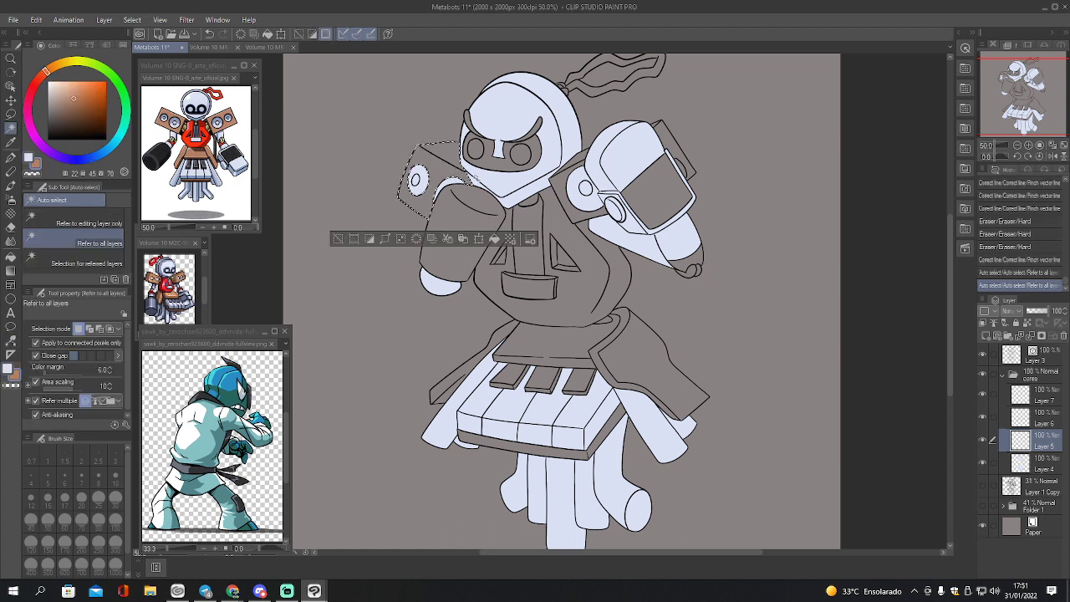
pyautogui.keyDown('shift'); pyautogui.click(563, 188); pyautogui.keyUp('shift')
pyautogui.keyDown('shift'); pyautogui.click(576, 167); pyautogui.keyUp('shift')
pyautogui.keyDown('shift'); pyautogui.click(672, 152); pyautogui.keyUp('shift')
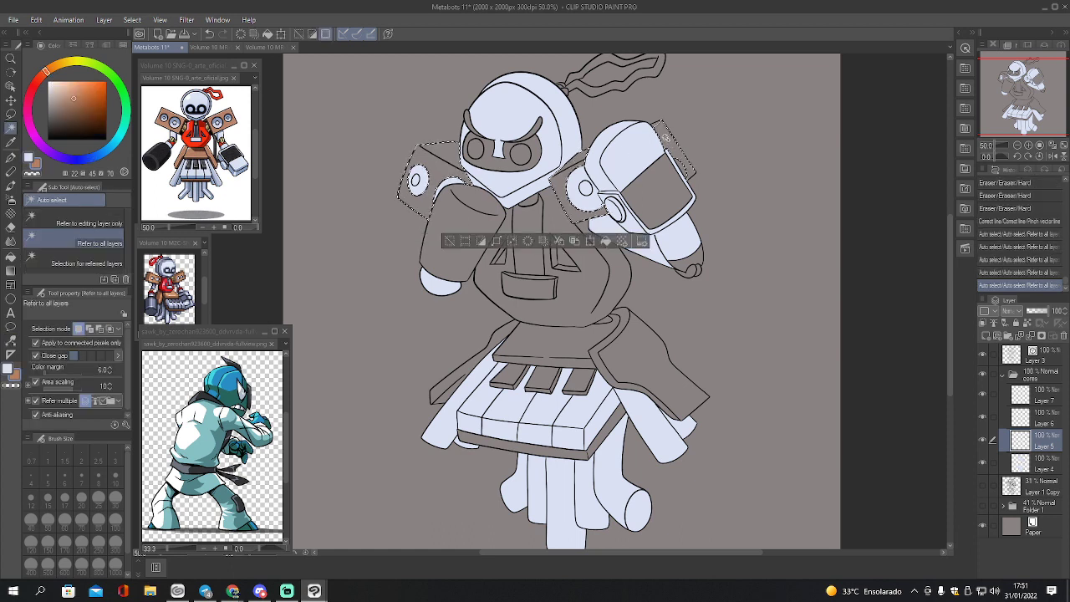
# - Add the skirt's side panels, center section and the strip below the piano keys to the selection
pyautogui.keyDown('shift'); pyautogui.click(612, 346); pyautogui.keyUp('shift')
pyautogui.keyDown('shift'); pyautogui.click(595, 338); pyautogui.keyUp('shift')
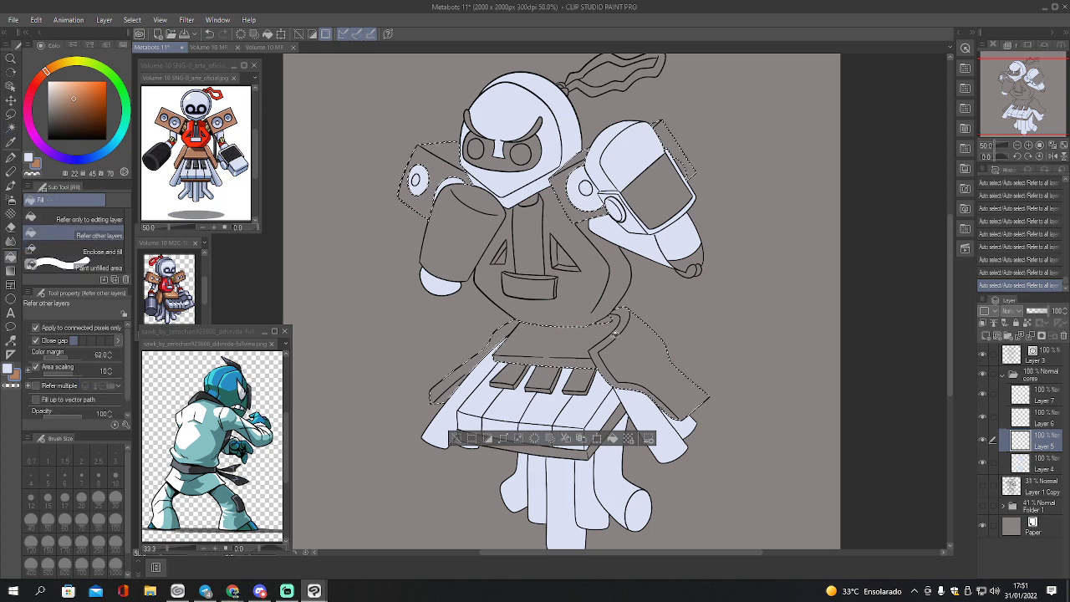
pyautogui.keyDown('shift'); pyautogui.click(570, 456); pyautogui.keyUp('shift')
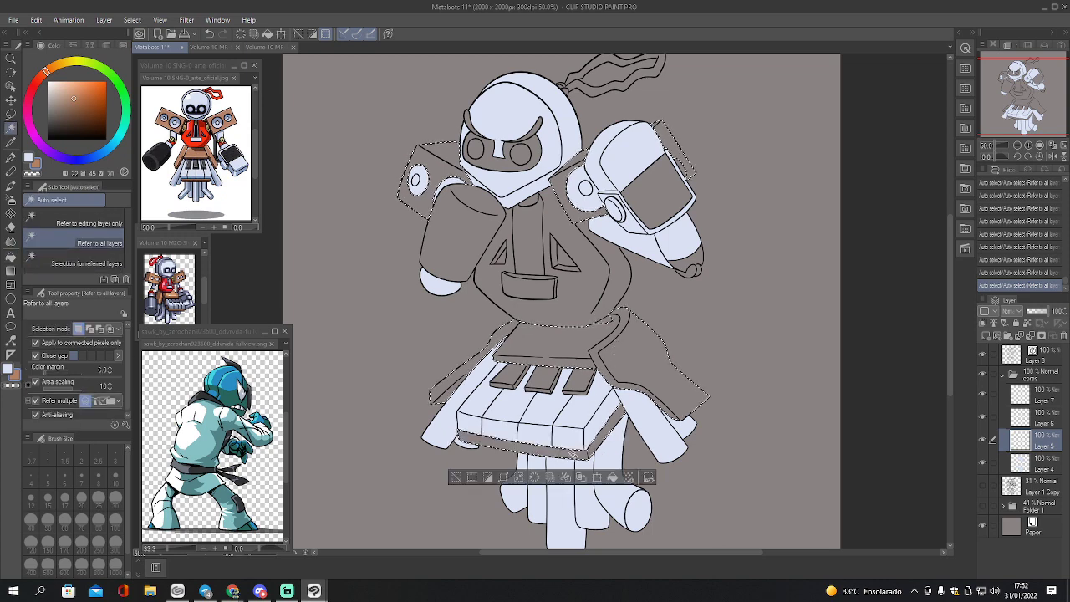
# - Fill the selected skirt parts, speaker boxes and box part behind the right arm with brown, and clear the selection
pyautogui.press('g')
pyautogui.click(608, 428)
pyautogui.click(544, 347)
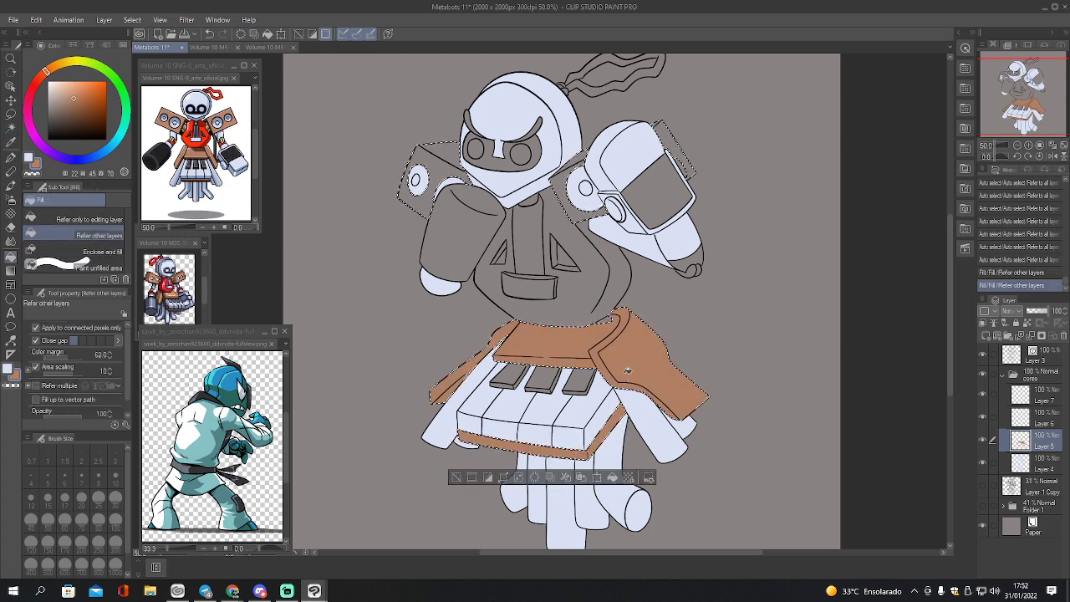
pyautogui.click(458, 167)
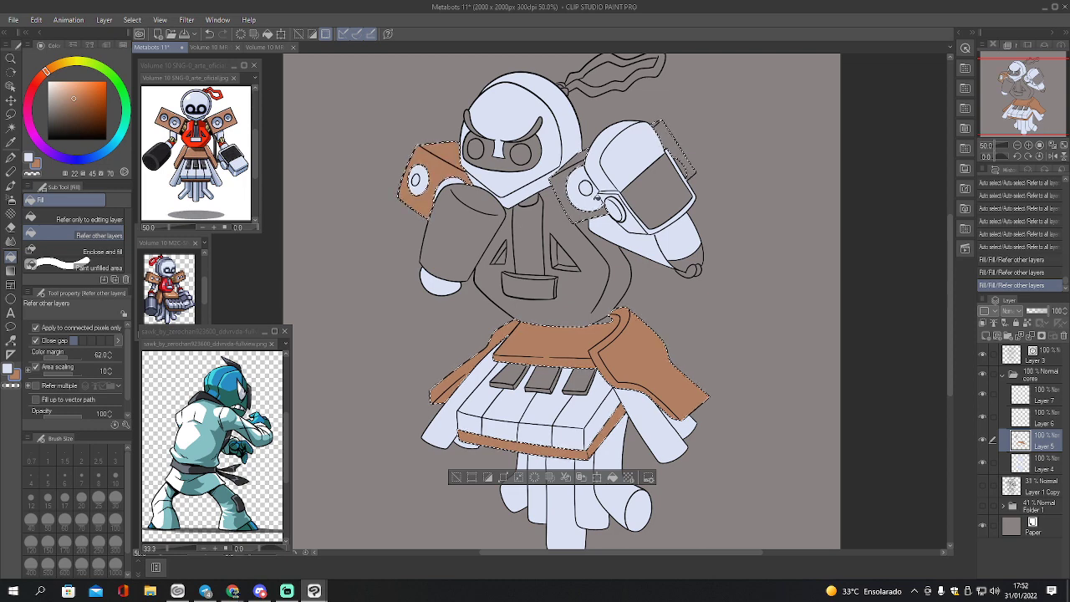
pyautogui.click(577, 213)
pyautogui.click(679, 156)
pyautogui.hotkey('ctrl', 'd')
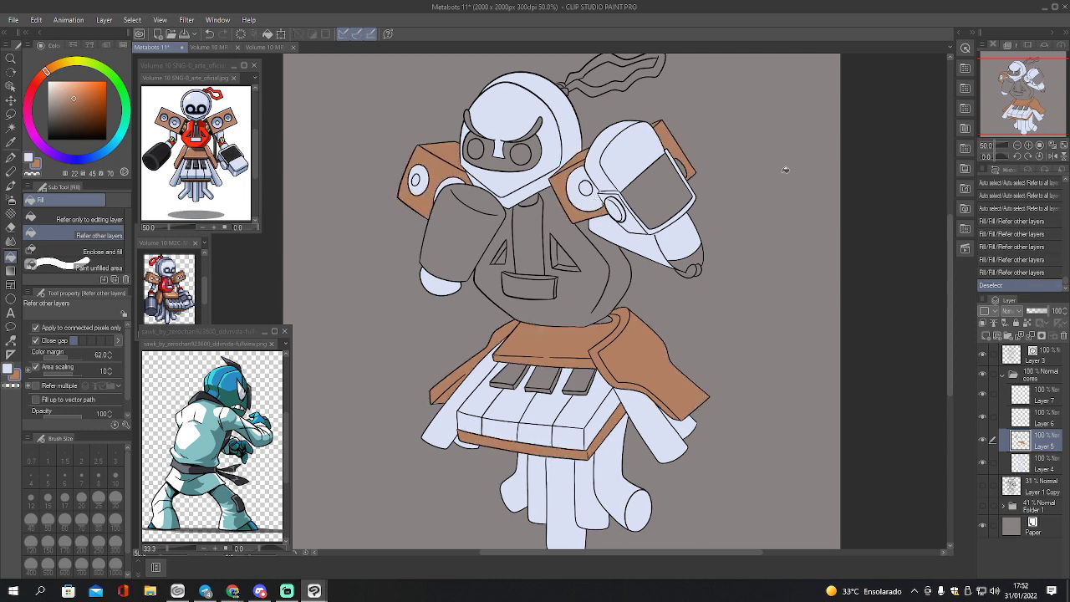
# - On Layer 4, auto-select the narrow rim beside the right arm's screen and fill it with the light colour
pyautogui.click(1021, 464)
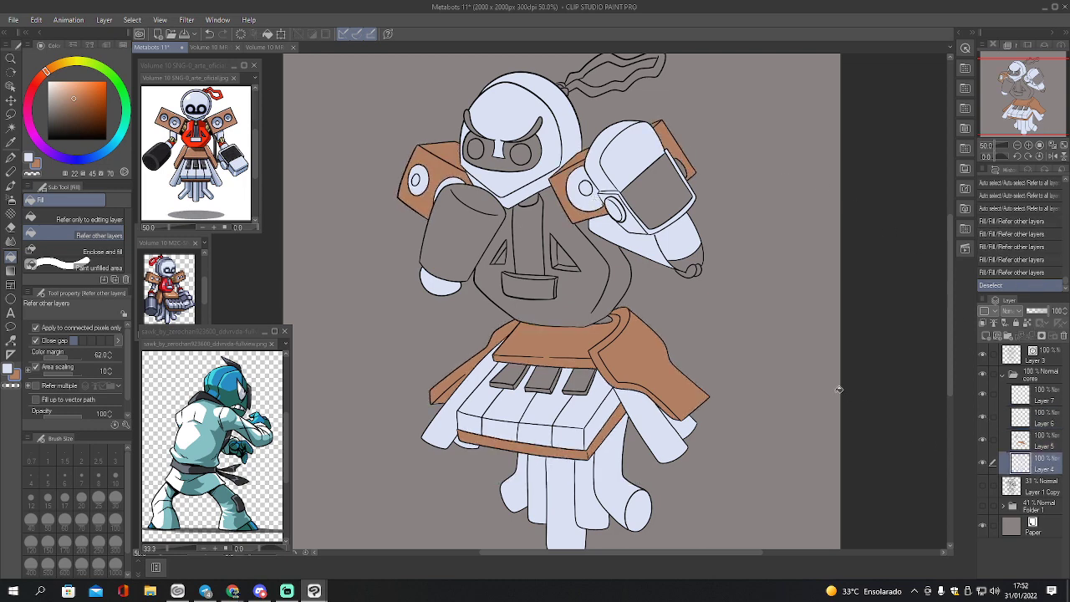
pyautogui.press('x')
pyautogui.press('w')
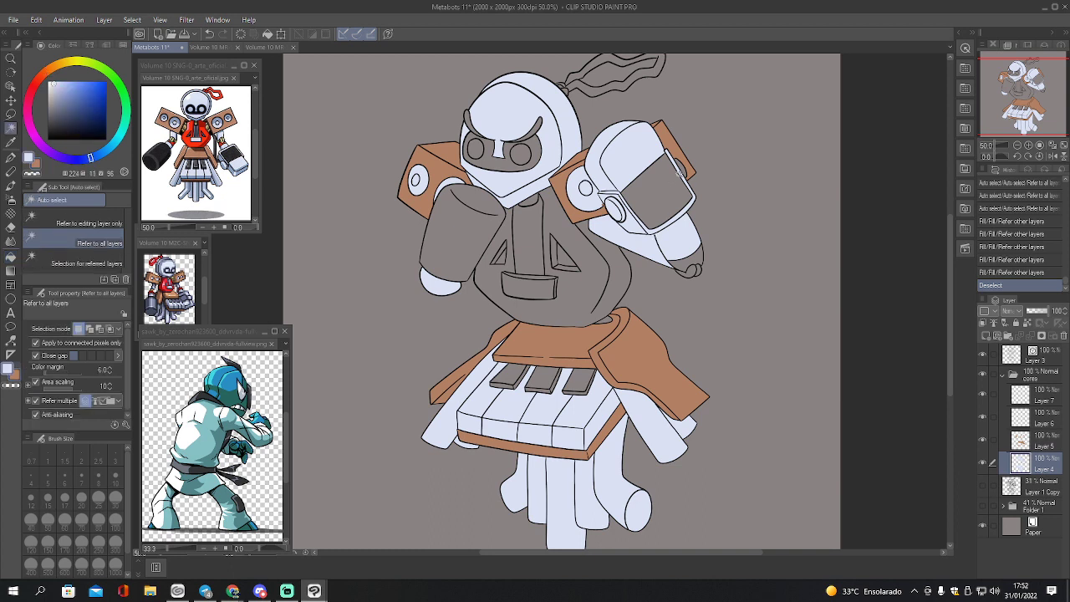
pyautogui.click(681, 168)
pyautogui.press('g')
pyautogui.click(681, 166)
pyautogui.click(679, 163)
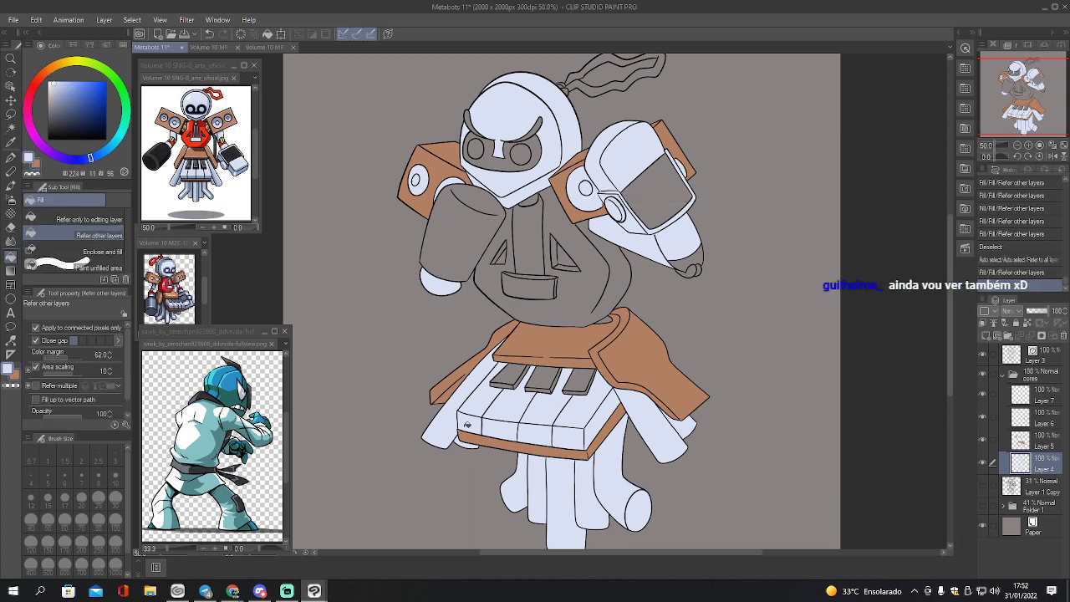
# - Make Layer 6 active and sample the dark colour of the forearm in the official art reference
pyautogui.click(1023, 419)
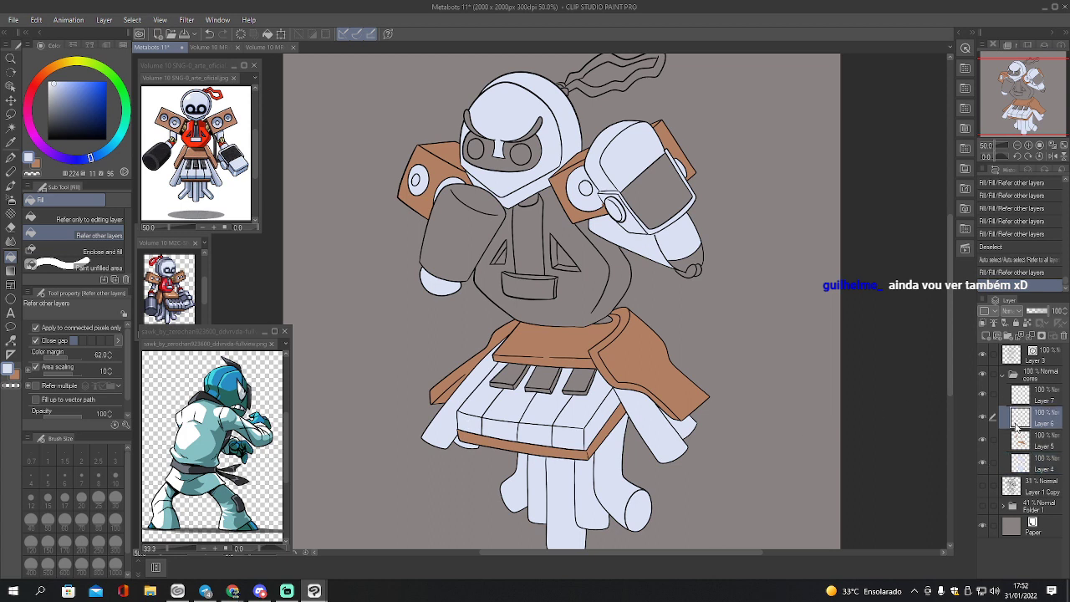
pyautogui.press('i')
pyautogui.click(166, 155)
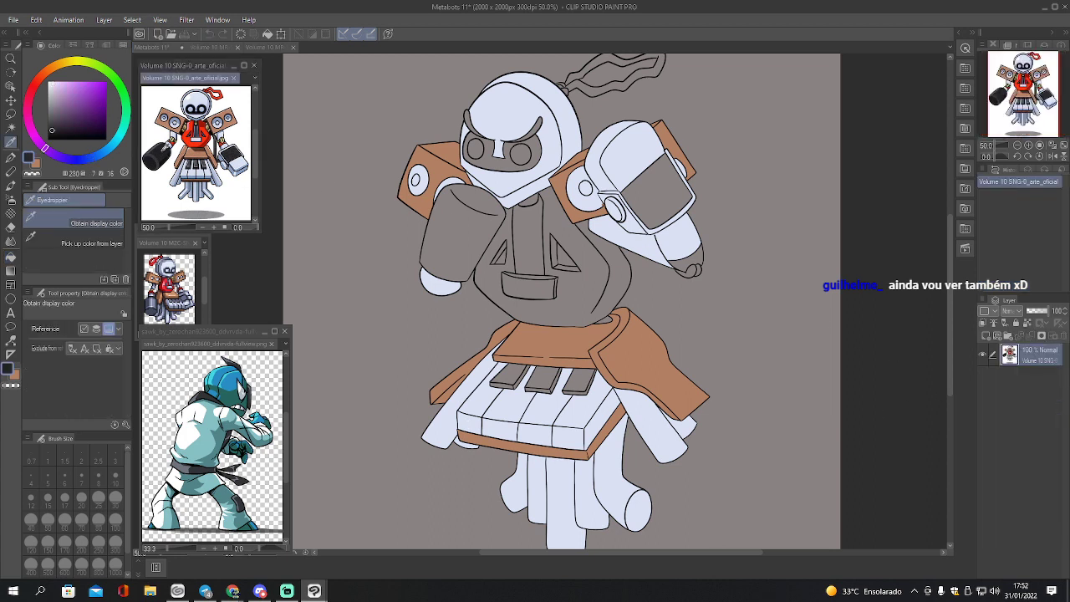
# - Auto-select the top and side faces of the skirt's three black piano keys, referring to all layers
pyautogui.press('w')
pyautogui.click(515, 378)
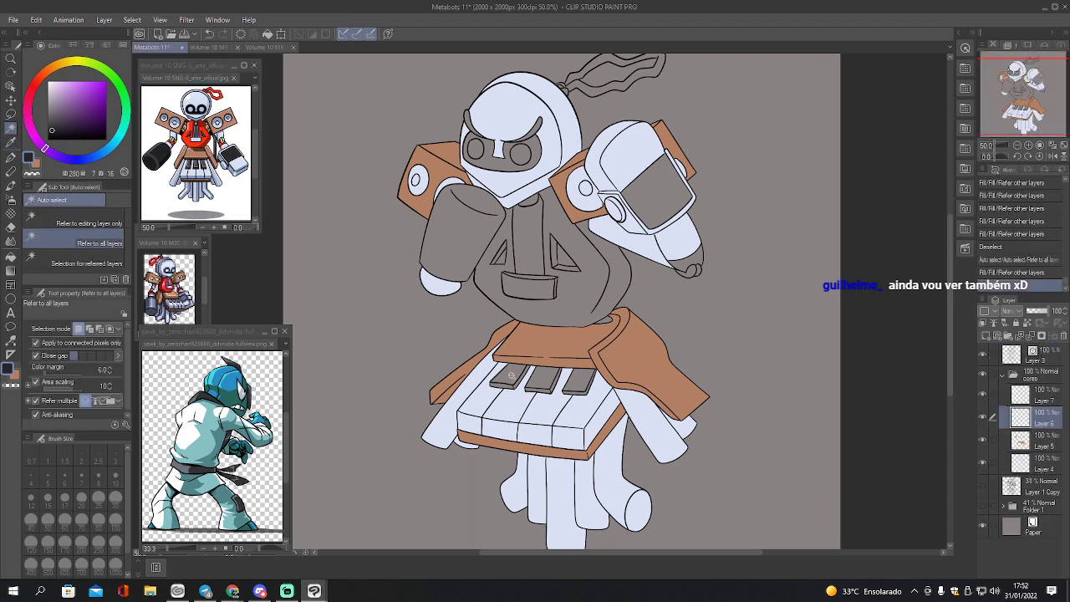
pyautogui.click(514, 376)
pyautogui.keyDown('shift'); pyautogui.click(518, 383); pyautogui.keyUp('shift')
pyautogui.keyDown('shift'); pyautogui.click(522, 378); pyautogui.keyUp('shift')
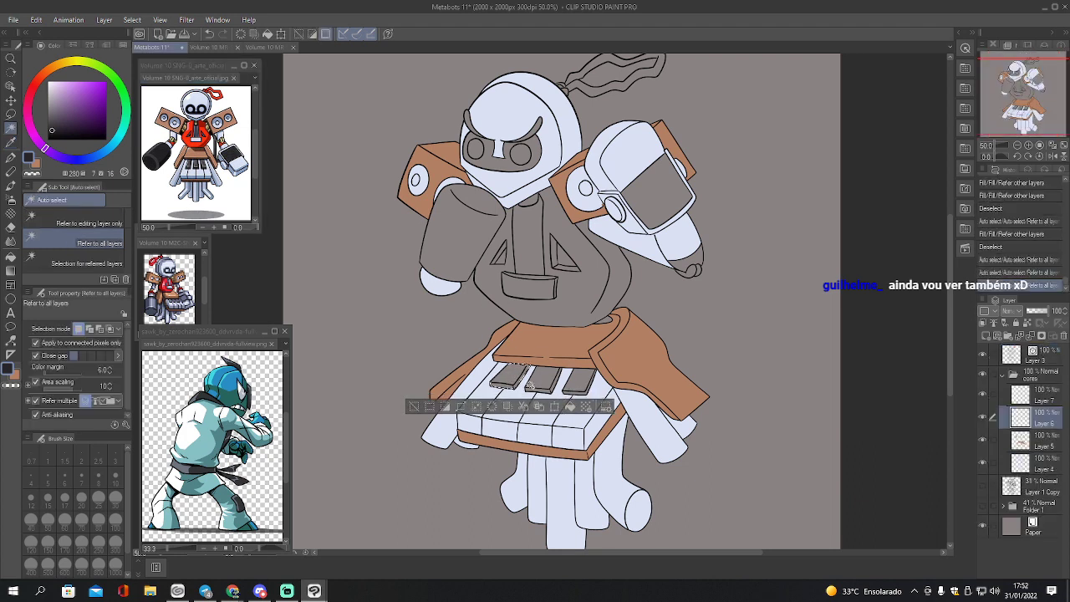
pyautogui.keyDown('shift'); pyautogui.click(547, 377); pyautogui.keyUp('shift')
pyautogui.keyDown('shift'); pyautogui.click(552, 388); pyautogui.keyUp('shift')
pyautogui.keyDown('shift'); pyautogui.click(576, 382); pyautogui.keyUp('shift')
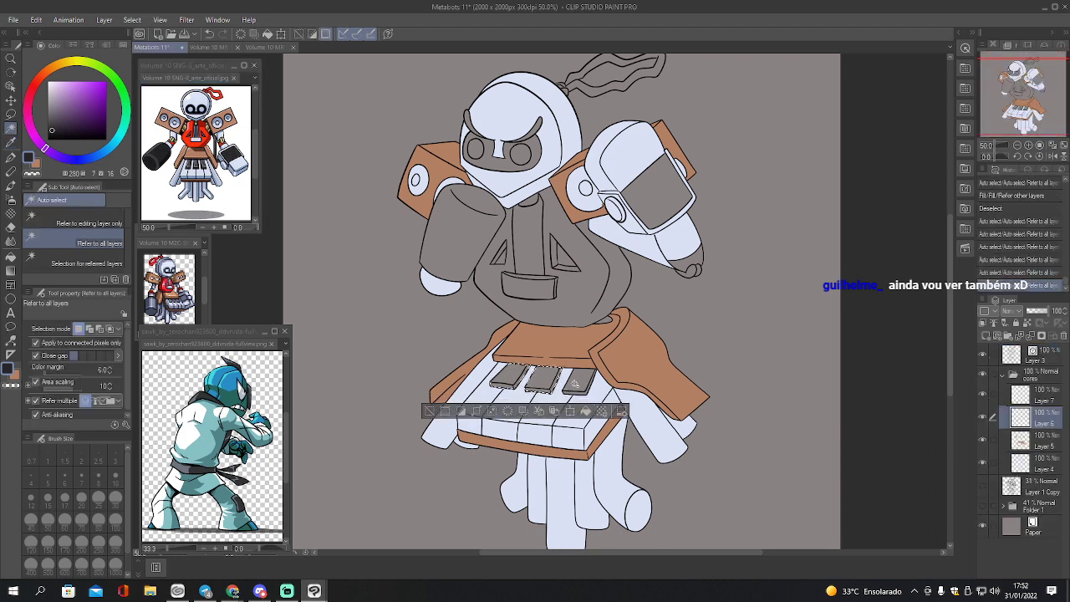
# - Add the right arm's screen and the face visor to the selection, and fill the visor with the dark colour
pyautogui.keyDown('shift'); pyautogui.click(665, 194); pyautogui.keyUp('shift')
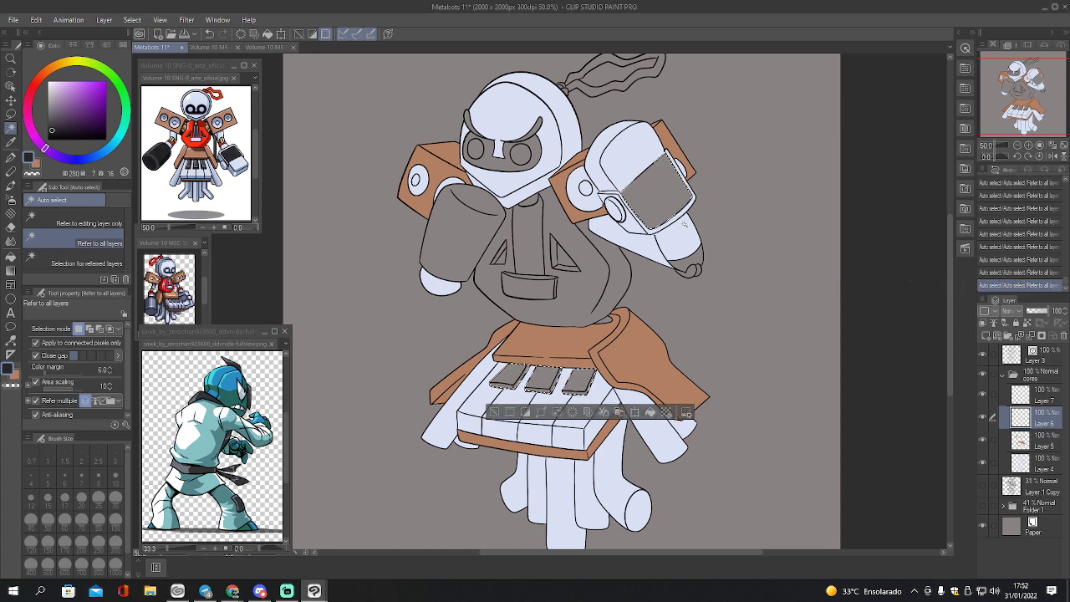
pyautogui.keyDown('shift'); pyautogui.click(508, 161); pyautogui.keyUp('shift')
pyautogui.press('g')
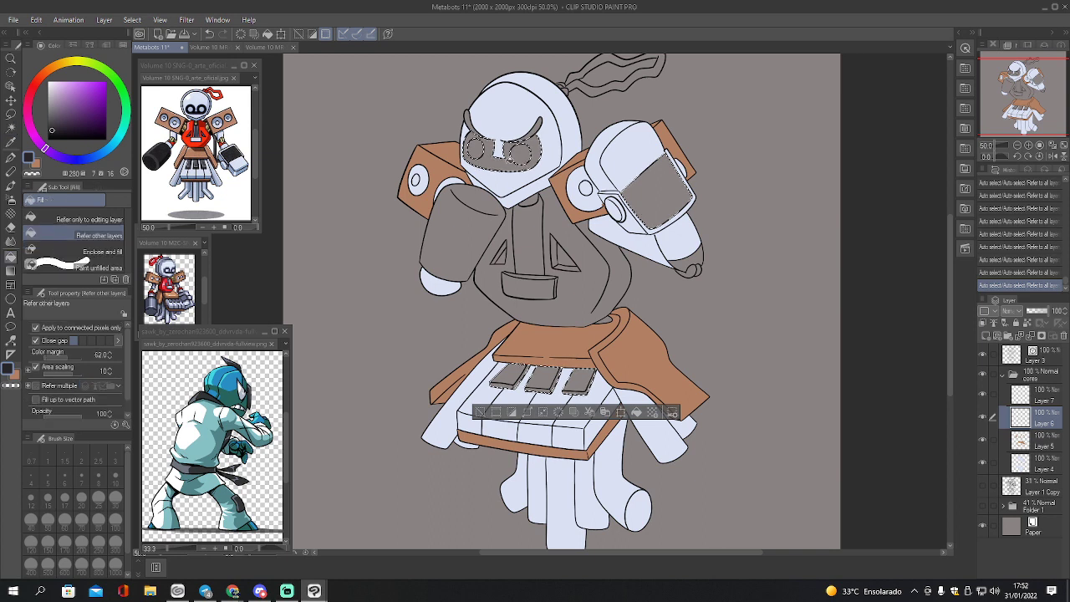
pyautogui.click(516, 165)
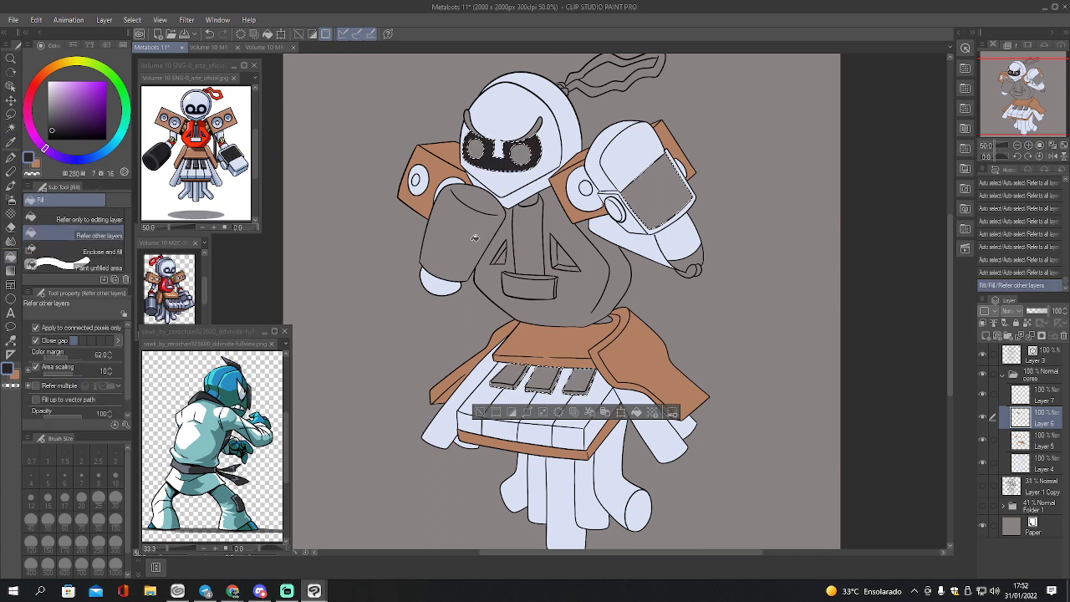
# - Select the left forearm cylinder too, fill it, the right arm's screen and the three piano keys with the dark colour, and clear the selection
pyautogui.press('w')
pyautogui.click(491, 238)
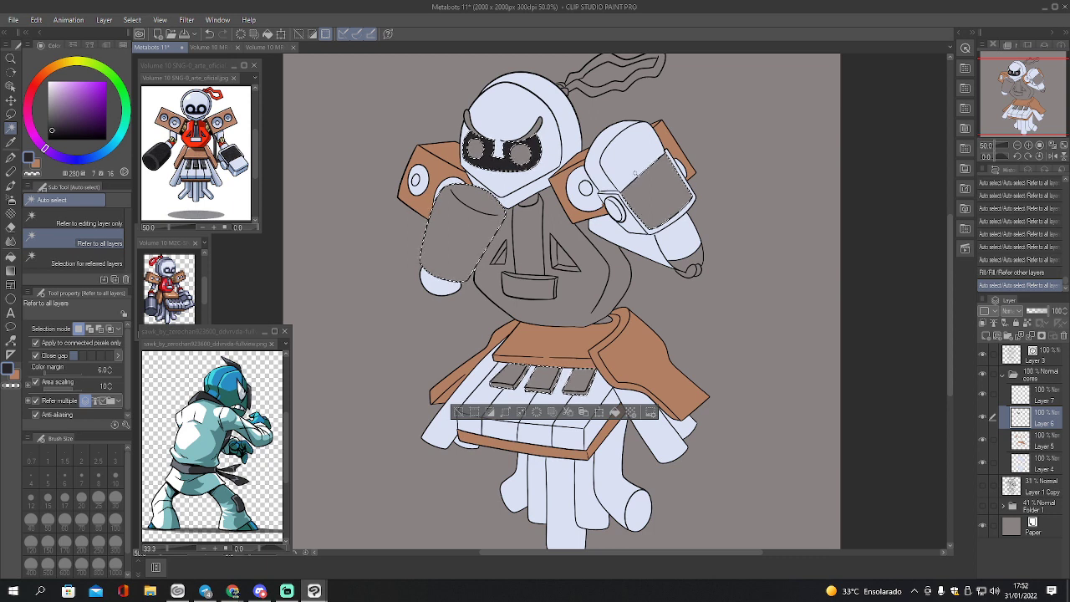
pyautogui.press('g')
pyautogui.click(606, 184)
pyautogui.click(460, 231)
pyautogui.click(508, 378)
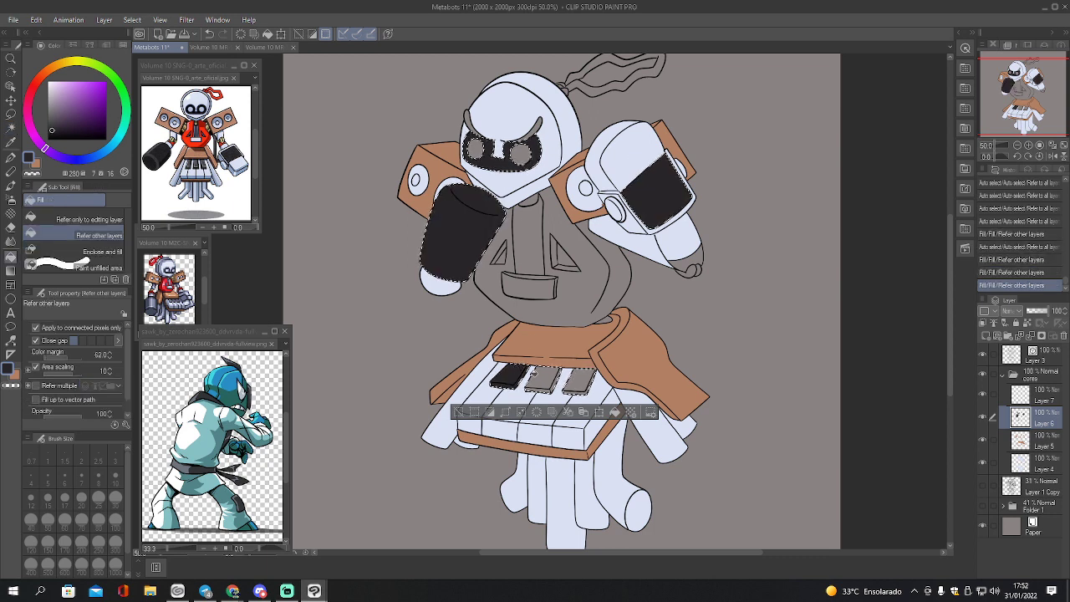
pyautogui.click(542, 380)
pyautogui.click(578, 382)
pyautogui.hotkey('ctrl', 'd')
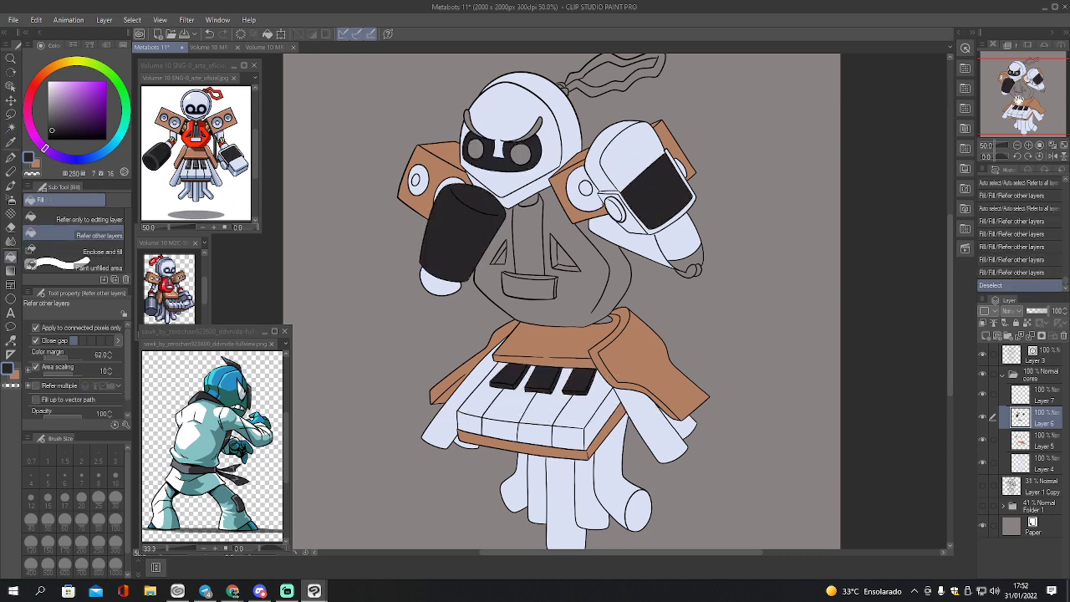
# - Make Layer 4 active and sample the light colour from the robot's head
pyautogui.moveTo(1016, 93); pyautogui.dragTo(1027, 83)
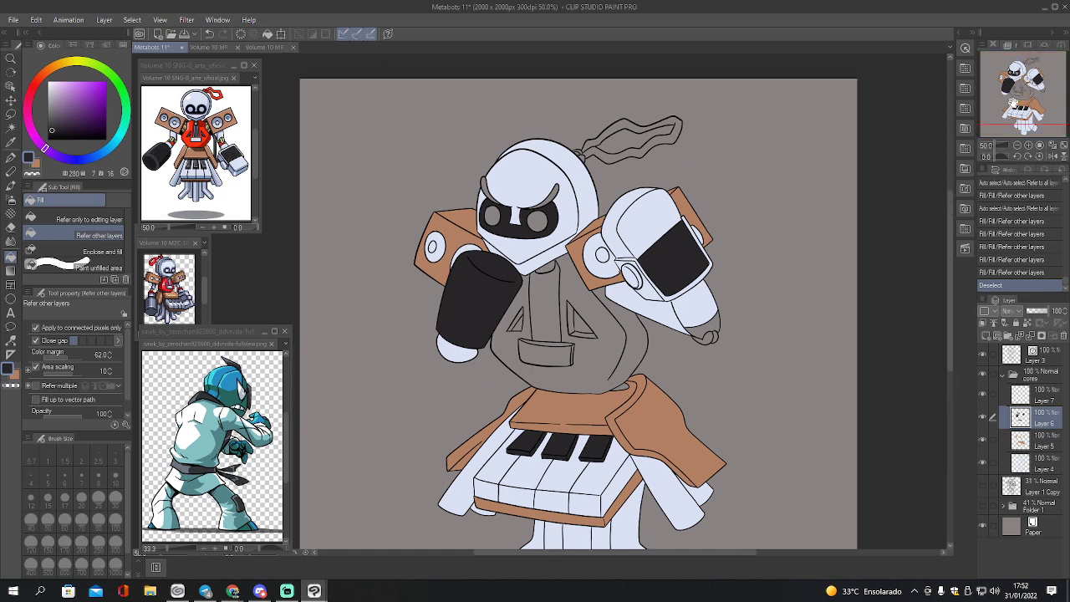
pyautogui.click(1017, 462)
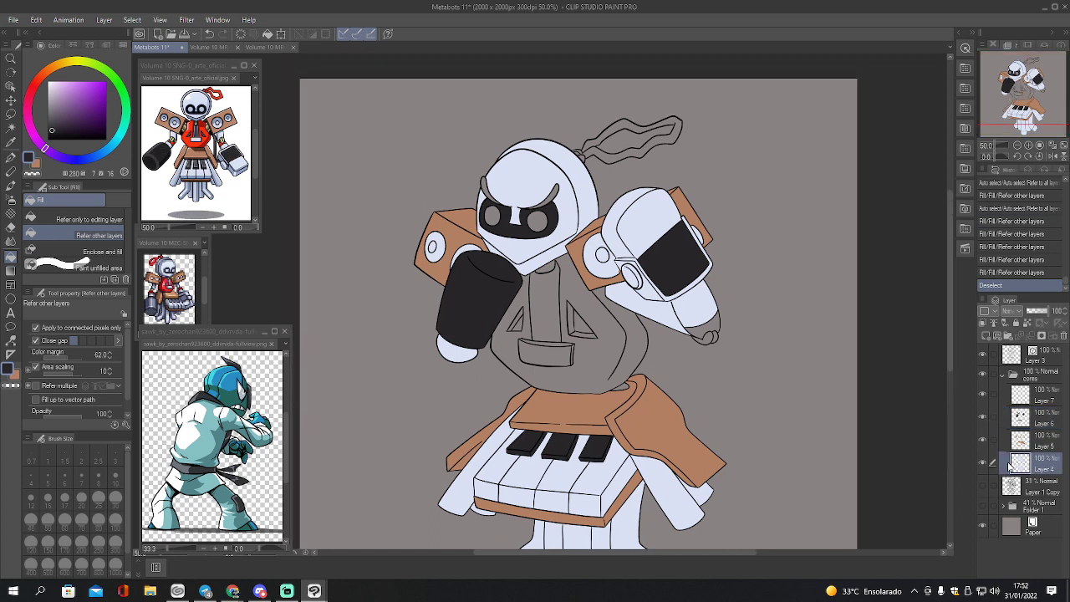
pyautogui.press('x')
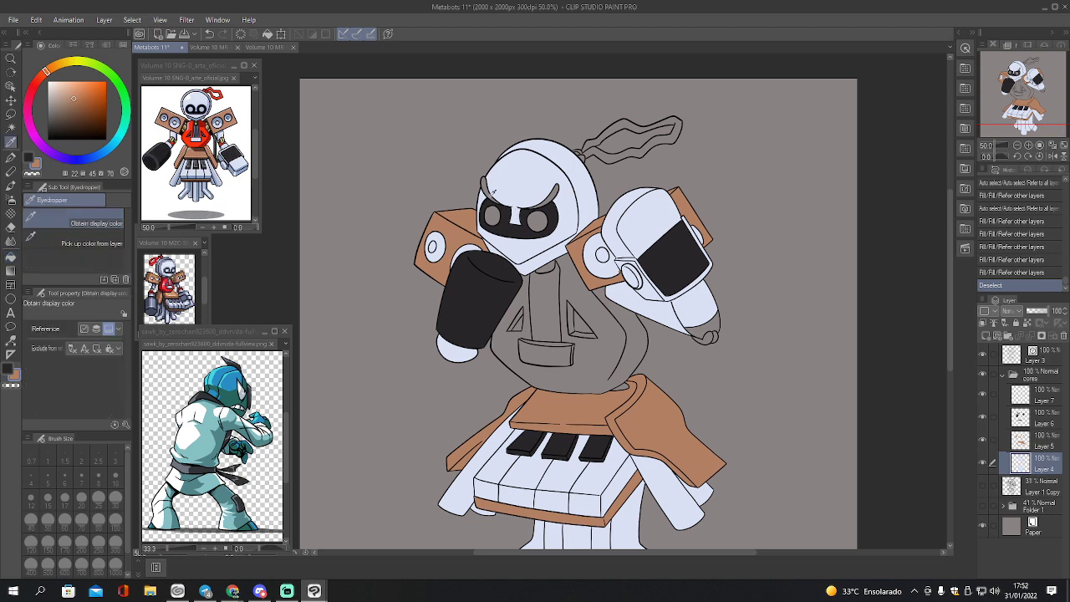
pyautogui.keyDown('alt'); pyautogui.click(502, 181); pyautogui.keyUp('alt')
# - Auto-select the guitar's bridge block with its side face, fill it with the light colour, and clear the selection
pyautogui.press('w')
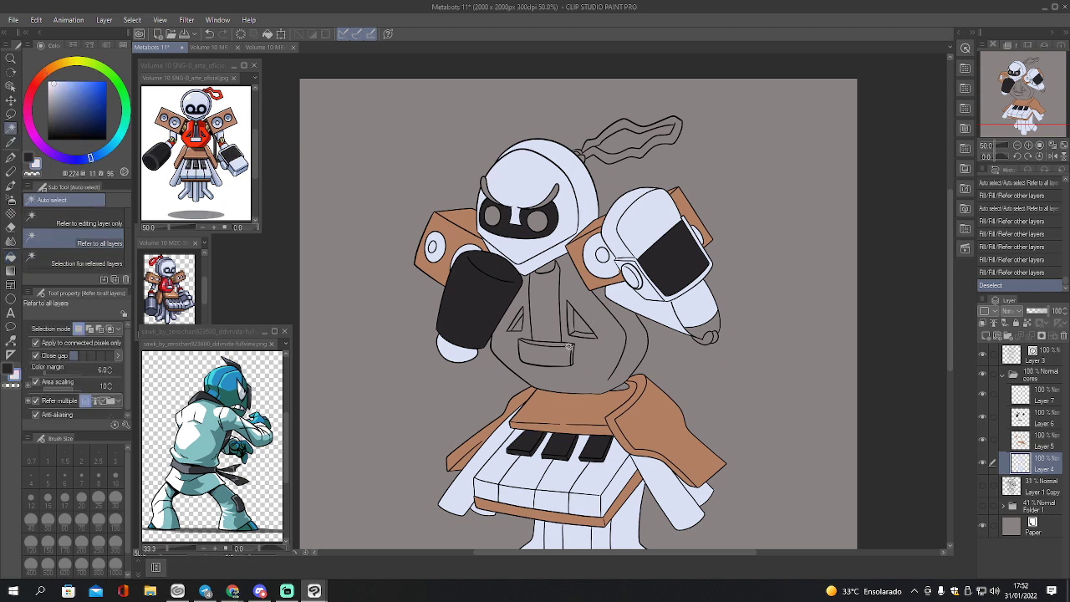
pyautogui.click(561, 360)
pyautogui.click(574, 353)
pyautogui.click(571, 355)
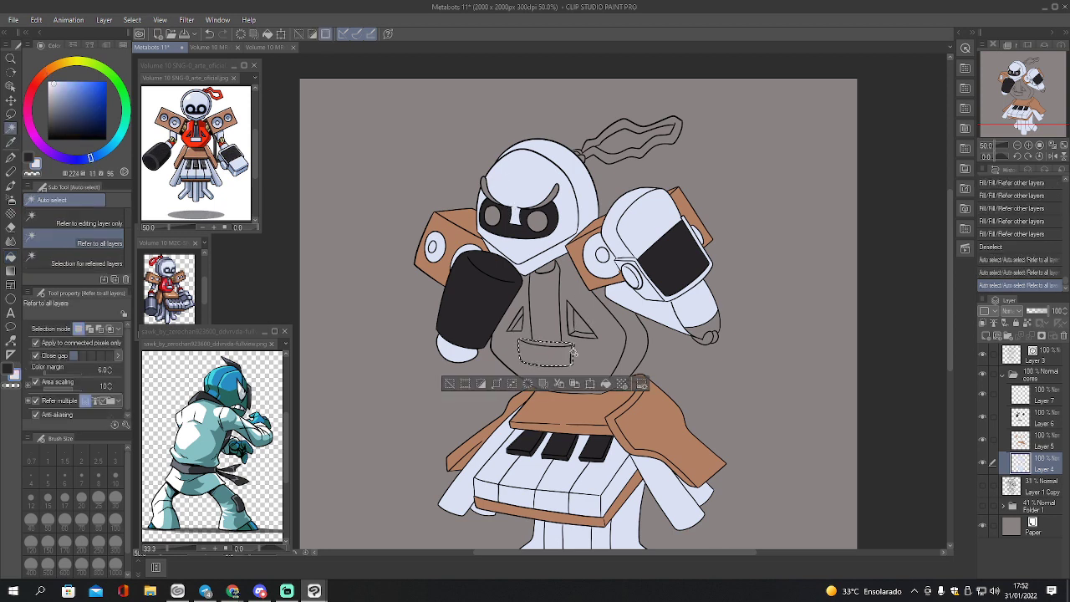
pyautogui.press('g')
pyautogui.click(570, 354)
pyautogui.hotkey('ctrl', 'd')
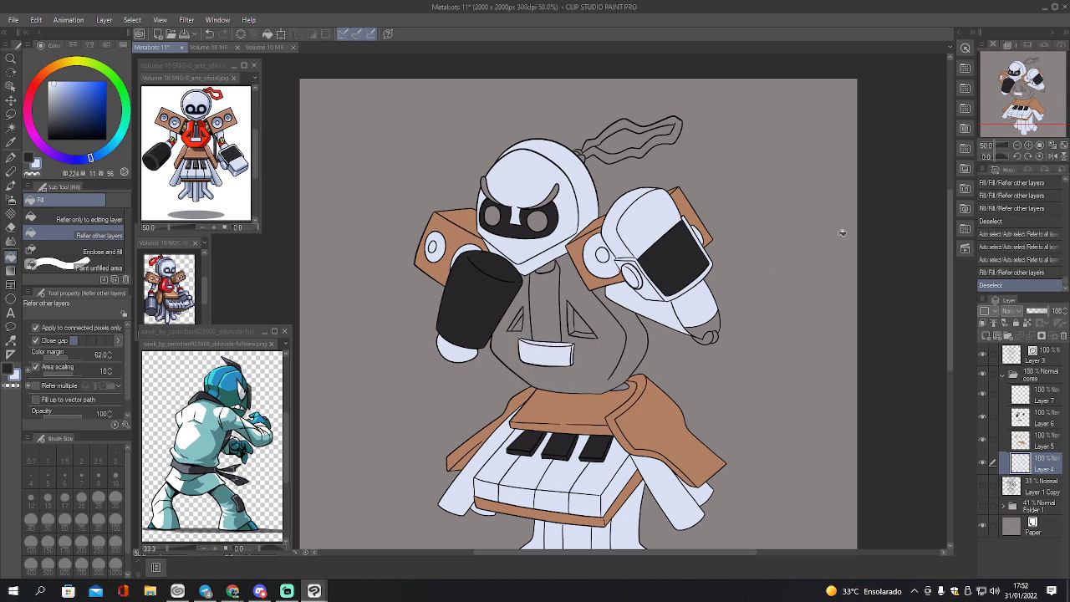
# - Touch up the upper edge of the robot's head in the light colour on Layer 4, using the Milli pen at size 17
pyautogui.click(1039, 145)
pyautogui.moveTo(1020, 99); pyautogui.dragTo(1019, 78)
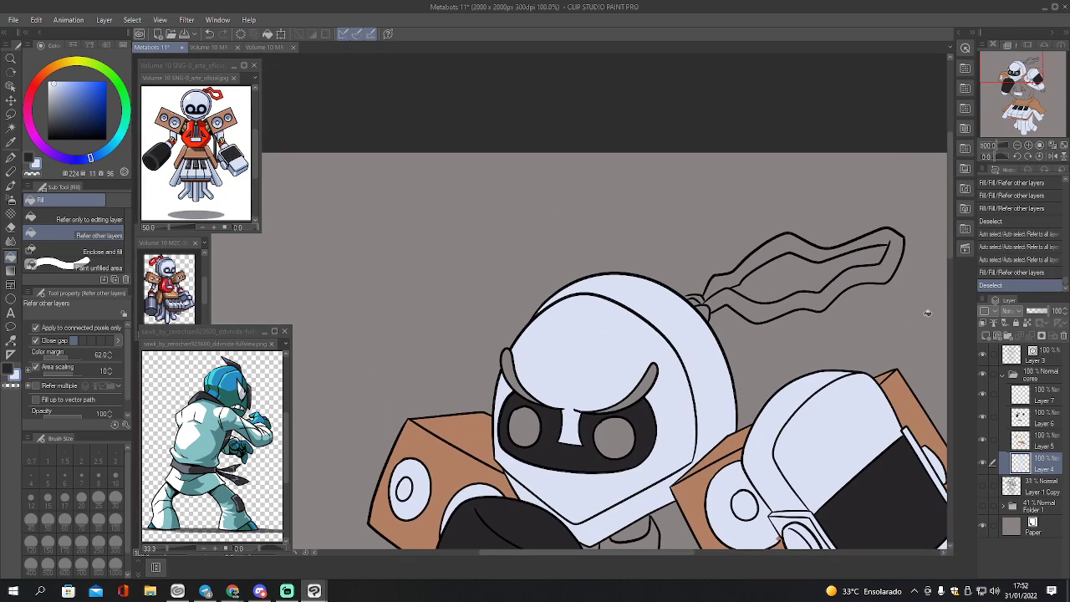
pyautogui.press('p')
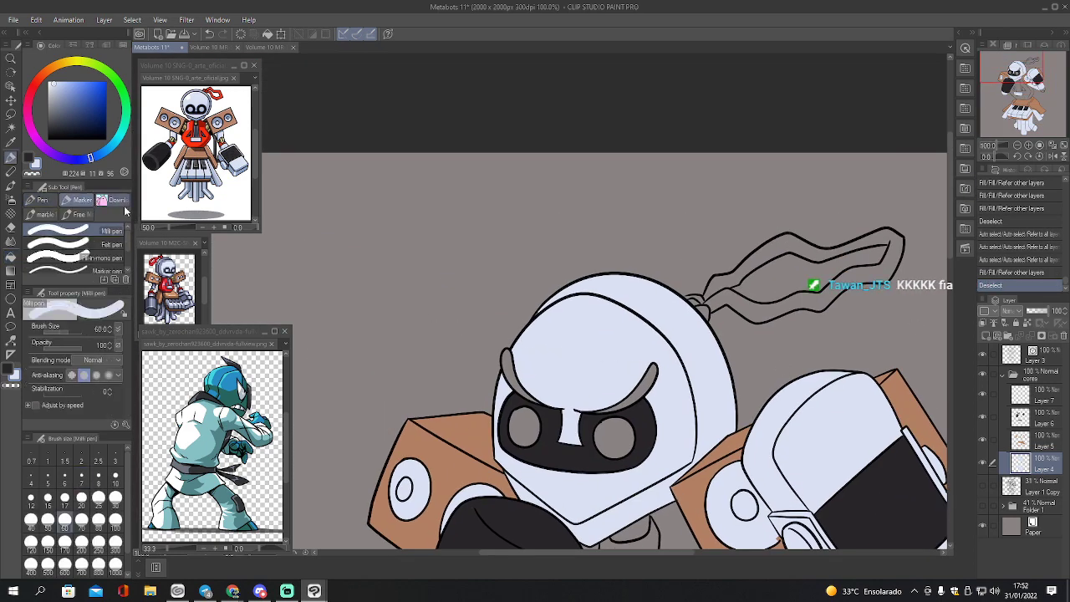
pyautogui.press('[')
pyautogui.press('[')
pyautogui.press('[')
pyautogui.press('[')
pyautogui.press('[')
pyautogui.press('[')
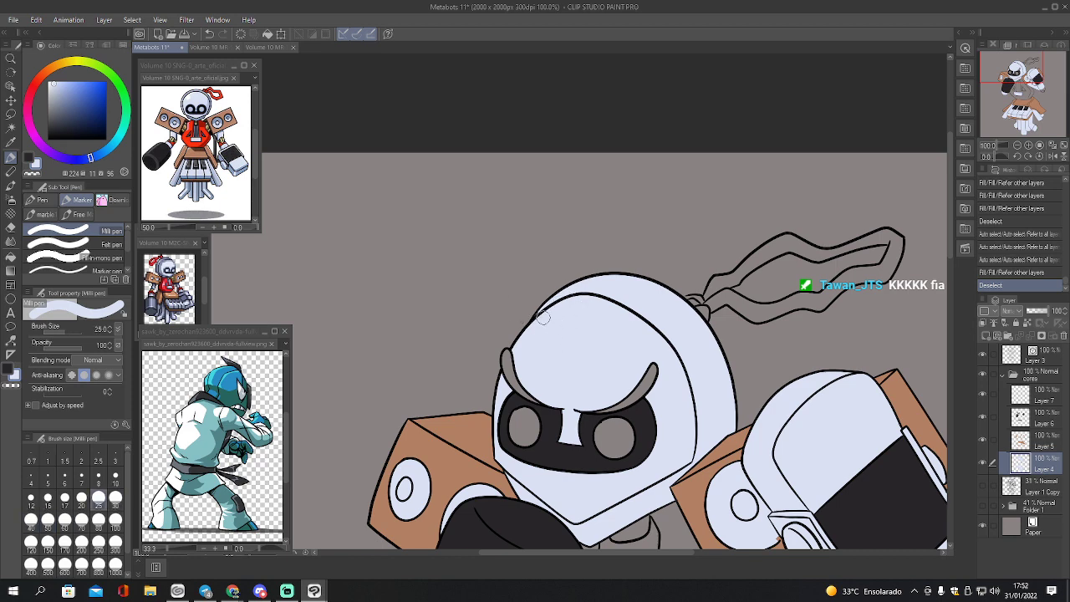
pyautogui.click(536, 320)
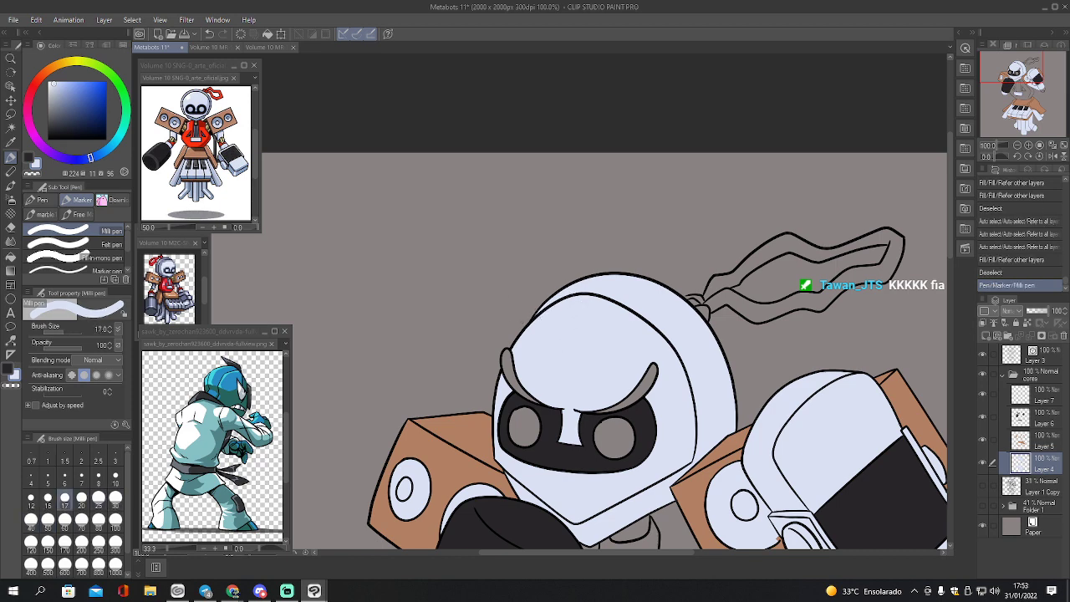
# - Make Layer 7 active and sample the red from the guitar in the reference image
pyautogui.click(1018, 145)
pyautogui.click(1017, 144)
pyautogui.click(1018, 145)
pyautogui.moveTo(1017, 106); pyautogui.dragTo(1003, 112)
pyautogui.scroll(1, 1016, 117)
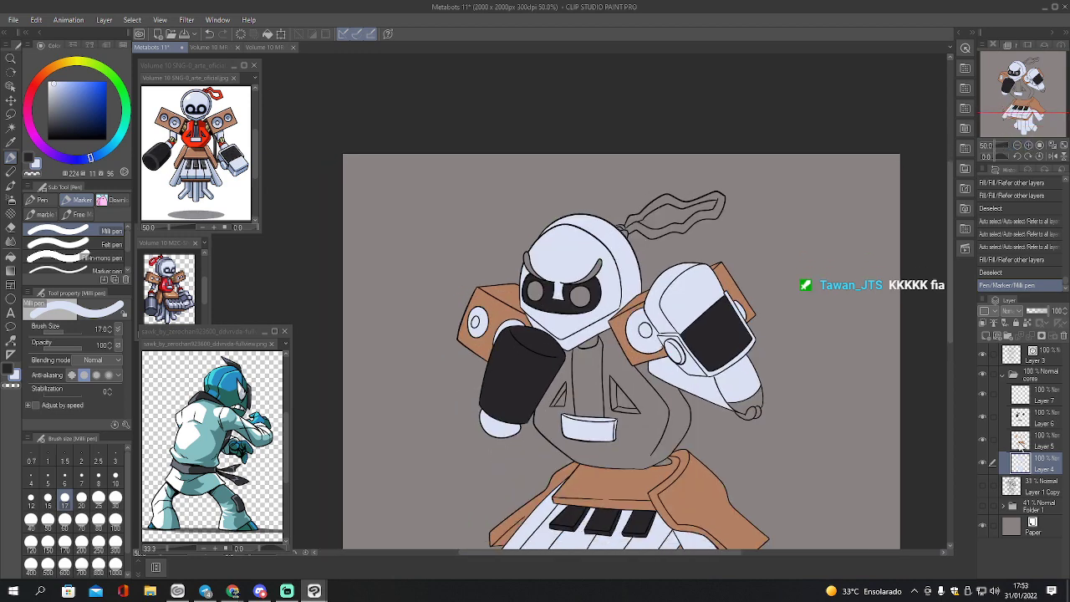
pyautogui.click(1022, 445)
pyautogui.click(1025, 401)
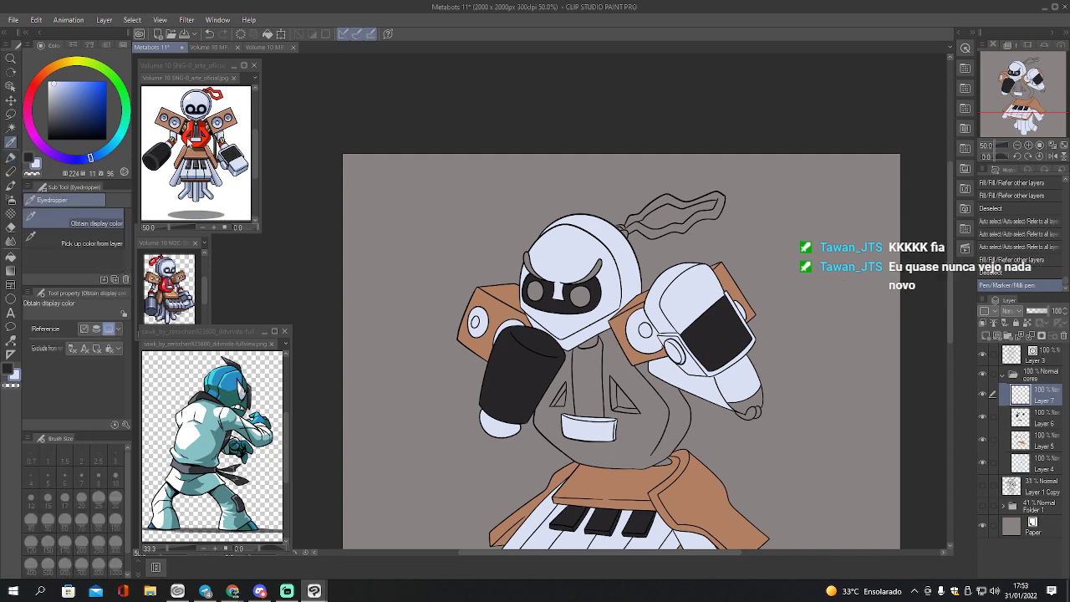
pyautogui.keyDown('alt'); pyautogui.click(194, 136); pyautogui.keyUp('alt')
# - Auto-select the guitar body, the ponytail with its knot, and the cuff of the right forearm
pyautogui.press('w')
pyautogui.click(665, 410)
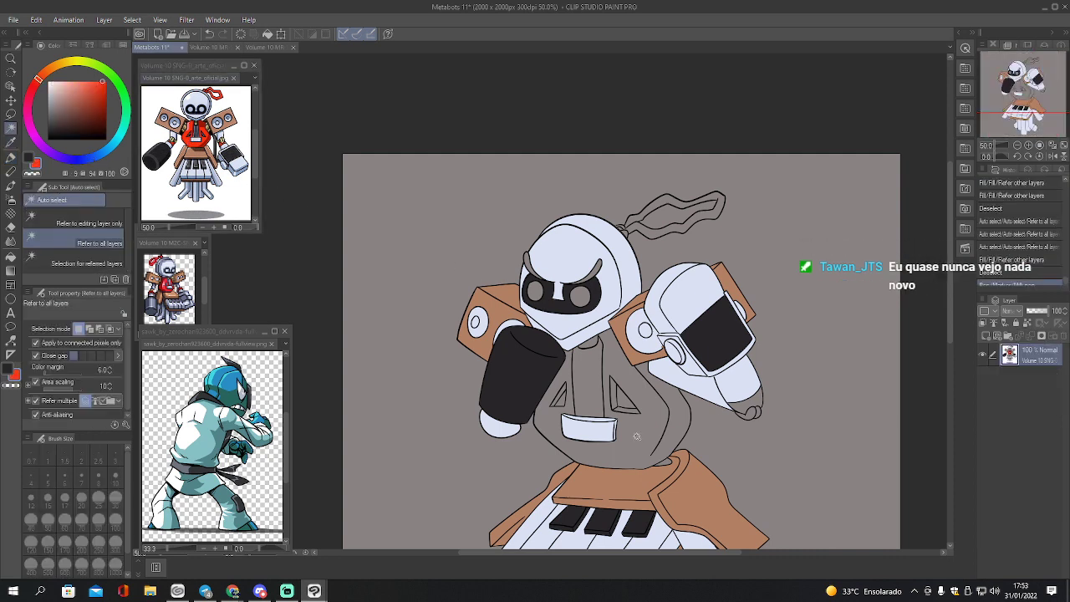
pyautogui.keyDown('shift'); pyautogui.click(665, 227); pyautogui.keyUp('shift')
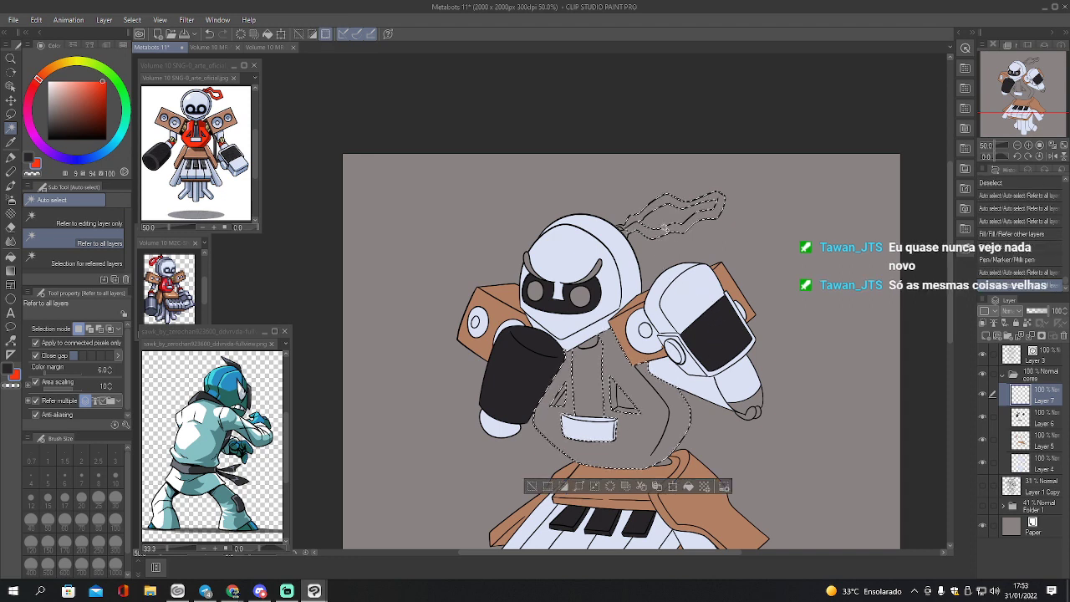
pyautogui.keyDown('shift'); pyautogui.click(623, 225); pyautogui.keyUp('shift')
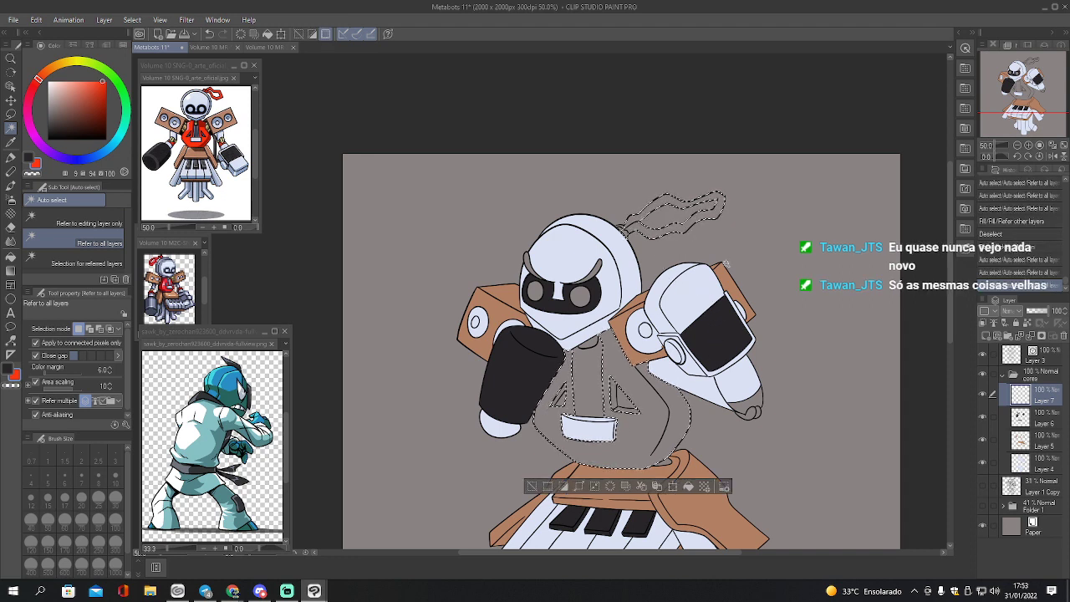
pyautogui.keyDown('shift'); pyautogui.click(747, 409); pyautogui.keyUp('shift')
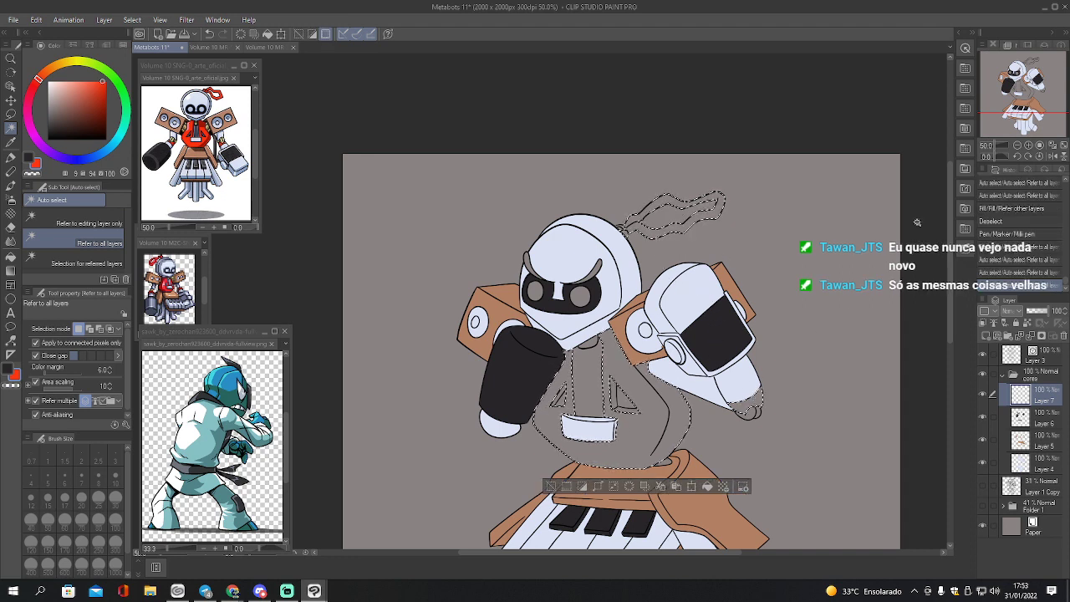
# - Add the remaining bits of the knot at the ponytail's base to the selection with the Lasso
pyautogui.click(1029, 145)
pyautogui.moveTo(1034, 114); pyautogui.dragTo(1018, 73)
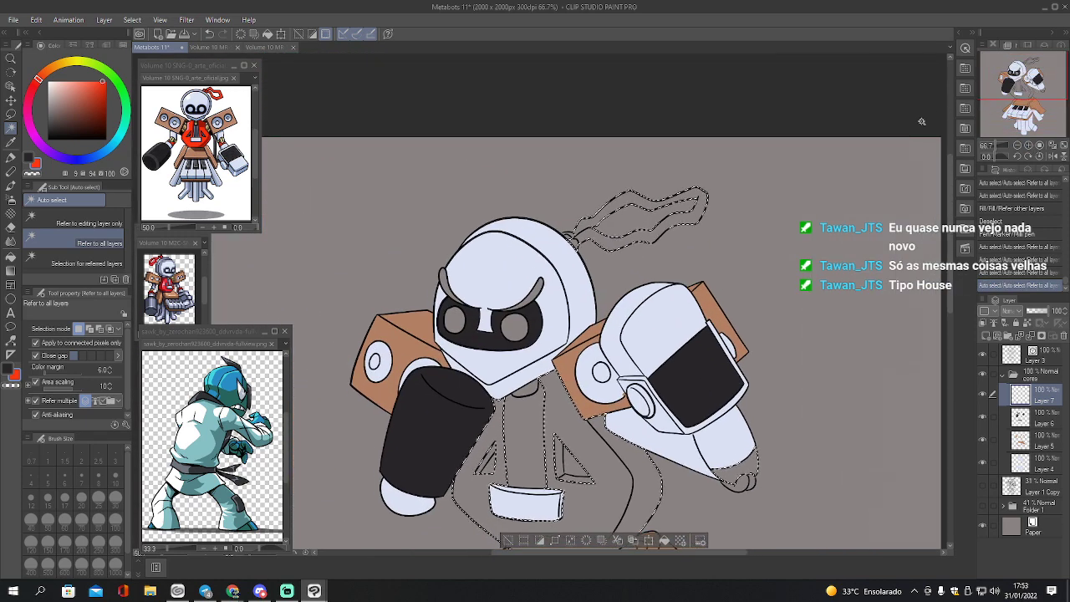
pyautogui.press('m')
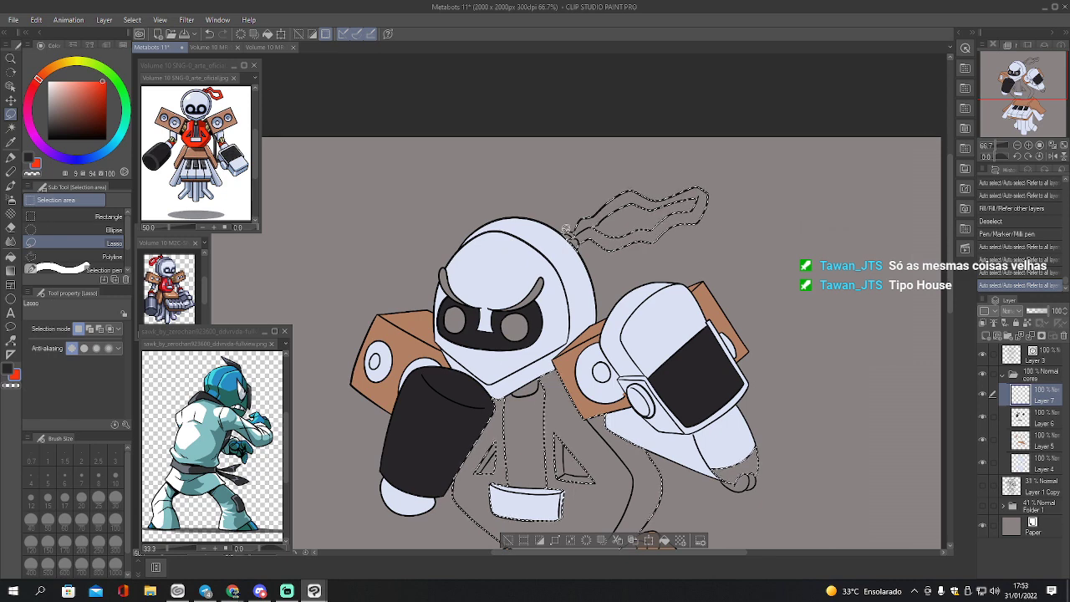
pyautogui.moveTo(575, 232); pyautogui.dragTo(572, 212)
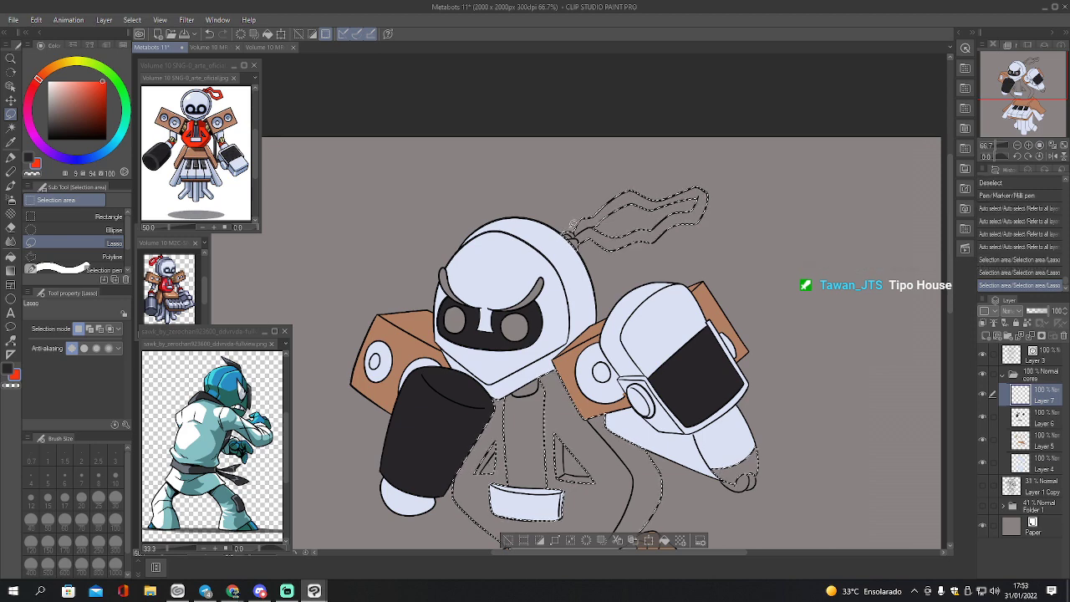
# - Fill the selected guitar body and ponytail with red, and clear the selection
pyautogui.press('g')
pyautogui.click(557, 391)
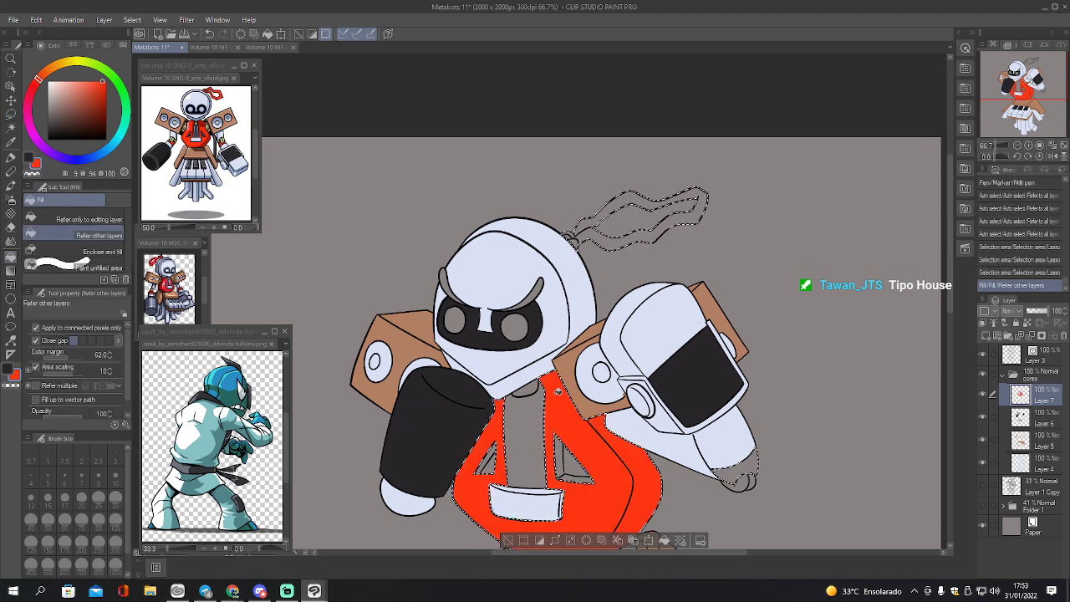
pyautogui.click(636, 235)
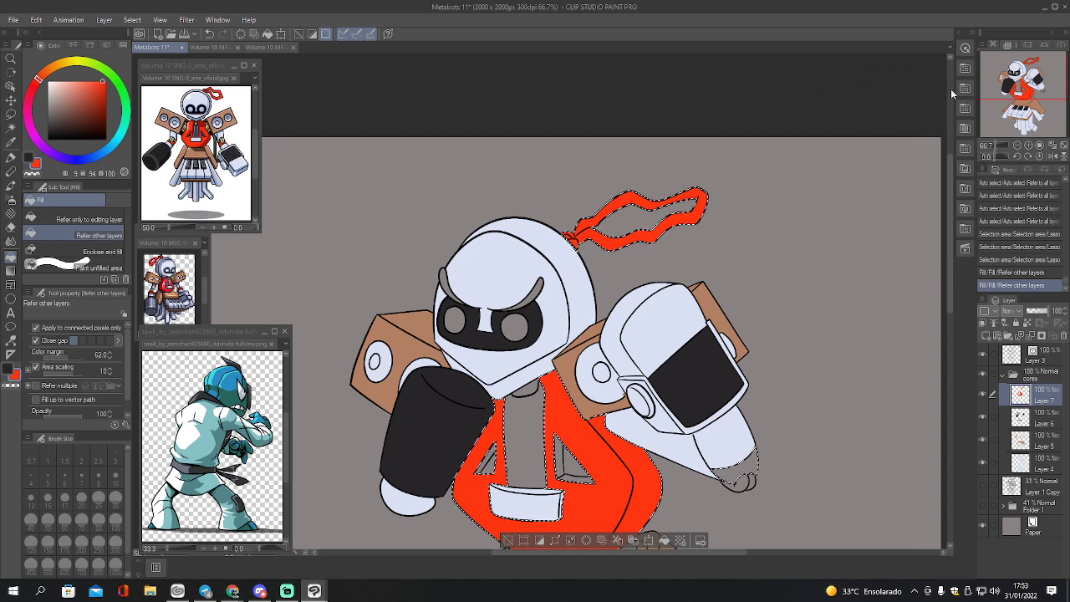
pyautogui.click(1020, 96)
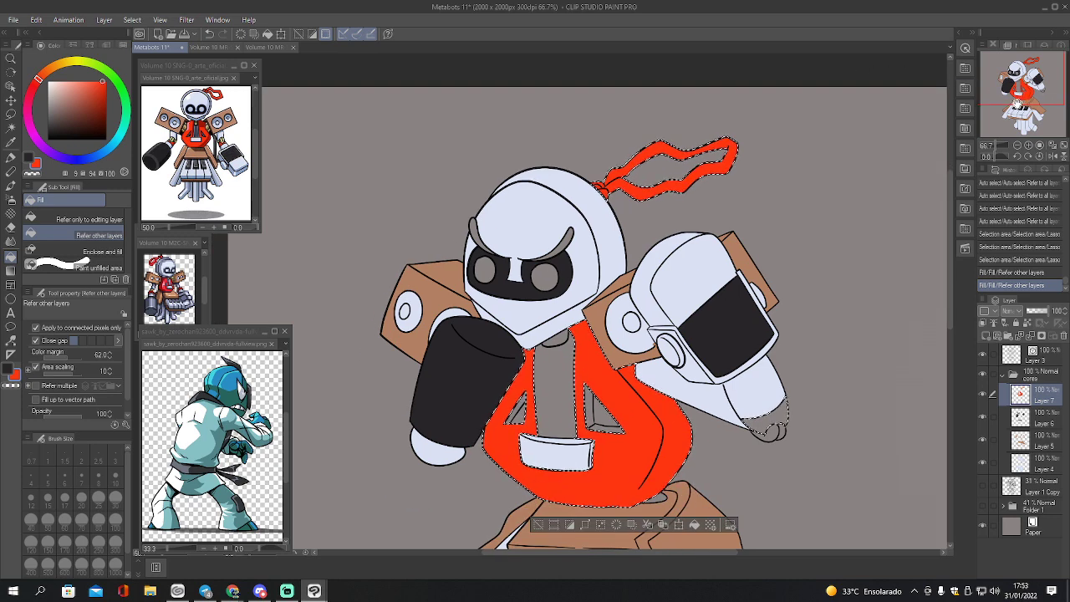
pyautogui.hotkey('ctrl', 'd')
# - Erase stray brown beside the right arm's round joint on Layer 5, using the Hard eraser at size 17
pyautogui.click(1022, 443)
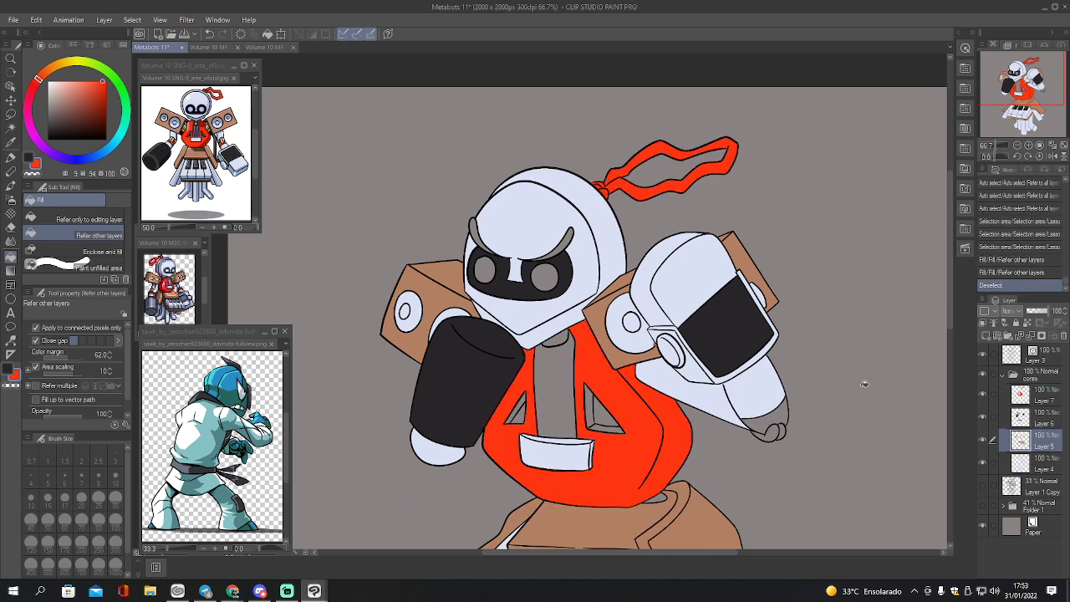
pyautogui.press('e')
pyautogui.press(']')
pyautogui.press(']')
pyautogui.press(']')
pyautogui.press(']')
pyautogui.press(']')
pyautogui.press(']')
pyautogui.press(']')
pyautogui.press(']')
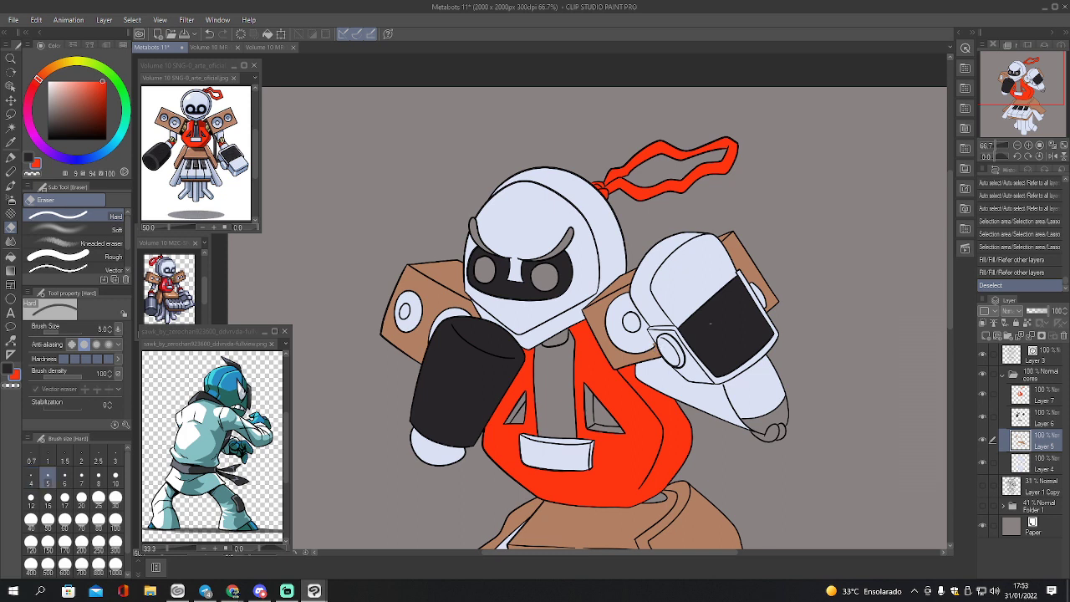
pyautogui.click(653, 341)
pyautogui.click(656, 337)
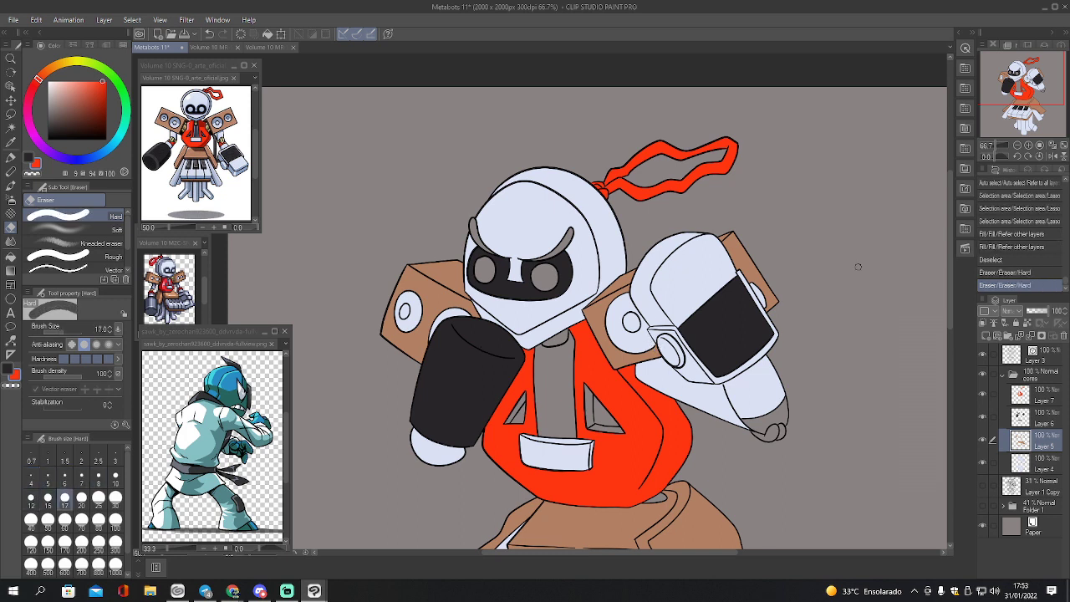
# - Fill the cuff at the end of the right forearm with red on Layer 7, and clear the selection
pyautogui.click(1033, 402)
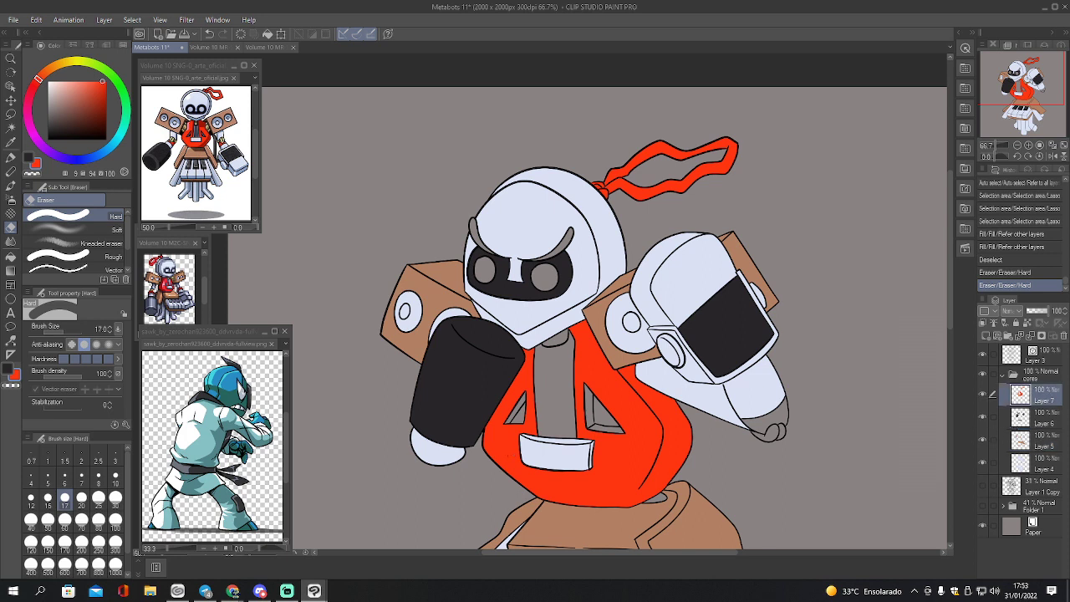
pyautogui.press('g')
pyautogui.click(757, 423)
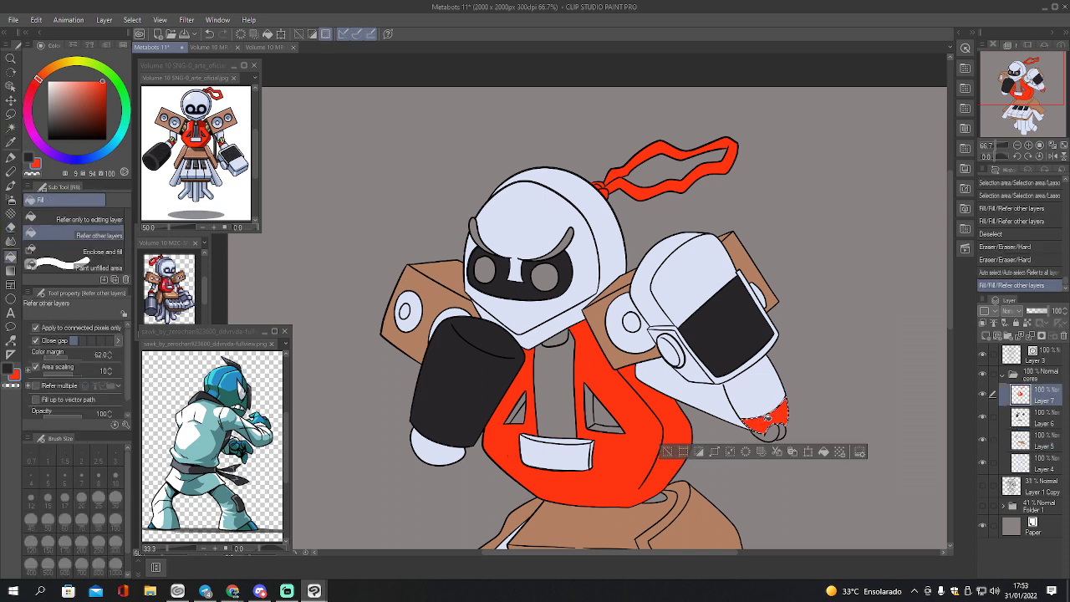
pyautogui.hotkey('ctrl', 'd')
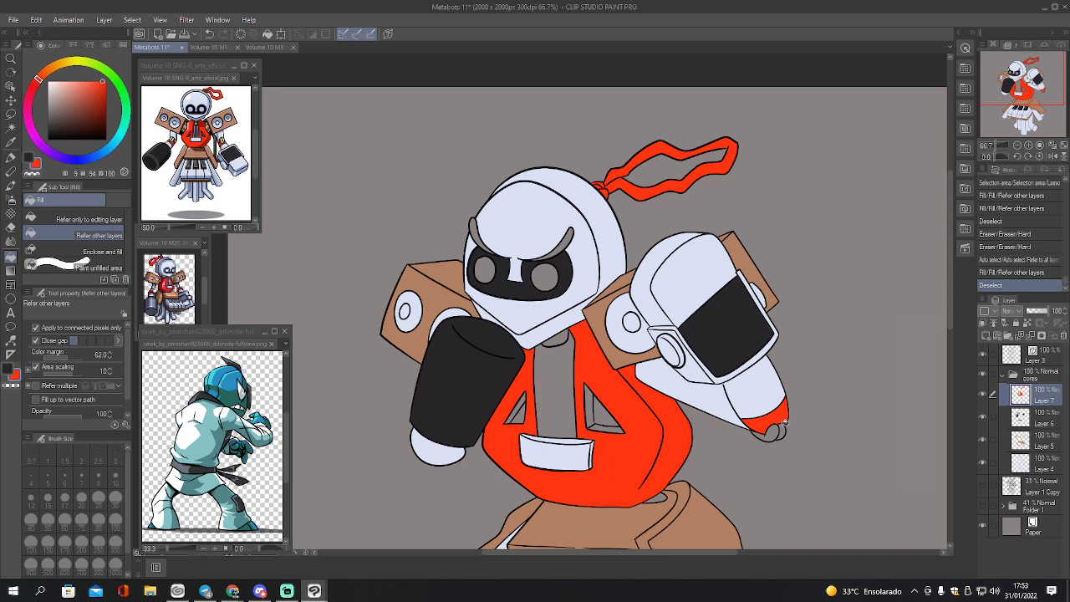
# - Add a new raster layer directly above Layer 3
pyautogui.click(1010, 365)
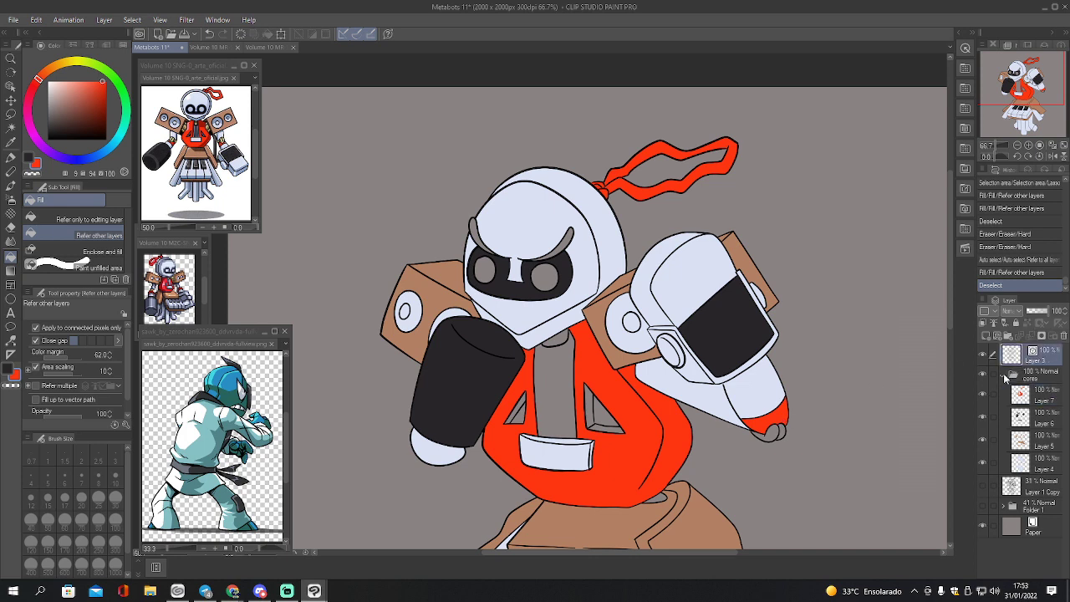
pyautogui.click(1018, 392)
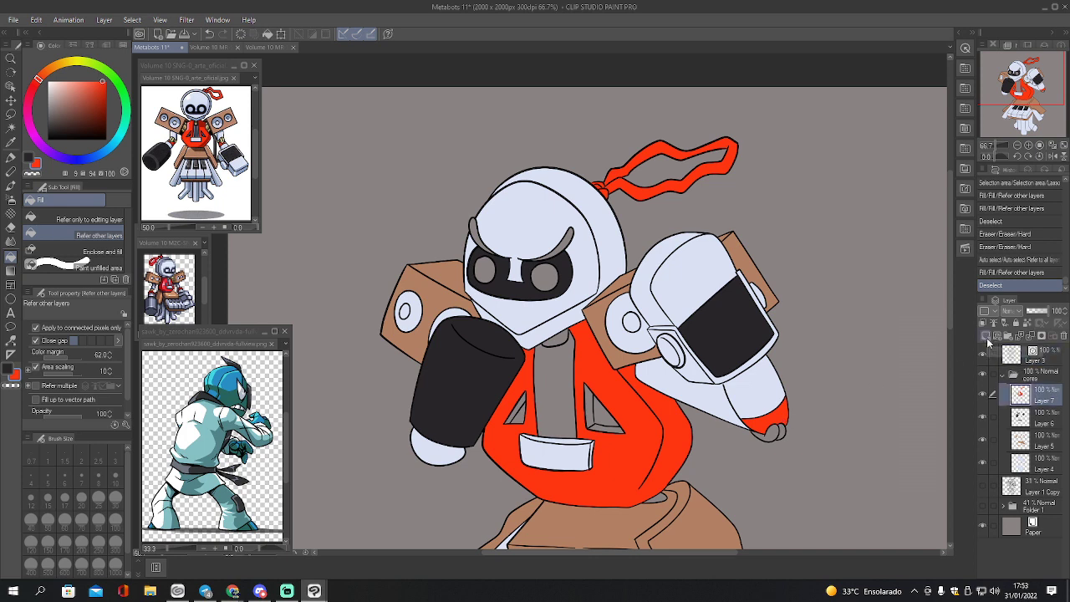
pyautogui.click(1010, 362)
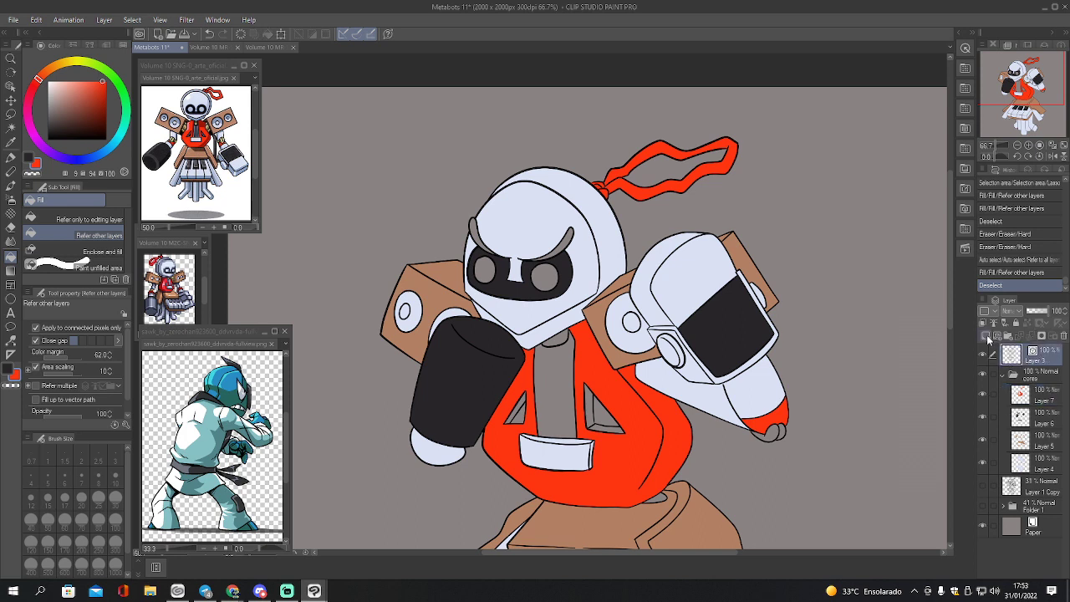
pyautogui.click(985, 336)
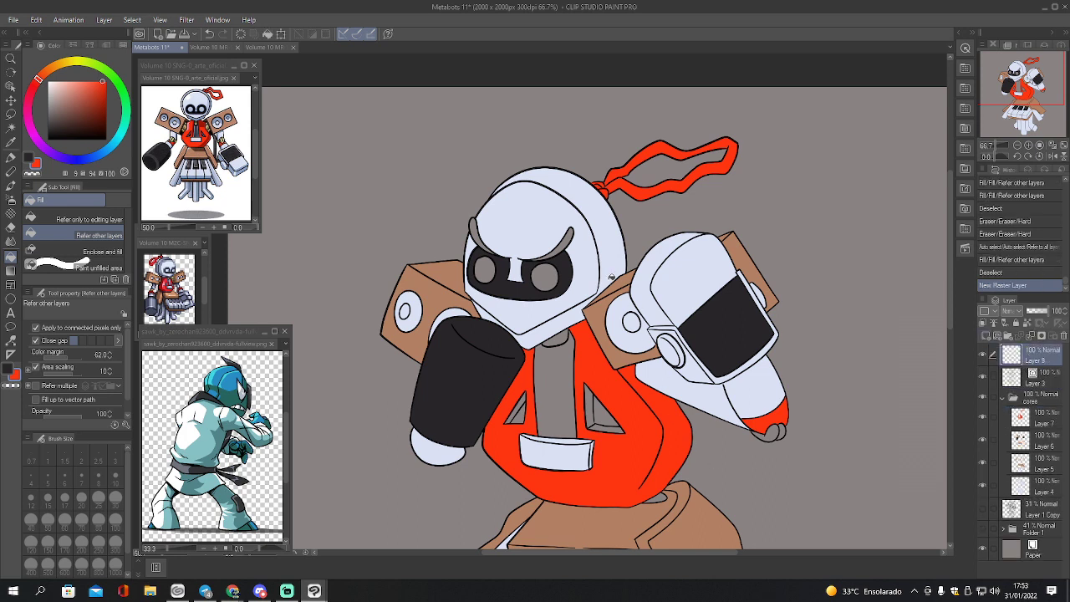
# - Sample the black of the line art and set the Milli pen size to 25
pyautogui.press('i')
pyautogui.click(733, 312)
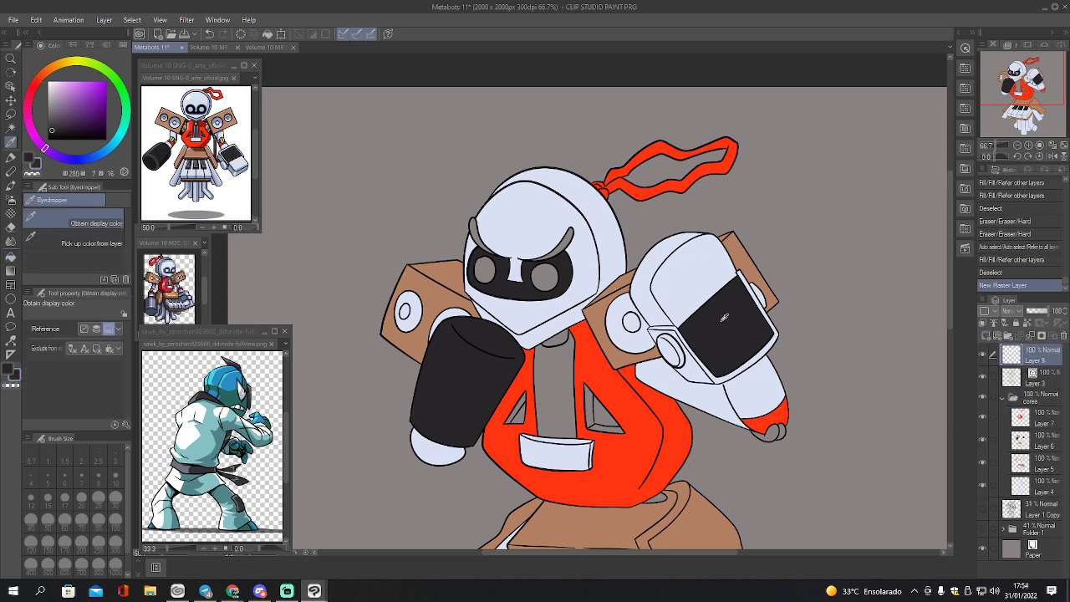
pyautogui.press('p')
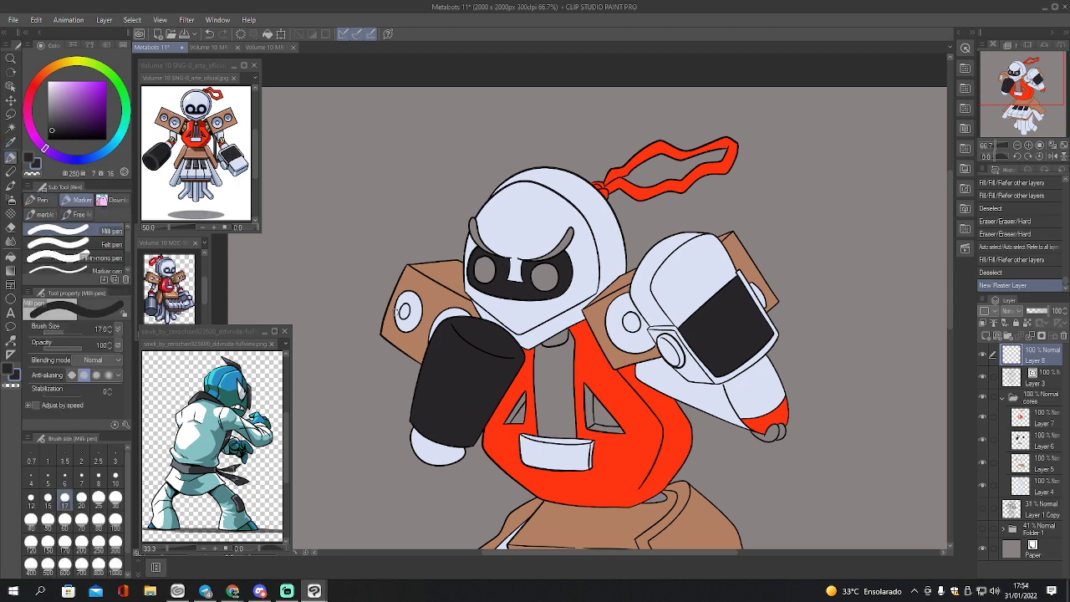
pyautogui.press('i')
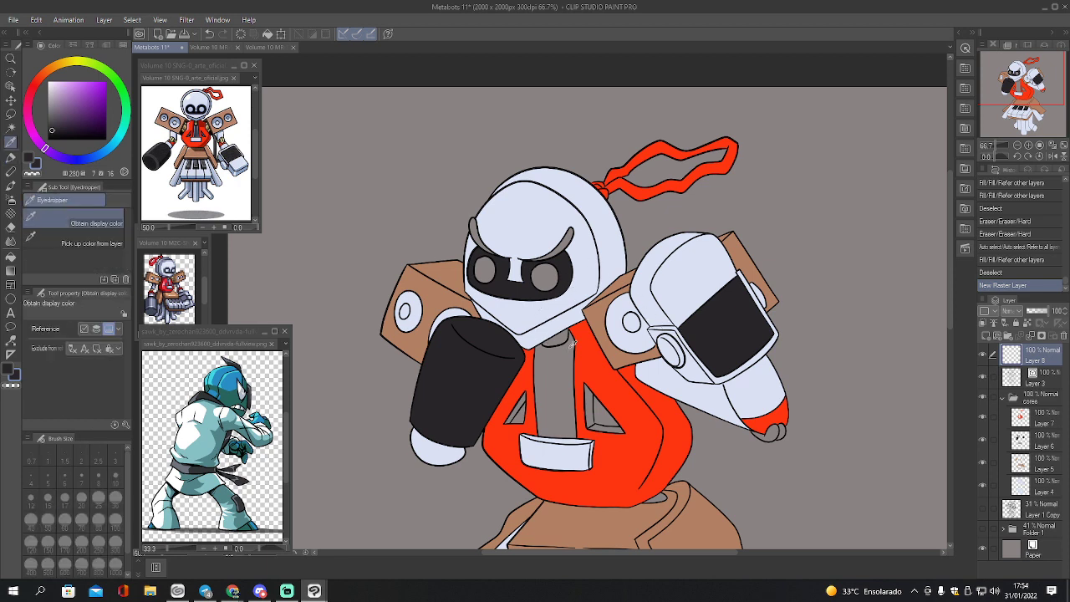
pyautogui.click(571, 336)
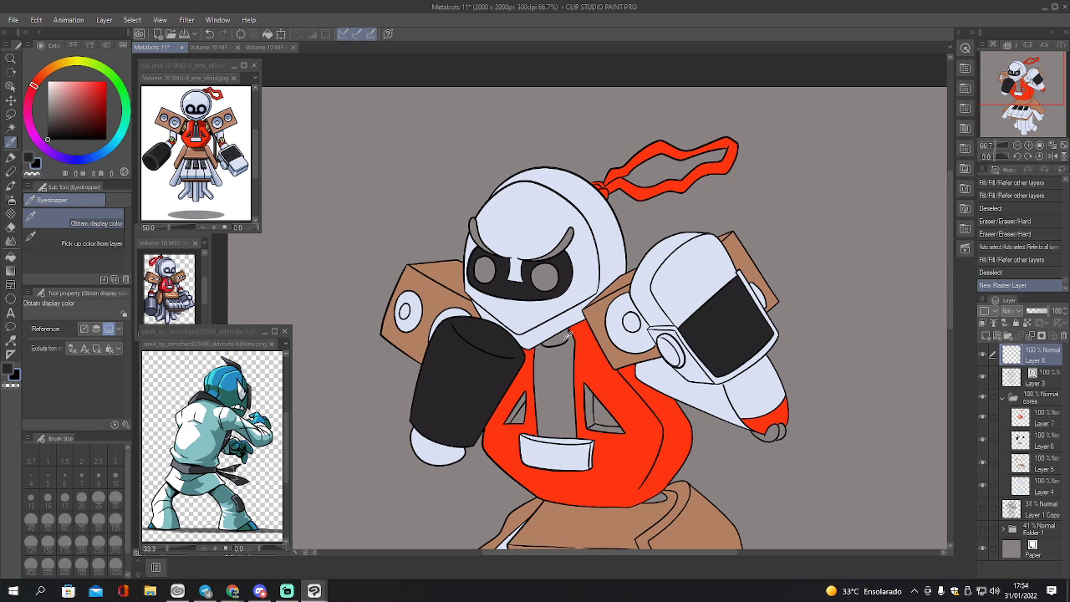
pyautogui.press('p')
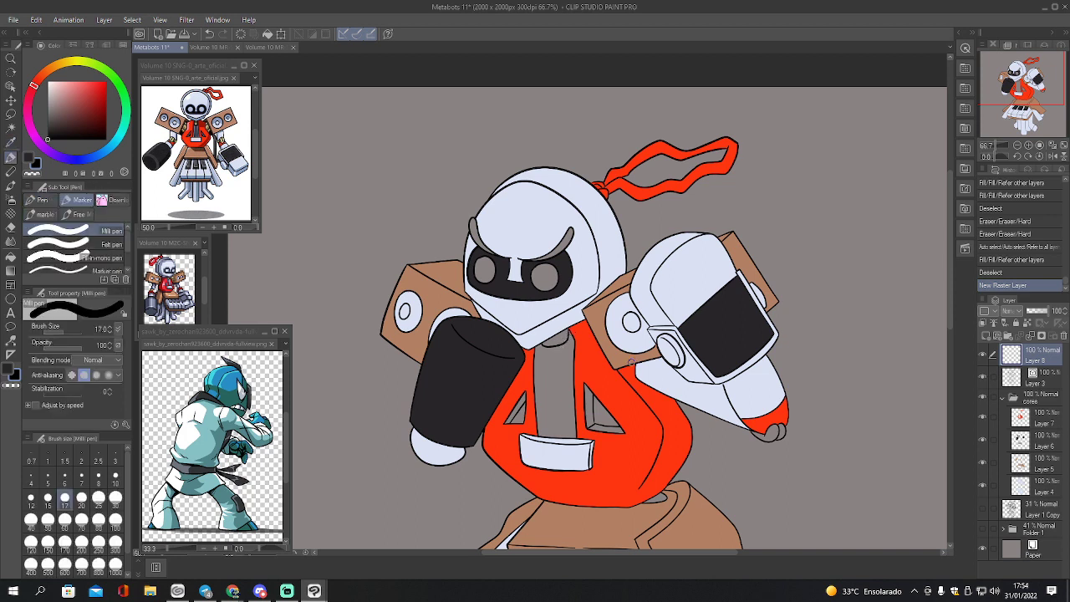
pyautogui.press(']')
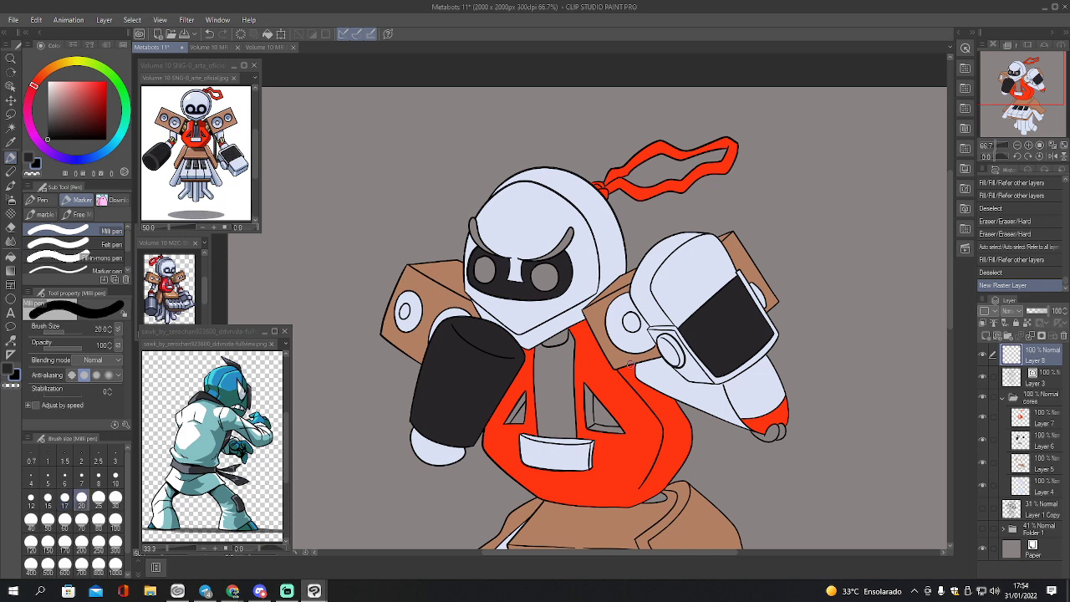
pyautogui.press(']')
# - Set the pen's stabilization to 100 and draw a hanging black cable from the right speaker box to the right arm on the new layer
pyautogui.moveTo(629, 359)
pyautogui.mouseDown()
pyautogui.moveTo(639, 437)
pyautogui.moveTo(652, 461)
pyautogui.moveTo(684, 473)
pyautogui.moveTo(720, 468)
pyautogui.moveTo(742, 451)
pyautogui.moveTo(751, 427)
pyautogui.moveTo(738, 376)
pyautogui.mouseUp()
pyautogui.hotkey('ctrl', 'z')
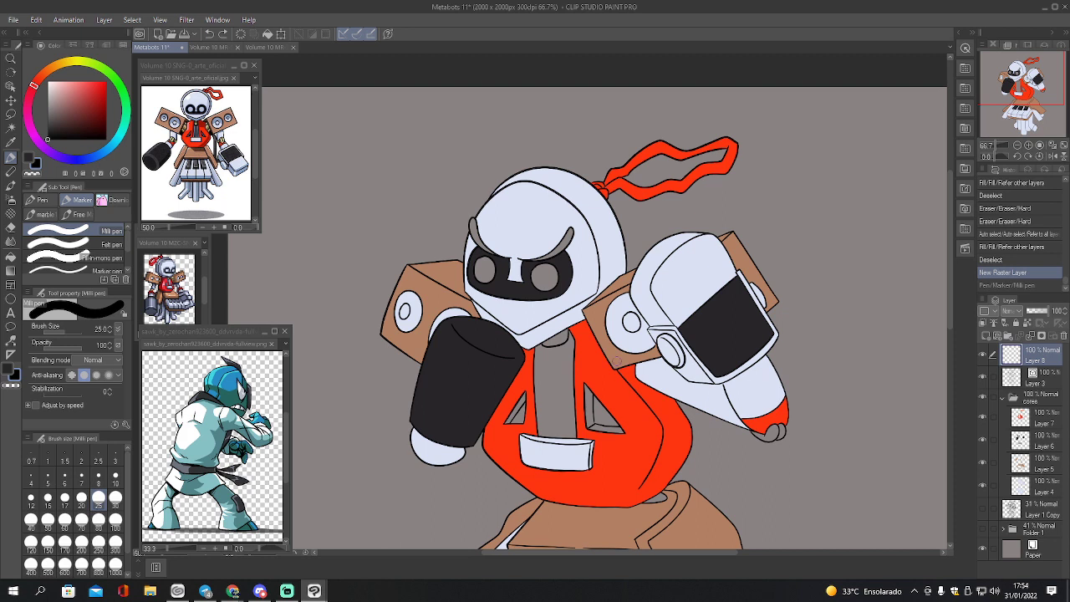
pyautogui.click(112, 391)
pyautogui.moveTo(623, 356)
pyautogui.mouseDown()
pyautogui.moveTo(649, 453)
pyautogui.moveTo(664, 471)
pyautogui.moveTo(696, 479)
pyautogui.moveTo(747, 436)
pyautogui.moveTo(734, 359)
pyautogui.mouseUp()
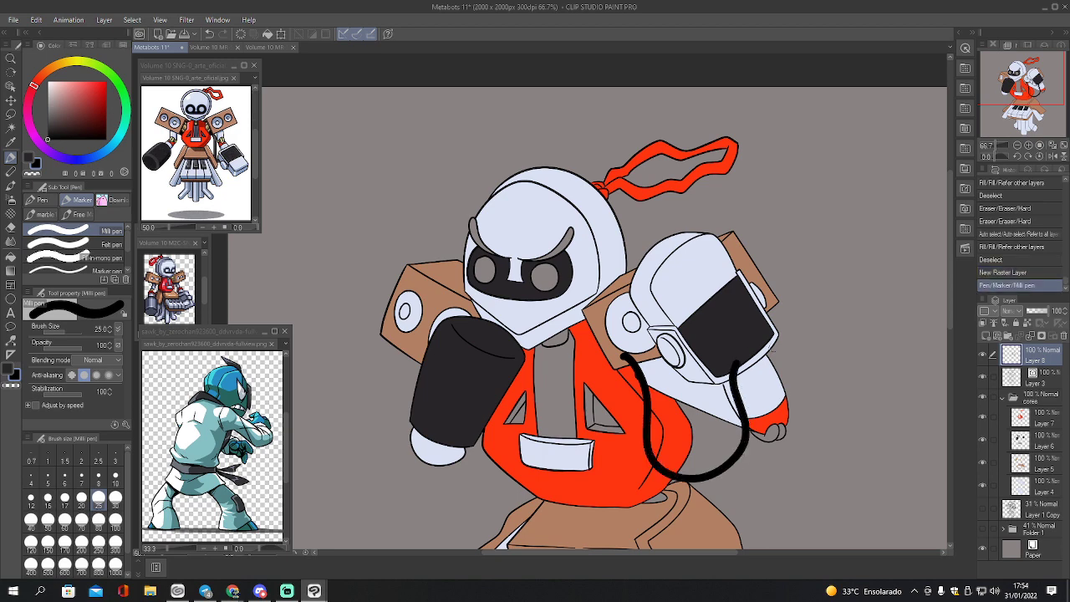
pyautogui.moveTo(1023, 114); pyautogui.dragTo(1030, 83)
pyautogui.click(1039, 144)
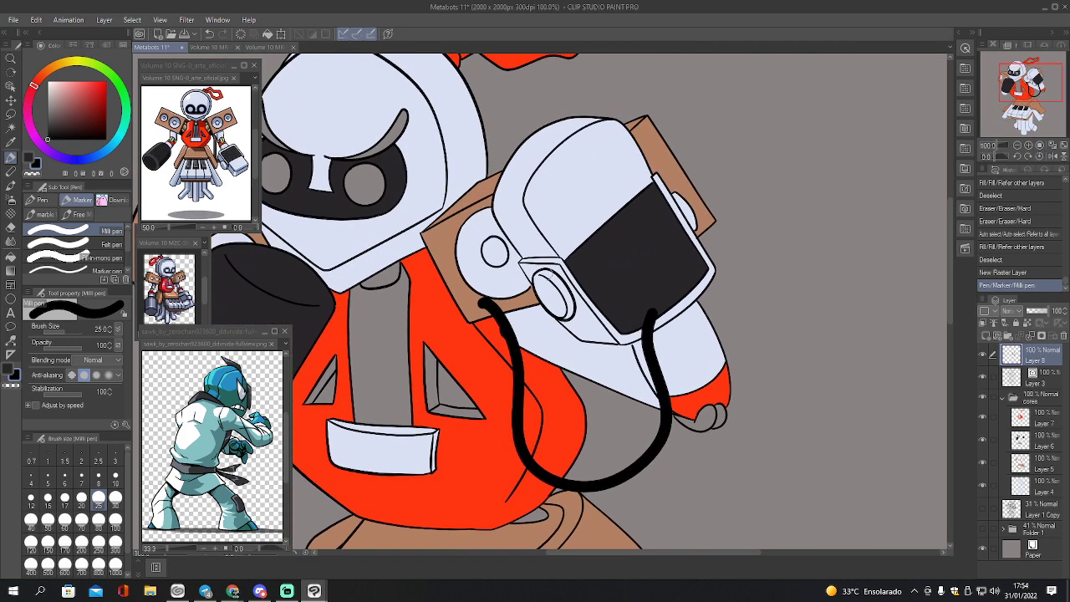
# - Pull the cable's left side slightly inward with a Free Transform on the cable layer
pyautogui.press('e')
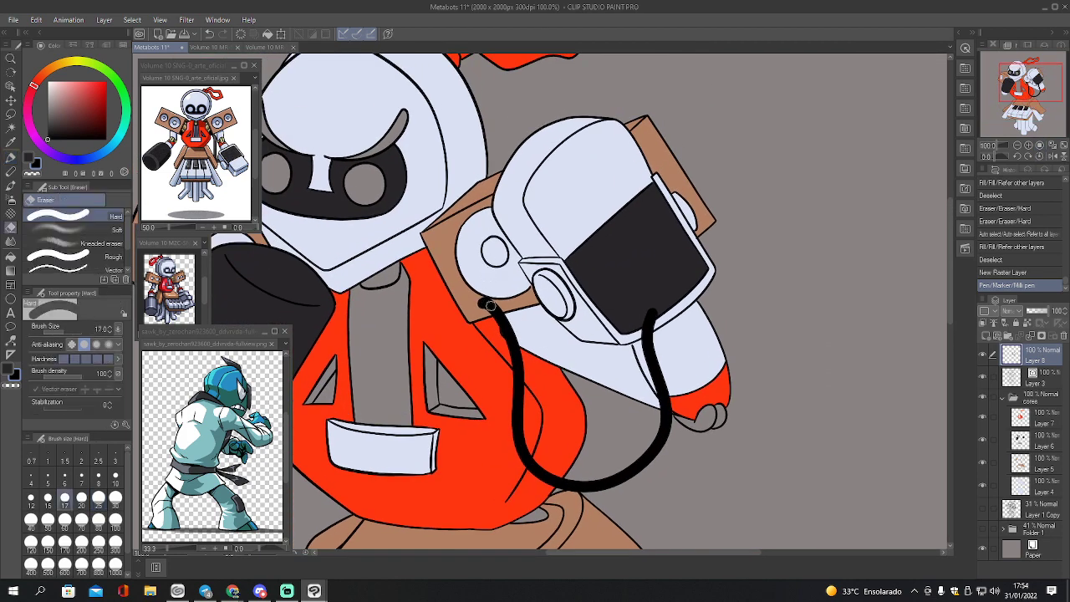
pyautogui.press('m')
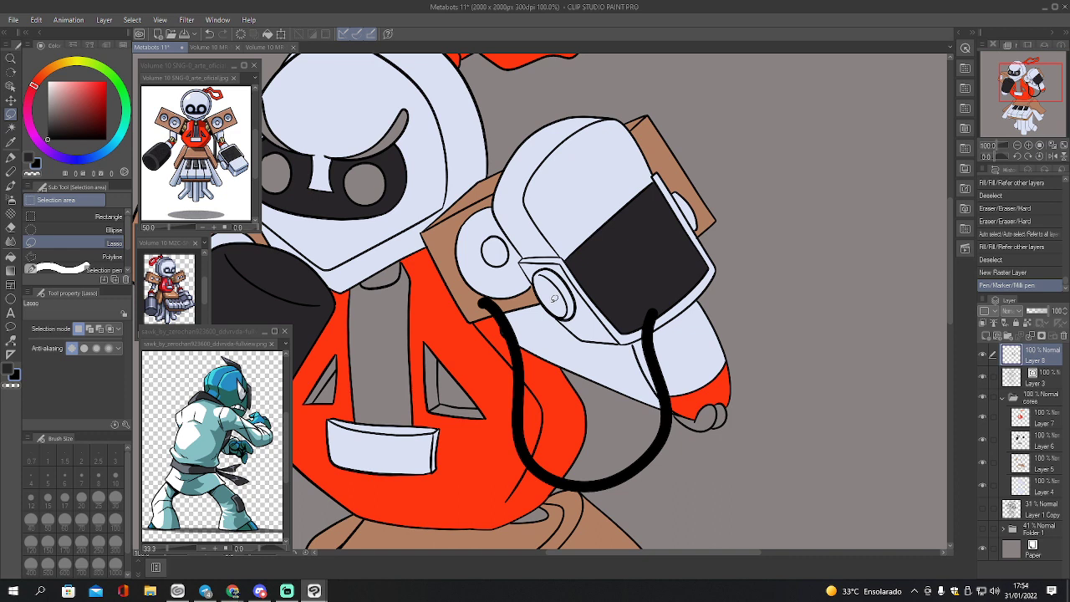
pyautogui.hotkey('ctrl', 't')
pyautogui.click(96, 343)
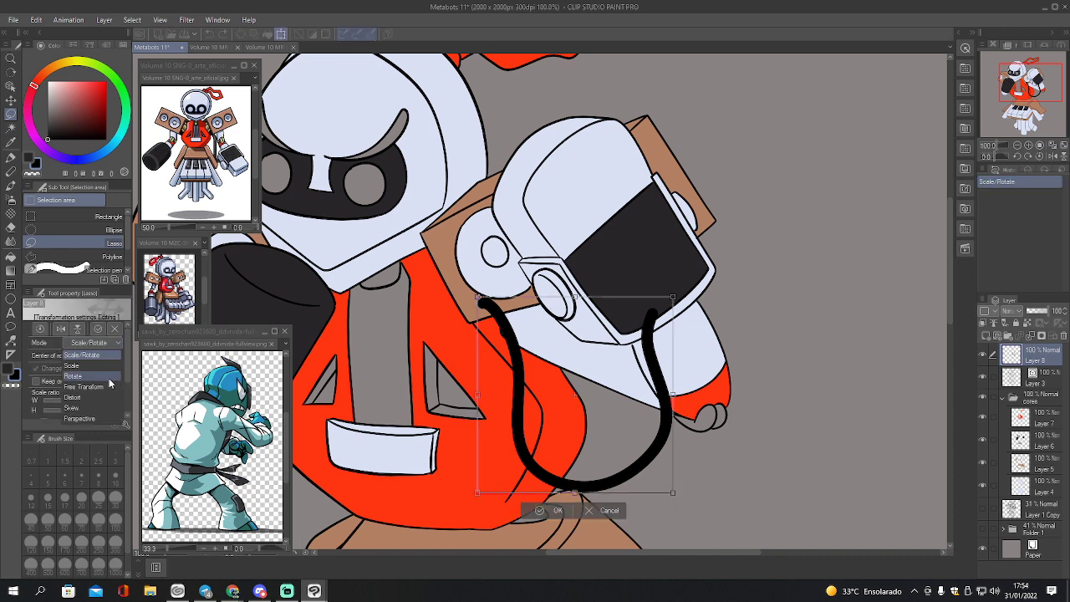
pyautogui.click(88, 365)
pyautogui.moveTo(479, 397); pyautogui.dragTo(485, 399)
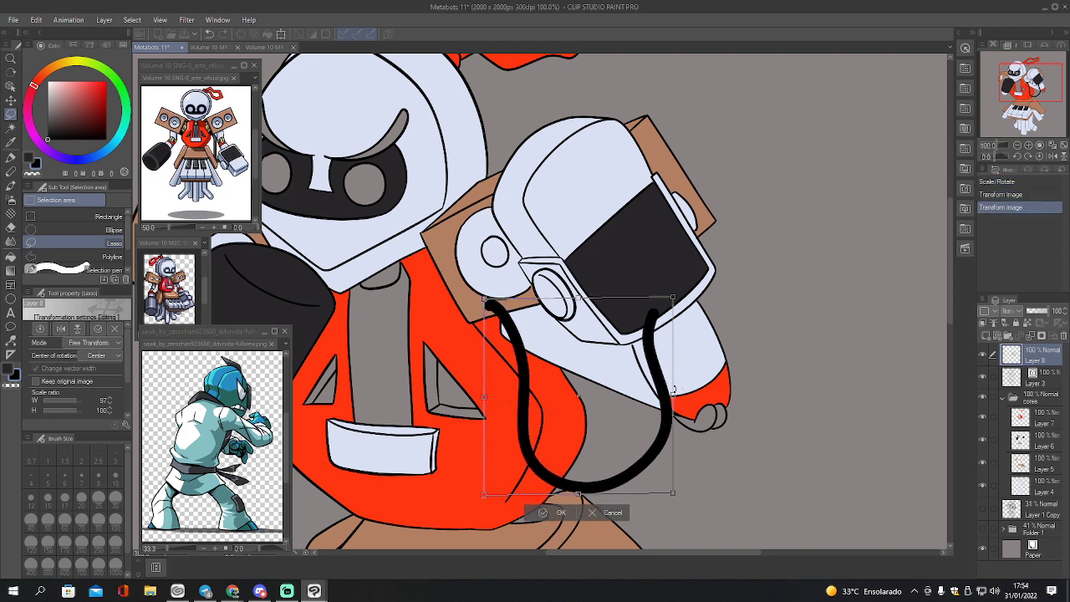
pyautogui.click(557, 512)
# - Erase both cable ends where they overlap the speaker box and the dark screen of the arm, using the Hard eraser
pyautogui.press('e')
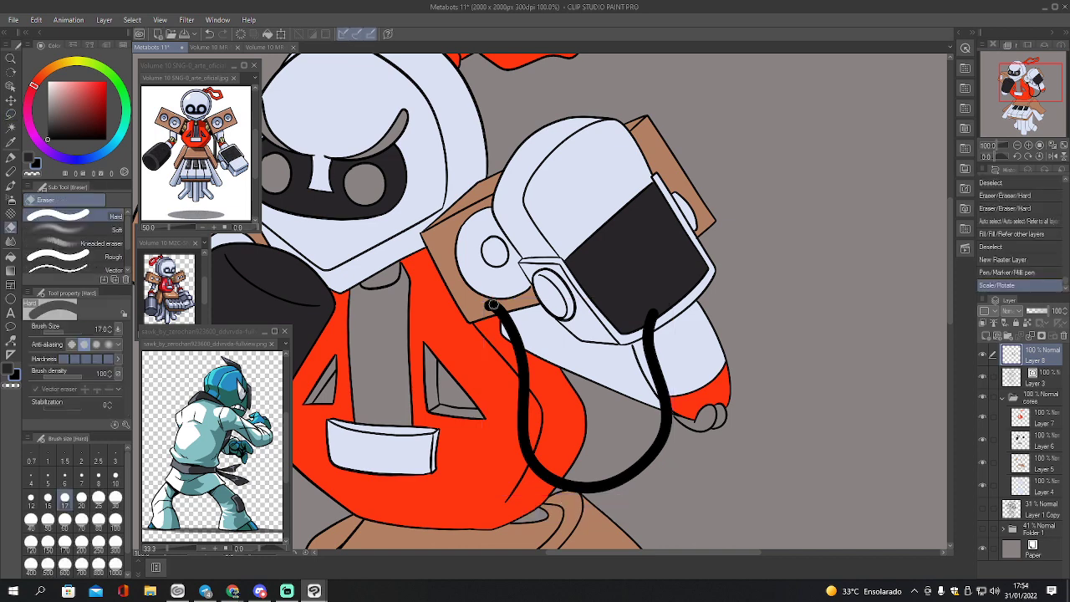
pyautogui.moveTo(493, 306)
pyautogui.mouseDown()
pyautogui.moveTo(502, 309)
pyautogui.moveTo(490, 302)
pyautogui.mouseUp()
pyautogui.click(506, 303)
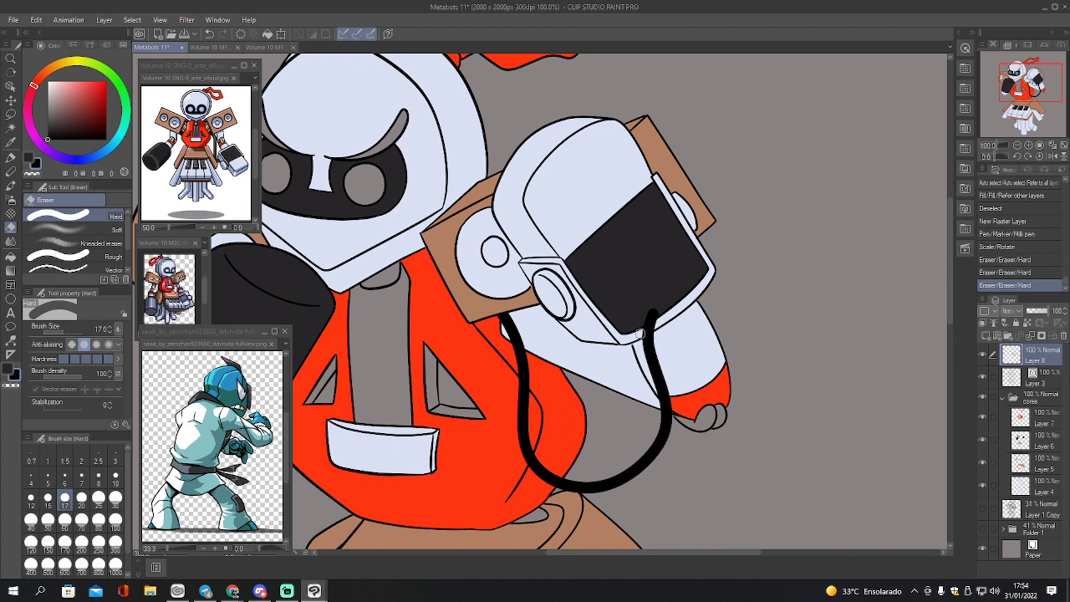
pyautogui.moveTo(643, 332); pyautogui.dragTo(651, 306)
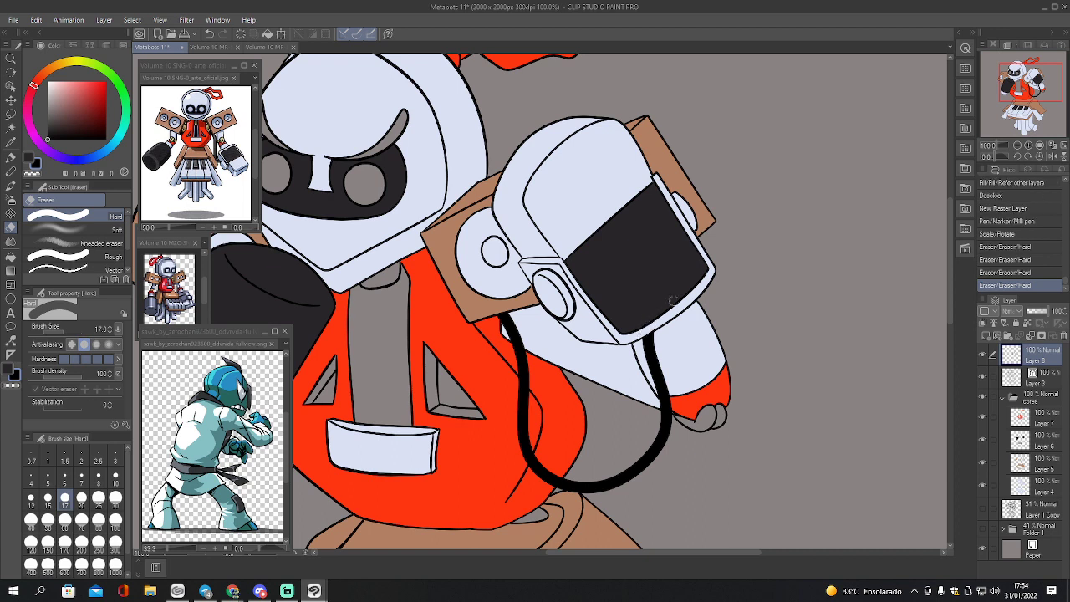
pyautogui.click(661, 311)
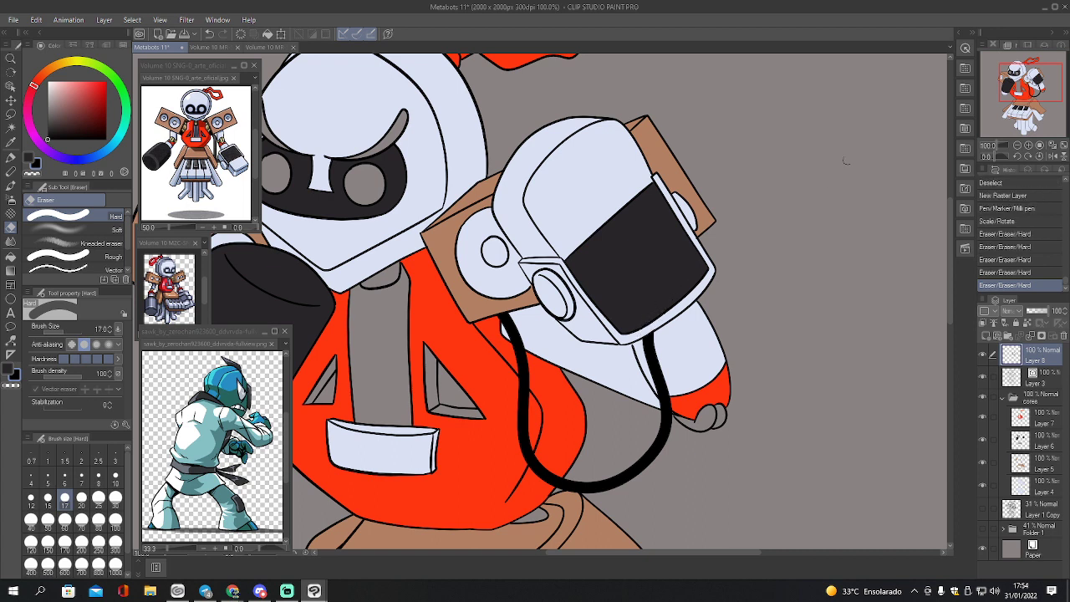
# - Add a new raster layer directly above Layer 7 and sample the beige tone from the reference robot
pyautogui.click(1031, 423)
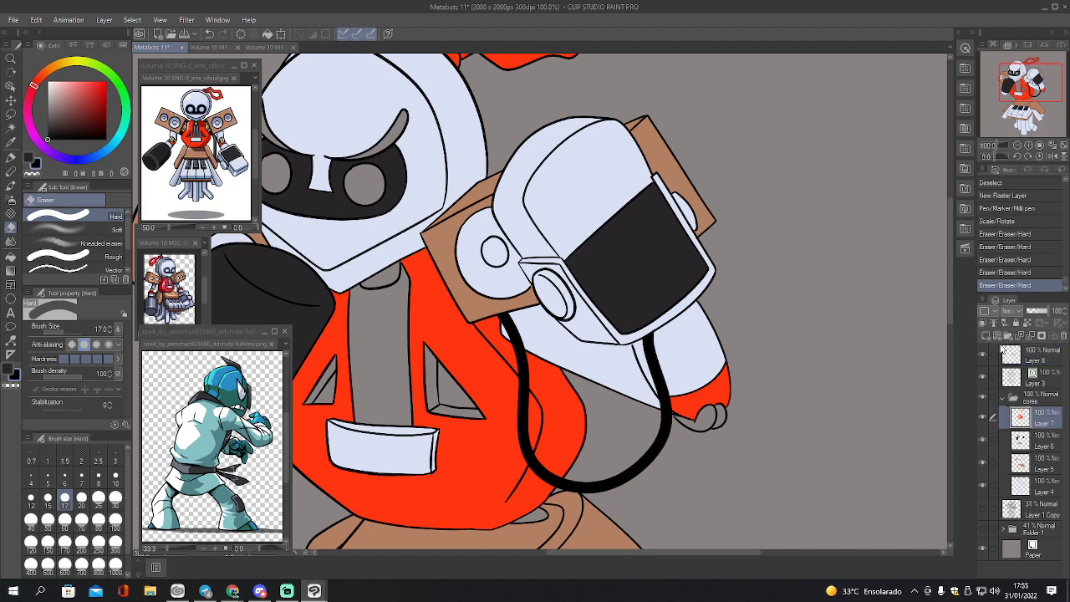
pyautogui.click(986, 335)
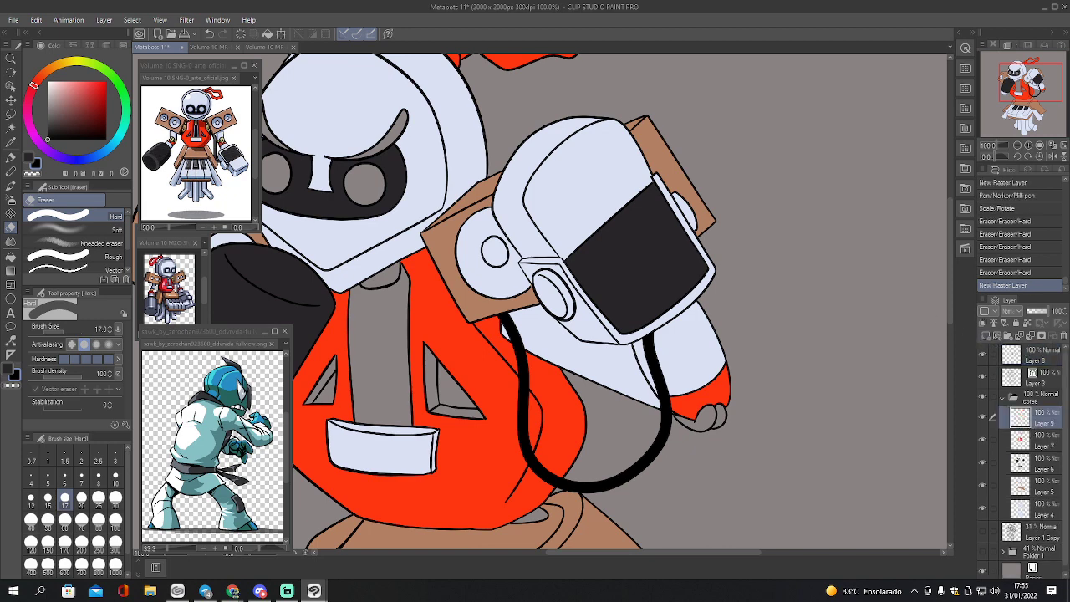
pyautogui.press('i')
pyautogui.click(224, 136)
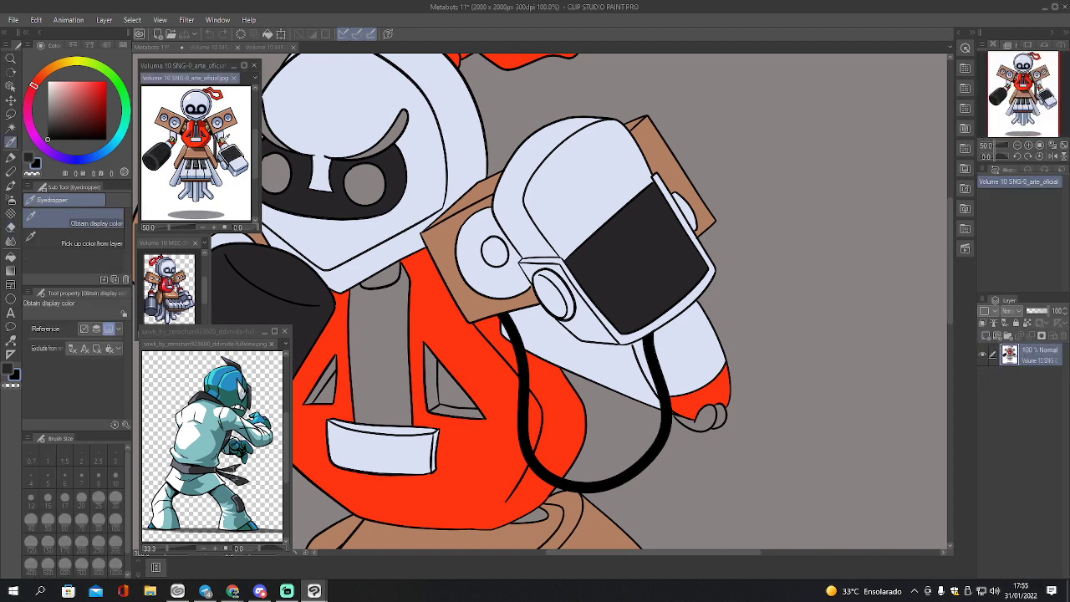
pyautogui.click(223, 136)
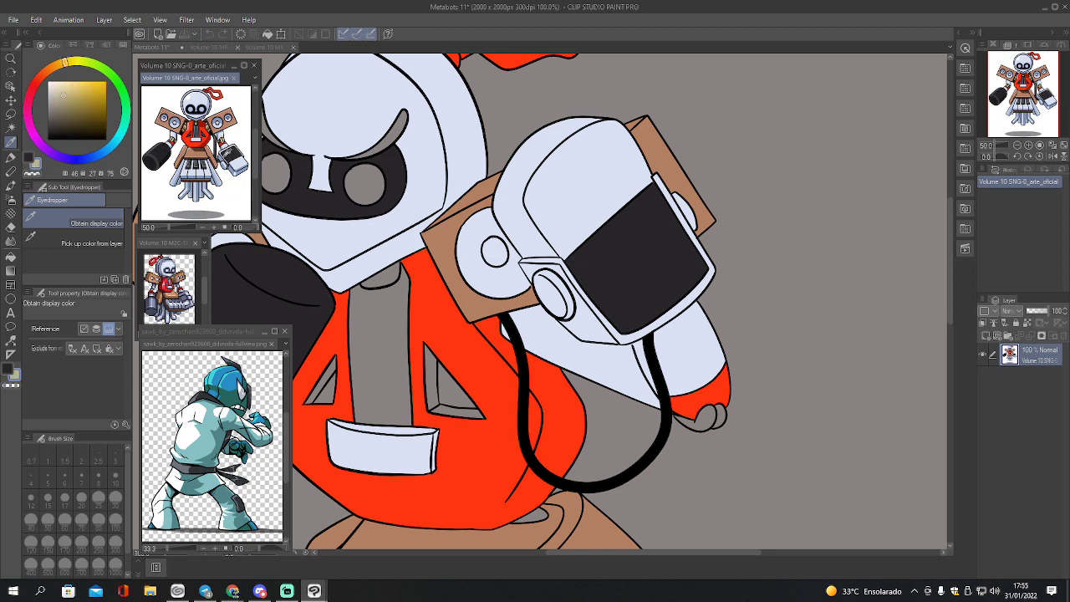
# - Fill the small neck piece under the head with beige on the new layer and clear the selection
pyautogui.press('p')
pyautogui.press('w')
pyautogui.click(393, 280)
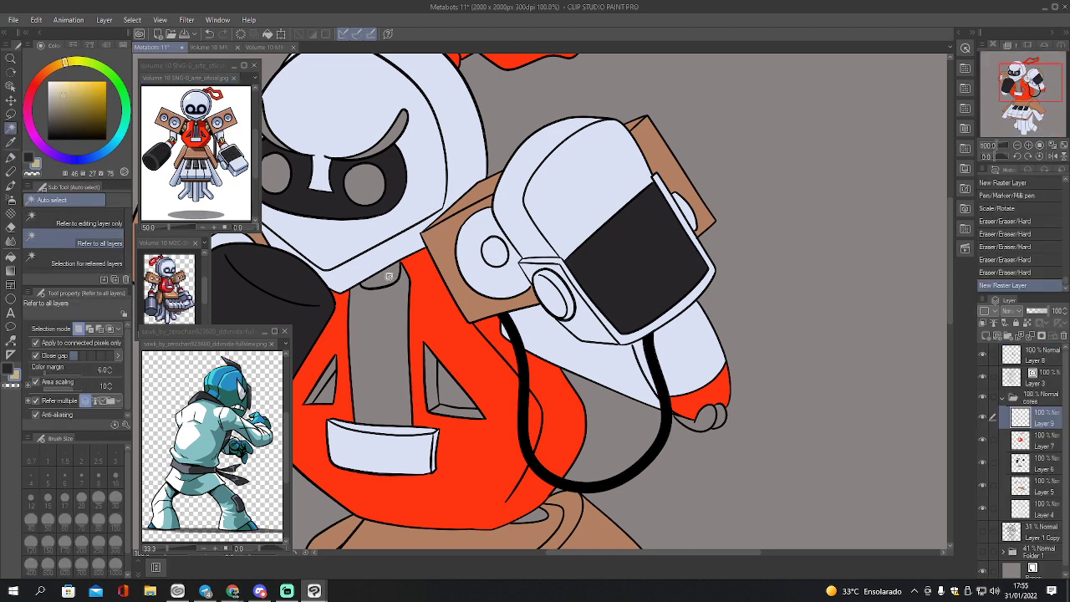
pyautogui.click(391, 278)
pyautogui.press('g')
pyautogui.click(390, 277)
pyautogui.hotkey('ctrl', 'd')
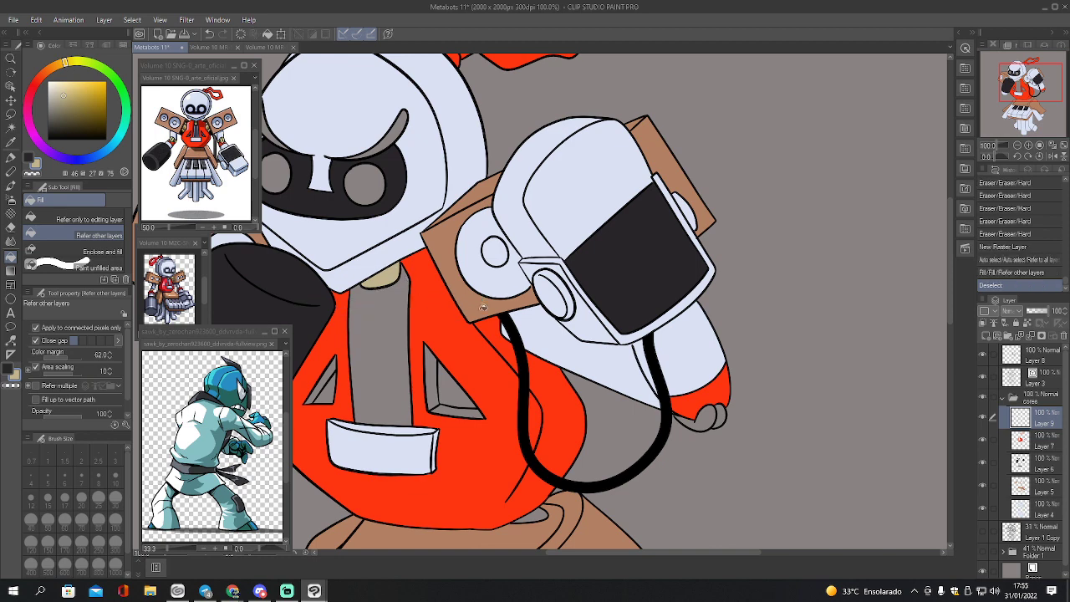
# - Paint the small joint below the right speaker box beige with the Milli pen at size 15
pyautogui.press('p')
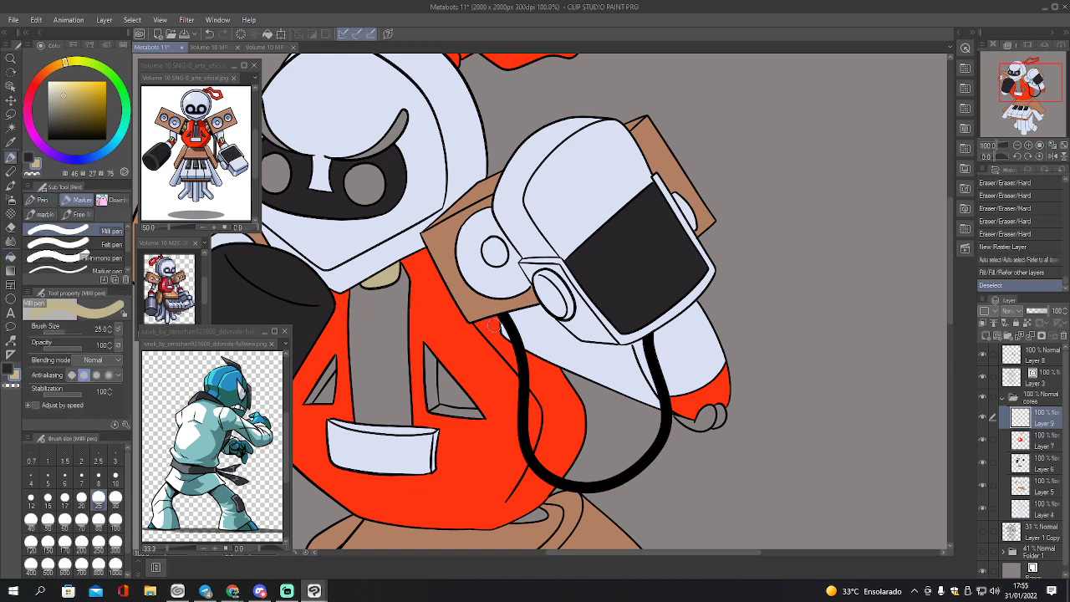
pyautogui.press('[')
pyautogui.press('[')
pyautogui.press('[')
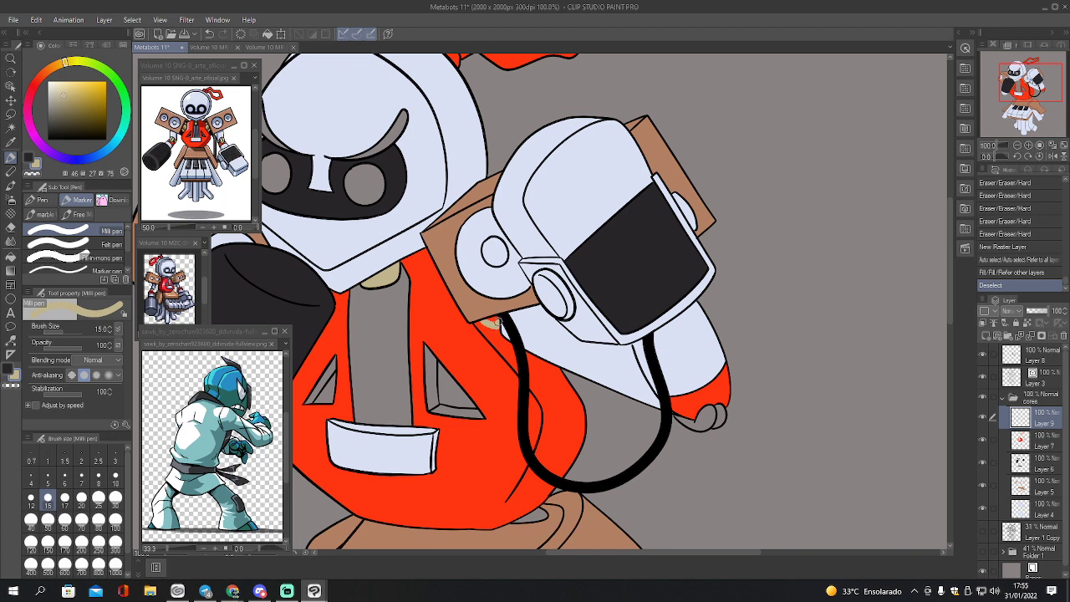
pyautogui.moveTo(489, 314); pyautogui.dragTo(497, 326)
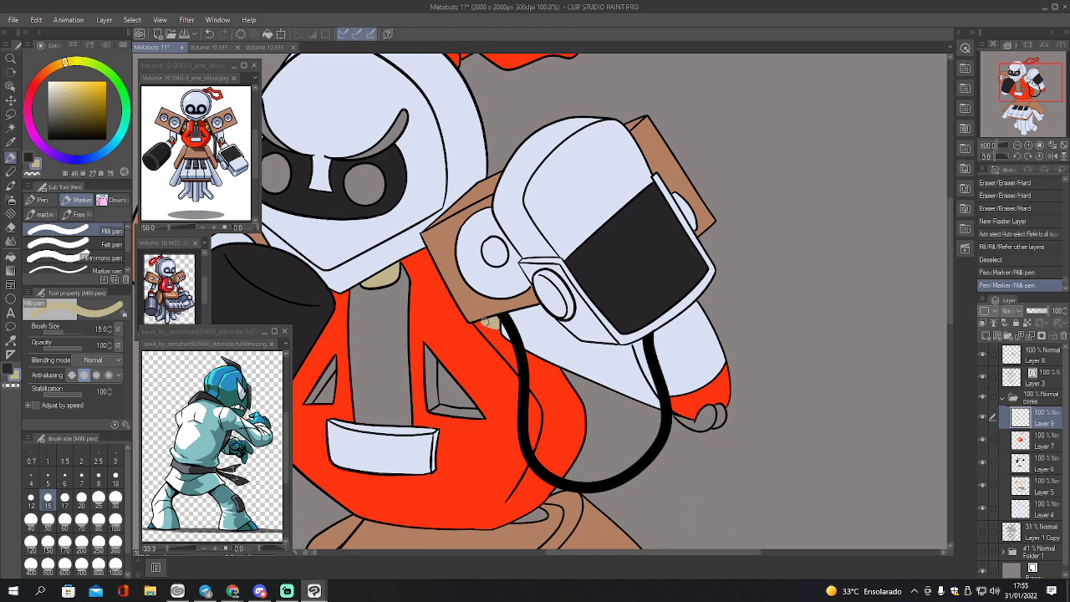
pyautogui.click(493, 323)
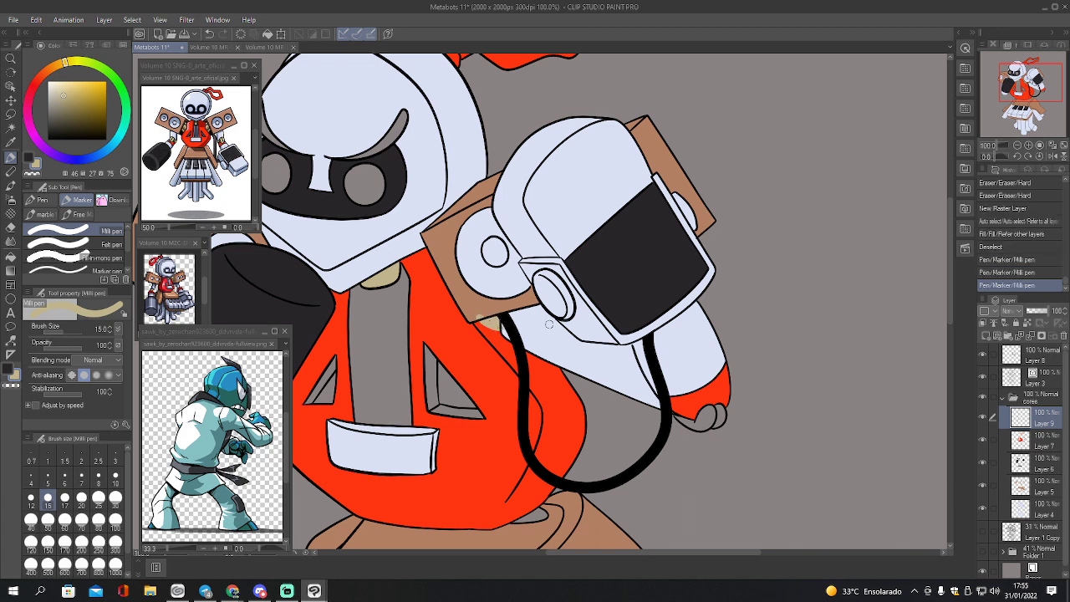
# - Erase the beige paint that spills over the arm and speaker box around the joint
pyautogui.press('e')
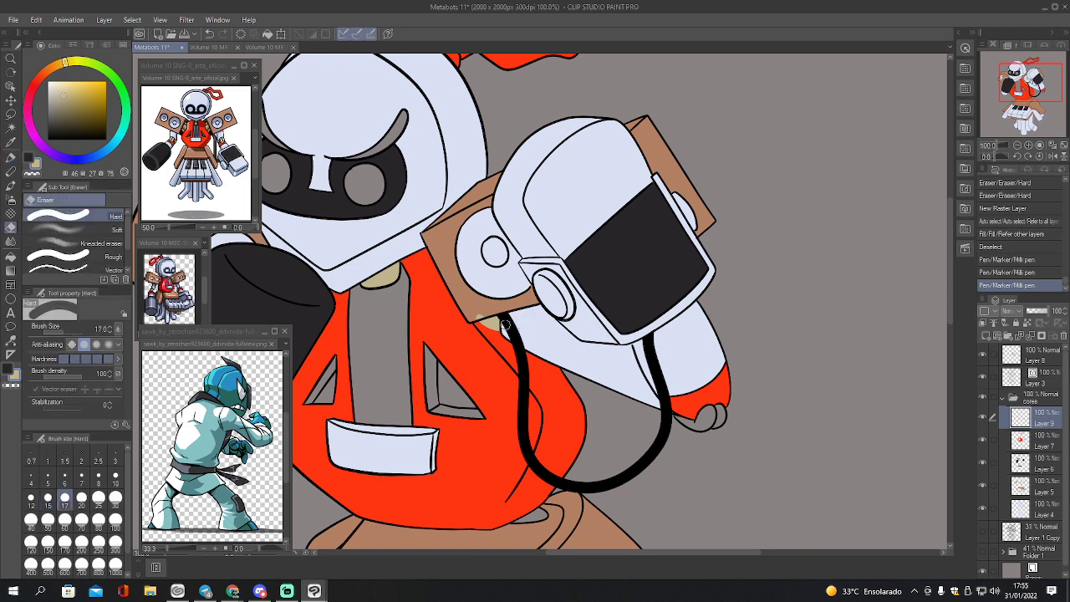
pyautogui.click(504, 328)
pyautogui.click(480, 315)
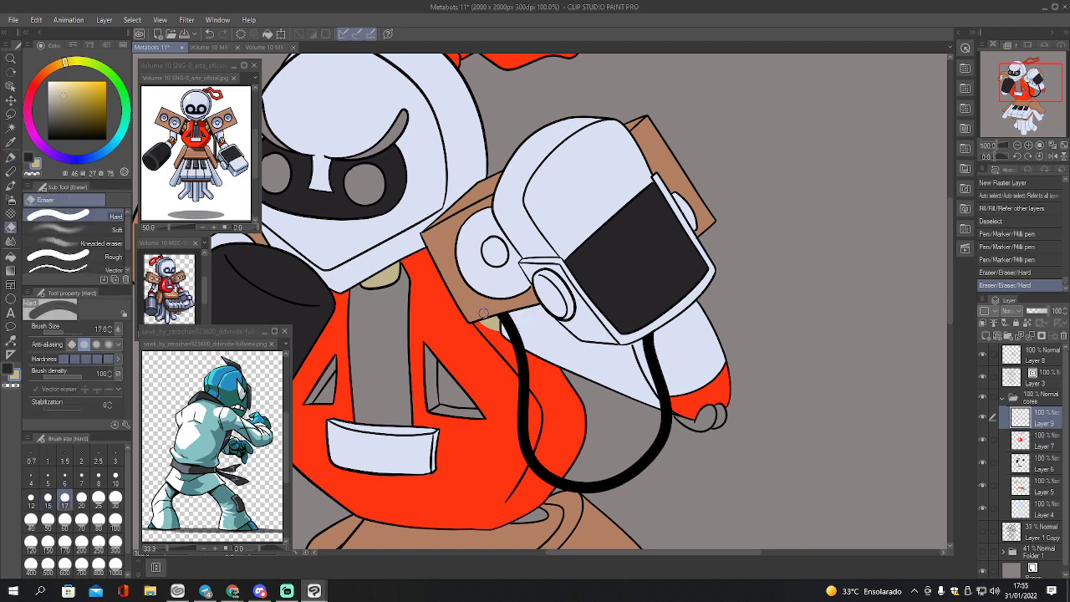
pyautogui.click(501, 308)
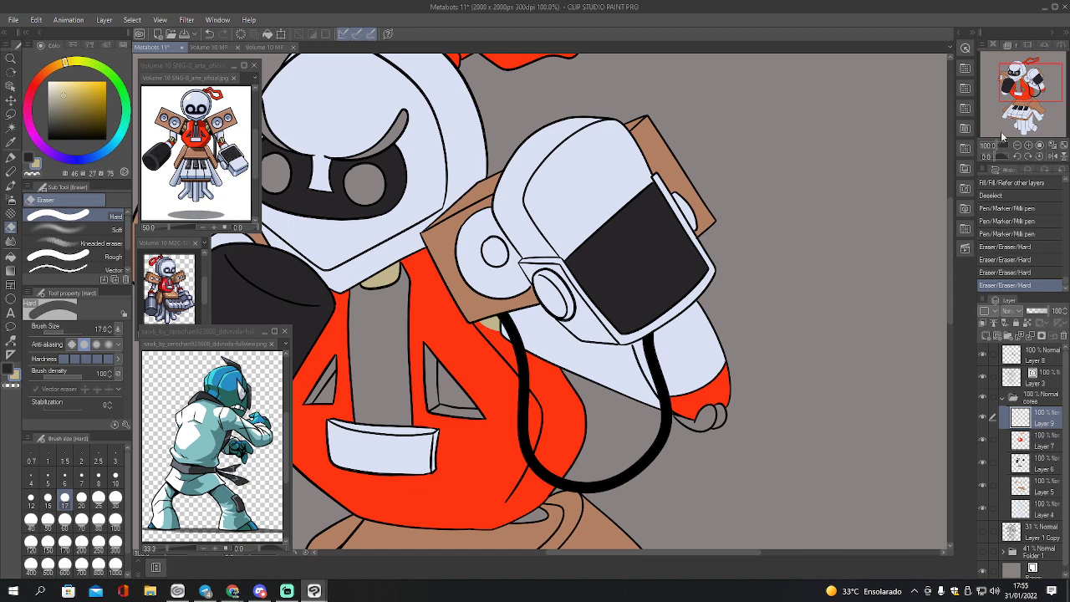
# - Fill the guitar body's central strip and both triangular openings on Layer 6 with the dark tone sampled from the forearm, and clear the selection
pyautogui.click(1017, 144)
pyautogui.click(1018, 145)
pyautogui.moveTo(1018, 107); pyautogui.dragTo(1013, 100)
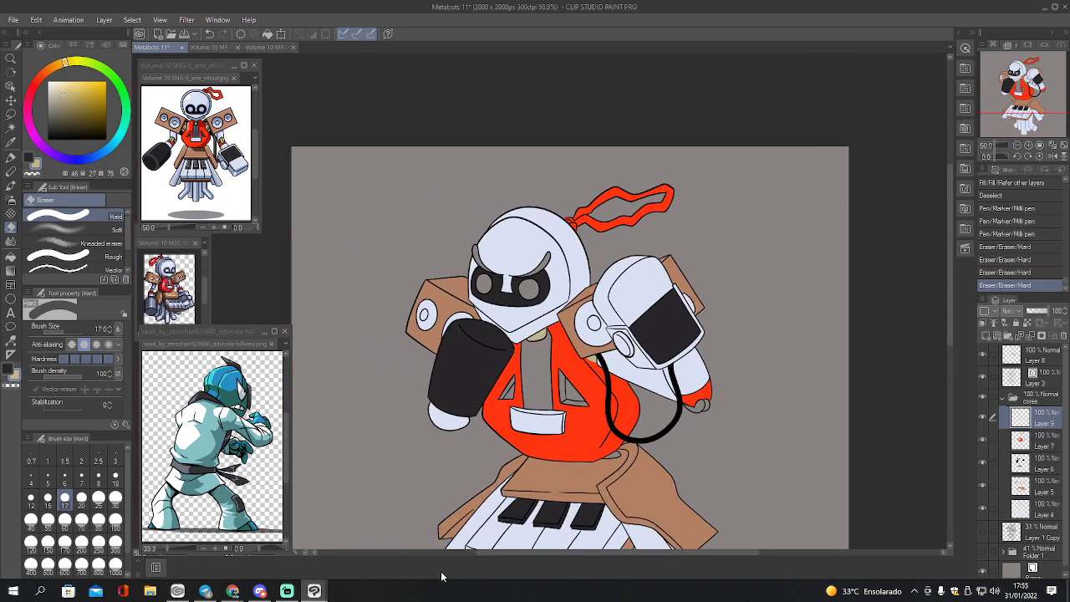
pyautogui.click(1019, 465)
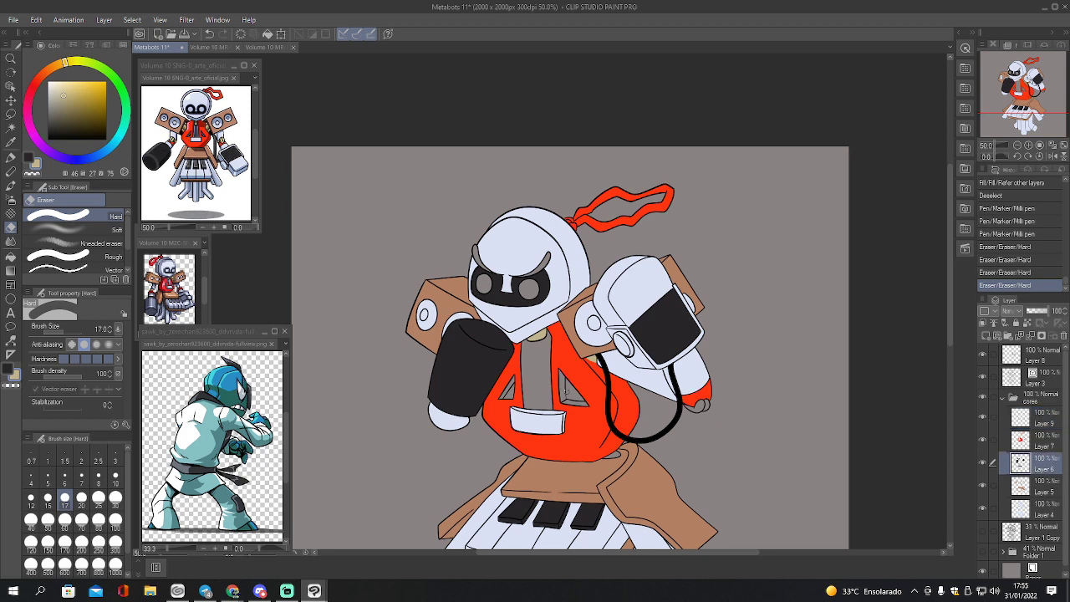
pyautogui.click(539, 380)
pyautogui.press('w')
pyautogui.click(544, 384)
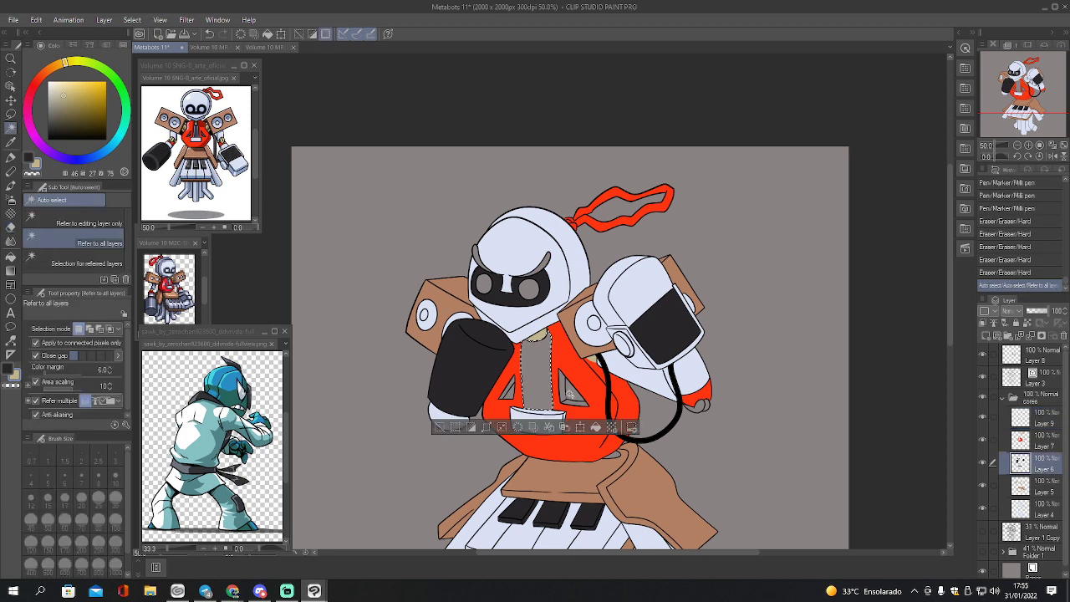
pyautogui.keyDown('shift'); pyautogui.click(571, 390); pyautogui.keyUp('shift')
pyautogui.keyDown('shift'); pyautogui.click(511, 392); pyautogui.keyUp('shift')
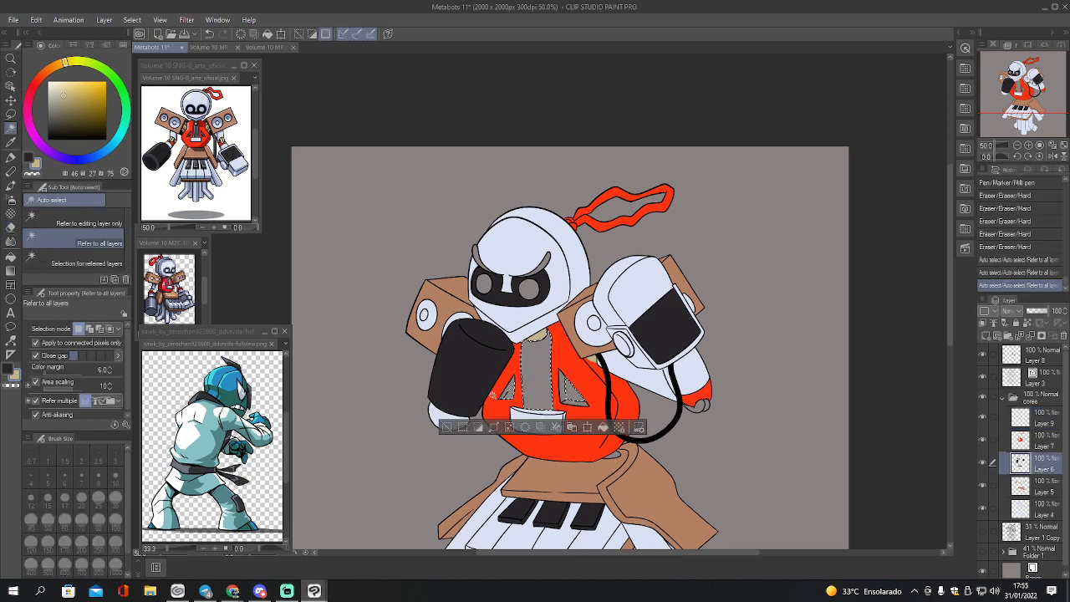
pyautogui.press('i')
pyautogui.click(481, 368)
pyautogui.press('g')
pyautogui.click(531, 381)
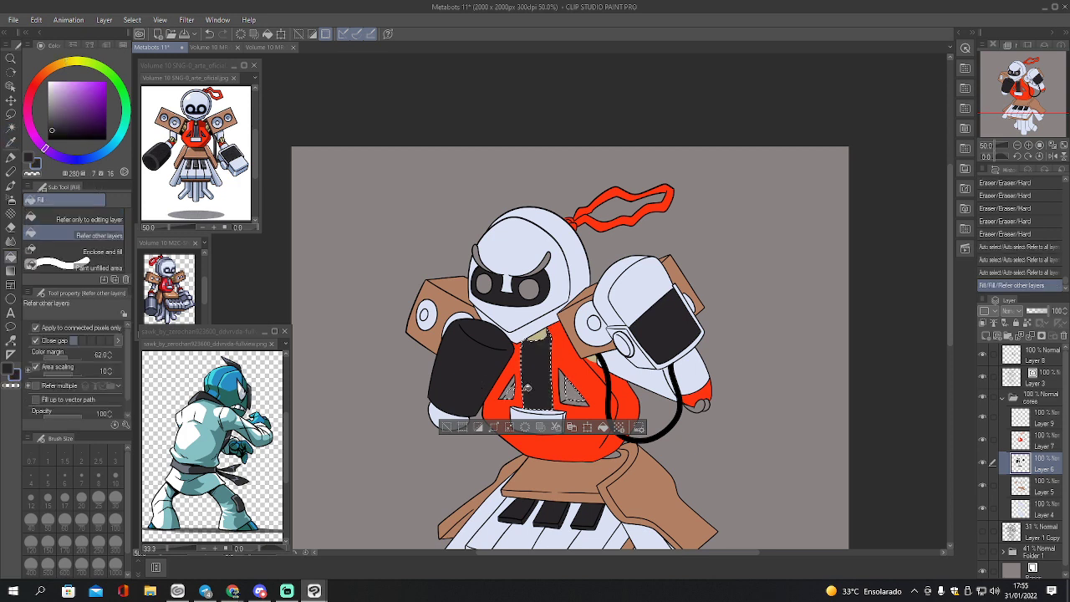
pyautogui.click(510, 390)
pyautogui.click(577, 387)
pyautogui.hotkey('ctrl', 'd')
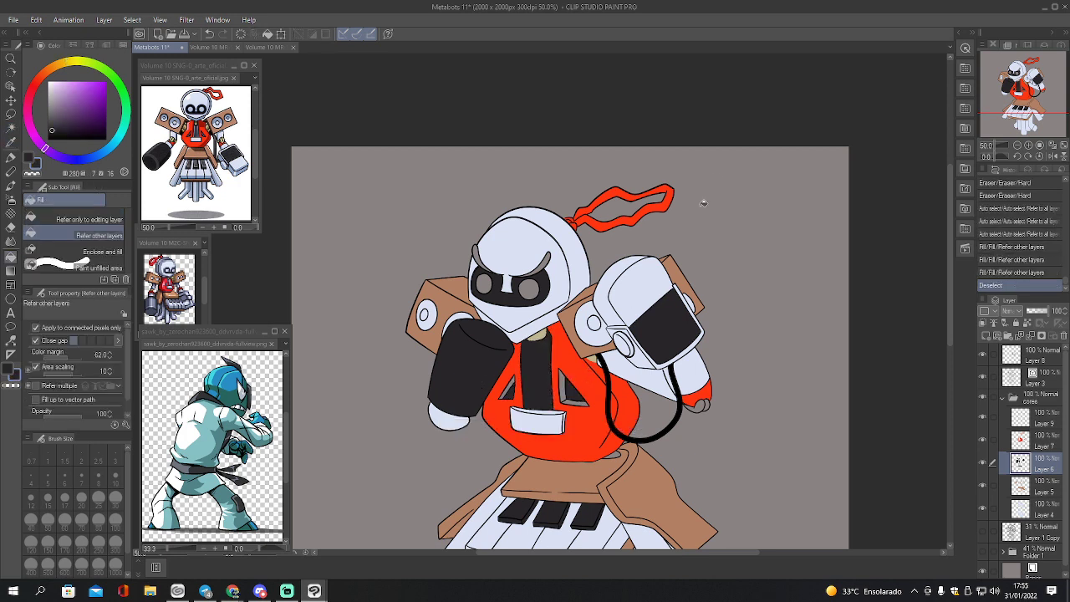
# - Touch up the dark strip's upper edge beside the neck on Layer 6 with the Milli pen at size 7
pyautogui.click(1039, 145)
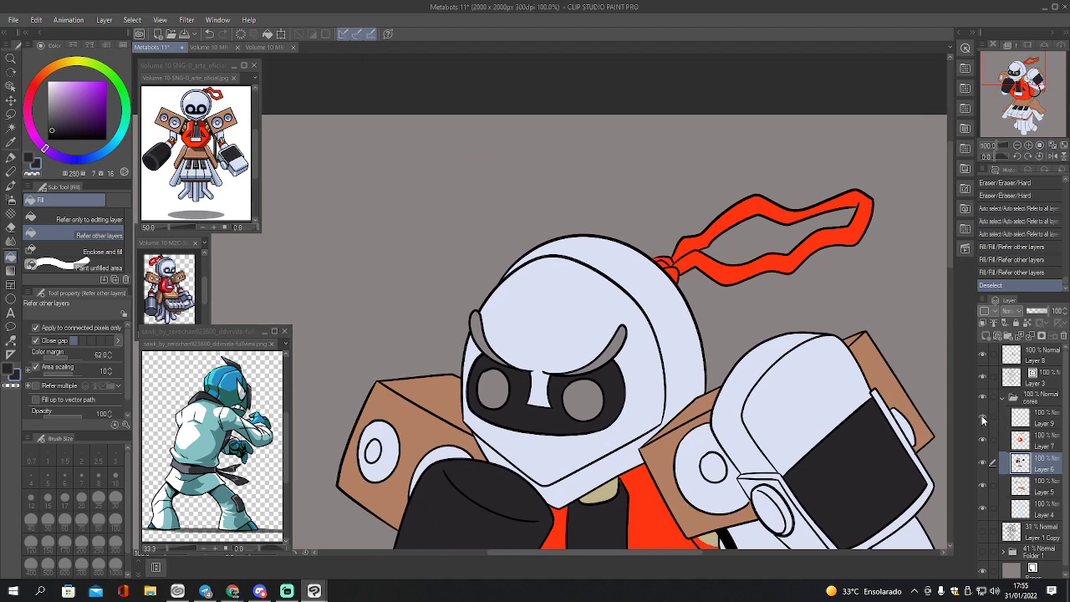
pyautogui.click(1023, 417)
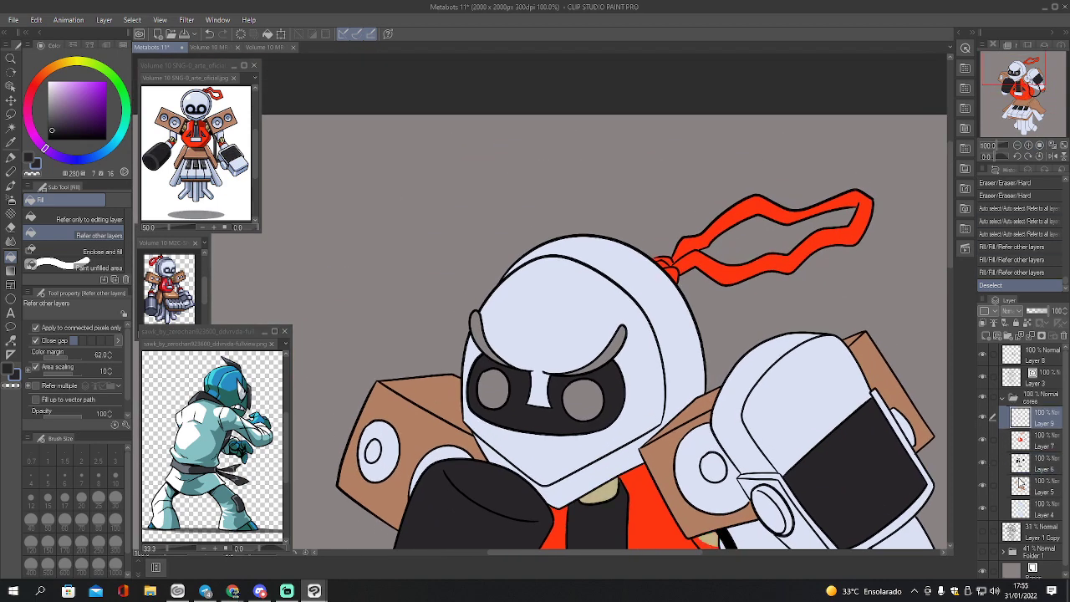
pyautogui.click(984, 489)
pyautogui.click(1019, 462)
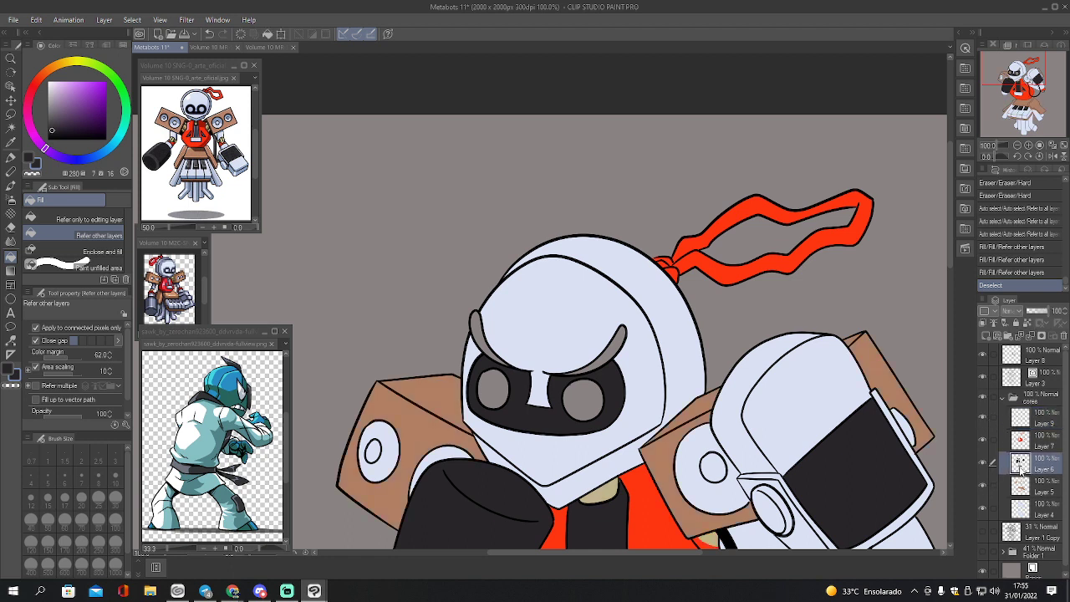
pyautogui.press('p')
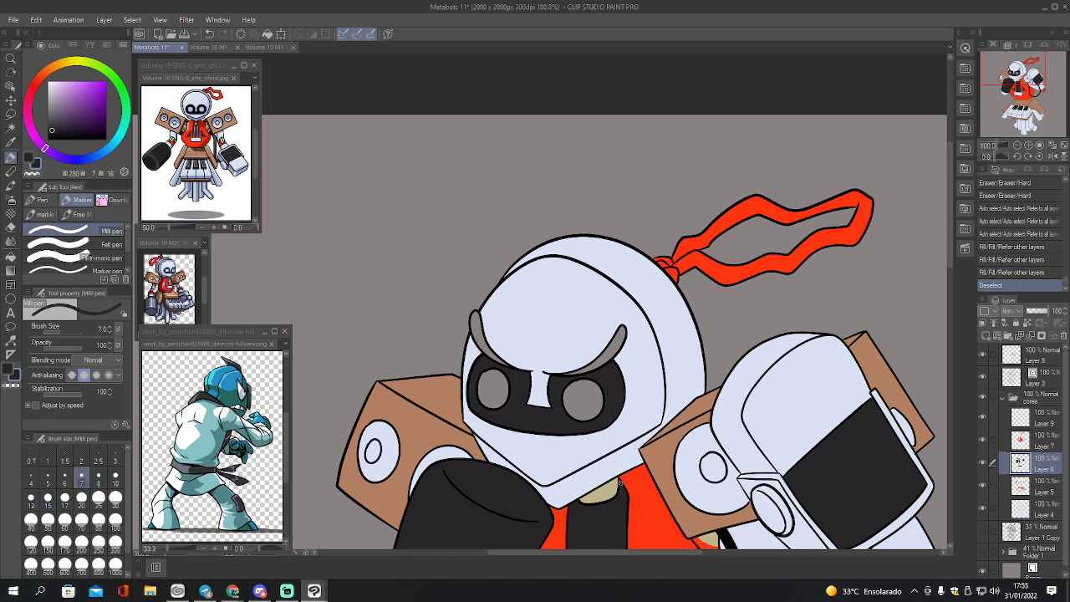
pyautogui.moveTo(619, 482); pyautogui.dragTo(622, 486)
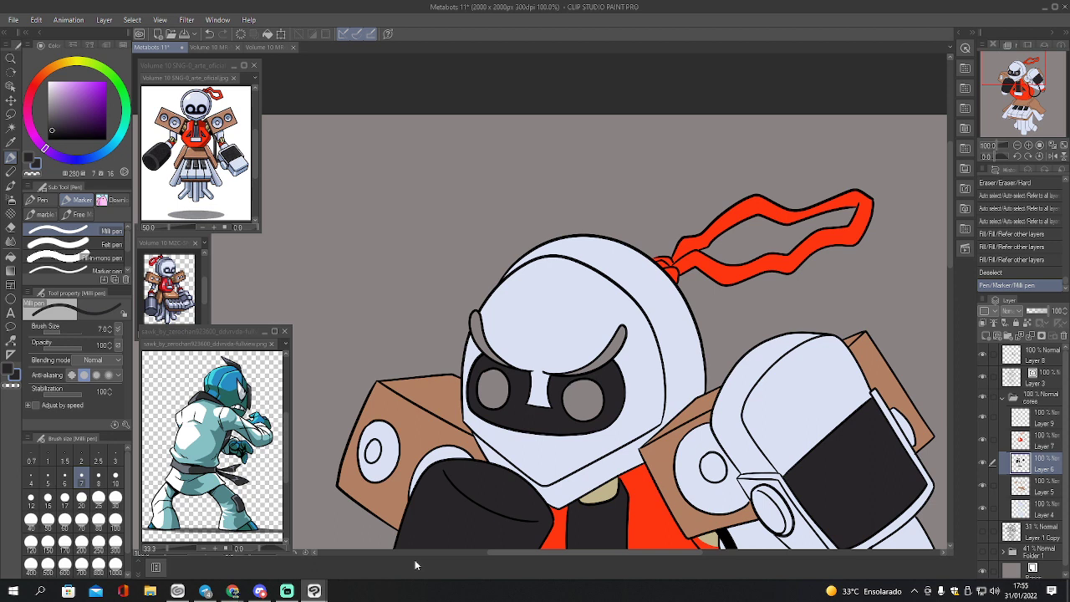
# - Fill both round eyes with the light bluish-white on Layer 4 and clear the selection
pyautogui.click(1024, 510)
pyautogui.press('w')
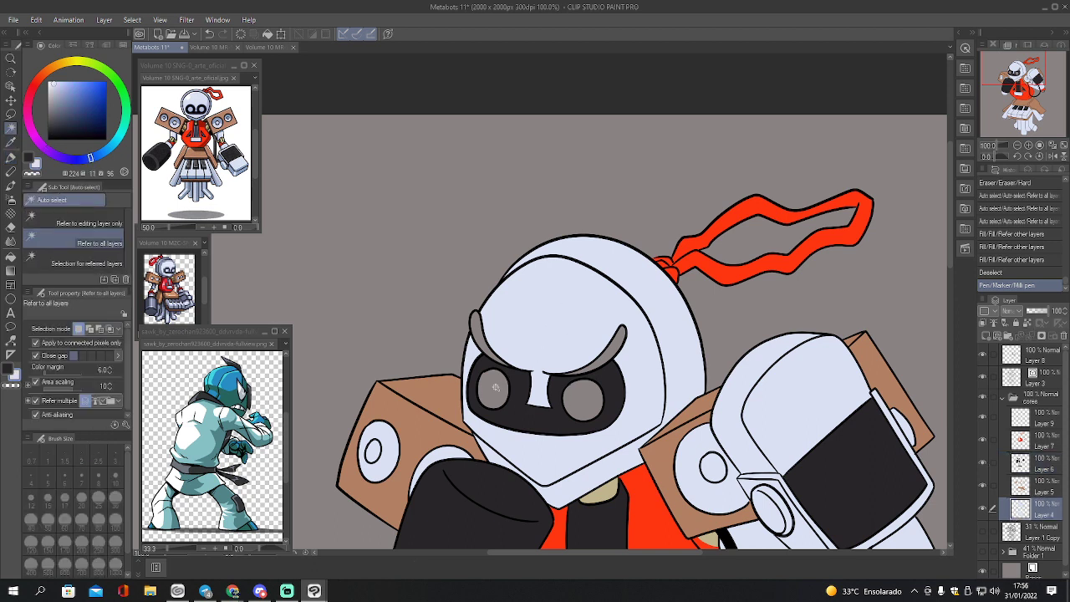
pyautogui.click(495, 390)
pyautogui.keyDown('shift'); pyautogui.click(584, 402); pyautogui.keyUp('shift')
pyautogui.press('g')
pyautogui.click(583, 399)
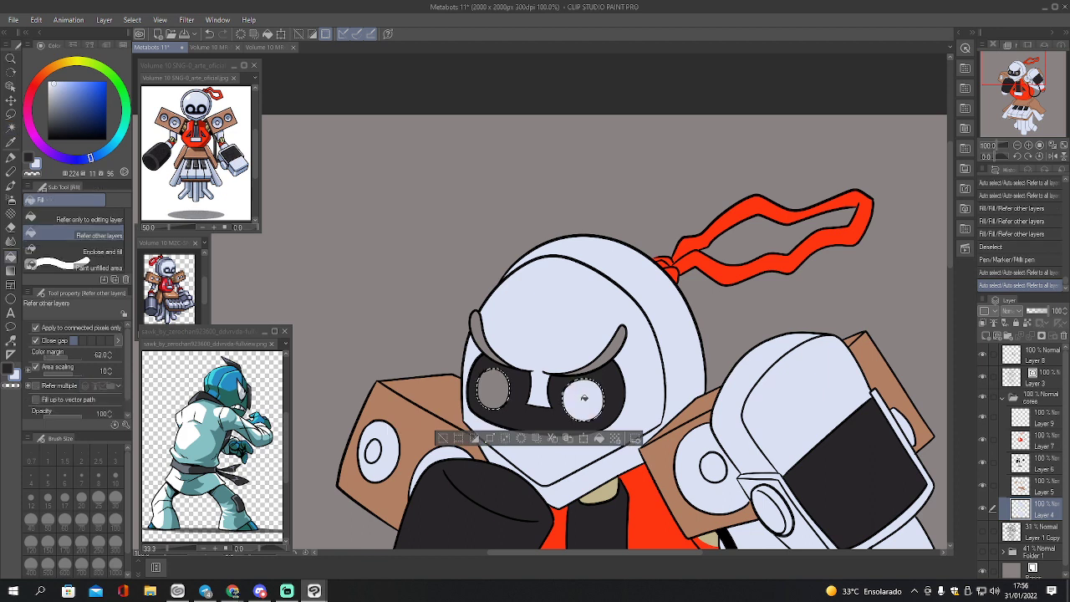
pyautogui.click(495, 389)
pyautogui.hotkey('ctrl', 'd')
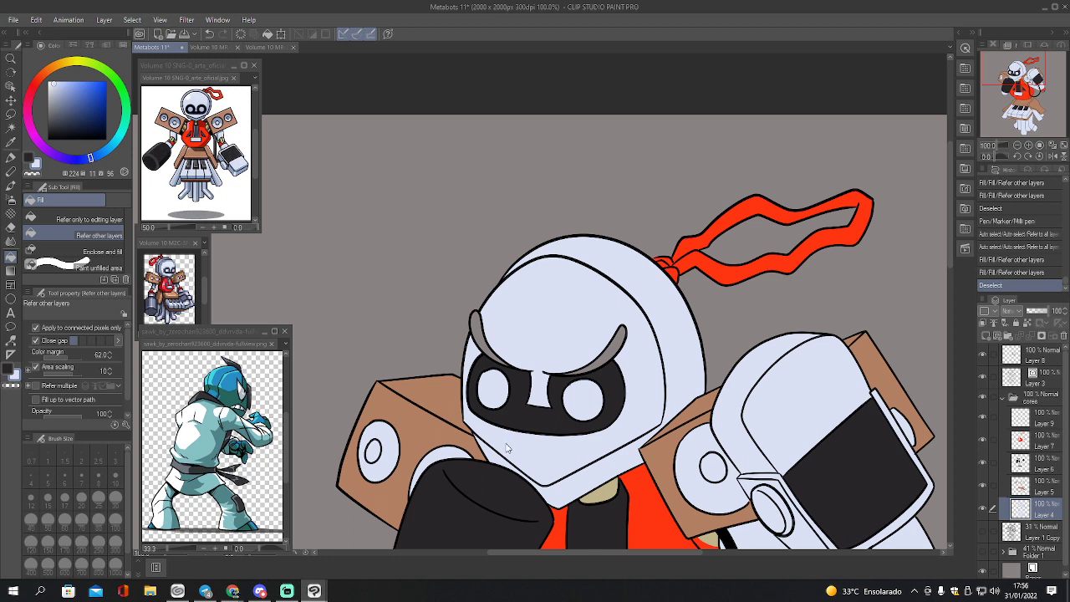
# - Save the drawing, then add a new raster layer directly below Layer 4 inside the "cores" folder
pyautogui.hotkey('ctrl', 's')
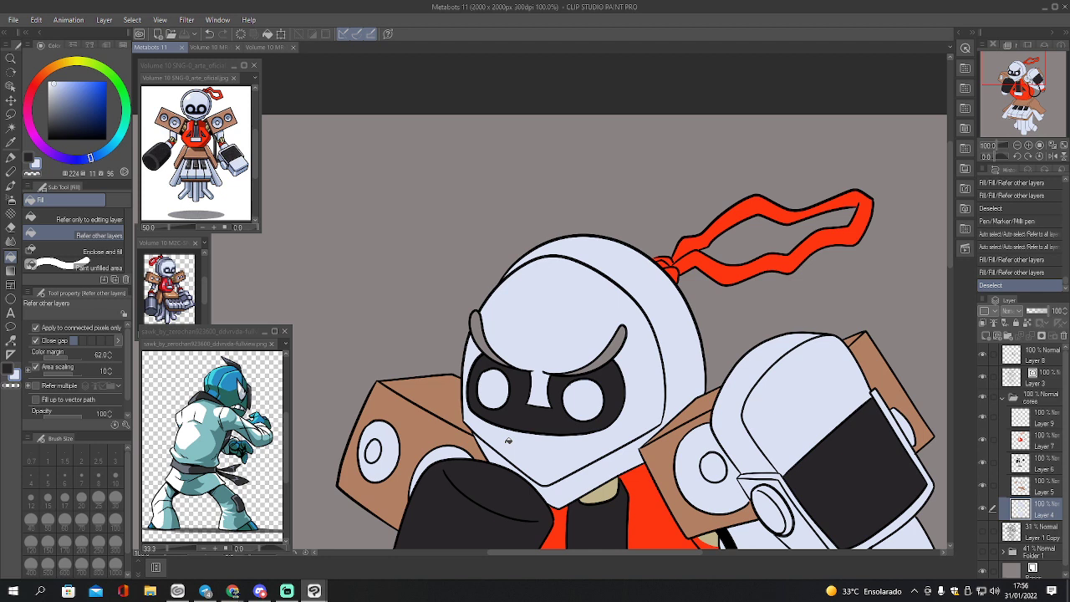
pyautogui.click(984, 417)
pyautogui.click(983, 418)
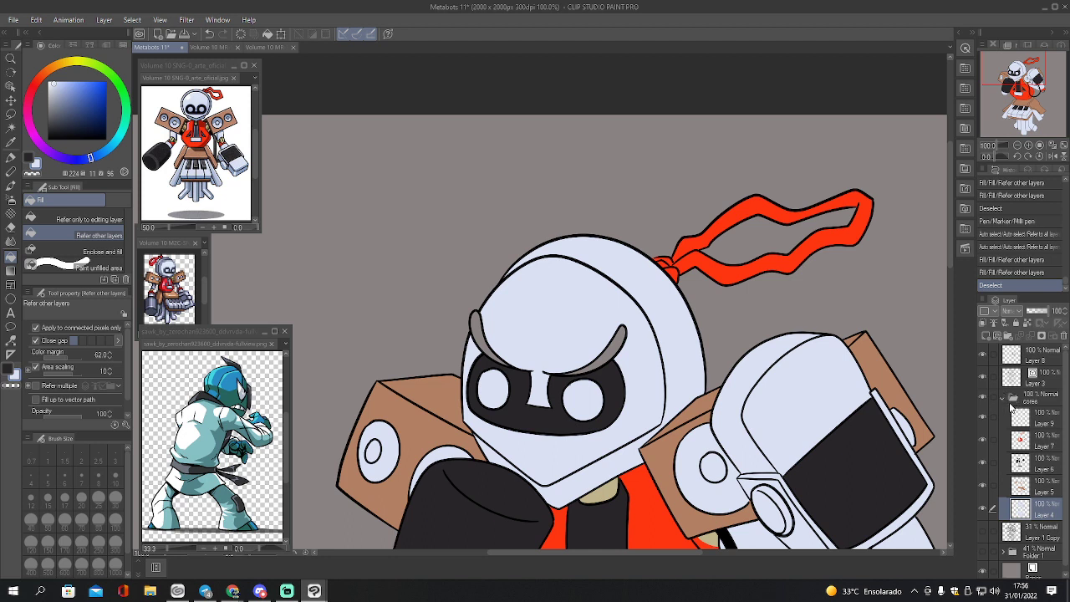
pyautogui.click(985, 337)
pyautogui.moveTo(1027, 508); pyautogui.dragTo(1004, 542)
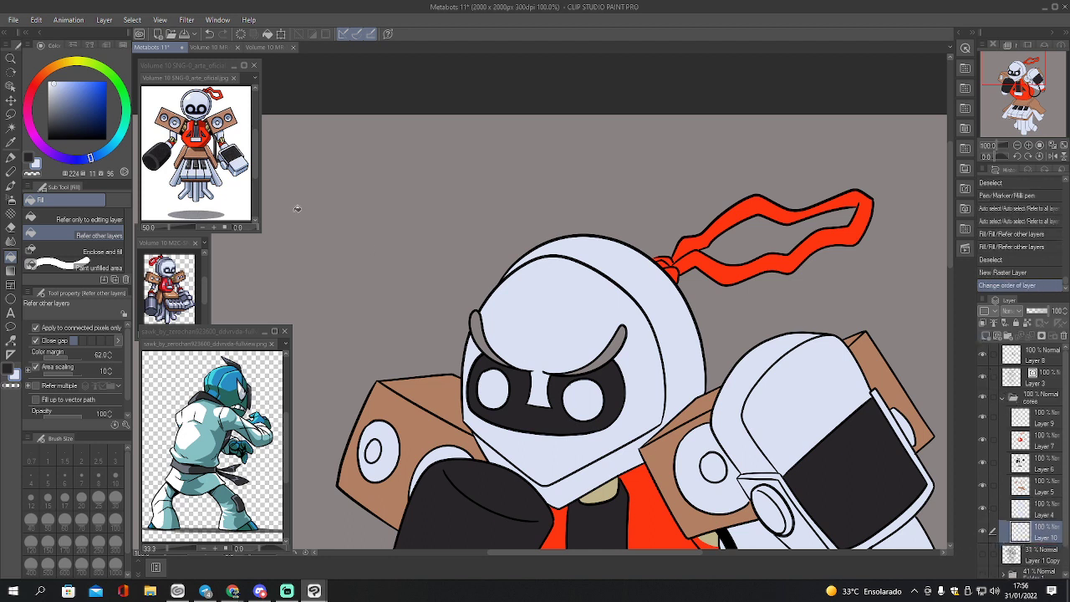
# - Fill both eyebrows with black on Layer 10 and clear the selection
pyautogui.moveTo(82, 93); pyautogui.dragTo(45, 142)
pyautogui.press('p')
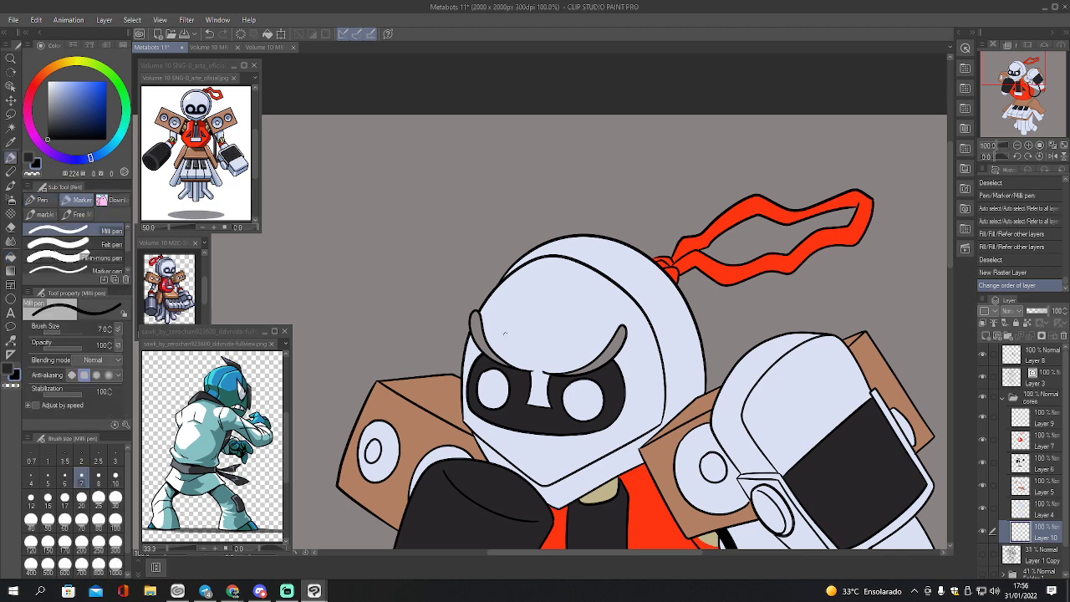
pyautogui.press('w')
pyautogui.click(482, 345)
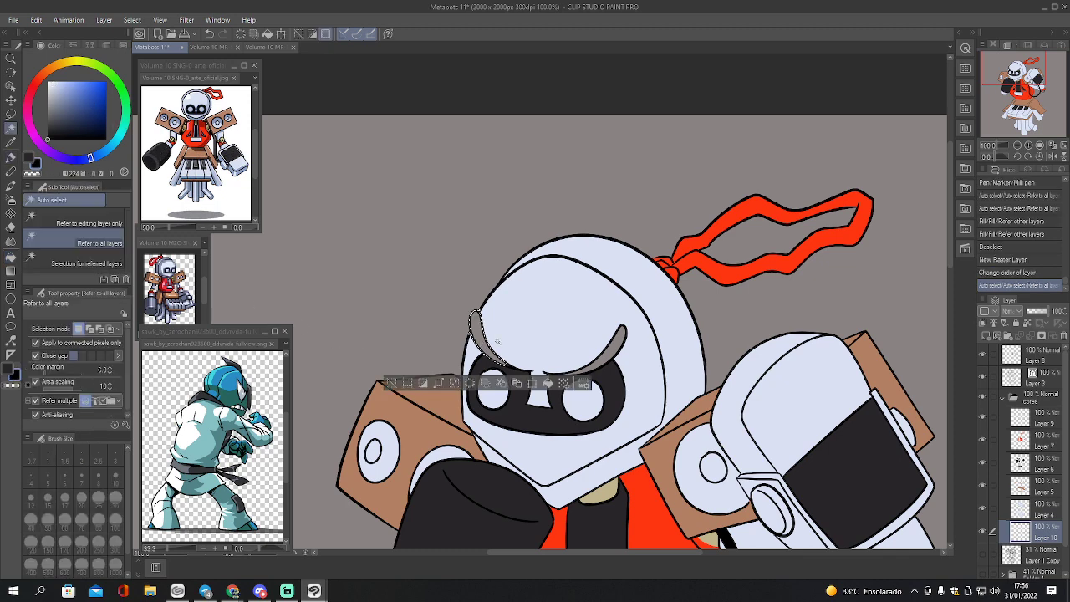
pyautogui.keyDown('shift'); pyautogui.click(598, 365); pyautogui.keyUp('shift')
pyautogui.press('g')
pyautogui.click(595, 351)
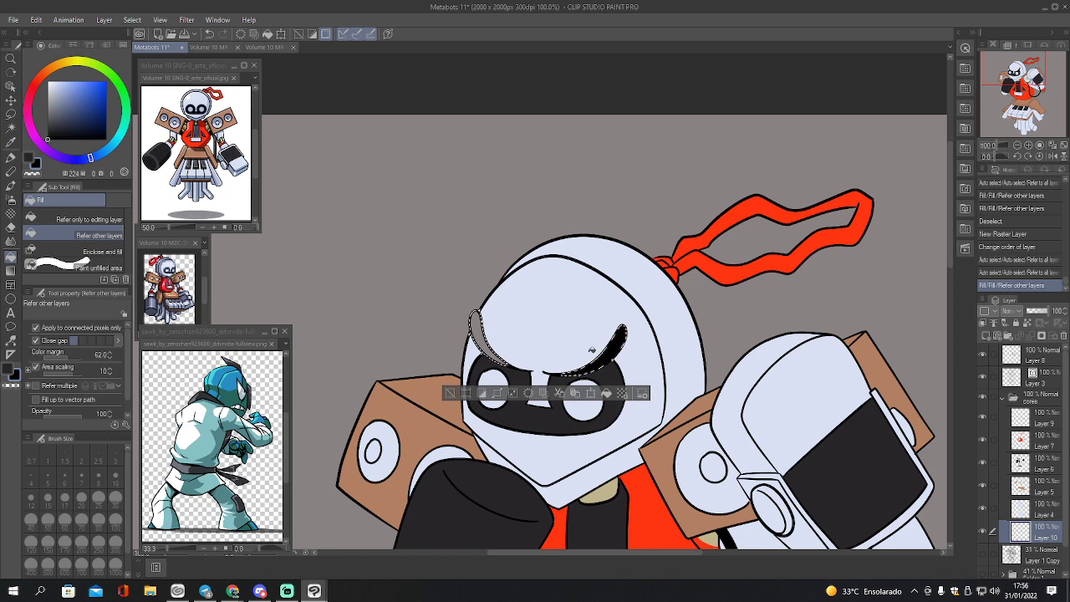
pyautogui.click(502, 346)
pyautogui.hotkey('ctrl', 'd')
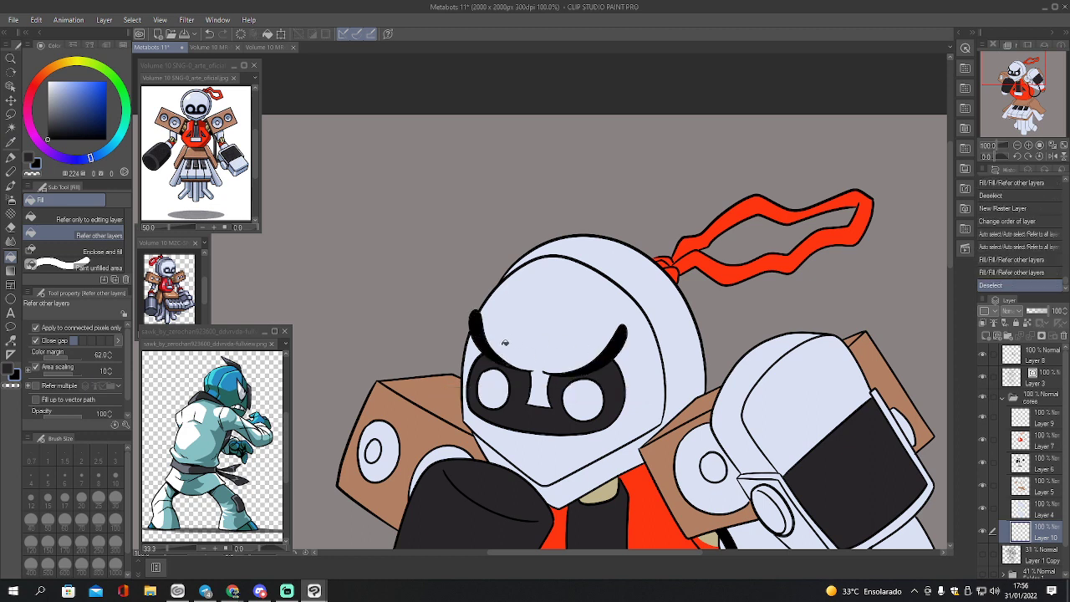
# - Touch up the inner end of the eyebrow over the smaller eye in black with the Milli pen
pyautogui.press('p')
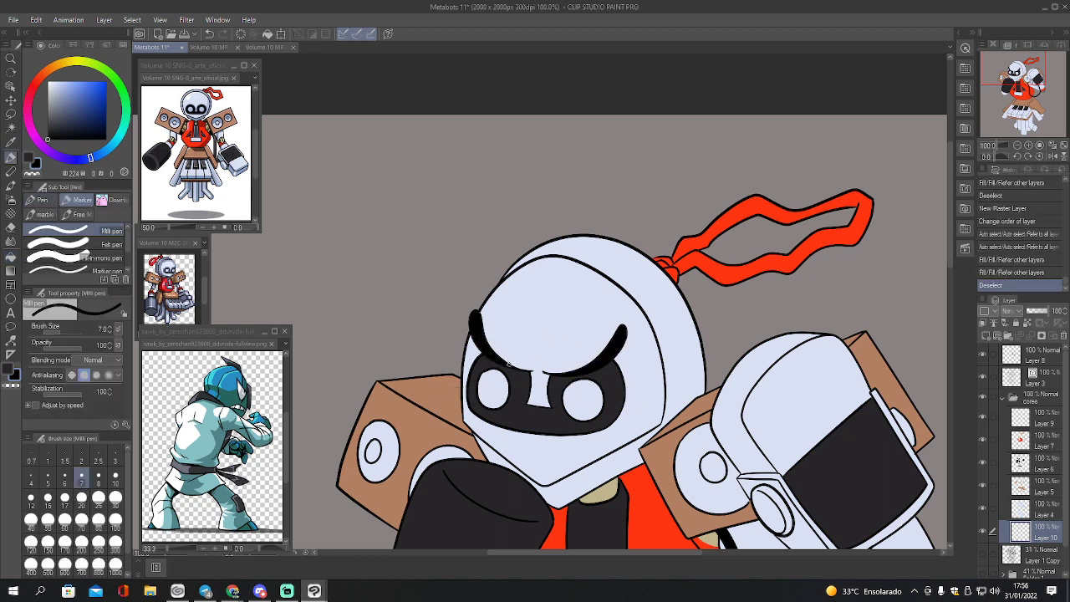
pyautogui.click(505, 364)
pyautogui.click(510, 366)
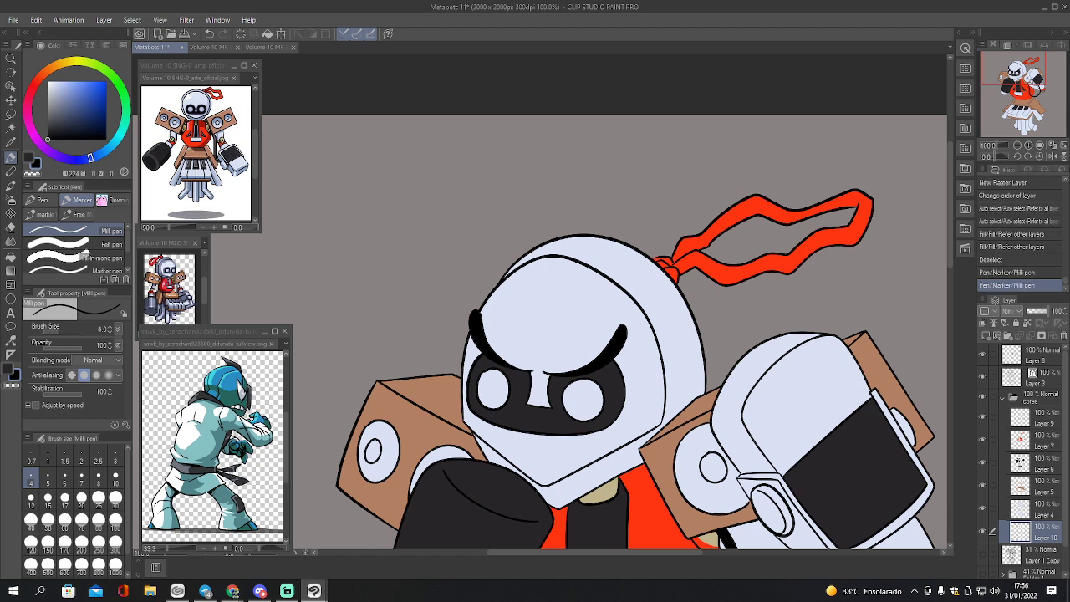
# - Reshape the outlines of both round eyes on Layer 3 with the Pinch vector line tool
pyautogui.click(1027, 371)
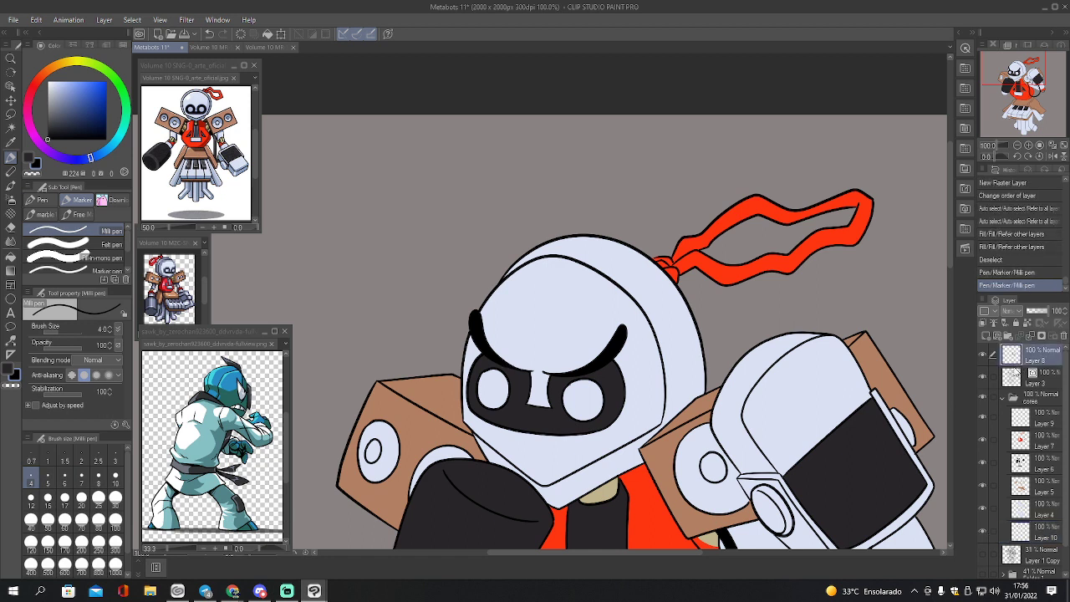
pyautogui.press('y')
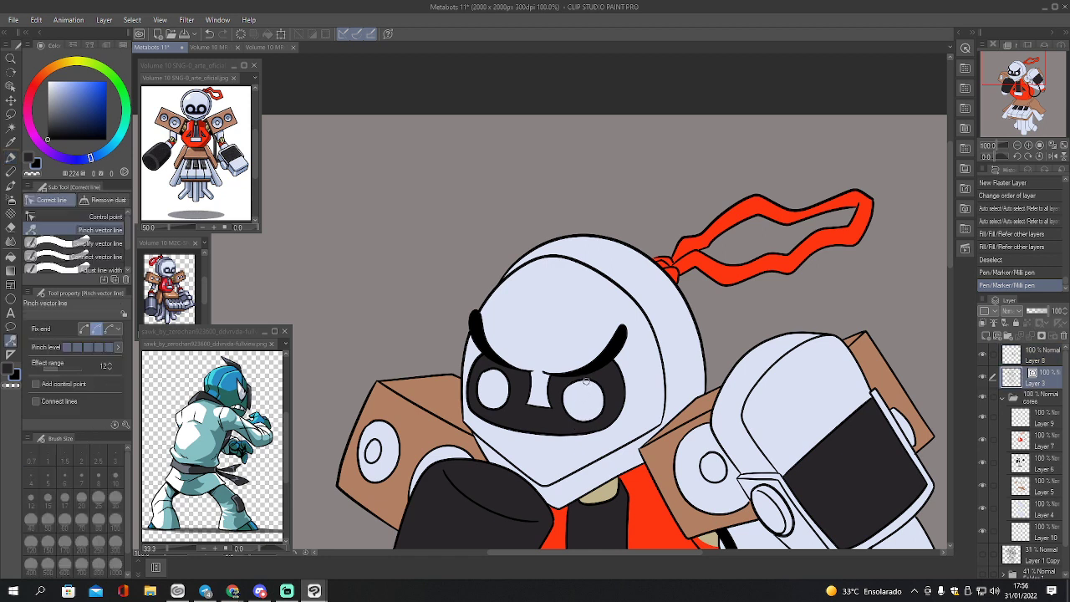
pyautogui.moveTo(585, 381)
pyautogui.mouseDown()
pyautogui.moveTo(566, 395)
pyautogui.moveTo(597, 388)
pyautogui.moveTo(565, 396)
pyautogui.mouseUp()
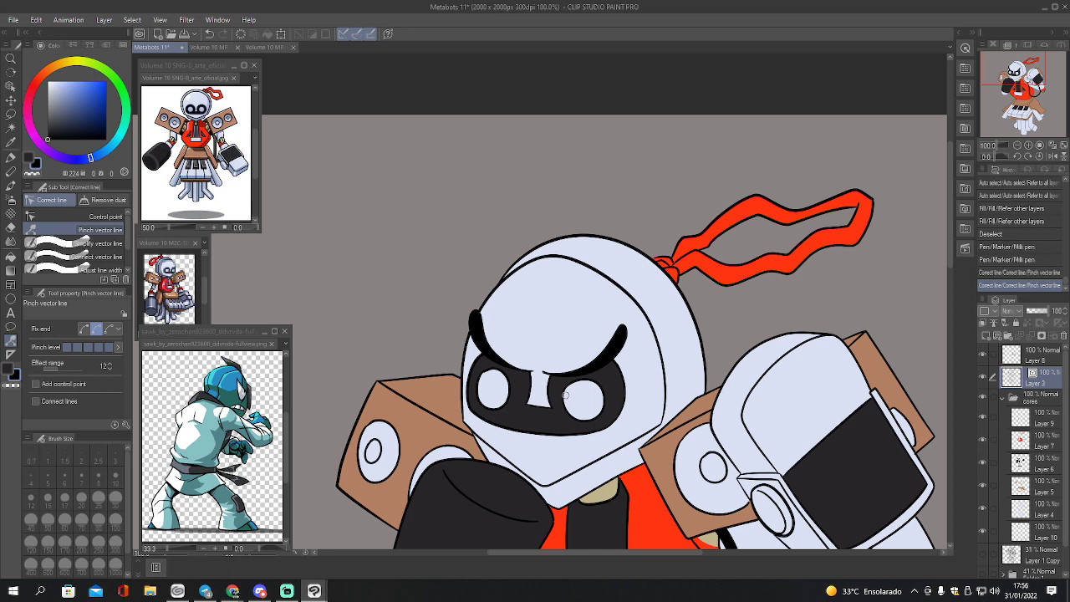
pyautogui.moveTo(494, 375)
pyautogui.mouseDown()
pyautogui.moveTo(492, 403)
pyautogui.moveTo(493, 367)
pyautogui.mouseUp()
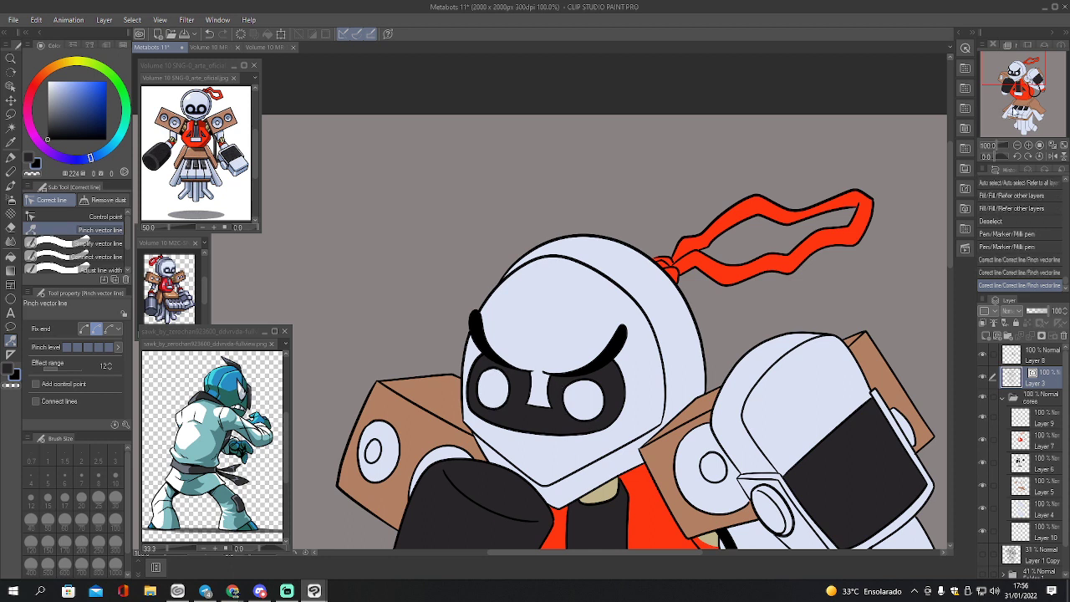
# - Add a new raster layer above Layer 6 and load Layer 6's painted dark areas as the selection
pyautogui.click(1016, 144)
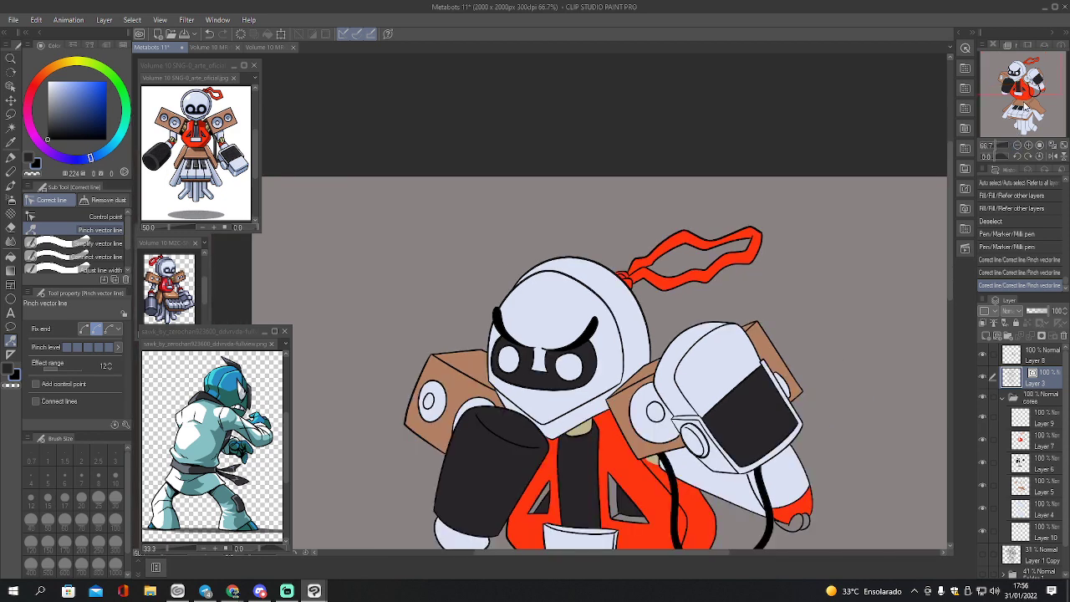
pyautogui.moveTo(1023, 107); pyautogui.dragTo(1017, 93)
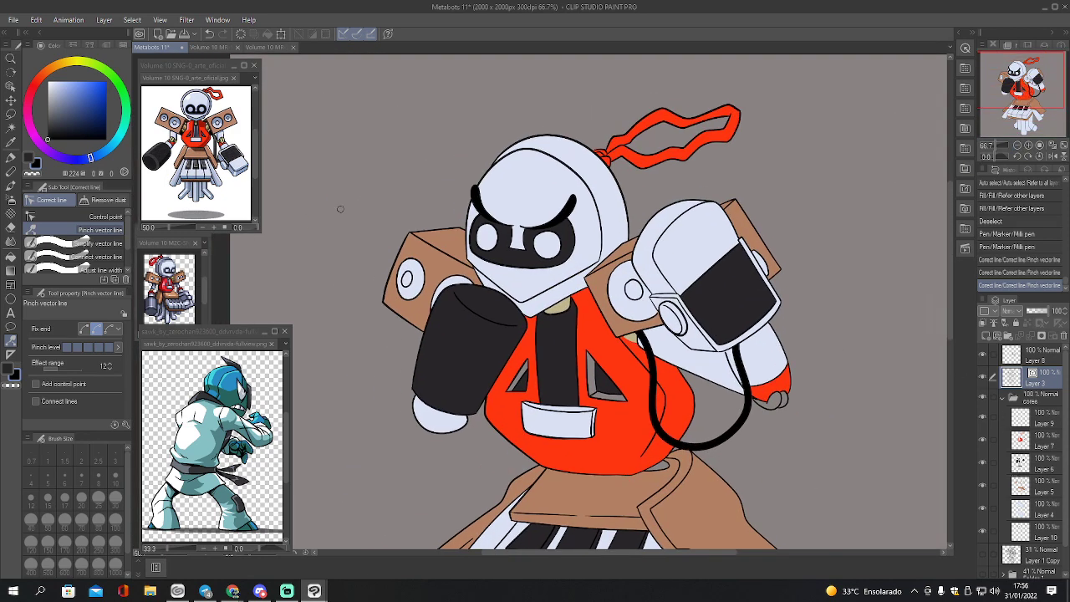
pyautogui.click(983, 463)
pyautogui.click(984, 464)
pyautogui.click(1026, 464)
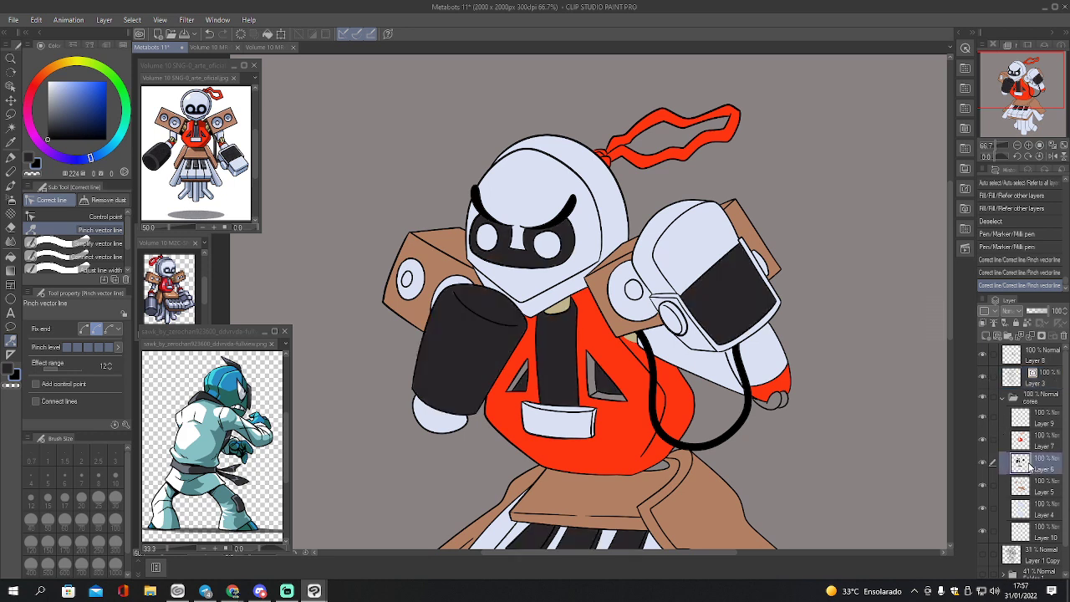
pyautogui.click(986, 335)
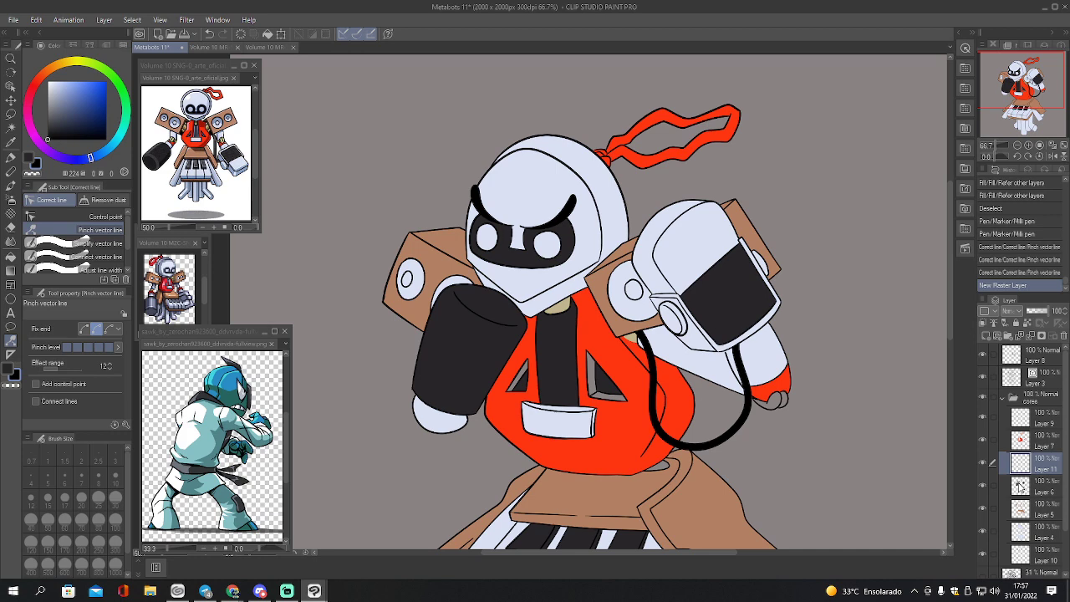
pyautogui.keyDown('ctrl'); pyautogui.click(1021, 486); pyautogui.keyUp('ctrl')
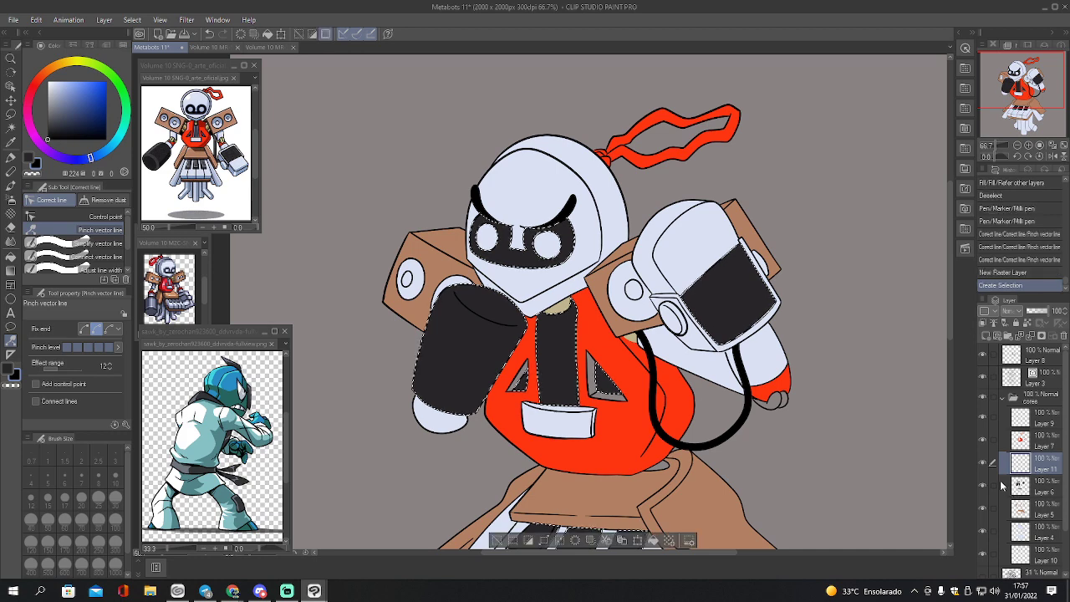
# - Draw four light bluish-white strings down the guitar's dark strip on Layer 11 with the Milli pen at size 7, and clear the selection
pyautogui.press('i')
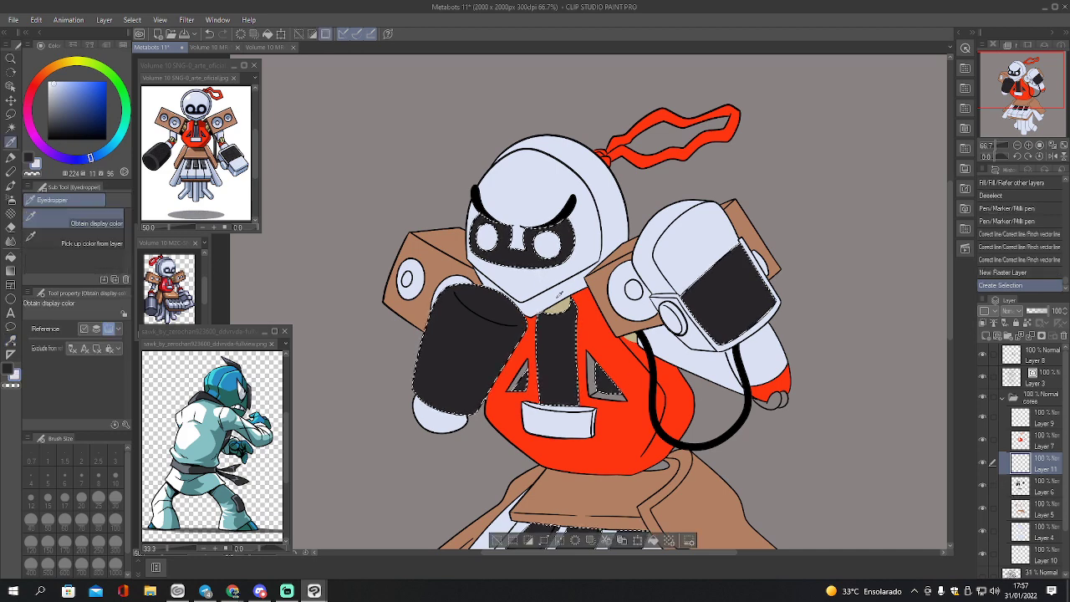
pyautogui.press('p')
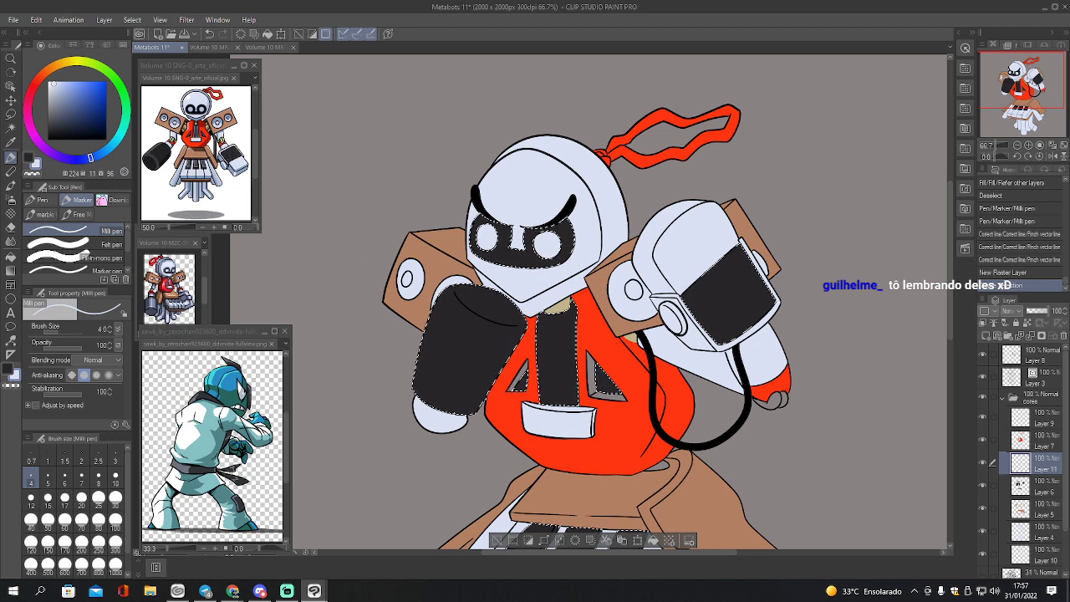
pyautogui.press(']')
pyautogui.press(']')
pyautogui.press(']')
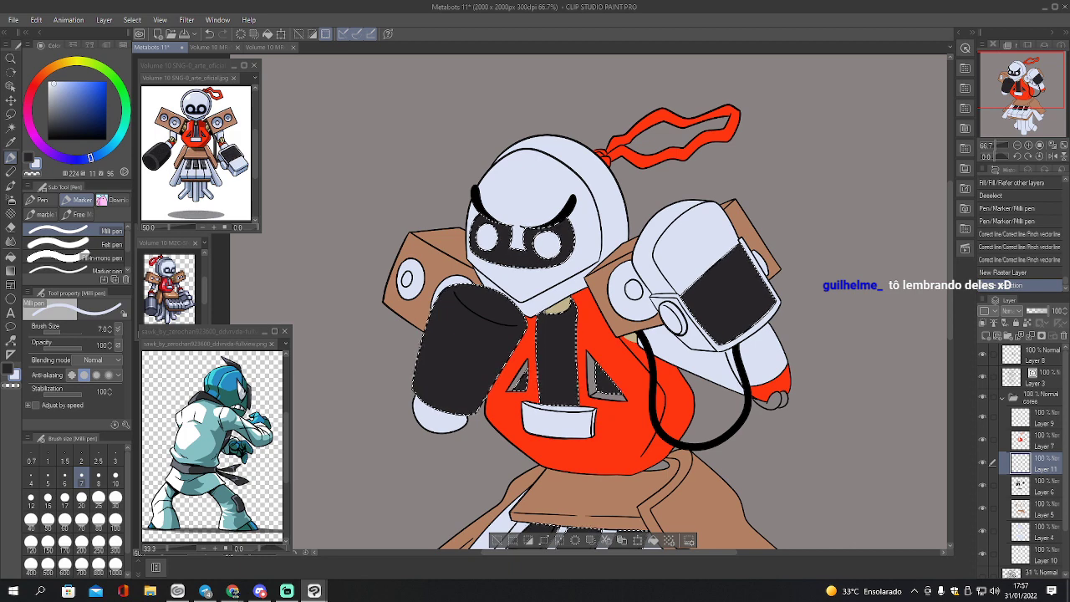
pyautogui.moveTo(543, 378); pyautogui.dragTo(546, 418)
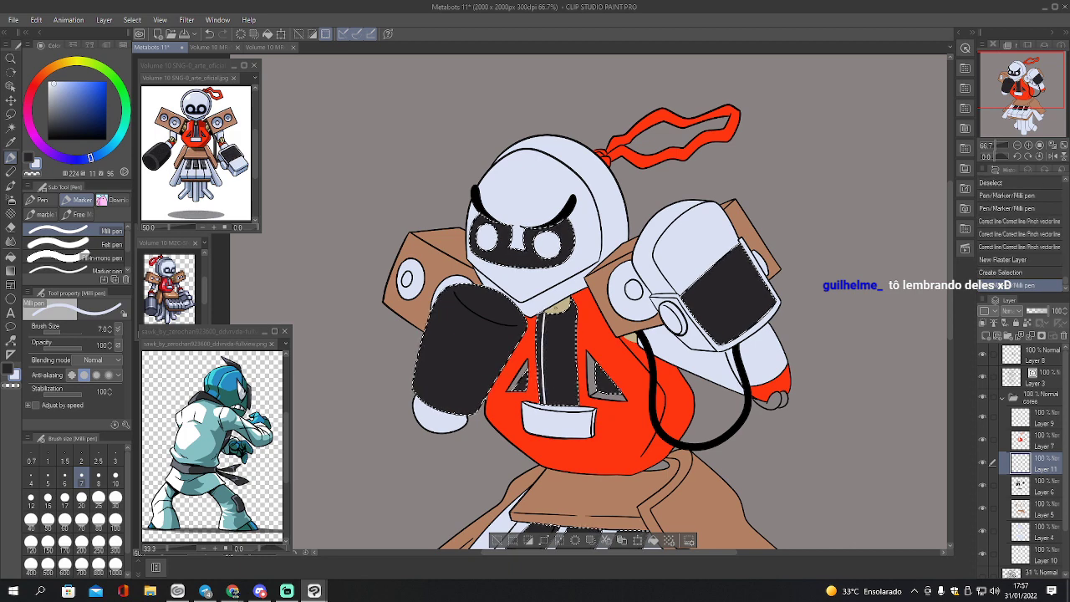
pyautogui.moveTo(551, 376)
pyautogui.mouseDown()
pyautogui.moveTo(554, 409)
pyautogui.moveTo(564, 407)
pyautogui.mouseUp()
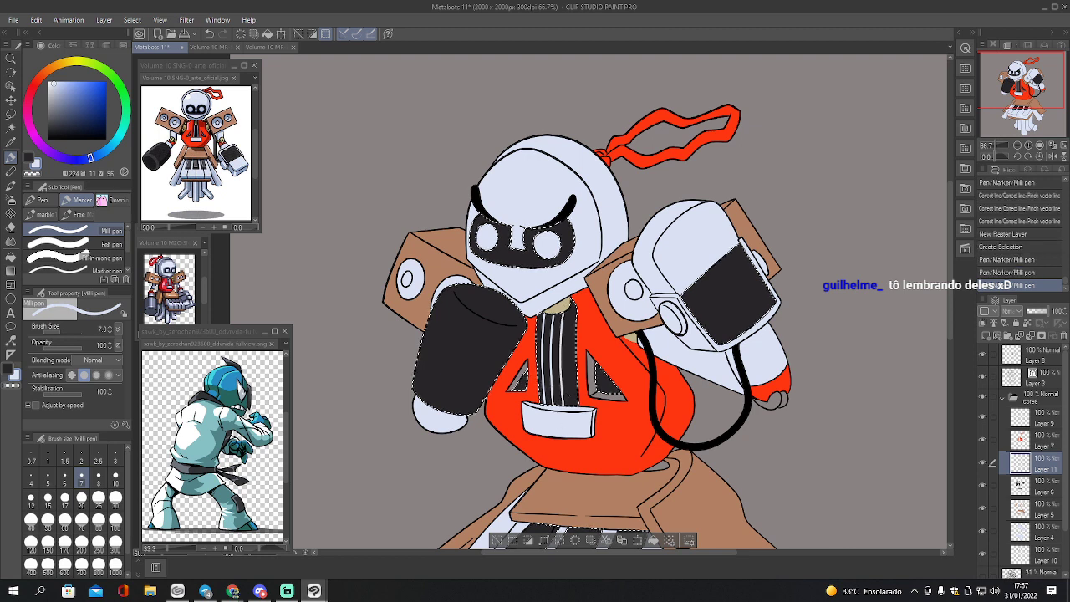
pyautogui.moveTo(571, 315); pyautogui.dragTo(571, 406)
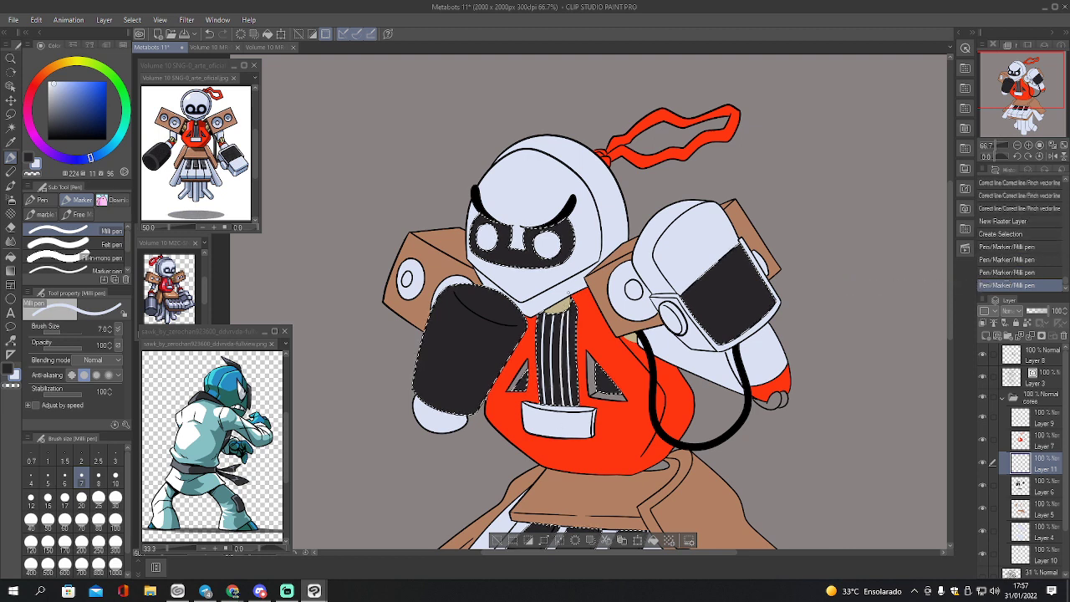
pyautogui.hotkey('ctrl', 'z')
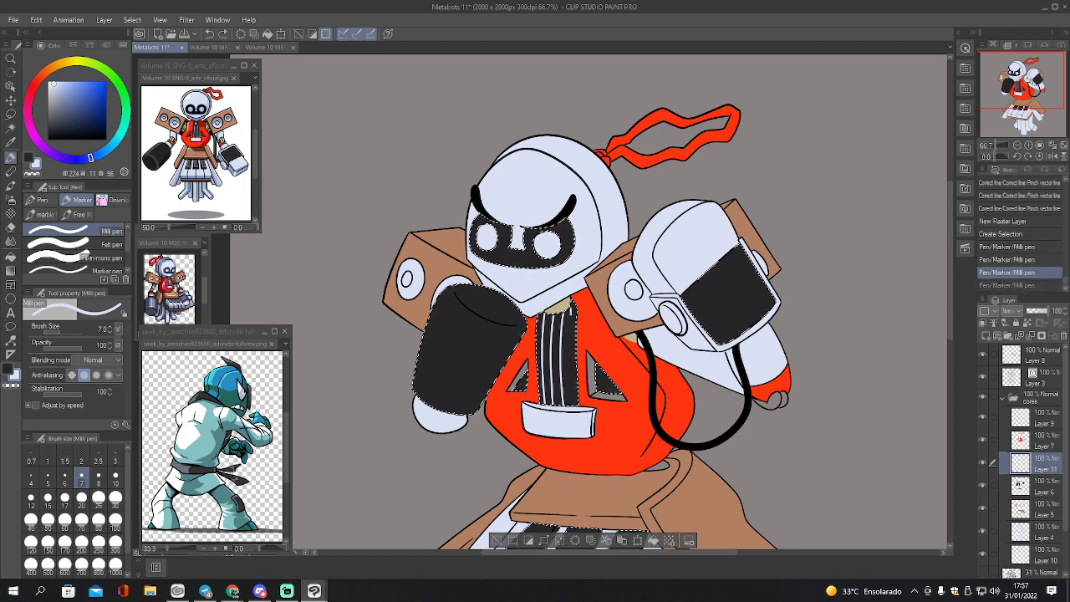
pyautogui.moveTo(569, 336); pyautogui.dragTo(571, 406)
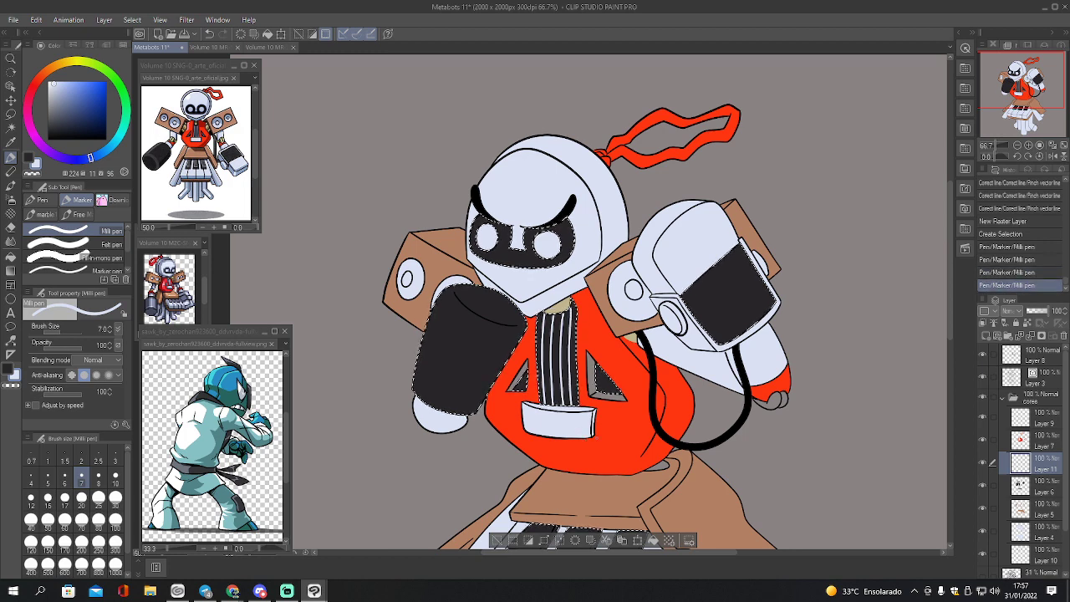
pyautogui.hotkey('ctrl', 'd')
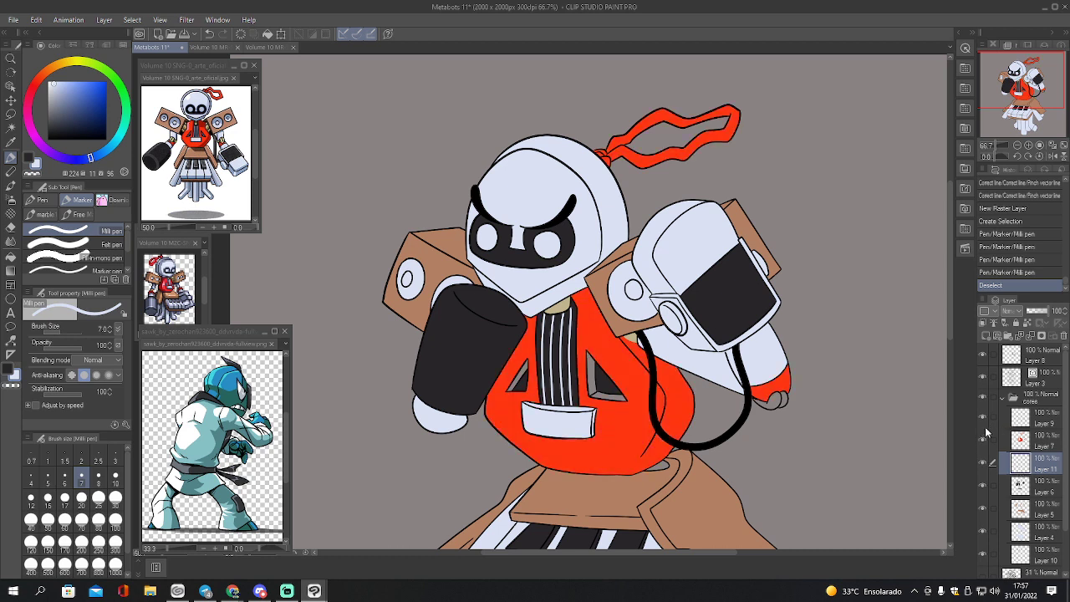
# - Fill the grey inner edges of the guitar's two triangular openings with a darker red on Layer 9, and clear the selection
pyautogui.click(1013, 424)
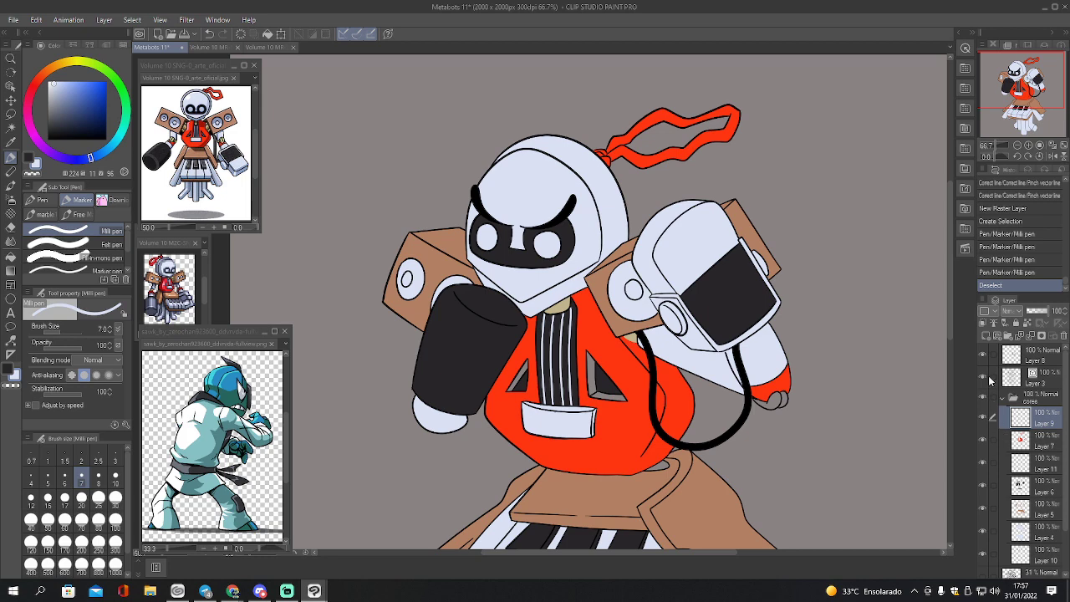
pyautogui.moveTo(1019, 88); pyautogui.dragTo(1017, 92)
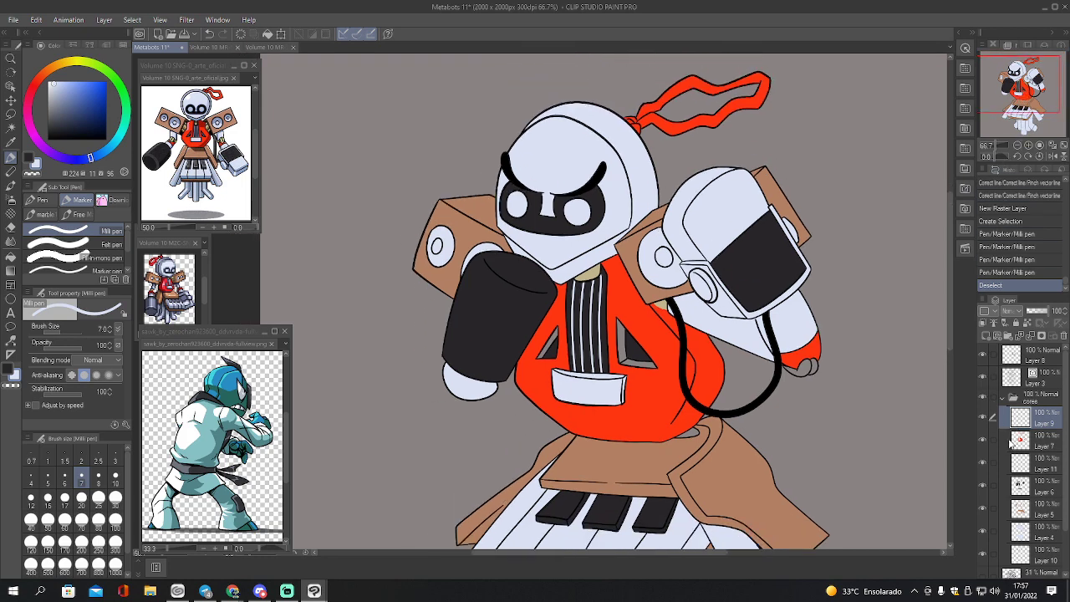
pyautogui.click(1009, 442)
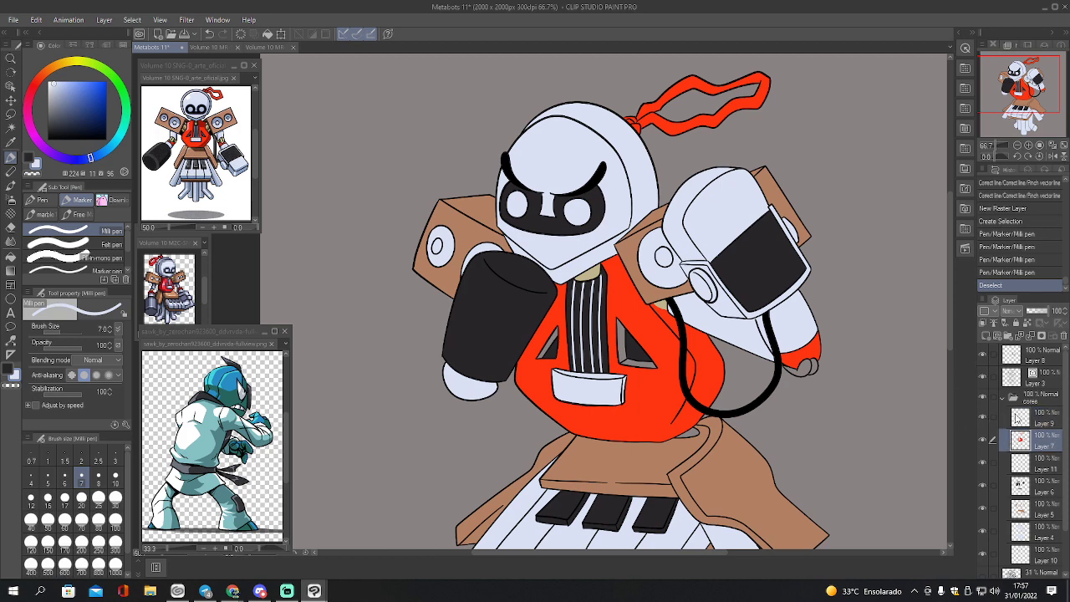
pyautogui.click(1019, 418)
pyautogui.press('w')
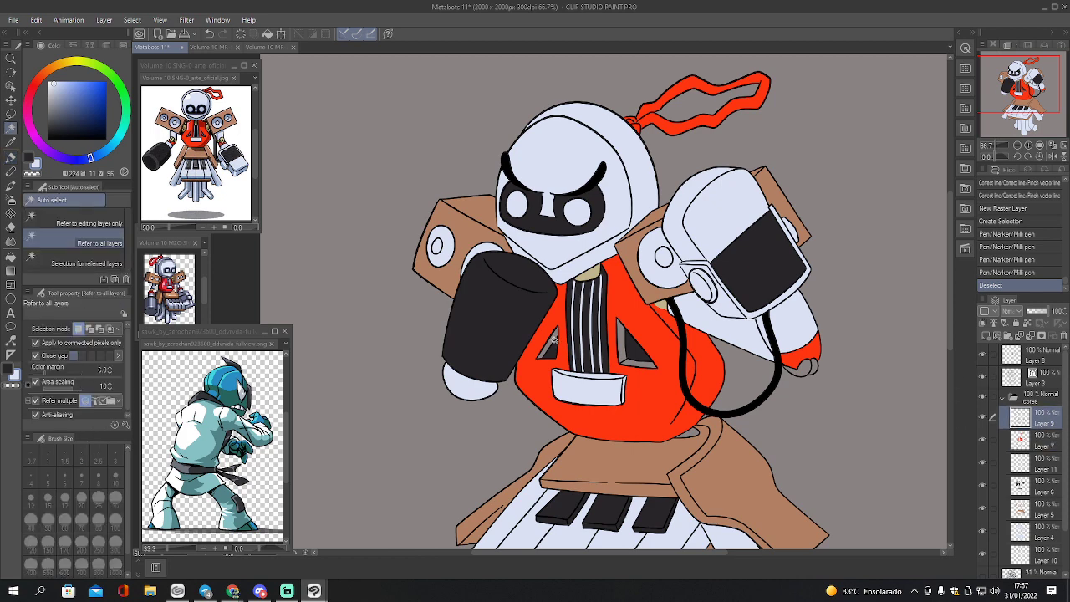
pyautogui.click(557, 340)
pyautogui.click(553, 342)
pyautogui.click(629, 350)
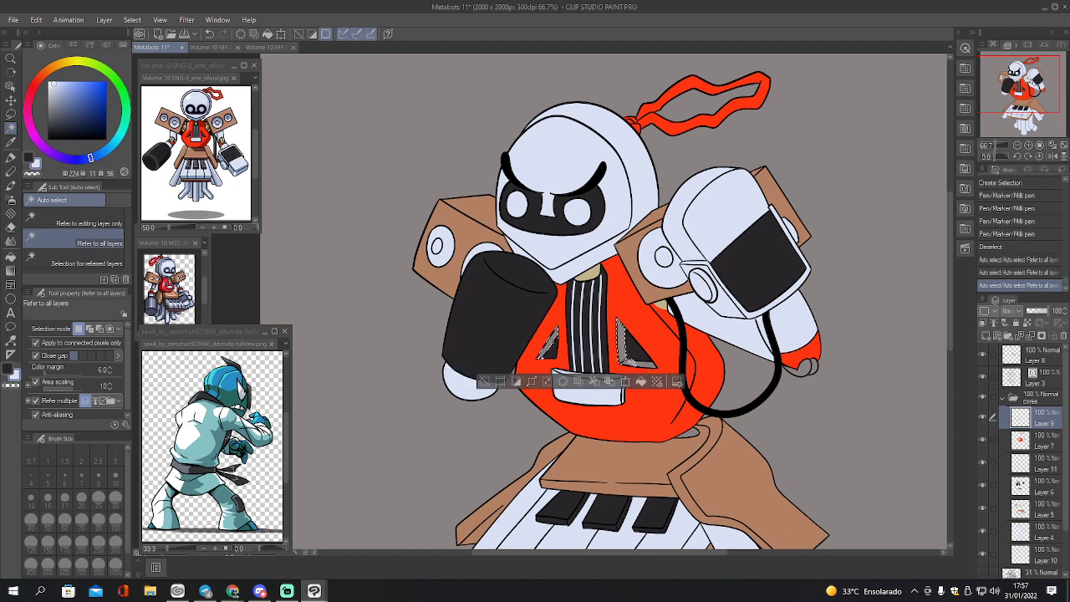
pyautogui.click(631, 359)
pyautogui.press('i')
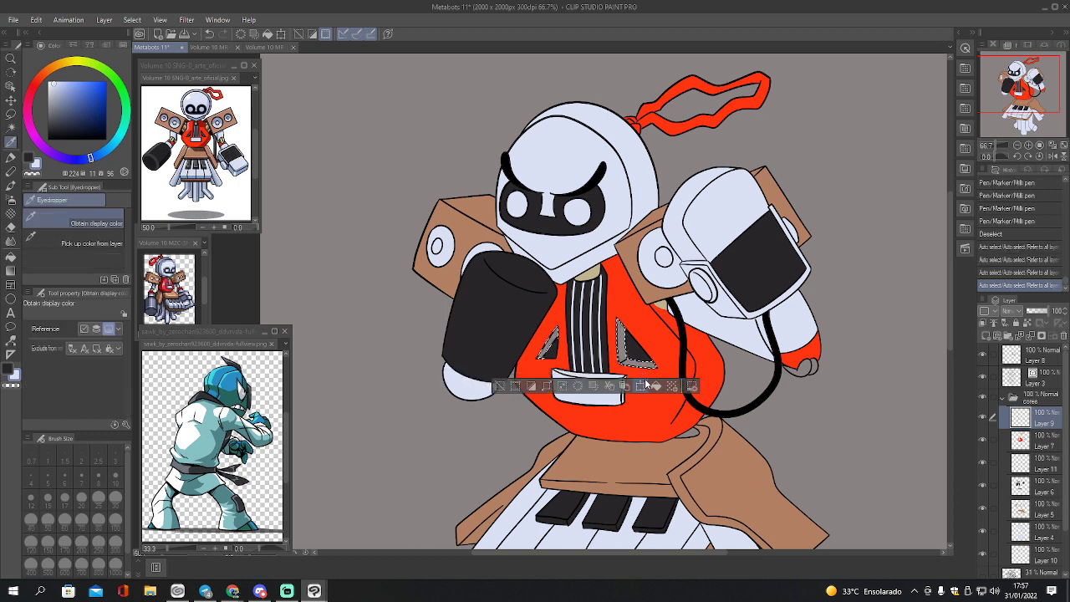
pyautogui.click(667, 347)
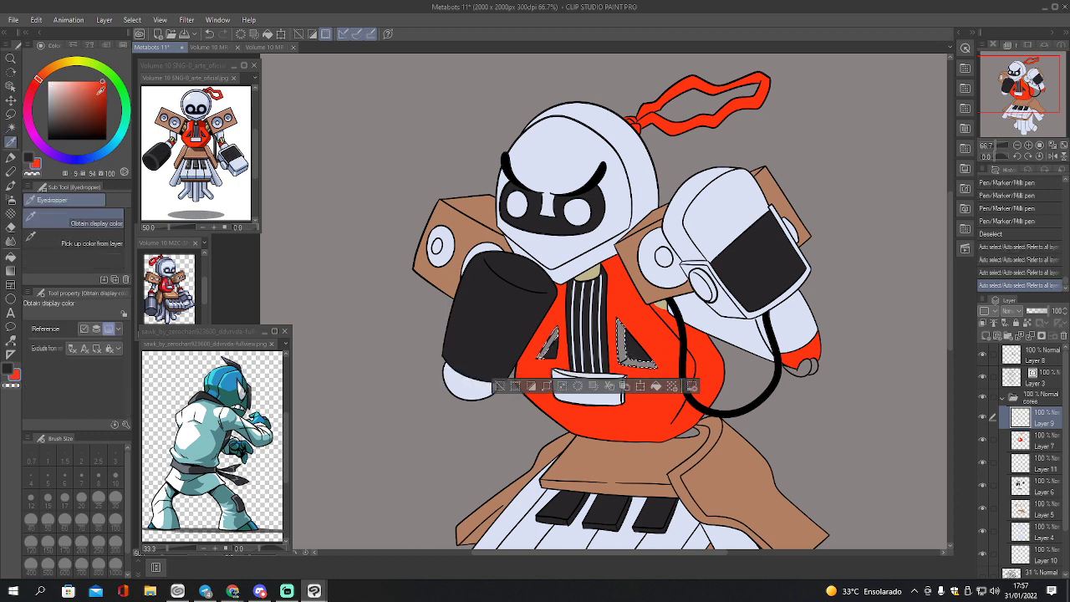
pyautogui.press('g')
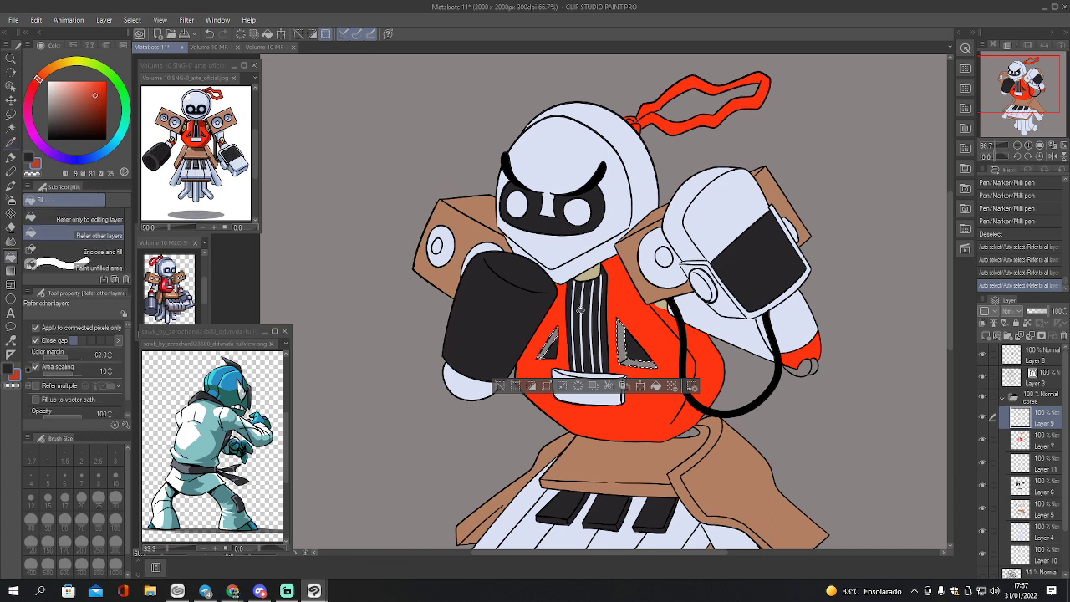
pyautogui.click(546, 343)
pyautogui.click(629, 348)
pyautogui.hotkey('ctrl', 'd')
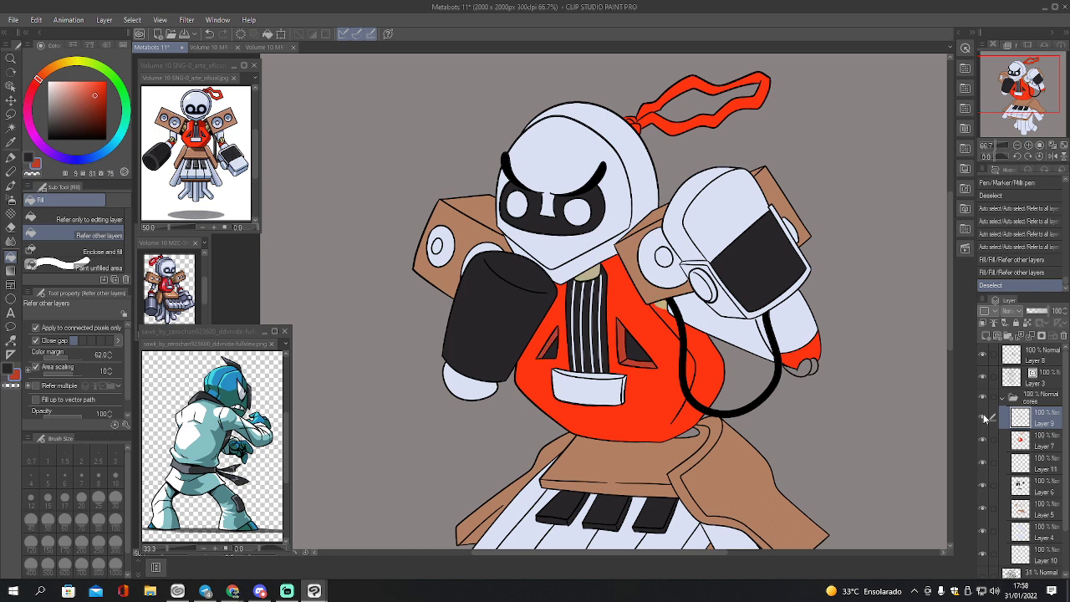
# - Fill the grey fingers at the end of the raised arm with the beige of the shoulder joint on Layer 9, and deselect
pyautogui.keyDown('alt'); pyautogui.click(670, 369); pyautogui.keyUp('alt')
pyautogui.press('i')
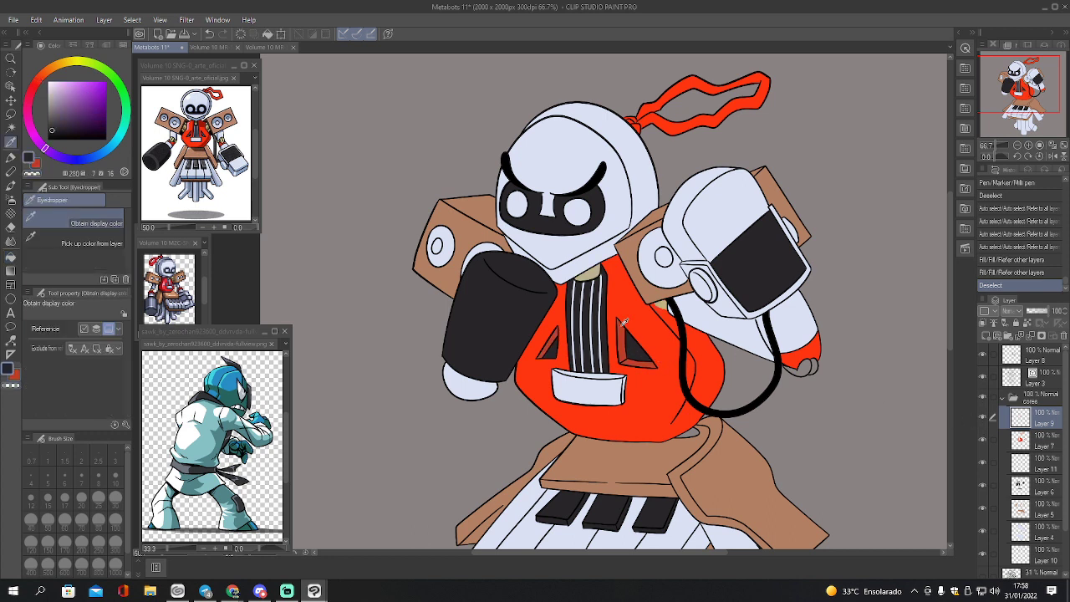
pyautogui.click(669, 302)
pyautogui.press('w')
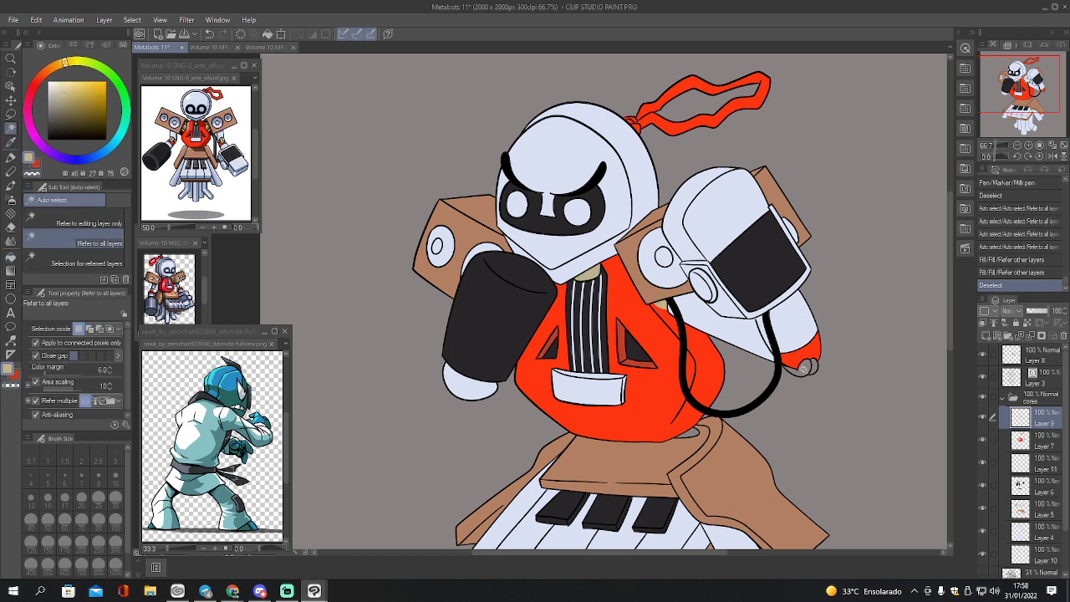
pyautogui.click(801, 368)
pyautogui.click(813, 366)
pyautogui.press('g')
pyautogui.click(815, 364)
pyautogui.hotkey('ctrl', 'd')
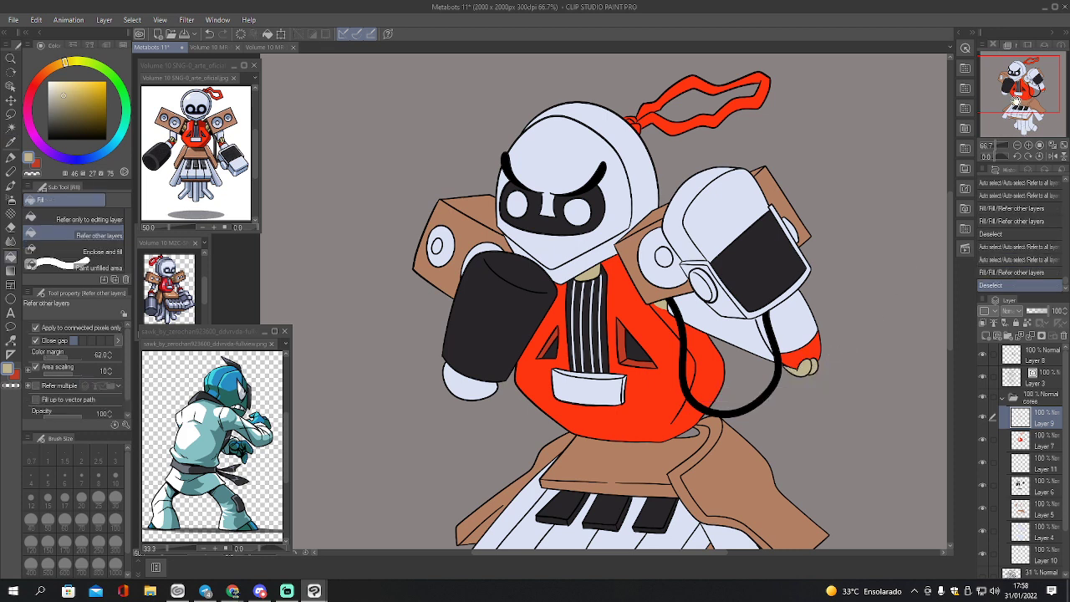
# - Add a new raster layer above Layer 8 and clip it to Layer 8
pyautogui.moveTo(1018, 101); pyautogui.dragTo(1010, 97)
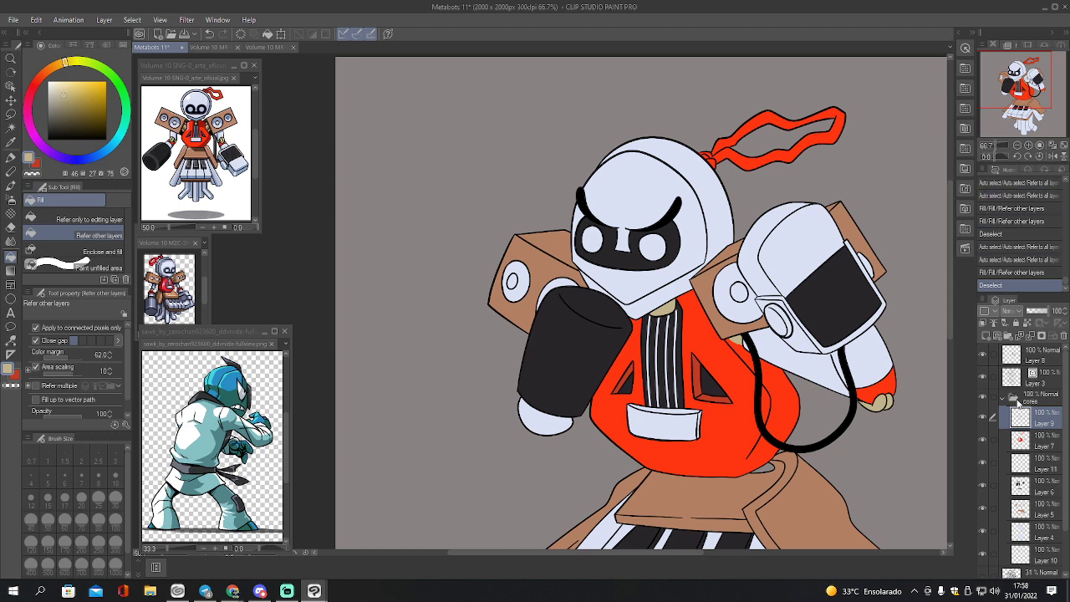
pyautogui.click(983, 355)
pyautogui.click(984, 356)
pyautogui.click(1014, 360)
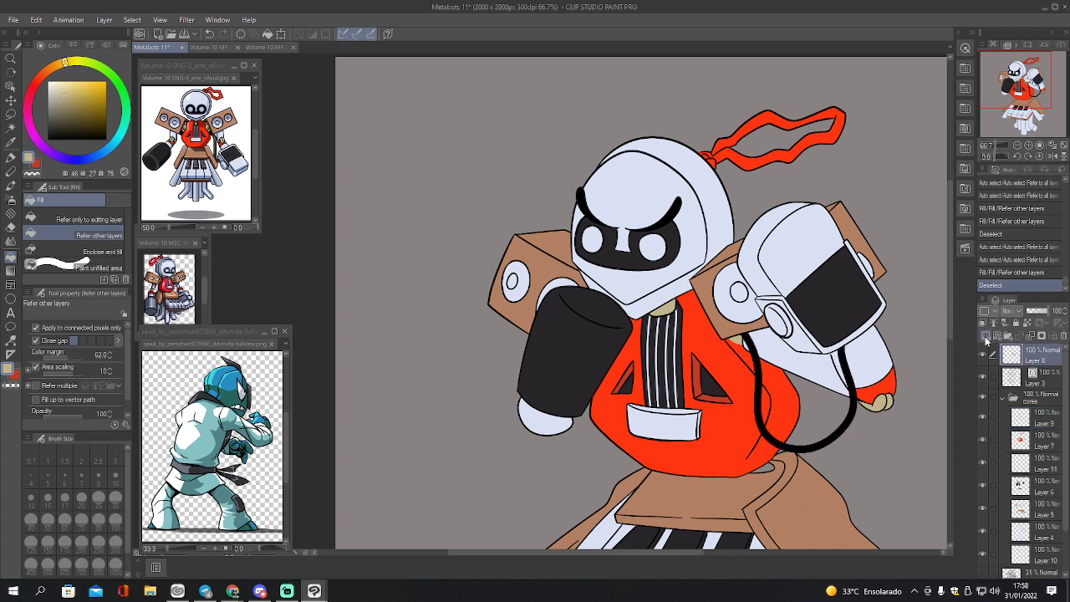
pyautogui.click(986, 334)
pyautogui.click(984, 322)
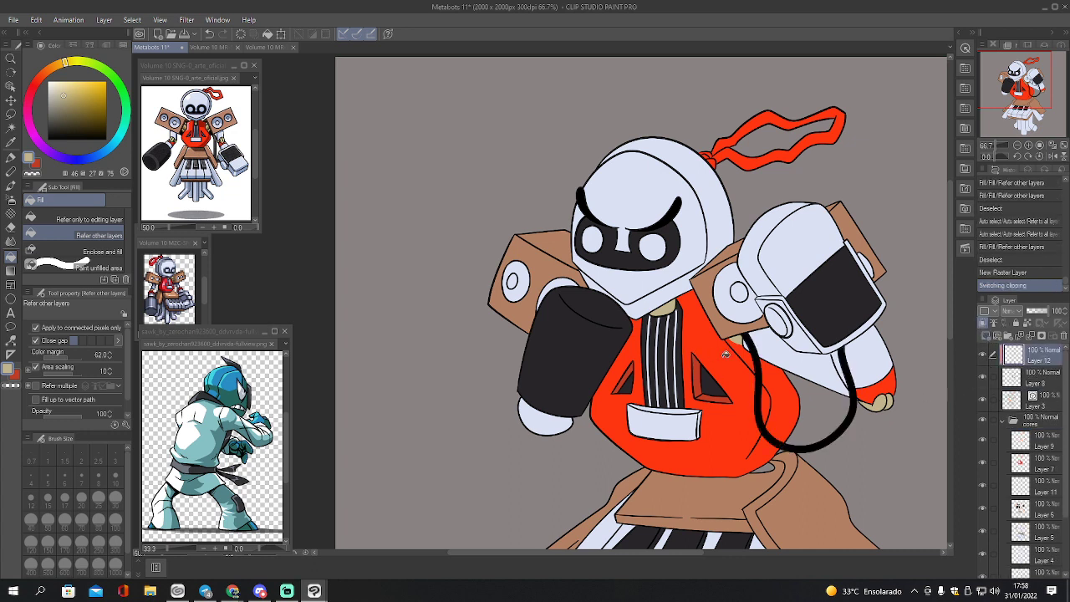
# - Airbrush light warm grey highlights (hue 47, saturation 11, value 88) along both sides of the black cable on Layer 12 with the Soft airbrush at size 20
pyautogui.press('i')
pyautogui.click(762, 355)
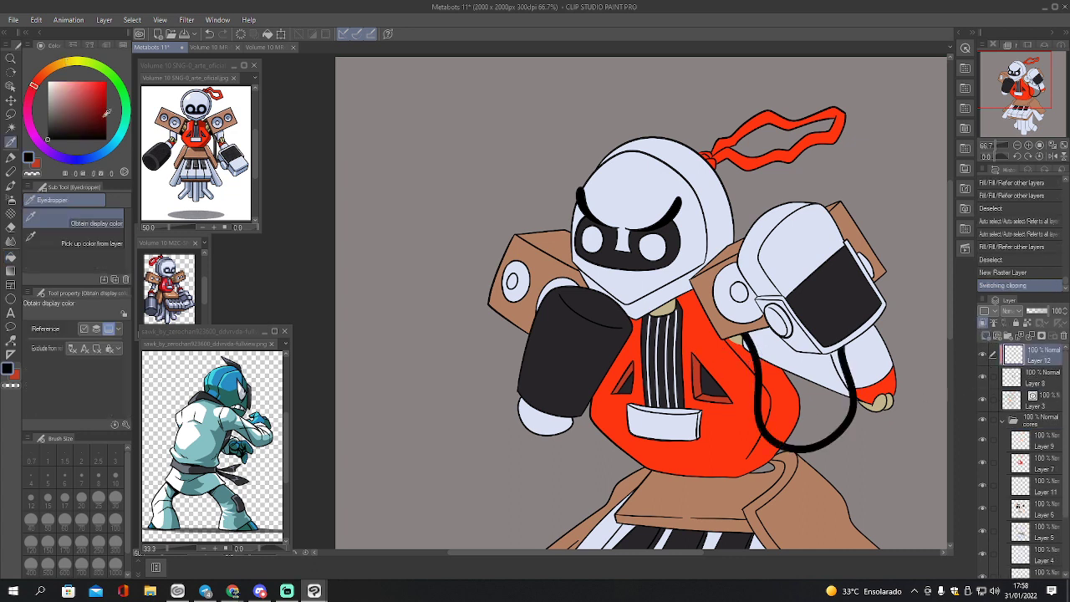
pyautogui.click(58, 84)
pyautogui.click(71, 159)
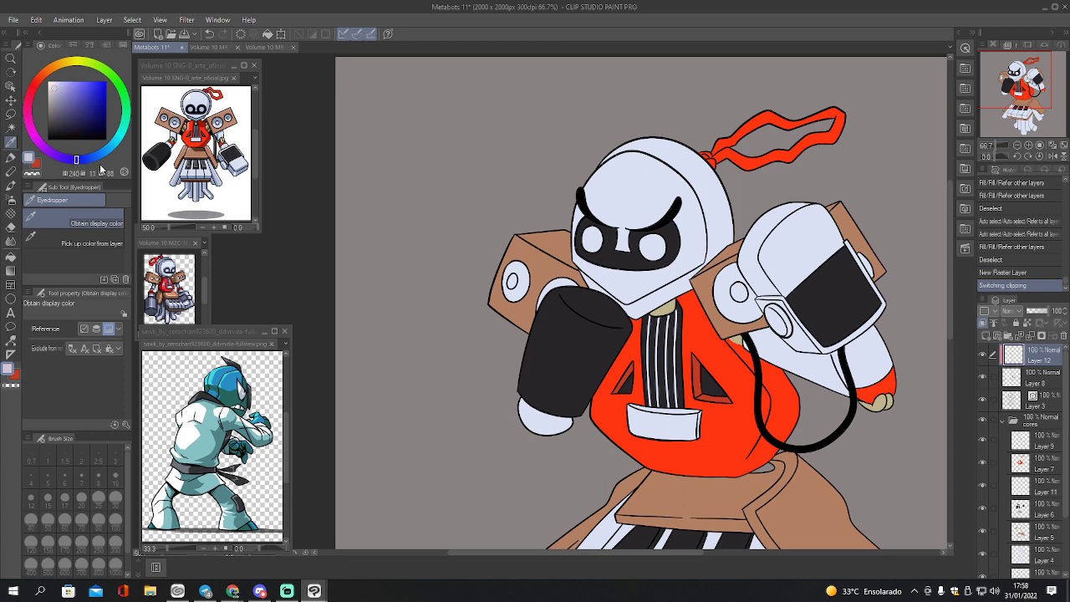
pyautogui.click(66, 65)
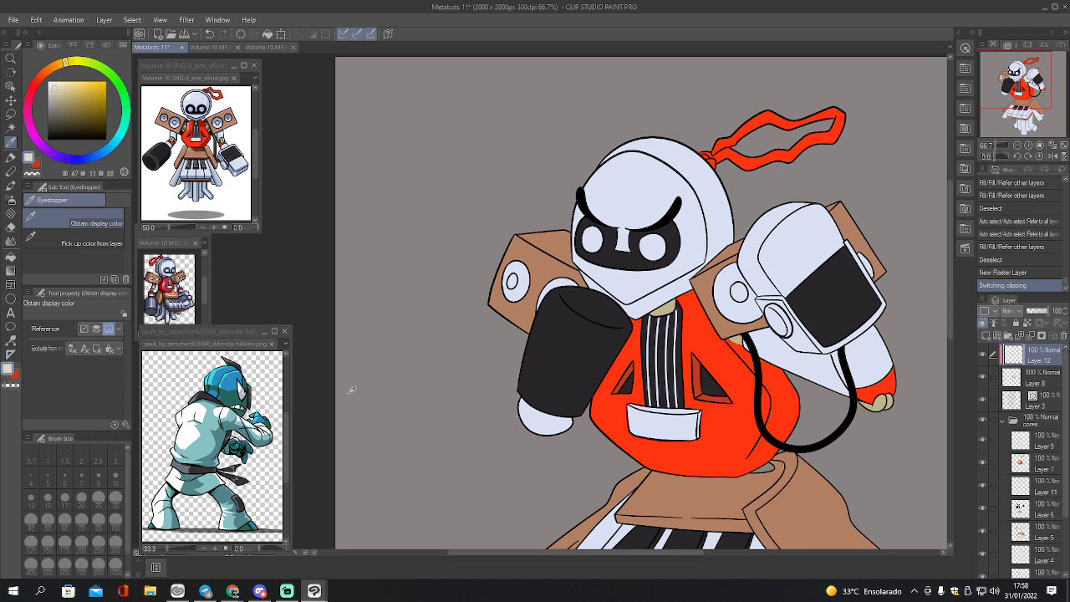
pyautogui.press('b')
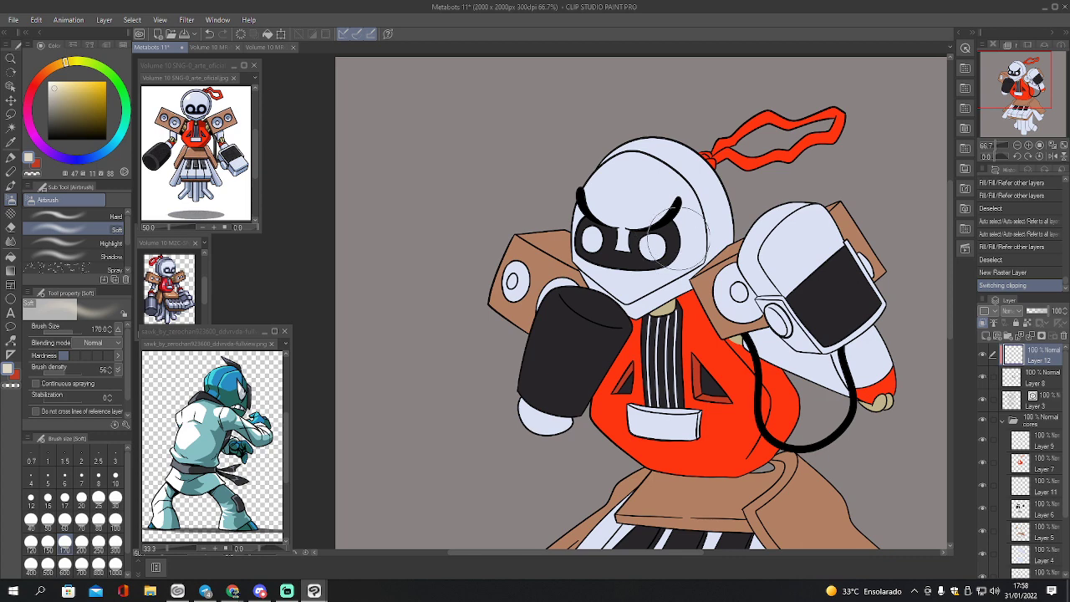
pyautogui.moveTo(1017, 92); pyautogui.dragTo(1029, 99)
pyautogui.click(1039, 145)
pyautogui.press('[')
pyautogui.press('[')
pyautogui.press('[')
pyautogui.press('[')
pyautogui.press('[')
pyautogui.press('[')
pyautogui.press('[')
pyautogui.press('[')
pyautogui.press('[')
pyautogui.press('[')
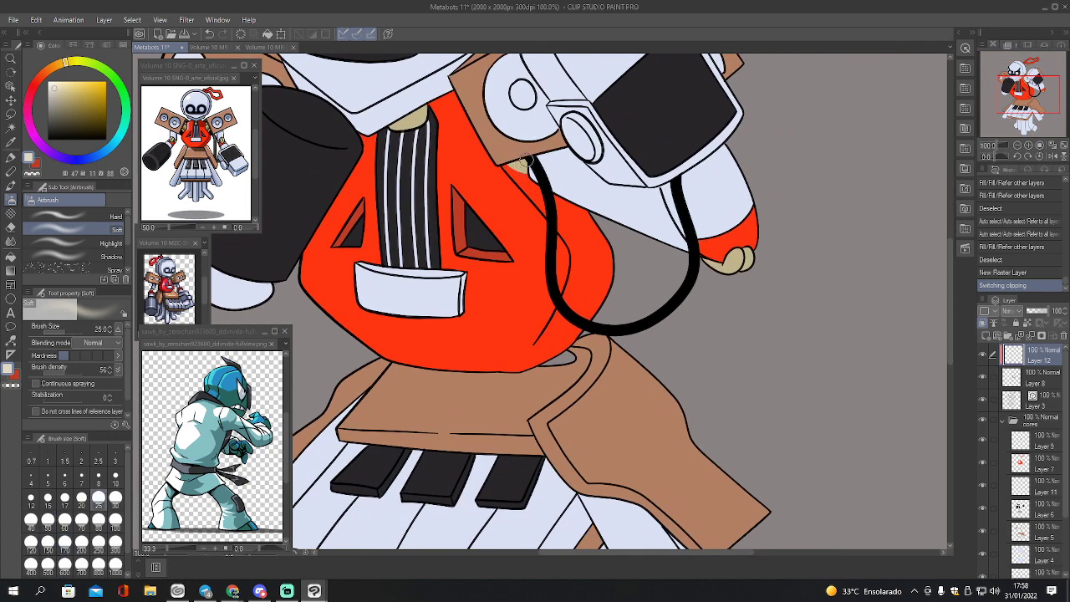
pyautogui.press('[')
pyautogui.moveTo(522, 154); pyautogui.dragTo(545, 198)
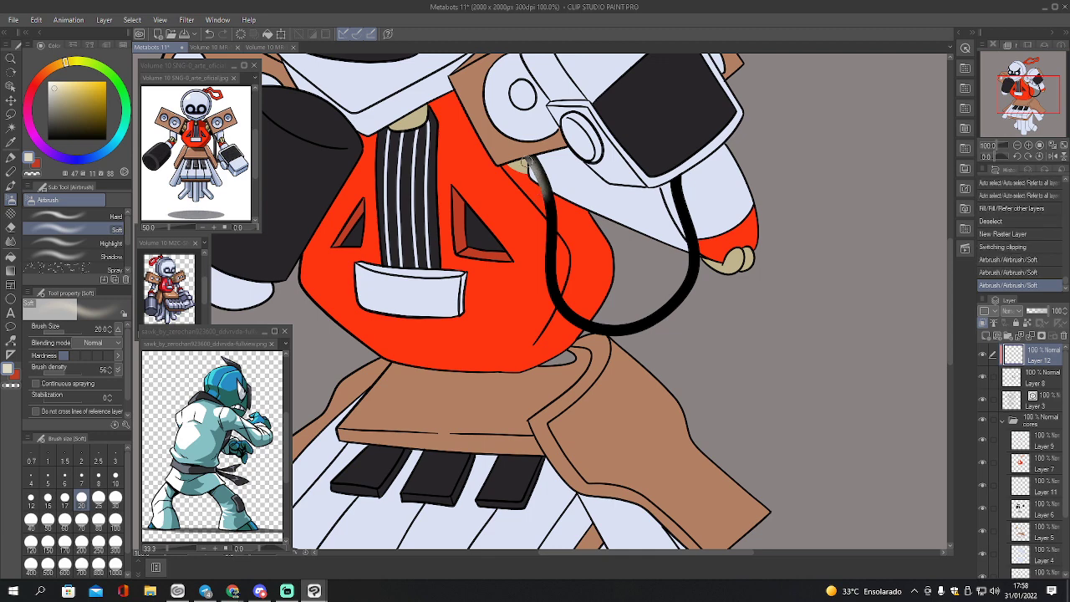
pyautogui.moveTo(526, 162)
pyautogui.mouseDown()
pyautogui.moveTo(545, 208)
pyautogui.moveTo(538, 296)
pyautogui.moveTo(536, 206)
pyautogui.moveTo(545, 208)
pyautogui.moveTo(551, 276)
pyautogui.mouseUp()
pyautogui.moveTo(549, 239)
pyautogui.mouseDown()
pyautogui.moveTo(551, 314)
pyautogui.moveTo(544, 253)
pyautogui.mouseUp()
pyautogui.moveTo(540, 198); pyautogui.dragTo(549, 261)
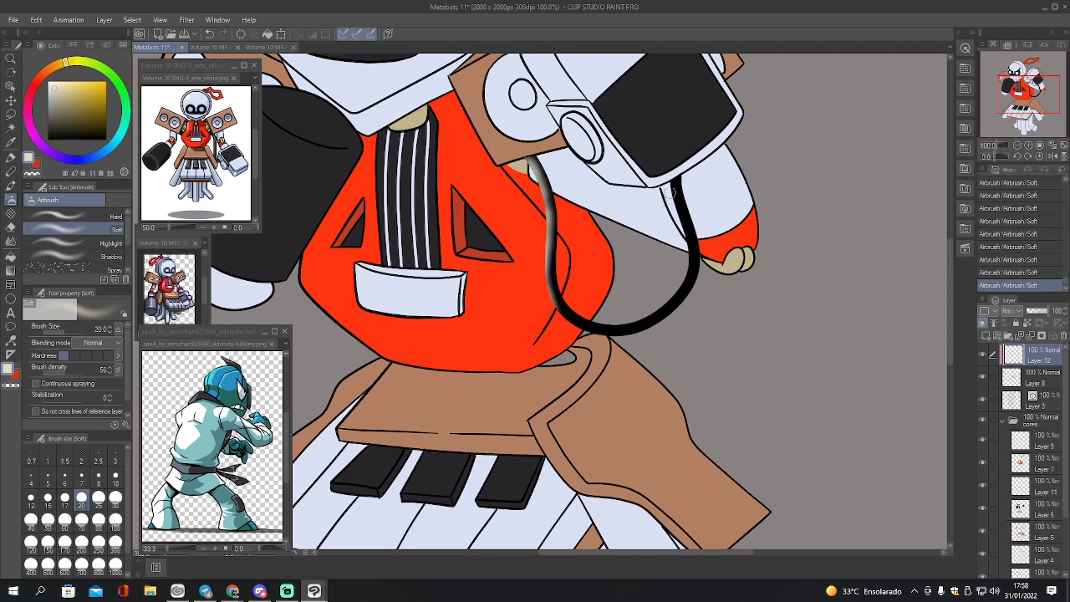
pyautogui.moveTo(671, 193)
pyautogui.mouseDown()
pyautogui.moveTo(686, 255)
pyautogui.moveTo(684, 241)
pyautogui.moveTo(661, 304)
pyautogui.mouseUp()
pyautogui.moveTo(689, 263)
pyautogui.mouseDown()
pyautogui.moveTo(669, 295)
pyautogui.moveTo(685, 226)
pyautogui.moveTo(662, 304)
pyautogui.mouseUp()
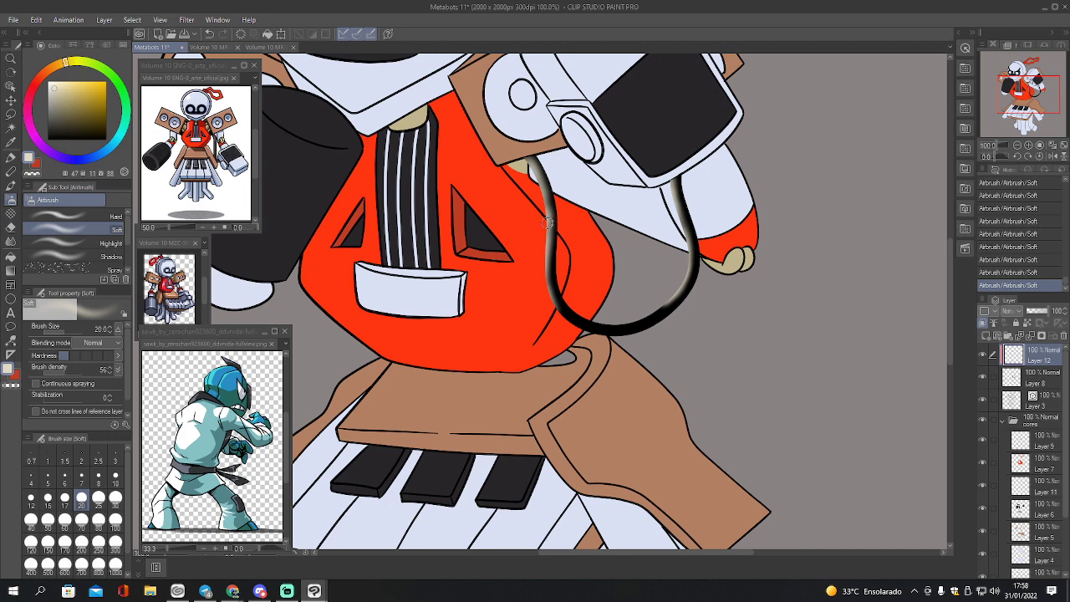
# - Fade the cable highlights at both upper ends and down the guitar side with the Soft eraser at size 25
pyautogui.press('e')
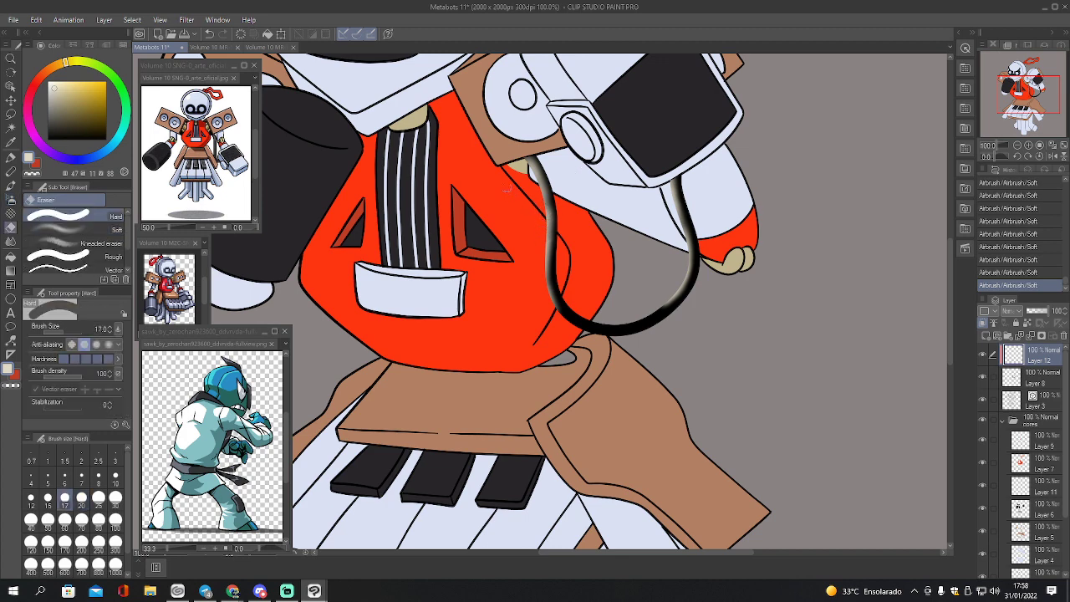
pyautogui.click(58, 230)
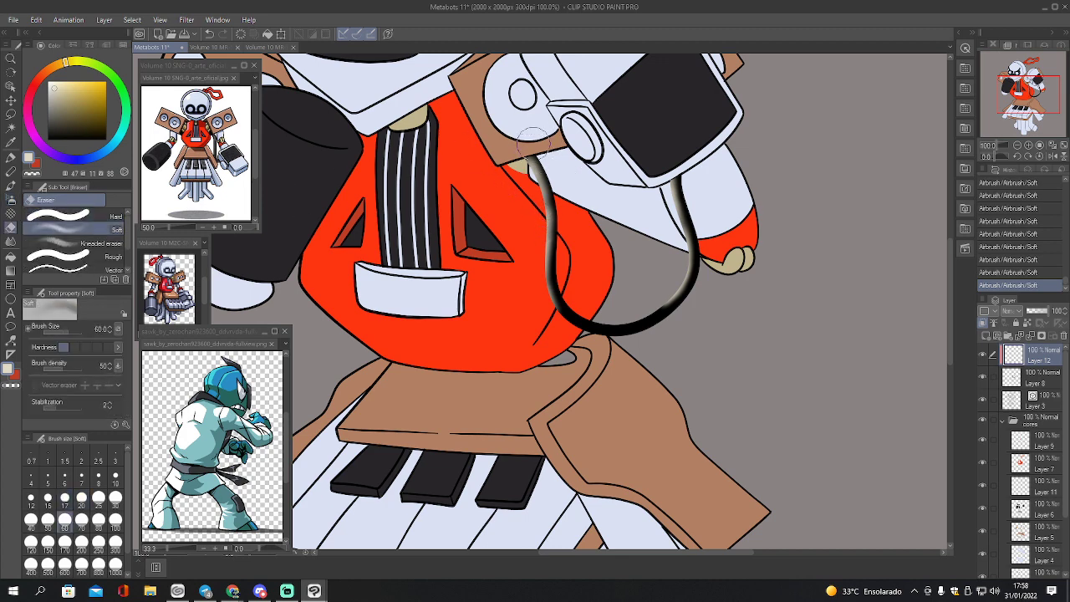
pyautogui.press('[')
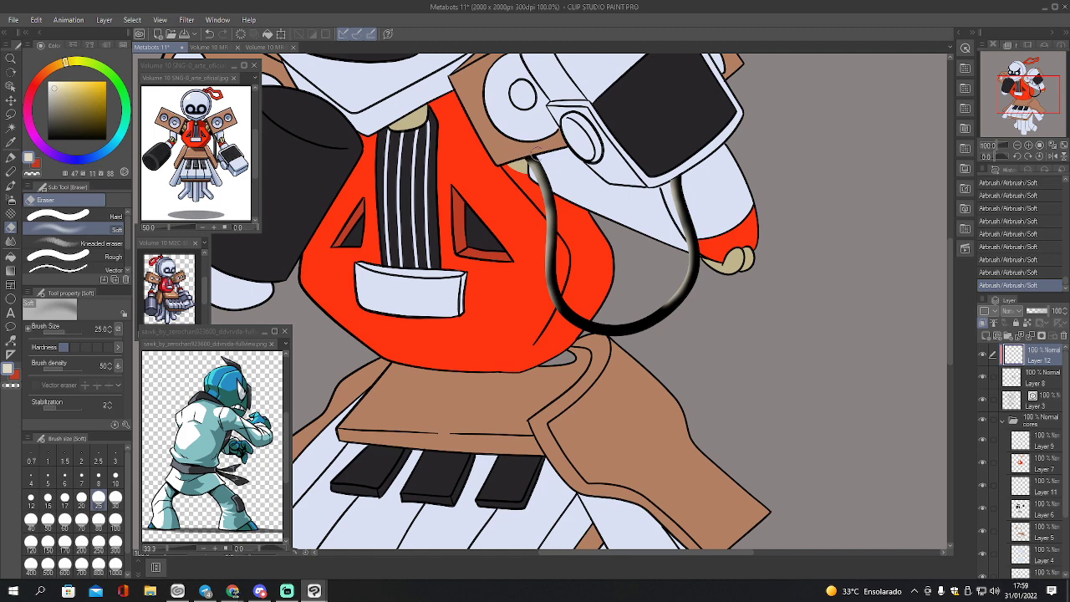
pyautogui.moveTo(537, 153); pyautogui.dragTo(530, 156)
pyautogui.moveTo(532, 156); pyautogui.dragTo(538, 154)
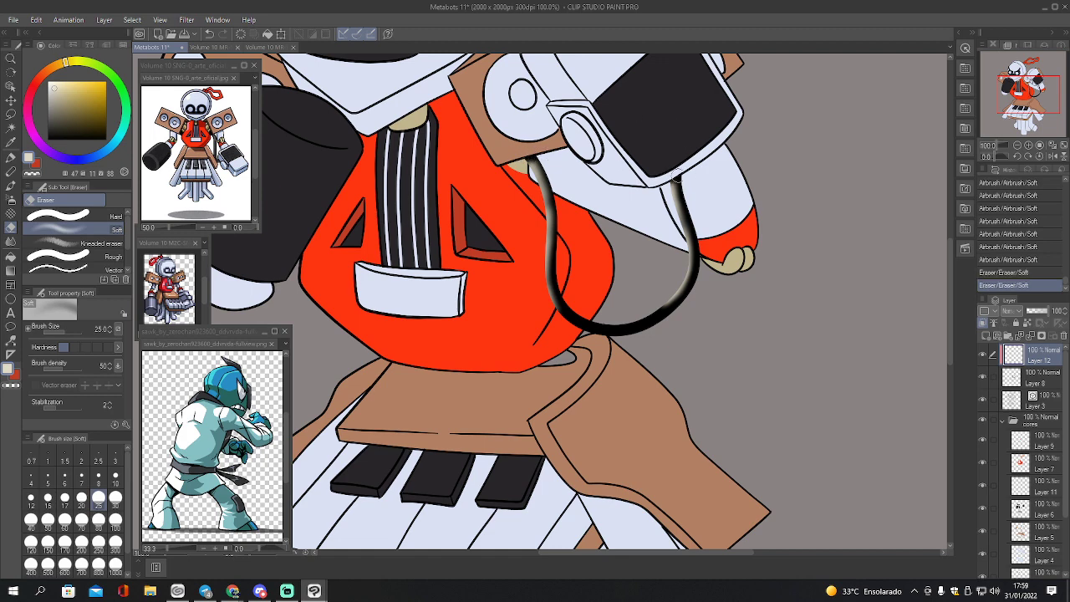
pyautogui.moveTo(680, 176); pyautogui.dragTo(667, 176)
pyautogui.moveTo(533, 154)
pyautogui.mouseDown()
pyautogui.moveTo(552, 233)
pyautogui.moveTo(554, 209)
pyautogui.moveTo(553, 286)
pyautogui.moveTo(552, 275)
pyautogui.moveTo(565, 306)
pyautogui.mouseUp()
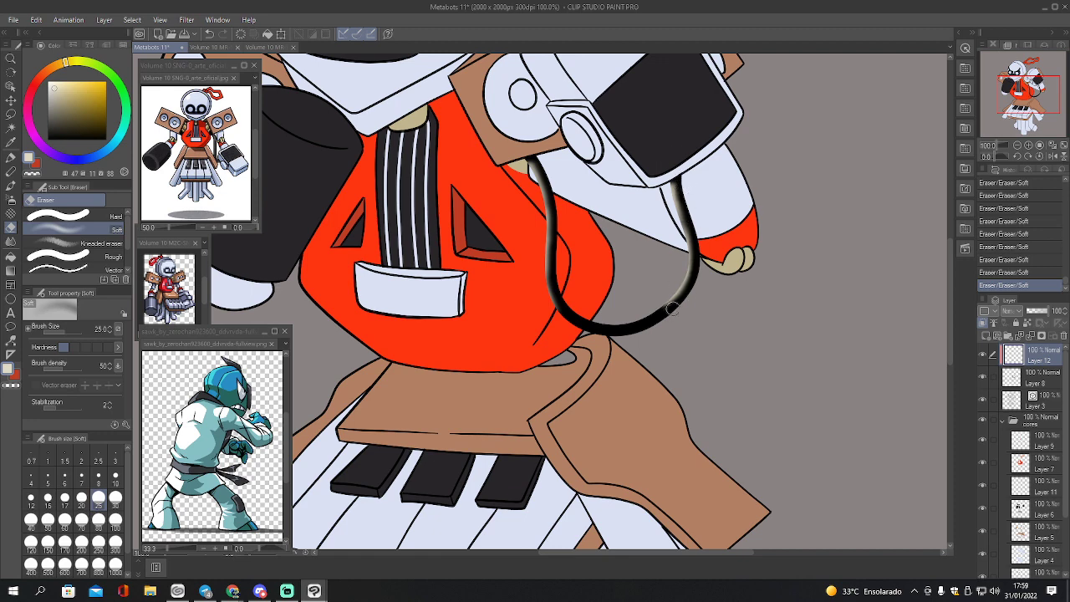
# - Thin the highlights along both sides of the cable with the Soft eraser at size 10
pyautogui.press('[')
pyautogui.press('[')
pyautogui.press('[')
pyautogui.press('[')
pyautogui.press('[')
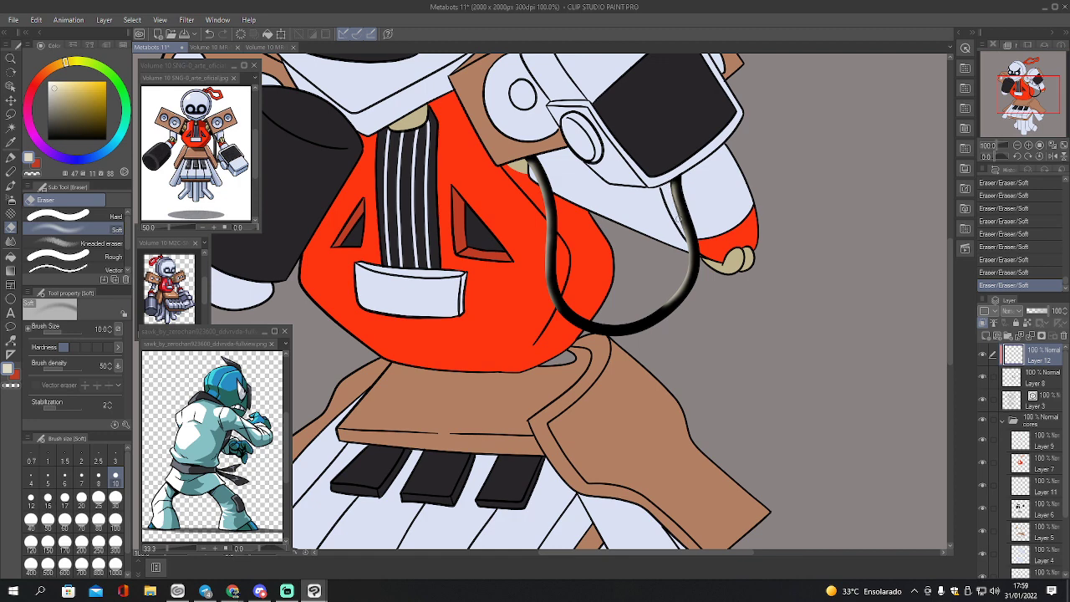
pyautogui.moveTo(684, 234)
pyautogui.mouseDown()
pyautogui.moveTo(681, 287)
pyautogui.moveTo(663, 304)
pyautogui.moveTo(687, 270)
pyautogui.moveTo(685, 239)
pyautogui.moveTo(683, 279)
pyautogui.moveTo(667, 303)
pyautogui.mouseUp()
pyautogui.moveTo(683, 230); pyautogui.dragTo(685, 238)
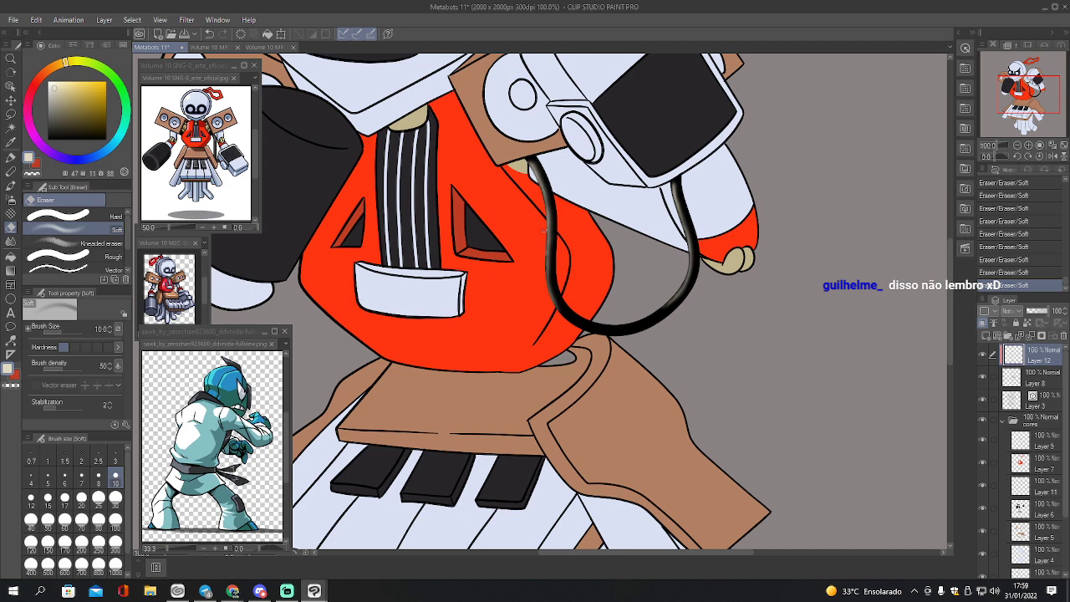
pyautogui.moveTo(546, 273); pyautogui.dragTo(545, 249)
# - Soften the remaining cable highlights with the Soft eraser enlarged to size 30
pyautogui.press(']')
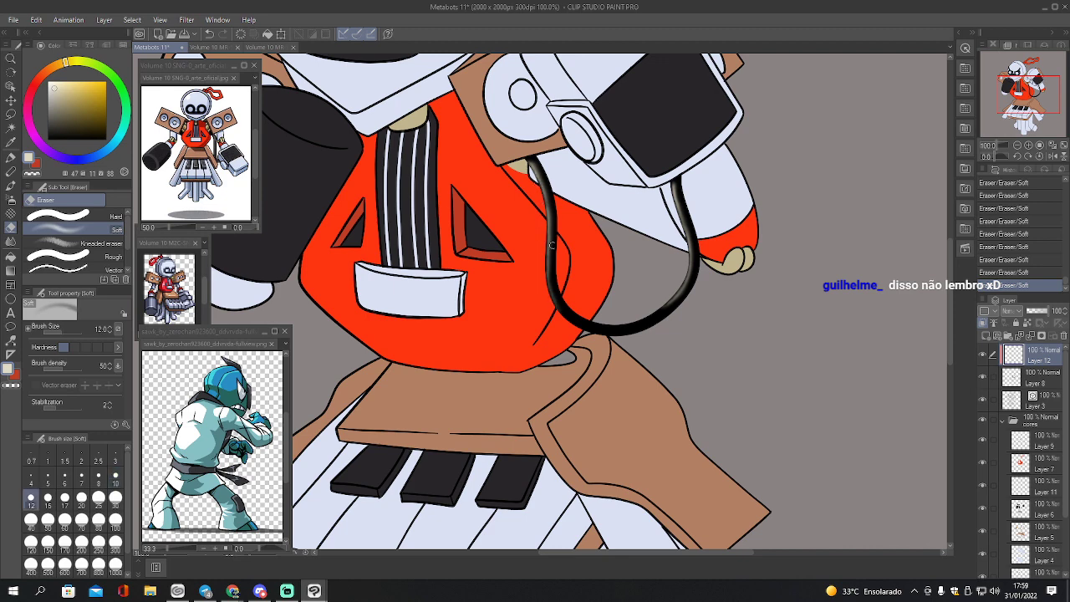
pyautogui.press(']')
pyautogui.press(']')
pyautogui.press(']')
pyautogui.press(']')
pyautogui.press(']')
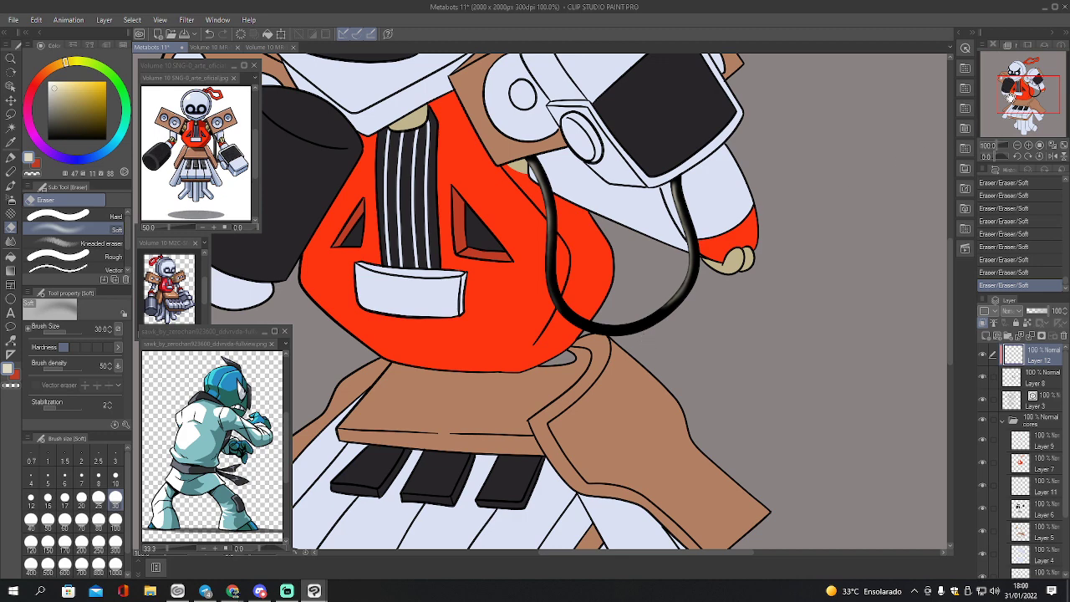
# - Try the Add (Glow) blending mode on the cable highlight layer, Layer 12, and revert it
pyautogui.moveTo(1022, 110); pyautogui.dragTo(1019, 101)
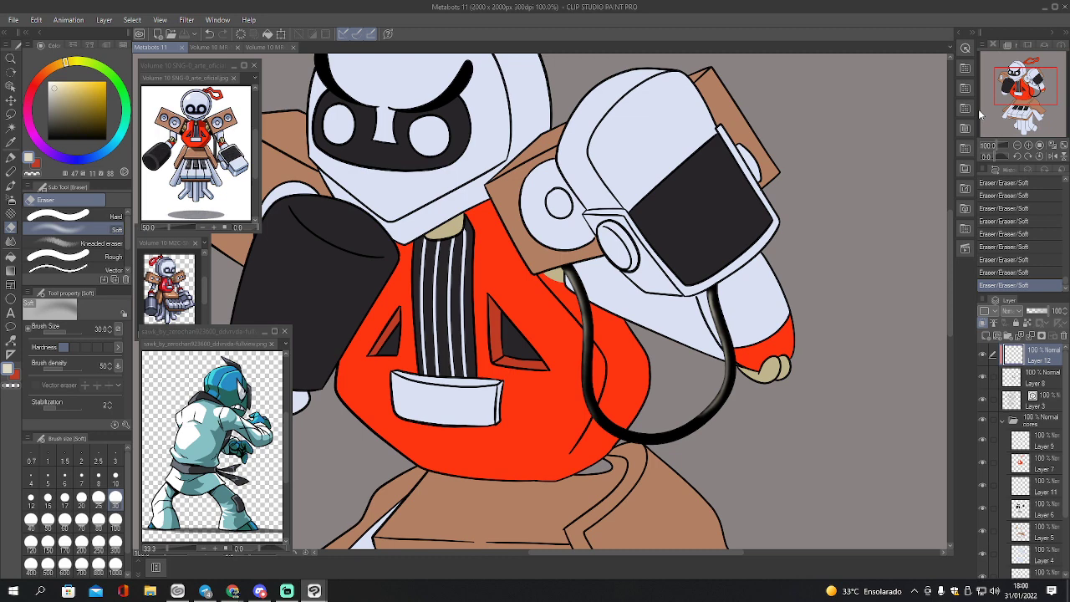
pyautogui.moveTo(1031, 92); pyautogui.dragTo(1022, 88)
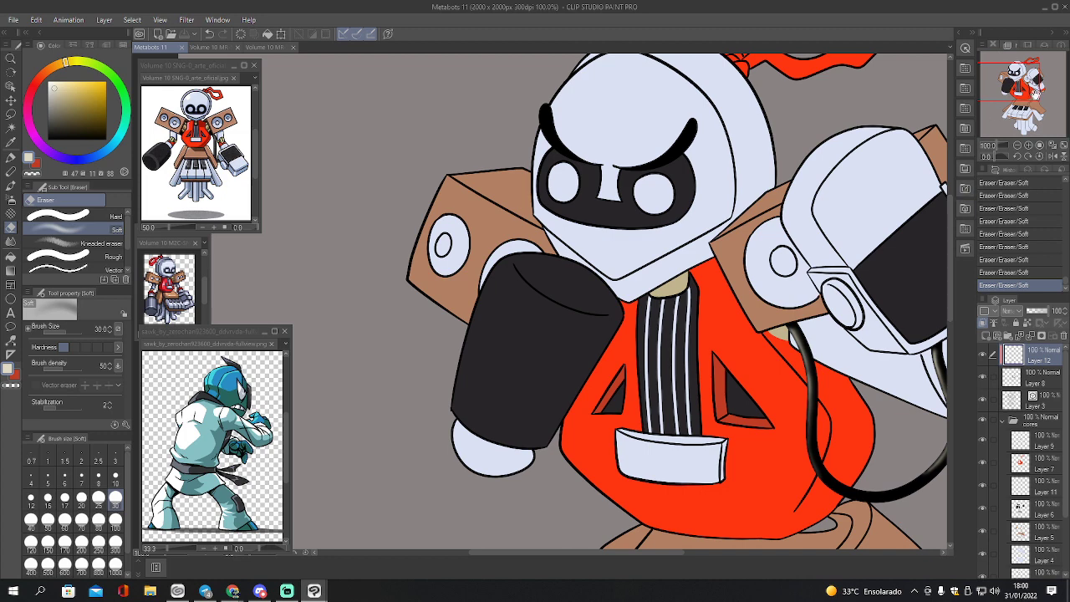
pyautogui.moveTo(1025, 97)
pyautogui.mouseDown()
pyautogui.moveTo(1019, 90)
pyautogui.moveTo(1037, 104)
pyautogui.moveTo(1030, 89)
pyautogui.mouseUp()
pyautogui.click(1014, 311)
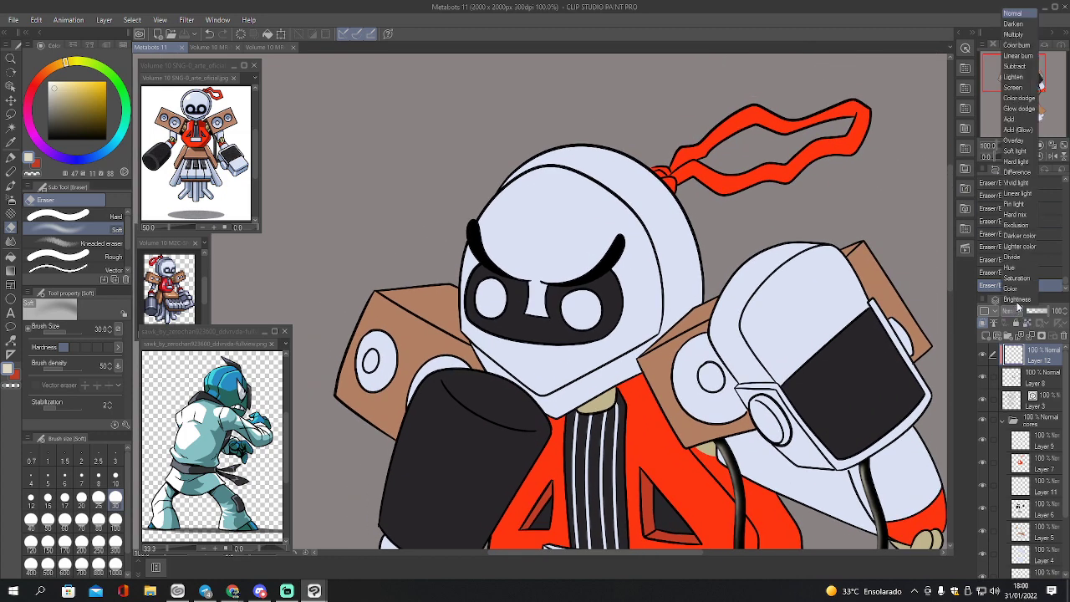
pyautogui.click(1020, 127)
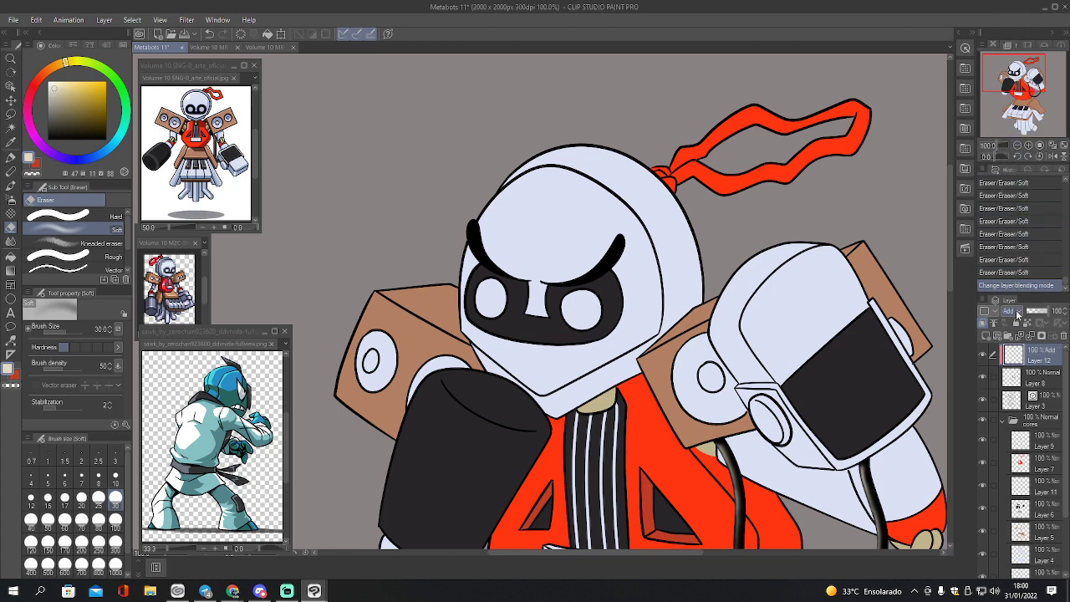
pyautogui.hotkey('ctrl', 'z')
# - Hide the cores folder and add a new raster layer named "sombras" for the shadows
pyautogui.click(1013, 421)
pyautogui.click(987, 422)
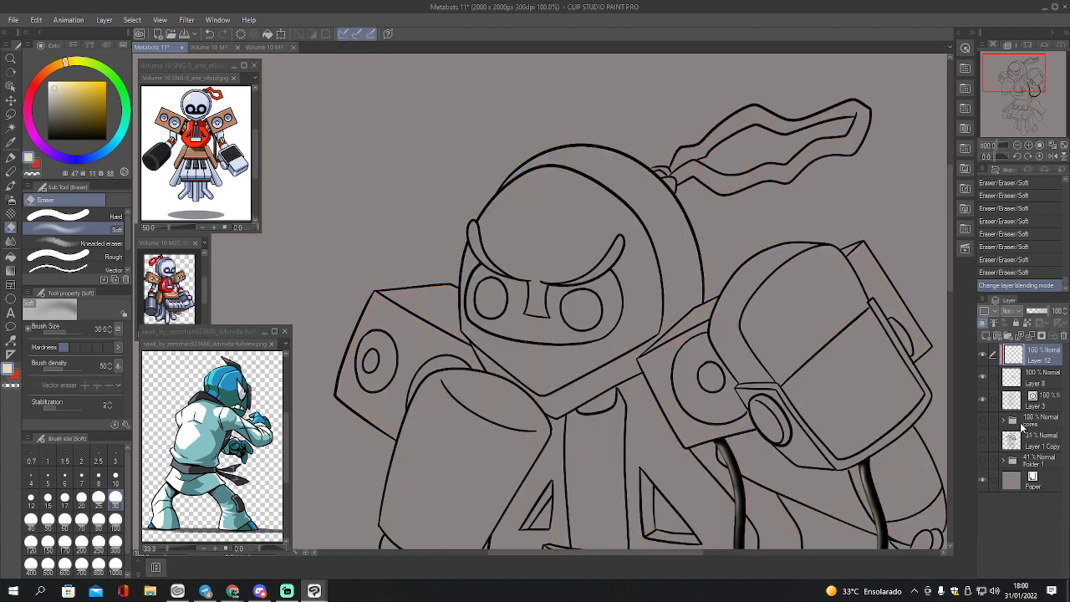
pyautogui.click(1029, 431)
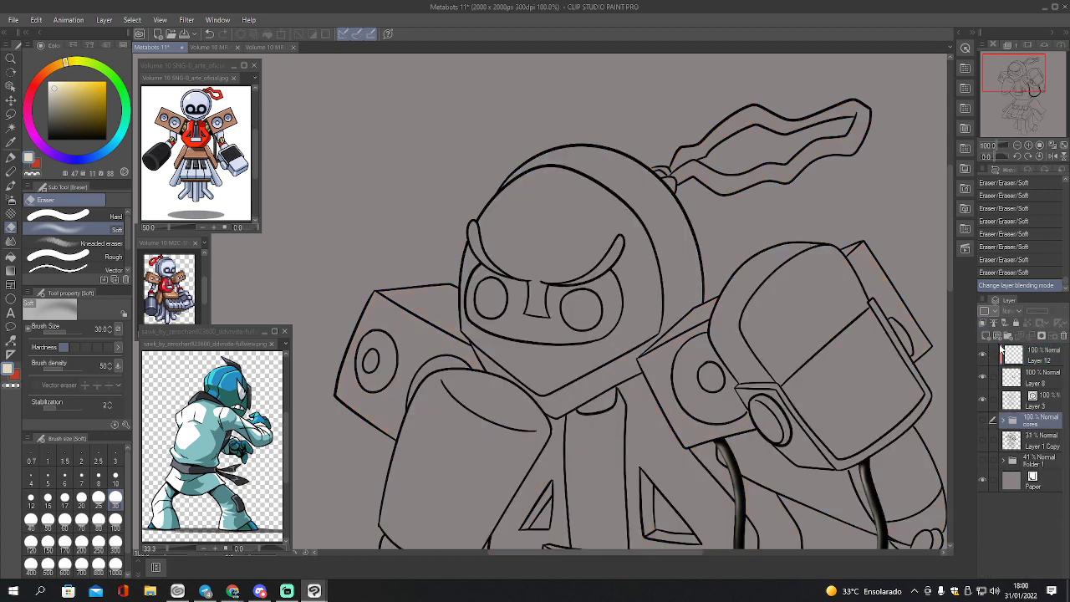
pyautogui.click(1005, 422)
pyautogui.click(1022, 442)
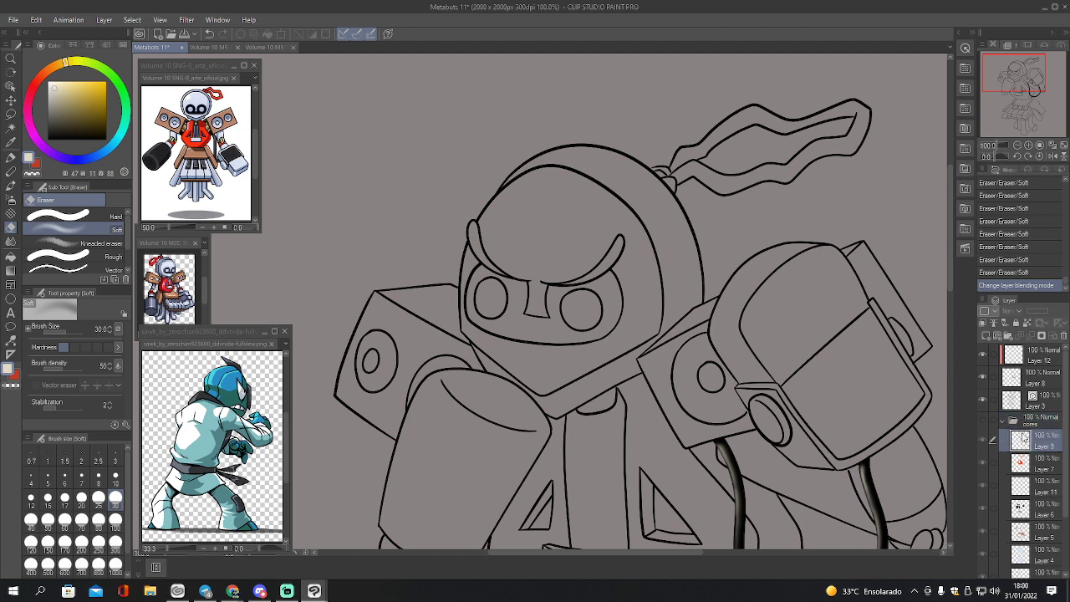
pyautogui.click(1011, 335)
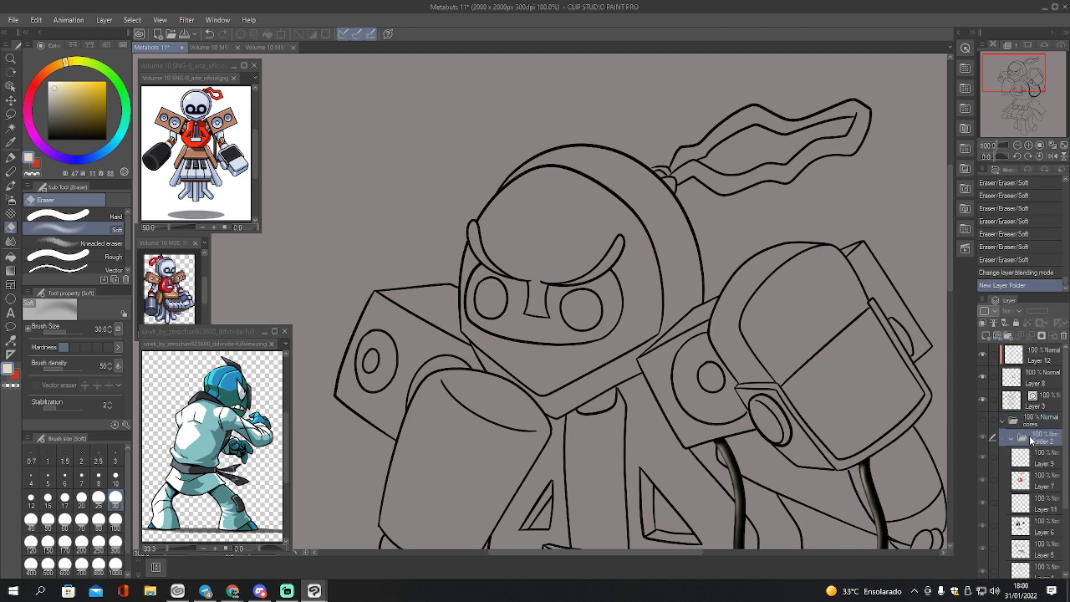
pyautogui.hotkey('ctrl', 'z')
pyautogui.click(986, 336)
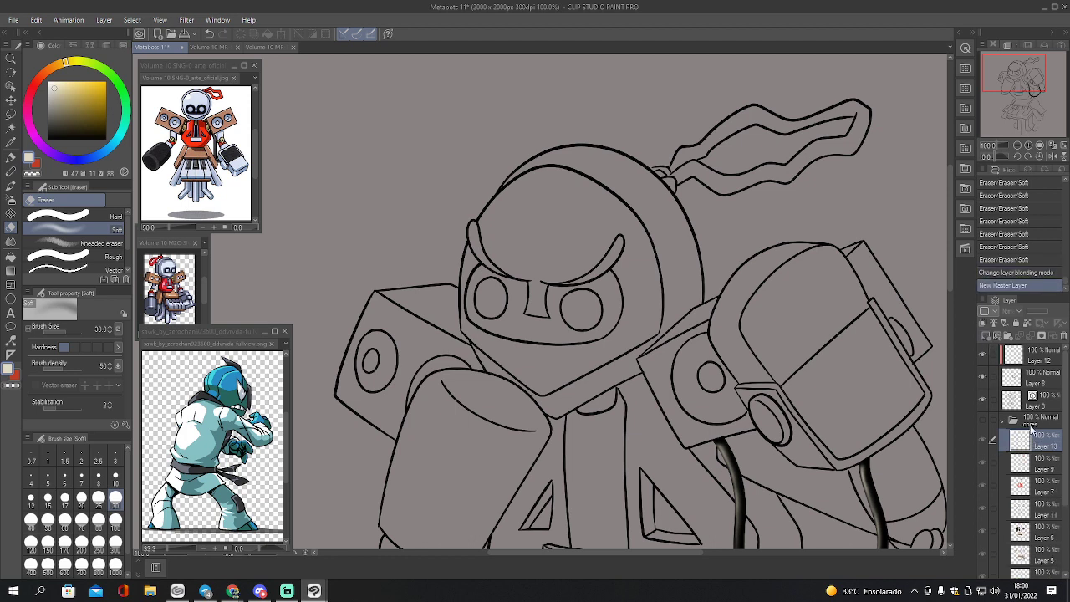
pyautogui.write('sombras')
pyautogui.press('Return')
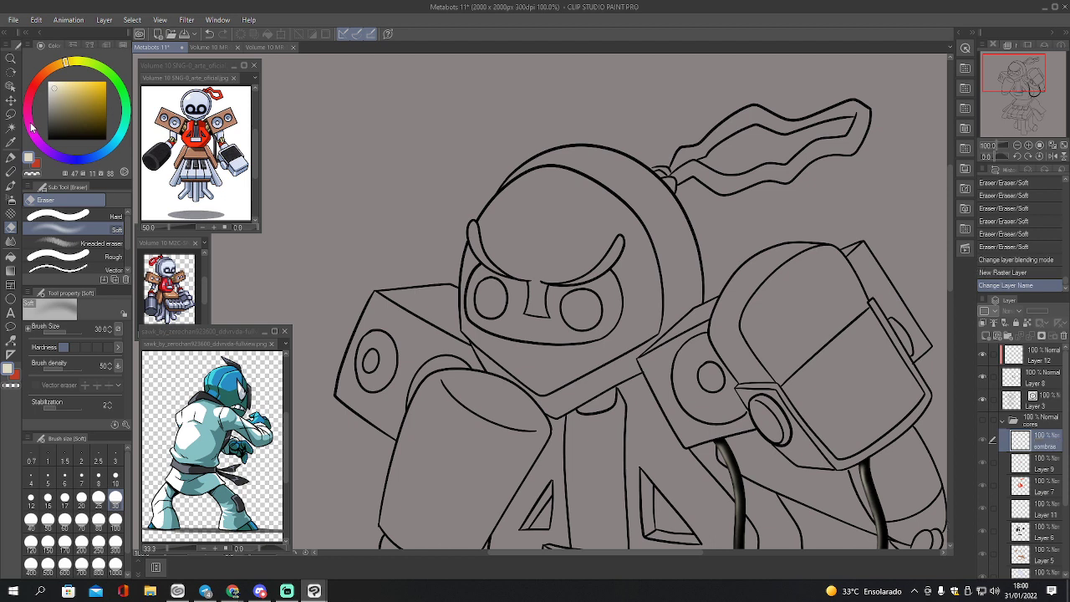
# - Set the main color to light pink (hue 314, saturation 48, value 100) and auto-select the robot's right-hand eye circle
pyautogui.click(30, 125)
pyautogui.click(95, 85)
pyautogui.click(75, 81)
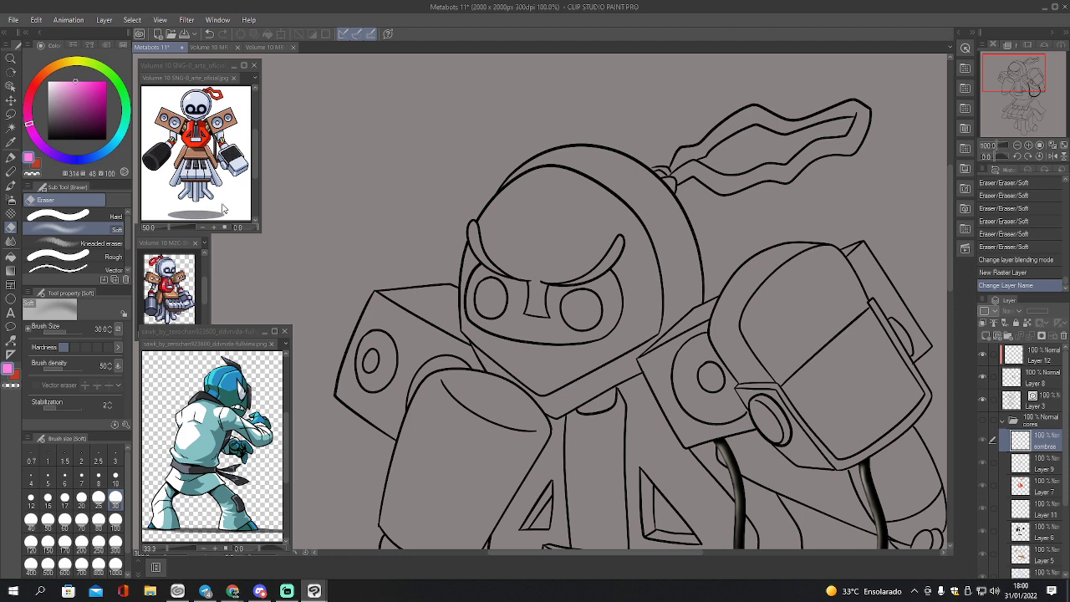
pyautogui.press('w')
pyautogui.click(580, 298)
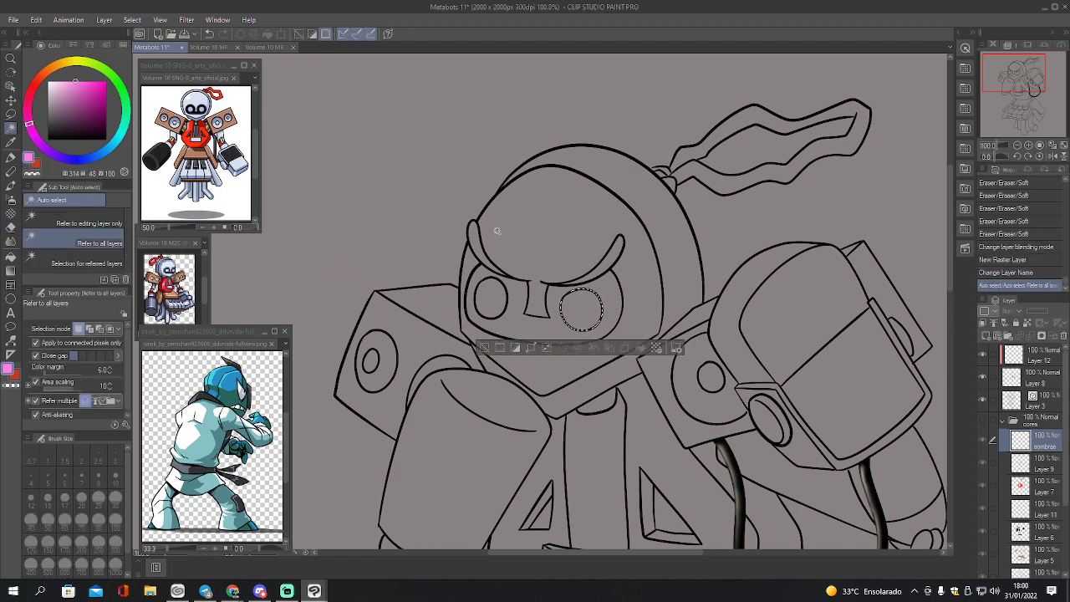
pyautogui.press('x')
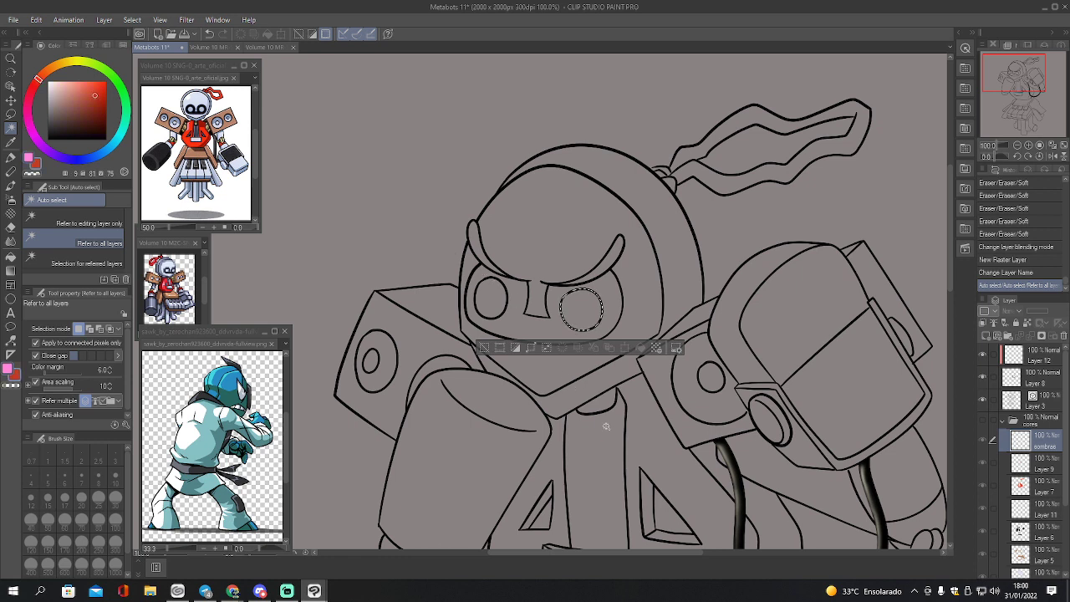
pyautogui.press('x')
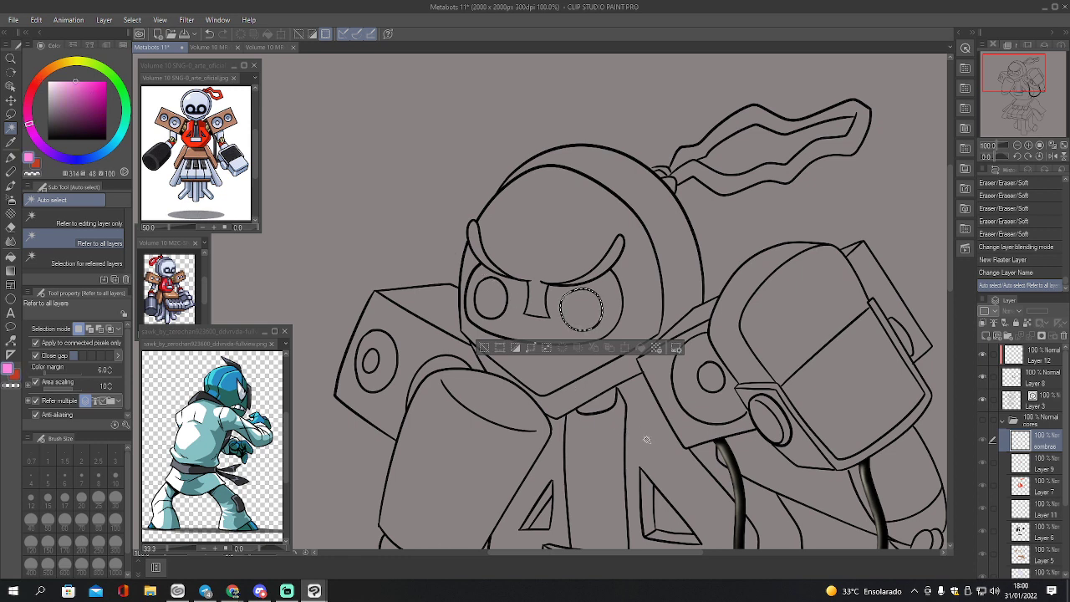
# - Move the sombras layer out of the cores folder to sit above it and fill the selected eye with pink
pyautogui.press('p')
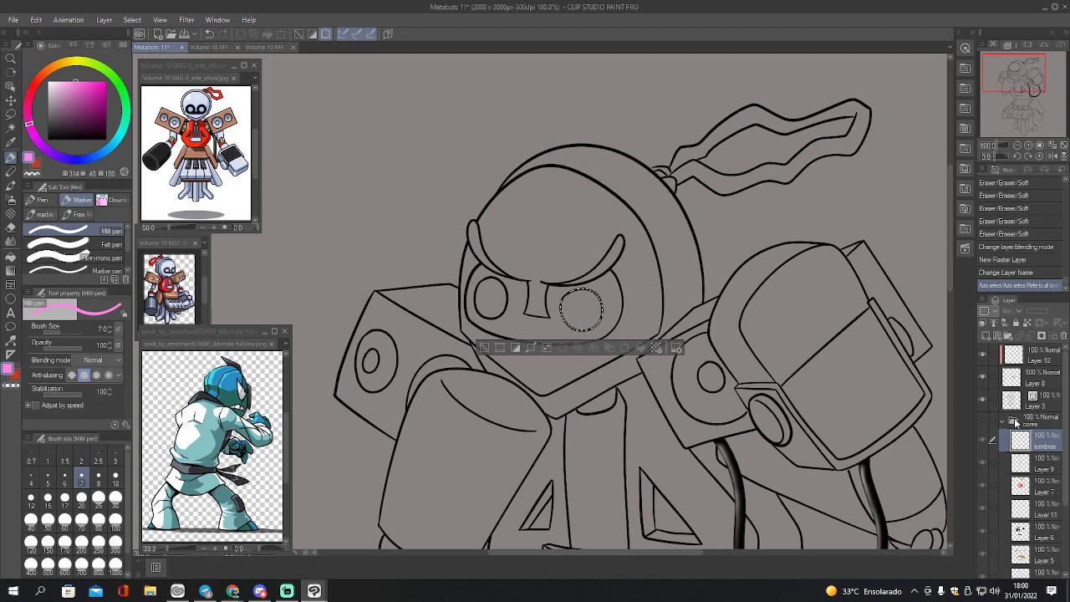
pyautogui.click(982, 421)
pyautogui.moveTo(1030, 444); pyautogui.dragTo(1003, 448)
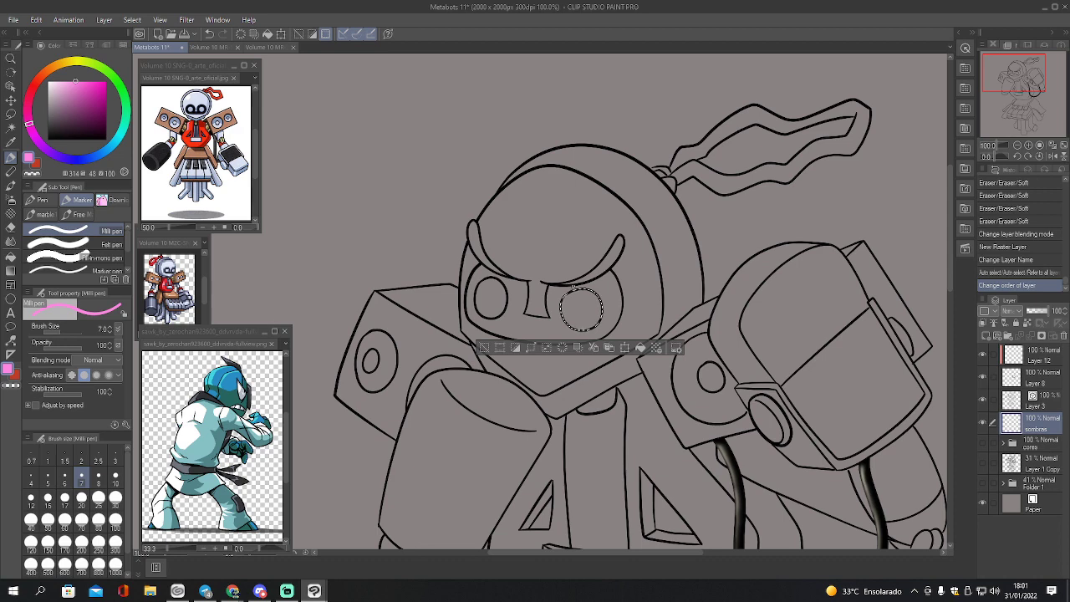
pyautogui.press('g')
pyautogui.click(589, 317)
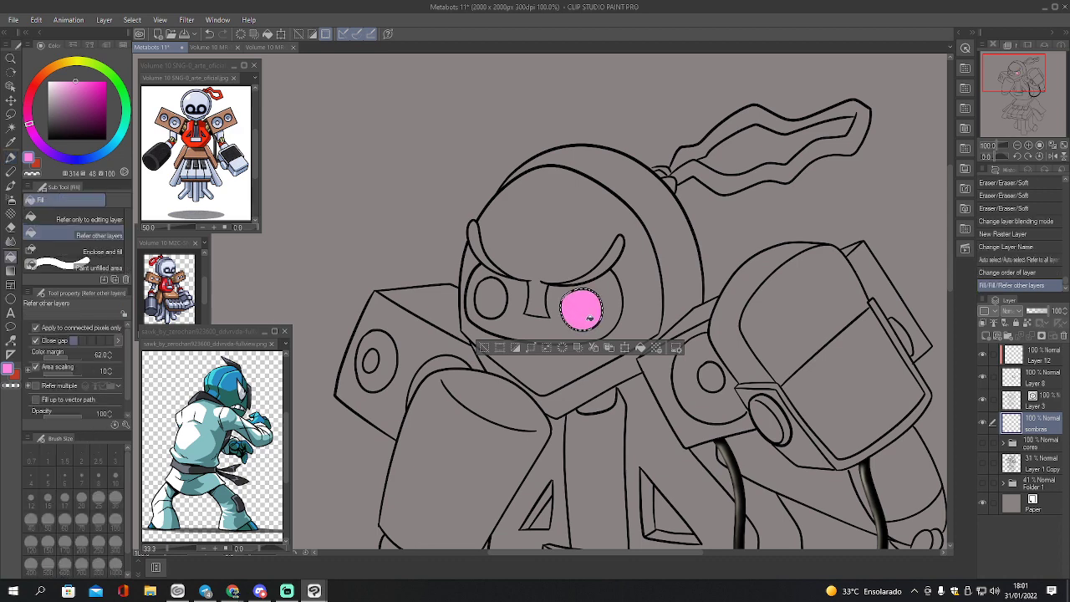
# - Erase a small round highlight in the upper-left part of the pink eye with the Hard eraser at size 17
pyautogui.press('e')
pyautogui.press('[')
pyautogui.press('[')
pyautogui.press('[')
pyautogui.press('[')
pyautogui.press('[')
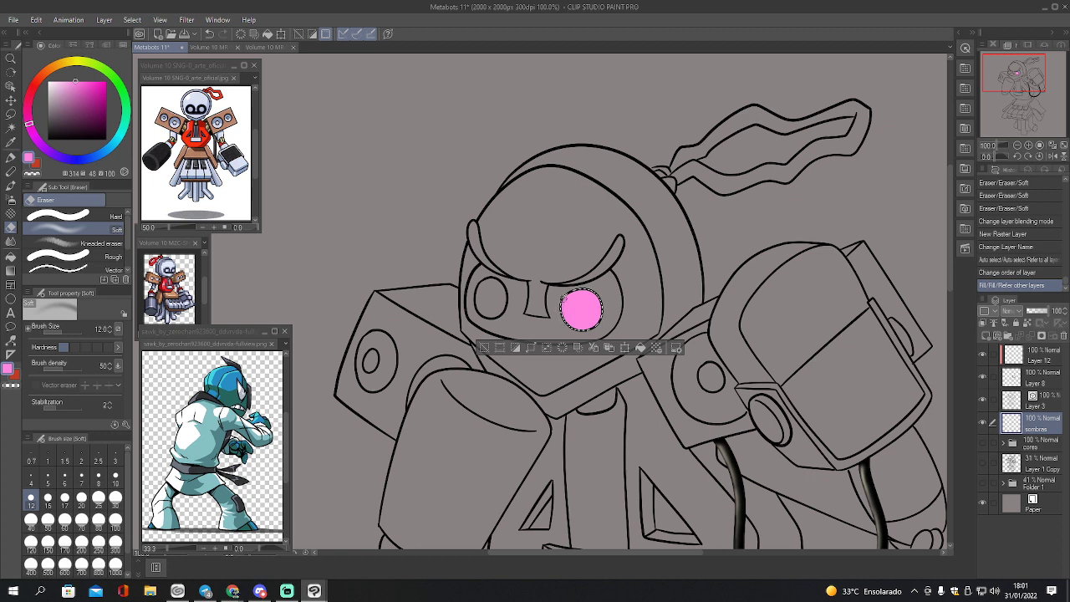
pyautogui.moveTo(566, 298); pyautogui.dragTo(559, 293)
pyautogui.hotkey('ctrl', 'z')
pyautogui.click(107, 216)
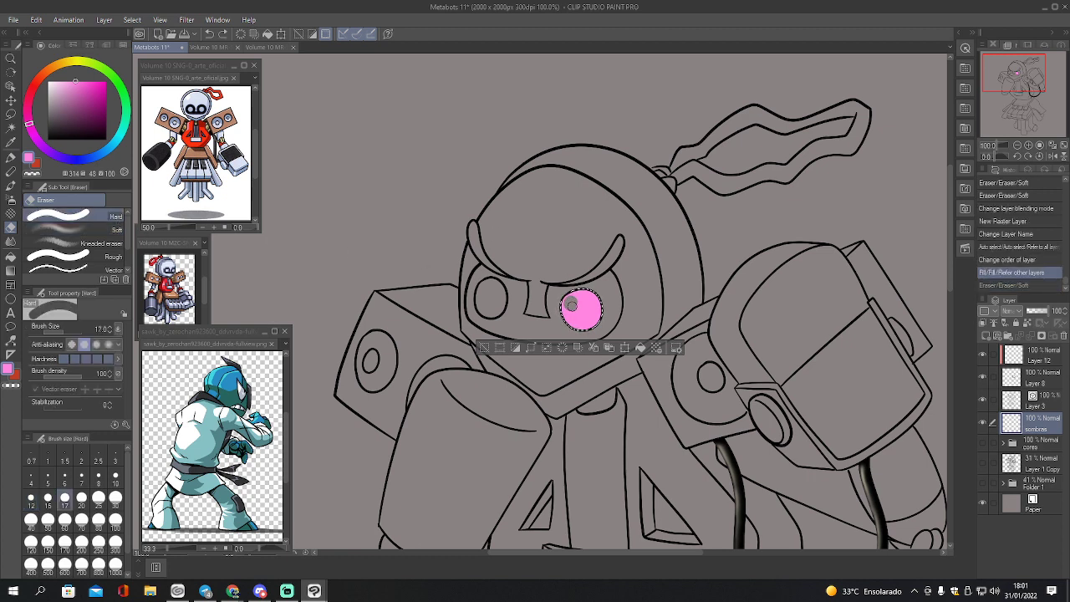
pyautogui.moveTo(572, 305); pyautogui.dragTo(579, 300)
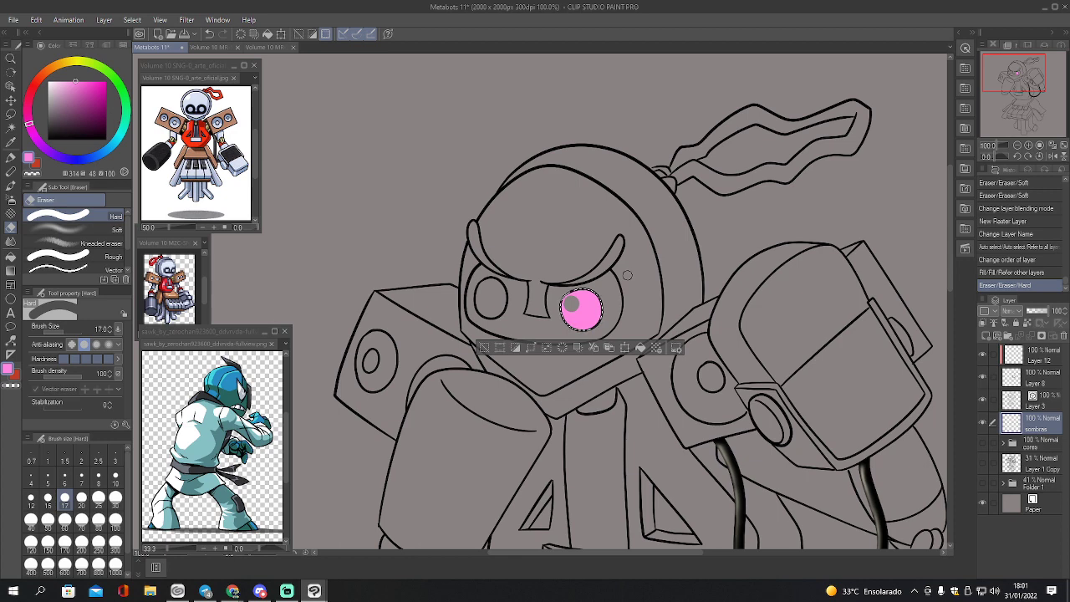
# - Auto-select the robot's left-hand eye, fill it with pink, and erase a matching round highlight in its upper-left part
pyautogui.press('w')
pyautogui.click(502, 295)
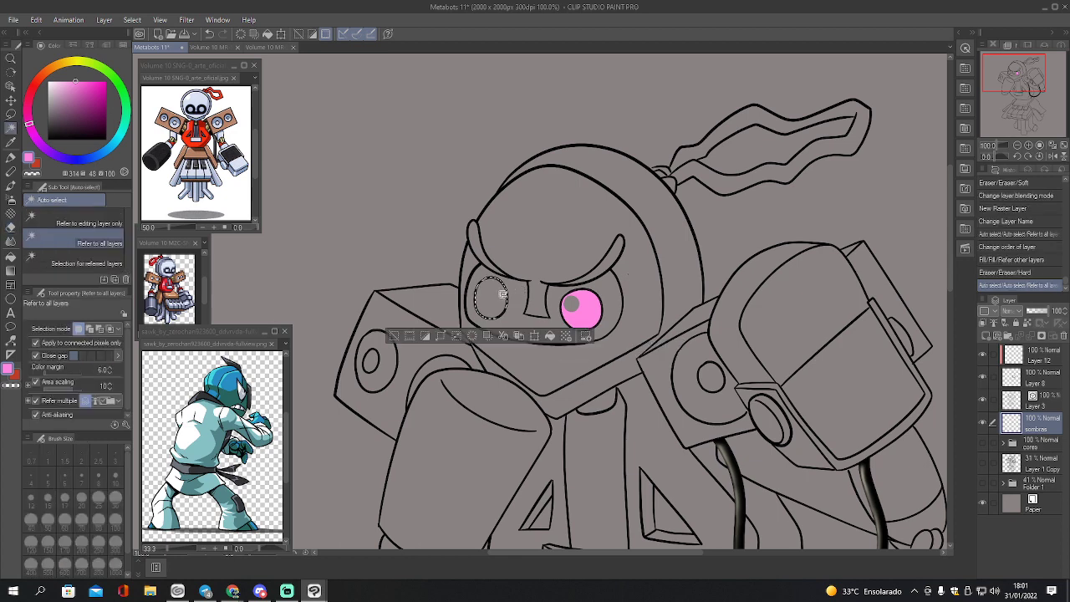
pyautogui.press('g')
pyautogui.click(491, 293)
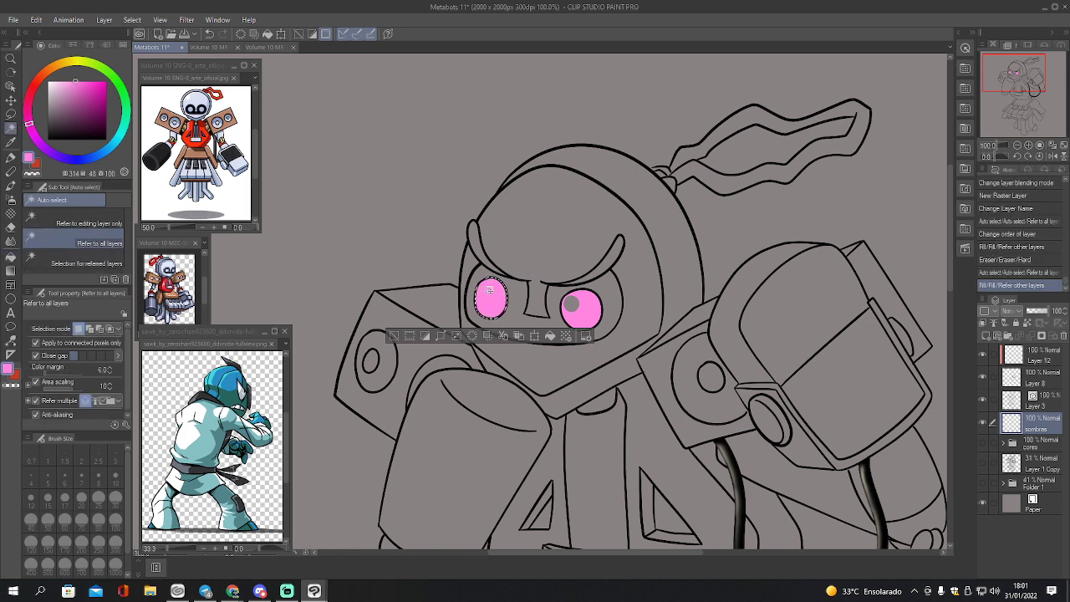
pyautogui.press('e')
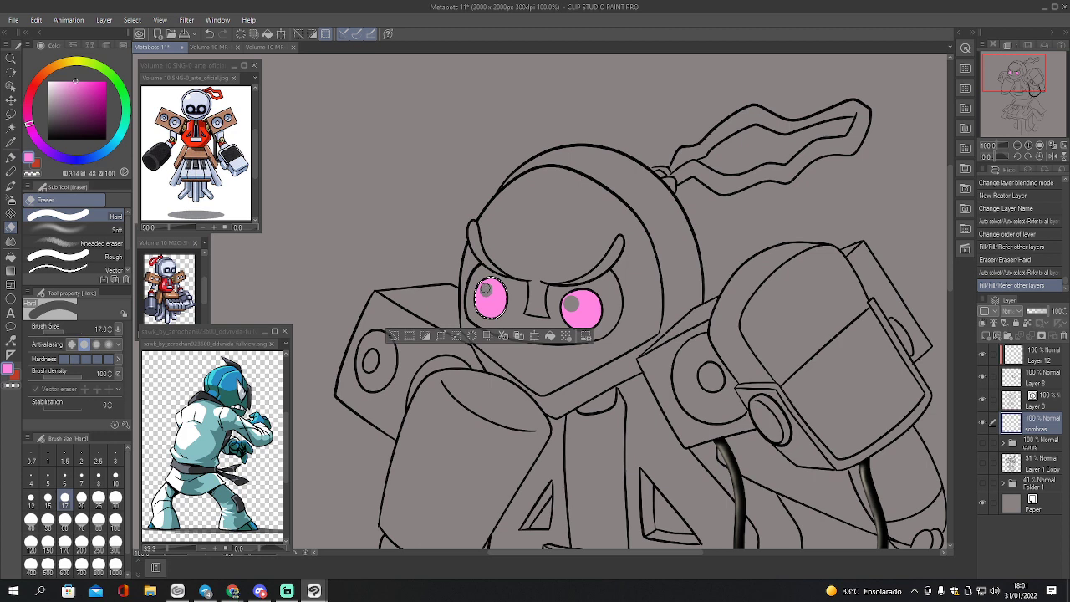
pyautogui.click(485, 288)
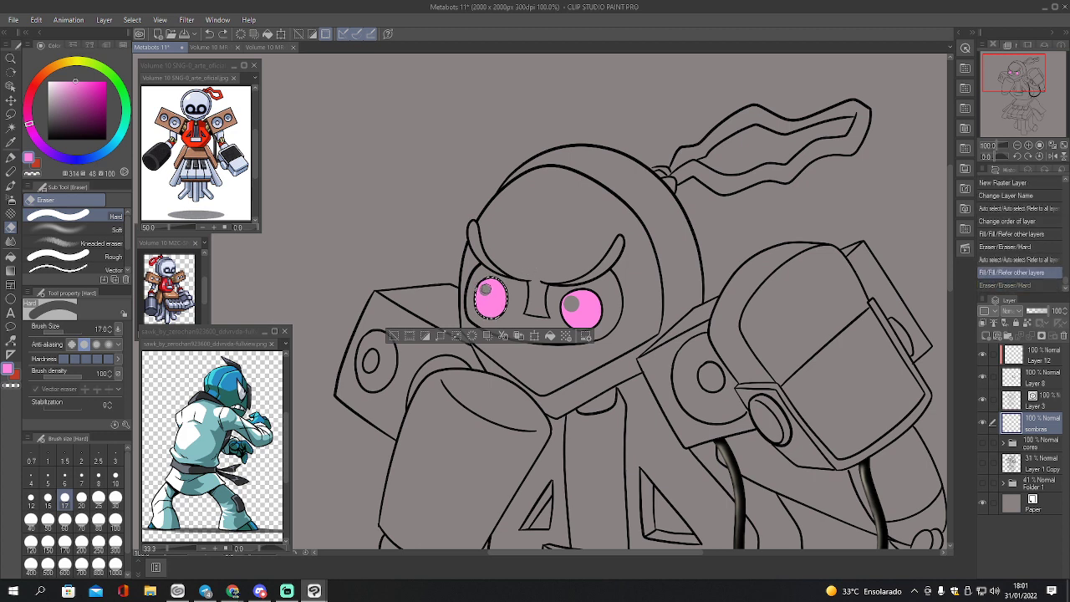
pyautogui.hotkey('ctrl', 'y')
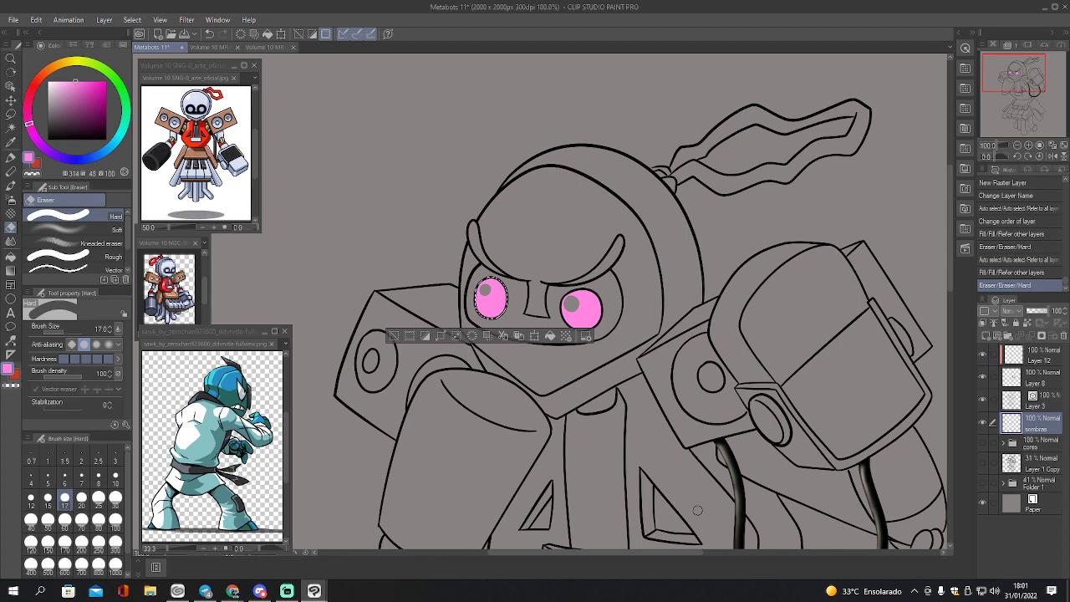
pyautogui.press('w')
pyautogui.click(529, 295)
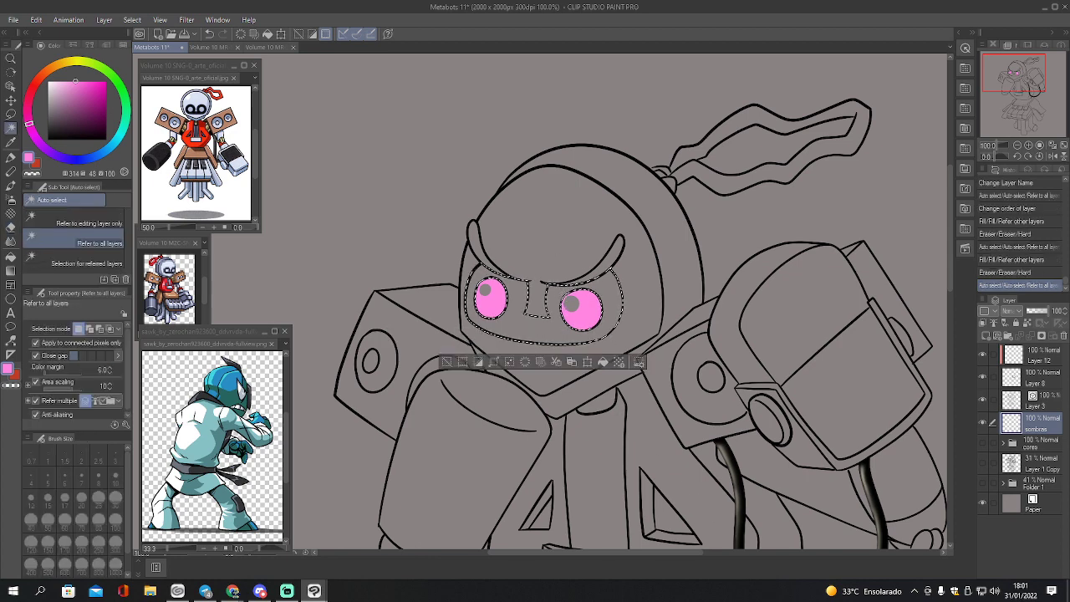
pyautogui.press('p')
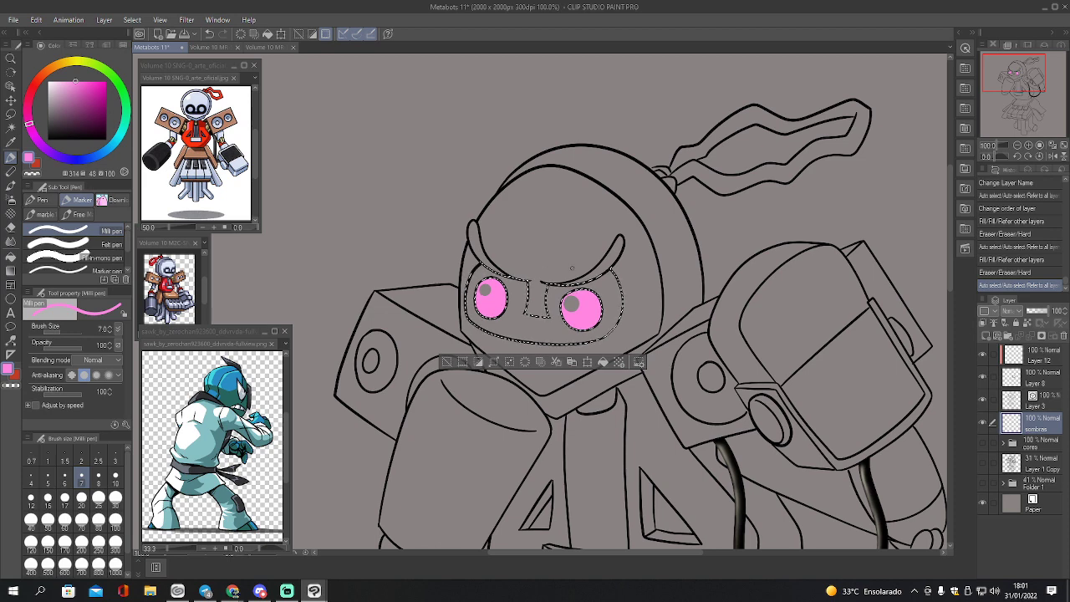
pyautogui.hotkey('ctrl', 'd')
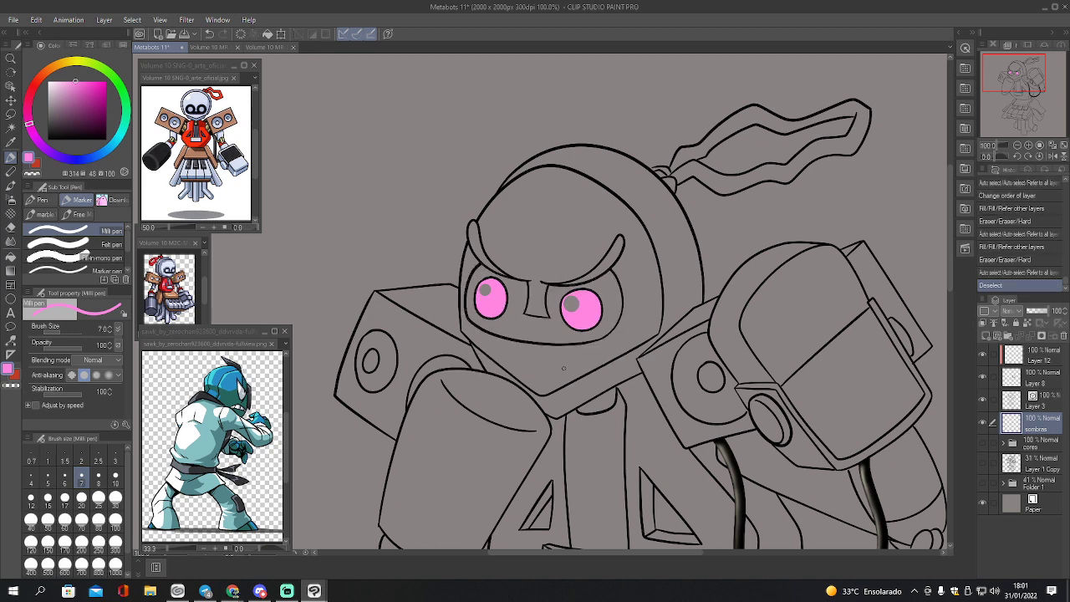
# - Auto-select the face plate, outline a curved lit area on the forehead with the Milli pen at size 7, and fill the shadow side pink
pyautogui.press('w')
pyautogui.click(564, 368)
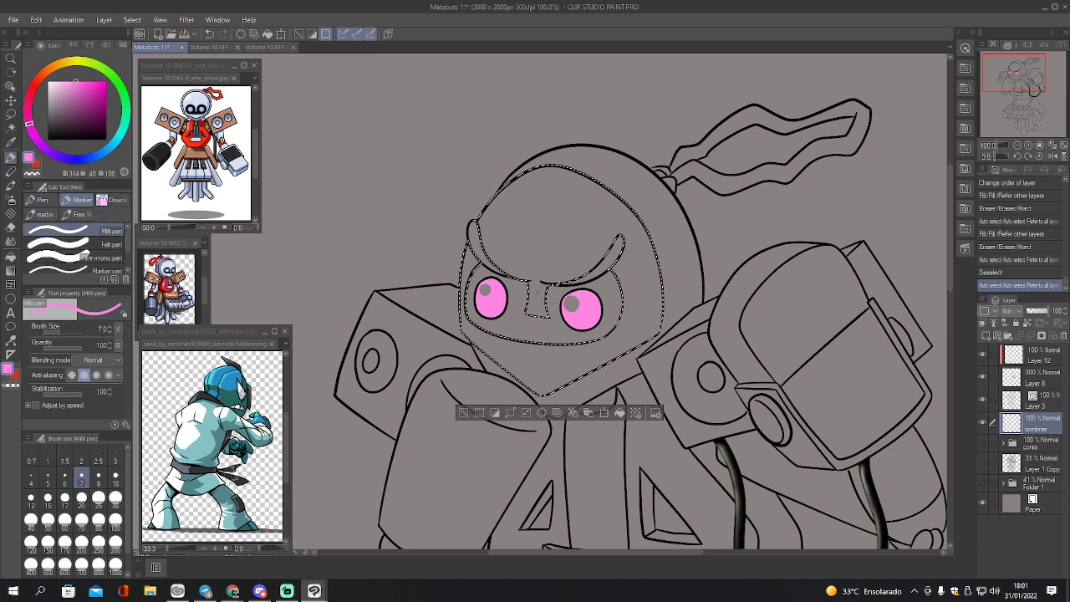
pyautogui.click(525, 275)
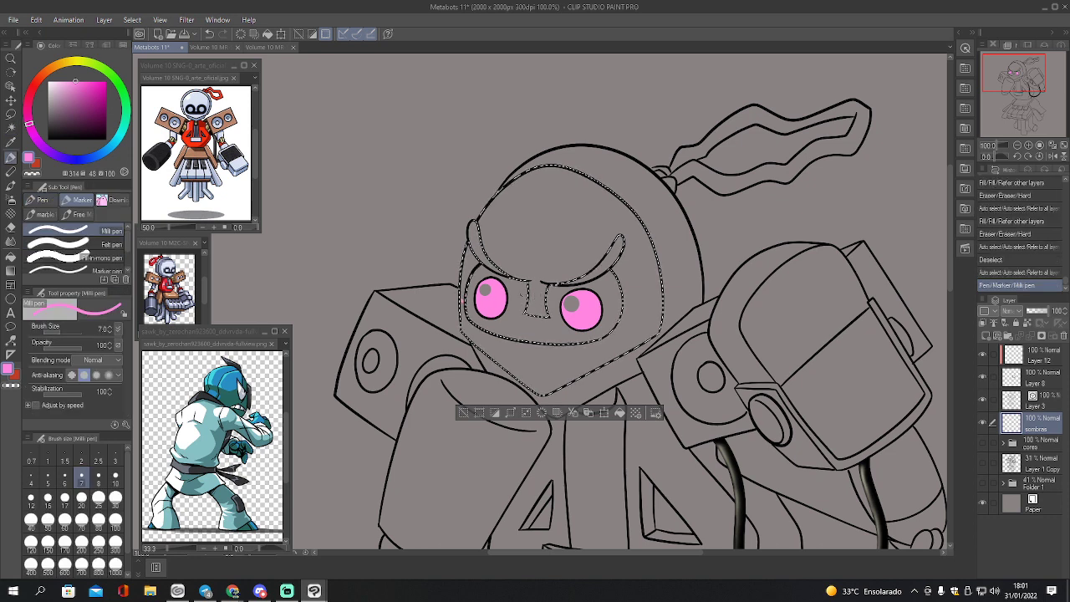
pyautogui.moveTo(507, 194); pyautogui.dragTo(556, 209)
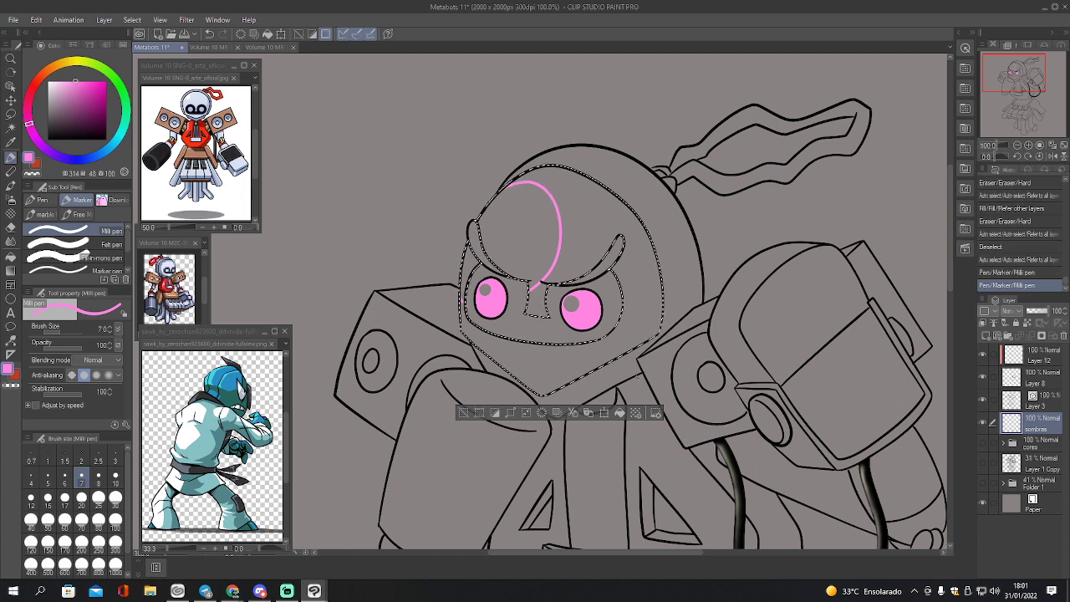
pyautogui.press('g')
pyautogui.click(630, 262)
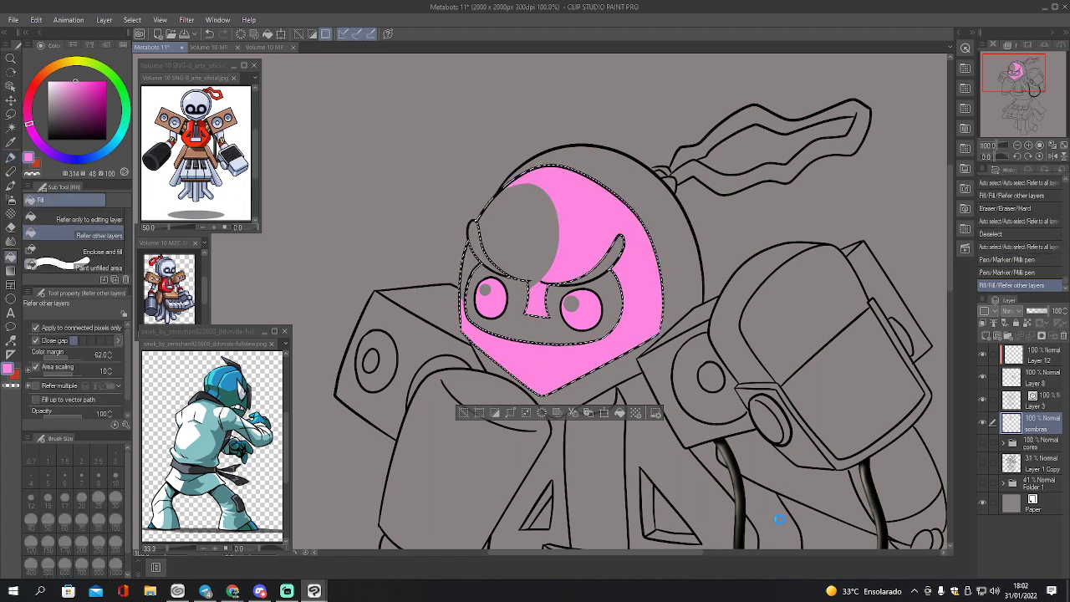
# - Save the illustration, select the hood's outer band including the gap beside the chin, and fill it with pink on the sombras layer
pyautogui.hotkey('ctrl', 's')
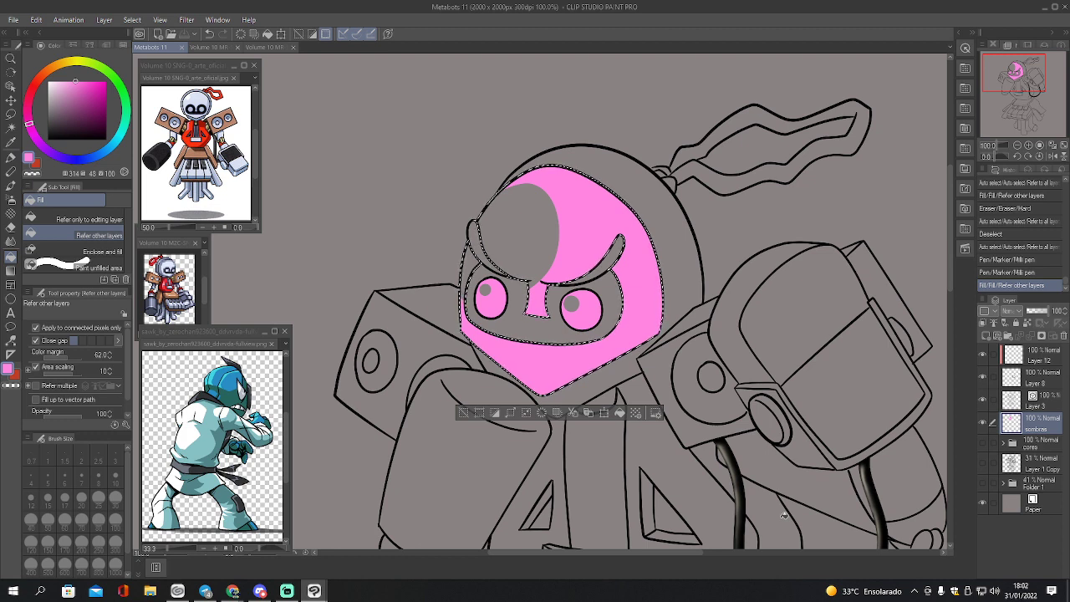
pyautogui.press('w')
pyautogui.keyDown('shift'); pyautogui.click(676, 243); pyautogui.keyUp('shift')
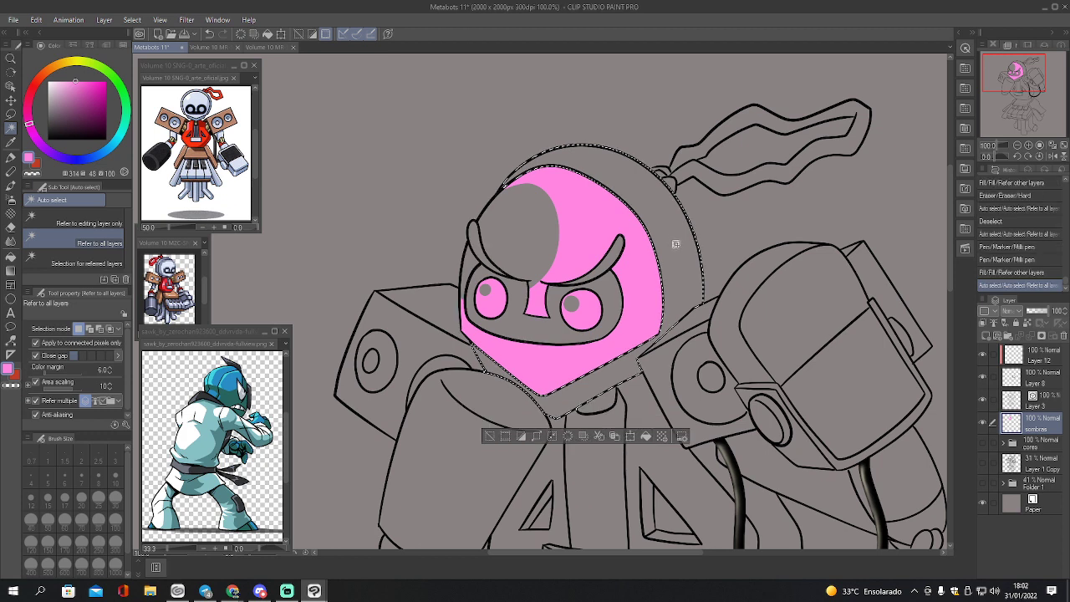
pyautogui.press('m')
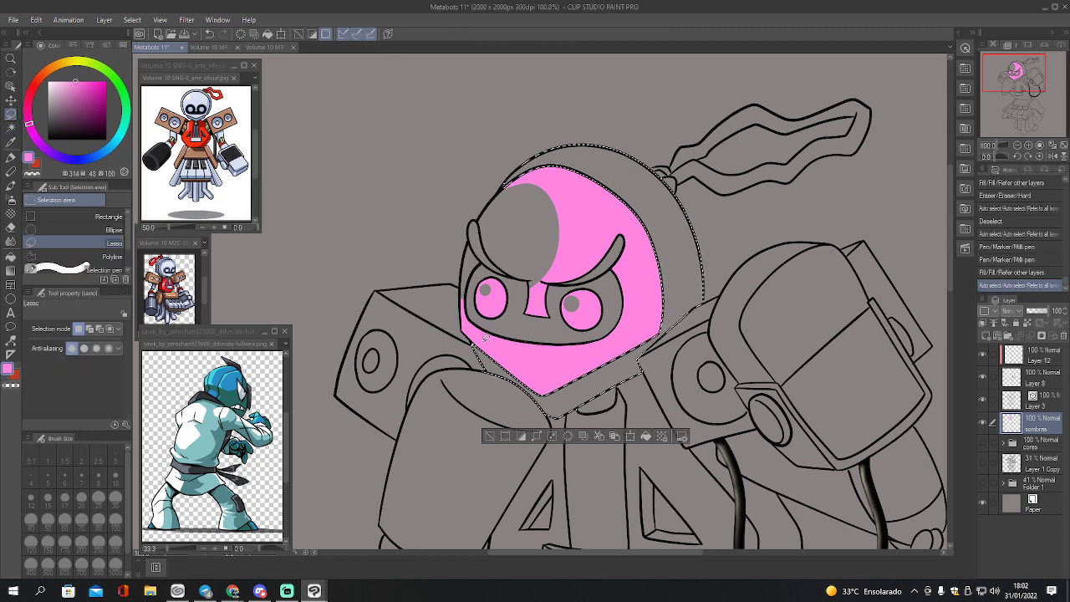
pyautogui.keyDown('shift'); pyautogui.moveTo(474, 342); pyautogui.dragTo(483, 358); pyautogui.keyUp('shift')
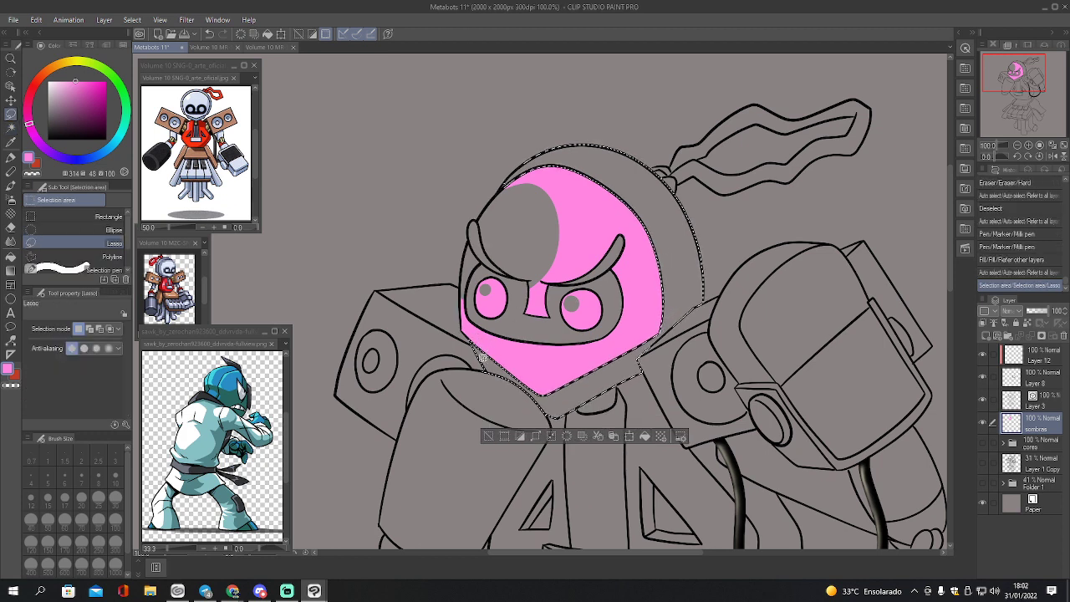
pyautogui.press('g')
pyautogui.click(513, 374)
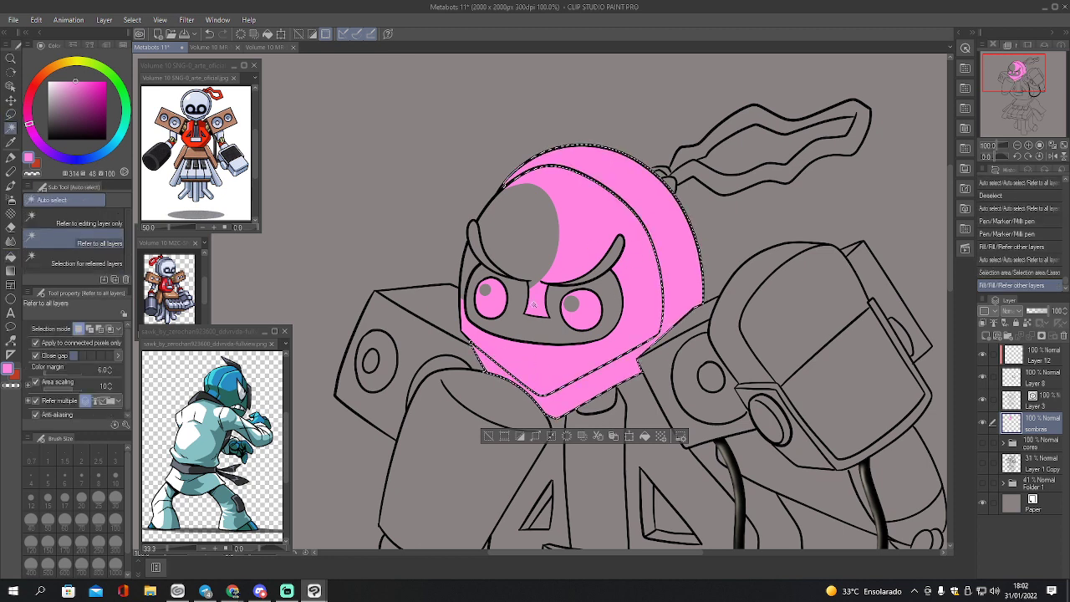
# - Extend the selection at the hood's upper-left edge and refine the pink shading beside the chin with the Milli pen and Hard eraser
pyautogui.press('m')
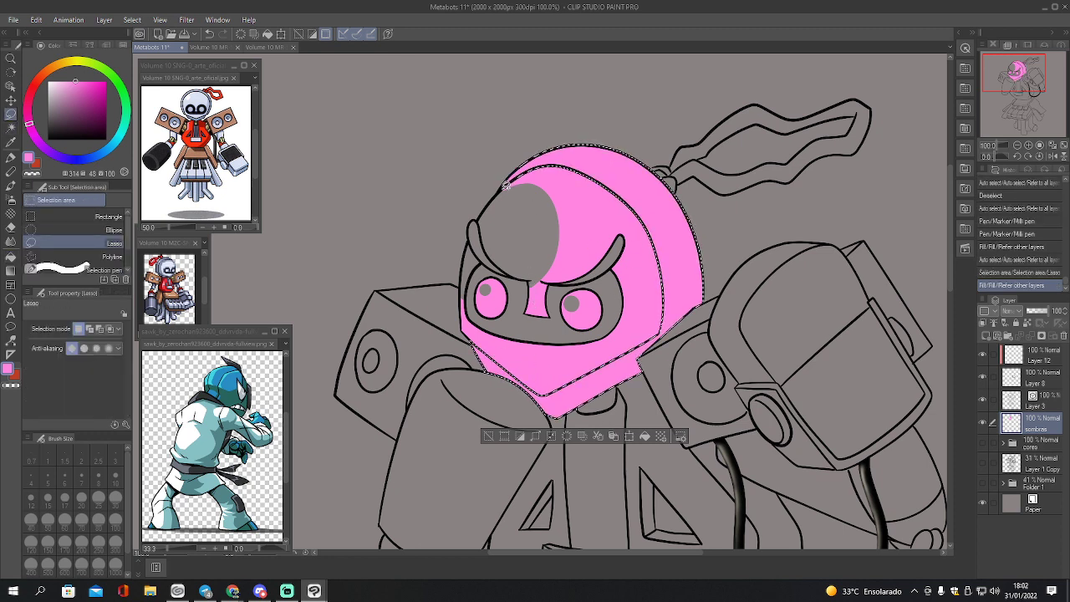
pyautogui.moveTo(507, 179)
pyautogui.keyDown('shift'); pyautogui.mouseDown()
pyautogui.moveTo(514, 171)
pyautogui.moveTo(507, 191)
pyautogui.mouseUp(); pyautogui.keyUp('shift')
pyautogui.press('p')
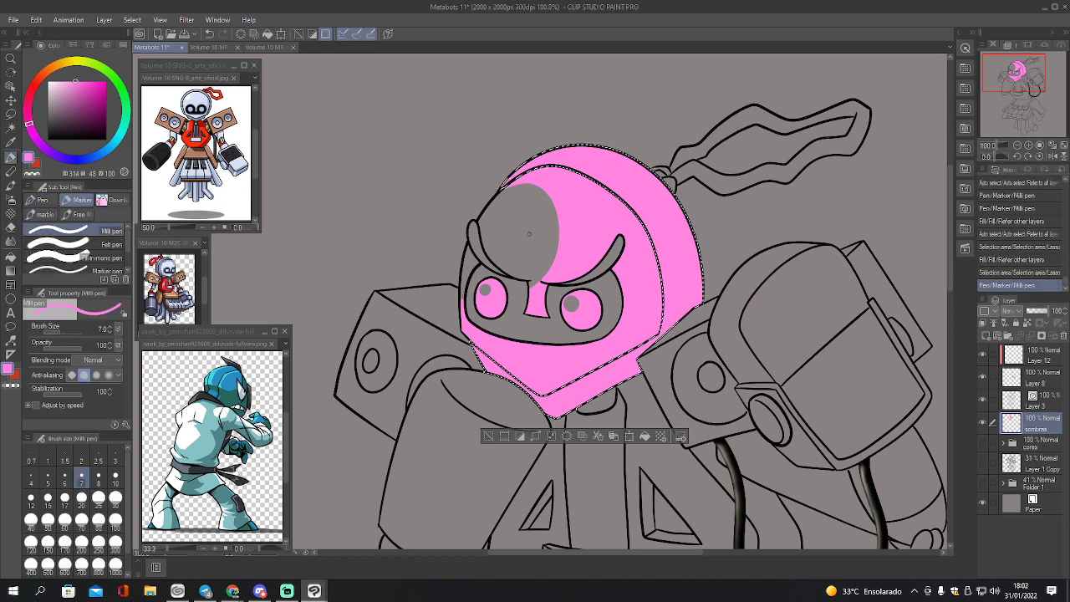
pyautogui.press('e')
pyautogui.moveTo(484, 368); pyautogui.dragTo(500, 387)
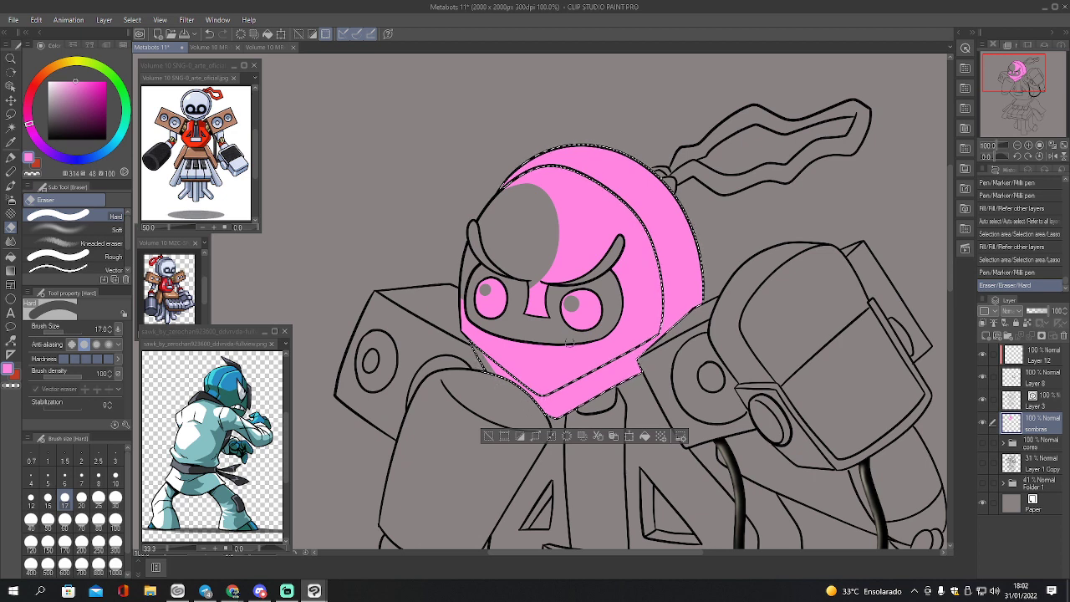
pyautogui.press('p')
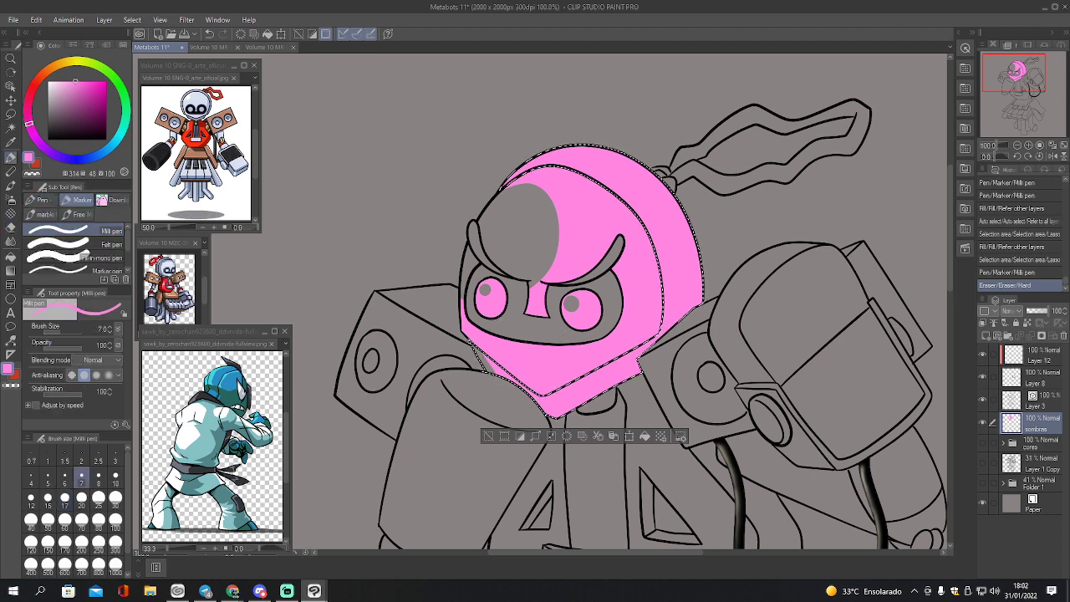
pyautogui.moveTo(484, 368); pyautogui.dragTo(500, 382)
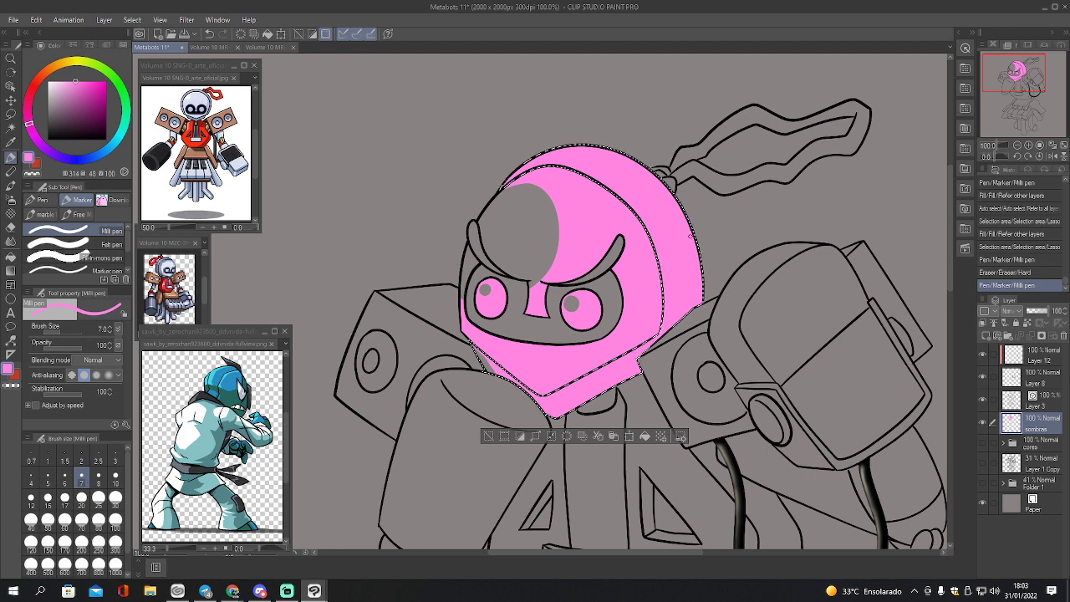
# - Erase a rounded highlight from the top of the hood's outer band with the Hard eraser at size 60, and deselect
pyautogui.press('e')
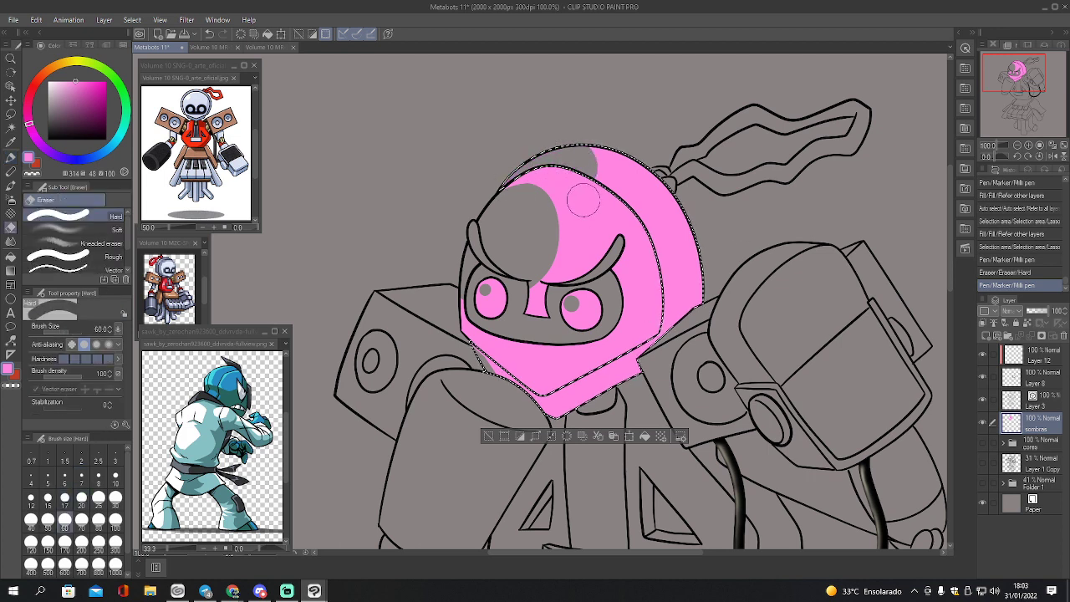
pyautogui.moveTo(600, 167); pyautogui.dragTo(613, 178)
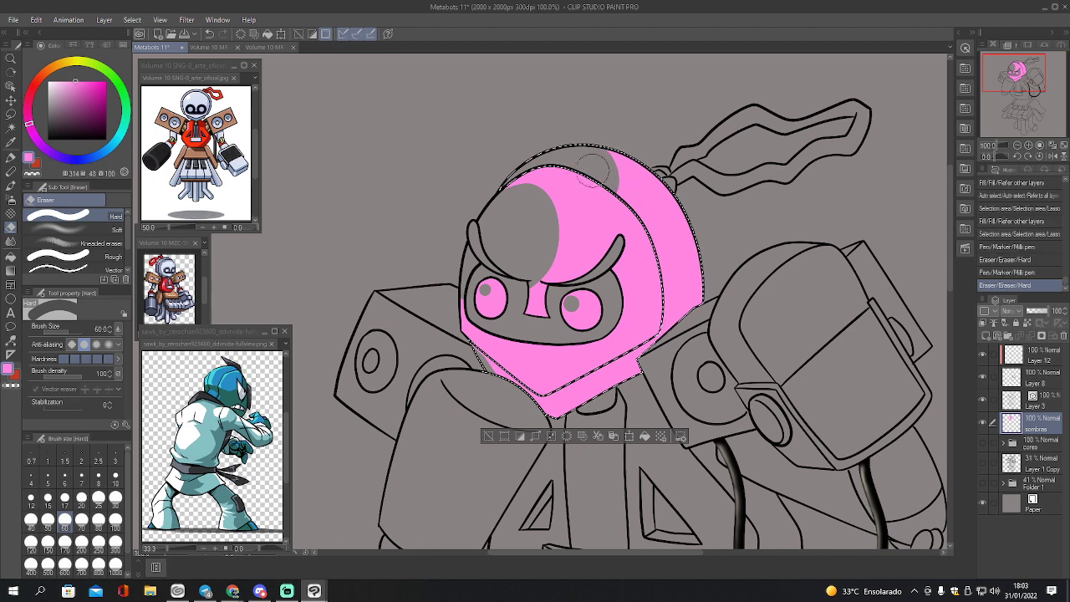
pyautogui.press('p')
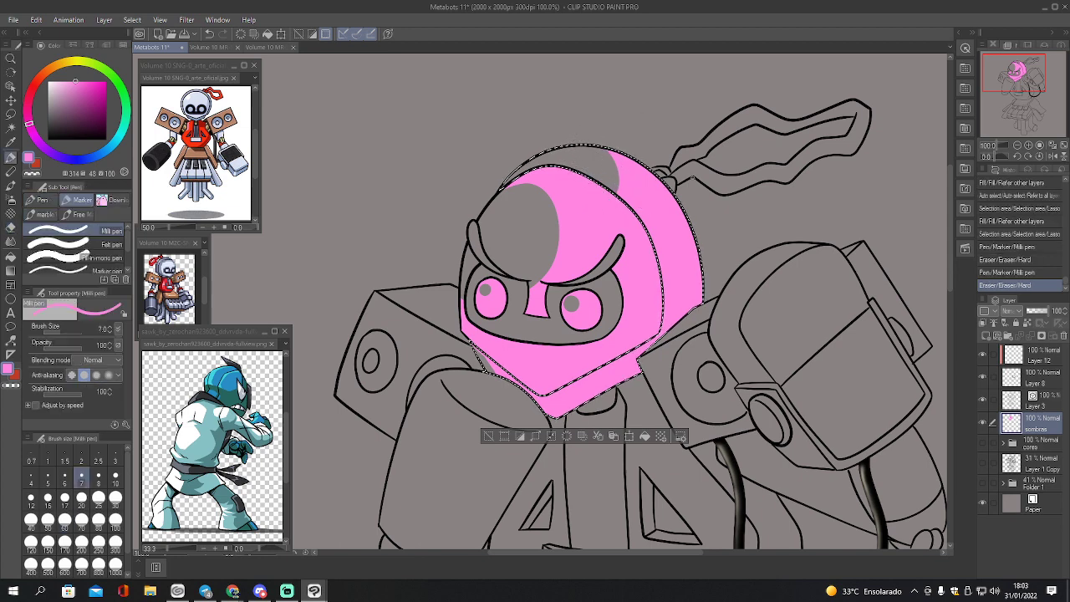
pyautogui.press('w')
pyautogui.hotkey('ctrl', 'd')
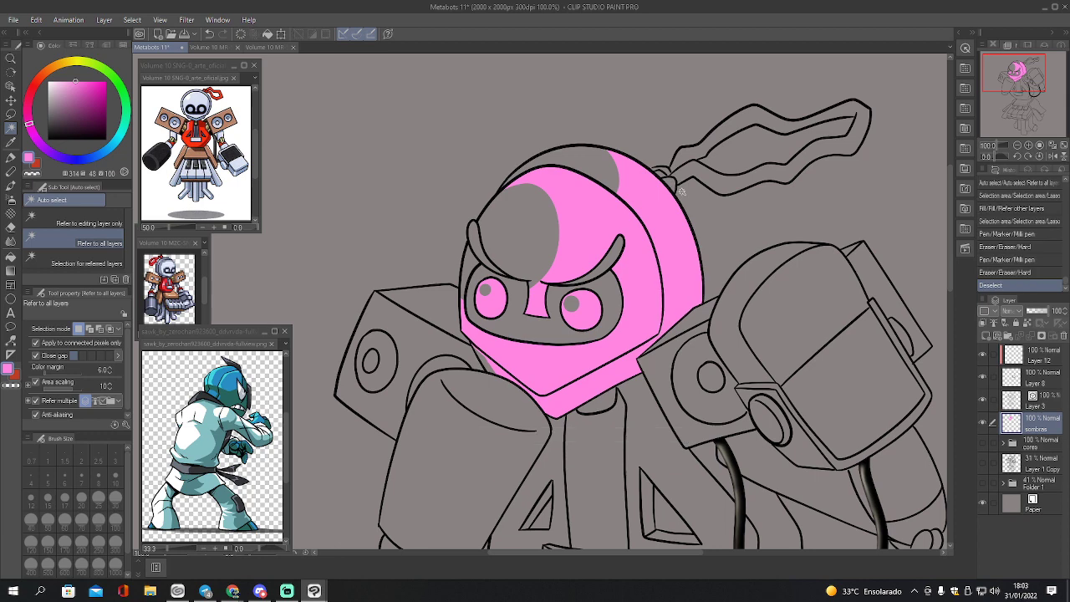
# - Shade the knot at the back of the hood in pink with the Milli pen and fill its remaining gap
pyautogui.press('p')
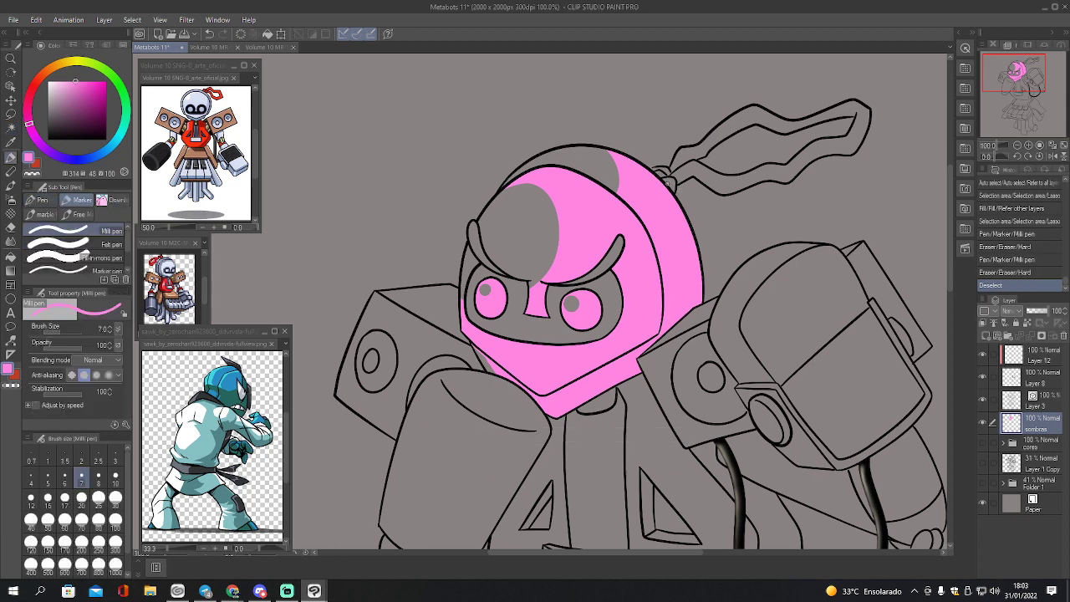
pyautogui.moveTo(667, 175); pyautogui.dragTo(670, 181)
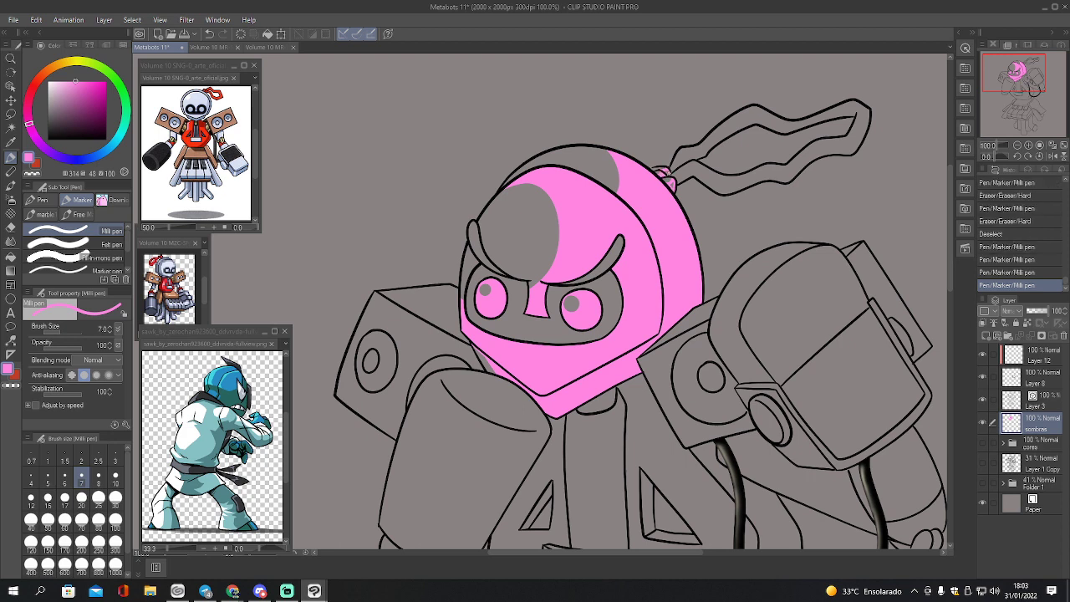
pyautogui.moveTo(666, 176); pyautogui.dragTo(537, 250)
pyautogui.press('g')
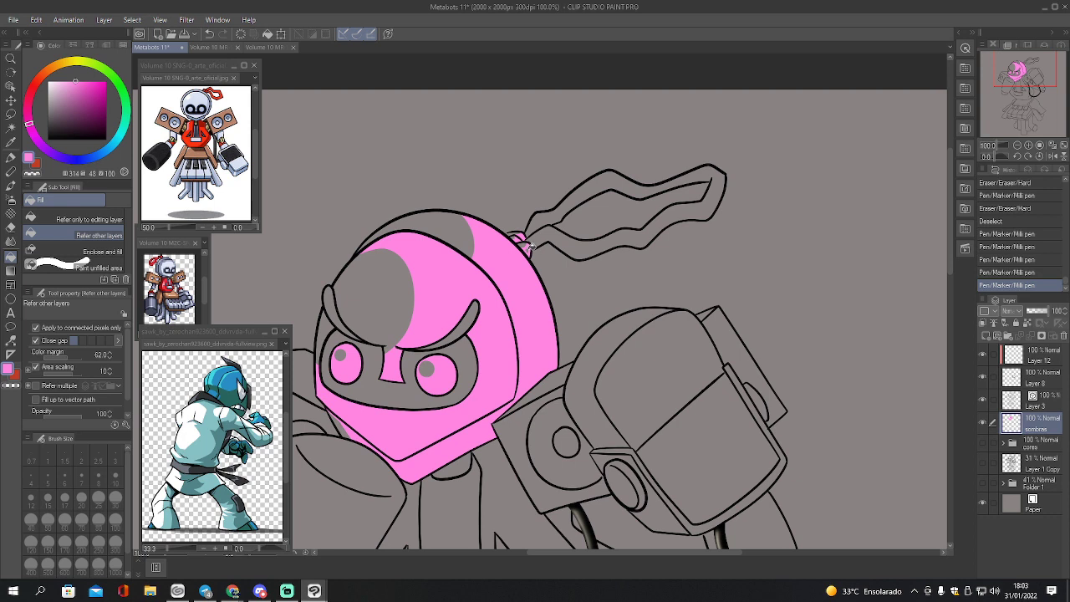
pyautogui.click(530, 246)
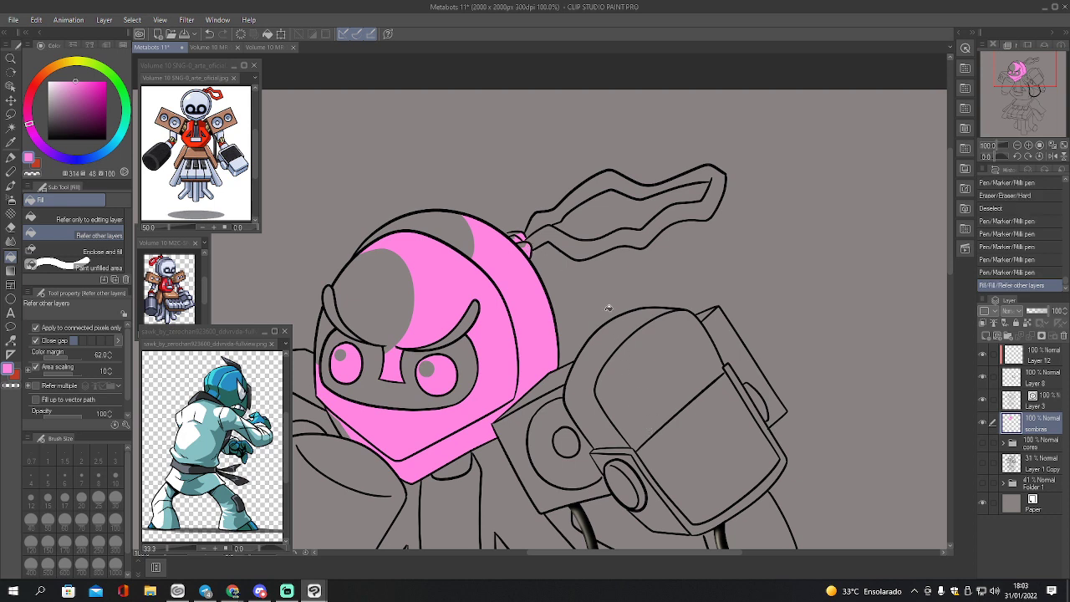
# - Select the ribbon behind the hood and draw pink shadow boundaries along its upper strand with the size 7 Milli pen
pyautogui.press('w')
pyautogui.click(553, 234)
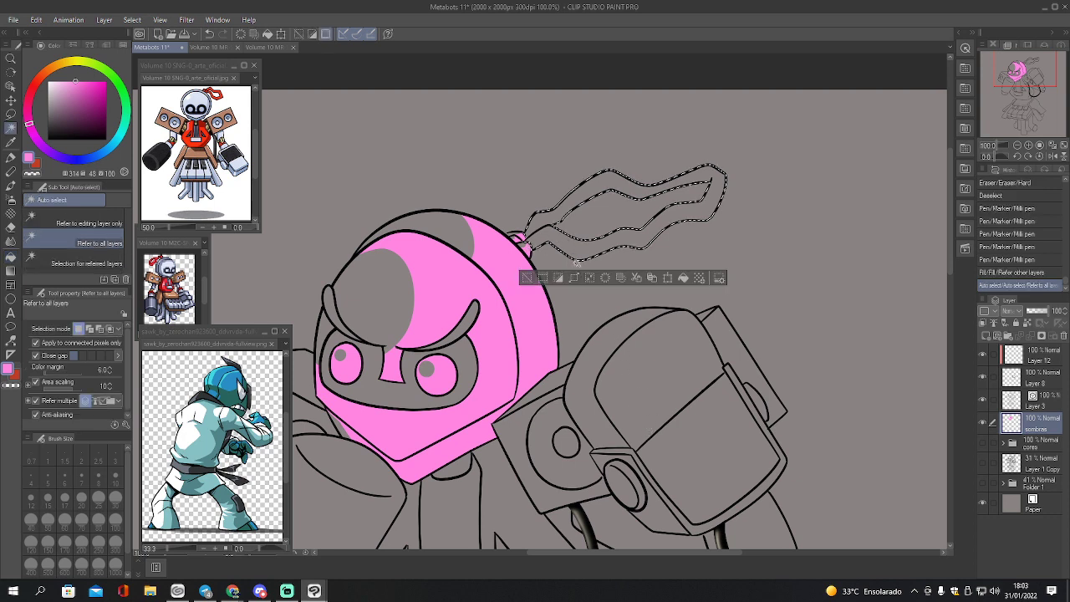
pyautogui.press('p')
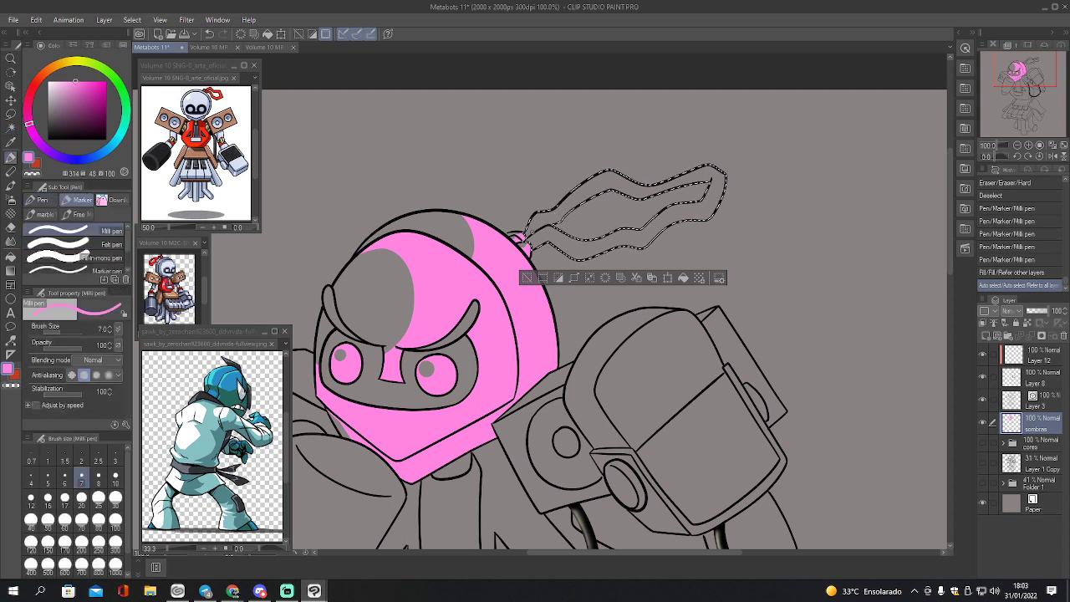
pyautogui.moveTo(526, 241); pyautogui.dragTo(533, 223)
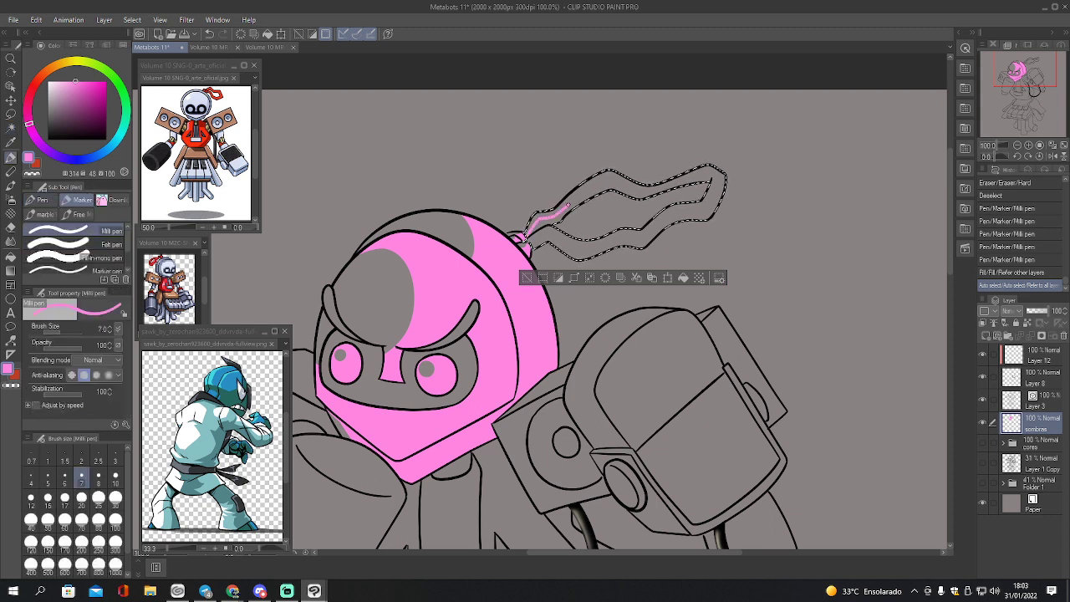
pyautogui.moveTo(608, 179); pyautogui.dragTo(612, 173)
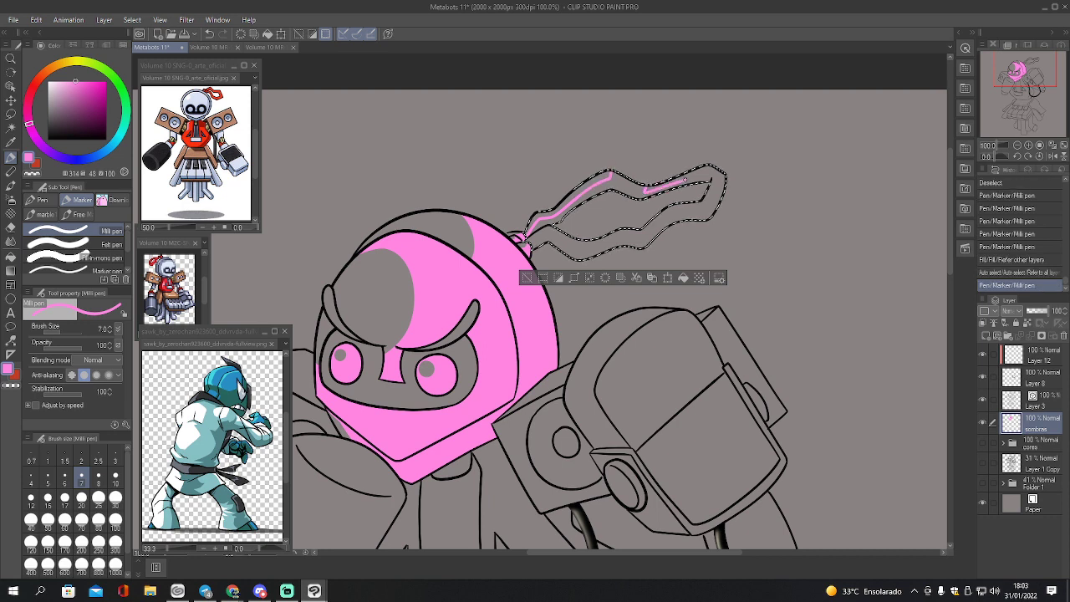
pyautogui.moveTo(702, 174); pyautogui.dragTo(724, 174)
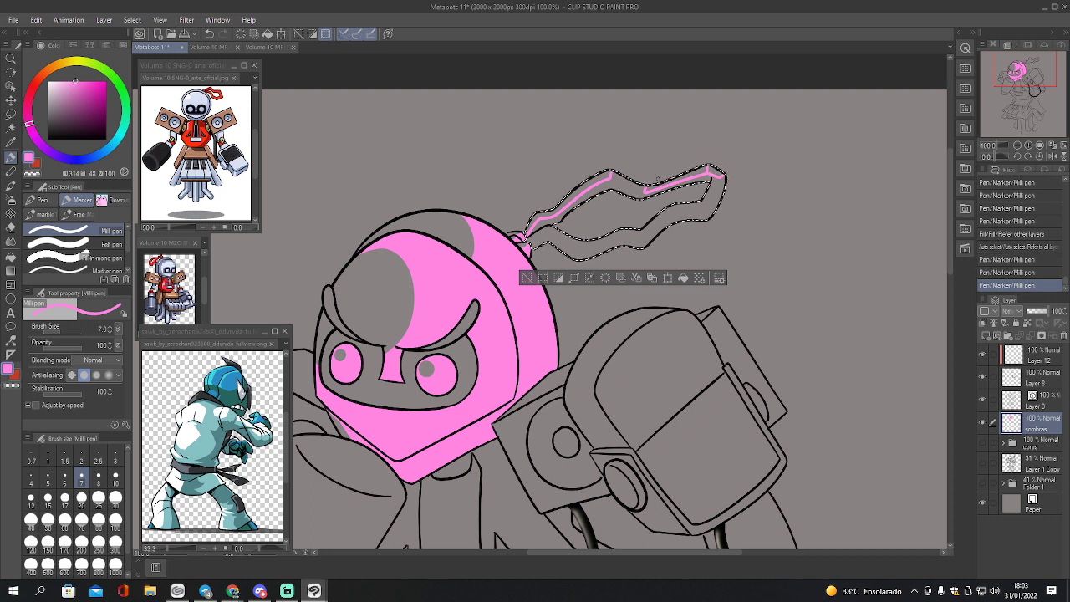
# - Fill the selected ribbon with pink beneath the shadow boundaries, leaving the upper edge unshaded
pyautogui.press('e')
pyautogui.click(707, 154)
pyautogui.click(706, 152)
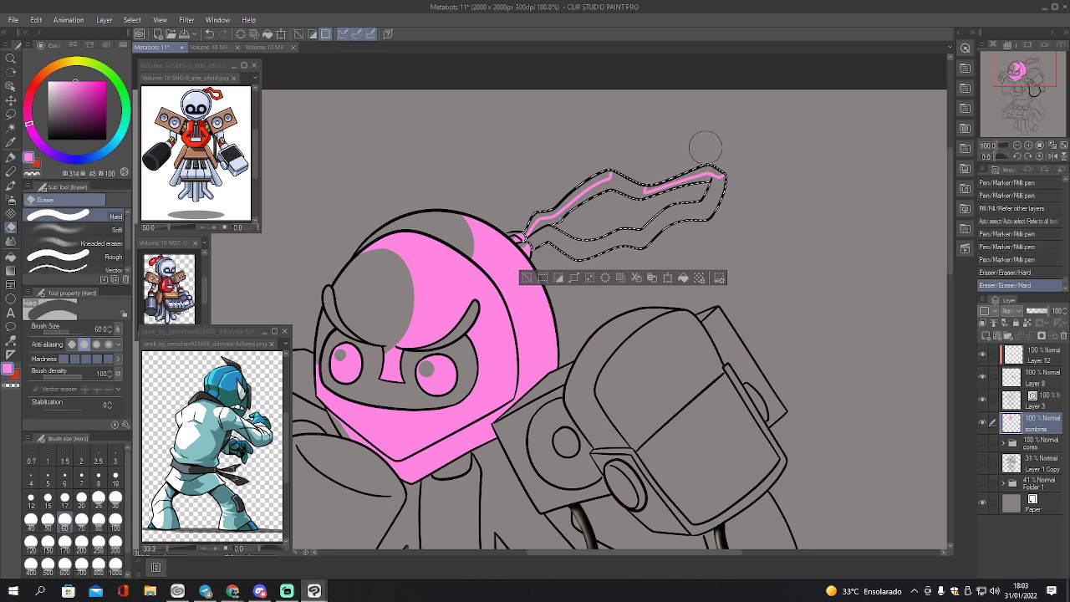
pyautogui.press('g')
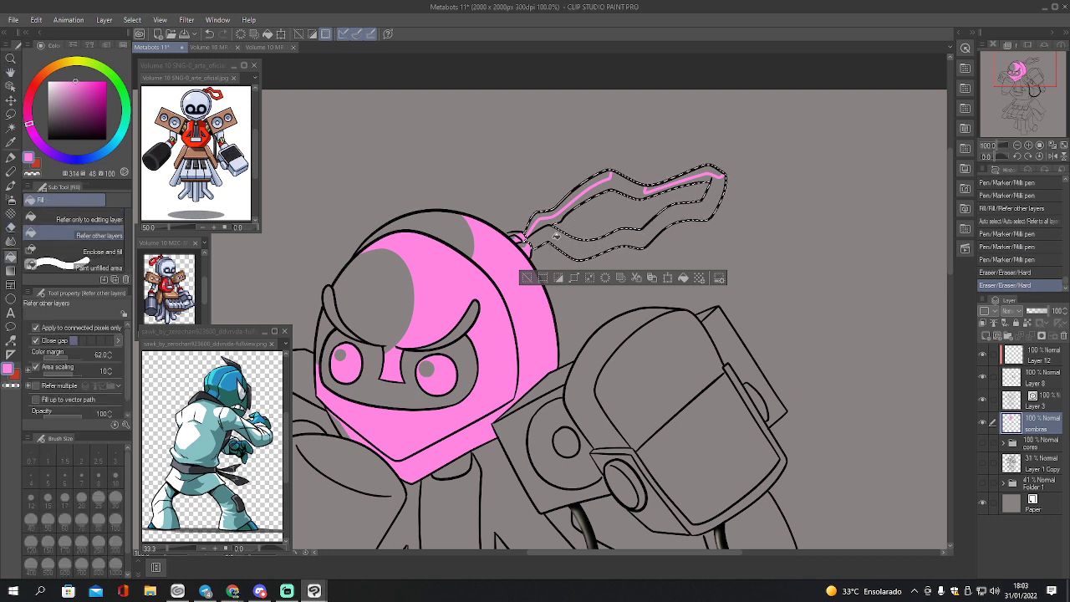
pyautogui.click(553, 237)
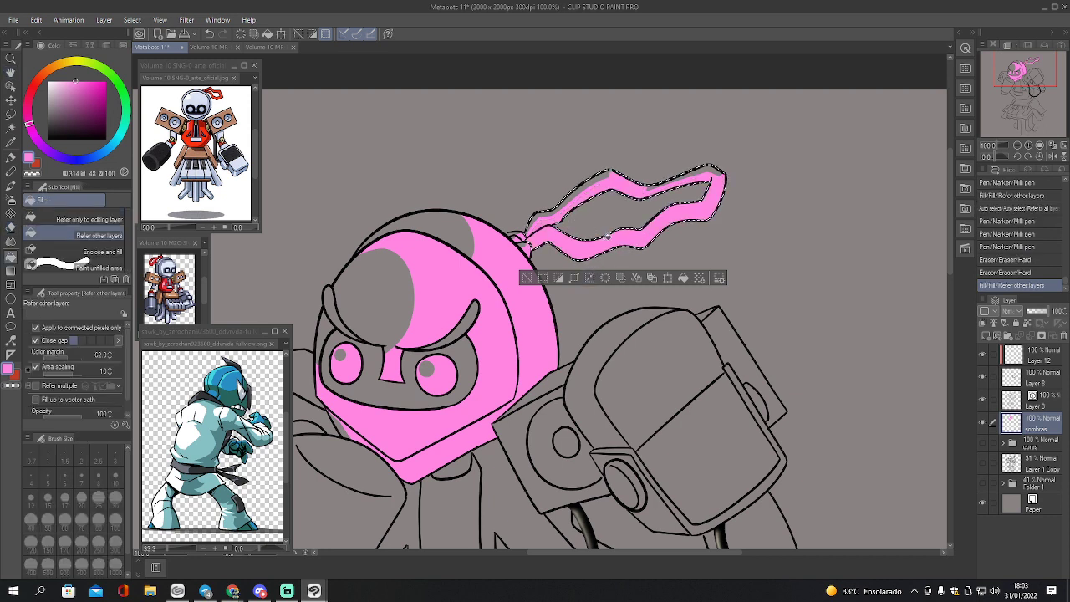
# - Reduce the Hard eraser to size 15 and erase highlights along the upper edge of the ribbon's lower strand
pyautogui.press('e')
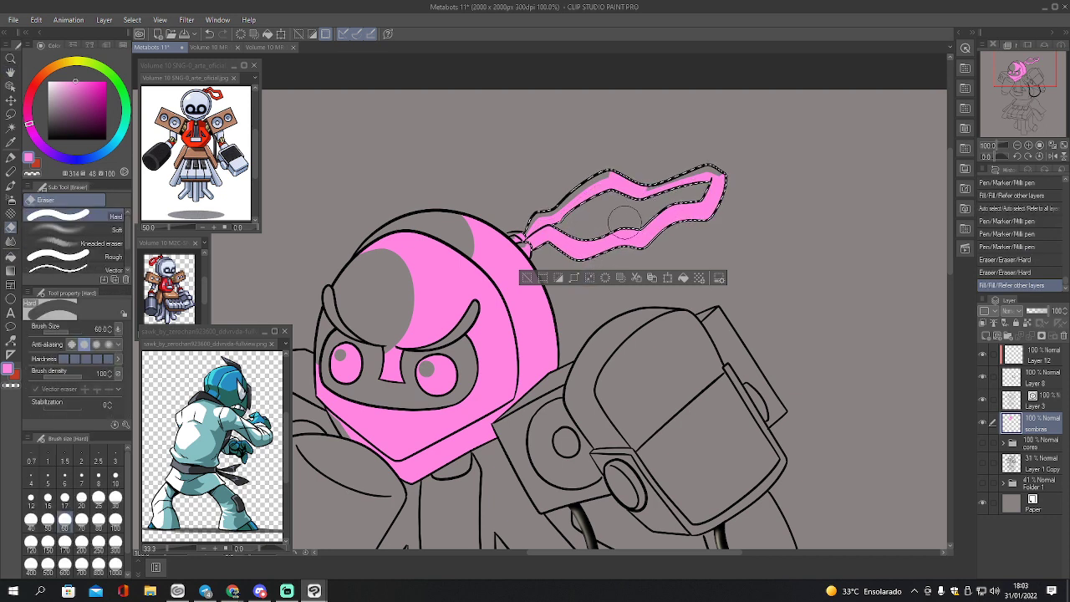
pyautogui.press('[')
pyautogui.press('[')
pyautogui.press('[')
pyautogui.press('[')
pyautogui.press('[')
pyautogui.press('[')
pyautogui.press('[')
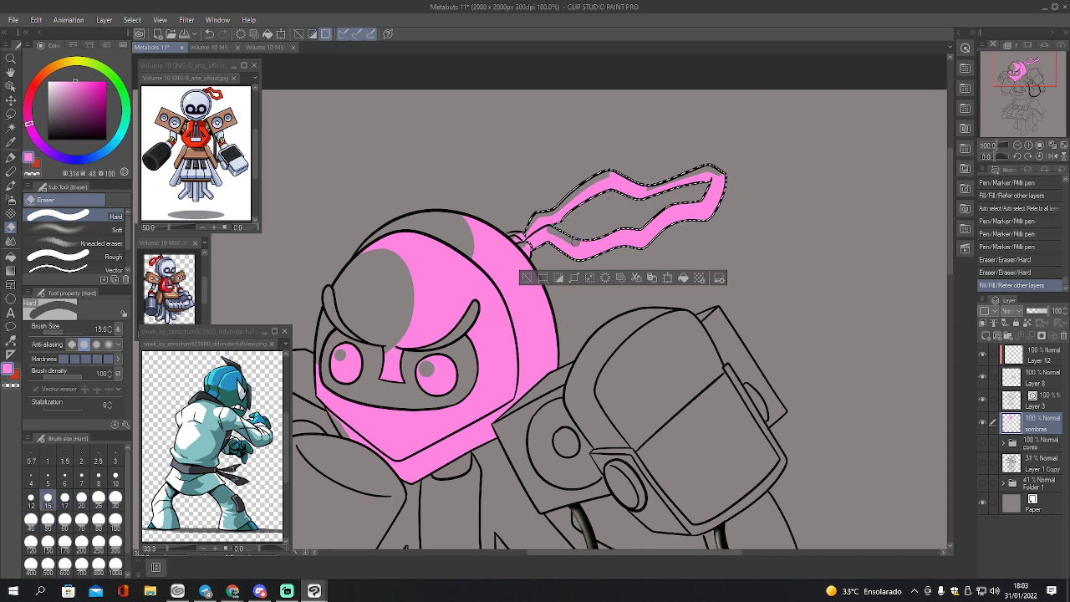
pyautogui.moveTo(576, 240); pyautogui.dragTo(705, 188)
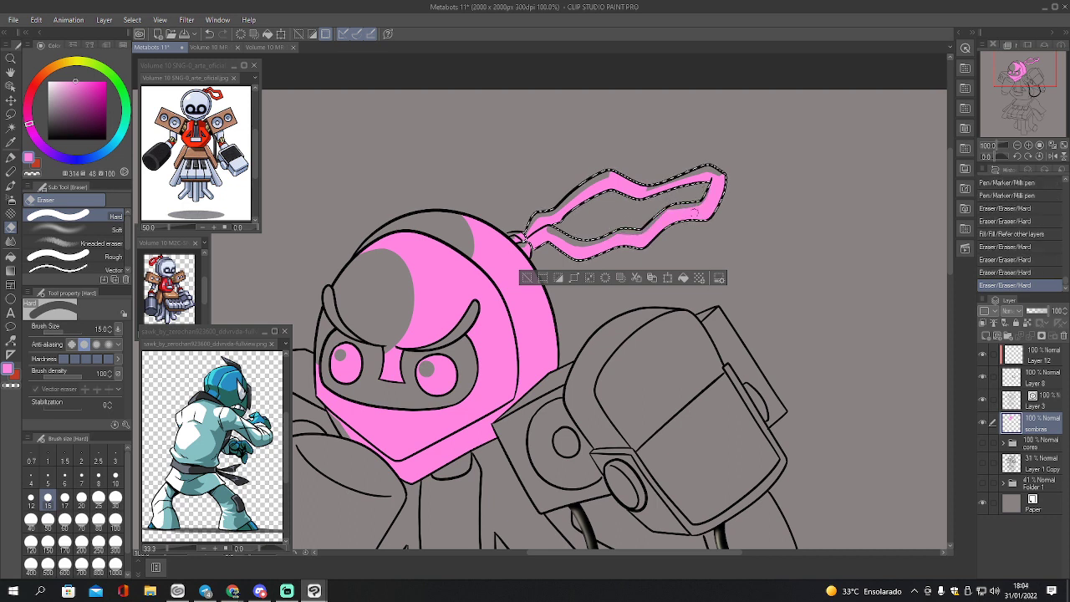
# - Refine the highlight edges on the ribbon's lower strand in pink with the Milli pen
pyautogui.press('p')
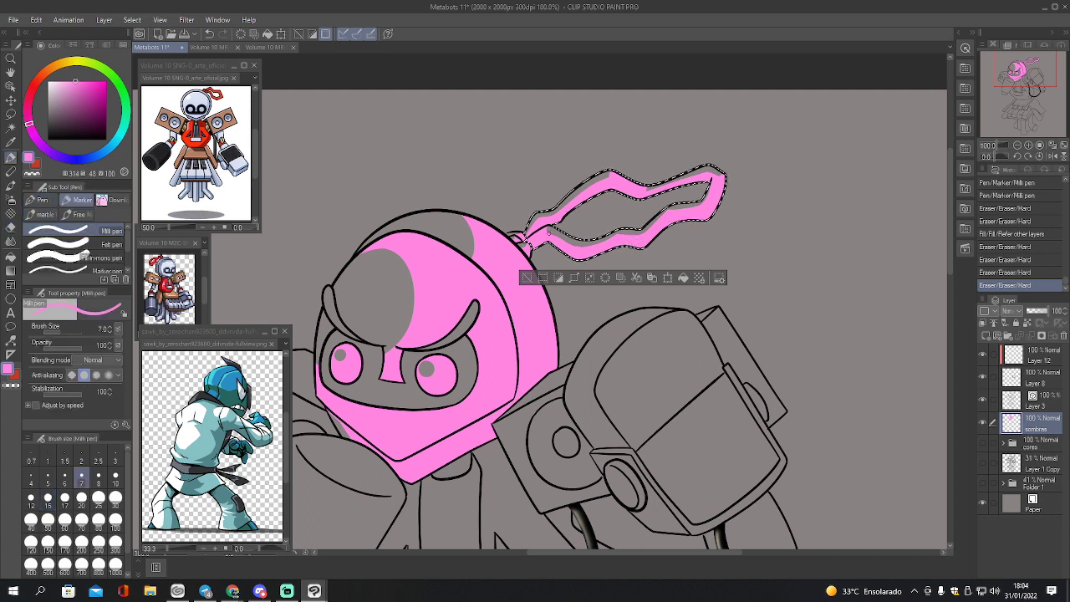
pyautogui.moveTo(557, 237); pyautogui.dragTo(525, 244)
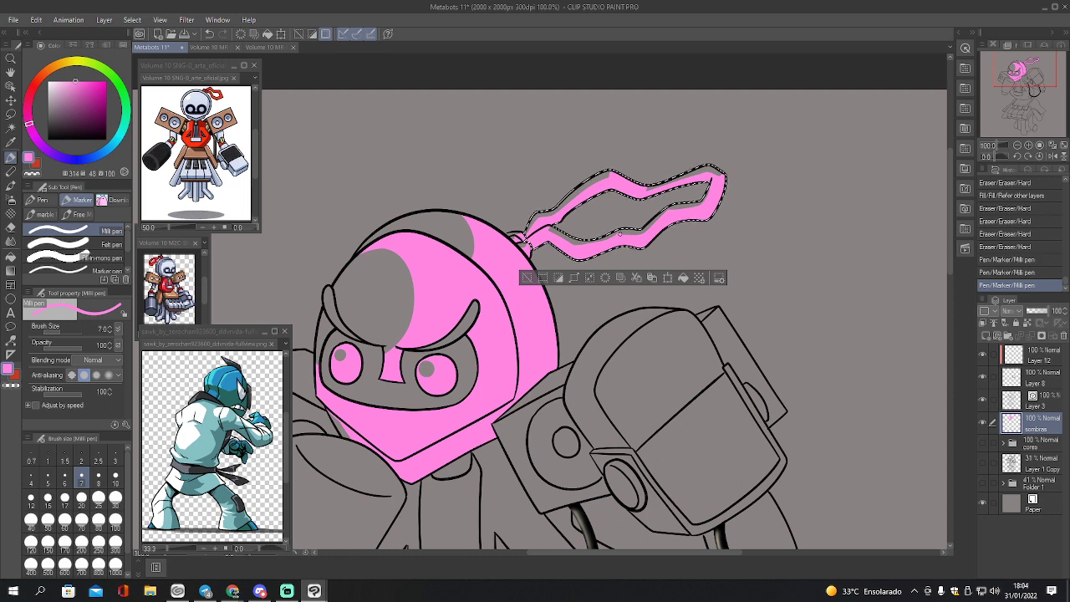
pyautogui.moveTo(649, 237)
pyautogui.mouseDown()
pyautogui.moveTo(653, 226)
pyautogui.moveTo(707, 205)
pyautogui.mouseUp()
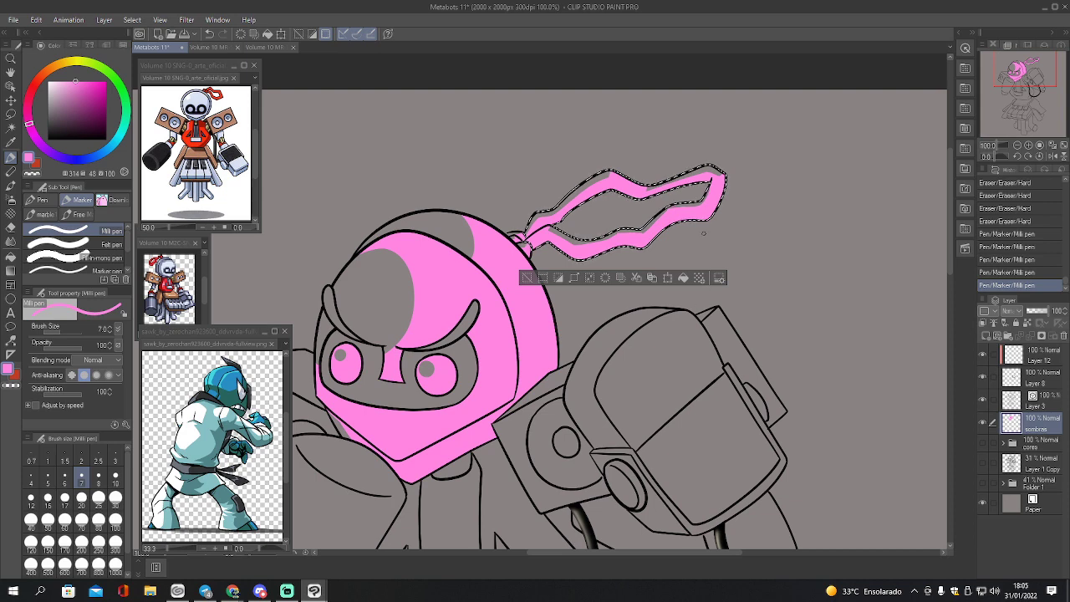
# - Select the raised forearm cylinder, outline its side and top-end highlights with the Milli pen, and fill the remaining area with pink
pyautogui.moveTo(1026, 76); pyautogui.dragTo(1013, 87)
pyautogui.press('w')
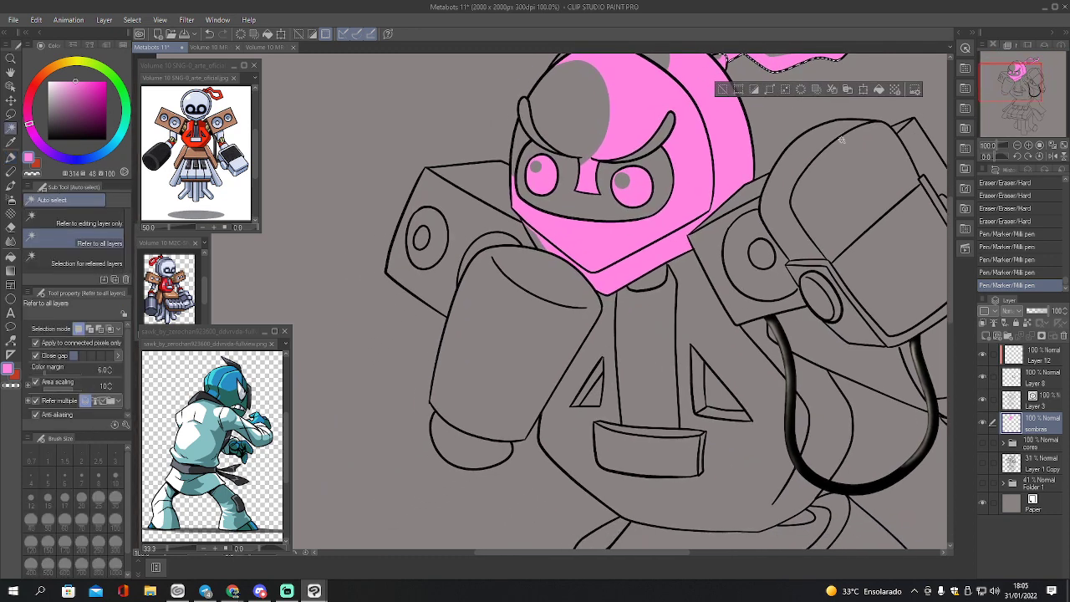
pyautogui.click(502, 333)
pyautogui.press('p')
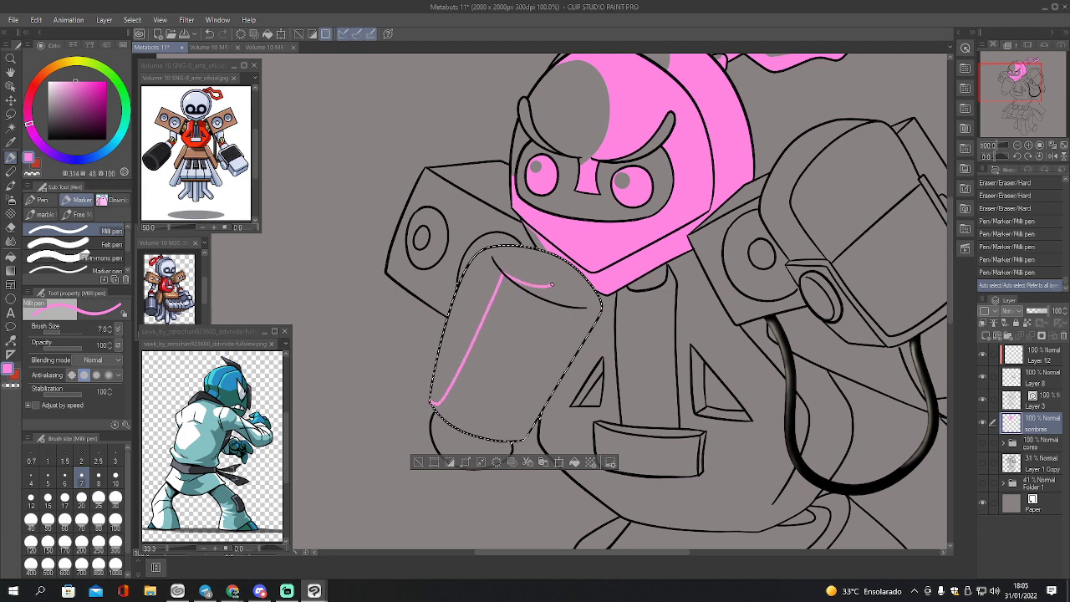
pyautogui.moveTo(545, 254); pyautogui.dragTo(544, 252)
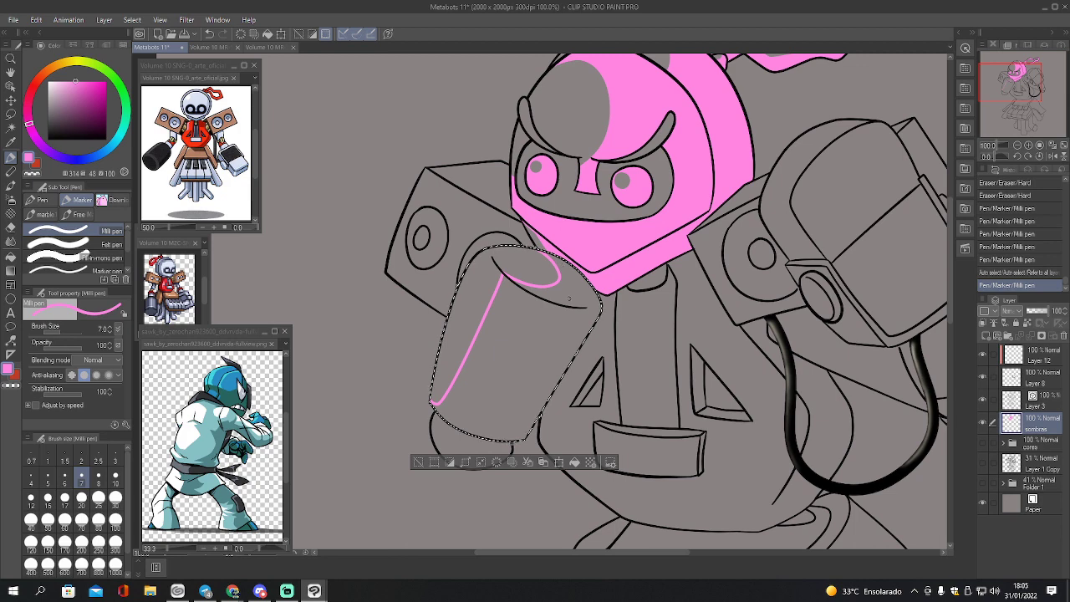
pyautogui.press('g')
pyautogui.click(549, 334)
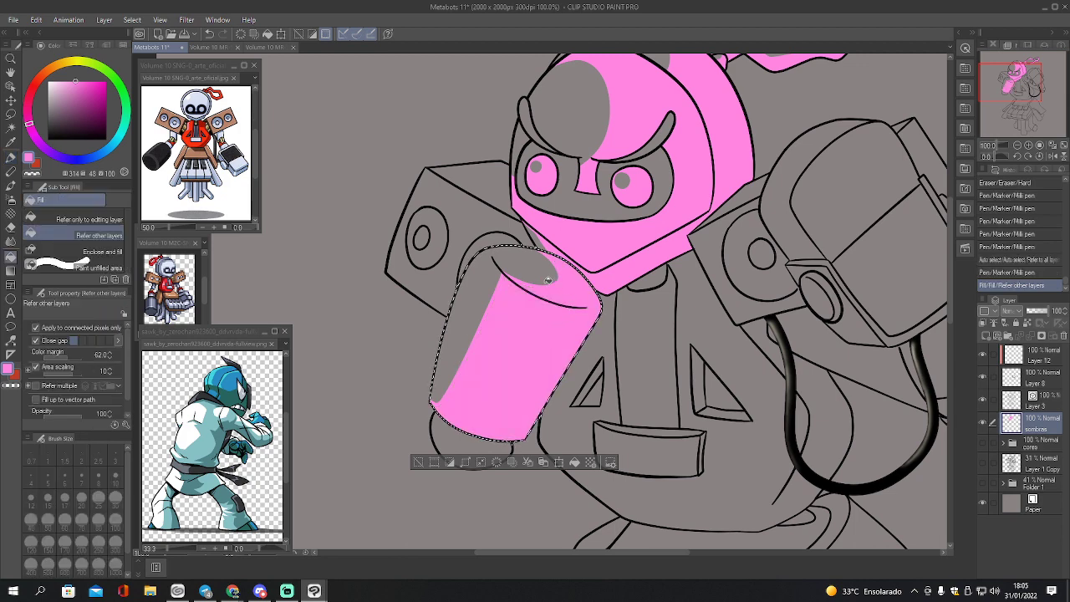
pyautogui.press('e')
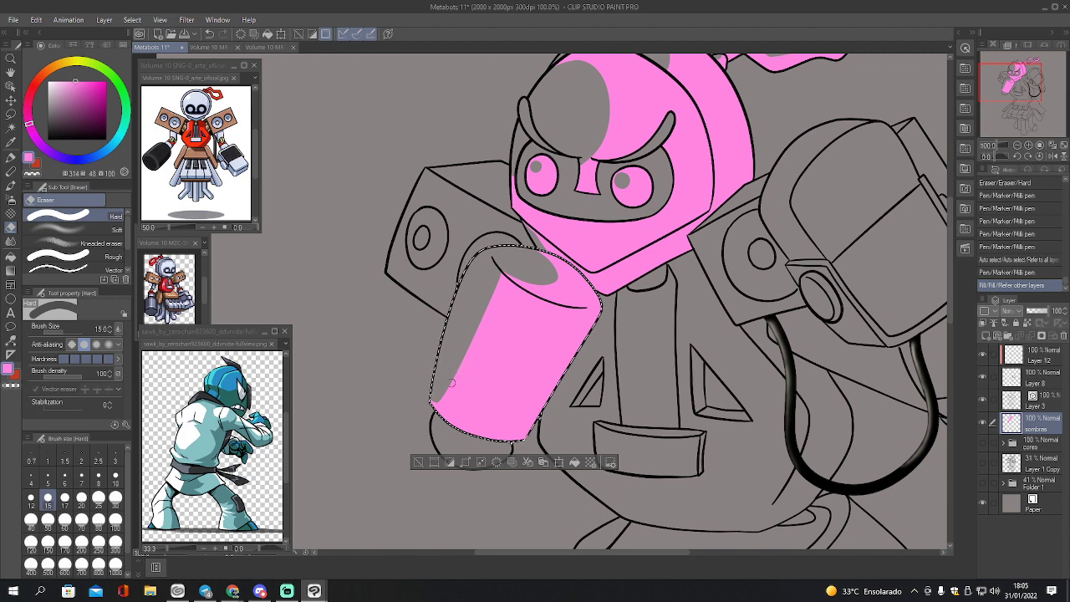
pyautogui.press('p')
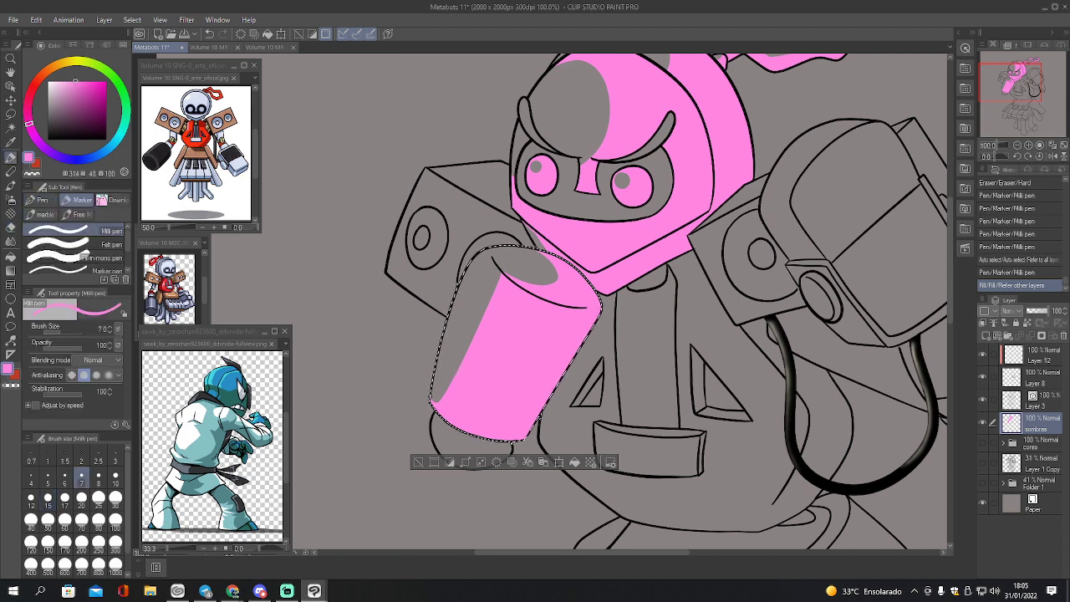
pyautogui.moveTo(432, 400); pyautogui.dragTo(447, 393)
pyautogui.hotkey('ctrl', 'z')
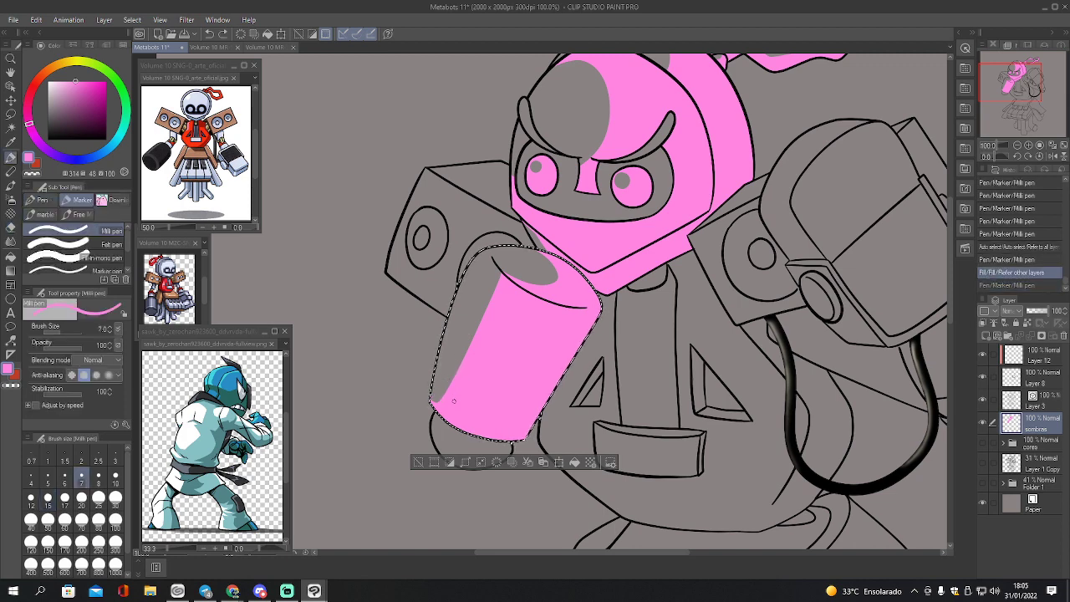
# - Erase the pink at the forearm cylinder's lower corner and across its top end with the size 15 Hard eraser
pyautogui.press('e')
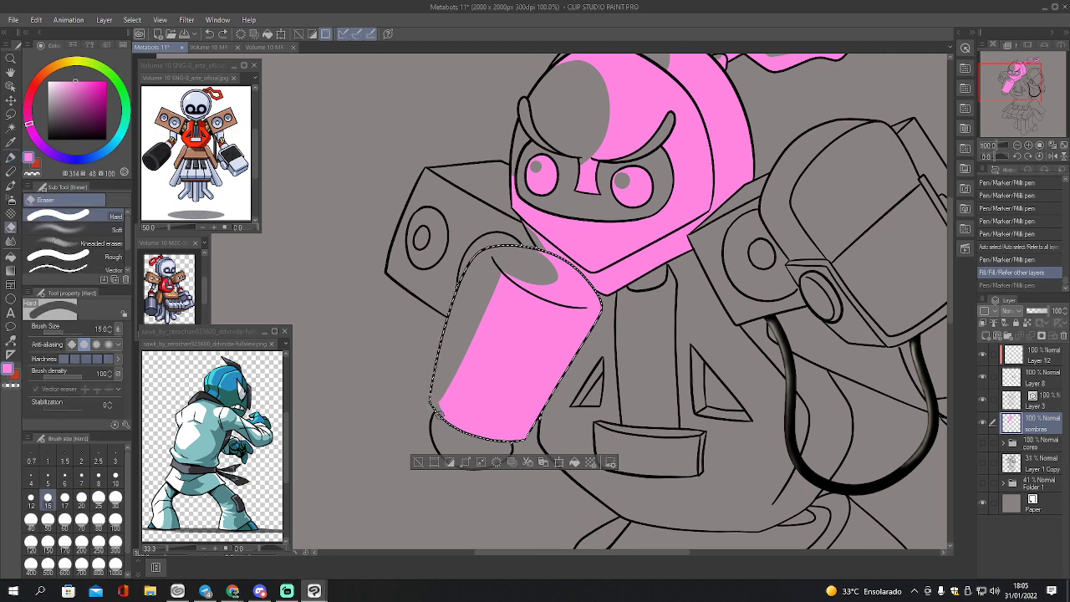
pyautogui.moveTo(475, 438); pyautogui.dragTo(493, 341)
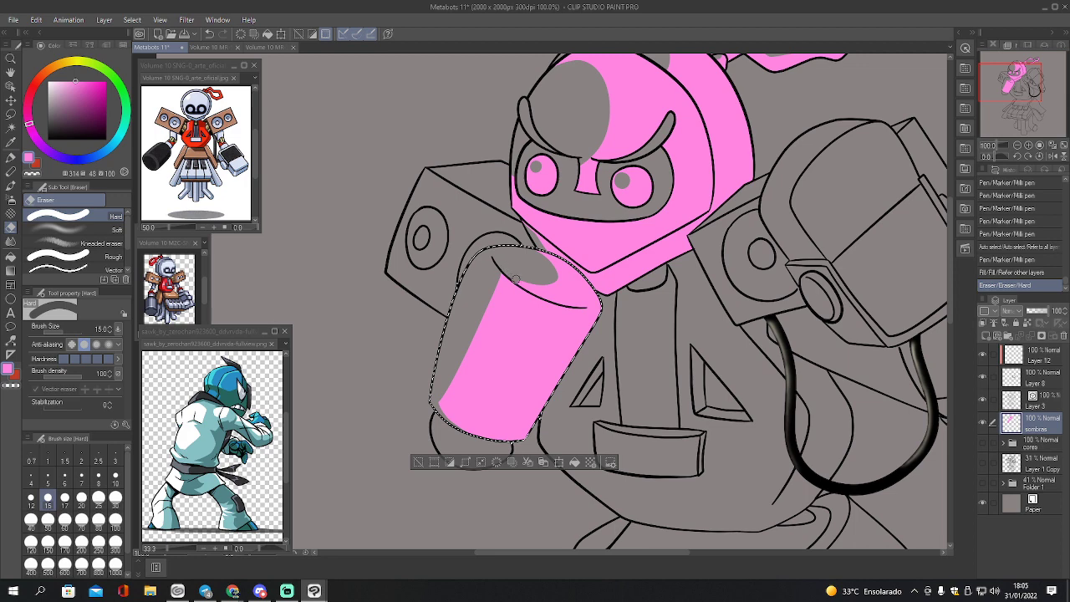
pyautogui.moveTo(551, 273); pyautogui.dragTo(524, 266)
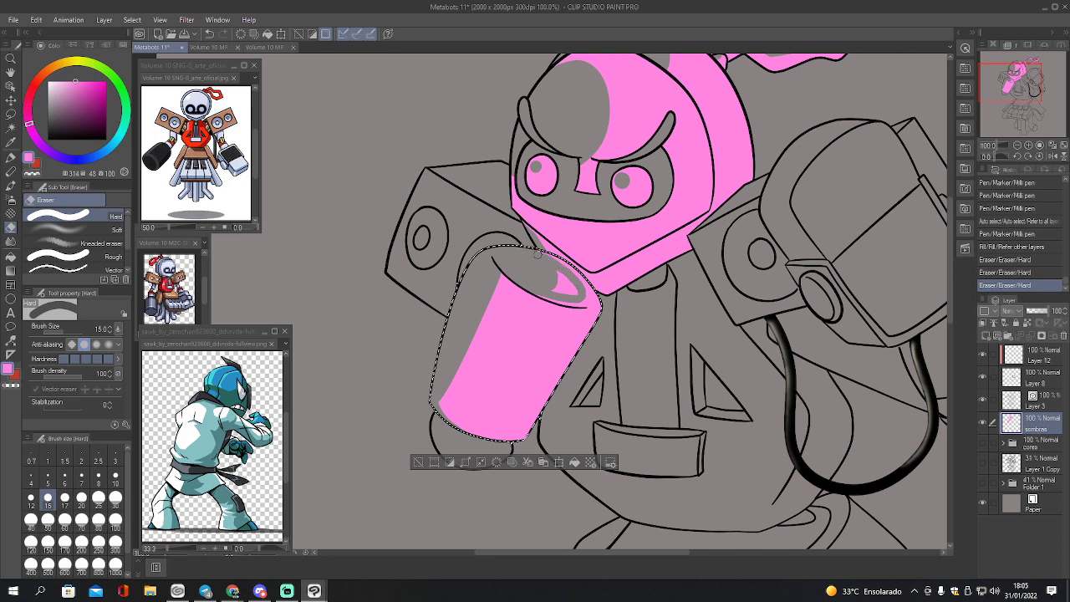
pyautogui.moveTo(536, 256)
pyautogui.mouseDown()
pyautogui.moveTo(575, 293)
pyautogui.moveTo(551, 286)
pyautogui.moveTo(565, 291)
pyautogui.moveTo(551, 273)
pyautogui.moveTo(577, 283)
pyautogui.mouseUp()
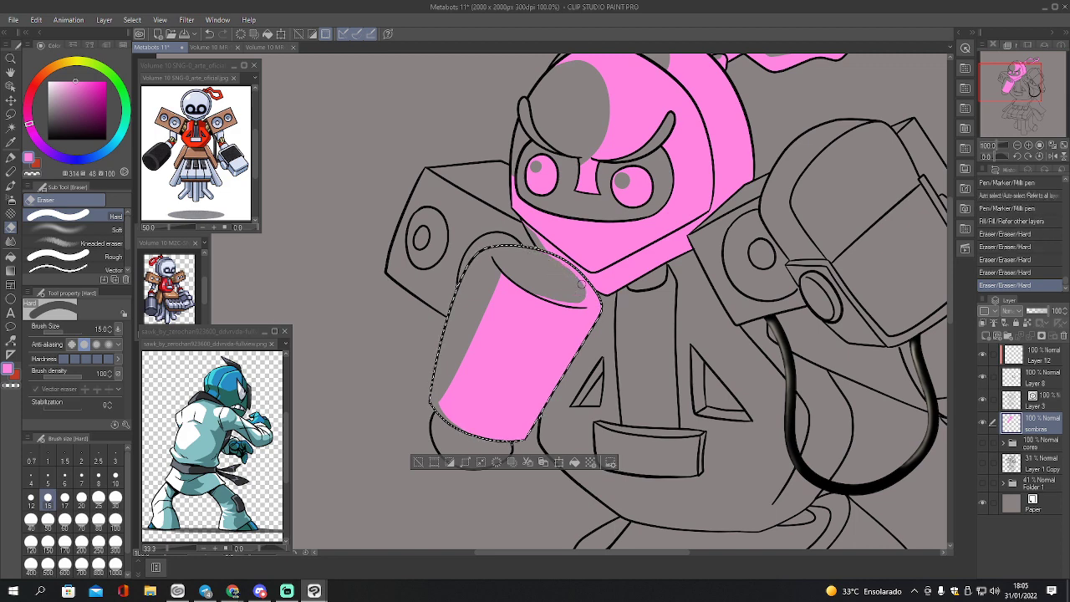
# - Enlarge the Milli pen to size 15 and refine the pink edge around the forearm cylinder's top-end highlight
pyautogui.press('p')
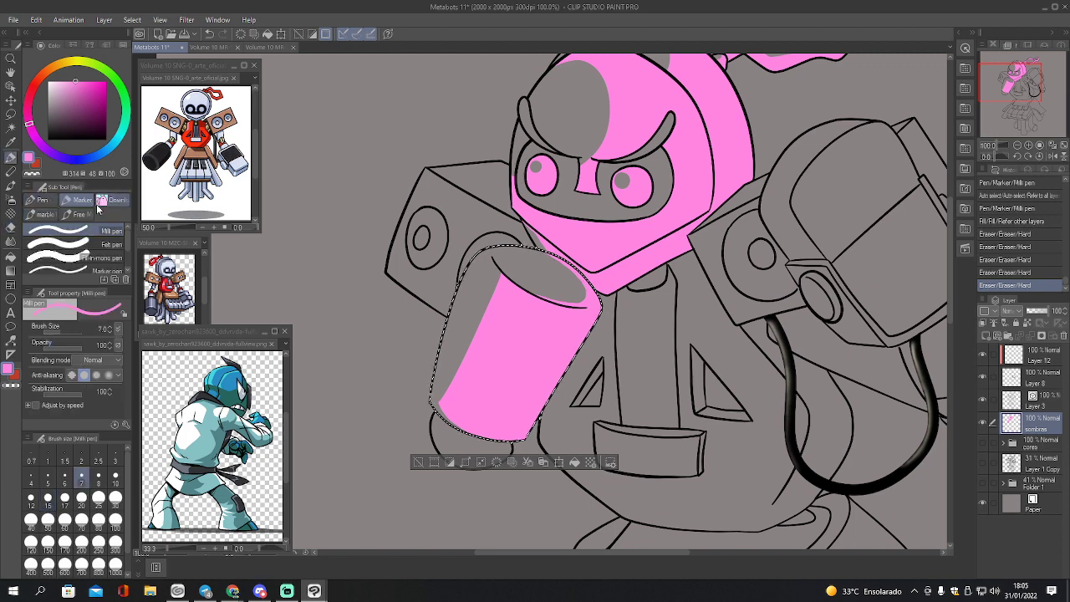
pyautogui.press(']')
pyautogui.press(']')
pyautogui.press(']')
pyautogui.press(']')
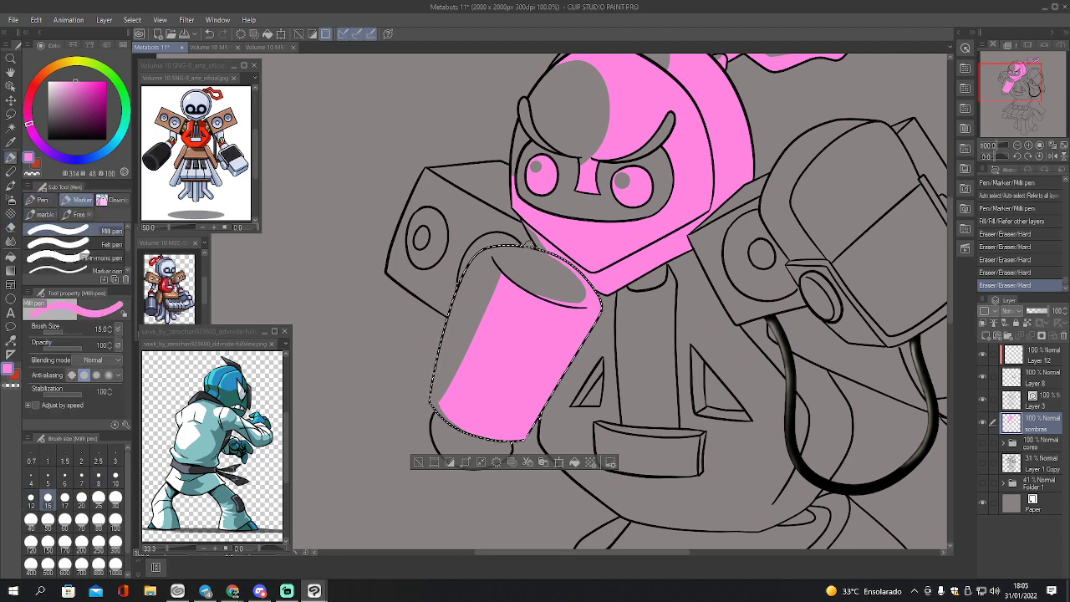
pyautogui.moveTo(578, 281); pyautogui.dragTo(583, 310)
pyautogui.moveTo(505, 282)
pyautogui.mouseDown()
pyautogui.moveTo(566, 302)
pyautogui.moveTo(584, 294)
pyautogui.moveTo(580, 279)
pyautogui.mouseUp()
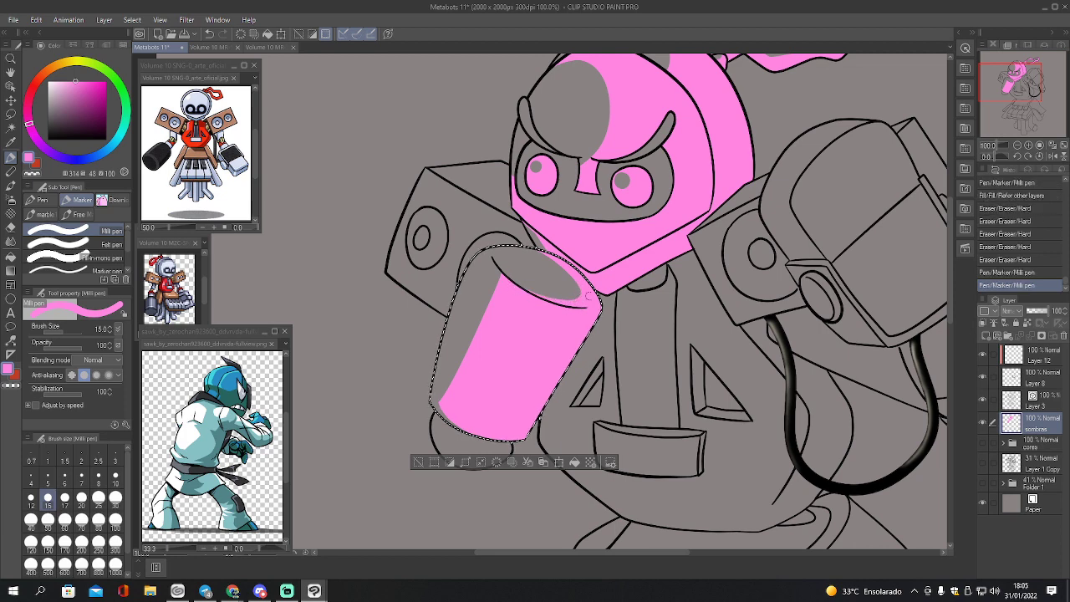
# - Select the top face of the shoulder box beside the head and fill it with pink
pyautogui.press('w')
pyautogui.click(501, 195)
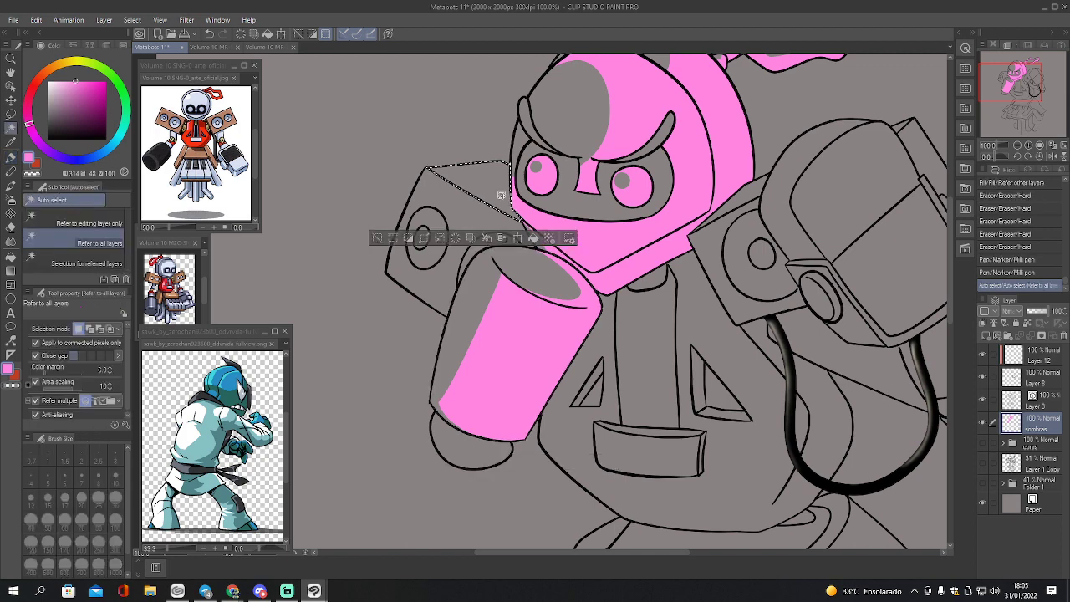
pyautogui.press('h')
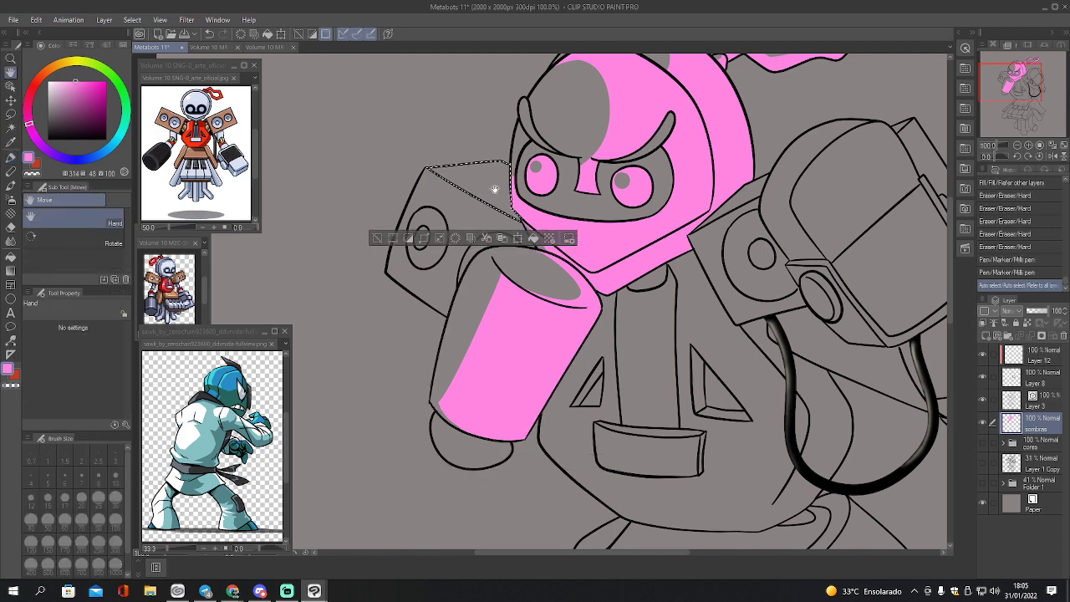
pyautogui.press('g')
pyautogui.click(497, 186)
pyautogui.press('e')
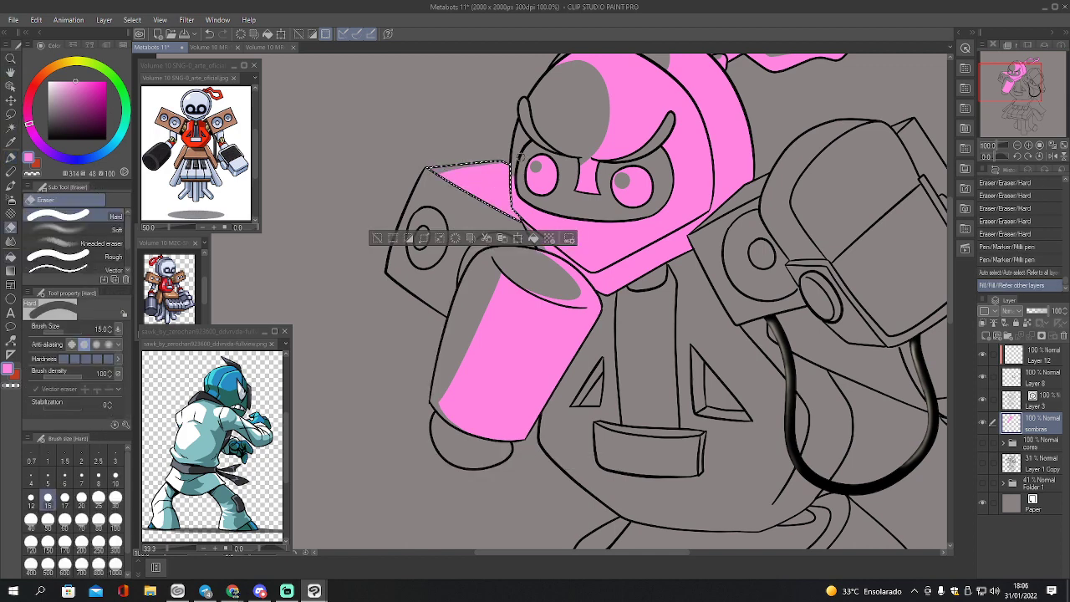
pyautogui.moveTo(520, 158); pyautogui.dragTo(523, 156)
pyautogui.hotkey('ctrl', 'z')
pyautogui.moveTo(429, 172); pyautogui.dragTo(513, 159)
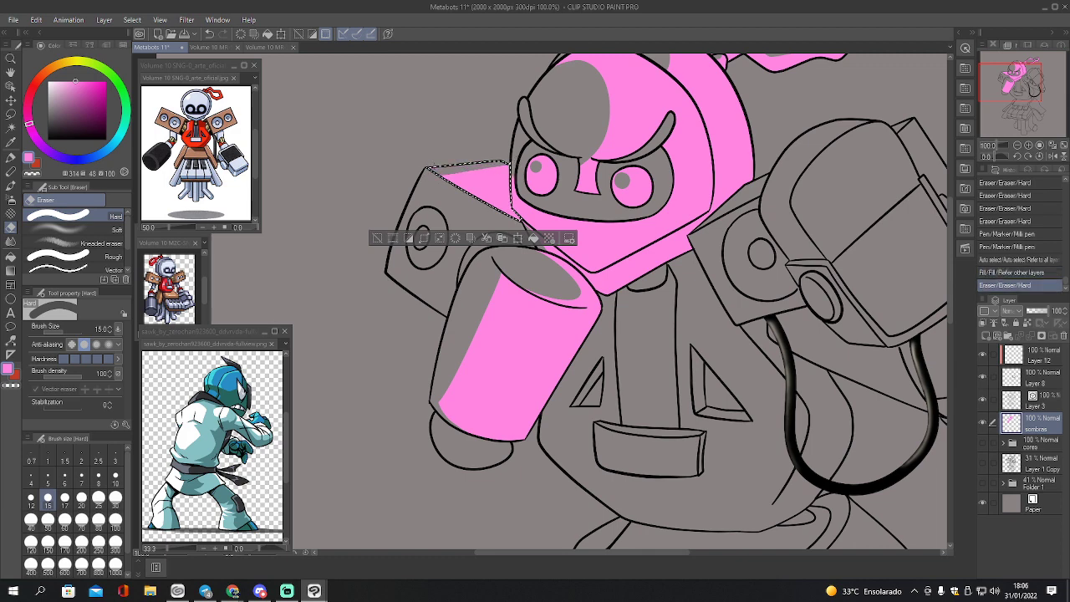
pyautogui.click(529, 167)
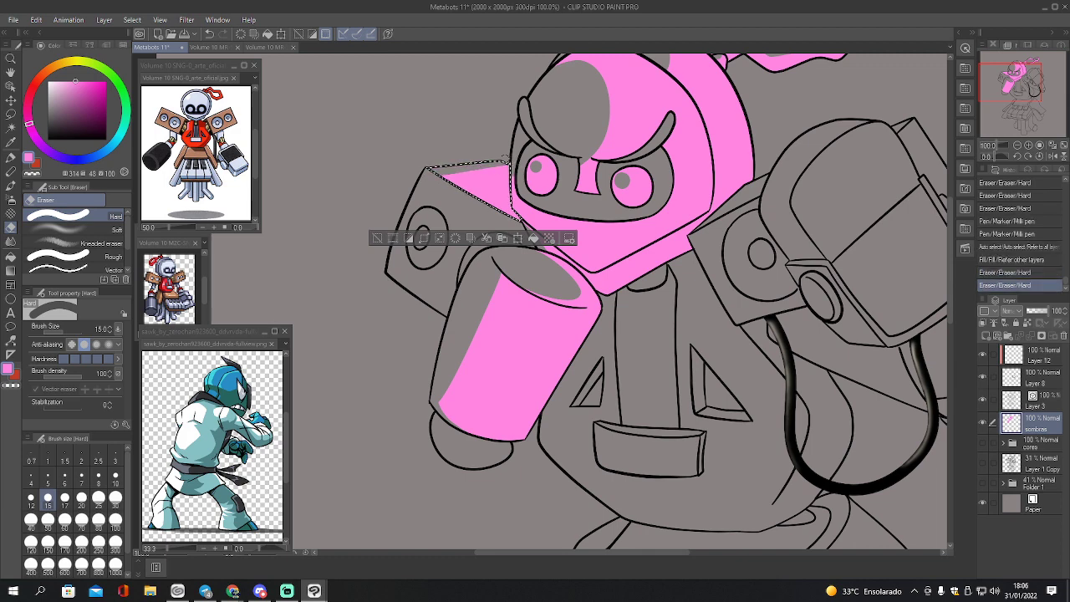
pyautogui.click(529, 177)
pyautogui.hotkey('ctrl', 'z')
pyautogui.hotkey('ctrl', 'z')
pyautogui.hotkey('ctrl', 'z')
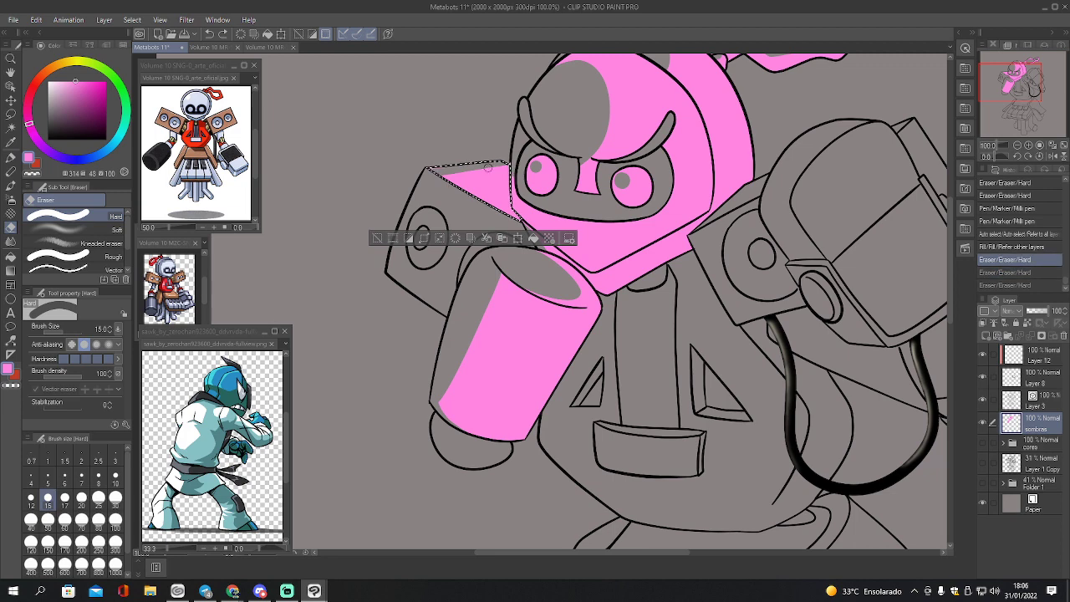
pyautogui.click(533, 156)
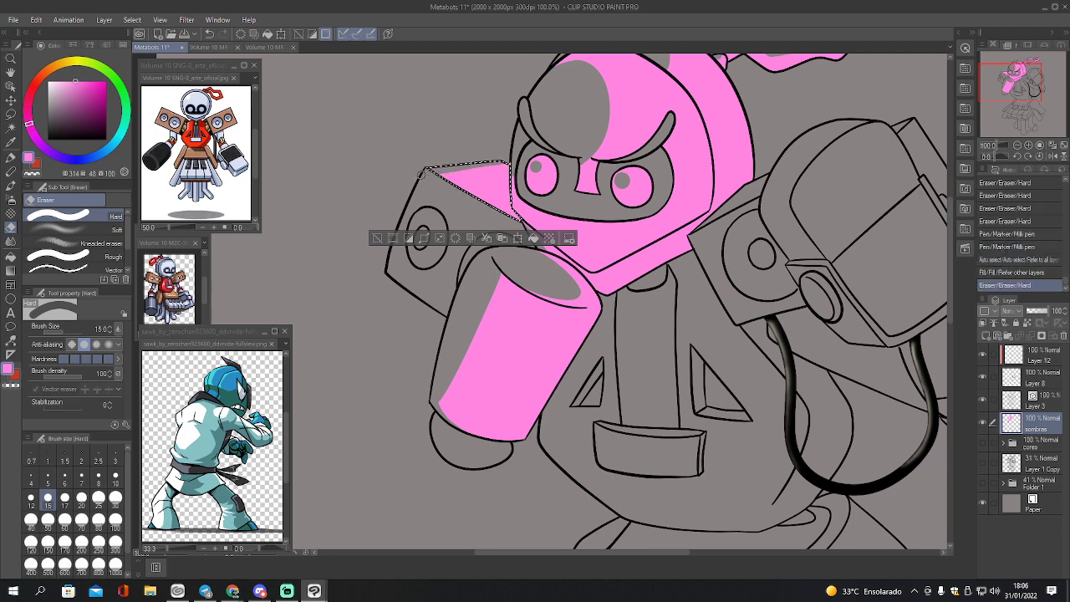
pyautogui.hotkey('ctrl', 'z')
# - Erase highlights along the upper edge, outer corner and front edge of the shoulder box's top face with the Hard eraser
pyautogui.moveTo(451, 171); pyautogui.dragTo(505, 157)
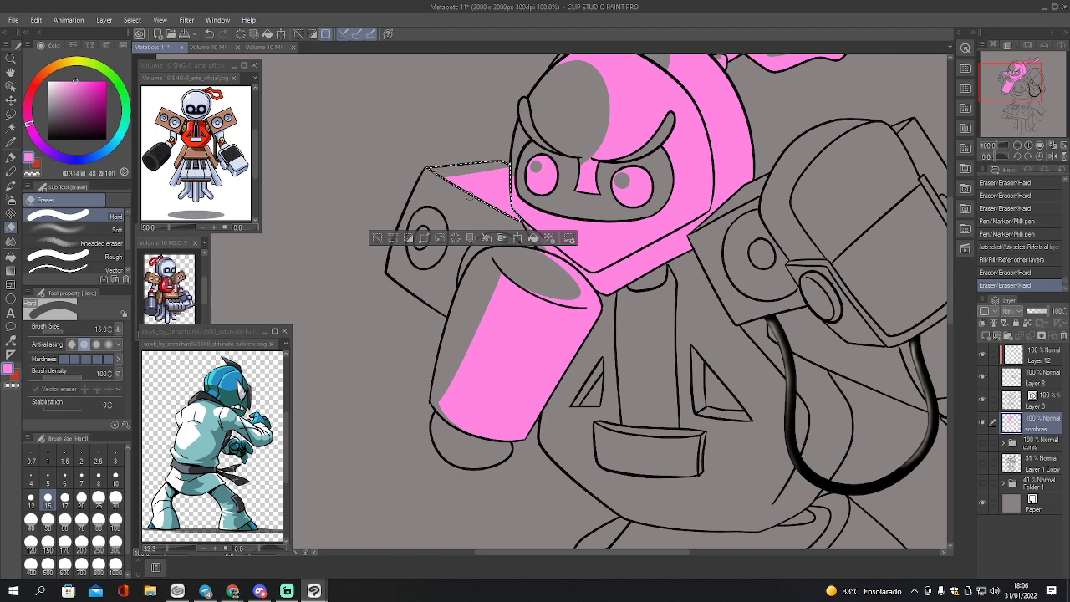
pyautogui.click(437, 172)
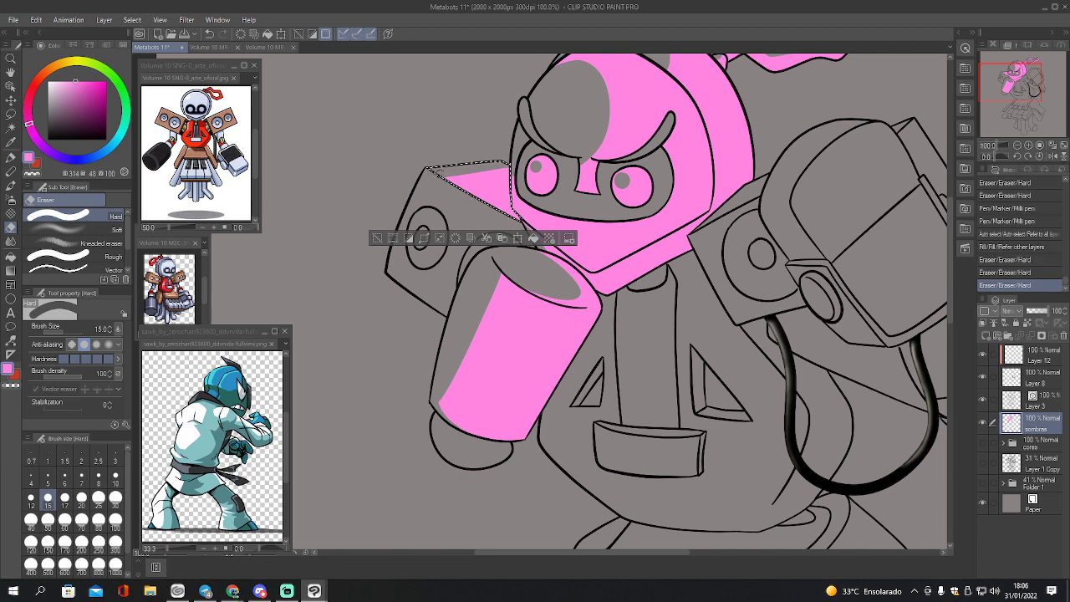
pyautogui.moveTo(520, 219); pyautogui.dragTo(540, 216)
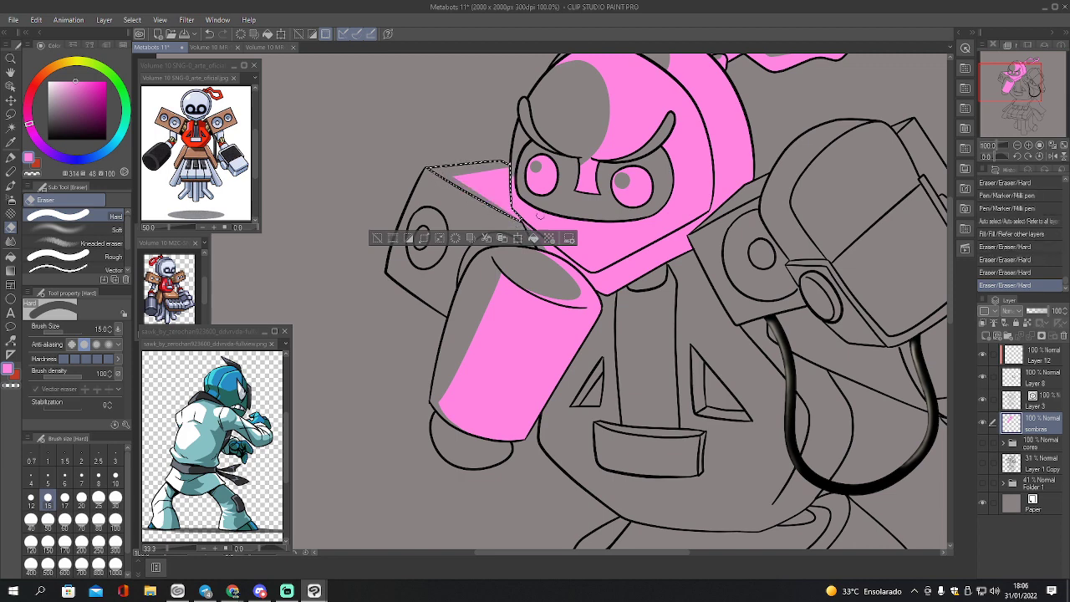
# - Select the front face of the shoulder box around the speaker and fill it with pink
pyautogui.press('w')
pyautogui.click(483, 218)
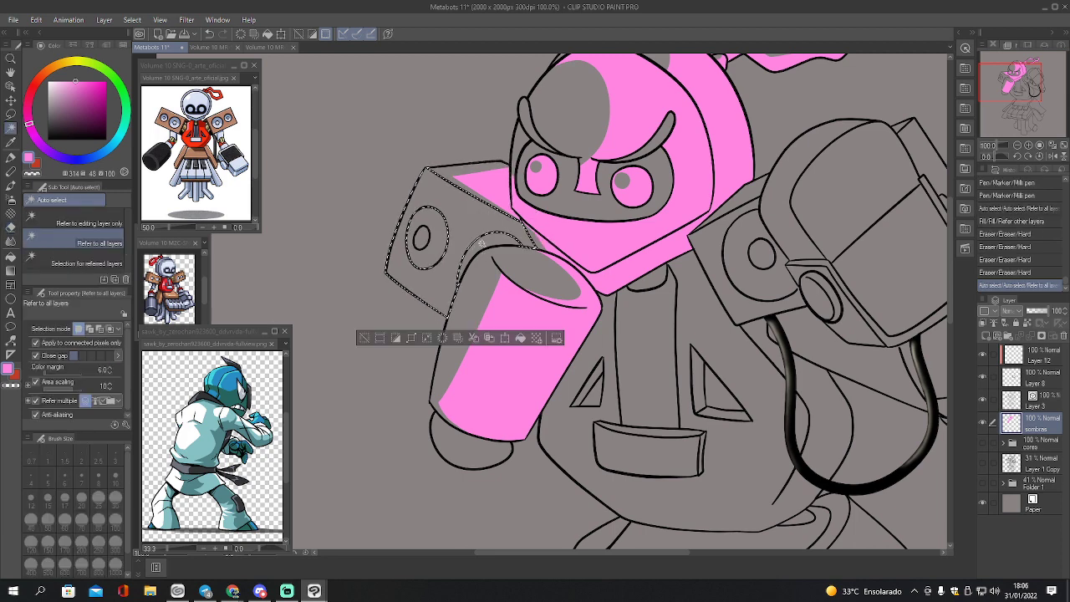
pyautogui.press('g')
pyautogui.click(467, 222)
# - Erase the pink from the outer half and top edge of the shoulder box's front face, leaving shadow beside the arm
pyautogui.press('e')
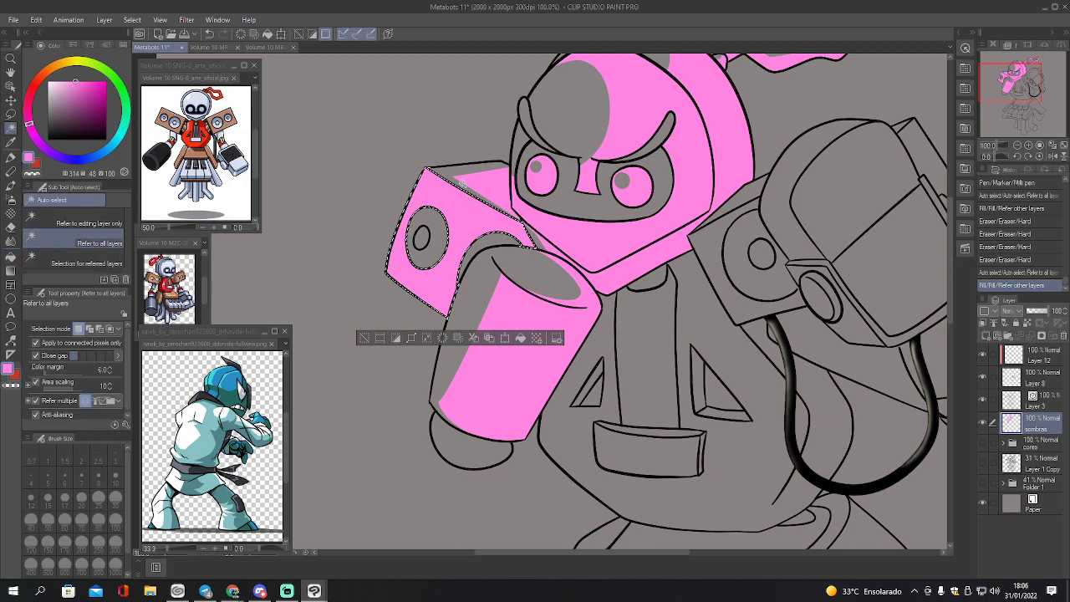
pyautogui.moveTo(460, 199); pyautogui.dragTo(423, 305)
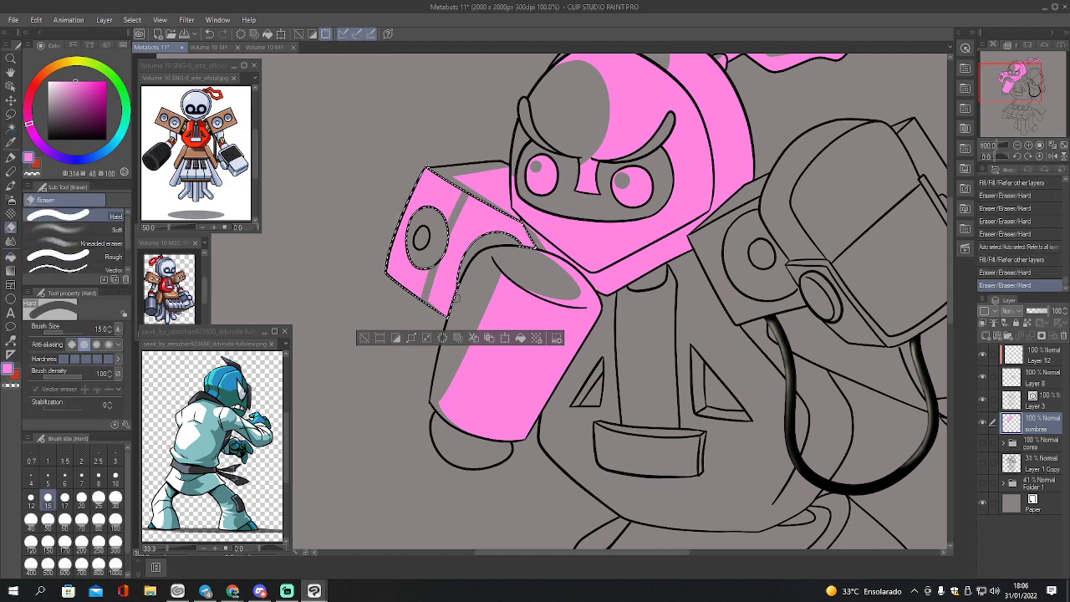
pyautogui.moveTo(468, 197); pyautogui.dragTo(460, 207)
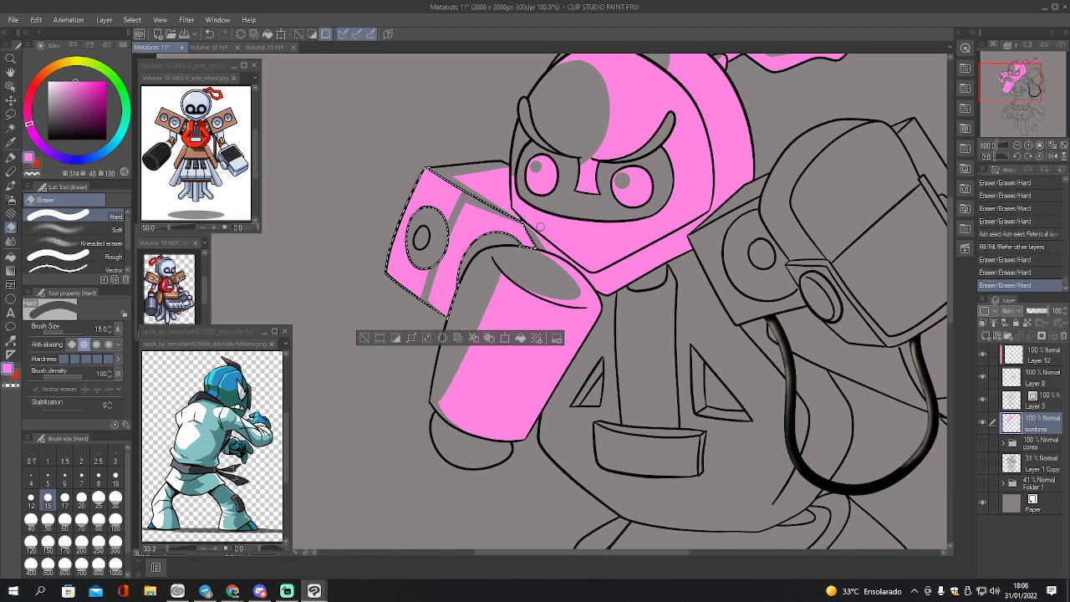
pyautogui.moveTo(540, 226)
pyautogui.mouseDown()
pyautogui.moveTo(483, 194)
pyautogui.moveTo(447, 217)
pyautogui.moveTo(432, 261)
pyautogui.mouseUp()
pyautogui.moveTo(431, 262); pyautogui.dragTo(424, 288)
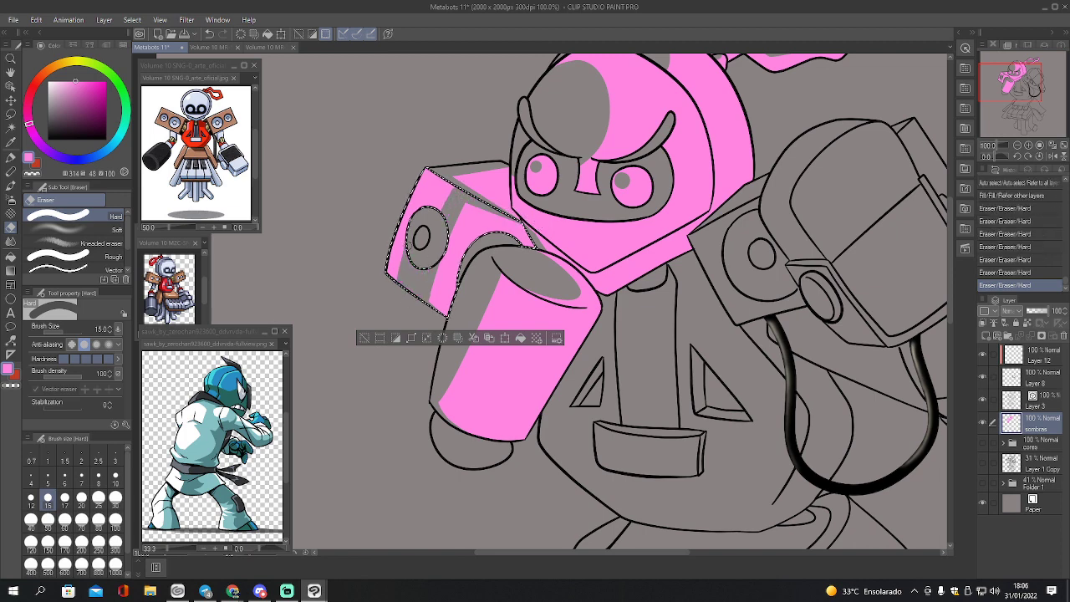
pyautogui.moveTo(395, 249); pyautogui.dragTo(389, 269)
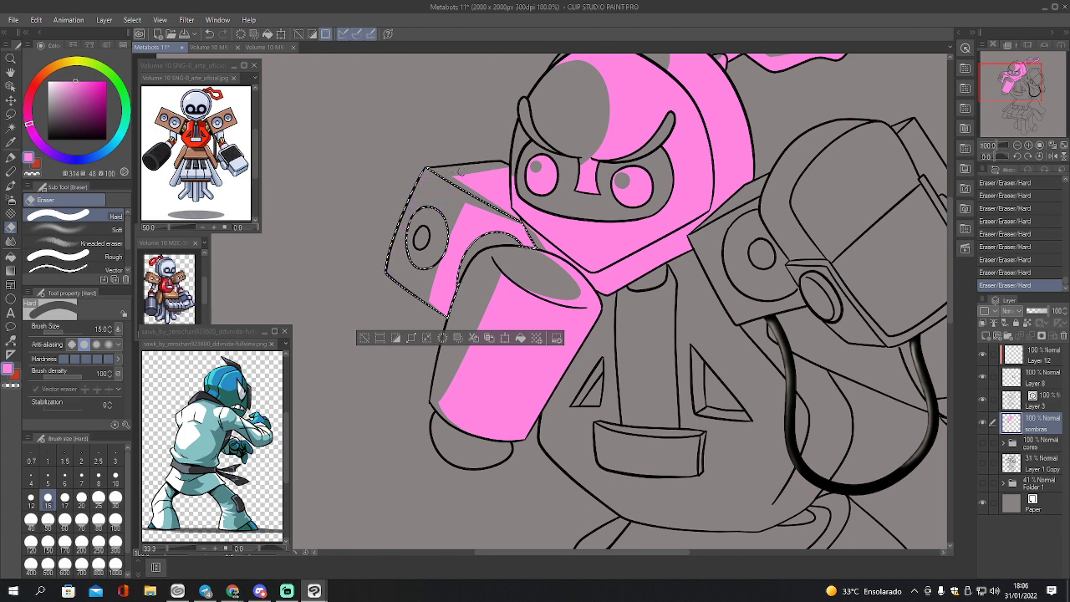
# - Select the round speaker on the shoulder box and fill it with pink
pyautogui.press('w')
pyautogui.click(434, 238)
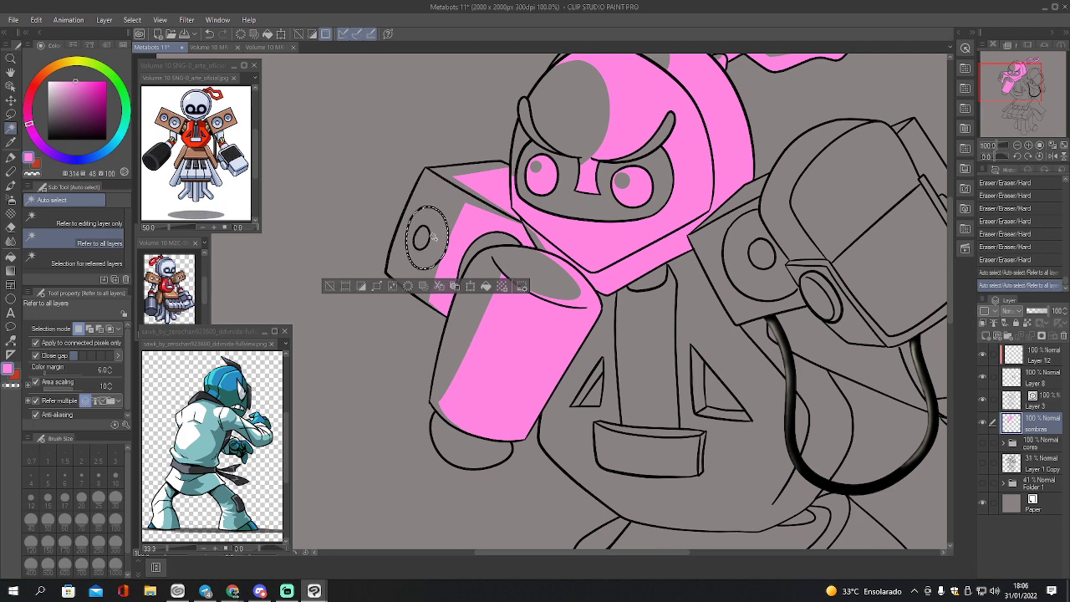
pyautogui.press('g')
pyautogui.click(443, 239)
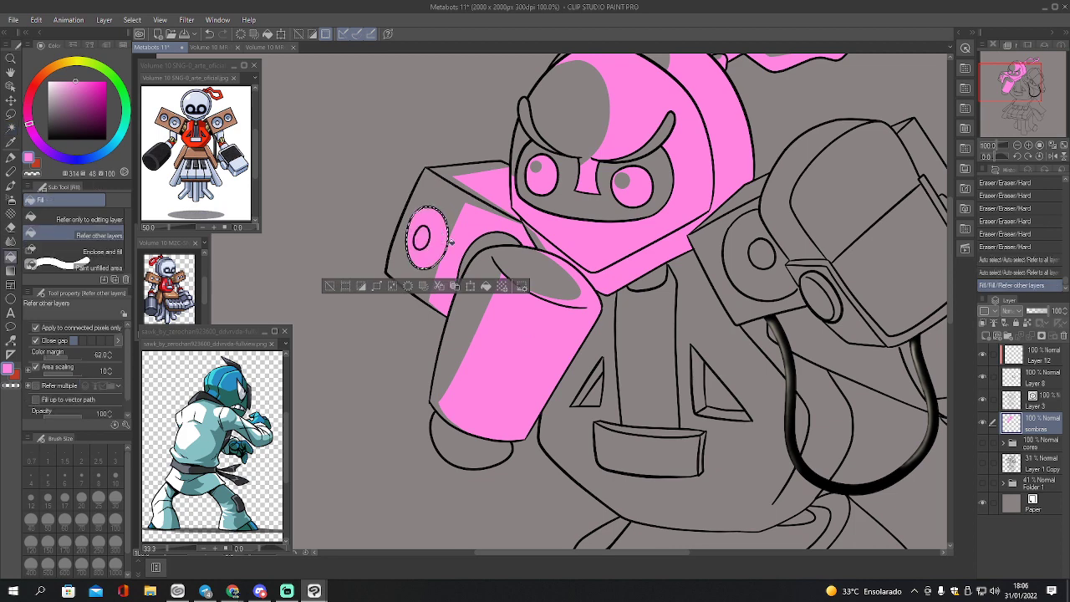
# - Erase a highlight in the speaker's lower part and touch up its inner circle in pink with the size 7 Milli pen
pyautogui.press('e')
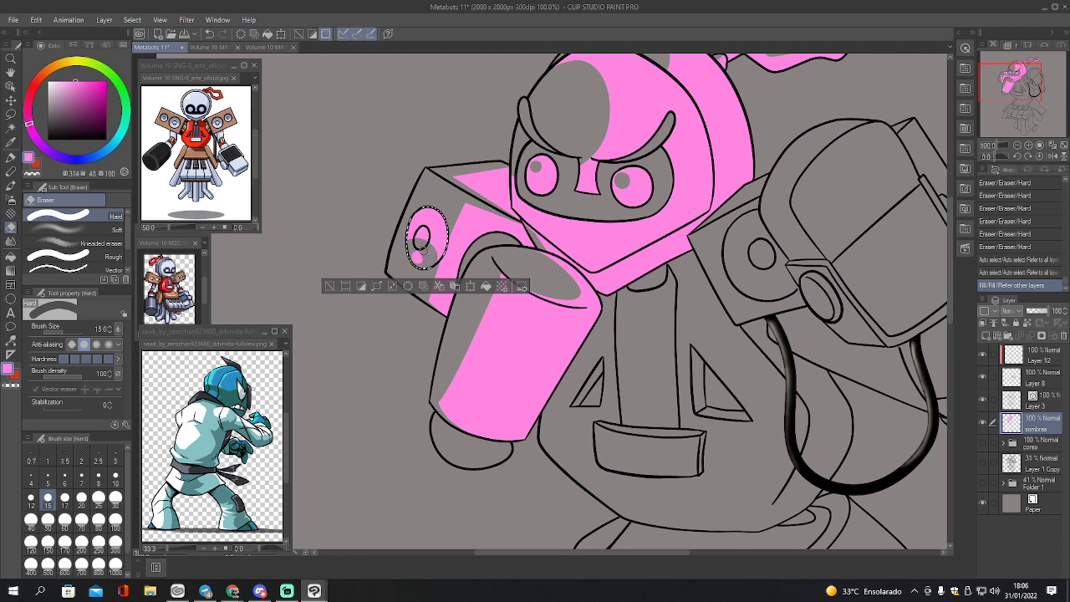
pyautogui.moveTo(419, 242); pyautogui.dragTo(437, 245)
pyautogui.press('p')
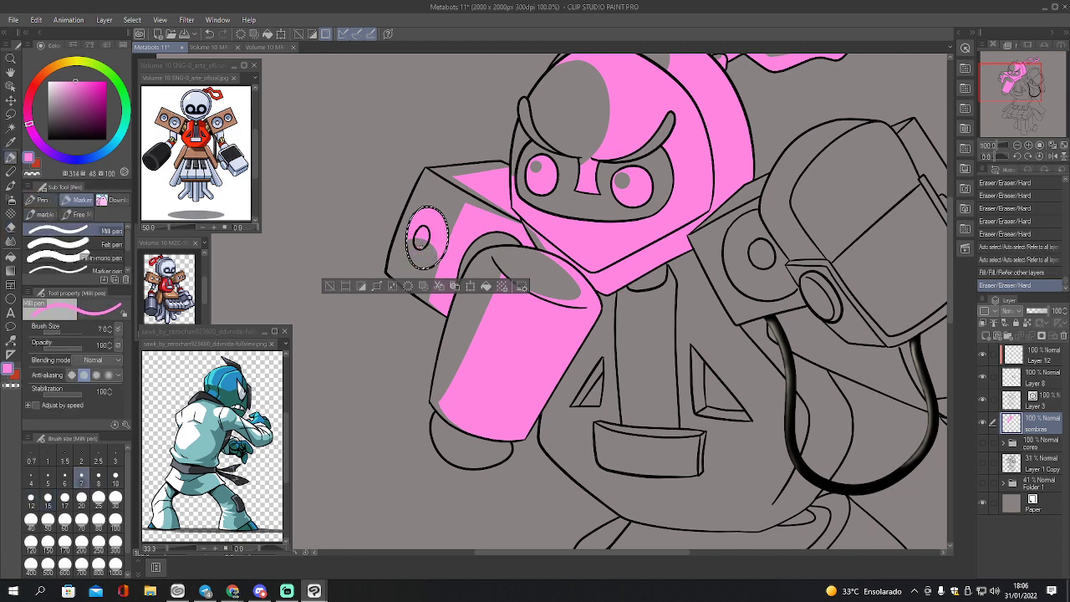
pyautogui.moveTo(421, 244); pyautogui.dragTo(425, 235)
pyautogui.click(422, 239)
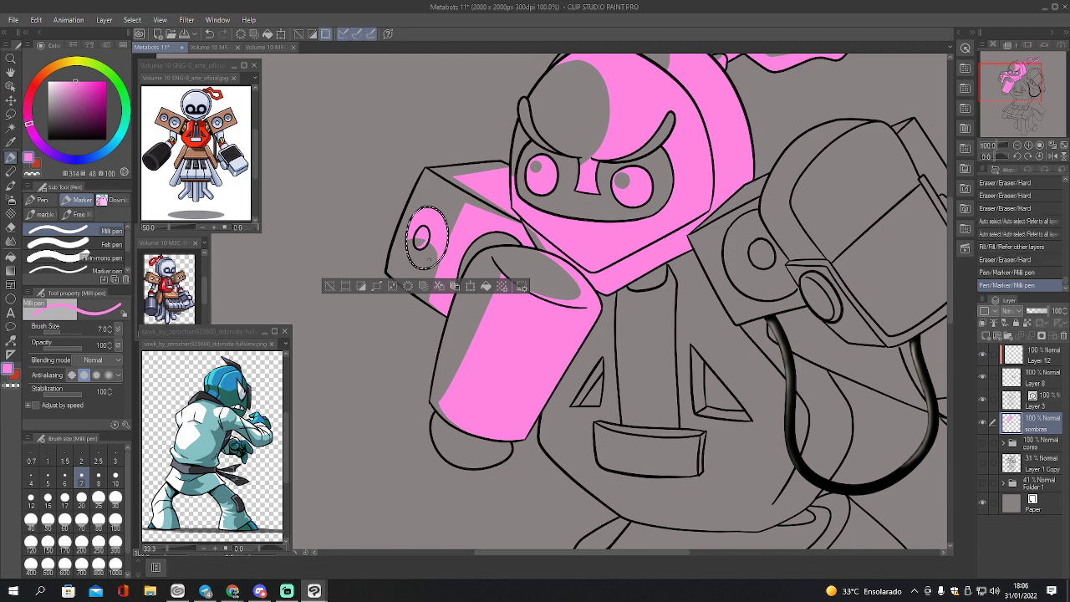
# - Touch up the pink around the shoulder speaker's inner circle with the Milli pen
pyautogui.click(435, 243)
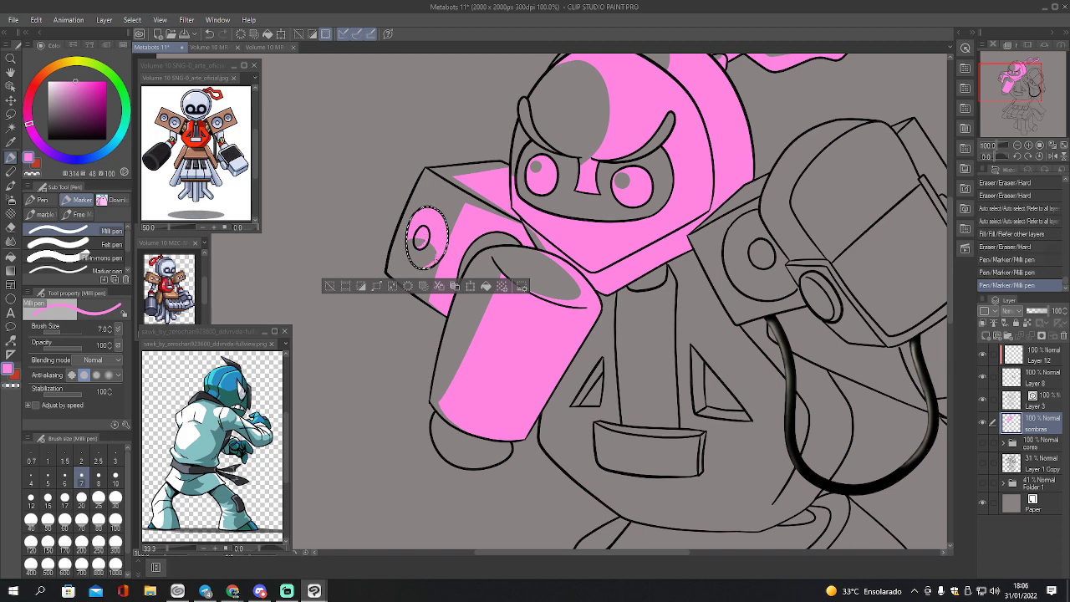
pyautogui.click(434, 240)
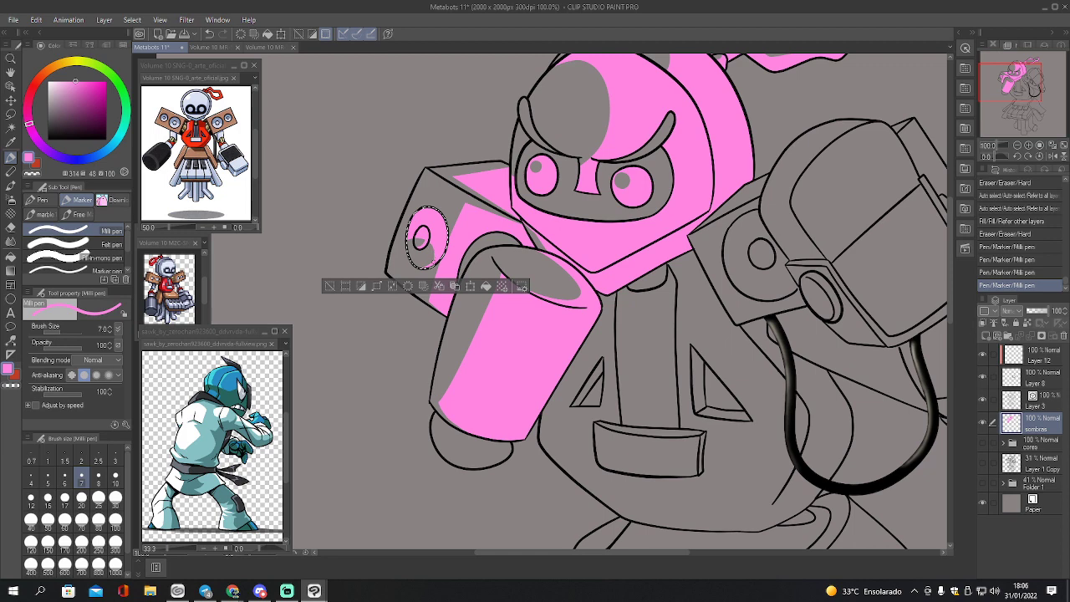
pyautogui.click(431, 260)
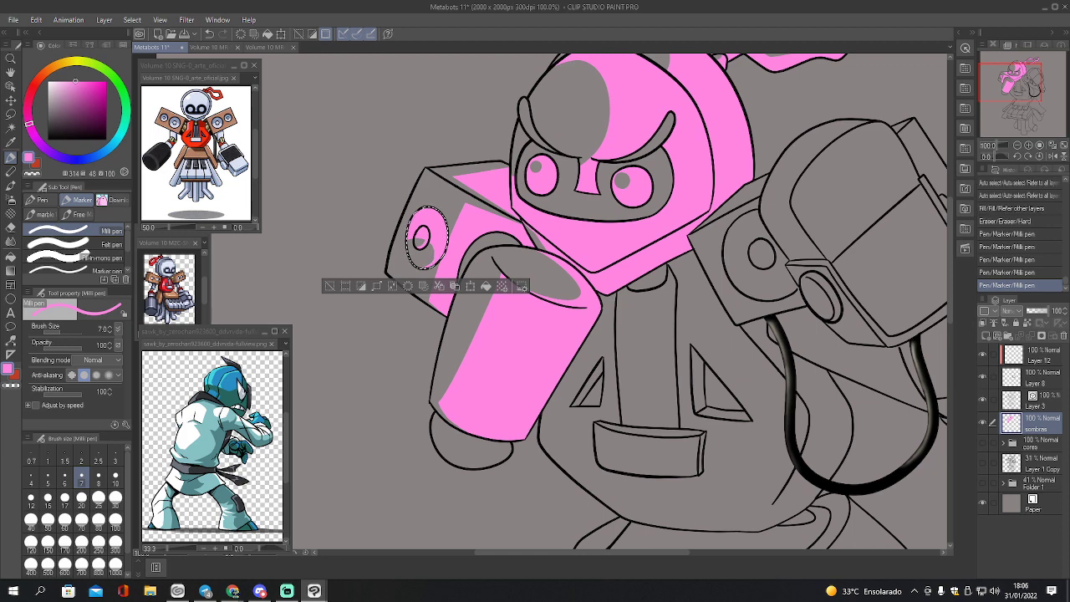
# - Select the curved band between the shoulder box and the arm, fill it with pink, erase its outer portion, and deselect
pyautogui.press('w')
pyautogui.click(487, 242)
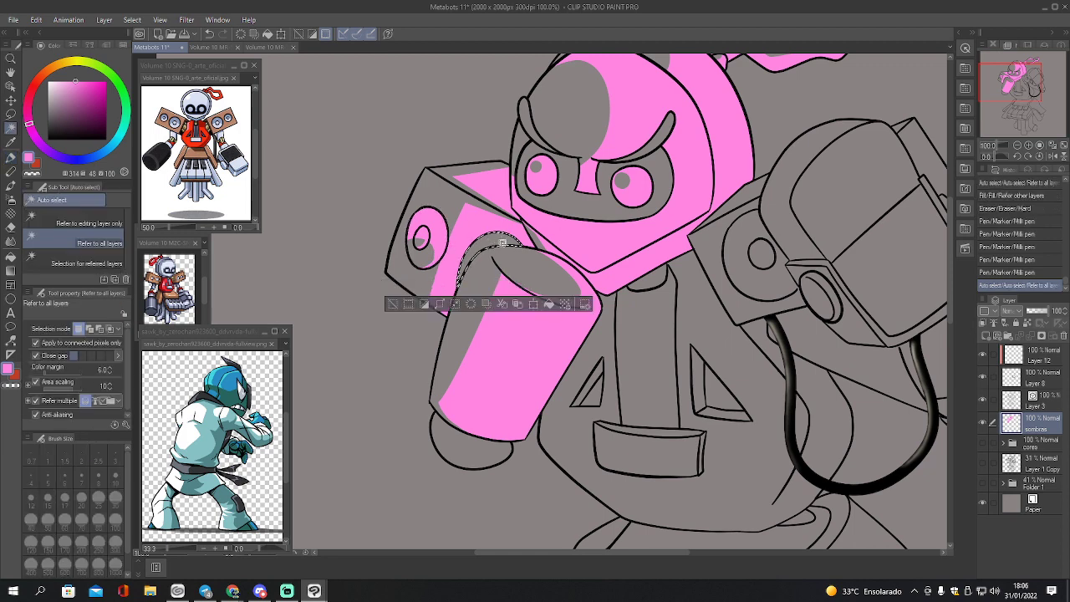
pyautogui.press('g')
pyautogui.click(502, 240)
pyautogui.press('e')
pyautogui.moveTo(465, 266)
pyautogui.mouseDown()
pyautogui.moveTo(476, 256)
pyautogui.moveTo(477, 268)
pyautogui.mouseUp()
pyautogui.hotkey('ctrl', 'd')
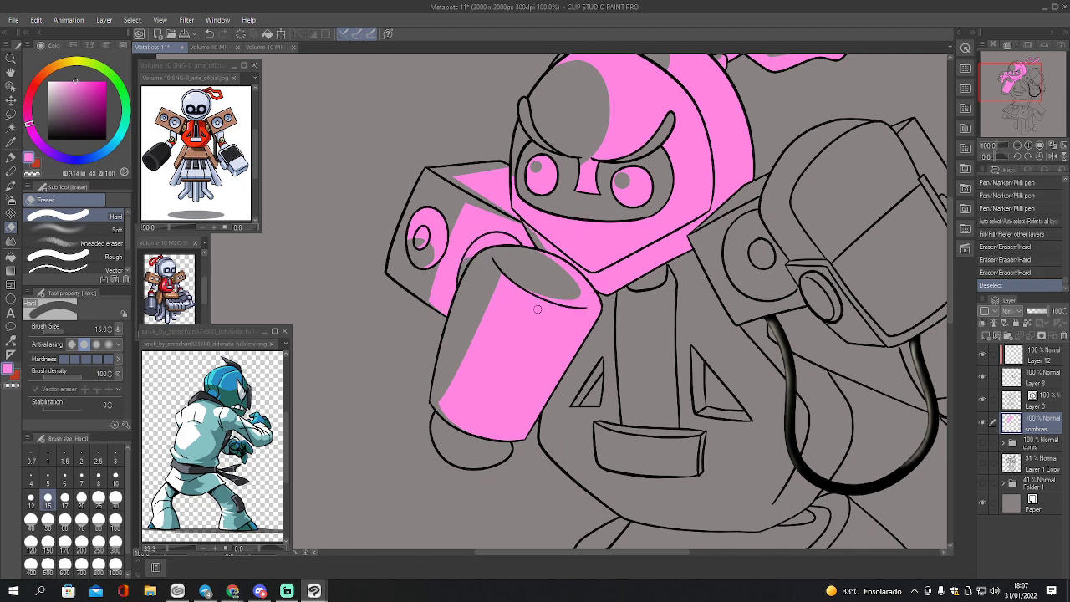
# - Select the rounded tip below the arm cylinder and fill it with pink around a small outlined highlight at its upper outer edge
pyautogui.press('w')
pyautogui.click(473, 442)
pyautogui.press('p')
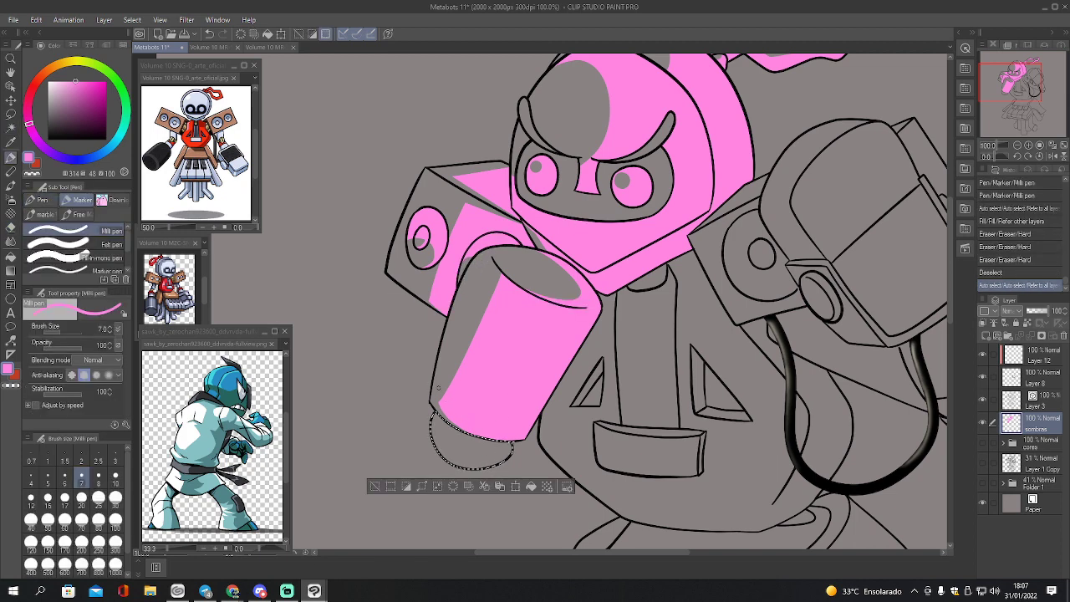
pyautogui.moveTo(431, 440)
pyautogui.mouseDown()
pyautogui.moveTo(442, 449)
pyautogui.moveTo(455, 431)
pyautogui.moveTo(440, 420)
pyautogui.moveTo(456, 433)
pyautogui.mouseUp()
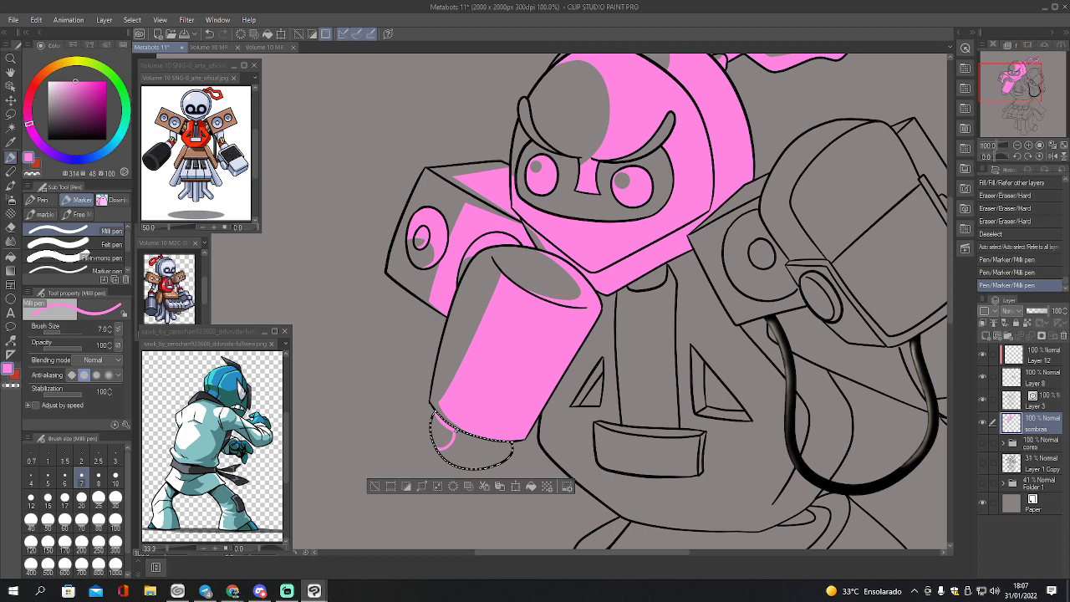
pyautogui.press('g')
pyautogui.click(485, 457)
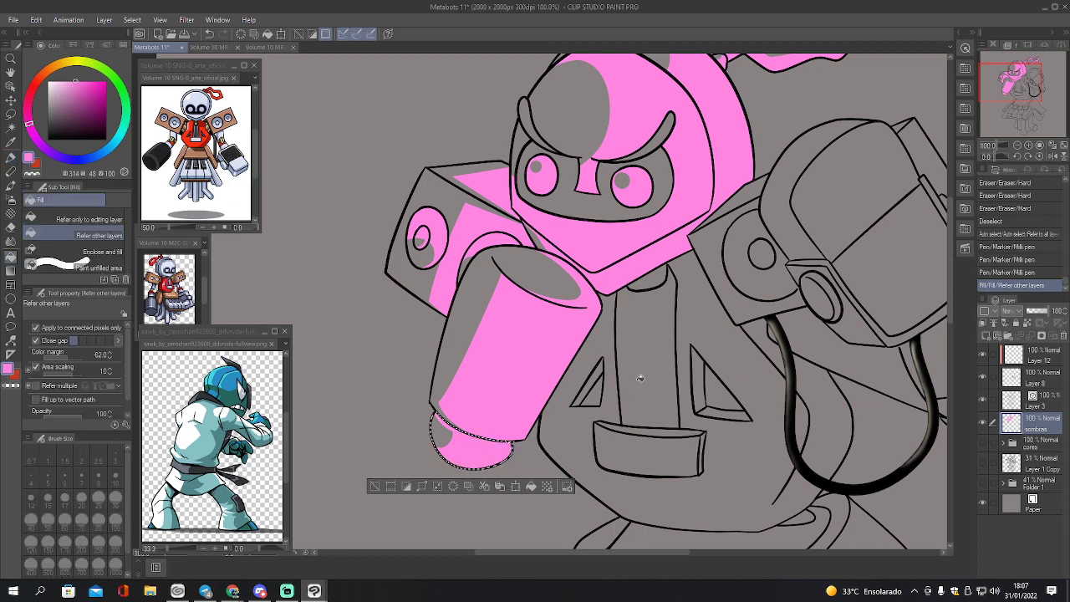
# - Select the top and side edges of the torso's pocket plate, fill them with pink, and erase the left part of the top edge
pyautogui.press('w')
pyautogui.click(658, 432)
pyautogui.keyDown('shift'); pyautogui.click(701, 451); pyautogui.keyUp('shift')
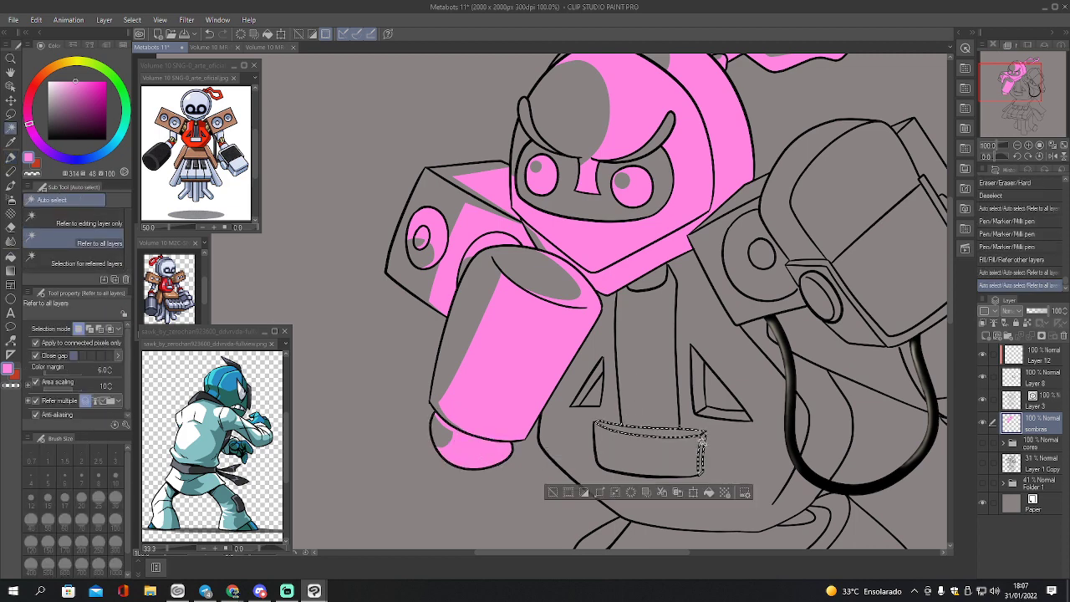
pyautogui.press('g')
pyautogui.click(702, 451)
pyautogui.press('e')
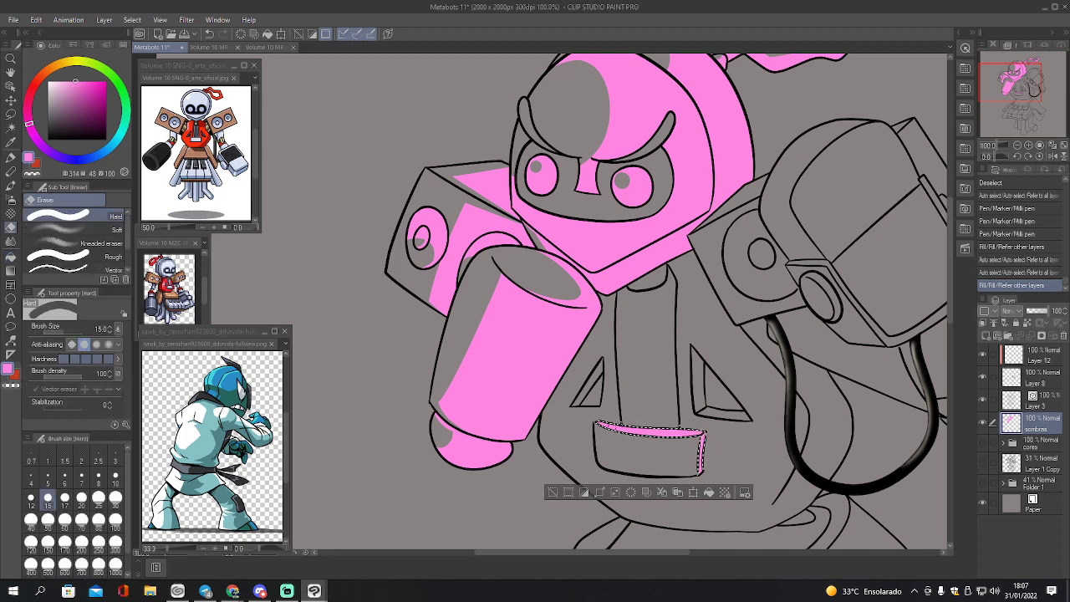
pyautogui.moveTo(637, 430); pyautogui.dragTo(651, 444)
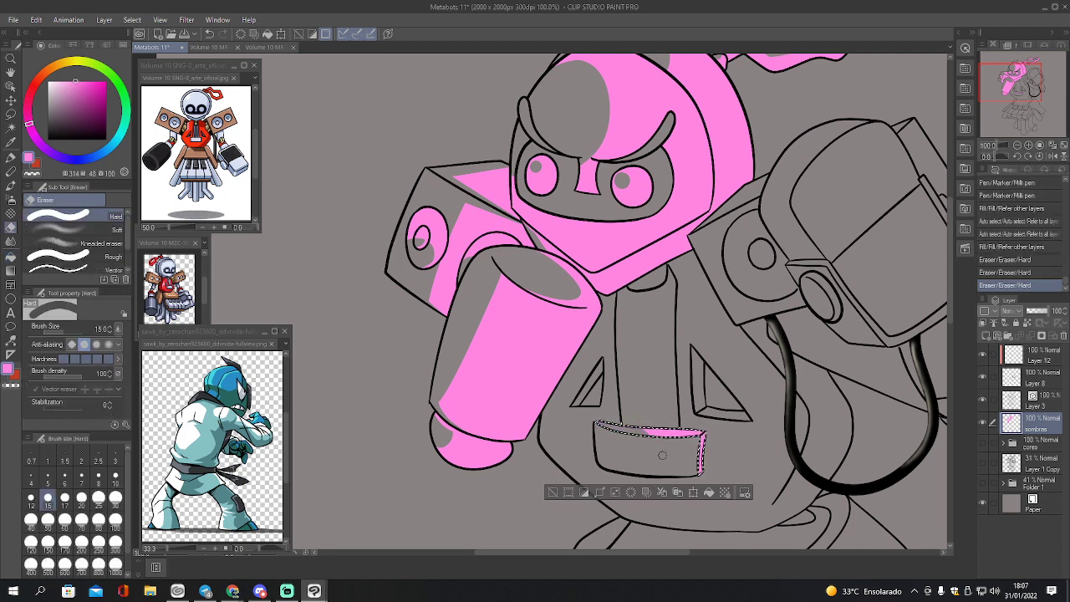
# - Select the pocket plate's front face, draw a vertical shadow boundary near its middle, and fill the right part with pink
pyautogui.press('w')
pyautogui.click(655, 456)
pyautogui.press('p')
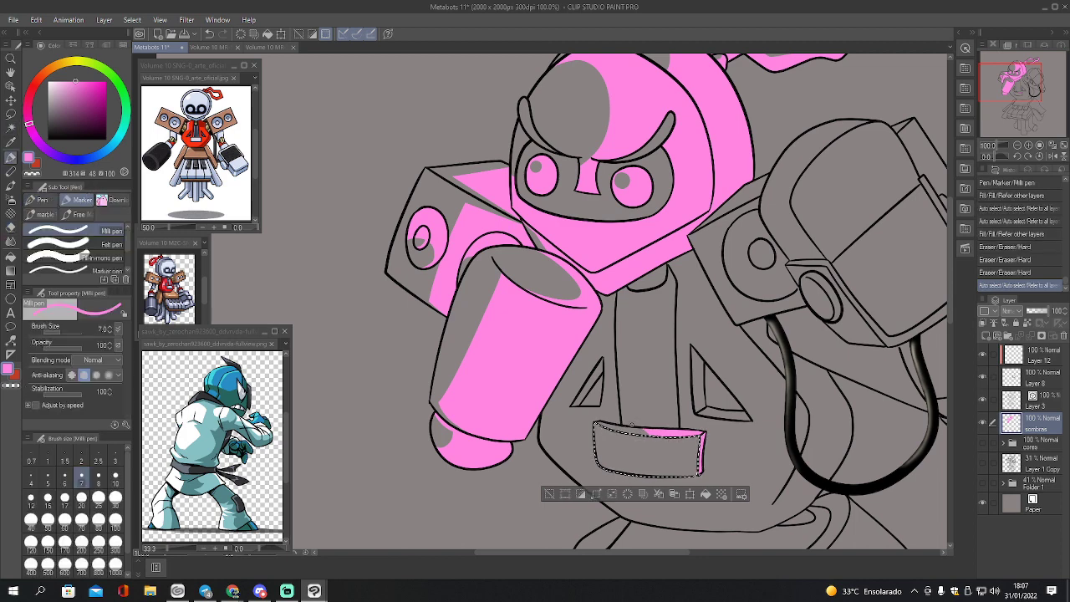
pyautogui.moveTo(652, 470); pyautogui.dragTo(651, 475)
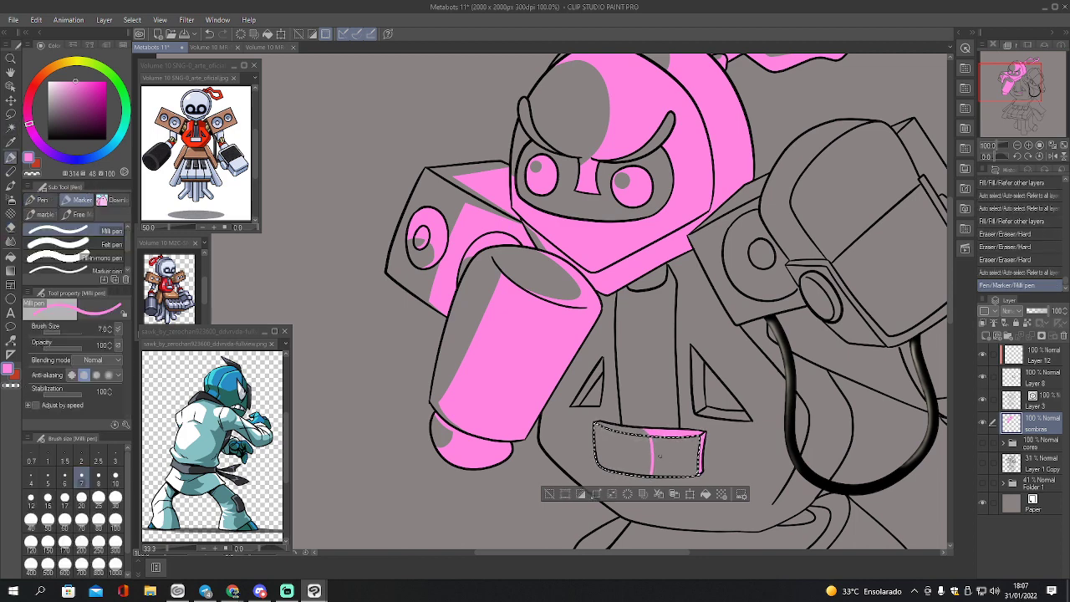
pyautogui.press('g')
pyautogui.click(671, 451)
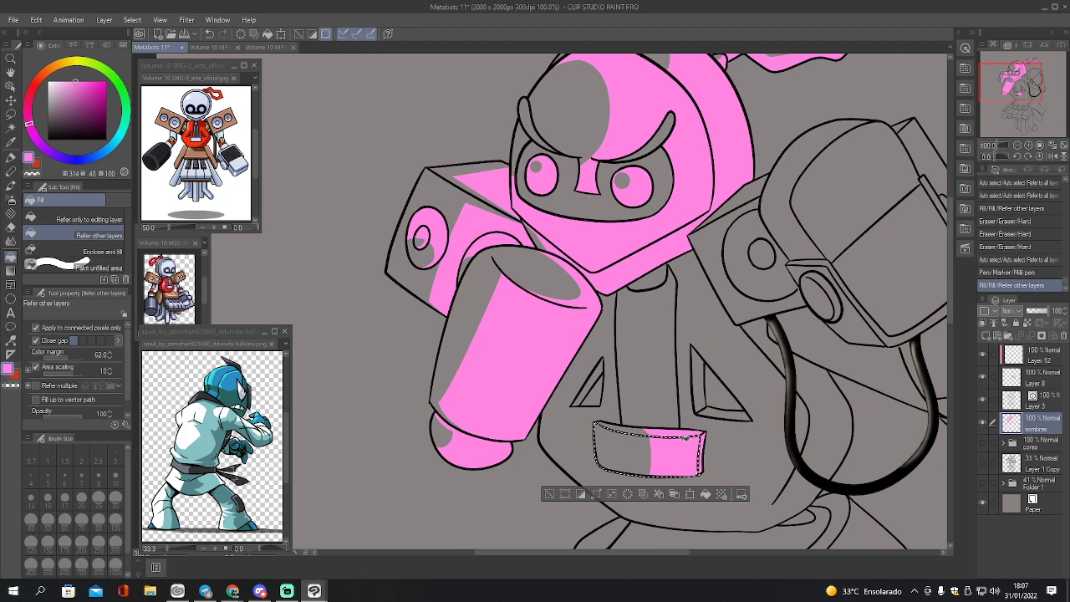
# - Erase a thin vertical highlight strip through the pink on the pocket plate's front, reducing the hard eraser to size 8
pyautogui.press('w')
pyautogui.press('e')
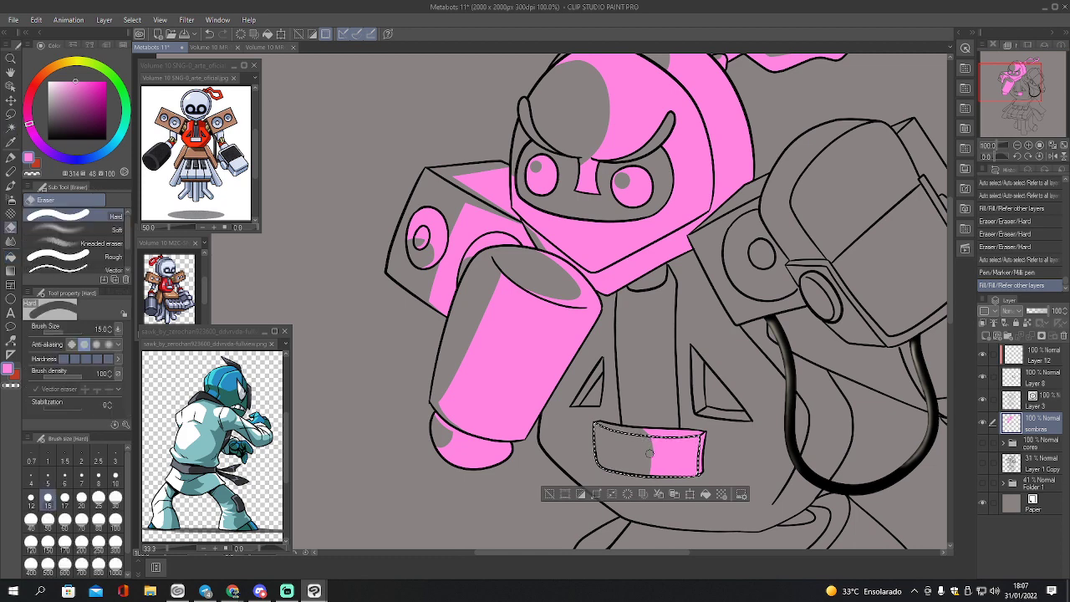
pyautogui.moveTo(647, 478)
pyautogui.mouseDown()
pyautogui.moveTo(674, 433)
pyautogui.moveTo(659, 432)
pyautogui.moveTo(662, 467)
pyautogui.mouseUp()
pyautogui.hotkey('ctrl', 'z')
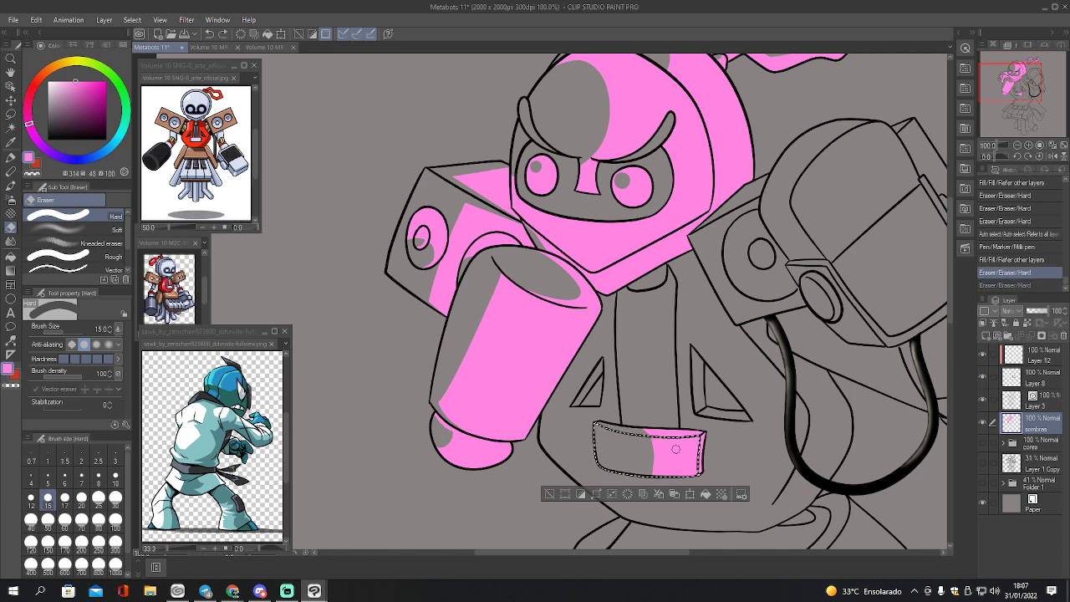
pyautogui.press('[')
pyautogui.press('[')
pyautogui.press('[')
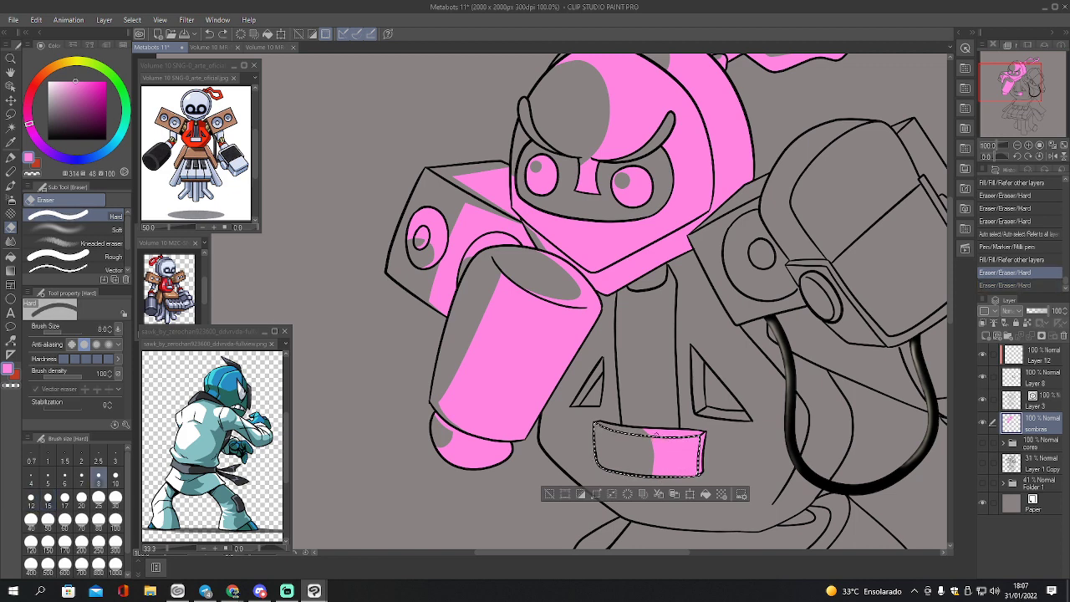
pyautogui.hotkey('ctrl', 'y')
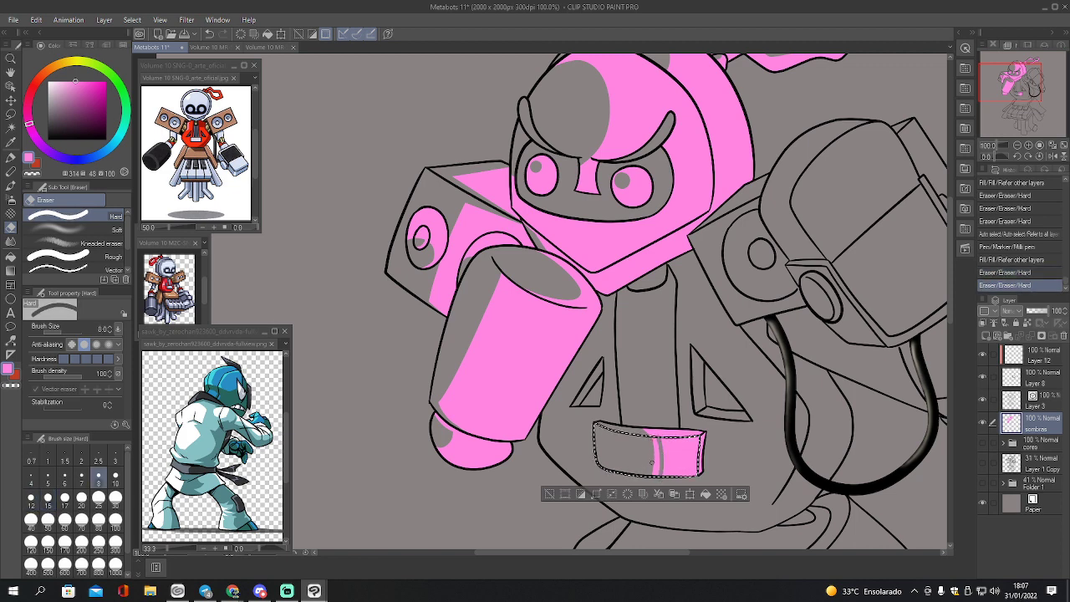
pyautogui.moveTo(651, 462); pyautogui.dragTo(659, 472)
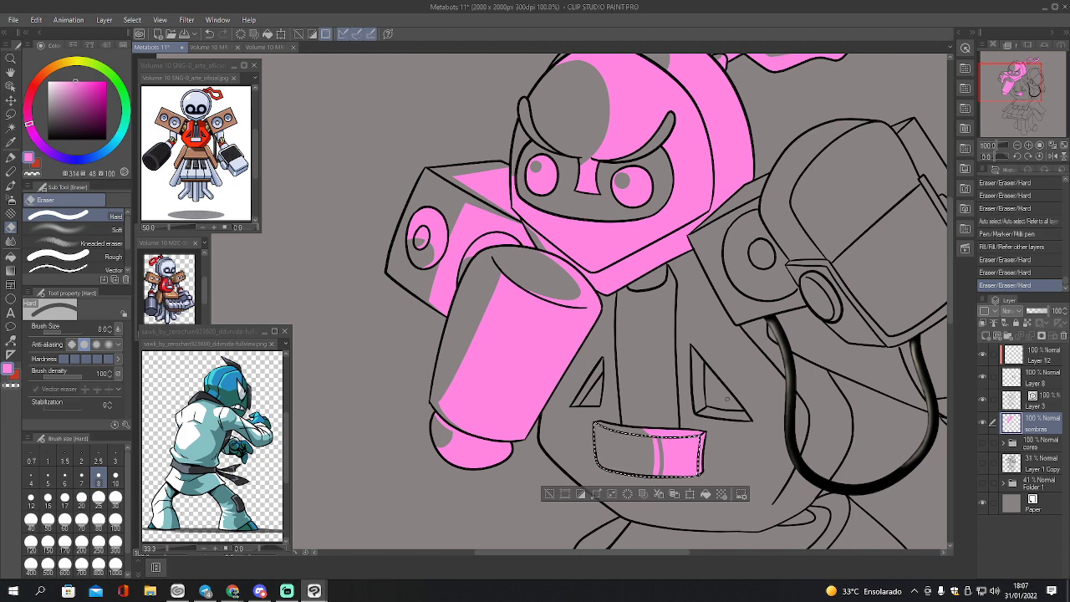
# - Select the lower edge of the torso's right triangular cutout, fill it with pink, and deselect
pyautogui.press('w')
pyautogui.click(726, 414)
pyautogui.press('g')
pyautogui.click(731, 413)
pyautogui.hotkey('ctrl', 'd')
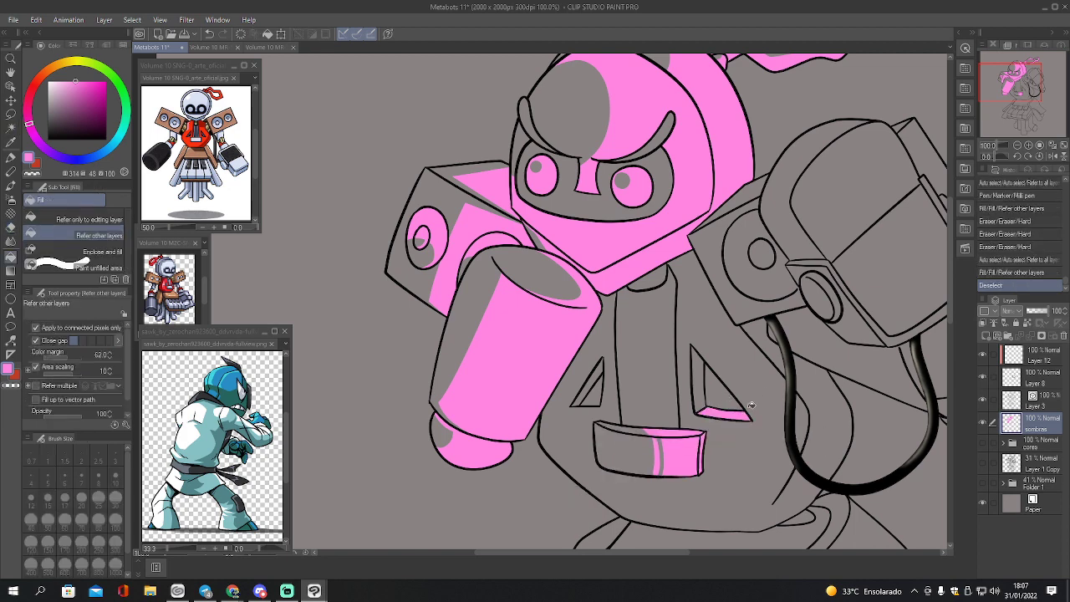
# - Select the small neck area below the chin and paint a pink shadow along its left edge with the Milli pen
pyautogui.press('w')
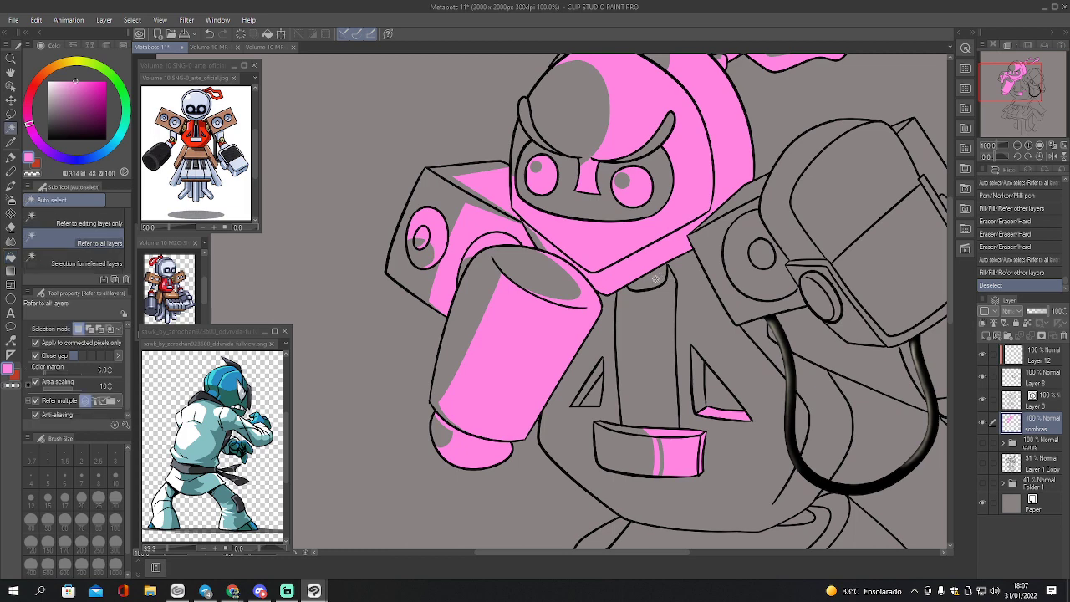
pyautogui.click(657, 279)
pyautogui.press('p')
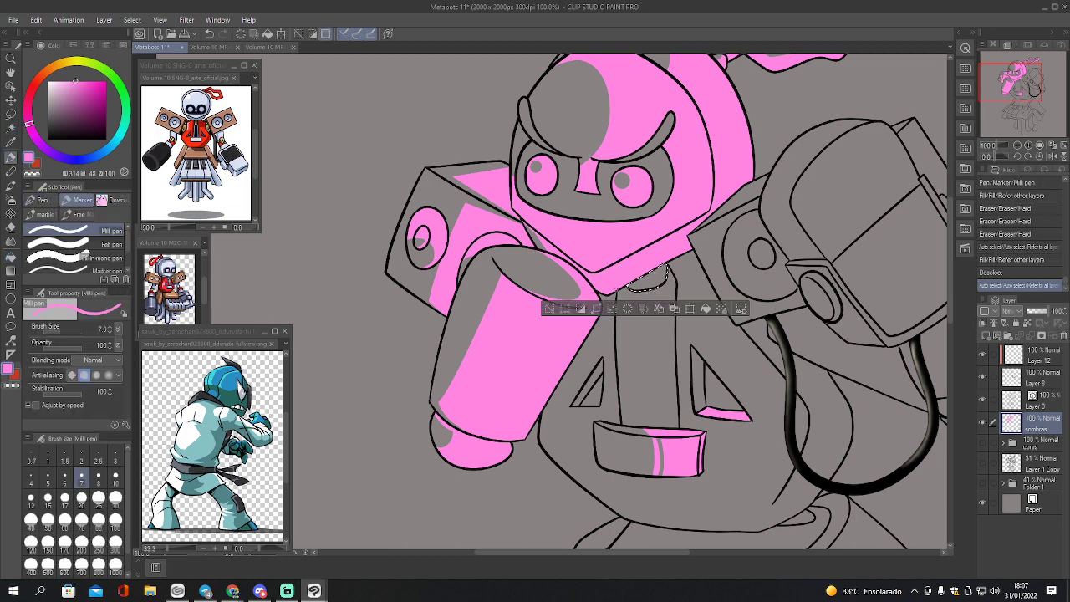
pyautogui.moveTo(617, 289)
pyautogui.mouseDown()
pyautogui.moveTo(629, 281)
pyautogui.moveTo(631, 292)
pyautogui.moveTo(633, 277)
pyautogui.moveTo(649, 290)
pyautogui.mouseUp()
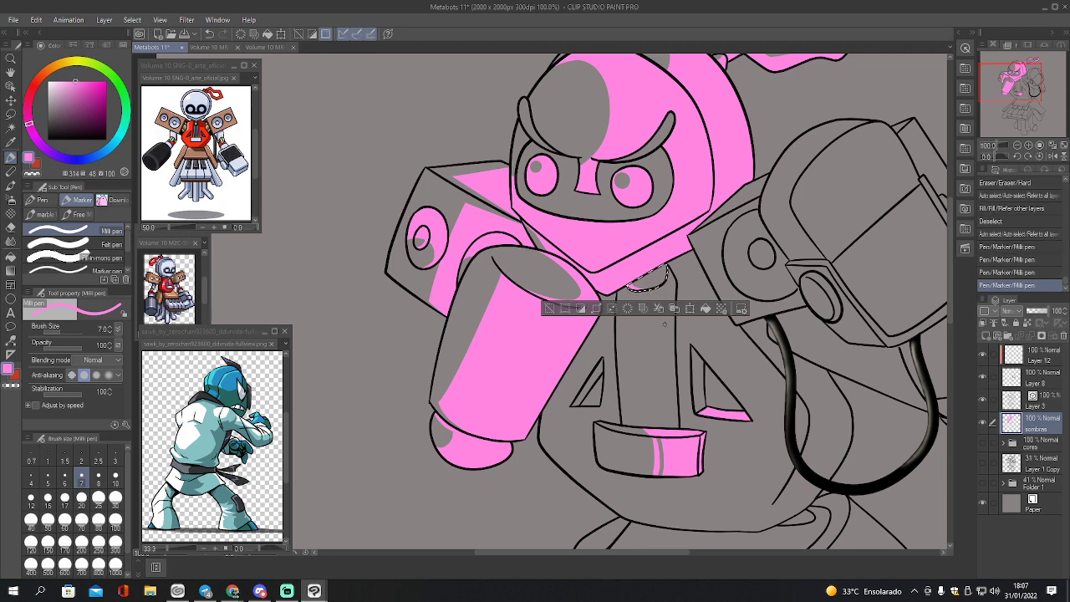
# - Select the torso and draw the pink shadow boundary below the pocket plate and up through the right triangular cutout
pyautogui.press('w')
pyautogui.click(636, 375)
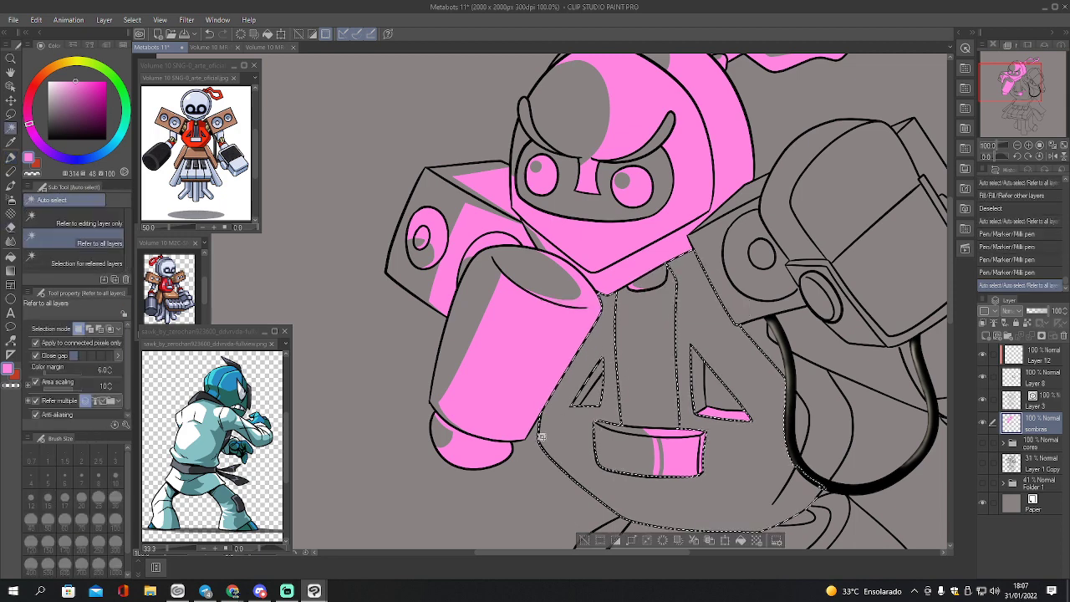
pyautogui.press('p')
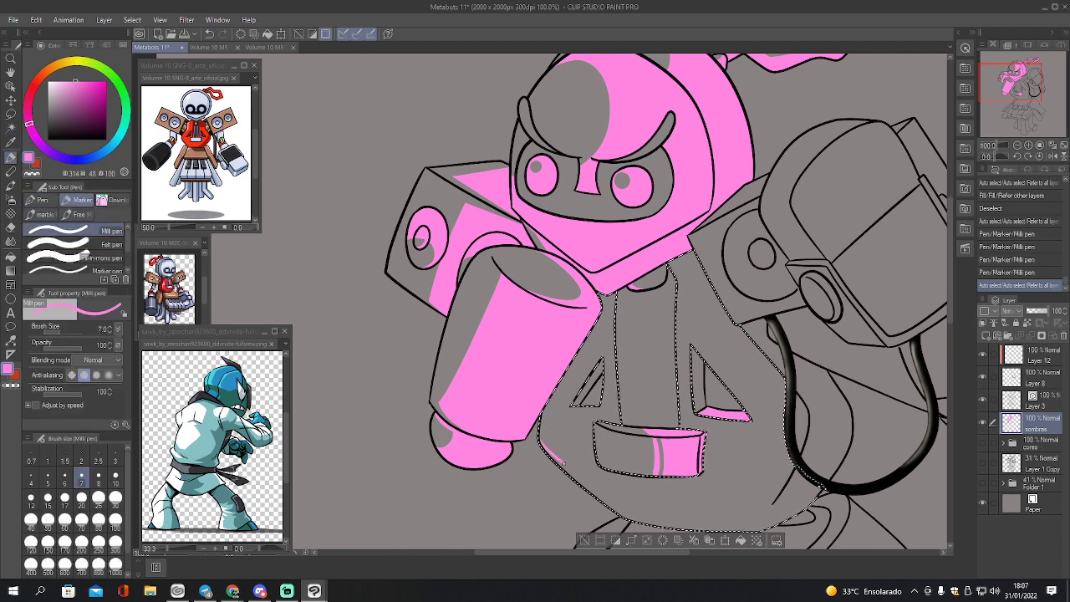
pyautogui.moveTo(686, 442); pyautogui.dragTo(696, 470)
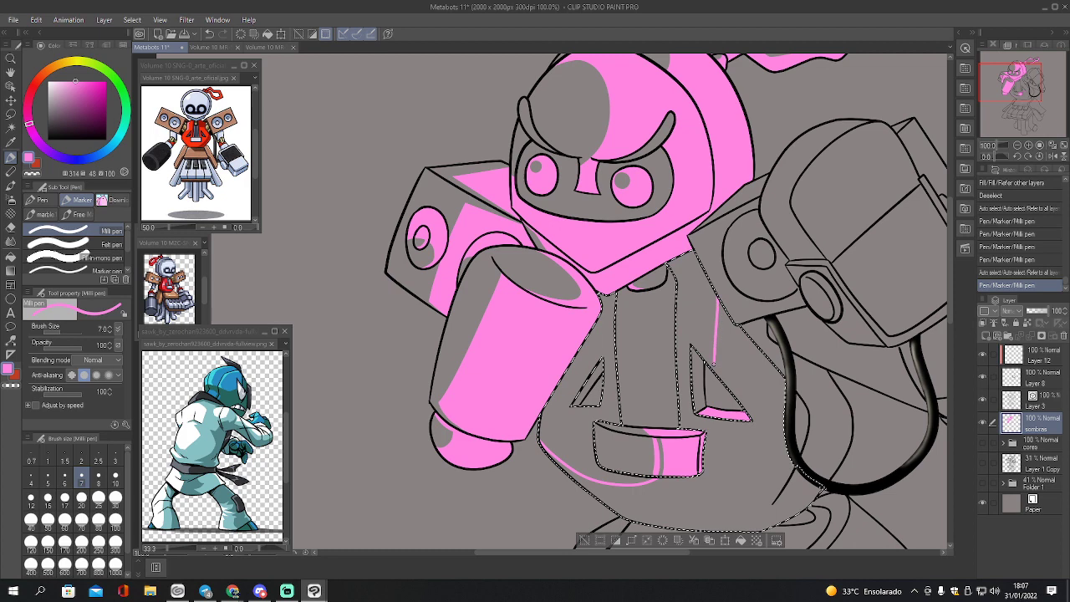
# - Try filling the torso's inner areas on both sides of the central strip with pink, and undo the fills
pyautogui.press('u')
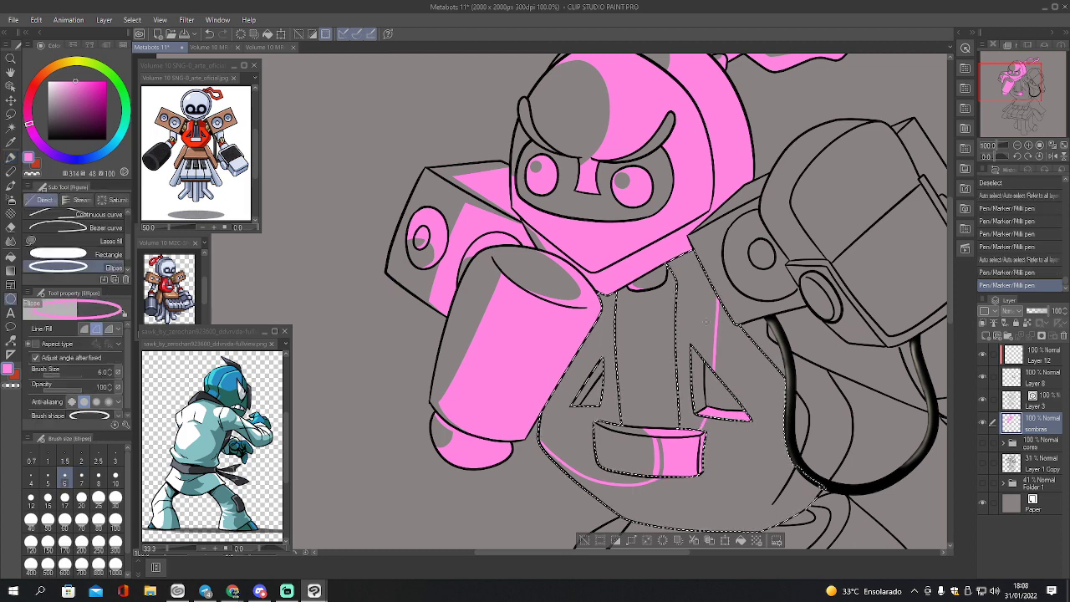
pyautogui.press('j')
pyautogui.press('u')
pyautogui.press('g')
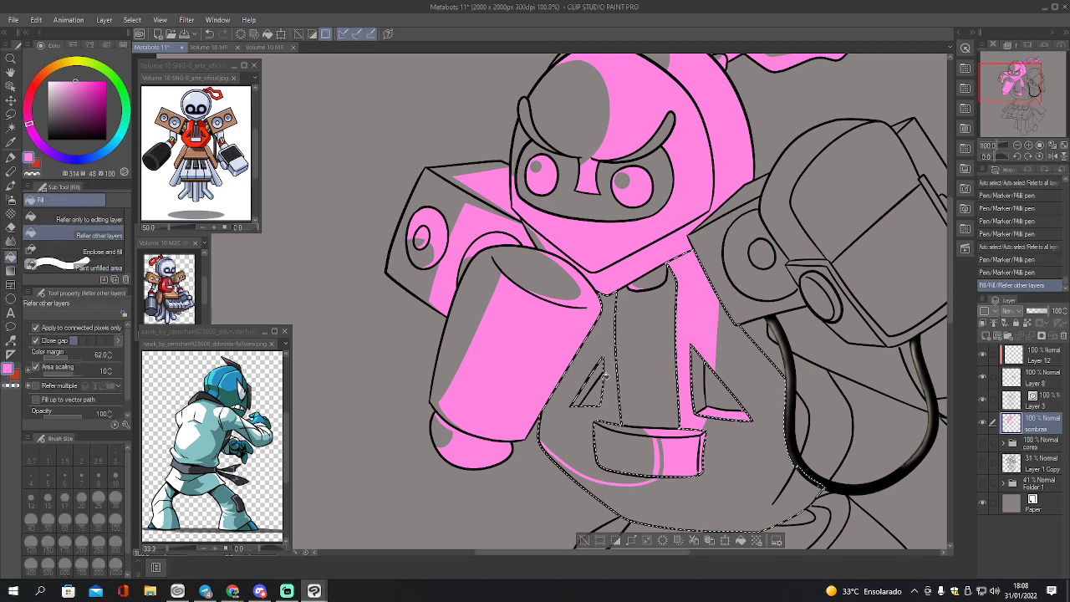
pyautogui.click(609, 377)
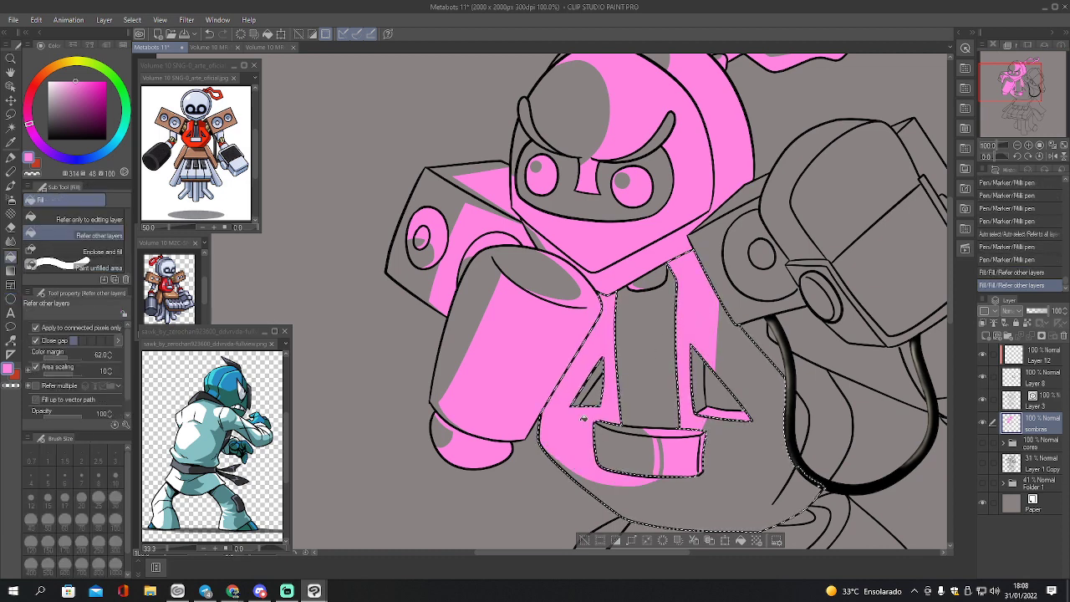
pyautogui.press('e')
pyautogui.hotkey('ctrl', 'z')
pyautogui.hotkey('ctrl', 'z')
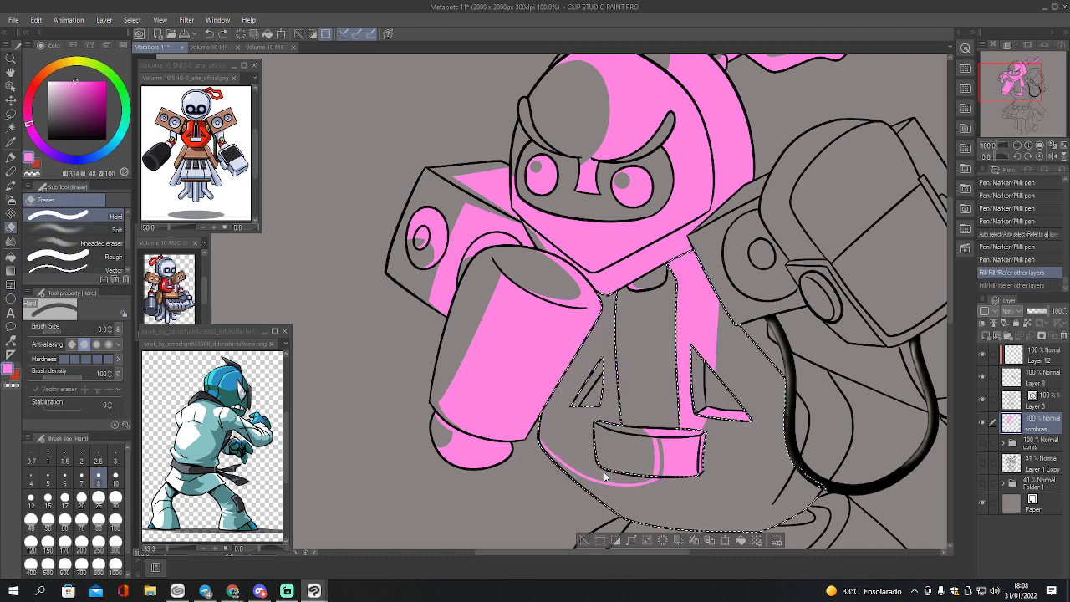
# - Fill the torso's lower and outer right area beyond the shadow boundary with pink
pyautogui.press('g')
pyautogui.click(754, 426)
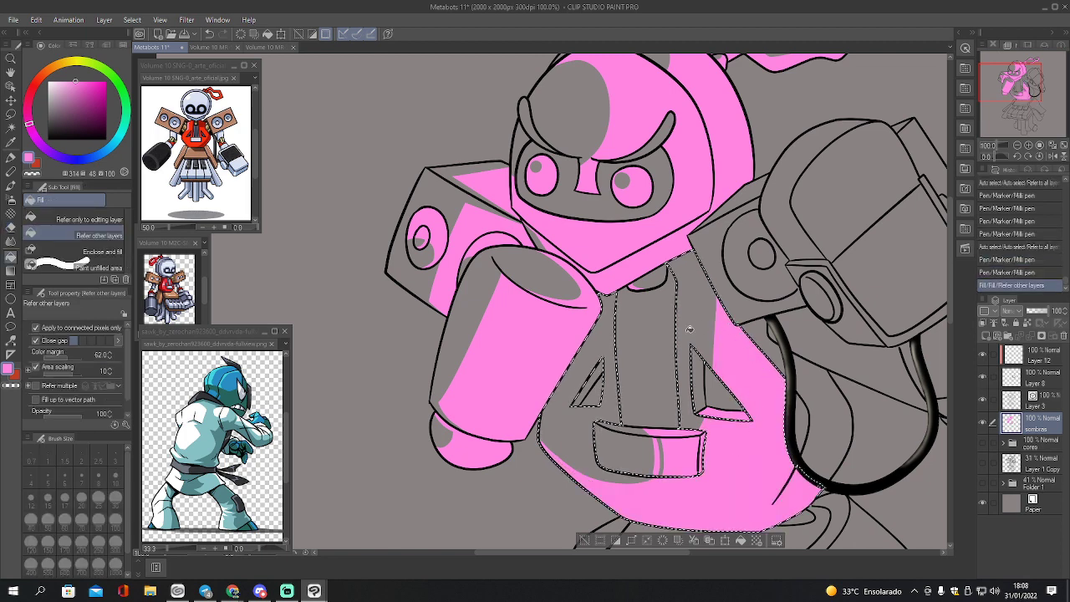
# - Draw a shadow boundary on the torso alongside the arm cylinder and fill the strip up to the chin with pink
pyautogui.press('p')
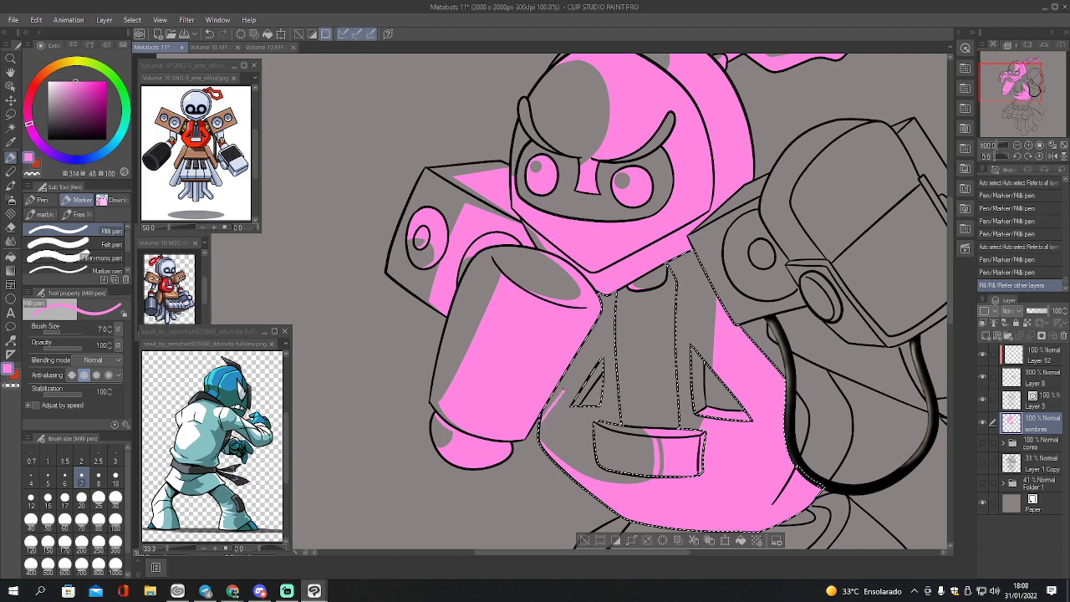
pyautogui.moveTo(613, 314); pyautogui.dragTo(609, 291)
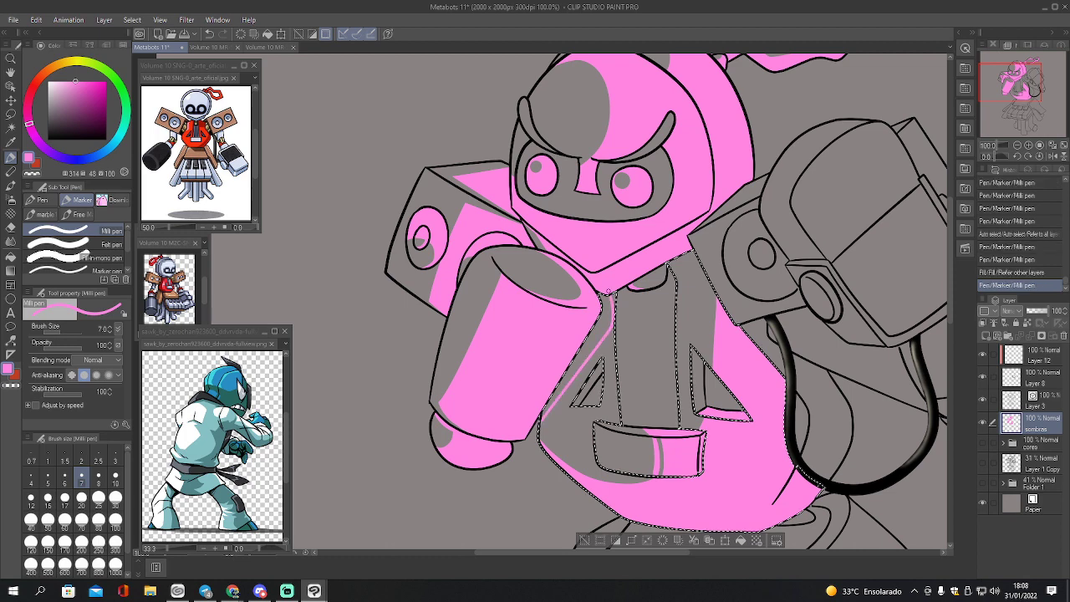
pyautogui.press('m')
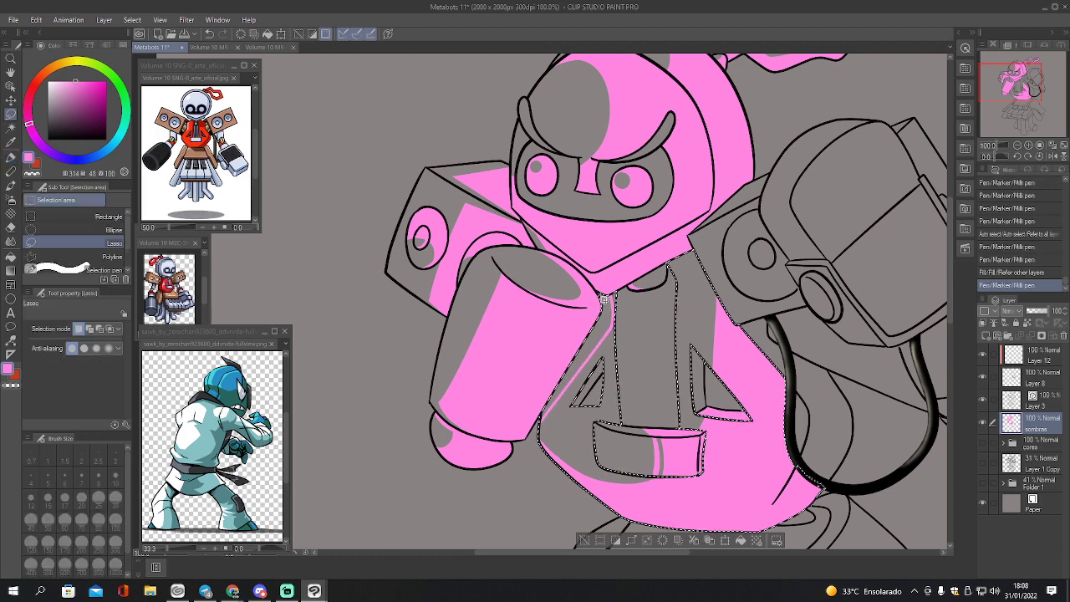
pyautogui.moveTo(598, 294); pyautogui.dragTo(600, 298)
pyautogui.press('g')
pyautogui.click(602, 295)
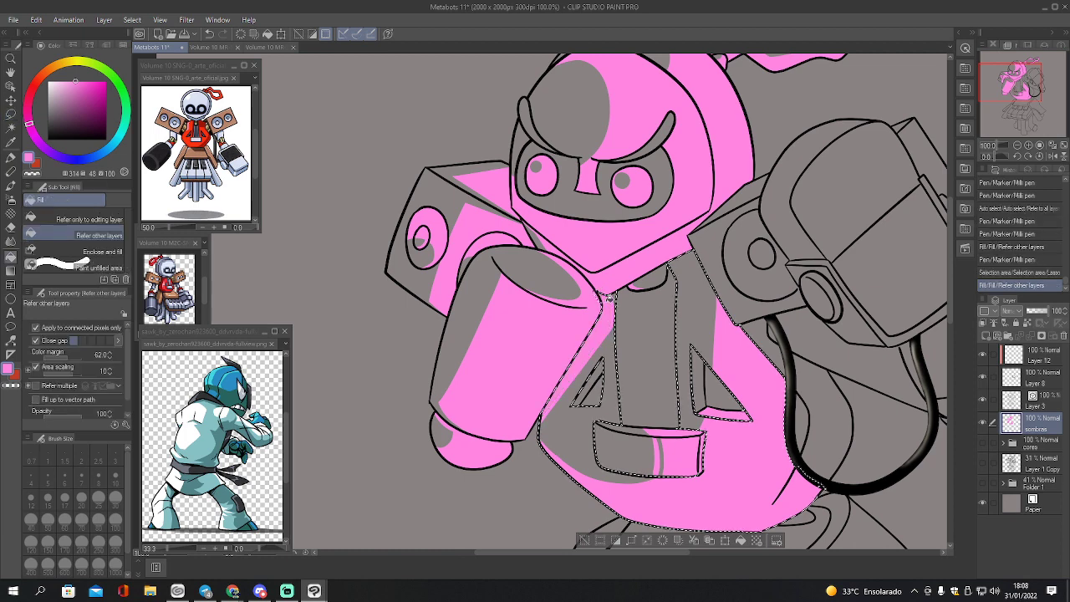
# - Deselect the torso, erase the stray pink under the chin, and outline and fill the neck piece's shadow with pink
pyautogui.hotkey('ctrl', 'd')
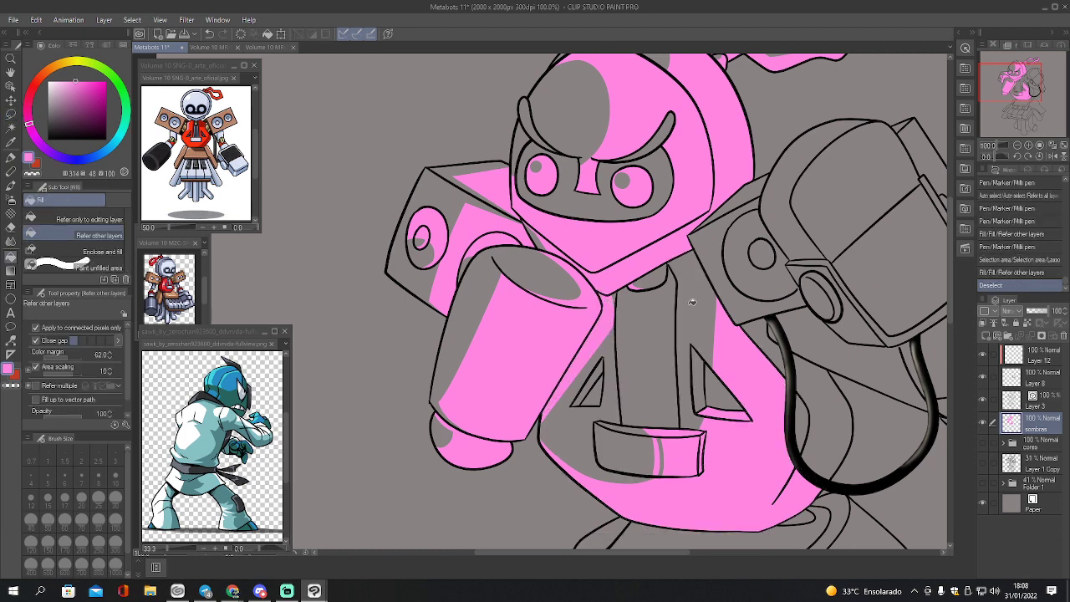
pyautogui.press('e')
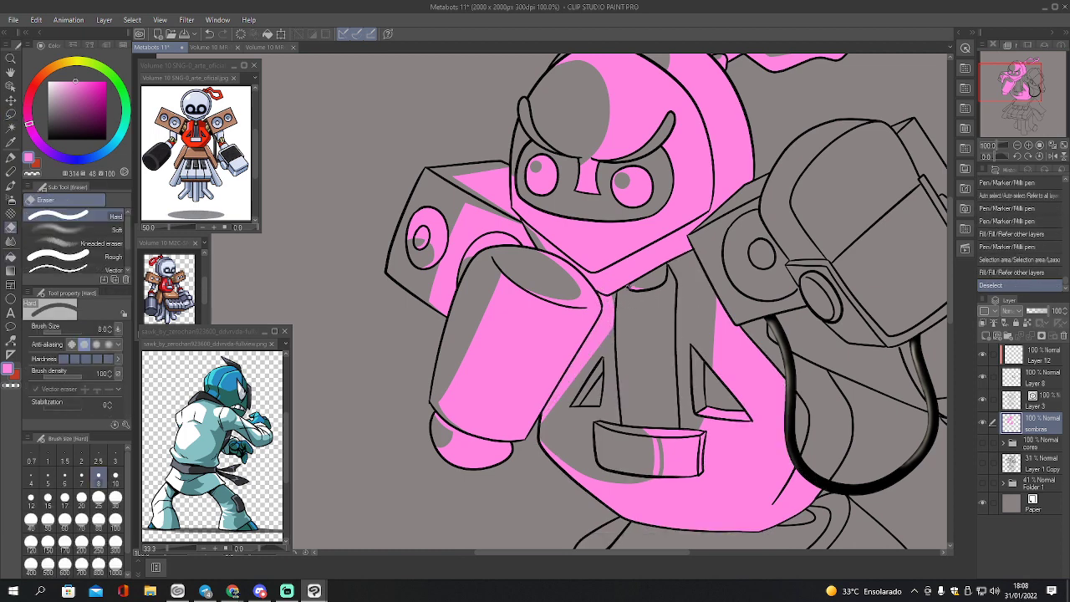
pyautogui.moveTo(631, 286)
pyautogui.mouseDown()
pyautogui.moveTo(670, 315)
pyautogui.moveTo(633, 288)
pyautogui.mouseUp()
pyautogui.press('p')
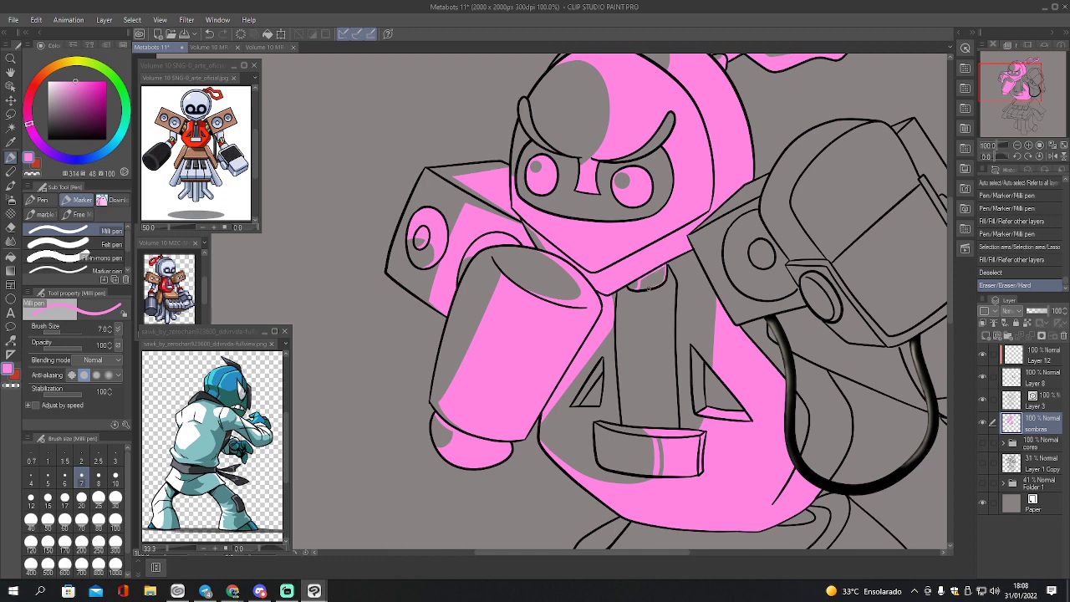
pyautogui.press('g')
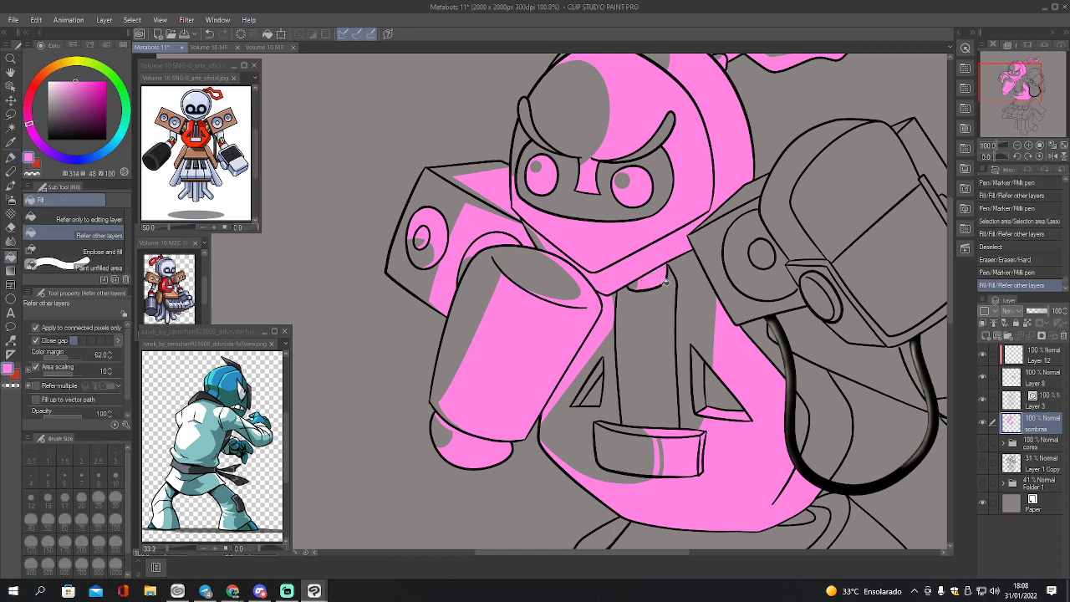
# - Clear the pink from the right triangular cutout's lower edge and fill the inner side edges of both cutouts with pink
pyautogui.press('w')
pyautogui.click(709, 410)
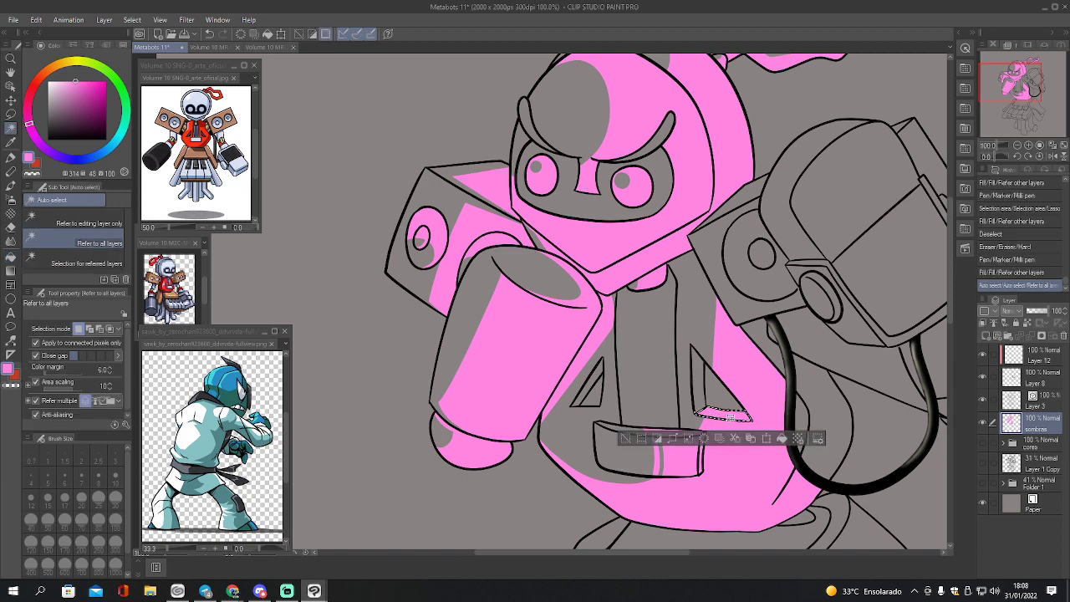
pyautogui.press('Delete')
pyautogui.click(698, 382)
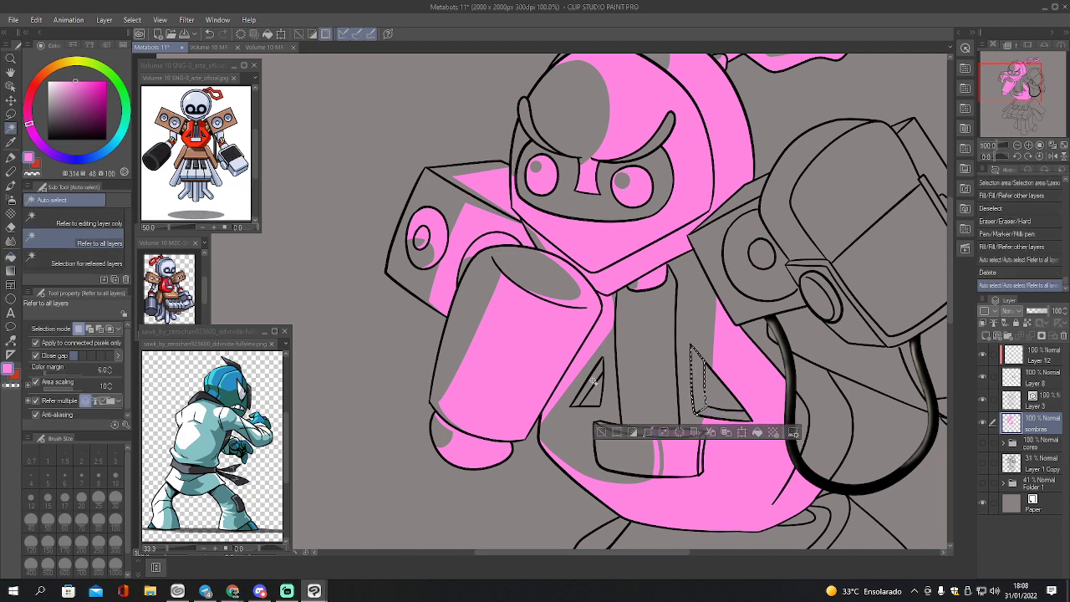
pyautogui.keyDown('shift'); pyautogui.click(597, 380); pyautogui.keyUp('shift')
pyautogui.press('g')
pyautogui.click(597, 380)
pyautogui.click(703, 389)
pyautogui.hotkey('ctrl', 'd')
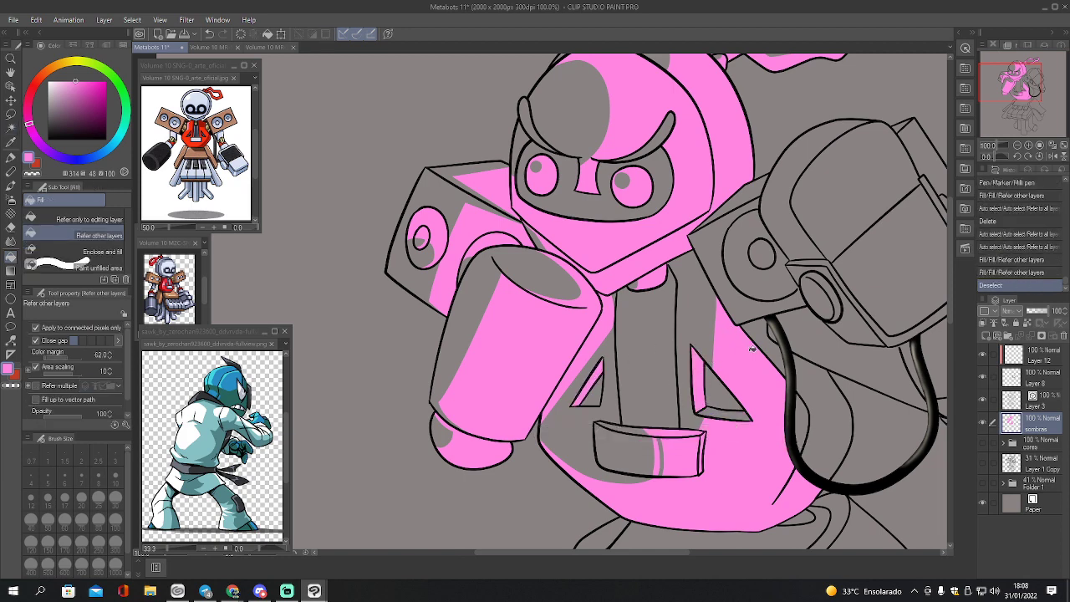
# - Hide Layer 8 with the cable and select the torso's outer side panel beneath the right shoulder box
pyautogui.click(1021, 82)
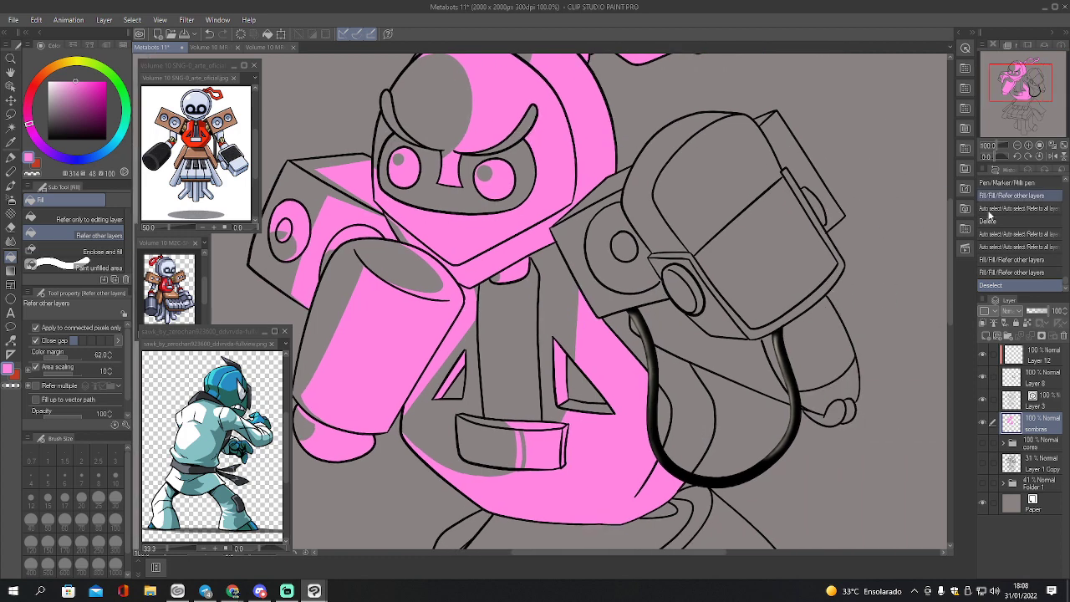
pyautogui.click(983, 378)
pyautogui.press('w')
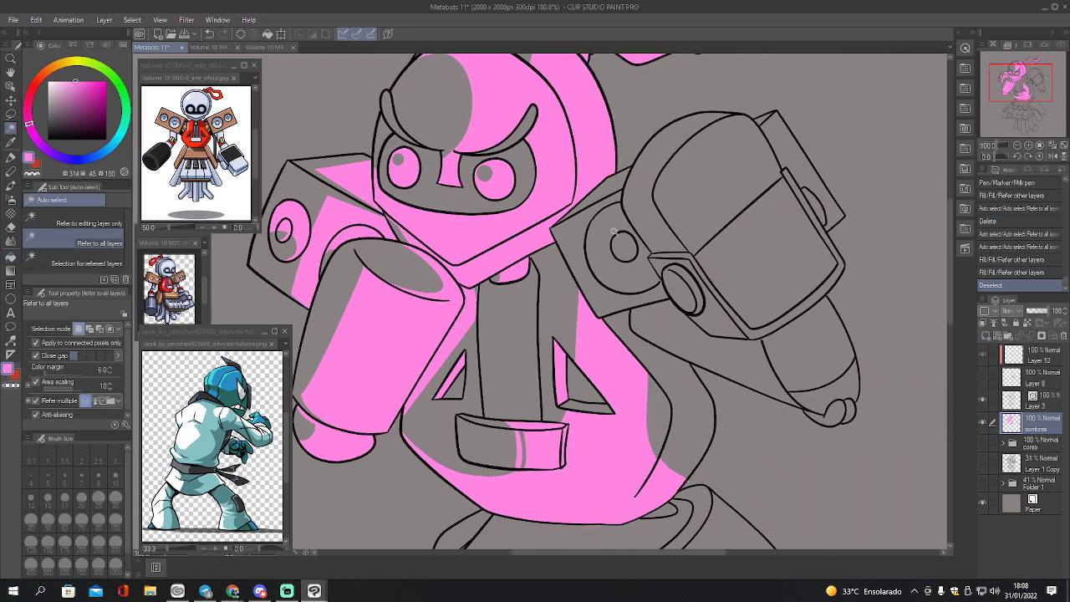
pyautogui.click(657, 356)
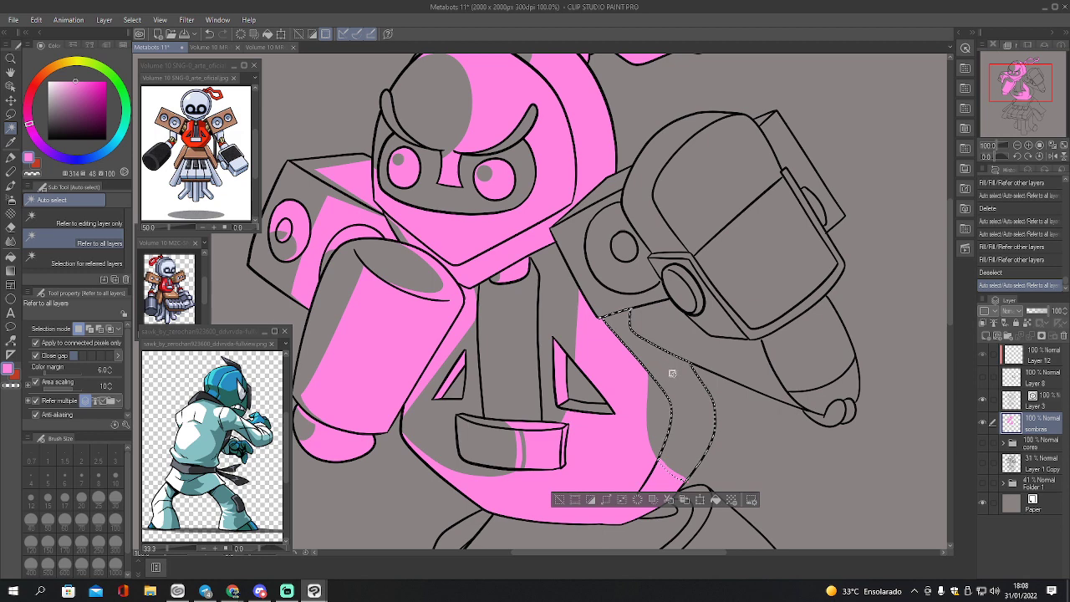
# - Draw the pink shadow boundary down the torso's side panel, showing the cores folder briefly as a colour reference
pyautogui.click(983, 444)
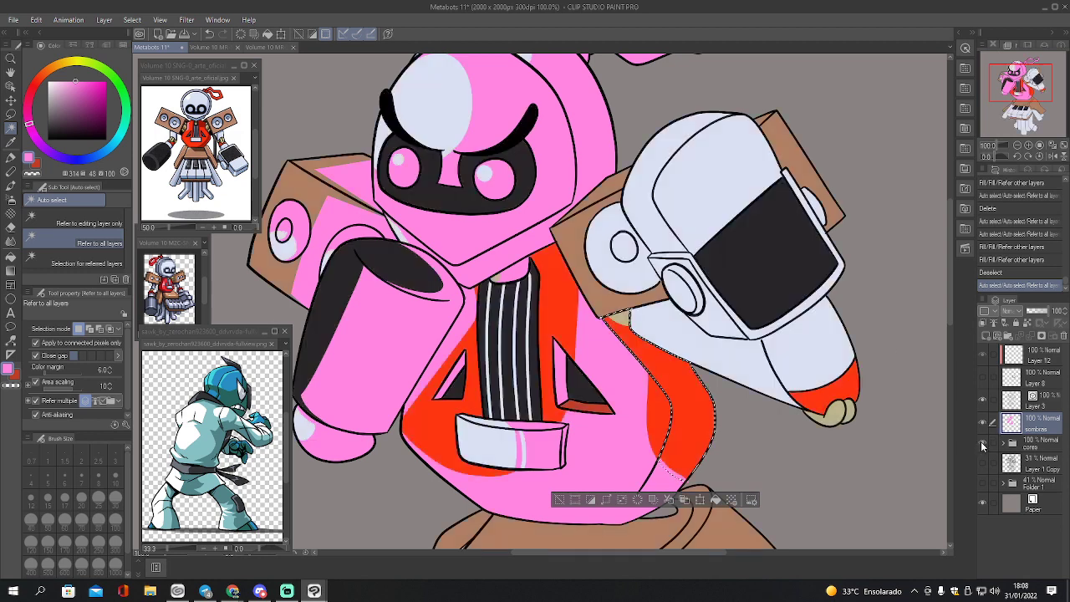
pyautogui.press('p')
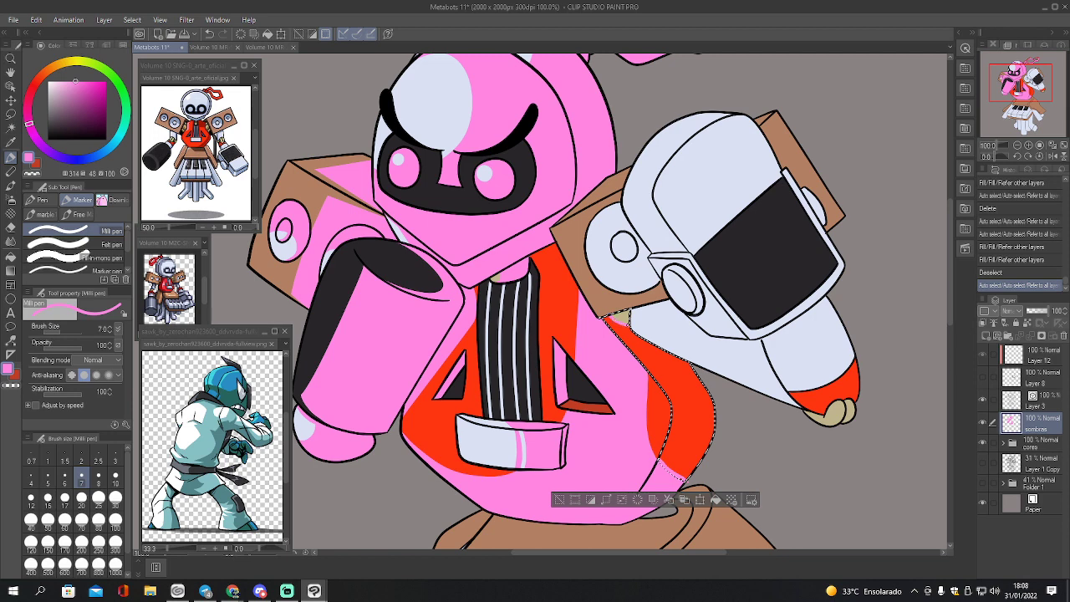
pyautogui.moveTo(606, 319); pyautogui.dragTo(657, 340)
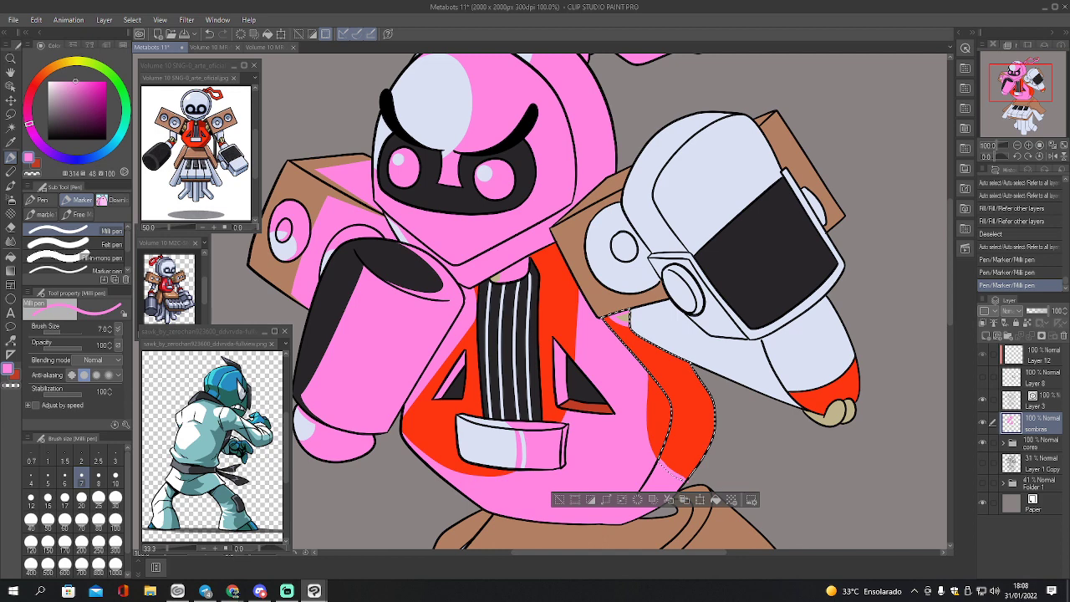
pyautogui.click(984, 445)
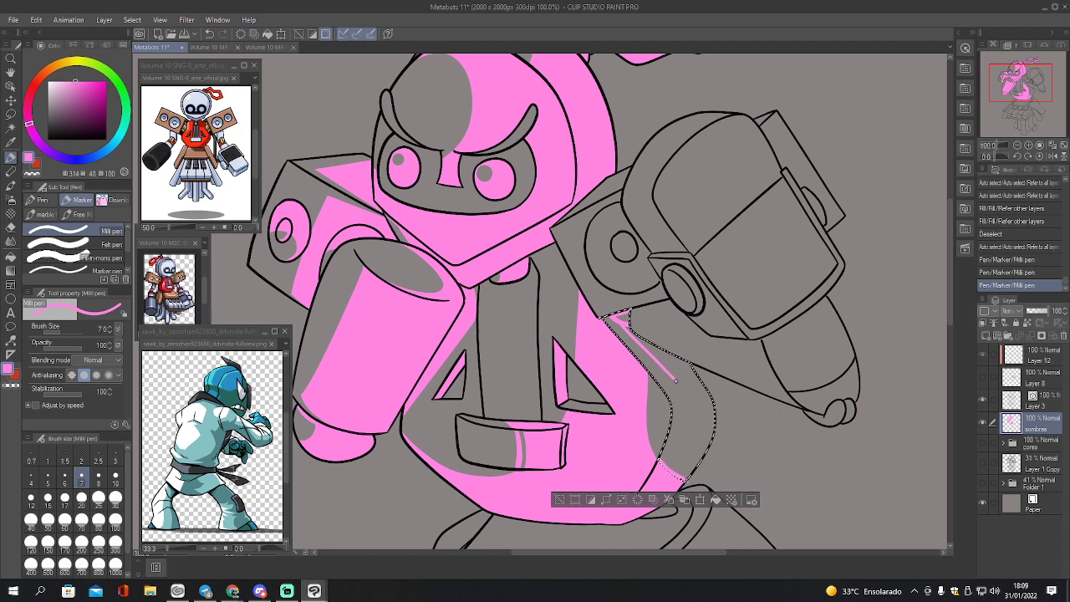
pyautogui.moveTo(669, 458); pyautogui.dragTo(676, 400)
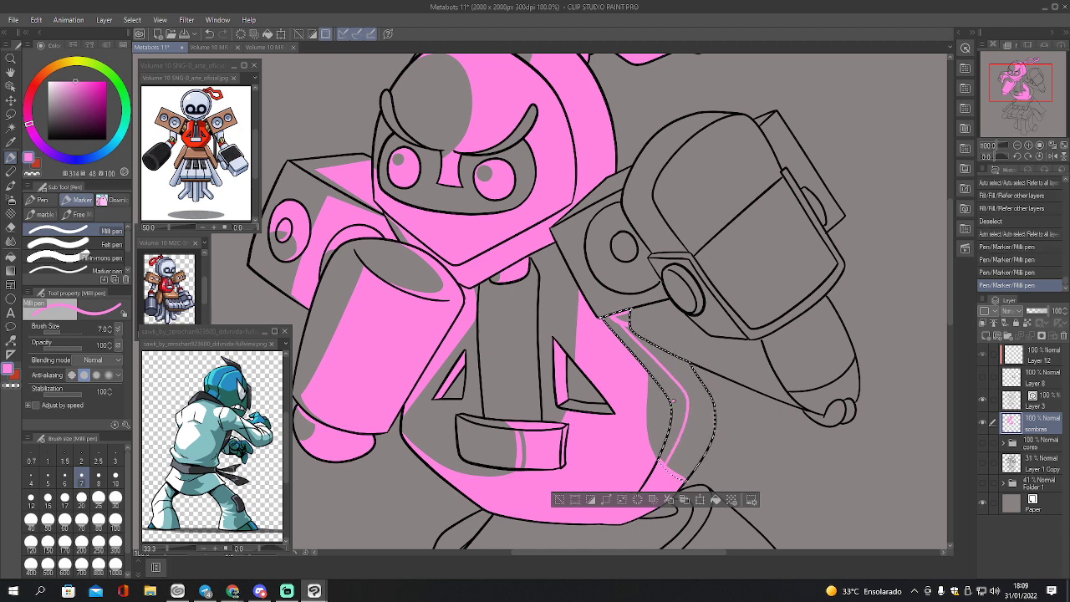
pyautogui.moveTo(673, 455); pyautogui.dragTo(694, 393)
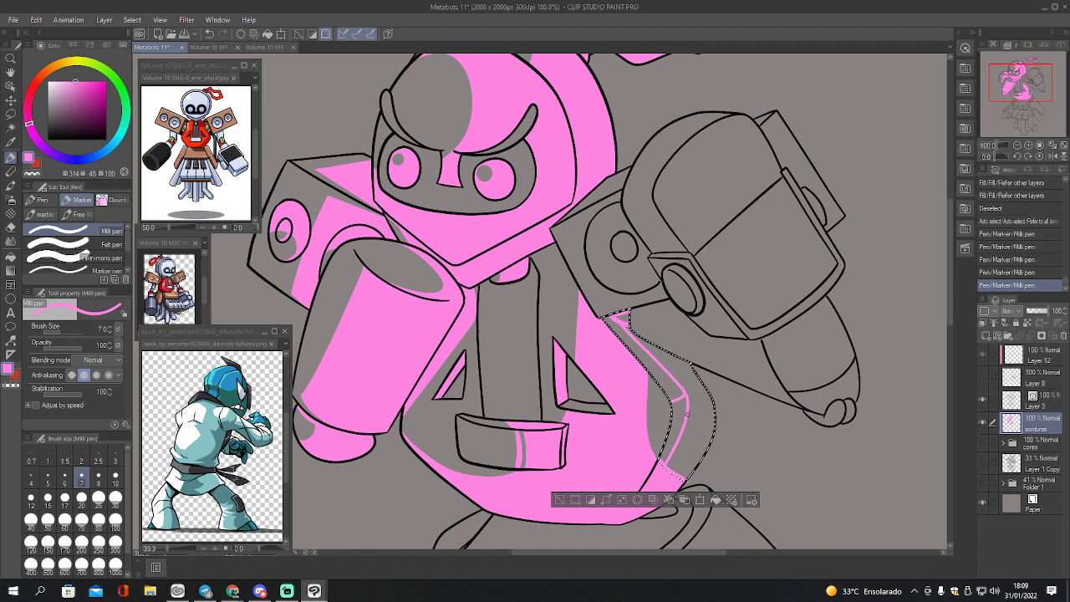
# - Fill the side panel's outer area beyond the boundary with pink and touch up the gap near the shoulder box
pyautogui.press('g')
pyautogui.click(694, 422)
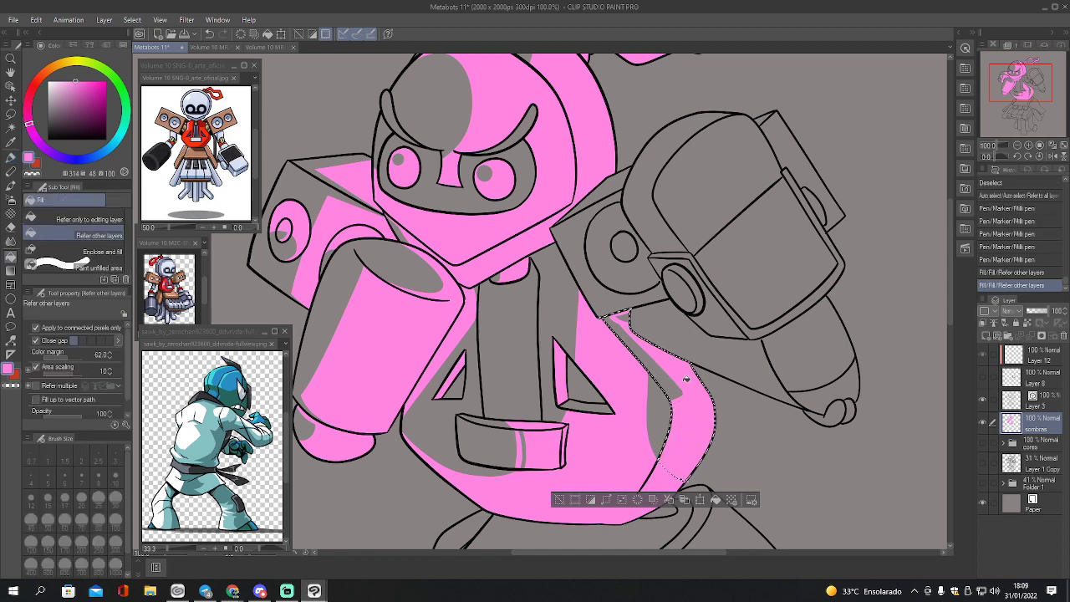
pyautogui.click(638, 321)
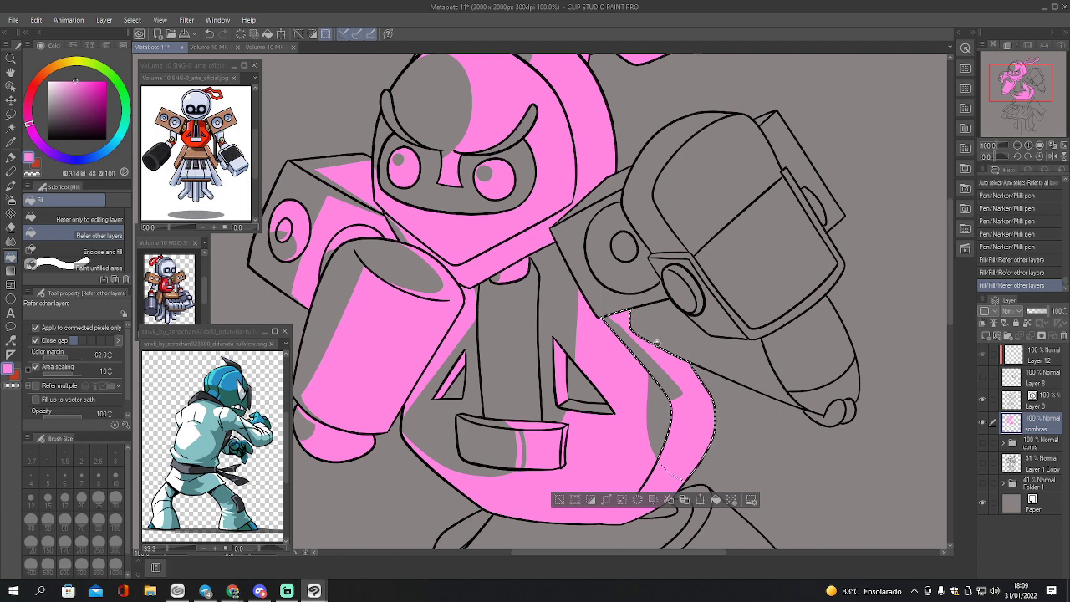
pyautogui.press('p')
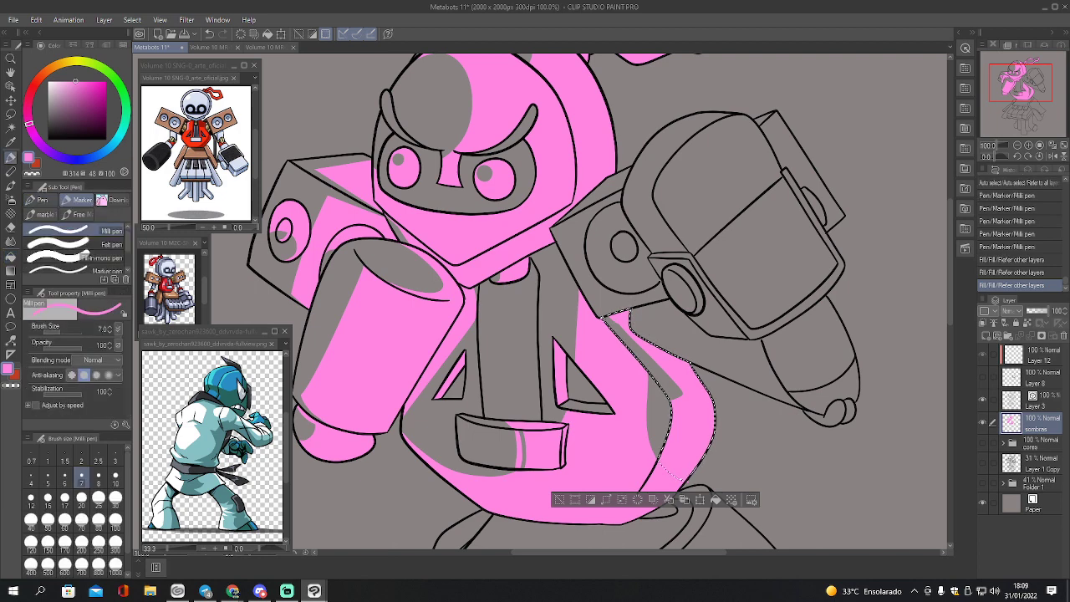
pyautogui.click(632, 320)
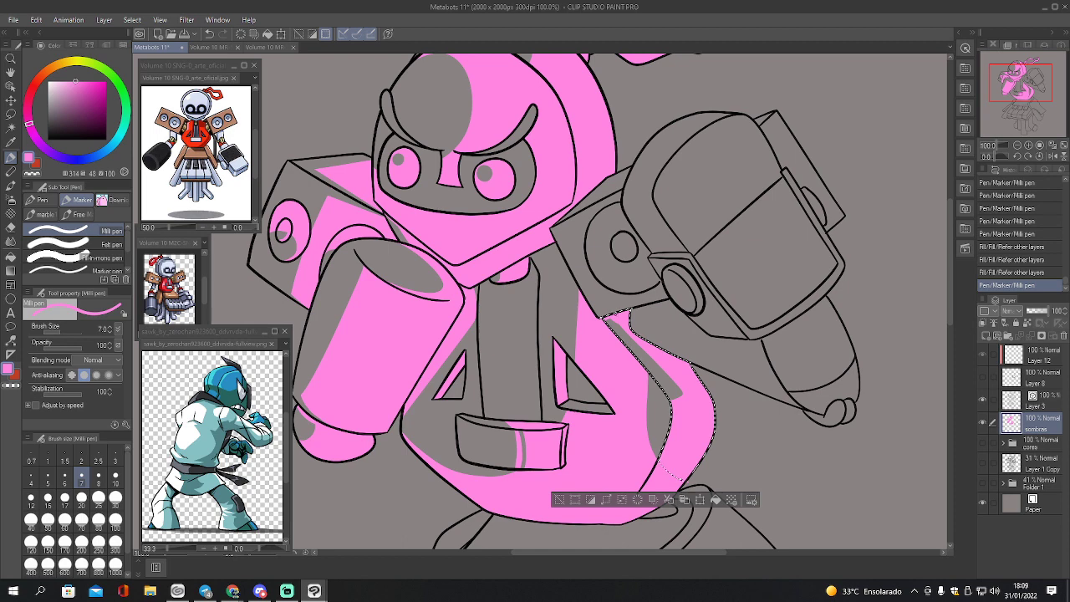
pyautogui.hotkey('ctrl', 'z')
pyautogui.hotkey('ctrl', 'y')
# - Select the front face of the right shoulder box and paint a shadow under its round speaker with a size 15 brush
pyautogui.press('w')
pyautogui.click(586, 230)
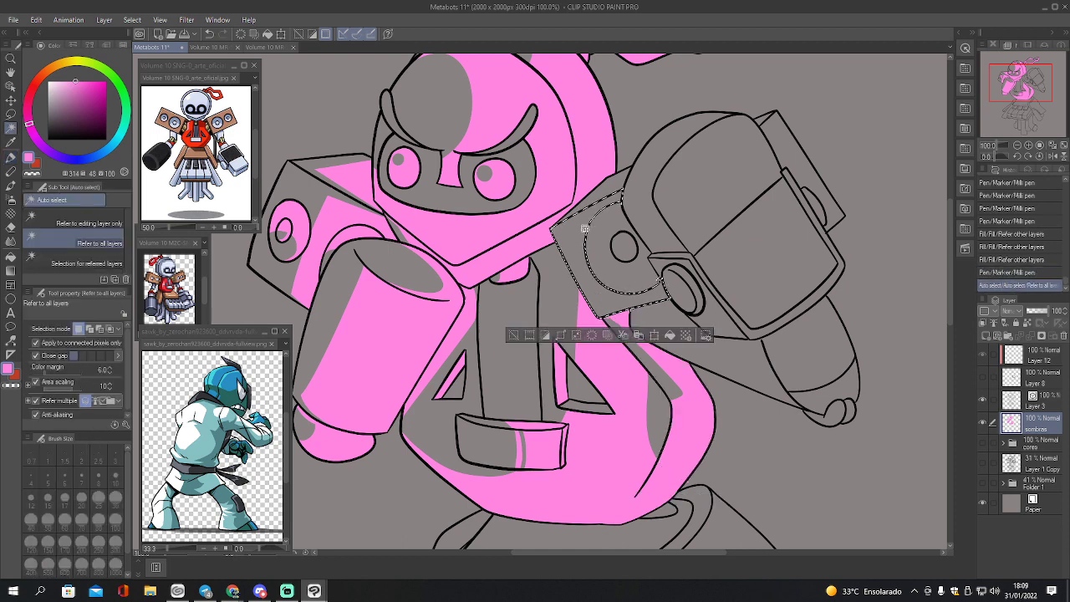
pyautogui.press('p')
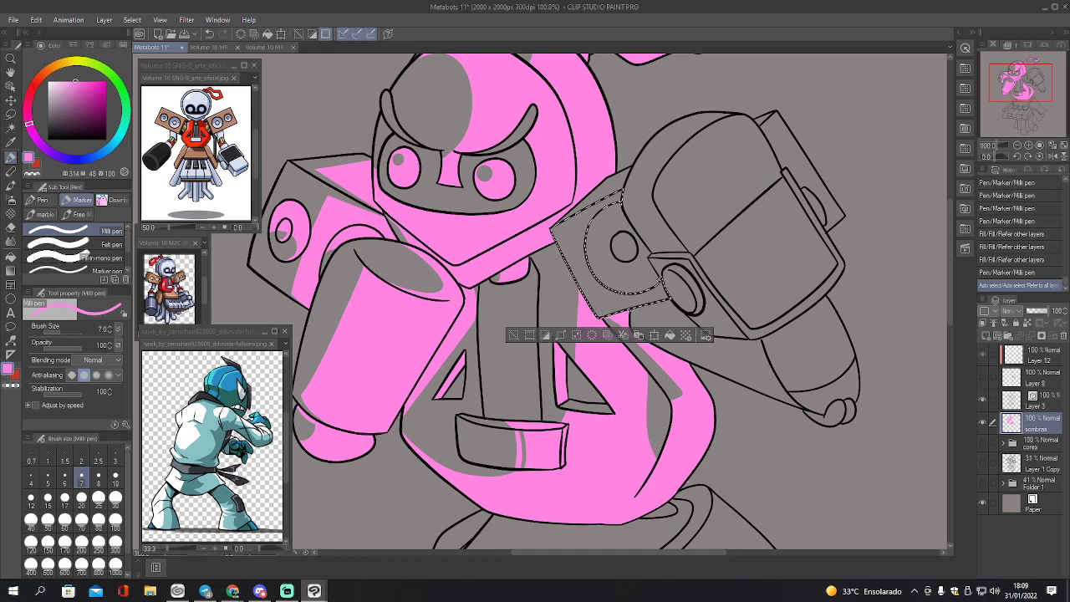
pyautogui.press(']')
pyautogui.press(']')
pyautogui.press(']')
pyautogui.press(']')
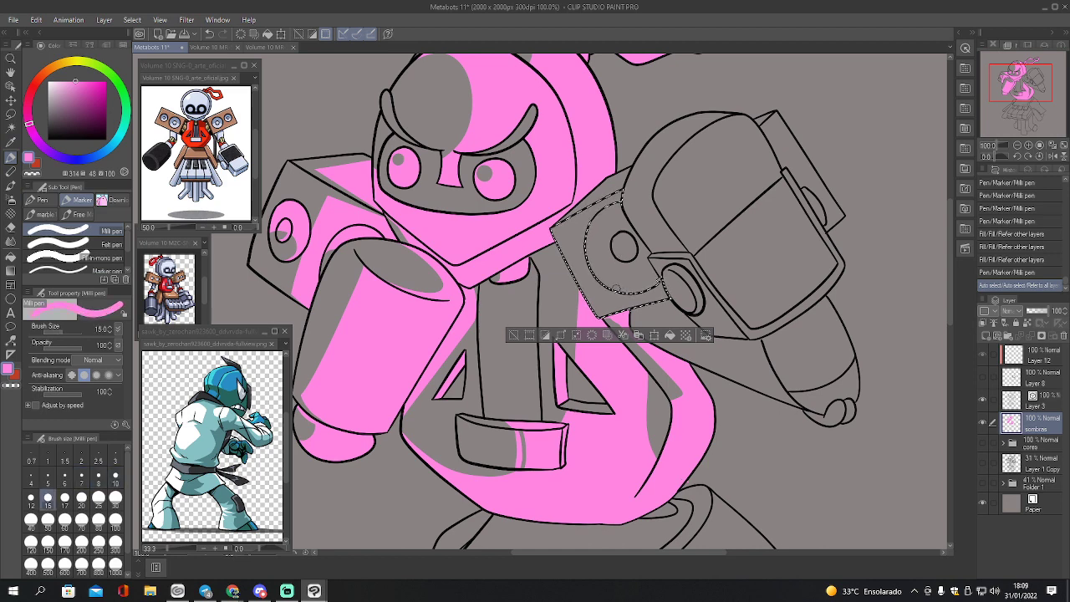
pyautogui.moveTo(652, 288); pyautogui.dragTo(666, 268)
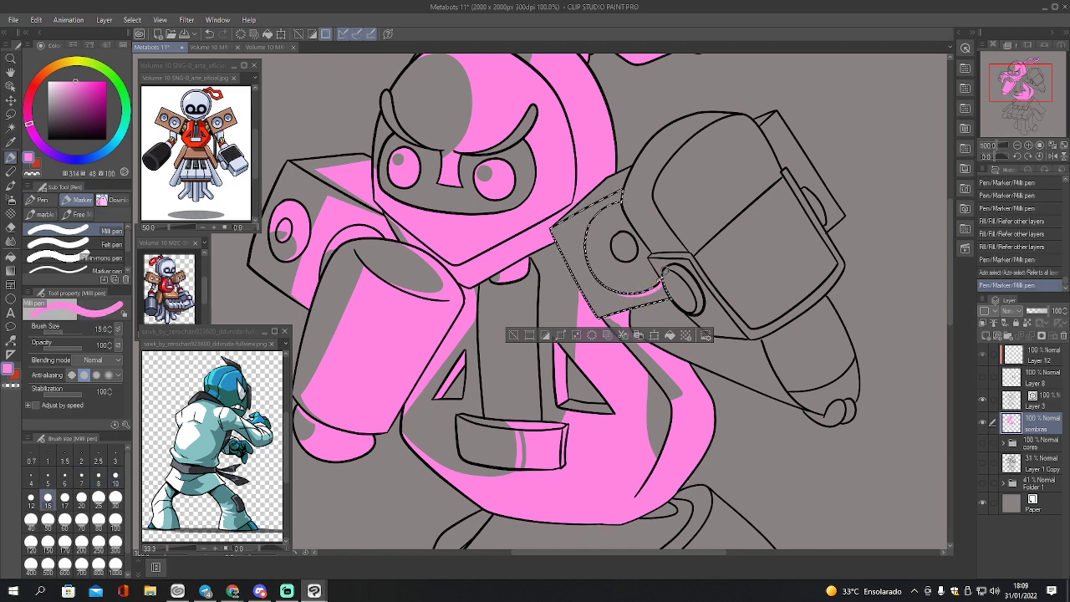
# - Select the right speaker's outer ring and draw a curved pink shadow boundary across it
pyautogui.press('w')
pyautogui.click(652, 268)
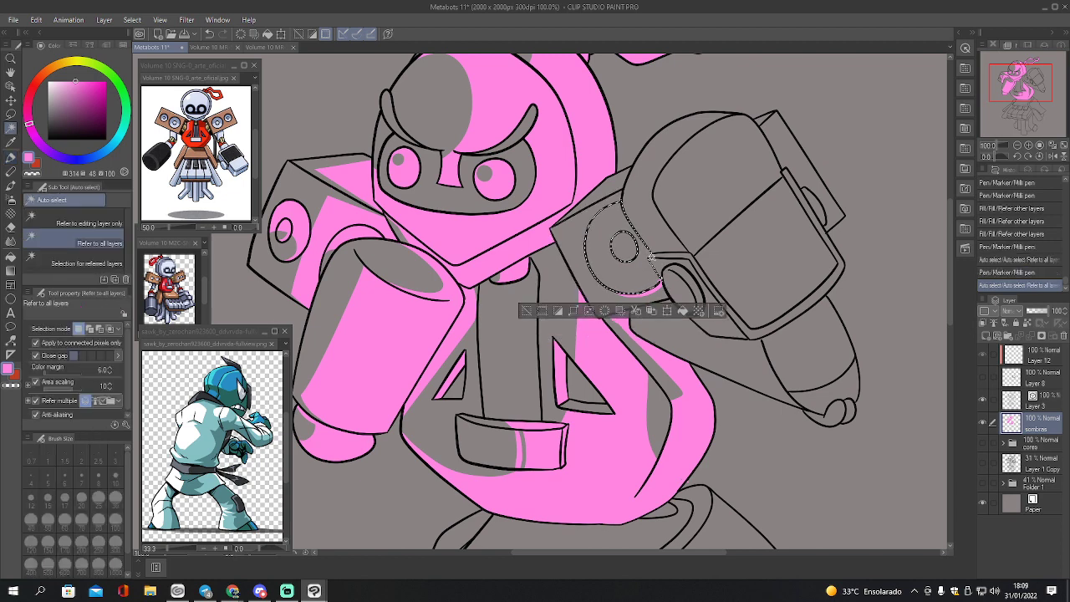
pyautogui.press('p')
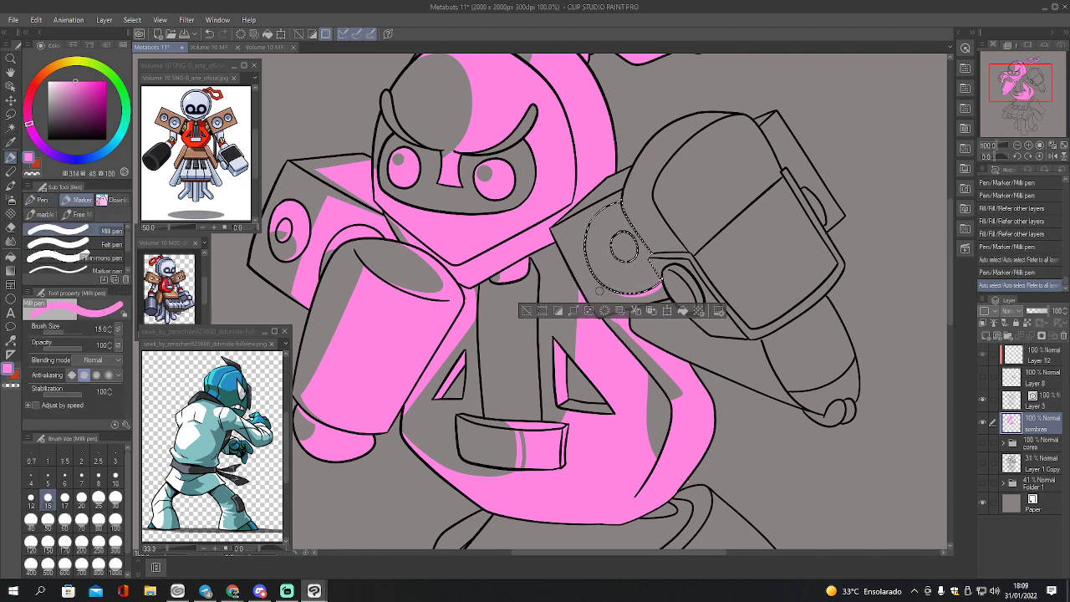
pyautogui.moveTo(654, 259)
pyautogui.mouseDown()
pyautogui.moveTo(659, 271)
pyautogui.moveTo(624, 248)
pyautogui.mouseUp()
pyautogui.press('e')
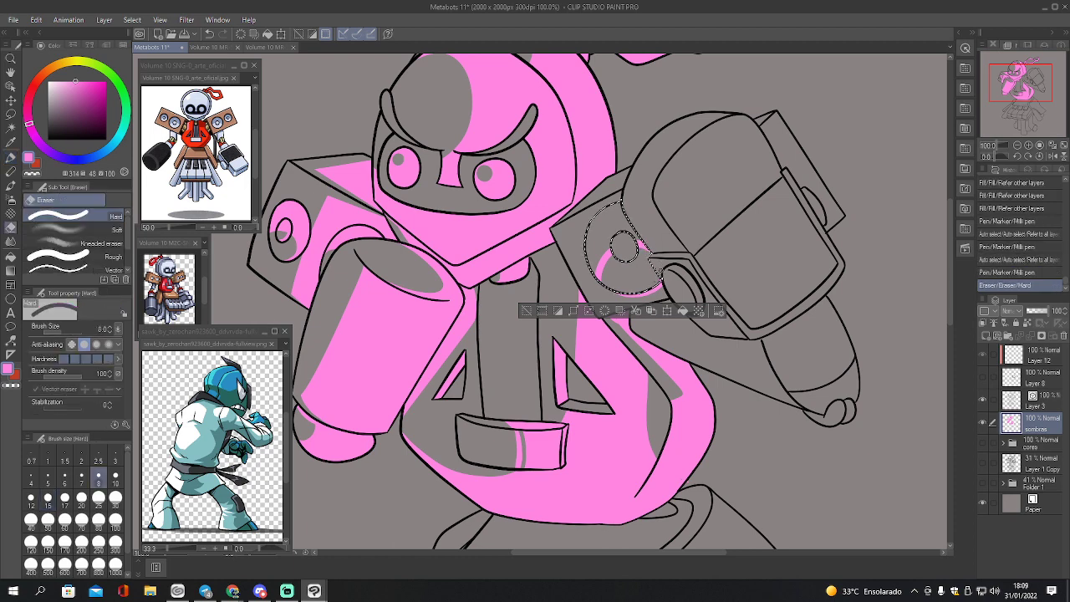
# - Include the speaker's centre circle in the selection, continue the shadow boundary through it, and fill the upper-left area with pink
pyautogui.press('w')
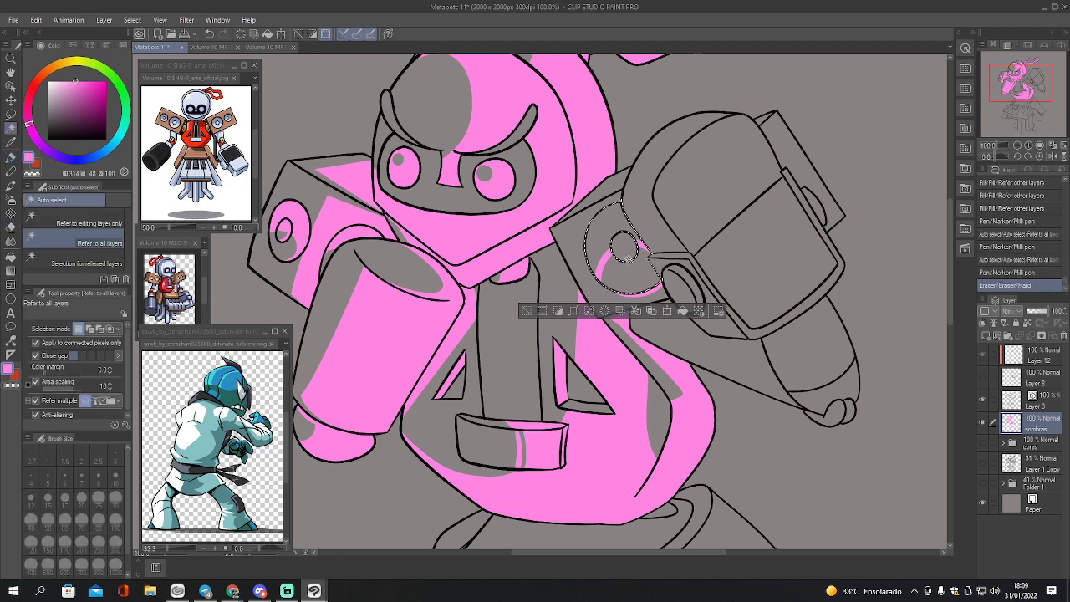
pyautogui.click(627, 246)
pyautogui.press('g')
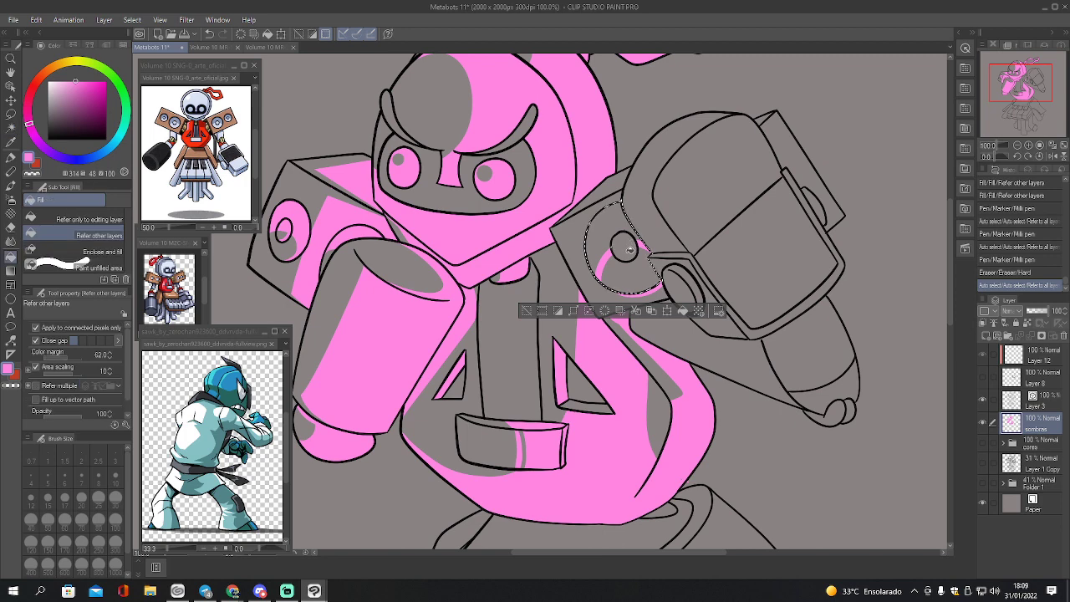
pyautogui.press('m')
pyautogui.moveTo(627, 243); pyautogui.dragTo(624, 249)
pyautogui.press('p')
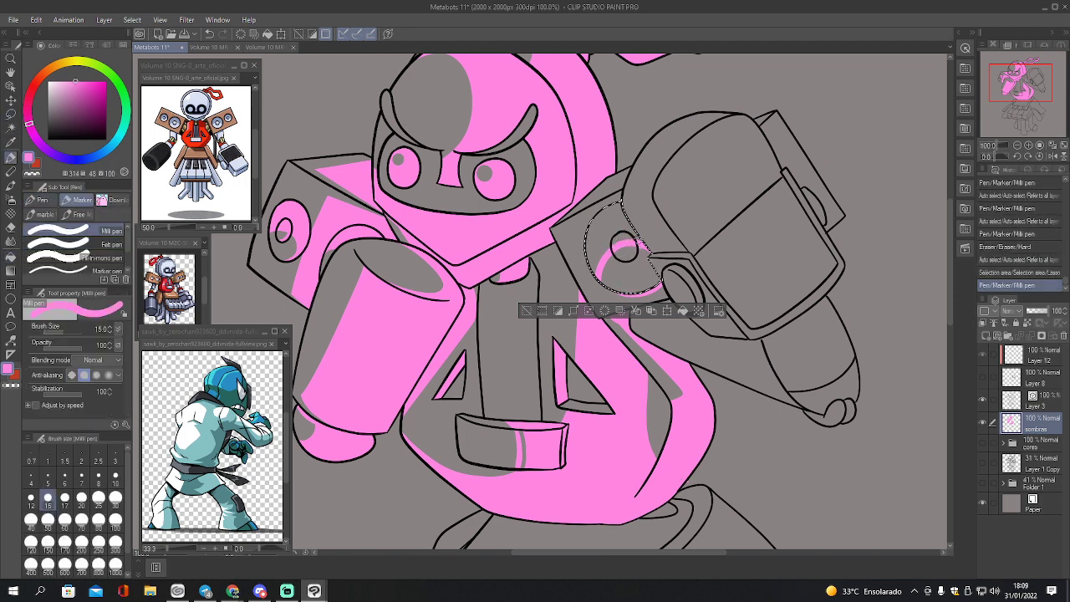
pyautogui.press('g')
pyautogui.click(624, 248)
# - Erase stray pink around the right speaker's centre circle with a size 7 eraser and repaint the inside of the circle in pink
pyautogui.press('e')
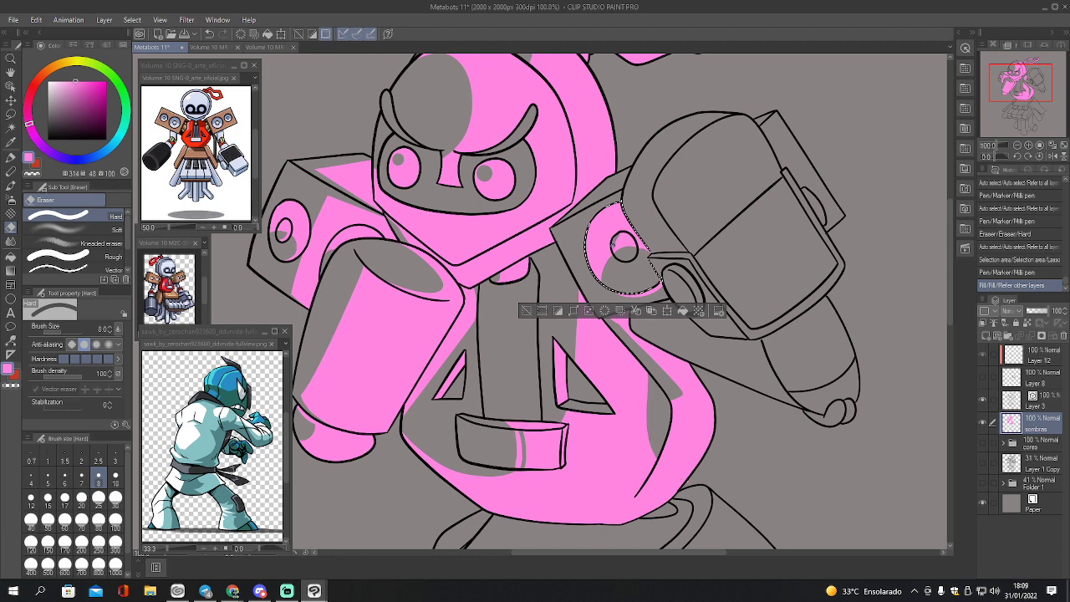
pyautogui.moveTo(614, 245); pyautogui.dragTo(618, 247)
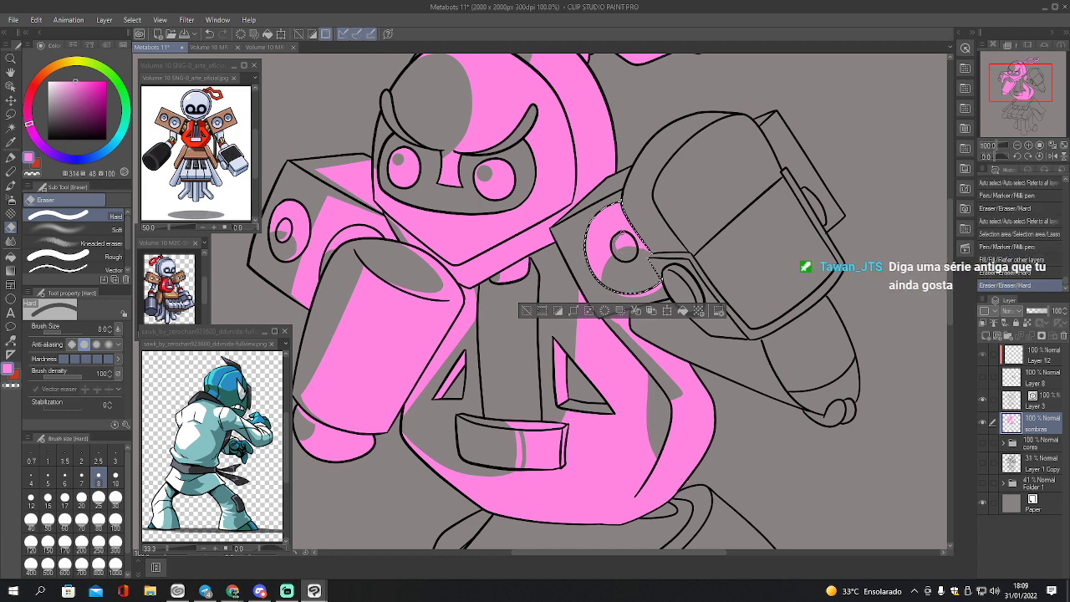
pyautogui.press('[')
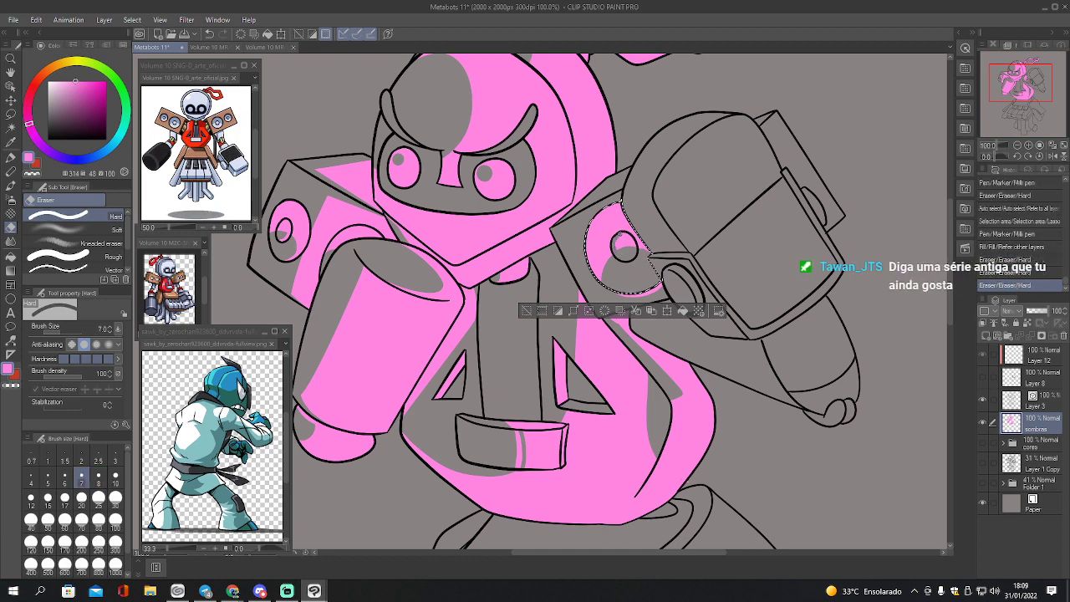
pyautogui.moveTo(619, 237); pyautogui.dragTo(623, 237)
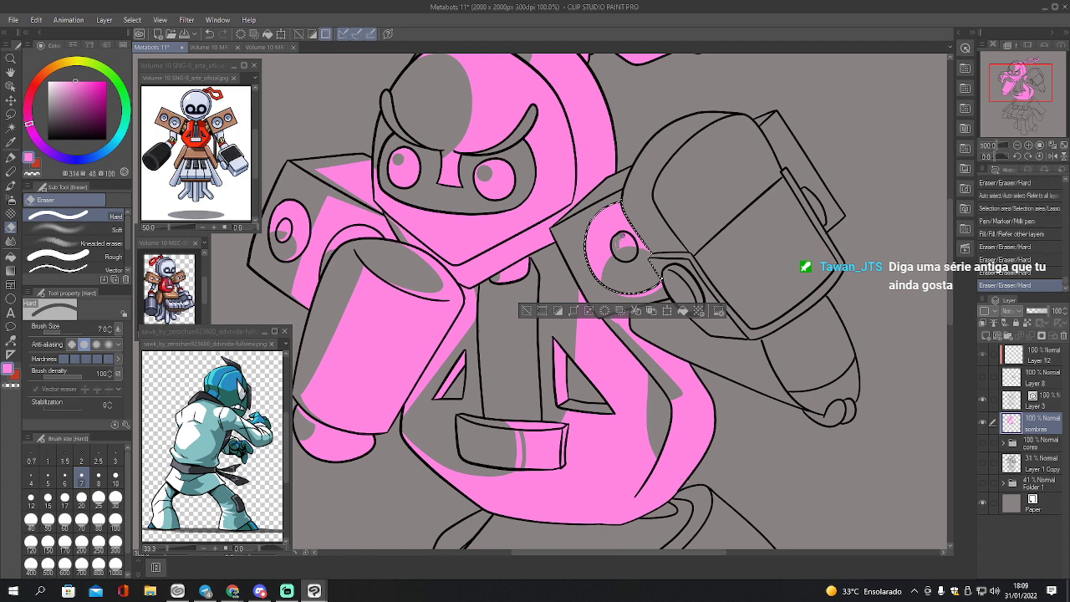
pyautogui.hotkey('ctrl', 'z')
pyautogui.press('p')
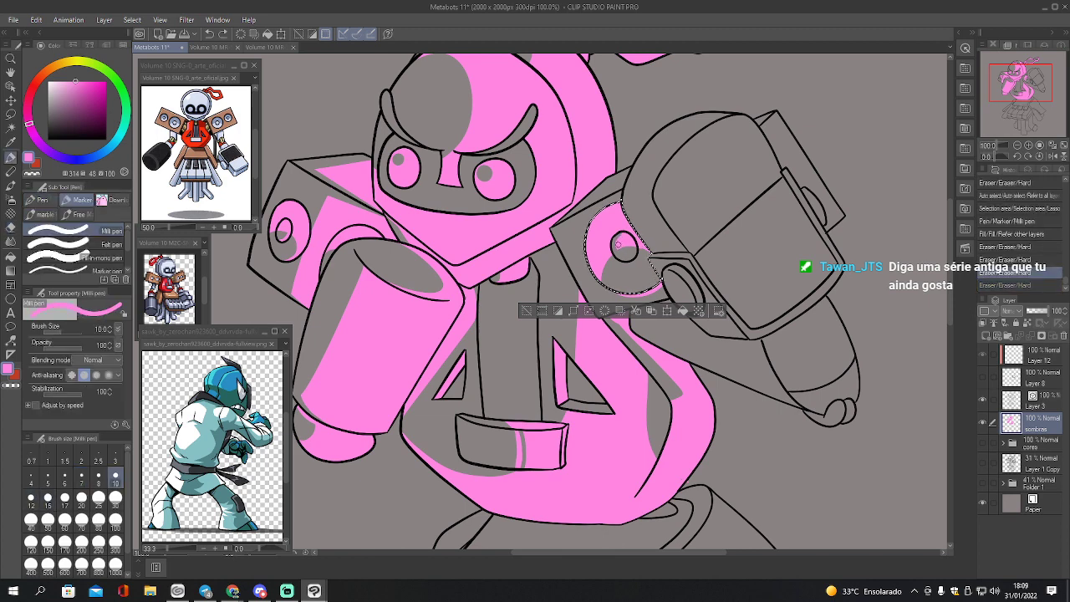
pyautogui.moveTo(621, 241); pyautogui.dragTo(647, 251)
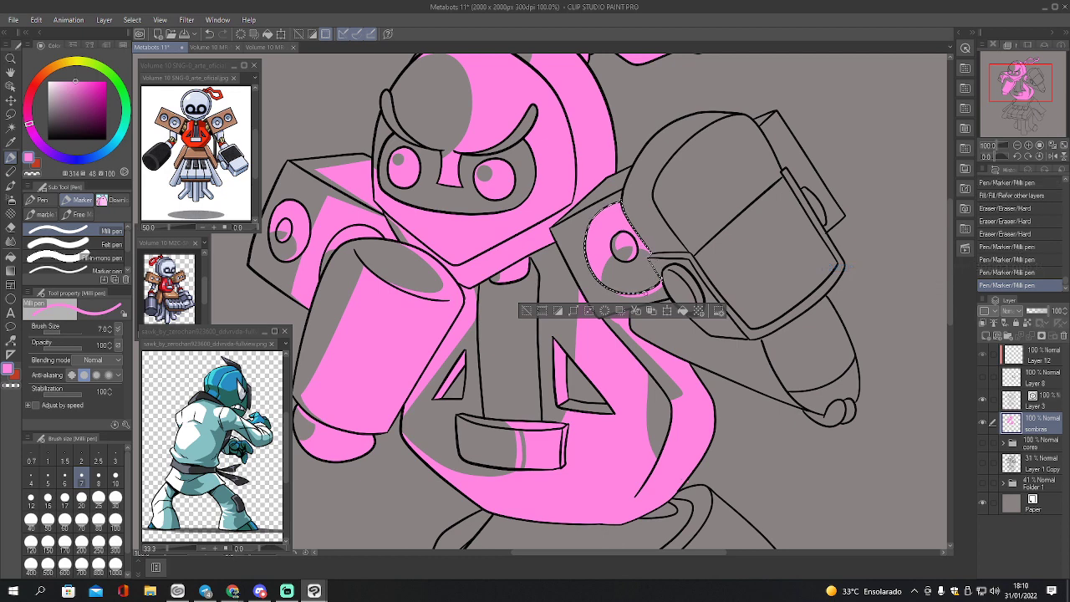
# - Select the oval on the side of the right arm block, shade a crescent along its outer edge in pink, and deselect
pyautogui.press('w')
pyautogui.click(684, 289)
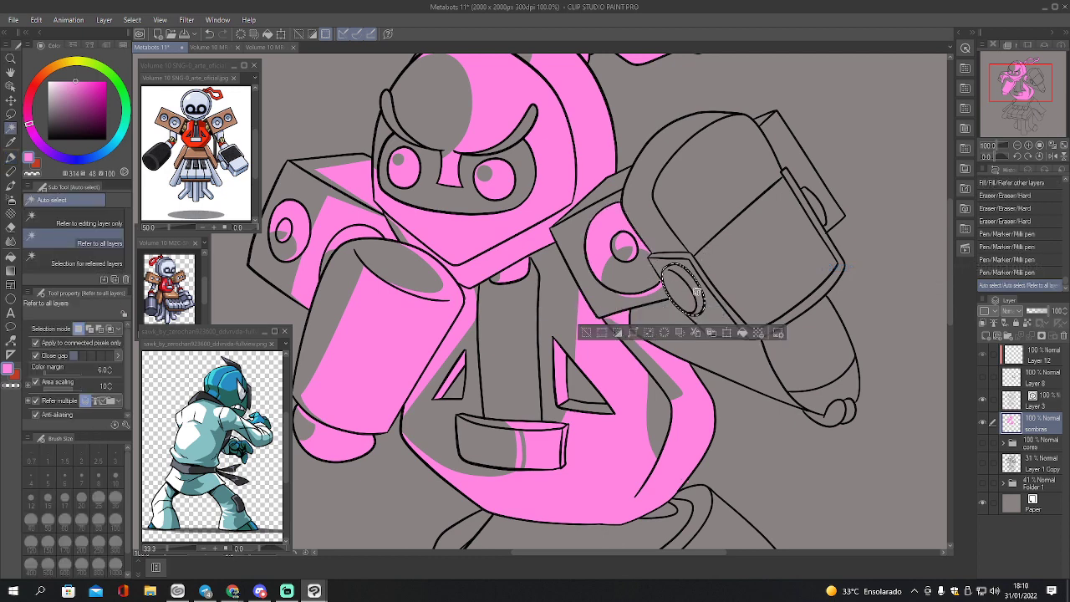
pyautogui.press('p')
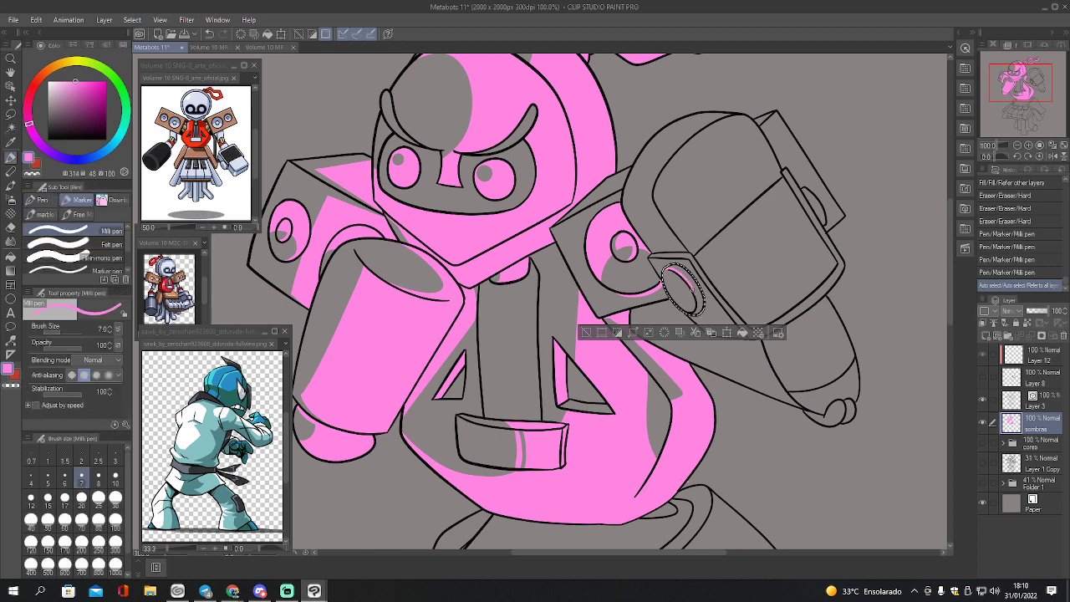
pyautogui.moveTo(694, 309); pyautogui.dragTo(697, 314)
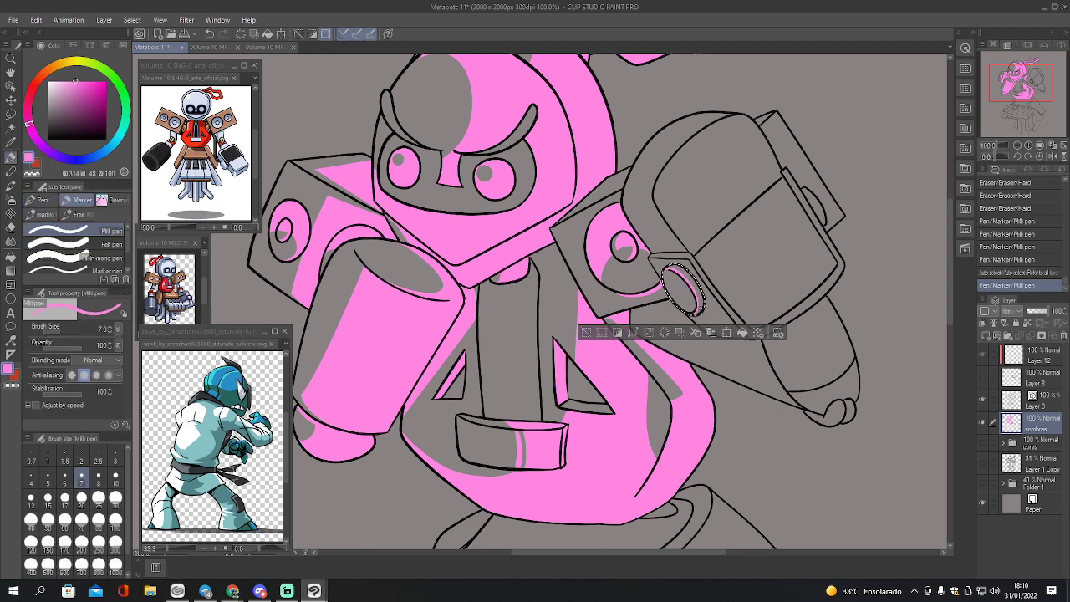
pyautogui.press('g')
pyautogui.click(694, 291)
pyautogui.hotkey('ctrl', 'd')
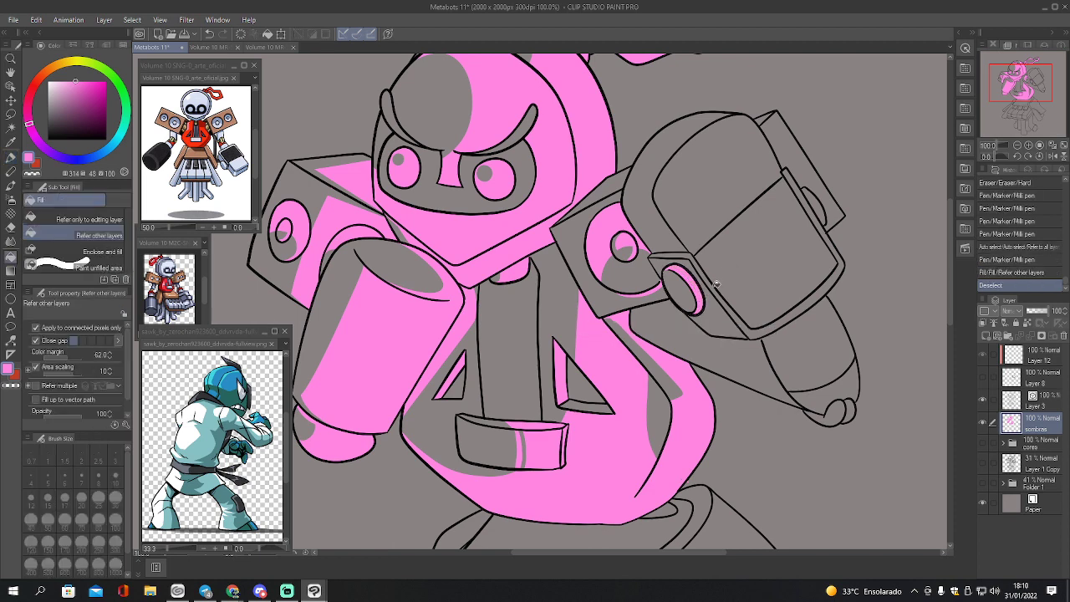
# - Select the narrow panel around the oval and paint a curved pink shadow band beside it with a size 7 brush
pyautogui.press('w')
pyautogui.click(717, 292)
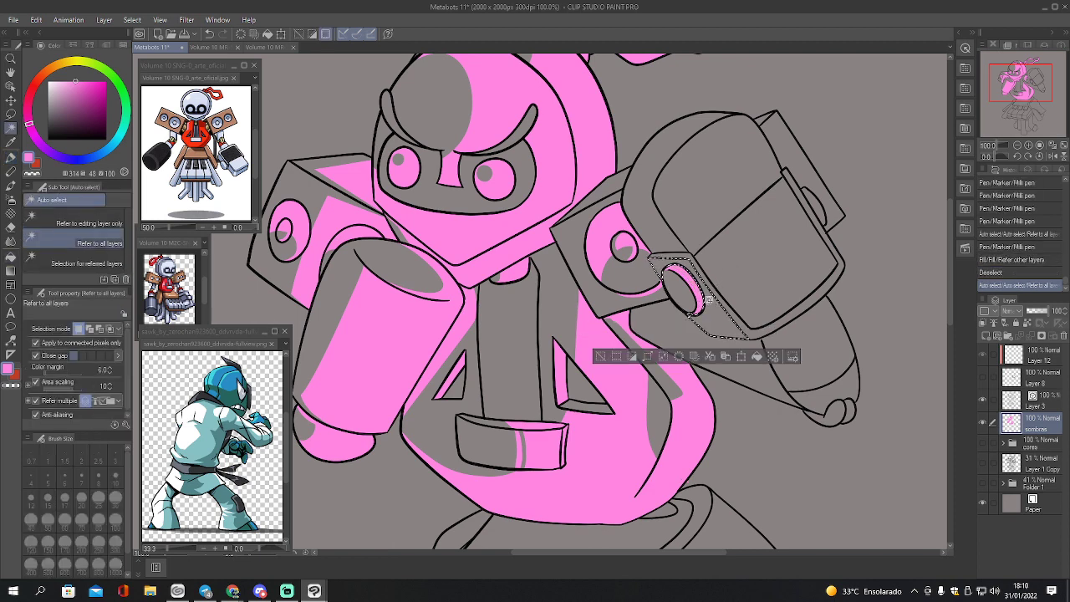
pyautogui.press('m')
pyautogui.moveTo(695, 317); pyautogui.dragTo(693, 318)
pyautogui.press('p')
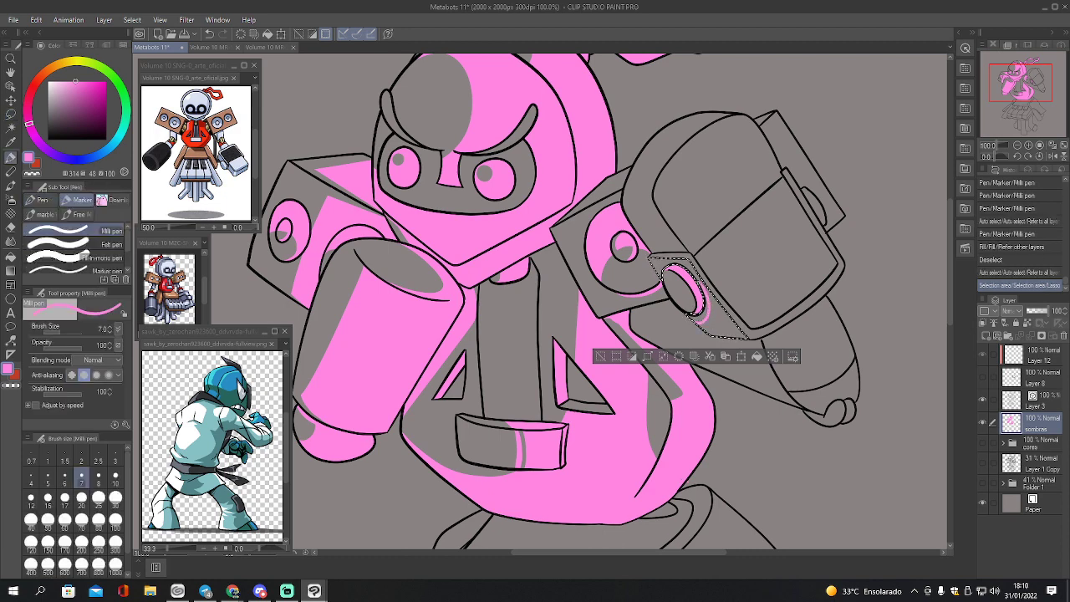
pyautogui.moveTo(707, 304); pyautogui.dragTo(699, 323)
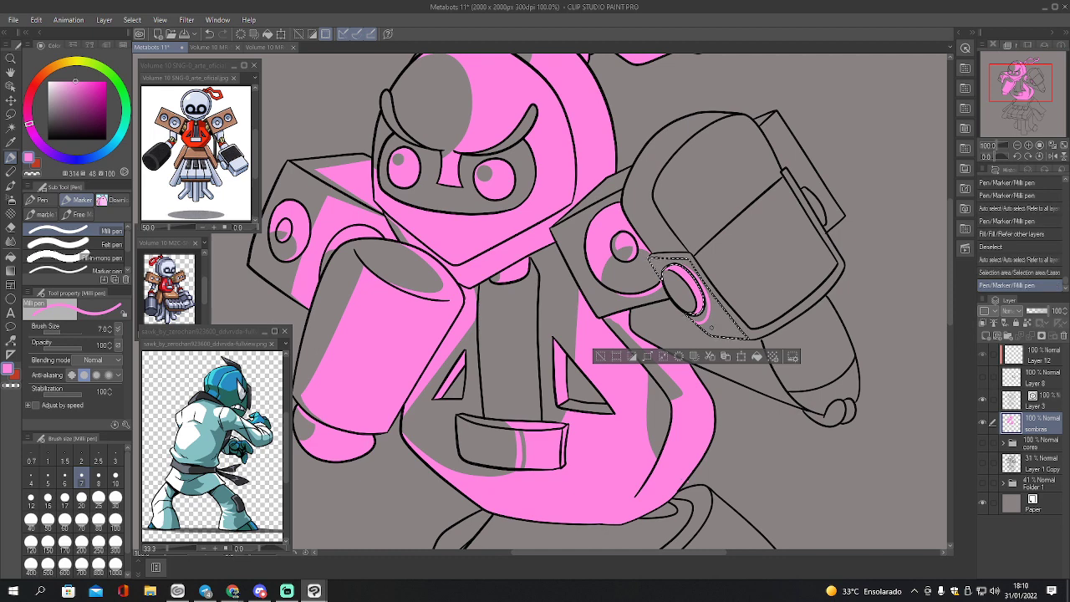
pyautogui.press('g')
pyautogui.click(713, 309)
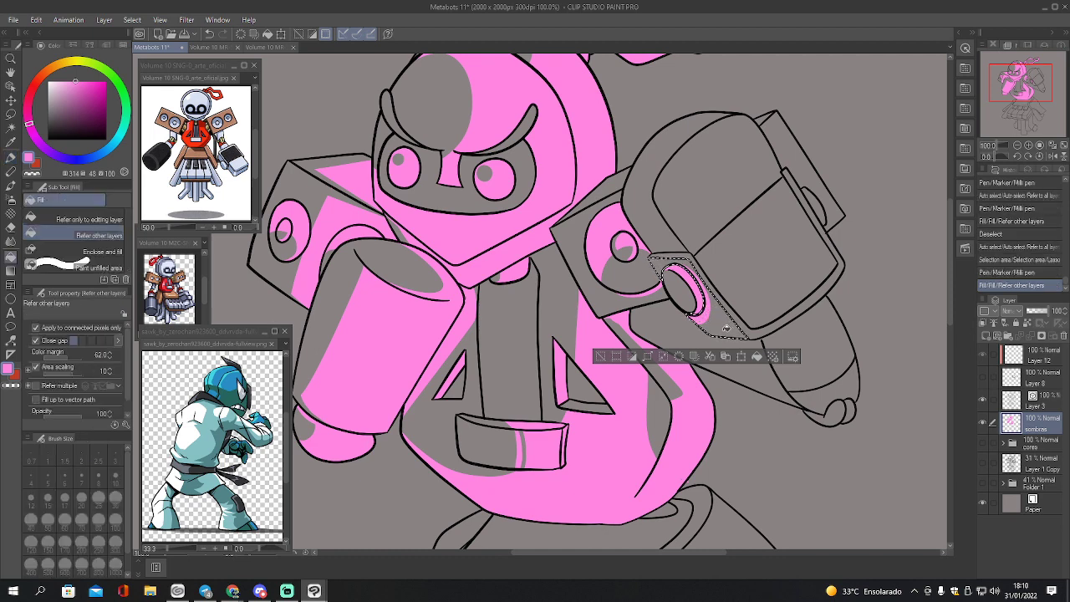
pyautogui.press('p')
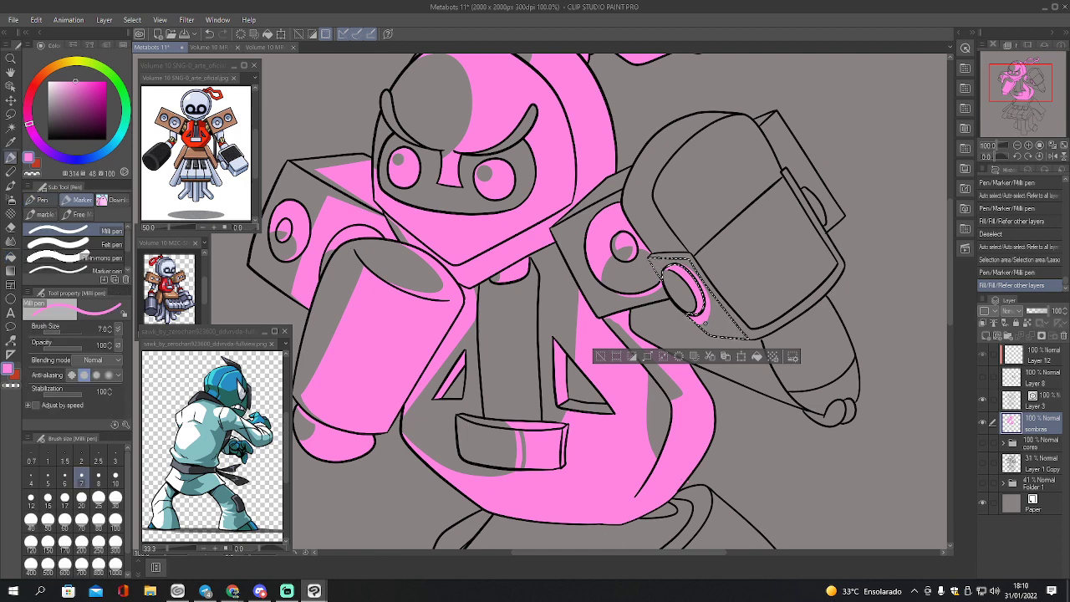
pyautogui.moveTo(706, 322)
pyautogui.mouseDown()
pyautogui.moveTo(583, 302)
pyautogui.moveTo(569, 308)
pyautogui.moveTo(575, 319)
pyautogui.mouseUp()
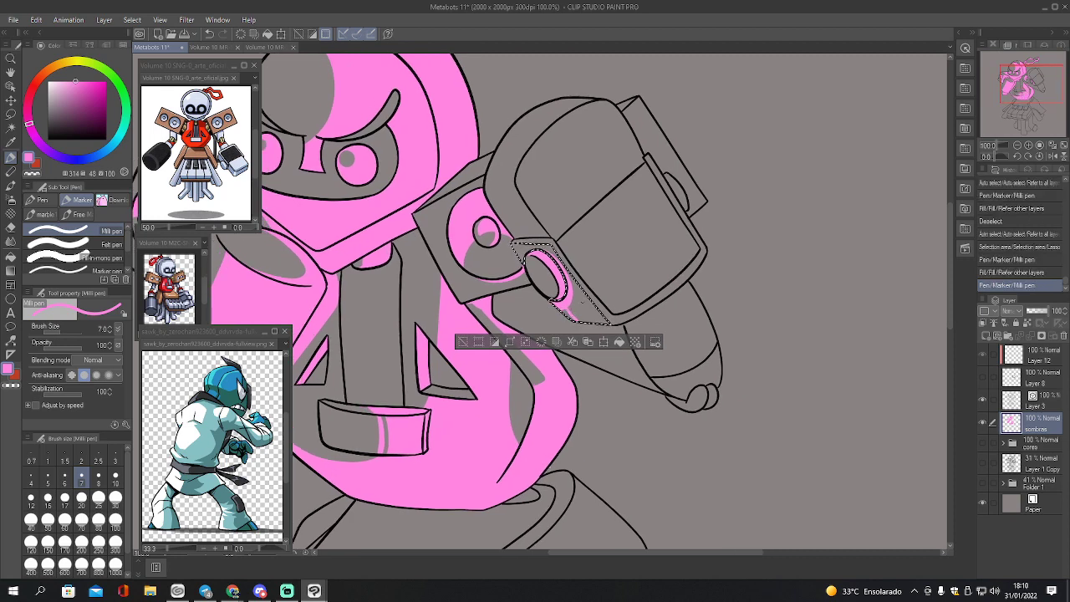
pyautogui.moveTo(524, 246); pyautogui.dragTo(529, 264)
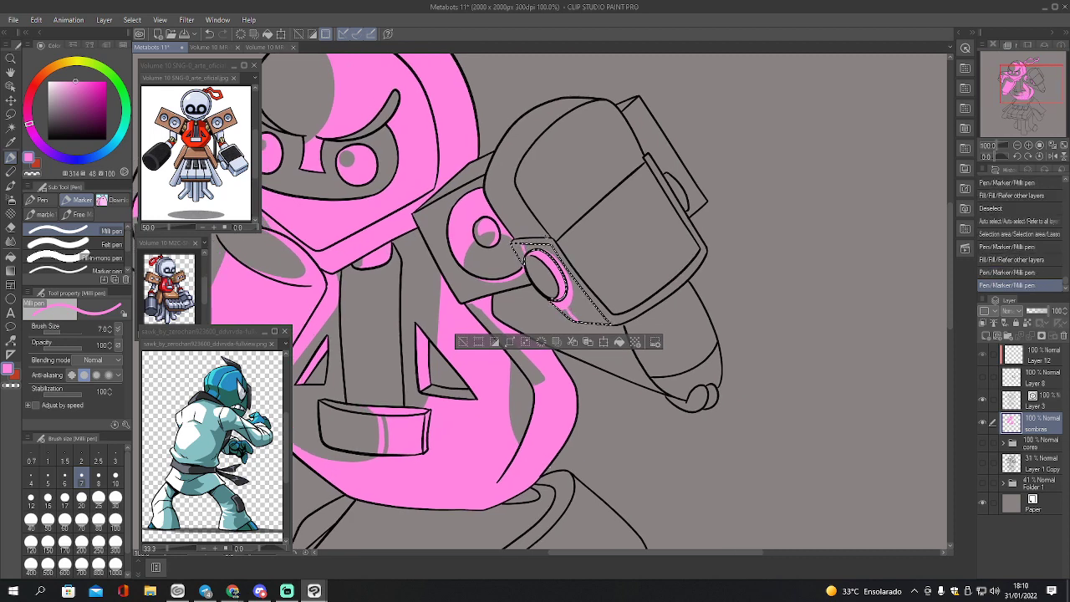
pyautogui.hotkey('ctrl', 'z')
pyautogui.hotkey('ctrl', 'z')
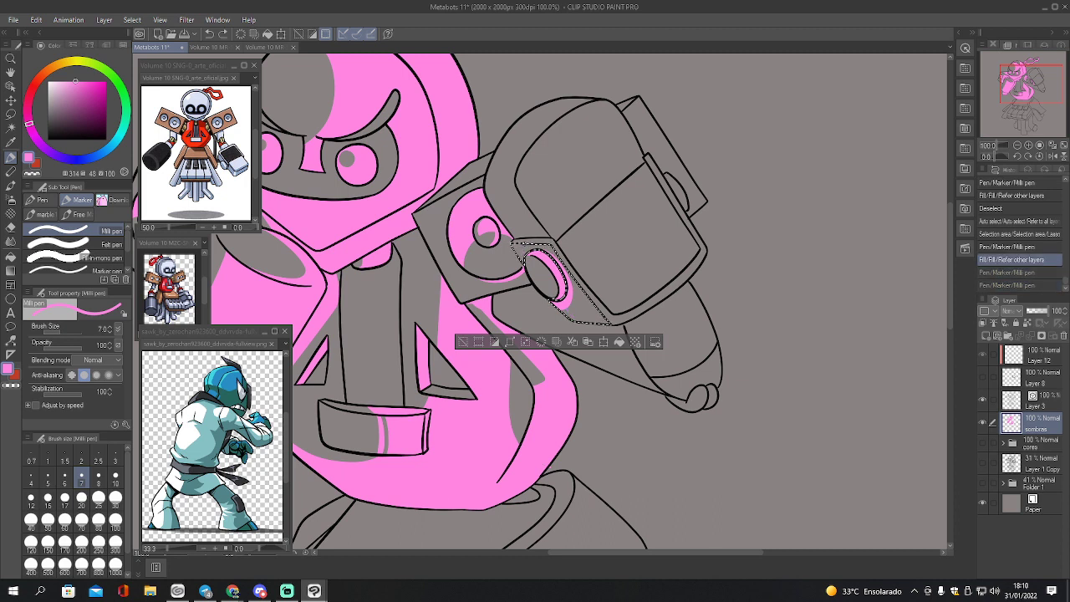
# - Redraw and clean up the shadow boundary around the oval, and fill the rest of the panel's outer side with pink
pyautogui.moveTo(525, 254); pyautogui.dragTo(572, 315)
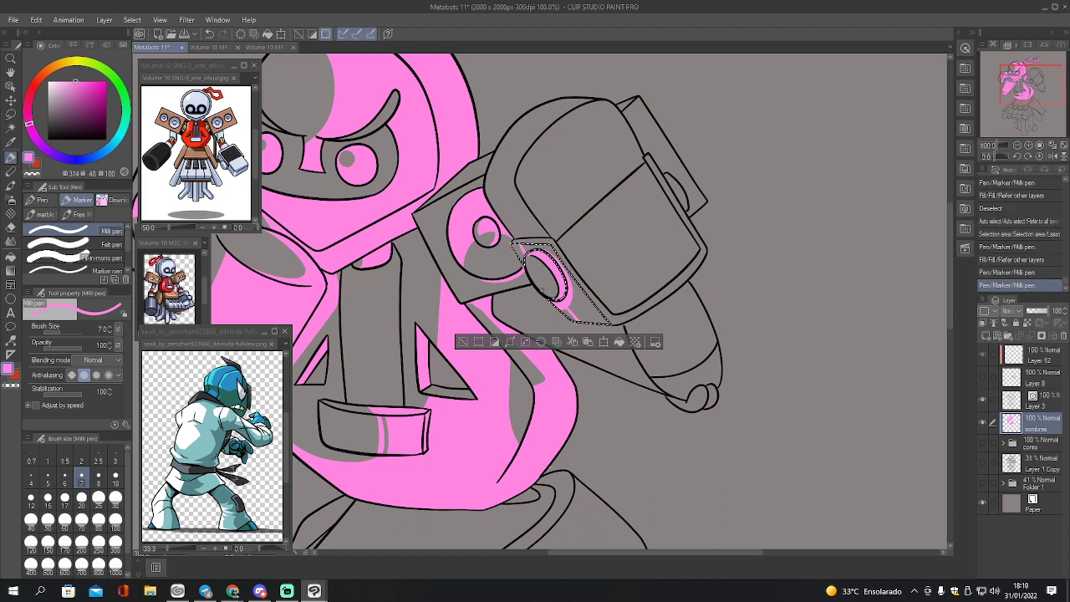
pyautogui.press('e')
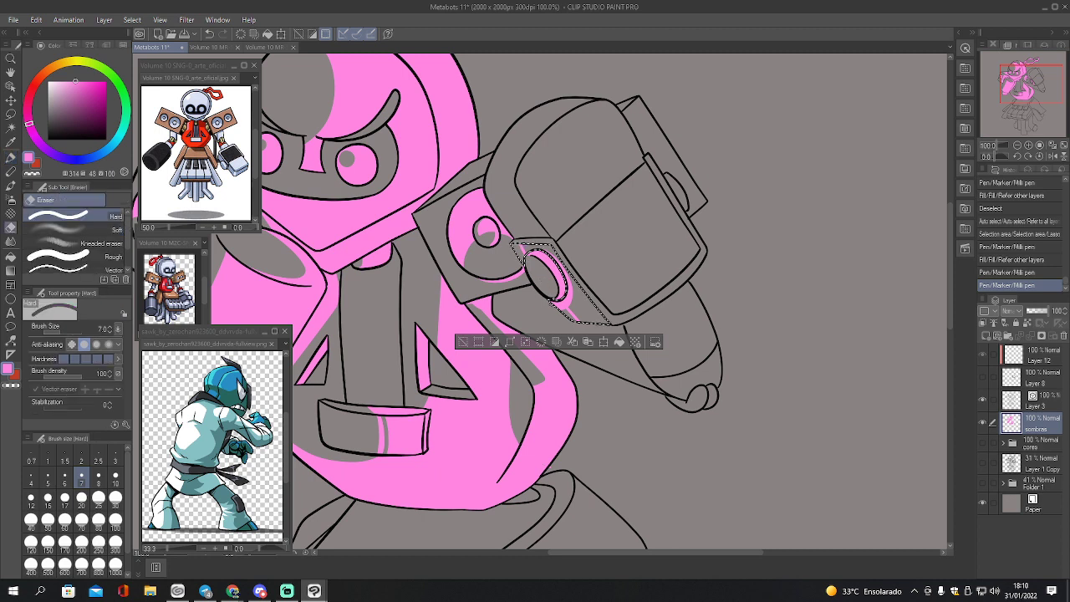
pyautogui.moveTo(535, 272); pyautogui.dragTo(554, 288)
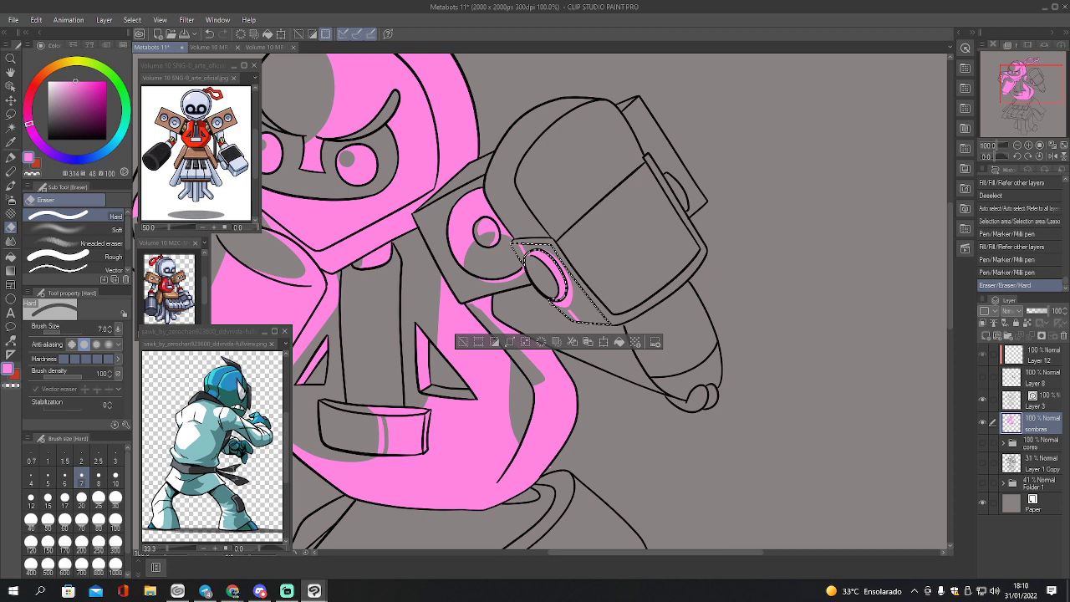
pyautogui.moveTo(575, 305); pyautogui.dragTo(569, 312)
pyautogui.press('p')
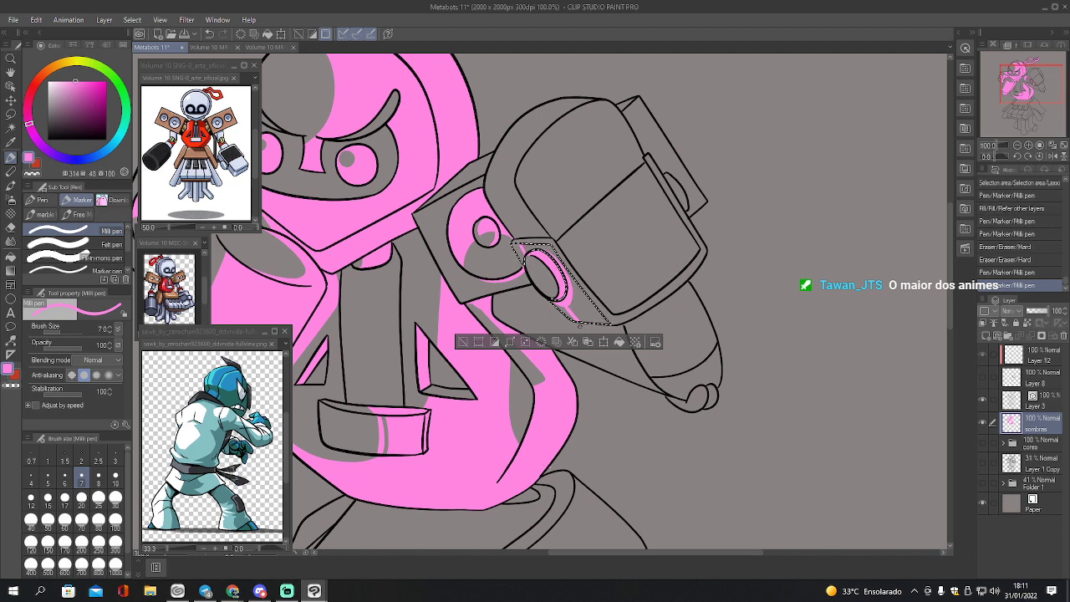
pyautogui.press('g')
pyautogui.click(589, 306)
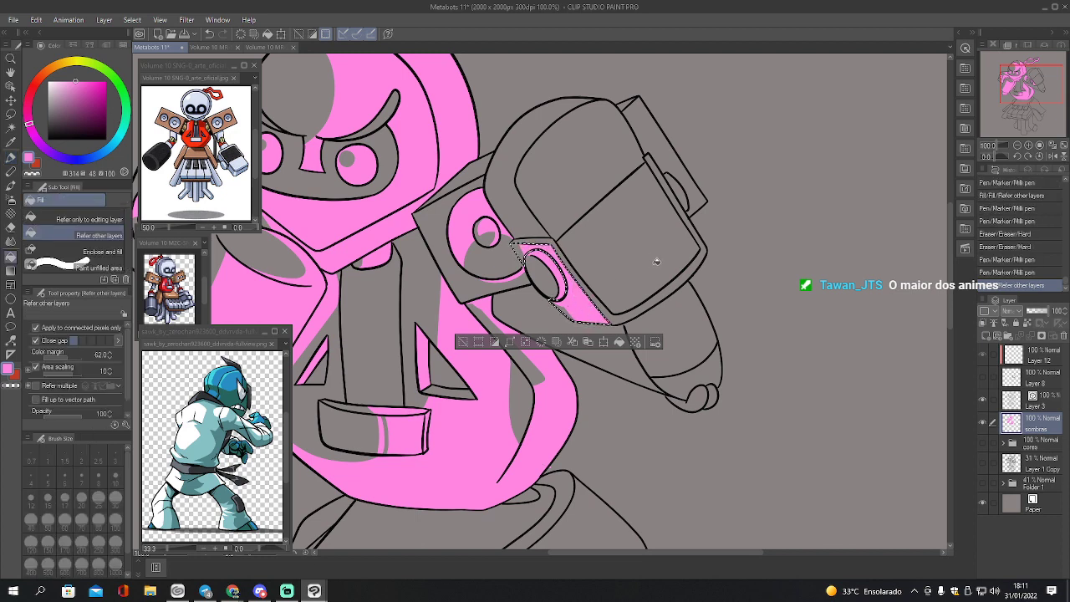
# - Select the thin rim bordering the arm block's large front face and fill it with pink
pyautogui.press('w')
pyautogui.click(632, 288)
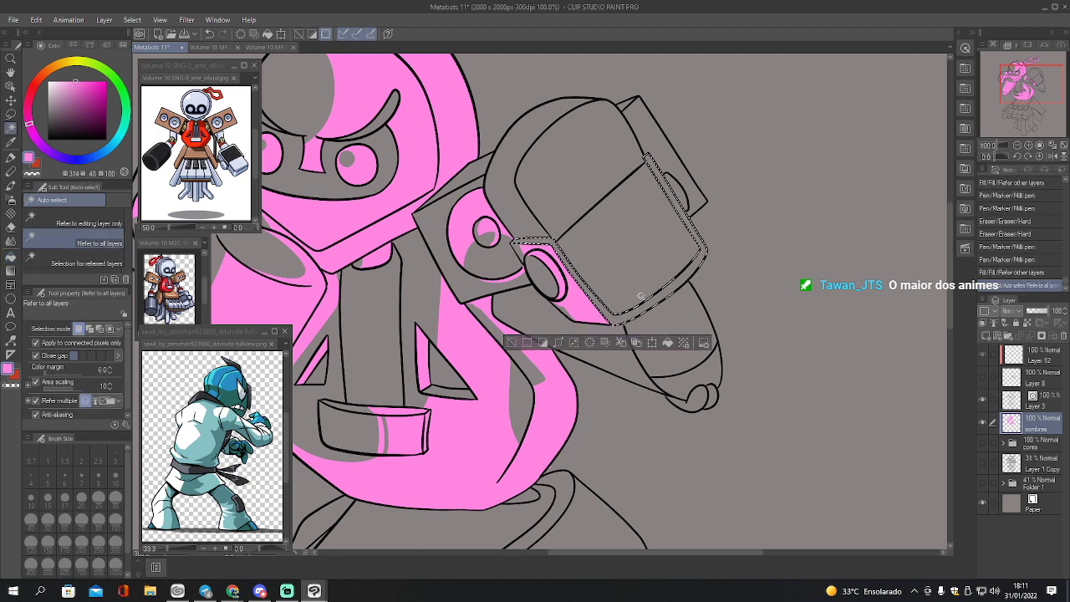
pyautogui.press('g')
pyautogui.click(687, 278)
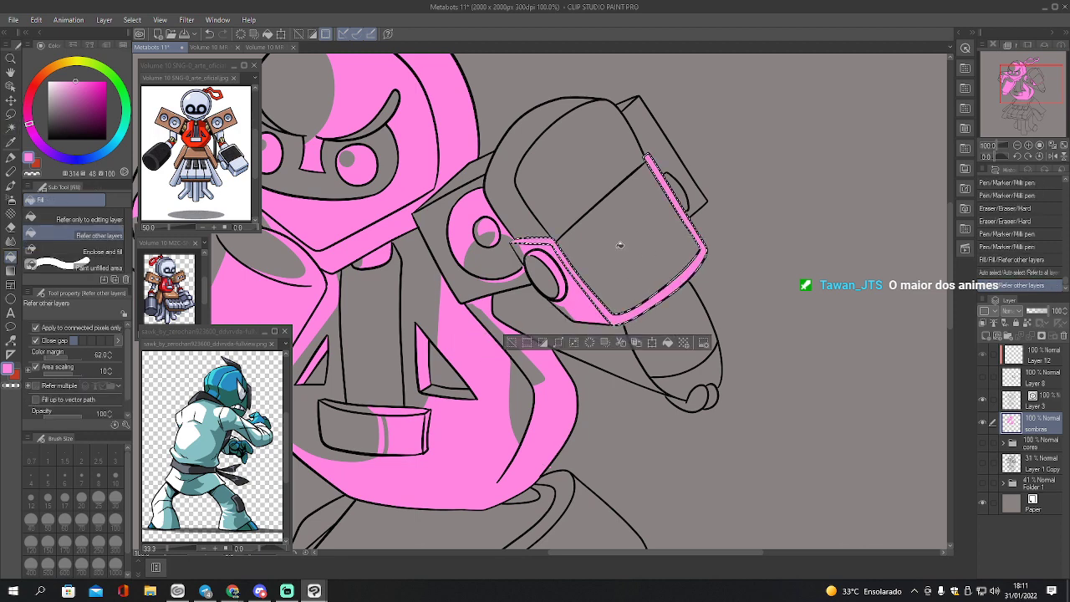
# - Erase small parts of the rim's pink fill, set the eraser's stabilization to 100, and undo the last erased stroke
pyautogui.press('w')
pyautogui.press('e')
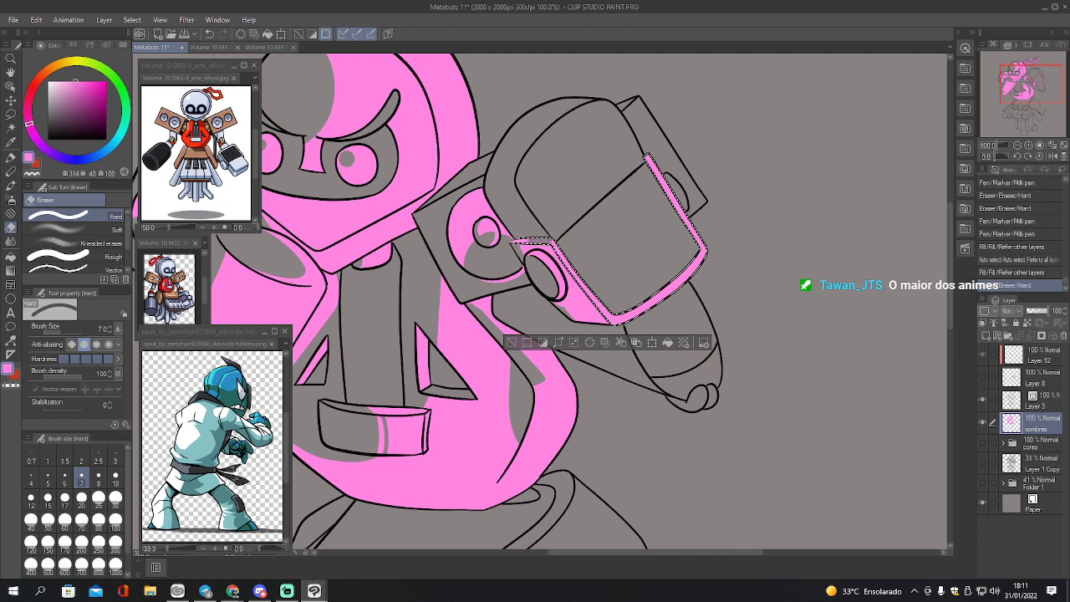
pyautogui.click(659, 234)
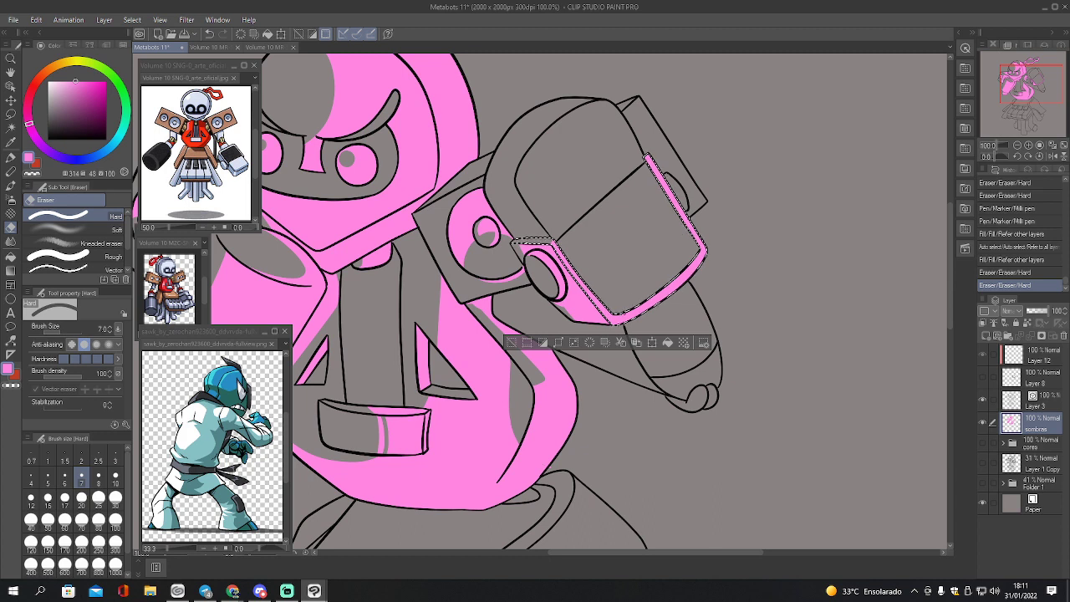
pyautogui.click(91, 407)
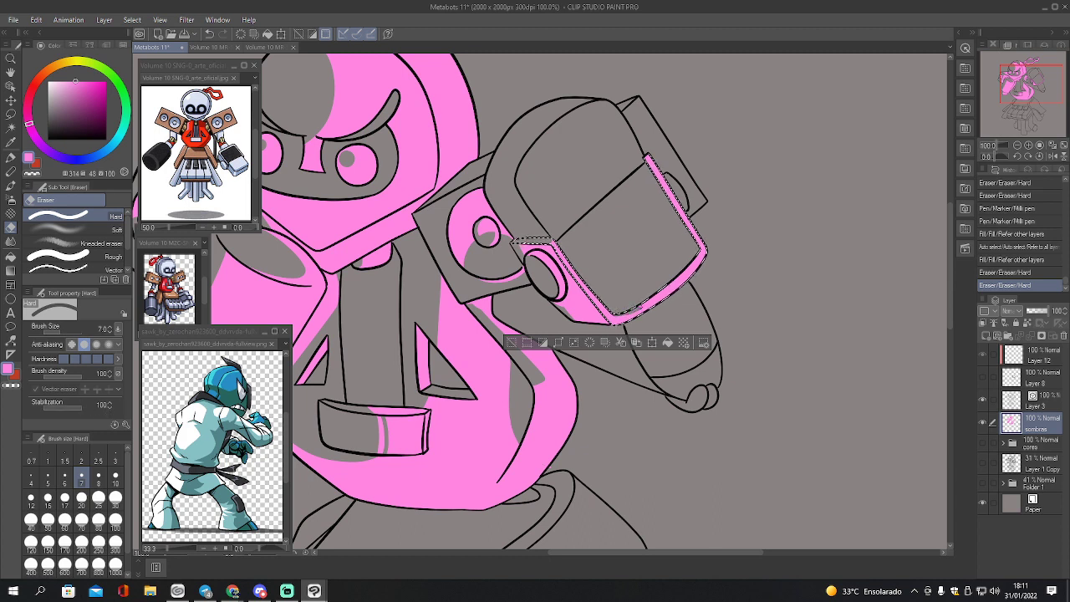
pyautogui.moveTo(640, 307); pyautogui.dragTo(662, 291)
pyautogui.hotkey('ctrl', 'z')
# - Erase a thin highlight along the rim's lower inner edge with a size 17 eraser, deselect, and clean the pink along the panel's lower edge
pyautogui.moveTo(1022, 85); pyautogui.dragTo(1029, 85)
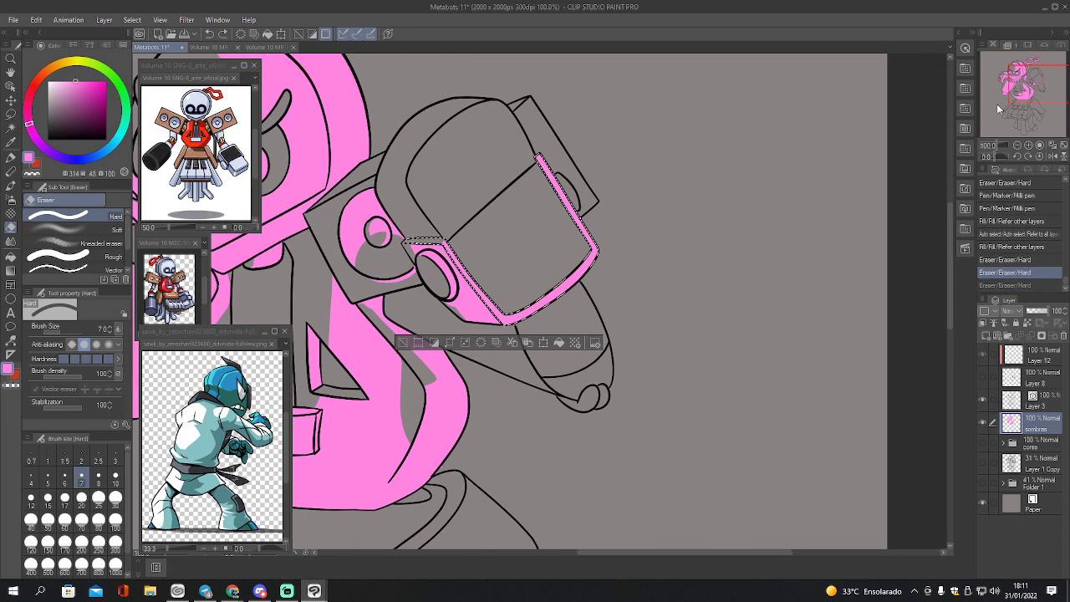
pyautogui.press(']')
pyautogui.press(']')
pyautogui.press(']')
pyautogui.press(']')
pyautogui.press(']')
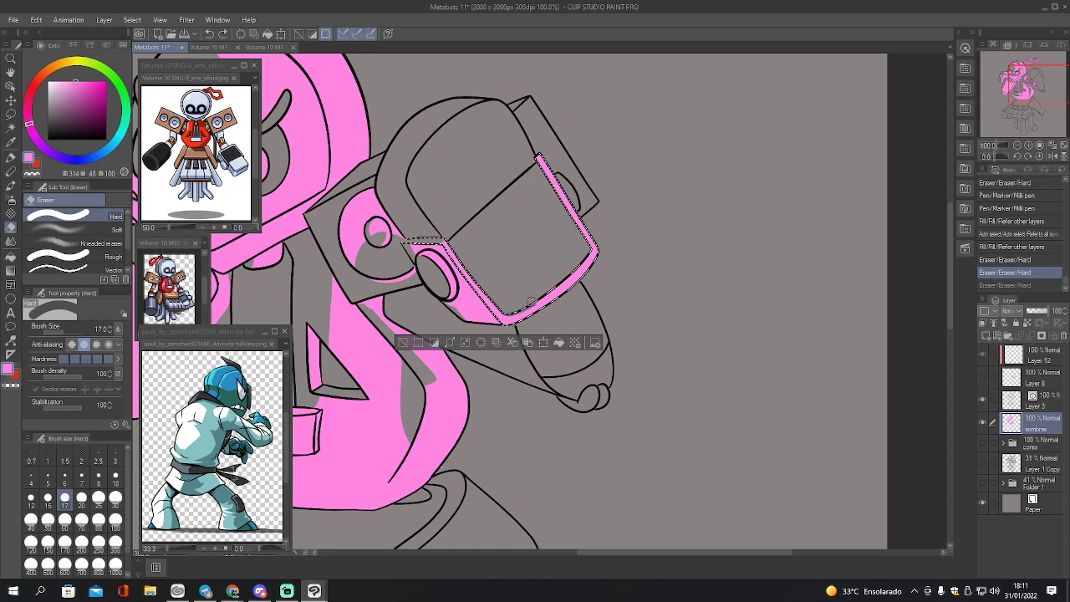
pyautogui.moveTo(560, 278); pyautogui.dragTo(586, 250)
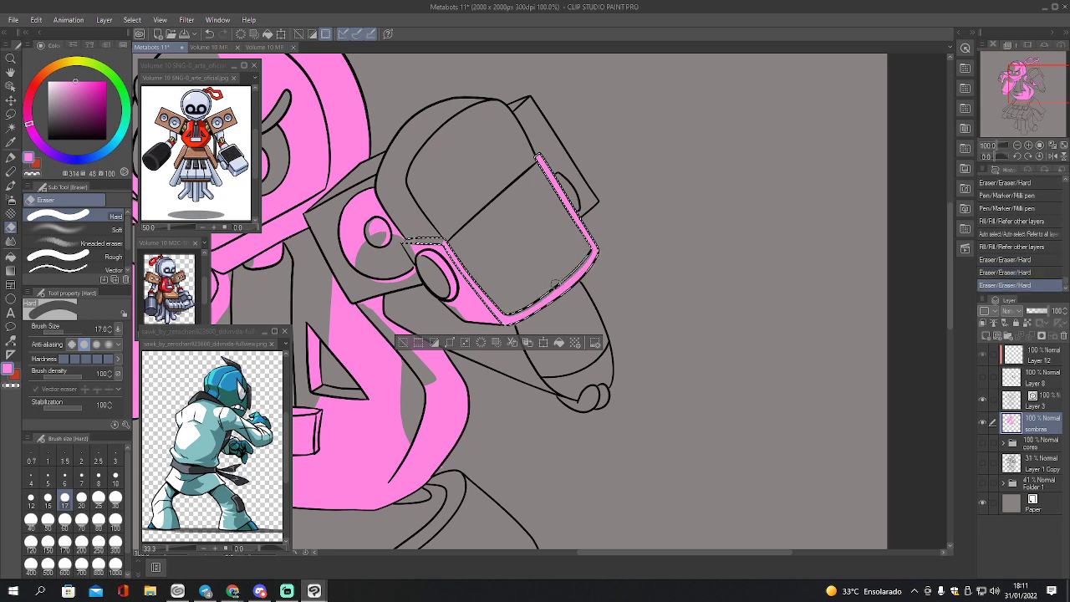
pyautogui.moveTo(529, 301); pyautogui.dragTo(523, 305)
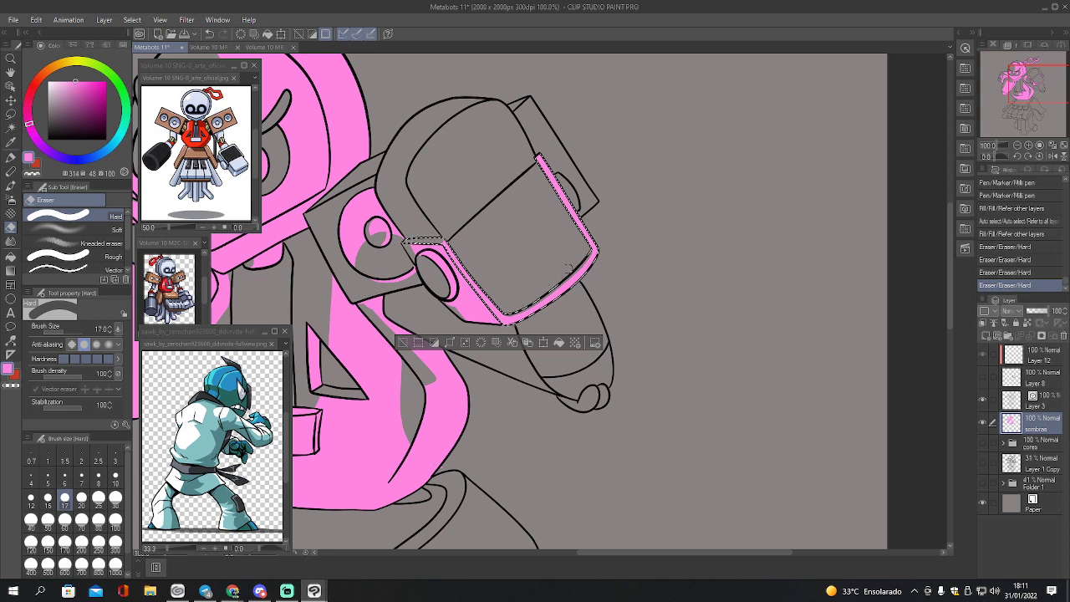
pyautogui.hotkey('ctrl', 'd')
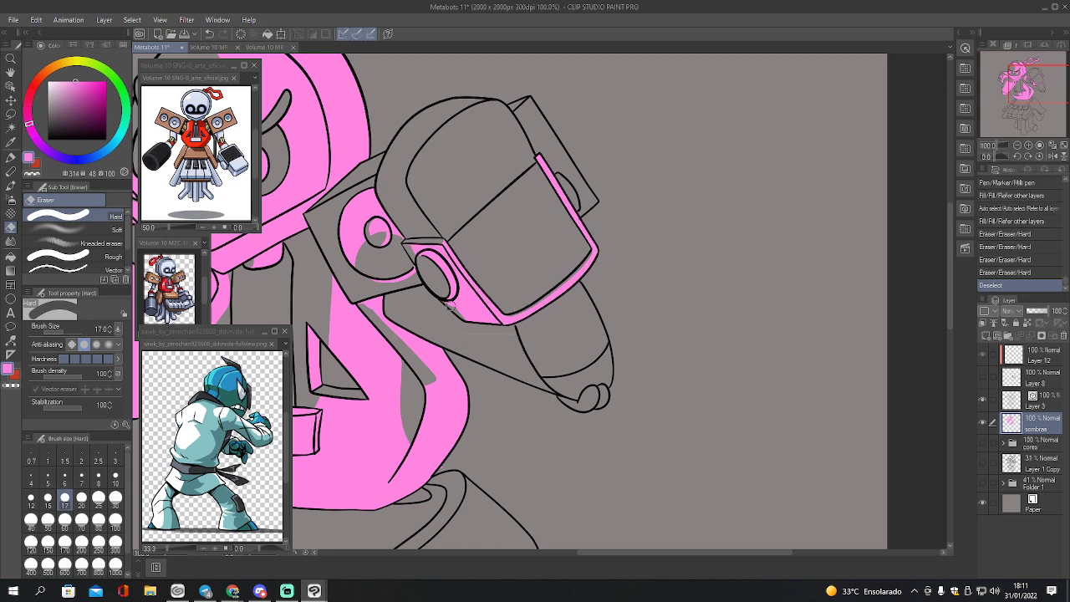
pyautogui.moveTo(451, 306)
pyautogui.mouseDown()
pyautogui.moveTo(465, 322)
pyautogui.moveTo(500, 328)
pyautogui.mouseUp()
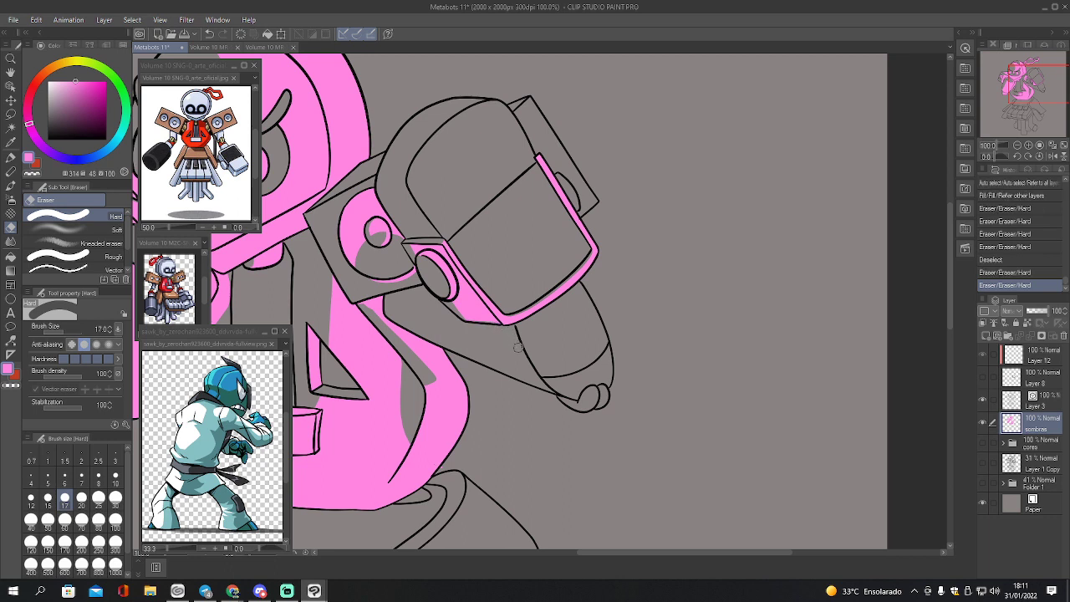
pyautogui.press('p')
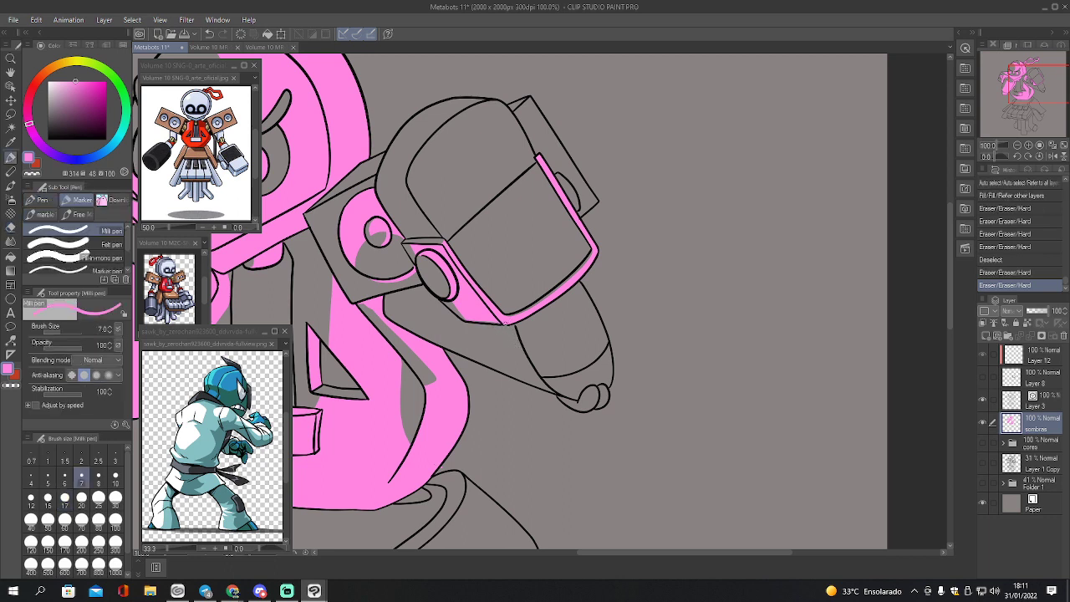
# - Touch up the pink along the arm block's lower edge and outline the shadow on the small far-side oval
pyautogui.click(504, 322)
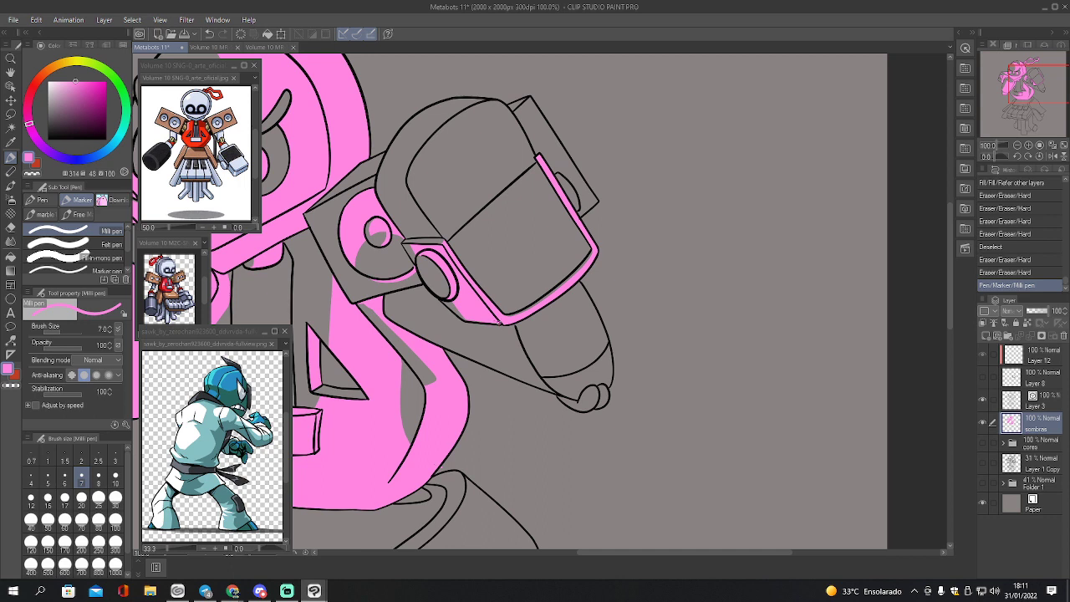
pyautogui.moveTo(500, 322); pyautogui.dragTo(460, 313)
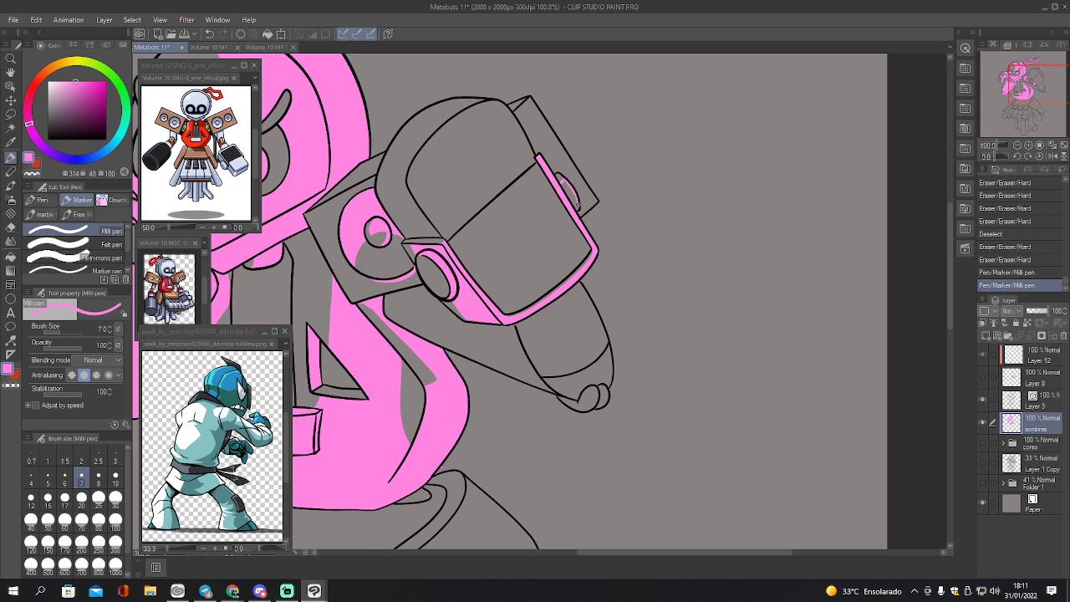
pyautogui.moveTo(577, 204); pyautogui.dragTo(574, 208)
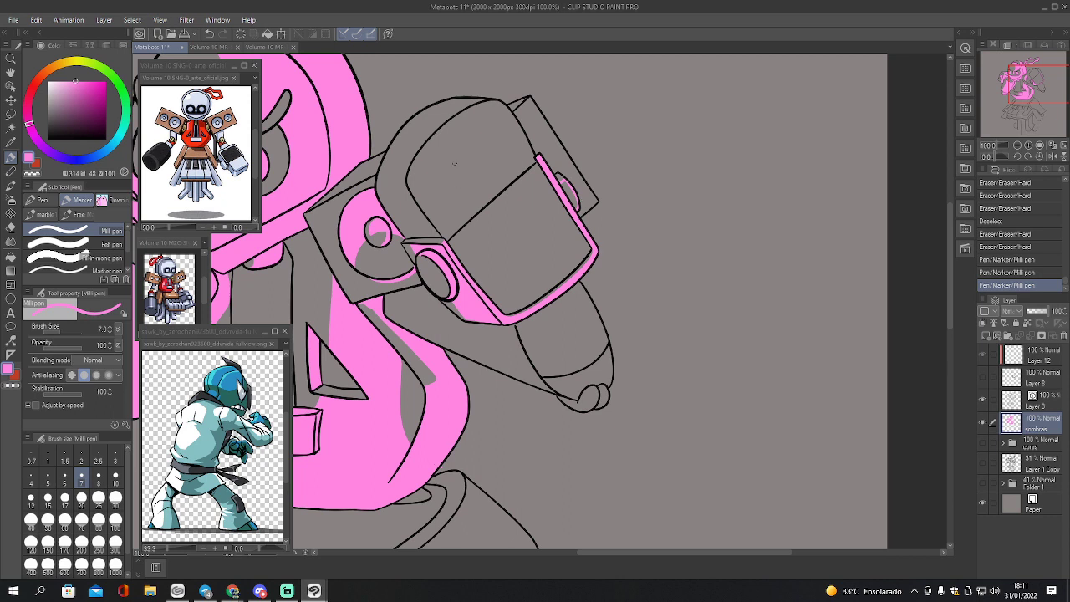
# - Select both sections of the arm block's large front face, fill them with pink, deselect, and fill the small far-side oval's shadow
pyautogui.press('g')
pyautogui.click(493, 184)
pyautogui.keyDown('shift'); pyautogui.click(507, 215); pyautogui.keyUp('shift')
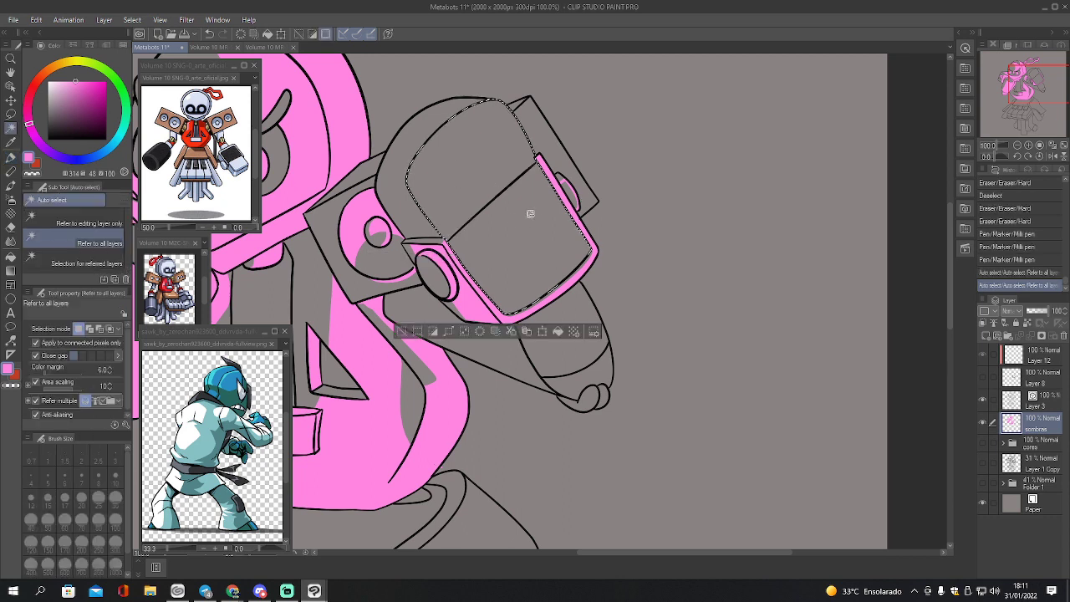
pyautogui.click(547, 212)
pyautogui.hotkey('ctrl', 'd')
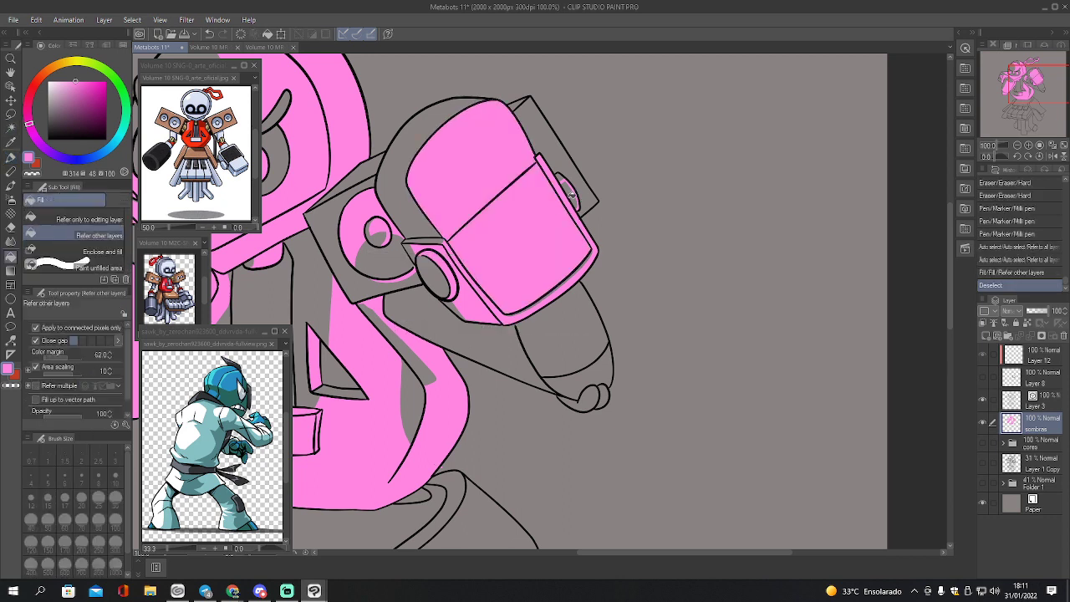
pyautogui.click(572, 192)
# - Select the curved band bordering the front face, draw a shadow boundary near its upper end, and fill that end with pink
pyautogui.press('w')
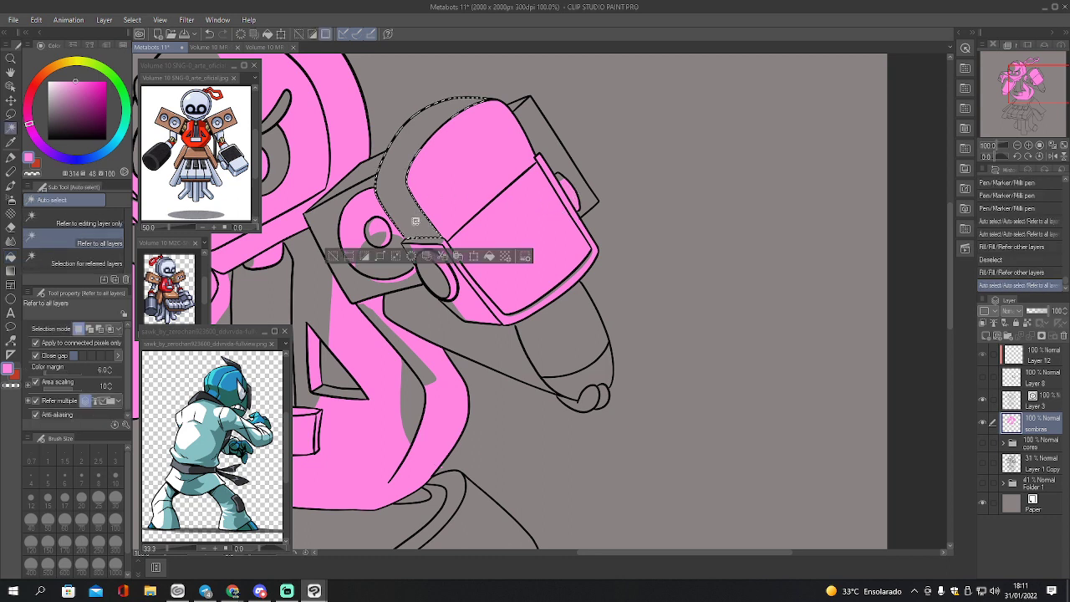
pyautogui.click(418, 214)
pyautogui.press('p')
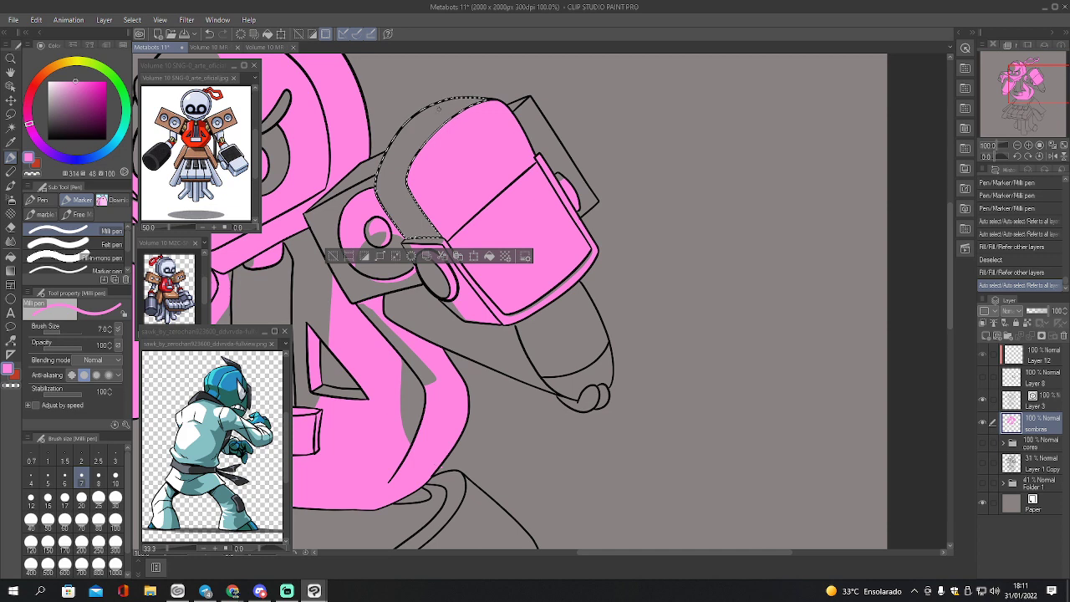
pyautogui.click(459, 101)
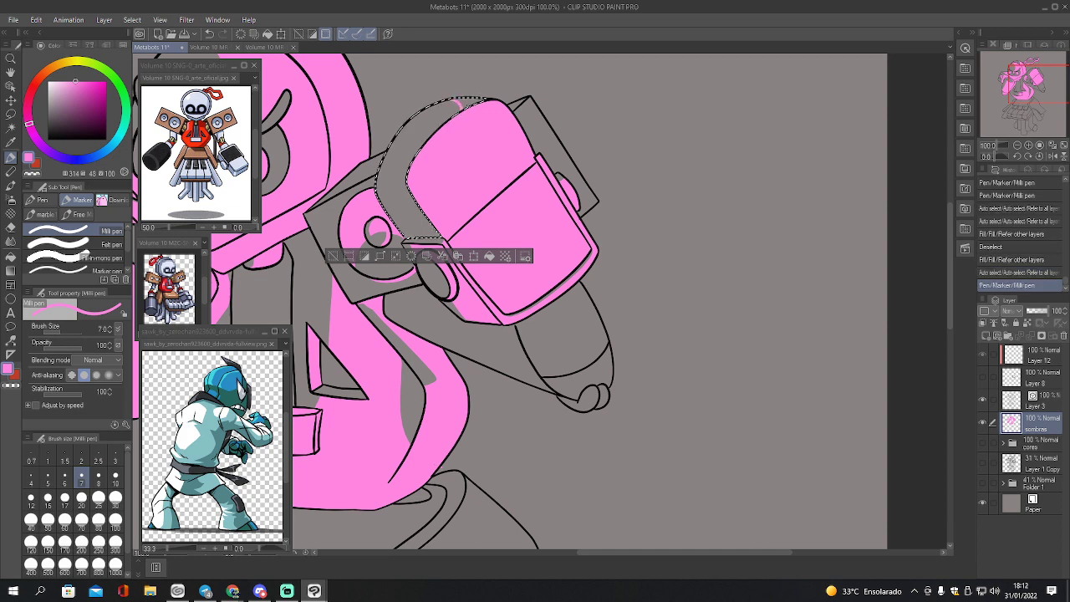
pyautogui.hotkey('ctrl', 'z')
pyautogui.moveTo(455, 102); pyautogui.dragTo(461, 108)
pyautogui.press('g')
pyautogui.click(470, 102)
pyautogui.hotkey('ctrl', 'd')
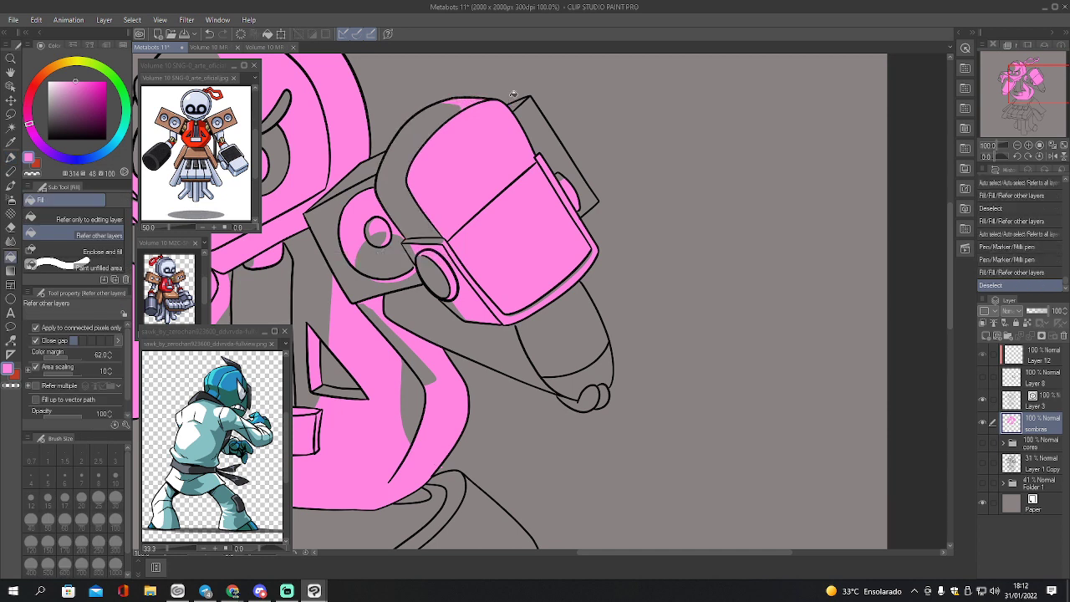
# - Touch up the pink on the front face's edge and fill the far side panel, including its small upper corner, with pink
pyautogui.press('p')
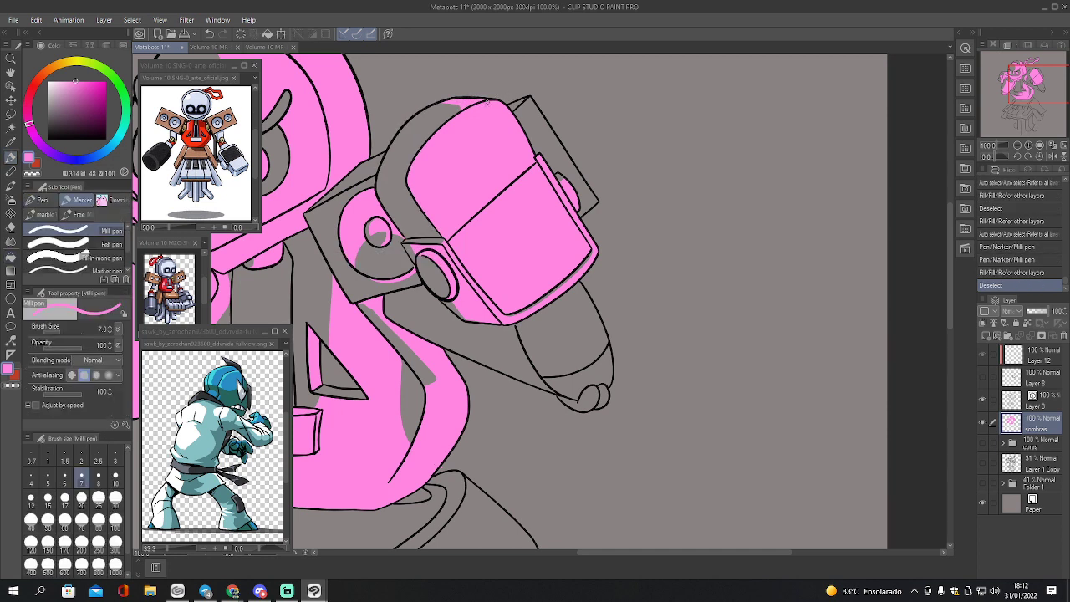
pyautogui.click(491, 102)
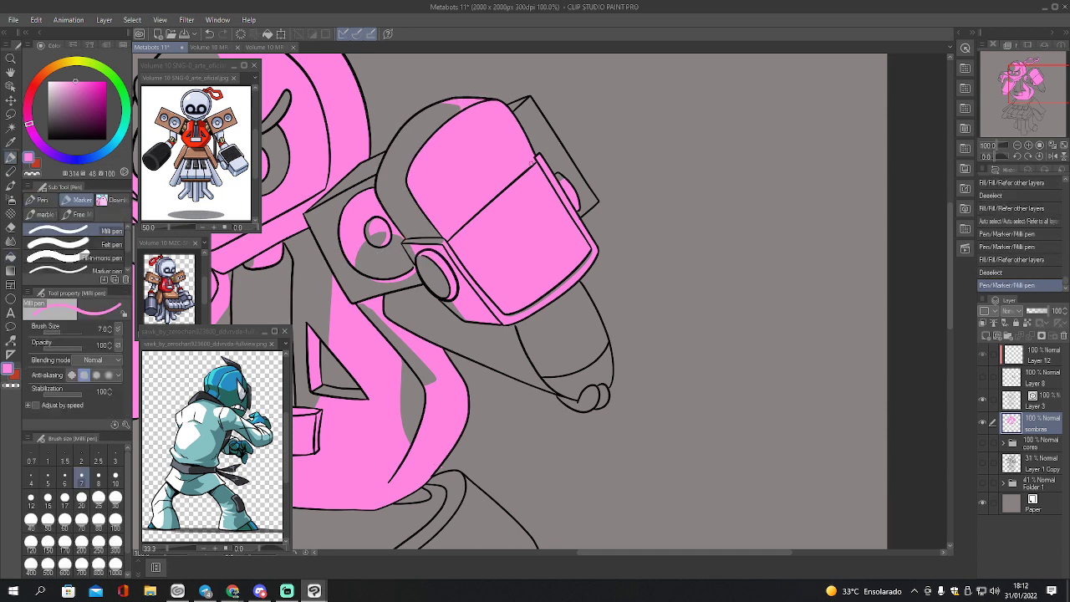
pyautogui.press('w')
pyautogui.click(540, 135)
pyautogui.press('g')
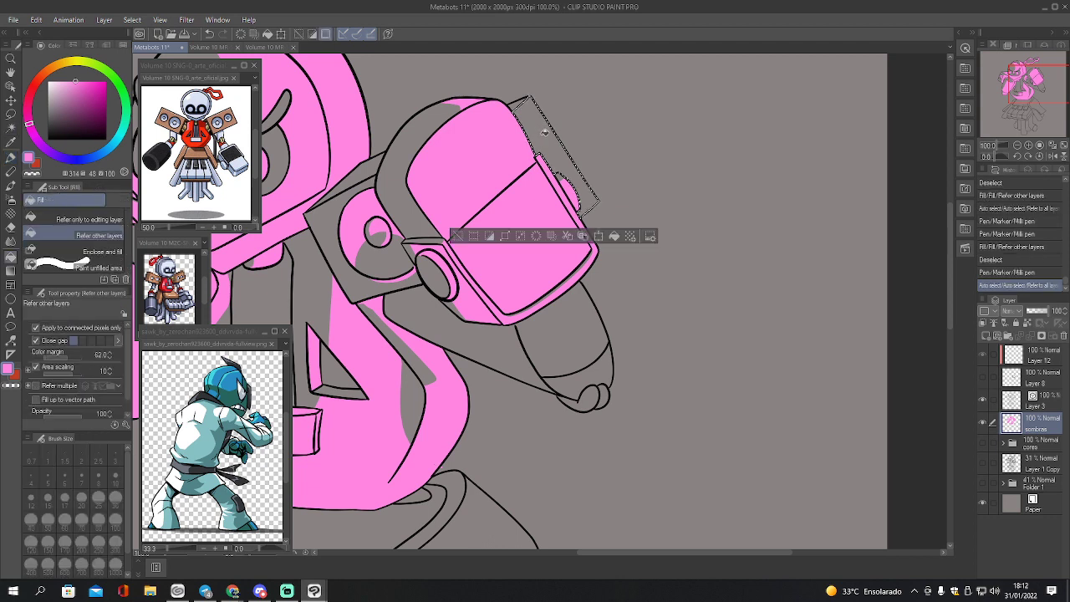
pyautogui.click(546, 136)
pyautogui.hotkey('ctrl', 'd')
pyautogui.press('w')
pyautogui.click(523, 106)
pyautogui.press('g')
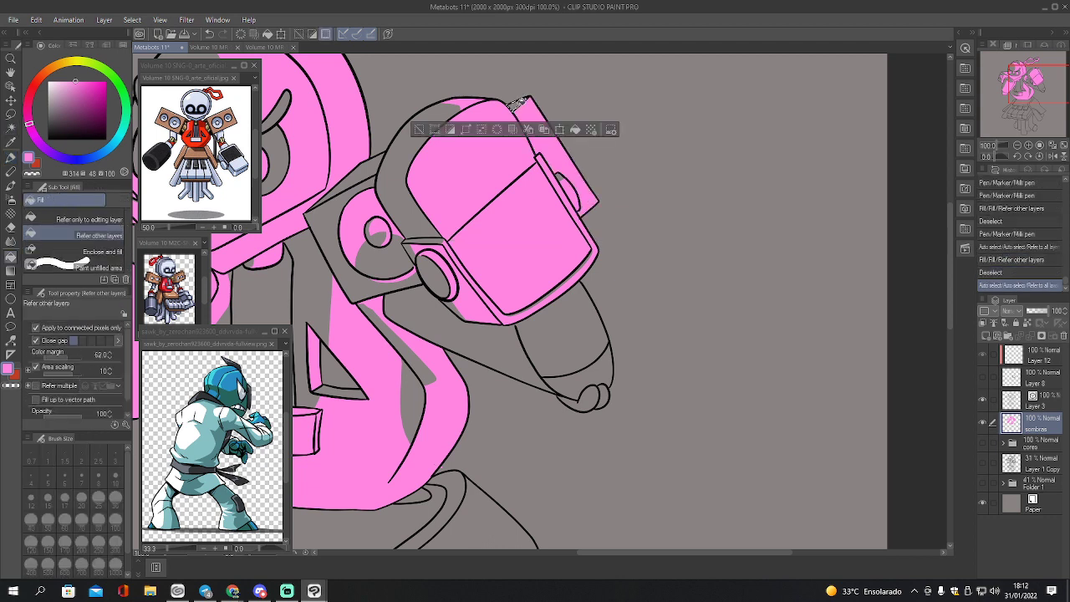
pyautogui.click(520, 104)
pyautogui.hotkey('ctrl', 'd')
# - Shade the arm segment beneath the block in pink above a drawn boundary, leaving a highlight along its lower edge, and refine its narrow end
pyautogui.press('w')
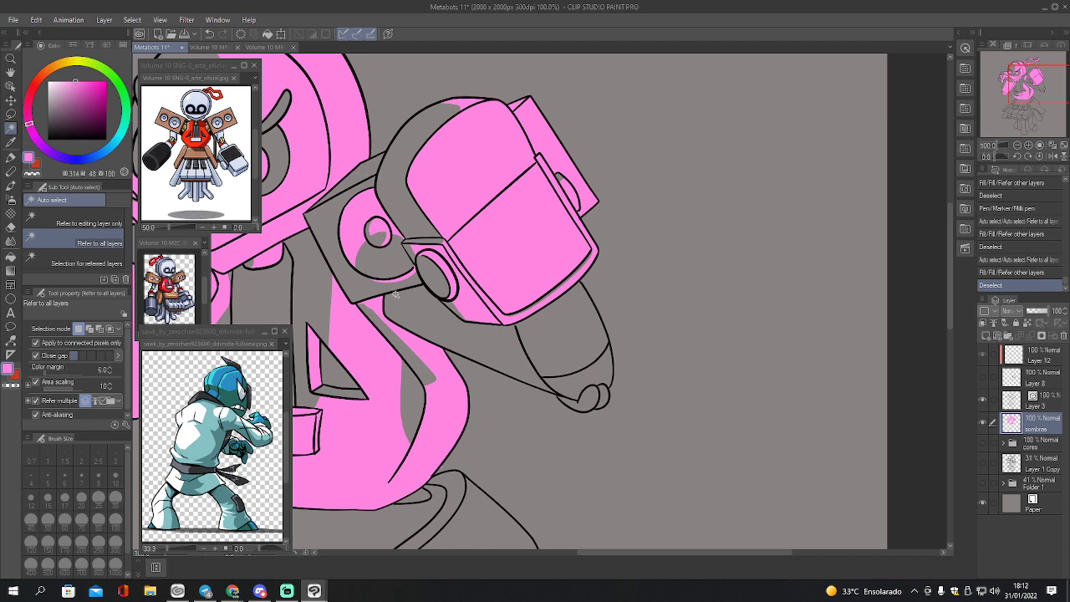
pyautogui.press('p')
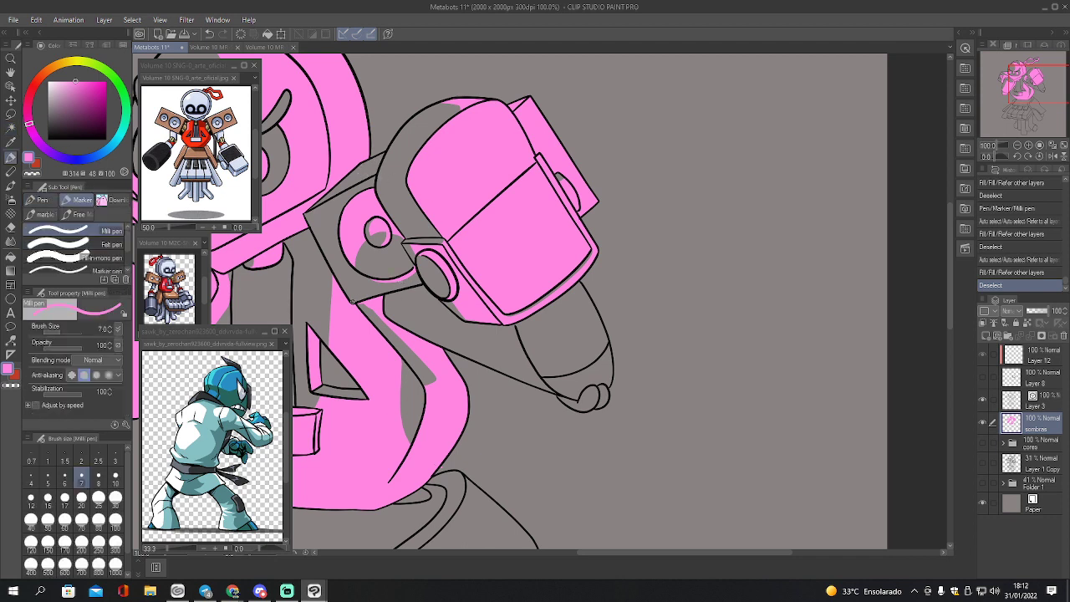
pyautogui.press('w')
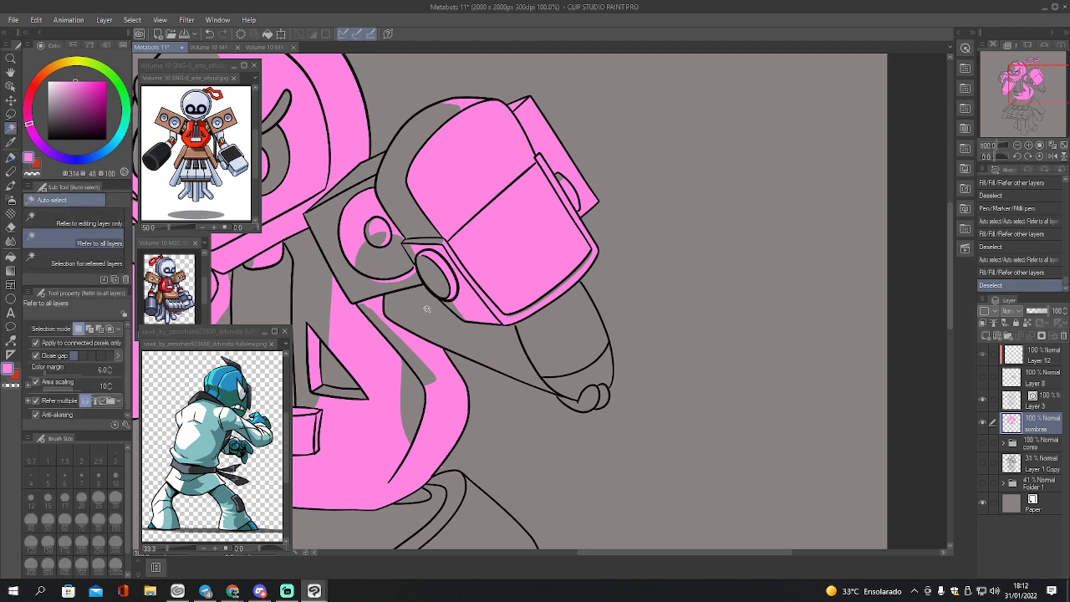
pyautogui.click(429, 314)
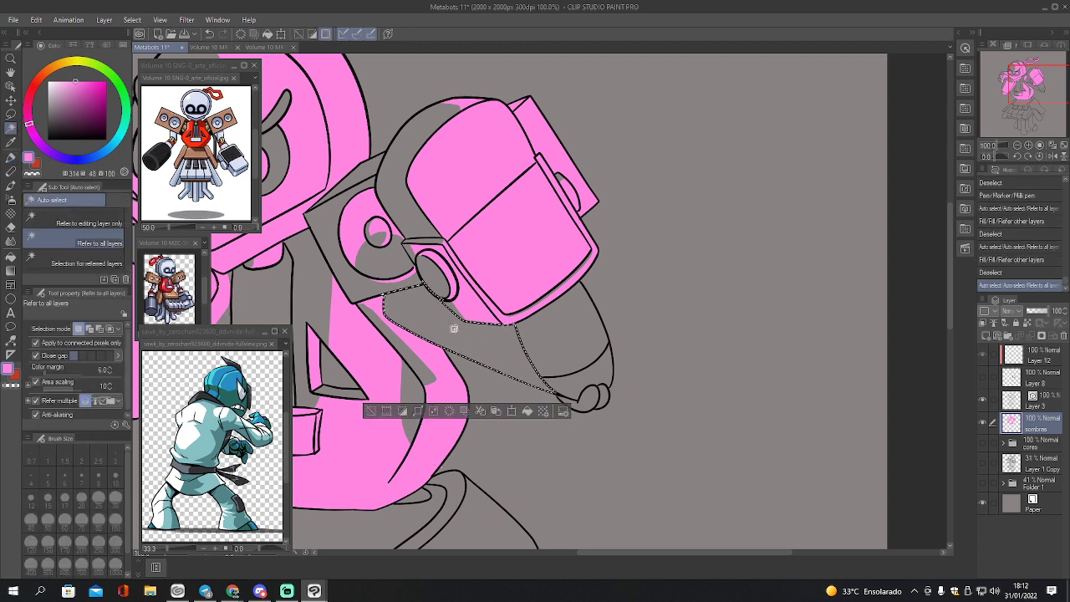
pyautogui.press('p')
pyautogui.moveTo(423, 336)
pyautogui.mouseDown()
pyautogui.moveTo(537, 372)
pyautogui.moveTo(553, 392)
pyautogui.mouseUp()
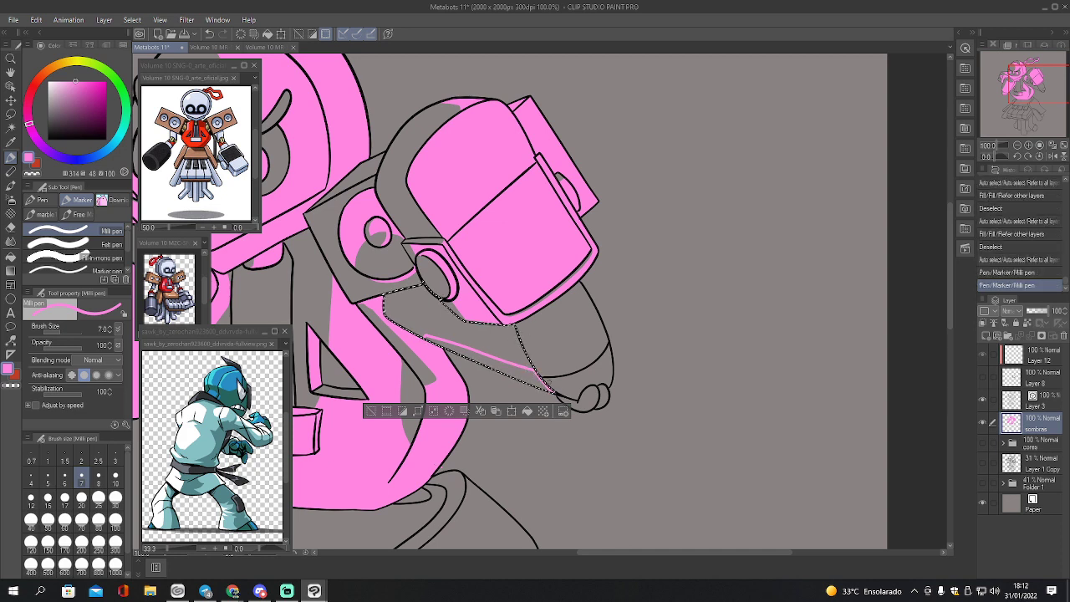
pyautogui.press('g')
pyautogui.click(551, 362)
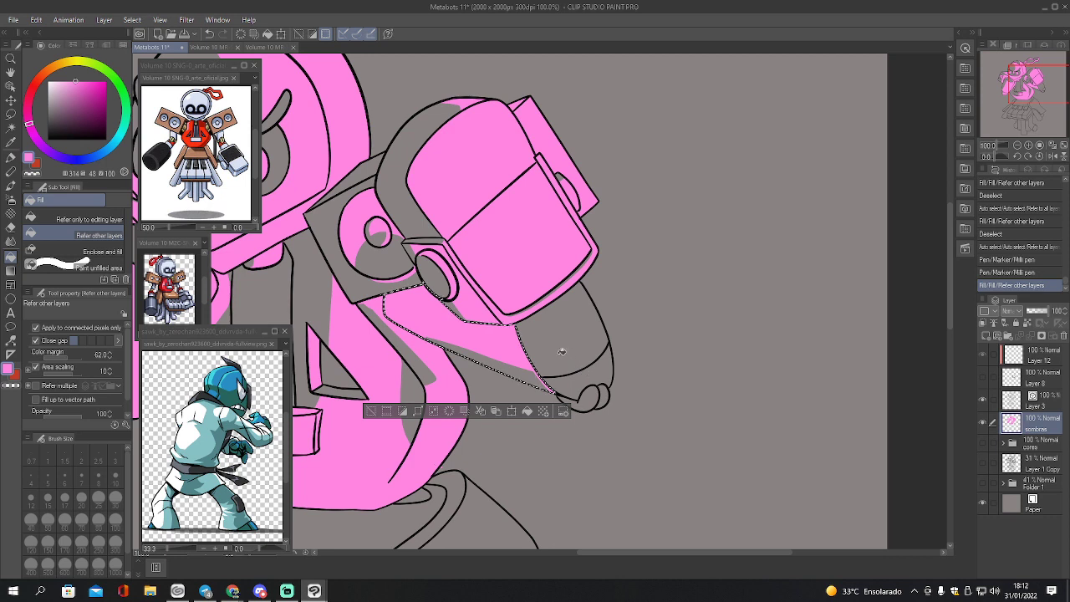
pyautogui.press('p')
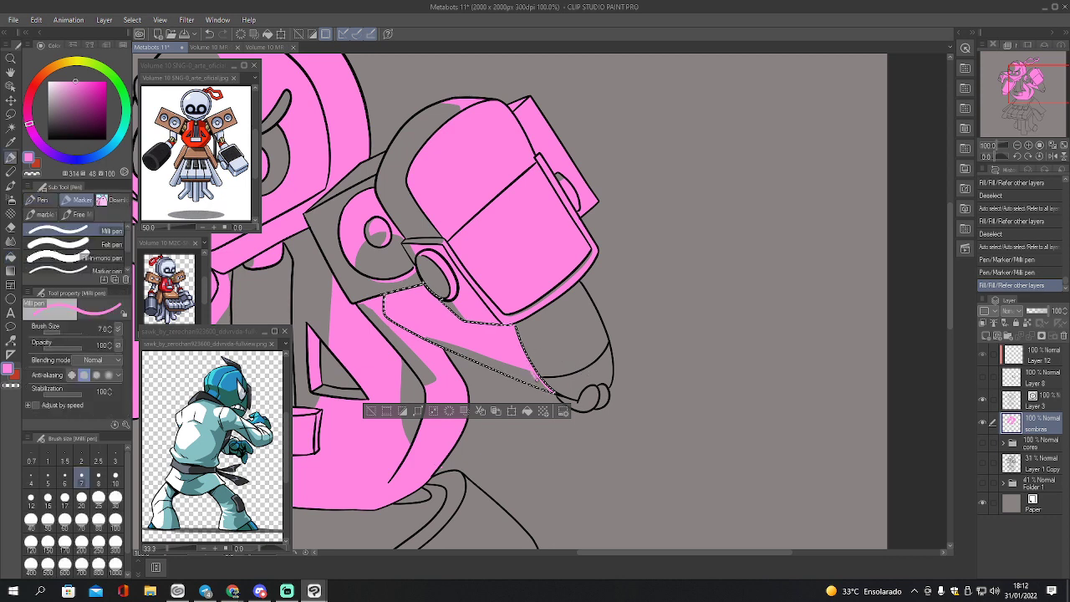
pyautogui.moveTo(527, 363); pyautogui.dragTo(545, 386)
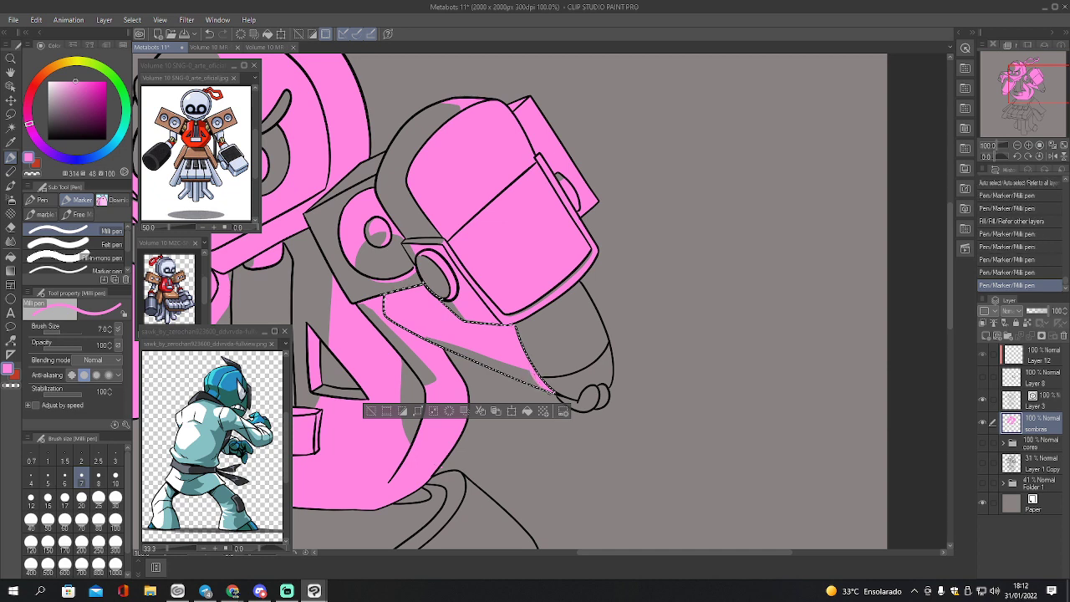
# - Select both sections of the tapered piece projecting below the arm block and fill them with pink
pyautogui.press('w')
pyautogui.click(573, 343)
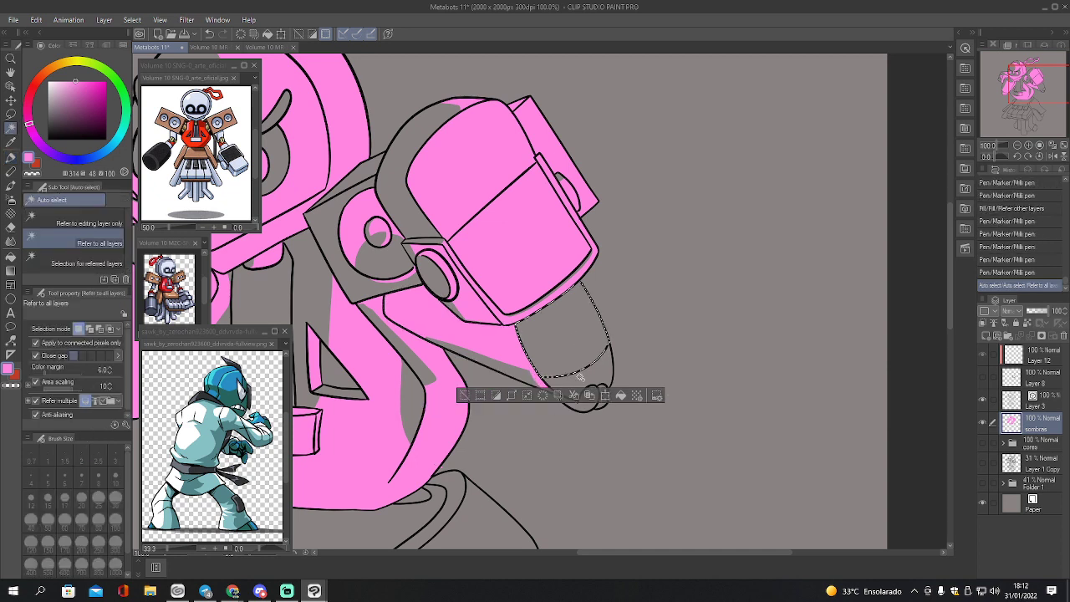
pyautogui.press('m')
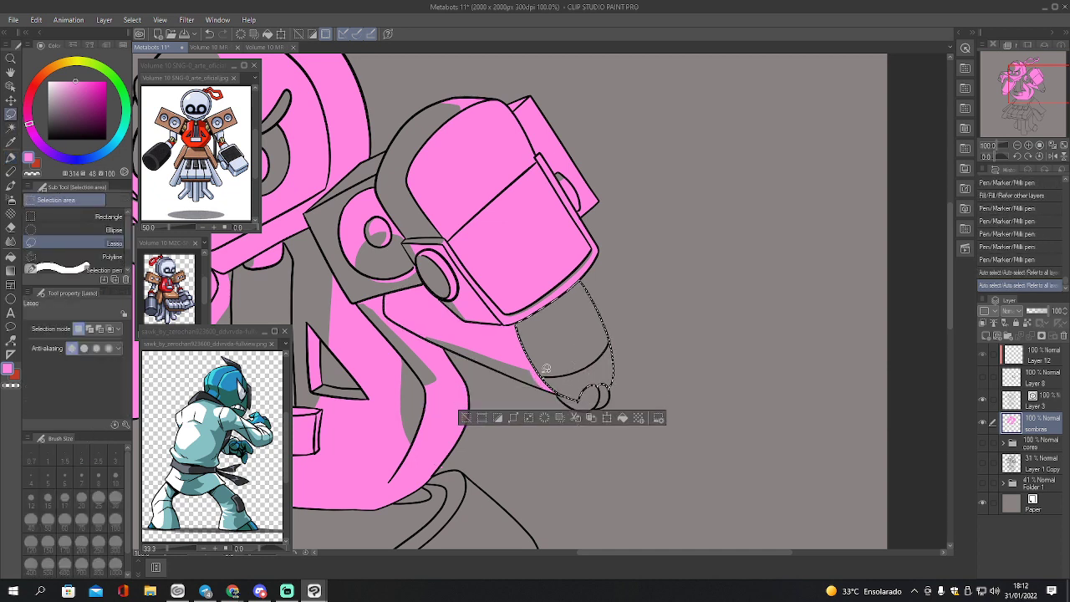
pyautogui.moveTo(548, 369); pyautogui.dragTo(557, 368)
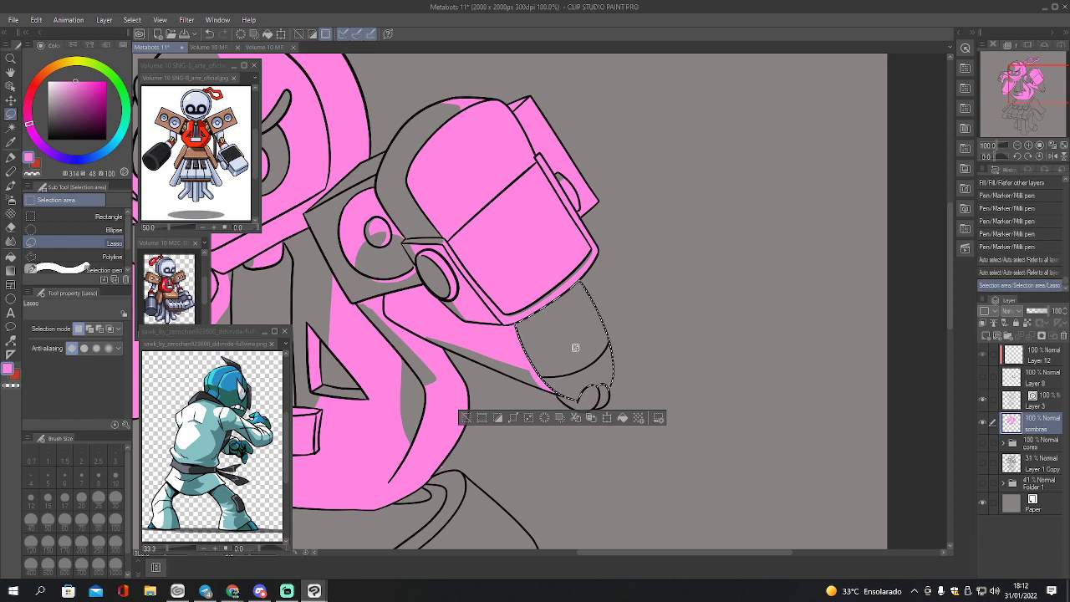
pyautogui.press('g')
pyautogui.click(570, 343)
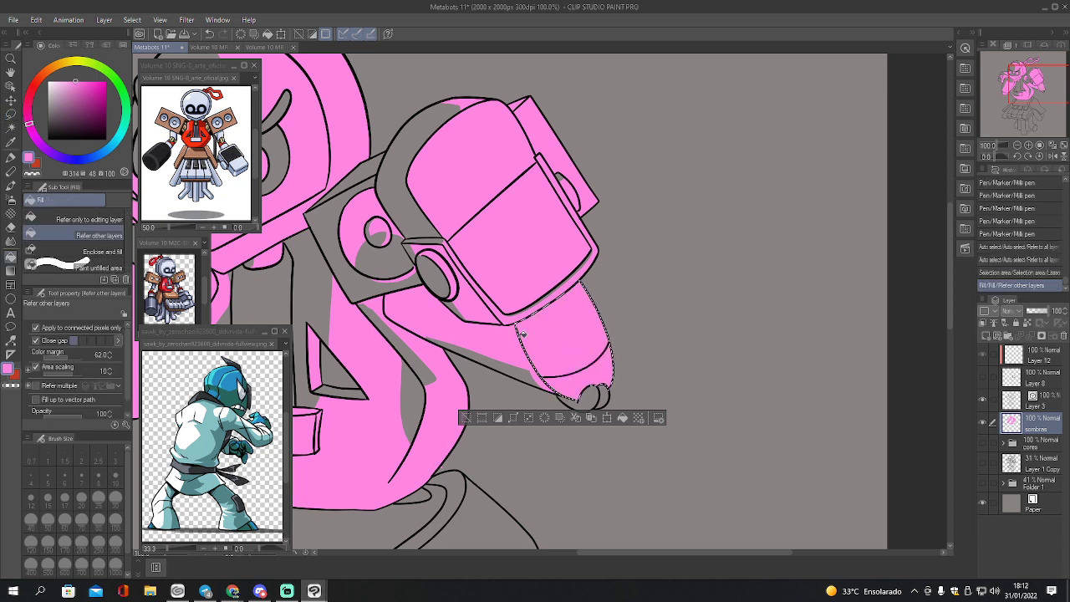
# - Erase a thin highlight from the pink along the tapered piece's inner edge with the hard eraser, and deselect
pyautogui.press('e')
pyautogui.moveTo(528, 344); pyautogui.dragTo(548, 373)
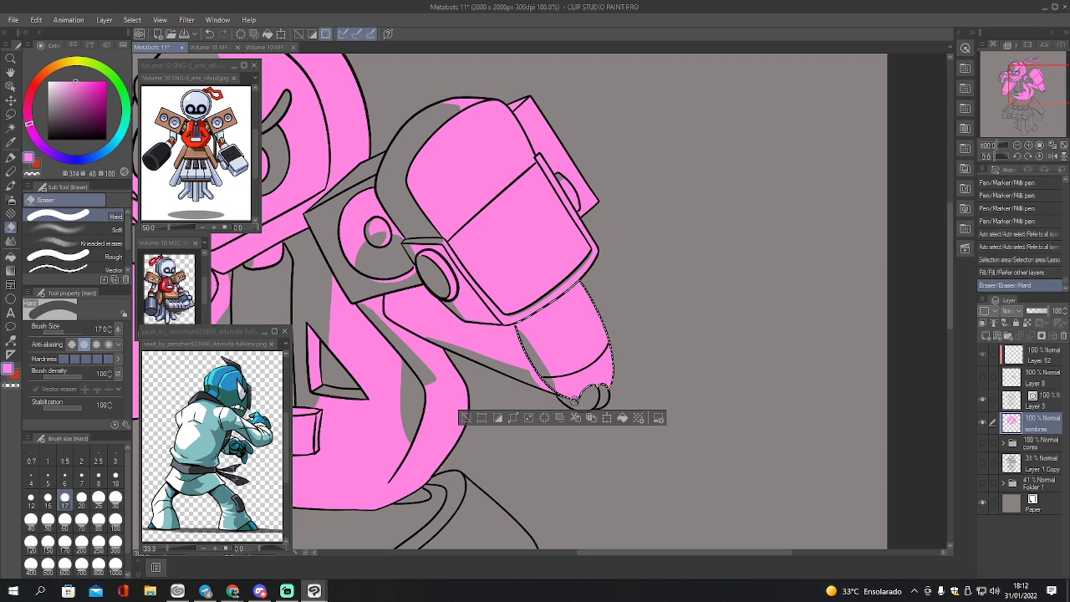
pyautogui.moveTo(543, 368); pyautogui.dragTo(519, 336)
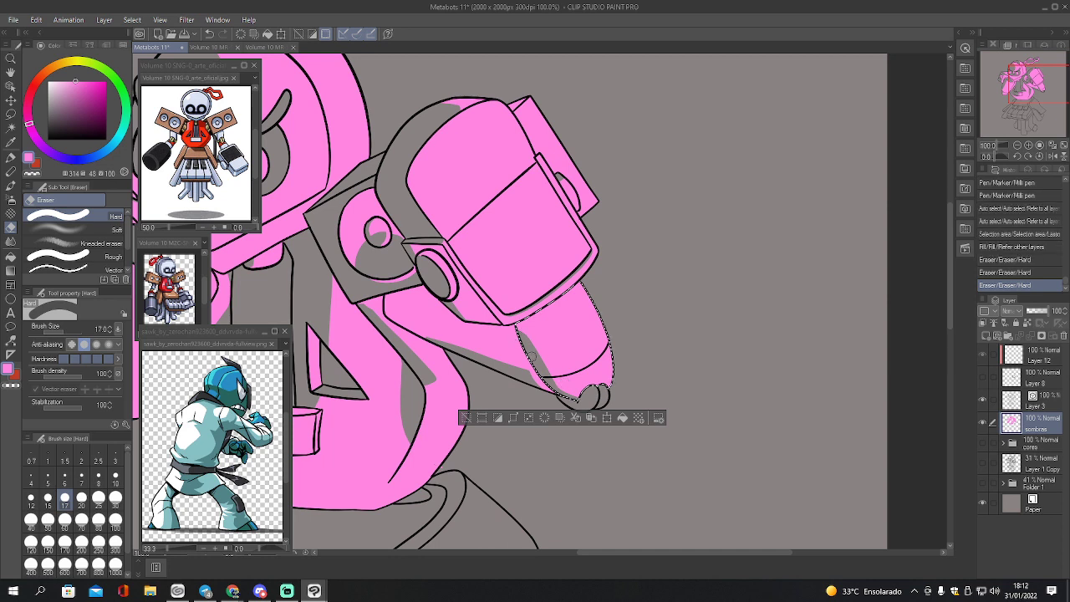
pyautogui.hotkey('ctrl', 'd')
# - Select the small hooked piece at the arm's tip, draw its shadow boundary, fill the shadow side with pink, and deselect
pyautogui.press('w')
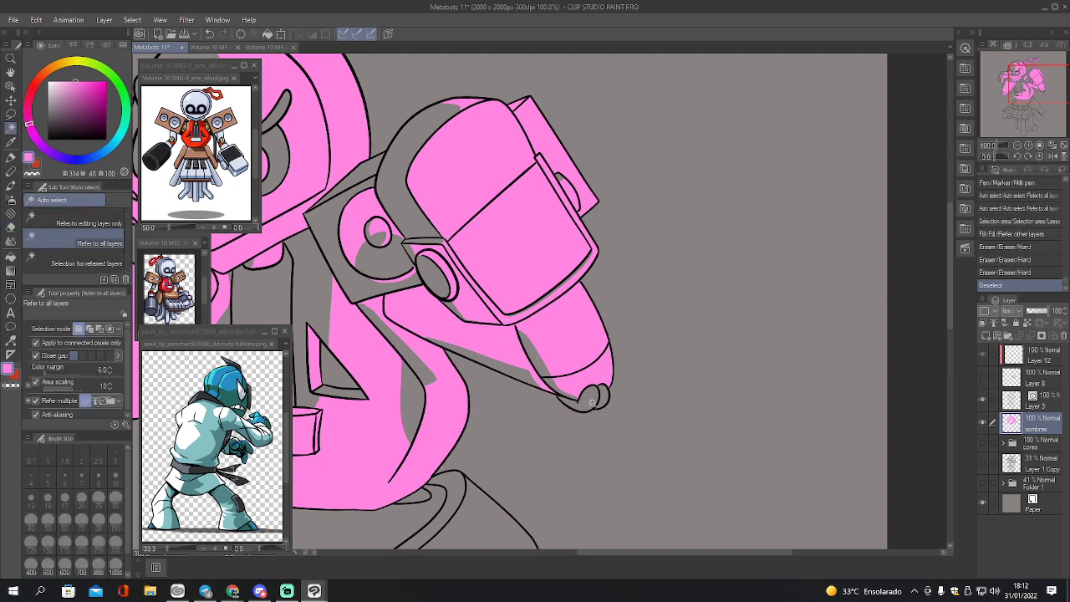
pyautogui.click(576, 387)
pyautogui.press('p')
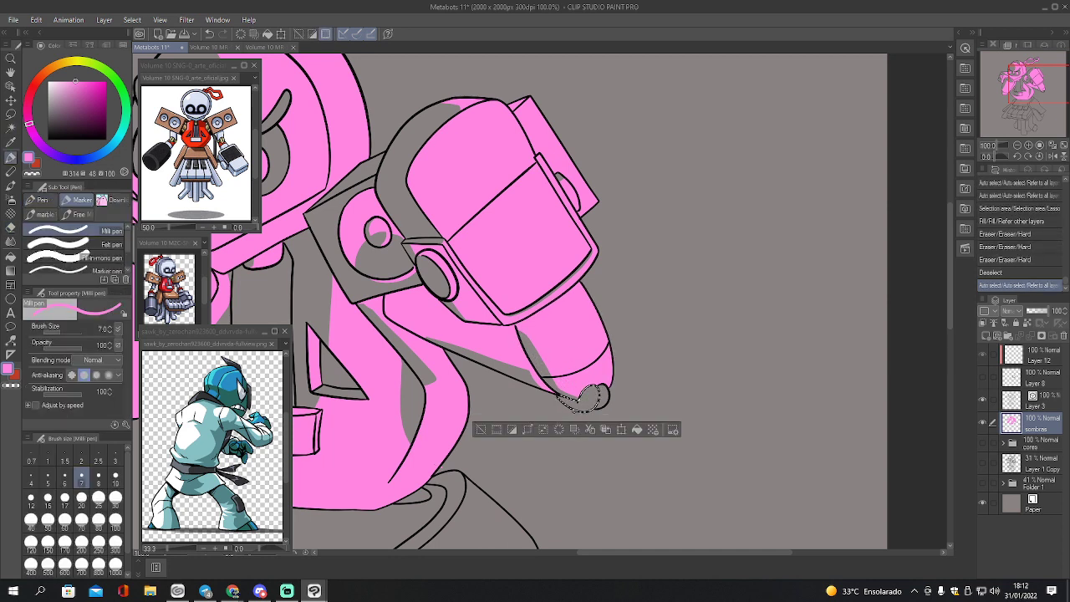
pyautogui.moveTo(583, 401); pyautogui.dragTo(582, 406)
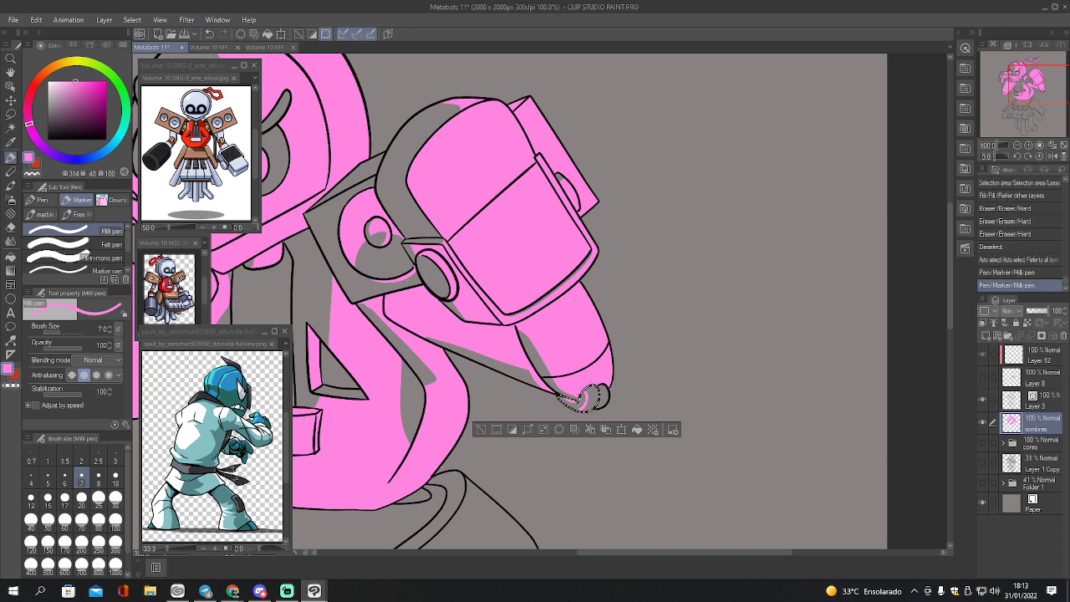
pyautogui.press('space')
pyautogui.press('g')
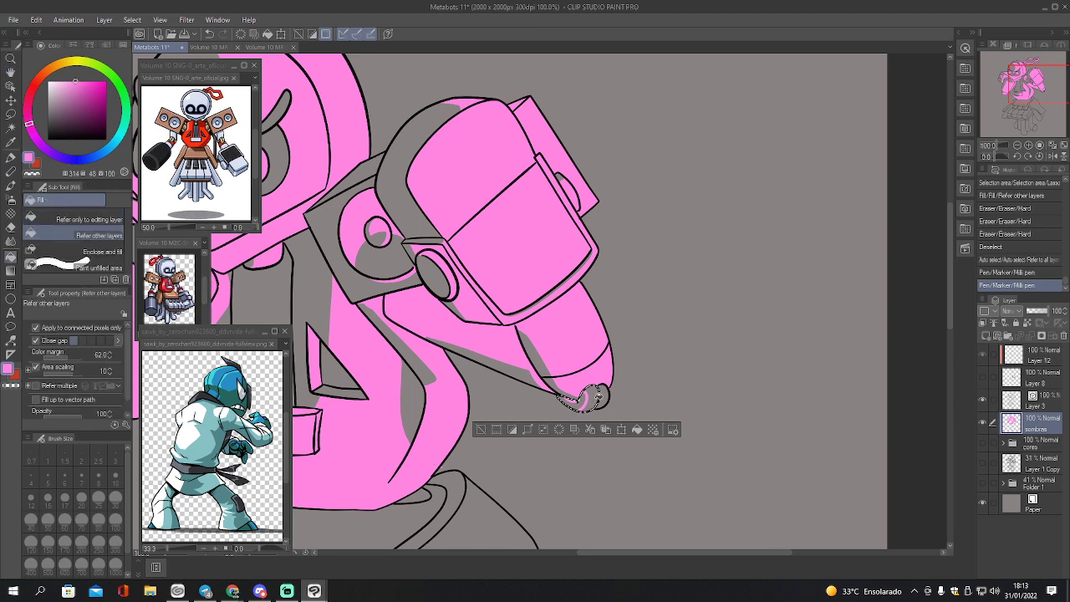
pyautogui.click(585, 401)
pyautogui.hotkey('ctrl', 'd')
# - Select the small rounded end piece at the arm's tip, beside the hooked piece, and fill it with pink
pyautogui.press('w')
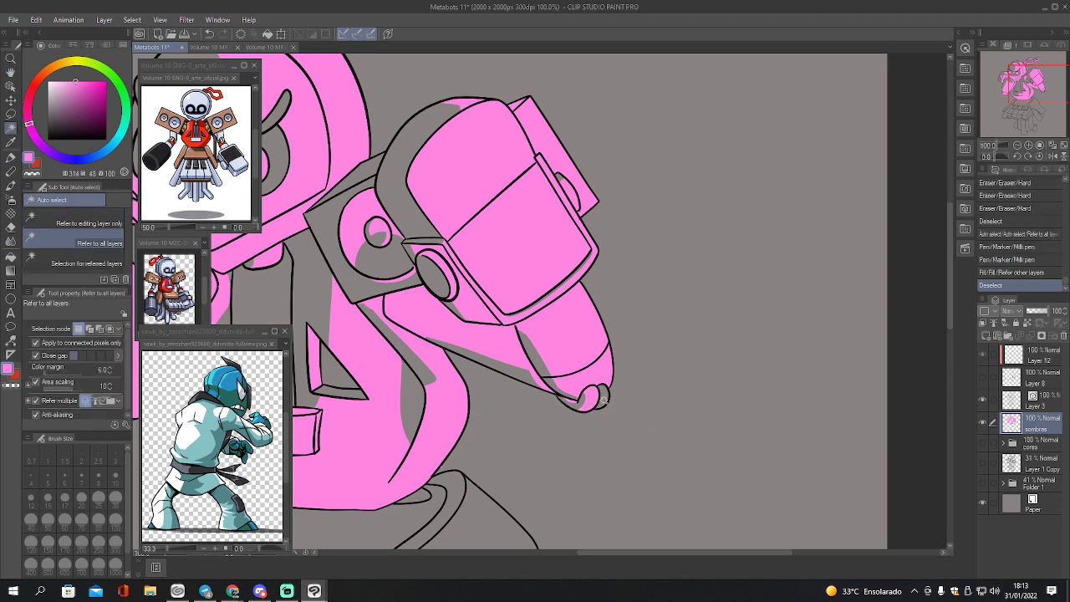
pyautogui.click(603, 399)
pyautogui.press('m')
pyautogui.press('p')
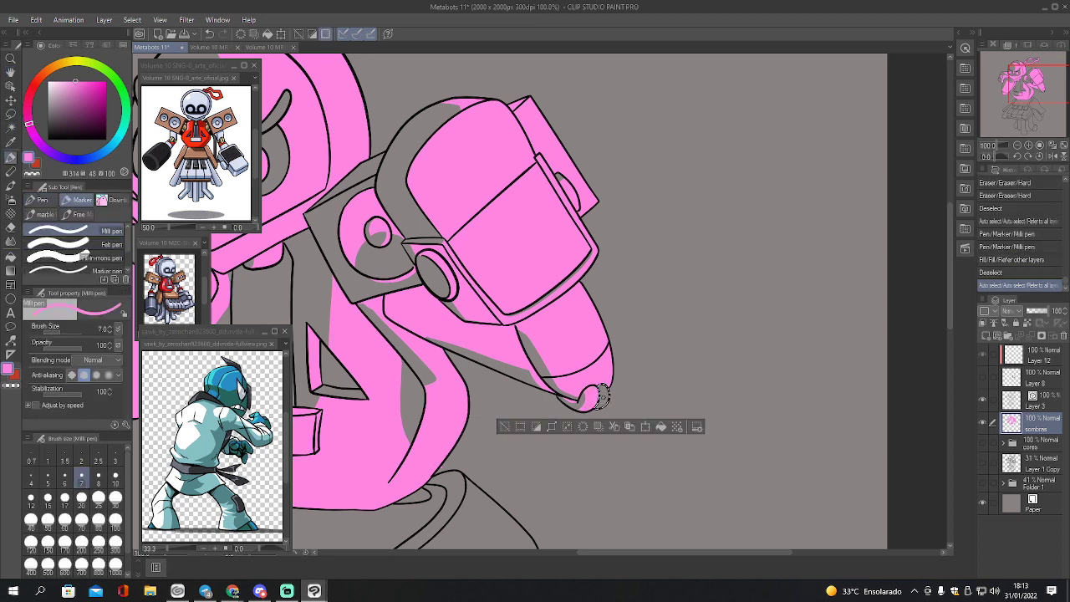
pyautogui.moveTo(600, 393); pyautogui.dragTo(603, 396)
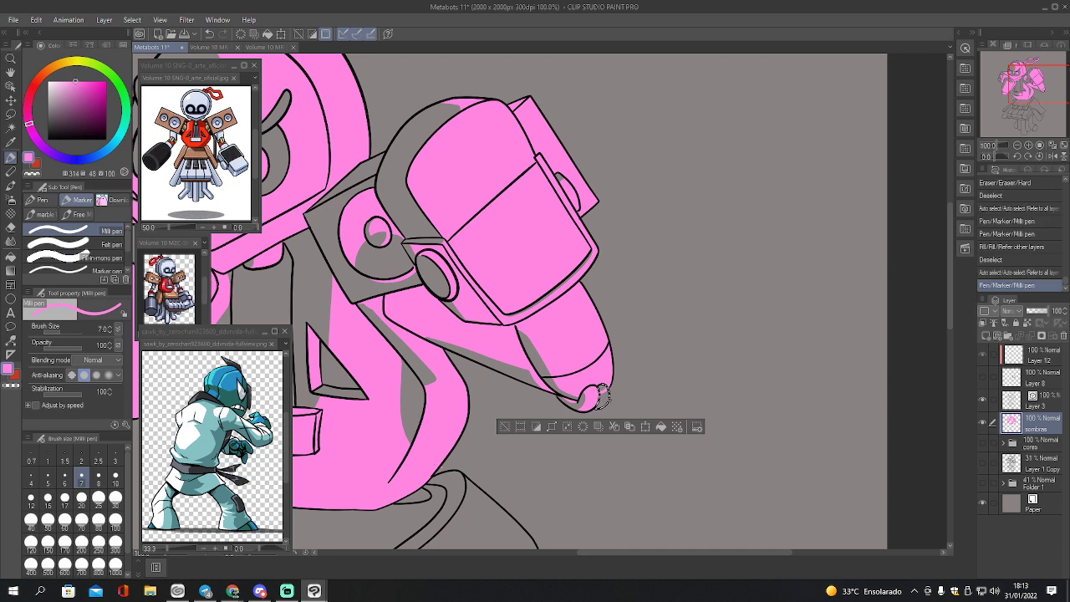
pyautogui.hotkey('ctrl', 'z')
pyautogui.press('g')
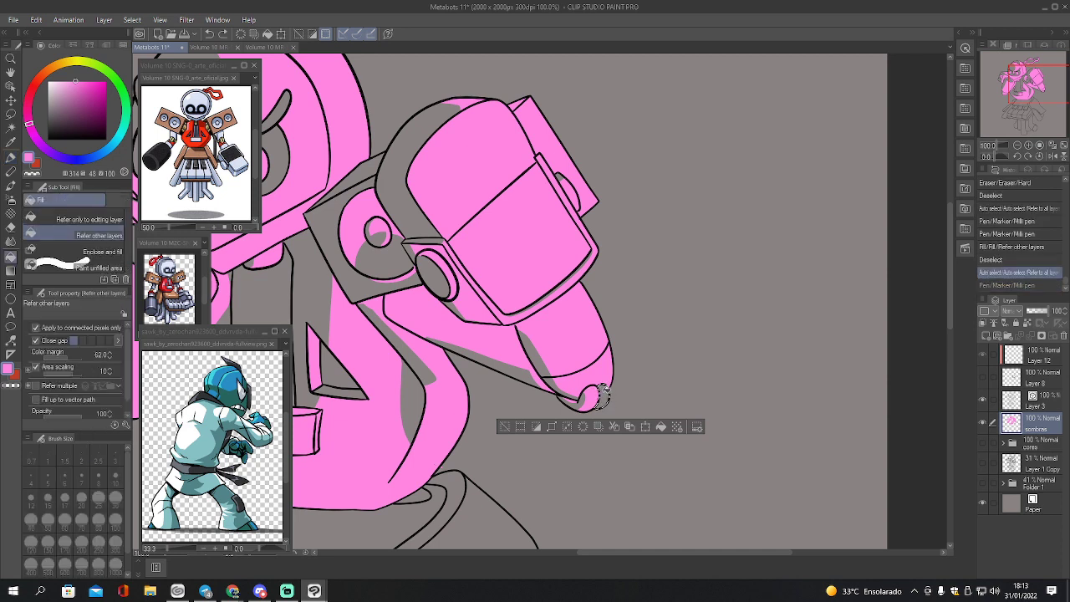
pyautogui.click(601, 394)
# - Erase a small highlight from the arm's rounded end piece with the hard eraser at size 8, and deselect
pyautogui.press('e')
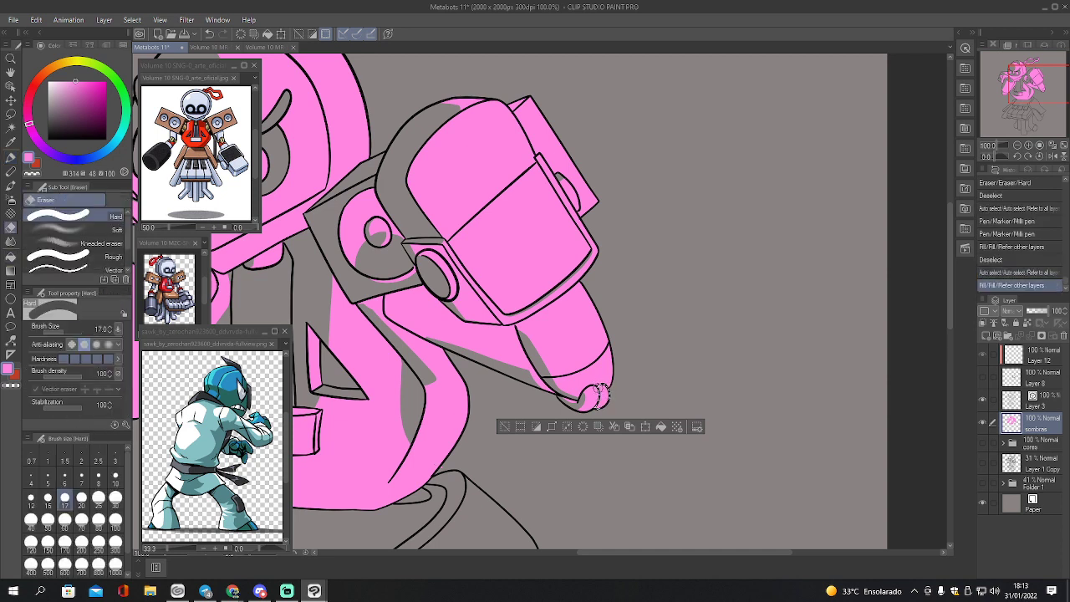
pyautogui.press('[')
pyautogui.press('[')
pyautogui.press('[')
pyautogui.press('[')
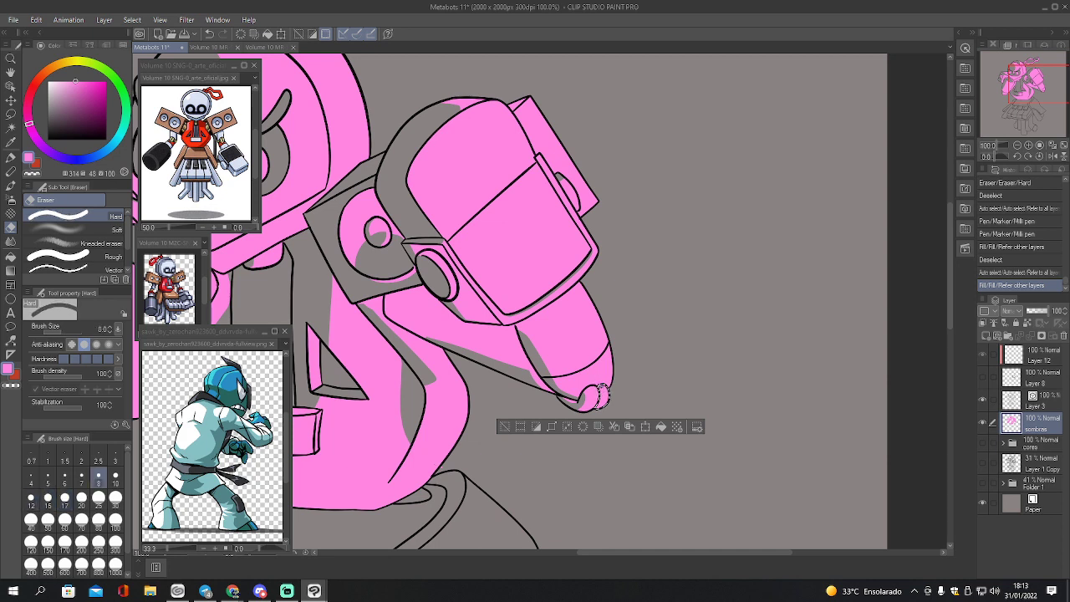
pyautogui.click(602, 398)
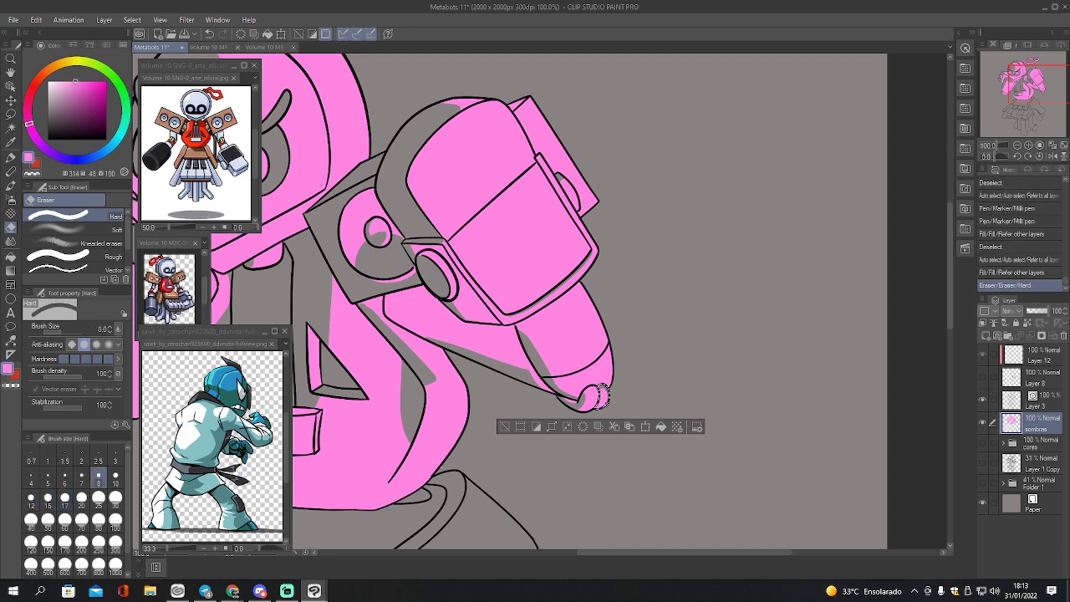
pyautogui.hotkey('ctrl', 'z')
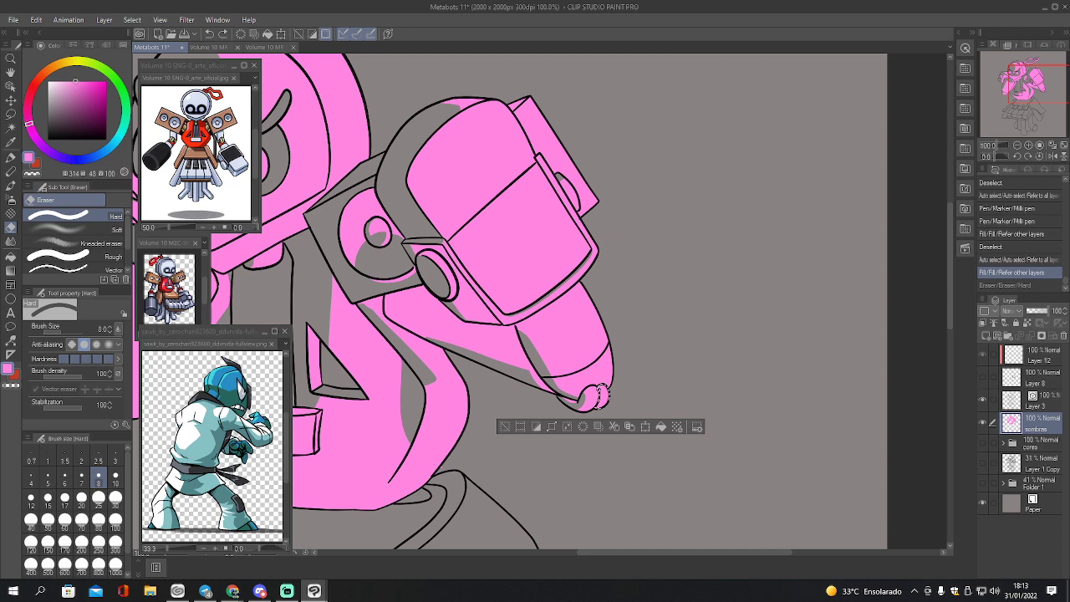
pyautogui.click(599, 388)
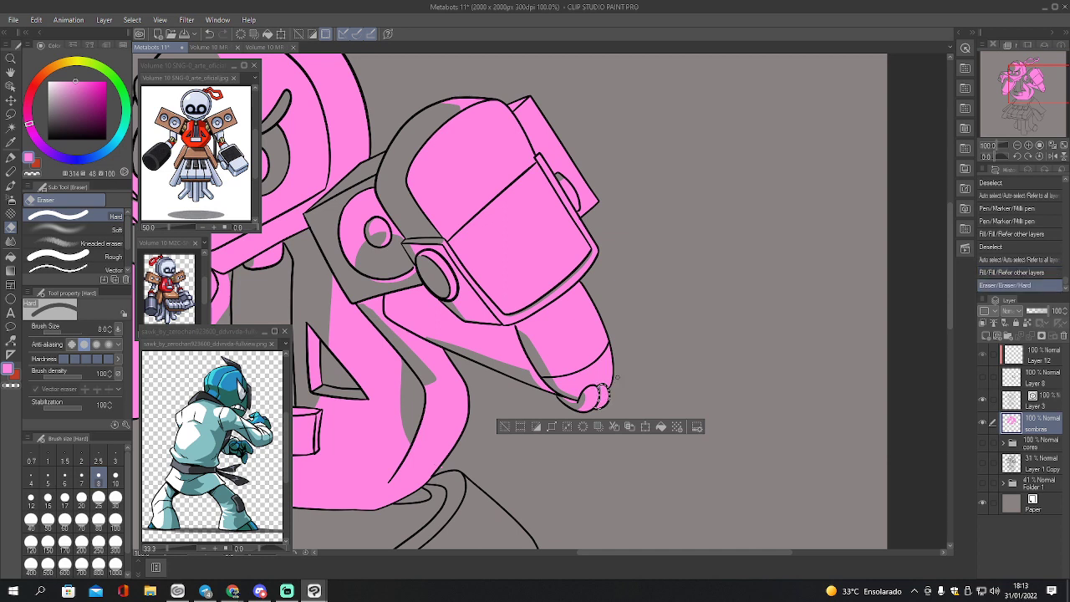
pyautogui.hotkey('ctrl', 'd')
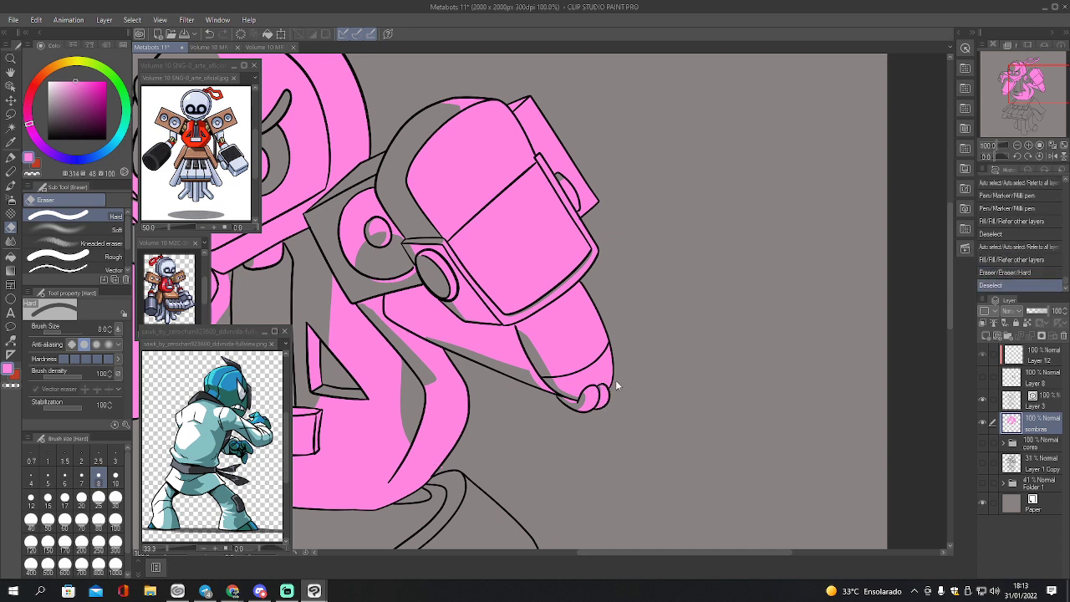
# - Clean up the edge beneath the body with the hard eraser, then select the skirt panel above the piano keys and fill it with pink
pyautogui.moveTo(1011, 86); pyautogui.dragTo(992, 104)
pyautogui.press('w')
pyautogui.press('e')
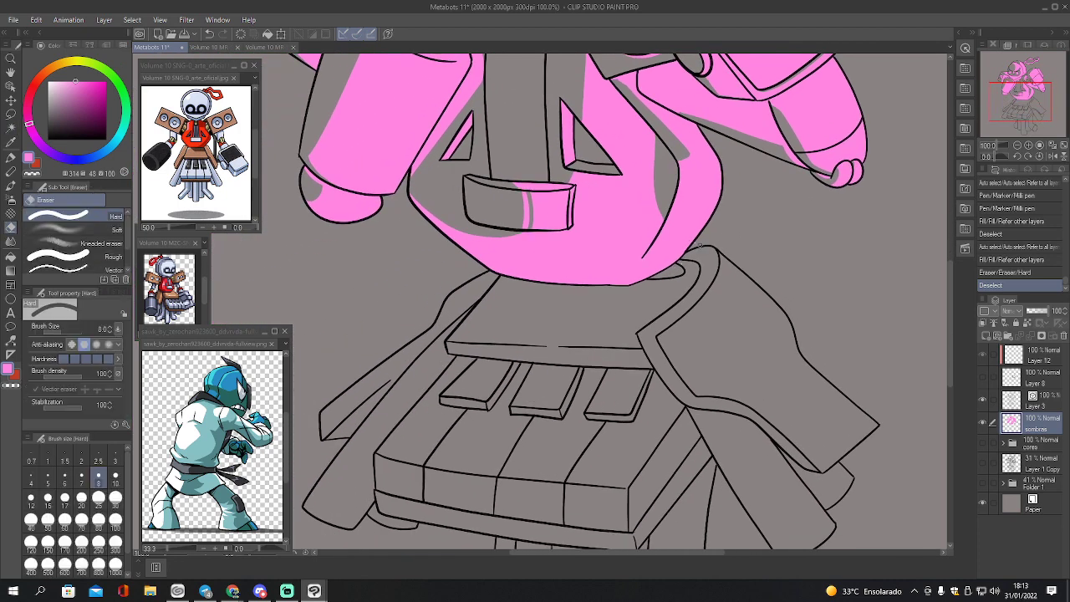
pyautogui.moveTo(697, 241)
pyautogui.mouseDown()
pyautogui.moveTo(661, 276)
pyautogui.moveTo(623, 290)
pyautogui.mouseUp()
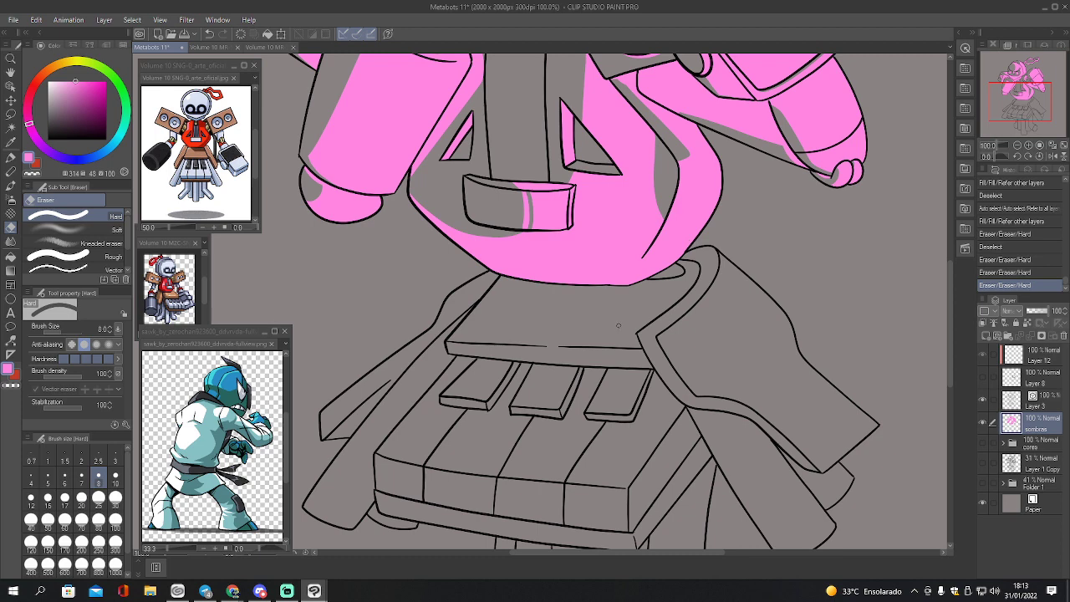
pyautogui.press('w')
pyautogui.click(618, 325)
pyautogui.press('g')
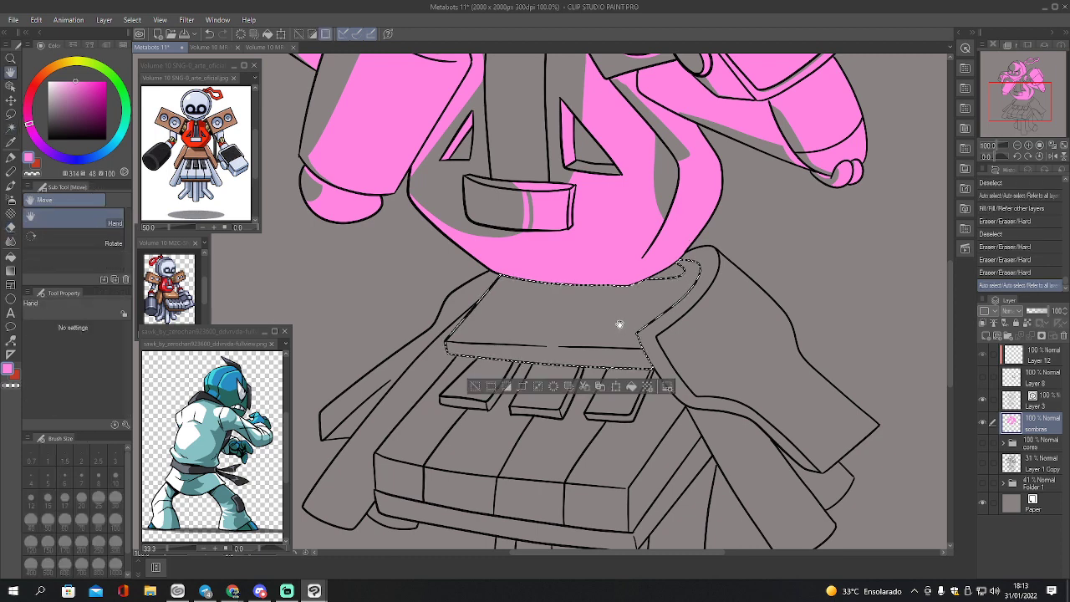
pyautogui.click(623, 322)
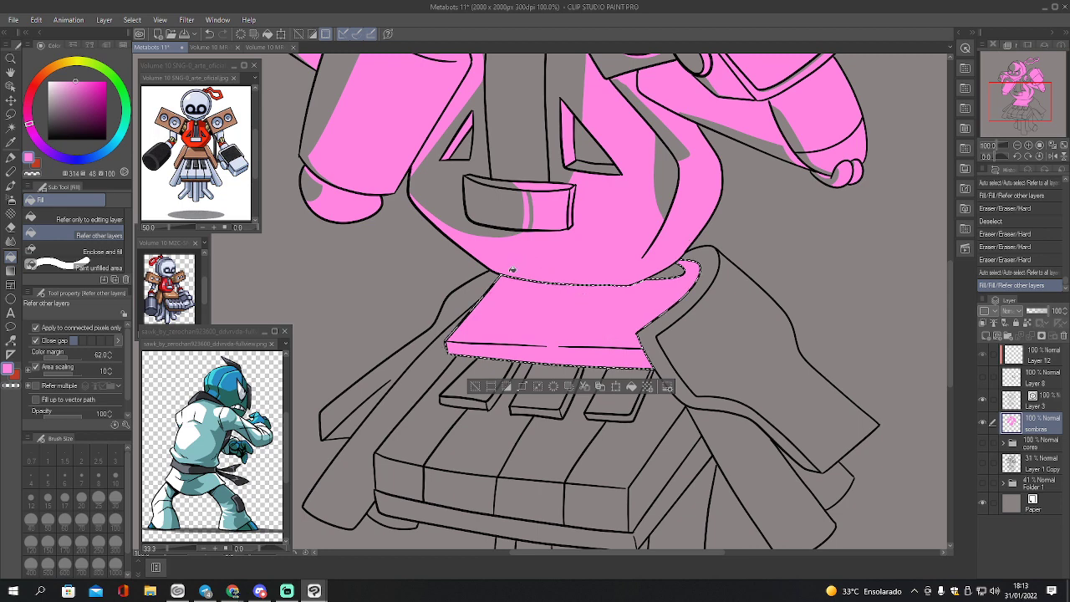
# - Outline a highlight on the skirt's upper panel with the hard eraser and clear the enclosed area with a transparent fill
pyautogui.press('e')
pyautogui.moveTo(450, 340)
pyautogui.mouseDown()
pyautogui.moveTo(567, 343)
pyautogui.moveTo(598, 286)
pyautogui.mouseUp()
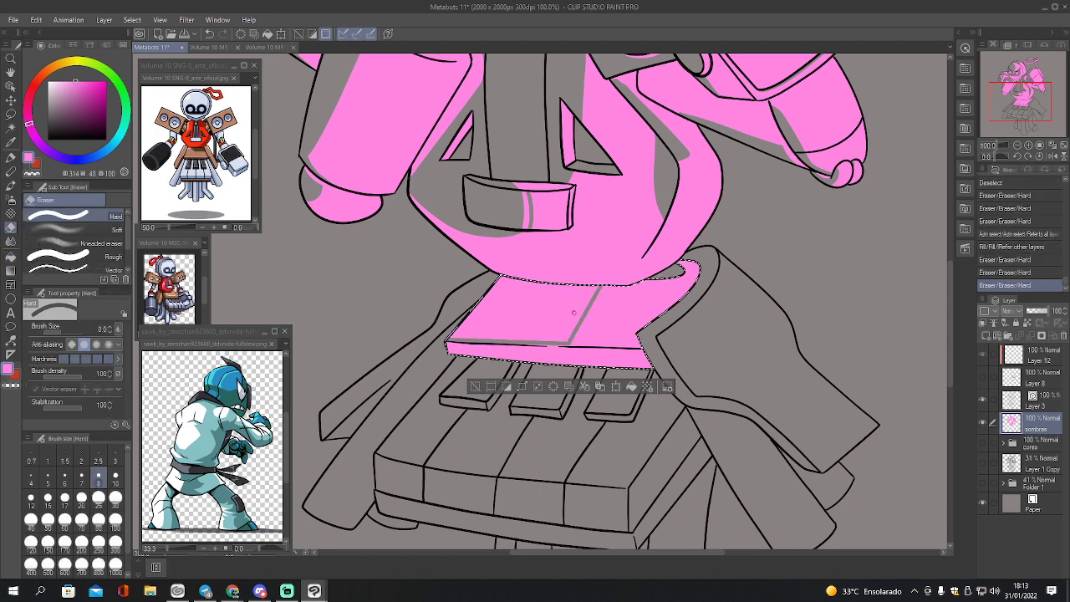
pyautogui.press('g')
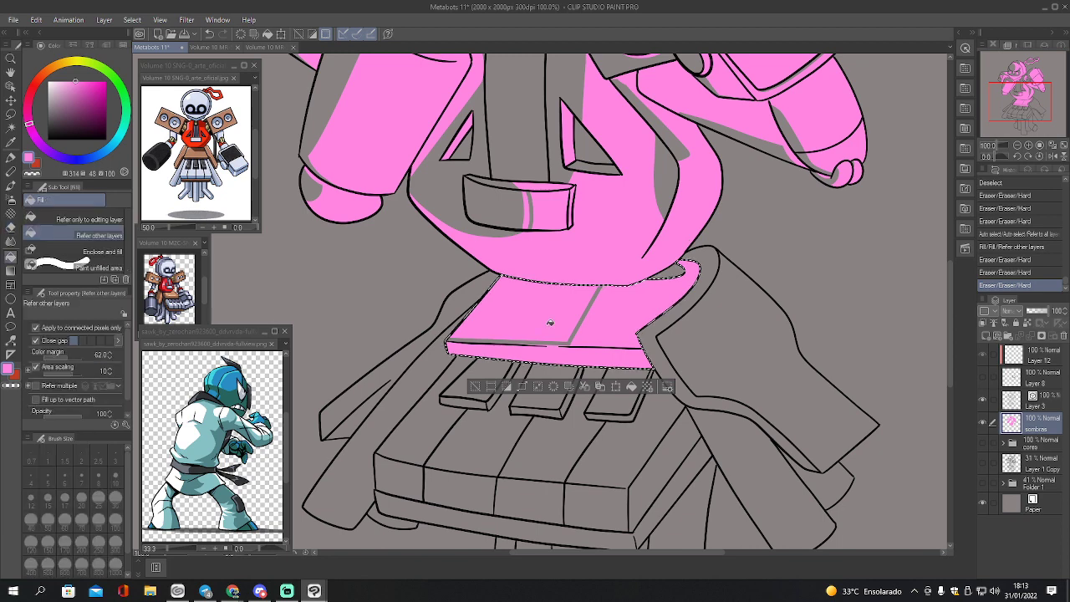
pyautogui.click(554, 318)
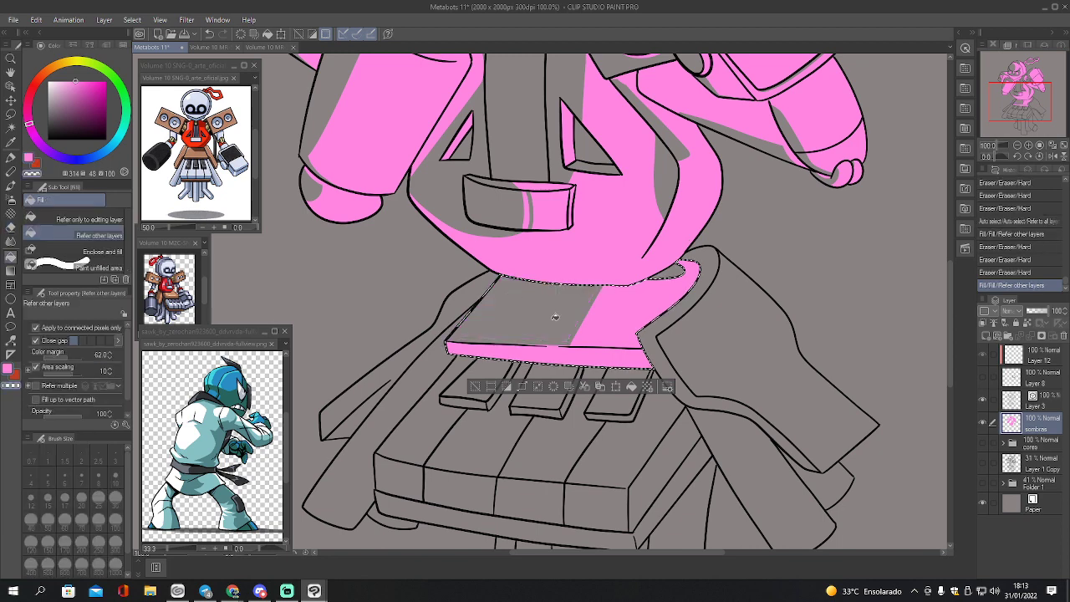
# - Remove leftover pink along the upper panel's lower line and around the opening under the body with the transparent Milli pen
pyautogui.press('p')
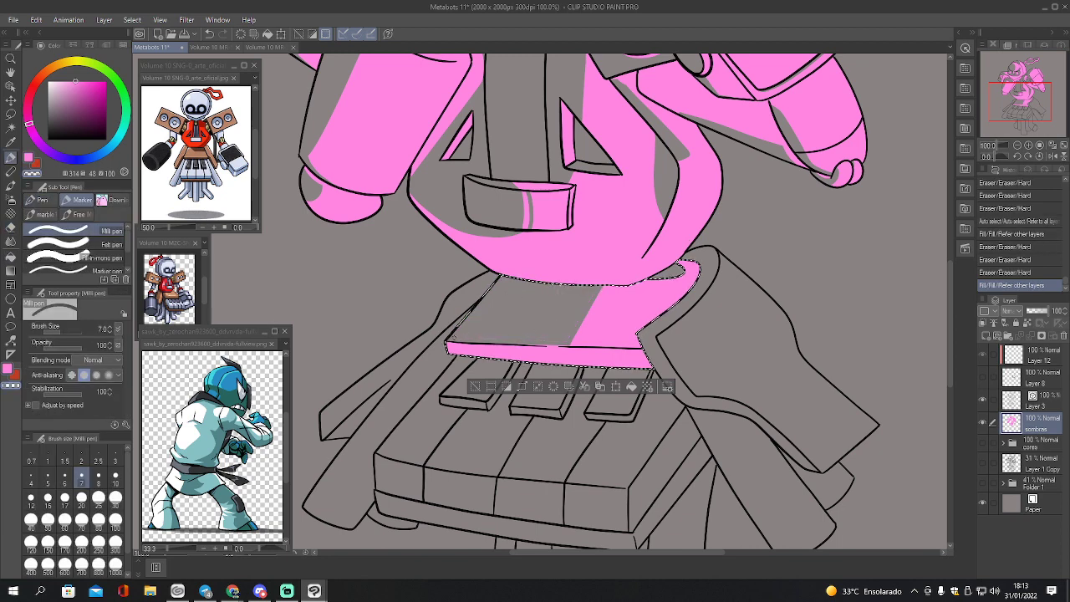
pyautogui.moveTo(454, 338)
pyautogui.mouseDown()
pyautogui.moveTo(550, 343)
pyautogui.moveTo(469, 343)
pyautogui.mouseUp()
pyautogui.click(567, 342)
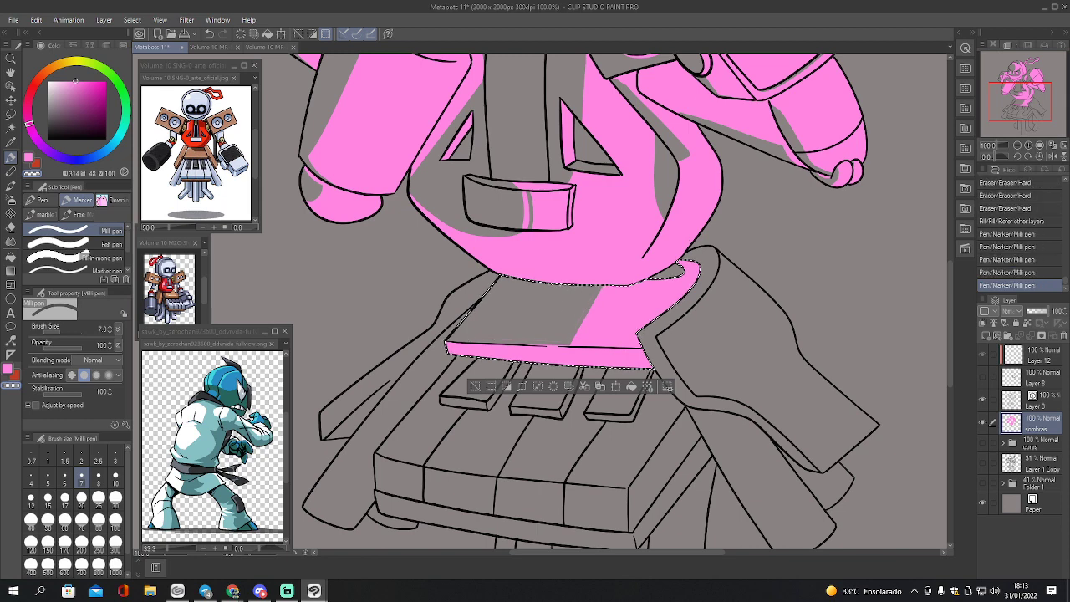
pyautogui.moveTo(646, 281); pyautogui.dragTo(669, 276)
pyautogui.moveTo(669, 276); pyautogui.dragTo(690, 264)
# - Paint a curved pink shadow under the body on the upper panel with the Milli pen at size 15, and touch up the panel's front edge with the eraser
pyautogui.press('p')
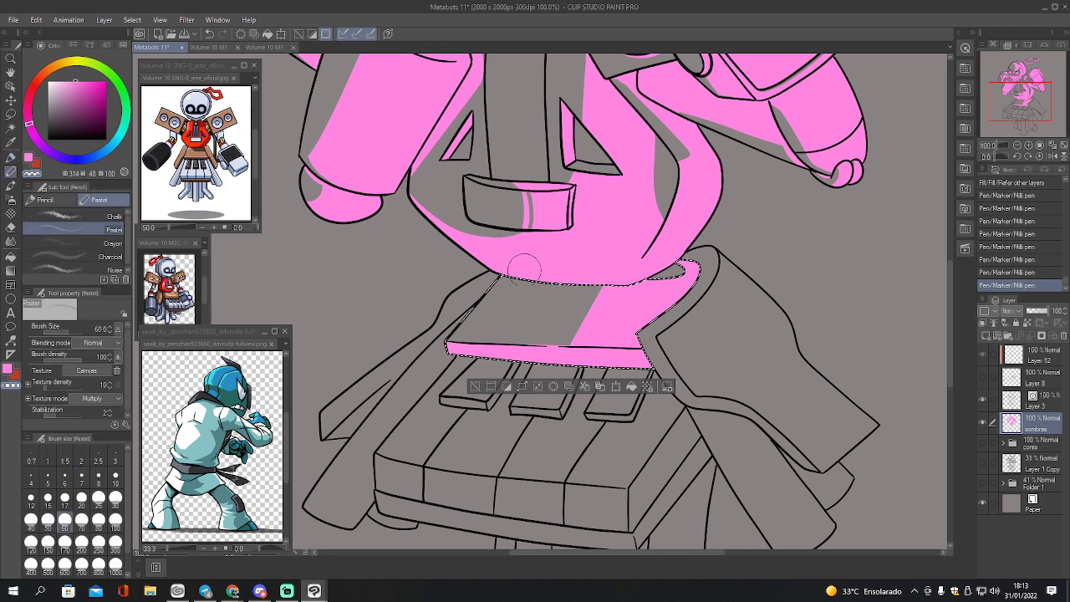
pyautogui.press('p')
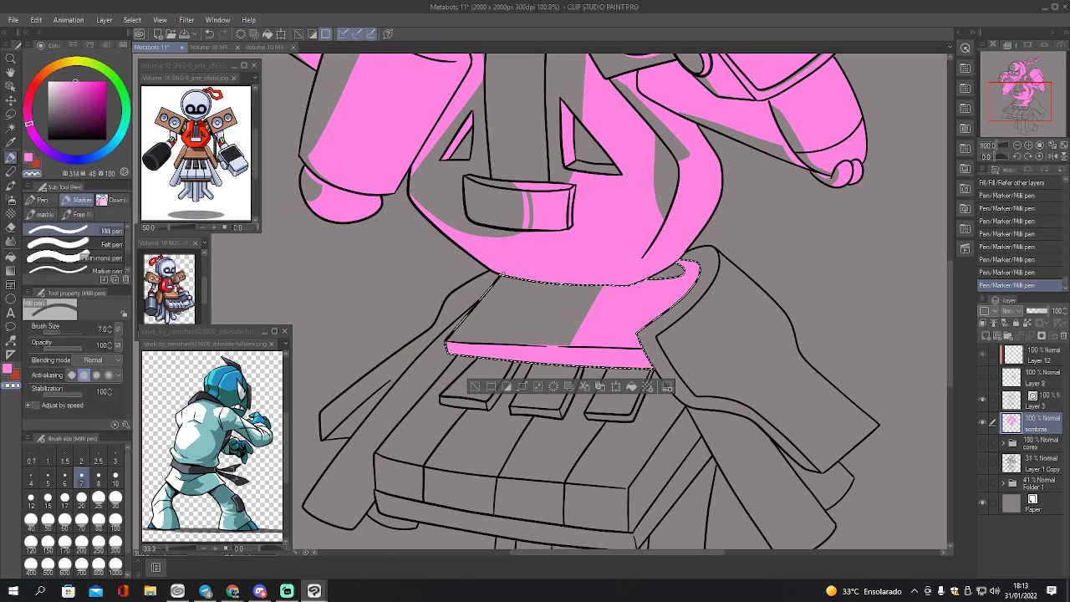
pyautogui.press(']')
pyautogui.press(']')
pyautogui.press(']')
pyautogui.press(']')
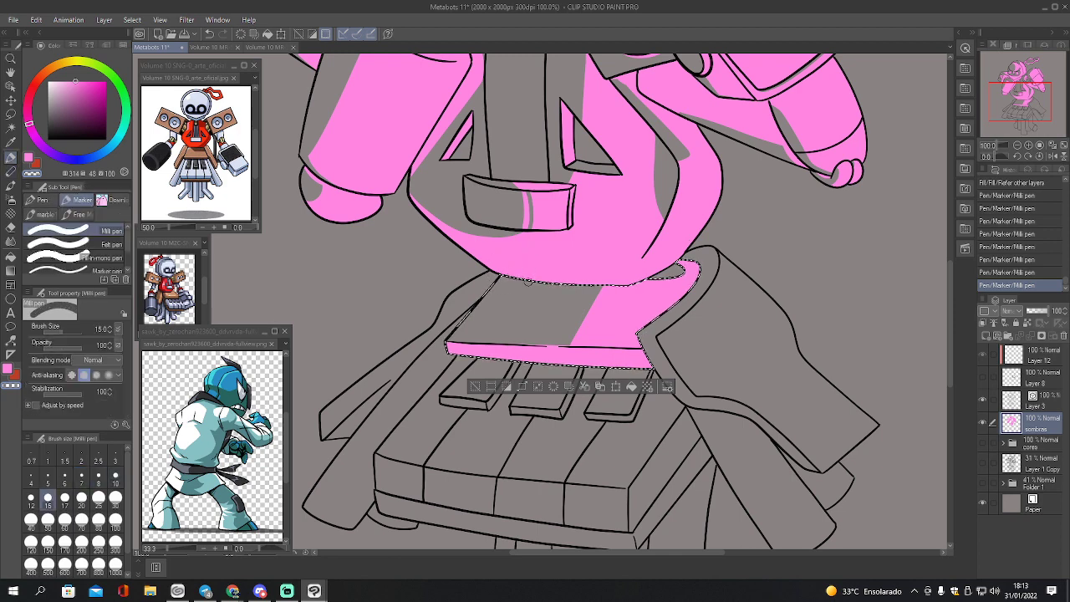
pyautogui.moveTo(528, 283); pyautogui.dragTo(551, 287)
pyautogui.press('c')
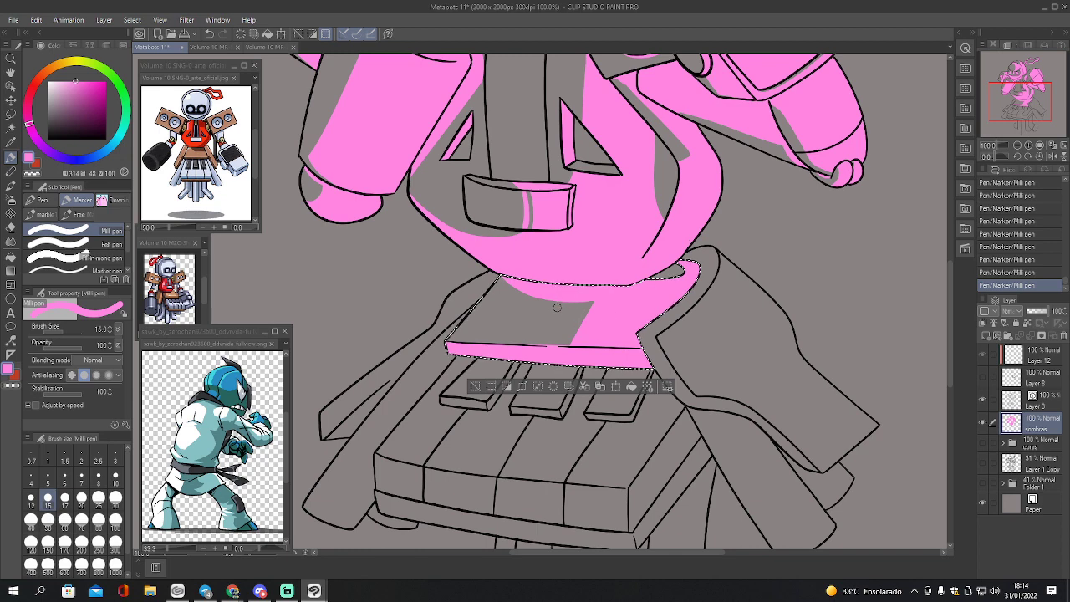
pyautogui.press('e')
pyautogui.moveTo(567, 343)
pyautogui.mouseDown()
pyautogui.moveTo(521, 329)
pyautogui.moveTo(510, 340)
pyautogui.moveTo(564, 344)
pyautogui.moveTo(585, 361)
pyautogui.mouseUp()
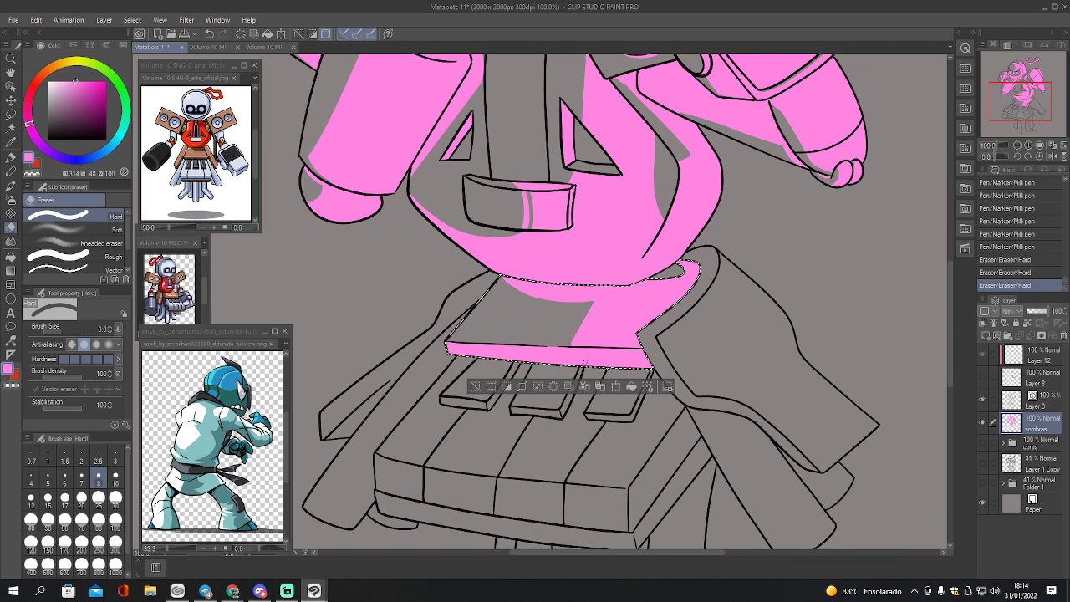
pyautogui.press('p')
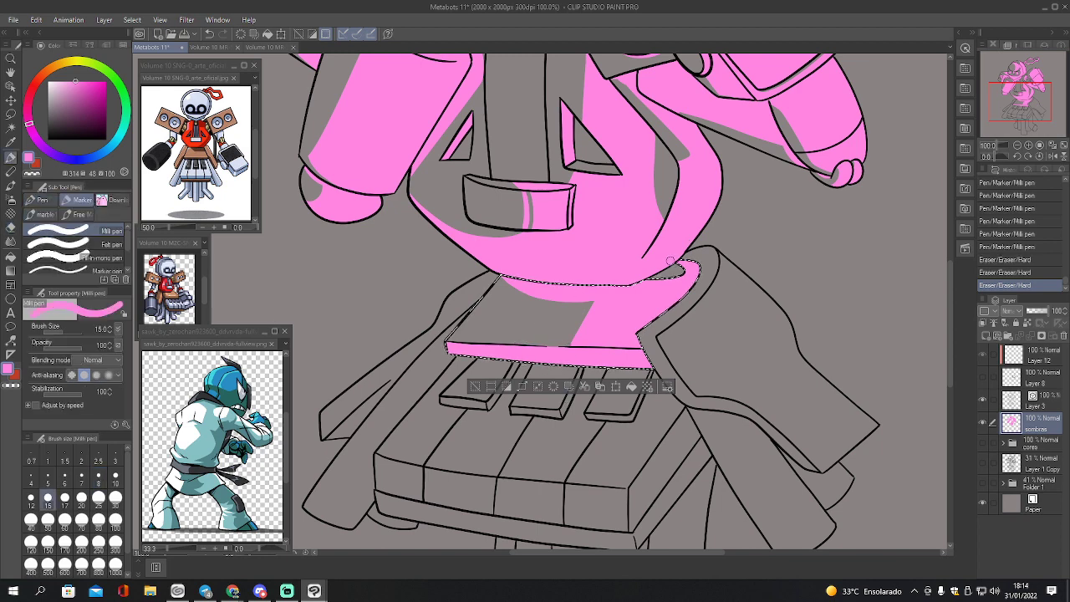
# - Select the narrow skirt strip beside the piano keys, adjust the selection's upper end with the lasso, and fill it with pink
pyautogui.press('w')
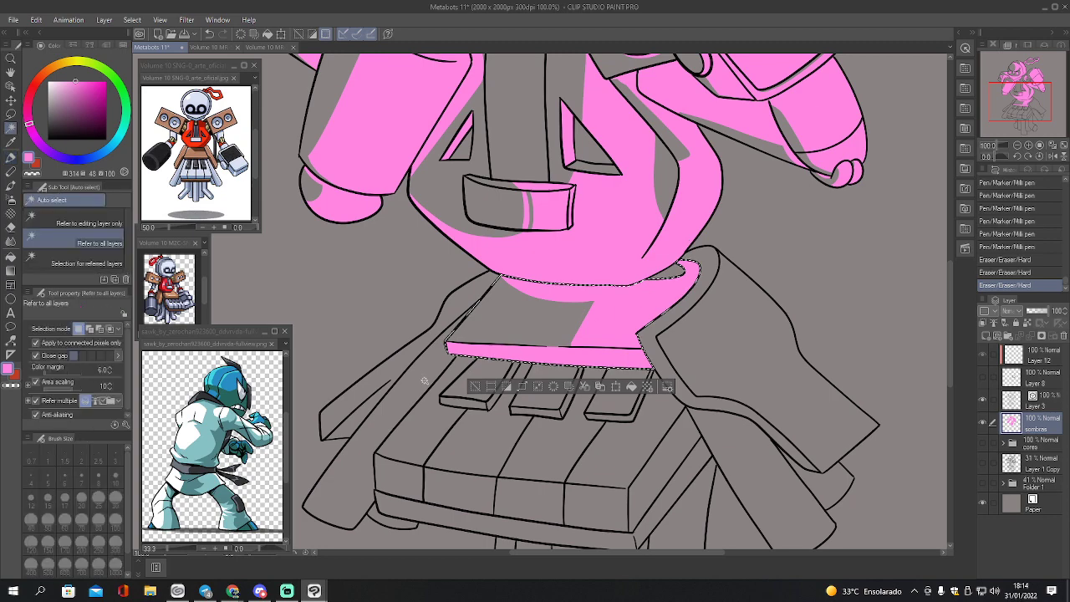
pyautogui.click(424, 380)
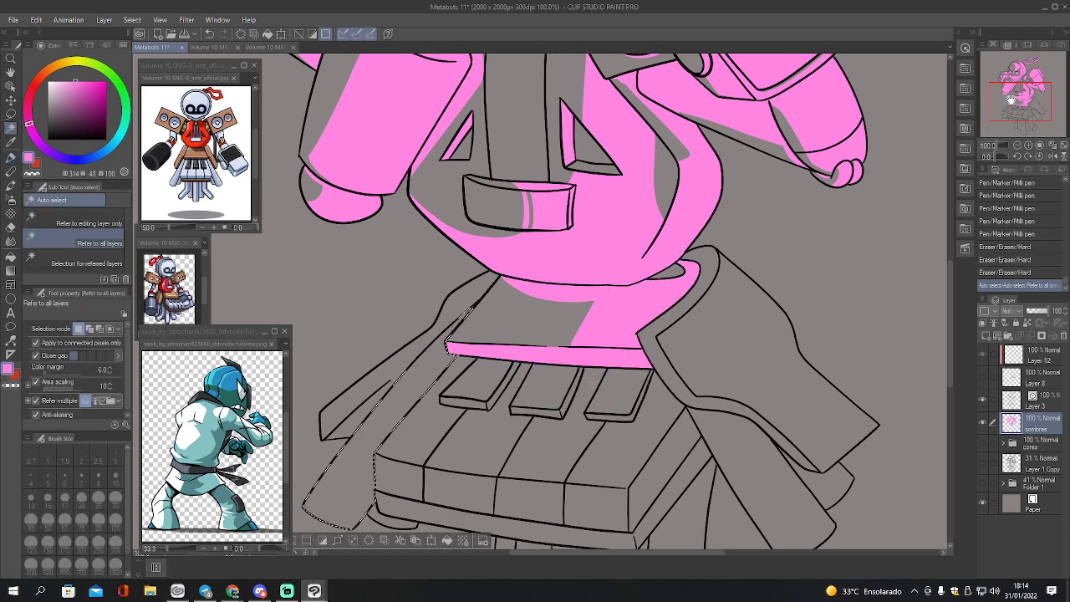
pyautogui.moveTo(1018, 100)
pyautogui.mouseDown()
pyautogui.moveTo(1000, 115)
pyautogui.moveTo(1018, 87)
pyautogui.moveTo(1014, 99)
pyautogui.mouseUp()
pyautogui.press('m')
pyautogui.moveTo(560, 330); pyautogui.dragTo(530, 368)
pyautogui.press('g')
pyautogui.click(519, 378)
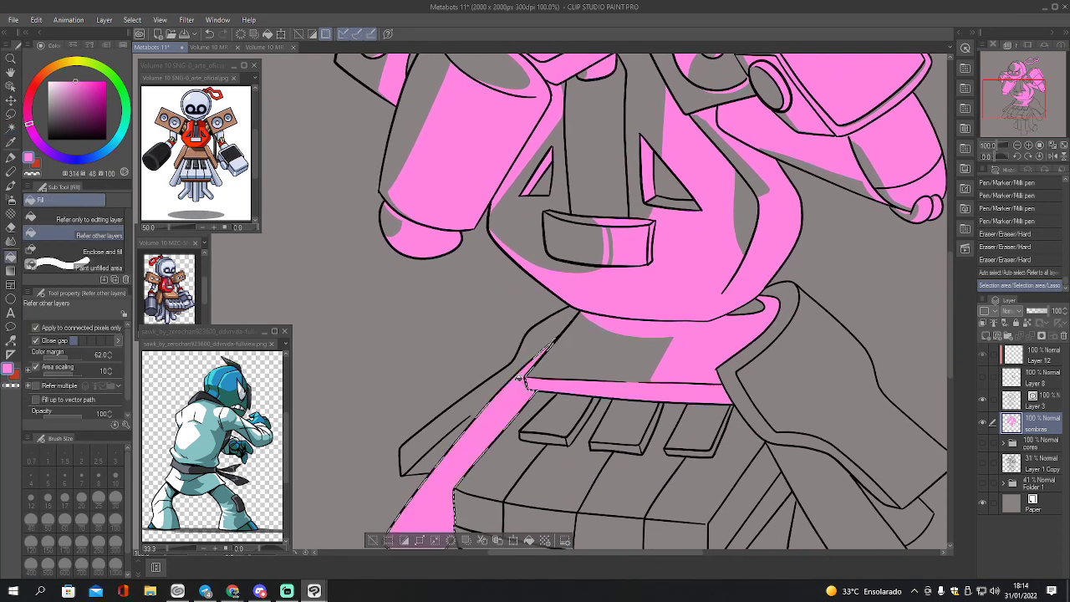
# - Erase a highlight from the strip's narrow upper end and outer lower corner with the hard eraser, ending at size 12
pyautogui.moveTo(1005, 103); pyautogui.dragTo(1008, 111)
pyautogui.press('e')
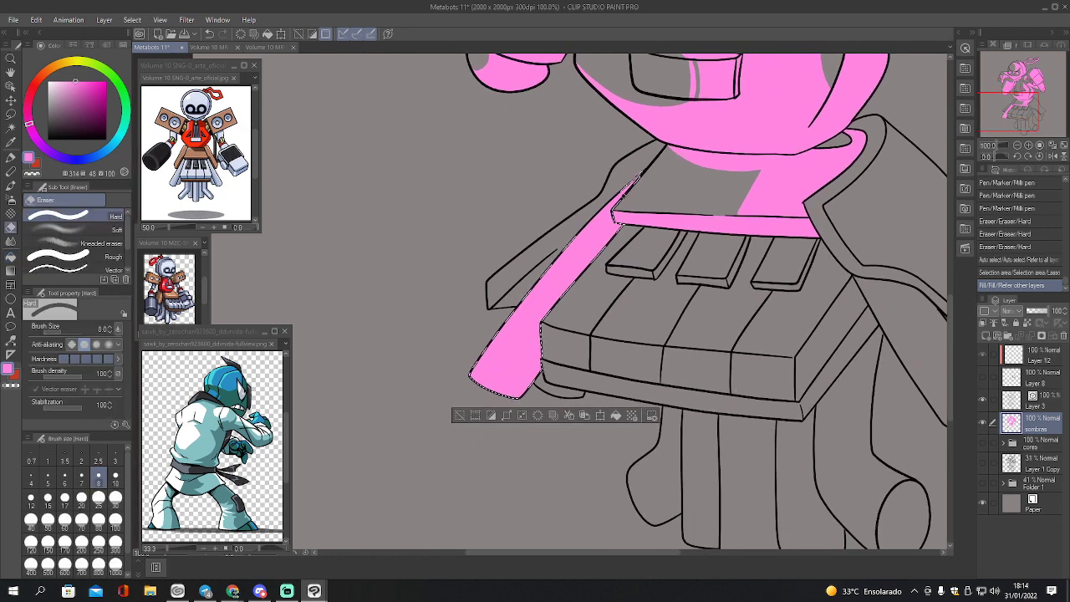
pyautogui.moveTo(645, 167); pyautogui.dragTo(645, 169)
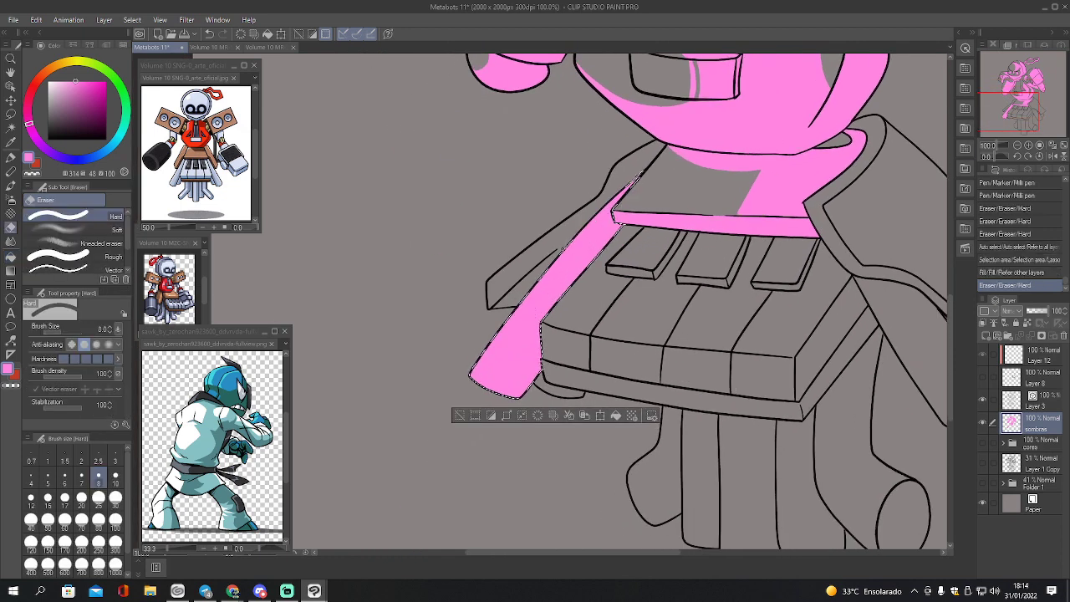
pyautogui.moveTo(642, 175)
pyautogui.mouseDown()
pyautogui.moveTo(505, 327)
pyautogui.moveTo(473, 387)
pyautogui.mouseUp()
pyautogui.moveTo(501, 341); pyautogui.dragTo(474, 387)
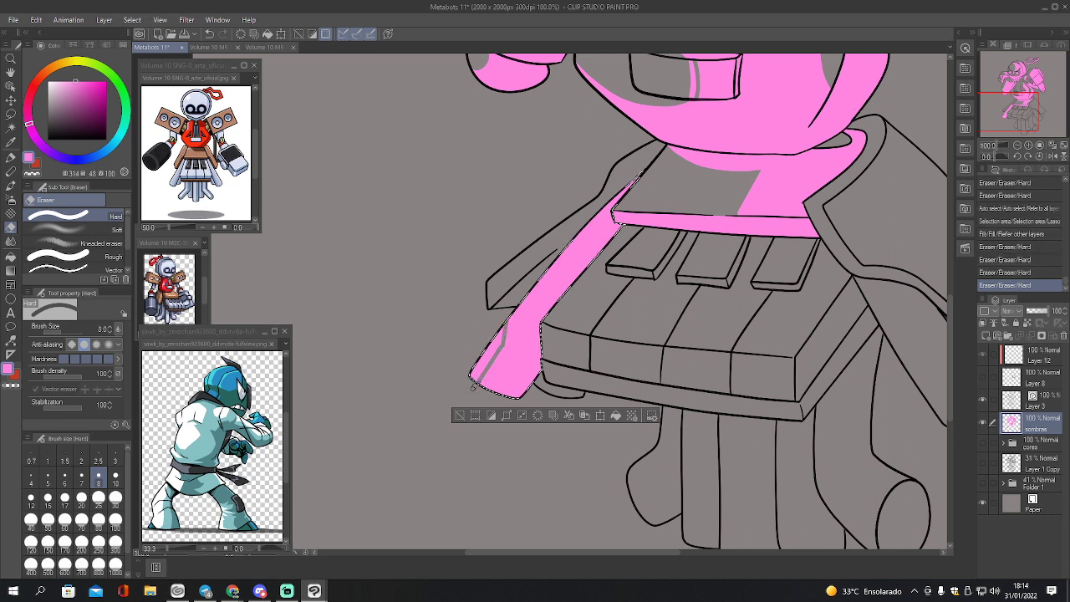
pyautogui.moveTo(502, 339); pyautogui.dragTo(475, 383)
pyautogui.moveTo(505, 338); pyautogui.dragTo(467, 388)
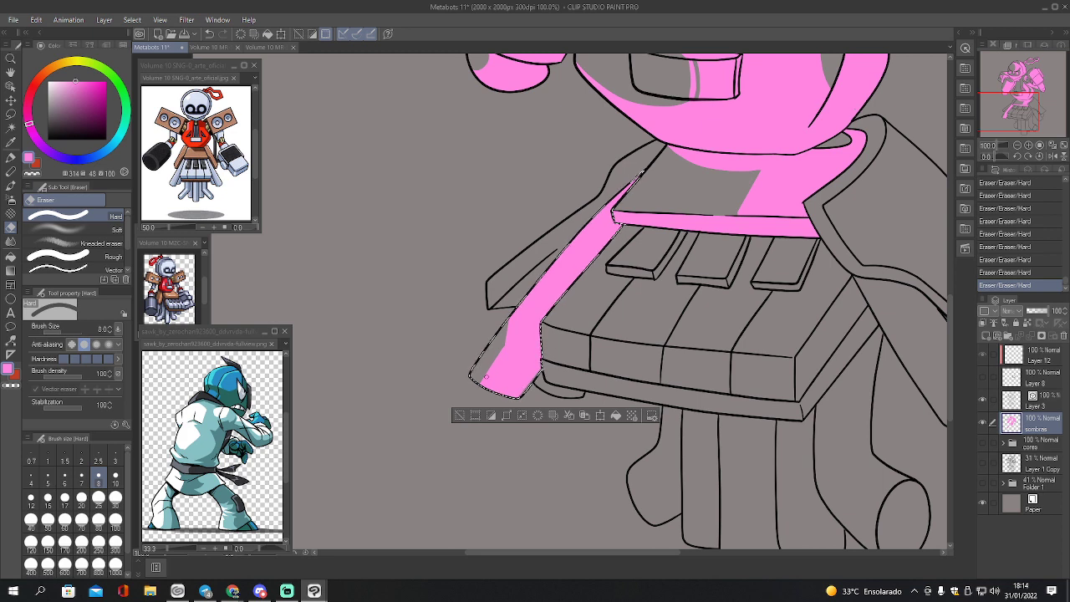
pyautogui.press(']')
pyautogui.press(']')
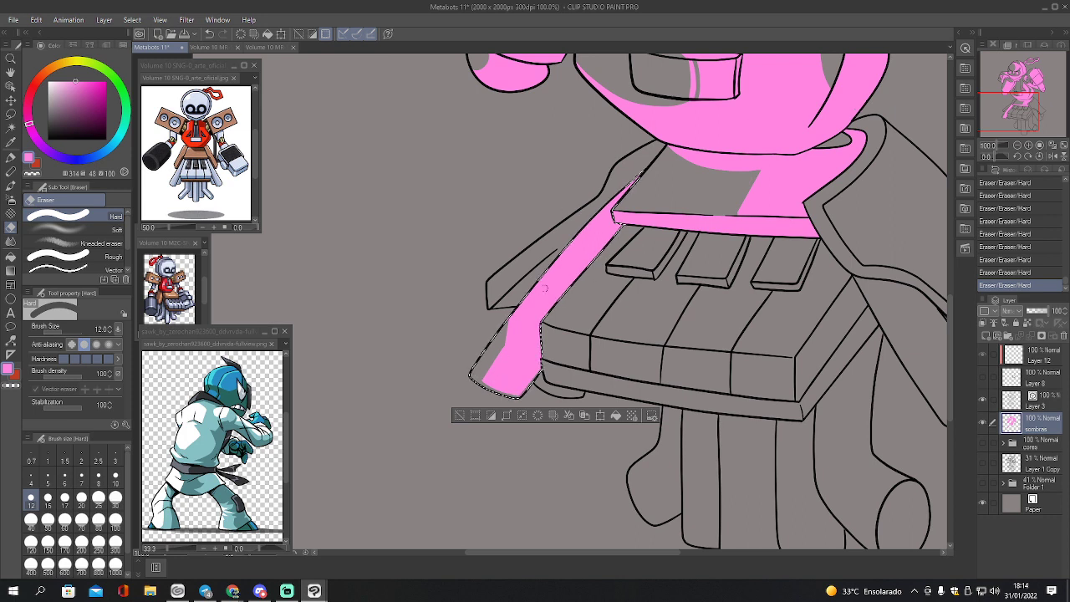
# - Select the outer skirt flap behind the strip and paint its lower inner part pink with the Milli pen at size 15
pyautogui.press('w')
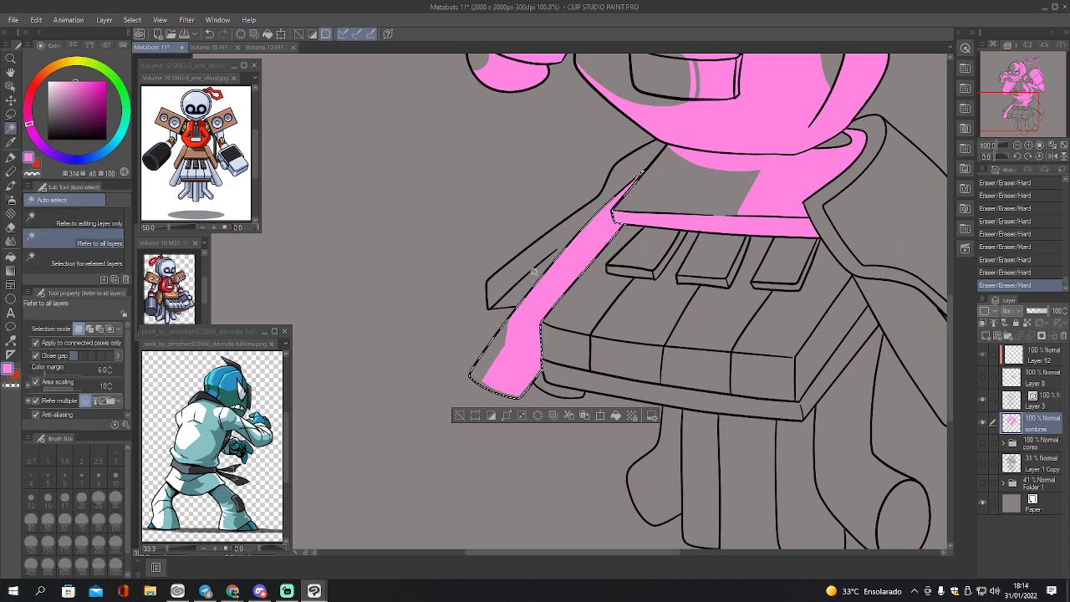
pyautogui.click(533, 272)
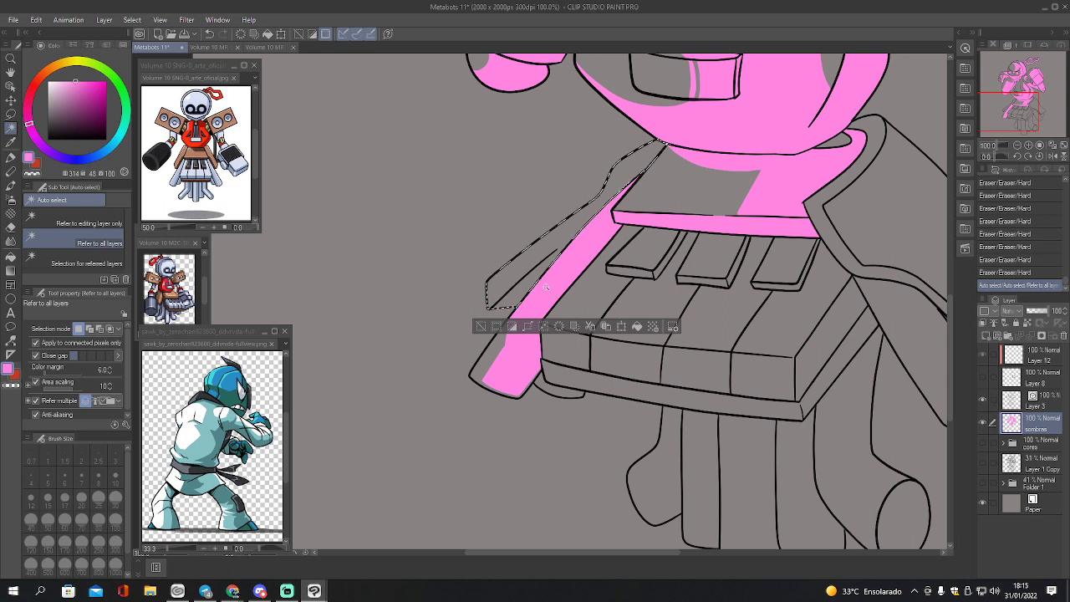
pyautogui.press('p')
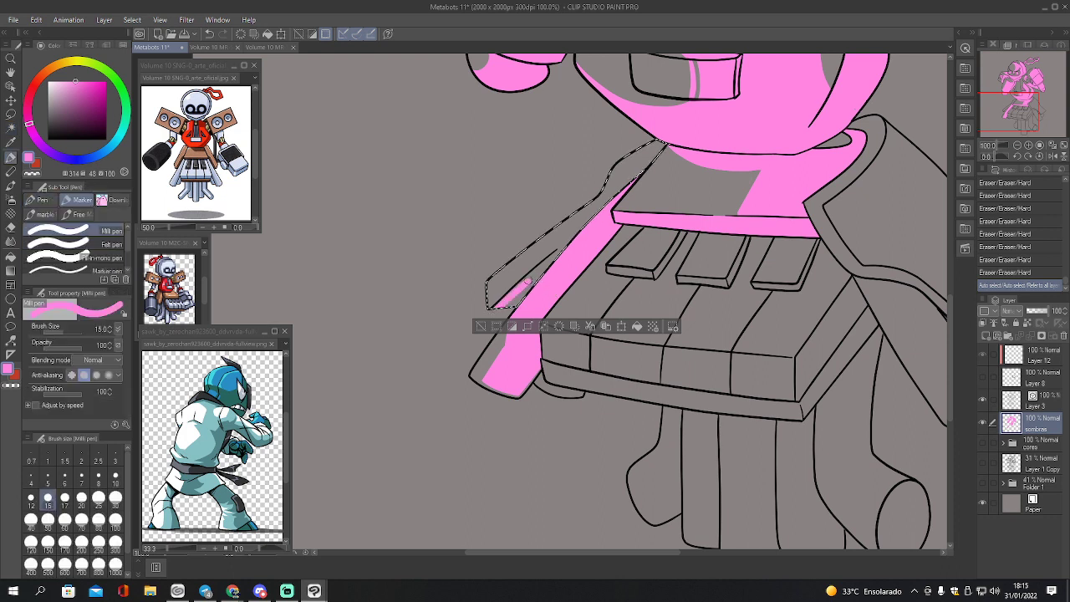
pyautogui.moveTo(527, 286)
pyautogui.mouseDown()
pyautogui.moveTo(546, 266)
pyautogui.moveTo(493, 310)
pyautogui.moveTo(566, 252)
pyautogui.mouseUp()
pyautogui.moveTo(525, 288); pyautogui.dragTo(552, 266)
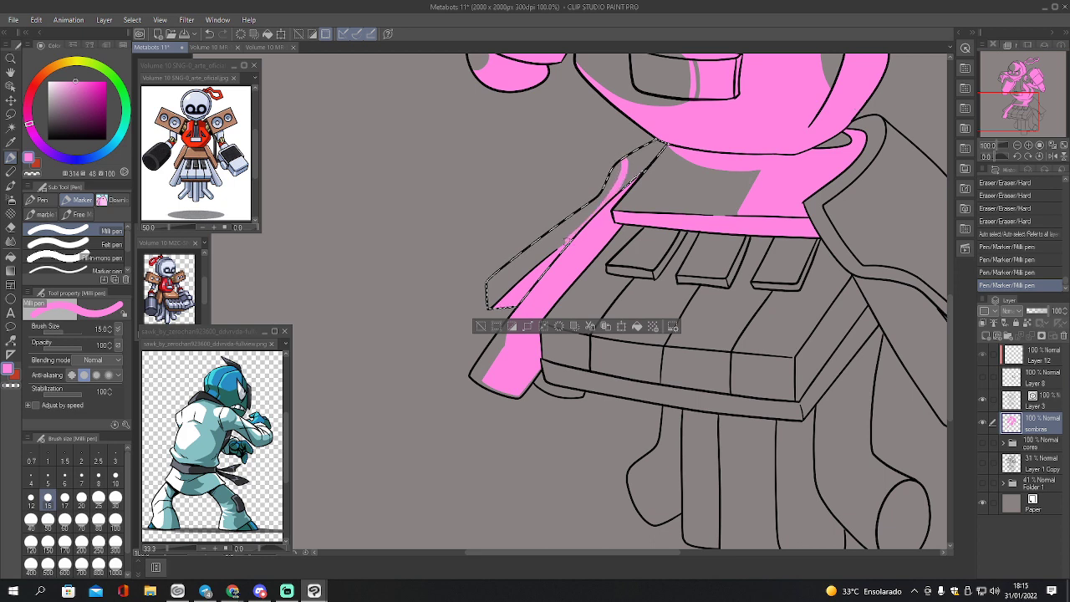
pyautogui.moveTo(552, 256); pyautogui.dragTo(522, 284)
pyautogui.hotkey('ctrl', 'z')
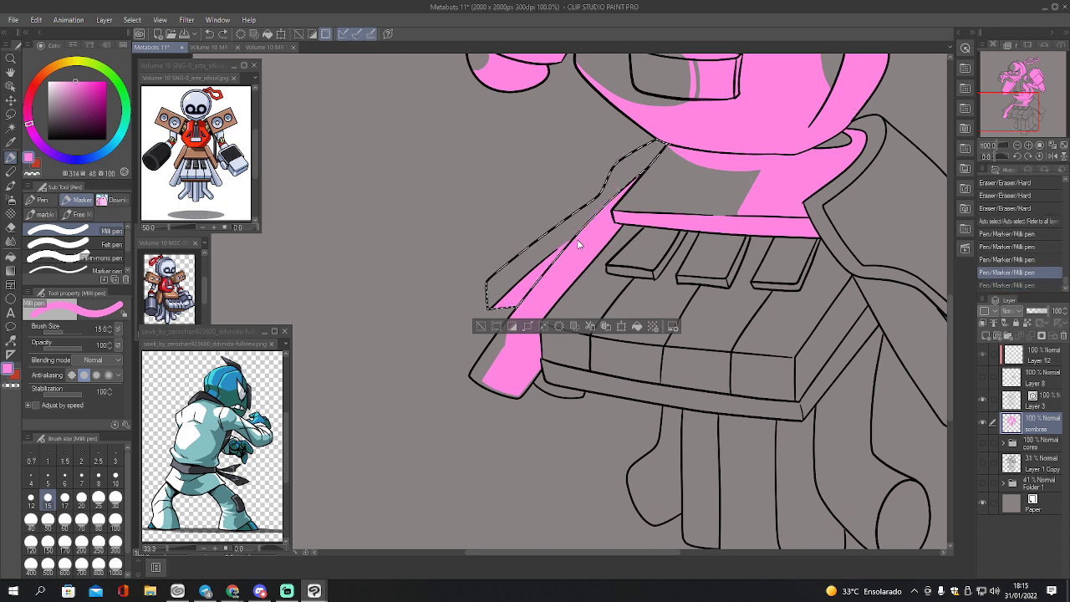
# - Paint the inner side of the flap's narrow upper end pink up to the body, and clear the selection
pyautogui.moveTo(558, 252)
pyautogui.mouseDown()
pyautogui.moveTo(599, 216)
pyautogui.moveTo(621, 174)
pyautogui.moveTo(665, 142)
pyautogui.mouseUp()
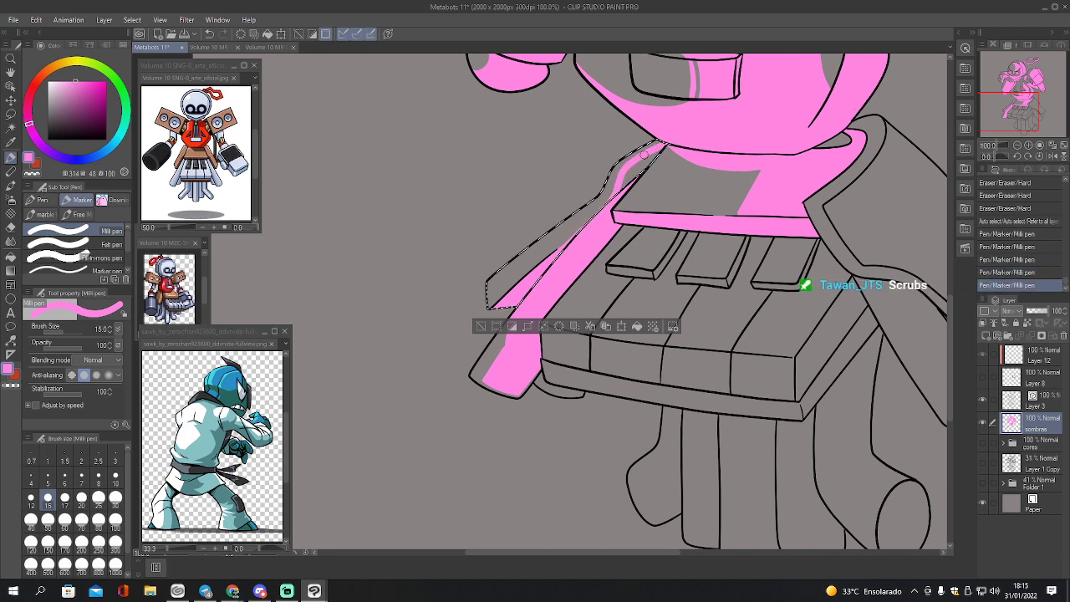
pyautogui.moveTo(619, 190); pyautogui.dragTo(659, 148)
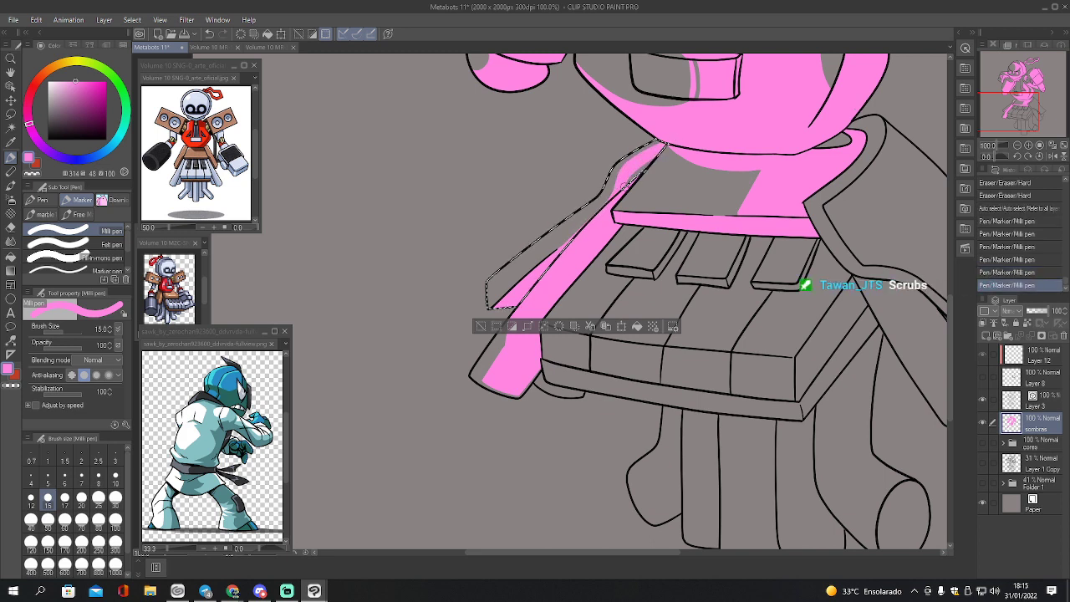
pyautogui.moveTo(624, 187); pyautogui.dragTo(659, 151)
pyautogui.hotkey('ctrl', 'd')
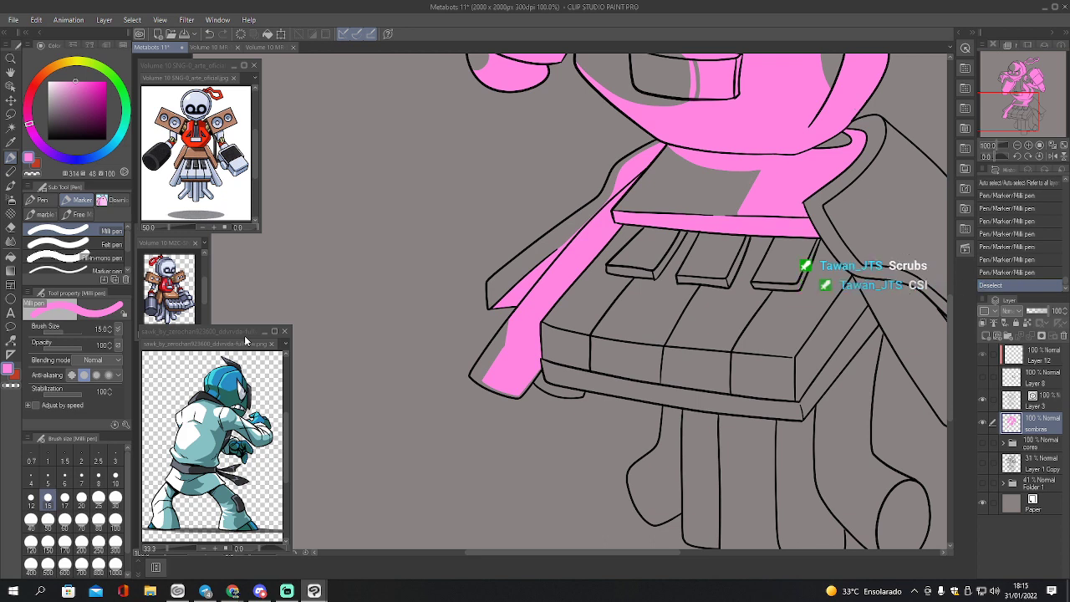
# - Select the small curved piece under the keyboard's corner, fill it with pink, and trim its lower edge with the hard eraser
pyautogui.press('w')
pyautogui.click(558, 390)
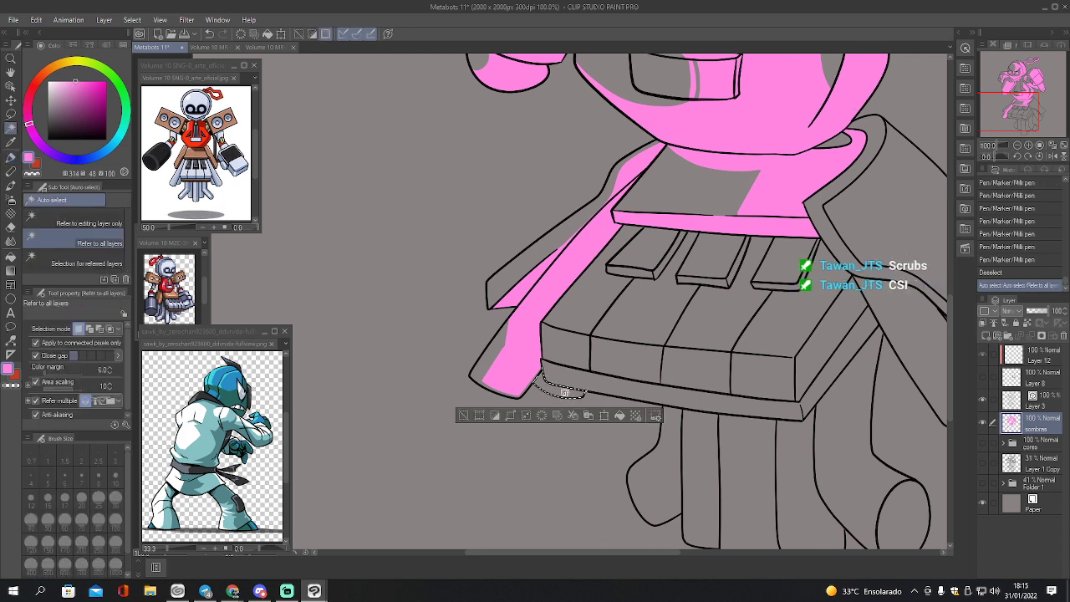
pyautogui.press('h')
pyautogui.press('g')
pyautogui.click(539, 374)
pyautogui.press('e')
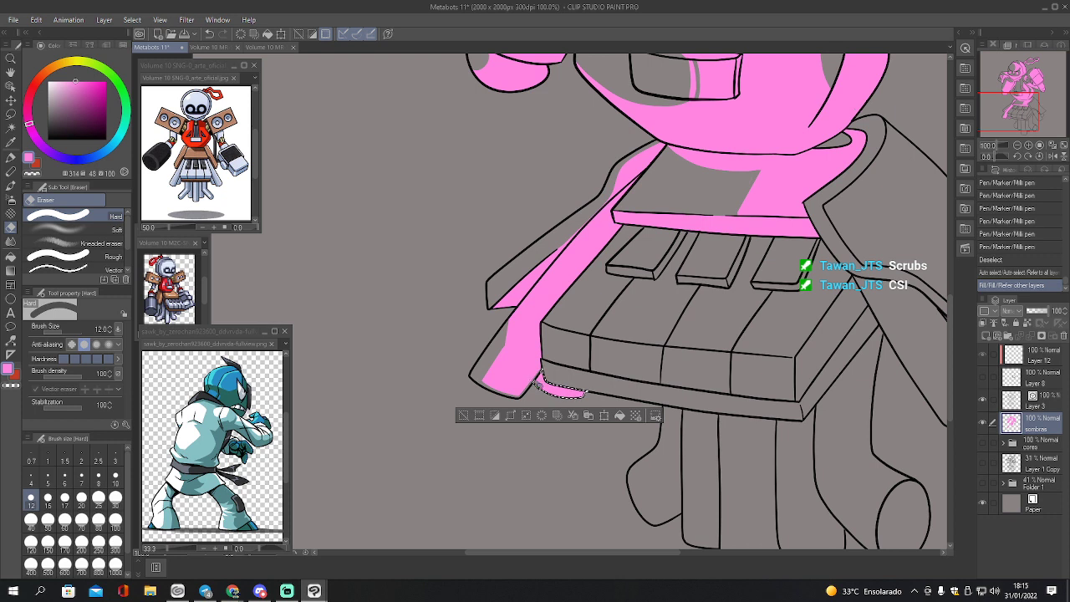
pyautogui.moveTo(575, 400); pyautogui.dragTo(594, 402)
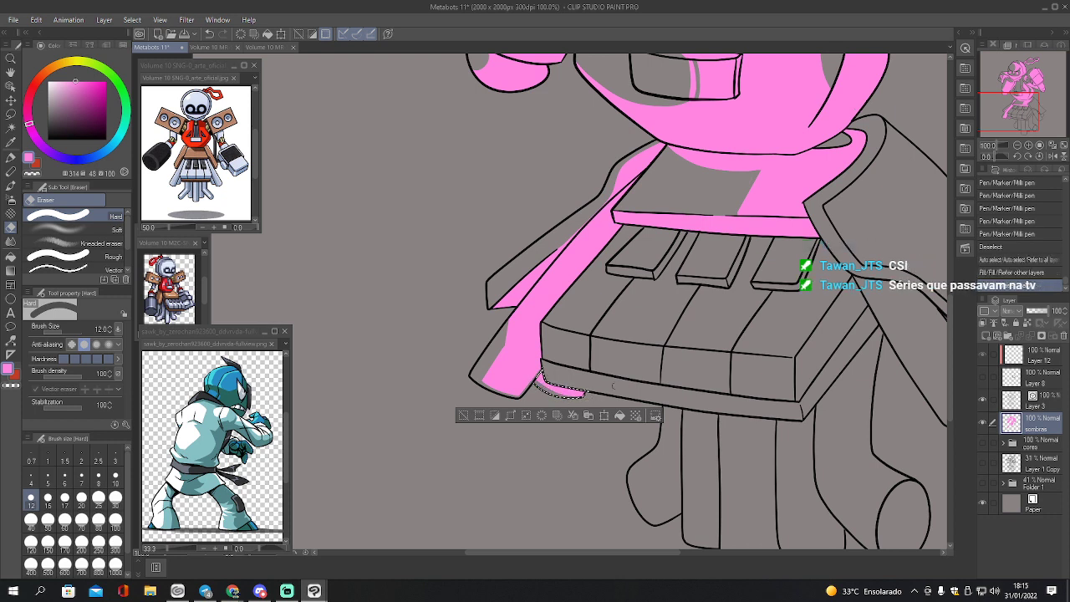
# - Select the rim running around the keyboard's base and fill it with pink
pyautogui.press('w')
pyautogui.click(632, 392)
pyautogui.press('g')
pyautogui.click(645, 391)
pyautogui.press('e')
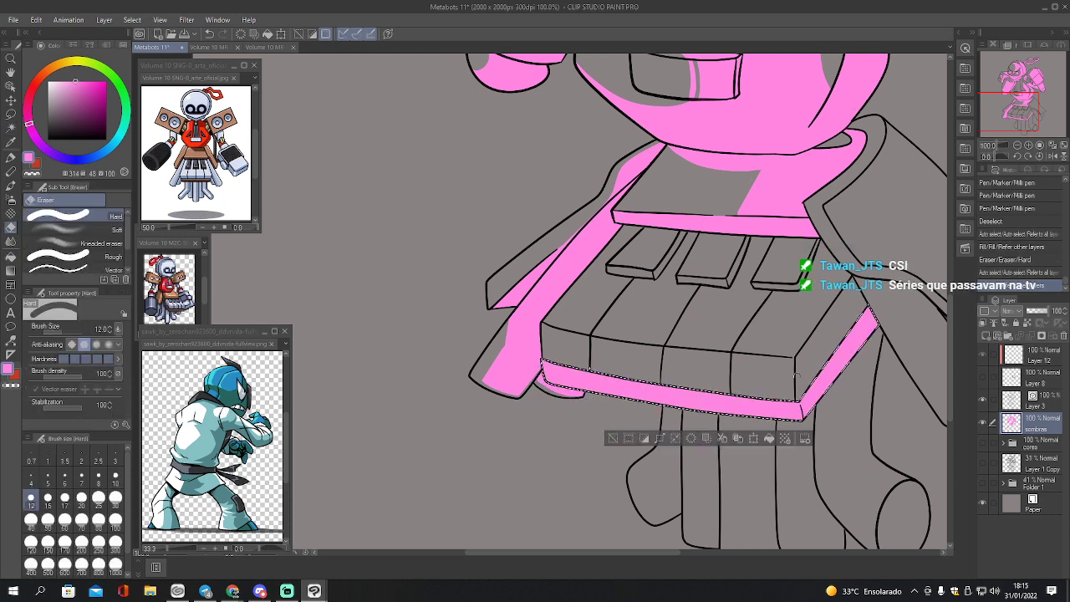
# - Erase the pink from the rim's corner and whole front face with the hard eraser, enlarging it to size 50
pyautogui.moveTo(797, 407); pyautogui.dragTo(799, 418)
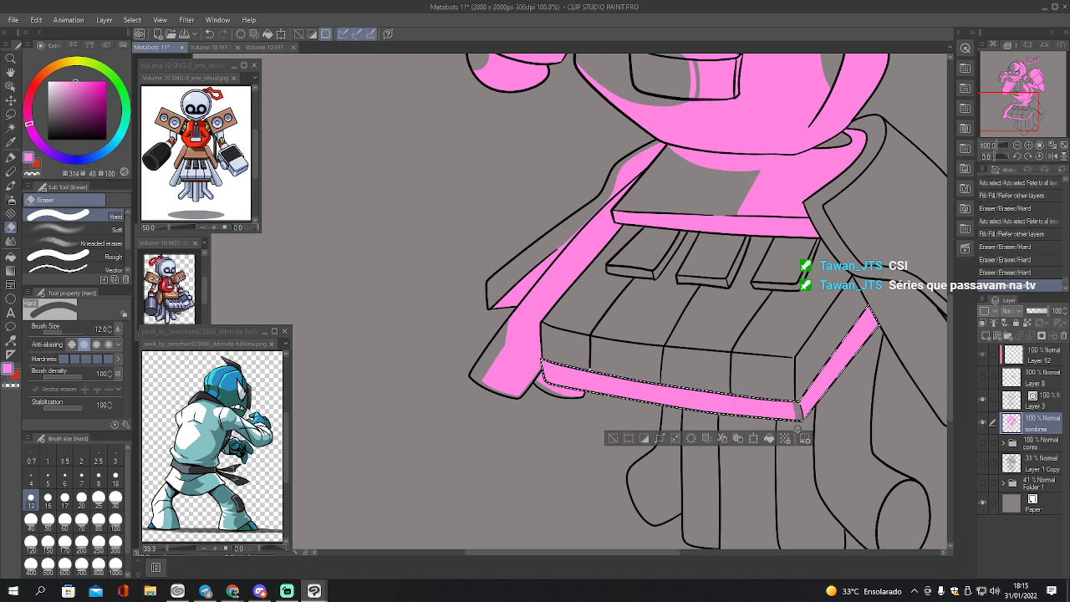
pyautogui.press(']')
pyautogui.press(']')
pyautogui.press(']')
pyautogui.press(']')
pyautogui.press(']')
pyautogui.press(']')
pyautogui.press(']')
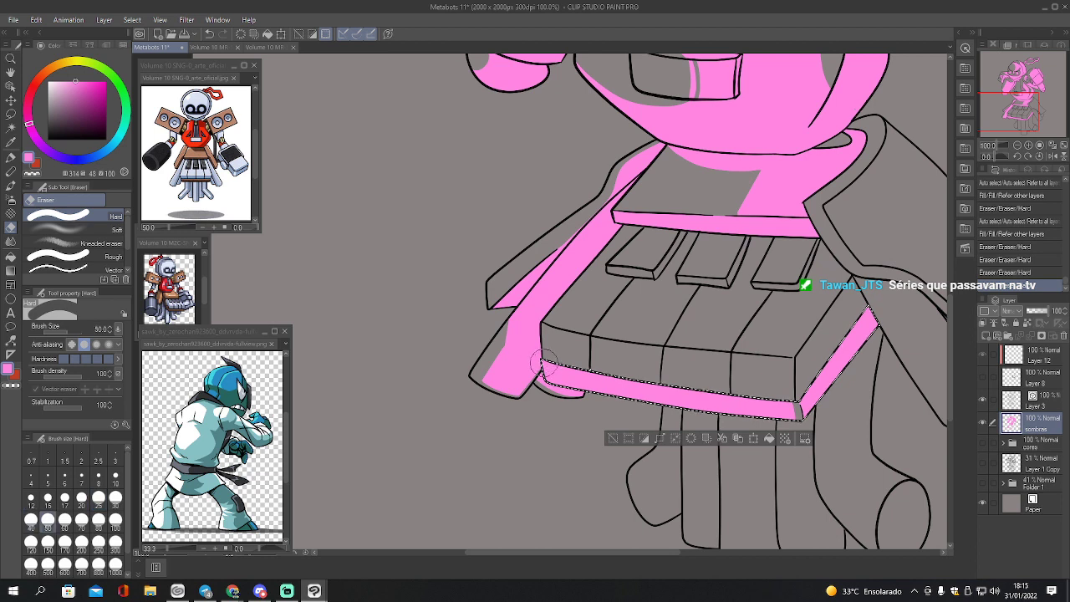
pyautogui.moveTo(535, 366)
pyautogui.mouseDown()
pyautogui.moveTo(663, 392)
pyautogui.moveTo(607, 382)
pyautogui.mouseUp()
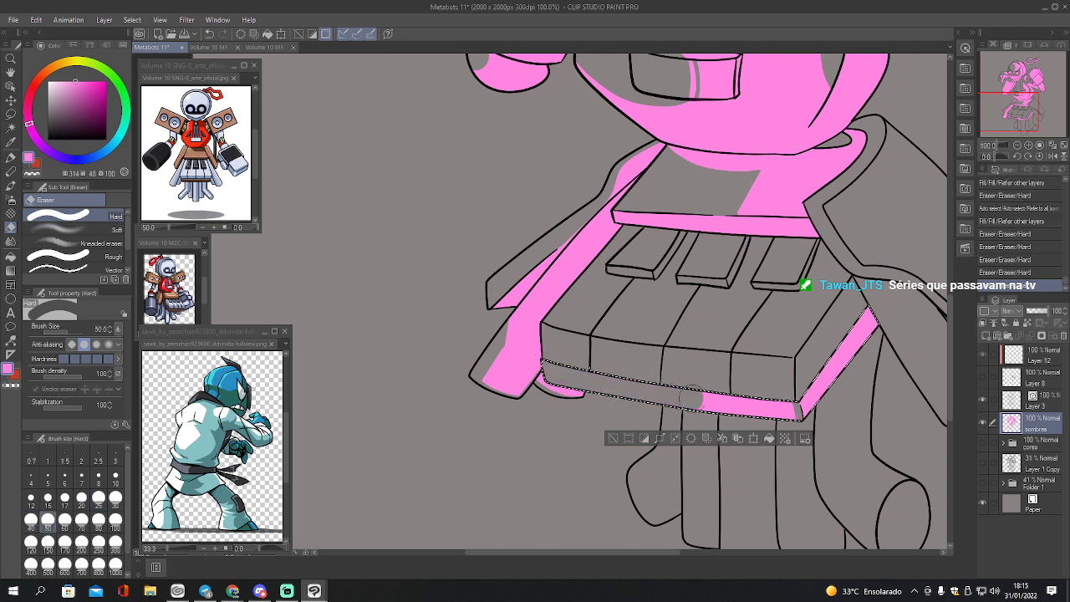
pyautogui.moveTo(692, 394); pyautogui.dragTo(790, 415)
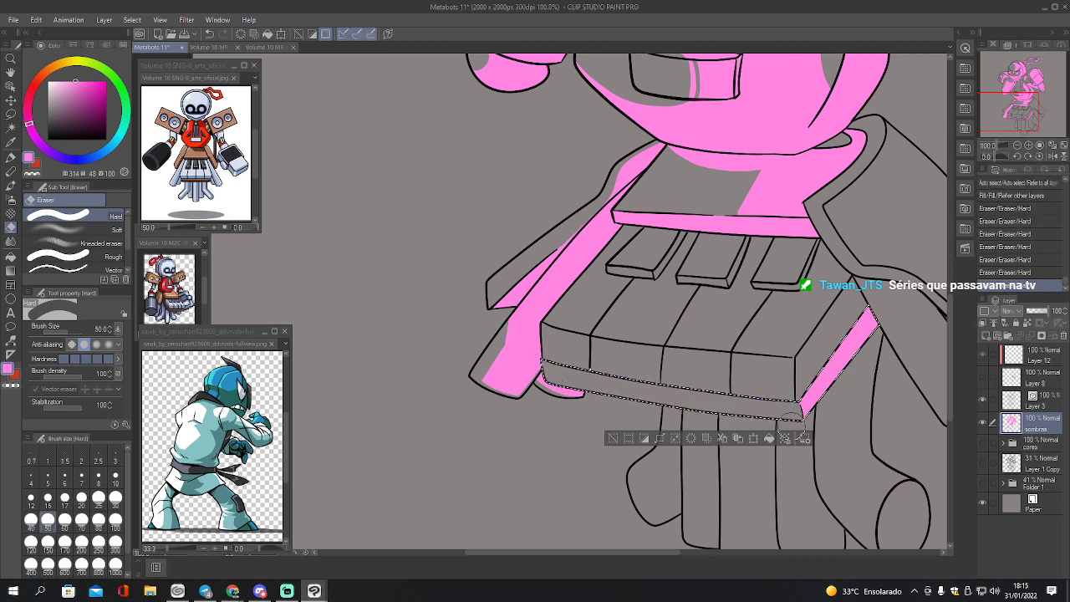
# - Clear the selection, select the side face of the end key above the pink rim, and fill it with pink
pyautogui.press('w')
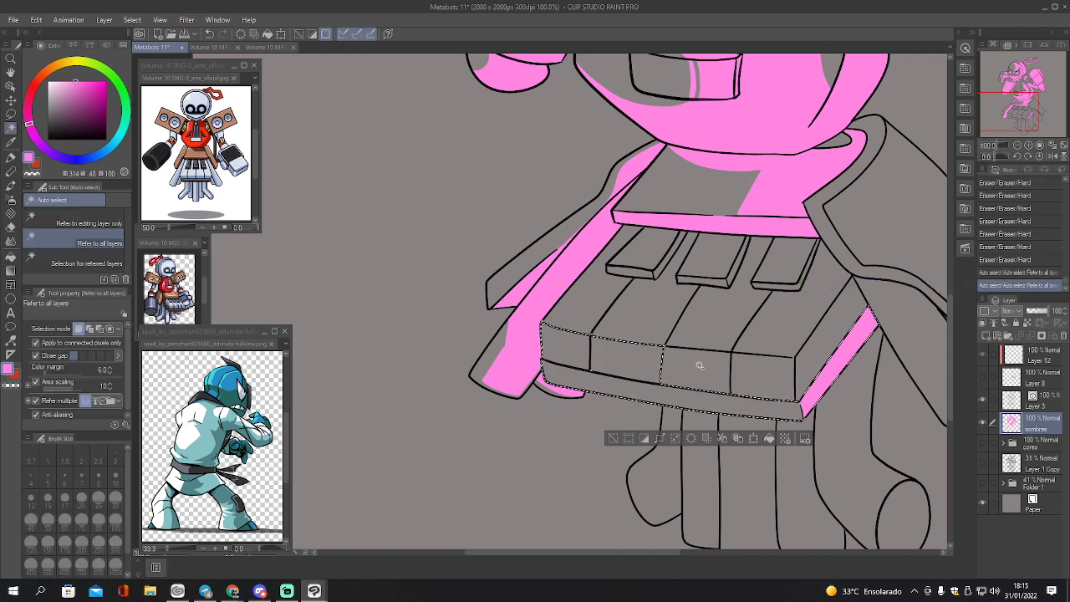
pyautogui.hotkey('ctrl', 'd')
pyautogui.click(821, 341)
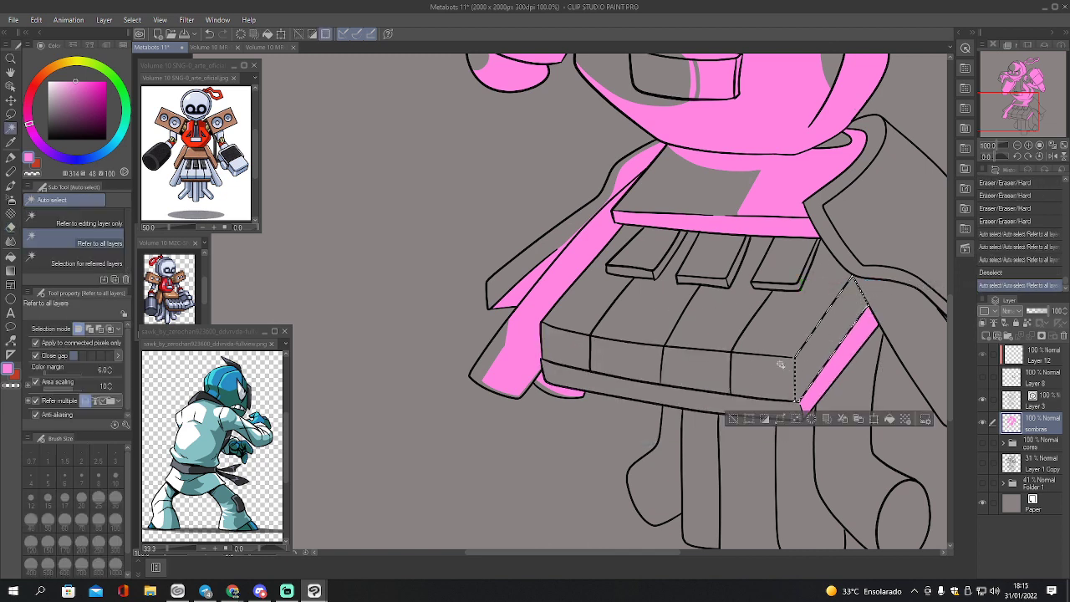
pyautogui.press('g')
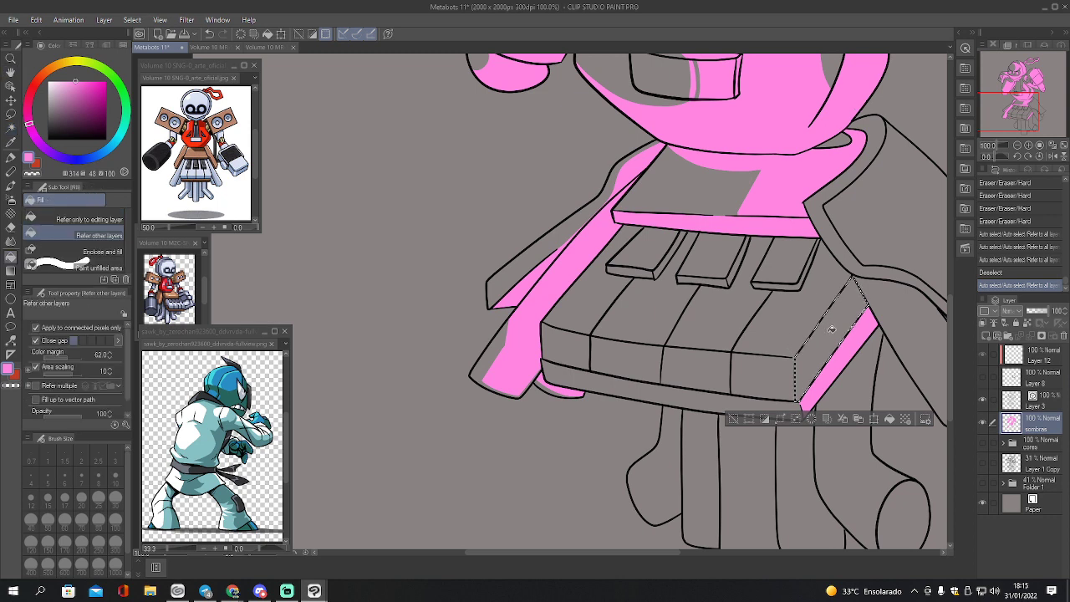
pyautogui.click(794, 311)
# - Select all four white keys of the keyboard together
pyautogui.press('w')
pyautogui.click(772, 308)
pyautogui.keyDown('shift'); pyautogui.click(717, 306); pyautogui.keyUp('shift')
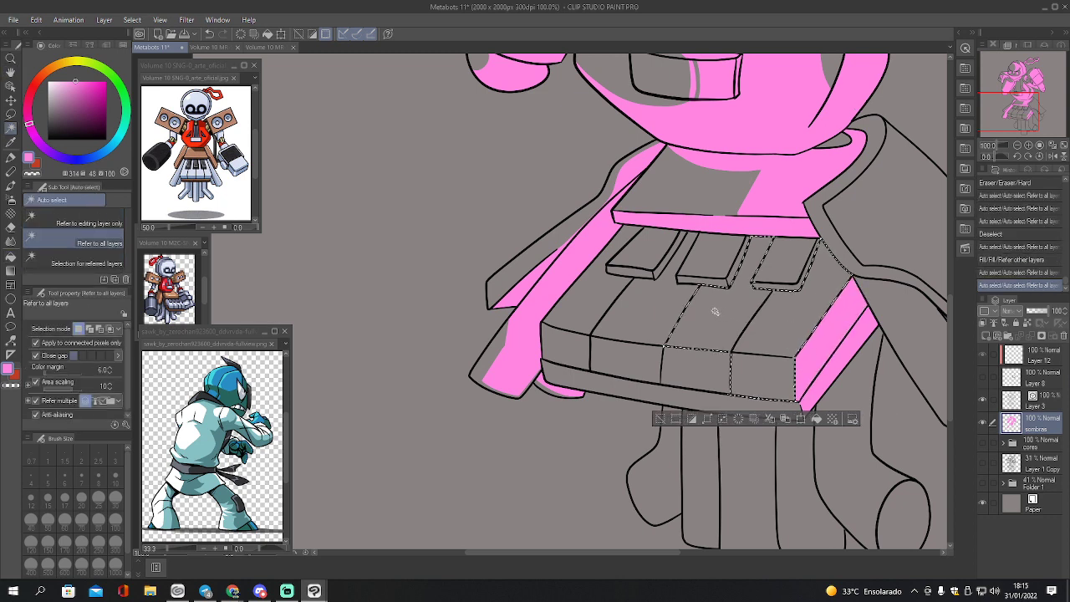
pyautogui.keyDown('shift'); pyautogui.click(657, 306); pyautogui.keyUp('shift')
pyautogui.keyDown('shift'); pyautogui.click(605, 303); pyautogui.keyUp('shift')
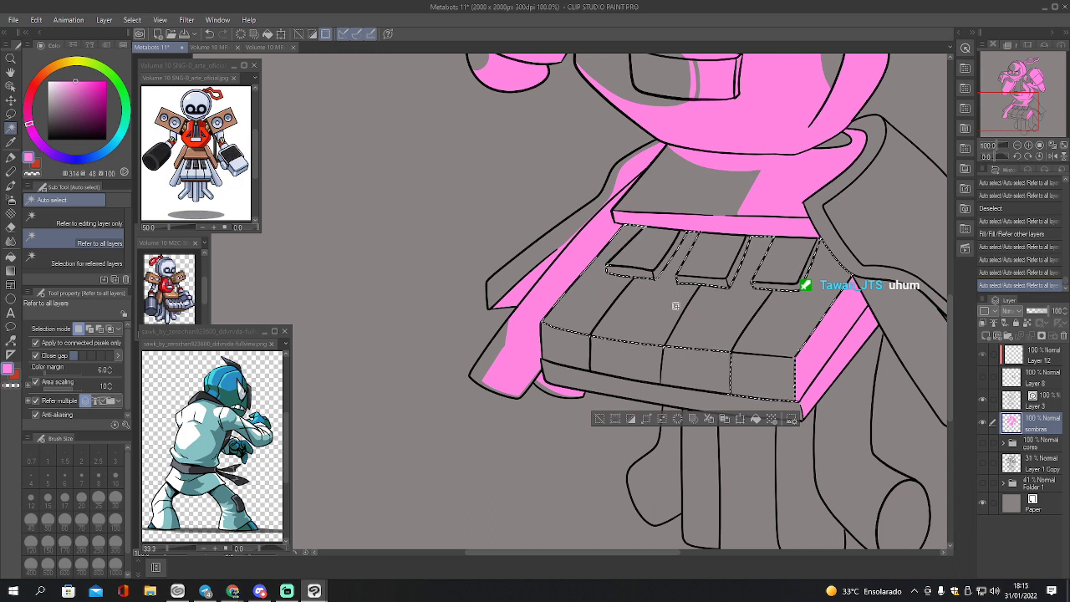
# - Draw a straight pink line across the white keys' upper ends with the Milli pen at size 15, redoing the first slanted attempt
pyautogui.press('p')
pyautogui.click(848, 276)
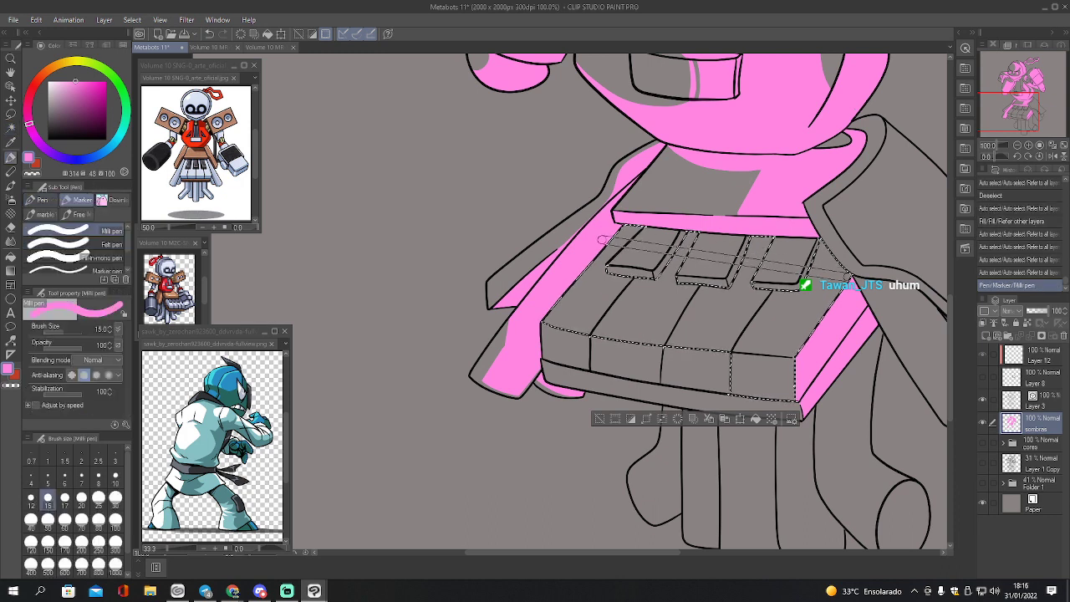
pyautogui.keyDown('shift'); pyautogui.click(602, 240); pyautogui.keyUp('shift')
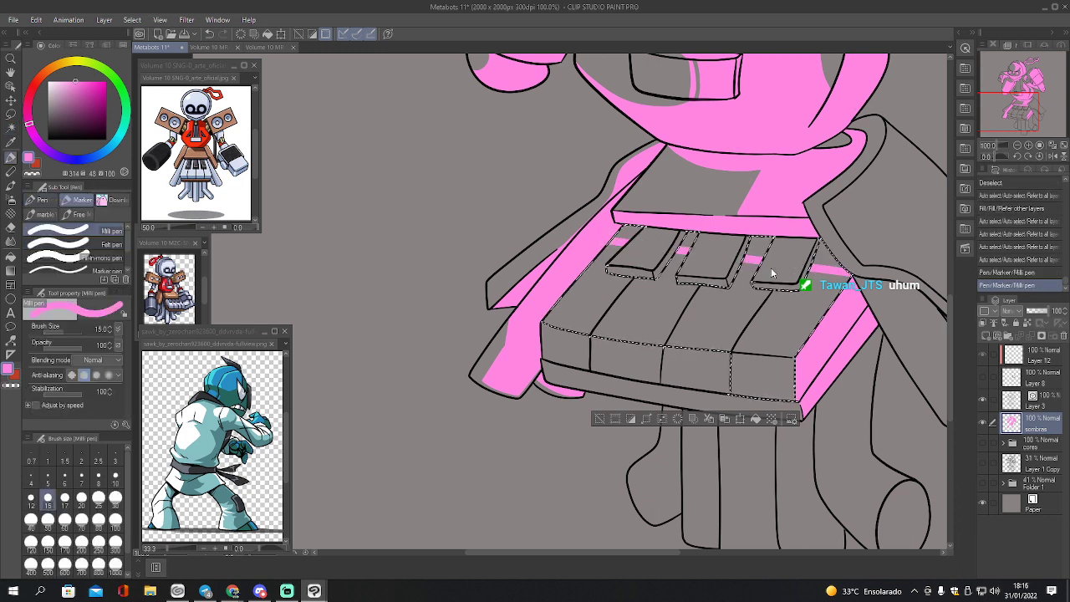
pyautogui.hotkey('ctrl', 'z')
pyautogui.click(592, 245)
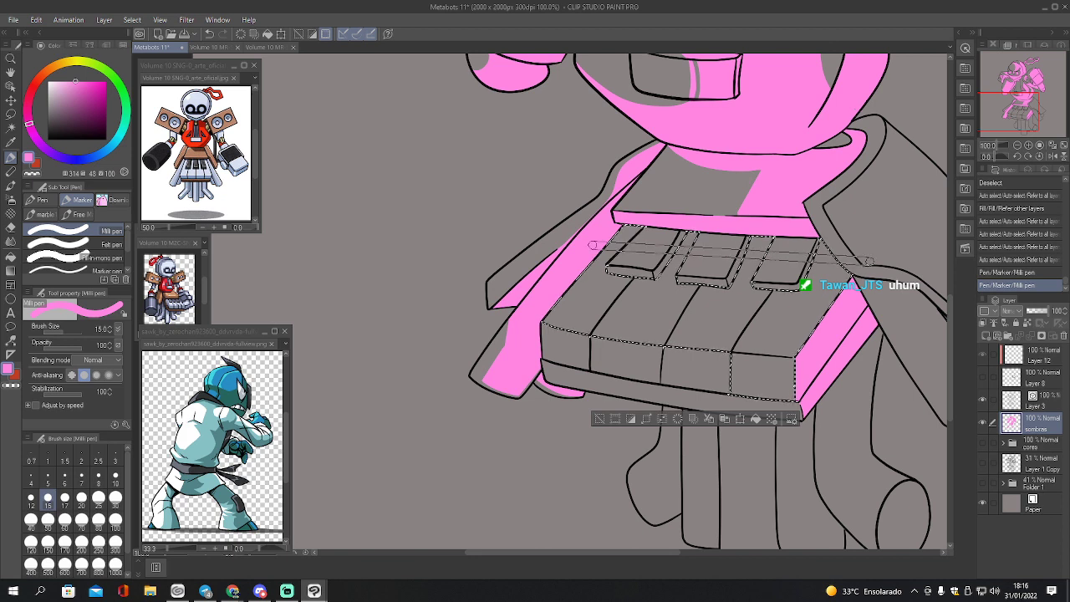
pyautogui.keyDown('shift'); pyautogui.click(870, 261); pyautogui.keyUp('shift')
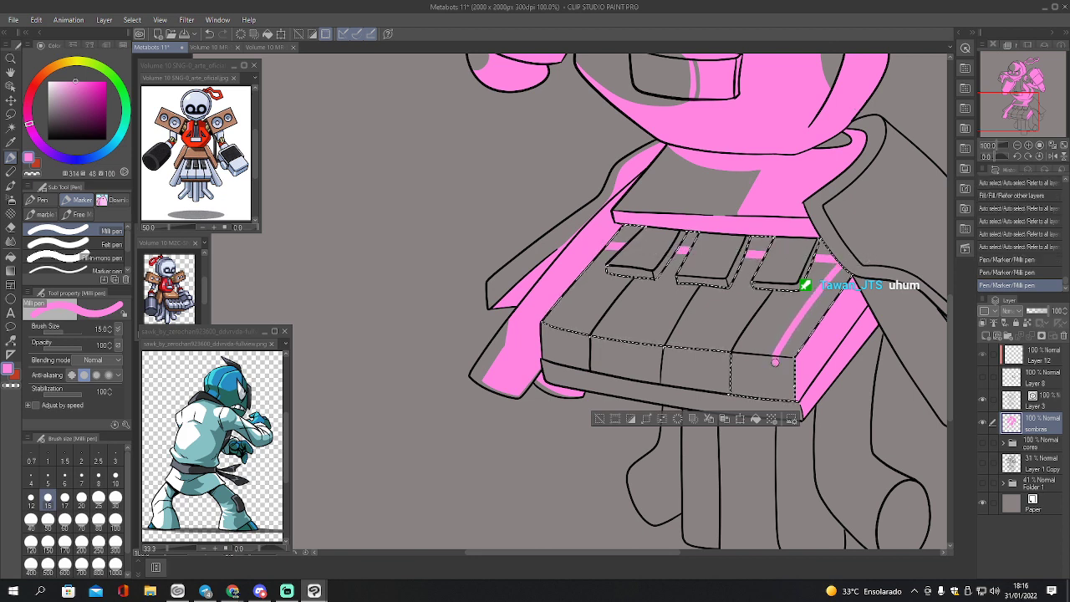
# - Draw a pink boundary along the end white key and down its front, and fill the outer side with pink
pyautogui.keyDown('shift'); pyautogui.click(776, 393); pyautogui.keyUp('shift')
pyautogui.press('g')
pyautogui.click(789, 351)
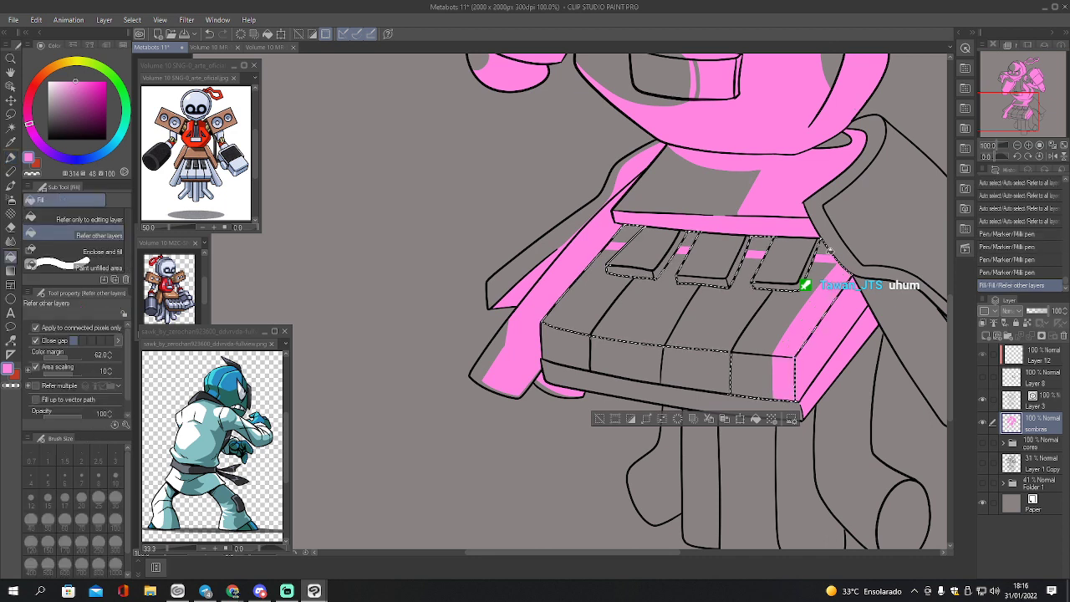
# - Fill the white-key areas between the upper panel and the straight line with pink, keeping the keys selected
pyautogui.click(828, 249)
pyautogui.click(767, 241)
pyautogui.click(692, 238)
pyautogui.click(620, 236)
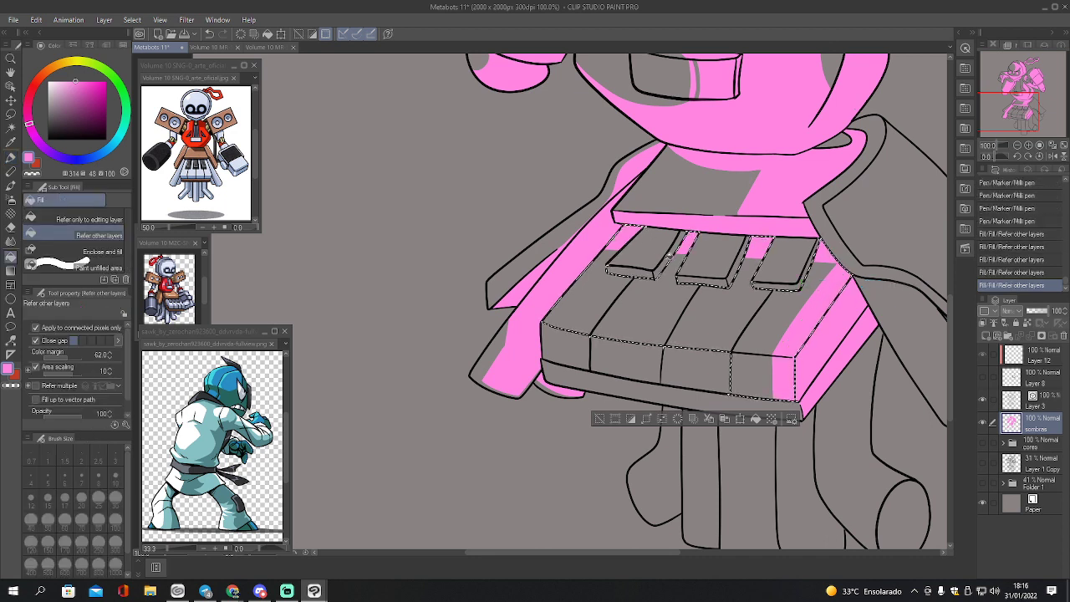
pyautogui.hotkey('ctrl', 'd')
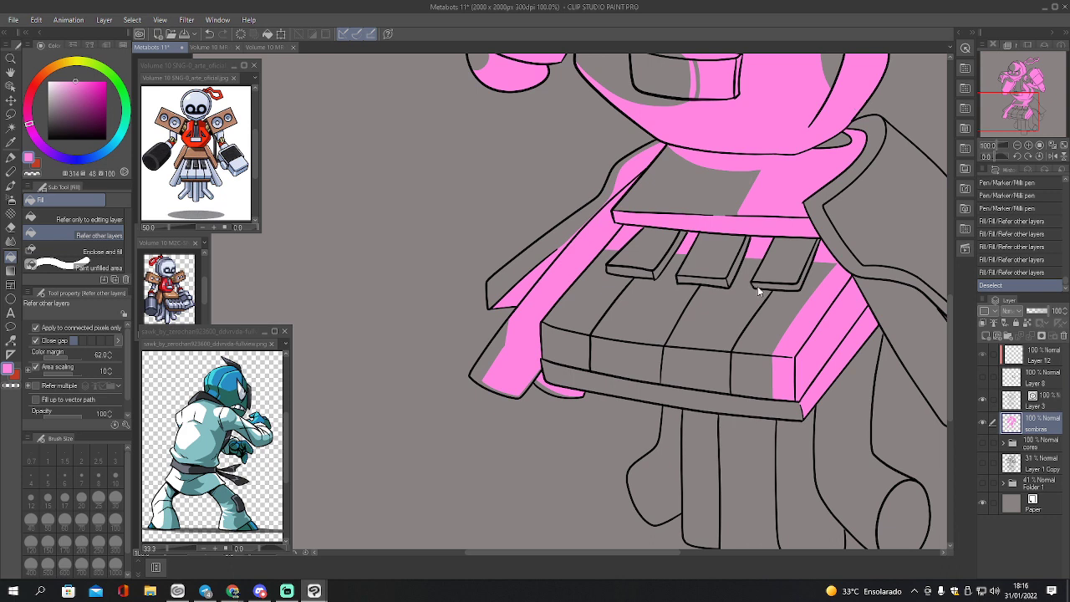
pyautogui.hotkey('ctrl', 'z')
# - Paint pink cast shadows on the white keys along the lower and side edges of the three black keys
pyautogui.press('p')
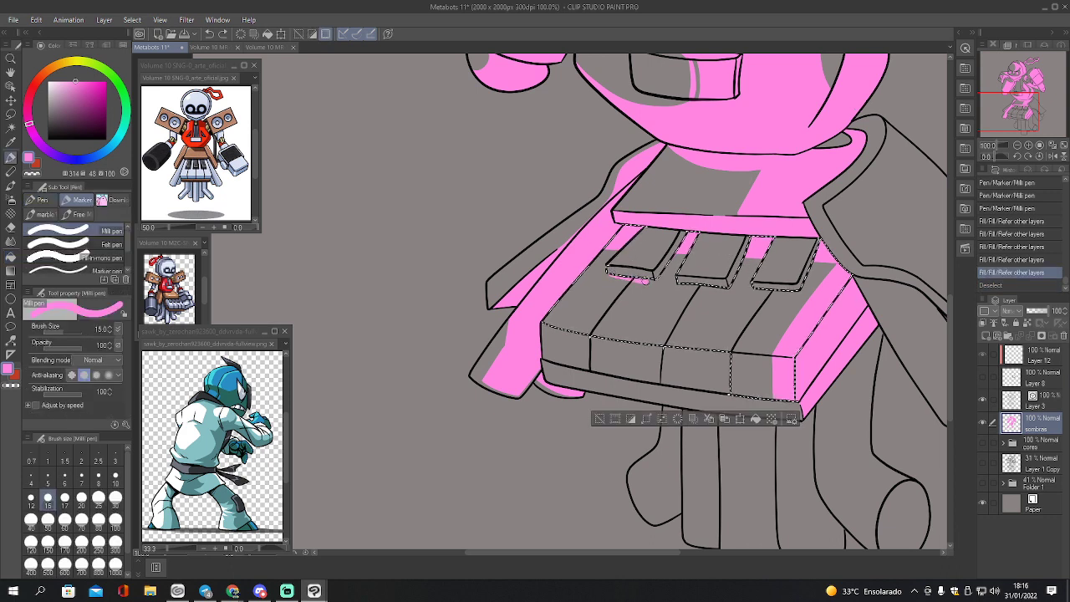
pyautogui.moveTo(660, 279); pyautogui.dragTo(684, 250)
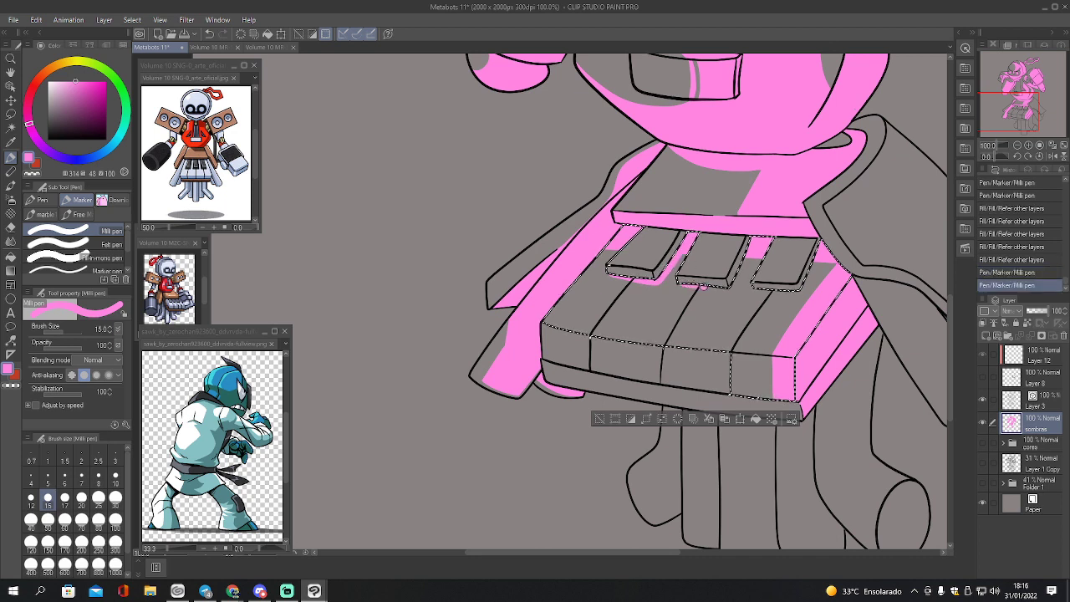
pyautogui.moveTo(694, 286); pyautogui.dragTo(742, 282)
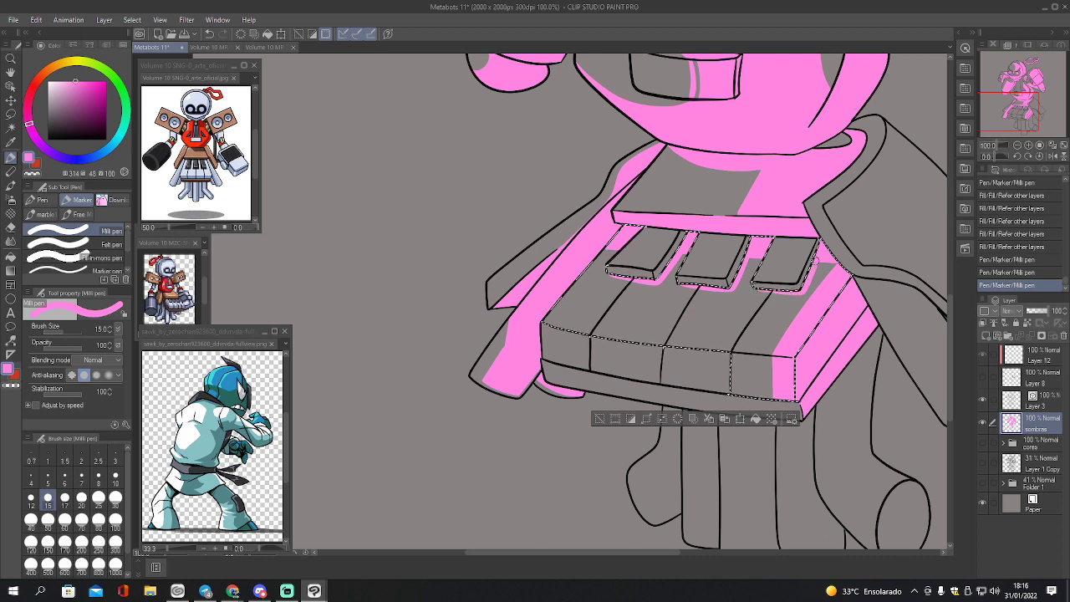
pyautogui.moveTo(816, 261); pyautogui.dragTo(808, 283)
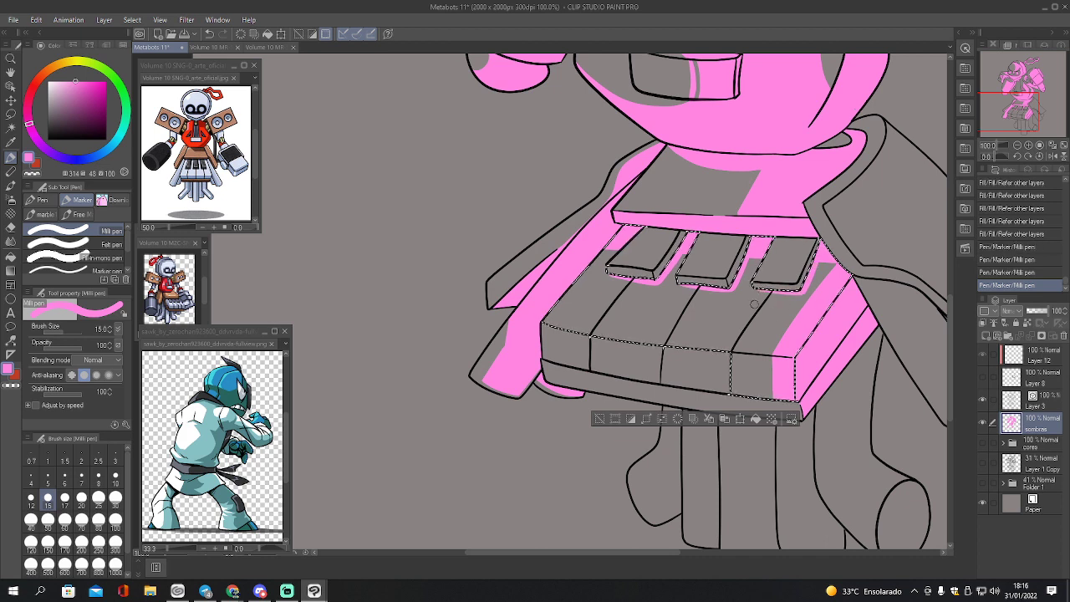
# - Draw thin pink lines along the dividers on the white keys' upper faces with the Milli pen at size 7
pyautogui.click(81, 475)
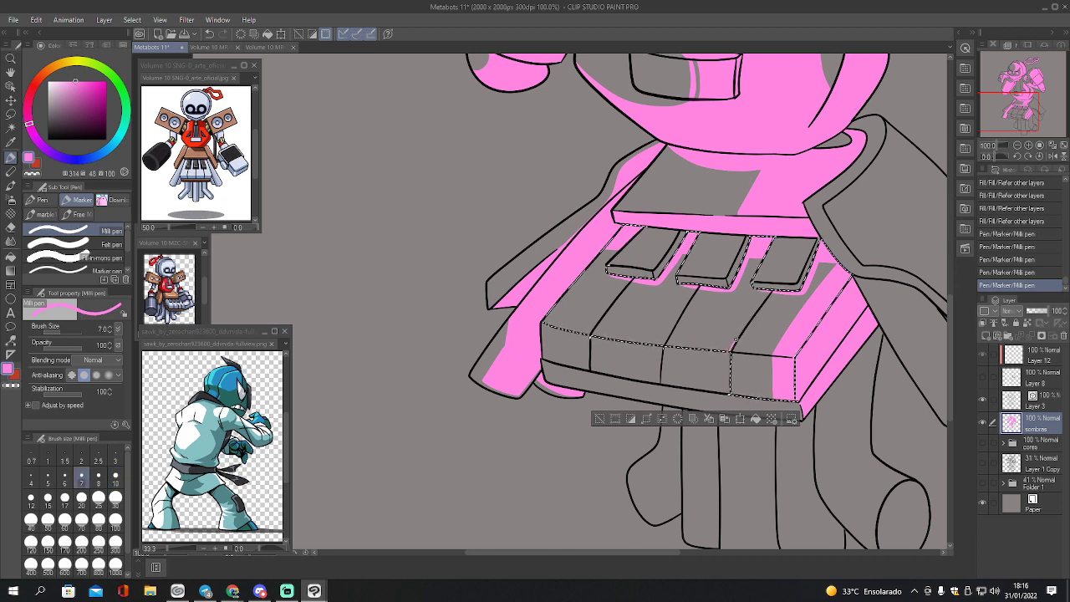
pyautogui.hotkey('ctrl', 'z')
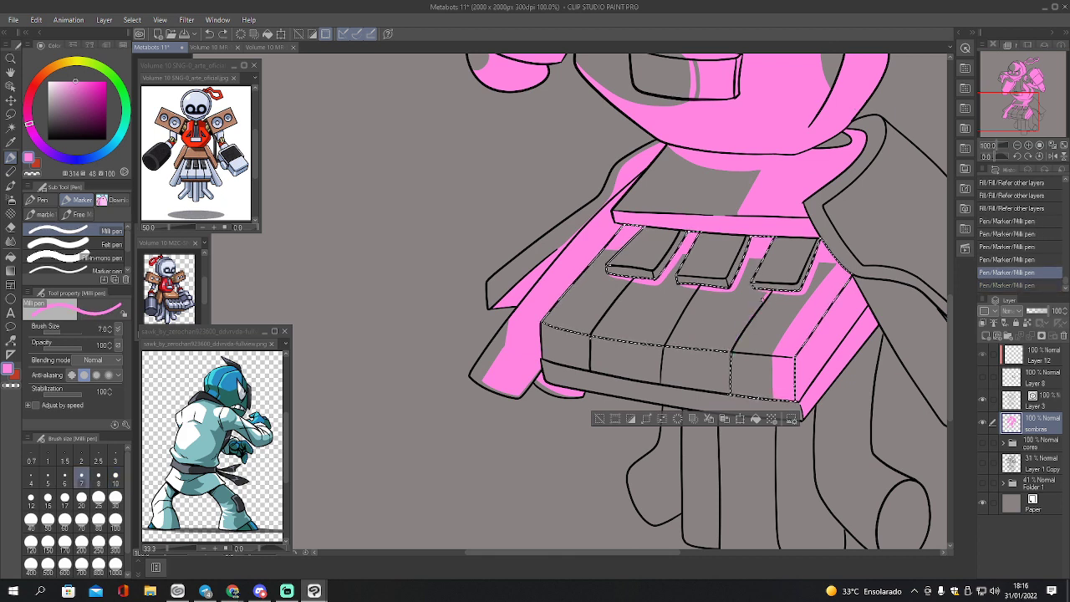
pyautogui.moveTo(732, 342); pyautogui.dragTo(727, 352)
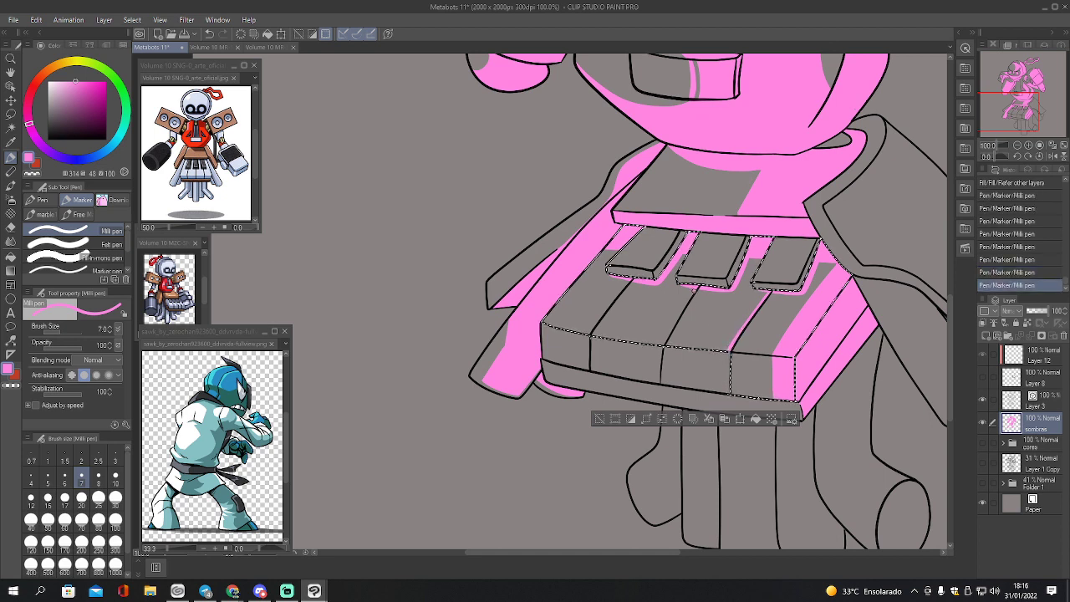
pyautogui.moveTo(666, 339); pyautogui.dragTo(664, 344)
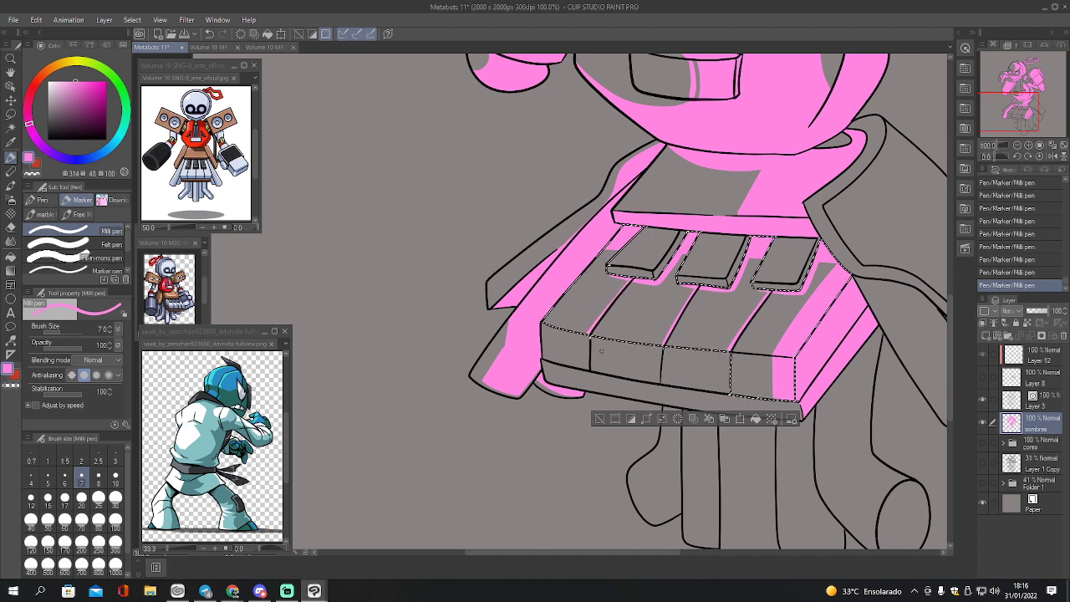
# - Deselect, continue the thin pink divider lines down the white keys' fronts, and erase the overshoot below the keys
pyautogui.hotkey('ctrl', 'd')
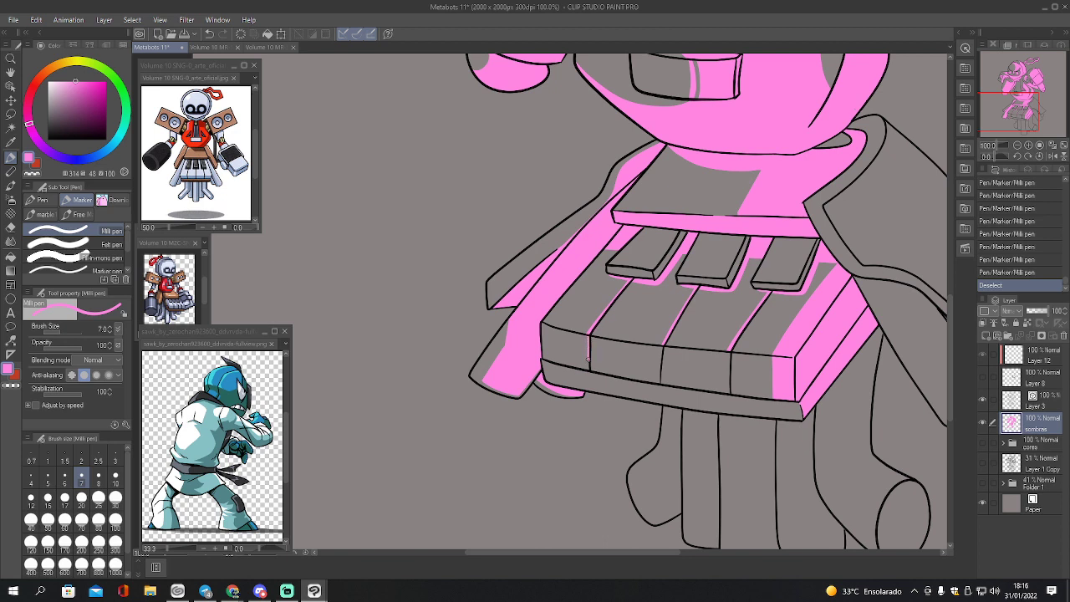
pyautogui.moveTo(588, 358); pyautogui.dragTo(588, 369)
pyautogui.moveTo(659, 361); pyautogui.dragTo(659, 379)
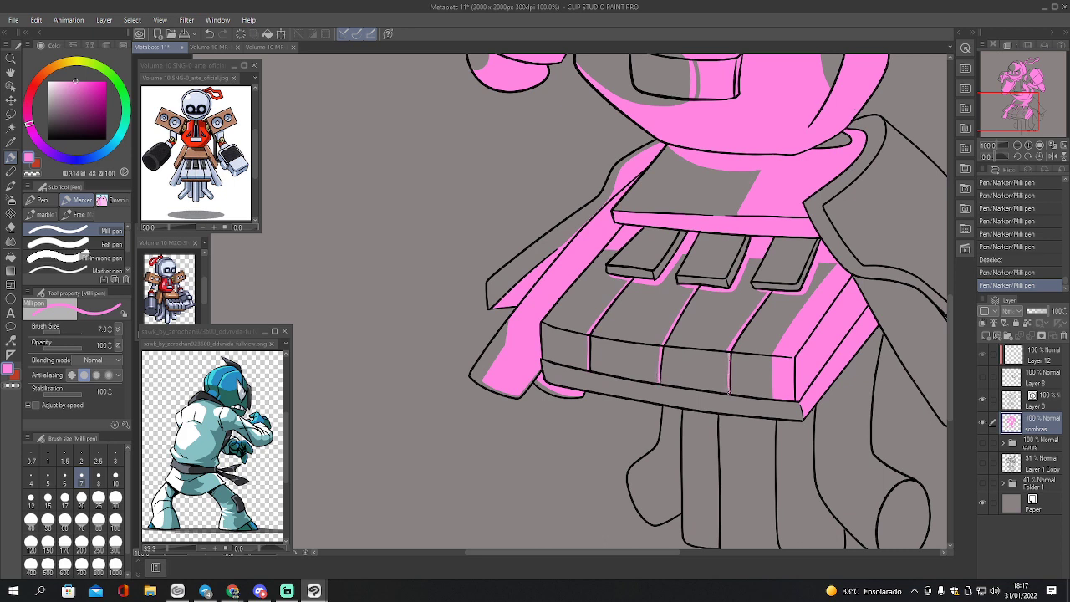
pyautogui.moveTo(730, 360)
pyautogui.mouseDown()
pyautogui.moveTo(727, 393)
pyautogui.moveTo(751, 333)
pyautogui.moveTo(729, 361)
pyautogui.mouseUp()
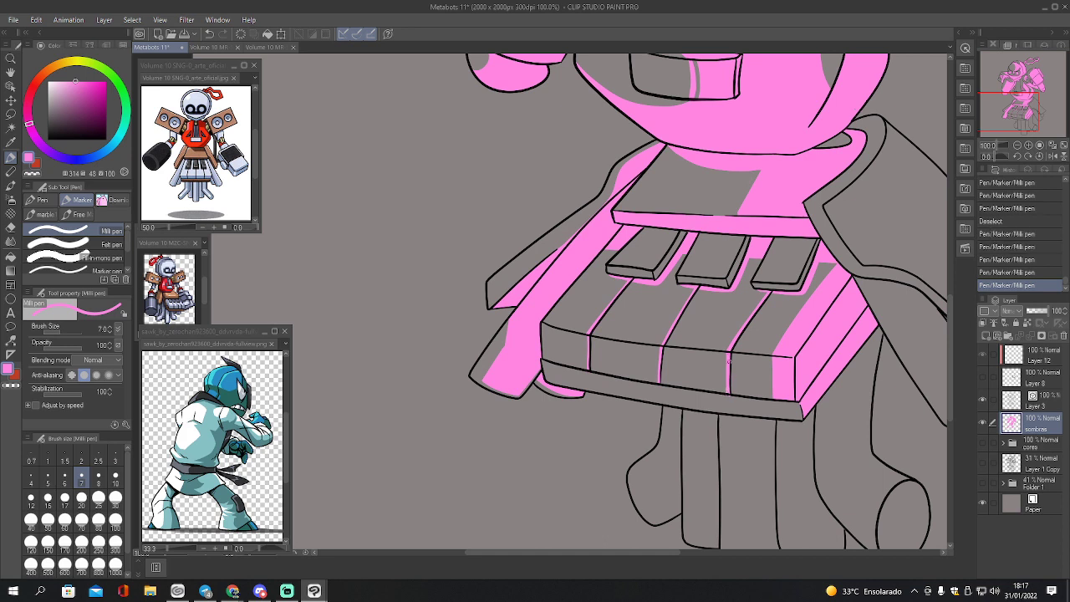
pyautogui.press('e')
pyautogui.moveTo(736, 397); pyautogui.dragTo(718, 413)
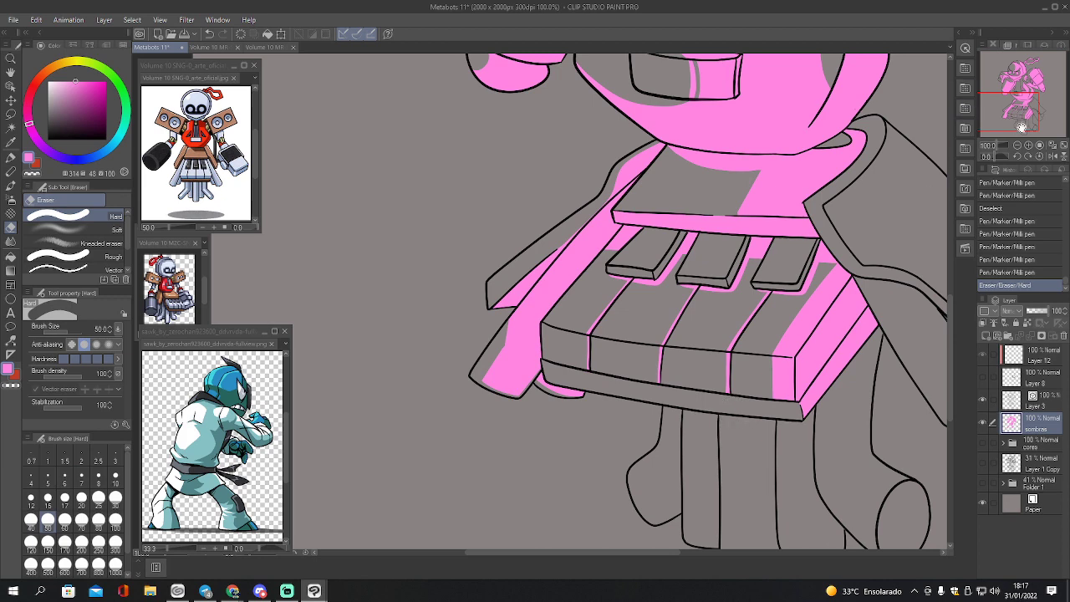
# - Select the narrow side faces of the three black keys and fill them with pink
pyautogui.moveTo(1018, 119); pyautogui.dragTo(1022, 111)
pyautogui.press('w')
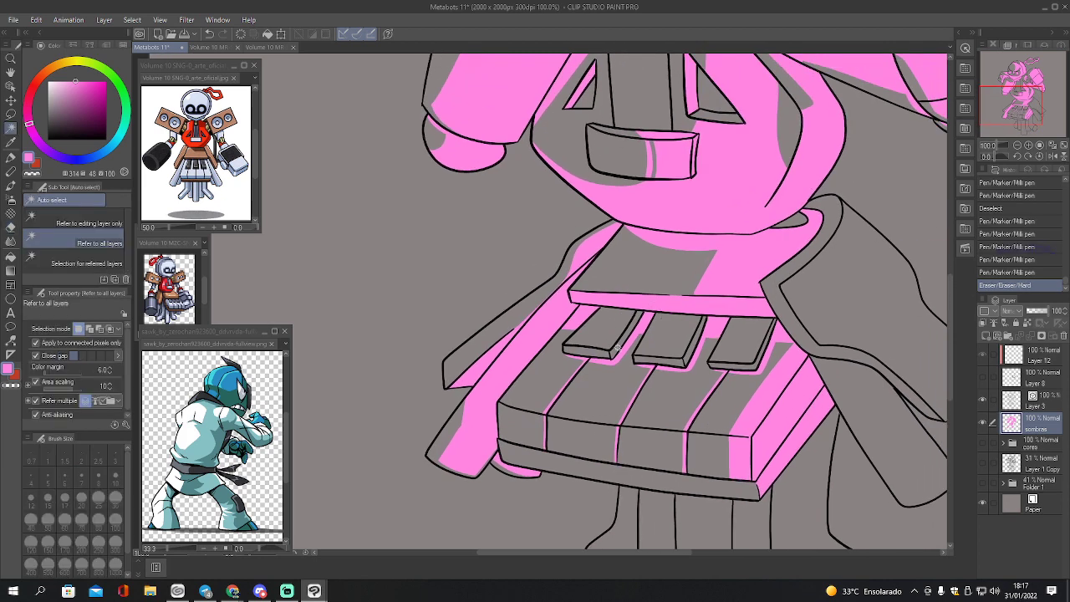
pyautogui.click(609, 347)
pyautogui.keyDown('shift'); pyautogui.click(700, 343); pyautogui.keyUp('shift')
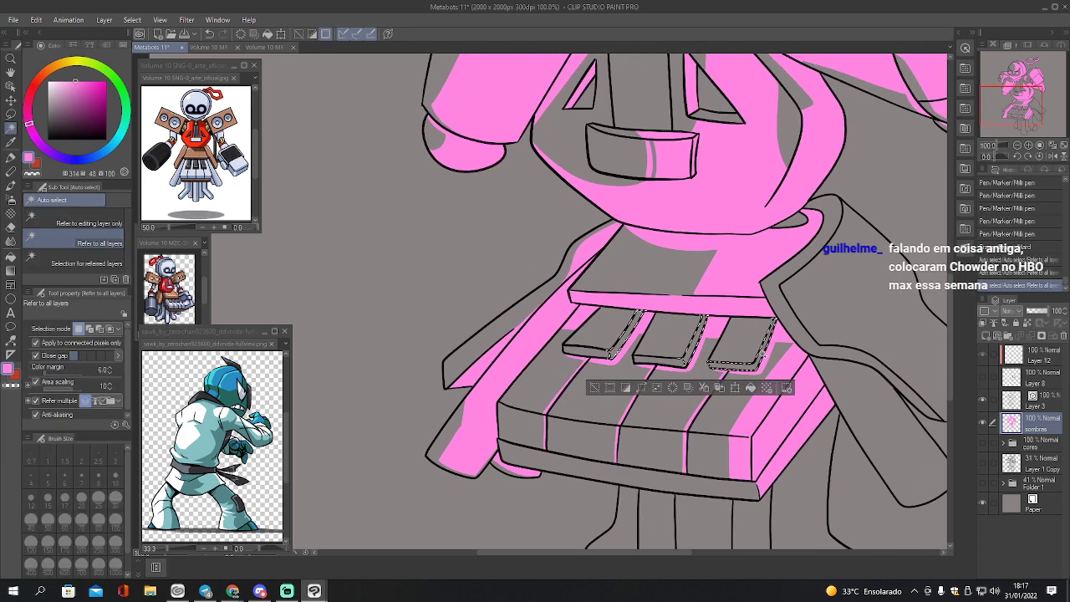
pyautogui.keyDown('shift'); pyautogui.click(763, 355); pyautogui.keyUp('shift')
pyautogui.press('g')
pyautogui.click(633, 333)
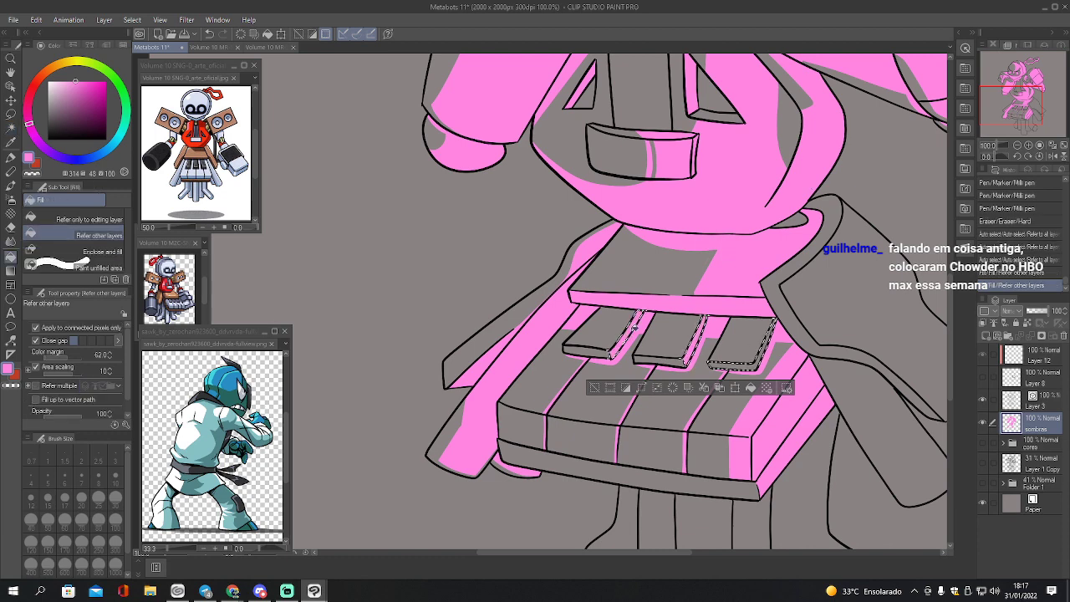
pyautogui.press('p')
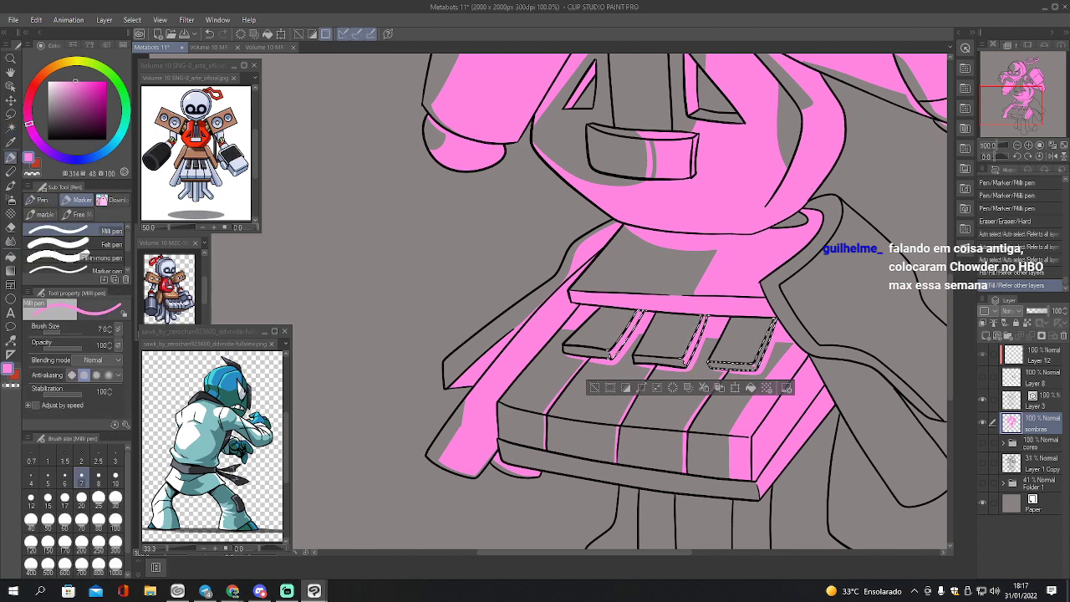
pyautogui.press('g')
pyautogui.click(764, 341)
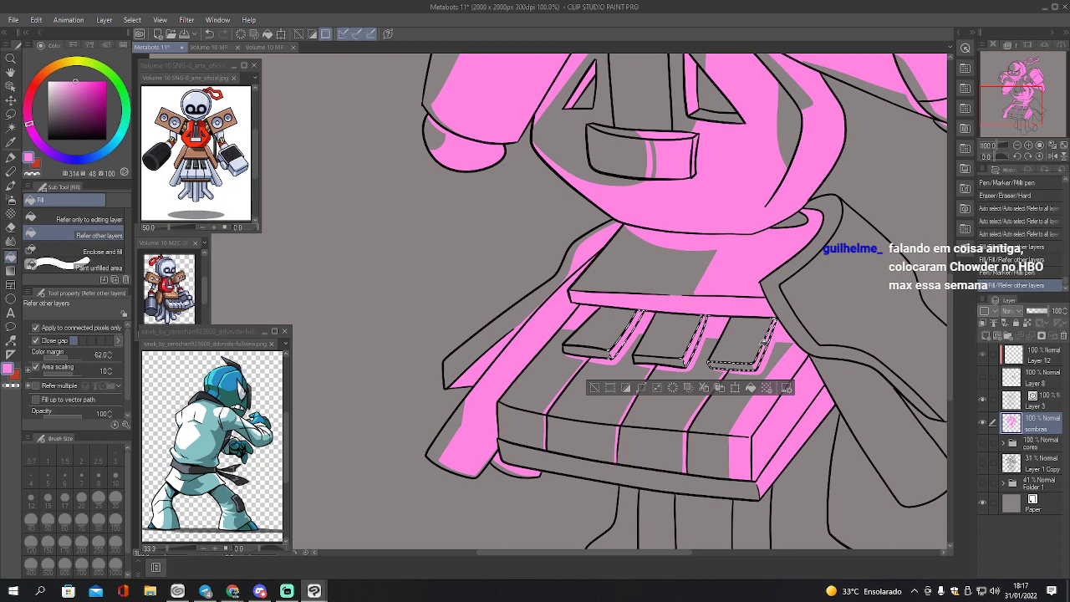
# - Select the top faces of the three black keys for shading with the Milli pen
pyautogui.hotkey('ctrl', 'd')
pyautogui.press('w')
pyautogui.click(745, 338)
pyautogui.keyDown('shift'); pyautogui.click(674, 335); pyautogui.keyUp('shift')
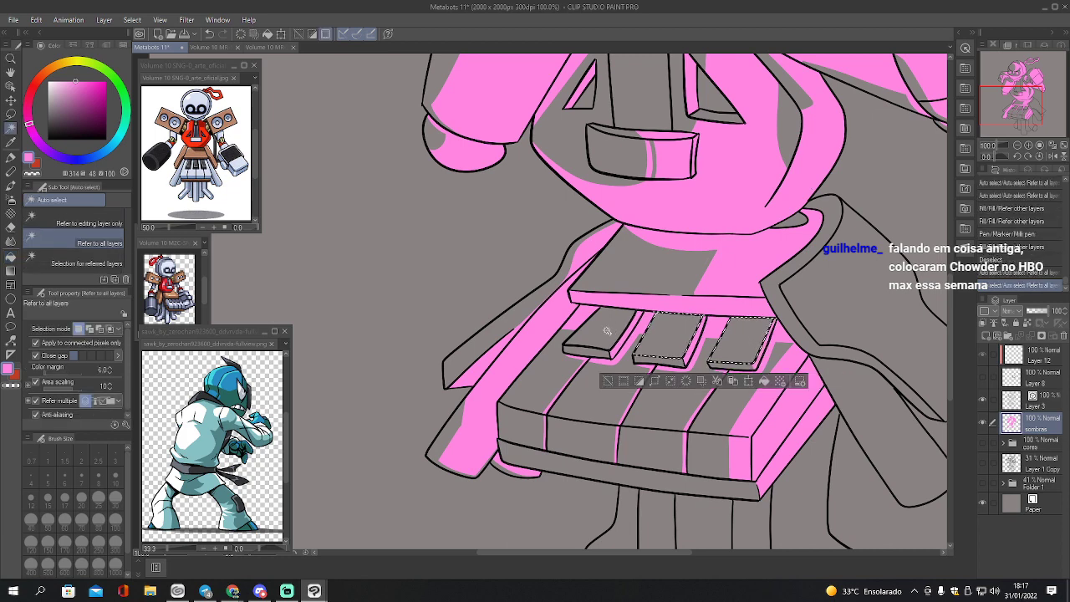
pyautogui.keyDown('shift'); pyautogui.click(607, 331); pyautogui.keyUp('shift')
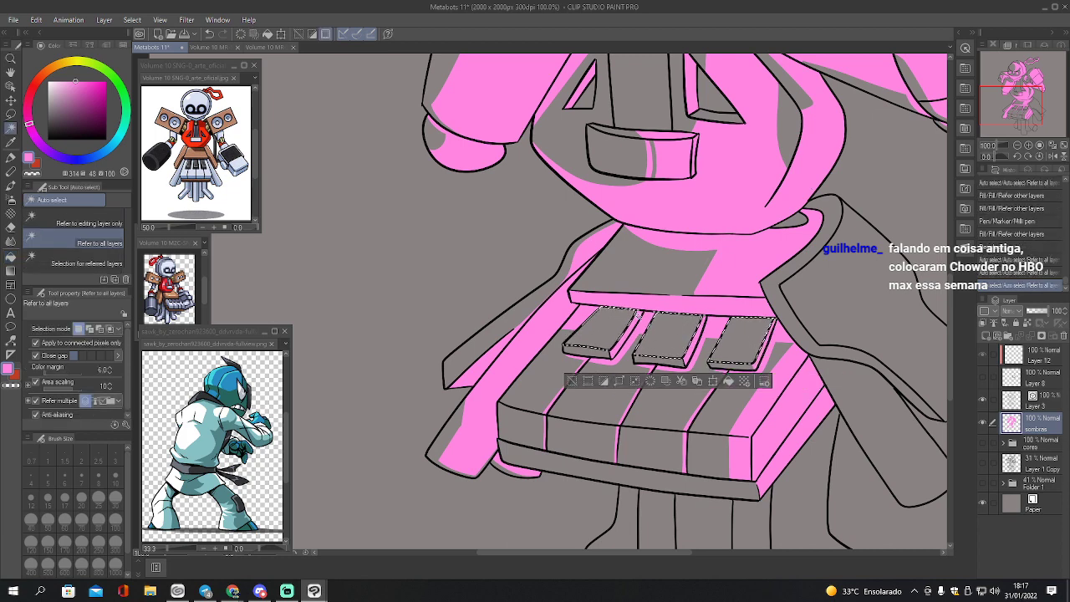
pyautogui.press('p')
pyautogui.moveTo(632, 314)
pyautogui.mouseDown()
pyautogui.moveTo(612, 349)
pyautogui.moveTo(639, 352)
pyautogui.mouseUp()
pyautogui.hotkey('ctrl', 'z')
pyautogui.hotkey('ctrl', 'z')
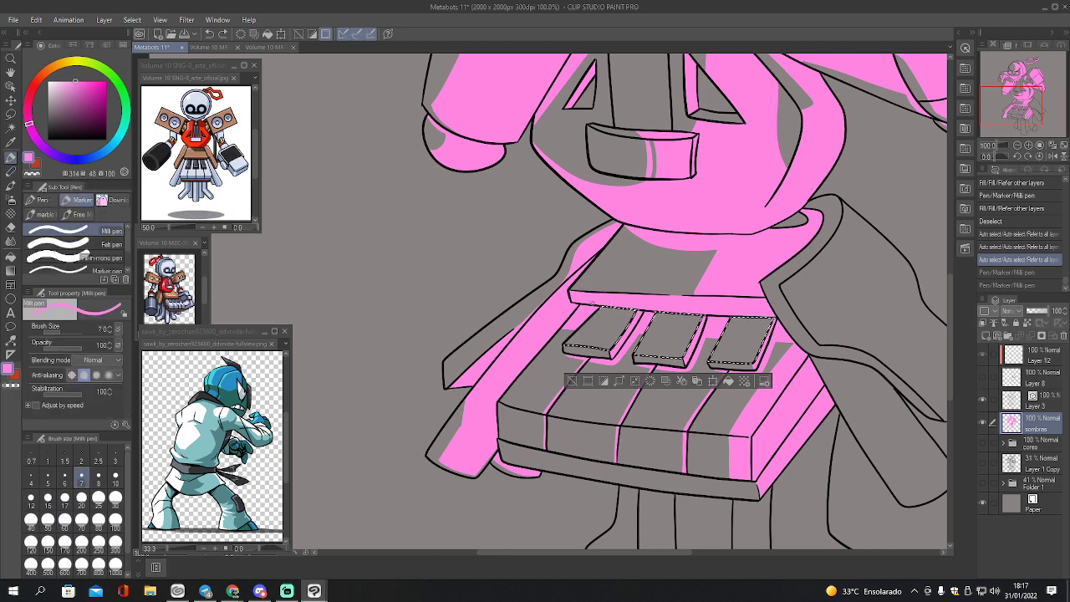
# - Draw a straight pink line across the upper ends of the black keys at brush size 15, and deselect
pyautogui.press(']')
pyautogui.press(']')
pyautogui.press(']')
pyautogui.press(']')
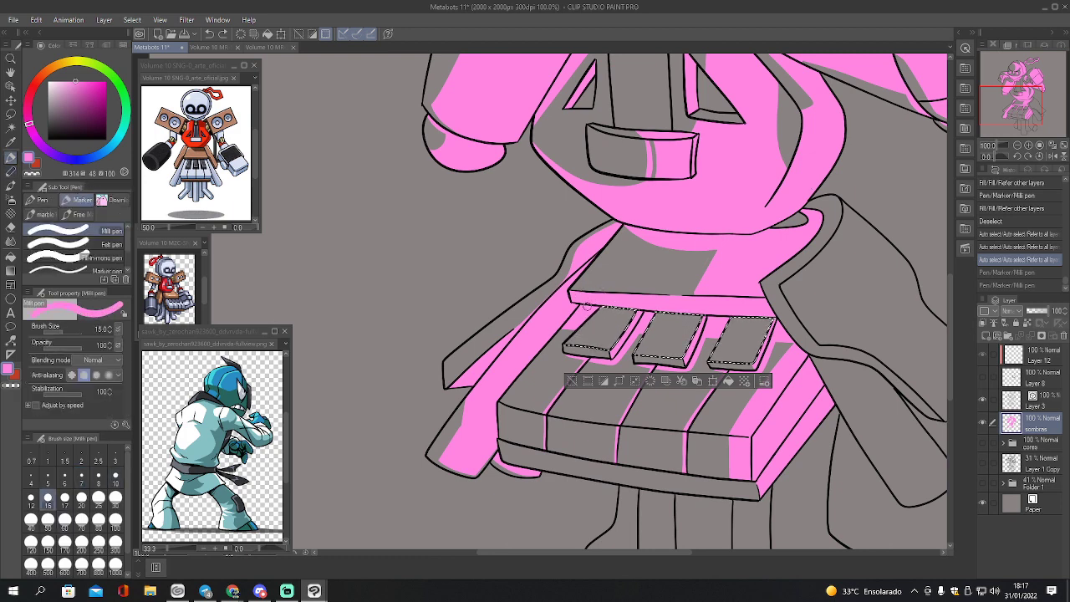
pyautogui.click(588, 306)
pyautogui.moveTo(787, 320); pyautogui.dragTo(736, 332)
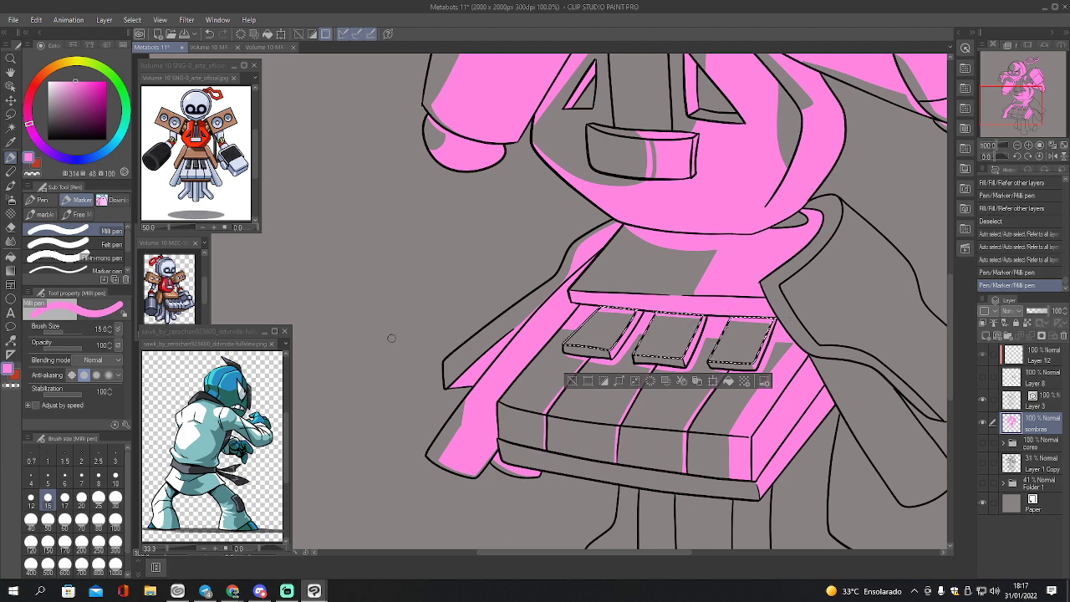
pyautogui.hotkey('ctrl', 'd')
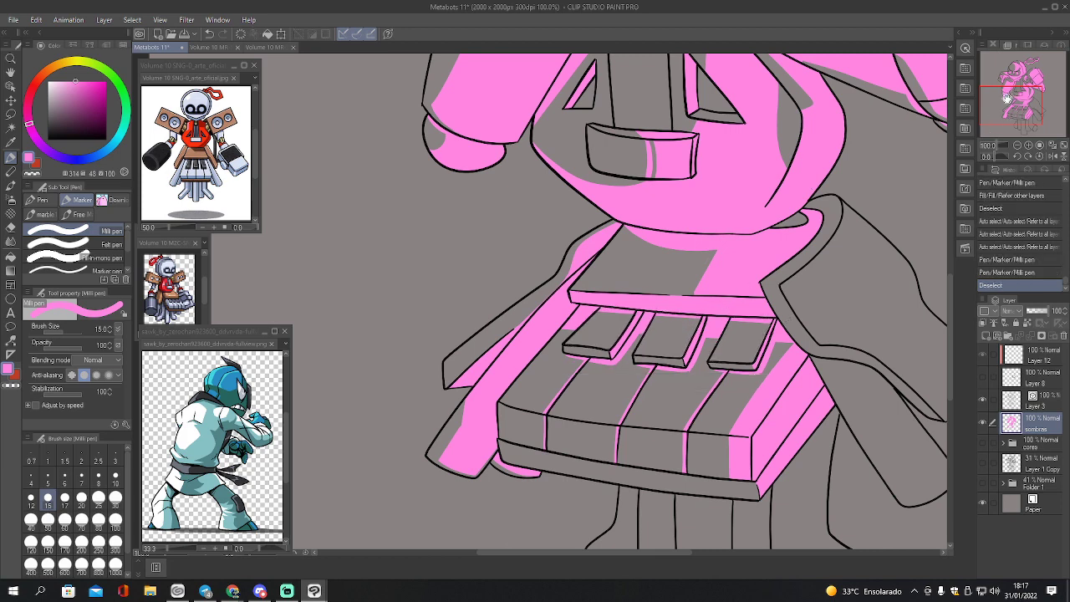
# - Select the outermost bent leg below the keyboard, outline its highlight streaks in pink, and fill the rest with pink
pyautogui.moveTo(1003, 93)
pyautogui.mouseDown()
pyautogui.moveTo(1017, 99)
pyautogui.moveTo(1004, 104)
pyautogui.mouseUp()
pyautogui.press('w')
pyautogui.click(485, 381)
pyautogui.press('p')
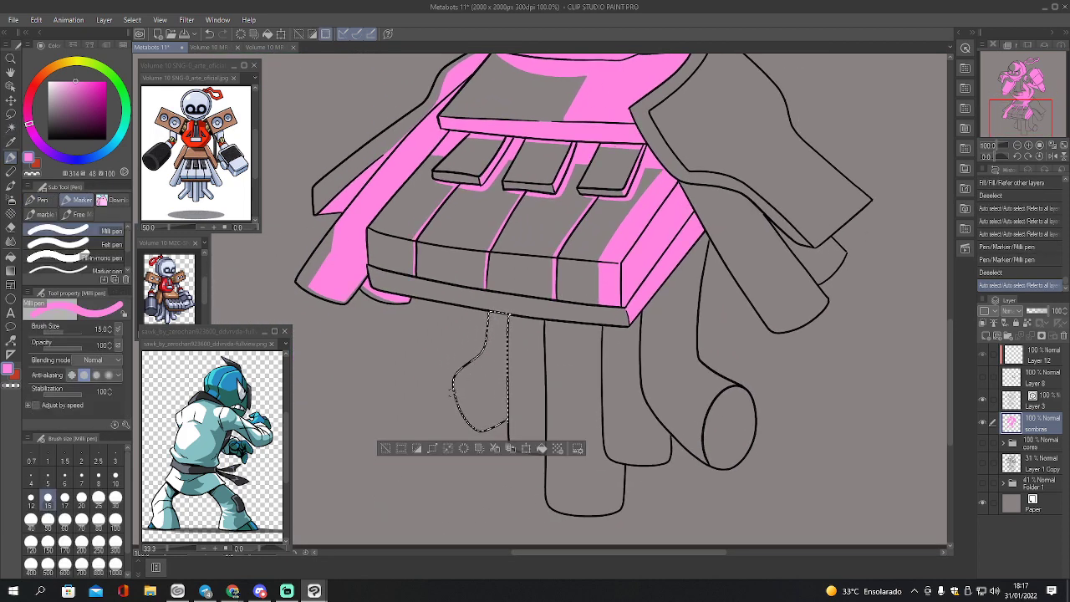
pyautogui.moveTo(455, 394); pyautogui.dragTo(478, 375)
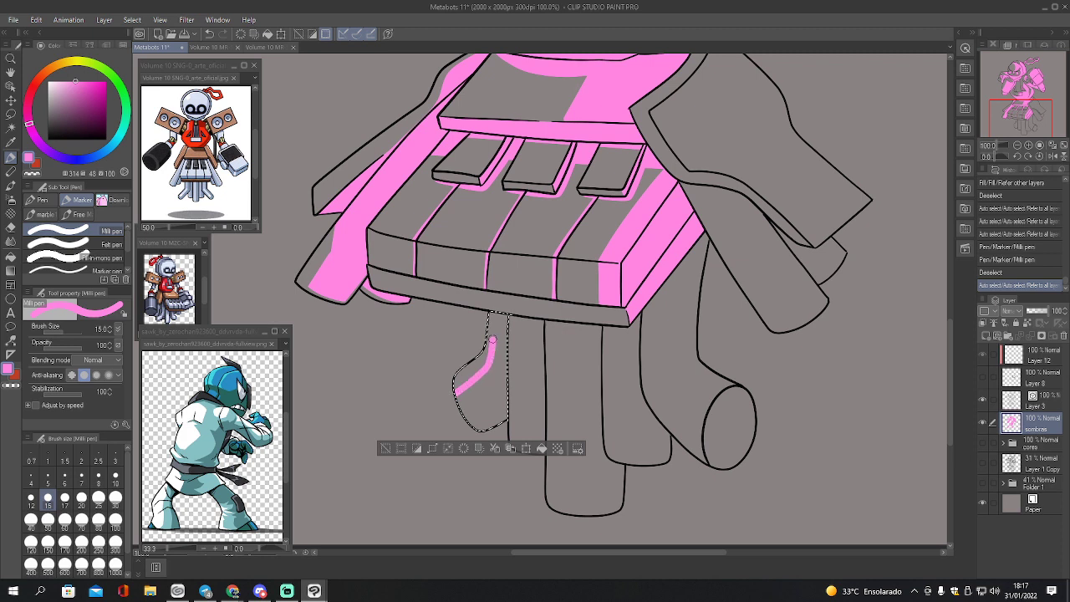
pyautogui.moveTo(494, 331); pyautogui.dragTo(493, 329)
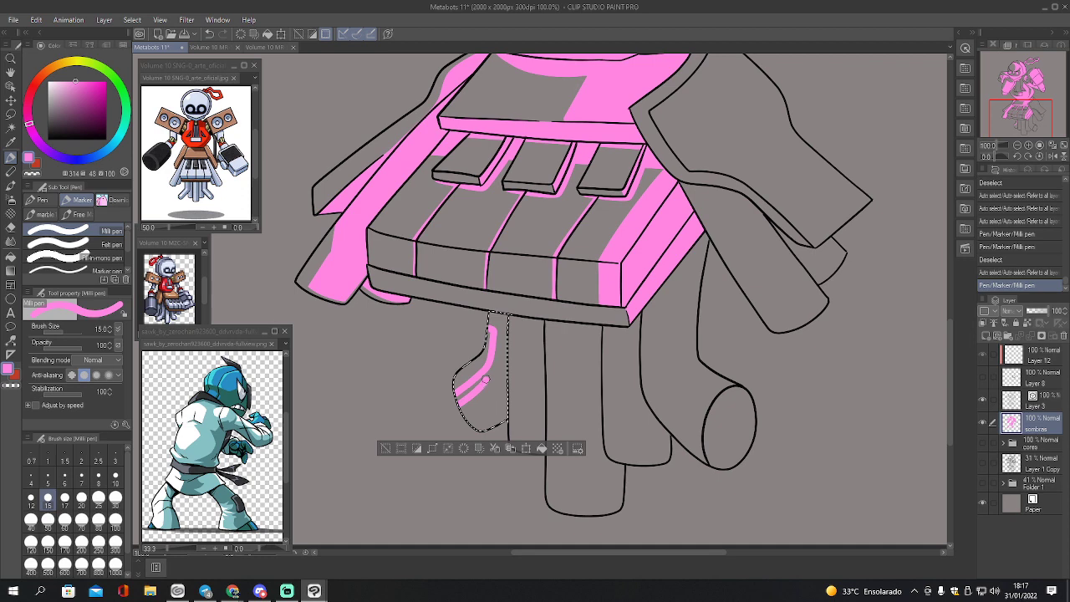
pyautogui.moveTo(485, 379); pyautogui.dragTo(493, 358)
pyautogui.press('g')
pyautogui.click(468, 399)
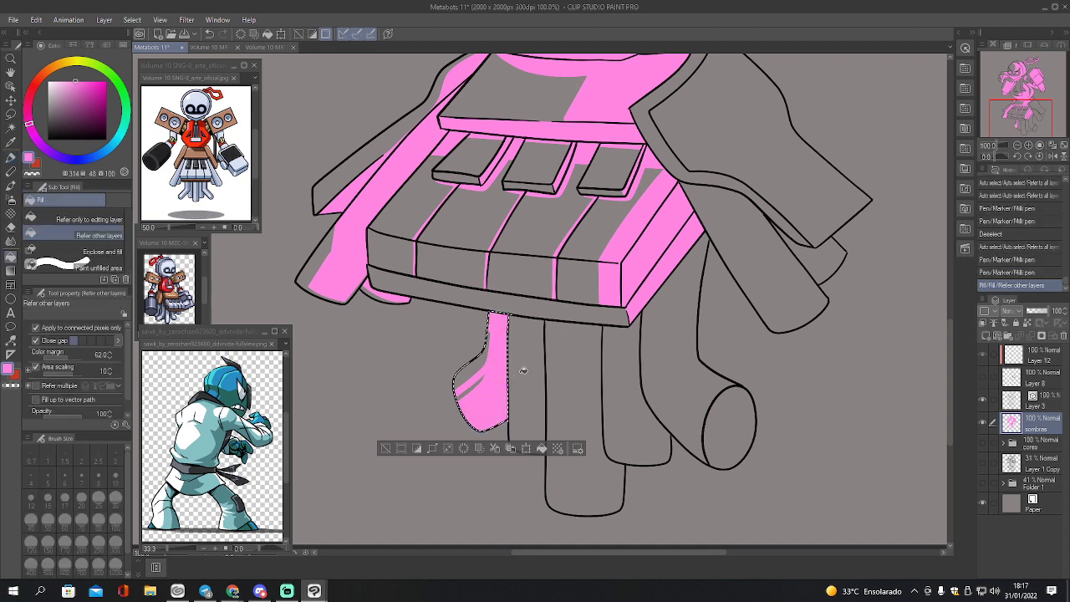
# - Shade the second leg with pink across its upper part and down its inner side, leaving a vertical highlight strip
pyautogui.press('w')
pyautogui.click(516, 386)
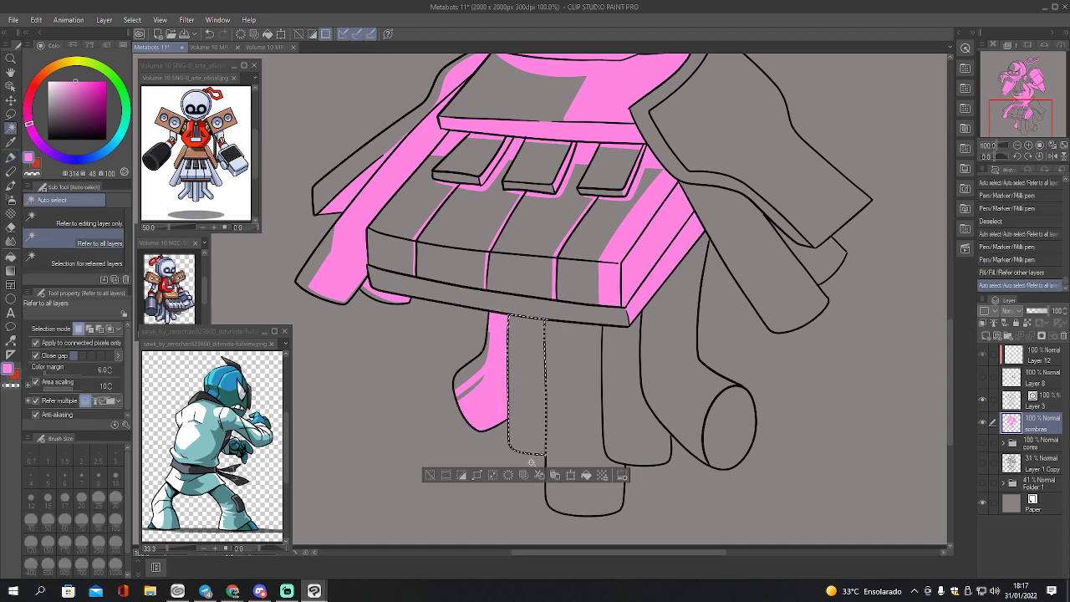
pyautogui.press('p')
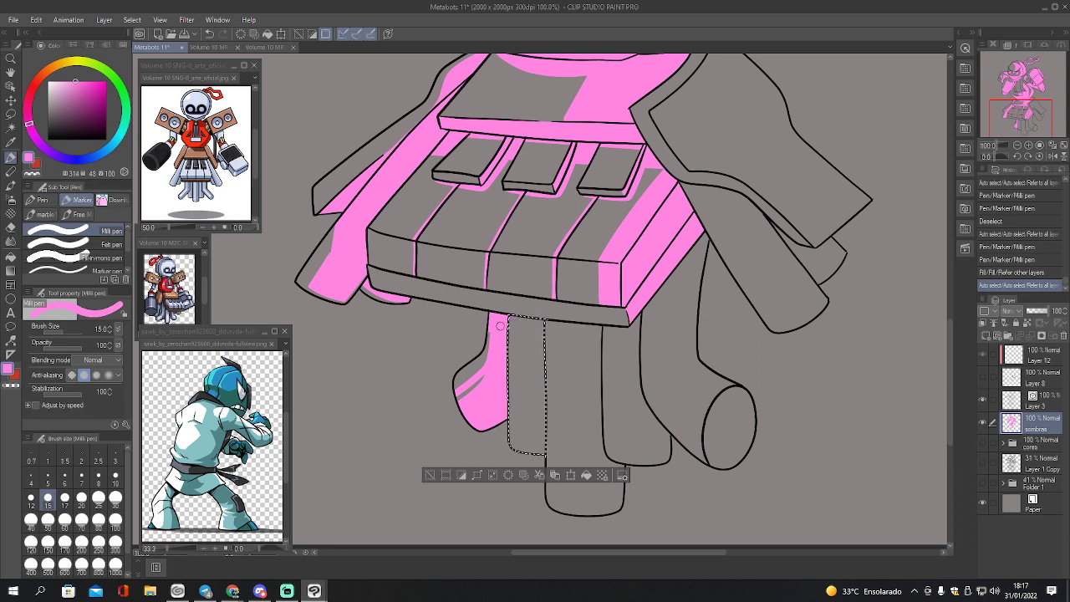
pyautogui.click(500, 329)
pyautogui.moveTo(509, 351)
pyautogui.mouseDown()
pyautogui.moveTo(545, 352)
pyautogui.moveTo(523, 365)
pyautogui.moveTo(523, 440)
pyautogui.moveTo(558, 452)
pyautogui.mouseUp()
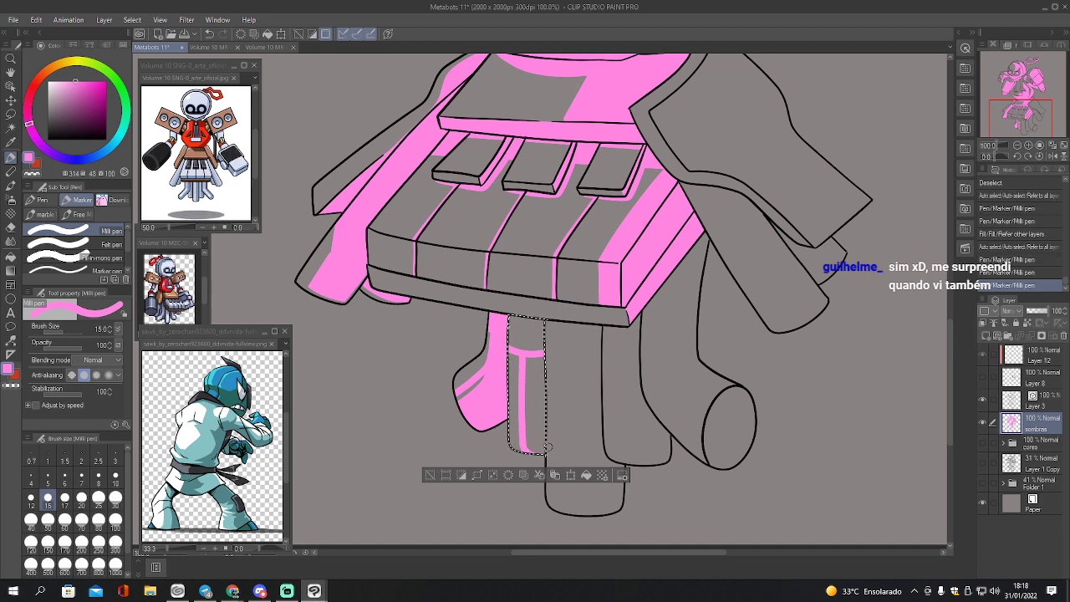
pyautogui.press('g')
pyautogui.click(537, 416)
pyautogui.click(534, 337)
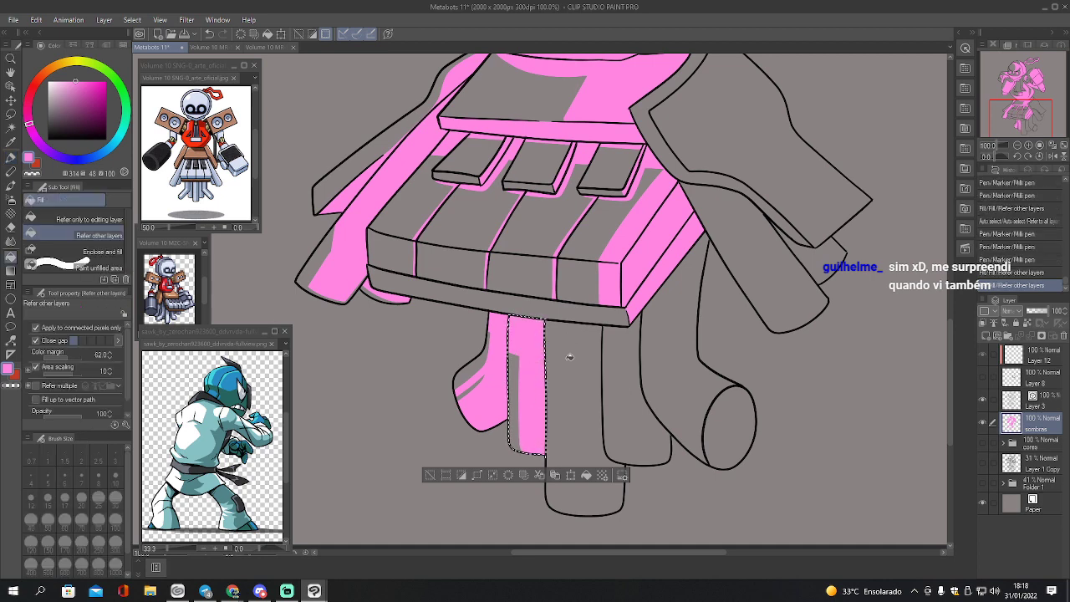
# - Shade the longest front leg with pink across its upper part and along one side, leaving a vertical highlight, and deselect
pyautogui.press('w')
pyautogui.click(579, 404)
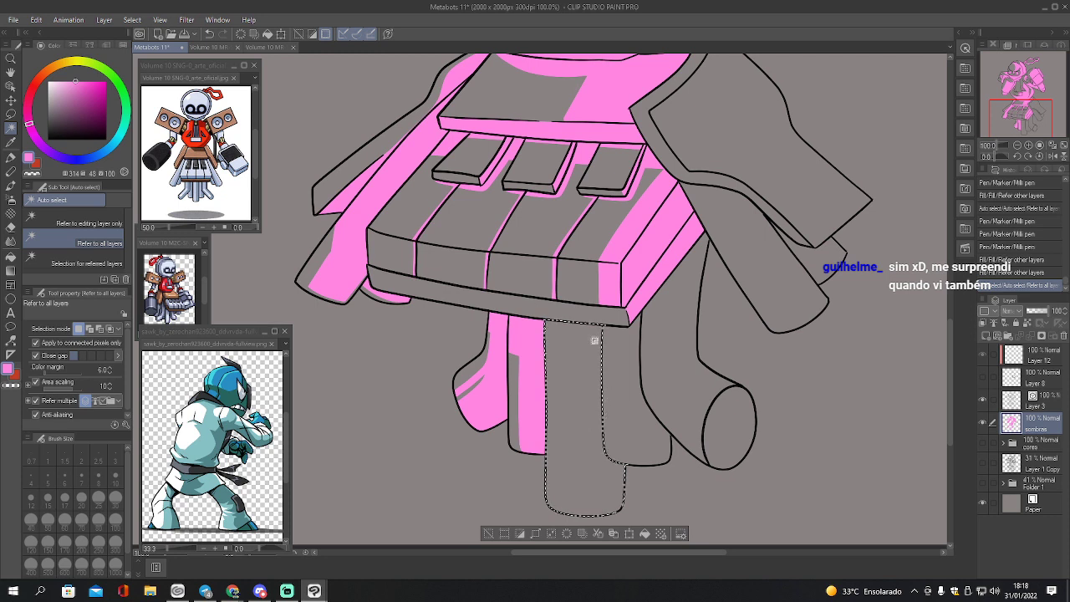
pyautogui.press('p')
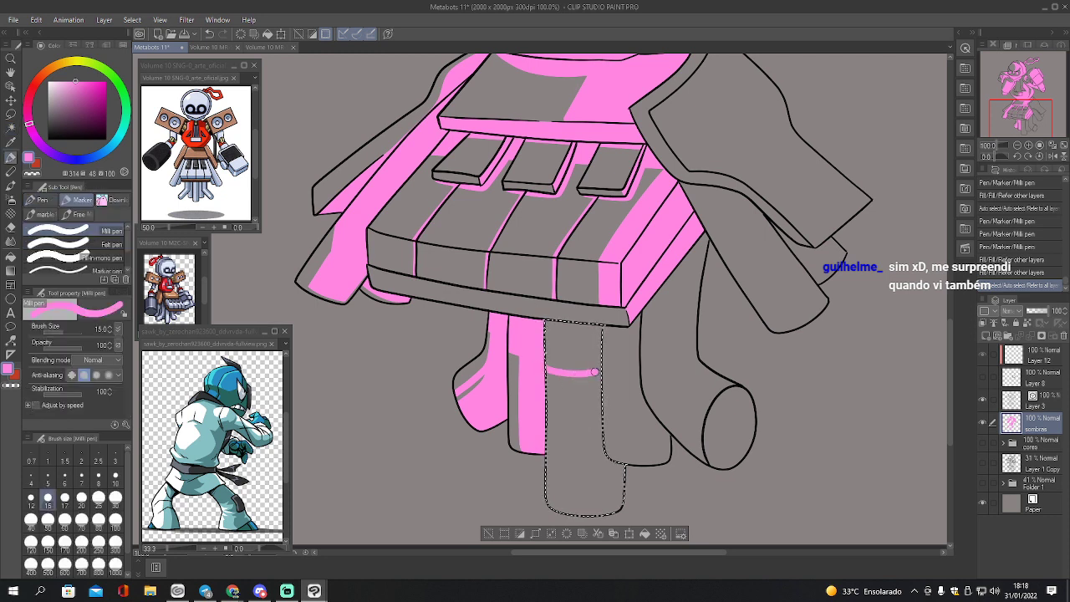
pyautogui.moveTo(595, 372)
pyautogui.mouseDown()
pyautogui.moveTo(576, 389)
pyautogui.moveTo(573, 480)
pyautogui.moveTo(576, 505)
pyautogui.moveTo(616, 504)
pyautogui.mouseUp()
pyautogui.press('g')
pyautogui.click(606, 485)
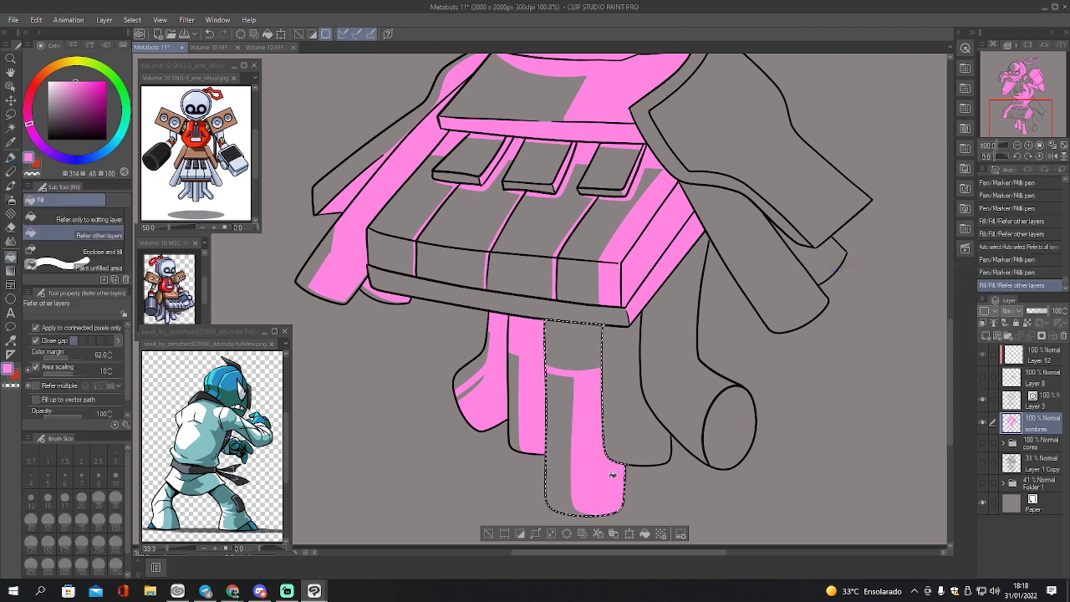
pyautogui.click(581, 352)
pyautogui.hotkey('ctrl', 'd')
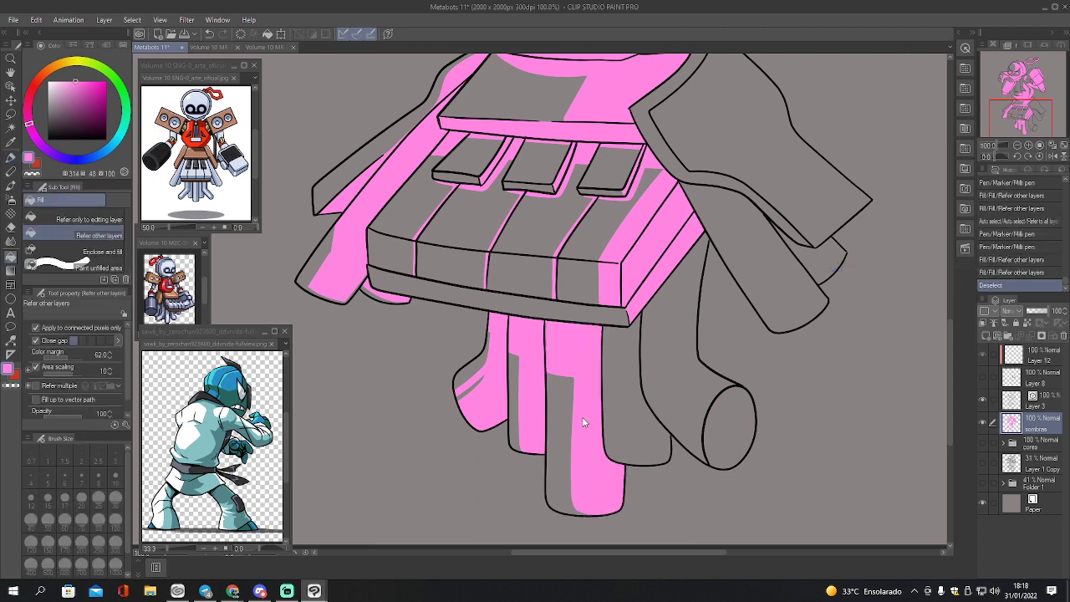
# - Erase the pink along the second leg's lower rim with the Hard eraser at size 15
pyautogui.press('e')
pyautogui.press('[')
pyautogui.press('[')
pyautogui.press('[')
pyautogui.press('[')
pyautogui.press('[')
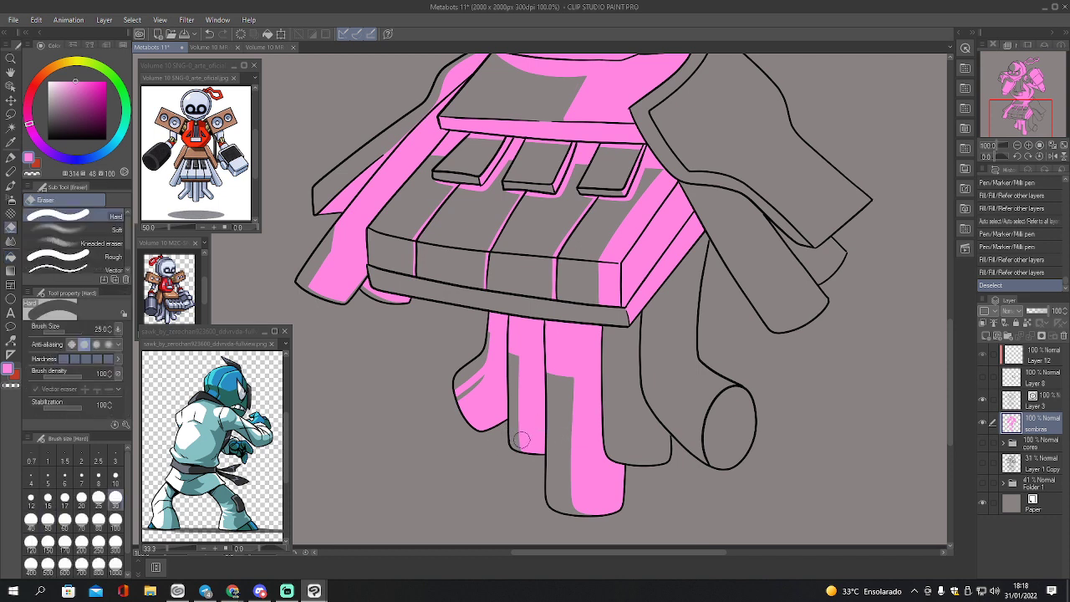
pyautogui.press('[')
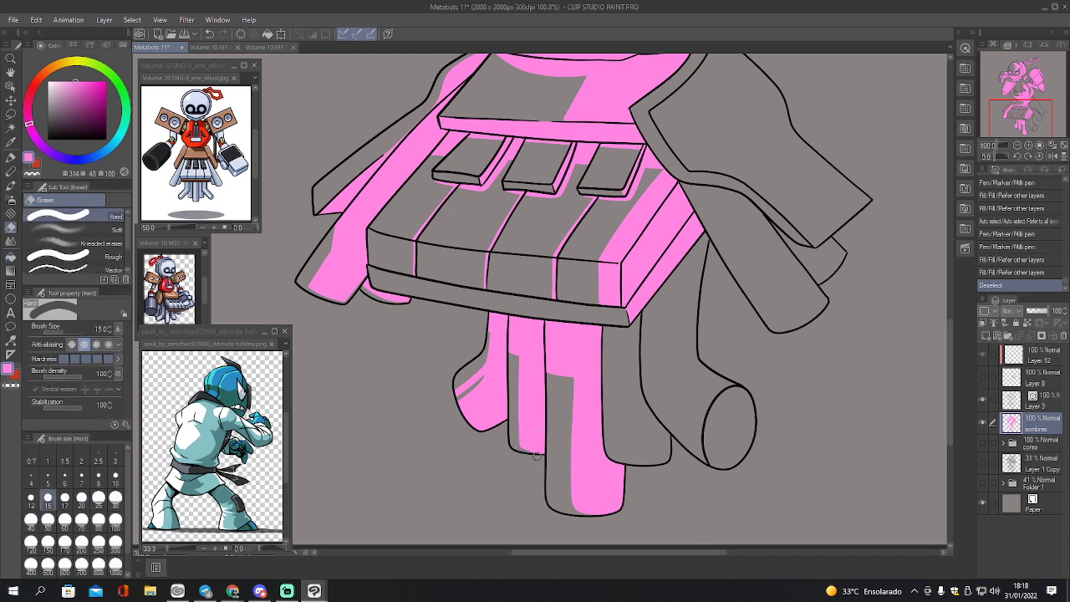
pyautogui.moveTo(537, 456)
pyautogui.mouseDown()
pyautogui.moveTo(513, 438)
pyautogui.moveTo(552, 456)
pyautogui.mouseUp()
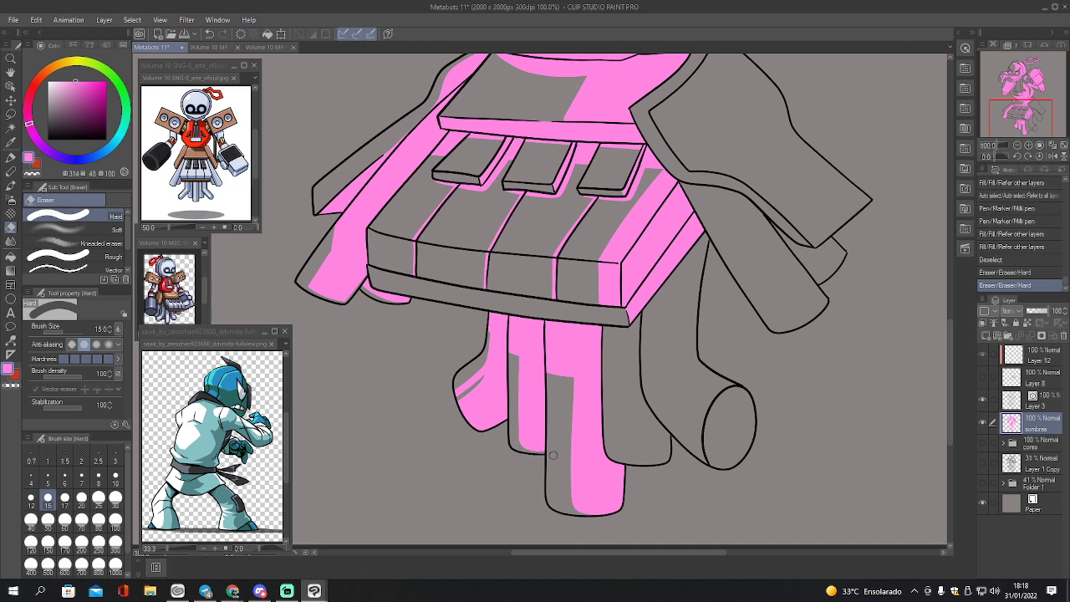
# - Shade the leg beside the longest front leg in pink across its upper part and outer side, leaving a vertical inner highlight, and deselect
pyautogui.press('w')
pyautogui.click(632, 415)
pyautogui.press('p')
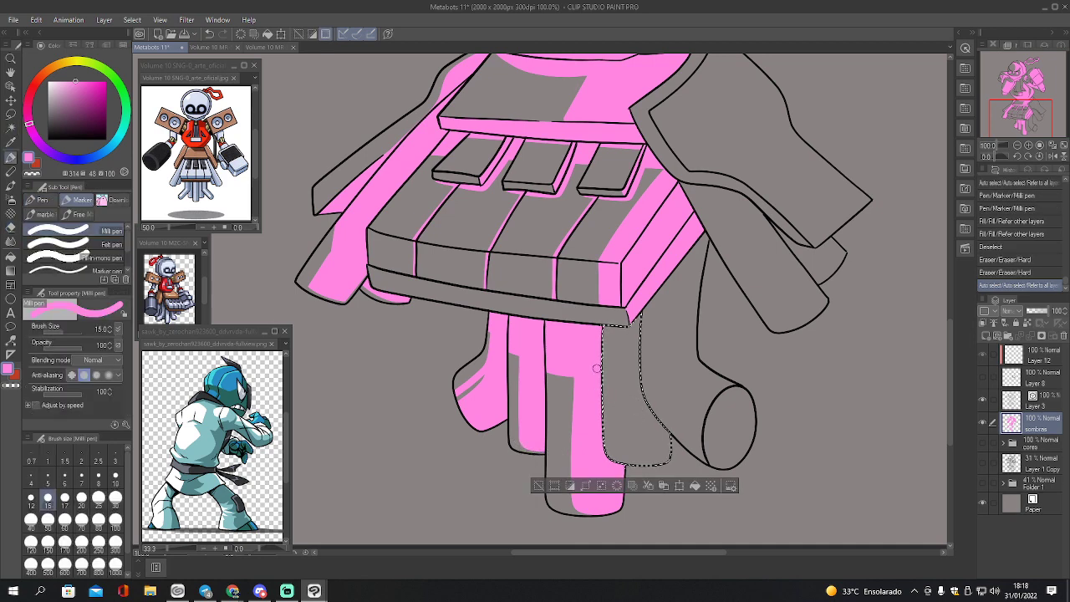
pyautogui.moveTo(599, 373)
pyautogui.mouseDown()
pyautogui.moveTo(645, 367)
pyautogui.moveTo(630, 373)
pyautogui.moveTo(633, 454)
pyautogui.moveTo(671, 448)
pyautogui.mouseUp()
pyautogui.press('g')
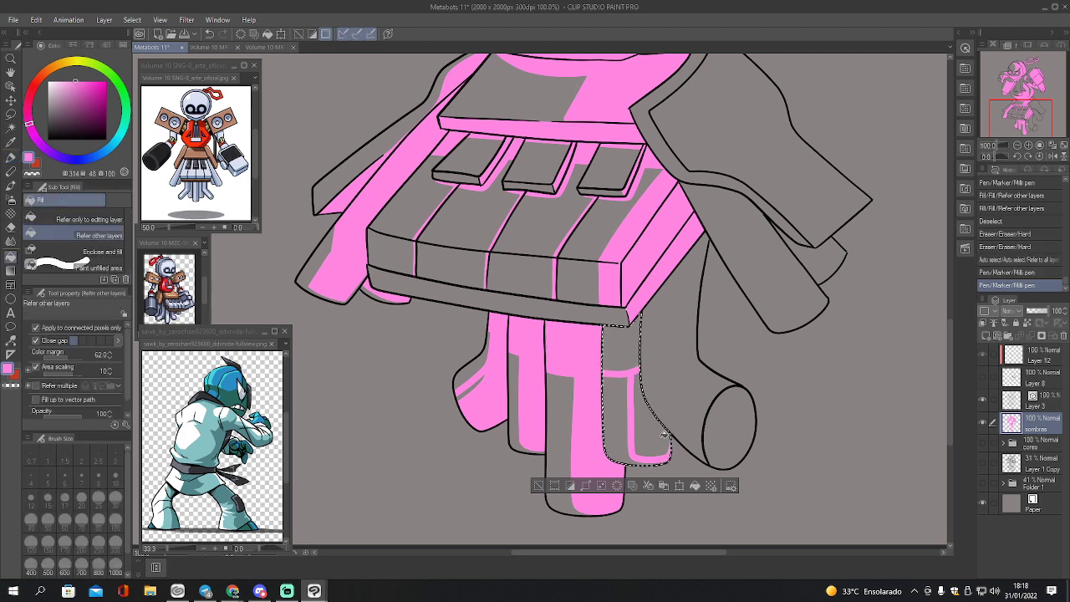
pyautogui.click(654, 426)
pyautogui.click(633, 356)
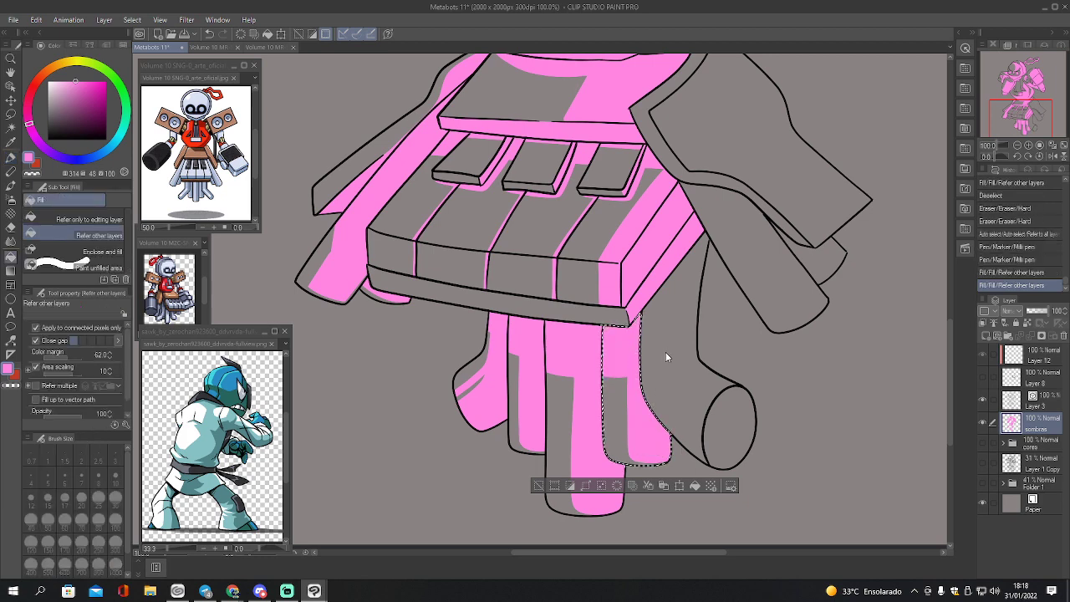
pyautogui.hotkey('ctrl', 'd')
# - Select the oval end of the outermost tubular leg and fill it with pink, leaving a thin crescent highlight along its outer edge
pyautogui.press('w')
pyautogui.click(727, 424)
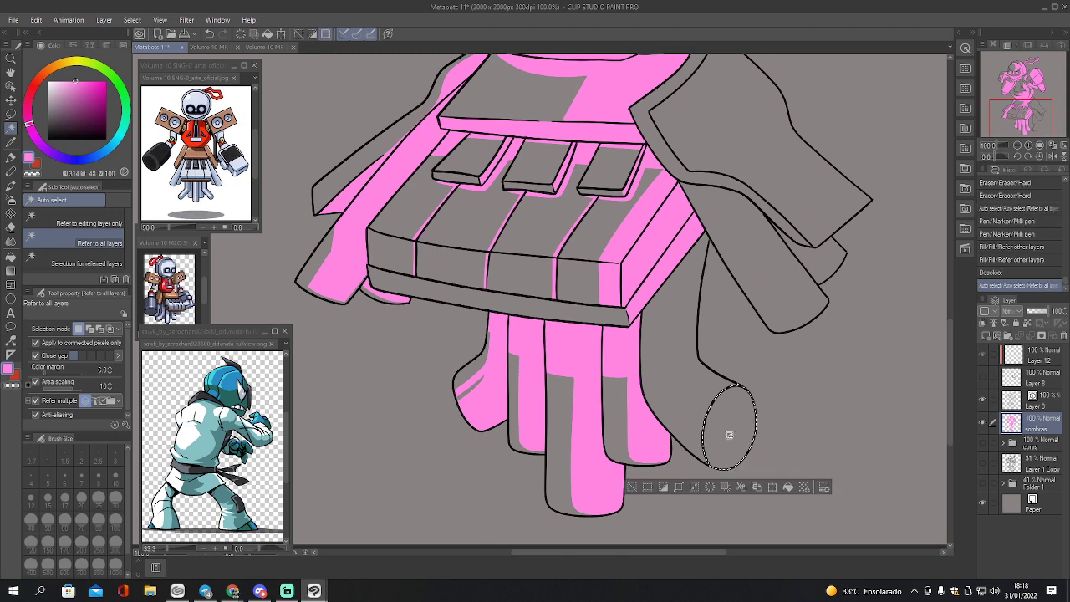
pyautogui.press('p')
pyautogui.moveTo(734, 390)
pyautogui.mouseDown()
pyautogui.moveTo(741, 442)
pyautogui.moveTo(707, 461)
pyautogui.mouseUp()
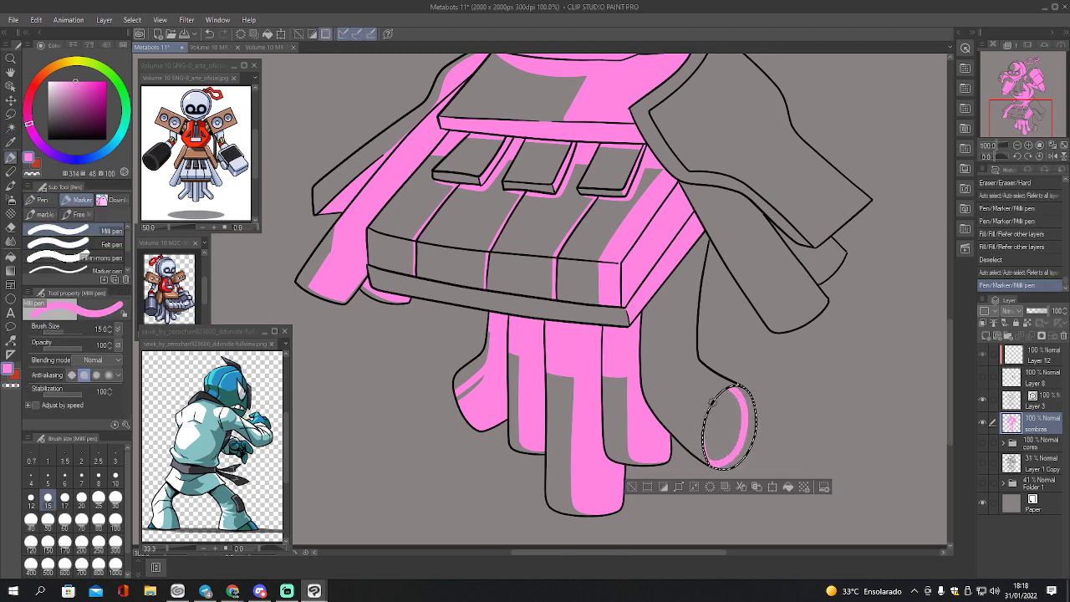
pyautogui.press('g')
pyautogui.click(721, 410)
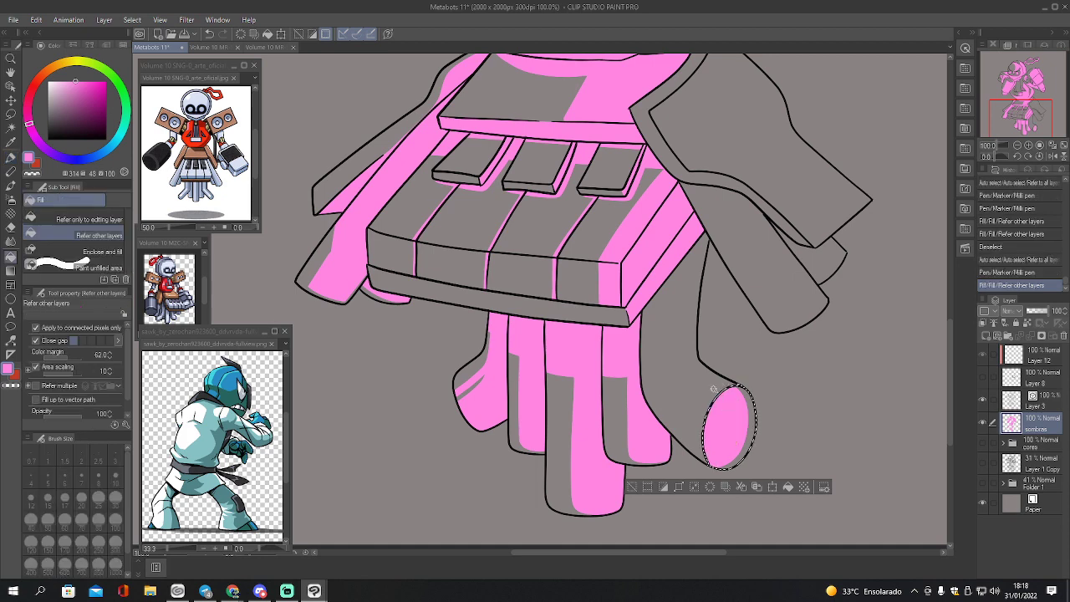
# - Shade the outermost tubular leg in pink across its top and along its upper side, leaving the lower inner side unshaded, and deselect
pyautogui.press('w')
pyautogui.click(714, 391)
pyautogui.press('p')
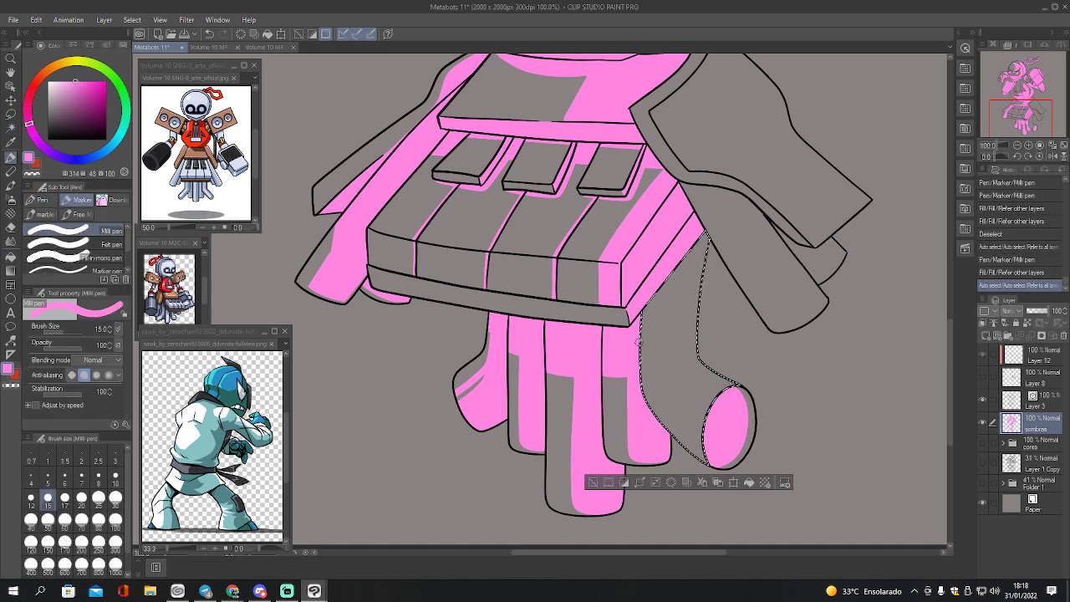
pyautogui.moveTo(635, 354)
pyautogui.mouseDown()
pyautogui.moveTo(669, 351)
pyautogui.moveTo(704, 316)
pyautogui.mouseUp()
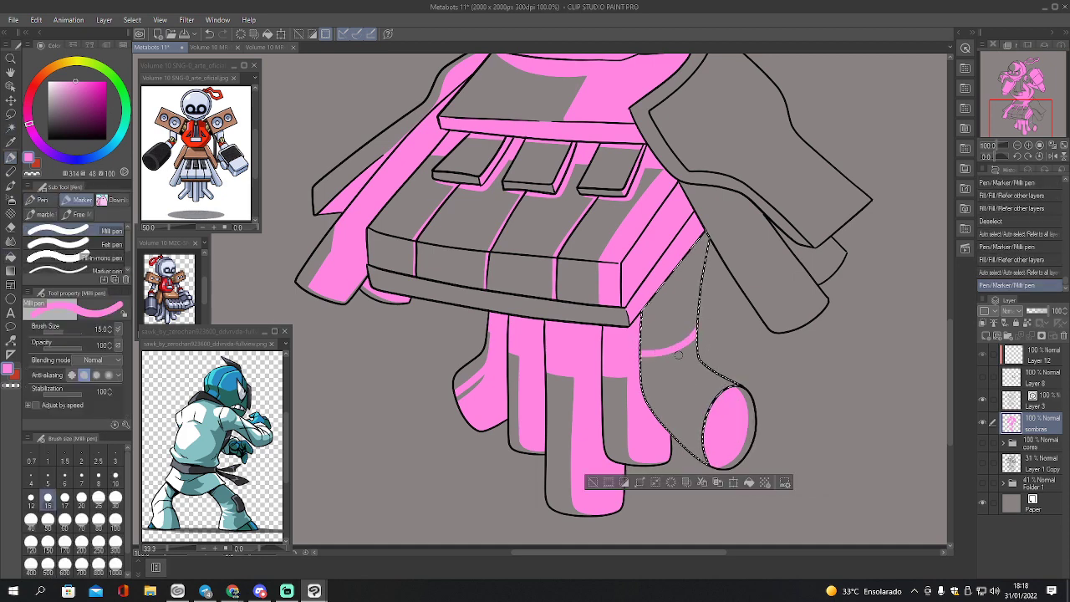
pyautogui.moveTo(666, 353)
pyautogui.mouseDown()
pyautogui.moveTo(667, 382)
pyautogui.moveTo(703, 411)
pyautogui.mouseUp()
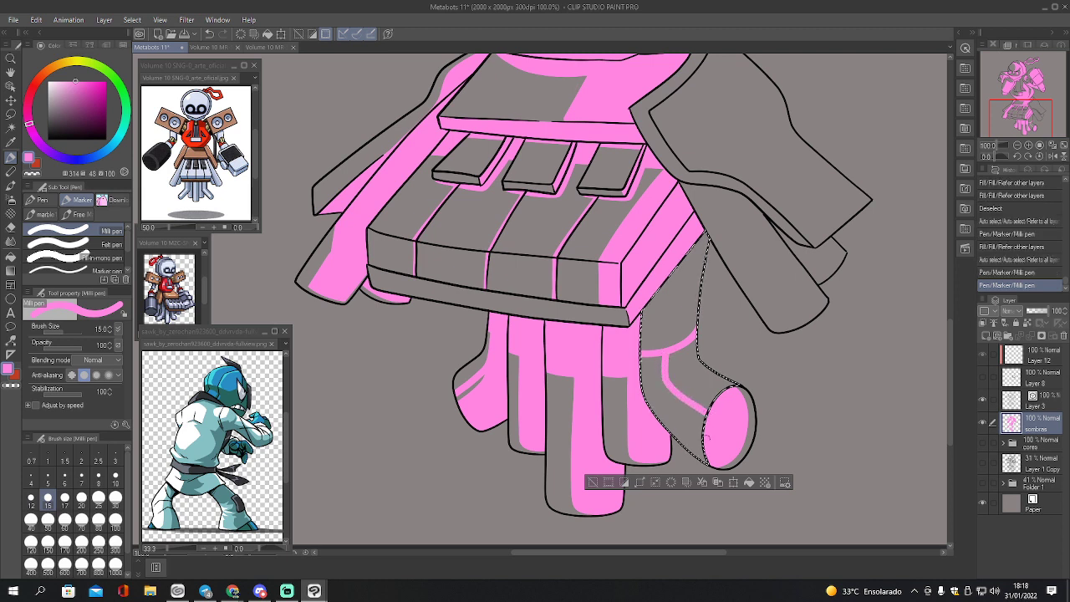
pyautogui.moveTo(706, 465)
pyautogui.mouseDown()
pyautogui.moveTo(707, 406)
pyautogui.moveTo(727, 388)
pyautogui.mouseUp()
pyautogui.press('g')
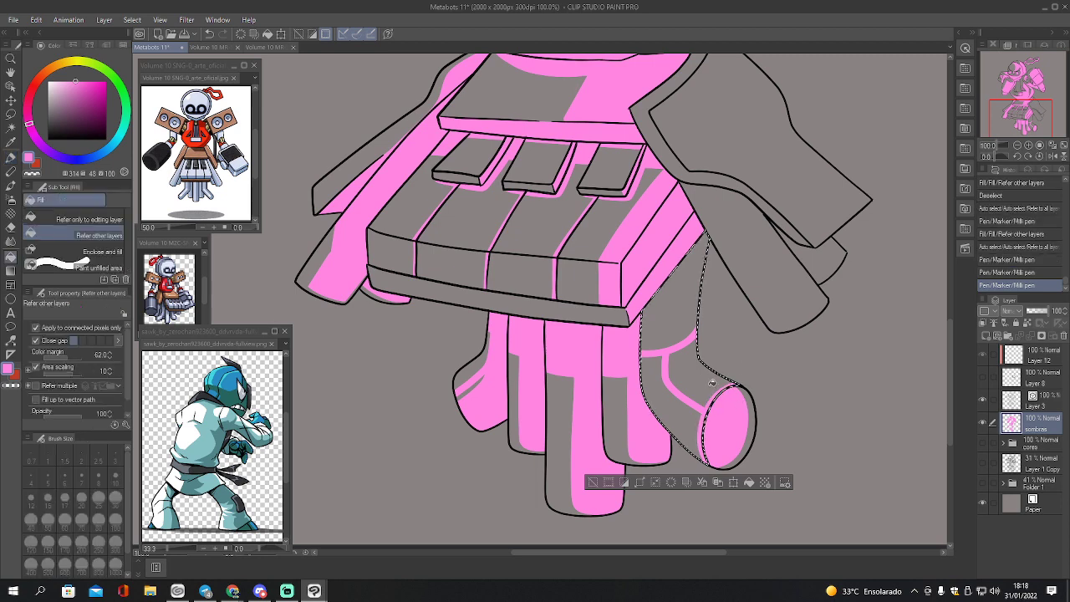
pyautogui.click(684, 355)
pyautogui.click(677, 326)
pyautogui.hotkey('ctrl', 'd')
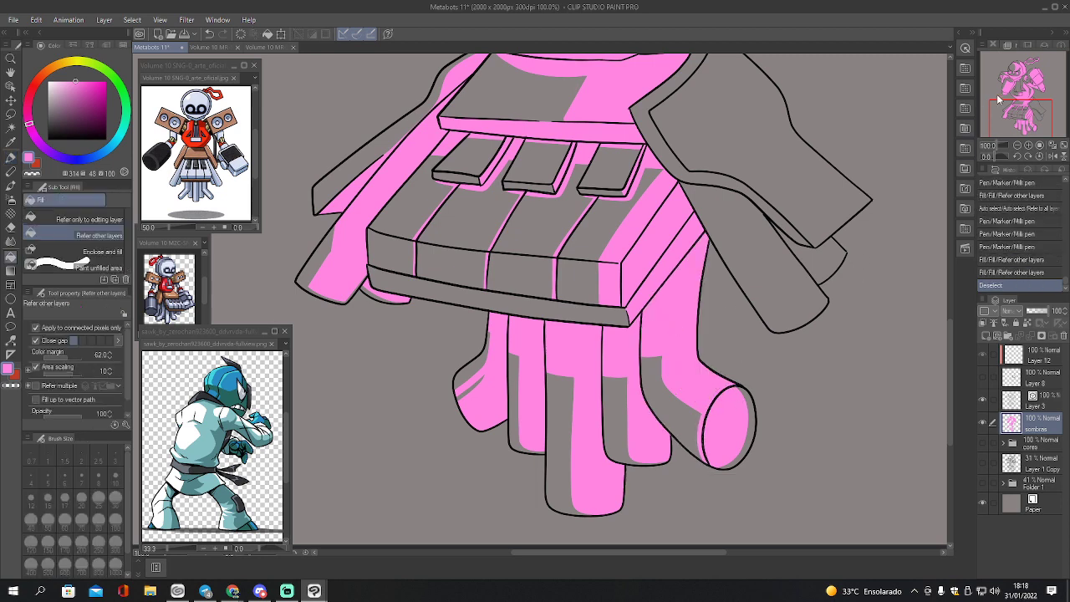
# - Shade the narrow strip hanging under the large side panel in pink on its upper part and outer side, then deselect
pyautogui.moveTo(1016, 103); pyautogui.dragTo(1026, 97)
pyautogui.press('w')
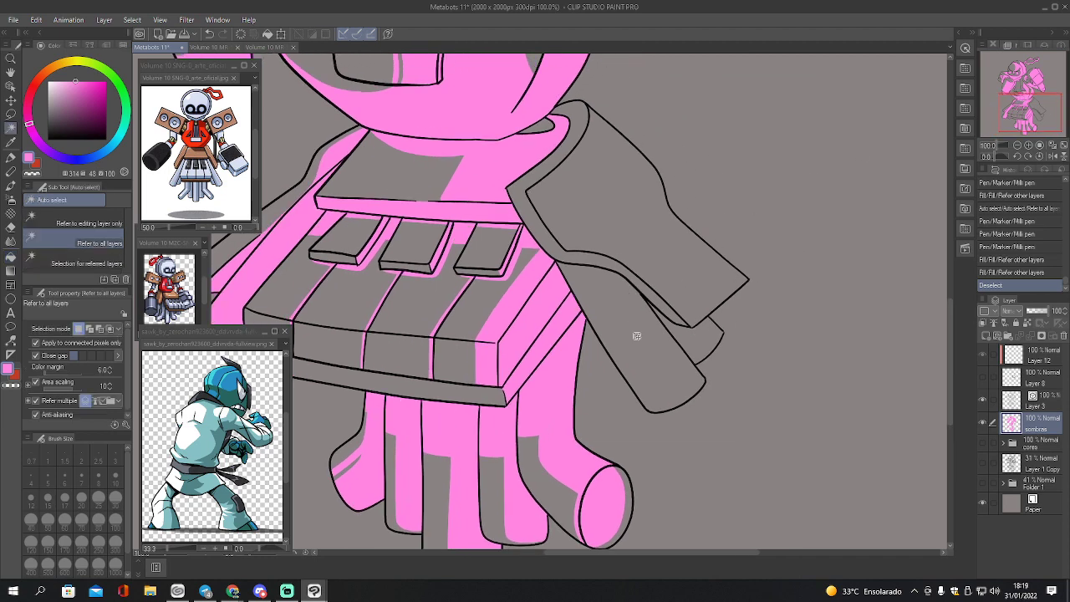
pyautogui.click(637, 335)
pyautogui.press('p')
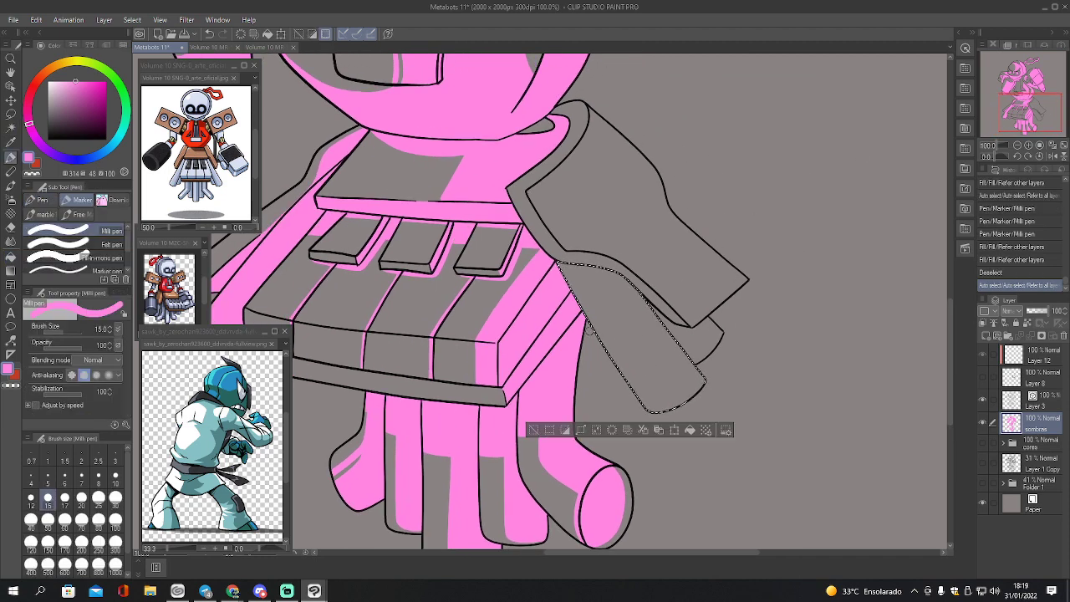
pyautogui.moveTo(594, 333)
pyautogui.mouseDown()
pyautogui.moveTo(640, 306)
pyautogui.moveTo(635, 341)
pyautogui.moveTo(654, 373)
pyautogui.moveTo(668, 392)
pyautogui.moveTo(697, 381)
pyautogui.mouseUp()
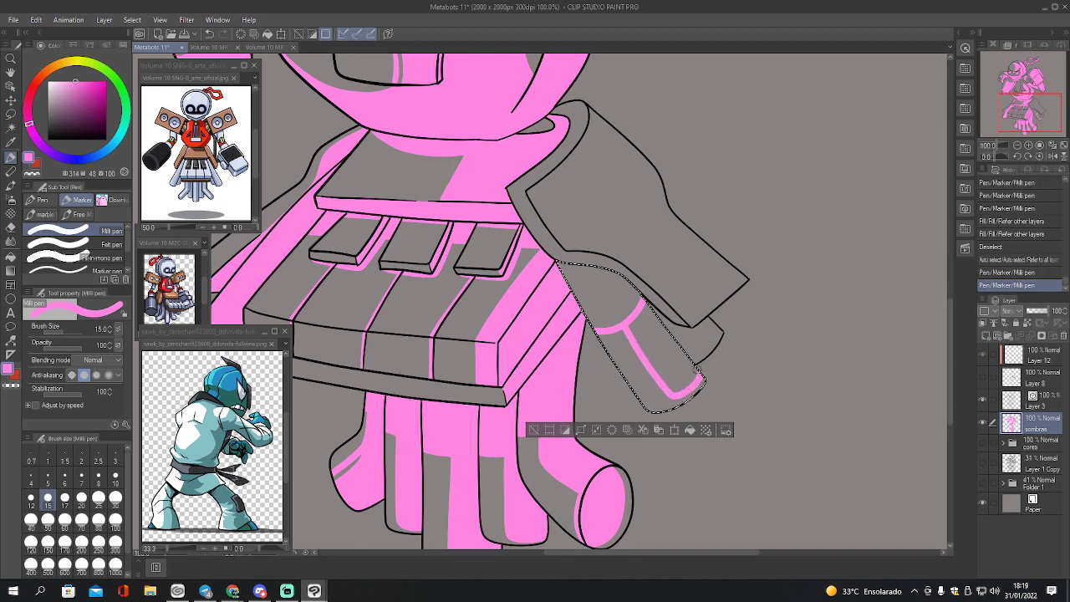
pyautogui.press('g')
pyautogui.hotkey('ctrl', 'd')
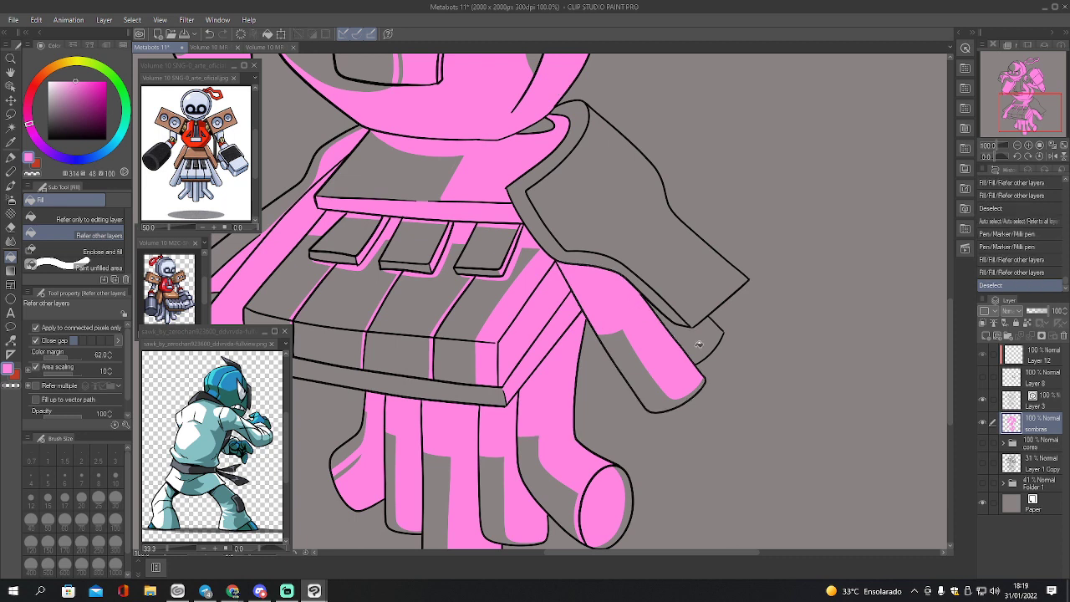
# - Select the small tip behind the hanging strip, fill it with pink except for a thin highlight along its rounded edge, and deselect
pyautogui.press('w')
pyautogui.click(702, 340)
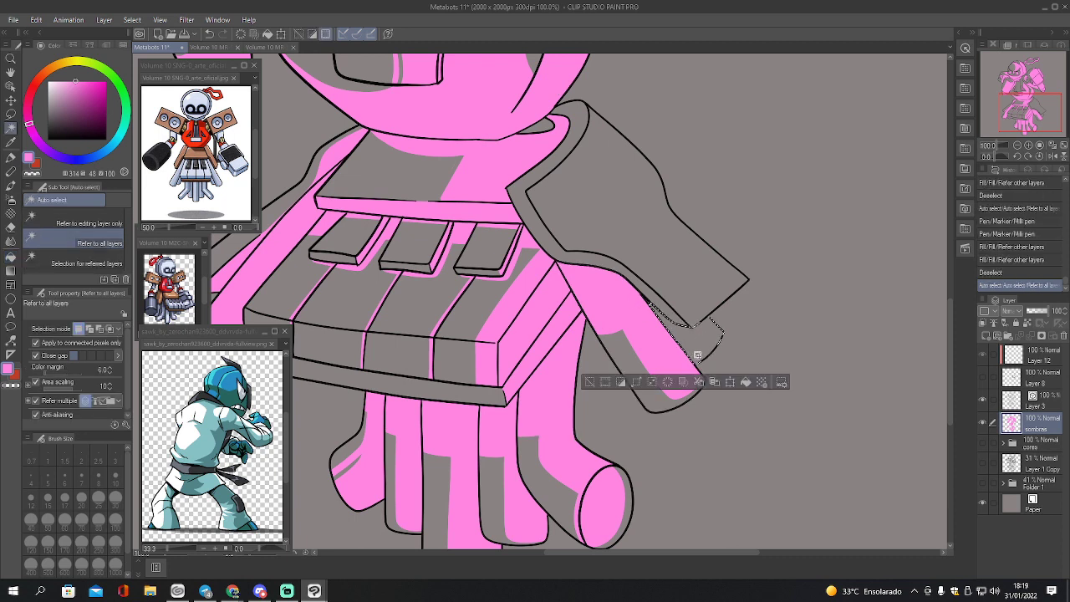
pyautogui.press('m')
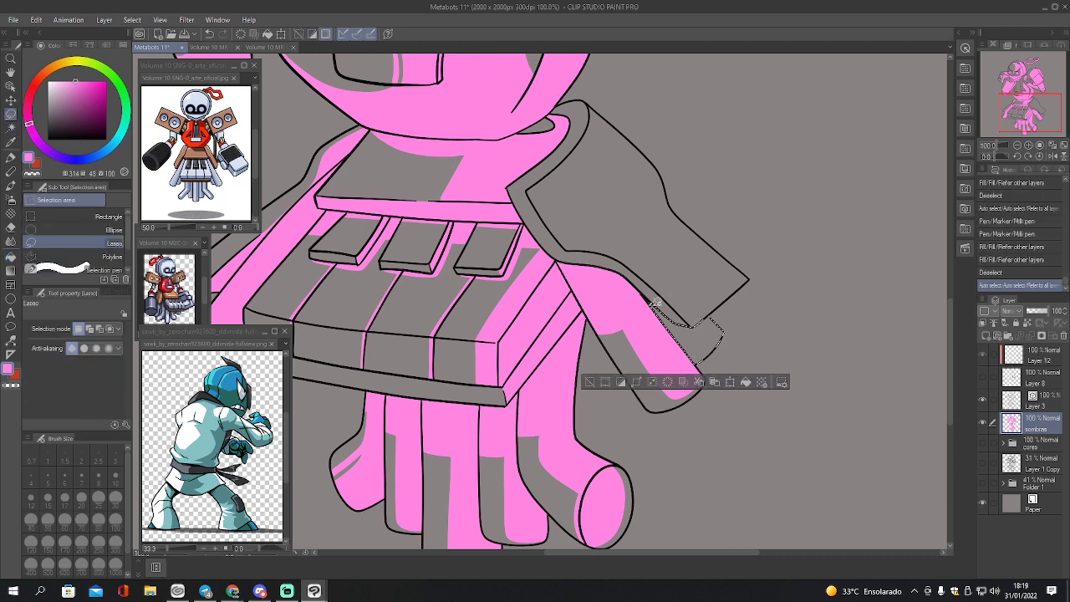
pyautogui.press('g')
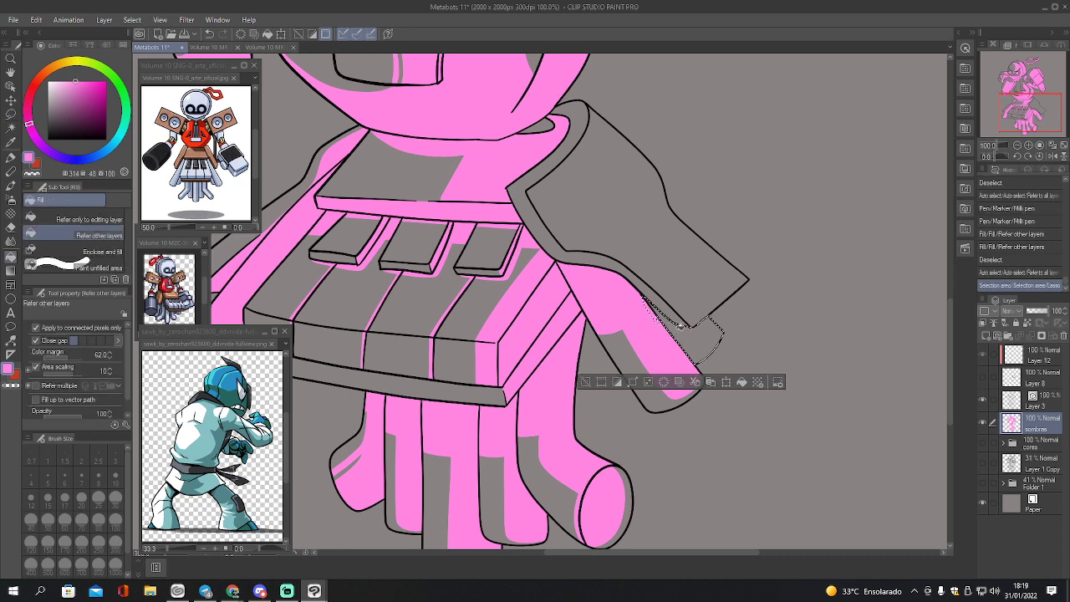
pyautogui.press('p')
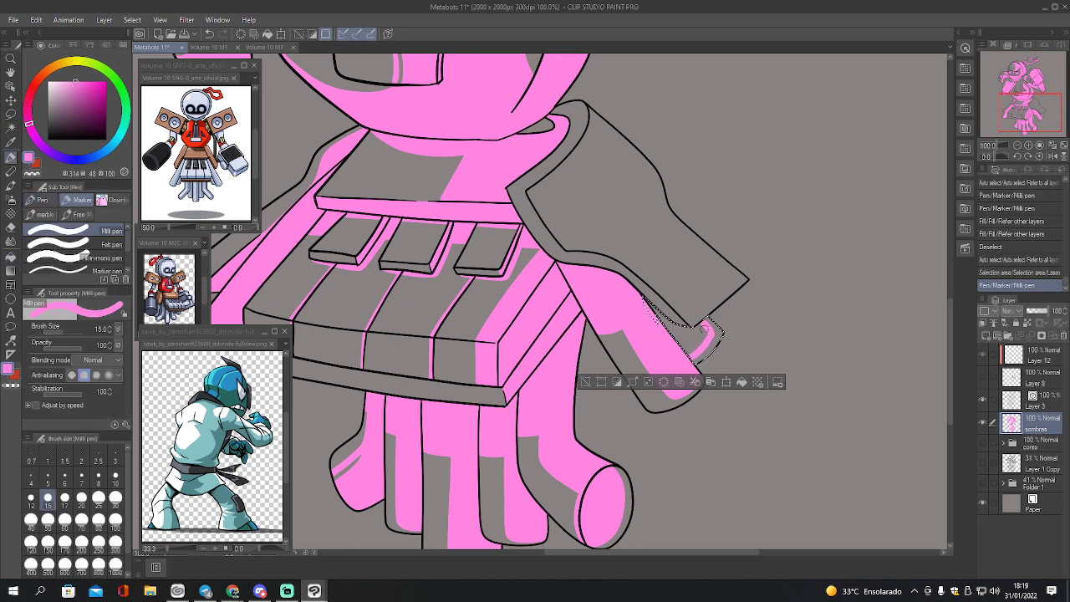
pyautogui.press('e')
pyautogui.press('space')
pyautogui.press('g')
pyautogui.click(699, 335)
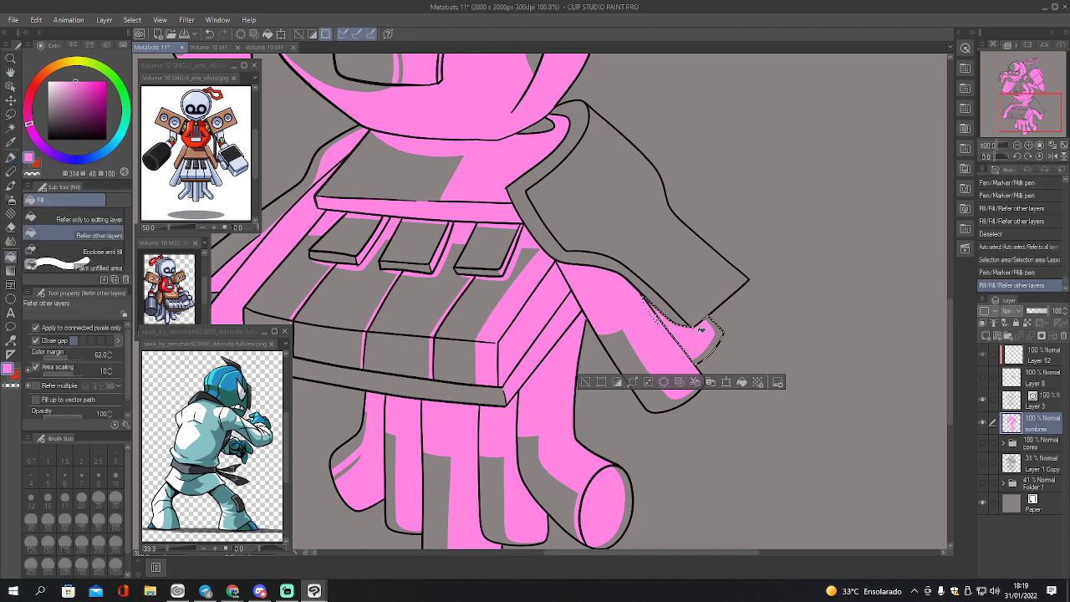
pyautogui.hotkey('ctrl', 'd')
# - Select the large side panel, draw a pink boundary along its length, and fill the outer part with pink, leaving the inner band unshaded
pyautogui.click(696, 275)
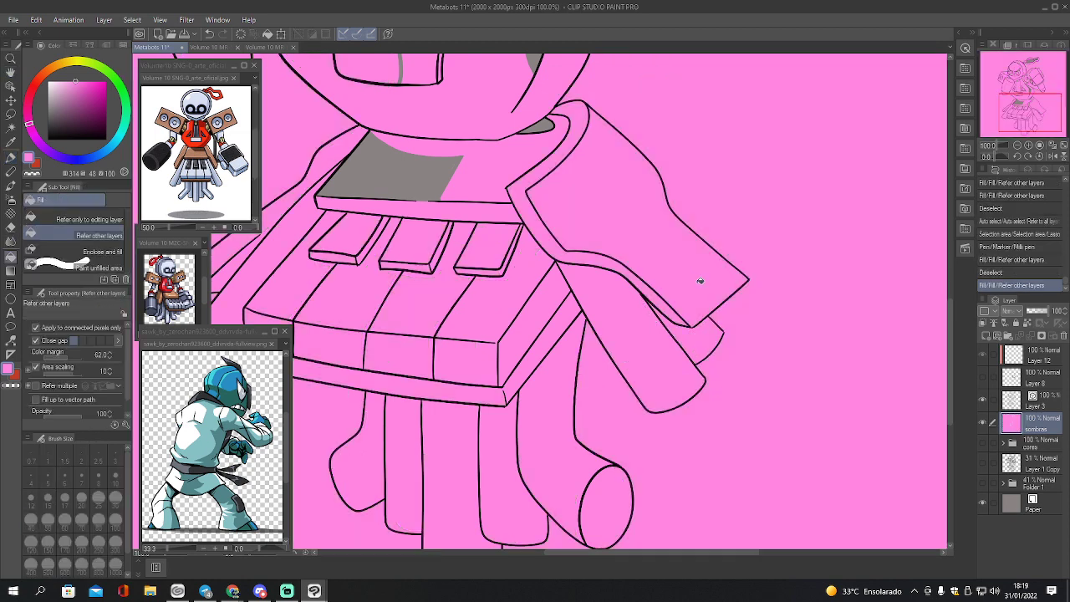
pyautogui.hotkey('ctrl', 'z')
pyautogui.press('w')
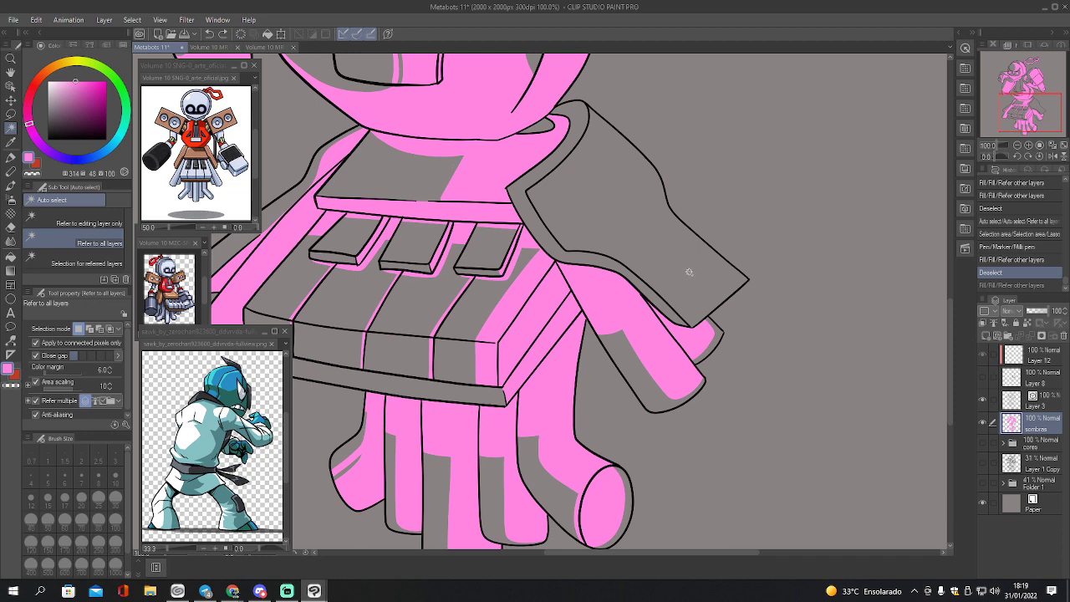
pyautogui.click(691, 276)
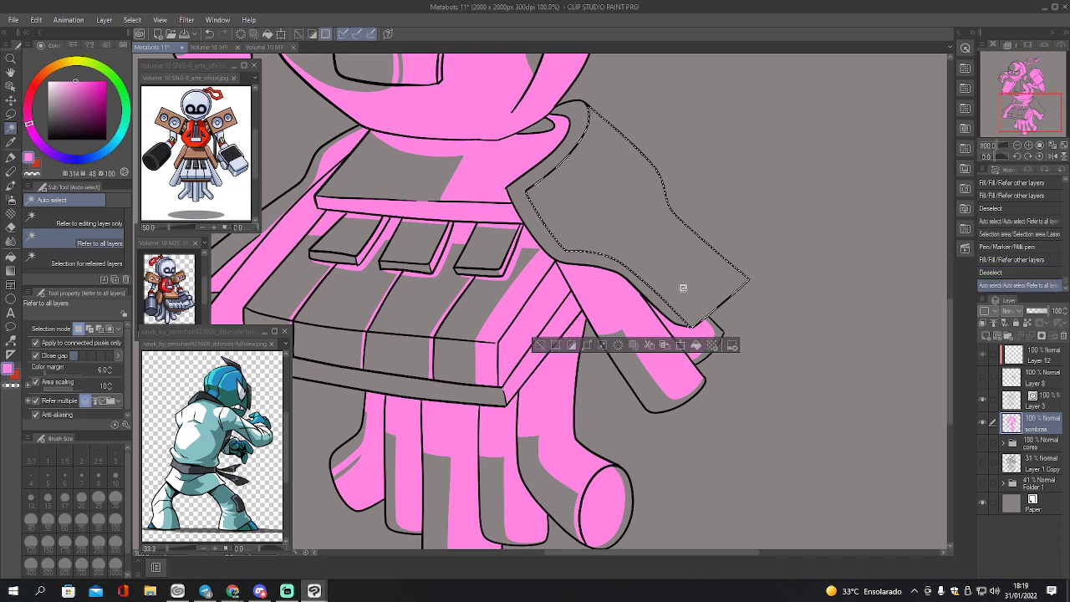
pyautogui.press('p')
pyautogui.moveTo(553, 166)
pyautogui.mouseDown()
pyautogui.moveTo(590, 219)
pyautogui.moveTo(651, 253)
pyautogui.moveTo(691, 310)
pyautogui.moveTo(744, 282)
pyautogui.mouseUp()
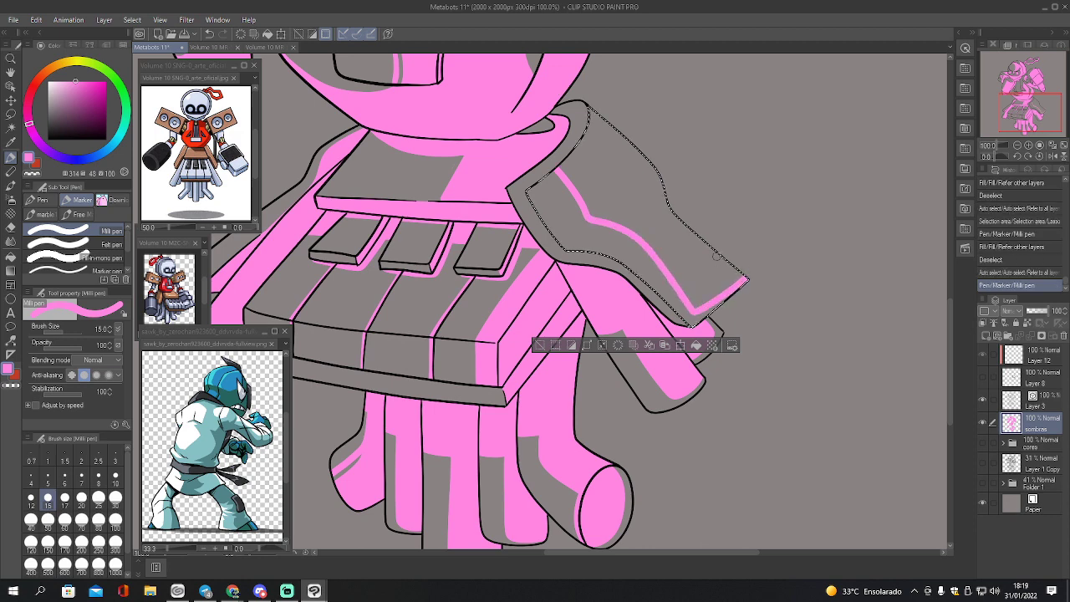
pyautogui.press('space')
pyautogui.press('g')
pyautogui.click(687, 251)
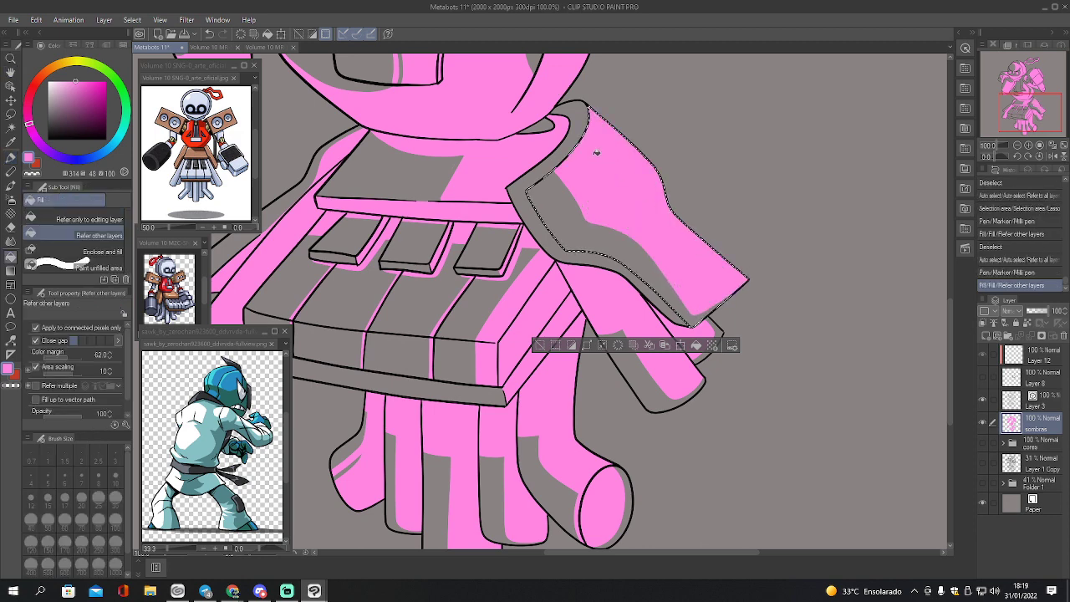
# - Erase the pink along the large side panel's upper curved edge with the Hard eraser and dismiss the notification
pyautogui.press('e')
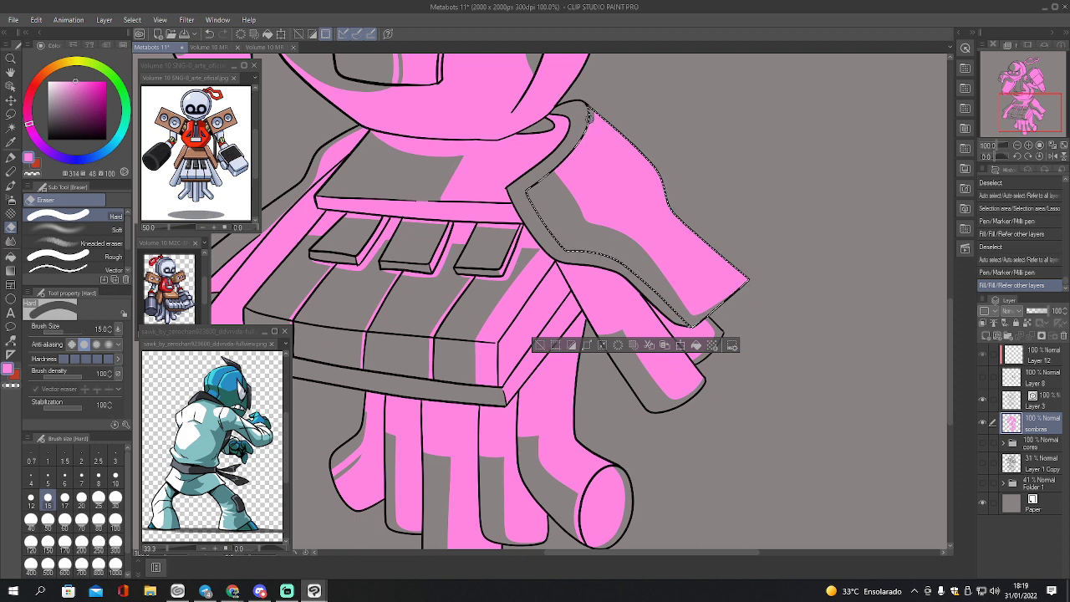
pyautogui.moveTo(556, 173); pyautogui.dragTo(558, 176)
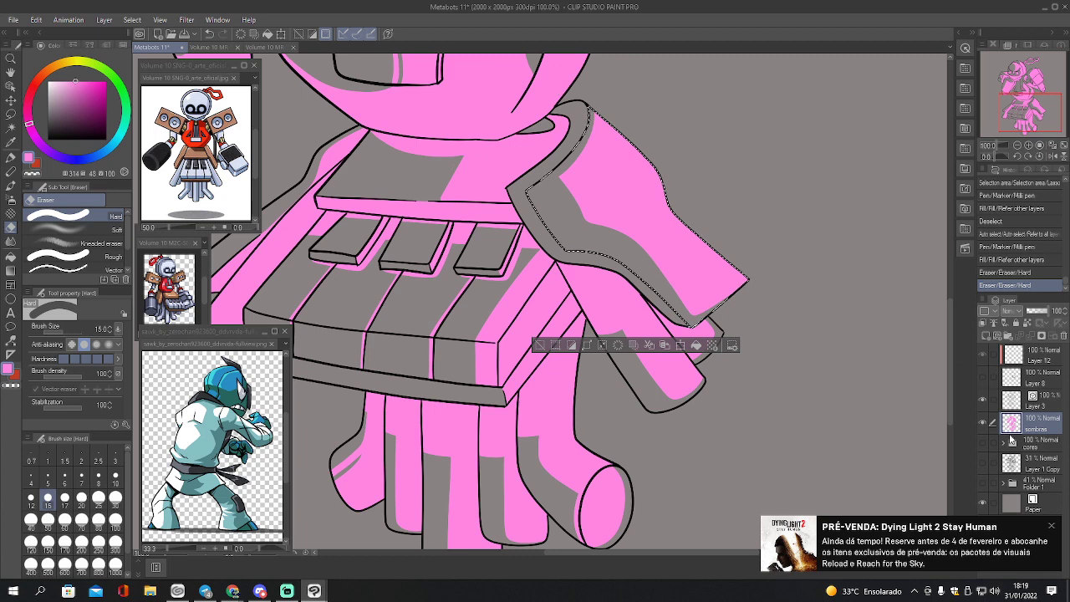
pyautogui.click(1051, 526)
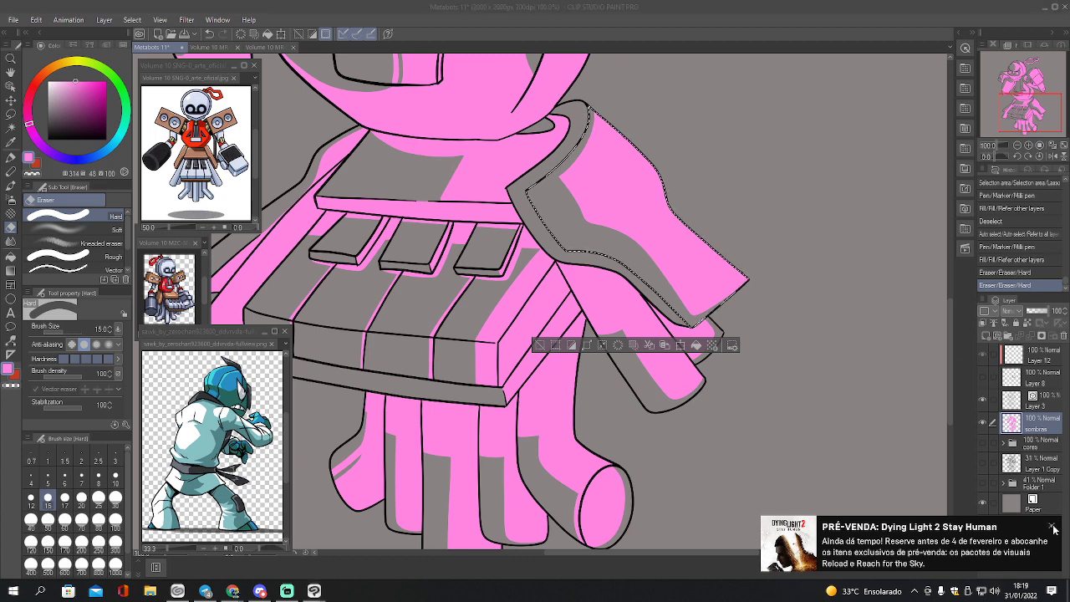
# - Select the large side panel's rim and fill its lower stretch with pink, starting from the lower bend
pyautogui.press('w')
pyautogui.click(542, 224)
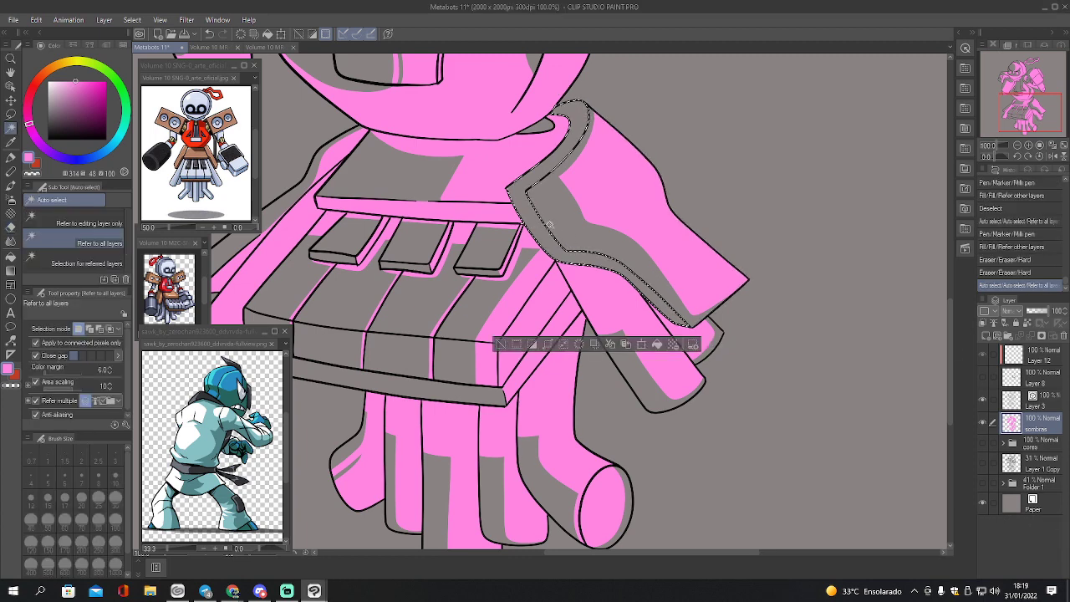
pyautogui.press('p')
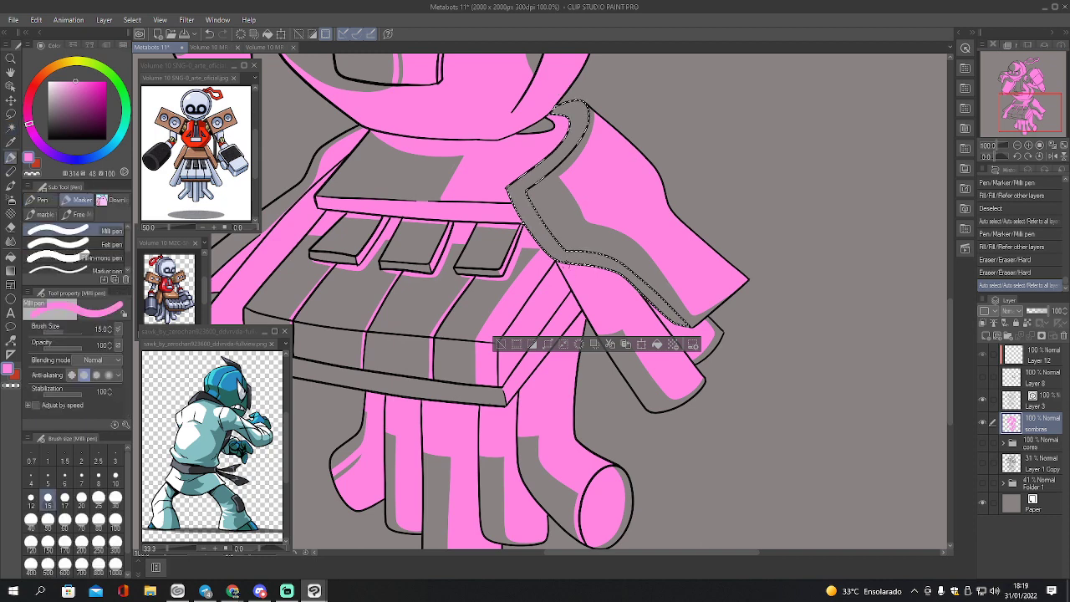
pyautogui.click(570, 243)
pyautogui.press('g')
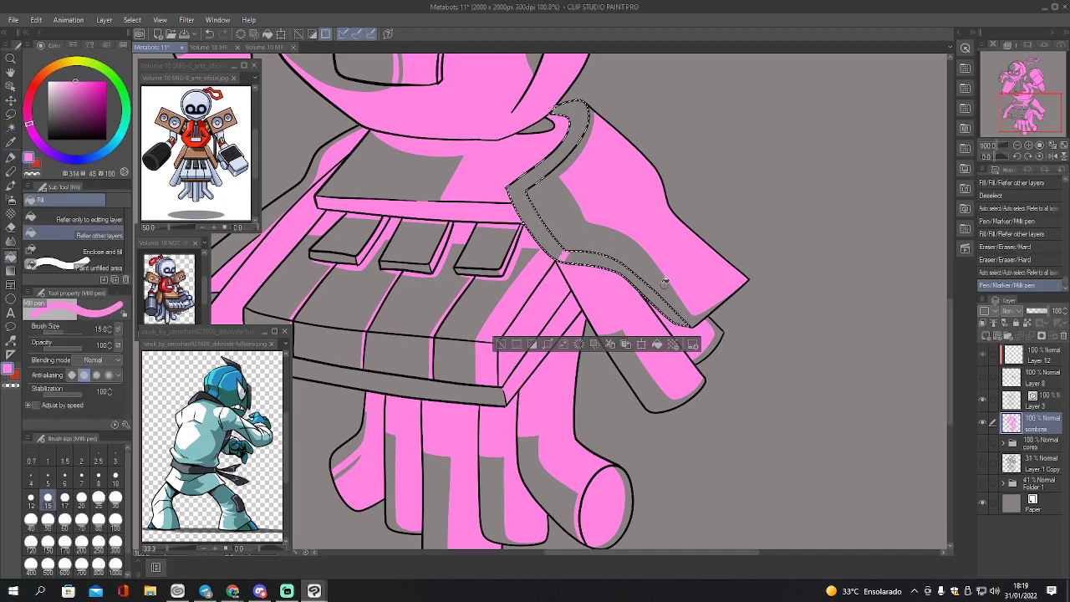
pyautogui.click(623, 219)
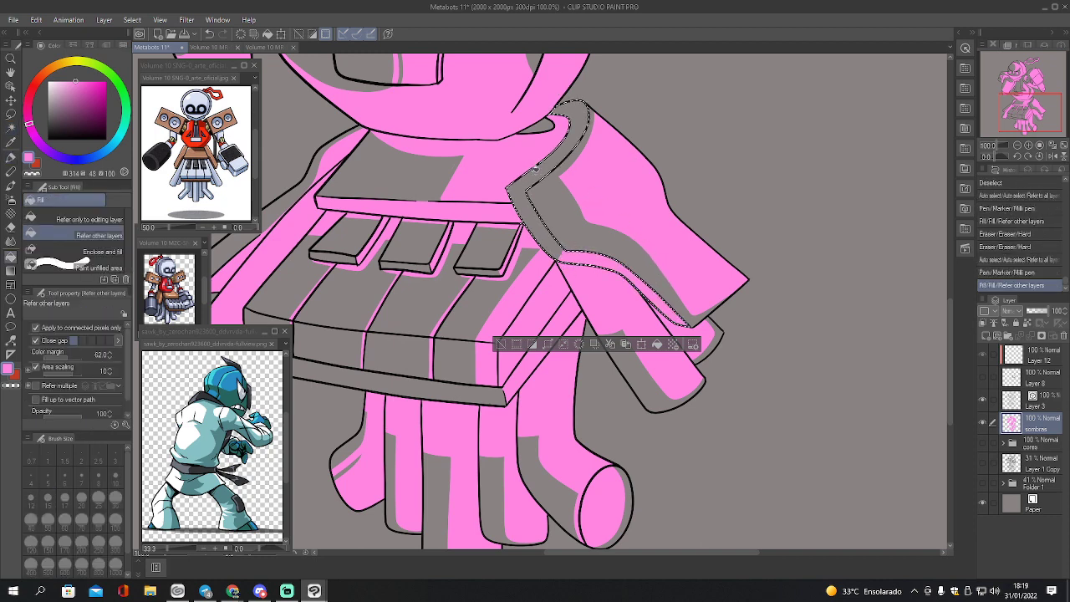
# - Close off the bend of the large side panel's rim, fill its upper stretch with pink, clean the edge with the Hard eraser, and deselect
pyautogui.press('p')
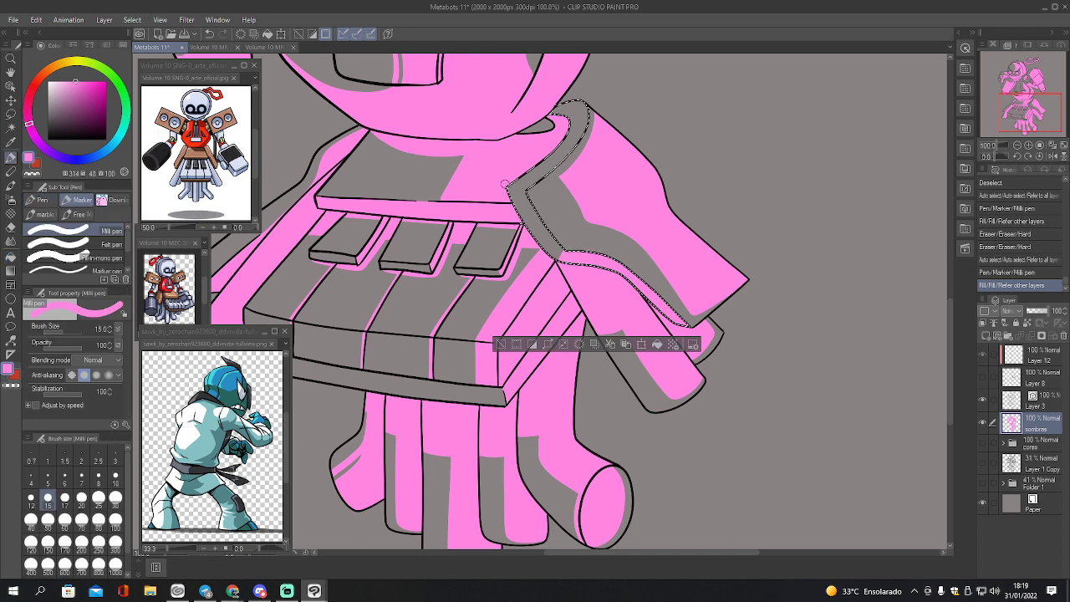
pyautogui.click(519, 186)
pyautogui.press('g')
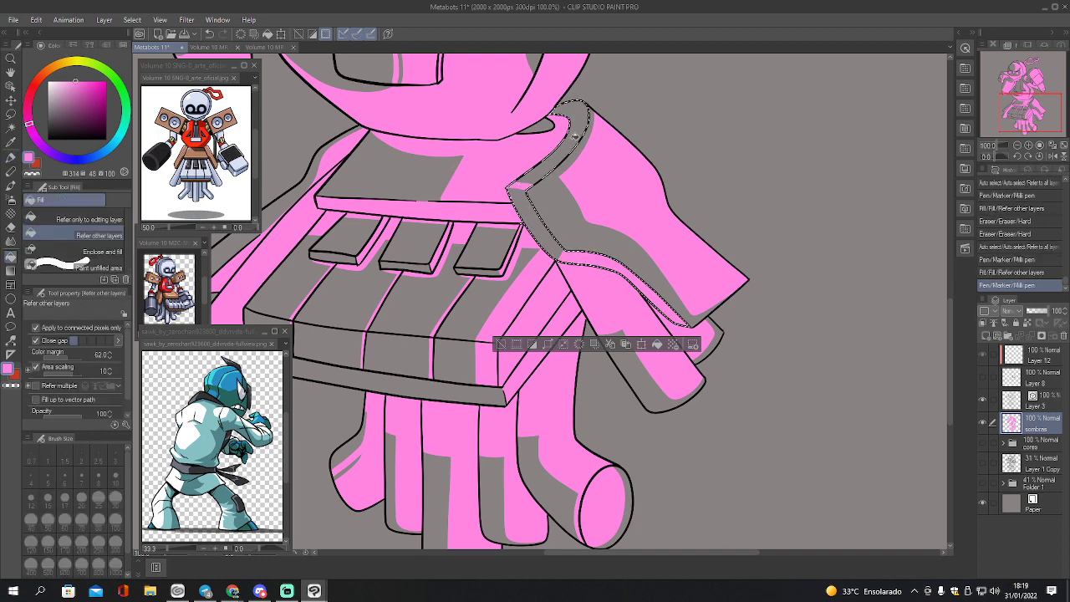
pyautogui.click(592, 107)
pyautogui.press('e')
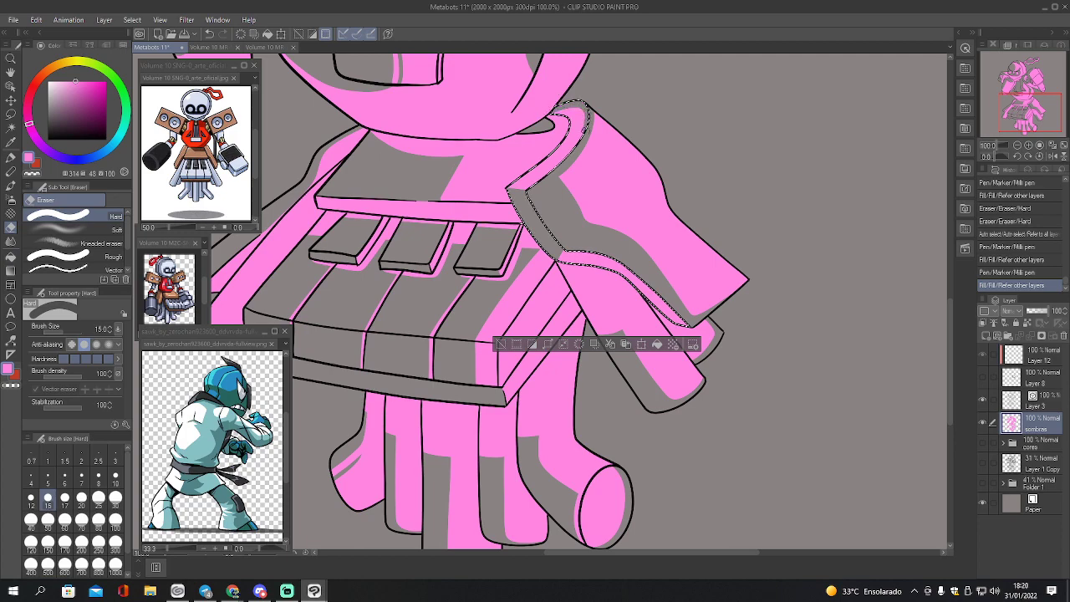
pyautogui.click(583, 131)
pyautogui.moveTo(1041, 119); pyautogui.dragTo(1024, 105)
pyautogui.hotkey('ctrl', 'd')
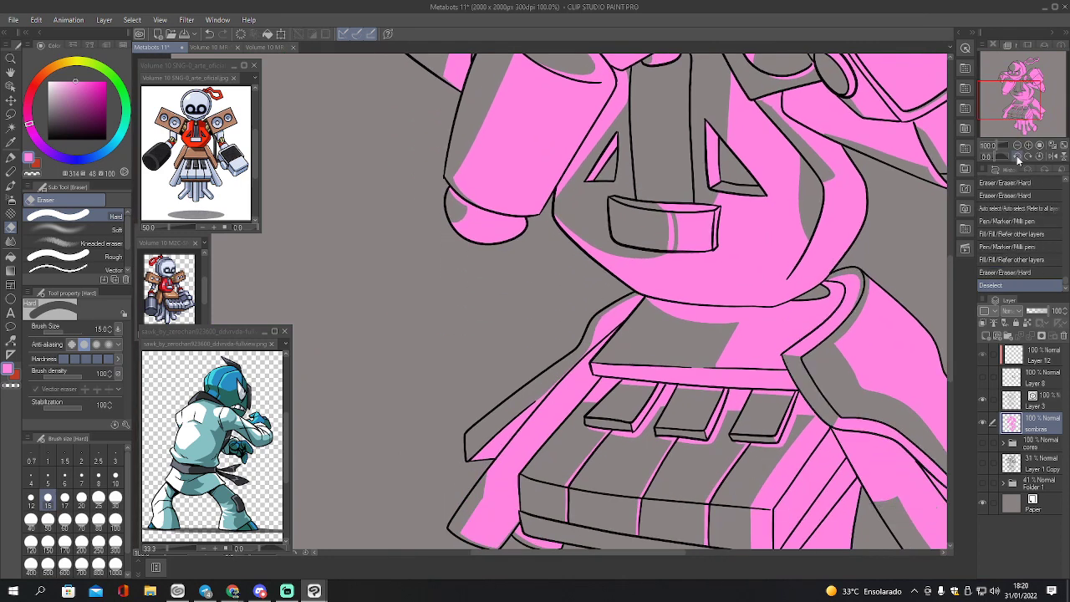
# - Add a new raster layer above sombras, select the pink shaded areas, and switch the drawing colour to red
pyautogui.click(988, 335)
pyautogui.keyDown('ctrl'); pyautogui.click(1013, 447); pyautogui.keyUp('ctrl')
pyautogui.press('x')
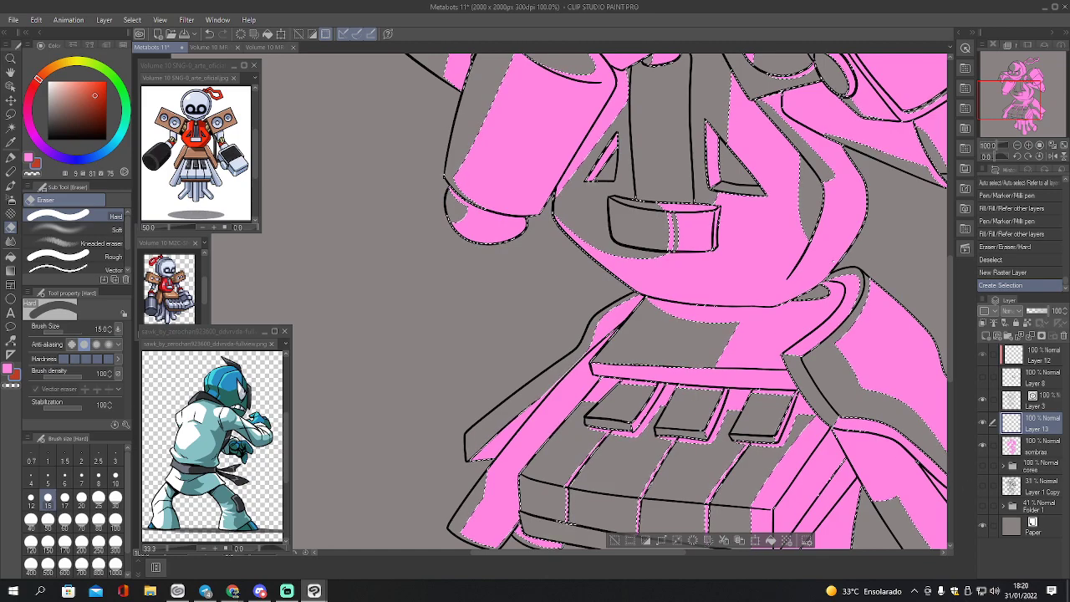
pyautogui.moveTo(995, 76)
pyautogui.mouseDown()
pyautogui.moveTo(1005, 99)
pyautogui.moveTo(1000, 89)
pyautogui.mouseUp()
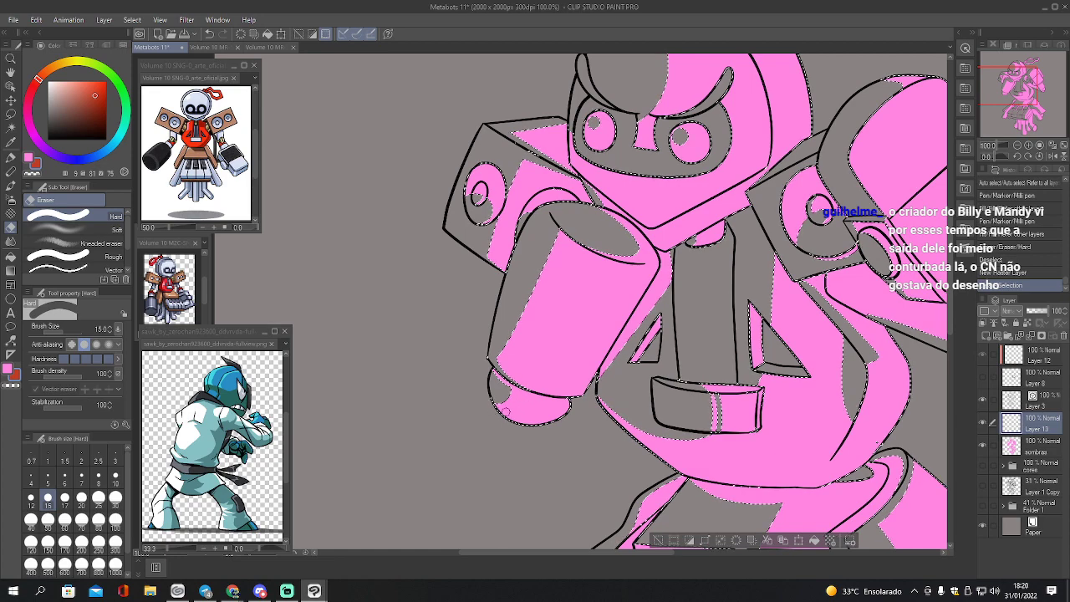
# - Outline the inner part of the arm cylinder's rounded tip with the Milli pen at size 12 and fill it with red
pyautogui.click(519, 399)
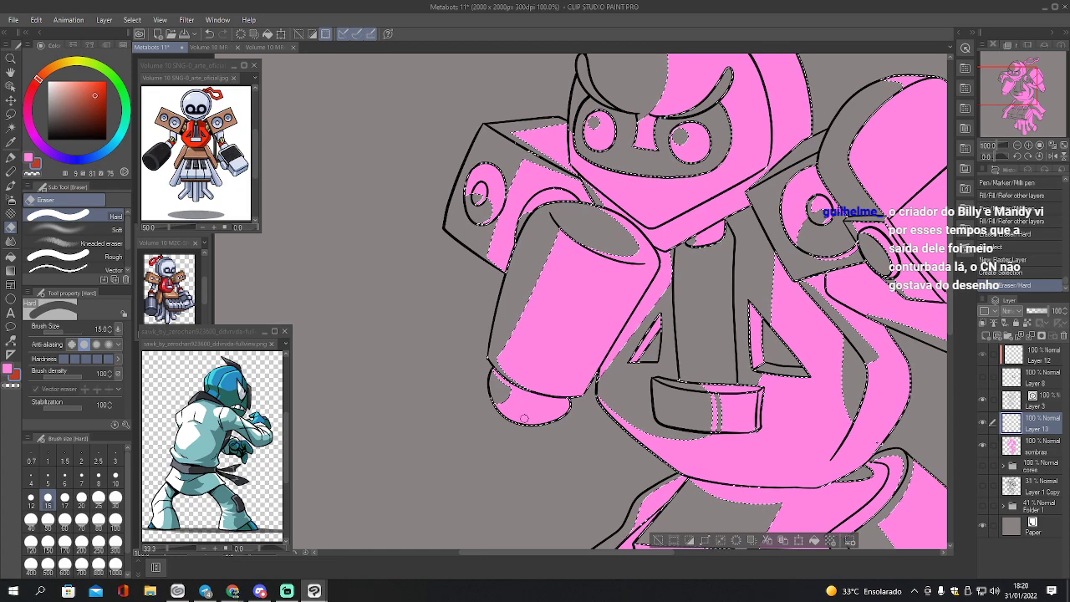
pyautogui.press('p')
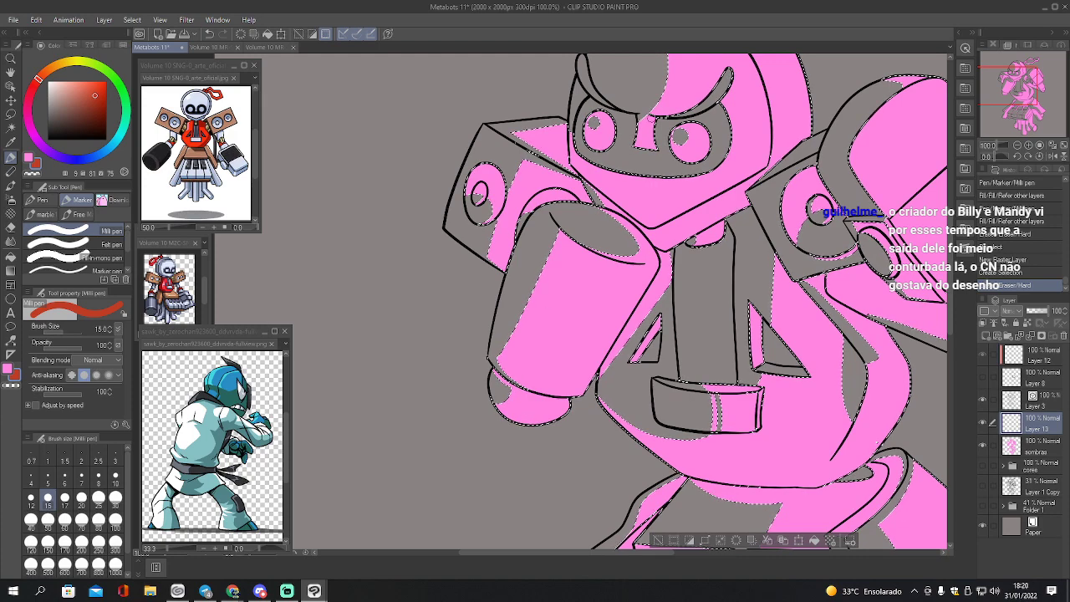
pyautogui.press('[')
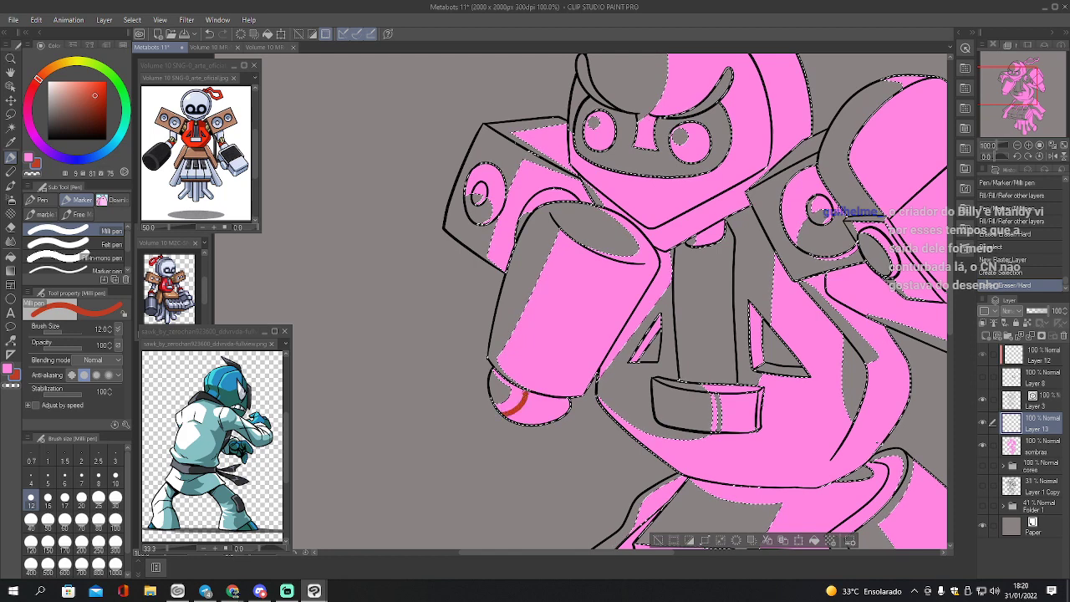
pyautogui.moveTo(553, 398); pyautogui.dragTo(569, 400)
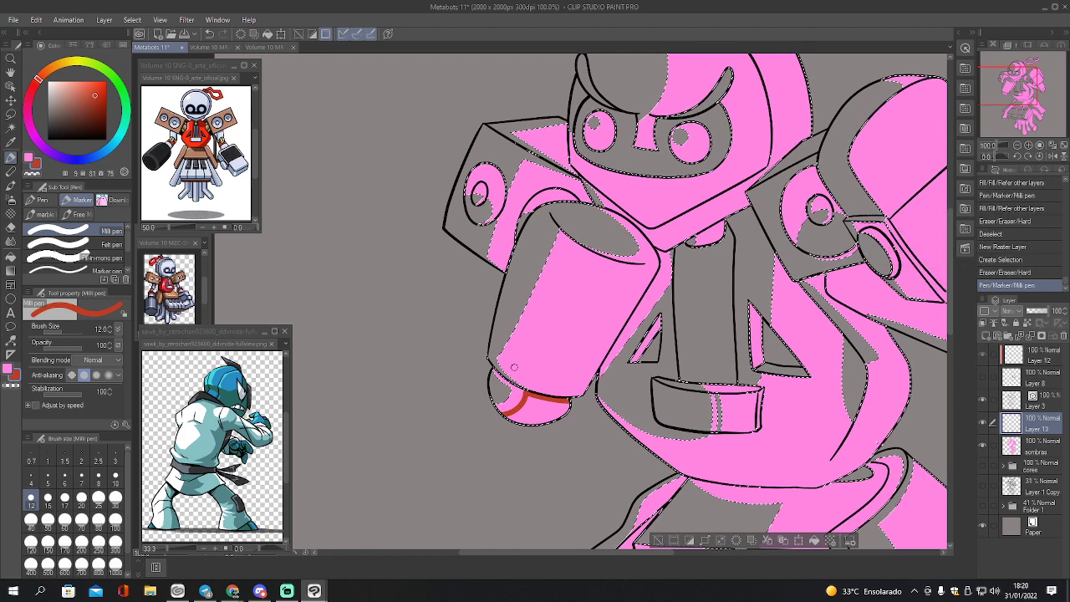
pyautogui.press('g')
pyautogui.click(543, 416)
pyautogui.press('p')
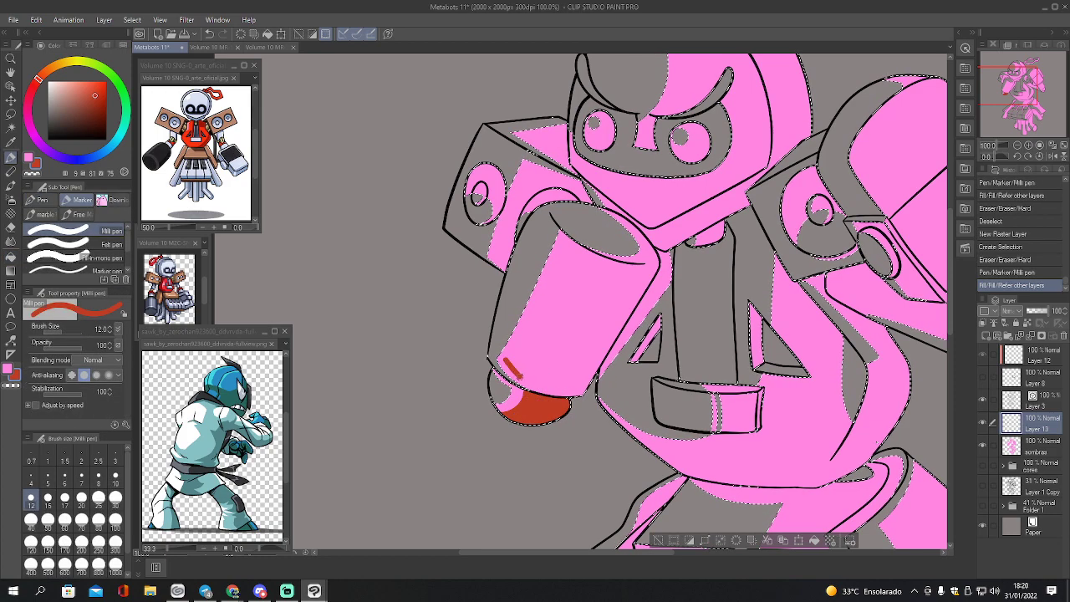
pyautogui.moveTo(507, 360); pyautogui.dragTo(587, 393)
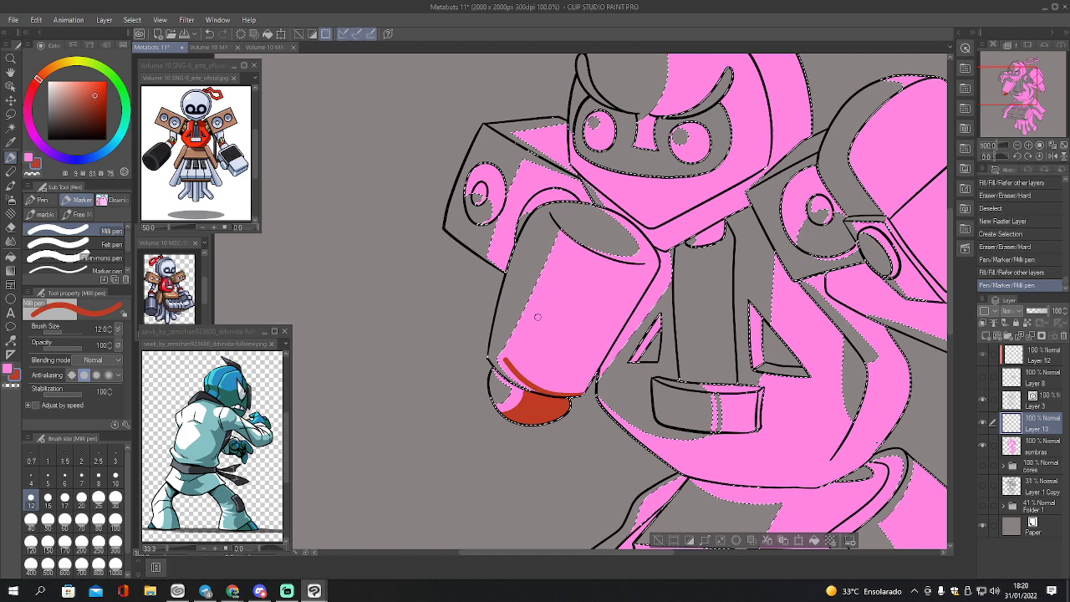
pyautogui.moveTo(507, 359)
pyautogui.mouseDown()
pyautogui.moveTo(569, 246)
pyautogui.moveTo(613, 271)
pyautogui.moveTo(647, 270)
pyautogui.moveTo(650, 239)
pyautogui.mouseUp()
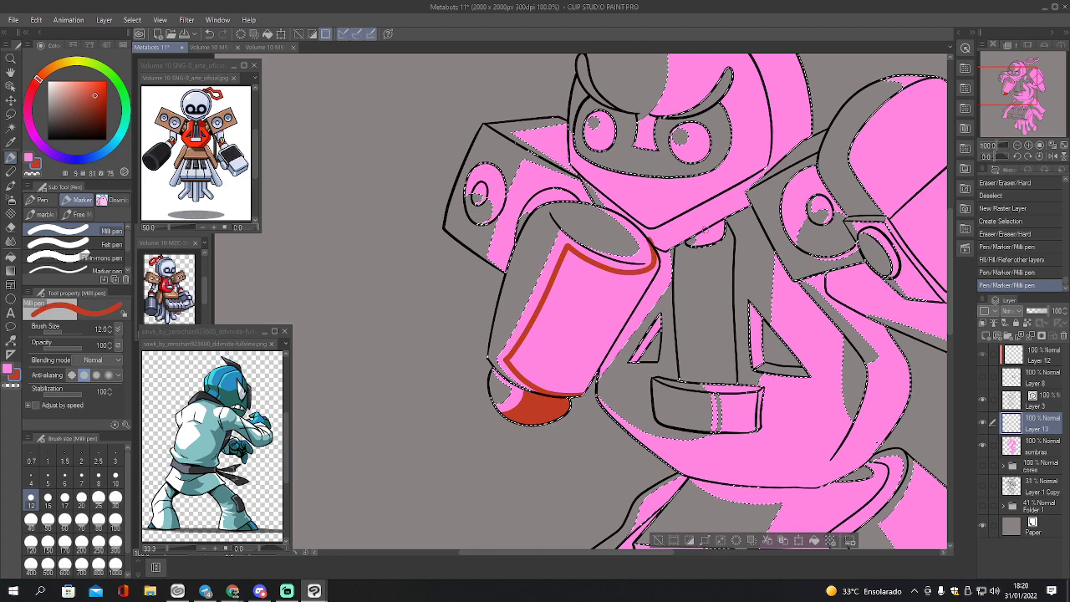
pyautogui.hotkey('ctrl', 'z')
pyautogui.hotkey('ctrl', 'z')
# - Deselect and draw a thin red outline inside the arm cylinder's pink shadow with the Milli pen at size 6
pyautogui.hotkey('ctrl', 'd')
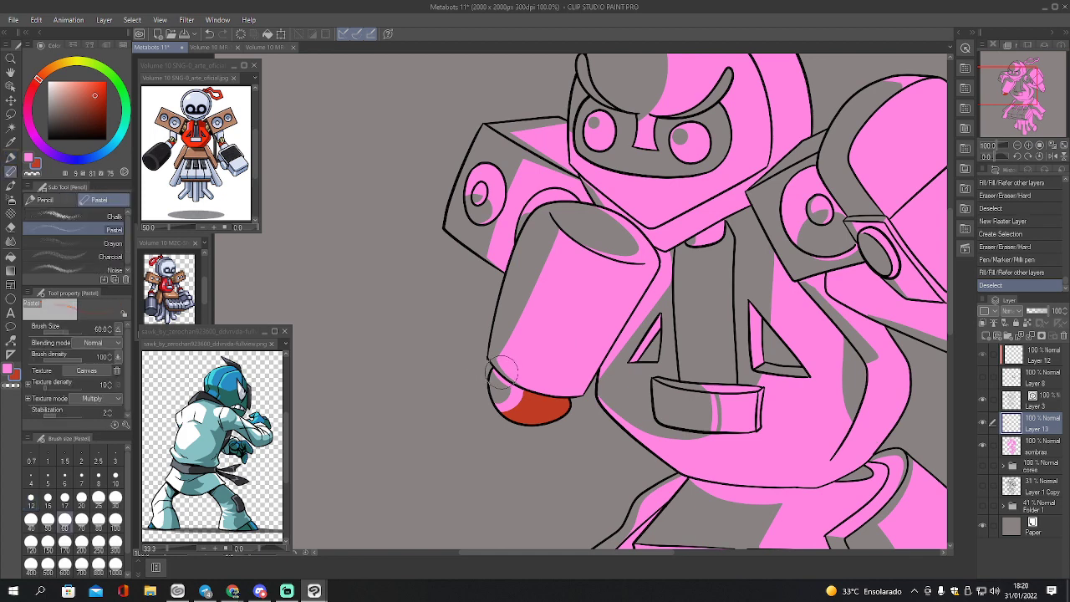
pyautogui.press('[')
pyautogui.press('[')
pyautogui.press('[')
pyautogui.press('[')
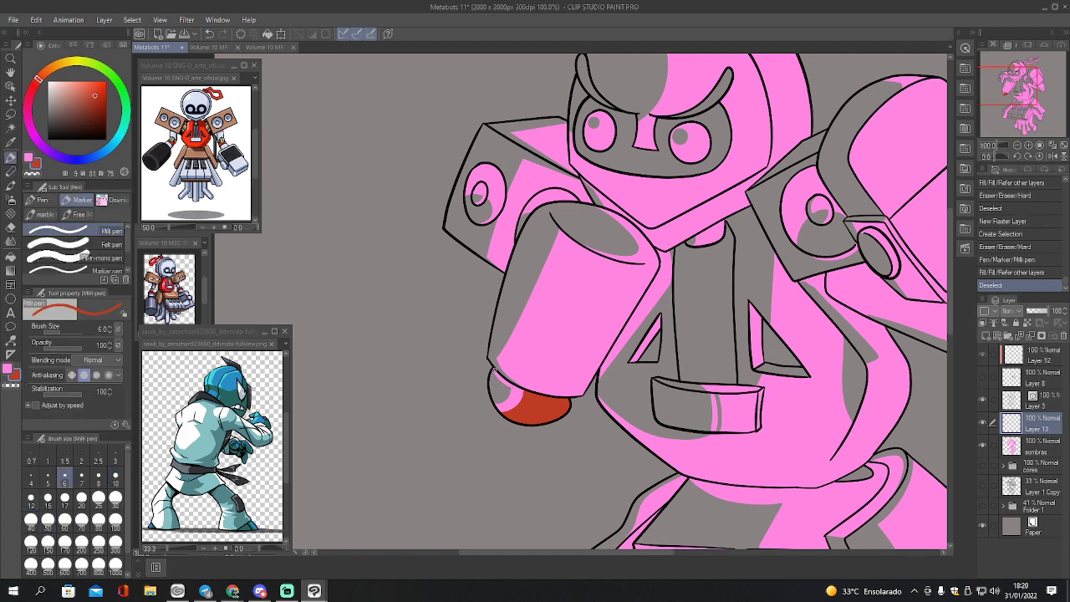
pyautogui.moveTo(499, 374)
pyautogui.mouseDown()
pyautogui.moveTo(534, 393)
pyautogui.moveTo(512, 371)
pyautogui.moveTo(567, 255)
pyautogui.moveTo(625, 277)
pyautogui.moveTo(655, 269)
pyautogui.mouseUp()
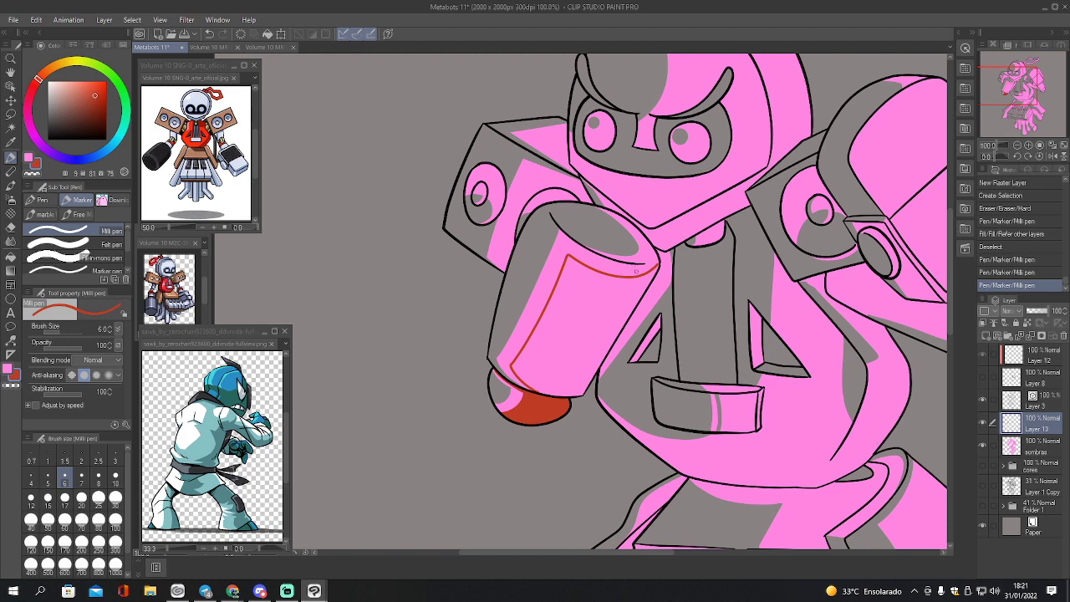
# - Erase and redraw the outline's upper corner on the arm cylinder, close it along the outer edge, and fill the enclosed area with red
pyautogui.press('e')
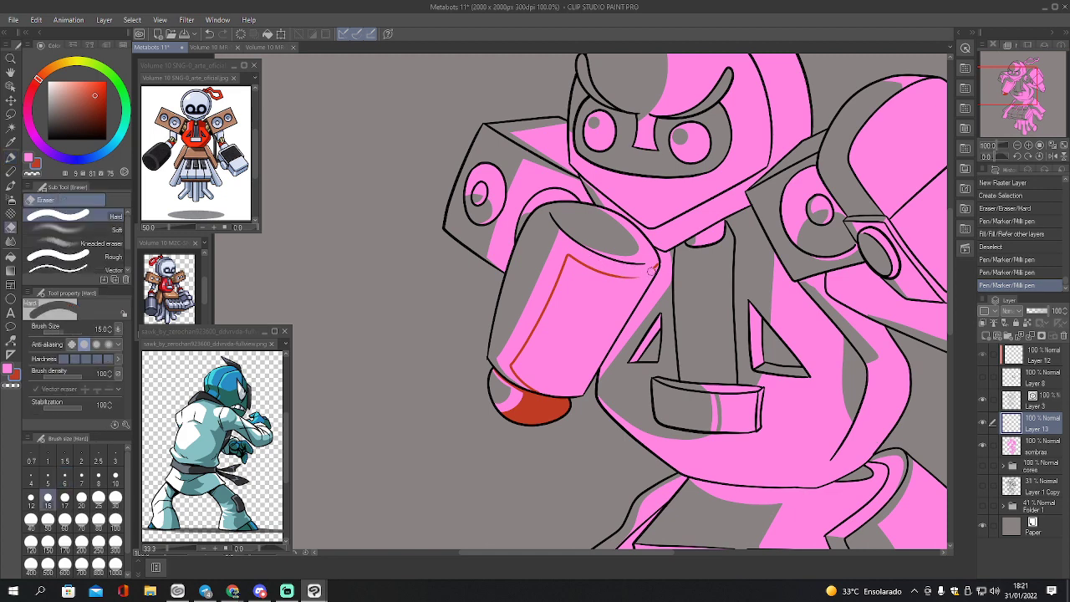
pyautogui.moveTo(653, 267); pyautogui.dragTo(647, 273)
pyautogui.press('p')
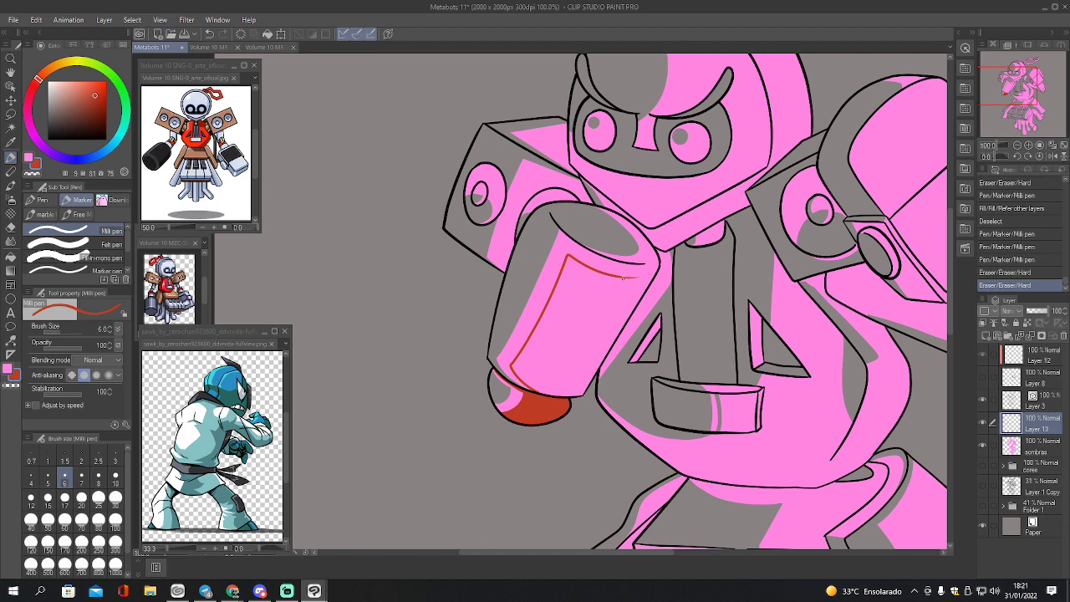
pyautogui.moveTo(622, 277); pyautogui.dragTo(648, 274)
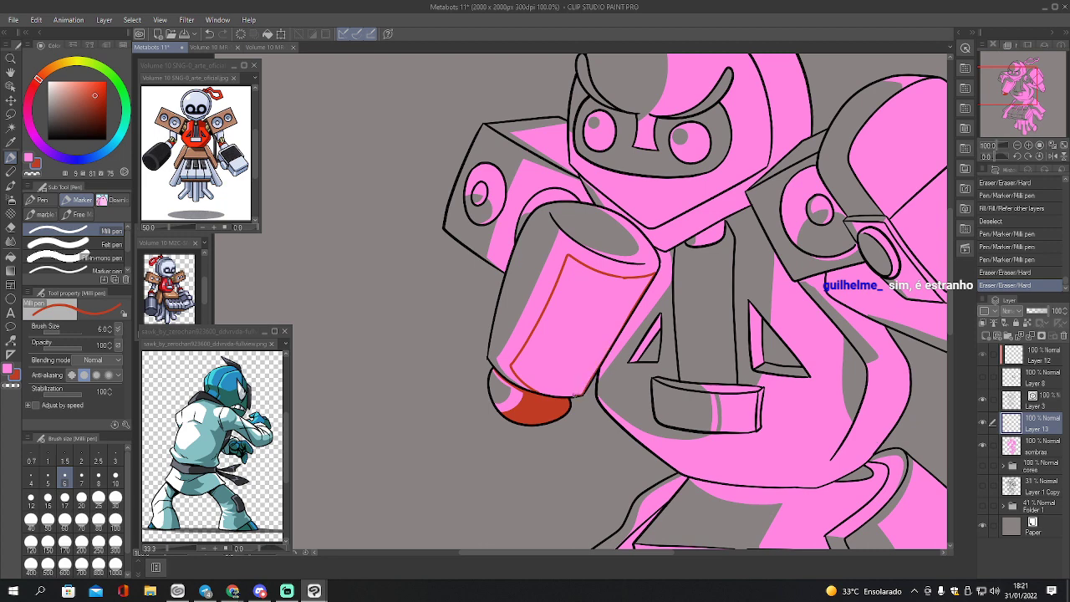
pyautogui.moveTo(573, 395); pyautogui.dragTo(569, 401)
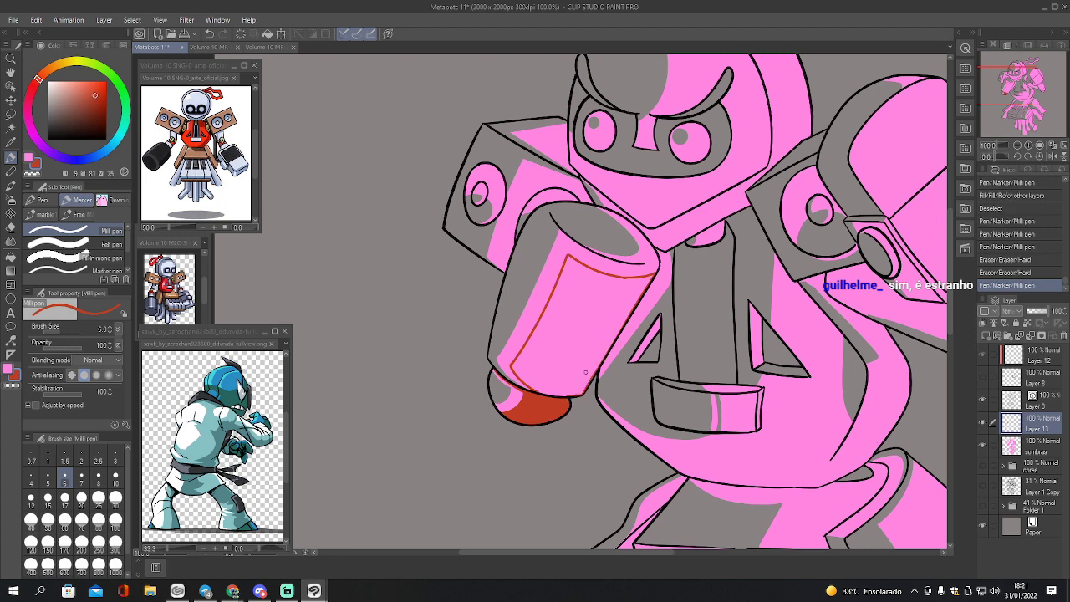
pyautogui.press('g')
pyautogui.click(584, 353)
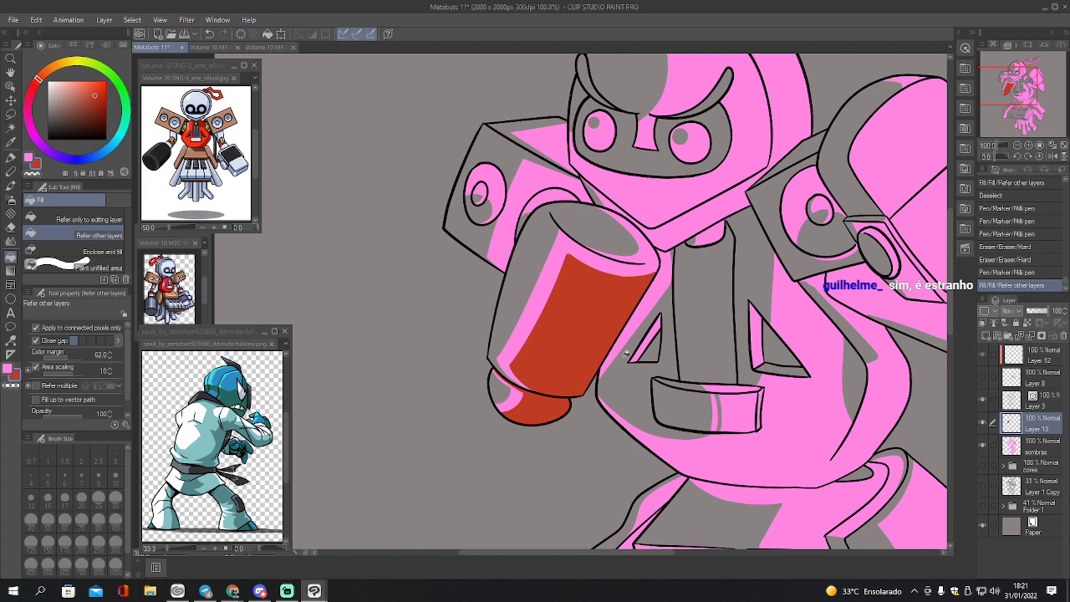
# - Outline the outer end of the arm cylinder's open rim, fill it with red, and trim its edges with the Hard eraser
pyautogui.press('p')
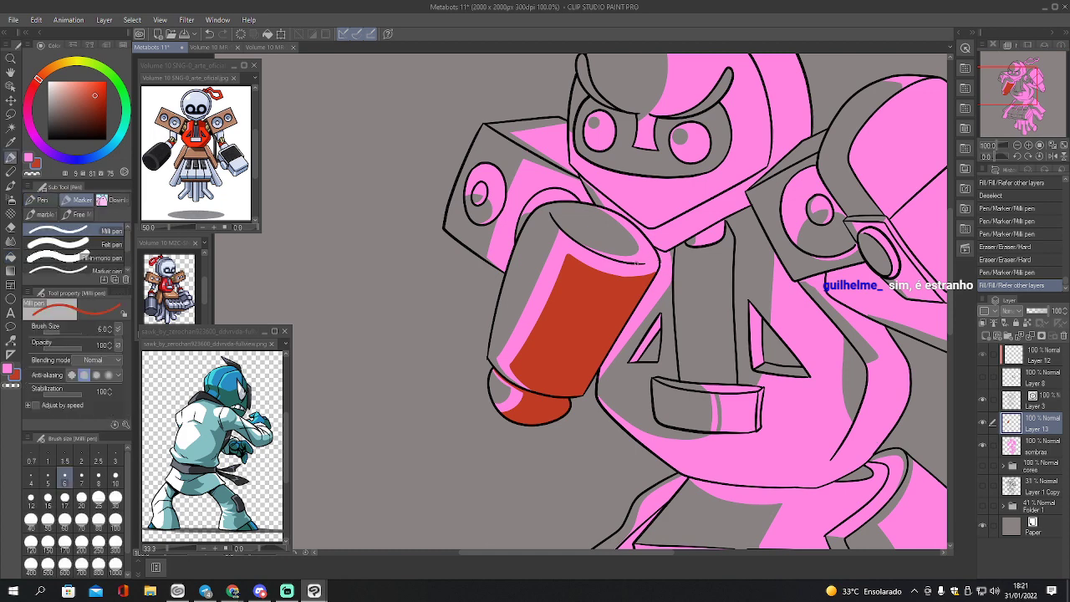
pyautogui.moveTo(637, 263)
pyautogui.mouseDown()
pyautogui.moveTo(649, 250)
pyautogui.moveTo(637, 229)
pyautogui.moveTo(661, 261)
pyautogui.moveTo(640, 264)
pyautogui.mouseUp()
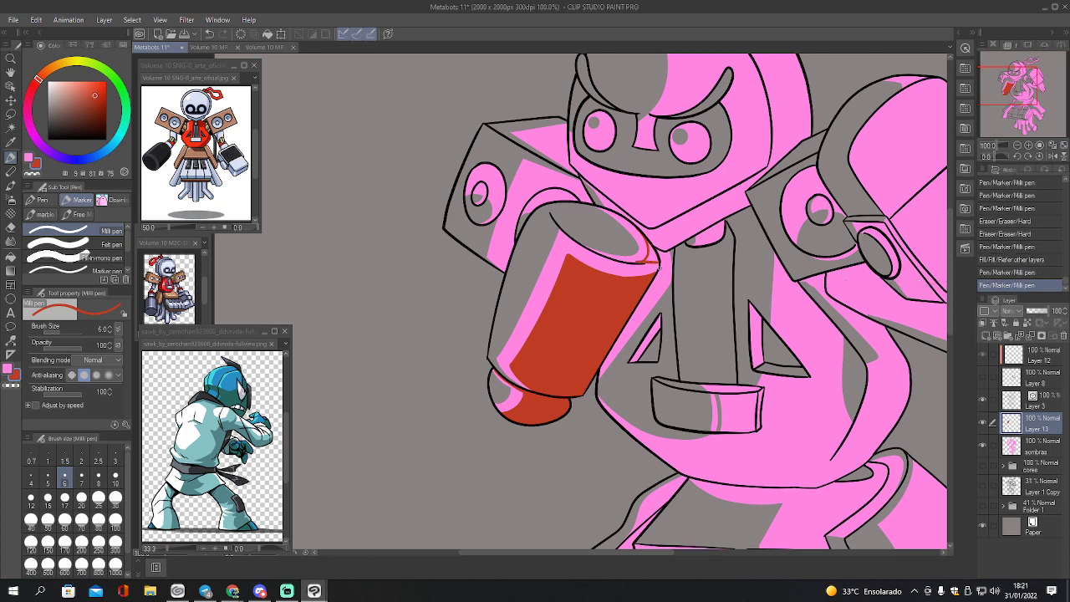
pyautogui.press('g')
pyautogui.click(656, 256)
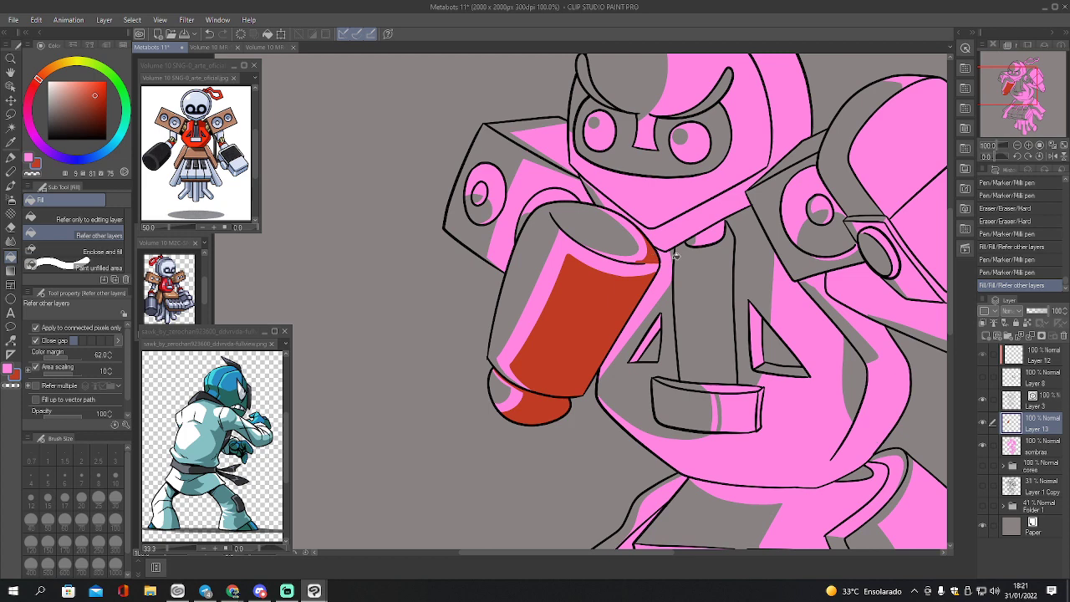
pyautogui.press('e')
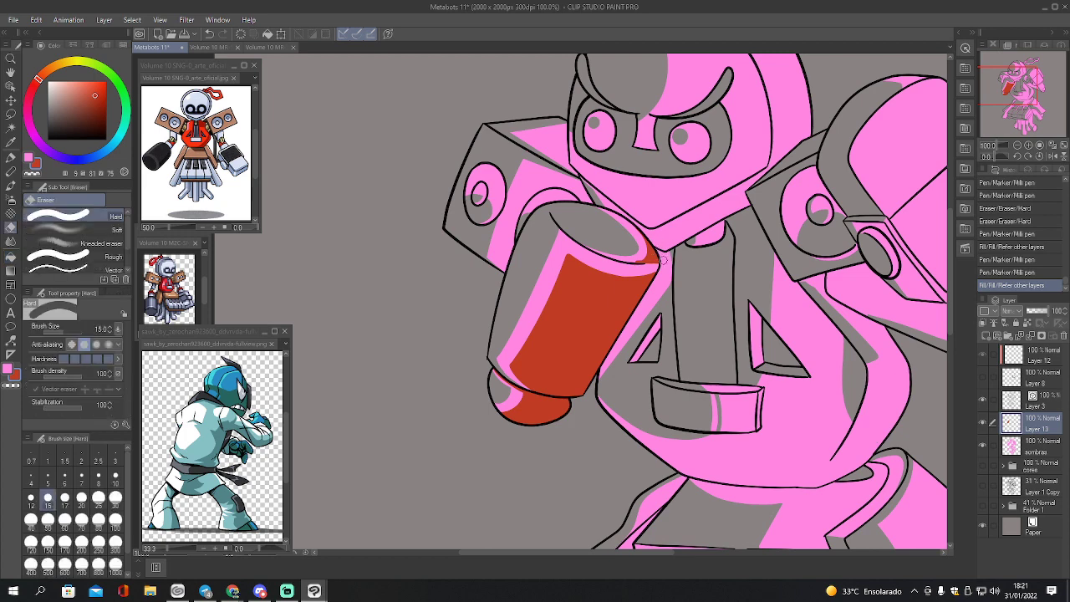
pyautogui.moveTo(663, 260); pyautogui.dragTo(658, 255)
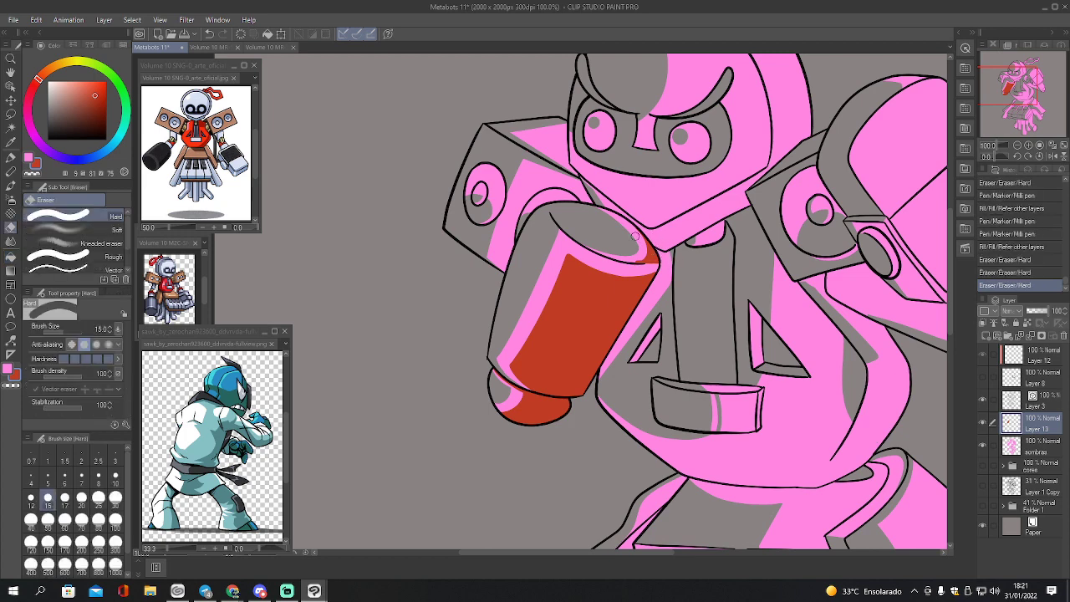
pyautogui.click(637, 254)
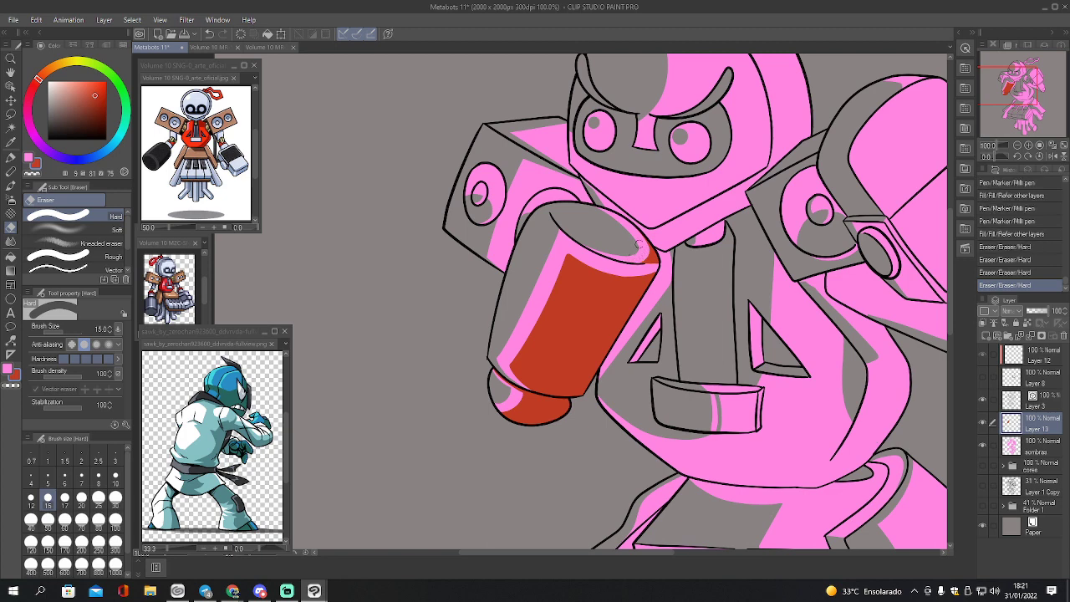
pyautogui.press('p')
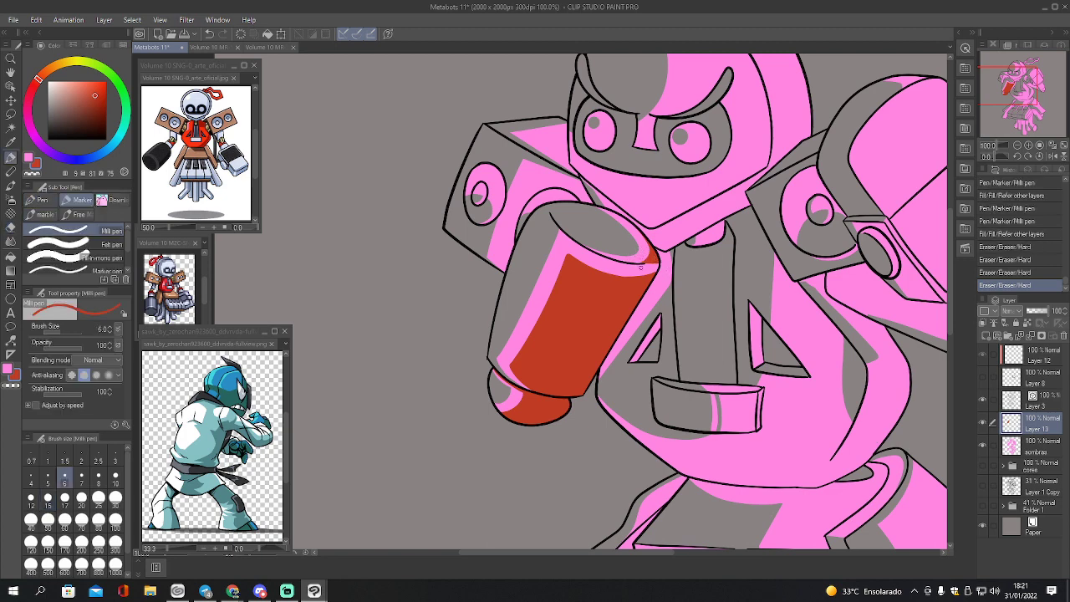
# - Outline the shadow area at the upper edge of the raised cylindrical forearm in red and fill it on Layer 13
pyautogui.moveTo(640, 264)
pyautogui.mouseDown()
pyautogui.moveTo(642, 276)
pyautogui.moveTo(657, 272)
pyautogui.moveTo(639, 262)
pyautogui.moveTo(650, 257)
pyautogui.mouseUp()
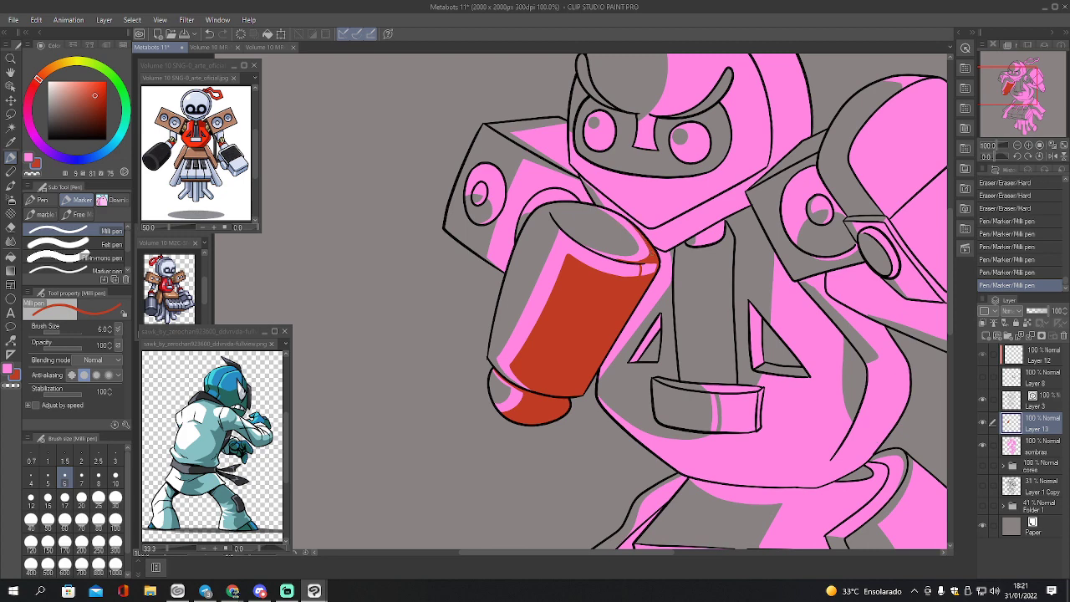
pyautogui.press('g')
pyautogui.click(664, 269)
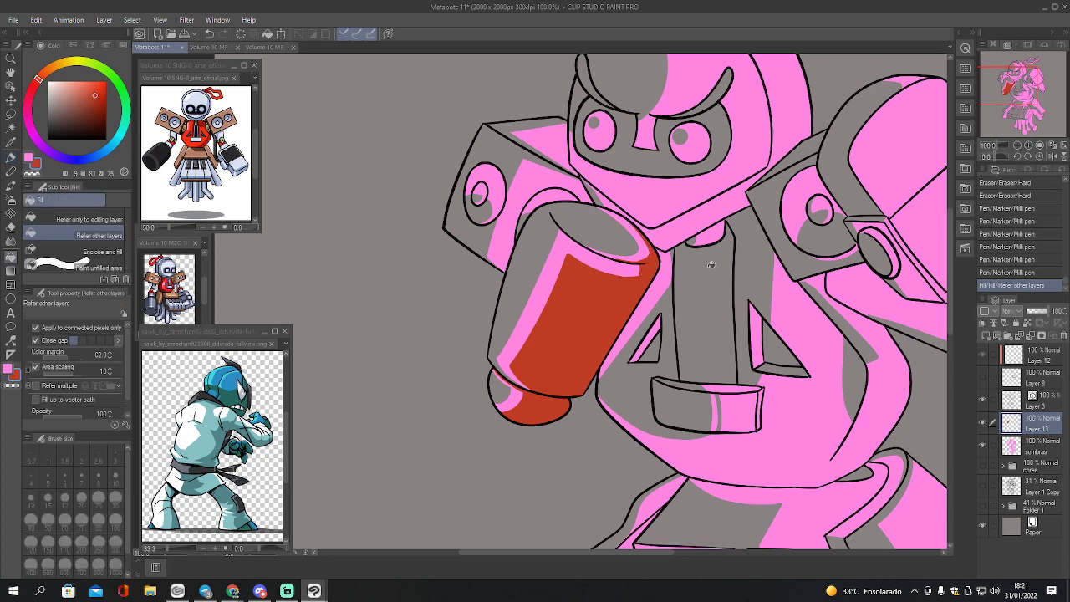
pyautogui.press('p')
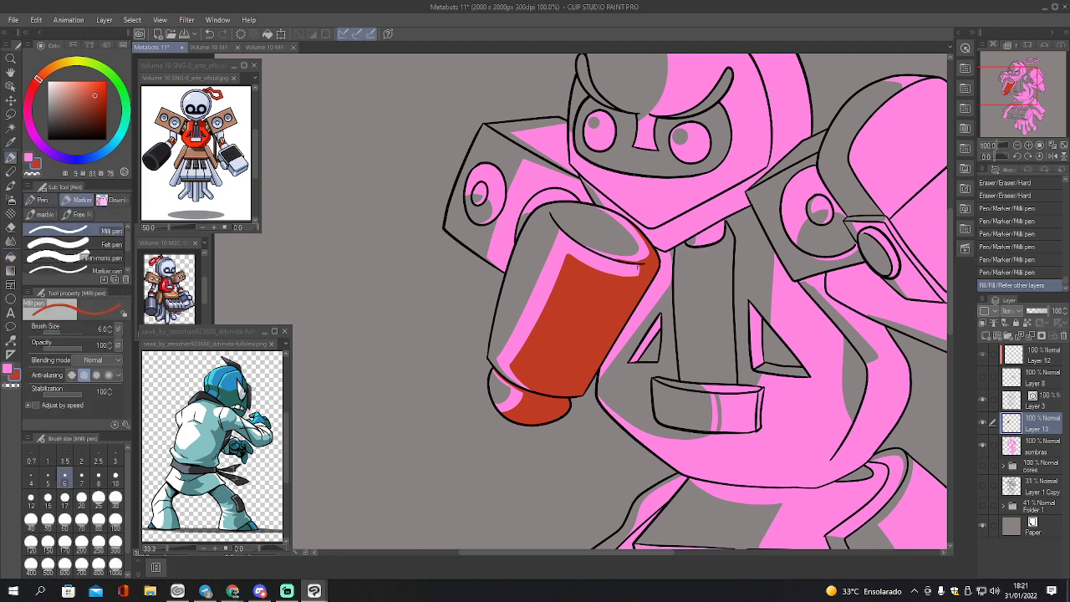
# - Refine the red shadow along the forearm cylinder's rim with Milli pen strokes and trim its edge with the hard eraser
pyautogui.moveTo(639, 269)
pyautogui.mouseDown()
pyautogui.moveTo(629, 260)
pyautogui.moveTo(644, 257)
pyautogui.moveTo(647, 242)
pyautogui.mouseUp()
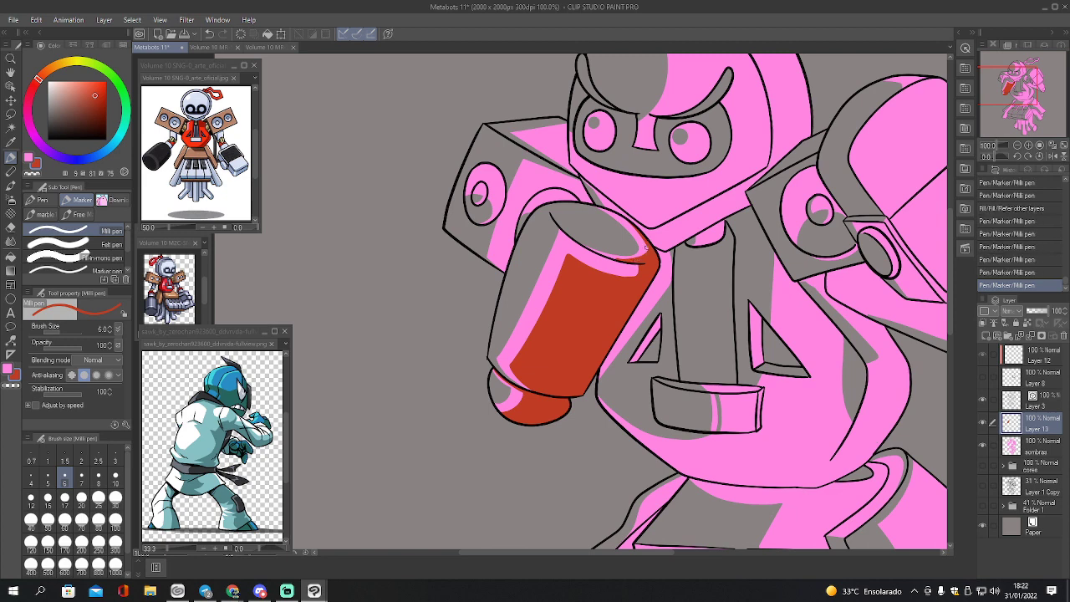
pyautogui.press('e')
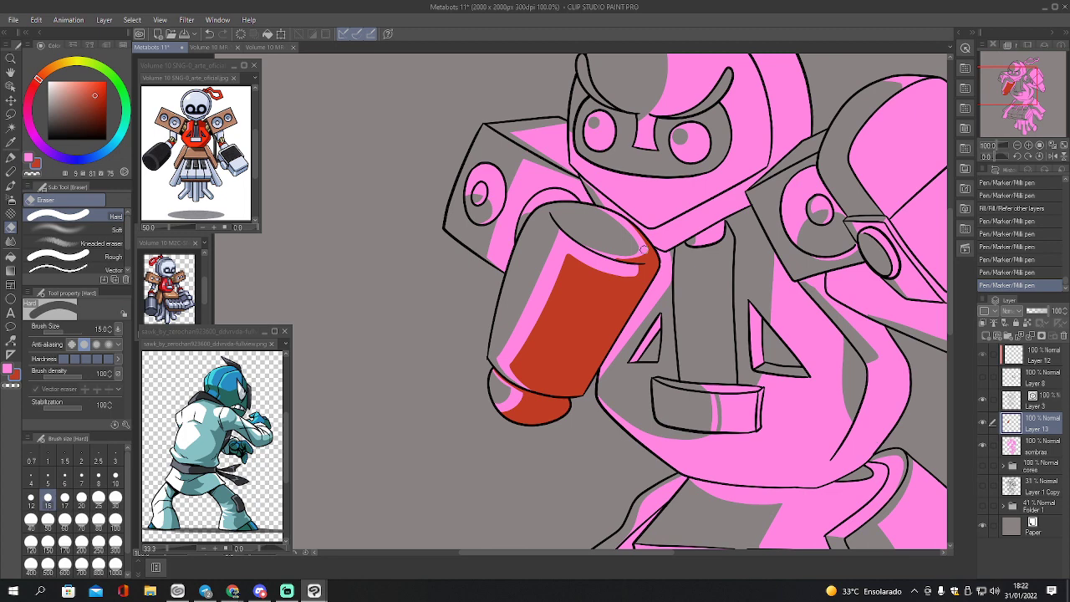
pyautogui.moveTo(644, 249)
pyautogui.mouseDown()
pyautogui.moveTo(616, 255)
pyautogui.moveTo(647, 255)
pyautogui.moveTo(634, 238)
pyautogui.mouseUp()
pyautogui.hotkey('ctrl', 'z')
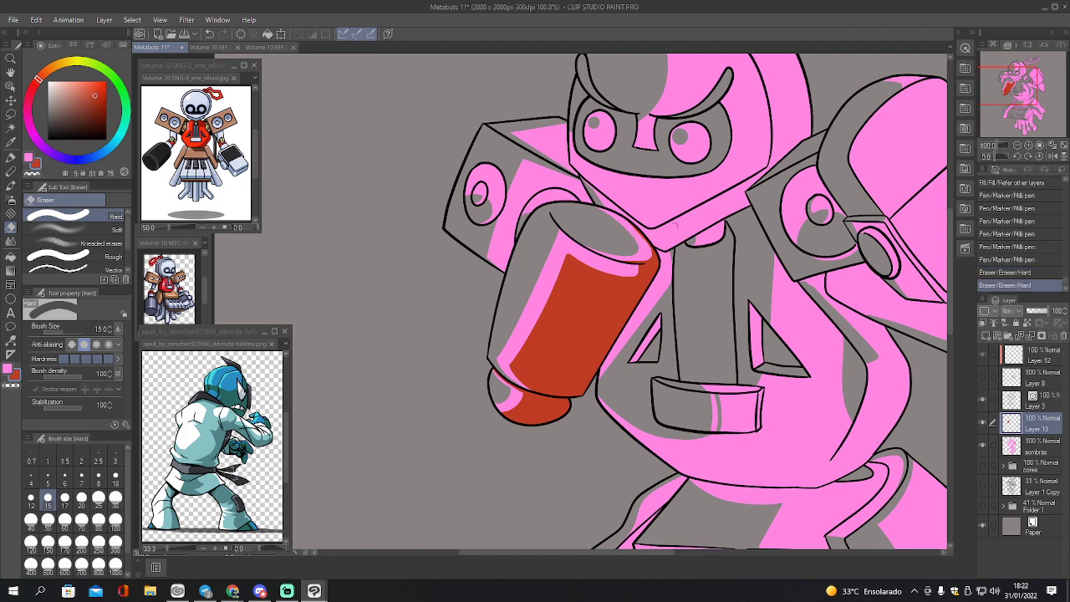
# - Outline the shadow on the outer ring of the round speaker beside the raised forearm and fill it red
pyautogui.press('p')
pyautogui.moveTo(1011, 103); pyautogui.dragTo(1015, 98)
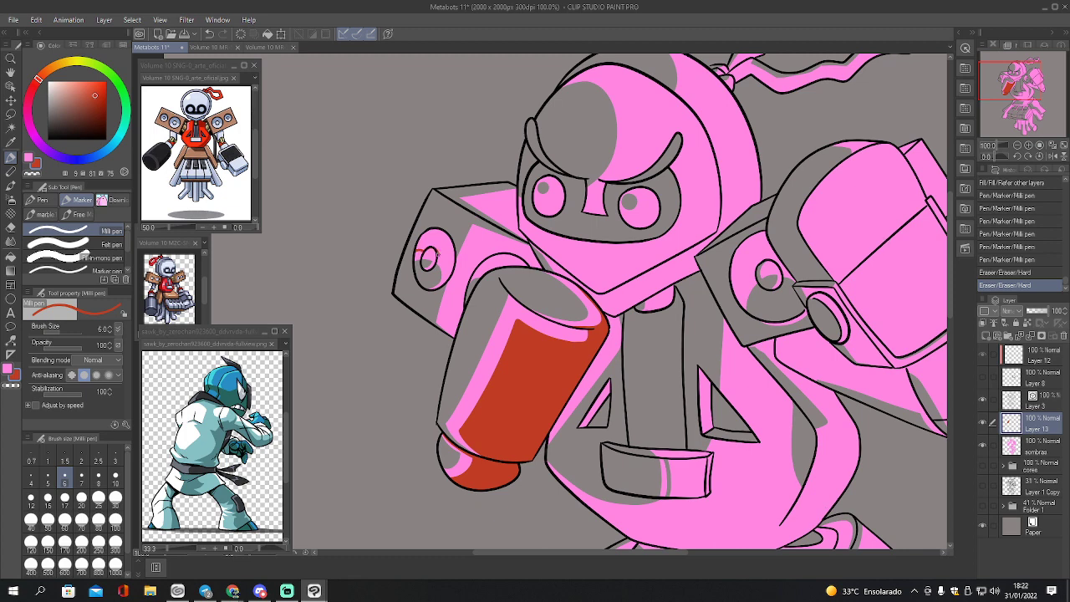
pyautogui.moveTo(437, 254)
pyautogui.mouseDown()
pyautogui.moveTo(445, 281)
pyautogui.moveTo(455, 254)
pyautogui.mouseUp()
pyautogui.moveTo(439, 228)
pyautogui.mouseDown()
pyautogui.moveTo(414, 249)
pyautogui.moveTo(430, 250)
pyautogui.moveTo(433, 267)
pyautogui.moveTo(434, 255)
pyautogui.mouseUp()
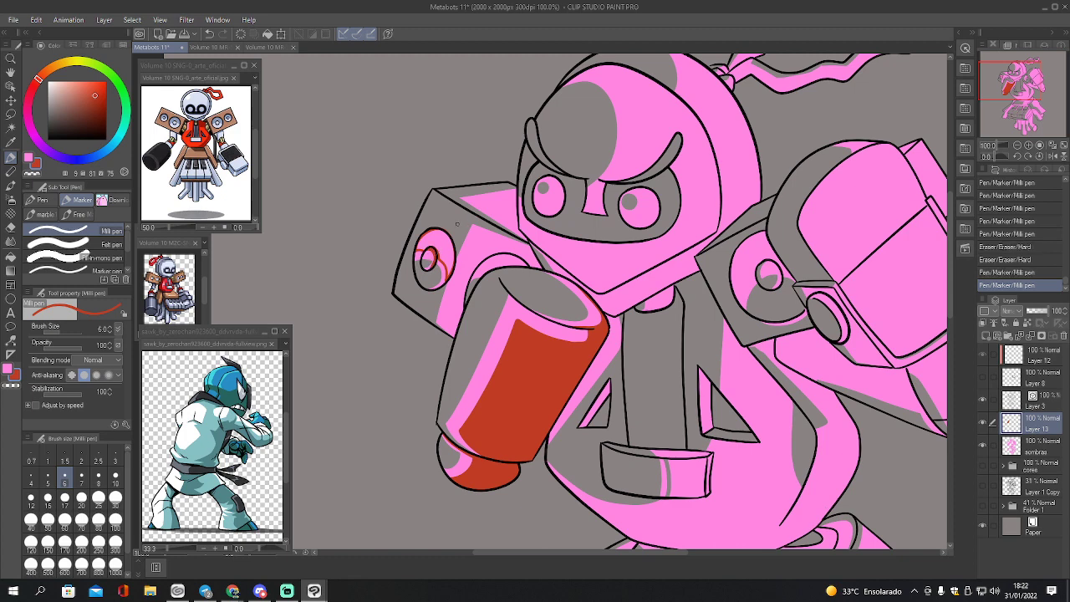
pyautogui.press('g')
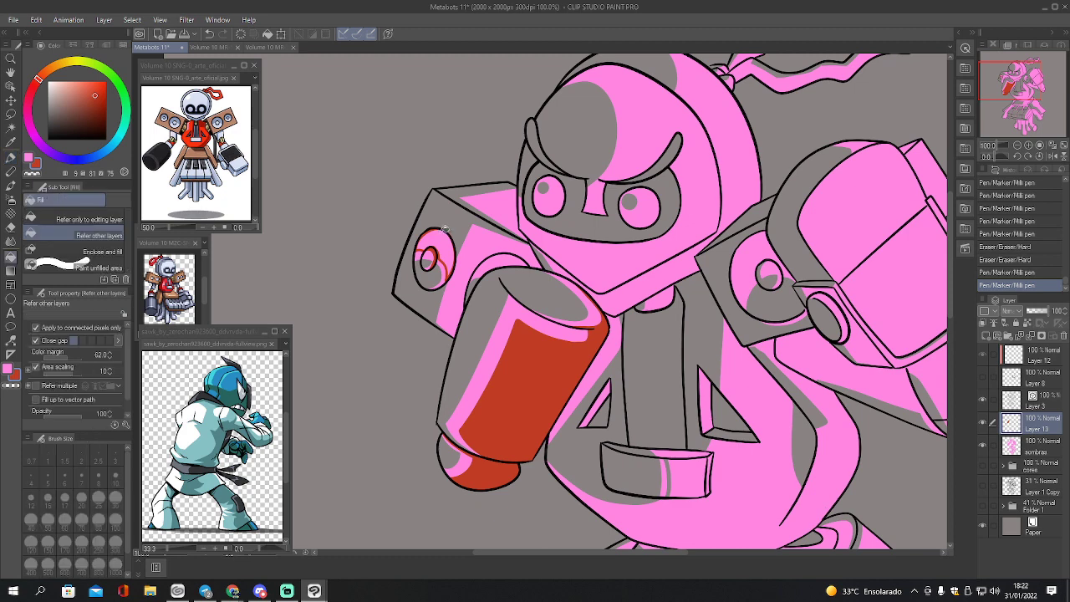
pyautogui.click(442, 240)
# - Draw the shadow boundary inside the arch above the raised forearm and fill the enclosed band red
pyautogui.press('p')
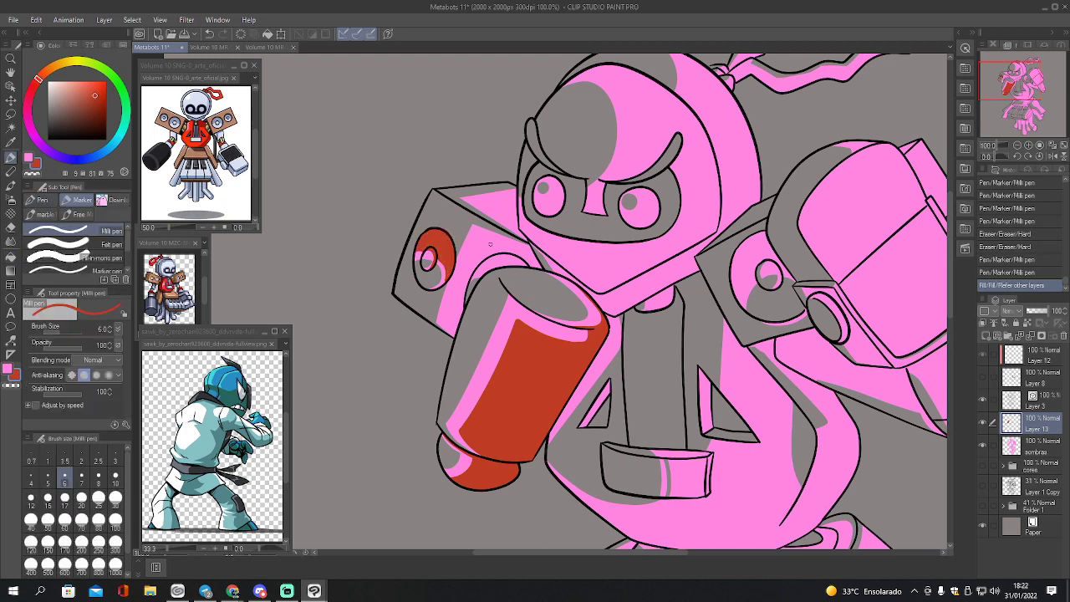
pyautogui.moveTo(472, 273)
pyautogui.mouseDown()
pyautogui.moveTo(527, 268)
pyautogui.moveTo(488, 260)
pyautogui.mouseUp()
pyautogui.press('g')
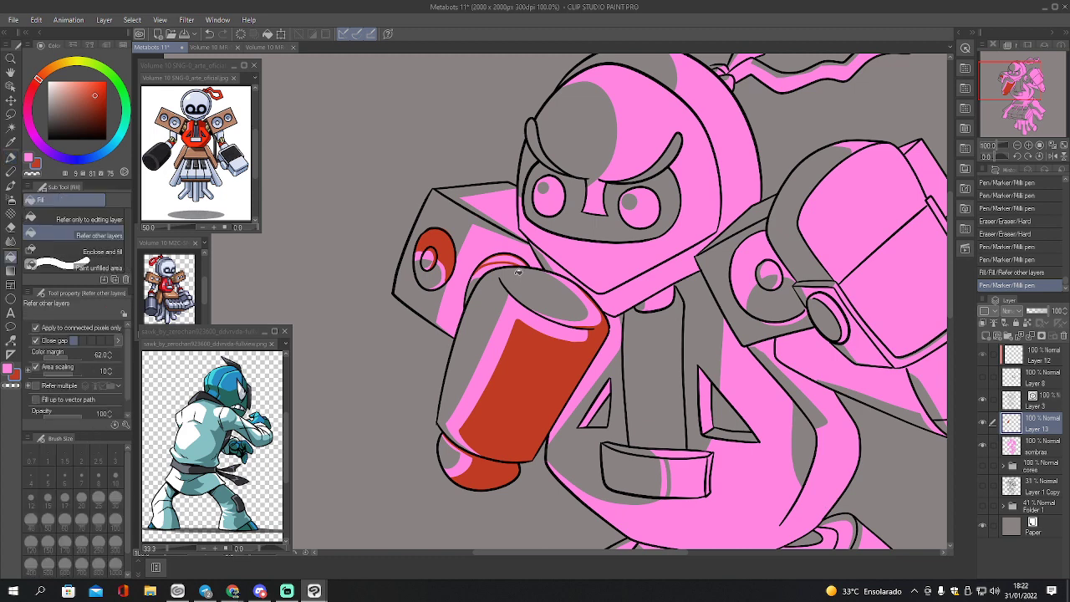
pyautogui.click(515, 261)
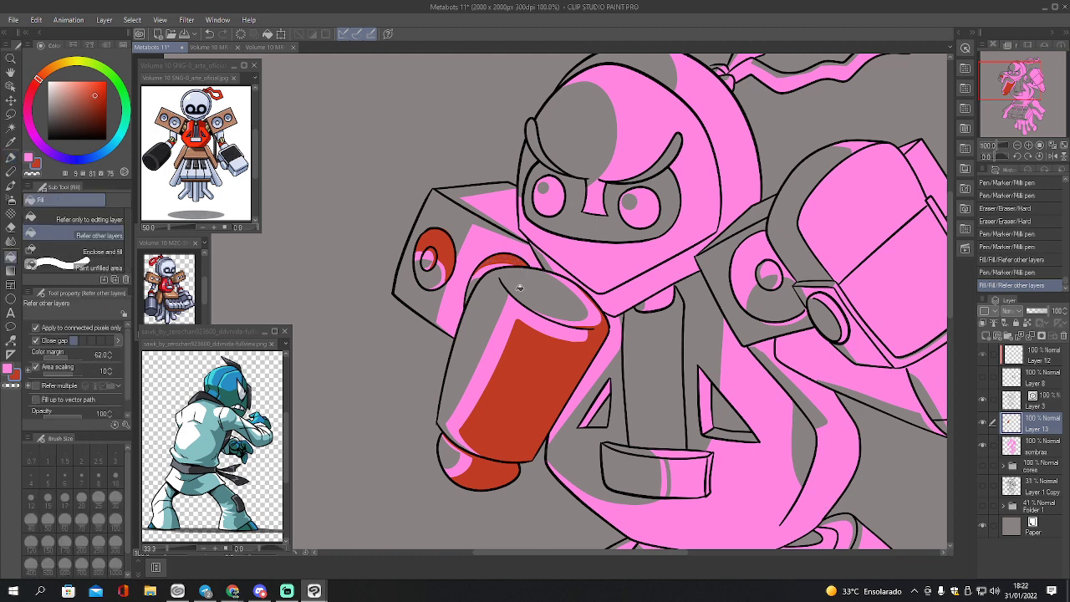
# - Draw red shadow boundary lines along the chin edge and down the helmet's inner curve, cleaning the upper end with the eraser
pyautogui.press('p')
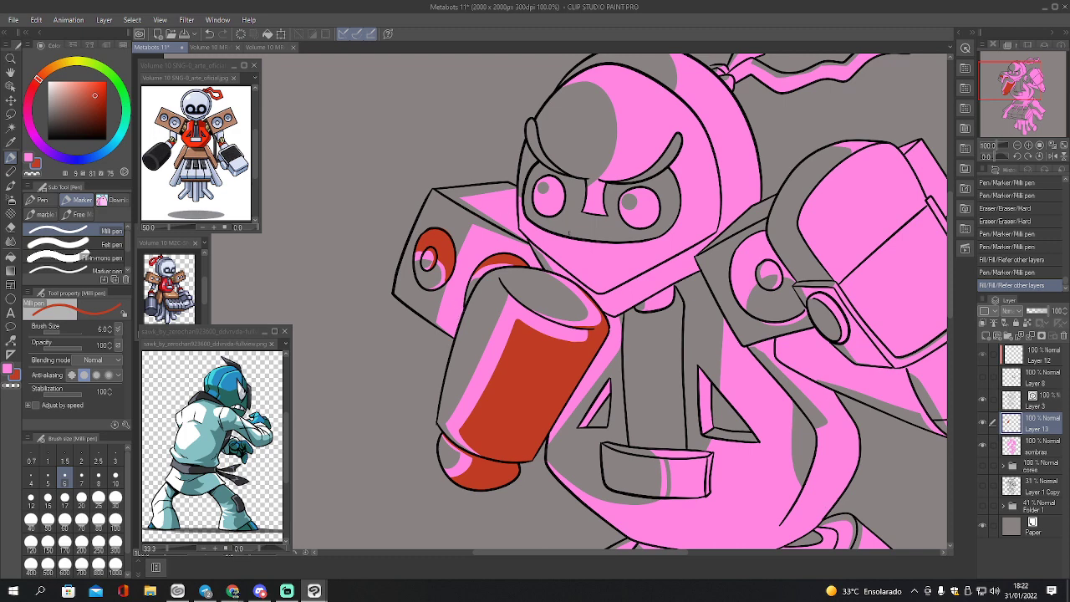
pyautogui.moveTo(1012, 121); pyautogui.dragTo(1022, 91)
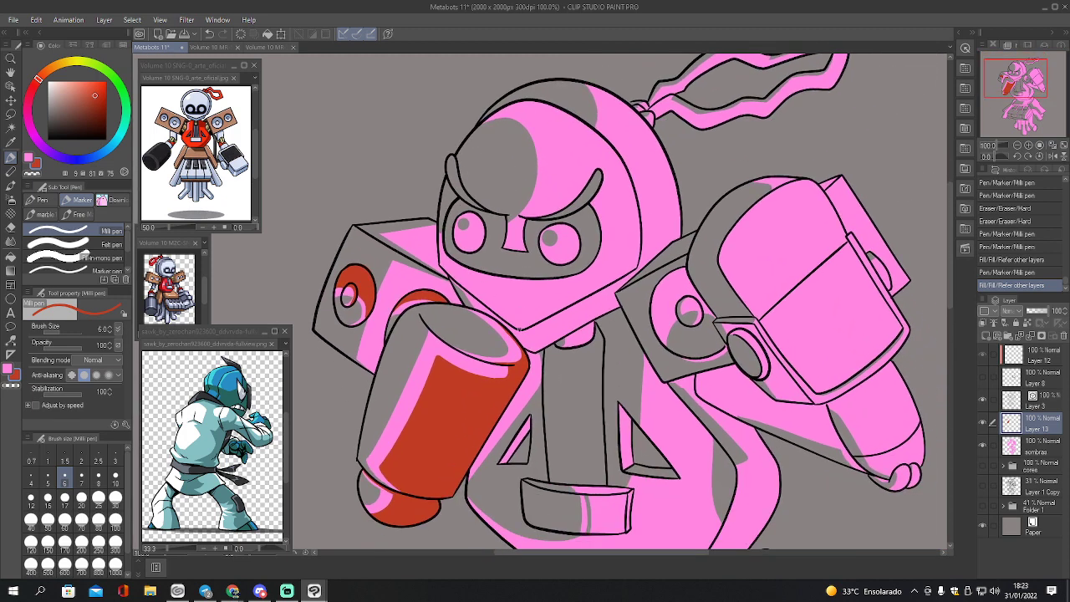
pyautogui.moveTo(520, 328); pyautogui.dragTo(621, 264)
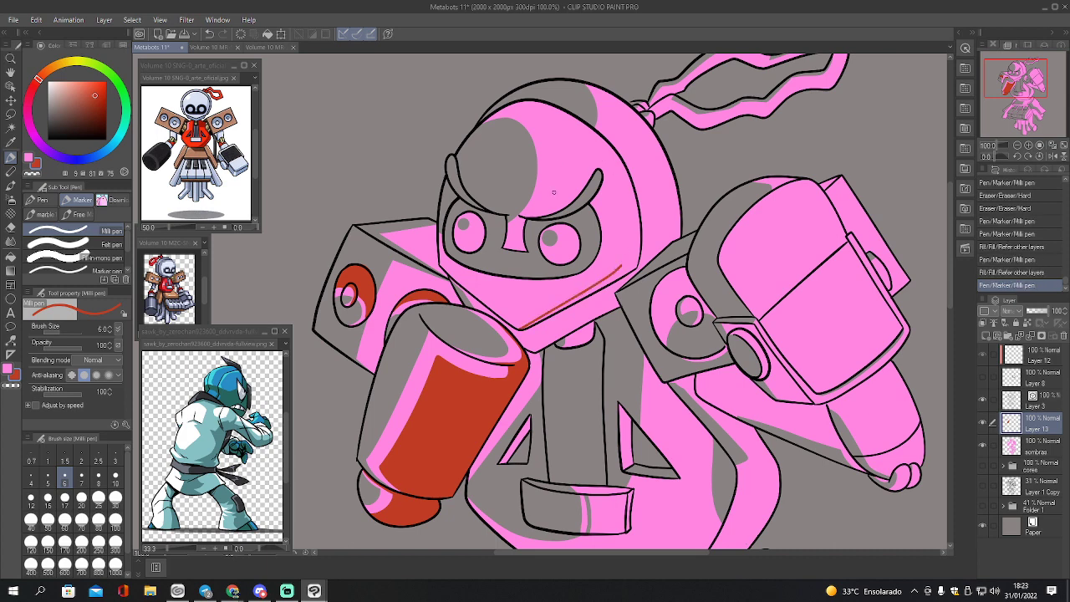
pyautogui.moveTo(548, 105)
pyautogui.mouseDown()
pyautogui.moveTo(608, 182)
pyautogui.moveTo(608, 275)
pyautogui.mouseUp()
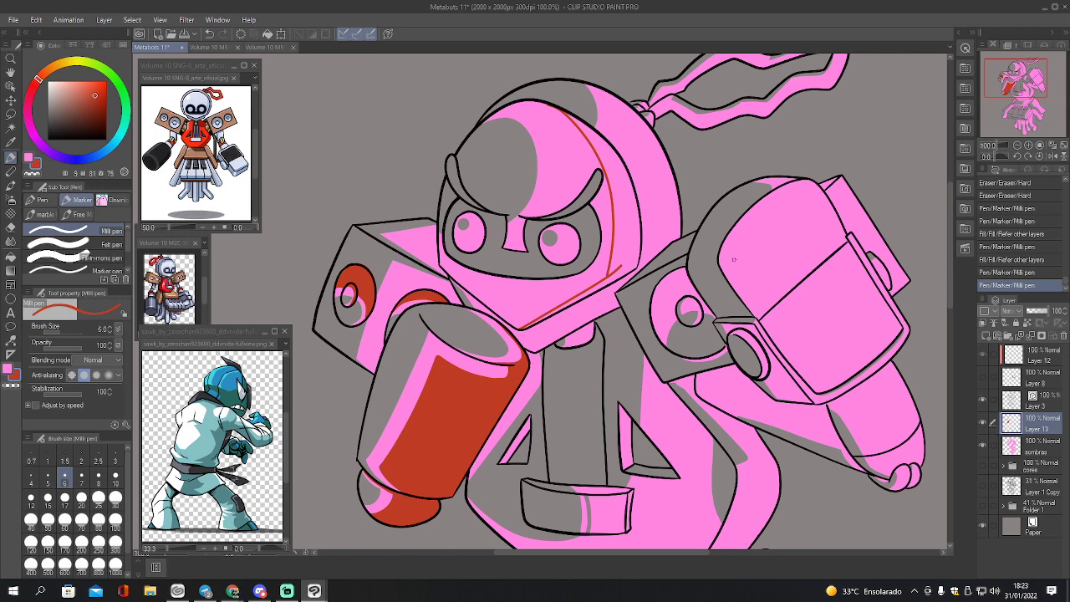
pyautogui.press('e')
pyautogui.click(548, 112)
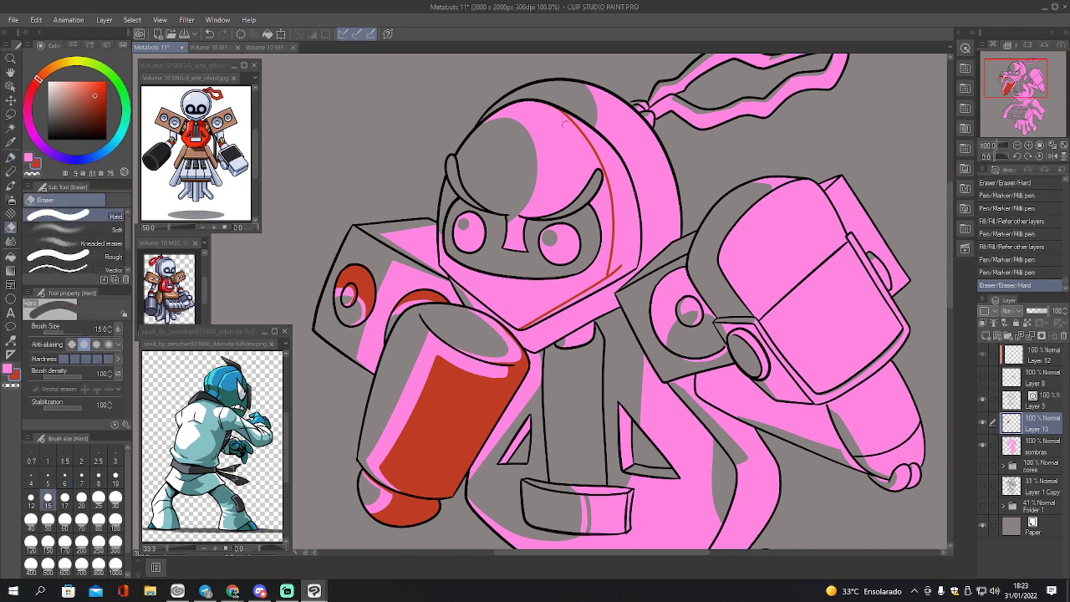
# - Draw a curved line along the eye mask's lower edge, select the sombras layer's pixels, and fill the enclosed strip red
pyautogui.press('p')
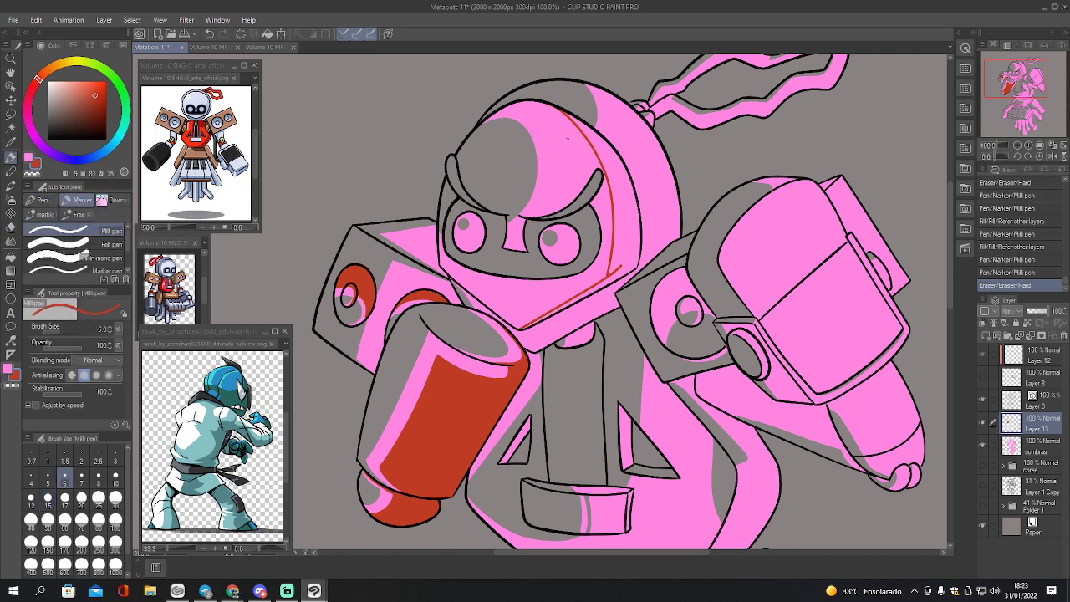
pyautogui.moveTo(445, 251)
pyautogui.mouseDown()
pyautogui.moveTo(478, 275)
pyautogui.moveTo(519, 284)
pyautogui.moveTo(592, 269)
pyautogui.mouseUp()
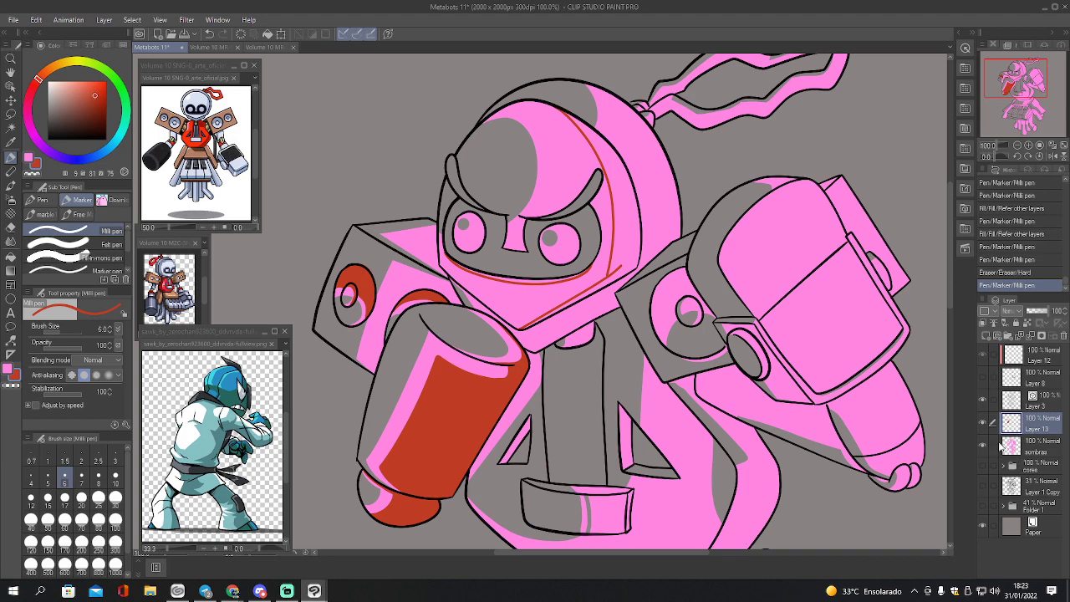
pyautogui.keyDown('ctrl'); pyautogui.click(1013, 446); pyautogui.keyUp('ctrl')
pyautogui.press('g')
pyautogui.click(585, 278)
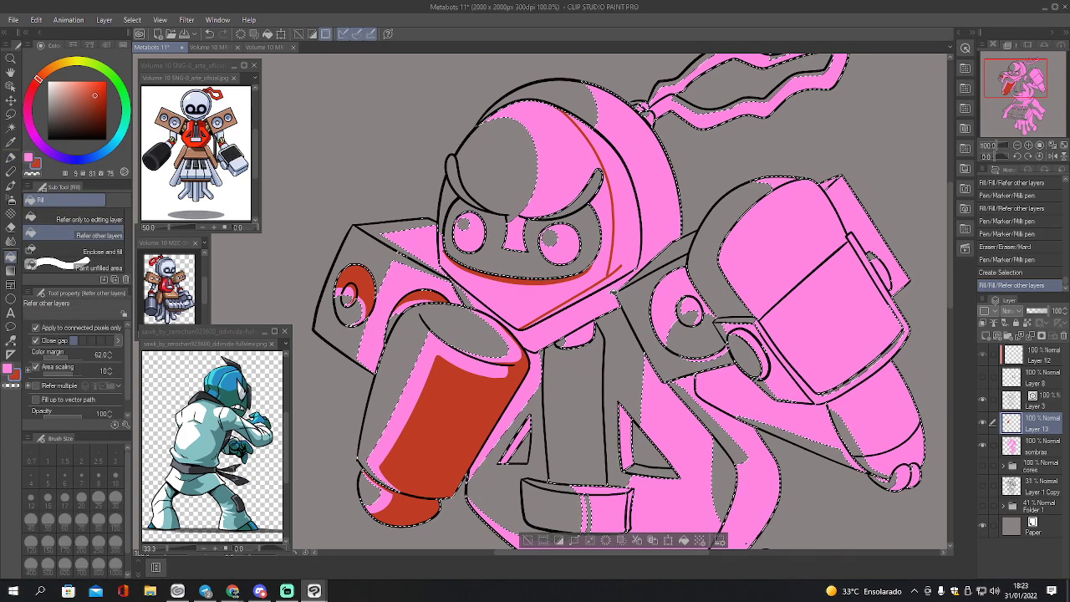
# - Shade the underside of the jaw and chin in red within the selection, erasing the excess near the chin tip
pyautogui.press('p')
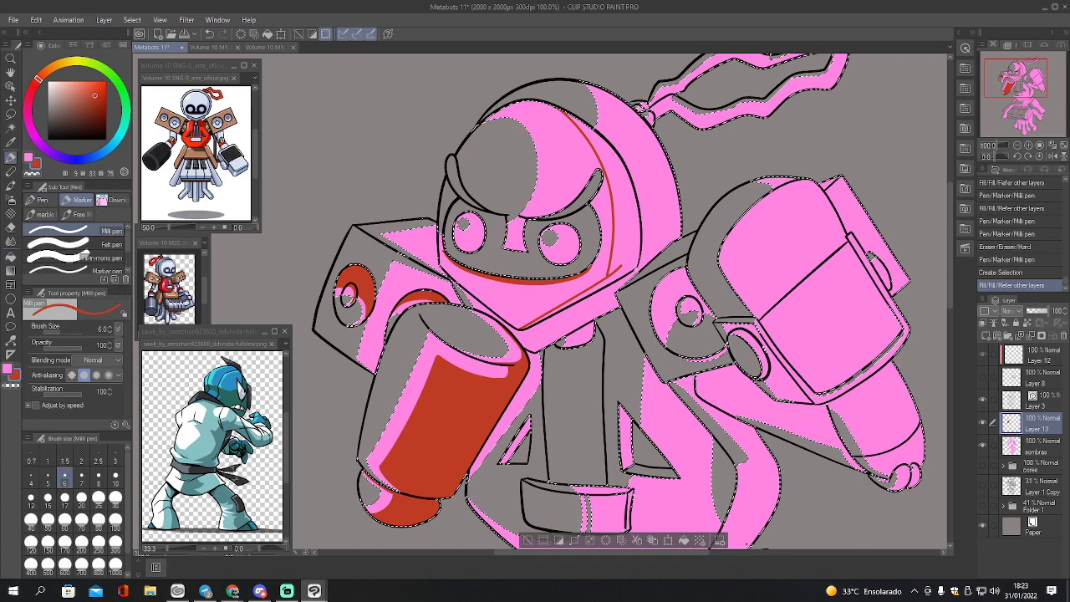
pyautogui.moveTo(445, 283); pyautogui.dragTo(522, 335)
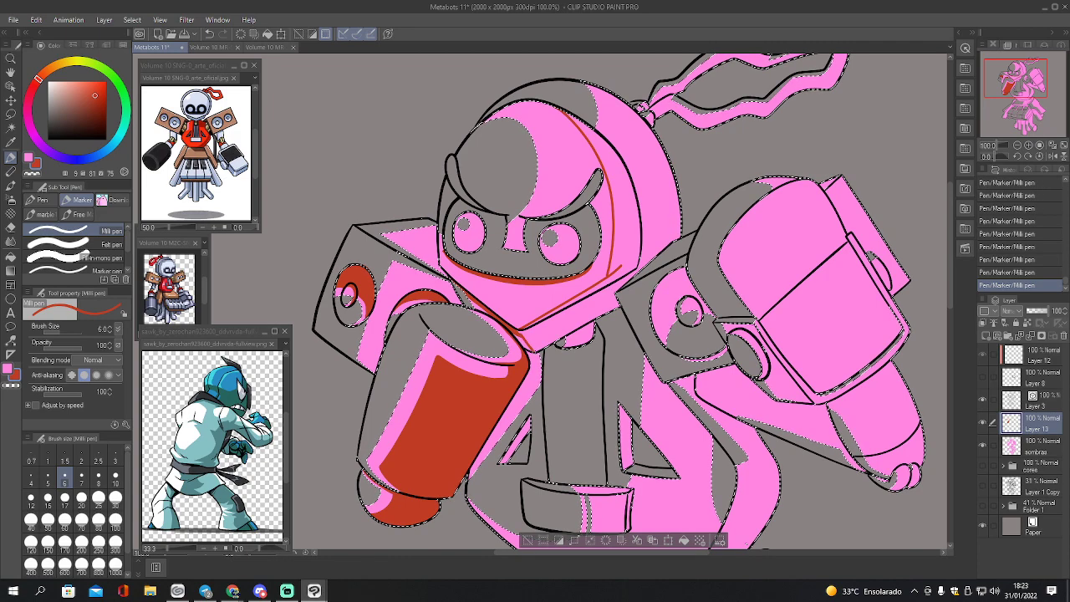
pyautogui.press('e')
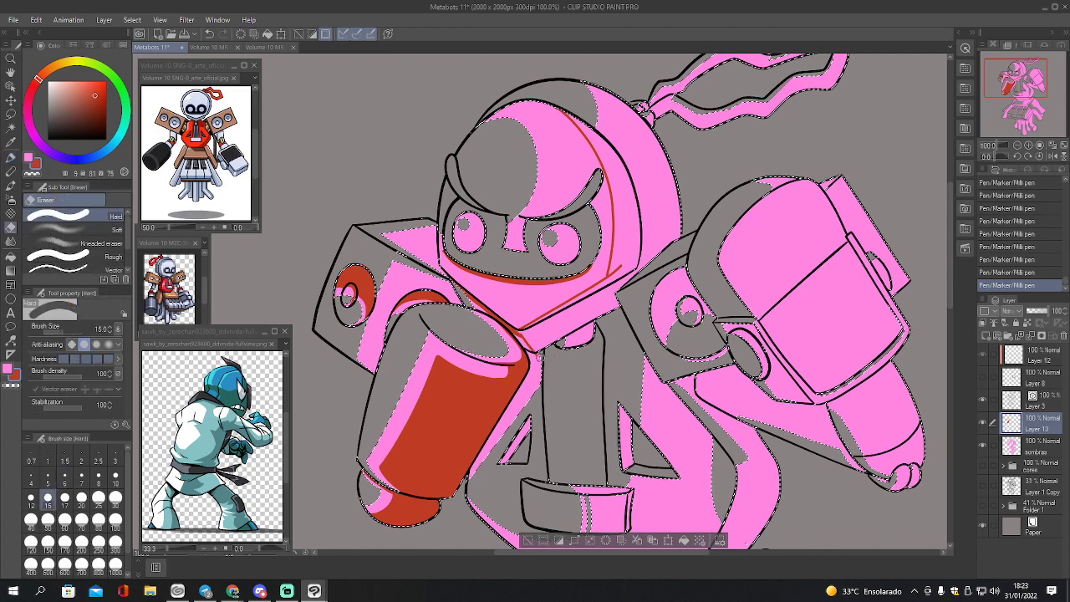
pyautogui.moveTo(567, 339); pyautogui.dragTo(548, 358)
pyautogui.press('p')
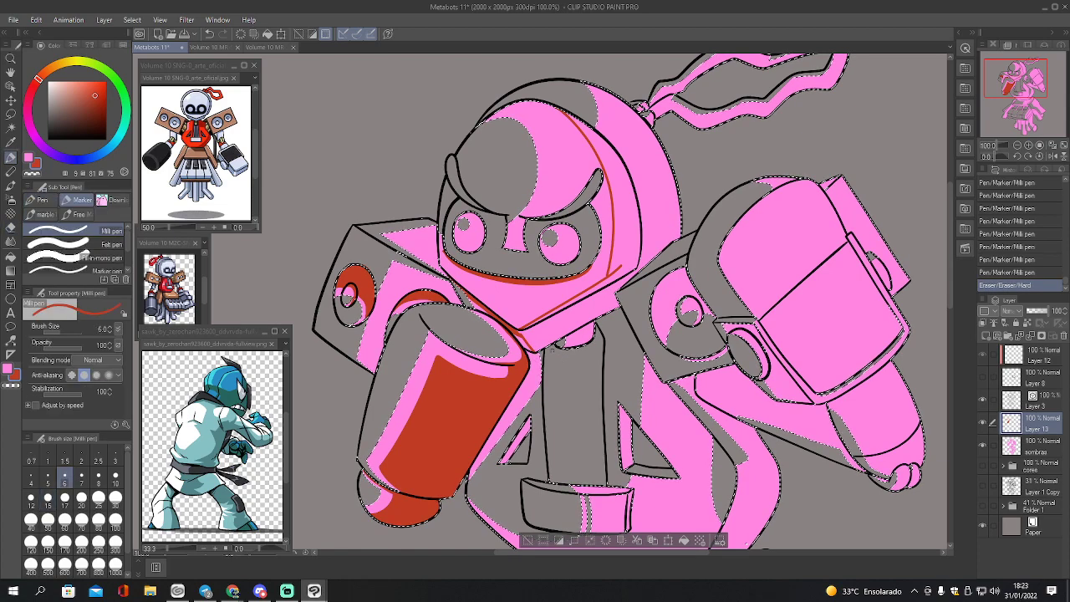
pyautogui.moveTo(535, 350); pyautogui.dragTo(632, 295)
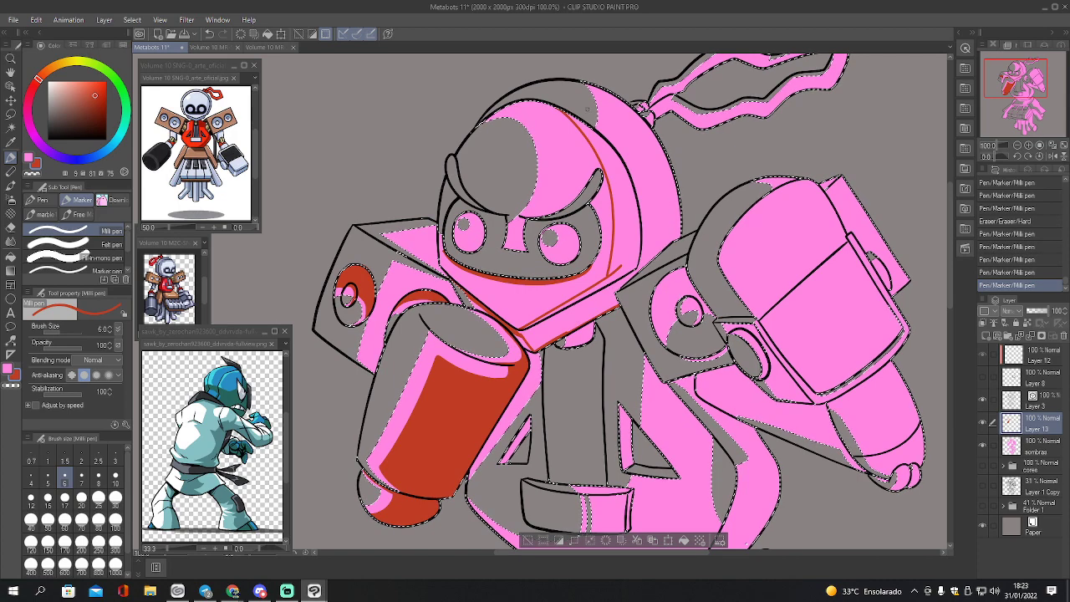
# - Draw a curved red shadow boundary across the back of the helmet and try filling the area below it
pyautogui.moveTo(562, 110)
pyautogui.mouseDown()
pyautogui.moveTo(616, 150)
pyautogui.moveTo(623, 94)
pyautogui.mouseUp()
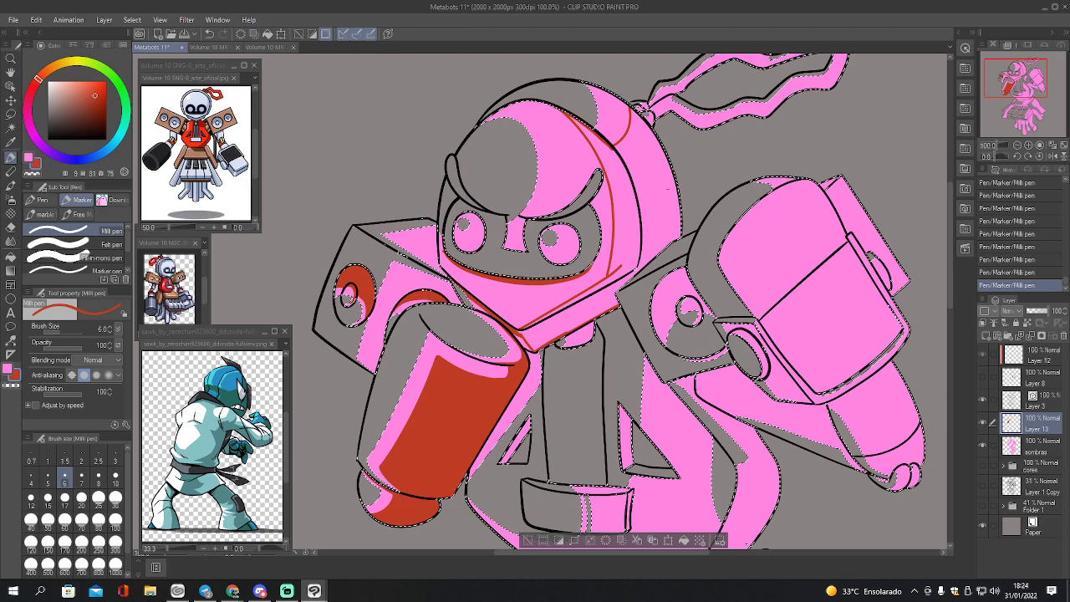
pyautogui.press('g')
pyautogui.click(655, 180)
pyautogui.hotkey('ctrl', 'z')
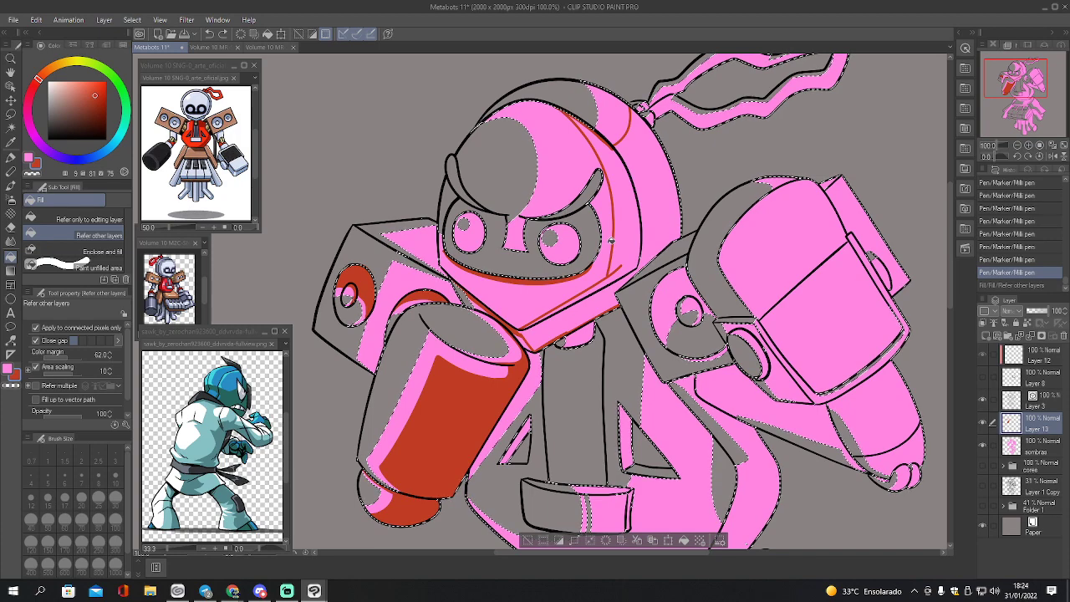
# - Trim the red strip at the eye mask's lower-left corner with the hard eraser, comparing the drawing with and without the change
pyautogui.press('e')
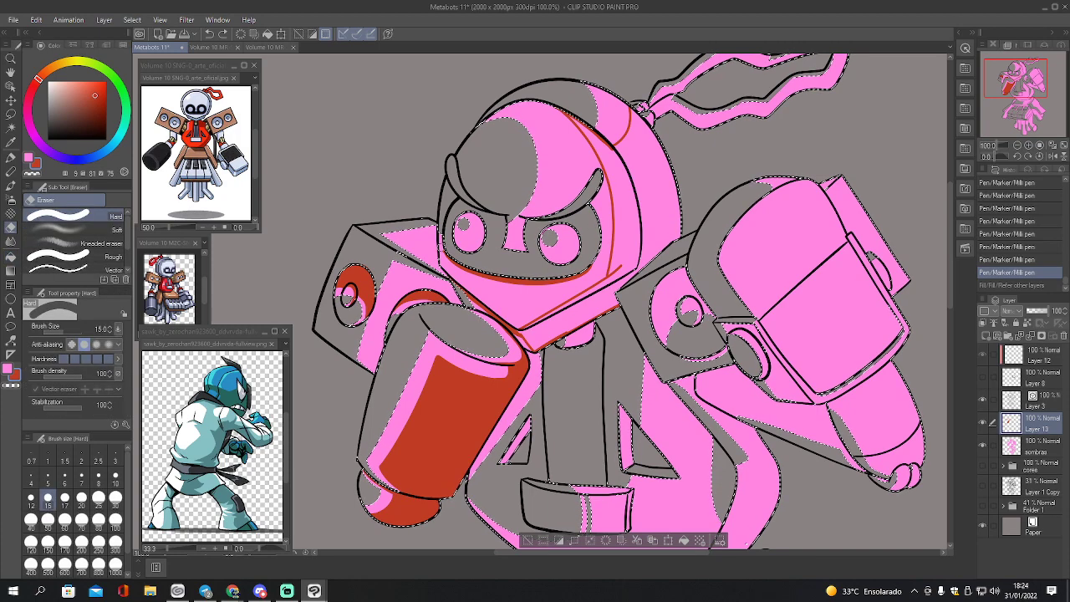
pyautogui.click(449, 266)
pyautogui.hotkey('ctrl', 'z')
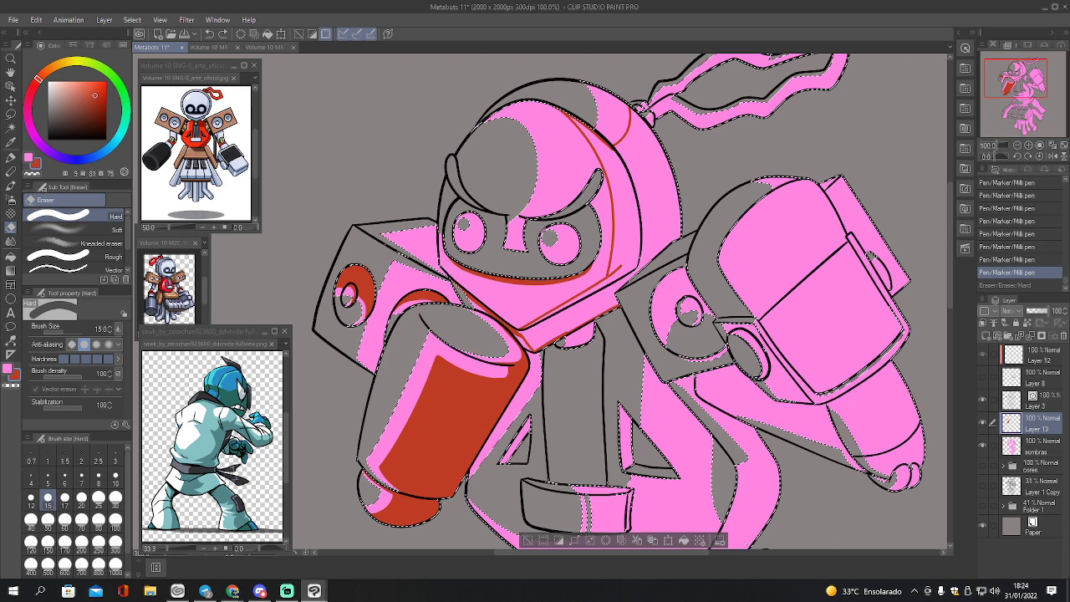
pyautogui.hotkey('ctrl', 'y')
pyautogui.hotkey('ctrl', 'z')
pyautogui.hotkey('ctrl', 'y')
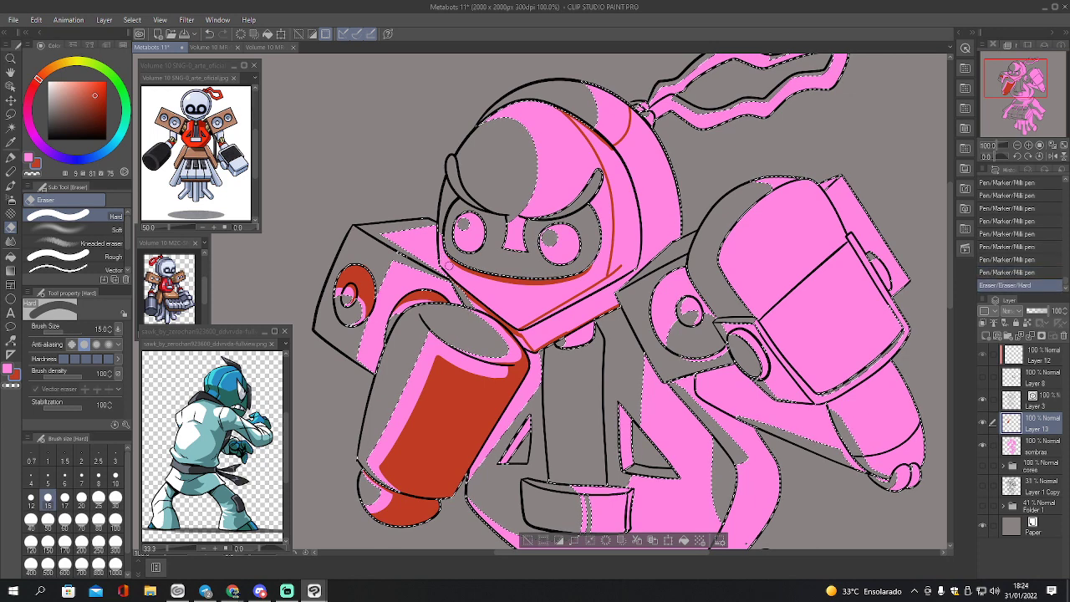
pyautogui.hotkey('ctrl', 'z')
pyautogui.hotkey('ctrl', 'y')
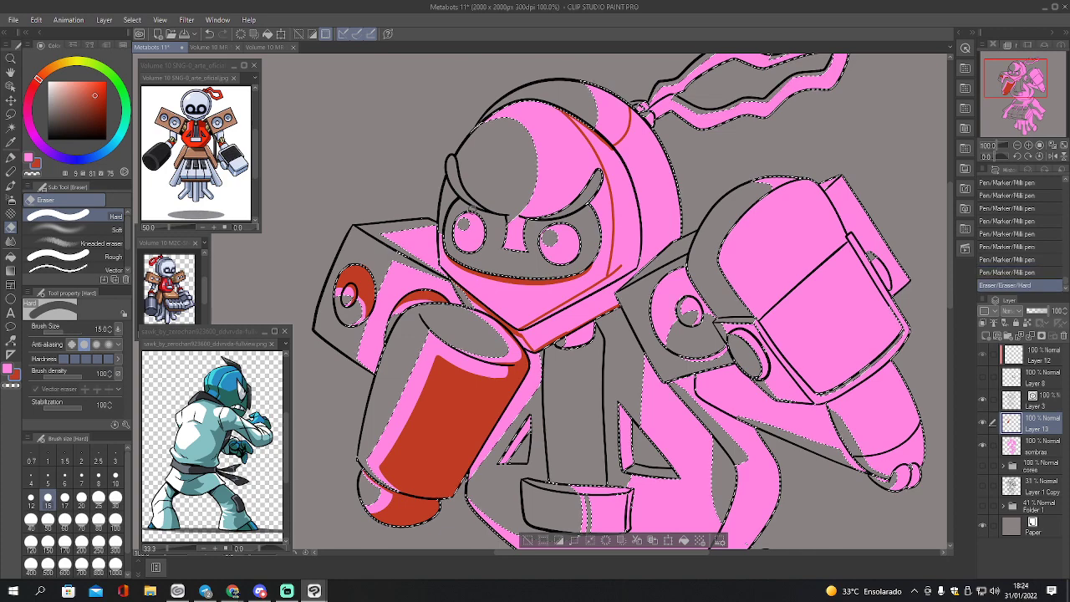
# - Set the Milli pen's brush size to 15 and paint red shadow along the eye mask's right edge
pyautogui.press('p')
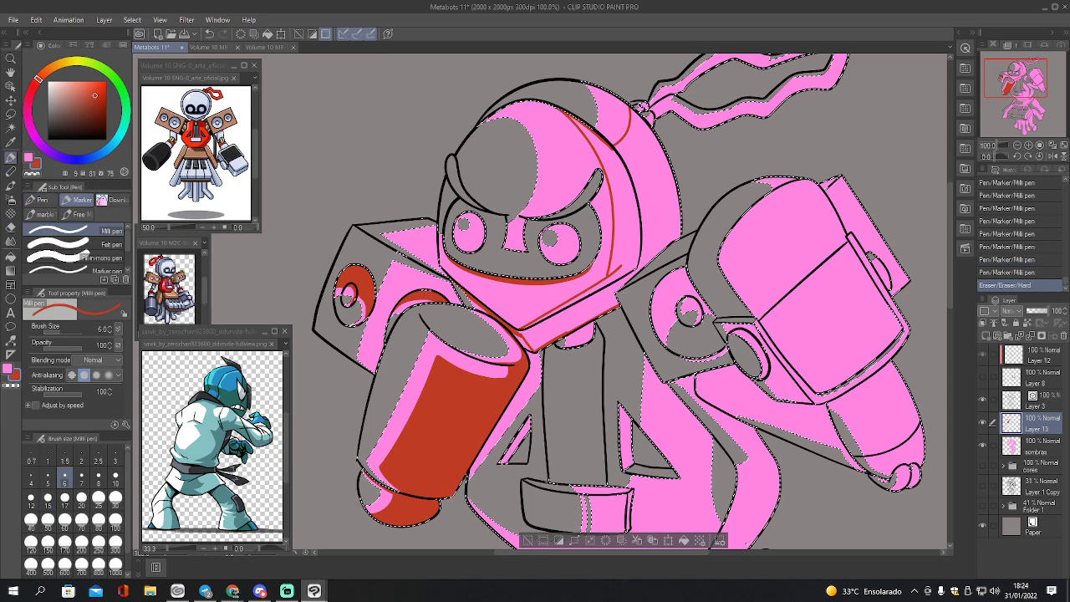
pyautogui.press('[')
pyautogui.press('[')
pyautogui.press(']')
pyautogui.press(']')
pyautogui.press(']')
pyautogui.press(']')
pyautogui.press(']')
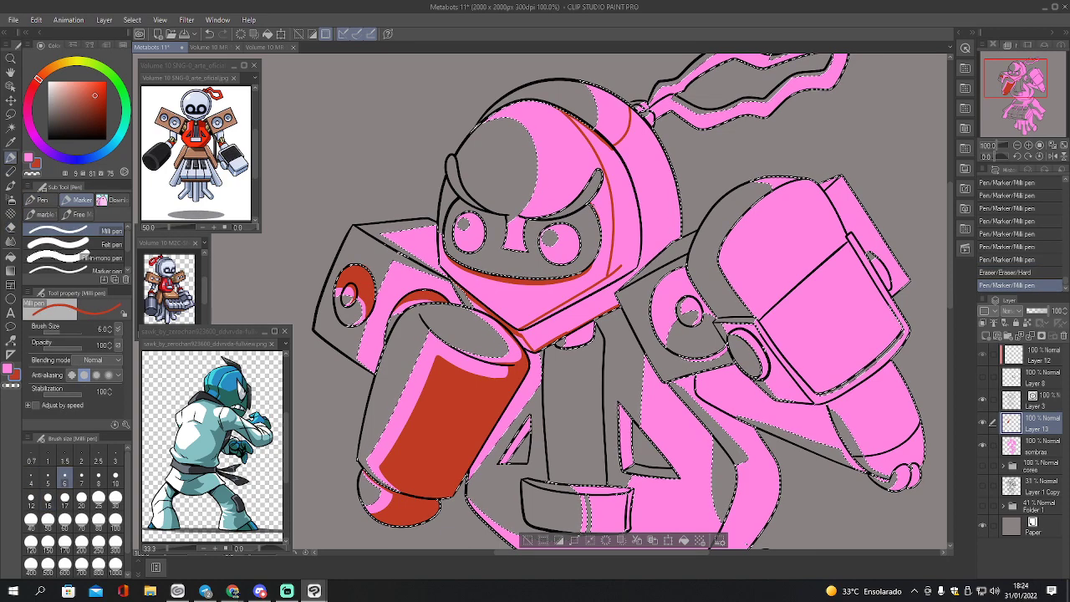
pyautogui.press(']')
pyautogui.press(']')
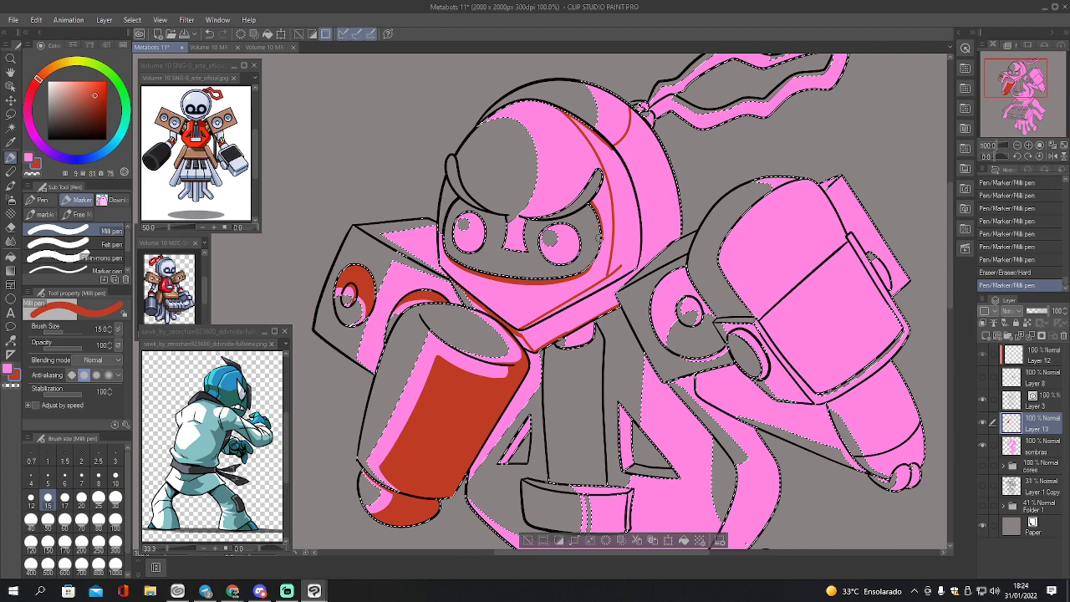
pyautogui.moveTo(597, 236); pyautogui.dragTo(586, 264)
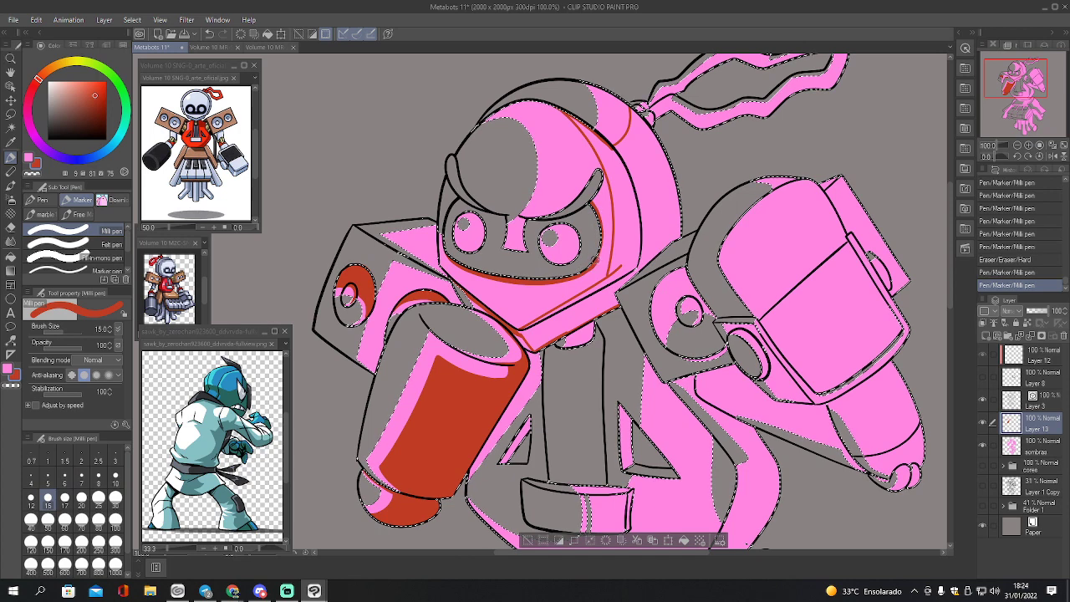
# - Finish the red along the eye mask's right edge and, at brush size 10, complete the red shadow boundaries along the helmet's side and back
pyautogui.moveTo(599, 219); pyautogui.dragTo(593, 260)
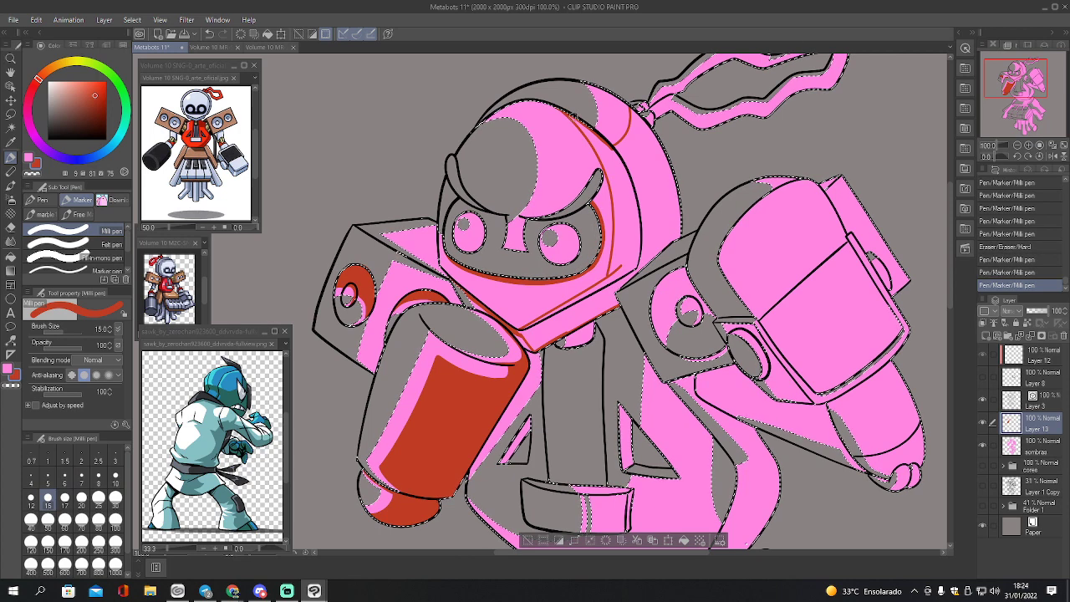
pyautogui.press('[')
pyautogui.press('[')
pyautogui.moveTo(562, 110); pyautogui.dragTo(604, 150)
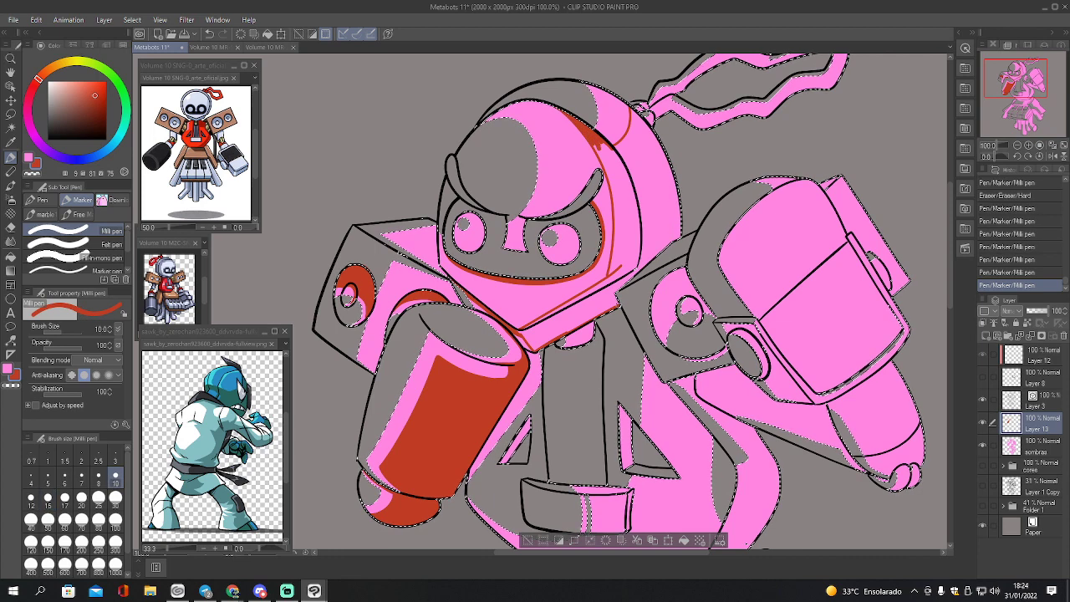
pyautogui.moveTo(616, 291); pyautogui.dragTo(672, 241)
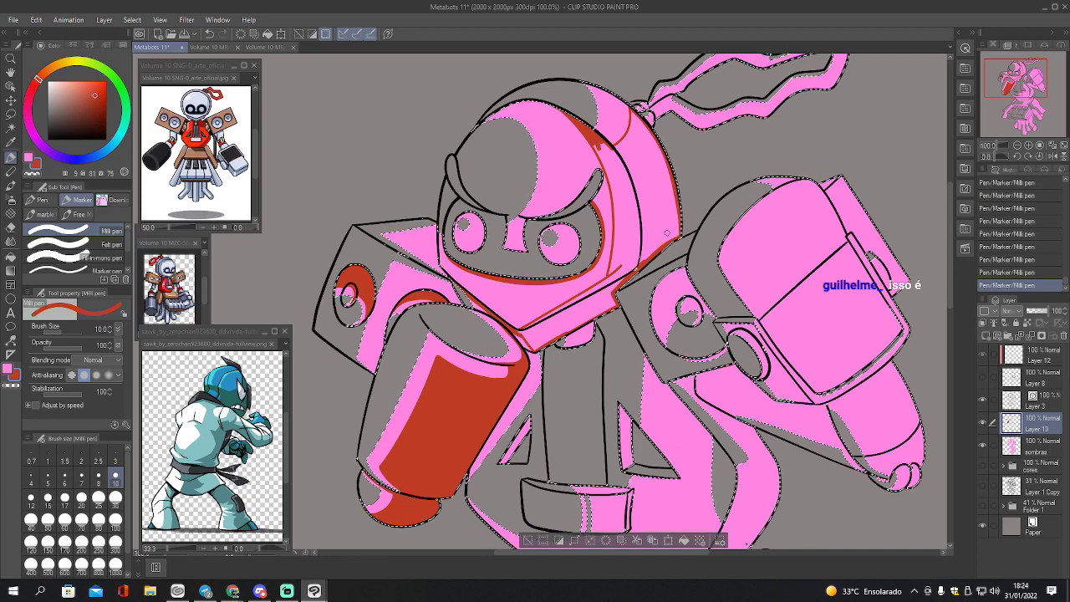
# - Close the gap in the red outline at the chin tip and fill the helmet's side and back shadow areas in red
pyautogui.press('g')
pyautogui.click(657, 236)
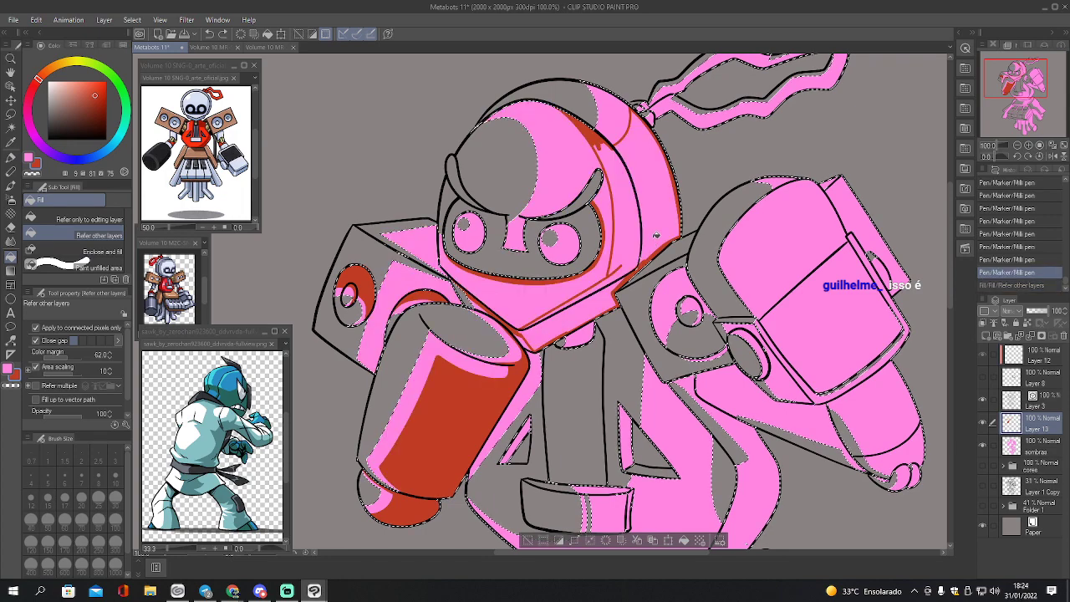
pyautogui.press('p')
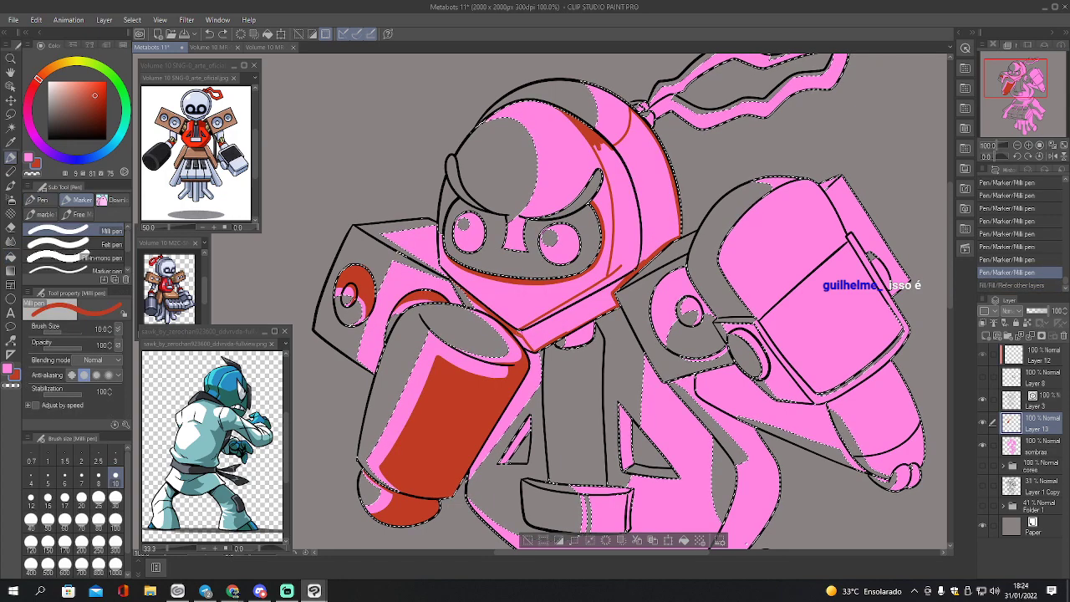
pyautogui.moveTo(520, 332); pyautogui.dragTo(533, 326)
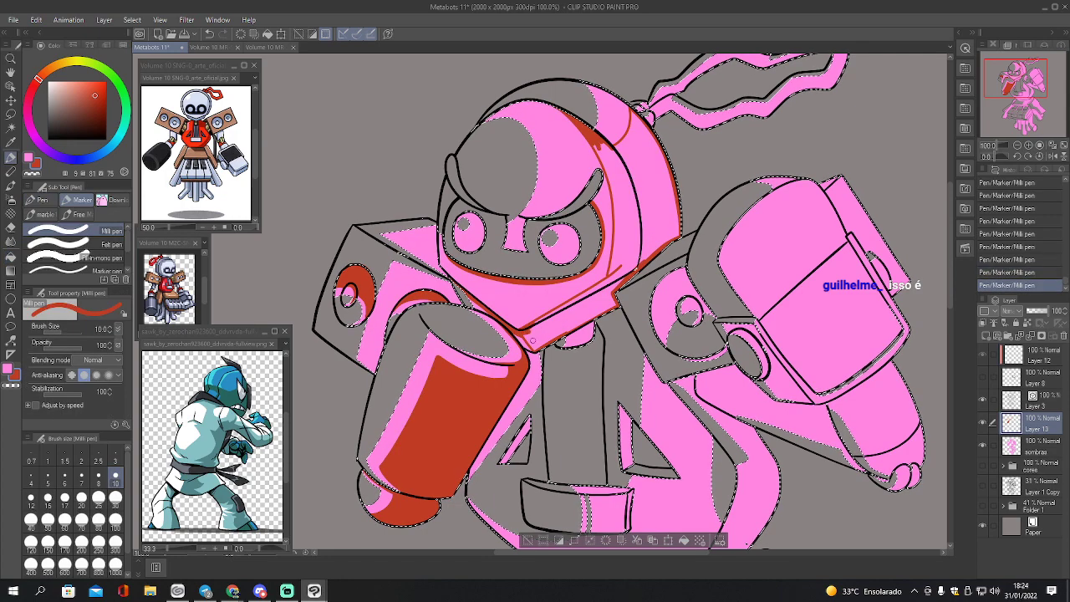
pyautogui.press('g')
pyautogui.click(609, 310)
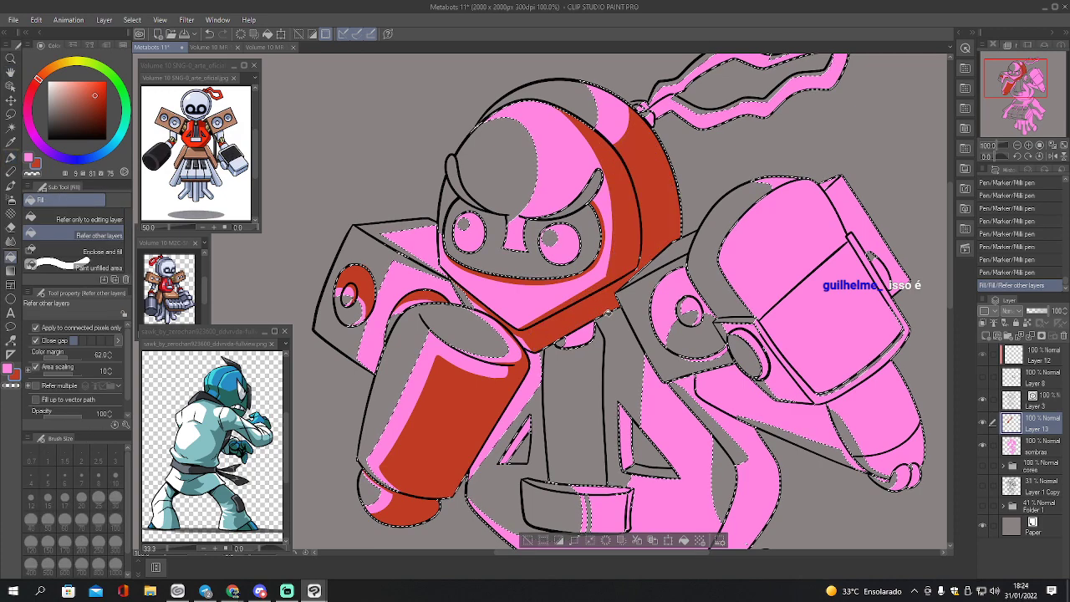
# - Shade the ribbon knot behind the helmet in red, using brush size 5 for its small details
pyautogui.press('p')
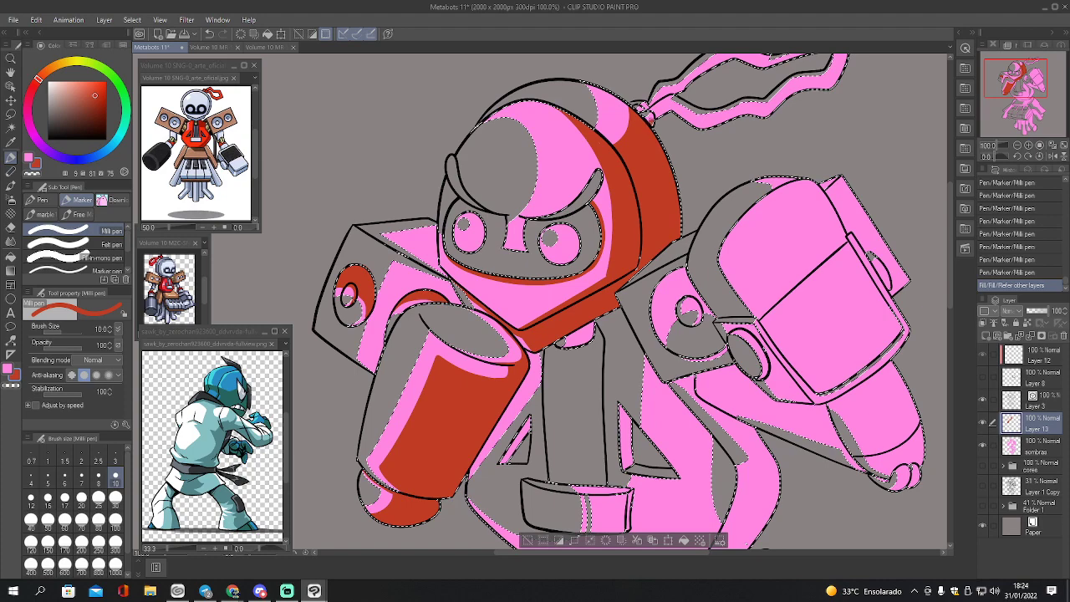
pyautogui.moveTo(652, 122); pyautogui.dragTo(651, 119)
pyautogui.moveTo(1011, 88); pyautogui.dragTo(1014, 77)
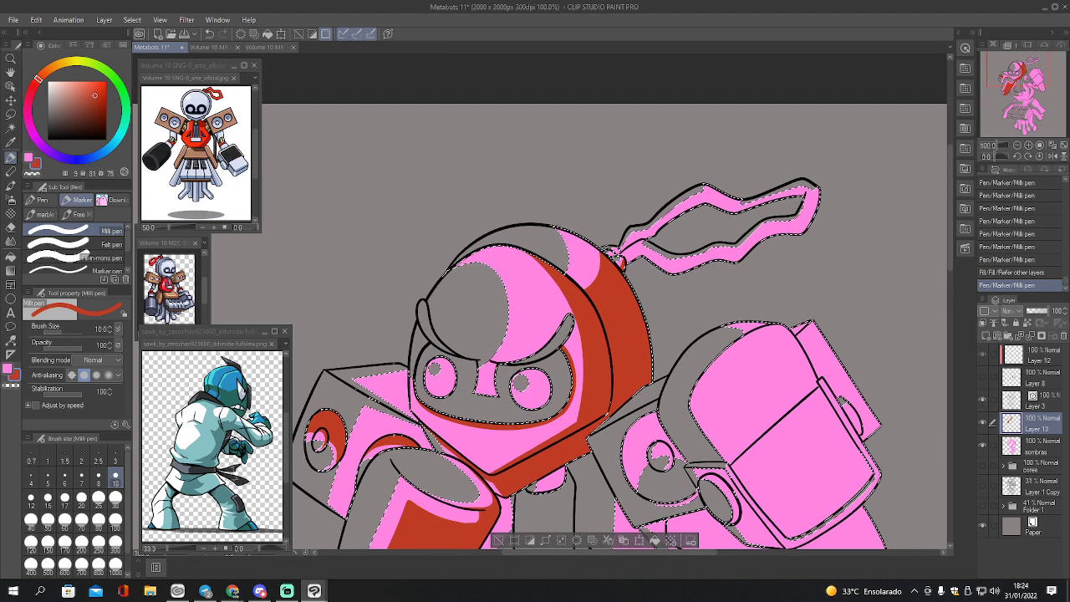
pyautogui.press('[')
pyautogui.press('[')
pyautogui.press('[')
pyautogui.press('[')
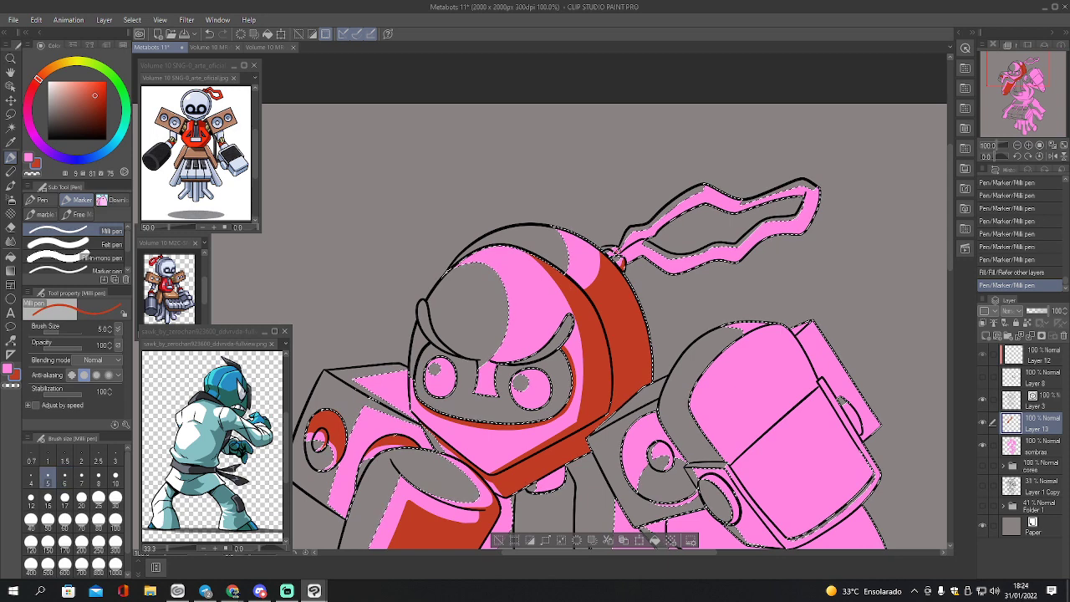
pyautogui.moveTo(617, 252); pyautogui.dragTo(613, 251)
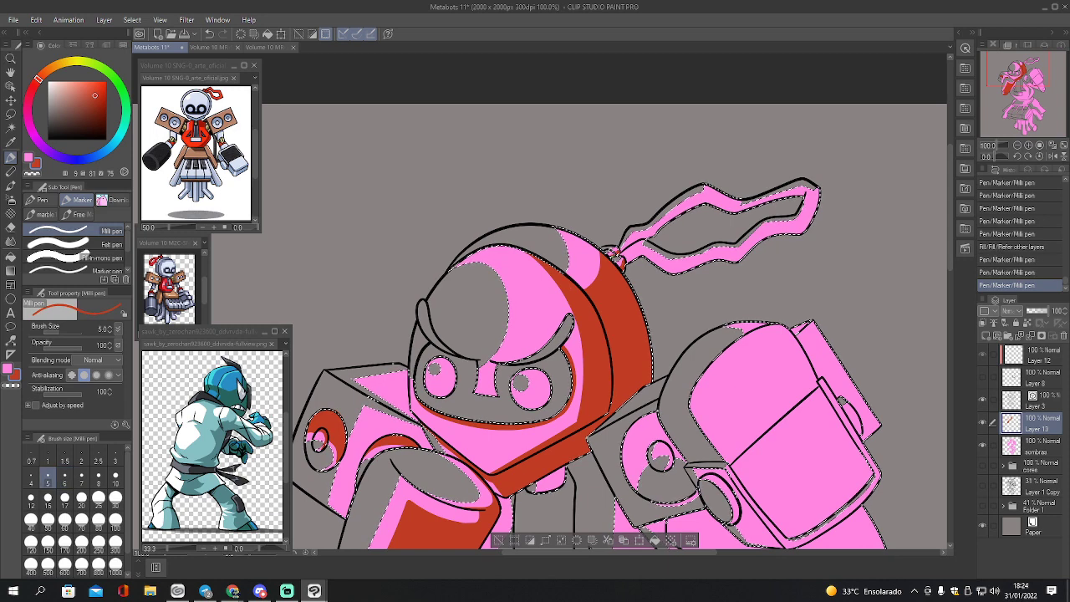
pyautogui.moveTo(613, 252); pyautogui.dragTo(620, 255)
# - Set the brush size to 8 and paint red shadow along the ribbon's upper strand, tip and lower strand
pyautogui.press(']')
pyautogui.press(']')
pyautogui.press(']')
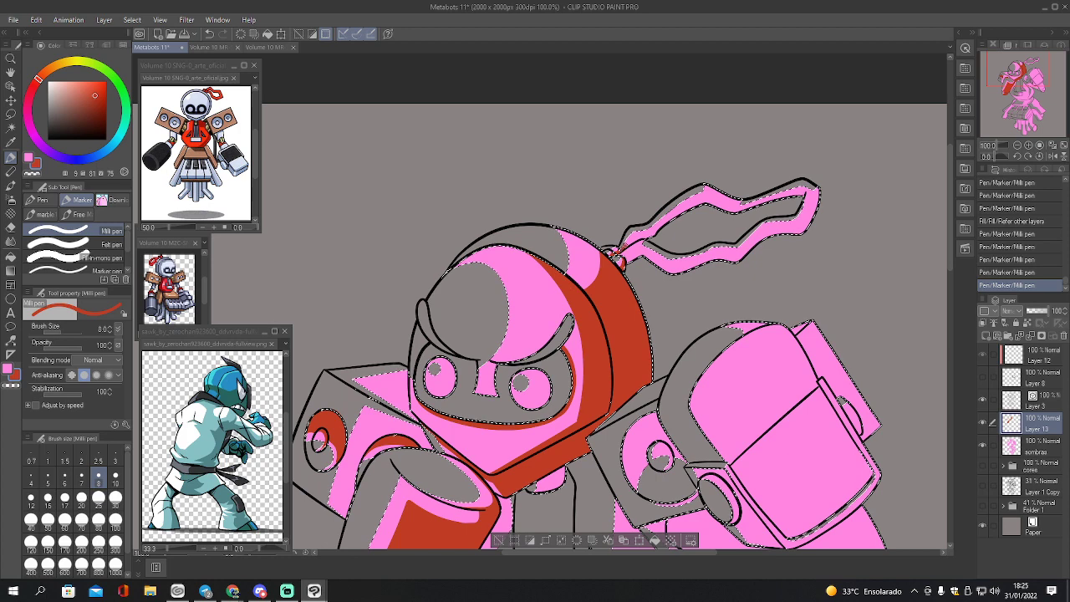
pyautogui.moveTo(637, 239)
pyautogui.mouseDown()
pyautogui.moveTo(620, 251)
pyautogui.moveTo(641, 237)
pyautogui.mouseUp()
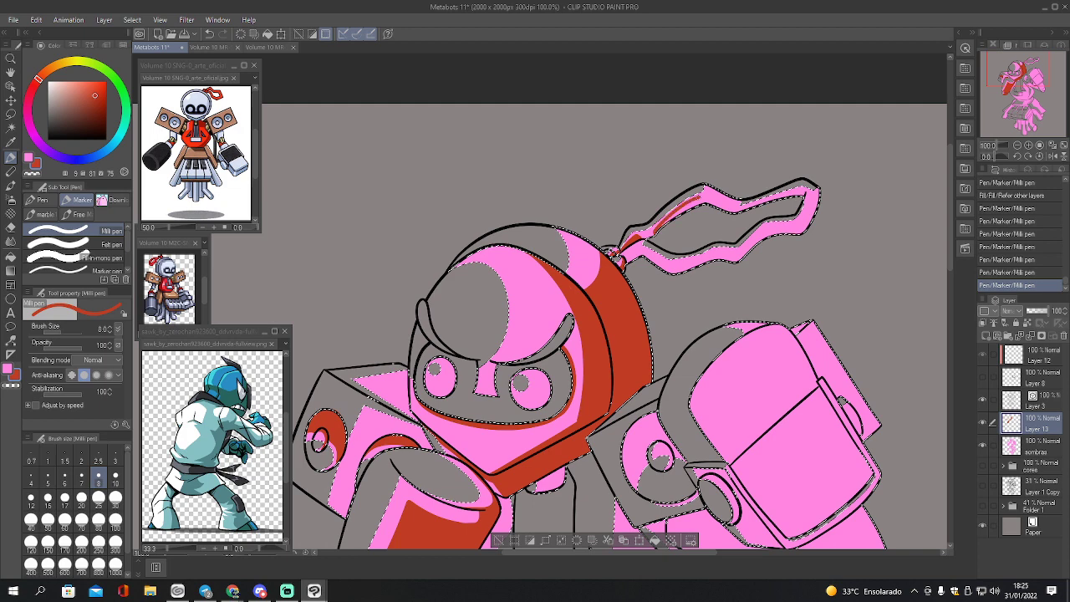
pyautogui.moveTo(699, 197); pyautogui.dragTo(704, 201)
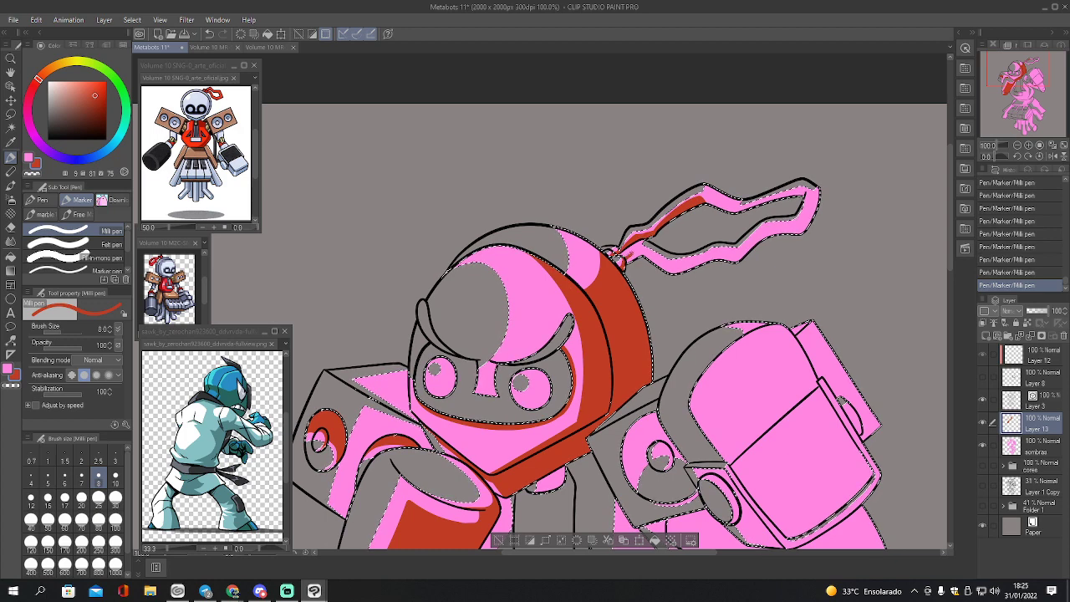
pyautogui.moveTo(638, 247)
pyautogui.mouseDown()
pyautogui.moveTo(675, 267)
pyautogui.moveTo(713, 250)
pyautogui.moveTo(736, 254)
pyautogui.moveTo(801, 226)
pyautogui.mouseUp()
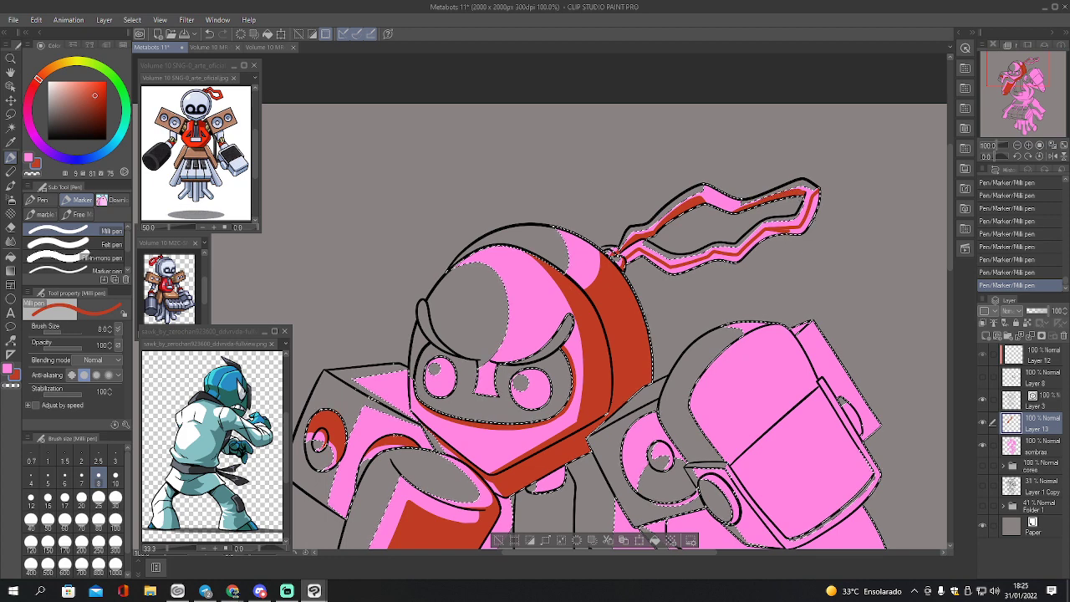
# - Fill the underside of the ribbon's lower strand in red and touch up the area near its tip
pyautogui.press('u')
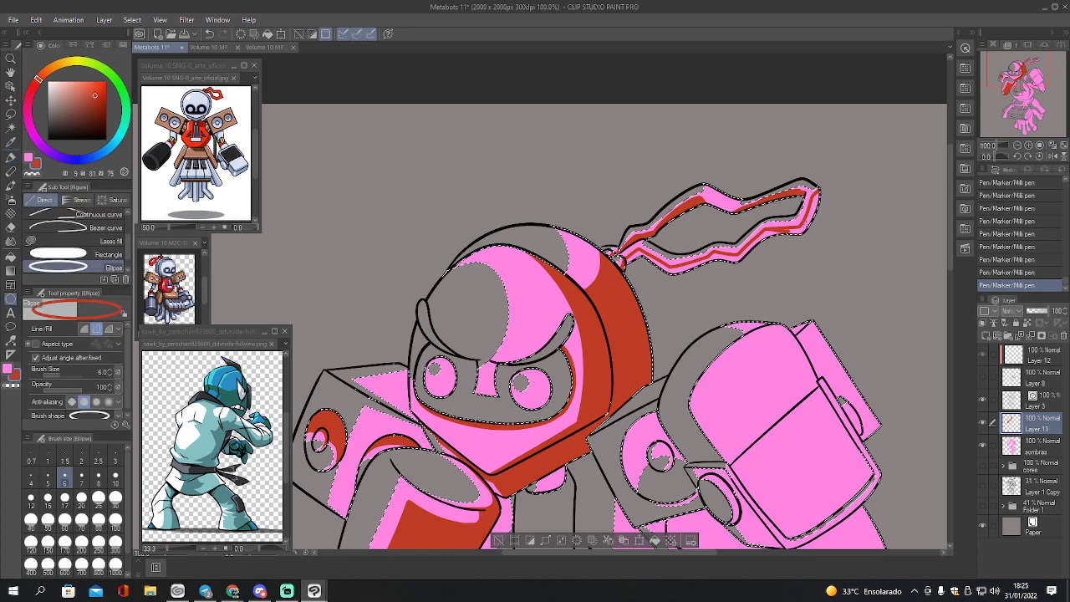
pyautogui.press('g')
pyautogui.click(778, 237)
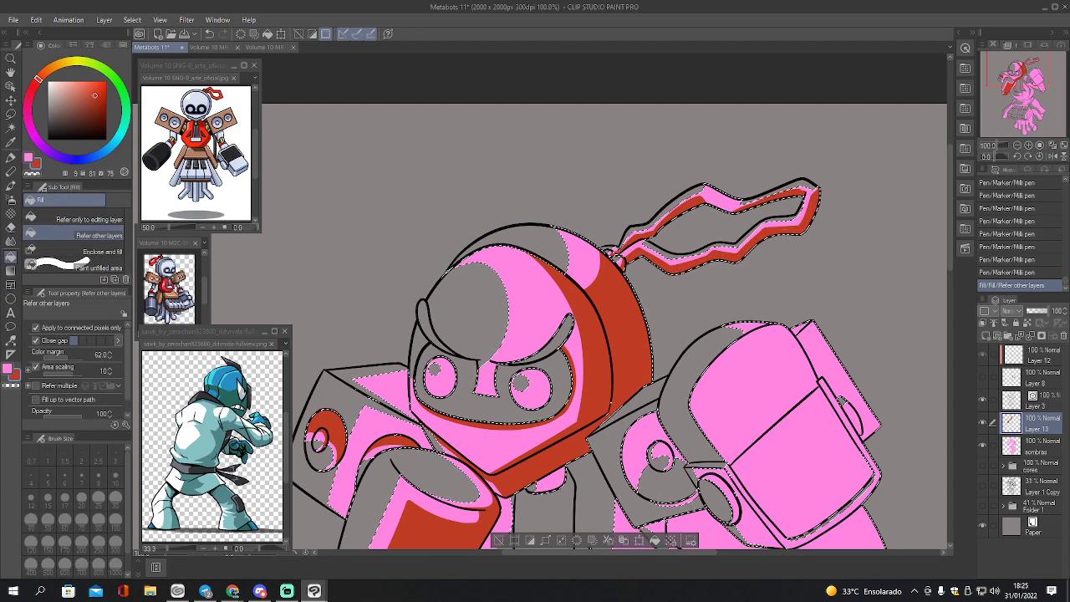
pyautogui.press('p')
pyautogui.moveTo(783, 234)
pyautogui.mouseDown()
pyautogui.moveTo(805, 229)
pyautogui.moveTo(799, 239)
pyautogui.mouseUp()
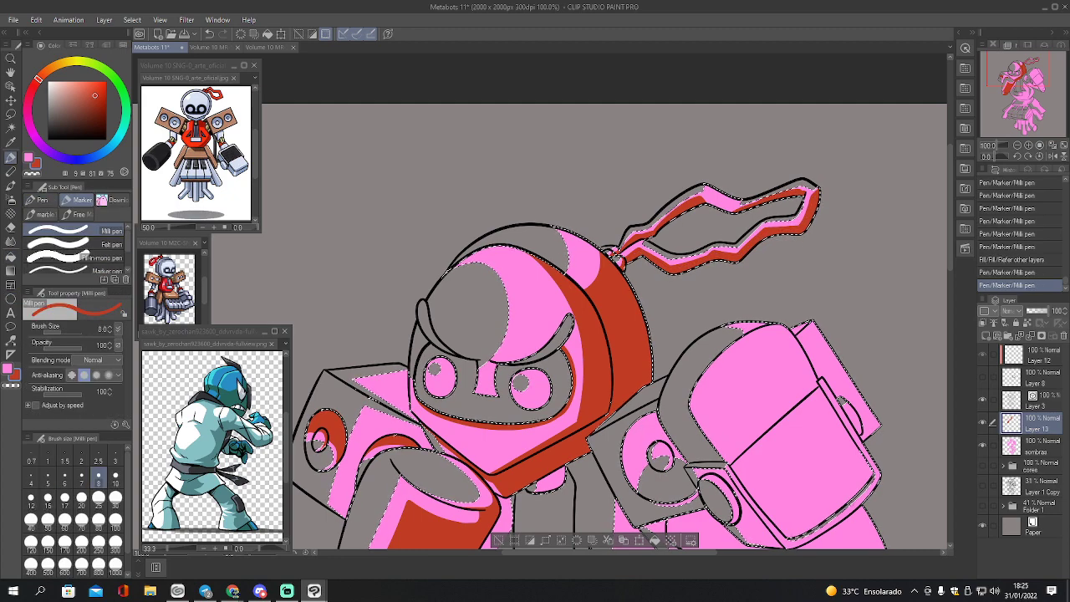
# - Paint red shadow on the left speaker's center and beneath the chin, and outline and fill the small triangular chest cutout beside the arm
pyautogui.moveTo(1016, 86); pyautogui.dragTo(1014, 85)
pyautogui.moveTo(1018, 99); pyautogui.dragTo(1009, 94)
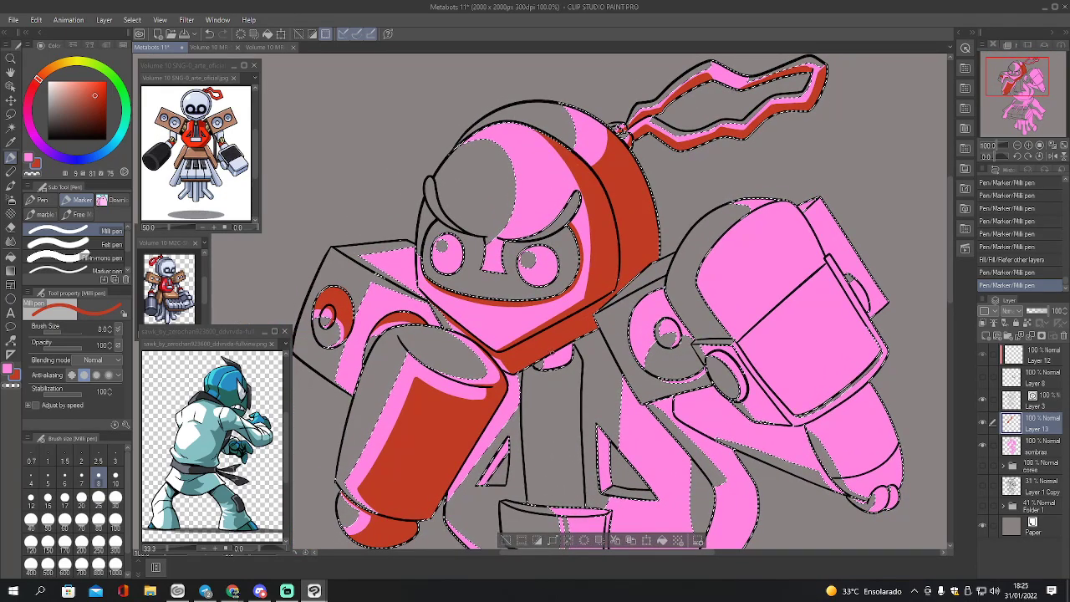
pyautogui.moveTo(319, 315); pyautogui.dragTo(326, 311)
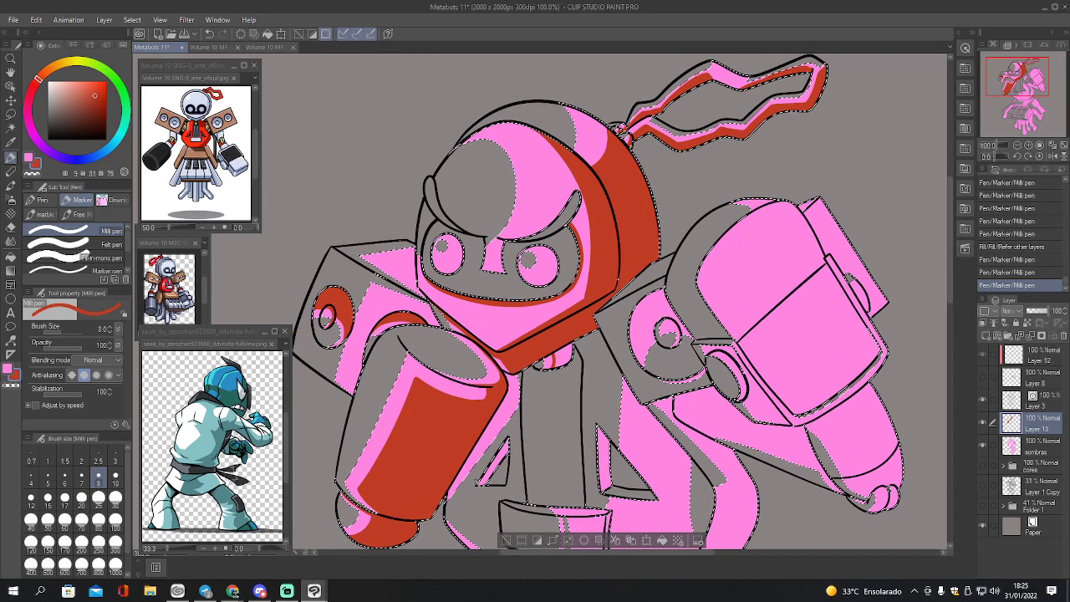
pyautogui.moveTo(488, 478); pyautogui.dragTo(481, 484)
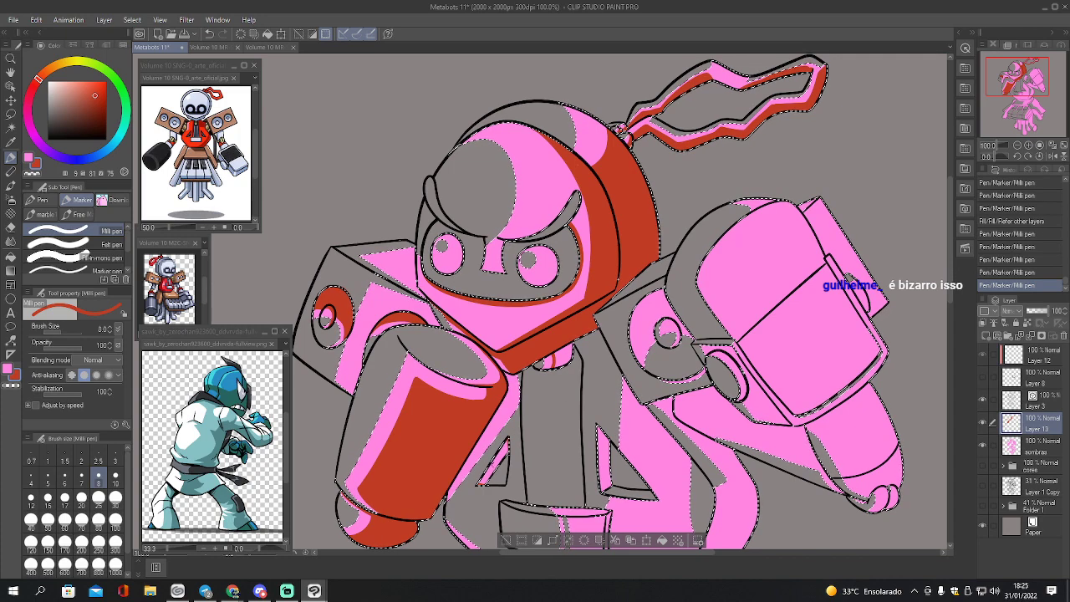
pyautogui.press('g')
pyautogui.click(501, 458)
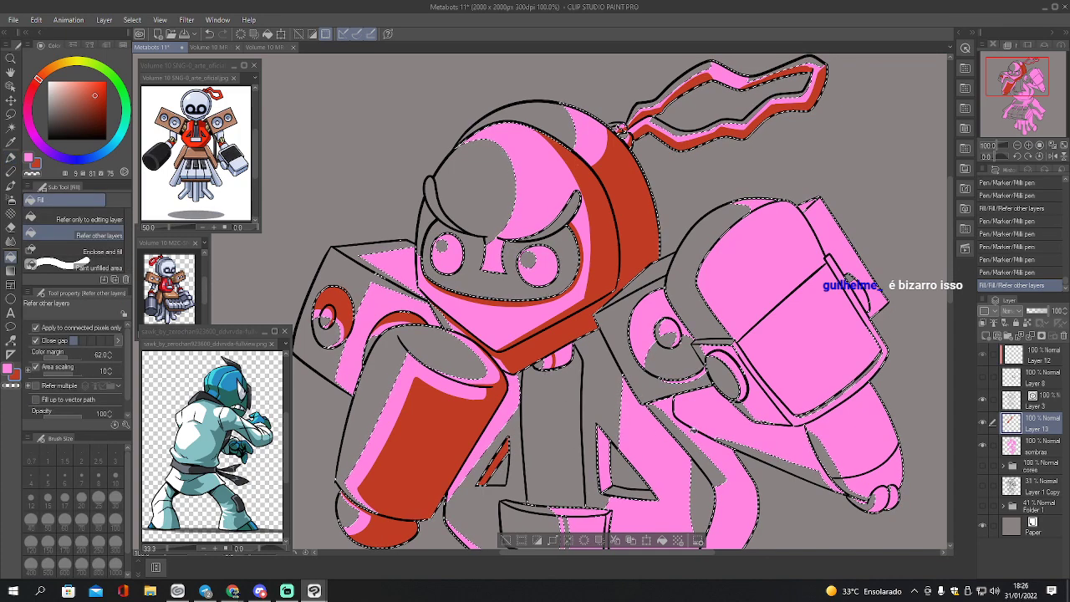
# - Draw a curved red shadow boundary across the right speaker and fill the area above it in red
pyautogui.press('p')
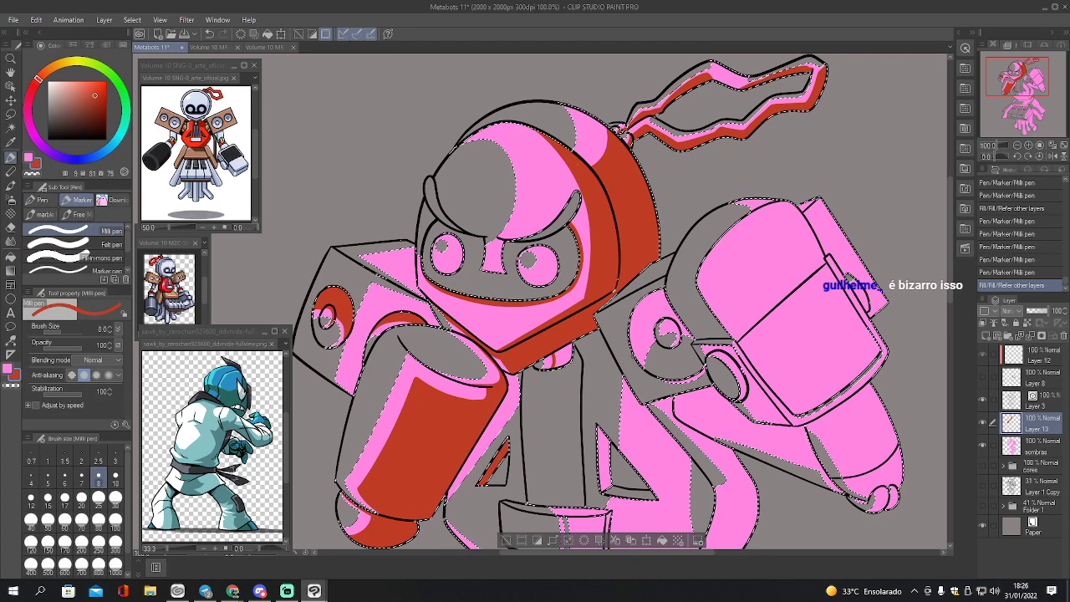
pyautogui.moveTo(657, 329); pyautogui.dragTo(686, 325)
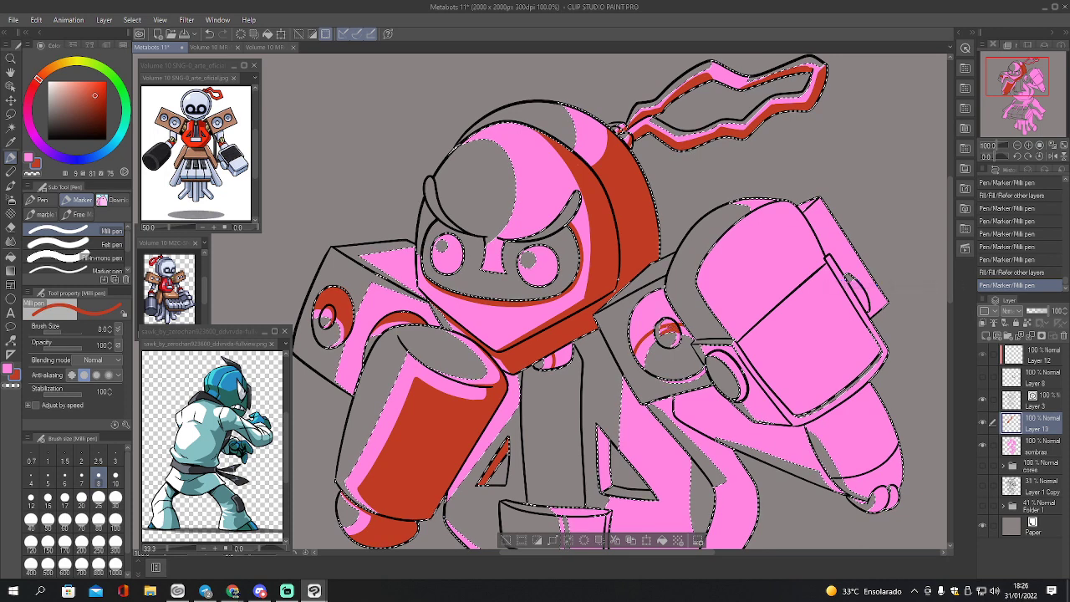
pyautogui.moveTo(659, 330); pyautogui.dragTo(676, 324)
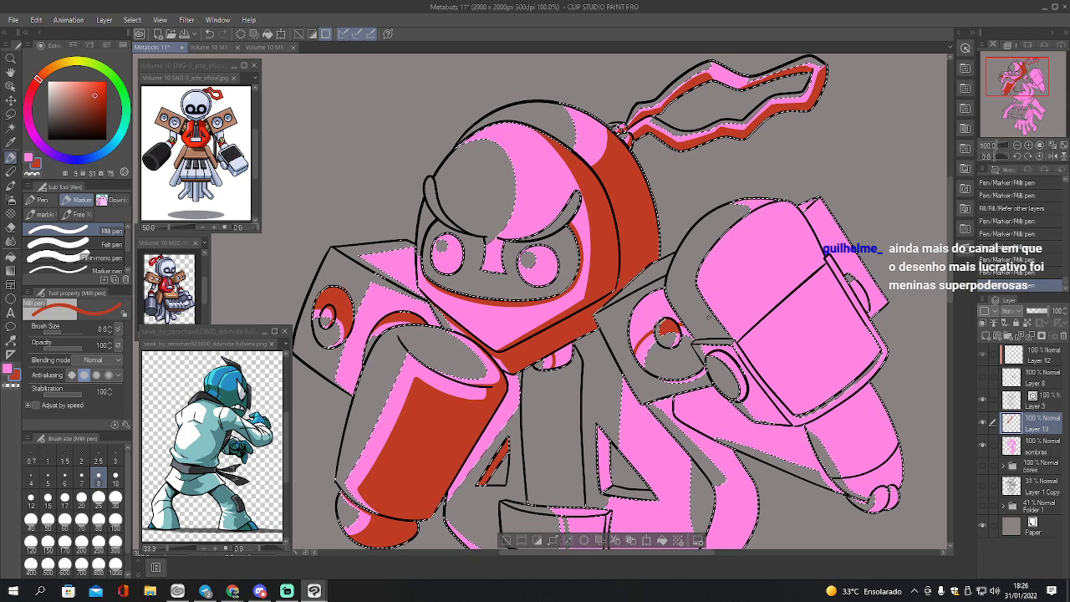
pyautogui.press('g')
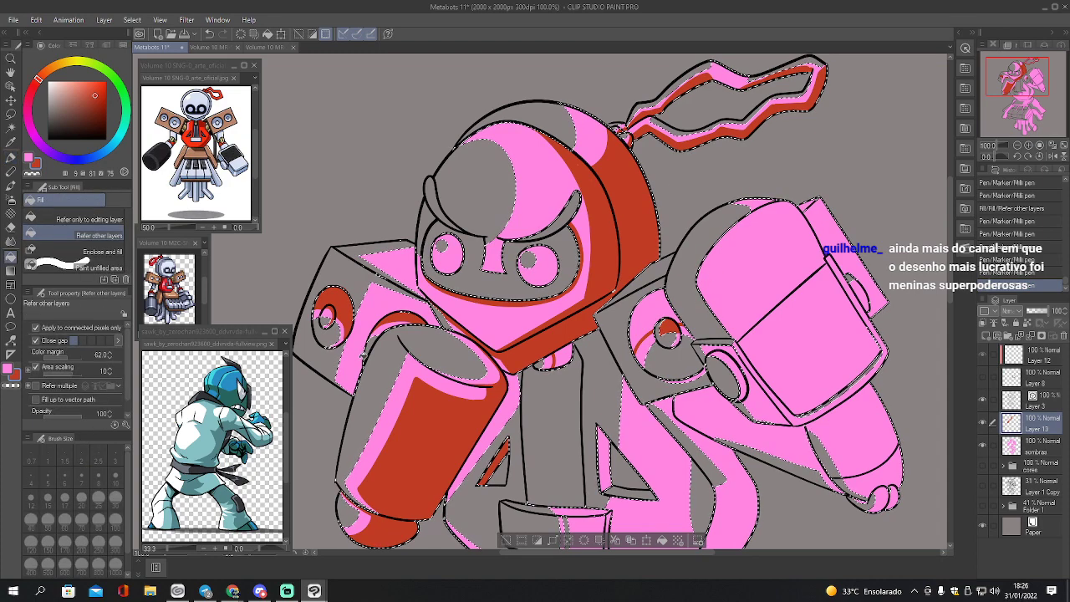
pyautogui.click(633, 343)
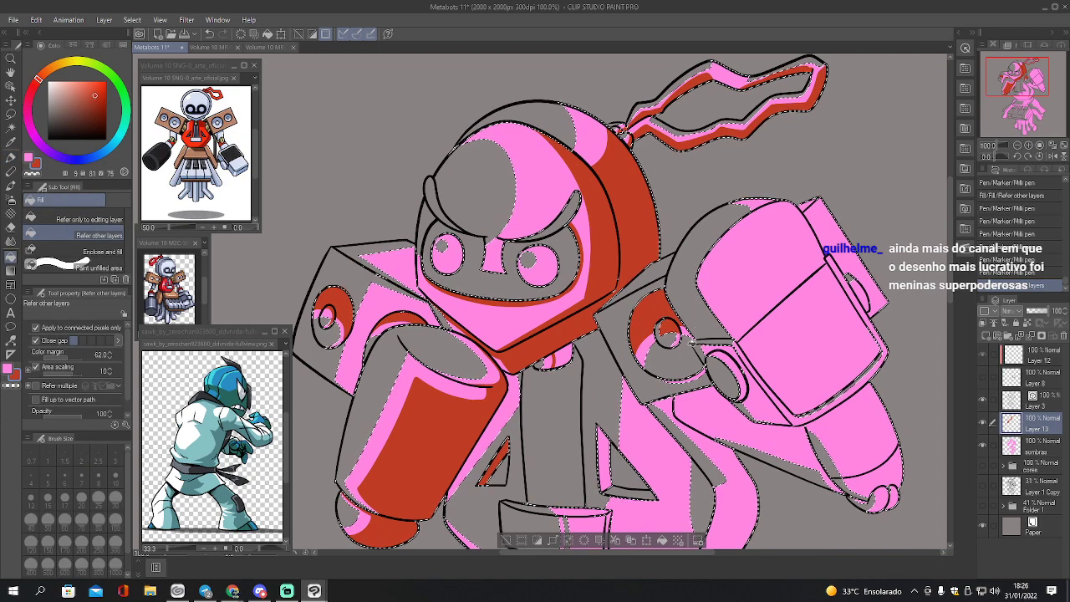
# - Shade the right speaker's center and the round joint beside the large forearm in red, undoing an unwanted stroke
pyautogui.press('p')
pyautogui.moveTo(1005, 93); pyautogui.dragTo(1014, 91)
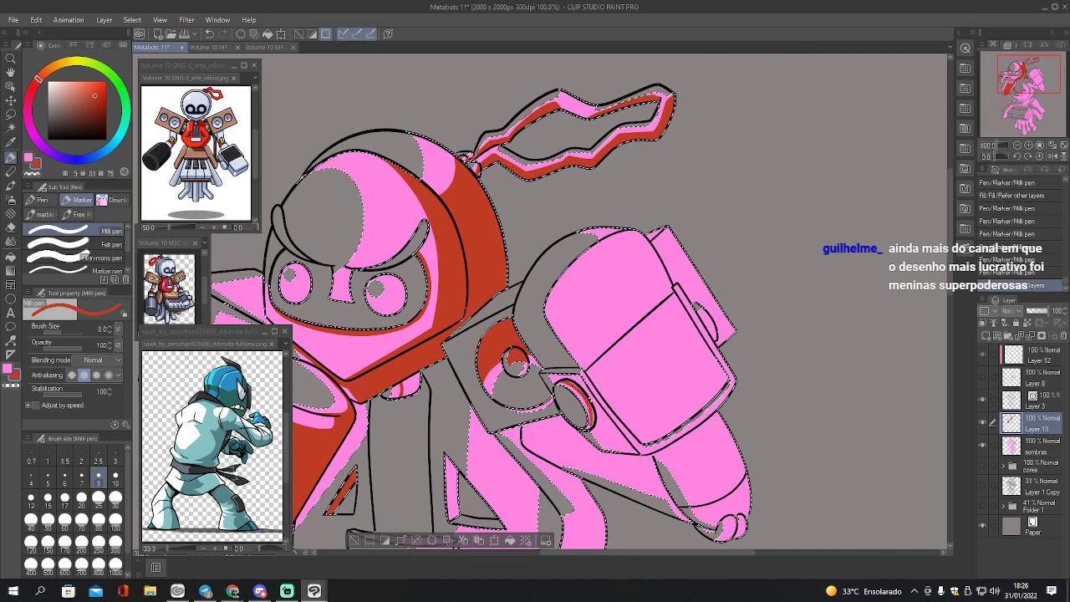
pyautogui.moveTo(419, 254); pyautogui.dragTo(421, 312)
pyautogui.moveTo(515, 365); pyautogui.dragTo(510, 359)
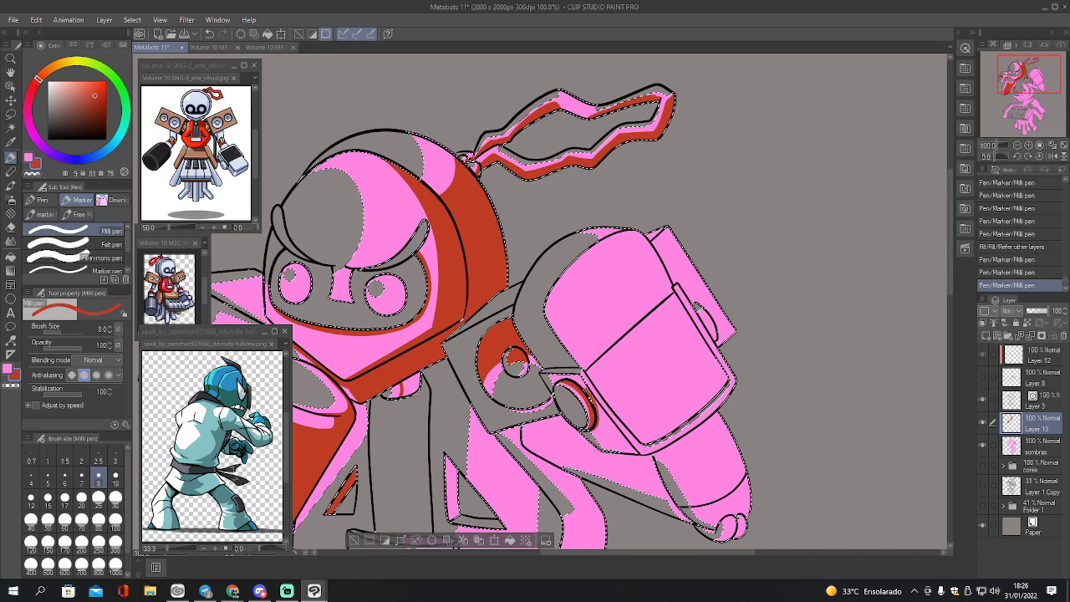
pyautogui.hotkey('ctrl', 'z')
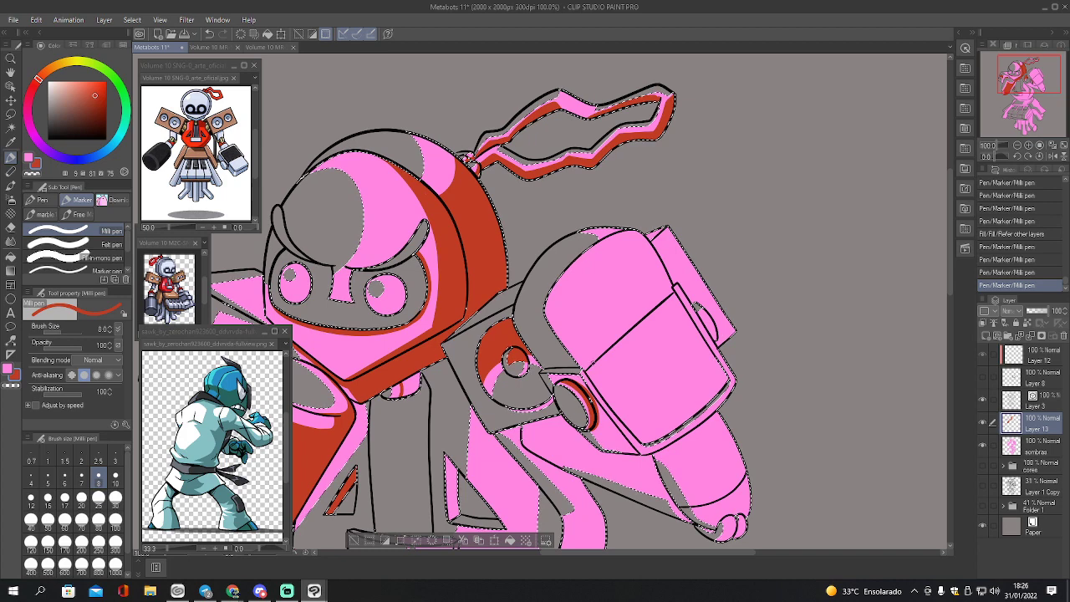
# - Outline the shadow areas on the large raised forearm, its edge strip and side knob, and fill them in red
pyautogui.moveTo(598, 360)
pyautogui.mouseDown()
pyautogui.moveTo(574, 298)
pyautogui.moveTo(600, 259)
pyautogui.moveTo(635, 236)
pyautogui.moveTo(705, 333)
pyautogui.mouseUp()
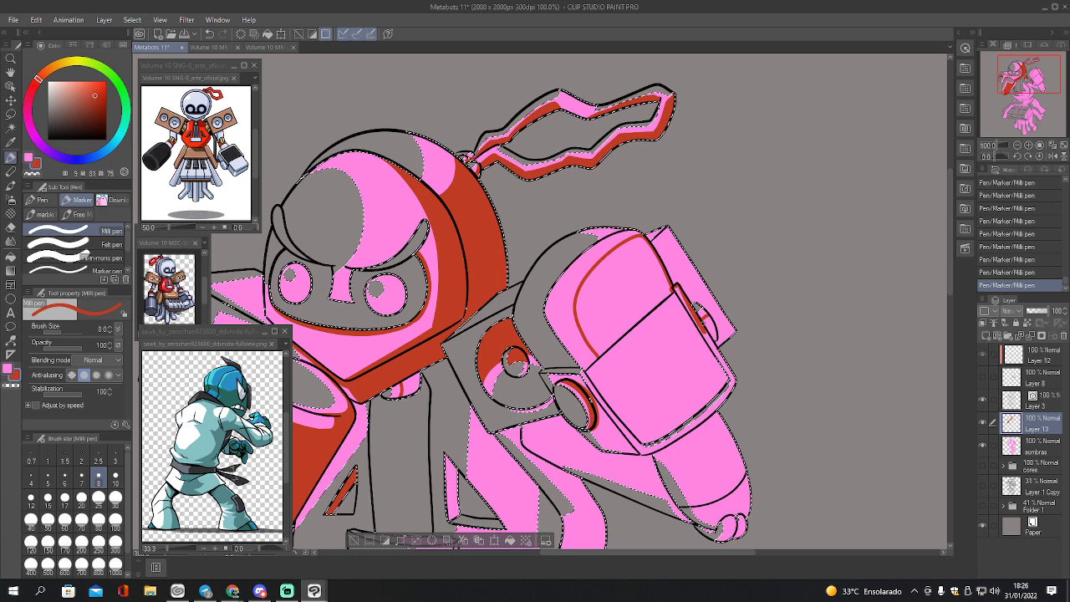
pyautogui.moveTo(708, 321); pyautogui.dragTo(713, 340)
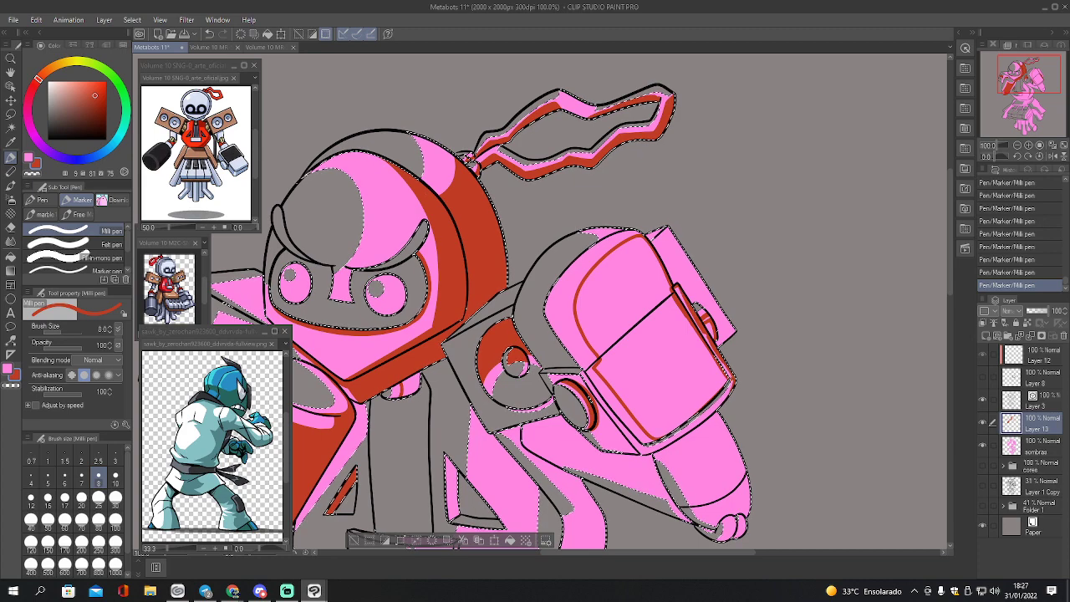
pyautogui.press('g')
pyautogui.click(717, 358)
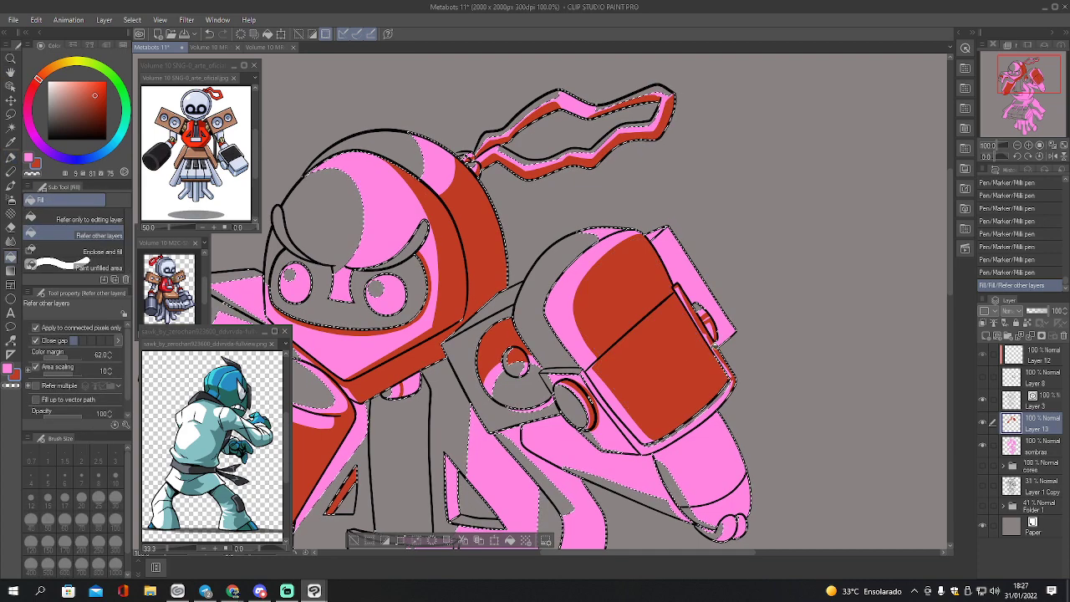
pyautogui.click(715, 334)
pyautogui.click(729, 349)
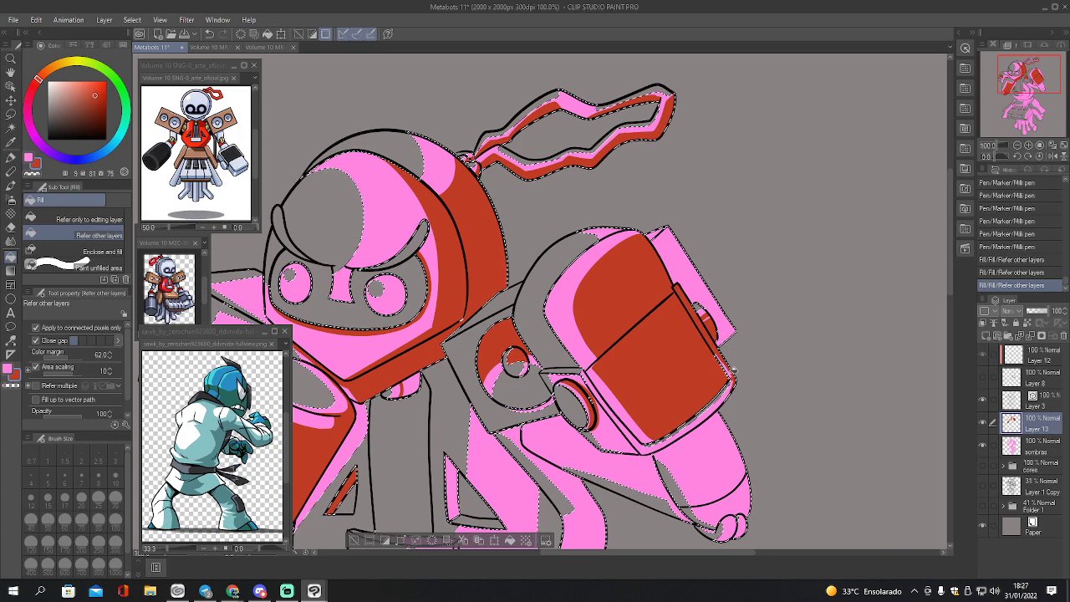
pyautogui.click(741, 378)
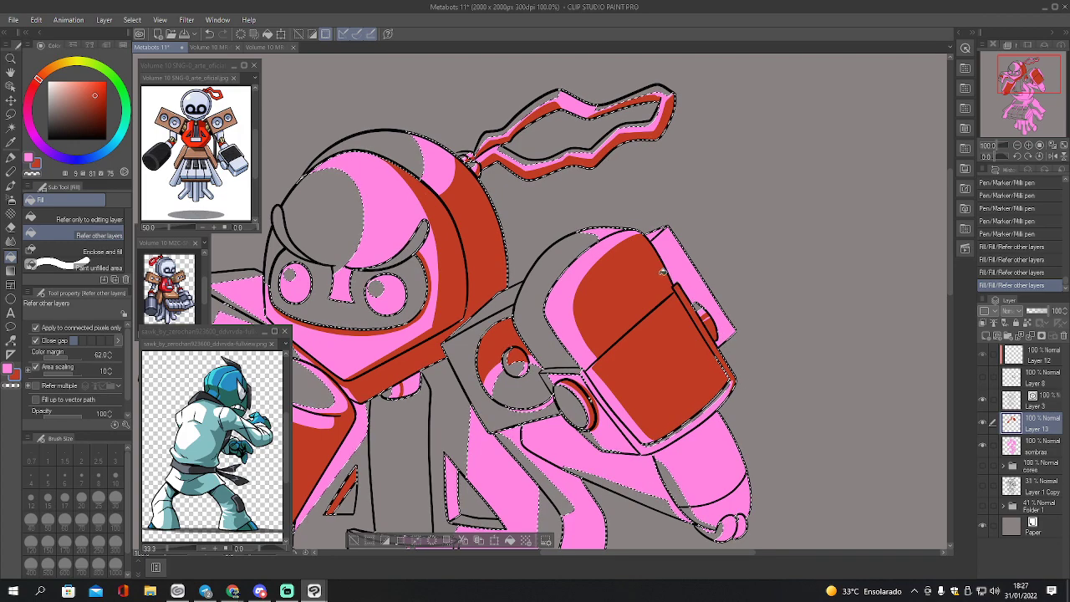
# - Draw a wider curved red shadow boundary along the inner side of the large raised forearm
pyautogui.press('p')
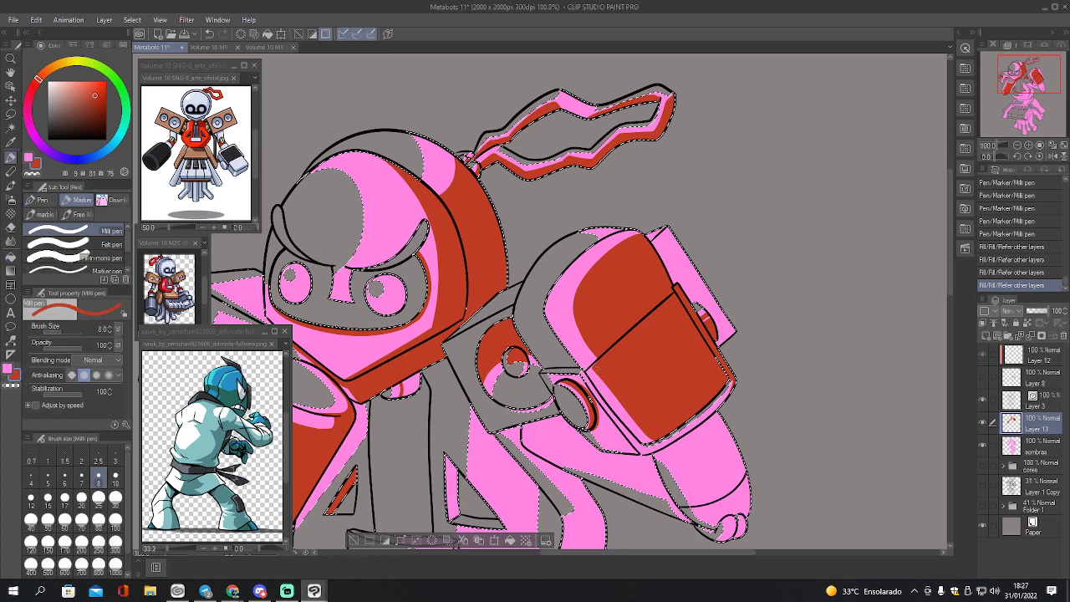
pyautogui.moveTo(597, 362); pyautogui.dragTo(595, 365)
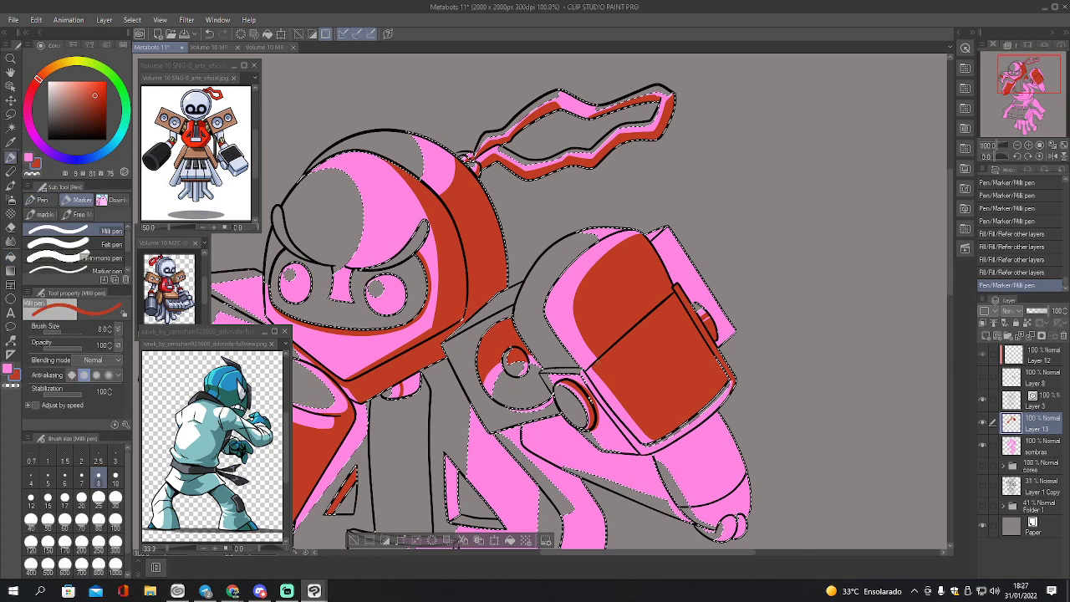
pyautogui.moveTo(498, 211); pyautogui.dragTo(507, 290)
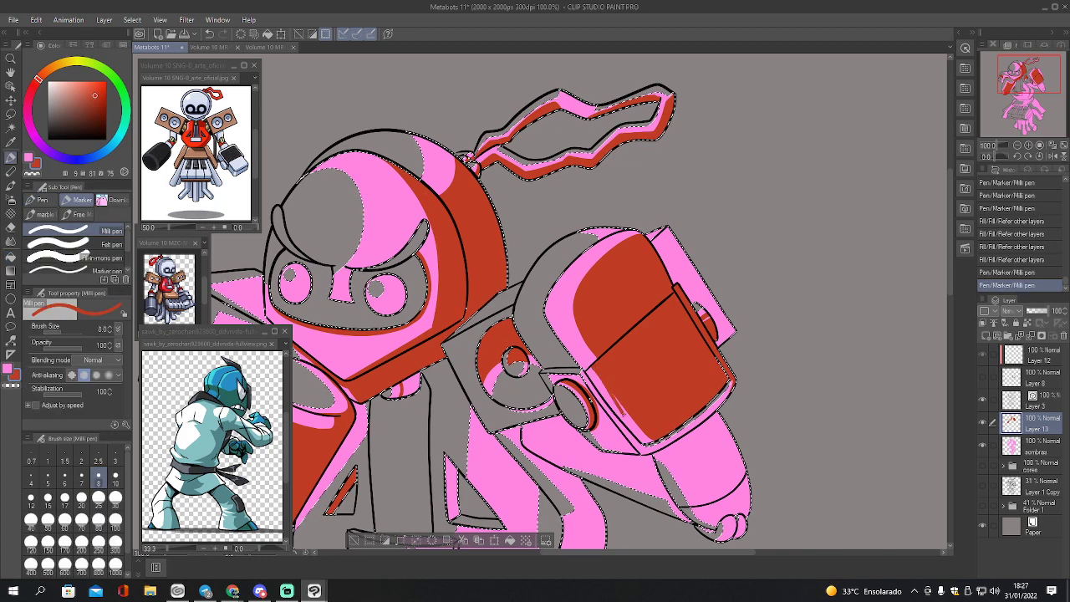
pyautogui.hotkey('ctrl', 'z')
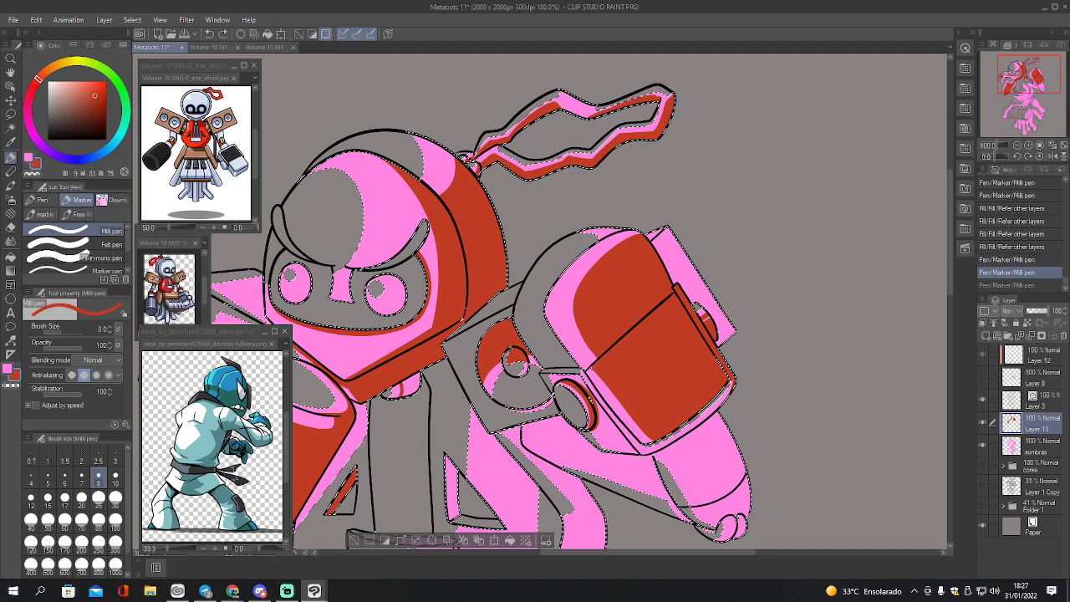
pyautogui.hotkey('ctrl', 'y')
pyautogui.moveTo(645, 438); pyautogui.dragTo(653, 431)
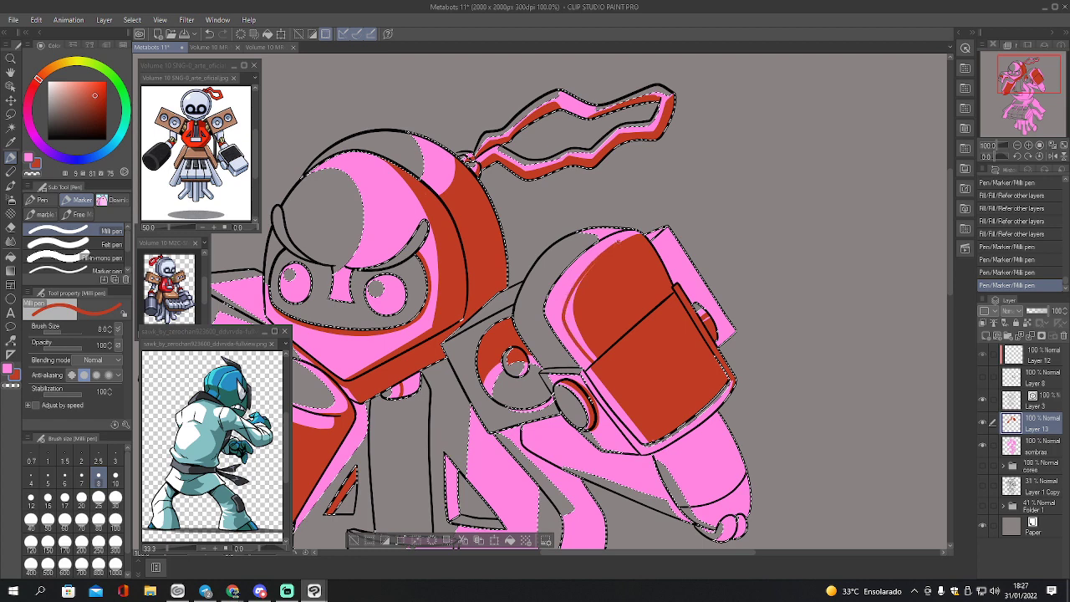
# - Outline the shadow on the panel behind the large forearm, around its side knob, and fill the panel in red
pyautogui.click(637, 234)
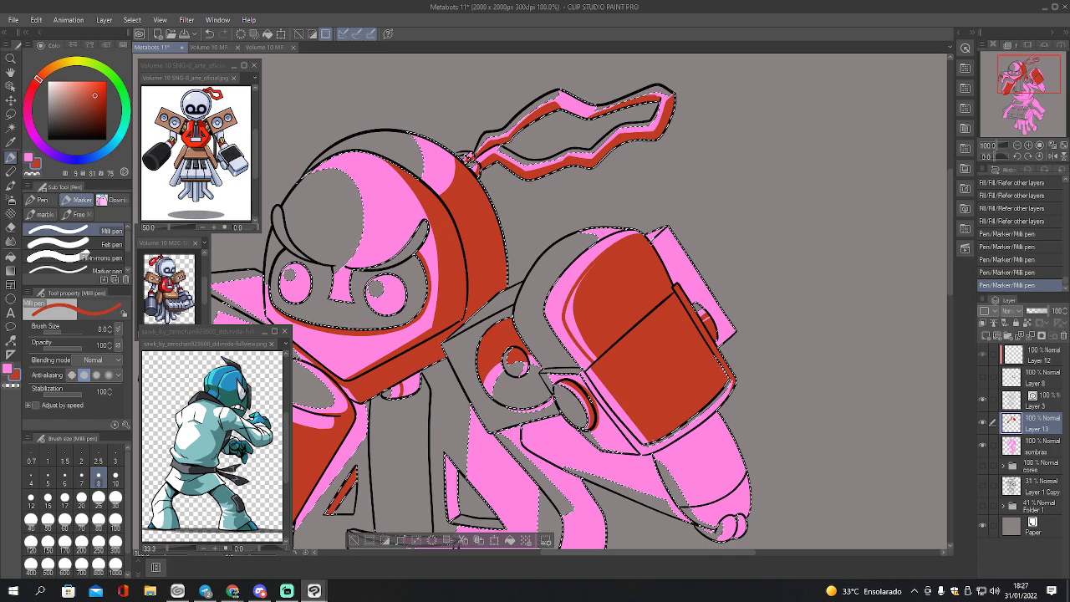
pyautogui.moveTo(655, 238); pyautogui.dragTo(666, 228)
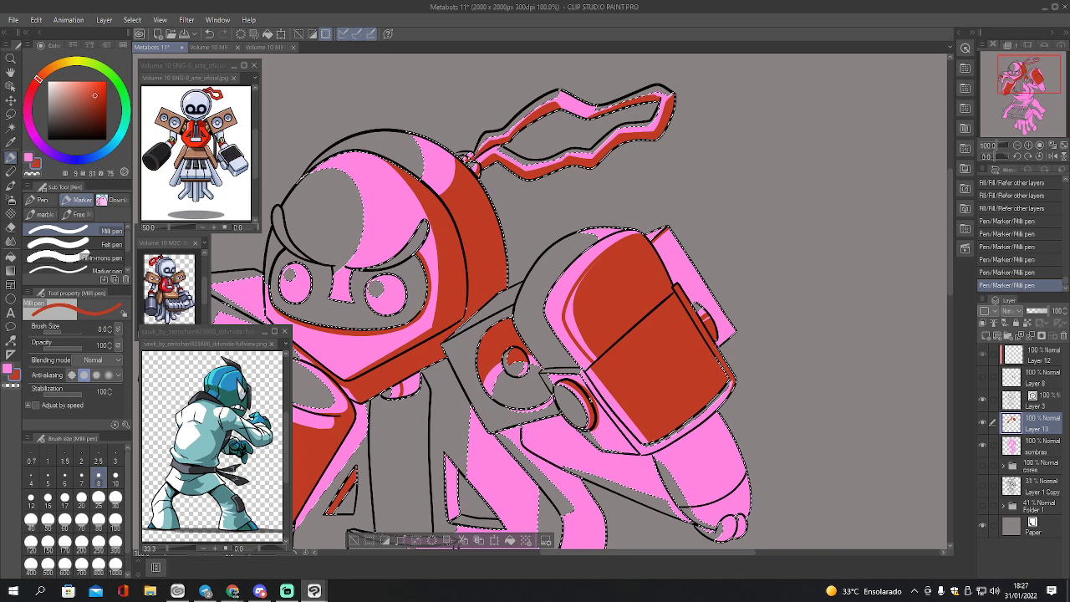
pyautogui.click(705, 318)
pyautogui.click(707, 320)
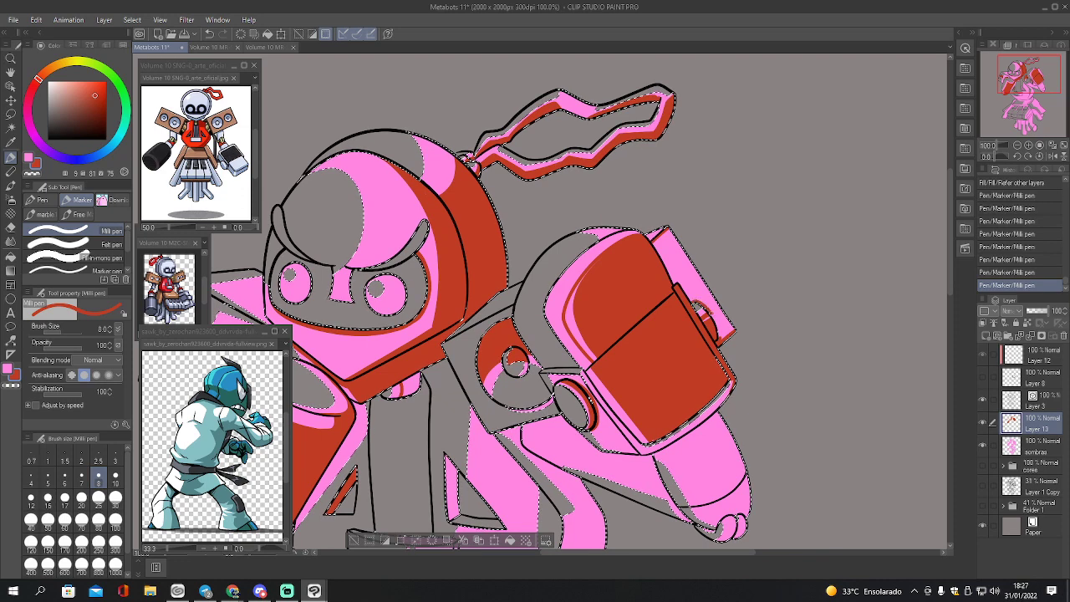
pyautogui.click(707, 320)
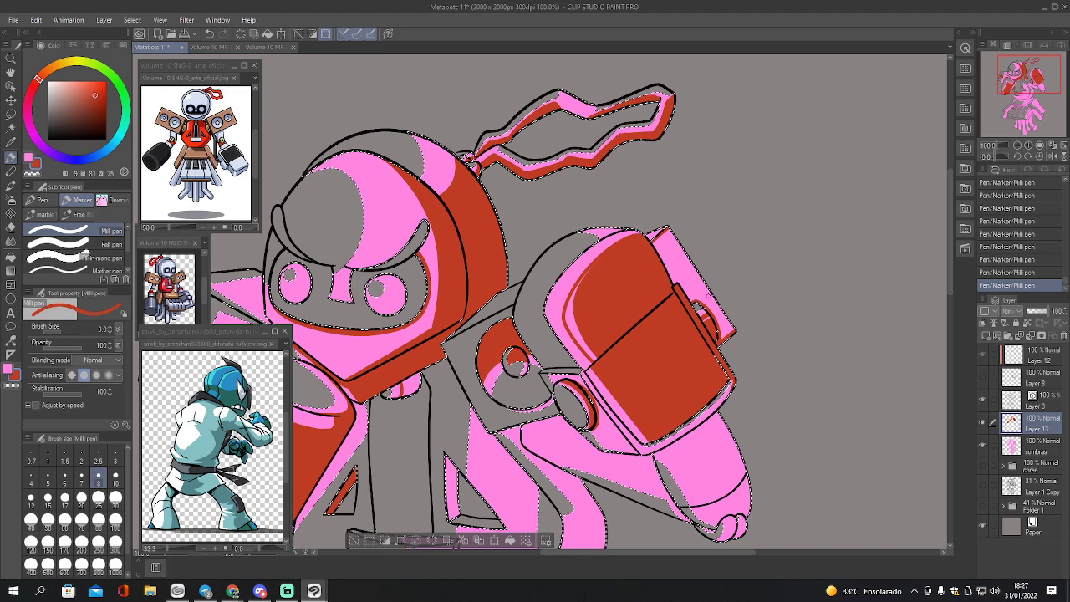
pyautogui.press('g')
pyautogui.click(709, 286)
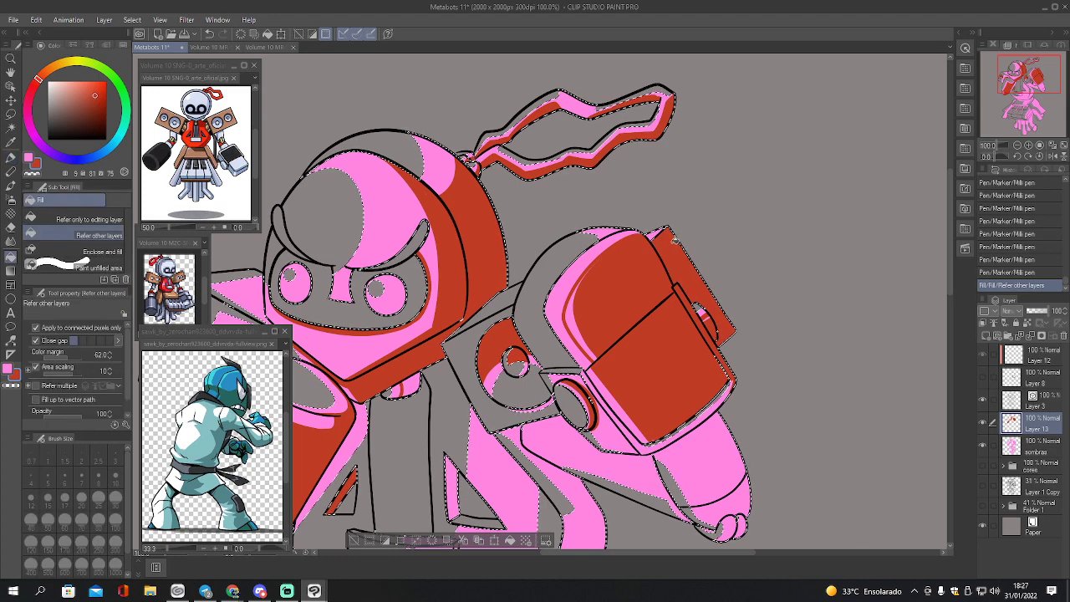
# - Shade the large forearm's upper rim in red and fill the gap inside its widened shadow boundary
pyautogui.press('p')
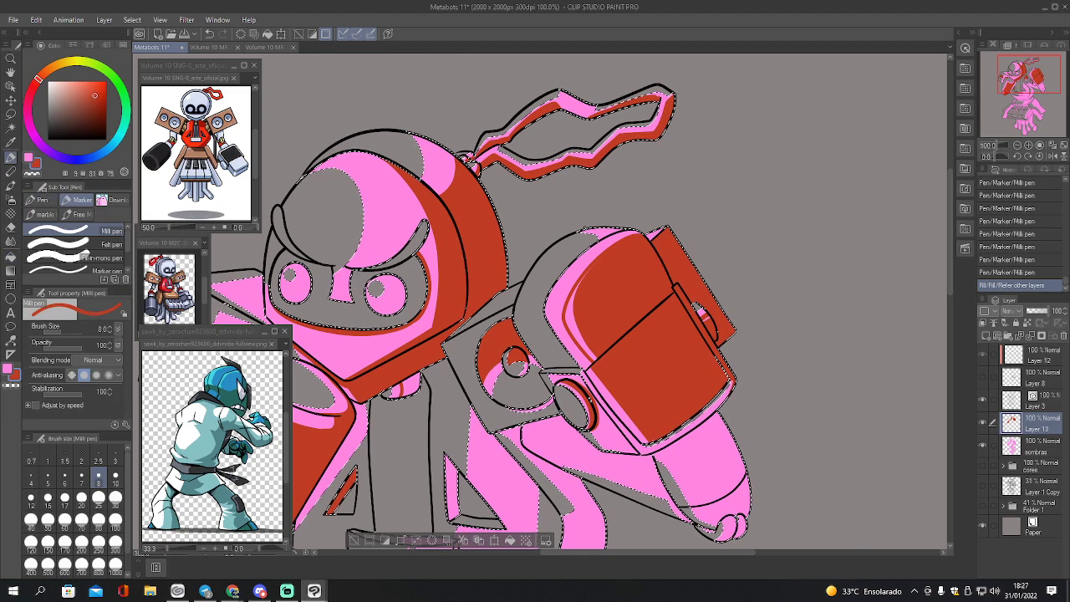
pyautogui.moveTo(601, 232); pyautogui.dragTo(622, 225)
pyautogui.moveTo(603, 230); pyautogui.dragTo(661, 230)
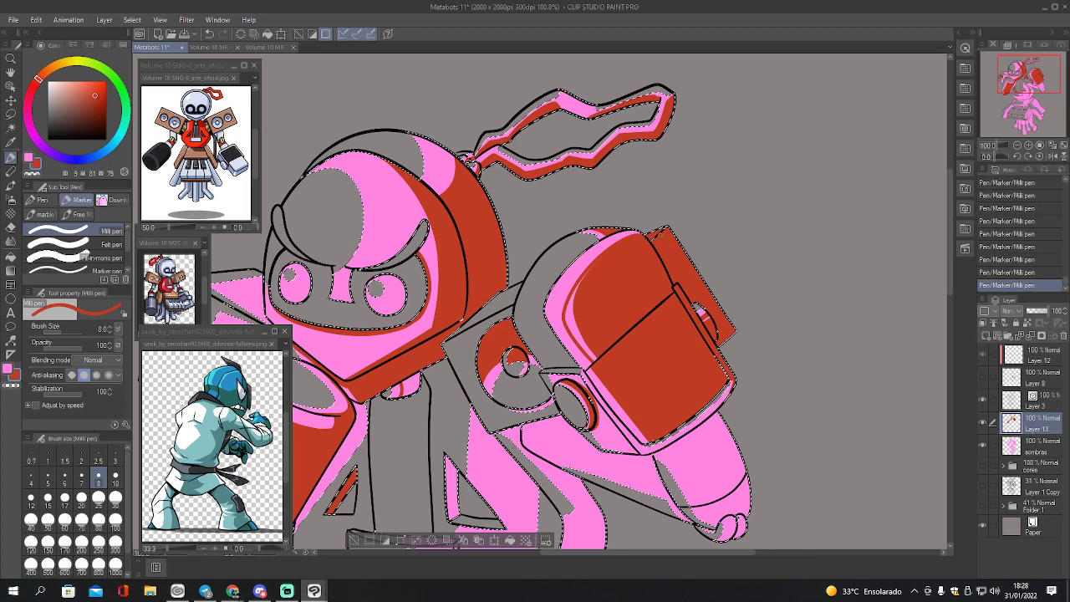
pyautogui.press('g')
pyautogui.click(599, 305)
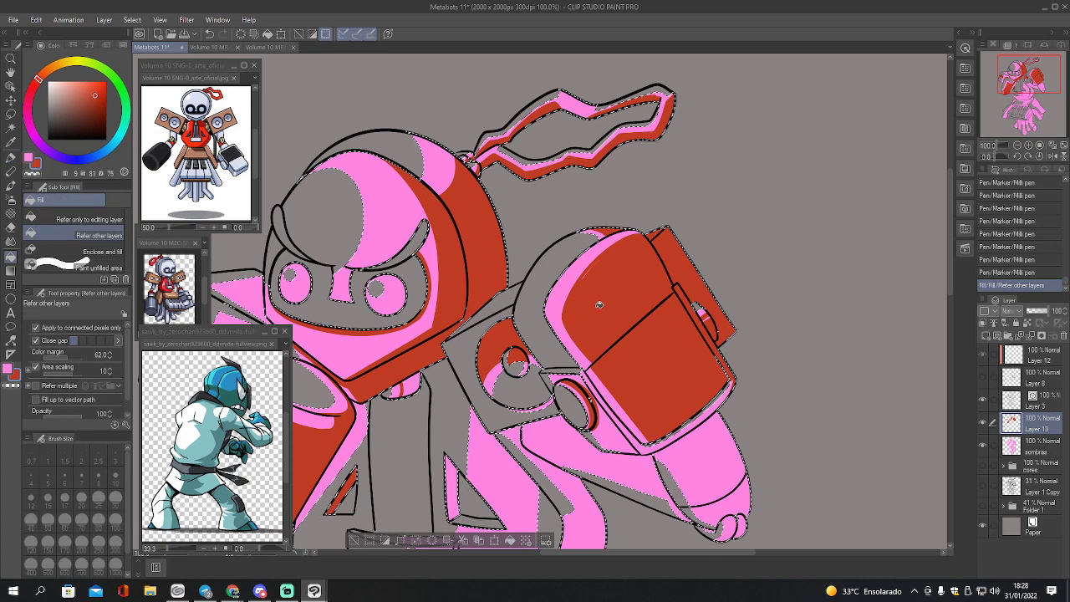
pyautogui.press('p')
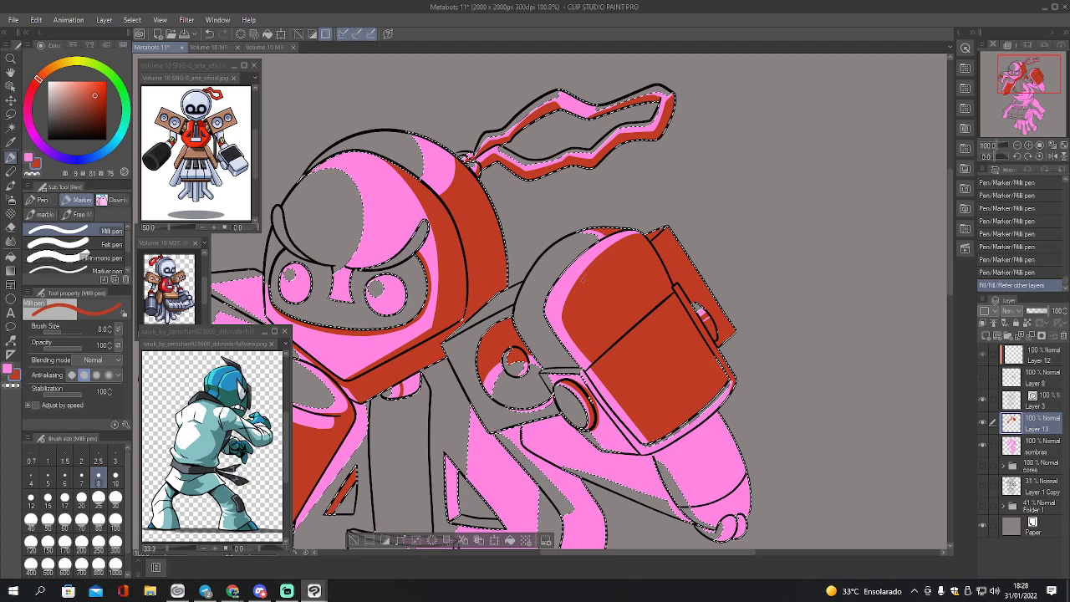
pyautogui.moveTo(583, 278); pyautogui.dragTo(601, 261)
pyautogui.moveTo(724, 388); pyautogui.dragTo(730, 412)
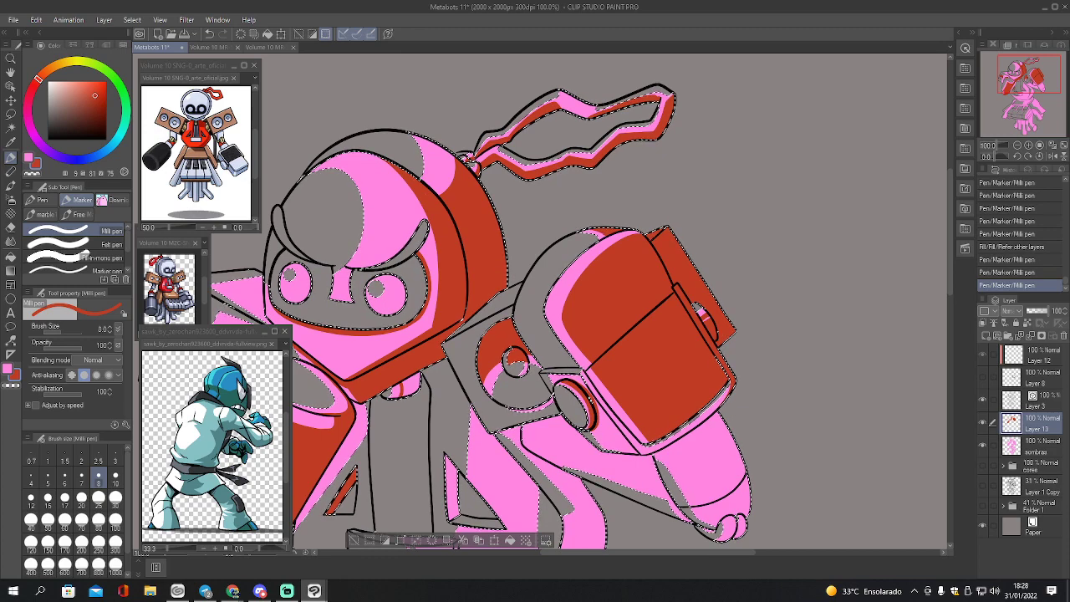
# - Outline the shadow on the arm segment beneath the large forearm and fill it in red
pyautogui.moveTo(721, 393); pyautogui.dragTo(702, 413)
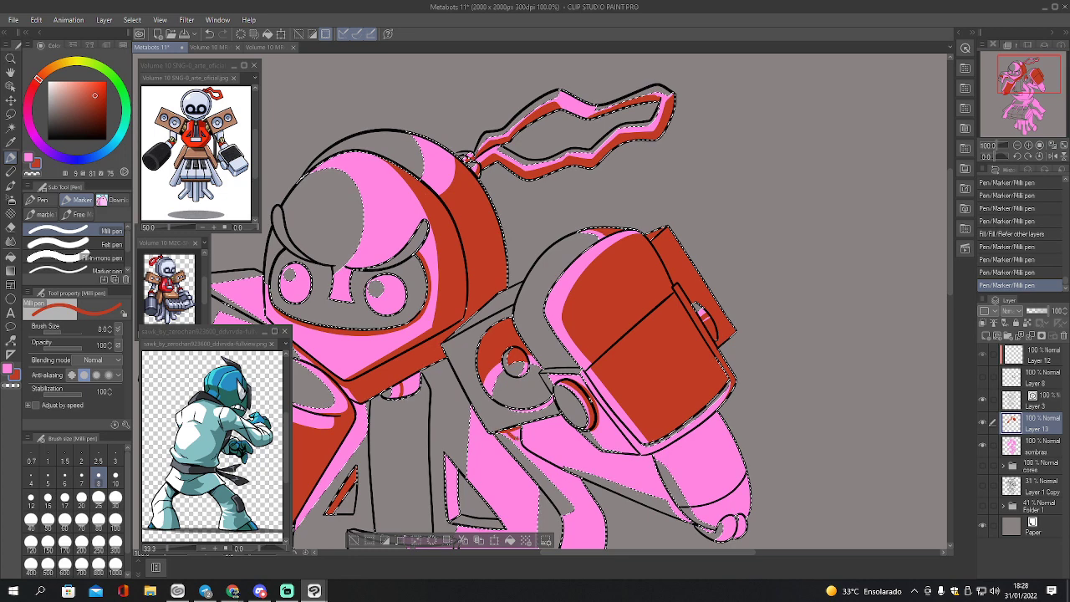
pyautogui.moveTo(571, 154); pyautogui.dragTo(649, 129)
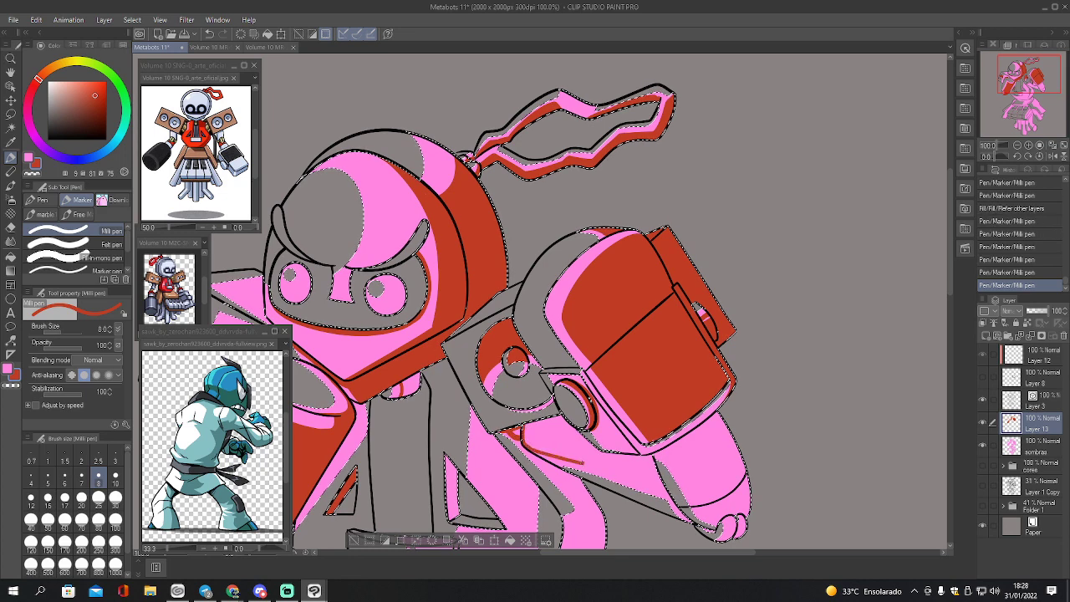
pyautogui.moveTo(467, 405); pyautogui.dragTo(474, 478)
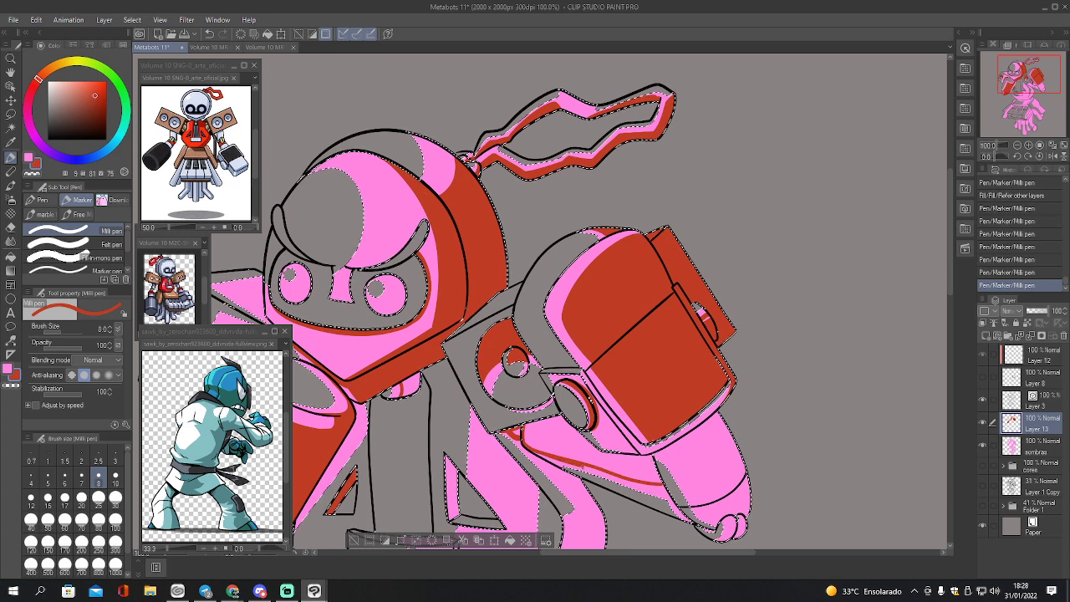
pyautogui.moveTo(635, 481); pyautogui.dragTo(660, 486)
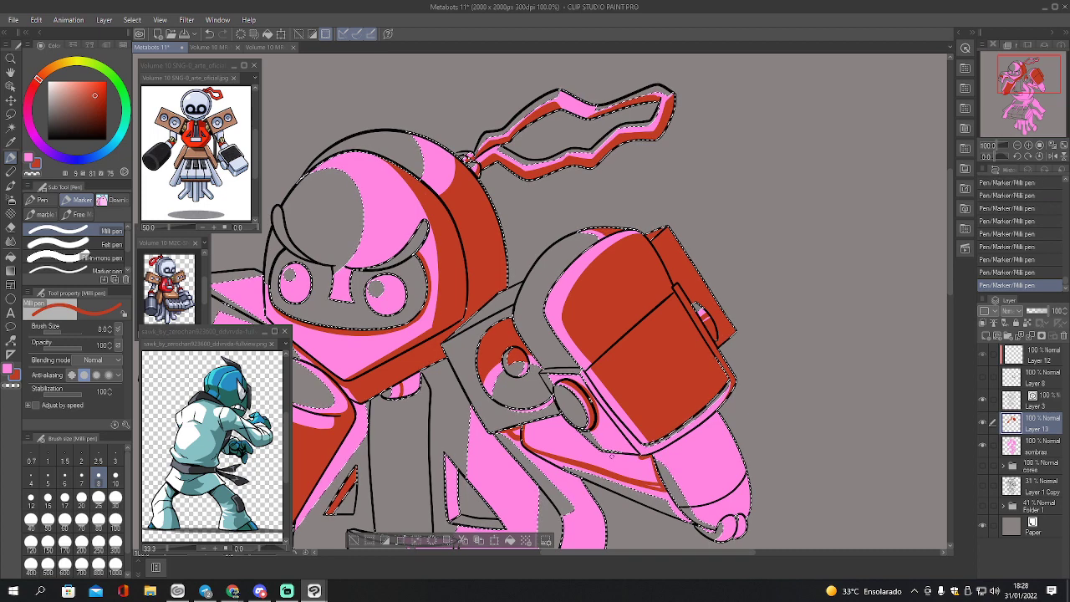
pyautogui.moveTo(601, 451); pyautogui.dragTo(639, 456)
pyautogui.press('g')
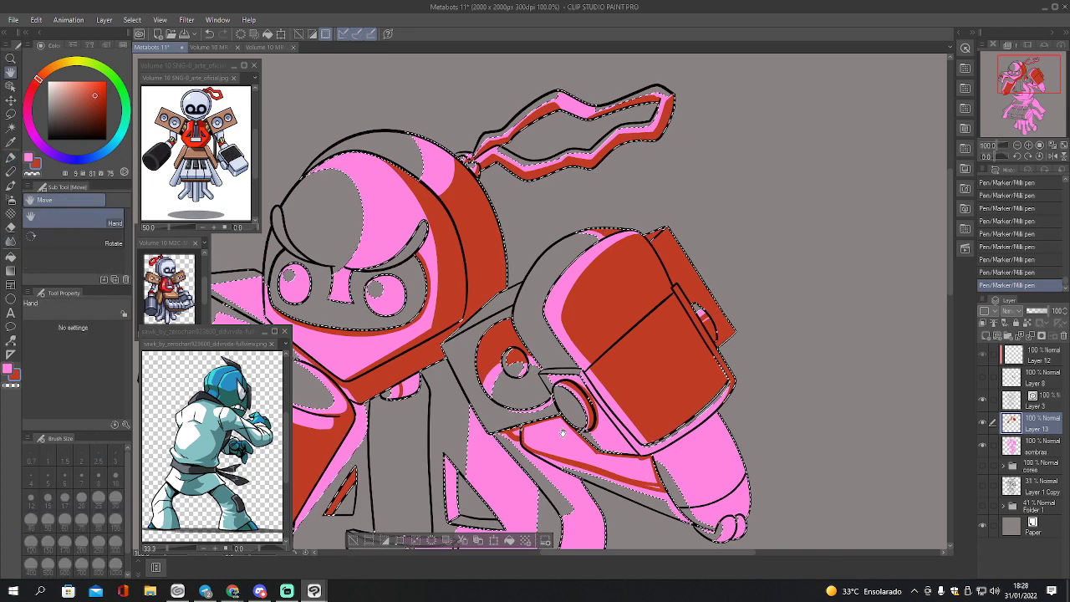
pyautogui.click(584, 434)
# - Paint red shadow on the arm segment's end and the fingertips, and clean up excess red with the hard eraser at size 8
pyautogui.moveTo(998, 88)
pyautogui.mouseDown()
pyautogui.moveTo(998, 114)
pyautogui.moveTo(1000, 95)
pyautogui.mouseUp()
pyautogui.press('p')
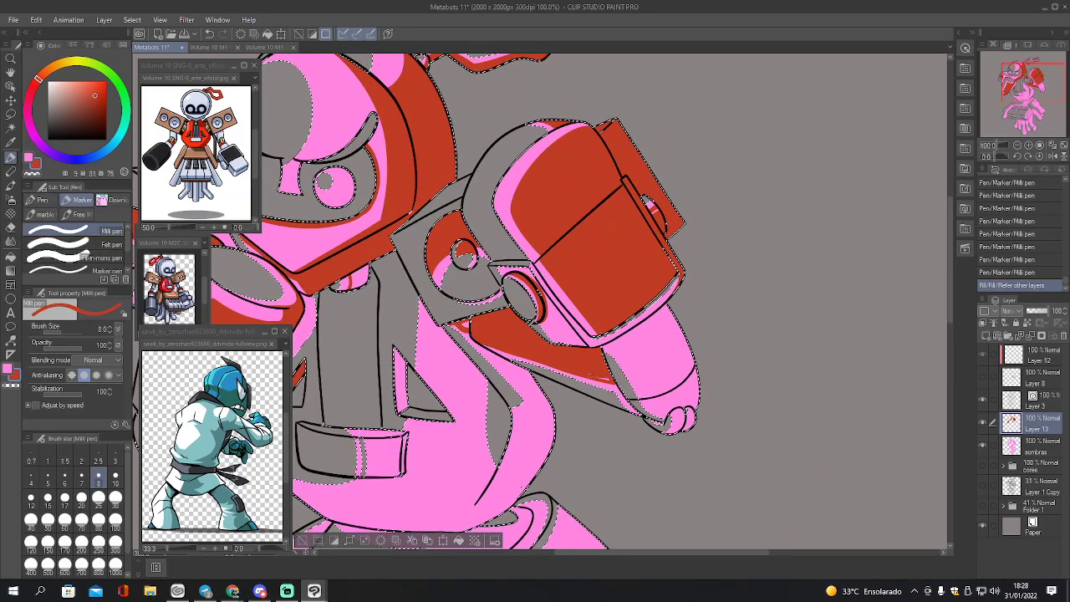
pyautogui.moveTo(588, 376)
pyautogui.mouseDown()
pyautogui.moveTo(613, 382)
pyautogui.moveTo(633, 411)
pyautogui.mouseUp()
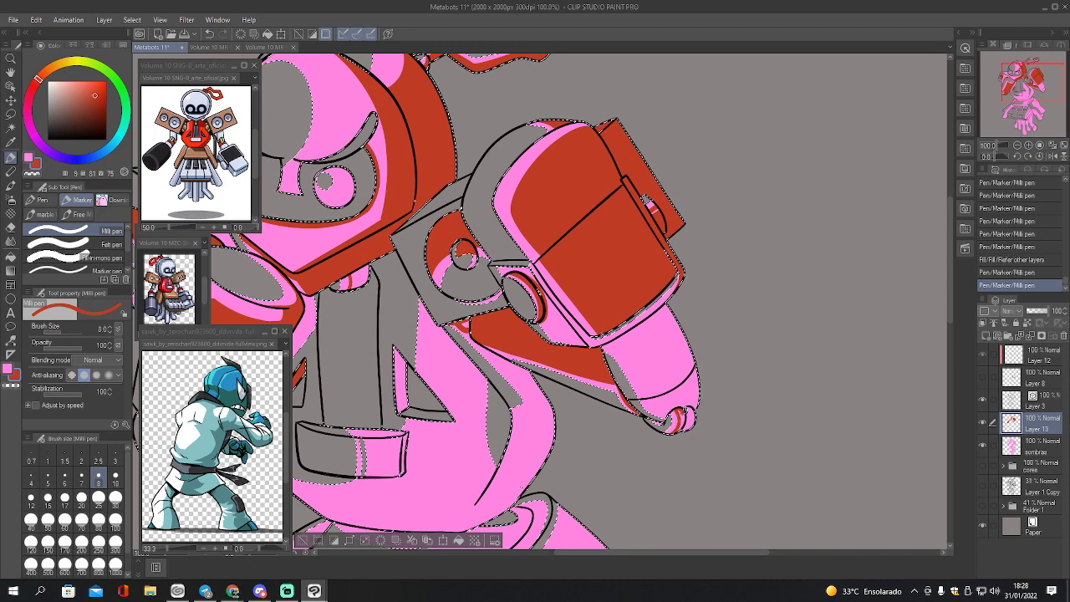
pyautogui.moveTo(680, 411); pyautogui.dragTo(677, 429)
pyautogui.press('e')
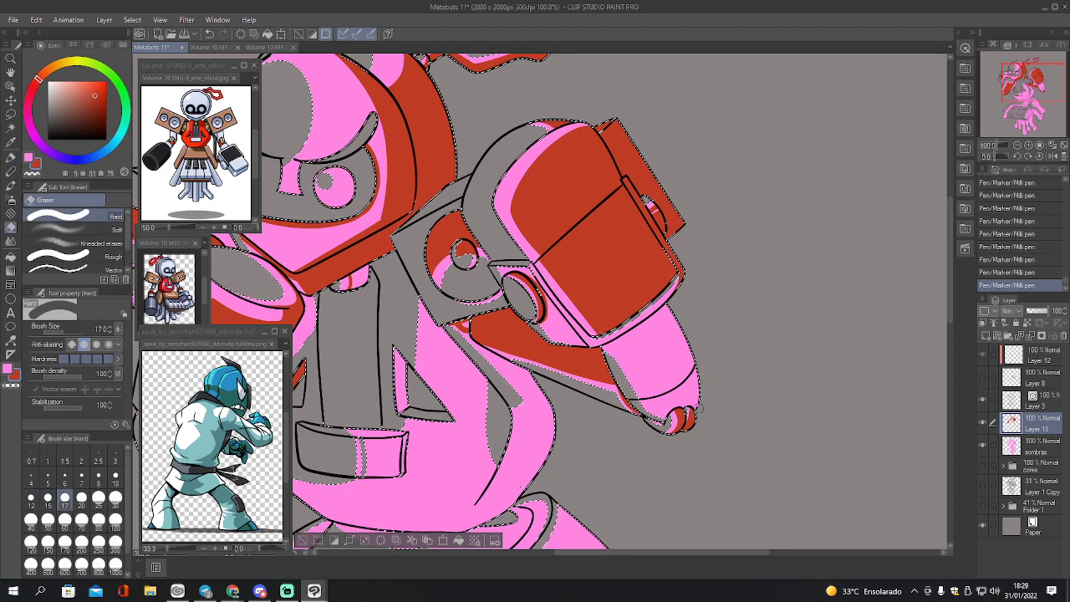
pyautogui.press('[')
pyautogui.press('[')
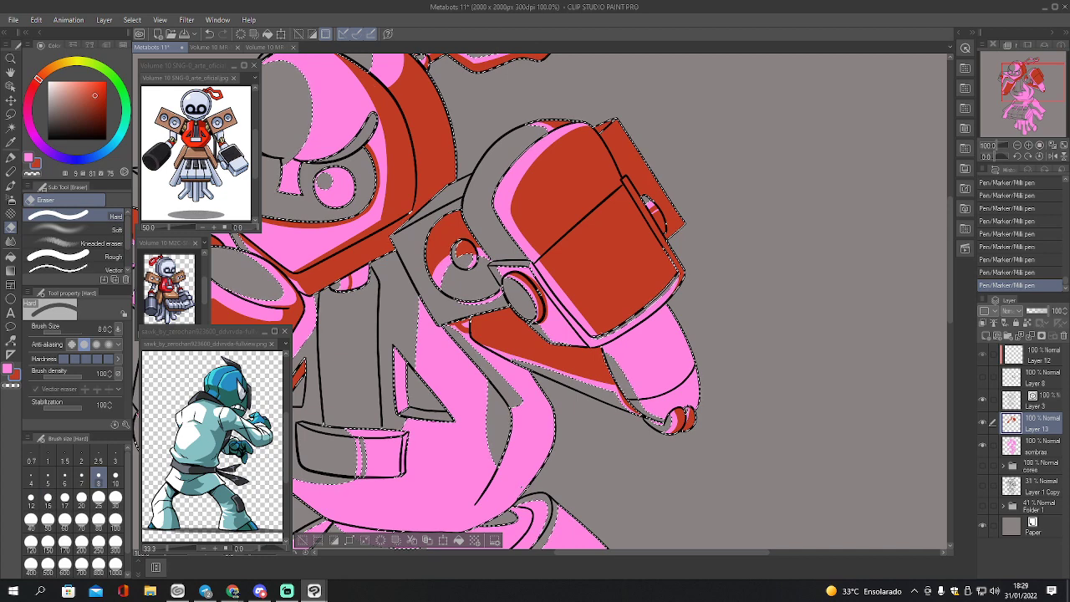
pyautogui.moveTo(455, 301); pyautogui.dragTo(470, 305)
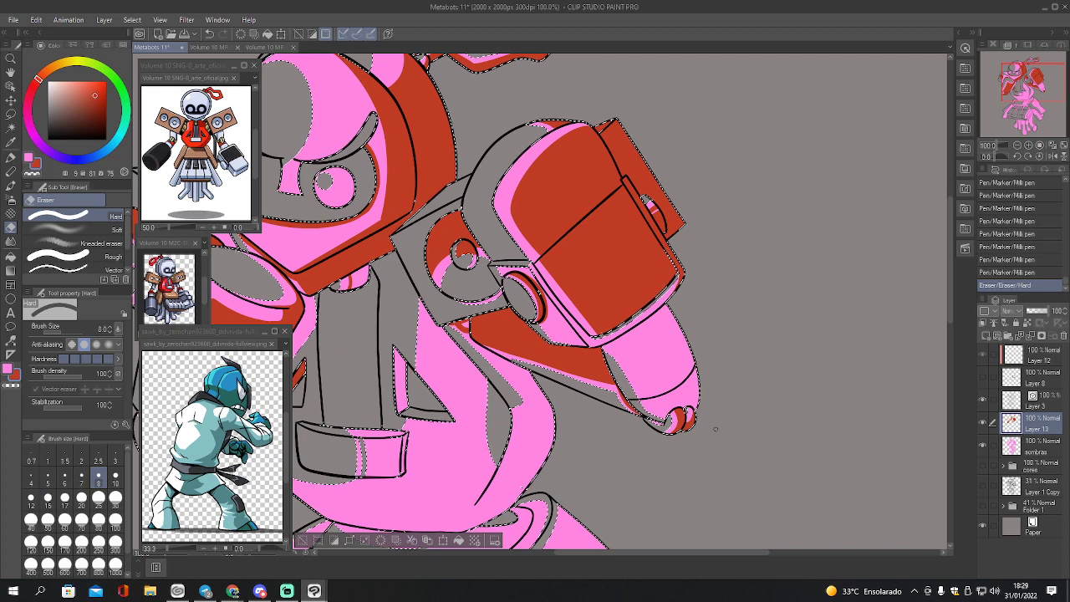
# - Draw a red shadow boundary down the length of the hand and fill its outer side in red
pyautogui.press('p')
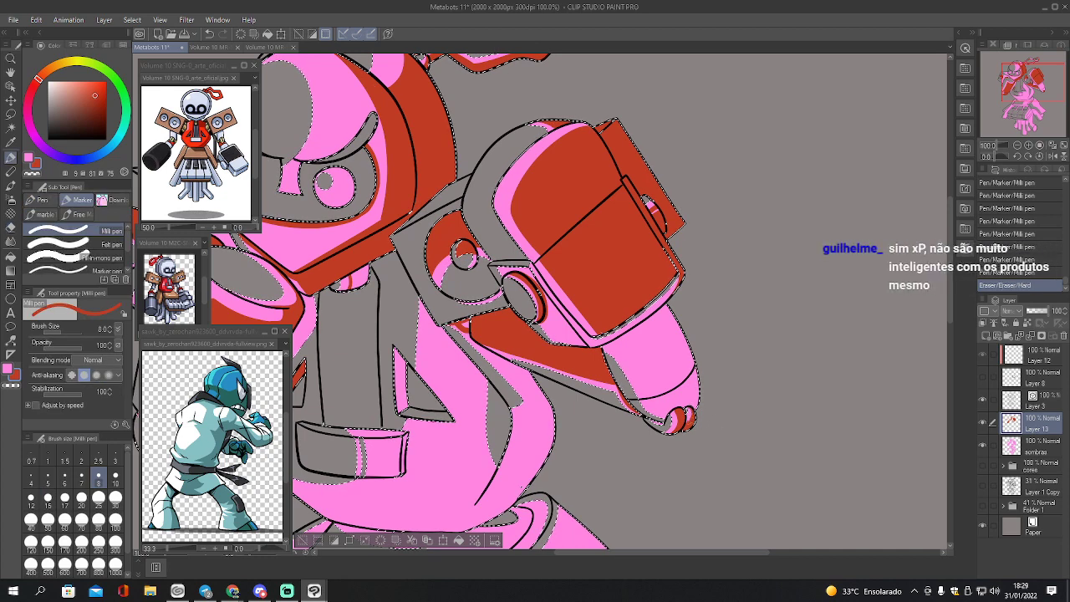
pyautogui.moveTo(463, 320); pyautogui.dragTo(472, 322)
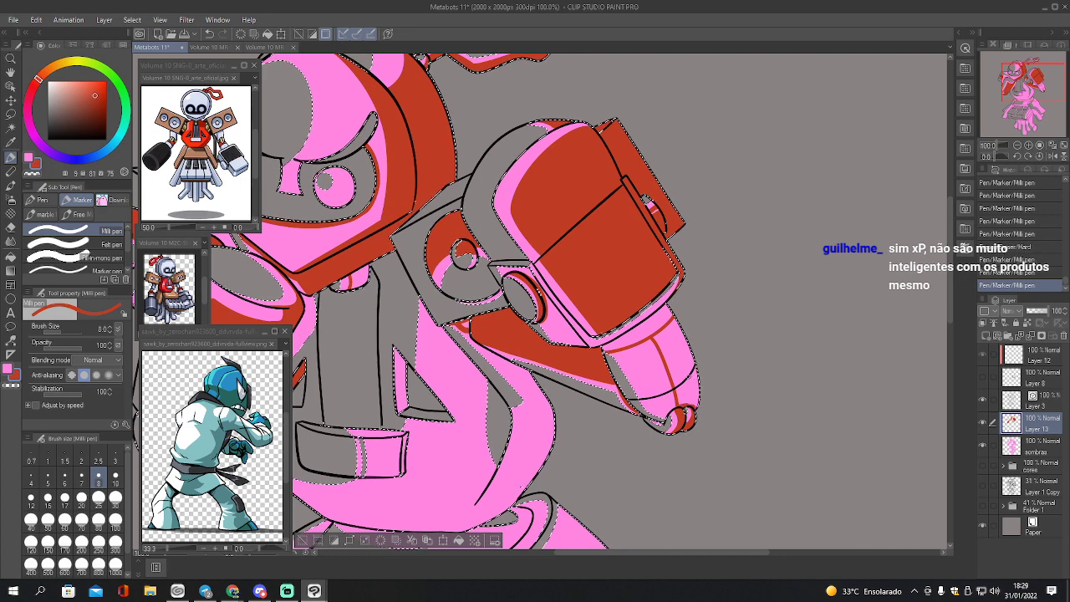
pyautogui.press('g')
pyautogui.click(679, 346)
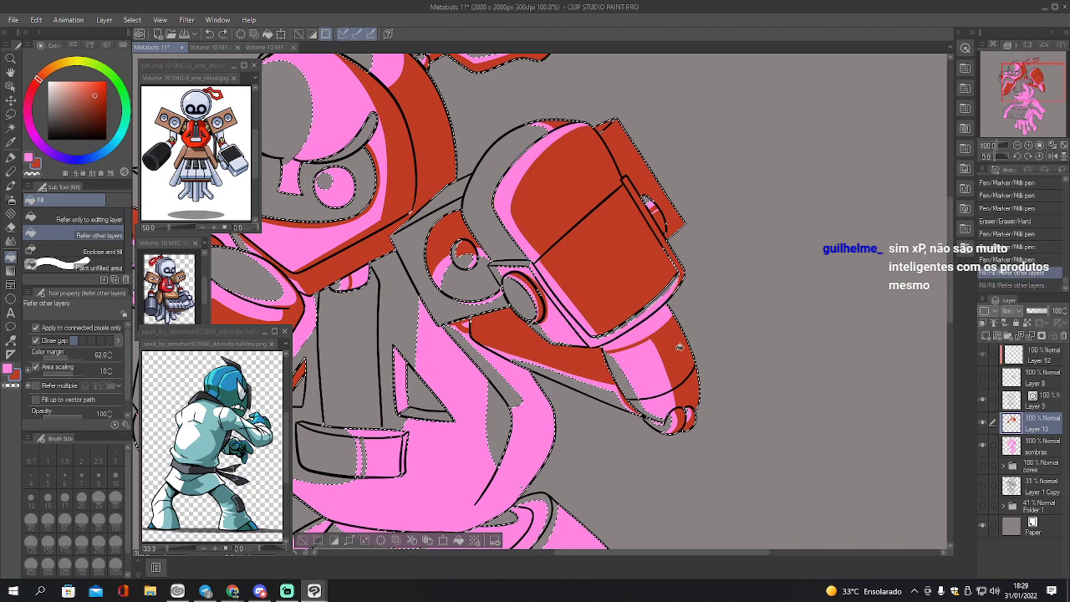
# - Outline the cast shadow on the hand just below the forearm's lower edge and fill it in red
pyautogui.press('p')
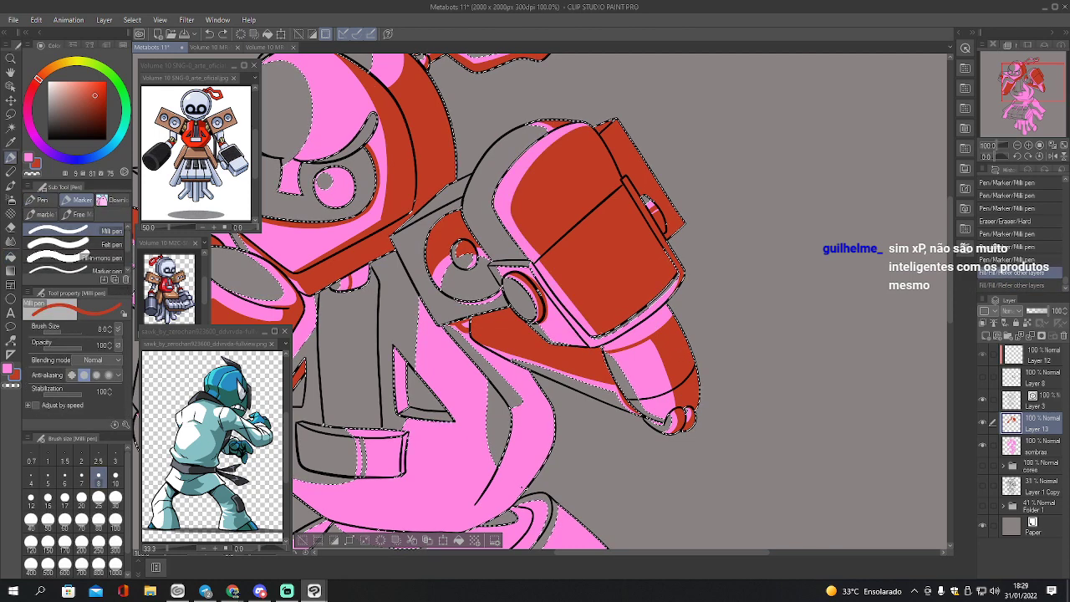
pyautogui.moveTo(649, 212); pyautogui.dragTo(657, 207)
pyautogui.moveTo(643, 324); pyautogui.dragTo(669, 305)
pyautogui.moveTo(651, 319); pyautogui.dragTo(672, 302)
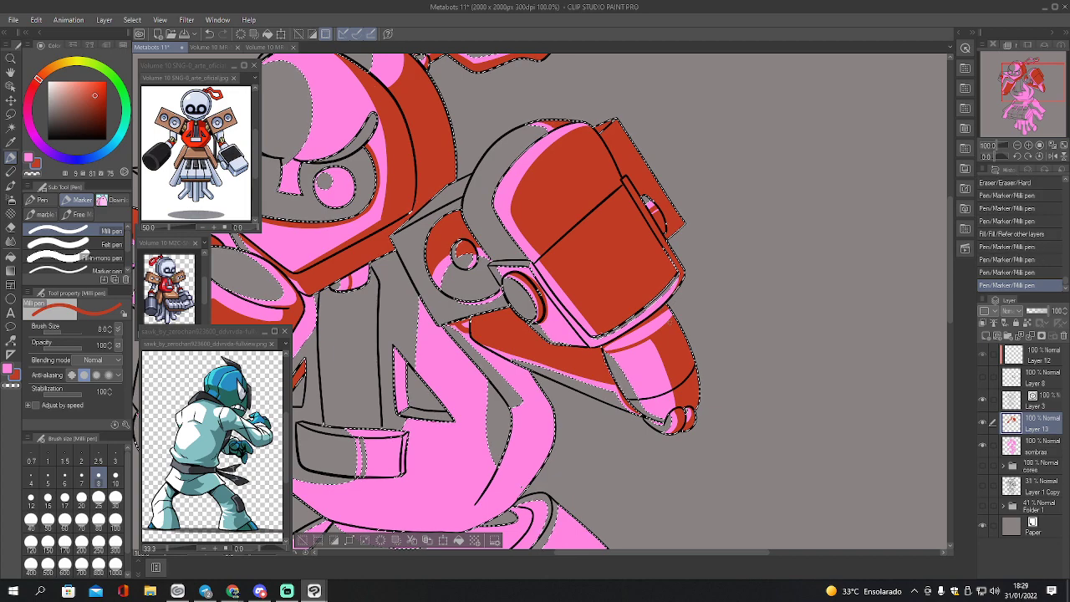
pyautogui.press('g')
pyautogui.click(663, 314)
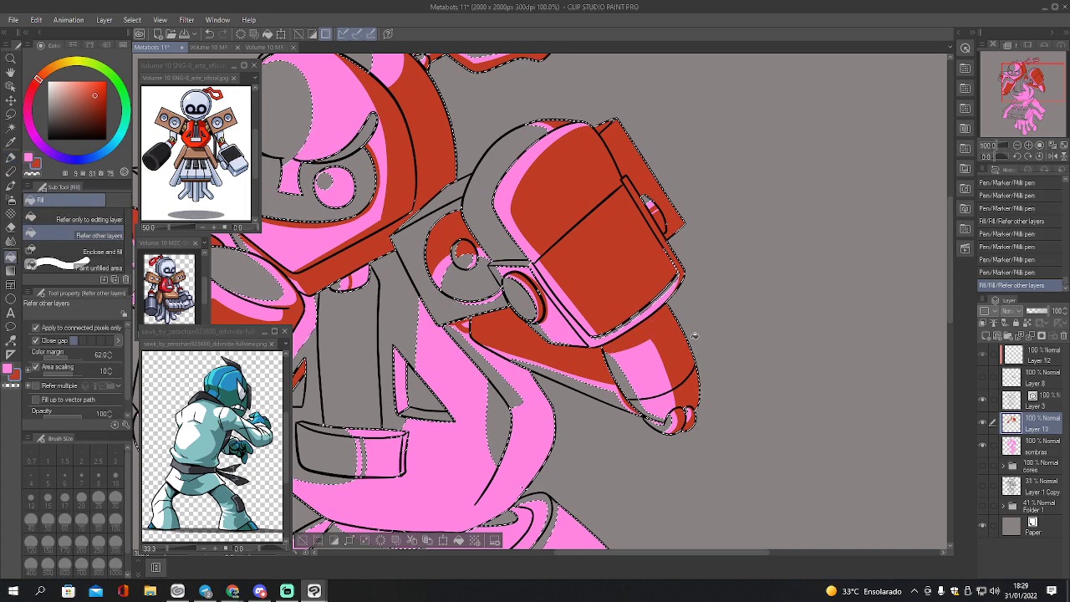
# - Add a thin red shadow line along the crease across the hand and trim it with the hard eraser
pyautogui.press('p')
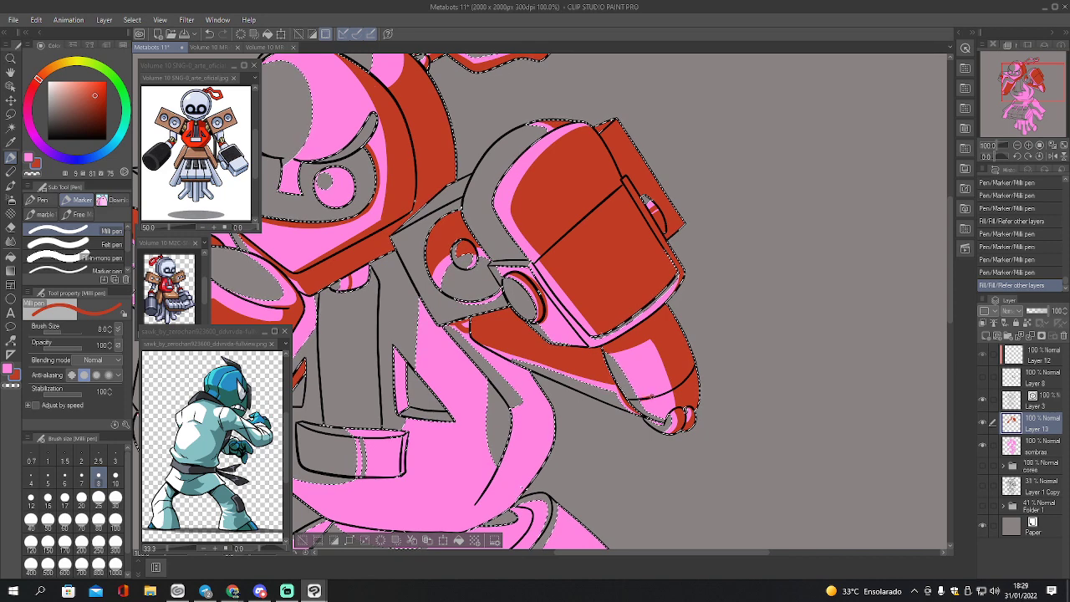
pyautogui.moveTo(466, 256); pyautogui.dragTo(456, 257)
pyautogui.press('r')
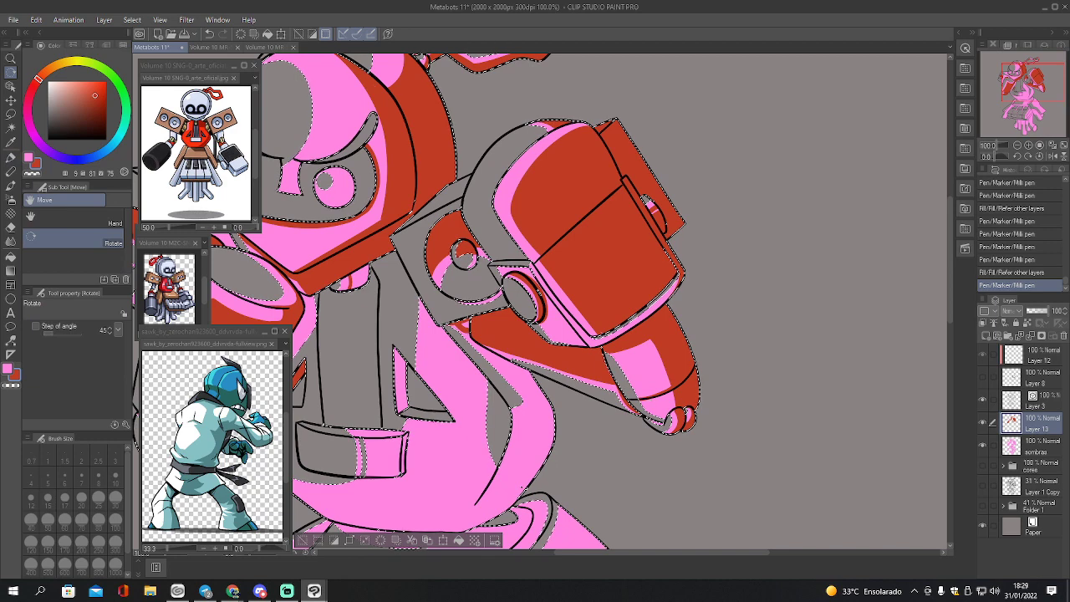
pyautogui.press('e')
pyautogui.click(683, 395)
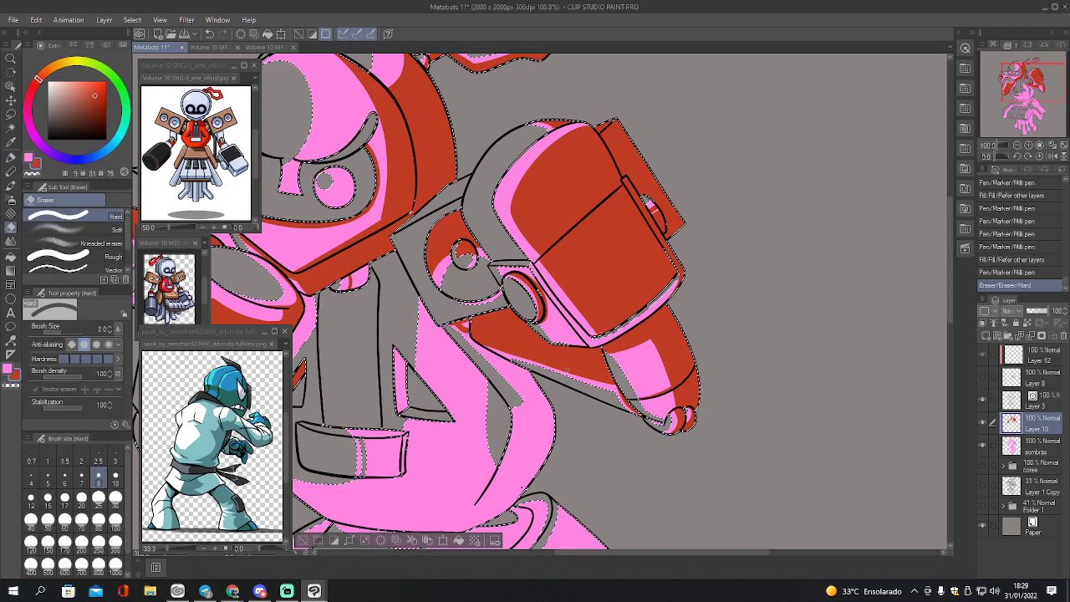
pyautogui.press('p')
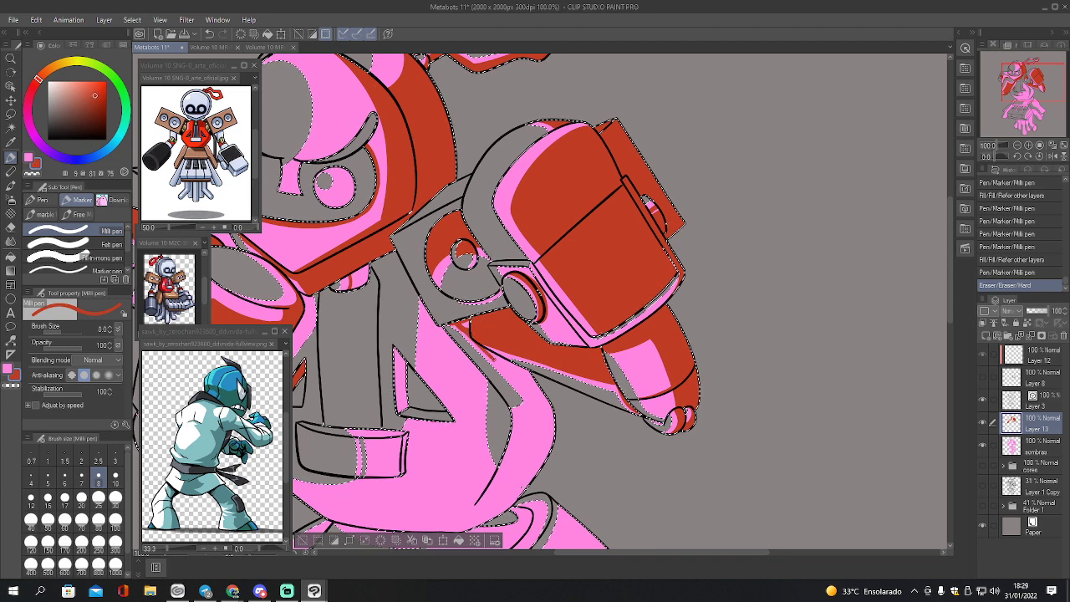
# - Outline the secondary shadow down the guitar body's outer side, fill it in red, and clear the selection
pyautogui.moveTo(524, 391); pyautogui.dragTo(531, 399)
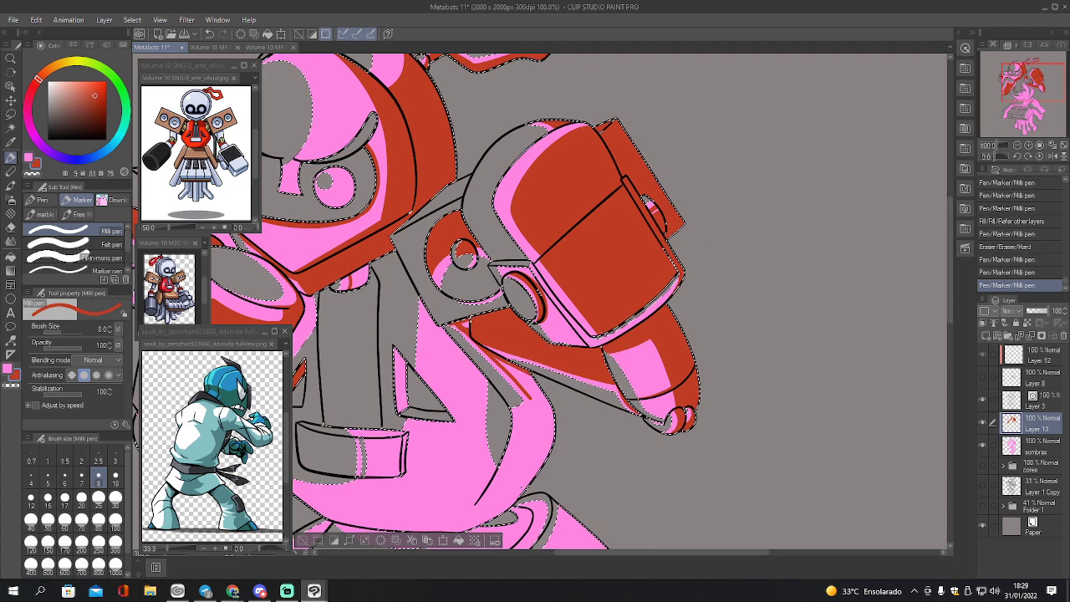
pyautogui.moveTo(512, 359)
pyautogui.mouseDown()
pyautogui.moveTo(520, 362)
pyautogui.moveTo(503, 356)
pyautogui.mouseUp()
pyautogui.hotkey('ctrl', 'z')
pyautogui.moveTo(1032, 88); pyautogui.dragTo(1031, 100)
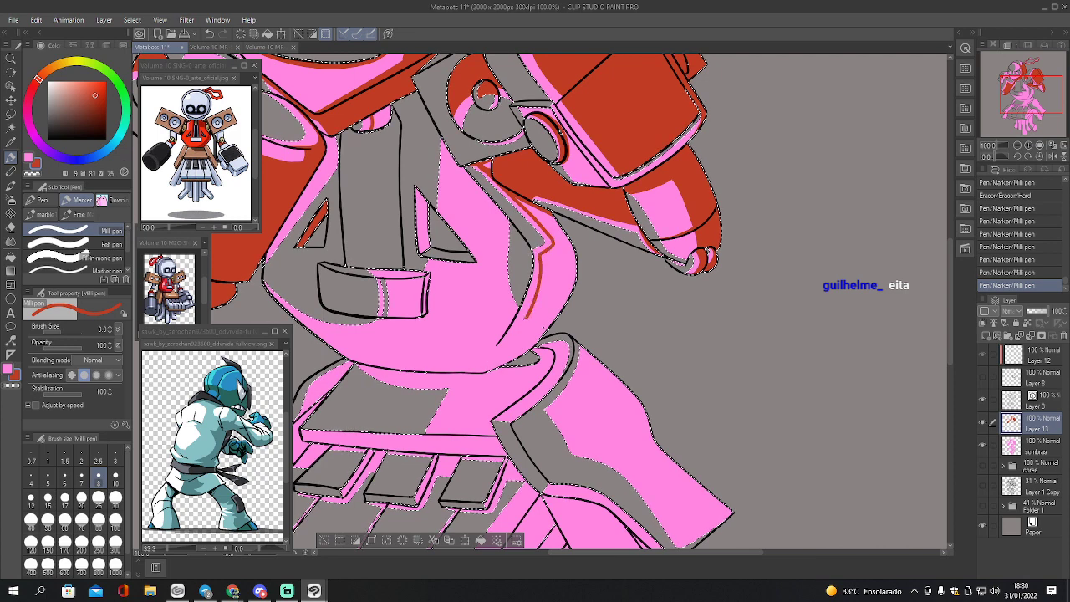
pyautogui.moveTo(526, 320)
pyautogui.mouseDown()
pyautogui.moveTo(487, 373)
pyautogui.moveTo(532, 347)
pyautogui.moveTo(575, 279)
pyautogui.mouseUp()
pyautogui.moveTo(550, 214); pyautogui.dragTo(569, 241)
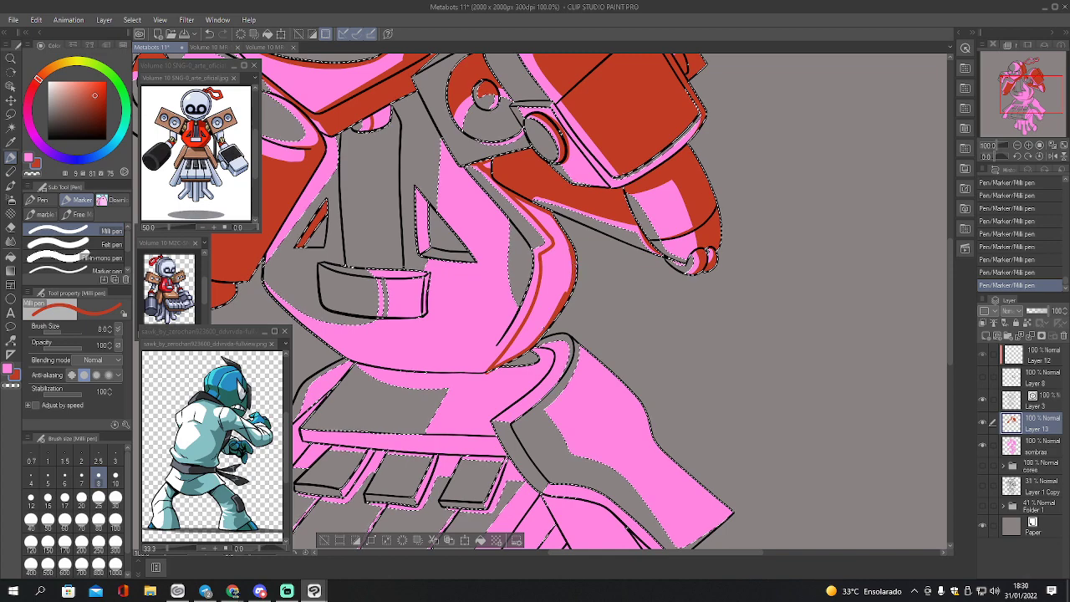
pyautogui.press('g')
pyautogui.click(553, 275)
pyautogui.hotkey('ctrl', 'd')
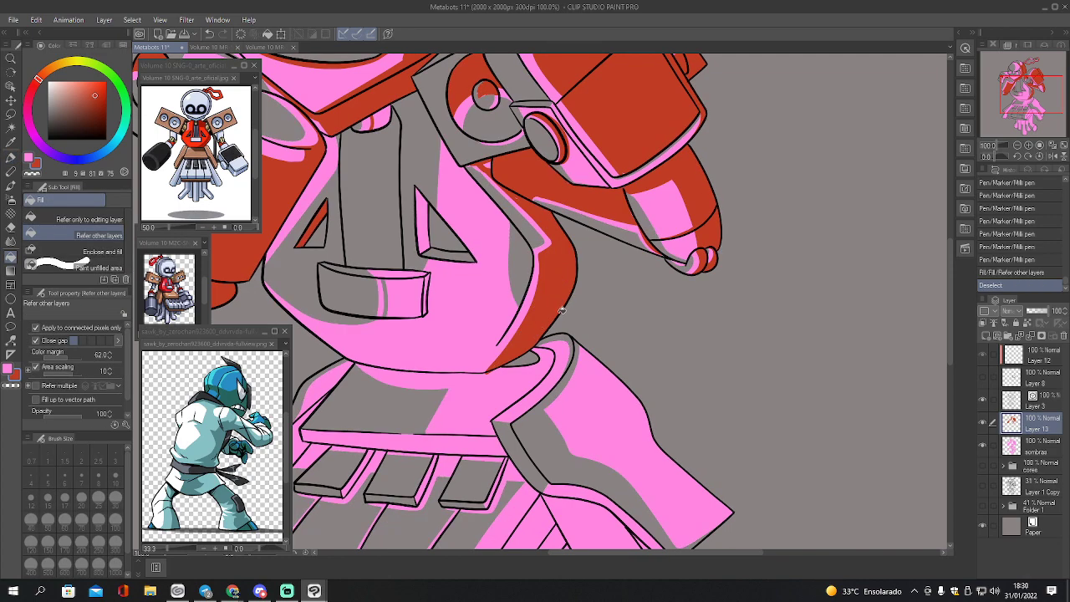
# - Touch up the lower tip of the guitar body's red side shadow with the Milli pen and hard eraser
pyautogui.press('p')
pyautogui.click(541, 325)
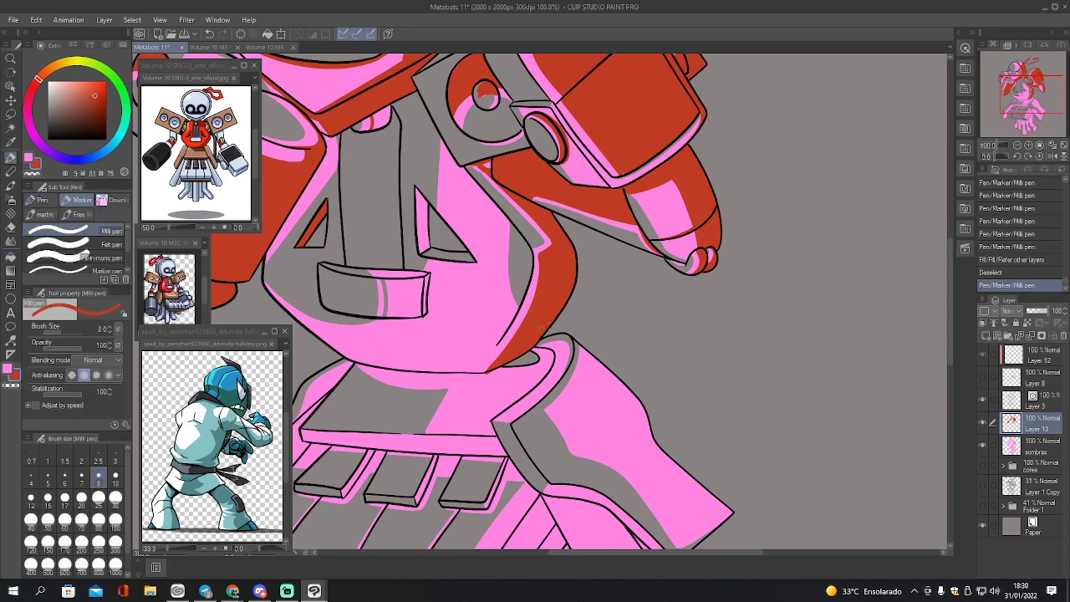
pyautogui.moveTo(494, 365); pyautogui.dragTo(486, 371)
pyautogui.press('e')
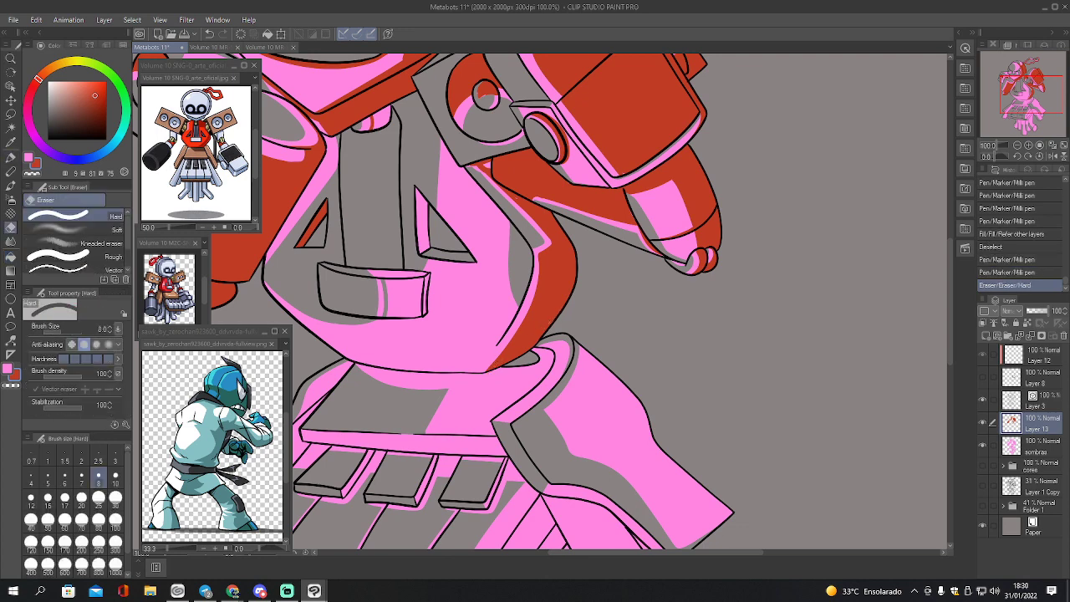
# - Show the cores folder's flat colours and make Layer 6 inside it the active layer
pyautogui.click(982, 466)
pyautogui.click(982, 466)
pyautogui.click(1004, 466)
pyautogui.scroll(-2, 1066, 505)
pyautogui.click(1021, 489)
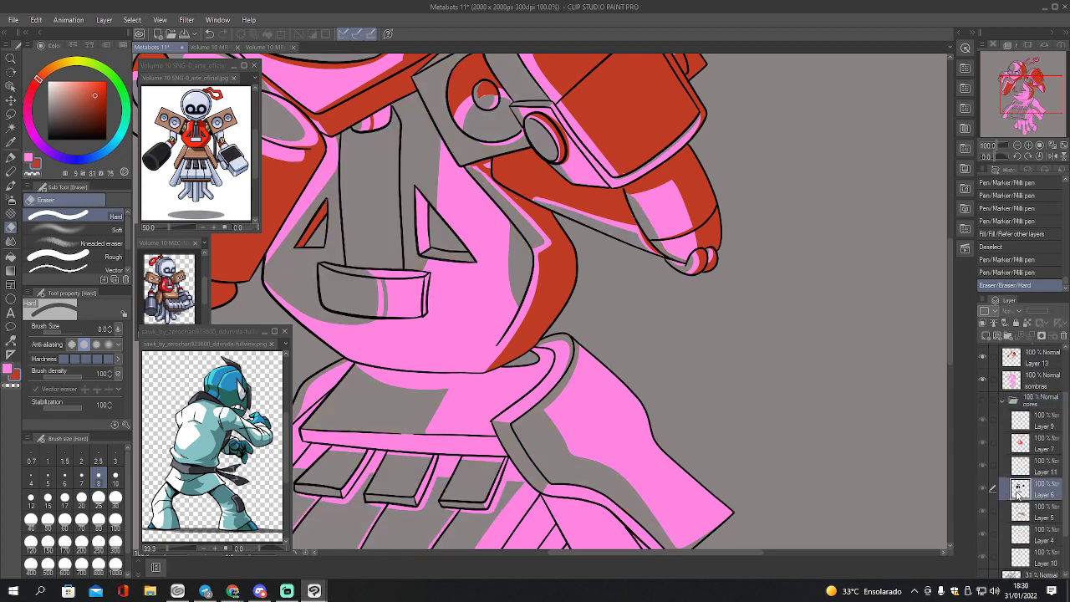
pyautogui.click(983, 403)
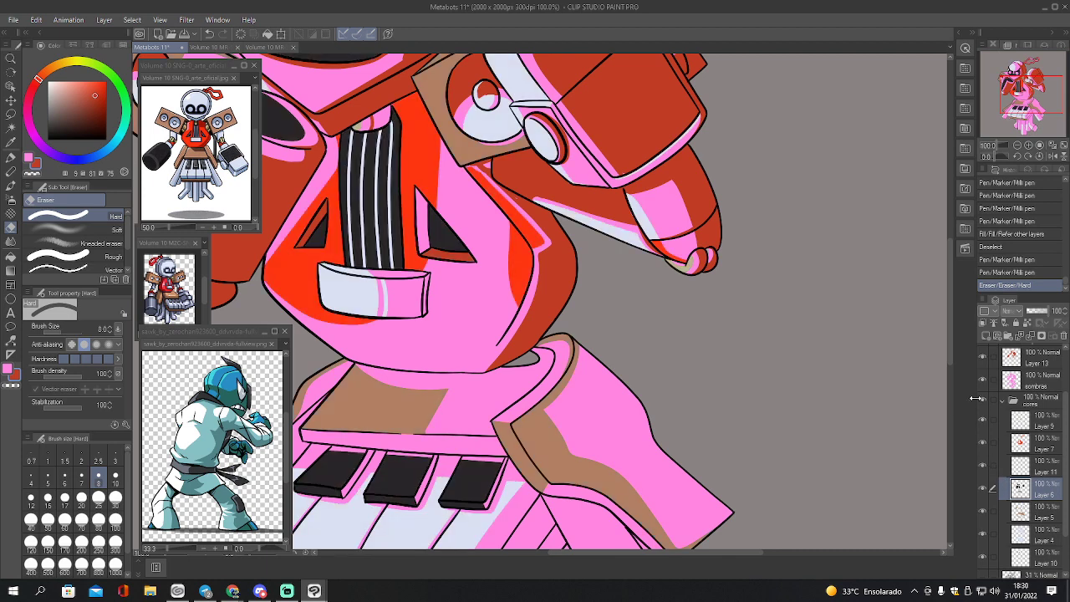
# - Fill the small gap beneath the guitar body with the dark colour sampled from the sound hole and touch up its edge
pyautogui.press('i')
pyautogui.click(444, 240)
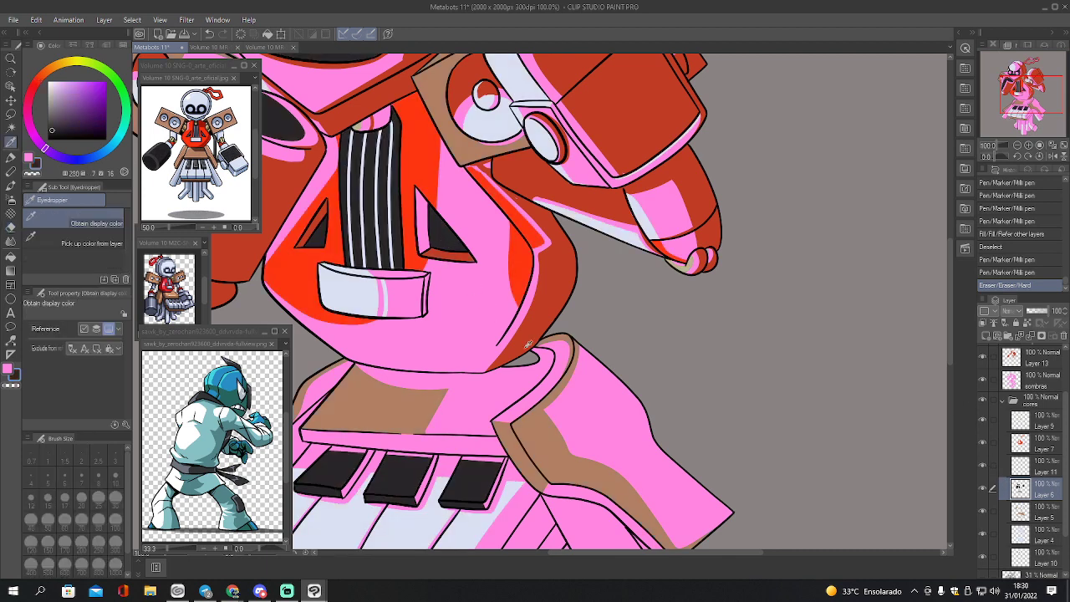
pyautogui.press('w')
pyautogui.click(530, 360)
pyautogui.press('g')
pyautogui.click(532, 357)
pyautogui.hotkey('ctrl', 'd')
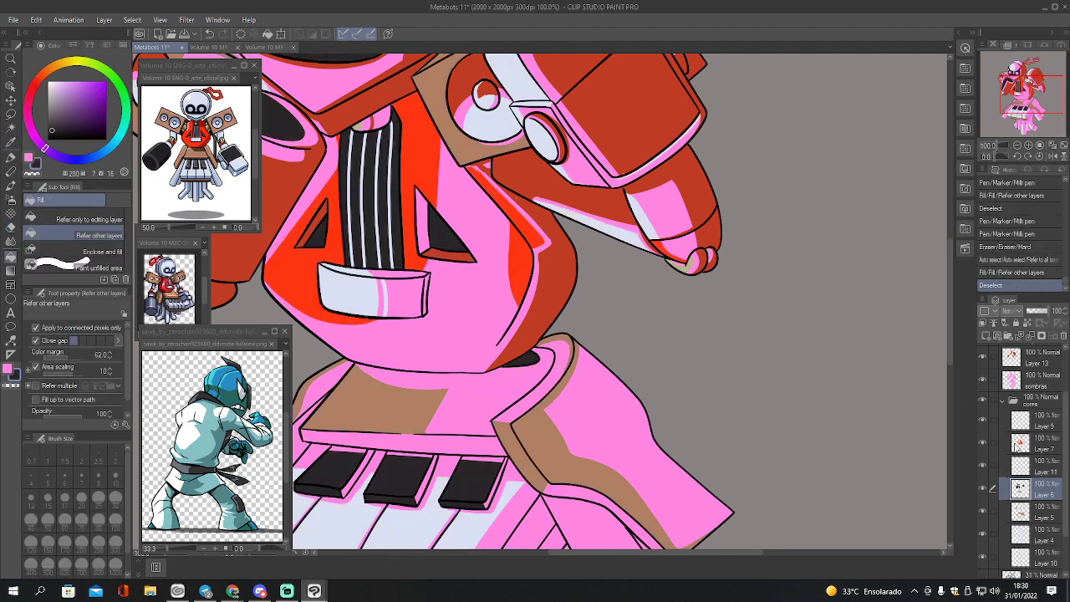
pyautogui.press('o')
pyautogui.press('p')
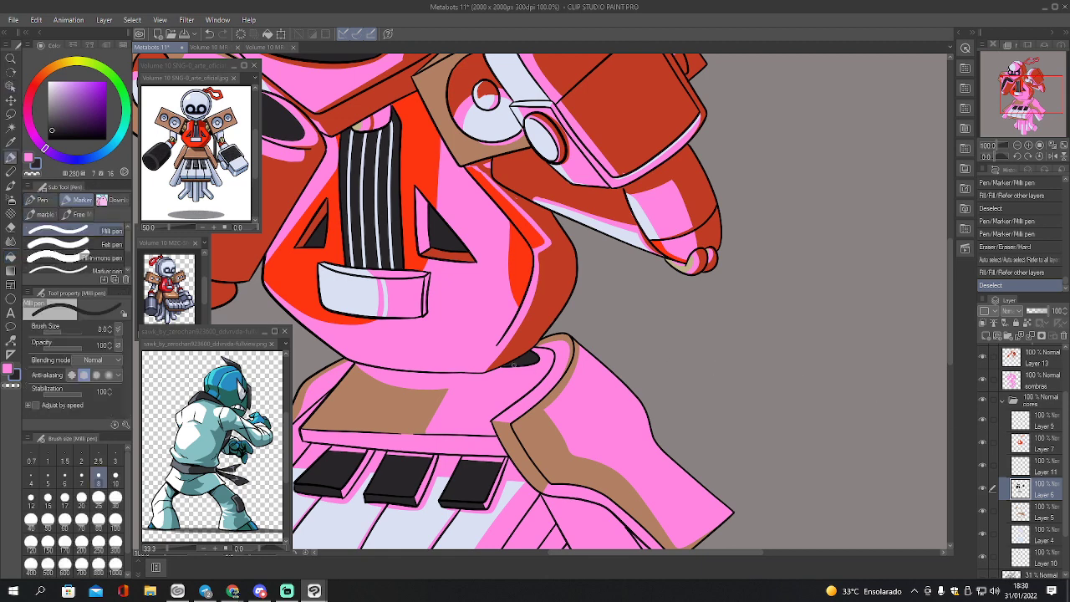
pyautogui.moveTo(504, 365); pyautogui.dragTo(513, 368)
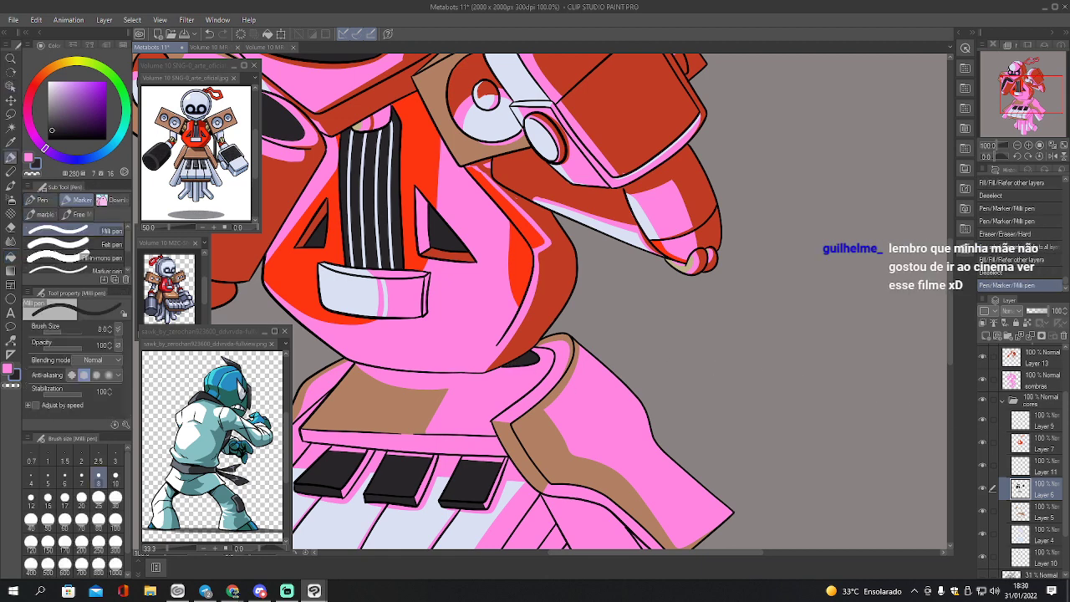
# - Collapse and hide the cores folder, return to Layer 13, and resample the red shadow colour
pyautogui.click(1003, 402)
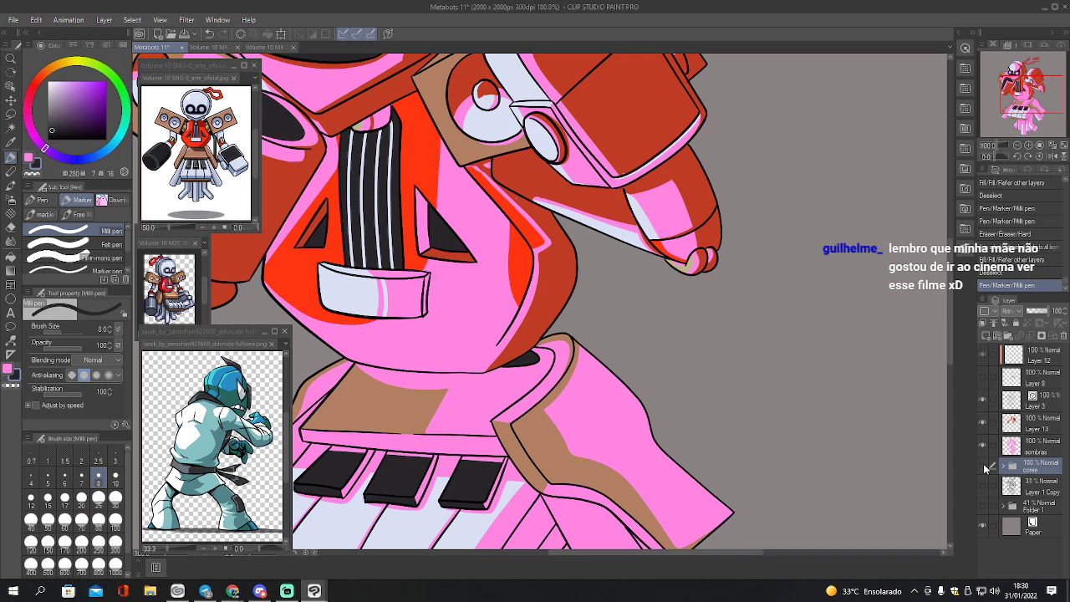
pyautogui.click(985, 468)
pyautogui.click(1008, 423)
pyautogui.press('i')
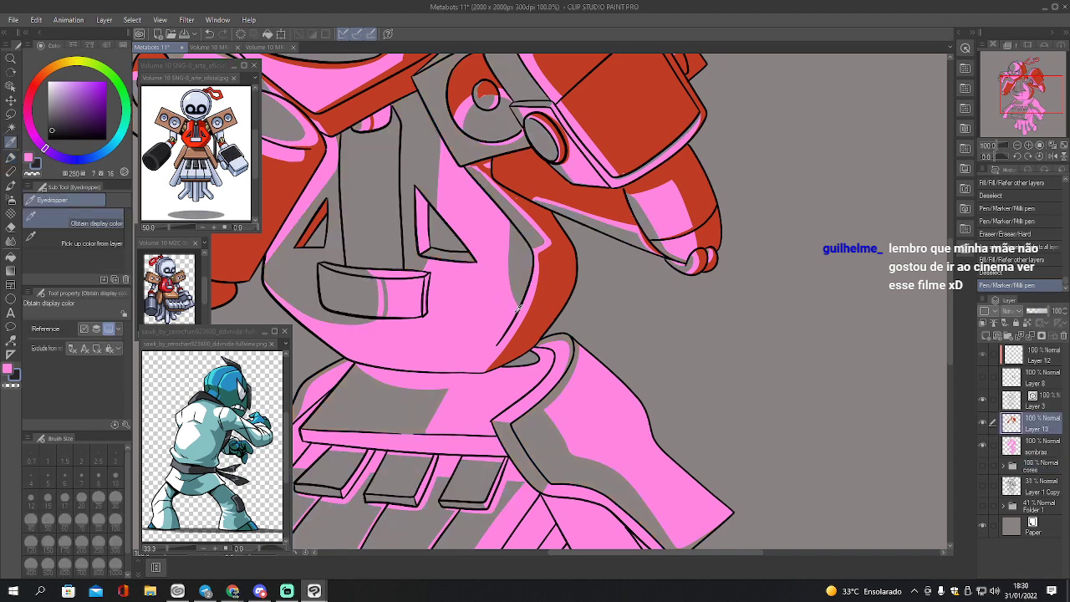
pyautogui.click(540, 310)
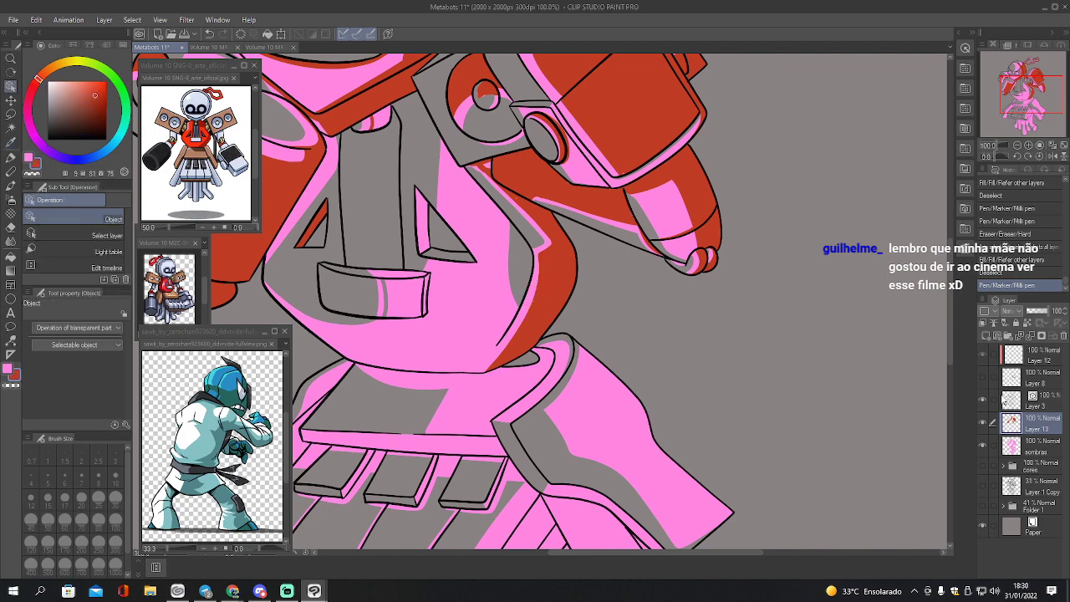
# - Load the sombras layer as a selection and paint a thin red shadow on Layer 13 around the guitar bridge's lower and side edges
pyautogui.keyDown('ctrl'); pyautogui.click(1012, 448); pyautogui.keyUp('ctrl')
pyautogui.moveTo(548, 190); pyautogui.dragTo(721, 205)
pyautogui.click(553, 331)
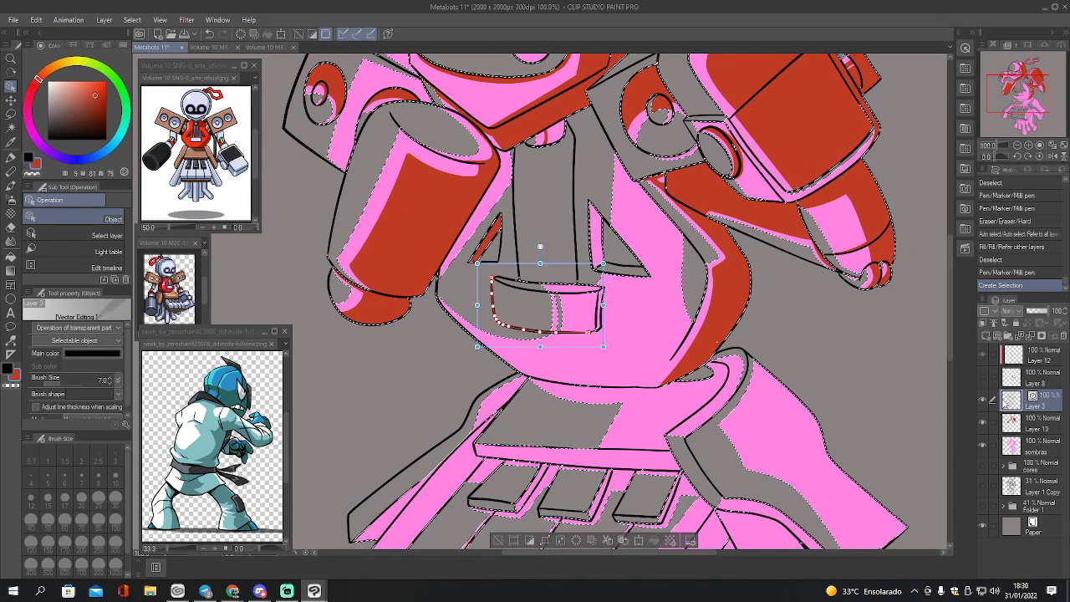
pyautogui.click(1010, 422)
pyautogui.press('p')
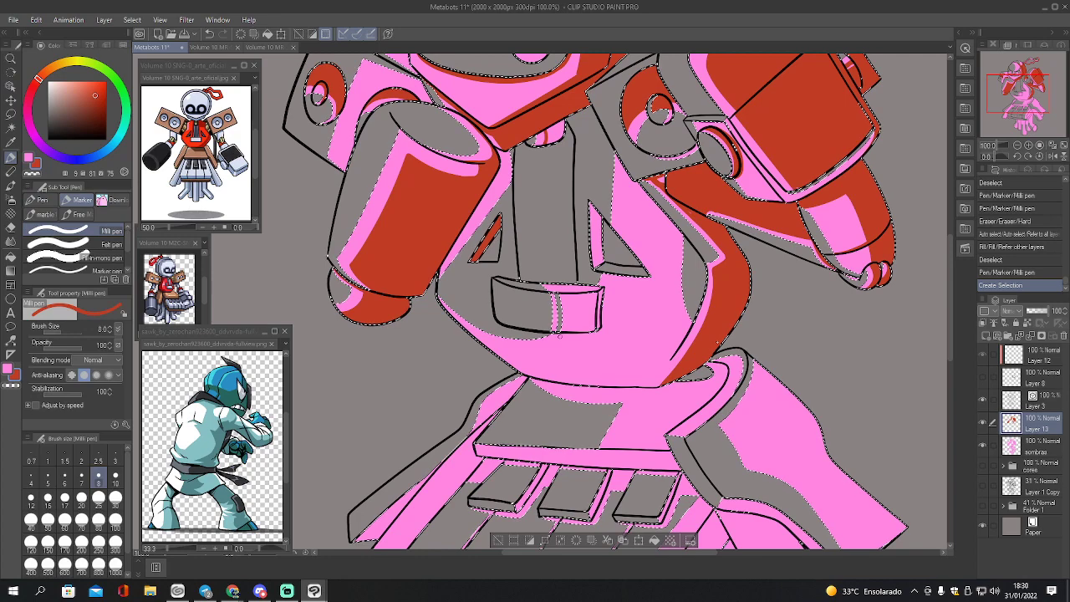
pyautogui.moveTo(550, 332); pyautogui.dragTo(602, 326)
pyautogui.moveTo(605, 289); pyautogui.dragTo(603, 321)
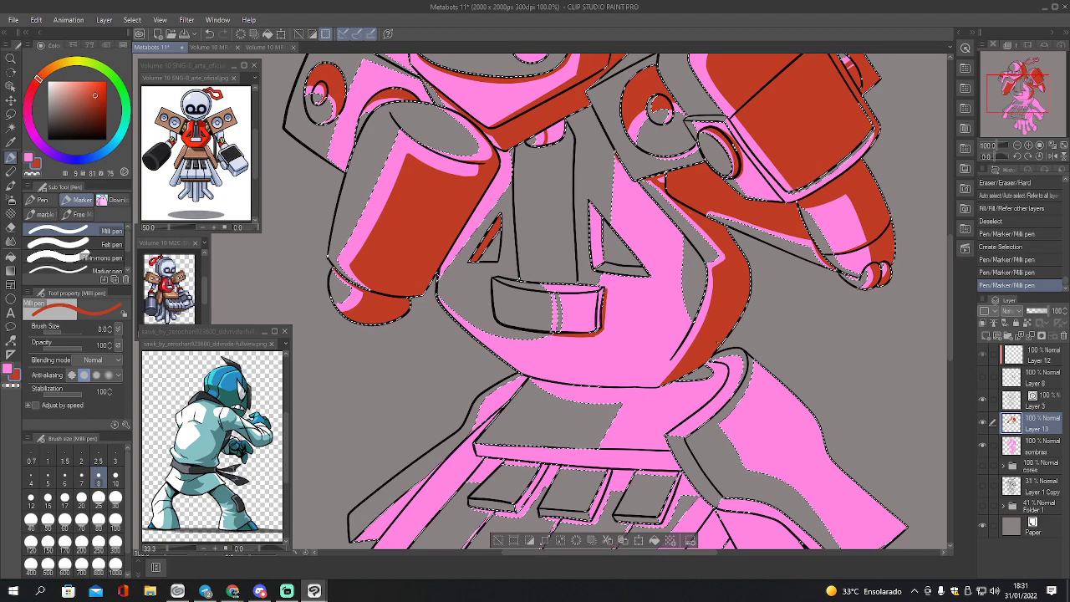
# - Draw red shadow boundary lines down the guitar's front face and along its lower edge
pyautogui.click(717, 342)
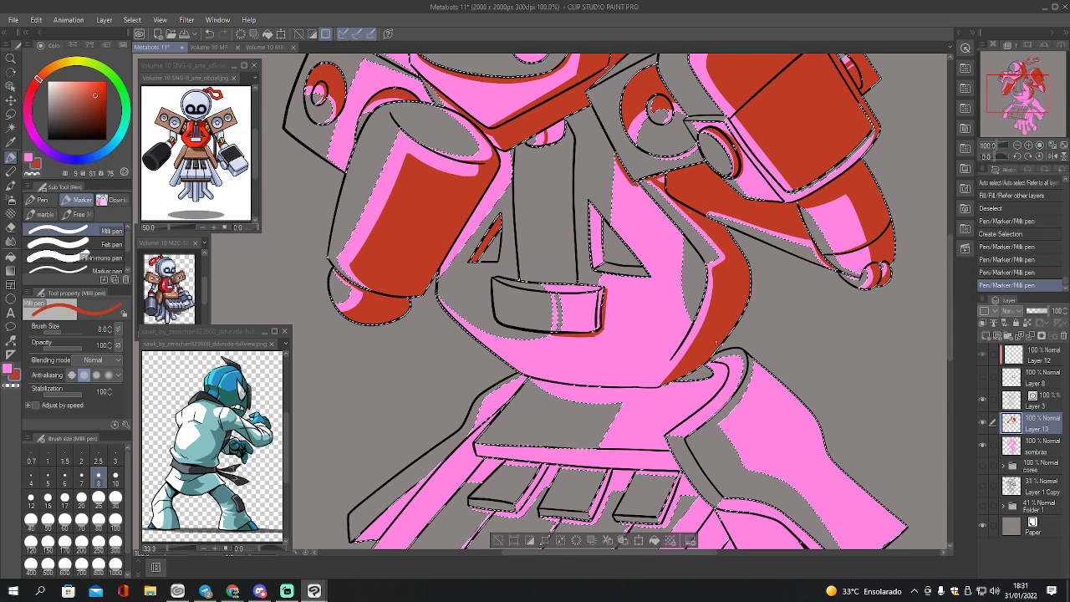
pyautogui.click(717, 342)
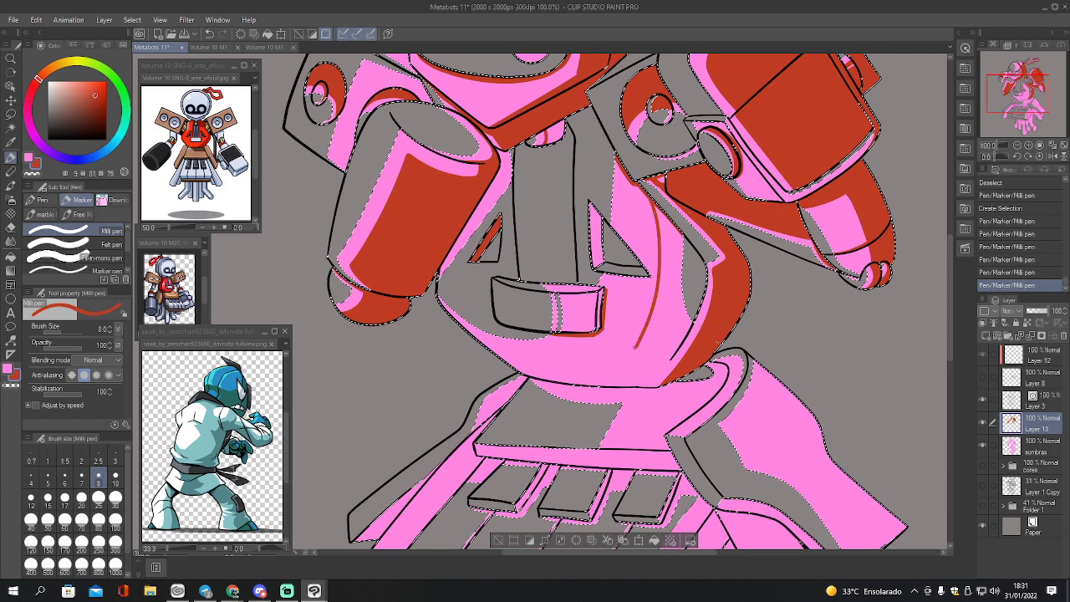
pyautogui.moveTo(638, 344); pyautogui.dragTo(623, 367)
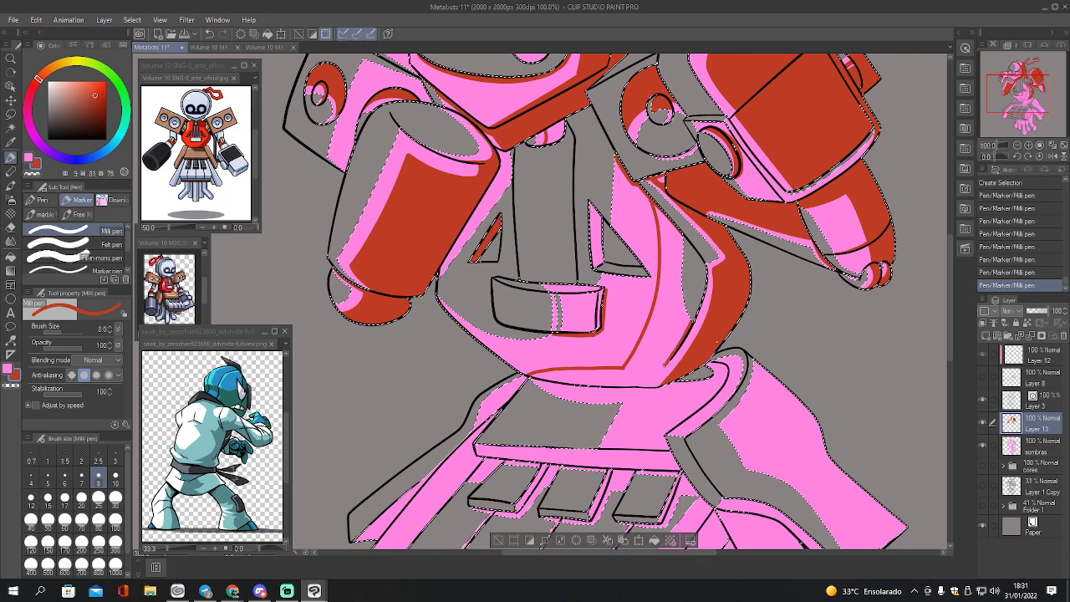
pyautogui.moveTo(669, 362); pyautogui.dragTo(651, 387)
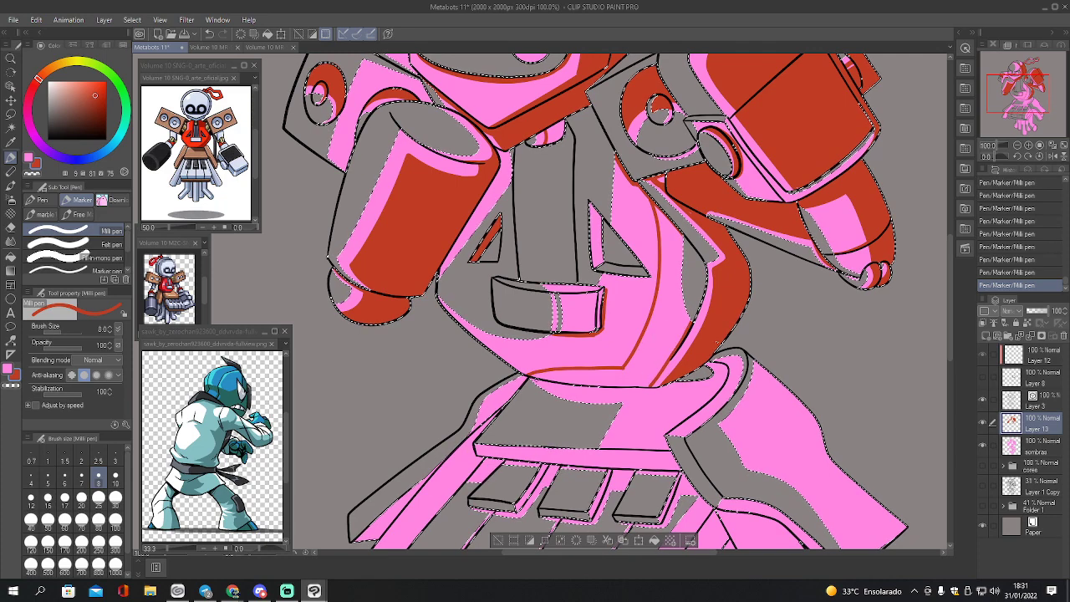
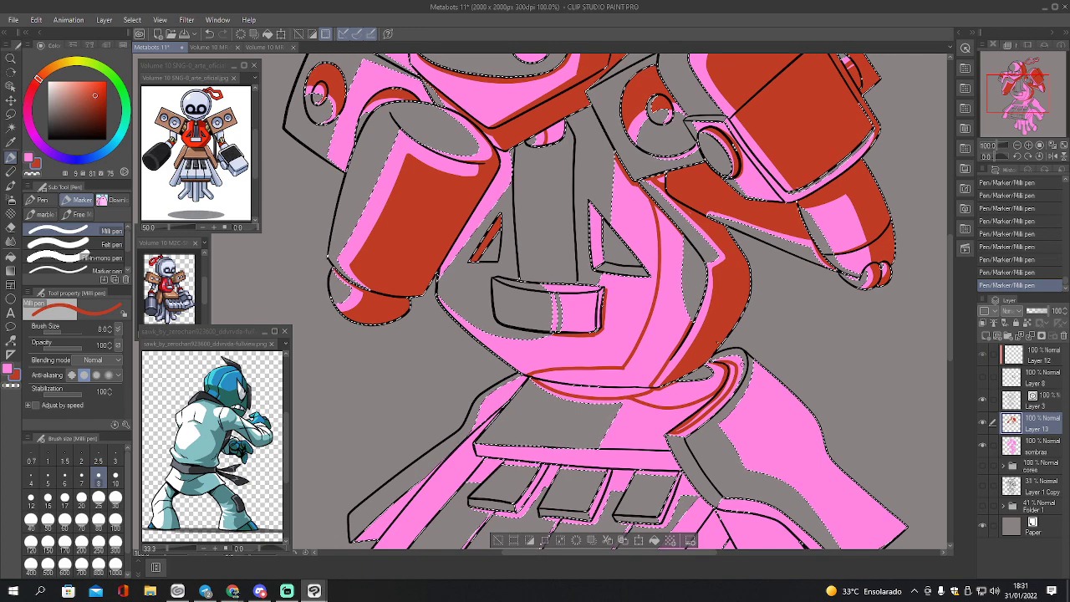
# - Undo the last strokes on the hip flap's rim and fill the outlined waist and guitar-front shadows in red
pyautogui.hotkey('ctrl', 'z')
pyautogui.hotkey('ctrl', 'z')
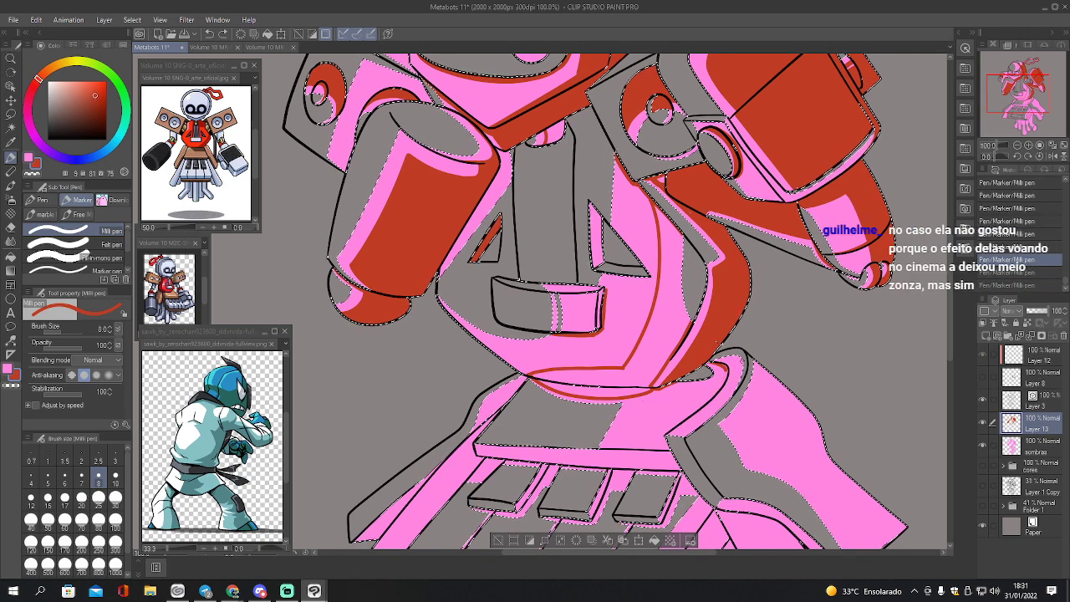
pyautogui.click(1002, 275)
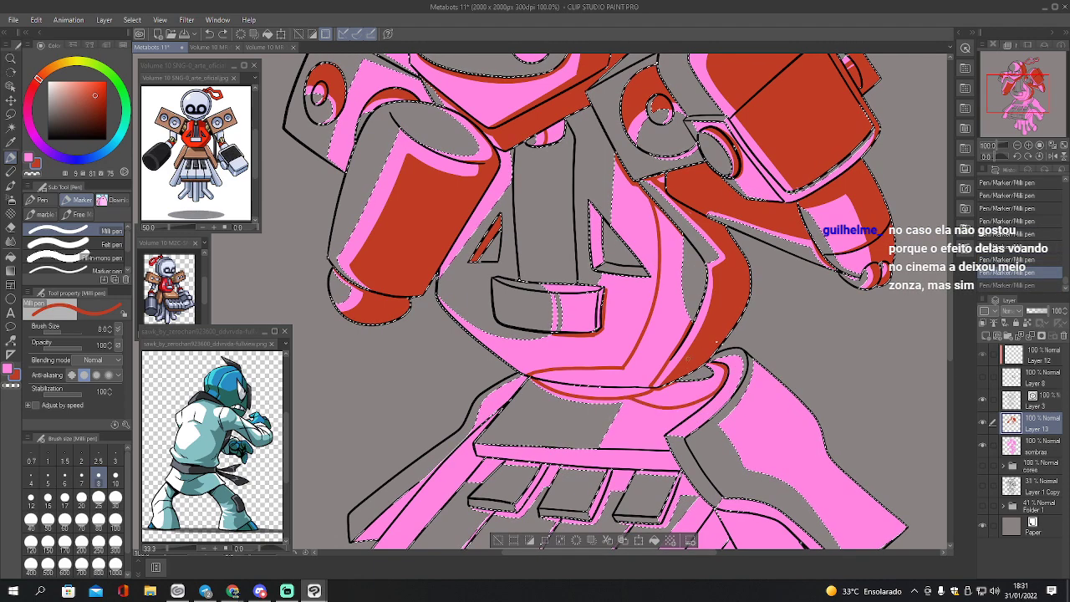
pyautogui.press('j')
pyautogui.press('g')
pyautogui.click(686, 390)
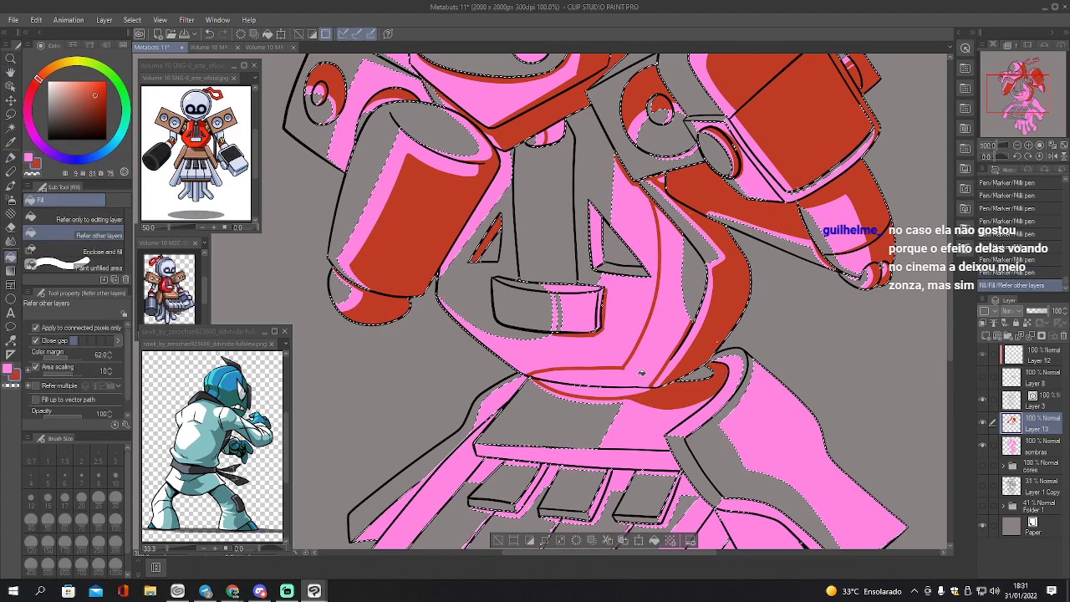
pyautogui.click(665, 326)
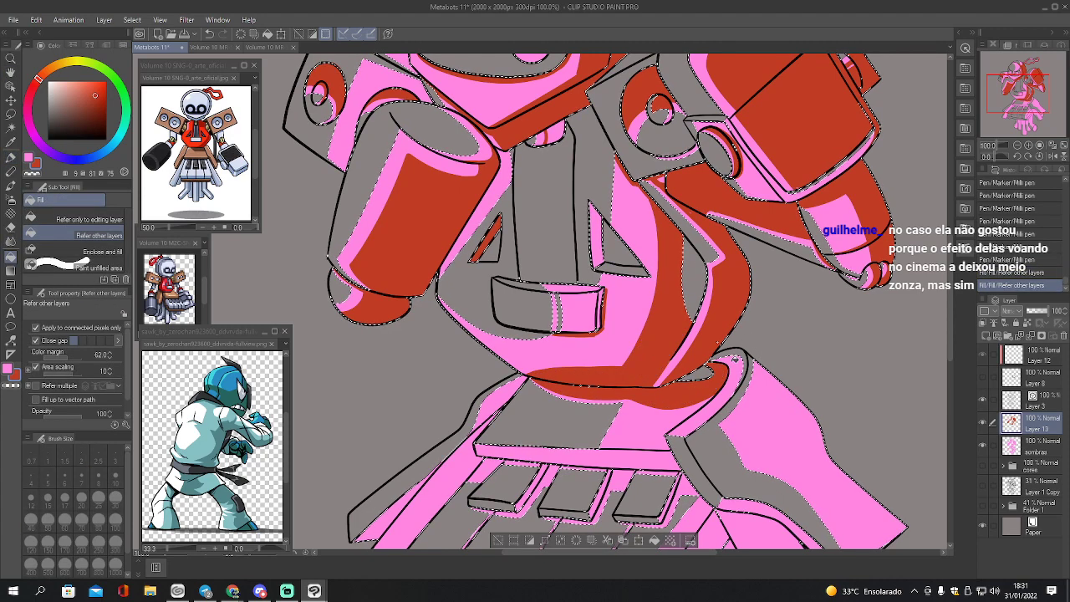
# - Outline a shadow band along the rim of the hip flap and fill it in red
pyautogui.press('p')
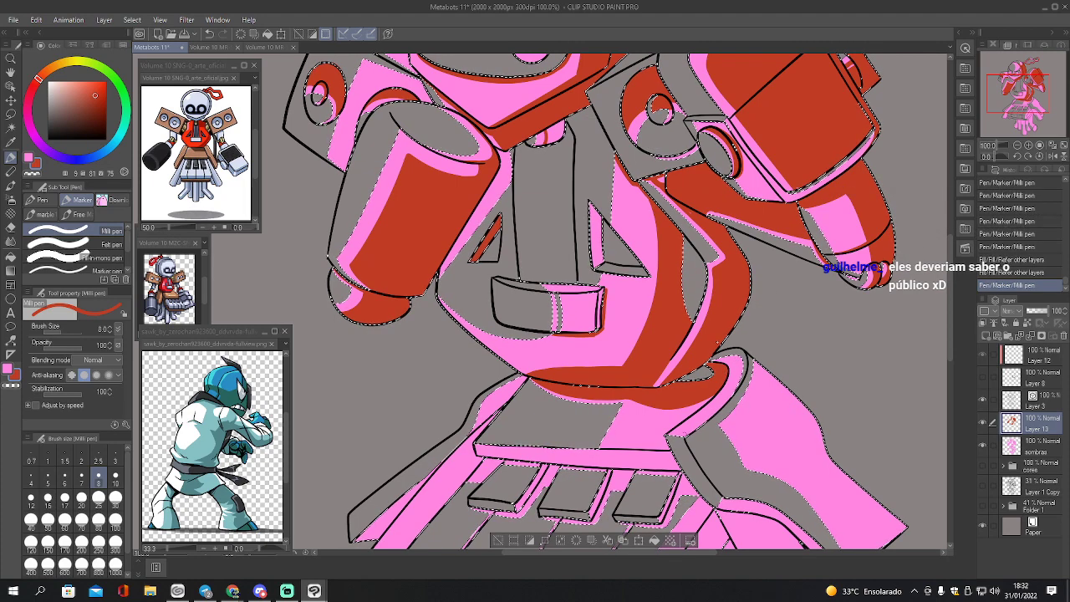
pyautogui.moveTo(717, 342); pyautogui.dragTo(725, 368)
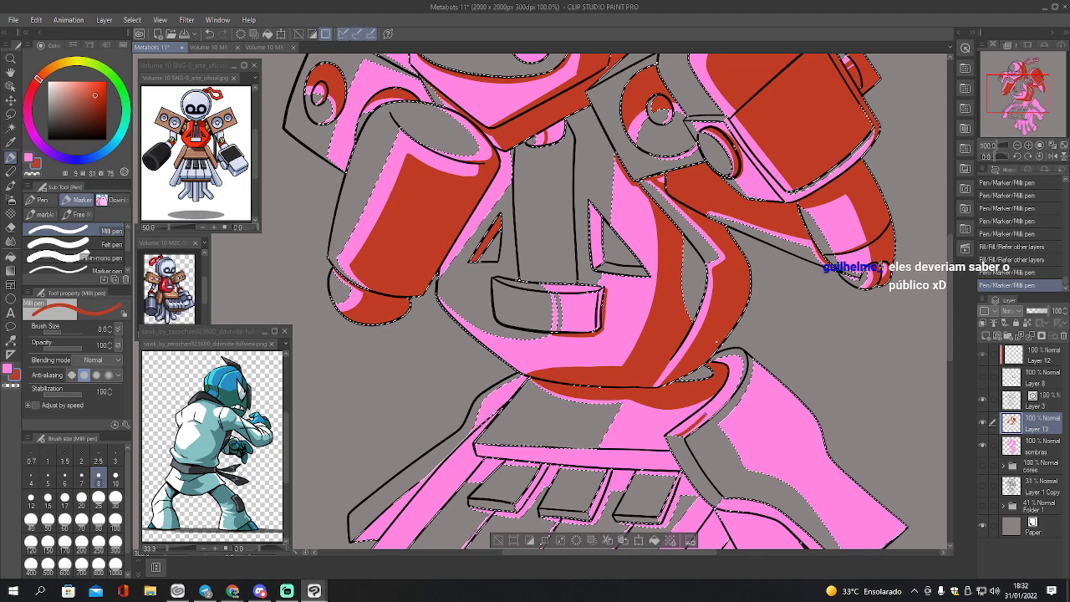
pyautogui.hotkey('ctrl', 'z')
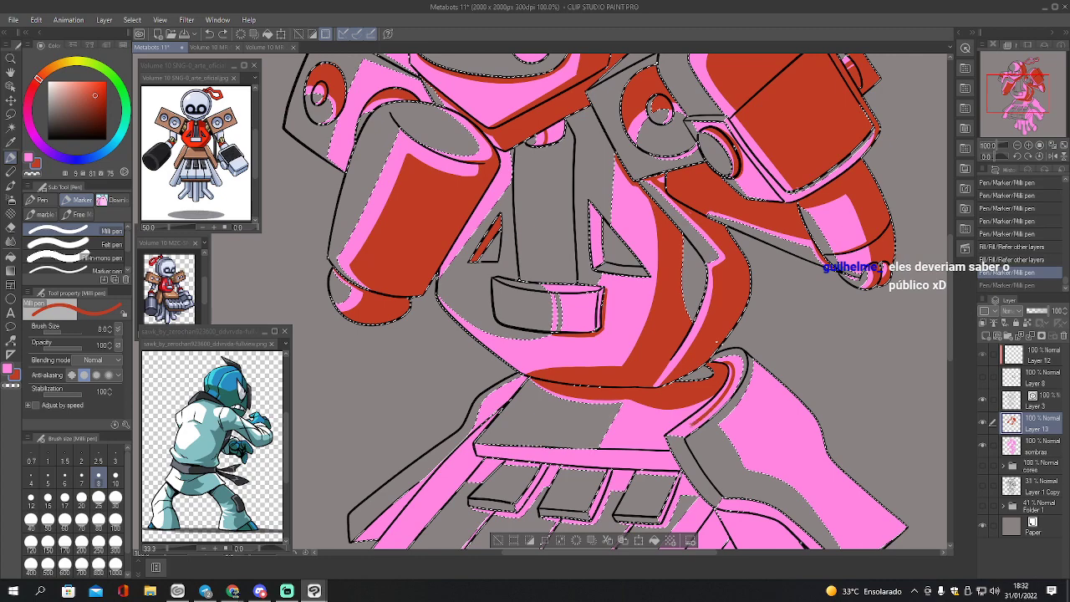
pyautogui.hotkey('ctrl', 'y')
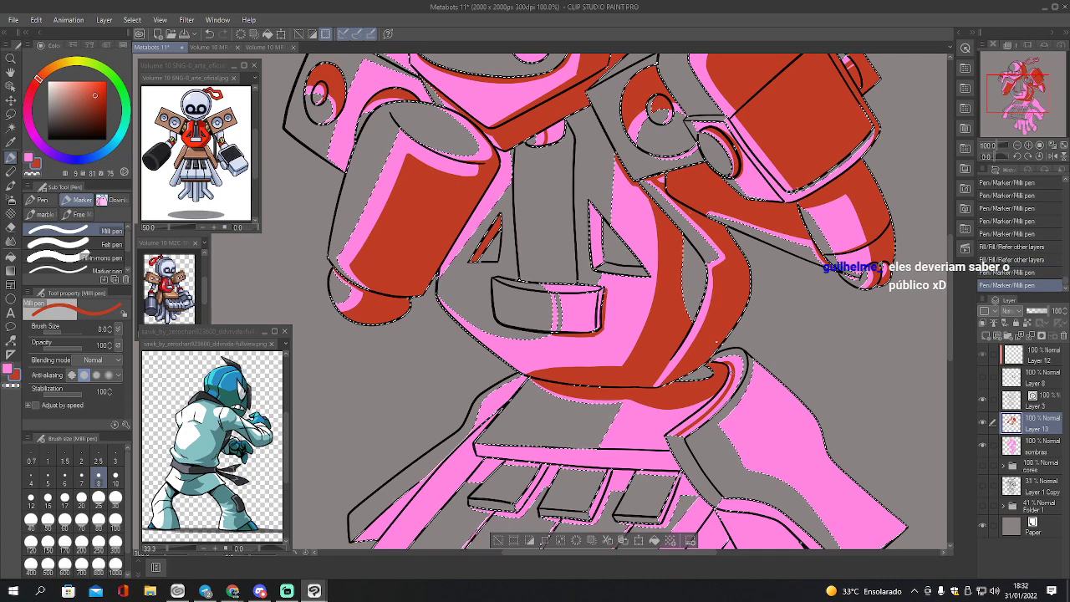
pyautogui.press('h')
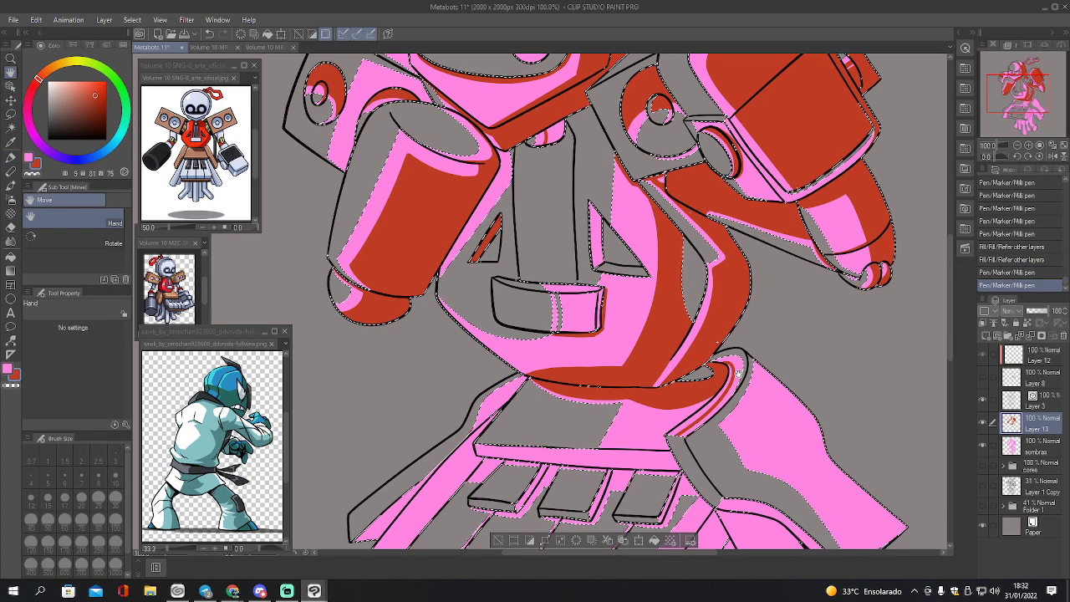
pyautogui.press('g')
pyautogui.click(740, 373)
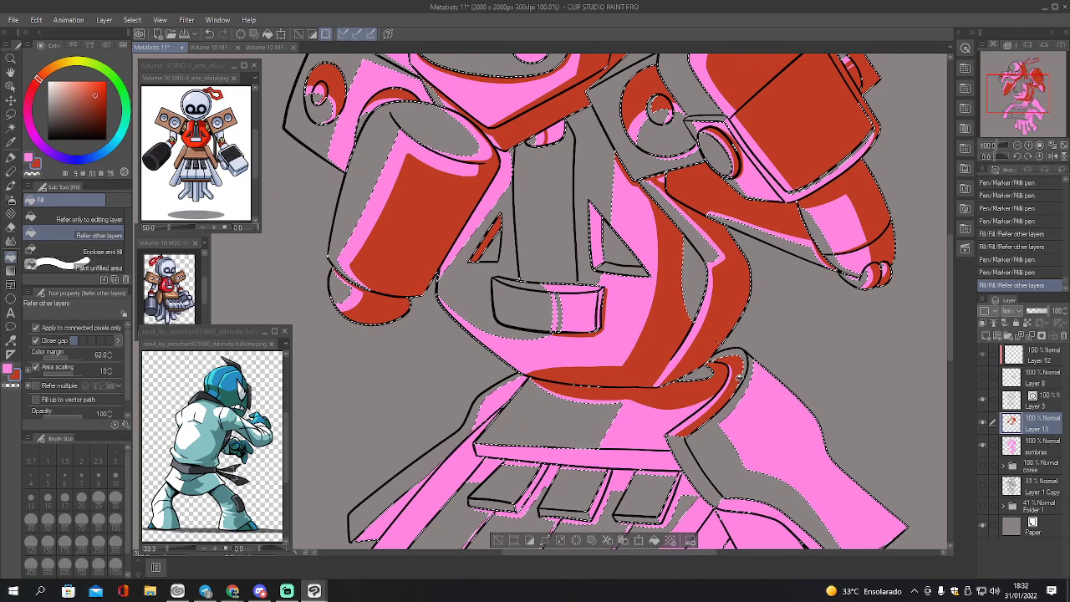
# - Outline a shadow on the waist beside the hip flap, down to the keyboard skirt's upper ledge, and fill it in red
pyautogui.press('p')
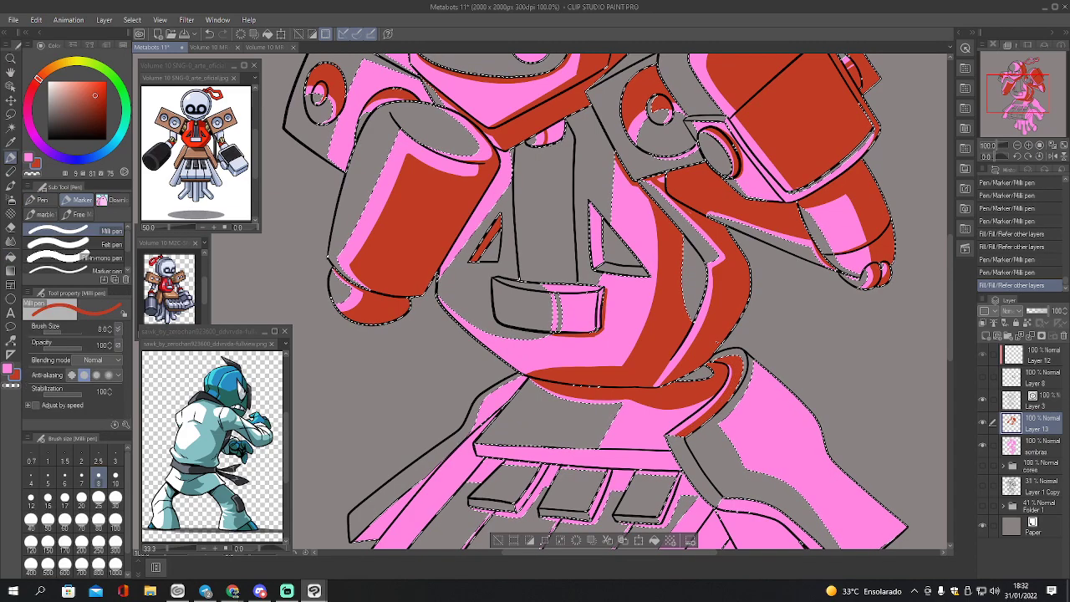
pyautogui.moveTo(1032, 100); pyautogui.dragTo(1034, 112)
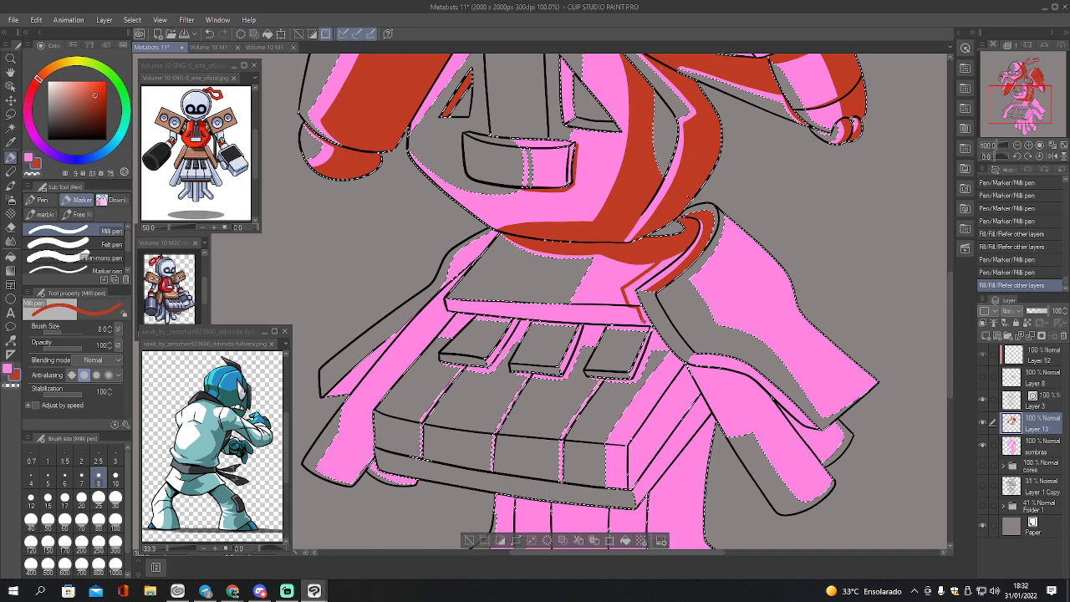
pyautogui.moveTo(640, 307); pyautogui.dragTo(649, 322)
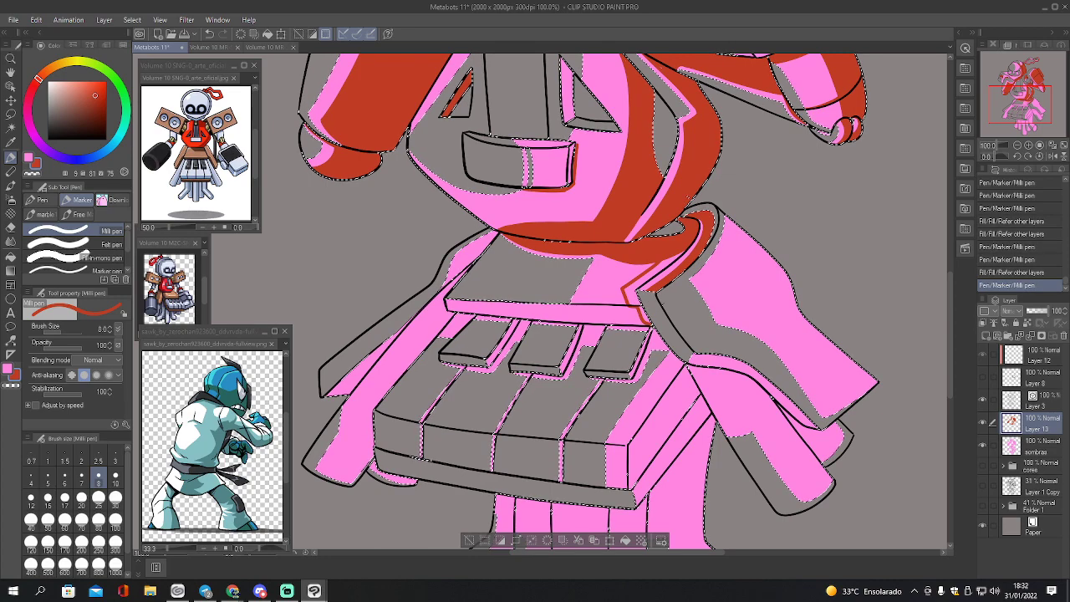
pyautogui.press('g')
pyautogui.click(711, 285)
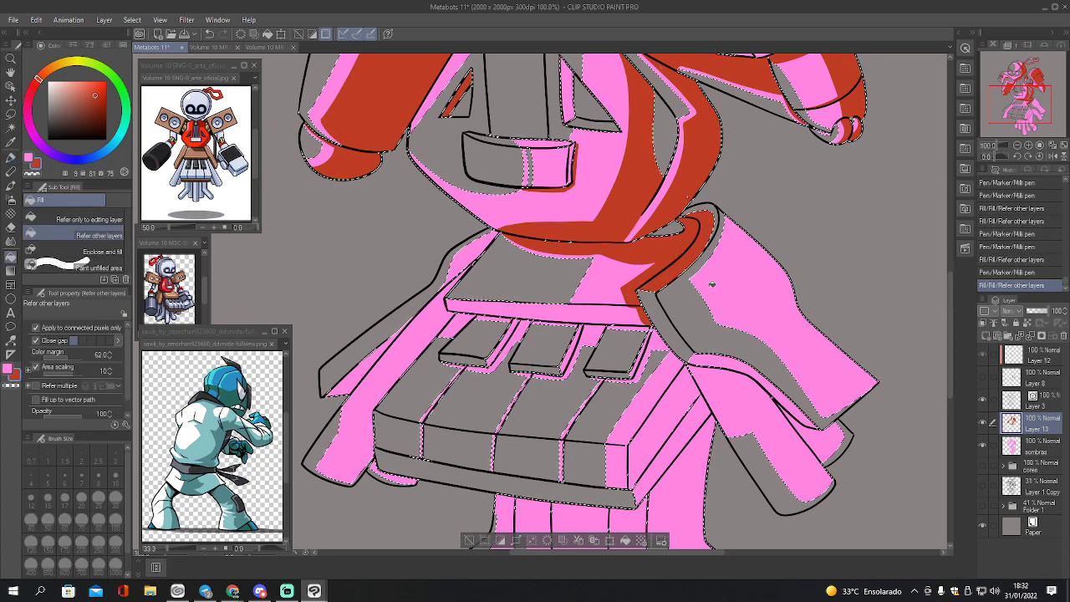
pyautogui.hotkey('ctrl', 'z')
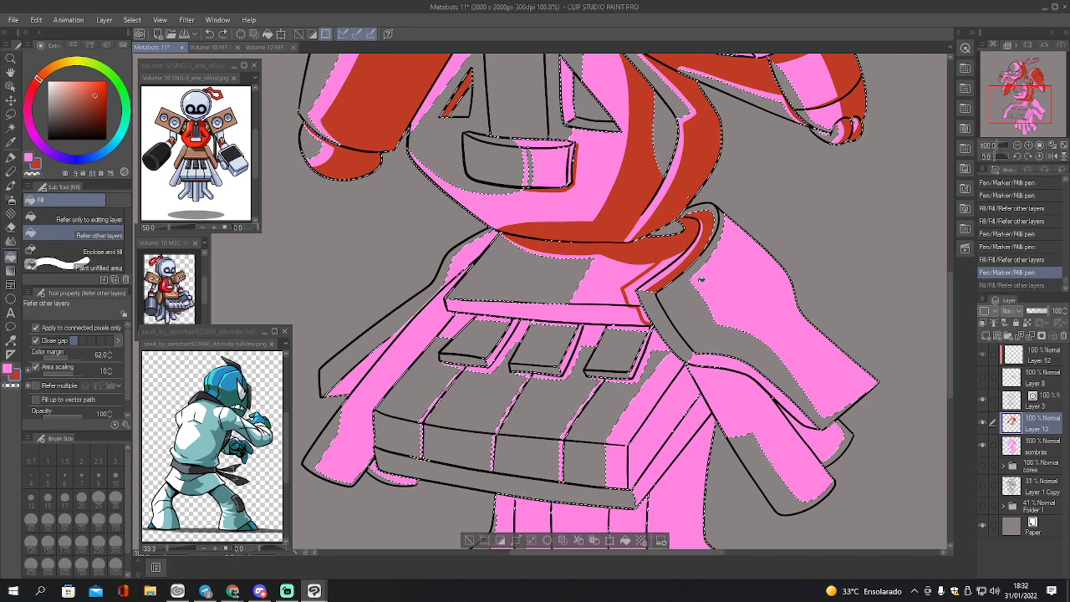
pyautogui.press('p')
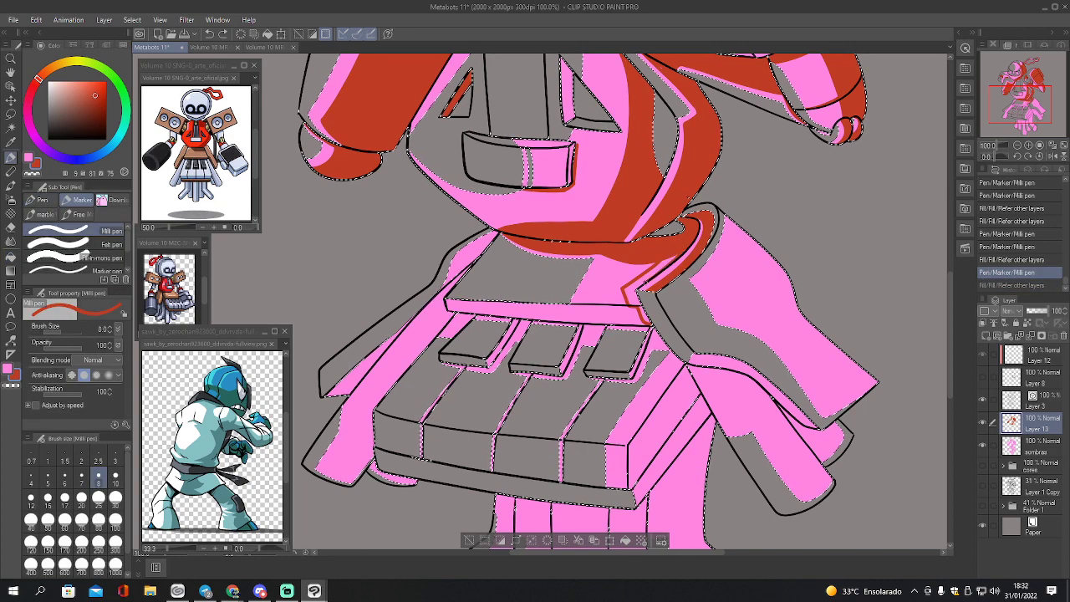
pyautogui.click(689, 198)
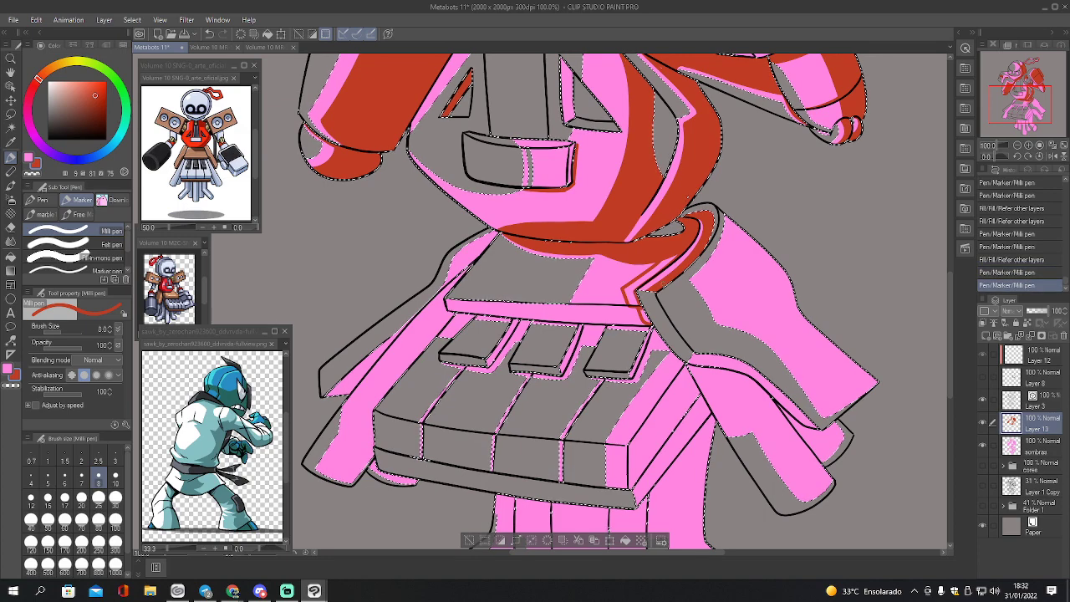
pyautogui.press('g')
pyautogui.click(645, 281)
pyautogui.click(648, 317)
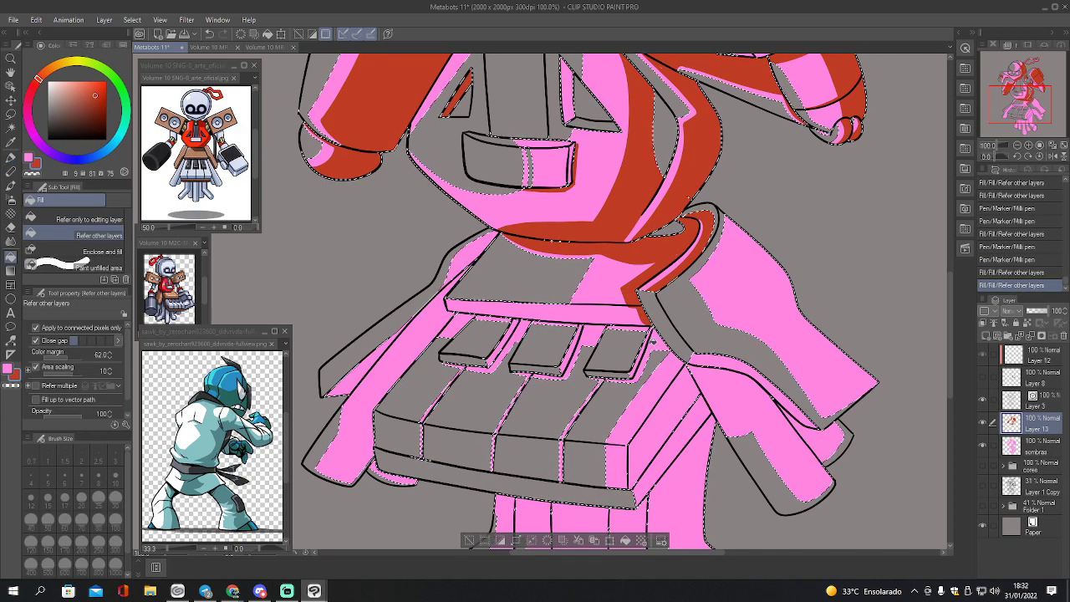
# - Erase the excess red at the end of the skirt's upper ledge beside the hip flap with the hard eraser
pyautogui.press('e')
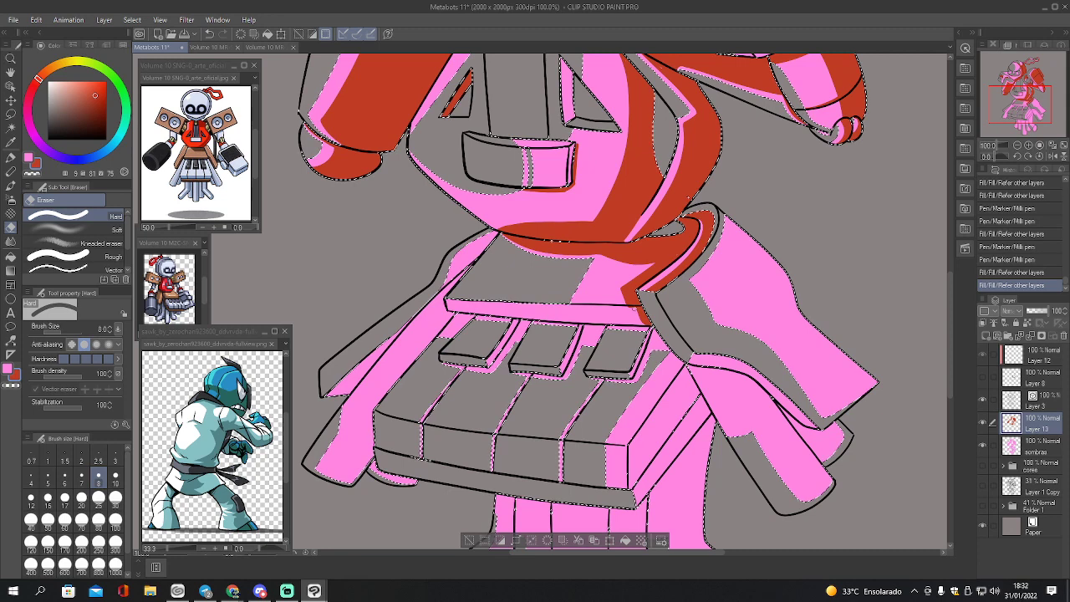
pyautogui.click(631, 307)
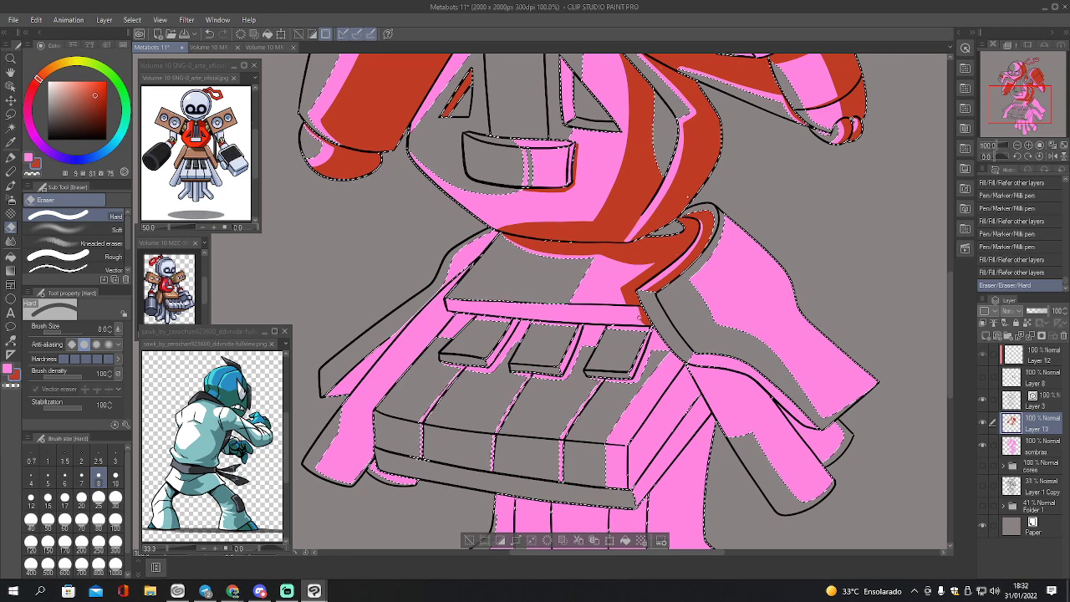
pyautogui.click(640, 317)
pyautogui.moveTo(651, 314); pyautogui.dragTo(660, 321)
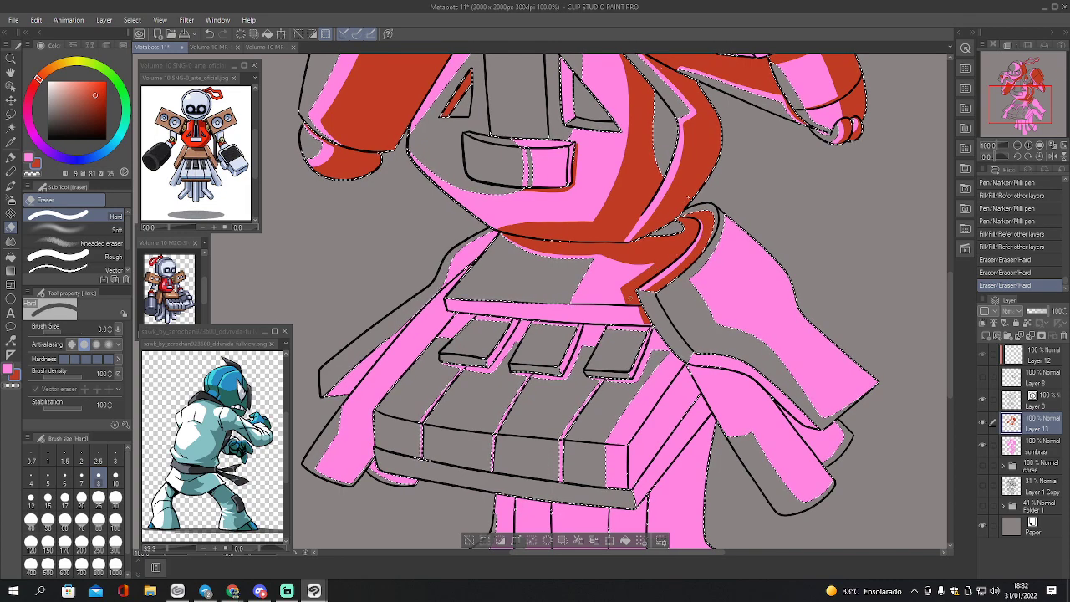
pyautogui.moveTo(644, 311); pyautogui.dragTo(639, 313)
pyautogui.moveTo(636, 309); pyautogui.dragTo(632, 308)
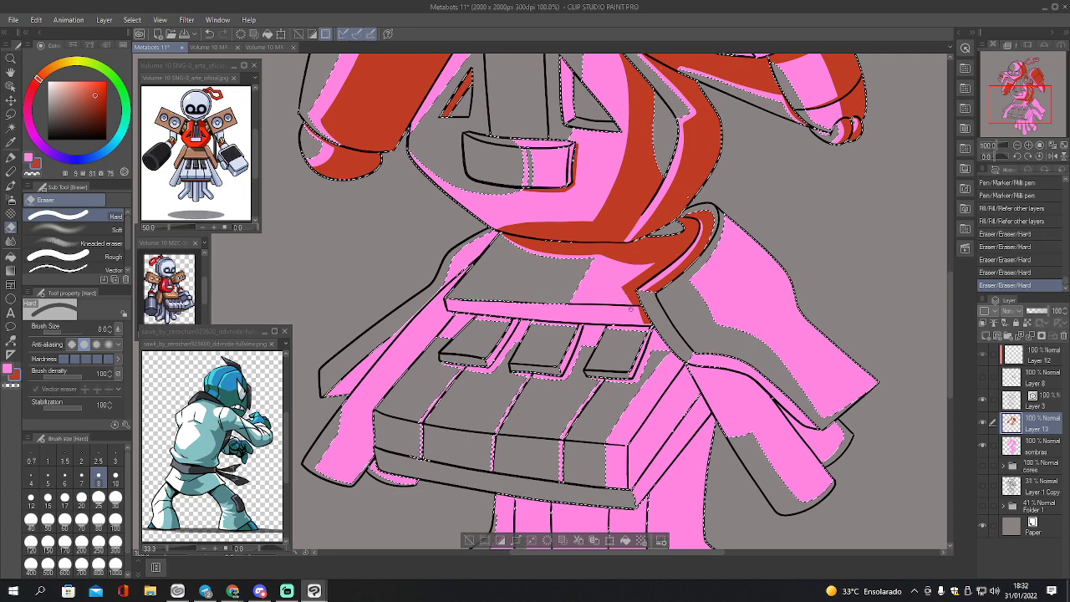
# - Outline a shadow along the outer side of the large hip flap, leaving a pink inner border, and fill it in red
pyautogui.press('p')
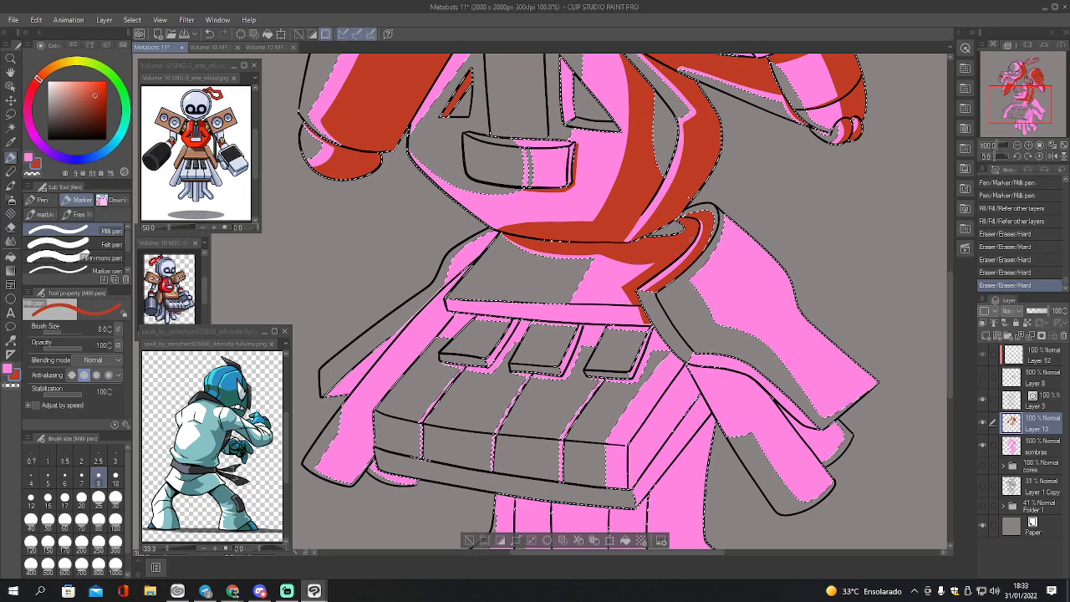
pyautogui.moveTo(652, 282); pyautogui.dragTo(675, 256)
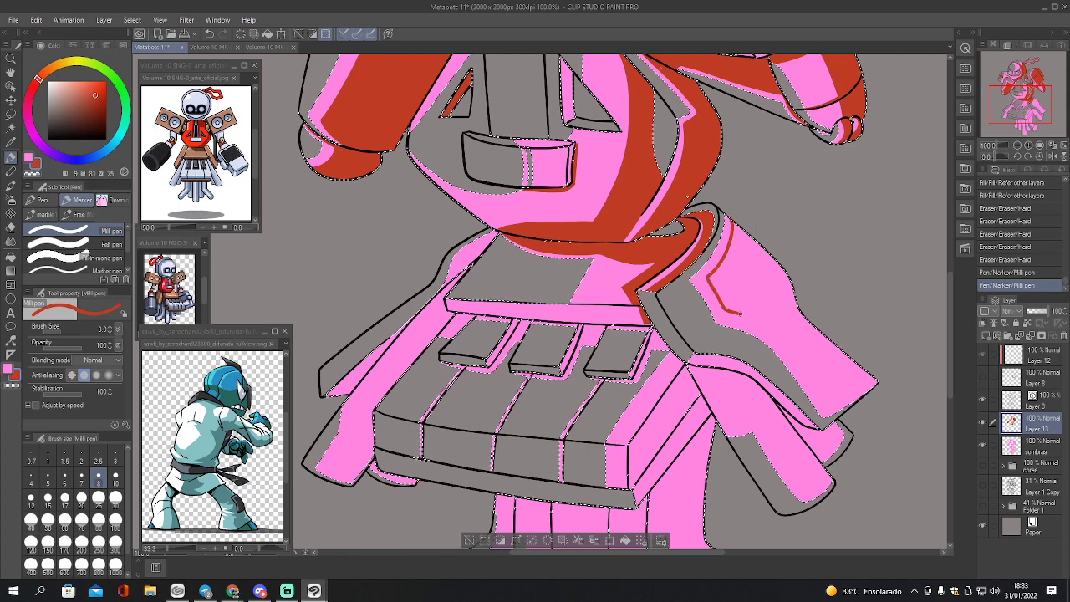
pyautogui.moveTo(823, 408); pyautogui.dragTo(865, 383)
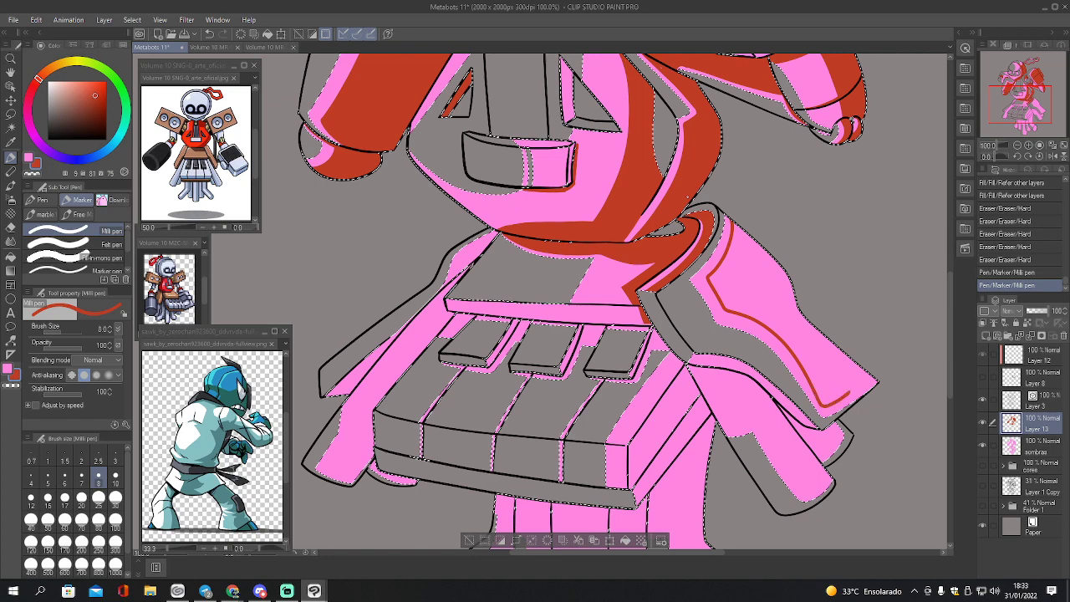
pyautogui.press('g')
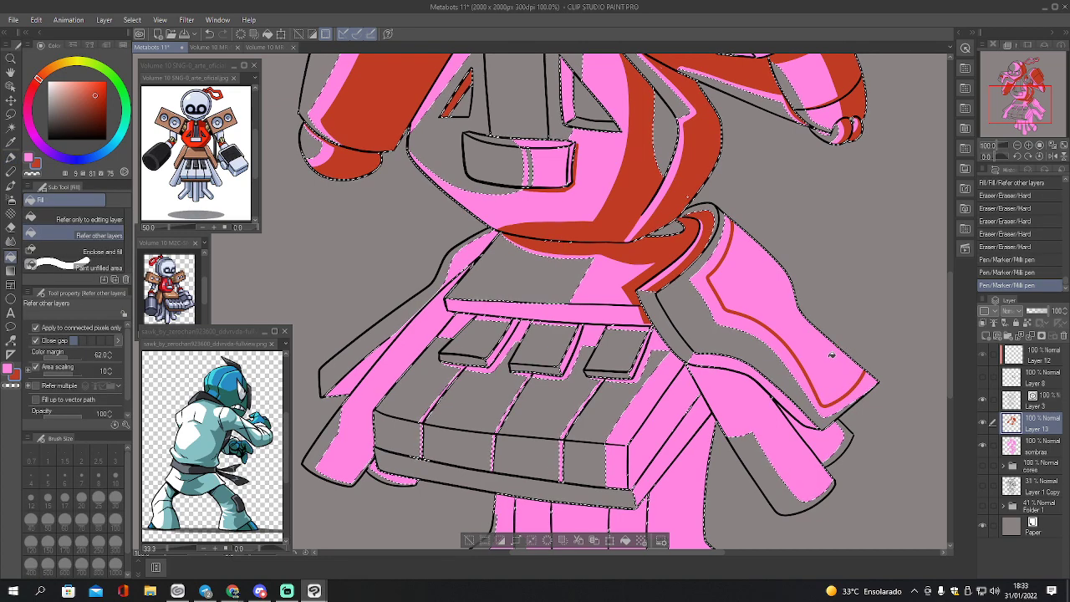
pyautogui.click(833, 352)
# - Outline a narrow shadow directly beneath the large hip flap's lower edge and fill it in red
pyautogui.moveTo(1021, 116); pyautogui.dragTo(1022, 124)
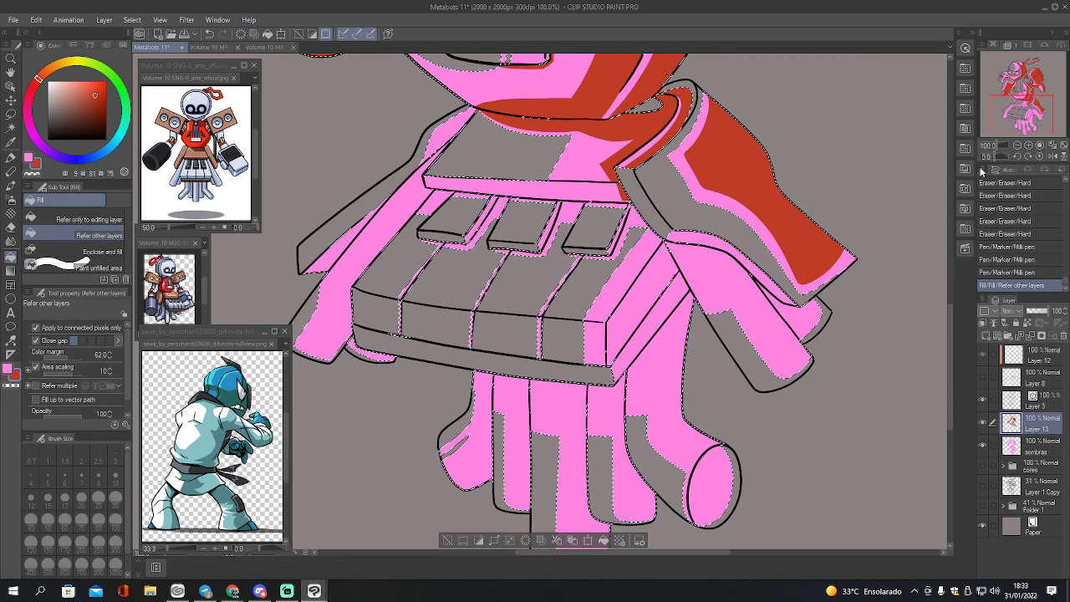
pyautogui.press('p')
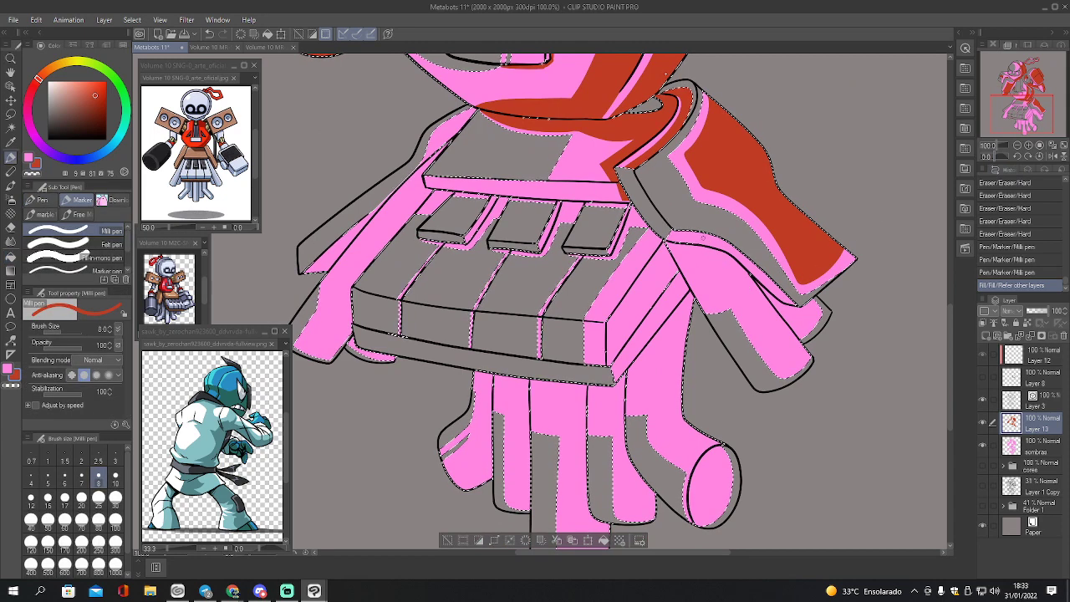
pyautogui.moveTo(720, 244)
pyautogui.mouseDown()
pyautogui.moveTo(798, 304)
pyautogui.moveTo(734, 248)
pyautogui.mouseUp()
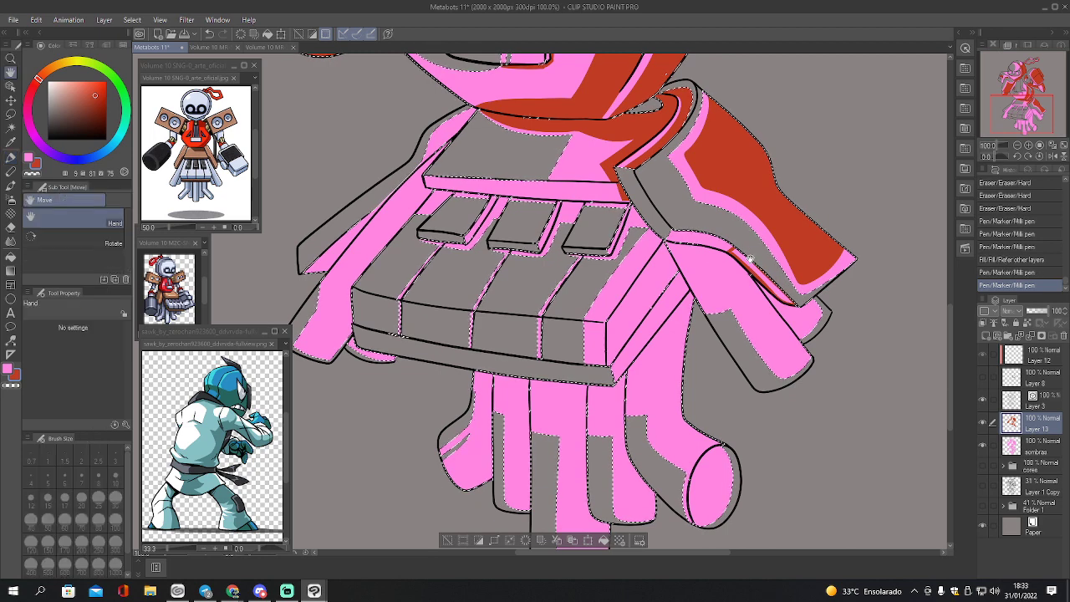
pyautogui.press('g')
pyautogui.click(750, 261)
# - Draw red shadow outlines on the lower skirt flap and on the small flap tip behind it
pyautogui.press('p')
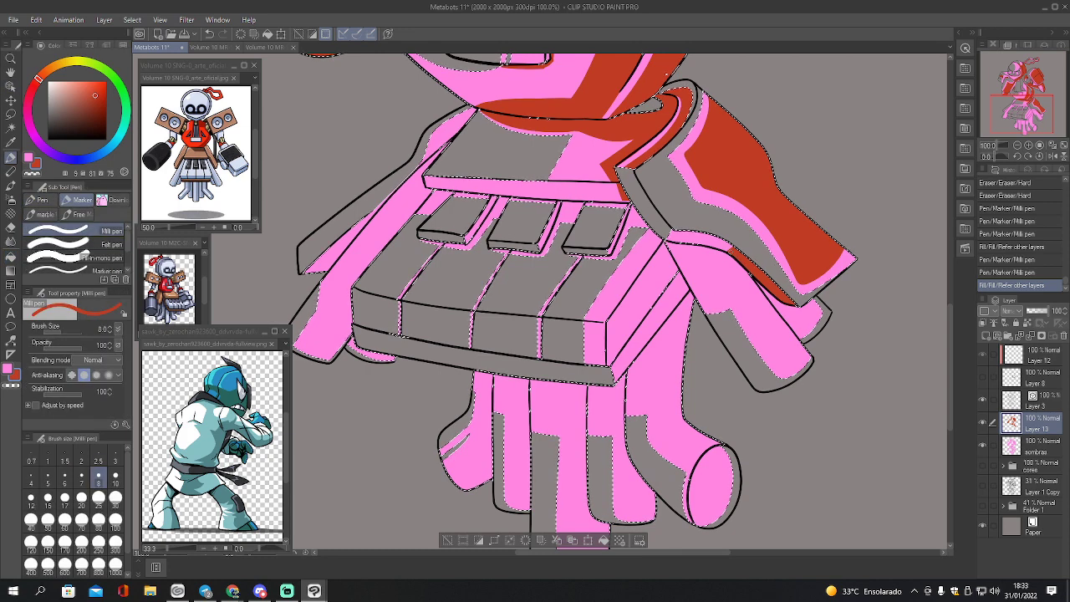
pyautogui.click(733, 250)
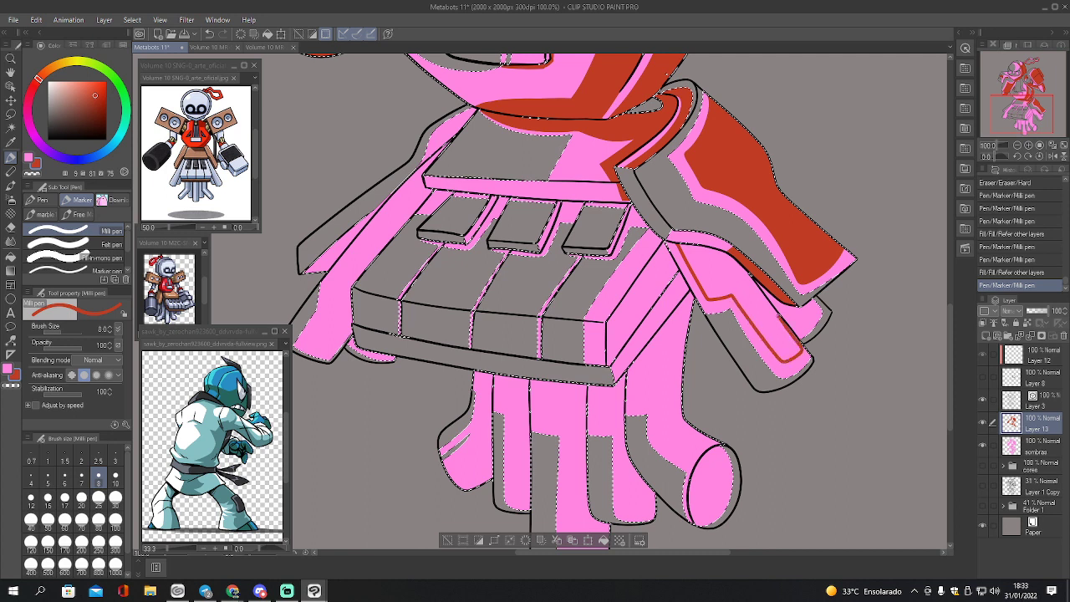
pyautogui.moveTo(758, 288); pyautogui.dragTo(747, 272)
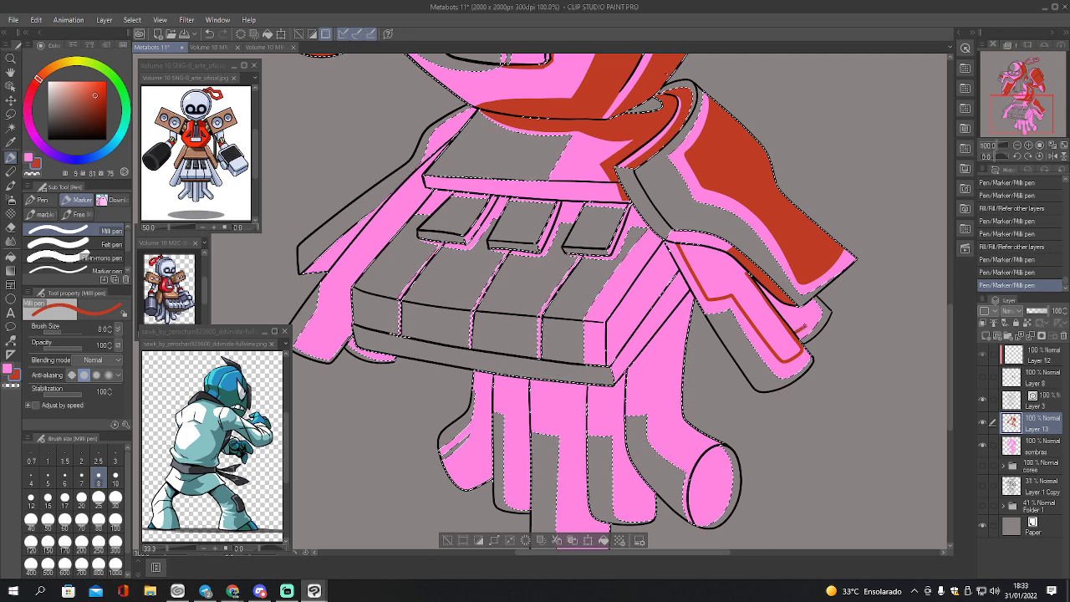
pyautogui.moveTo(811, 316); pyautogui.dragTo(799, 302)
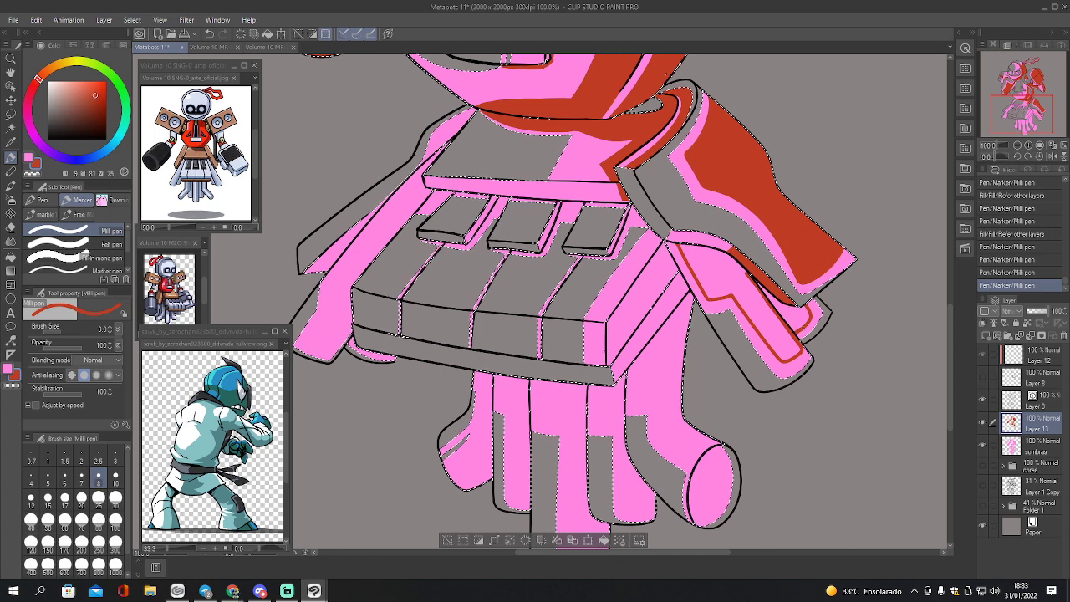
pyautogui.click(666, 73)
pyautogui.click(667, 74)
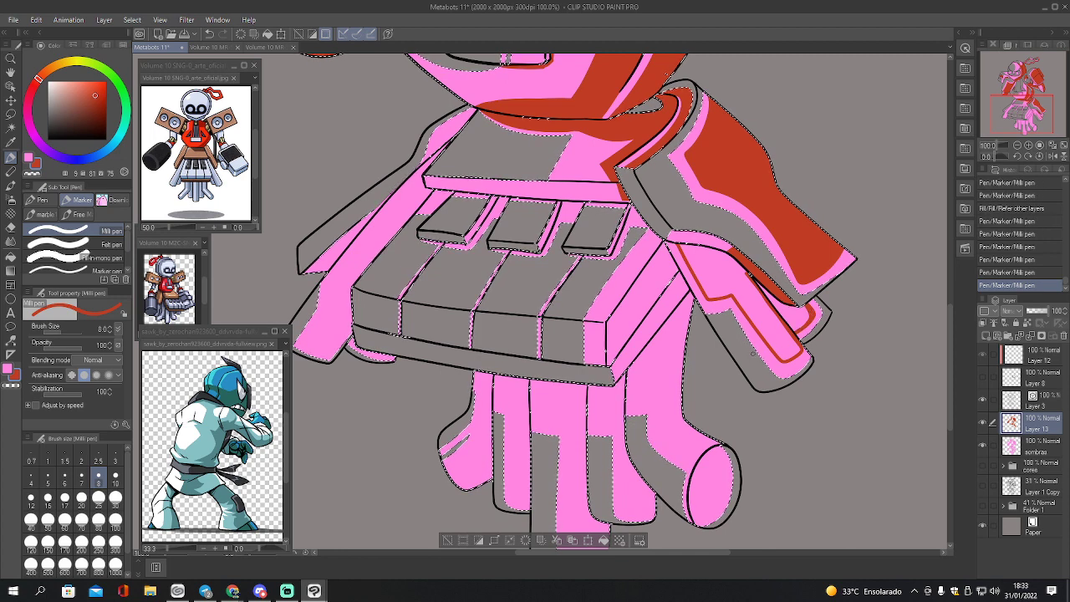
# - Try to fill the outlined shadows on the lower skirt flaps in red and undo the fills
pyautogui.press('g')
pyautogui.click(778, 313)
pyautogui.click(782, 313)
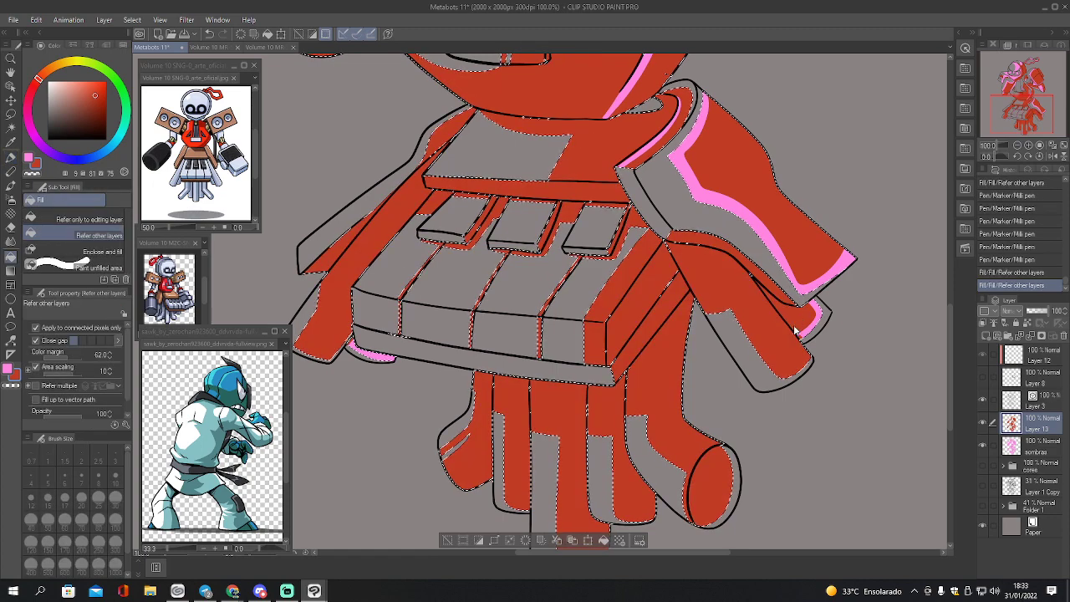
pyautogui.hotkey('ctrl', 'z')
pyautogui.hotkey('ctrl', 'z')
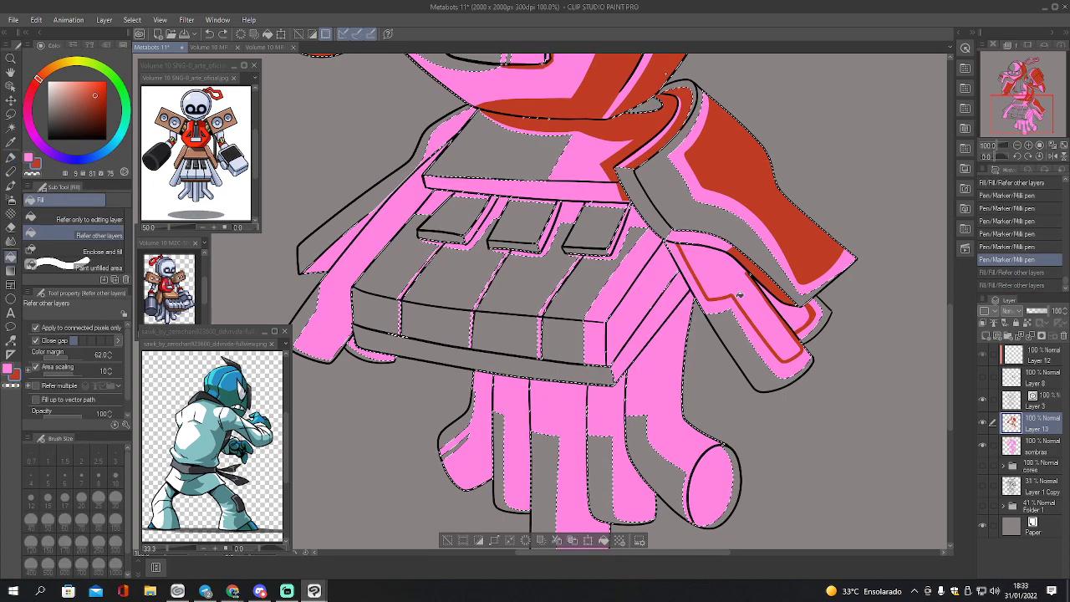
# - Close the gap in the lower flap outline, fill both flap shadows in red, and touch up the small flap tip's edge
pyautogui.press('p')
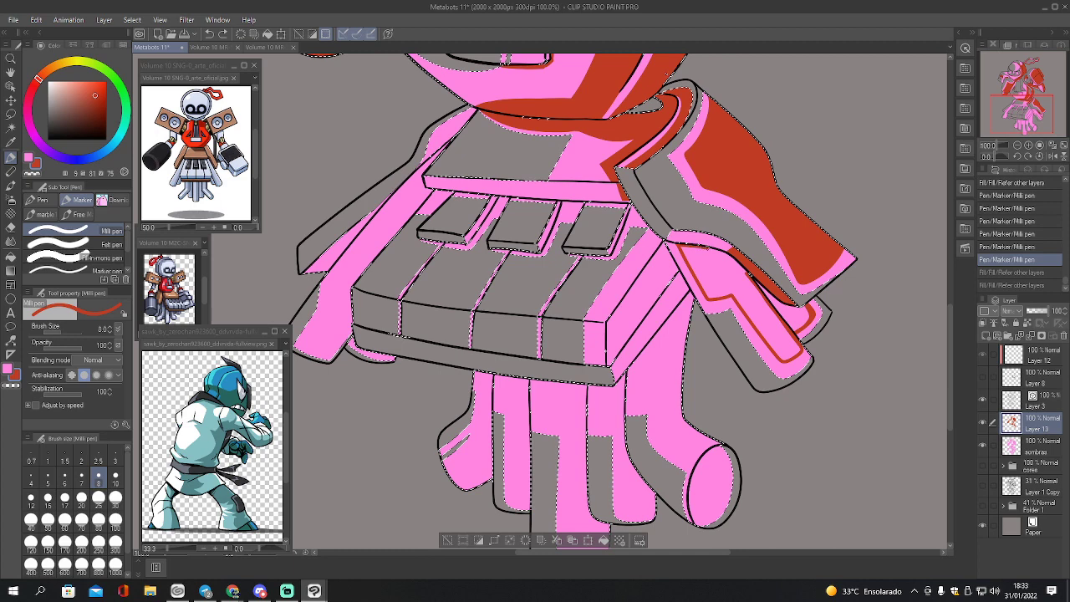
pyautogui.moveTo(741, 267); pyautogui.dragTo(744, 271)
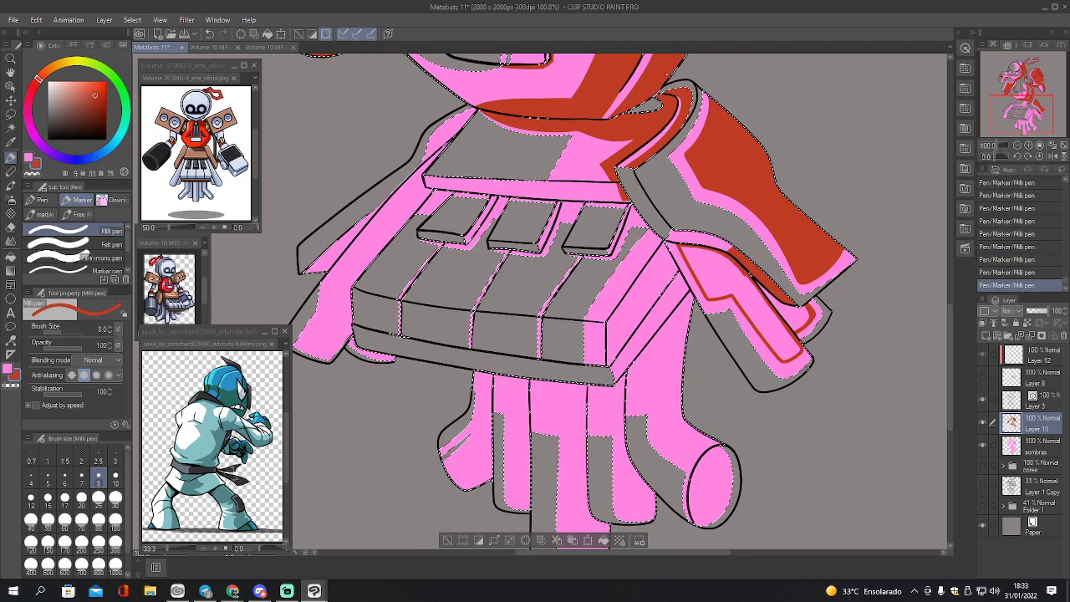
pyautogui.press('g')
pyautogui.click(740, 293)
pyautogui.click(801, 318)
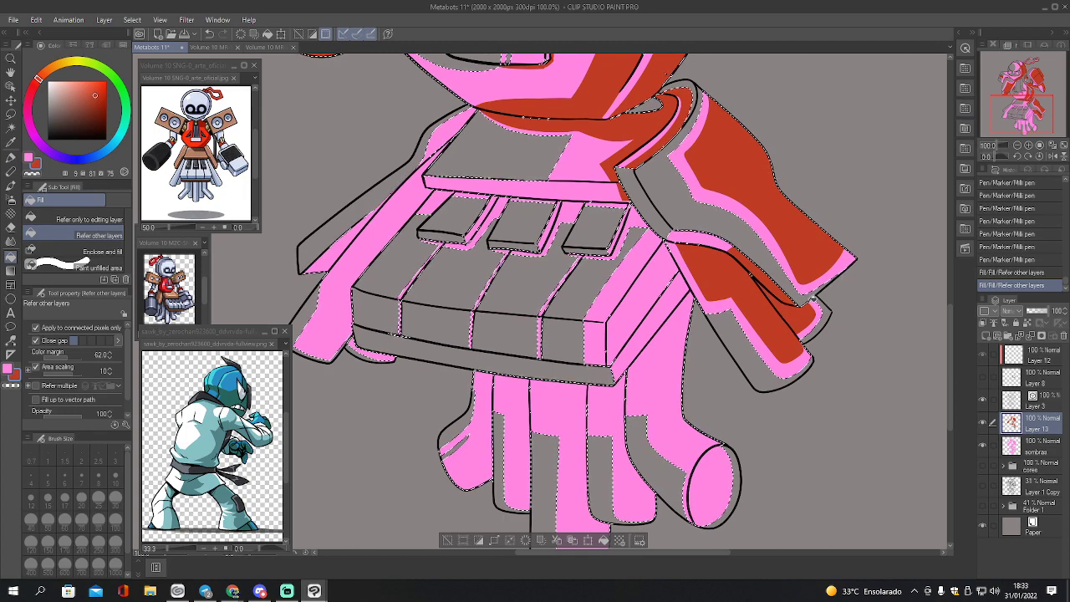
pyautogui.press('p')
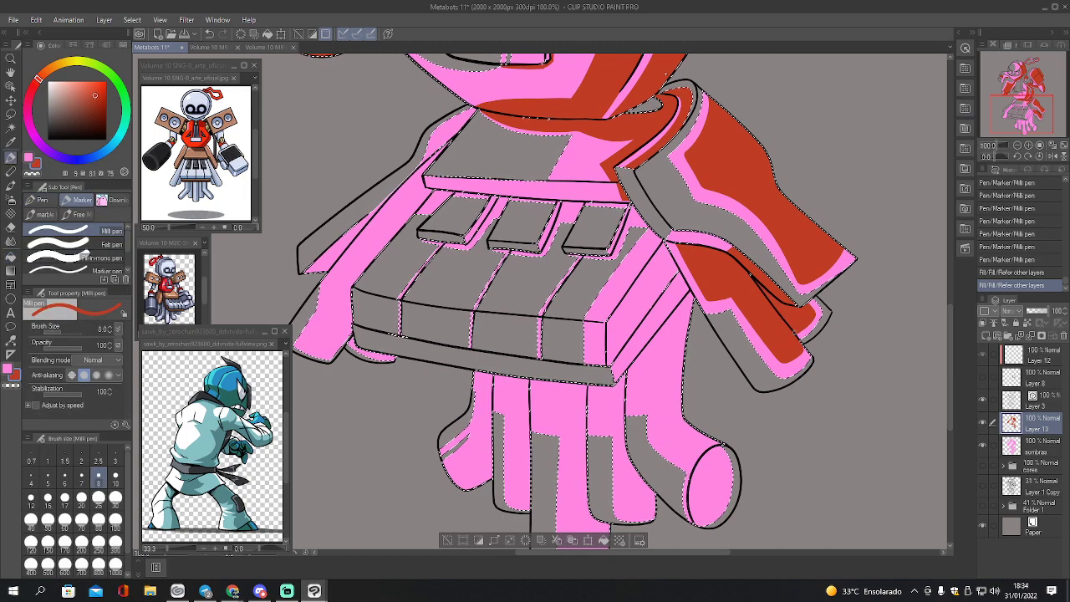
pyautogui.moveTo(814, 314); pyautogui.dragTo(817, 309)
pyautogui.moveTo(815, 304); pyautogui.dragTo(811, 315)
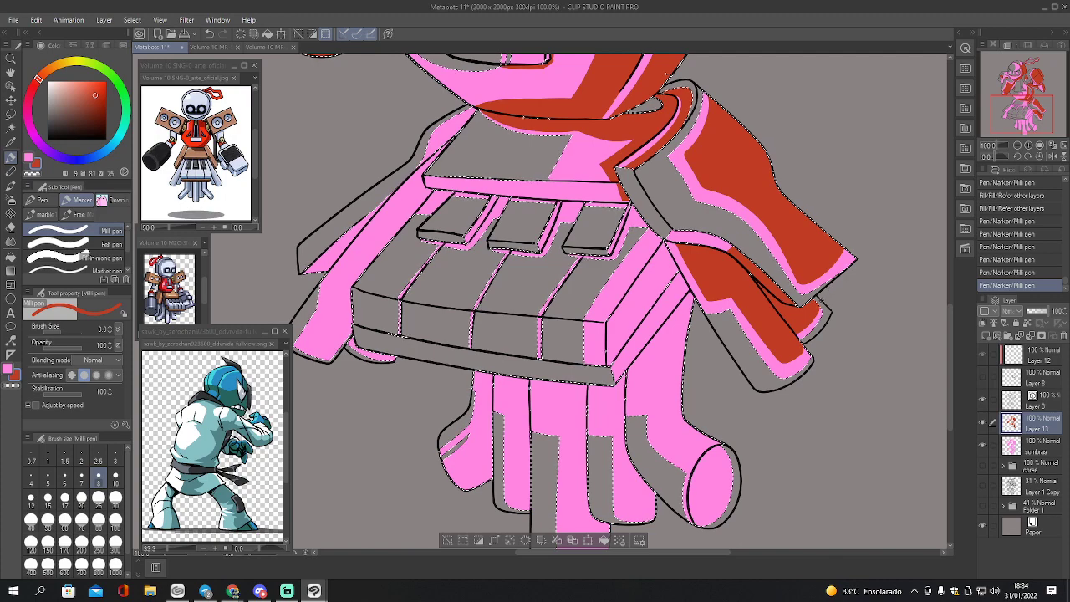
# - Try red shadow lines along the keyboard skirt's side face and undo them
pyautogui.press('w')
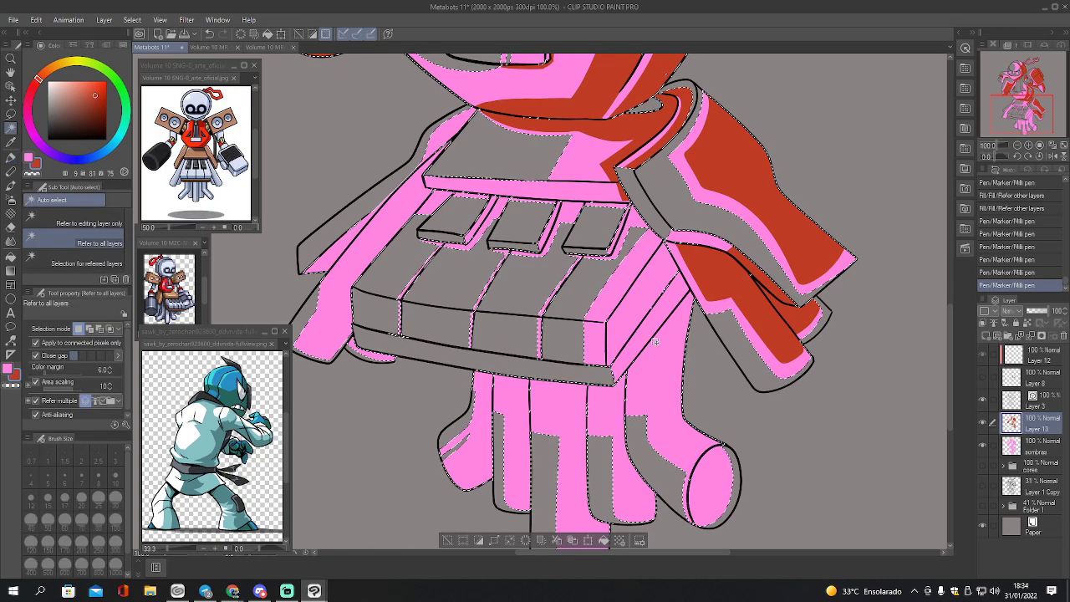
pyautogui.press('p')
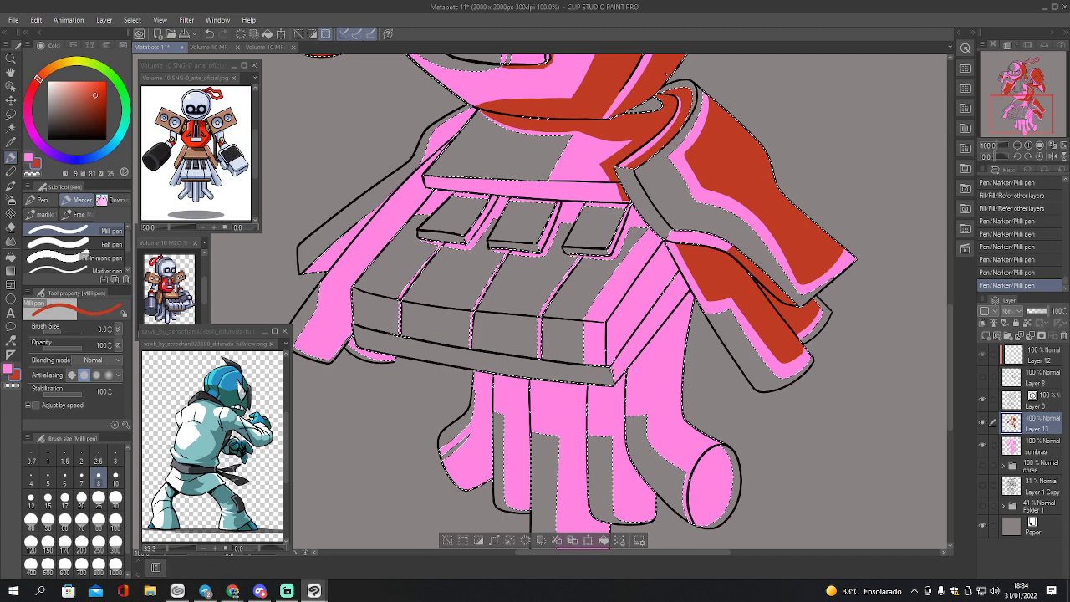
pyautogui.moveTo(614, 369)
pyautogui.mouseDown()
pyautogui.moveTo(688, 272)
pyautogui.moveTo(614, 369)
pyautogui.mouseUp()
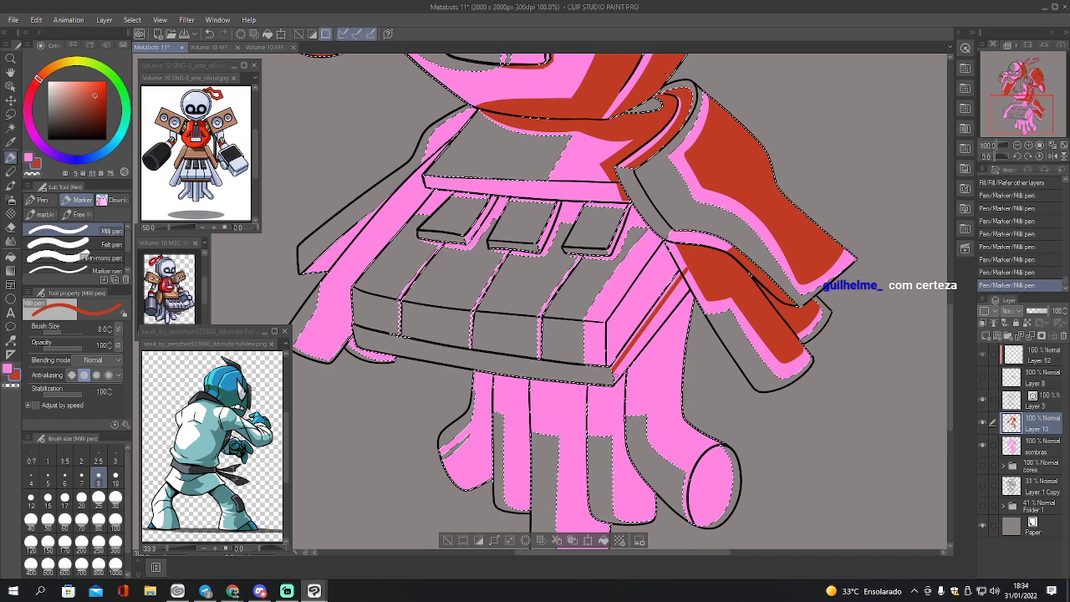
pyautogui.hotkey('ctrl', 'z')
pyautogui.hotkey('ctrl', 'z')
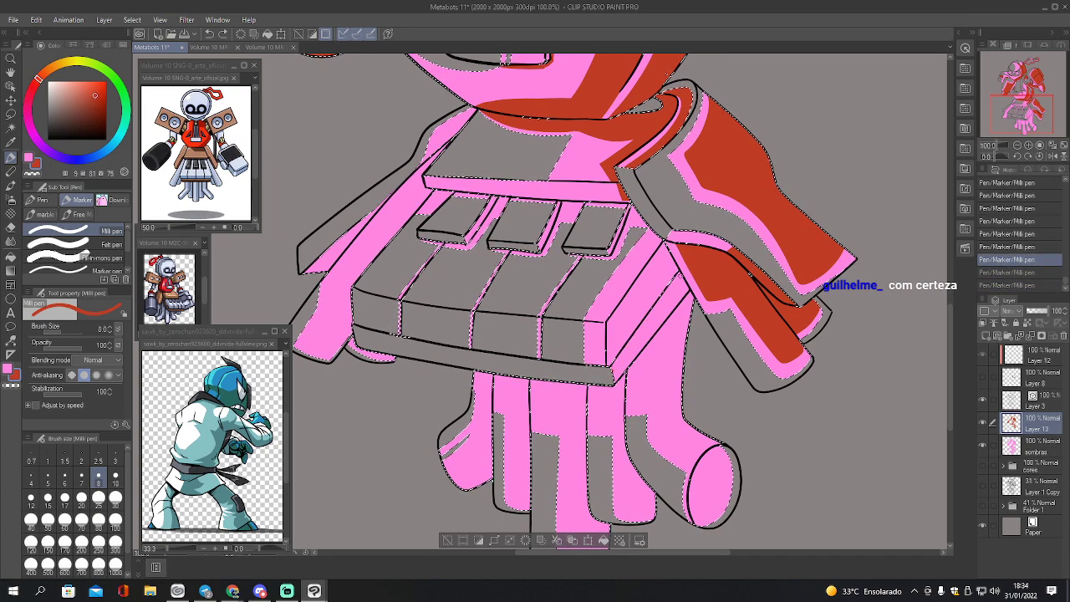
# - Draw red shadow lines along the keyboard skirt's narrow side face, down to its lower front corner
pyautogui.click(681, 275)
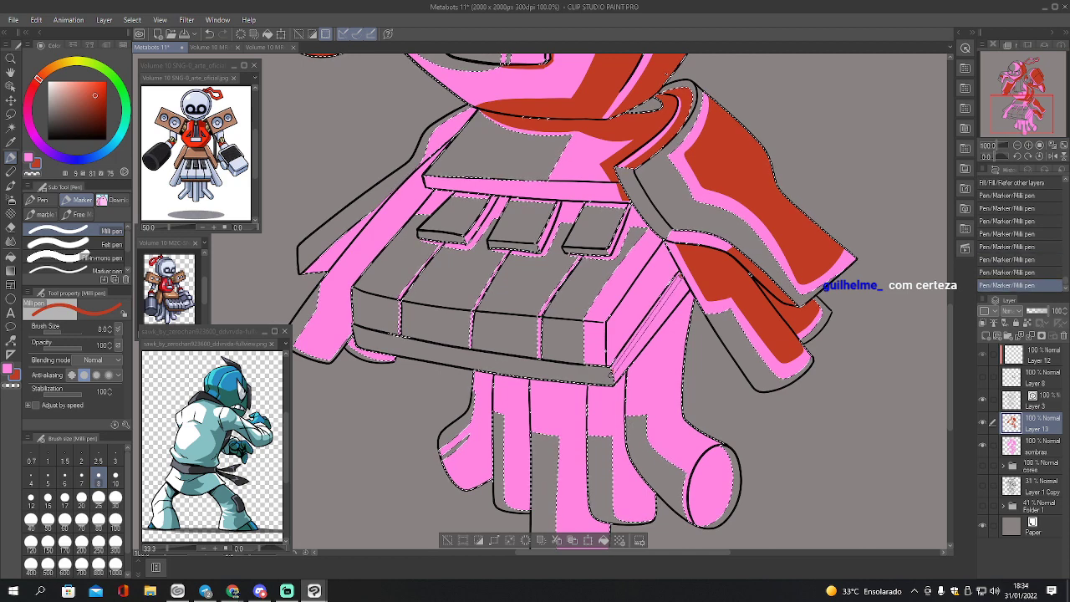
pyautogui.moveTo(683, 273); pyautogui.dragTo(614, 371)
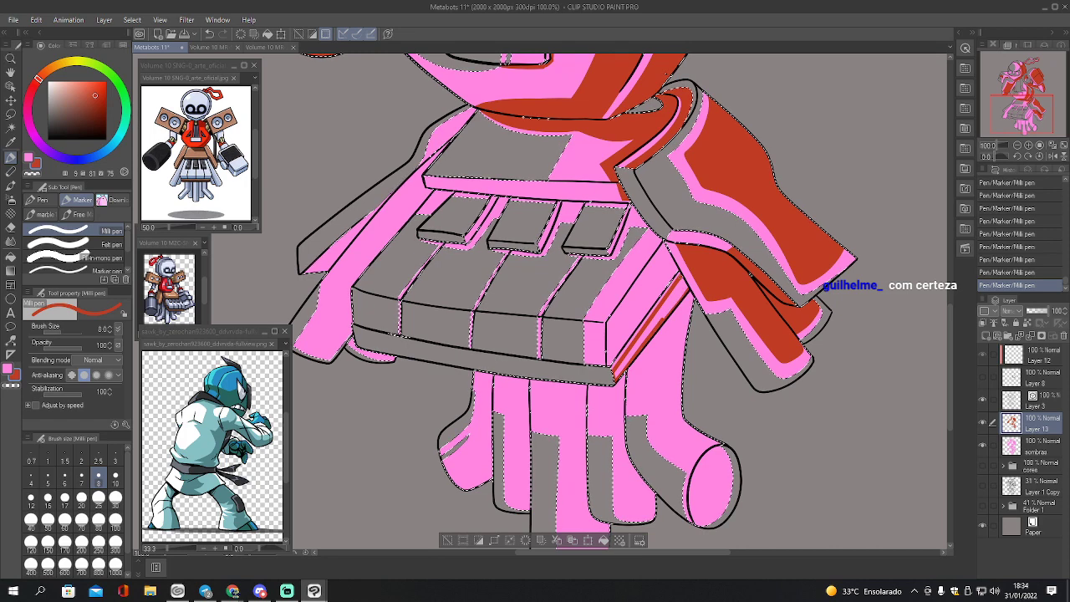
pyautogui.hotkey('ctrl', 'z')
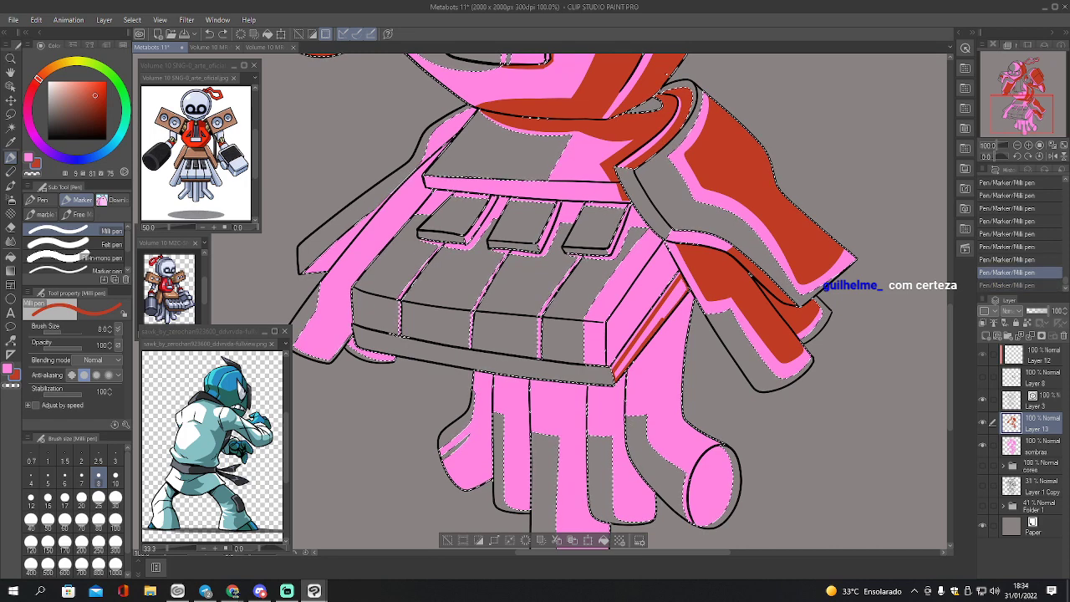
pyautogui.hotkey('ctrl', 'y')
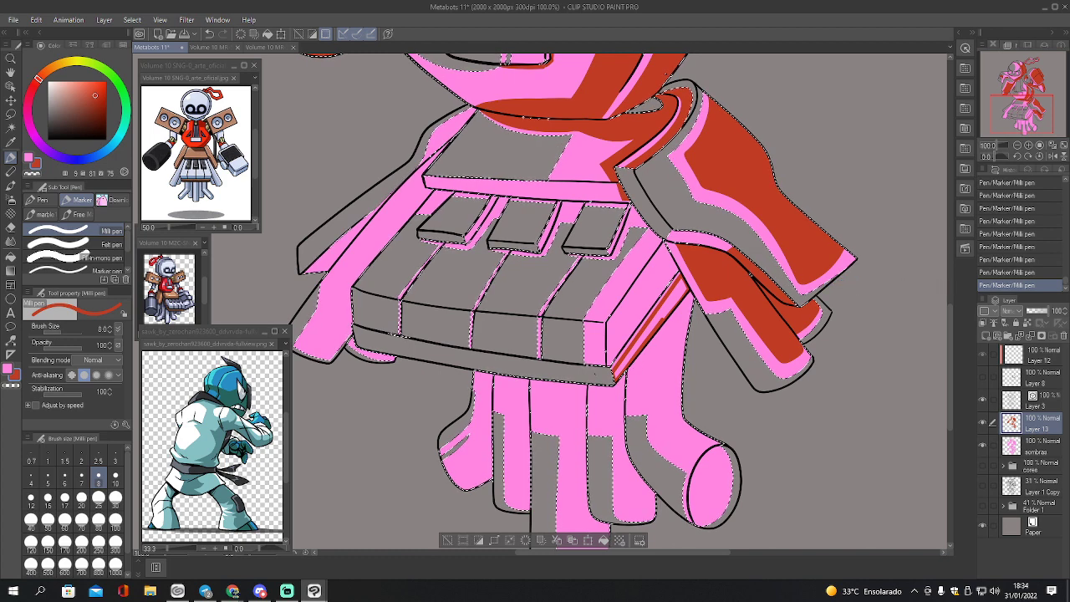
# - Draw curved shadow edges across the tops of the five leg tubes, fill the area above them in red, and clean up stray edges
pyautogui.moveTo(472, 382); pyautogui.dragTo(478, 388)
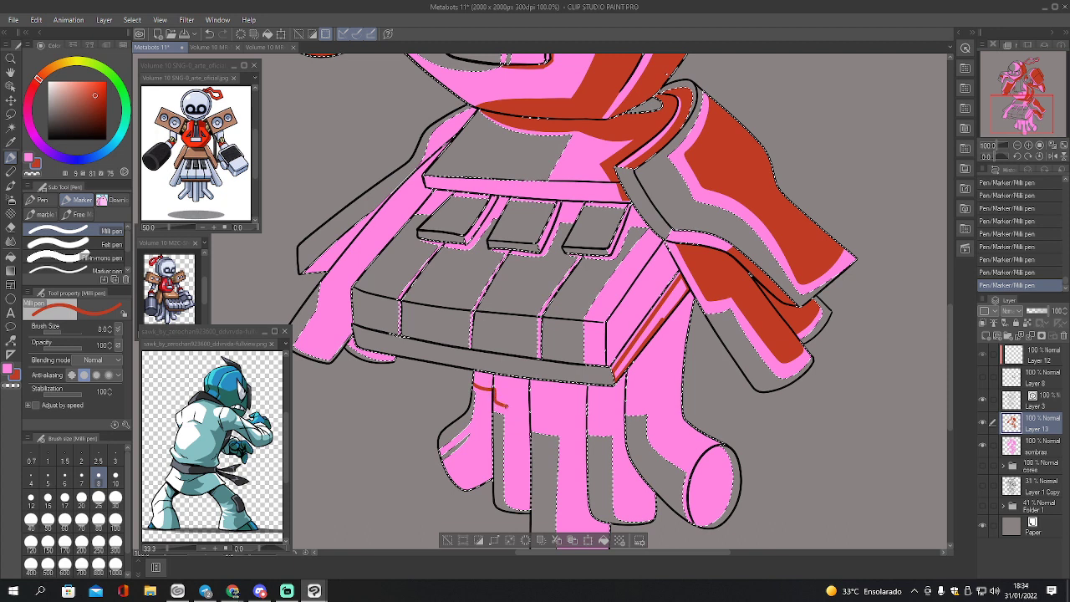
pyautogui.moveTo(508, 407); pyautogui.dragTo(532, 408)
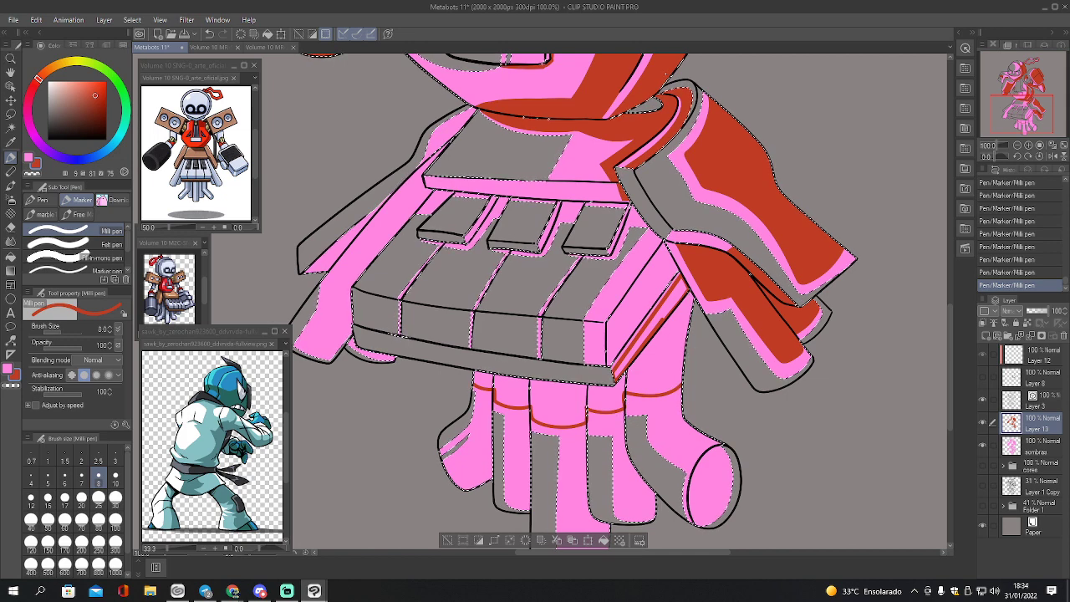
pyautogui.press('g')
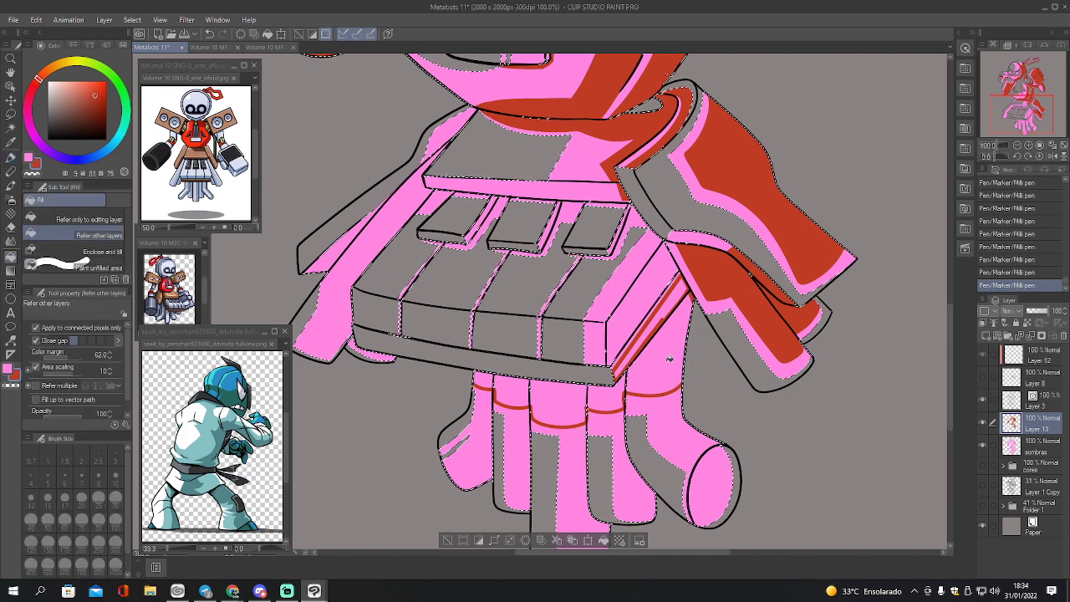
pyautogui.click(679, 366)
pyautogui.press('e')
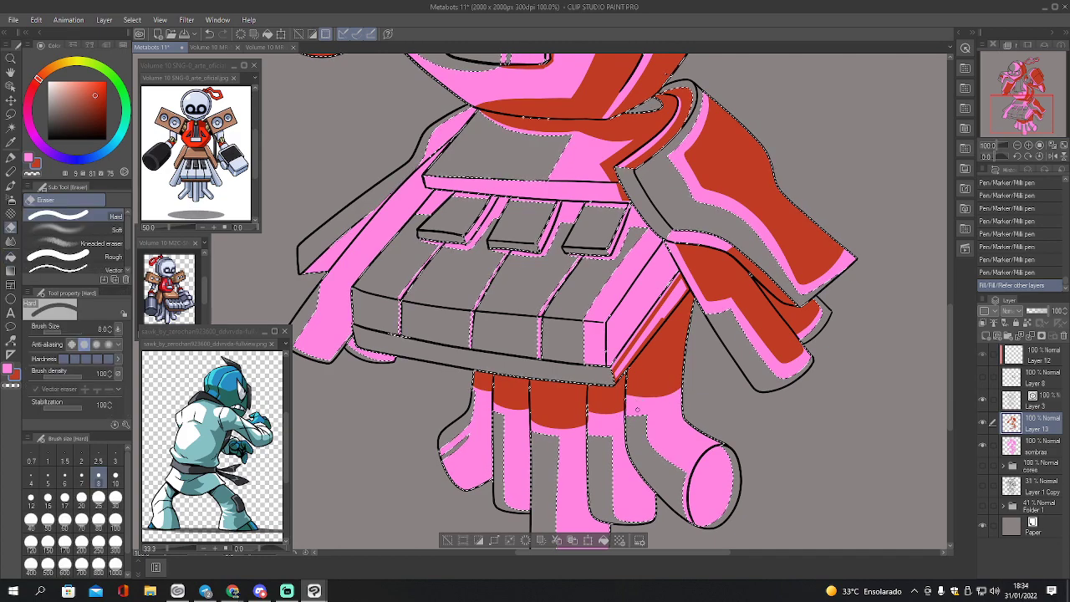
pyautogui.click(666, 74)
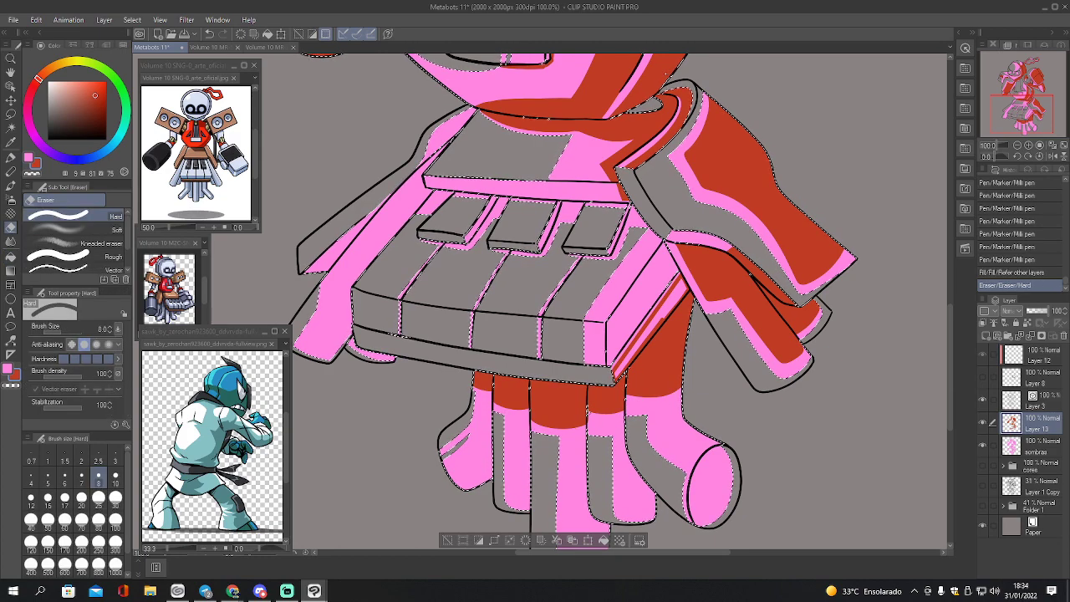
pyautogui.moveTo(588, 410)
pyautogui.mouseDown()
pyautogui.moveTo(611, 431)
pyautogui.moveTo(596, 408)
pyautogui.mouseUp()
# - Draw red shadow outlines down the two leftmost leg tubes, including the rounded lower end of the second
pyautogui.press('p')
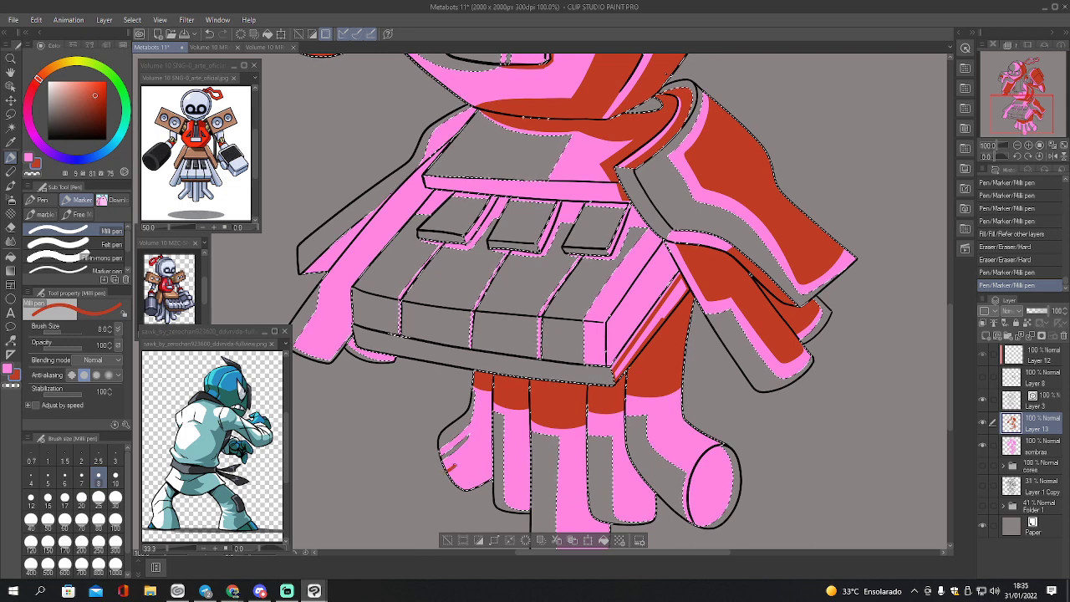
pyautogui.moveTo(484, 399); pyautogui.dragTo(484, 389)
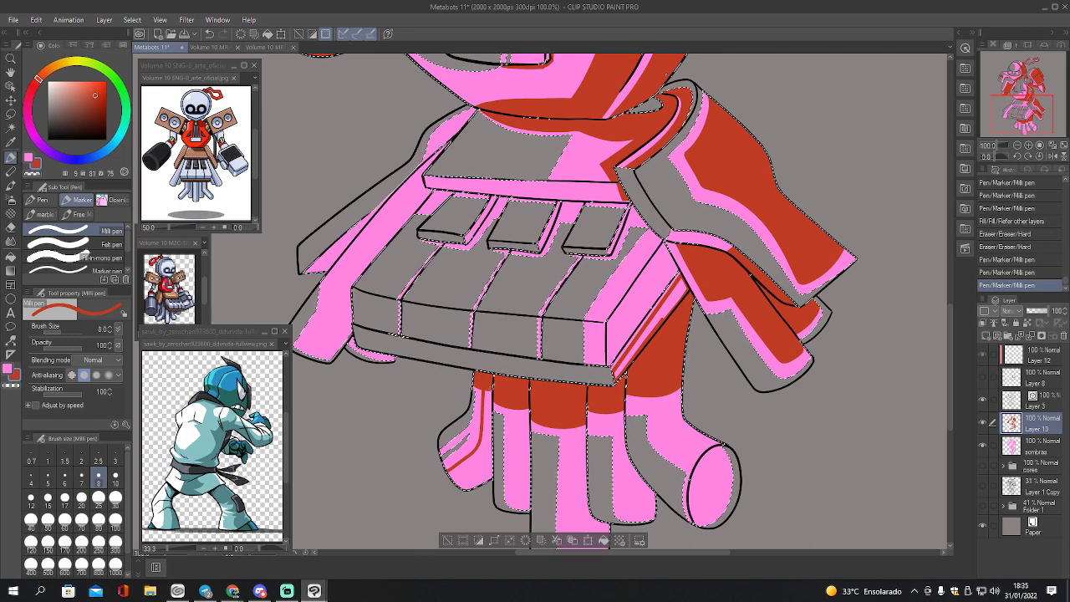
pyautogui.click(494, 493)
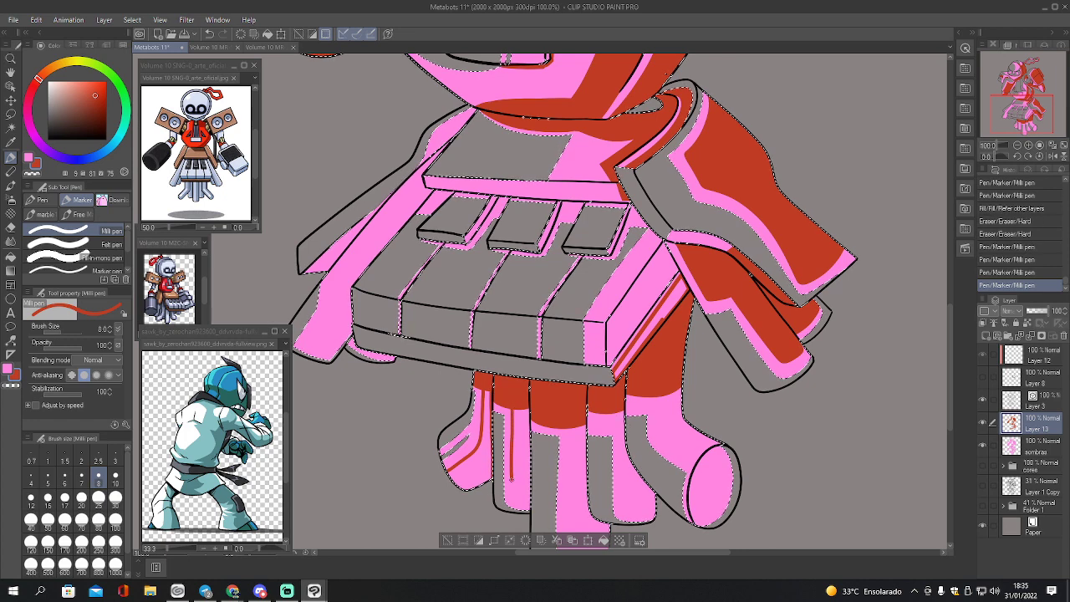
pyautogui.moveTo(519, 496); pyautogui.dragTo(530, 499)
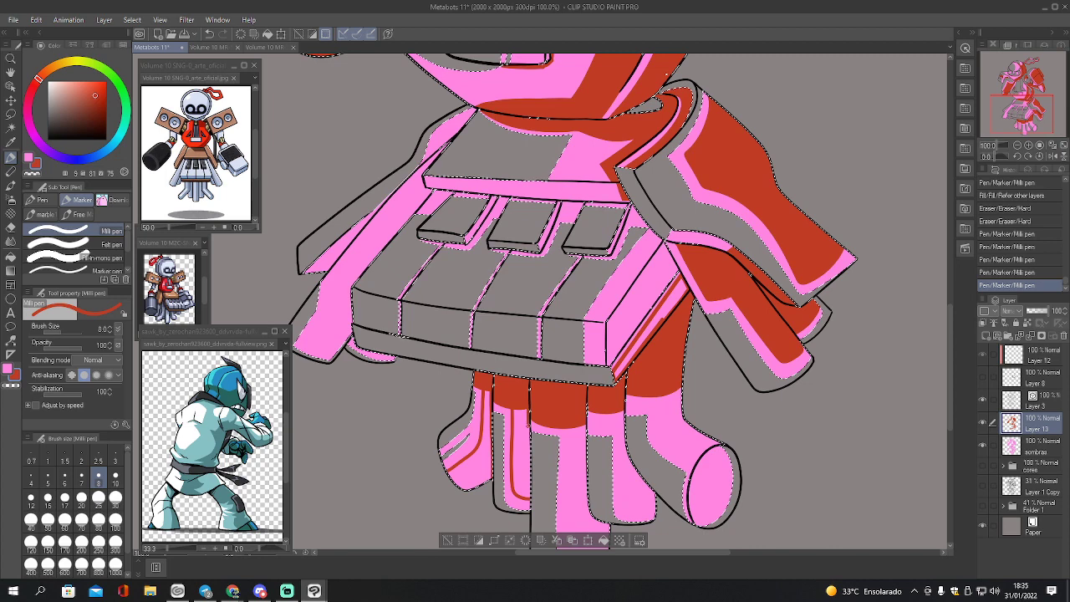
pyautogui.moveTo(525, 452); pyautogui.dragTo(526, 458)
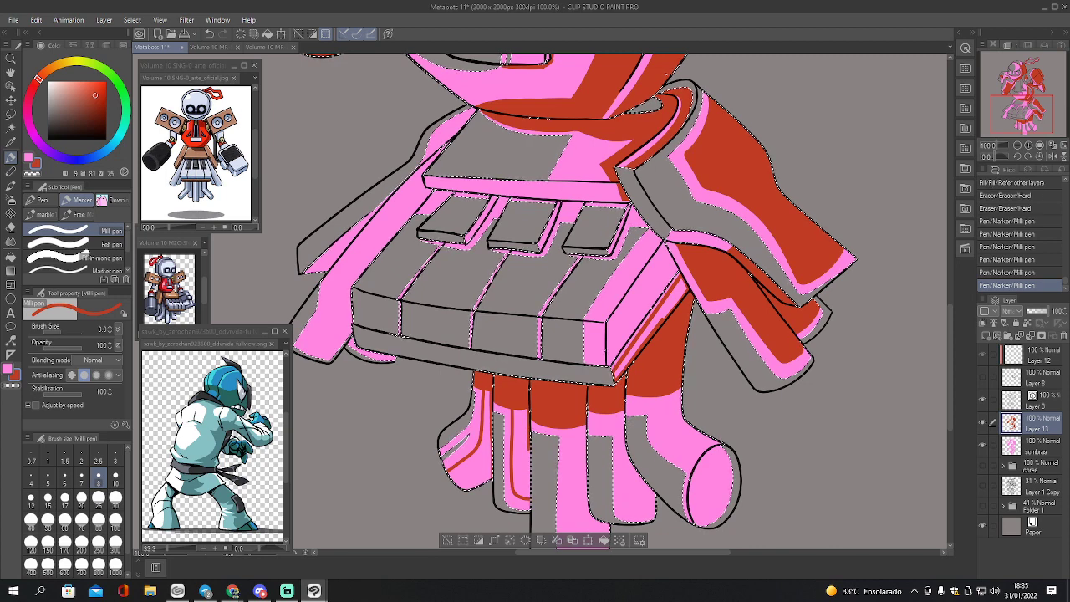
# - Fill the shadows on the two leftmost leg tubes in red, closing the open edge on the second tube
pyautogui.press('g')
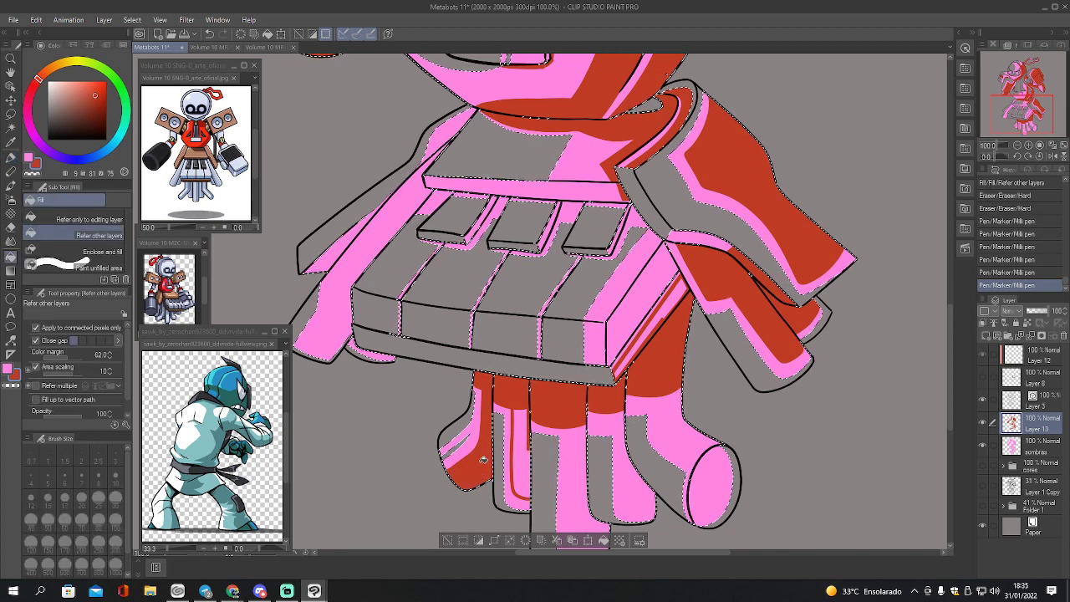
pyautogui.click(485, 460)
pyautogui.click(523, 452)
pyautogui.hotkey('ctrl', 'z')
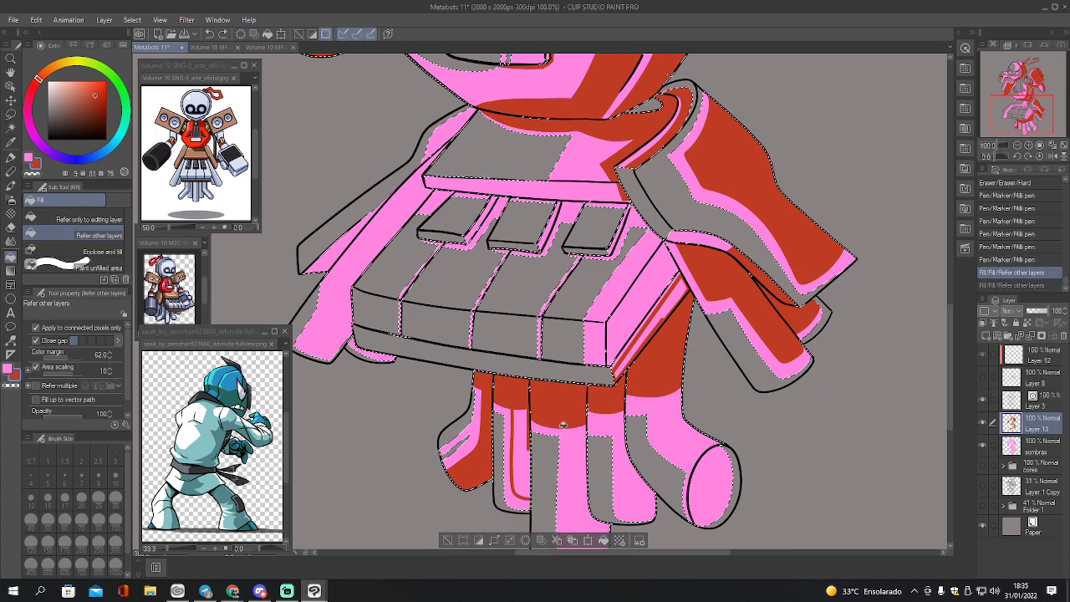
pyautogui.press('p')
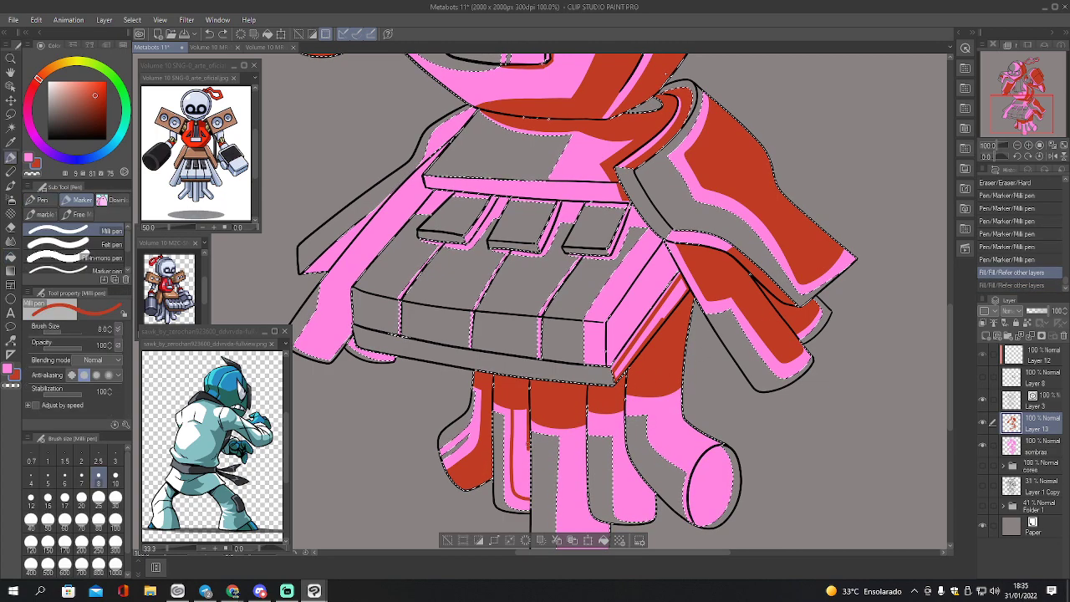
pyautogui.moveTo(532, 454); pyautogui.dragTo(530, 498)
pyautogui.moveTo(528, 422); pyautogui.dragTo(530, 493)
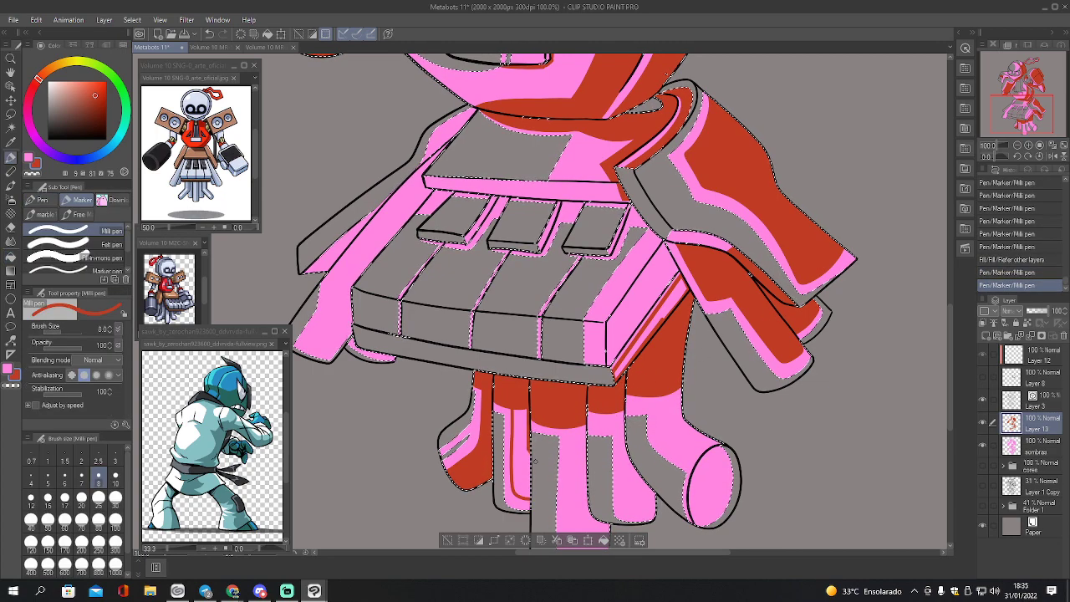
pyautogui.press('g')
pyautogui.click(526, 452)
pyautogui.press('o')
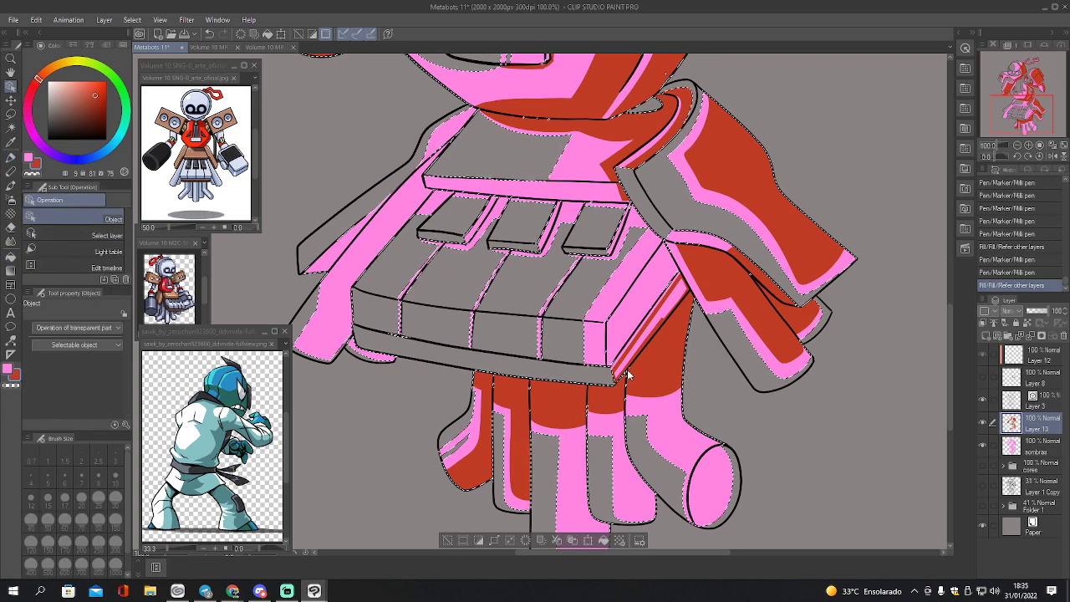
# - Draw red shadow outlines with rounded lower corners on the middle and fourth leg tubes
pyautogui.press('p')
pyautogui.moveTo(1022, 112); pyautogui.dragTo(1028, 120)
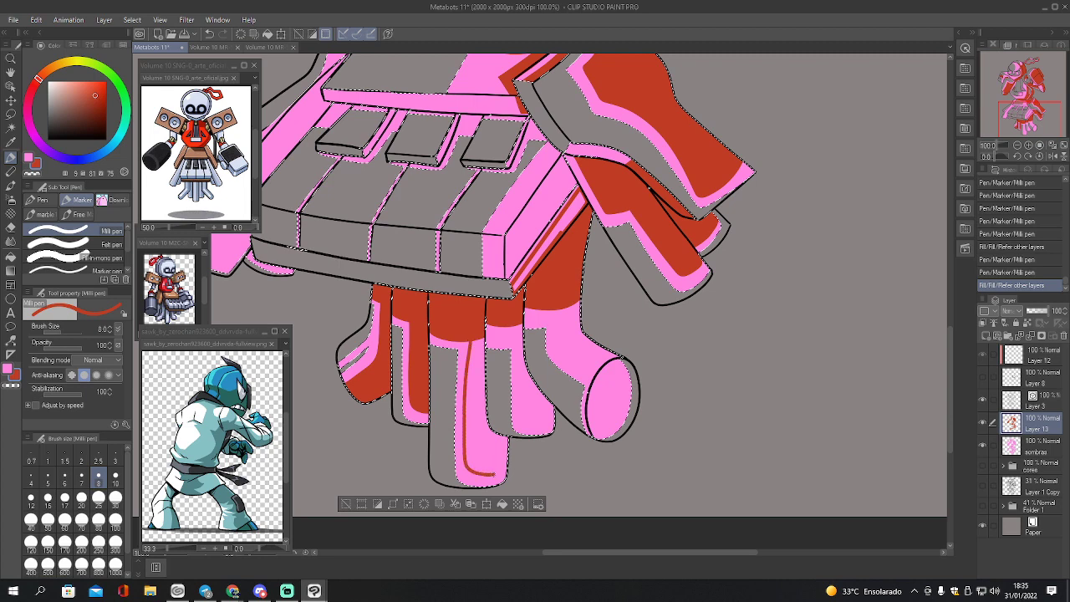
pyautogui.moveTo(504, 465); pyautogui.dragTo(507, 438)
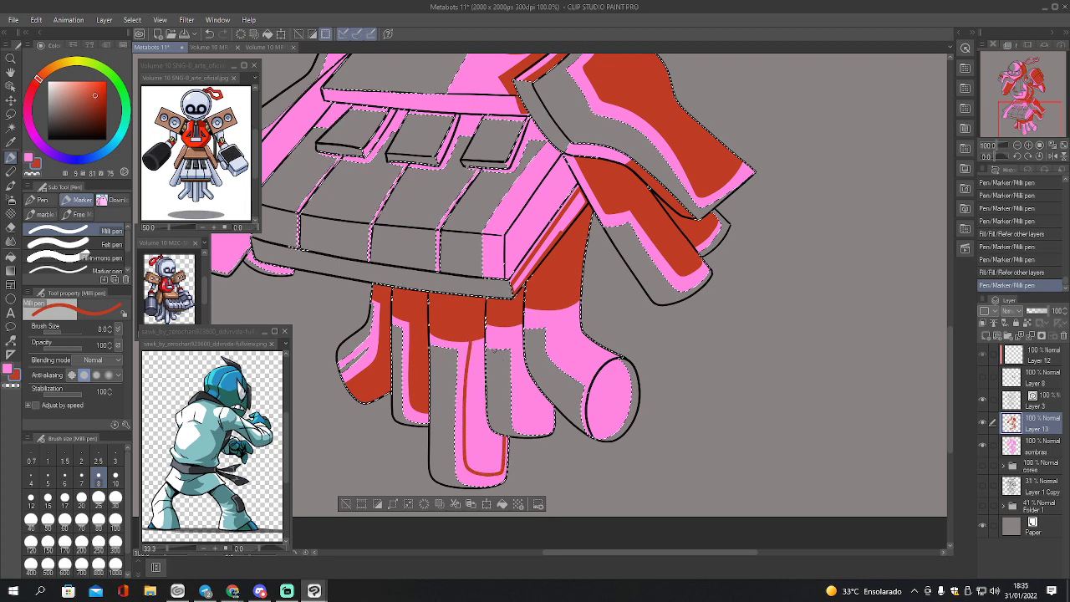
pyautogui.moveTo(483, 344); pyautogui.dragTo(483, 365)
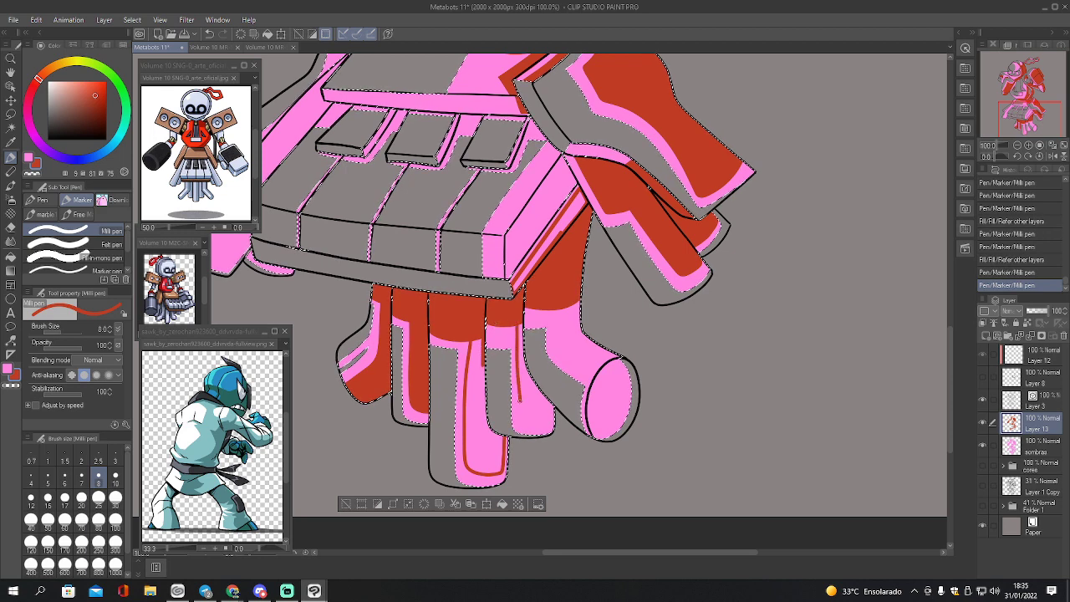
pyautogui.moveTo(549, 433); pyautogui.dragTo(549, 390)
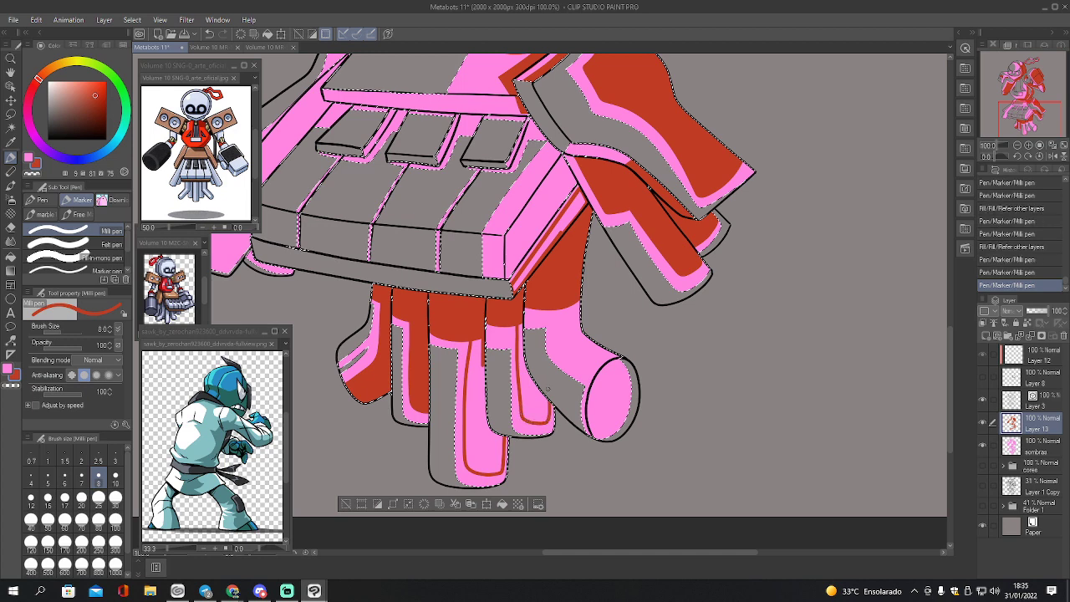
# - Outline the shadows on the rightmost leg tube and its oval end face, and fill both in red
pyautogui.moveTo(520, 323)
pyautogui.mouseDown()
pyautogui.moveTo(523, 302)
pyautogui.moveTo(557, 306)
pyautogui.mouseUp()
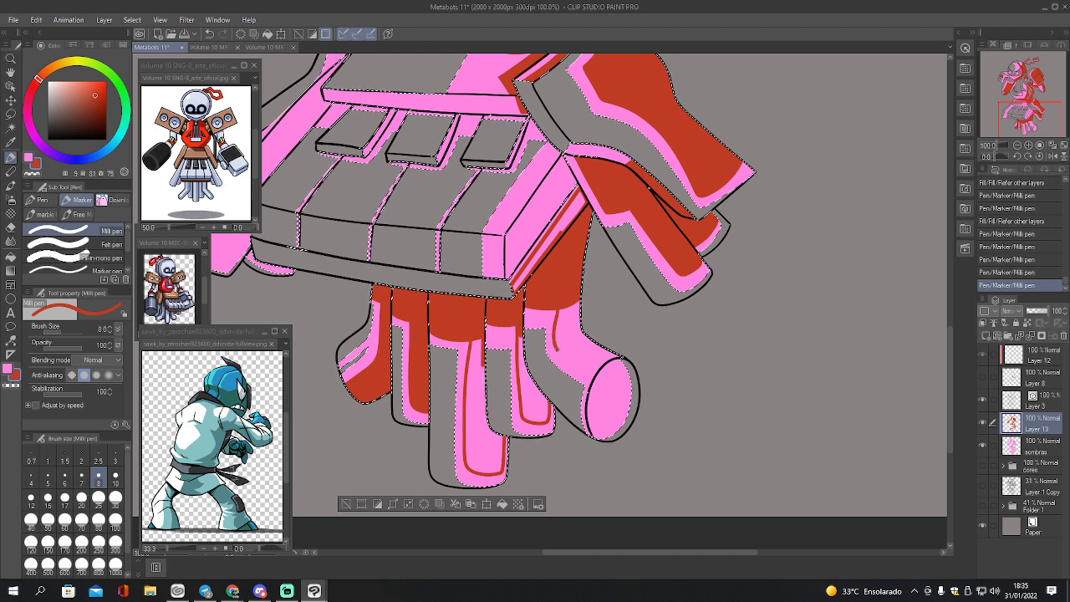
pyautogui.click(561, 233)
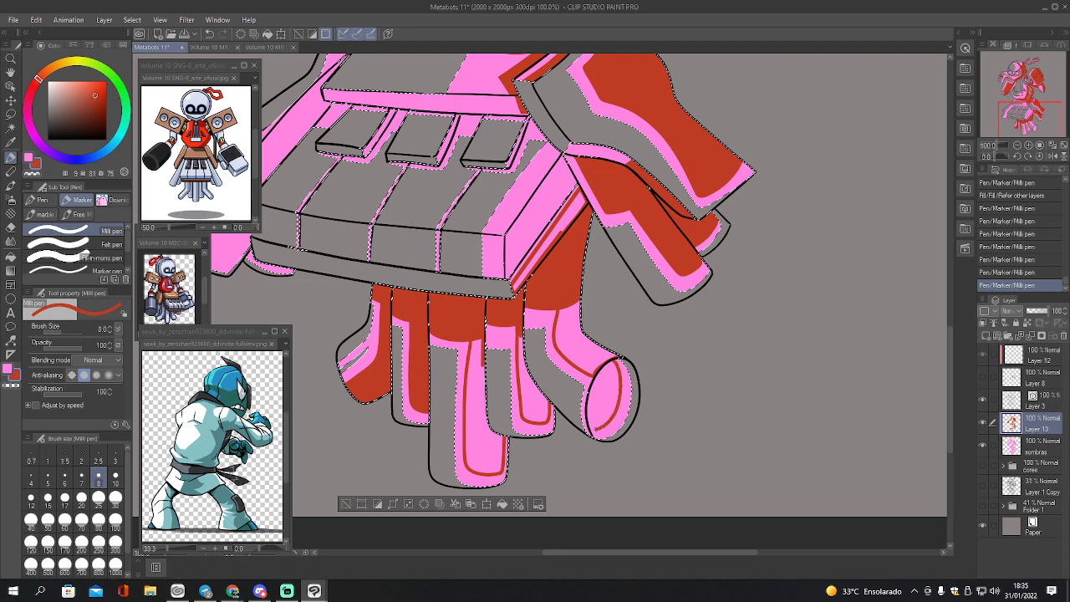
pyautogui.moveTo(592, 373); pyautogui.dragTo(602, 376)
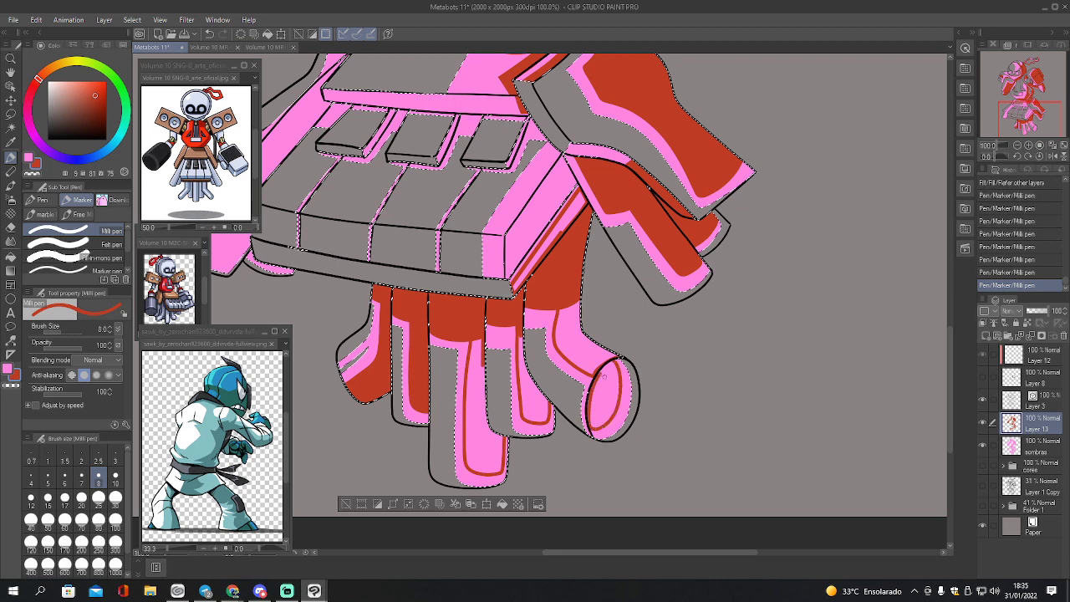
pyautogui.press('g')
pyautogui.click(609, 397)
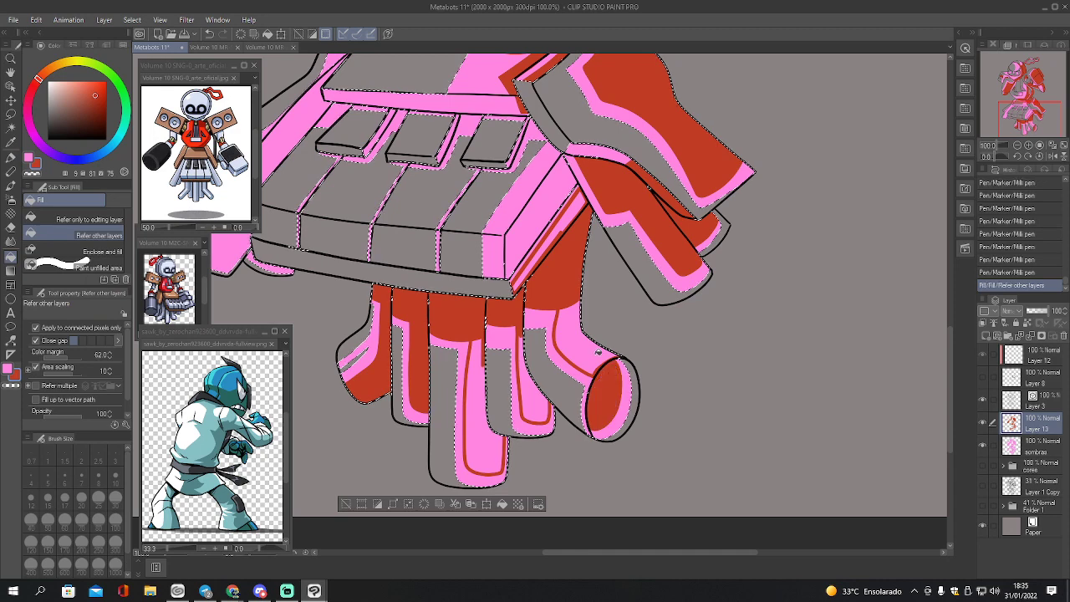
pyautogui.click(569, 354)
# - Try to fill the outlined shadows on the fourth and middle leg tubes in red and undo the fills
pyautogui.click(535, 394)
pyautogui.hotkey('ctrl', 'z')
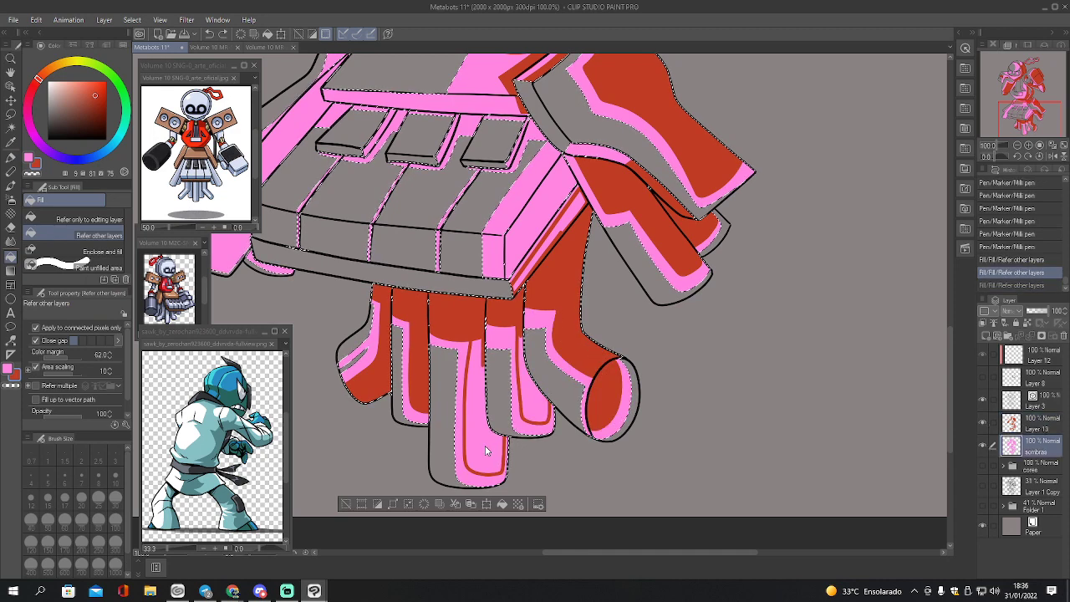
pyautogui.click(488, 437)
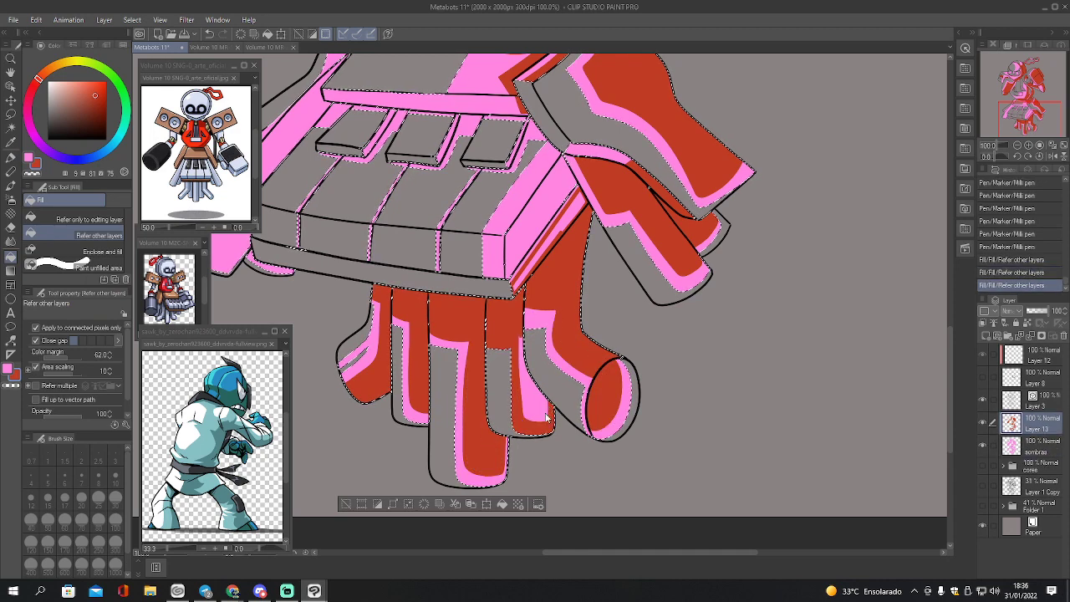
pyautogui.hotkey('ctrl', 'z')
# - Close the outline gaps beside the fourth leg tube with the pen at size 15, and fill the fourth and middle tube shadows in red
pyautogui.press('p')
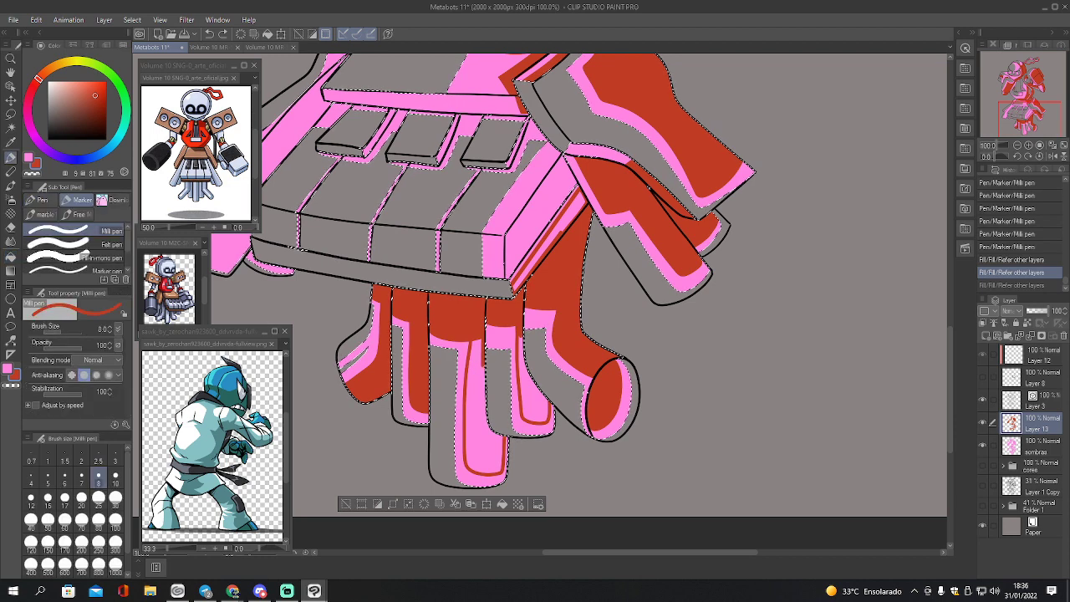
pyautogui.click(48, 500)
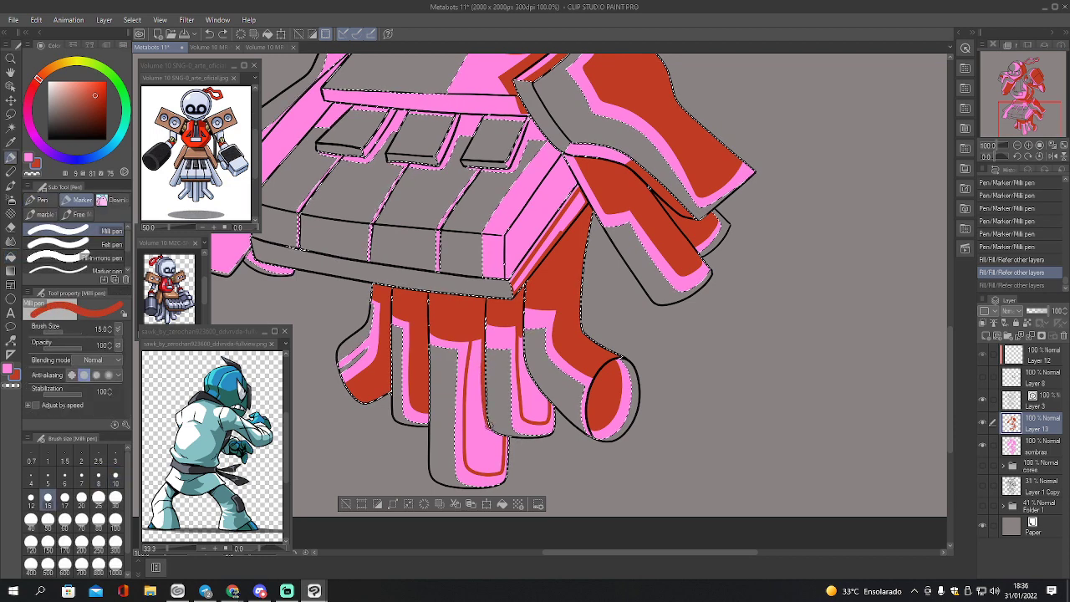
pyautogui.moveTo(500, 433)
pyautogui.mouseDown()
pyautogui.moveTo(494, 411)
pyautogui.moveTo(547, 396)
pyautogui.mouseUp()
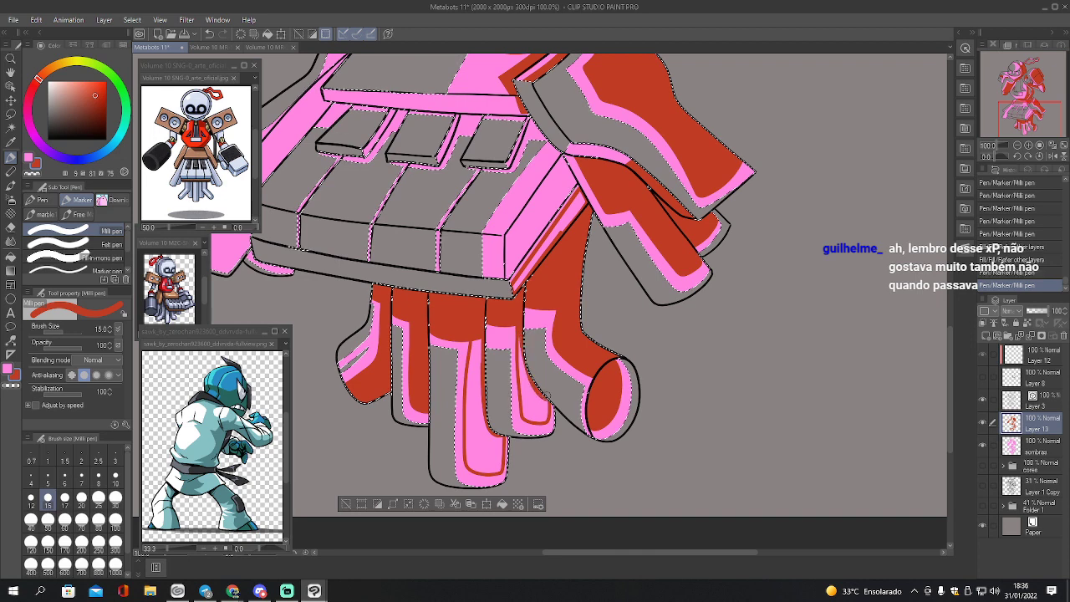
pyautogui.press('g')
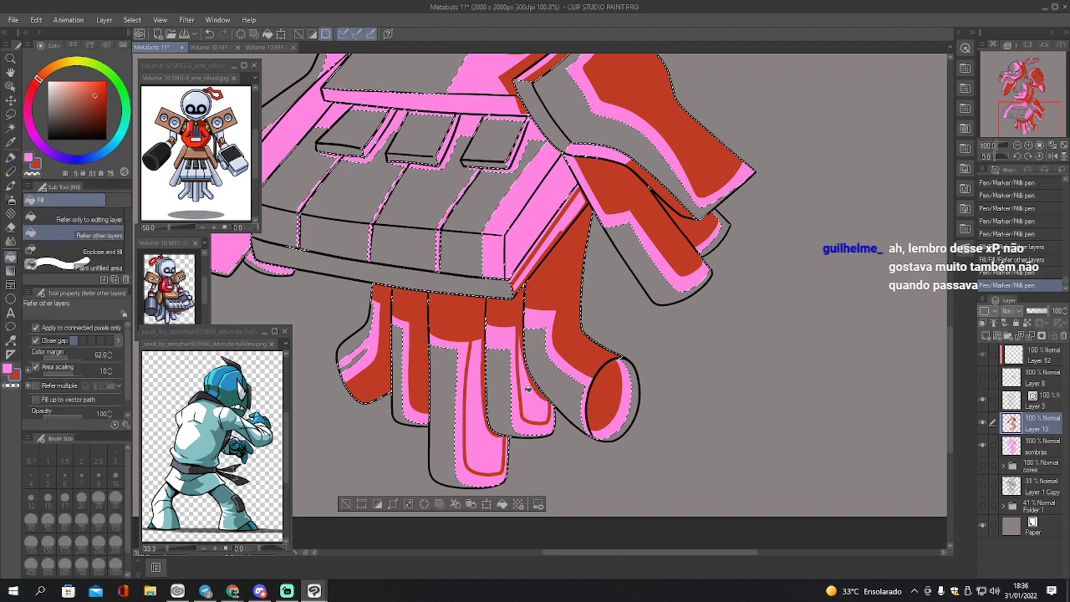
pyautogui.click(544, 393)
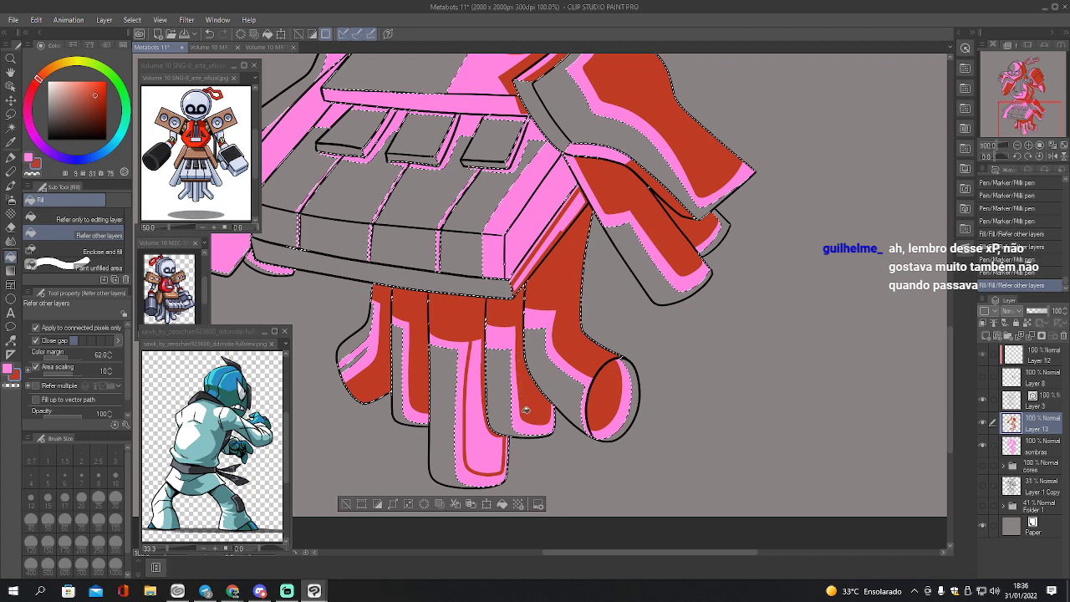
pyautogui.click(487, 445)
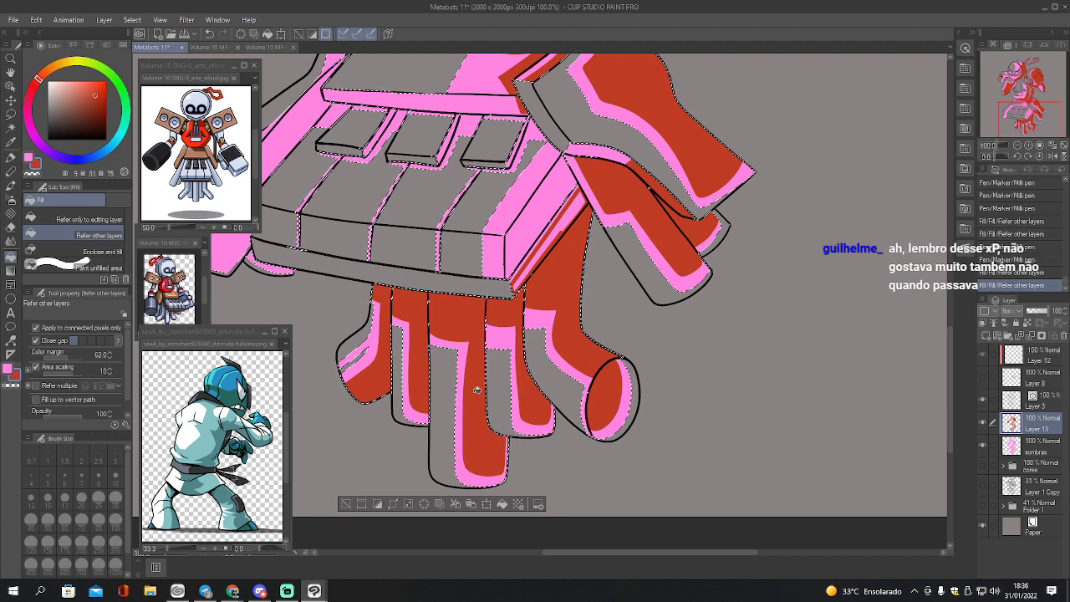
# - Touch up the red shadows at the upper ends of the middle and fourth leg tubes with the pen at size 15
pyautogui.press('p')
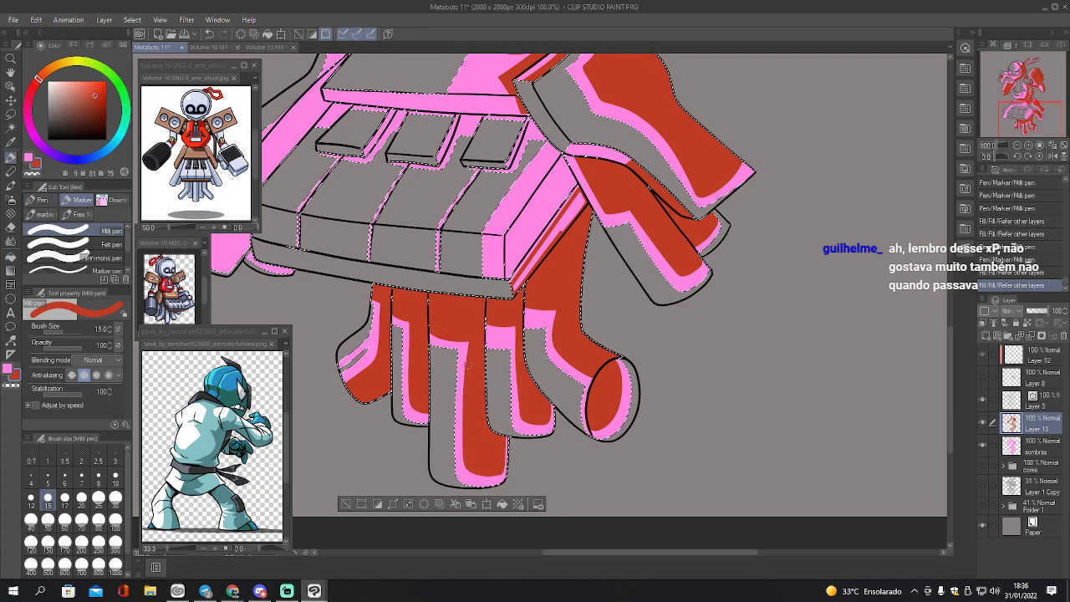
pyautogui.moveTo(466, 365)
pyautogui.mouseDown()
pyautogui.moveTo(471, 327)
pyautogui.moveTo(468, 463)
pyautogui.moveTo(467, 347)
pyautogui.mouseUp()
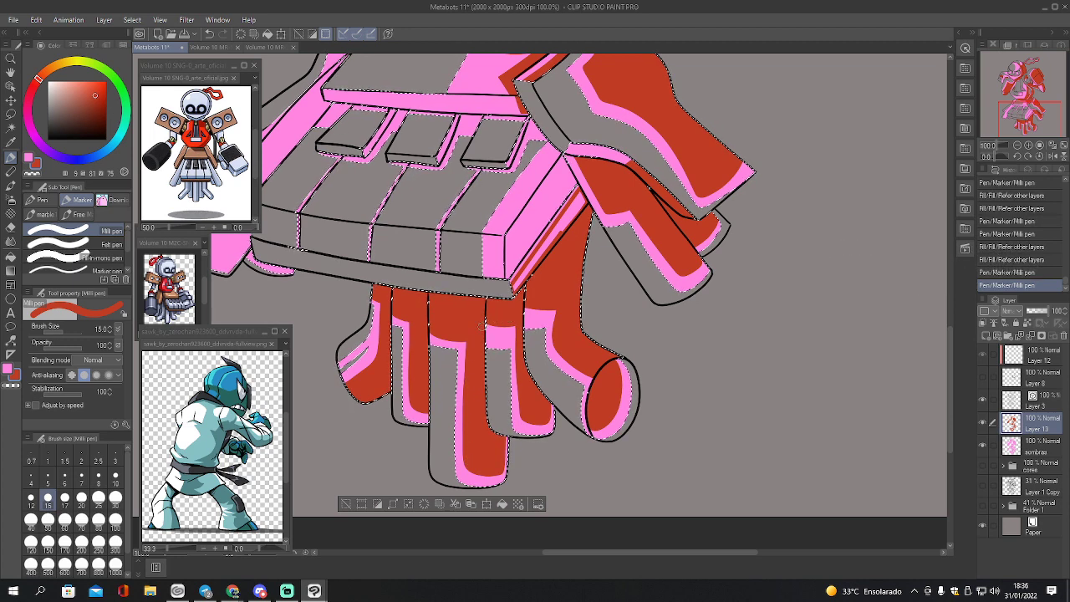
pyautogui.moveTo(513, 327); pyautogui.dragTo(495, 334)
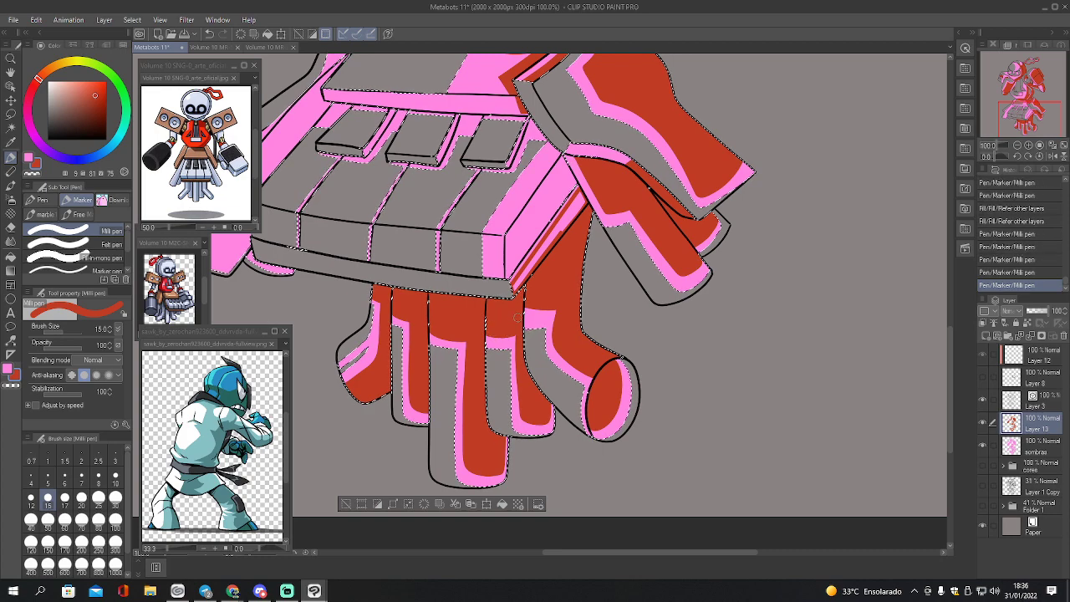
# - Close the outline of the lower strip on the keyboard skirt's side face with the pen at size 7 and fill it in red
pyautogui.moveTo(1024, 118); pyautogui.dragTo(1018, 107)
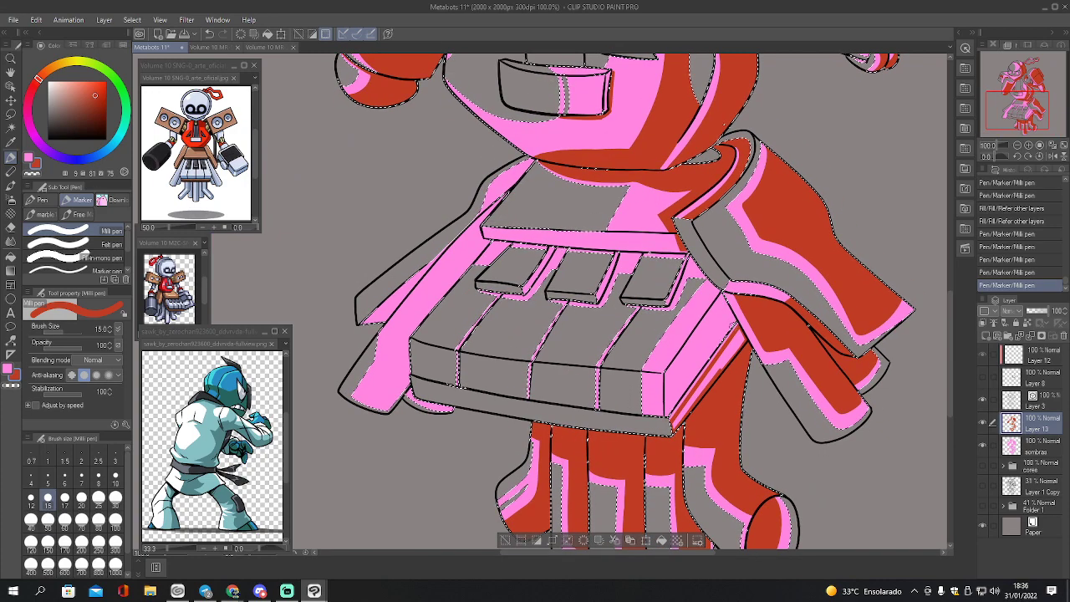
pyautogui.click(81, 478)
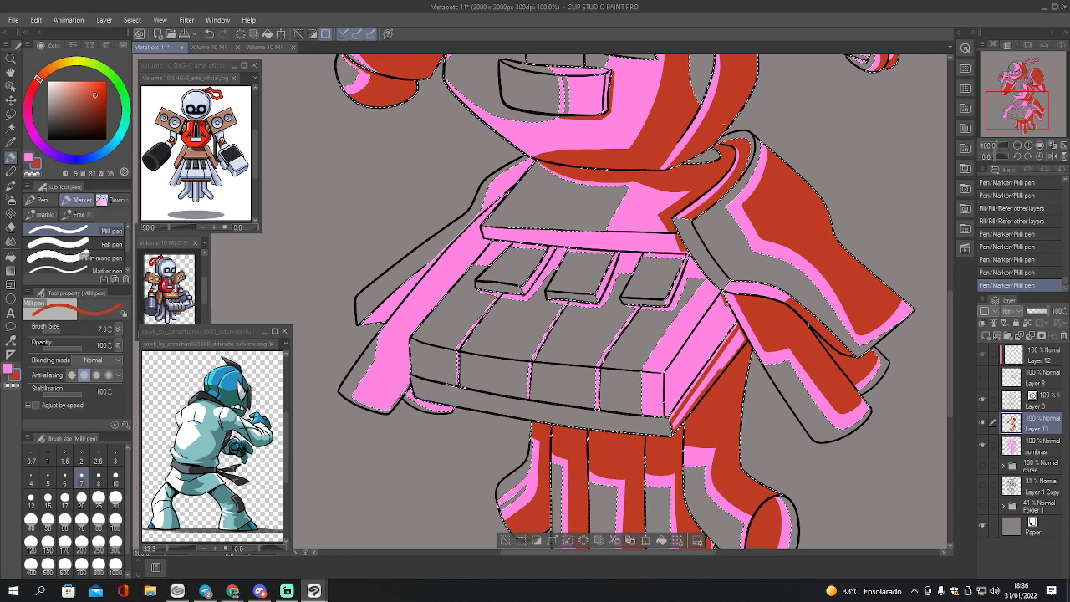
pyautogui.moveTo(720, 371); pyautogui.dragTo(745, 336)
pyautogui.press('g')
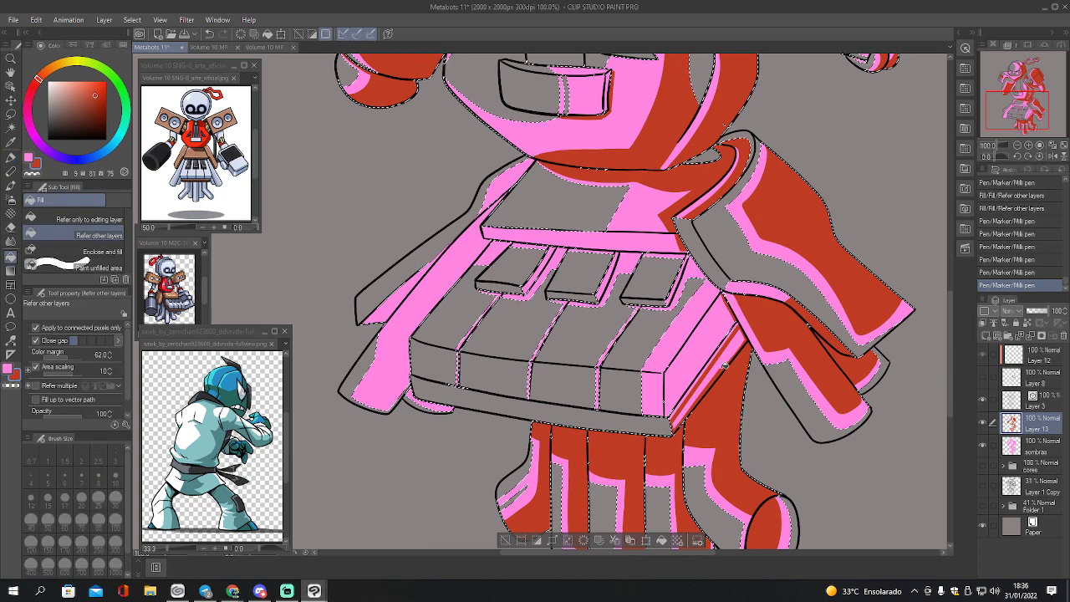
pyautogui.click(730, 365)
# - Trace the upper edge of the keyboard skirt's side face with red lines and fill the enclosed area in red
pyautogui.press('p')
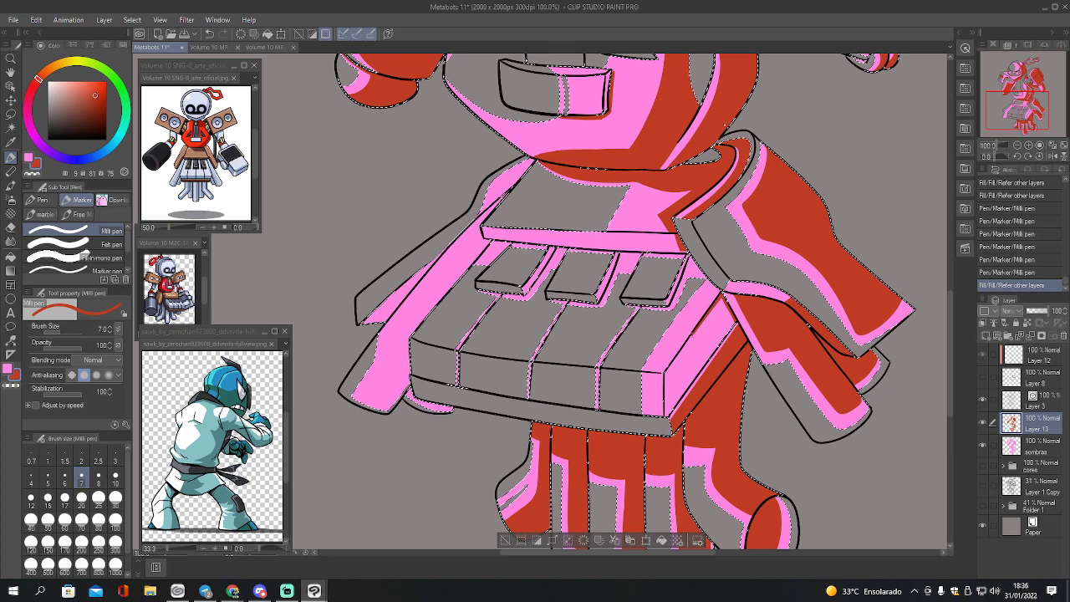
pyautogui.moveTo(559, 465); pyautogui.dragTo(554, 528)
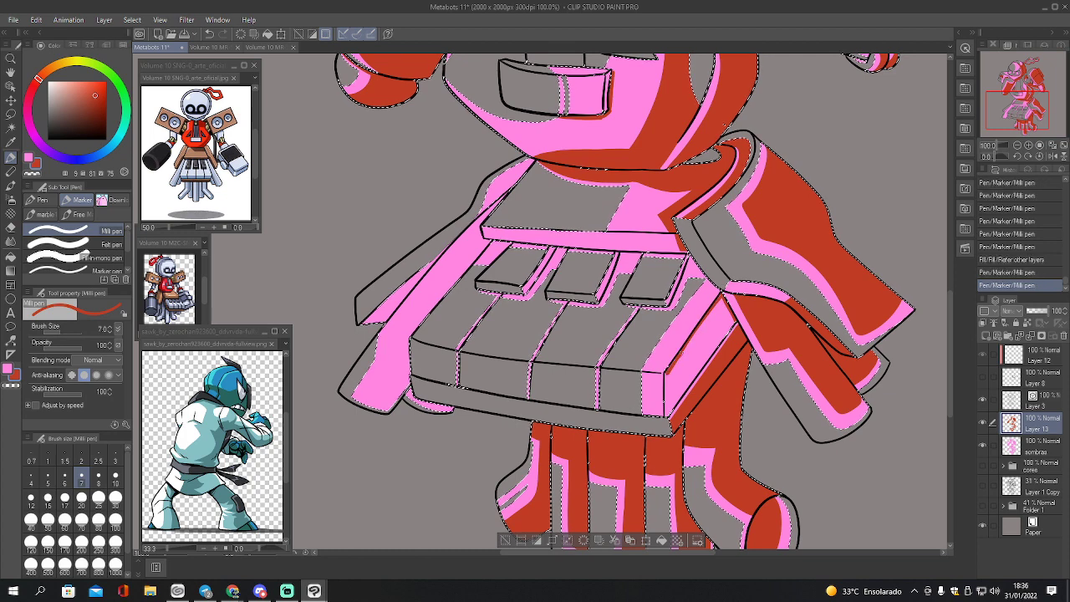
pyautogui.moveTo(669, 368); pyautogui.dragTo(715, 310)
pyautogui.moveTo(669, 371); pyautogui.dragTo(703, 326)
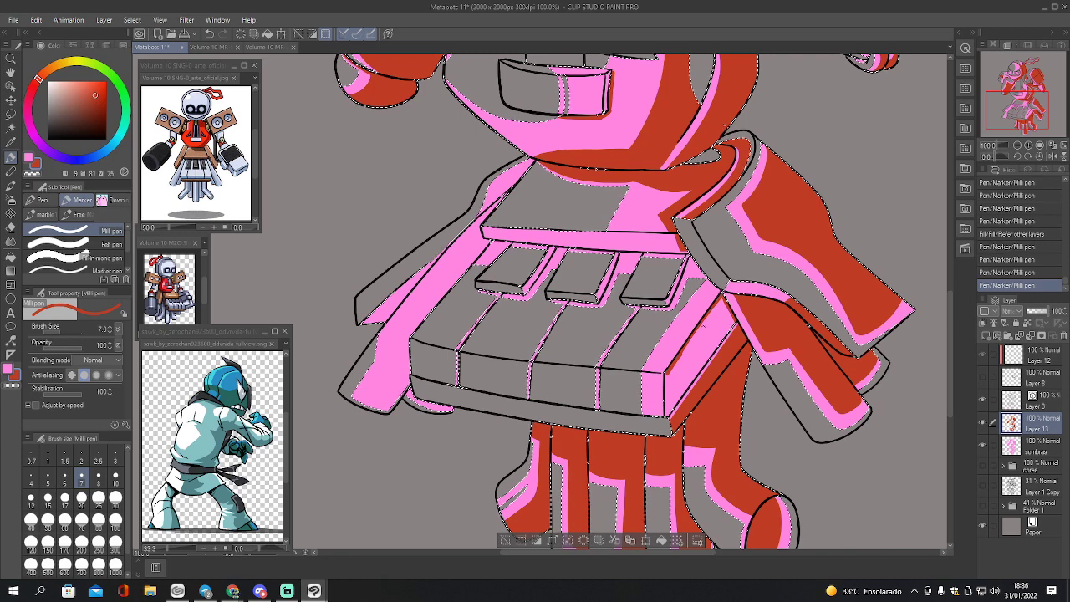
pyautogui.moveTo(669, 373); pyautogui.dragTo(707, 321)
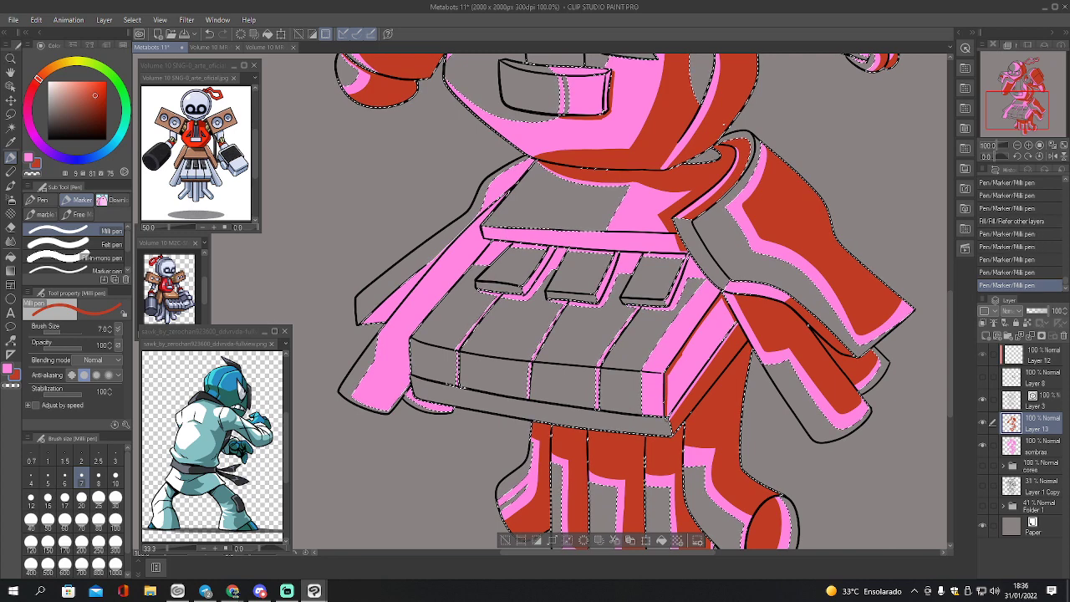
pyautogui.moveTo(669, 373); pyautogui.dragTo(708, 321)
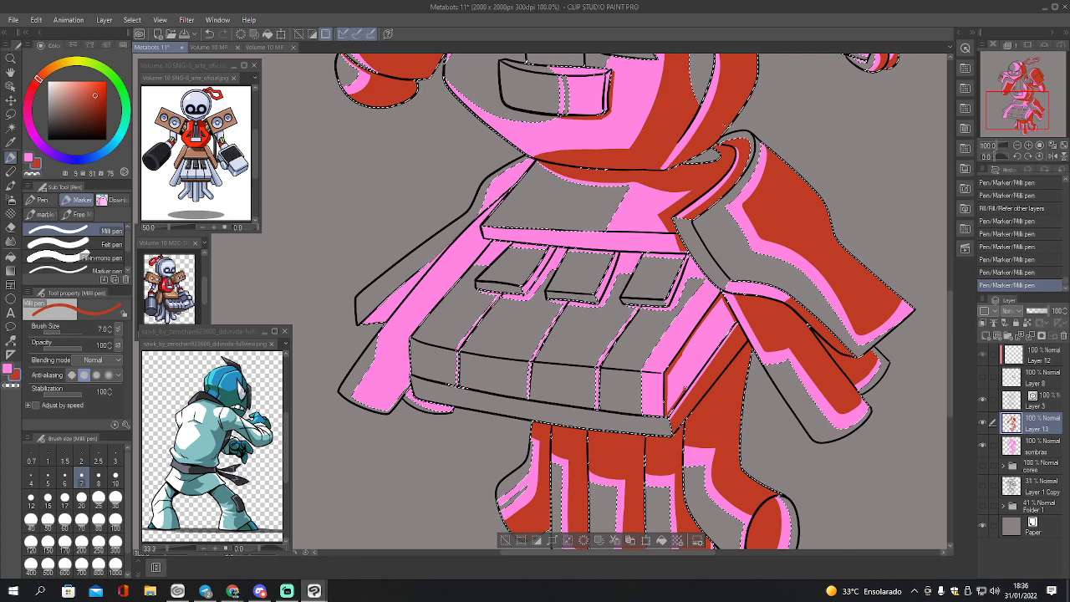
pyautogui.moveTo(672, 393); pyautogui.dragTo(725, 320)
pyautogui.moveTo(679, 378); pyautogui.dragTo(720, 324)
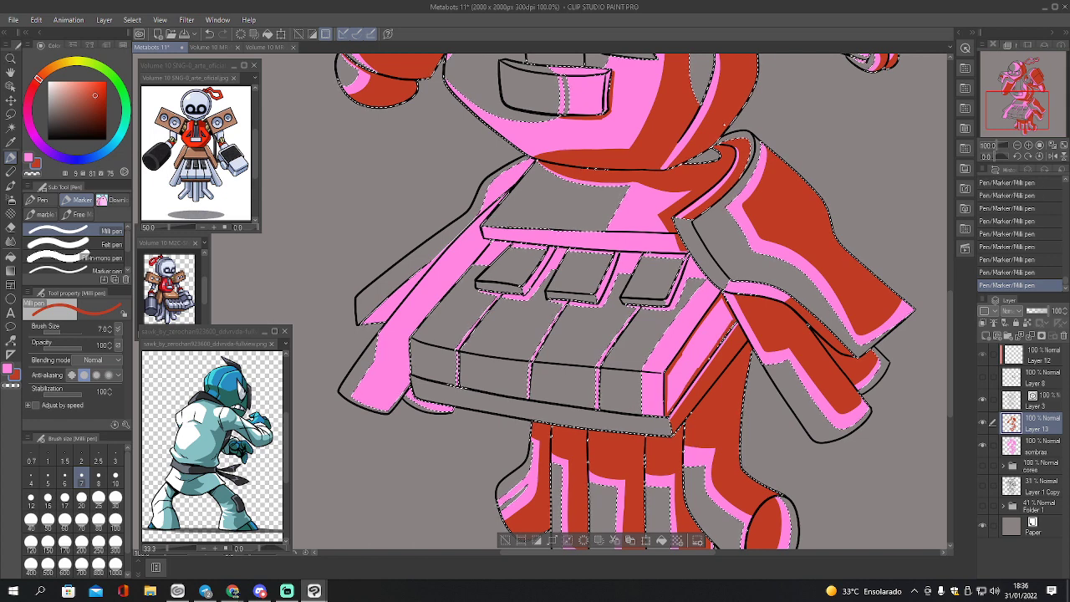
pyautogui.press('g')
pyautogui.click(701, 392)
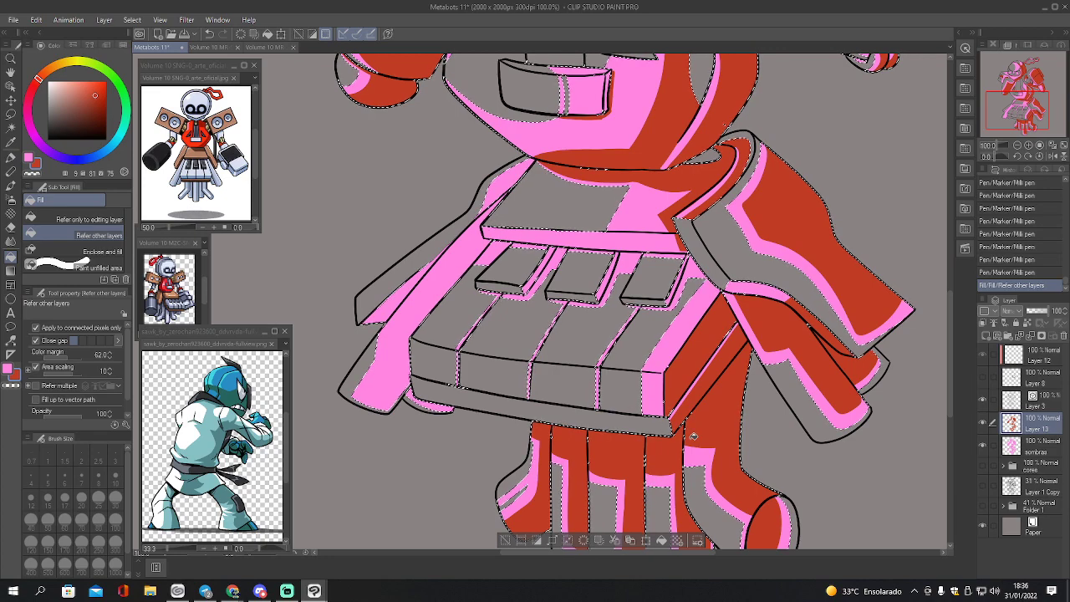
# - Draw a thin cast-shadow strip beneath the ledge across the keyboard's black keys and fill it in red
pyautogui.press('p')
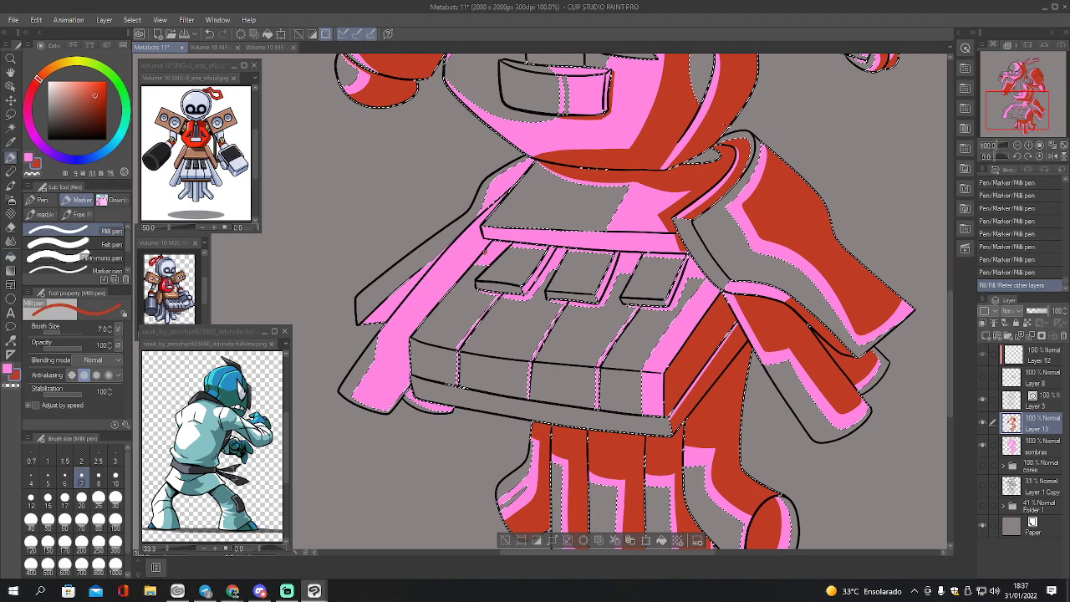
pyautogui.moveTo(729, 124)
pyautogui.mouseDown()
pyautogui.moveTo(721, 136)
pyautogui.moveTo(724, 124)
pyautogui.mouseUp()
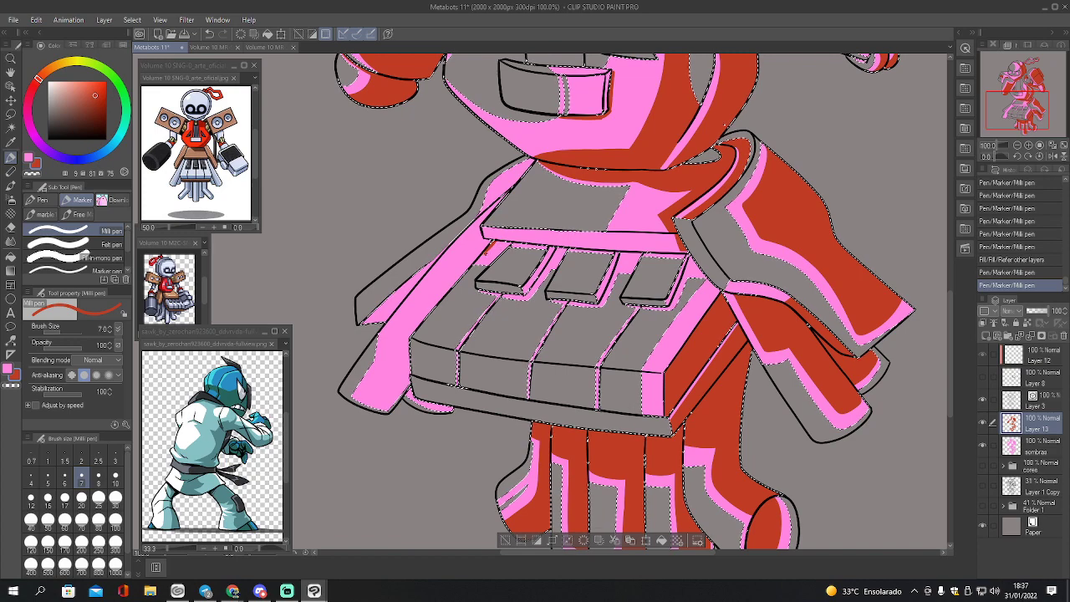
pyautogui.moveTo(488, 248); pyautogui.dragTo(654, 270)
pyautogui.moveTo(489, 249); pyautogui.dragTo(703, 272)
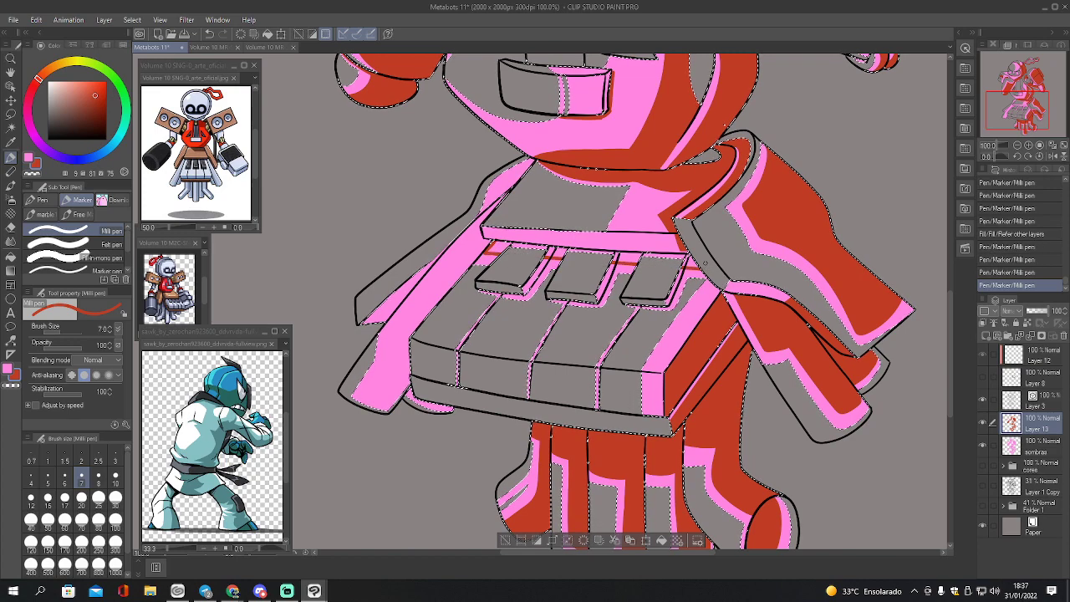
pyautogui.moveTo(484, 238); pyautogui.dragTo(686, 250)
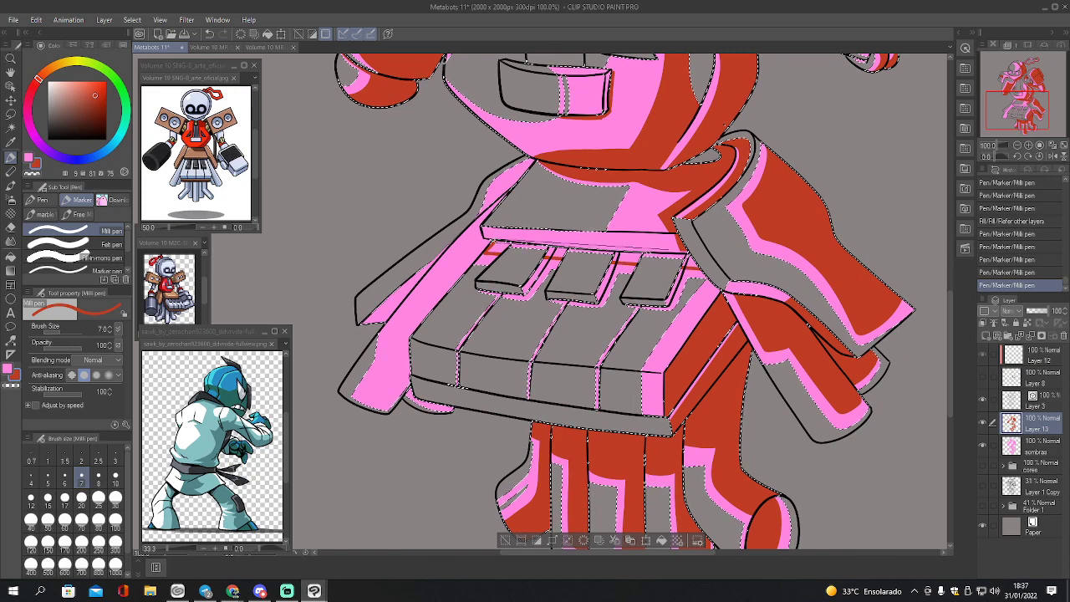
pyautogui.keyDown('shift'); pyautogui.click(715, 259); pyautogui.keyUp('shift')
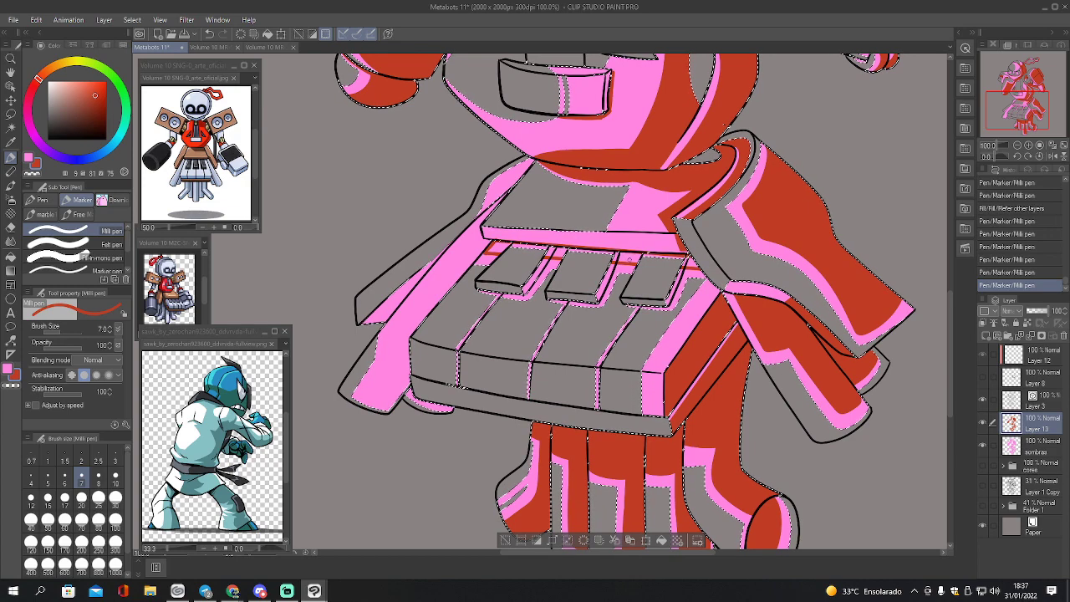
pyautogui.press('g')
pyautogui.click(642, 260)
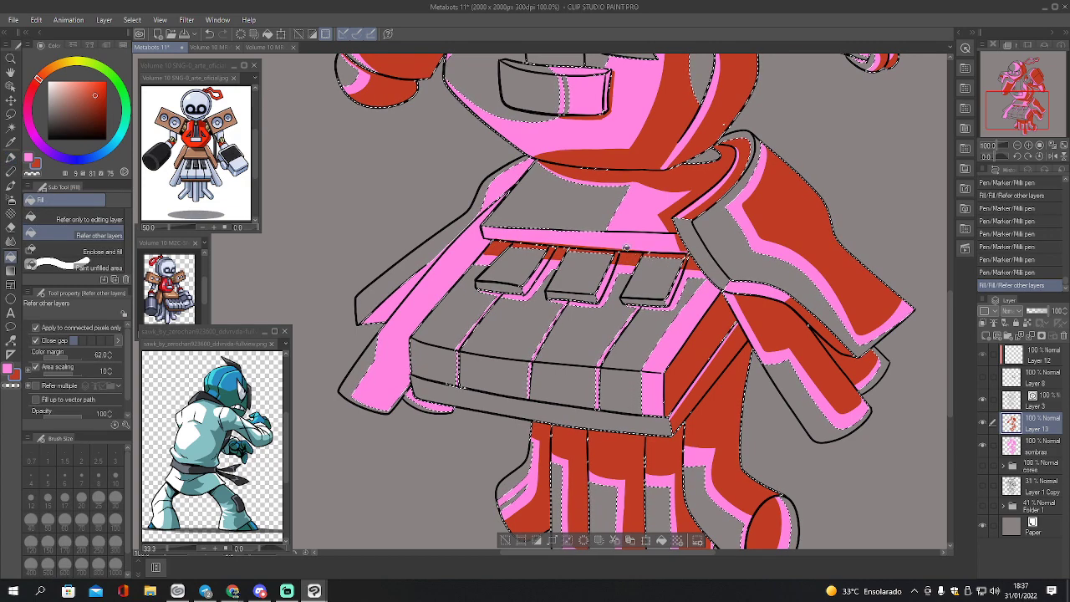
# - Erase the excess red along the ledge edge above the black keys with the hard eraser at size 8
pyautogui.press('e')
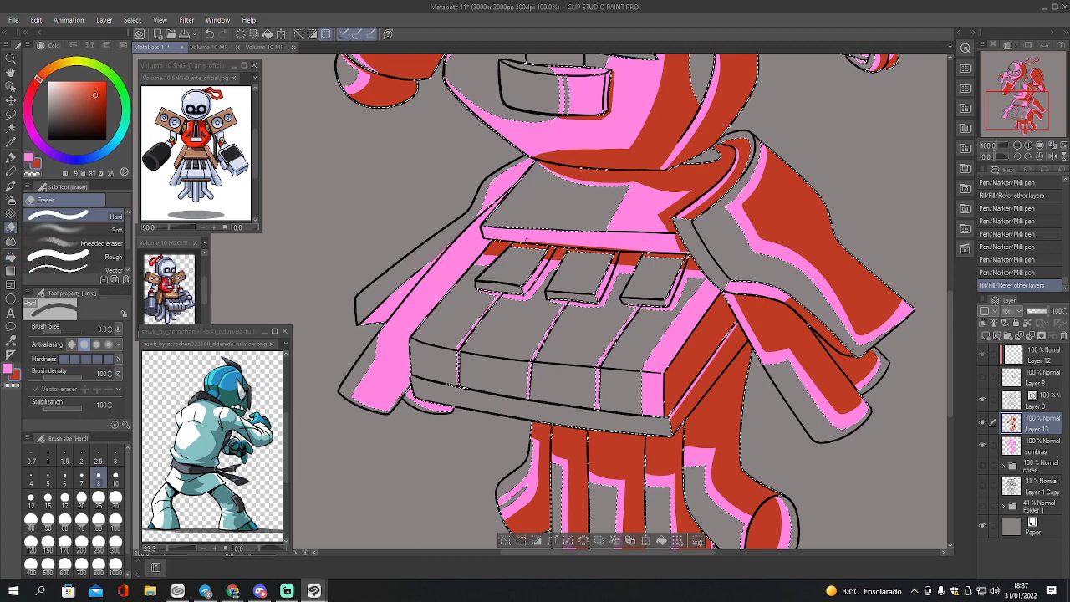
pyautogui.click(527, 241)
pyautogui.moveTo(559, 244)
pyautogui.mouseDown()
pyautogui.moveTo(602, 245)
pyautogui.moveTo(575, 245)
pyautogui.mouseUp()
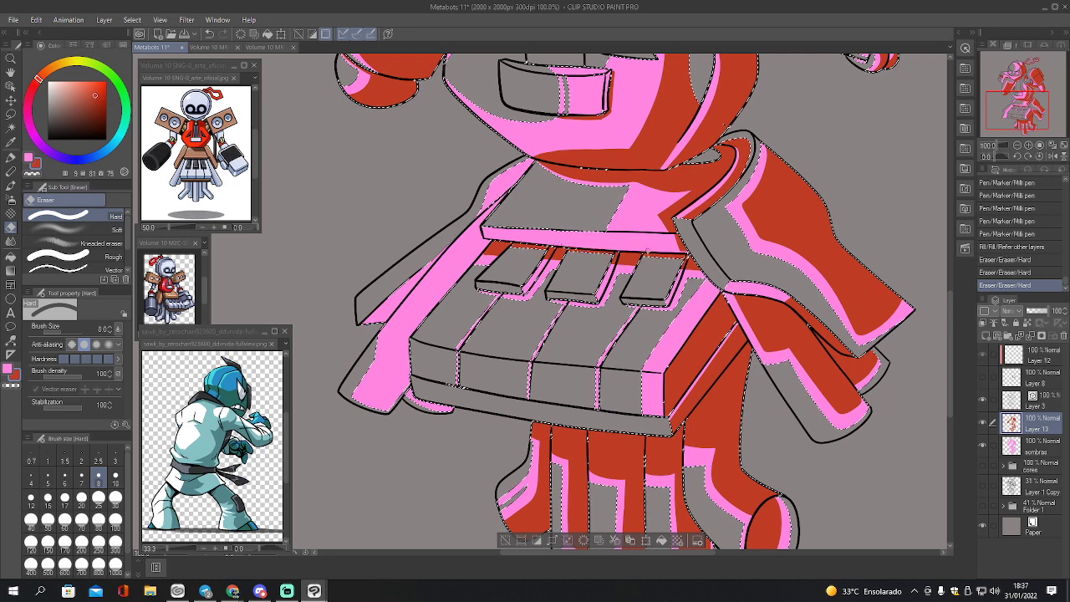
pyautogui.moveTo(647, 251); pyautogui.dragTo(669, 252)
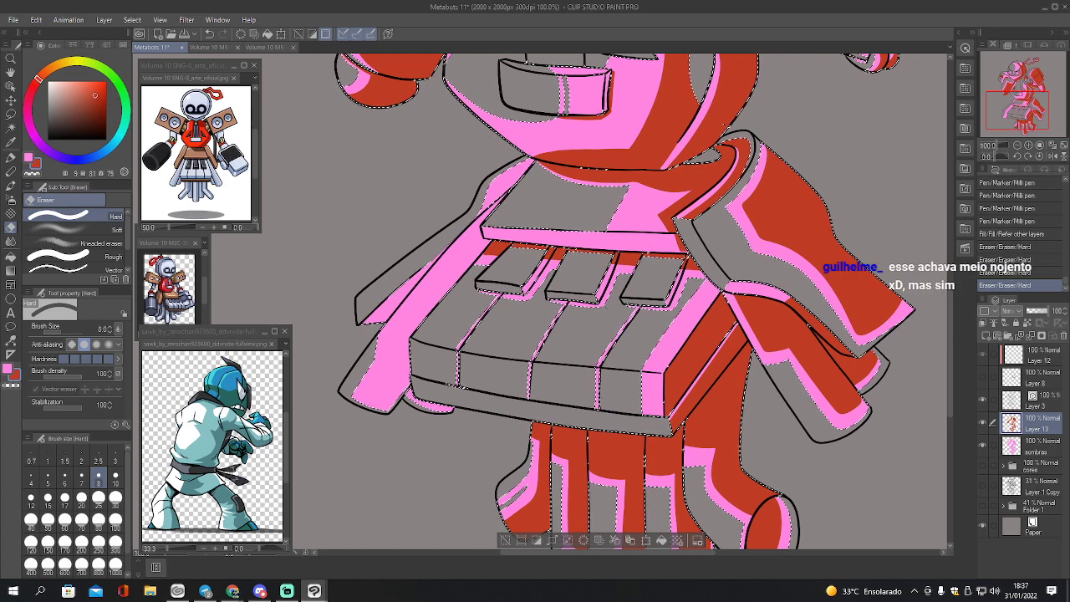
# - Clean the remaining red spill around the tops of the black keys, enlarging the hard eraser to size 15
pyautogui.press('p')
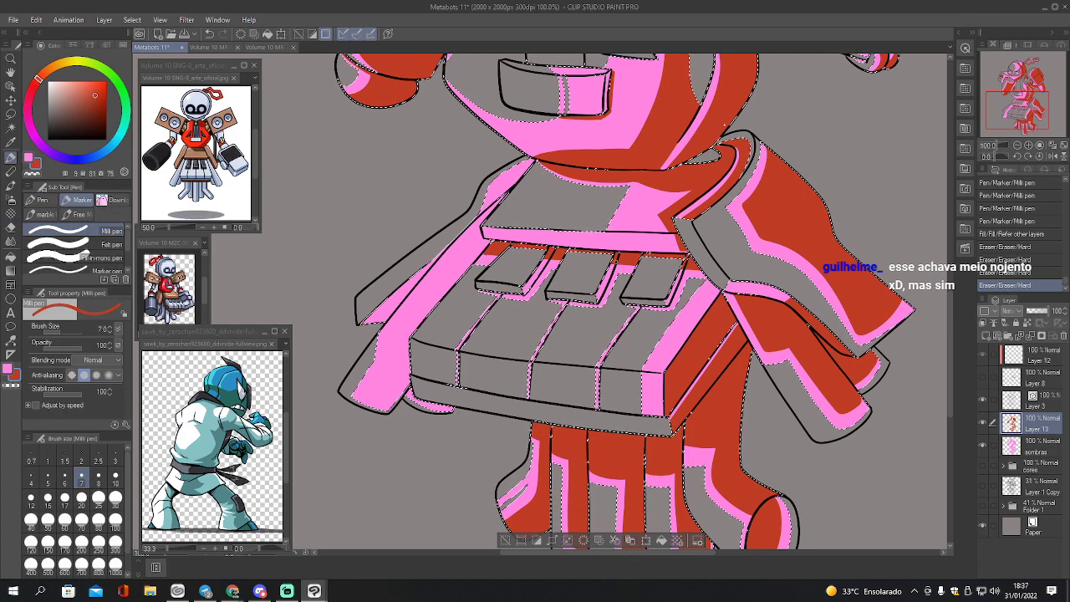
pyautogui.press('e')
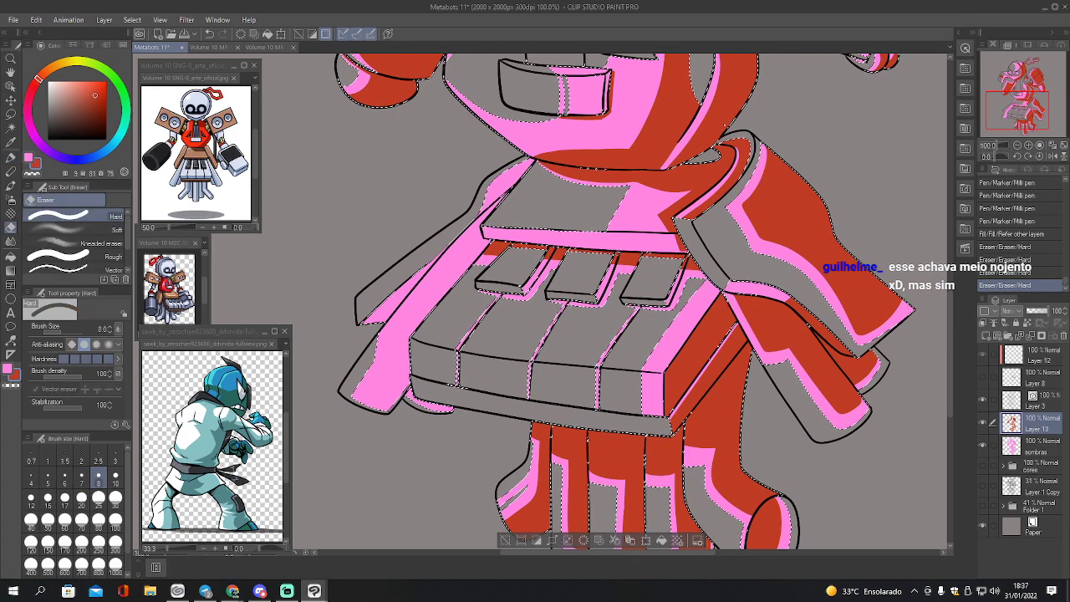
pyautogui.moveTo(617, 253); pyautogui.dragTo(607, 276)
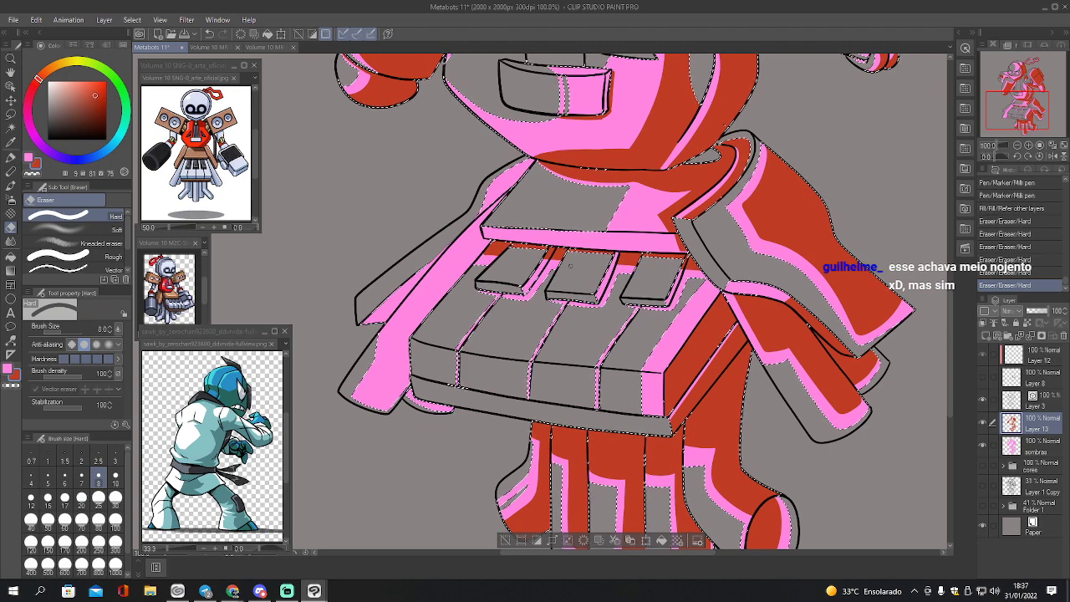
pyautogui.press(']')
pyautogui.press(']')
pyautogui.press(']')
pyautogui.moveTo(597, 250)
pyautogui.mouseDown()
pyautogui.moveTo(614, 253)
pyautogui.moveTo(600, 236)
pyautogui.mouseUp()
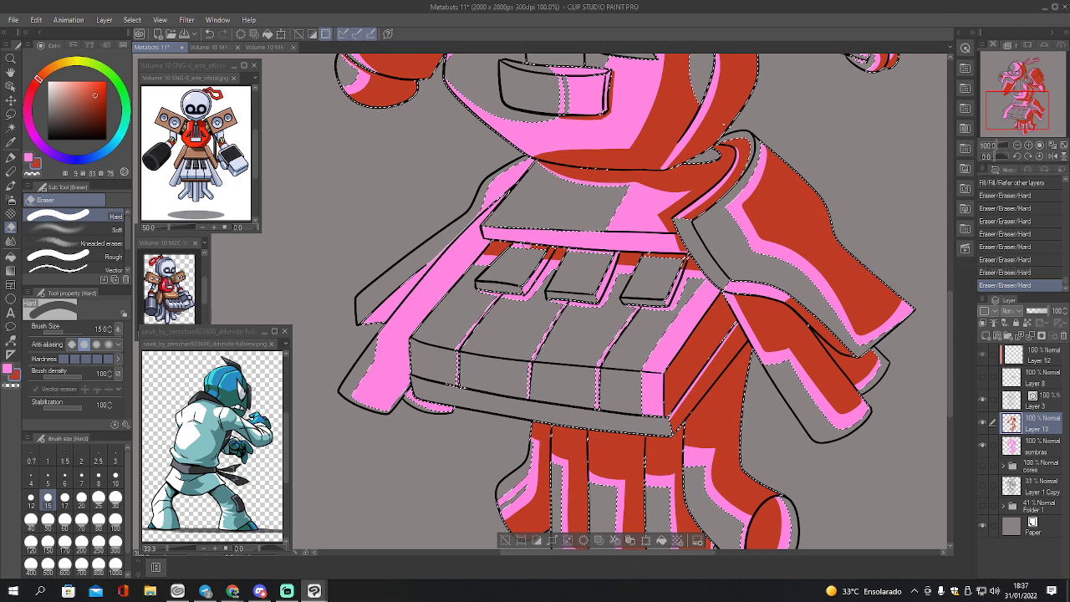
pyautogui.moveTo(521, 242); pyautogui.dragTo(544, 247)
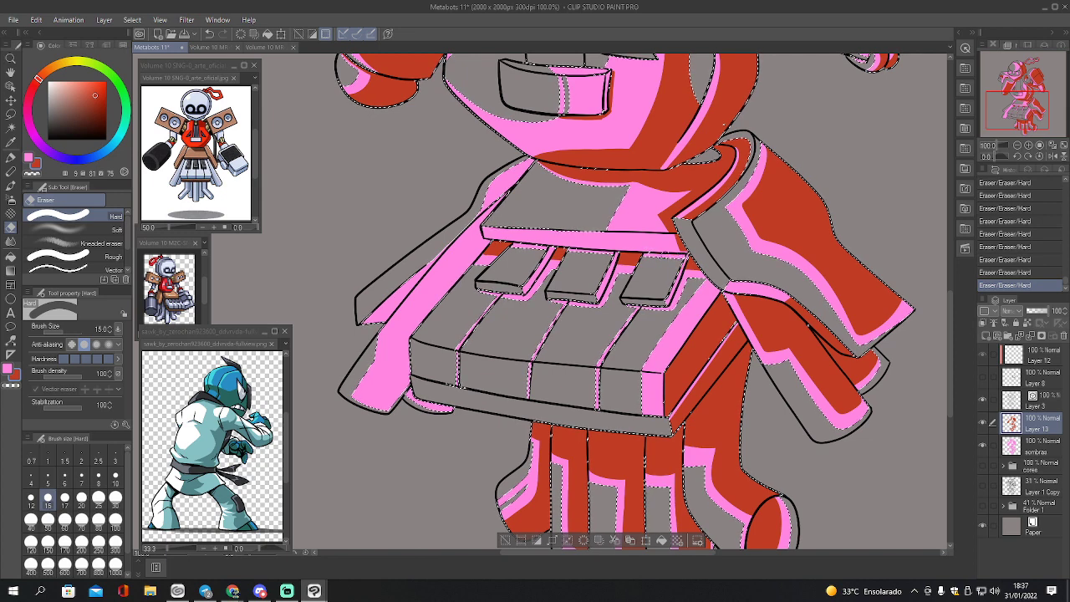
# - Draw thin red shadows along the sides and lower edges of the three black keys with the pen at size 7
pyautogui.press('p')
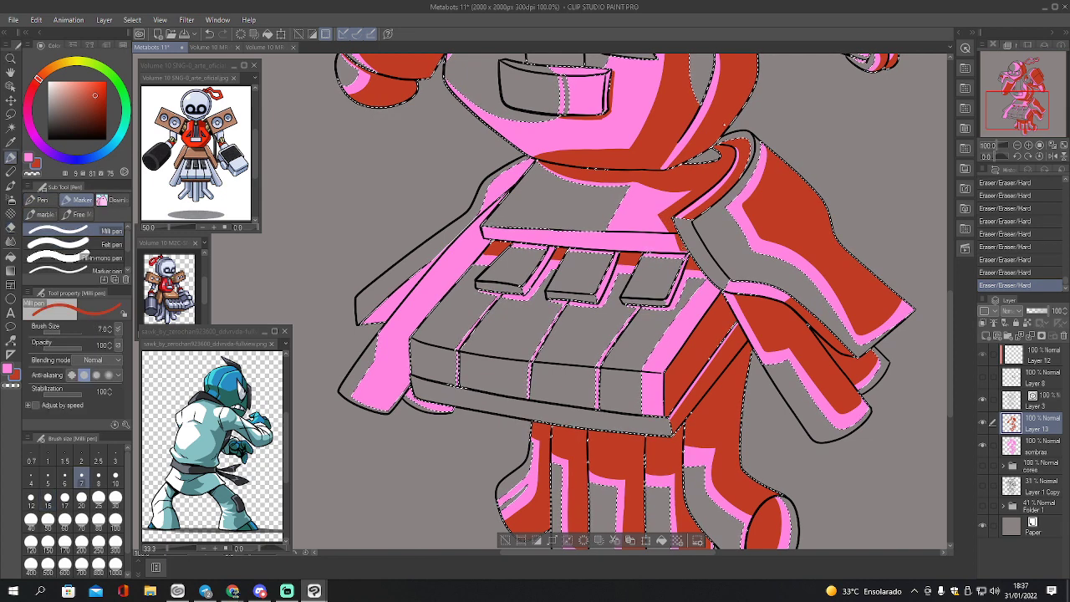
pyautogui.moveTo(365, 71); pyautogui.dragTo(375, 66)
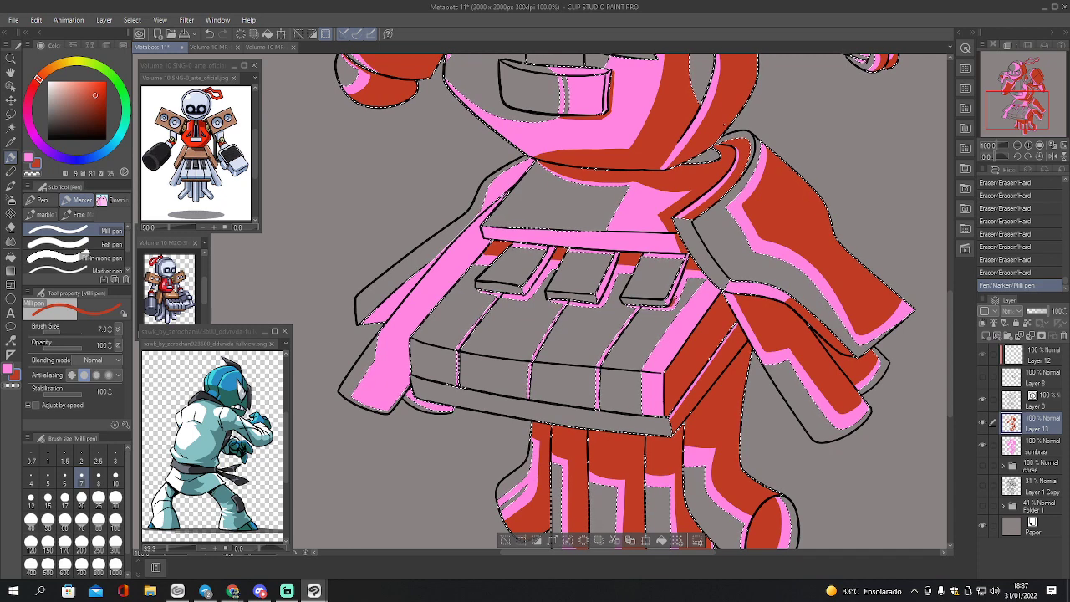
pyautogui.moveTo(507, 194); pyautogui.dragTo(490, 214)
pyautogui.moveTo(684, 273); pyautogui.dragTo(674, 301)
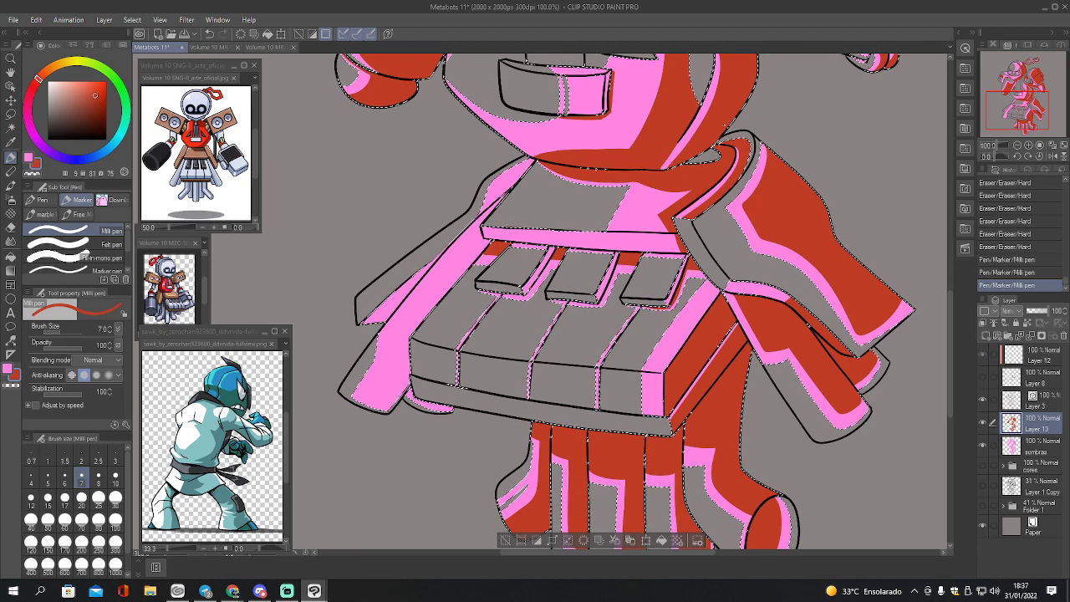
pyautogui.moveTo(458, 229); pyautogui.dragTo(465, 236)
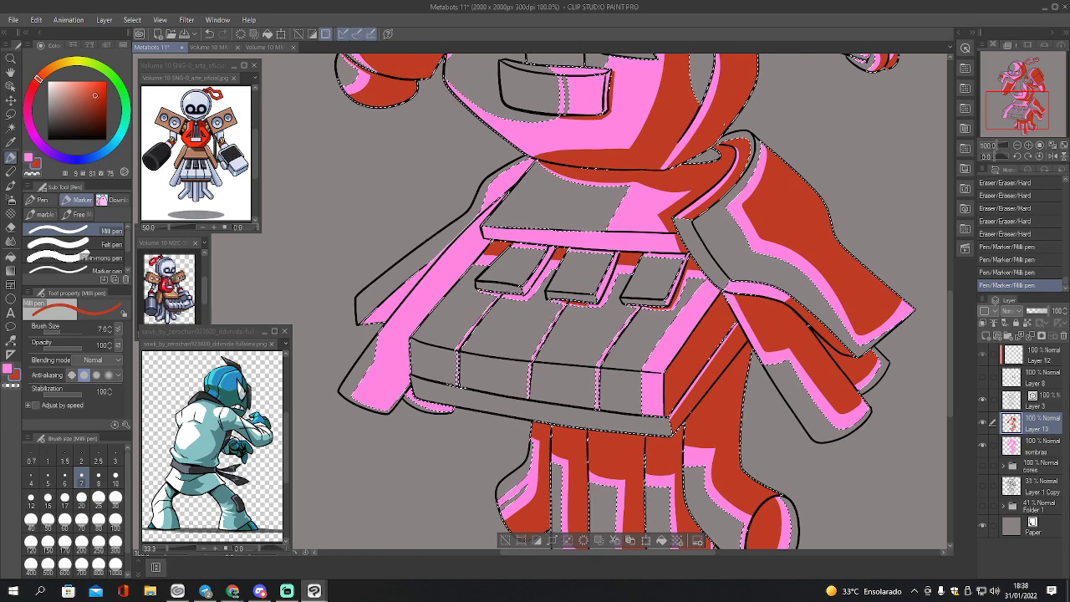
pyautogui.moveTo(483, 228); pyautogui.dragTo(609, 229)
pyautogui.moveTo(484, 228); pyautogui.dragTo(609, 227)
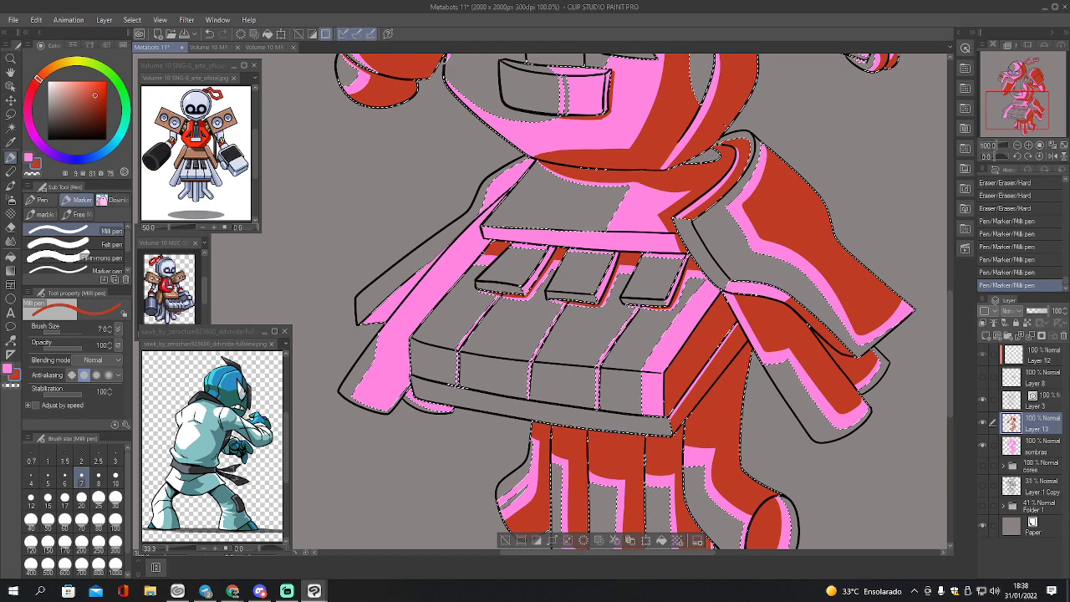
# - Outline the red shadows on the left hip flap, from its narrow upper part beside the waist down to its lower end
pyautogui.moveTo(529, 385); pyautogui.dragTo(528, 397)
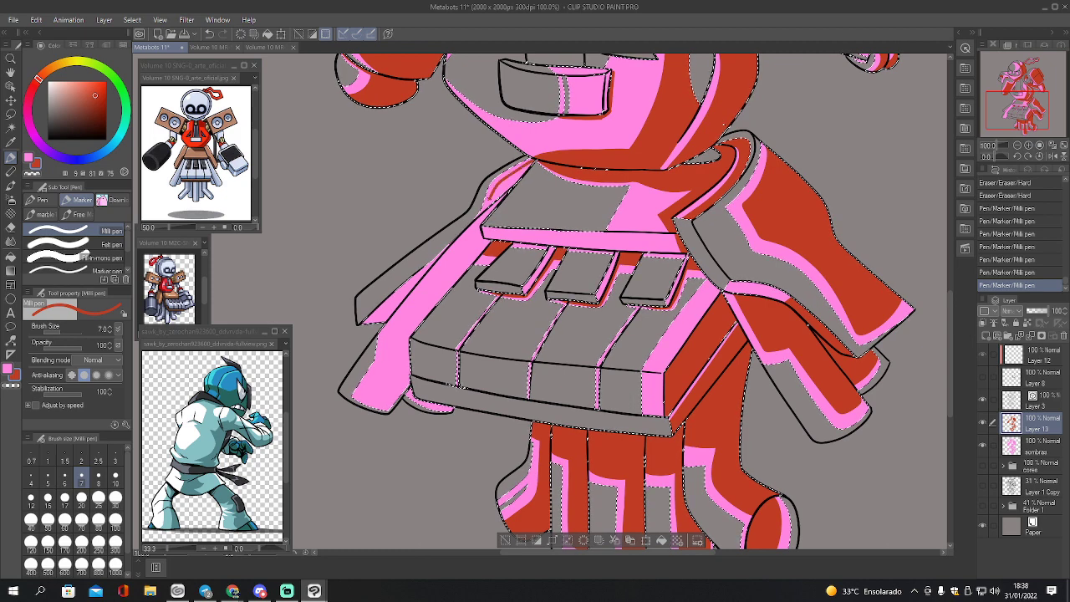
pyautogui.moveTo(599, 369); pyautogui.dragTo(597, 408)
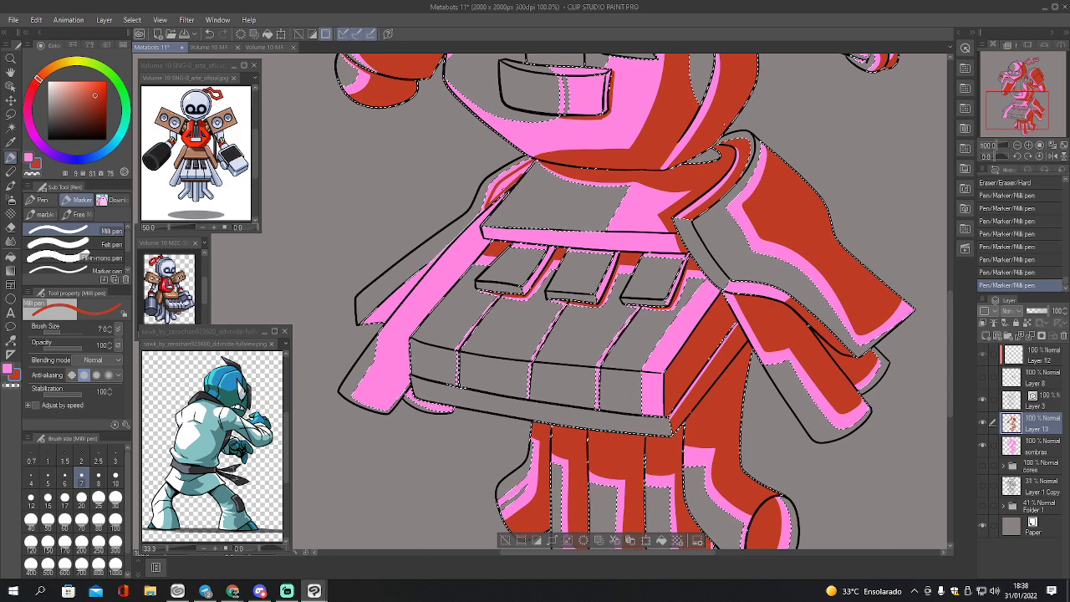
pyautogui.moveTo(684, 244); pyautogui.dragTo(688, 261)
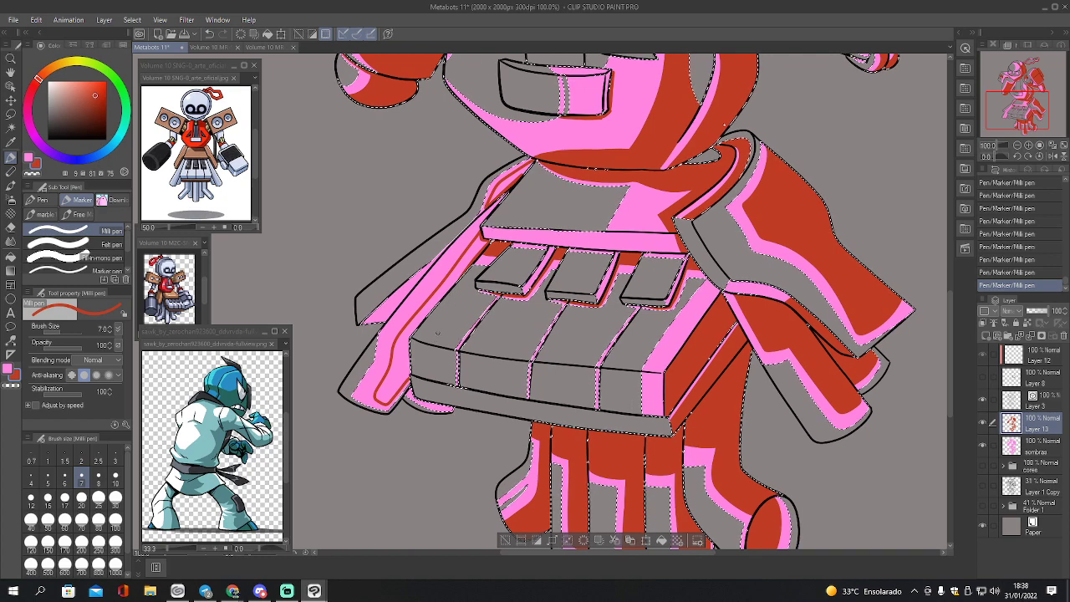
# - Fill the outlined shadows on the left hip flap with red and touch up its narrow upper part with the pen
pyautogui.press('g')
pyautogui.click(449, 285)
pyautogui.click(501, 189)
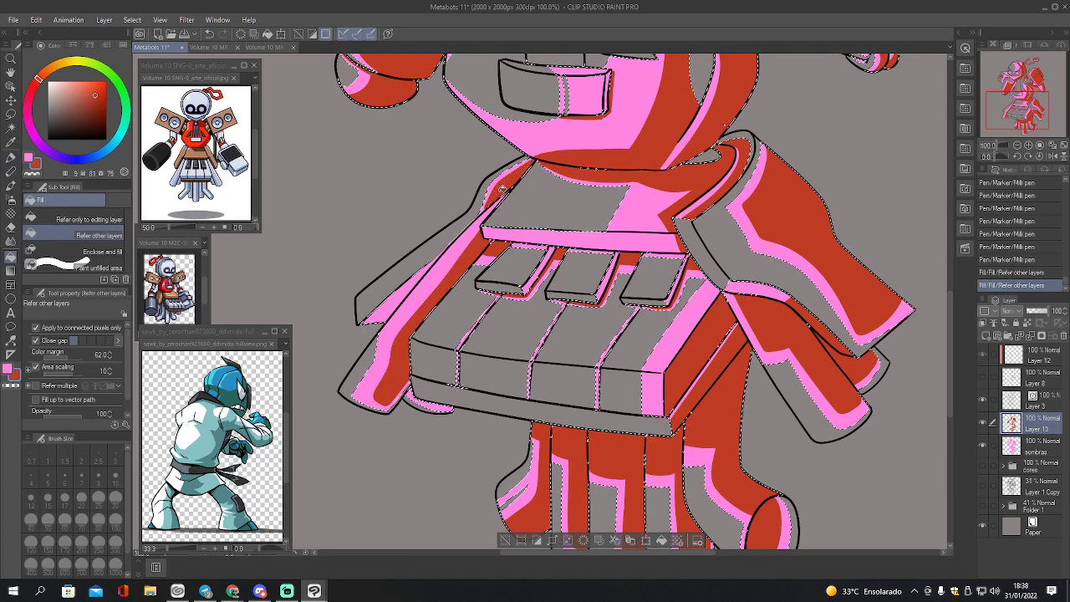
pyautogui.press('p')
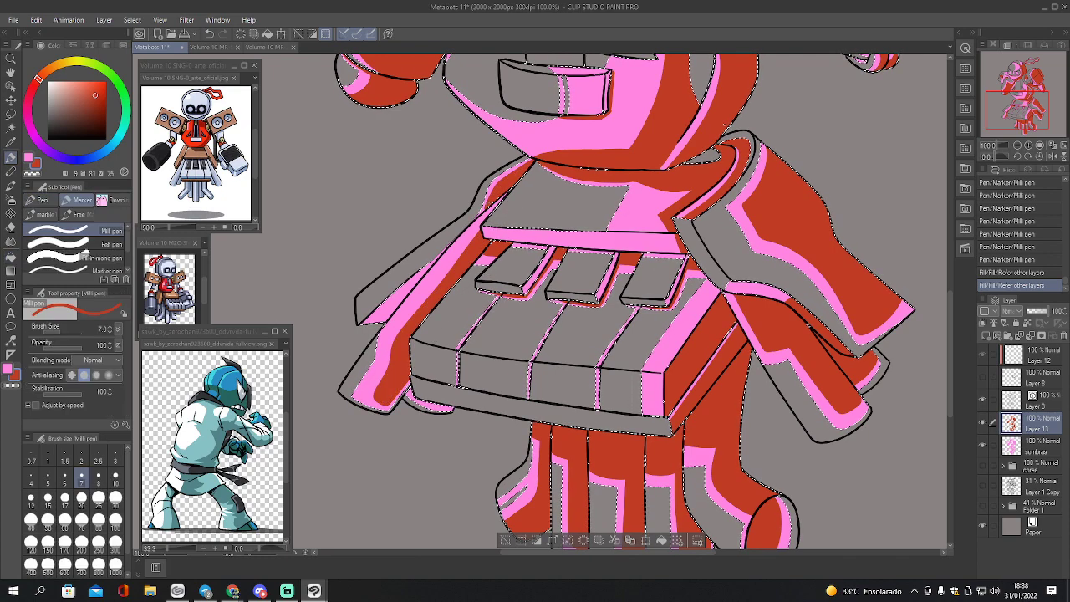
pyautogui.moveTo(500, 194); pyautogui.dragTo(511, 179)
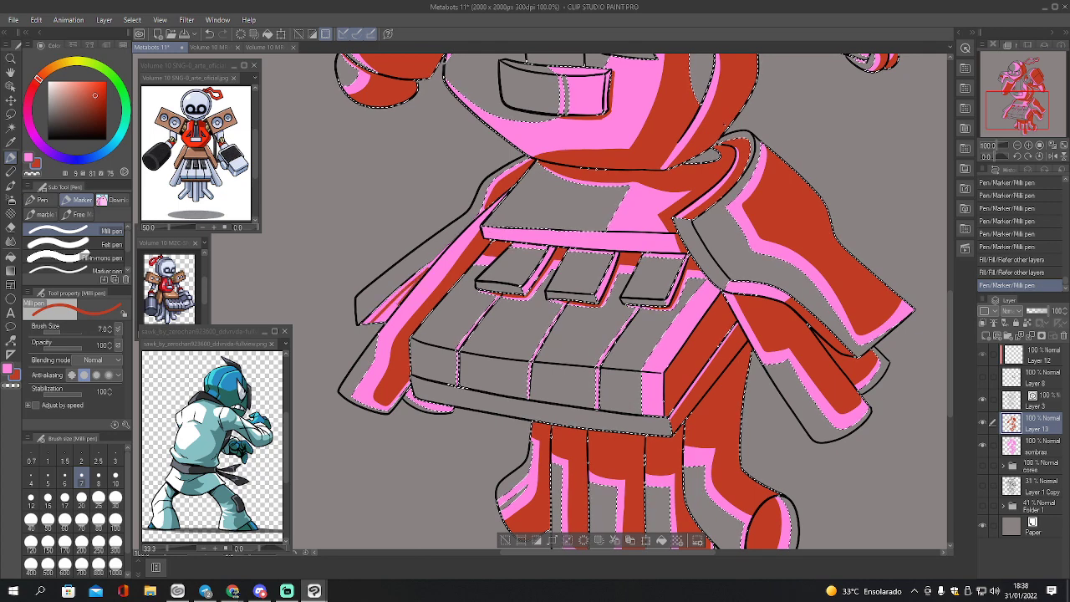
# - Outline a red shadow on the left flap's rear panel and add a red strip beneath the keyboard skirt's lower left corner
pyautogui.moveTo(367, 320); pyautogui.dragTo(370, 334)
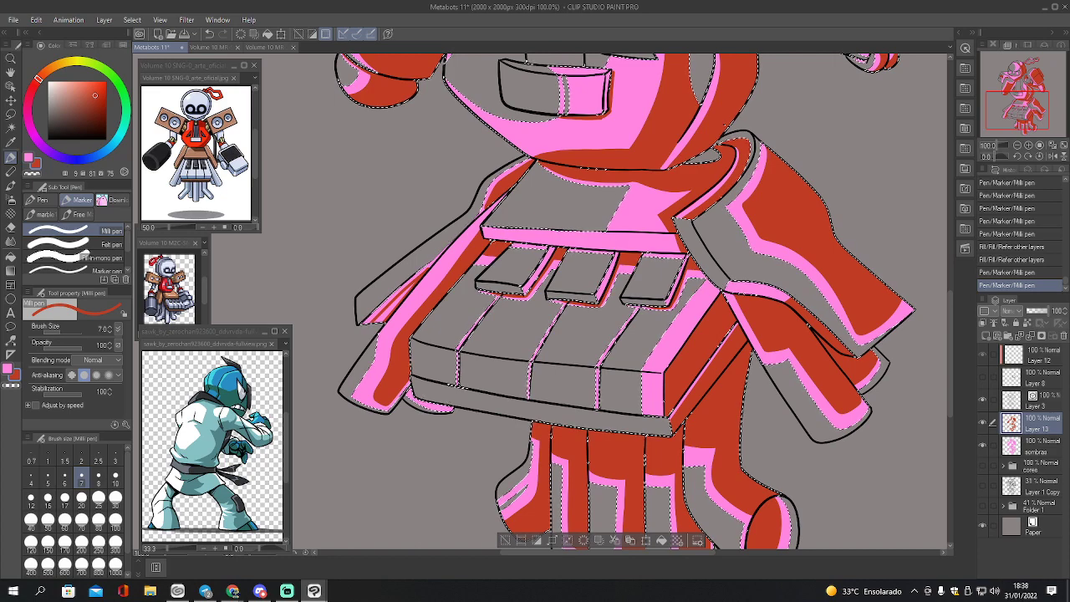
pyautogui.moveTo(407, 398); pyautogui.dragTo(456, 408)
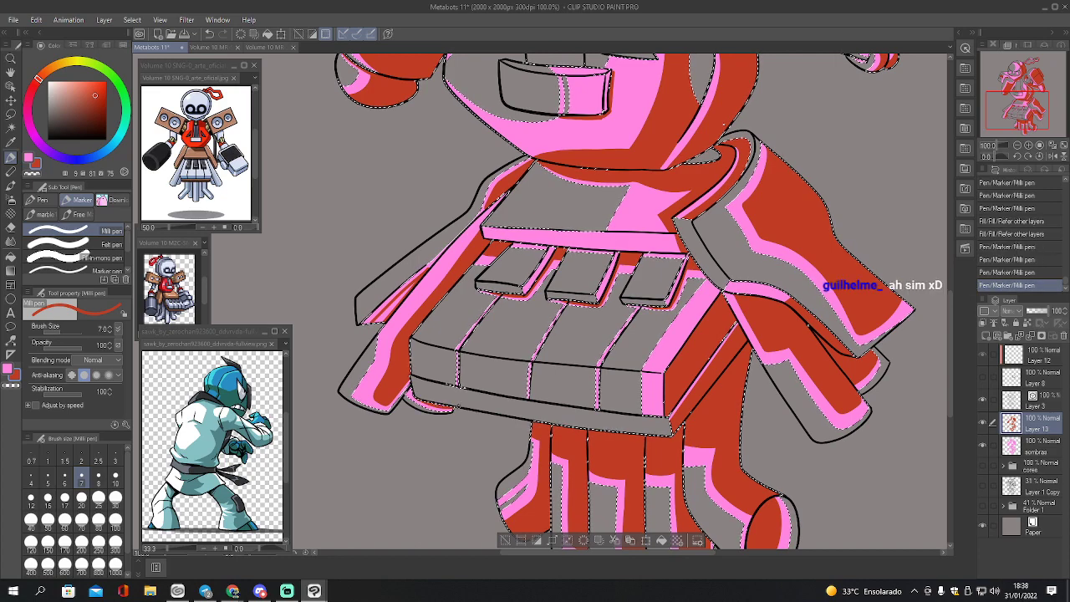
pyautogui.press('g')
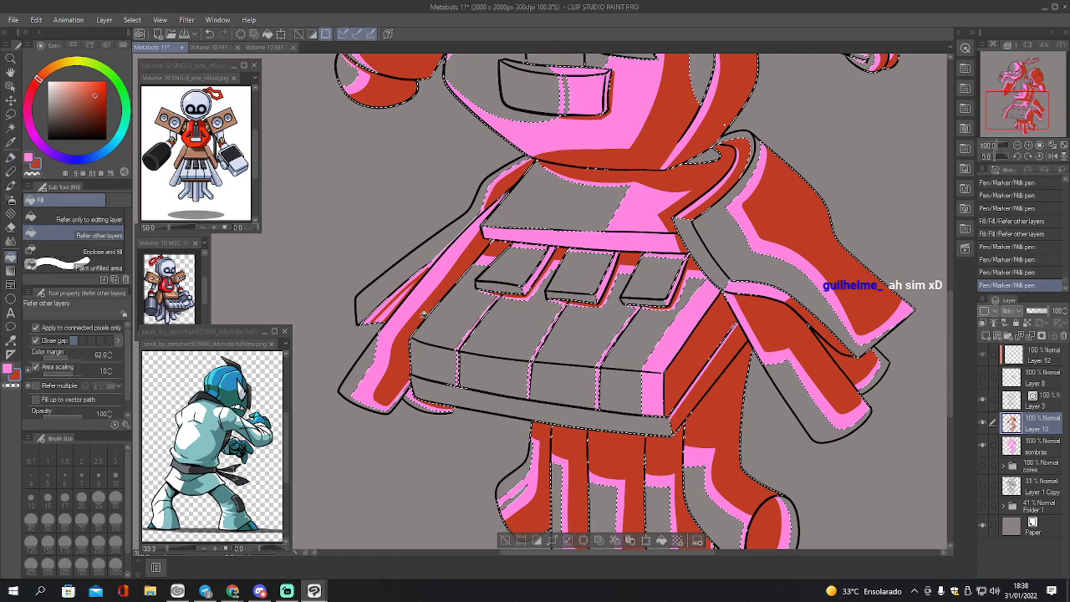
pyautogui.click(395, 308)
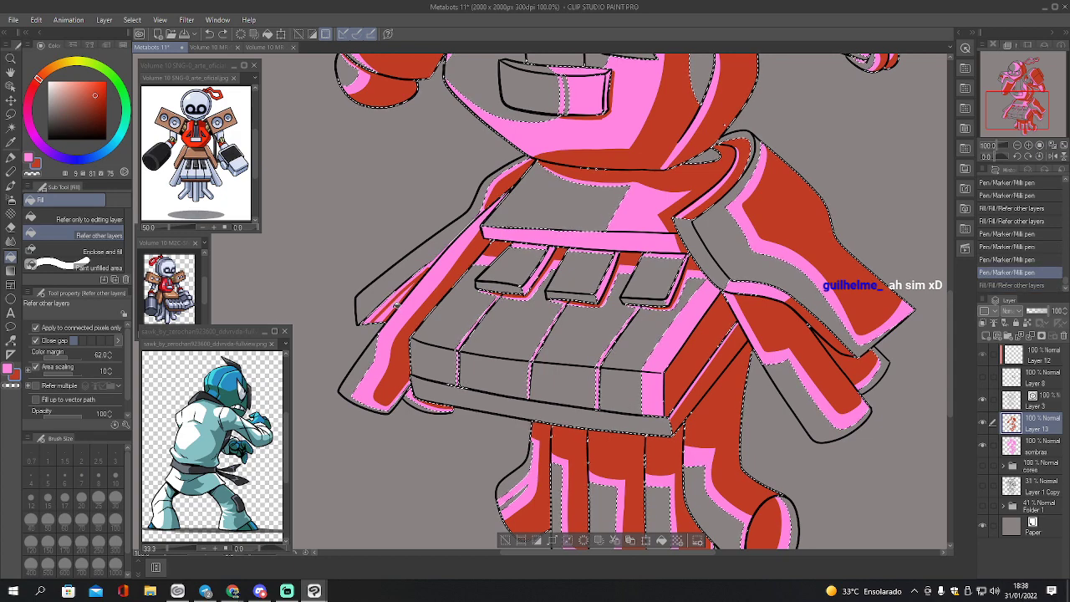
pyautogui.click(411, 299)
pyautogui.hotkey('ctrl', 'z')
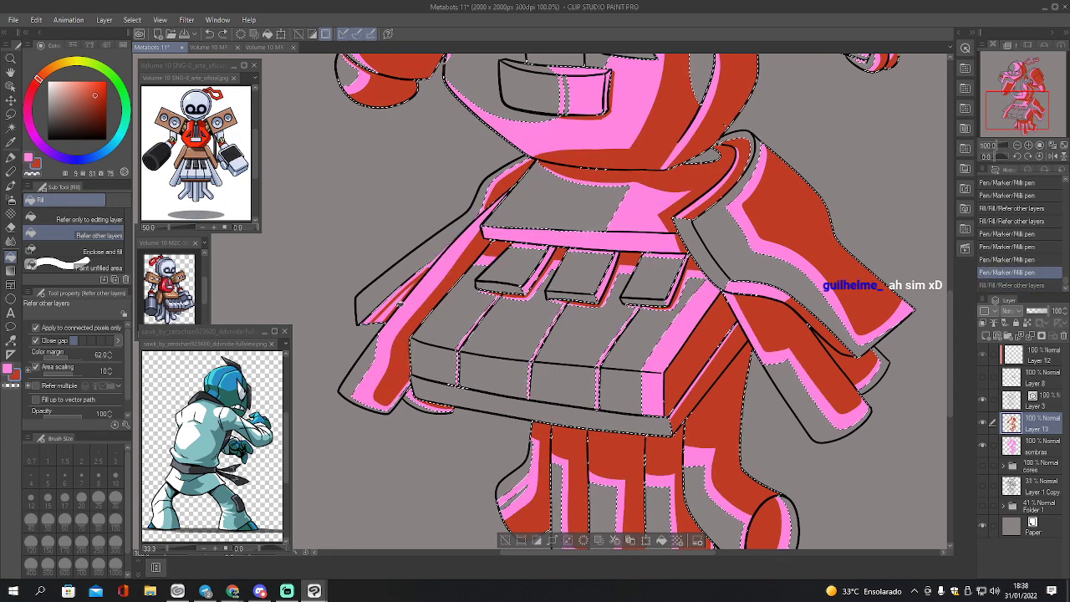
# - Close and fill the rear panel's shadow with red, then clean its edges with the hard eraser at size 15
pyautogui.press('p')
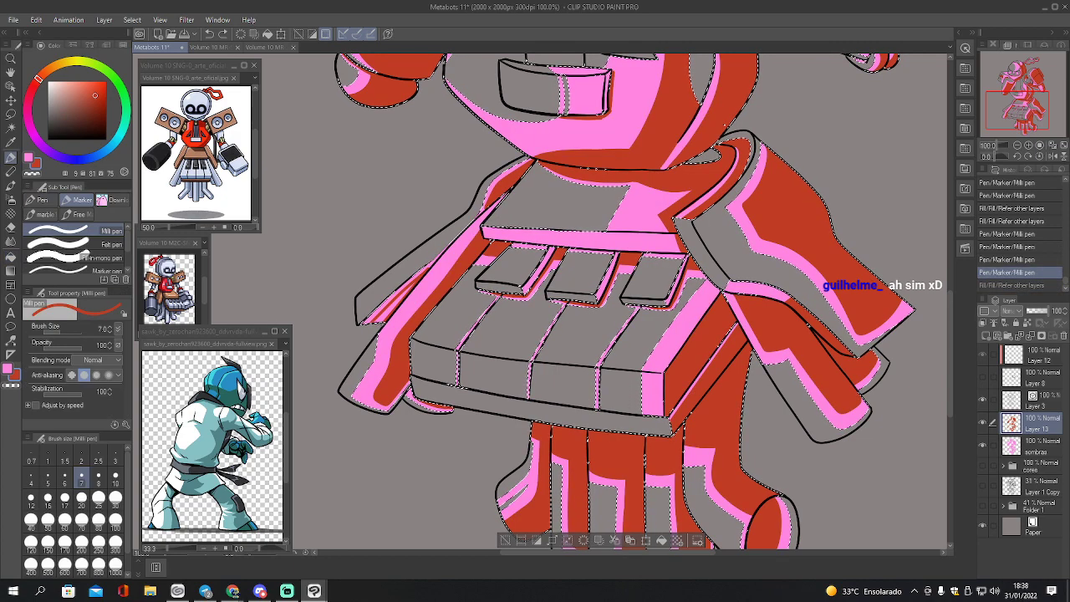
pyautogui.moveTo(422, 294); pyautogui.dragTo(409, 313)
pyautogui.press('g')
pyautogui.click(394, 314)
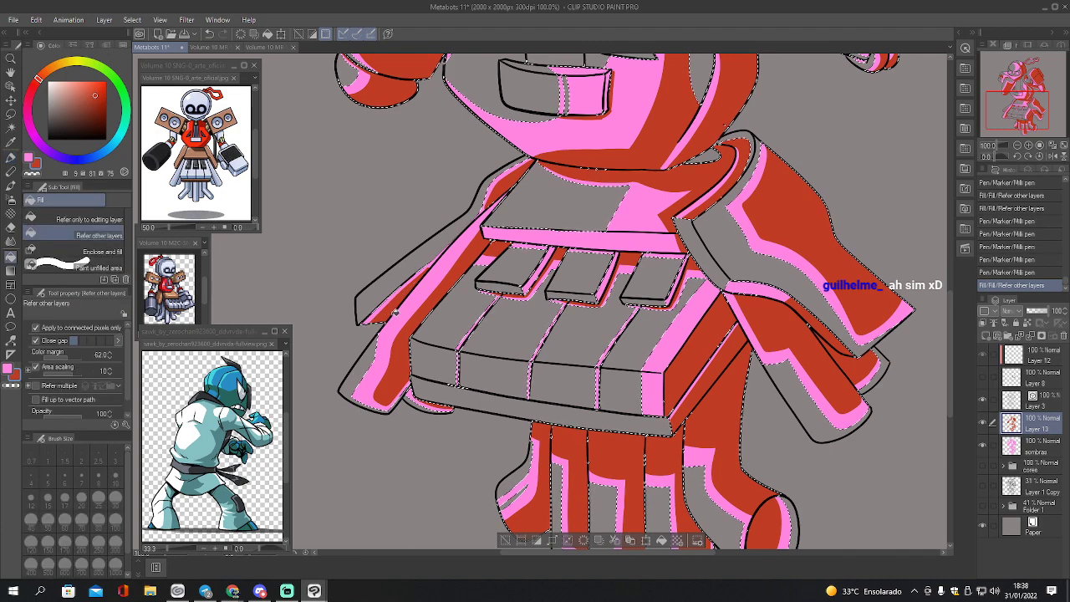
pyautogui.press('p')
pyautogui.moveTo(394, 314); pyautogui.dragTo(405, 301)
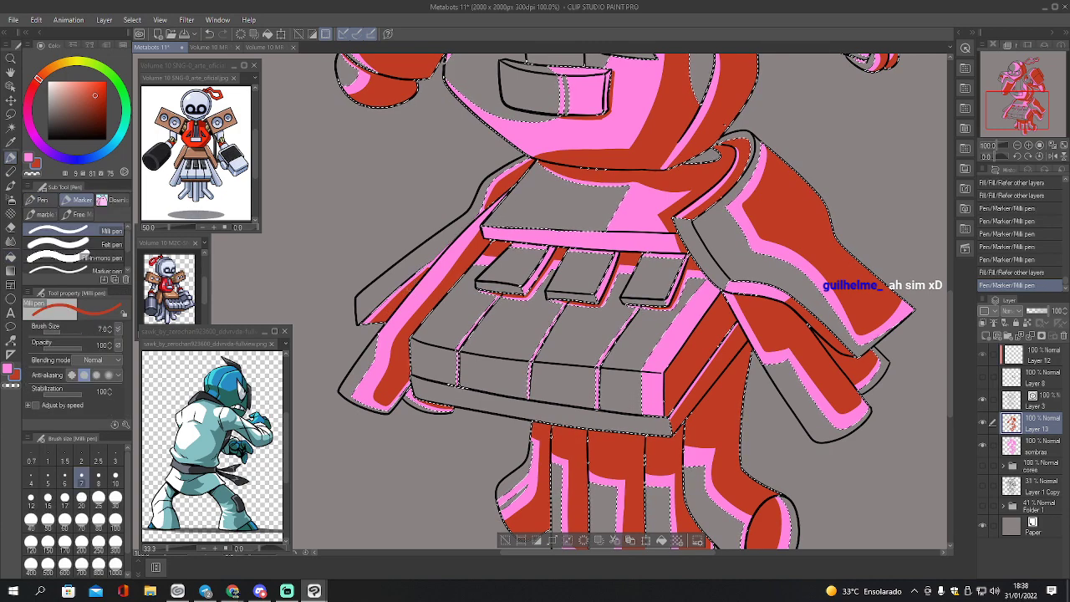
pyautogui.press('e')
pyautogui.click(401, 311)
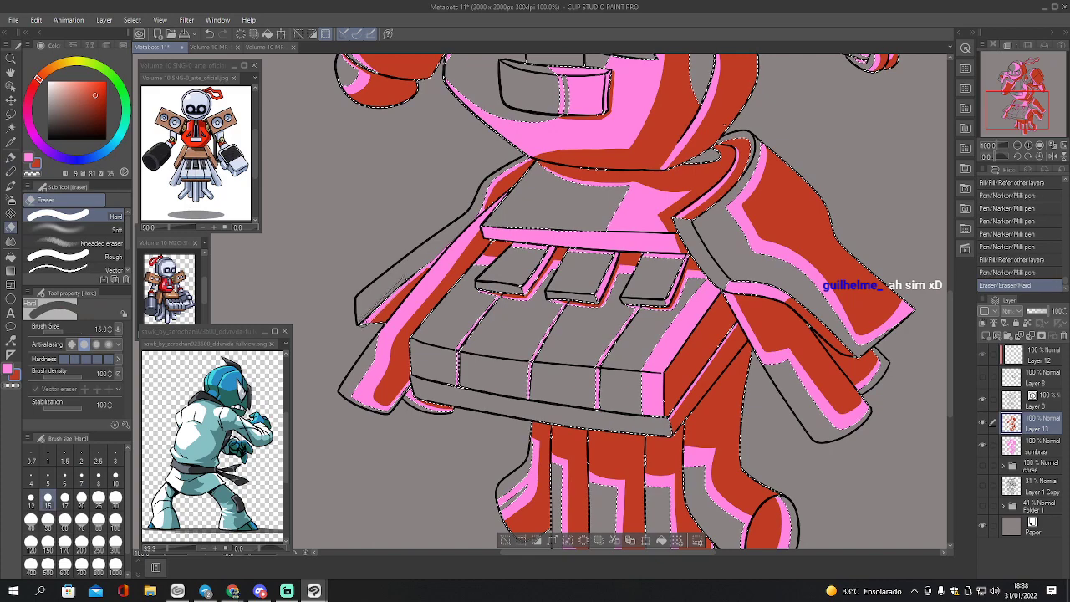
pyautogui.moveTo(434, 255); pyautogui.dragTo(462, 264)
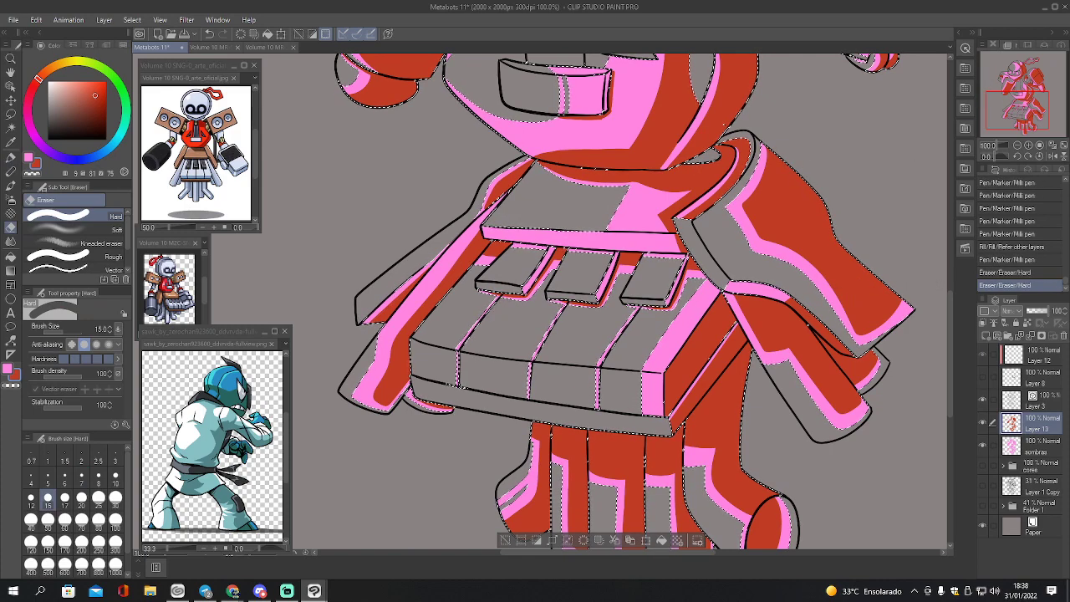
# - Paint a red shadow along the lower part of the ledge above the black keys with the pen at size 7
pyautogui.press('p')
pyautogui.moveTo(456, 242); pyautogui.dragTo(429, 269)
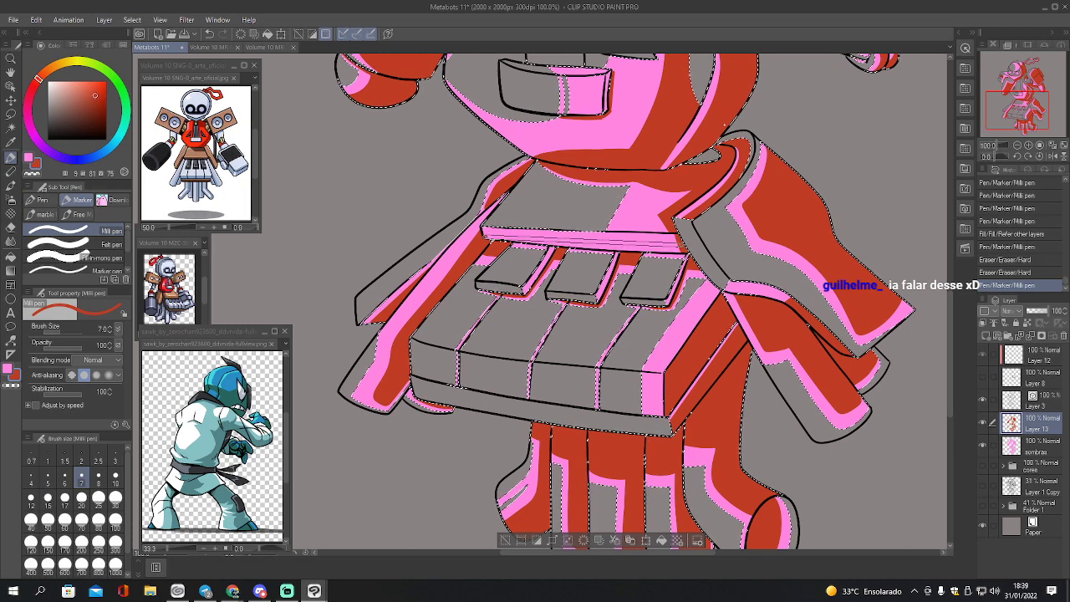
pyautogui.moveTo(483, 235); pyautogui.dragTo(682, 247)
pyautogui.moveTo(589, 483); pyautogui.dragTo(617, 537)
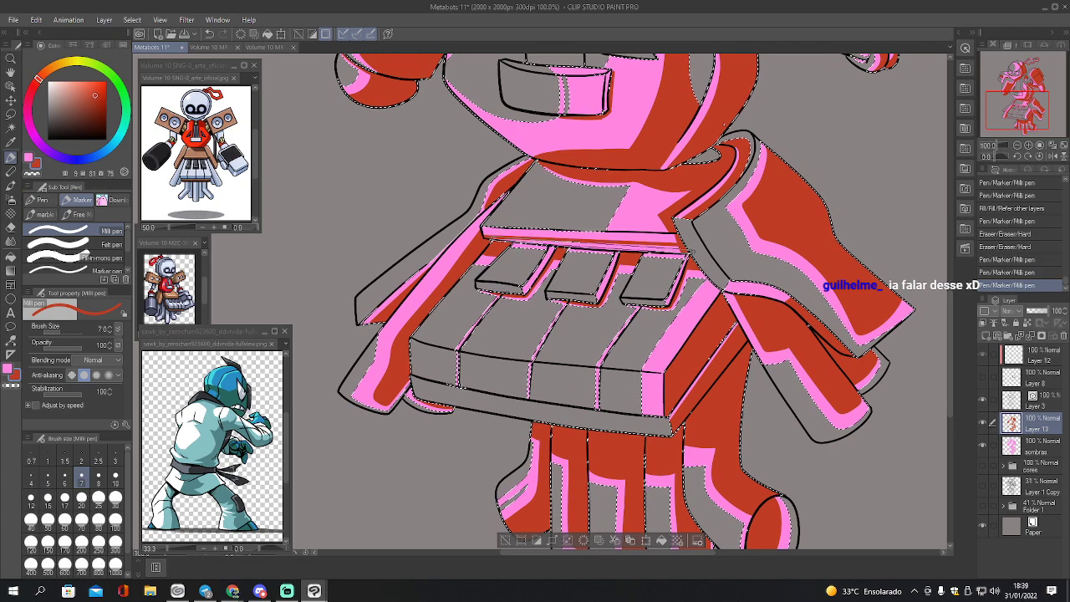
pyautogui.moveTo(684, 448); pyautogui.dragTo(714, 451)
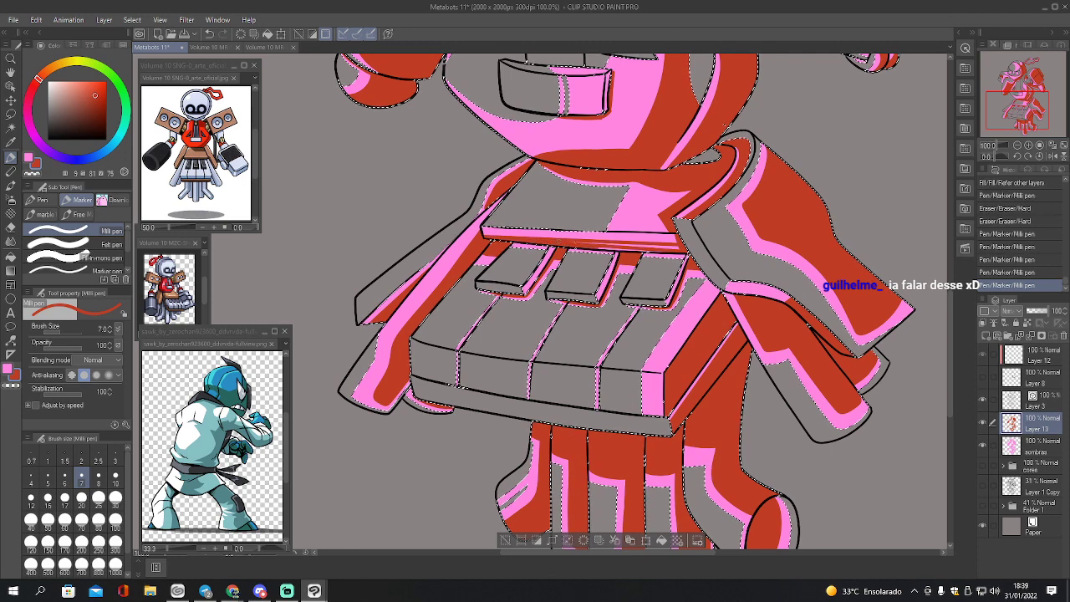
pyautogui.moveTo(566, 242); pyautogui.dragTo(597, 244)
pyautogui.moveTo(679, 246)
pyautogui.mouseDown()
pyautogui.moveTo(683, 259)
pyautogui.moveTo(619, 245)
pyautogui.mouseUp()
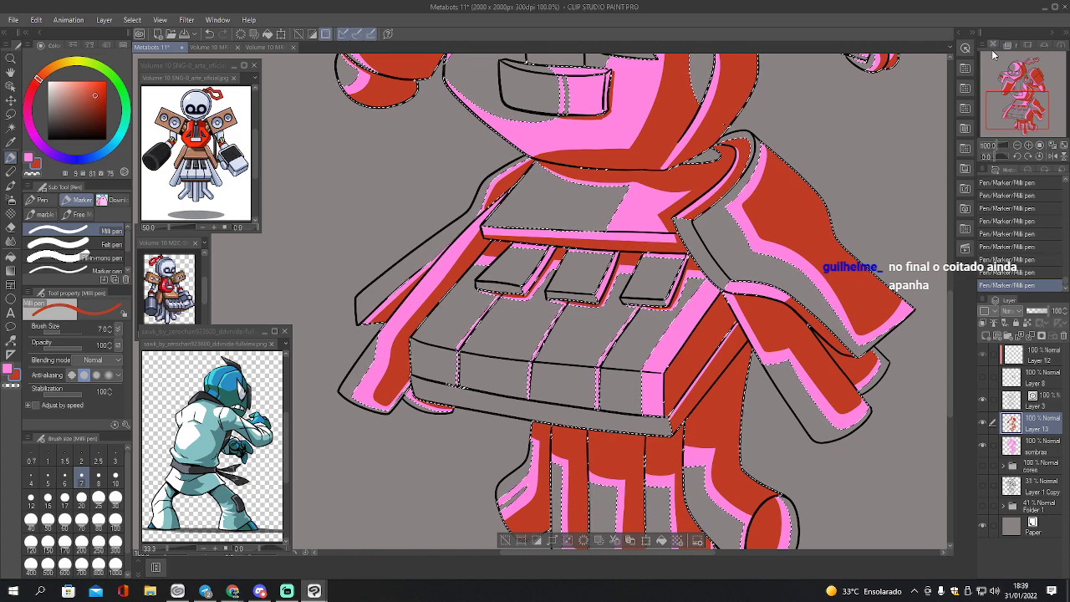
# - Fill the outlined shadow on the guitar's bridge block with red, erase its excess edges, and clear the selection
pyautogui.moveTo(1021, 98); pyautogui.dragTo(1010, 75)
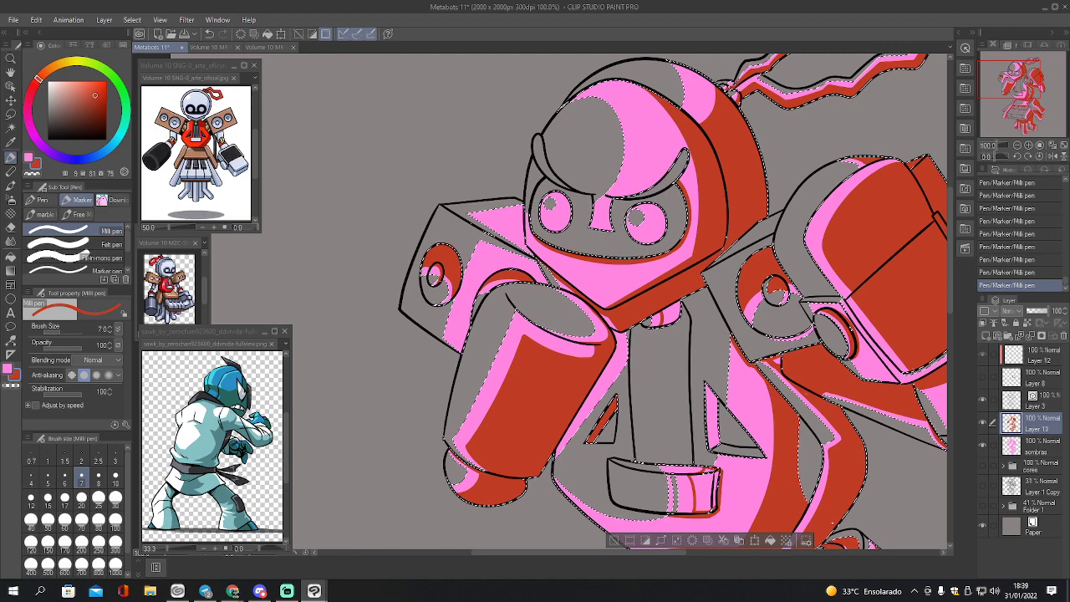
pyautogui.press('g')
pyautogui.click(717, 497)
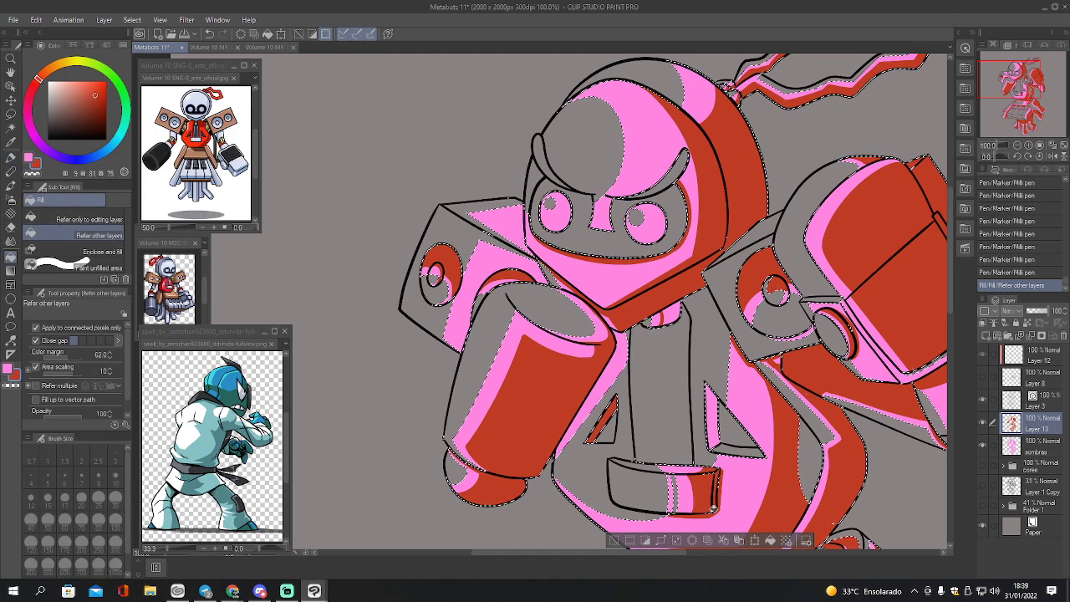
pyautogui.press('e')
pyautogui.moveTo(680, 465); pyautogui.dragTo(693, 470)
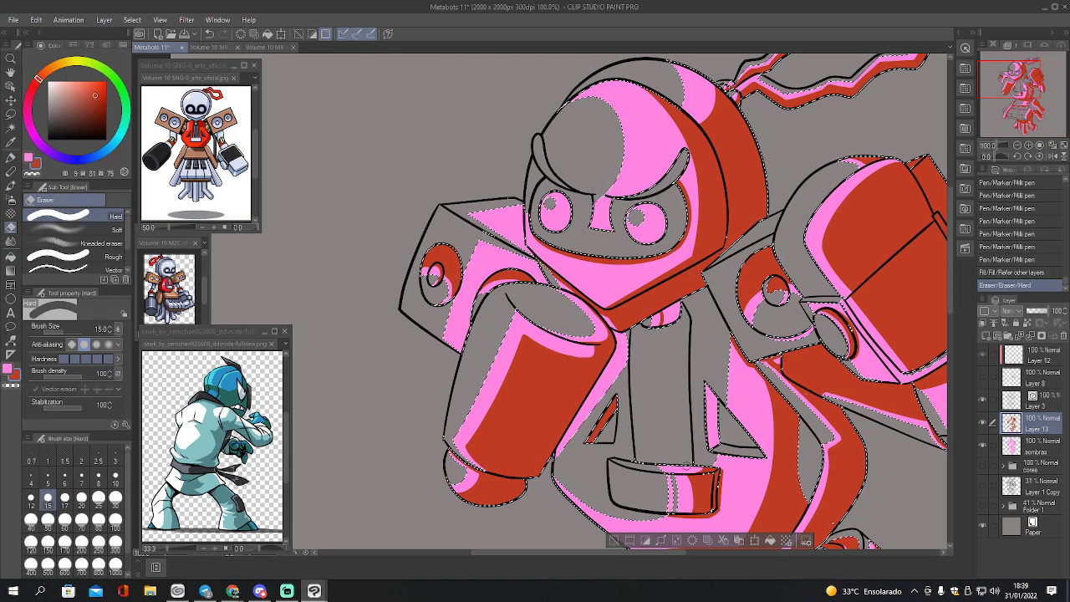
pyautogui.click(688, 505)
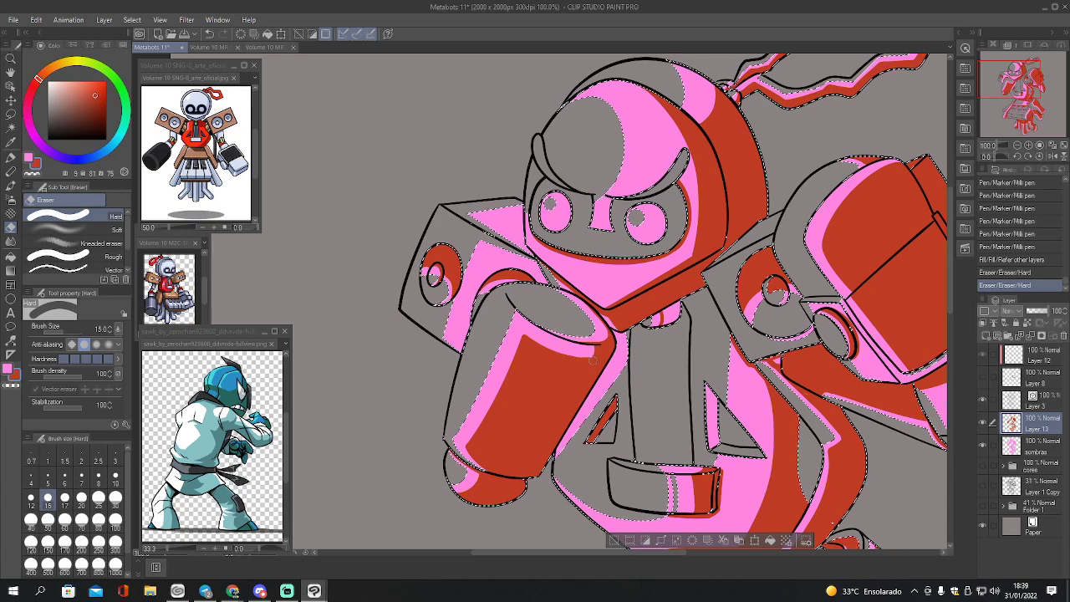
pyautogui.hotkey('ctrl', 'd')
# - Select the sombras layer's painted area, paint red shadows on both eyes and the nose with the pen at size 10, and deselect
pyautogui.click(1018, 146)
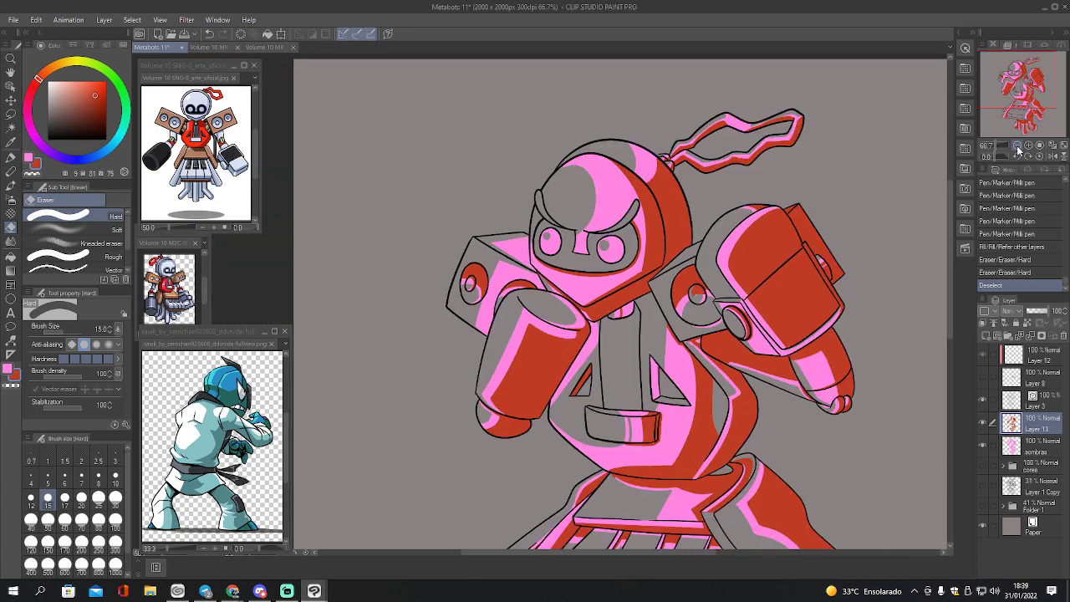
pyautogui.click(1018, 146)
pyautogui.moveTo(1019, 133); pyautogui.dragTo(1018, 95)
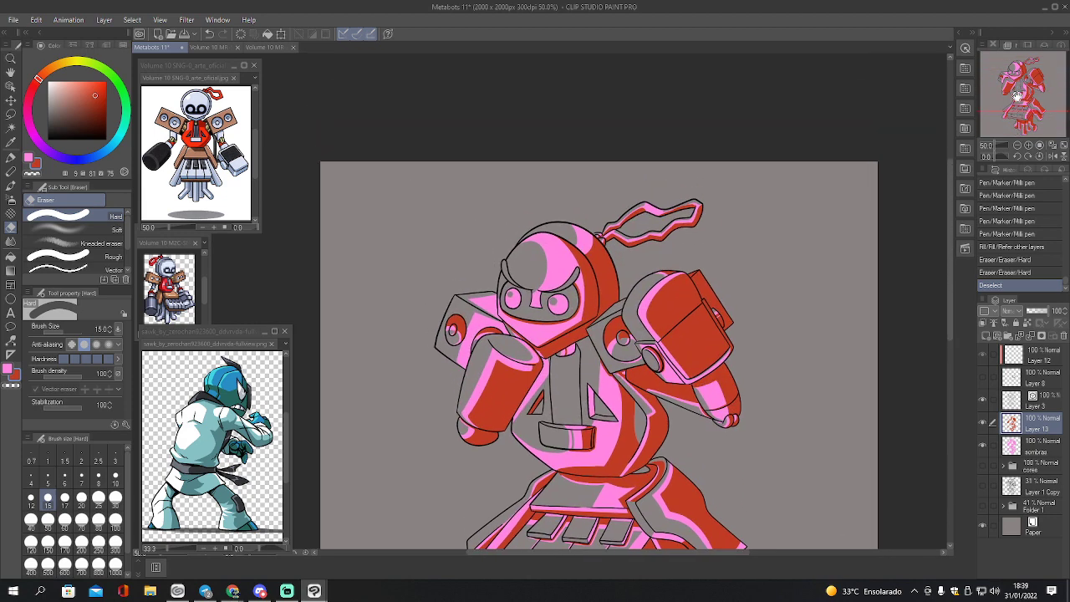
pyautogui.click(1035, 147)
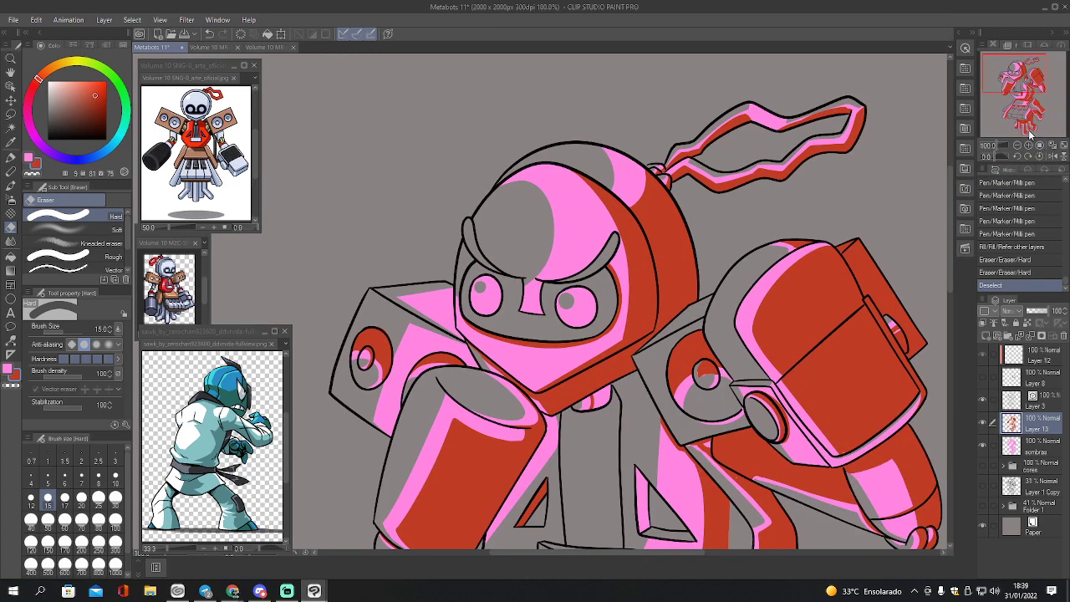
pyautogui.moveTo(1028, 126); pyautogui.dragTo(1010, 69)
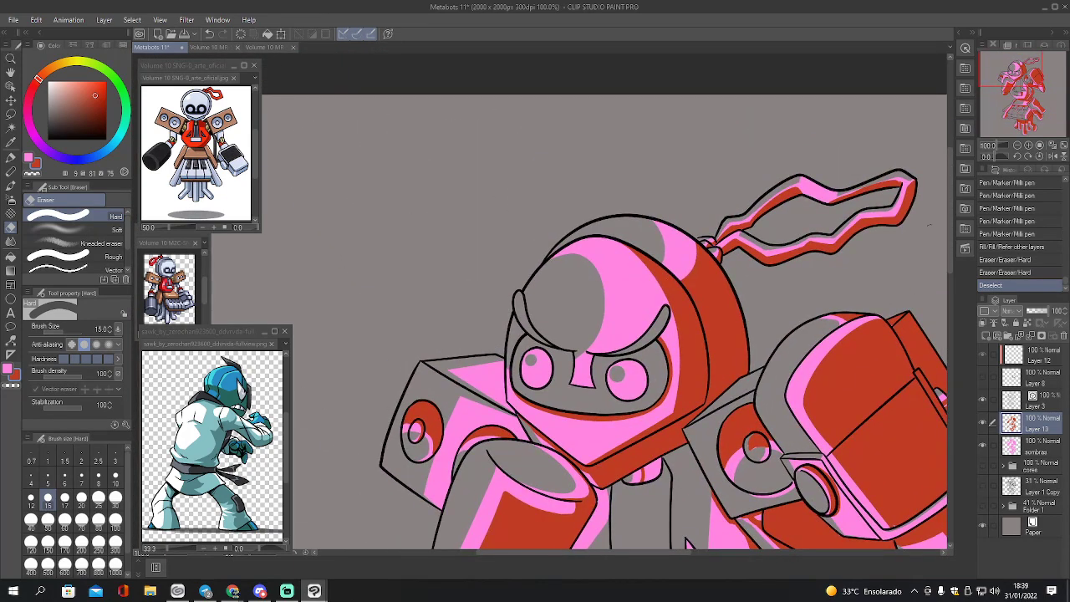
pyautogui.keyDown('ctrl'); pyautogui.click(1011, 447); pyautogui.keyUp('ctrl')
pyautogui.press('p')
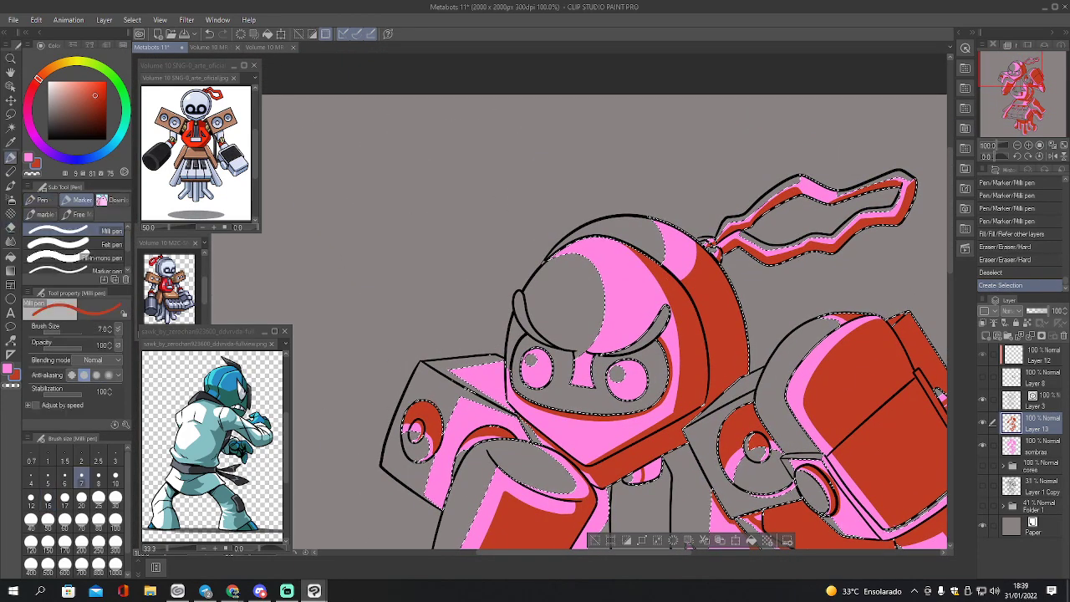
pyautogui.press(']')
pyautogui.press(']')
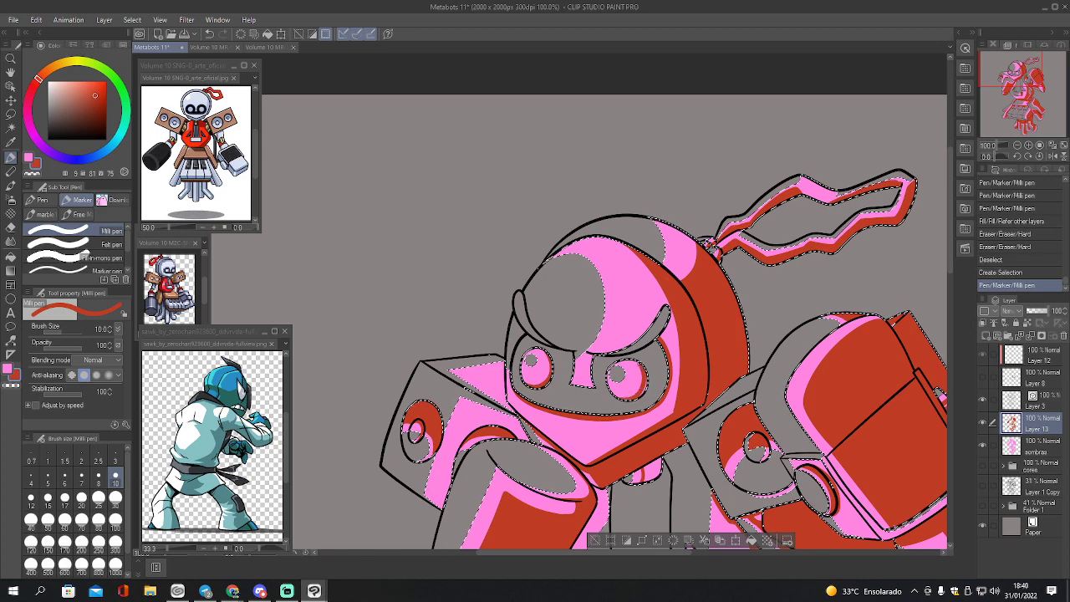
pyautogui.click(682, 312)
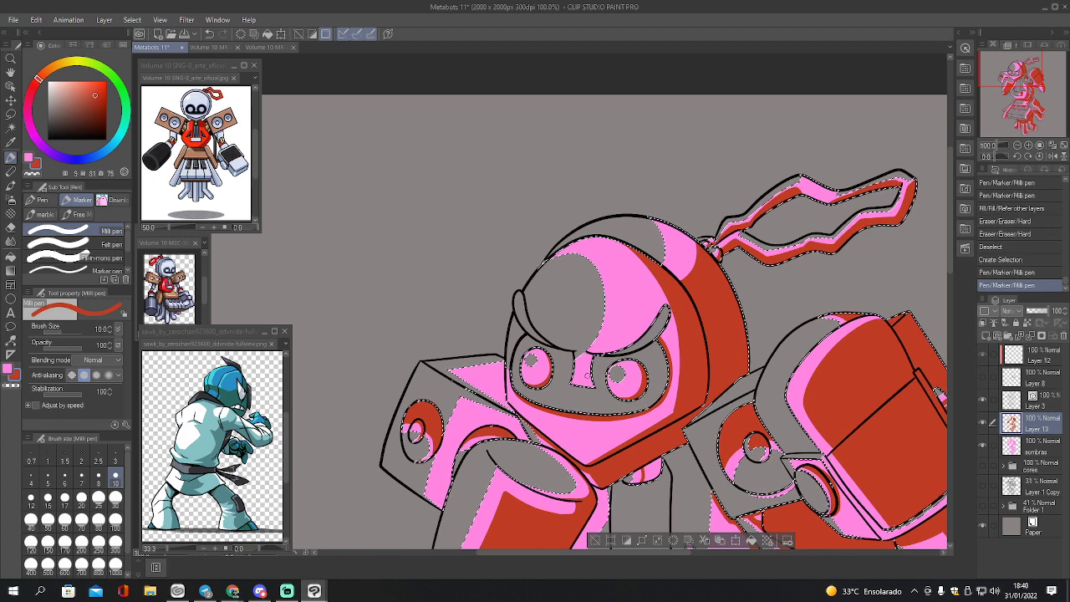
pyautogui.moveTo(589, 365); pyautogui.dragTo(594, 383)
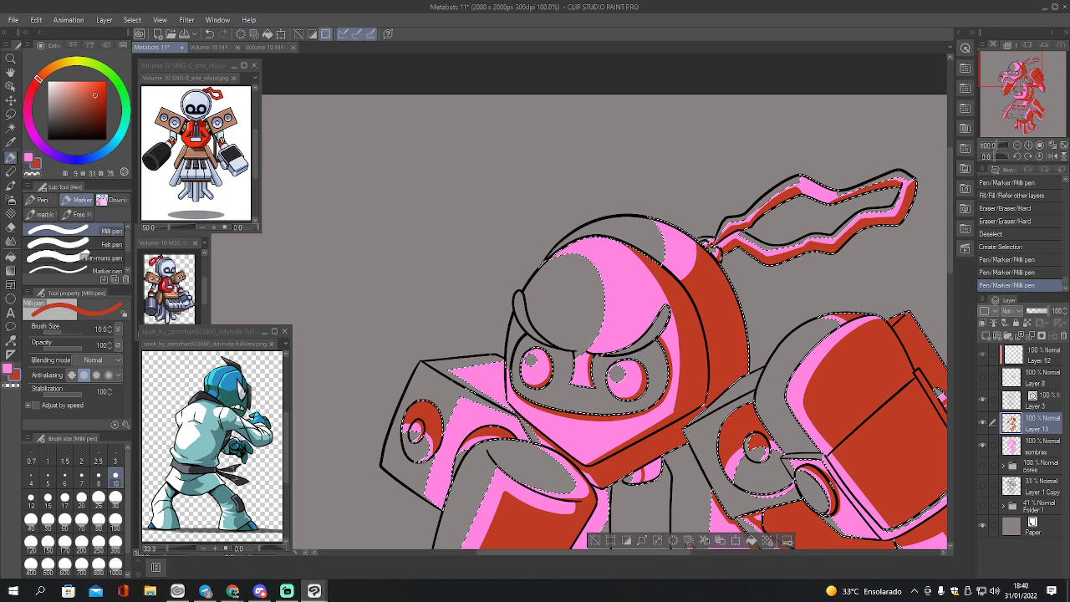
pyautogui.moveTo(1012, 75); pyautogui.dragTo(1010, 82)
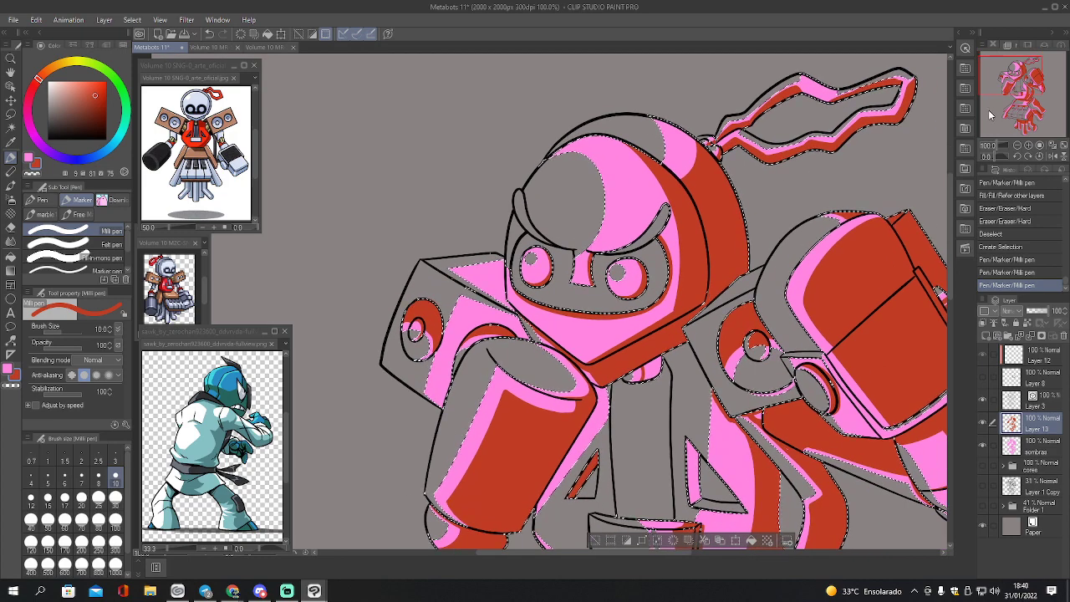
pyautogui.hotkey('ctrl', 'd')
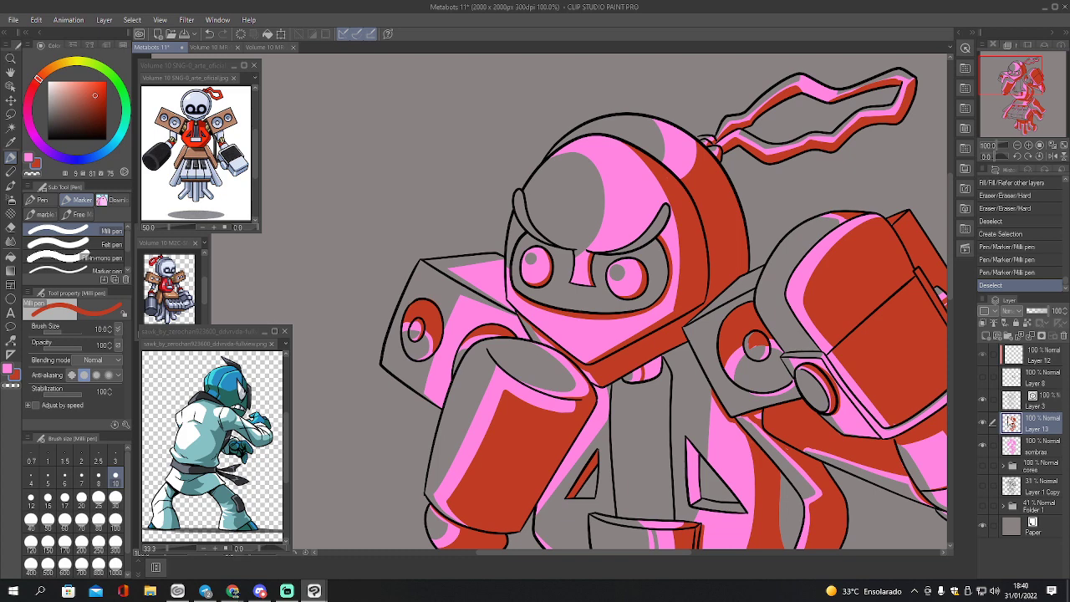
# - Add a new raster layer above Layer 13 and change the drawing colour to green
pyautogui.click(986, 335)
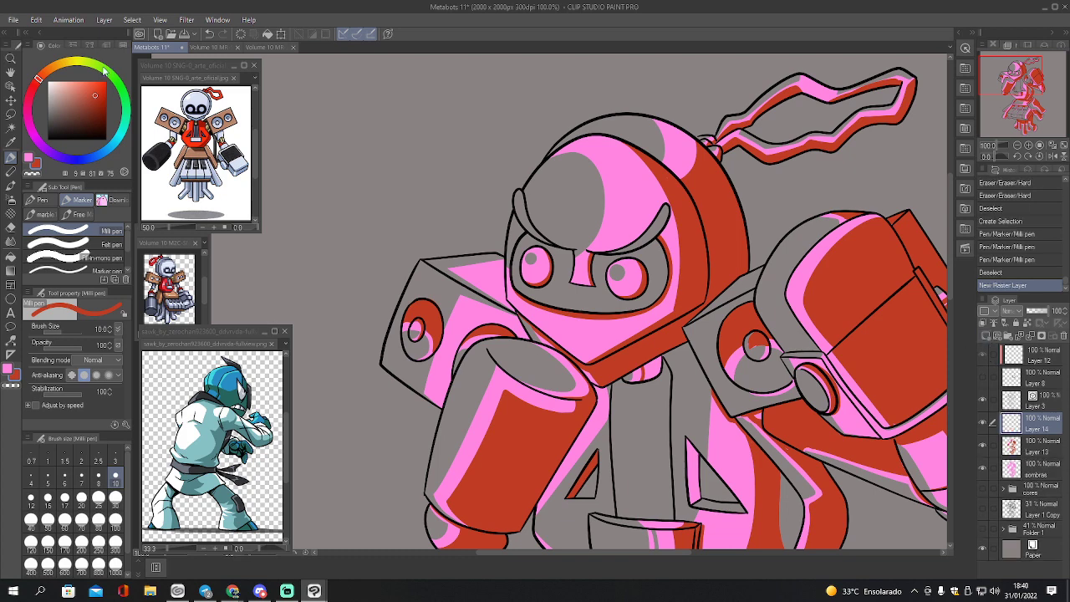
pyautogui.click(102, 69)
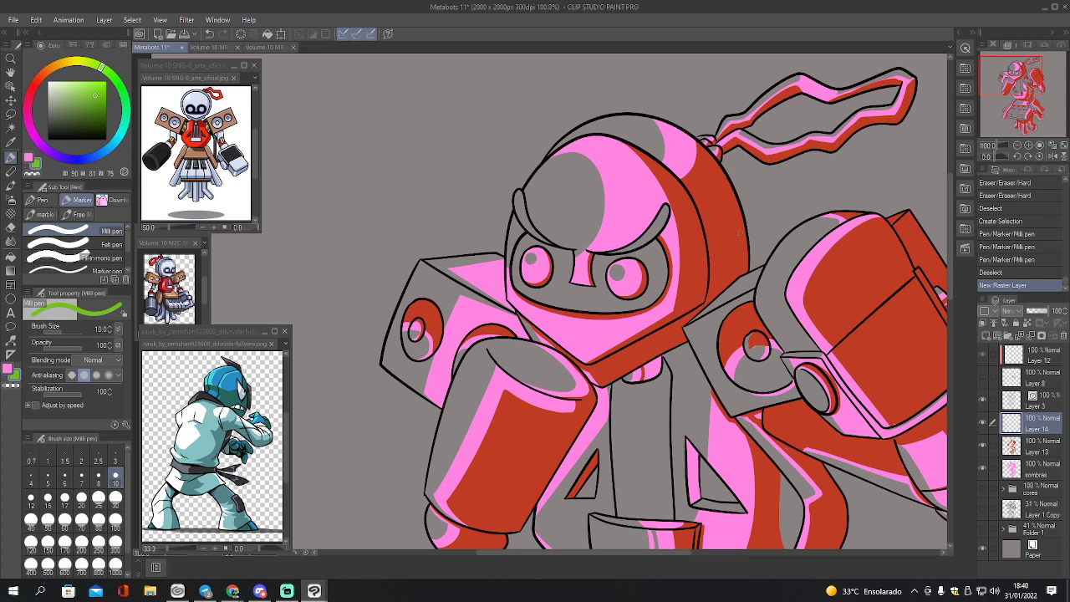
# - Erase the stray pink along the left edge of the face on the sombras layer with the hard eraser at size 7
pyautogui.click(1022, 470)
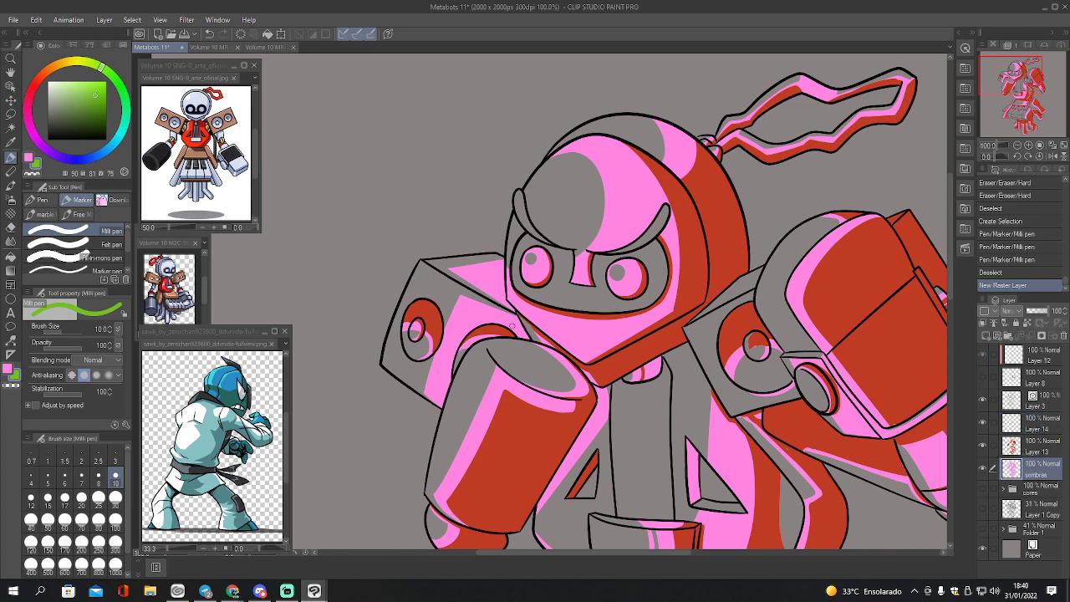
pyautogui.press('e')
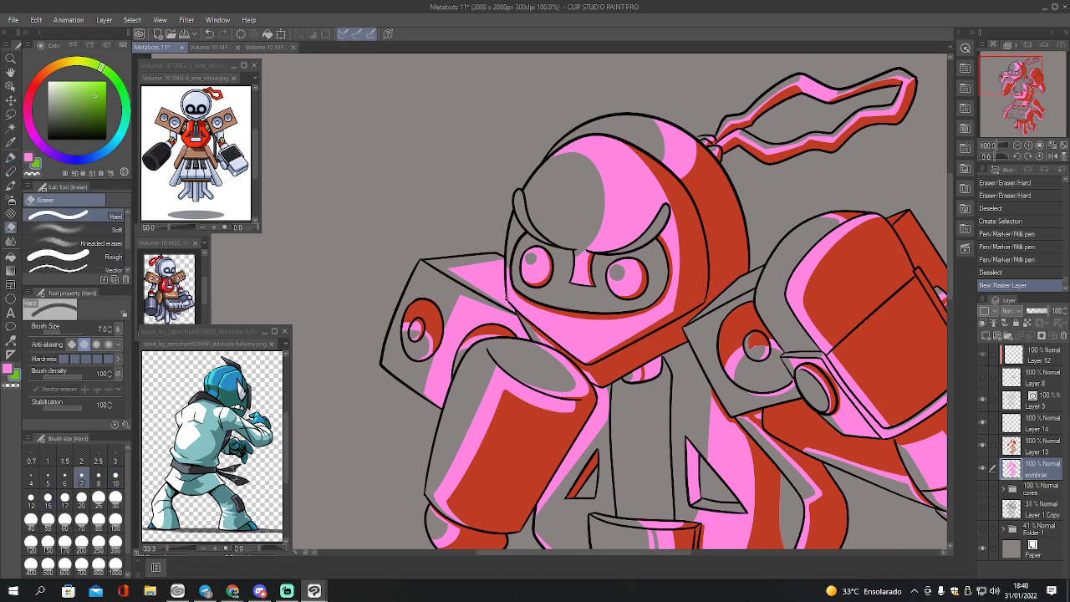
pyautogui.click(509, 276)
pyautogui.click(508, 266)
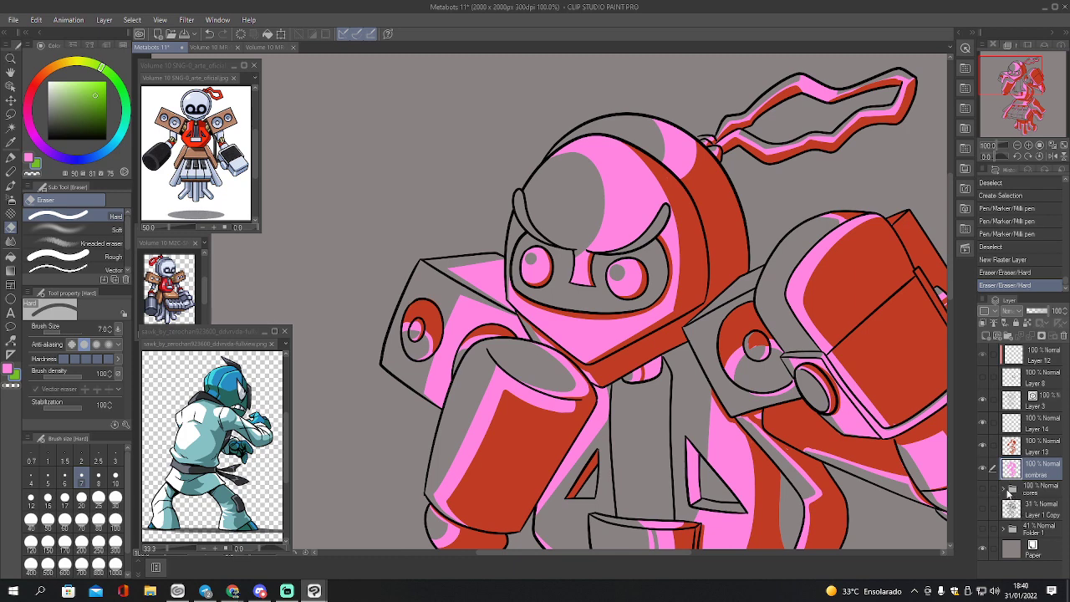
# - On Layer 14, paint green along the head's left edge and the left eyebrow with the pen at size 10
pyautogui.click(1020, 428)
pyautogui.press('p')
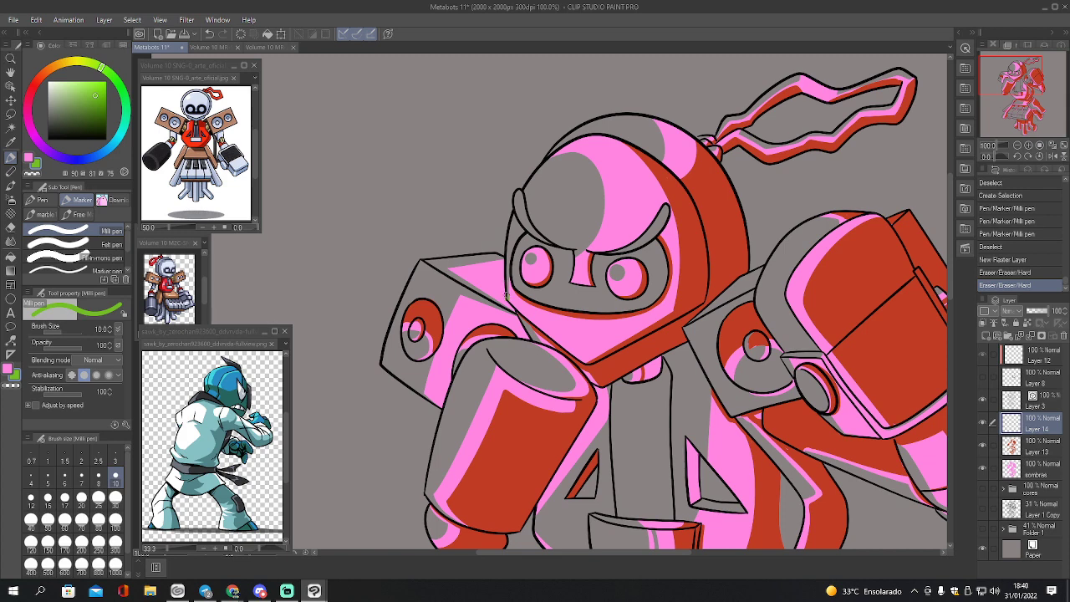
pyautogui.moveTo(507, 295)
pyautogui.mouseDown()
pyautogui.moveTo(513, 215)
pyautogui.moveTo(549, 161)
pyautogui.mouseUp()
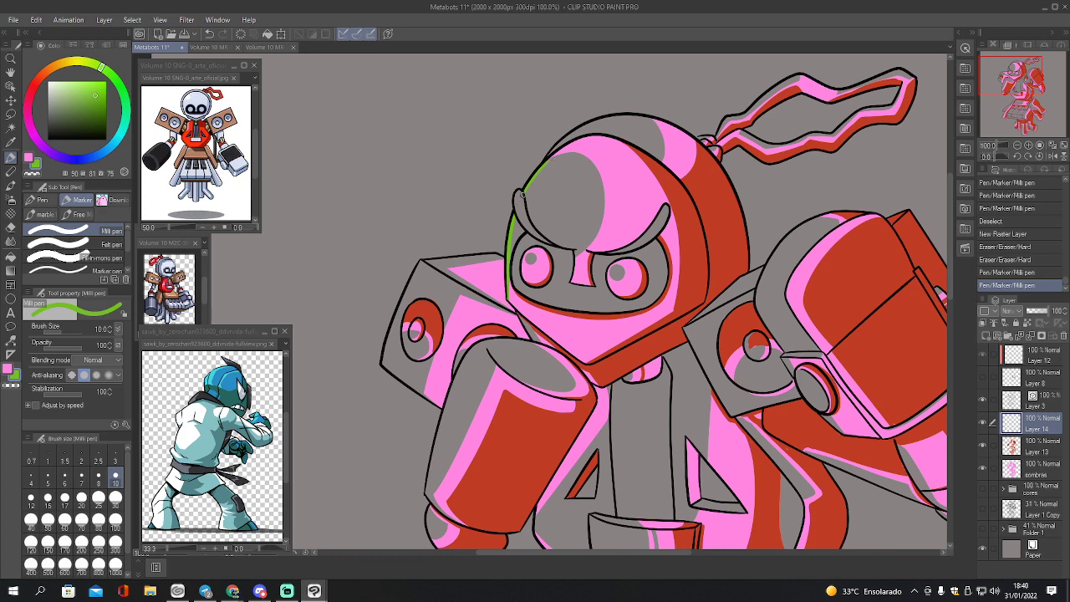
pyautogui.moveTo(518, 192); pyautogui.dragTo(521, 221)
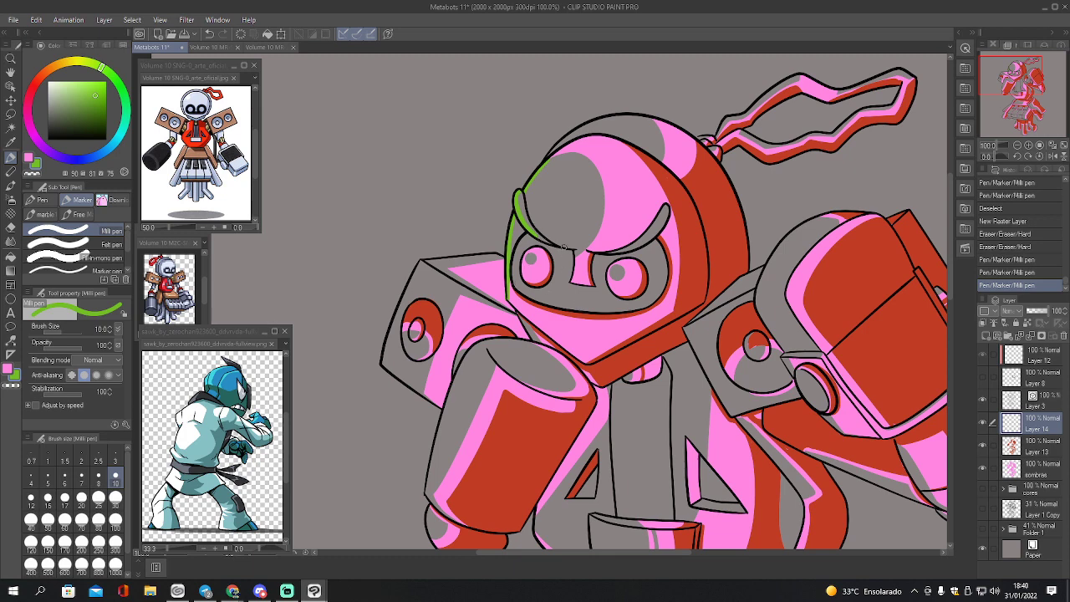
# - Select the grey area of the right eyebrow, paint it green along its upper part, deselect, and erase a bit of excess
pyautogui.press('w')
pyautogui.click(644, 242)
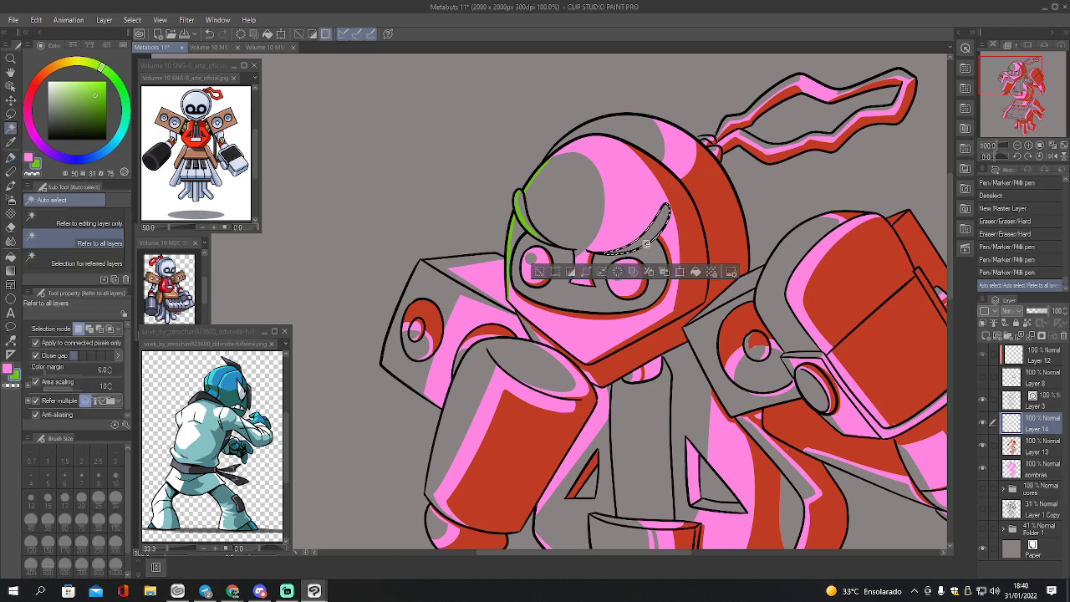
pyautogui.press('p')
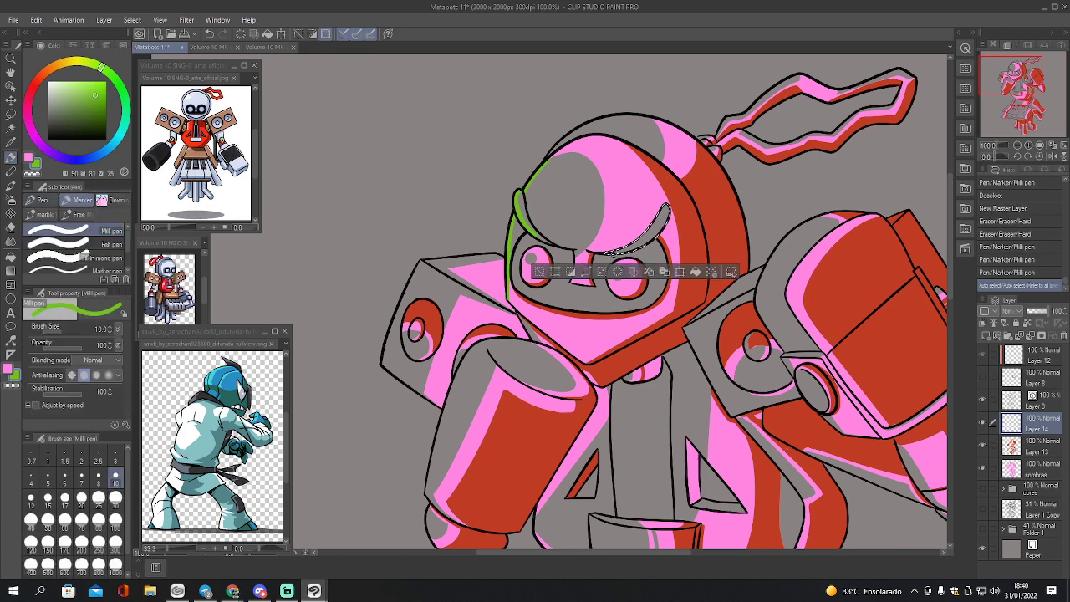
pyautogui.moveTo(634, 249)
pyautogui.mouseDown()
pyautogui.moveTo(666, 224)
pyautogui.moveTo(669, 216)
pyautogui.moveTo(657, 221)
pyautogui.moveTo(664, 209)
pyautogui.mouseUp()
pyautogui.hotkey('ctrl', 'z')
pyautogui.hotkey('ctrl', 'z')
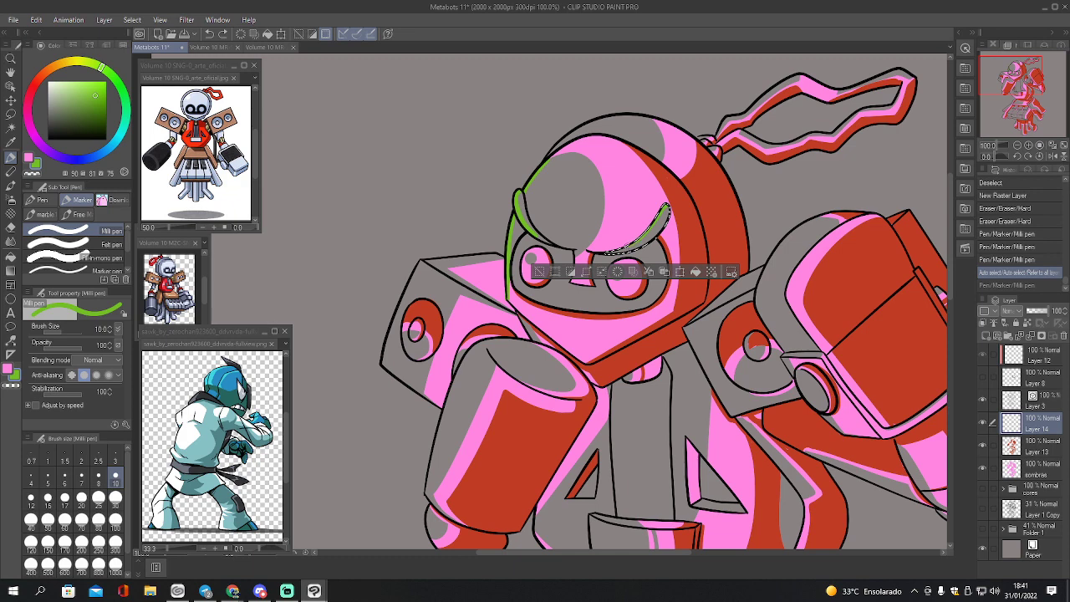
pyautogui.hotkey('ctrl', 'y')
pyautogui.hotkey('ctrl', 'd')
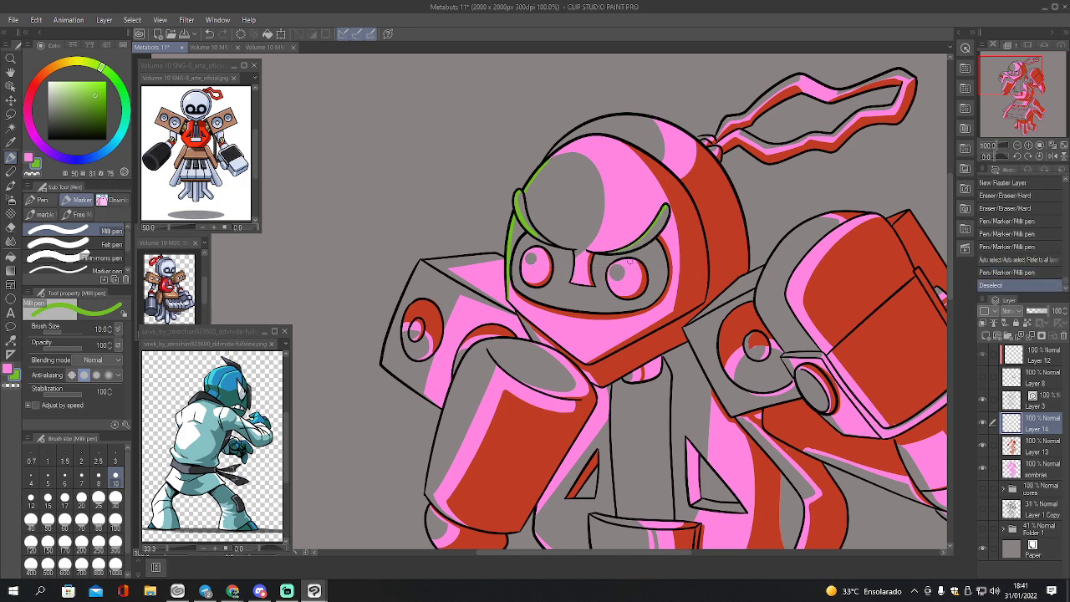
pyautogui.press('e')
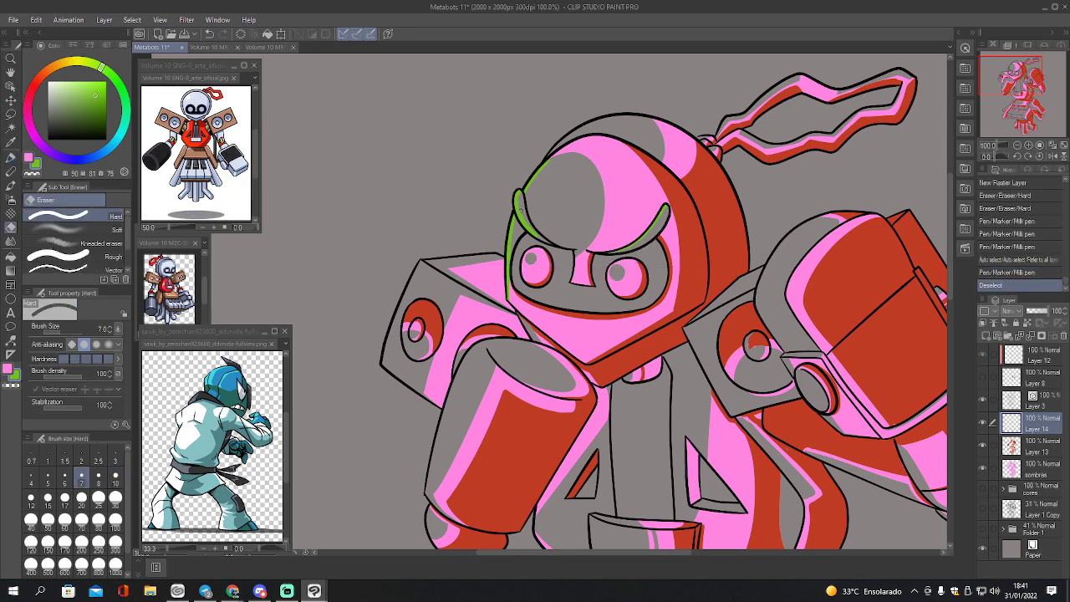
pyautogui.click(619, 268)
# - Select the grey face area around the eyes and paint a green band along its lower and right edges at size 17
pyautogui.press('w')
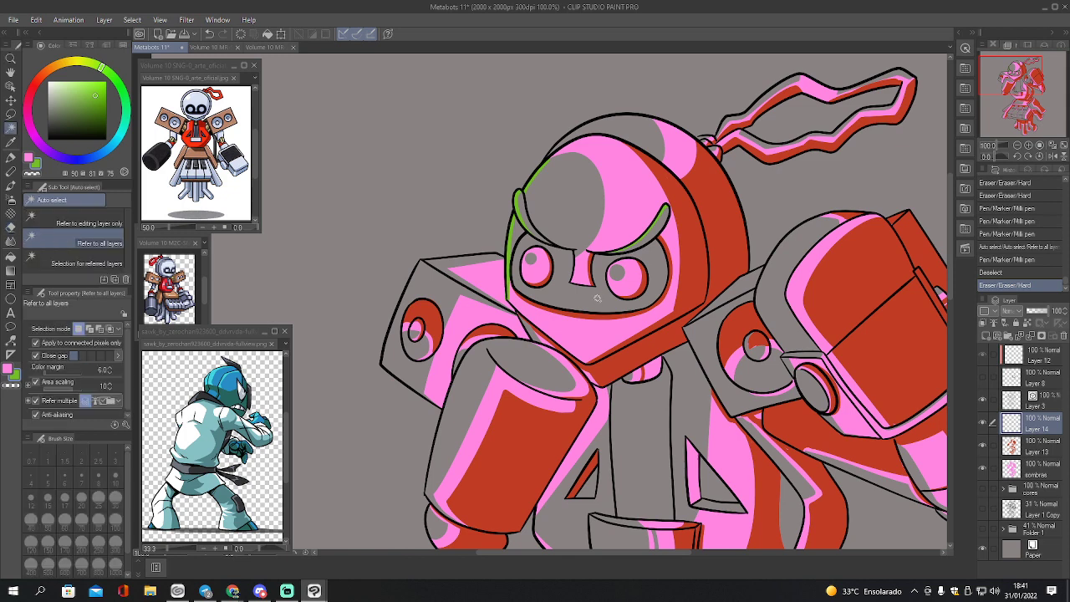
pyautogui.click(601, 295)
pyautogui.press('p')
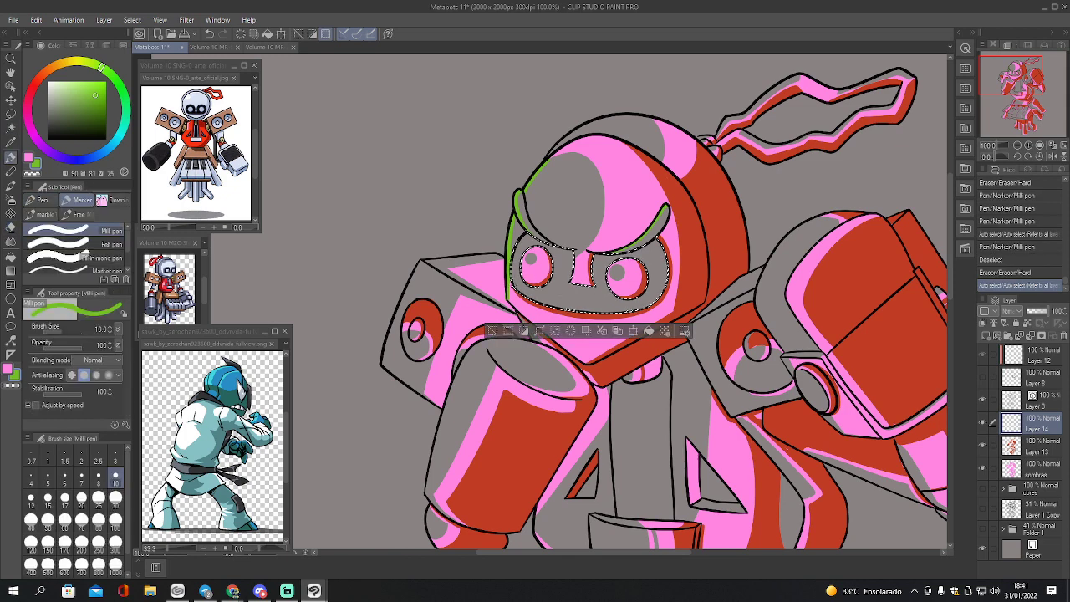
pyautogui.moveTo(511, 274); pyautogui.dragTo(524, 298)
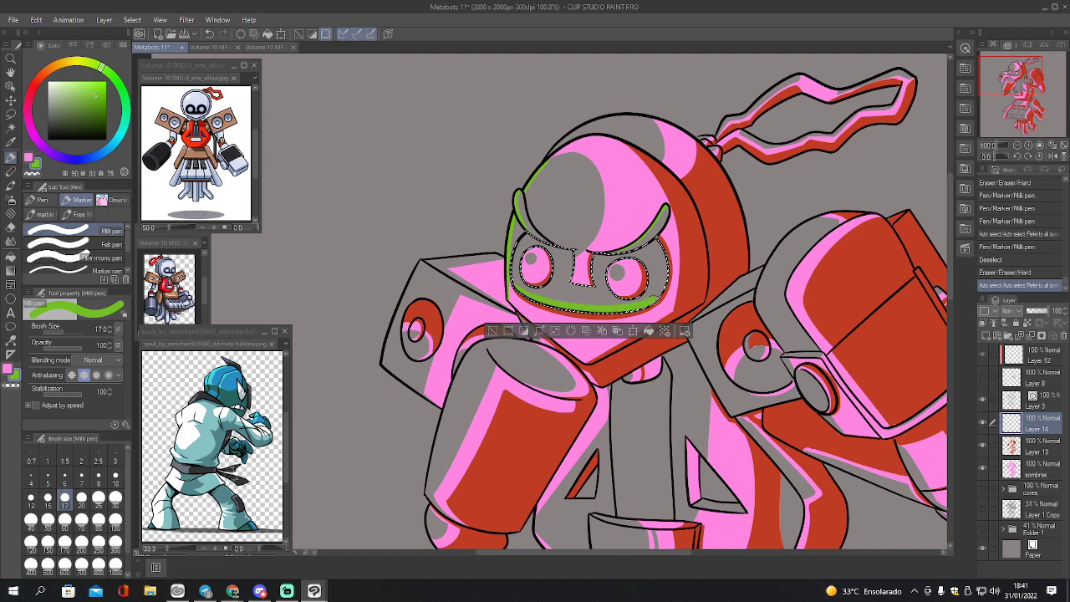
pyautogui.moveTo(655, 299); pyautogui.dragTo(663, 290)
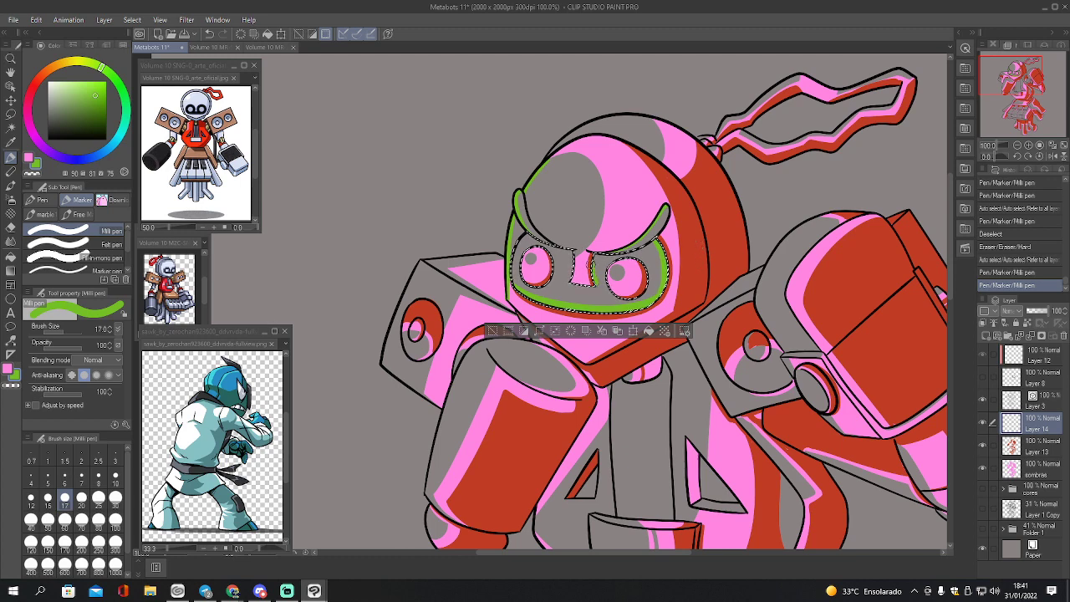
pyautogui.moveTo(593, 277); pyautogui.dragTo(595, 258)
pyautogui.press('e')
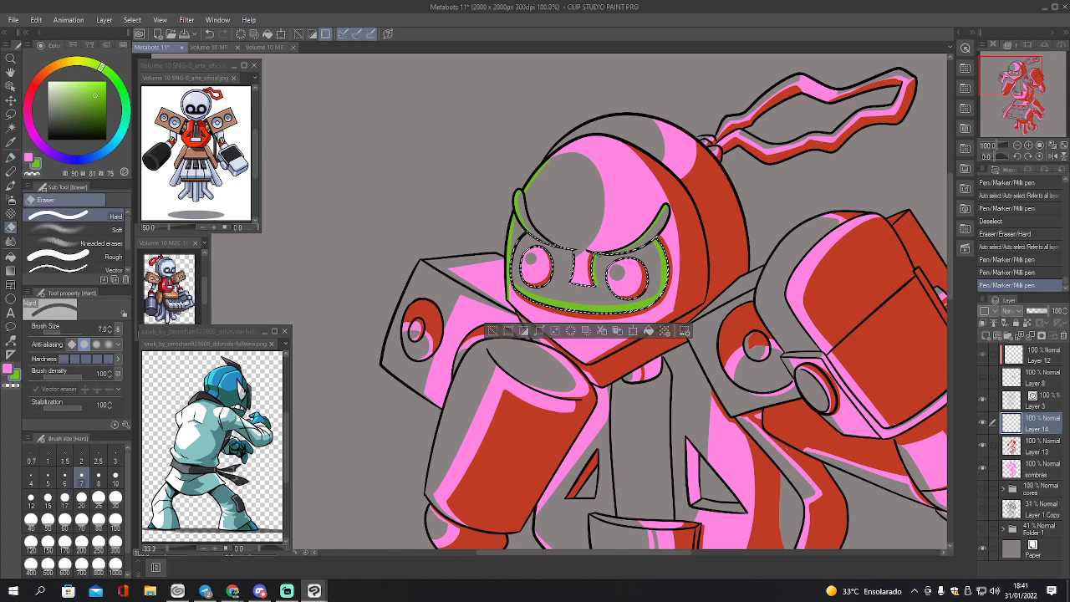
pyautogui.moveTo(599, 283); pyautogui.dragTo(595, 273)
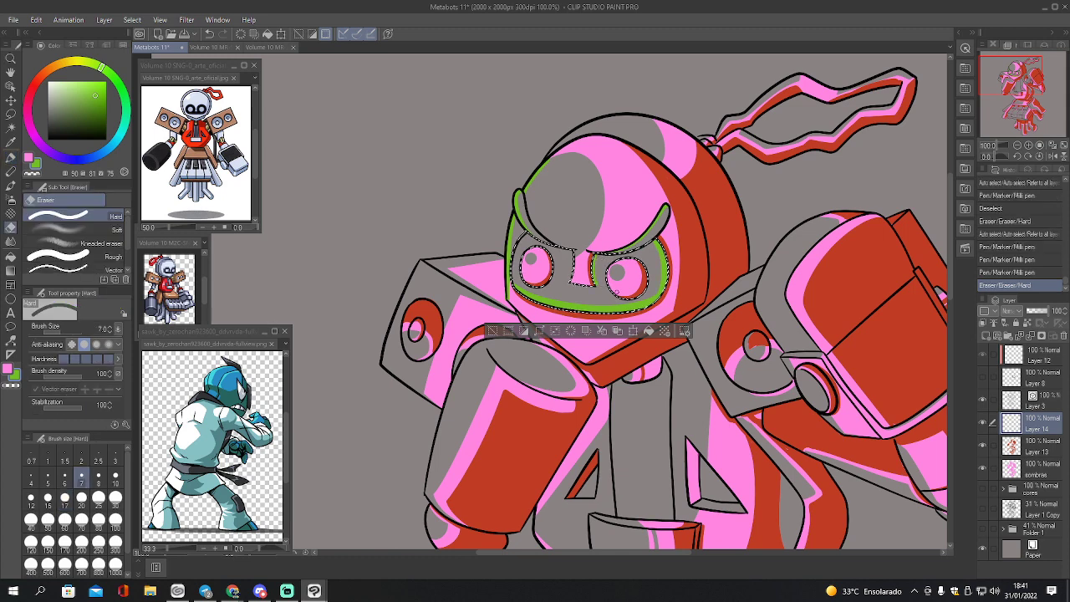
pyautogui.hotkey('ctrl', 'z')
pyautogui.hotkey('ctrl', 'z')
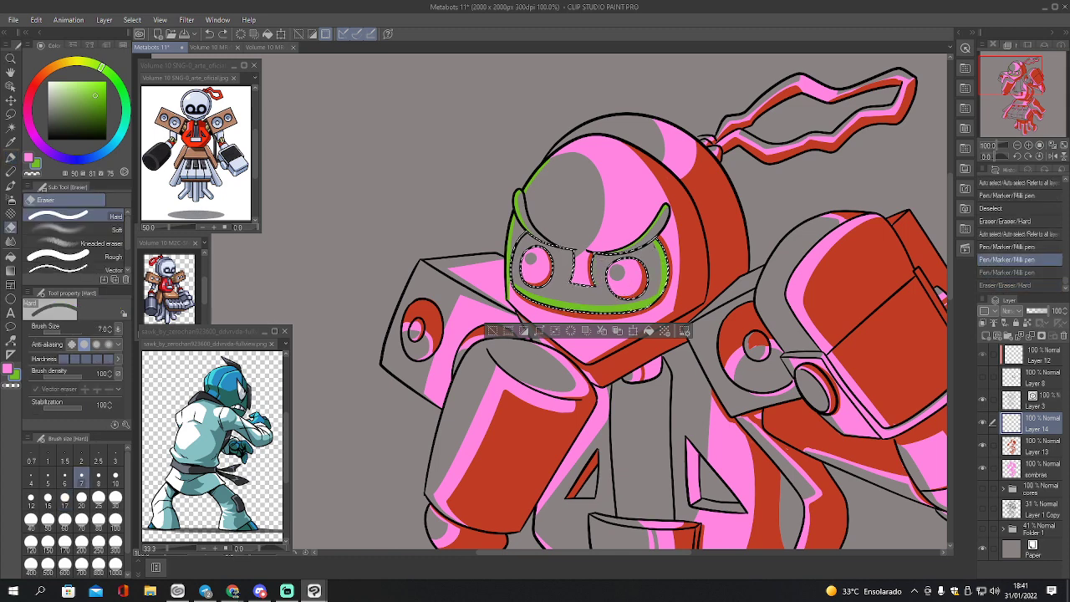
# - Select the grey patch on top of the head, outline and fill its left part with green, and clear the selection
pyautogui.hotkey('ctrl', 'd')
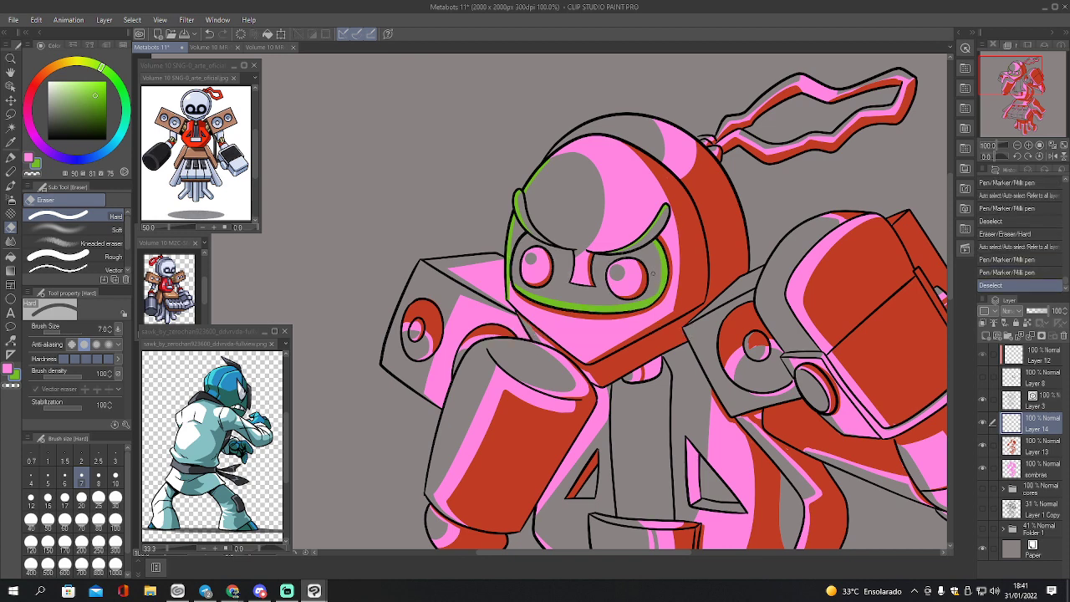
pyautogui.press('w')
pyautogui.click(624, 139)
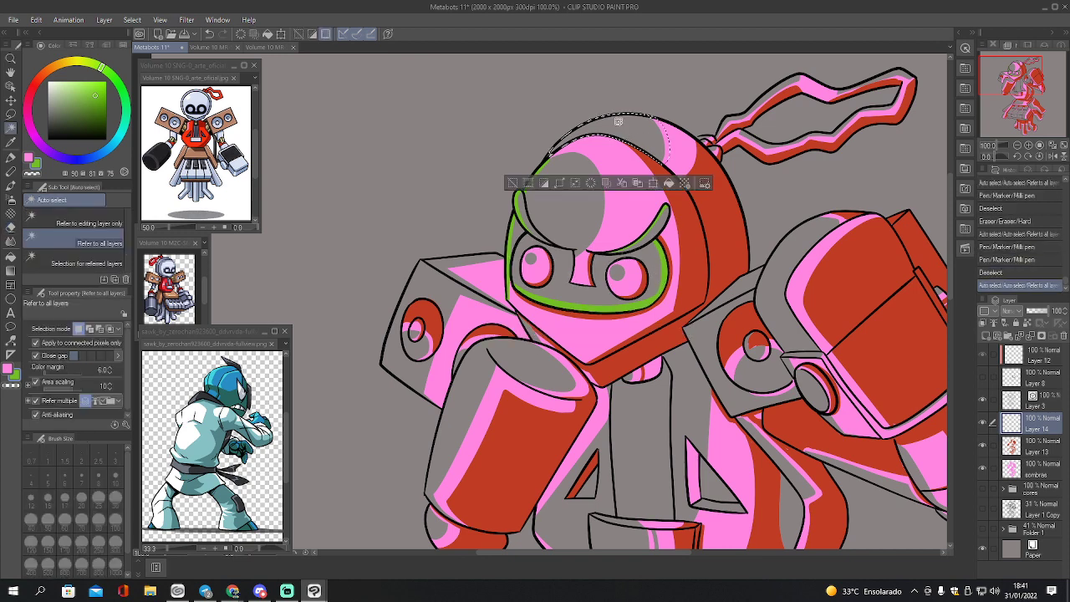
pyautogui.press('p')
pyautogui.moveTo(629, 136); pyautogui.dragTo(621, 118)
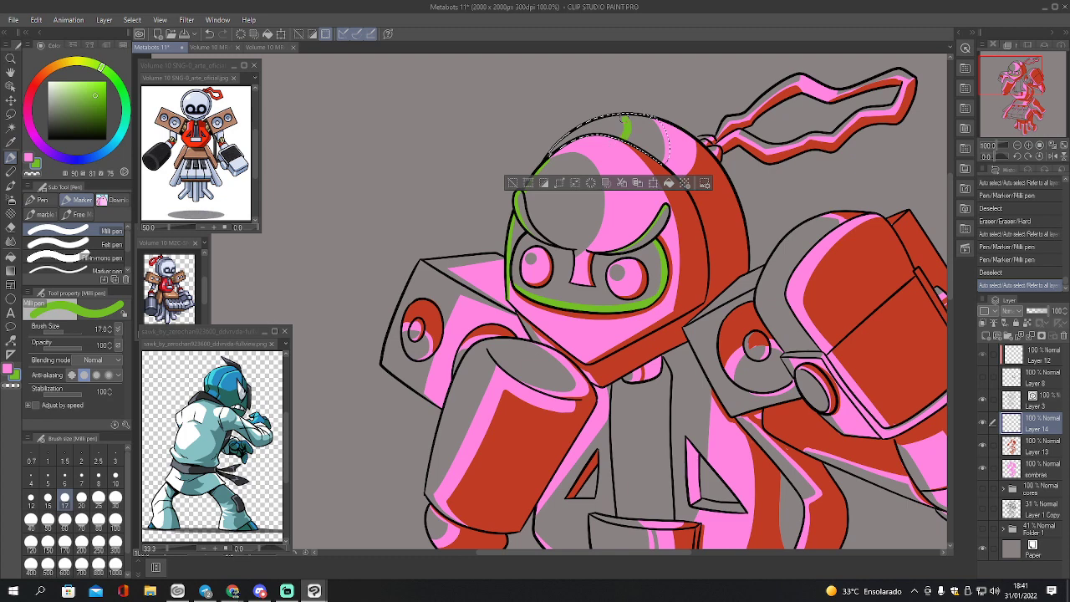
pyautogui.press('m')
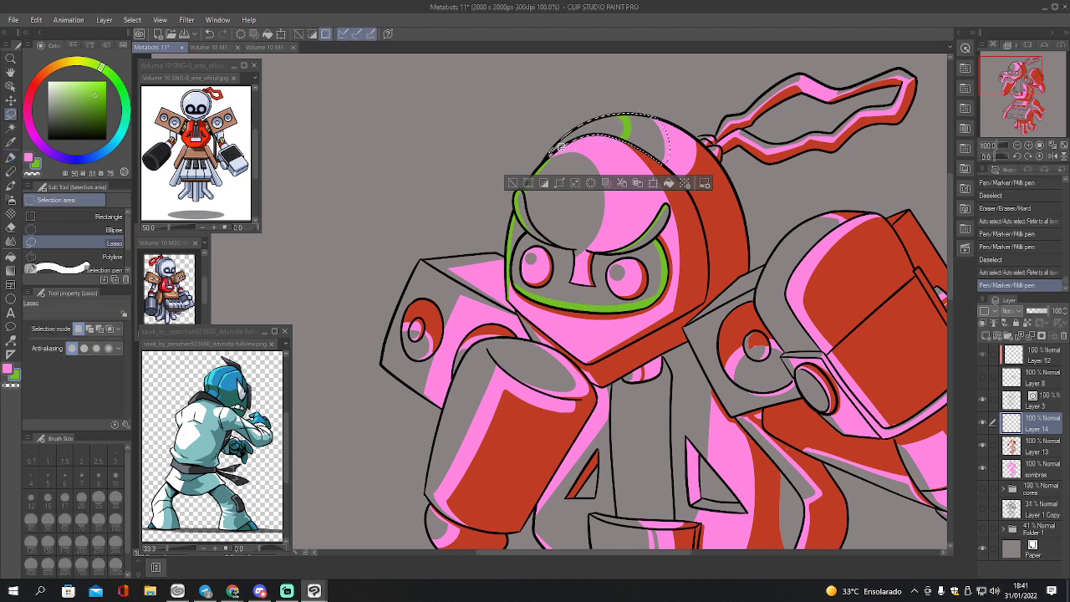
pyautogui.press('p')
pyautogui.moveTo(579, 126)
pyautogui.mouseDown()
pyautogui.moveTo(561, 137)
pyautogui.moveTo(575, 147)
pyautogui.mouseUp()
pyautogui.press('g')
pyautogui.click(602, 132)
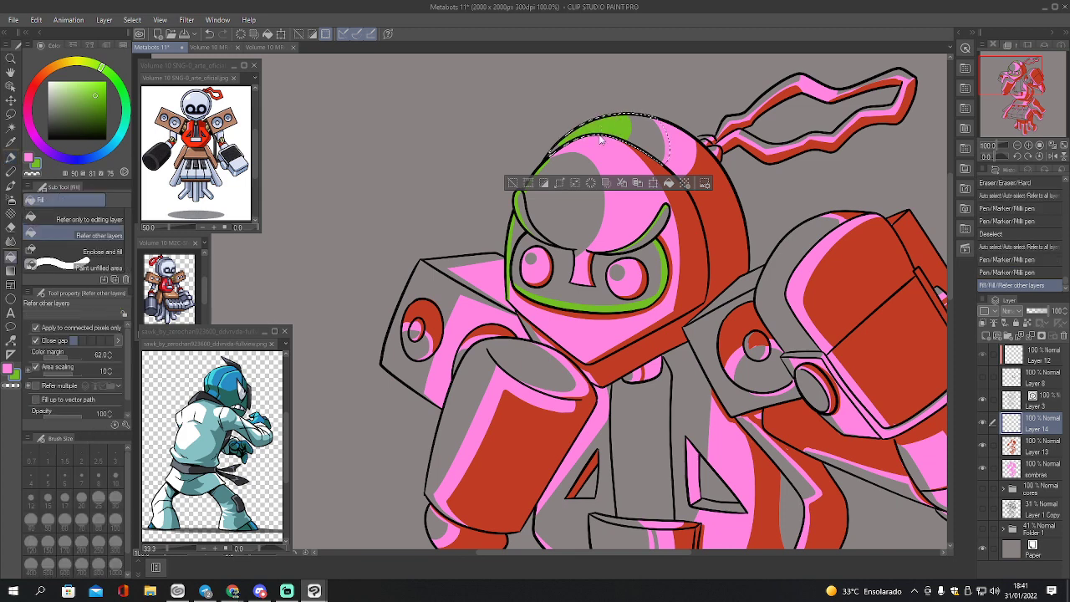
pyautogui.hotkey('ctrl', 'd')
# - Select the grey forehead area, outline a rounded shape inside it with the size 17 pen, fill it green, and deselect
pyautogui.press('w')
pyautogui.click(568, 198)
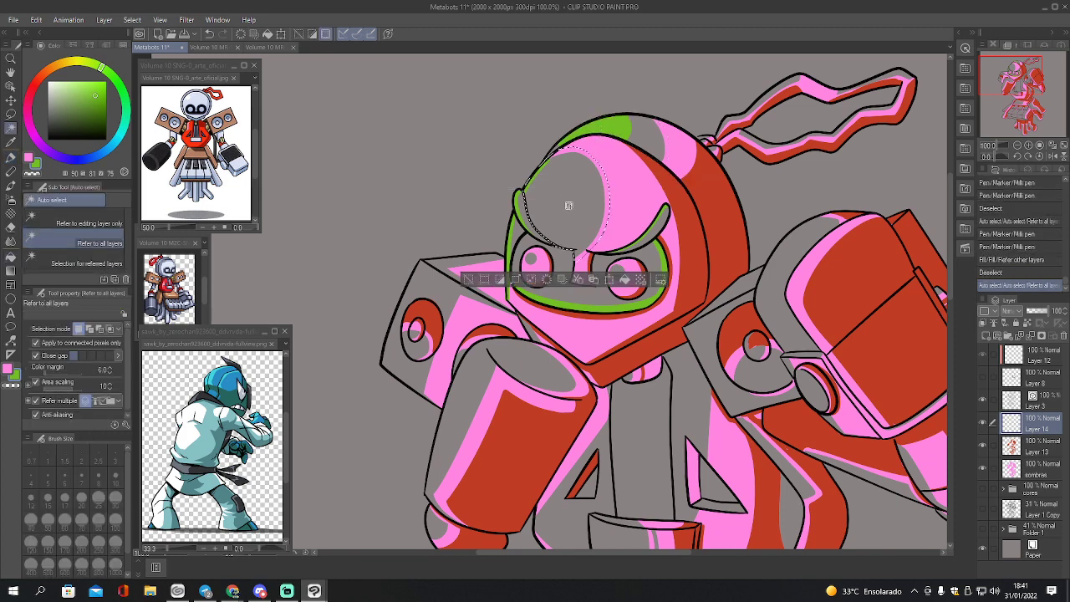
pyautogui.press('p')
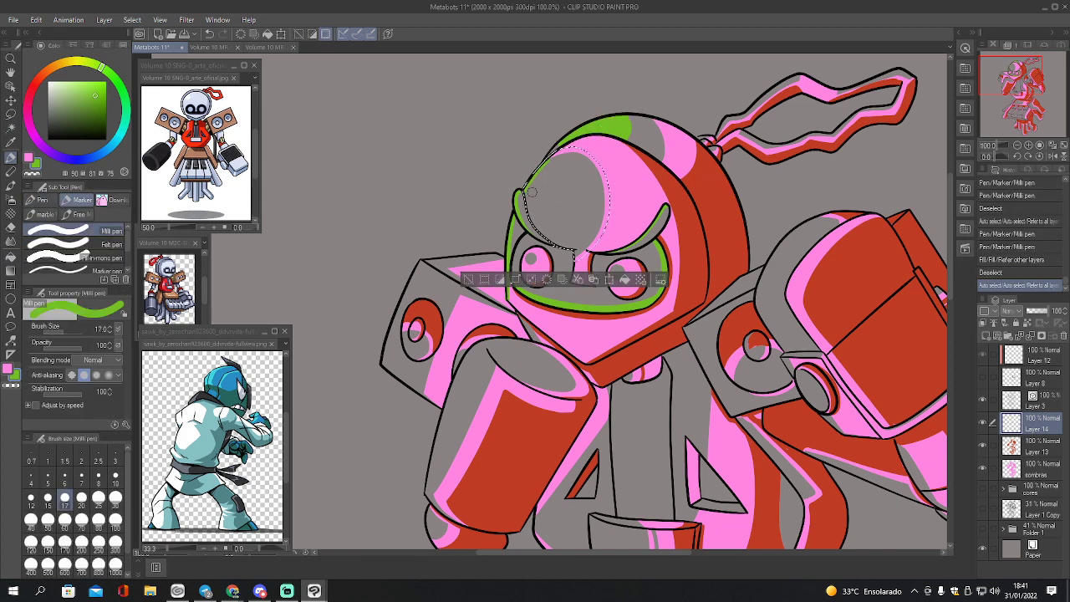
pyautogui.moveTo(532, 222)
pyautogui.mouseDown()
pyautogui.moveTo(548, 236)
pyautogui.moveTo(581, 210)
pyautogui.moveTo(572, 172)
pyautogui.moveTo(552, 163)
pyautogui.mouseUp()
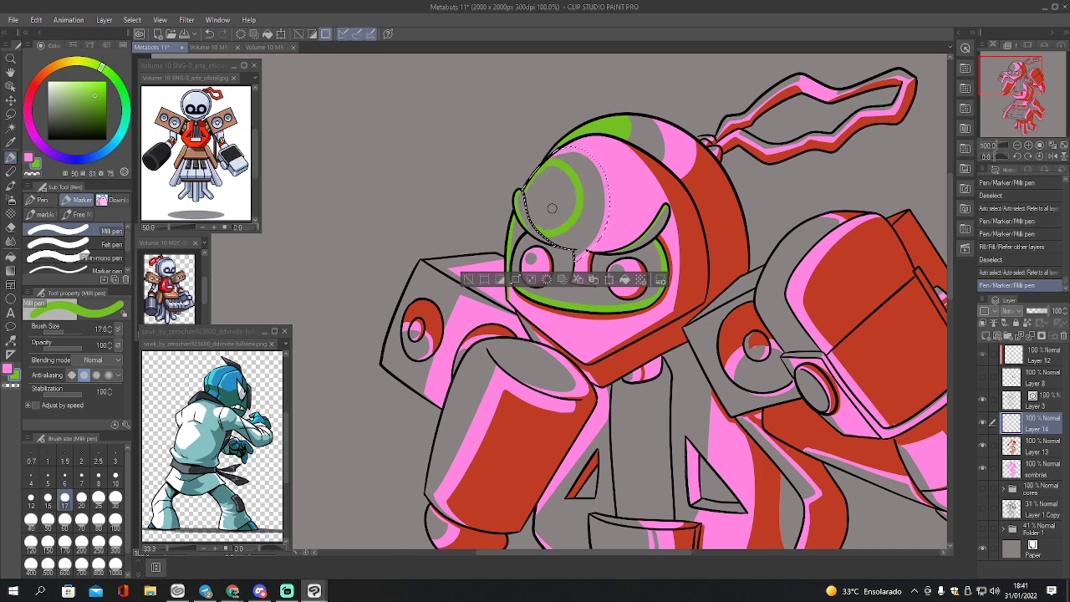
pyautogui.press('g')
pyautogui.click(560, 195)
pyautogui.hotkey('ctrl', 'd')
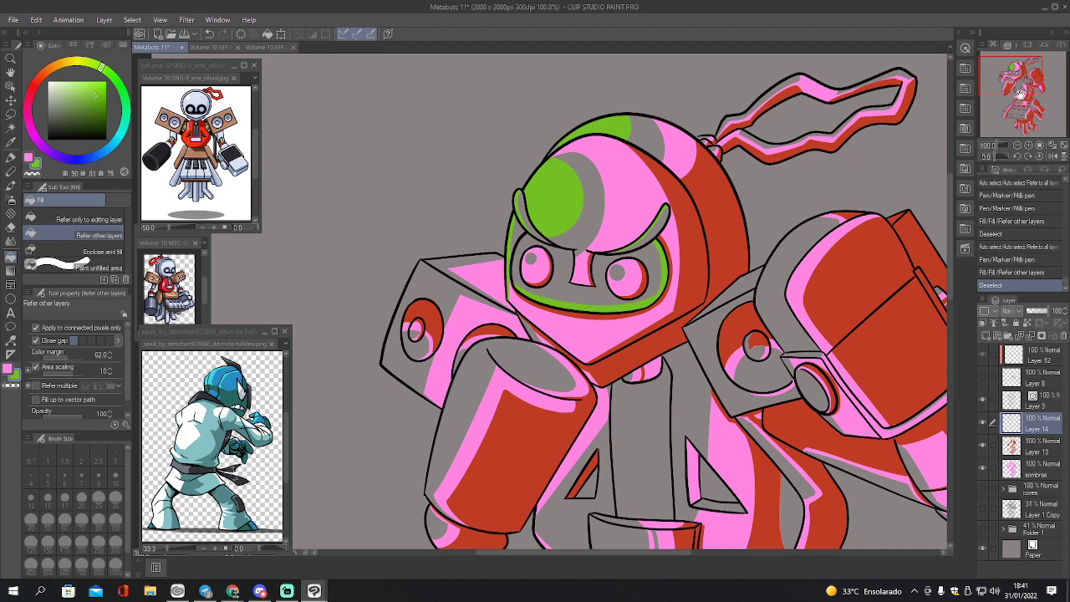
# - Paint green along the head ribbon's upper and lower strands with the pen at size 5 and fill the remaining gaps
pyautogui.moveTo(1026, 92); pyautogui.dragTo(1037, 78)
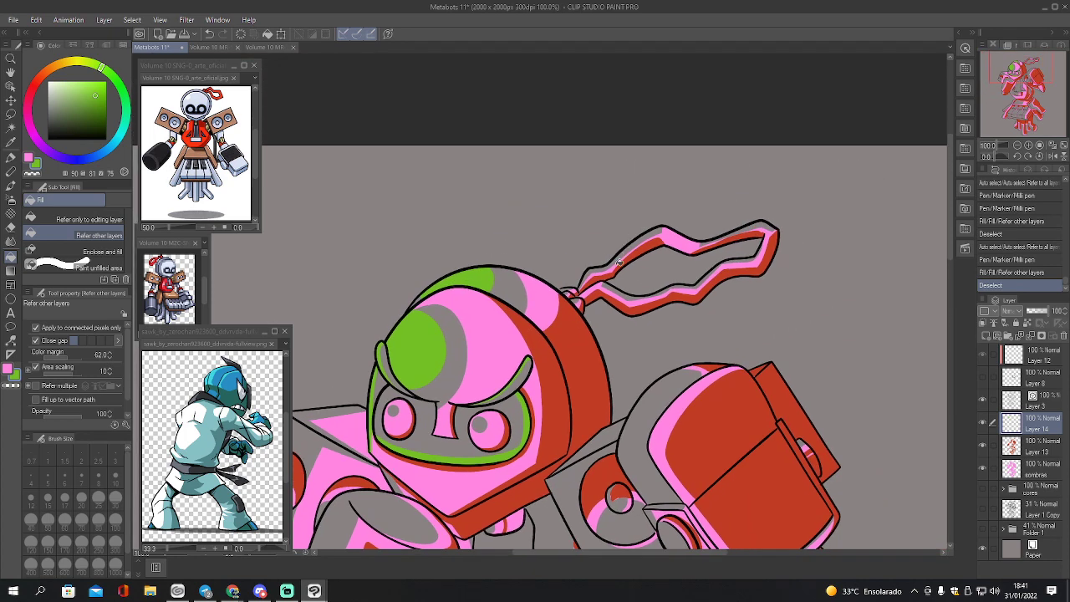
pyautogui.press('p')
pyautogui.press('[')
pyautogui.press('[')
pyautogui.press('[')
pyautogui.press('[')
pyautogui.press('[')
pyautogui.press('[')
pyautogui.press('[')
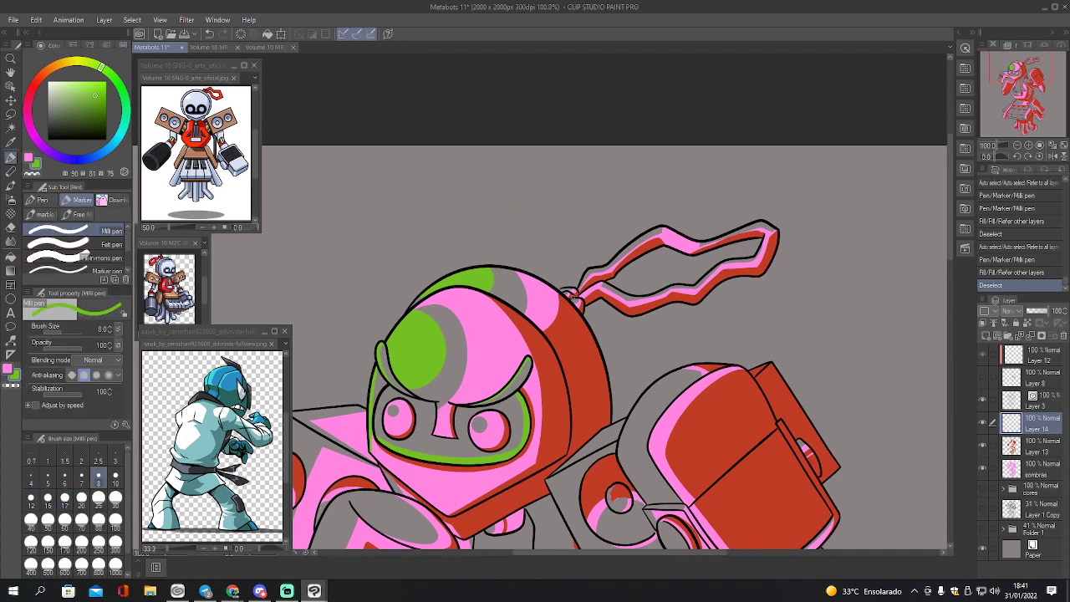
pyautogui.moveTo(572, 294); pyautogui.dragTo(572, 290)
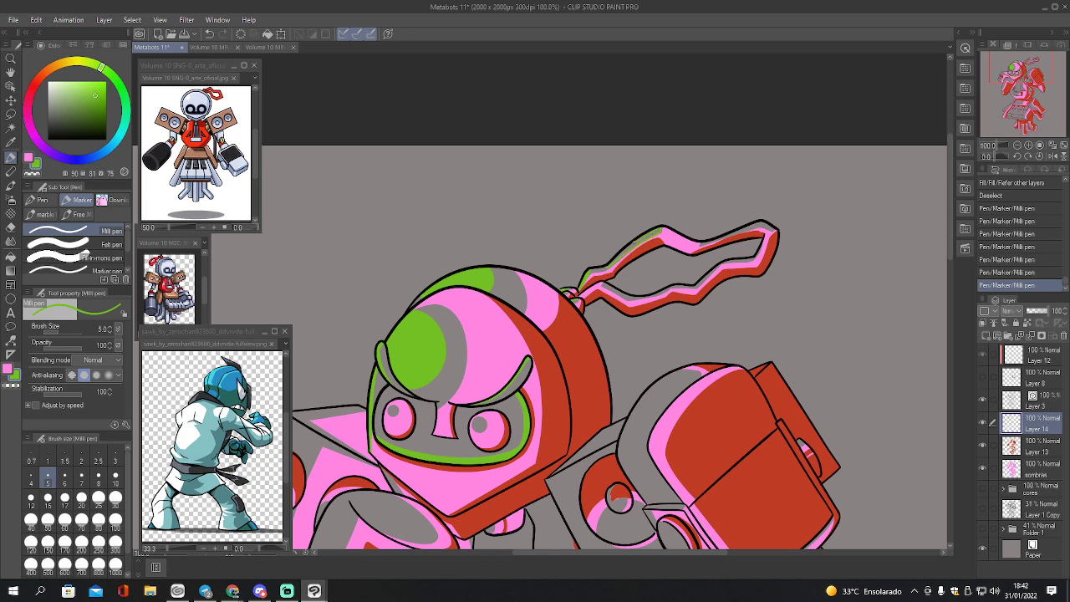
pyautogui.moveTo(617, 256); pyautogui.dragTo(618, 255)
pyautogui.moveTo(633, 297); pyautogui.dragTo(630, 298)
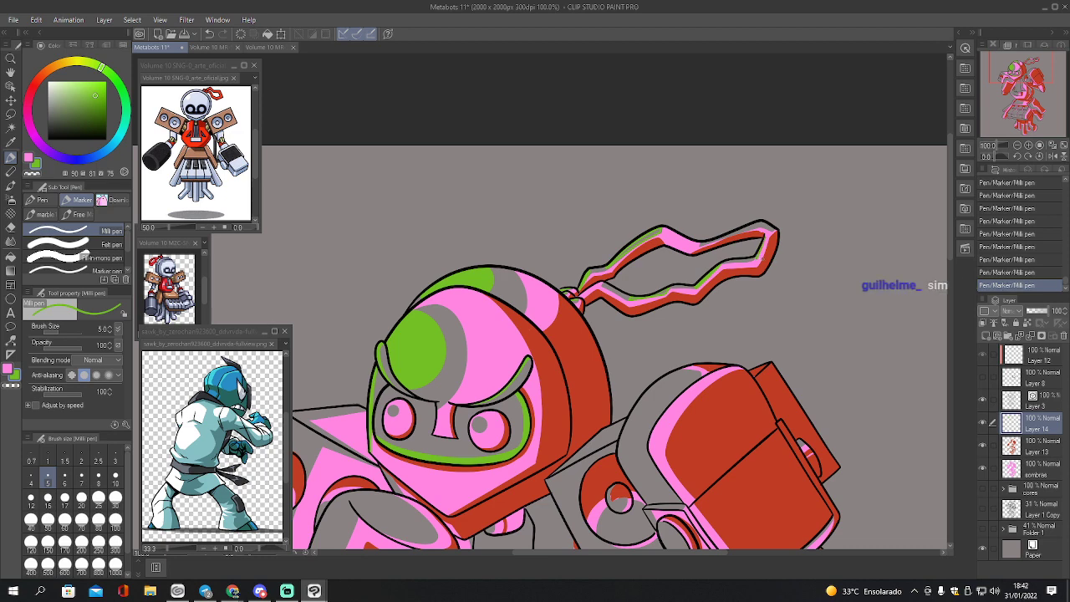
pyautogui.press('g')
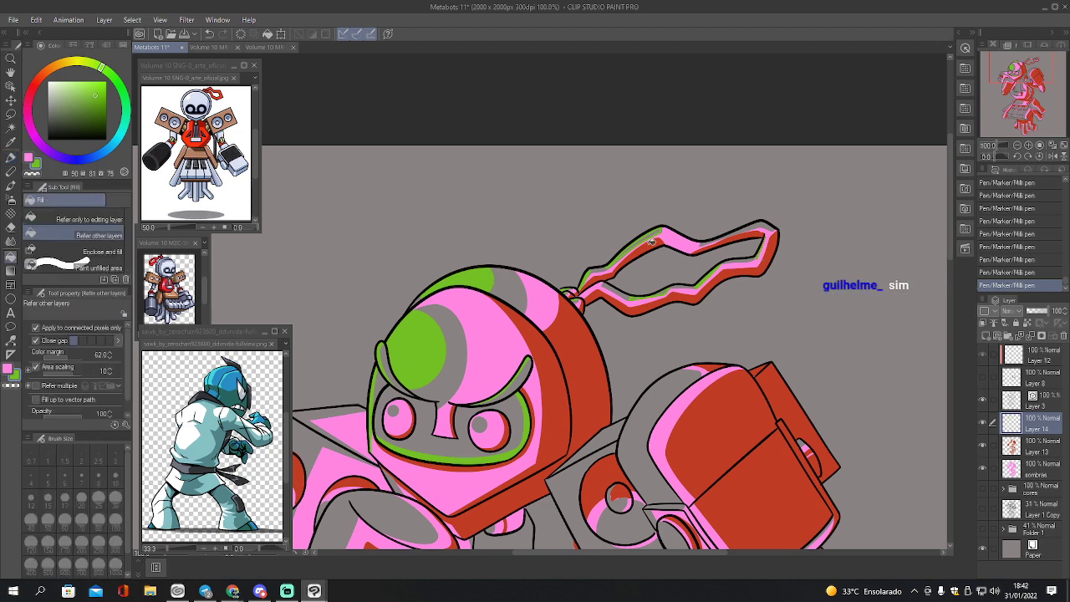
pyautogui.click(672, 288)
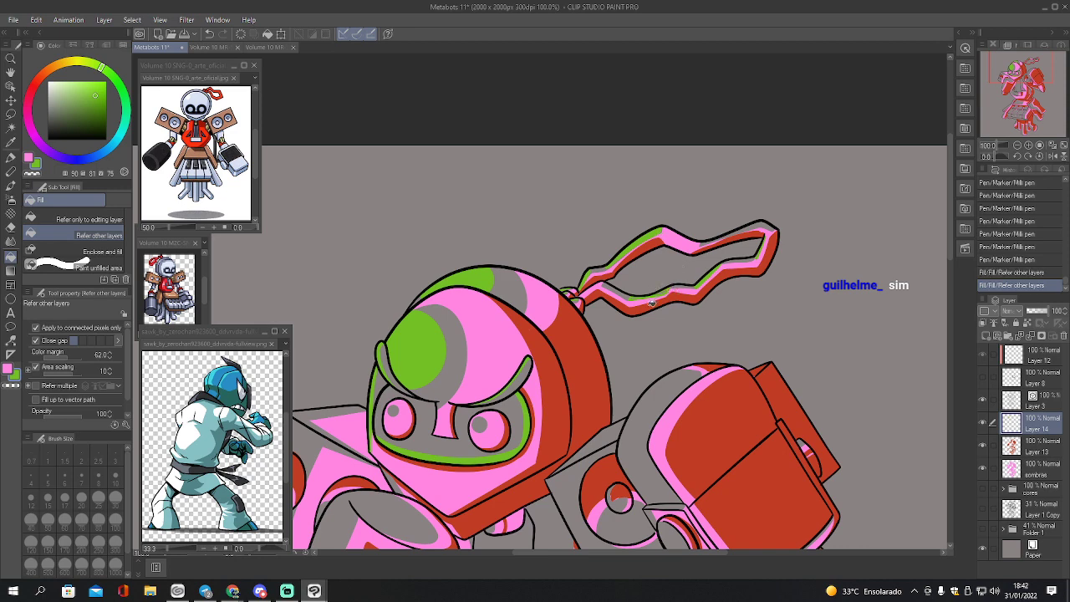
# - Extend the green highlights along the head ribbon's strands toward its far end with the size 5 pen
pyautogui.press('p')
pyautogui.moveTo(1020, 101); pyautogui.dragTo(1015, 68)
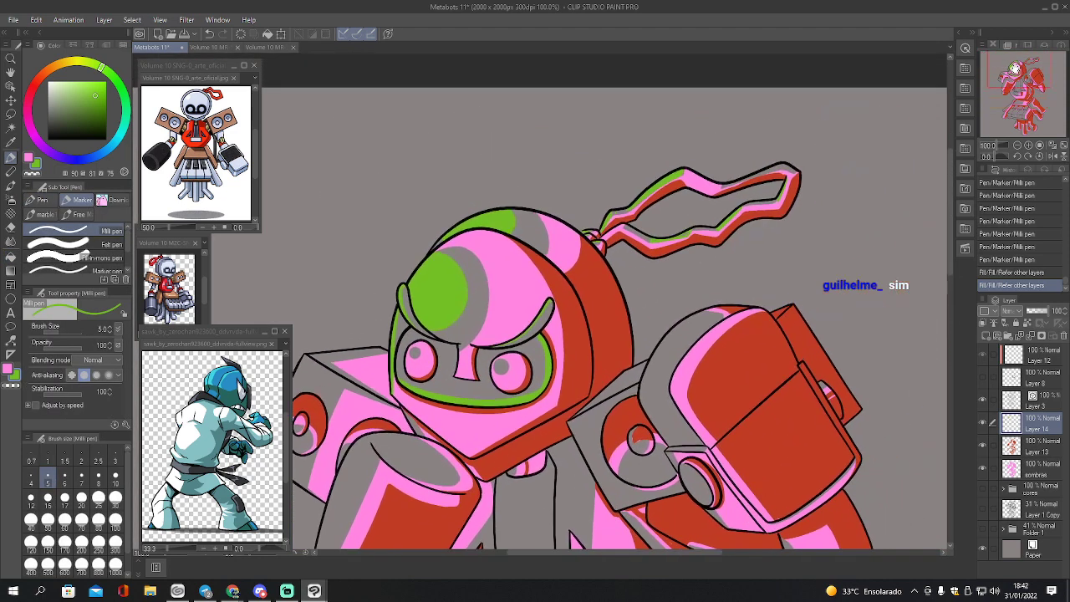
pyautogui.moveTo(659, 239); pyautogui.dragTo(684, 236)
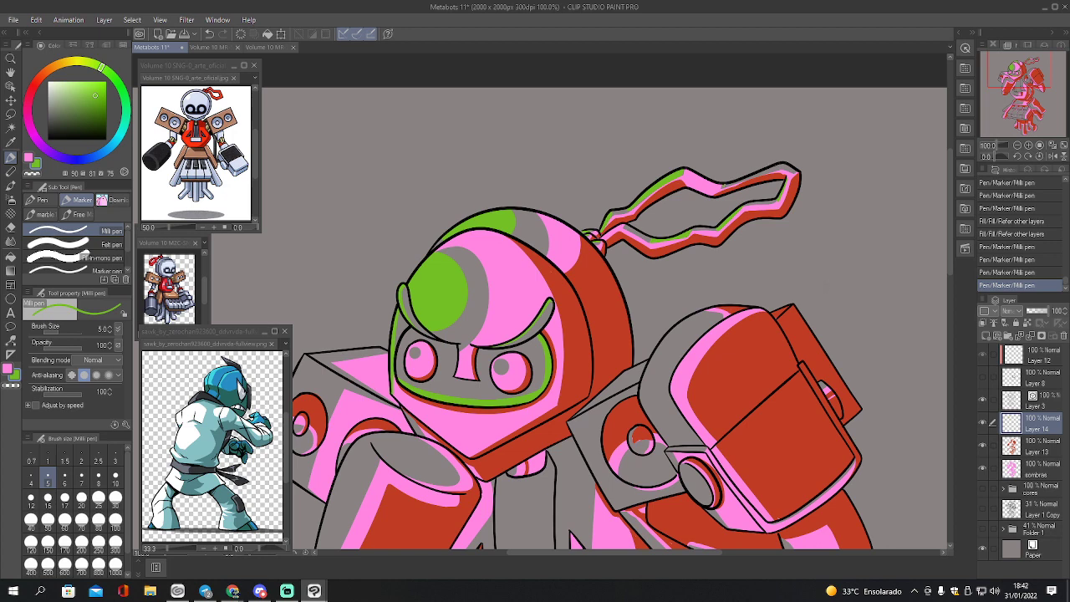
pyautogui.moveTo(761, 171); pyautogui.dragTo(774, 169)
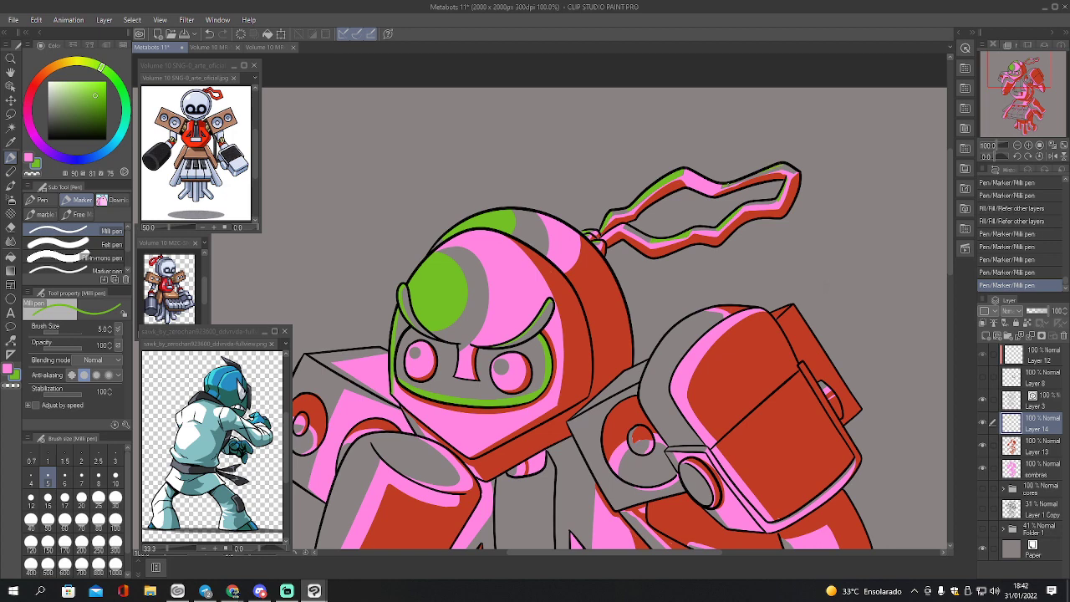
pyautogui.moveTo(774, 168); pyautogui.dragTo(788, 165)
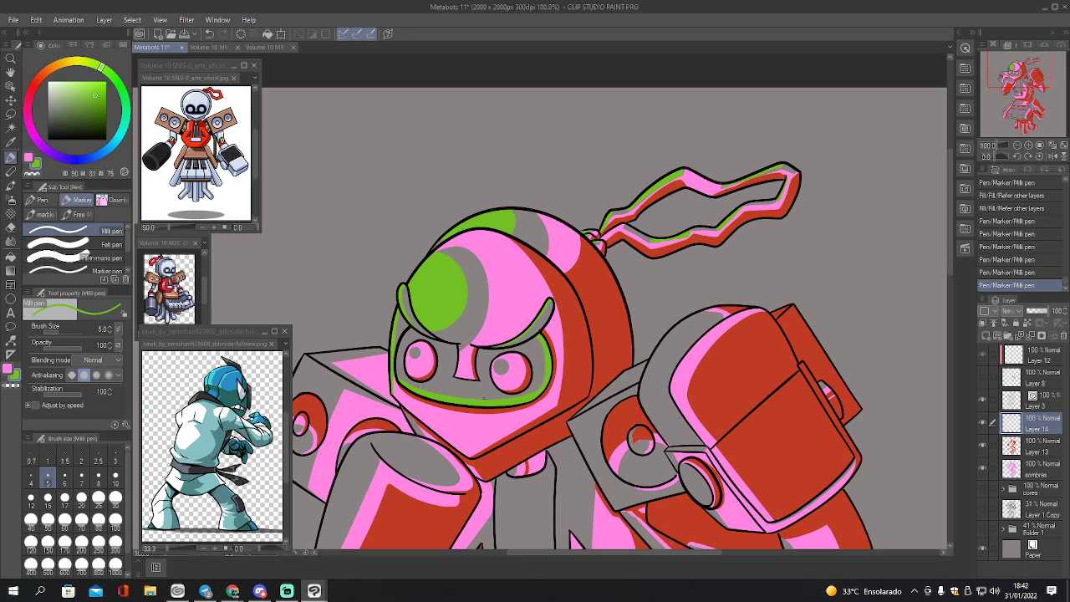
# - Select the character's silhouette from the cores folder, fill the shoulder speaker box's outer edge green, and erase around the speaker at size 15
pyautogui.moveTo(1018, 68); pyautogui.dragTo(988, 87)
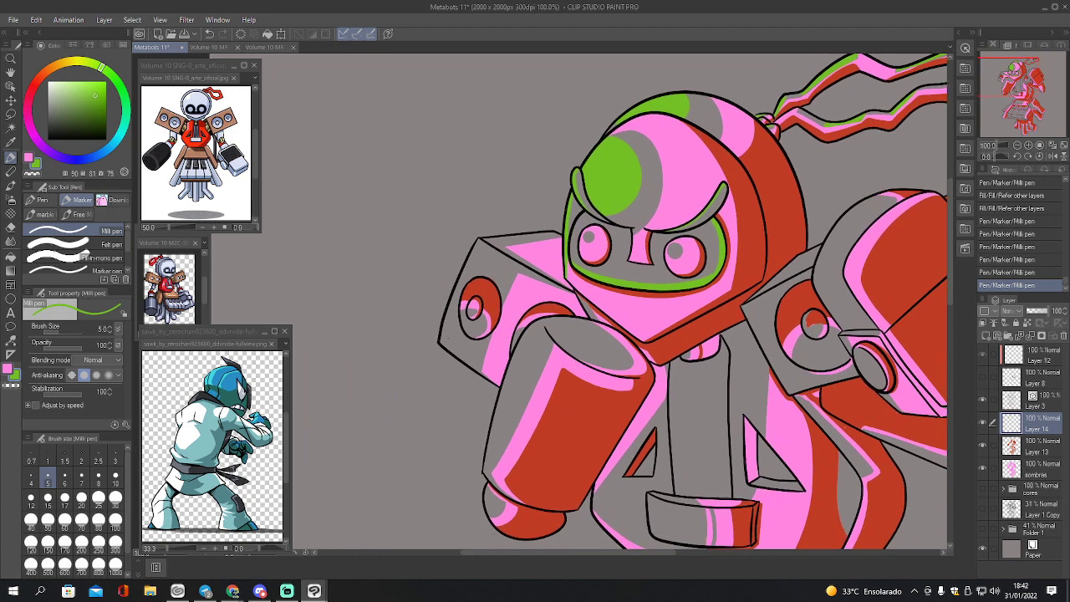
pyautogui.keyDown('ctrl'); pyautogui.click(1013, 493); pyautogui.keyUp('ctrl')
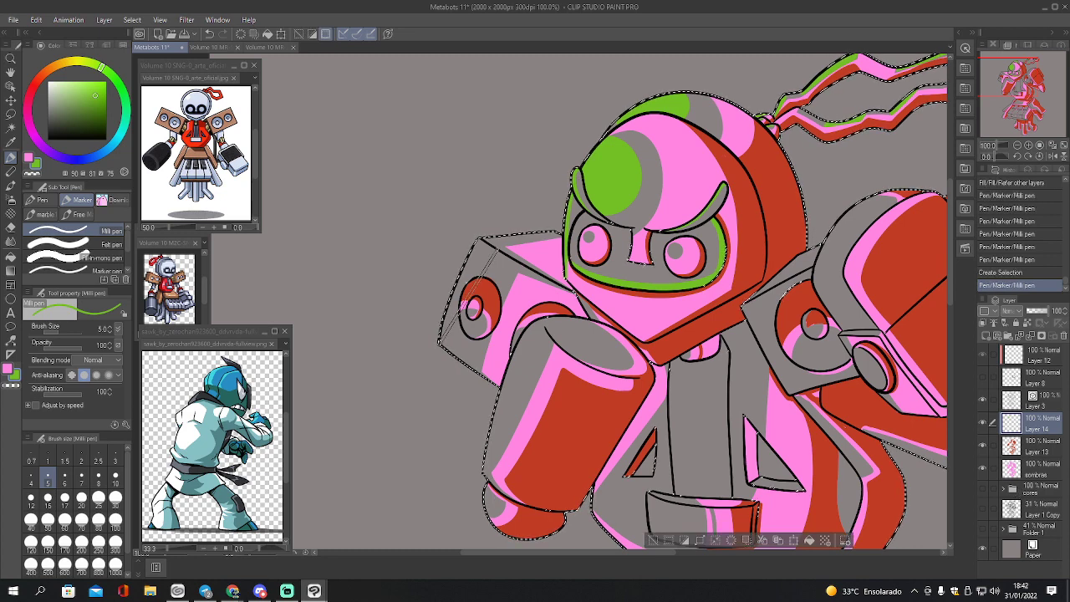
pyautogui.moveTo(496, 252); pyautogui.dragTo(443, 340)
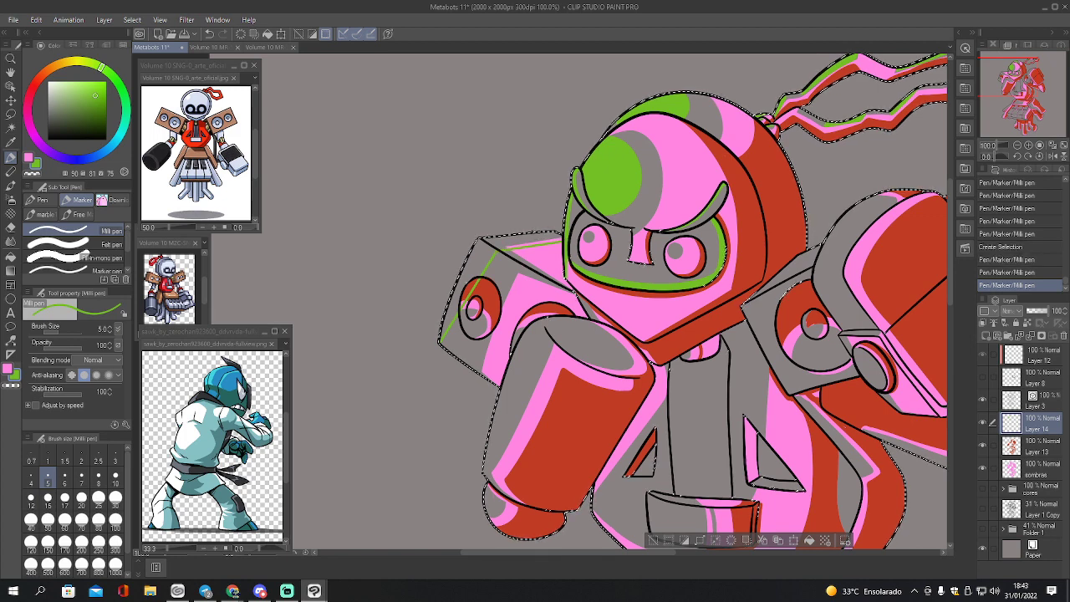
pyautogui.press('g')
pyautogui.click(480, 289)
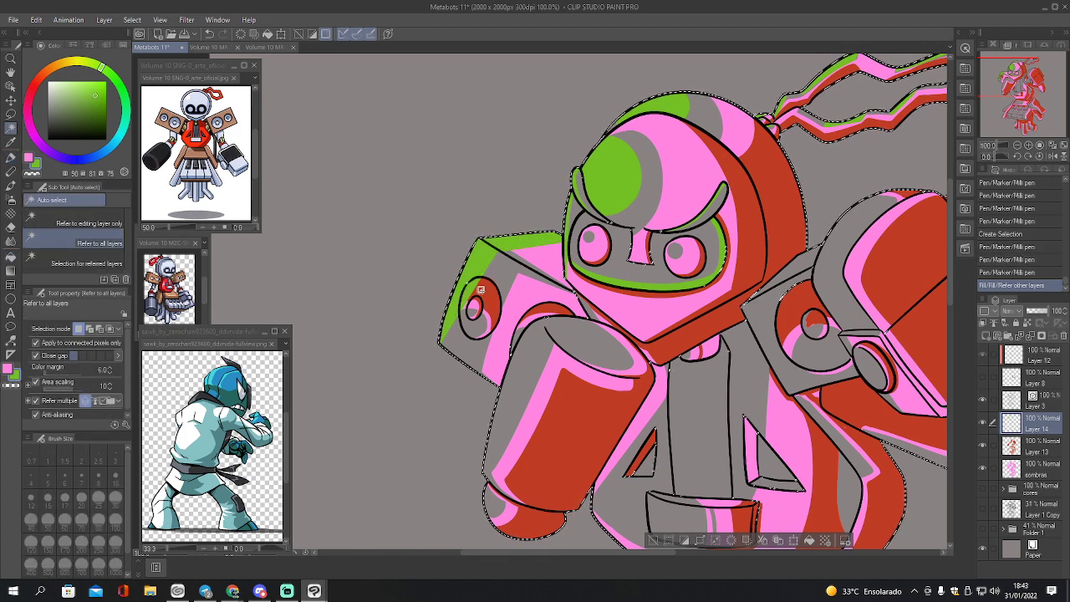
pyautogui.press('e')
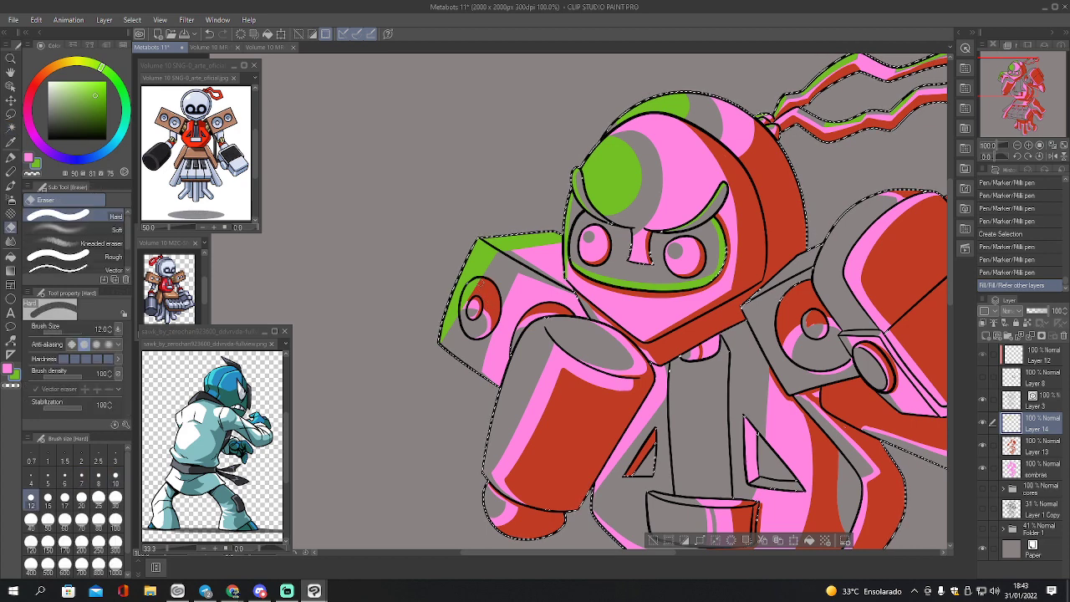
pyautogui.moveTo(468, 292); pyautogui.dragTo(473, 286)
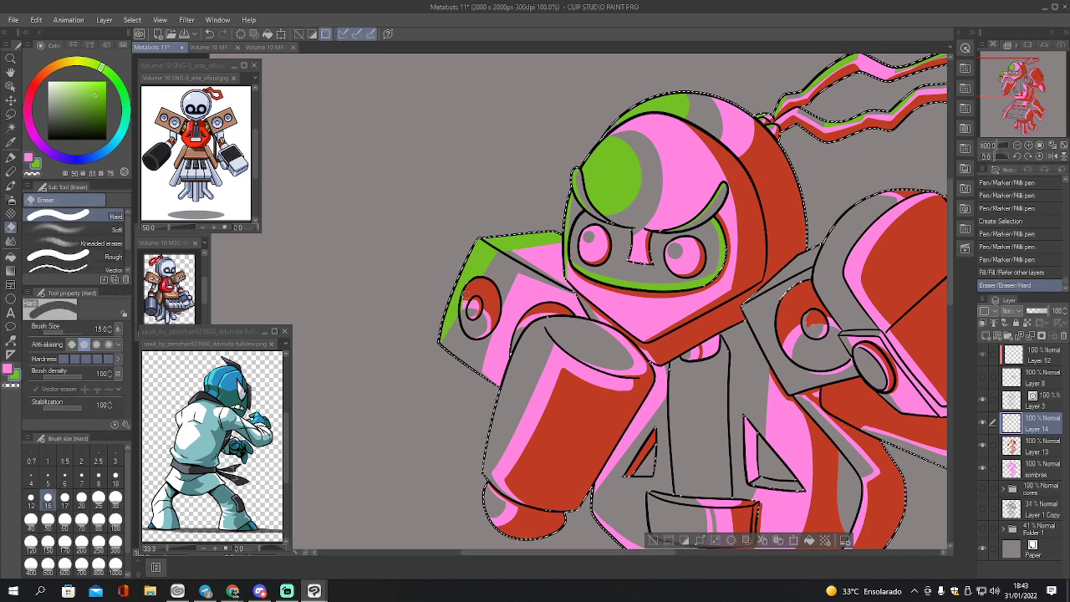
pyautogui.click(471, 310)
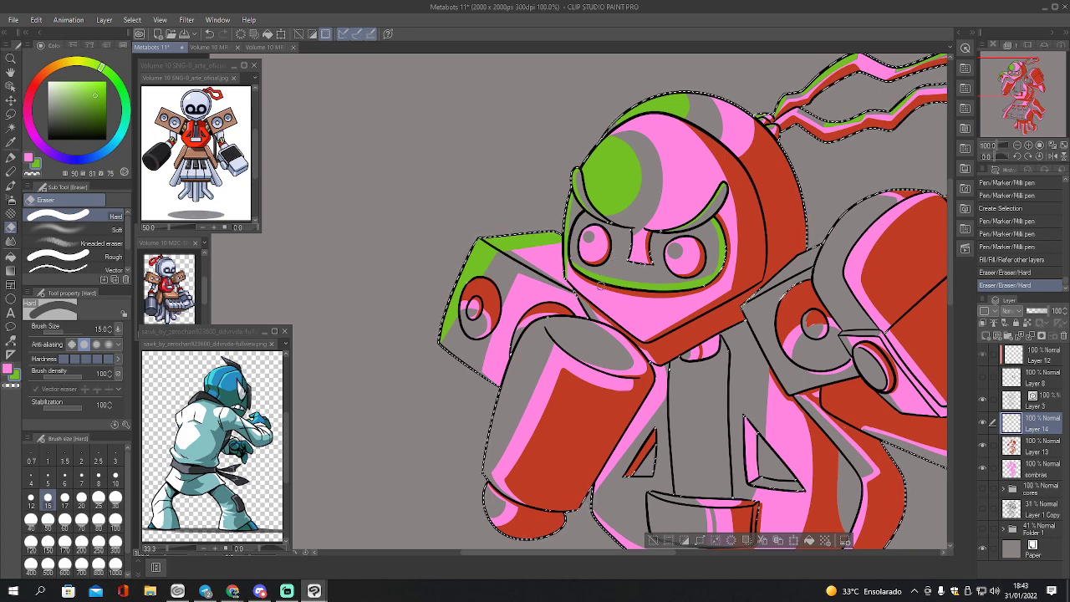
# - Outline and fill a green strip along the speaker box's upper front edge, and trim its border with the eraser
pyautogui.press('p')
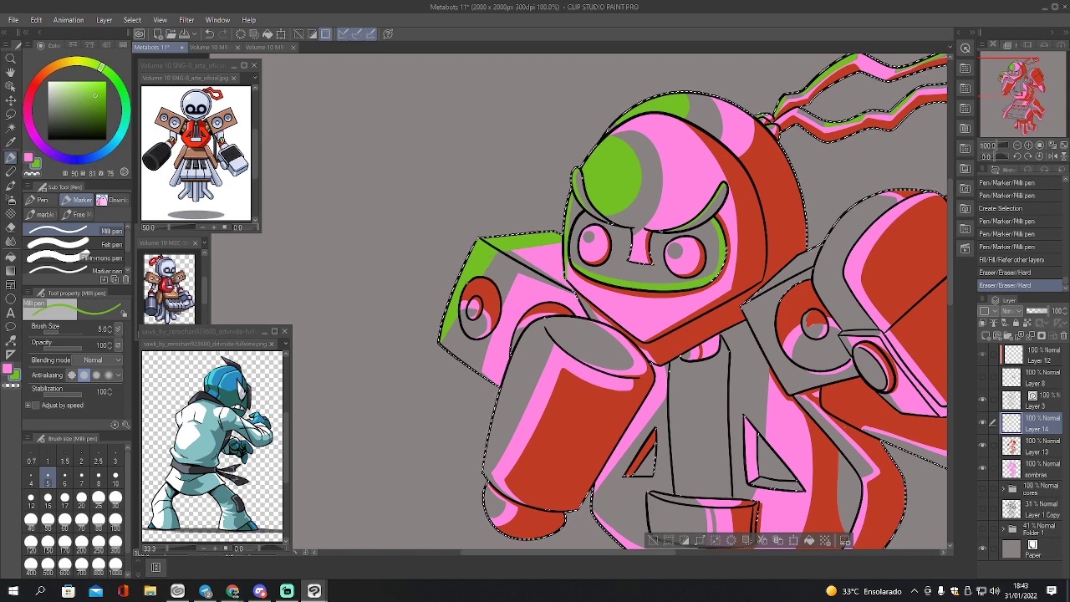
pyautogui.moveTo(495, 257); pyautogui.dragTo(562, 288)
pyautogui.press('g')
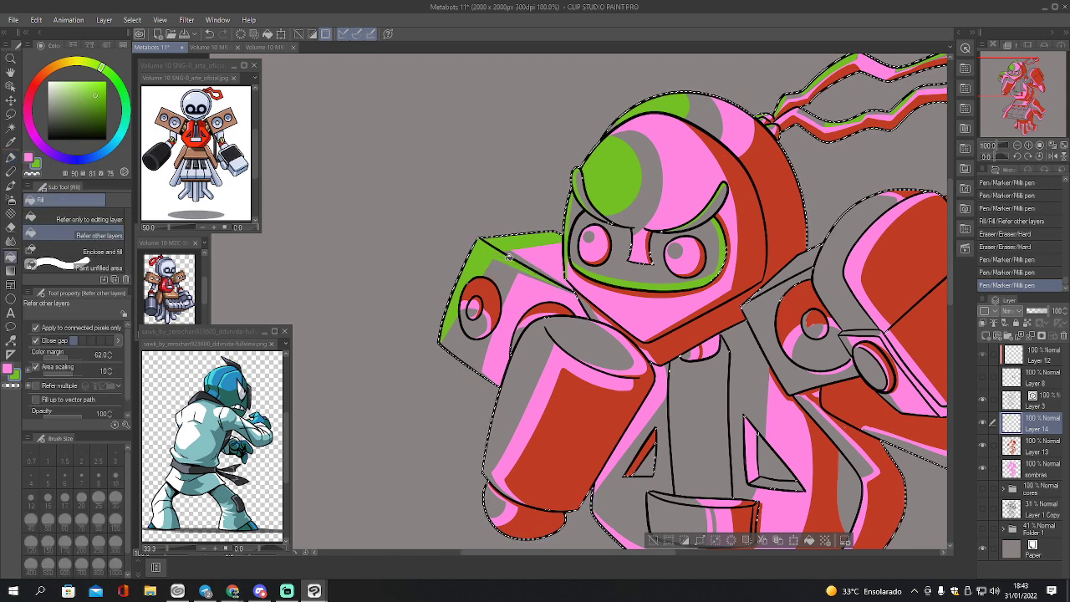
pyautogui.click(557, 285)
pyautogui.press('e')
pyautogui.moveTo(499, 267); pyautogui.dragTo(562, 292)
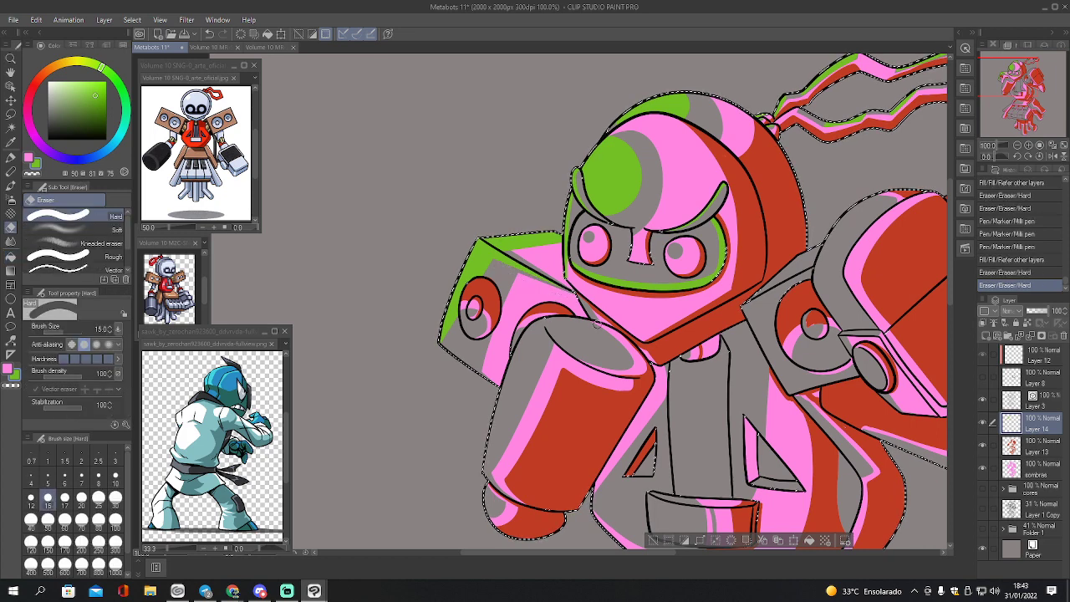
# - Paint a green band along the head's lower-left jaw edge with the size 5 pen
pyautogui.press('p')
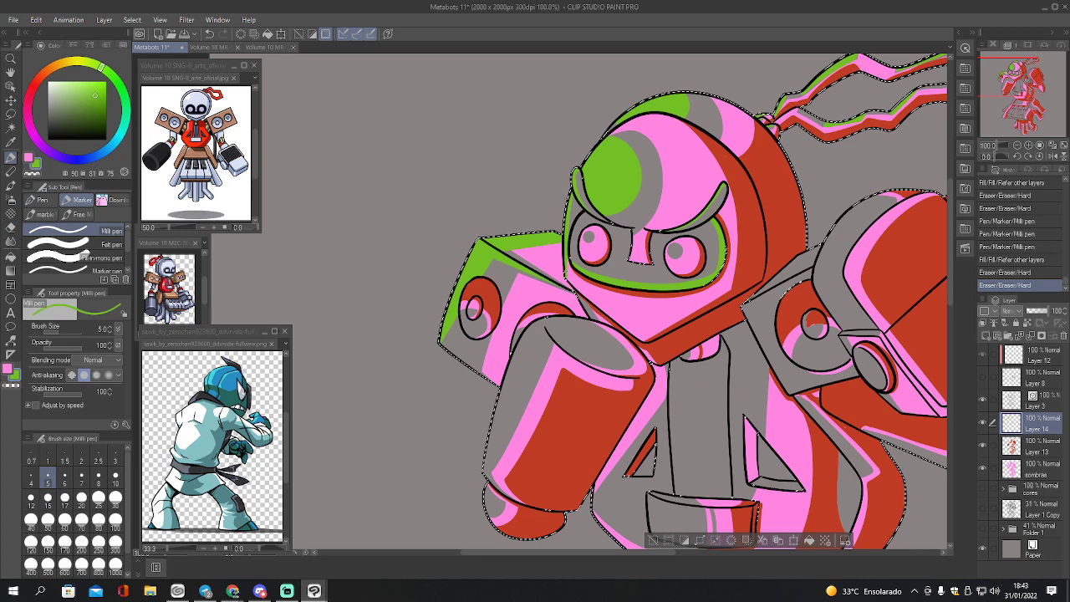
pyautogui.moveTo(570, 279); pyautogui.dragTo(640, 340)
pyautogui.moveTo(590, 298); pyautogui.dragTo(641, 340)
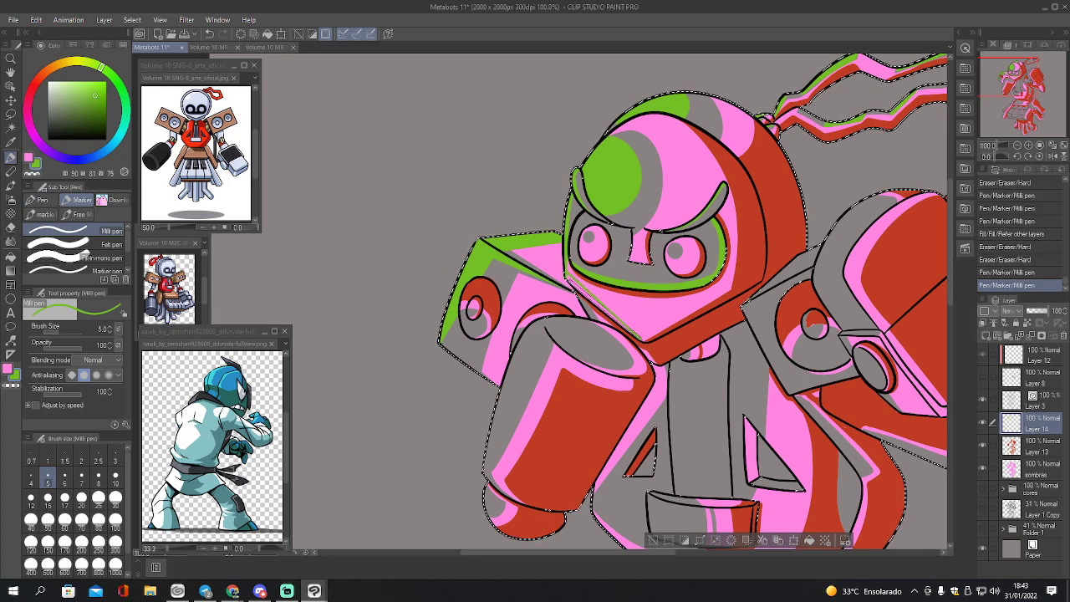
pyautogui.moveTo(591, 295); pyautogui.dragTo(640, 338)
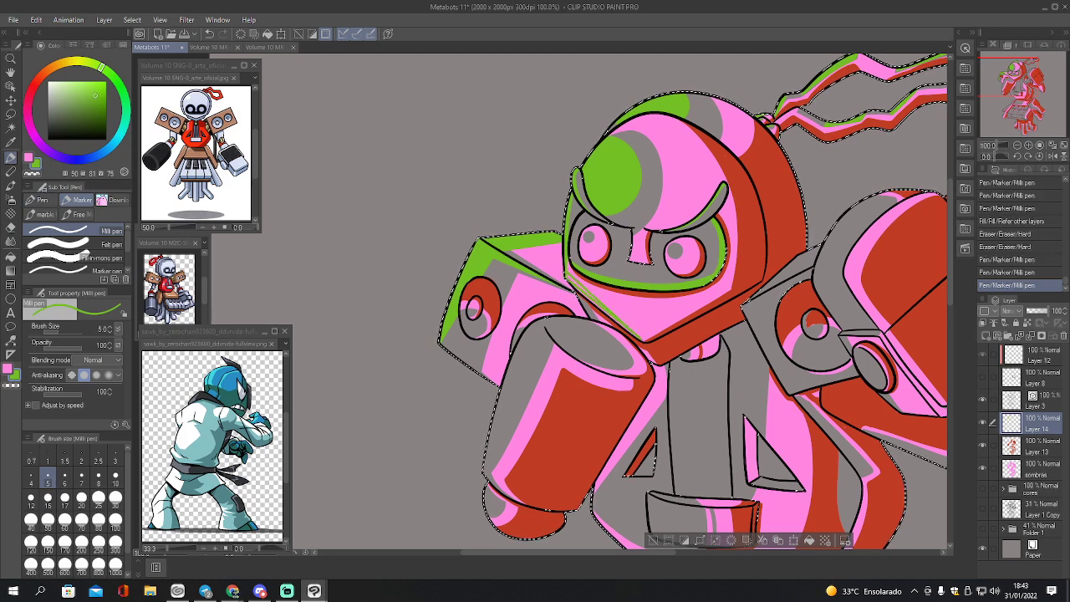
pyautogui.moveTo(600, 308); pyautogui.dragTo(627, 331)
# - Outline the raised arm cylinder's left side and end cap at pen size 10, fill them green, and trim the cap's edge
pyautogui.press(']')
pyautogui.press(']')
pyautogui.press(']')
pyautogui.press(']')
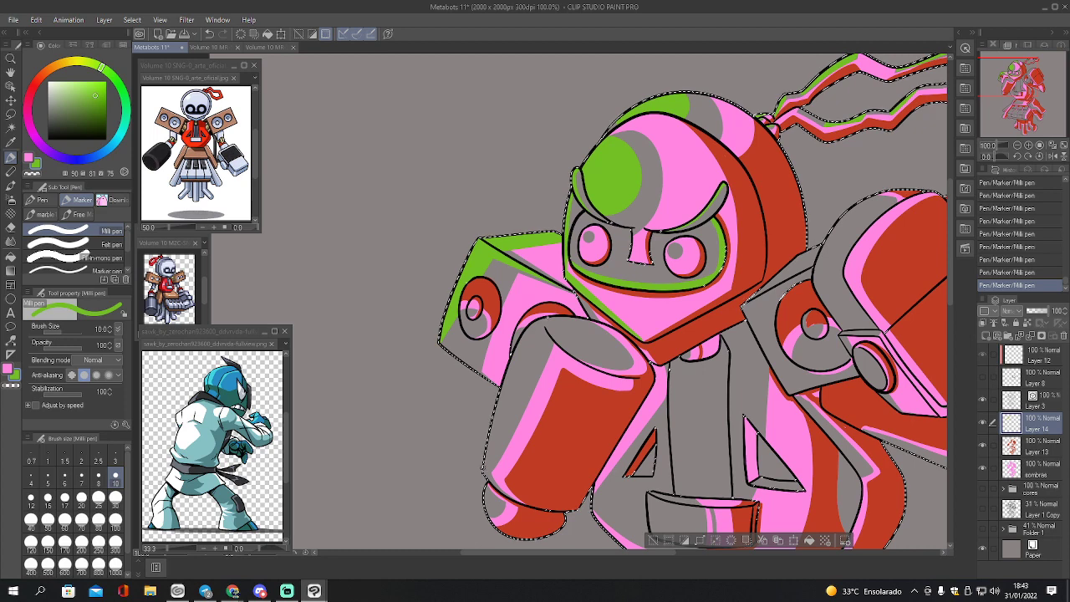
pyautogui.moveTo(525, 386)
pyautogui.mouseDown()
pyautogui.moveTo(542, 335)
pyautogui.moveTo(531, 330)
pyautogui.moveTo(518, 347)
pyautogui.mouseUp()
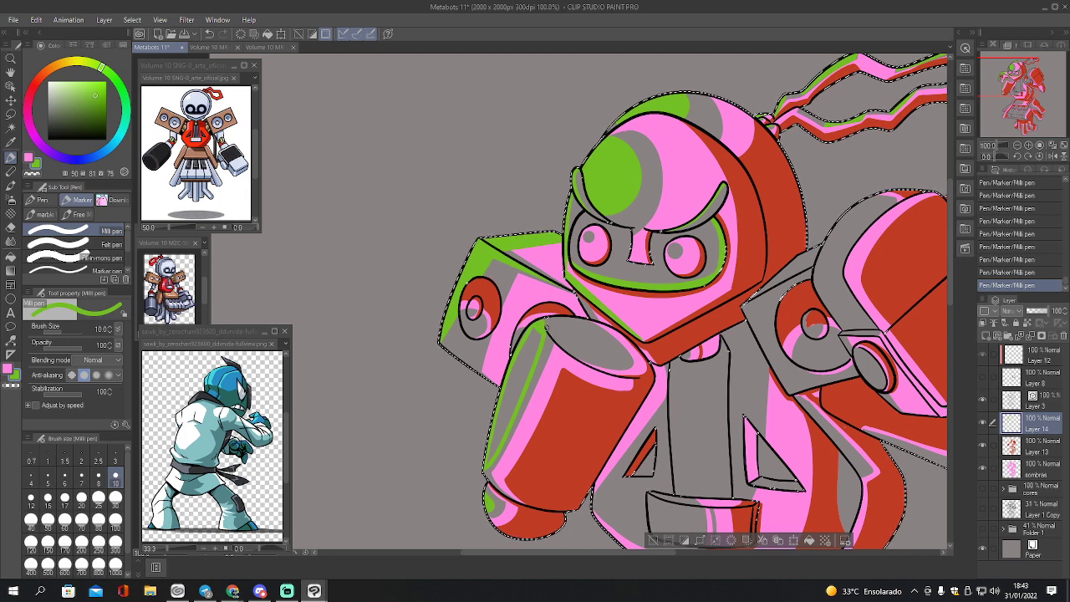
pyautogui.moveTo(546, 328)
pyautogui.mouseDown()
pyautogui.moveTo(577, 353)
pyautogui.moveTo(607, 351)
pyautogui.moveTo(547, 321)
pyautogui.mouseUp()
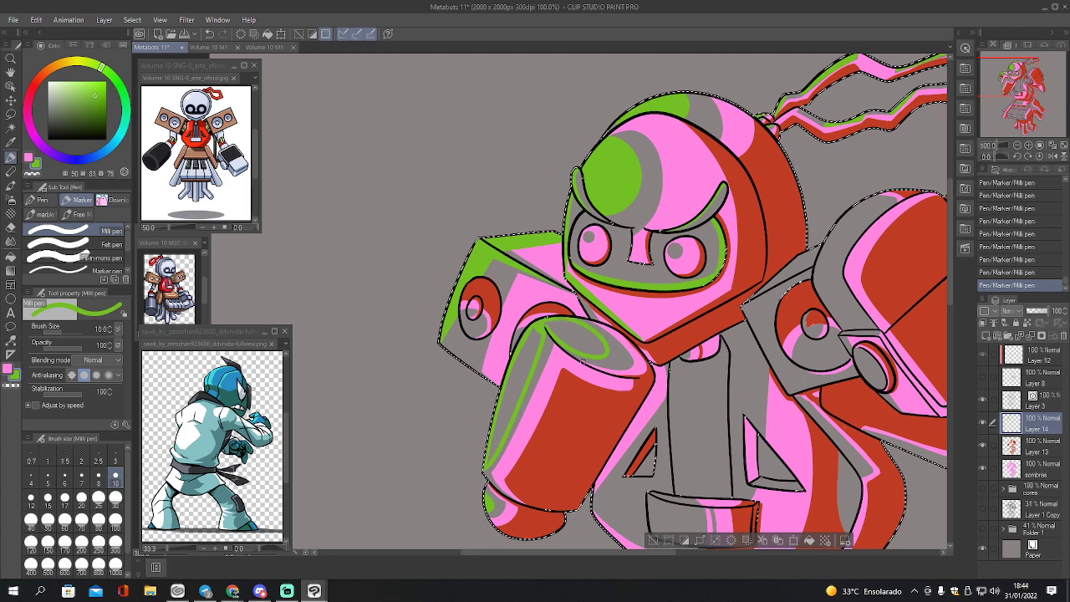
pyautogui.press('g')
pyautogui.click(577, 344)
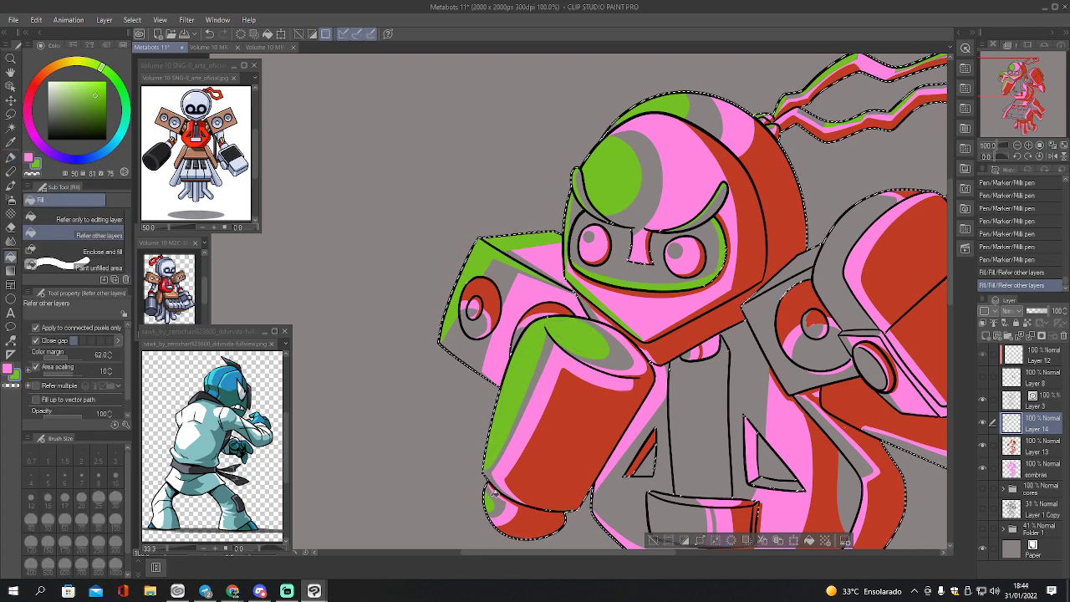
pyautogui.press('e')
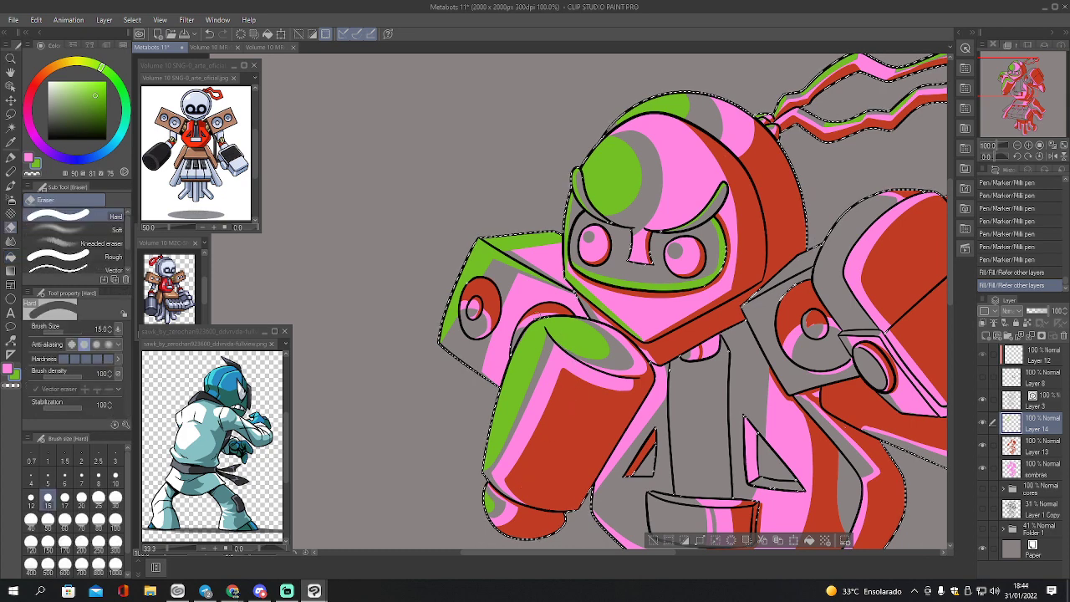
pyautogui.moveTo(539, 316)
pyautogui.mouseDown()
pyautogui.moveTo(513, 334)
pyautogui.moveTo(542, 351)
pyautogui.moveTo(596, 358)
pyautogui.moveTo(613, 350)
pyautogui.moveTo(592, 327)
pyautogui.moveTo(585, 333)
pyautogui.moveTo(614, 354)
pyautogui.mouseUp()
# - Outline and fill green the left part of the curved block on the lower chest, and clear the selection
pyautogui.press('p')
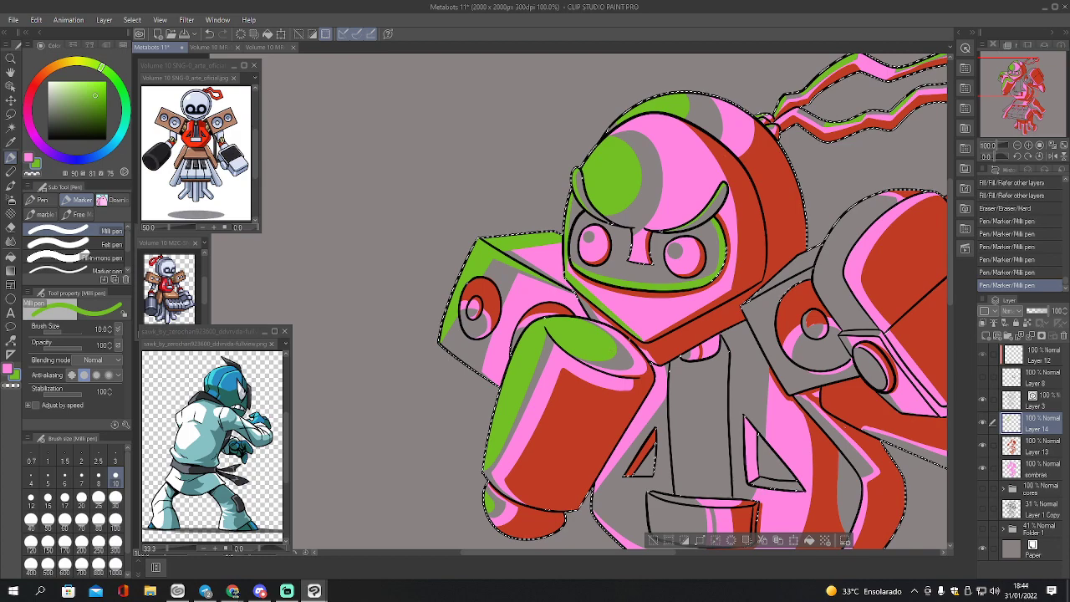
pyautogui.moveTo(693, 352); pyautogui.dragTo(681, 355)
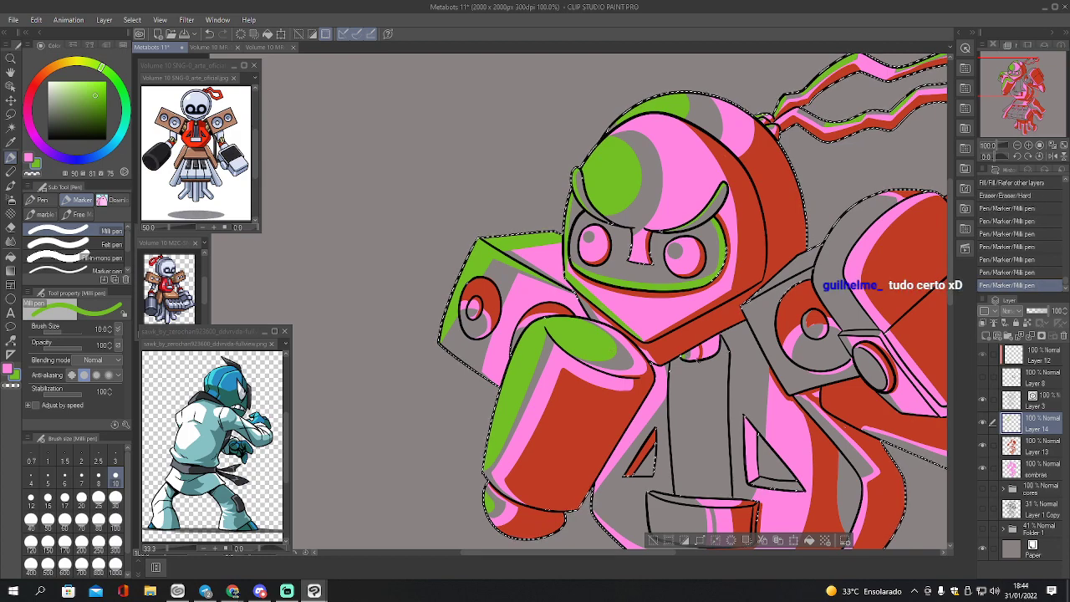
pyautogui.moveTo(673, 499)
pyautogui.mouseDown()
pyautogui.moveTo(673, 451)
pyautogui.moveTo(638, 333)
pyautogui.moveTo(641, 375)
pyautogui.moveTo(616, 362)
pyautogui.moveTo(613, 324)
pyautogui.moveTo(635, 331)
pyautogui.mouseUp()
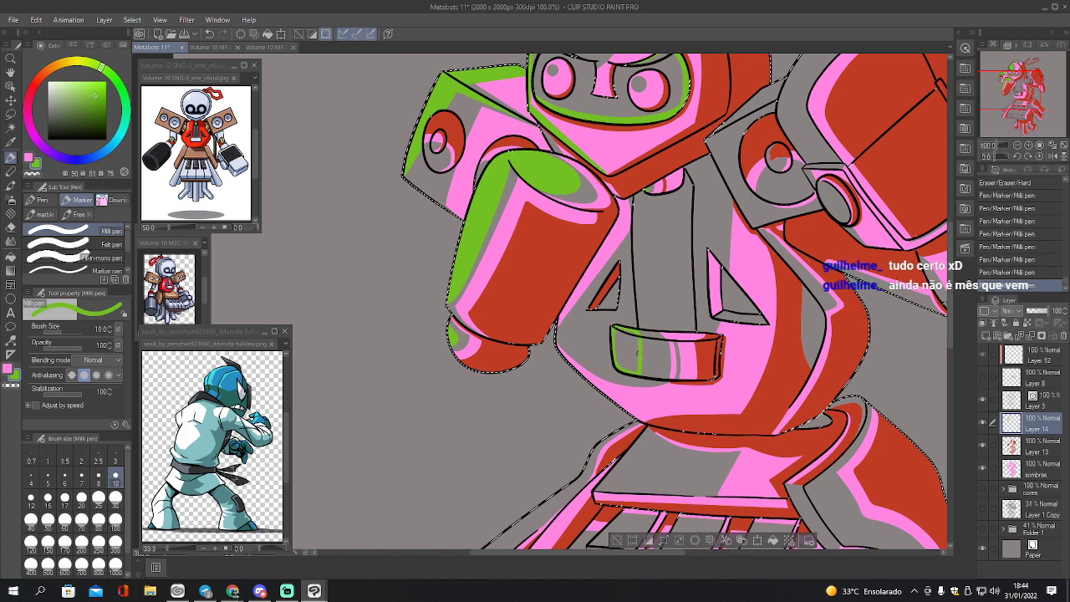
pyautogui.press('g')
pyautogui.click(632, 354)
pyautogui.hotkey('ctrl', 'd')
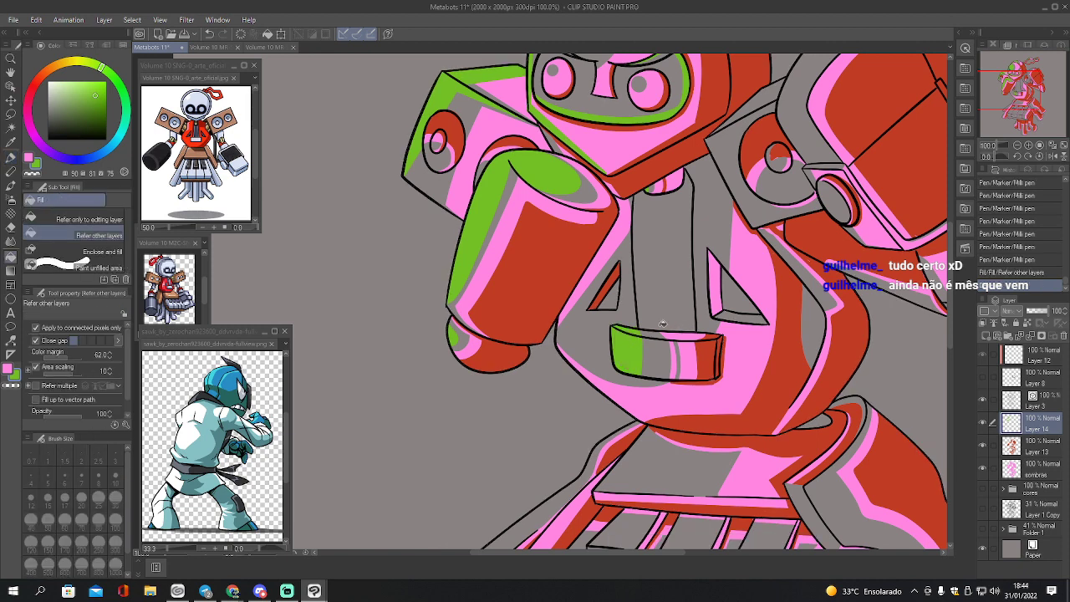
pyautogui.press('w')
pyautogui.press('e')
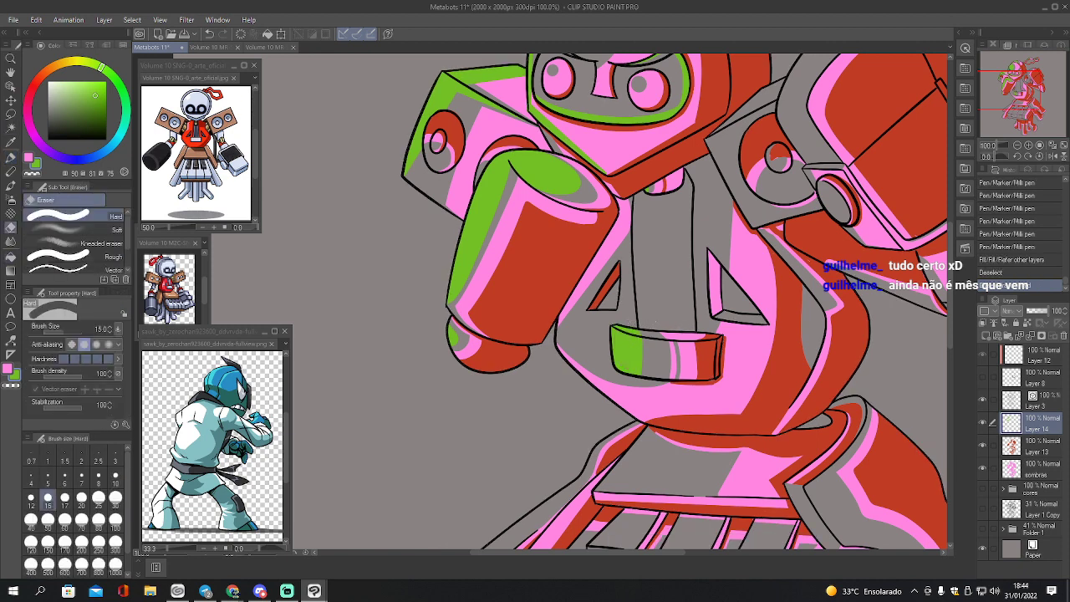
# - Hide Layer 14 and toggle the cores folder on and off to preview the base colors under the shadows
pyautogui.moveTo(1011, 93); pyautogui.dragTo(1009, 91)
pyautogui.click(1008, 146)
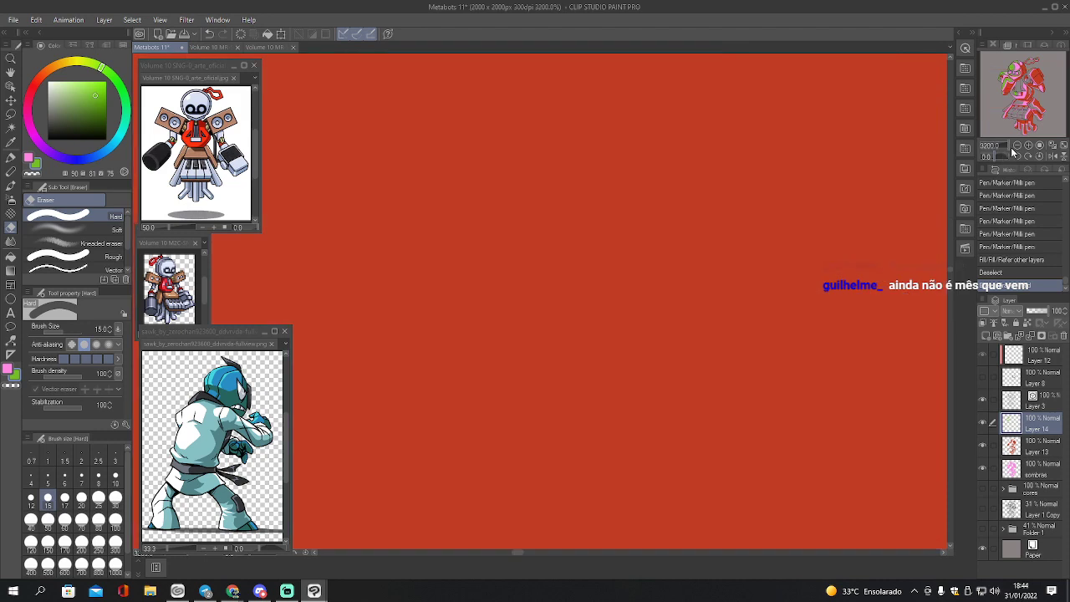
pyautogui.click(1017, 146)
pyautogui.click(1018, 146)
pyautogui.click(1018, 145)
pyautogui.click(1018, 146)
pyautogui.click(1018, 146)
pyautogui.click(1018, 145)
pyautogui.click(1017, 146)
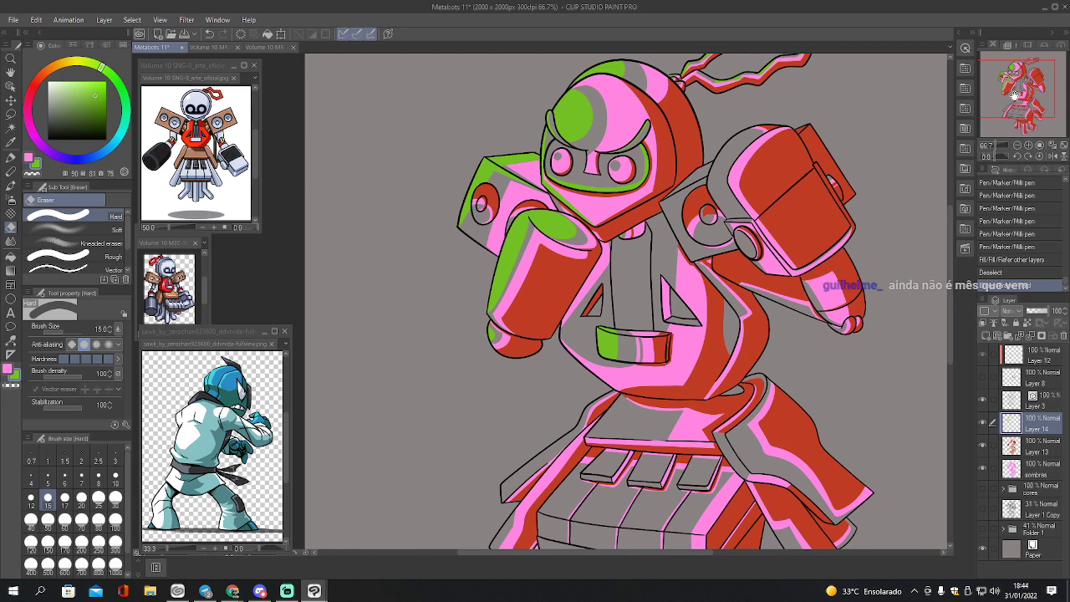
pyautogui.click(983, 423)
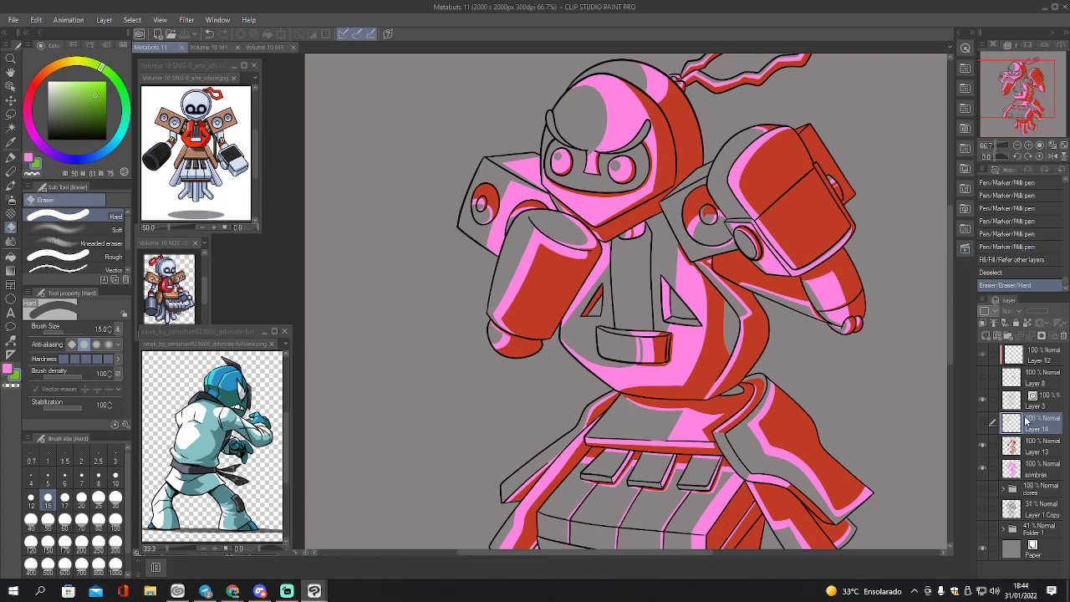
pyautogui.click(983, 492)
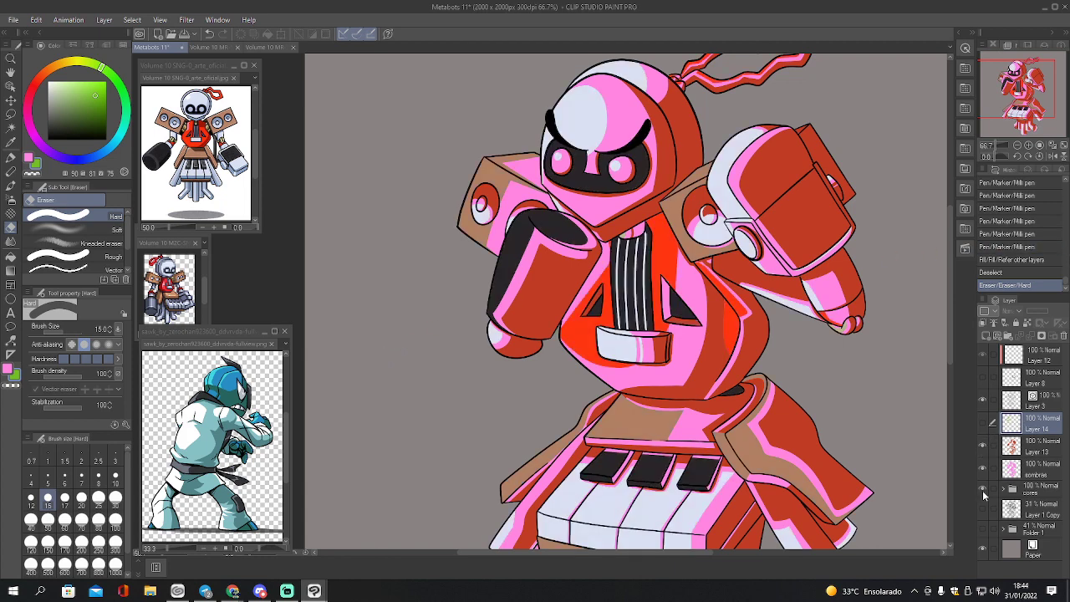
pyautogui.click(984, 494)
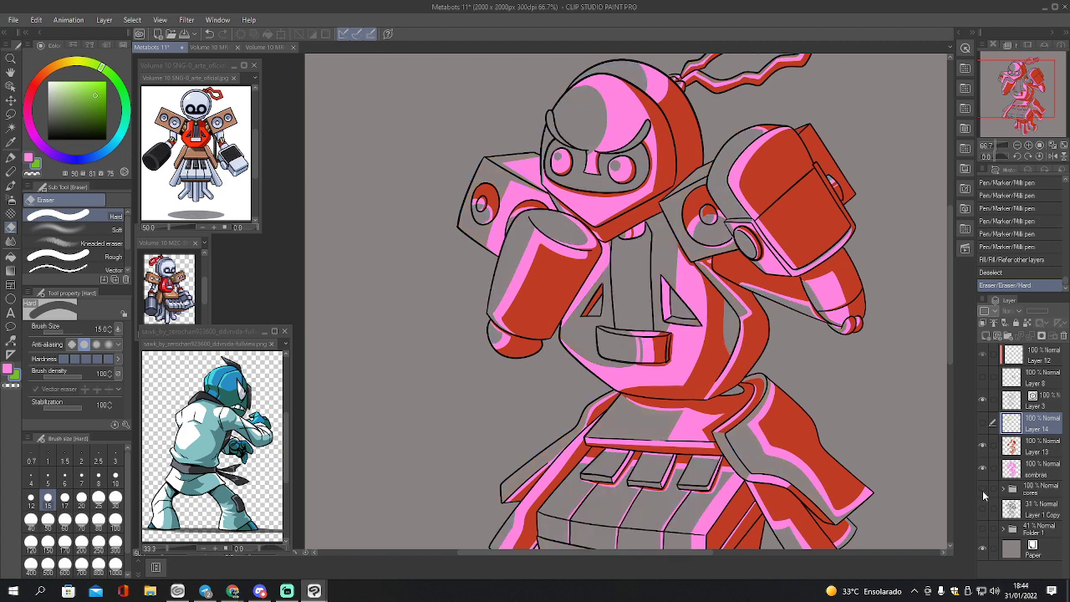
# - Set the sombras layer's blending mode to Multiply
pyautogui.click(1010, 470)
pyautogui.click(1010, 313)
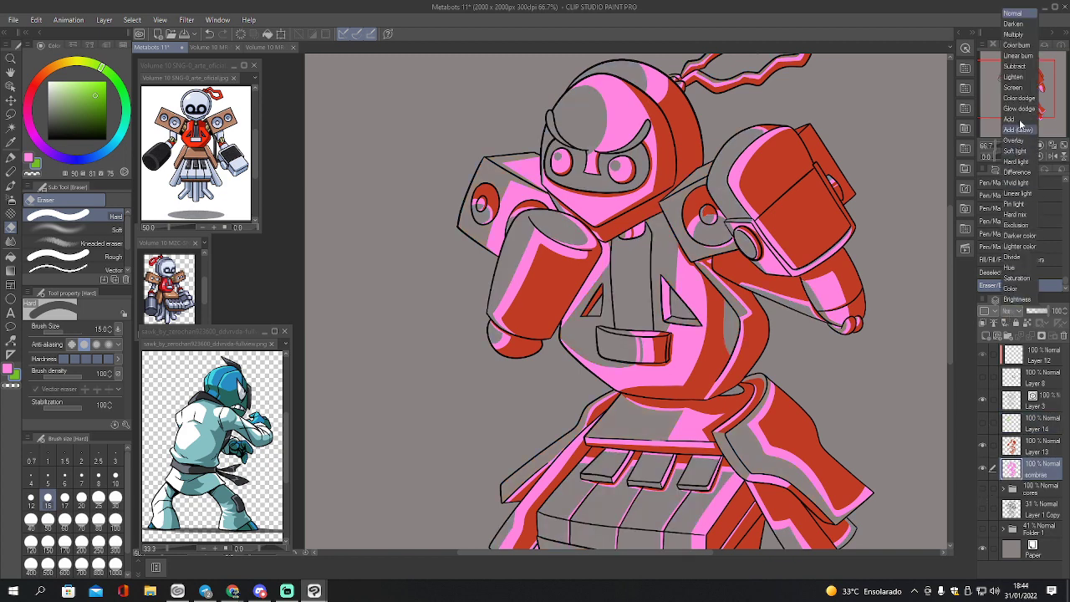
pyautogui.click(1015, 34)
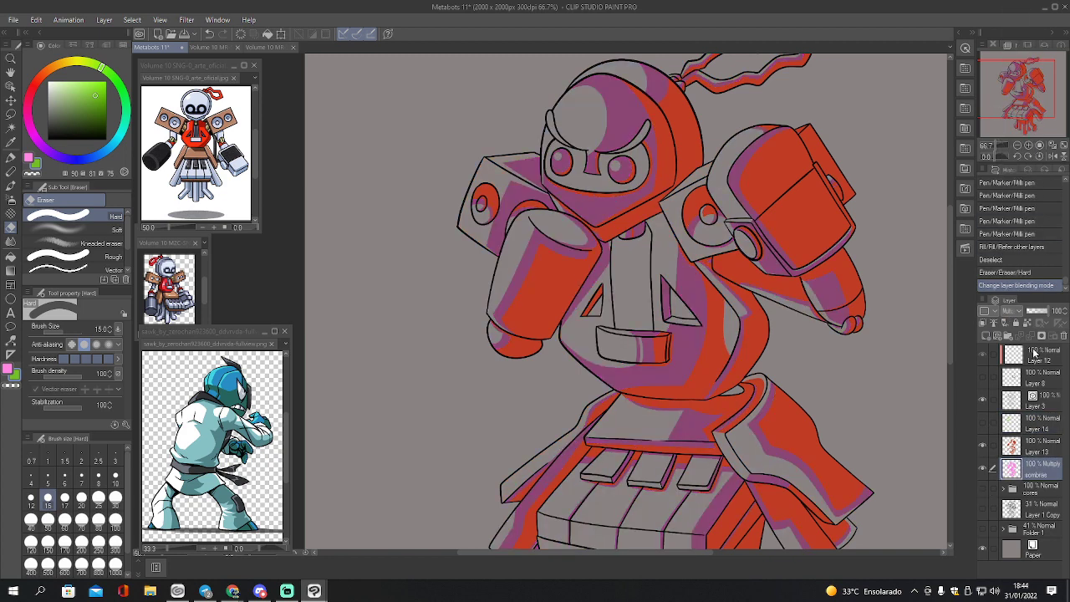
# - Set Layer 13's blending mode to Multiply and show the cores folder beneath the shadow layers
pyautogui.click(1037, 448)
pyautogui.click(1009, 313)
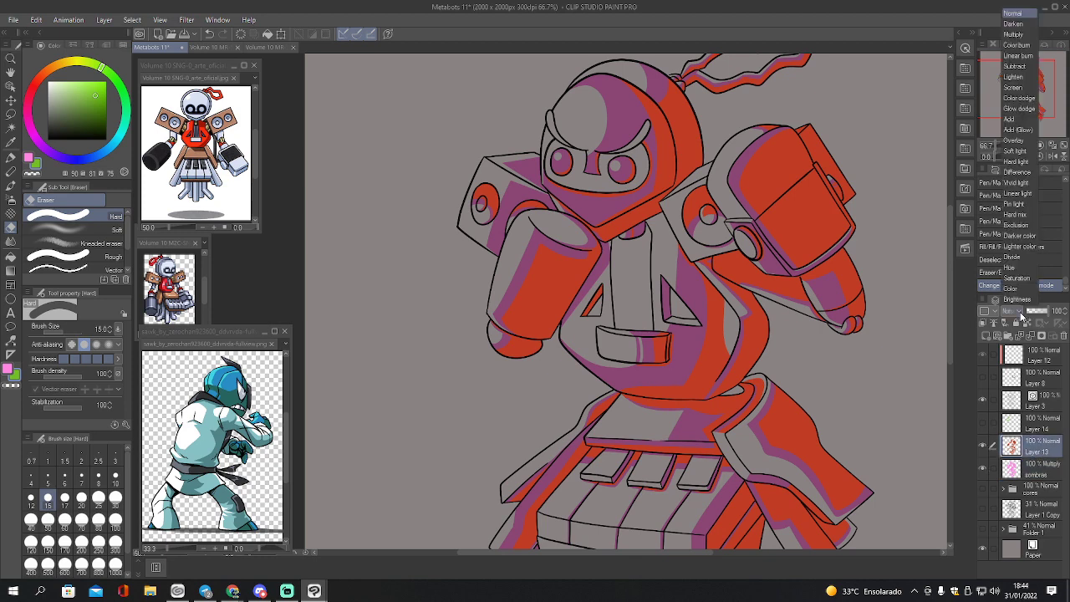
pyautogui.click(1013, 34)
pyautogui.click(985, 491)
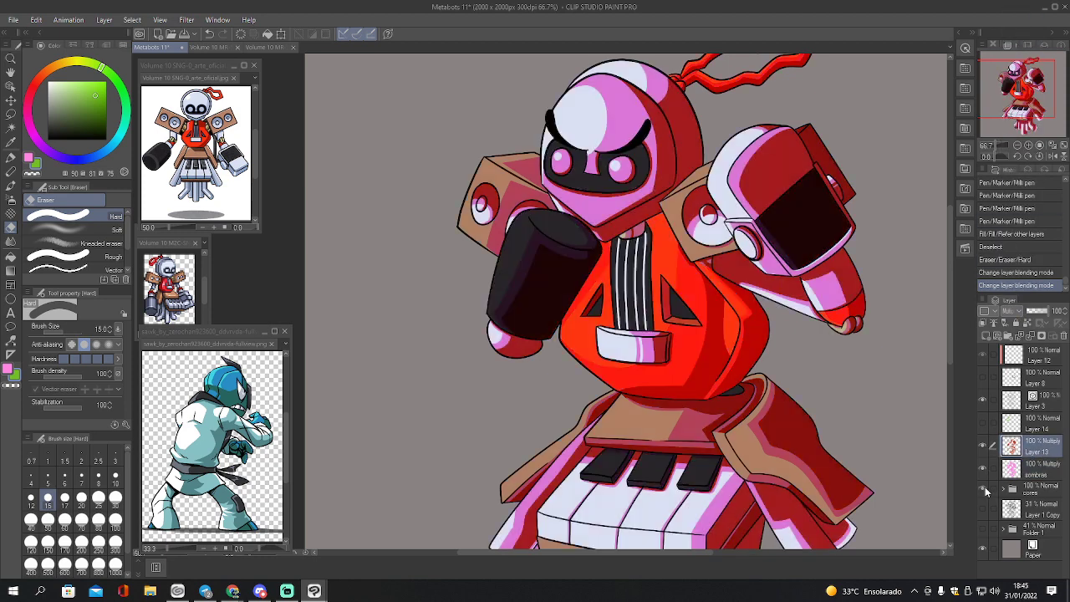
# - View the whole character and toggle Layer 13 off and on to compare the blended red shadows over the base colors
pyautogui.click(1022, 145)
pyautogui.click(1022, 145)
pyautogui.moveTo(1032, 95); pyautogui.dragTo(1055, 94)
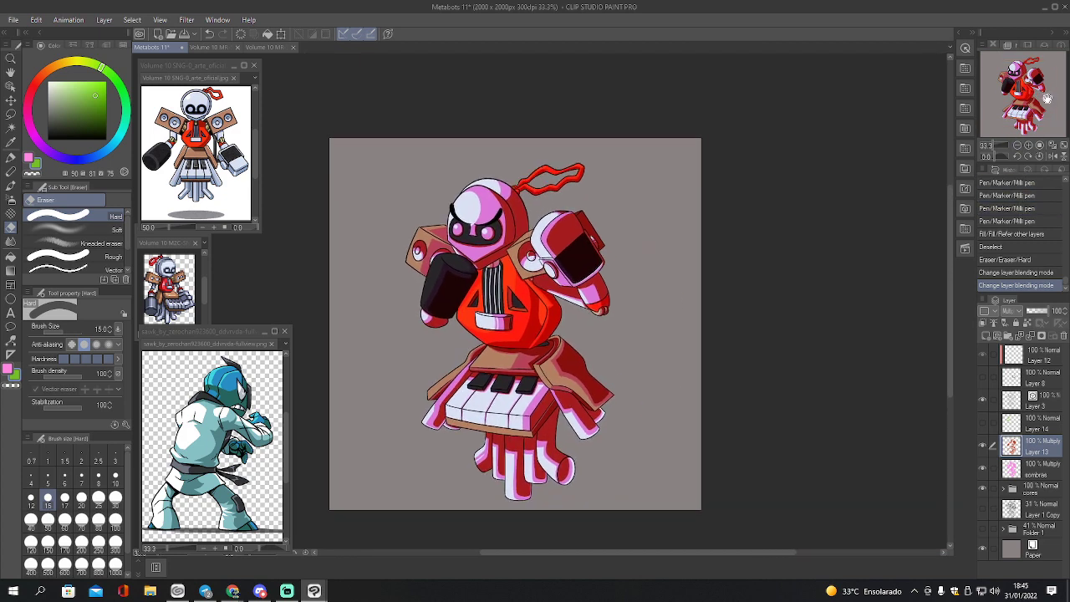
pyautogui.click(983, 447)
pyautogui.click(983, 446)
# - Return the sombras layer and Layer 13 to Normal blending mode and hide the cores folder
pyautogui.click(1027, 466)
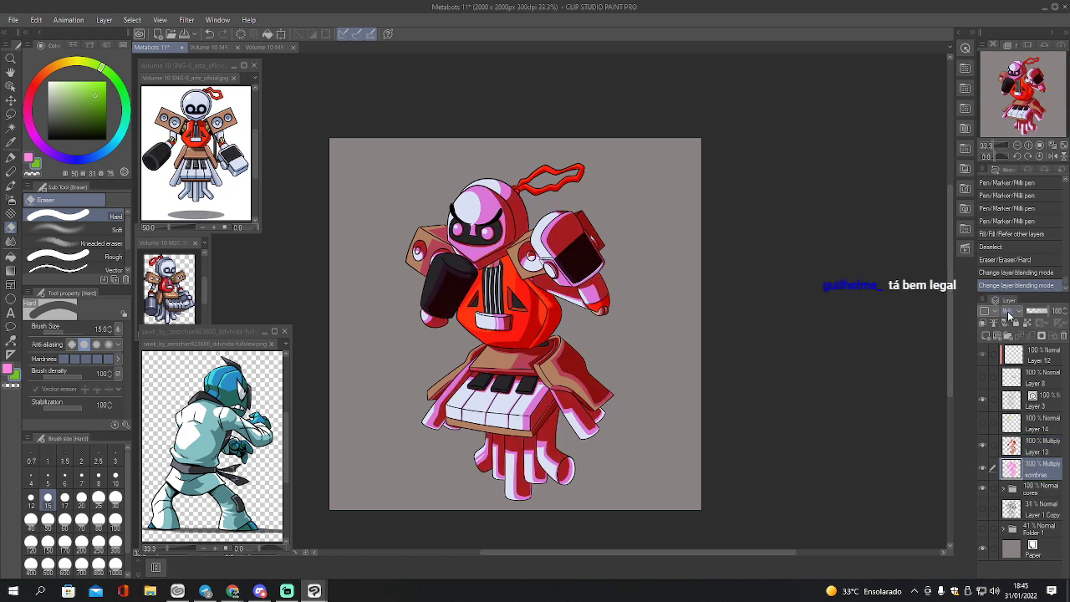
pyautogui.click(1000, 310)
pyautogui.click(1020, 23)
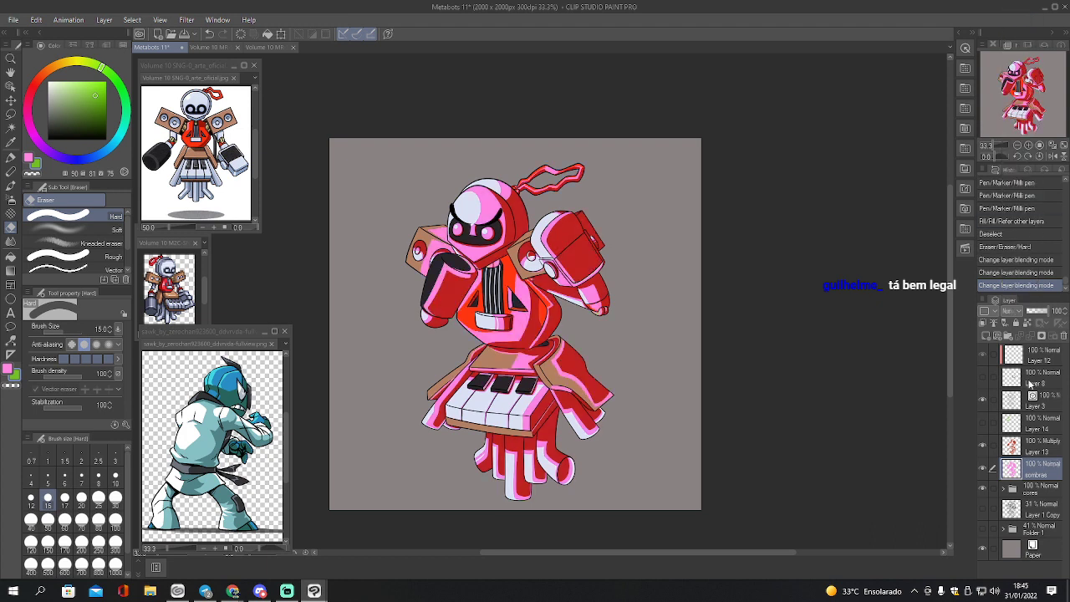
pyautogui.click(1029, 449)
pyautogui.click(1006, 311)
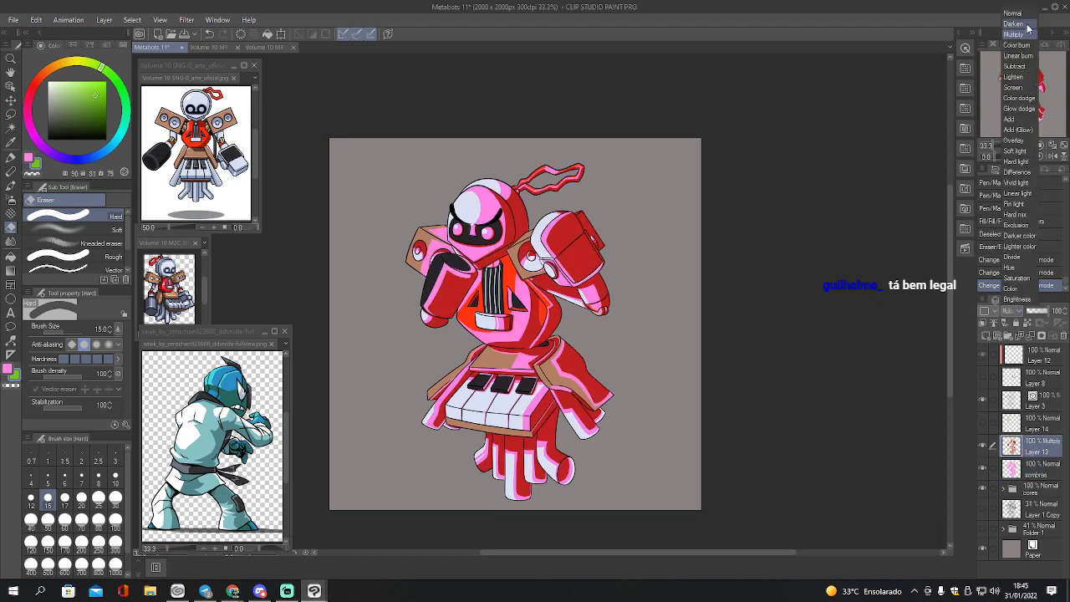
pyautogui.click(1013, 13)
pyautogui.click(986, 489)
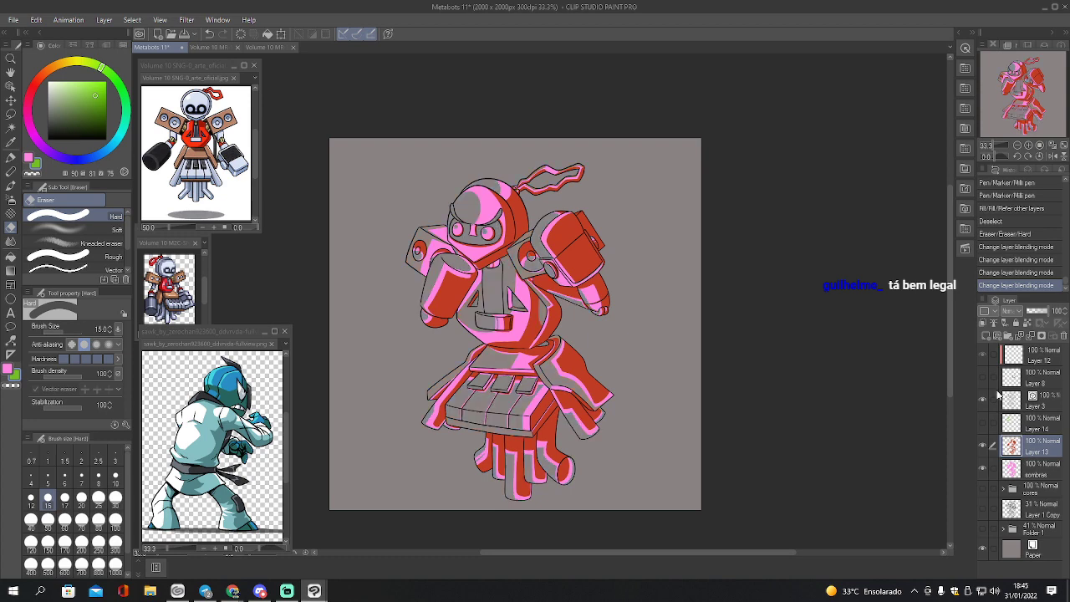
# - On Layer 13, outline and fill the gray gap on the right side of the torso with the sampled shadow red, and save the file
pyautogui.click(1039, 146)
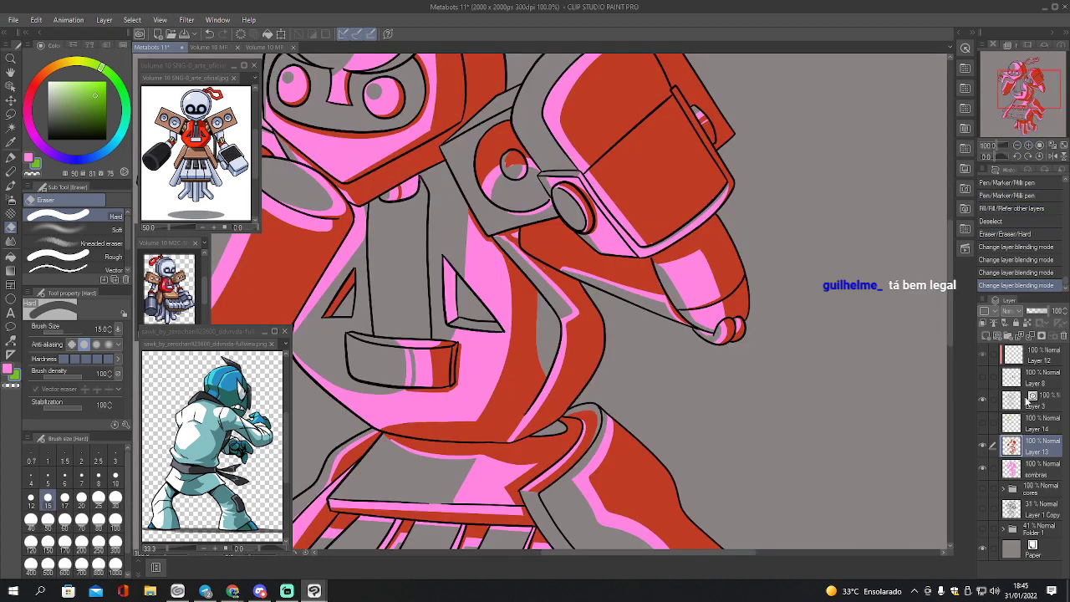
pyautogui.press('i')
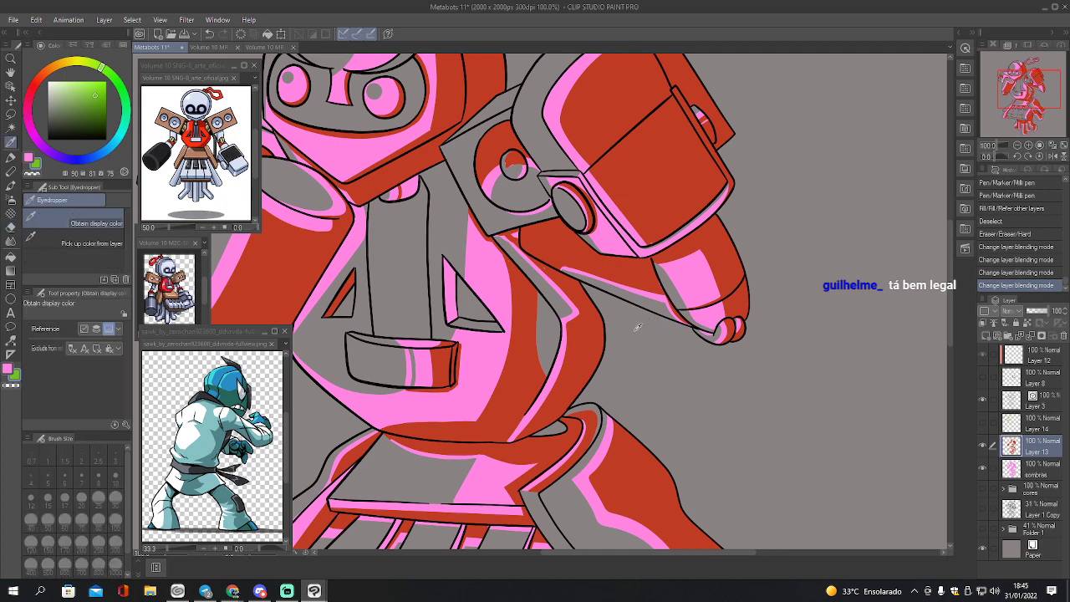
pyautogui.click(544, 349)
pyautogui.press('p')
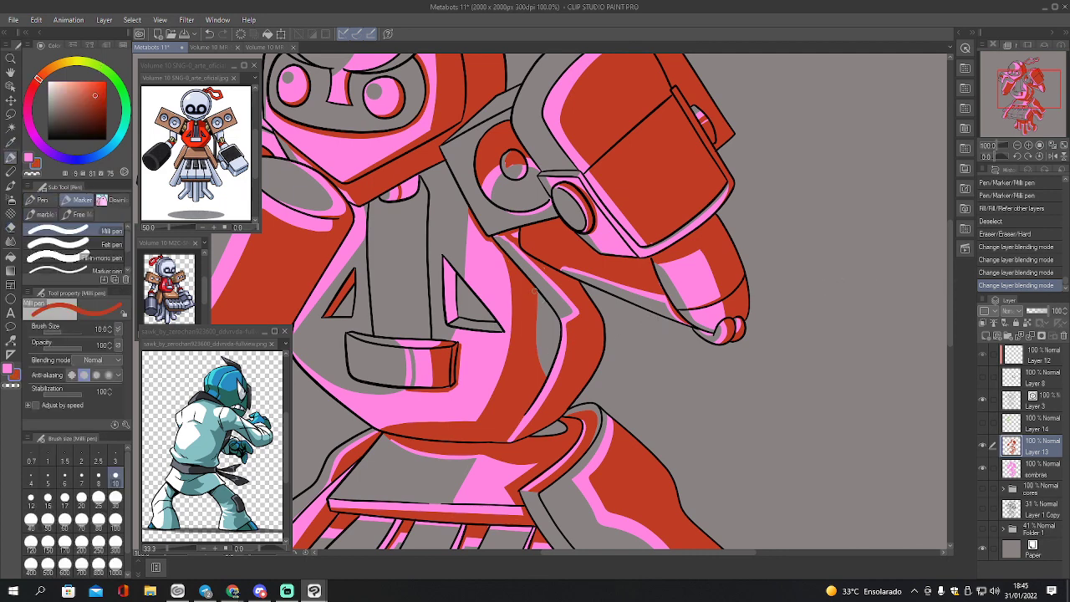
pyautogui.moveTo(535, 290)
pyautogui.mouseDown()
pyautogui.moveTo(558, 330)
pyautogui.moveTo(547, 368)
pyautogui.moveTo(556, 347)
pyautogui.moveTo(554, 356)
pyautogui.mouseUp()
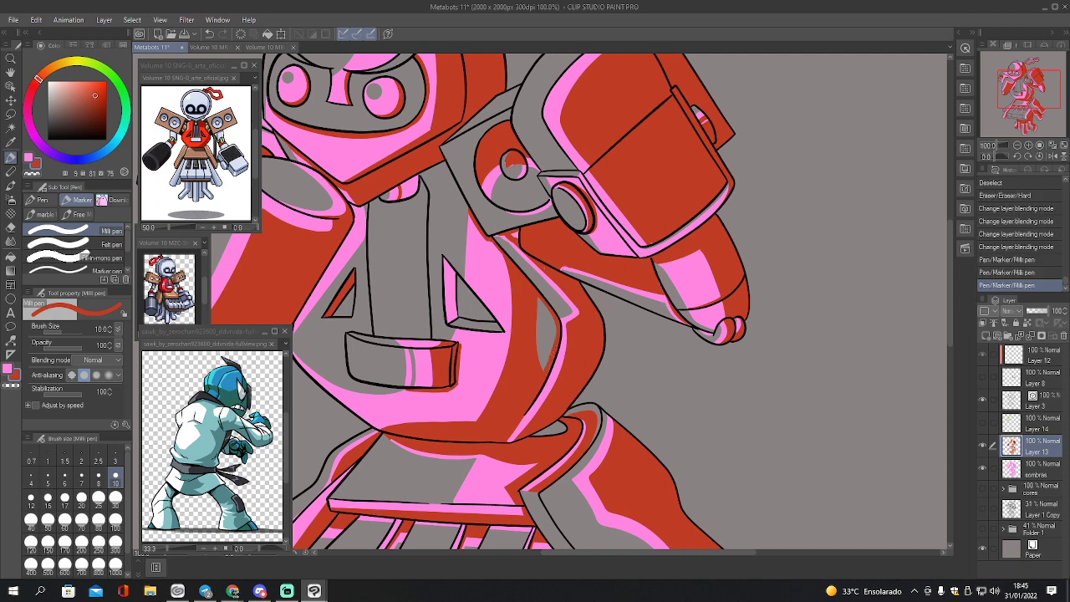
pyautogui.moveTo(542, 268); pyautogui.dragTo(554, 274)
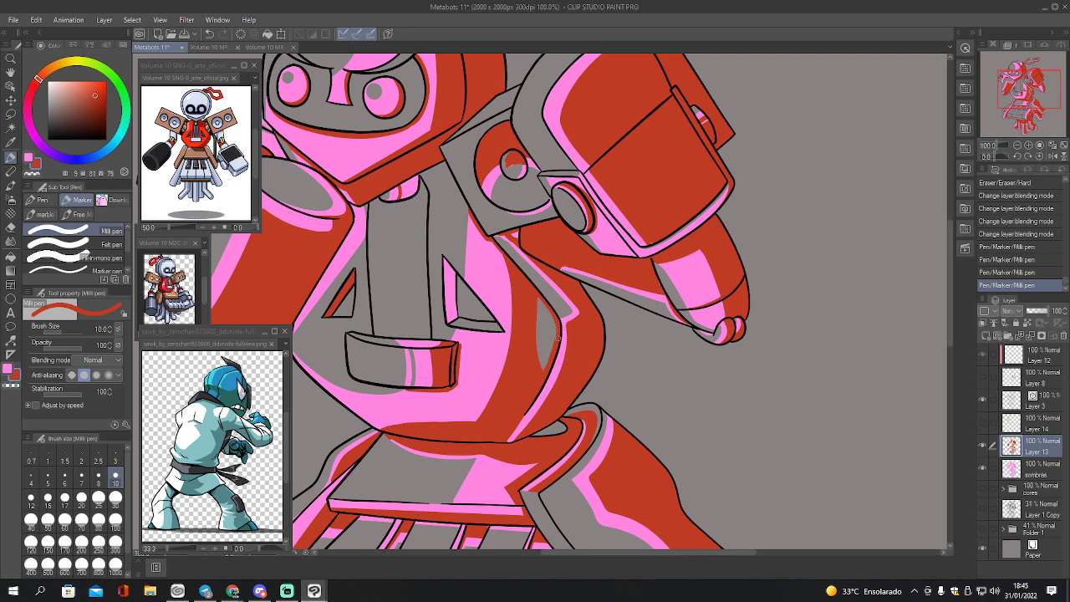
pyautogui.press('g')
pyautogui.click(557, 331)
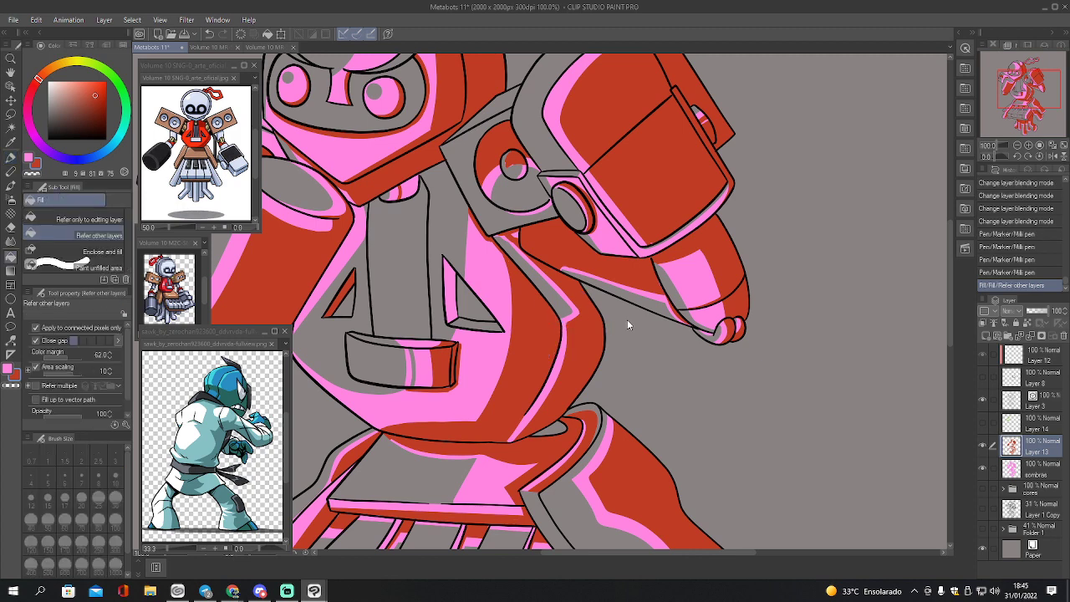
pyautogui.hotkey('ctrl', 's')
pyautogui.click(1025, 146)
pyautogui.click(1025, 146)
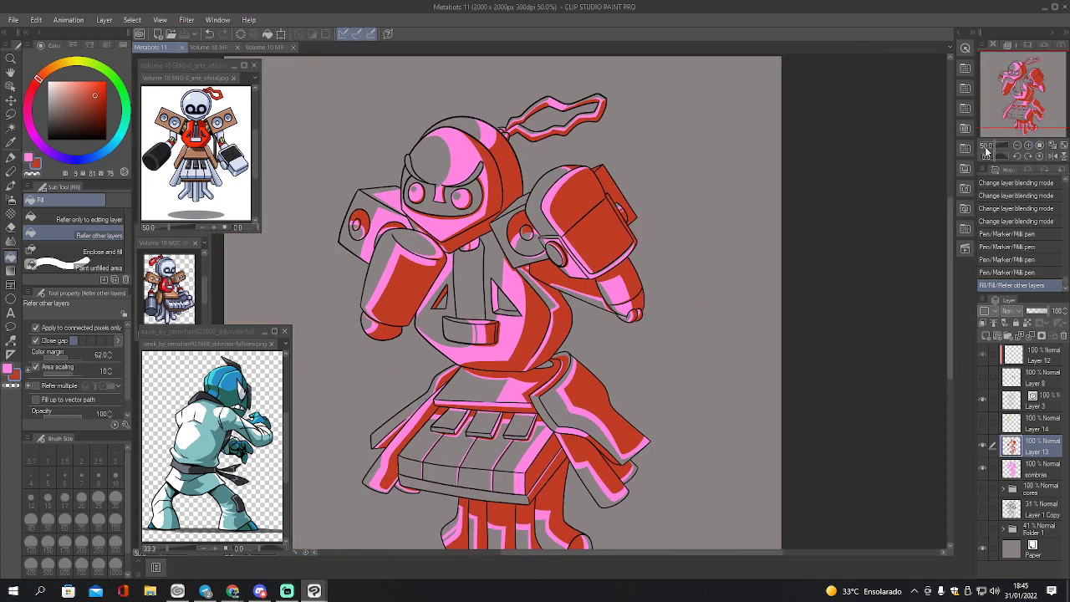